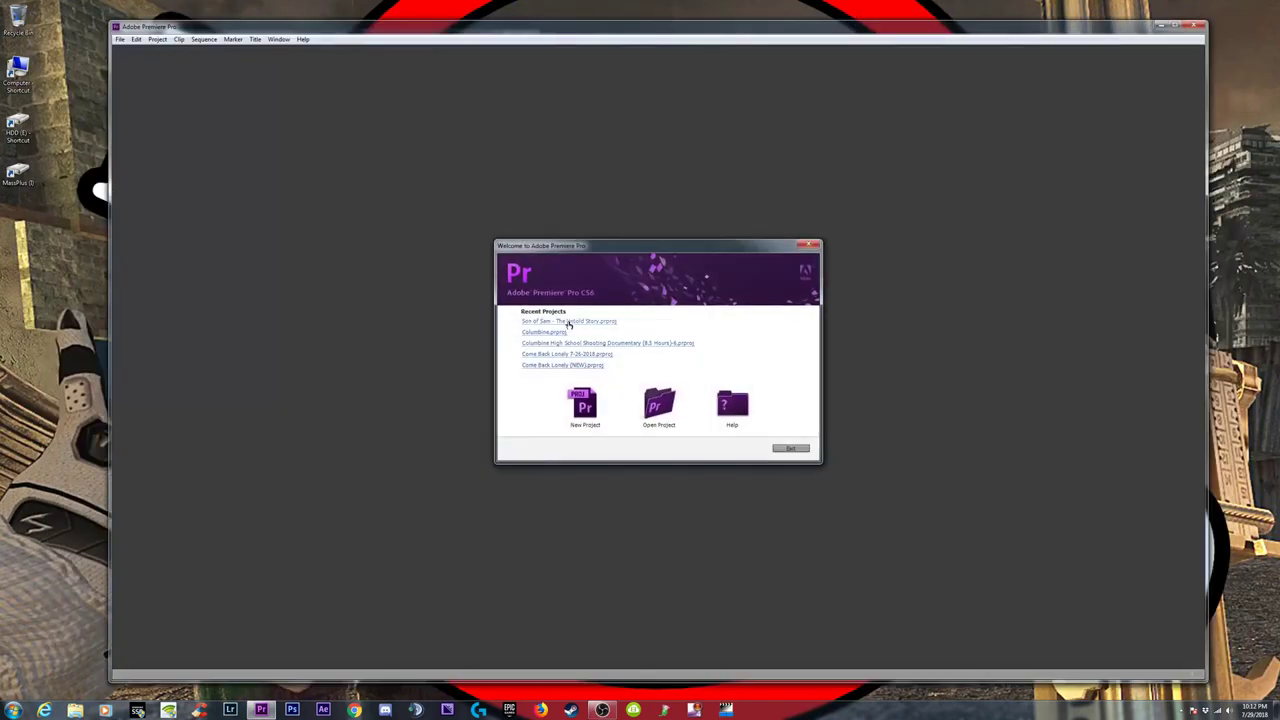
# Open the recent project Son of Sam - The Untold Story and maximize its window.
pyautogui.click(580, 322)
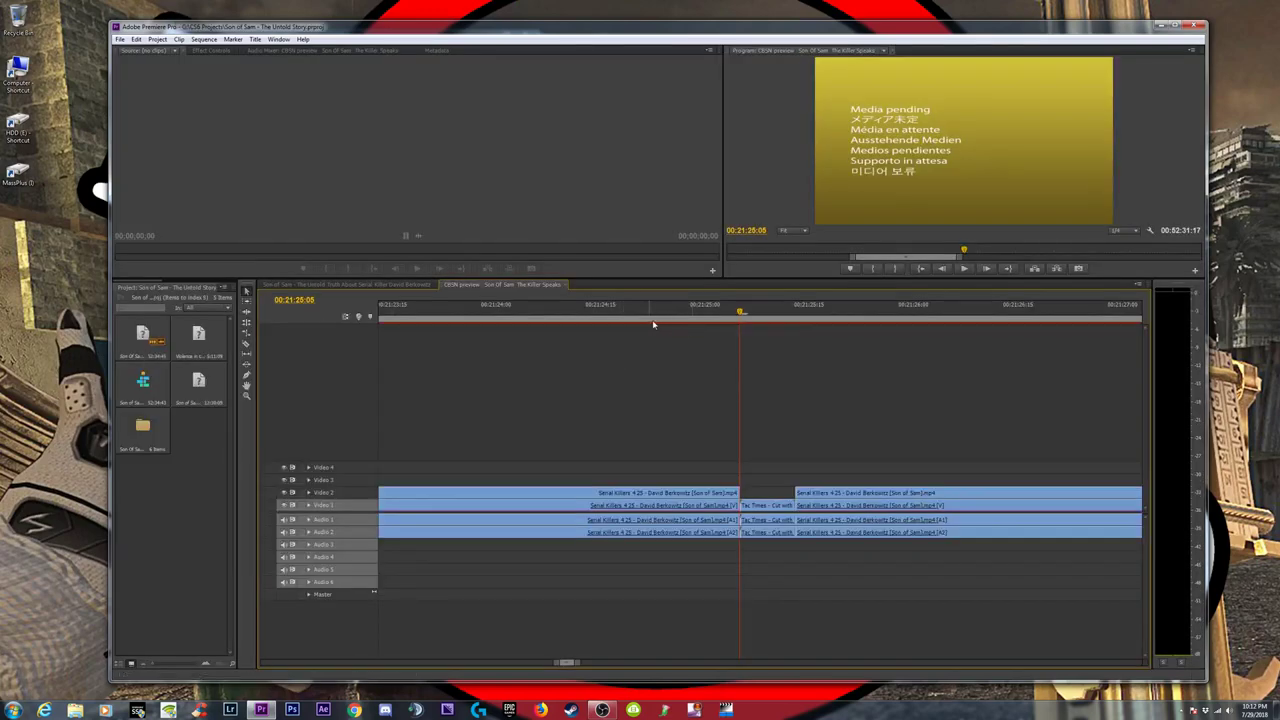
pyautogui.click(649, 311)
pyautogui.press('-')
pyautogui.press('-')
pyautogui.press('-')
pyautogui.press('-')
pyautogui.press('-')
pyautogui.press('-')
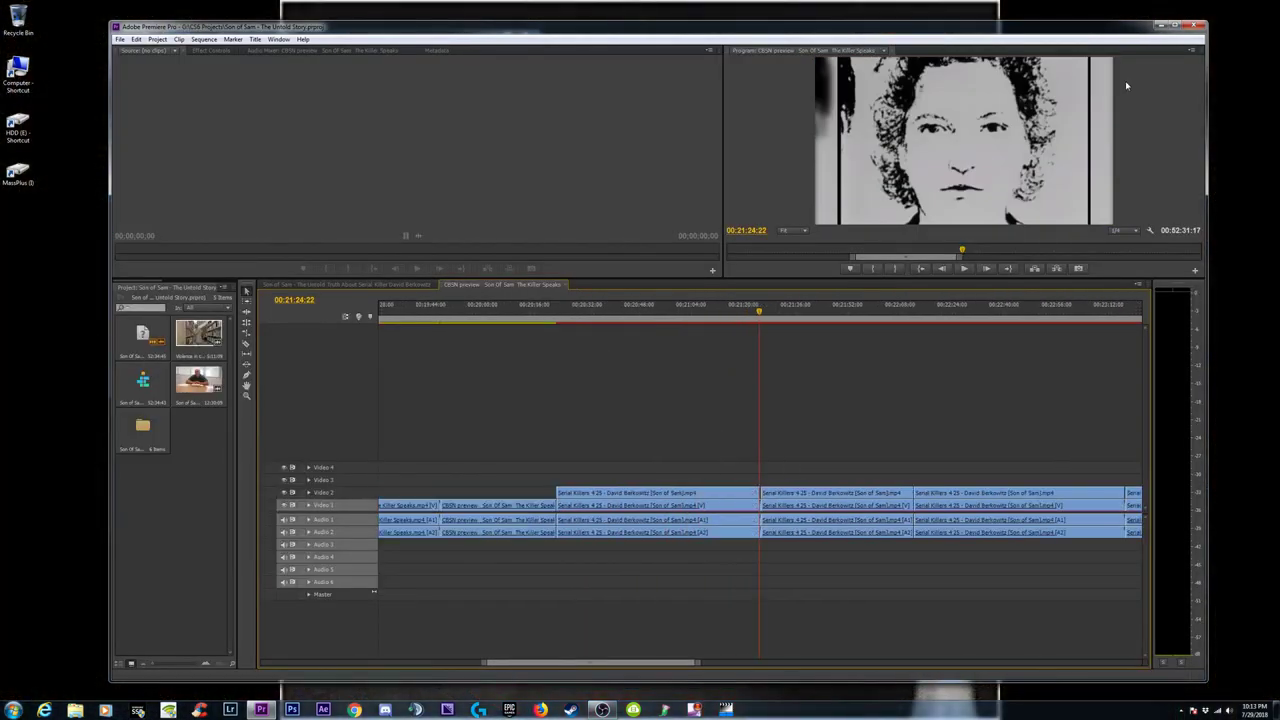
pyautogui.click(1174, 25)
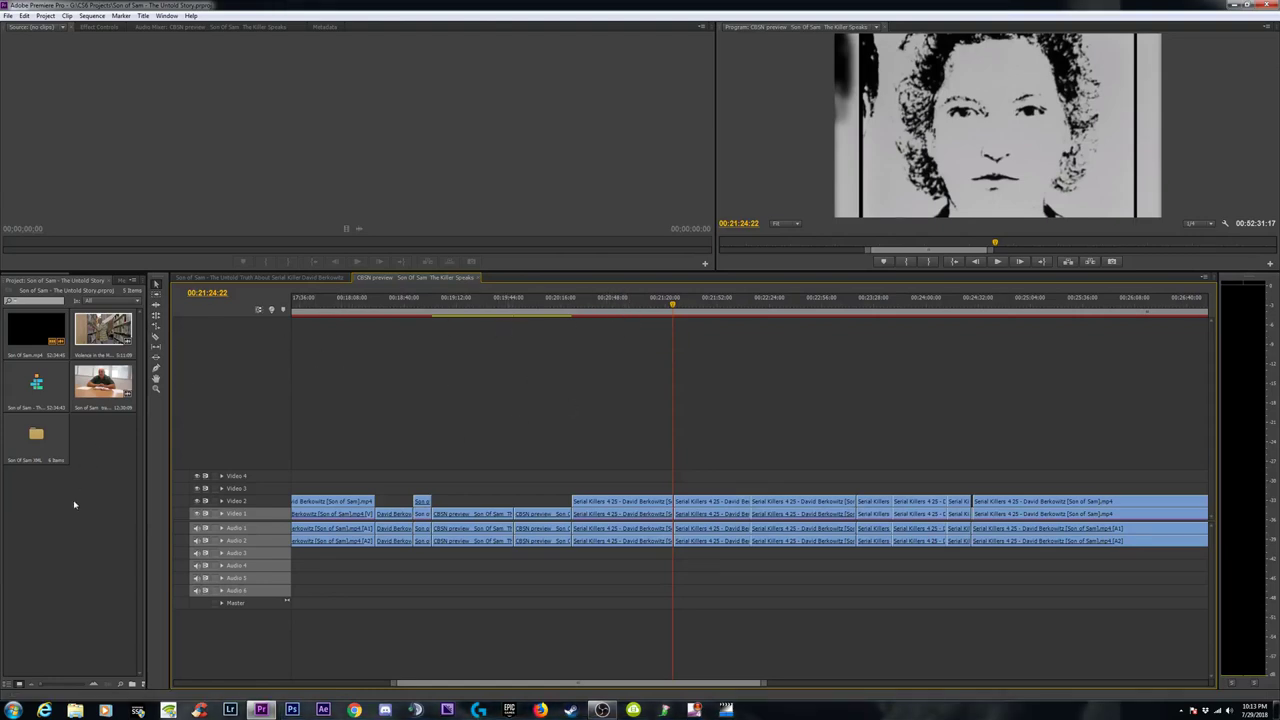
pyautogui.click(12, 17)
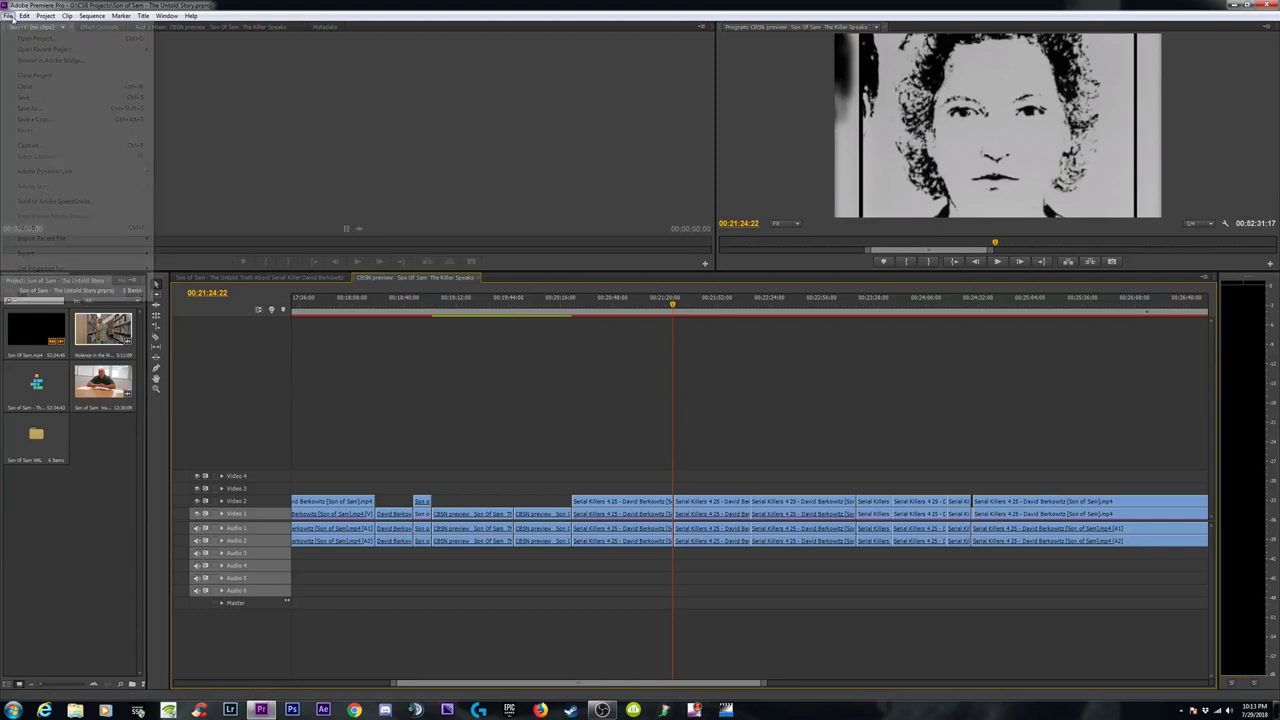
pyautogui.moveTo(92, 16)
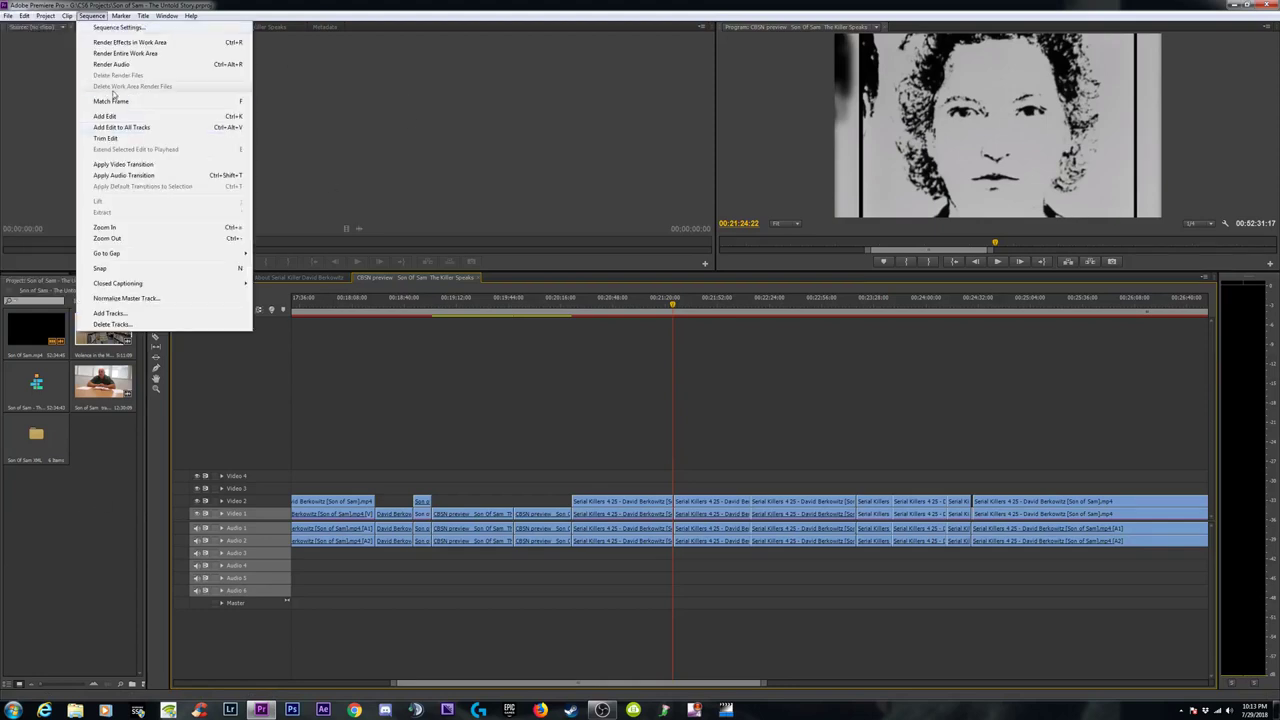
pyautogui.click(450, 369)
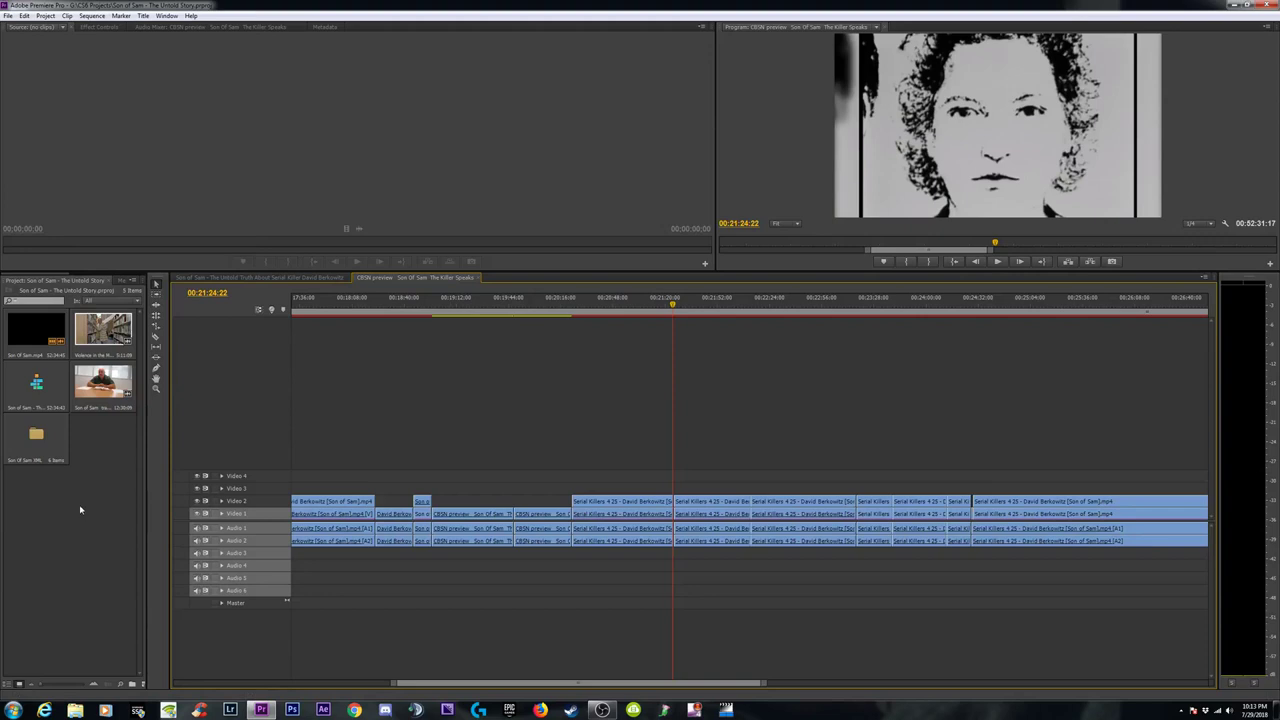
# Open the Son Of Sam XML bin in an enlarged window, look over its items, and close it.
pyautogui.click(33, 440)
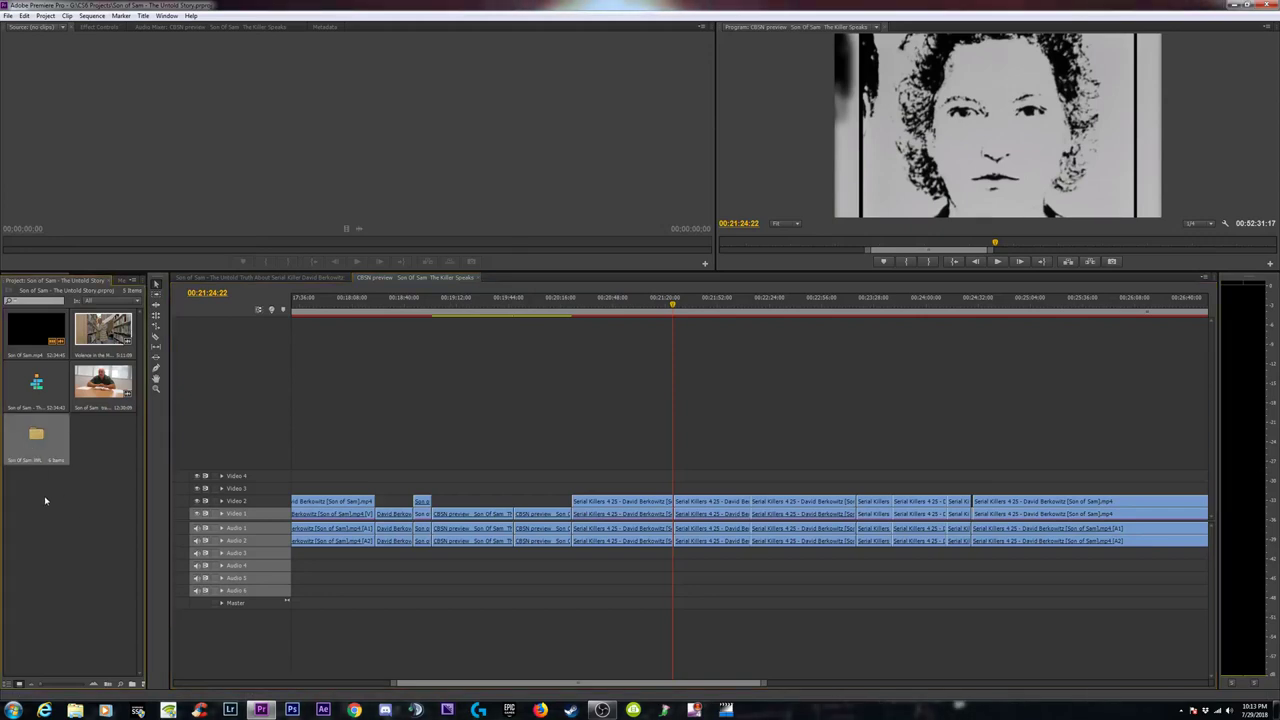
pyautogui.doubleClick(37, 443)
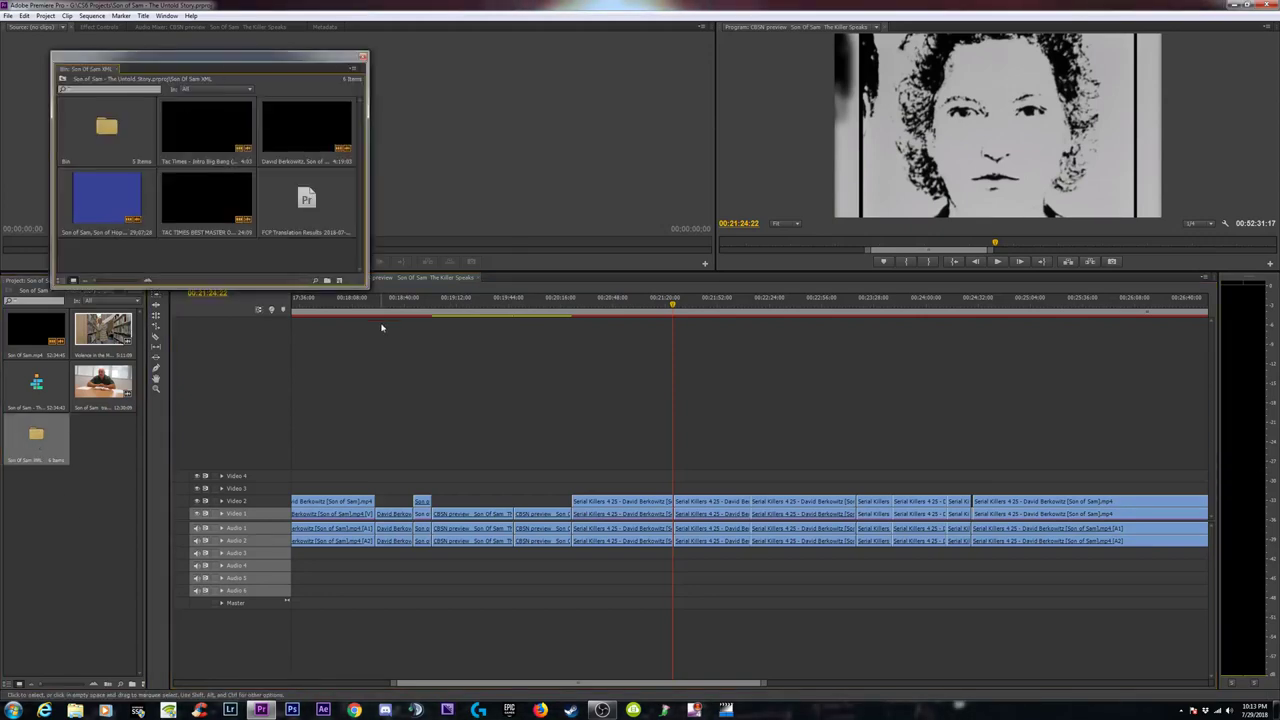
pyautogui.moveTo(366, 288); pyautogui.dragTo(604, 458)
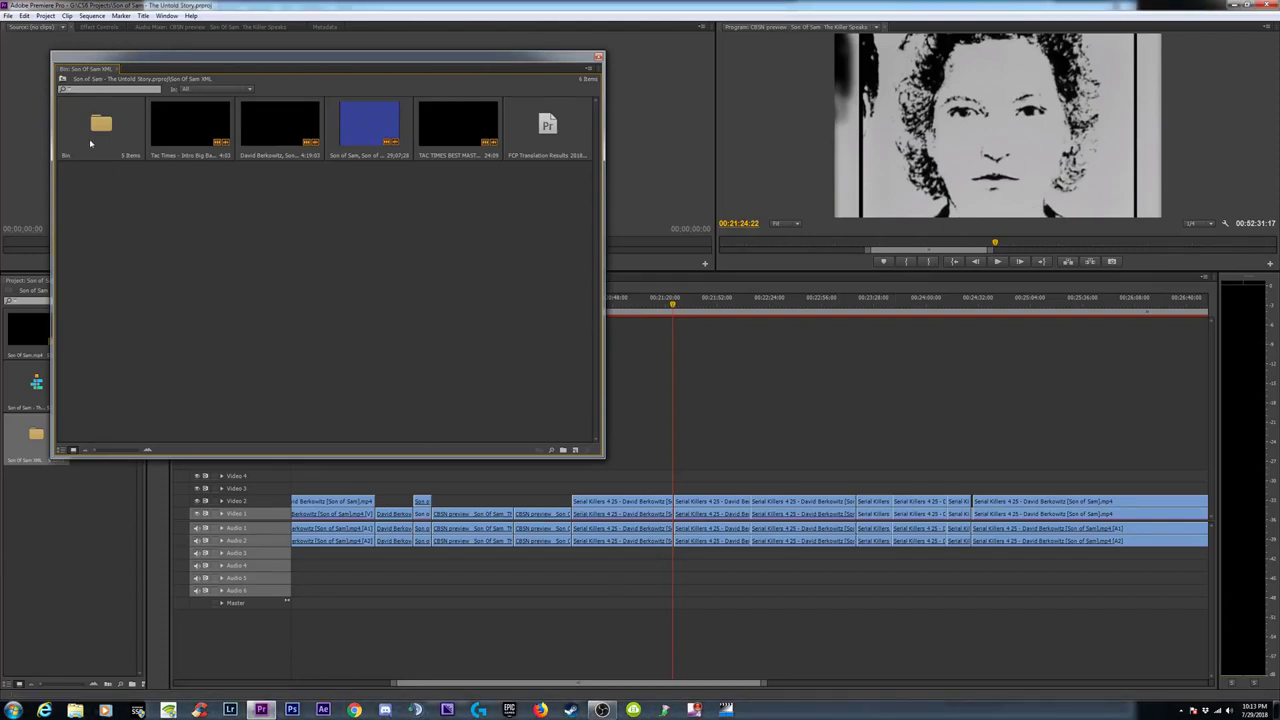
pyautogui.click(598, 56)
pyautogui.click(8, 16)
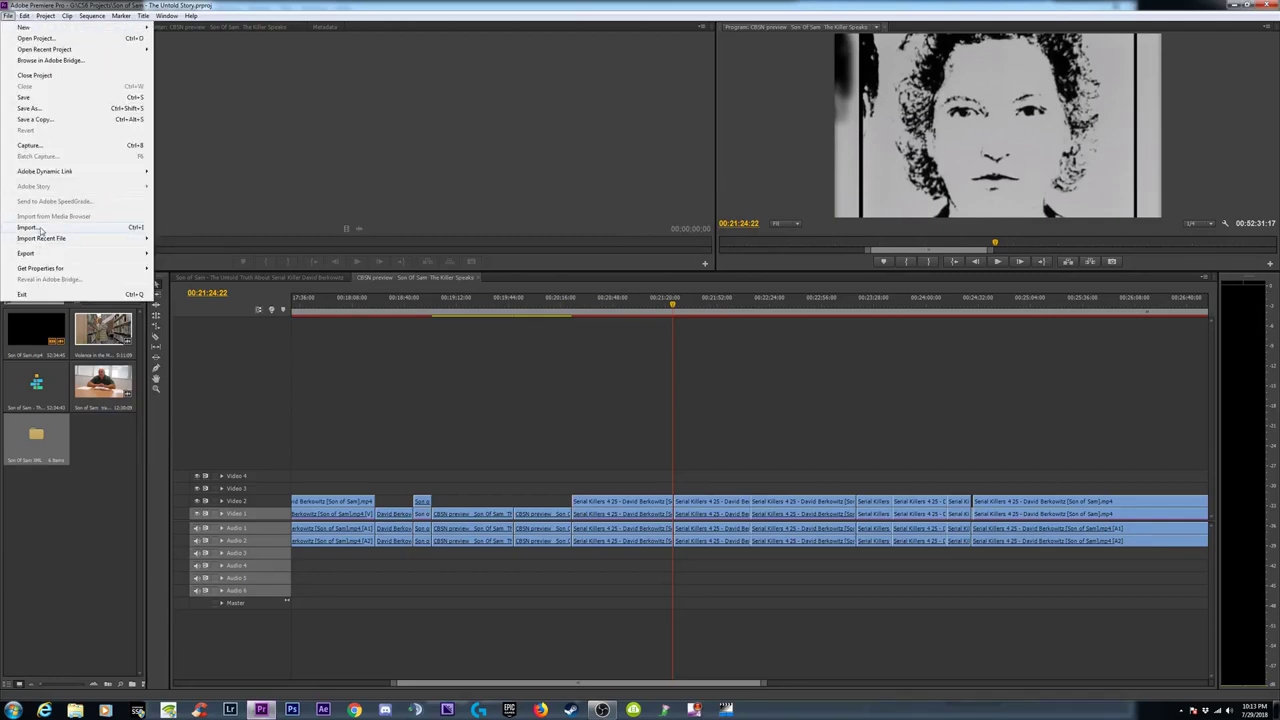
pyautogui.click(40, 229)
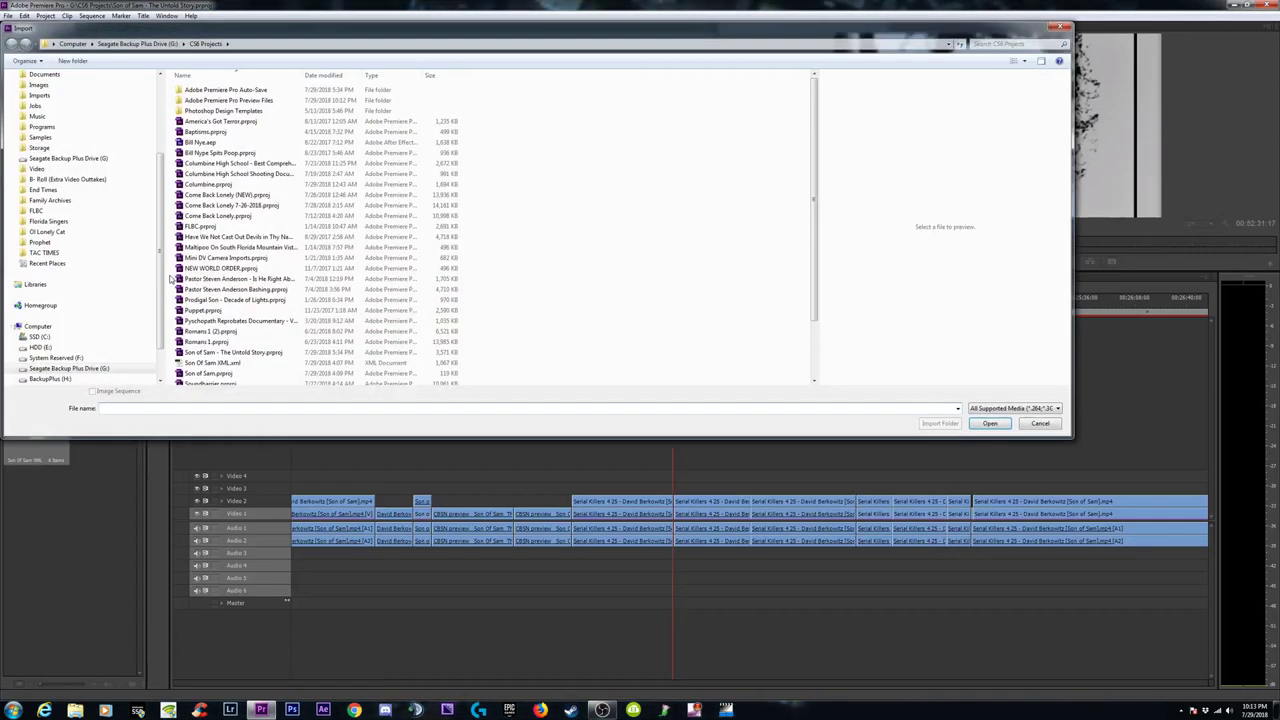
pyautogui.click(222, 363)
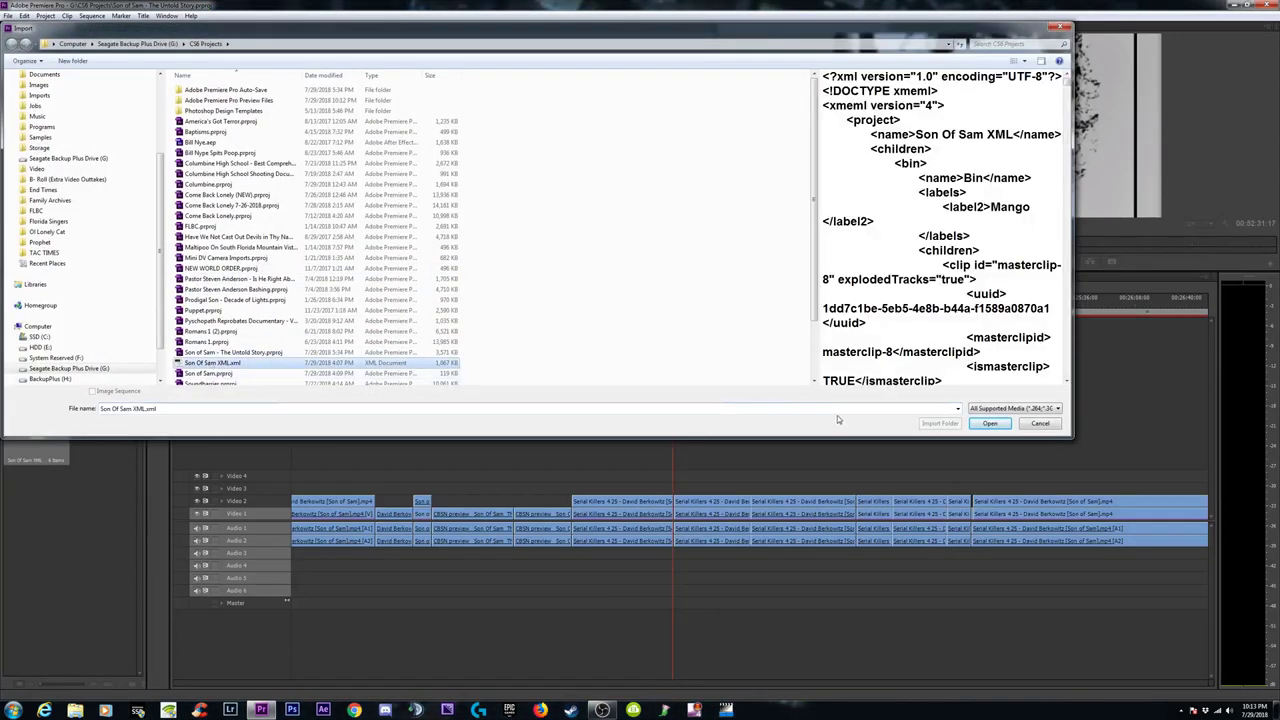
pyautogui.click(1040, 423)
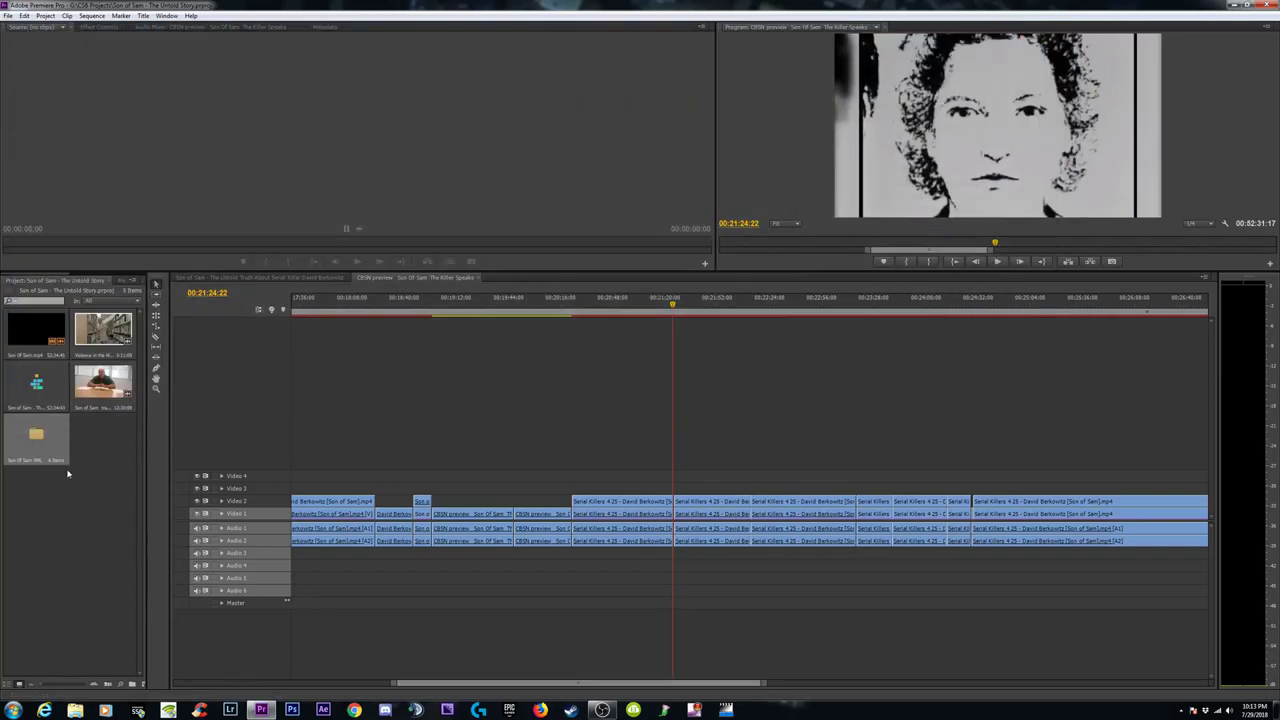
# Check the Son Of Sam XML bin again, select the Son of Sam sequence in the project, and close the bin.
pyautogui.click(35, 441)
pyautogui.doubleClick(35, 441)
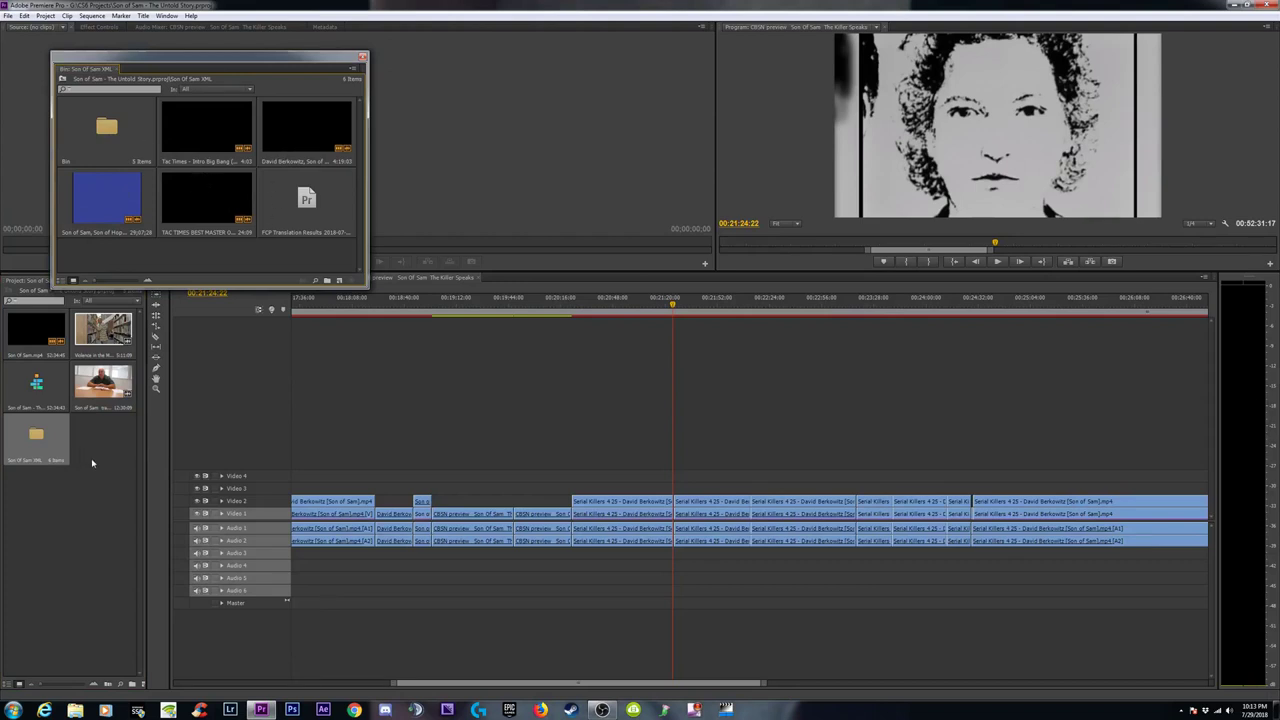
pyautogui.click(37, 390)
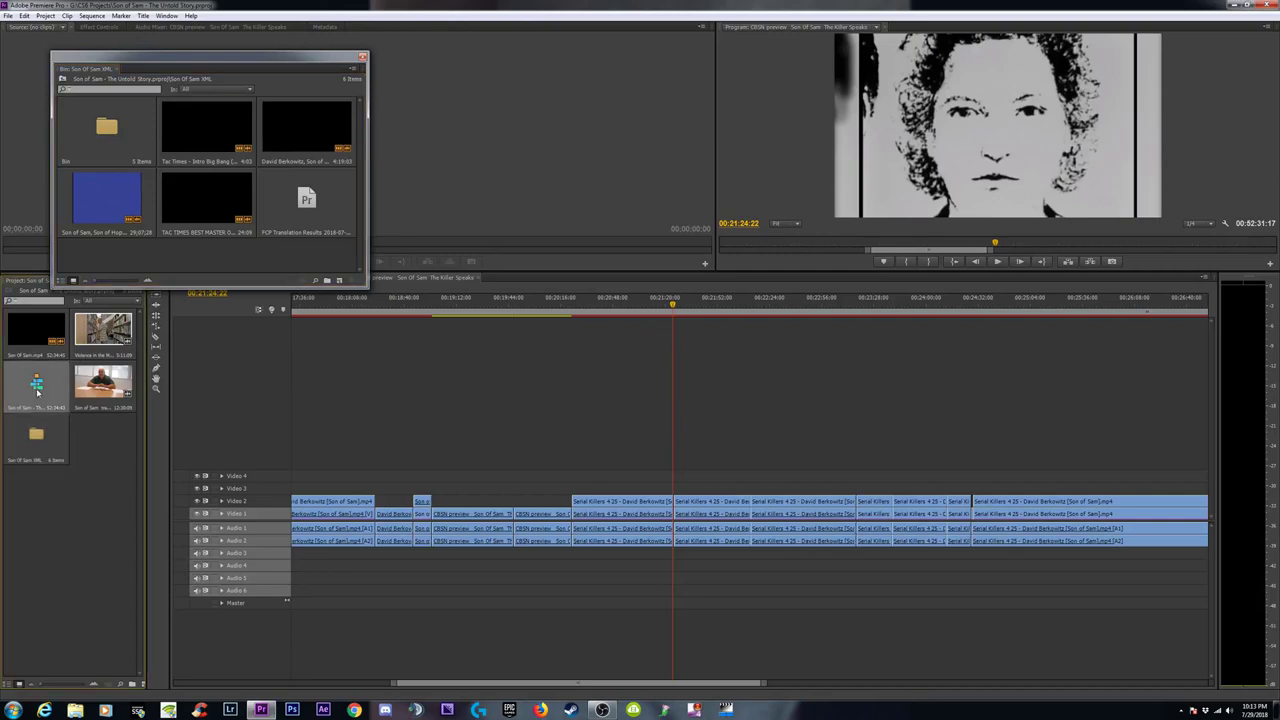
pyautogui.click(363, 57)
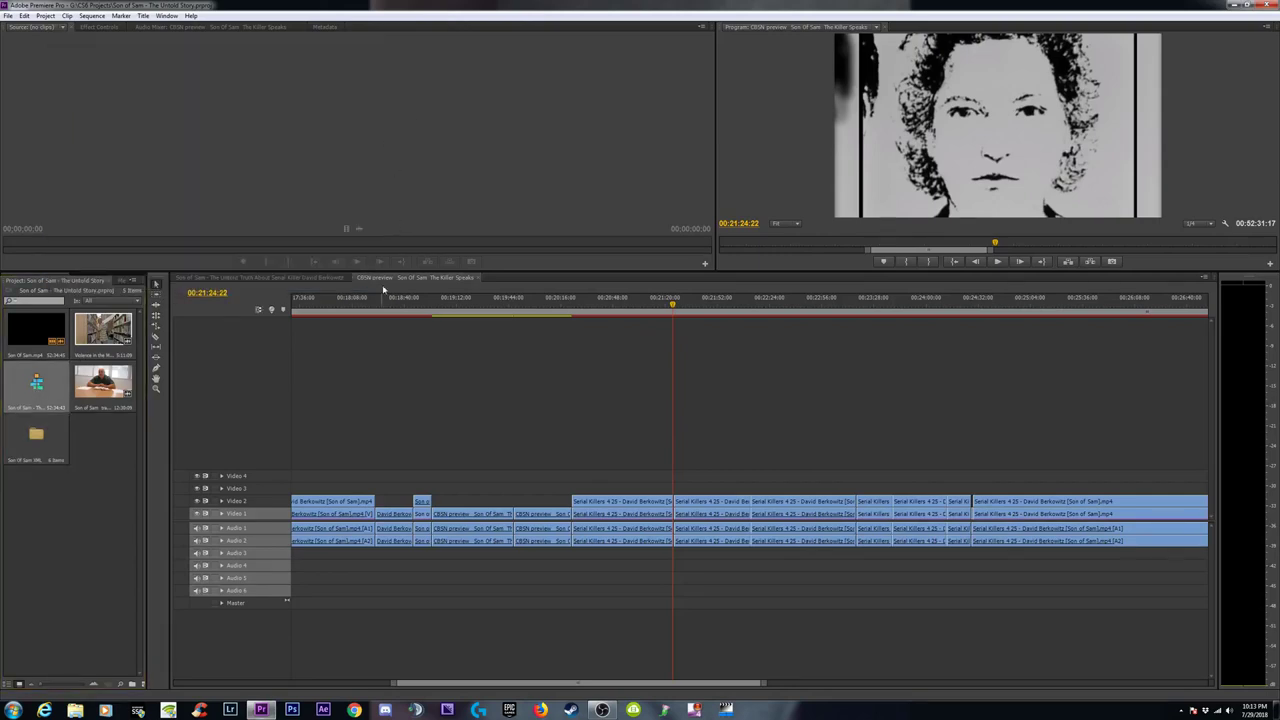
# View the Untold Truth sequence around its cut near 00:21:25, and return to the CBSN preview sequence.
pyautogui.click(263, 278)
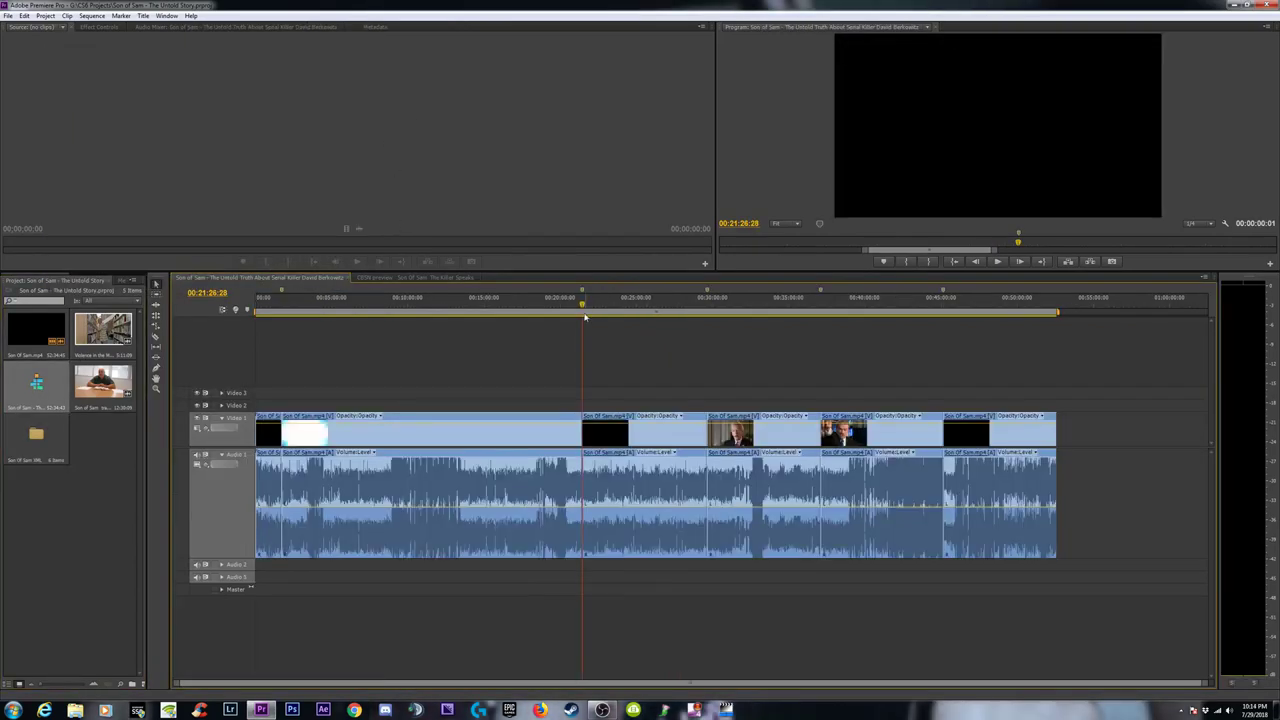
pyautogui.click(584, 314)
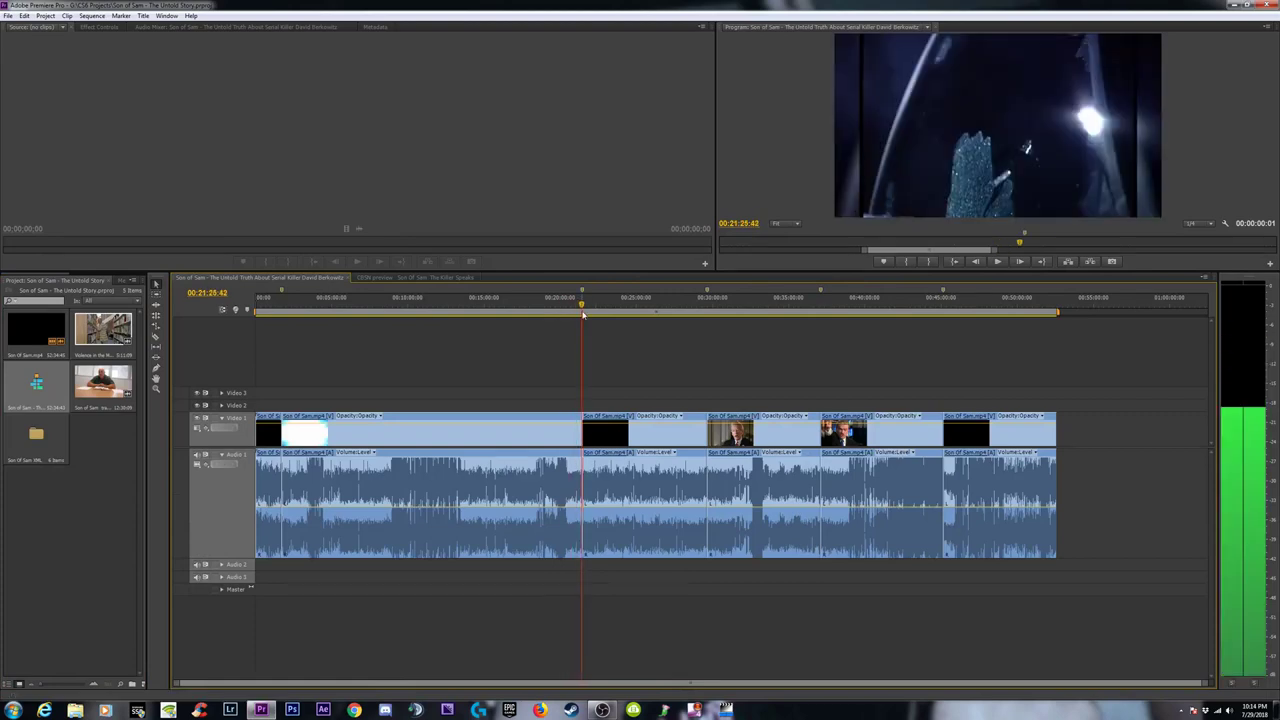
pyautogui.click(400, 282)
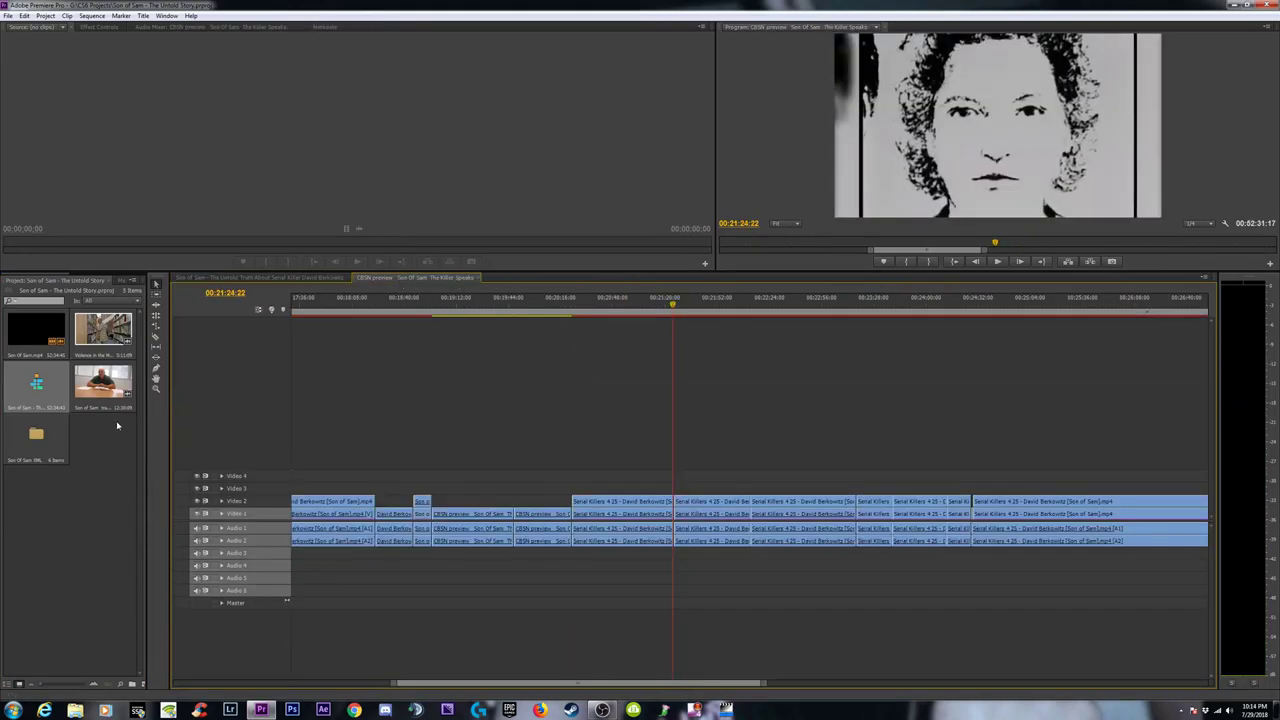
# Close the CBSN preview timeline and reopen that sequence from the Bin folder inside the Son Of Sam XML bin.
pyautogui.doubleClick(35, 440)
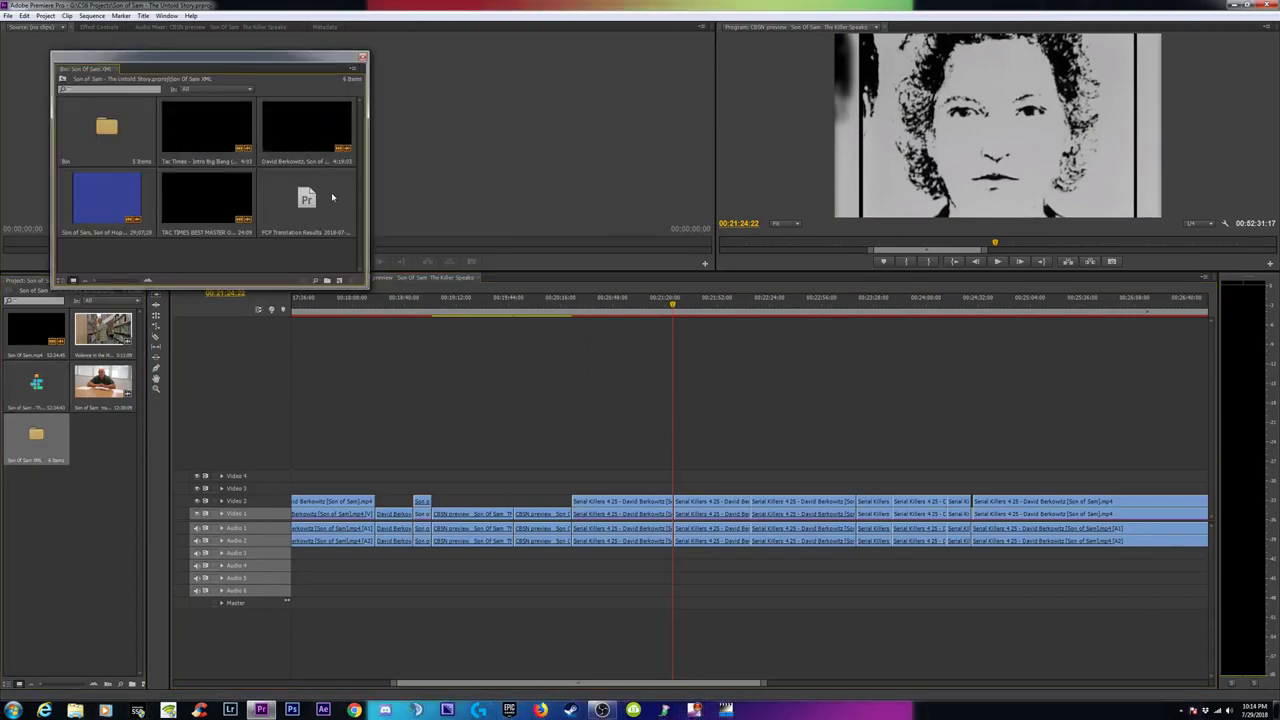
pyautogui.click(309, 200)
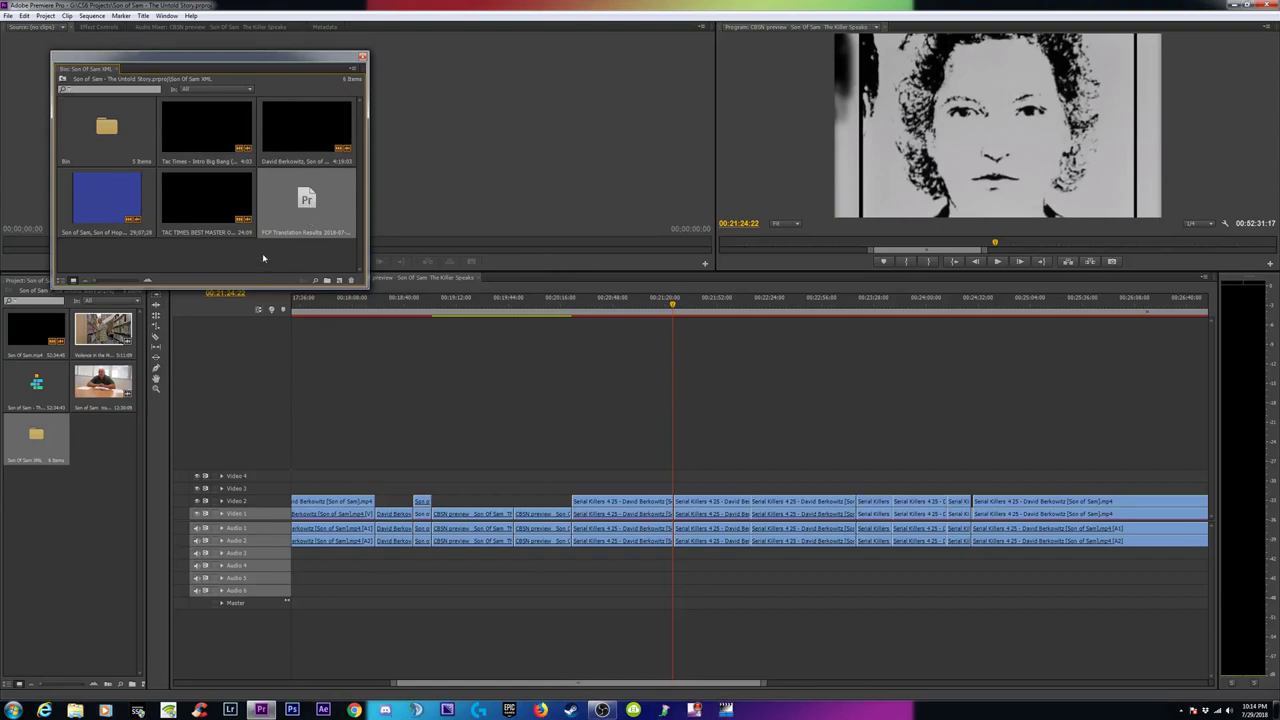
pyautogui.doubleClick(98, 124)
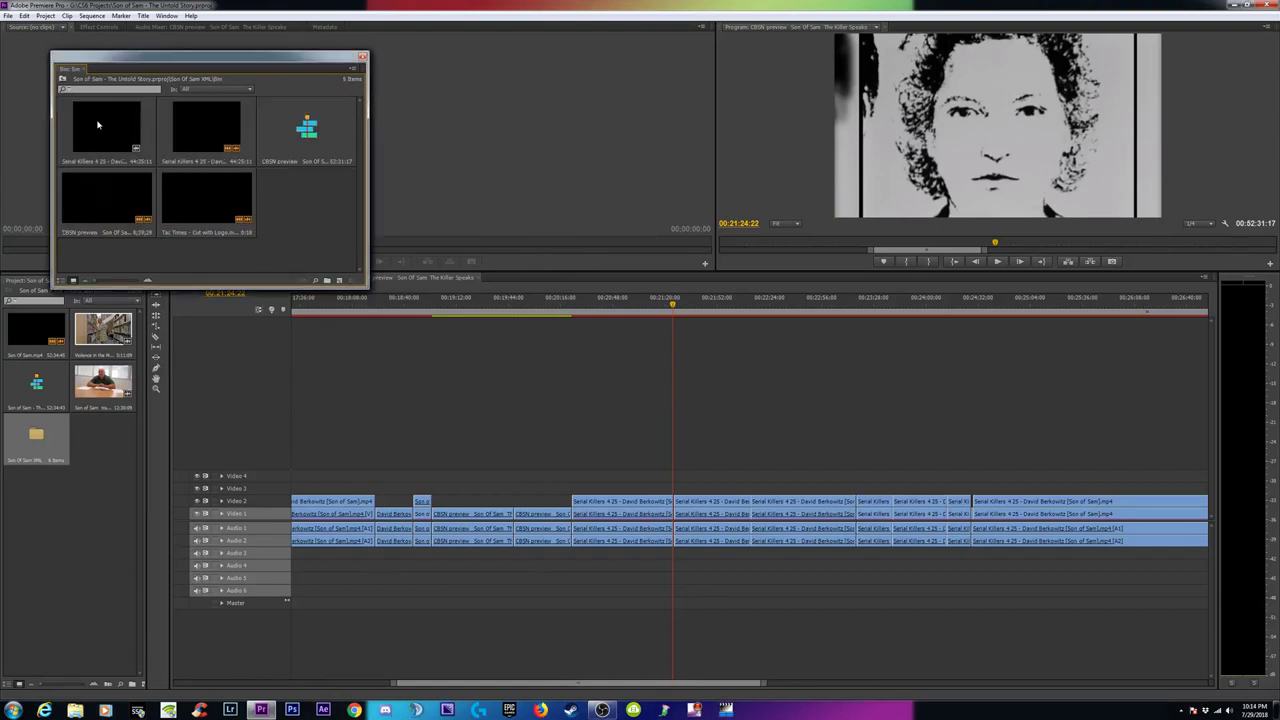
pyautogui.click(317, 114)
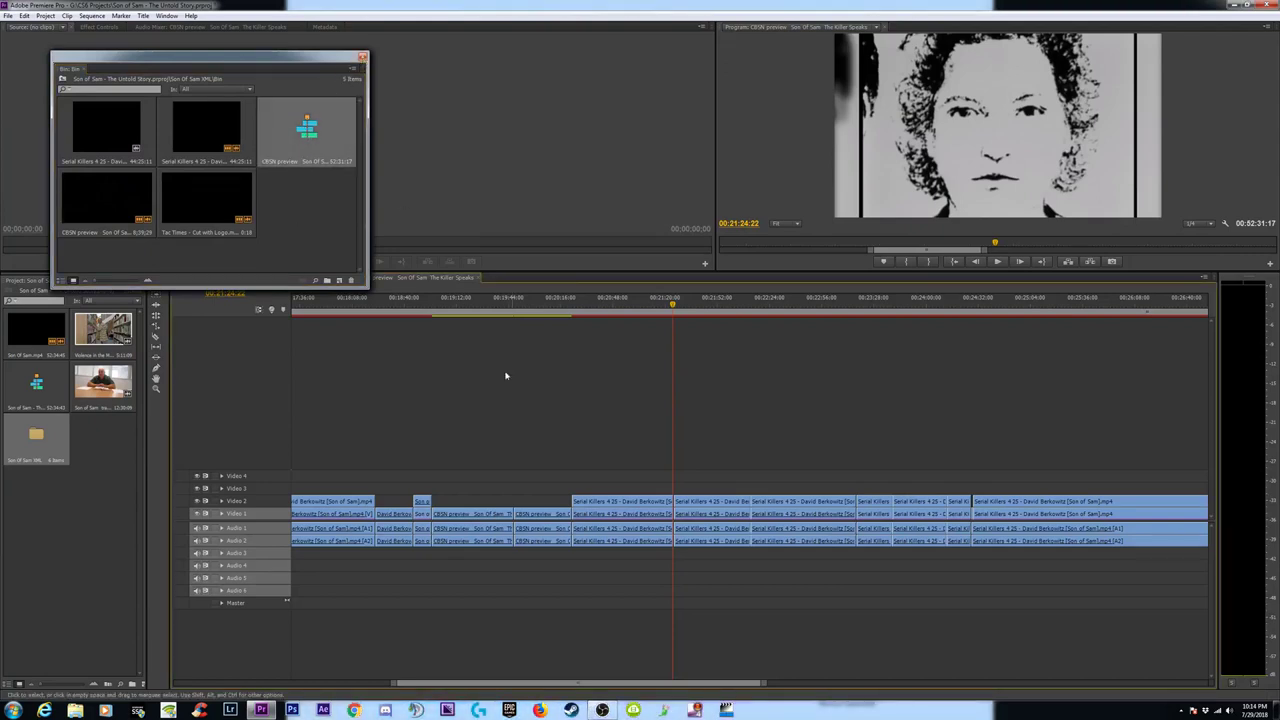
pyautogui.click(478, 278)
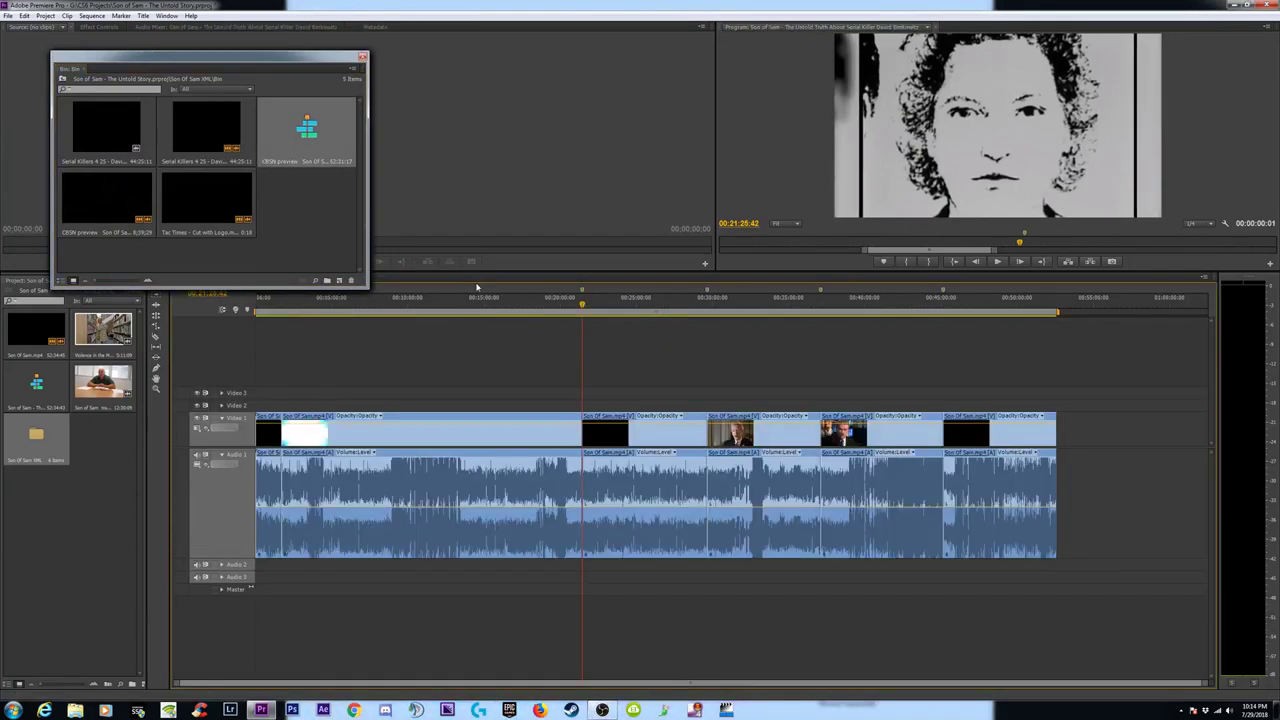
pyautogui.doubleClick(328, 135)
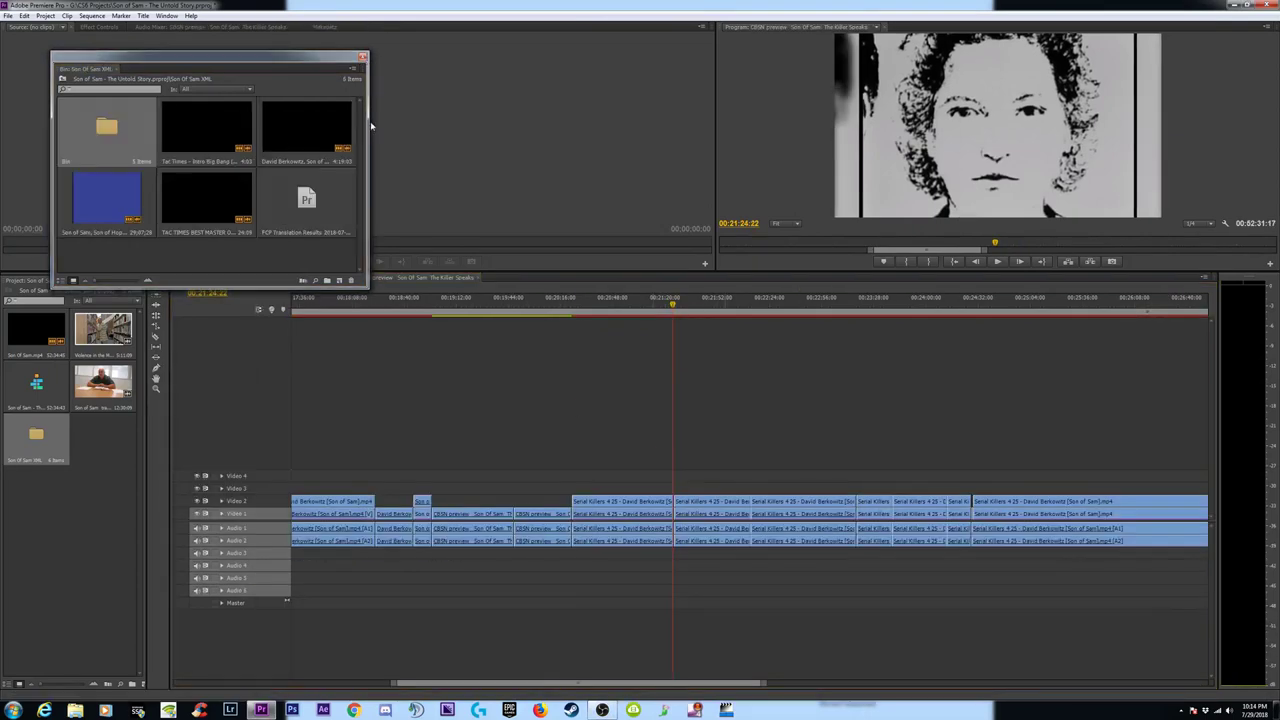
pyautogui.moveTo(336, 66); pyautogui.dragTo(337, 163)
pyautogui.click(357, 155)
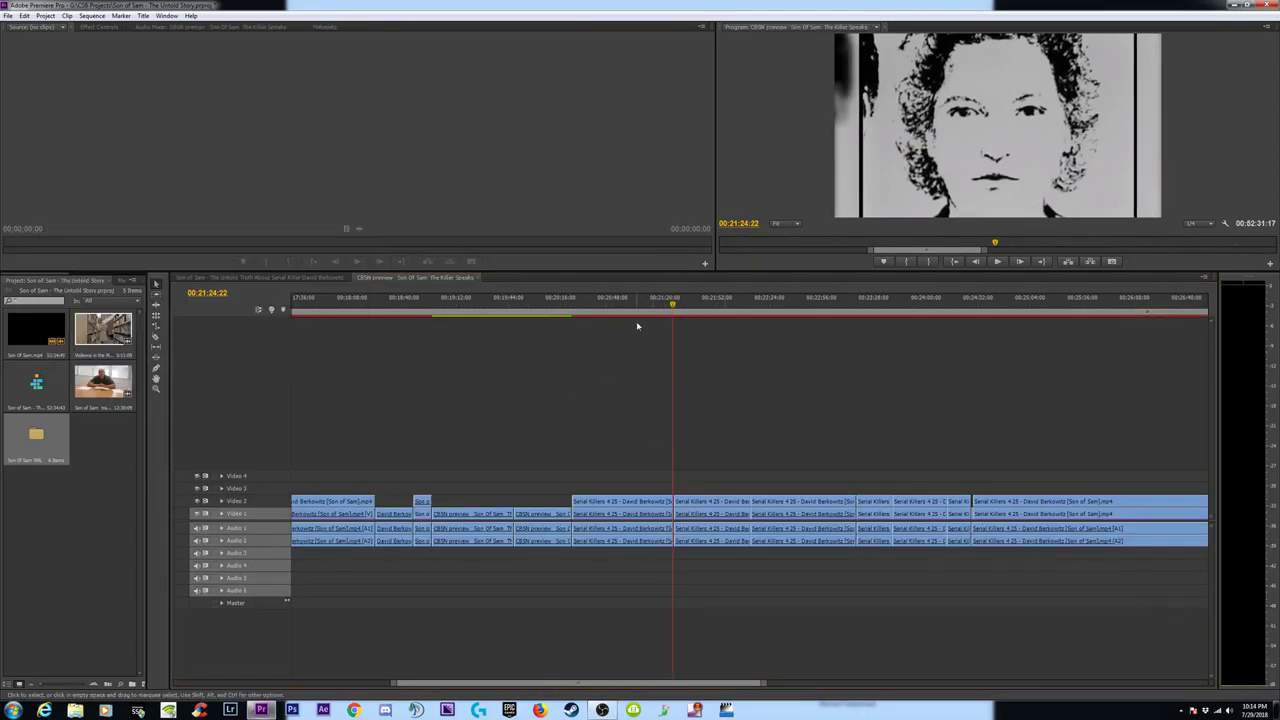
# In the Untold Truth sequence, place the playhead on the first marked cut at 00:01:43:10.
pyautogui.click(300, 277)
pyautogui.click(534, 300)
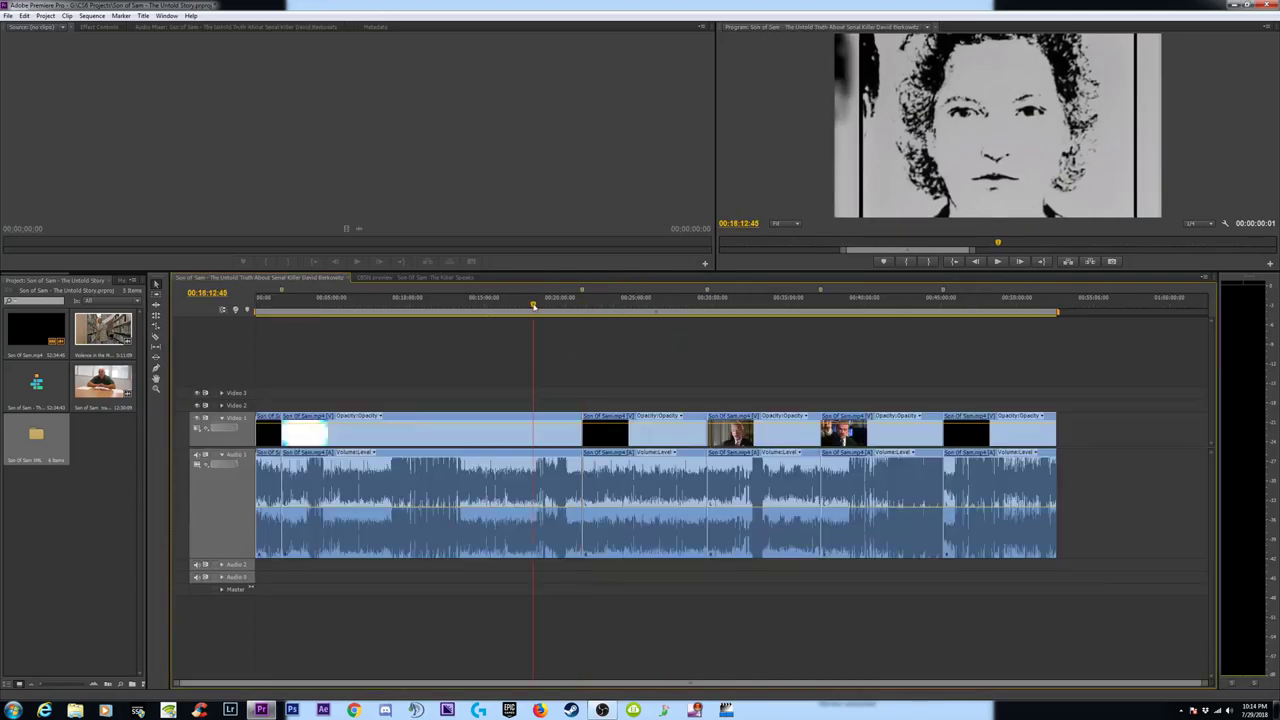
pyautogui.click(283, 300)
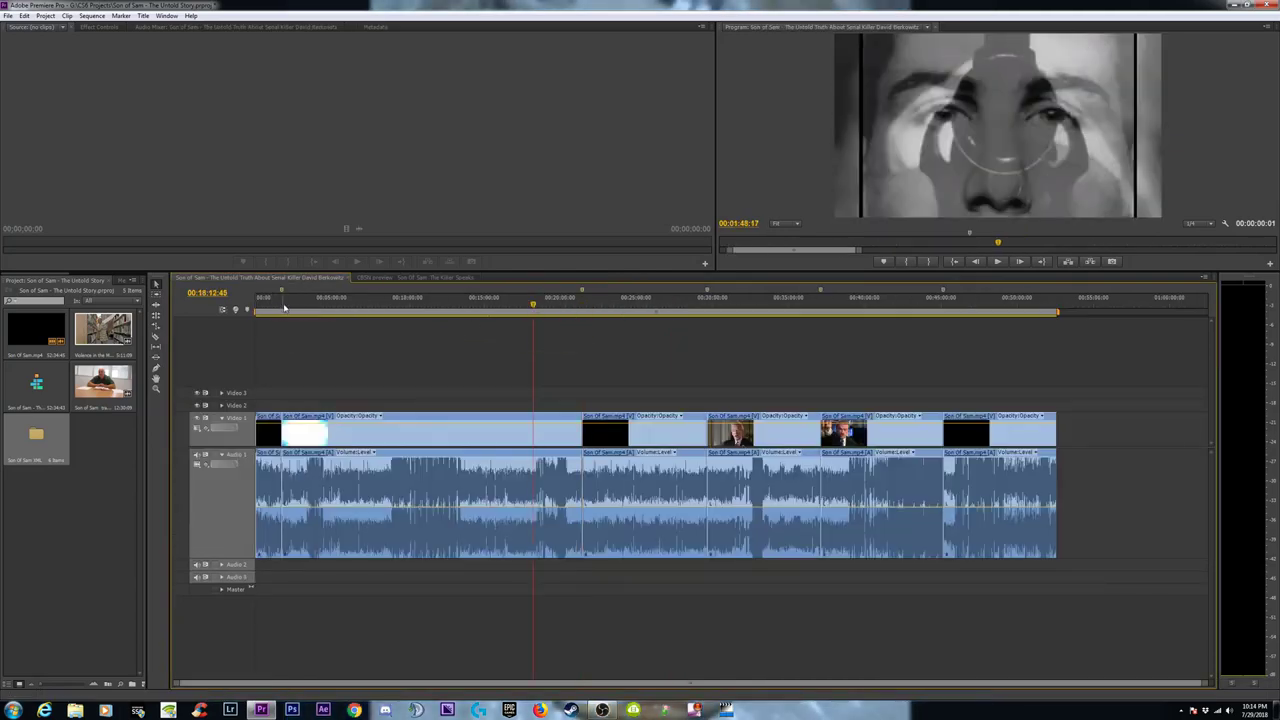
pyautogui.press('=')
pyautogui.press('=')
pyautogui.press('=')
pyautogui.press('=')
pyautogui.press('=')
pyautogui.press('=')
pyautogui.moveTo(698, 298); pyautogui.dragTo(619, 323)
pyautogui.press('=')
pyautogui.press('=')
pyautogui.press('=')
pyautogui.moveTo(732, 303)
pyautogui.mouseDown()
pyautogui.moveTo(744, 306)
pyautogui.moveTo(734, 310)
pyautogui.mouseUp()
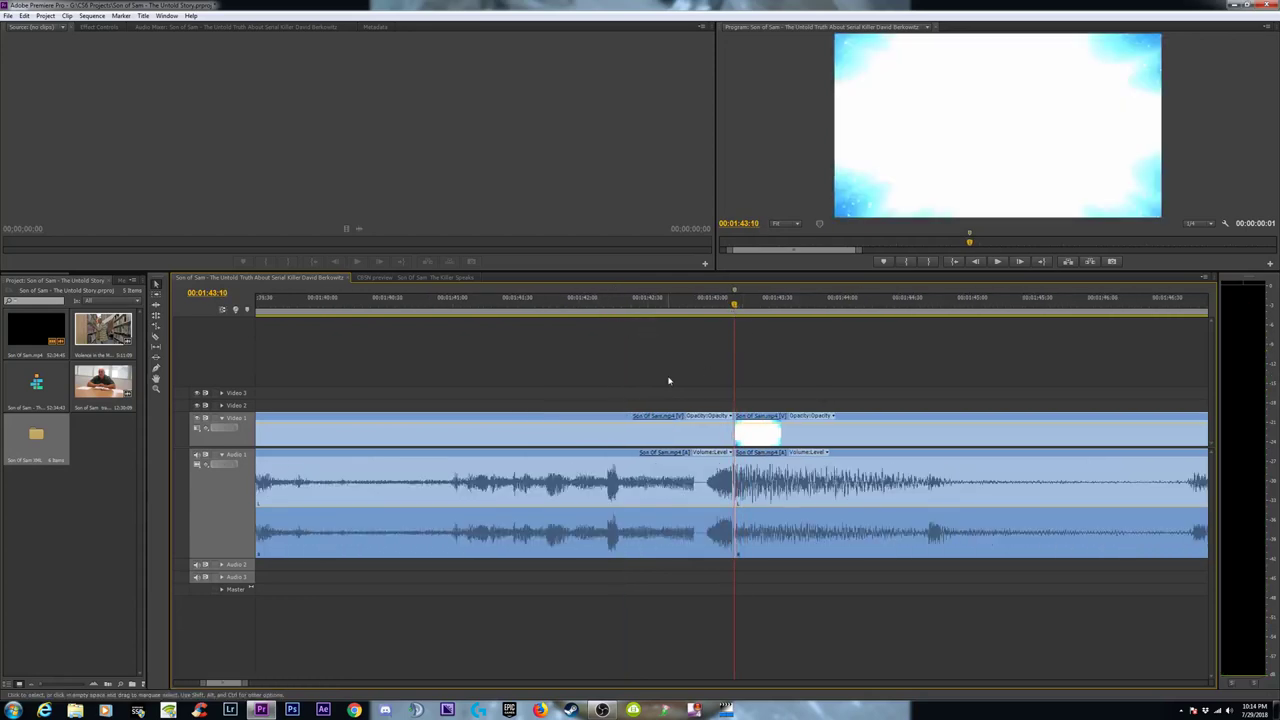
# Switch to the CBSN preview sequence and scrub through its opening clips from 00:00:17:04 to 00:01:27:08.
pyautogui.press('-')
pyautogui.press('-')
pyautogui.press('-')
pyautogui.press('-')
pyautogui.press('-')
pyautogui.press('-')
pyautogui.press('-')
pyautogui.press('-')
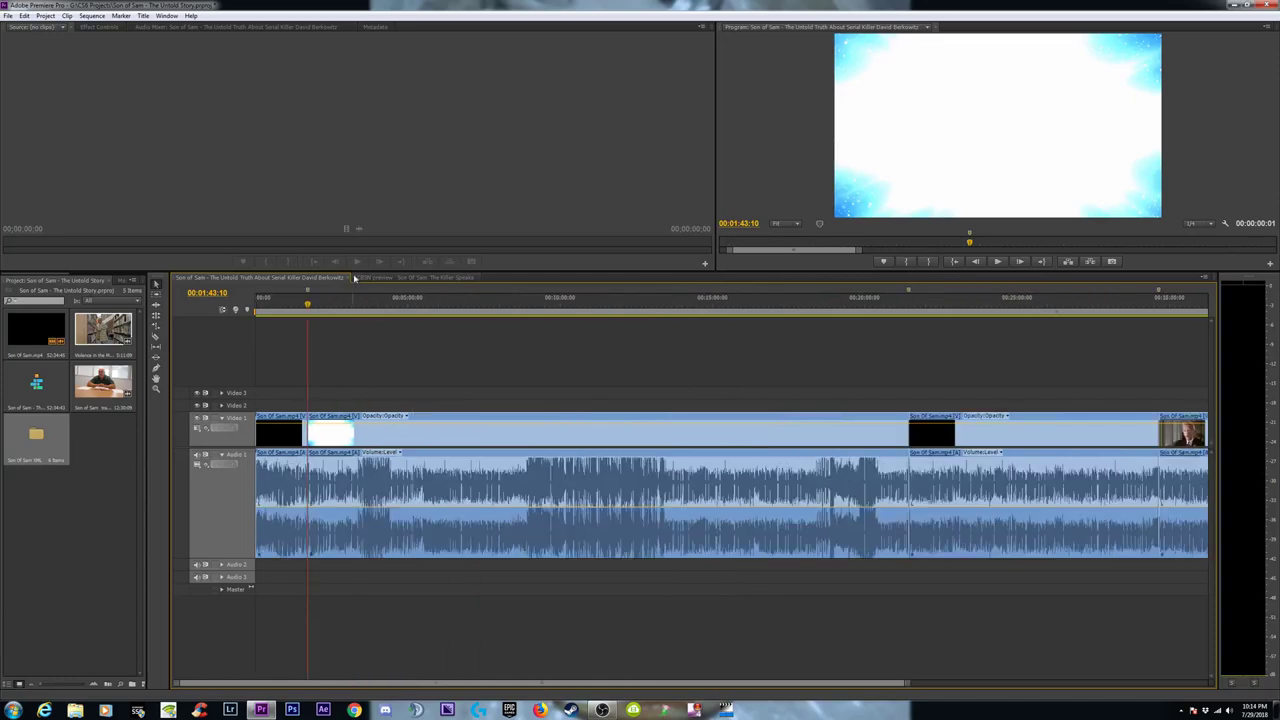
pyautogui.click(380, 278)
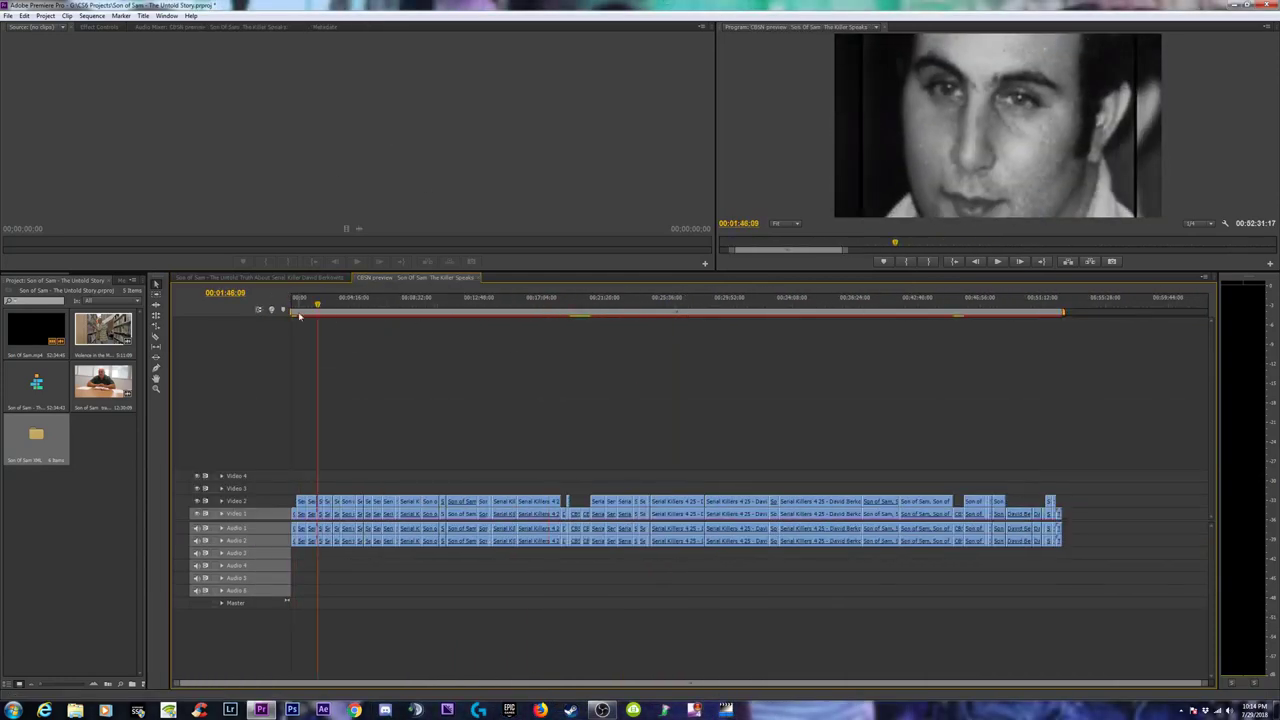
pyautogui.press('=')
pyautogui.press('=')
pyautogui.press('=')
pyautogui.press('=')
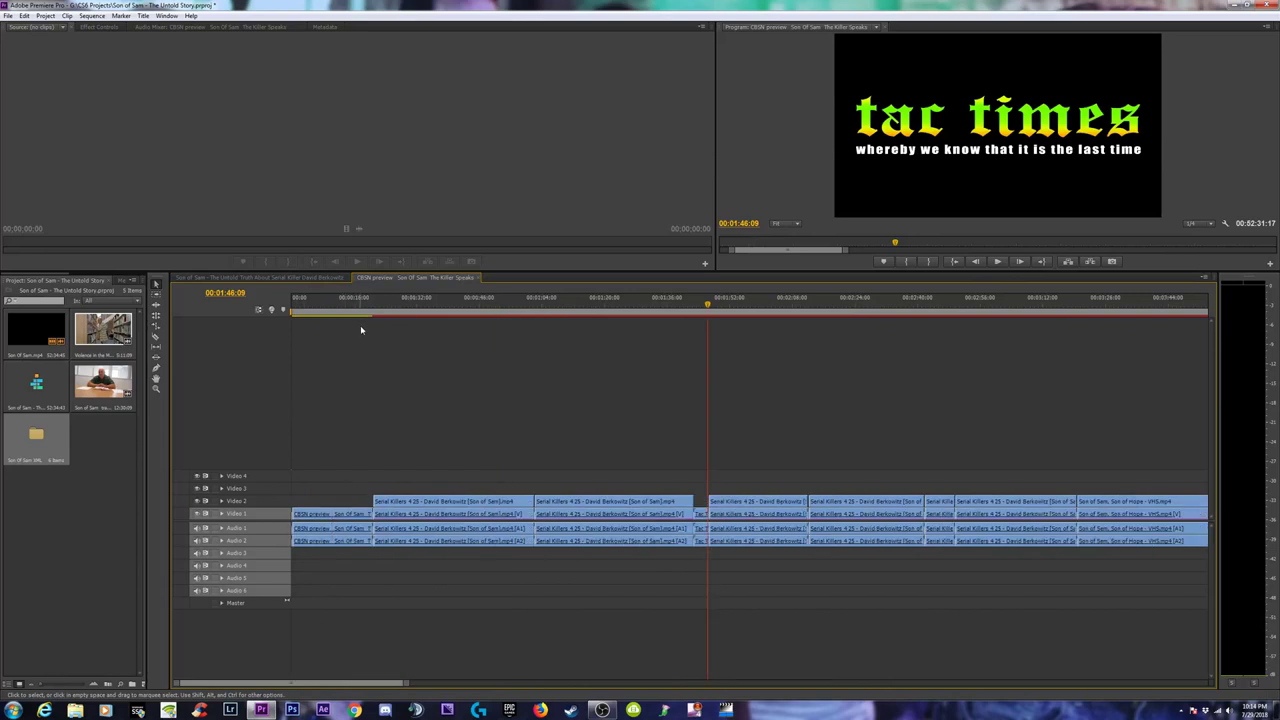
pyautogui.click(359, 307)
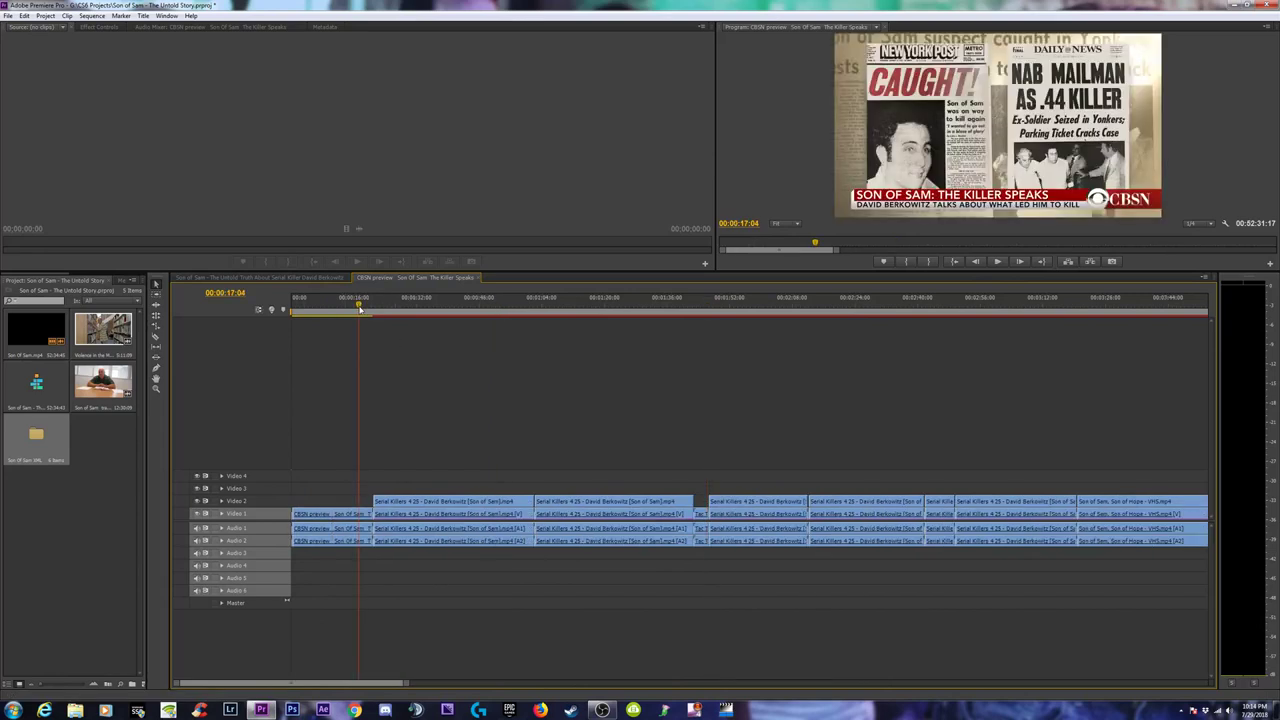
pyautogui.moveTo(360, 309); pyautogui.dragTo(617, 320)
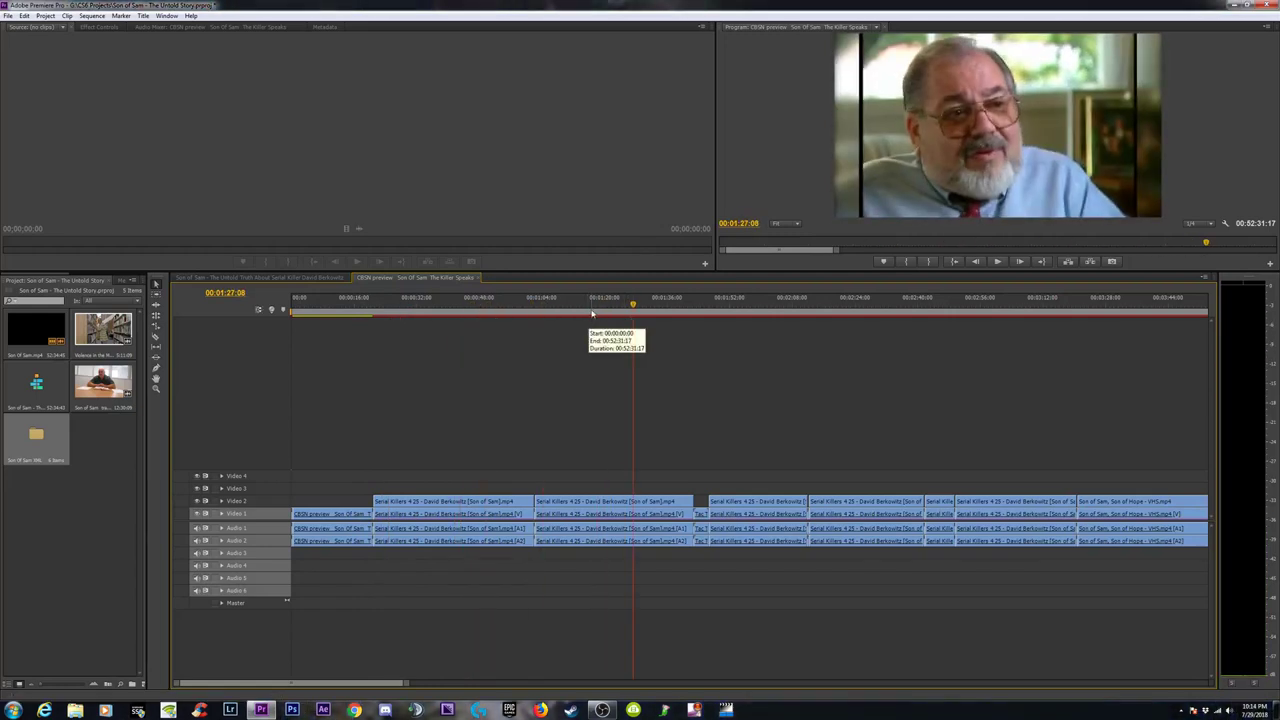
# Move the playhead to 00:01:42:29 at the start of the Tac Times intro clip for a close look.
pyautogui.click(696, 315)
pyautogui.press('=')
pyautogui.press('=')
pyautogui.press('=')
pyautogui.press('=')
pyautogui.press('=')
pyautogui.press('=')
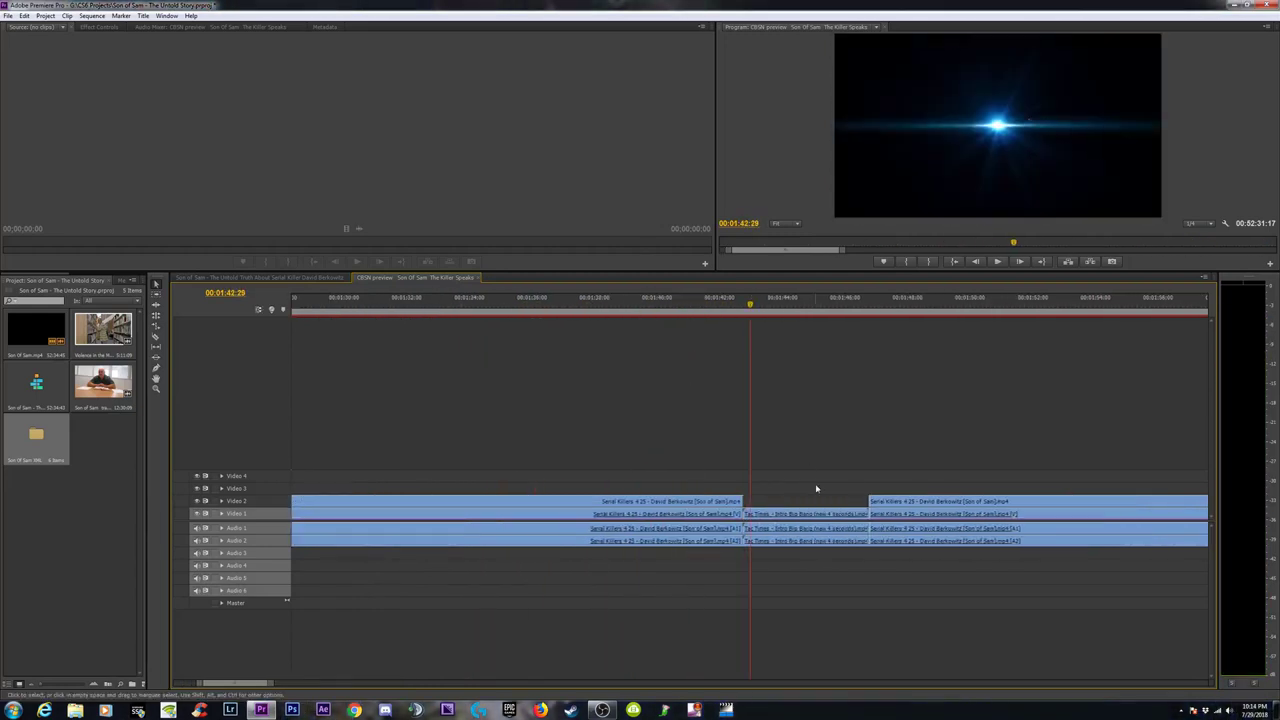
# Check both edit points of the Tac Times intro clip and return the playhead to its start at 00:01:42:22.
pyautogui.moveTo(699, 314); pyautogui.dragTo(809, 323)
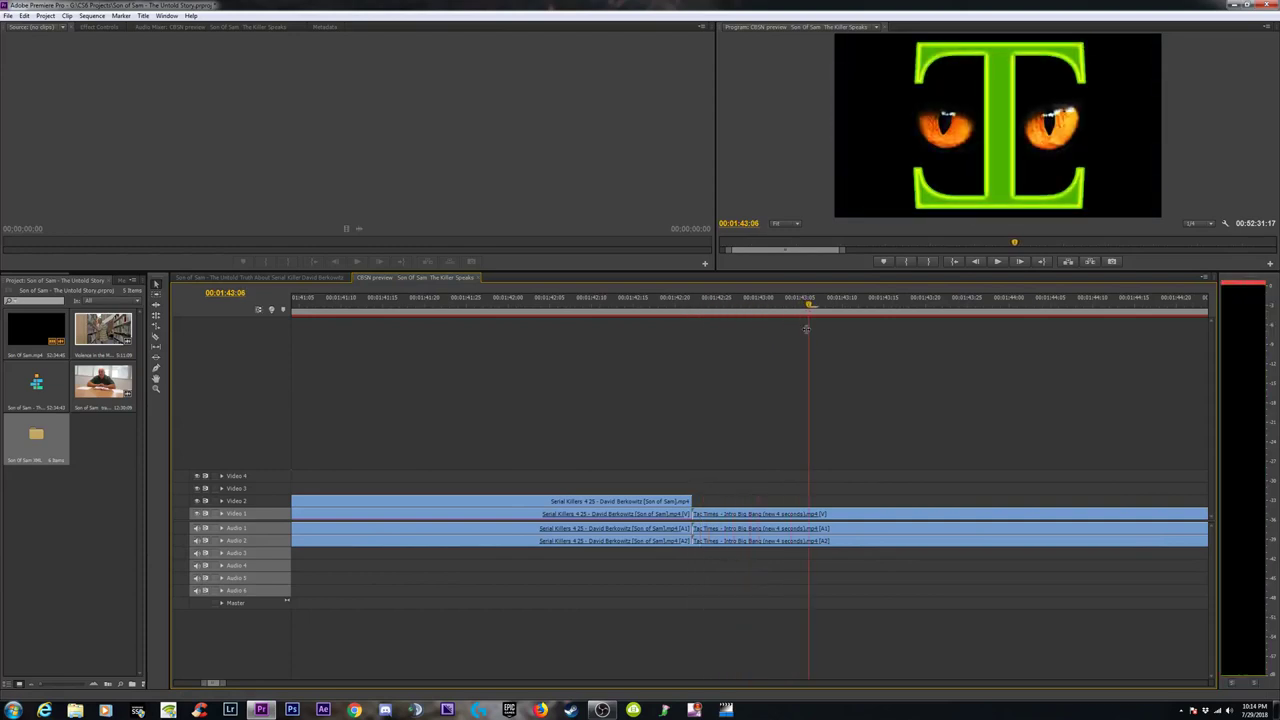
pyautogui.click(702, 311)
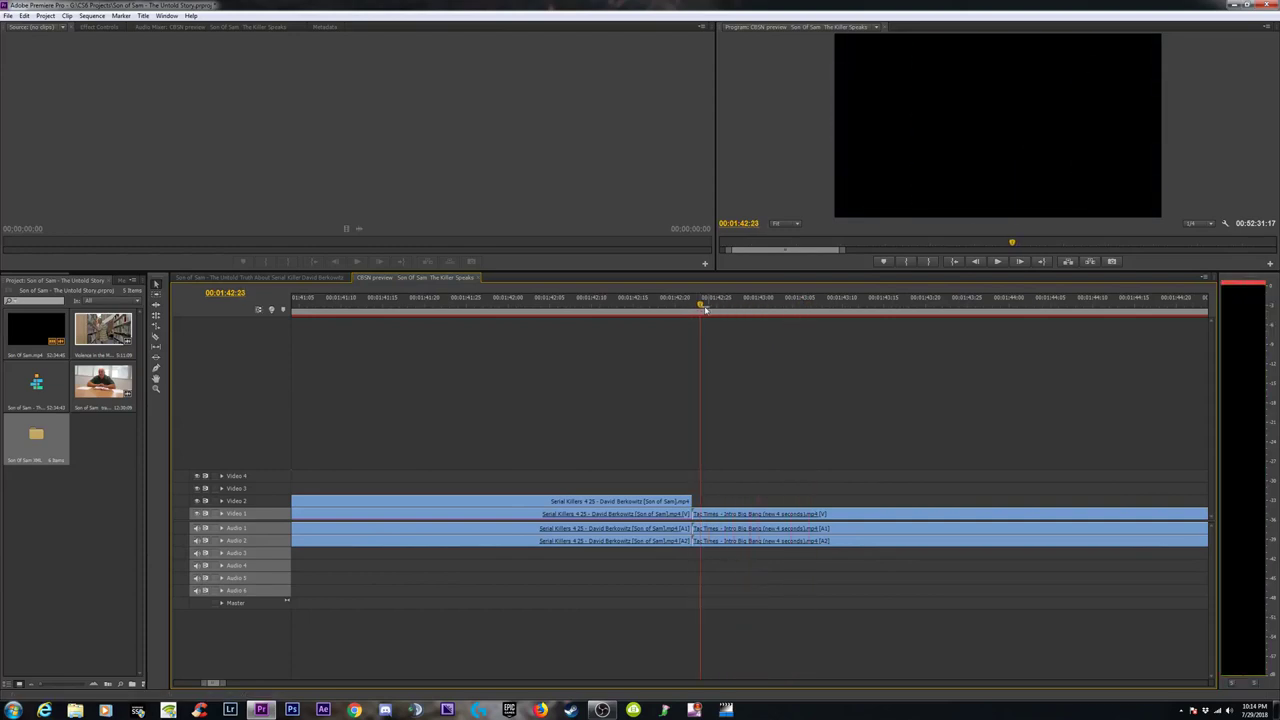
pyautogui.press('Down')
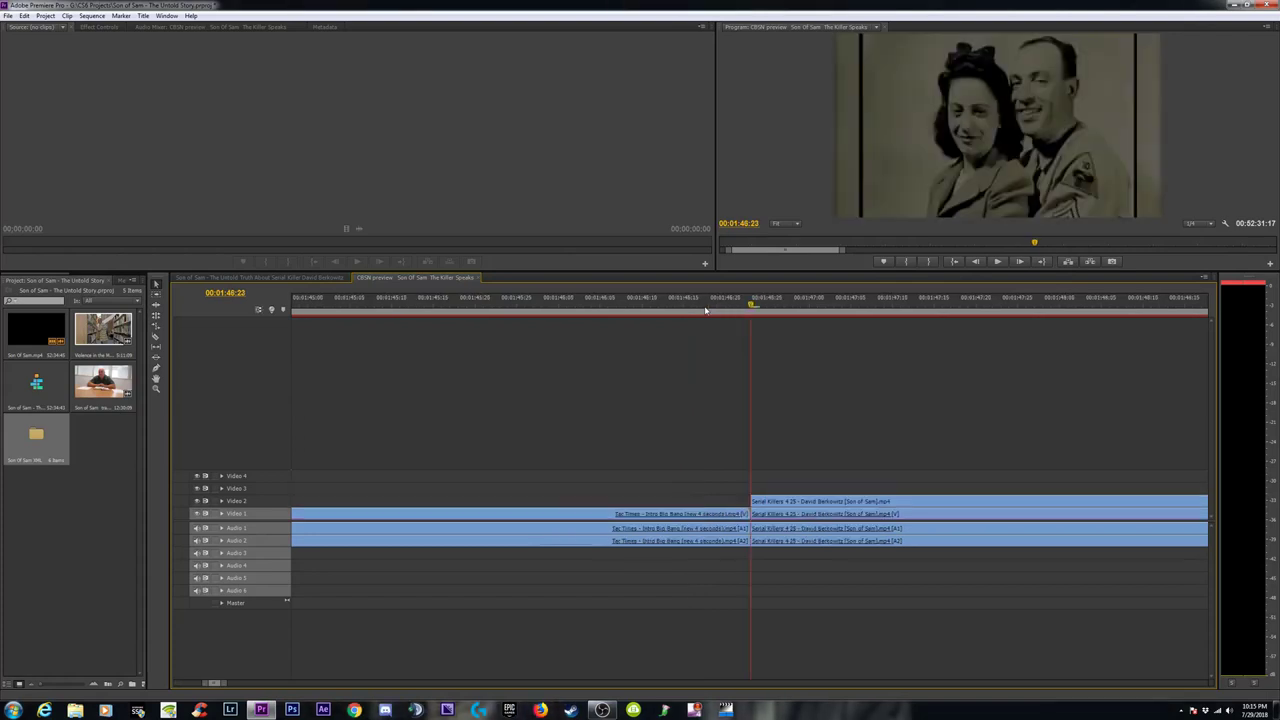
pyautogui.press('Up')
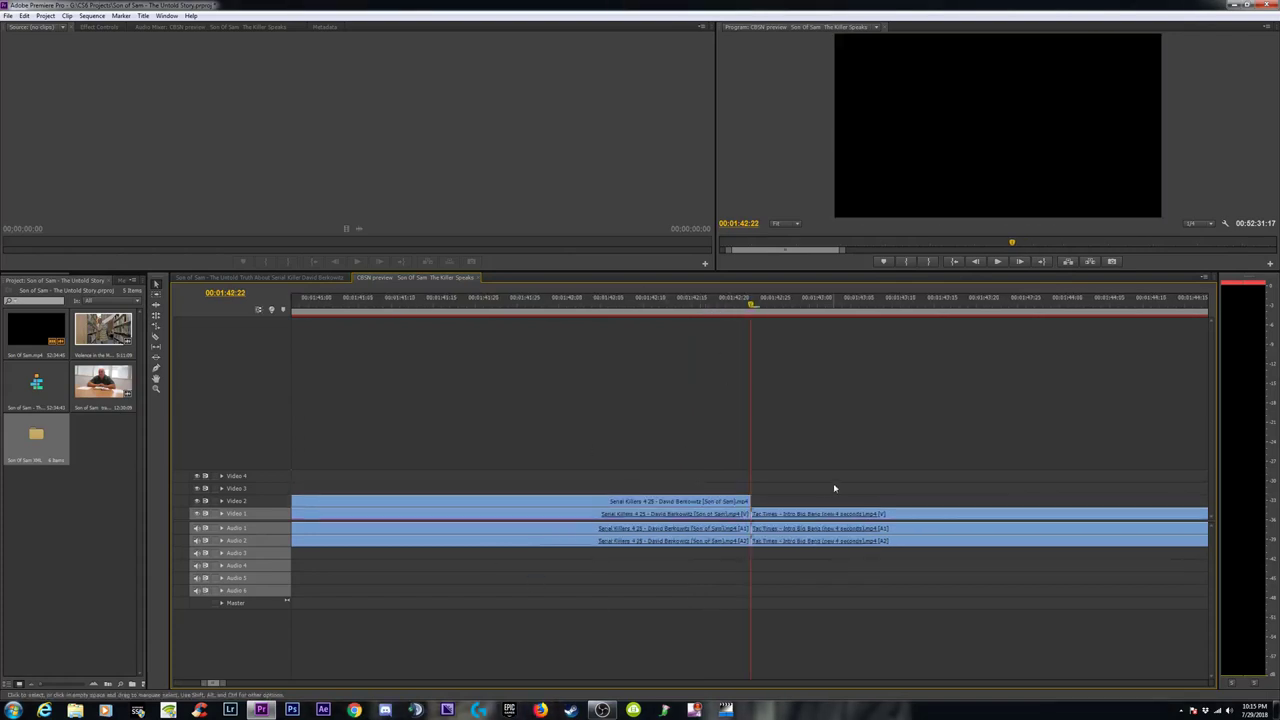
# Jump back and forth between neighbouring edit points, ending at 00:01:02:07 after the short Tac Times cut clip.
pyautogui.press('Up')
pyautogui.press('Down')
pyautogui.press('Down')
pyautogui.press('Up')
pyautogui.press('Up')
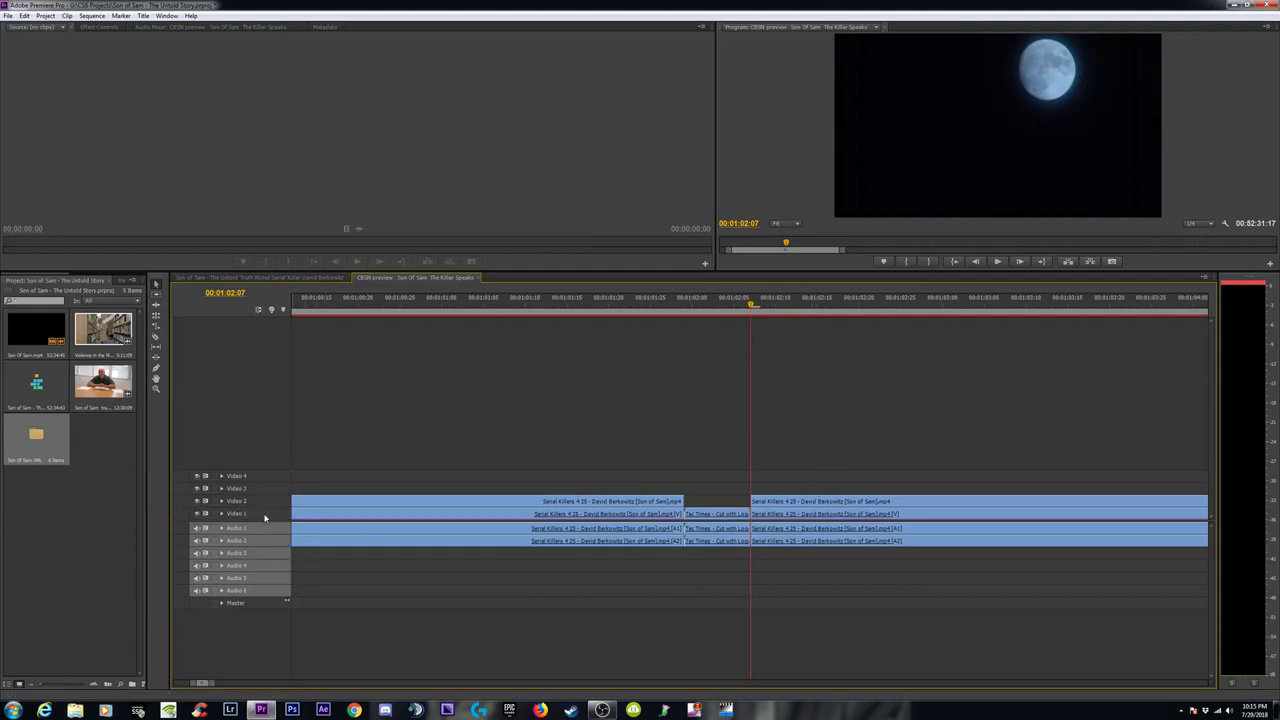
pyautogui.press('Down')
pyautogui.press('Up')
pyautogui.press('Down')
pyautogui.press('Up')
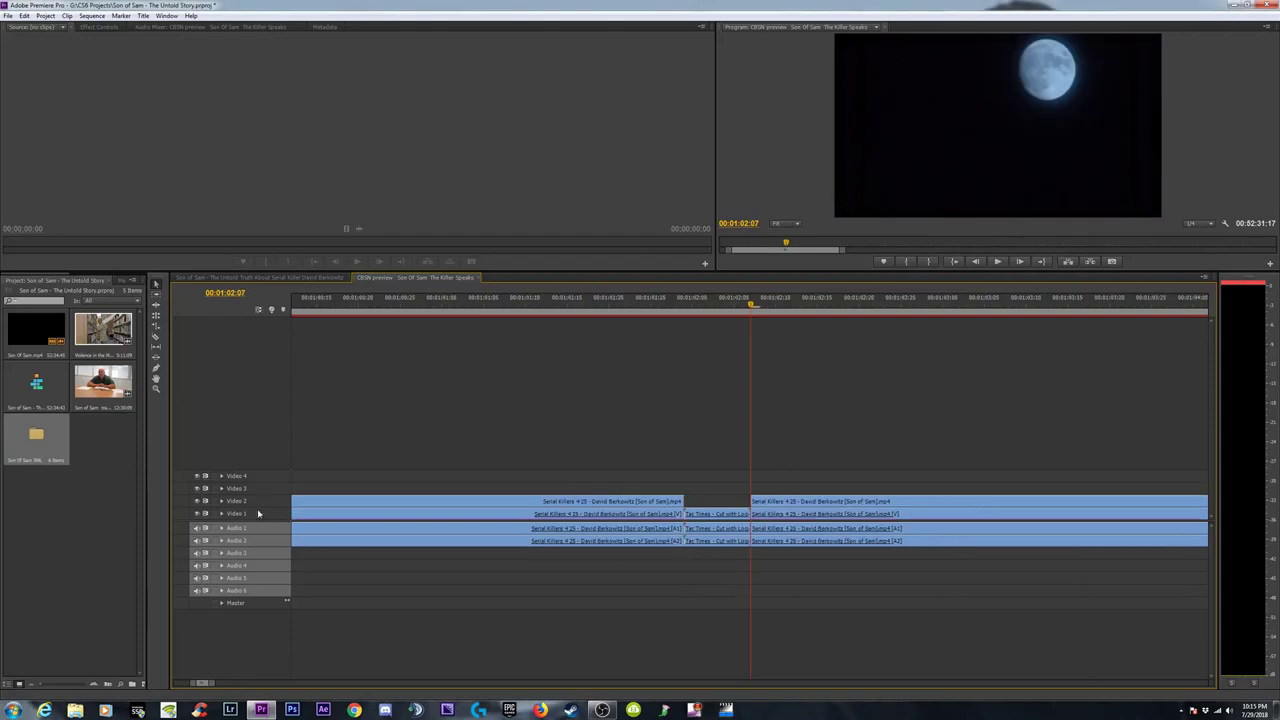
# Step back through the earlier edit points with Video 2 targeted, ending at the first Tac Times cut at 00:00:20:23.
pyautogui.press('Up')
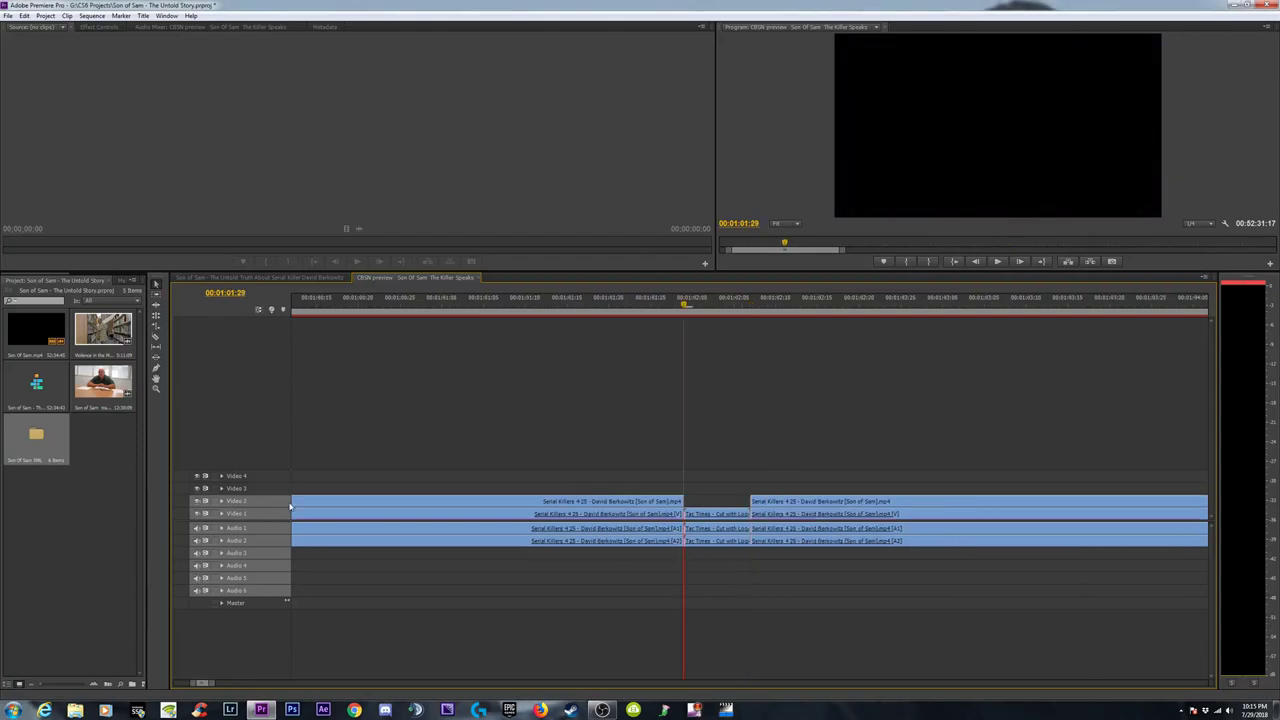
pyautogui.press('Up')
pyautogui.press('Down')
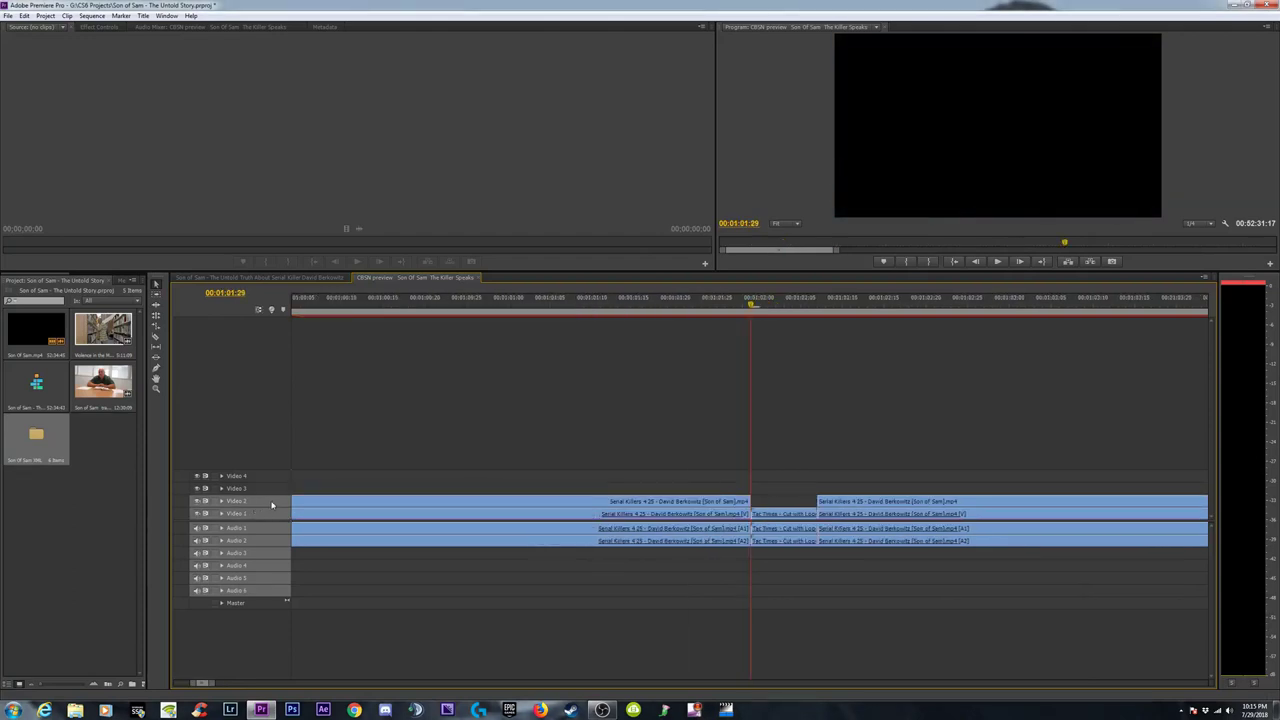
pyautogui.press('Down')
pyautogui.press('Up')
pyautogui.press('Up')
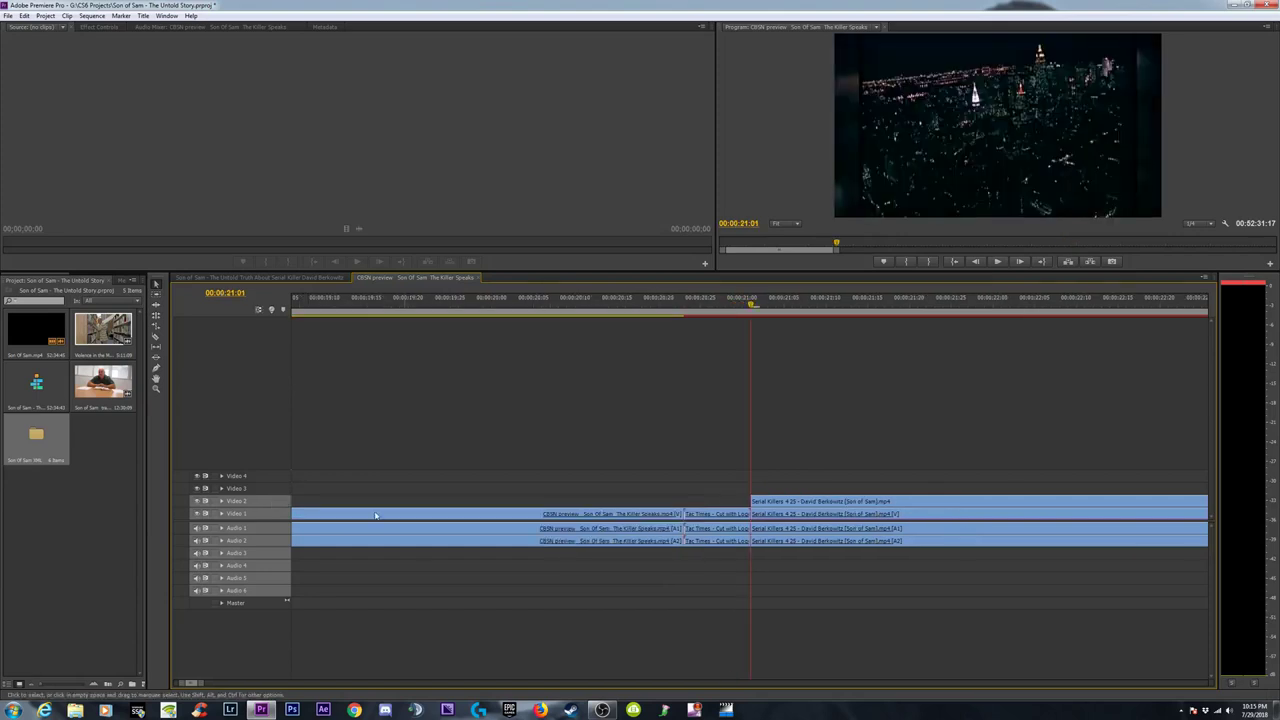
pyautogui.press('Up')
# Examine the clip arrangement across the sequence, from an overview of the timeline down to the opening cut.
pyautogui.press('-')
pyautogui.press('-')
pyautogui.press('-')
pyautogui.press('-')
pyautogui.press('-')
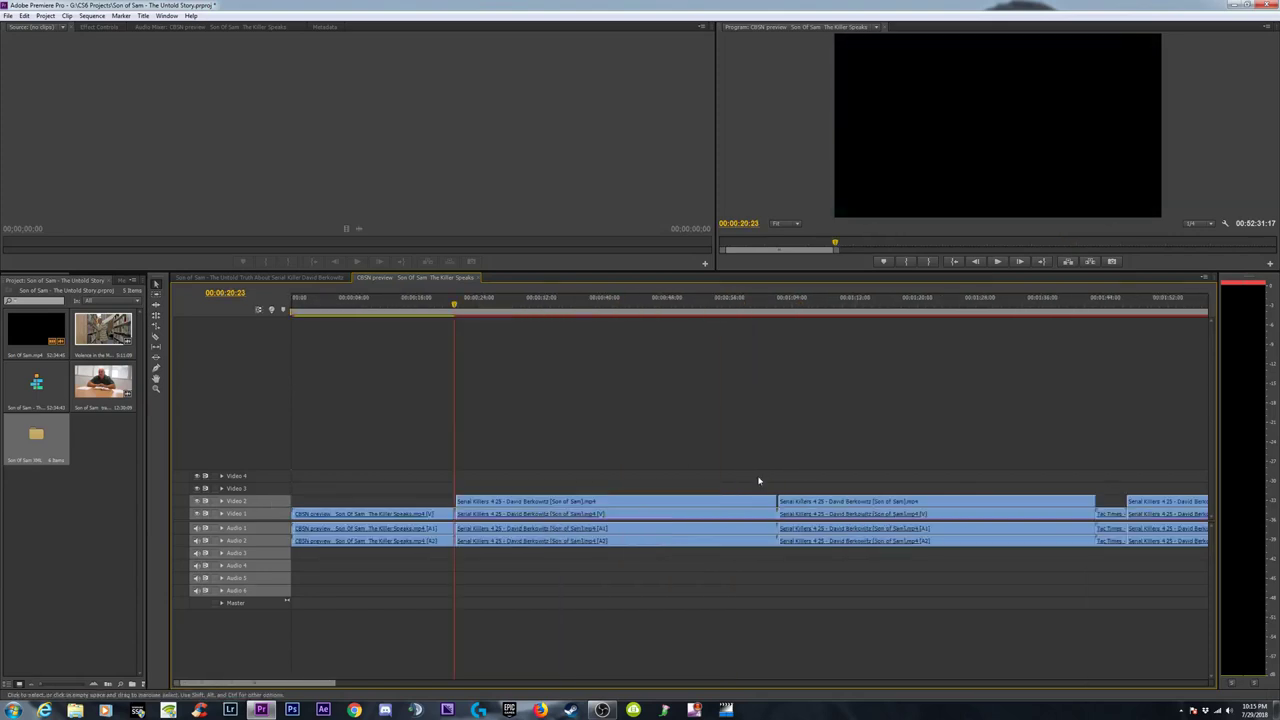
pyautogui.press('-')
pyautogui.press('-')
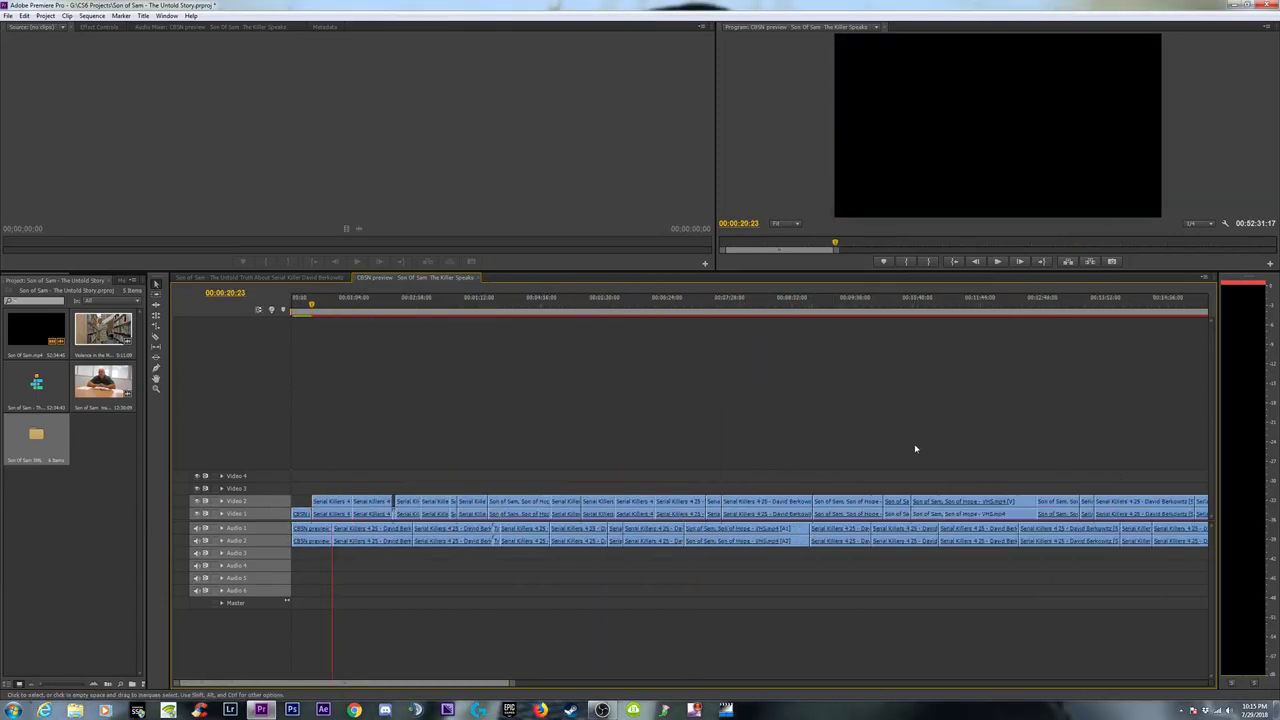
pyautogui.press('=')
pyautogui.press('=')
pyautogui.press('=')
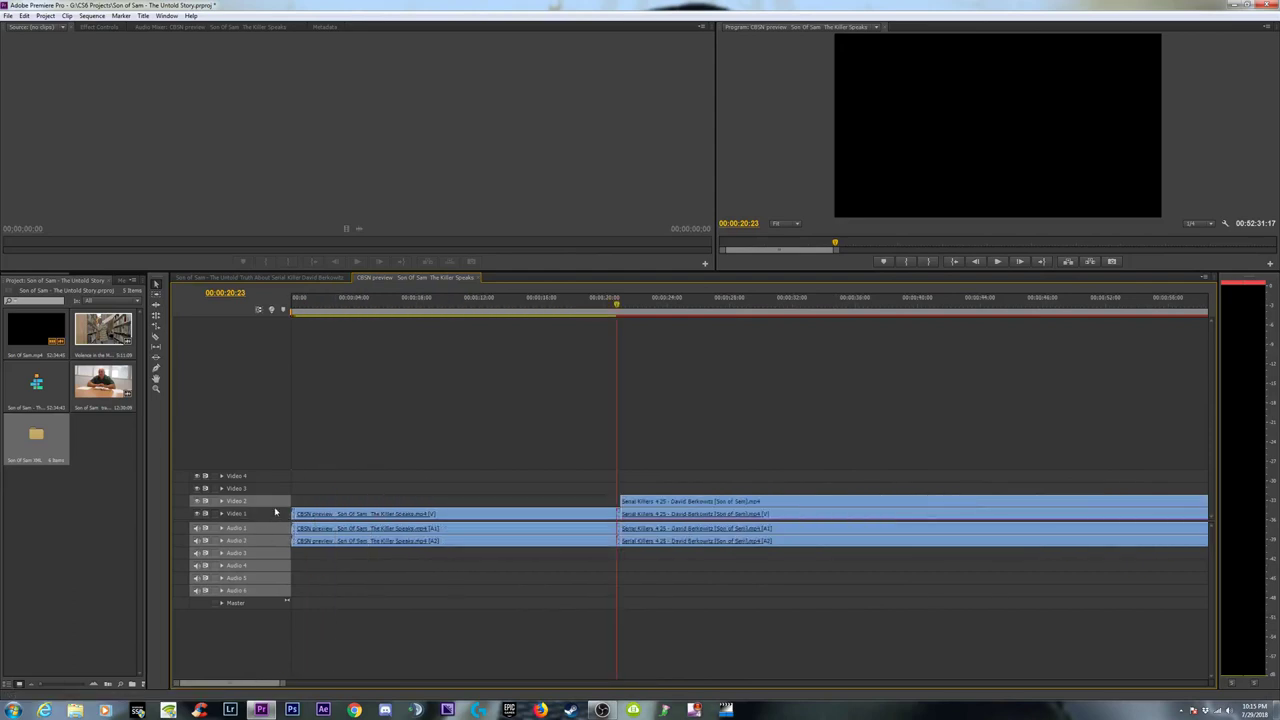
pyautogui.press('=')
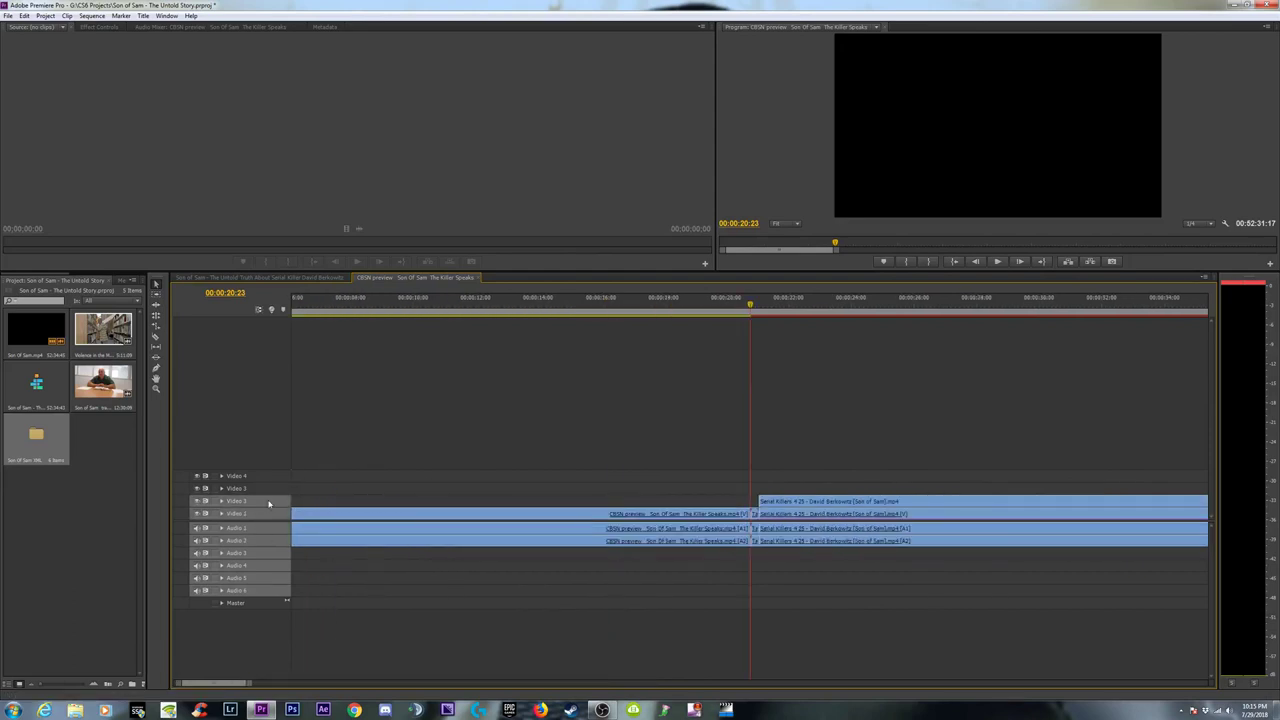
pyautogui.press('=')
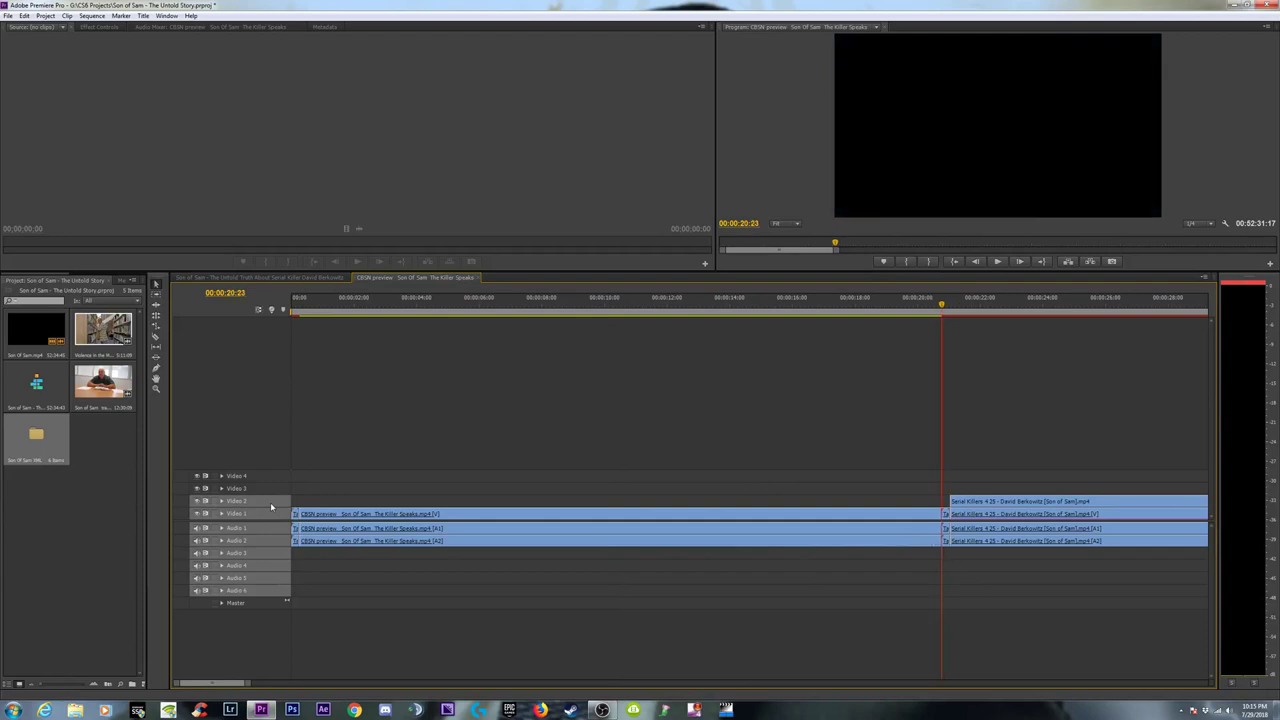
# Place the playhead at the start of the Tac Times intro clip at 00:01:42:22 and add a sequence marker there.
pyautogui.press('-')
pyautogui.press('-')
pyautogui.press('-')
pyautogui.press('-')
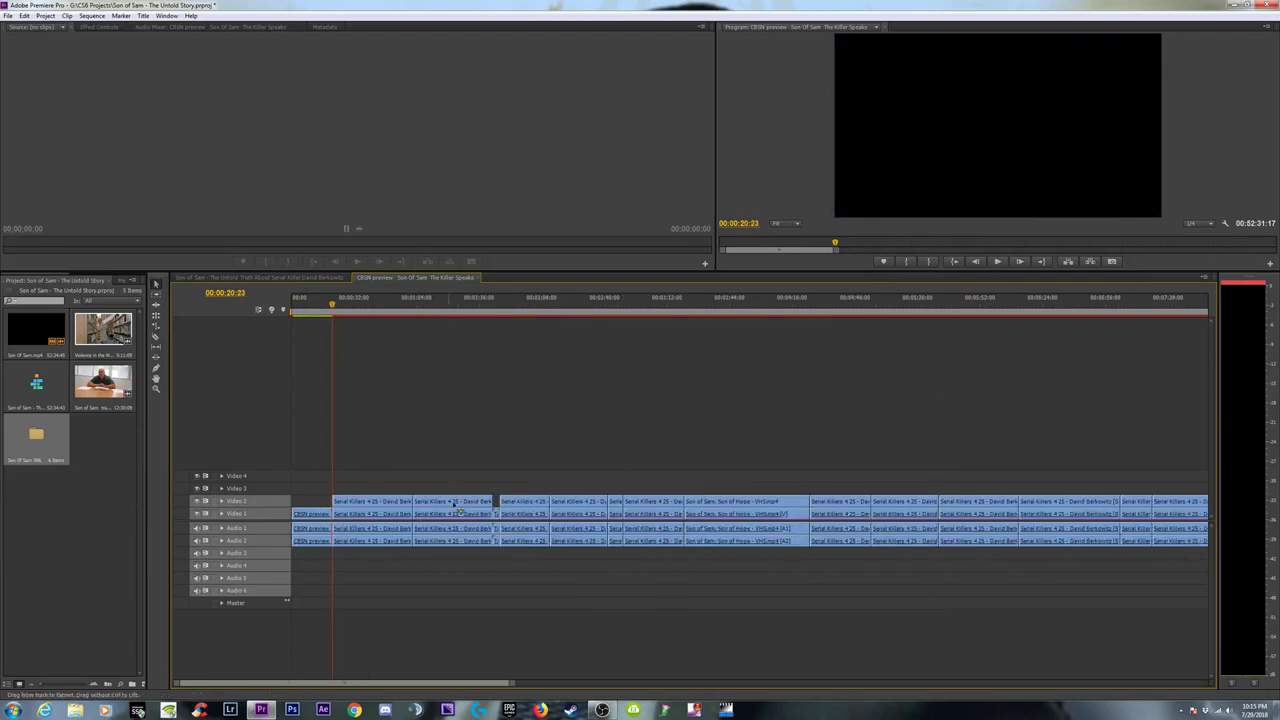
pyautogui.click(496, 305)
pyautogui.press('=')
pyautogui.press('=')
pyautogui.press('=')
pyautogui.press('=')
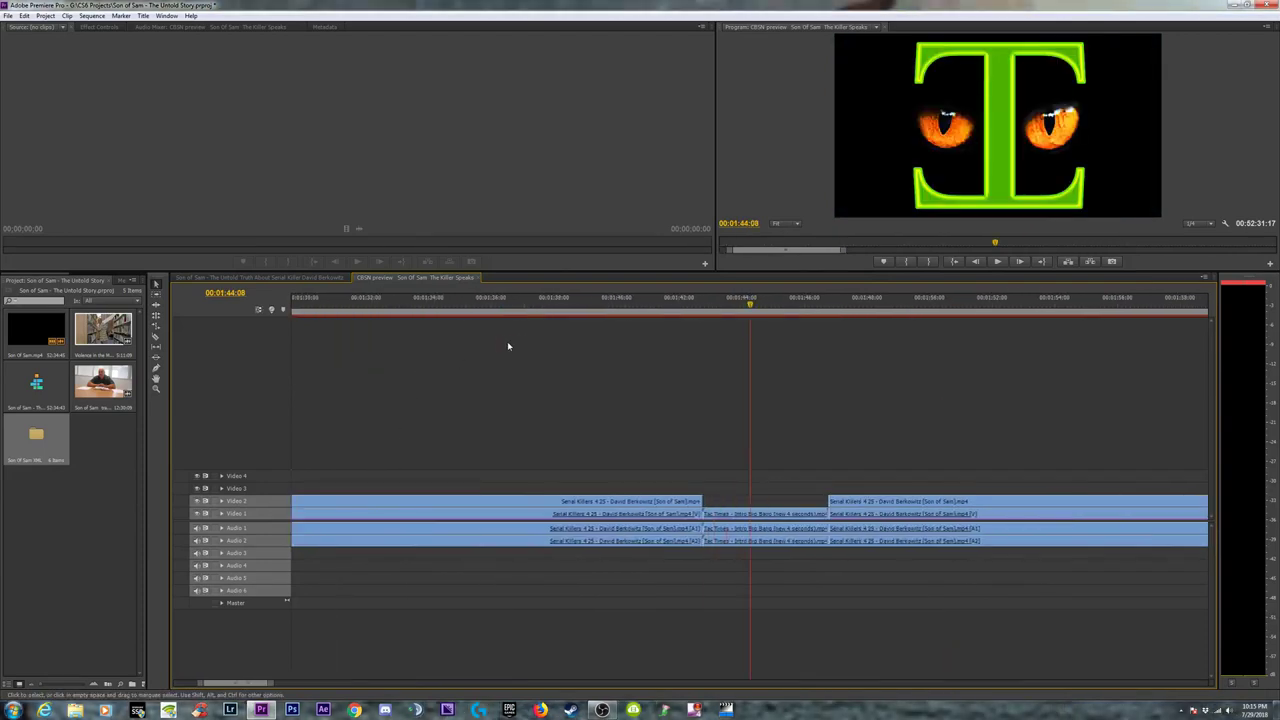
pyautogui.press('Up')
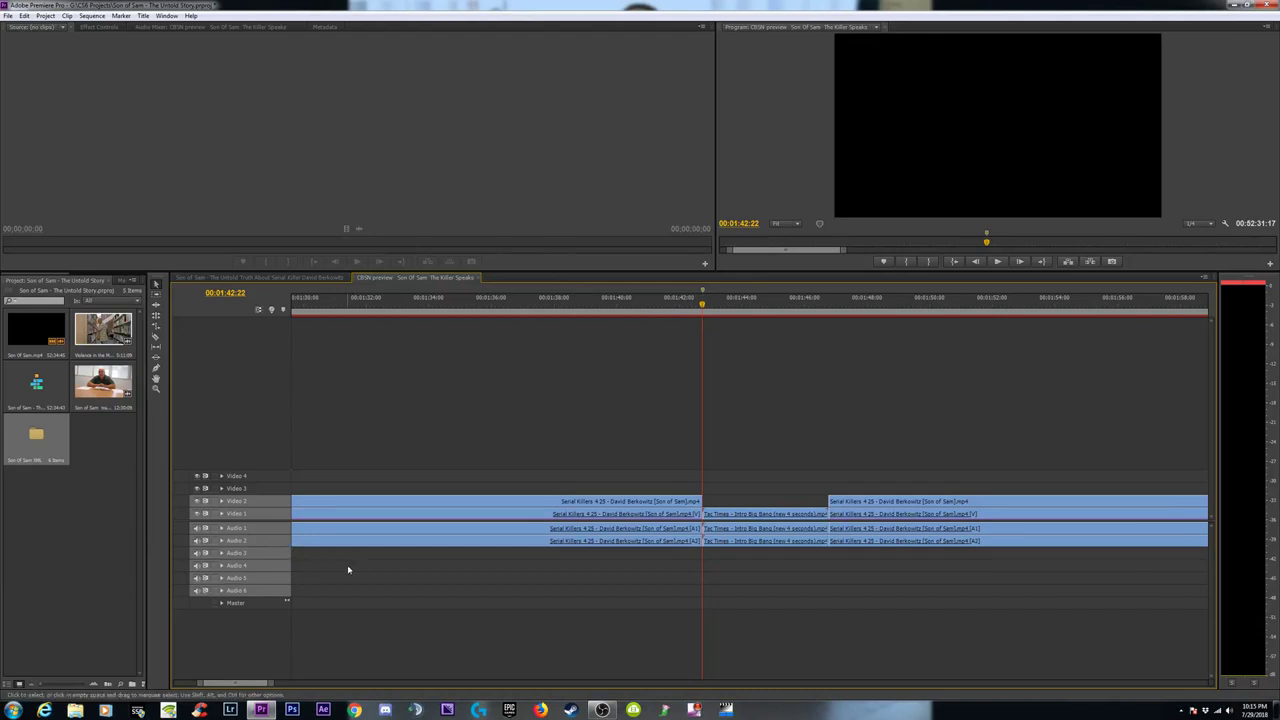
# Delete all empty video and audio tracks from the CBSN preview sequence.
pyautogui.rightClick(275, 569)
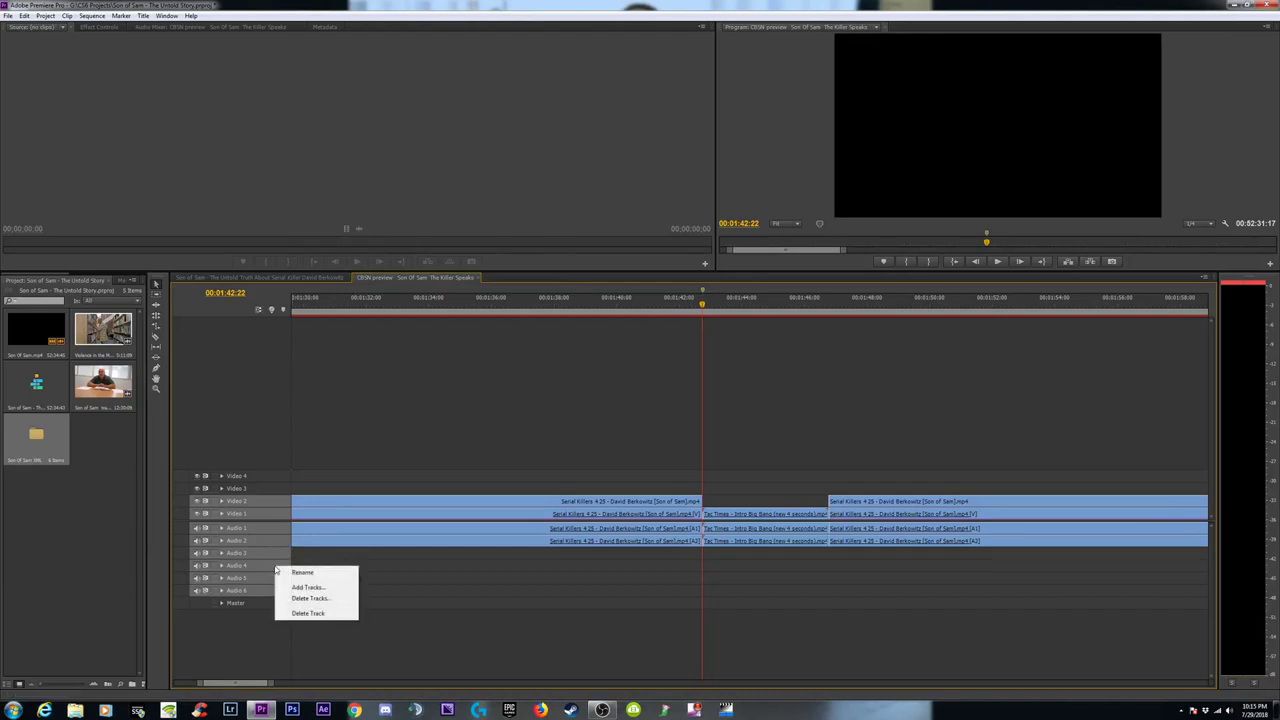
pyautogui.click(309, 598)
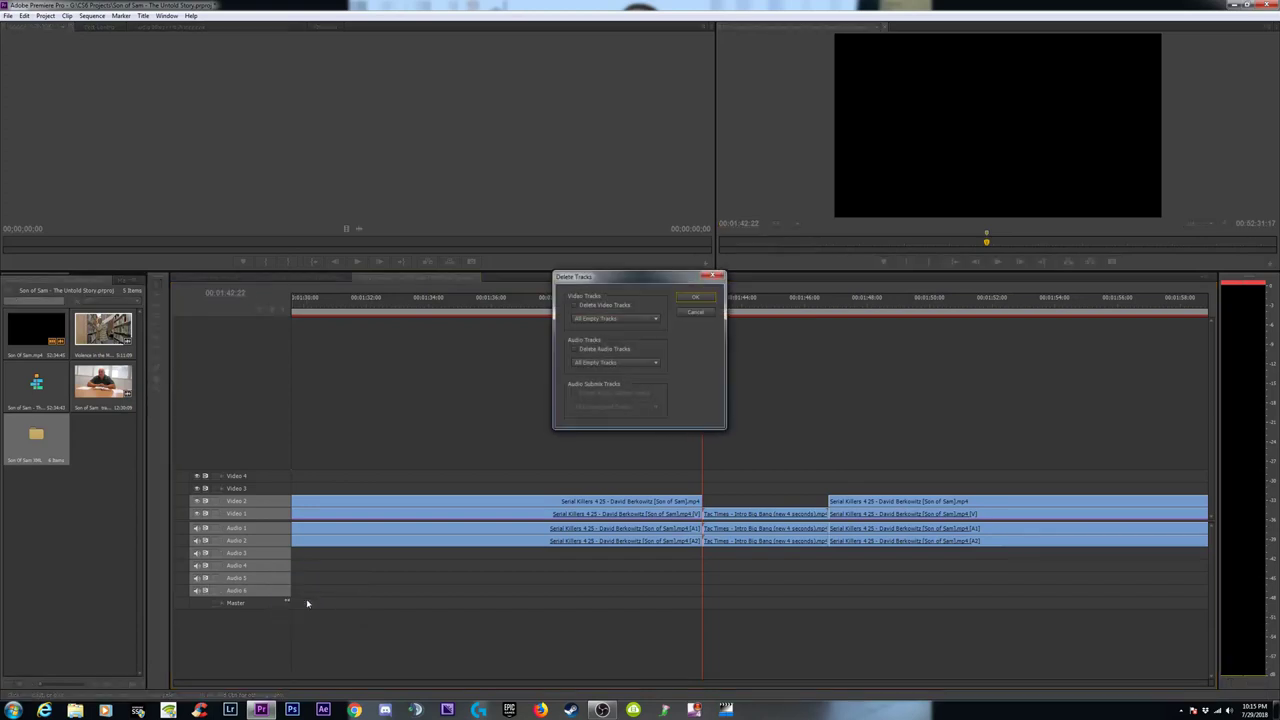
pyautogui.click(576, 305)
pyautogui.click(645, 320)
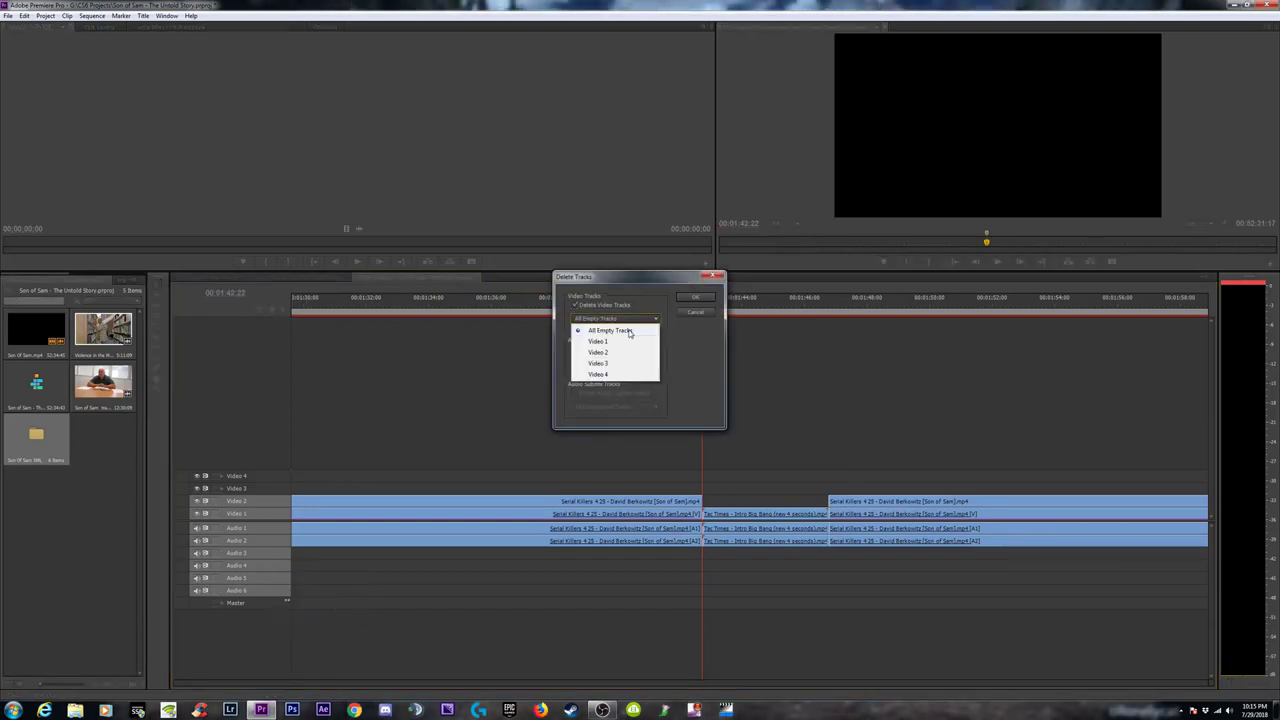
pyautogui.click(632, 330)
pyautogui.click(574, 350)
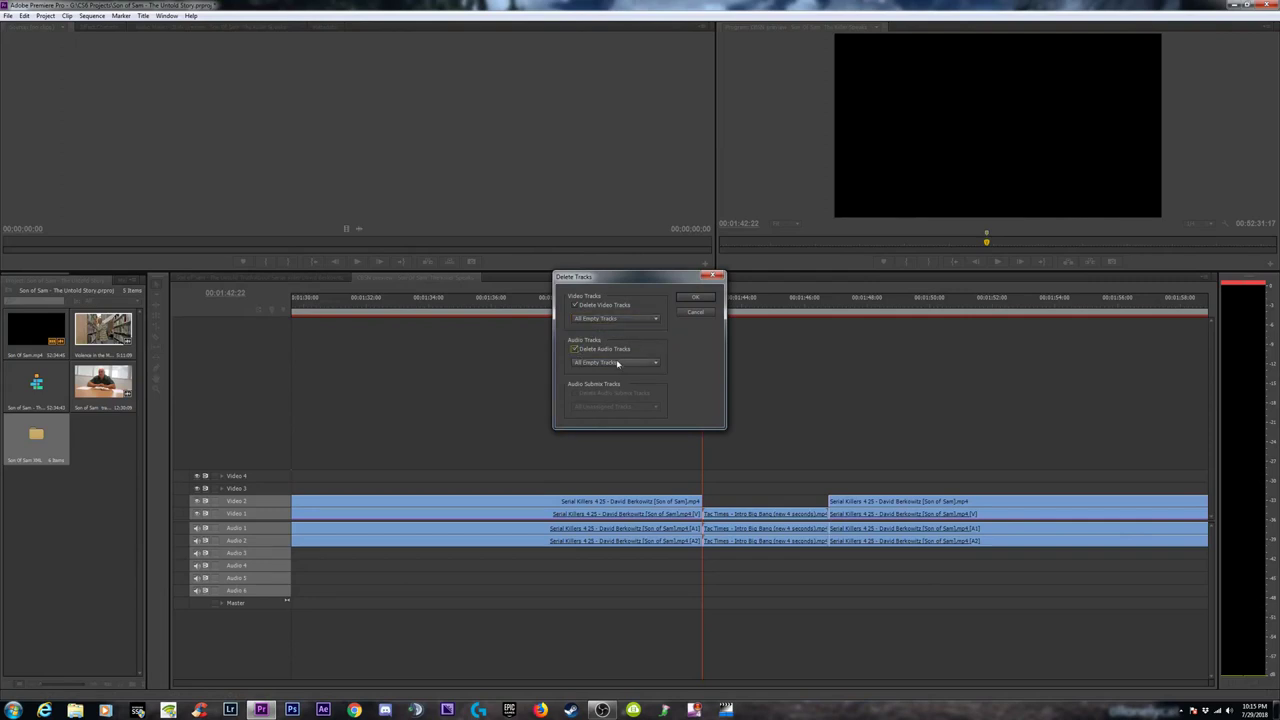
pyautogui.click(696, 299)
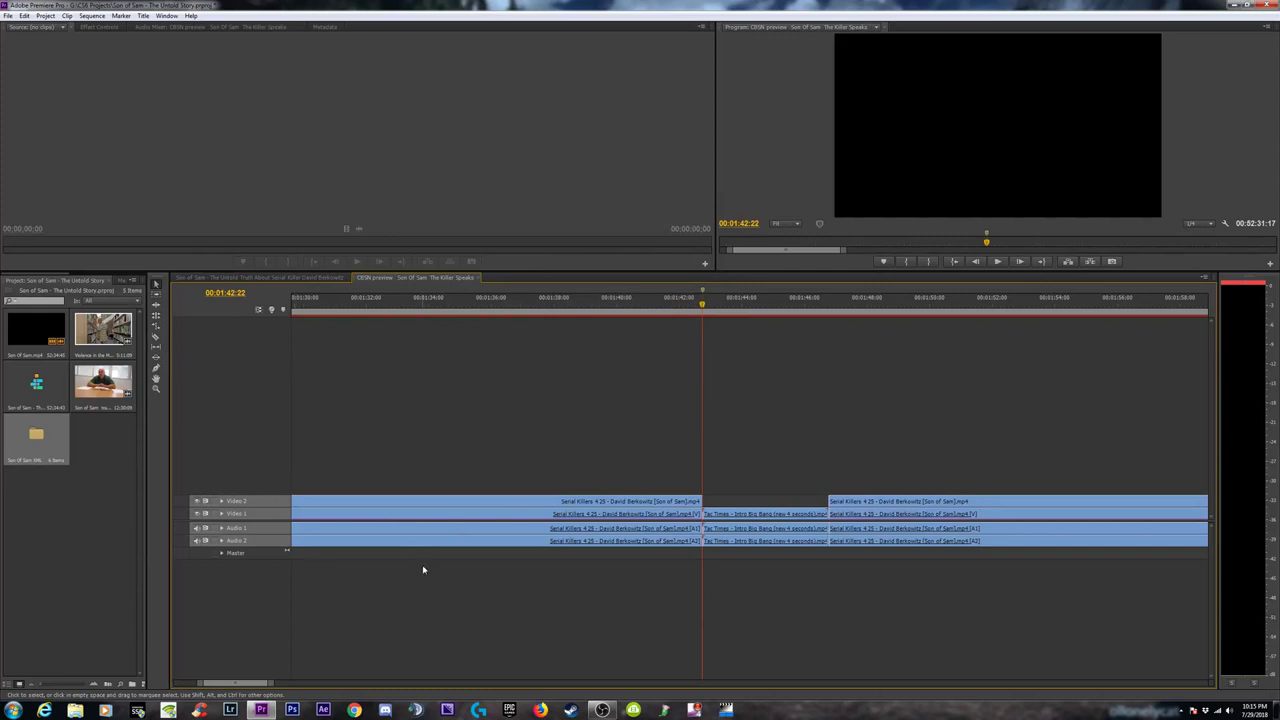
# Expand the Audio 1 track and increase its height to show the waveform around the Tac Times intro cut.
pyautogui.press('-')
pyautogui.press('-')
pyautogui.press('-')
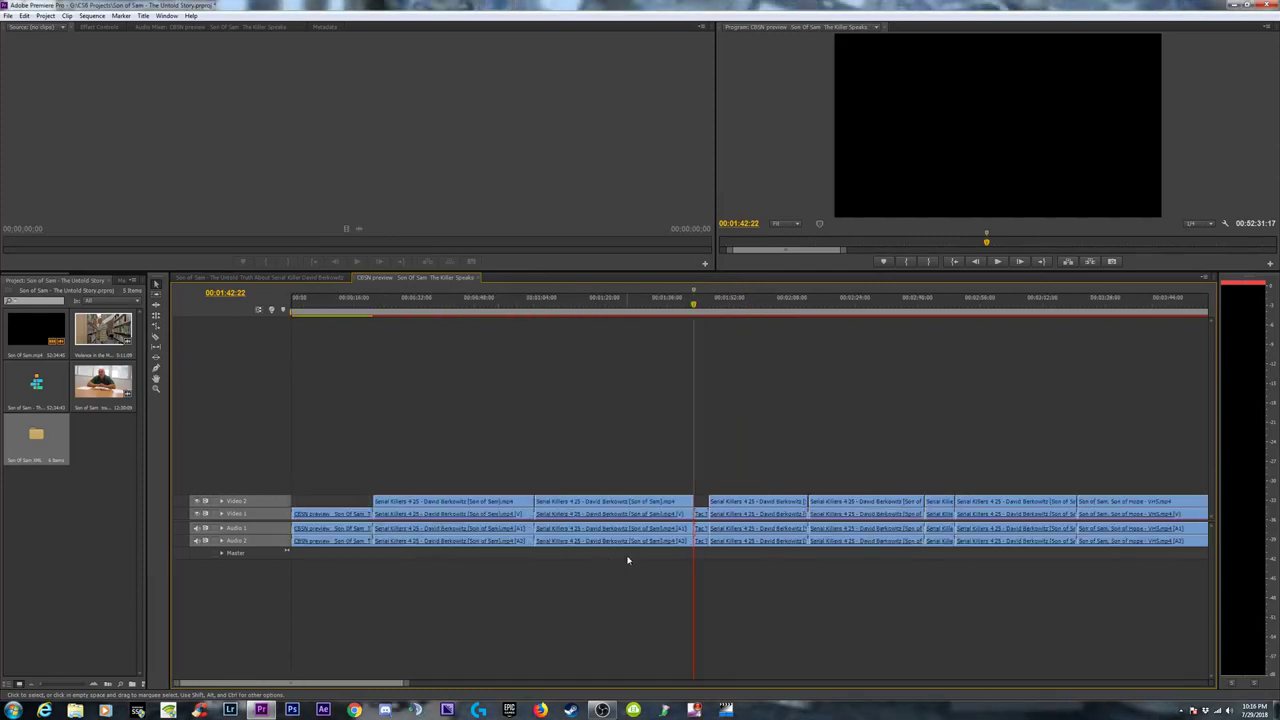
pyautogui.press('=')
pyautogui.press('=')
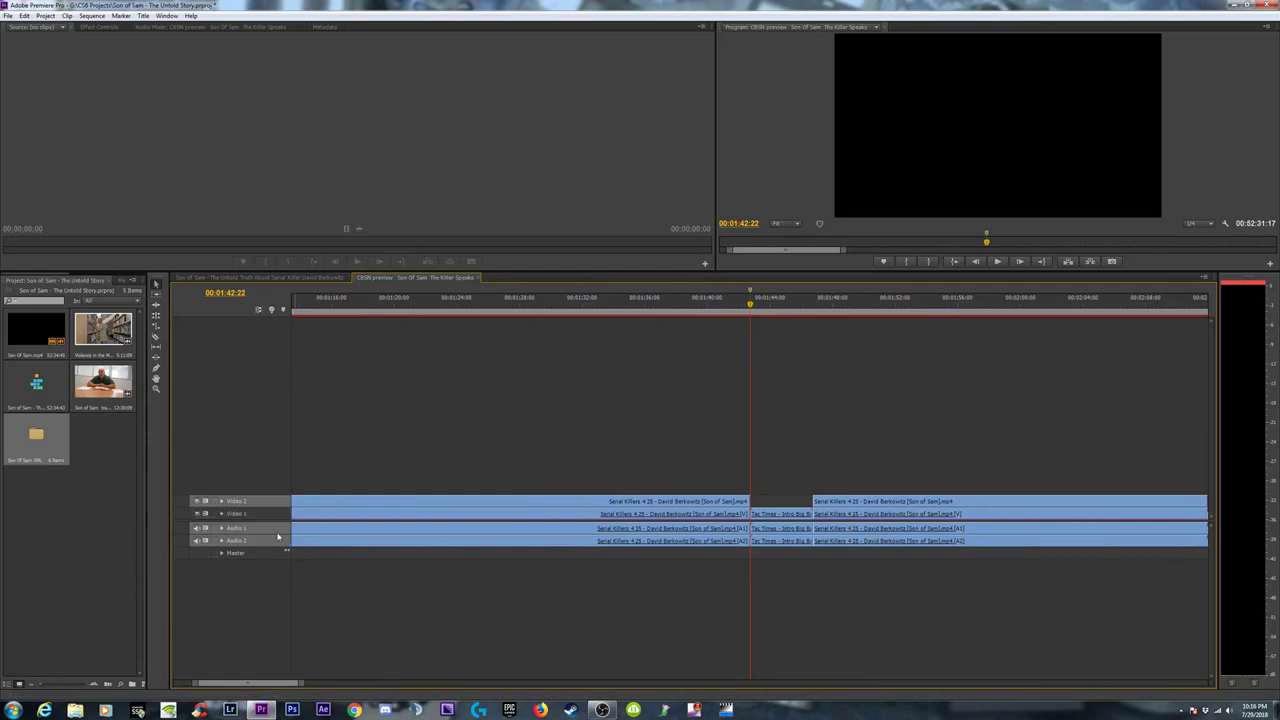
pyautogui.click(274, 540)
pyautogui.click(268, 531)
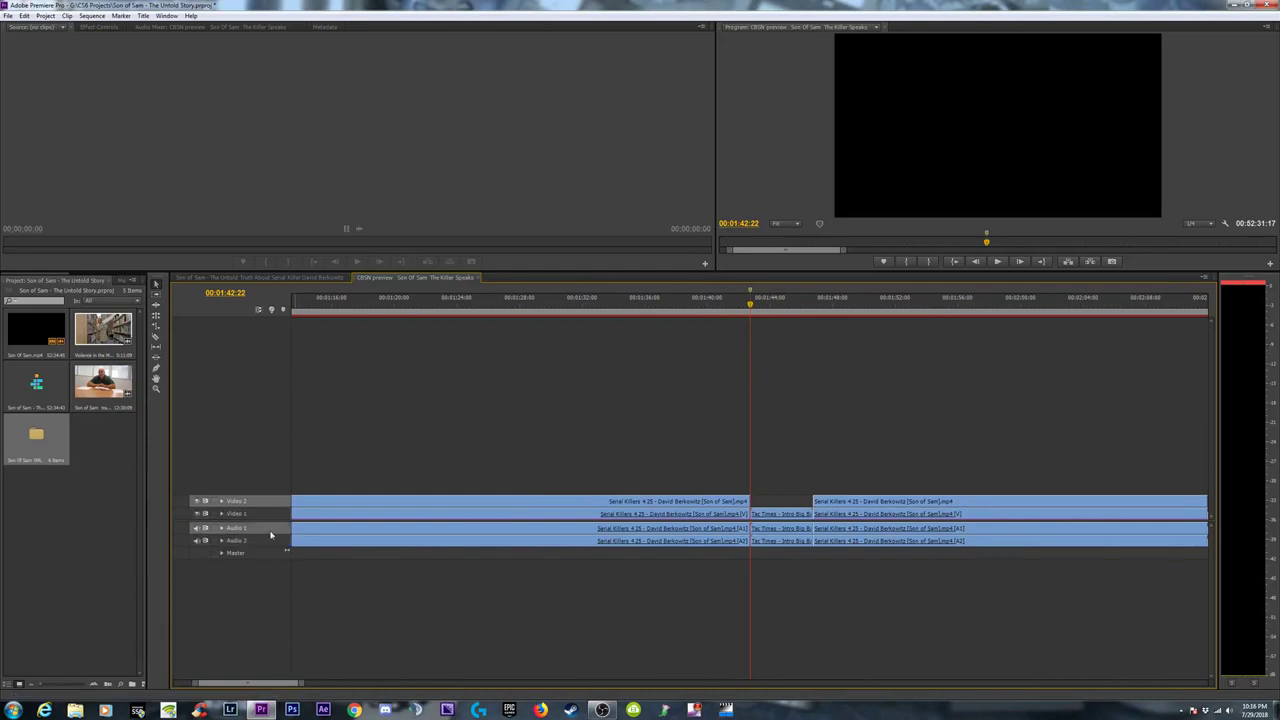
pyautogui.click(222, 528)
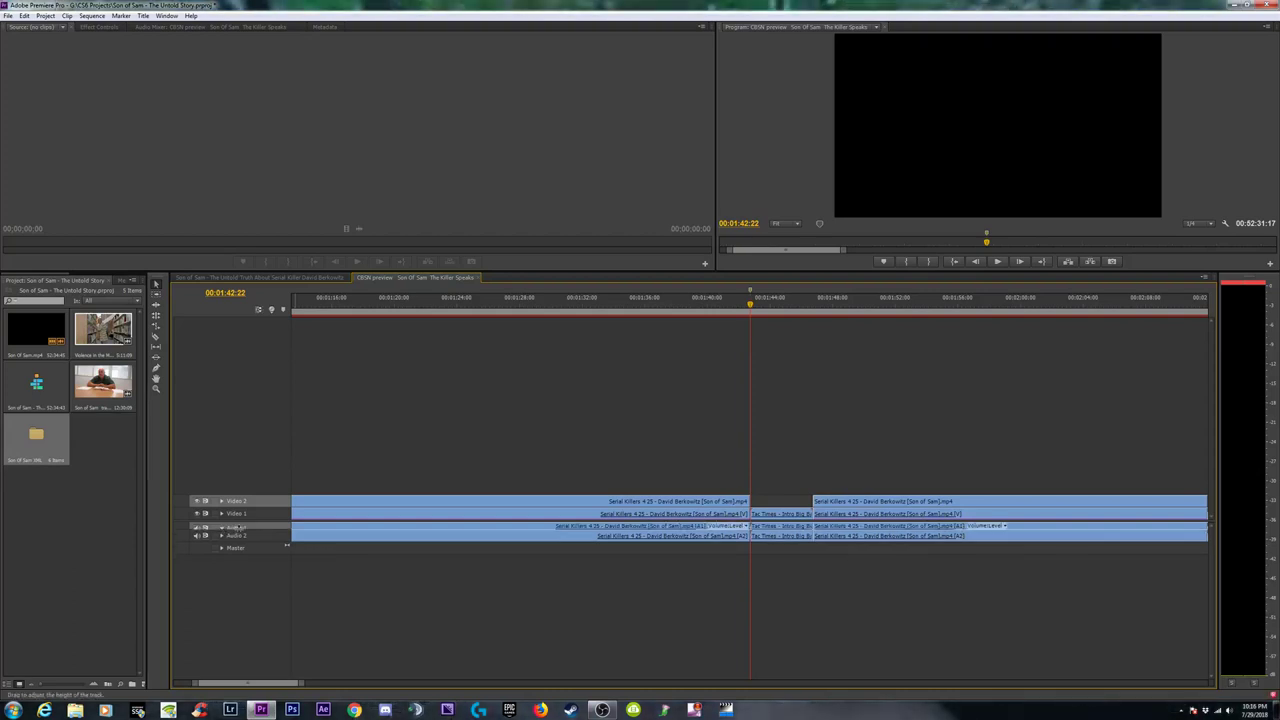
pyautogui.moveTo(262, 528); pyautogui.dragTo(265, 568)
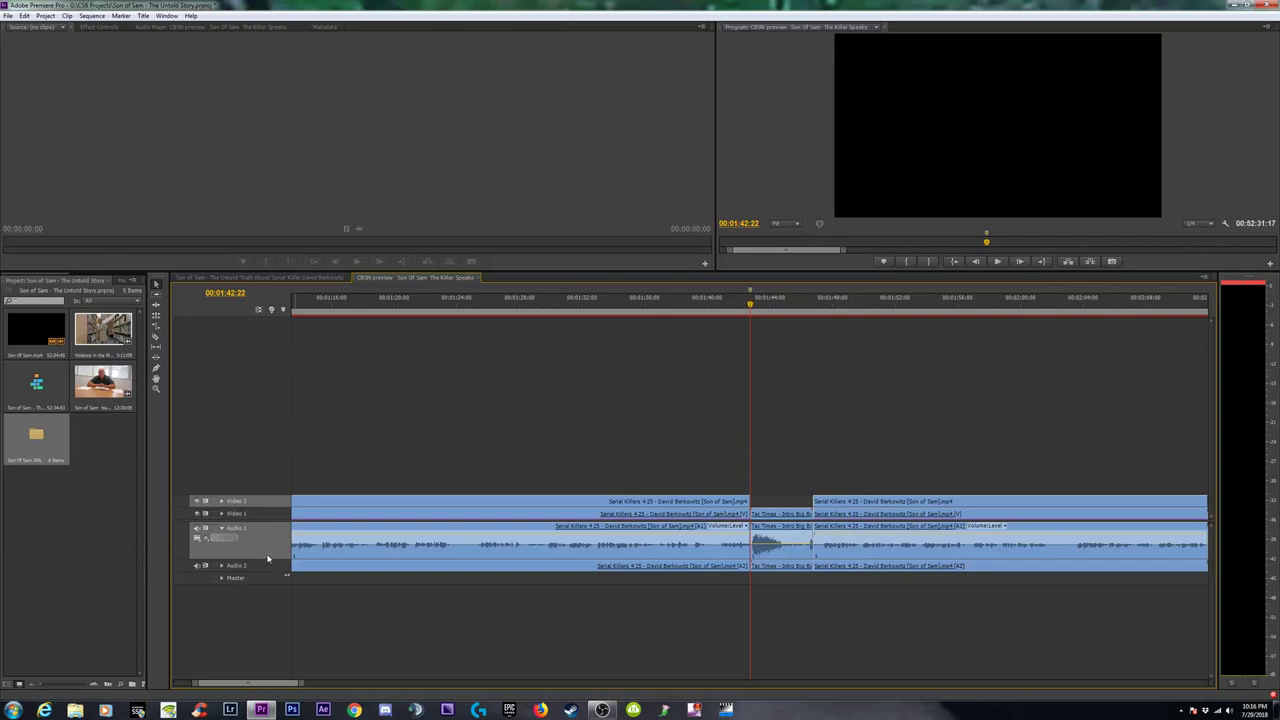
pyautogui.moveTo(266, 586); pyautogui.dragTo(266, 588)
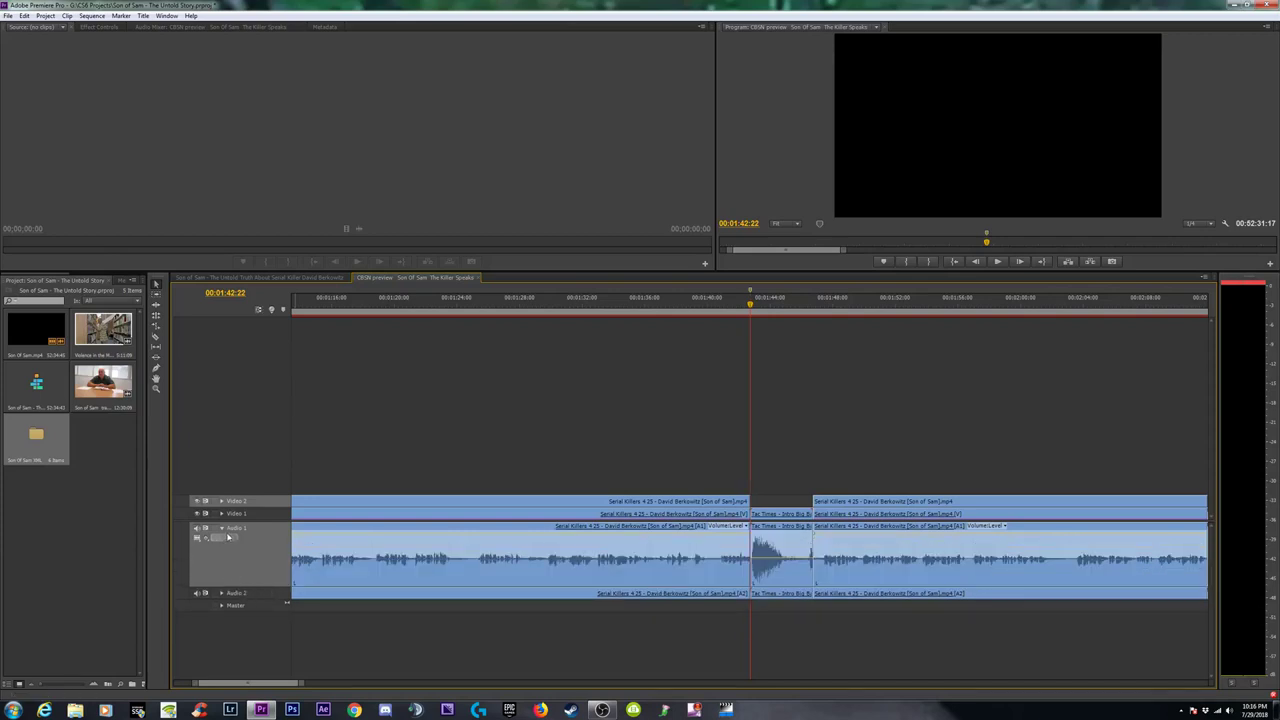
# Expand the Audio 2 track and select the Serial Killers clip just before the Tac Times intro.
pyautogui.click(236, 595)
pyautogui.click(255, 597)
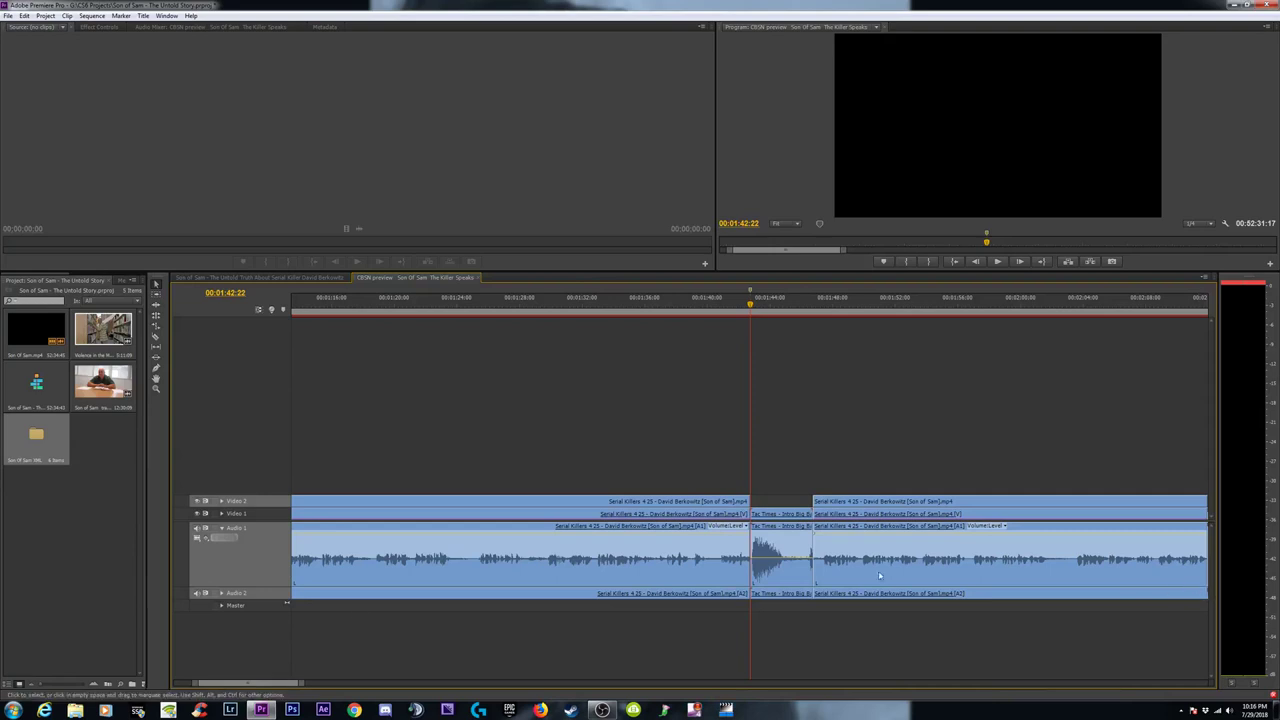
pyautogui.click(265, 597)
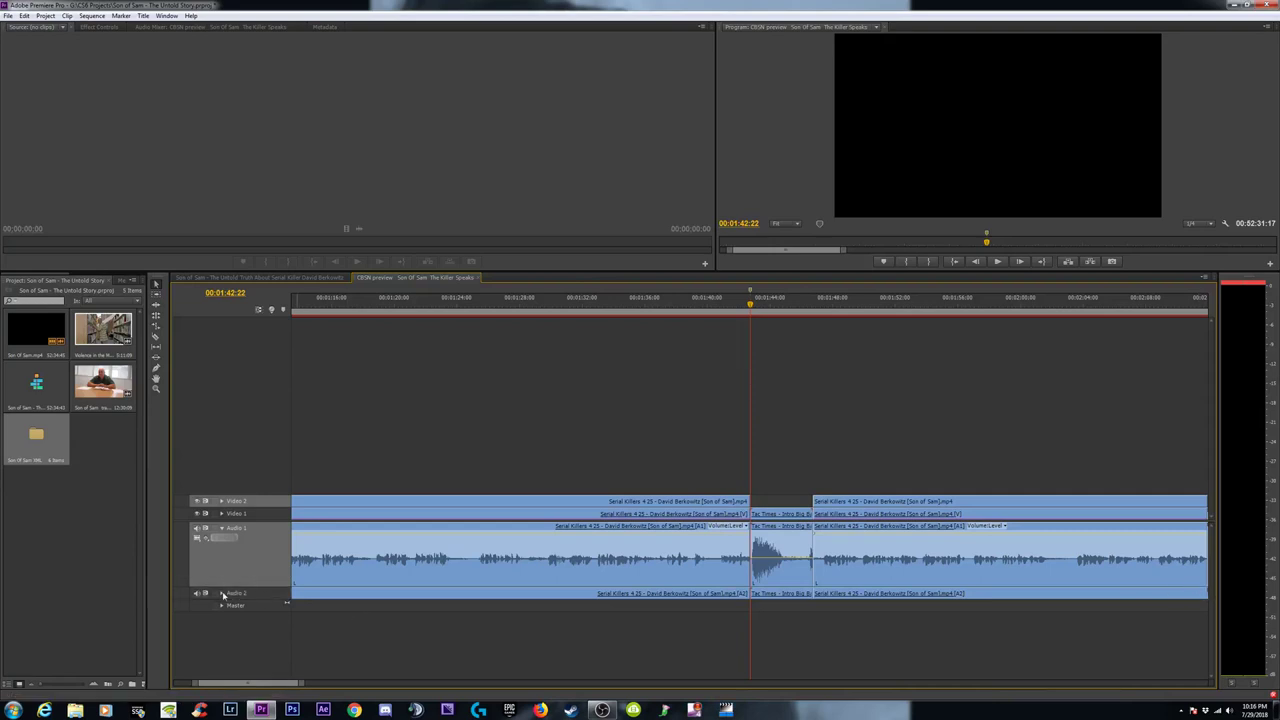
pyautogui.click(222, 593)
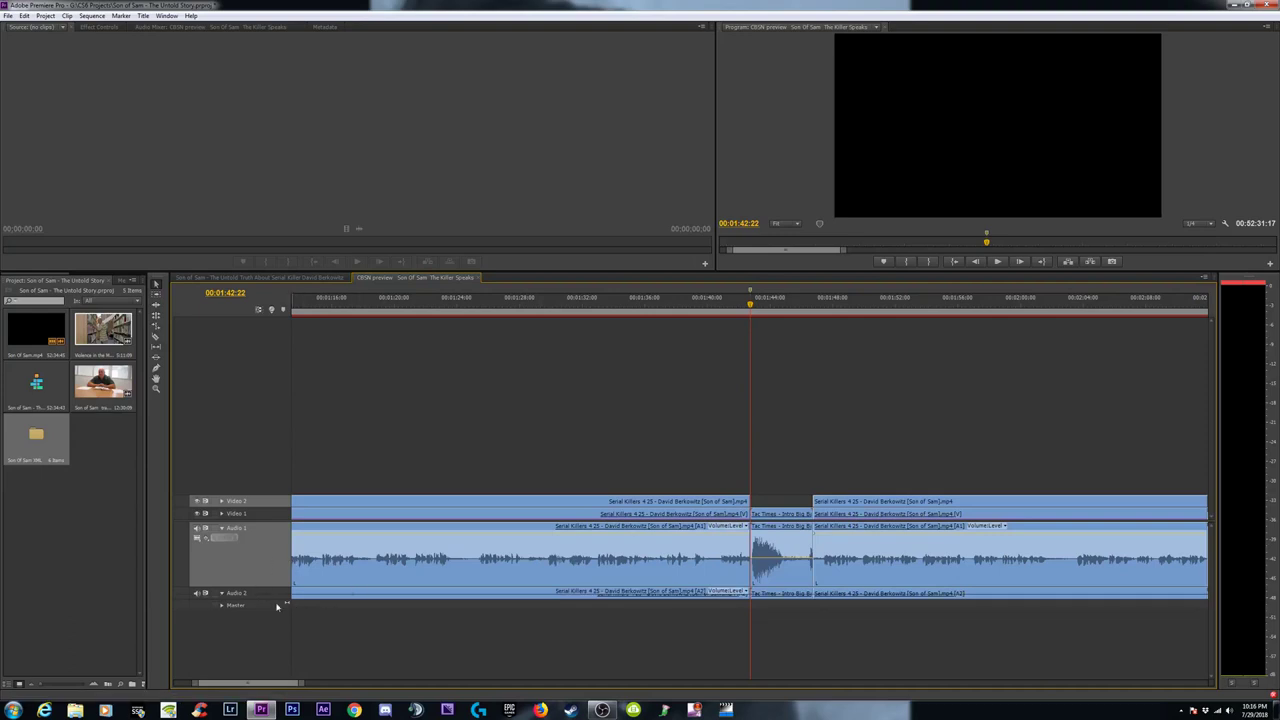
pyautogui.click(316, 596)
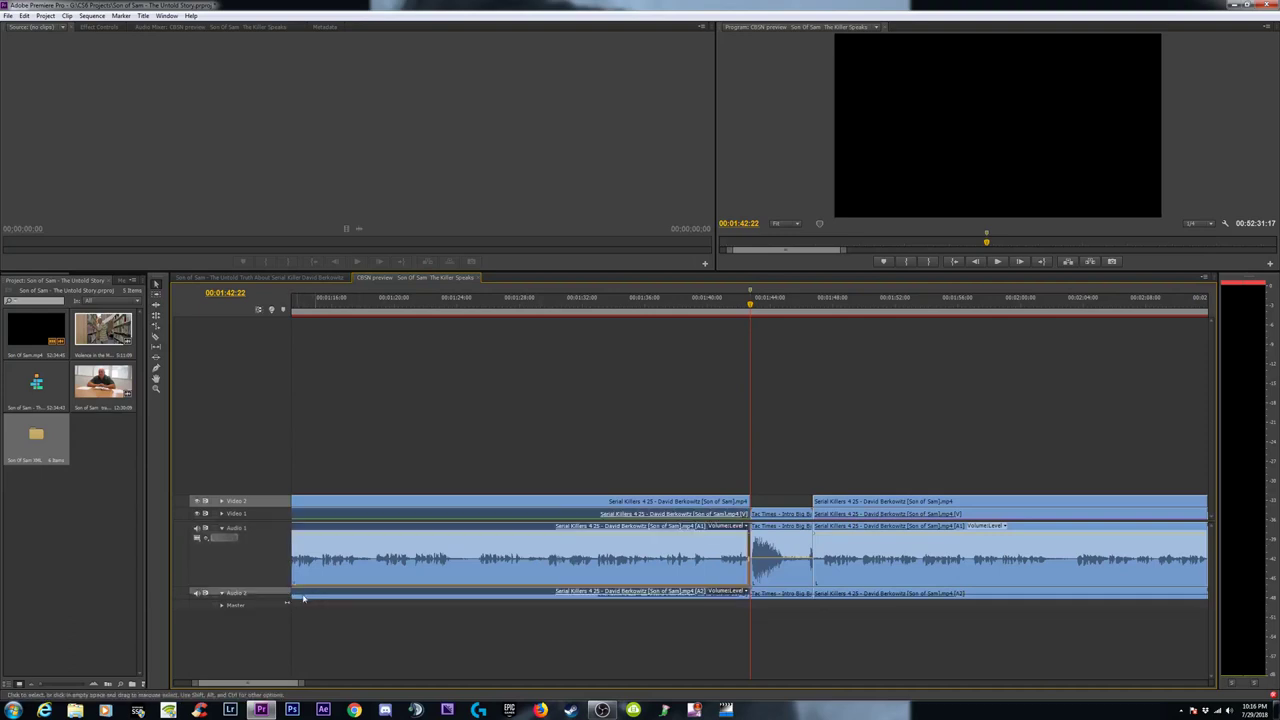
# Reset the current workspace to its default layout.
pyautogui.click(167, 16)
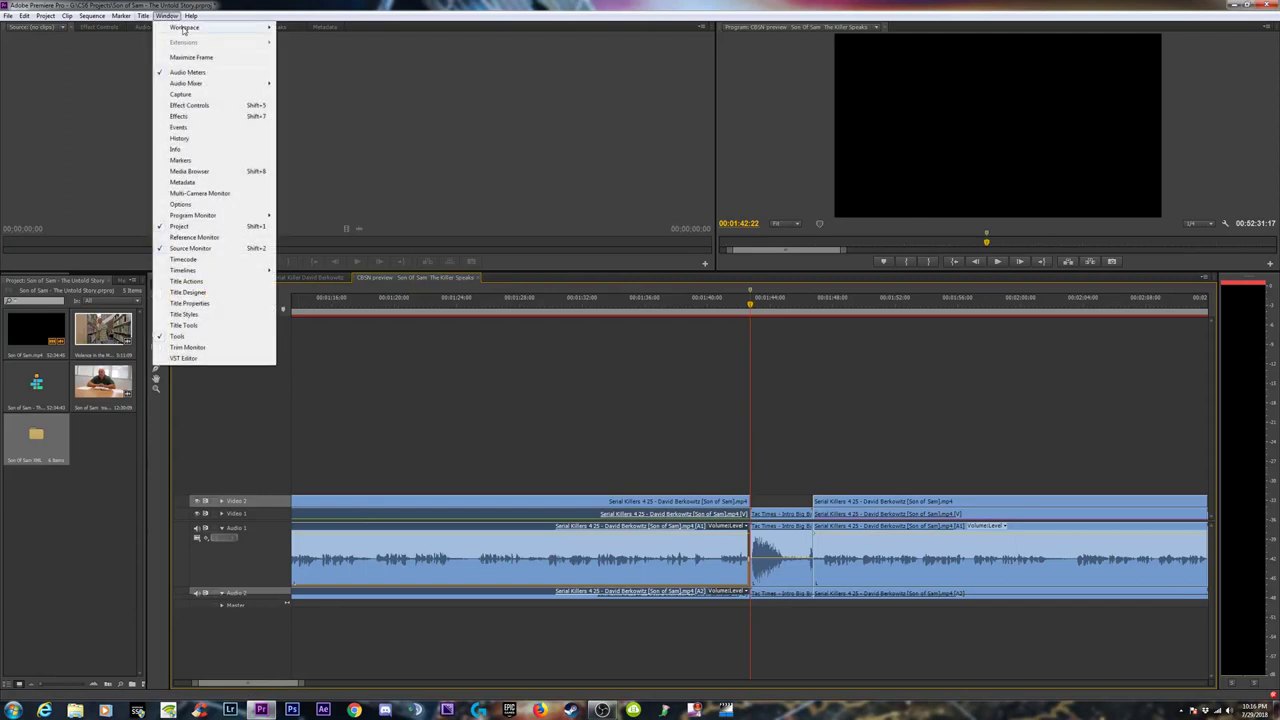
pyautogui.moveTo(185, 29)
pyautogui.click(313, 121)
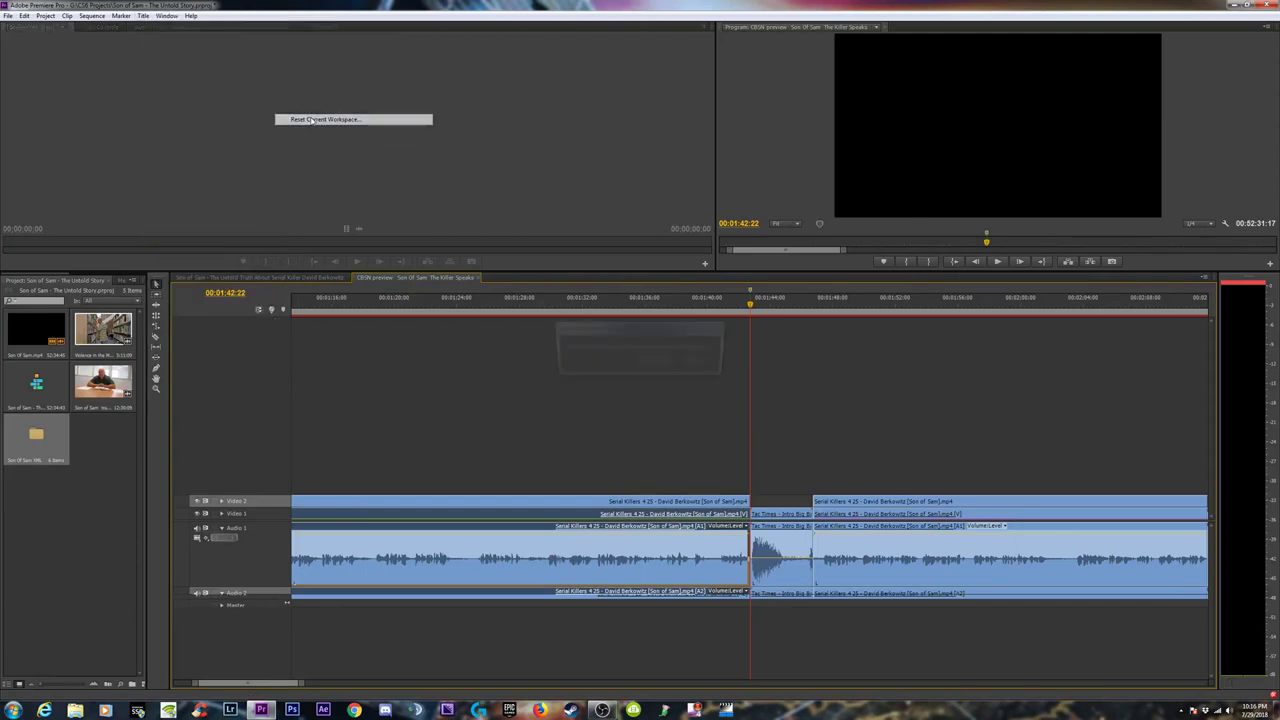
pyautogui.click(653, 363)
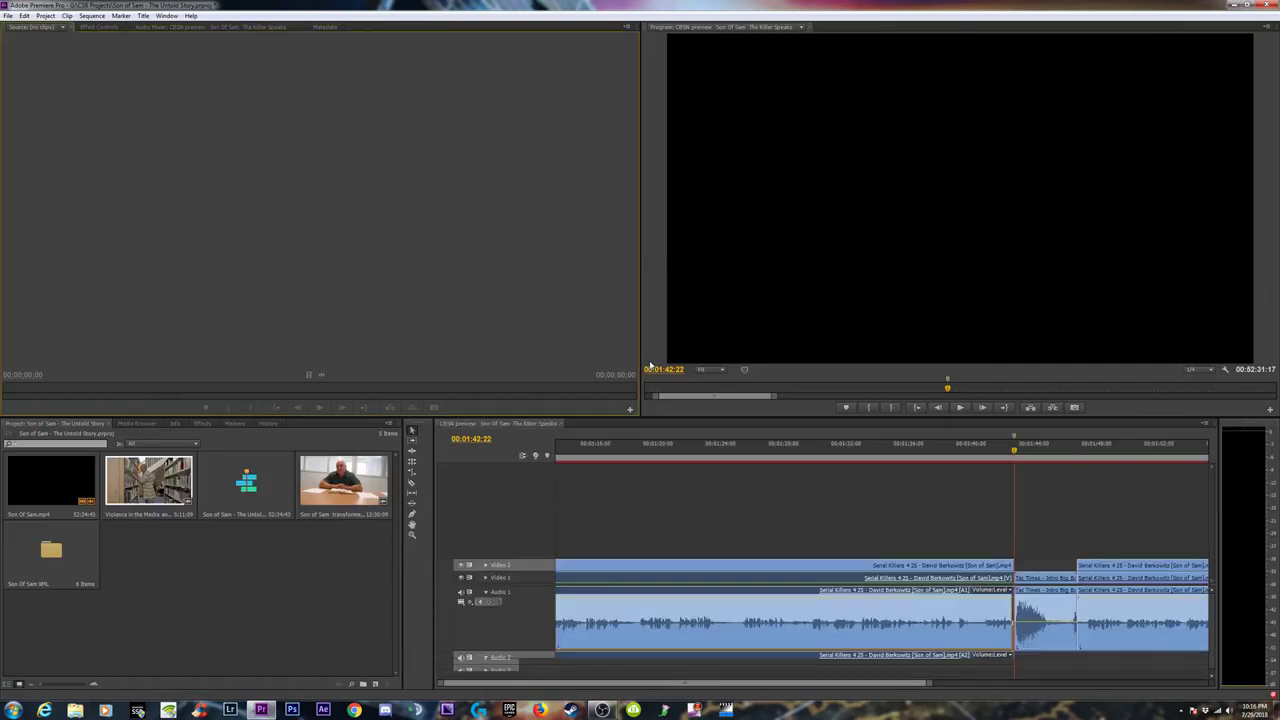
# Preview several frames of the Serial Killers clip before the Tac Times intro, ending at 00:01:15:14.
pyautogui.click(637, 453)
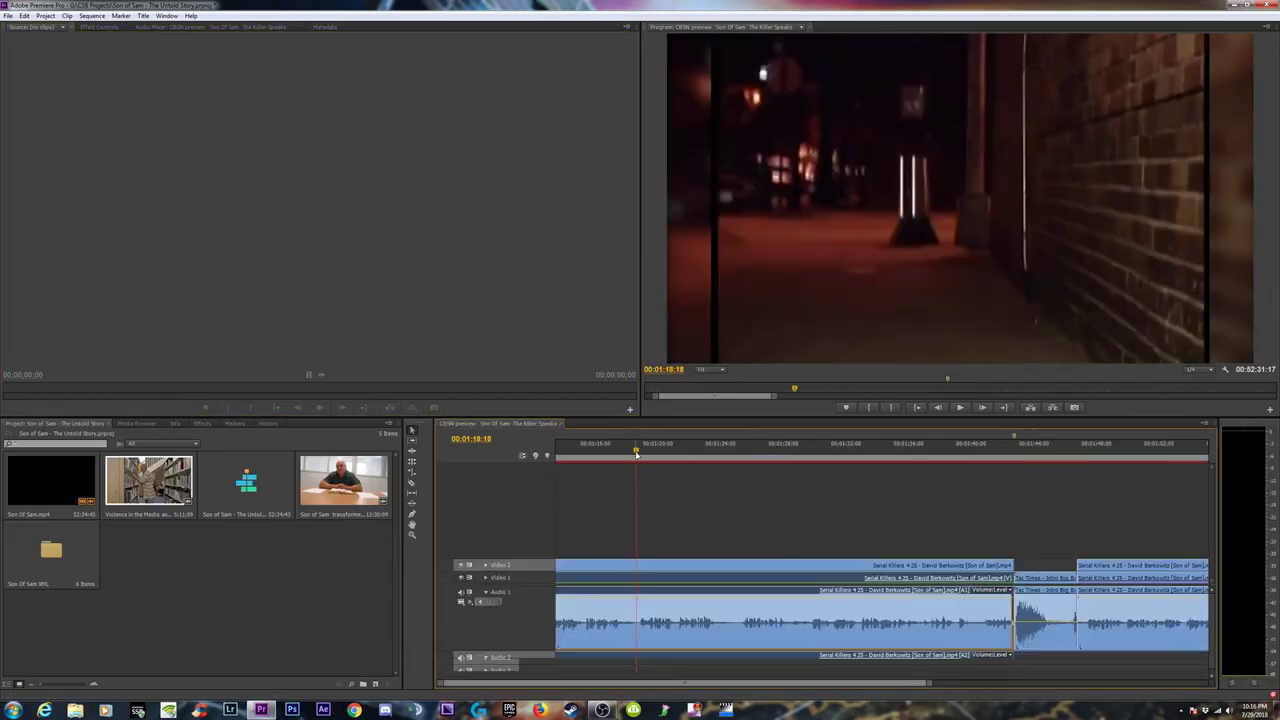
pyautogui.press('-')
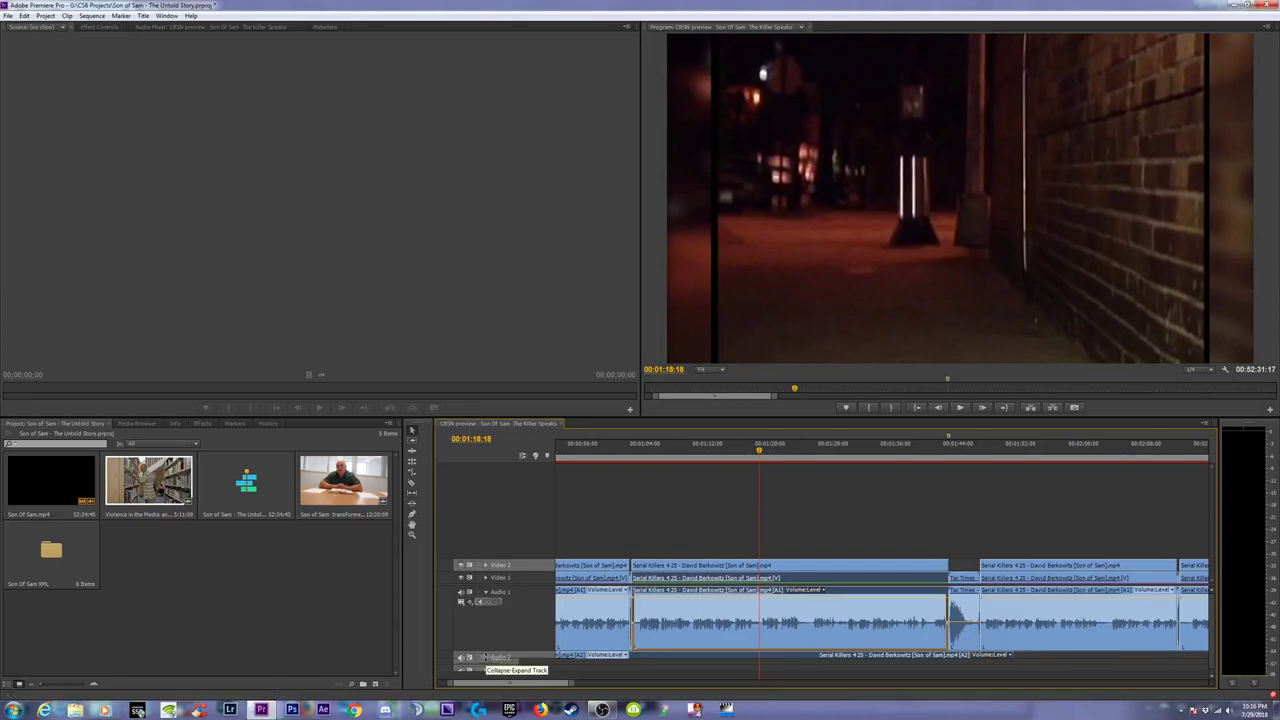
pyautogui.click(701, 451)
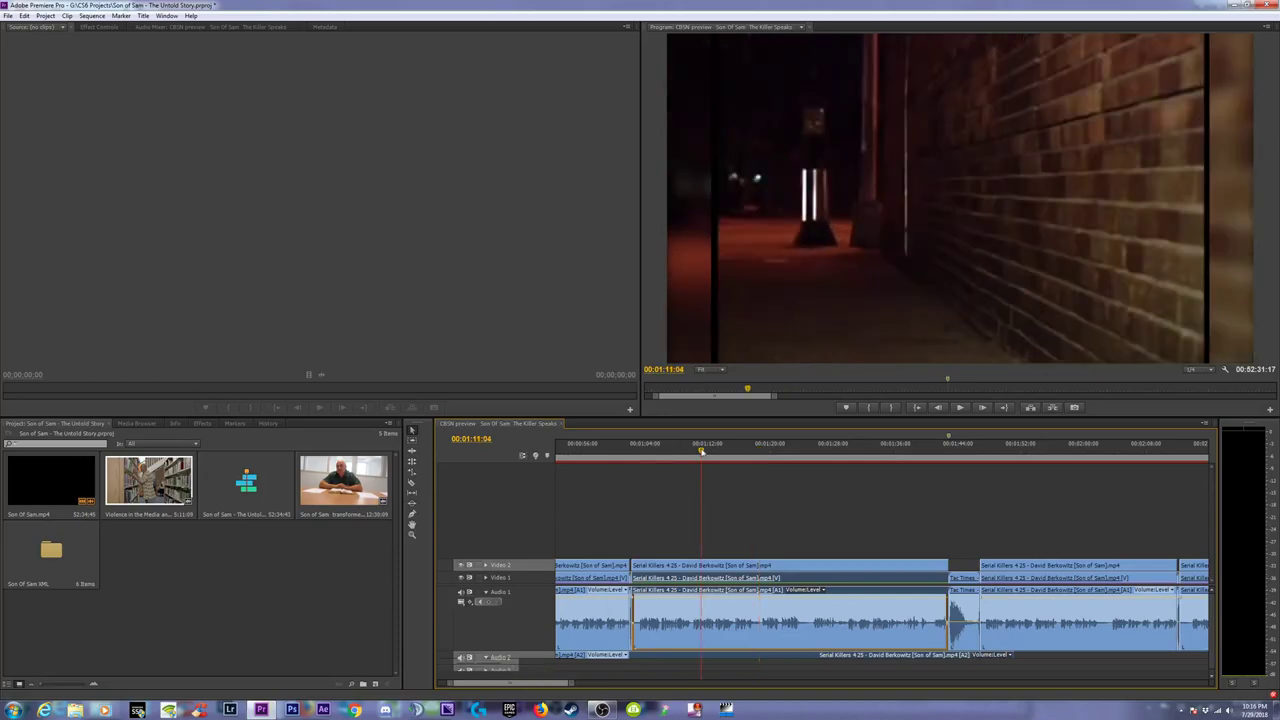
pyautogui.click(736, 453)
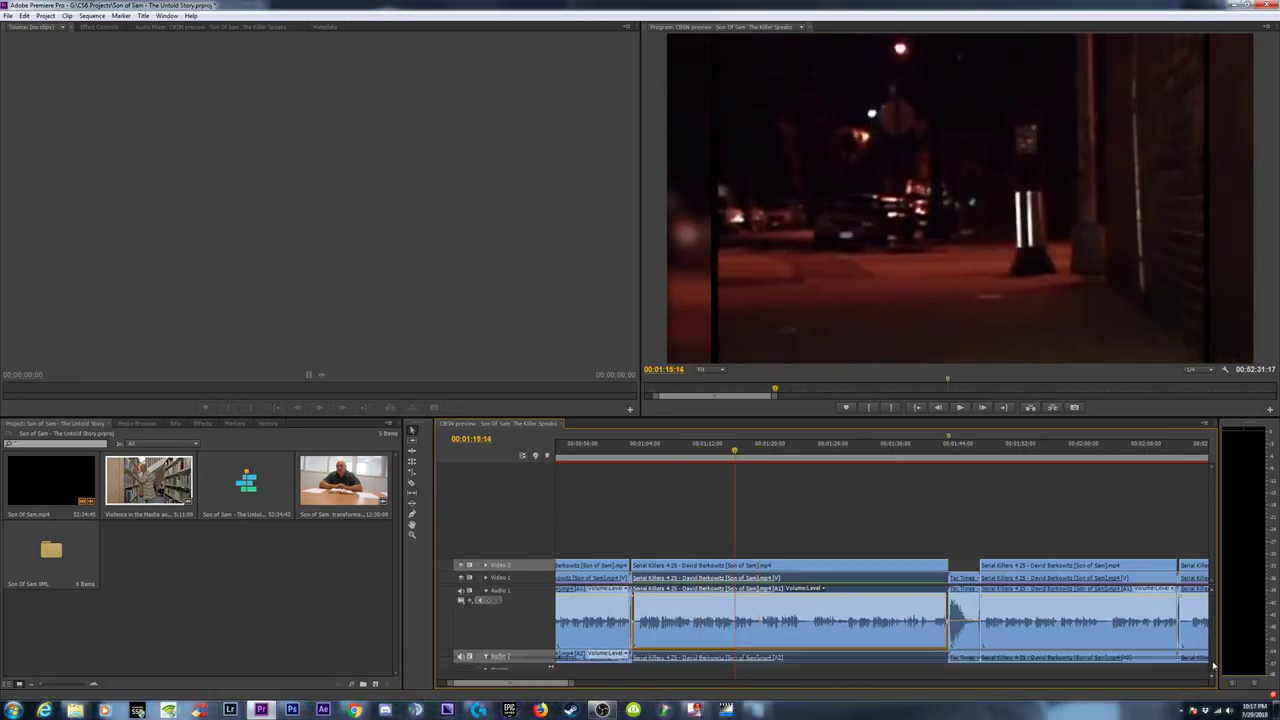
pyautogui.click(874, 663)
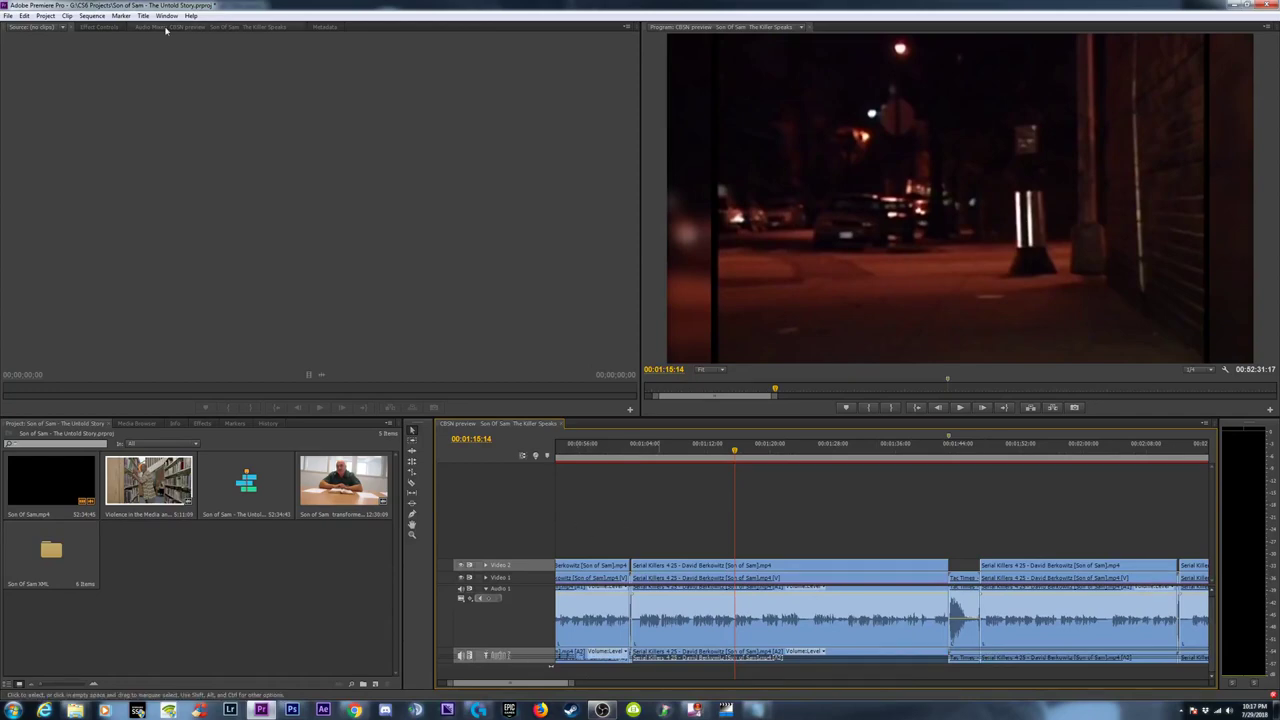
# Close Premiere Pro with the changes saved, relaunch it and reopen the recent project Son of Sam - The Untold Story.prproj.
pyautogui.click(1268, 6)
pyautogui.click(621, 363)
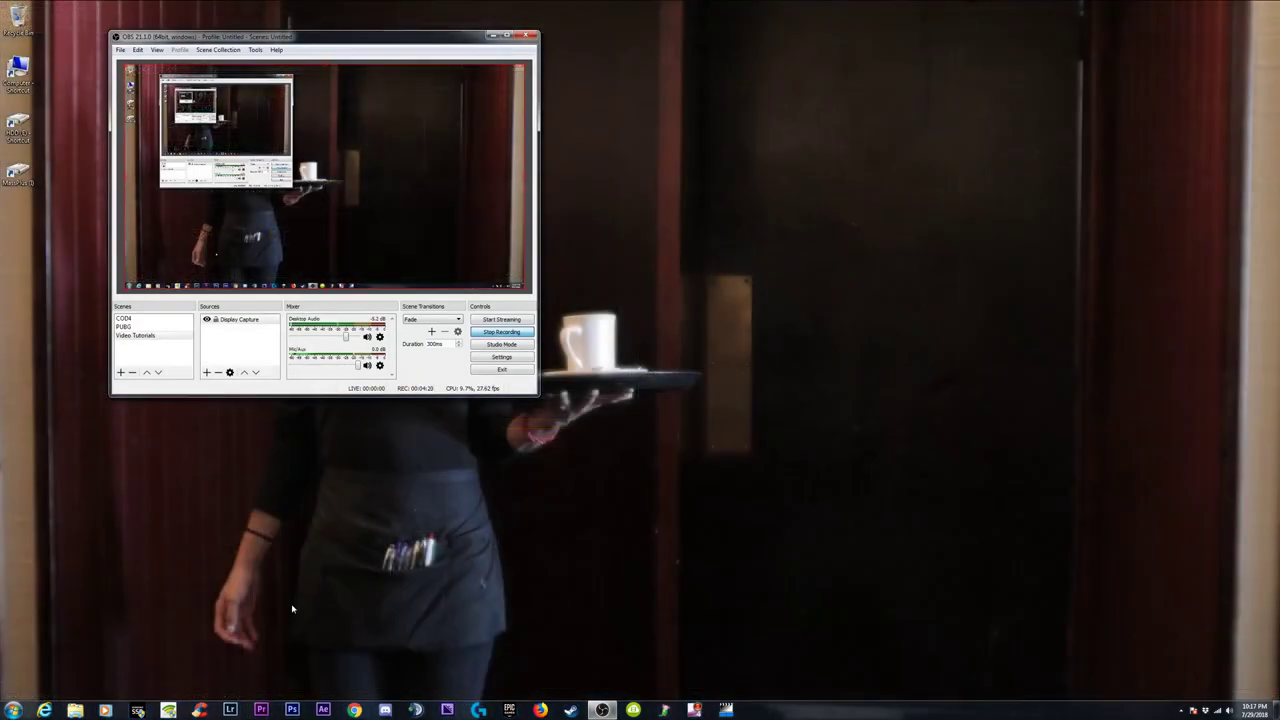
pyautogui.click(262, 711)
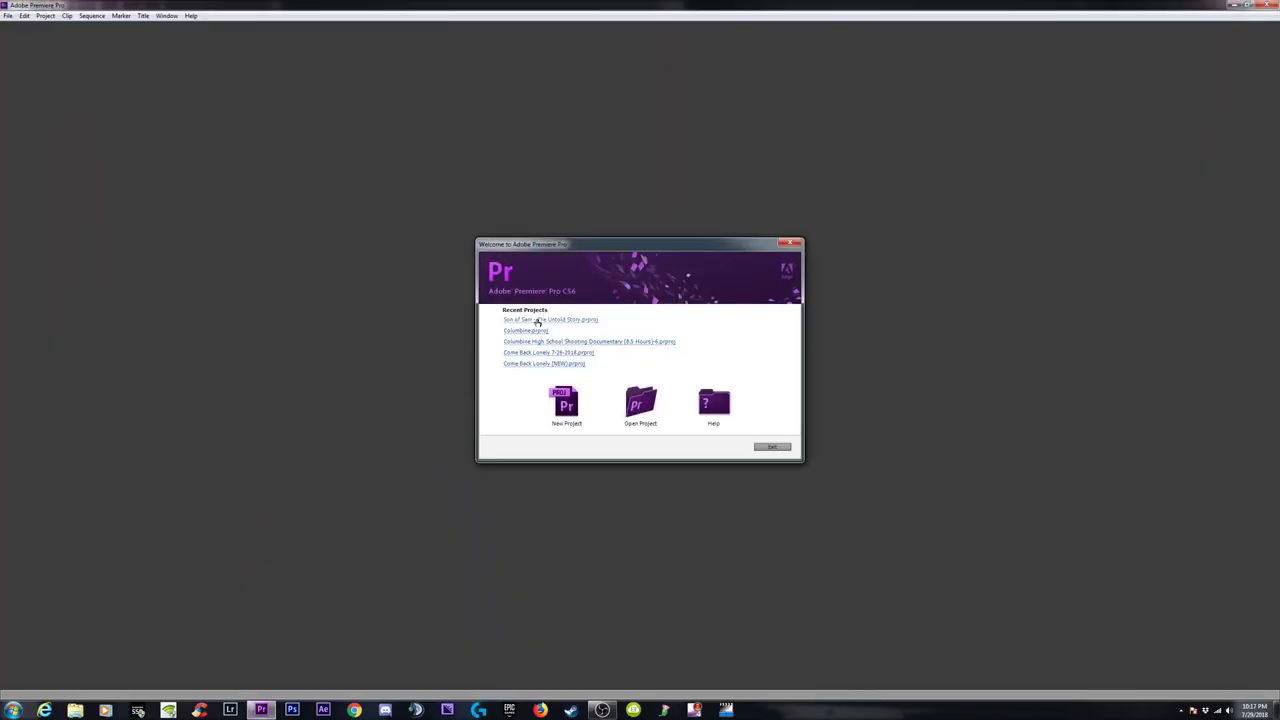
pyautogui.click(538, 320)
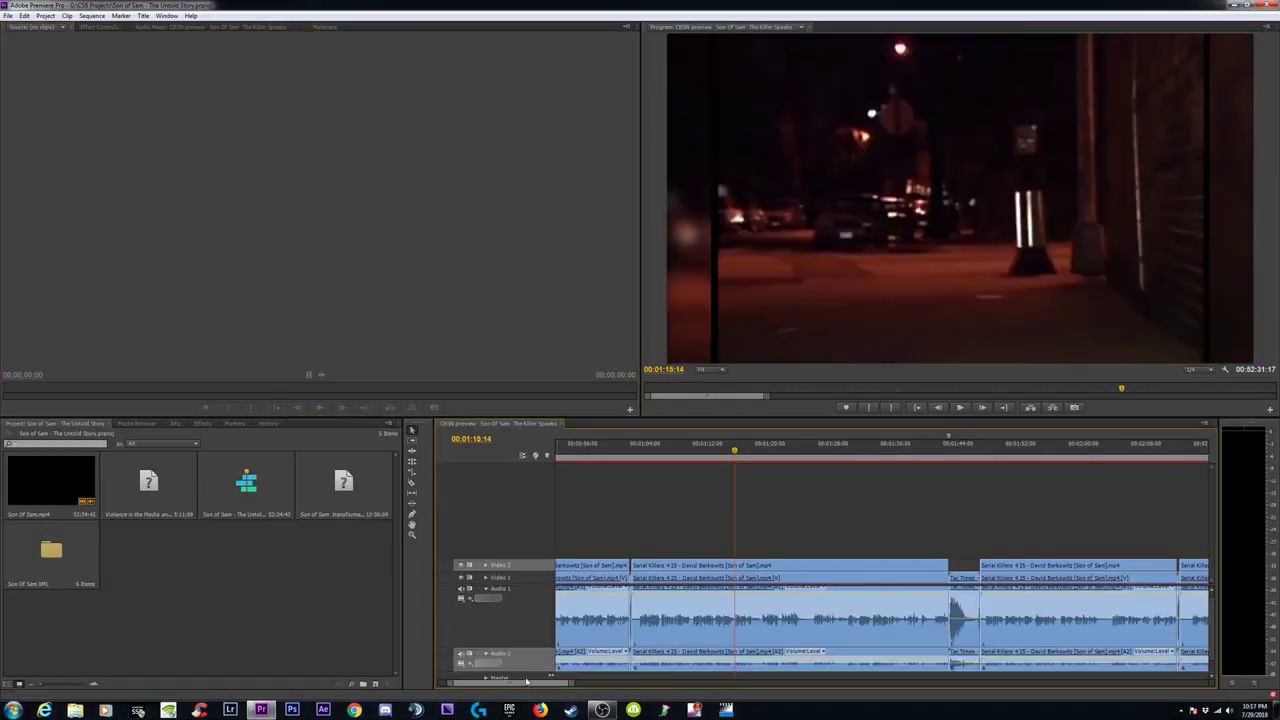
# Increase the Audio 2 track's height and widen the timeline by narrowing the project bin area.
pyautogui.scroll(-1, 1145, 655)
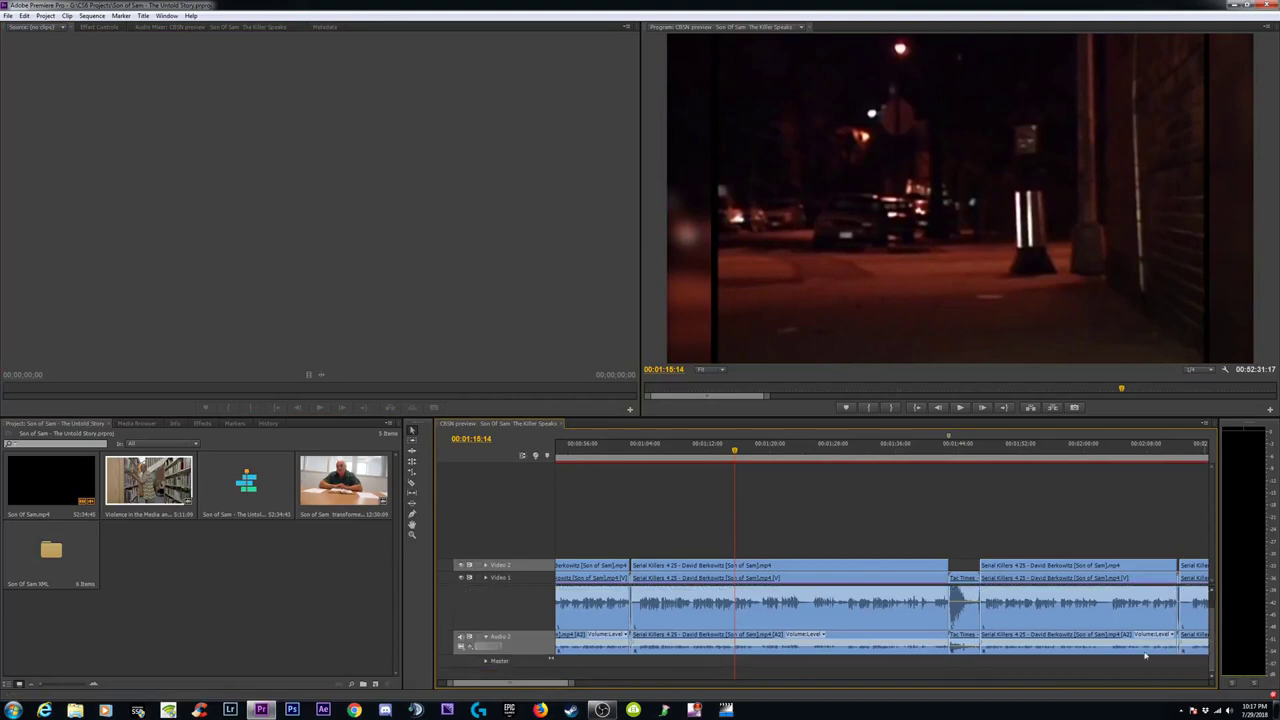
pyautogui.moveTo(525, 655); pyautogui.dragTo(530, 682)
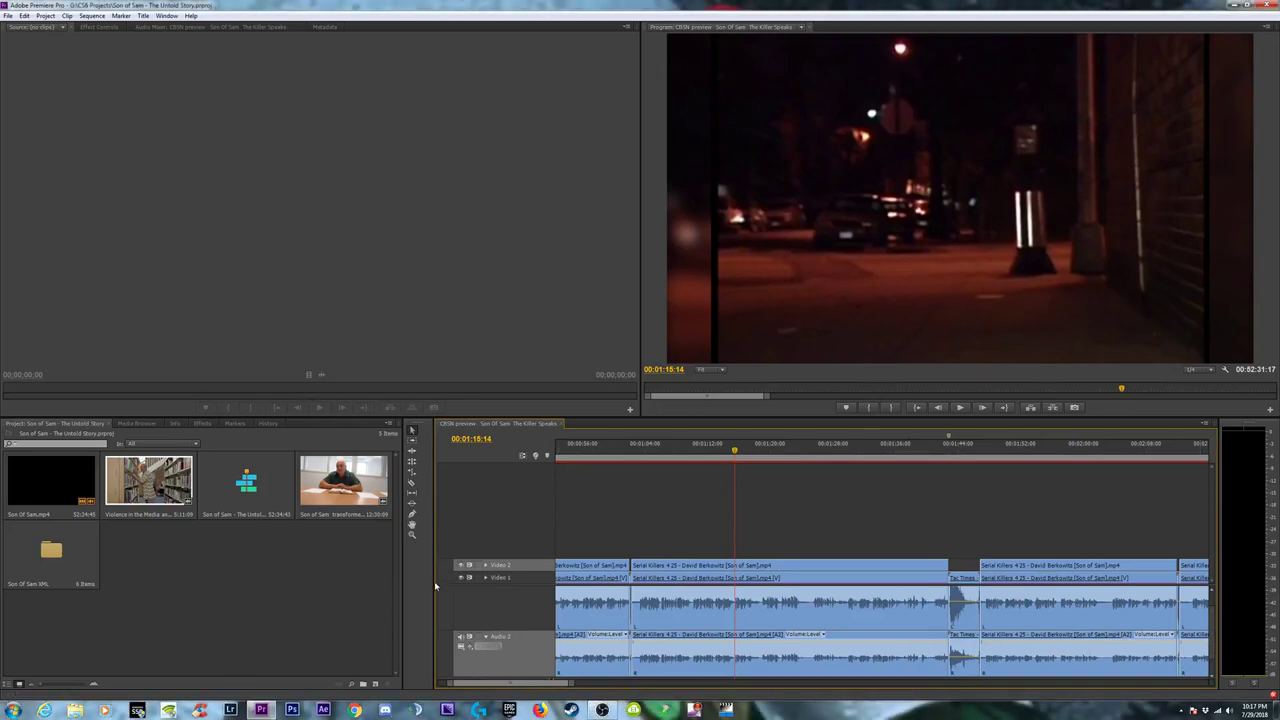
pyautogui.moveTo(434, 581); pyautogui.dragTo(213, 593)
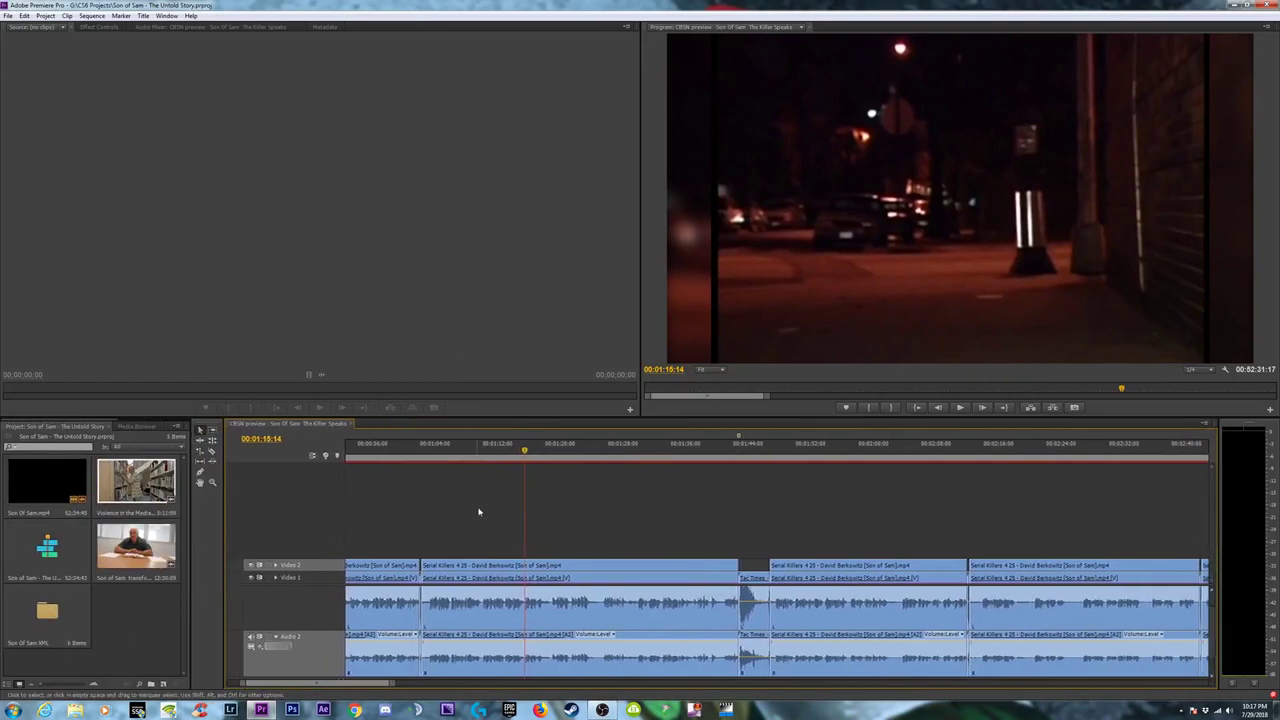
pyautogui.click(487, 447)
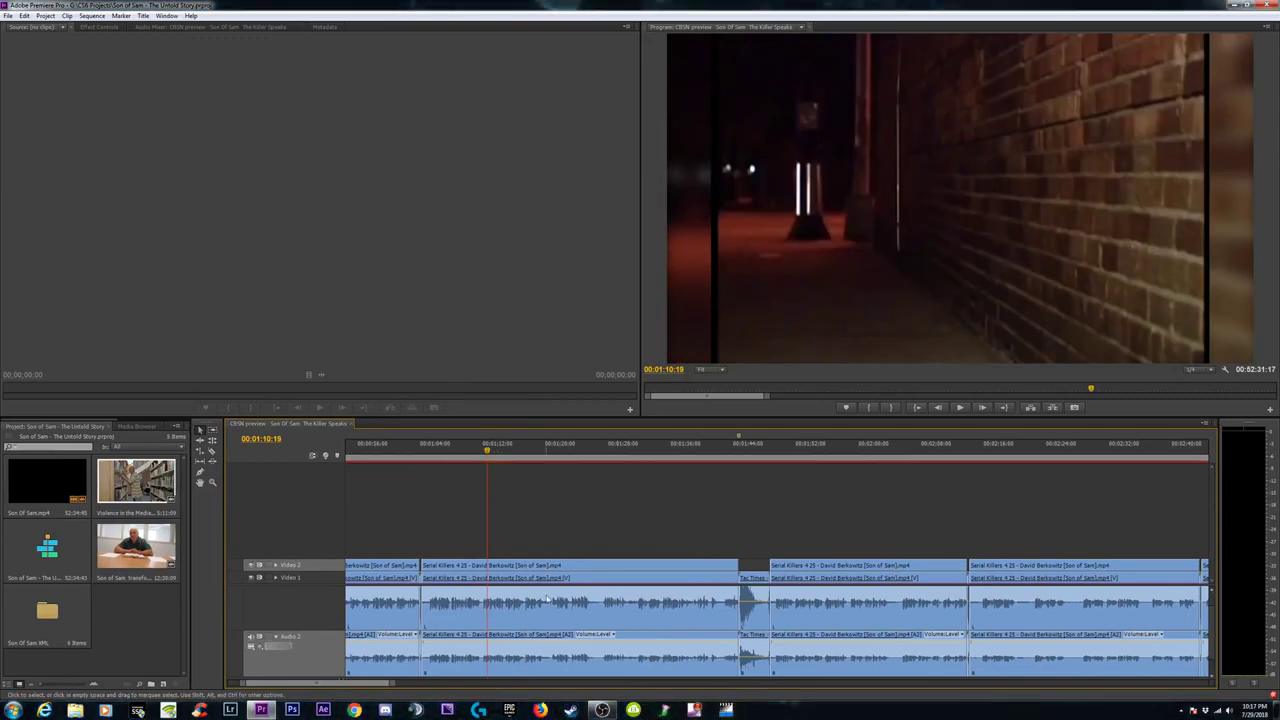
# Expand the Video 1 and Video 2 tracks and increase the video track height to show the clip thumbnails.
pyautogui.click(314, 578)
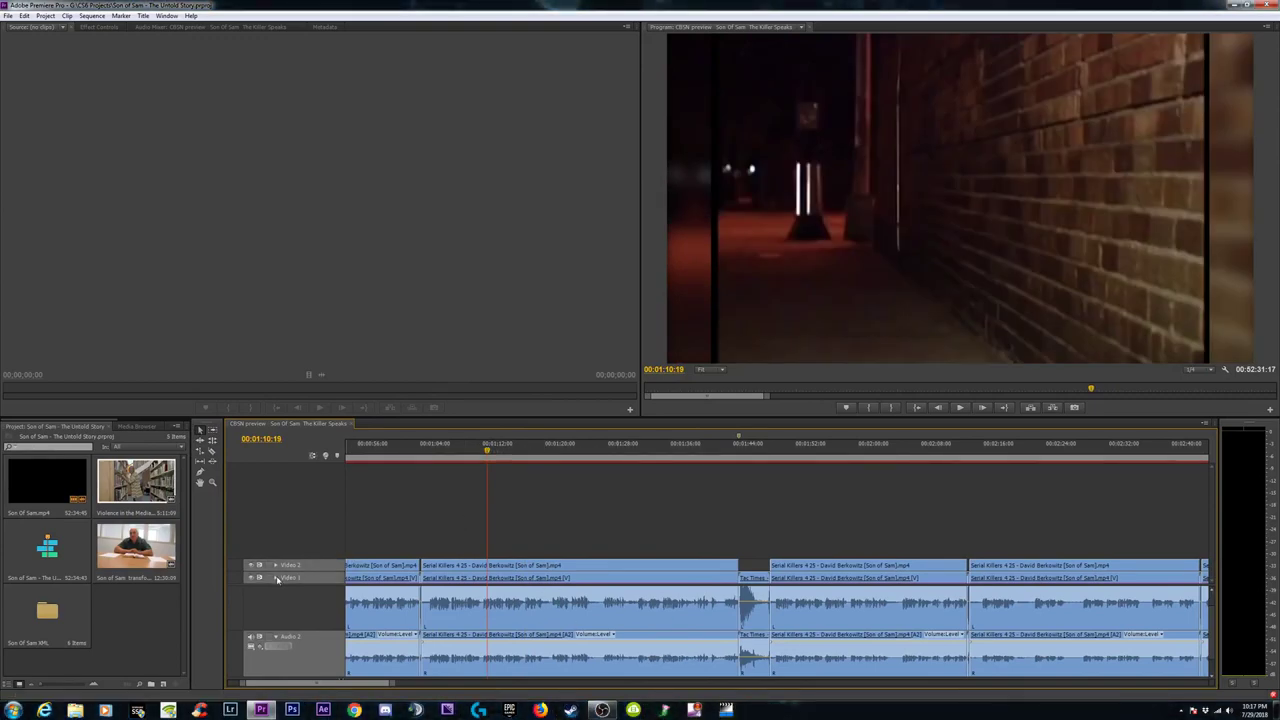
pyautogui.click(276, 579)
pyautogui.click(275, 565)
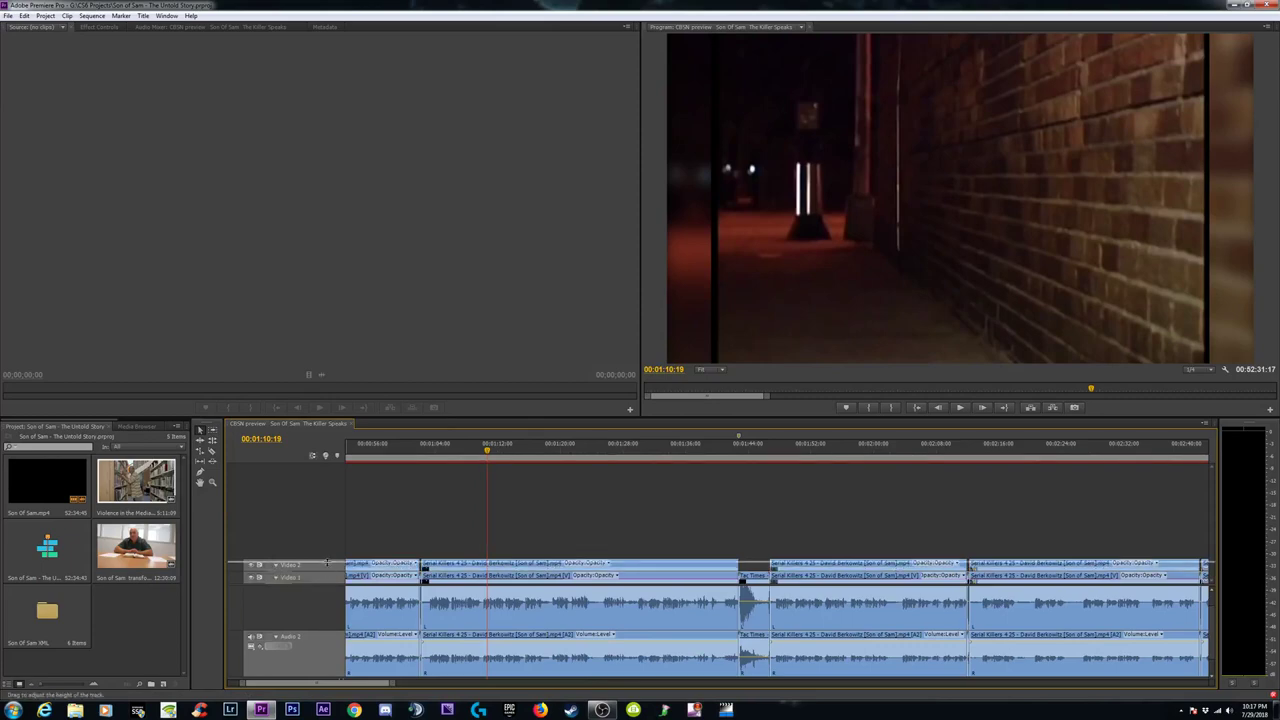
pyautogui.moveTo(326, 562); pyautogui.dragTo(337, 505)
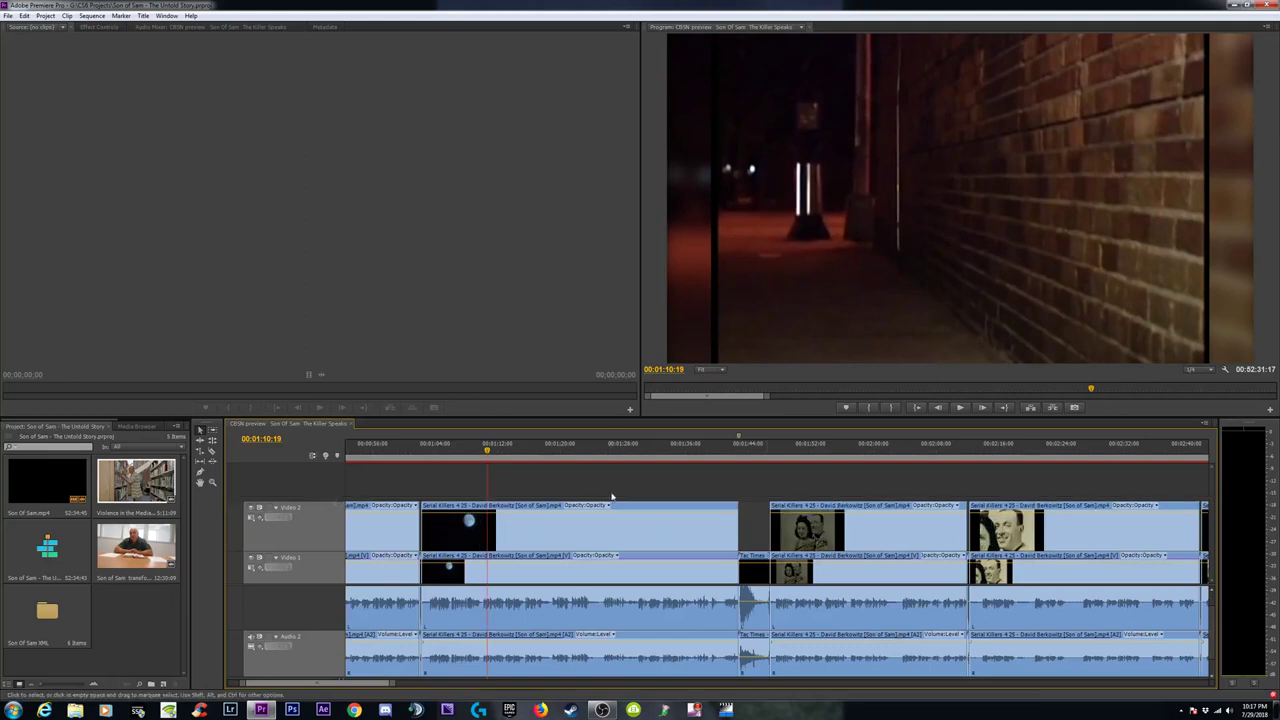
# Examine the clip thumbnails and cuts across the CBSN preview sequence, both in overview and close up.
pyautogui.click(830, 450)
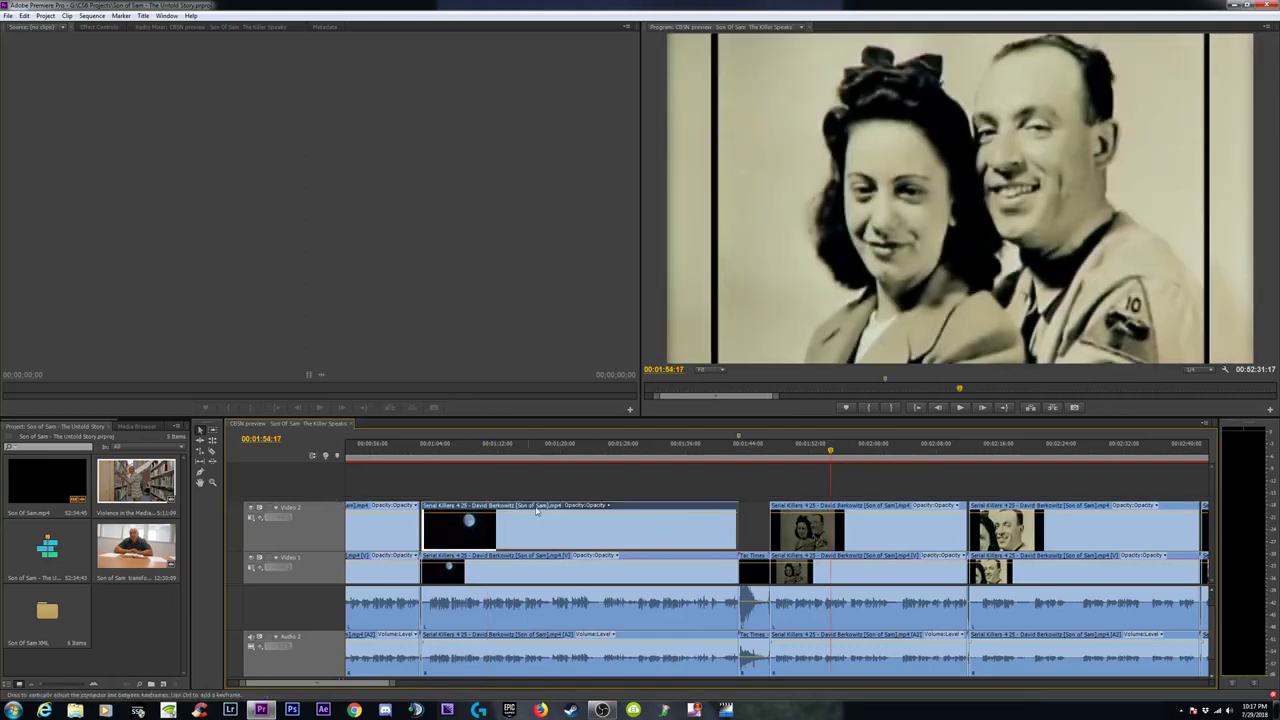
pyautogui.press('-')
pyautogui.press('-')
pyautogui.press('-')
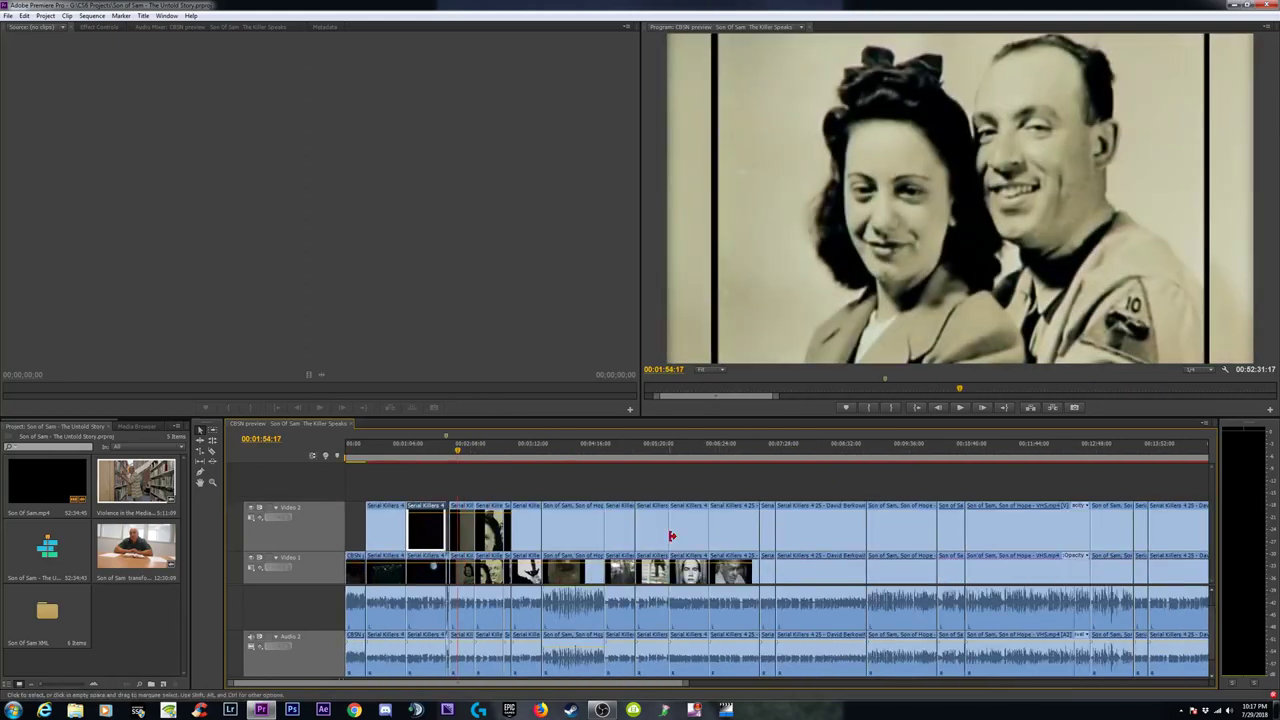
pyautogui.press('-')
pyautogui.press('-')
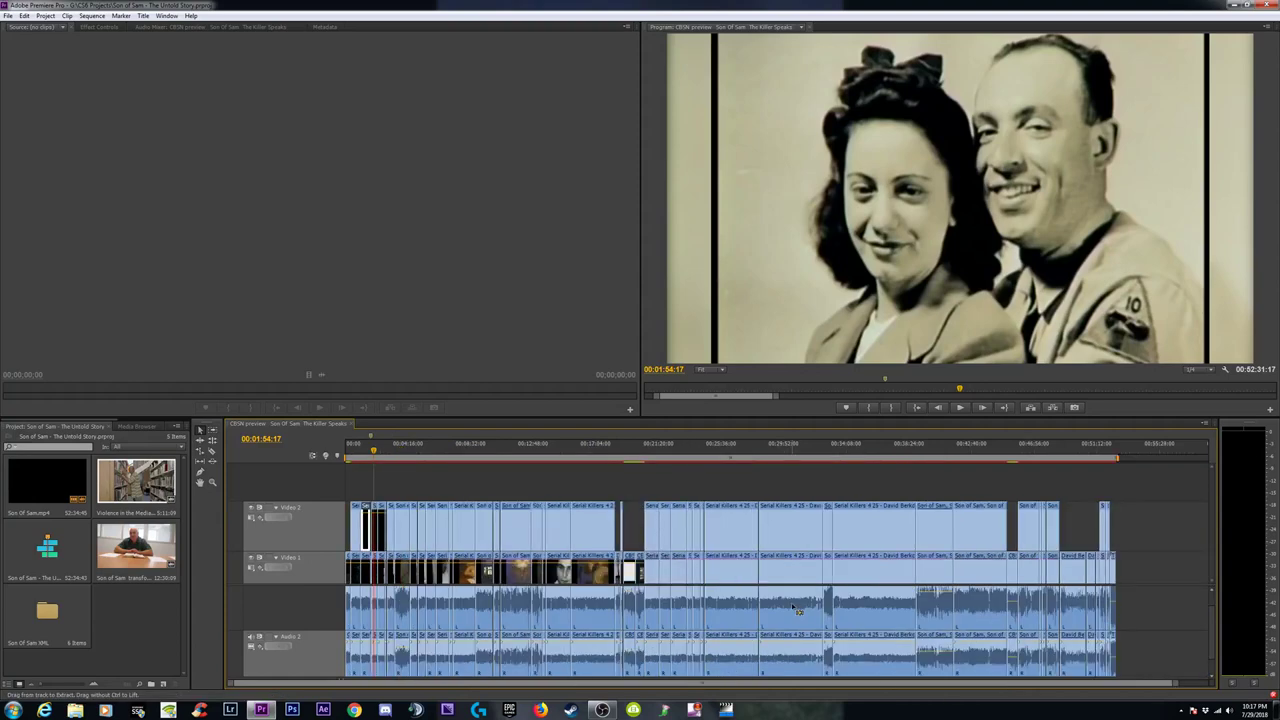
pyautogui.press('=')
pyautogui.press('=')
pyautogui.press('=')
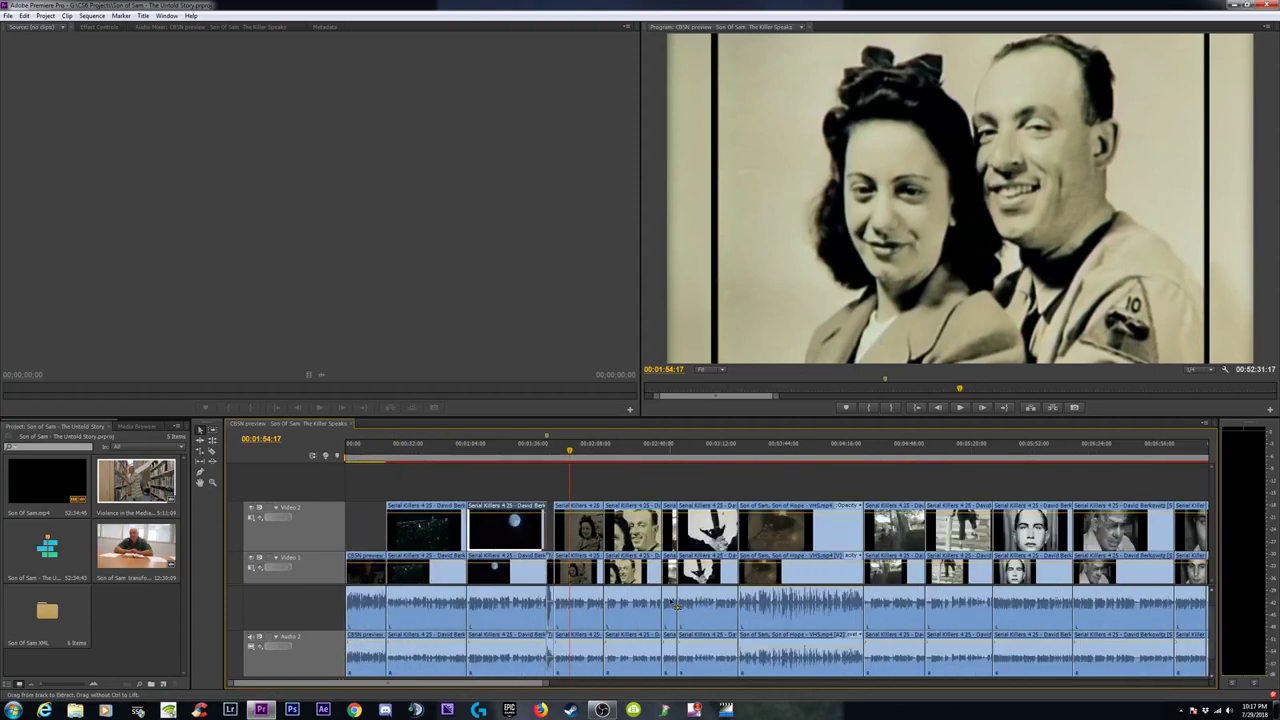
pyautogui.press('-')
pyautogui.press('-')
pyautogui.press('-')
pyautogui.press('-')
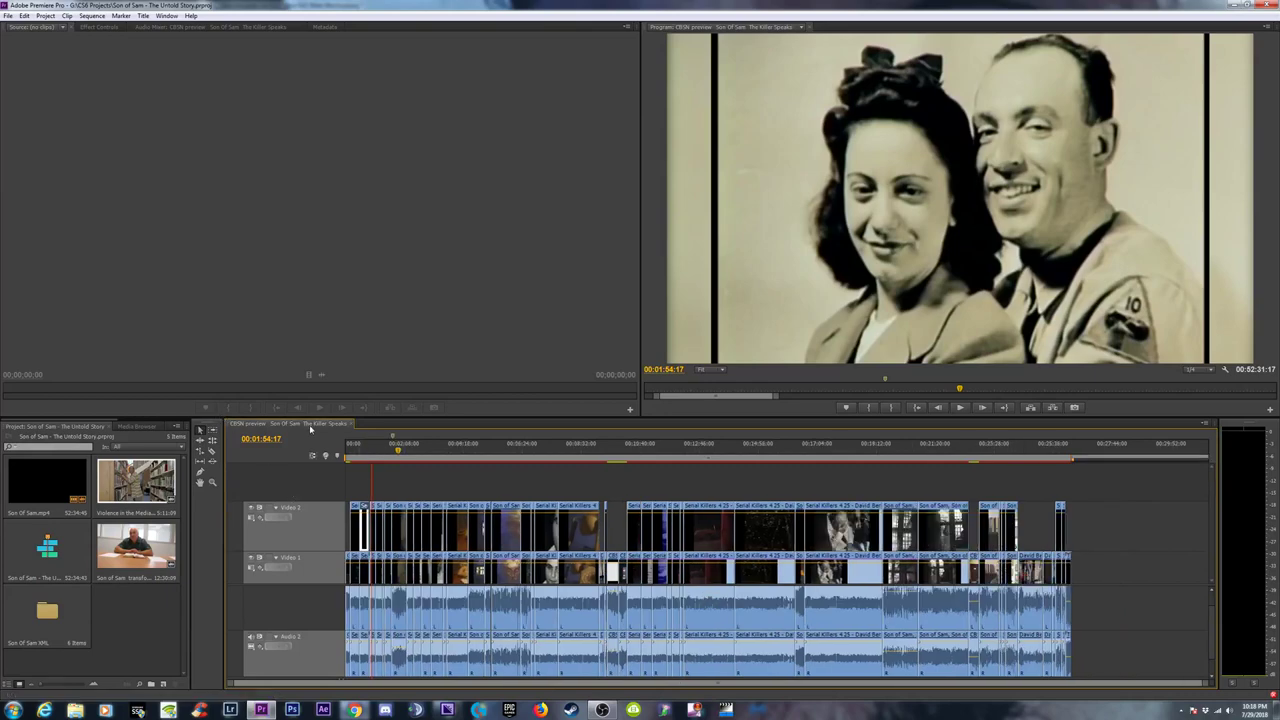
pyautogui.press('=')
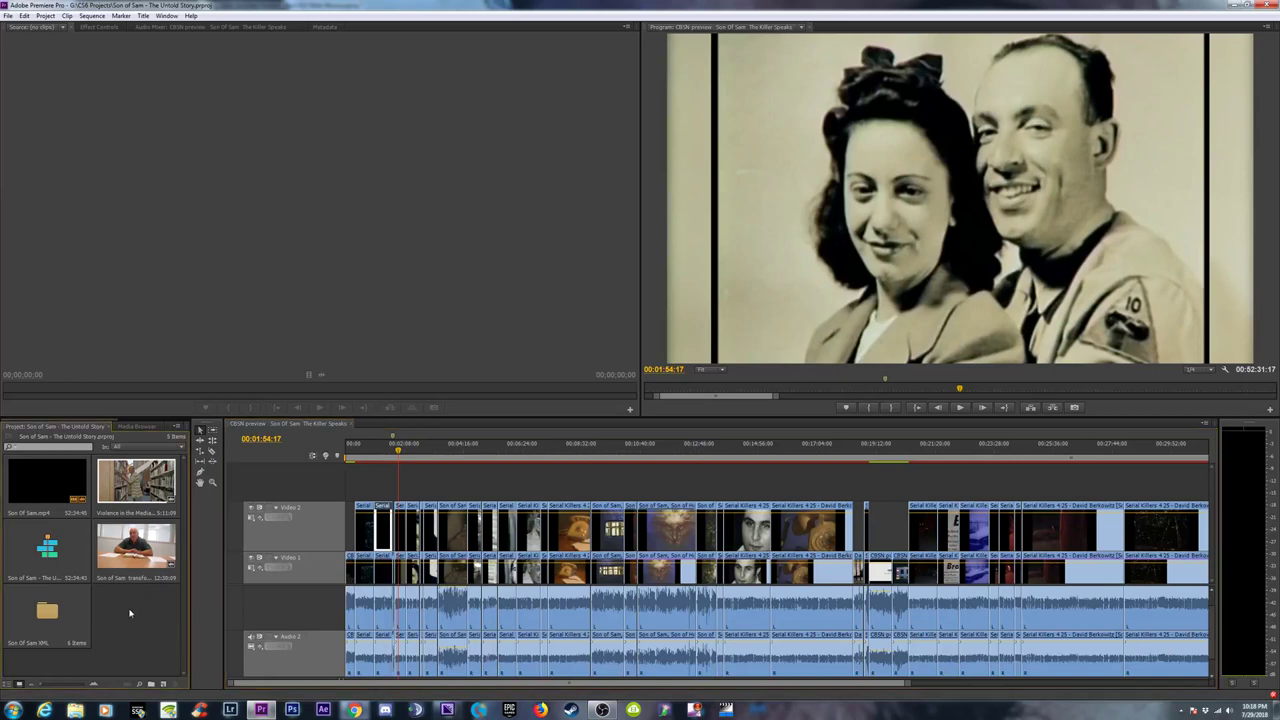
# Open the Son of Sam - The Untold Truth sequence and move to just before its second marked cut.
pyautogui.doubleClick(70, 548)
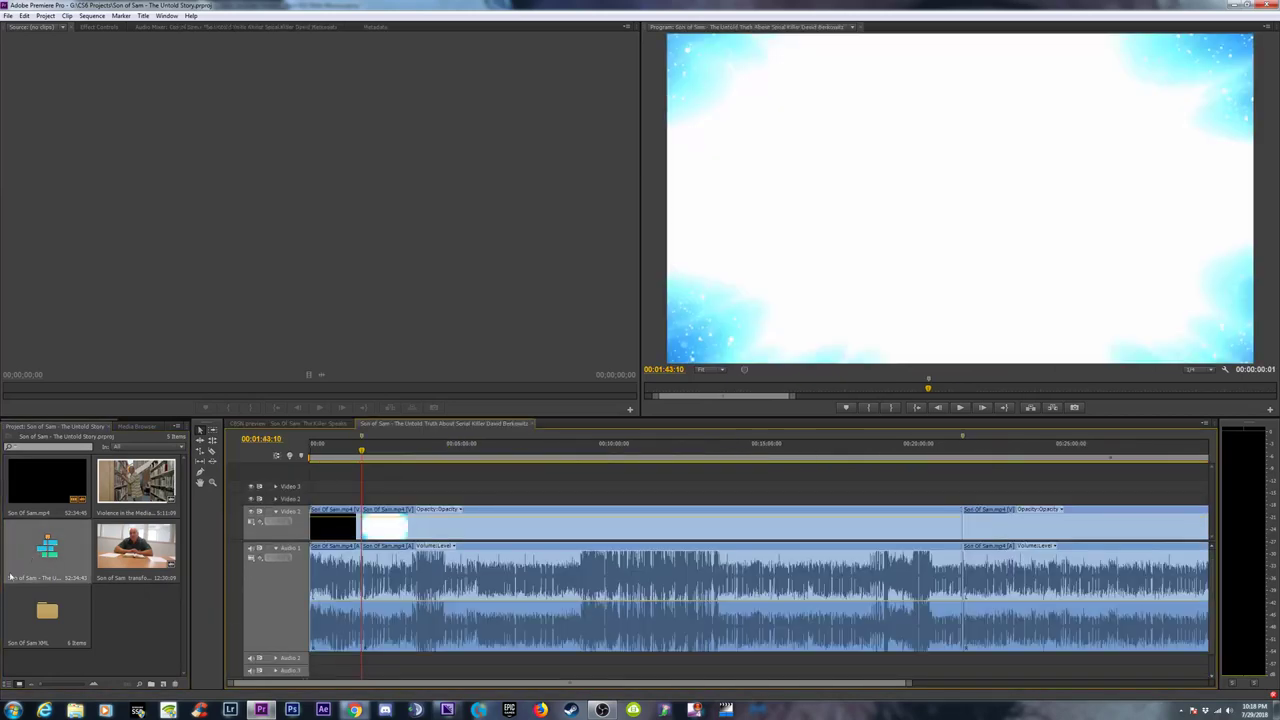
pyautogui.moveTo(930, 449); pyautogui.dragTo(955, 449)
pyautogui.press('-')
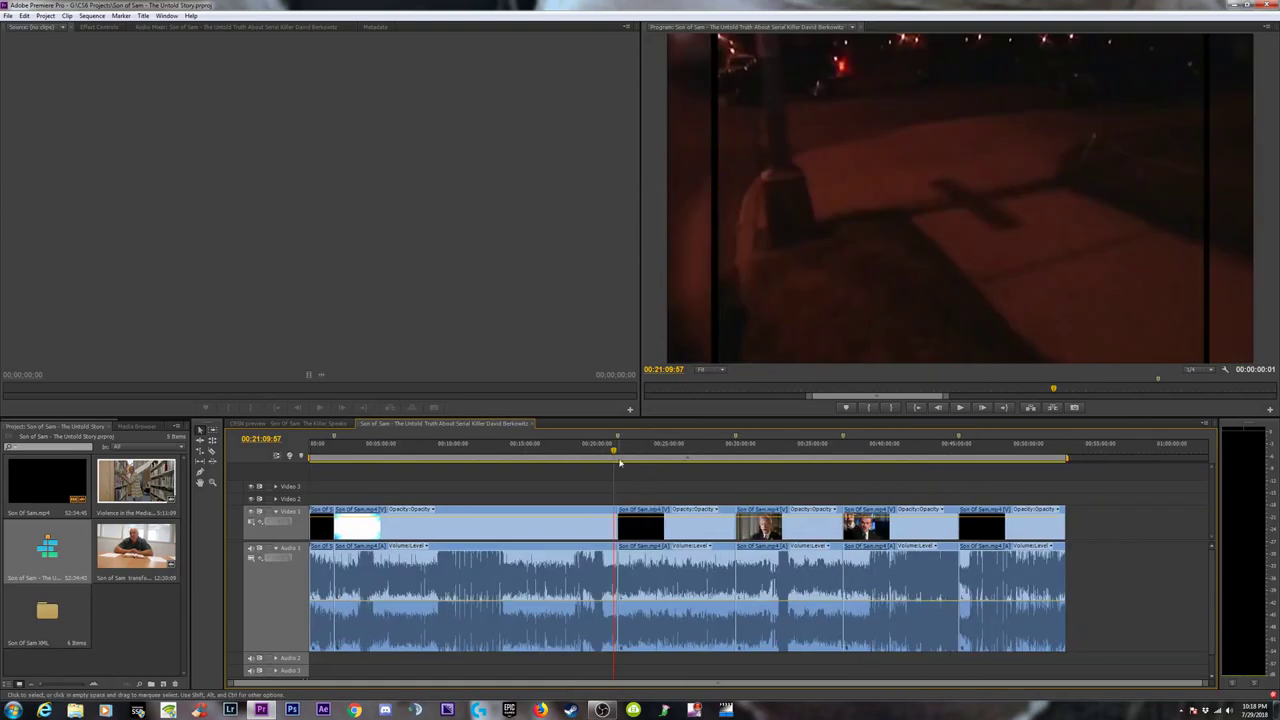
# Place the playhead exactly on the second marked cut at 00:21:26:28 and examine the audio burst there in detail.
pyautogui.moveTo(614, 451); pyautogui.dragTo(619, 451)
pyautogui.press('=')
pyautogui.press('=')
pyautogui.press('=')
pyautogui.press('=')
pyautogui.press('=')
pyautogui.press('=')
pyautogui.moveTo(760, 452); pyautogui.dragTo(654, 471)
pyautogui.press('=')
pyautogui.press('=')
pyautogui.press('=')
pyautogui.press('=')
pyautogui.moveTo(760, 451); pyautogui.dragTo(777, 460)
pyautogui.press('=')
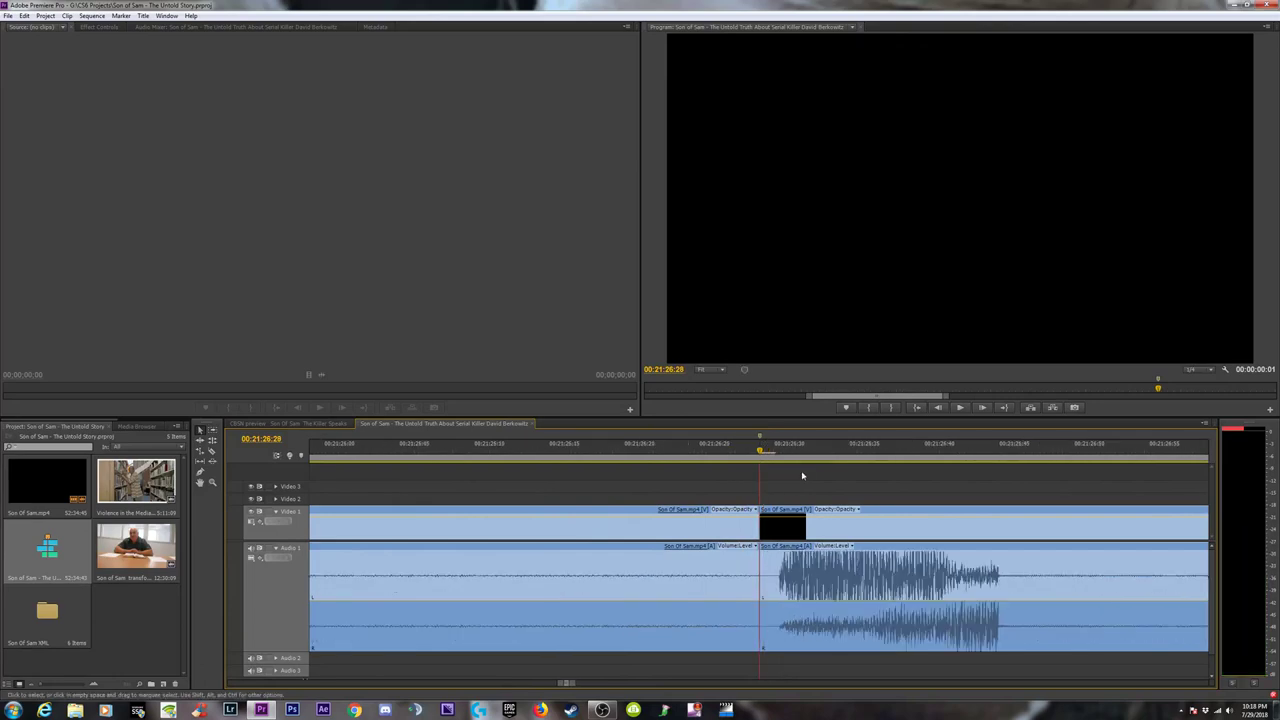
# Return to the CBSN preview sequence and move the playhead close to the corresponding cut, at 00:21:31:17.
pyautogui.press('-')
pyautogui.press('-')
pyautogui.press('-')
pyautogui.press('-')
pyautogui.press('-')
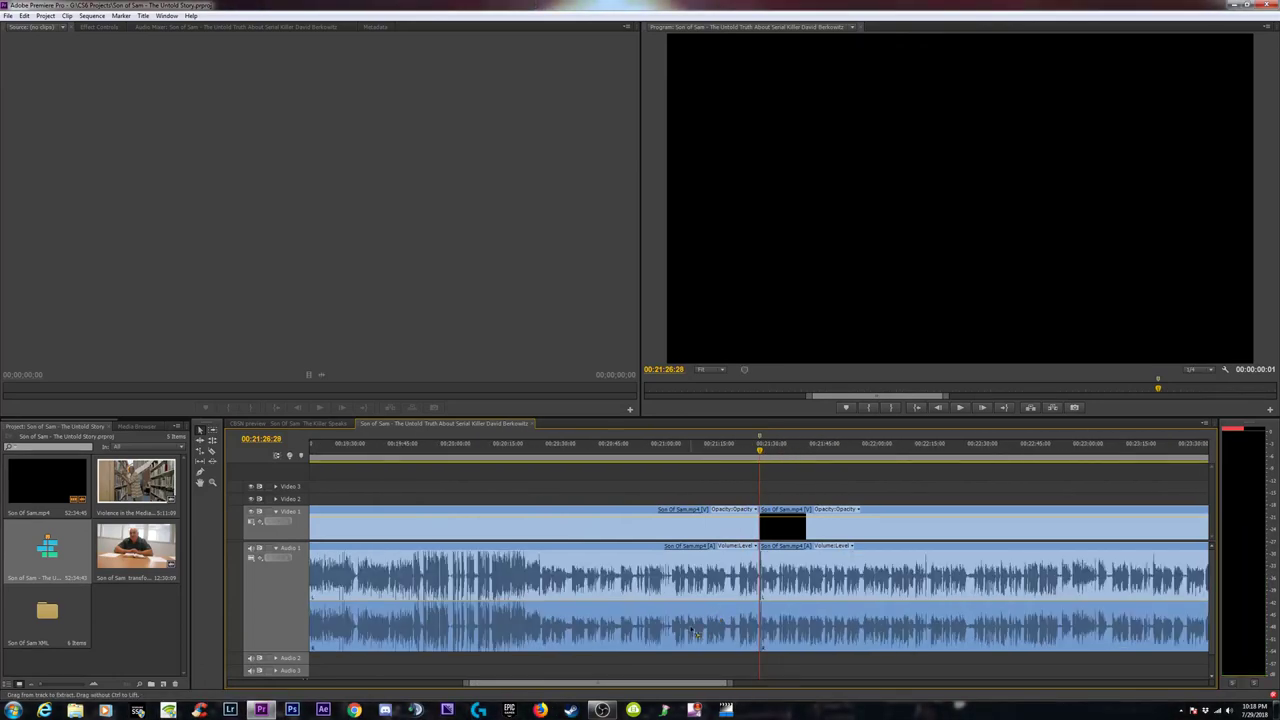
pyautogui.press('-')
pyautogui.press('-')
pyautogui.press('-')
pyautogui.click(290, 423)
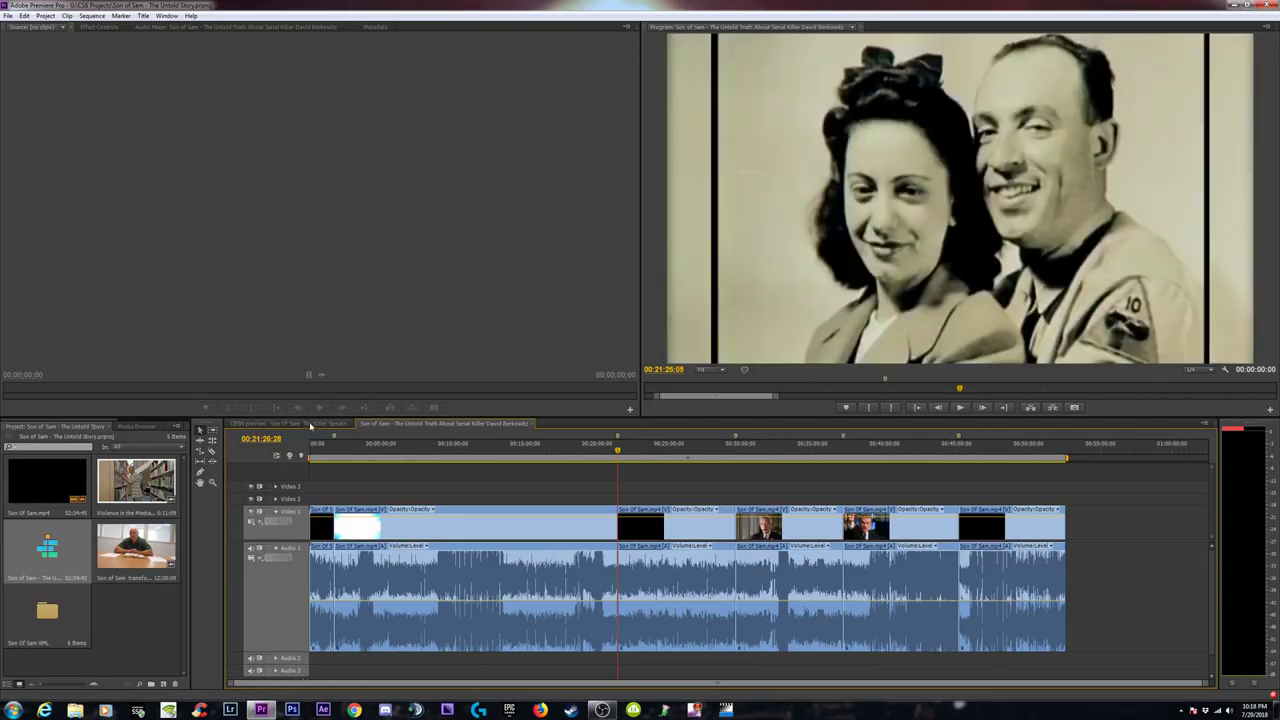
pyautogui.moveTo(631, 467); pyautogui.dragTo(940, 467)
pyautogui.press('=')
pyautogui.press('=')
pyautogui.press('=')
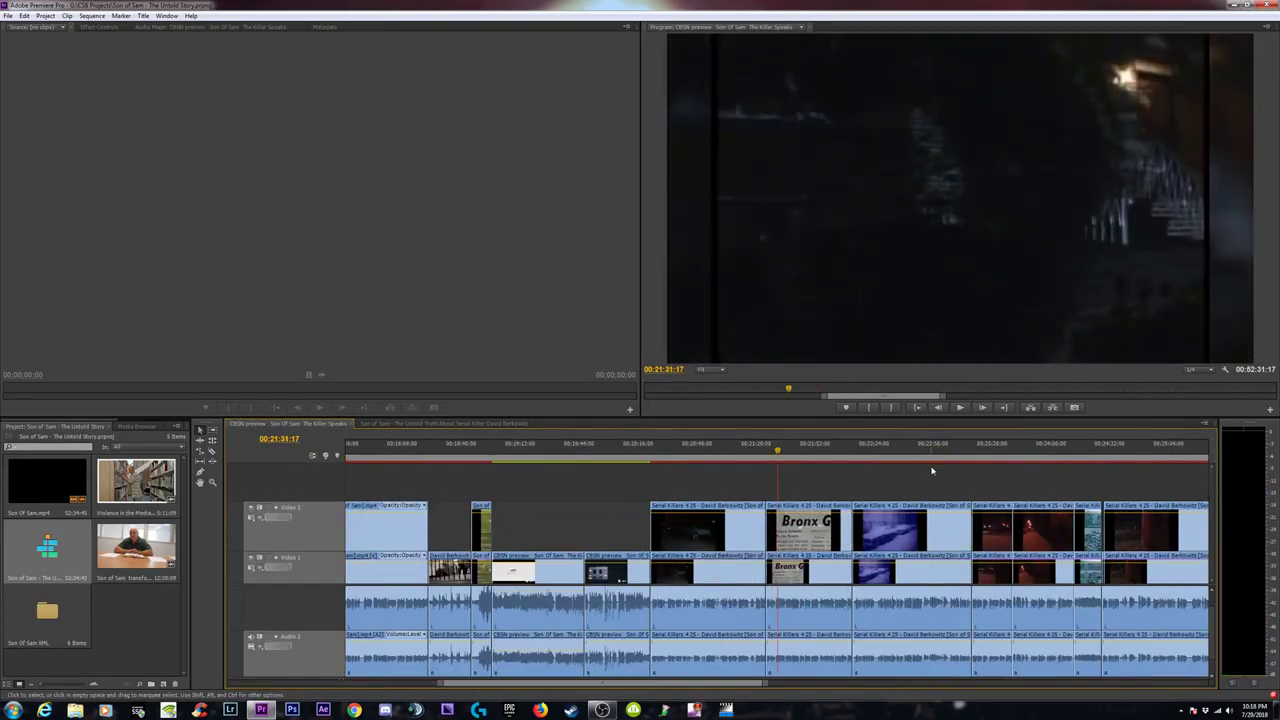
# Locate the short Tac Times clip before the Bronx Girl newspaper shot, placing the playhead on it at 00:21:25:07.
pyautogui.moveTo(773, 458)
pyautogui.mouseDown()
pyautogui.moveTo(754, 458)
pyautogui.moveTo(843, 460)
pyautogui.moveTo(703, 451)
pyautogui.moveTo(568, 476)
pyautogui.mouseUp()
pyautogui.press('=')
pyautogui.press('=')
pyautogui.press('=')
pyautogui.press('=')
pyautogui.press('-')
pyautogui.press('-')
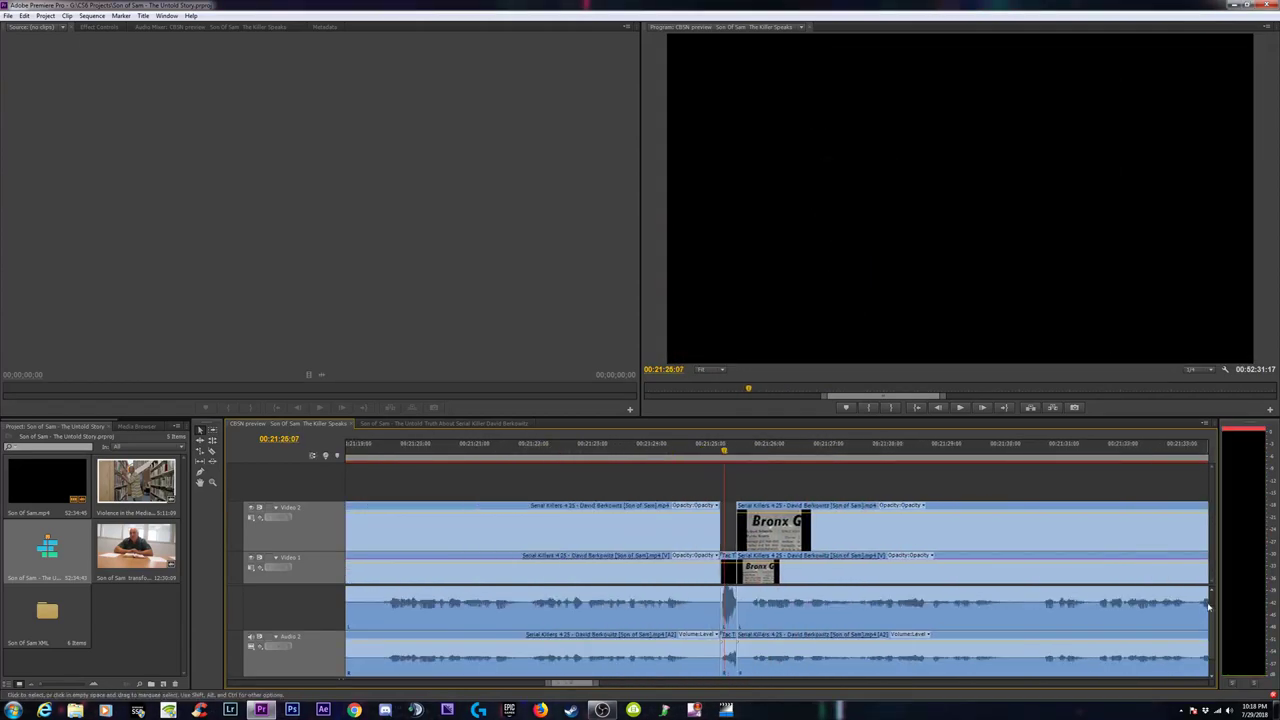
# Bring the Audio 1 track into view and remove the Volume effect from the Tac Times - Cut with Logo.mp4 clip.
pyautogui.moveTo(1216, 609); pyautogui.dragTo(1216, 602)
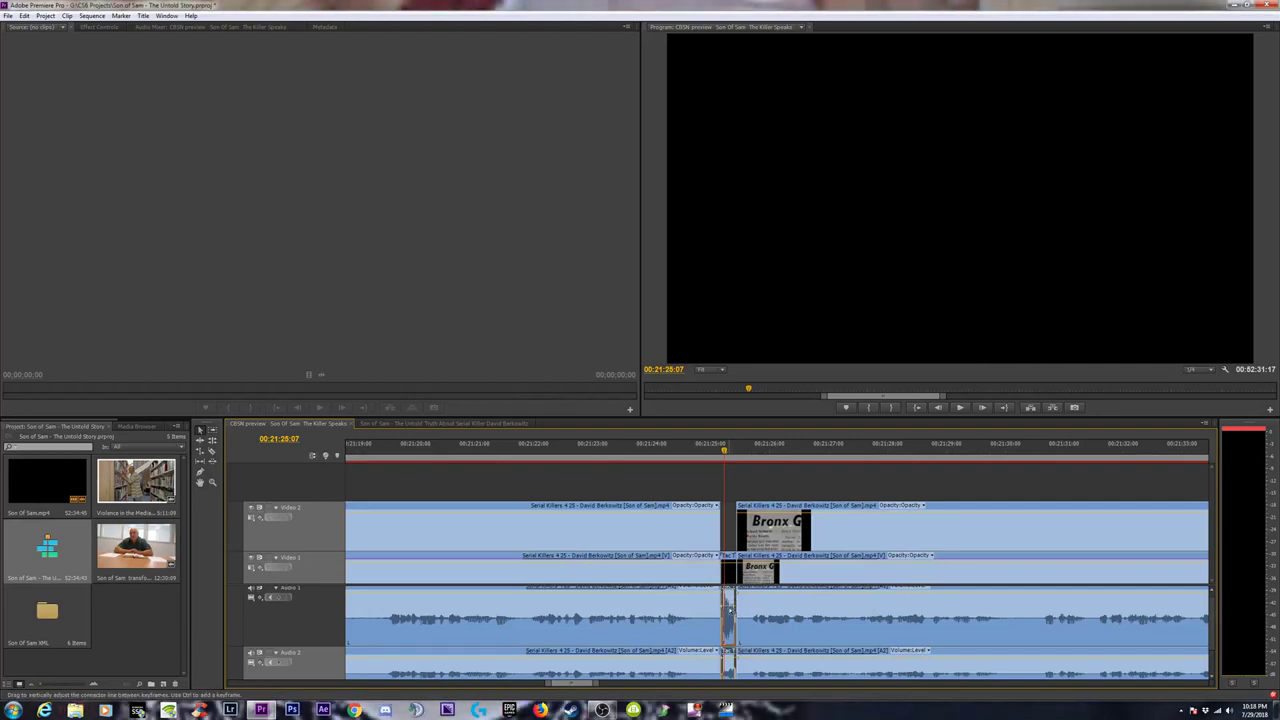
pyautogui.rightClick(729, 620)
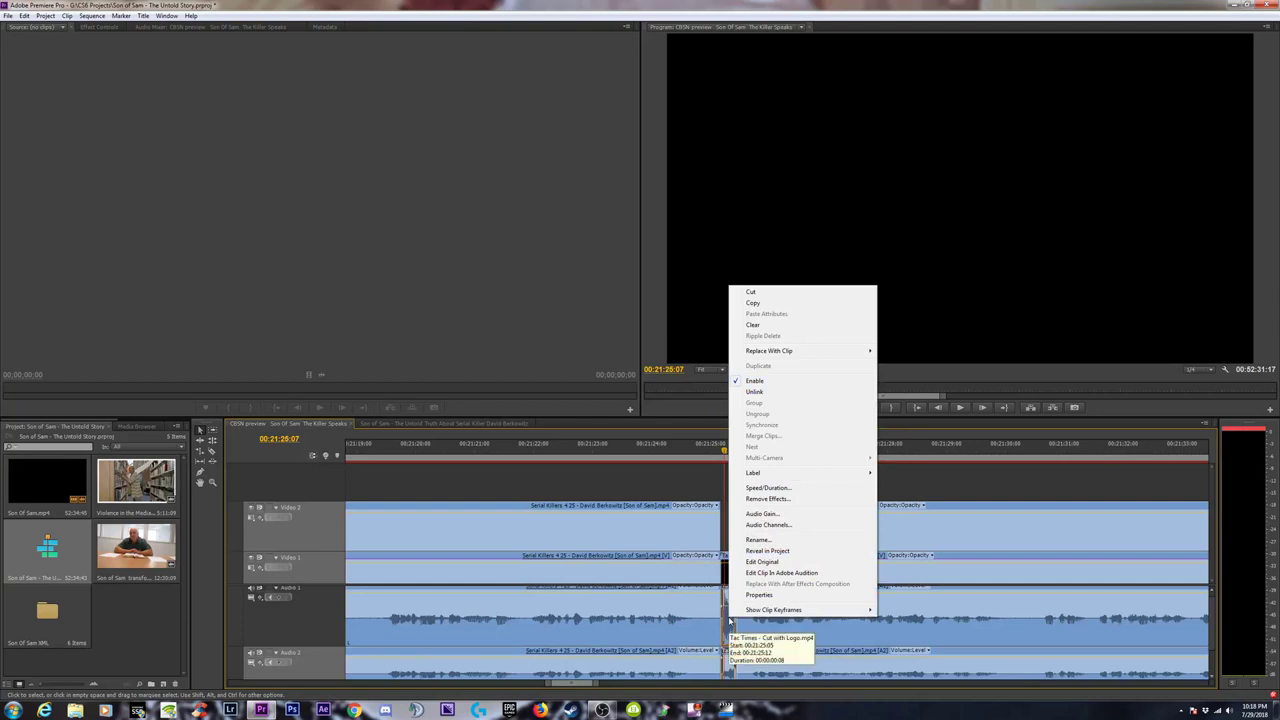
pyautogui.click(766, 499)
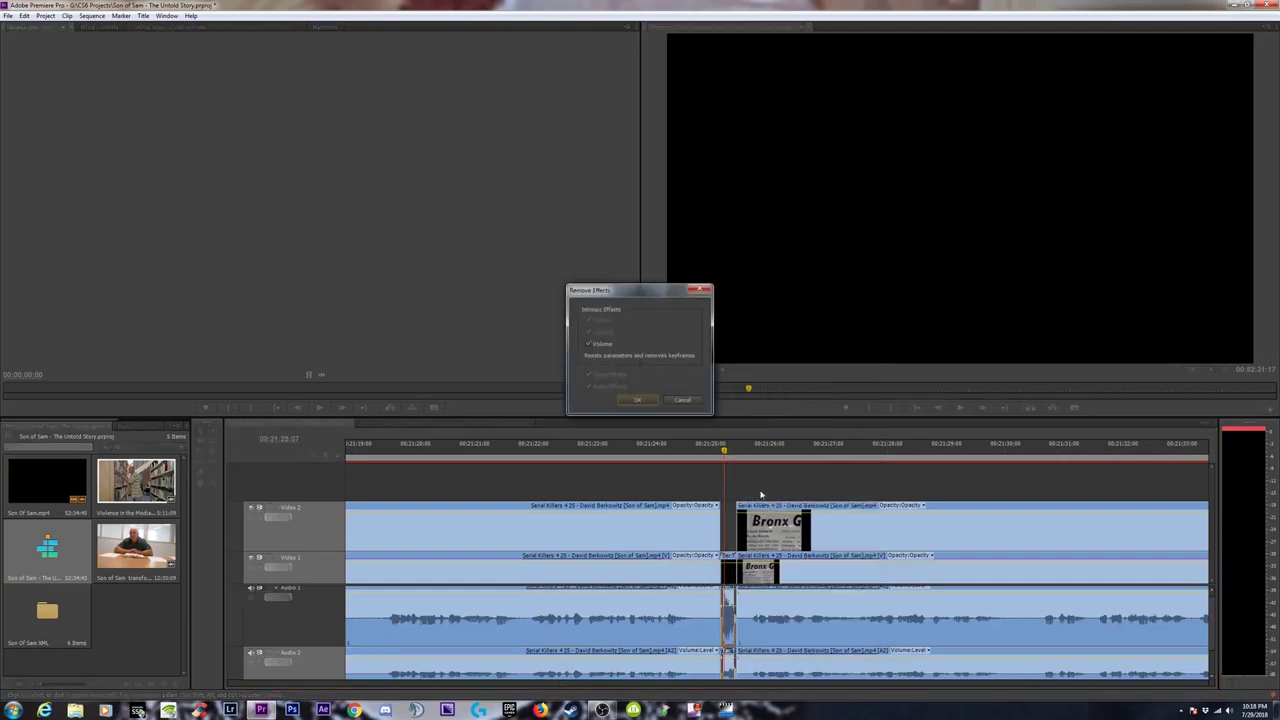
pyautogui.click(635, 400)
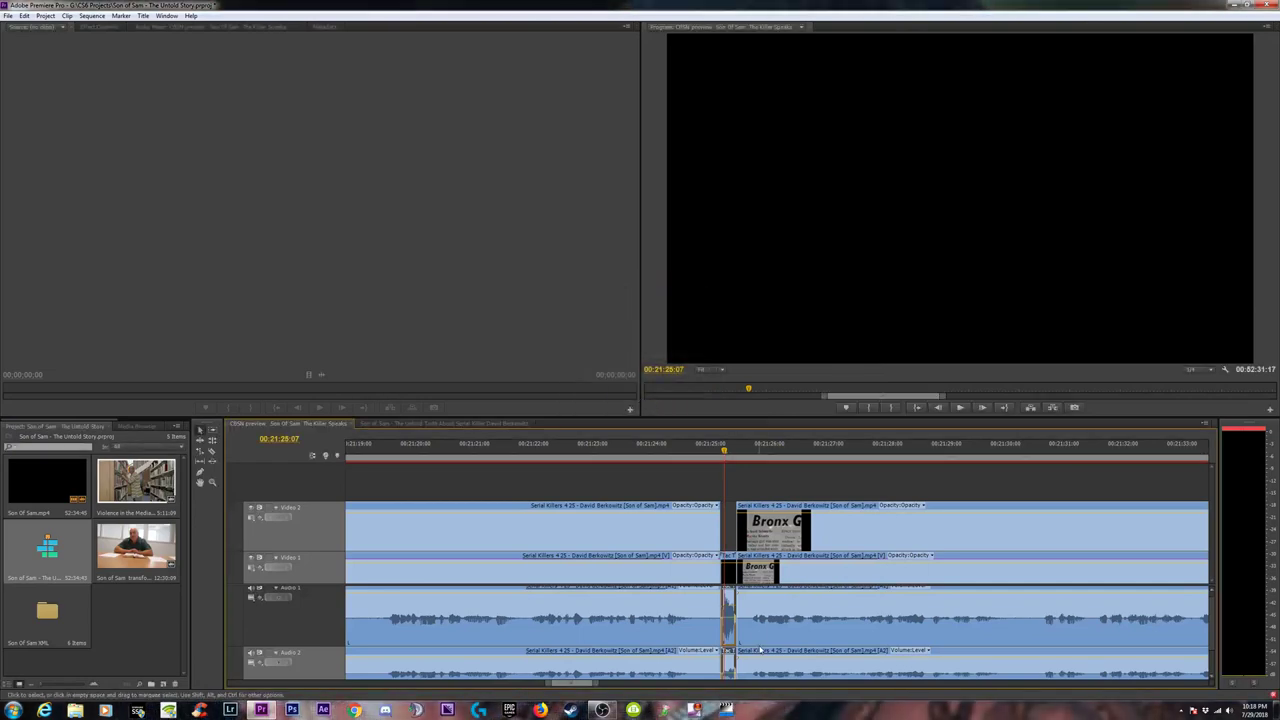
# Play the sequence across the short Tac Times clip twice to check its audio against the neighbouring clips.
pyautogui.click(696, 458)
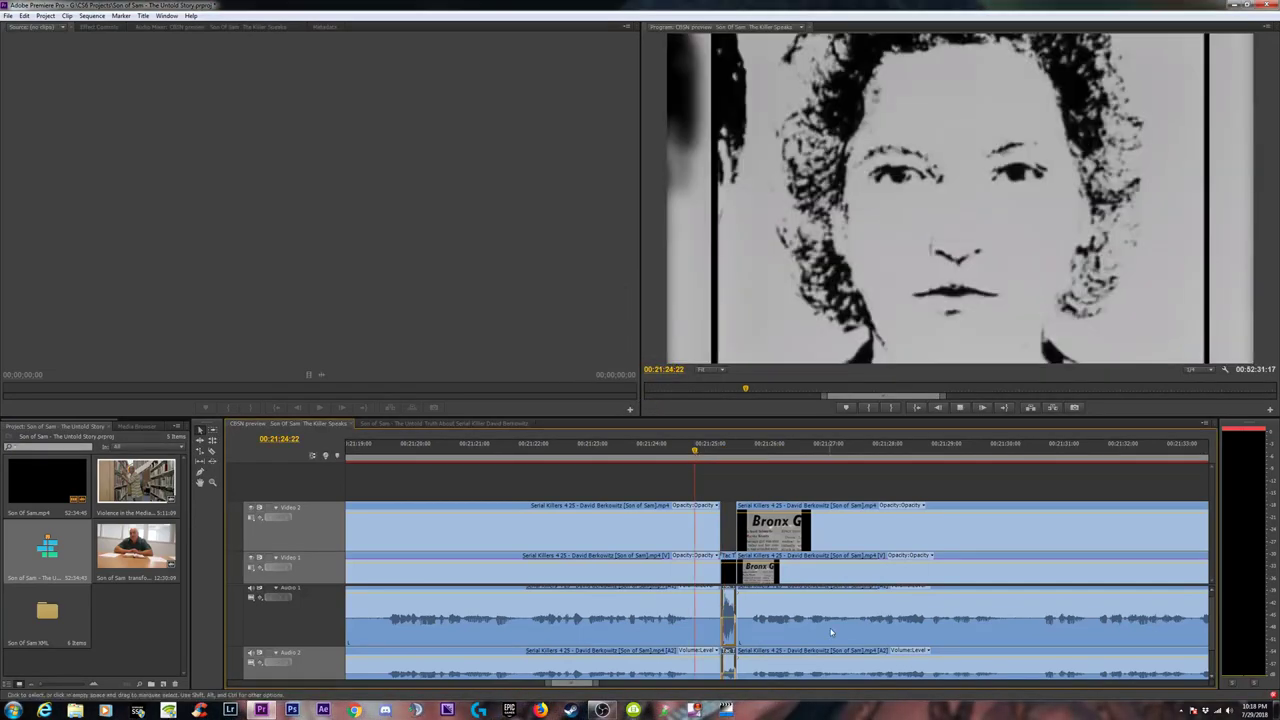
pyautogui.press('space')
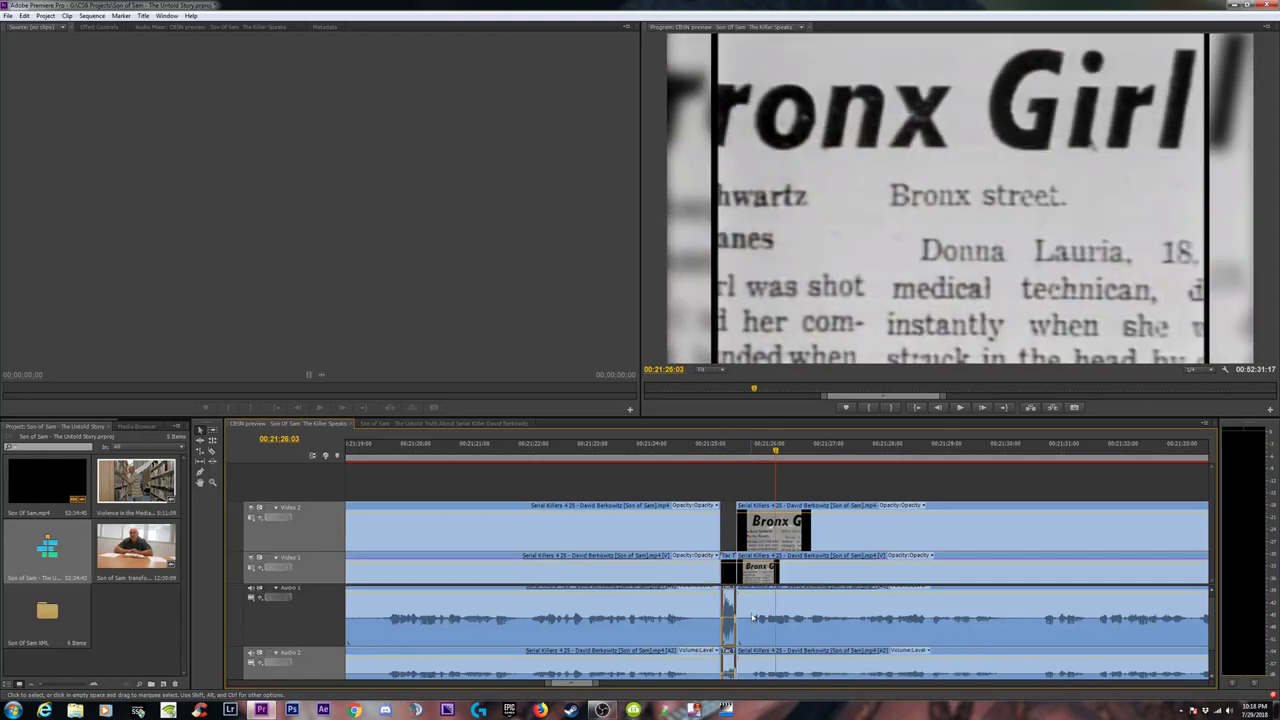
pyautogui.click(683, 455)
pyautogui.press('space')
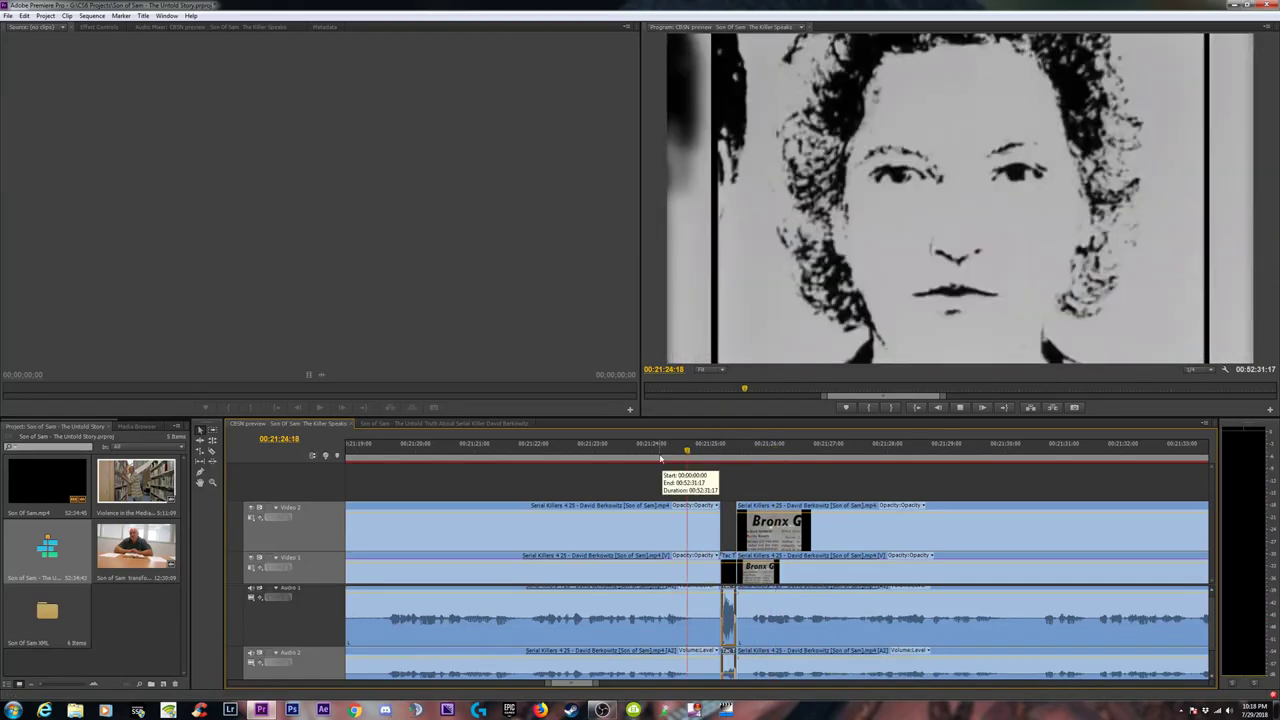
# Stop playback, place the playhead on the short Tac Times clip at 00:21:25:09, and show the whole CBSN preview sequence.
pyautogui.press('space')
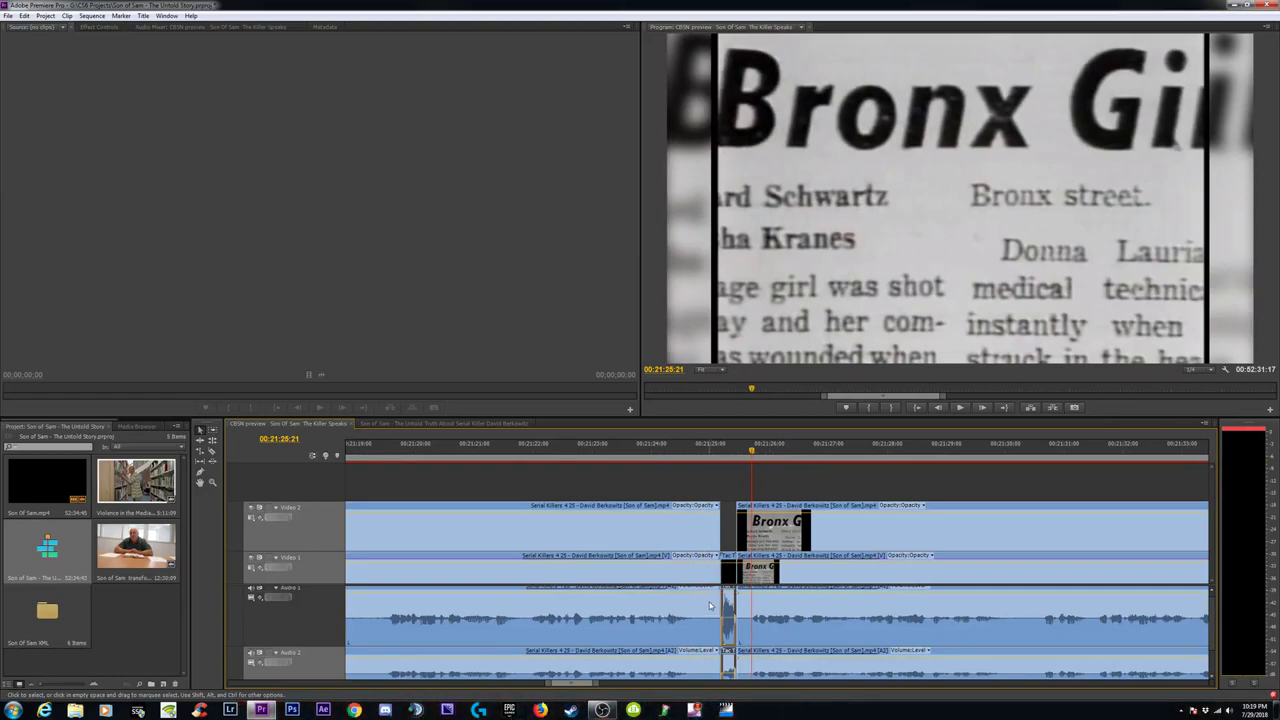
pyautogui.click(726, 451)
pyautogui.press('-')
pyautogui.press('-')
pyautogui.press('-')
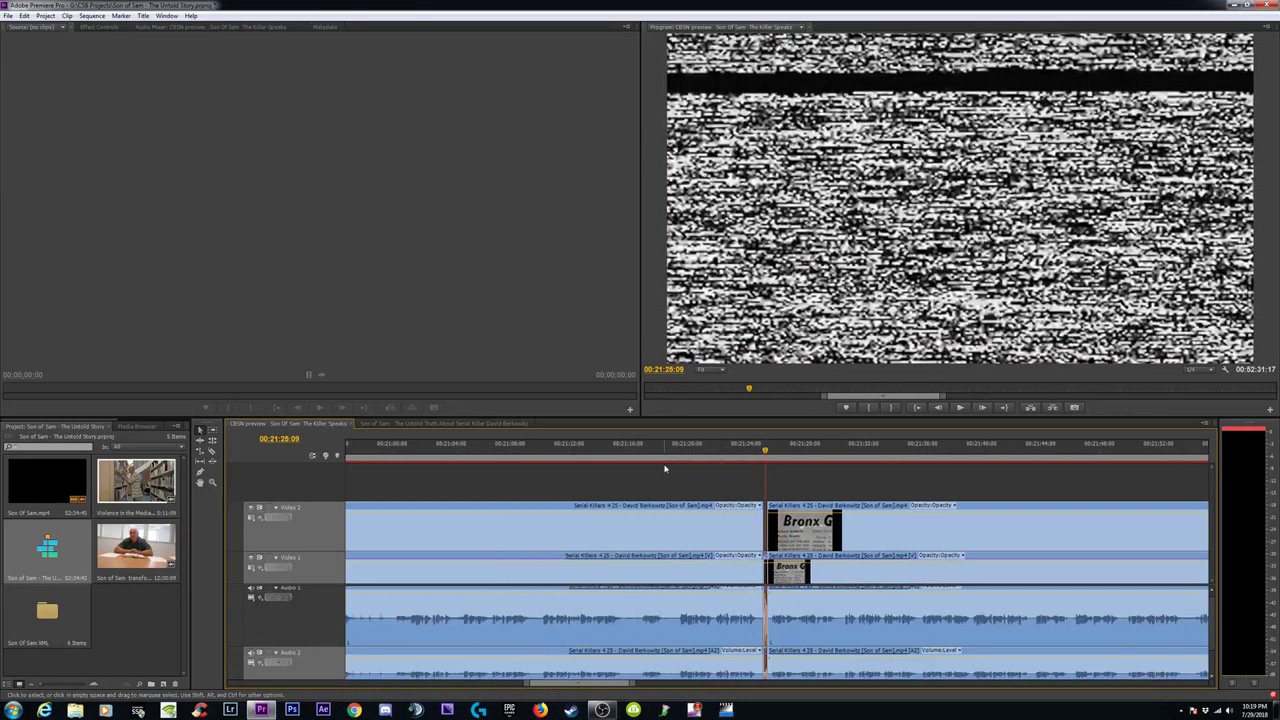
pyautogui.press('-')
pyautogui.press('-')
pyautogui.press('-')
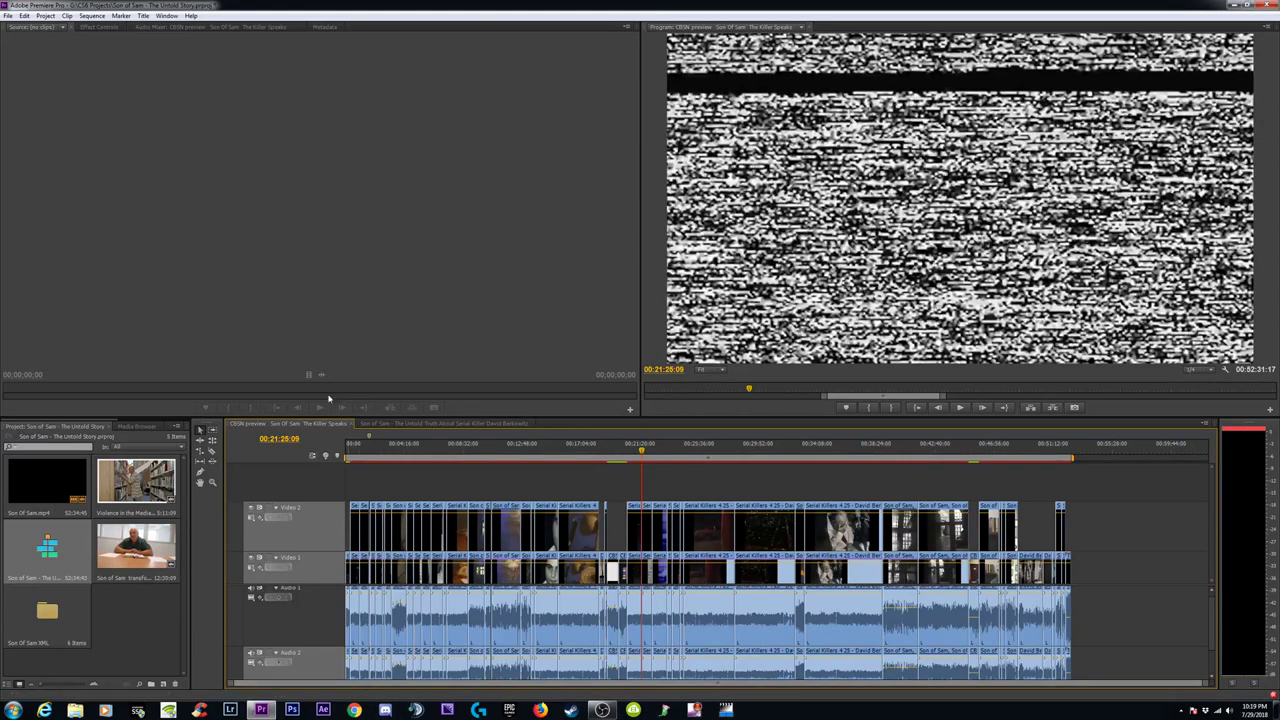
# Switch to the Untold Truth sequence and place the playhead at the interview cut near its middle marker, at 00:29:38:04.
pyautogui.click(420, 421)
pyautogui.click(736, 451)
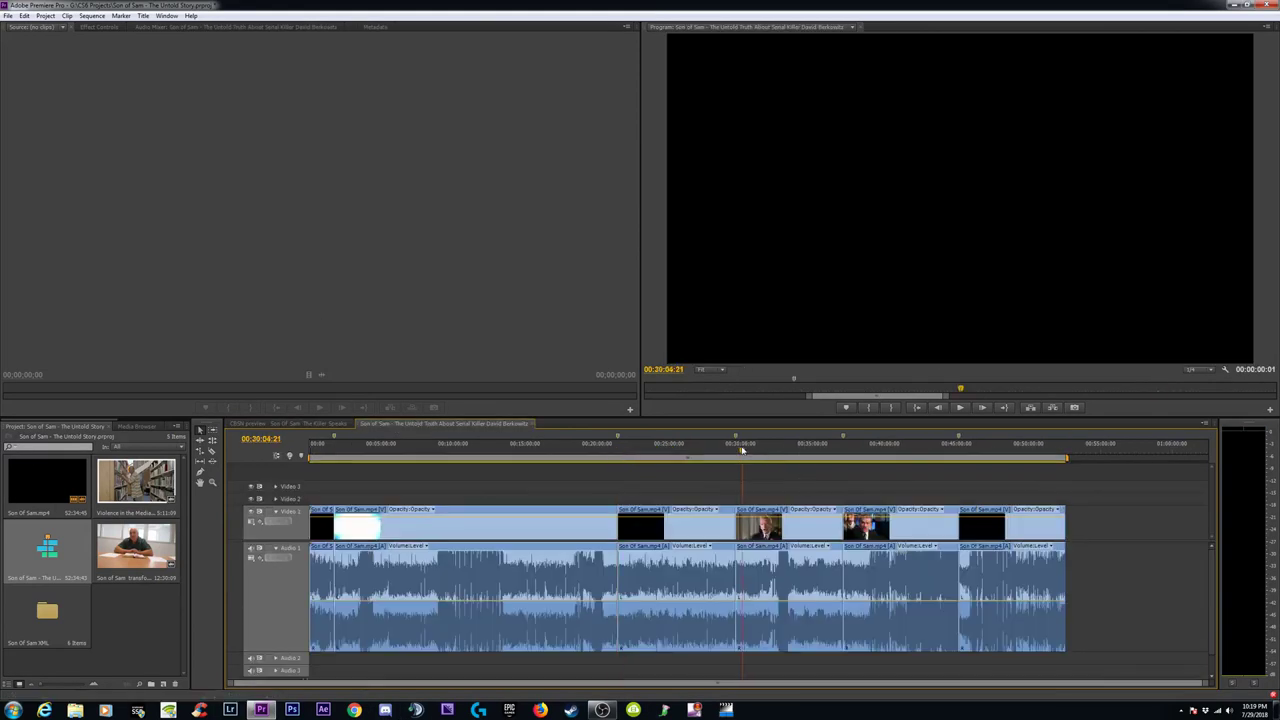
pyautogui.press('=')
pyautogui.press('=')
pyautogui.press('=')
pyautogui.press('=')
pyautogui.press('=')
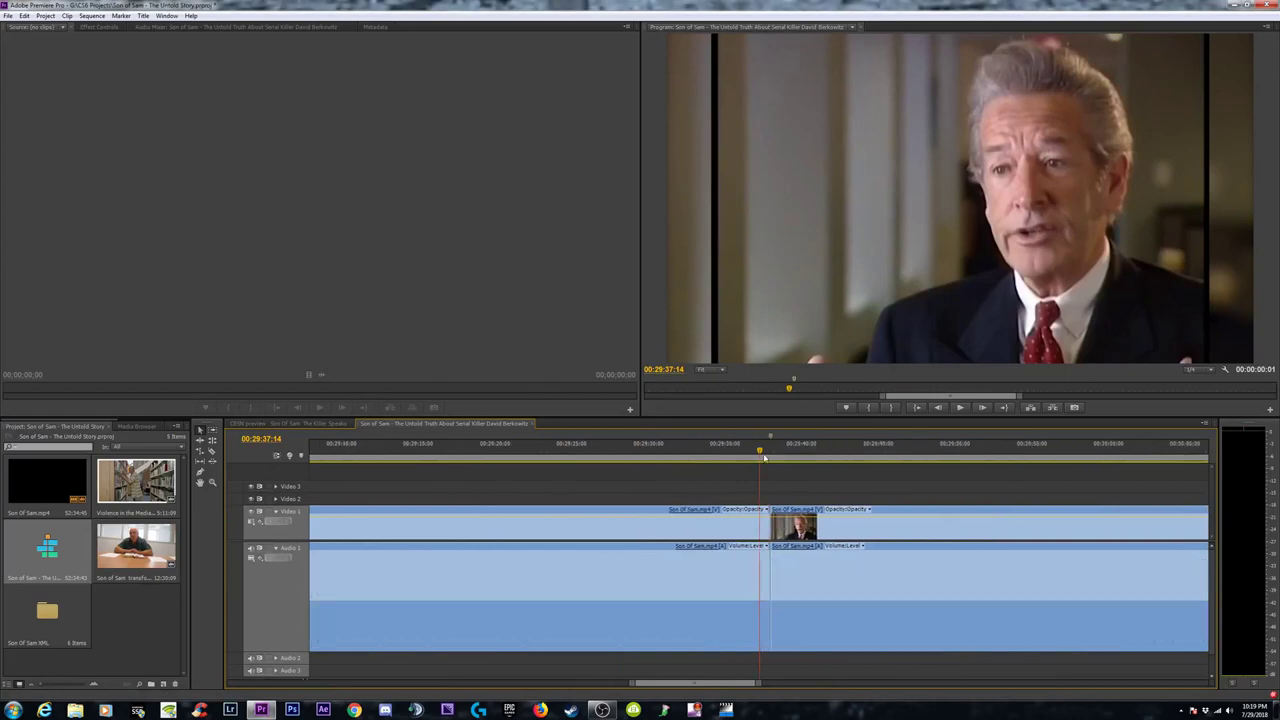
pyautogui.moveTo(765, 454); pyautogui.dragTo(809, 455)
pyautogui.press('-')
pyautogui.press('-')
pyautogui.press('-')
pyautogui.press('-')
pyautogui.press('-')
pyautogui.press('-')
pyautogui.press('-')
pyautogui.press('-')
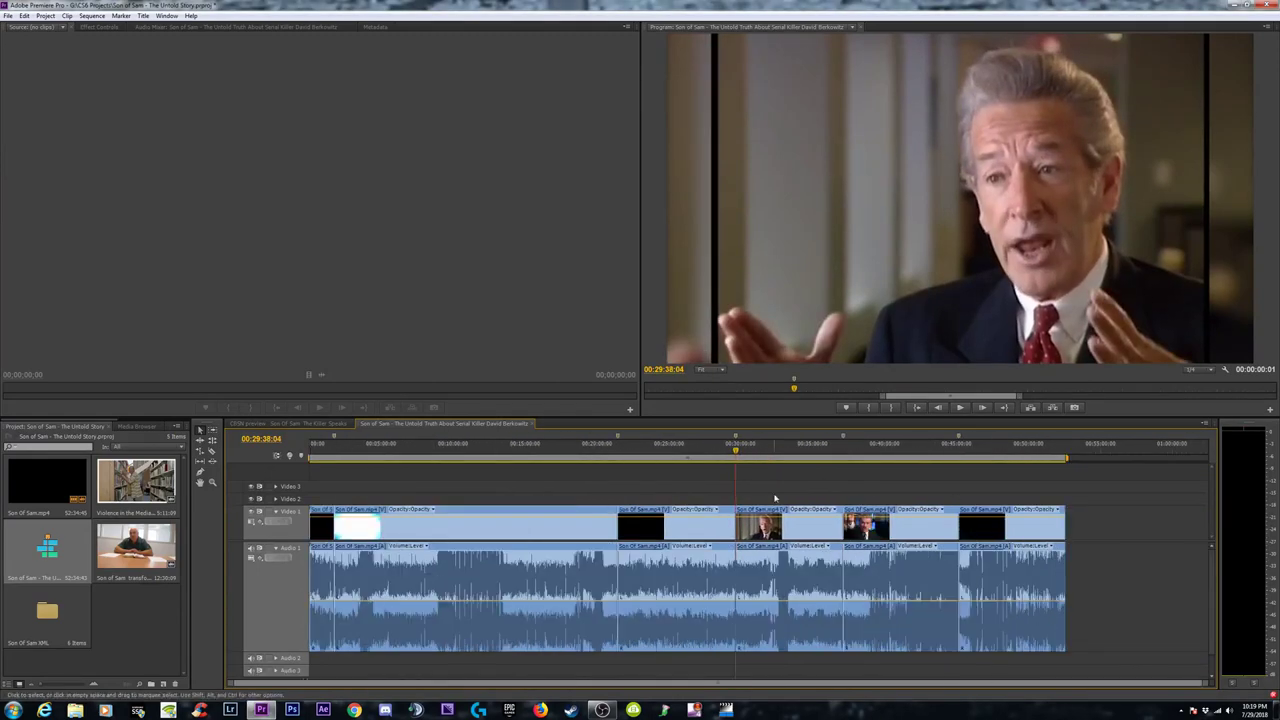
# Compare the audio waveforms of the full CBSN preview and Untold Truth sequences.
pyautogui.click(255, 423)
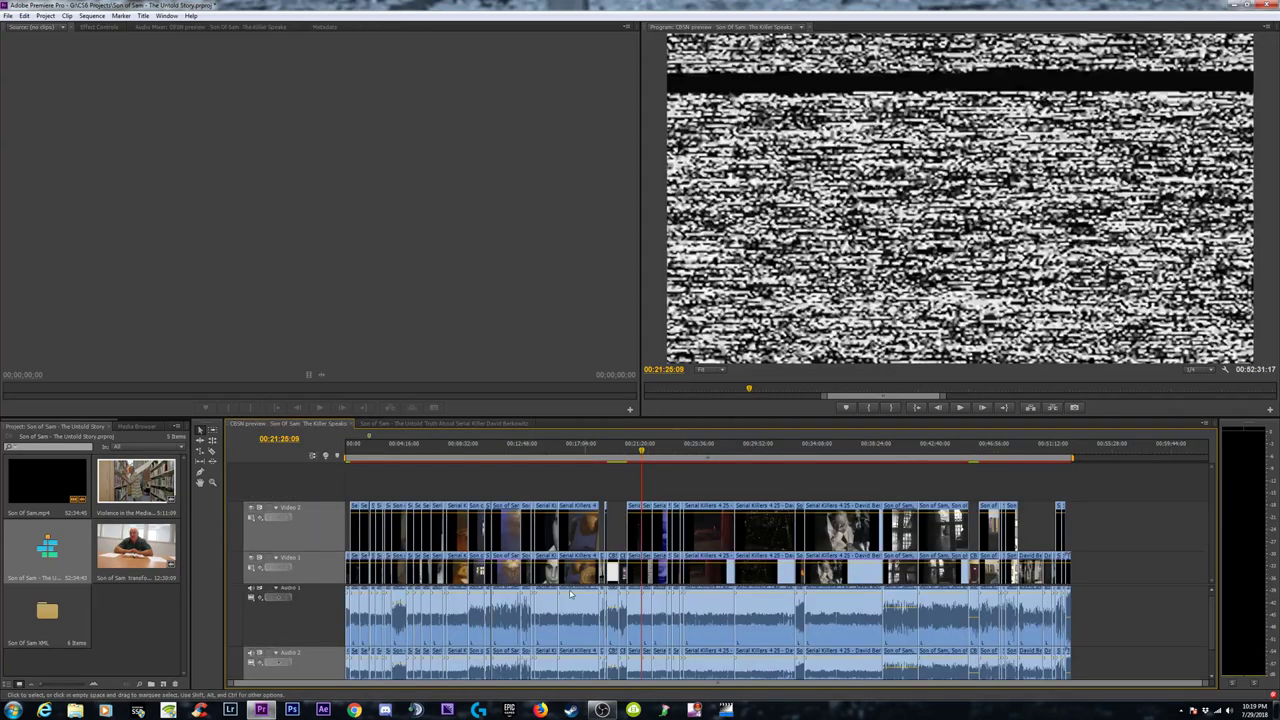
pyautogui.click(404, 425)
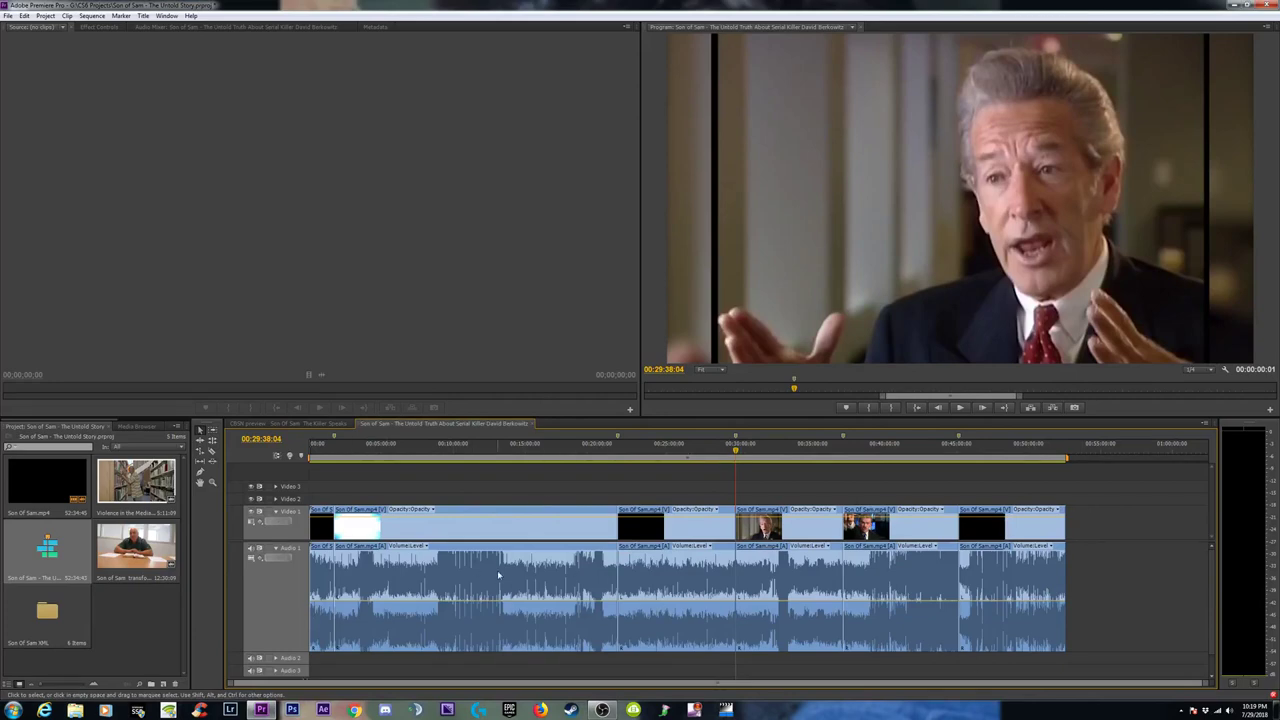
pyautogui.click(437, 643)
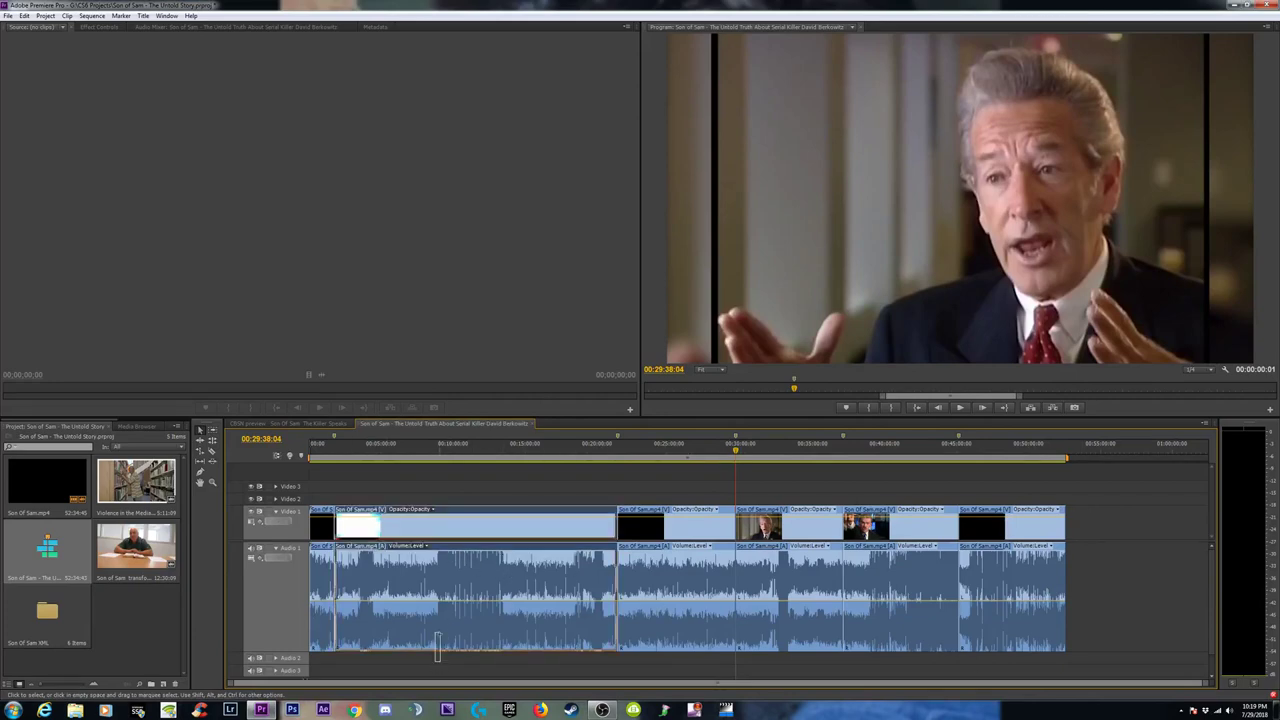
pyautogui.click(473, 643)
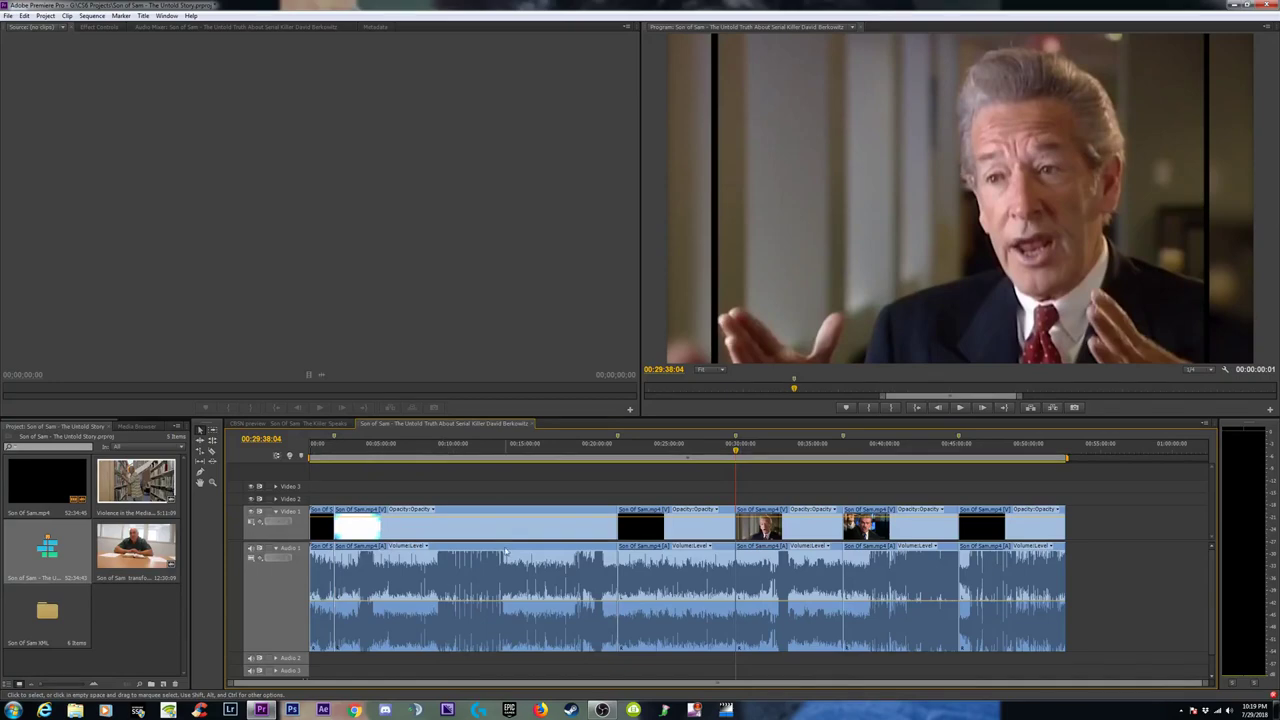
# Inspect the loud audio stretch in the Untold Truth sequence around 00:10:38:18.
pyautogui.click(462, 446)
pyautogui.press('=')
pyautogui.press('=')
pyautogui.press('=')
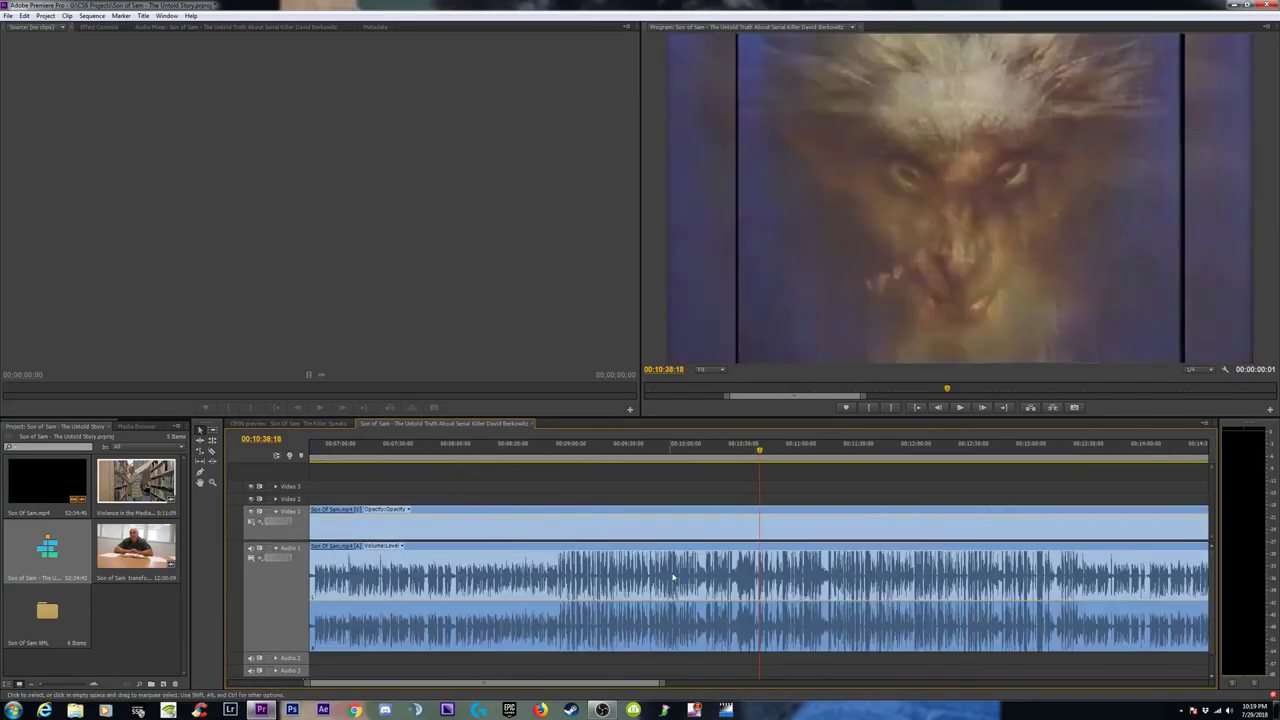
pyautogui.press('-')
pyautogui.press('-')
pyautogui.press('-')
pyautogui.press('-')
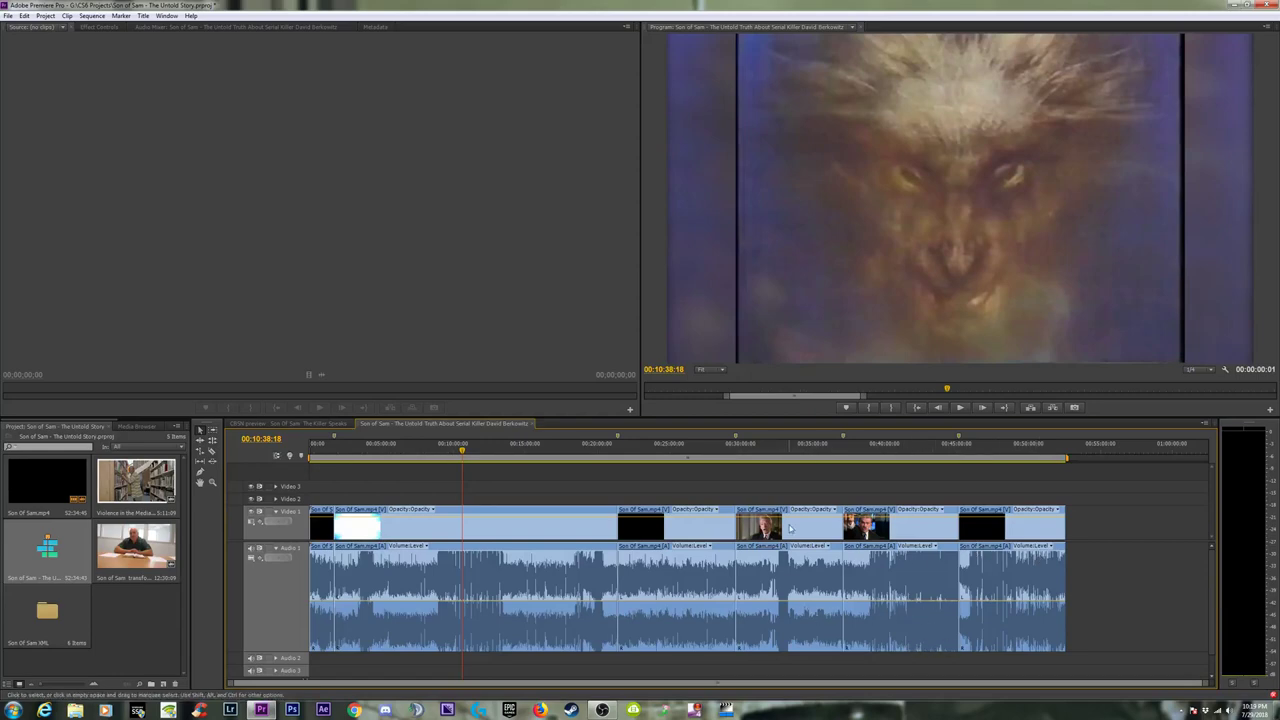
# Inspect the short loud burst in the Untold Truth audio at 00:32:38:43.
pyautogui.click(780, 447)
pyautogui.press('=')
pyautogui.press('=')
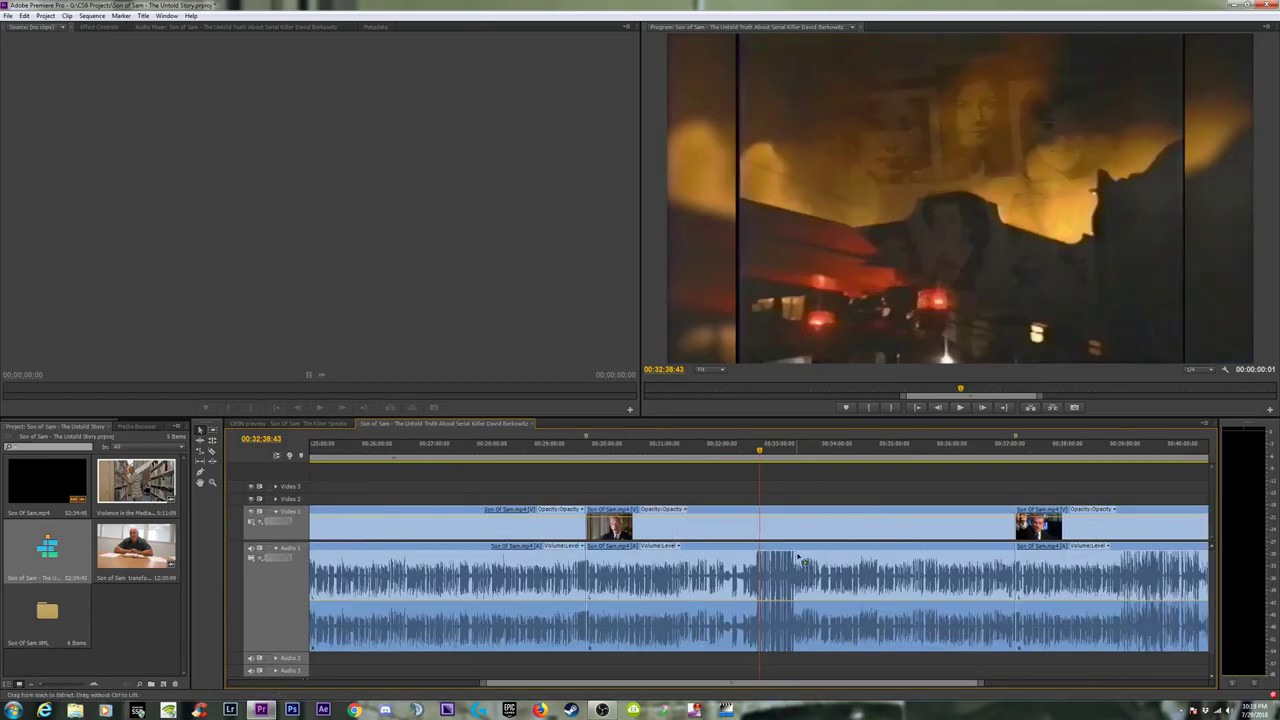
pyautogui.press('=')
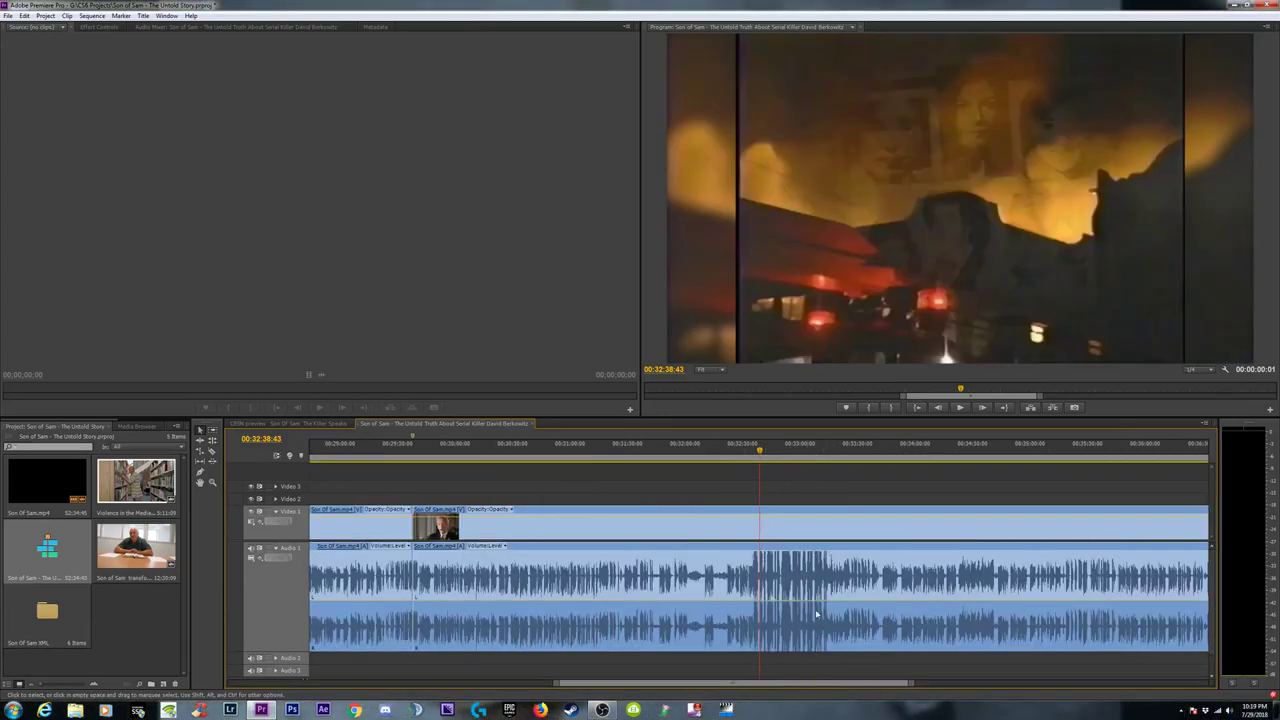
pyautogui.press('-')
pyautogui.press('-')
pyautogui.press('-')
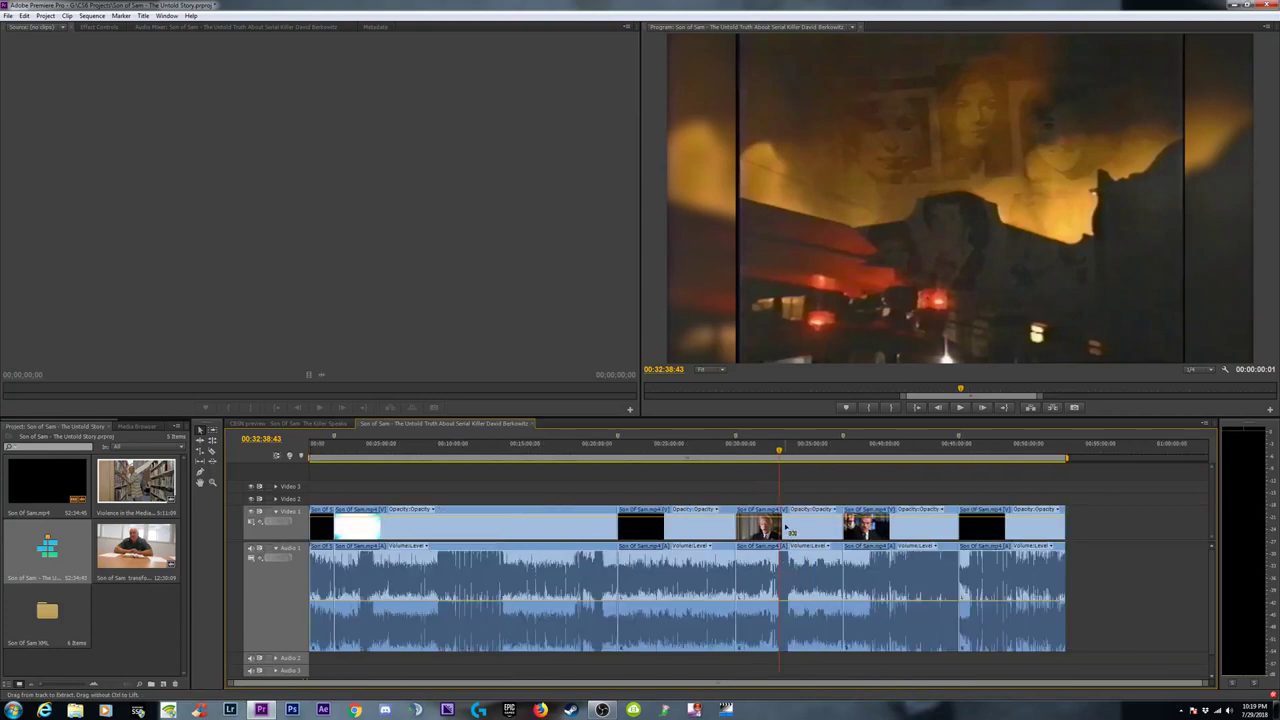
# Go back to the interview cut in the Untold Truth sequence and place the playhead right after it, at 00:29:37:58.
pyautogui.click(738, 455)
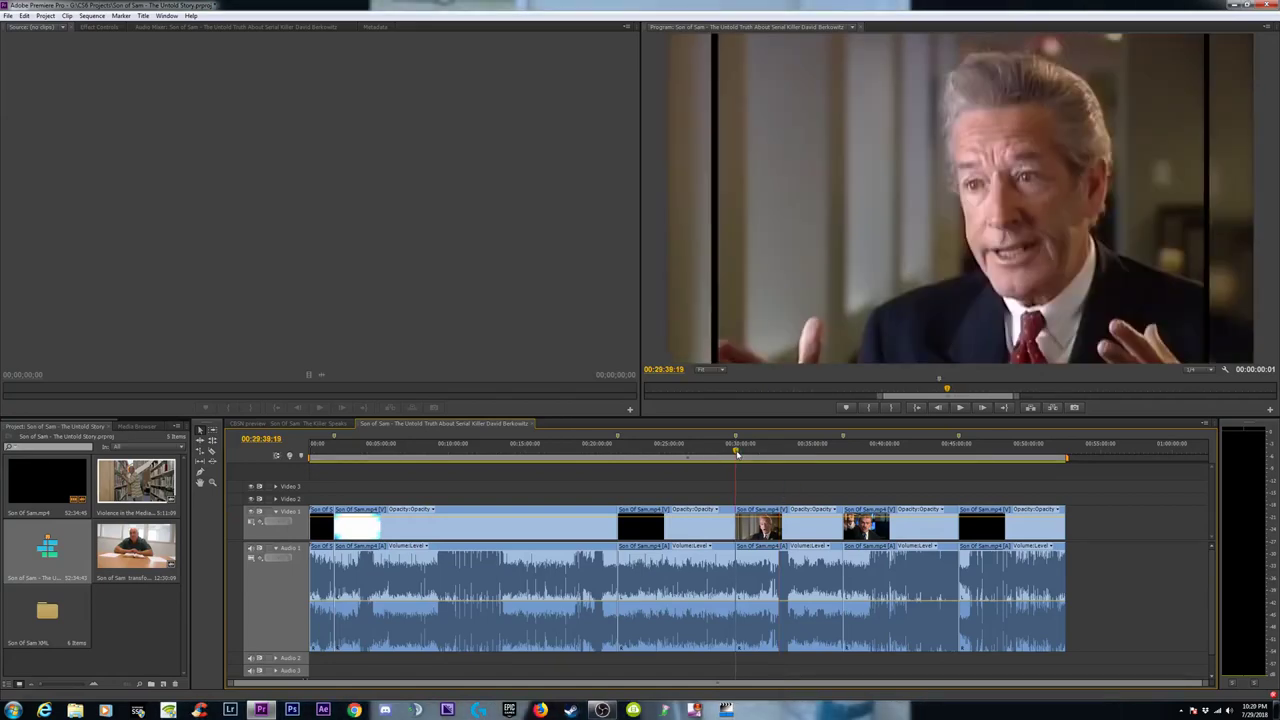
pyautogui.press('=')
pyautogui.press('=')
pyautogui.press('=')
pyautogui.press('=')
pyautogui.press('=')
pyautogui.press('=')
pyautogui.press('=')
pyautogui.press('=')
pyautogui.press('=')
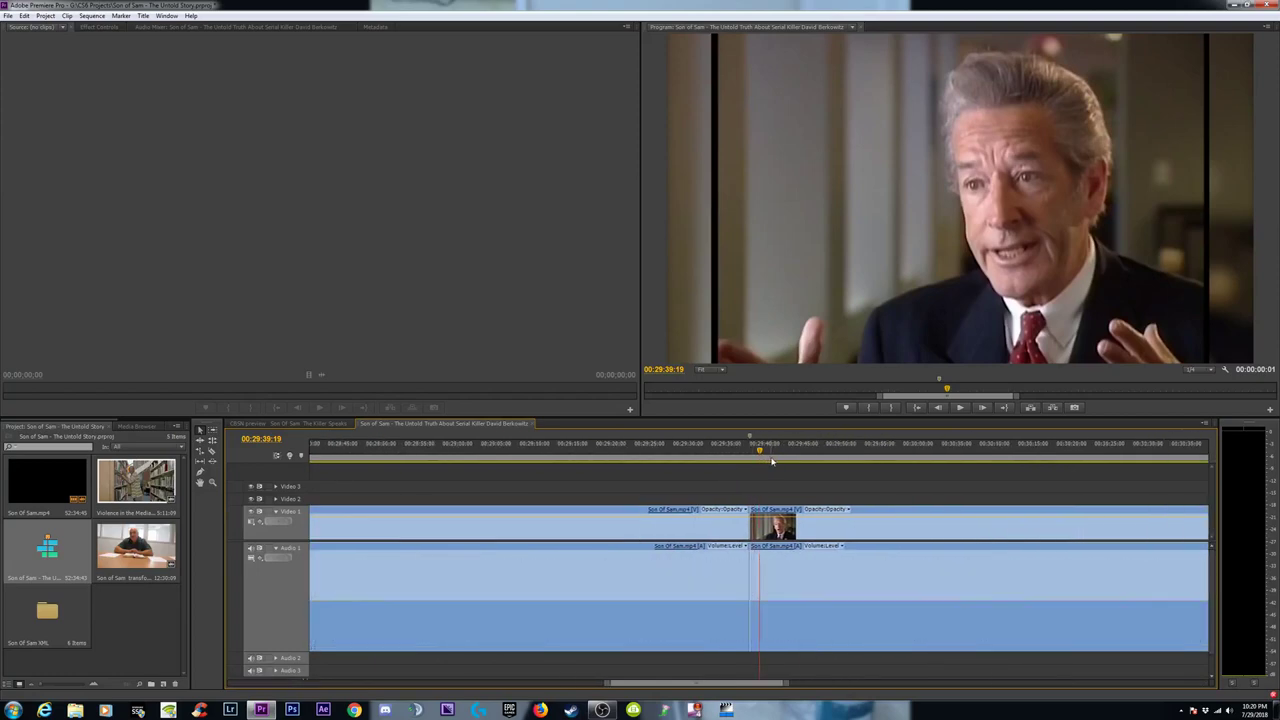
pyautogui.moveTo(762, 452); pyautogui.dragTo(597, 483)
pyautogui.press('=')
pyautogui.press('=')
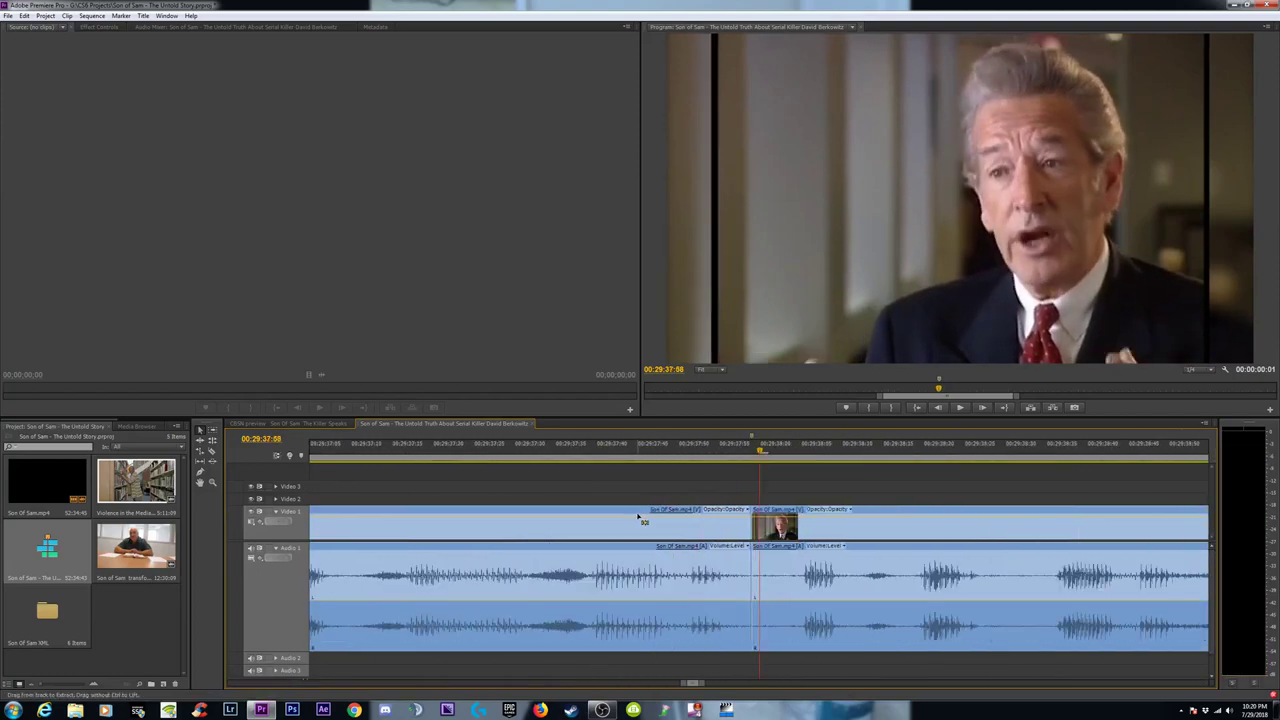
pyautogui.press('-')
pyautogui.press('-')
pyautogui.press('-')
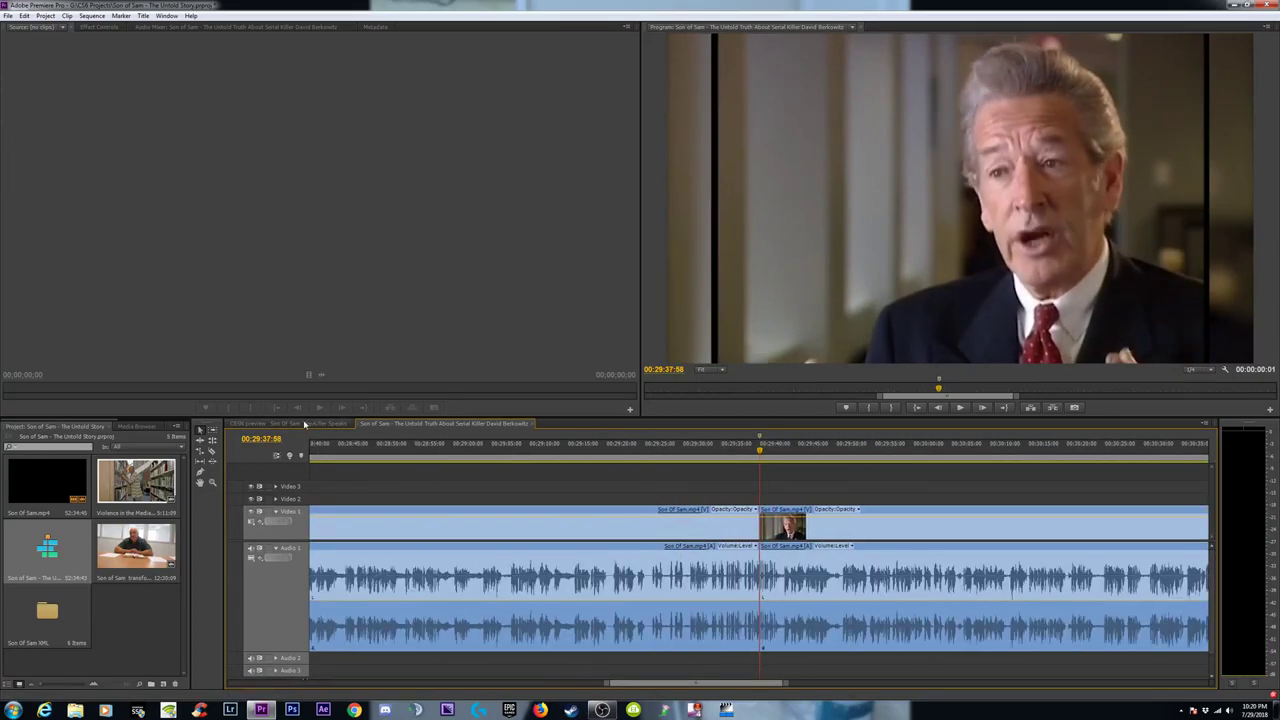
# Return to the CBSN preview sequence and move the playhead to the matching time, at 00:29:38:01.
pyautogui.click(309, 424)
pyautogui.click(744, 450)
pyautogui.press('=')
pyautogui.press('=')
pyautogui.press('=')
pyautogui.press('=')
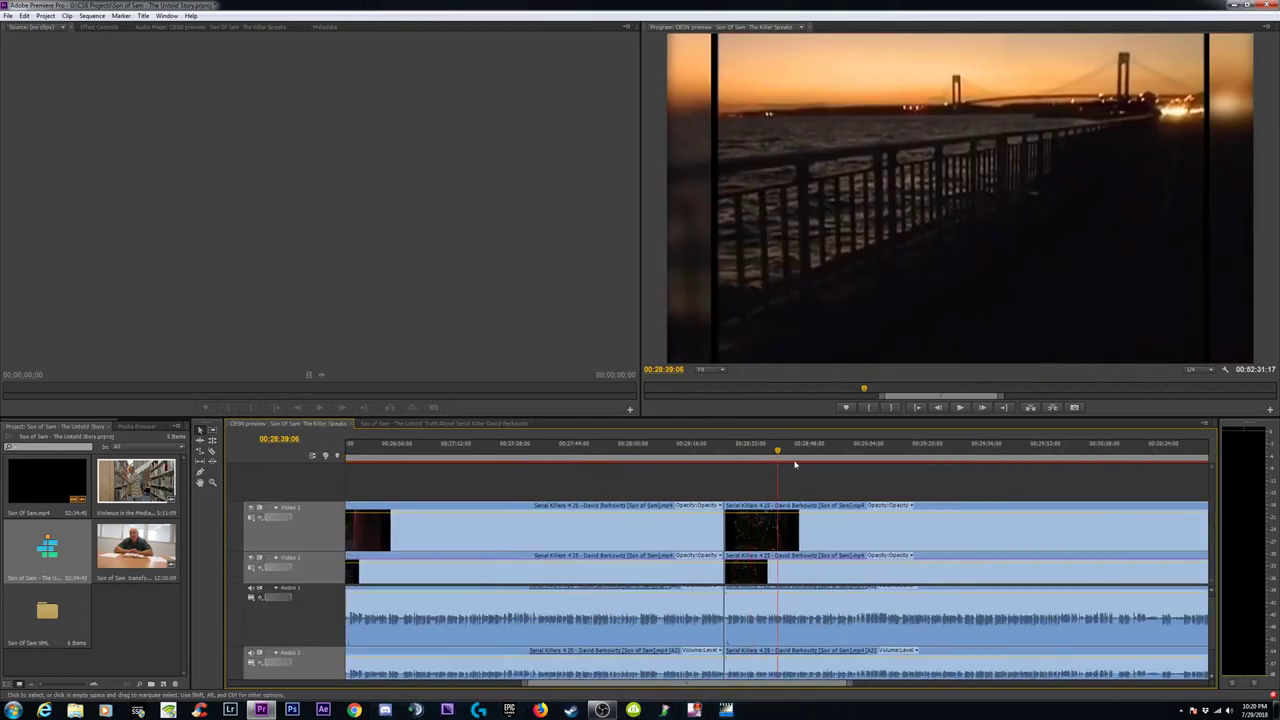
pyautogui.moveTo(794, 462); pyautogui.dragTo(894, 460)
pyautogui.click(1091, 453)
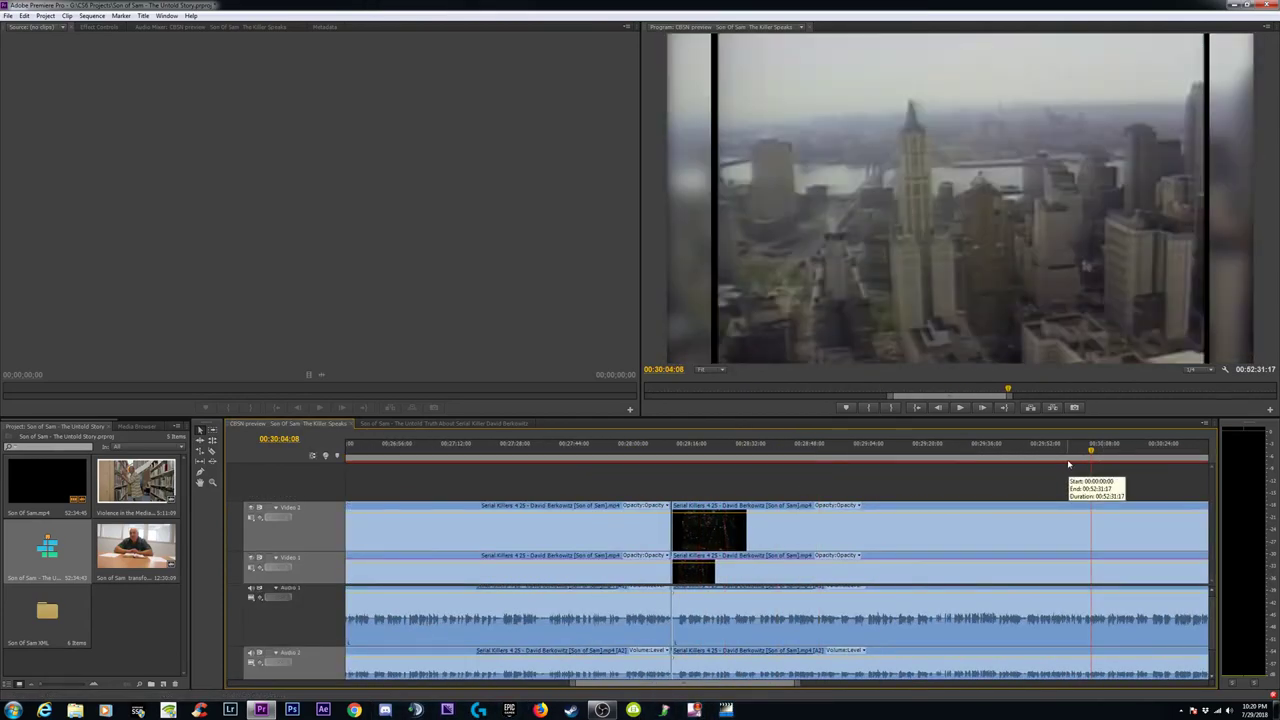
pyautogui.click(1017, 453)
pyautogui.press('=')
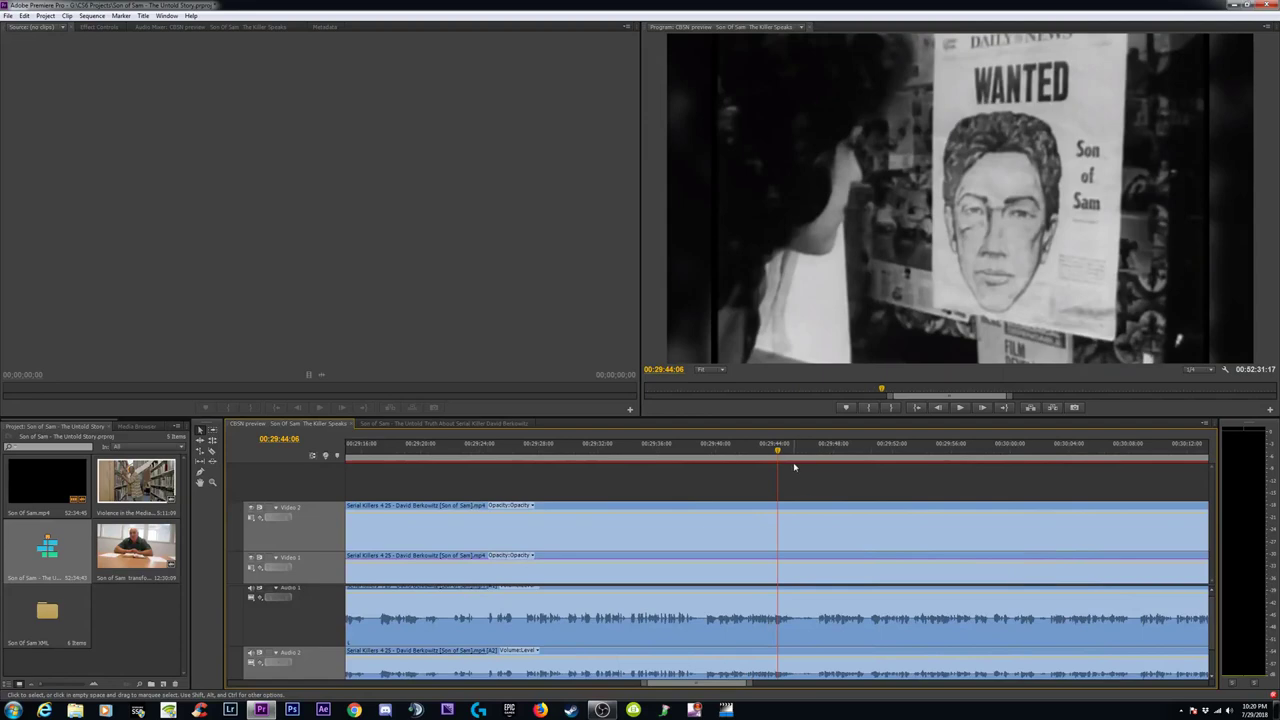
pyautogui.click(806, 455)
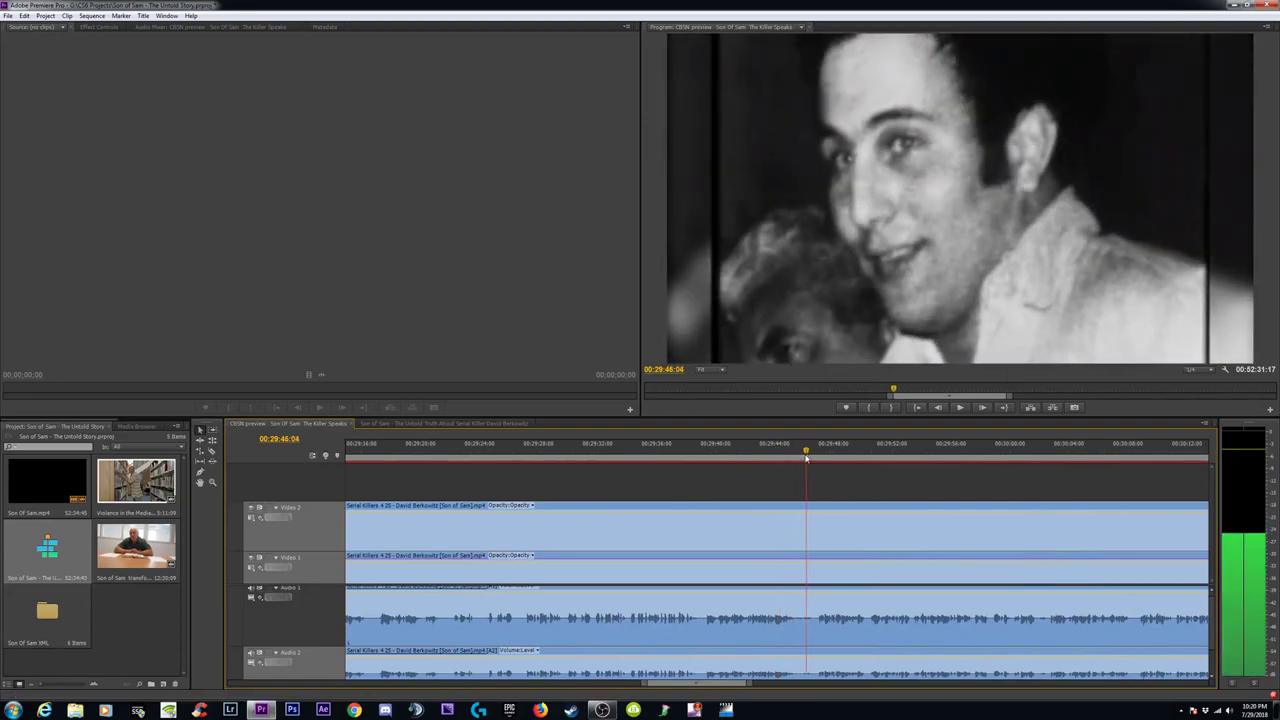
pyautogui.moveTo(806, 457); pyautogui.dragTo(686, 455)
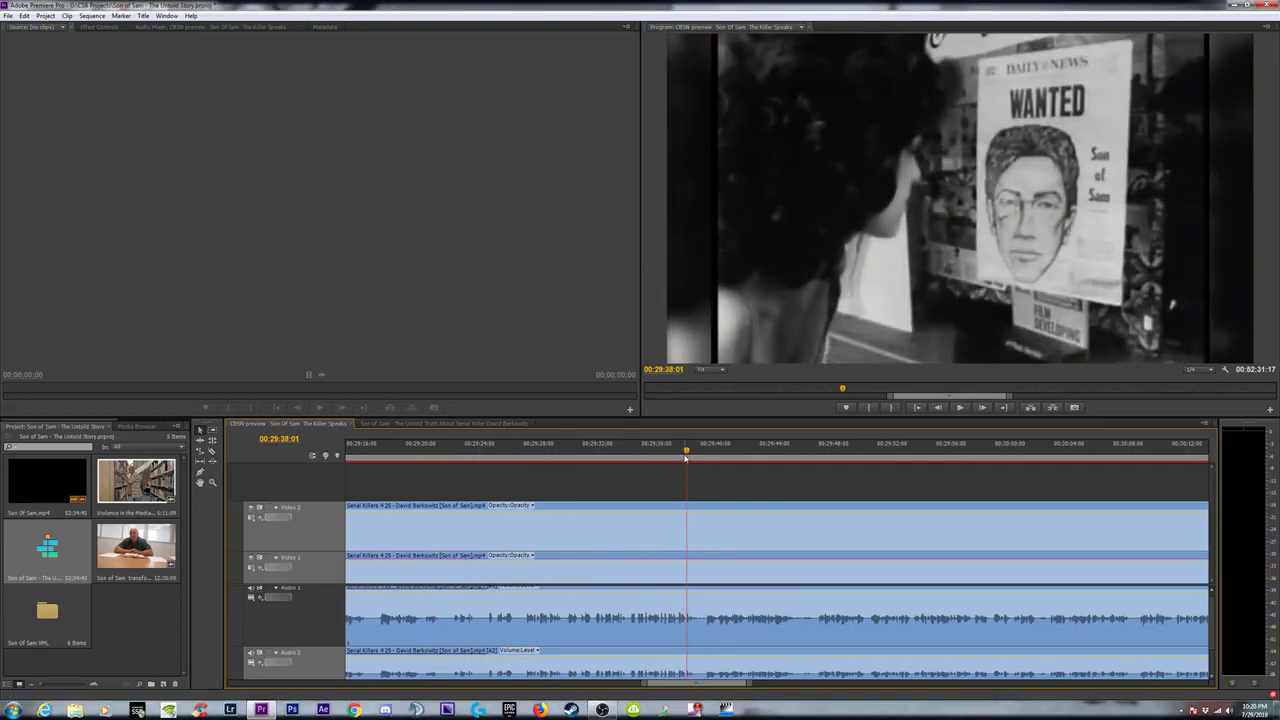
# Play the surrounding section to find the interview frame matching the Untold Truth cut, and leave the playhead at 00:29:36:05.
pyautogui.press('space')
pyautogui.press('space')
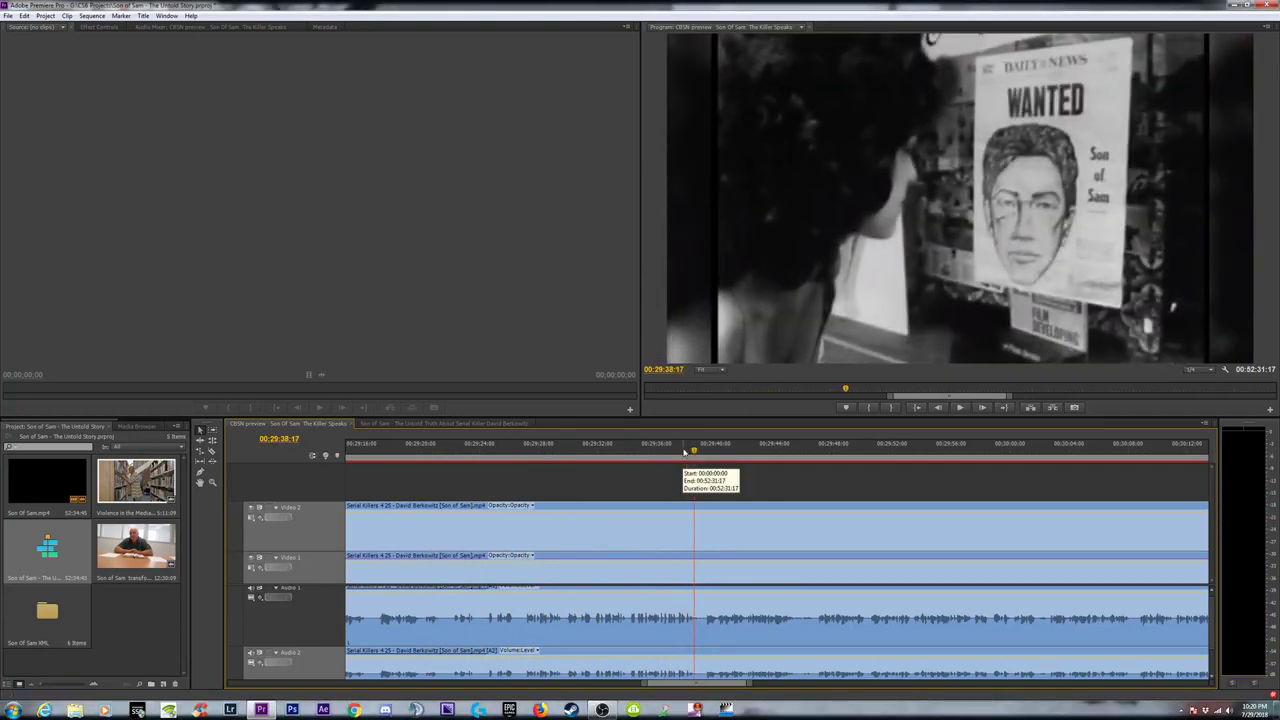
pyautogui.press('=')
pyautogui.press('=')
pyautogui.moveTo(734, 457); pyautogui.dragTo(649, 463)
pyautogui.press('space')
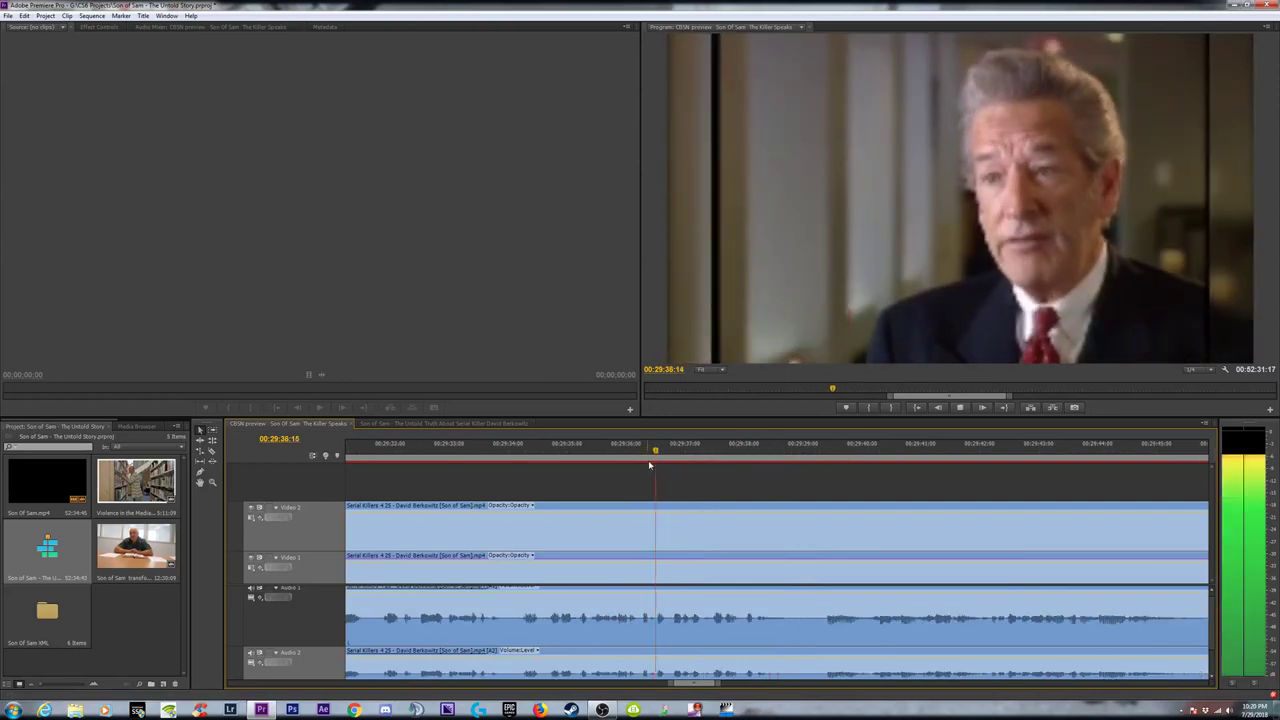
pyautogui.click(568, 457)
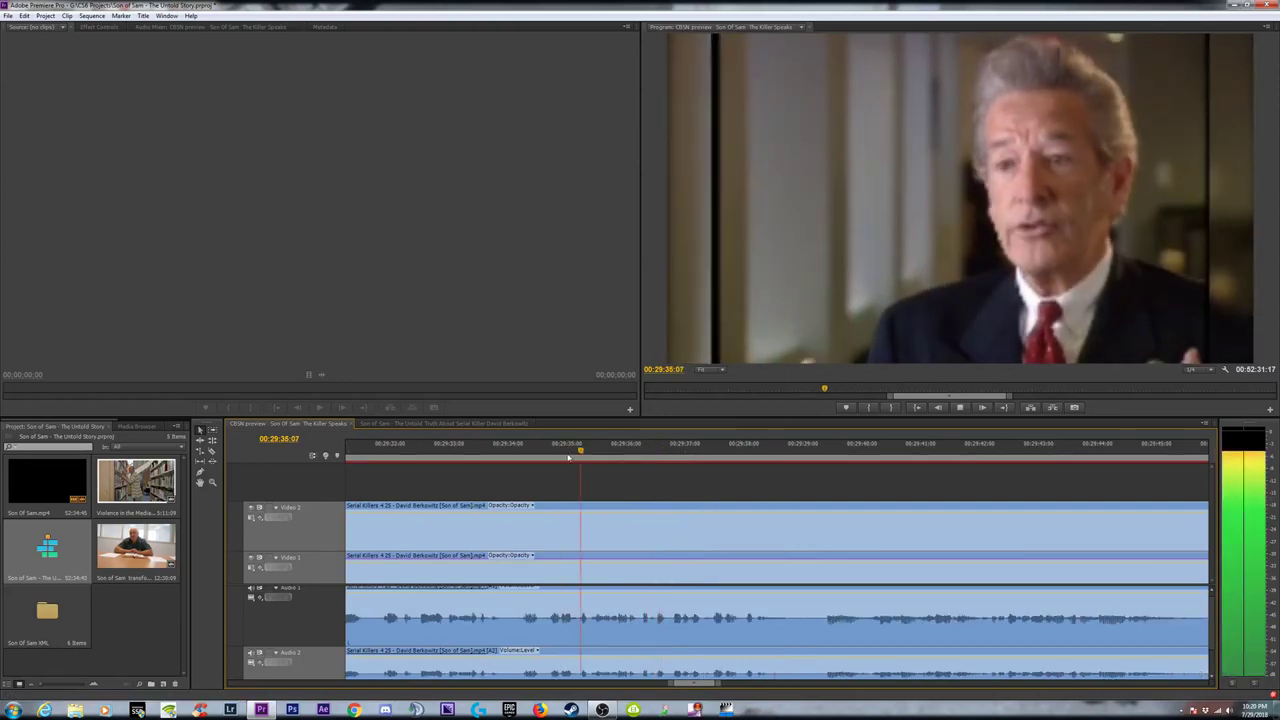
pyautogui.press('space')
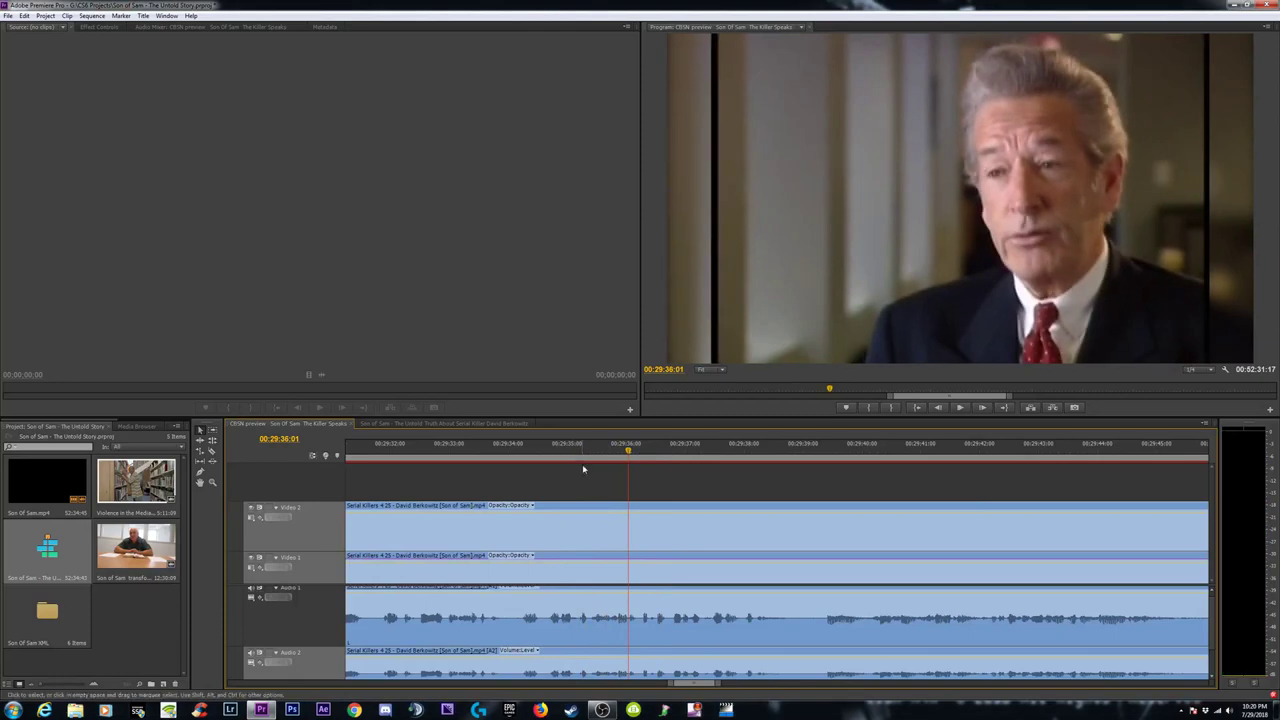
pyautogui.press('=')
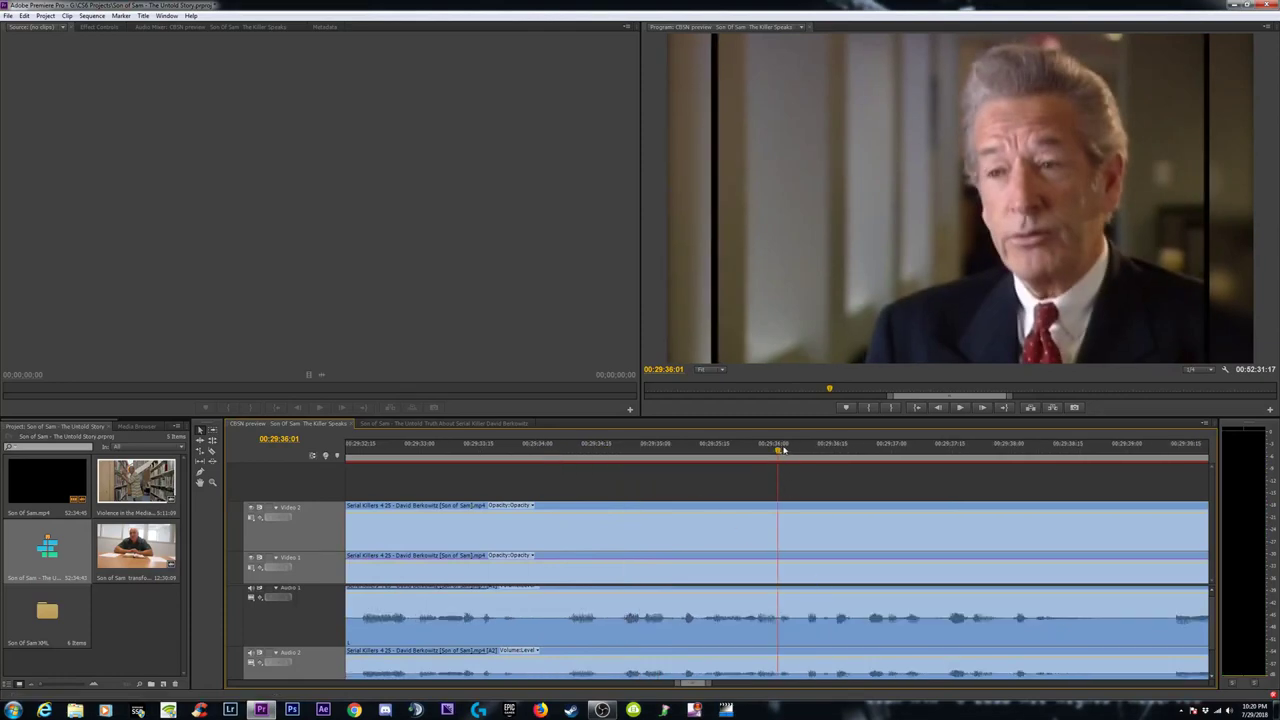
pyautogui.moveTo(784, 451); pyautogui.dragTo(796, 462)
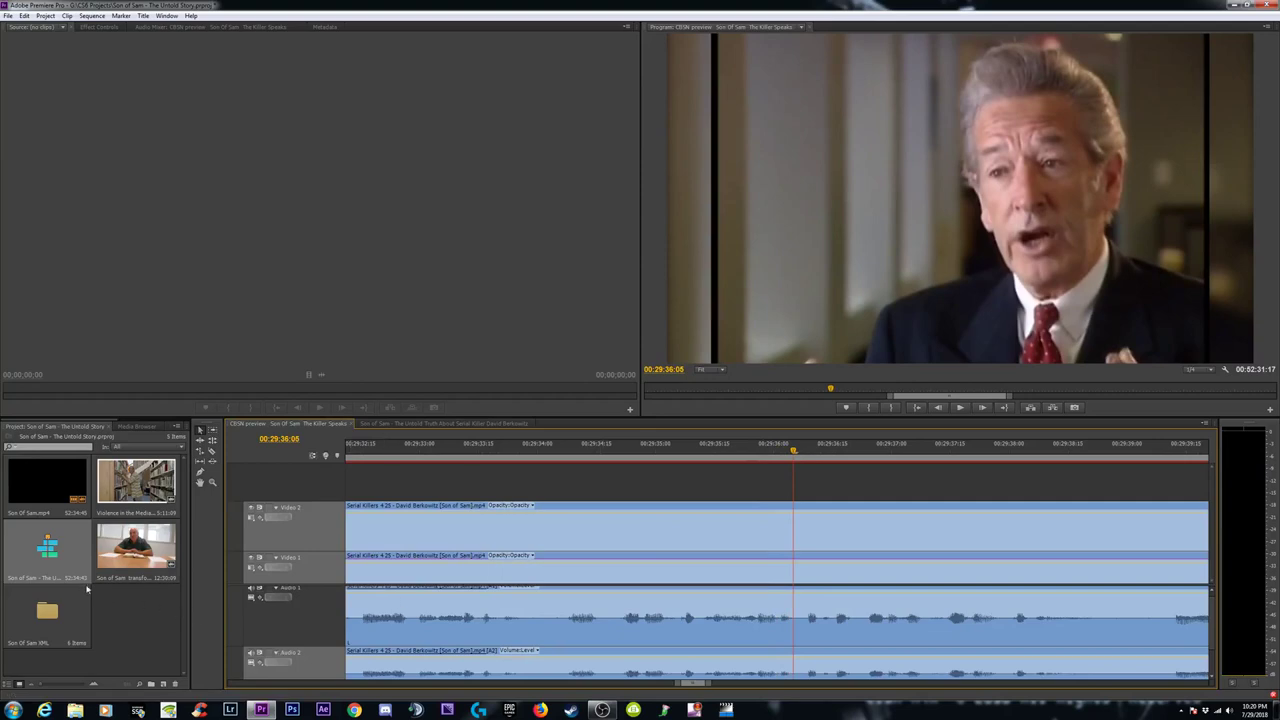
# Move the four media clips and the CBSN preview sequence from the nested Bin in Son Of Sam XML to the project's top level.
pyautogui.doubleClick(41, 620)
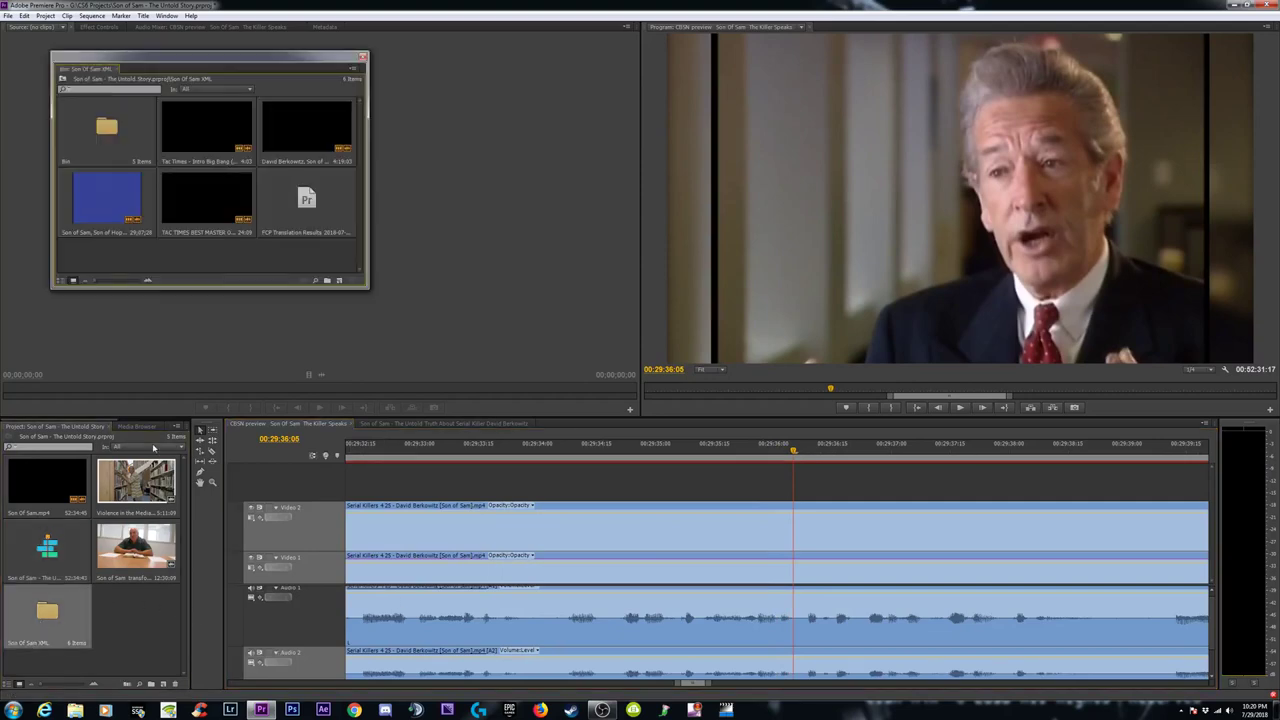
pyautogui.click(148, 122)
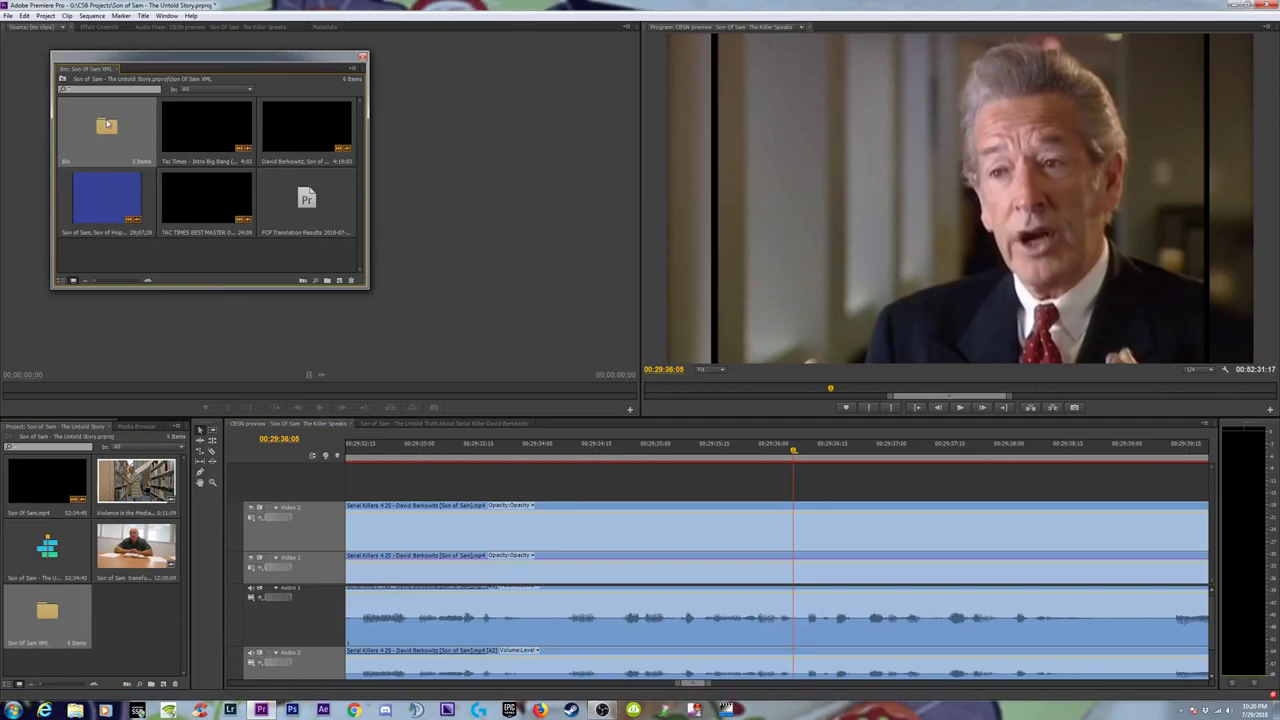
pyautogui.doubleClick(107, 124)
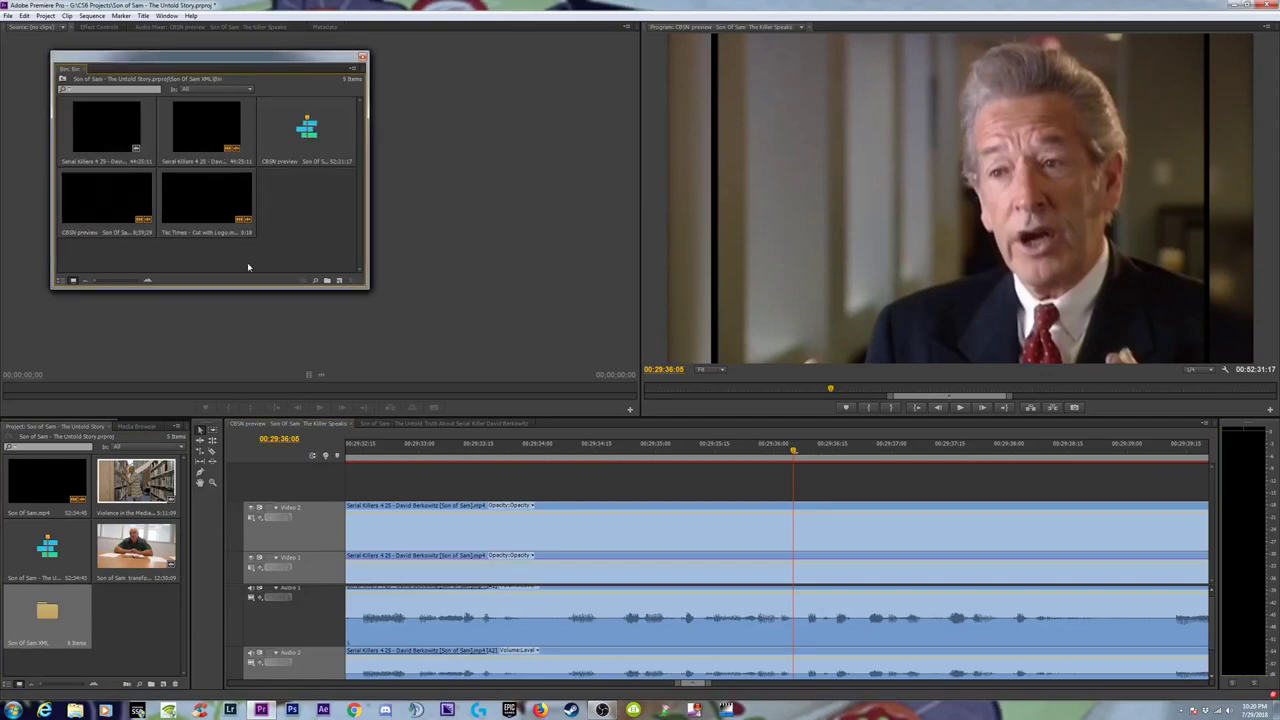
pyautogui.moveTo(215, 262); pyautogui.dragTo(171, 487)
pyautogui.moveTo(133, 646); pyautogui.dragTo(134, 654)
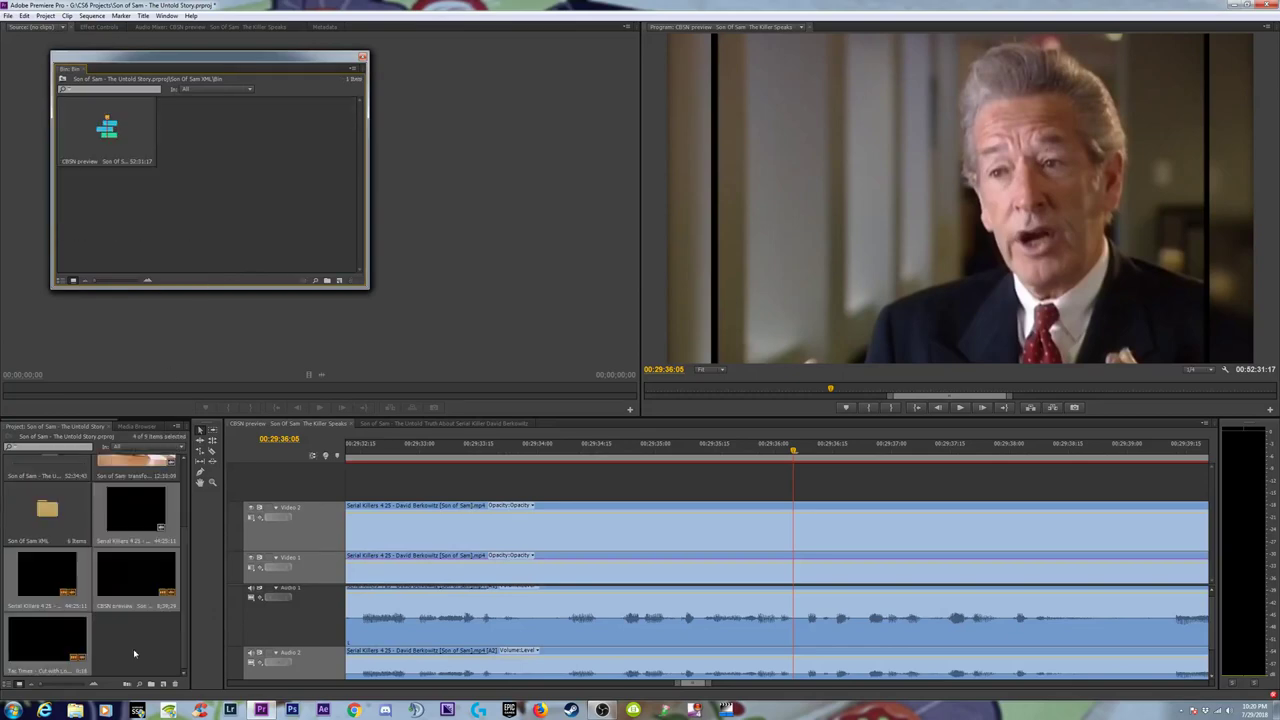
pyautogui.moveTo(131, 171); pyautogui.dragTo(136, 657)
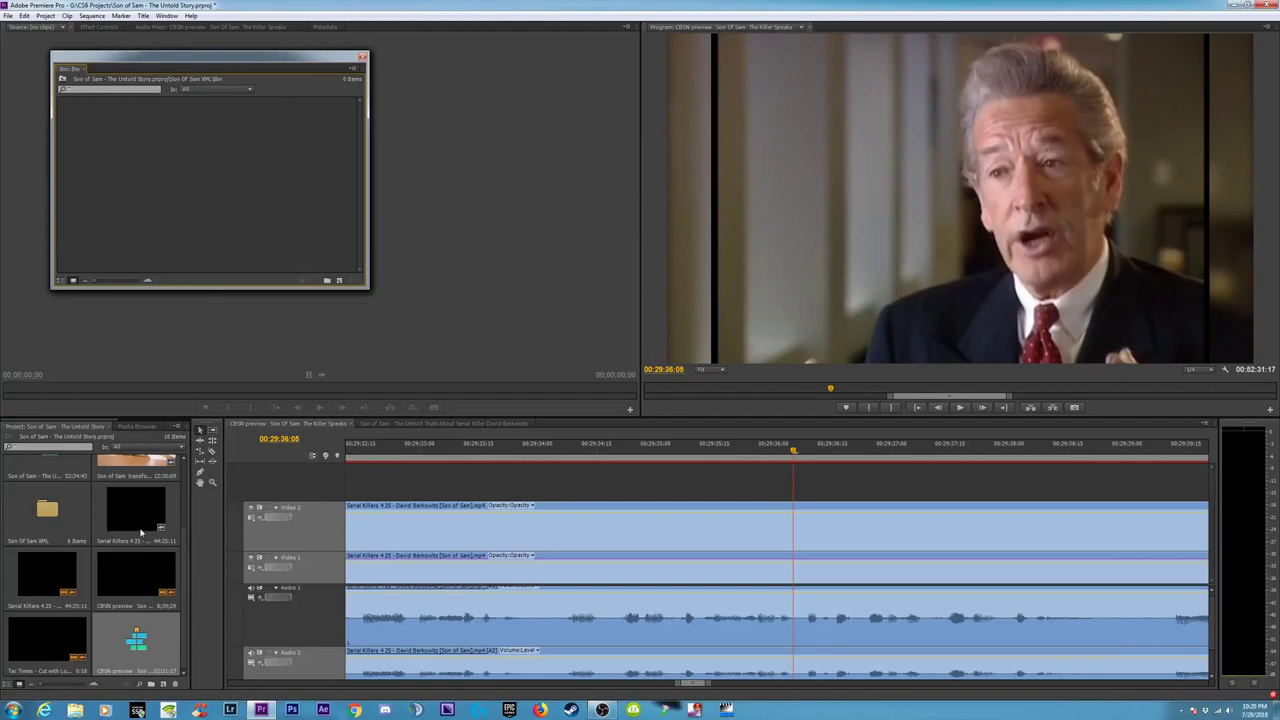
# Move the four media clips and the FCP Translation Results file from the Son Of Sam XML bin to the project's top level.
pyautogui.doubleClick(45, 512)
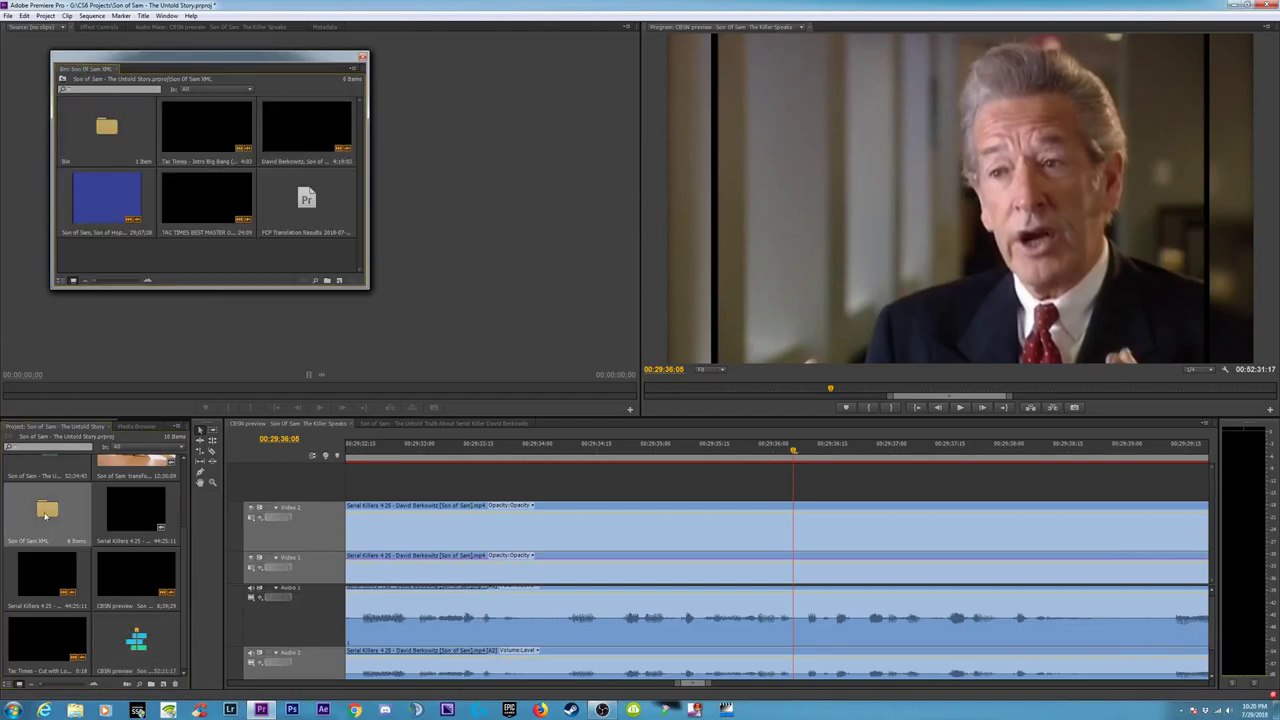
pyautogui.click(205, 139)
pyautogui.click(302, 208)
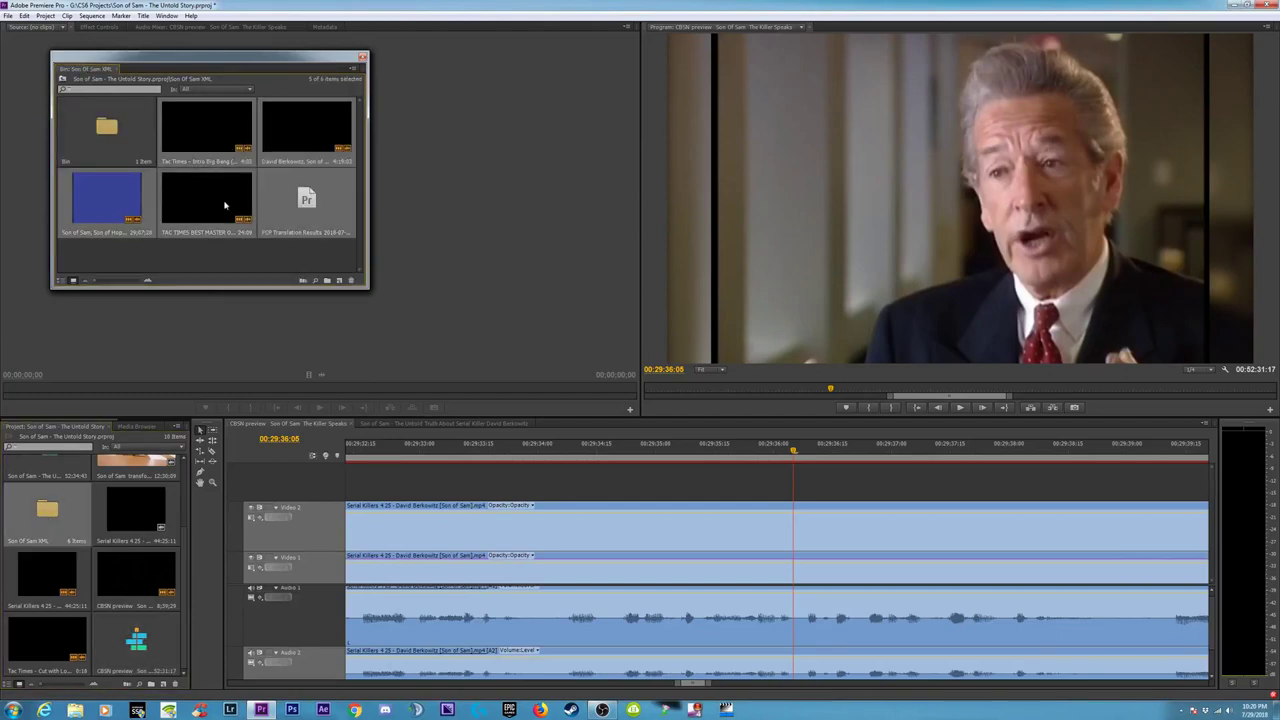
pyautogui.moveTo(99, 605); pyautogui.dragTo(100, 606)
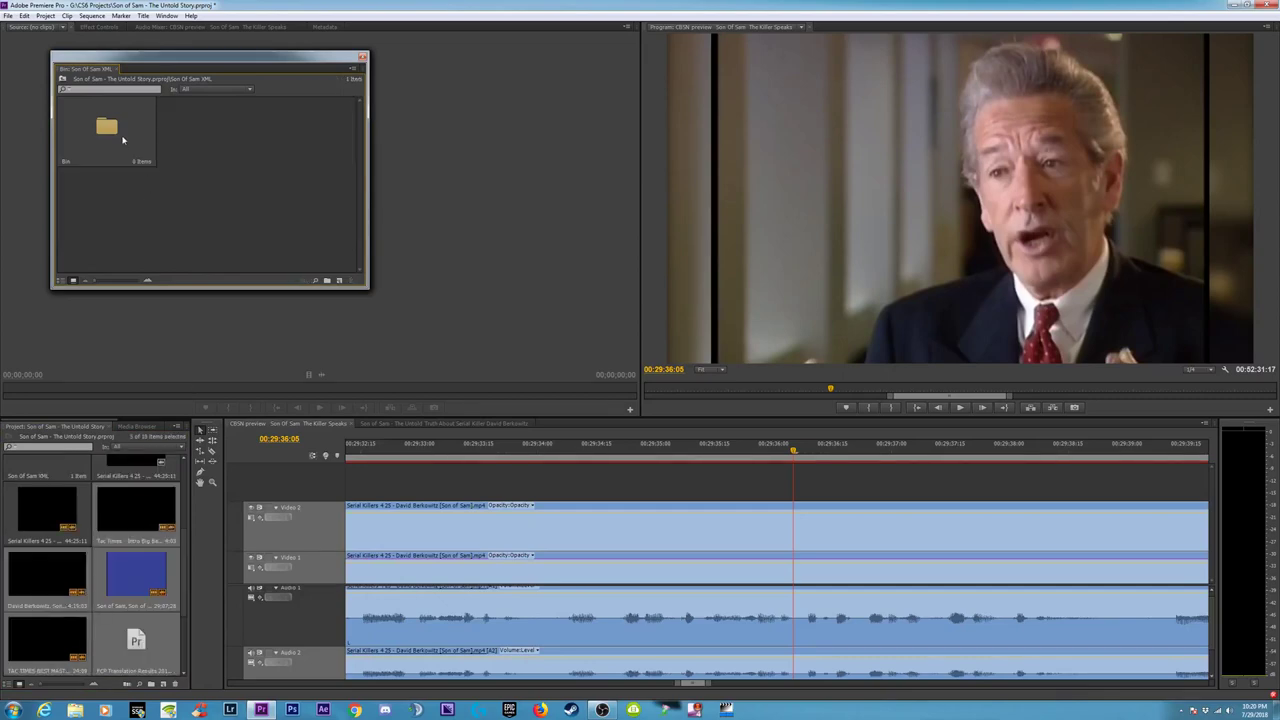
# Check the nested Bin inside Son Of Sam XML for leftover items and delete the Son Of Sam XML bin.
pyautogui.click(363, 57)
pyautogui.doubleClick(31, 618)
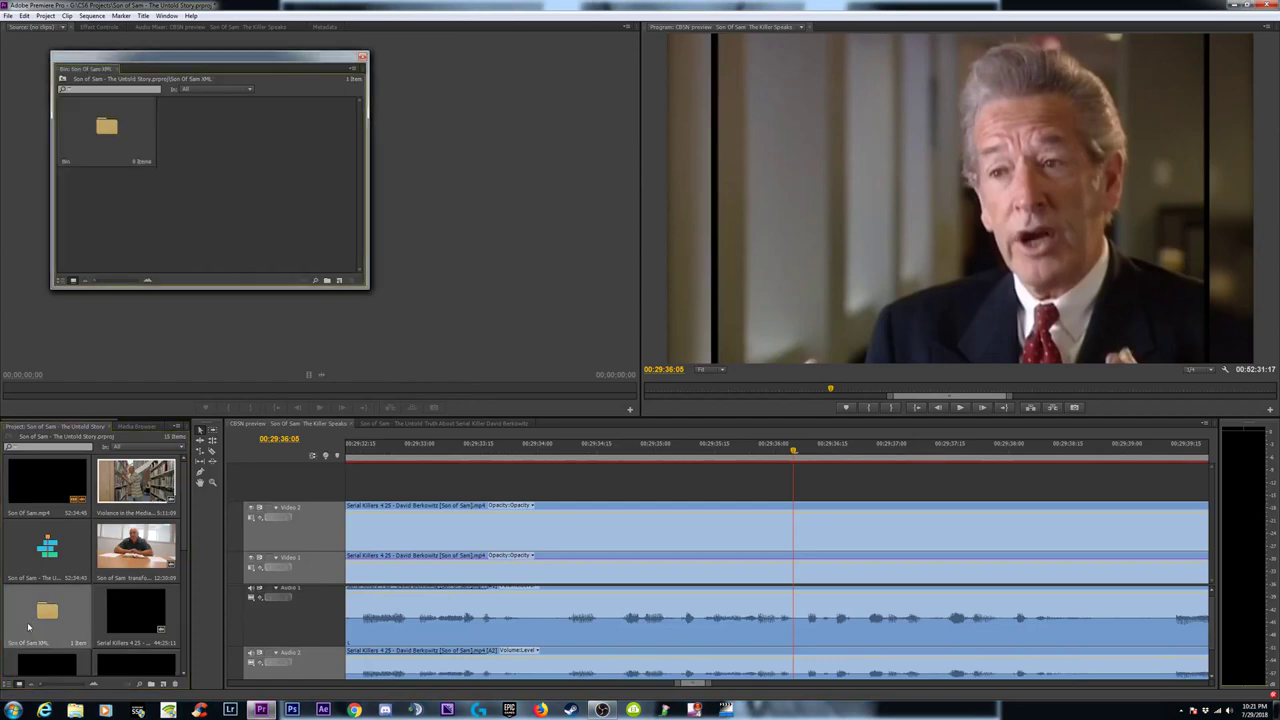
pyautogui.doubleClick(106, 130)
pyautogui.click(362, 57)
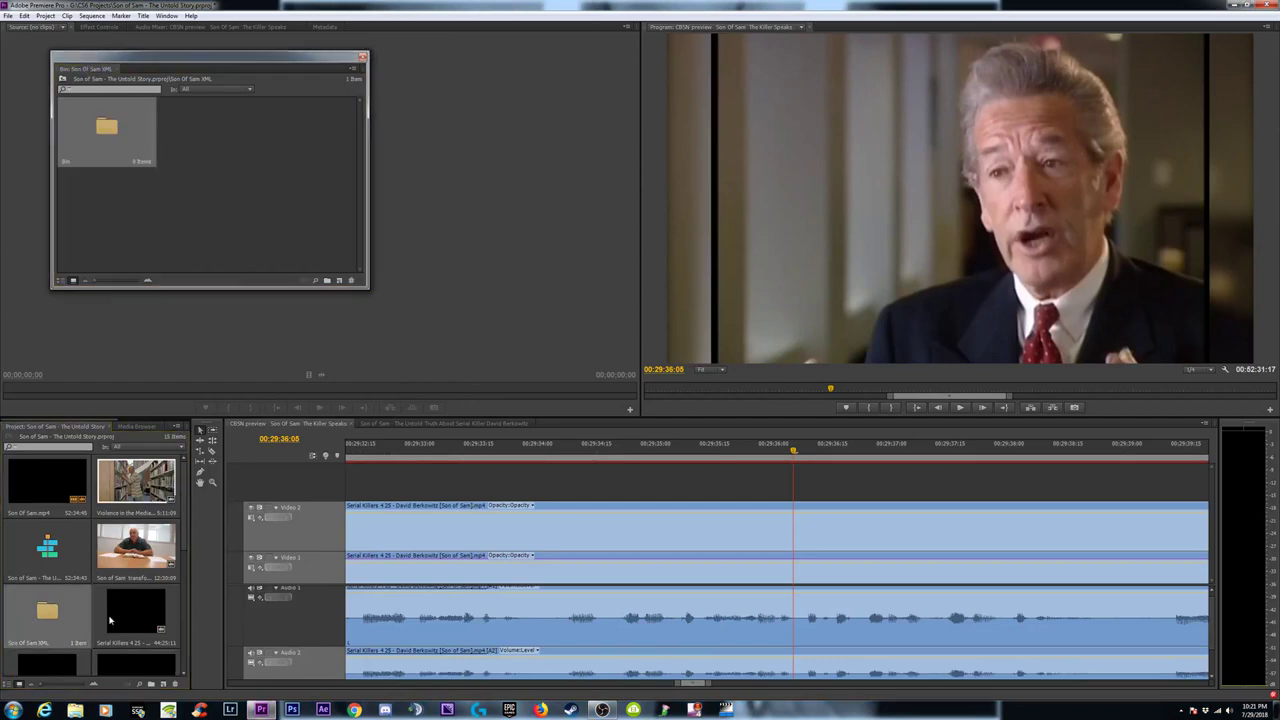
pyautogui.click(109, 617)
pyautogui.click(51, 621)
pyautogui.press('Delete')
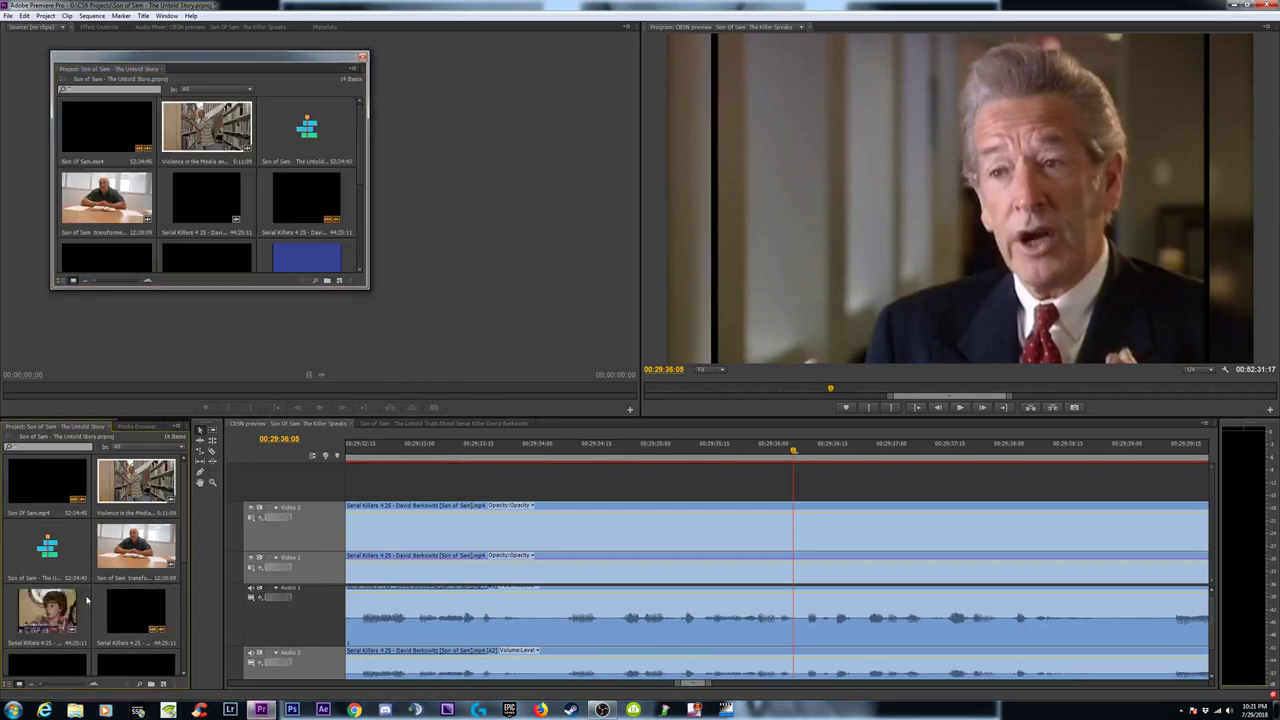
# Place the Tac Times - Cut with Lo... clip on Video 2 at 00:29:36:05 and preview its frame at 00:29:36:08.
pyautogui.scroll(-5, 175, 528)
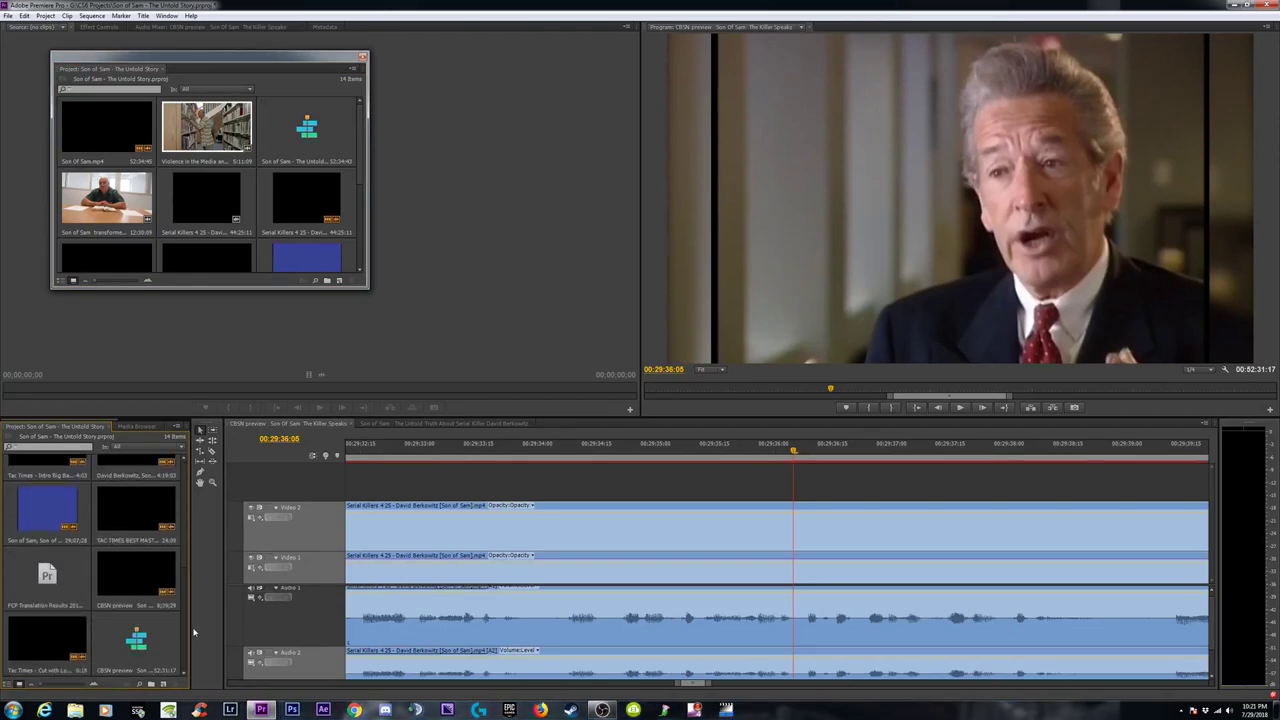
pyautogui.click(47, 650)
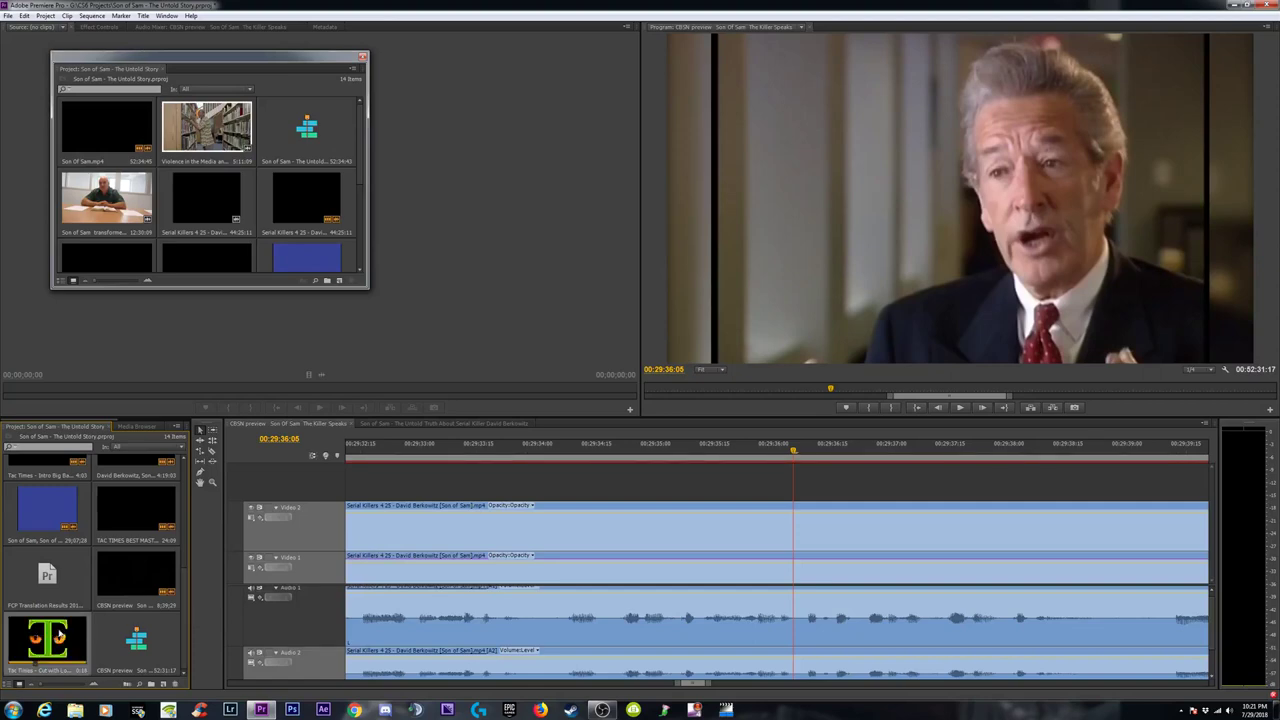
pyautogui.moveTo(58, 635); pyautogui.dragTo(800, 547)
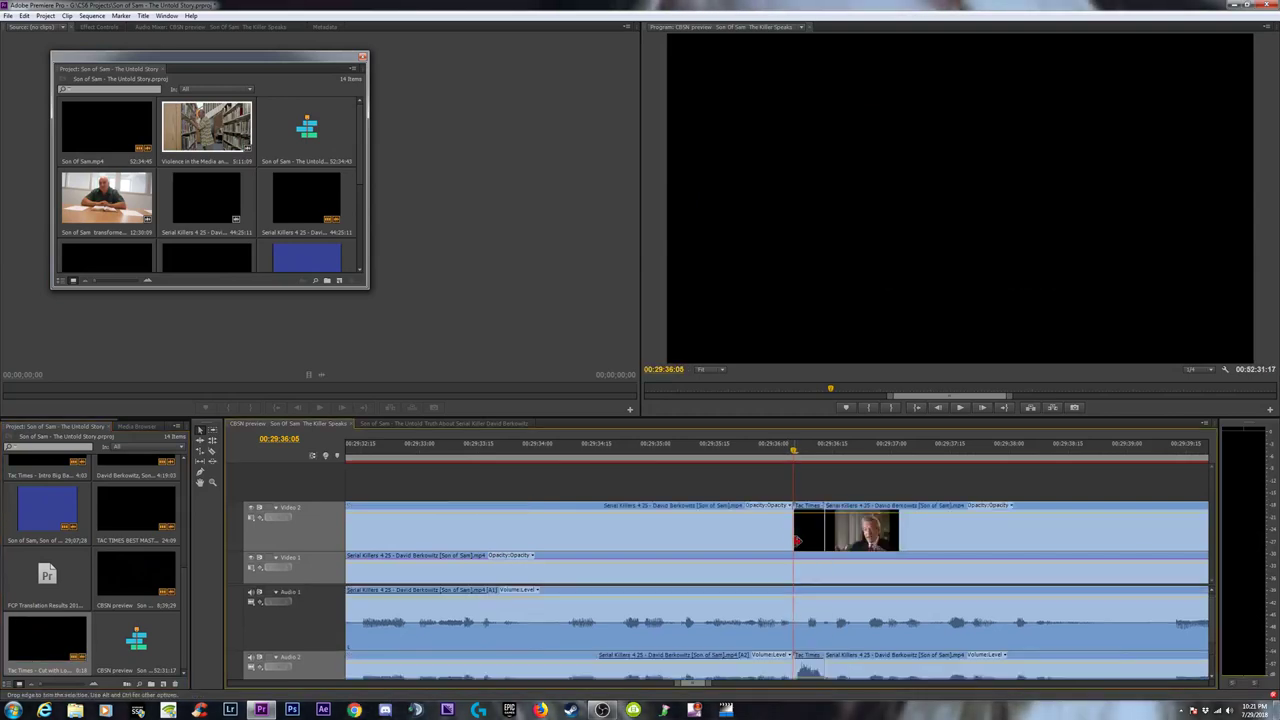
pyautogui.moveTo(731, 452); pyautogui.dragTo(806, 465)
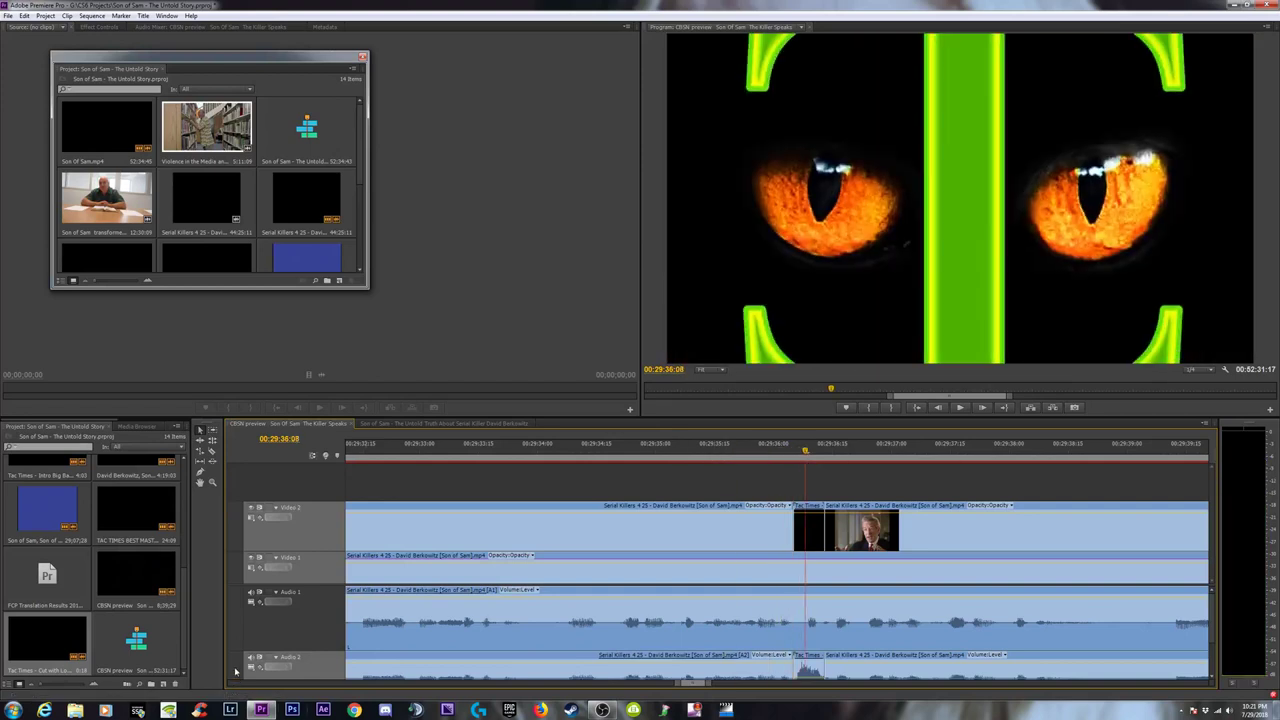
pyautogui.click(267, 593)
pyautogui.click(276, 593)
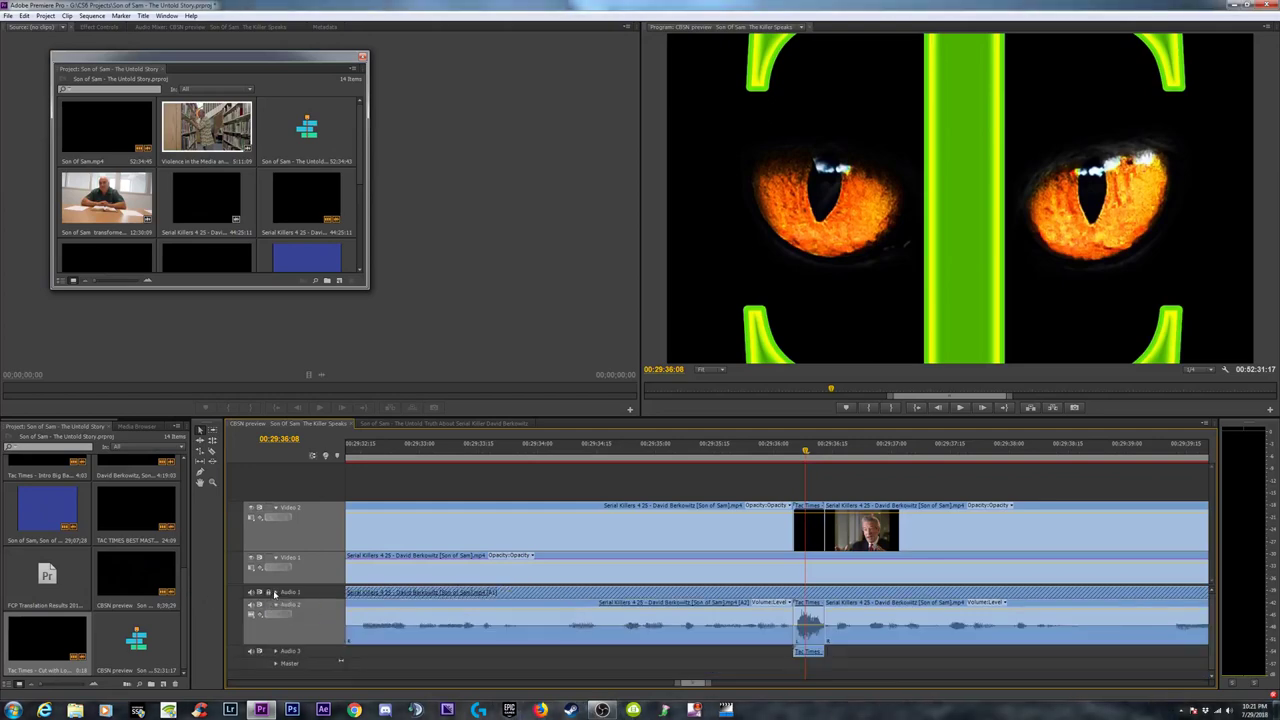
pyautogui.click(275, 593)
pyautogui.click(268, 595)
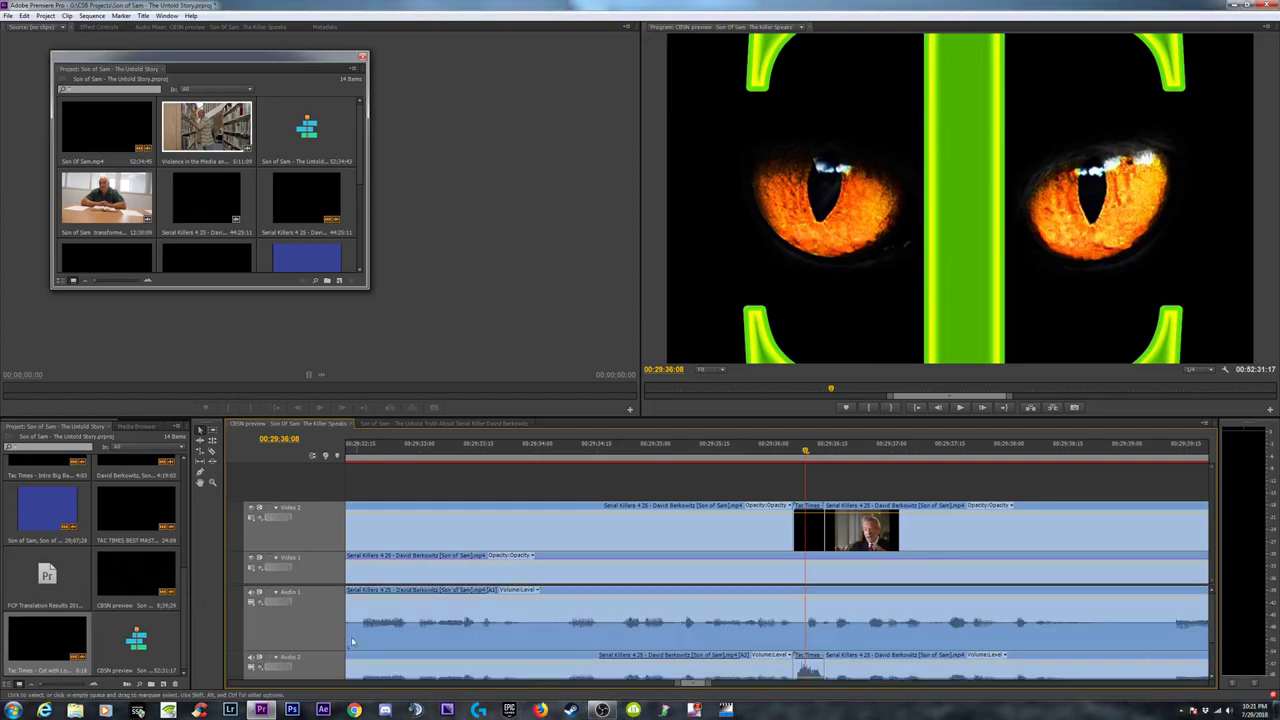
# Shift the inserted Tac Times clip's audio up from Audio 2 and Audio 3 to Audio 1 and Audio 2.
pyautogui.press('-')
pyautogui.press('-')
pyautogui.moveTo(1211, 614)
pyautogui.mouseDown()
pyautogui.moveTo(1217, 634)
pyautogui.moveTo(1218, 618)
pyautogui.mouseUp()
pyautogui.click(786, 652)
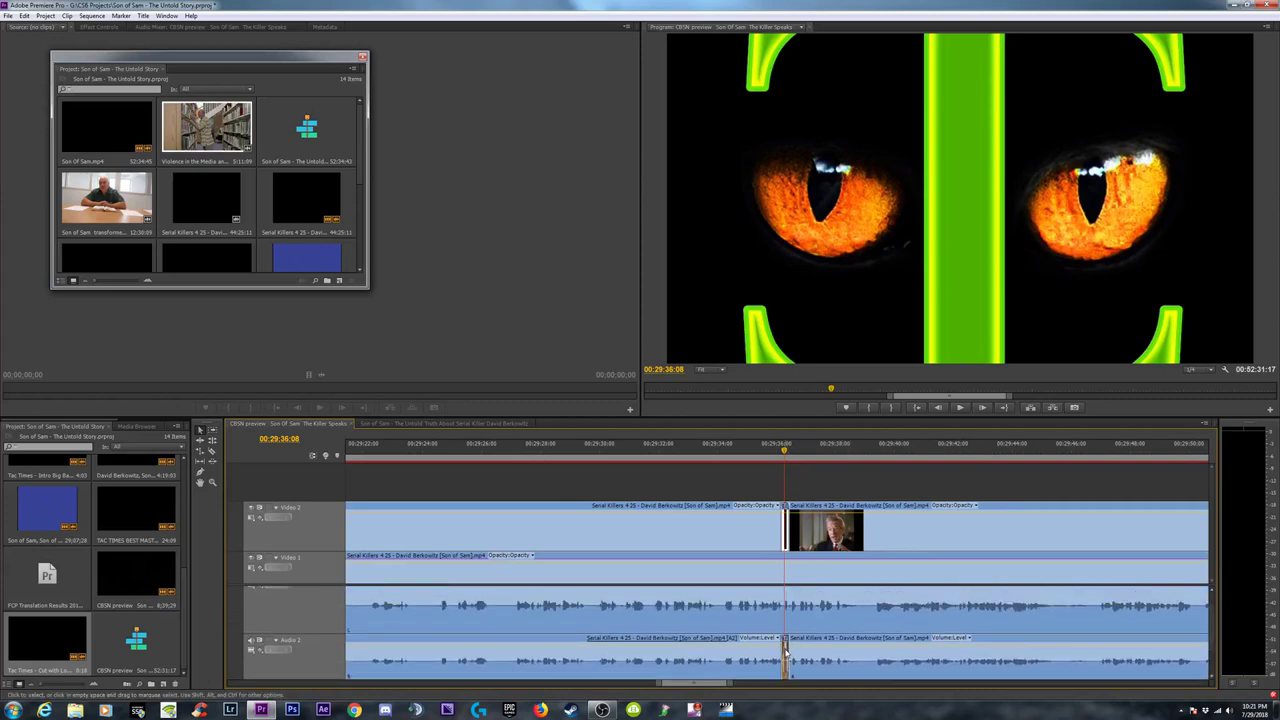
pyautogui.press('alt')
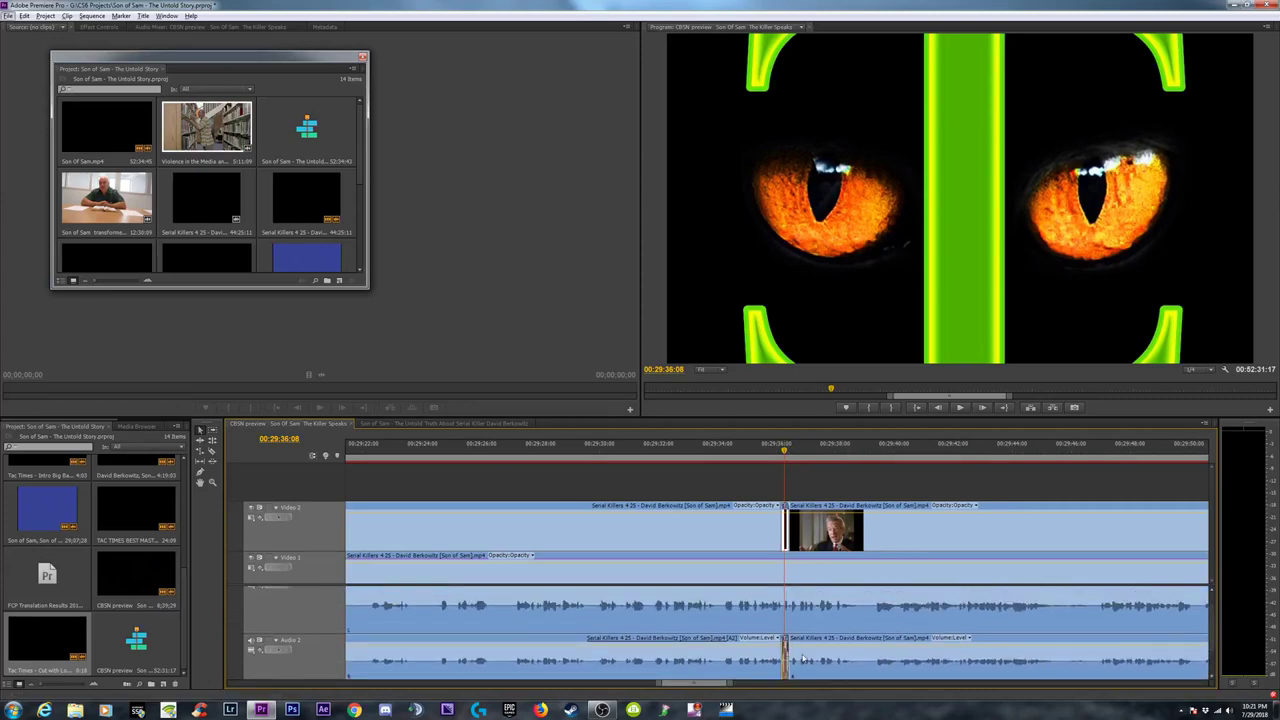
pyautogui.hotkey('ctrl', 'z')
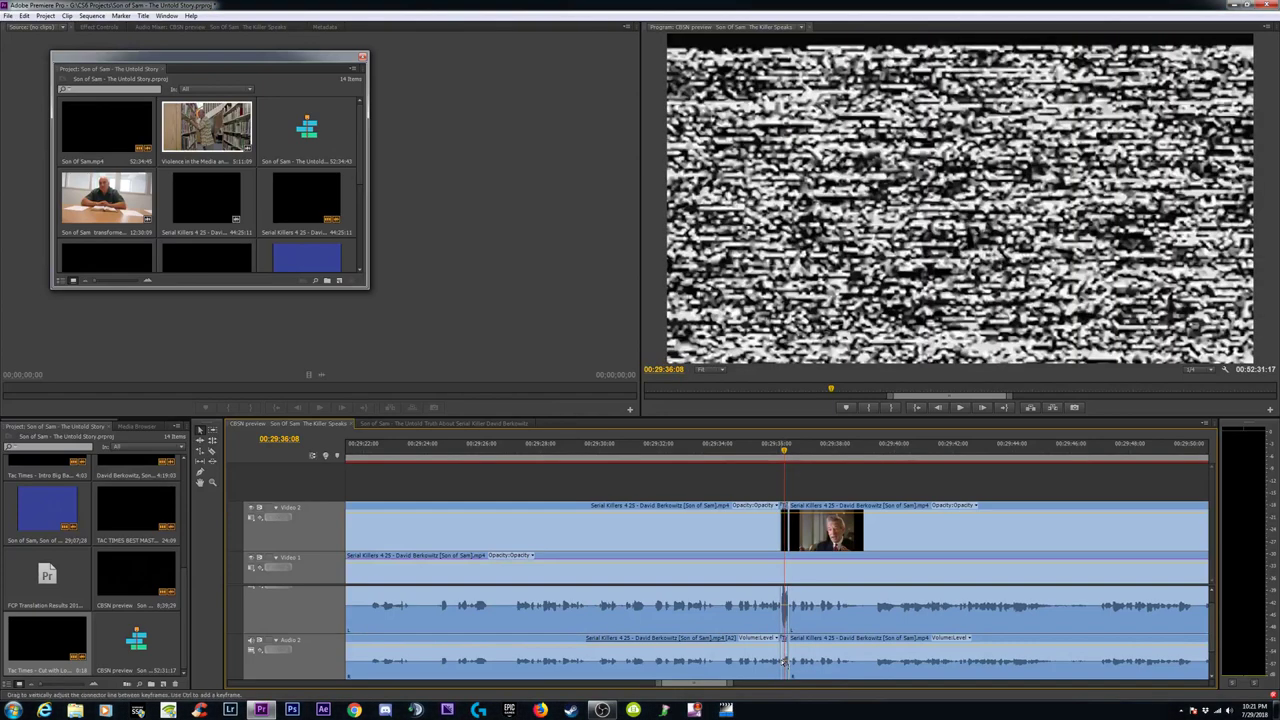
# Add a Standard audio track to the CBSN preview sequence, reviewing the available audio and submix track types.
pyautogui.scroll(-3, 650, 601)
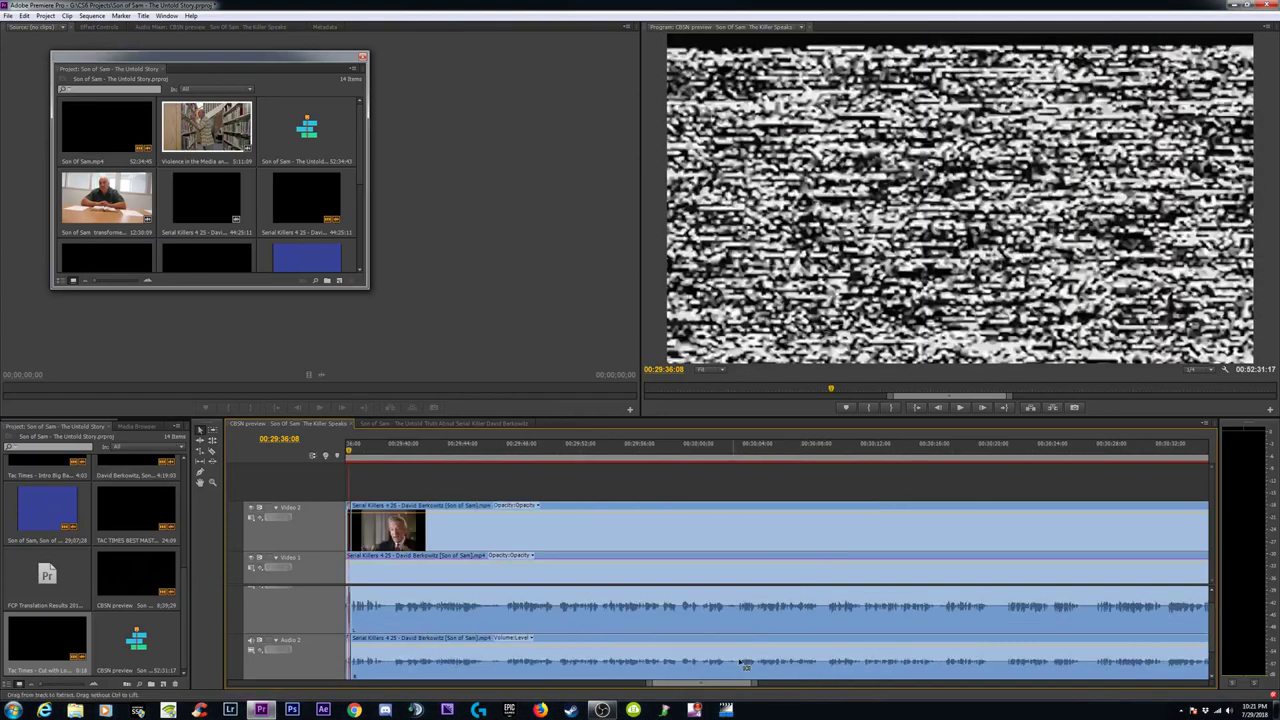
pyautogui.scroll(-4, 650, 601)
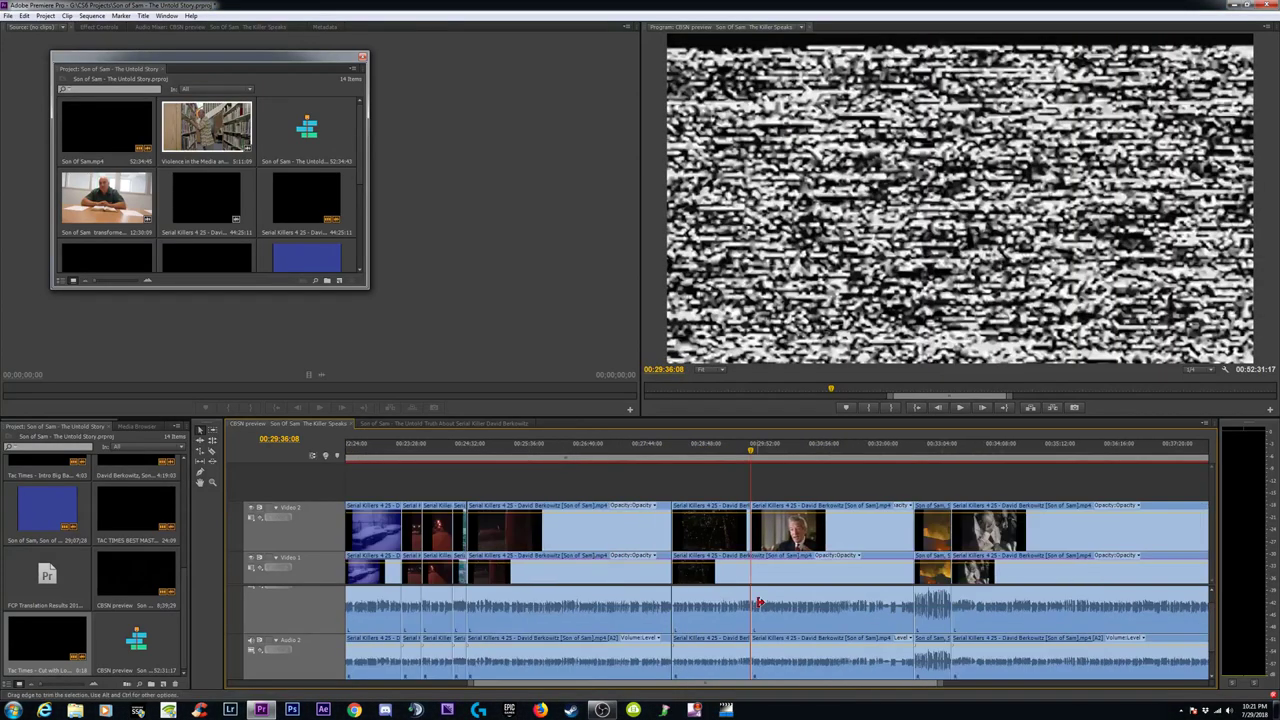
pyautogui.scroll(-4, 760, 605)
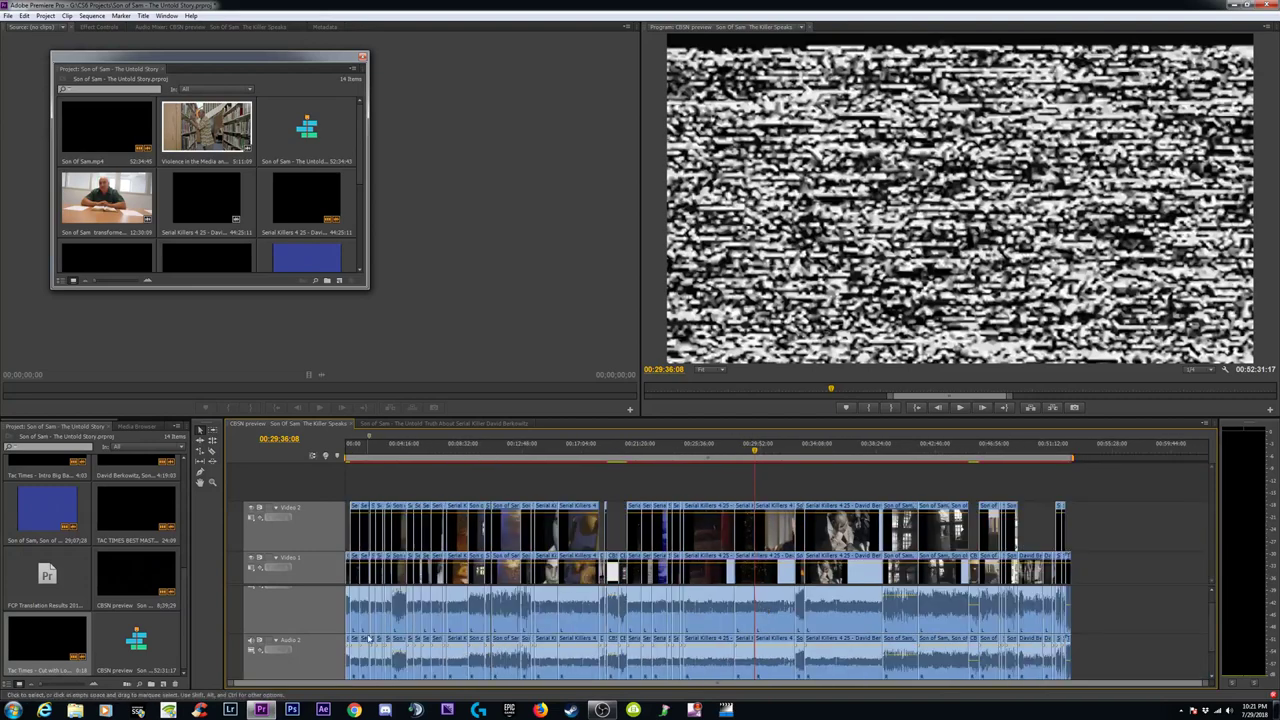
pyautogui.rightClick(318, 593)
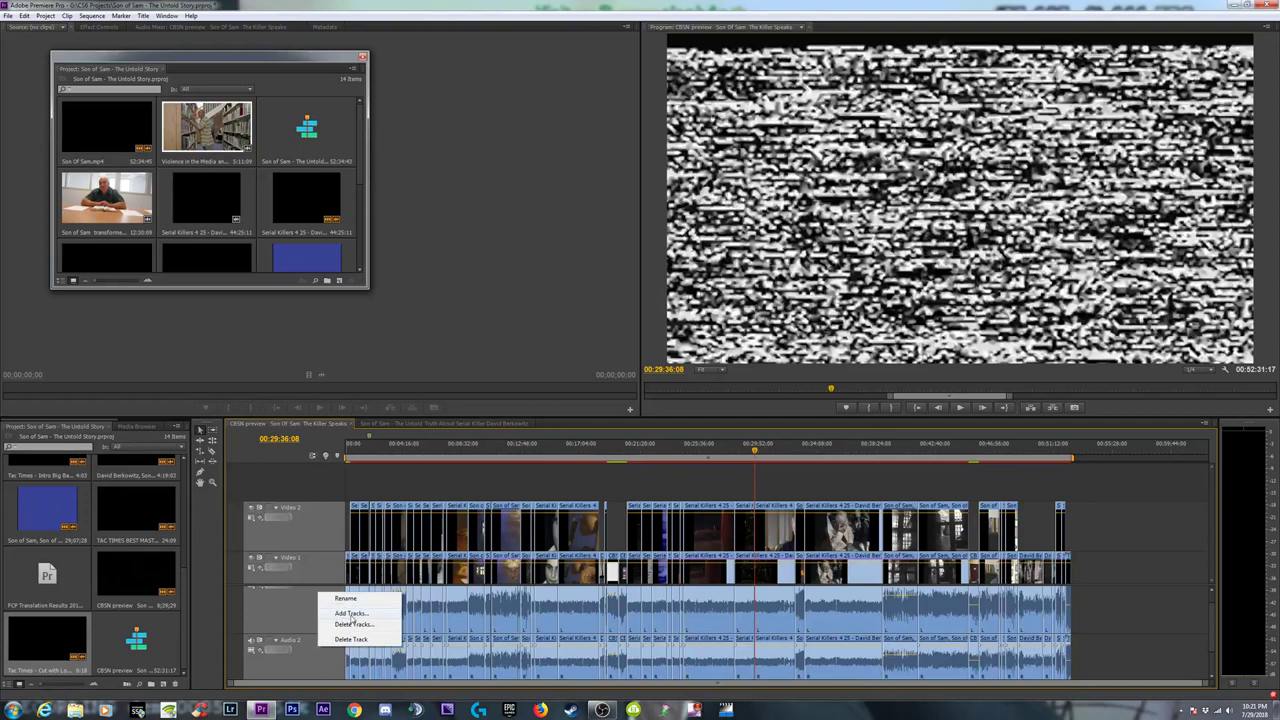
pyautogui.click(352, 614)
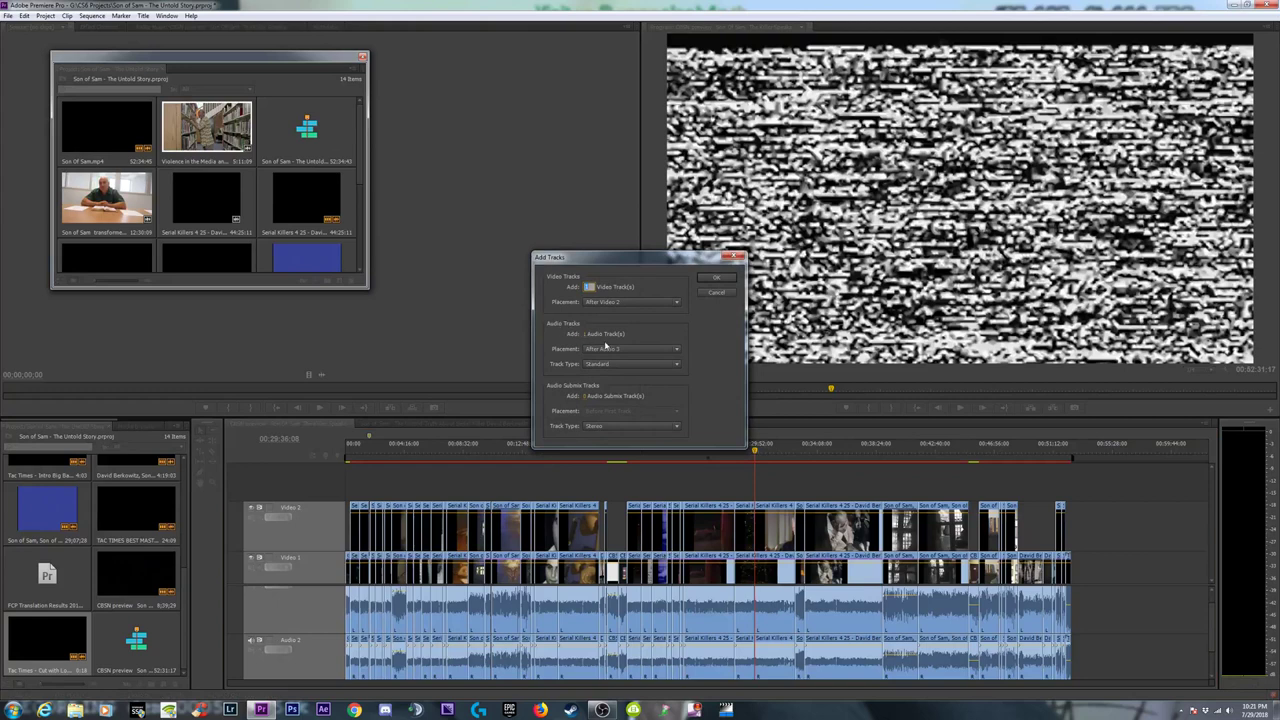
pyautogui.click(630, 364)
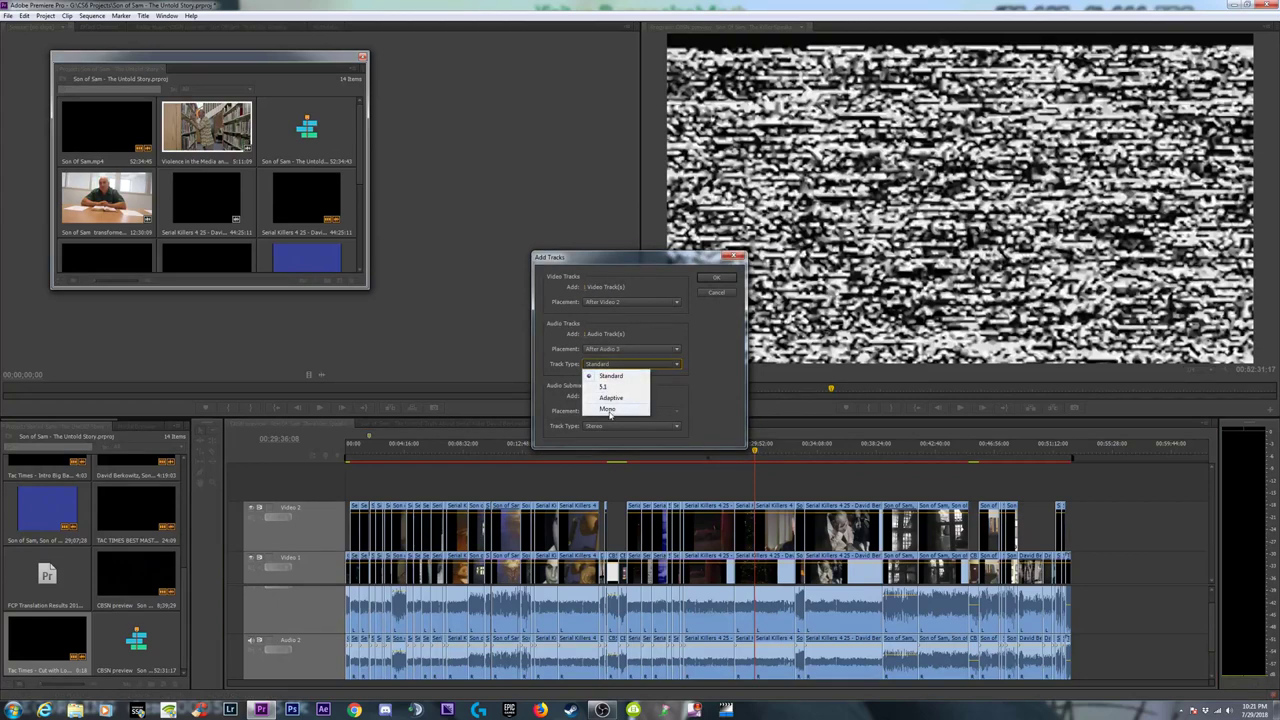
pyautogui.click(714, 364)
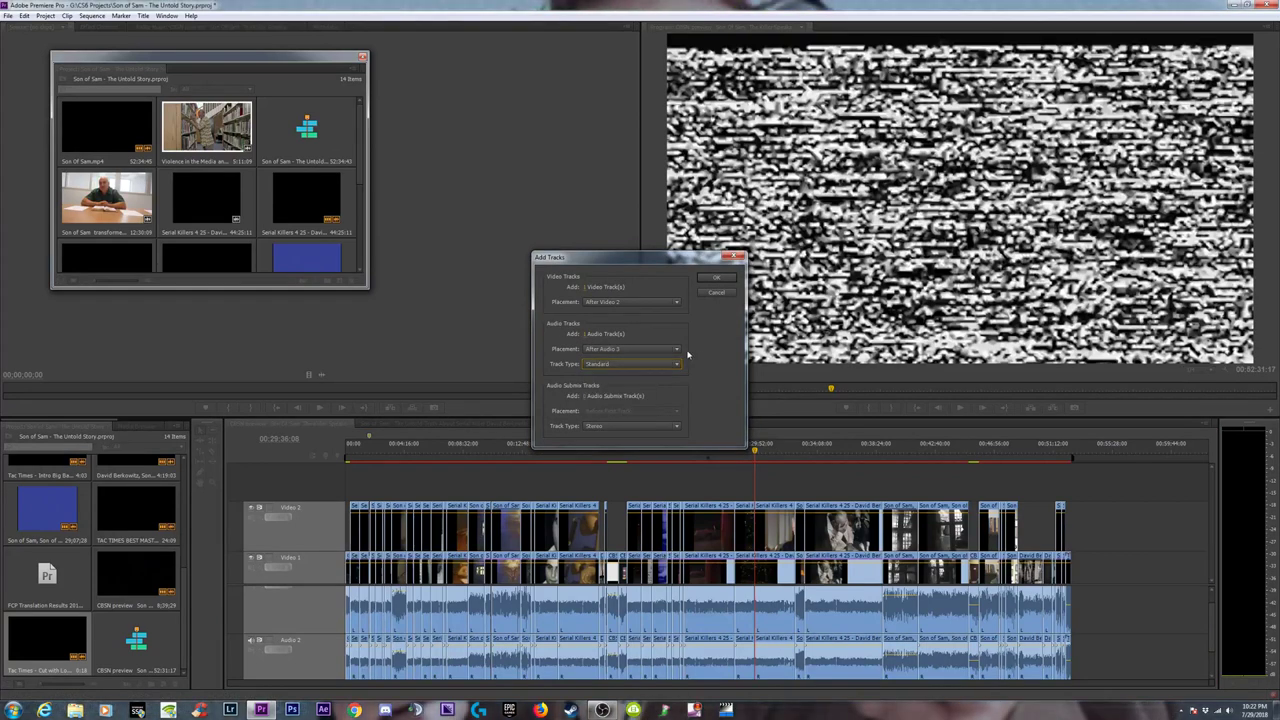
pyautogui.click(618, 427)
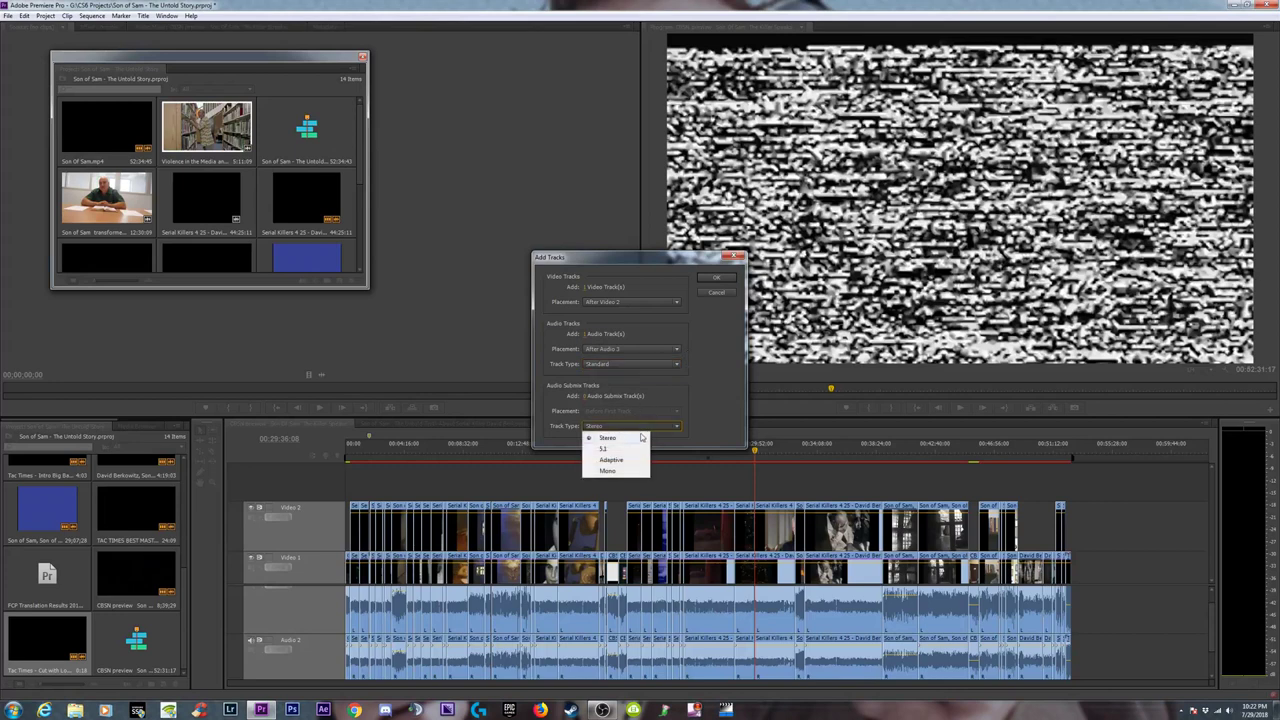
pyautogui.click(618, 441)
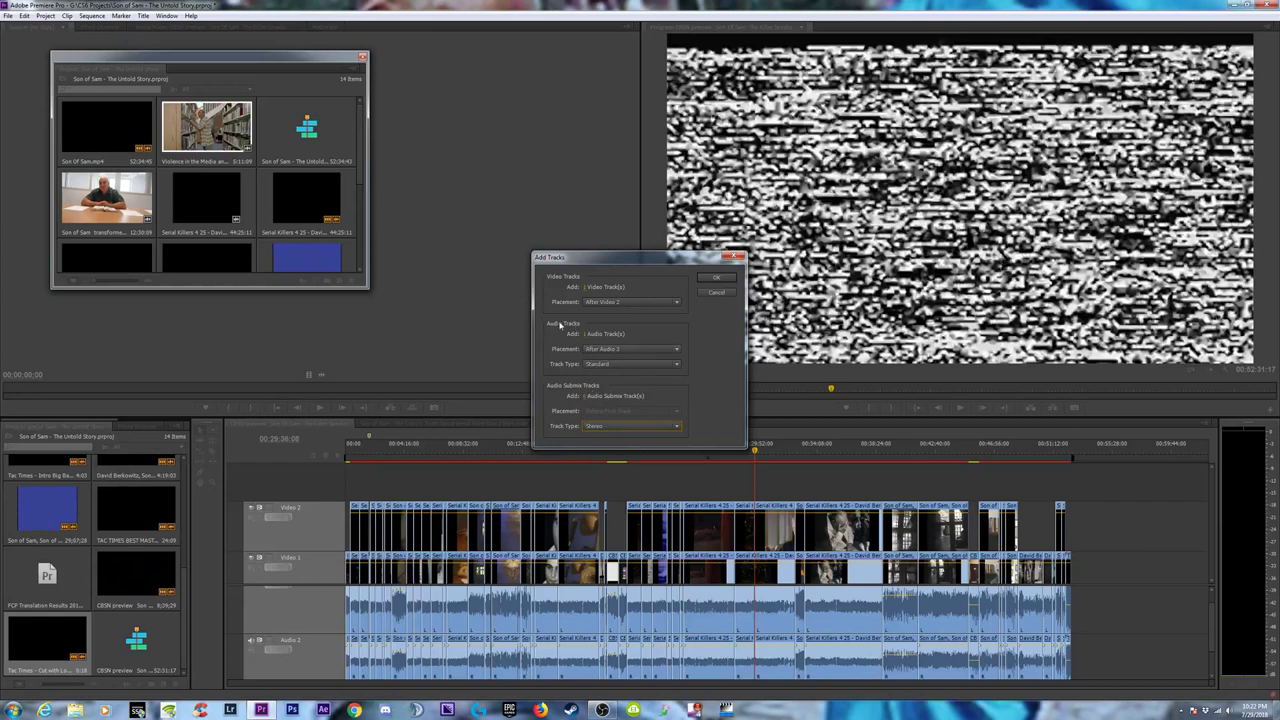
pyautogui.click(587, 287)
pyautogui.click(719, 293)
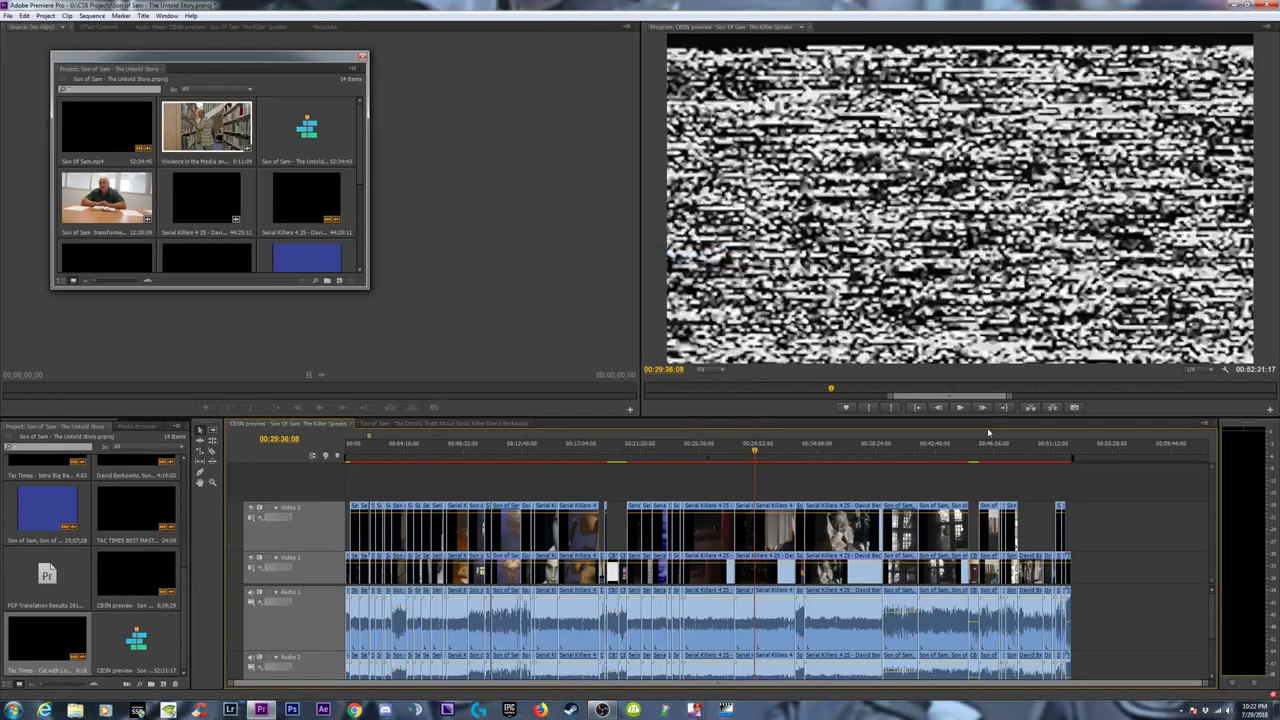
# Expand the empty Audio 3 and Audio 4 tracks and delete Audio 3.
pyautogui.scroll(-4, 1218, 640)
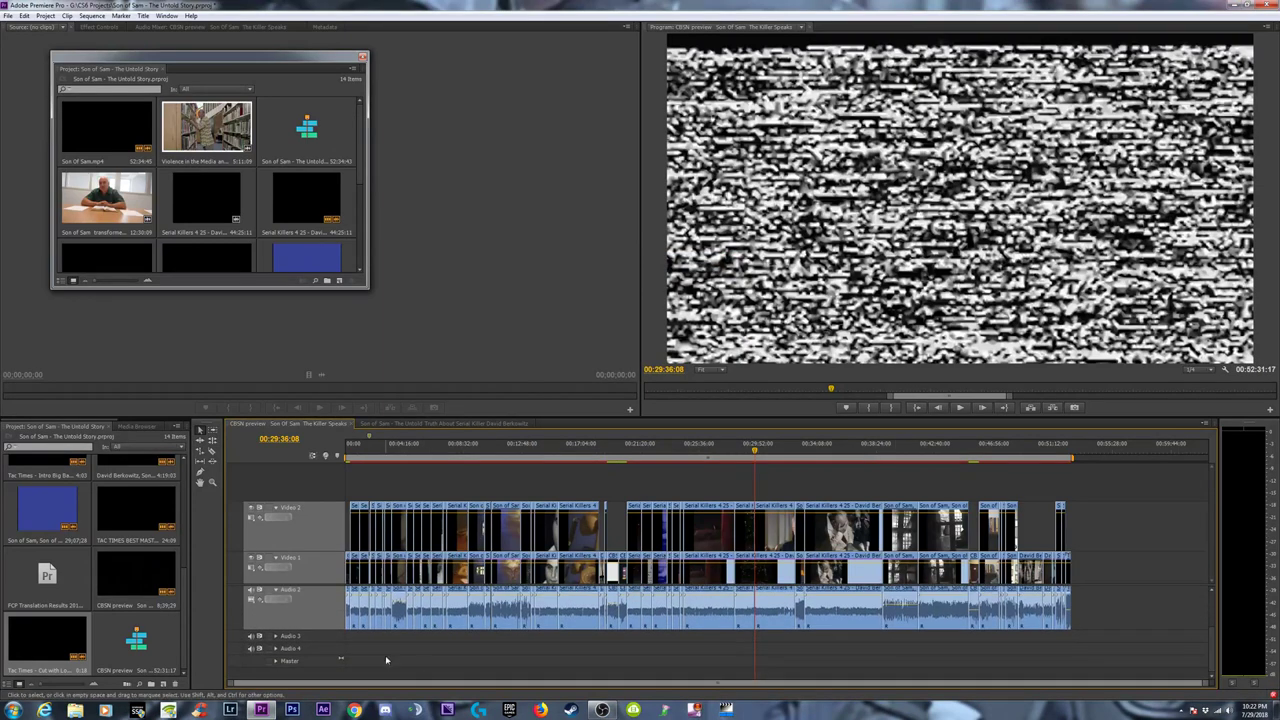
pyautogui.click(276, 638)
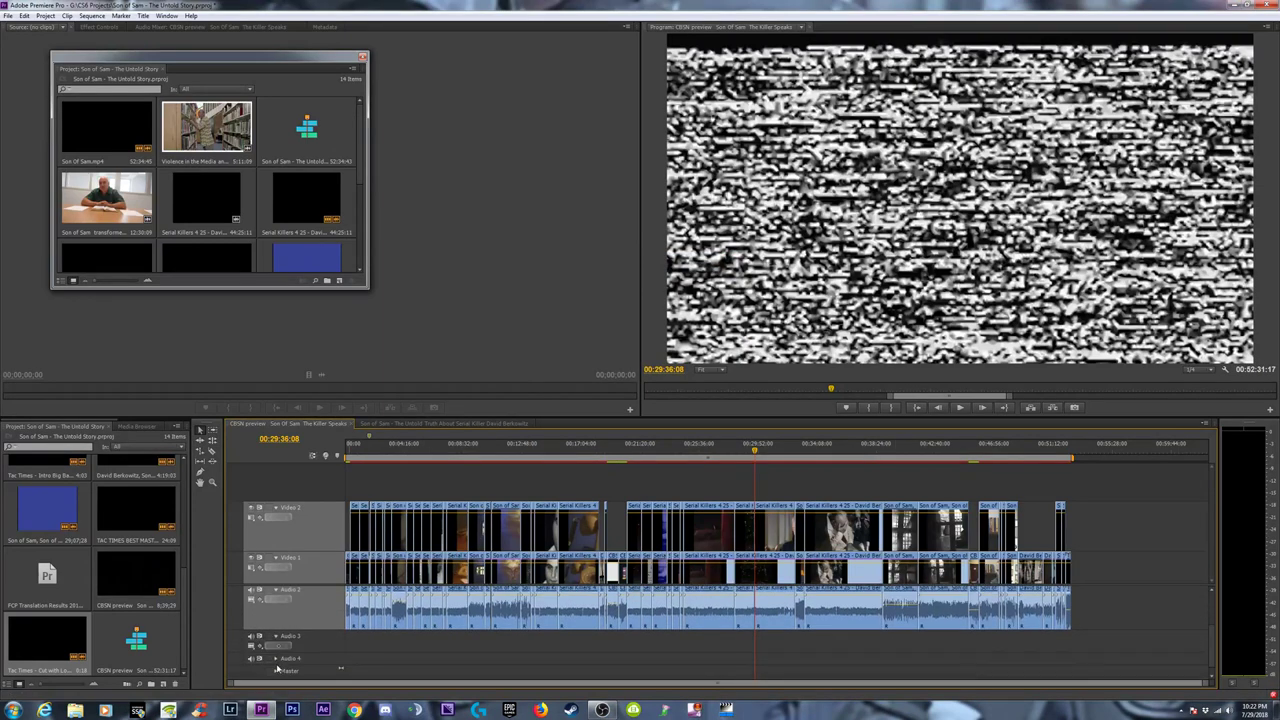
pyautogui.click(276, 660)
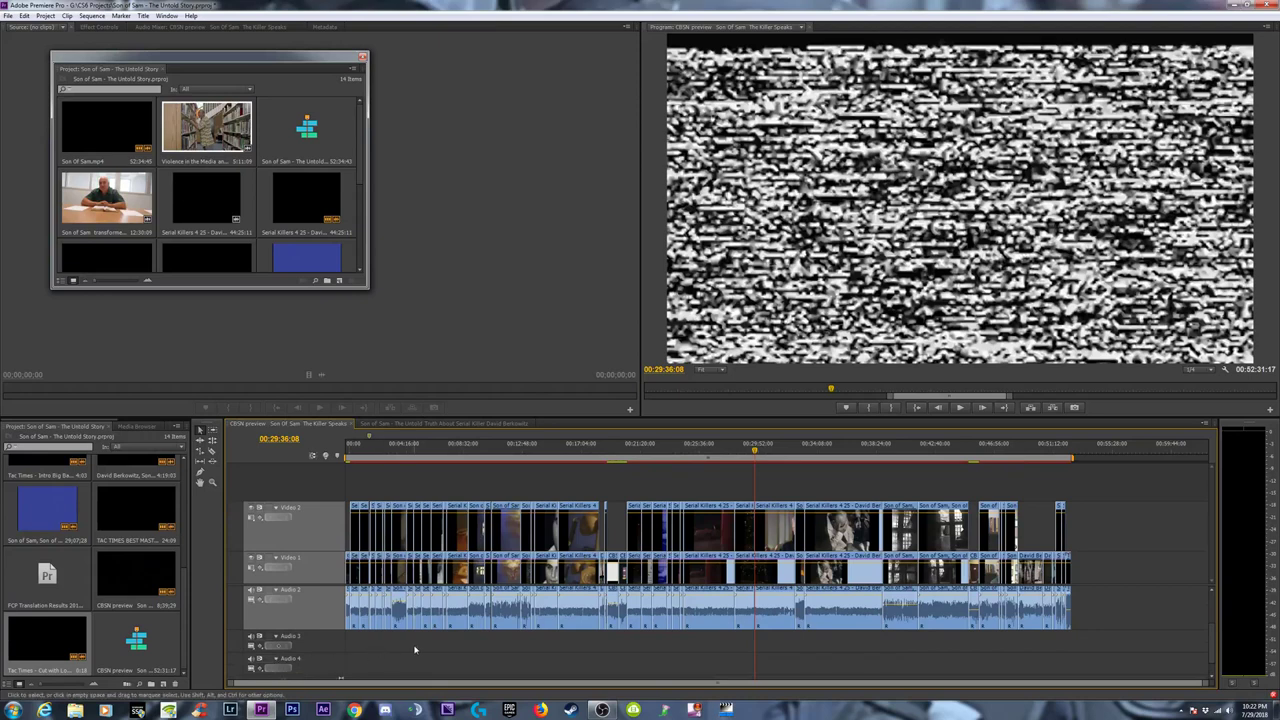
pyautogui.rightClick(318, 645)
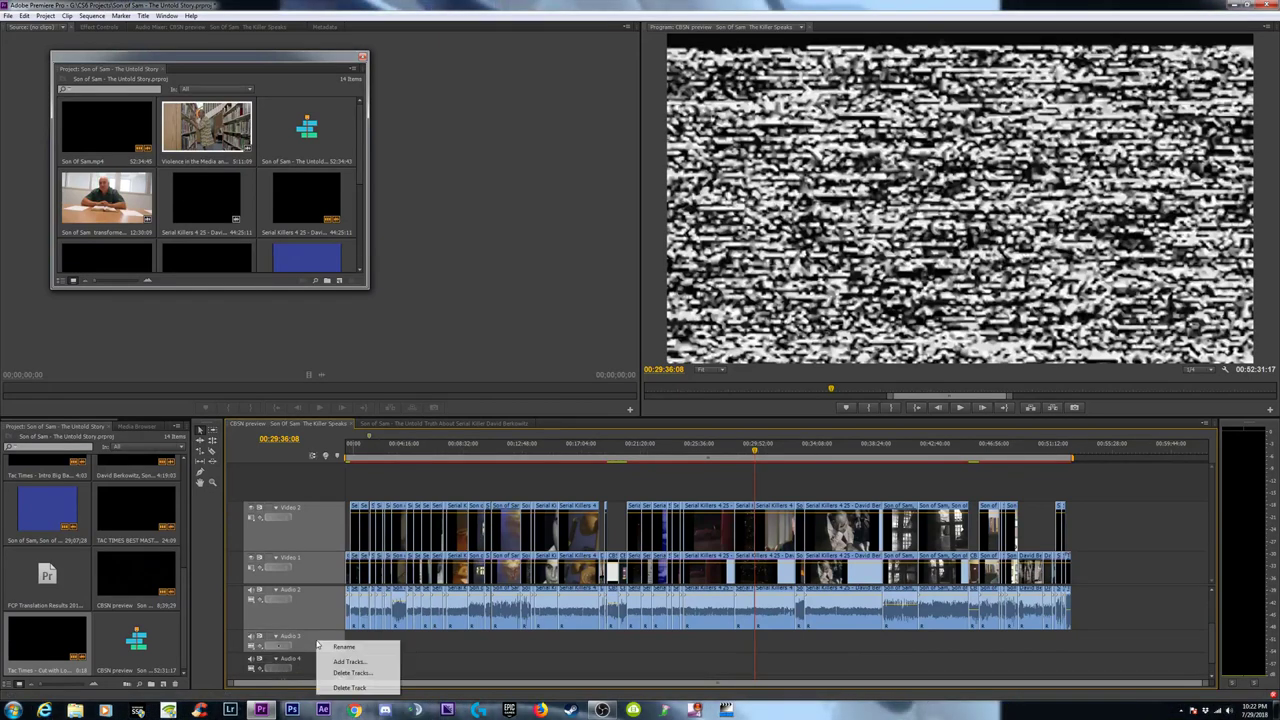
pyautogui.click(350, 687)
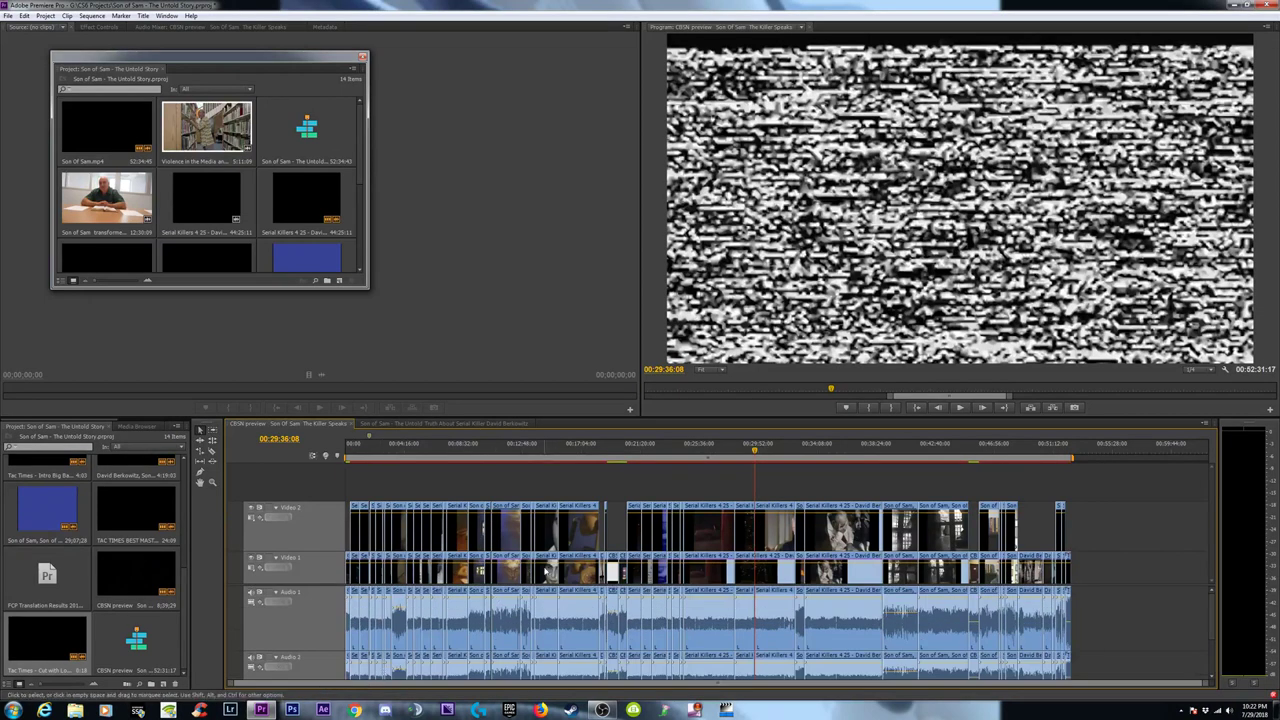
# Delete all empty video and audio tracks from the CBSN preview sequence and review the remaining audio tracks.
pyautogui.moveTo(1211, 623); pyautogui.dragTo(1219, 680)
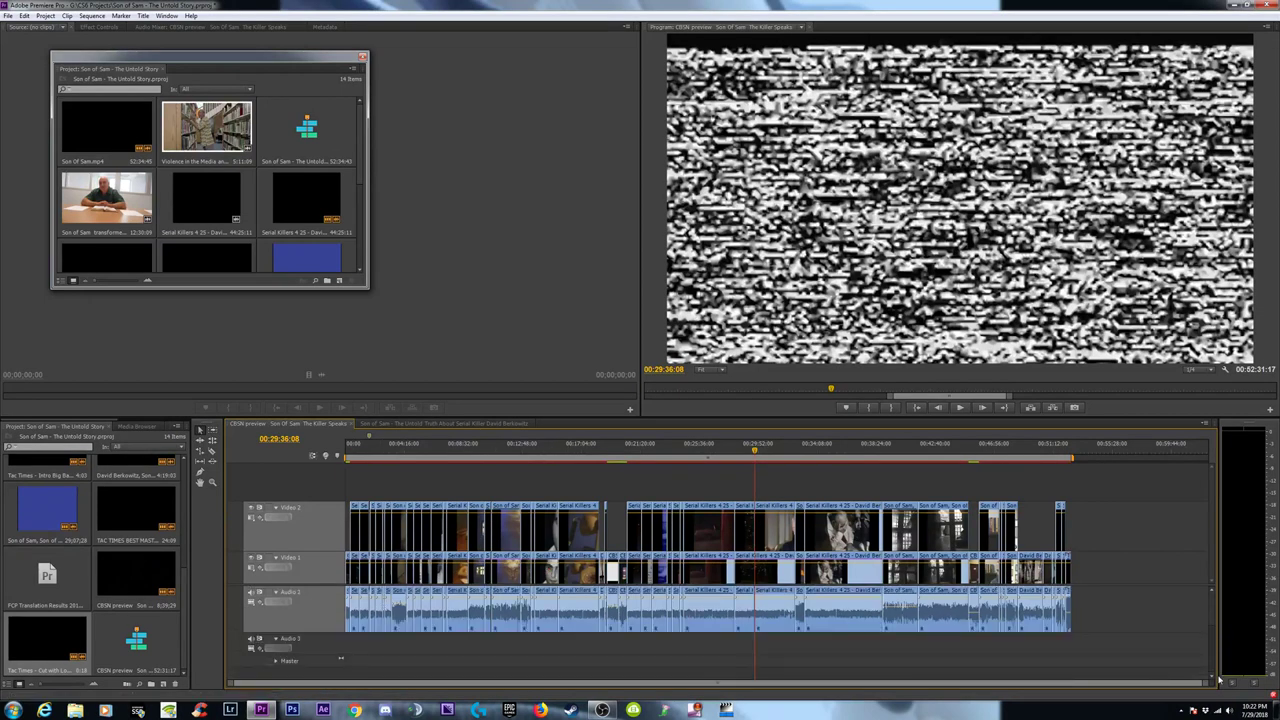
pyautogui.rightClick(321, 645)
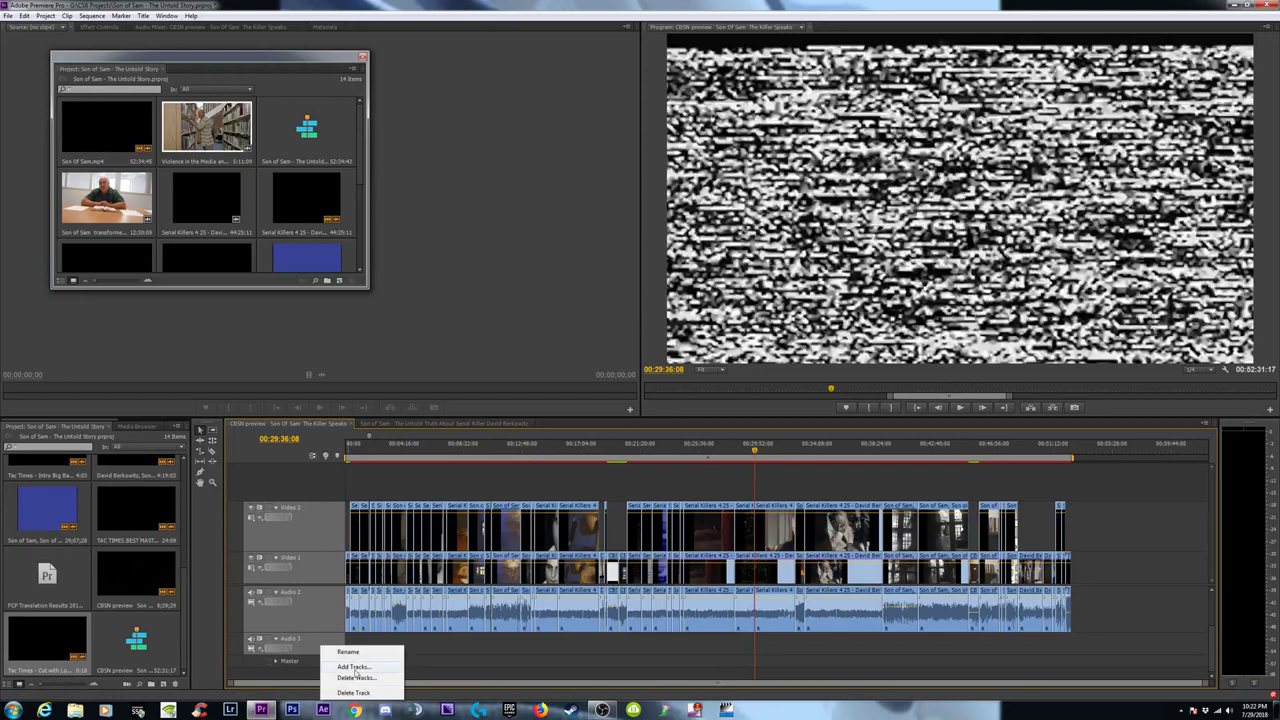
pyautogui.click(355, 682)
pyautogui.click(575, 349)
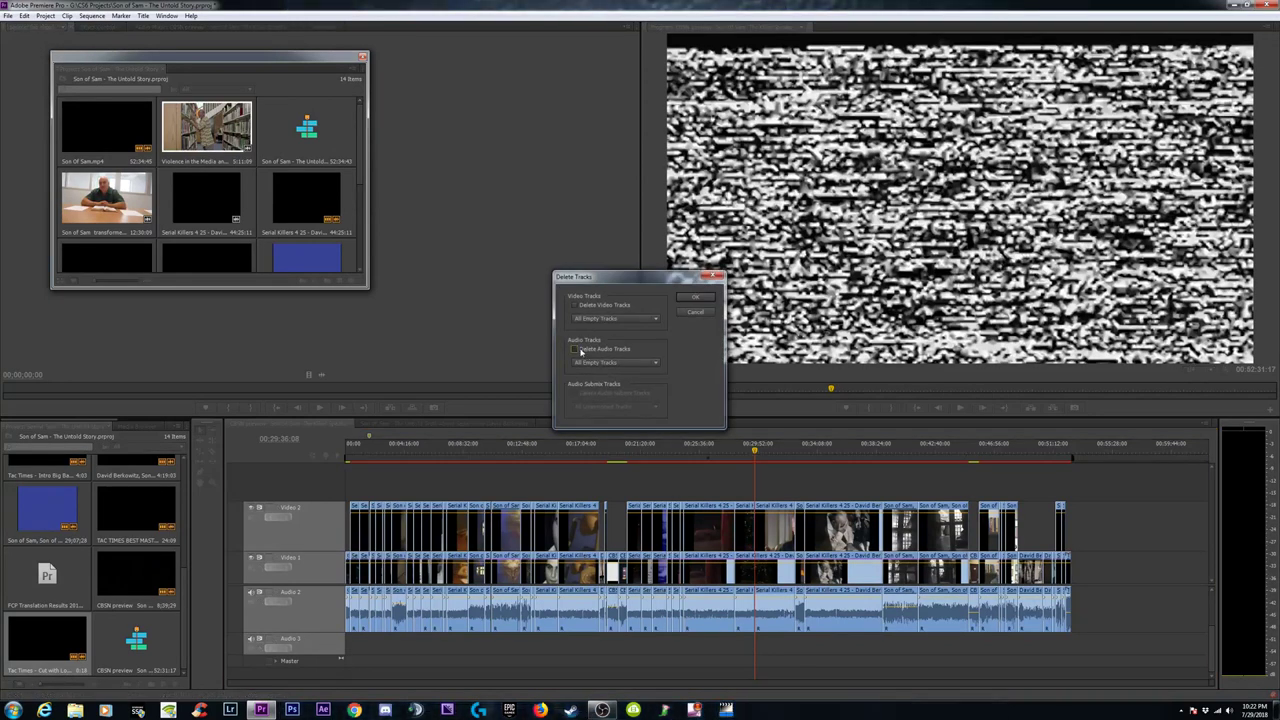
pyautogui.click(577, 305)
pyautogui.press('Return')
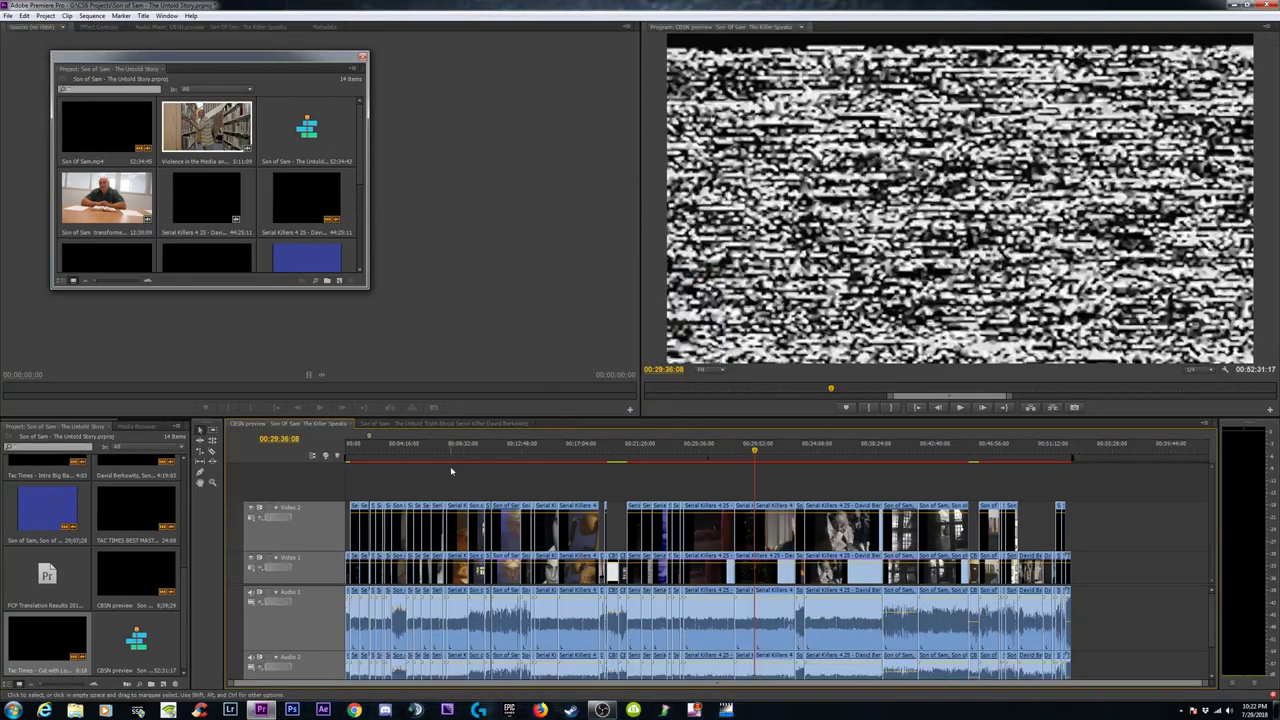
pyautogui.scroll(-2, 1216, 613)
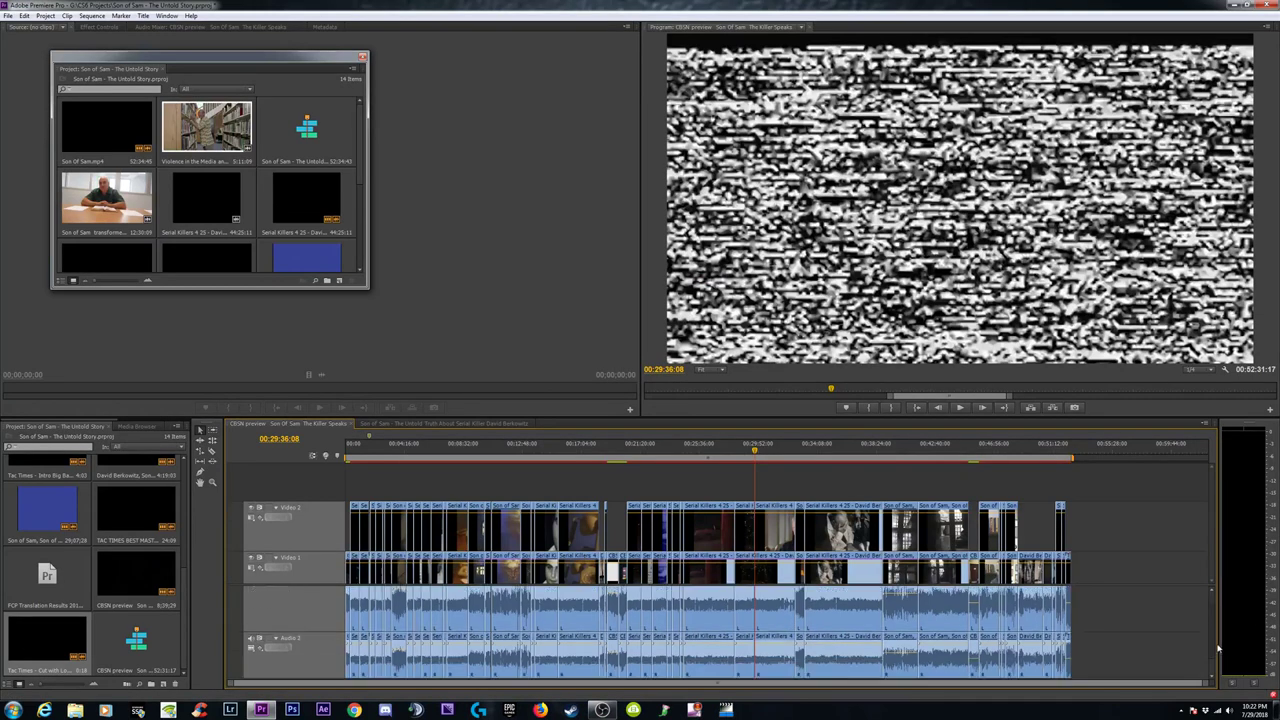
# Add one video track after Video 2 and one Standard audio track after Audio 2, reviewing the audio and submix track types.
pyautogui.rightClick(319, 641)
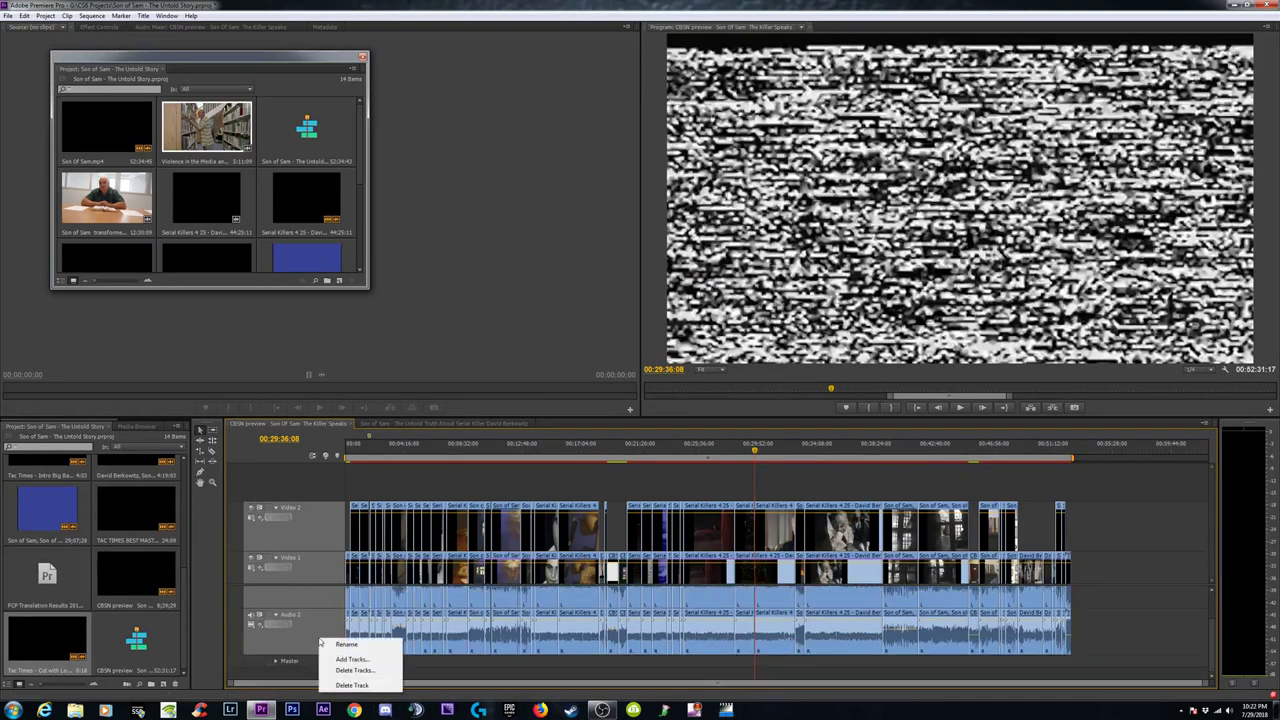
pyautogui.click(350, 659)
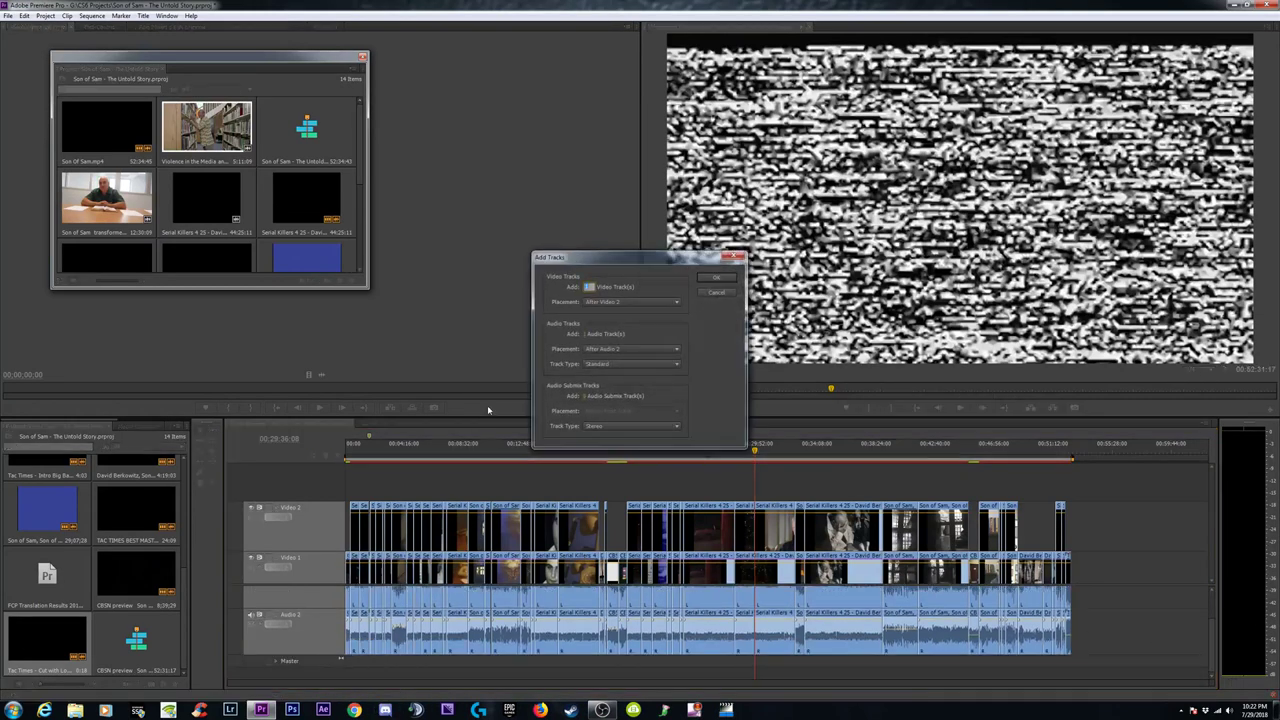
pyautogui.click(629, 349)
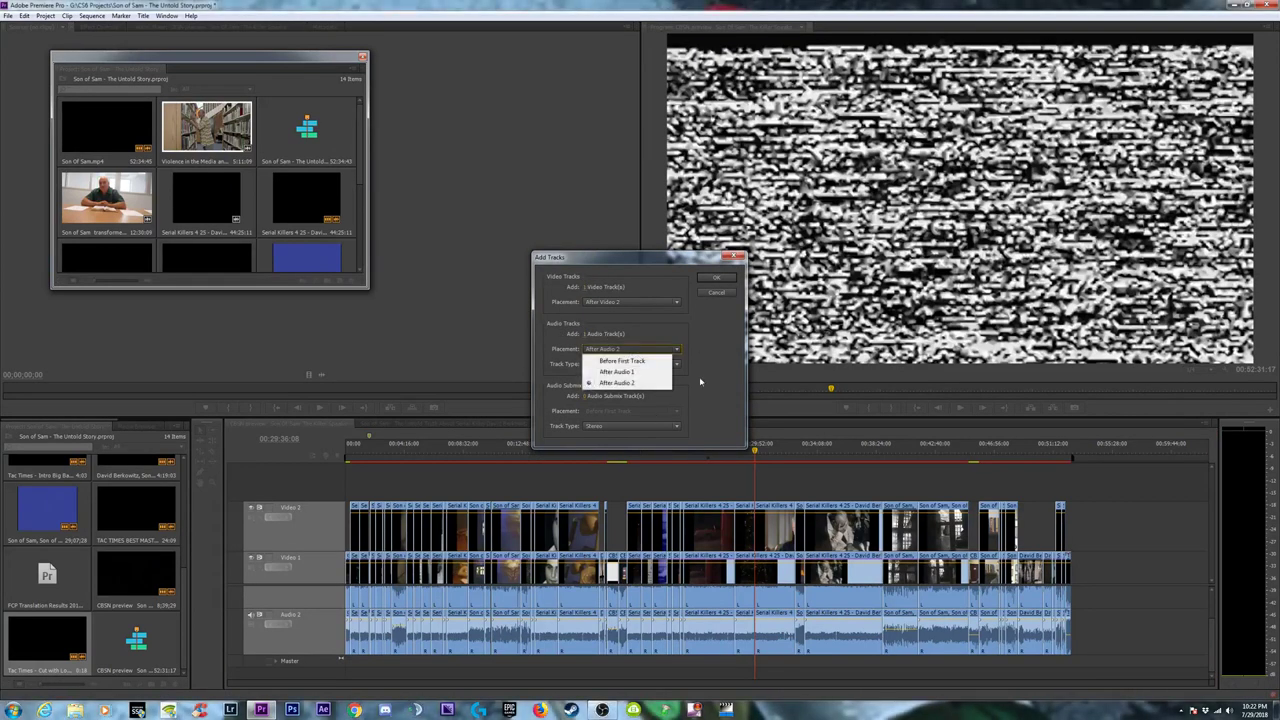
pyautogui.click(616, 383)
pyautogui.click(630, 364)
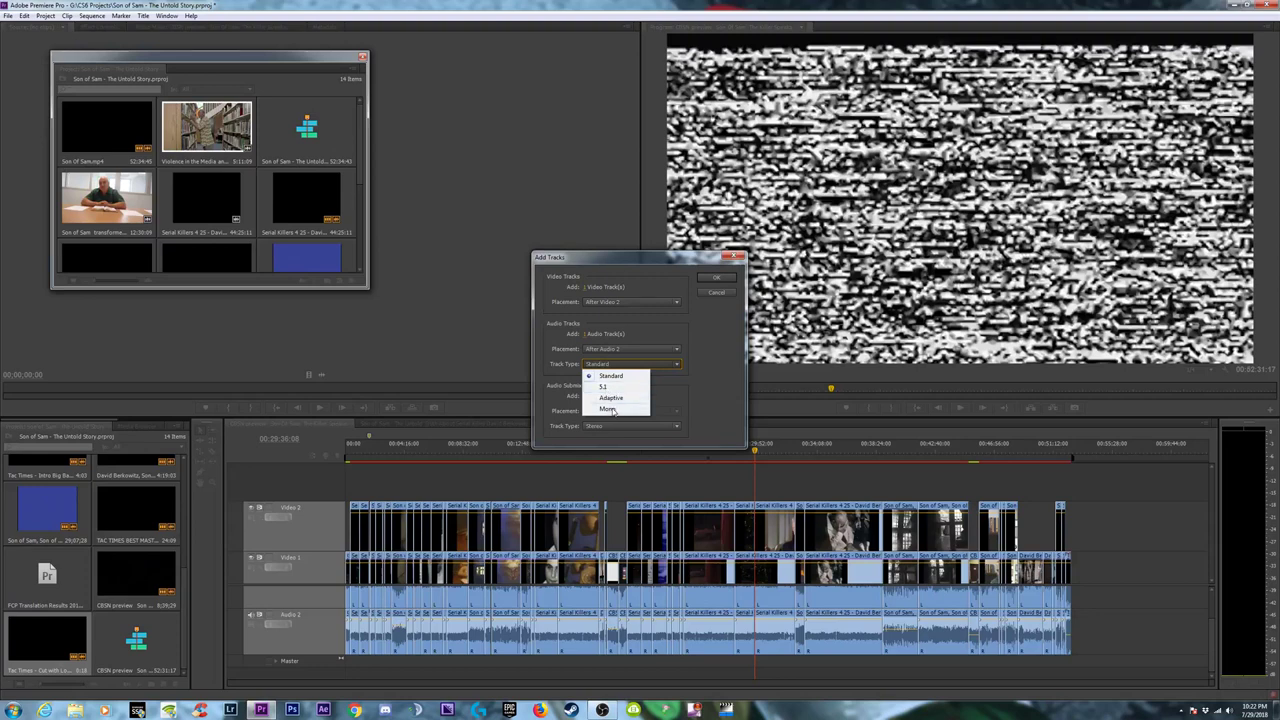
pyautogui.click(713, 366)
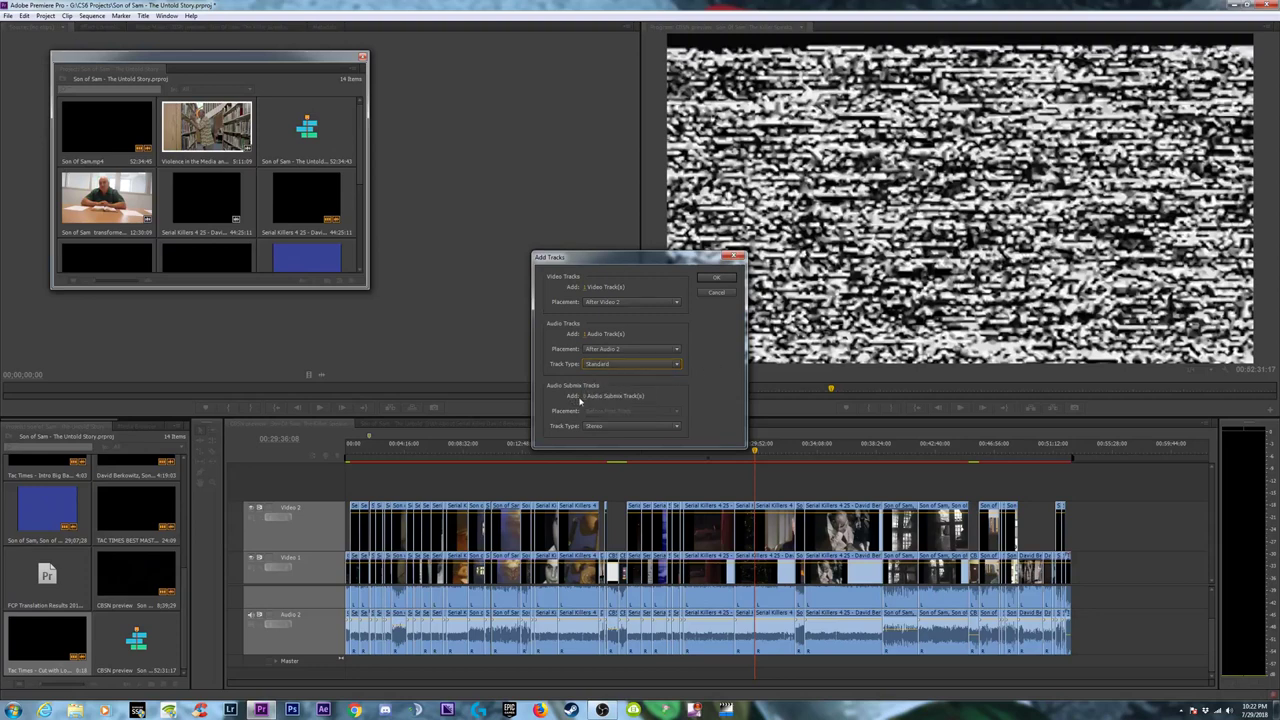
pyautogui.click(636, 427)
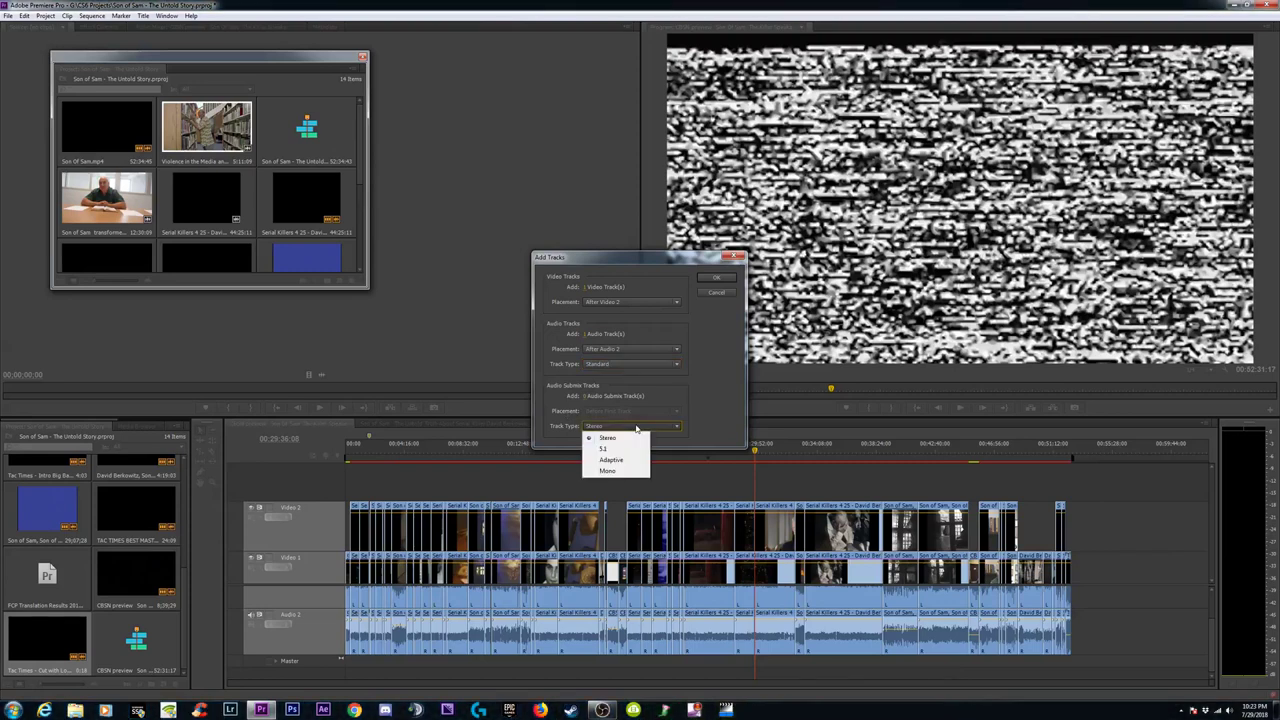
pyautogui.click(608, 440)
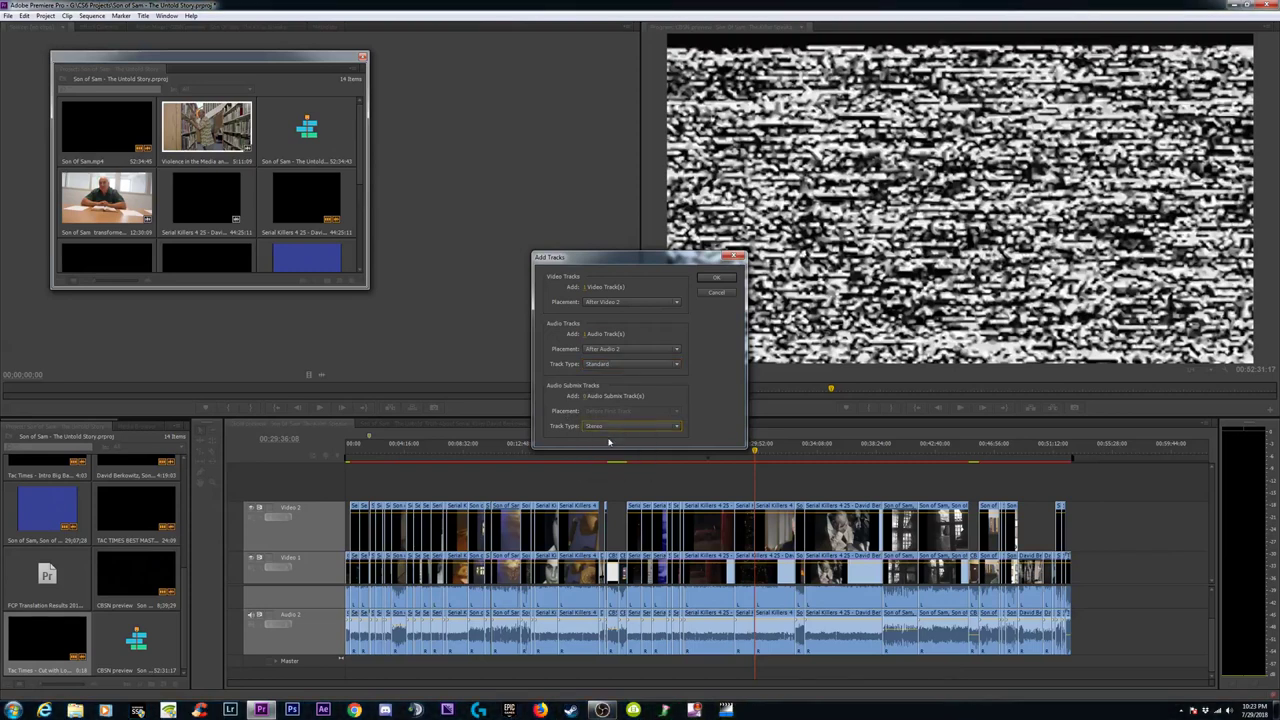
pyautogui.click(677, 427)
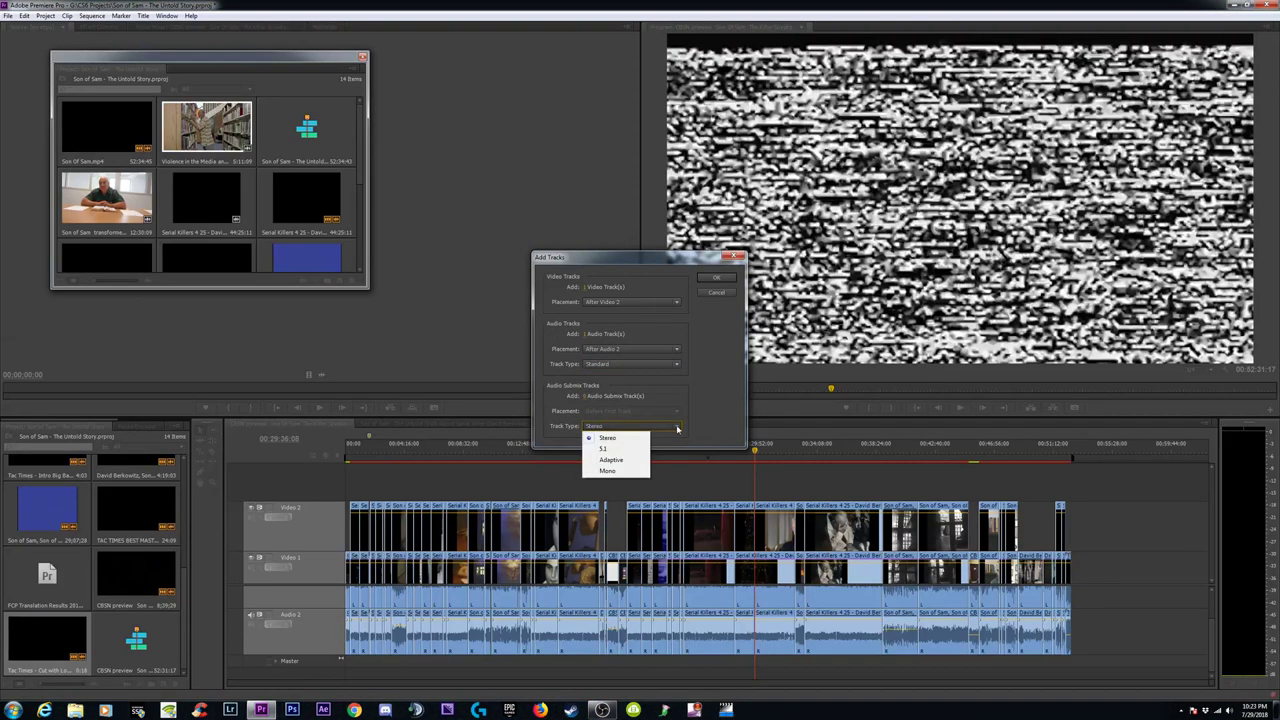
pyautogui.click(712, 393)
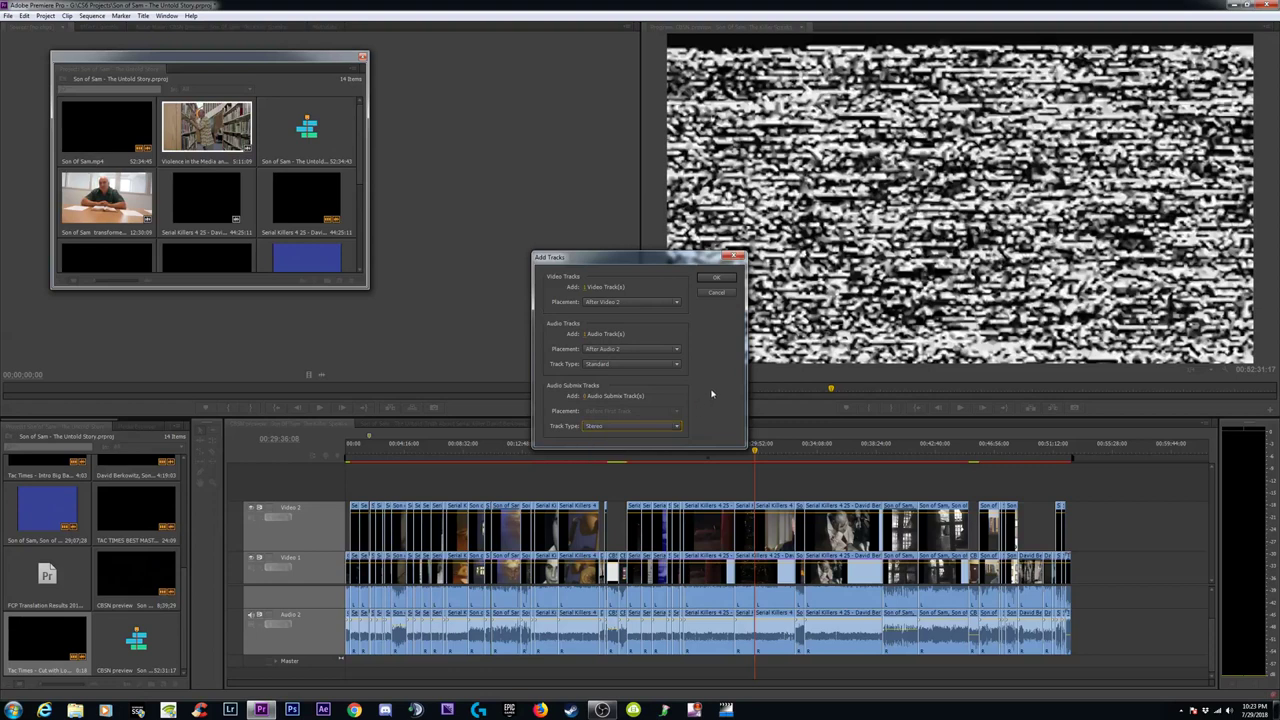
pyautogui.click(715, 279)
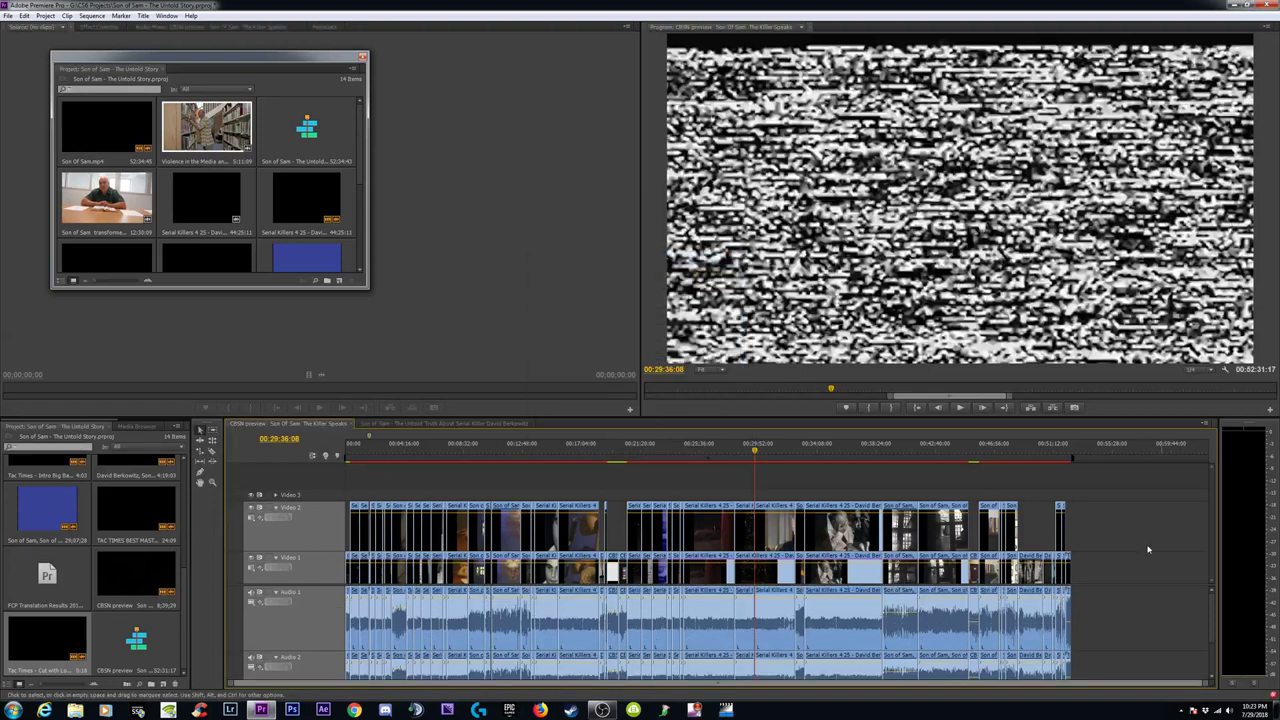
# Expand the new Audio 3 track and select all clips on Audio 1 and Audio 2.
pyautogui.scroll(-2, 1209, 607)
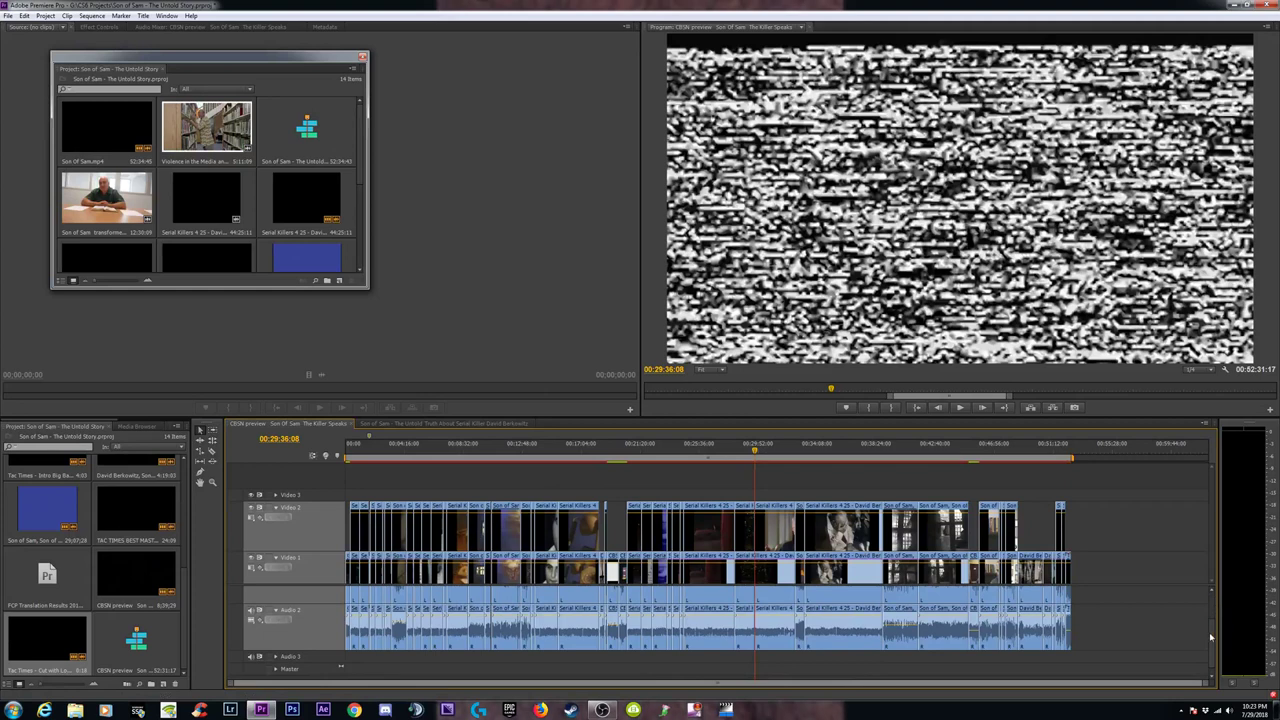
pyautogui.click(276, 657)
pyautogui.scroll(-1, 1211, 653)
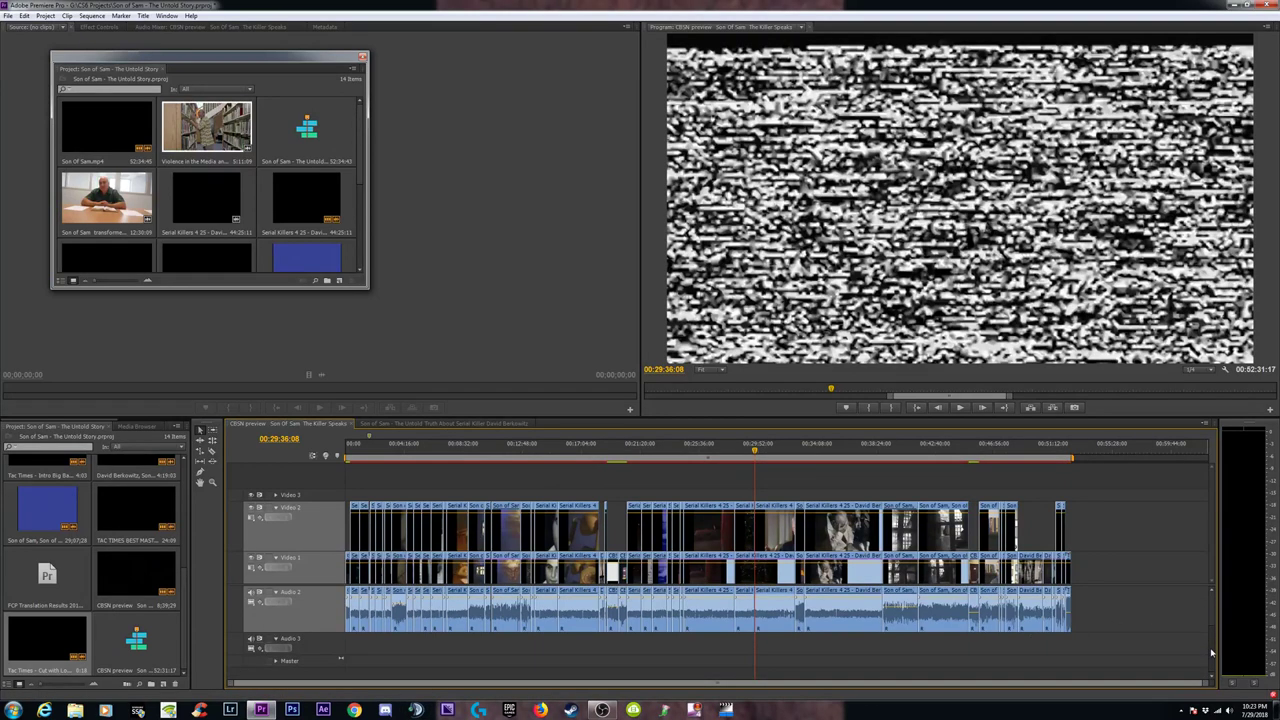
pyautogui.scroll(1, 1209, 637)
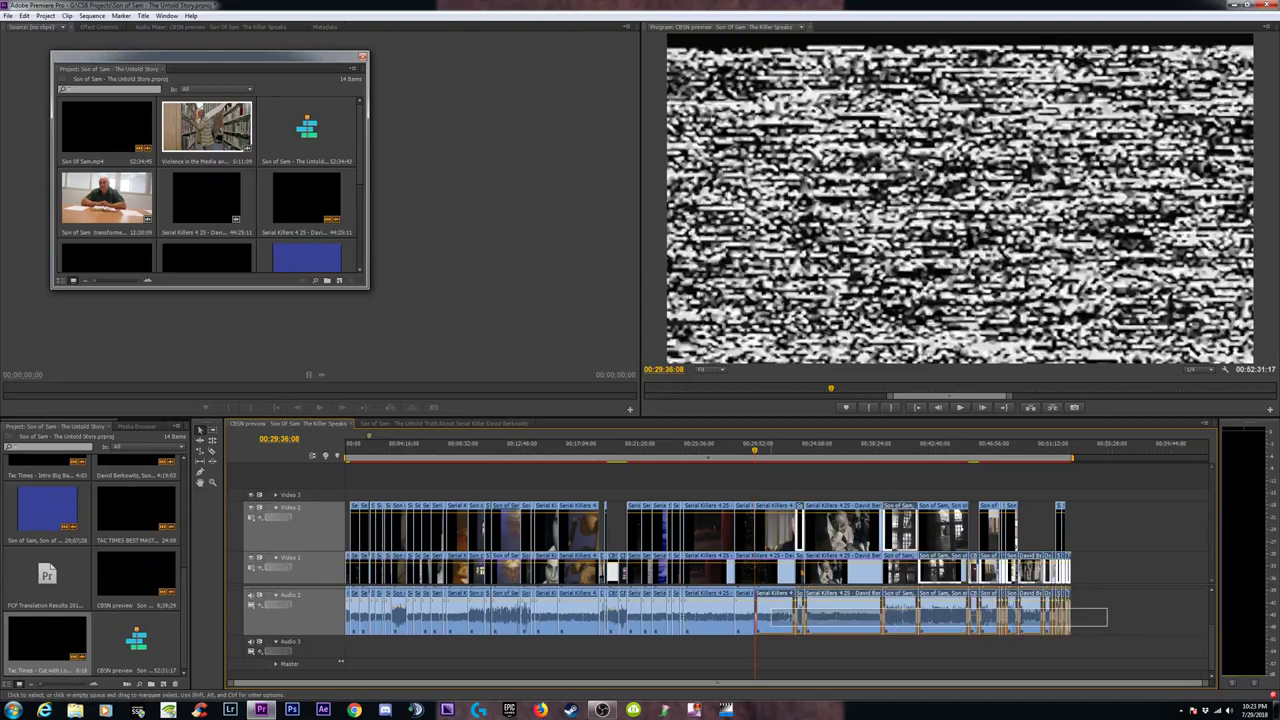
pyautogui.scroll(2, 1211, 645)
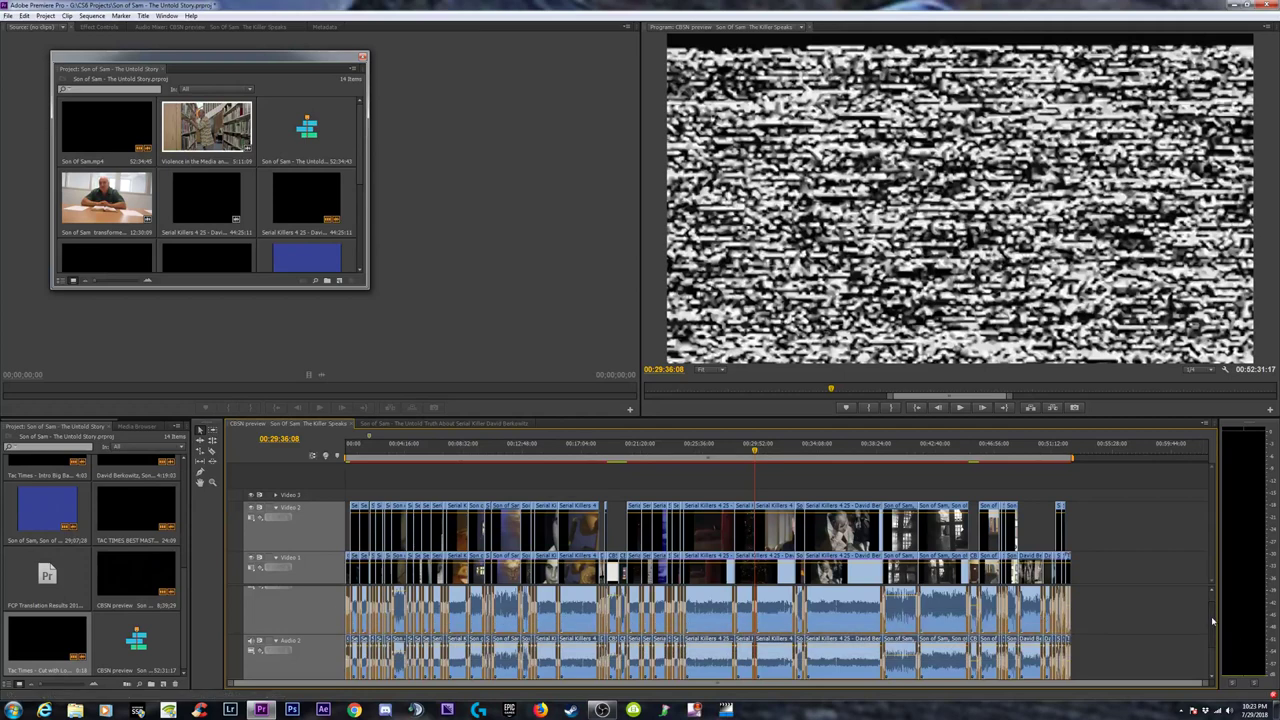
pyautogui.scroll(-2, 1210, 623)
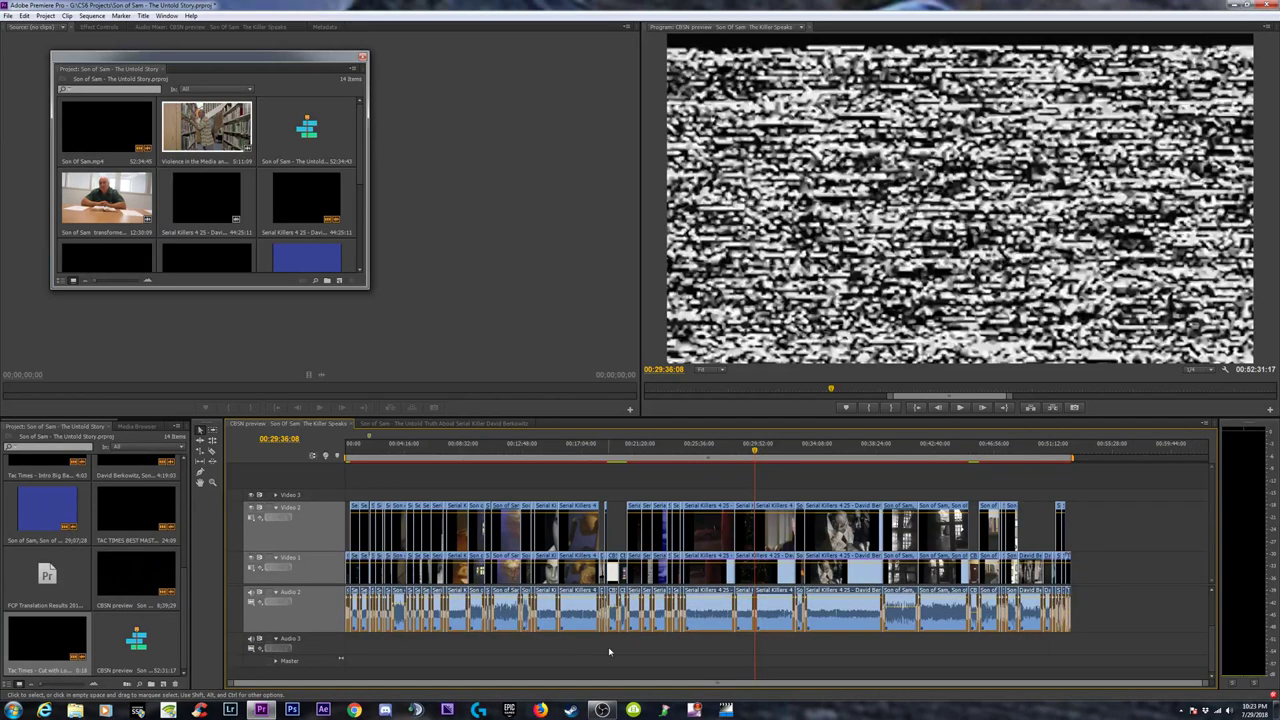
# Examine the audio tracks around the TAC TIMES BEST MASTER OUTRO clip at the end of the sequence.
pyautogui.click(1067, 462)
pyautogui.press('=')
pyautogui.press('=')
pyautogui.press('=')
pyautogui.press('=')
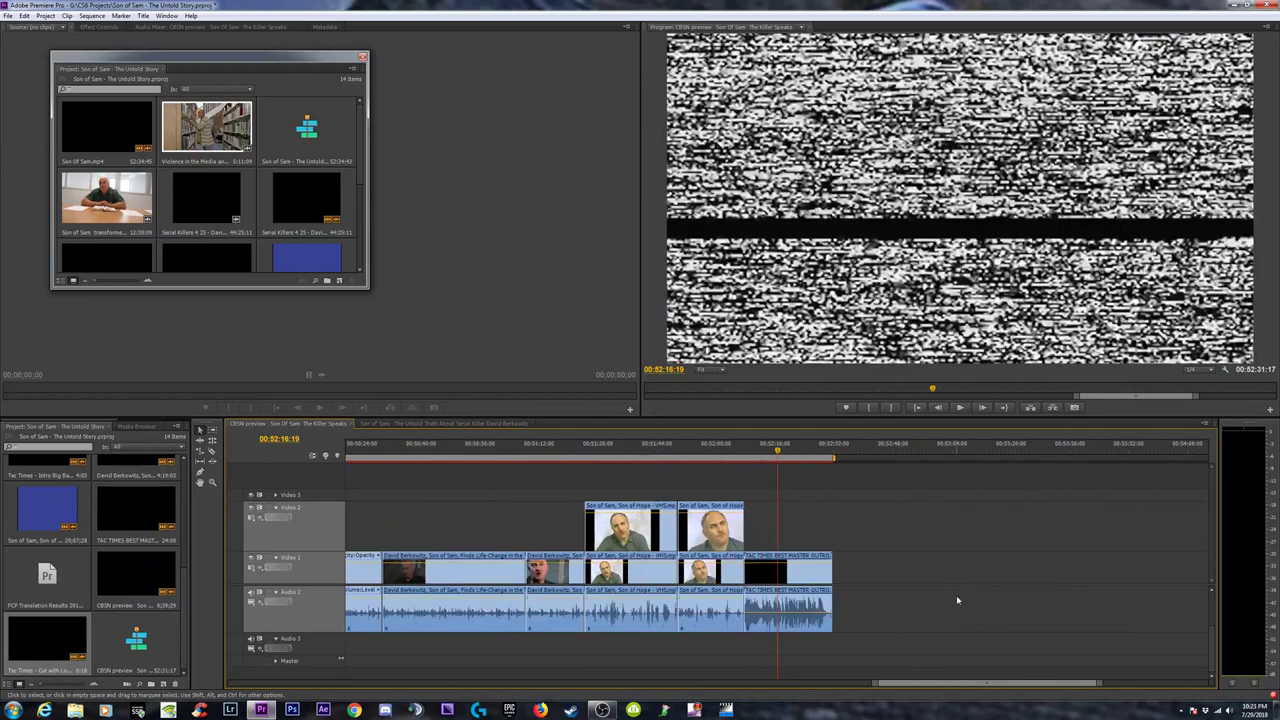
pyautogui.scroll(2, 1212, 640)
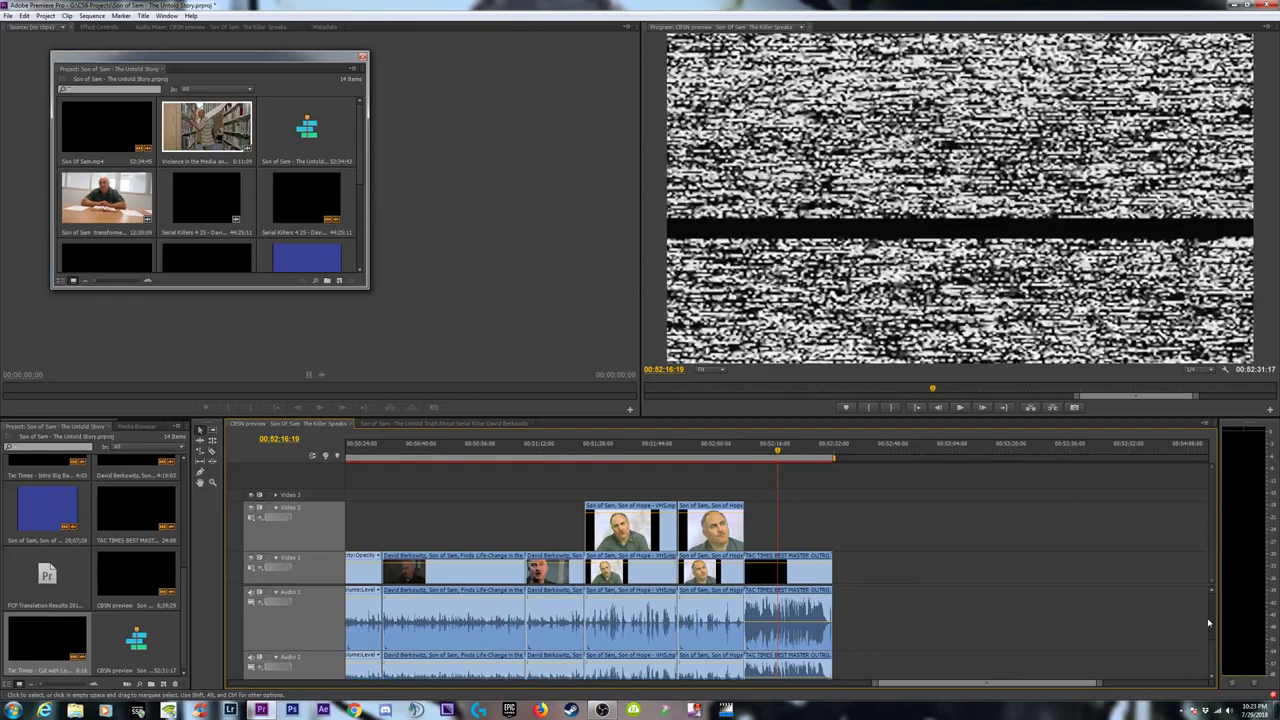
pyautogui.scroll(-3, 1208, 622)
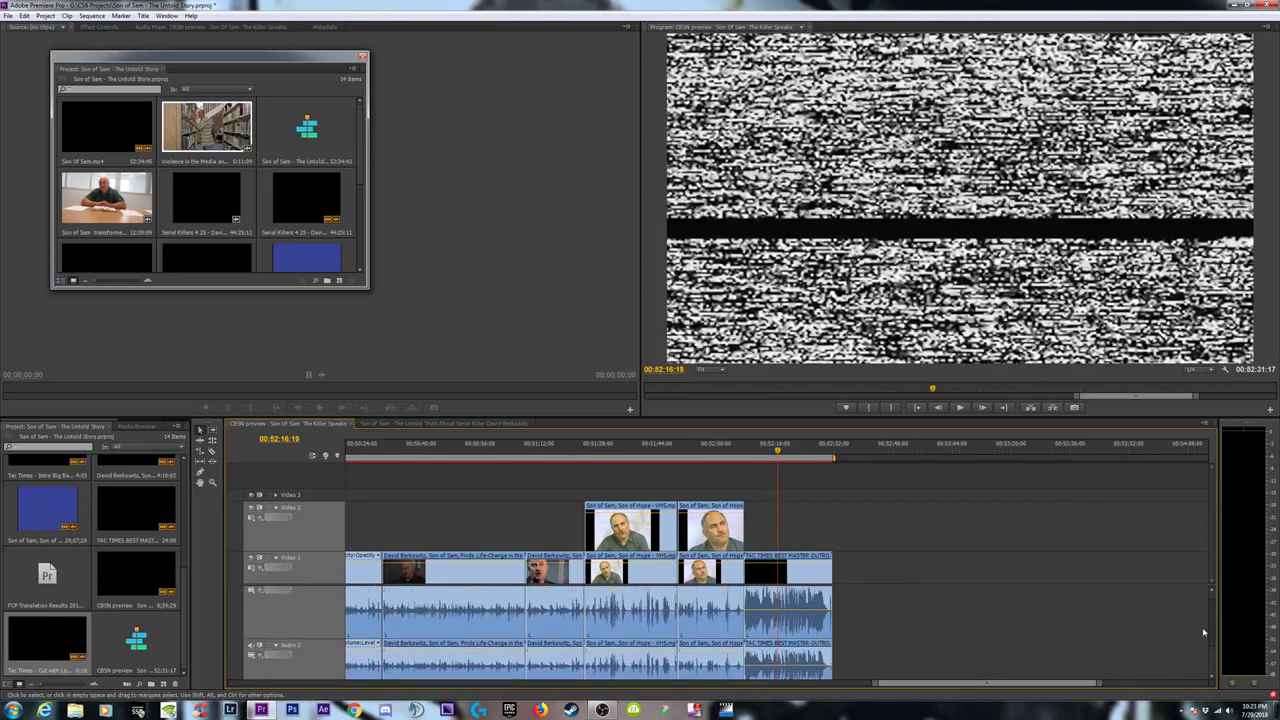
pyautogui.scroll(3, 1203, 662)
pyautogui.press('-')
pyautogui.press('-')
pyautogui.press('-')
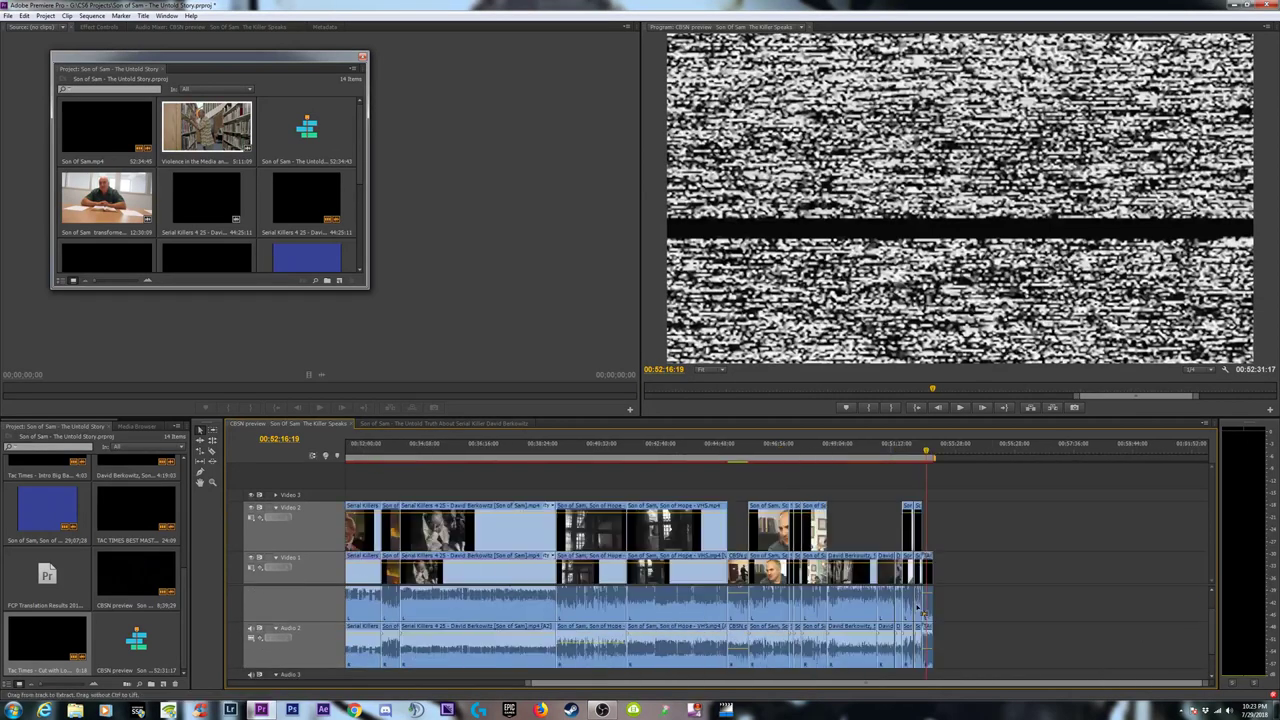
# Try to shift all audio clips from Audio 1 and Audio 2 down to Audio 3 and Audio 4, and undo the shift.
pyautogui.moveTo(1109, 631); pyautogui.dragTo(428, 700)
pyautogui.click(1097, 617)
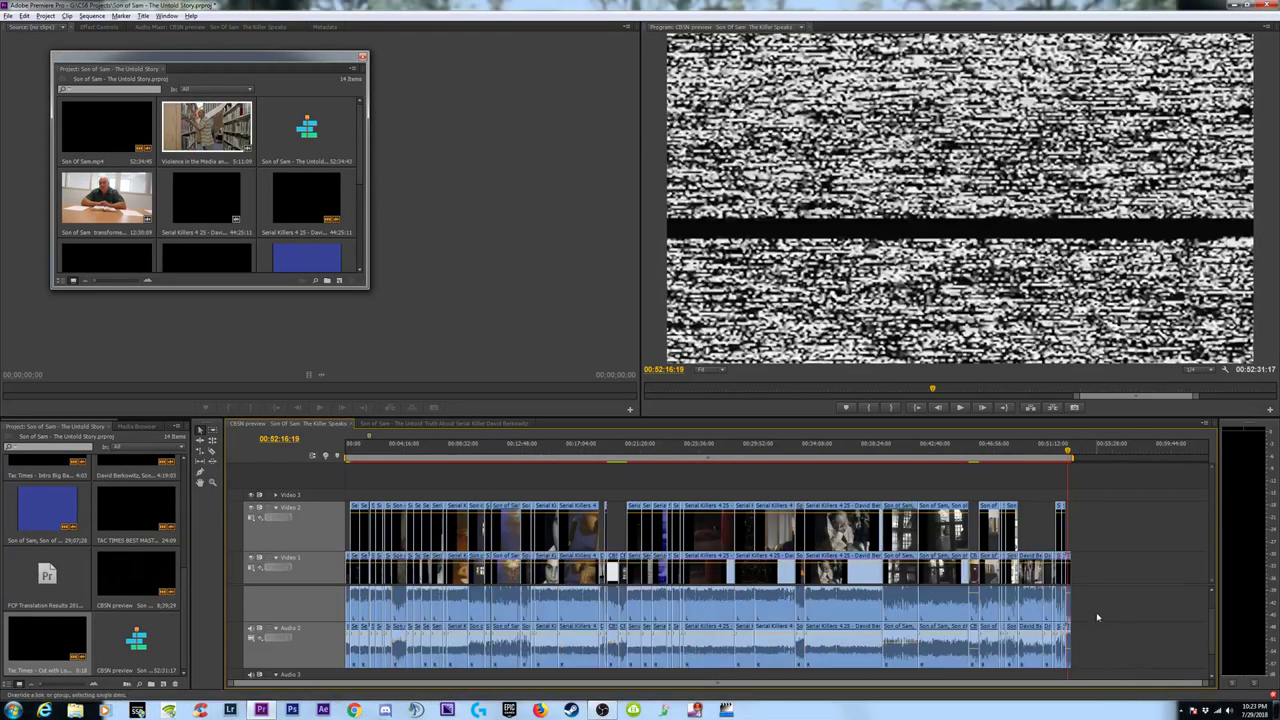
pyautogui.moveTo(1133, 608); pyautogui.dragTo(345, 680)
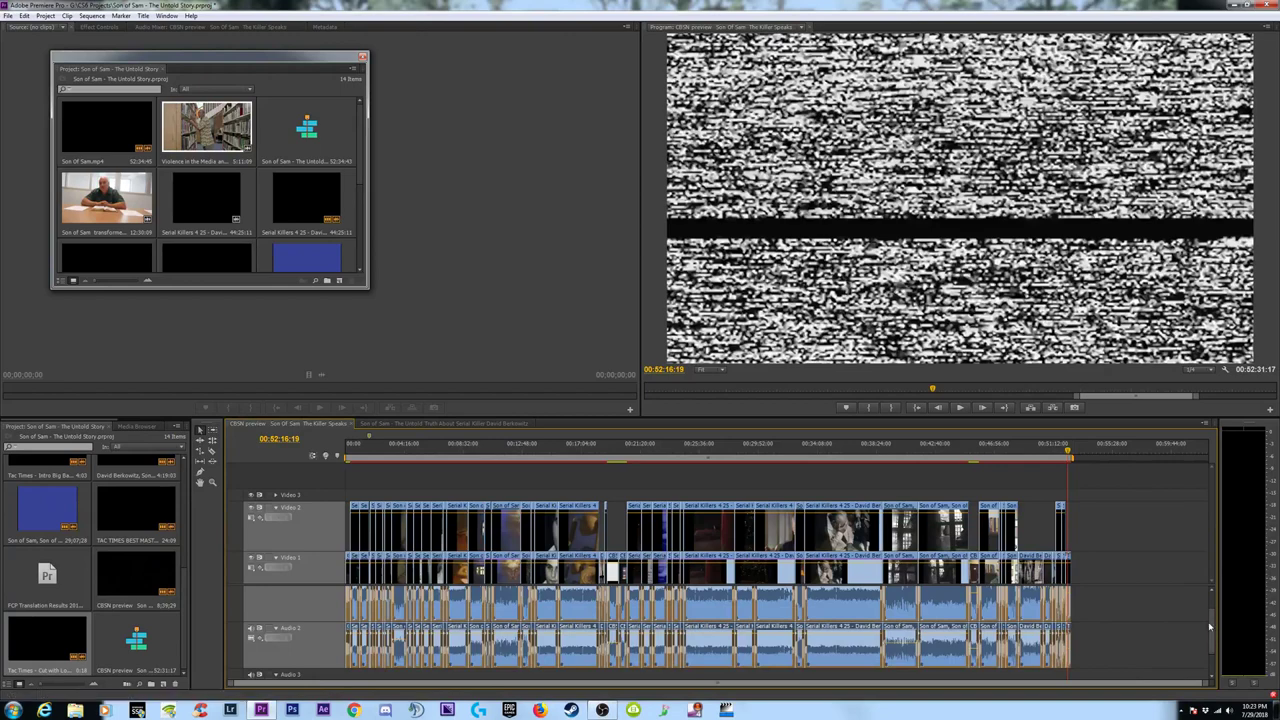
pyautogui.scroll(-1, 1210, 637)
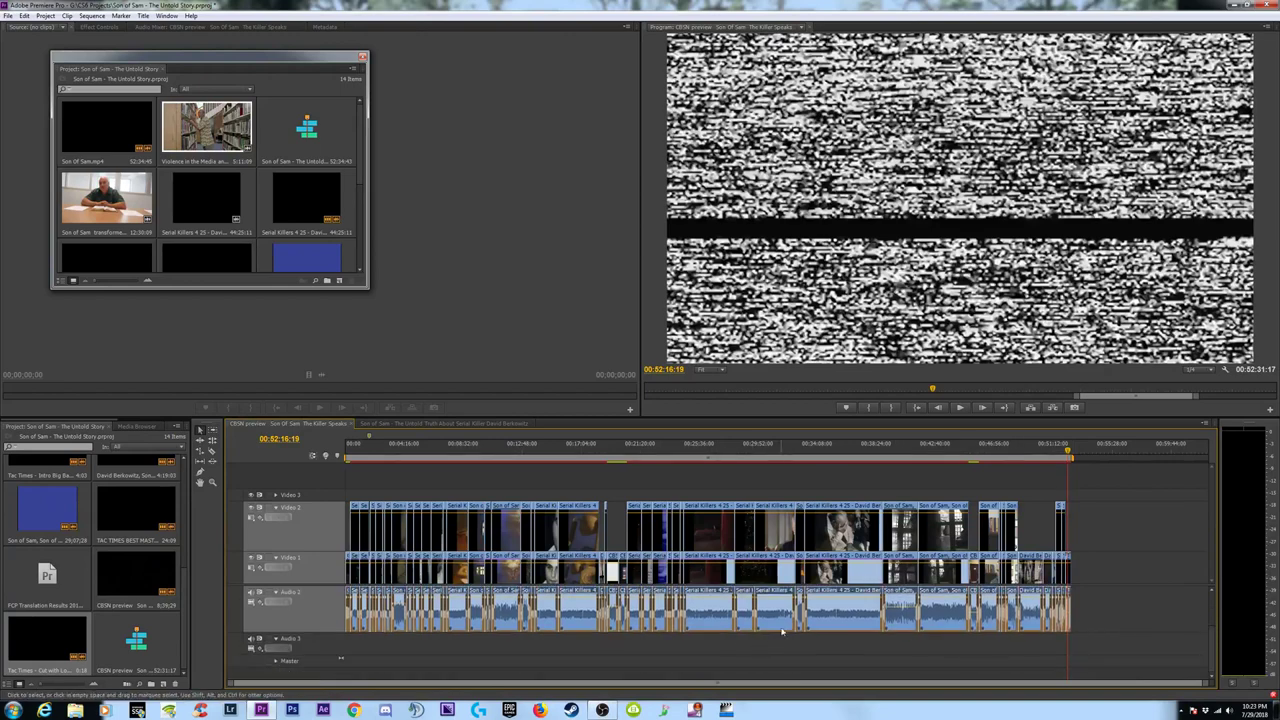
pyautogui.moveTo(828, 632); pyautogui.dragTo(813, 676)
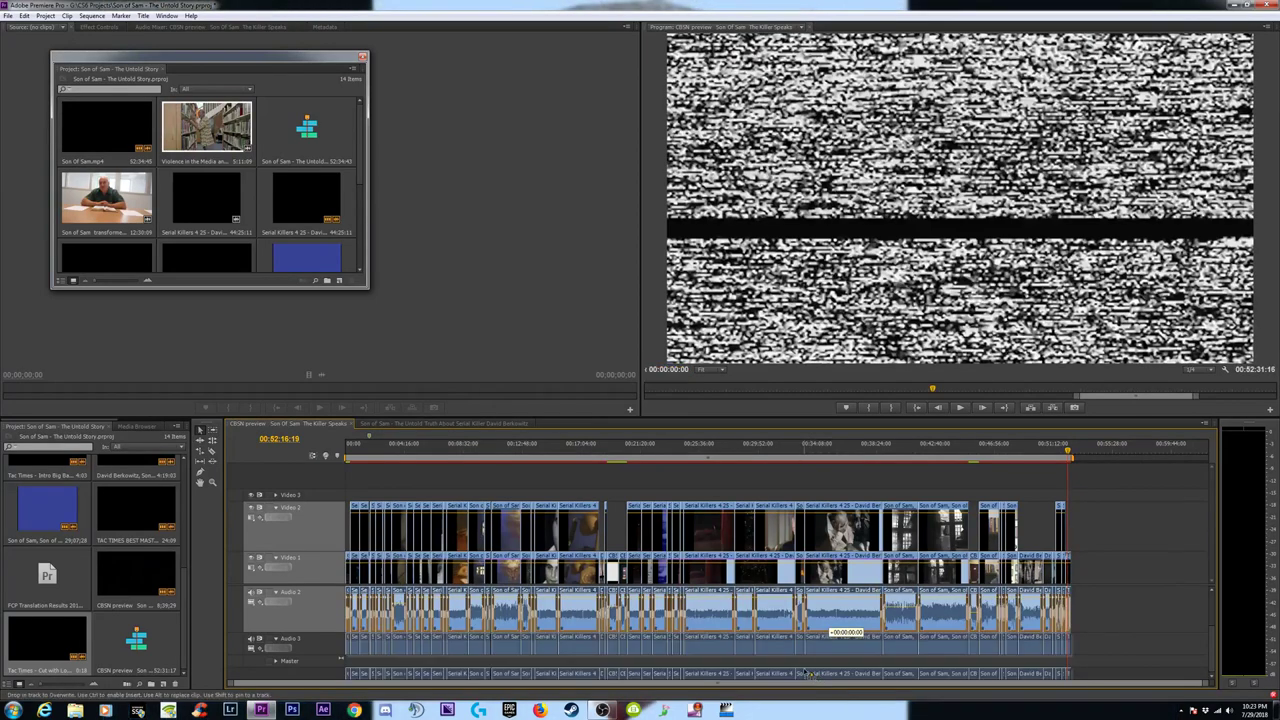
pyautogui.moveTo(806, 672); pyautogui.dragTo(808, 683)
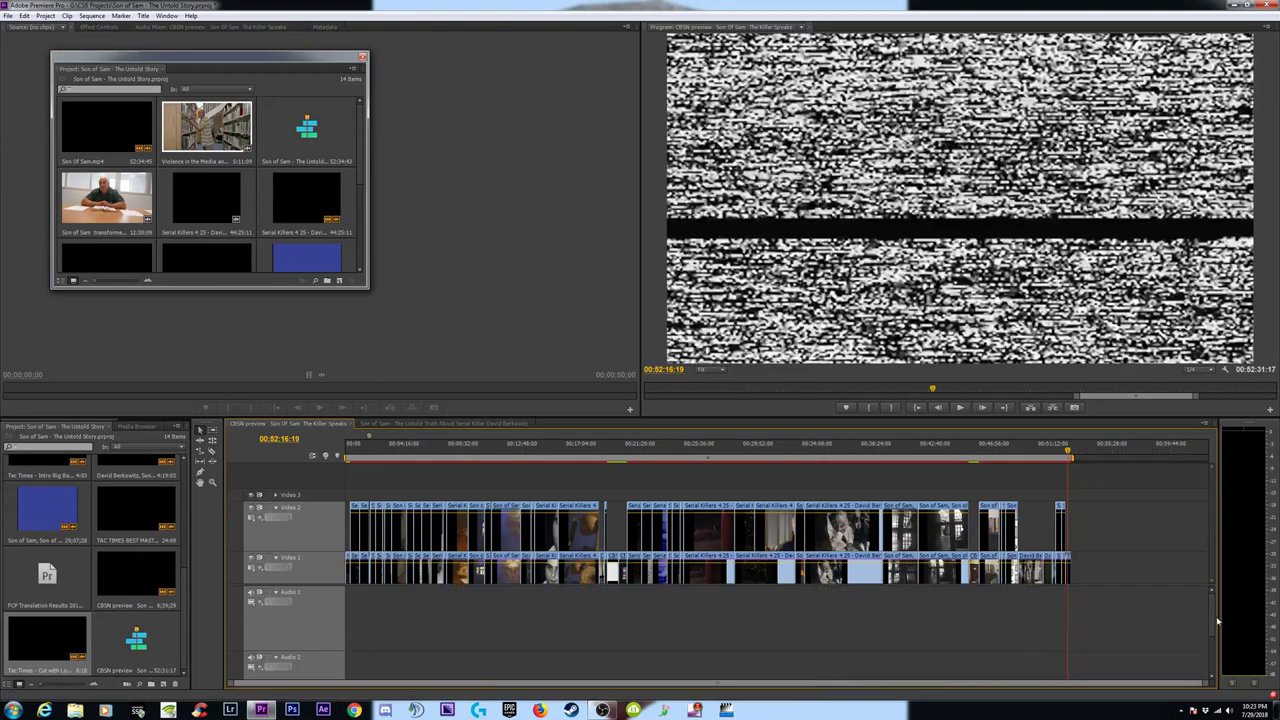
pyautogui.scroll(-3, 1206, 632)
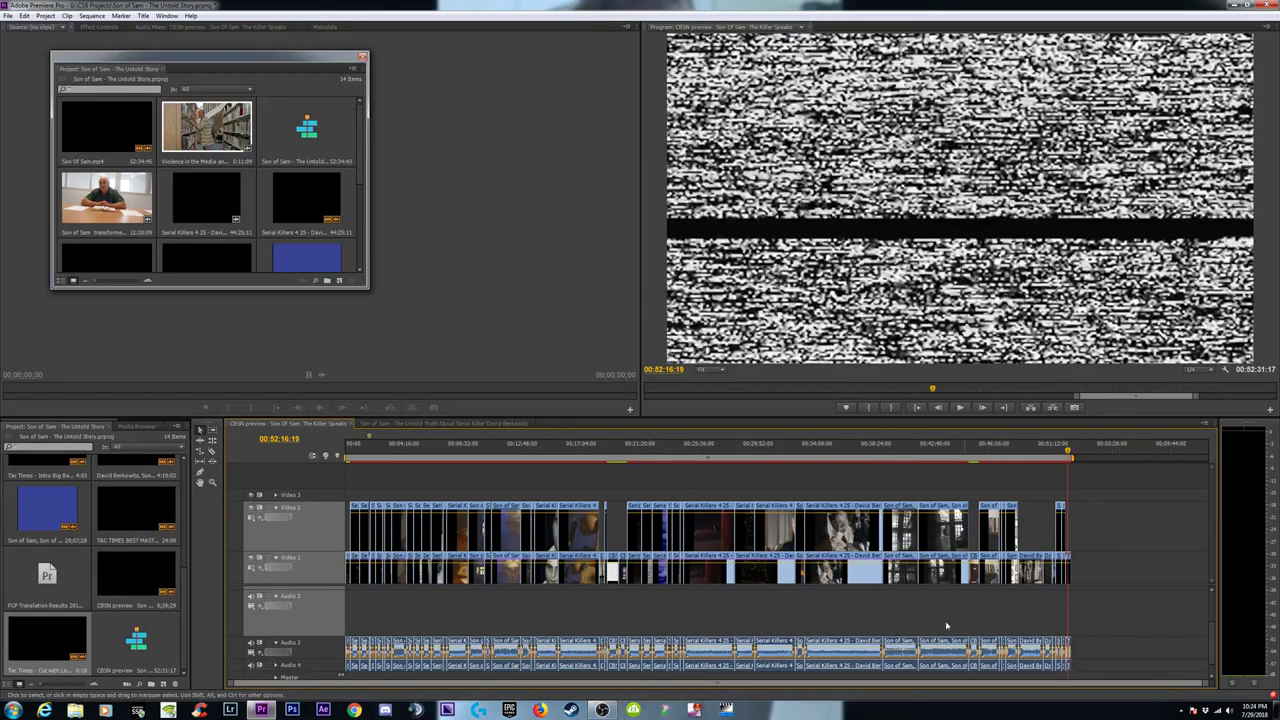
pyautogui.scroll(-1, 1212, 645)
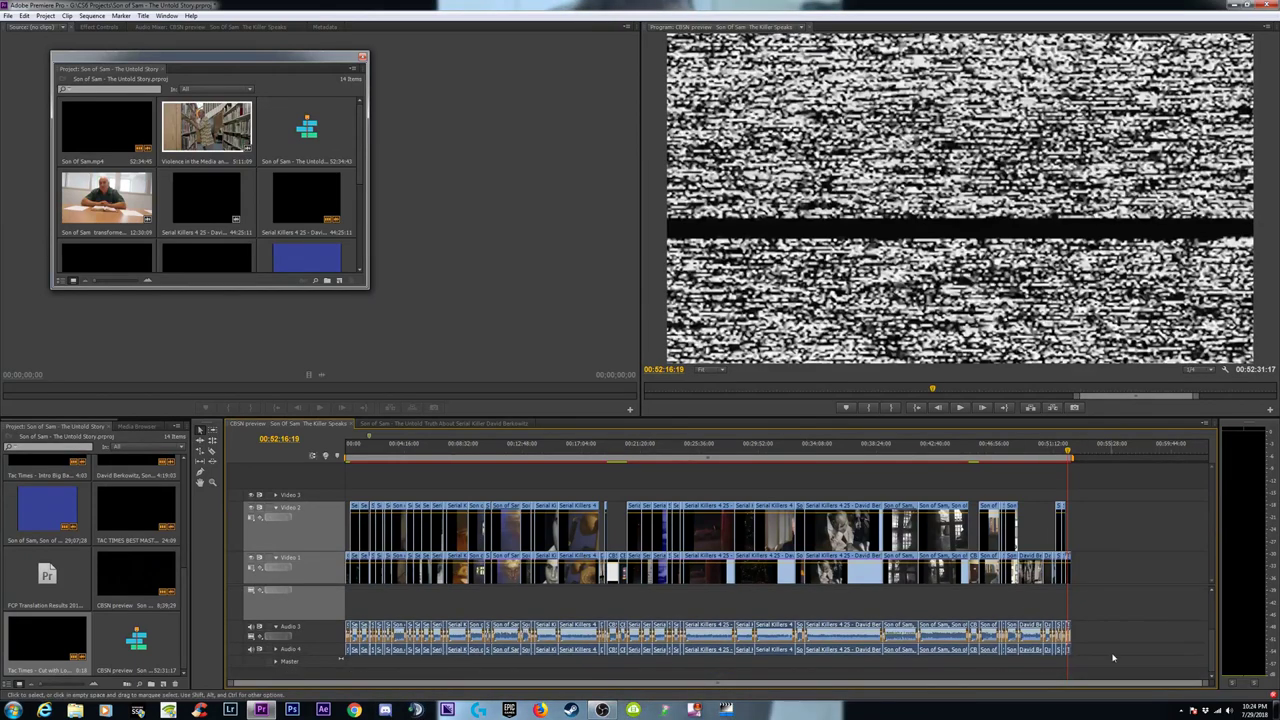
pyautogui.scroll(3, 1104, 650)
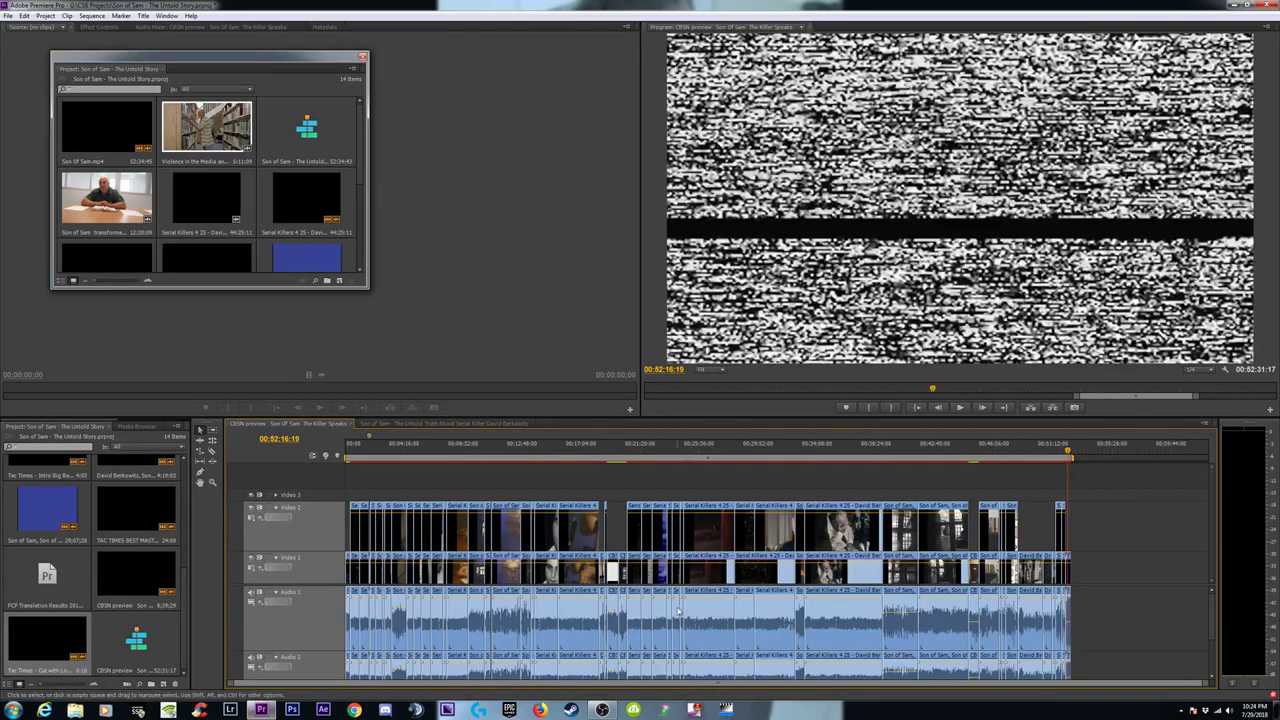
# Move the playhead to 00:14:56:15 and collapse the Audio 1 and Audio 2 tracks.
pyautogui.click(552, 447)
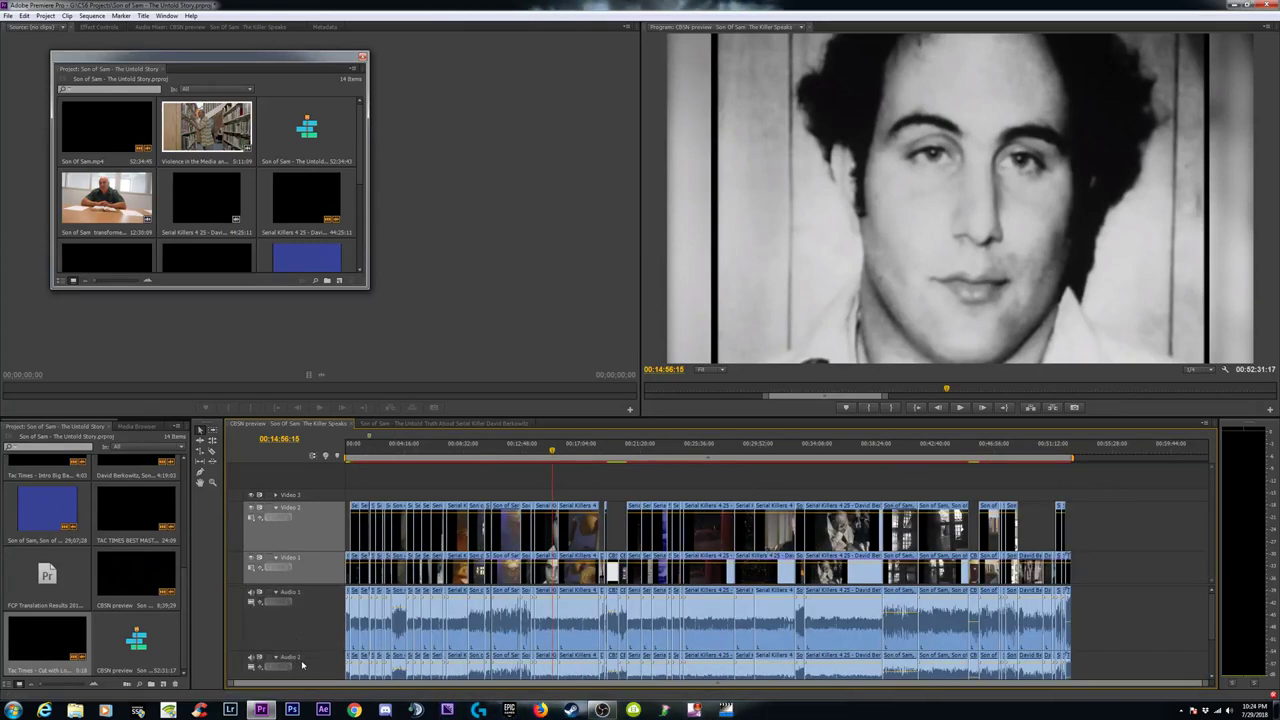
pyautogui.click(276, 593)
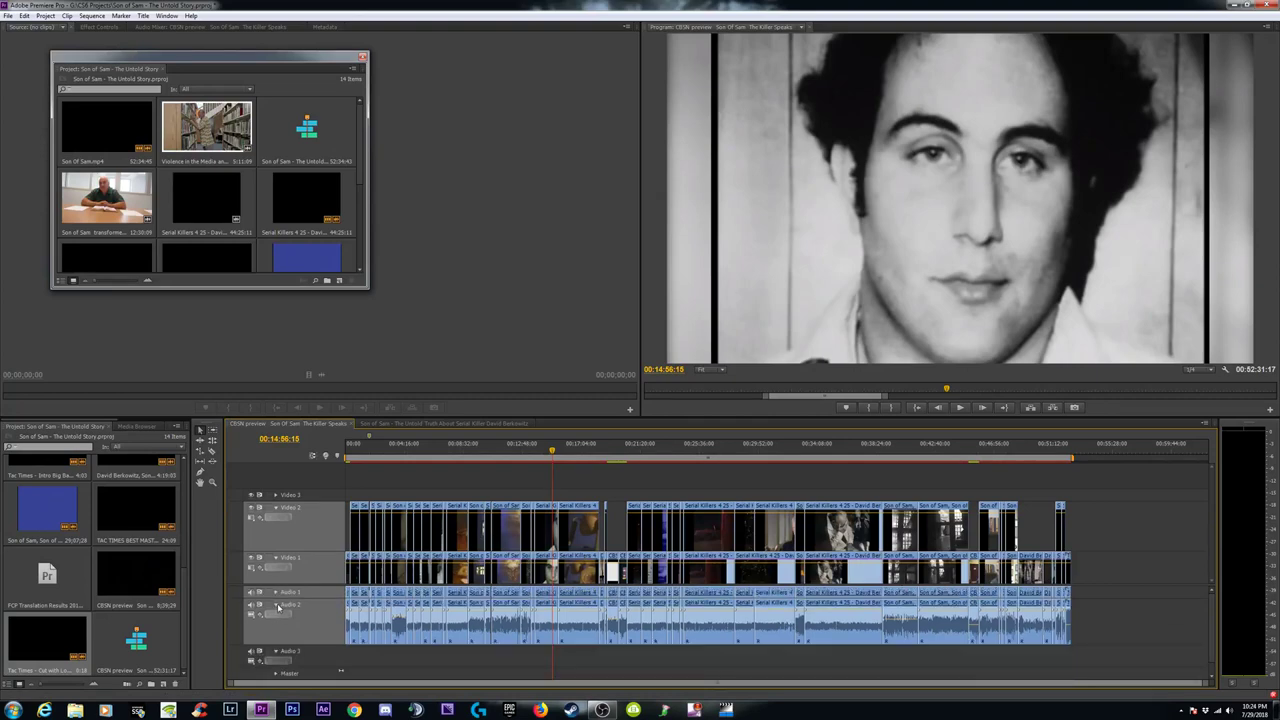
pyautogui.click(276, 605)
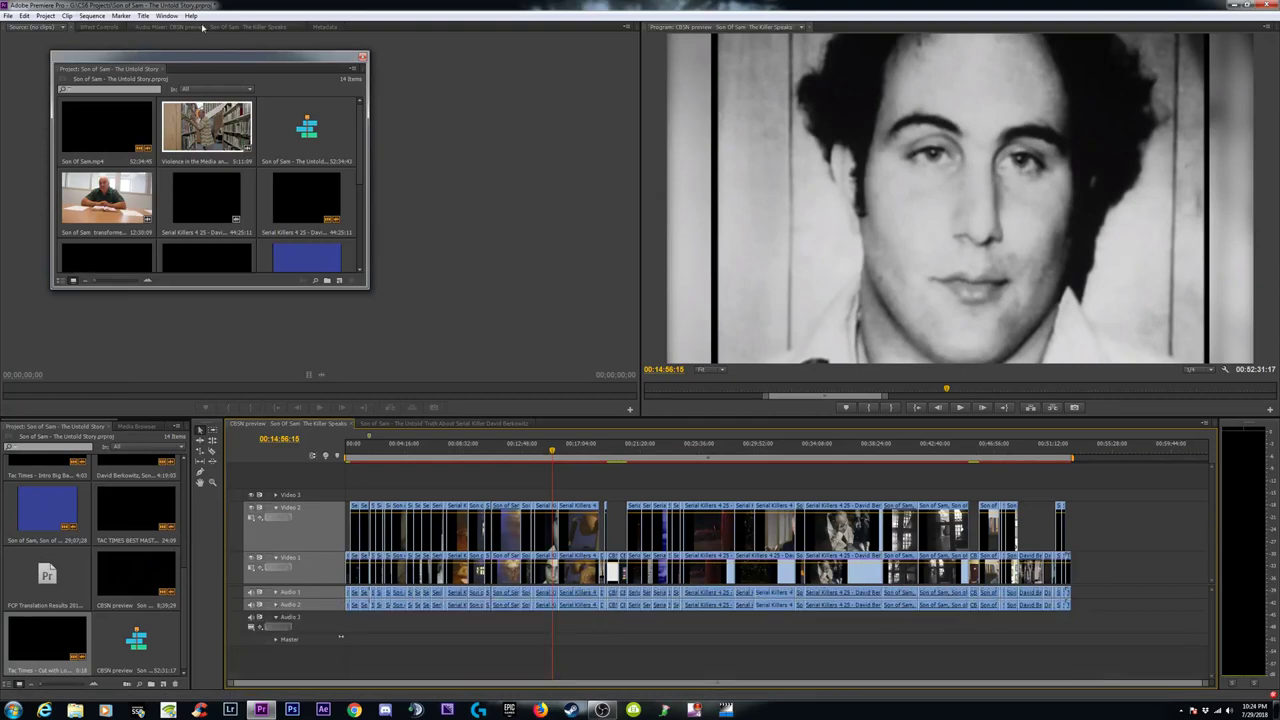
# Show the Audio Mixer clear of the floating project window and play the sequence to check the track levels.
pyautogui.click(165, 27)
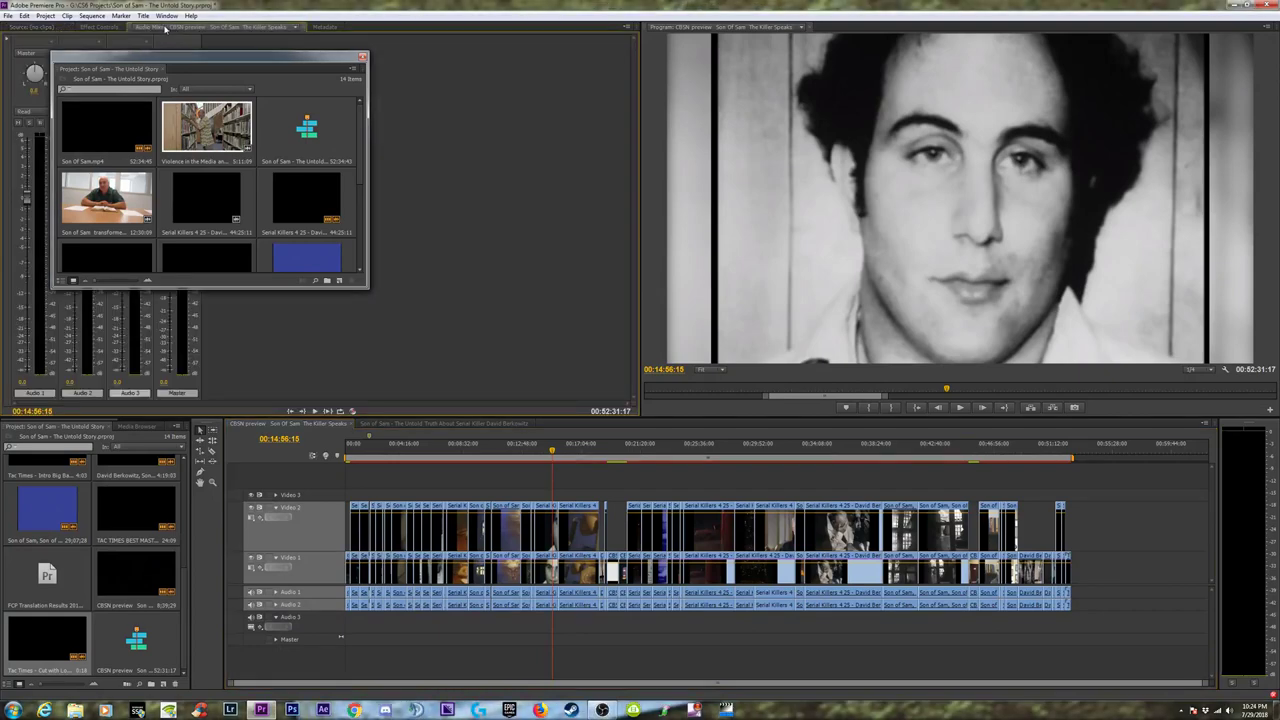
pyautogui.moveTo(150, 52); pyautogui.dragTo(441, 88)
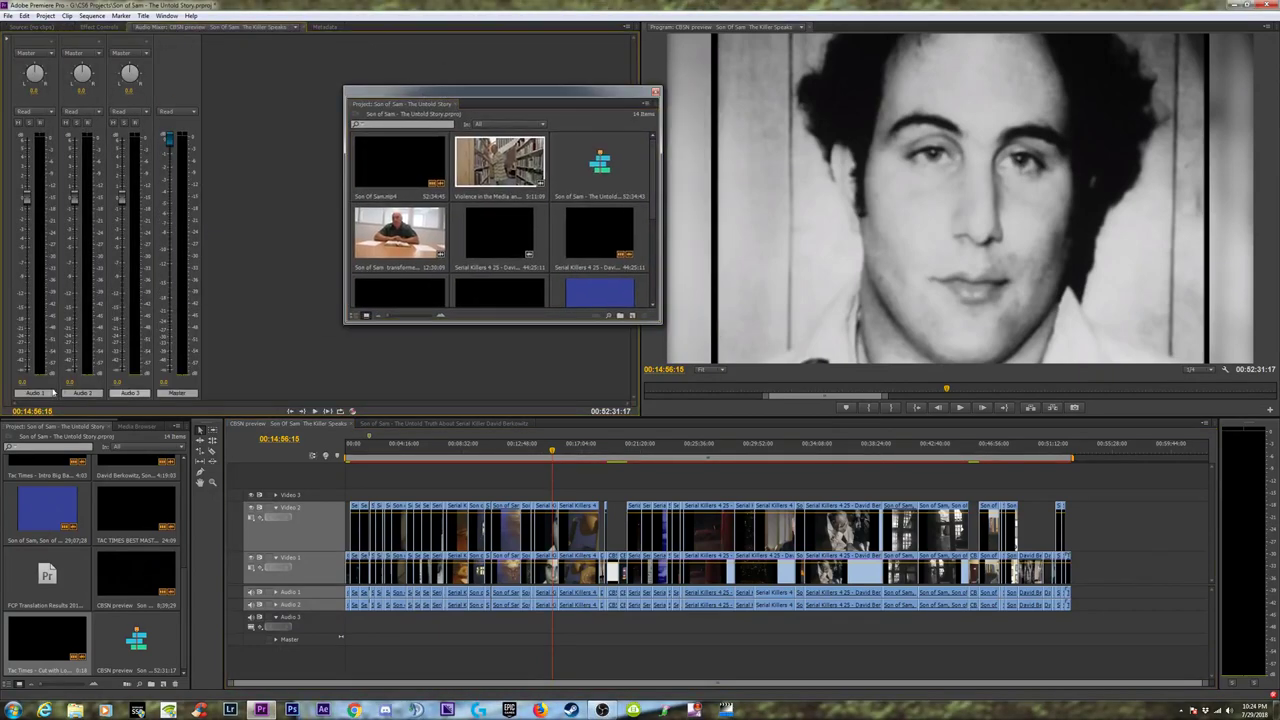
pyautogui.press('space')
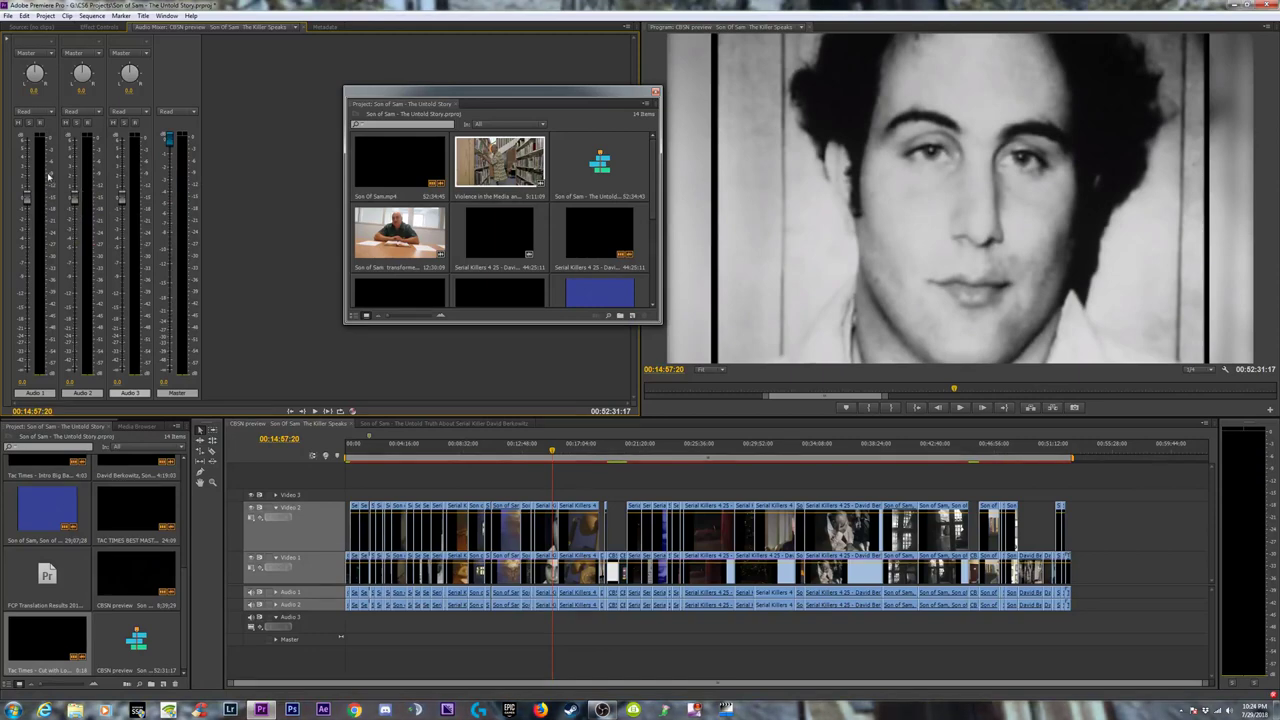
pyautogui.press('space')
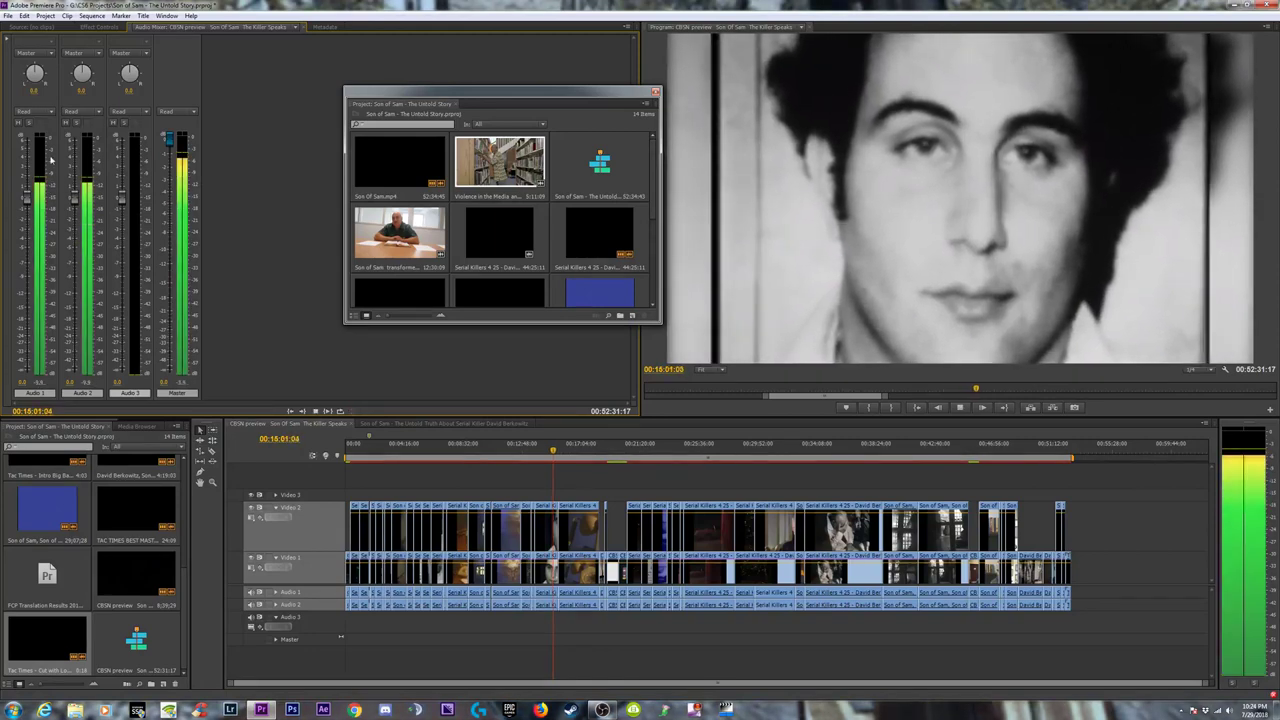
pyautogui.press('space')
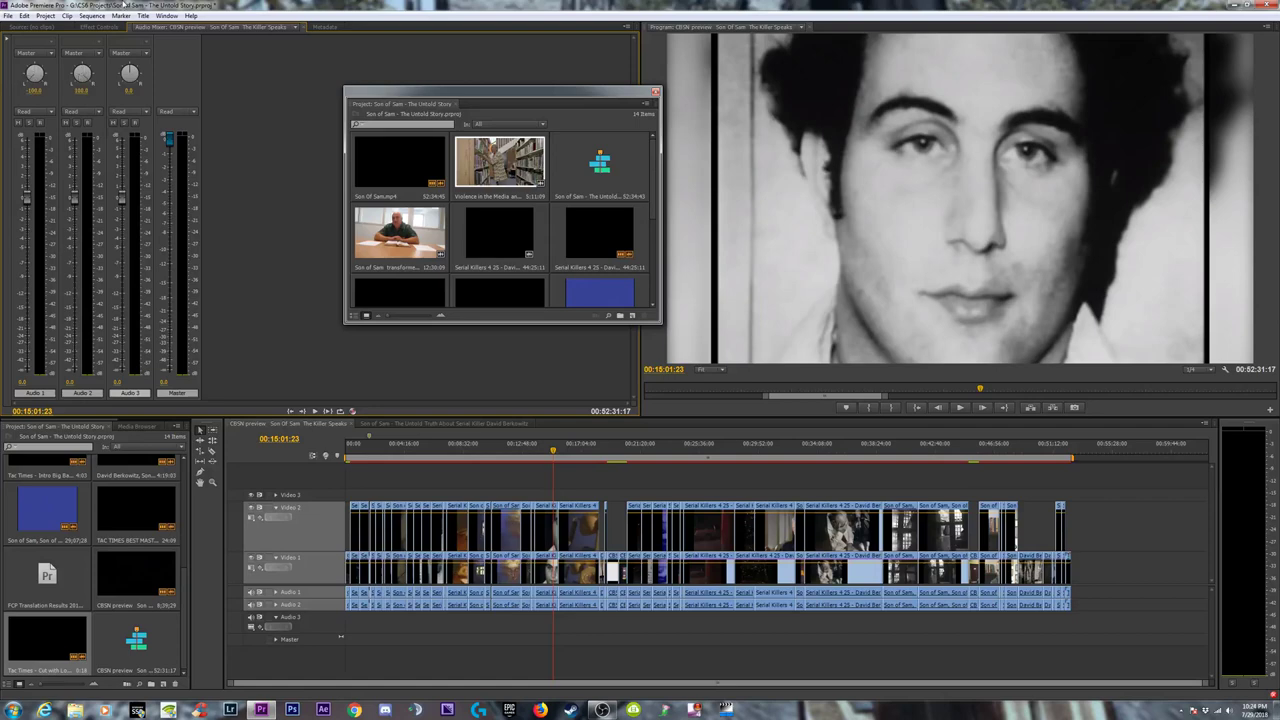
# Play the sequence from 00:15:01:23 to check the track levels, and undo and redo the last track change.
pyautogui.press('space')
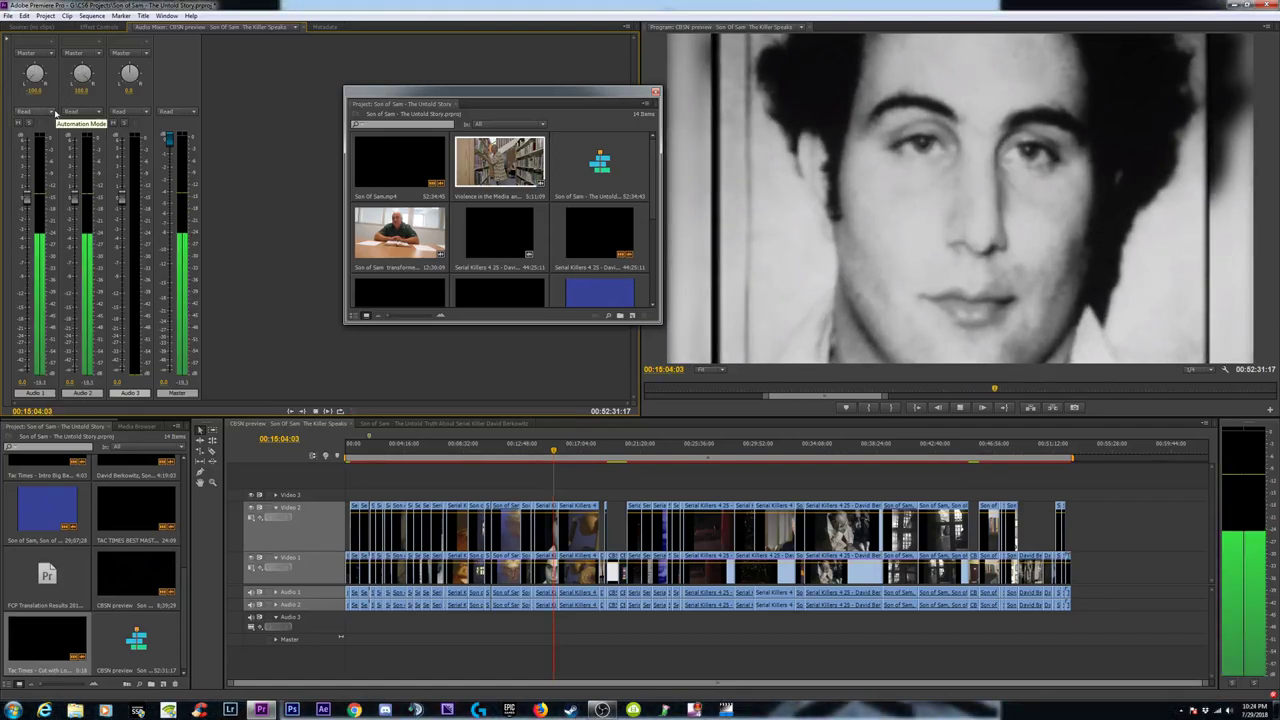
pyautogui.press('space')
pyautogui.hotkey('ctrl', 'z')
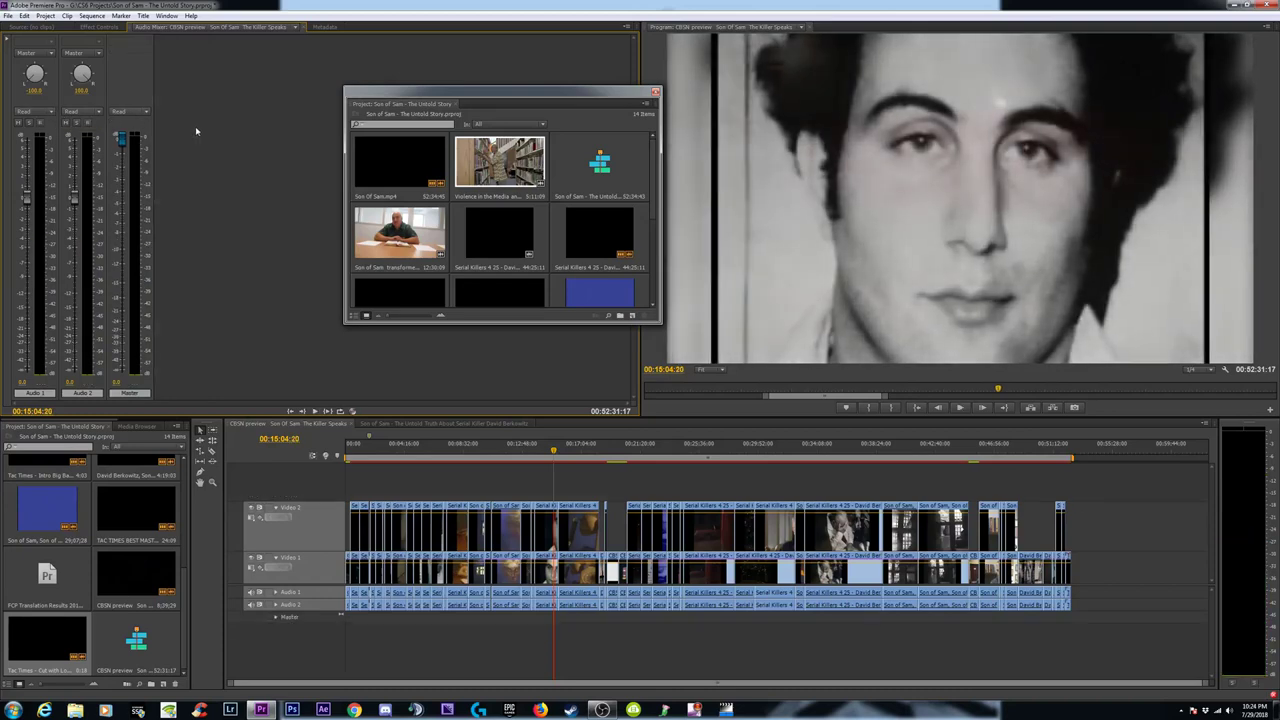
pyautogui.hotkey('ctrl', 'shift', 'z')
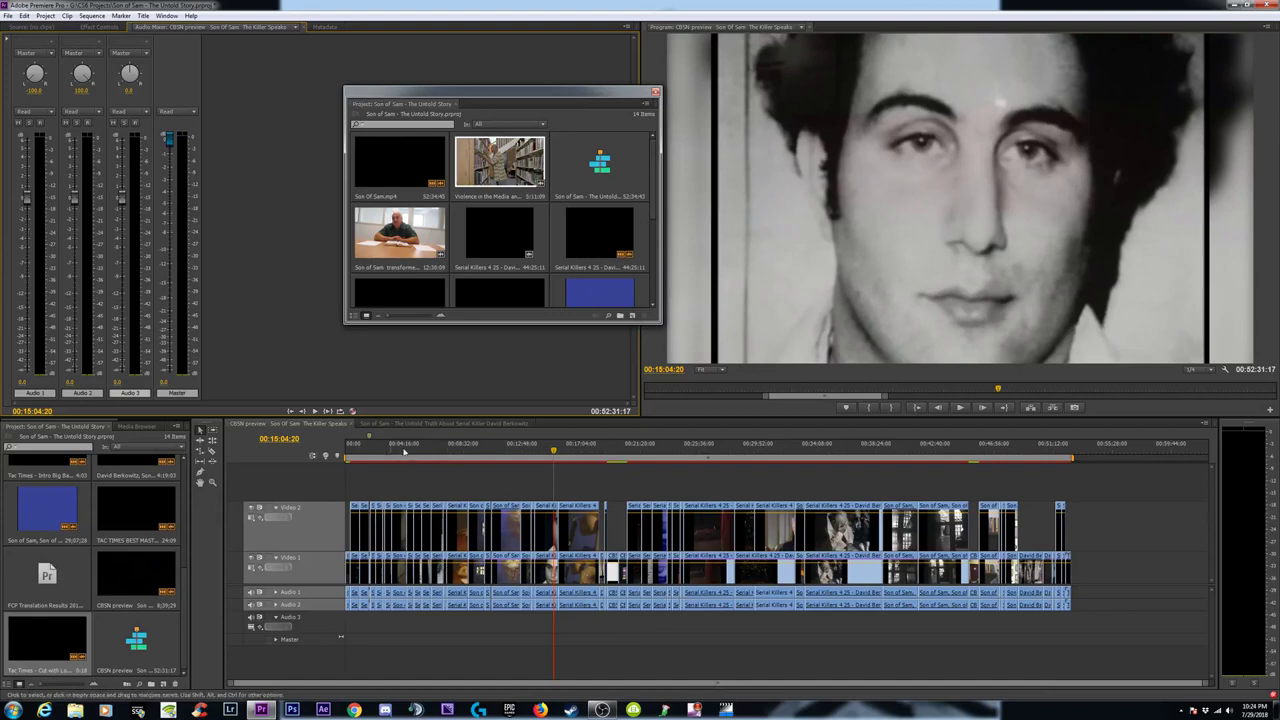
# Set the pan of Audio 1 and Audio 2 to 0 and move the playhead to 00:17:43:19.
pyautogui.click(81, 90)
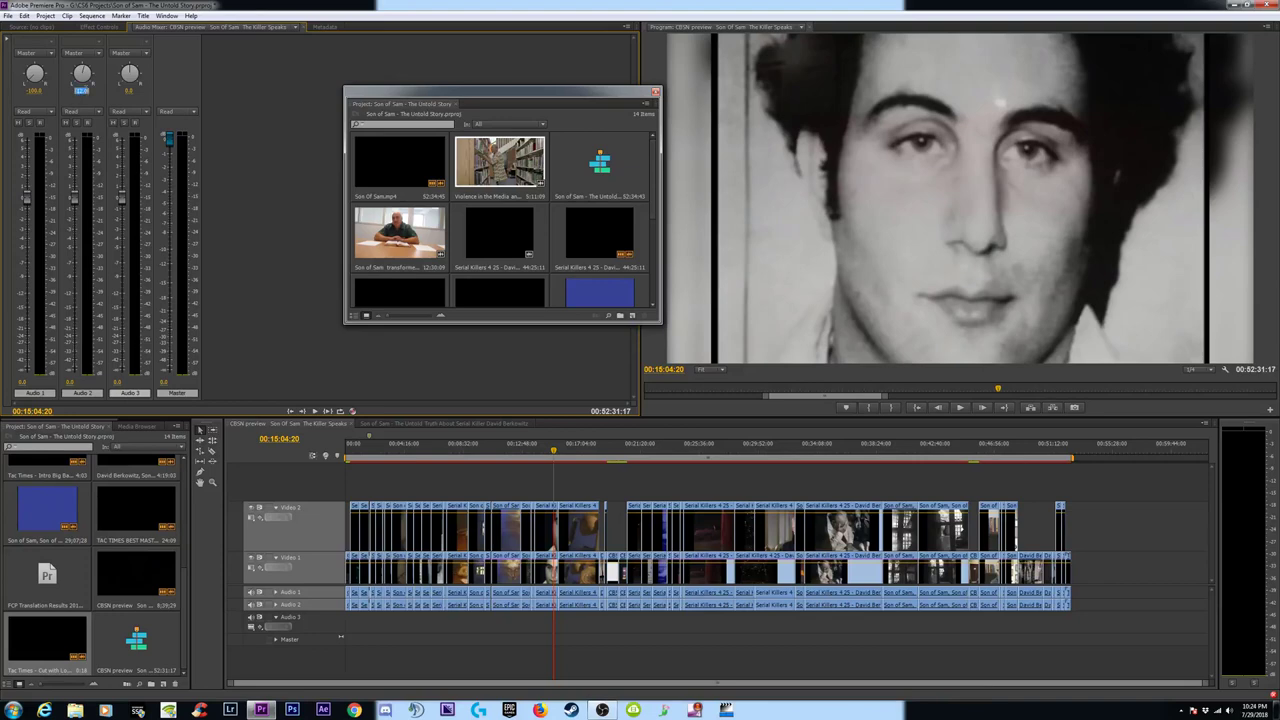
pyautogui.click(35, 90)
pyautogui.write('0')
pyautogui.click(606, 462)
pyautogui.click(591, 457)
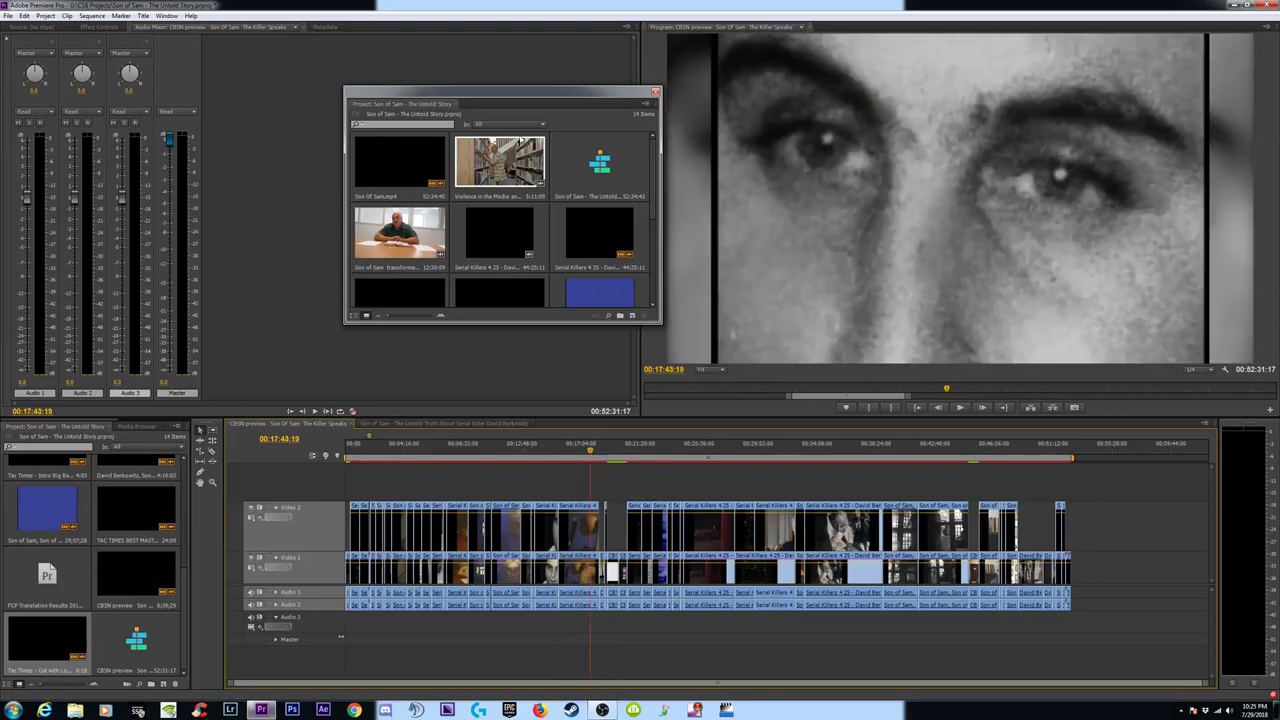
# Move the floating project window up, look through its last items, and expand the Audio 1 and Audio 2 tracks.
pyautogui.moveTo(594, 108); pyautogui.dragTo(531, 87)
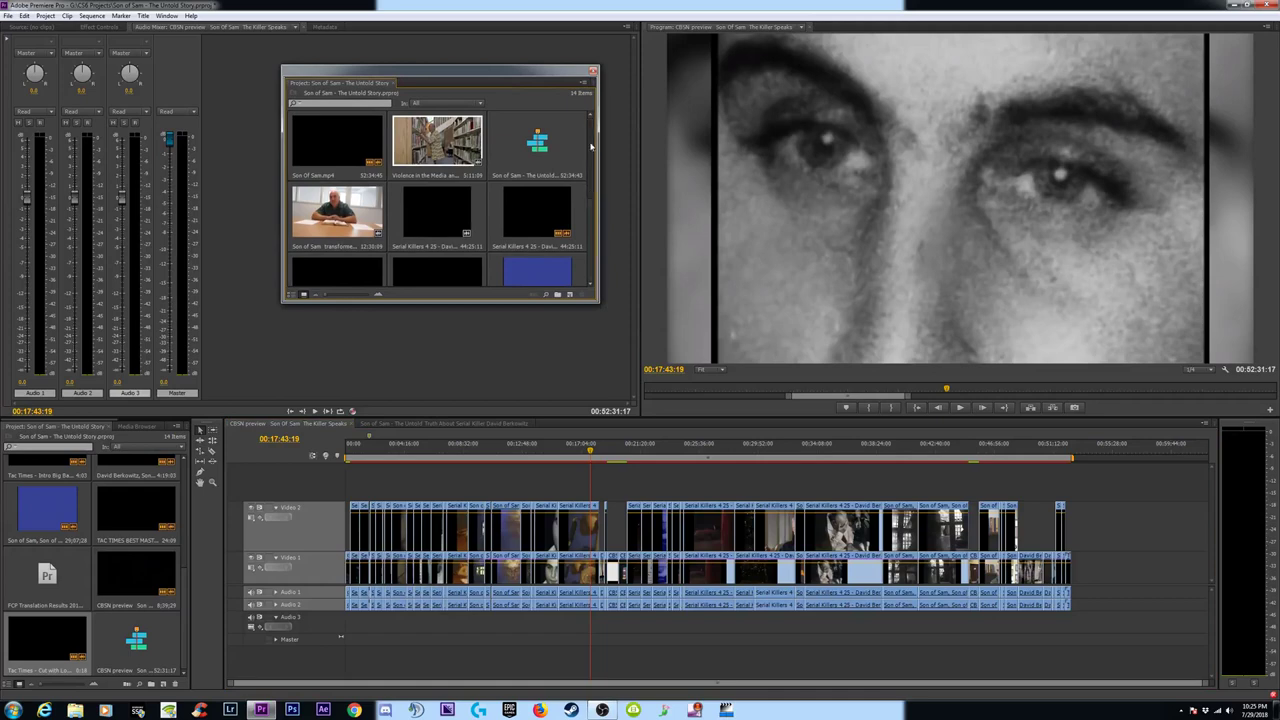
pyautogui.moveTo(589, 187); pyautogui.dragTo(591, 247)
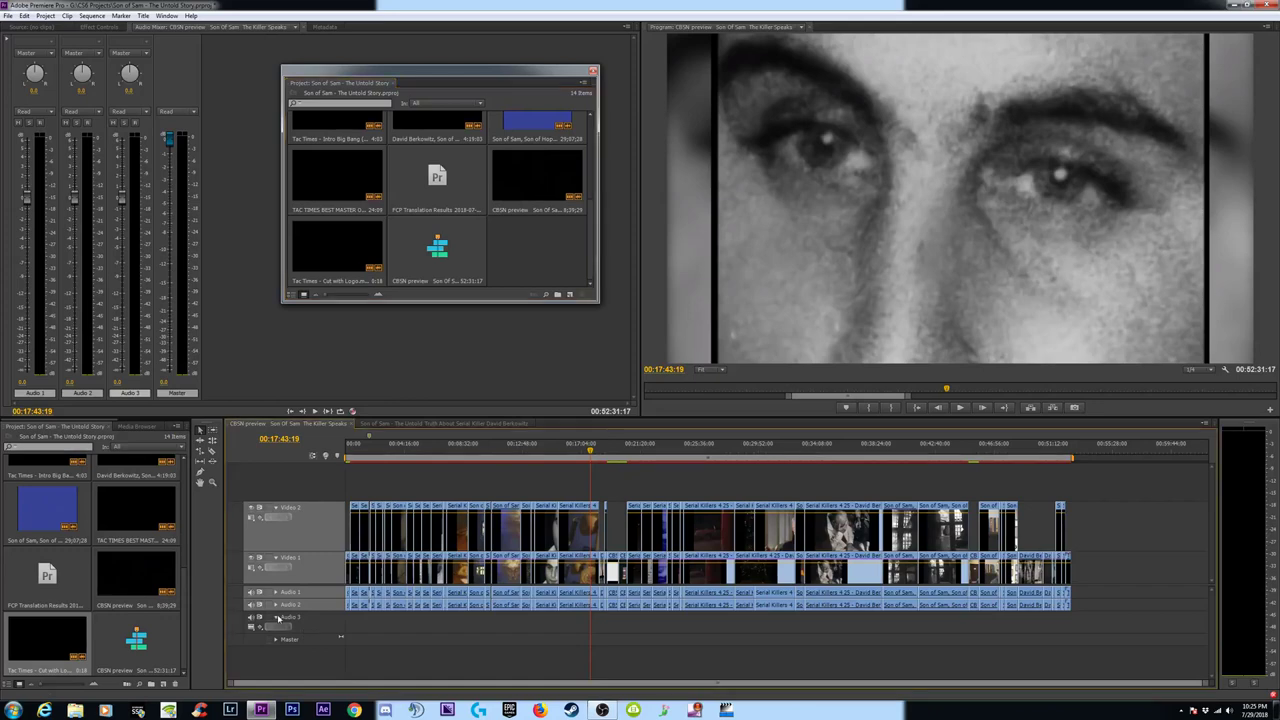
pyautogui.click(276, 605)
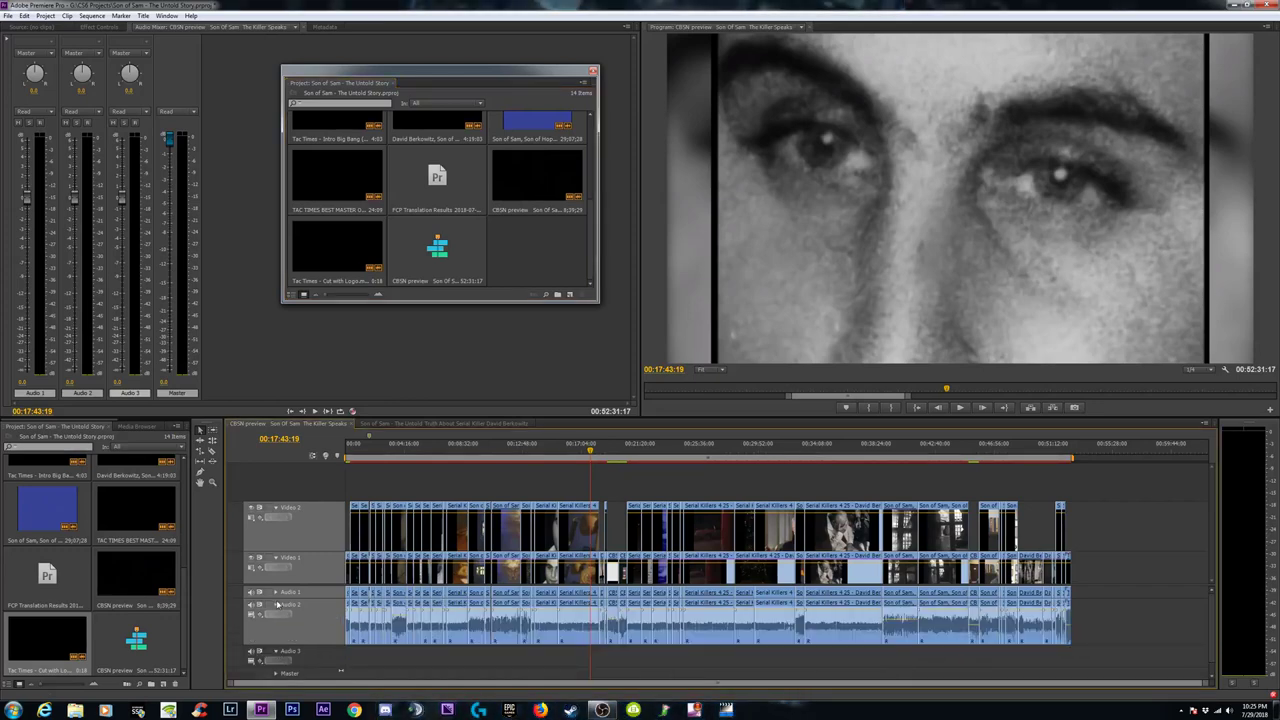
pyautogui.click(276, 592)
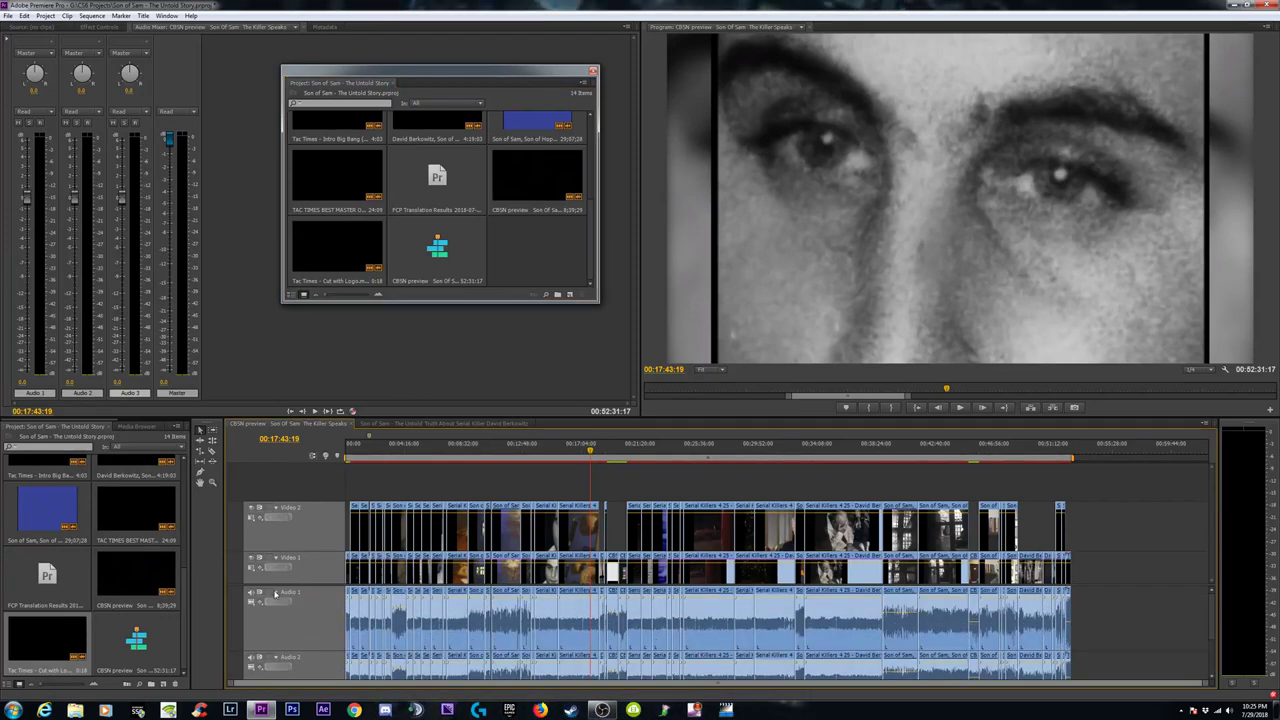
pyautogui.click(276, 657)
pyautogui.click(276, 592)
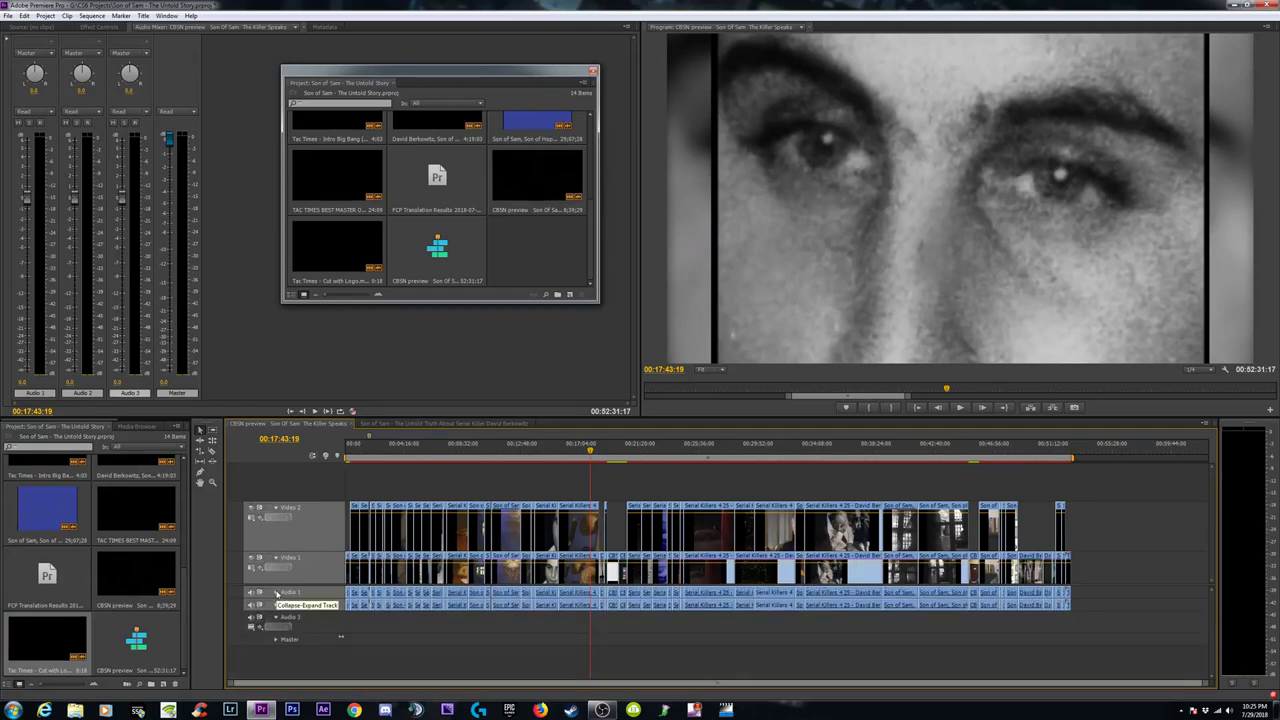
pyautogui.click(276, 592)
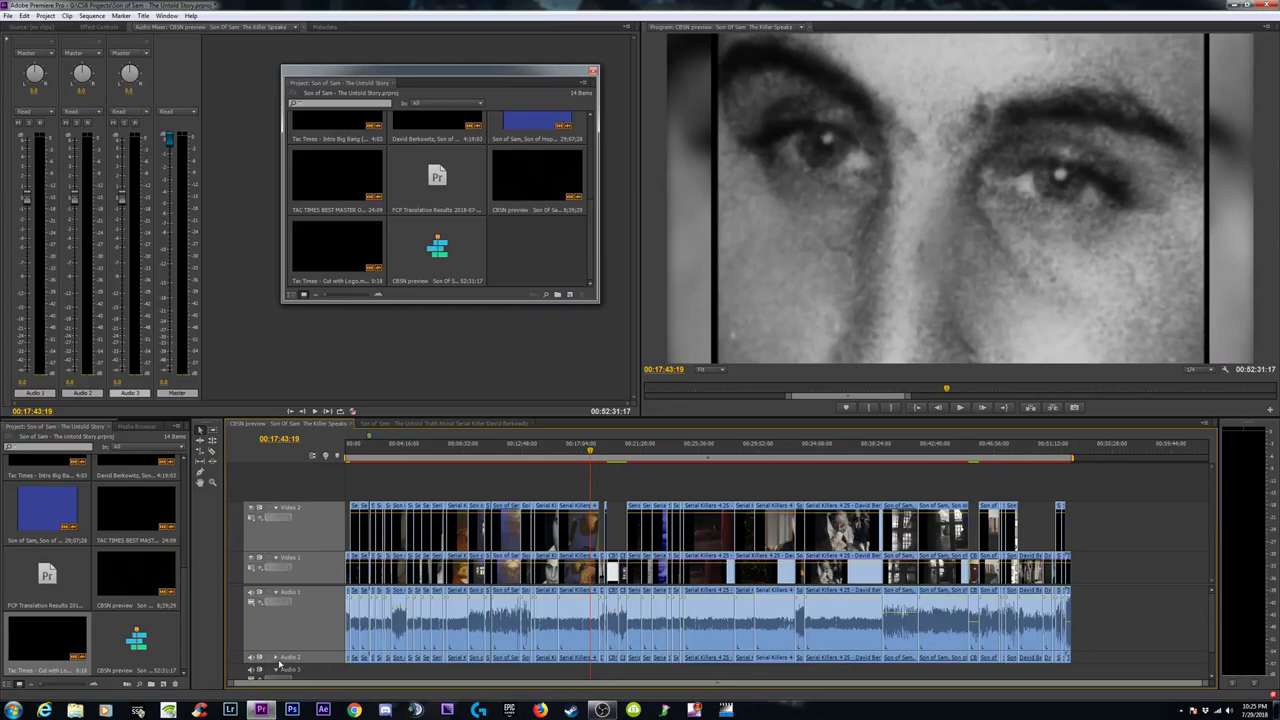
pyautogui.click(280, 658)
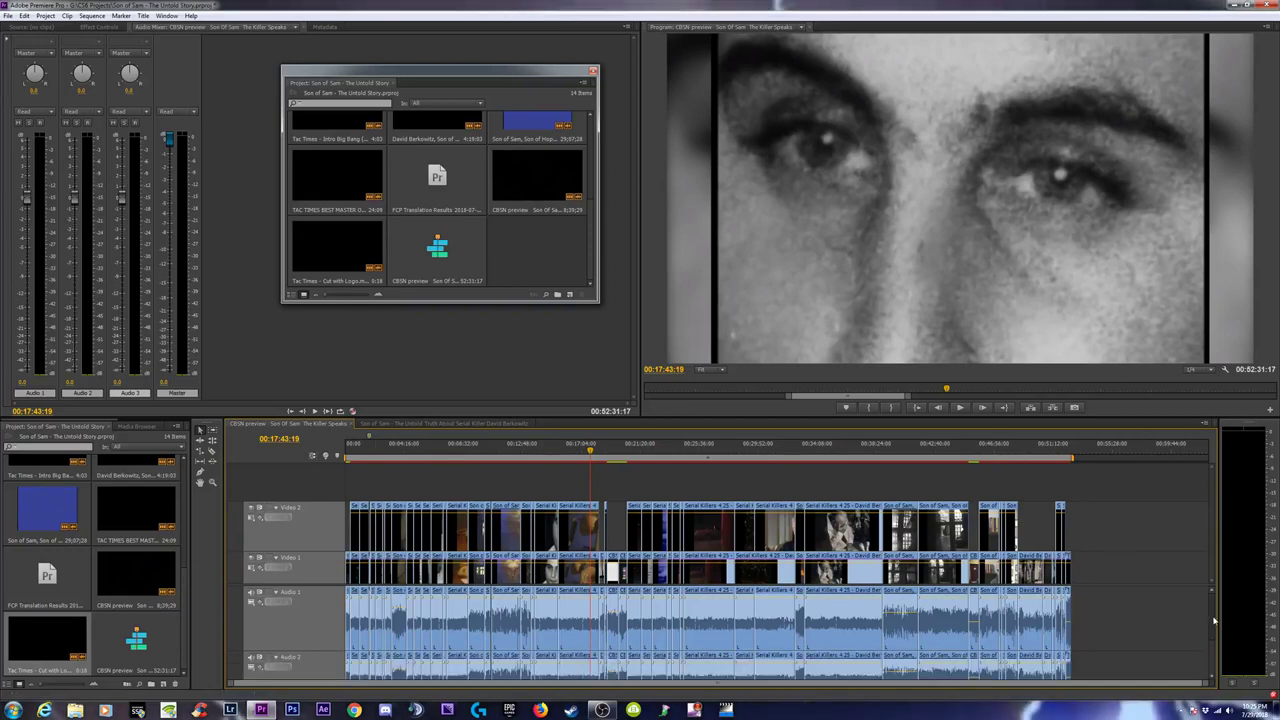
pyautogui.scroll(-2, 1209, 640)
# Close the floating project window and compare the CBSN preview sequence with the Son of Sam - The Untold Truth sequence.
pyautogui.click(440, 423)
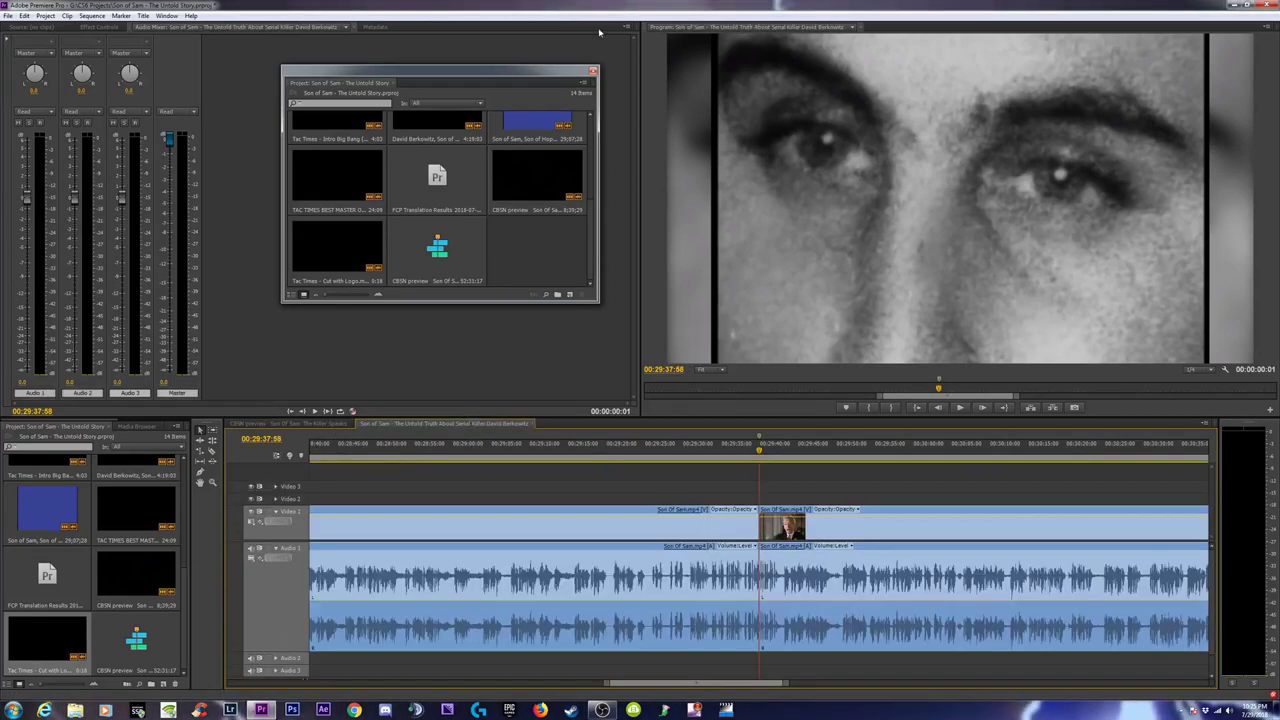
pyautogui.click(592, 72)
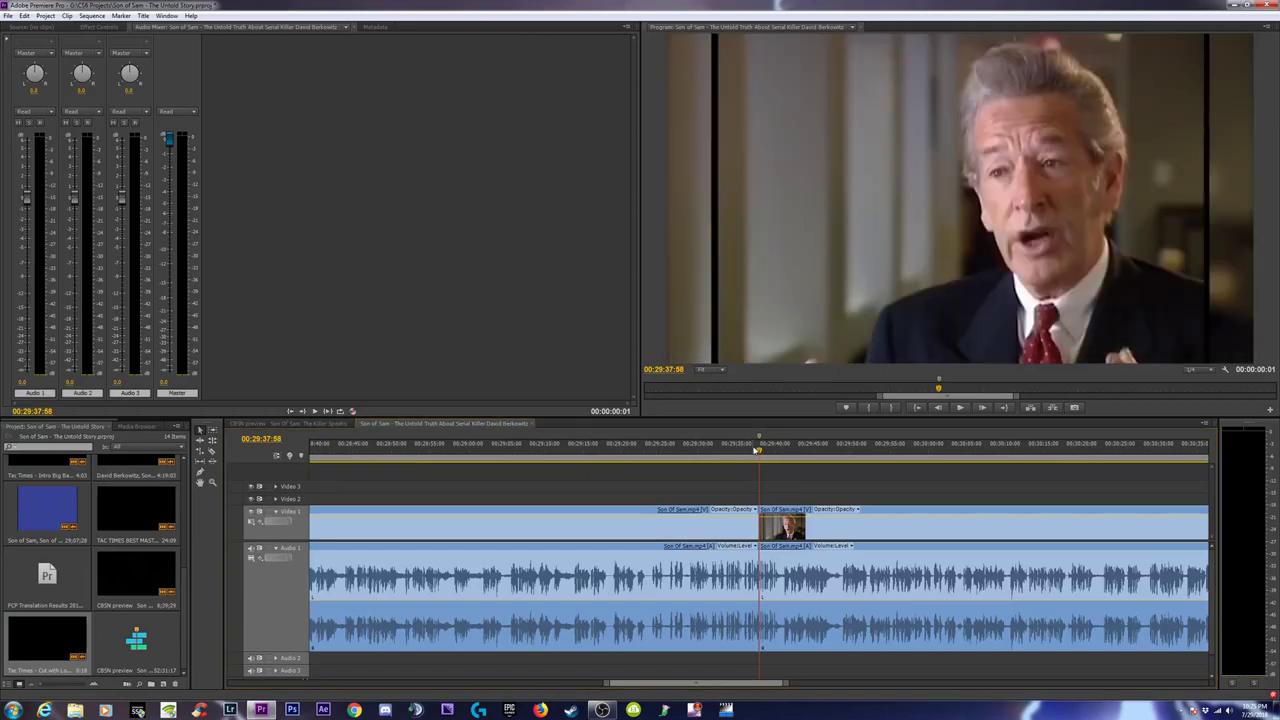
pyautogui.click(306, 424)
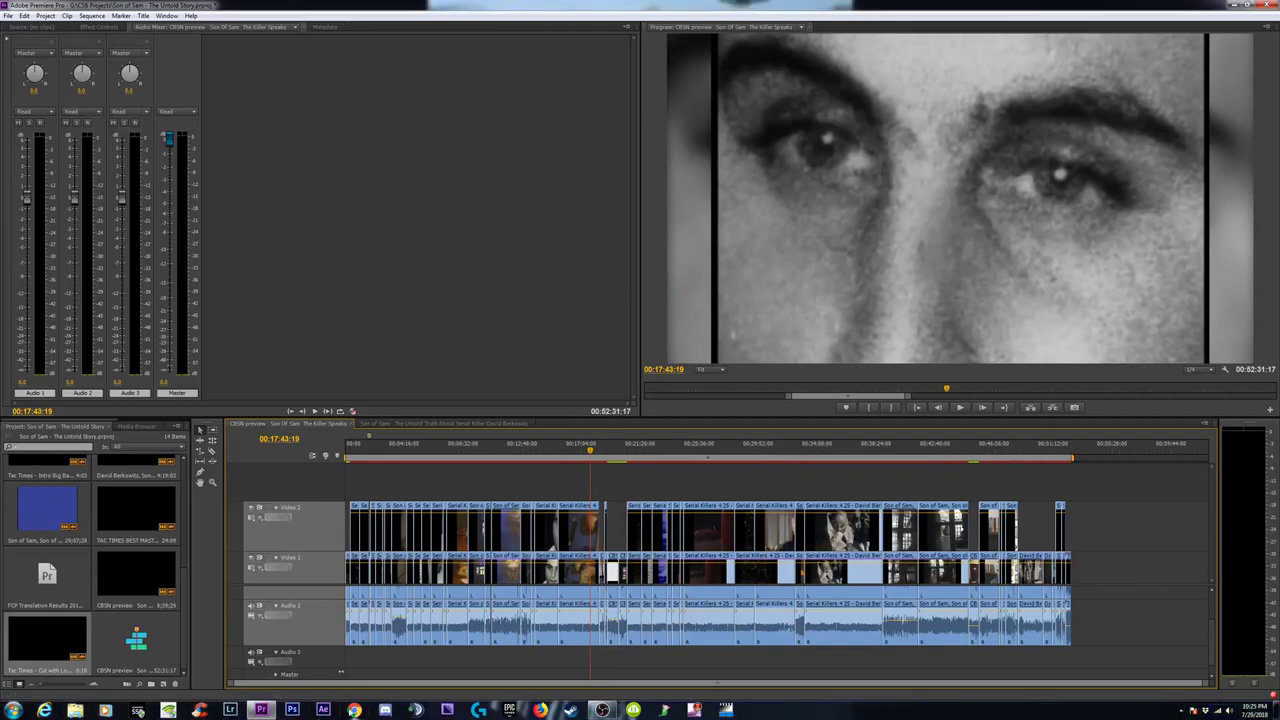
pyautogui.click(430, 424)
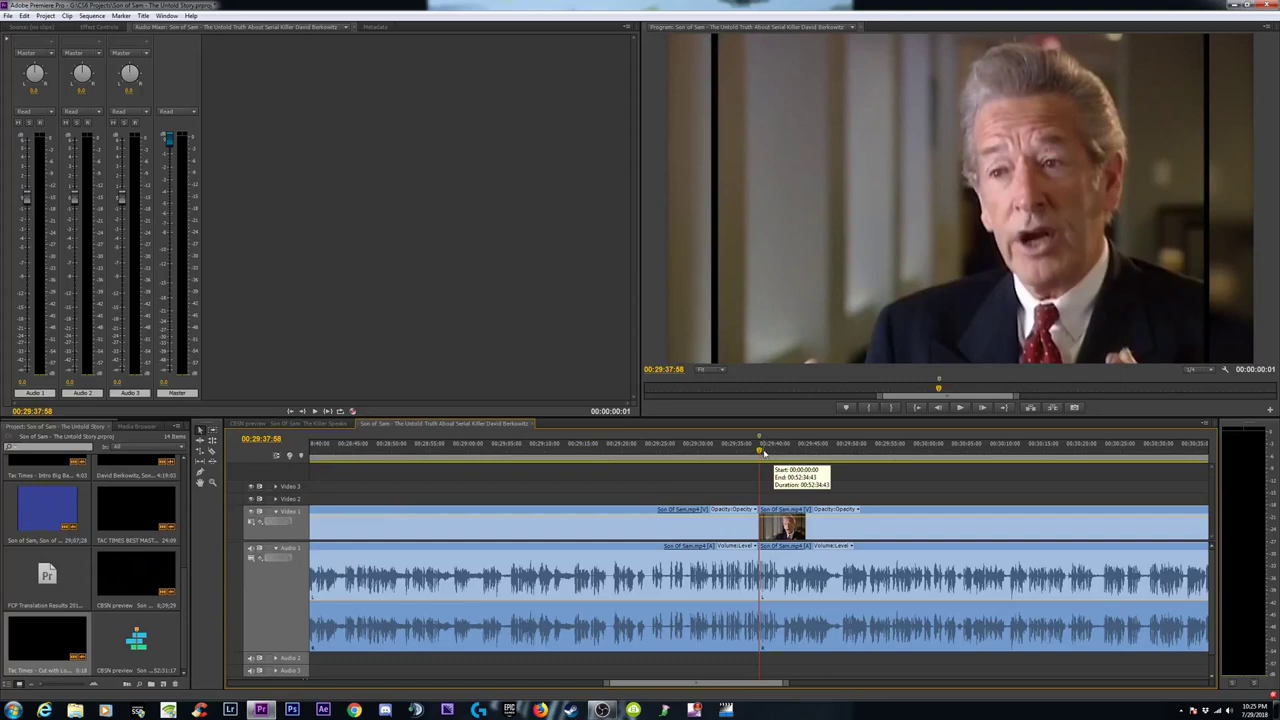
pyautogui.click(300, 424)
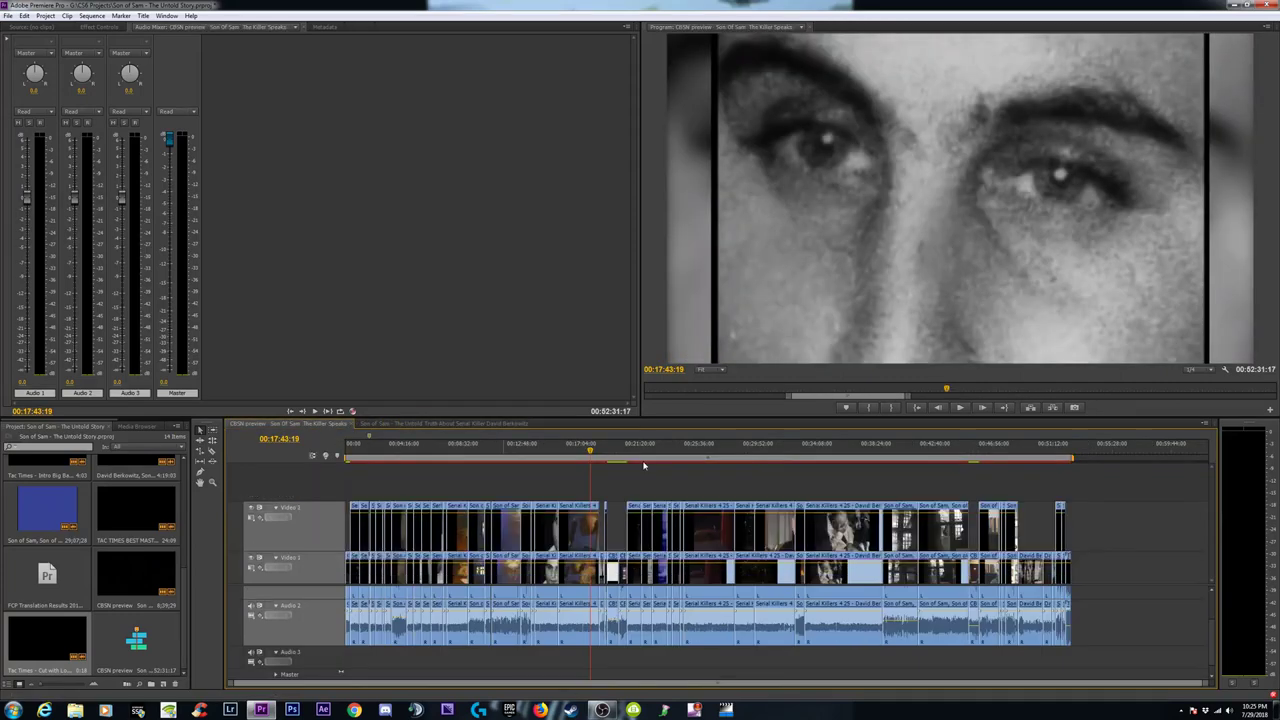
# Examine the cut between the Serial Killers 4 25 clips near 00:28:09:12 in the CBSN preview sequence.
pyautogui.moveTo(700, 463); pyautogui.dragTo(740, 449)
pyautogui.press('=')
pyautogui.press('=')
pyautogui.press('=')
pyautogui.press('=')
pyautogui.press('=')
pyautogui.press('=')
pyautogui.press('=')
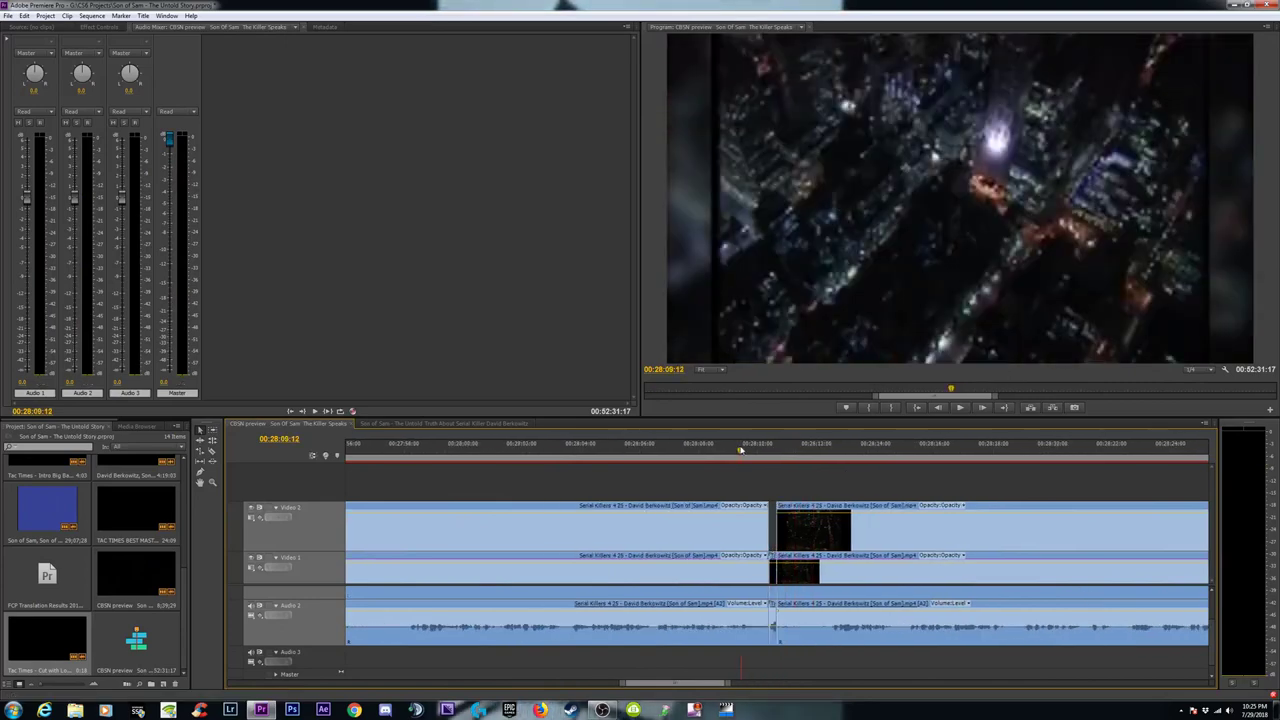
pyautogui.press('-')
pyautogui.press('-')
pyautogui.press('-')
pyautogui.press('-')
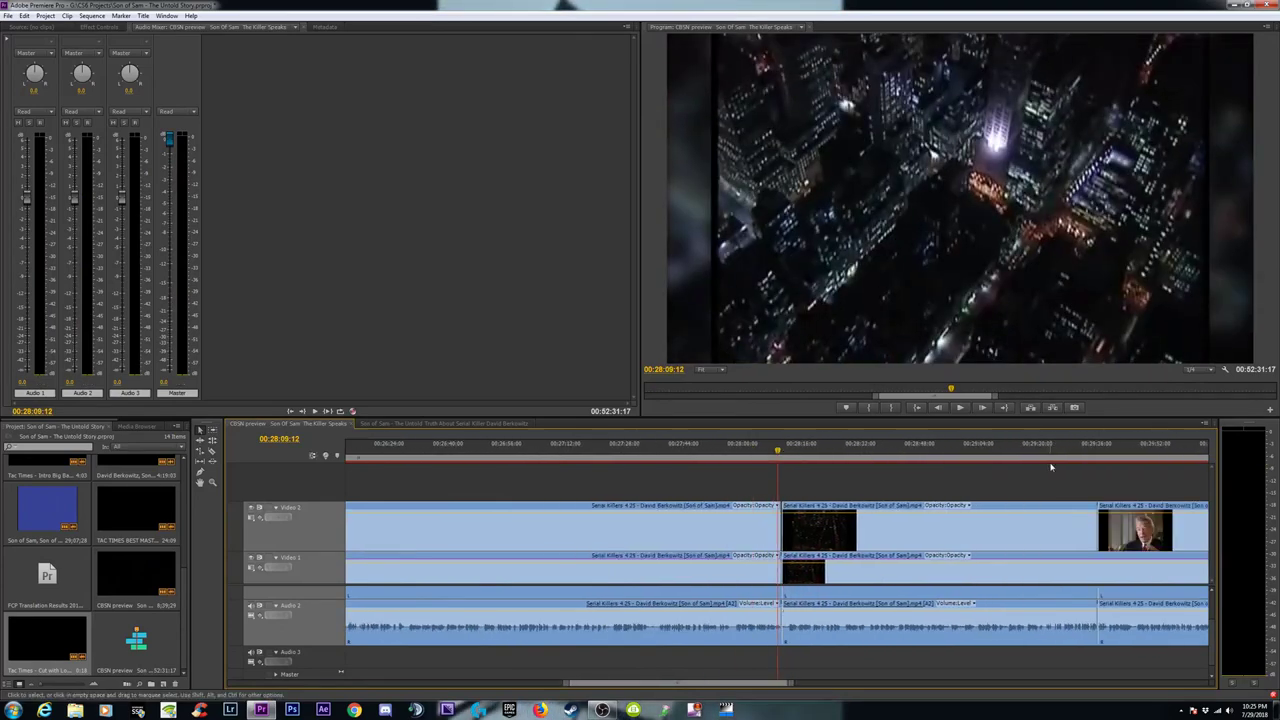
# Play the sequence through the logo cut near 00:29:36 and park the playhead at 00:29:36:08.
pyautogui.click(1097, 463)
pyautogui.press('=')
pyautogui.press('=')
pyautogui.press('=')
pyautogui.press('space')
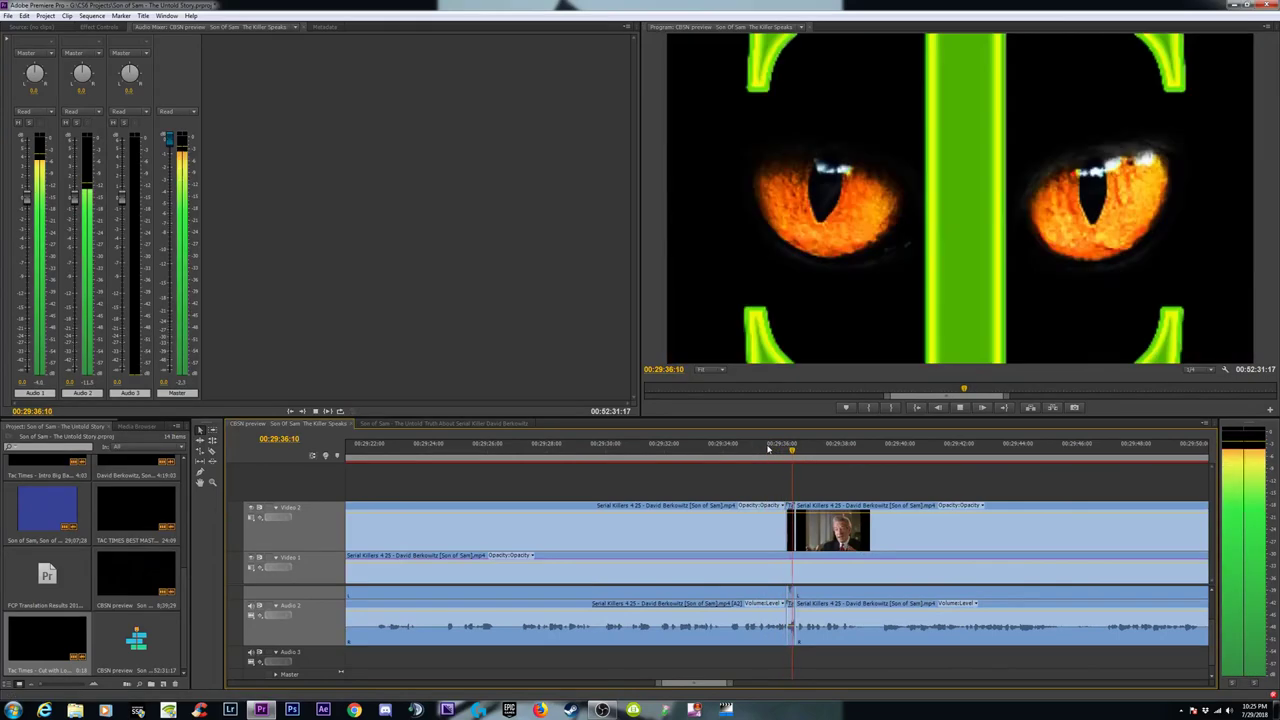
pyautogui.moveTo(783, 449); pyautogui.dragTo(791, 449)
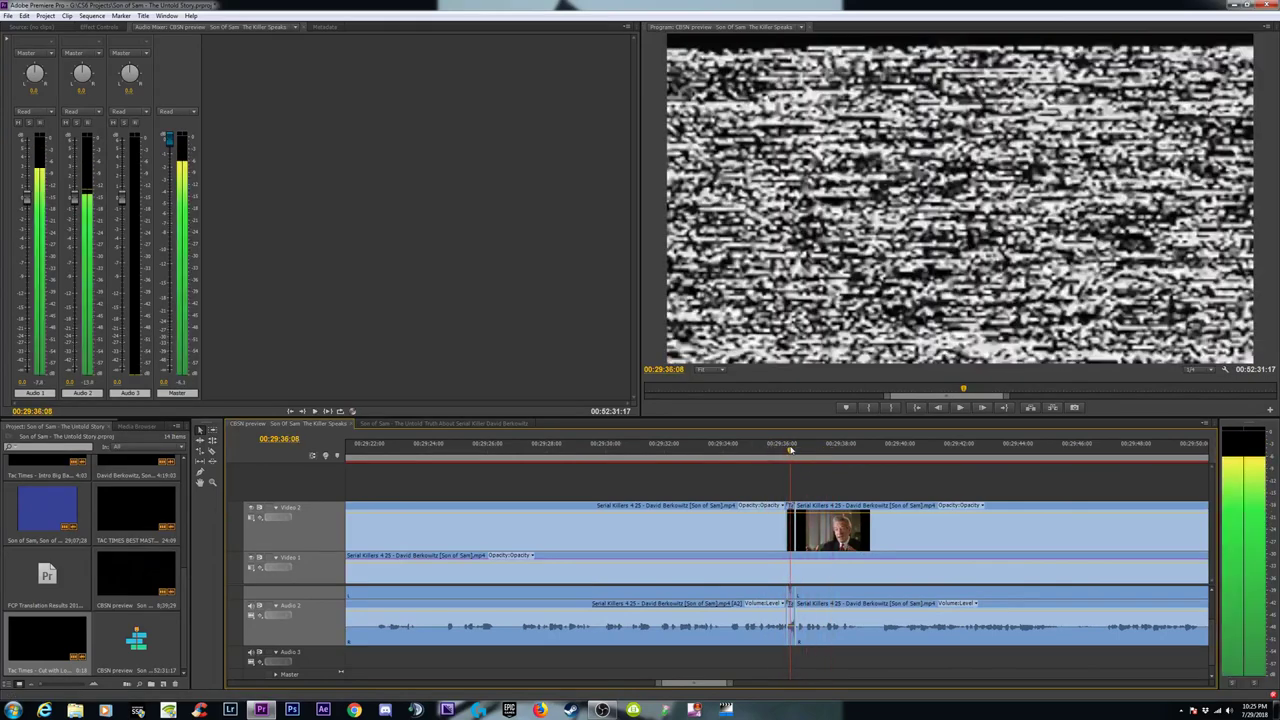
# Select the Tac Times - Cut with Logo clip at 00:29:36:07 and set its Motion scale to 68.
pyautogui.press('=')
pyautogui.press('=')
pyautogui.press('=')
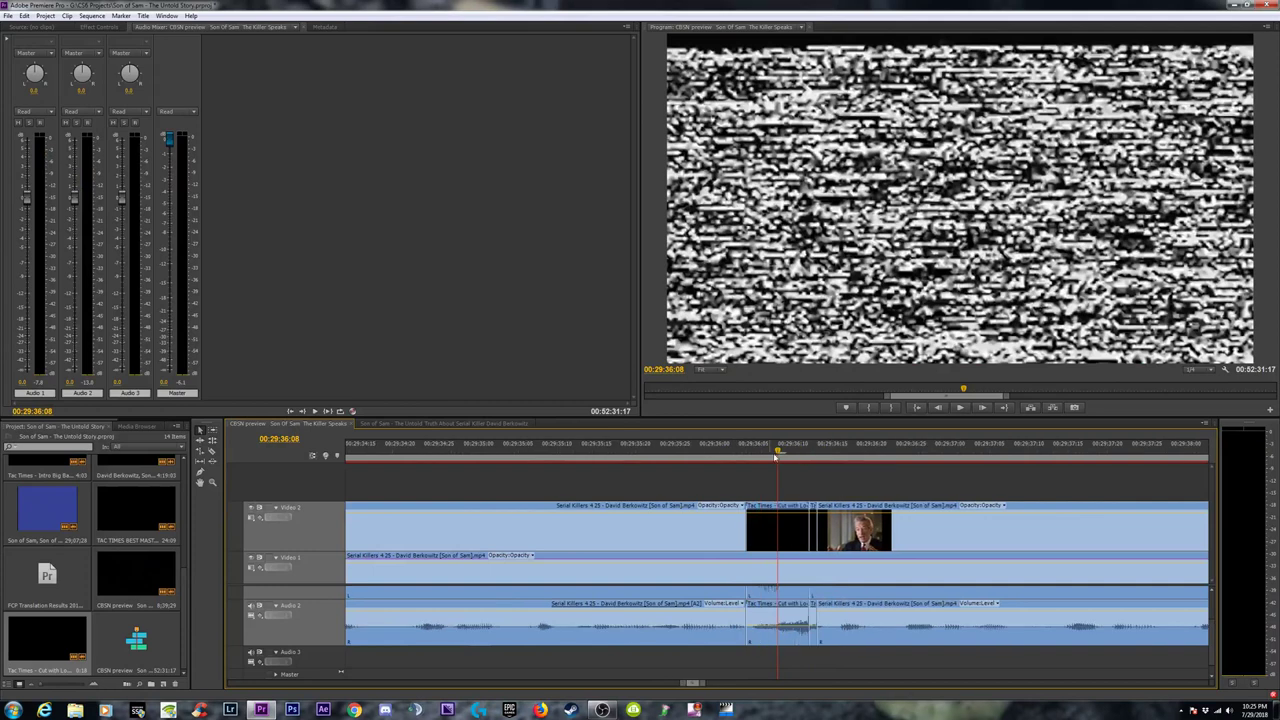
pyautogui.click(775, 455)
pyautogui.click(781, 537)
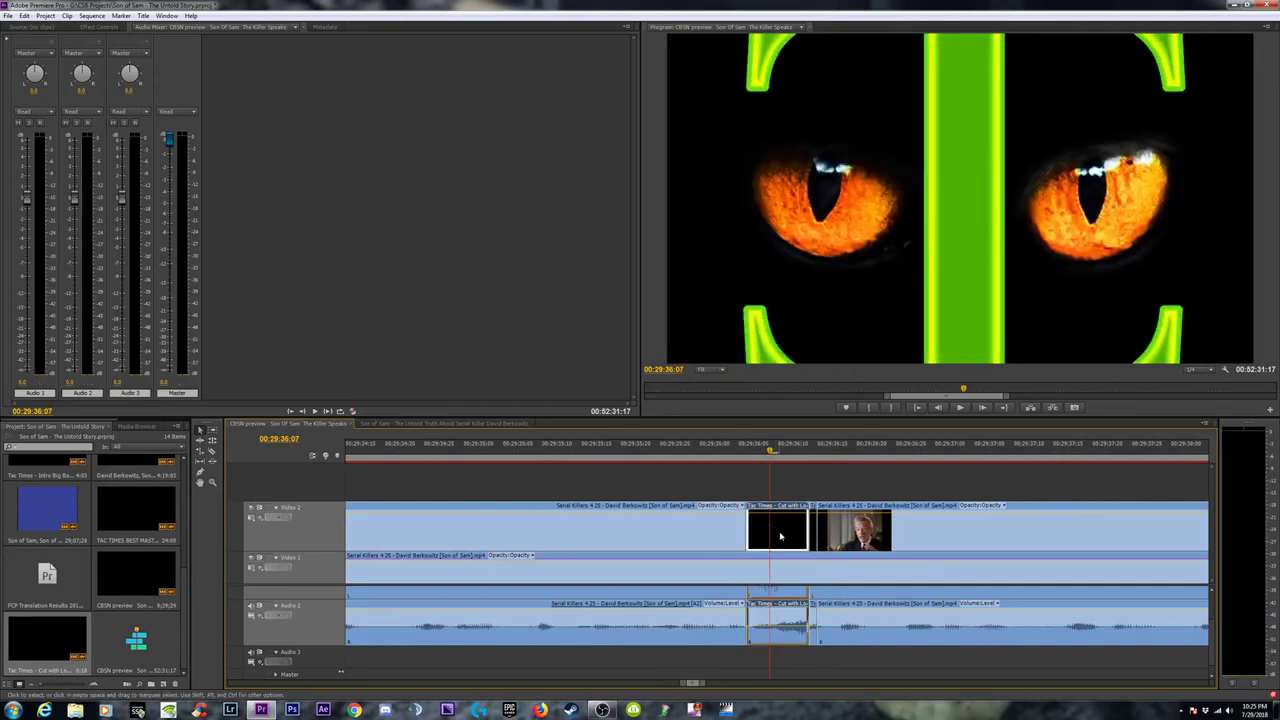
pyautogui.click(97, 27)
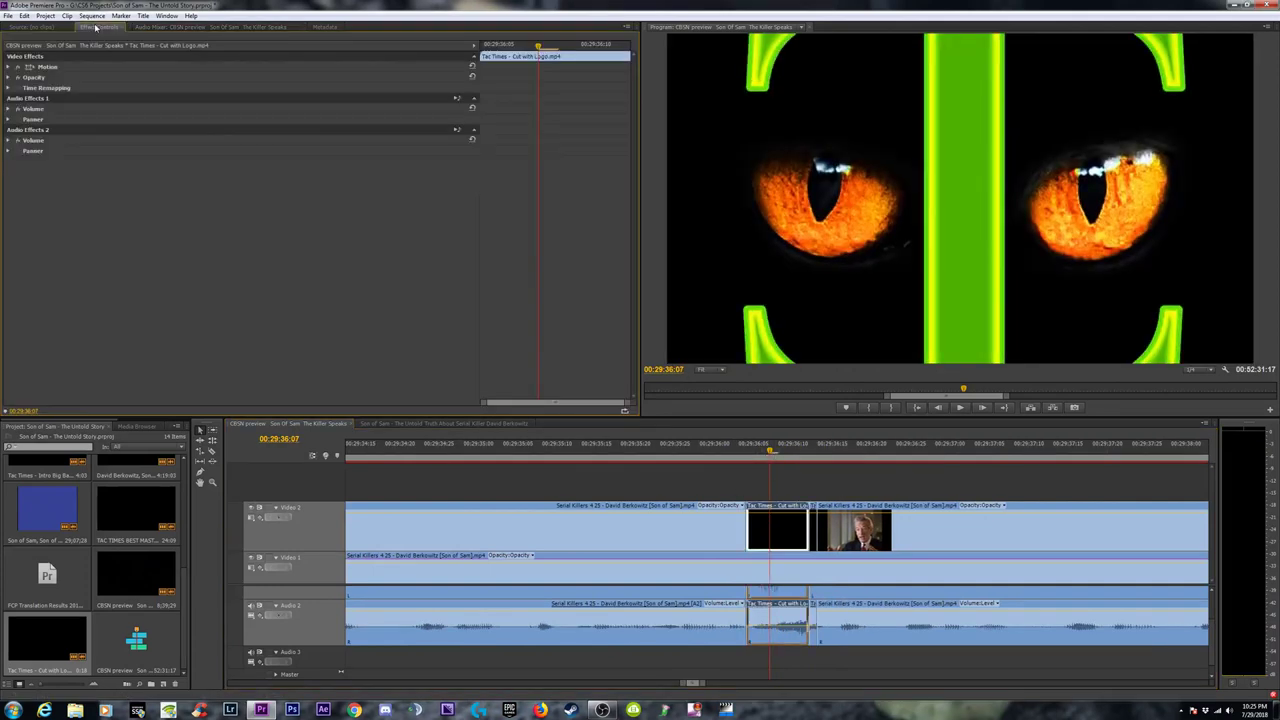
pyautogui.click(9, 67)
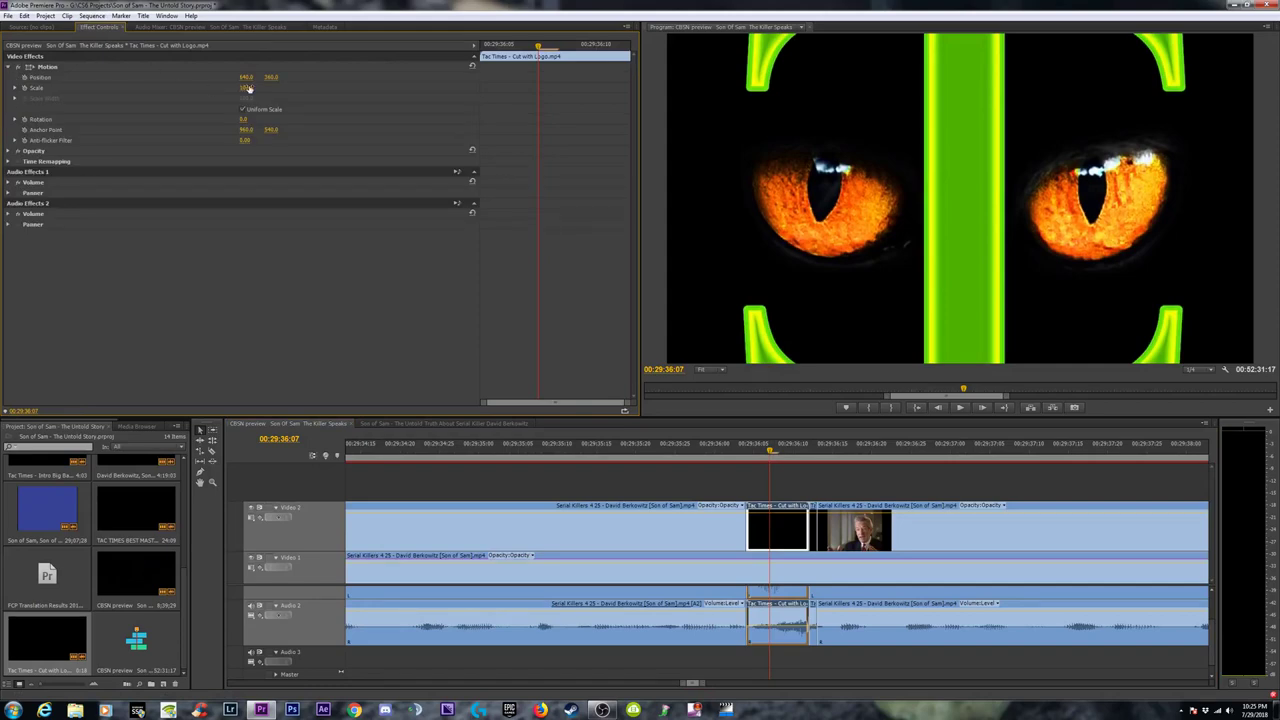
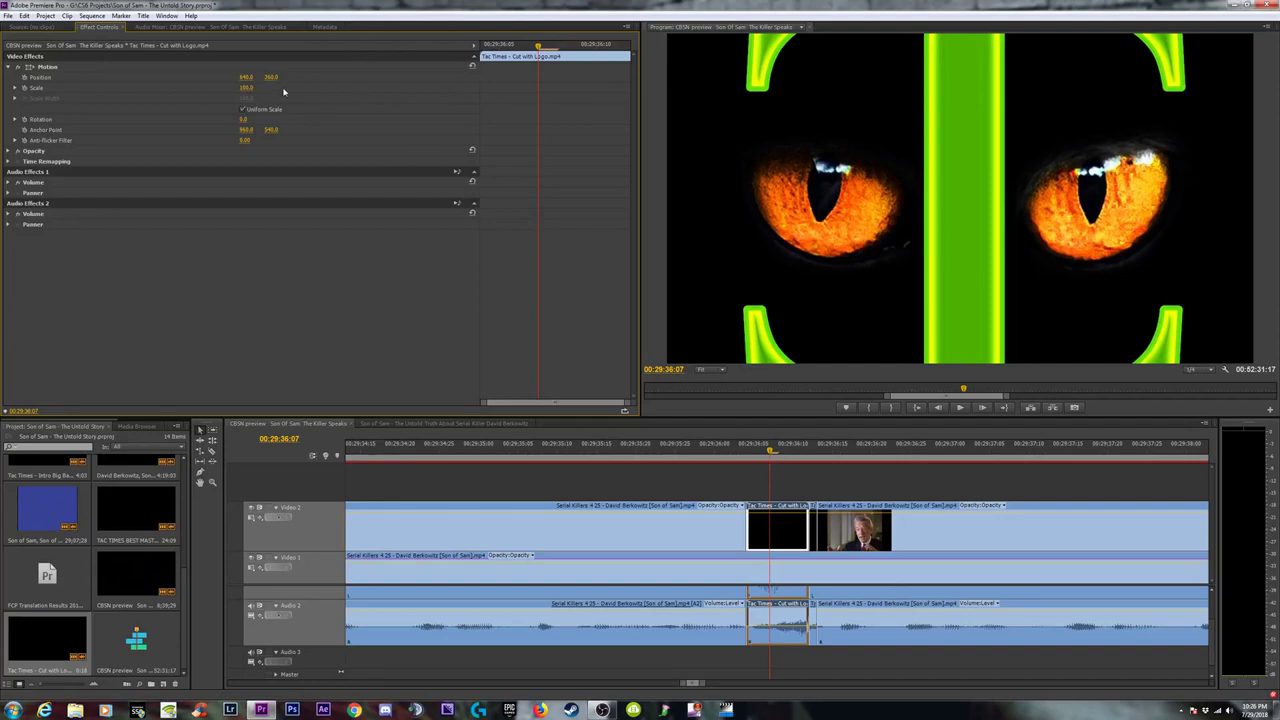
pyautogui.moveTo(247, 88); pyautogui.dragTo(215, 88)
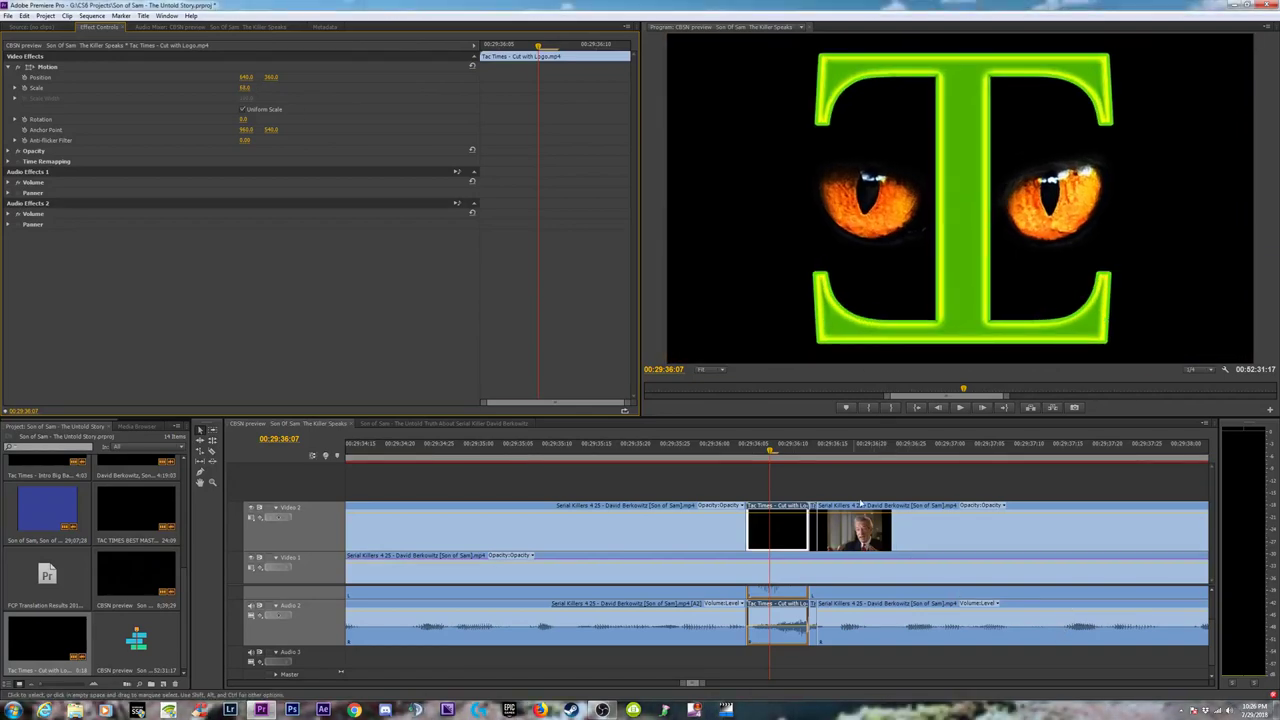
# Read the properties of the CBSN preview sequence to check its frame size, frame rate and audio format, and close them.
pyautogui.press('-')
pyautogui.press('-')
pyautogui.press('-')
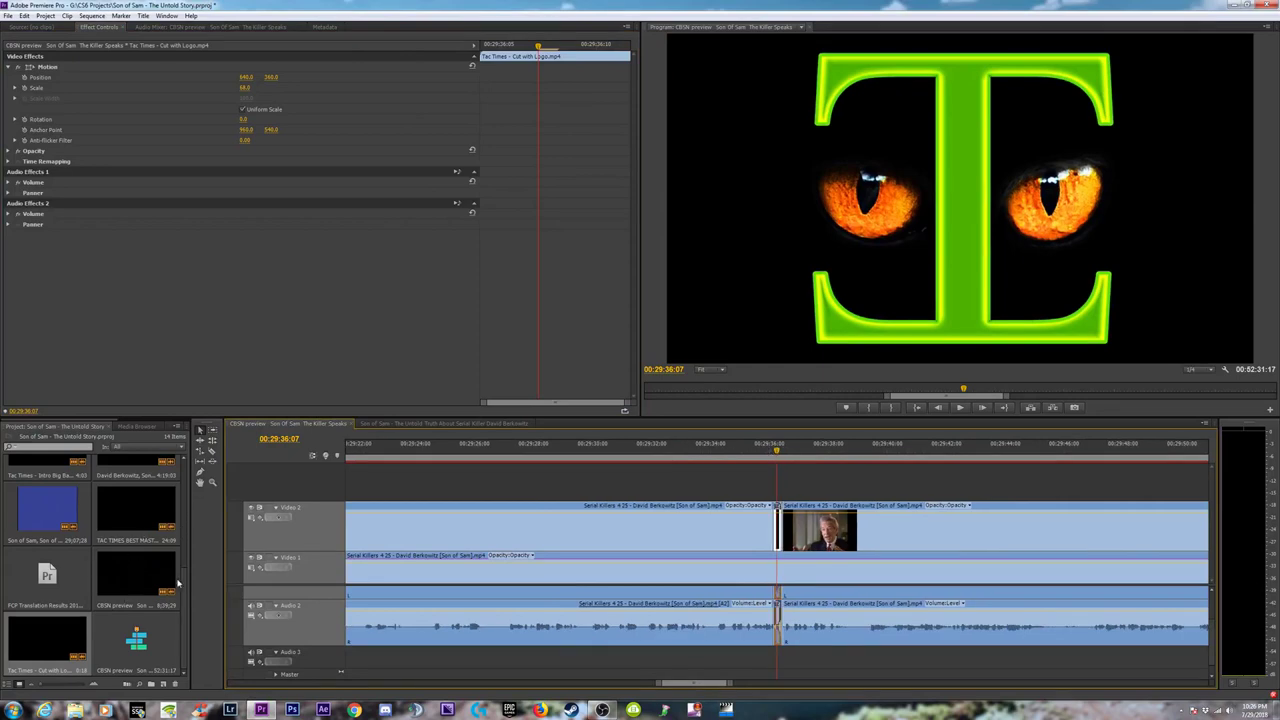
pyautogui.click(136, 636)
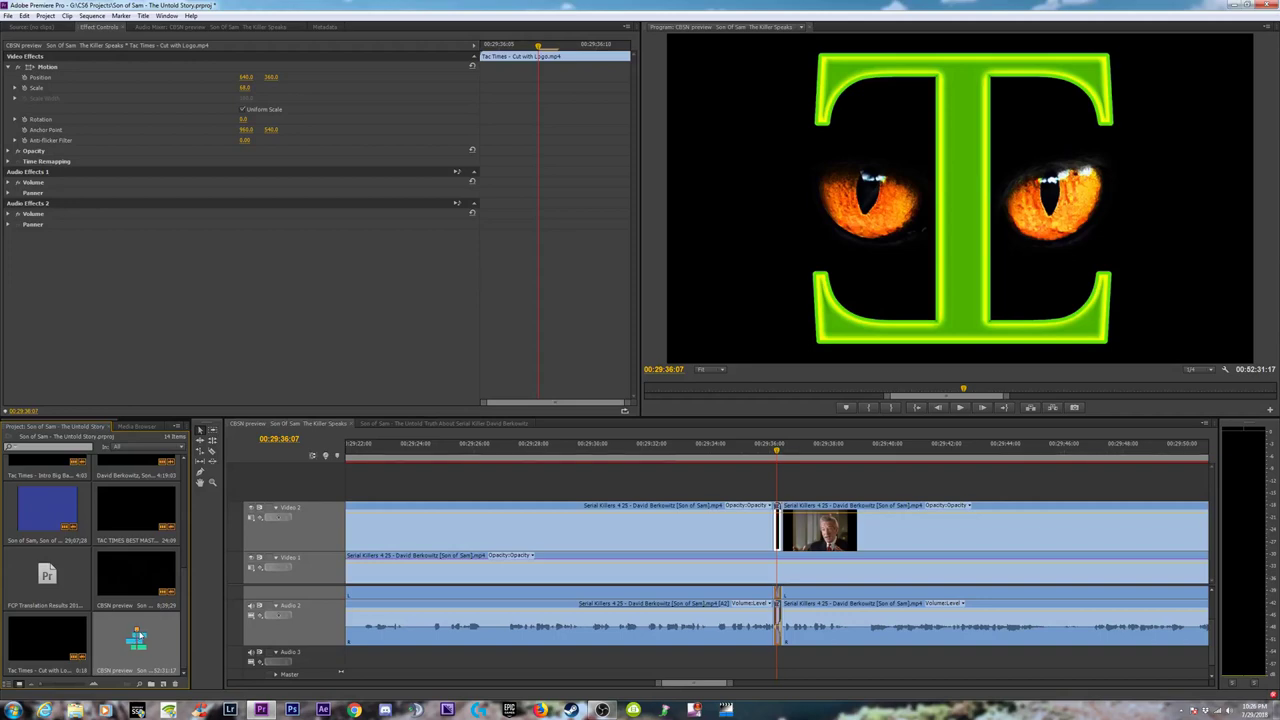
pyautogui.rightClick(141, 634)
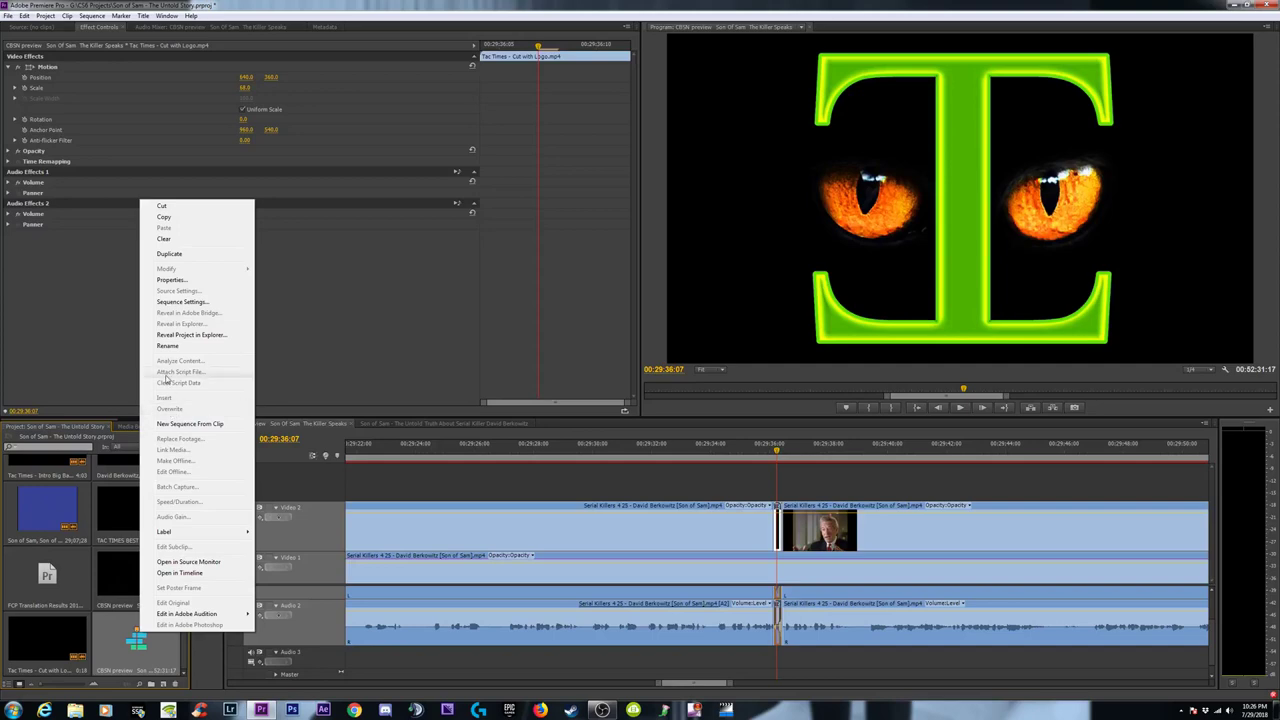
pyautogui.click(172, 279)
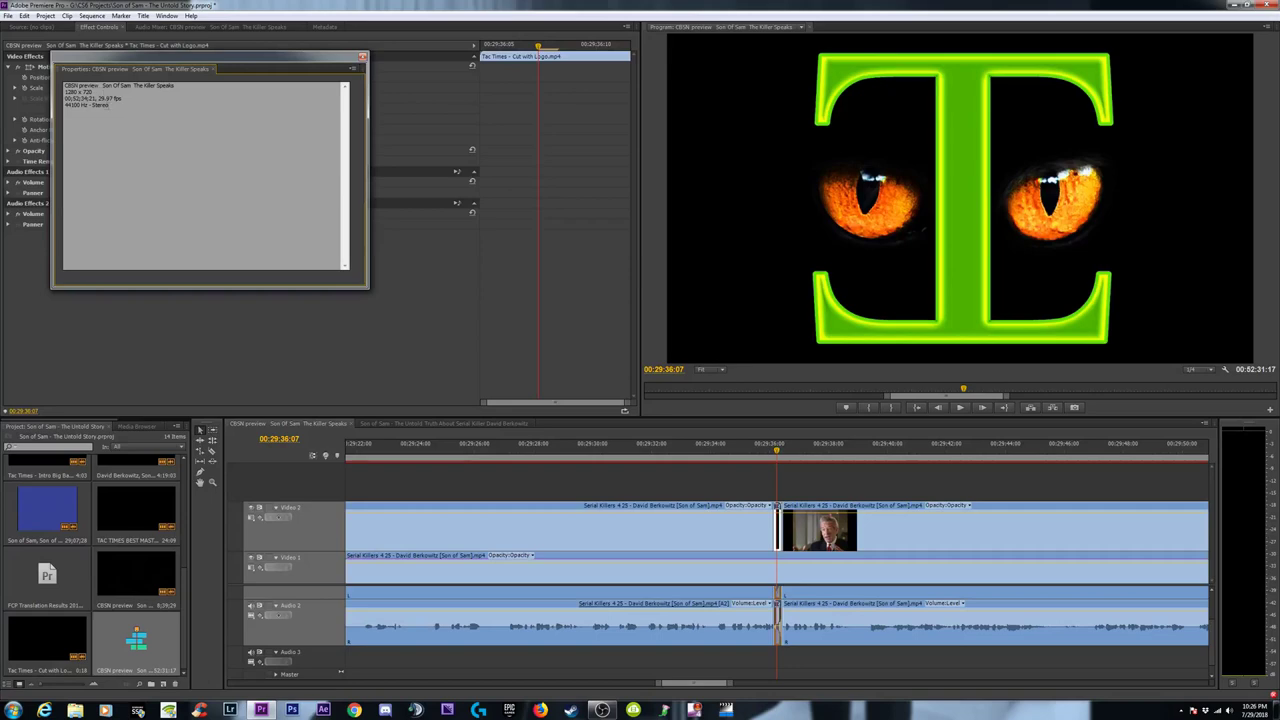
pyautogui.click(362, 57)
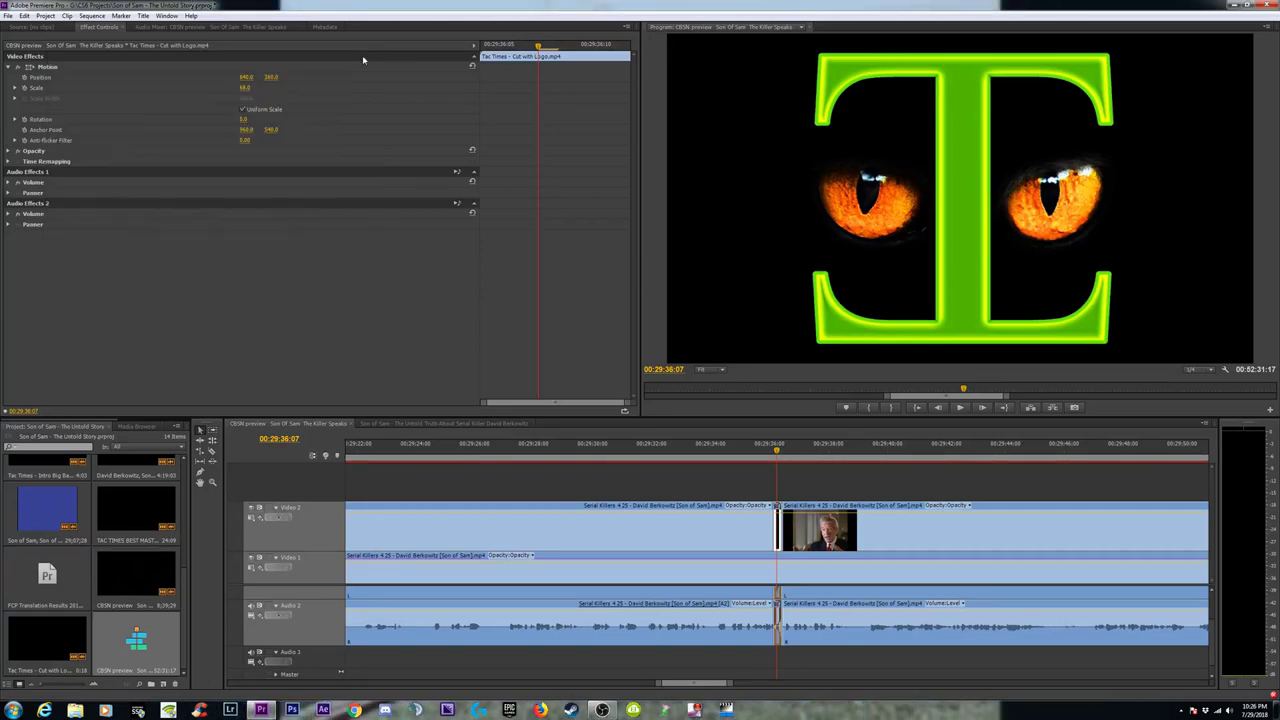
# Check the rescaled Tac Times logo clip at 00:29:36:09 and review where it falls in the whole sequence.
pyautogui.click(724, 450)
pyautogui.press('-')
pyautogui.press('-')
pyautogui.press('-')
pyautogui.press('-')
pyautogui.press('-')
pyautogui.press('-')
pyautogui.press('-')
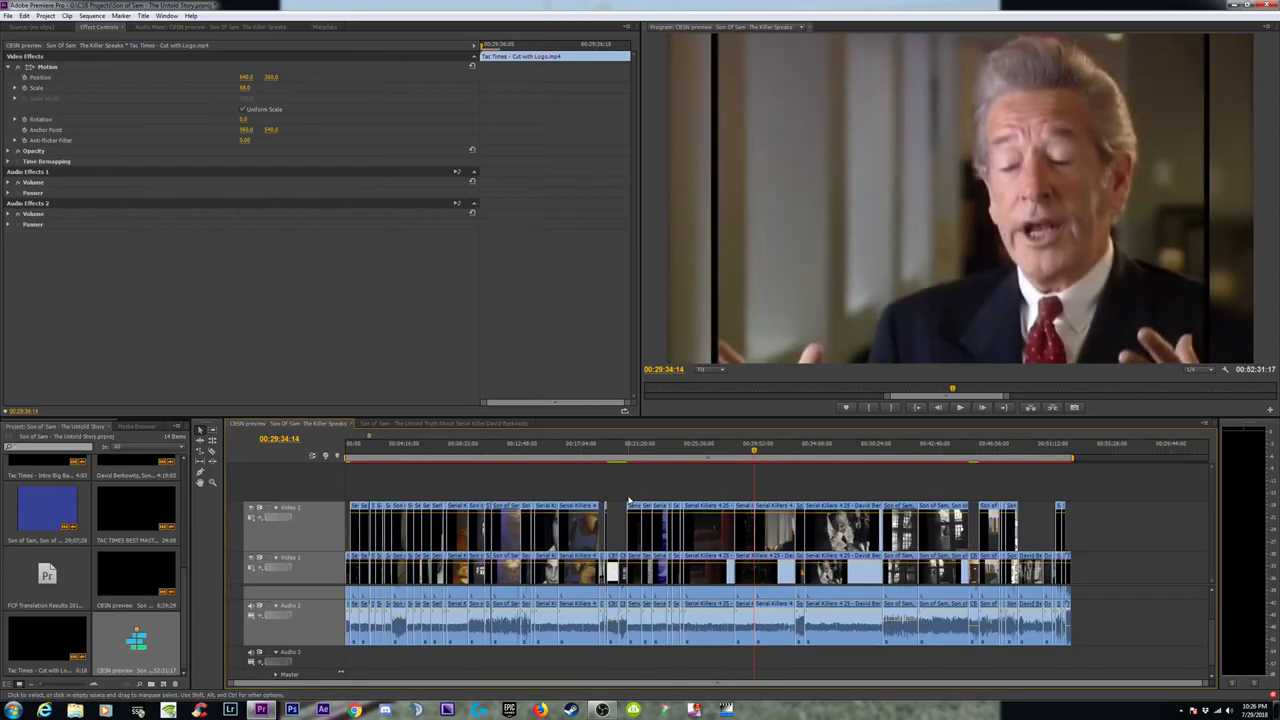
pyautogui.press('=')
pyautogui.press('=')
pyautogui.press('=')
pyautogui.press('=')
pyautogui.press('=')
pyautogui.press('=')
pyautogui.press('=')
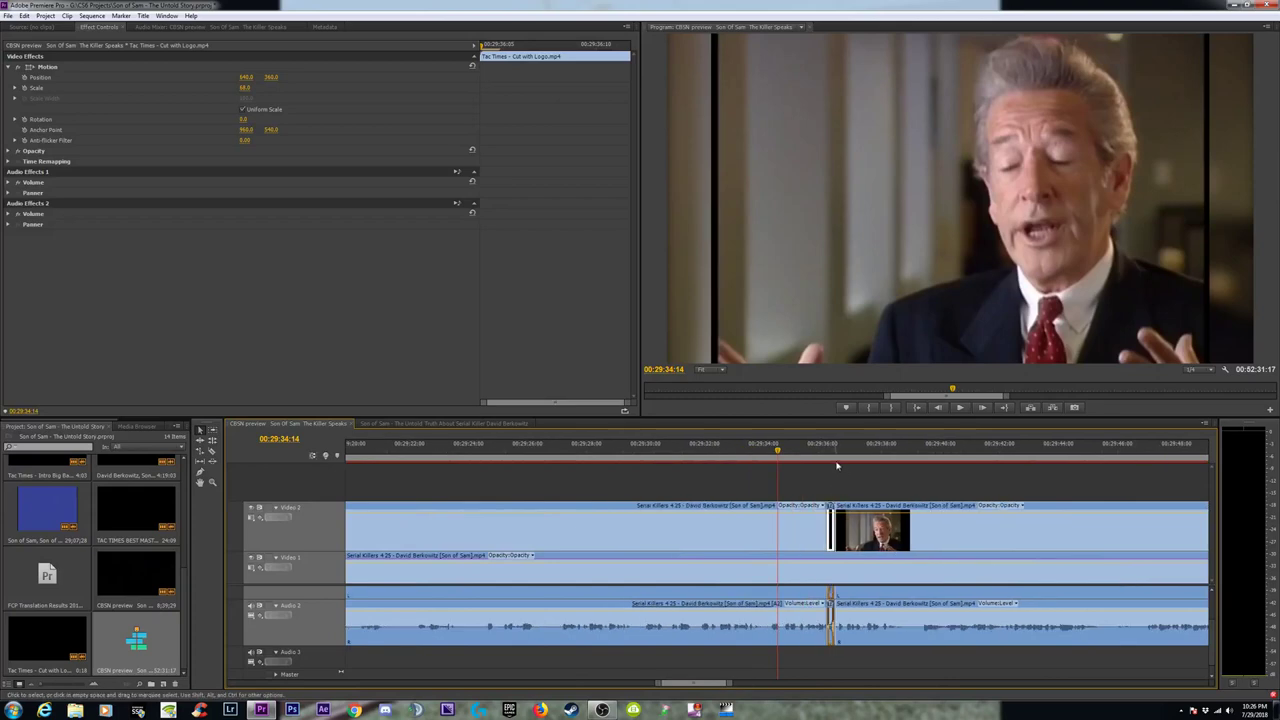
pyautogui.click(837, 462)
pyautogui.press('-')
pyautogui.press('-')
pyautogui.press('-')
pyautogui.press('-')
pyautogui.press('-')
pyautogui.press('-')
pyautogui.press('-')
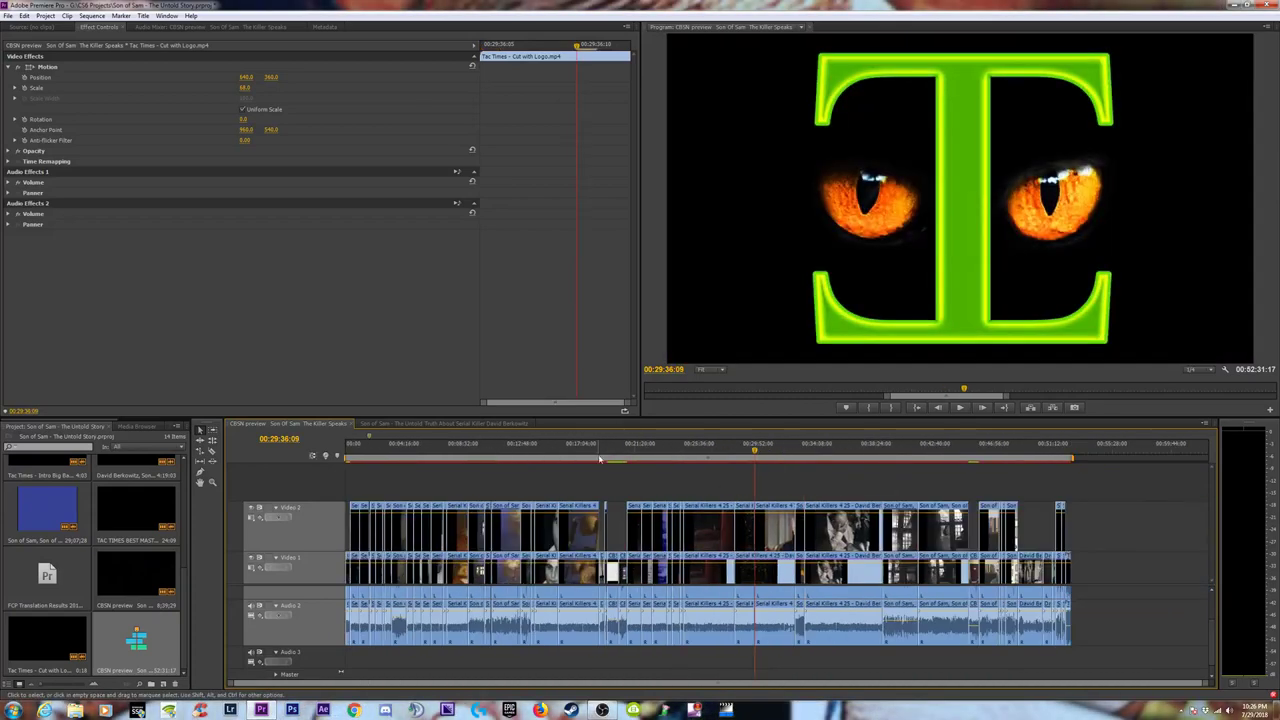
# Open the Son of Sam - The Untold Truth sequence and inspect its cuts near 00:21:20, 00:29:37 and 00:37:07.
pyautogui.click(427, 425)
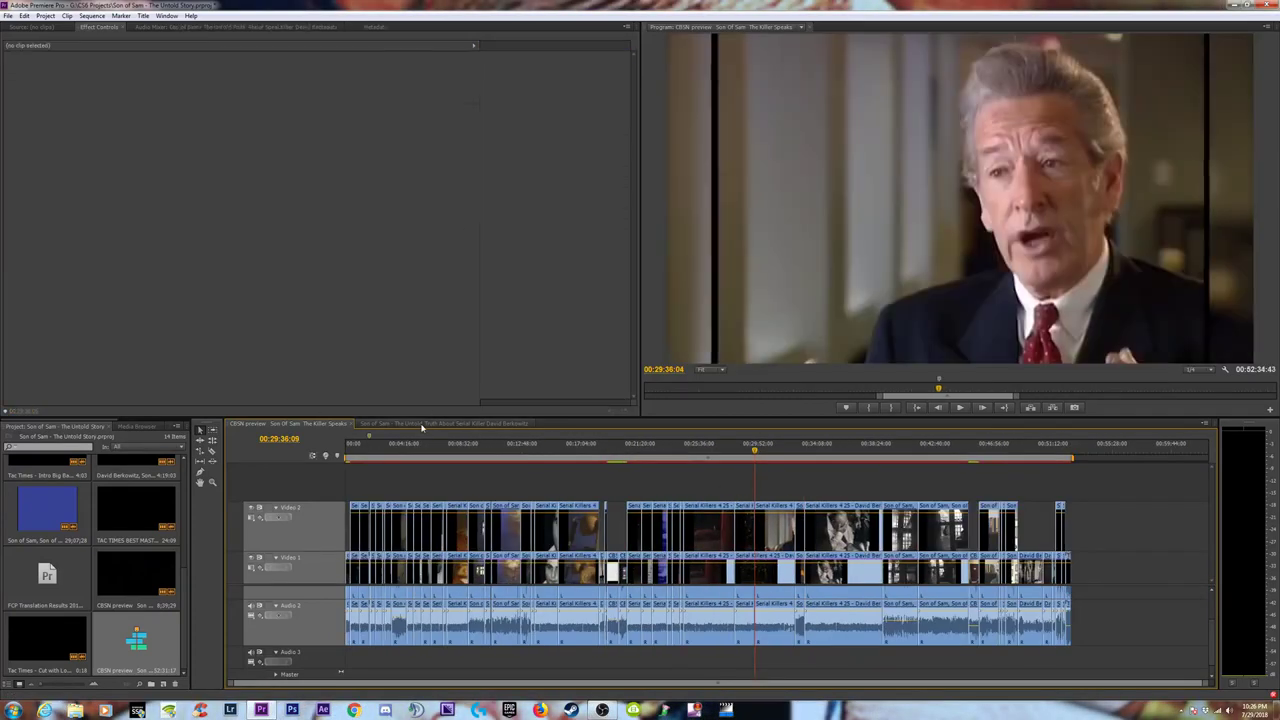
pyautogui.click(300, 424)
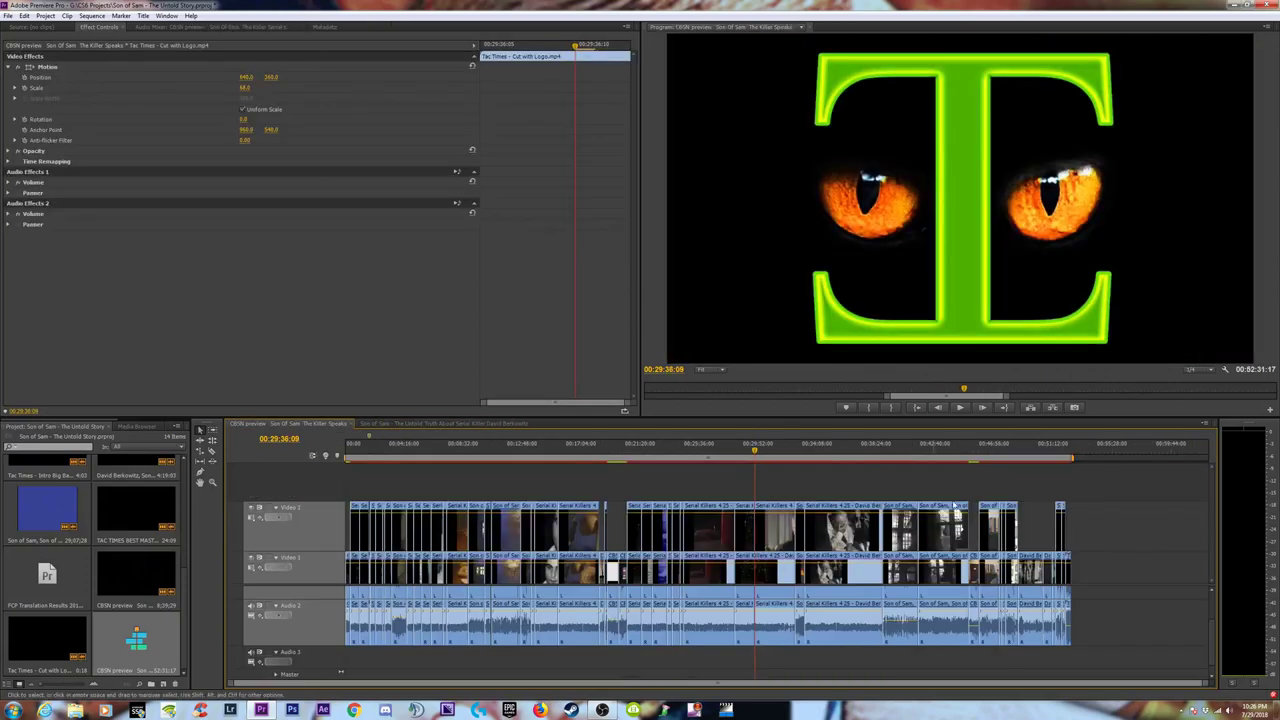
pyautogui.click(425, 425)
pyautogui.press('-')
pyautogui.press('-')
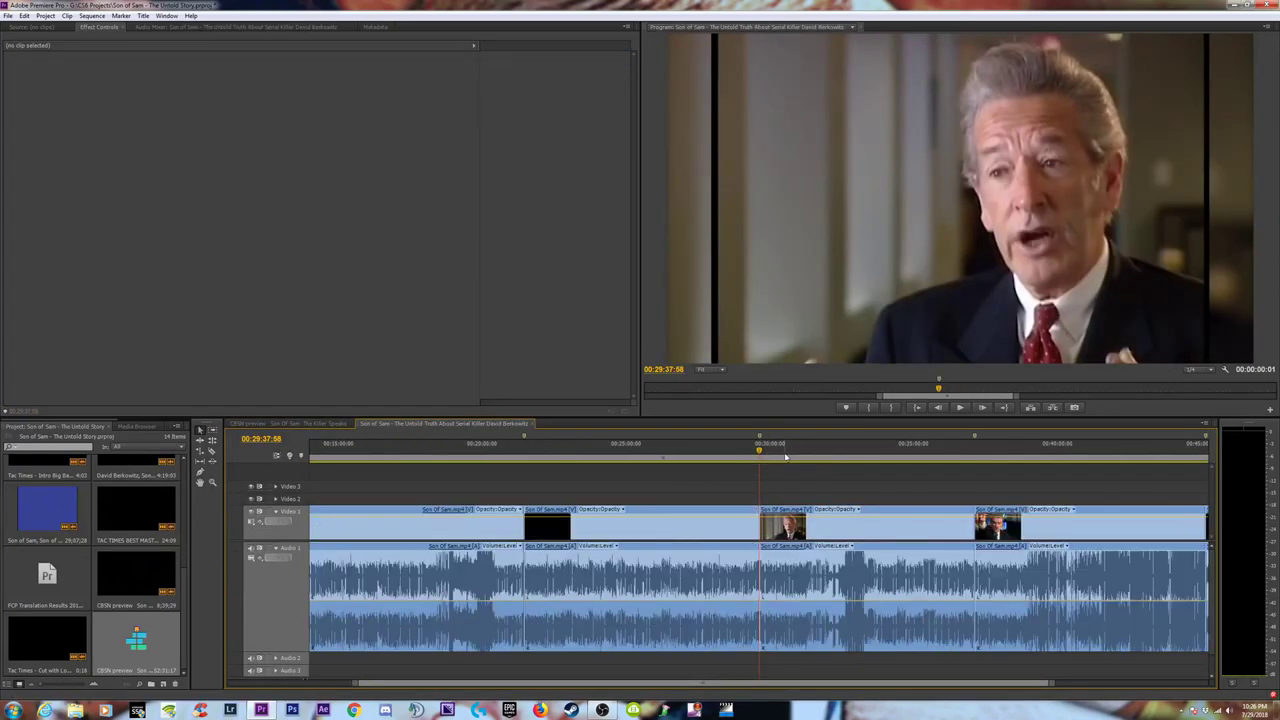
pyautogui.press('-')
pyautogui.click(617, 451)
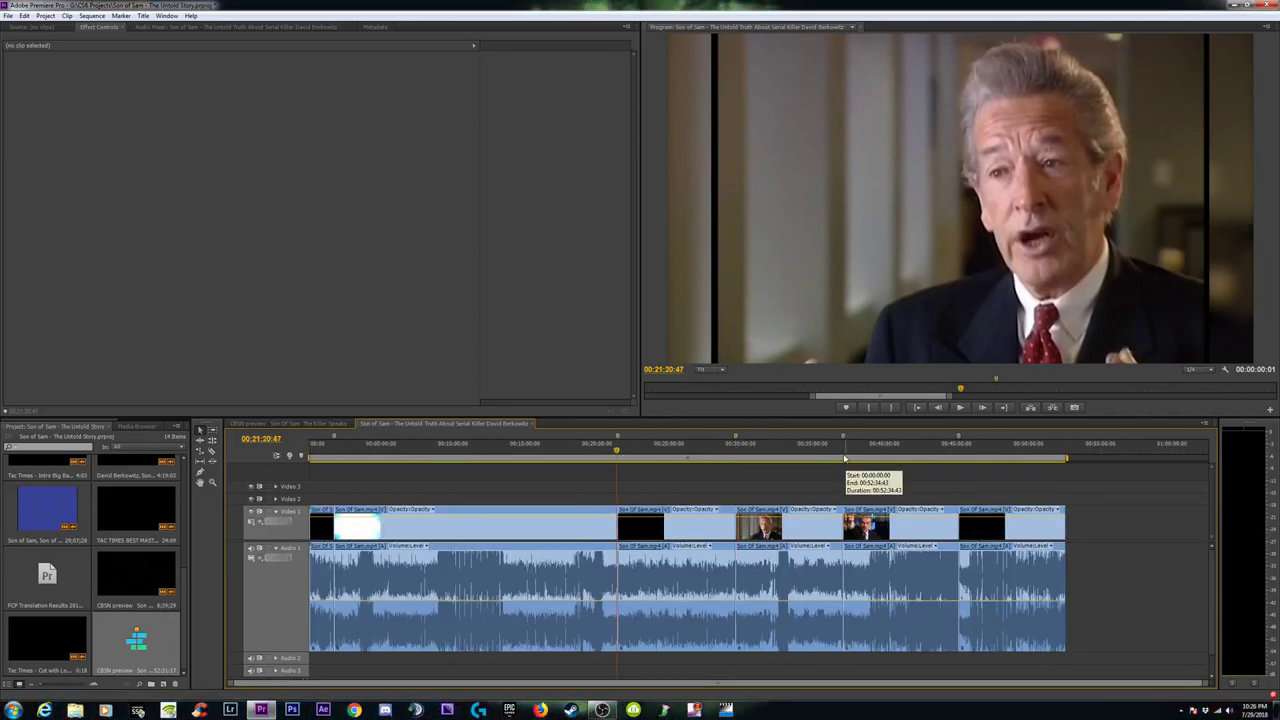
pyautogui.click(738, 451)
pyautogui.click(843, 455)
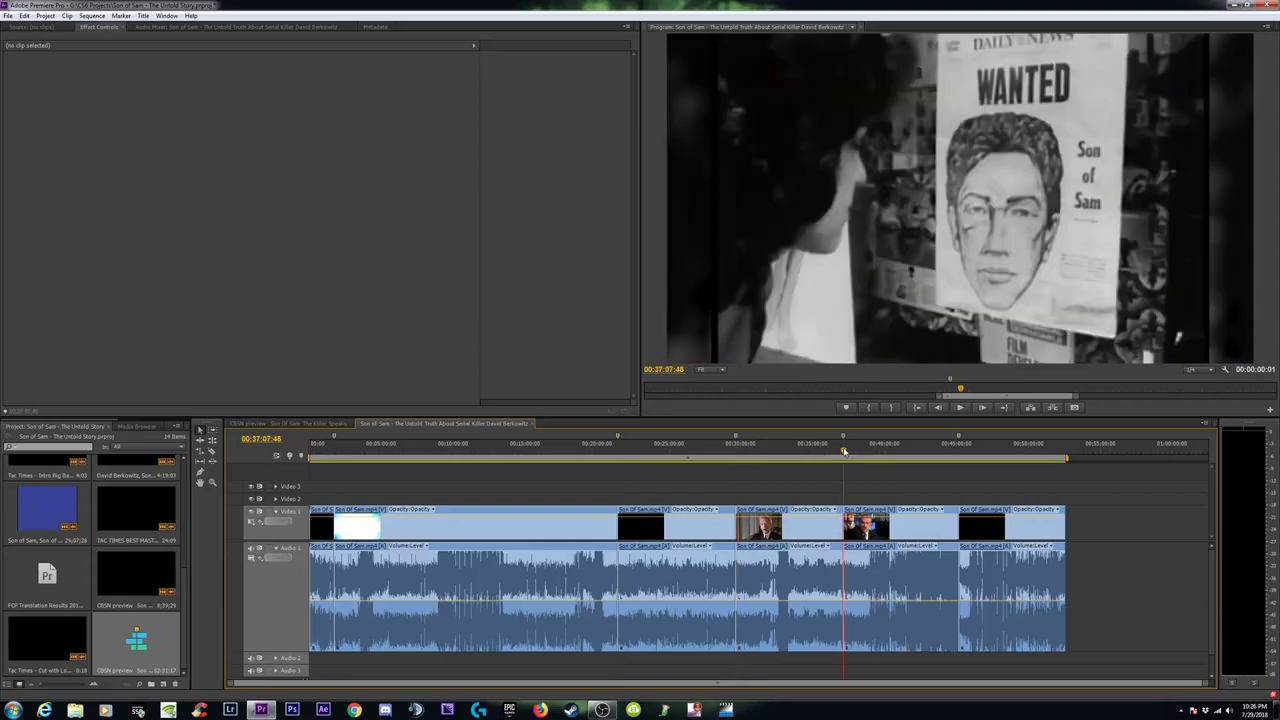
# Park the playhead on the Untold Truth sequence's cut at 00:37:06:08 and examine the frame there.
pyautogui.press('=')
pyautogui.press('=')
pyautogui.press('=')
pyautogui.moveTo(750, 457)
pyautogui.mouseDown()
pyautogui.moveTo(700, 460)
pyautogui.moveTo(802, 462)
pyautogui.moveTo(727, 459)
pyautogui.moveTo(742, 458)
pyautogui.mouseUp()
pyautogui.press('=')
pyautogui.press('=')
pyautogui.press('=')
pyautogui.press('=')
pyautogui.press('=')
pyautogui.press('-')
pyautogui.press('-')
pyautogui.press('-')
pyautogui.press('-')
pyautogui.press('-')
pyautogui.press('-')
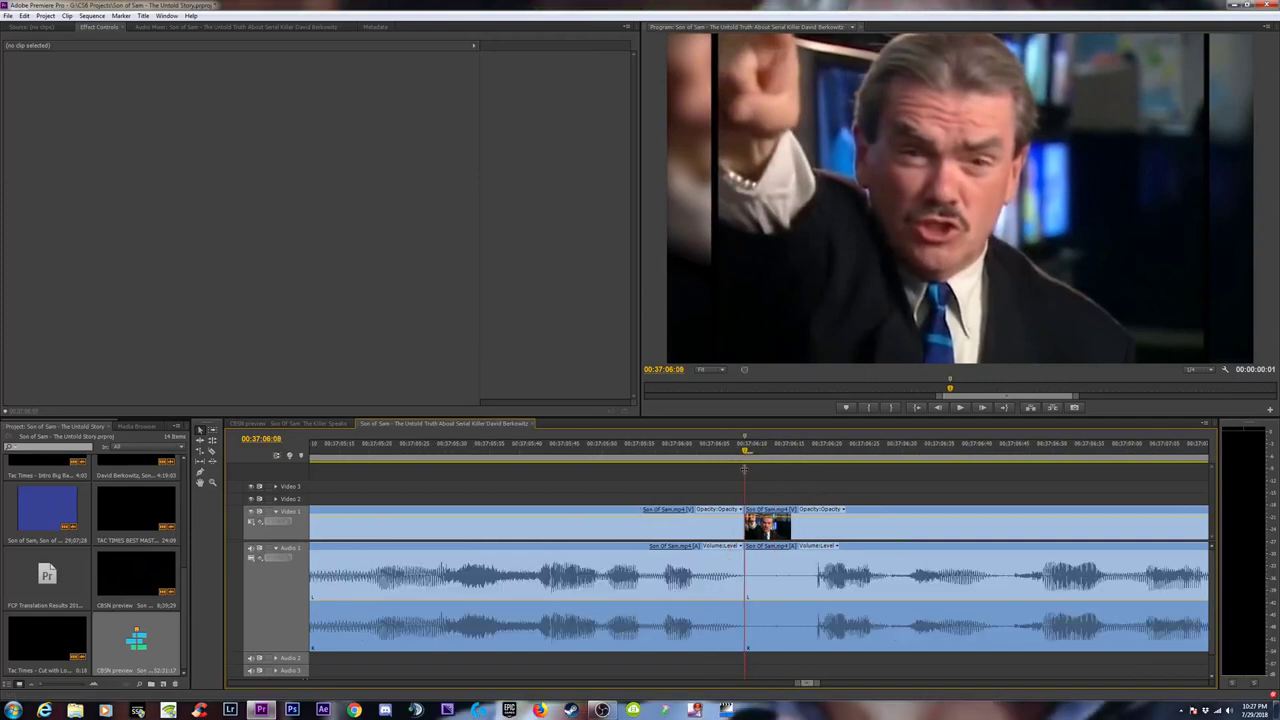
# Return to the CBSN preview sequence and move the playhead to around 00:37:08.
pyautogui.click(326, 424)
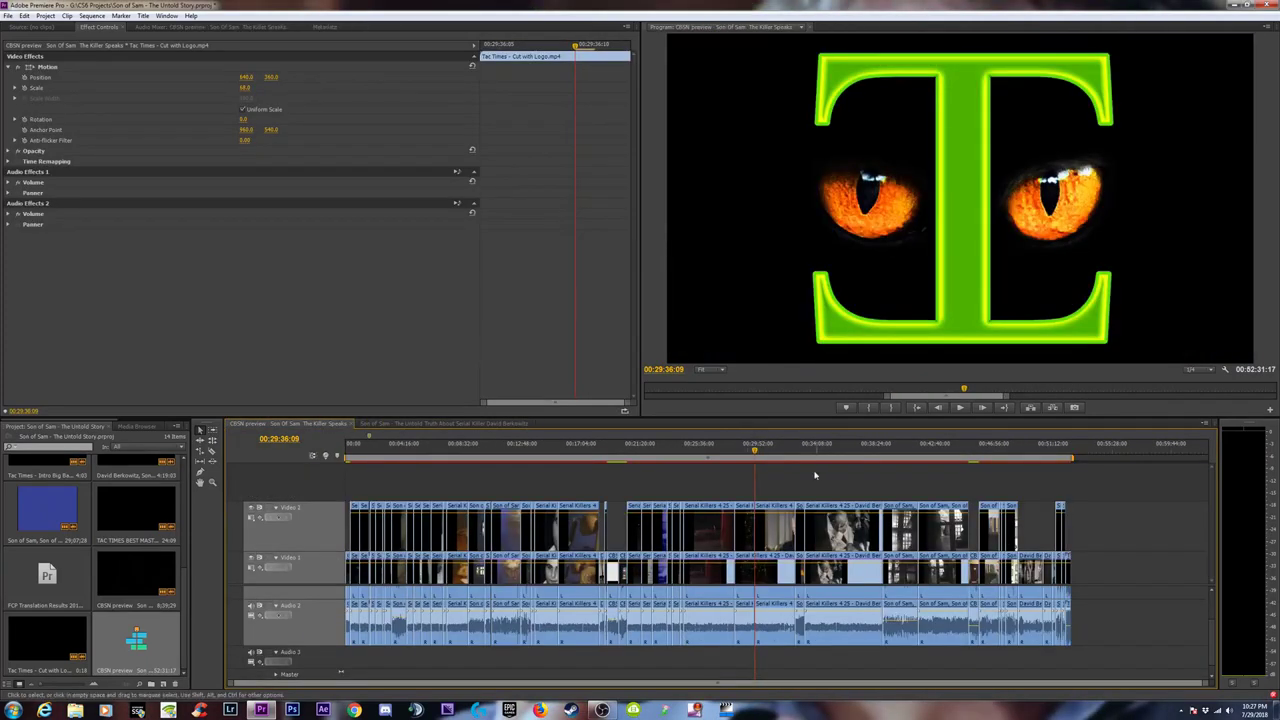
pyautogui.moveTo(860, 458); pyautogui.dragTo(855, 458)
pyautogui.press('=')
pyautogui.press('=')
pyautogui.press('=')
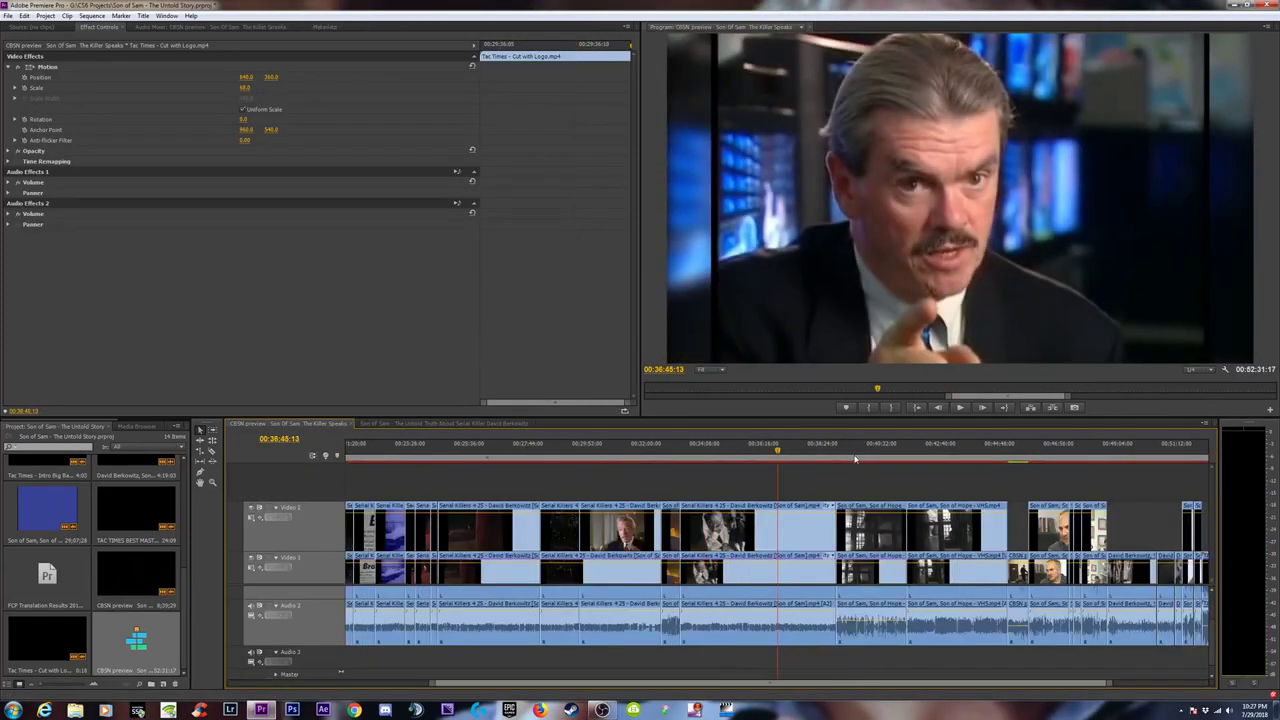
pyautogui.click(893, 458)
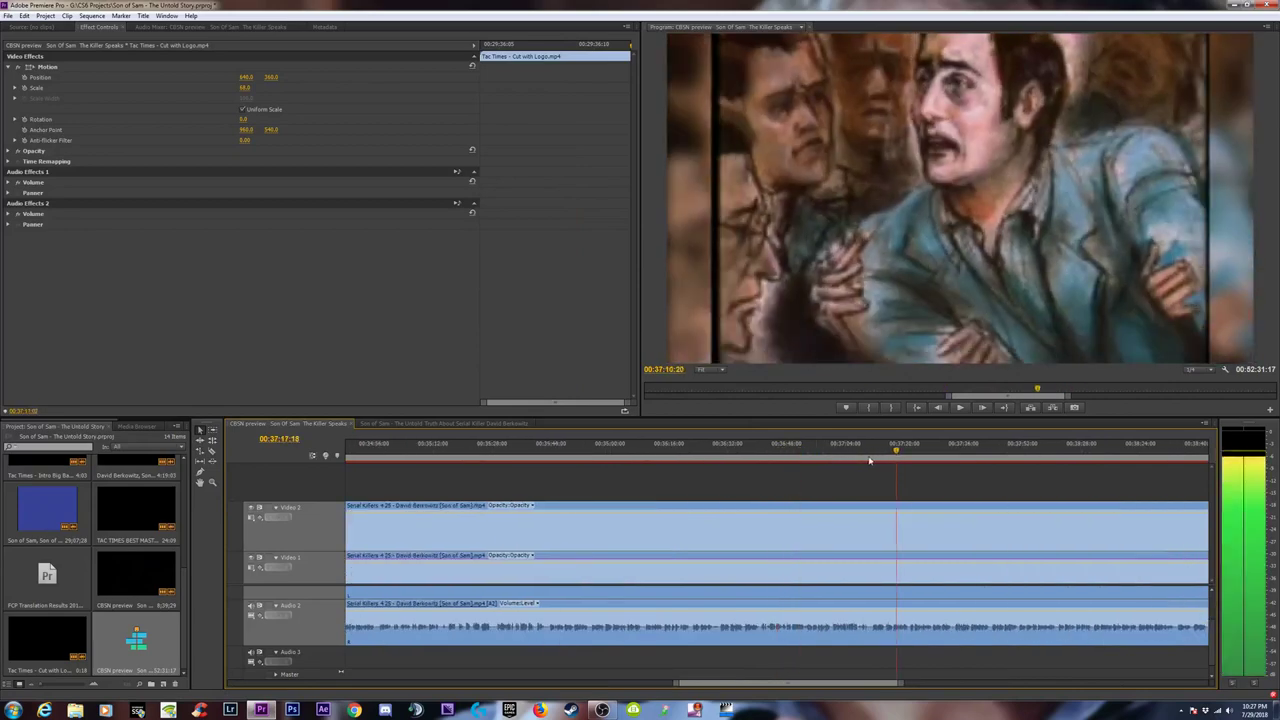
pyautogui.click(863, 457)
# Play the passage between 00:37:02 and 00:37:06 and park the playhead on the matching pointing-man frame at 00:37:03:28.
pyautogui.press('=')
pyautogui.press('=')
pyautogui.press('=')
pyautogui.press('=')
pyautogui.moveTo(779, 453)
pyautogui.mouseDown()
pyautogui.moveTo(791, 453)
pyautogui.moveTo(620, 453)
pyautogui.mouseUp()
pyautogui.press('j')
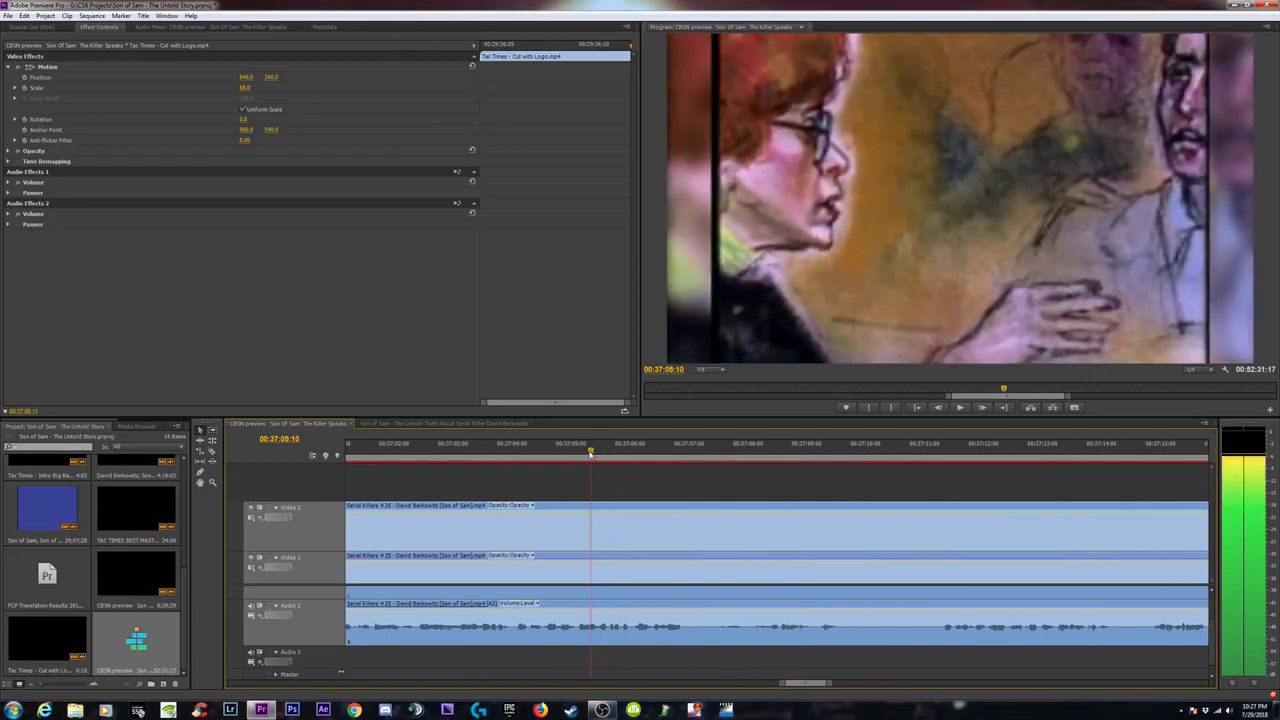
pyautogui.press('k')
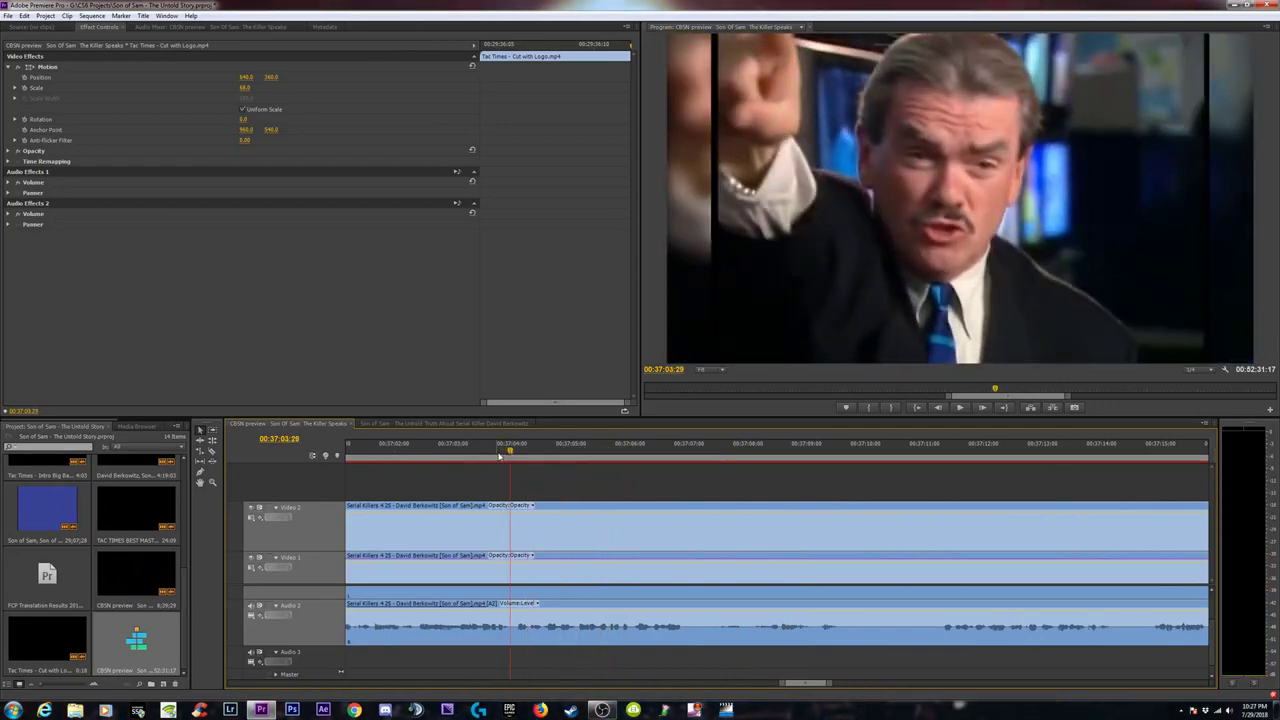
pyautogui.click(400, 451)
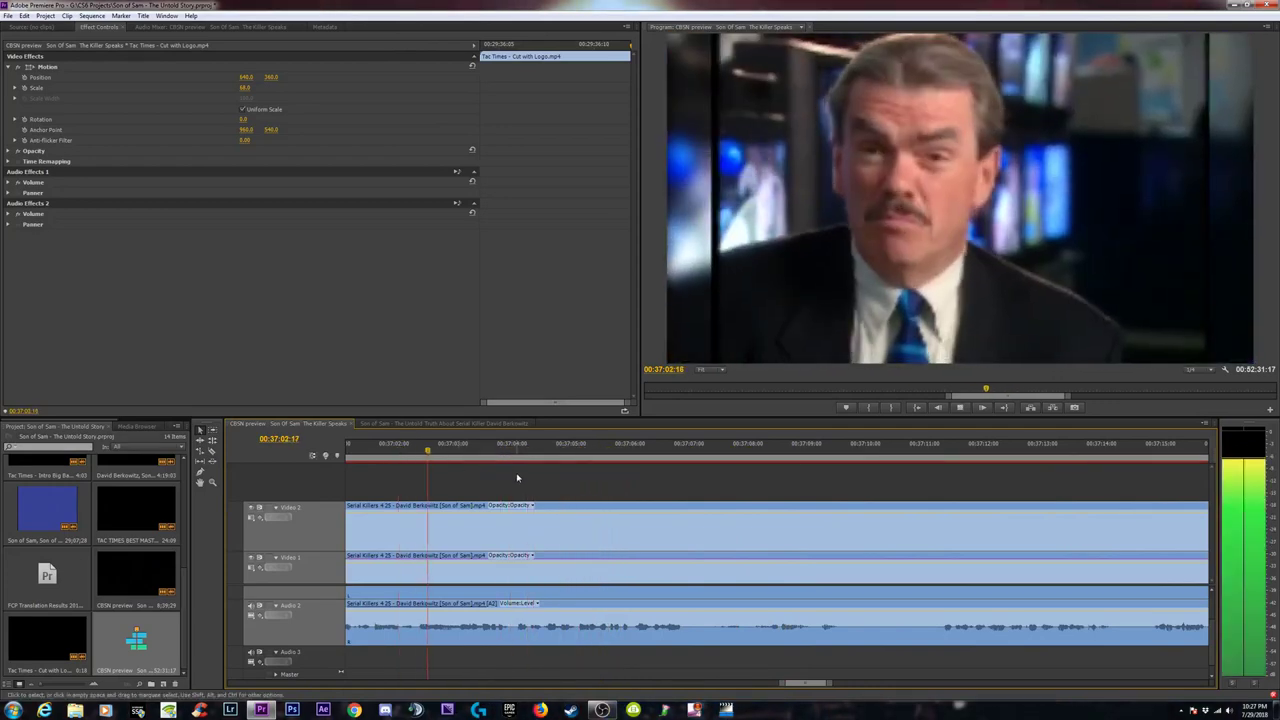
pyautogui.press('k')
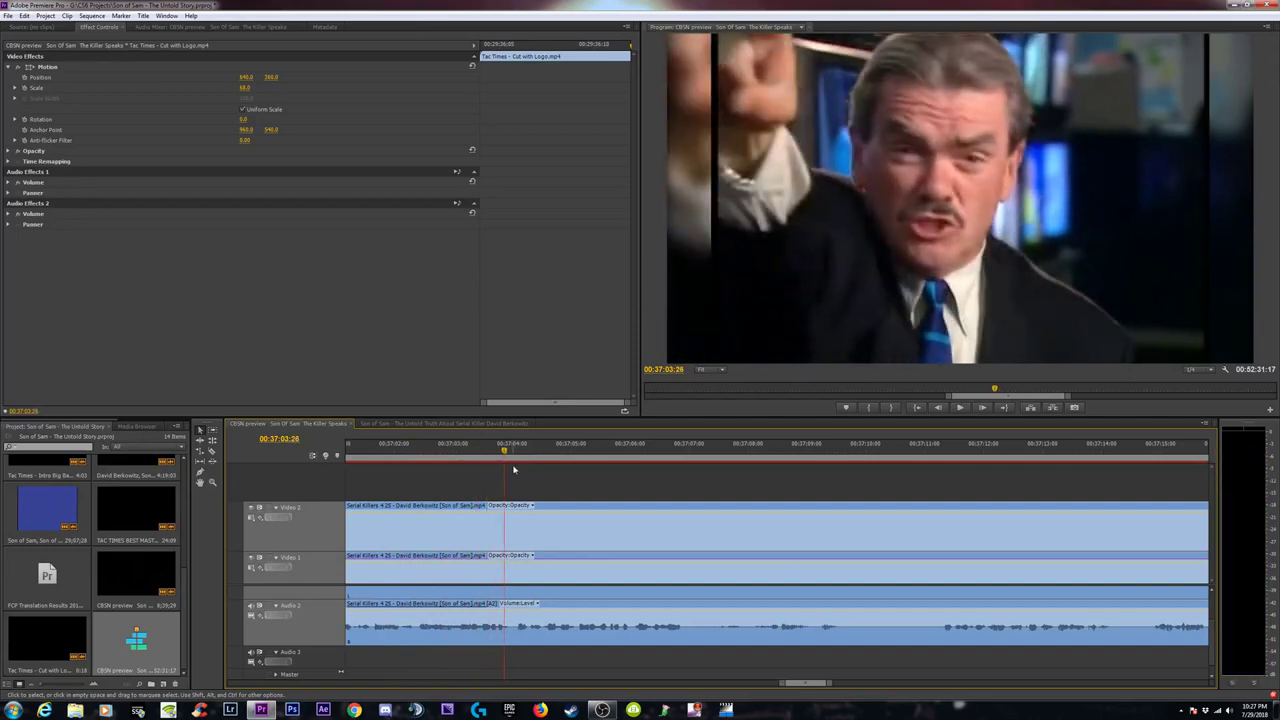
pyautogui.click(507, 453)
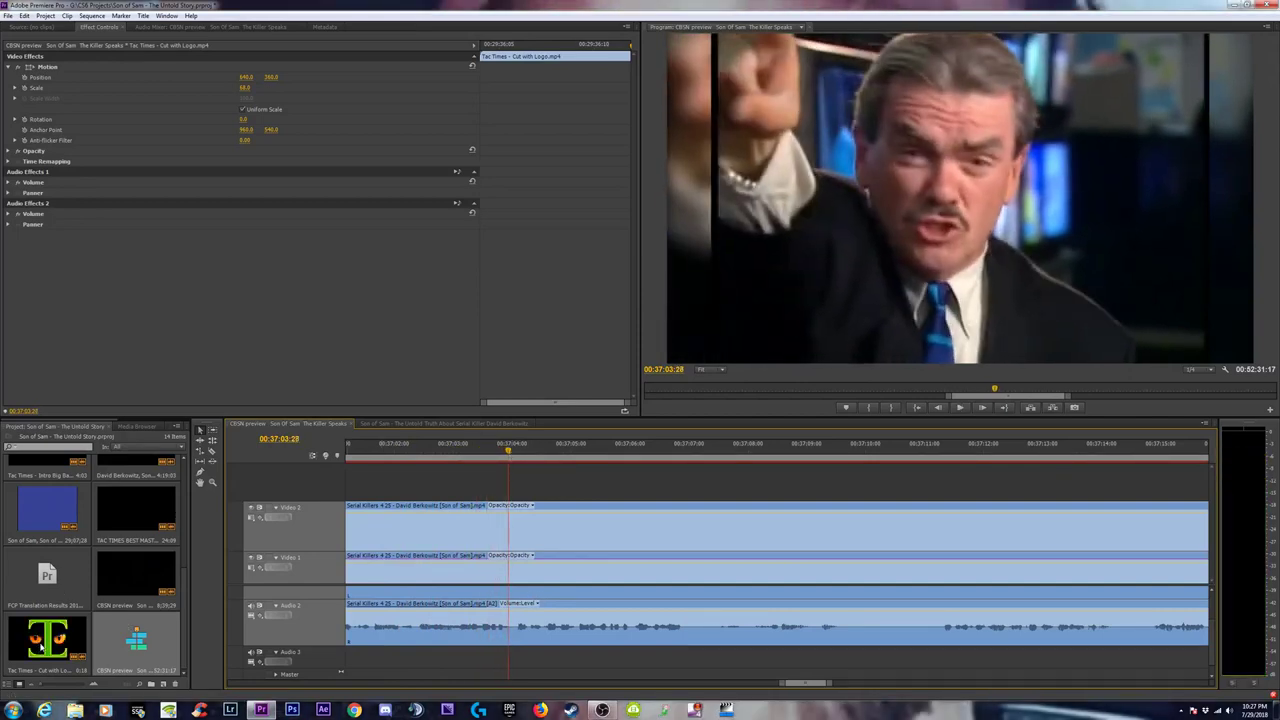
# Place the Tac Times - Cut with Logo clip on Video 2 just after 00:37:03:28 and move its audio up one track, off Audio 3.
pyautogui.moveTo(46, 636); pyautogui.dragTo(514, 515)
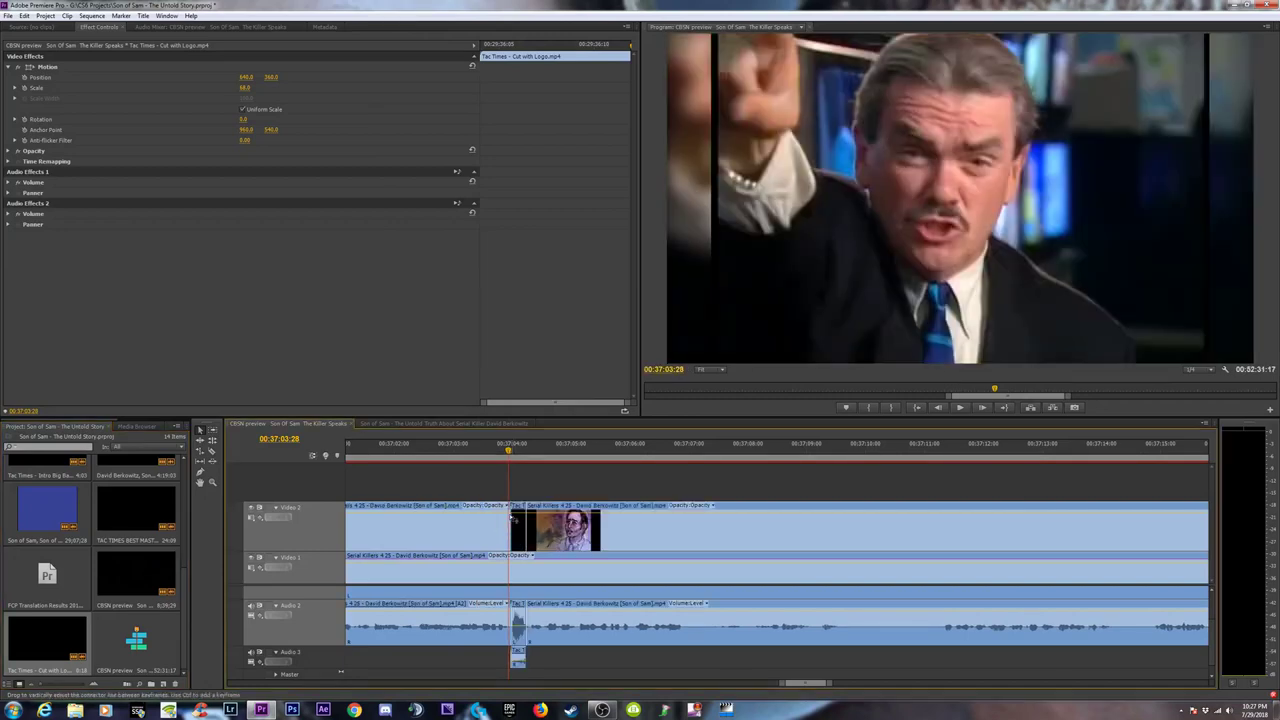
pyautogui.click(518, 620)
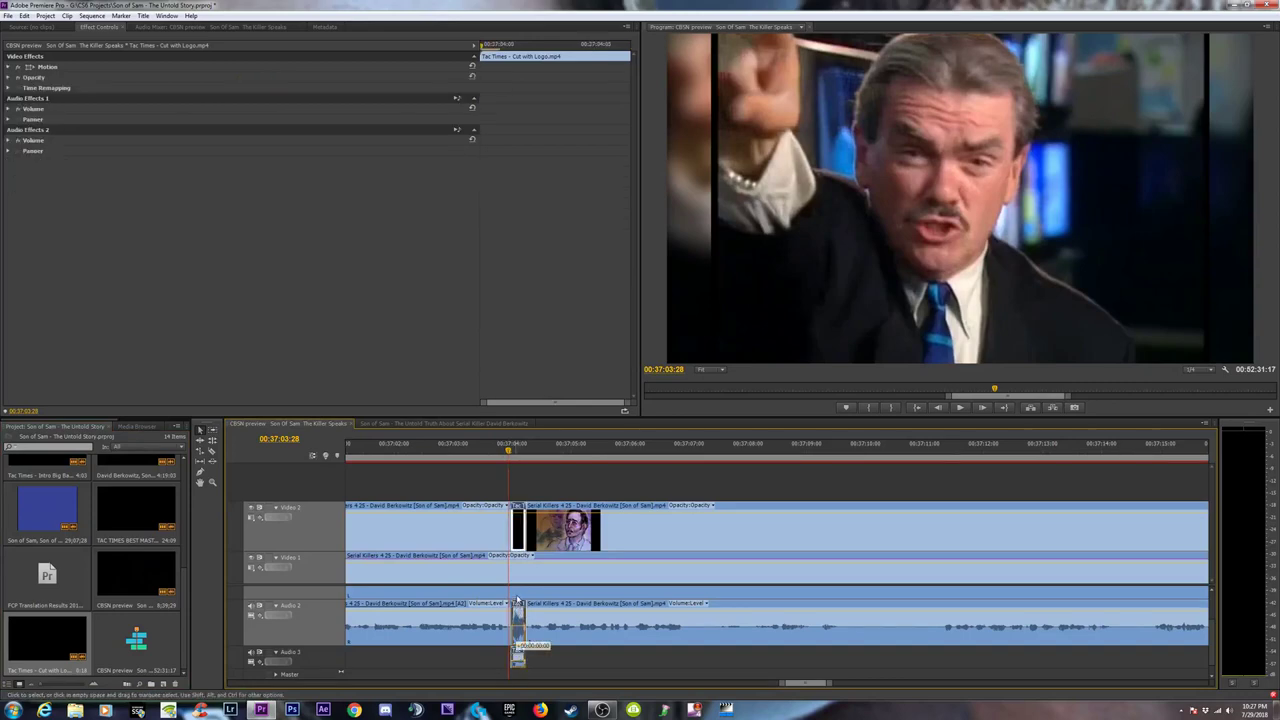
pyautogui.moveTo(517, 600); pyautogui.dragTo(518, 640)
pyautogui.press('space')
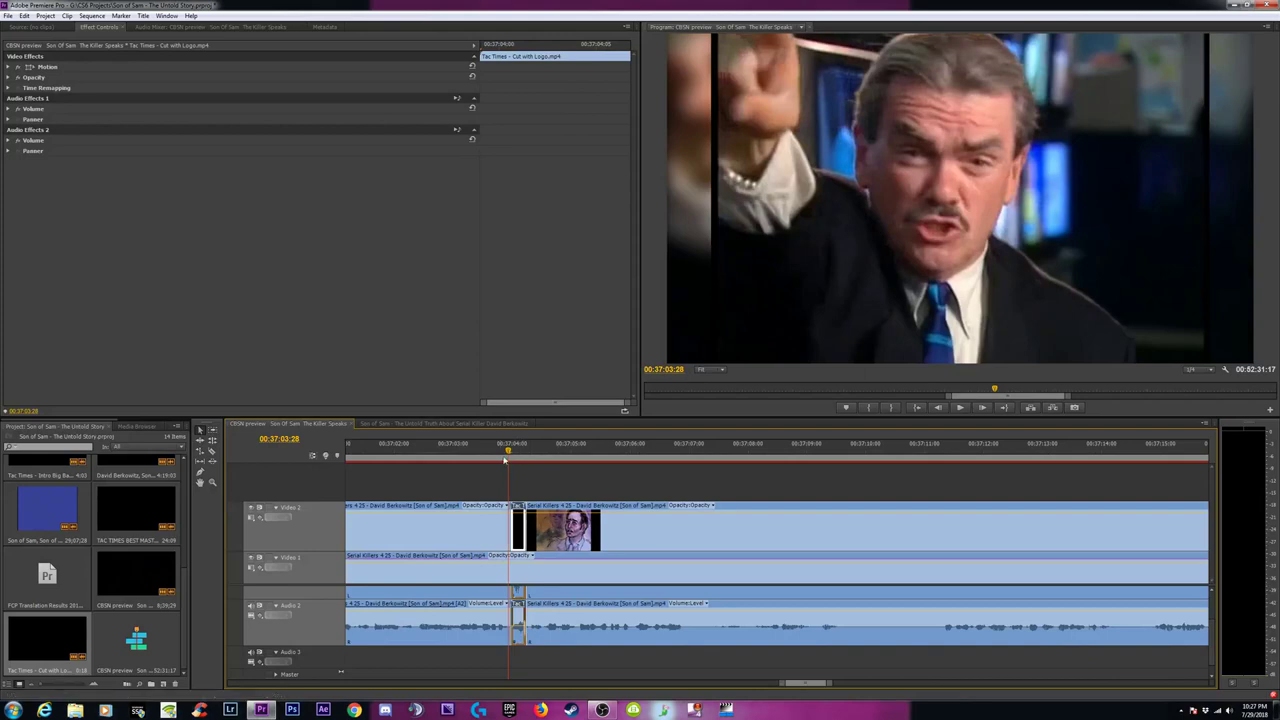
# Play the sequence through the newly placed logo clip and park the playhead on it at 00:37:04:05.
pyautogui.click(434, 449)
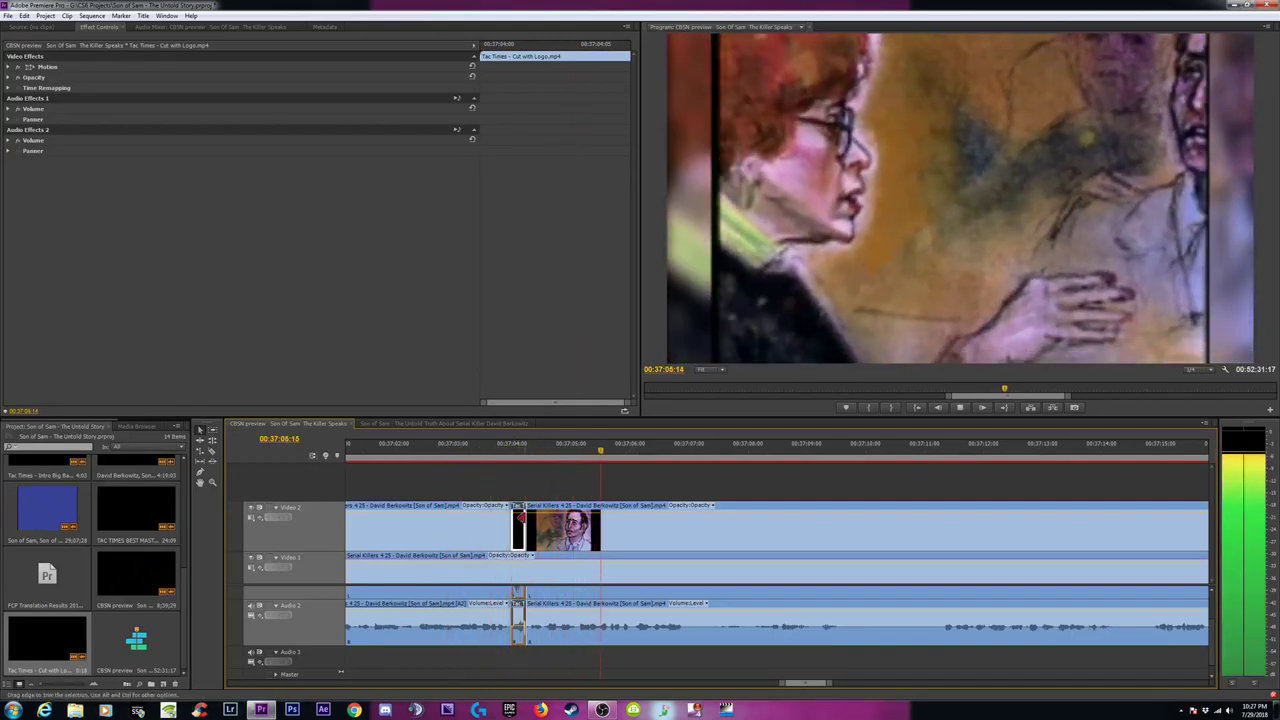
pyautogui.press('-')
pyautogui.press('-')
pyautogui.press('-')
pyautogui.press('-')
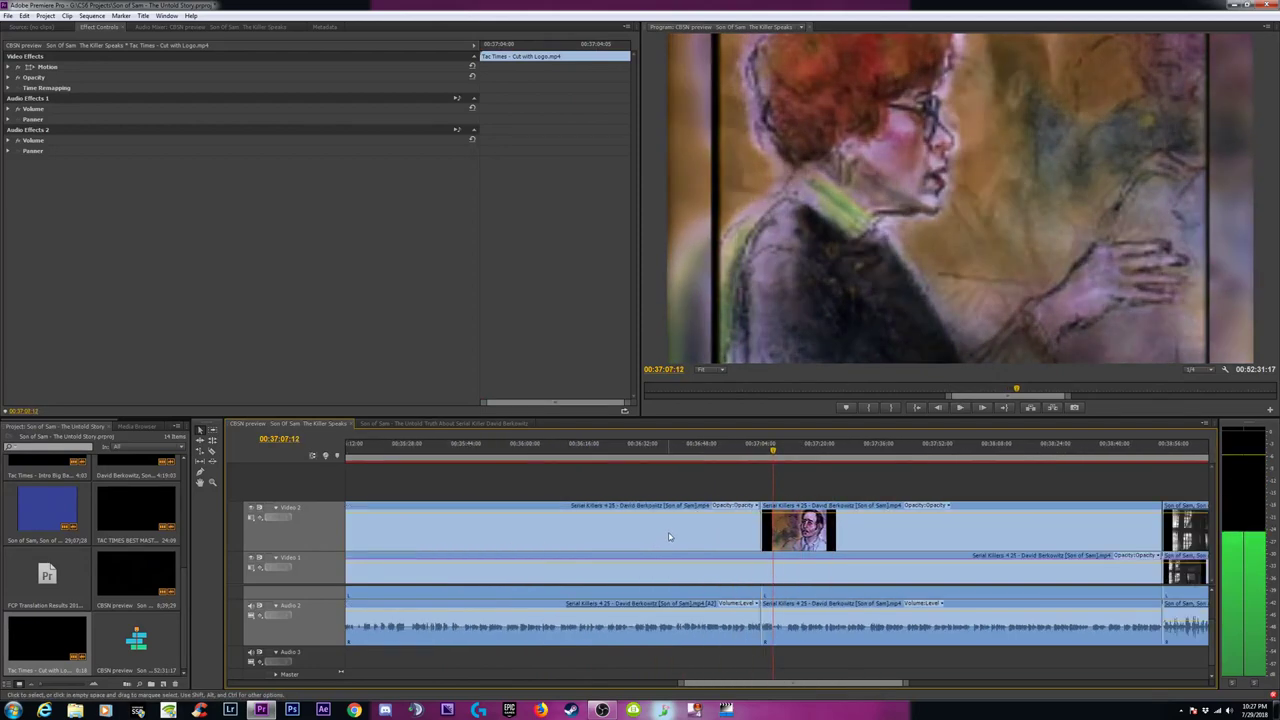
pyautogui.press('space')
pyautogui.moveTo(771, 453); pyautogui.dragTo(762, 455)
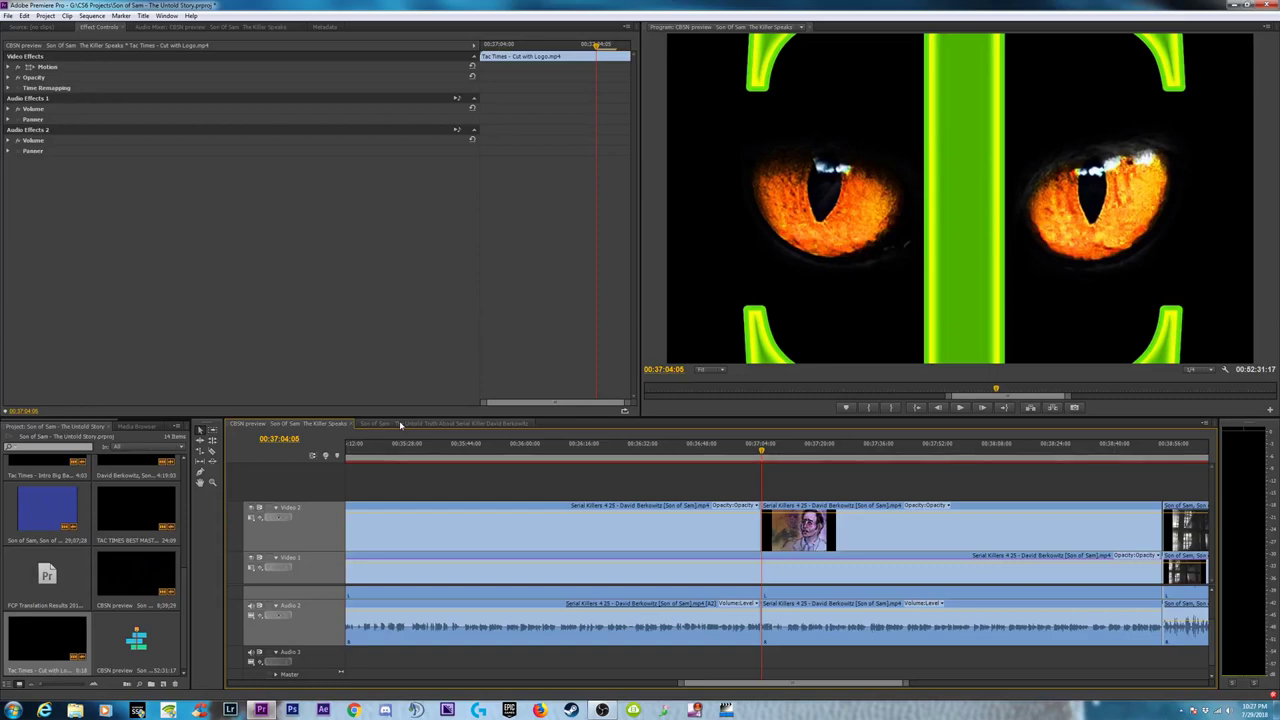
# Look back through the CBSN preview sequence from 00:37:04 past 00:33:15 and 00:32:33 for the earlier logo clip.
pyautogui.press('-')
pyautogui.press('-')
pyautogui.click(563, 450)
pyautogui.press('=')
pyautogui.press('=')
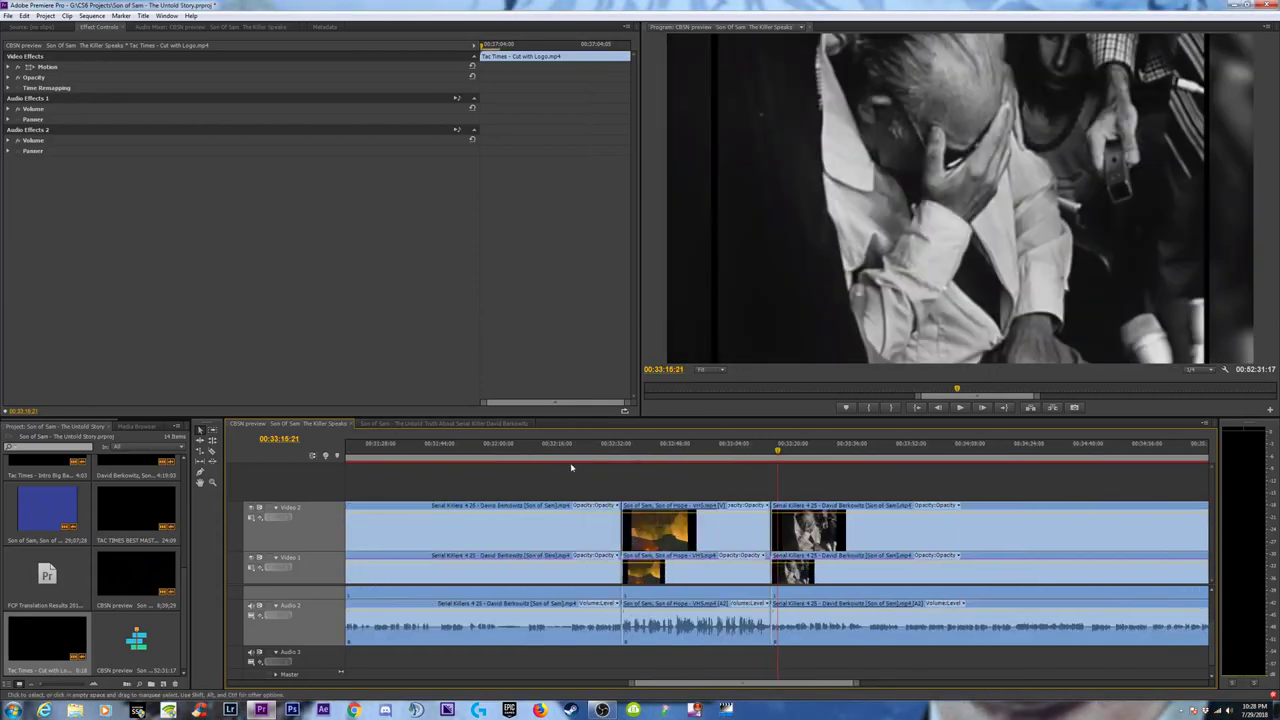
pyautogui.press('=')
pyautogui.press('=')
pyautogui.press('=')
pyautogui.press('-')
pyautogui.press('-')
pyautogui.press('-')
pyautogui.press('-')
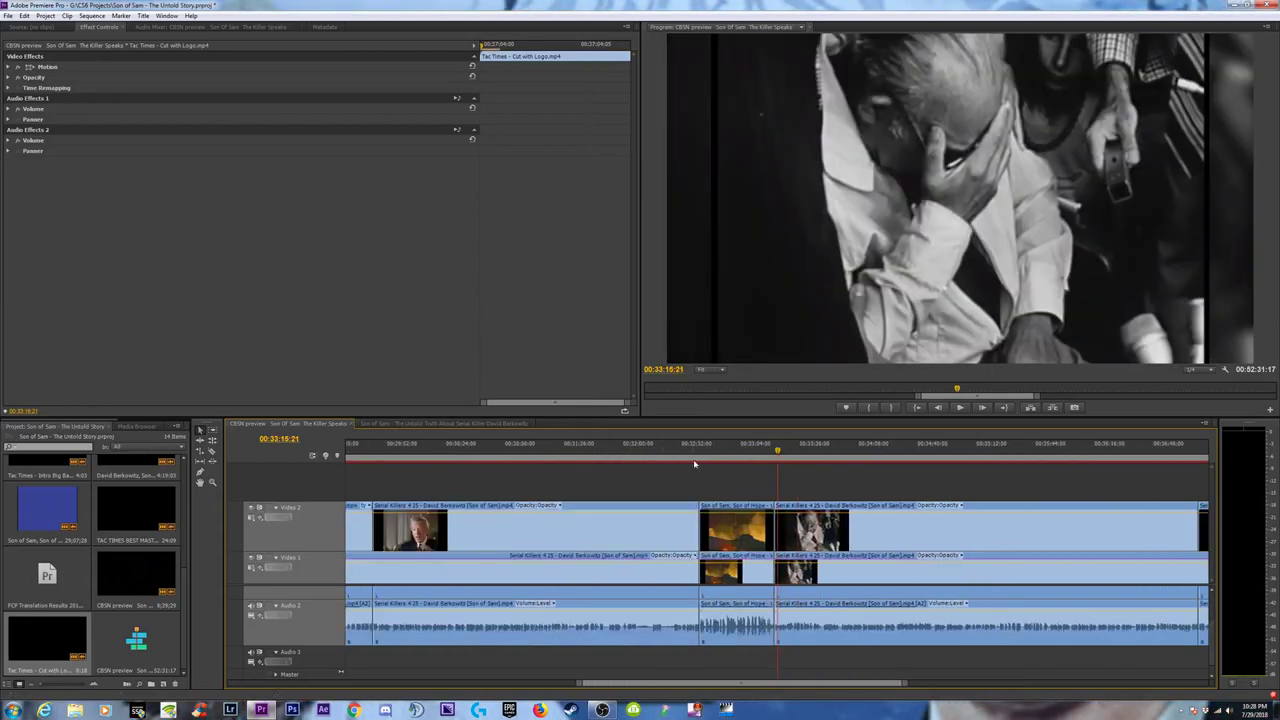
pyautogui.click(697, 462)
pyautogui.press('-')
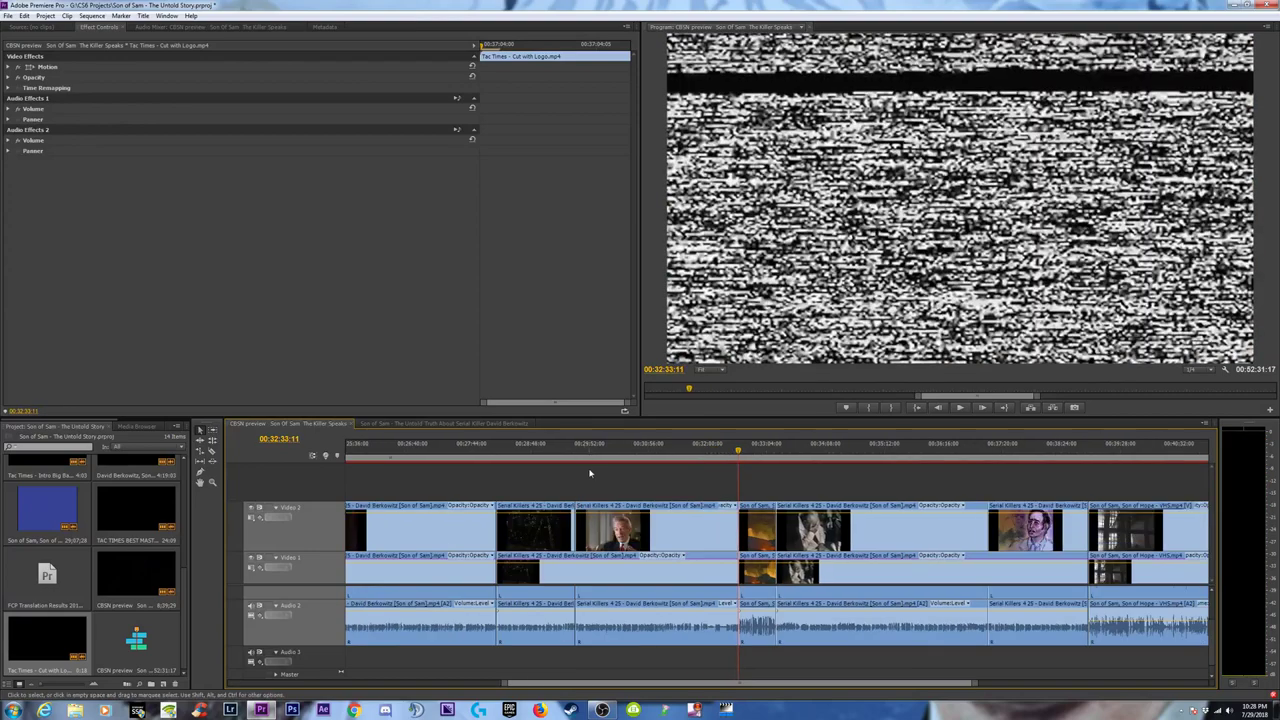
# Select the Tac Times - Cut with Logo clip at 00:29:36:09 and reset its Motion scale to 100.
pyautogui.click(587, 458)
pyautogui.press('=')
pyautogui.press('=')
pyautogui.press('=')
pyautogui.press('=')
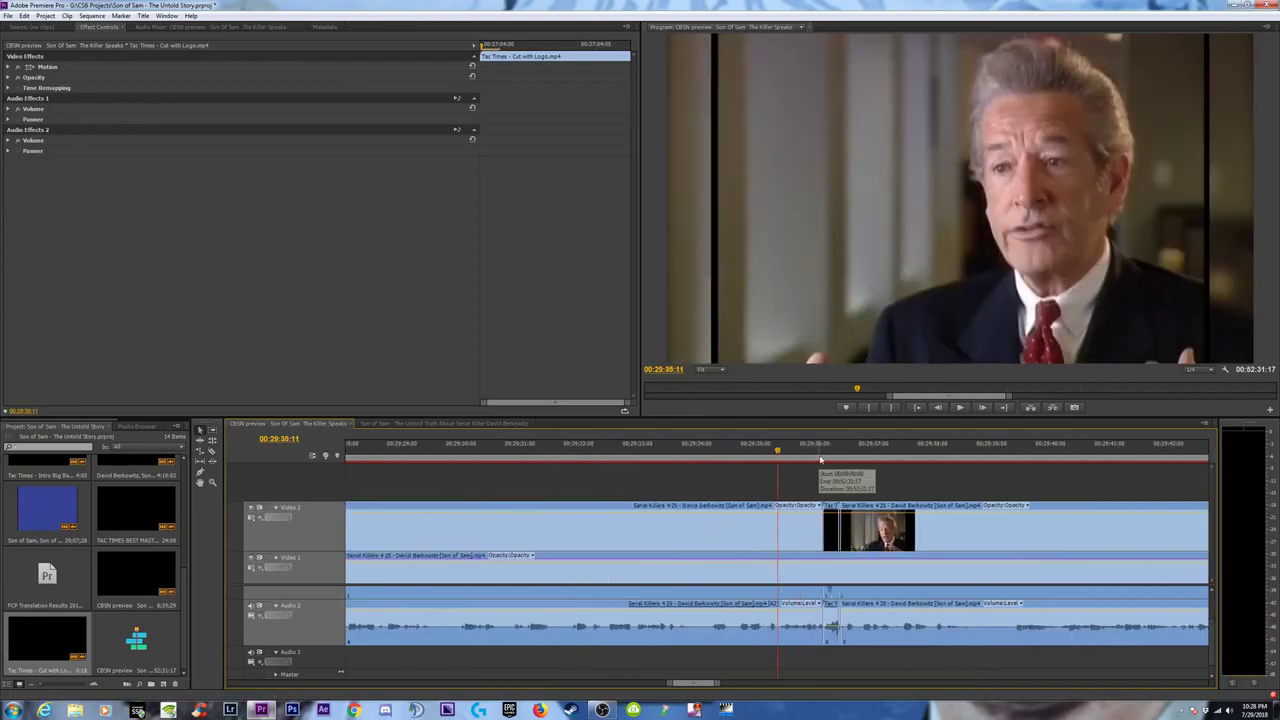
pyautogui.click(831, 458)
pyautogui.click(831, 528)
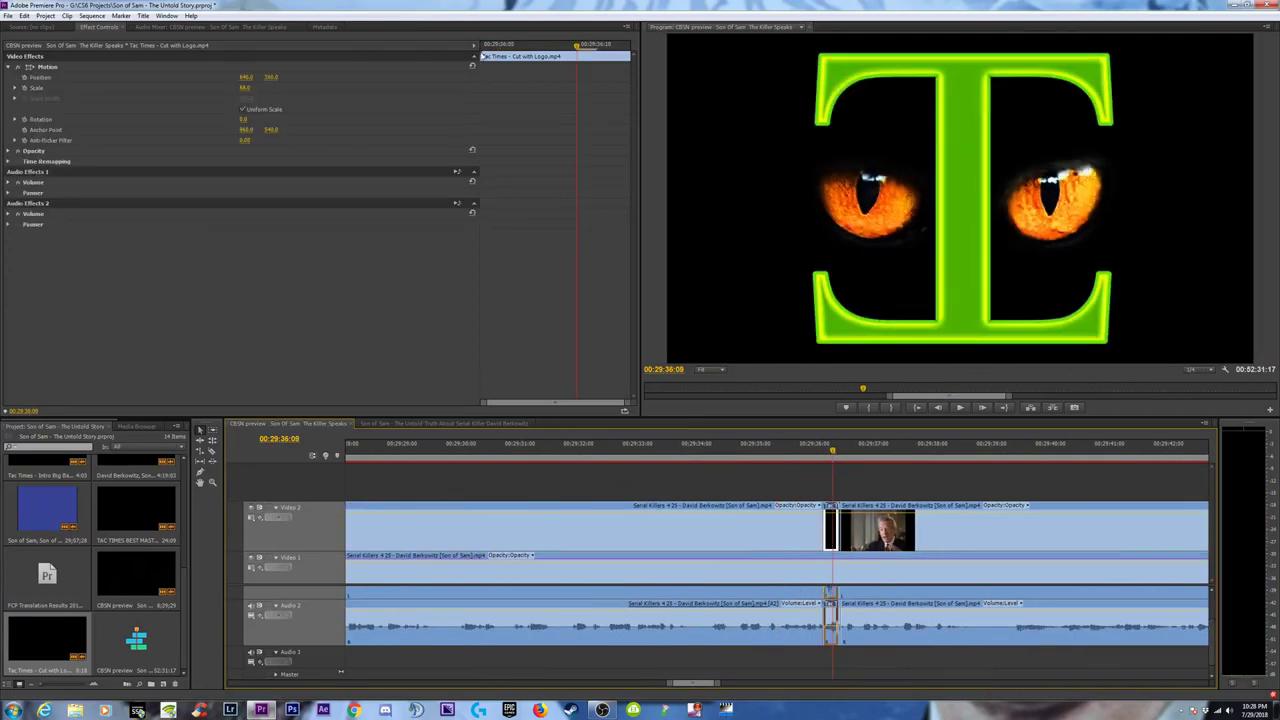
pyautogui.press('space')
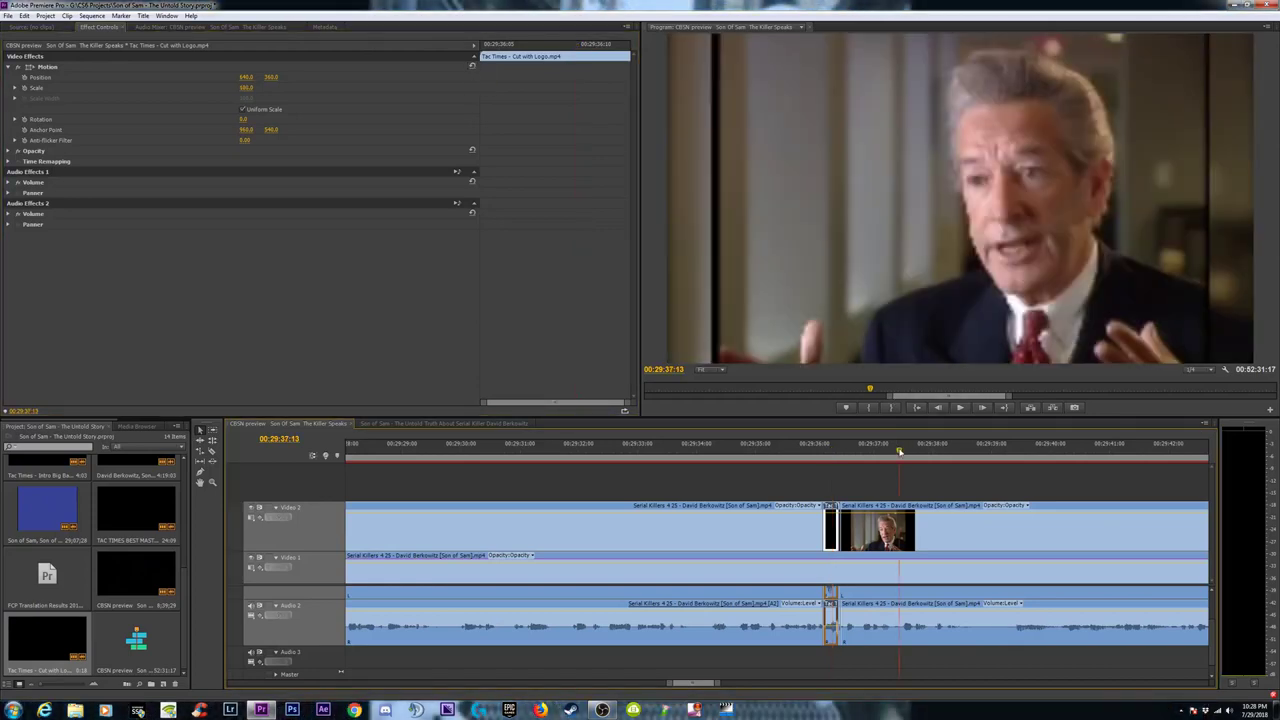
# Go back to the Untold Truth sequence and inspect the area around its last cut, near 00:45:30.
pyautogui.press('-')
pyautogui.press('-')
pyautogui.press('-')
pyautogui.press('-')
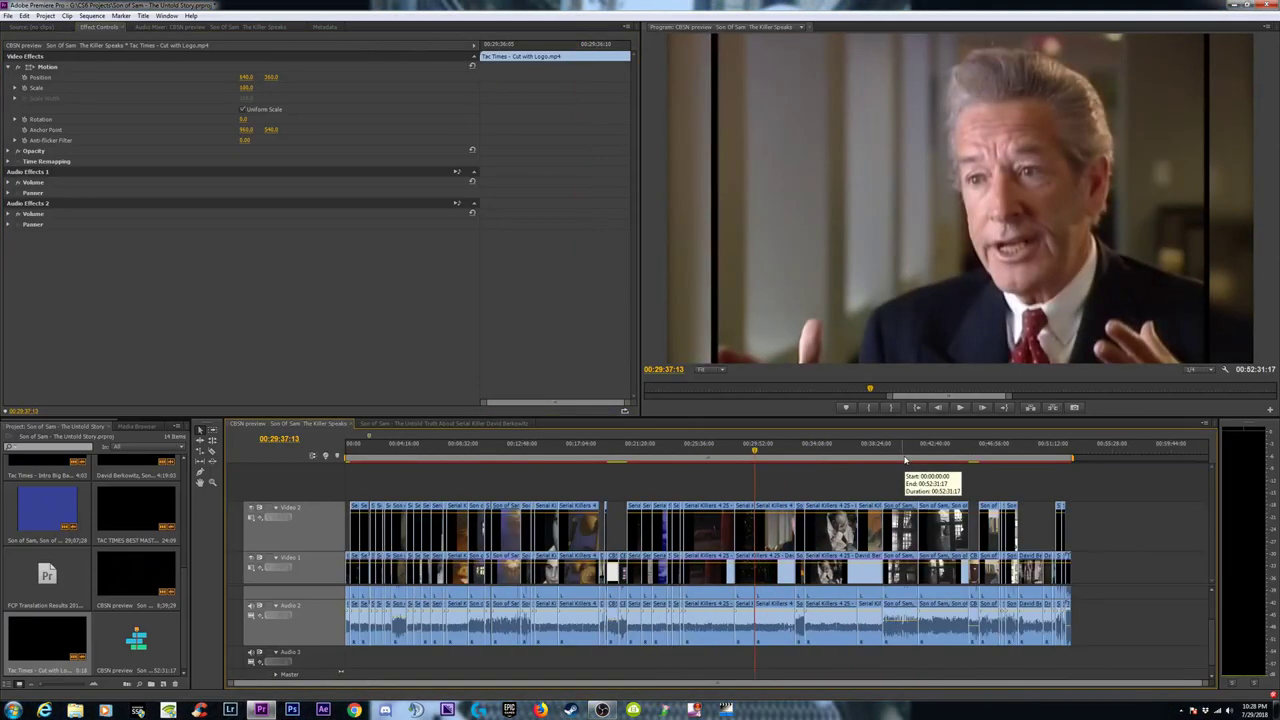
pyautogui.click(500, 423)
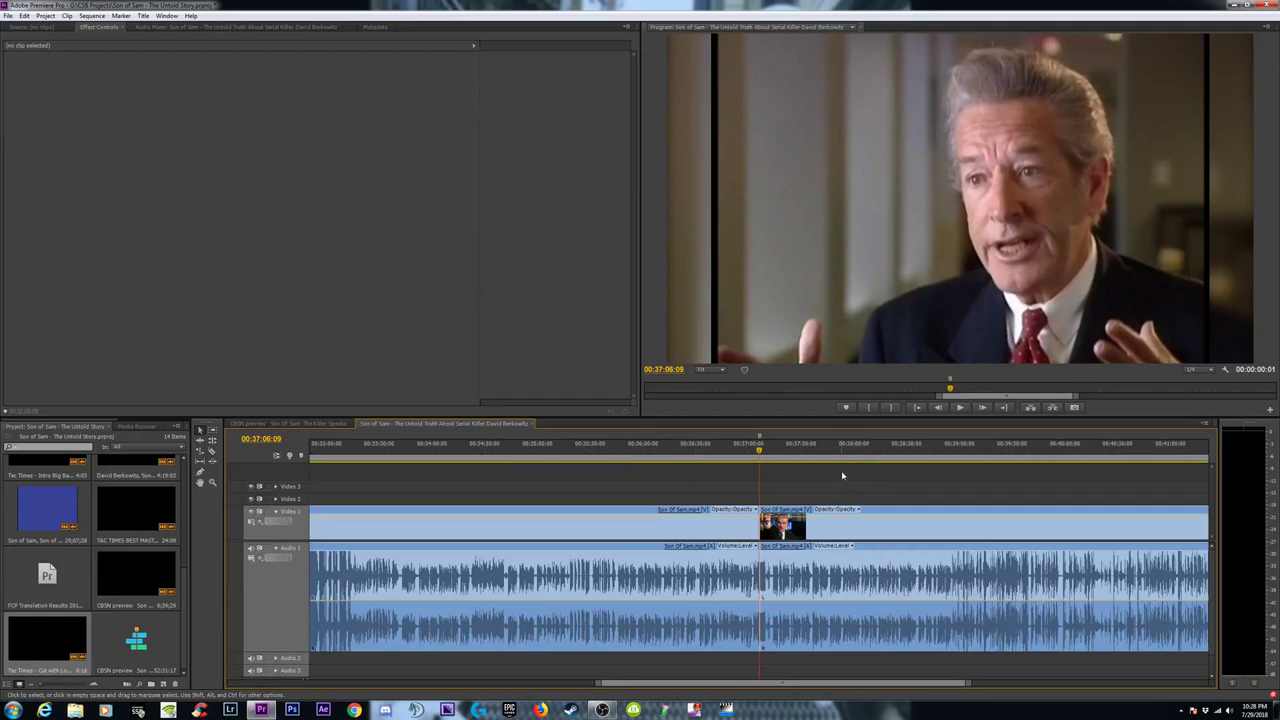
pyautogui.click(895, 447)
pyautogui.press('\\')
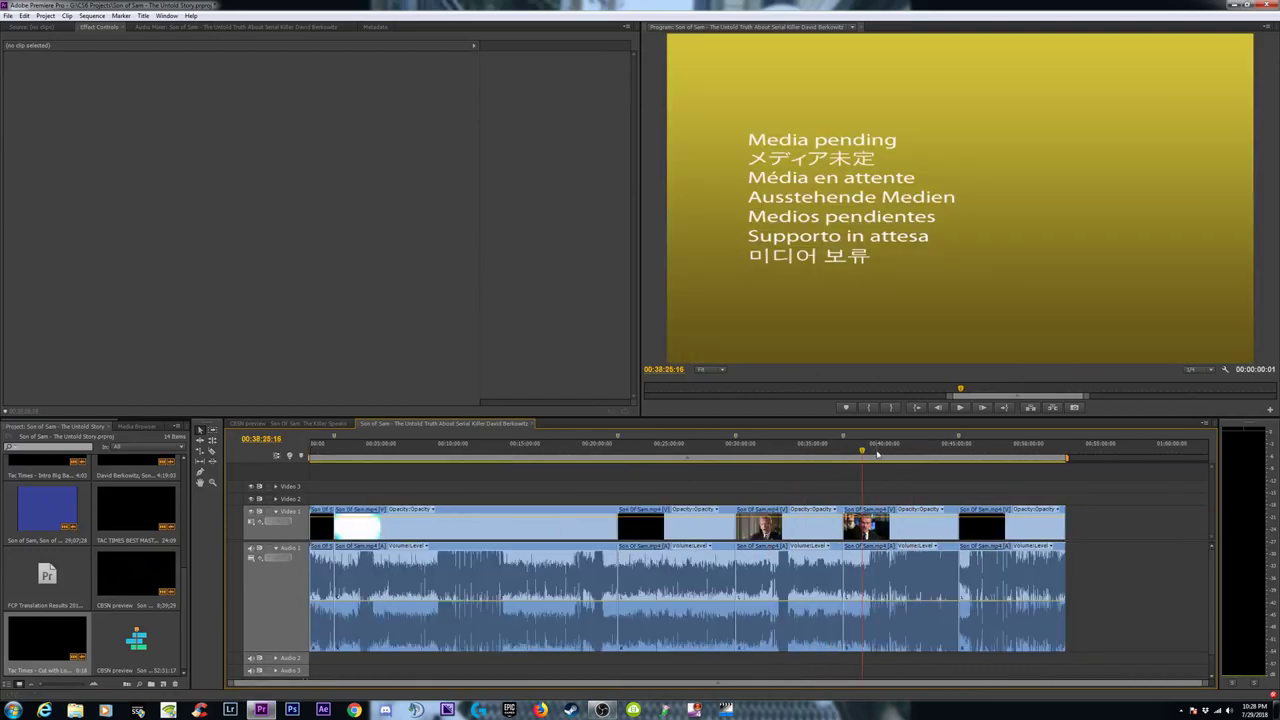
pyautogui.click(963, 452)
pyautogui.press('=')
pyautogui.press('=')
pyautogui.press('=')
pyautogui.press('=')
pyautogui.press('=')
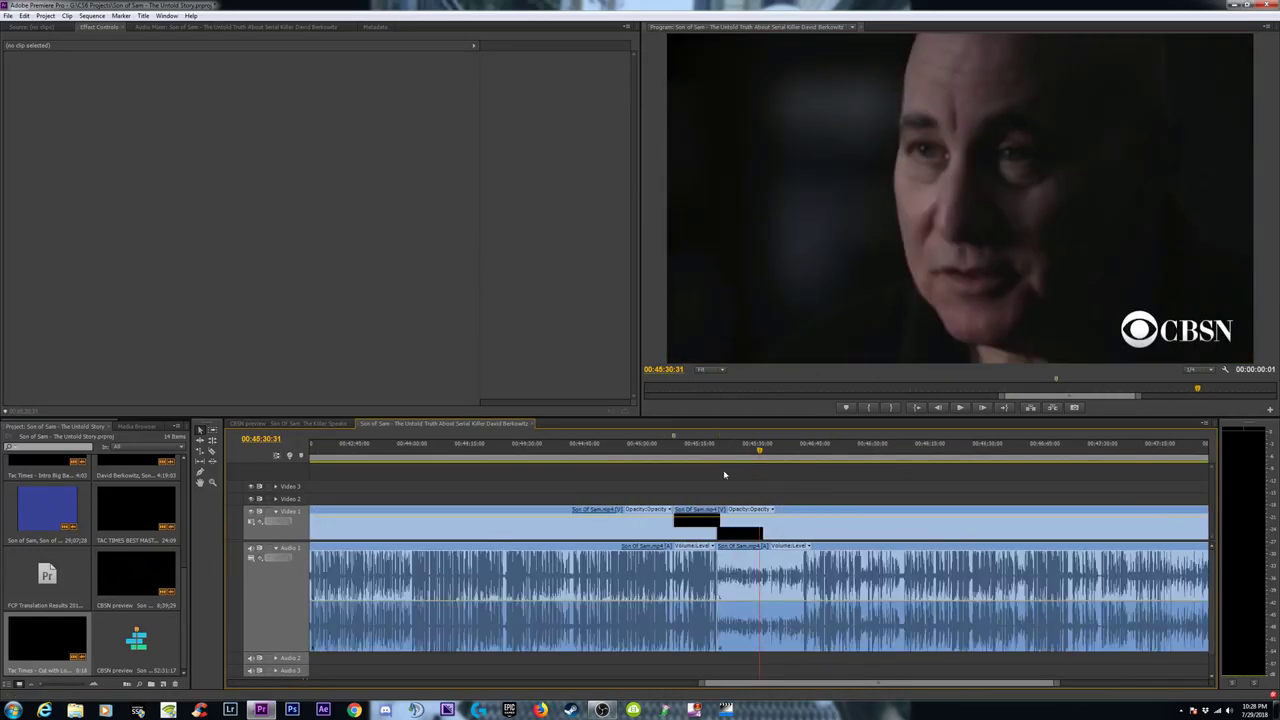
# Examine the Untold Truth sequence's cut at 00:45:08:08 and its first cut near 00:01:33.
pyautogui.moveTo(641, 453); pyautogui.dragTo(589, 456)
pyautogui.press('=')
pyautogui.press('=')
pyautogui.press('=')
pyautogui.press('=')
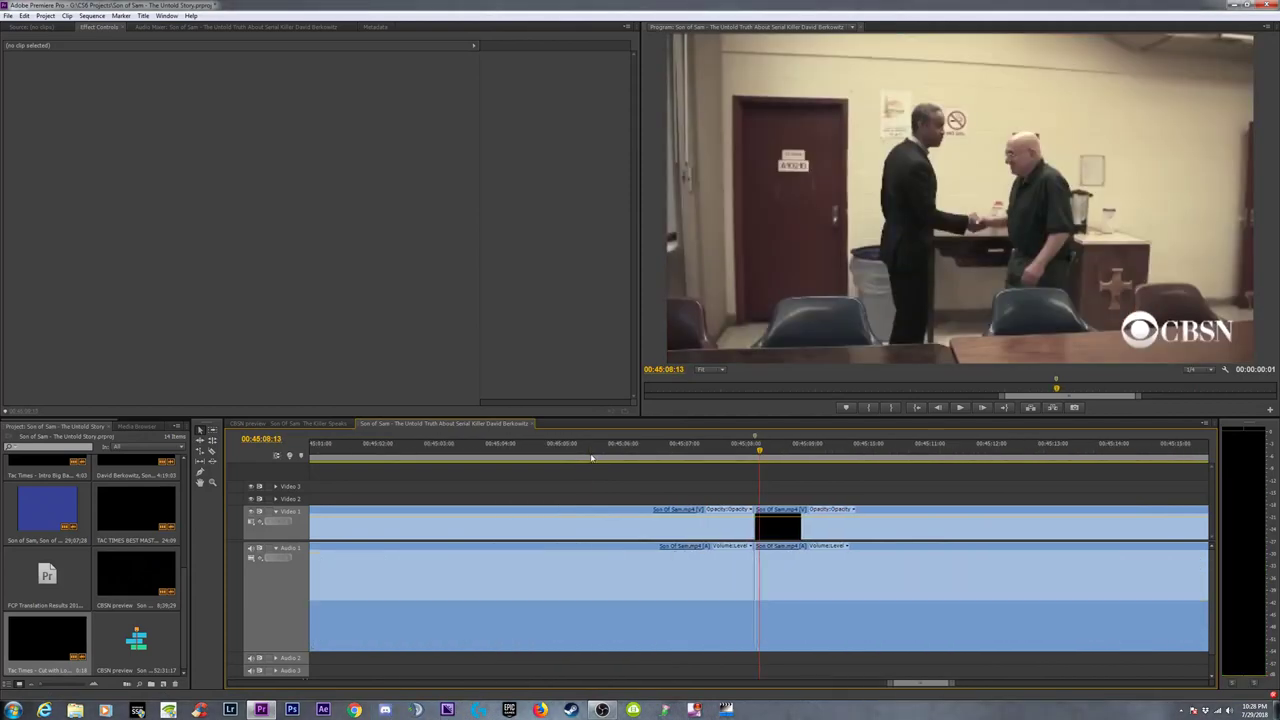
pyautogui.click(749, 458)
pyautogui.press('-')
pyautogui.press('-')
pyautogui.press('-')
pyautogui.press('-')
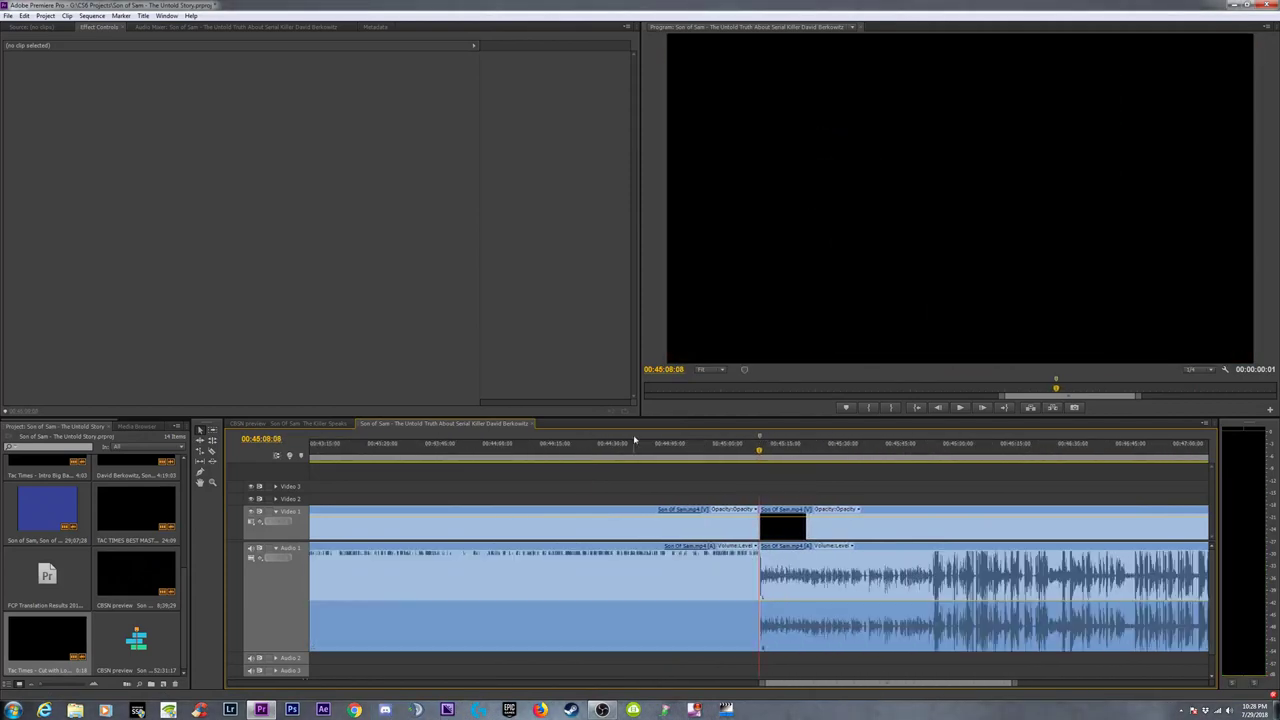
pyautogui.click(331, 446)
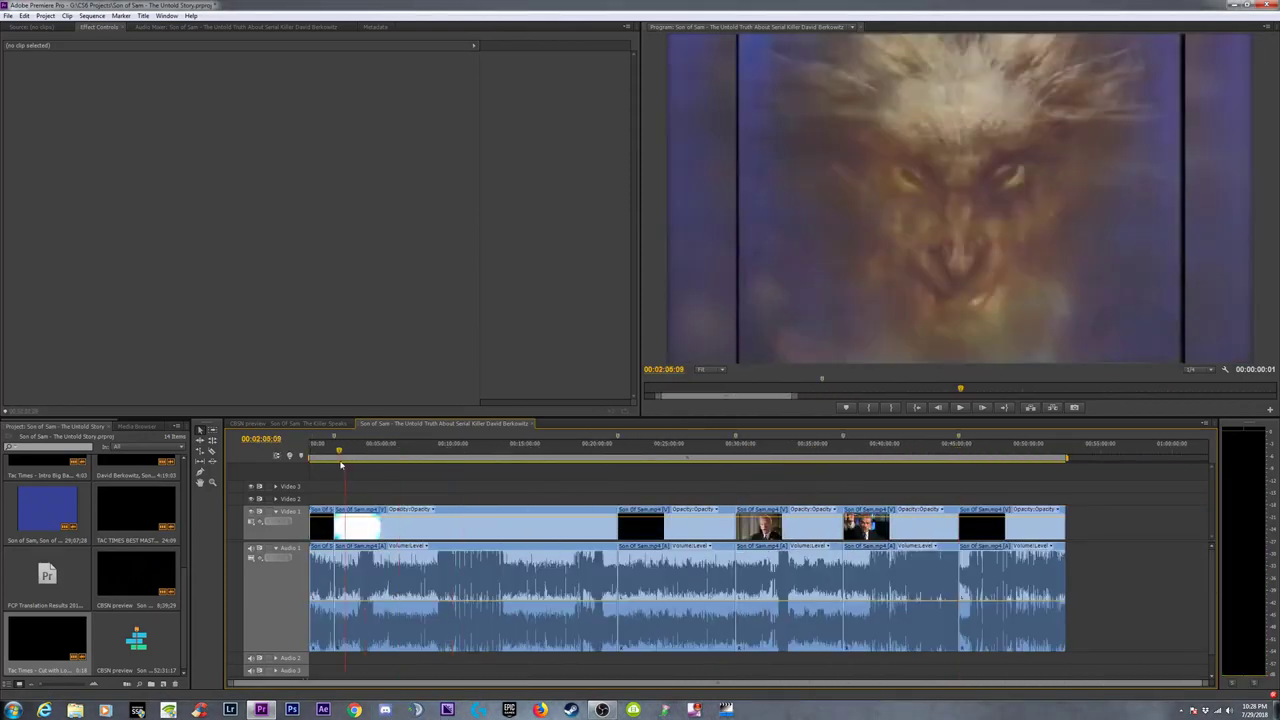
# Check the CBSN preview sequence against the Untold Truth sequence, viewing the latter near 00:09:35.
pyautogui.click(310, 423)
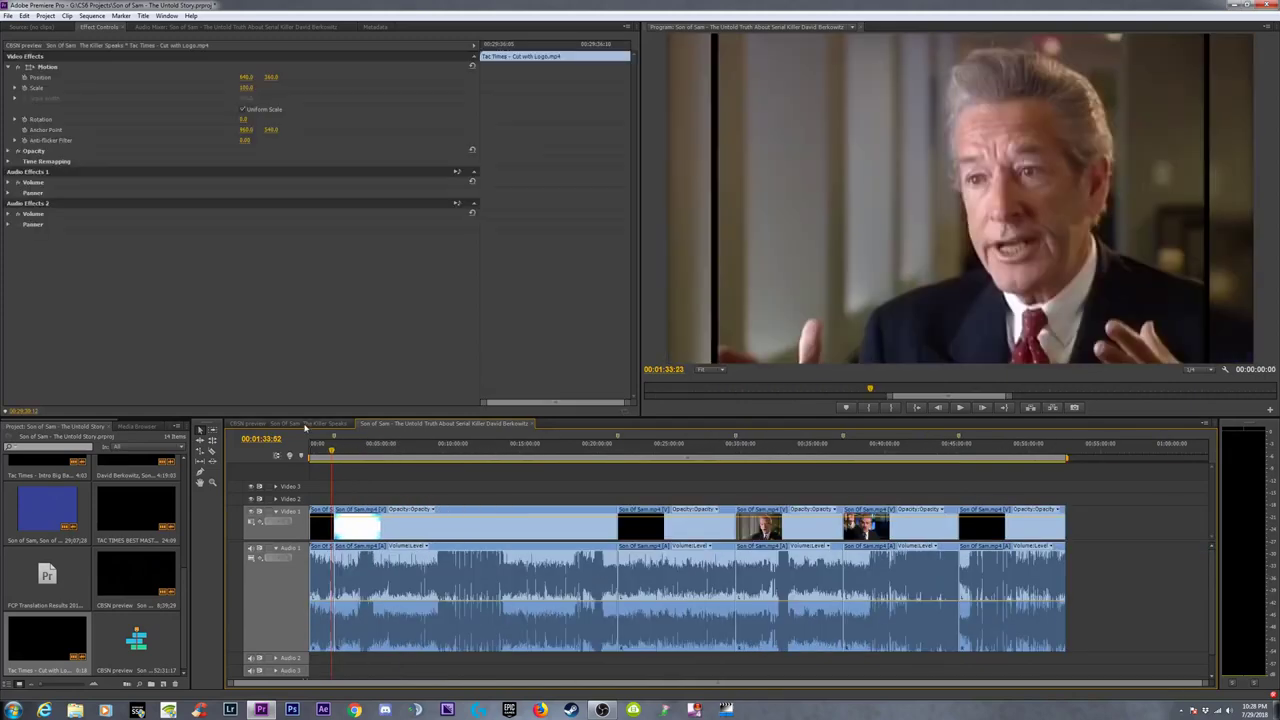
pyautogui.click(1112, 512)
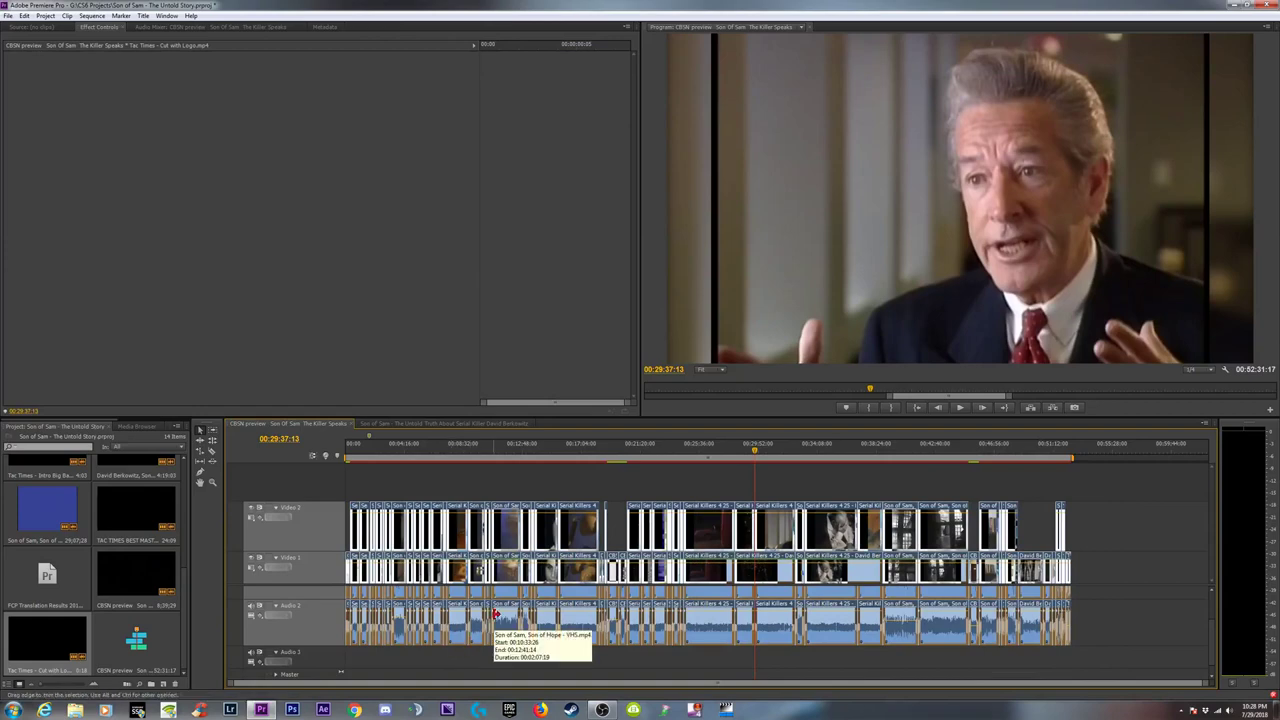
pyautogui.click(397, 424)
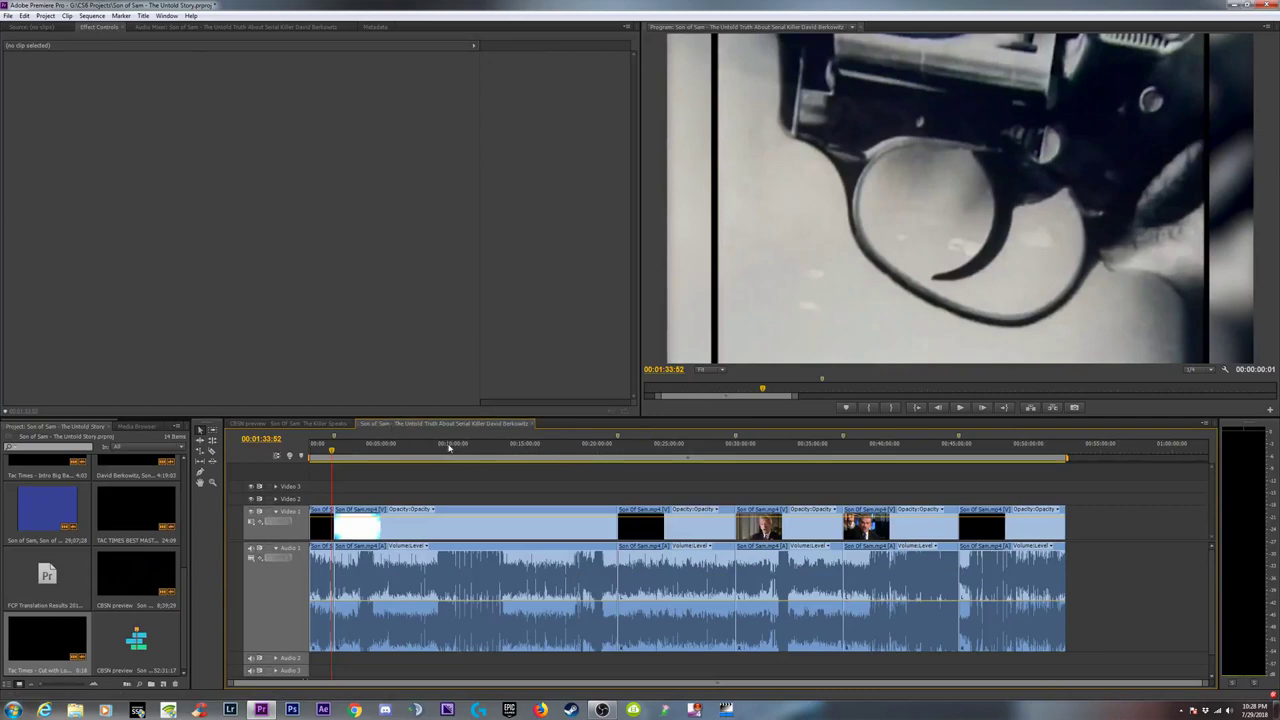
pyautogui.click(449, 447)
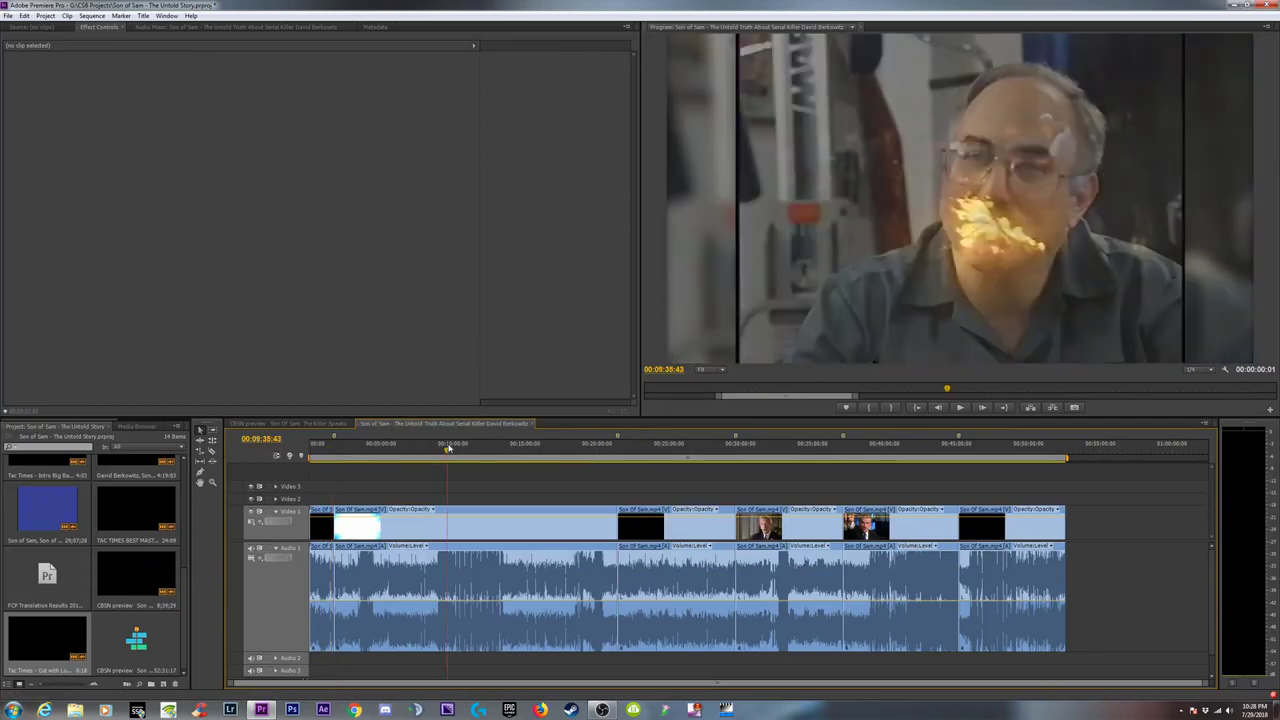
# Copy the Son of Sam - The Untold Truth sequence item among the project items.
pyautogui.scroll(3, 150, 588)
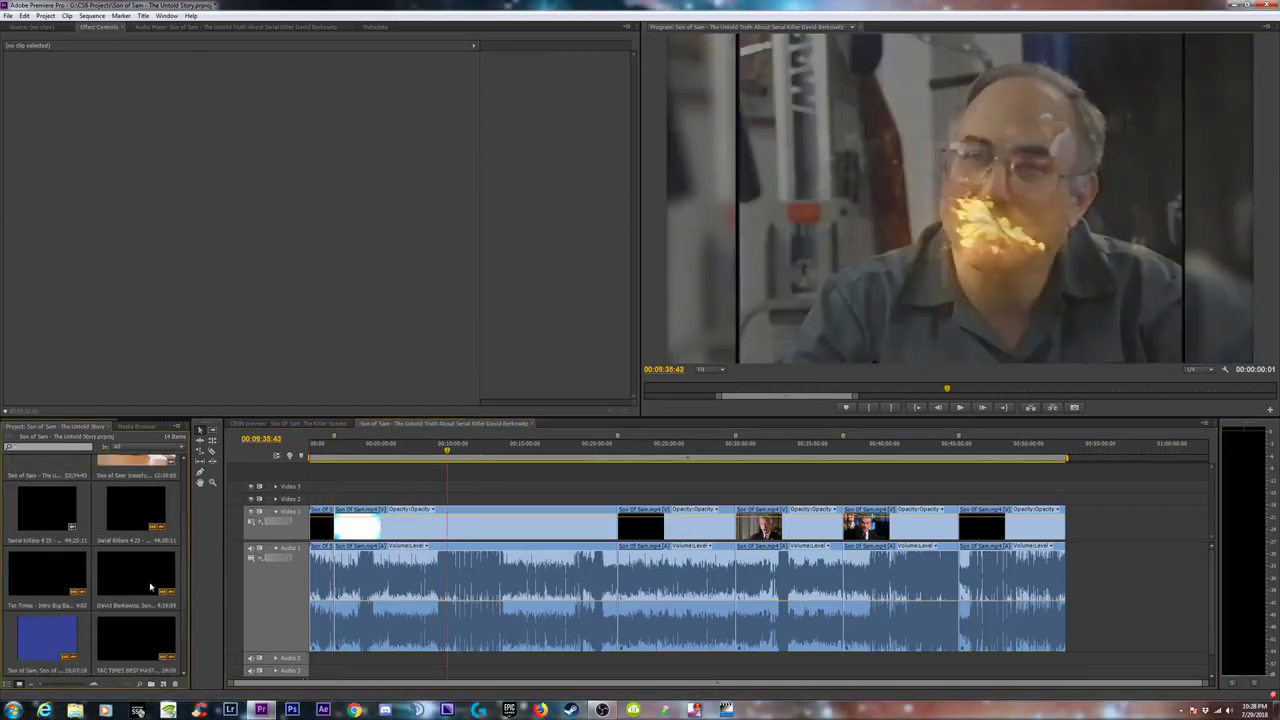
pyautogui.scroll(2, 150, 588)
pyautogui.click(58, 546)
pyautogui.rightClick(50, 548)
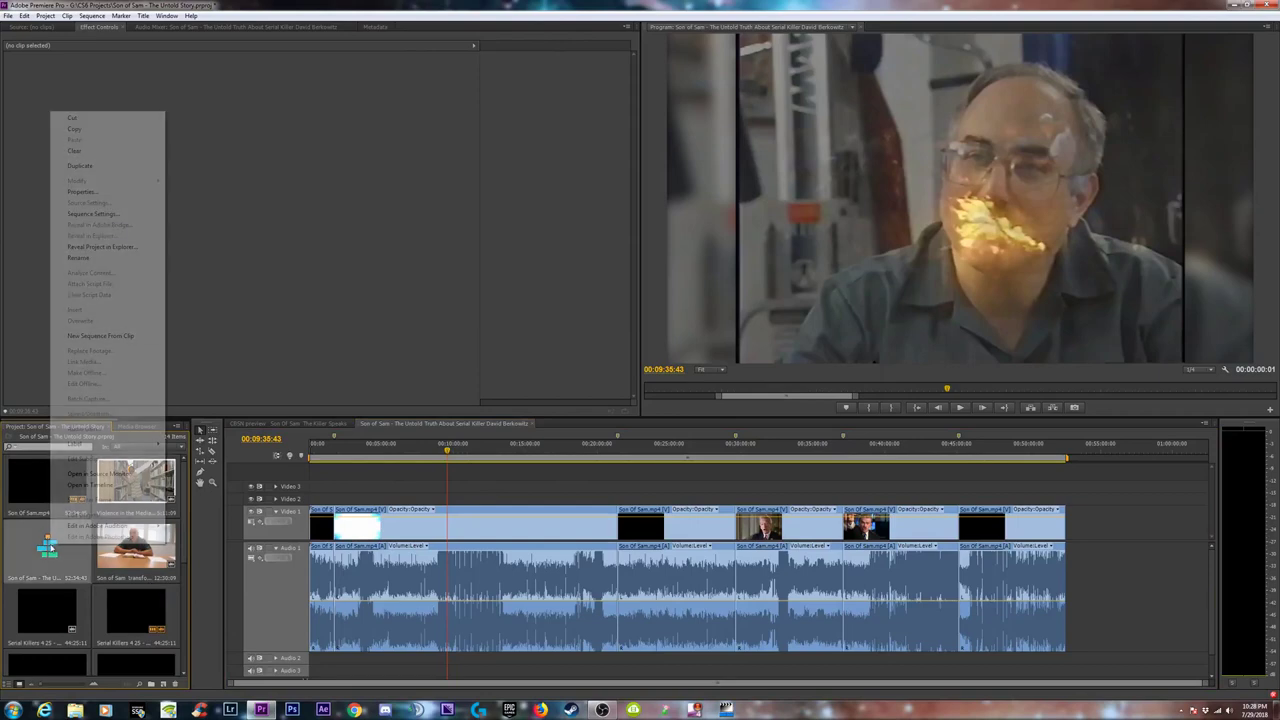
pyautogui.click(424, 453)
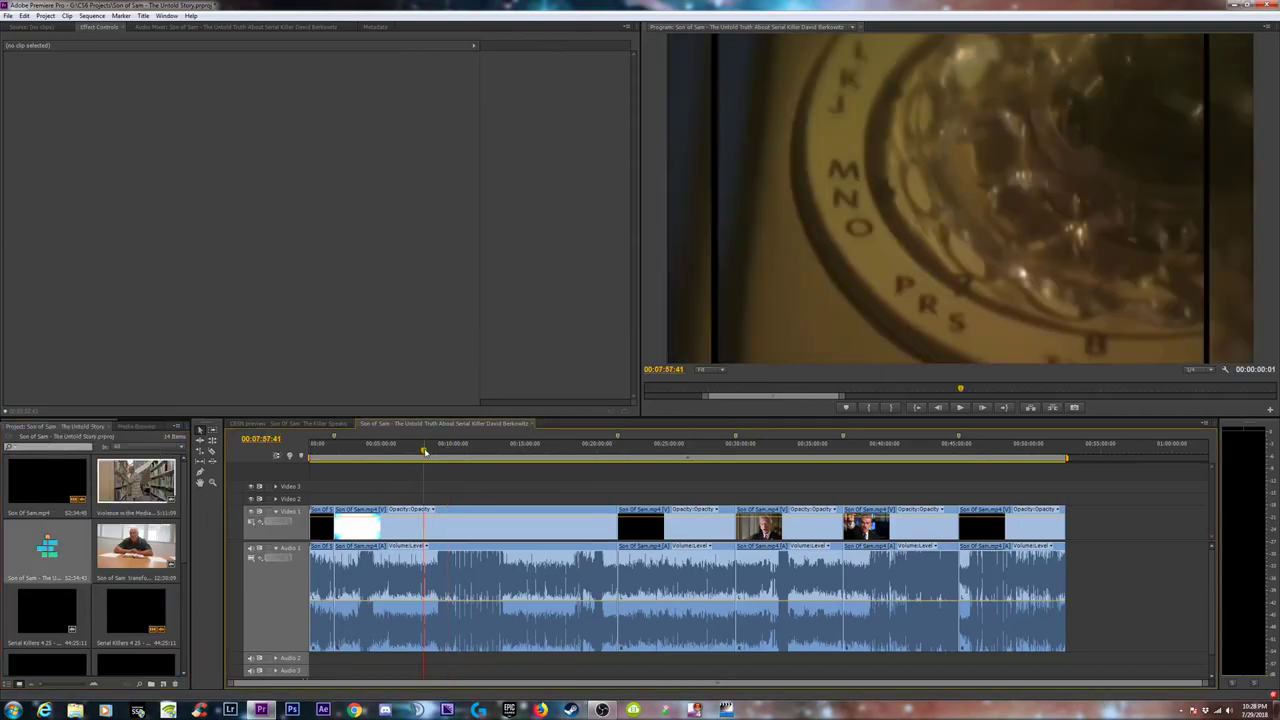
pyautogui.rightClick(64, 549)
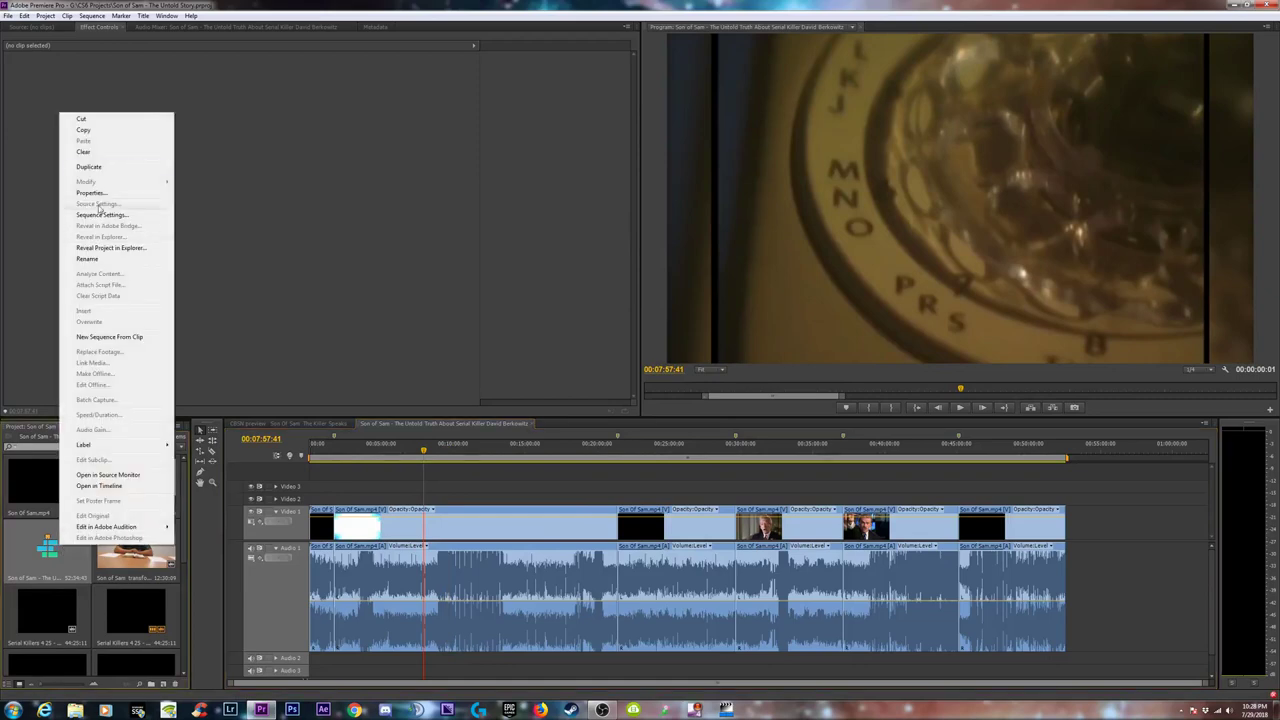
pyautogui.click(85, 130)
# Paste the copied Untold Truth sequence at the end of the project items and open the pasted copy in the timeline.
pyautogui.scroll(-3, 128, 640)
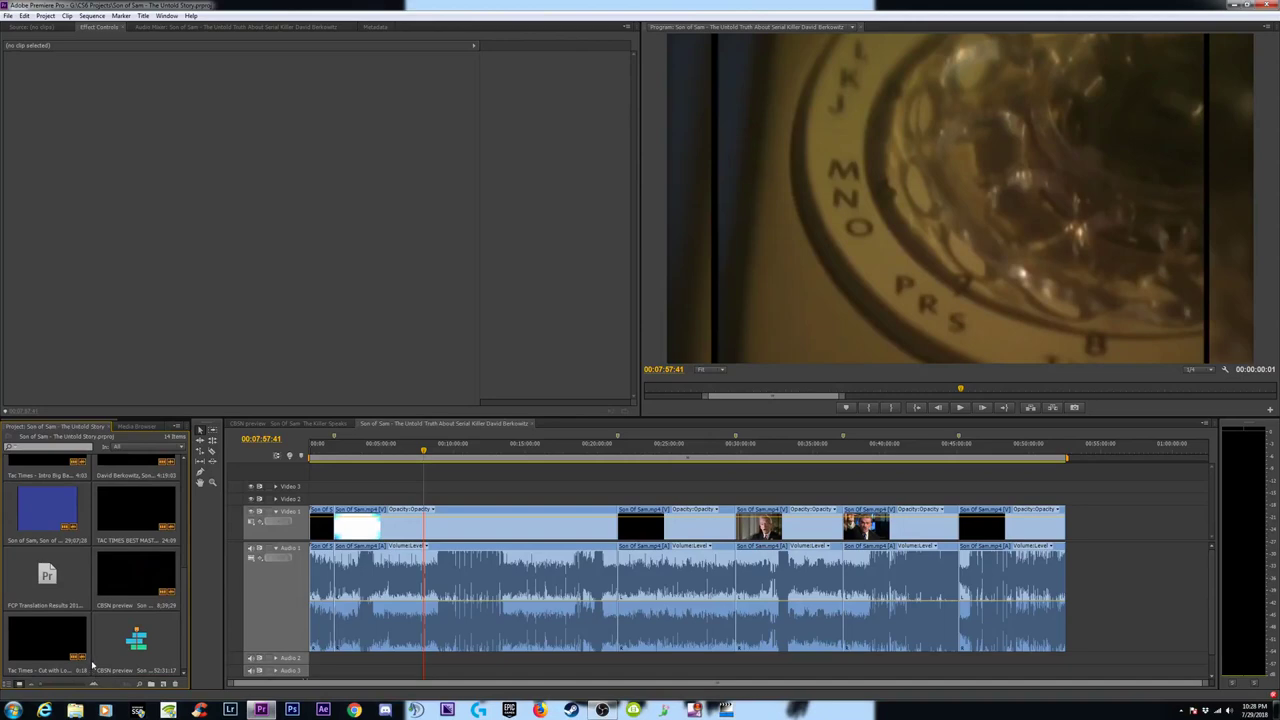
pyautogui.rightClick(92, 664)
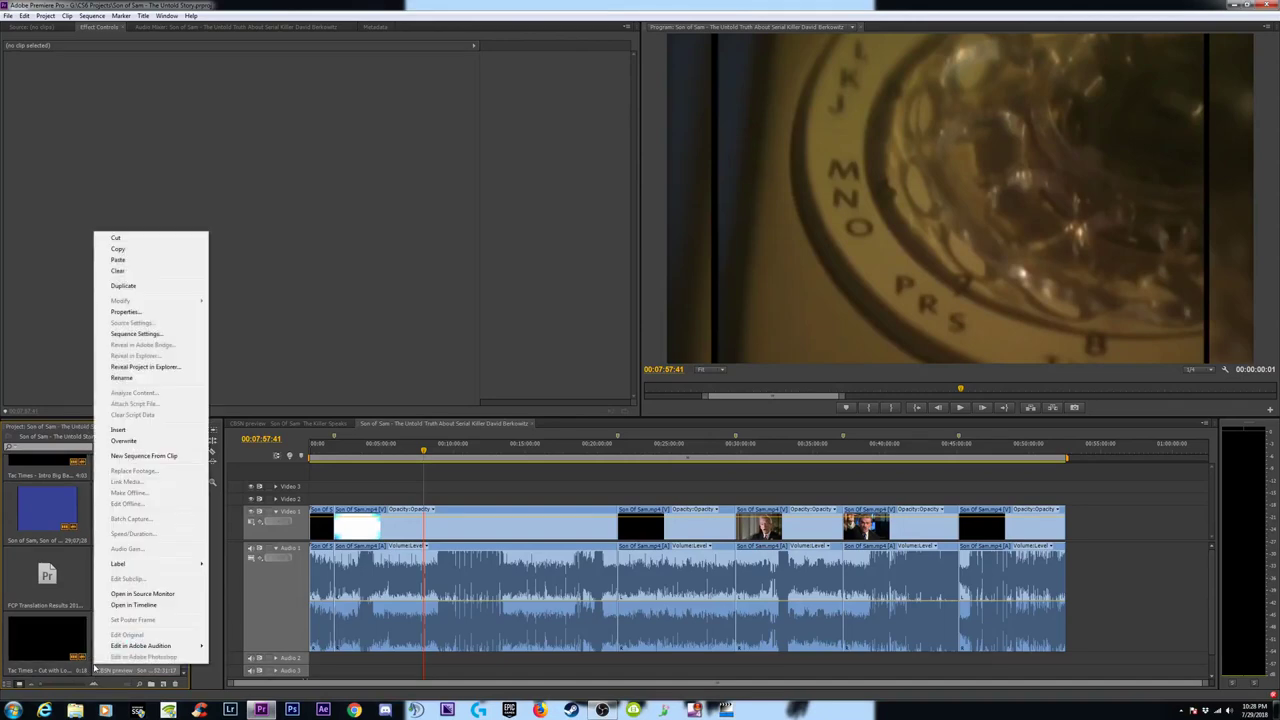
pyautogui.click(94, 667)
pyautogui.rightClick(93, 669)
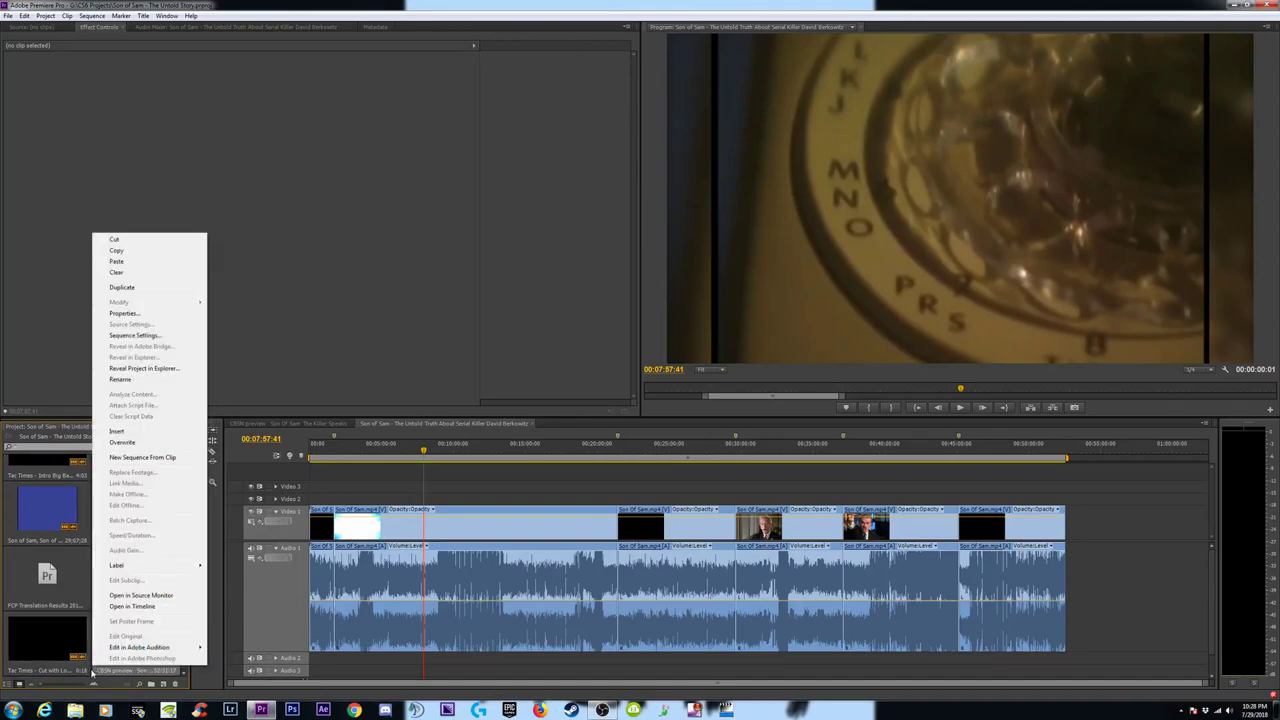
pyautogui.click(88, 622)
pyautogui.rightClick(89, 609)
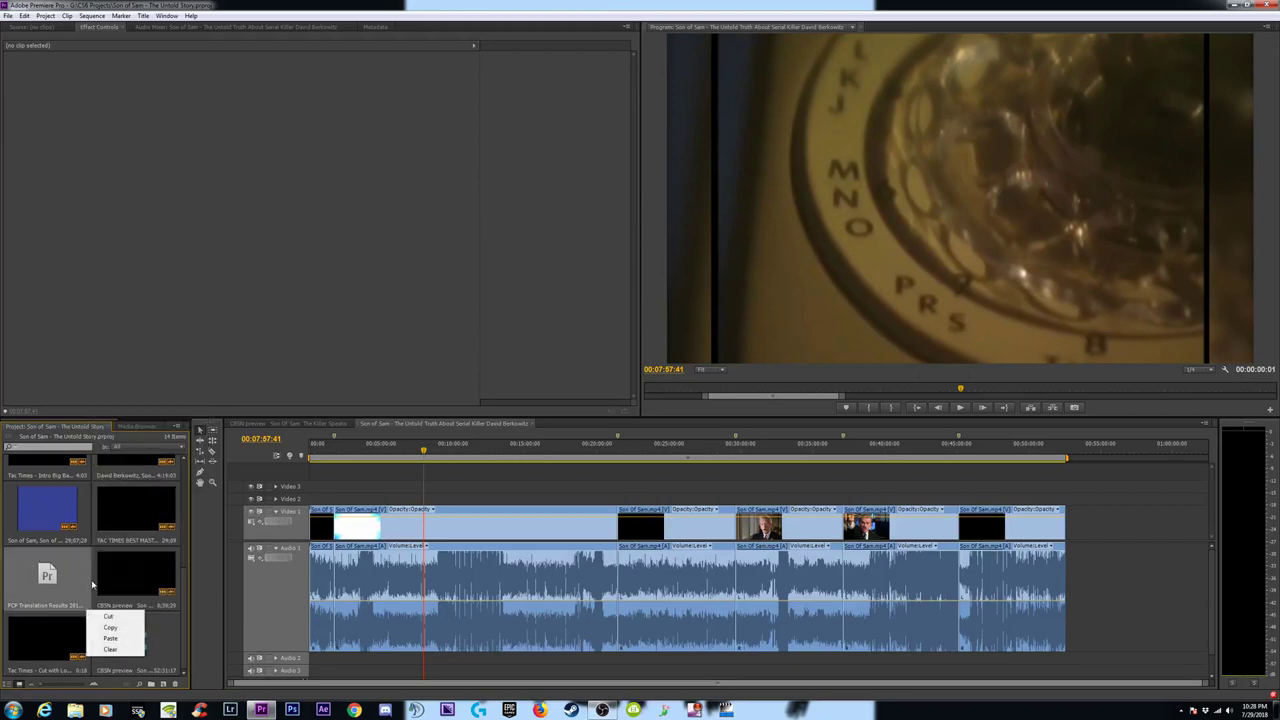
pyautogui.rightClick(92, 585)
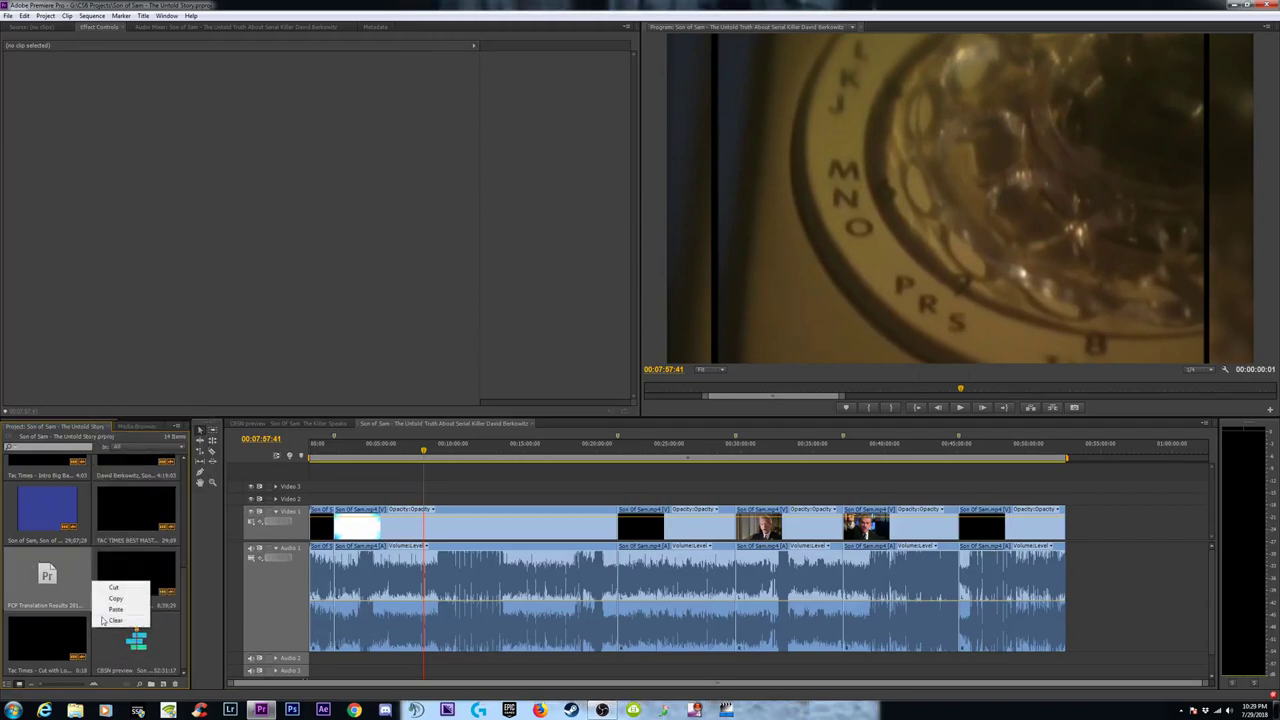
pyautogui.click(116, 610)
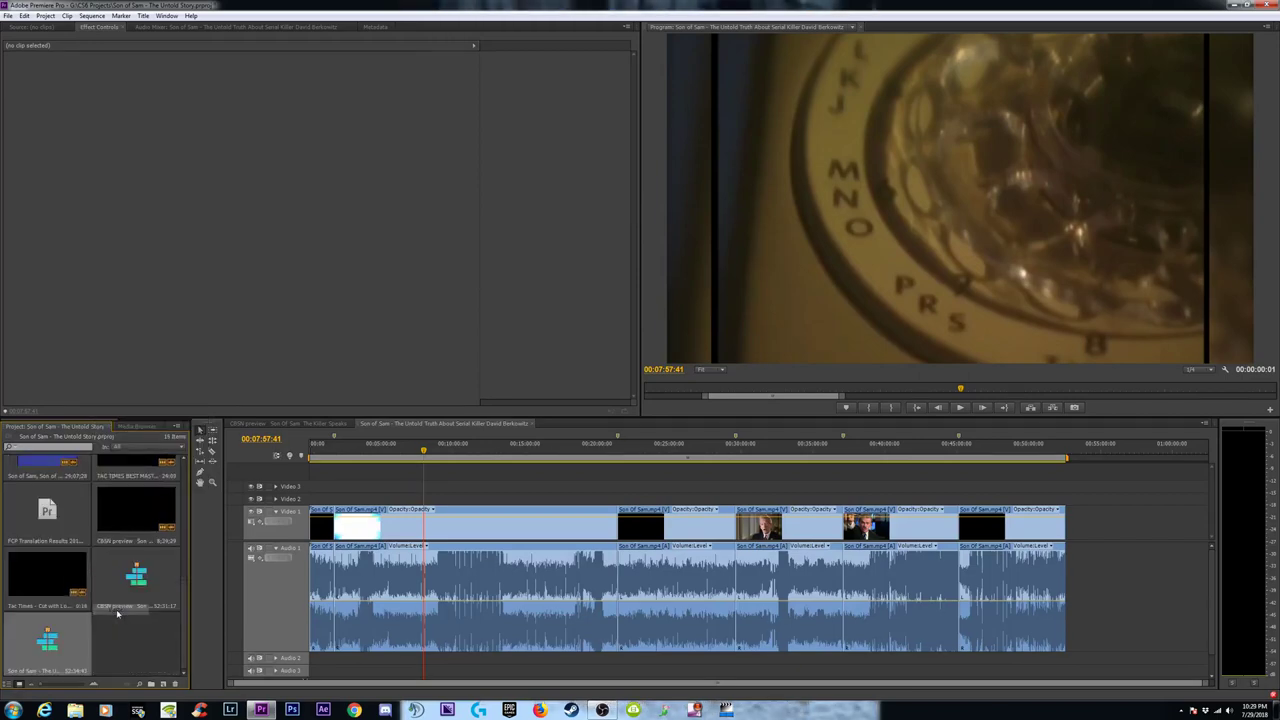
pyautogui.doubleClick(50, 638)
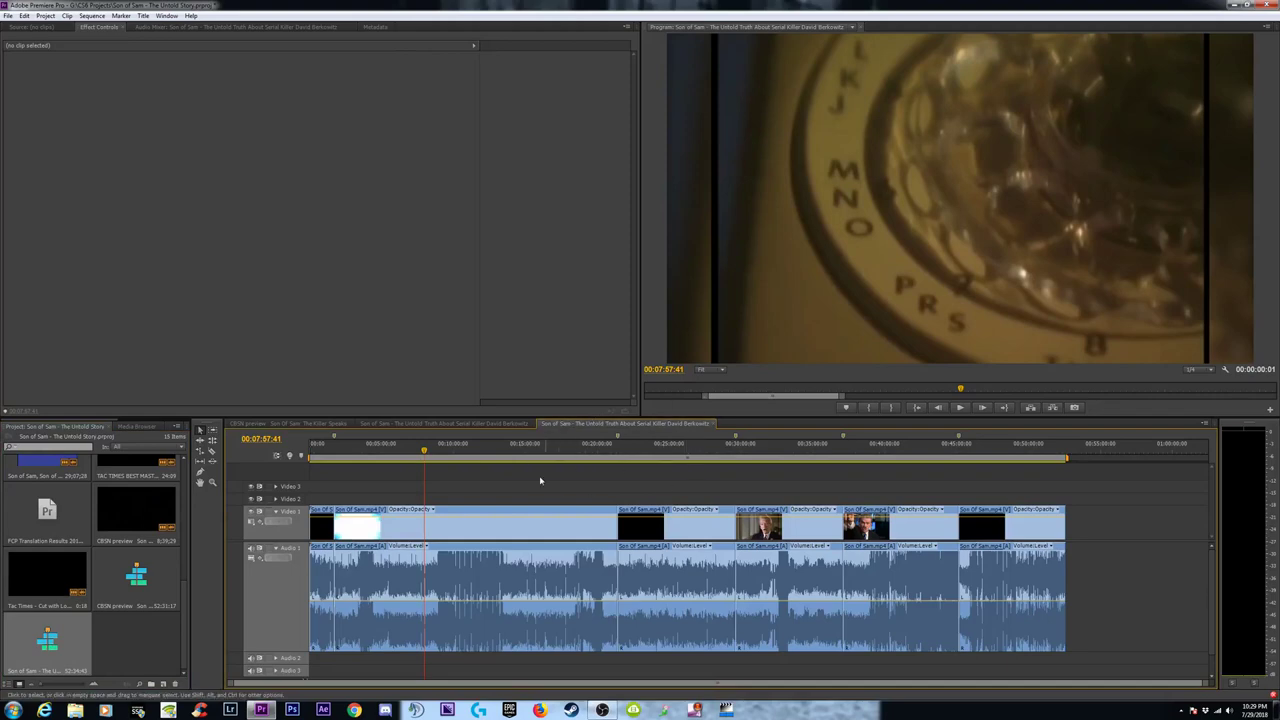
# Rename the pasted sequence by adding [NEW] to the end of its name.
pyautogui.click(70, 668)
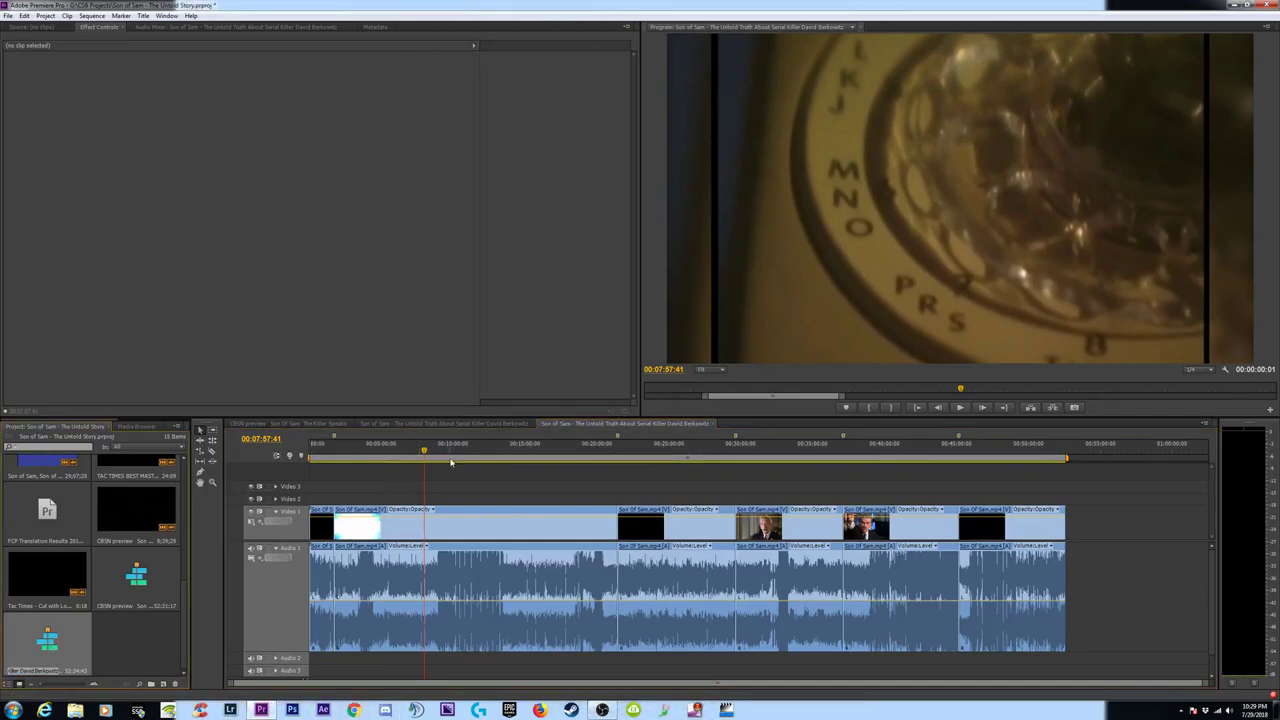
pyautogui.click(477, 424)
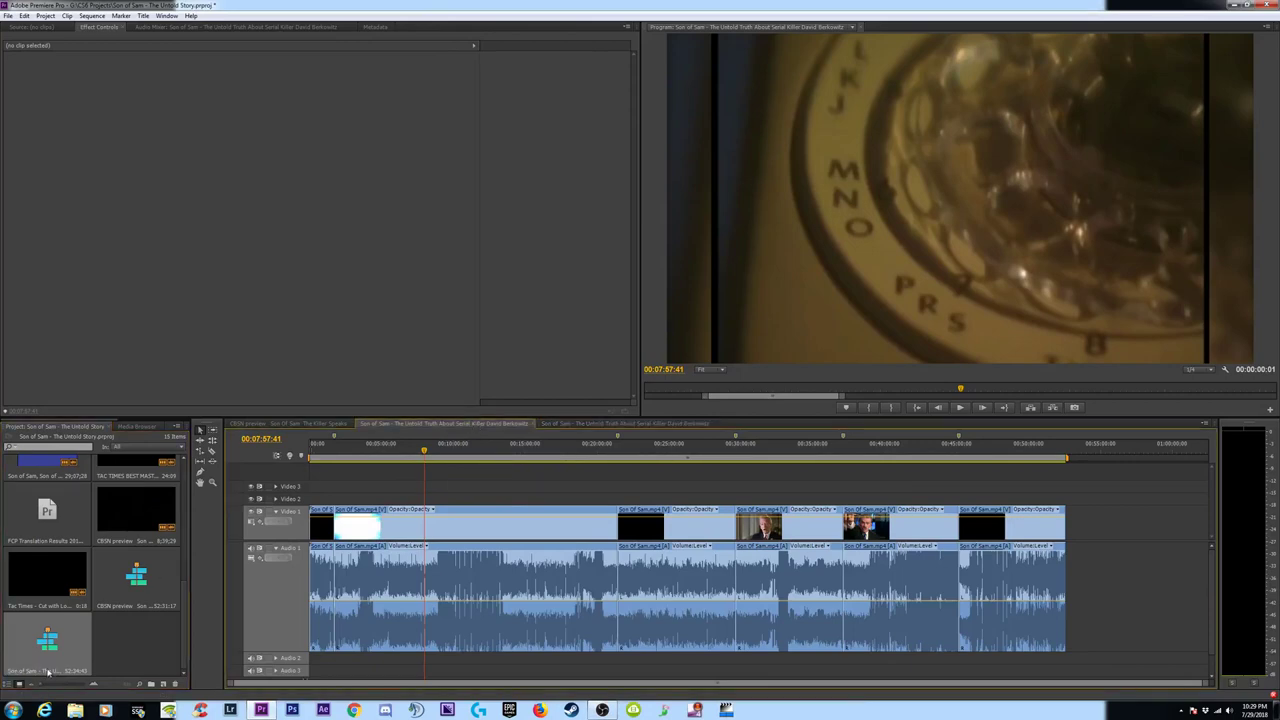
pyautogui.click(48, 670)
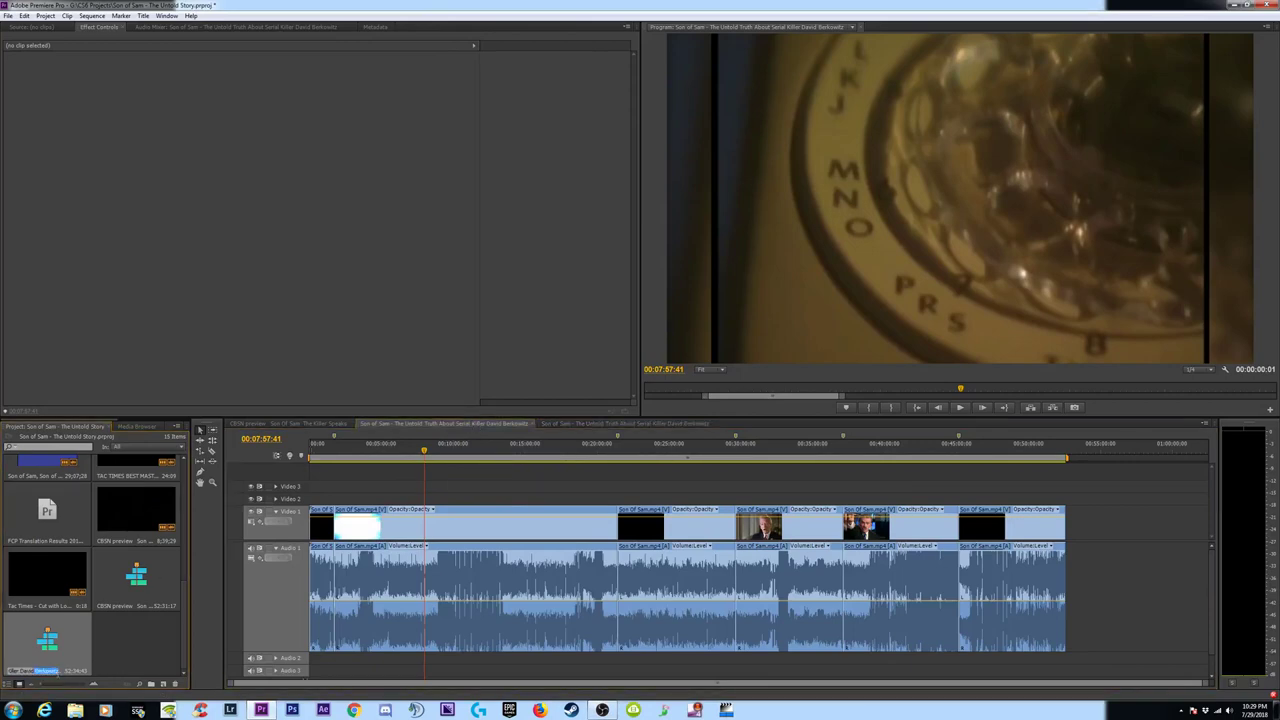
pyautogui.press('Return')
pyautogui.hotkey('ctrl', 's')
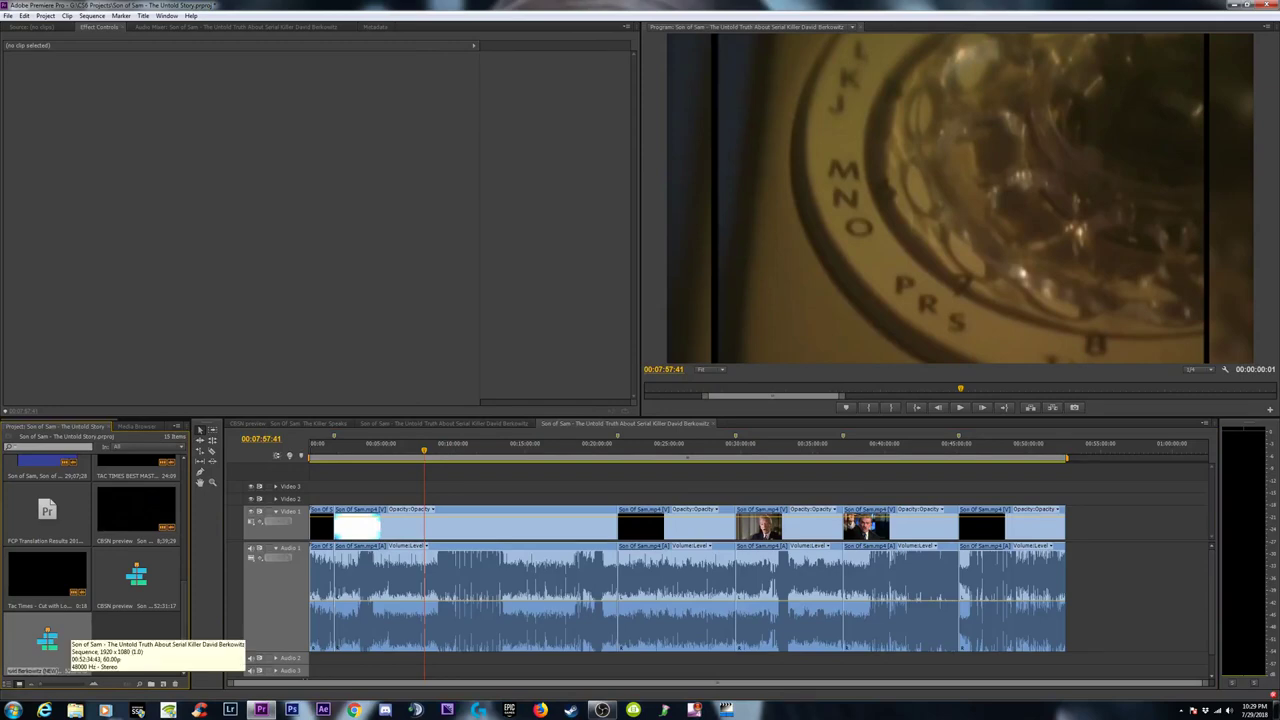
pyautogui.click(107, 652)
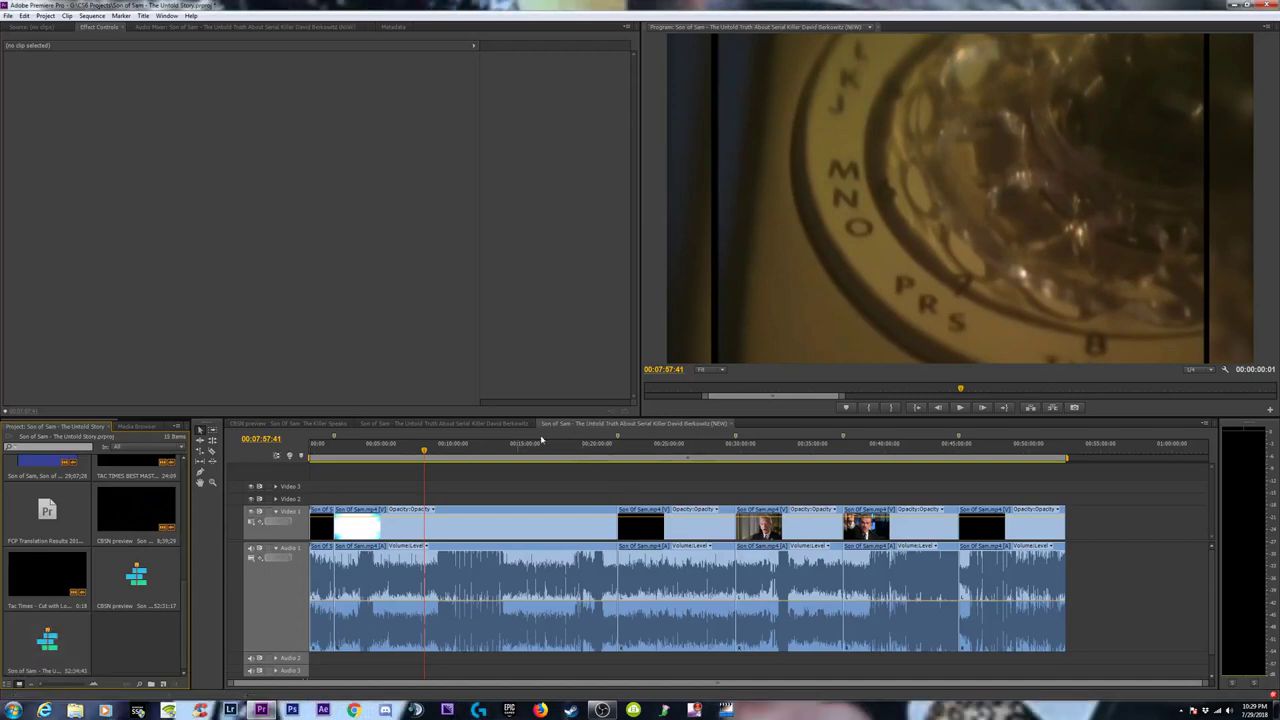
# Close the original Untold Truth sequence in the timeline and delete all clips from the [NEW] copy.
pyautogui.click(467, 425)
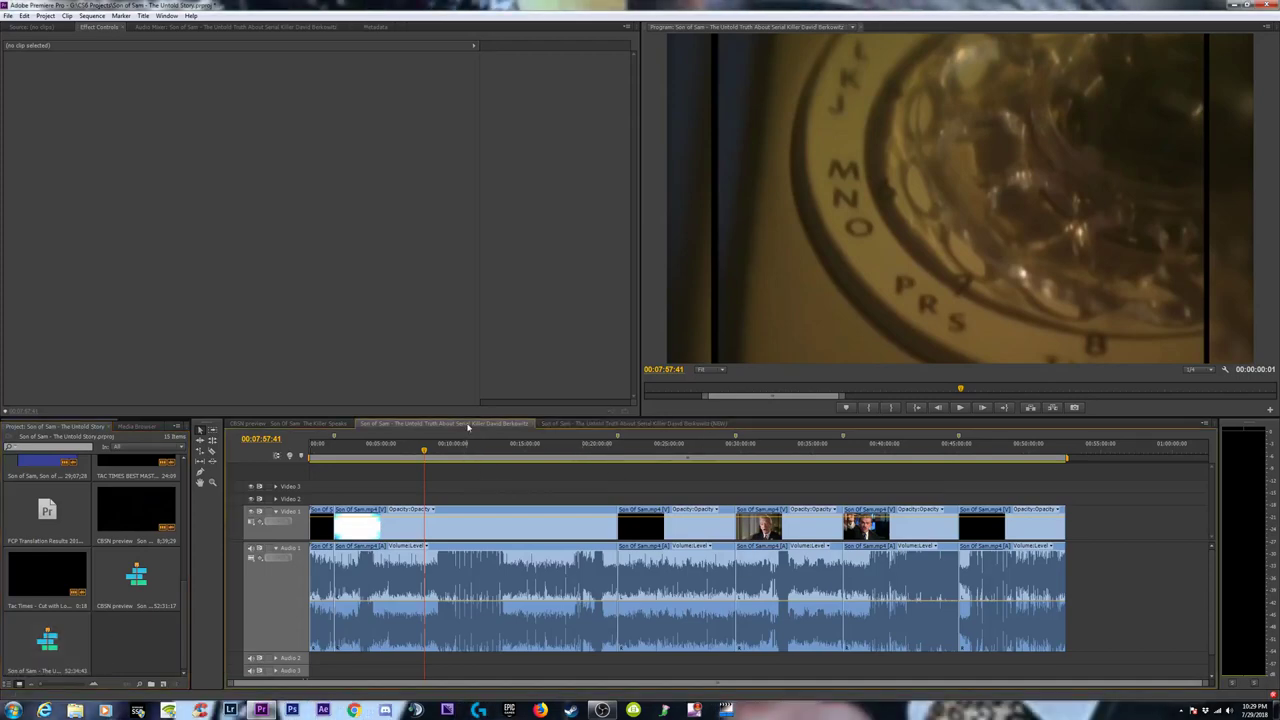
pyautogui.click(533, 424)
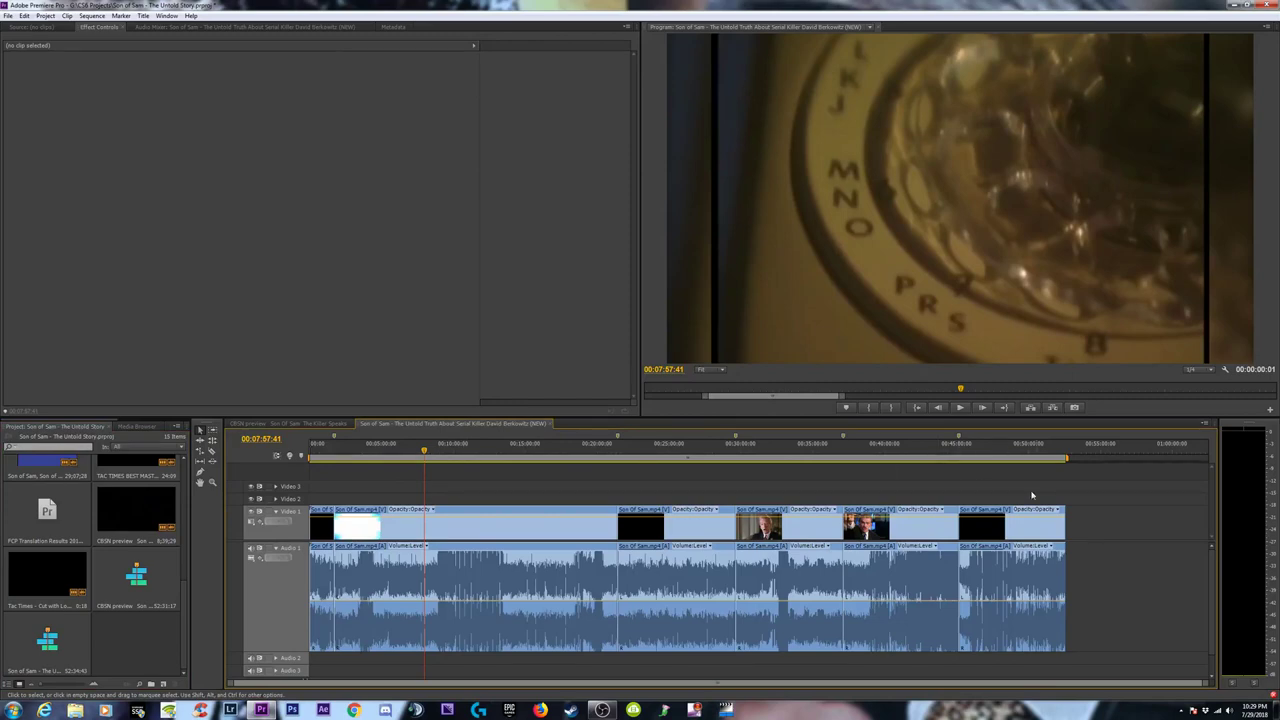
pyautogui.moveTo(1140, 496); pyautogui.dragTo(338, 668)
pyautogui.press('Delete')
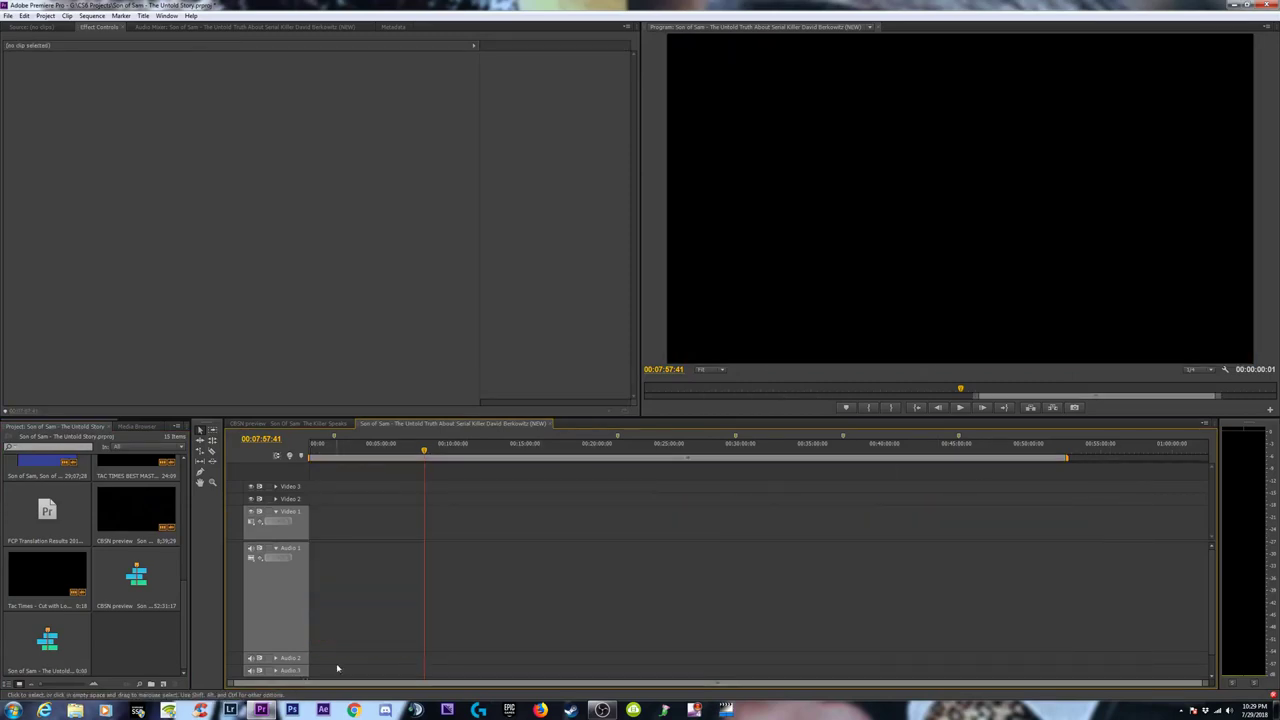
# Copy all clips of the CBSN preview sequence and close that sequence.
pyautogui.click(297, 424)
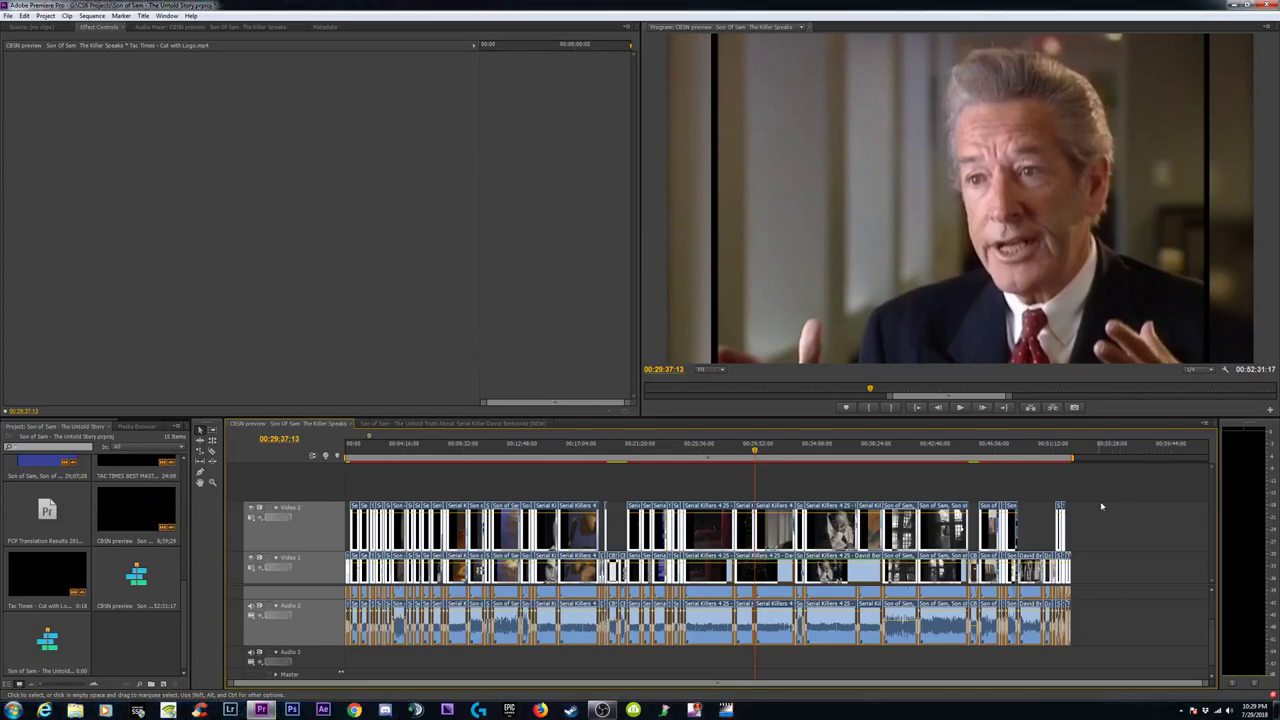
pyautogui.click(1043, 518)
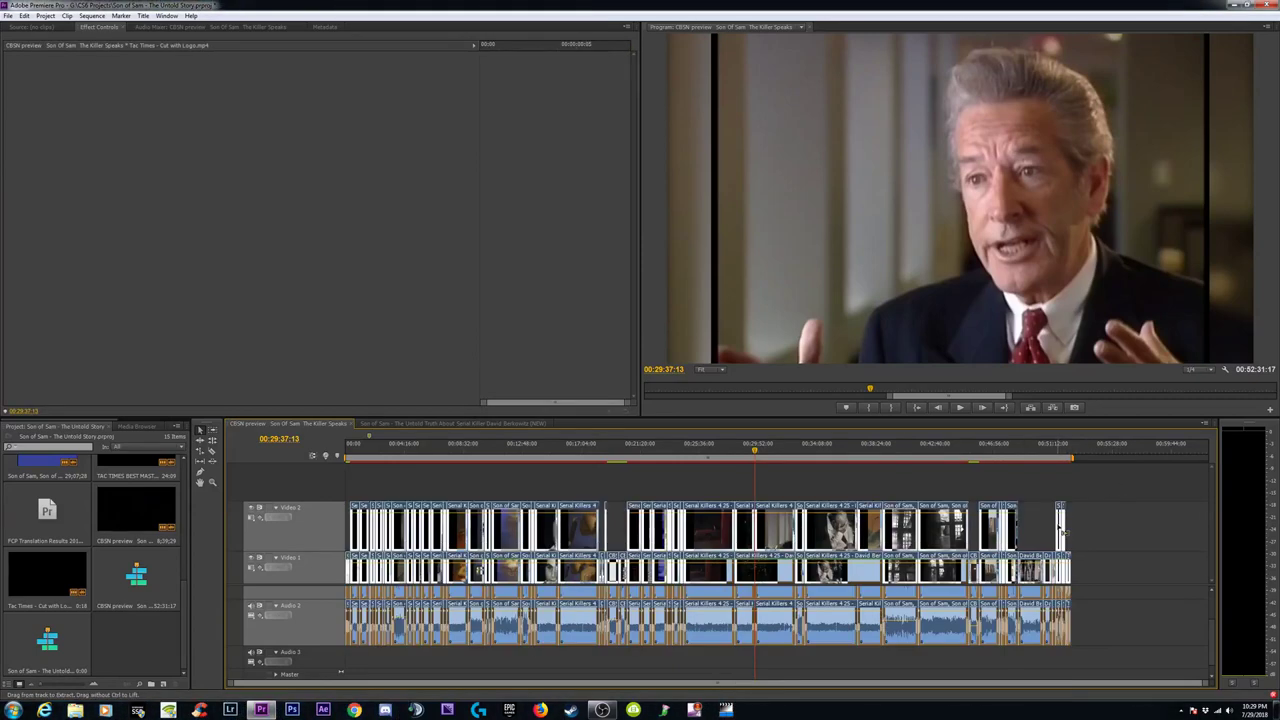
pyautogui.hotkey('ctrl', 'a')
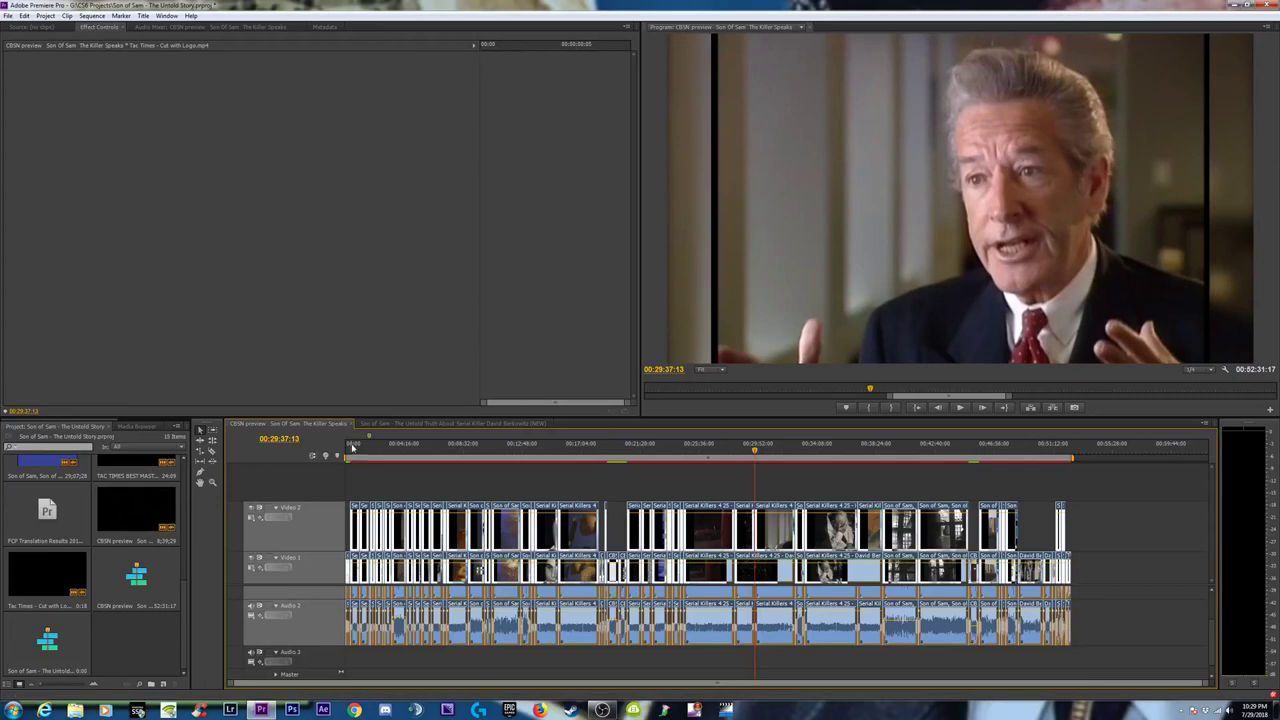
pyautogui.click(350, 425)
pyautogui.click(356, 424)
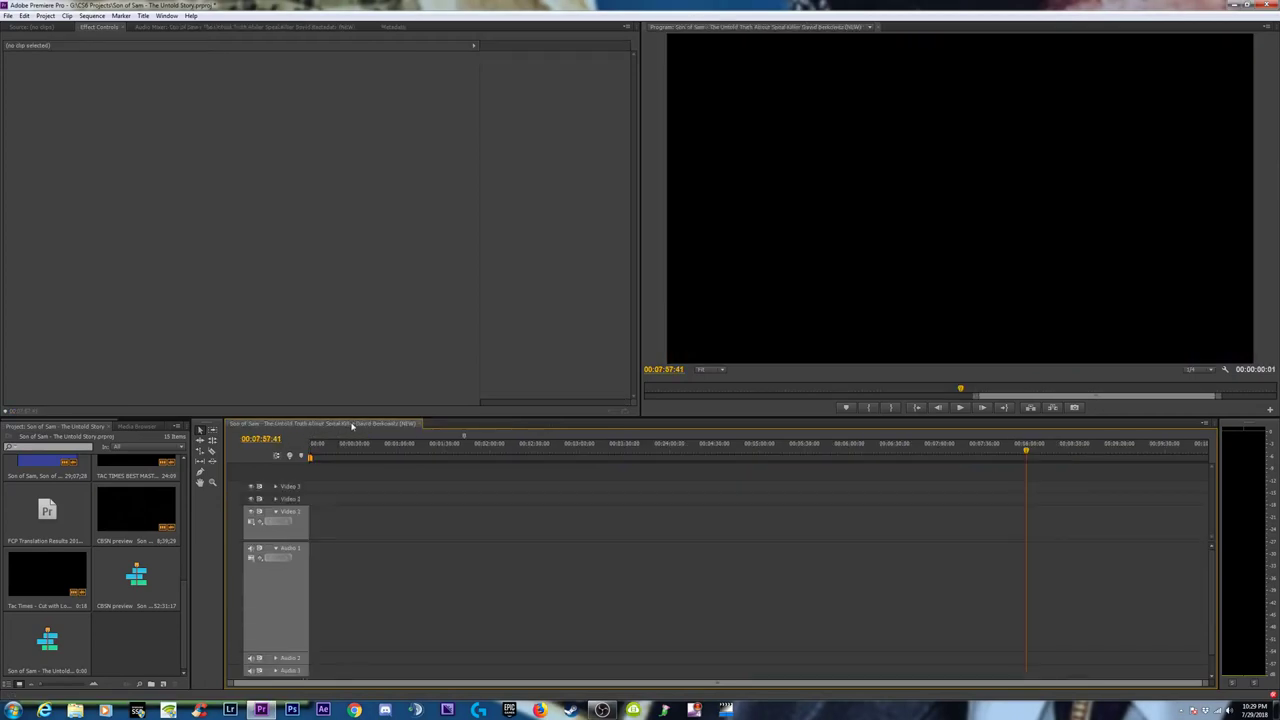
# Paste the copied CBSN clips into the empty [NEW] sequence, starting at 00:00:00:00.
pyautogui.moveTo(394, 452); pyautogui.dragTo(248, 452)
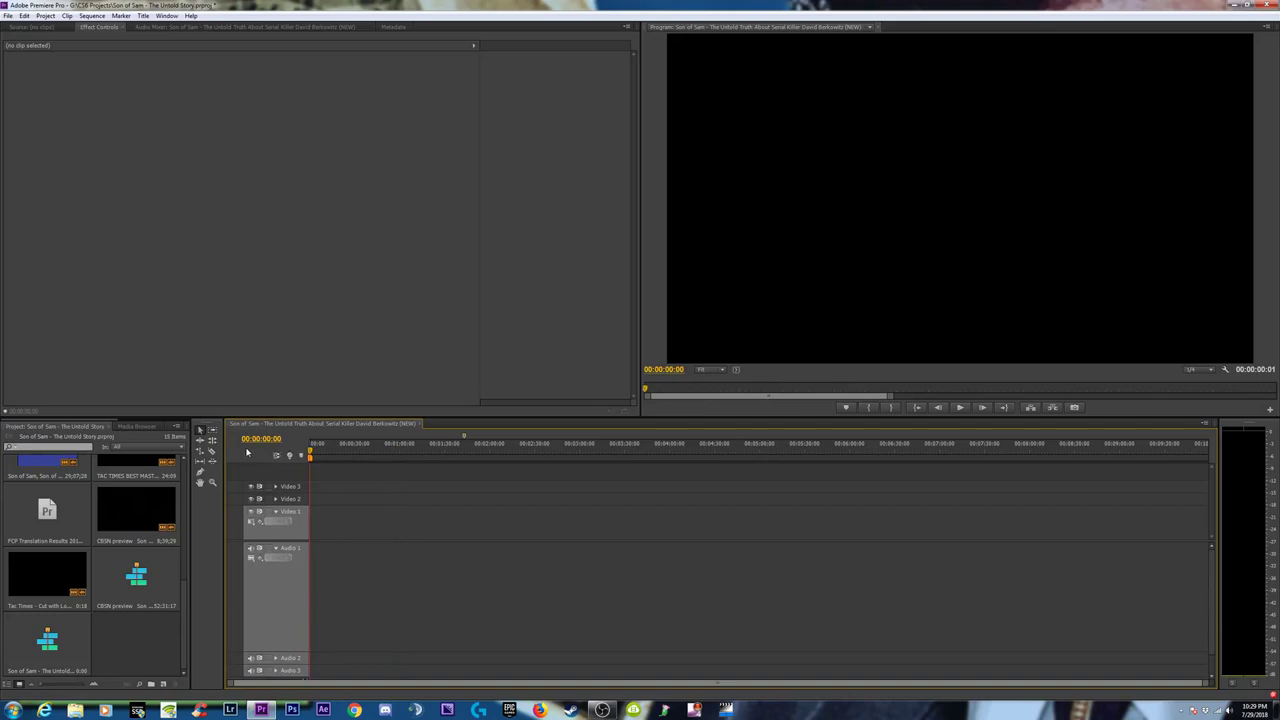
pyautogui.hotkey('ctrl', 'v')
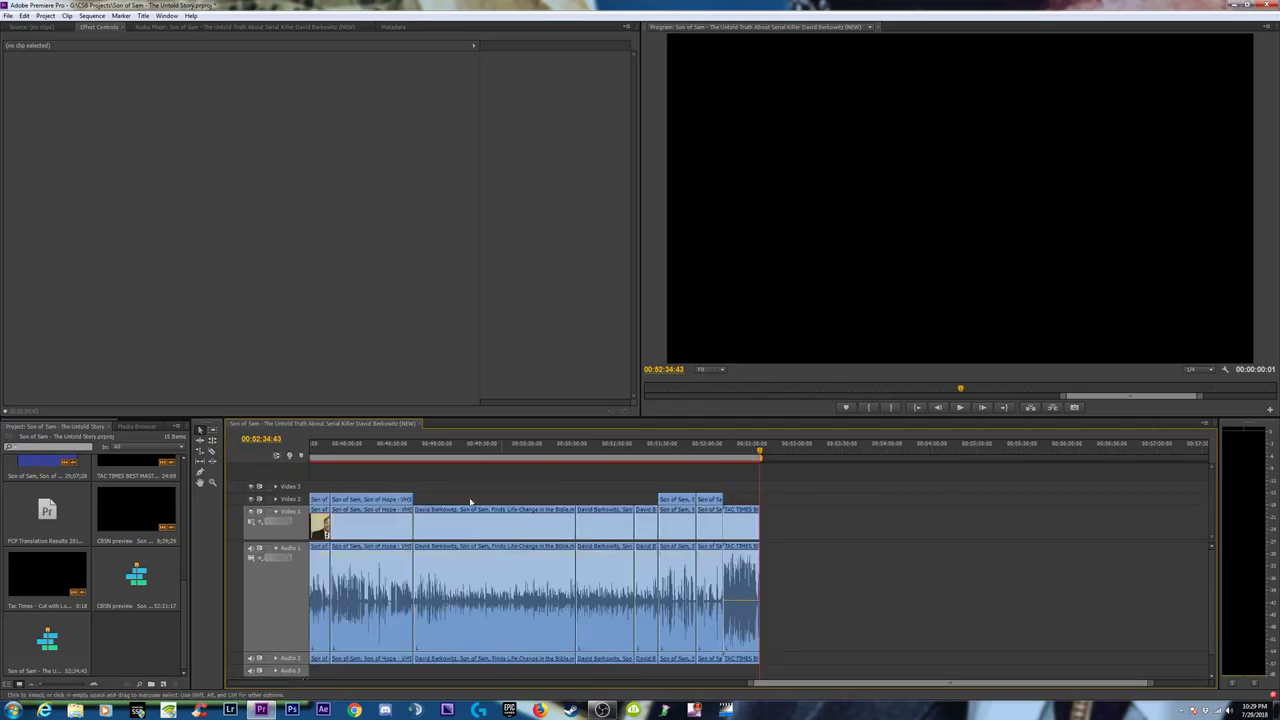
pyautogui.click(507, 452)
pyautogui.press('-')
pyautogui.press('-')
pyautogui.press('-')
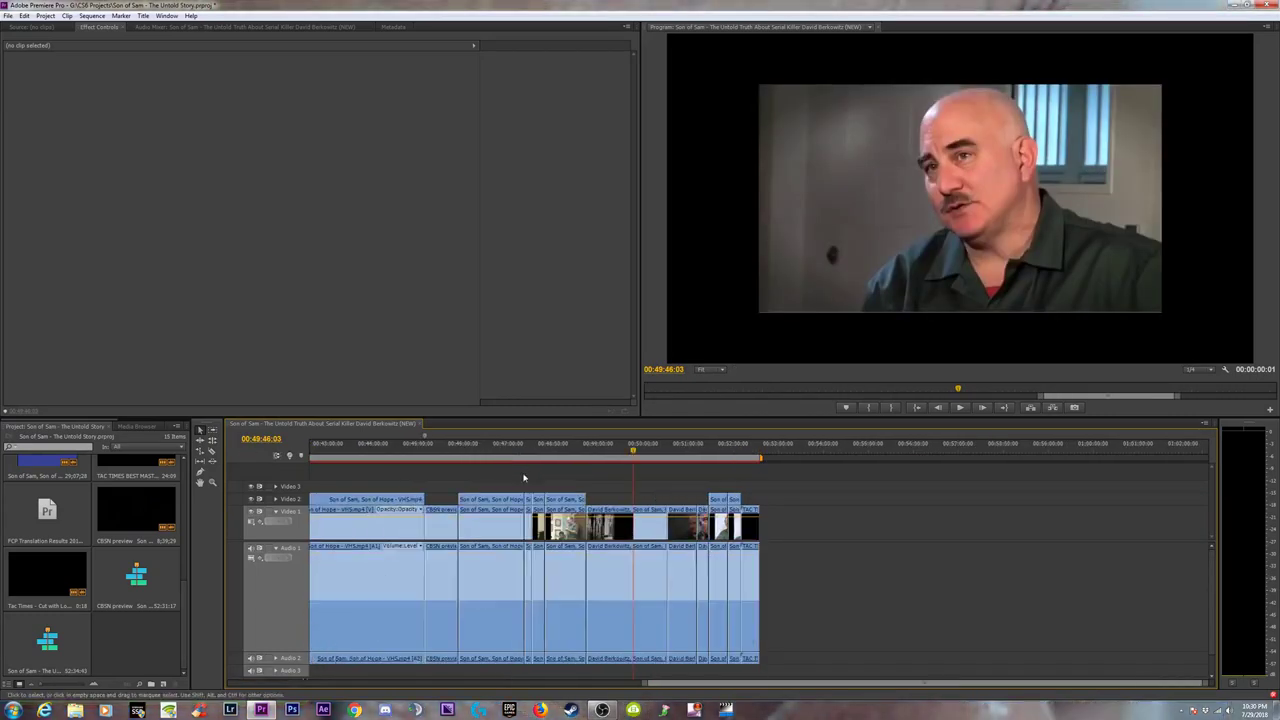
# Examine how the pasted clips fill the frame throughout the [NEW] sequence, from about 00:42:56 back to 00:03:47.
pyautogui.click(926, 450)
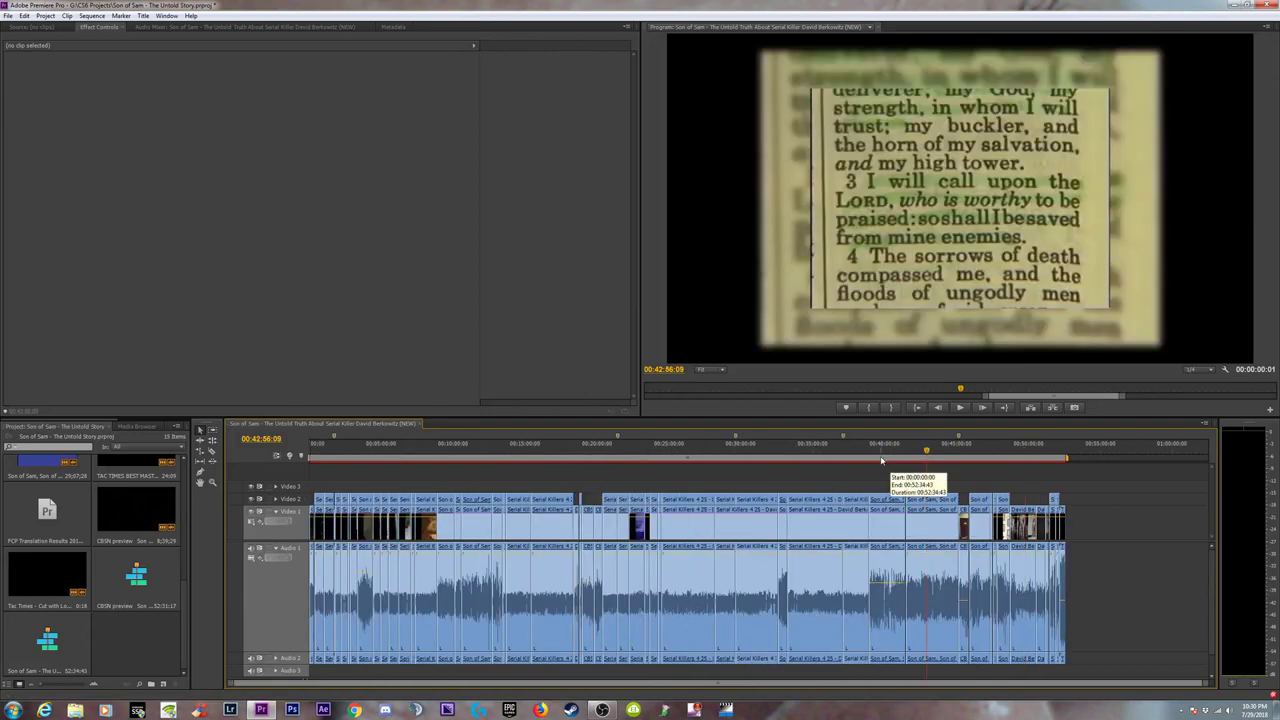
pyautogui.click(750, 452)
pyautogui.click(688, 452)
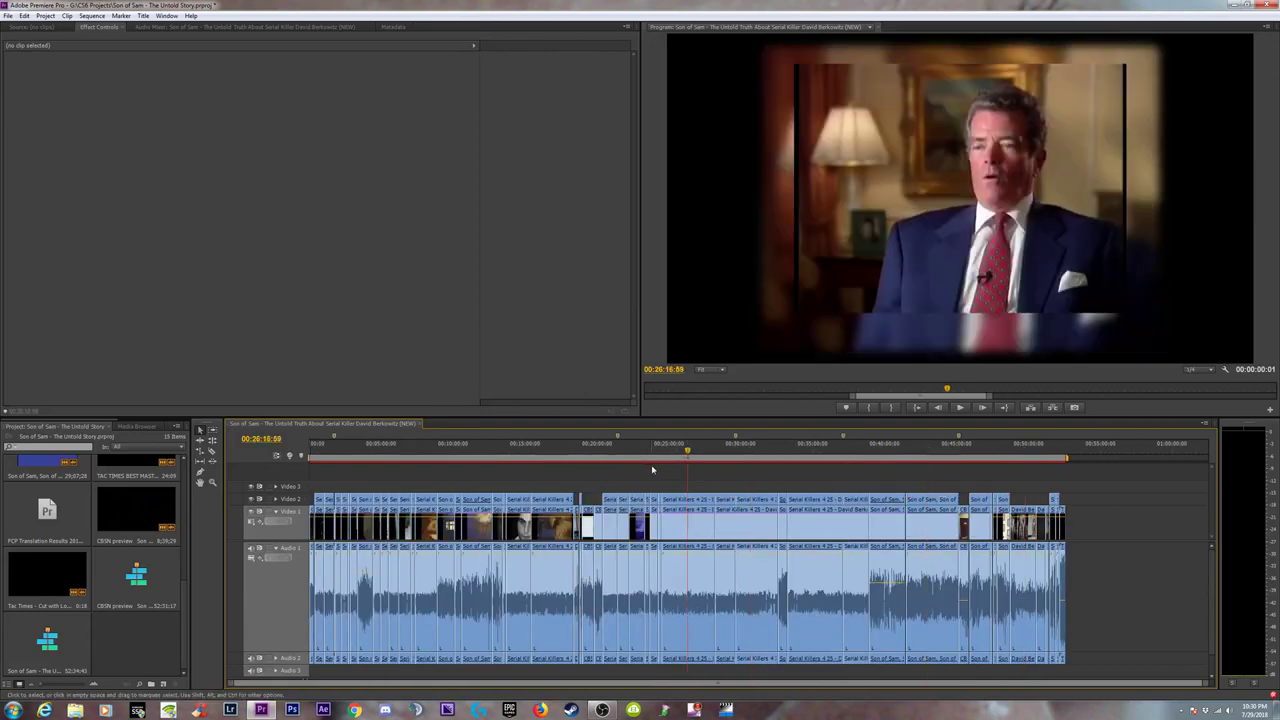
pyautogui.click(645, 450)
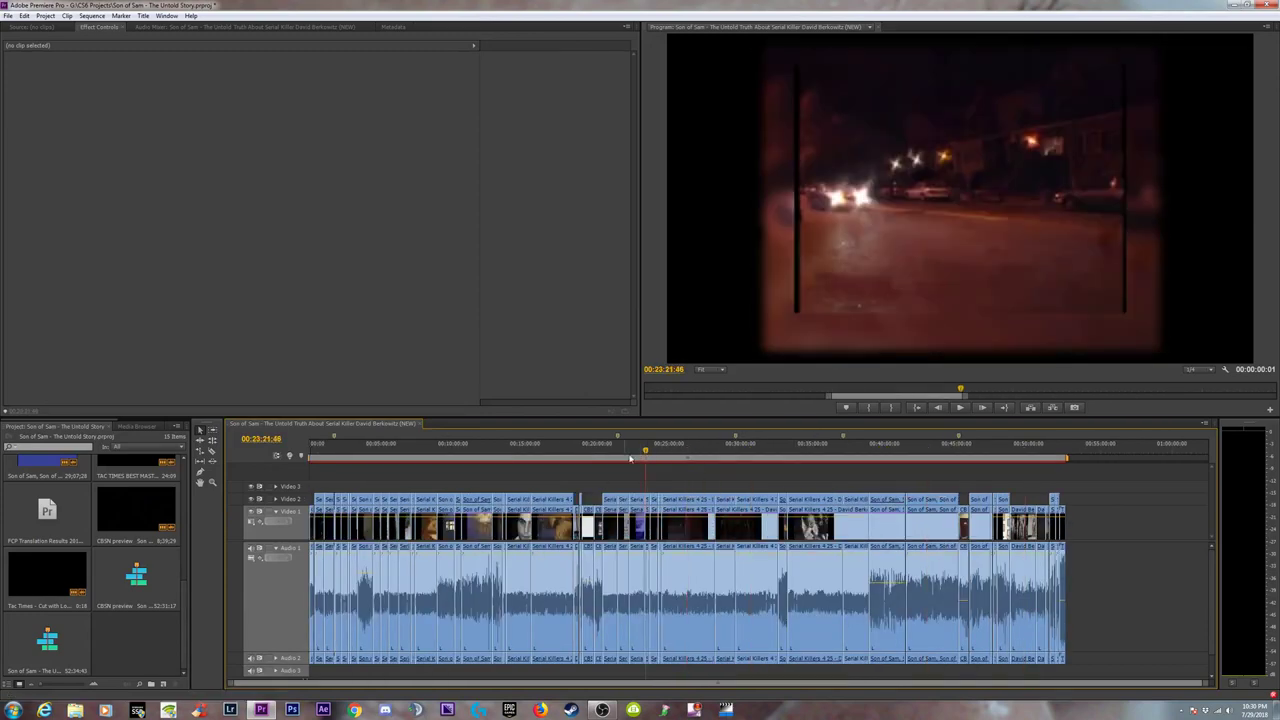
pyautogui.click(554, 451)
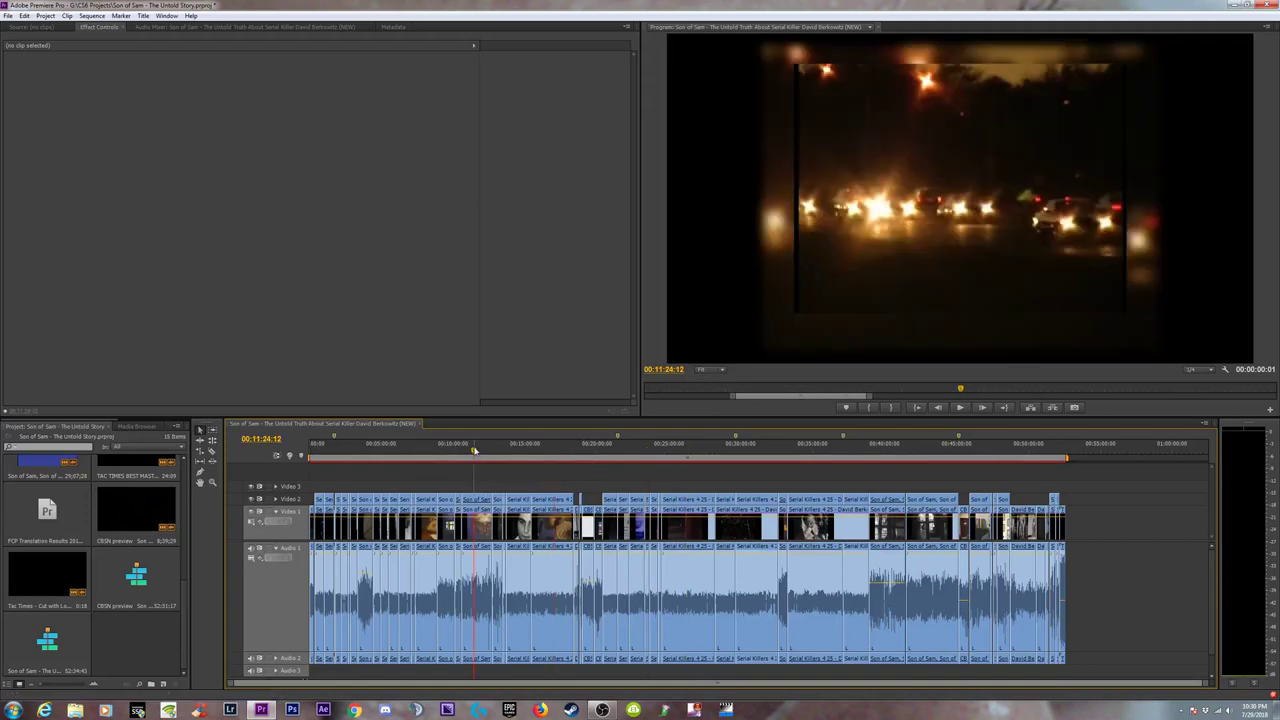
pyautogui.click(474, 451)
pyautogui.click(363, 451)
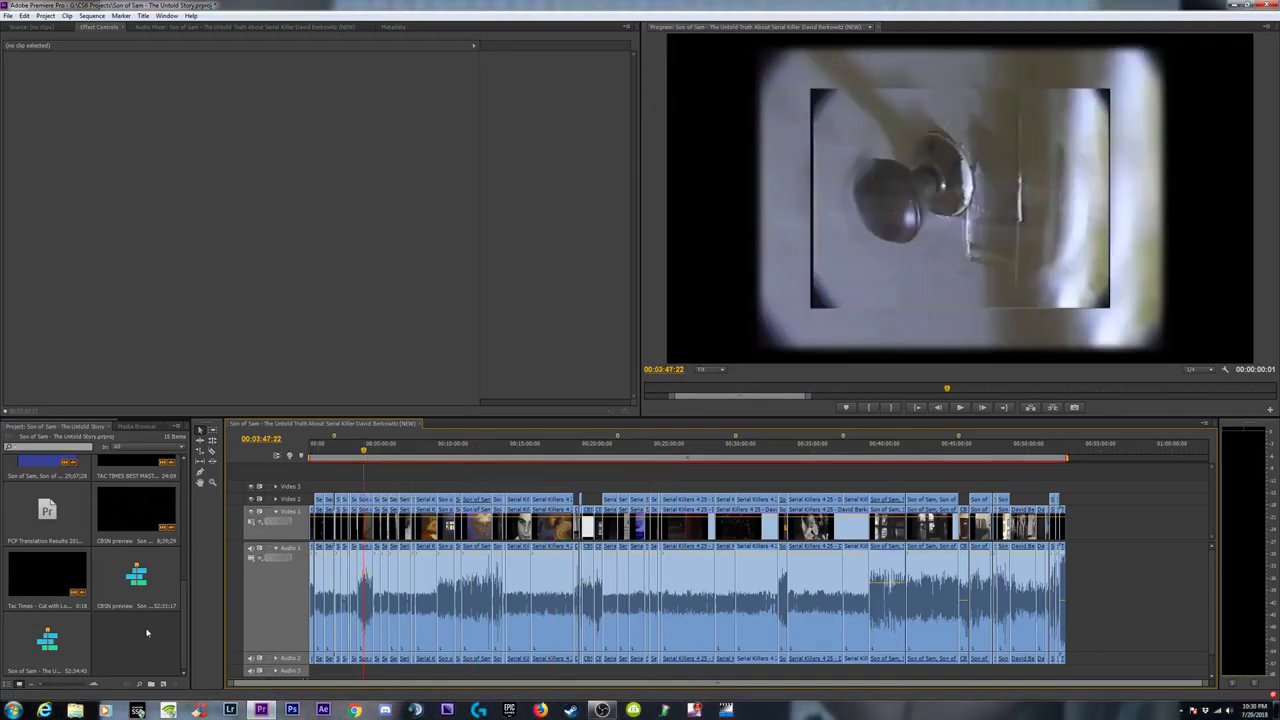
# Rename the [NEW] copy of the Untold Truth sequence, replacing its [NEW] suffix with [1080].
pyautogui.click(30, 652)
pyautogui.click(40, 670)
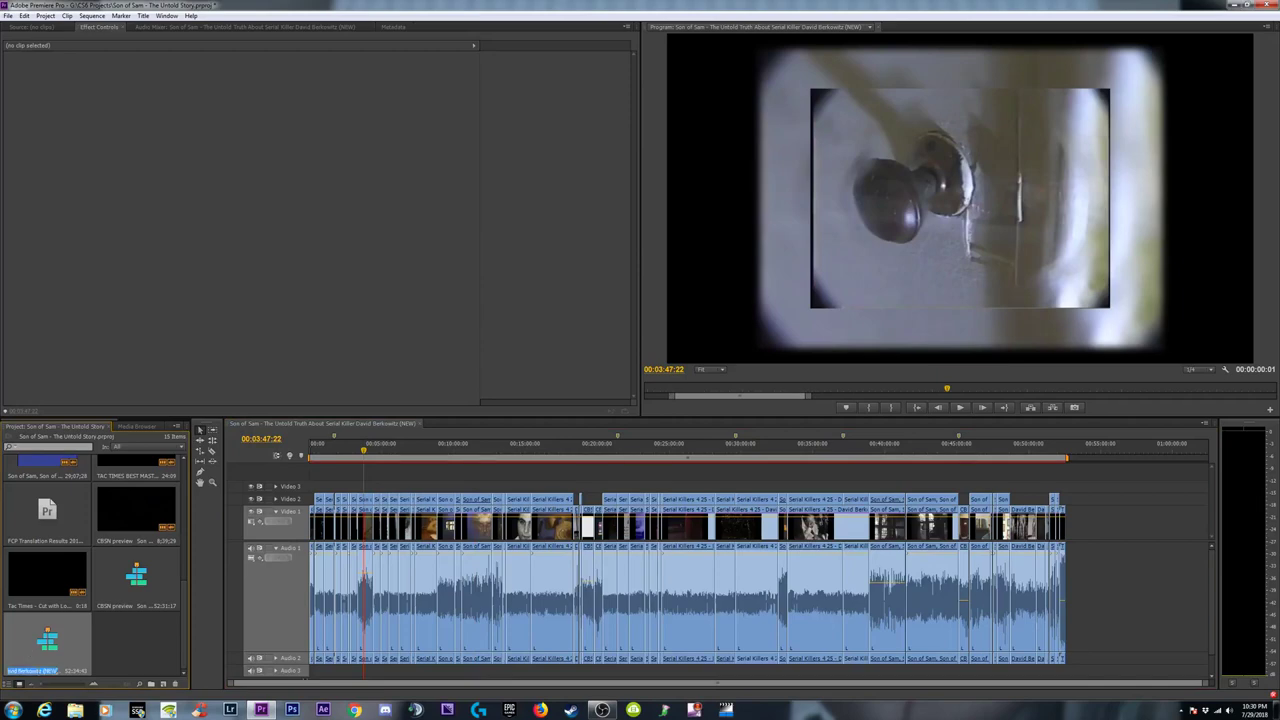
pyautogui.click(58, 670)
pyautogui.write('10')
pyautogui.write('1080)')
pyautogui.click(121, 637)
# Rename the CBSN preview sequence as [720], open it to check its content, and close it in the timeline.
pyautogui.click(142, 606)
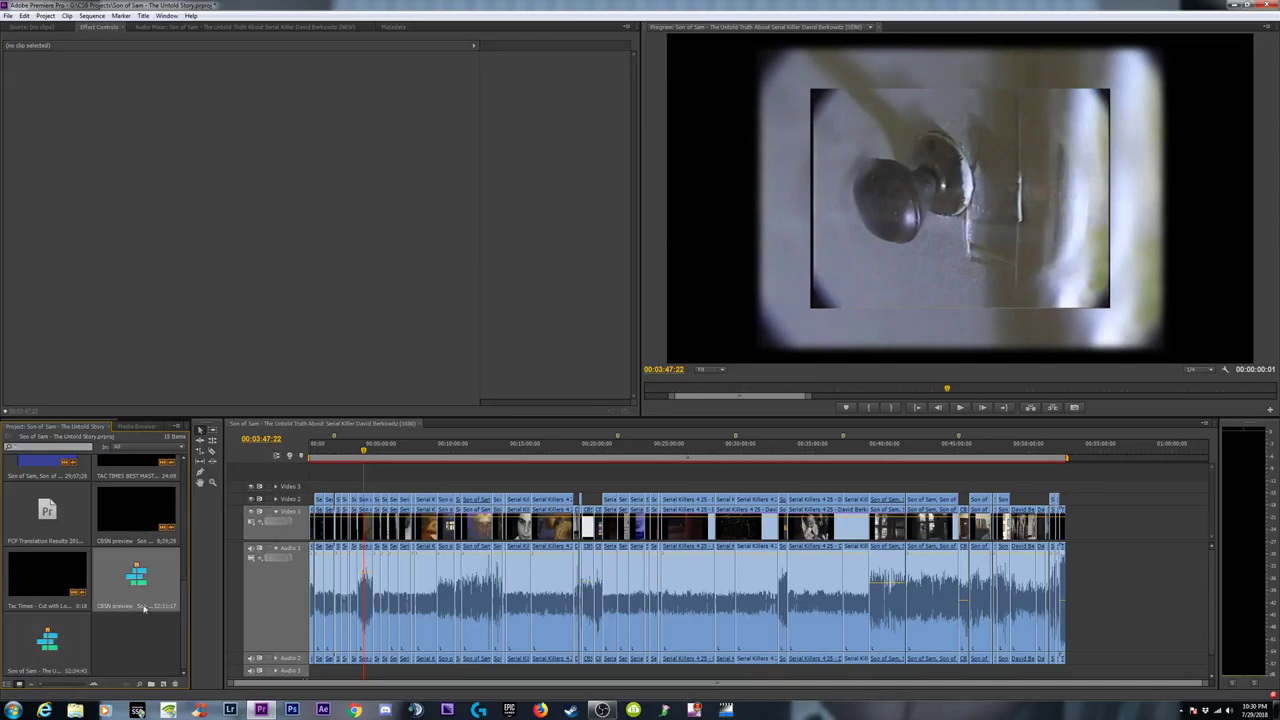
pyautogui.click(142, 606)
pyautogui.moveTo(148, 606); pyautogui.dragTo(133, 606)
pyautogui.click(146, 630)
pyautogui.click(143, 606)
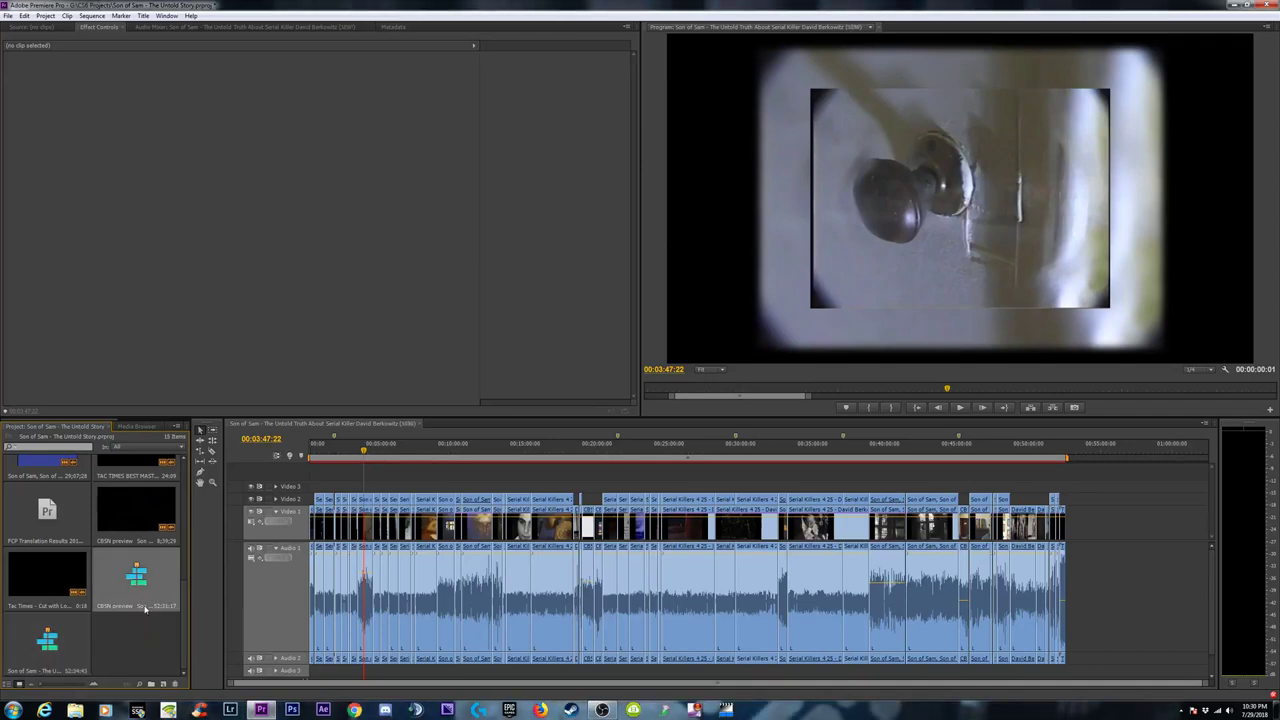
pyautogui.click(143, 606)
pyautogui.press('BackSpace')
pyautogui.click(149, 634)
pyautogui.click(99, 580)
pyautogui.doubleClick(136, 578)
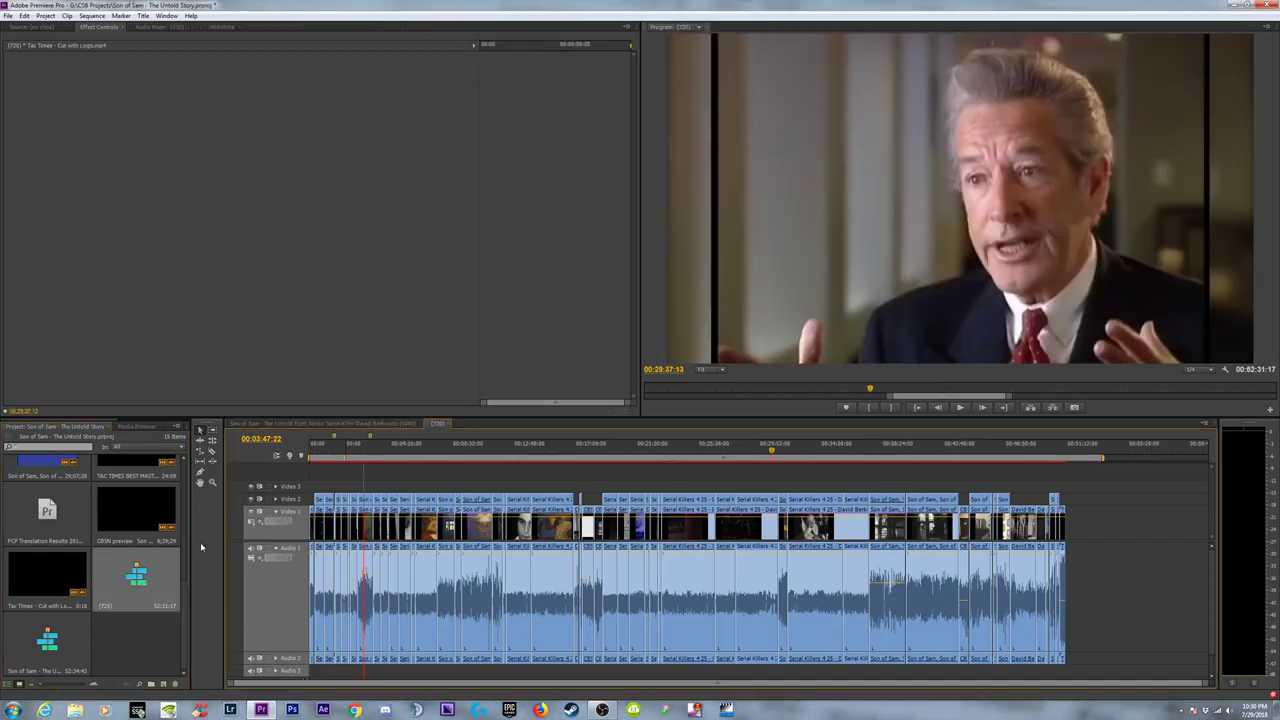
pyautogui.click(447, 423)
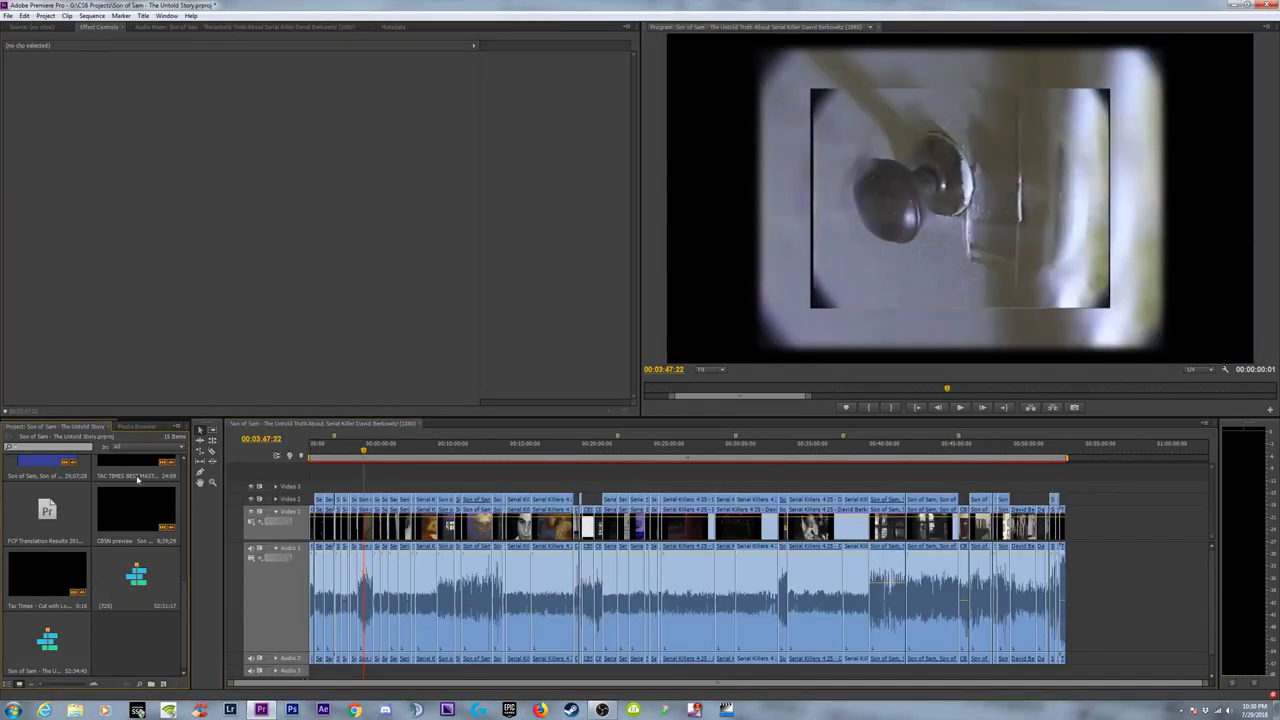
# Start creating a new sequence with the Digital SLR 1080p preset DSLR 1080p30.
pyautogui.click(14, 16)
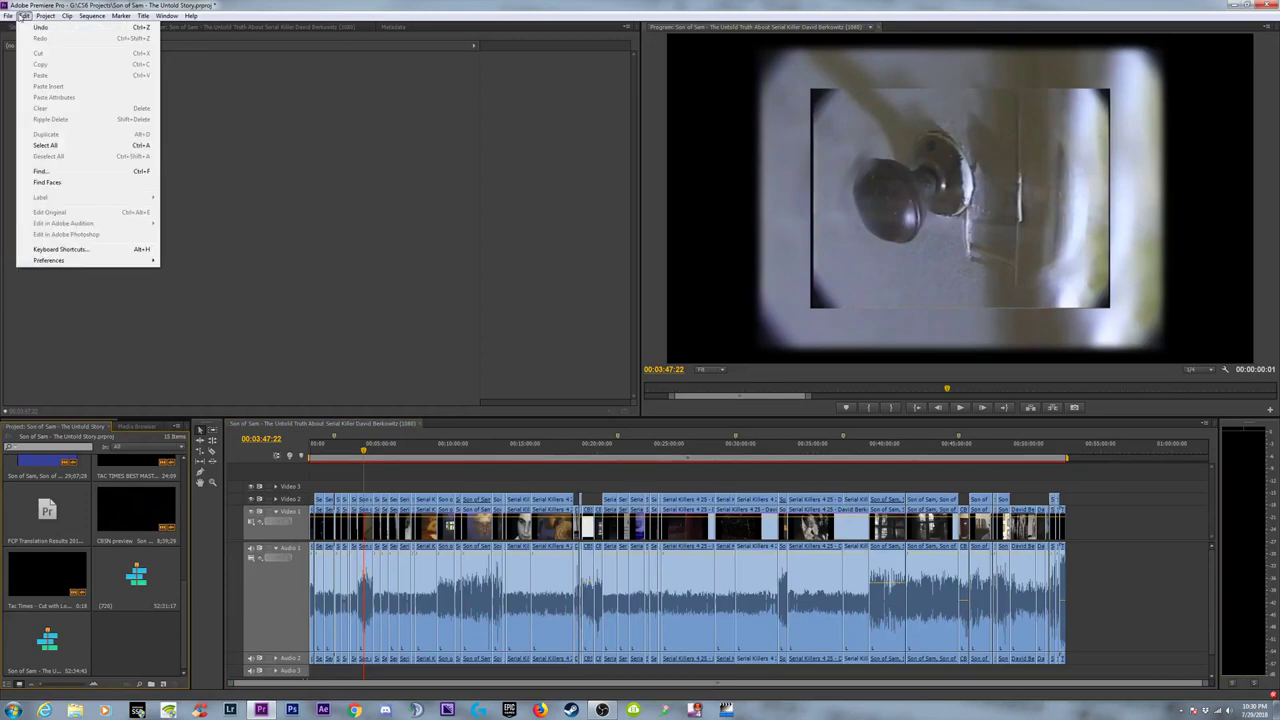
pyautogui.moveTo(38, 18)
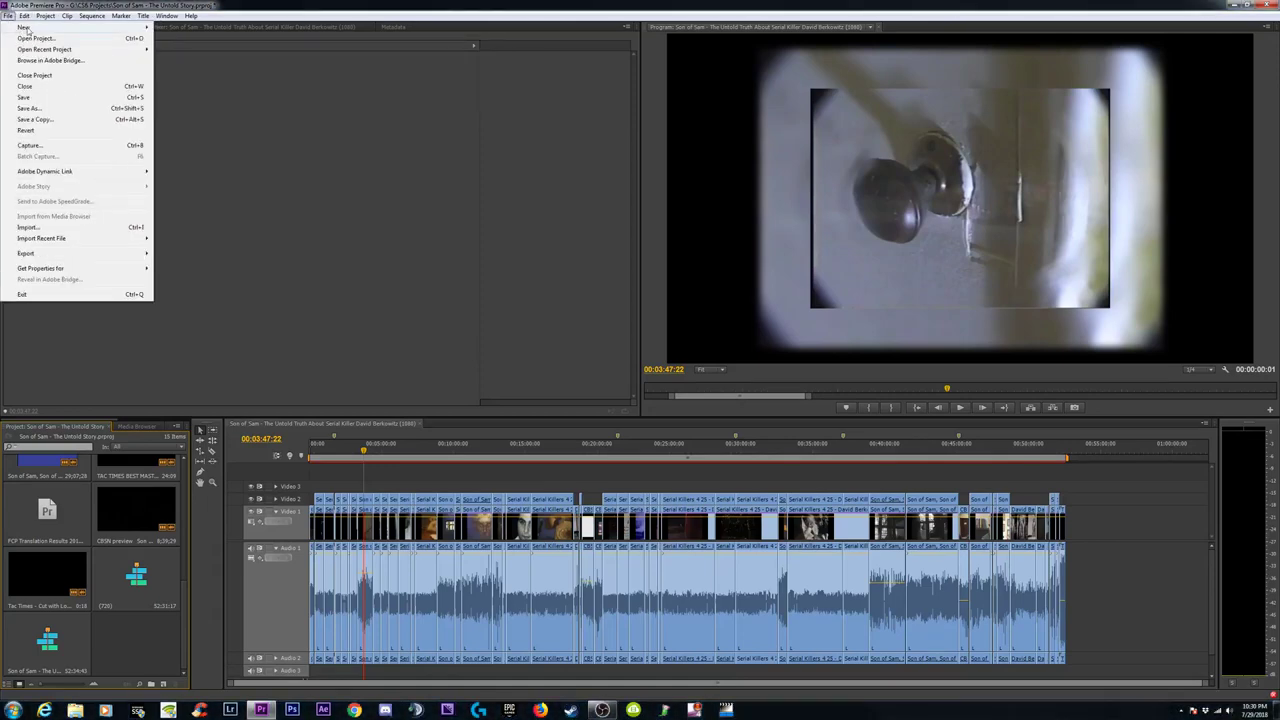
pyautogui.click(178, 39)
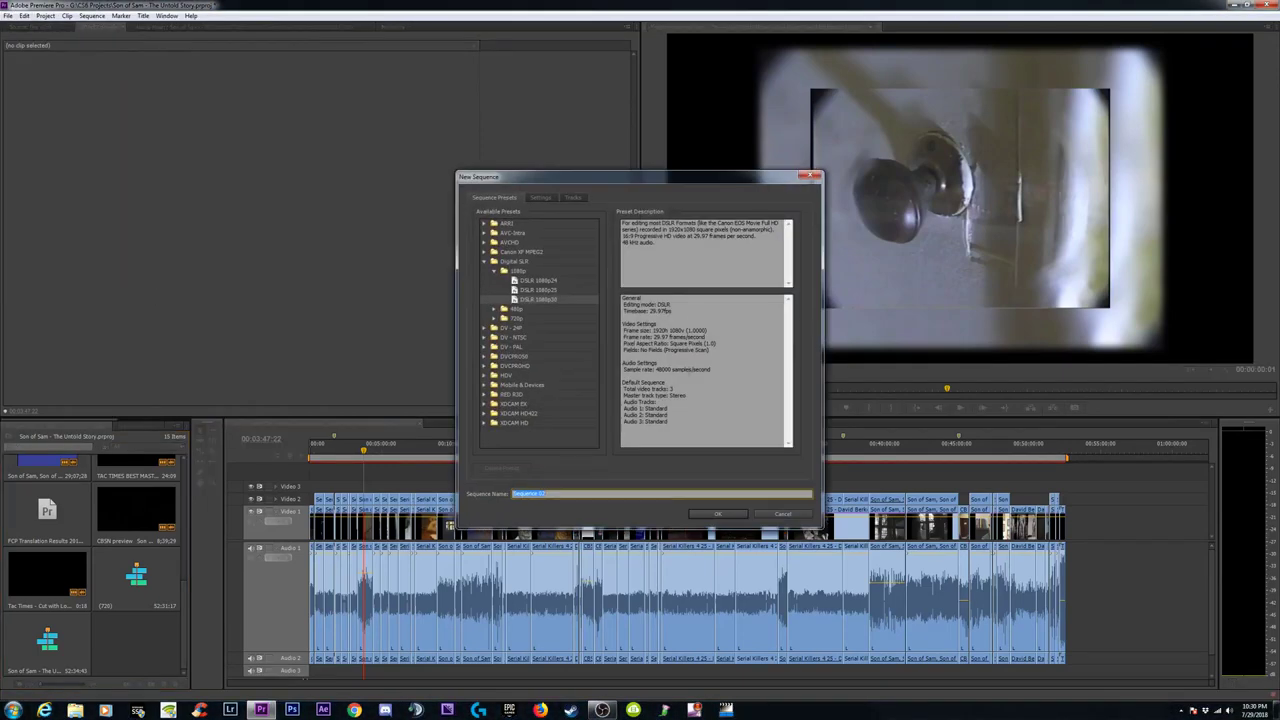
pyautogui.click(535, 300)
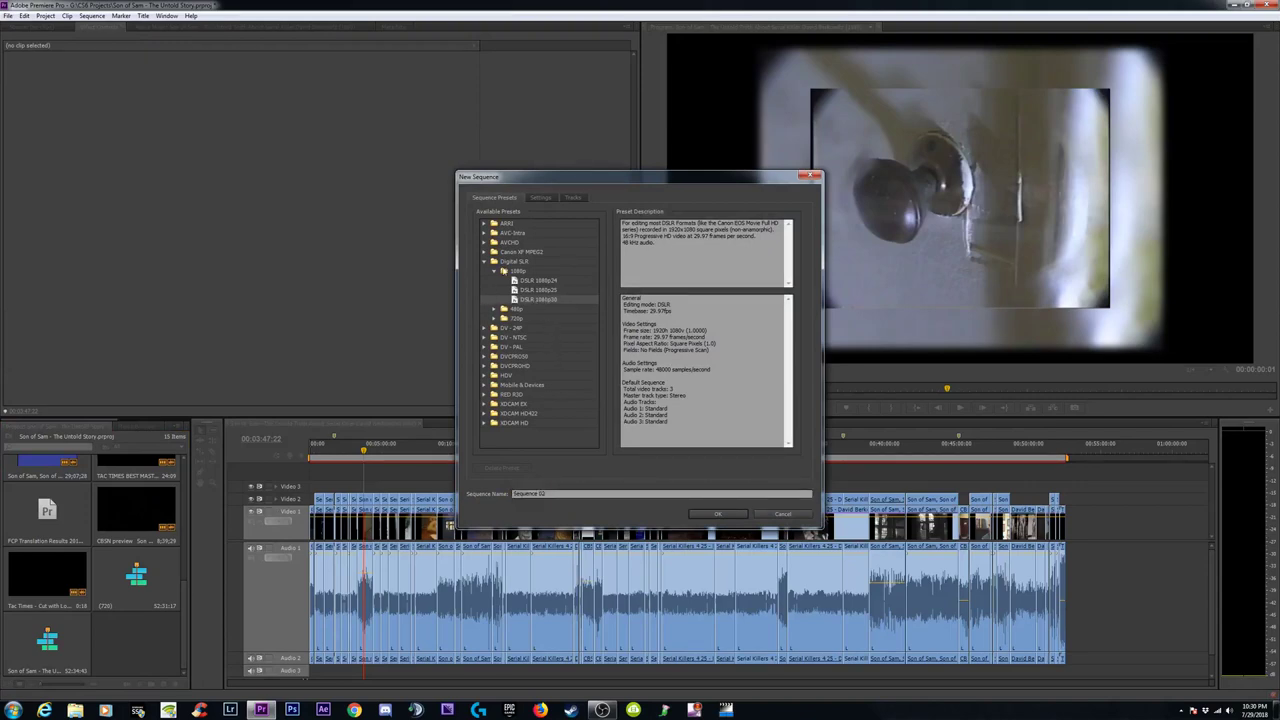
pyautogui.click(514, 271)
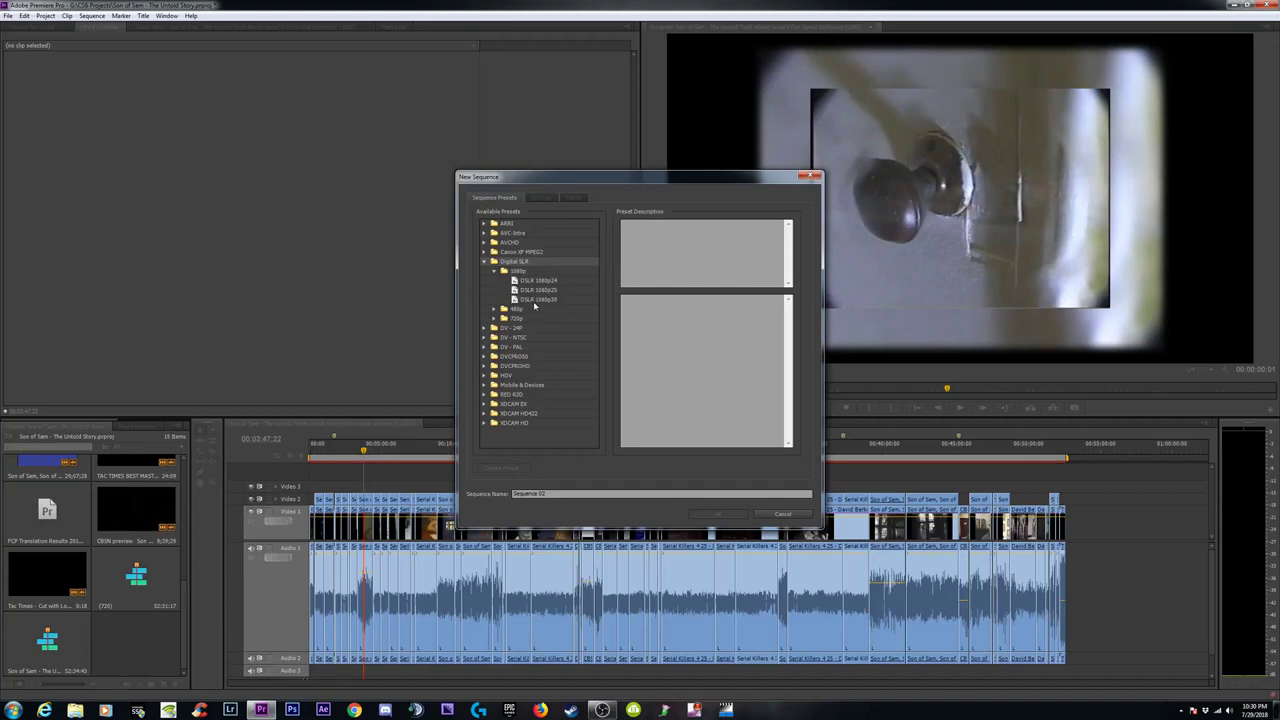
pyautogui.click(535, 300)
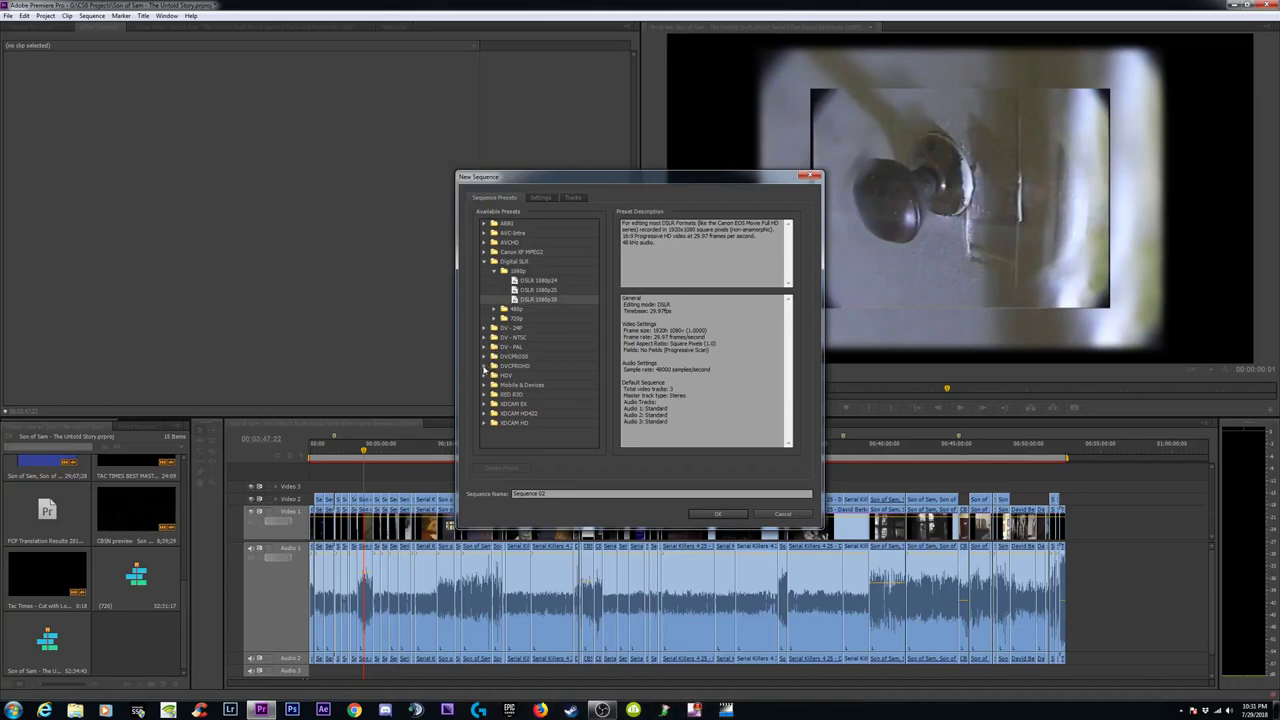
# Browse the HDV, DV - NTSC and AVCHD sequence presets for other 1080p options.
pyautogui.click(484, 376)
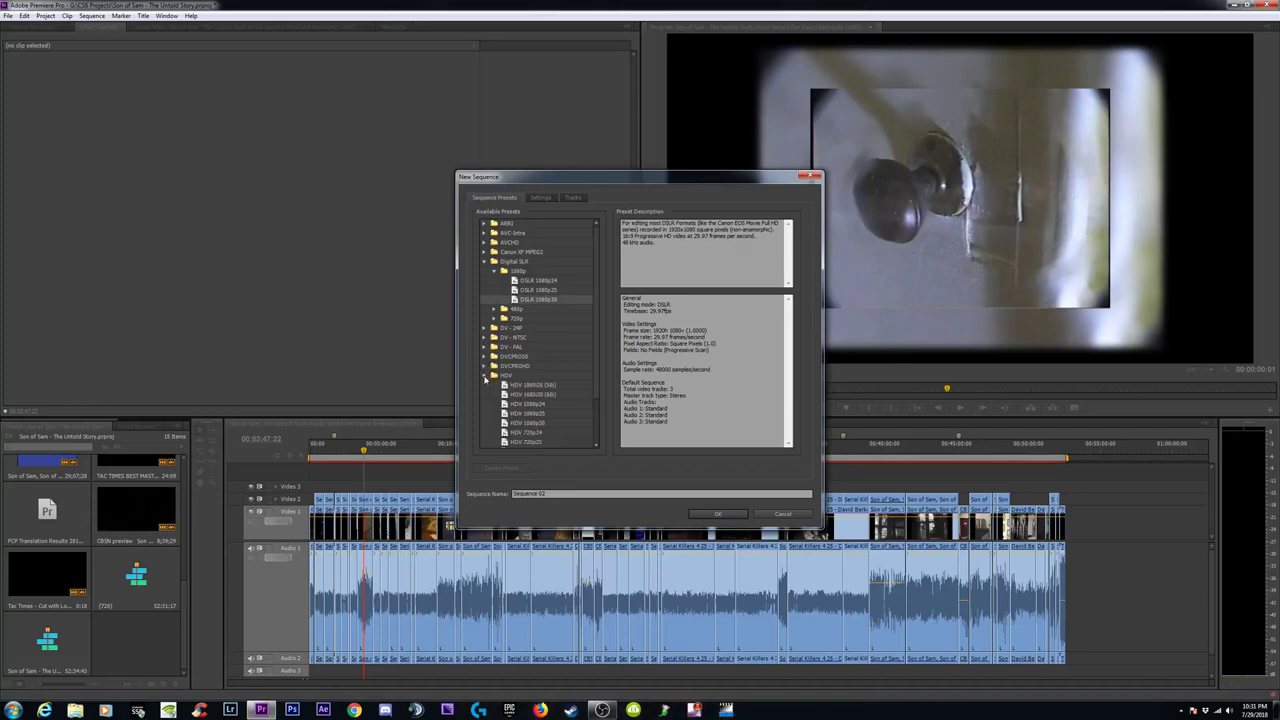
pyautogui.scroll(-2, 549, 395)
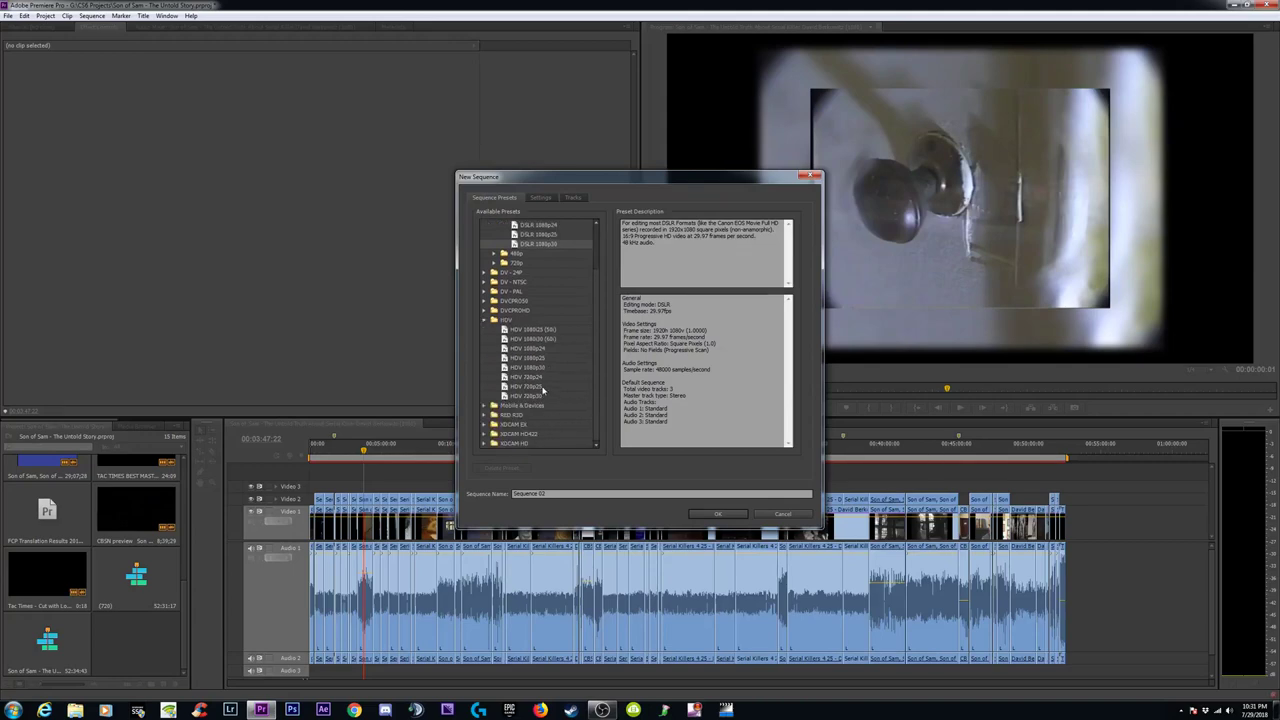
pyautogui.click(485, 320)
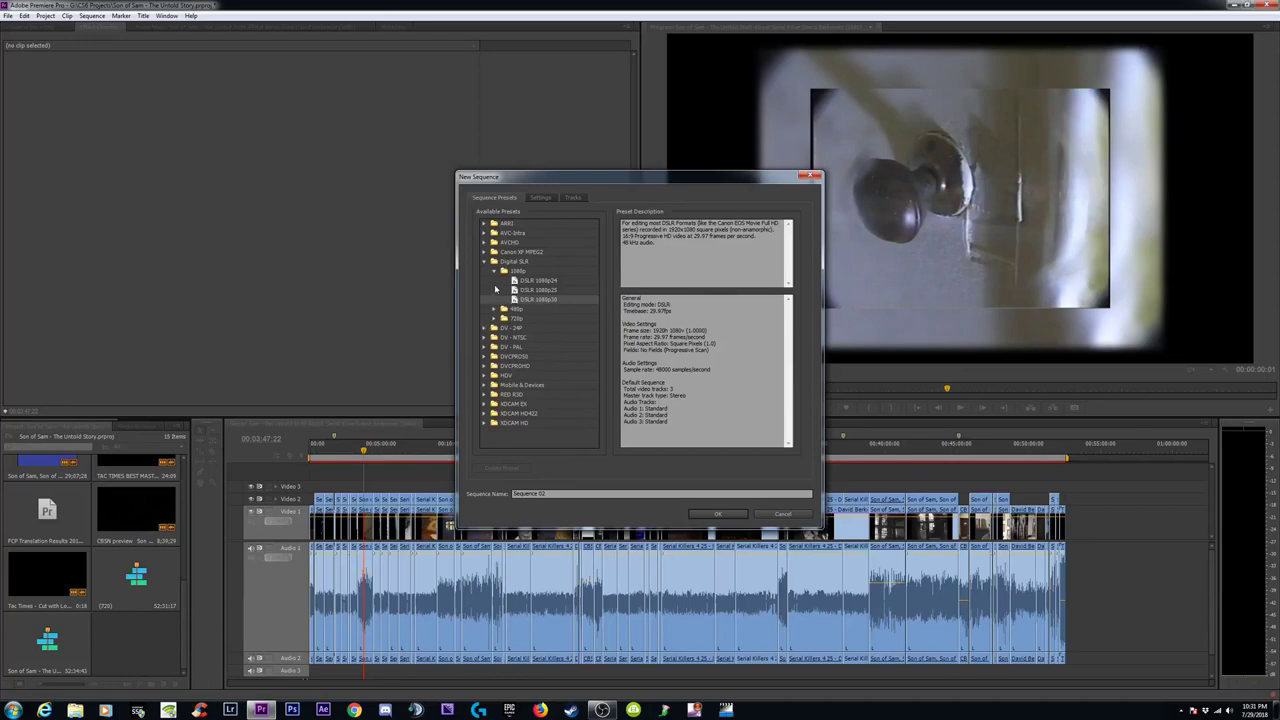
pyautogui.click(485, 338)
pyautogui.click(485, 338)
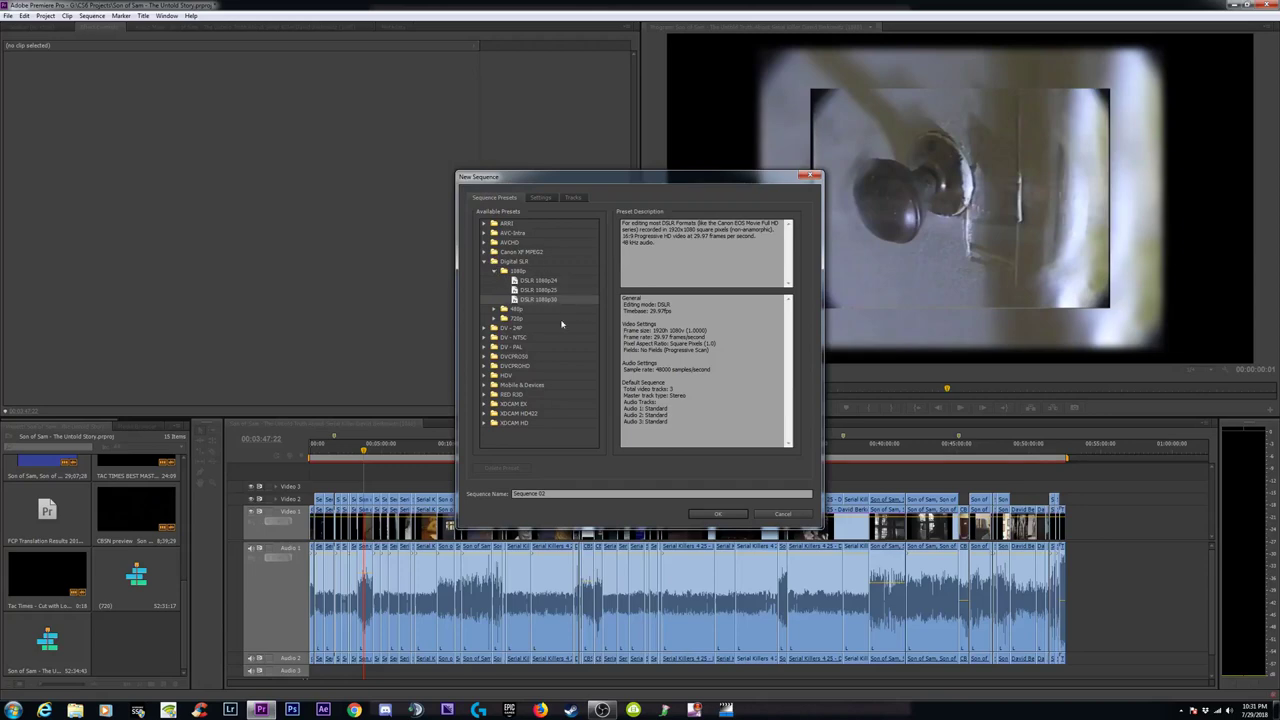
pyautogui.click(484, 243)
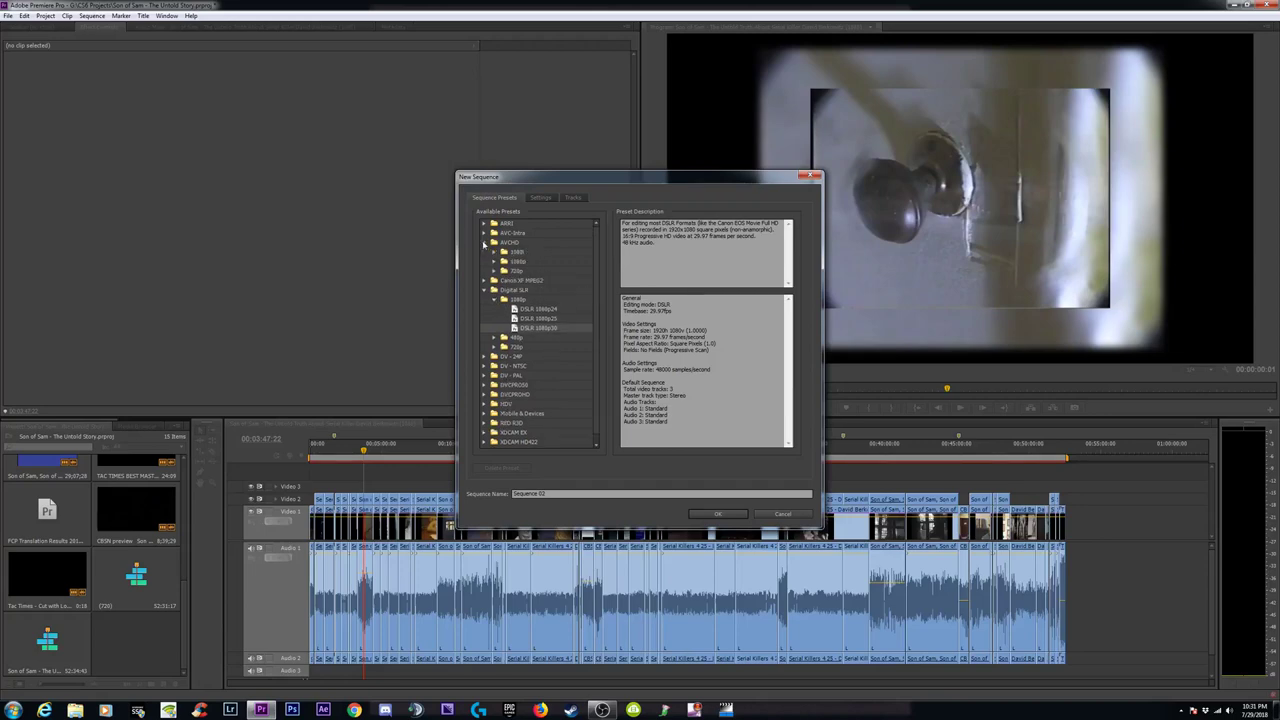
pyautogui.click(493, 261)
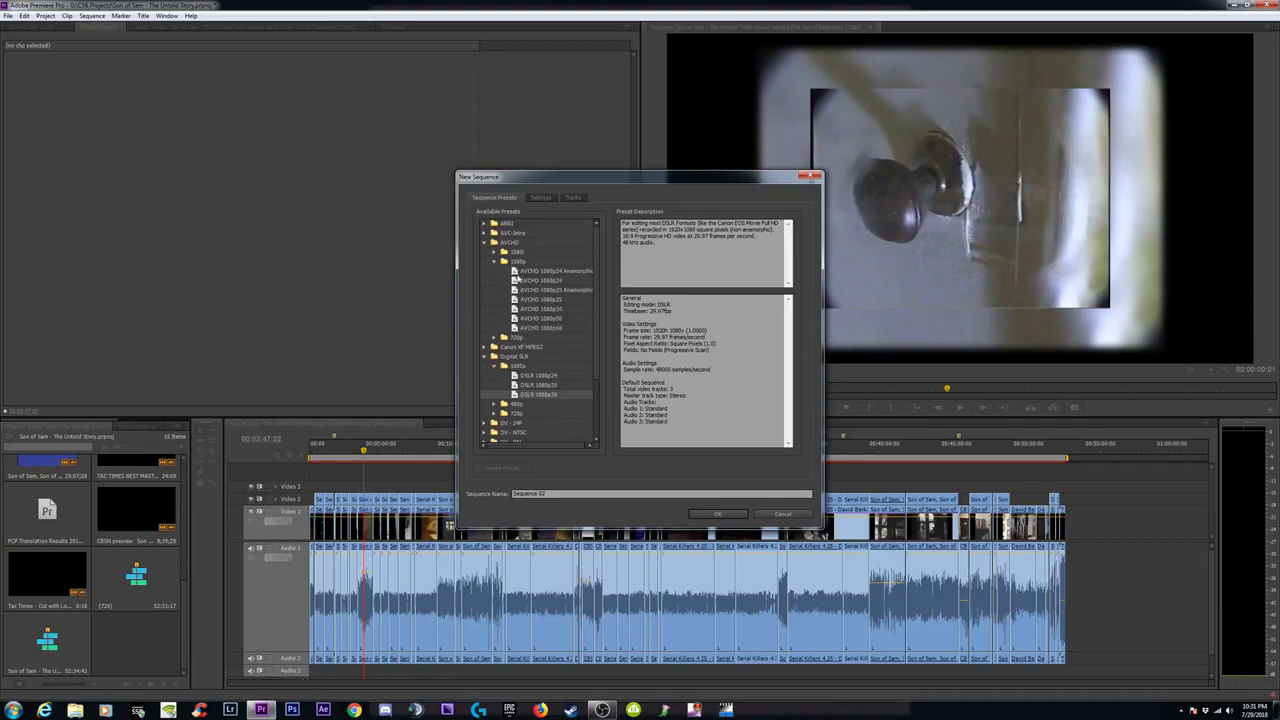
pyautogui.click(493, 261)
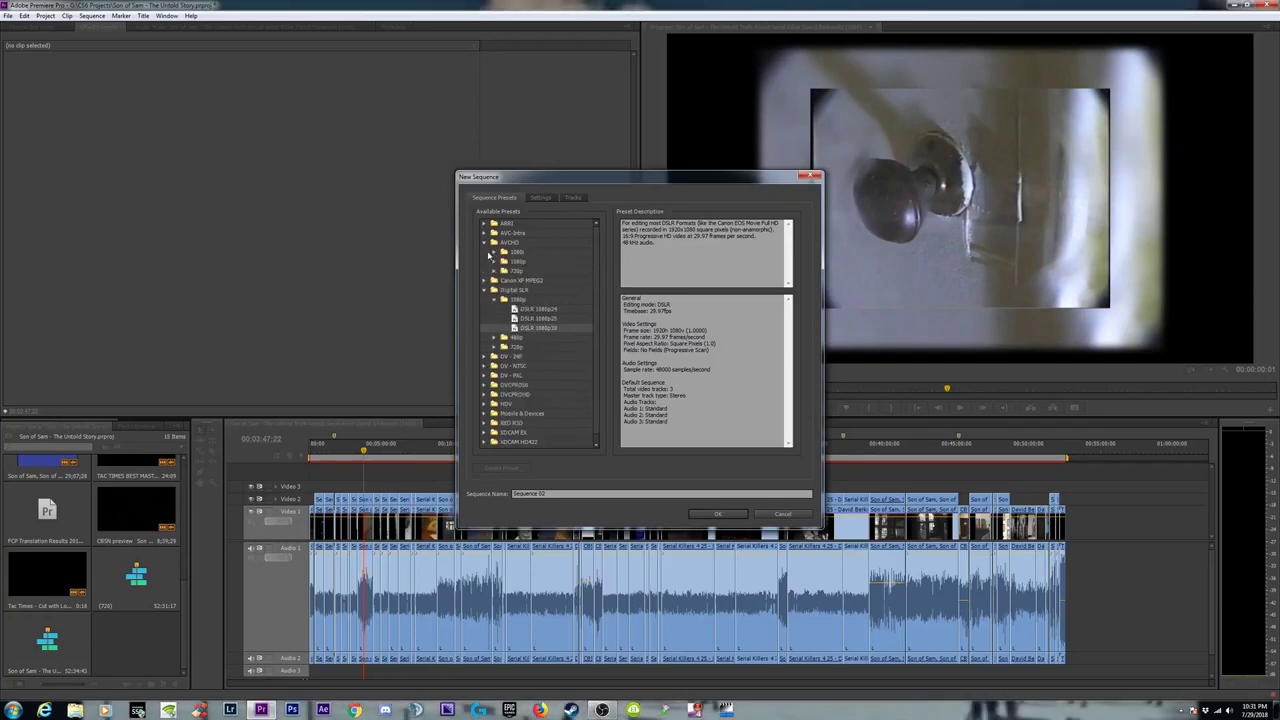
pyautogui.click(484, 243)
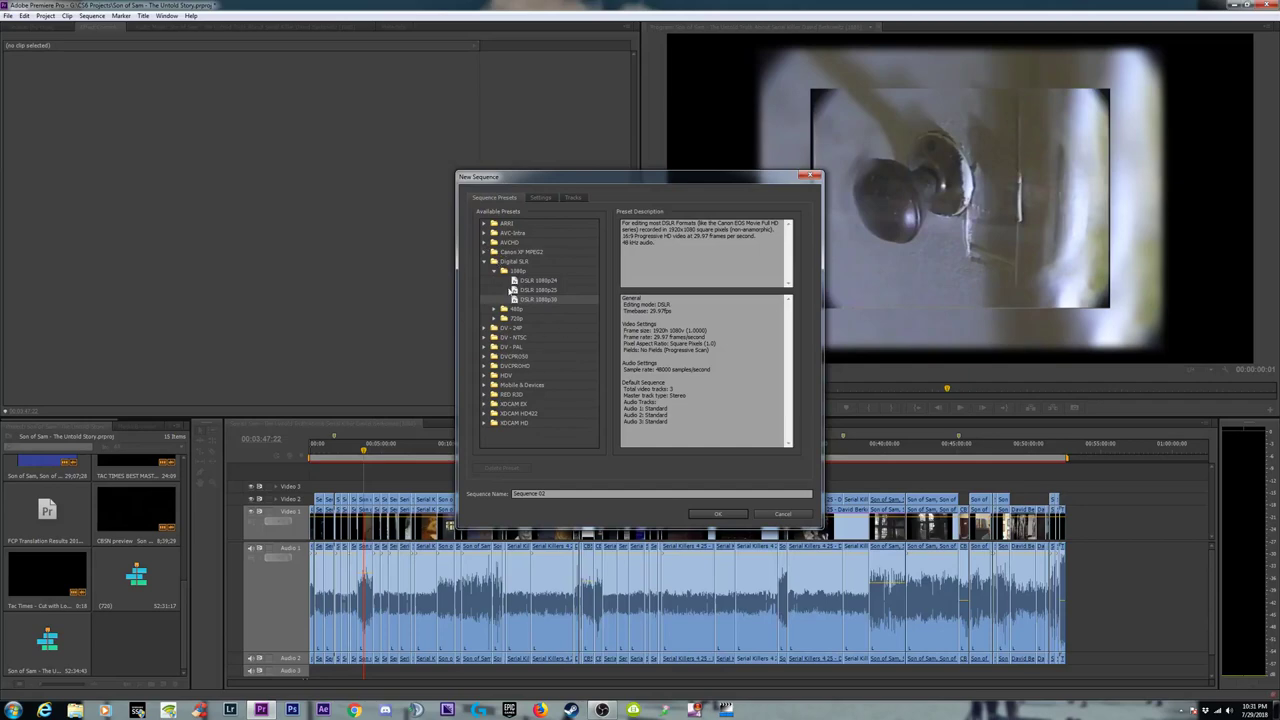
# Create the new DSLR 1080p30 sequence with the name Son of Sam.
pyautogui.click(515, 262)
pyautogui.click(516, 299)
pyautogui.moveTo(546, 491); pyautogui.dragTo(505, 497)
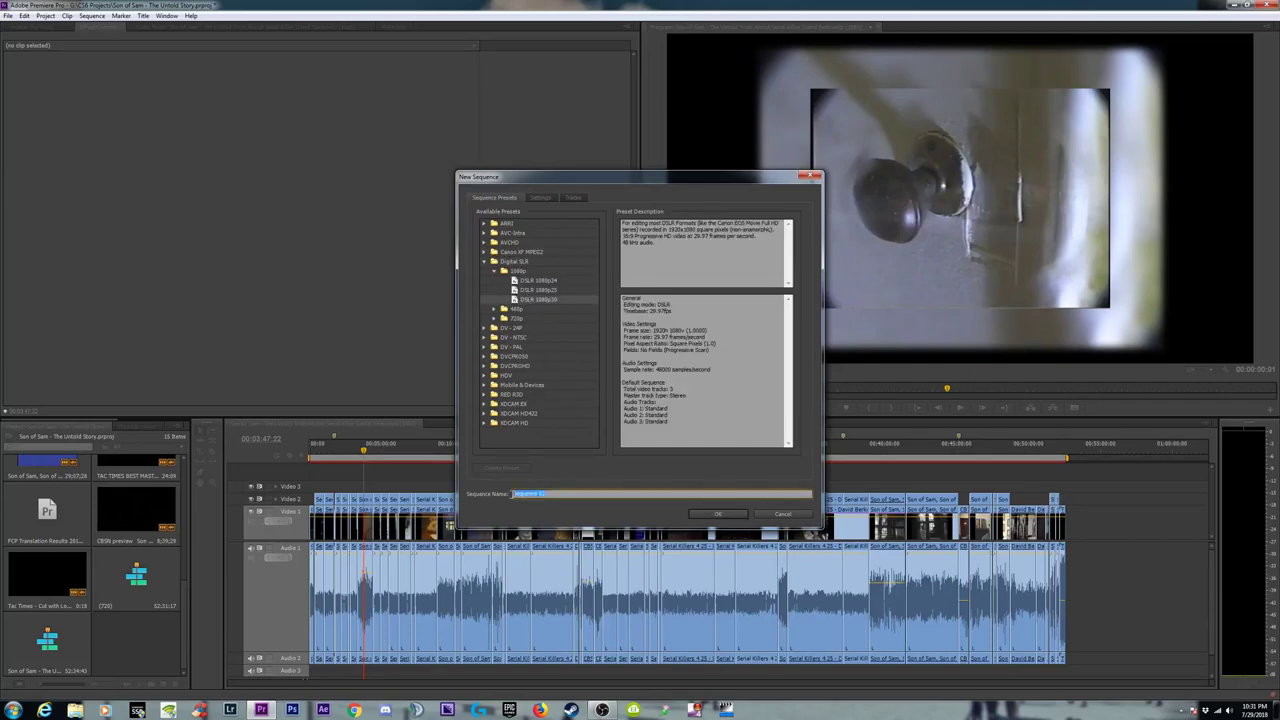
pyautogui.write('Son of Sam')
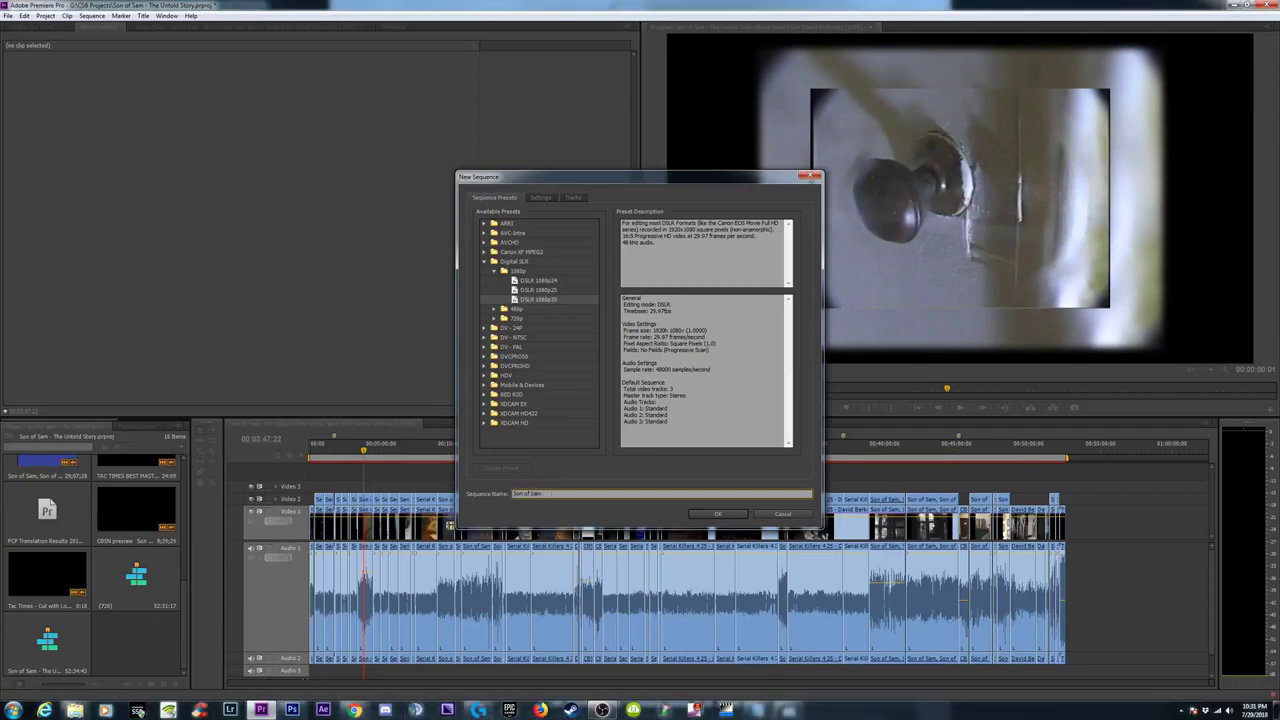
pyautogui.click(715, 514)
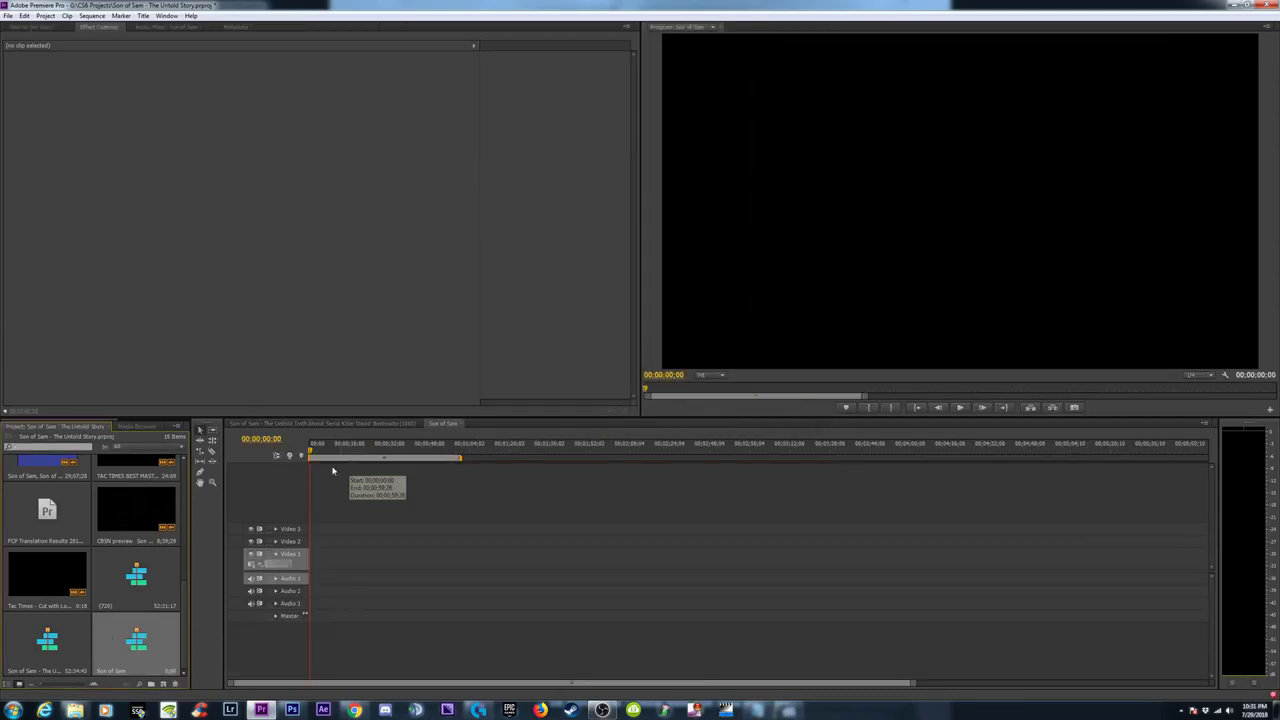
# Place the CBSN preview clip at the start of Video 1 and change the sequence settings to match the clip.
pyautogui.moveTo(129, 531); pyautogui.dragTo(314, 562)
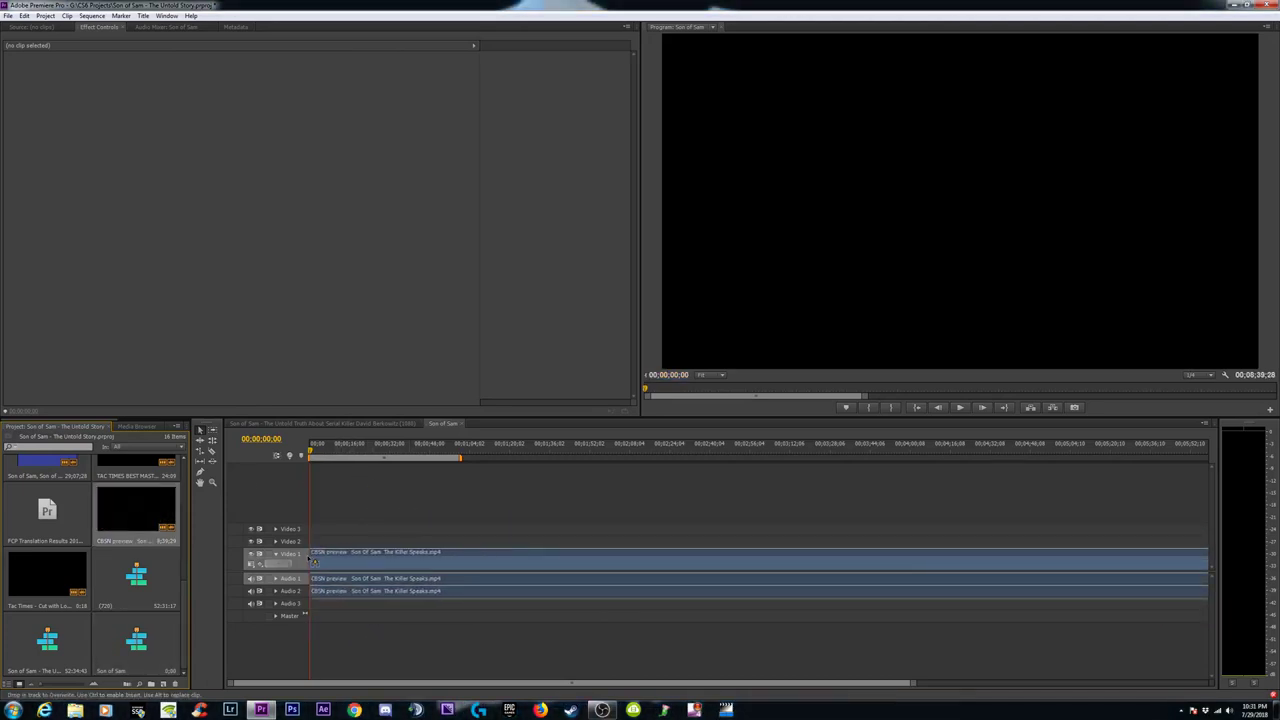
pyautogui.moveTo(315, 562)
pyautogui.mouseDown()
pyautogui.moveTo(342, 552)
pyautogui.moveTo(296, 556)
pyautogui.mouseUp()
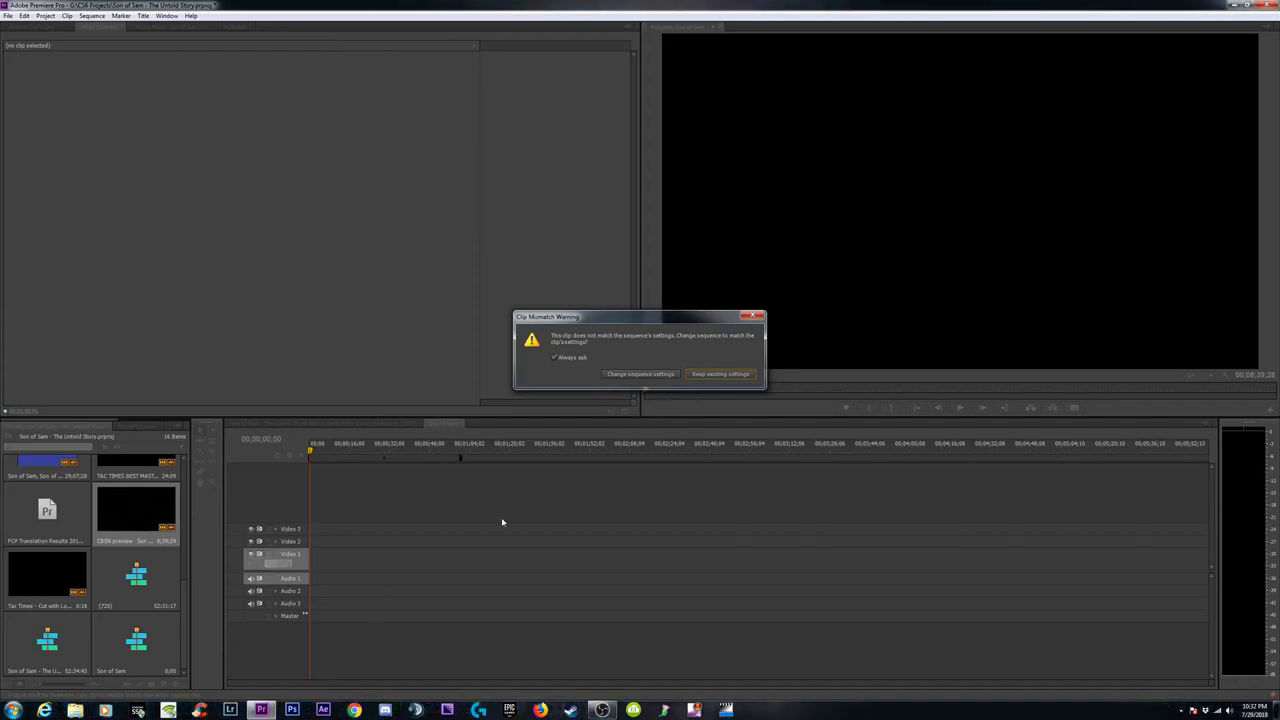
pyautogui.click(645, 374)
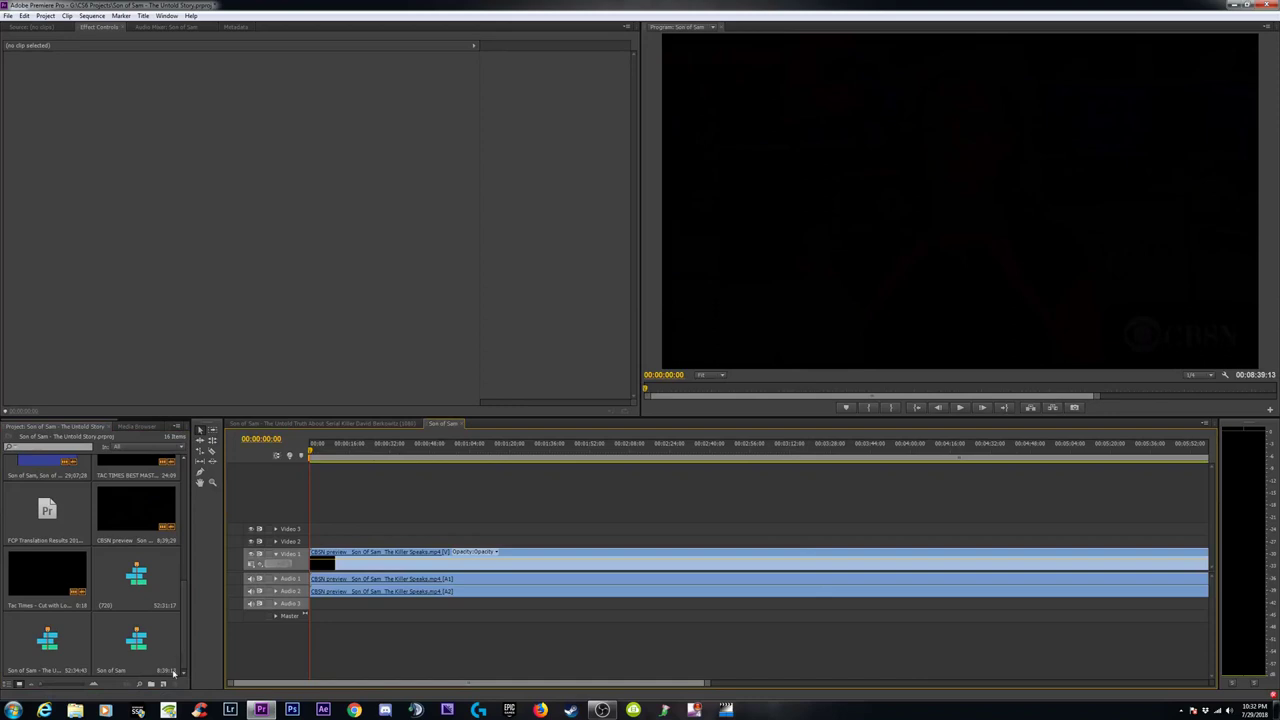
# Check the Son of Sam sequence's properties and preview the placed clip up to about 00:02:19:26.
pyautogui.rightClick(134, 636)
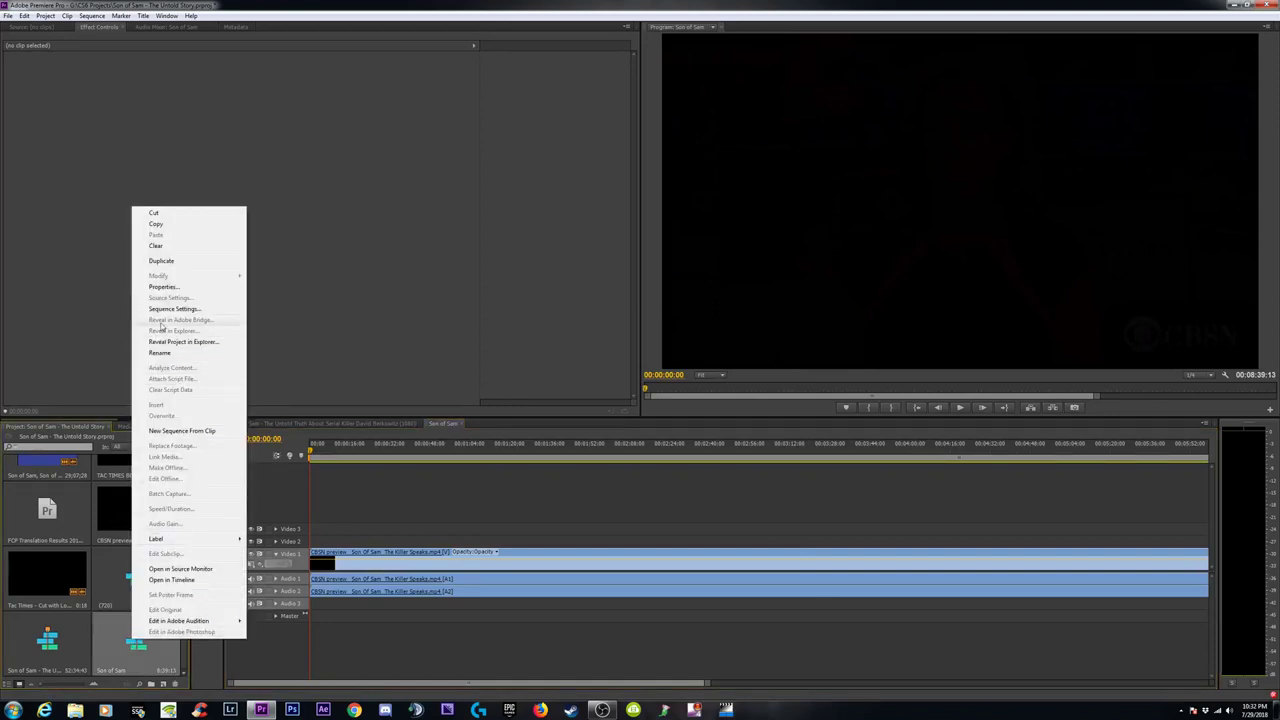
pyautogui.click(164, 287)
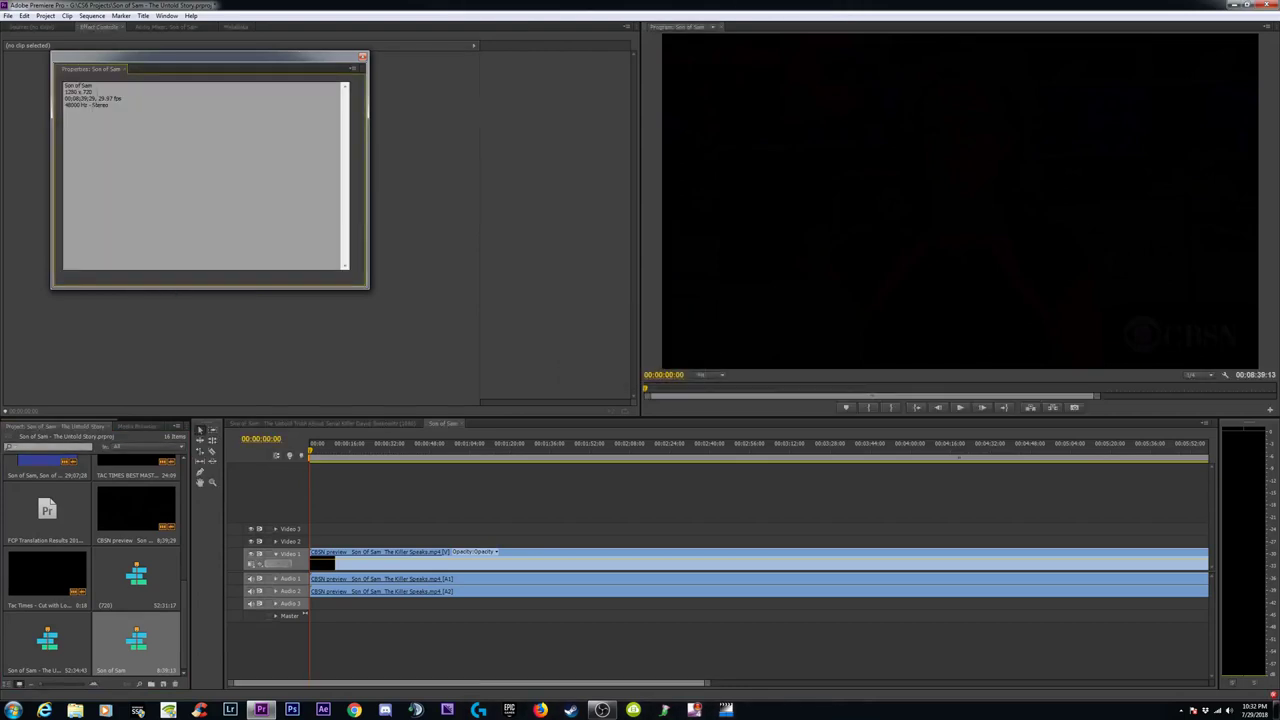
pyautogui.click(363, 56)
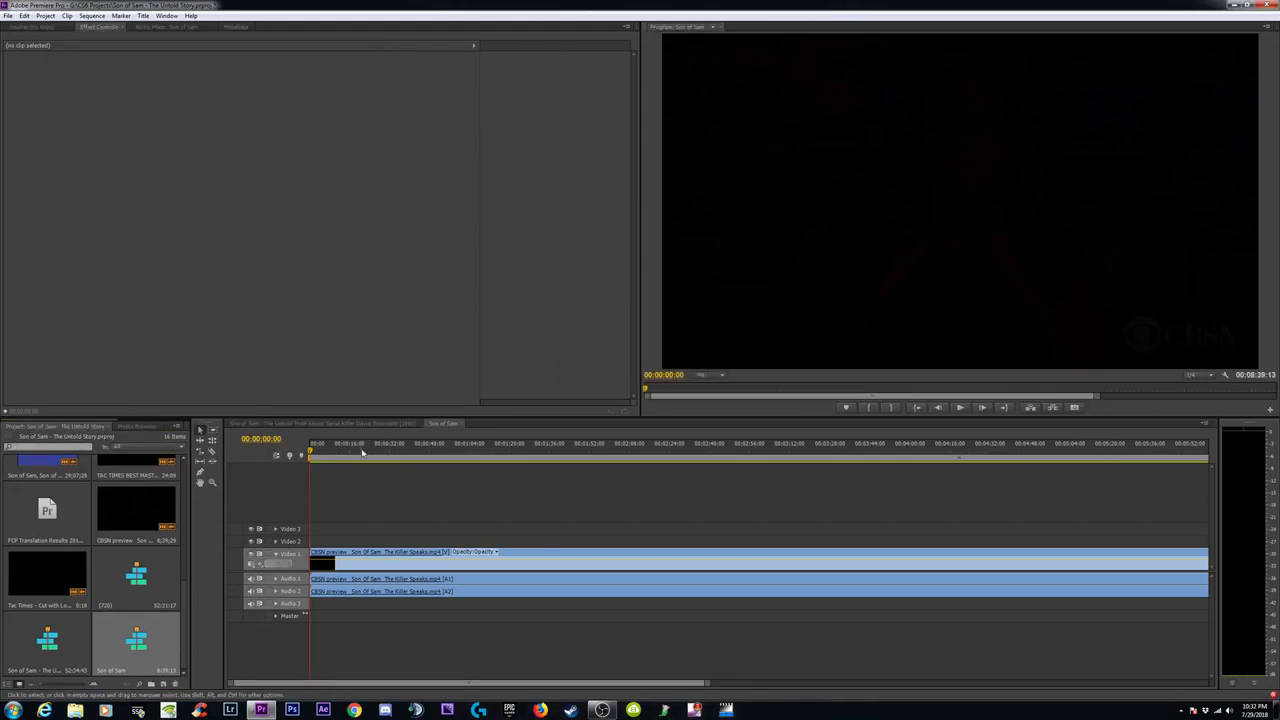
pyautogui.moveTo(364, 450); pyautogui.dragTo(512, 450)
pyautogui.press('-')
pyautogui.press('-')
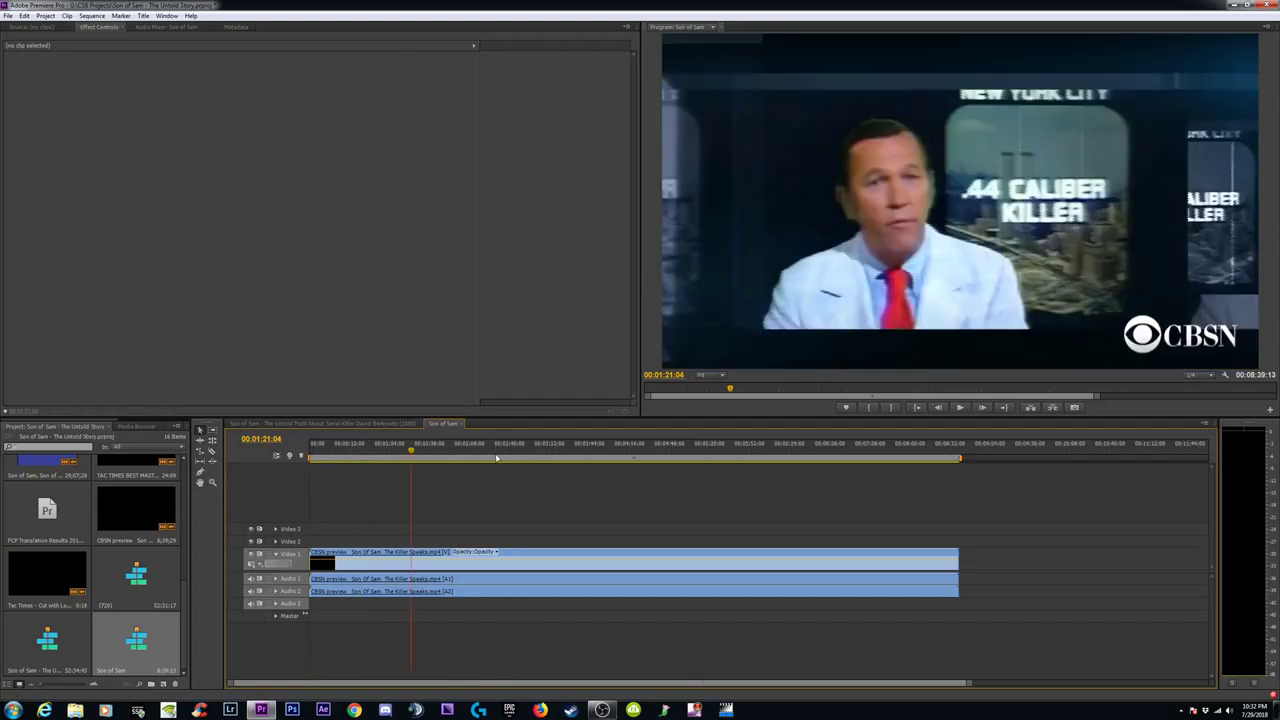
pyautogui.click(423, 460)
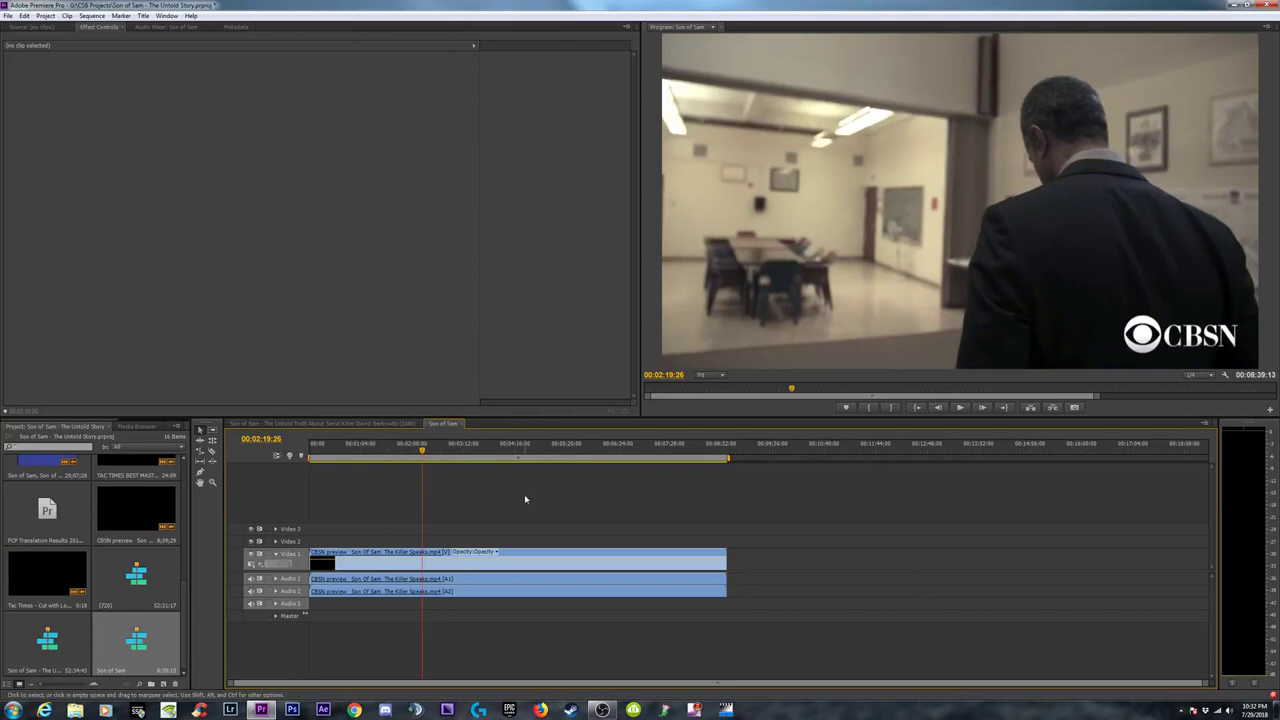
# Delete the CBSN preview clip from the Son of Sam sequence, including a second copy placed on Video 1.
pyautogui.moveTo(523, 500); pyautogui.dragTo(385, 658)
pyautogui.press('Delete')
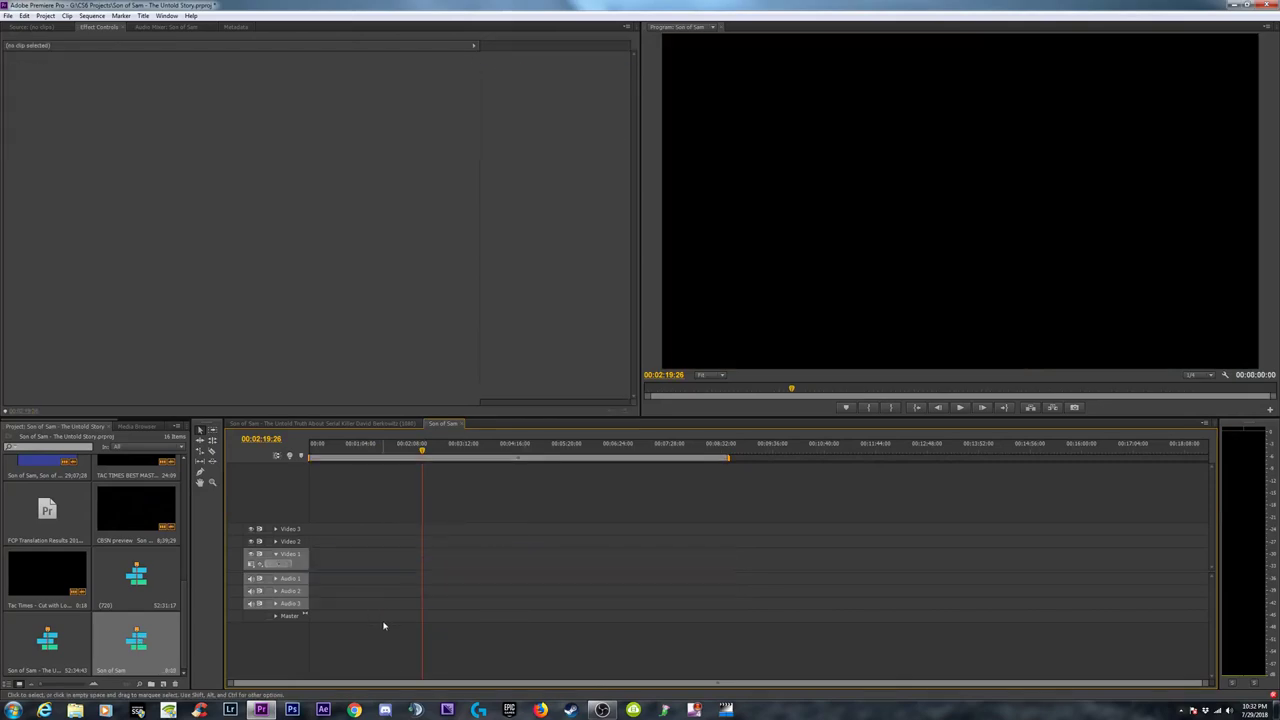
pyautogui.moveTo(121, 509); pyautogui.dragTo(306, 572)
pyautogui.moveTo(430, 522); pyautogui.dragTo(398, 610)
pyautogui.press('Delete')
# Check the frame size in the emptied Son of Sam sequence's properties.
pyautogui.click(133, 646)
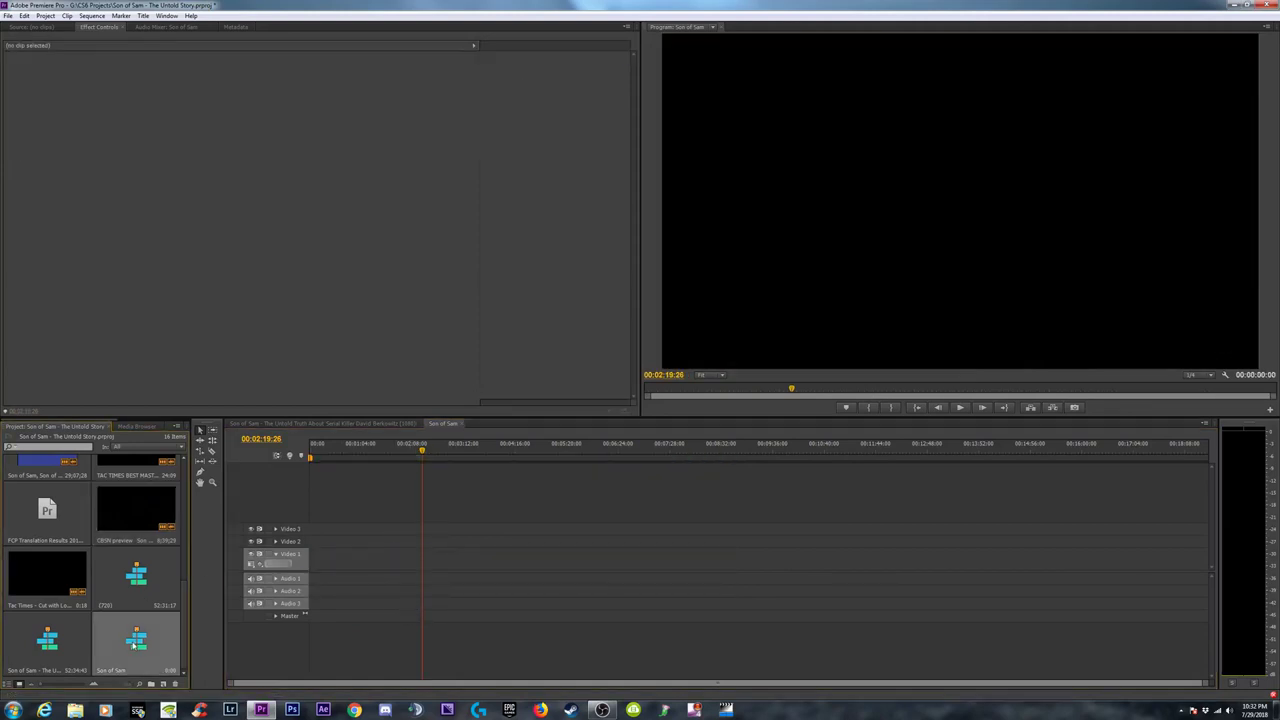
pyautogui.rightClick(133, 646)
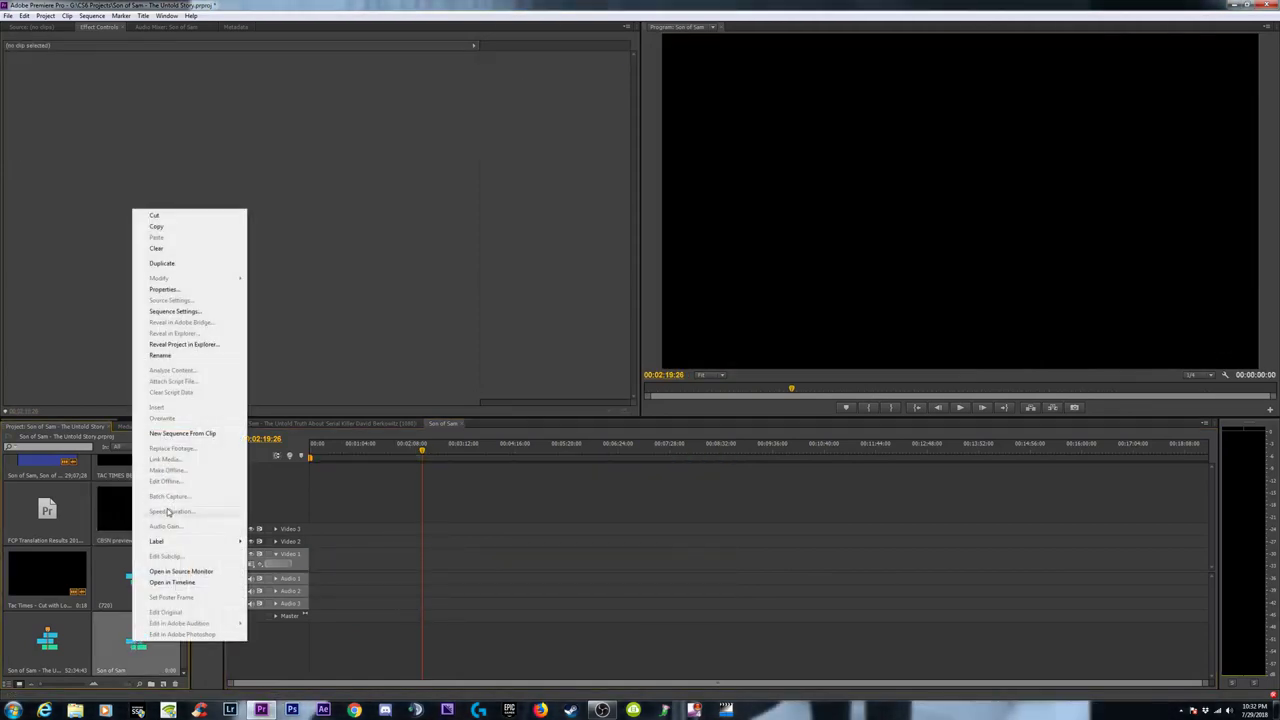
pyautogui.click(170, 289)
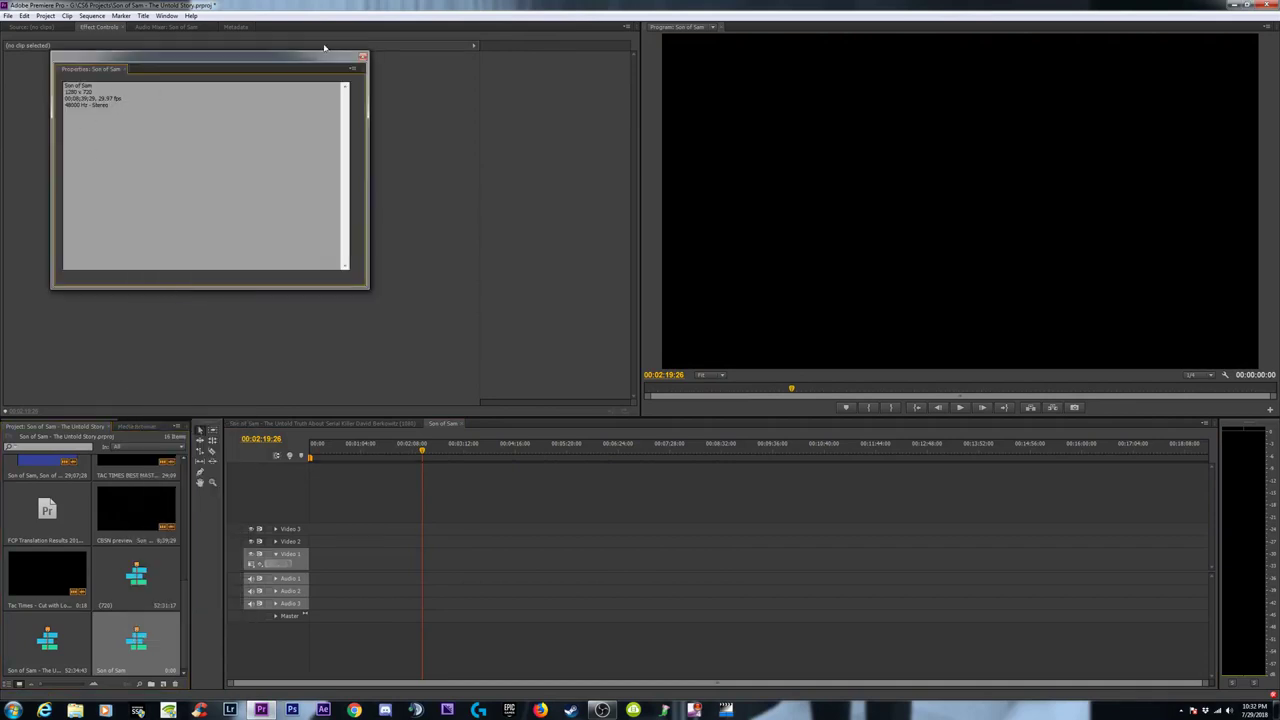
pyautogui.click(362, 56)
# Undo the clip placements and the sequence settings change, and recheck the Son of Sam sequence's properties.
pyautogui.hotkey('ctrl', 'z')
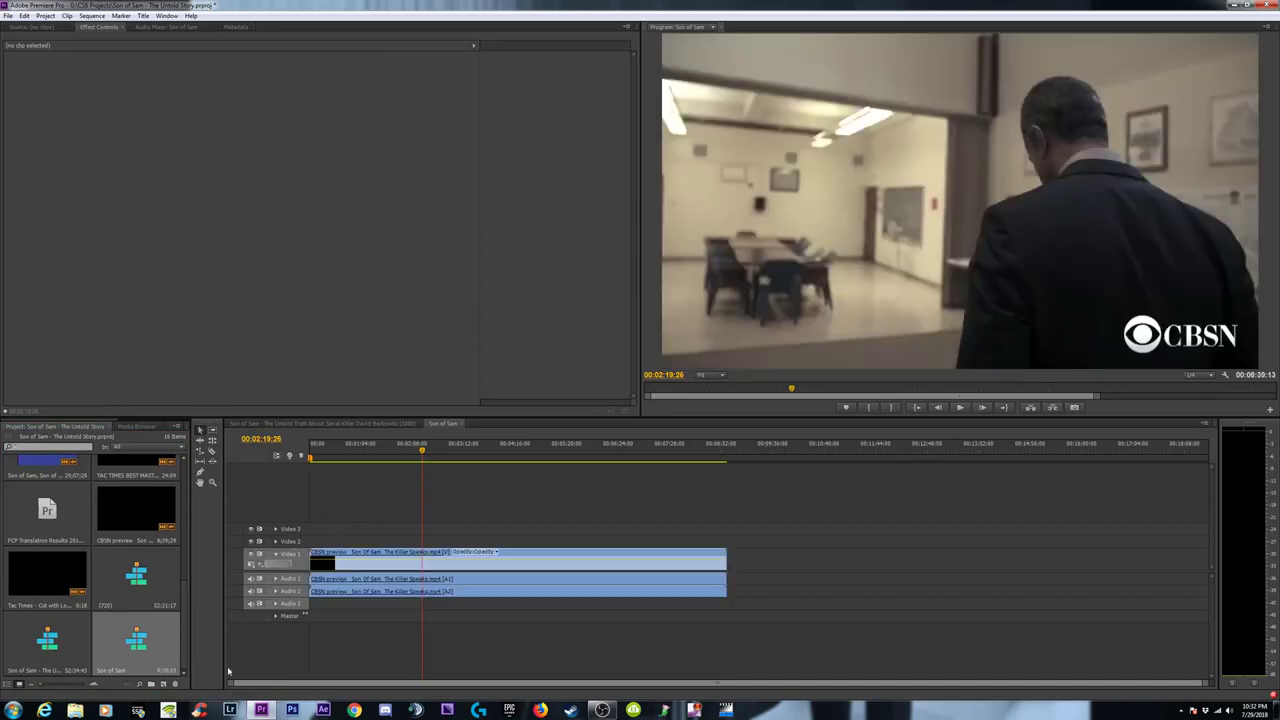
pyautogui.hotkey('ctrl', 'z')
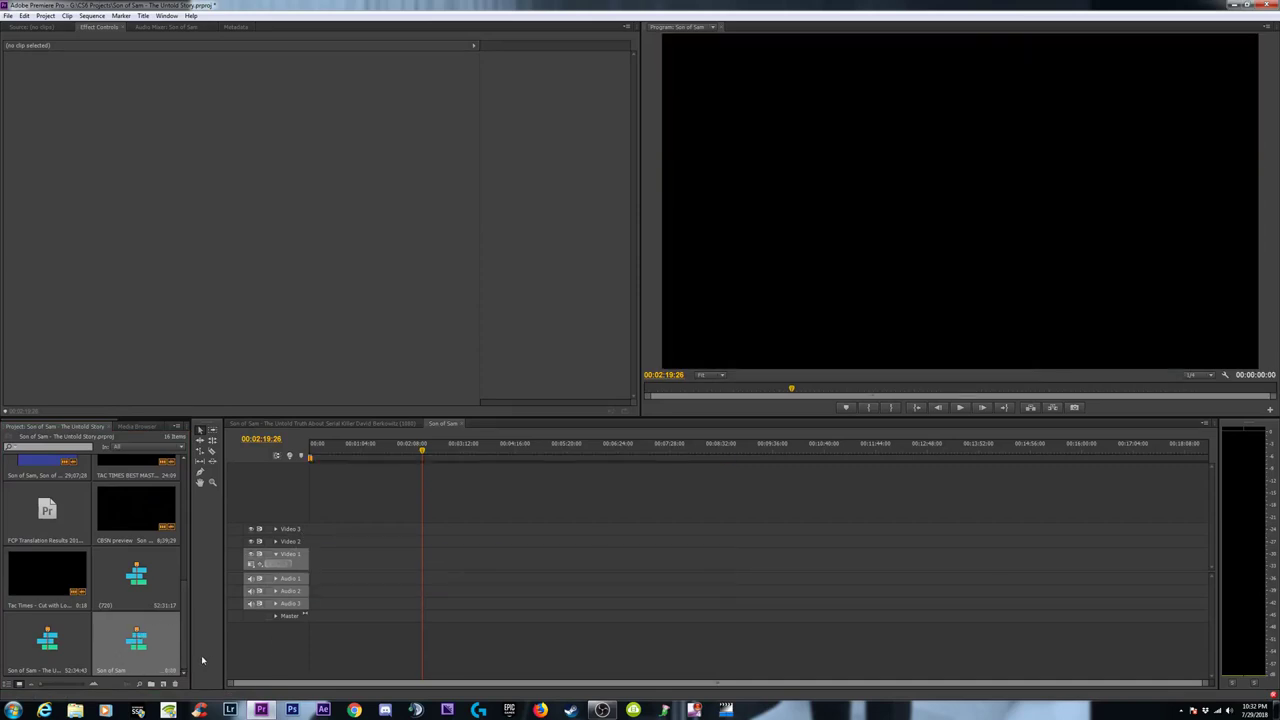
pyautogui.rightClick(137, 640)
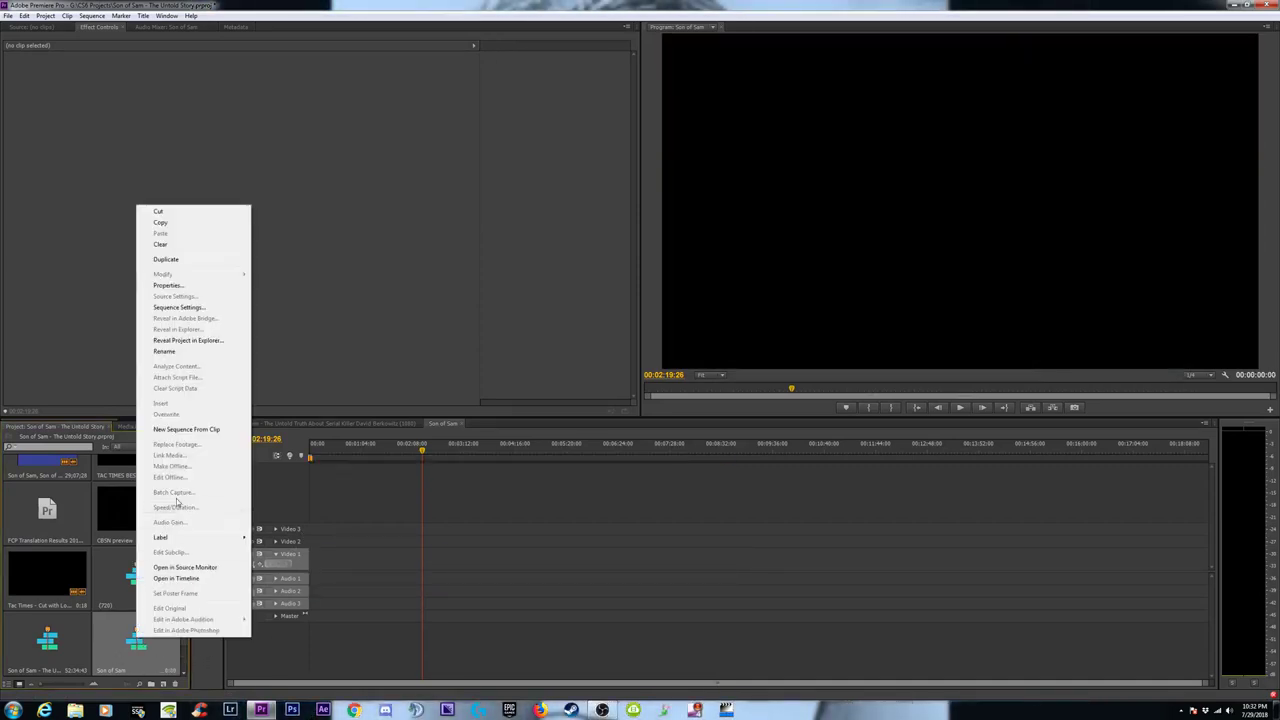
pyautogui.click(176, 285)
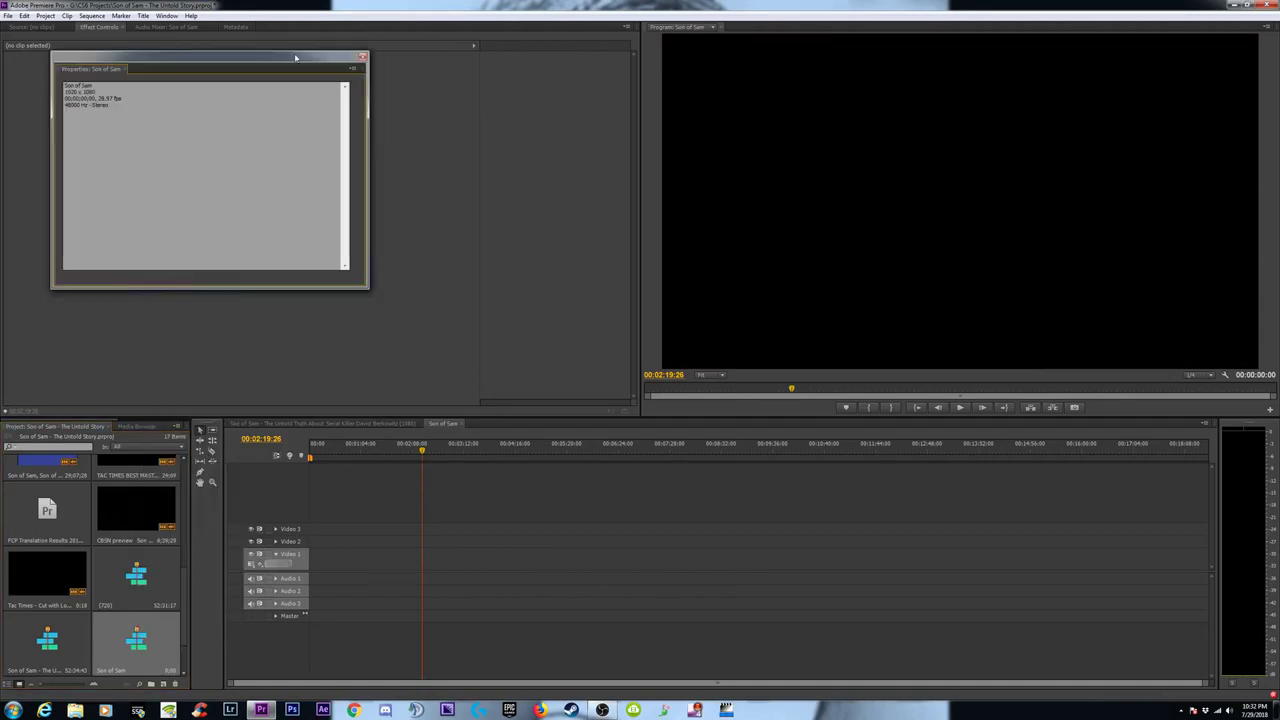
# Place the CBSN preview clip at the start of the open Son of Sam sequence and preview it around 58 seconds.
pyautogui.click(363, 58)
pyautogui.moveTo(116, 514); pyautogui.dragTo(313, 572)
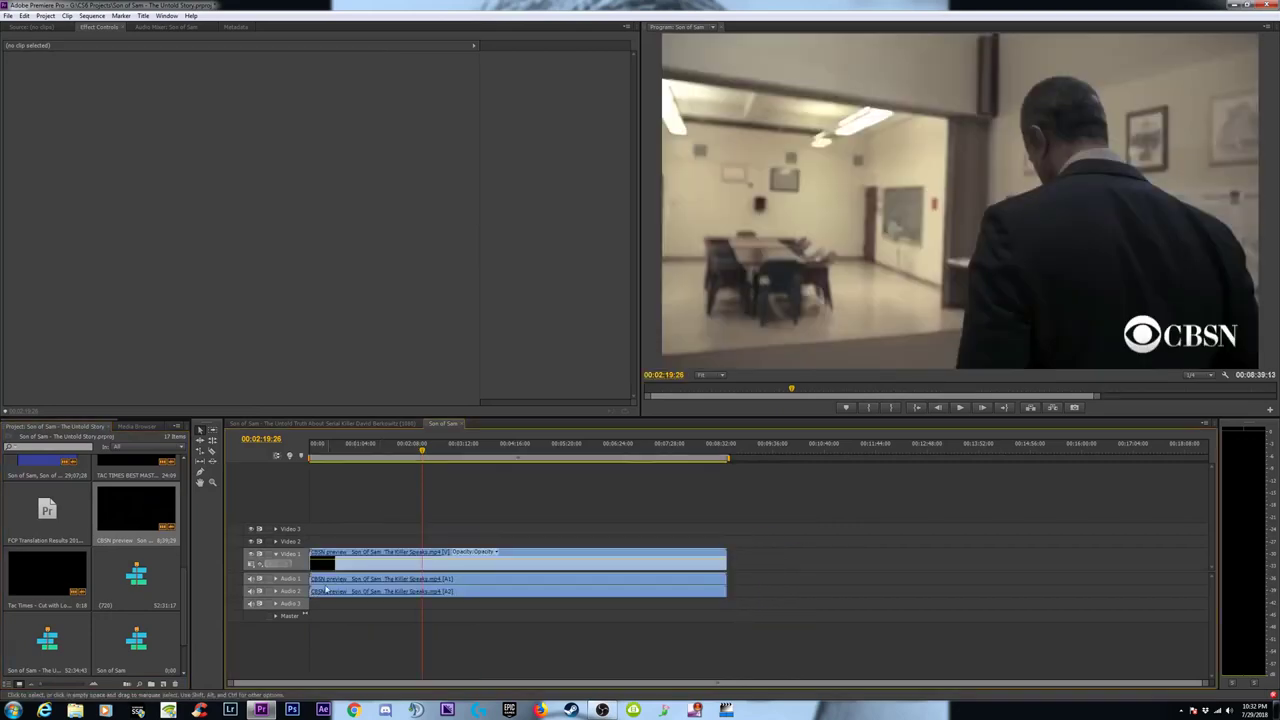
pyautogui.moveTo(358, 447); pyautogui.dragTo(357, 447)
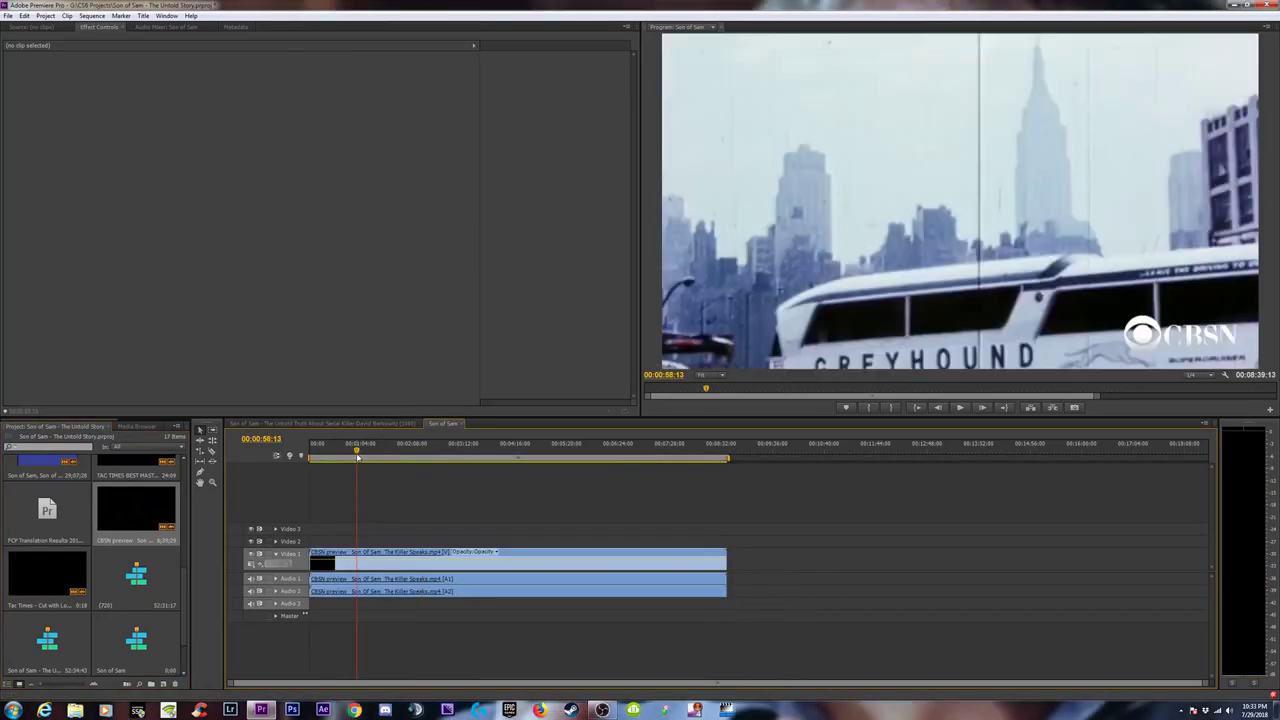
# Inspect the properties of the Son of Sam sequence in the project and check the picture at around 3:07 and 3:43.
pyautogui.rightClick(122, 644)
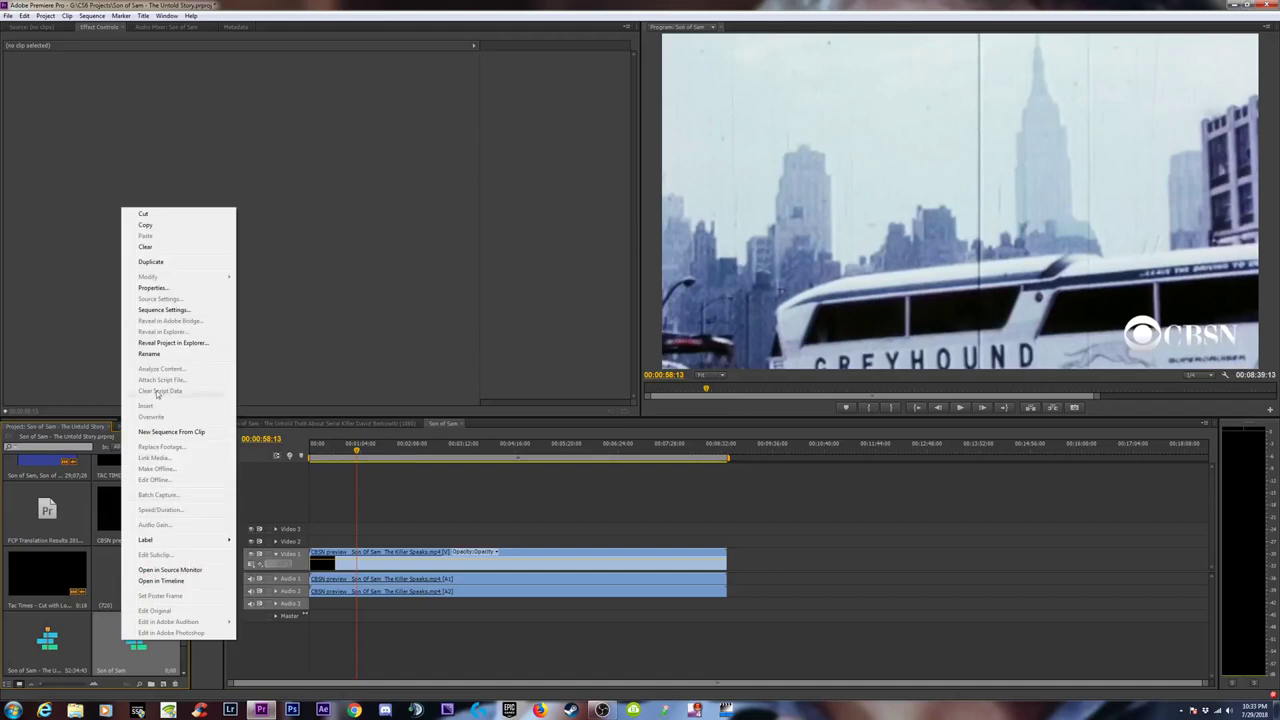
pyautogui.click(160, 288)
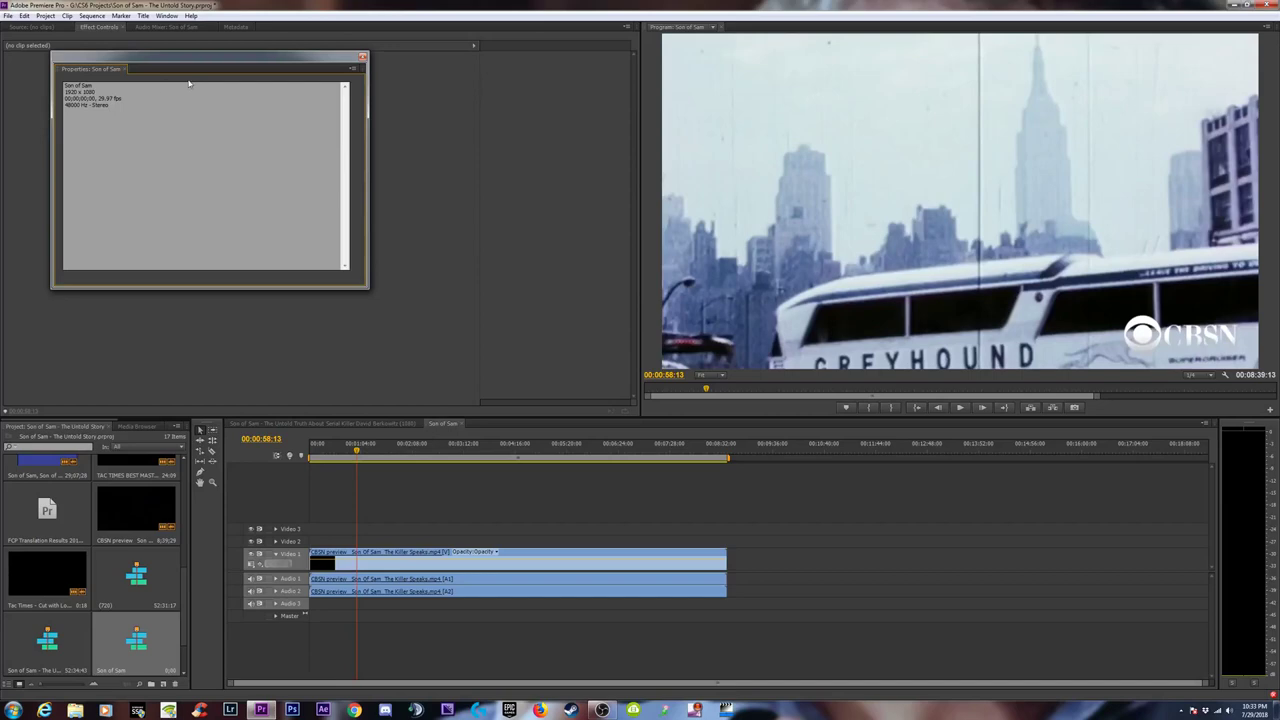
pyautogui.click(460, 456)
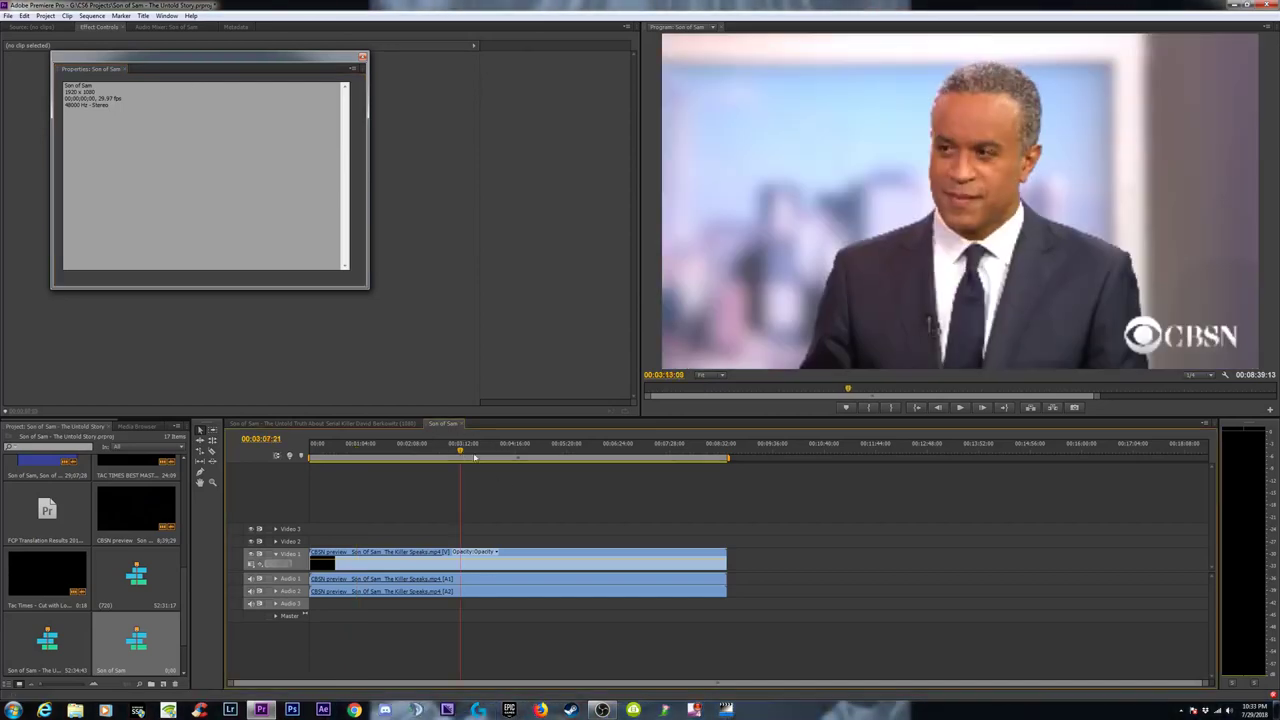
pyautogui.click(488, 456)
# Delete the CBSN preview clip's video and audio from the open sequence.
pyautogui.moveTo(571, 509); pyautogui.dragTo(508, 618)
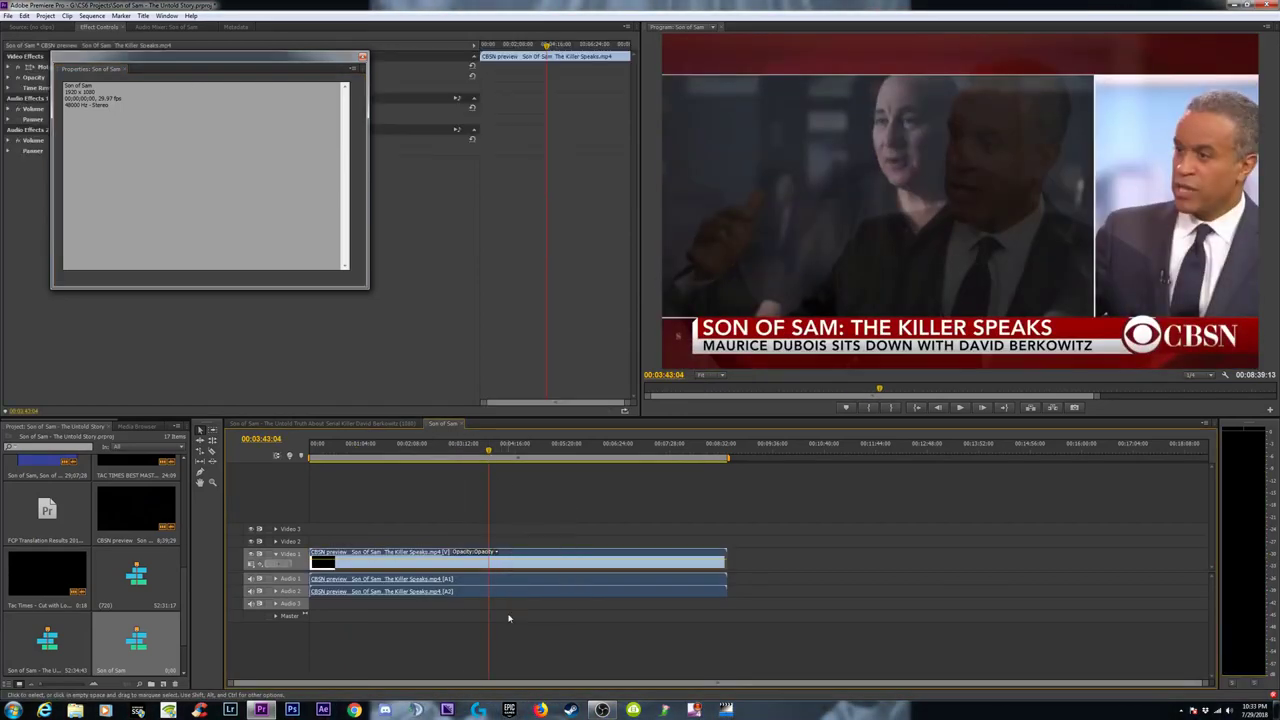
pyautogui.press('Delete')
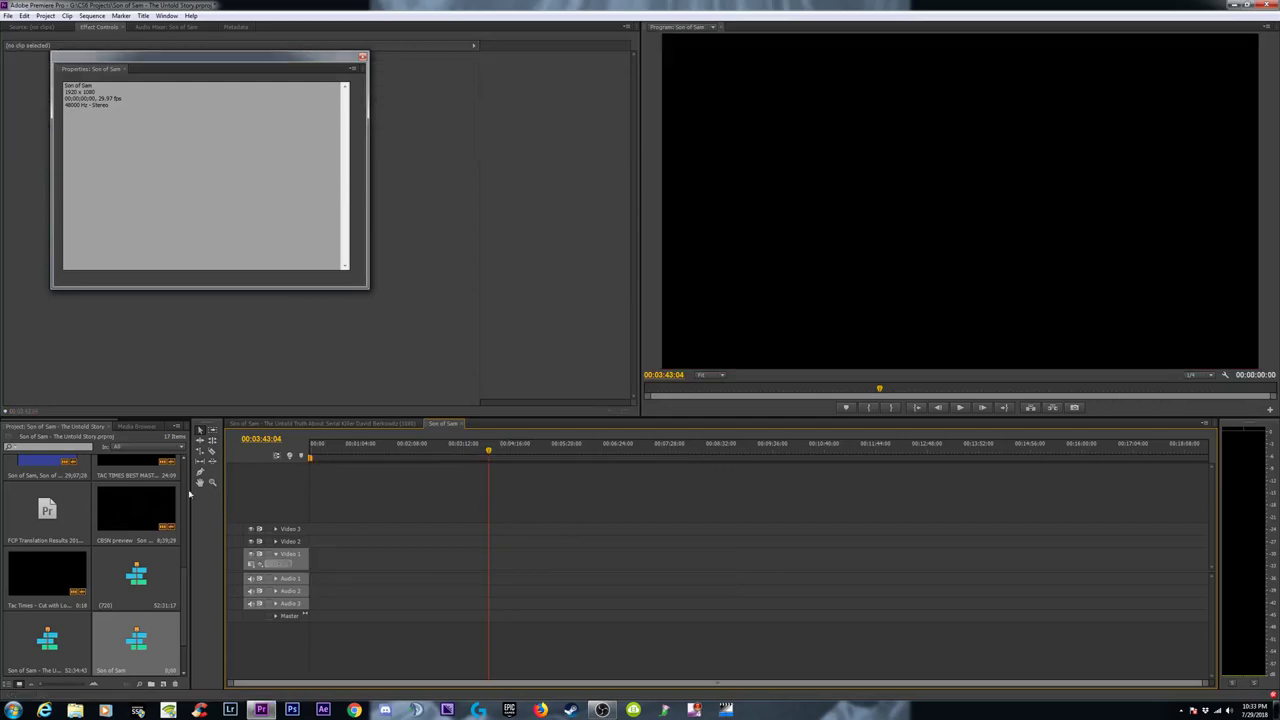
# Inspect the source properties of the CBSN preview clip and close both properties windows.
pyautogui.rightClick(141, 510)
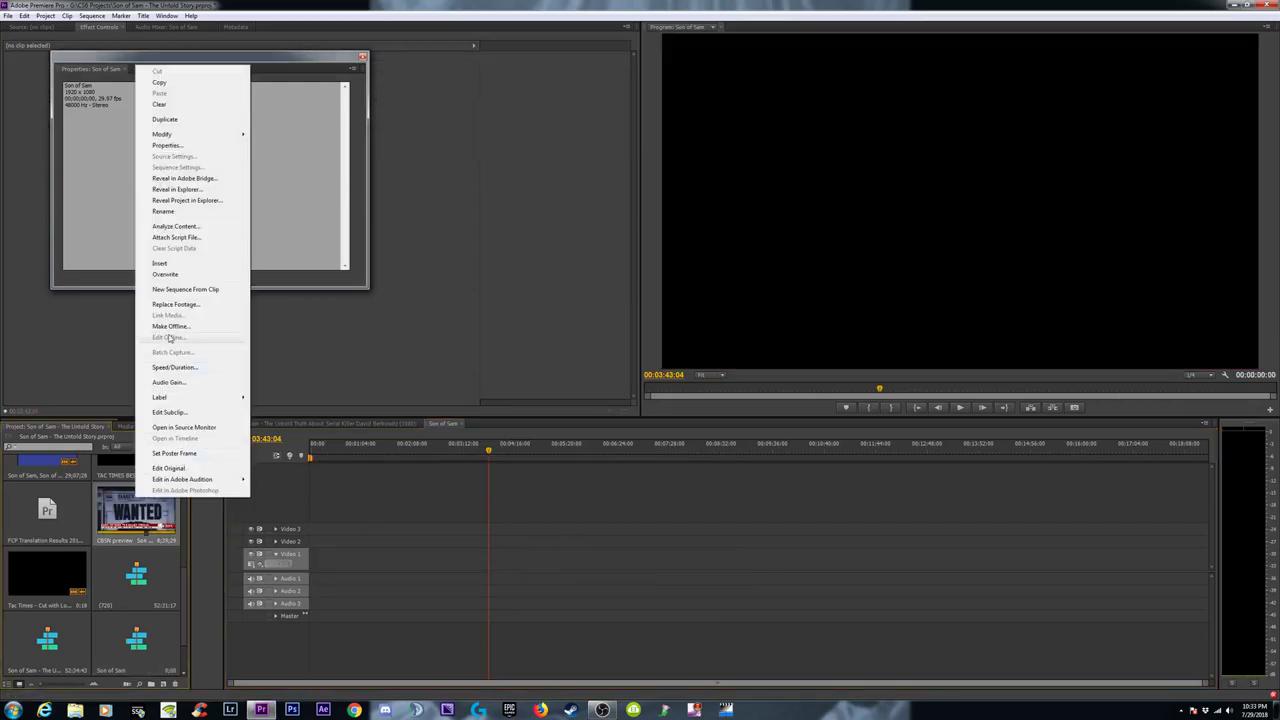
pyautogui.click(168, 145)
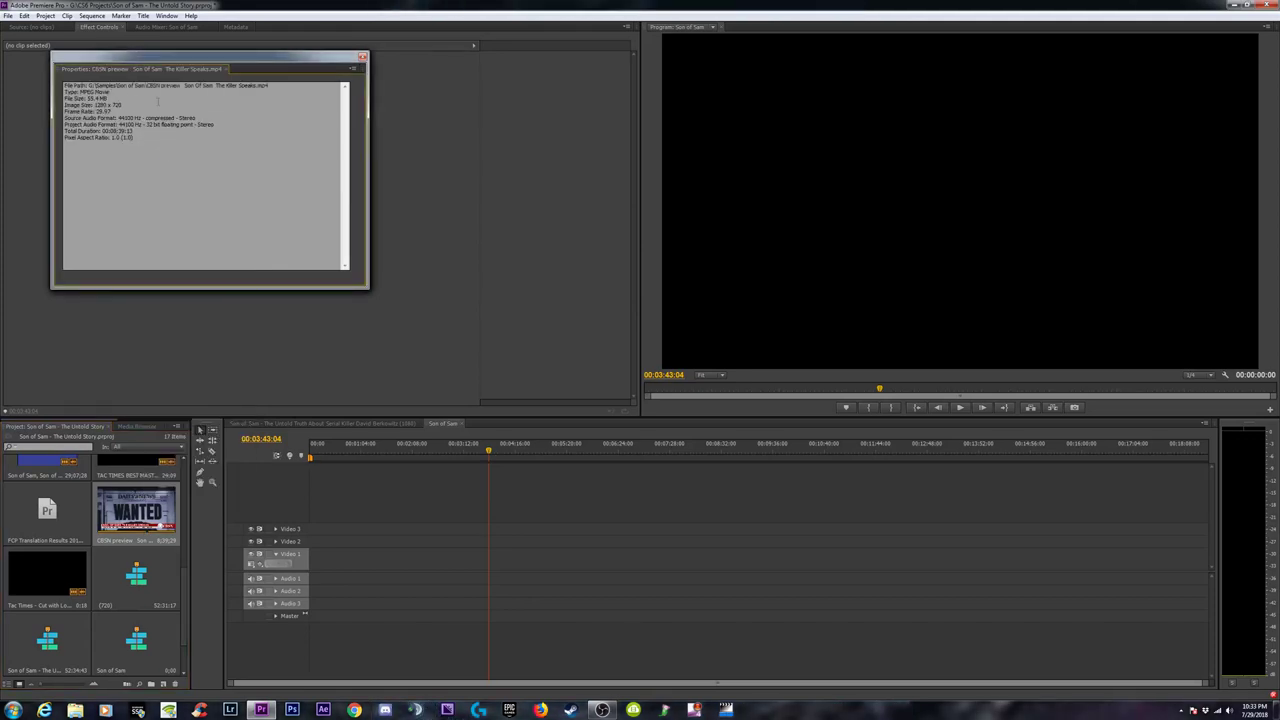
pyautogui.click(363, 57)
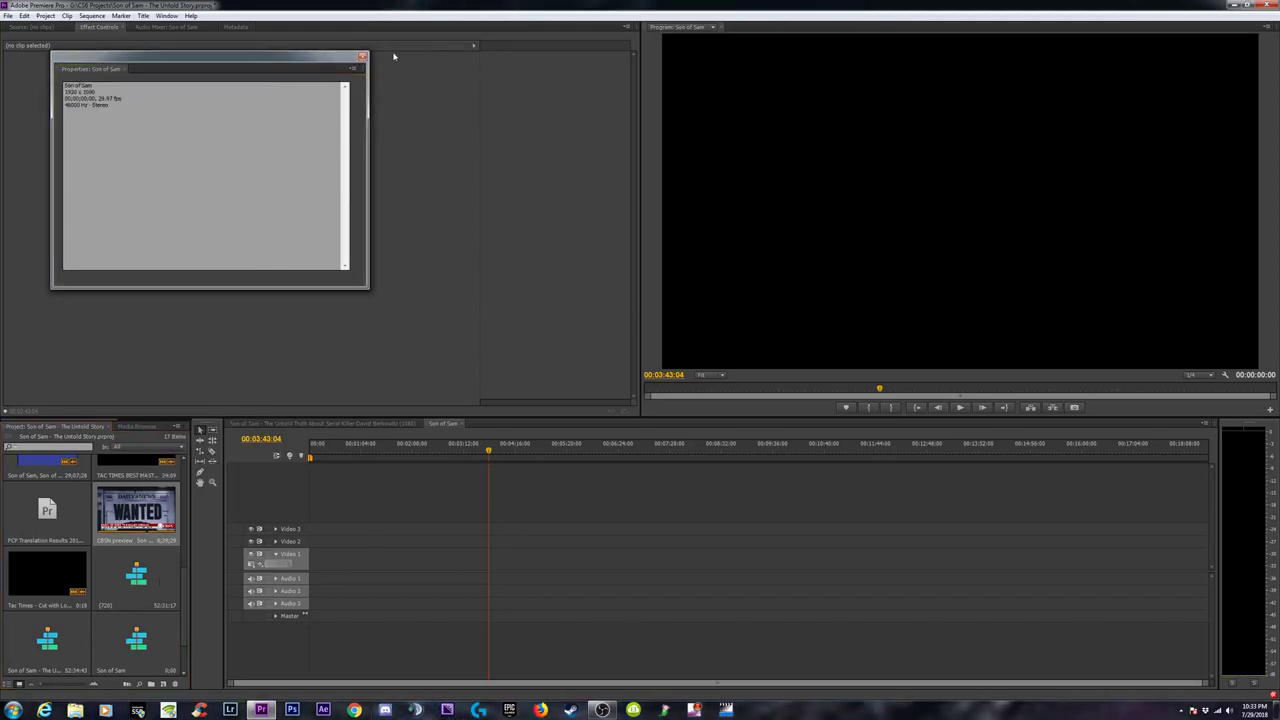
pyautogui.click(362, 57)
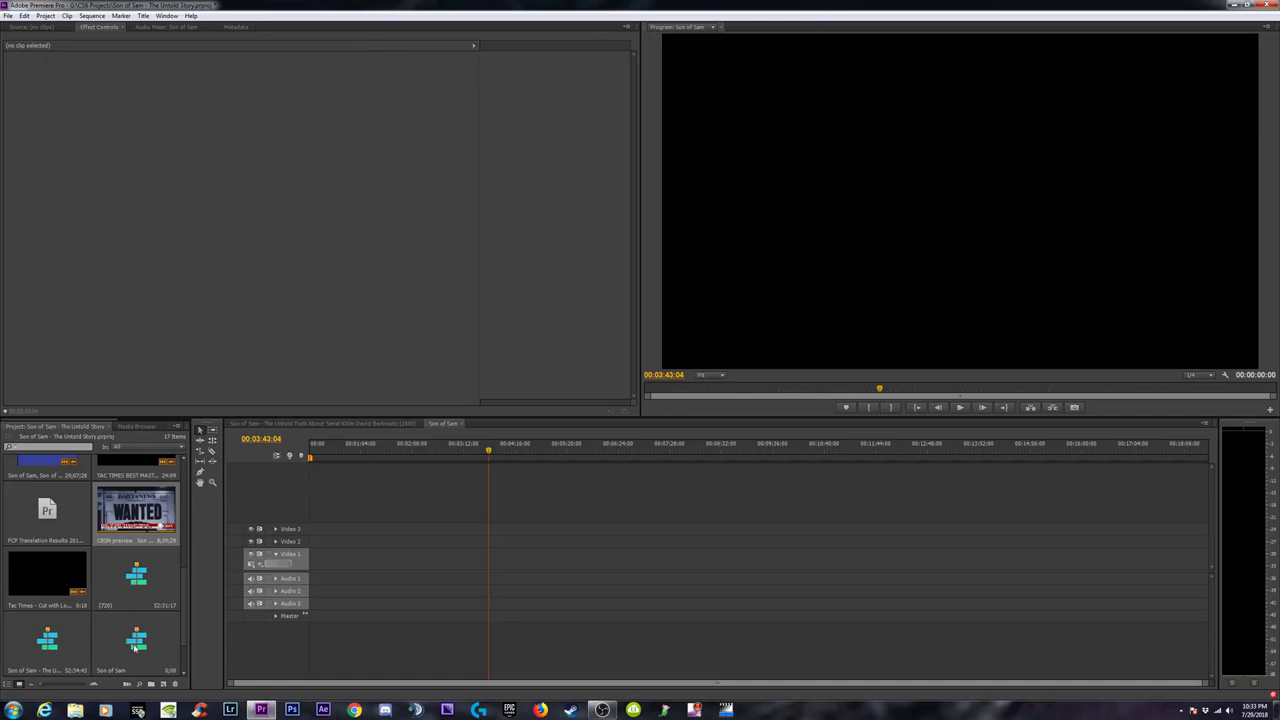
# Open the other Son of Sam sequence, add the CBSN preview clip at its start keeping the existing sequence settings, and preview it.
pyautogui.doubleClick(136, 647)
pyautogui.rightClick(134, 646)
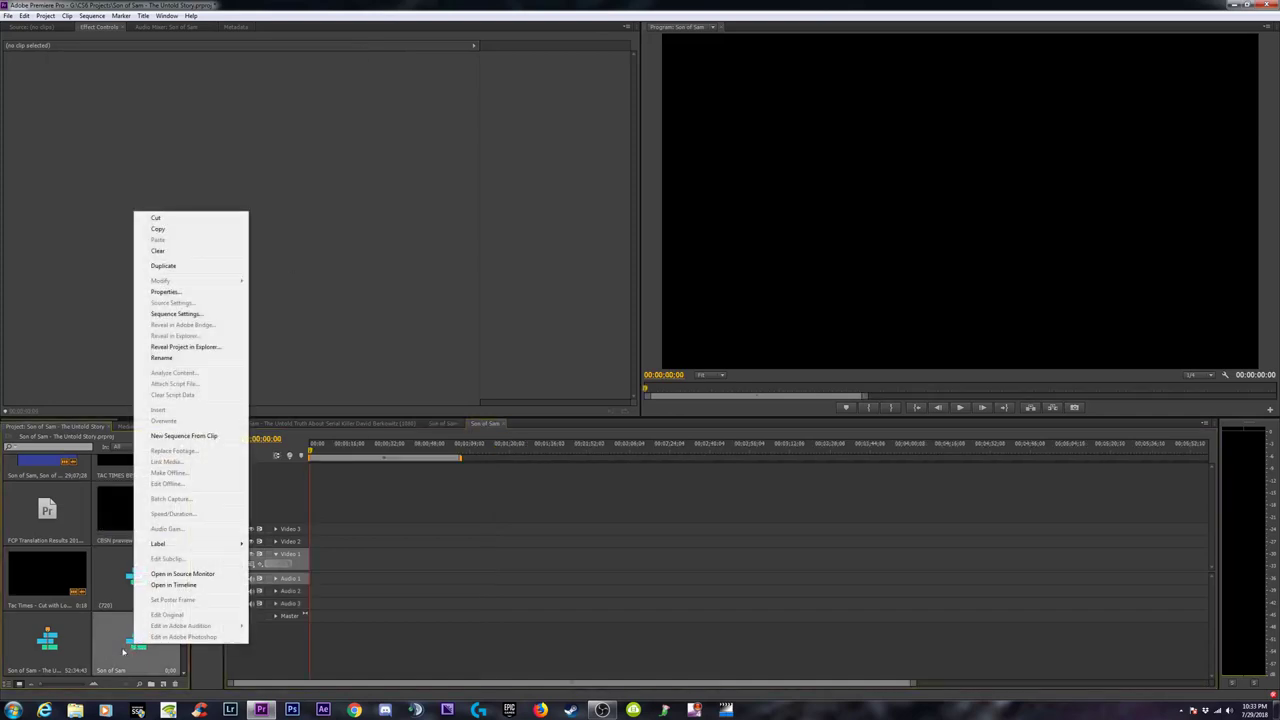
pyautogui.click(109, 650)
pyautogui.moveTo(127, 514); pyautogui.dragTo(360, 570)
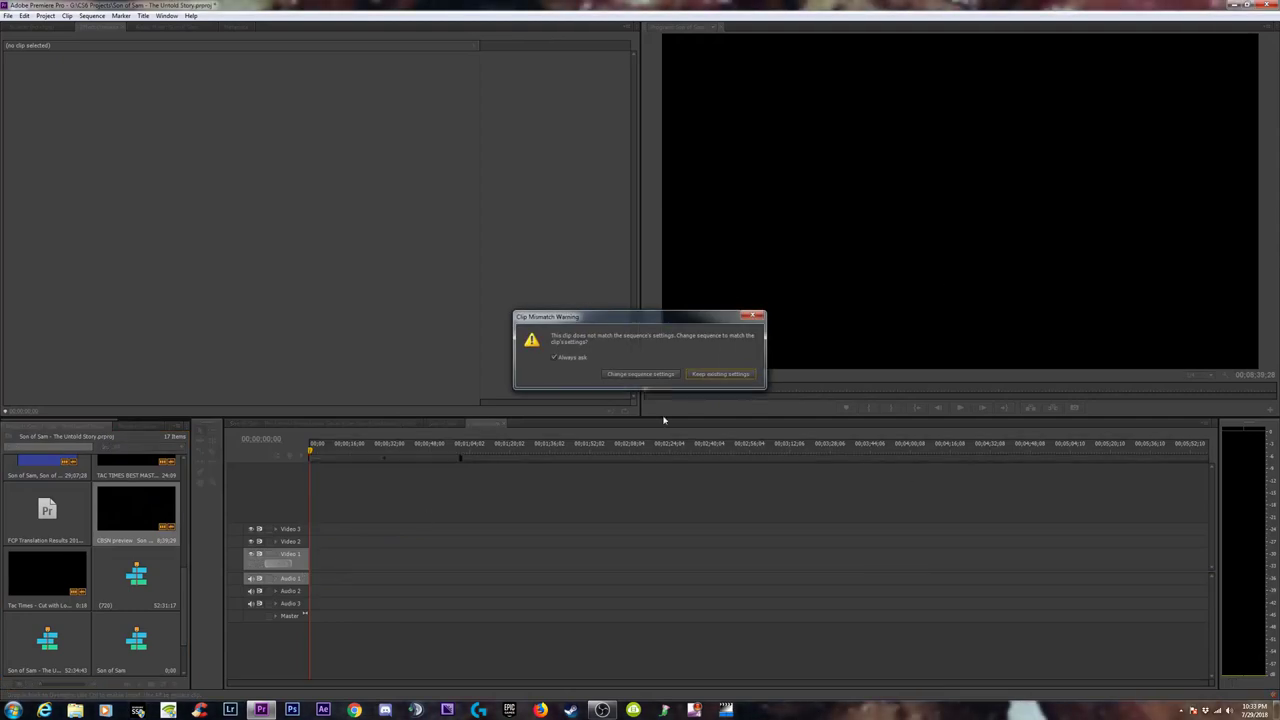
pyautogui.click(722, 374)
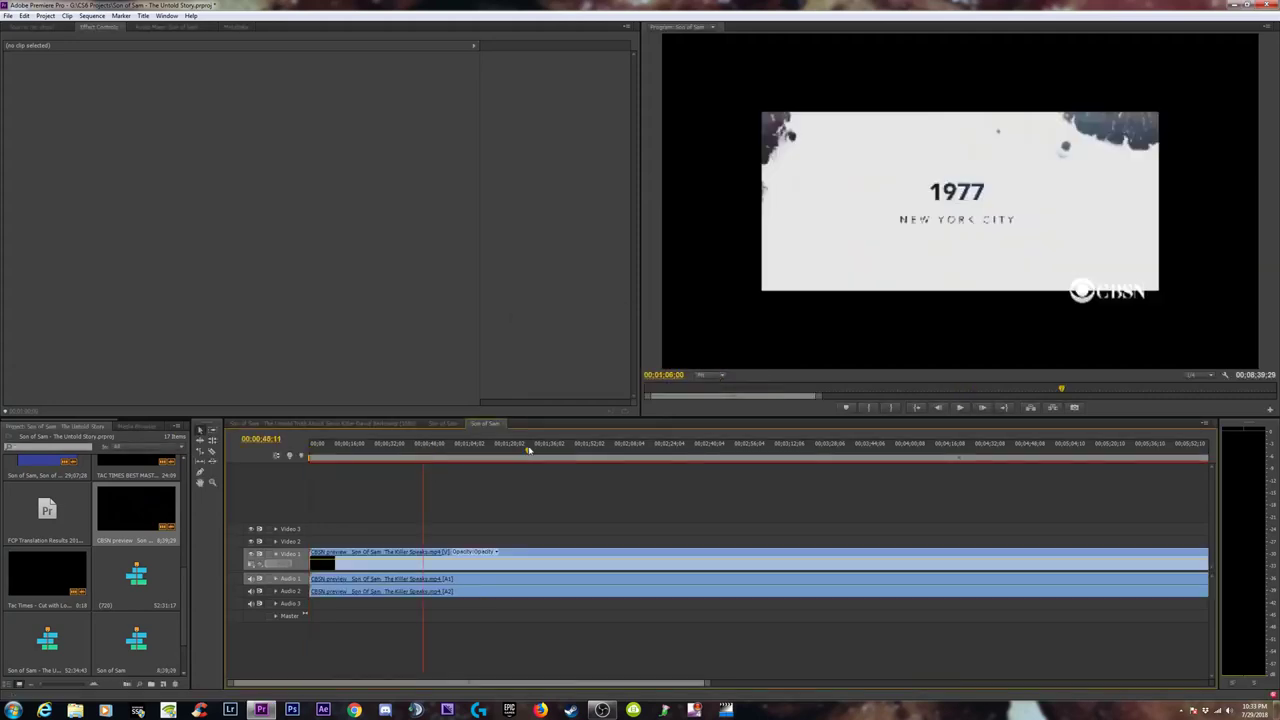
pyautogui.click(566, 457)
pyautogui.press('-')
pyautogui.press('-')
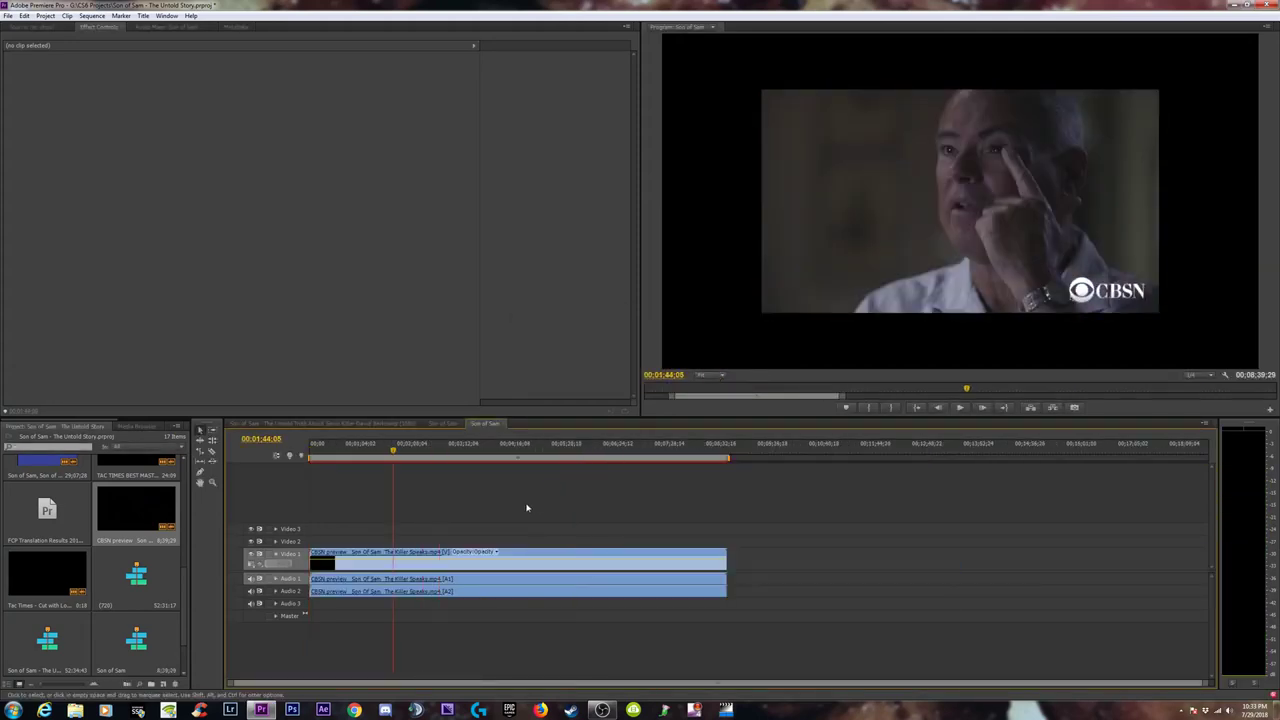
# Scale the CBSN preview clip up to 150 in its Motion settings so it fills the frame.
pyautogui.click(466, 562)
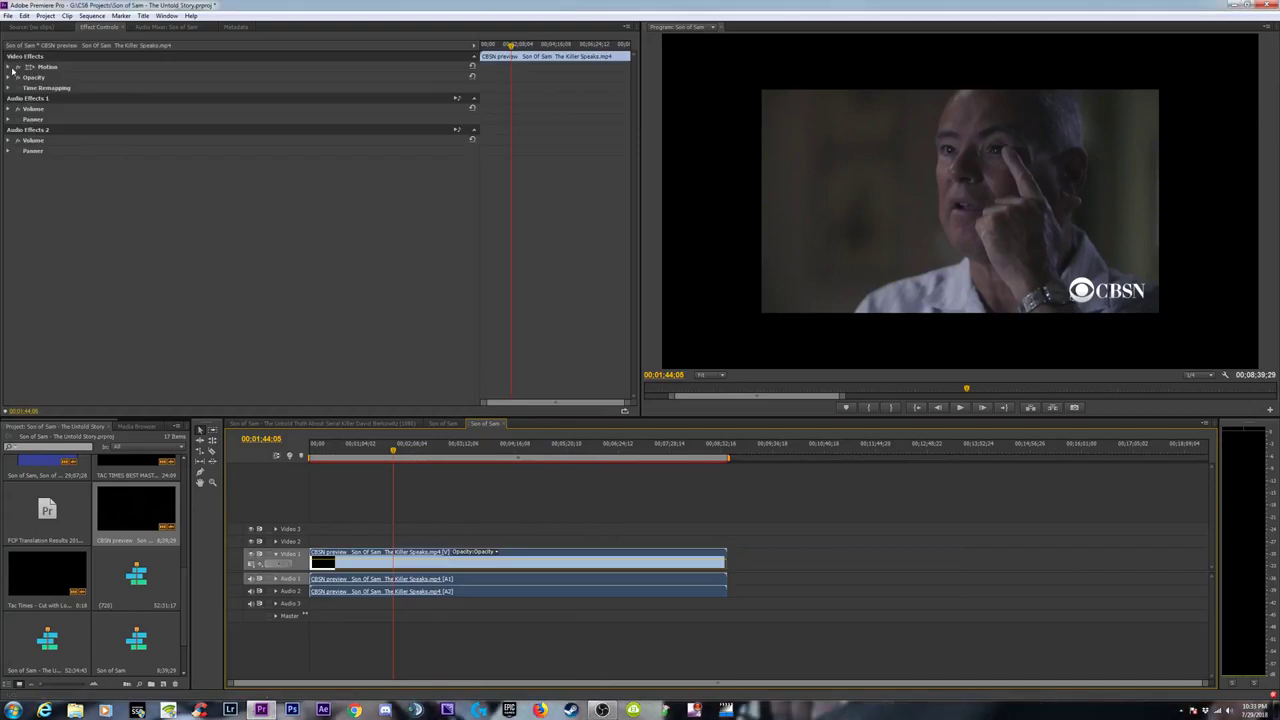
pyautogui.click(12, 68)
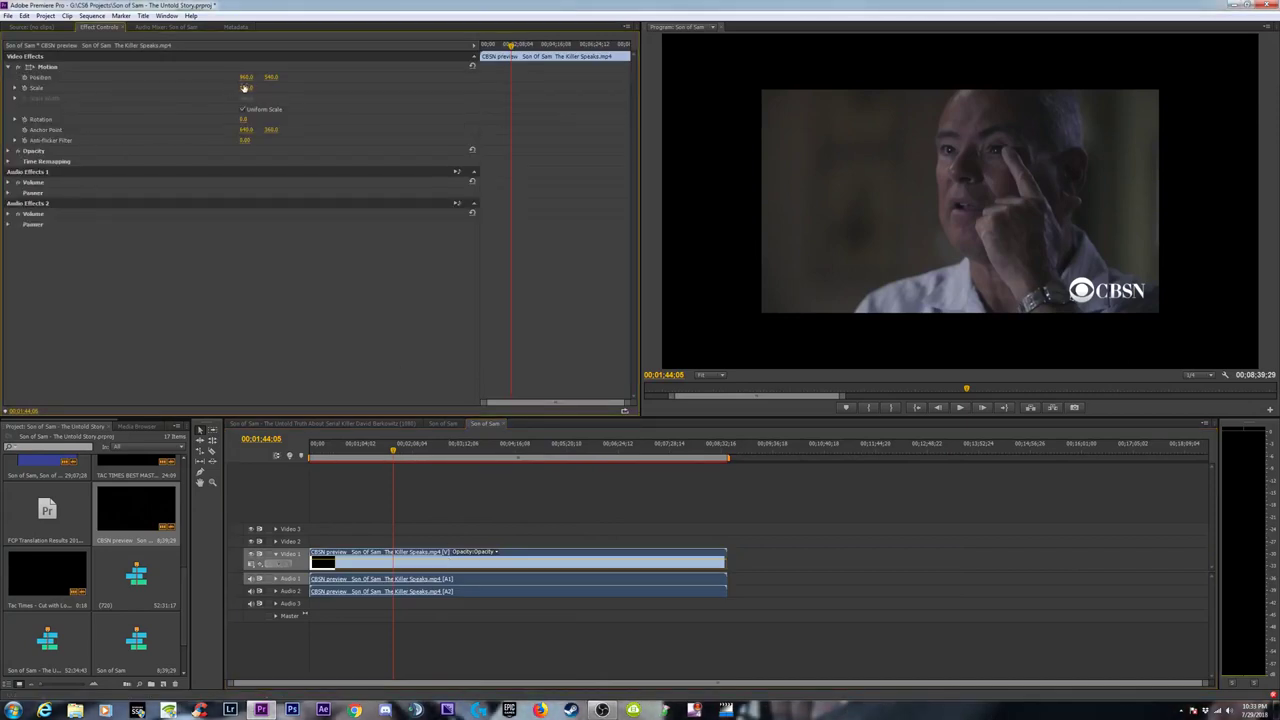
pyautogui.moveTo(244, 88); pyautogui.dragTo(300, 88)
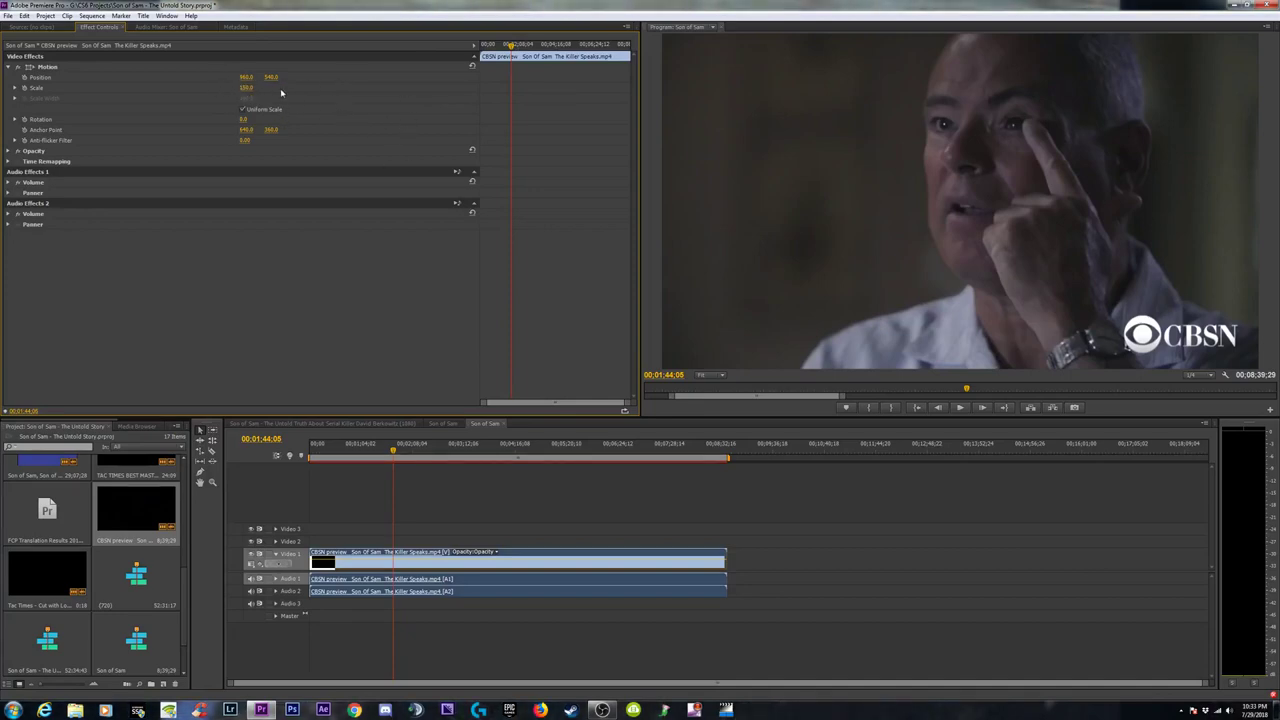
# Reduce the preview zoom to 25%, try moving the clip up and to the left of the frame, and undo the move.
pyautogui.click(61, 68)
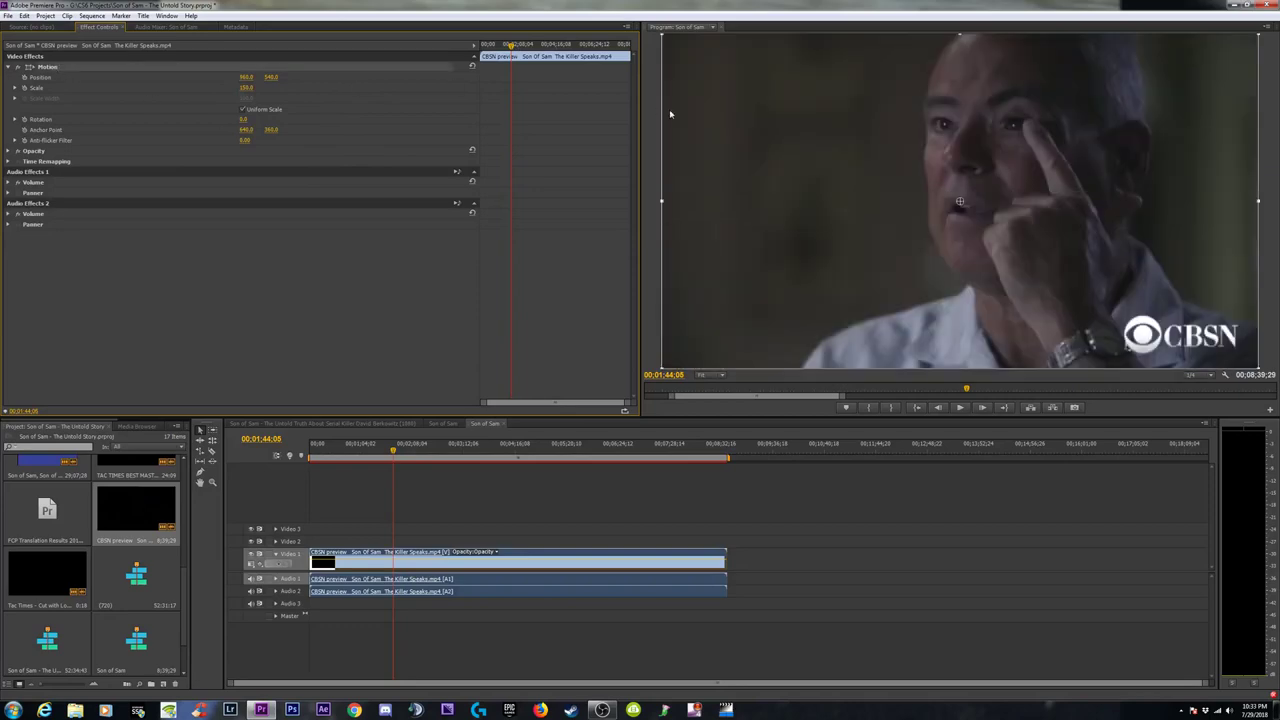
pyautogui.click(707, 375)
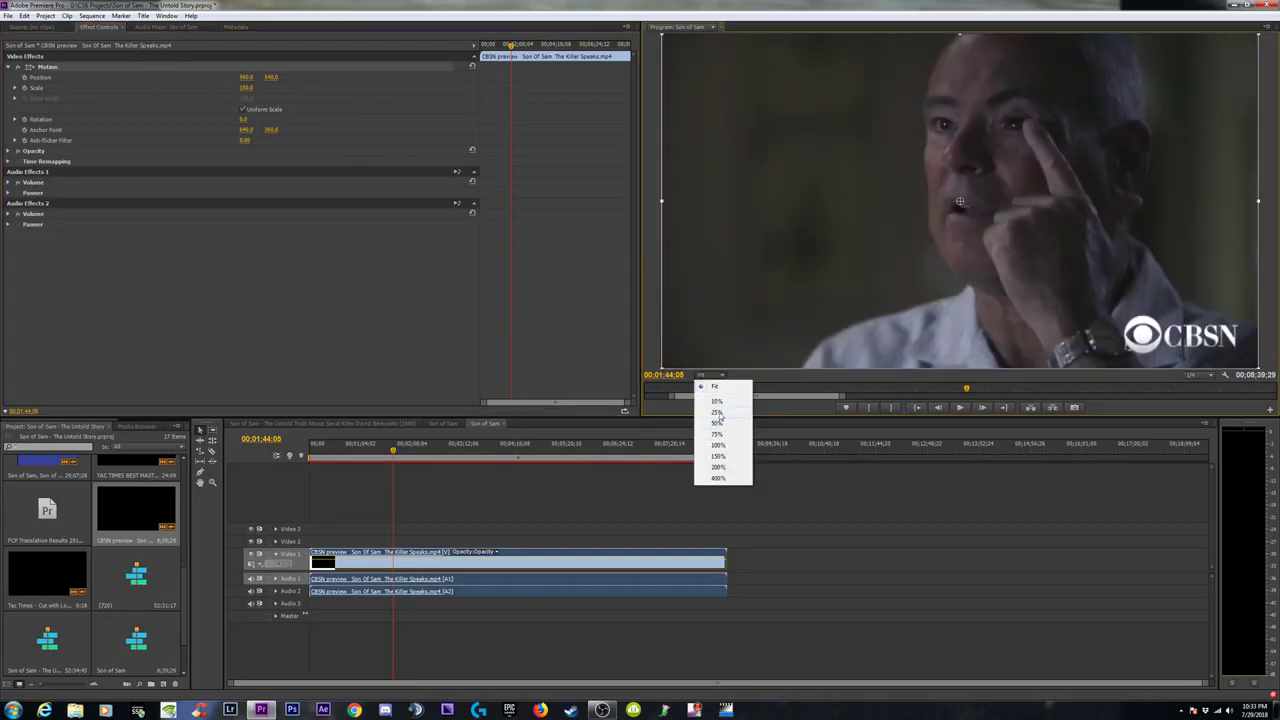
pyautogui.click(719, 413)
pyautogui.moveTo(915, 217); pyautogui.dragTo(886, 189)
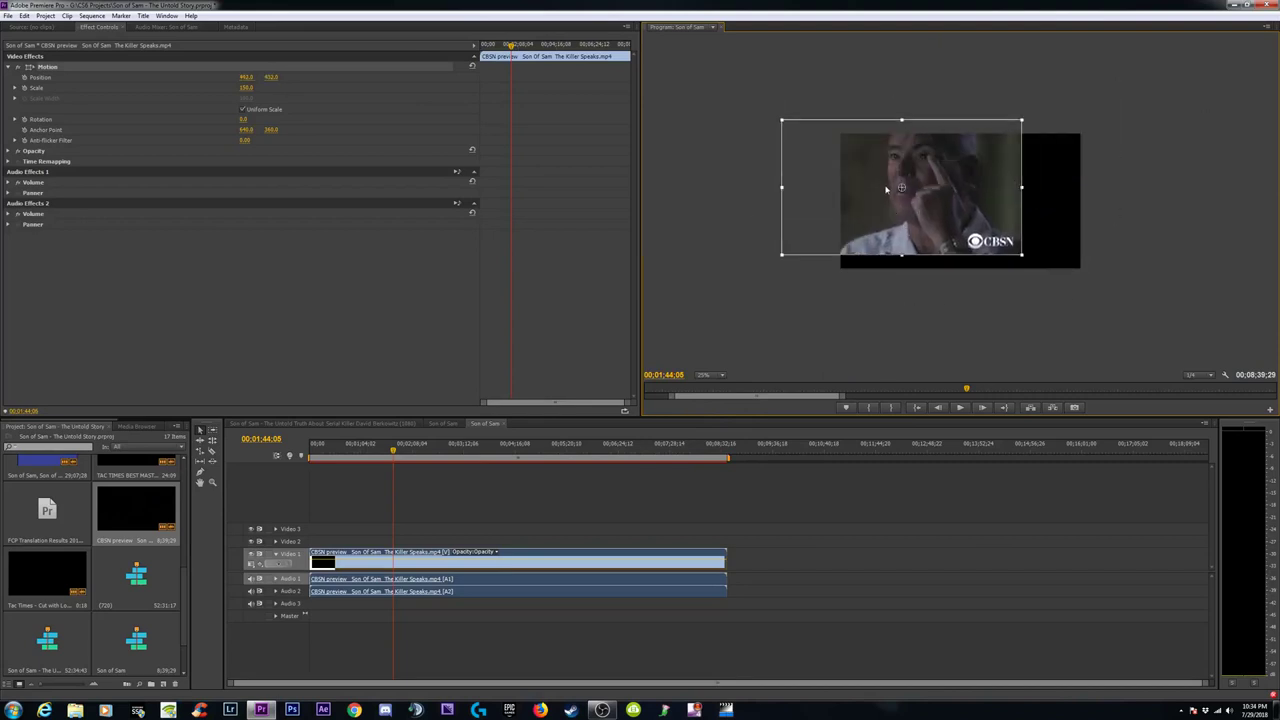
pyautogui.hotkey('ctrl', 'z')
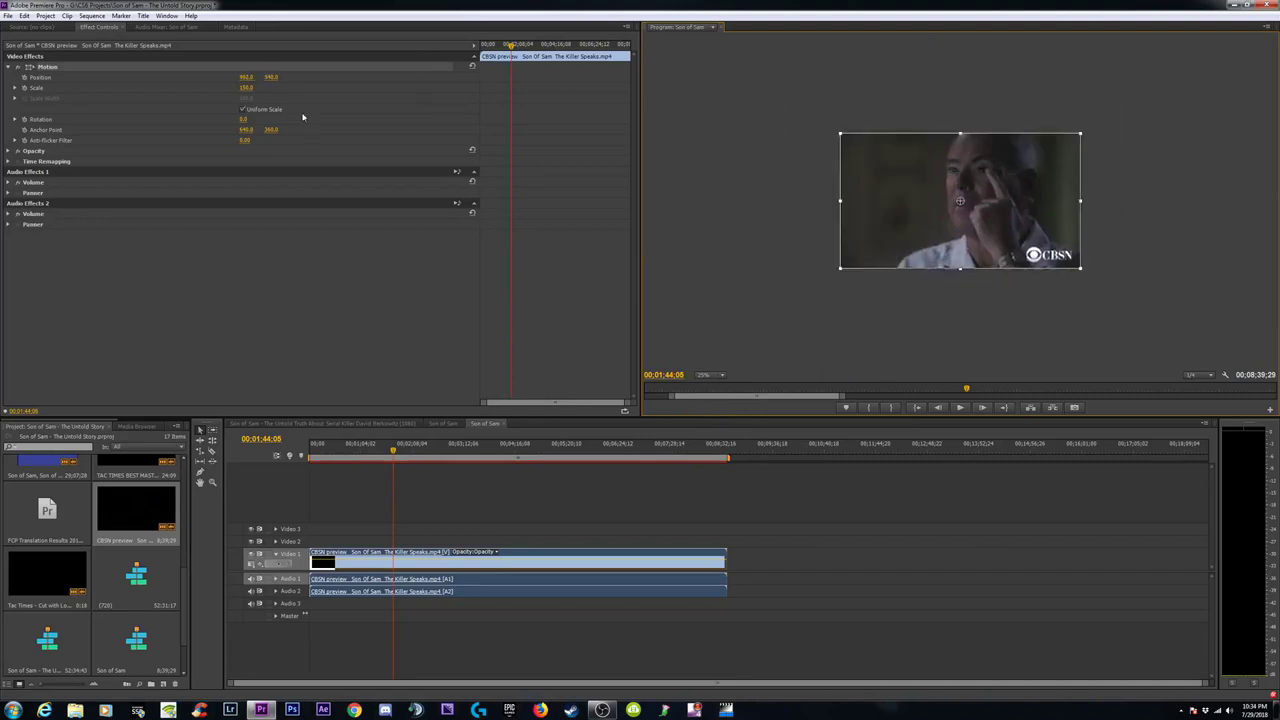
# Lower the clip's scale to 100 and set it back to 150.
pyautogui.click(14, 88)
pyautogui.moveTo(460, 109); pyautogui.dragTo(508, 112)
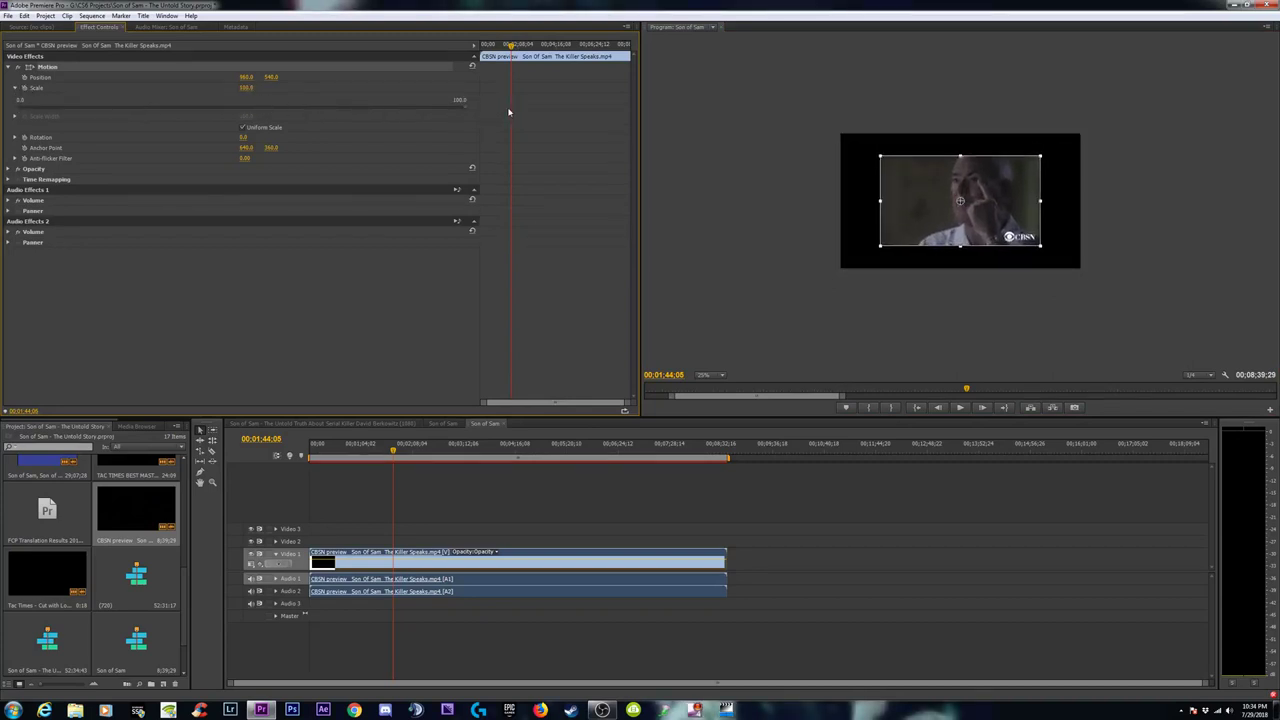
pyautogui.moveTo(246, 88); pyautogui.dragTo(295, 88)
pyautogui.click(246, 88)
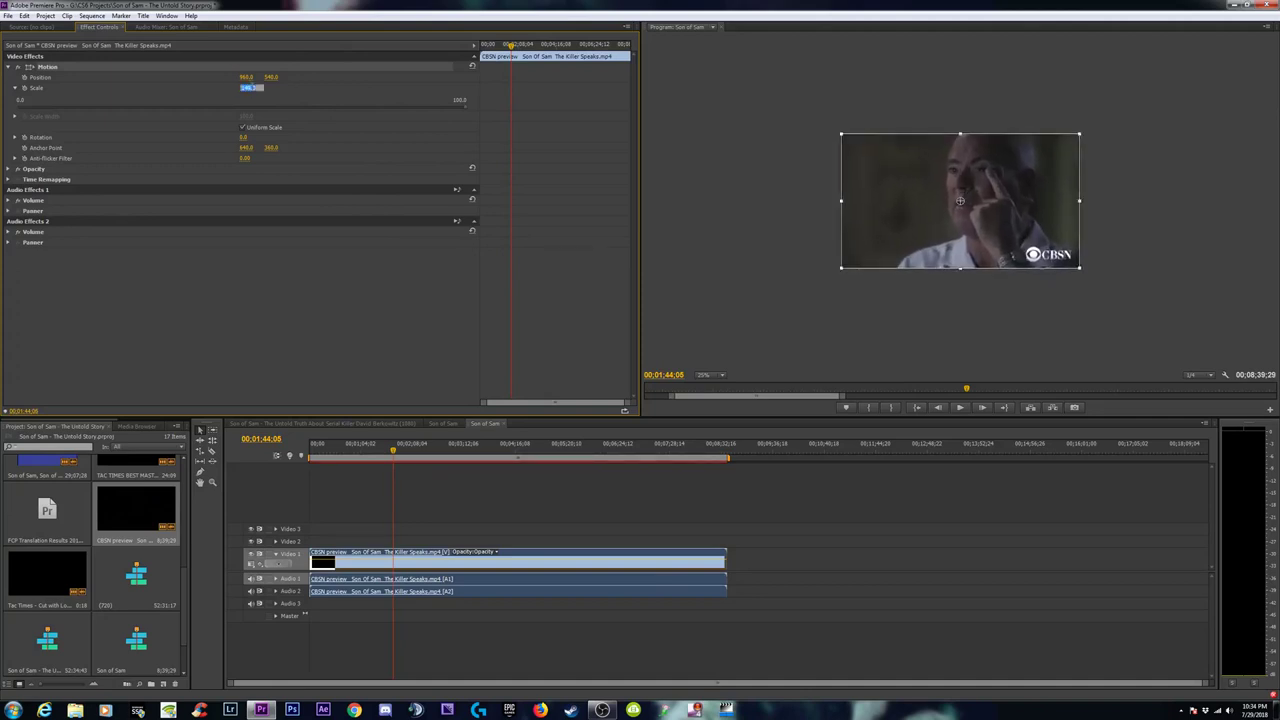
pyautogui.write('150')
pyautogui.press('Return')
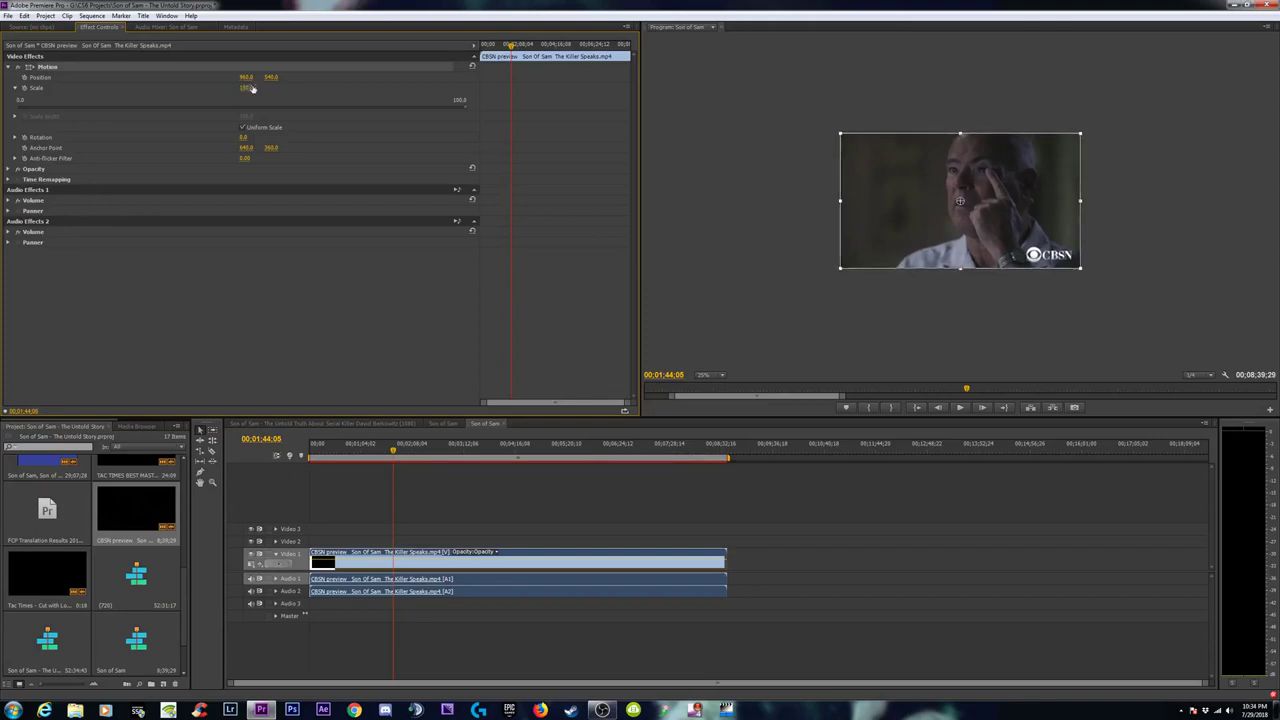
# Set the preview zoom back to Fit and delete the scaled CBSN preview clip from the sequence.
pyautogui.click(714, 375)
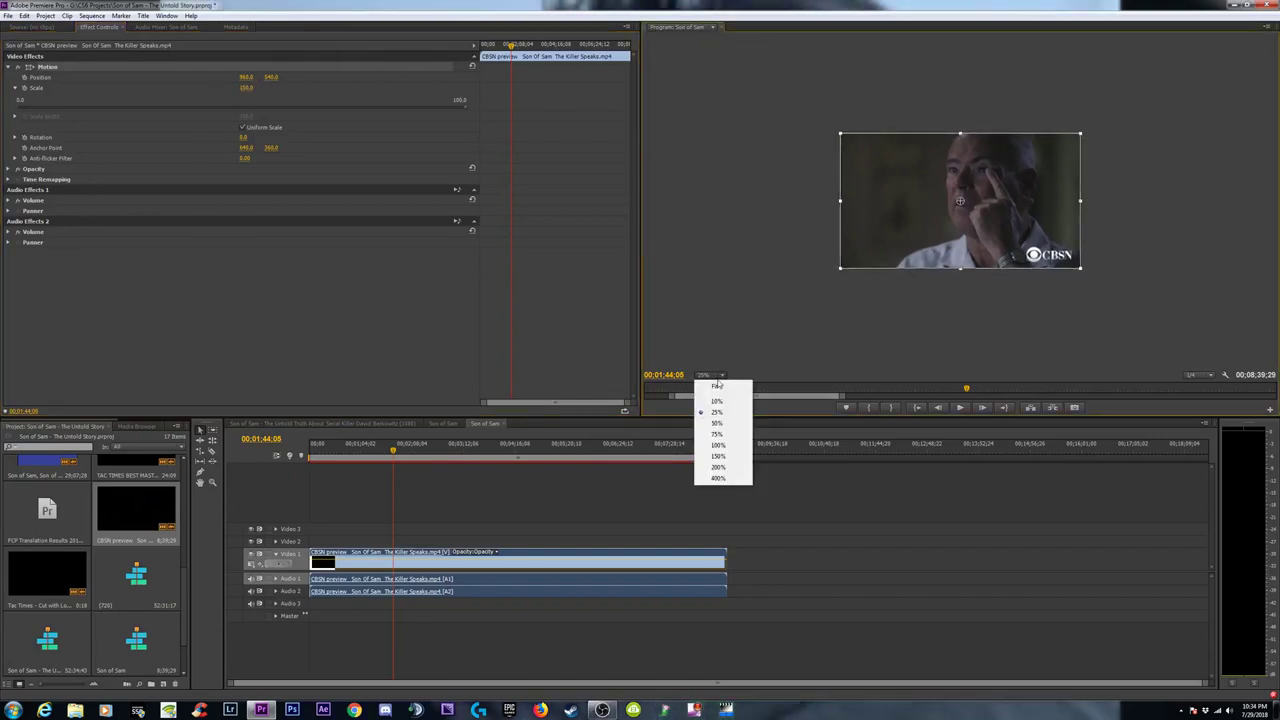
pyautogui.click(716, 387)
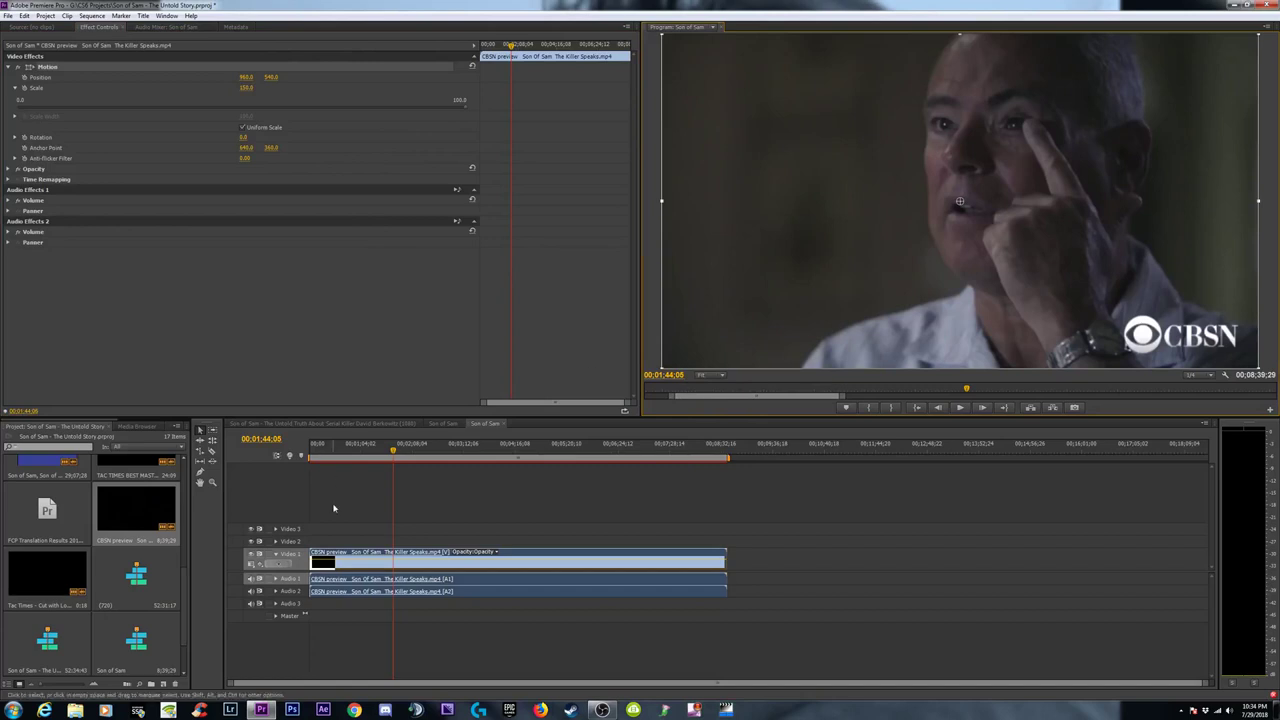
pyautogui.moveTo(704, 488); pyautogui.dragTo(444, 656)
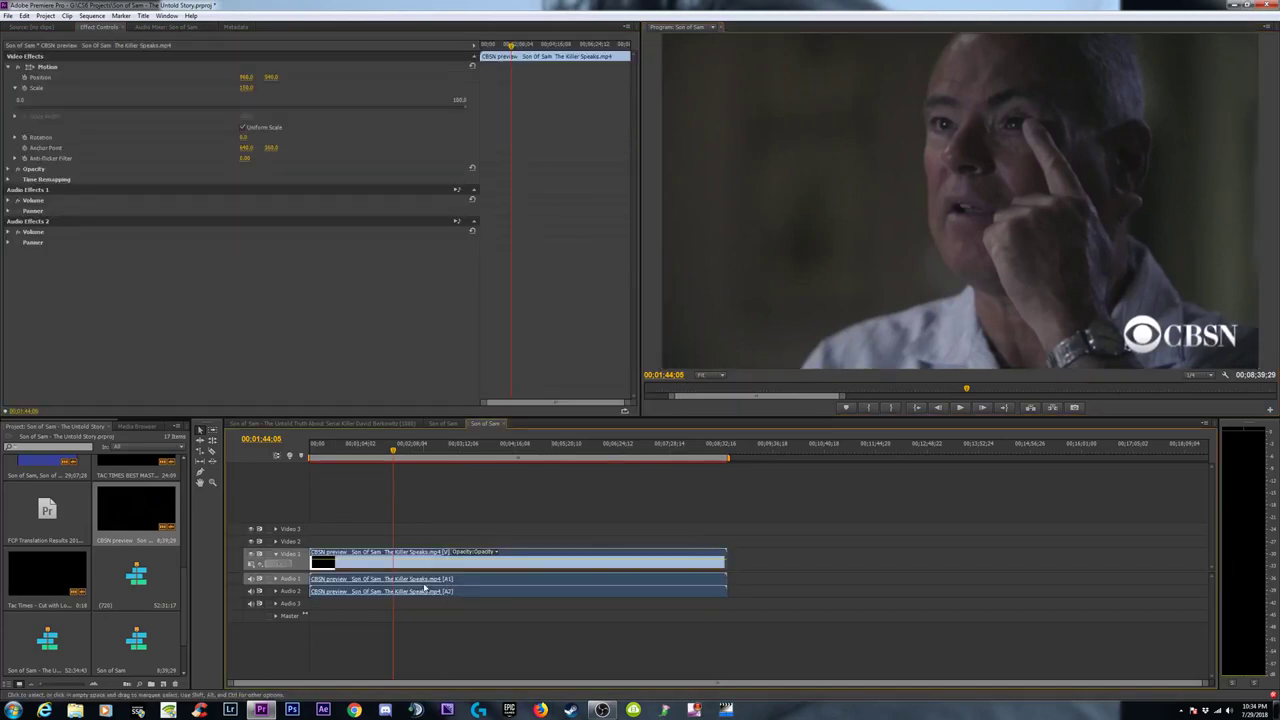
pyautogui.press('Delete')
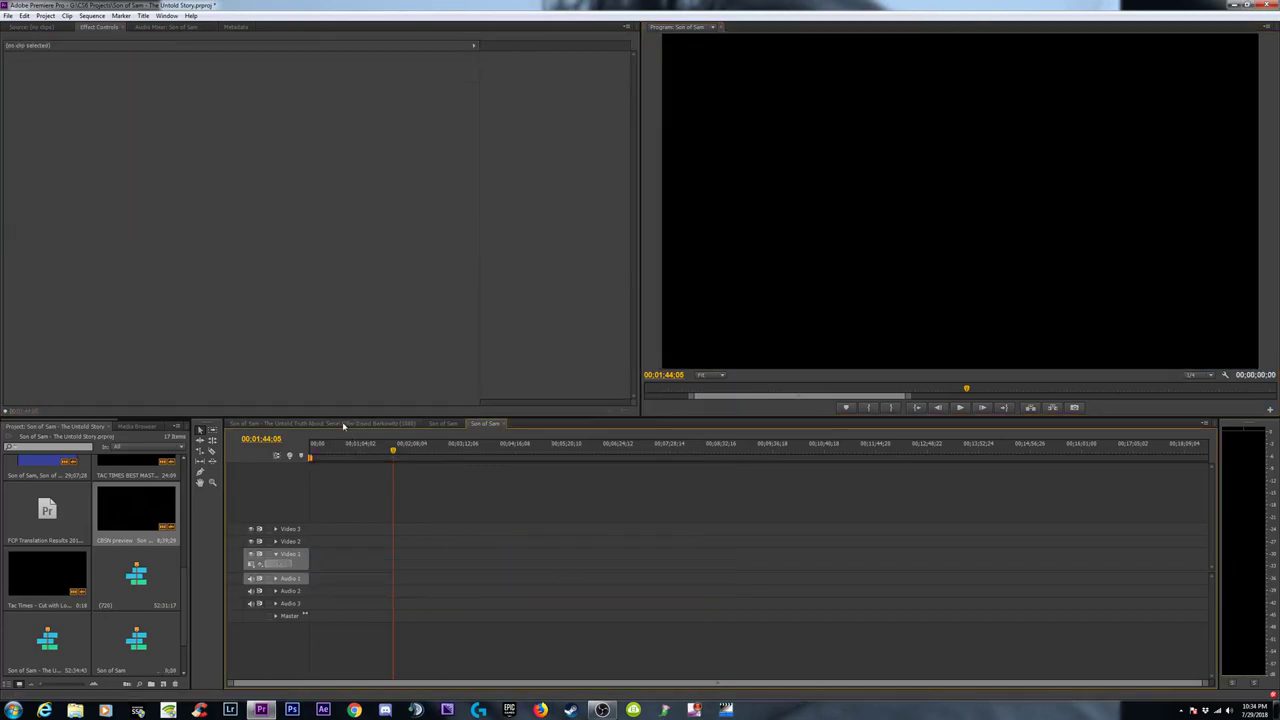
# Close the second Son of Sam timeline and delete both empty Son of Sam sequences from the project.
pyautogui.click(503, 425)
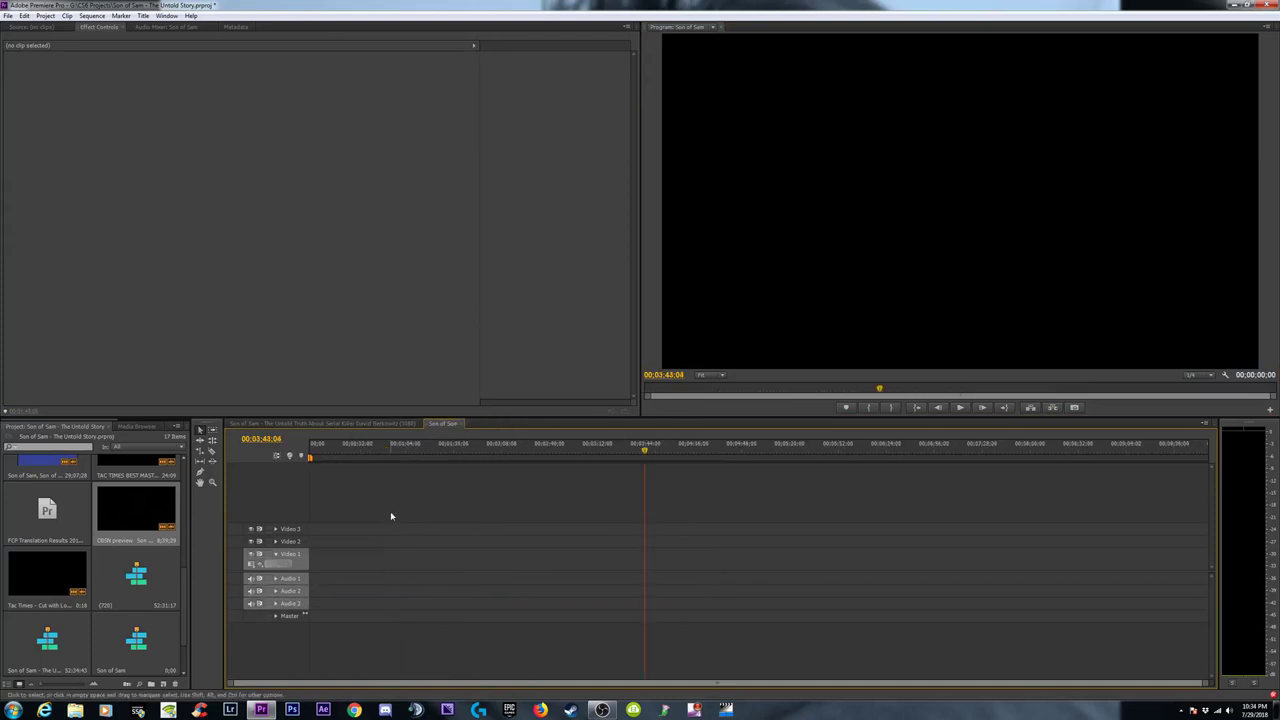
pyautogui.click(156, 646)
pyautogui.press('Delete')
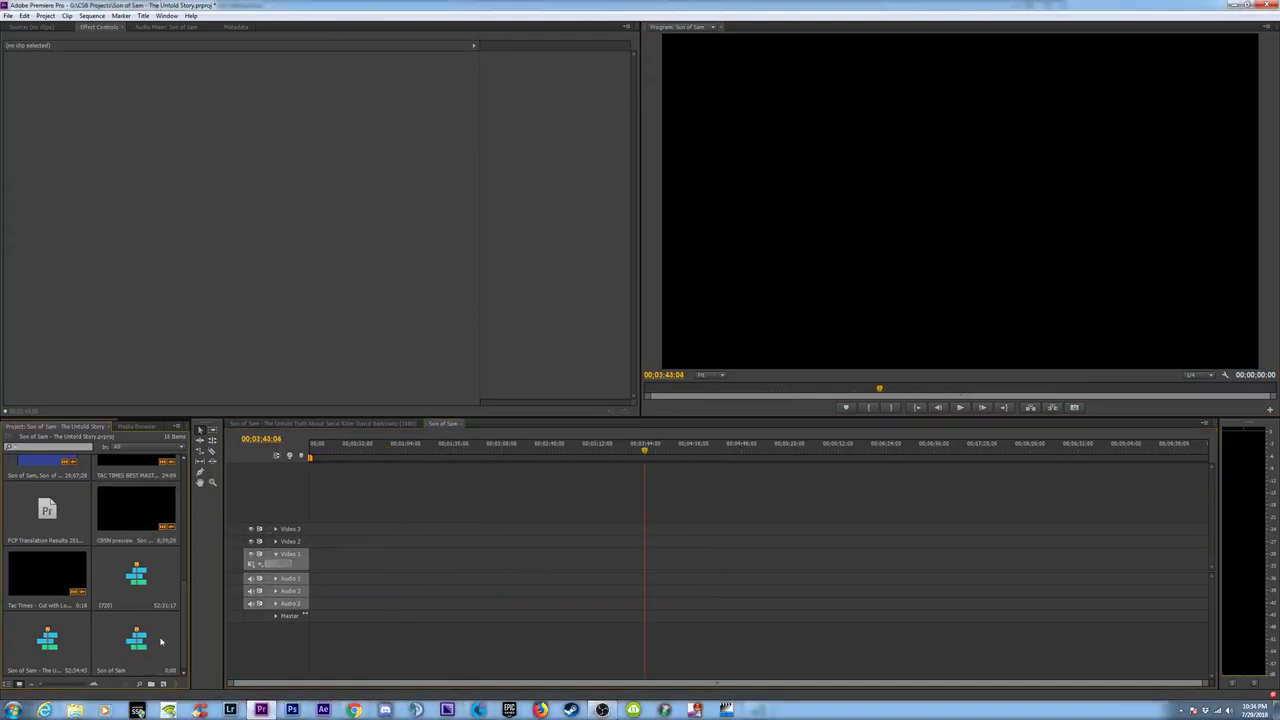
pyautogui.click(136, 637)
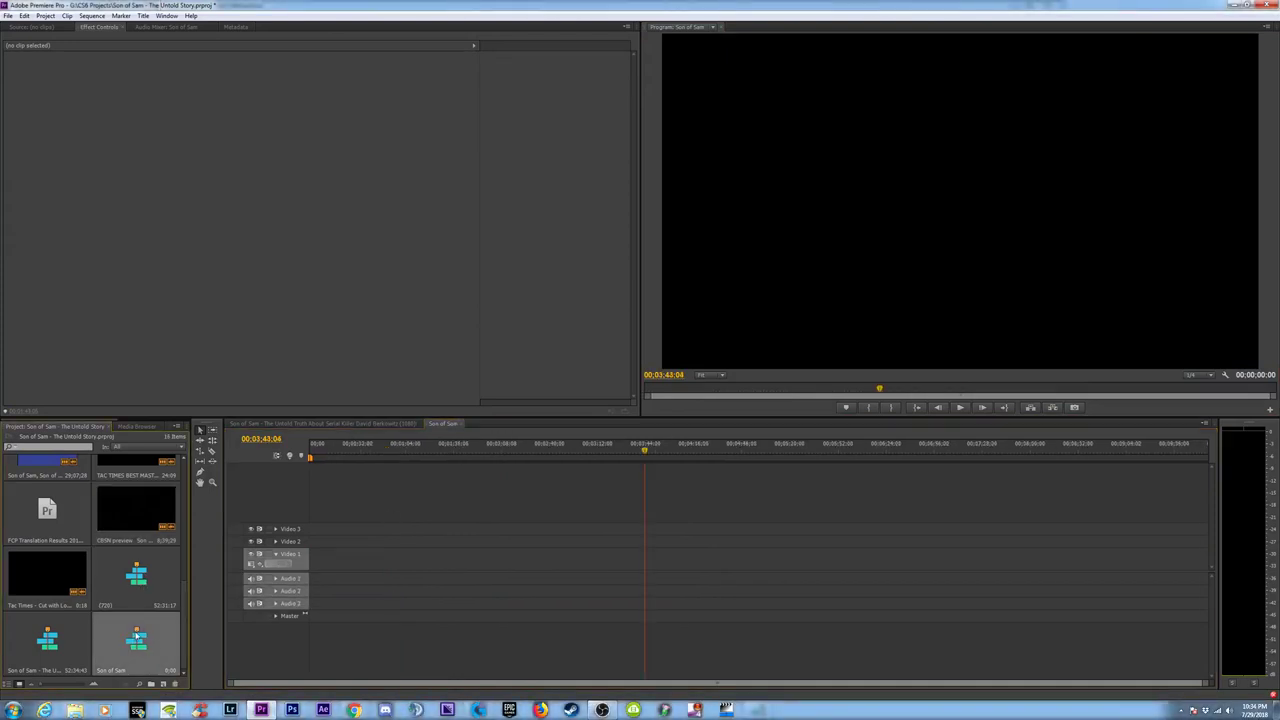
pyautogui.press('Delete')
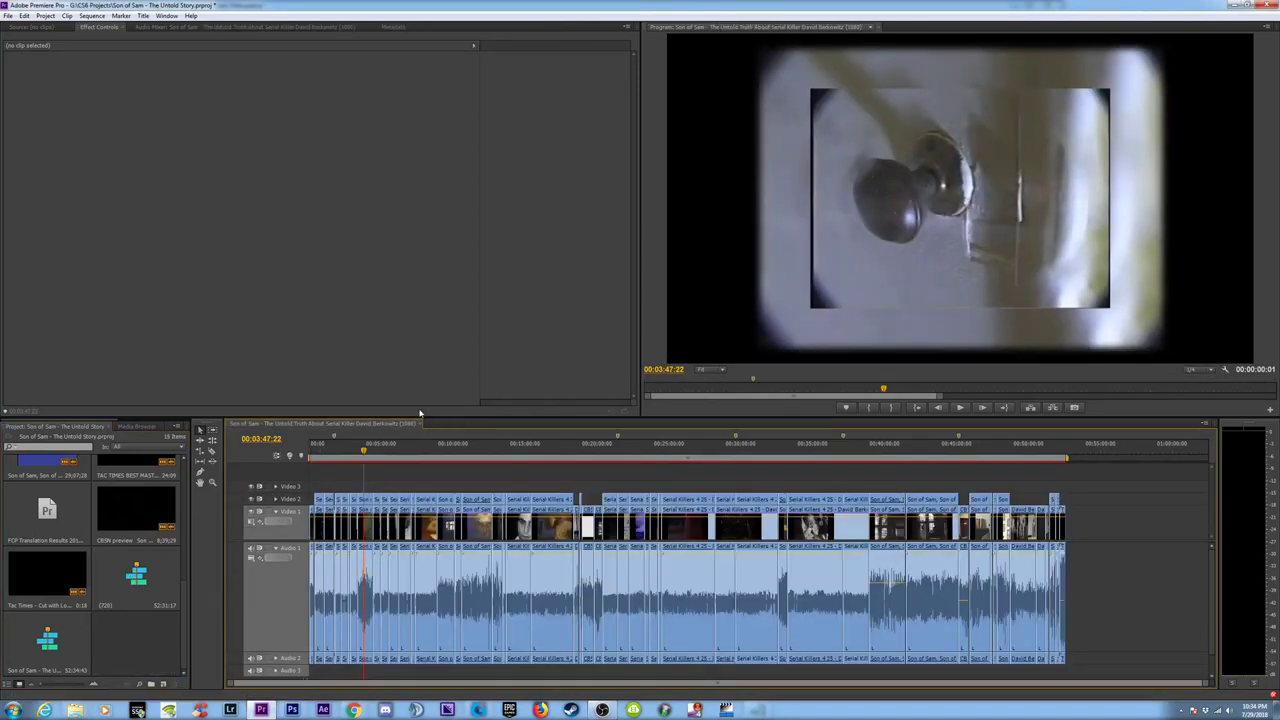
# Examine the opening of the main Son of Sam sequence in close-up, placing the playhead at about 9 seconds on the CBSN preview clip.
pyautogui.moveTo(338, 450); pyautogui.dragTo(290, 462)
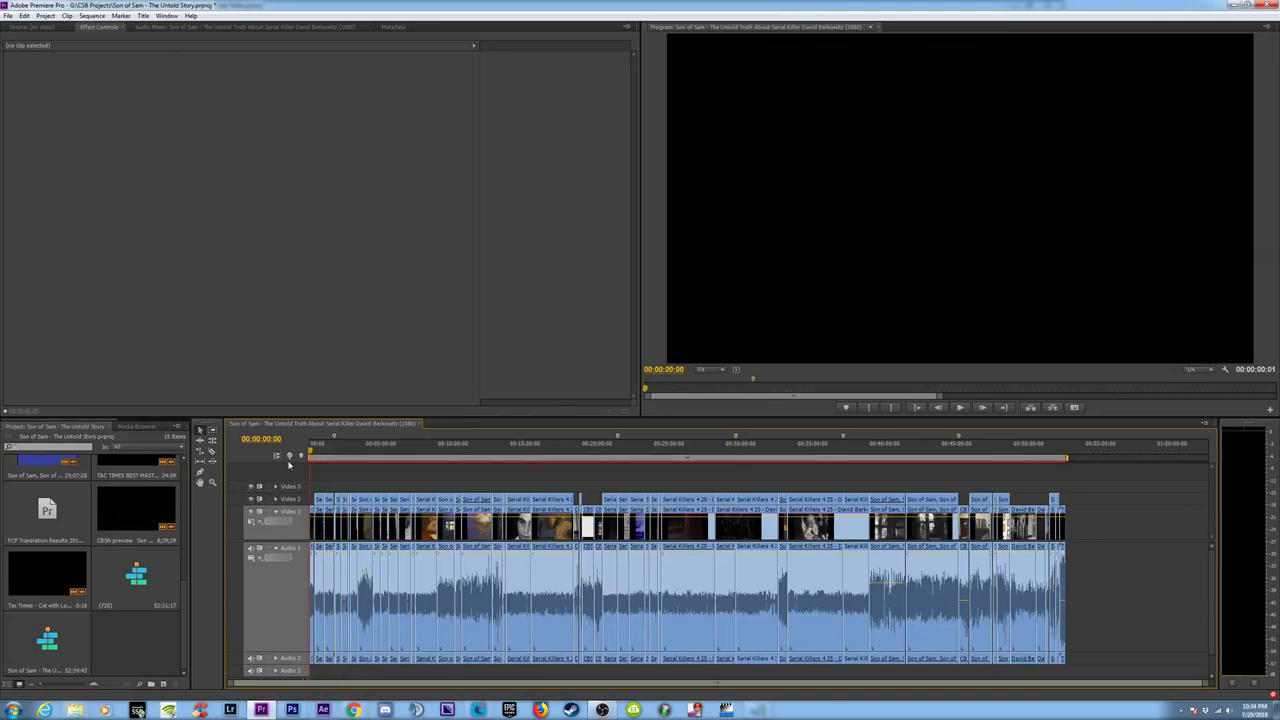
pyautogui.press('=')
pyautogui.press('=')
pyautogui.press('=')
pyautogui.press('=')
pyautogui.click(348, 450)
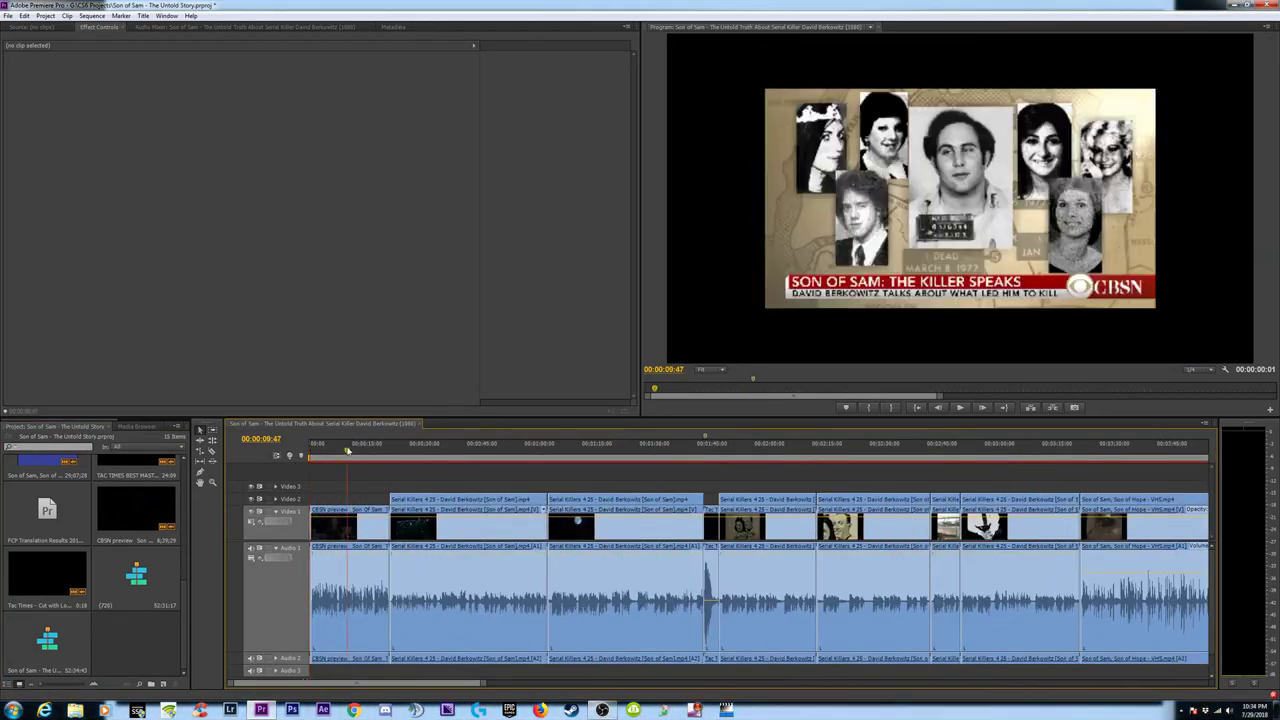
# Set the opening CBSN preview clip's scale to 150 in its Motion settings.
pyautogui.click(354, 515)
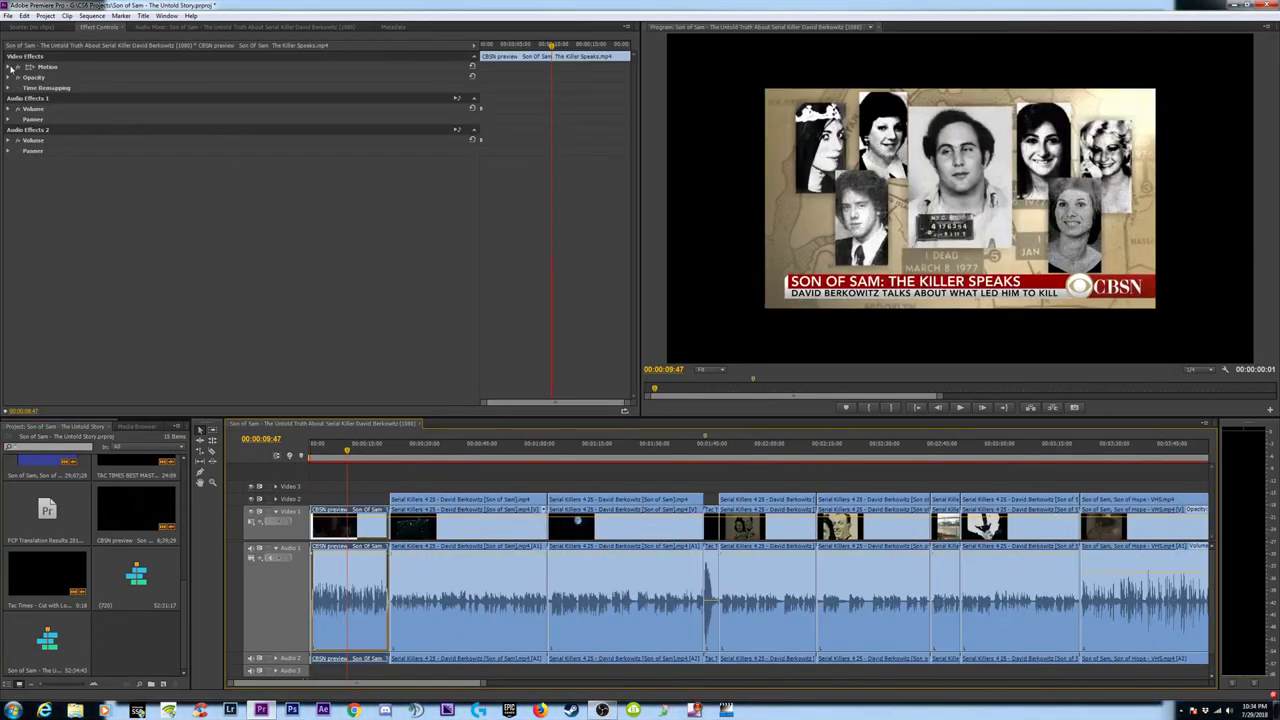
pyautogui.click(12, 68)
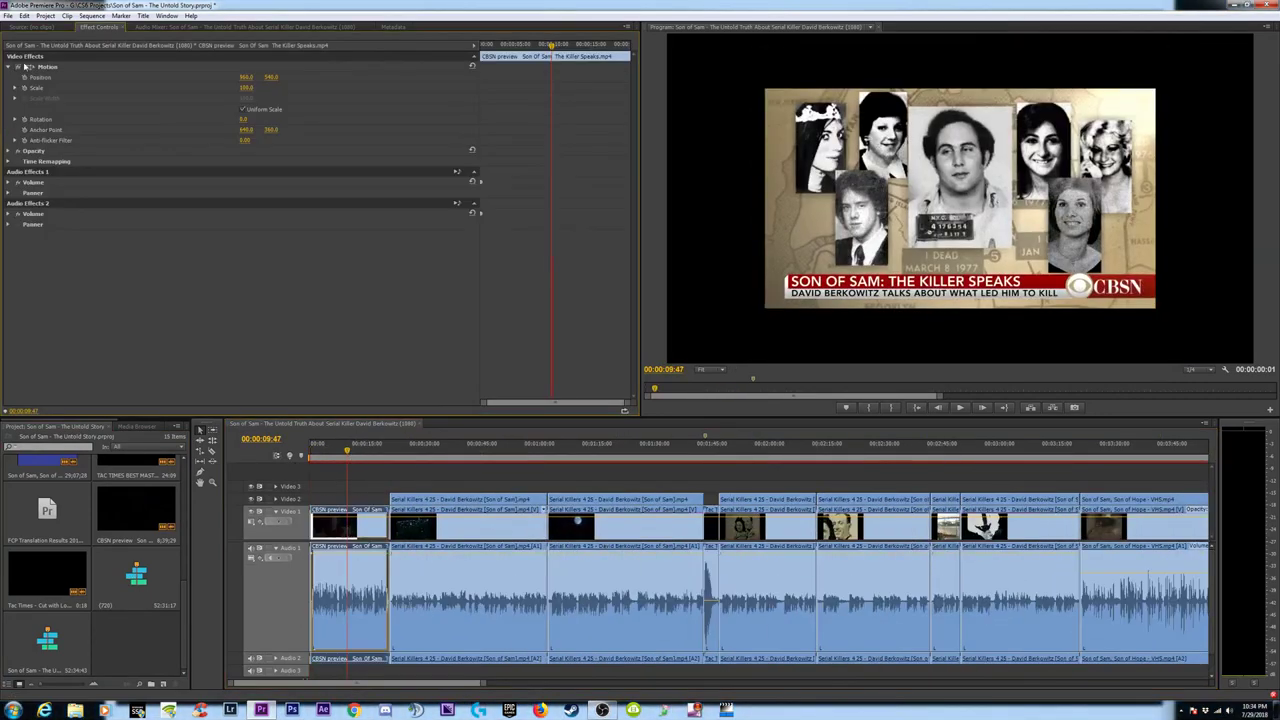
pyautogui.click(248, 89)
pyautogui.write('150')
pyautogui.press('Return')
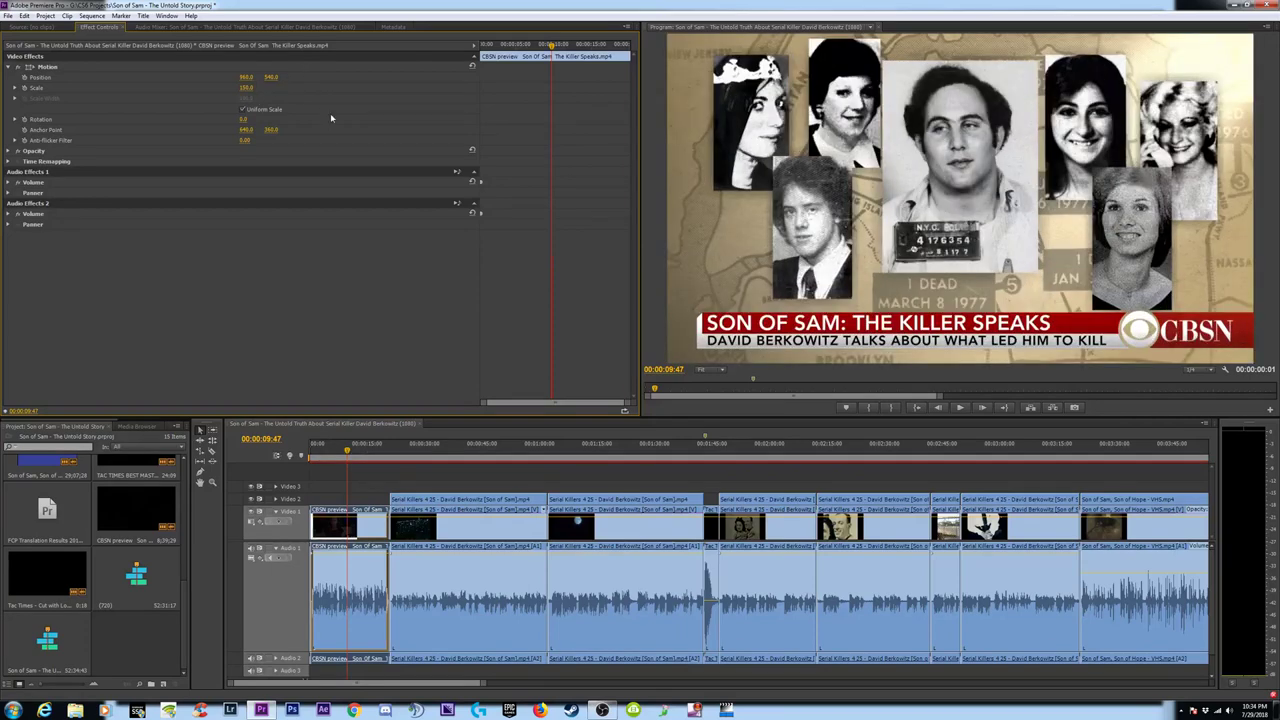
pyautogui.click(247, 89)
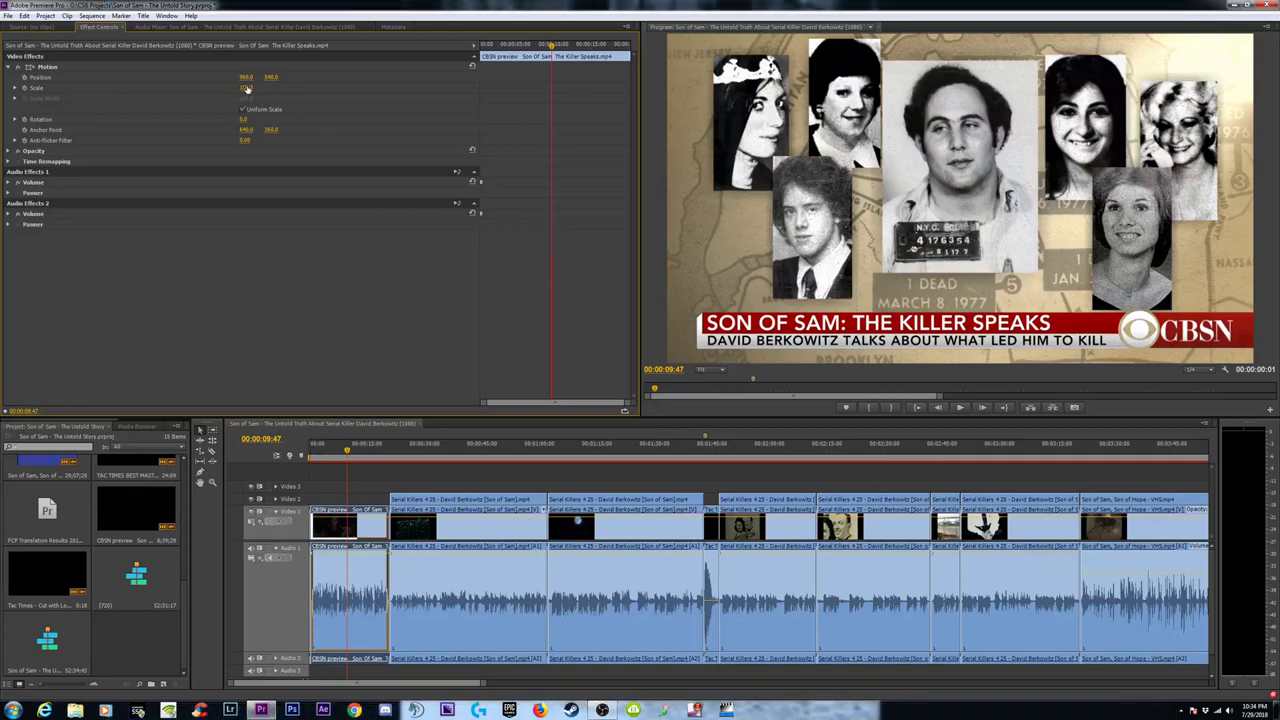
pyautogui.moveTo(247, 89)
pyautogui.mouseDown()
pyautogui.moveTo(227, 89)
pyautogui.moveTo(272, 92)
pyautogui.mouseUp()
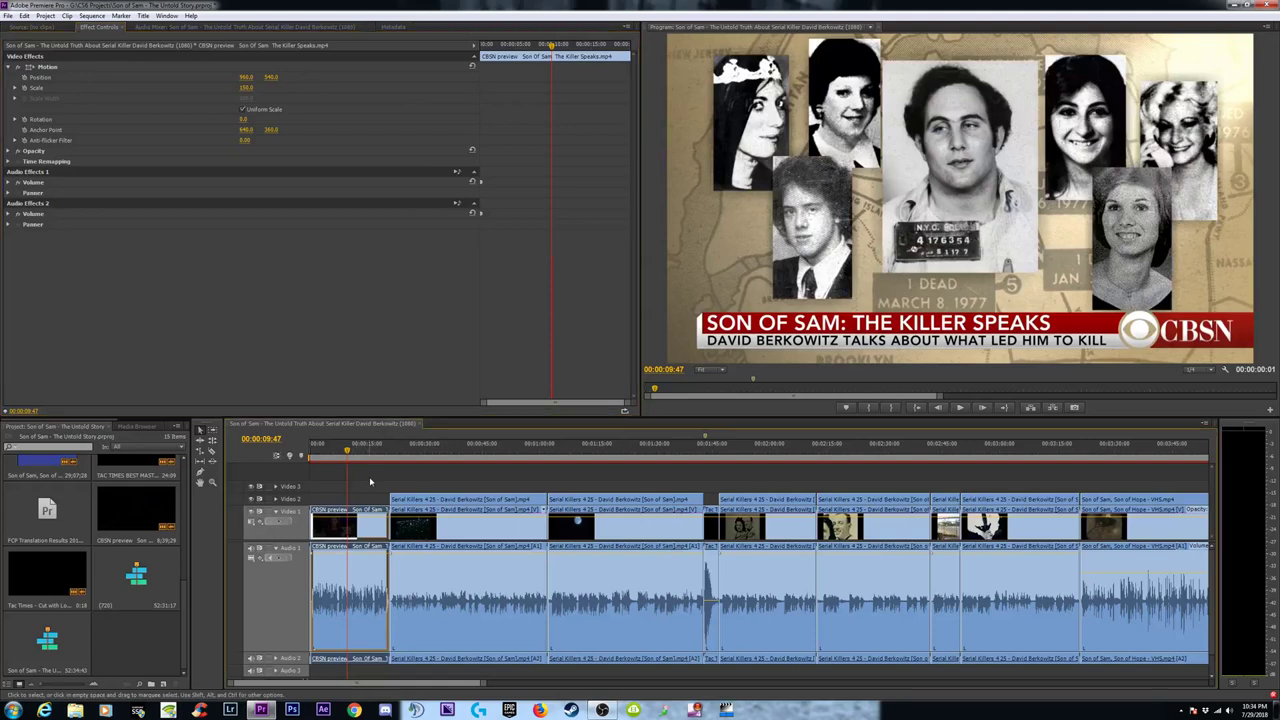
pyautogui.click(371, 482)
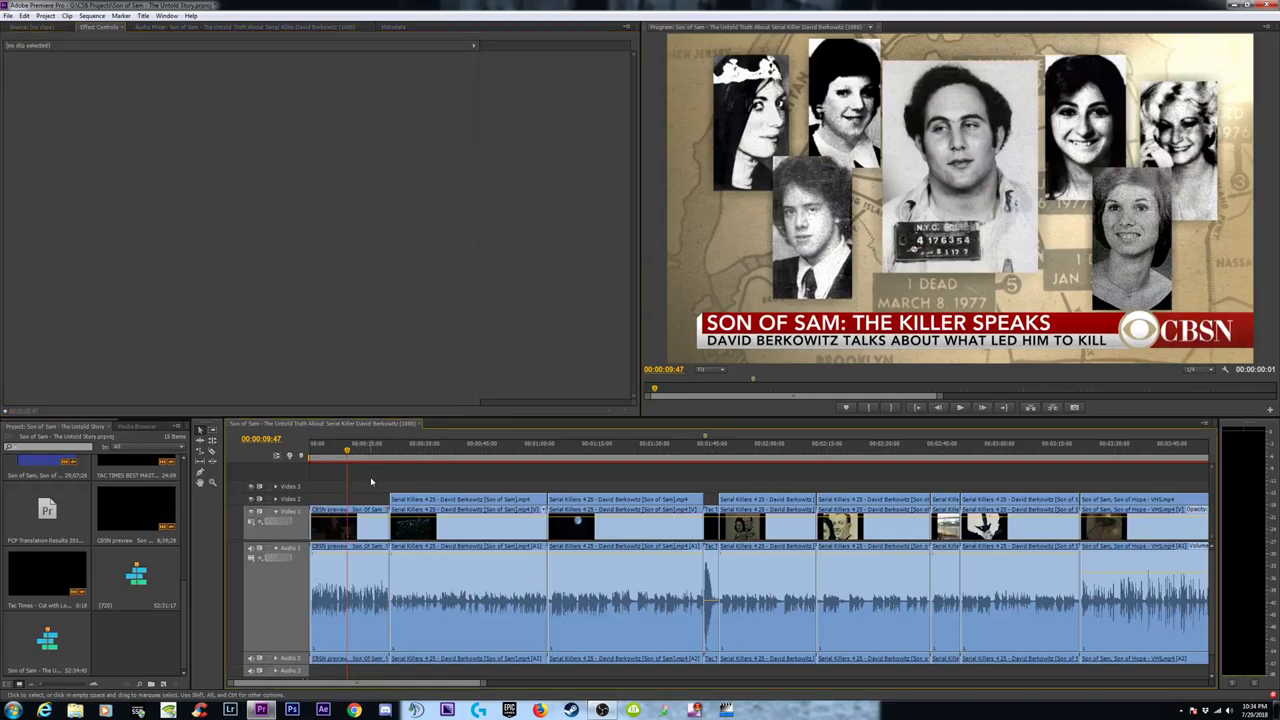
# Remove the Motion, Opacity and Volume effects from the opening CBSN preview clip.
pyautogui.click(362, 580)
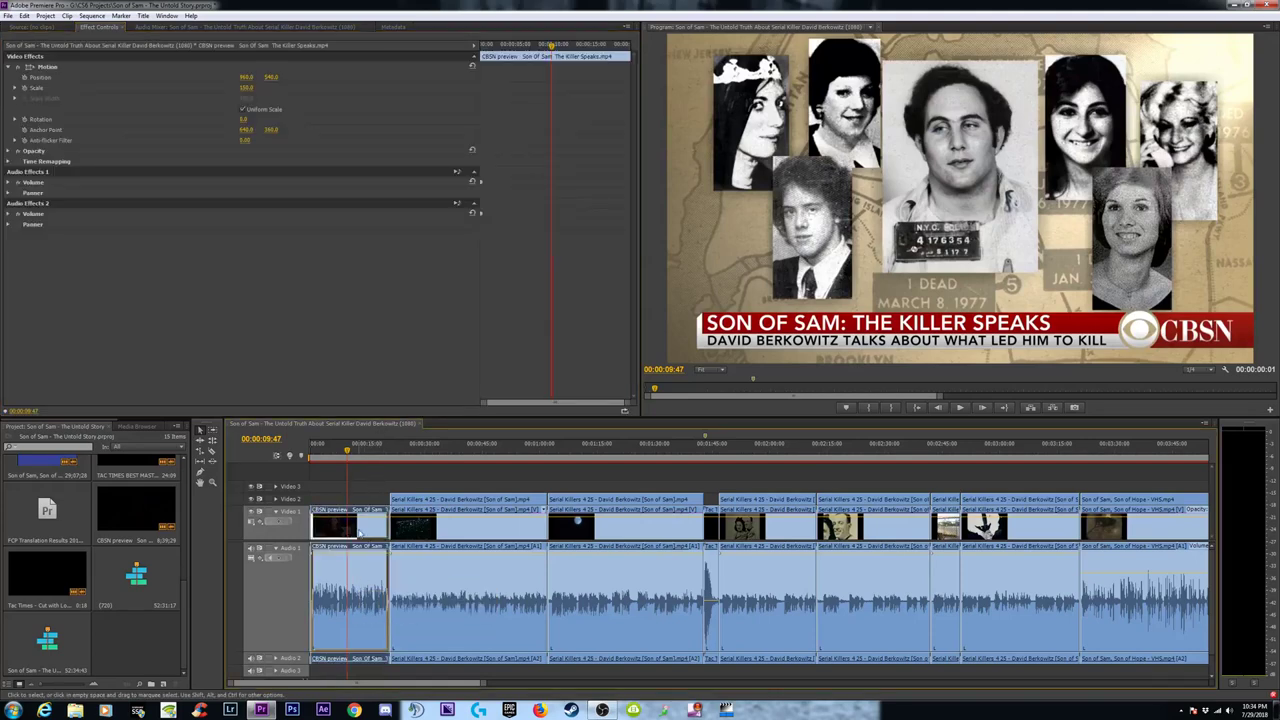
pyautogui.rightClick(359, 531)
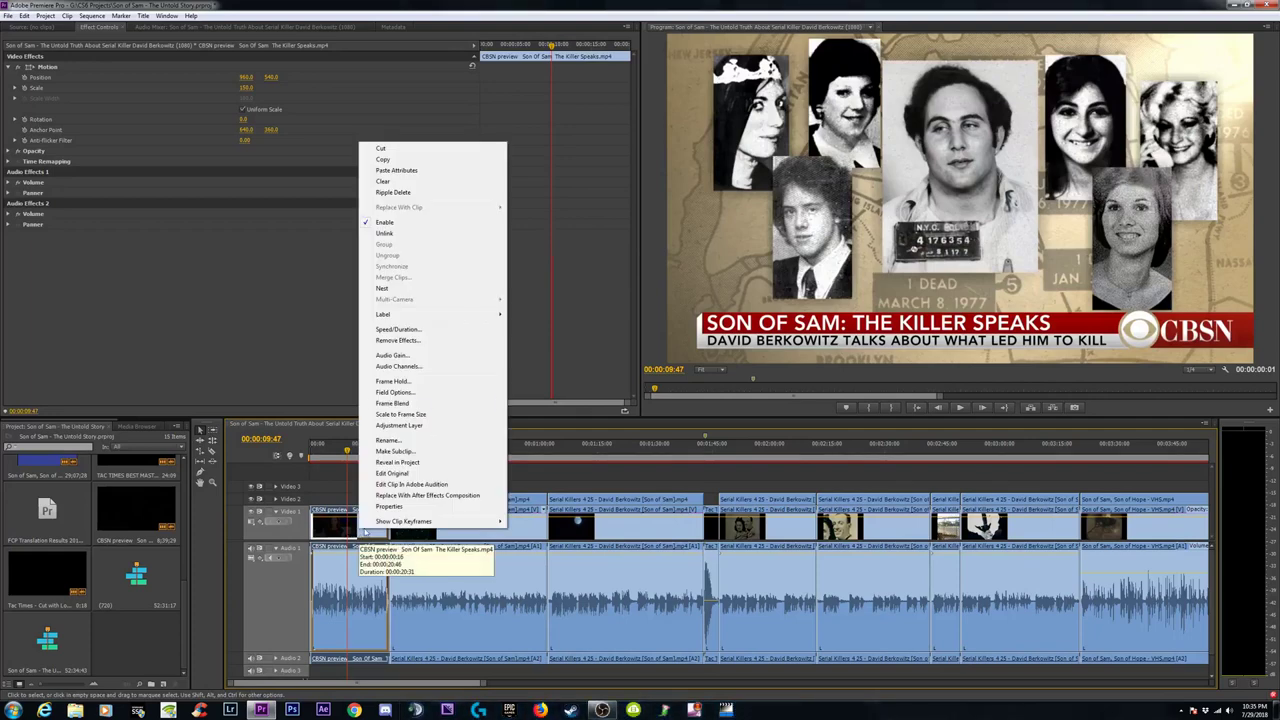
pyautogui.click(398, 340)
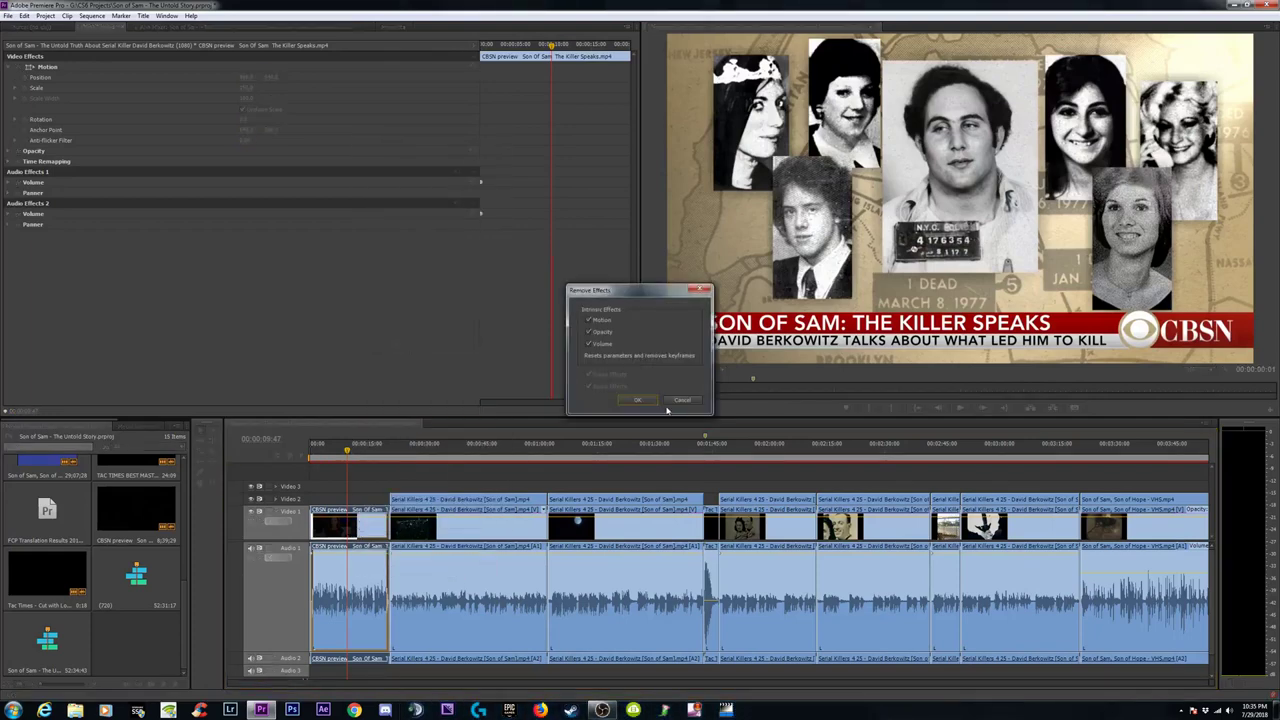
pyautogui.click(637, 400)
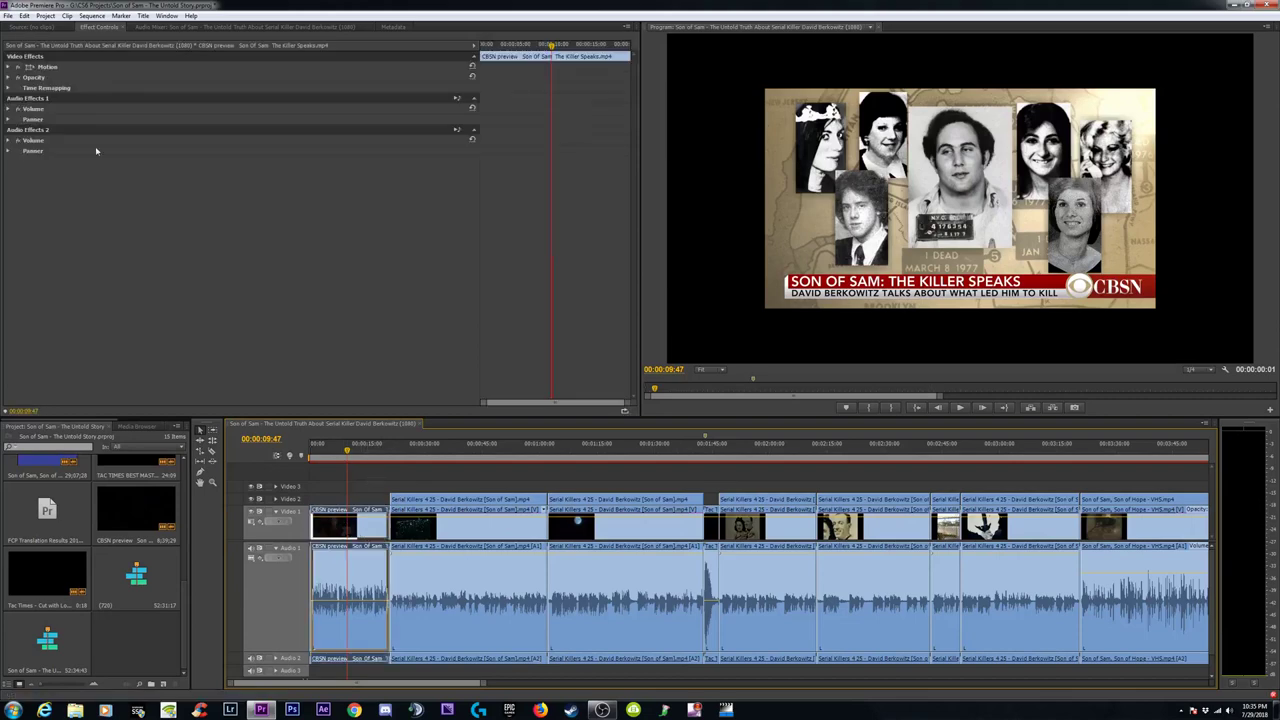
# Scale the reset CBSN preview clip to 150 in its Motion settings and keep it selected.
pyautogui.click(12, 66)
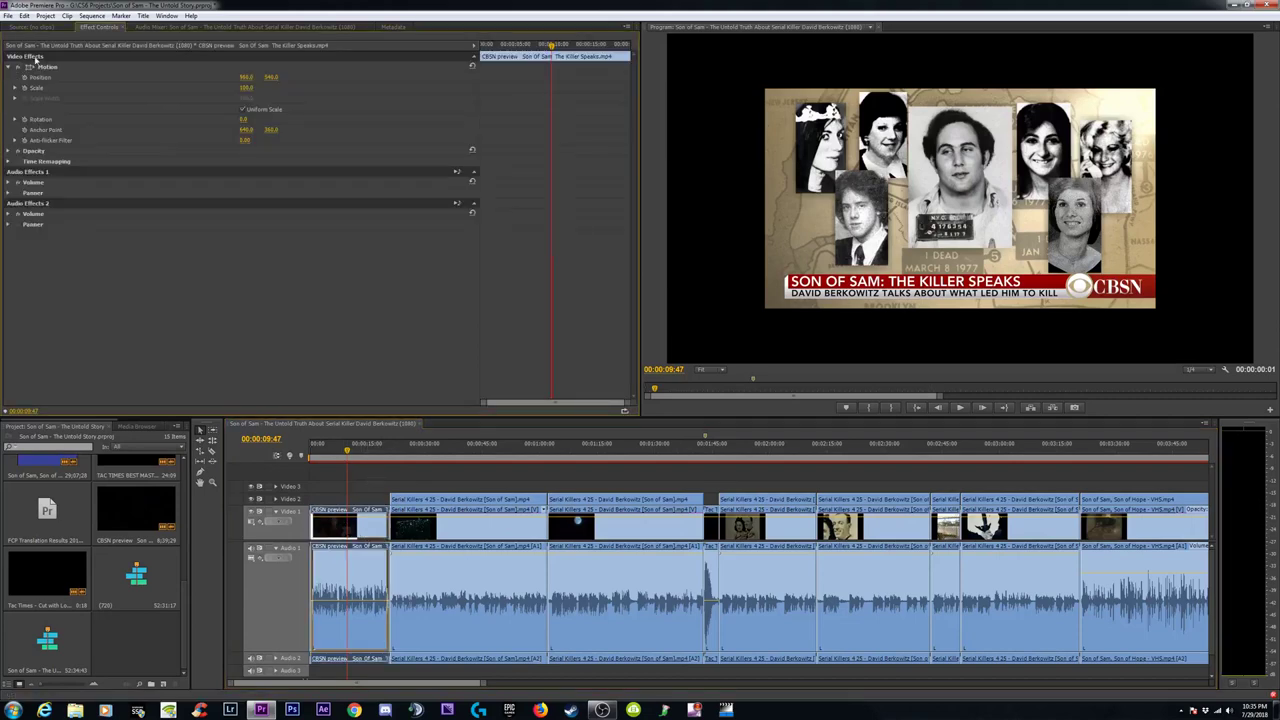
pyautogui.click(246, 88)
pyautogui.write('100')
pyautogui.press('Return')
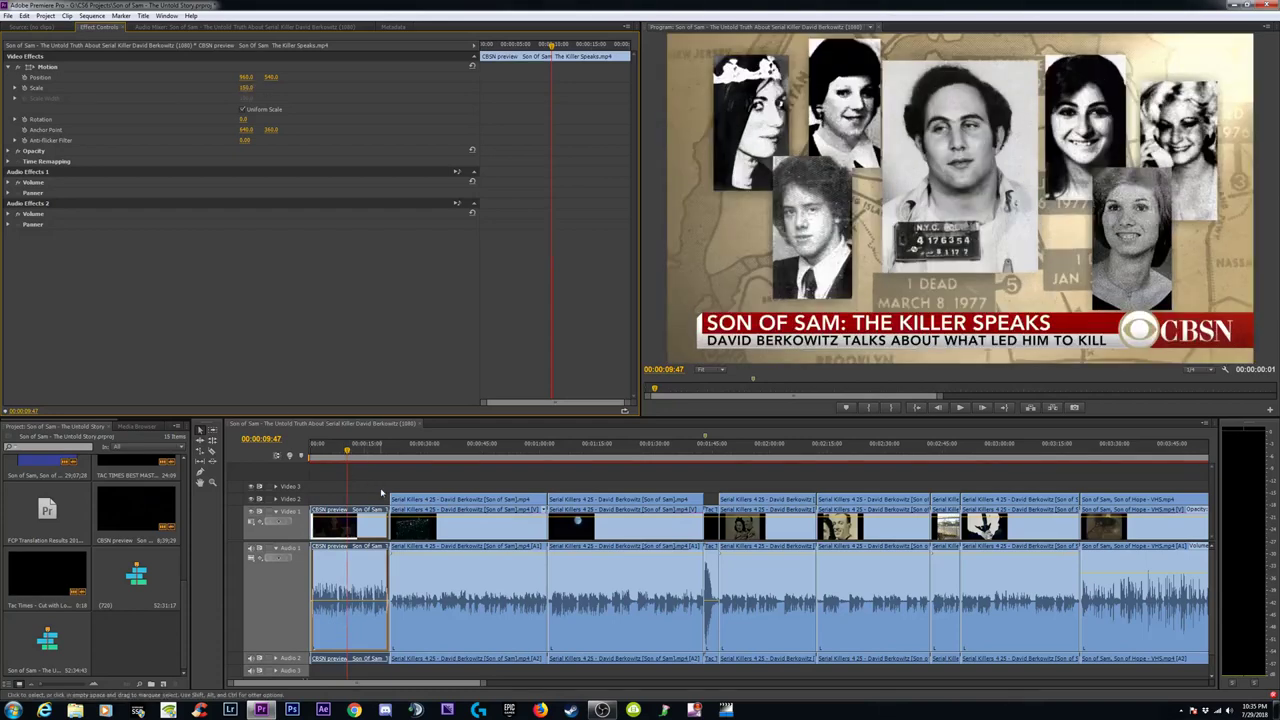
pyautogui.click(382, 490)
pyautogui.click(365, 573)
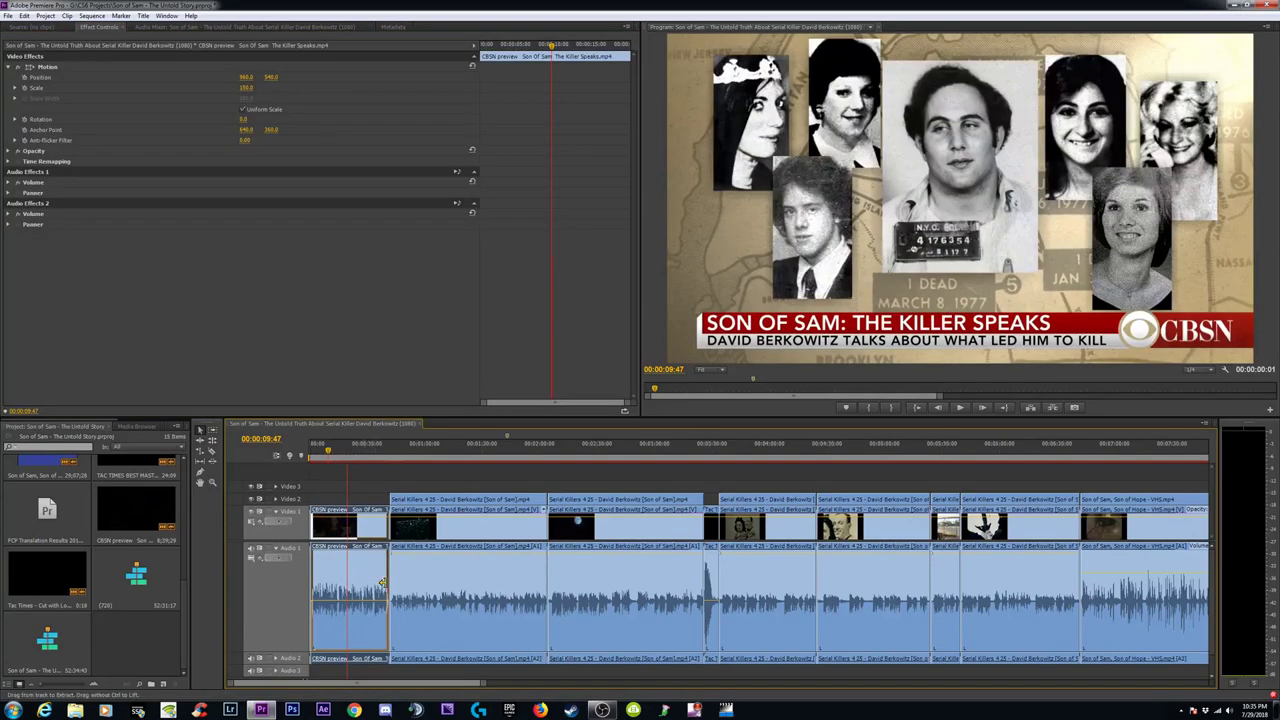
# Expand the Audio 2 track and adjust the heights of Audio 1 and Audio 2 so both waveforms fit in the timeline.
pyautogui.press('-')
pyautogui.moveTo(1211, 610); pyautogui.dragTo(1220, 635)
pyautogui.hotkey('alt', '-')
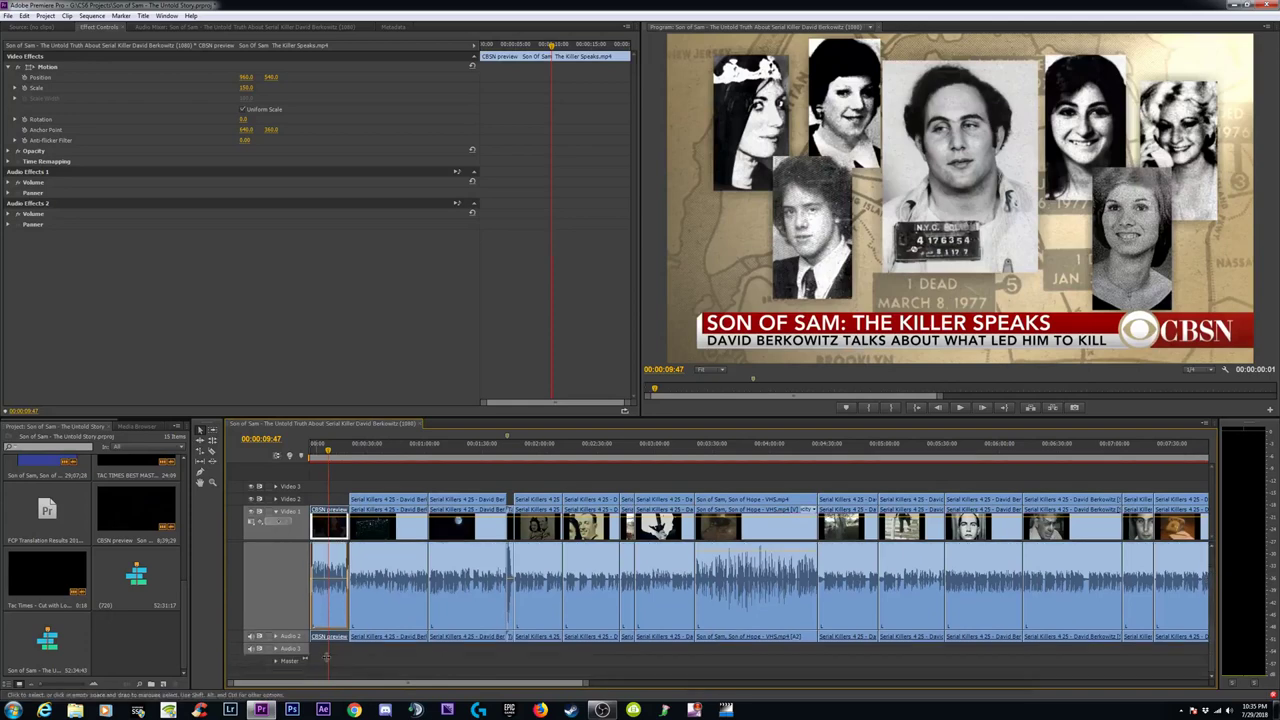
pyautogui.click(276, 637)
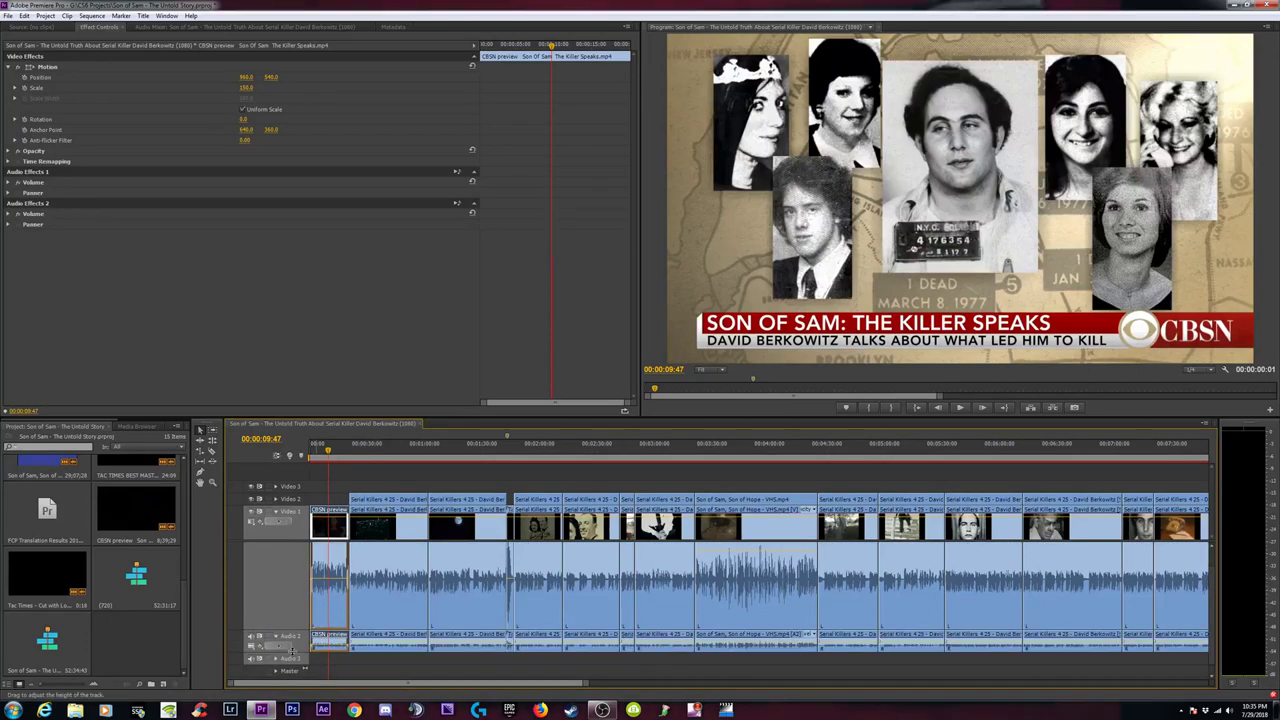
pyautogui.moveTo(304, 668); pyautogui.dragTo(290, 605)
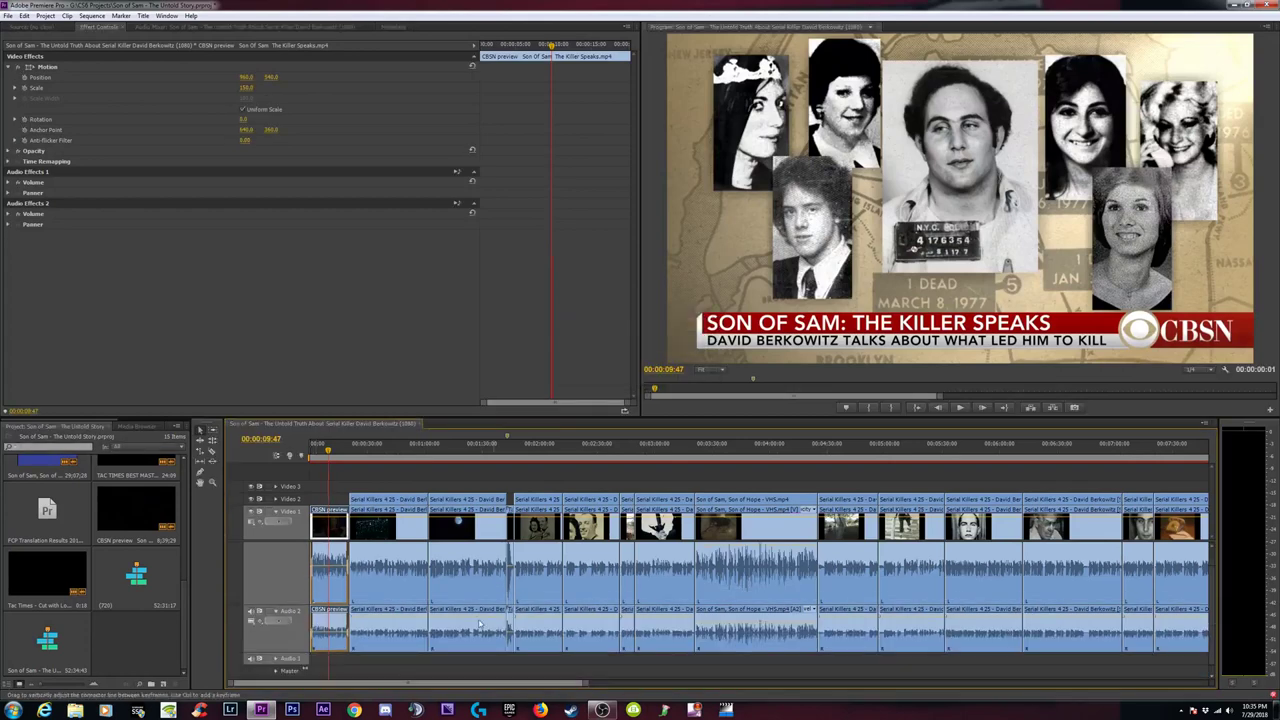
pyautogui.click(292, 627)
pyautogui.moveTo(296, 607); pyautogui.dragTo(295, 592)
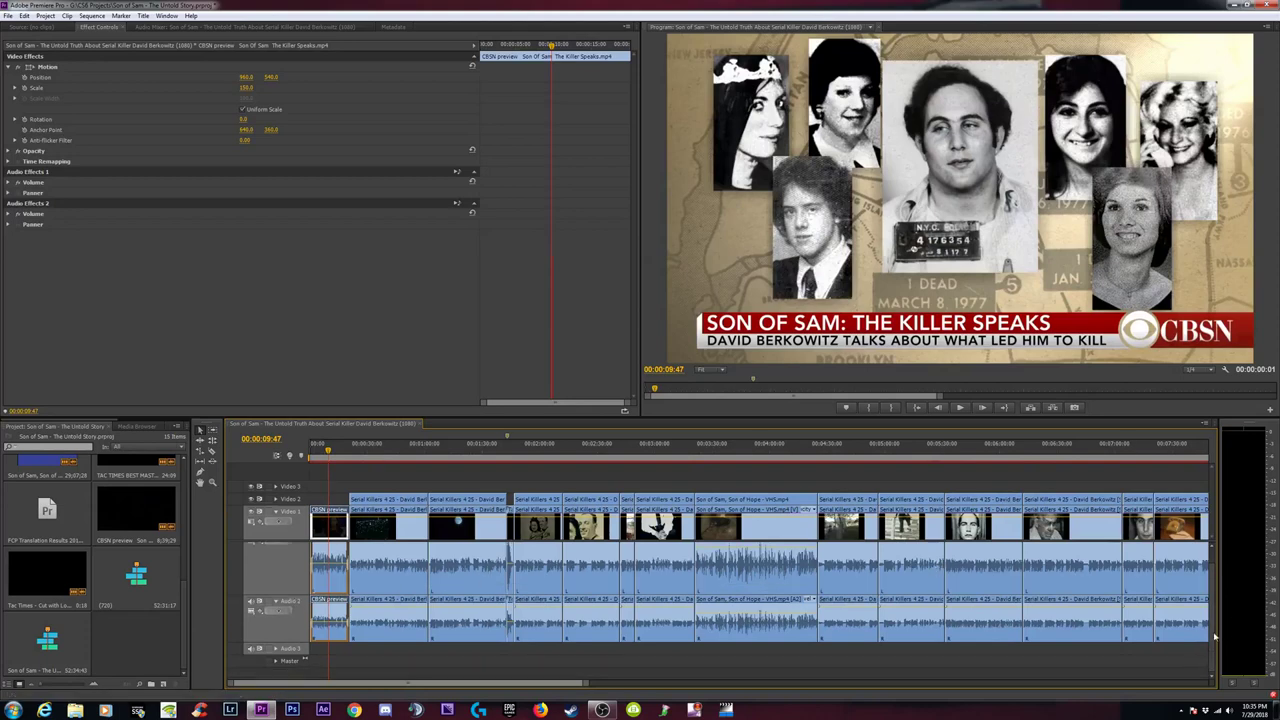
pyautogui.moveTo(1211, 634); pyautogui.dragTo(1209, 609)
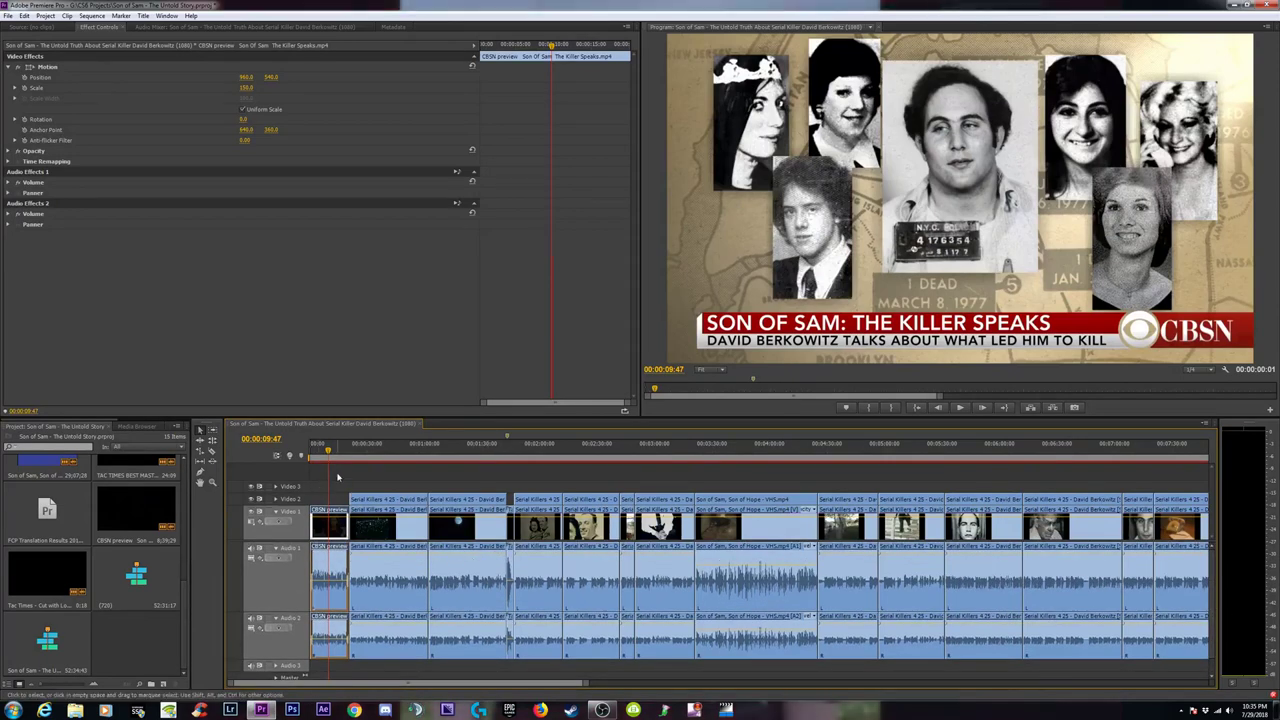
# Copy the opening CBSN preview clip together with its linked audio.
pyautogui.moveTo(343, 481); pyautogui.dragTo(312, 660)
pyautogui.rightClick(326, 539)
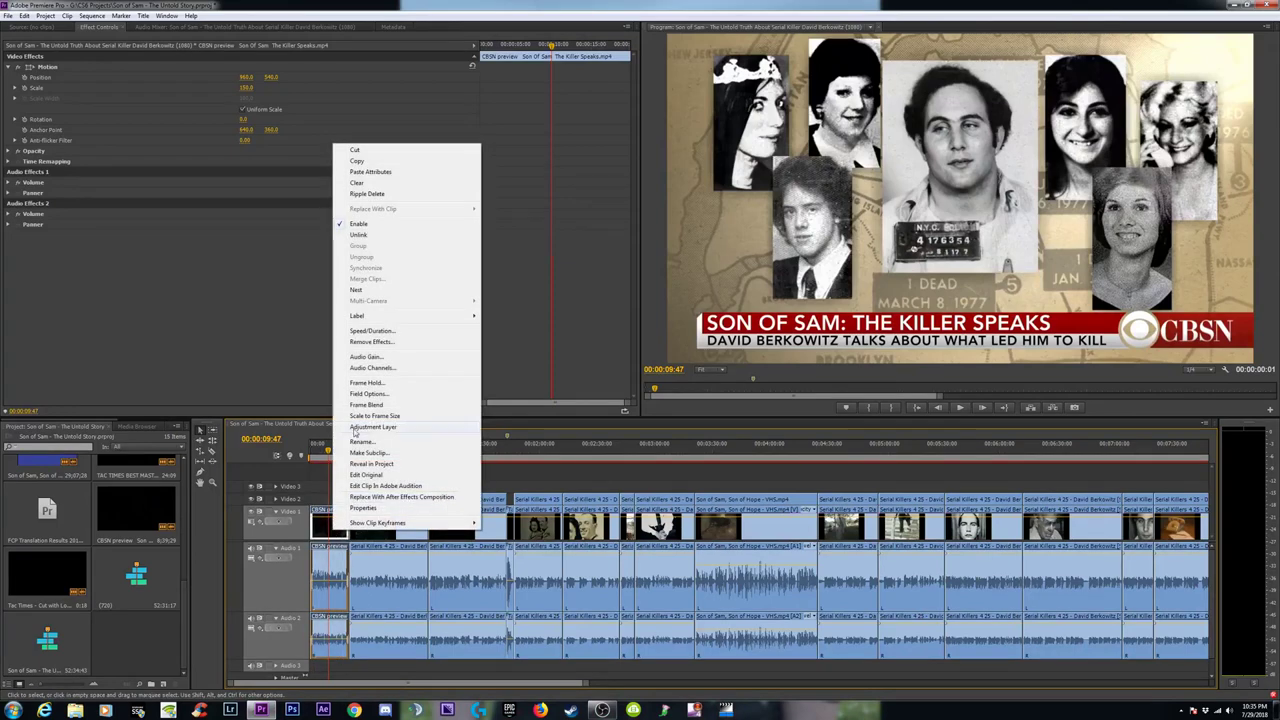
pyautogui.click(357, 162)
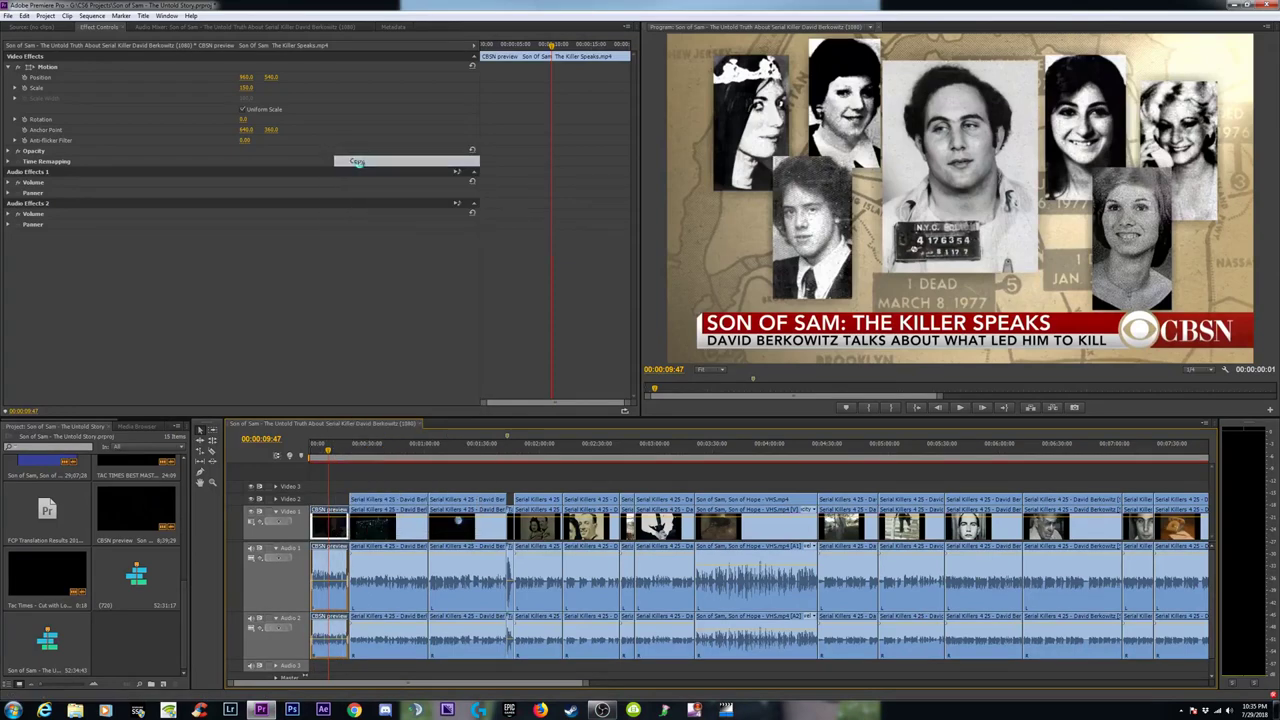
# Select the Serial Killers 4 25 clips on both sides of the Tac Times intro together, leaving the intro out.
pyautogui.click(370, 451)
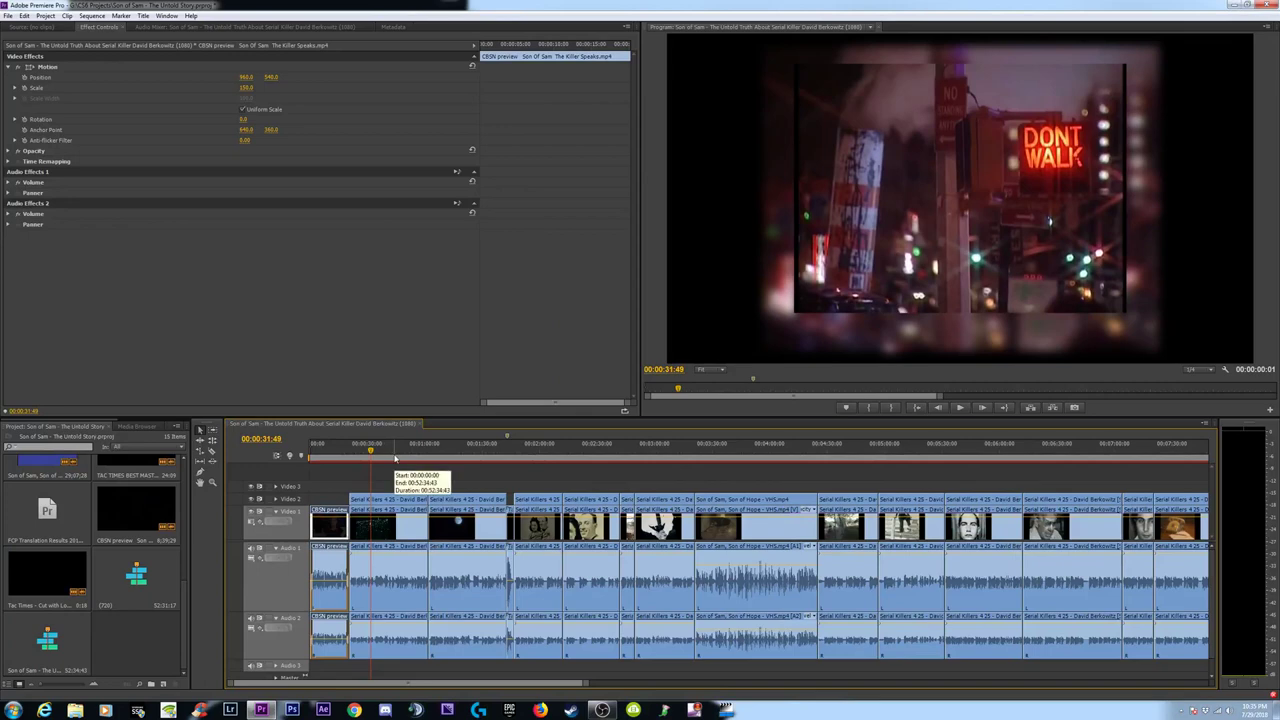
pyautogui.press('-')
pyautogui.press('-')
pyautogui.press('-')
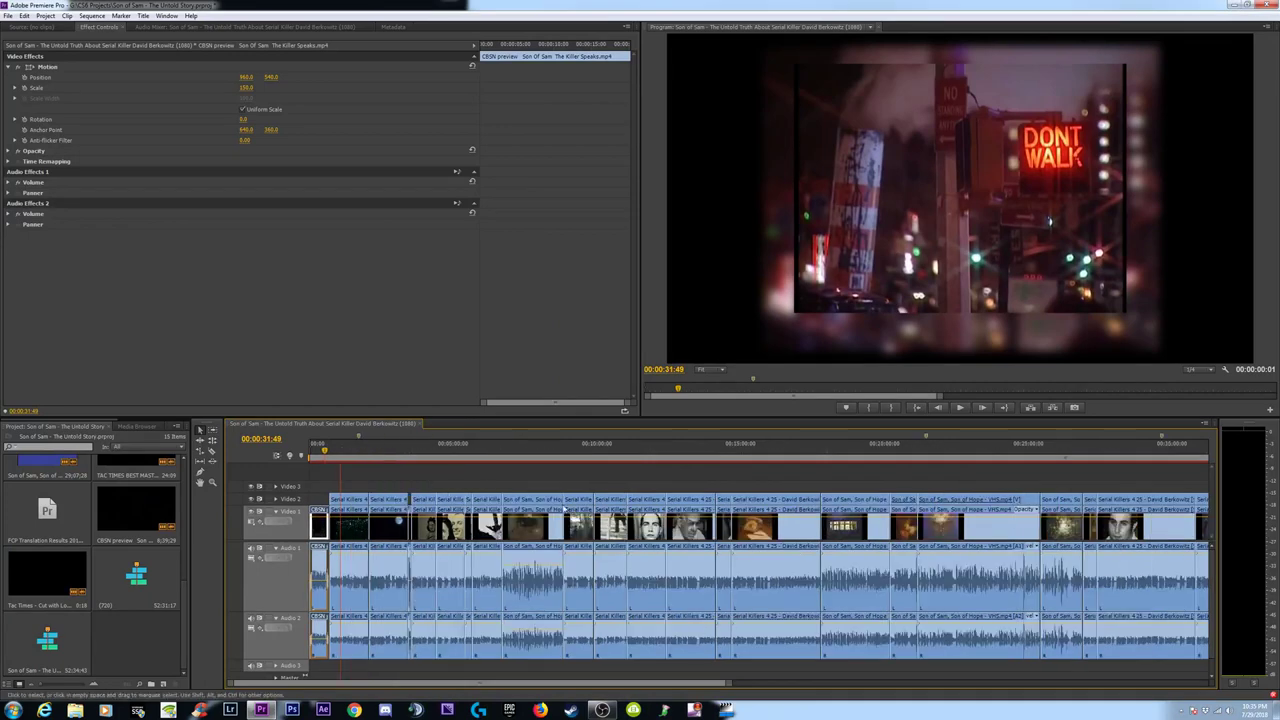
pyautogui.press('=')
pyautogui.press('=')
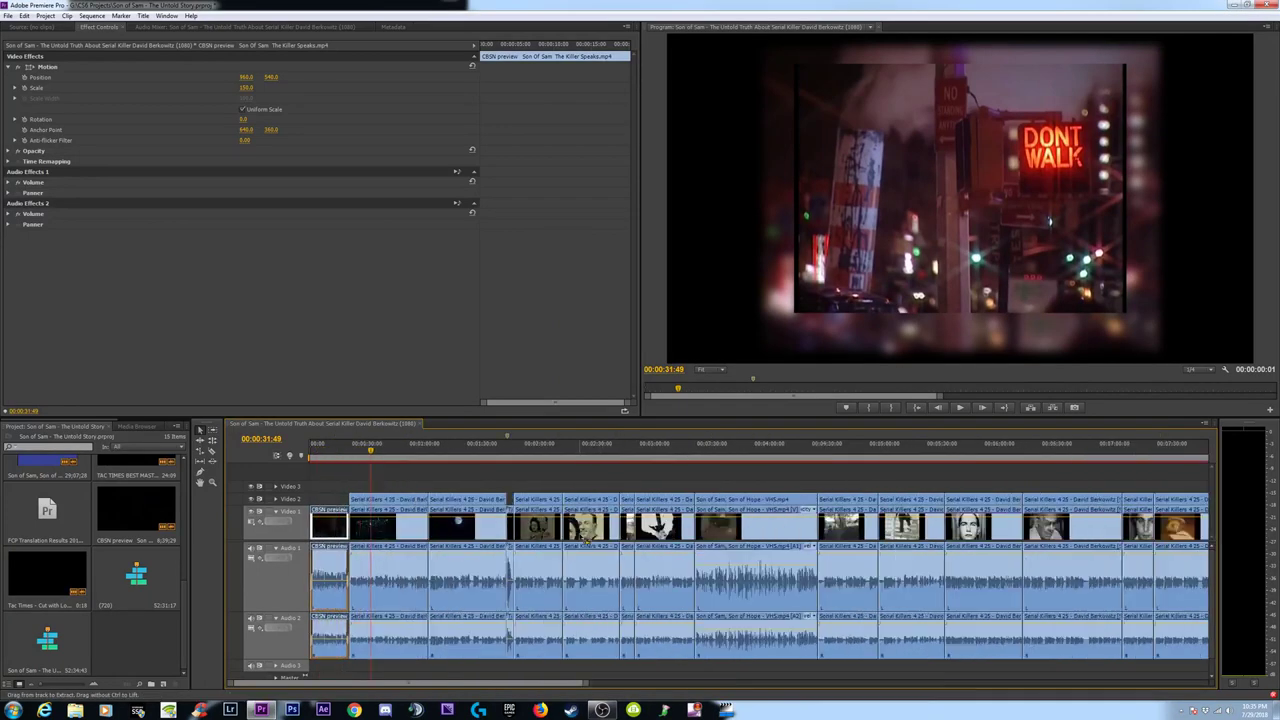
pyautogui.click(467, 505)
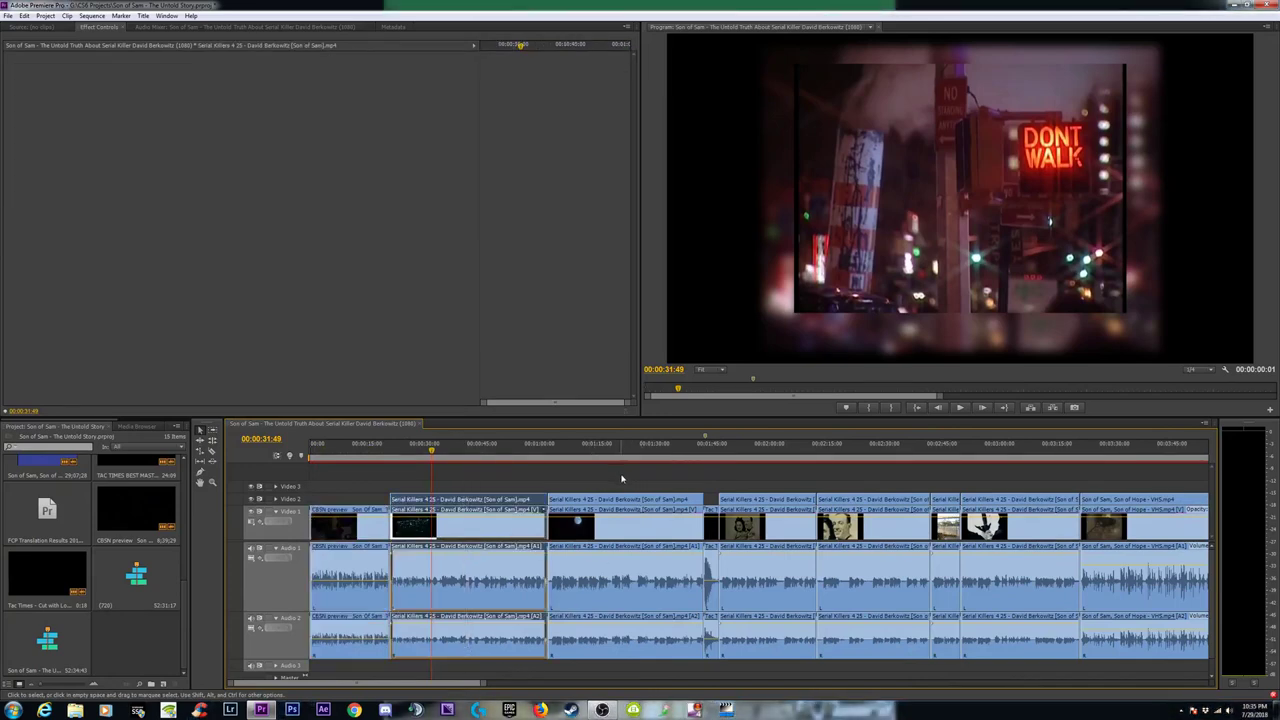
pyautogui.moveTo(624, 480); pyautogui.dragTo(624, 658)
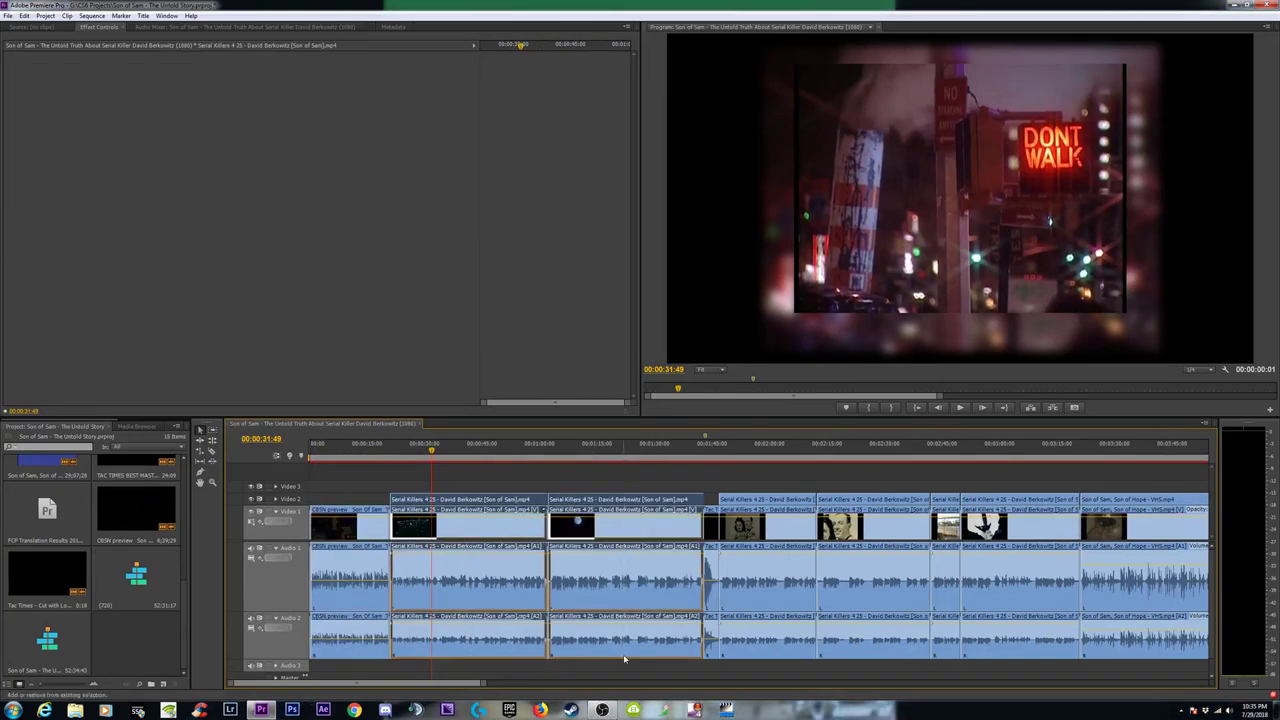
pyautogui.moveTo(760, 471); pyautogui.dragTo(795, 662)
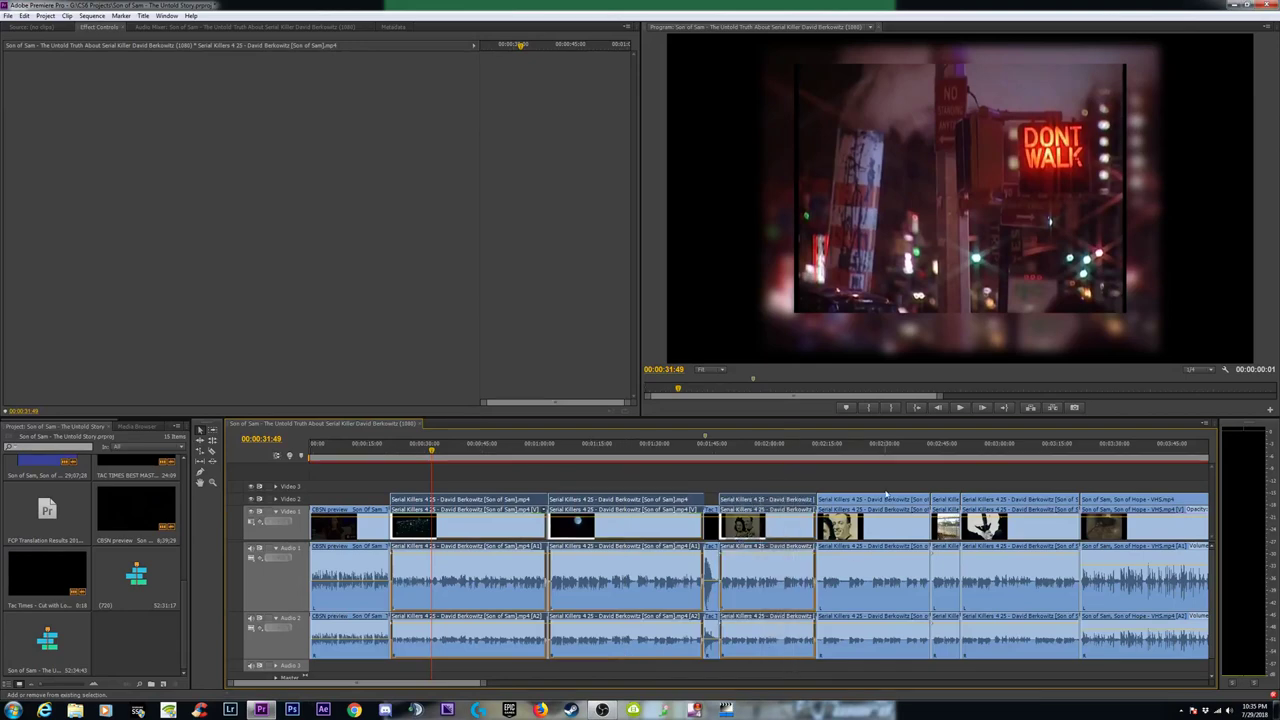
pyautogui.moveTo(860, 478); pyautogui.dragTo(882, 662)
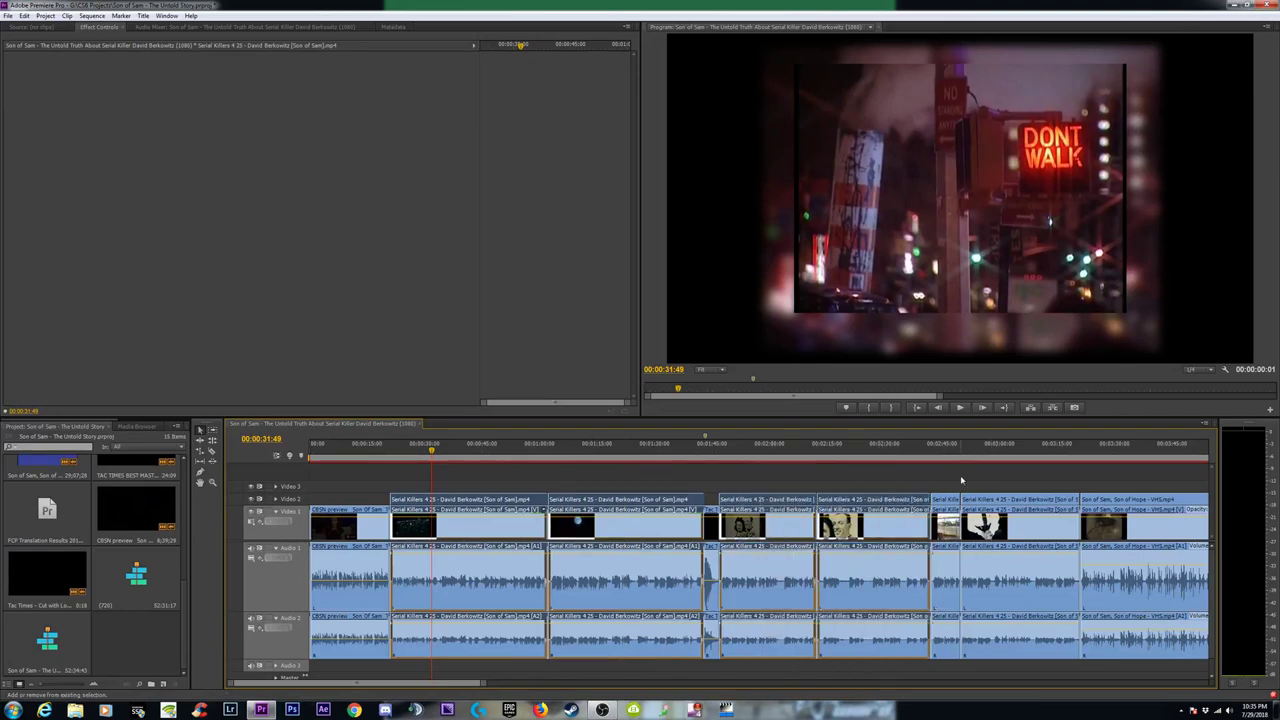
pyautogui.moveTo(961, 481); pyautogui.dragTo(948, 622)
pyautogui.moveTo(1000, 455); pyautogui.dragTo(999, 660)
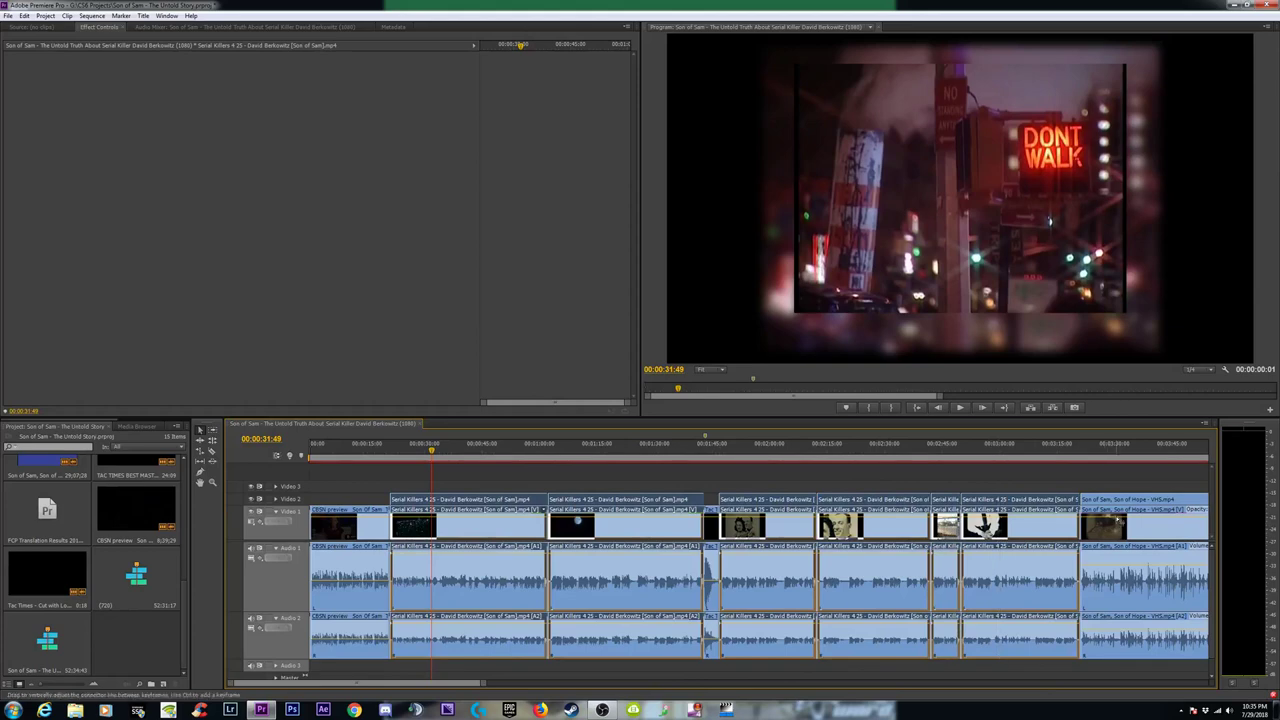
# Place the playhead on the Tac Times intro at about 1 minute 45 seconds.
pyautogui.click(512, 450)
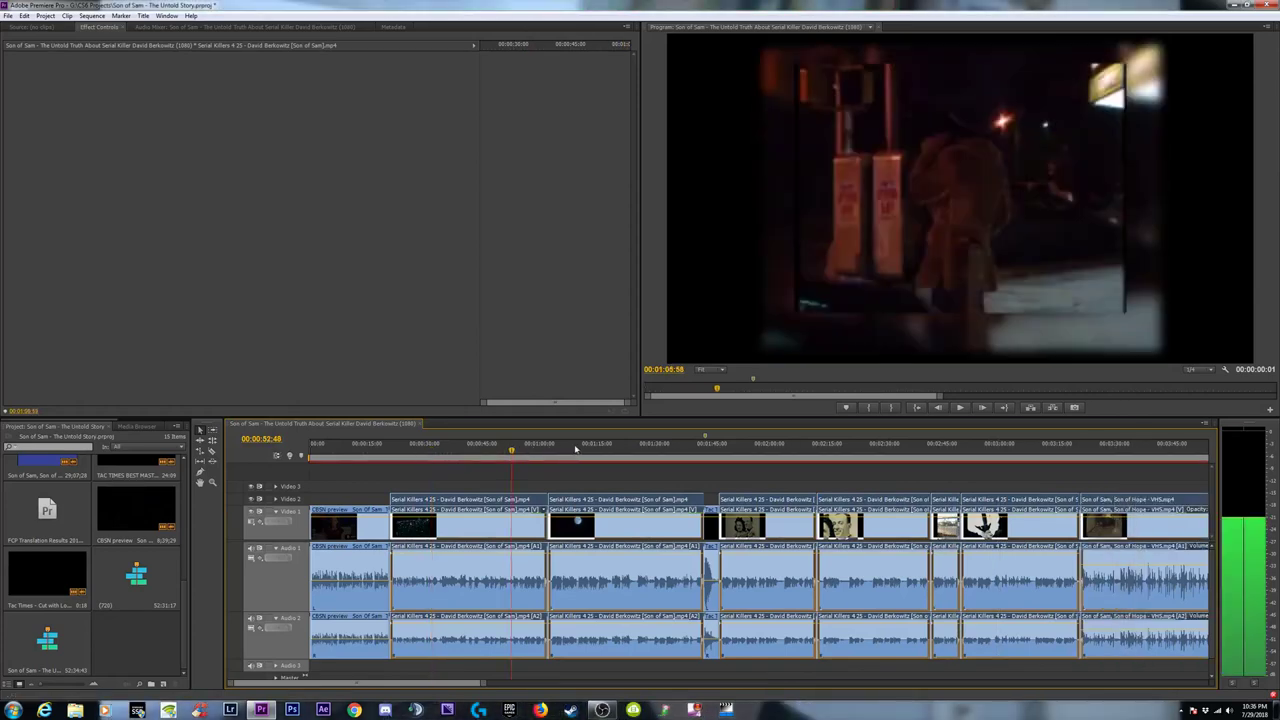
pyautogui.moveTo(575, 449); pyautogui.dragTo(714, 470)
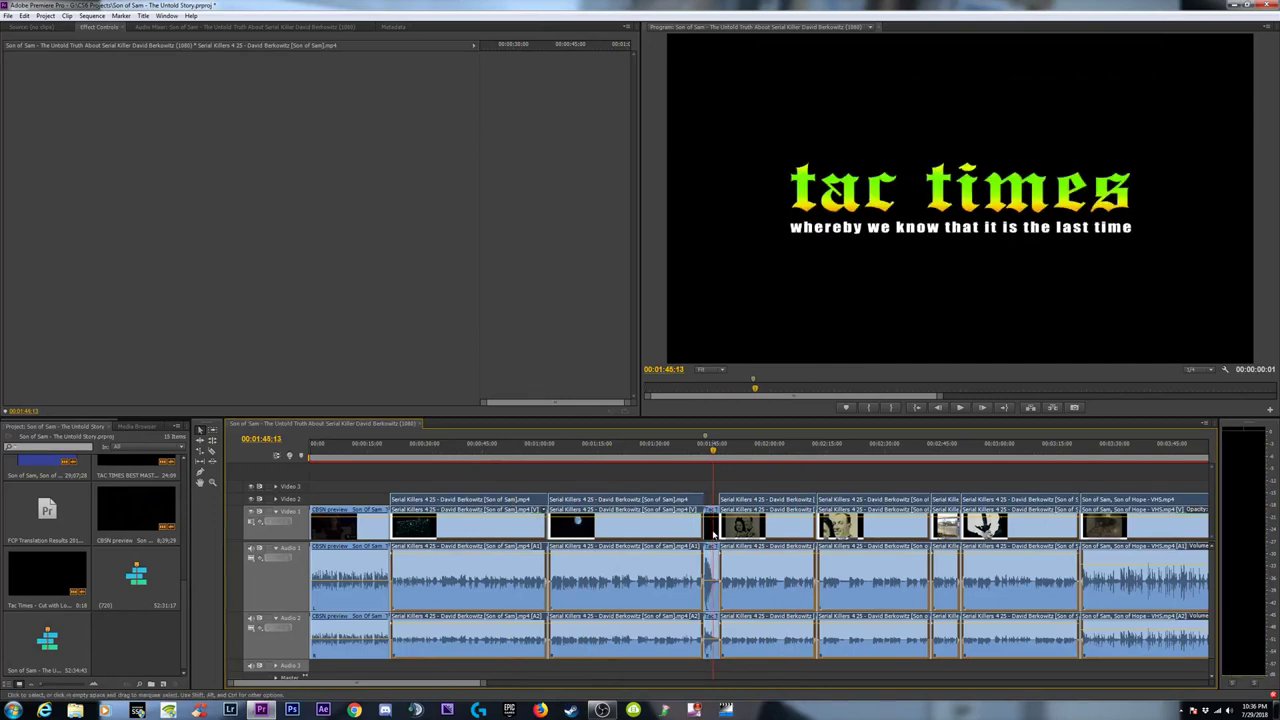
# Select the clips across the whole edit and remove their Motion, Opacity, Volume and Video Effects, leaving nothing selected.
pyautogui.press('-')
pyautogui.press('-')
pyautogui.press('-')
pyautogui.press('-')
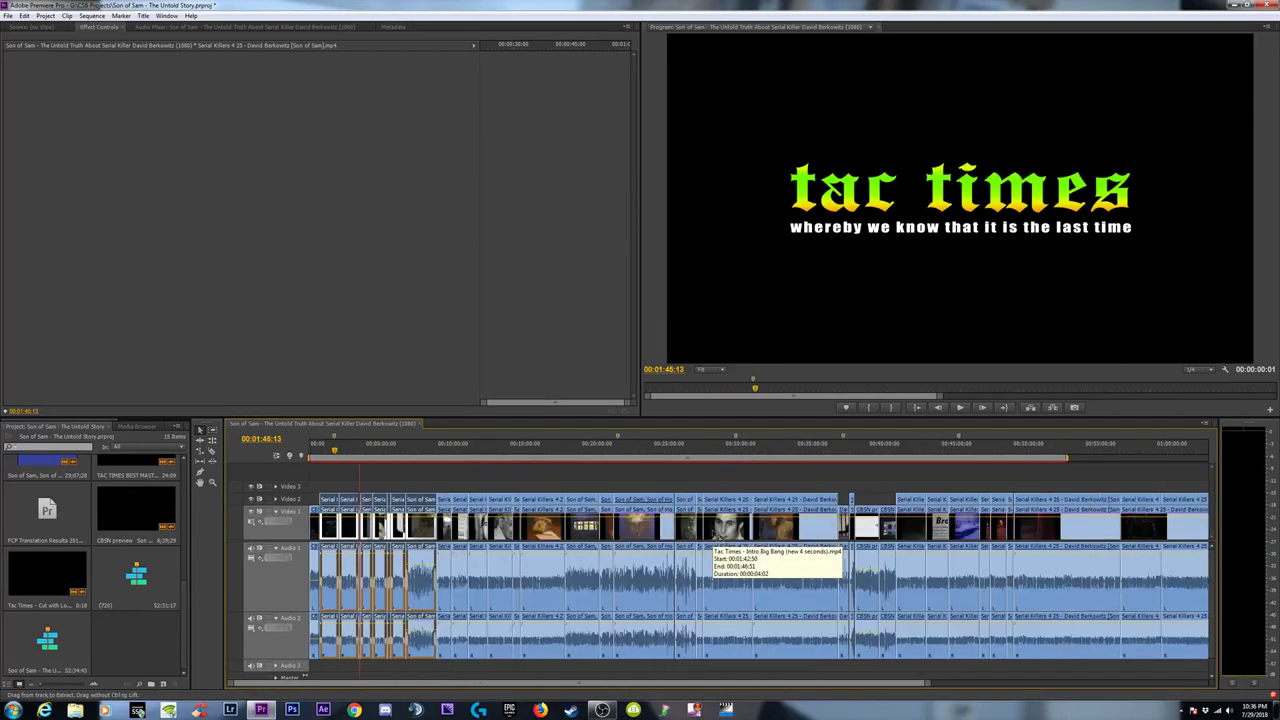
pyautogui.moveTo(1128, 480); pyautogui.dragTo(305, 678)
pyautogui.press('=')
pyautogui.press('=')
pyautogui.press('=')
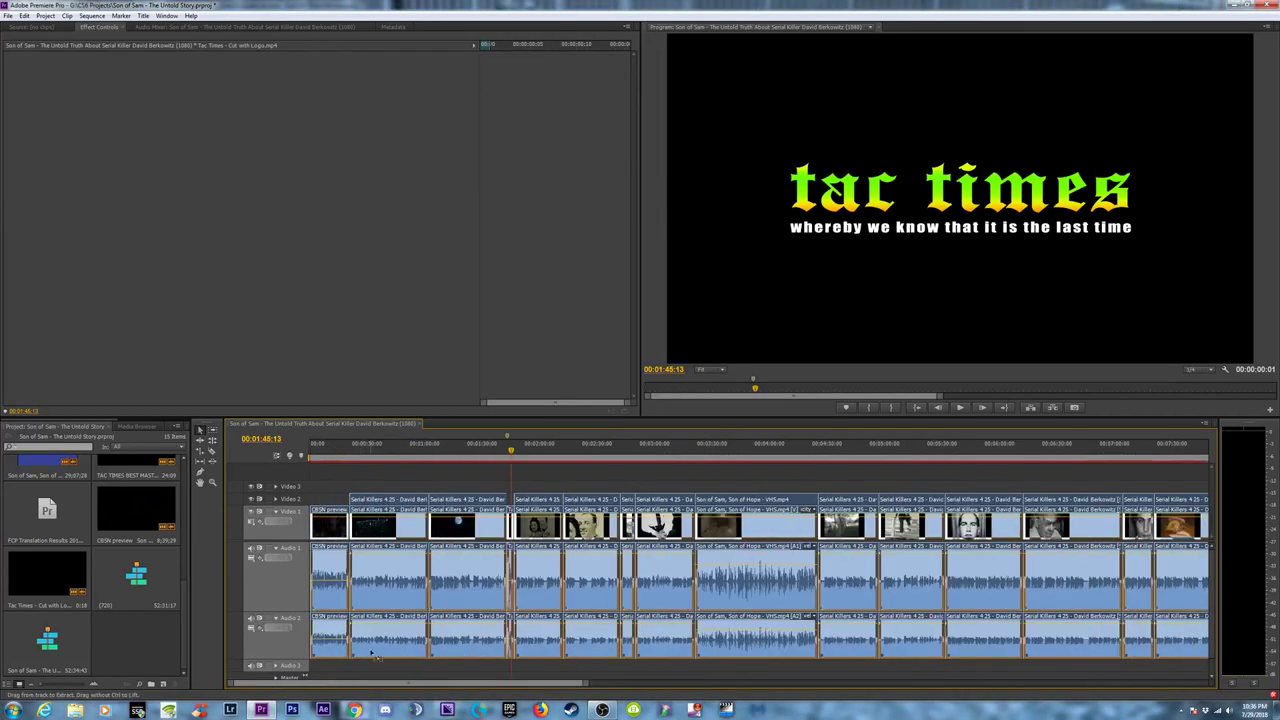
pyautogui.rightClick(386, 530)
pyautogui.click(424, 353)
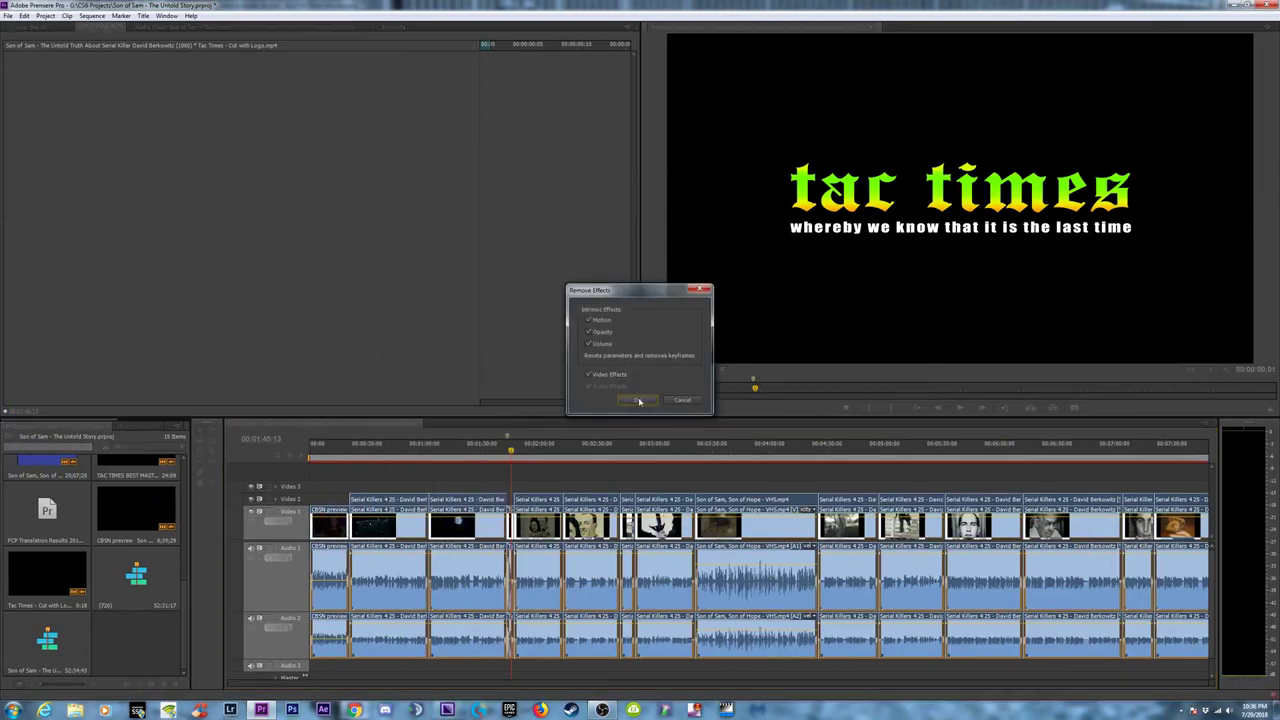
pyautogui.click(638, 400)
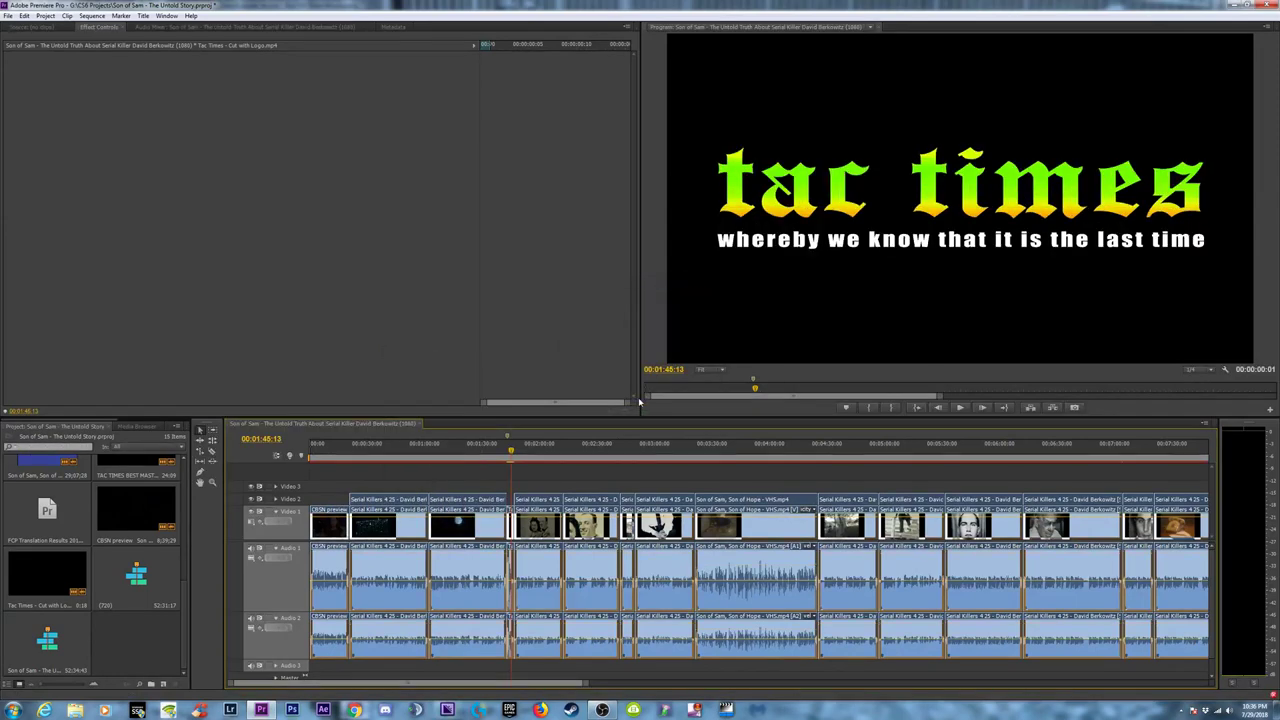
pyautogui.click(342, 479)
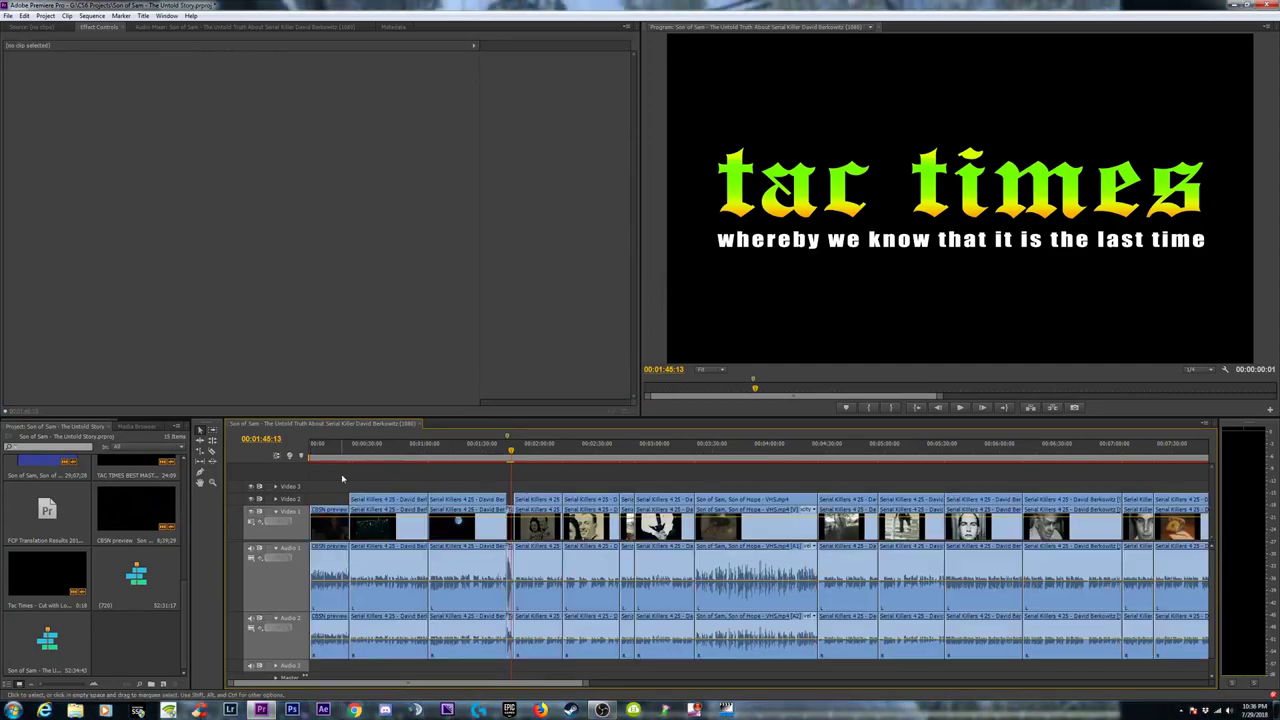
# Set the scale of the opening CBSN preview clip to 150, with the playhead at about 8 seconds.
pyautogui.click(328, 536)
pyautogui.click(326, 448)
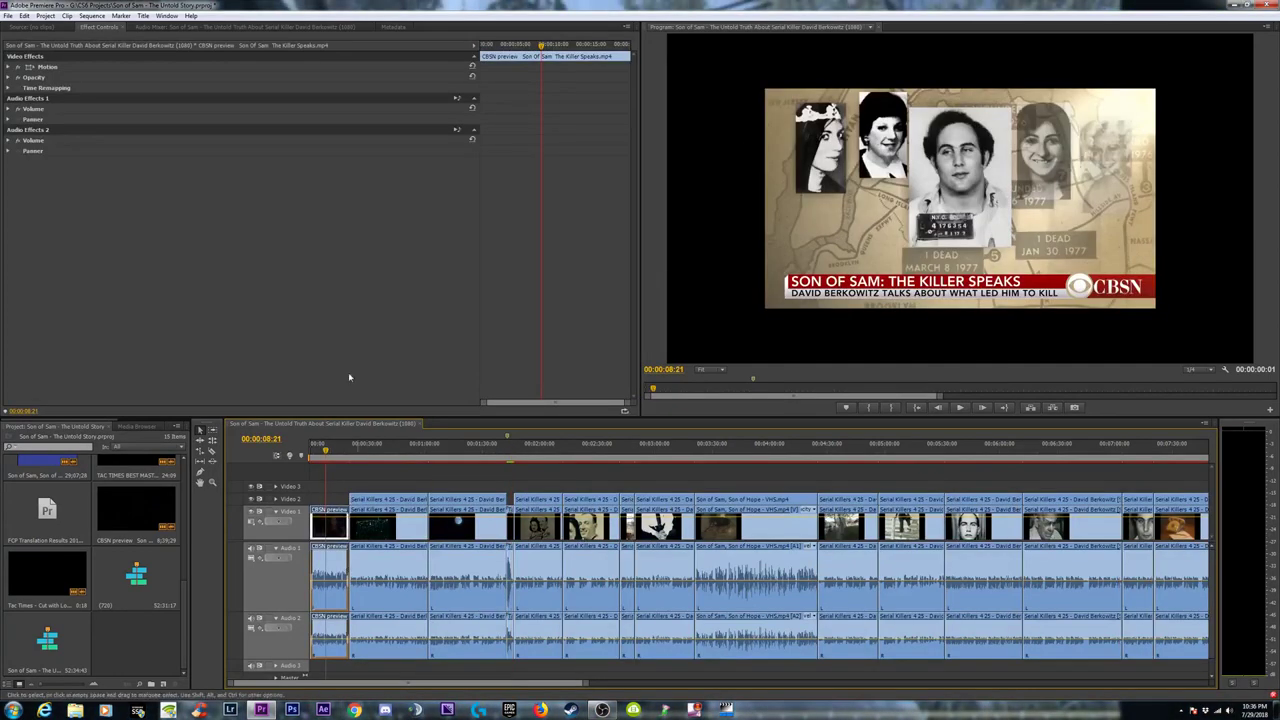
pyautogui.click(8, 67)
pyautogui.click(249, 87)
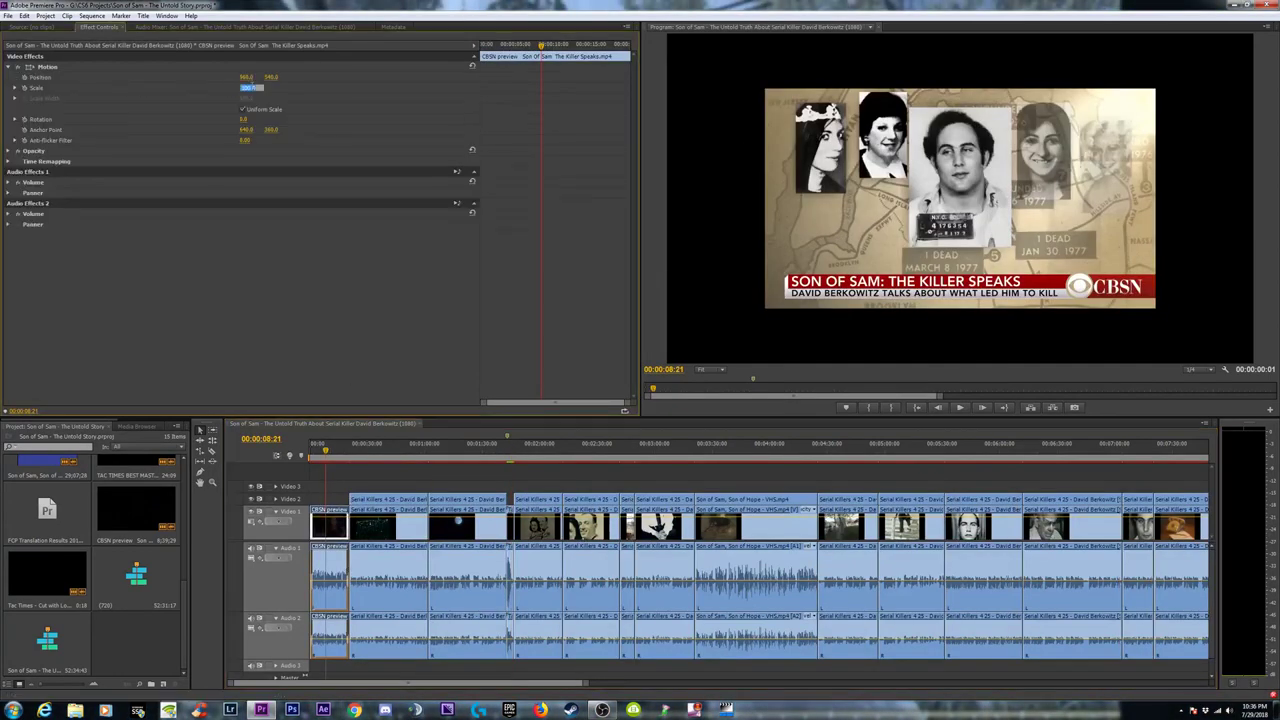
pyautogui.write('150')
pyautogui.press('Return')
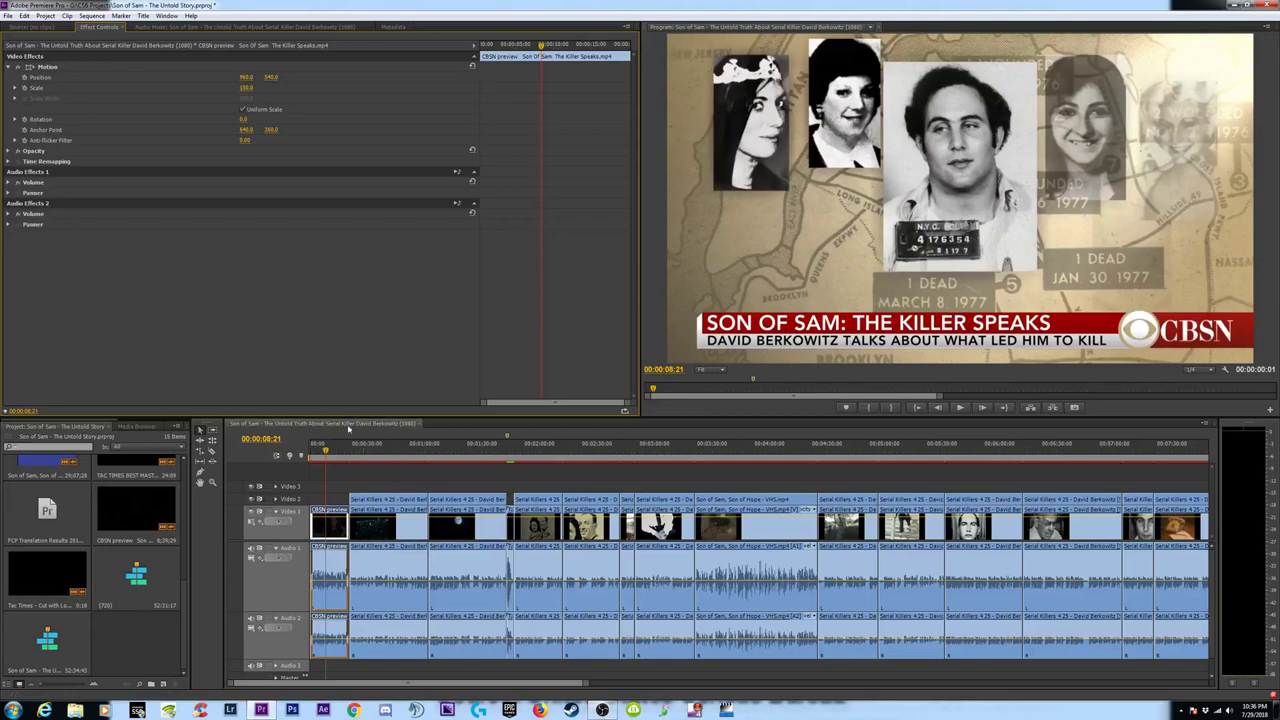
# Undo the last scale change on the opening CBSN preview clip.
pyautogui.click(330, 451)
pyautogui.press('-')
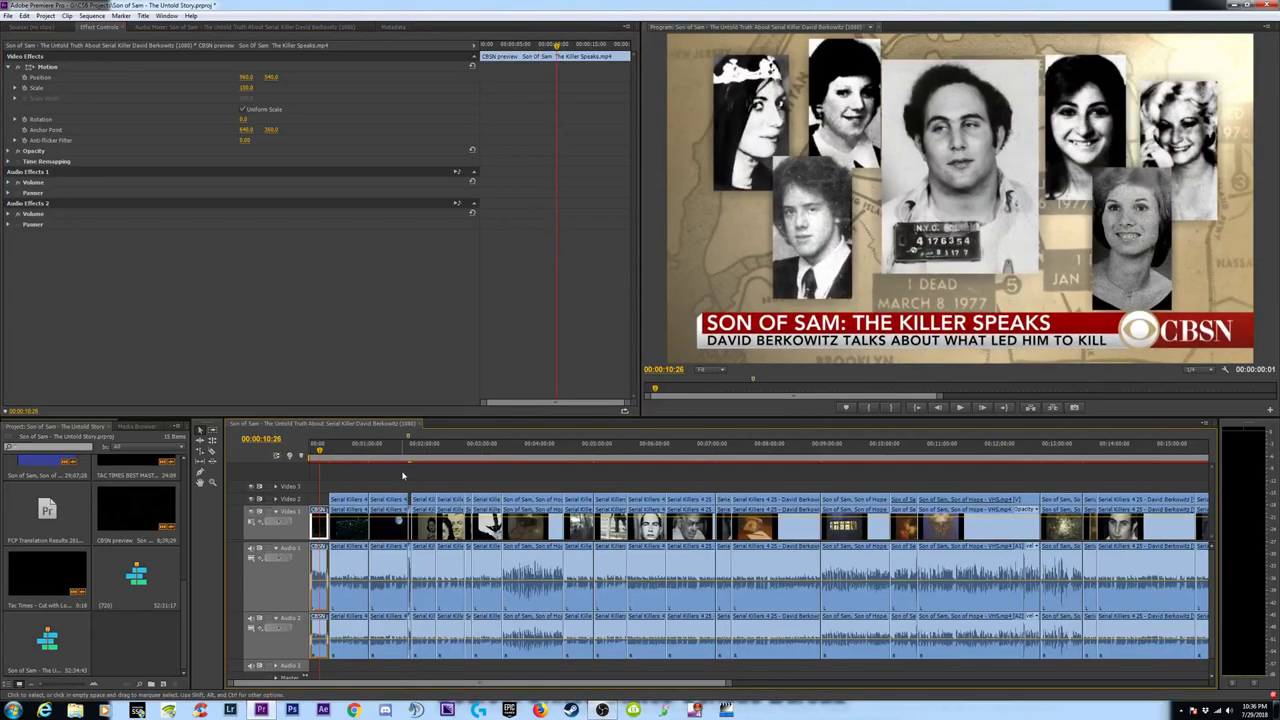
pyautogui.hotkey('ctrl', 'z')
# Scrub back and forth through the whole edit to examine how its clips fill the frame, ending on the opening clip.
pyautogui.click(771, 451)
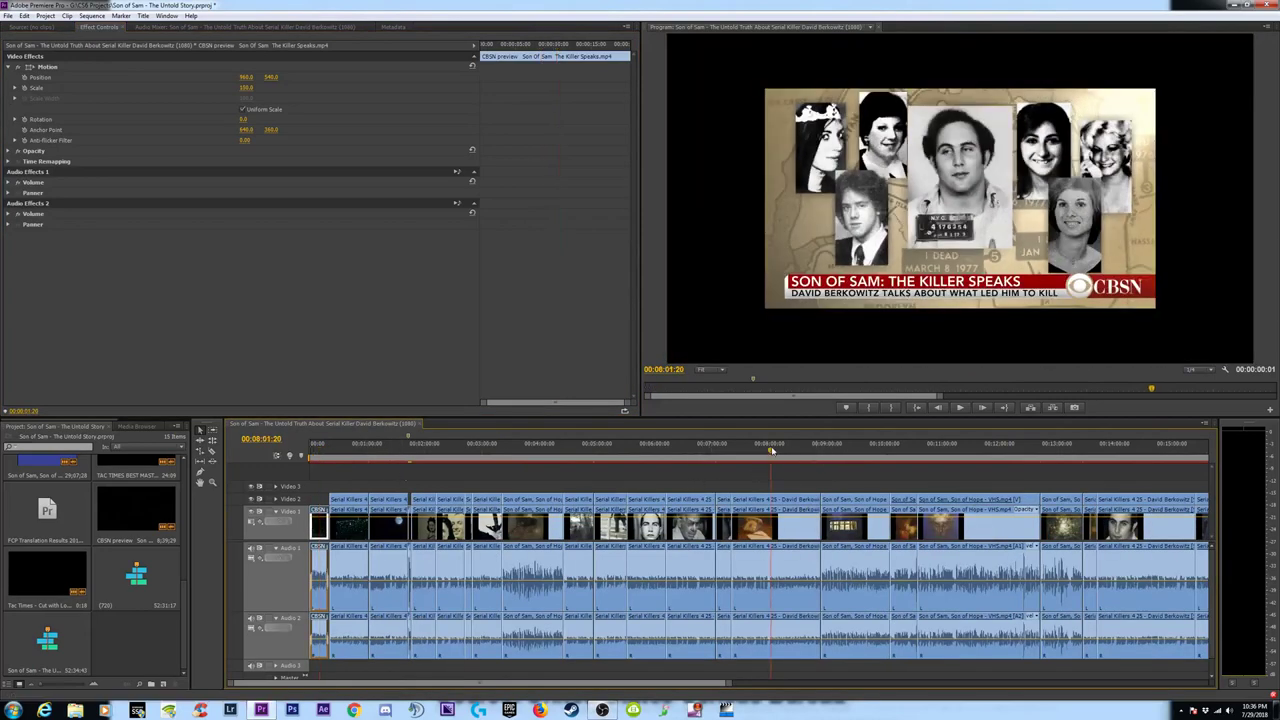
pyautogui.press('-')
pyautogui.press('-')
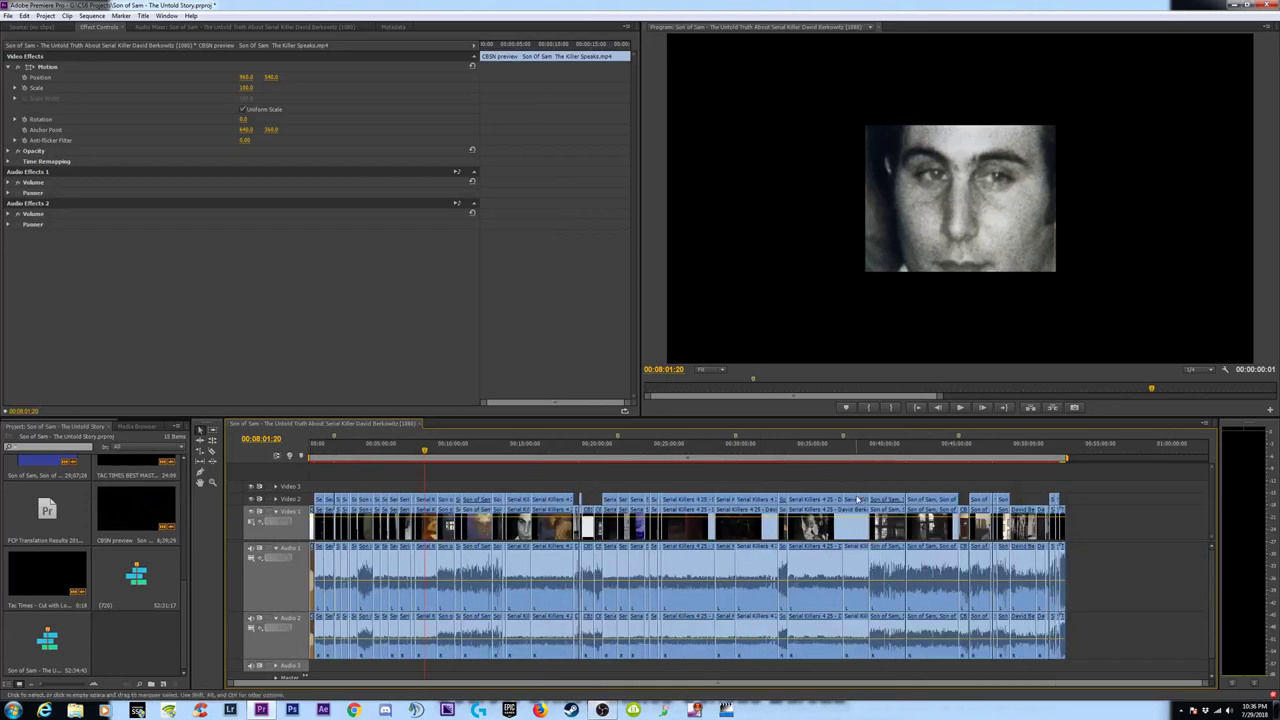
pyautogui.click(671, 455)
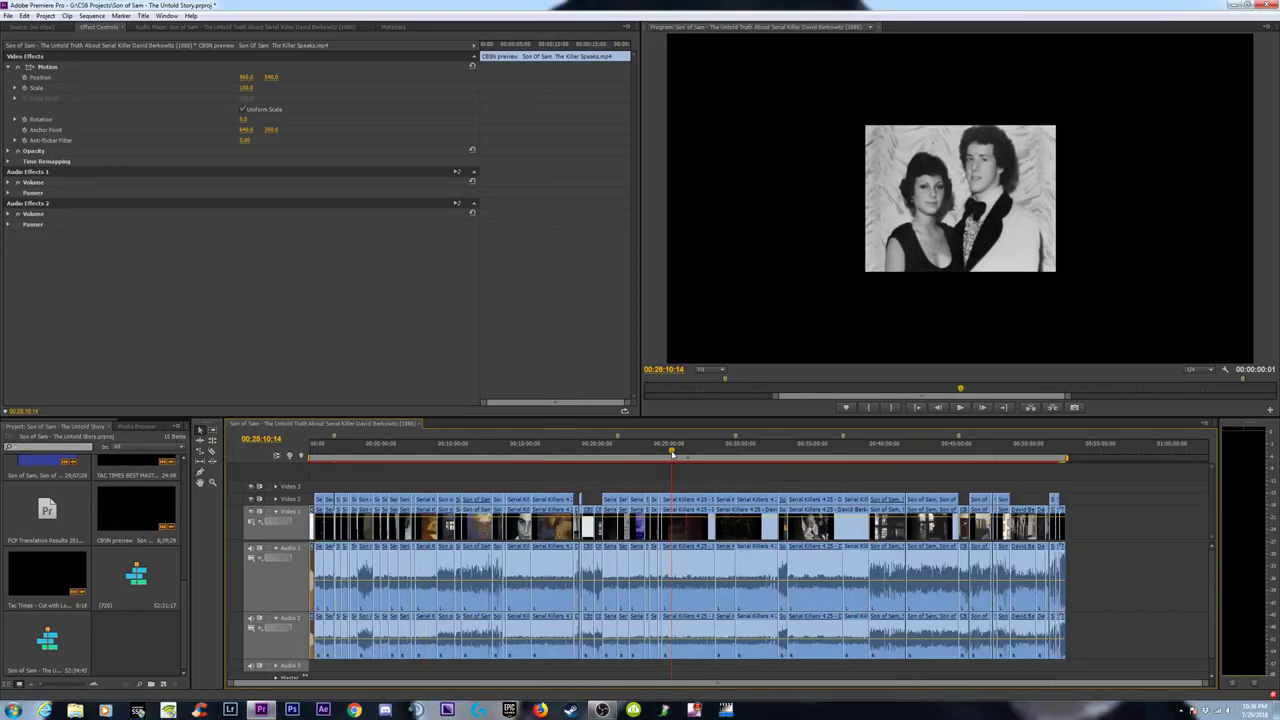
pyautogui.moveTo(671, 453); pyautogui.dragTo(697, 451)
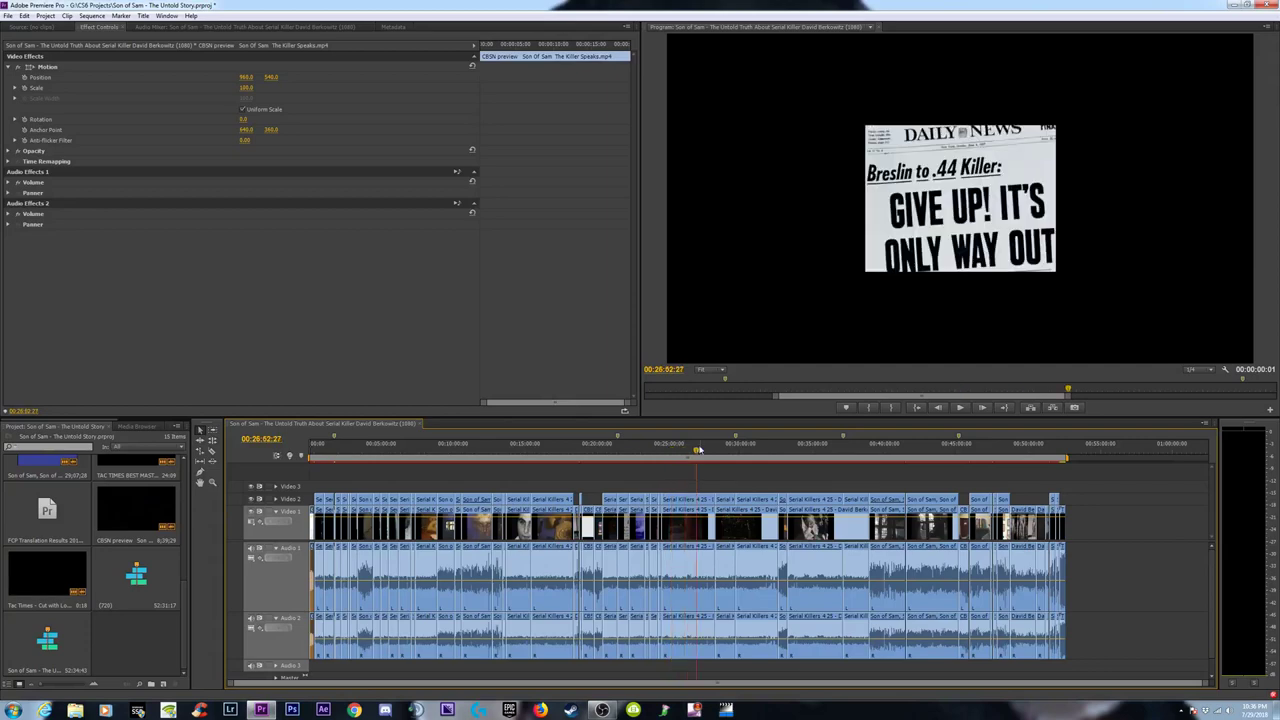
pyautogui.click(704, 451)
pyautogui.click(764, 455)
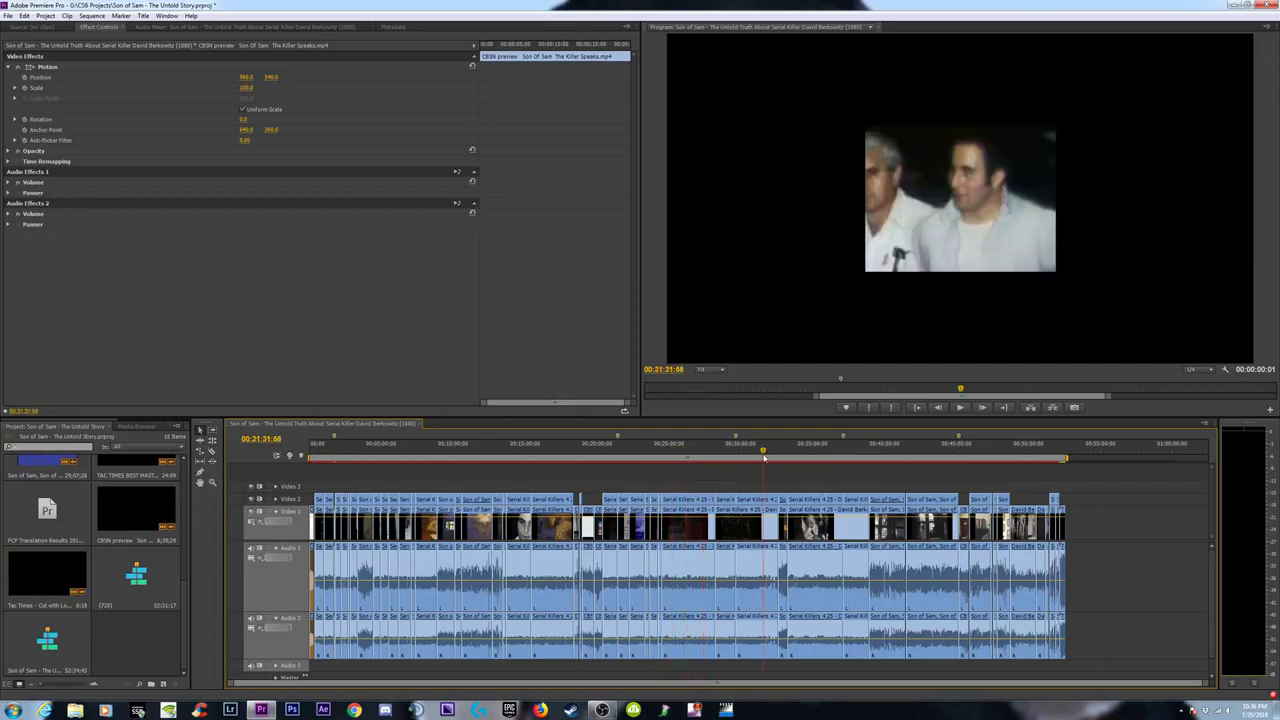
pyautogui.click(806, 452)
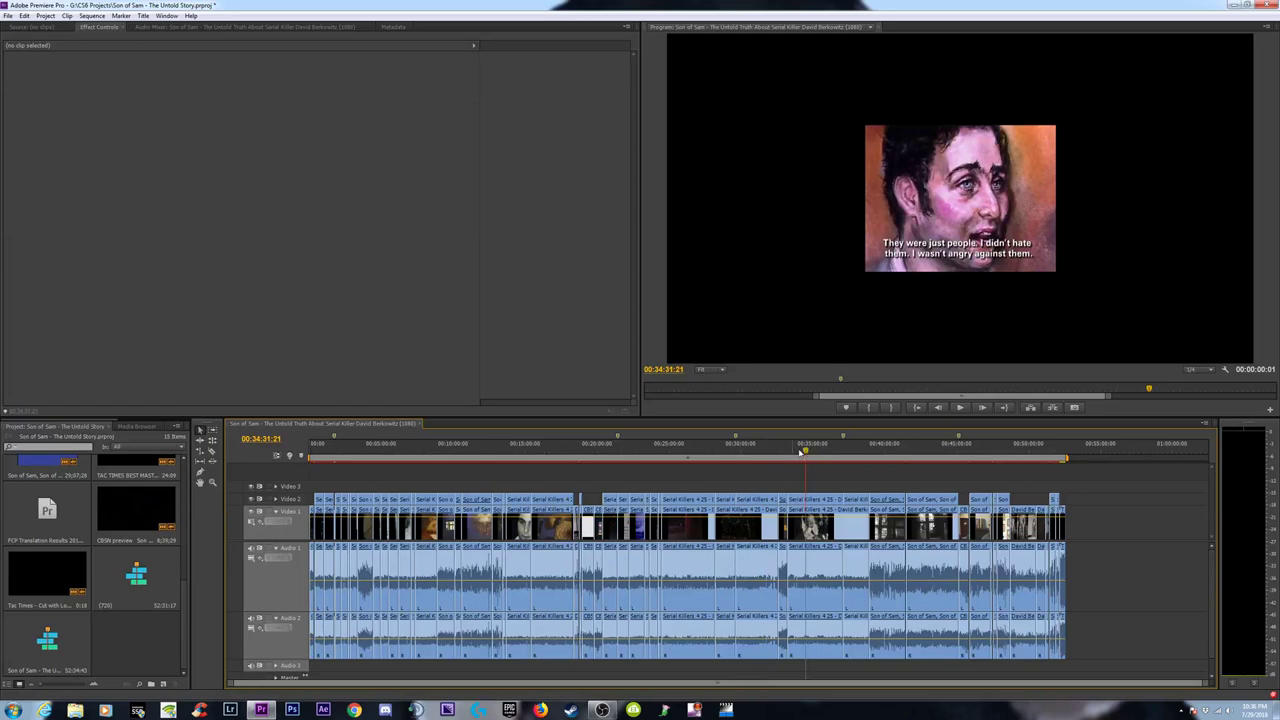
pyautogui.click(548, 447)
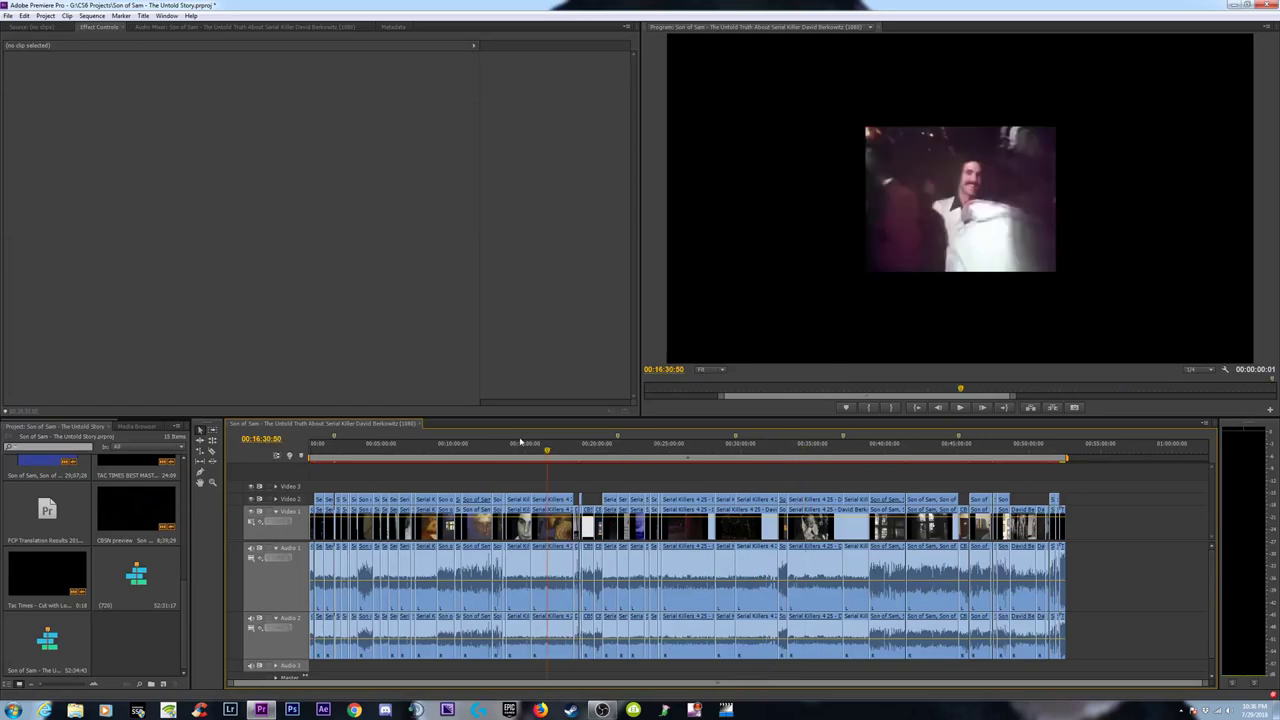
pyautogui.click(521, 446)
pyautogui.click(478, 452)
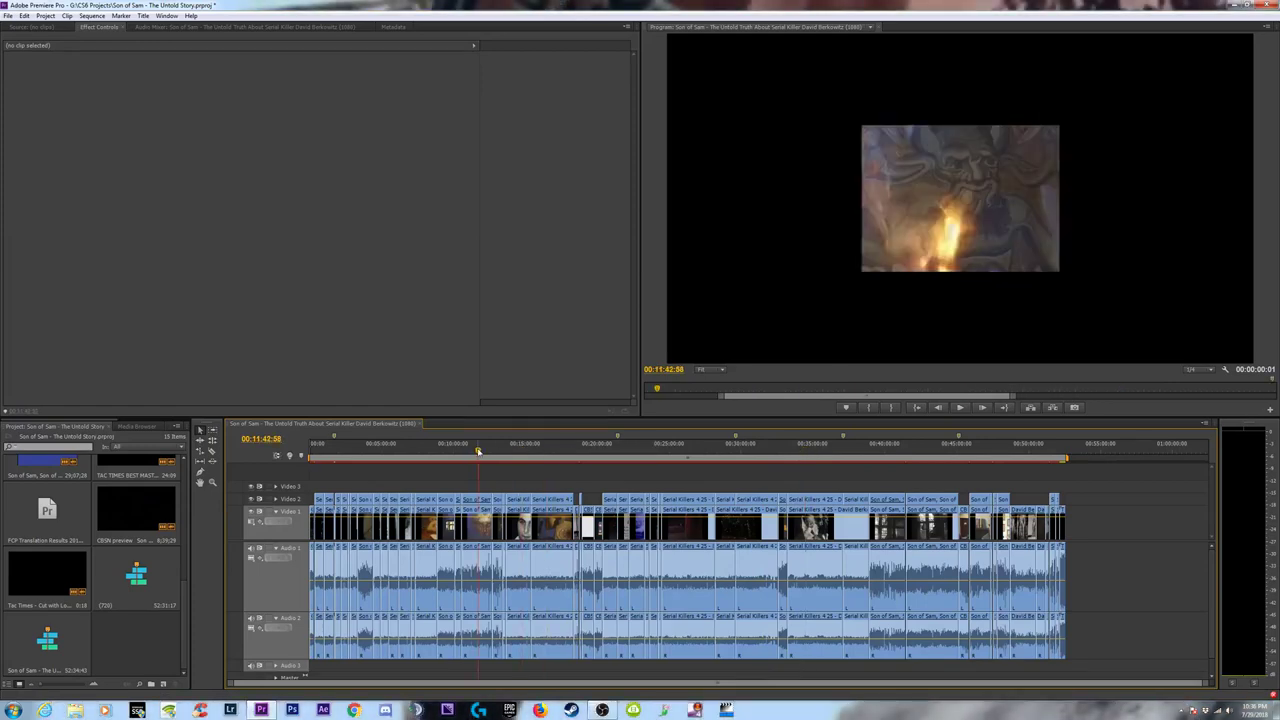
pyautogui.click(466, 452)
pyautogui.click(408, 451)
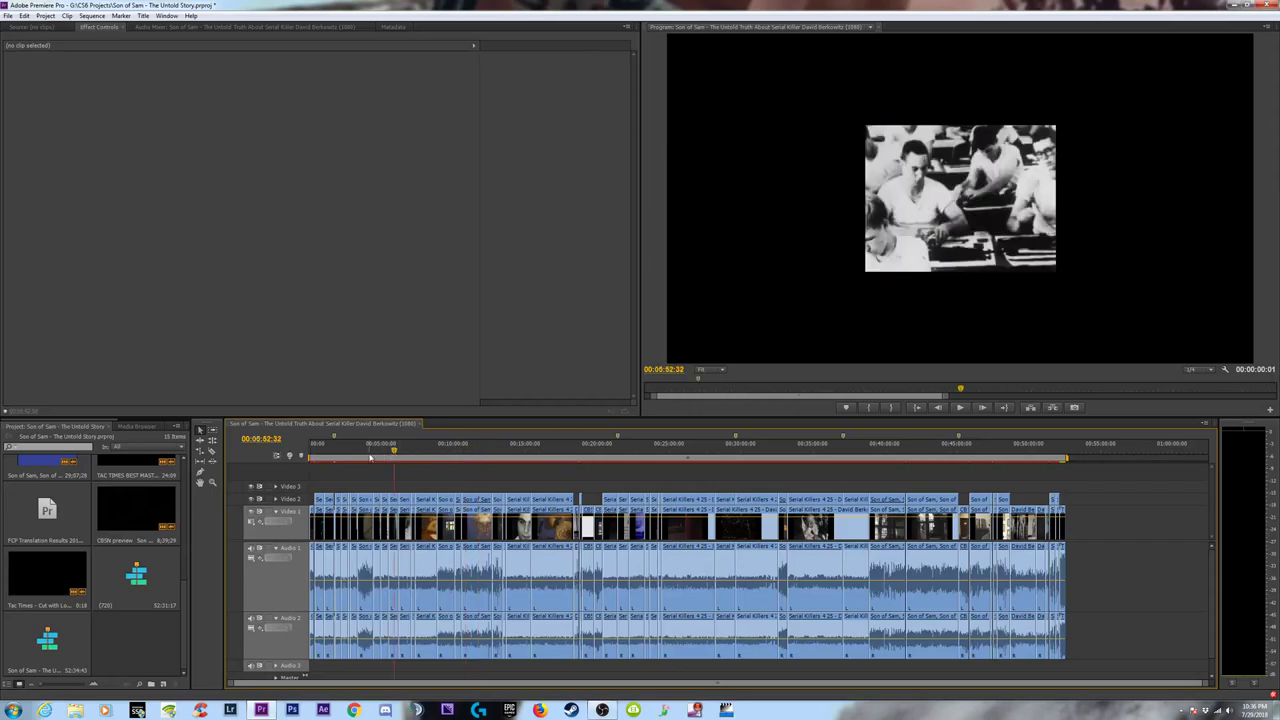
pyautogui.click(361, 455)
pyautogui.moveTo(337, 455); pyautogui.dragTo(318, 452)
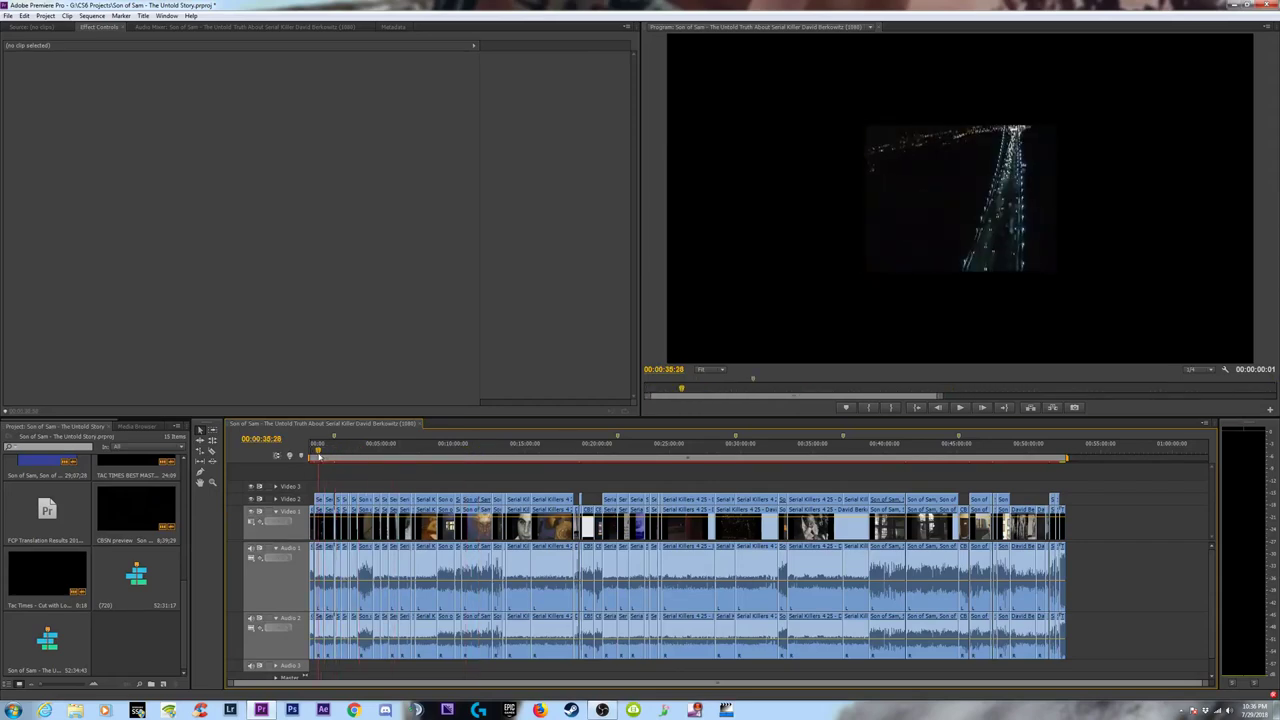
pyautogui.click(311, 453)
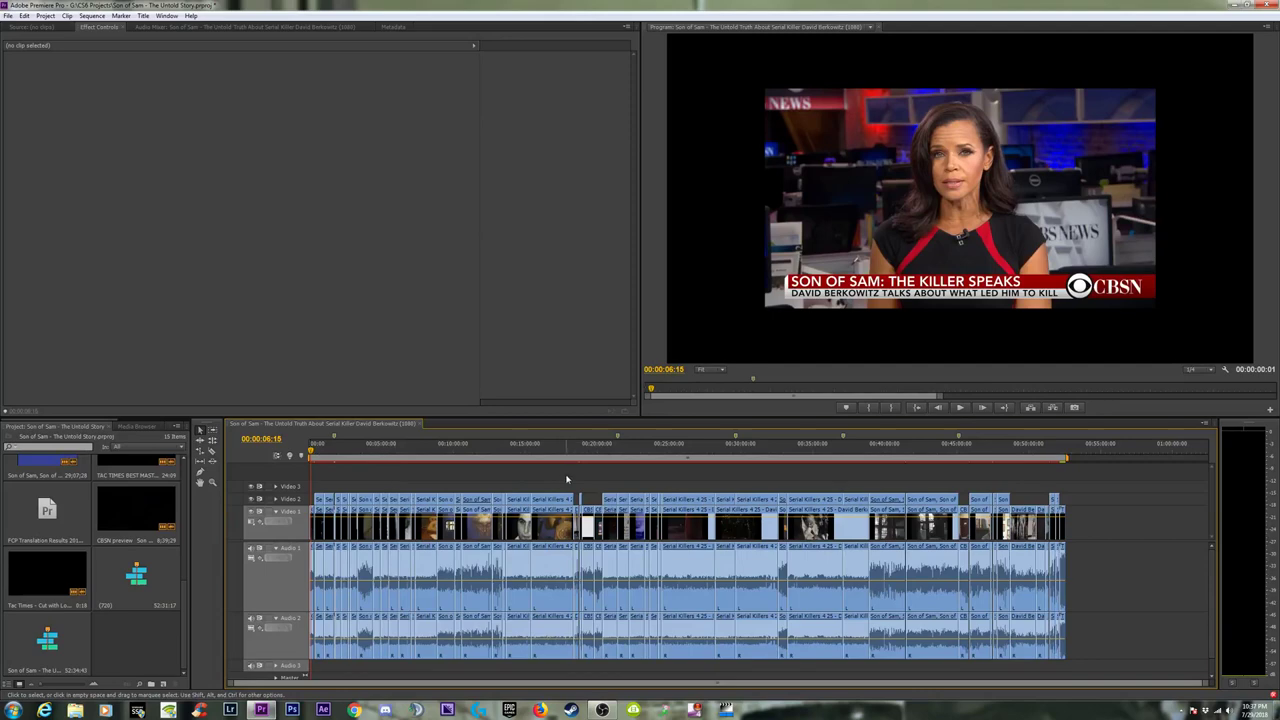
# Apply the EQ effect from Favorites to the audio of the Serial Killers 4 25 clip at about 25 minutes 36 seconds.
pyautogui.click(680, 452)
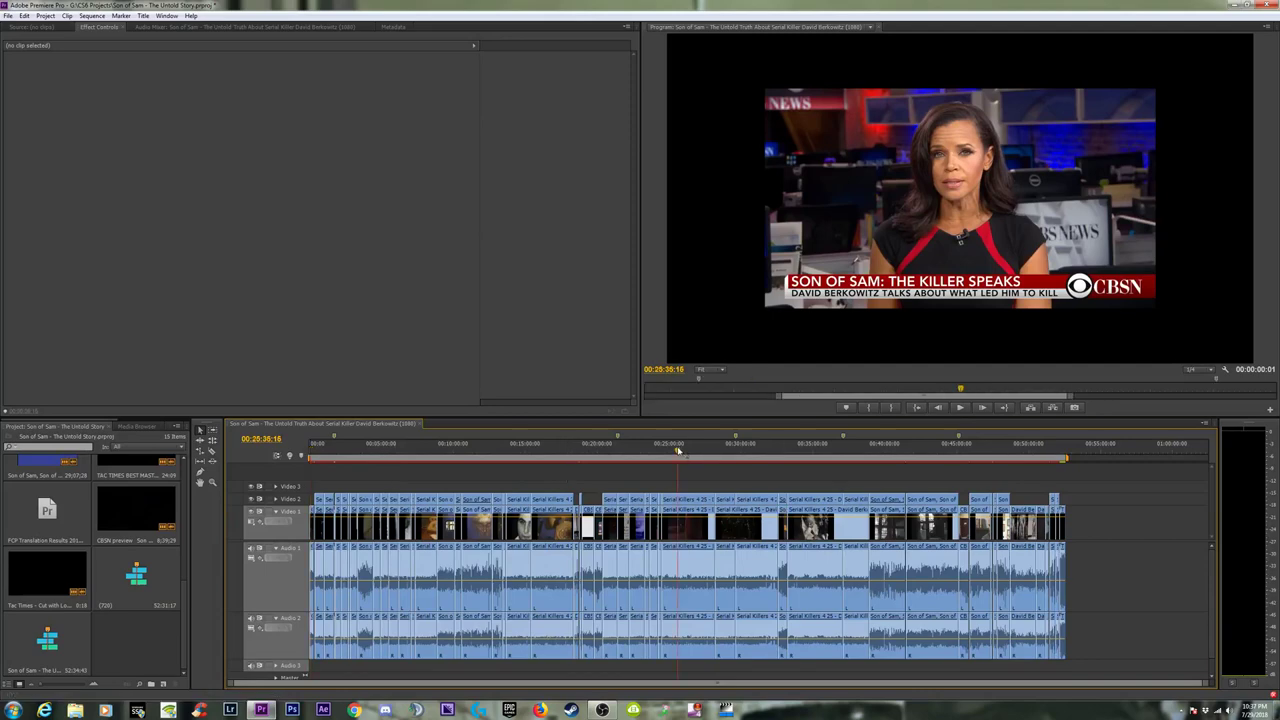
pyautogui.click(690, 568)
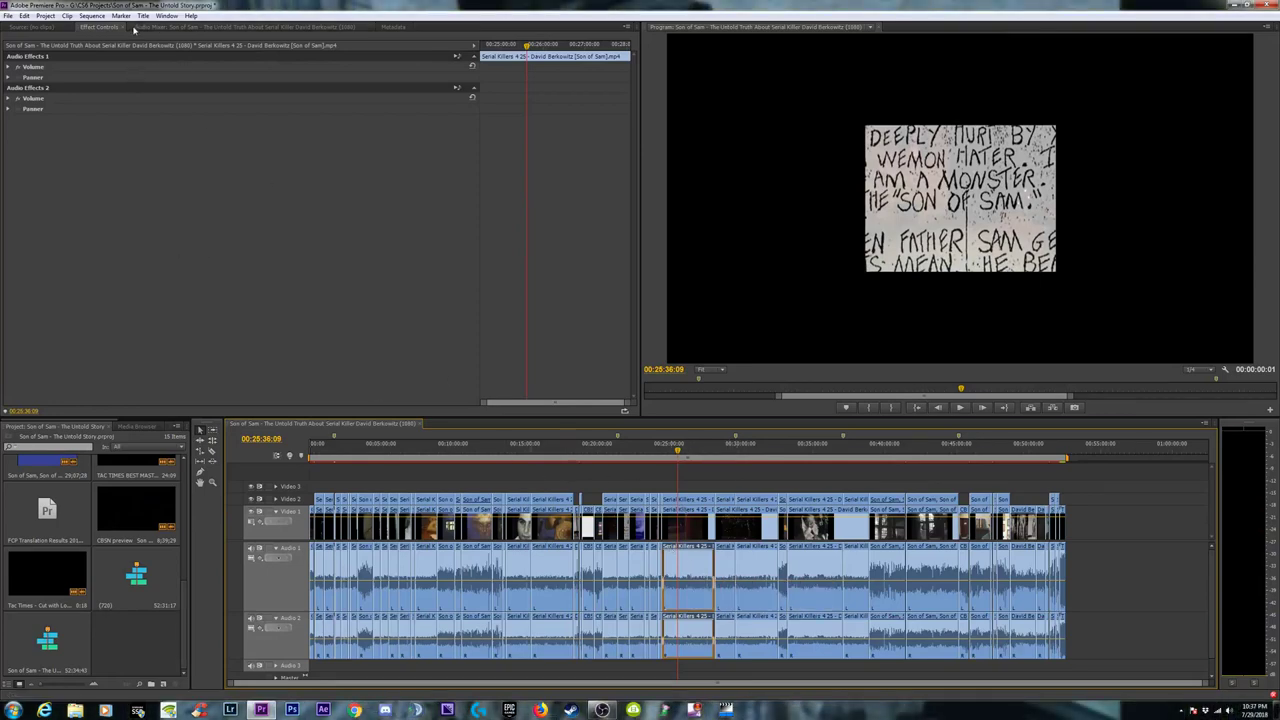
pyautogui.click(96, 427)
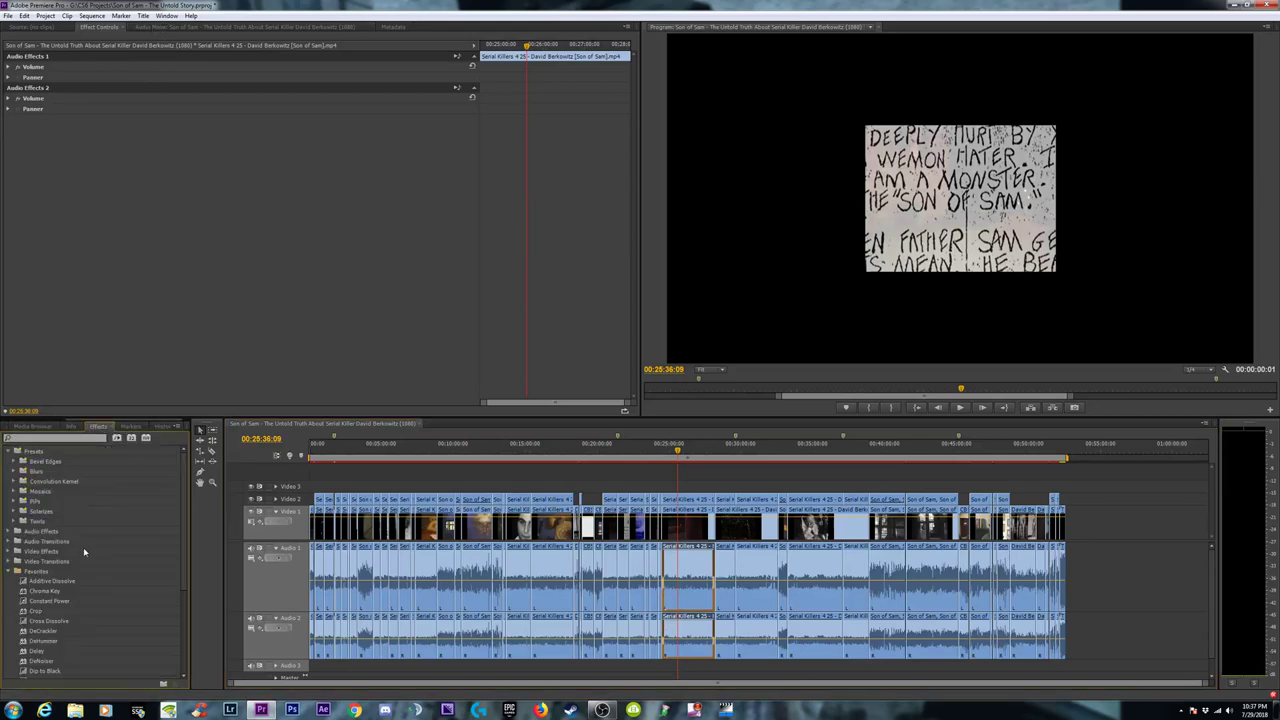
pyautogui.scroll(-4, 83, 547)
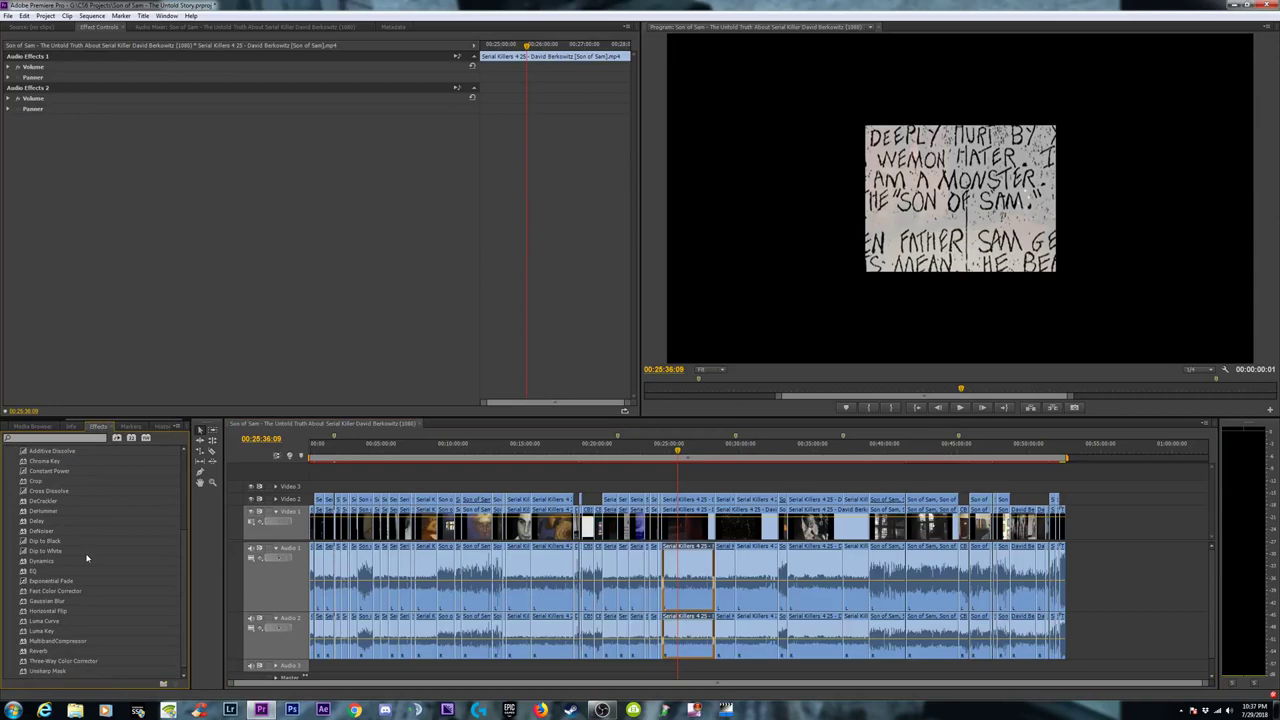
pyautogui.scroll(-1, 88, 560)
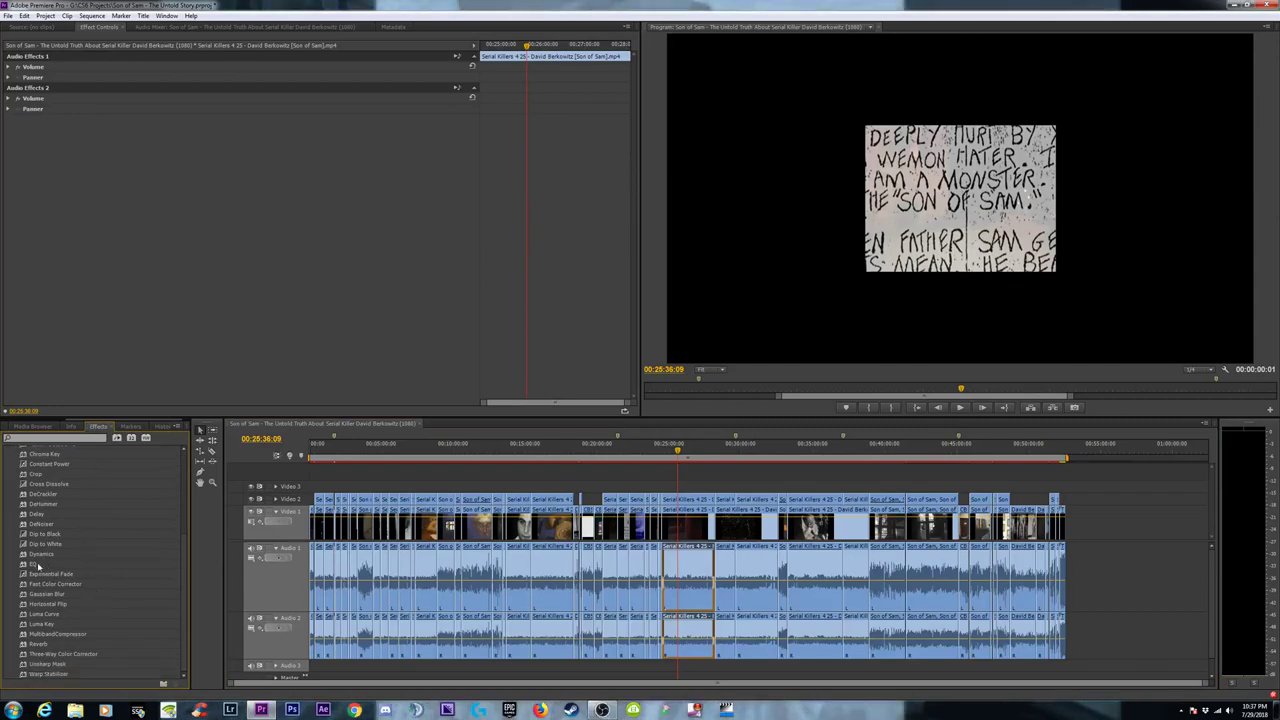
pyautogui.moveTo(40, 563); pyautogui.dragTo(695, 582)
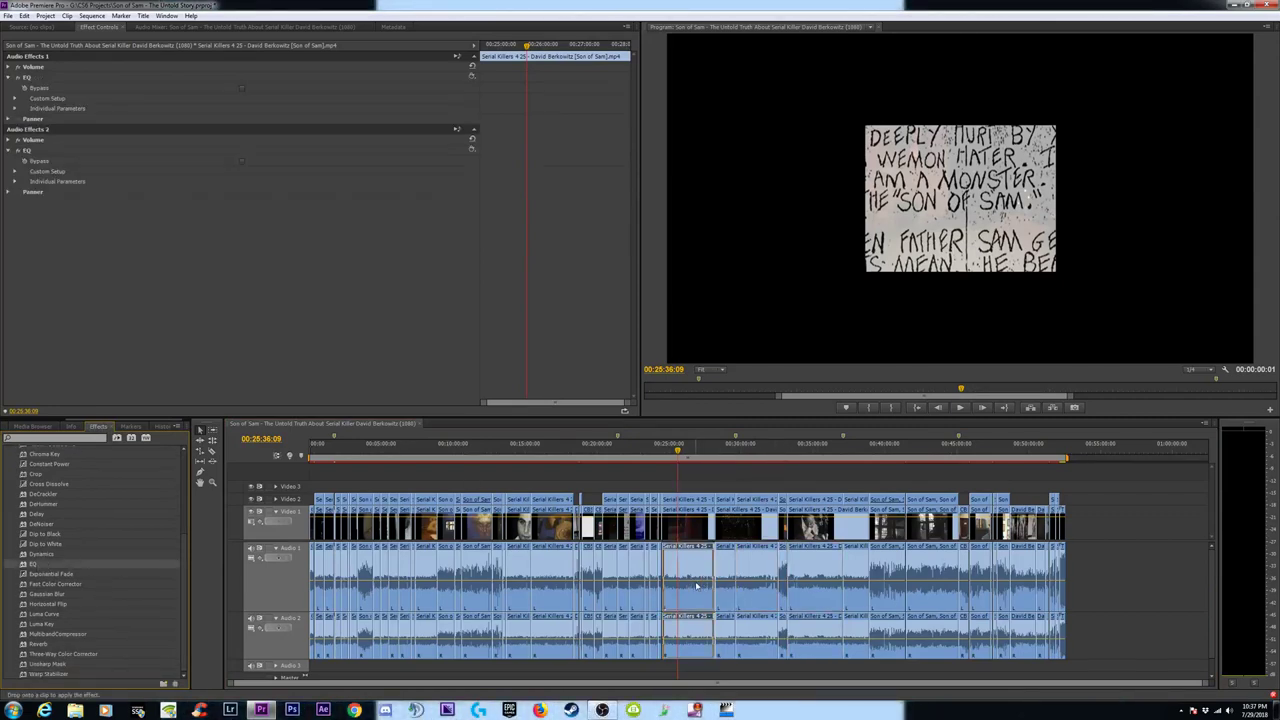
# Collapse the Favorites bin and create a new custom bin in the effects list.
pyautogui.scroll(5, 181, 548)
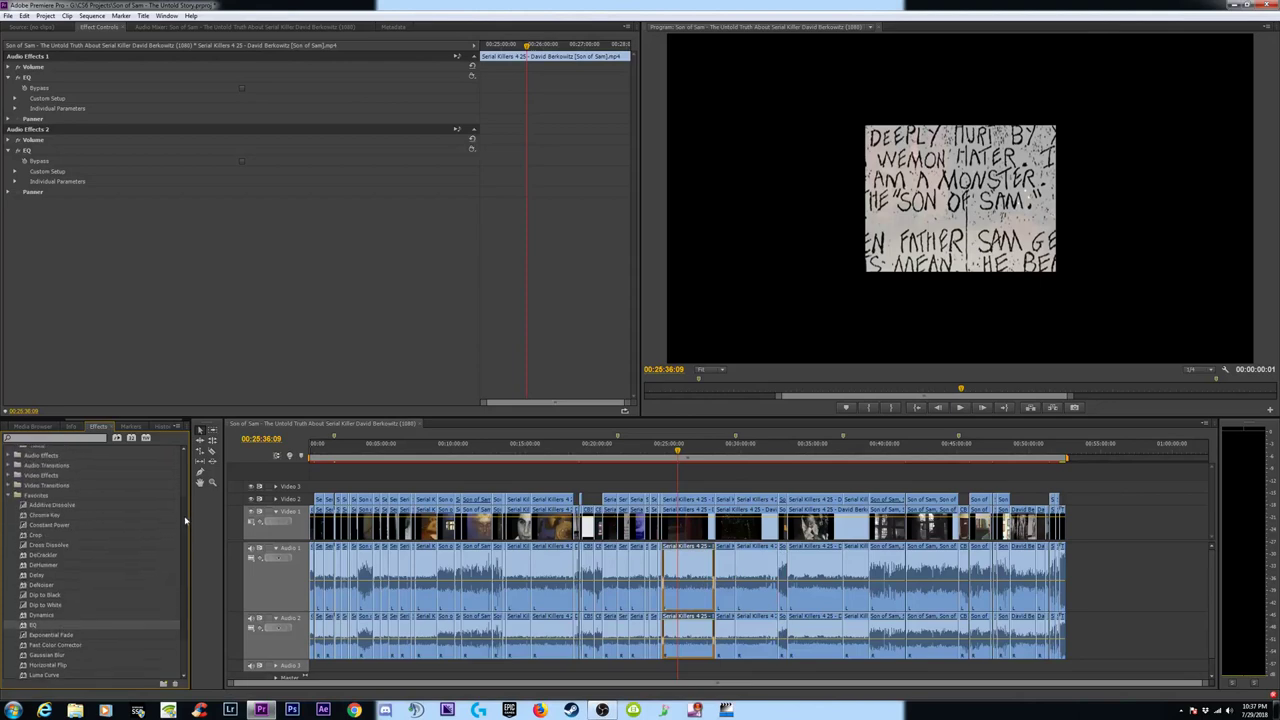
pyautogui.click(34, 530)
pyautogui.click(6, 533)
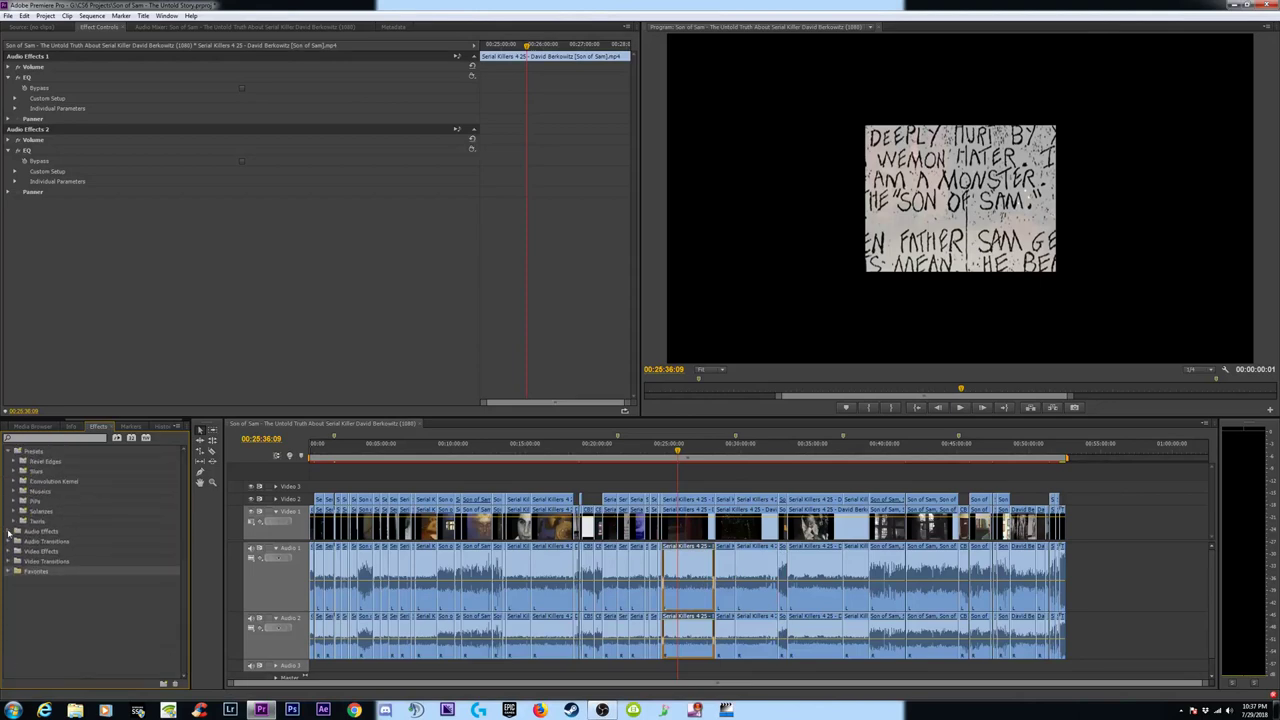
pyautogui.rightClick(42, 598)
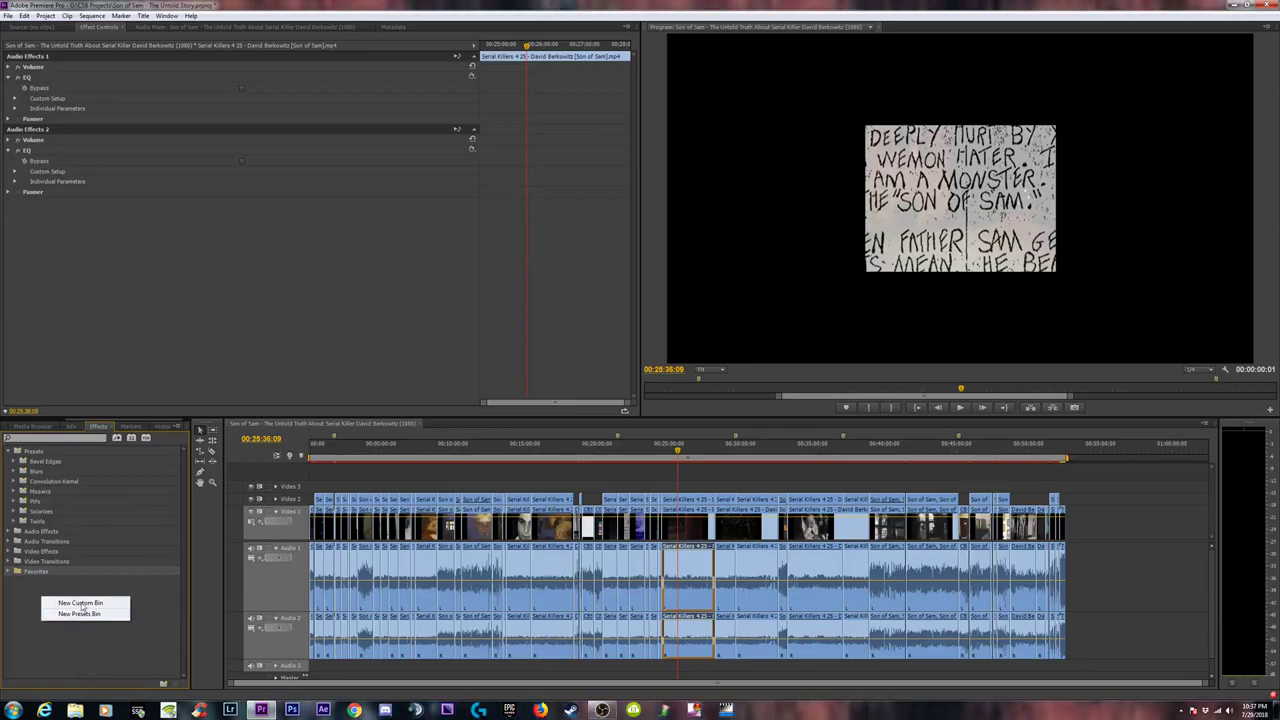
pyautogui.click(82, 603)
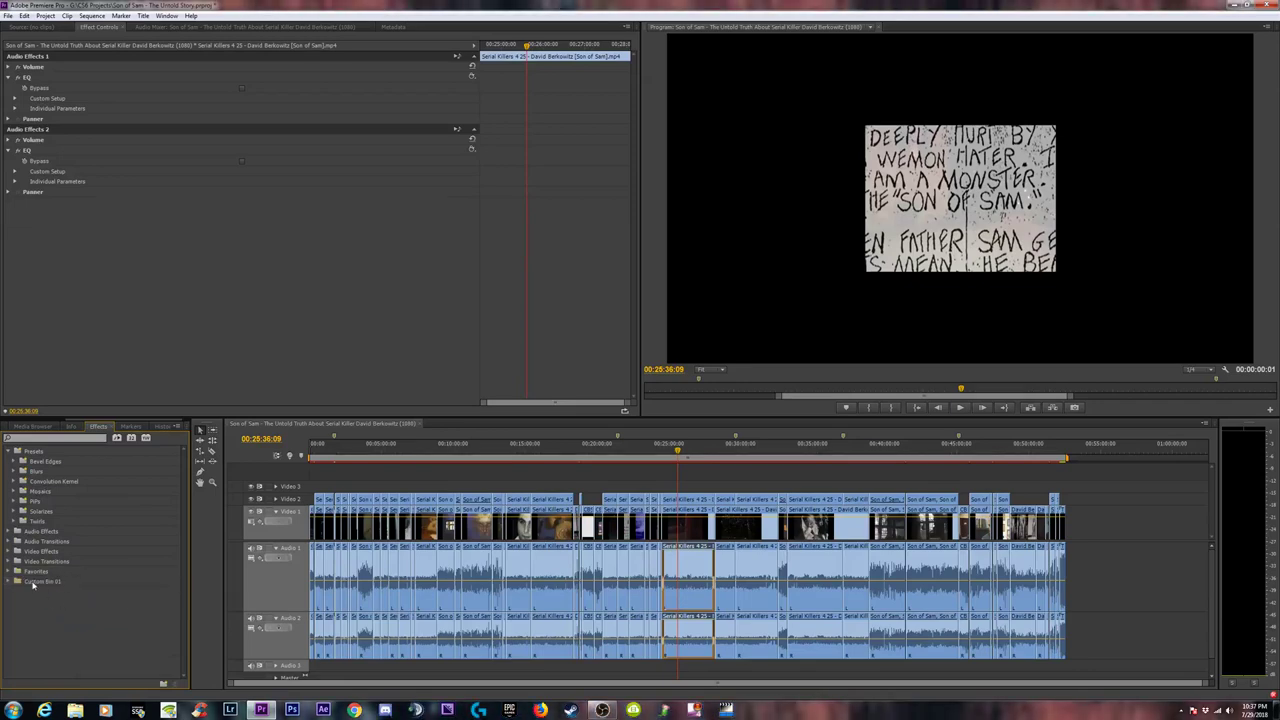
# Delete the newly created custom bin from the effects list.
pyautogui.click(42, 583)
pyautogui.press('Delete')
pyautogui.press('Return')
# Search the effects for "eq" and add the EQ audio effect to the Favorites bin.
pyautogui.click(44, 536)
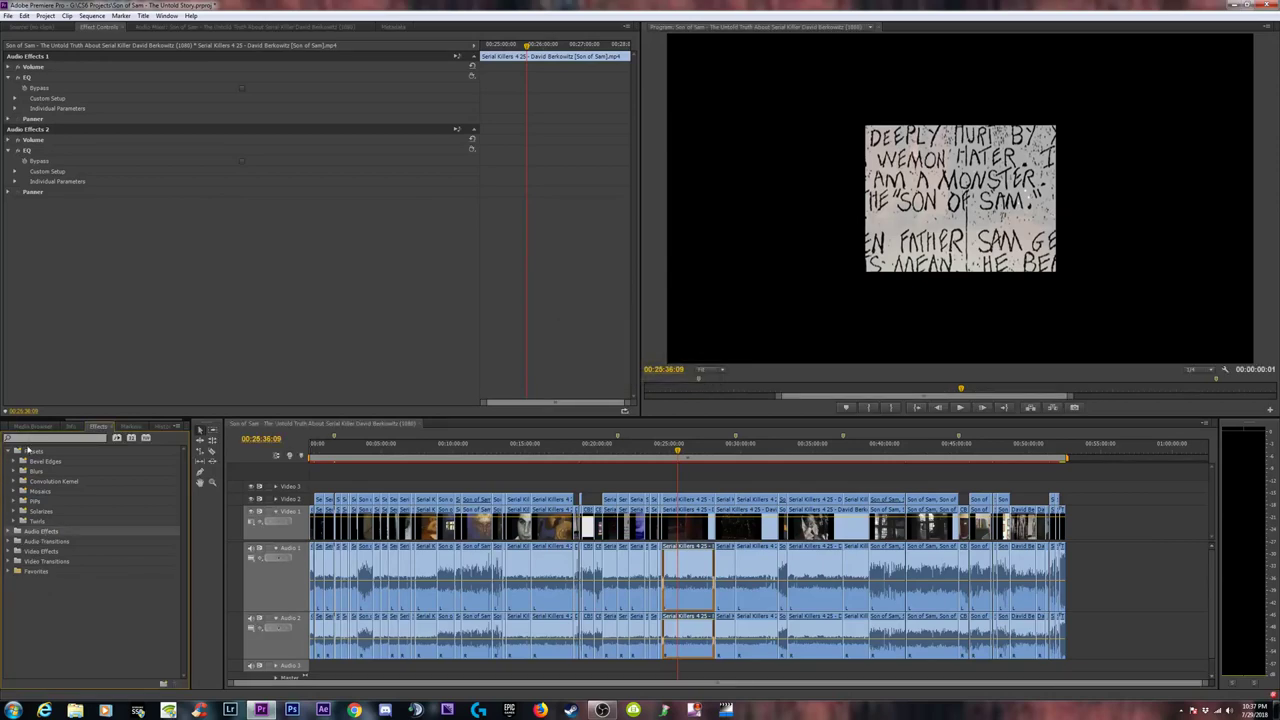
pyautogui.click(30, 439)
pyautogui.write('e')
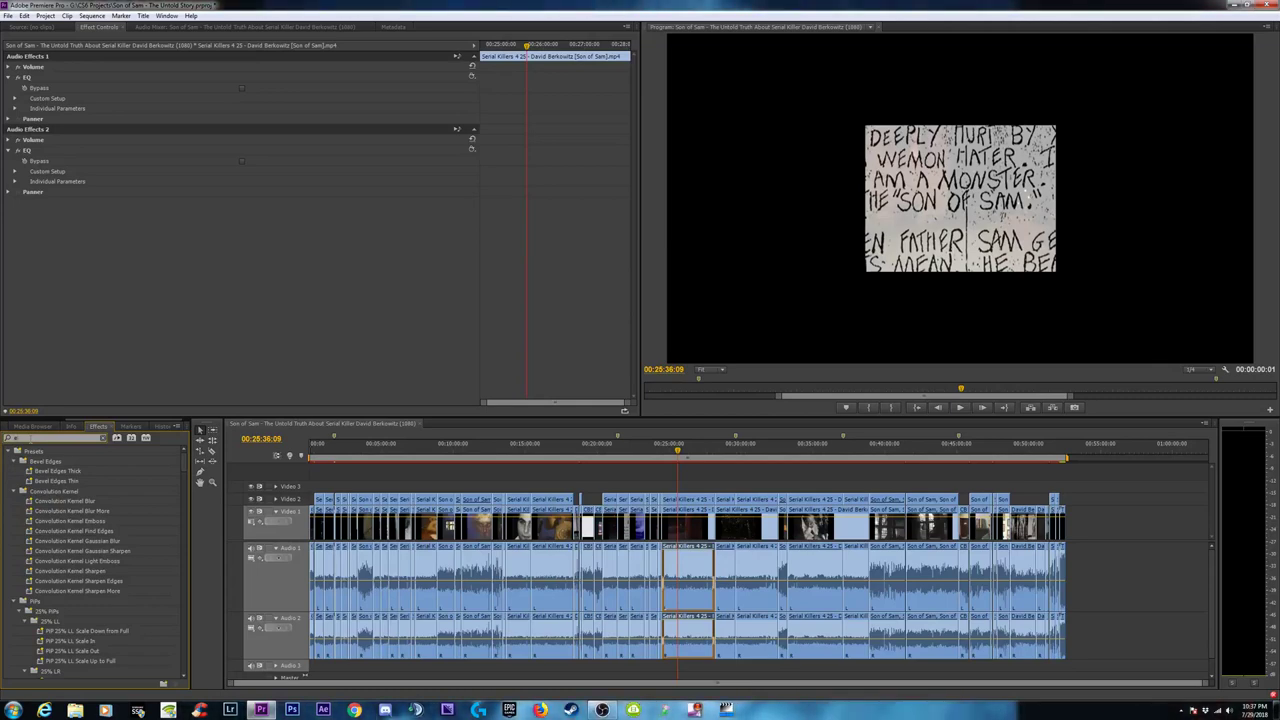
pyautogui.write('q')
pyautogui.moveTo(46, 474); pyautogui.dragTo(28, 551)
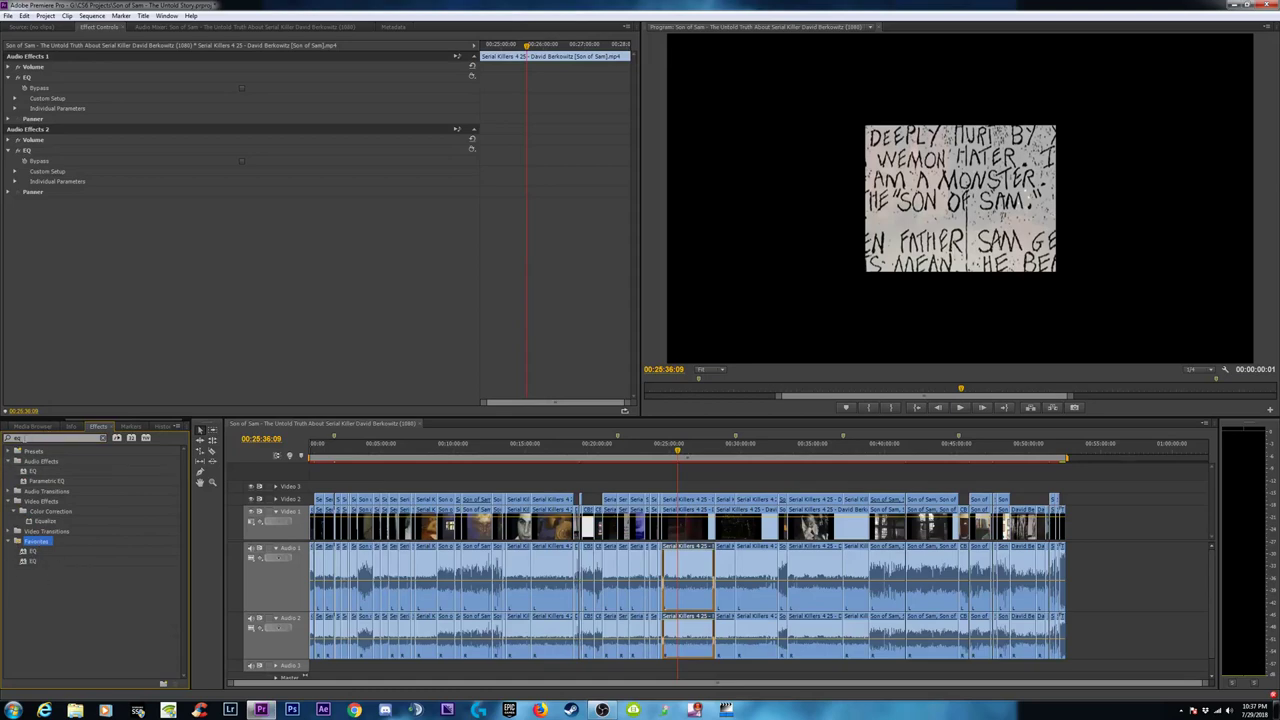
# Clear the effects search and delete the duplicate EQ from the Favorites bin.
pyautogui.click(102, 437)
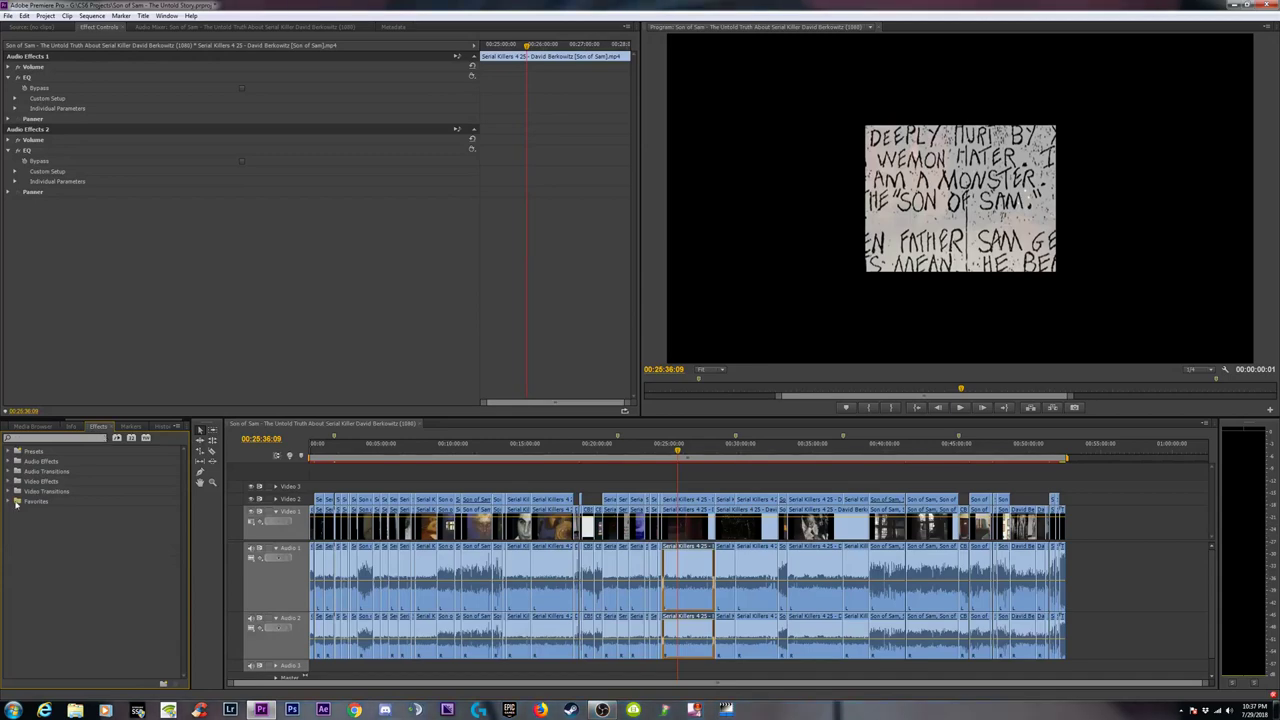
pyautogui.click(9, 501)
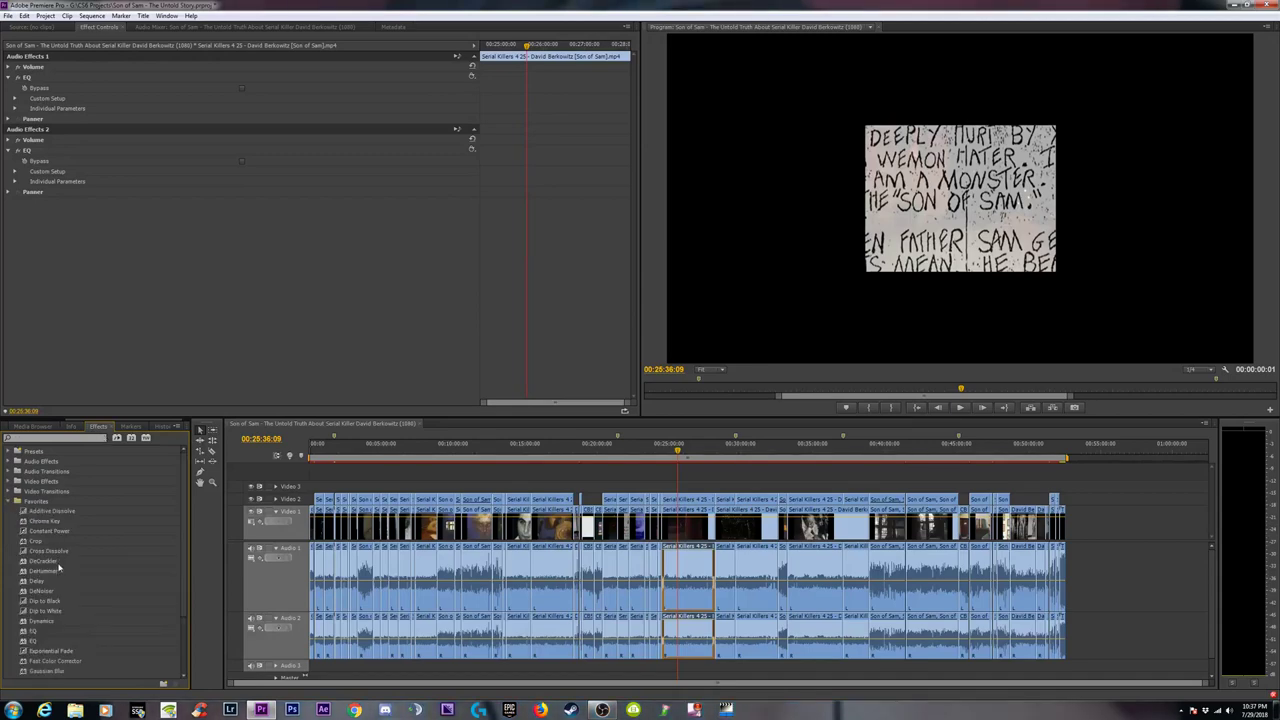
pyautogui.scroll(-1, 48, 601)
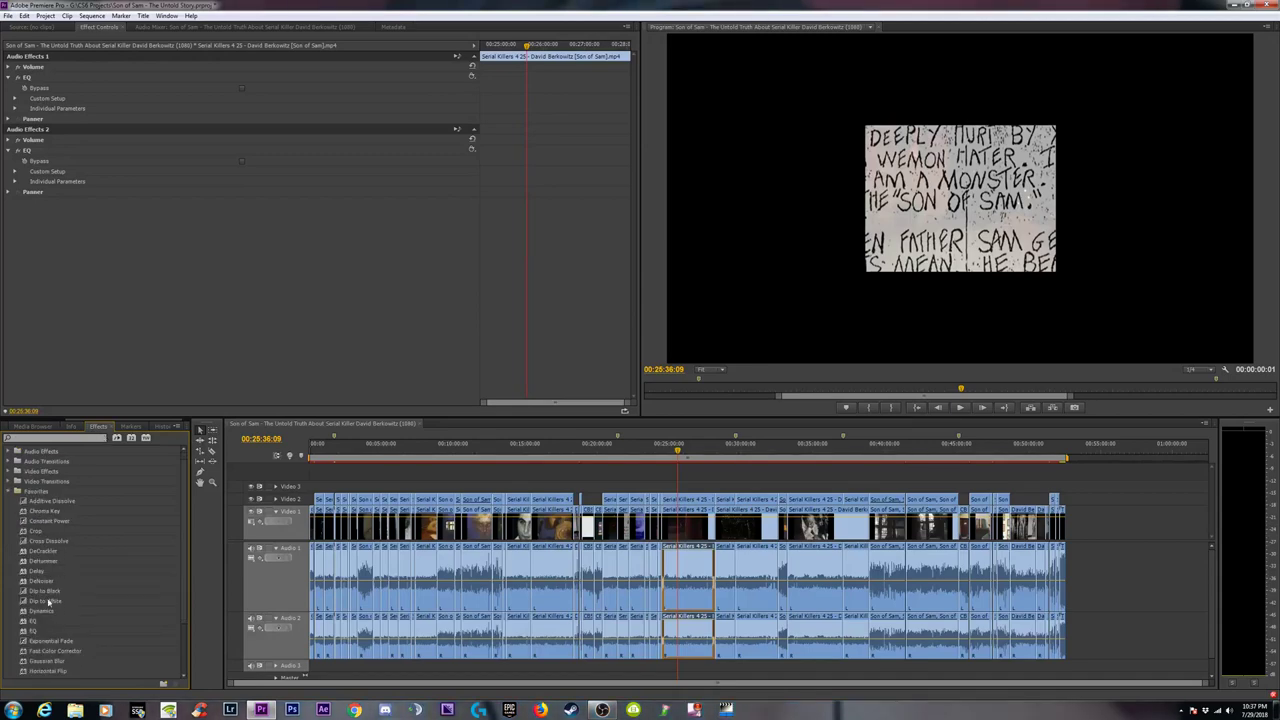
pyautogui.click(35, 632)
pyautogui.press('Delete')
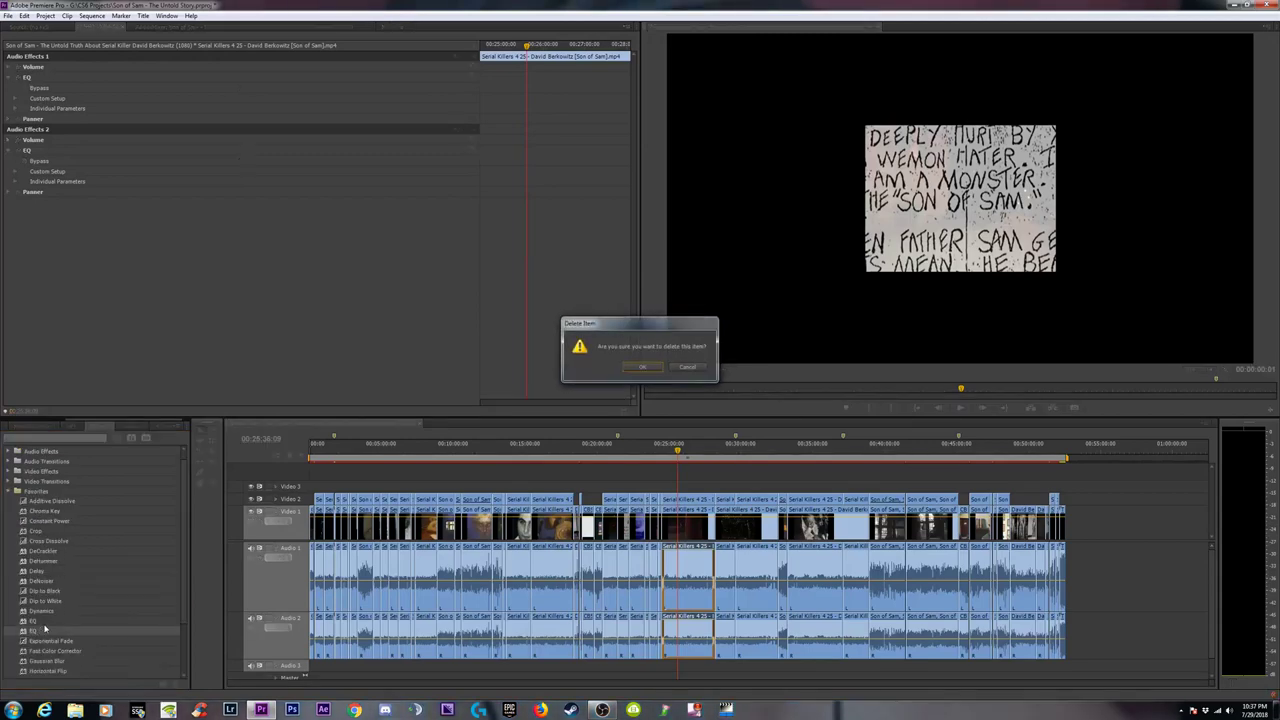
pyautogui.click(641, 367)
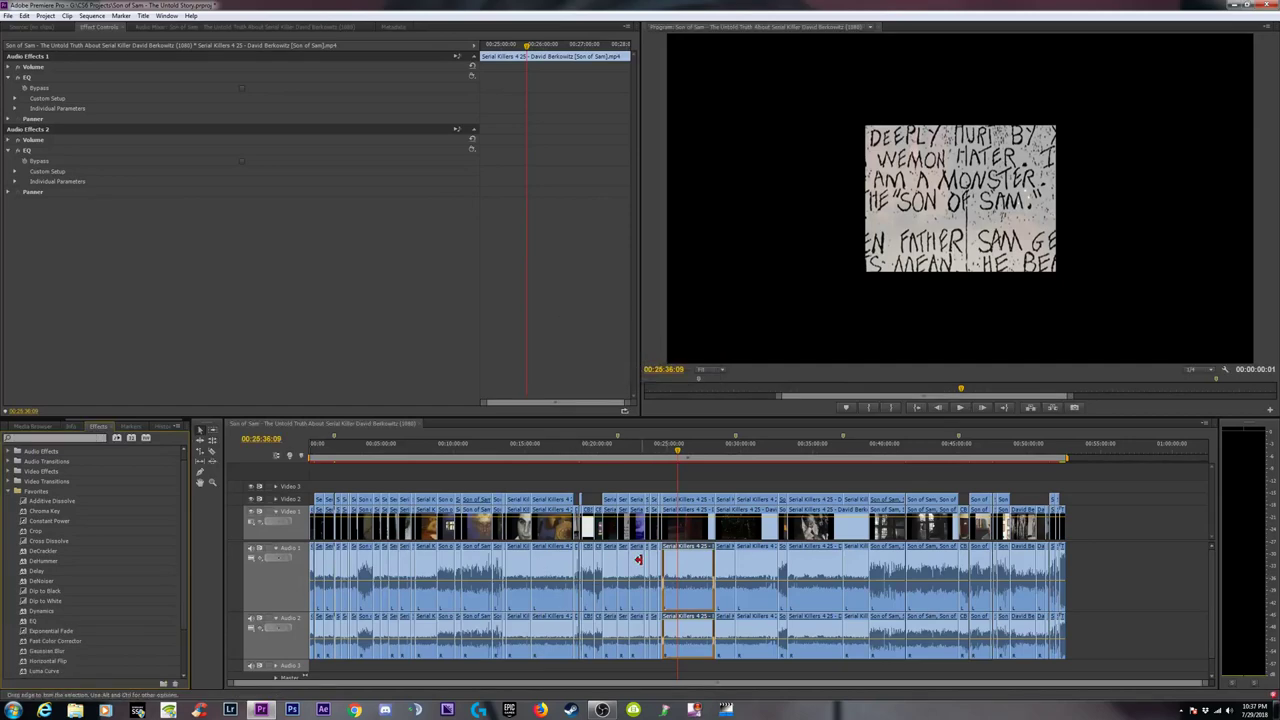
# Remove the EQ under Audio Effects 2 and apply EQ from Favorites to the selected clip's audio again.
pyautogui.click(34, 151)
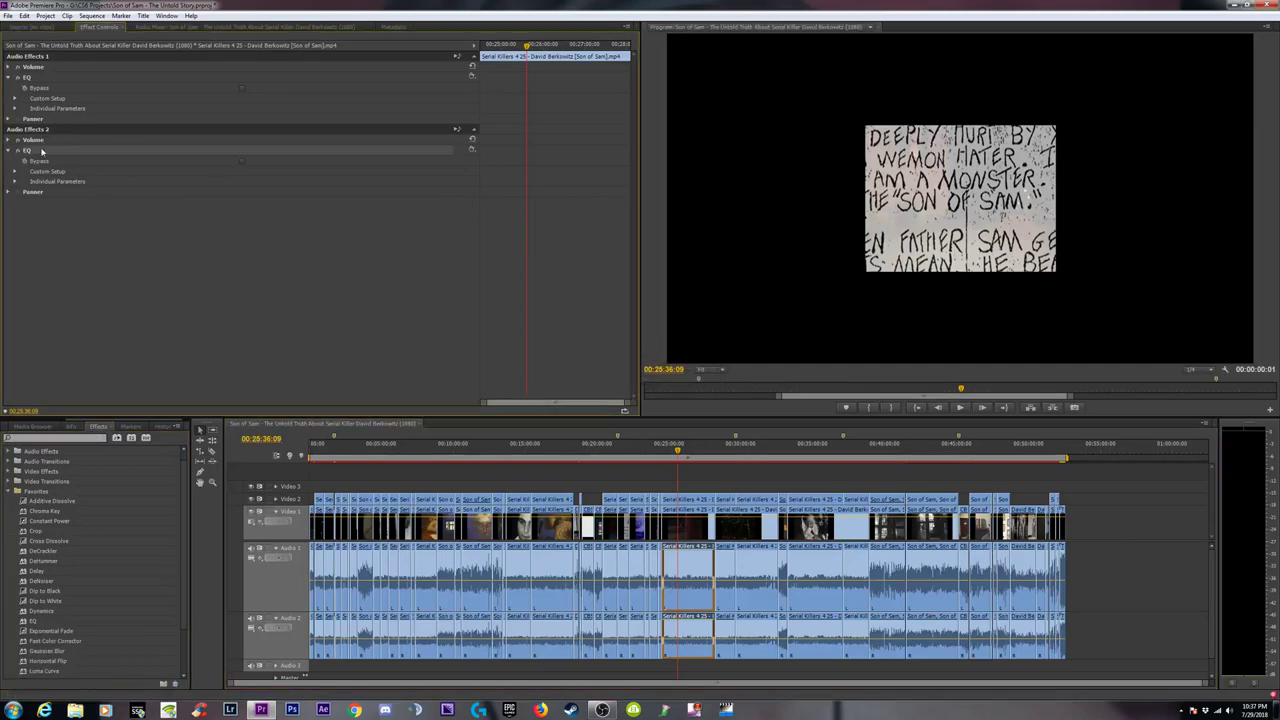
pyautogui.press('Delete')
pyautogui.moveTo(33, 622); pyautogui.dragTo(692, 580)
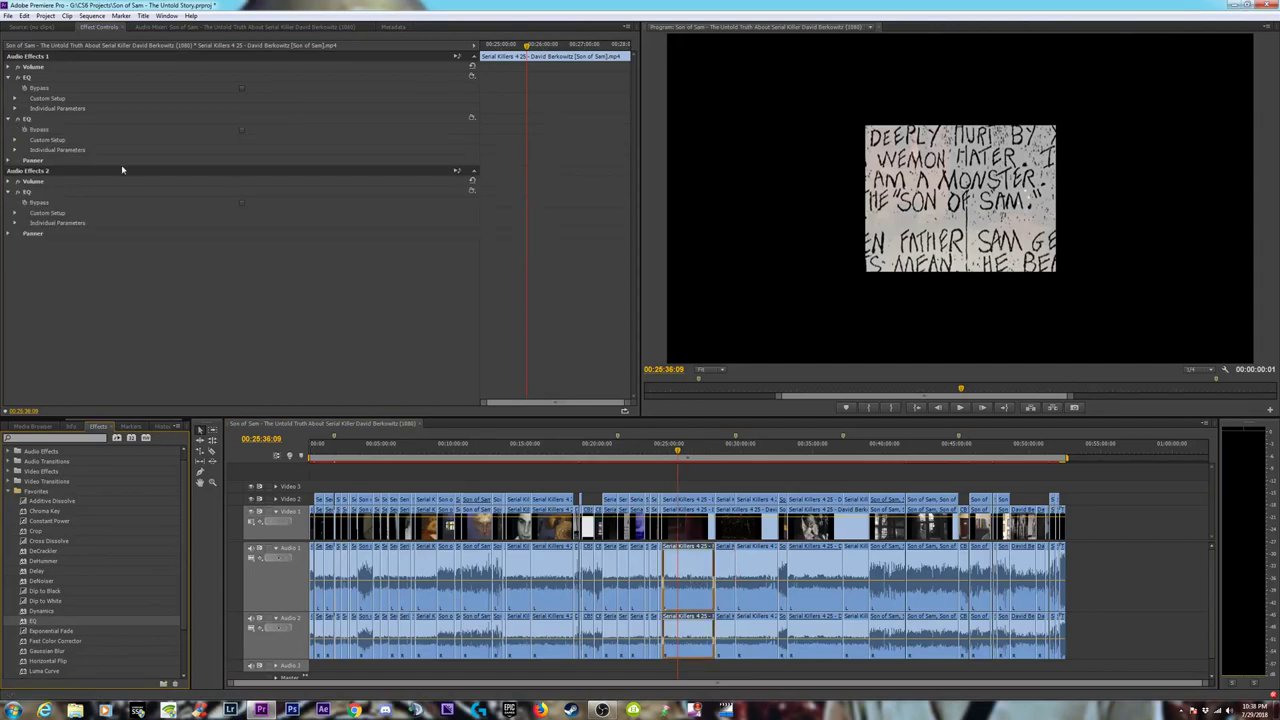
# Choose the Loudness preset for the EQ under Audio Effects 2 and enable its Mid1, Mid2 and High bands.
pyautogui.rightClick(469, 194)
pyautogui.click(505, 300)
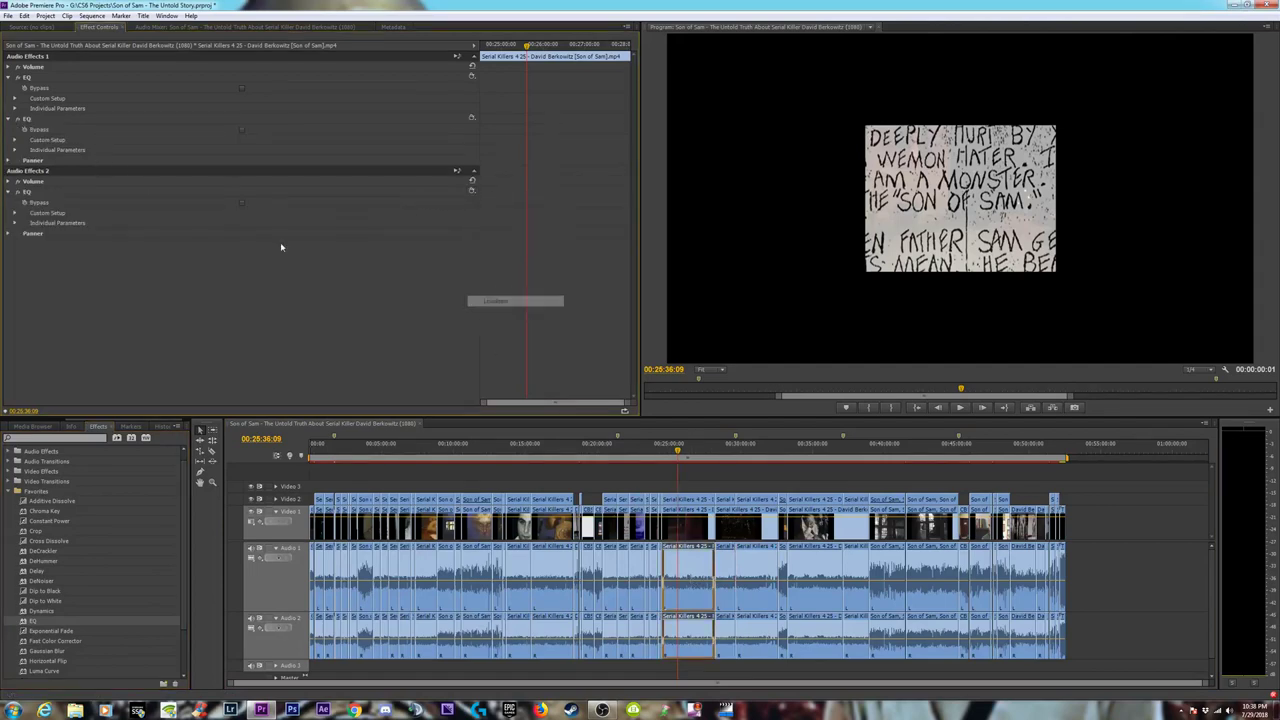
pyautogui.click(14, 214)
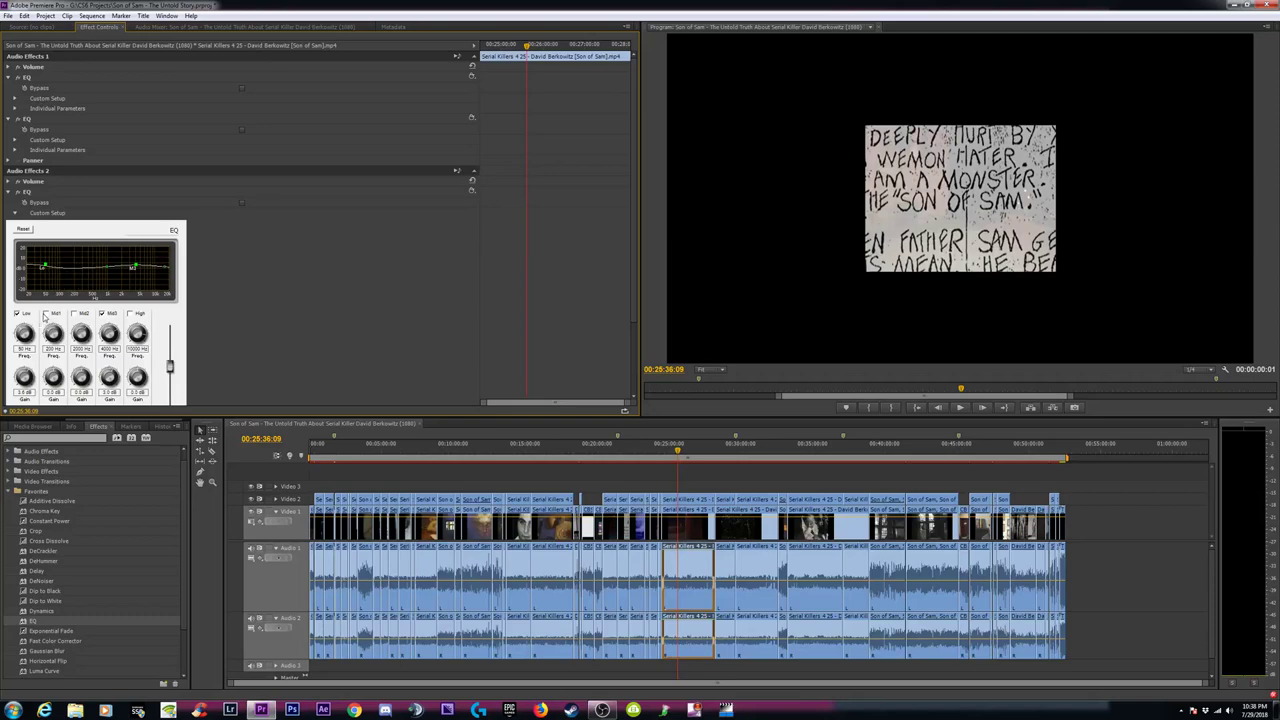
pyautogui.click(74, 314)
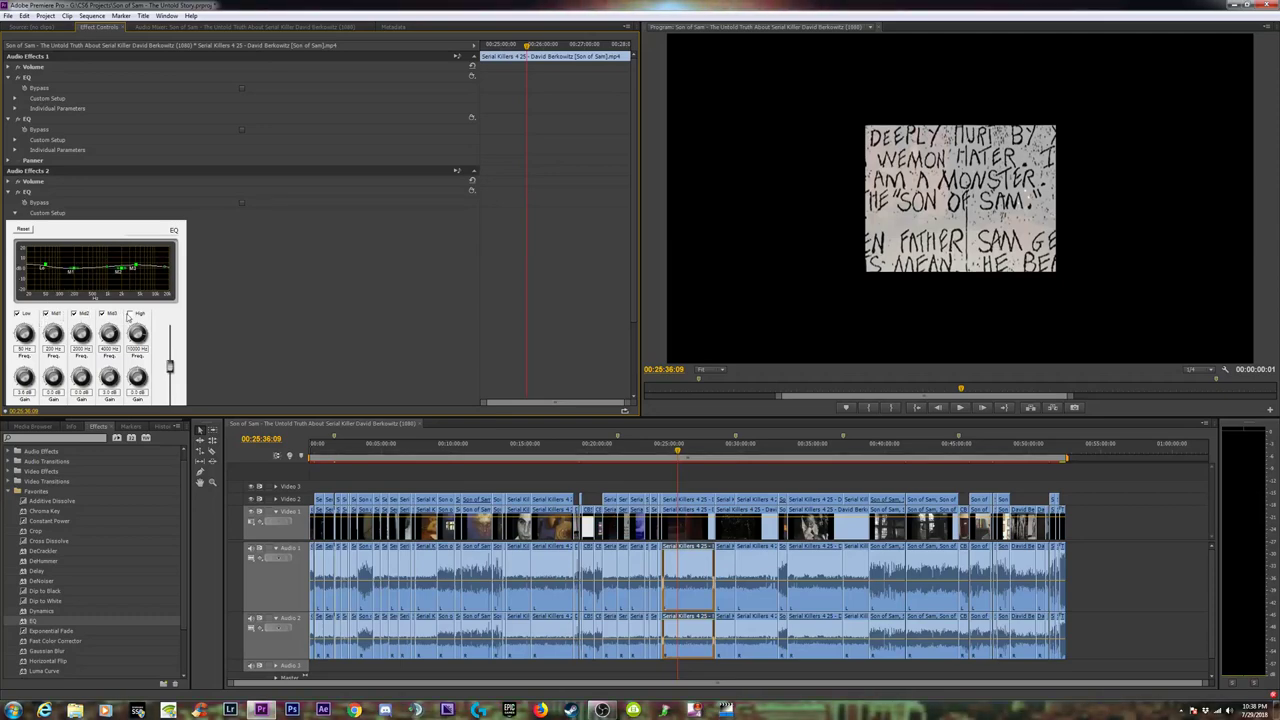
pyautogui.click(130, 314)
pyautogui.click(9, 191)
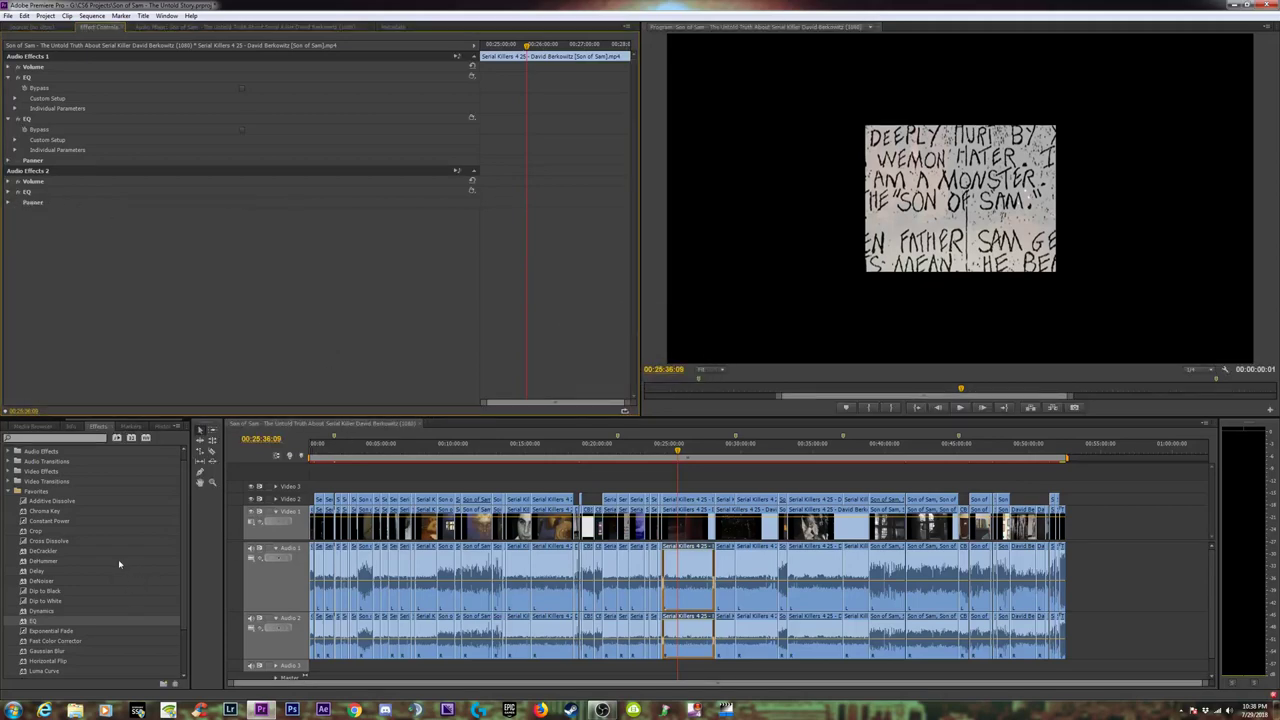
# Apply the MultibandCompressor effect from Favorites to the selected clip's audio.
pyautogui.scroll(-1, 54, 645)
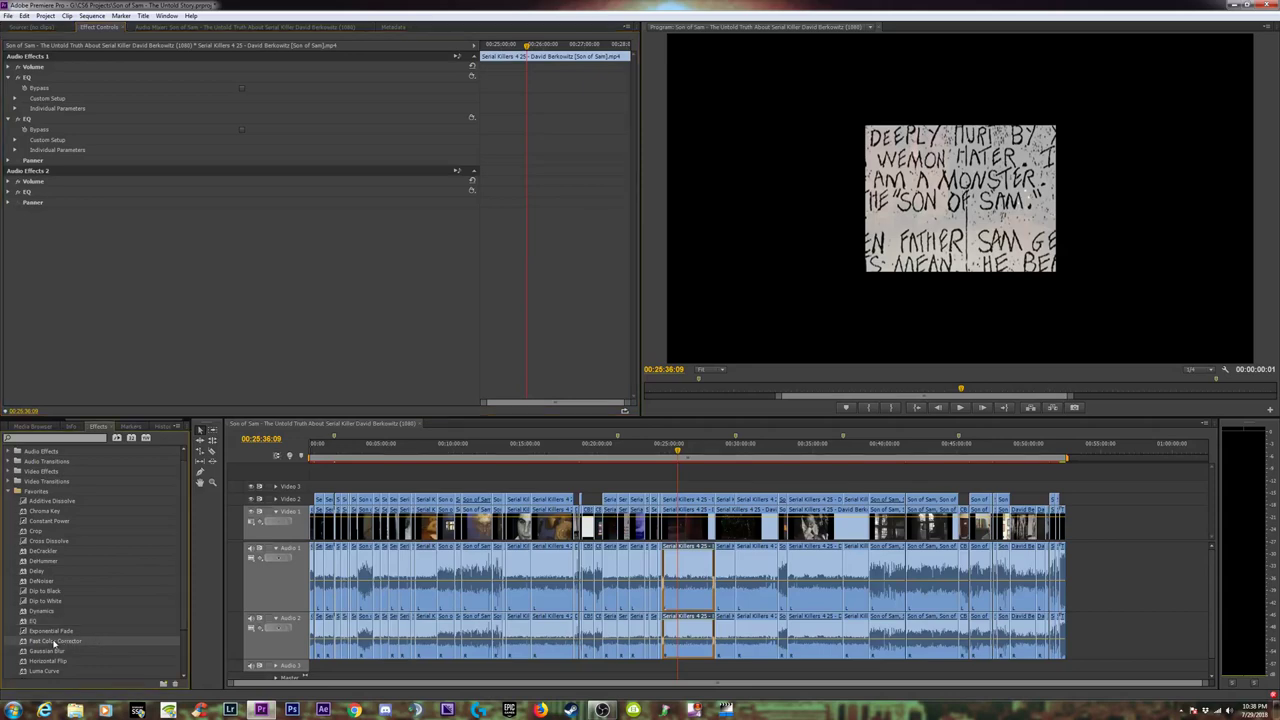
pyautogui.scroll(-2, 54, 645)
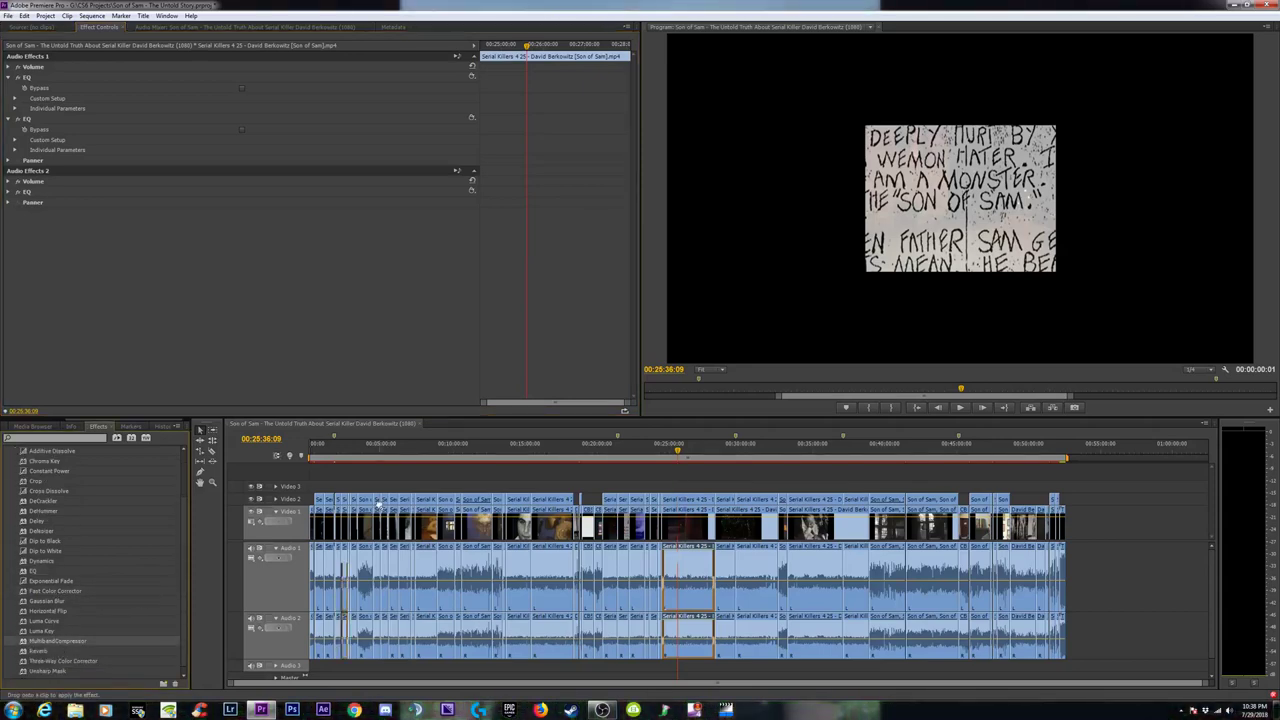
pyautogui.moveTo(54, 645); pyautogui.dragTo(695, 586)
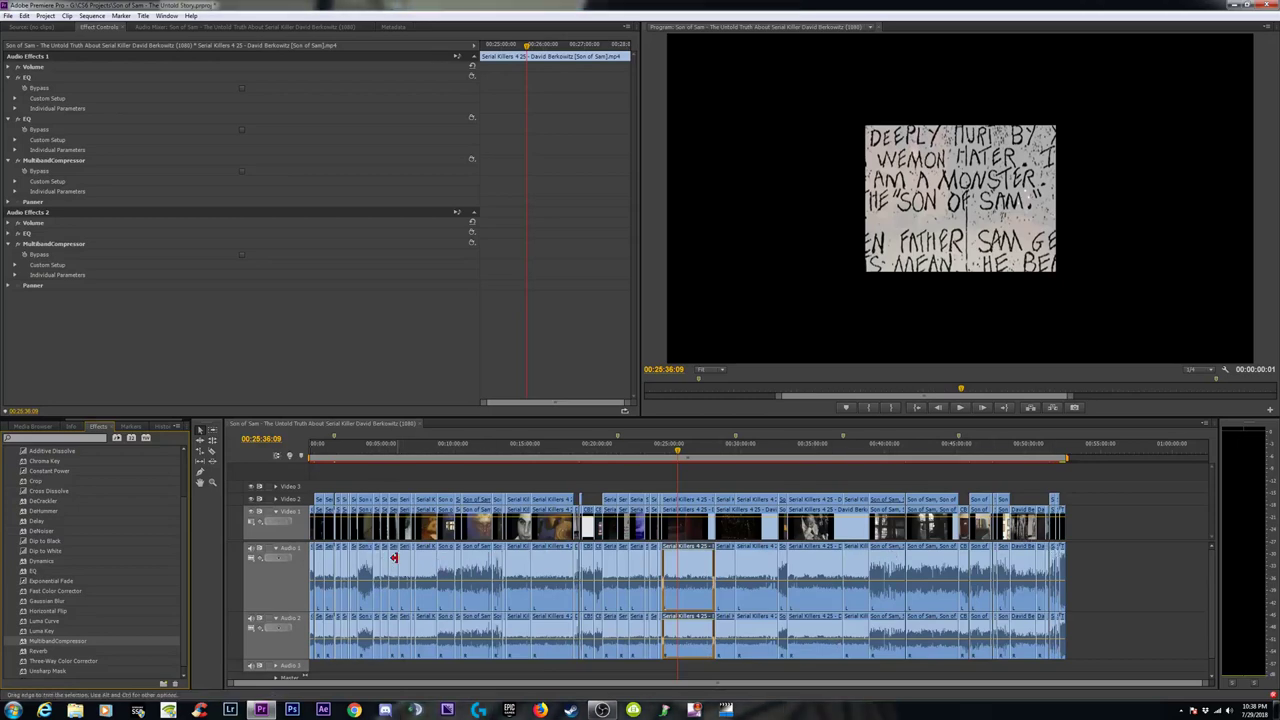
pyautogui.scroll(1, 592, 570)
pyautogui.scroll(-1, 593, 560)
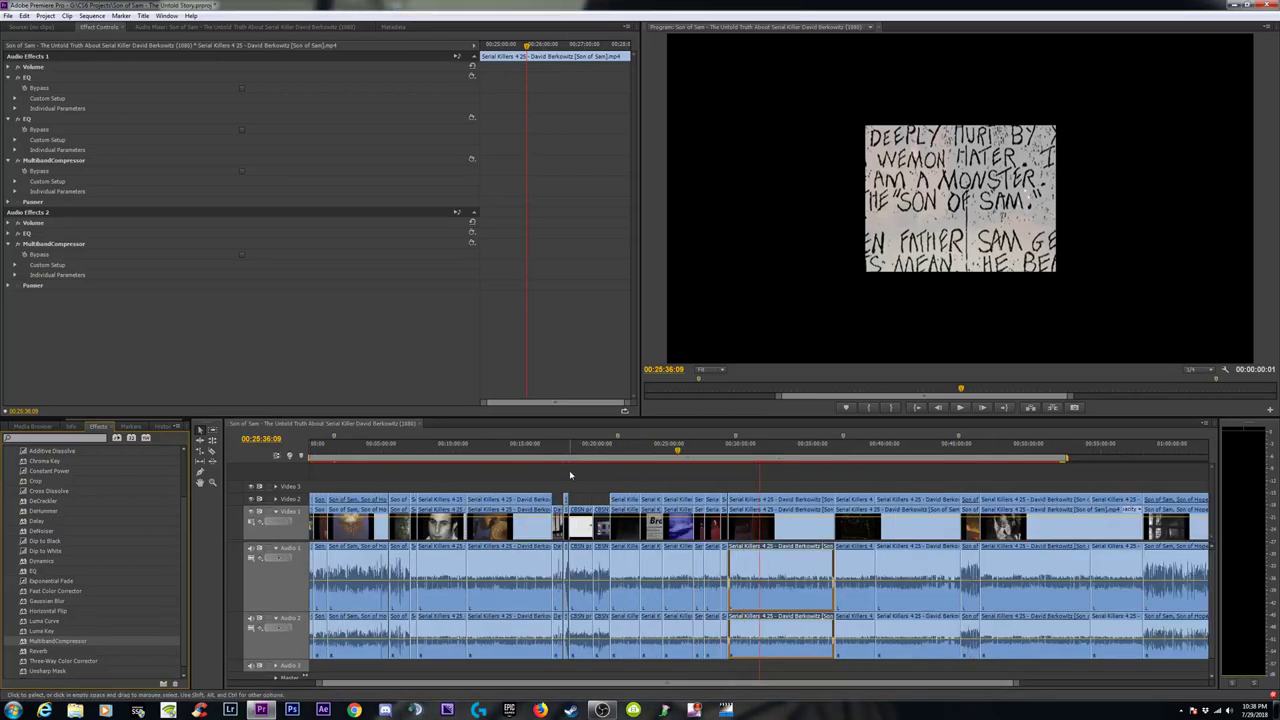
# Open the other Son of Sam sequence from the project bin to view its timeline and close it again.
pyautogui.click(32, 429)
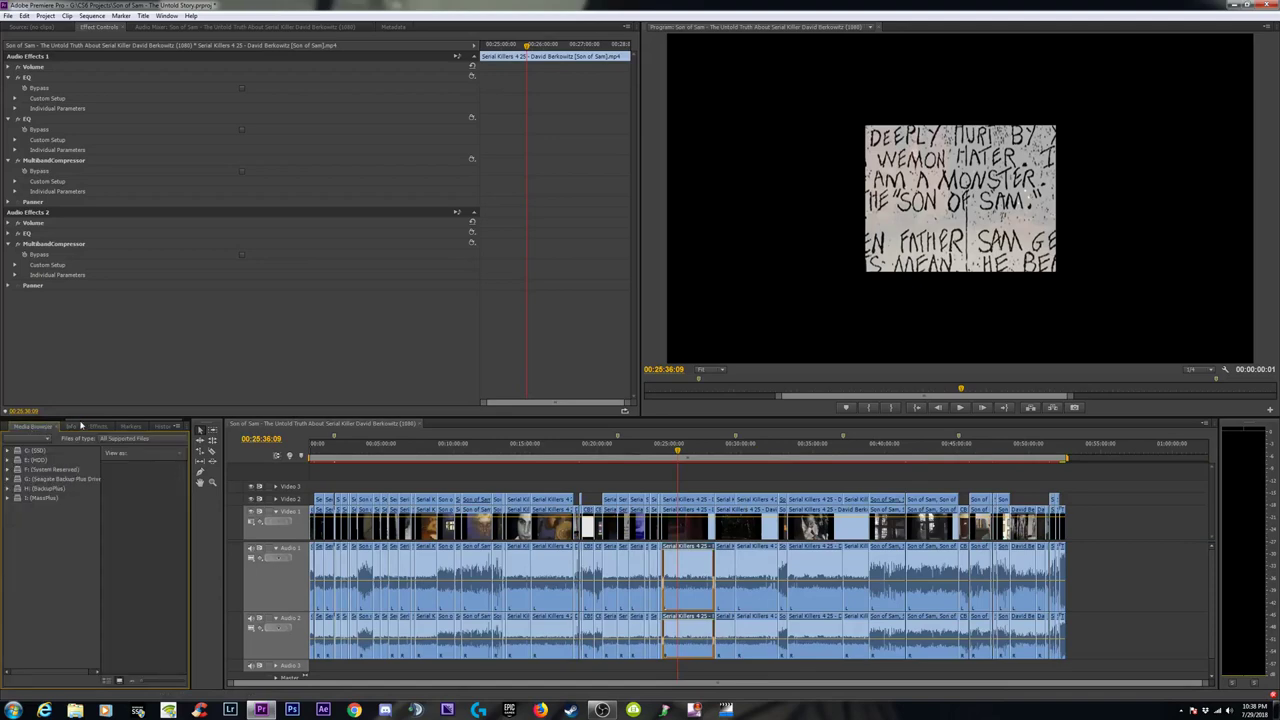
pyautogui.moveTo(85, 420); pyautogui.dragTo(22, 420)
pyautogui.click(31, 429)
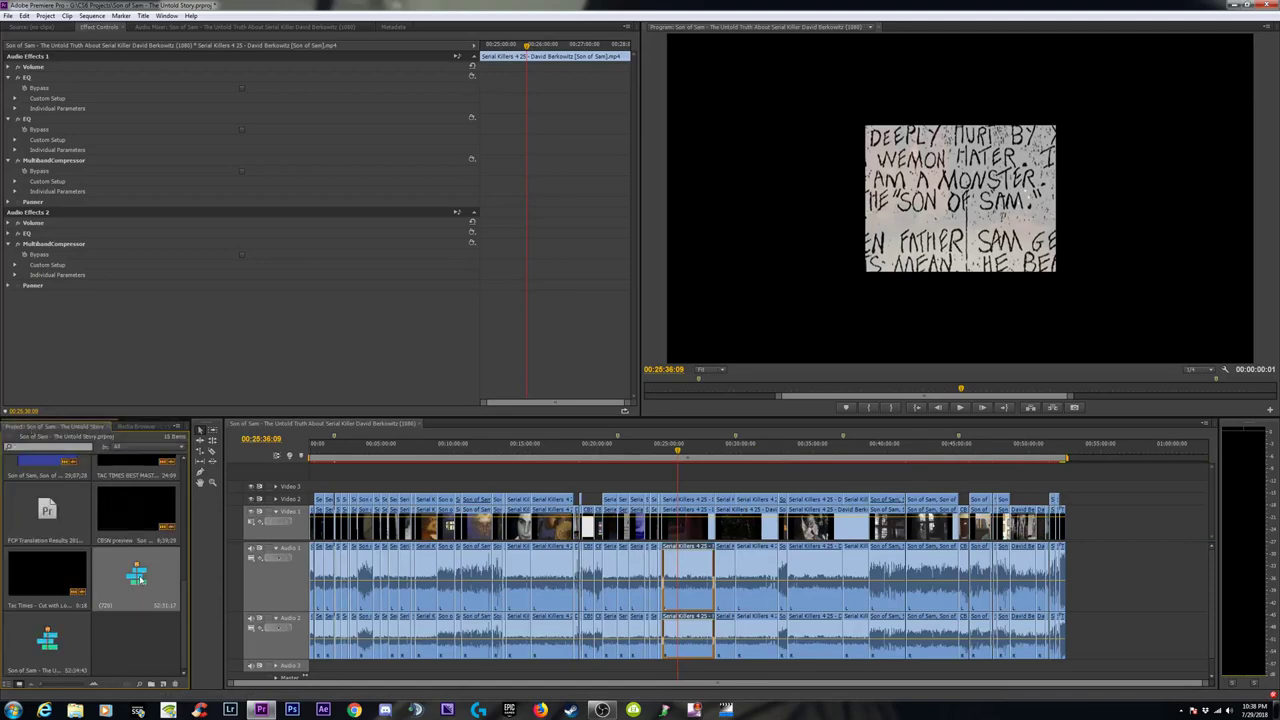
pyautogui.scroll(-3, 111, 588)
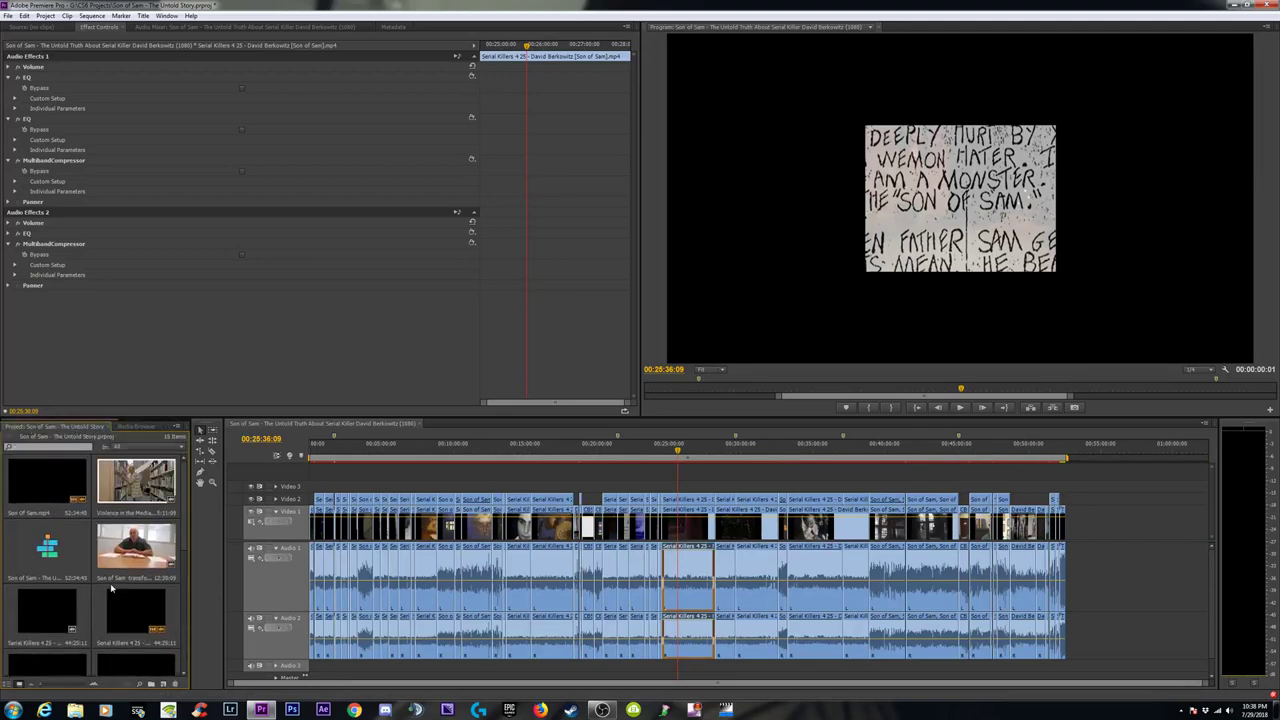
pyautogui.doubleClick(47, 545)
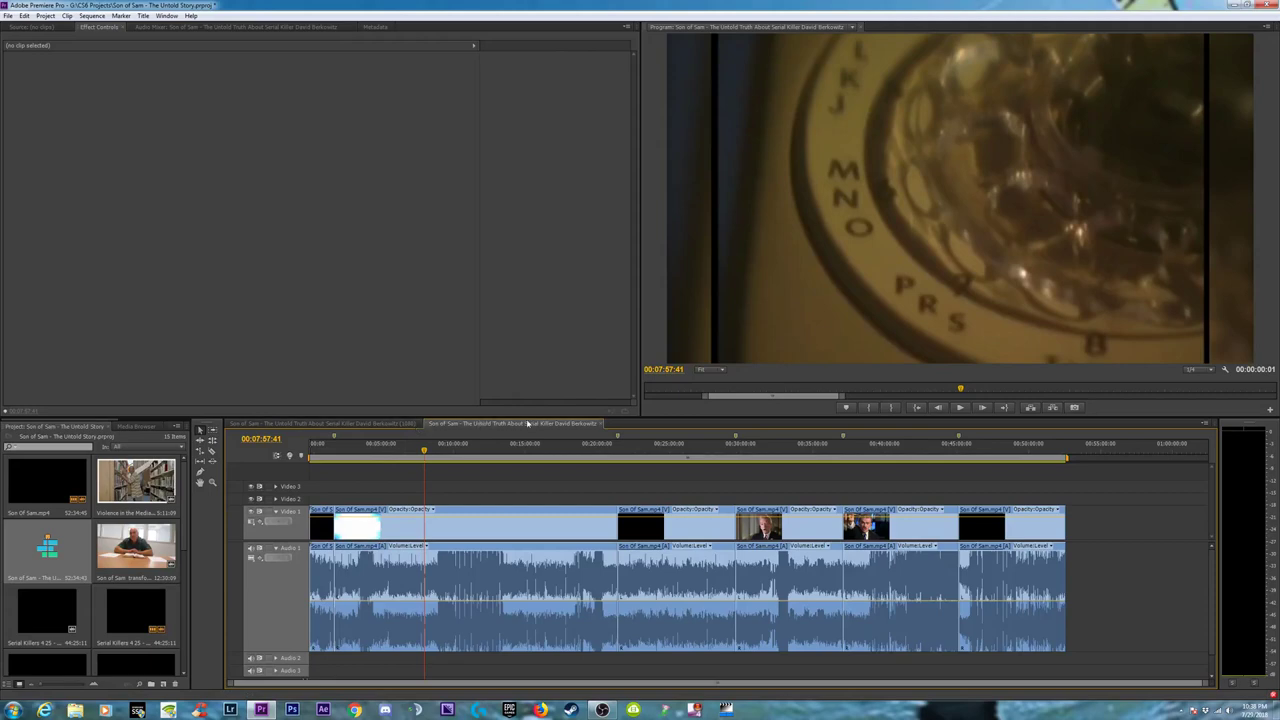
pyautogui.click(598, 424)
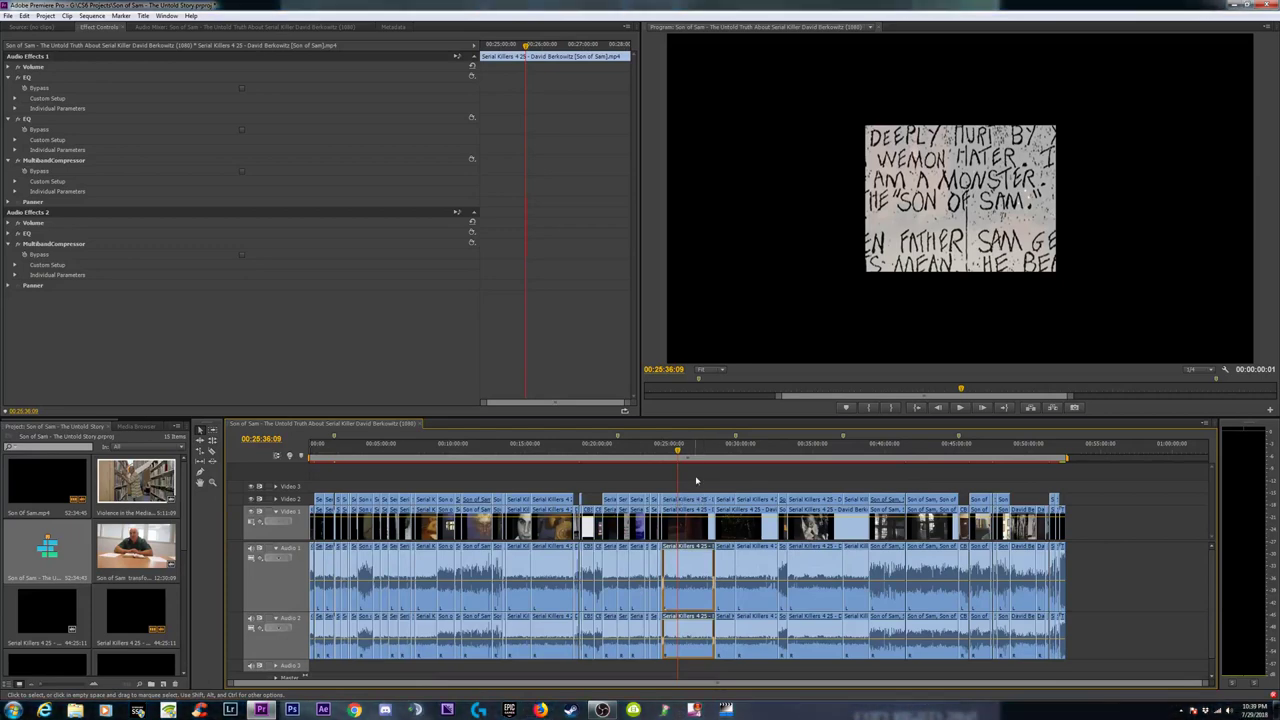
# Set the MultibandCompressor under Audio Effects 2 to the Upward comp +6 preset.
pyautogui.click(471, 243)
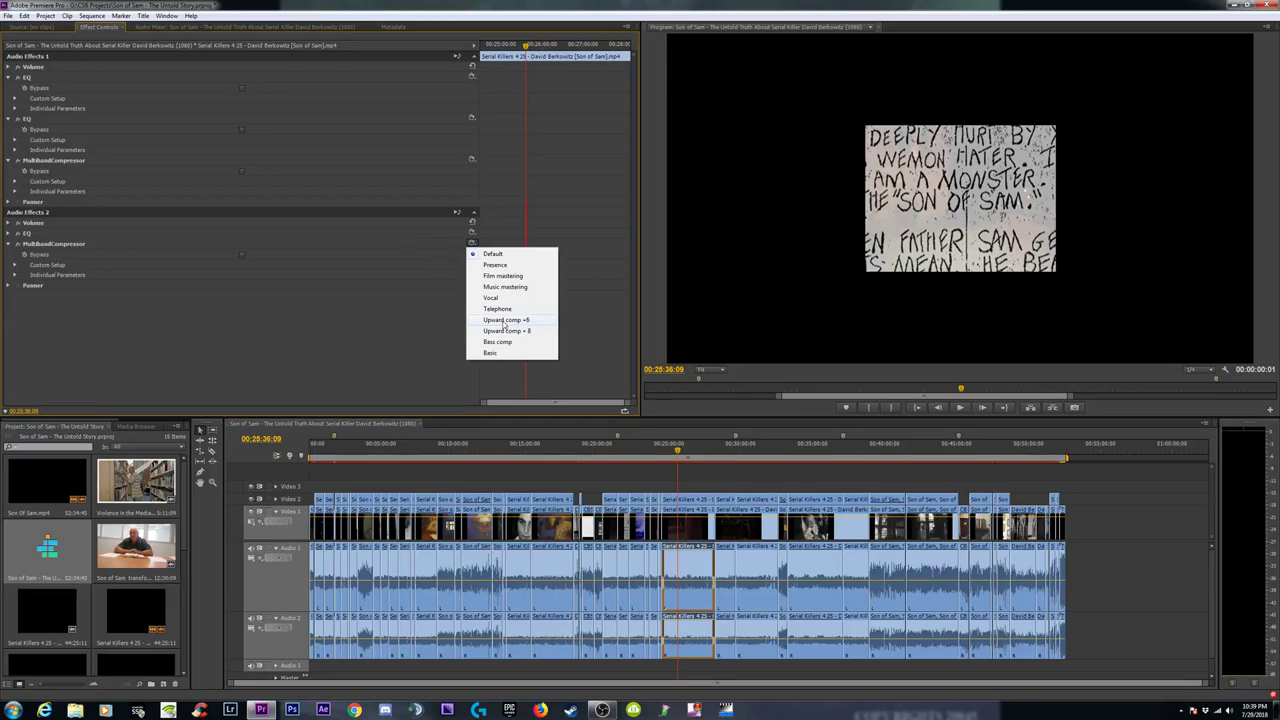
pyautogui.click(505, 320)
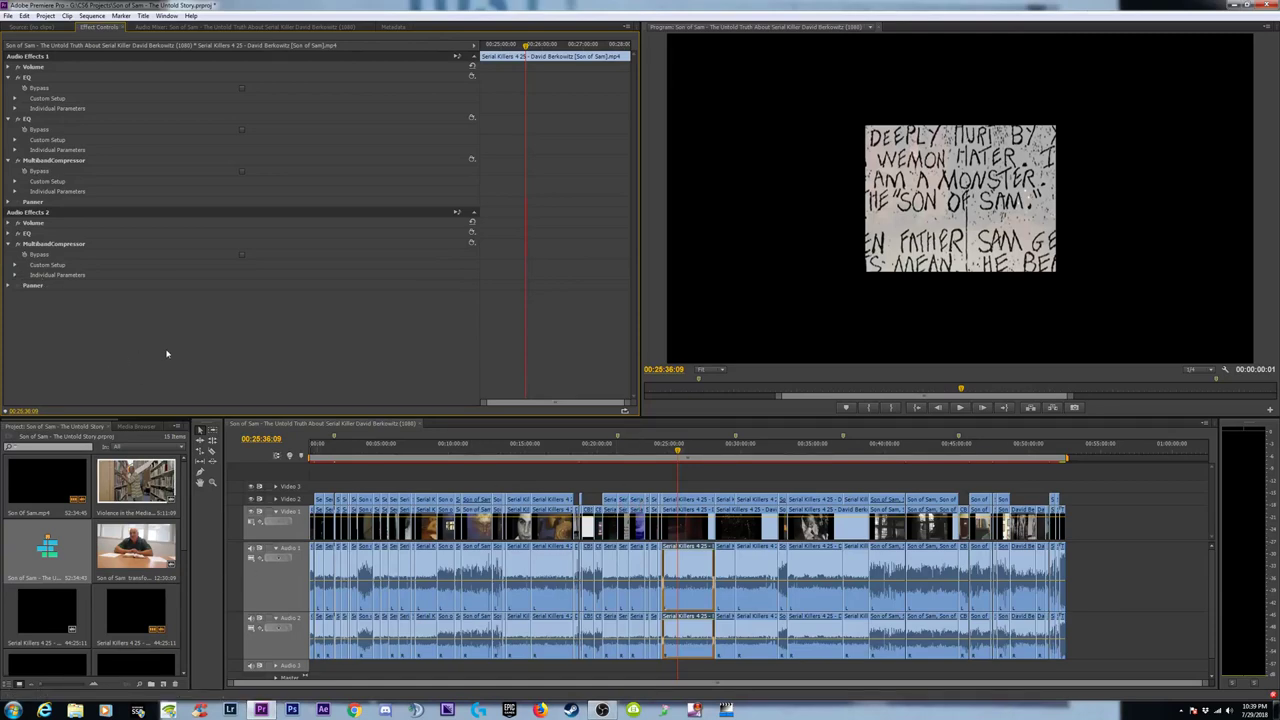
# Apply the Dynamics effect from Favorites to the selected clip's audio.
pyautogui.scroll(-3, 100, 425)
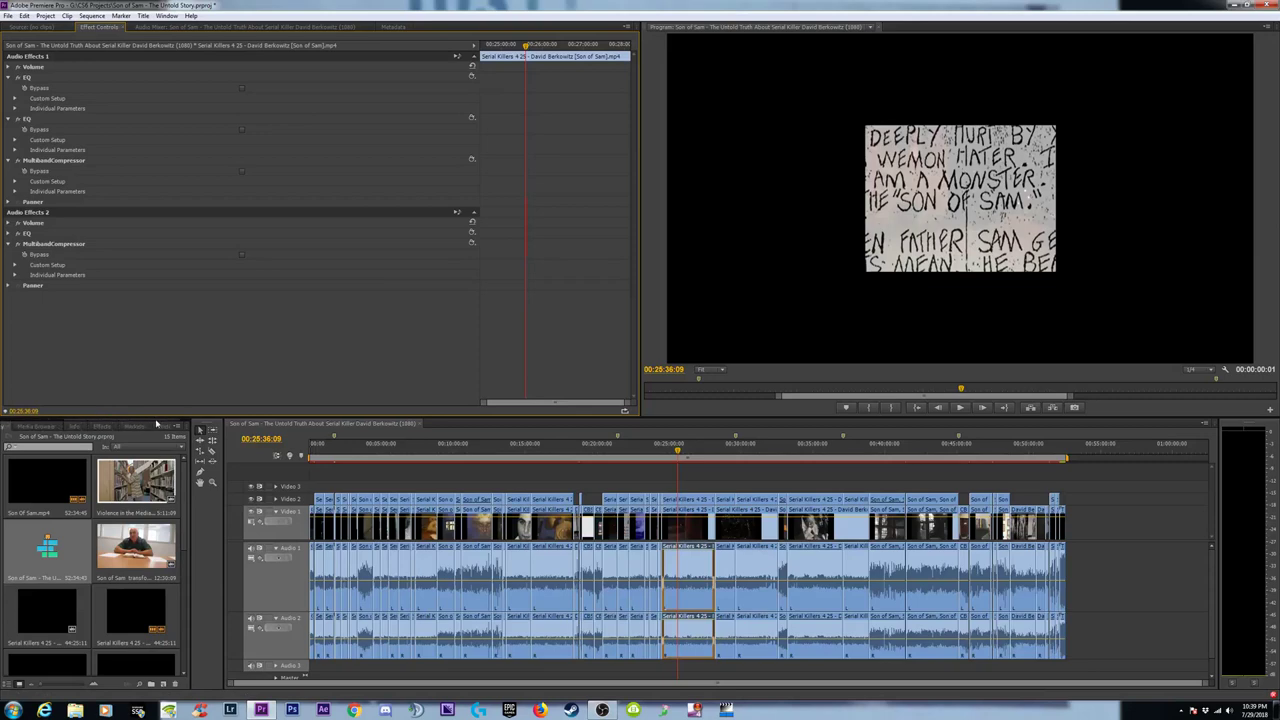
pyautogui.click(87, 427)
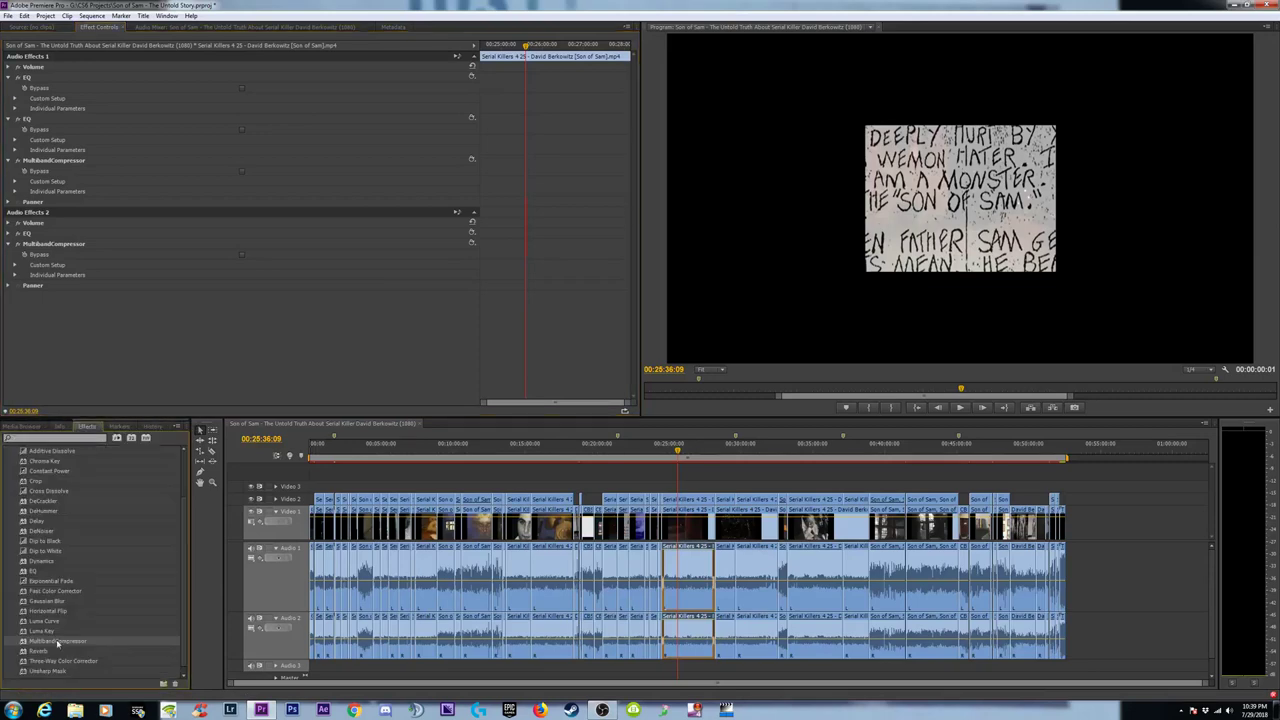
pyautogui.scroll(2, 50, 600)
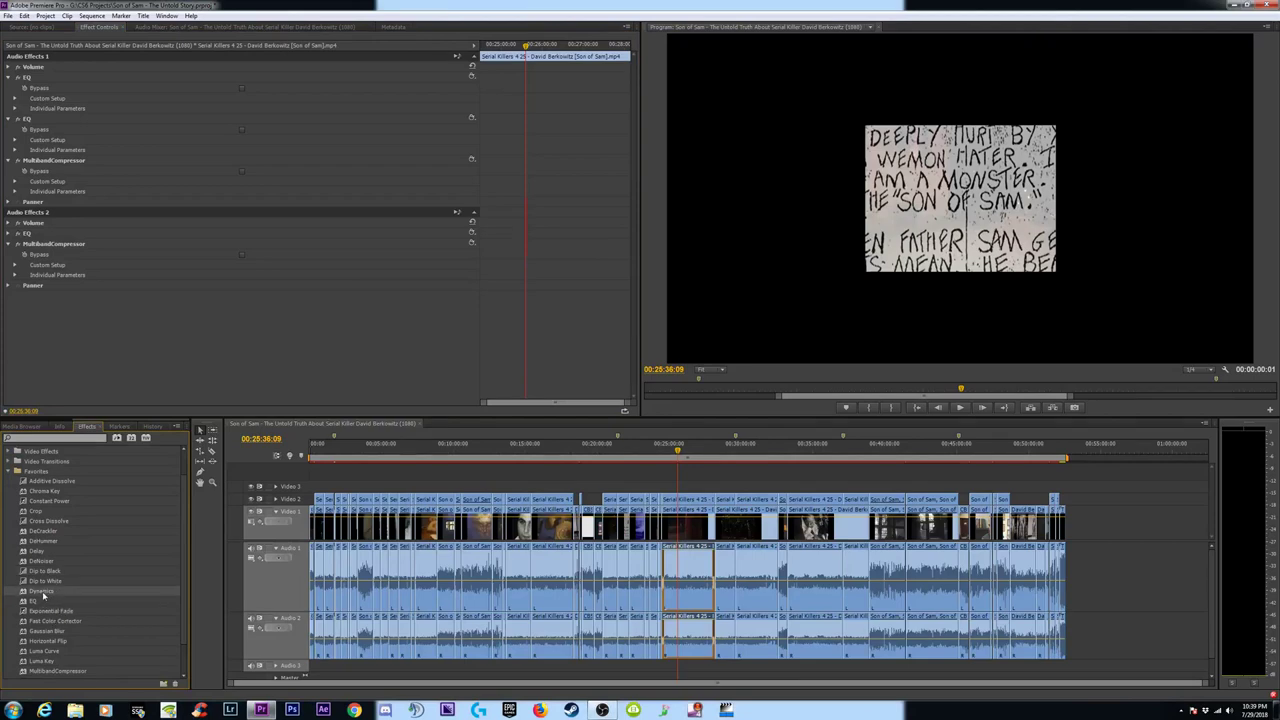
pyautogui.moveTo(68, 591); pyautogui.dragTo(696, 578)
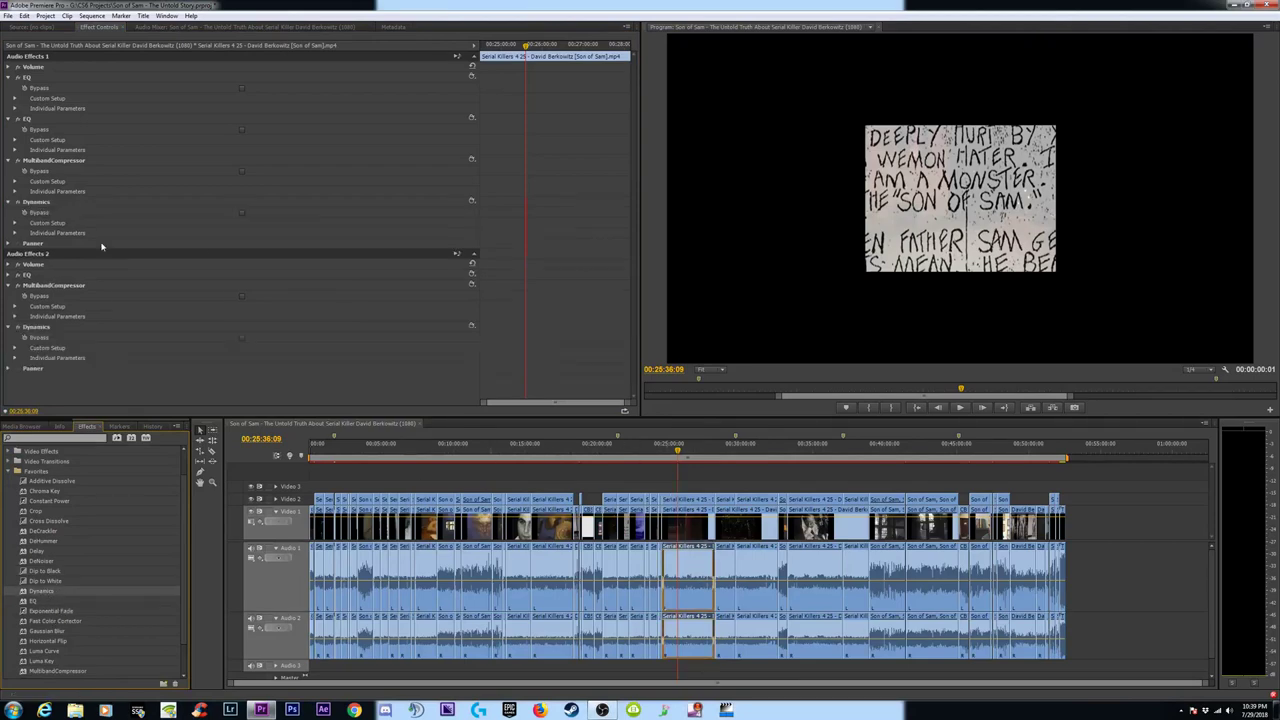
# Examine the MultibandCompressor's custom setup and preset list under Audio Effects 2, and collapse the effect.
pyautogui.click(15, 306)
pyautogui.scroll(-5, 323, 326)
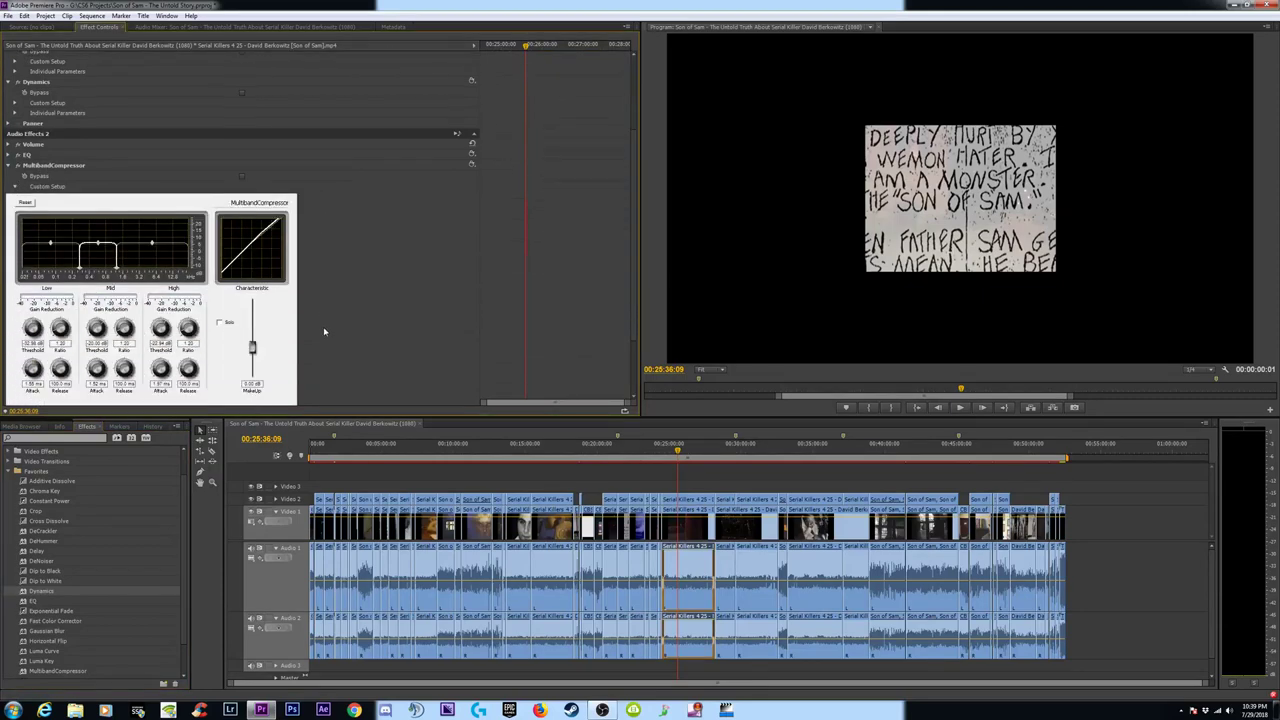
pyautogui.scroll(-1, 327, 335)
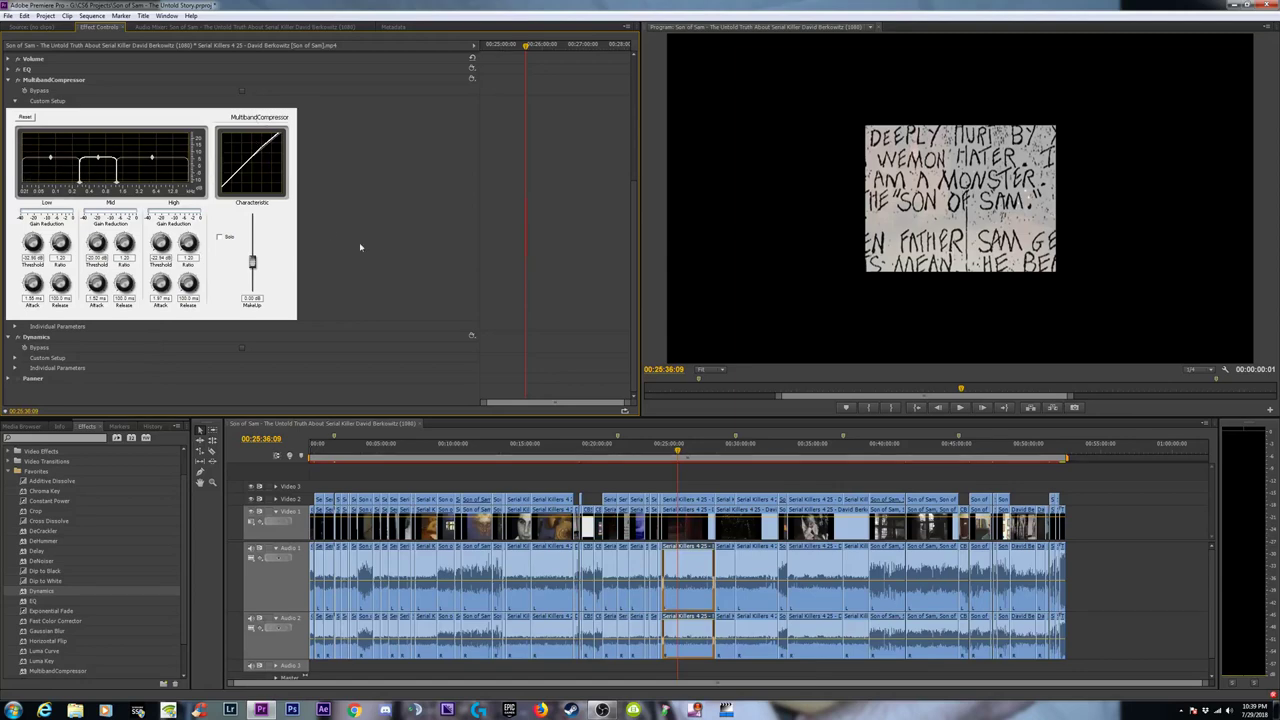
pyautogui.scroll(2, 359, 242)
pyautogui.click(473, 119)
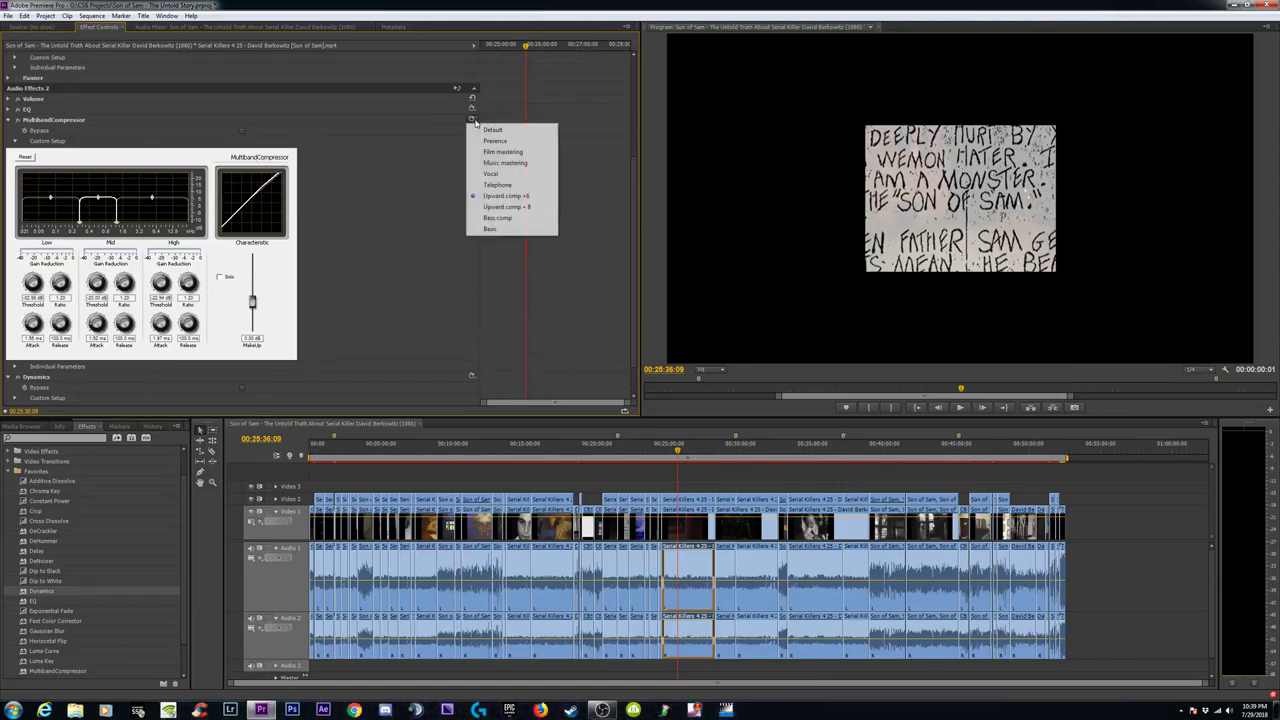
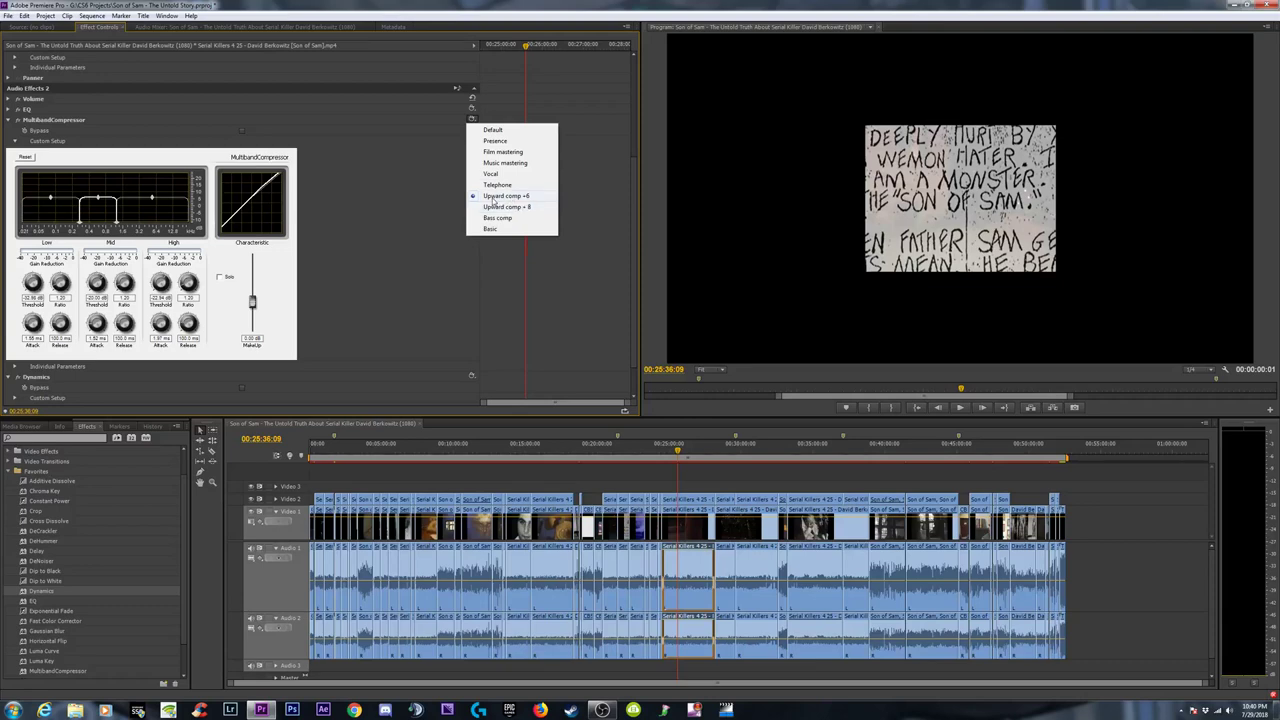
pyautogui.click(5, 120)
pyautogui.click(9, 120)
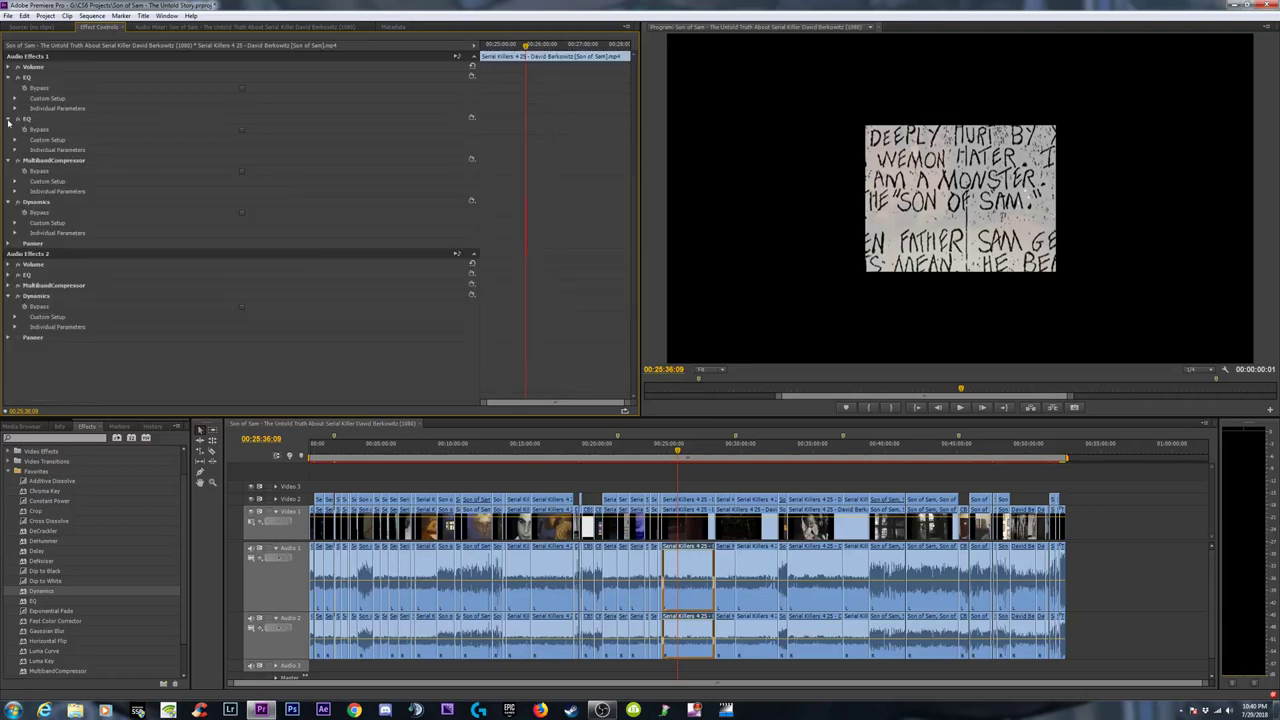
# Enable the Limiter in the custom setup of Dynamics under Audio Effects 2 and set its threshold to -0.30 dB.
pyautogui.click(15, 316)
pyautogui.scroll(-3, 318, 276)
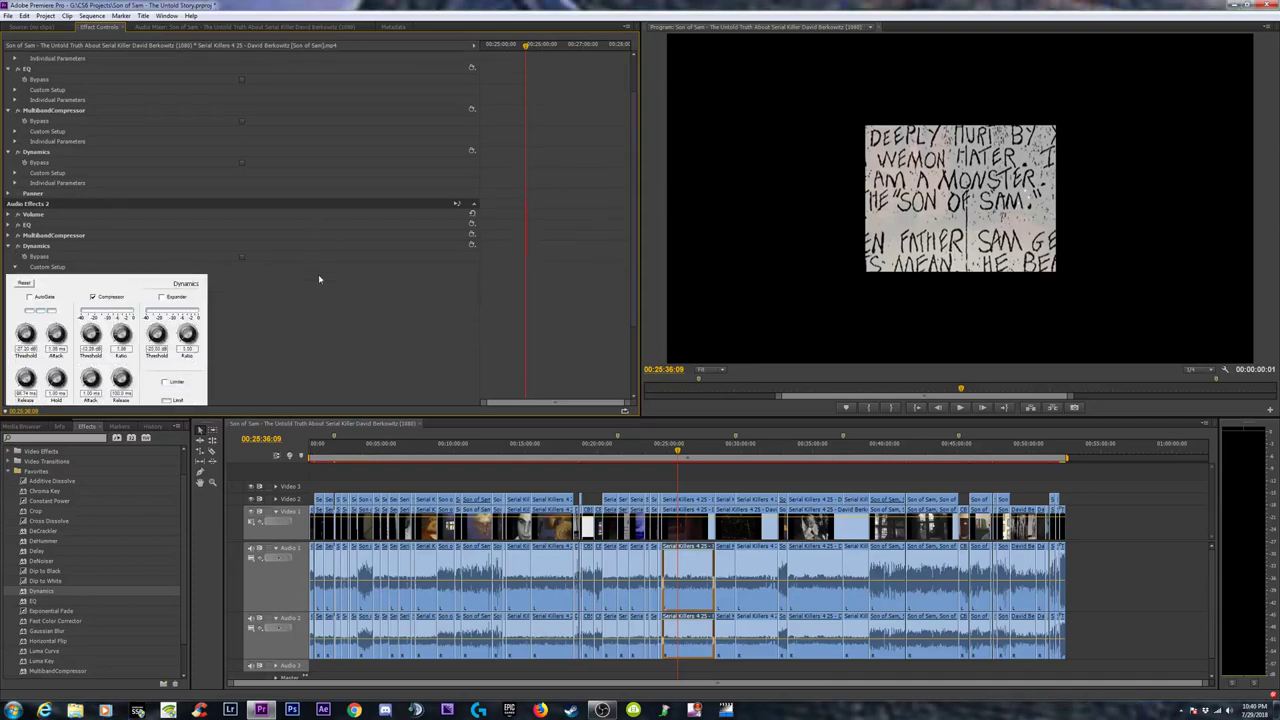
pyautogui.scroll(-1, 316, 280)
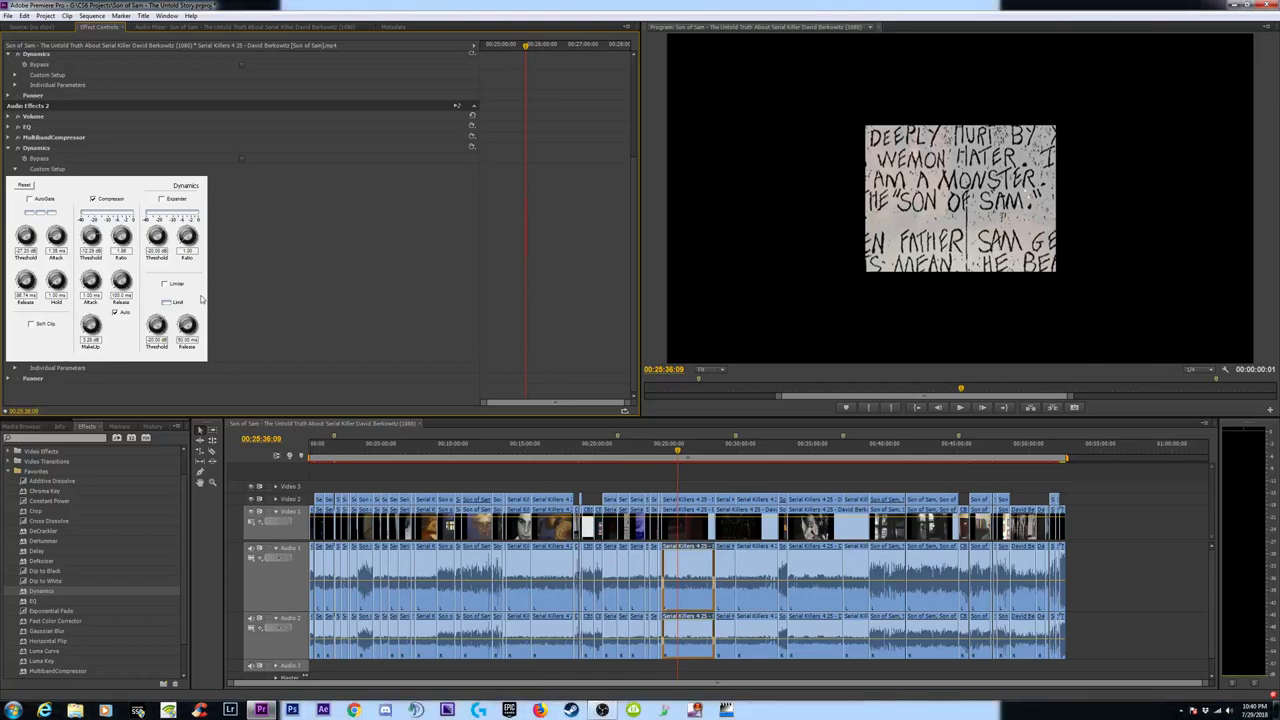
pyautogui.click(165, 285)
pyautogui.moveTo(155, 341); pyautogui.dragTo(157, 325)
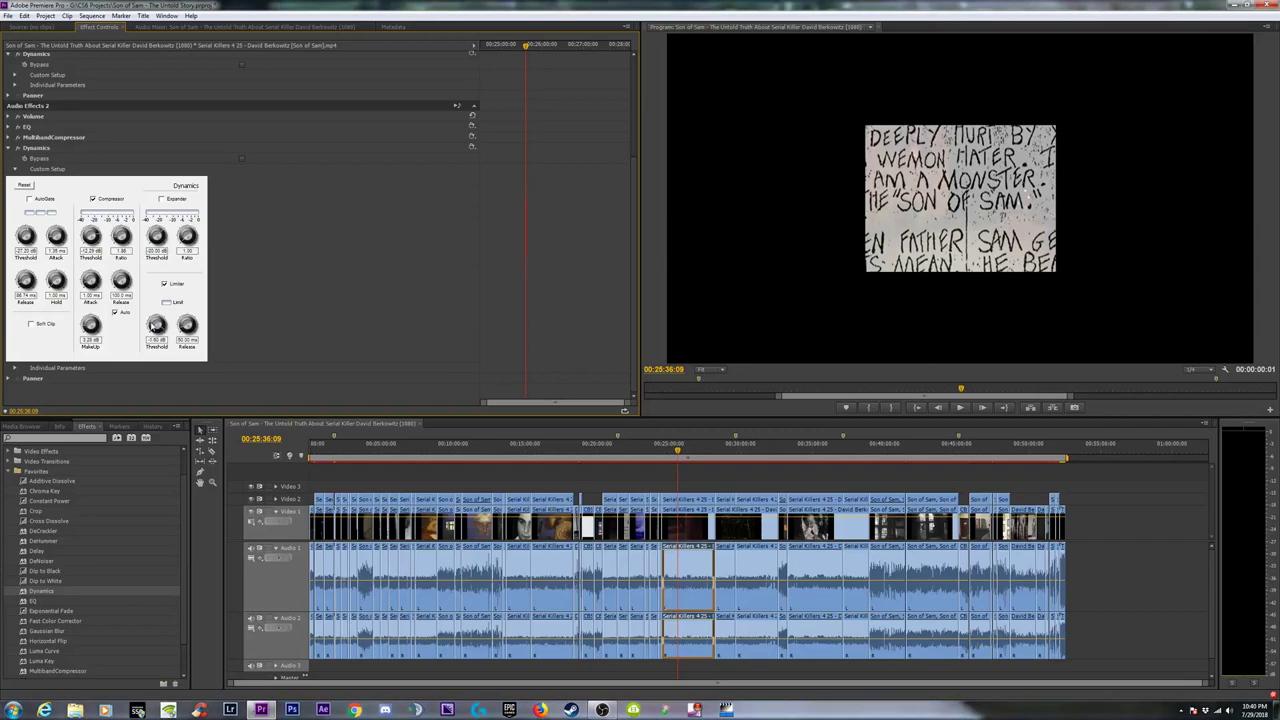
pyautogui.moveTo(152, 327); pyautogui.dragTo(153, 325)
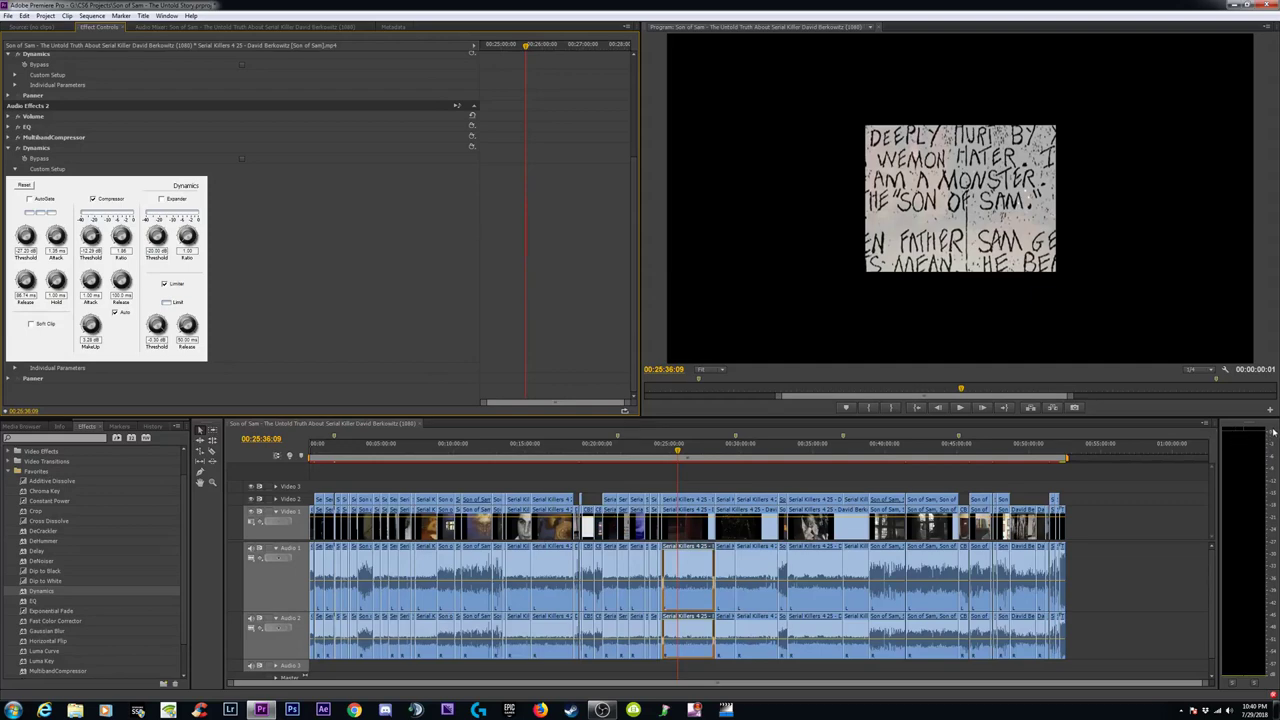
# Move the playhead to 00:25:10:14, open the selected clip's audio in the Source monitor and play short stretches to check its levels.
pyautogui.click(671, 449)
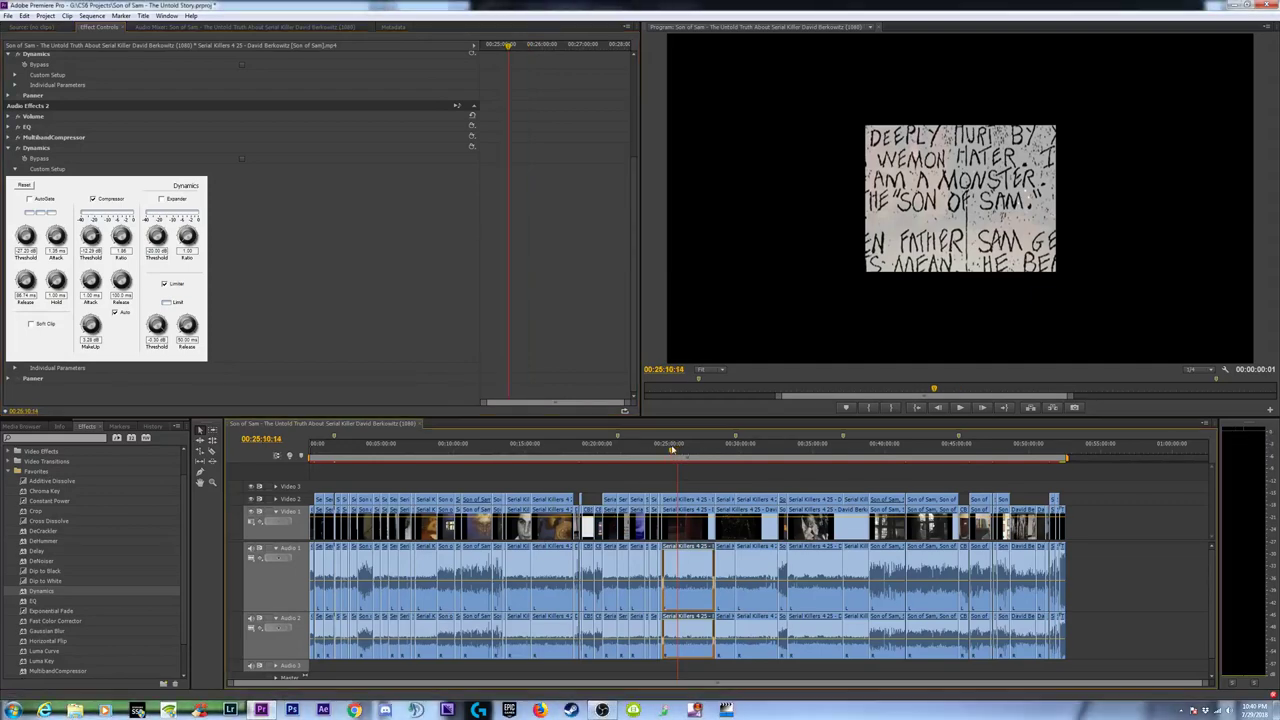
pyautogui.click(701, 481)
pyautogui.doubleClick(682, 567)
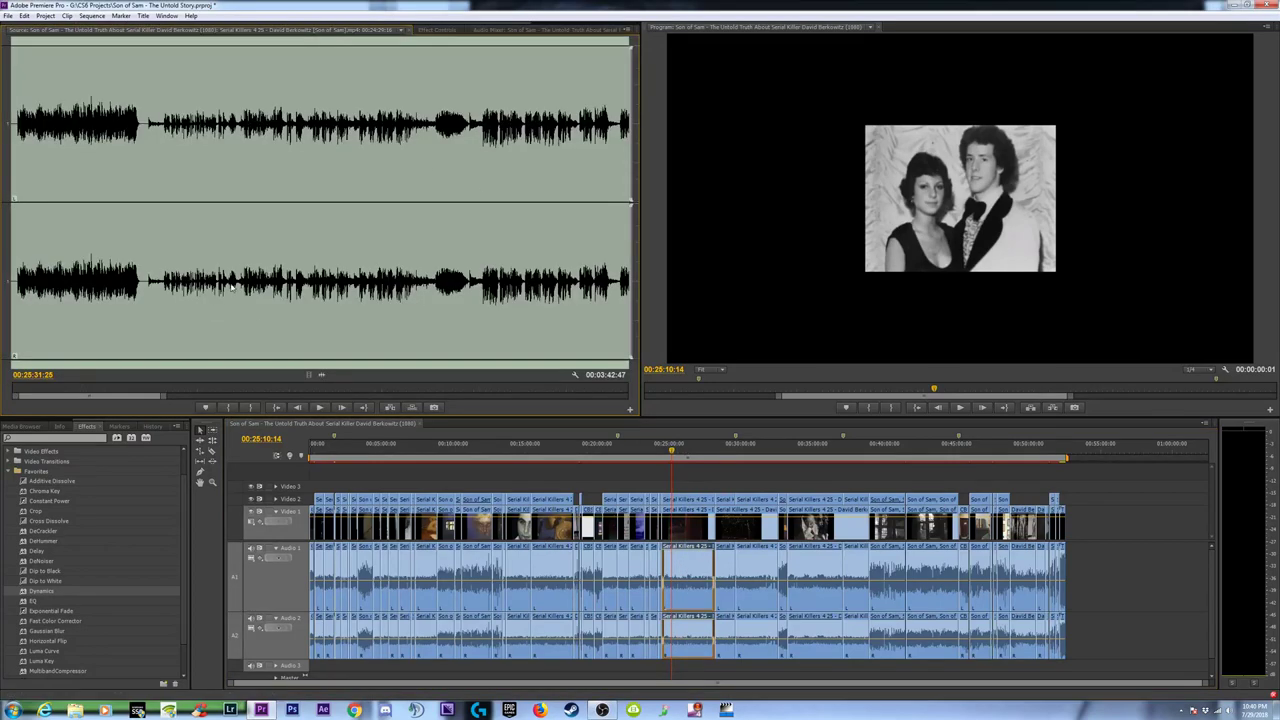
pyautogui.press('space')
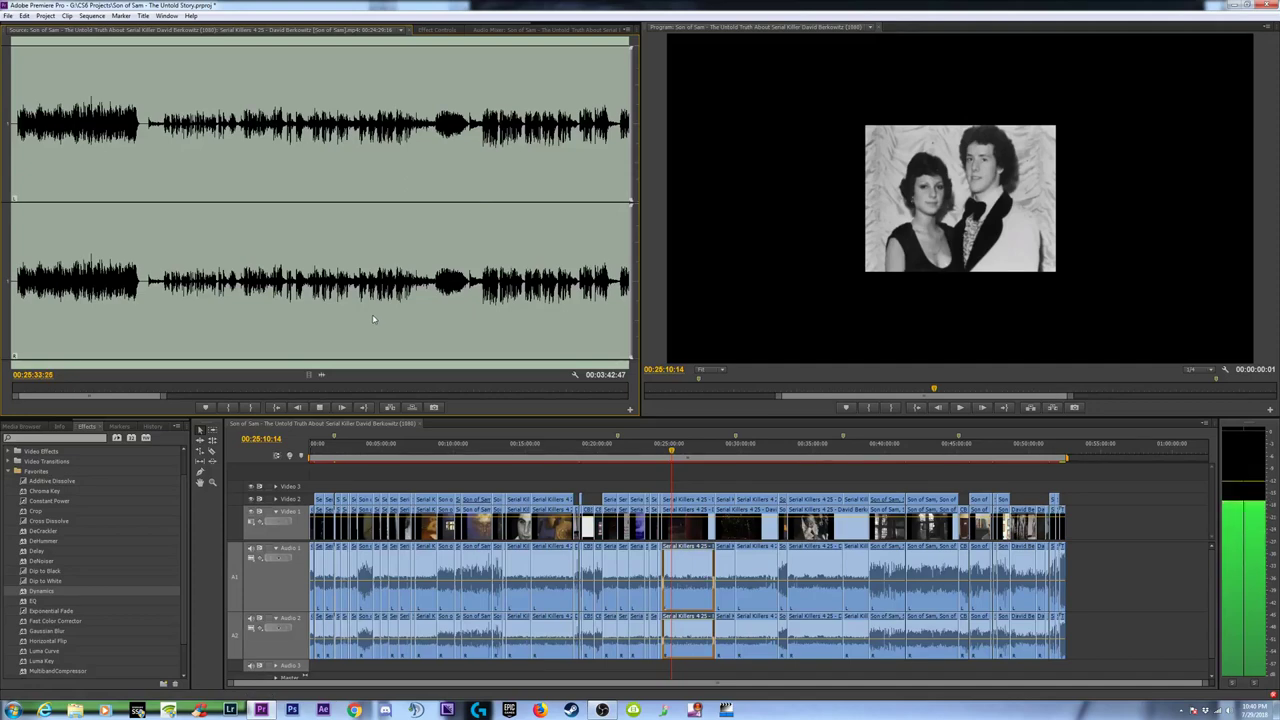
pyautogui.press('space')
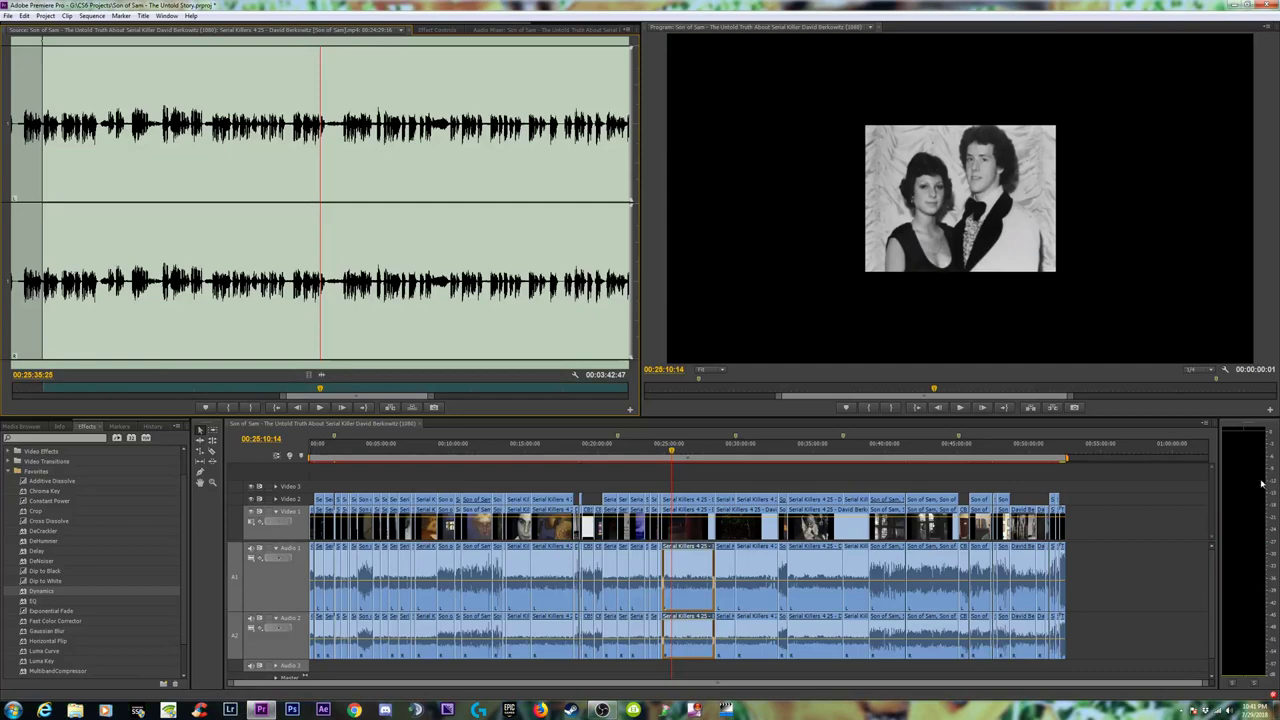
pyautogui.press('space')
pyautogui.press('space')
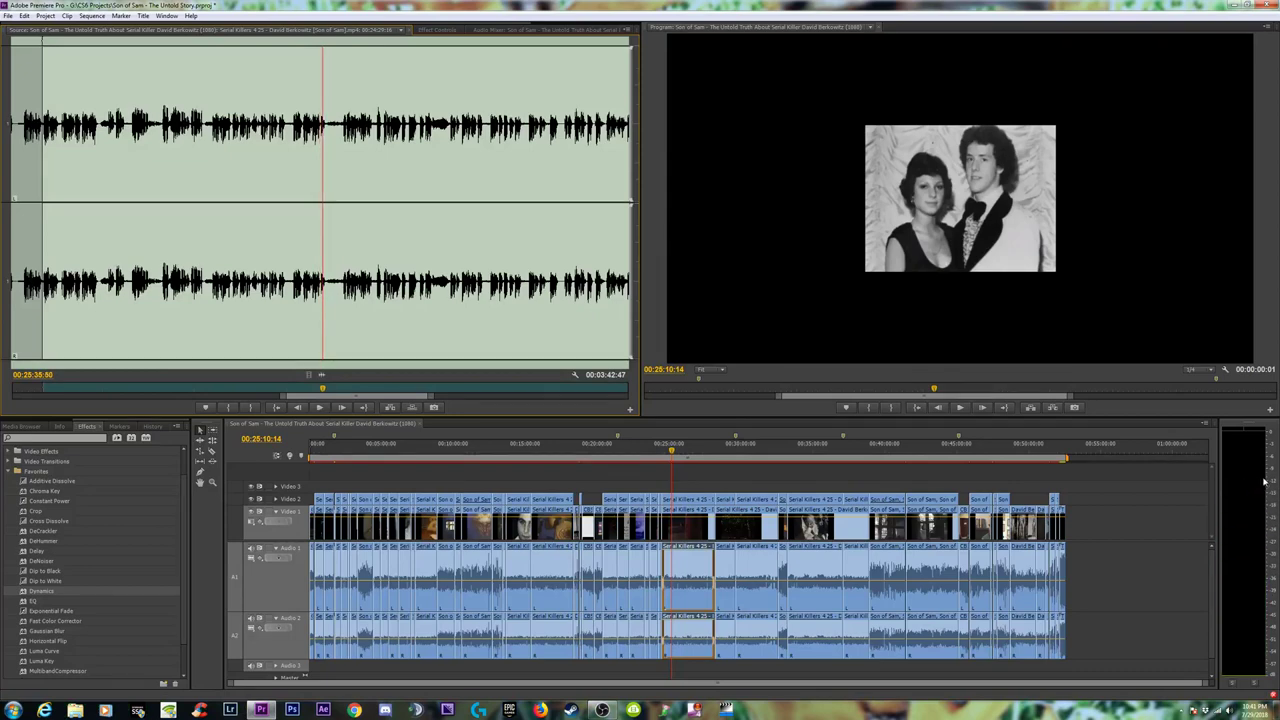
pyautogui.press('space')
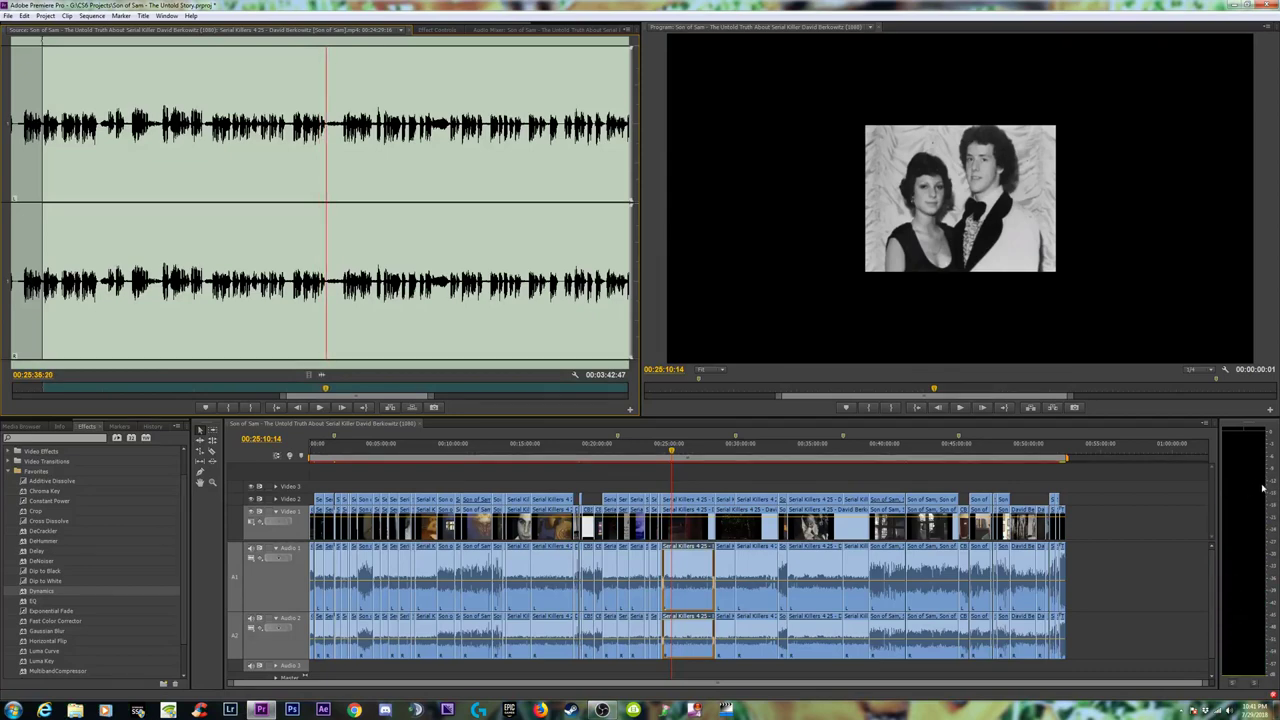
pyautogui.press('space')
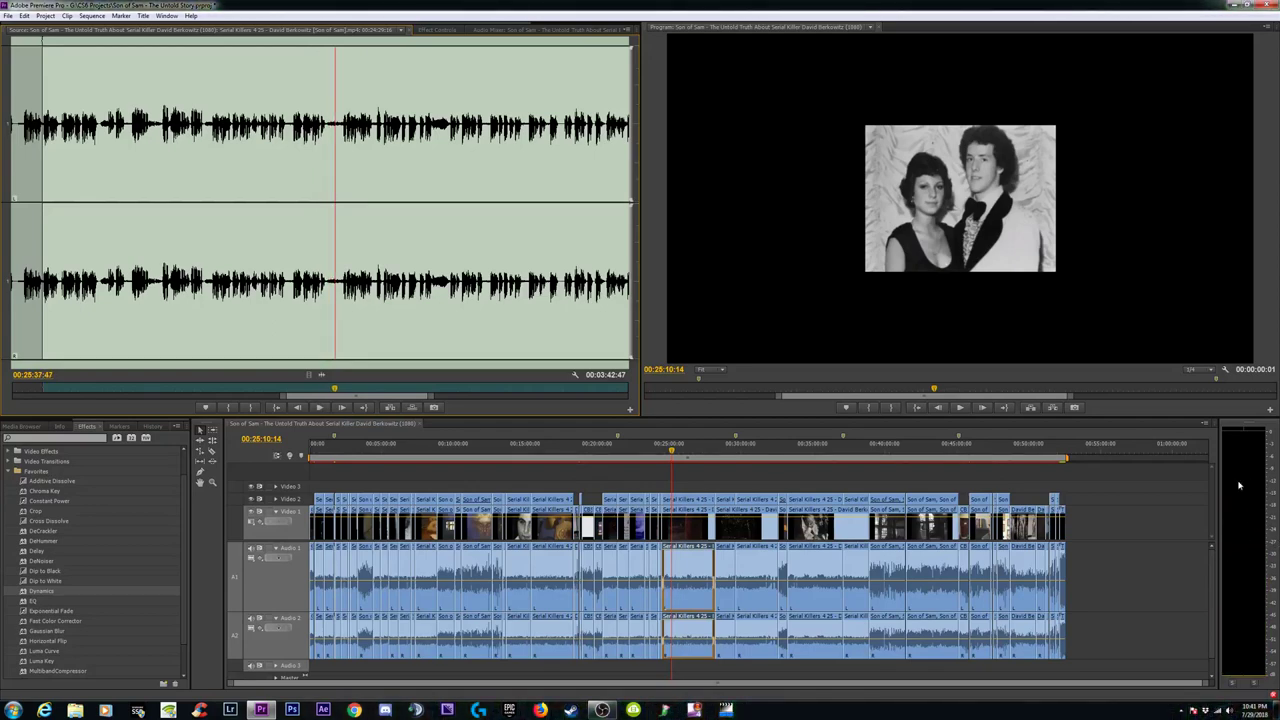
# Play a short stretch of the source audio and of the sequence from 00:25:10:14 to compare their levels on the audio meters.
pyautogui.press('space')
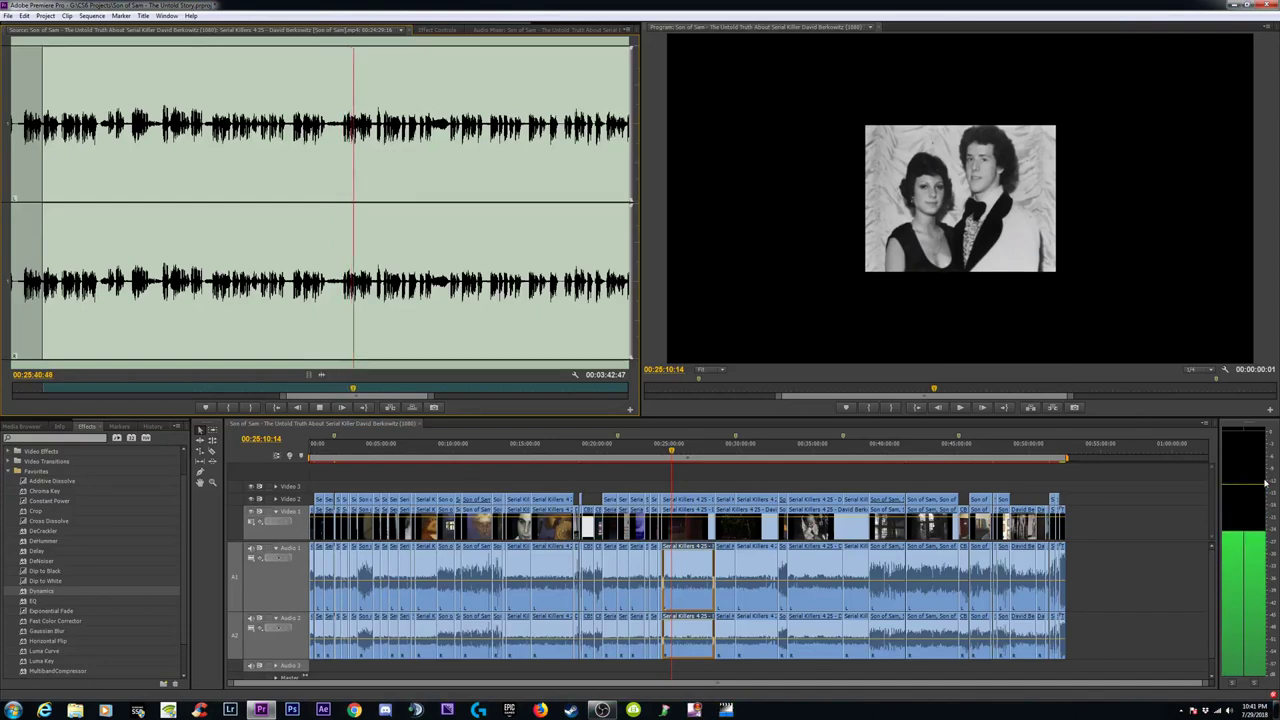
pyautogui.press('space')
pyautogui.click(673, 452)
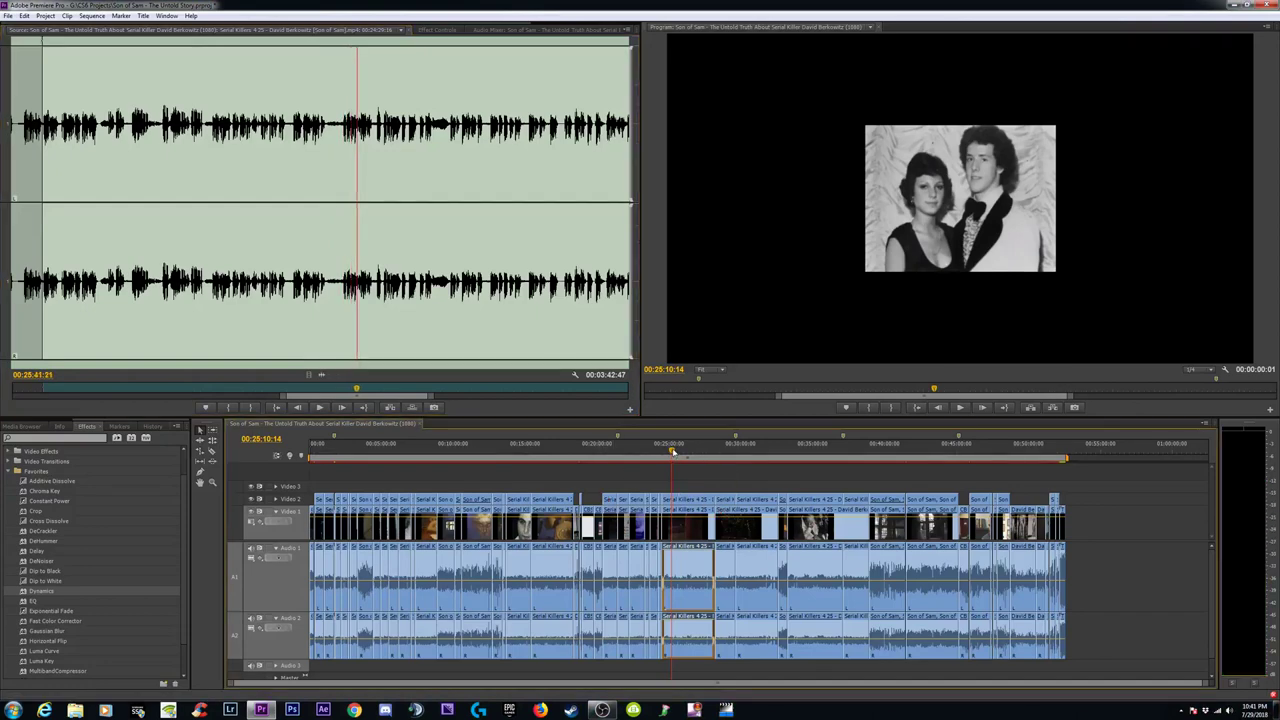
pyautogui.press('space')
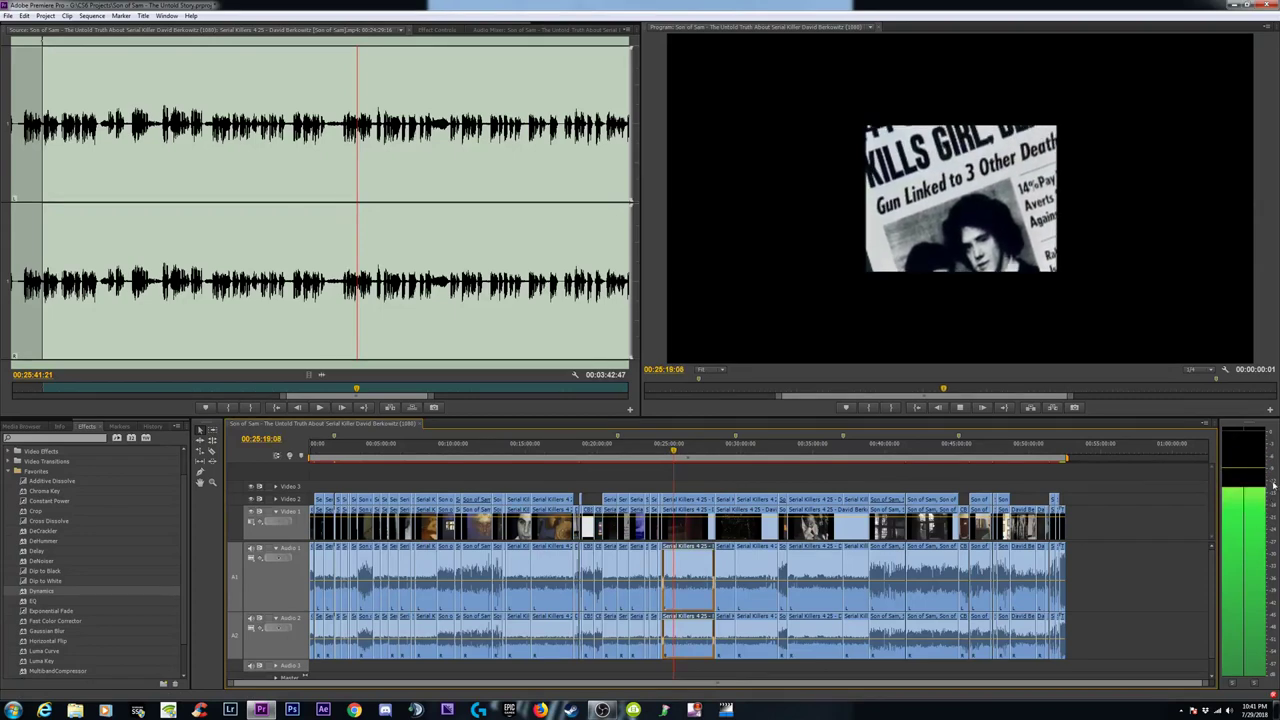
pyautogui.press('space')
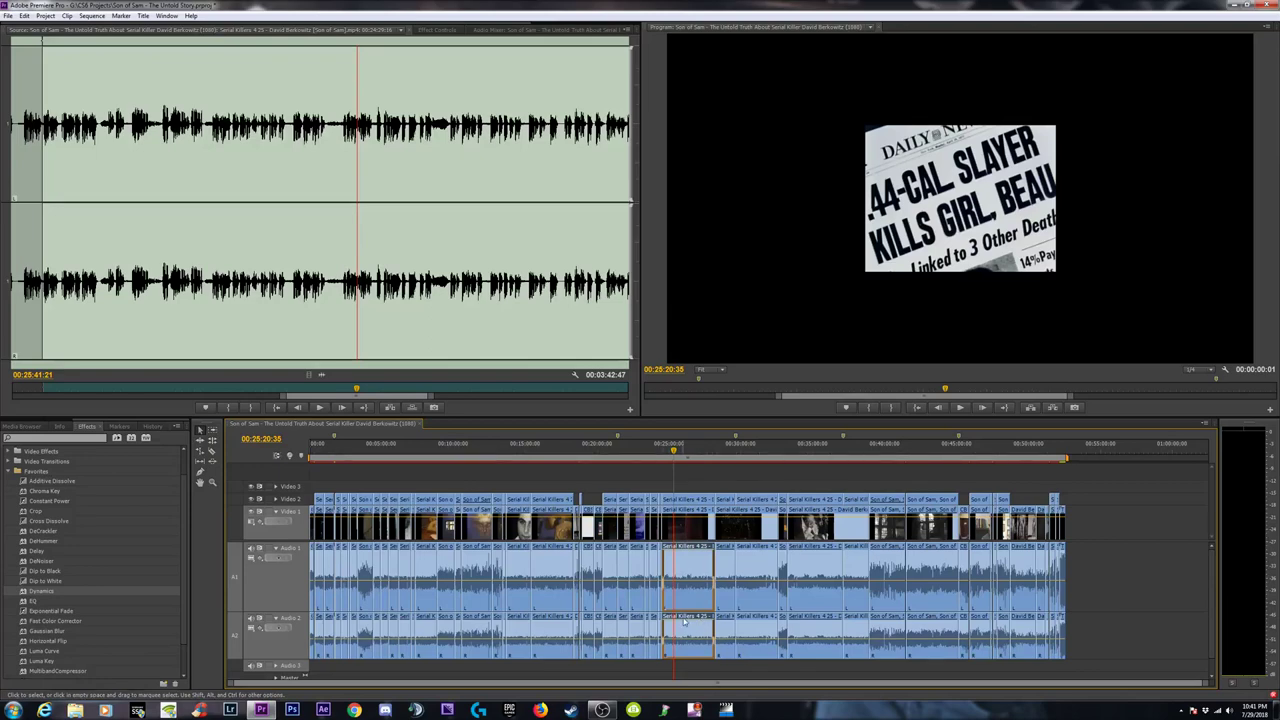
# Examine the audio waveforms of the Serial Killers clips around 00:25:20:35 and of the clip at 00:32:52:11 close up.
pyautogui.press('=')
pyautogui.press('=')
pyautogui.press('=')
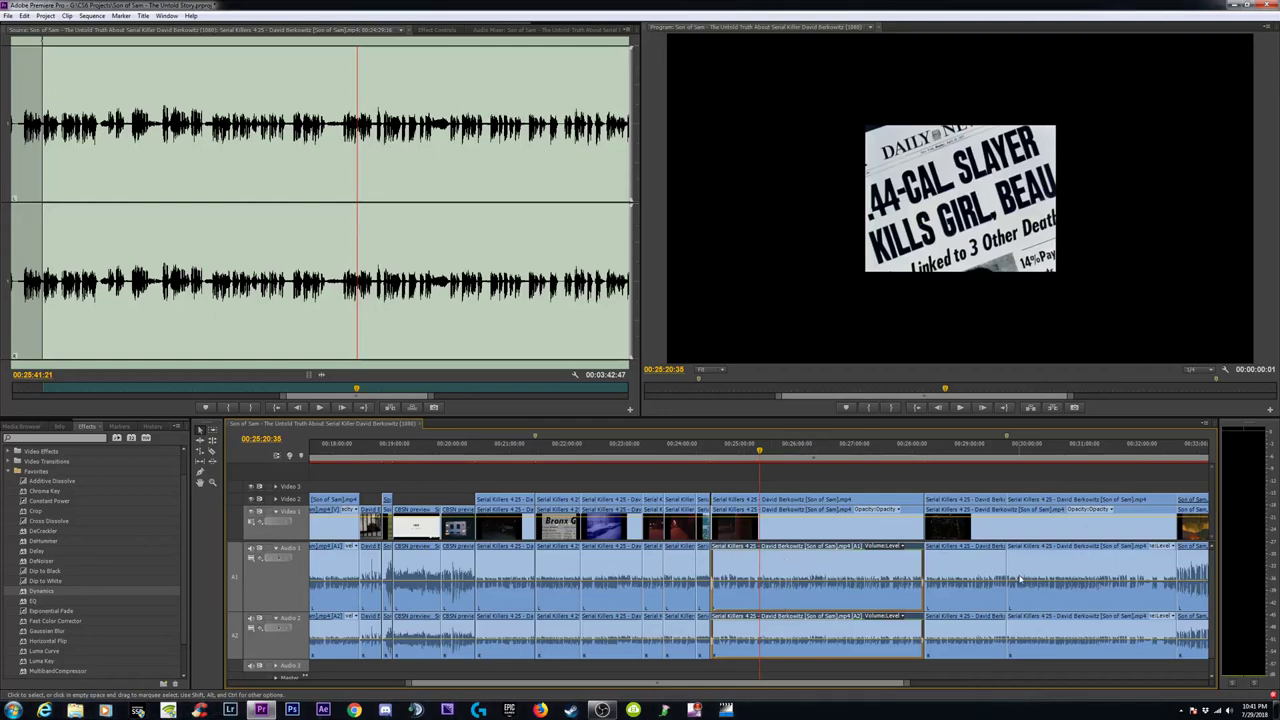
pyautogui.press('-')
pyautogui.click(975, 447)
pyautogui.press('=')
pyautogui.press('=')
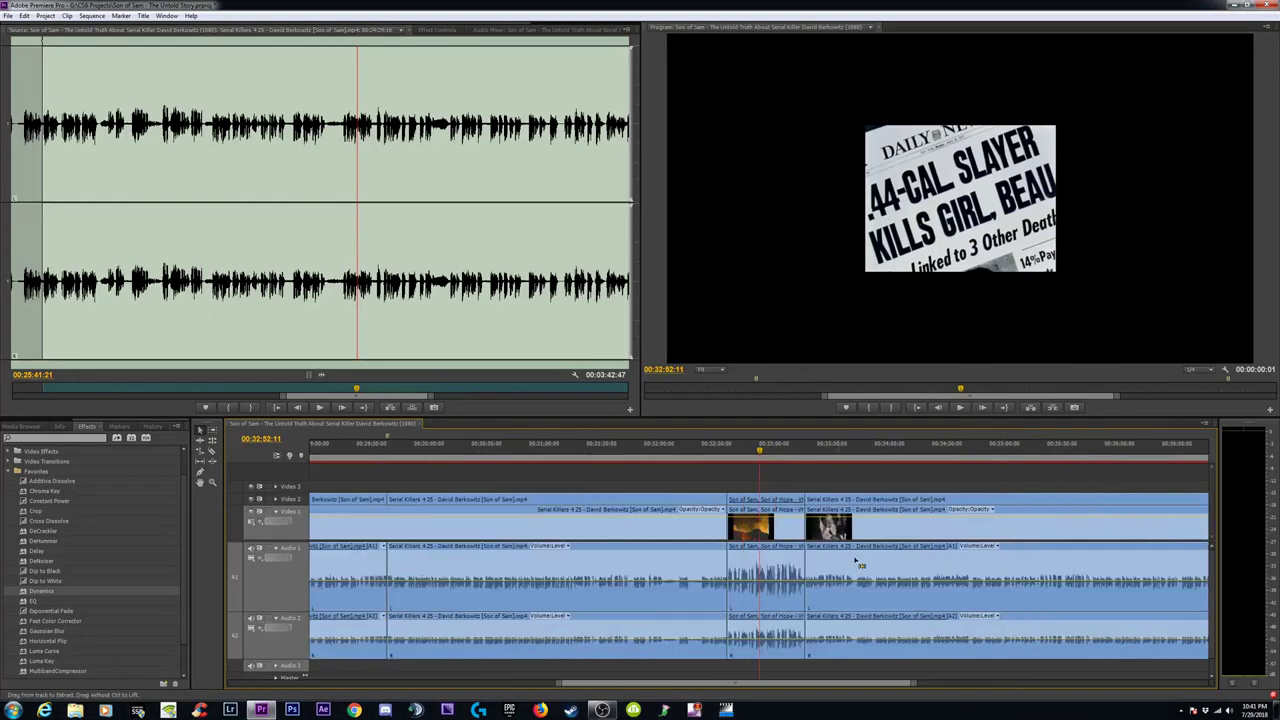
pyautogui.press('-')
pyautogui.press('-')
pyautogui.press('-')
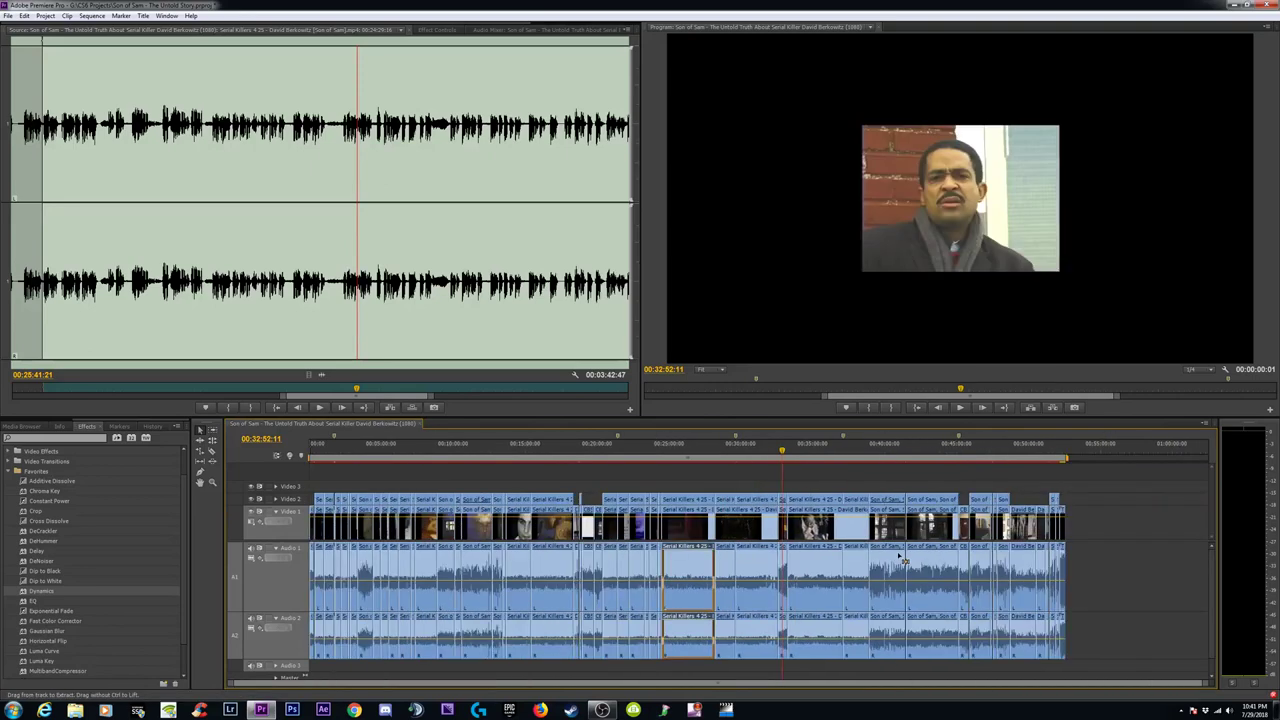
# Examine the TAC TIMES BEST MASTER OUTRO waveform at the end of the sequence, closing in on its detail around 00:52:17:17.
pyautogui.click(1063, 450)
pyautogui.press('=')
pyautogui.press('=')
pyautogui.press('=')
pyautogui.press('=')
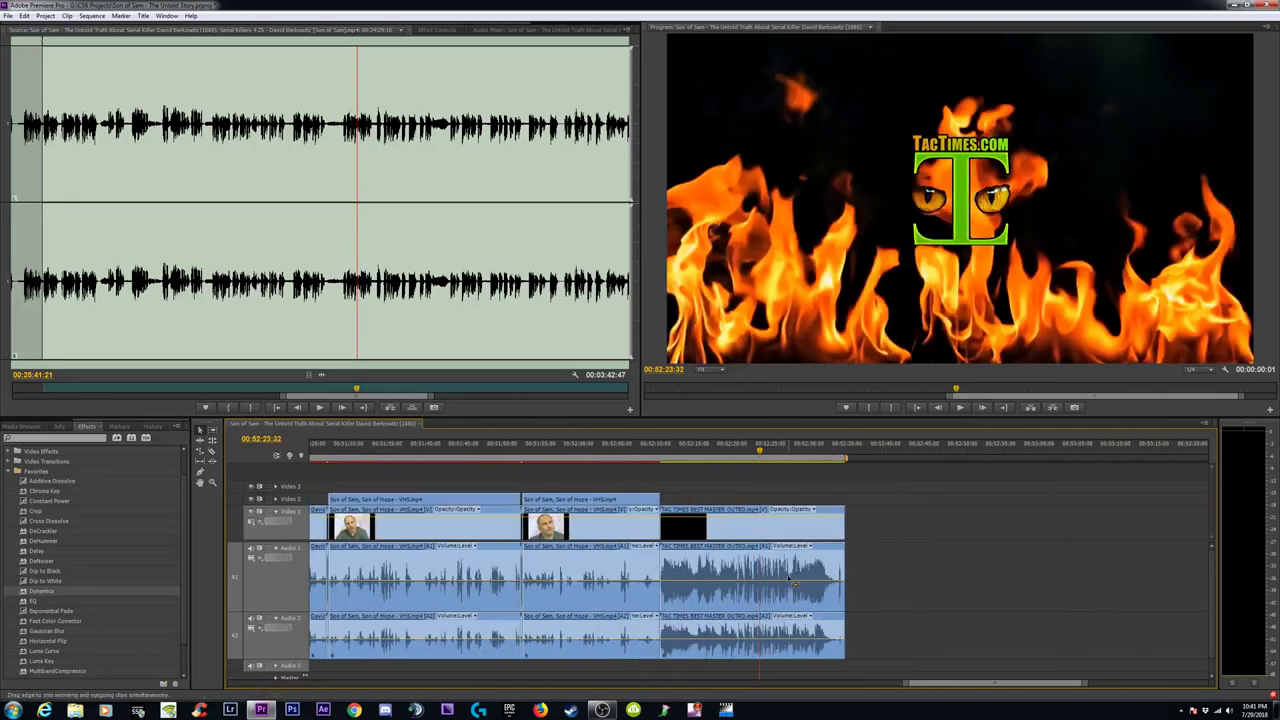
pyautogui.press('=')
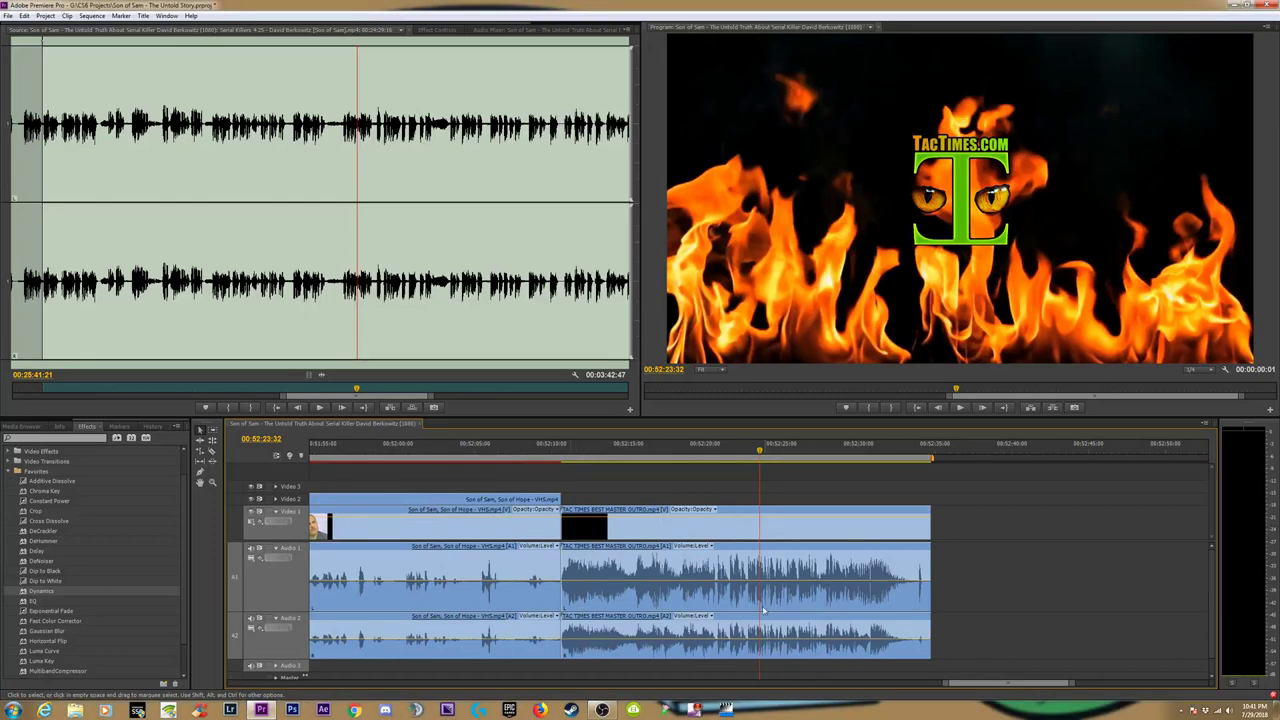
pyautogui.press('=')
pyautogui.click(577, 450)
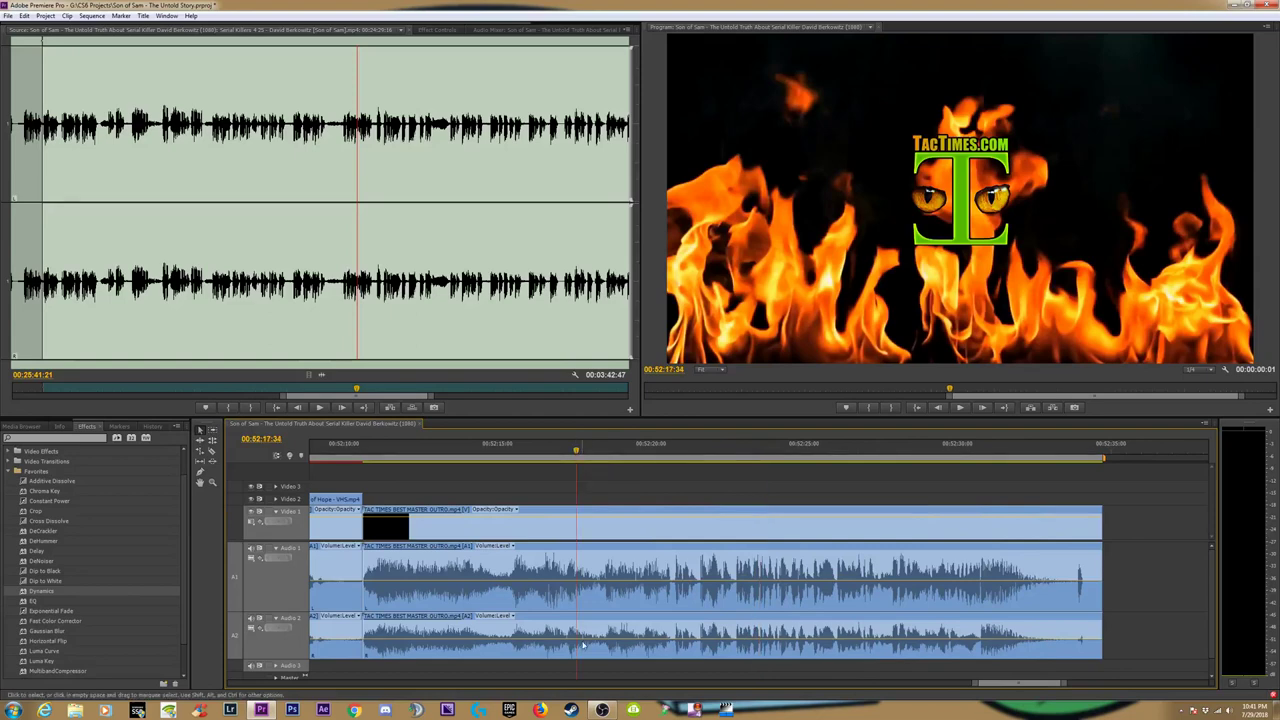
pyautogui.press('=')
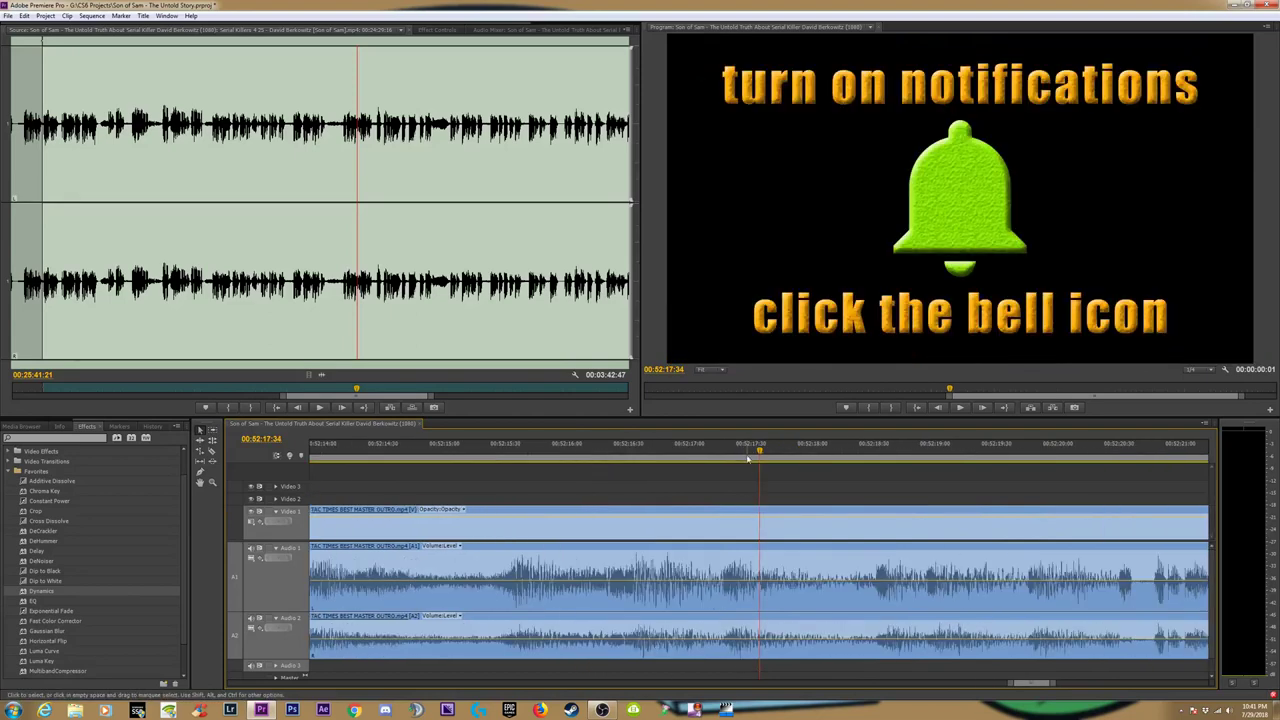
pyautogui.click(741, 455)
pyautogui.press('=')
pyautogui.press('=')
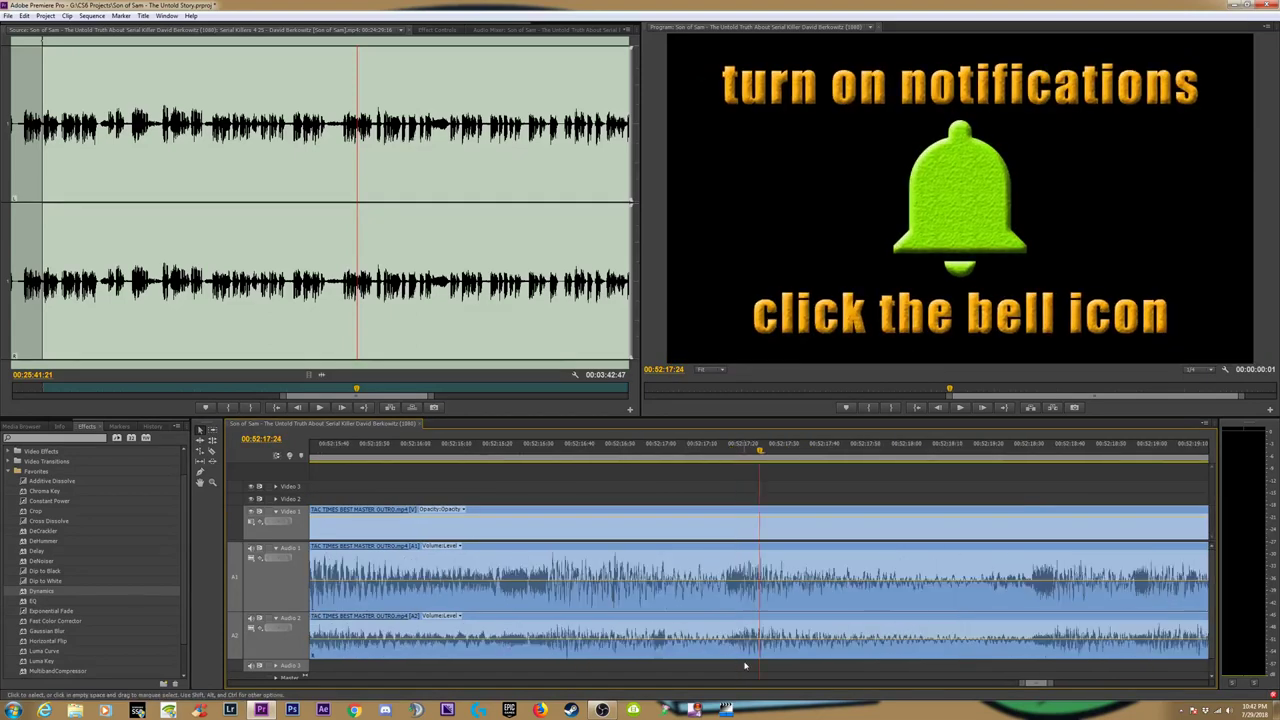
pyautogui.click(655, 447)
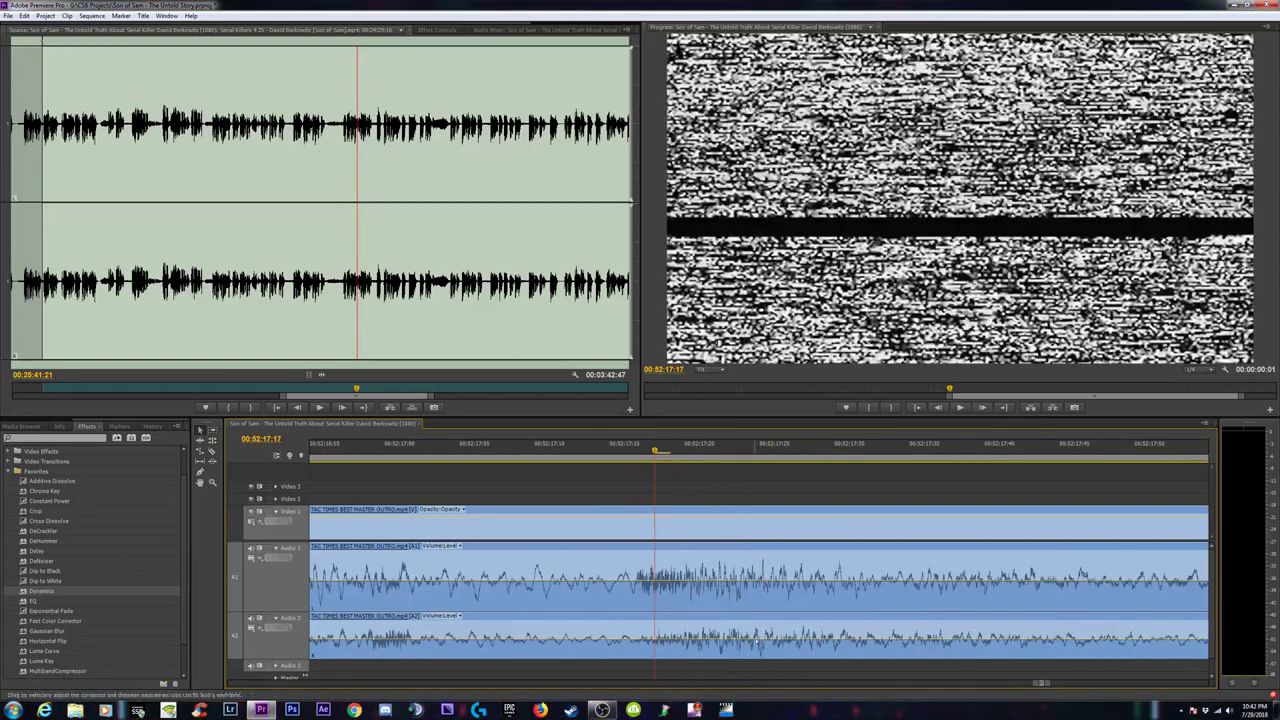
# Return to the selected Serial Killers clip and place the playhead at 00:26:08:38.
pyautogui.press('-')
pyautogui.press('-')
pyautogui.press('-')
pyautogui.press('-')
pyautogui.press('-')
pyautogui.press('-')
pyautogui.press('-')
pyautogui.press('-')
pyautogui.press('-')
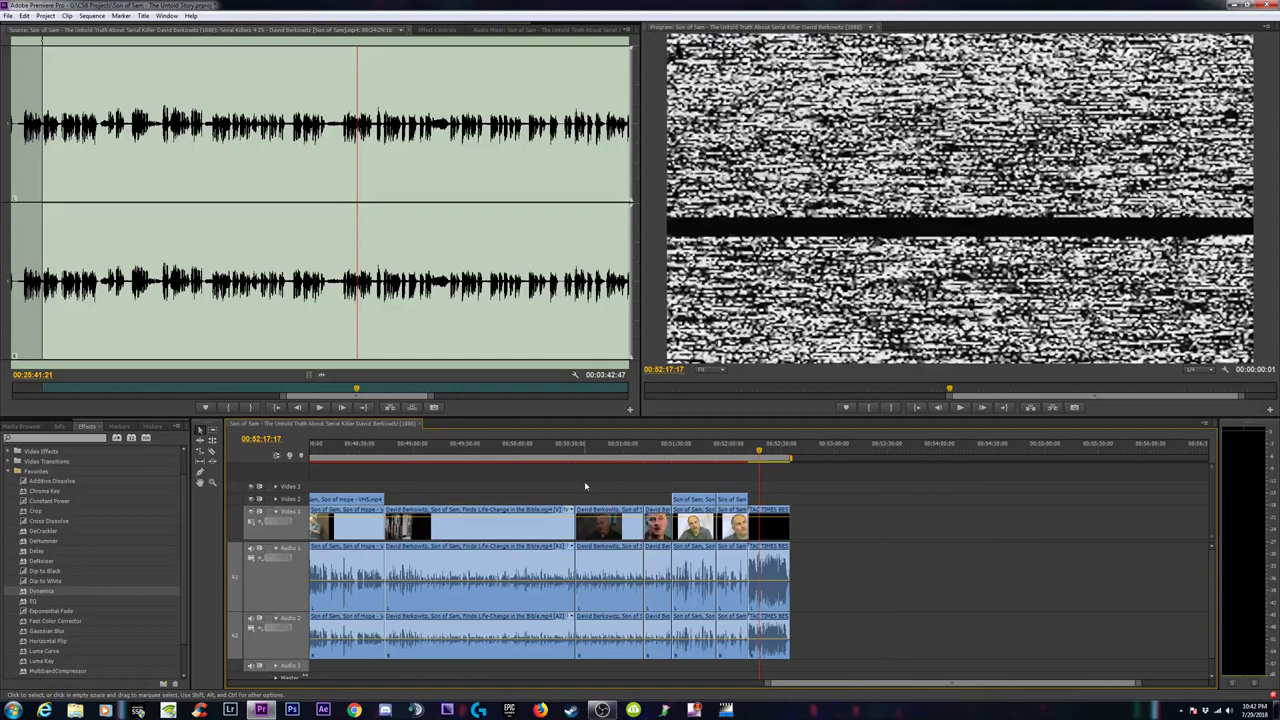
pyautogui.press('-')
pyautogui.press('-')
pyautogui.press('-')
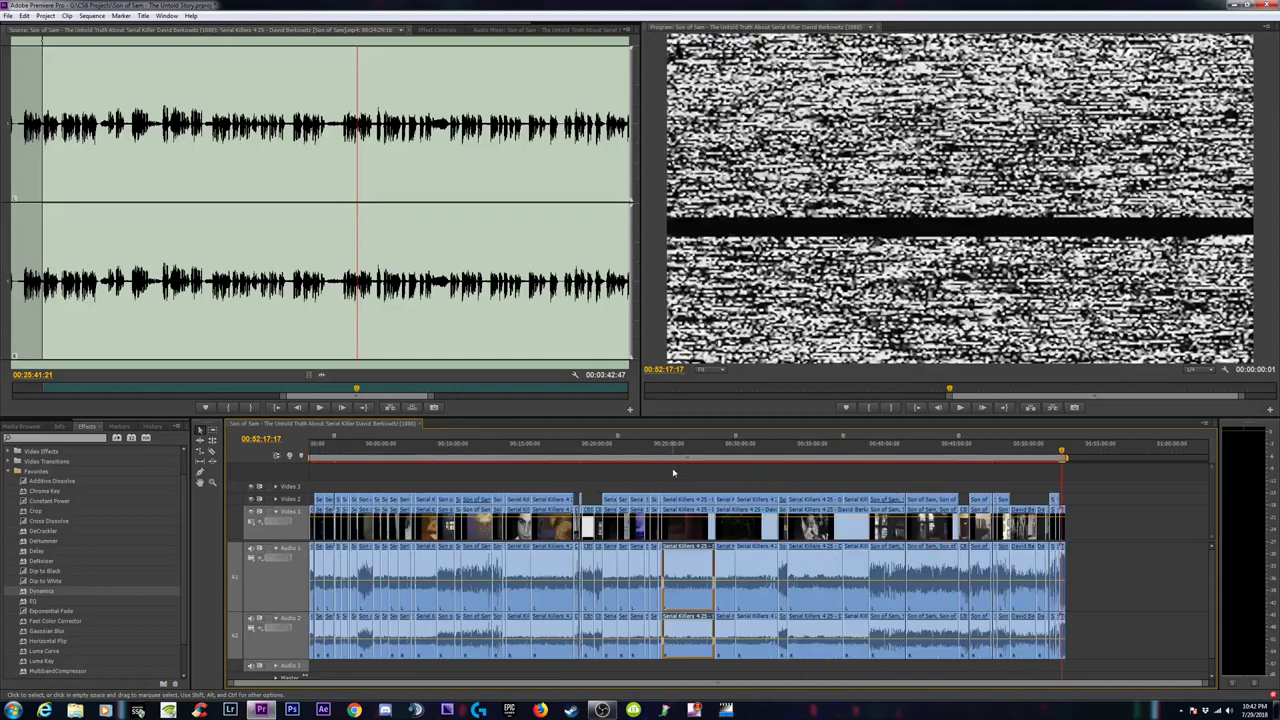
pyautogui.click(686, 448)
pyautogui.press('=')
pyautogui.press('=')
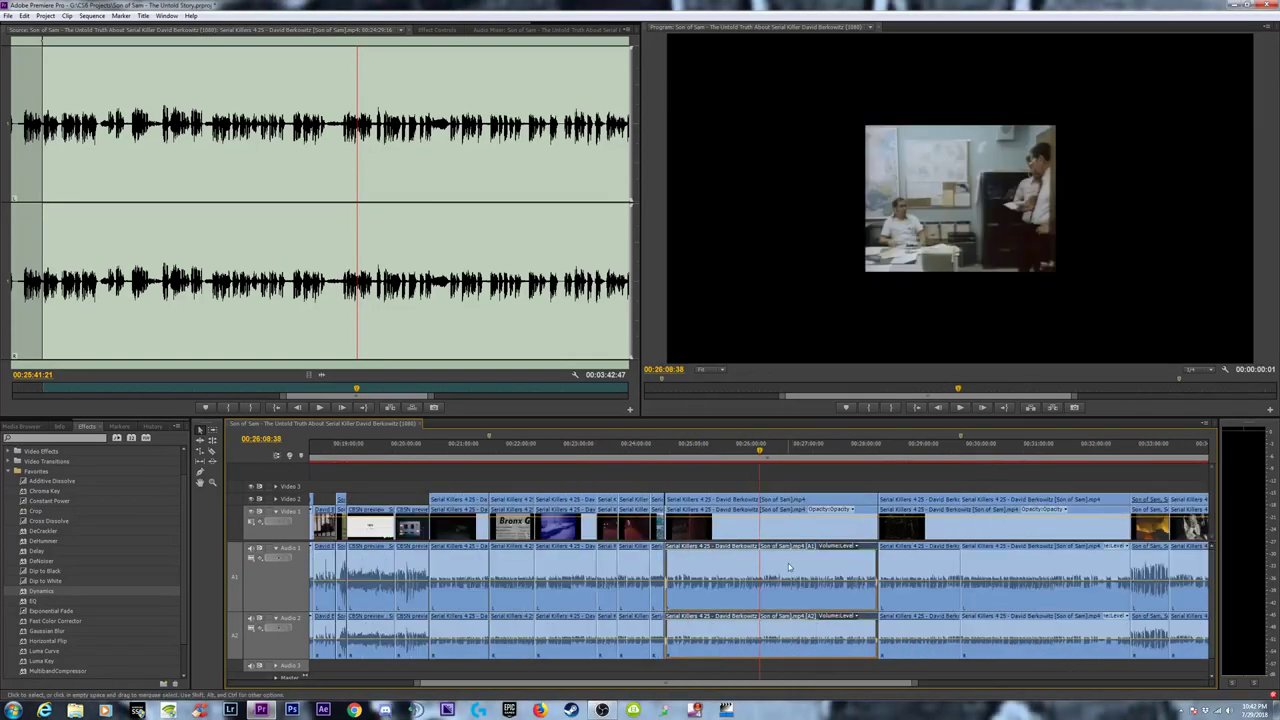
# Apply the Upward comp + 8 preset to the MultibandCompressor under Audio Effects 2 and play the clip to check its level.
pyautogui.click(441, 30)
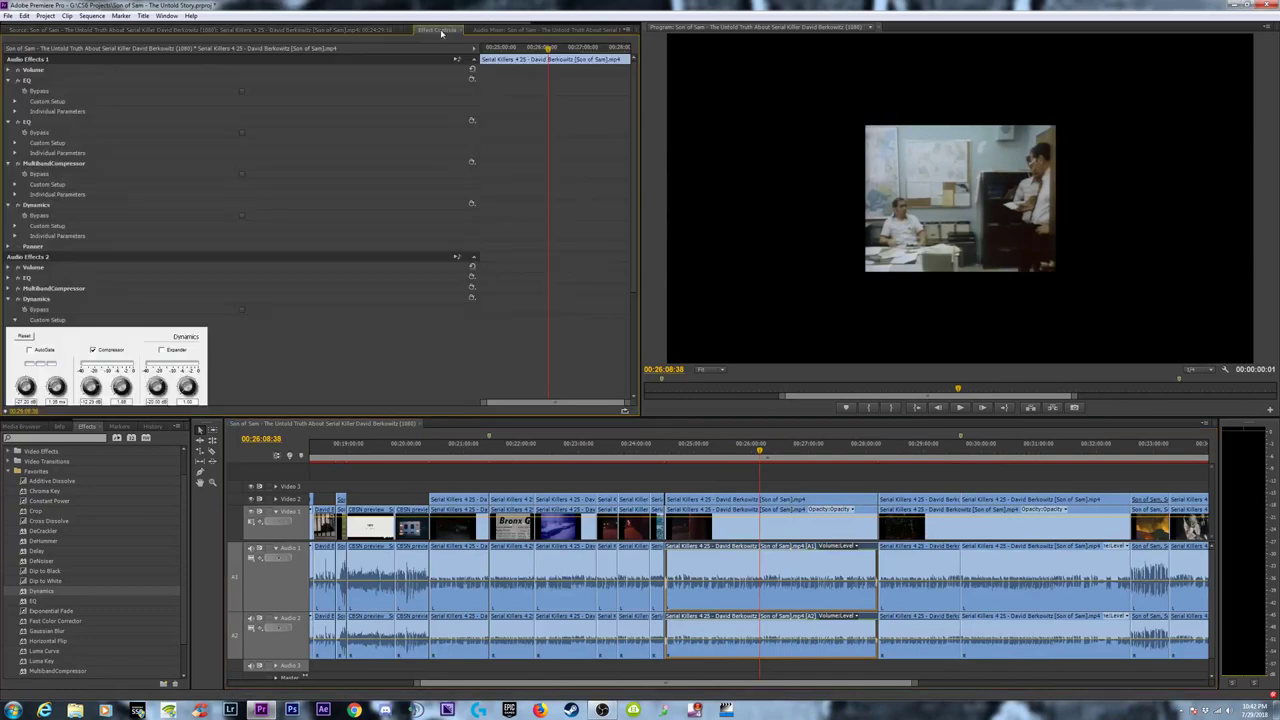
pyautogui.click(10, 288)
pyautogui.scroll(-3, 380, 288)
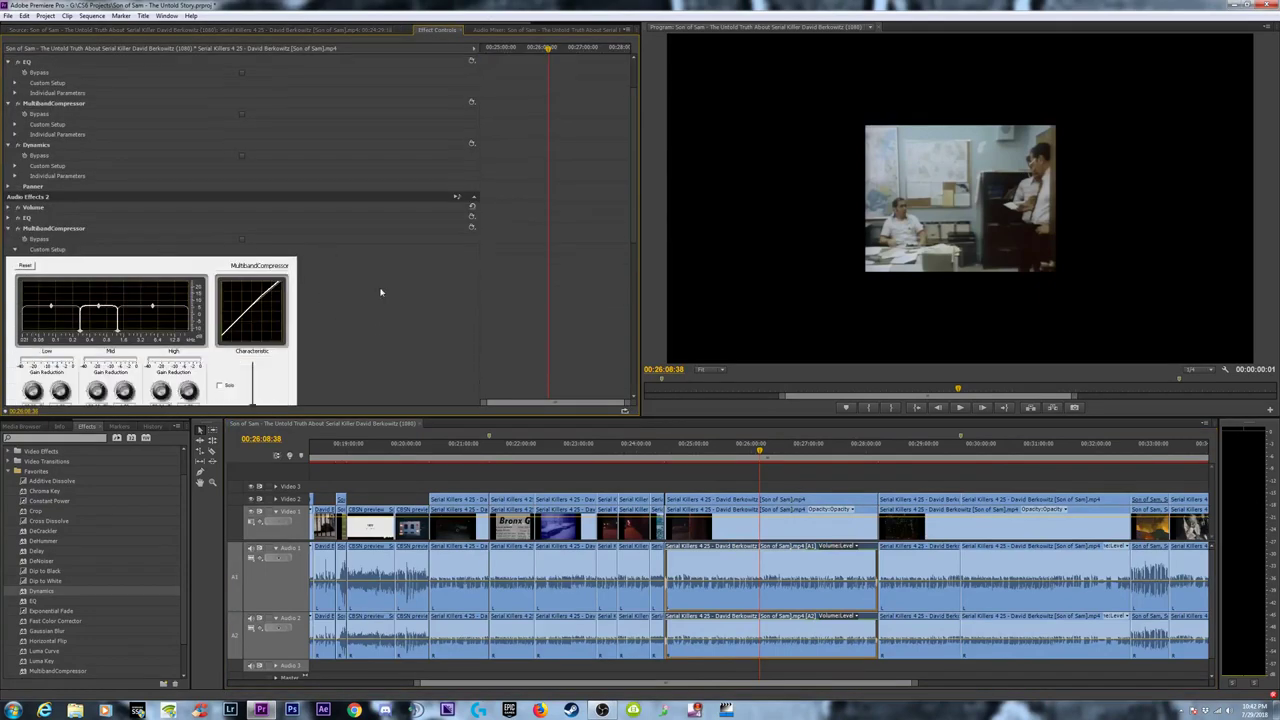
pyautogui.click(471, 178)
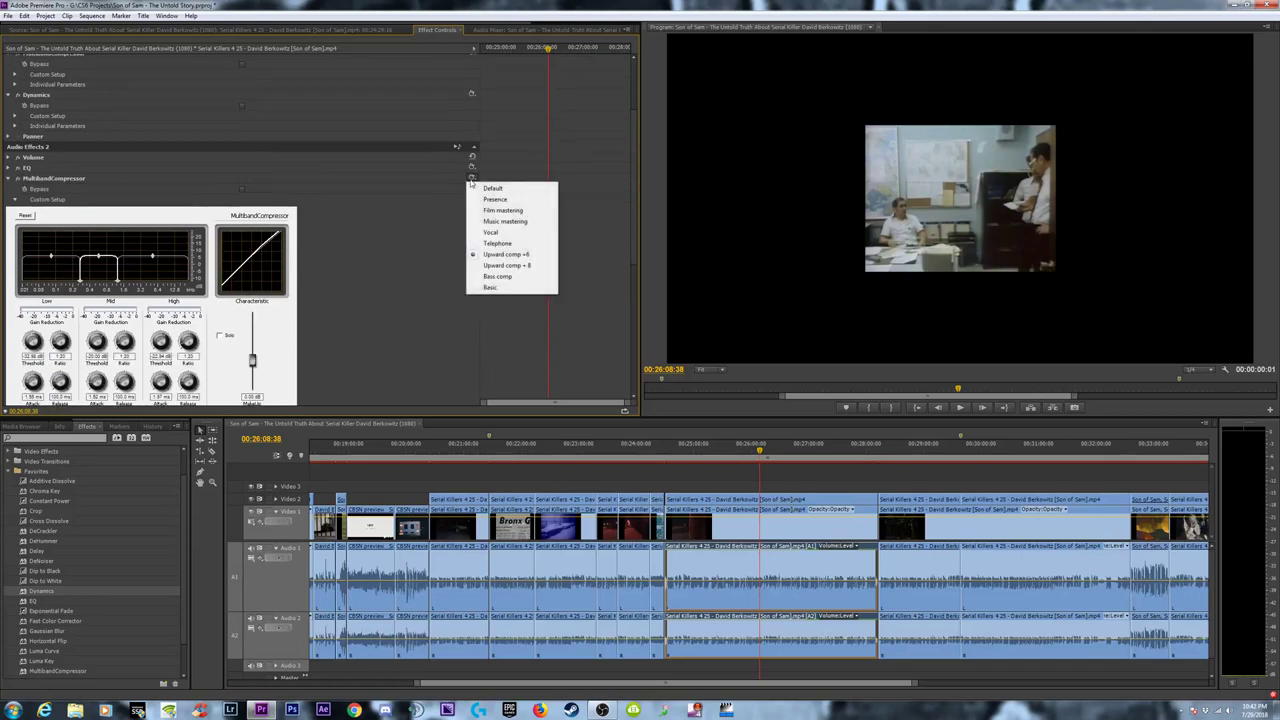
pyautogui.click(495, 266)
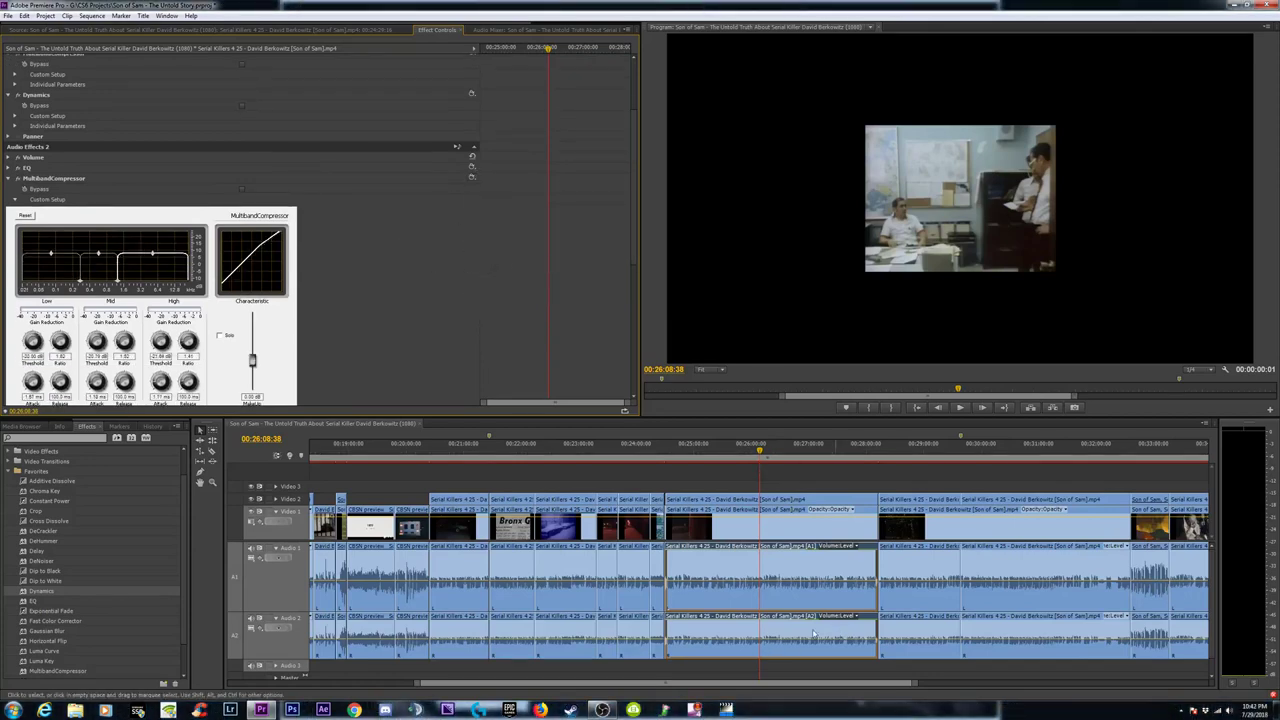
pyautogui.press('space')
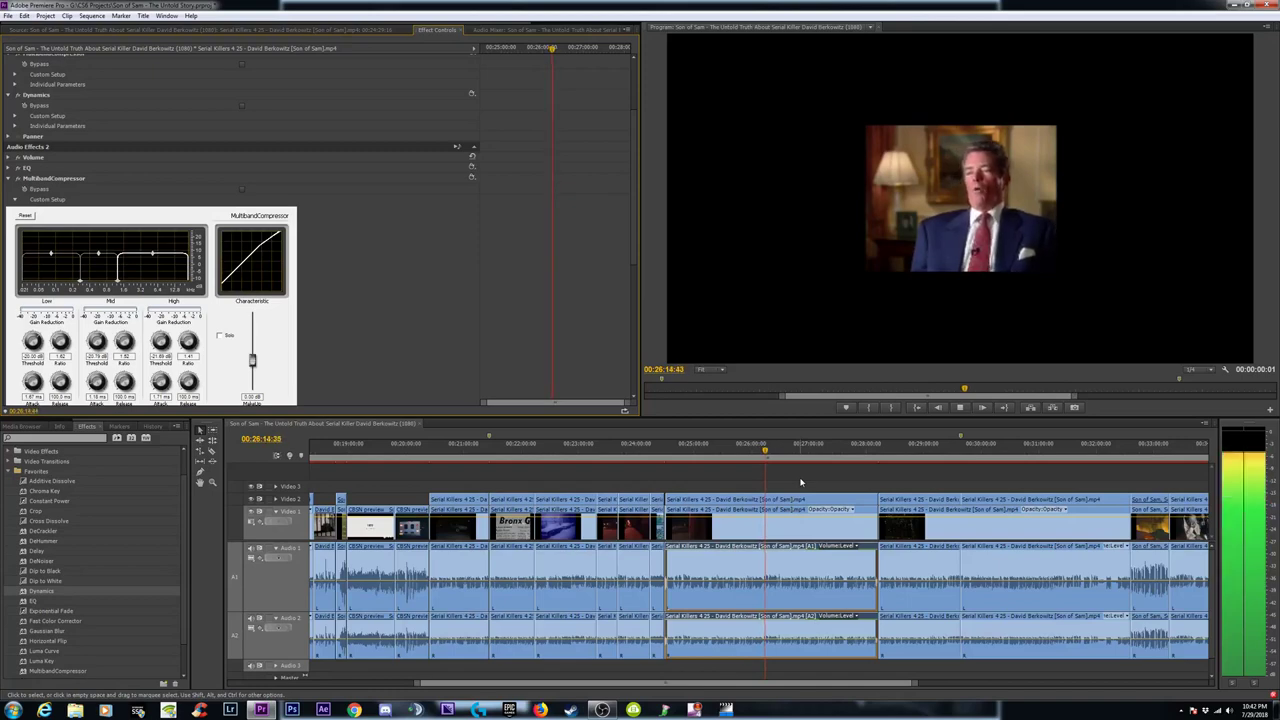
pyautogui.press('space')
# Reselect the Serial Killers clip at the playhead, raise its volume level on Audio 1 and play it back.
pyautogui.click(800, 477)
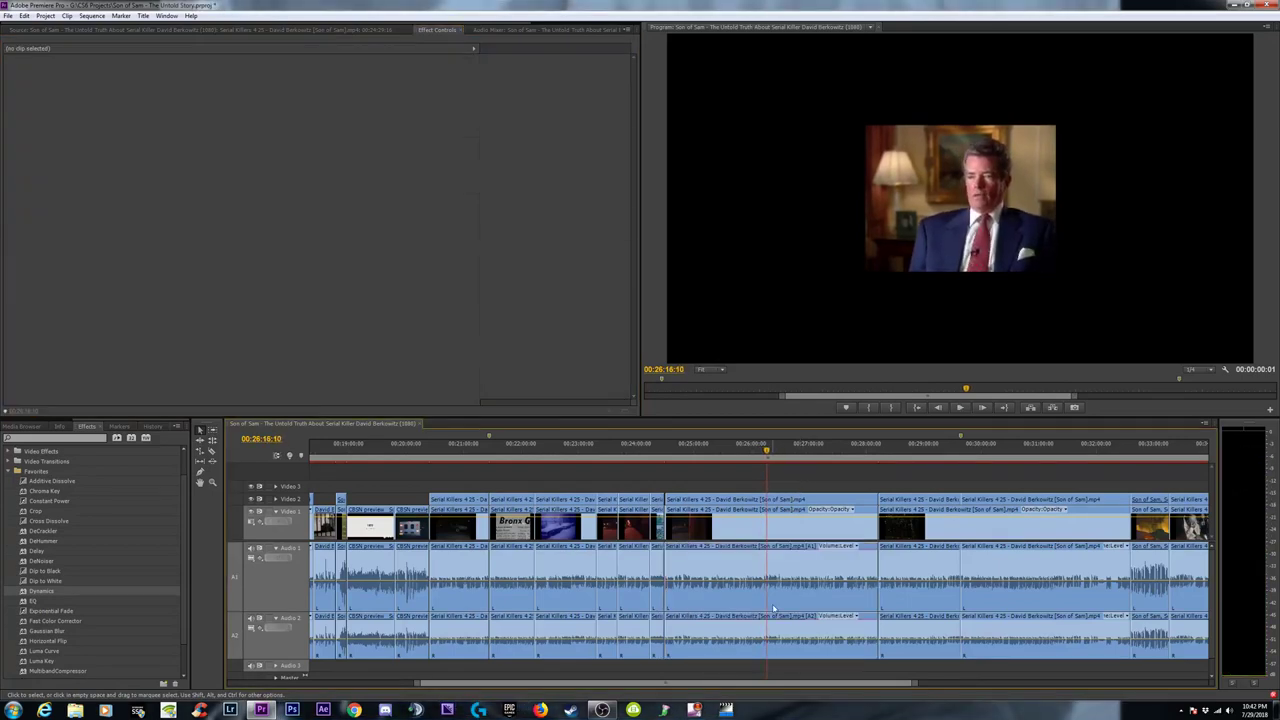
pyautogui.click(750, 586)
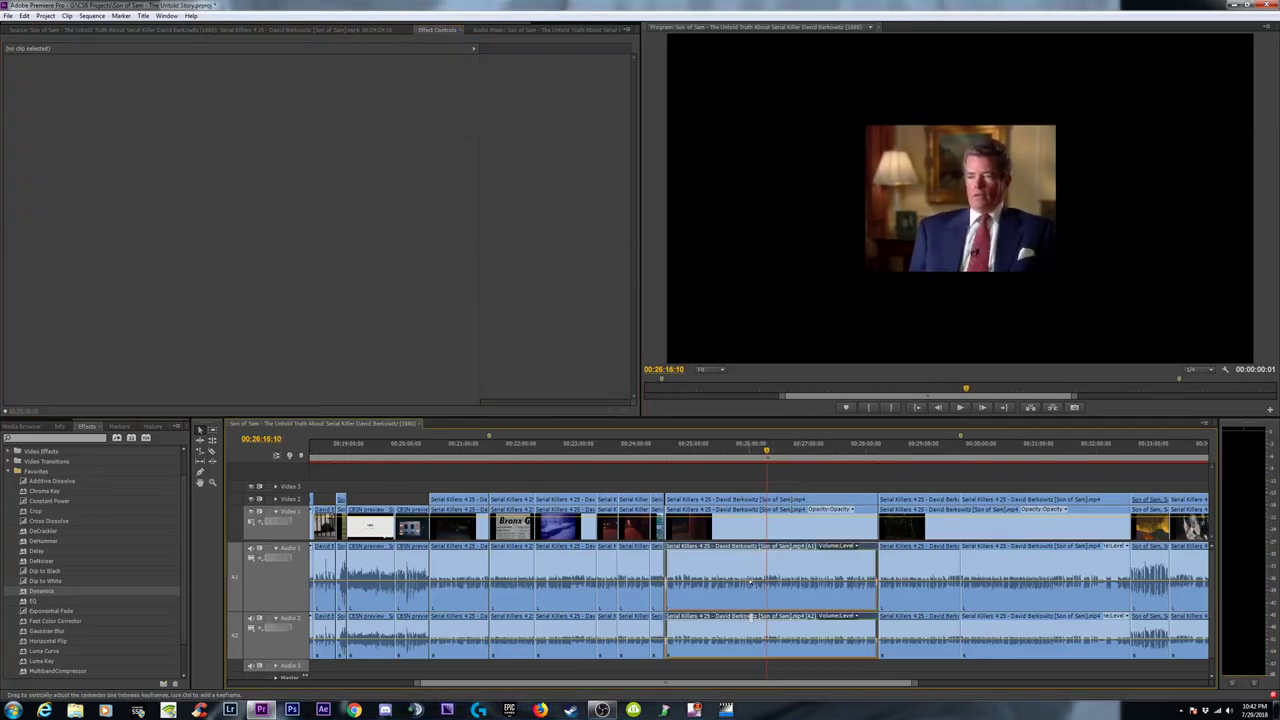
pyautogui.moveTo(750, 582); pyautogui.dragTo(750, 564)
pyautogui.click(752, 617)
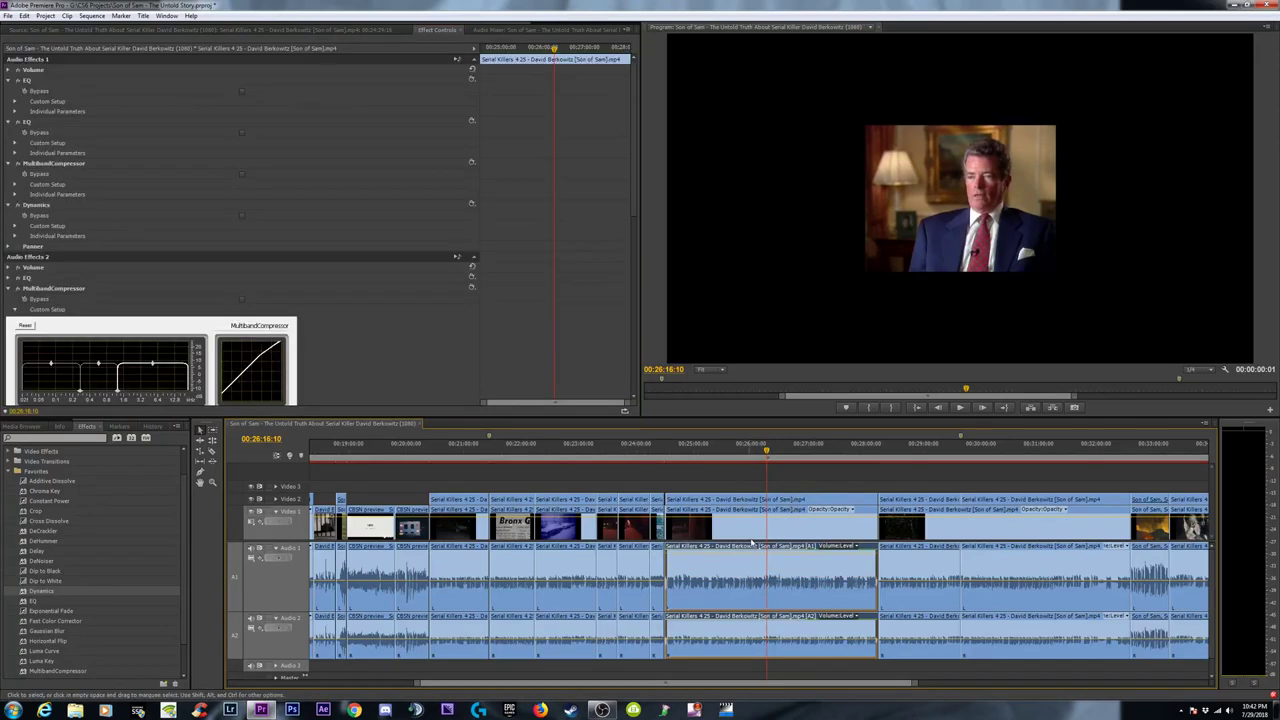
pyautogui.press('space')
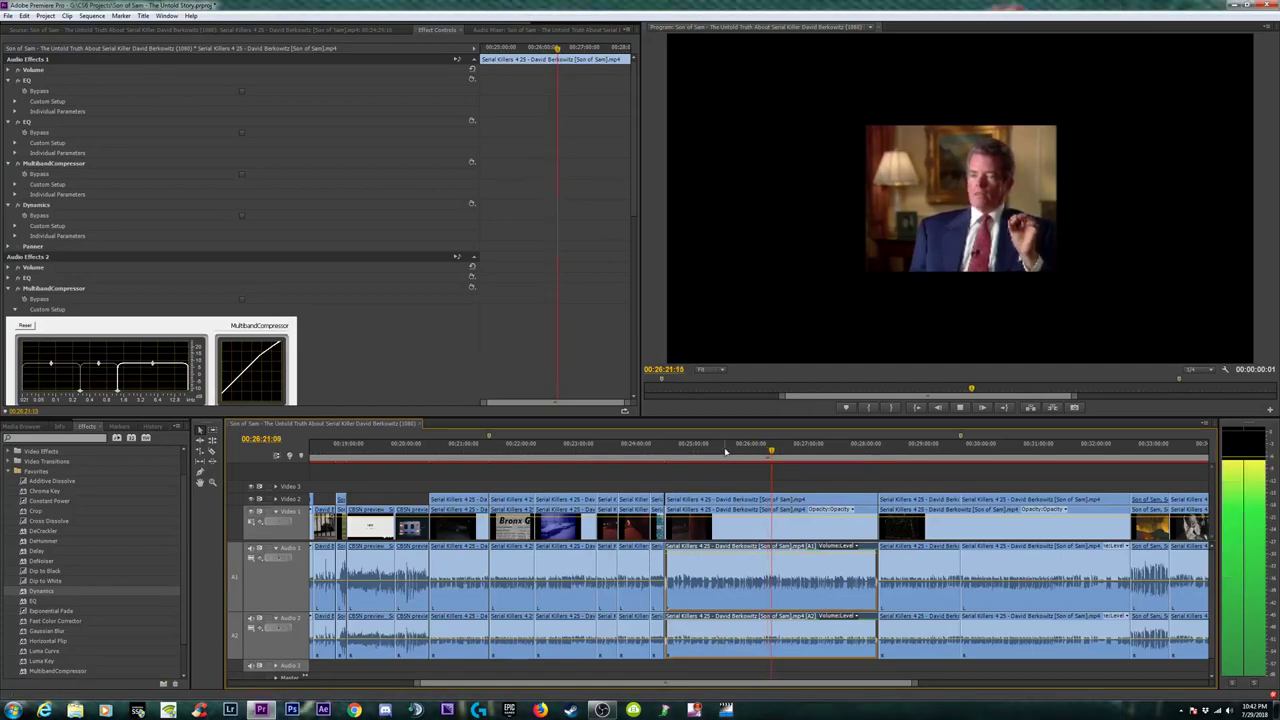
# Collapse all the expanded audio effects of the selected clip and stop playback.
pyautogui.click(7, 288)
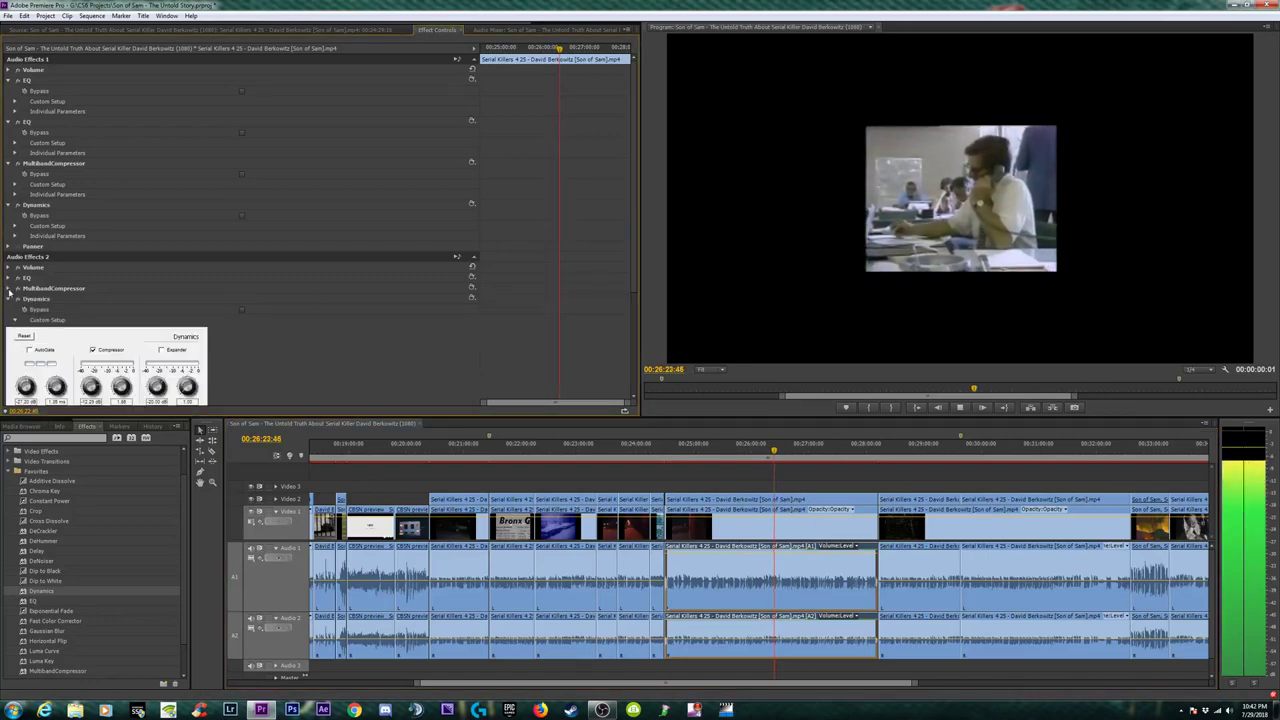
pyautogui.click(12, 204)
pyautogui.click(12, 163)
pyautogui.click(9, 121)
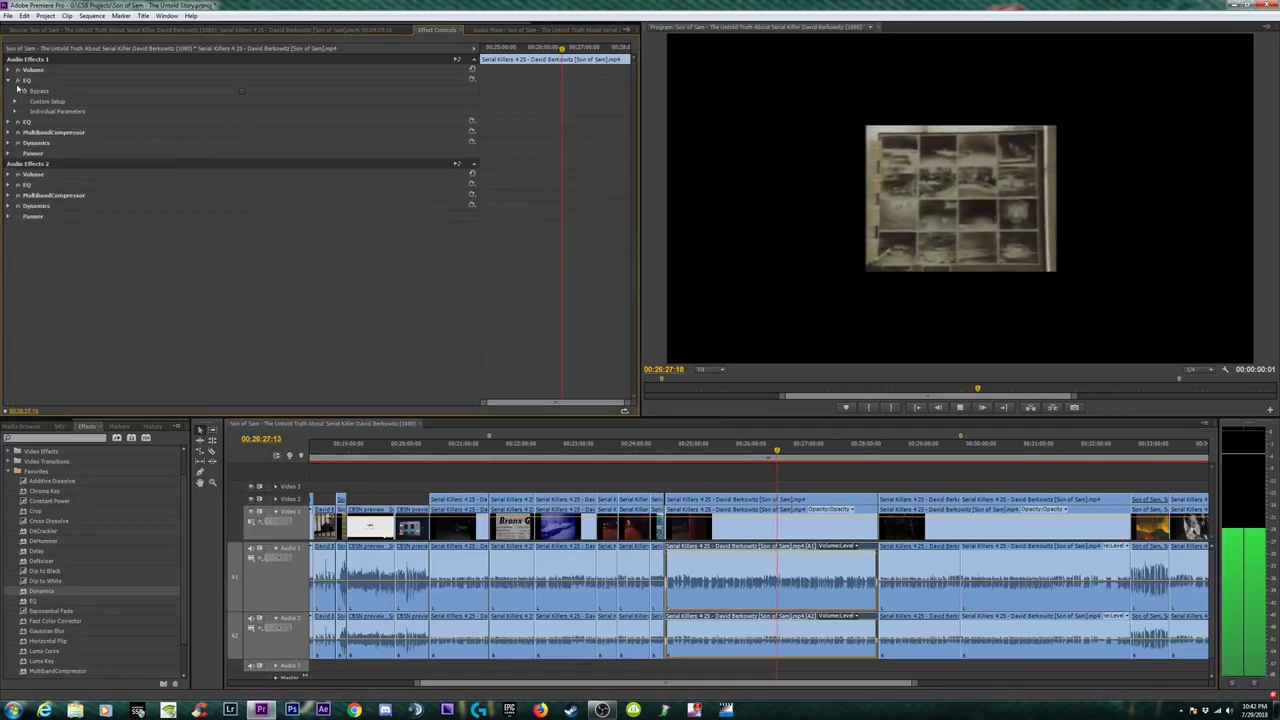
pyautogui.click(10, 80)
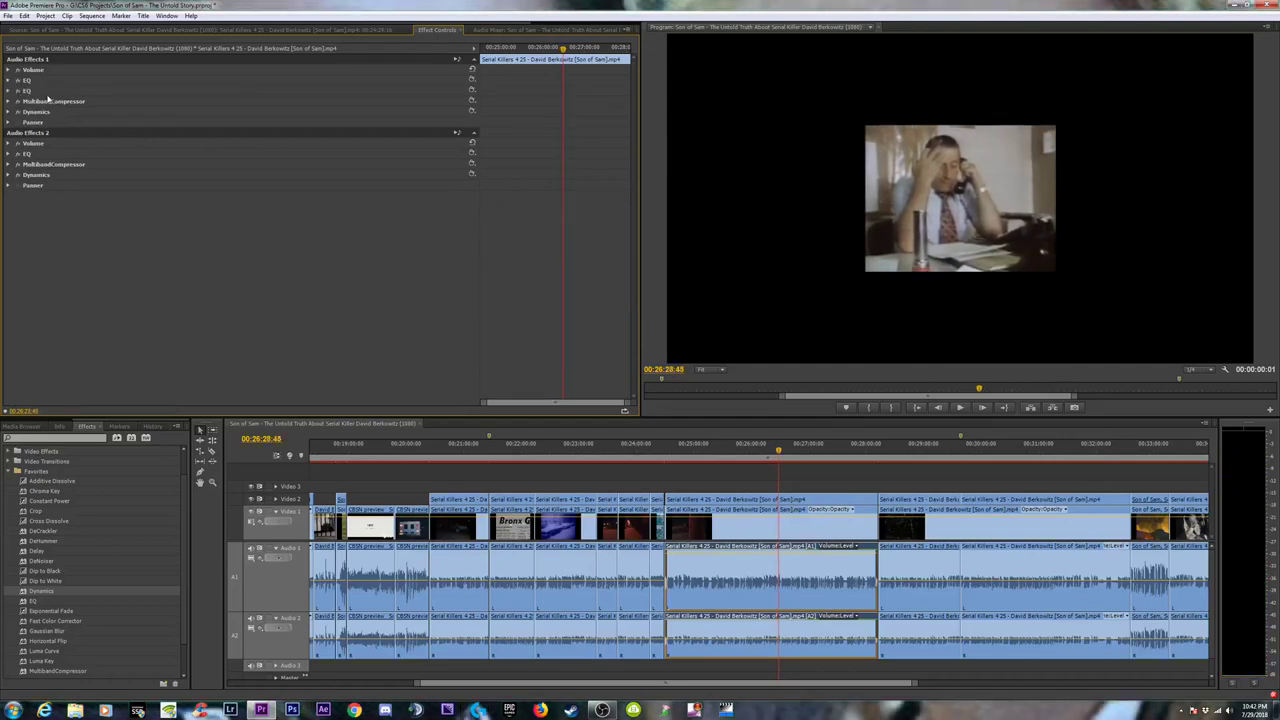
# Delete the second, duplicate EQ effect under Audio Effects 1.
pyautogui.click(9, 91)
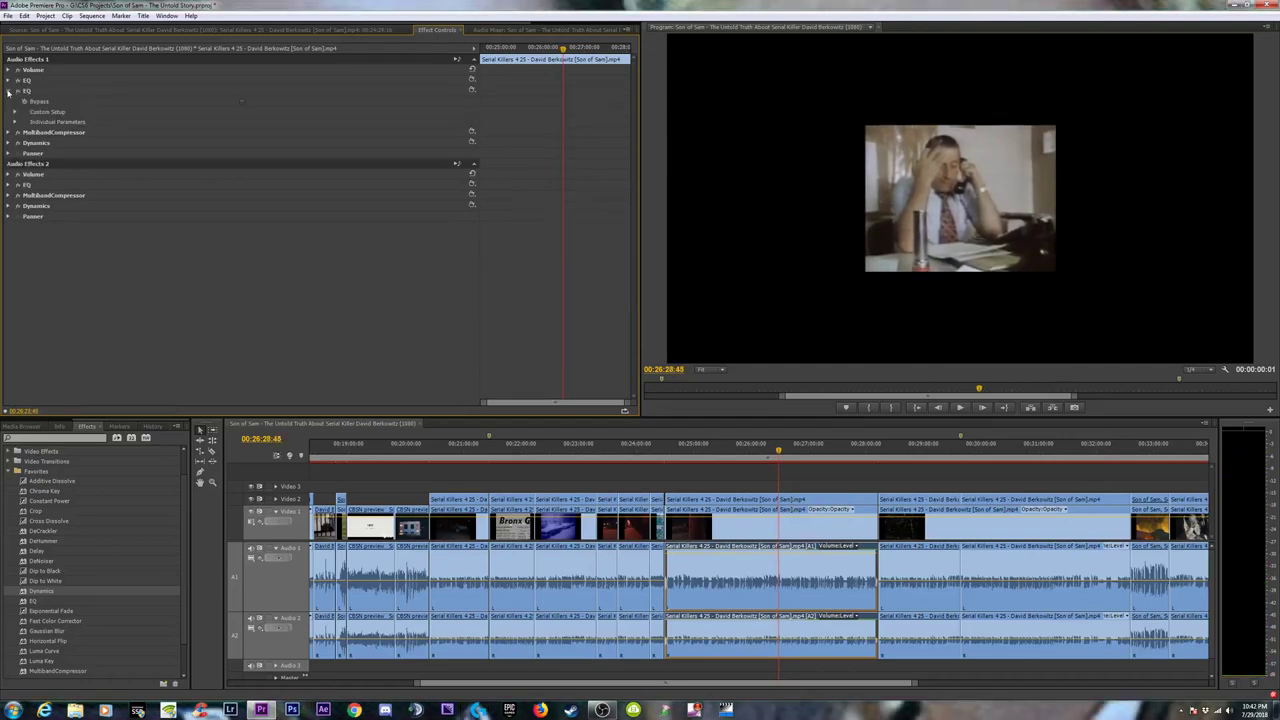
pyautogui.click(34, 92)
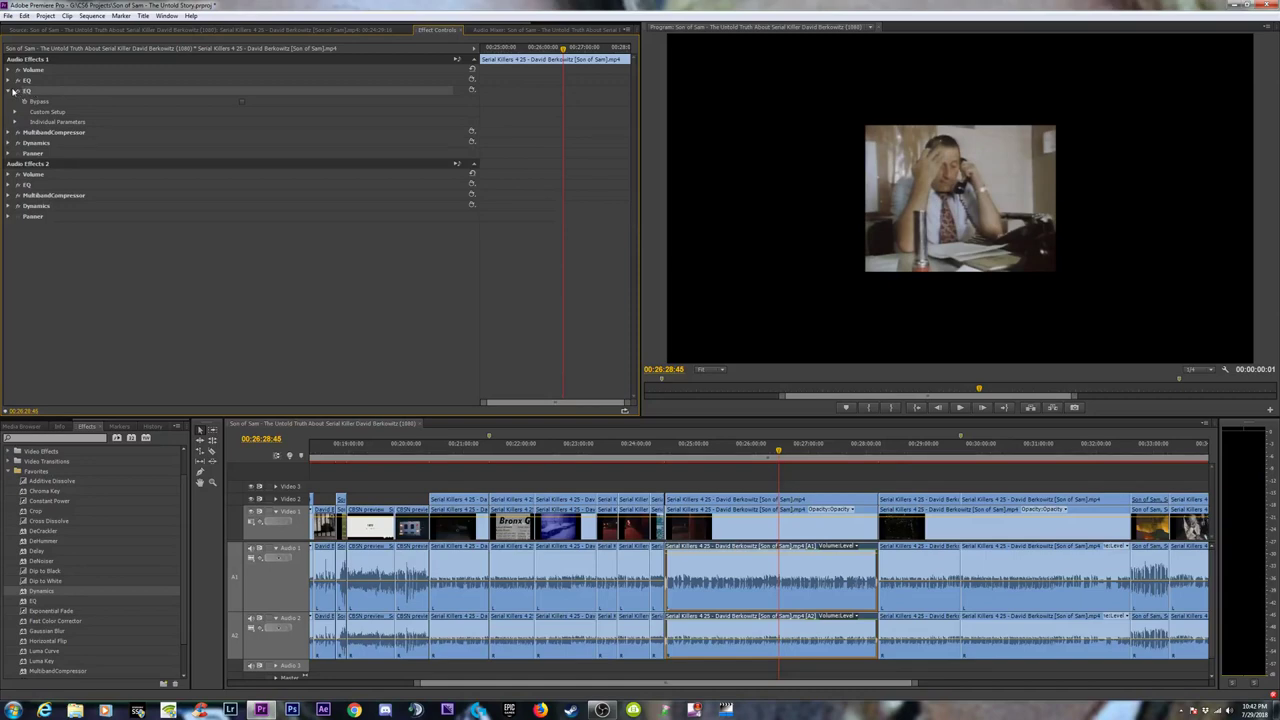
pyautogui.press('Delete')
# Apply the Loudness preset to the remaining EQ under Audio Effects 1 and collapse the effect.
pyautogui.click(473, 80)
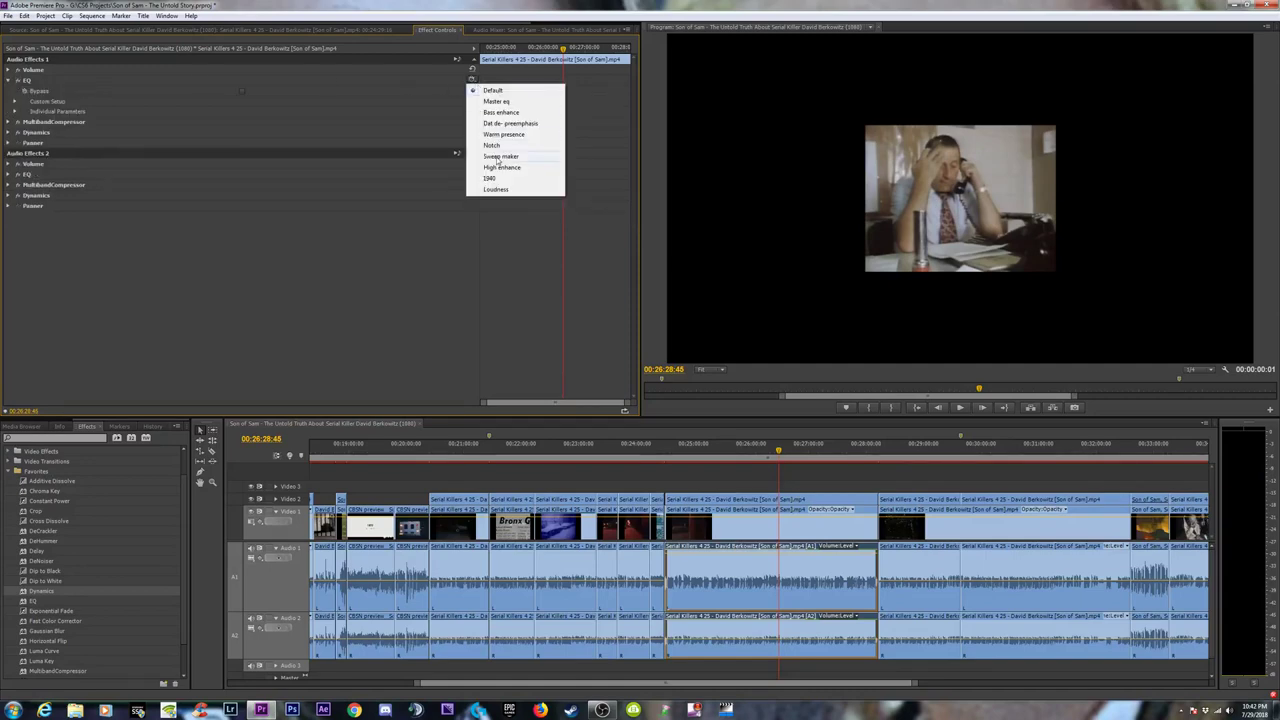
pyautogui.click(493, 169)
pyautogui.click(473, 80)
pyautogui.click(492, 189)
pyautogui.click(9, 80)
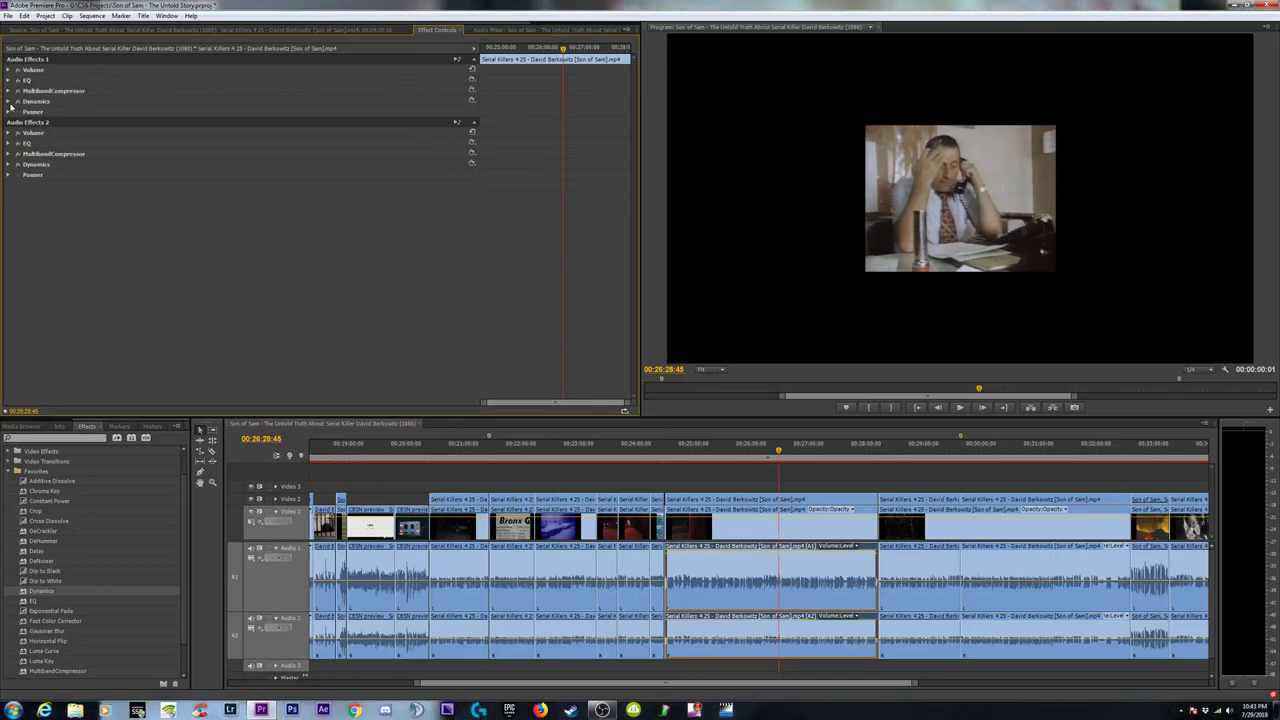
# Apply the Upward comp + 8 preset to the MultibandCompressor under Audio Effects 1.
pyautogui.click(8, 91)
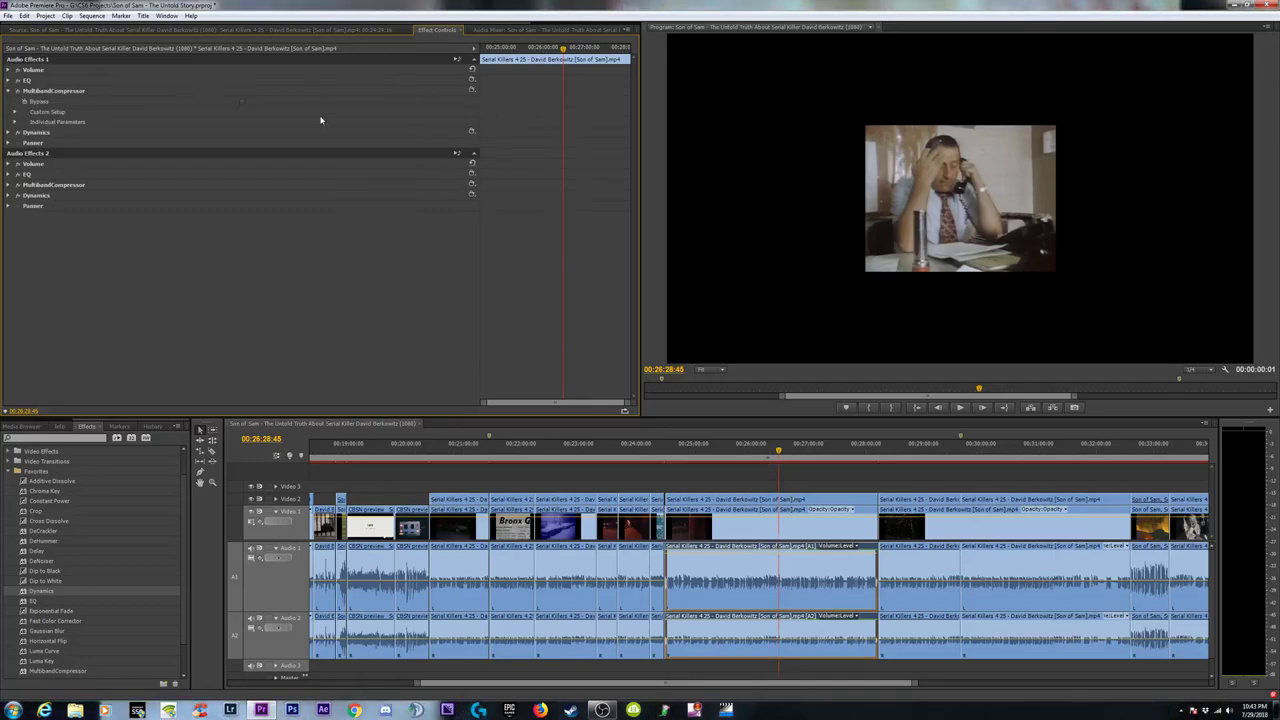
pyautogui.click(473, 91)
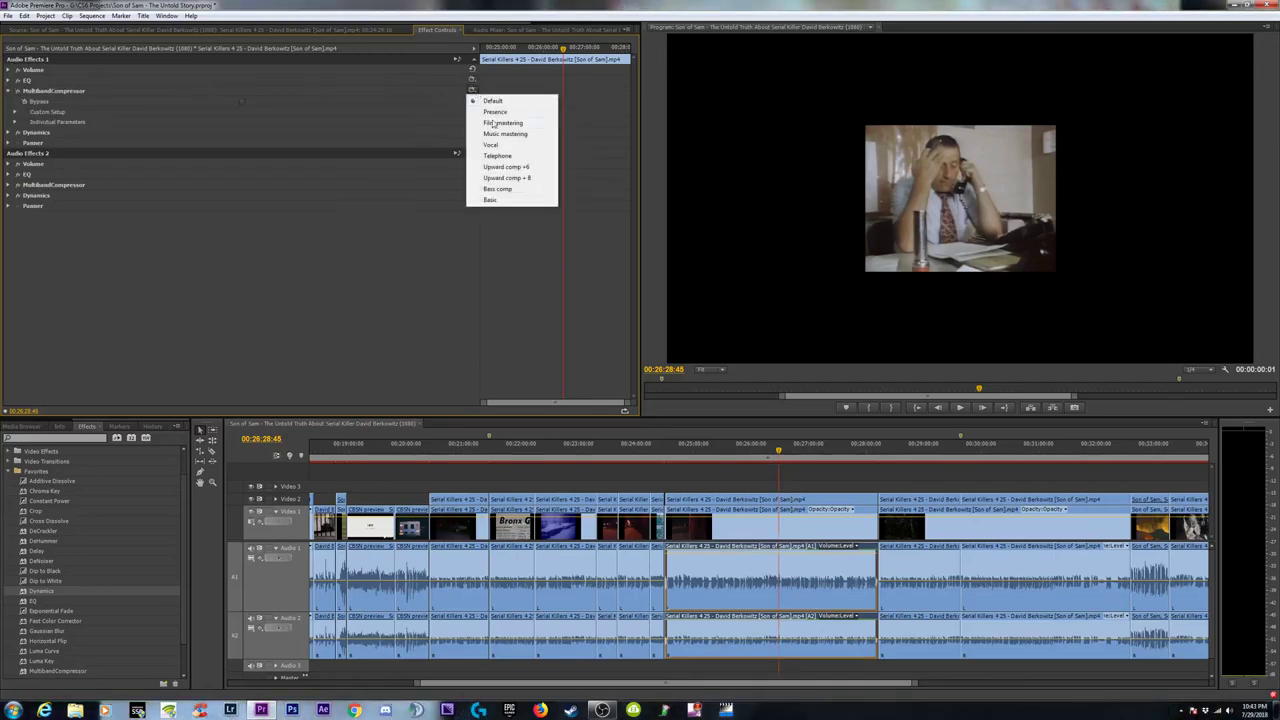
pyautogui.click(503, 178)
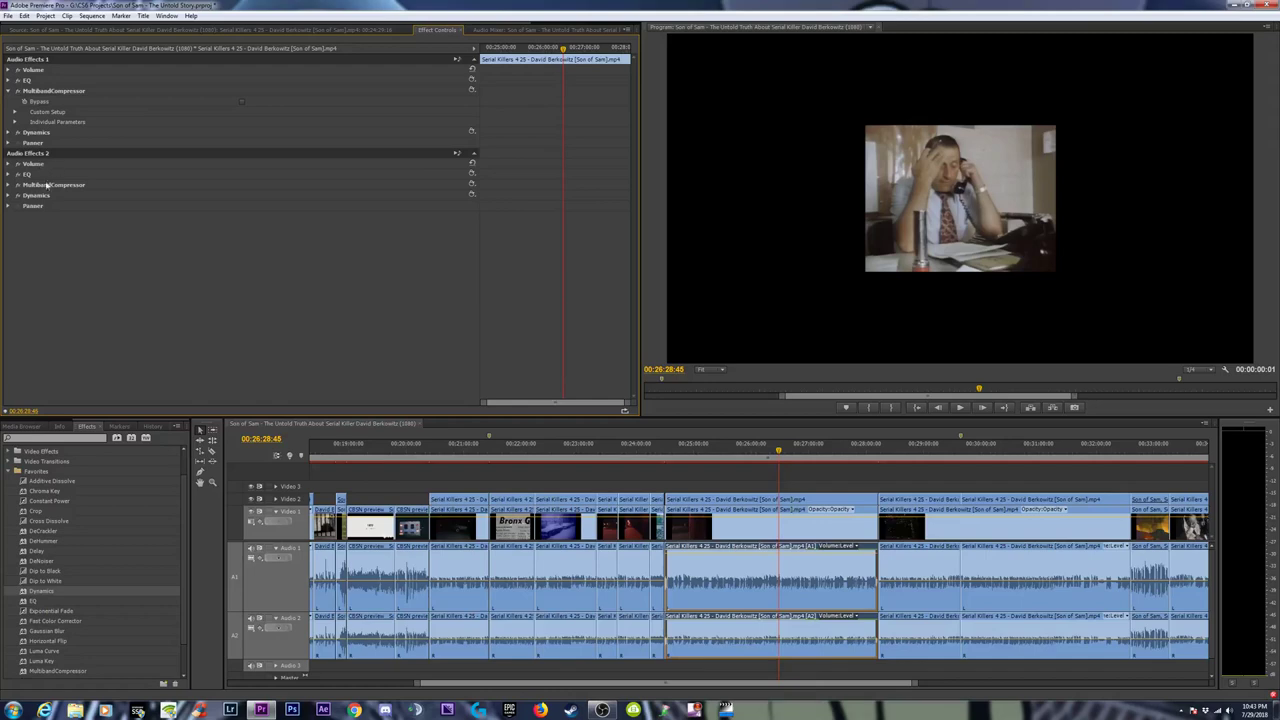
# Check the custom setup of the Dynamics effect under Audio Effects 2 and collapse the effect.
pyautogui.click(8, 197)
pyautogui.scroll(-2, 291, 286)
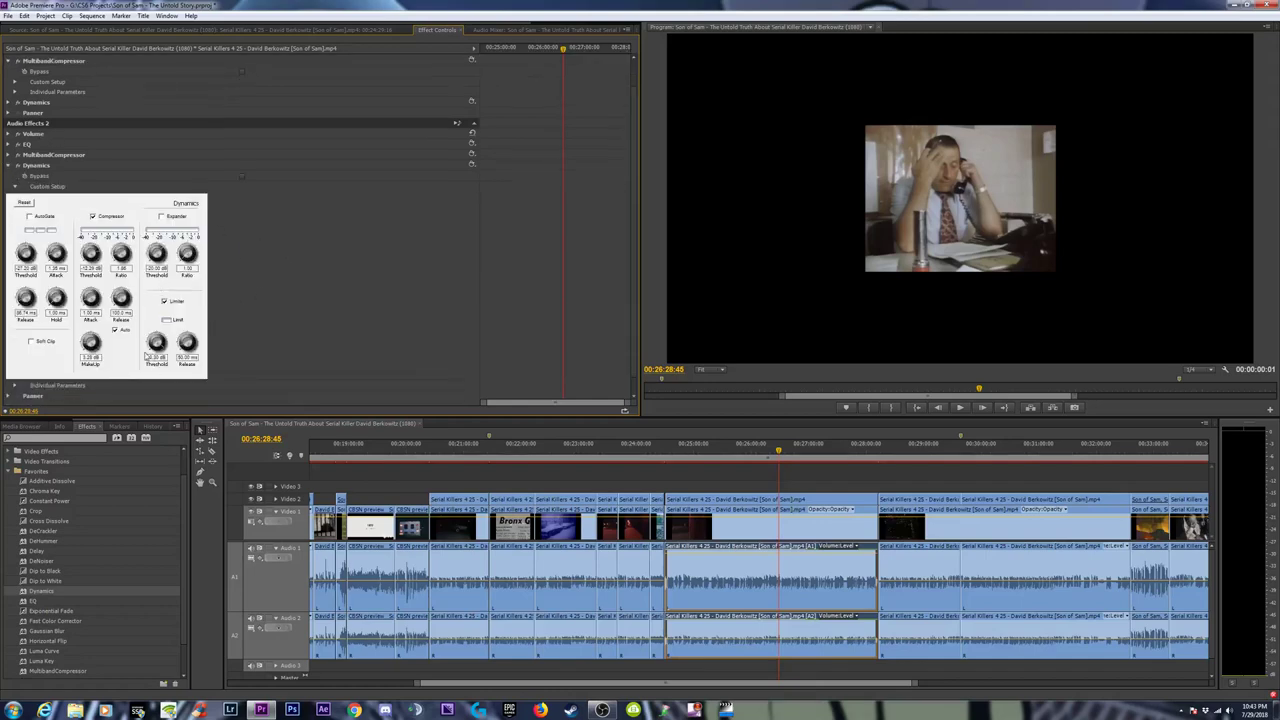
pyautogui.click(9, 167)
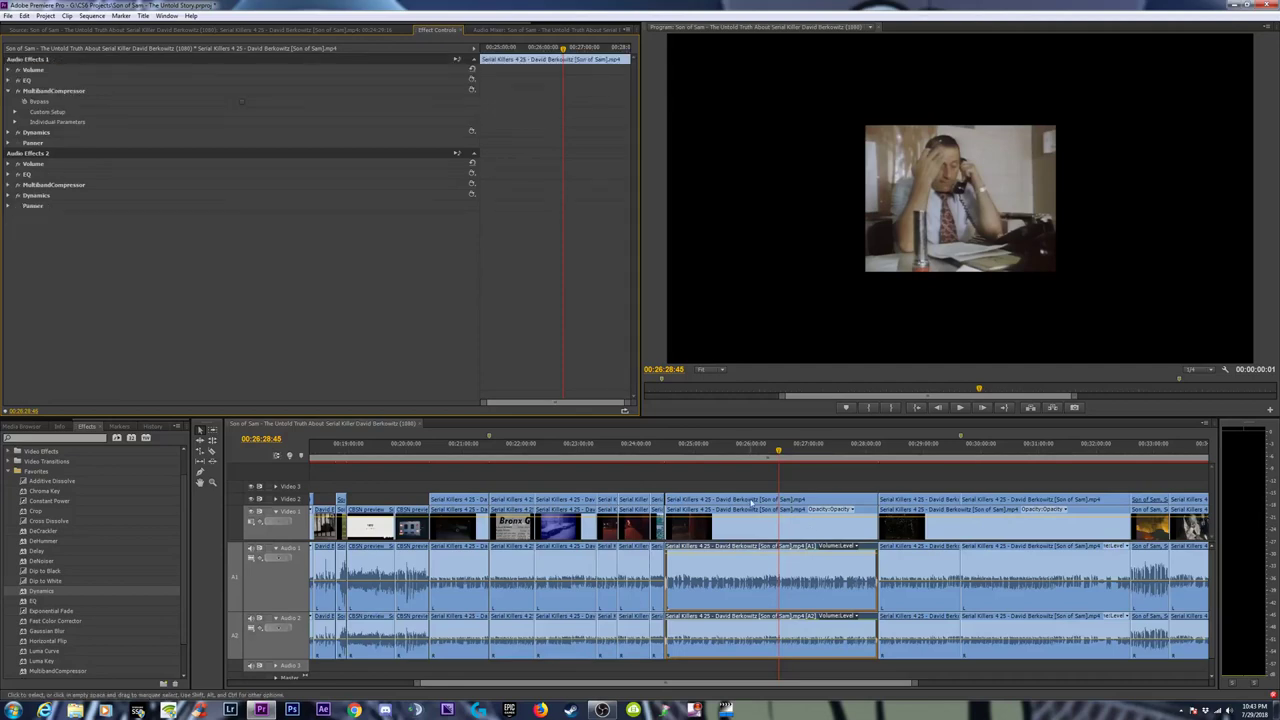
# Play the sequence briefly from the playhead to hear the processed audio, with the clip deselected.
pyautogui.press('space')
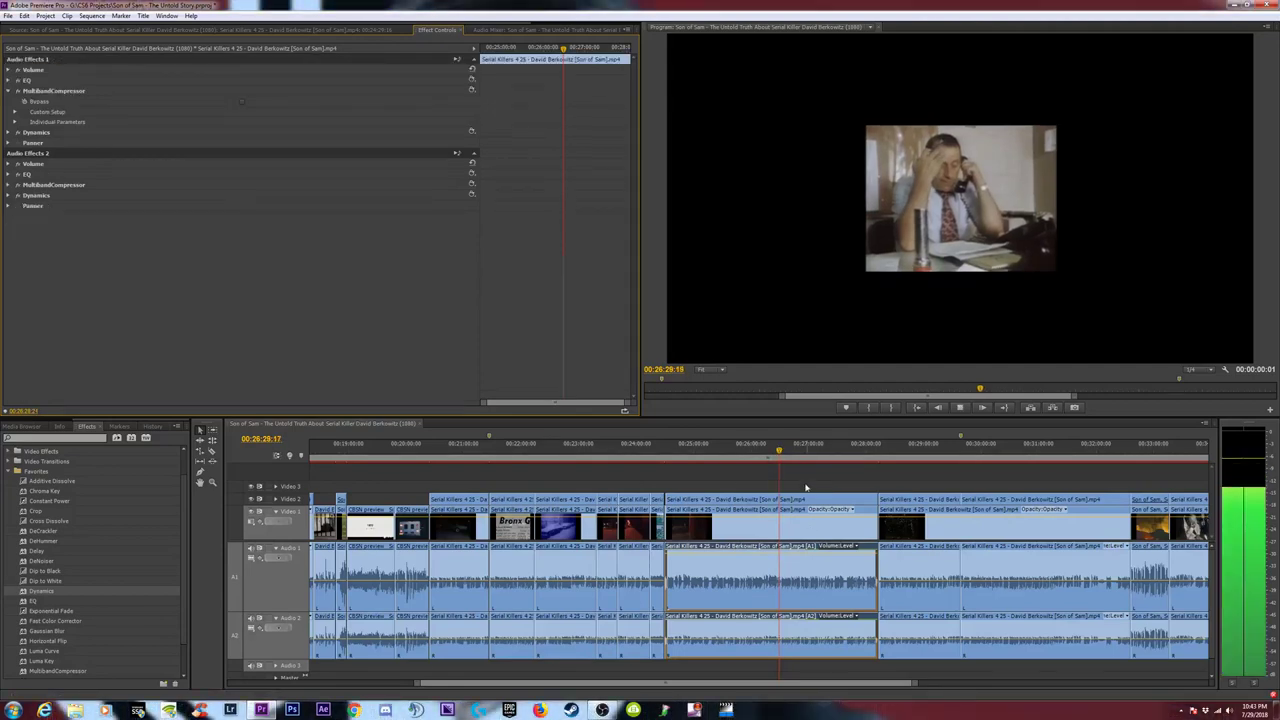
pyautogui.click(802, 481)
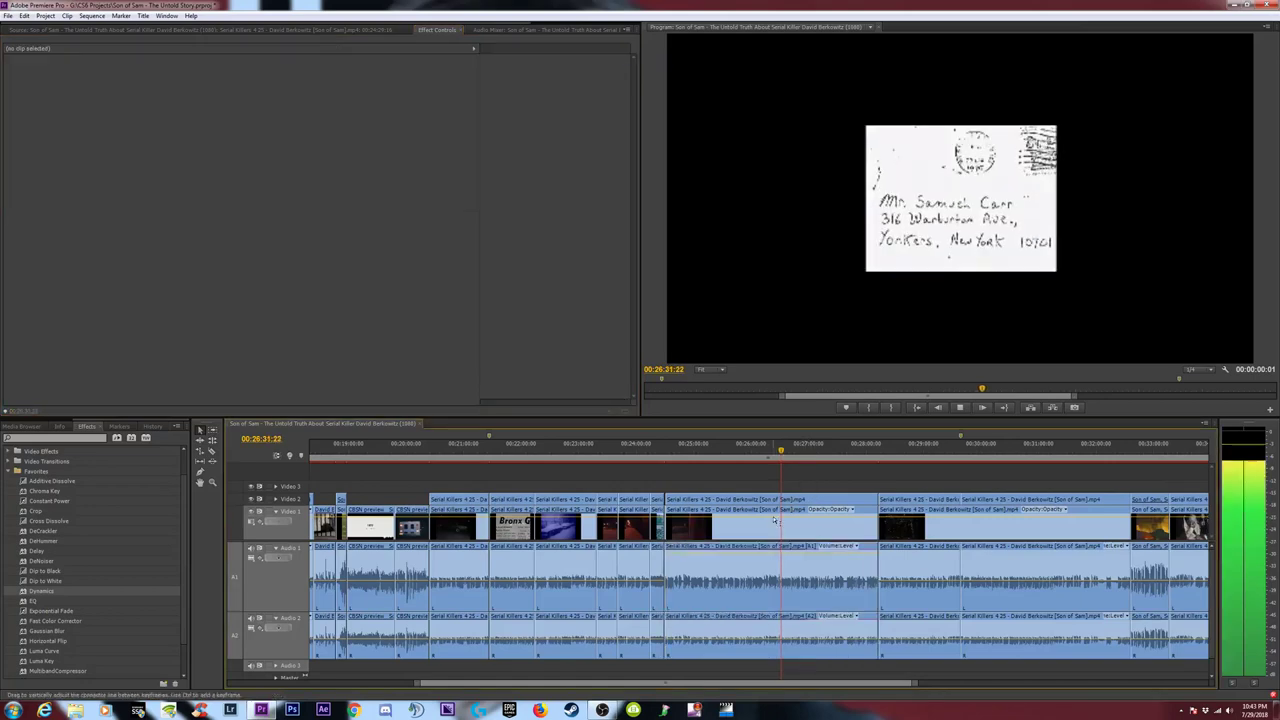
pyautogui.press('space')
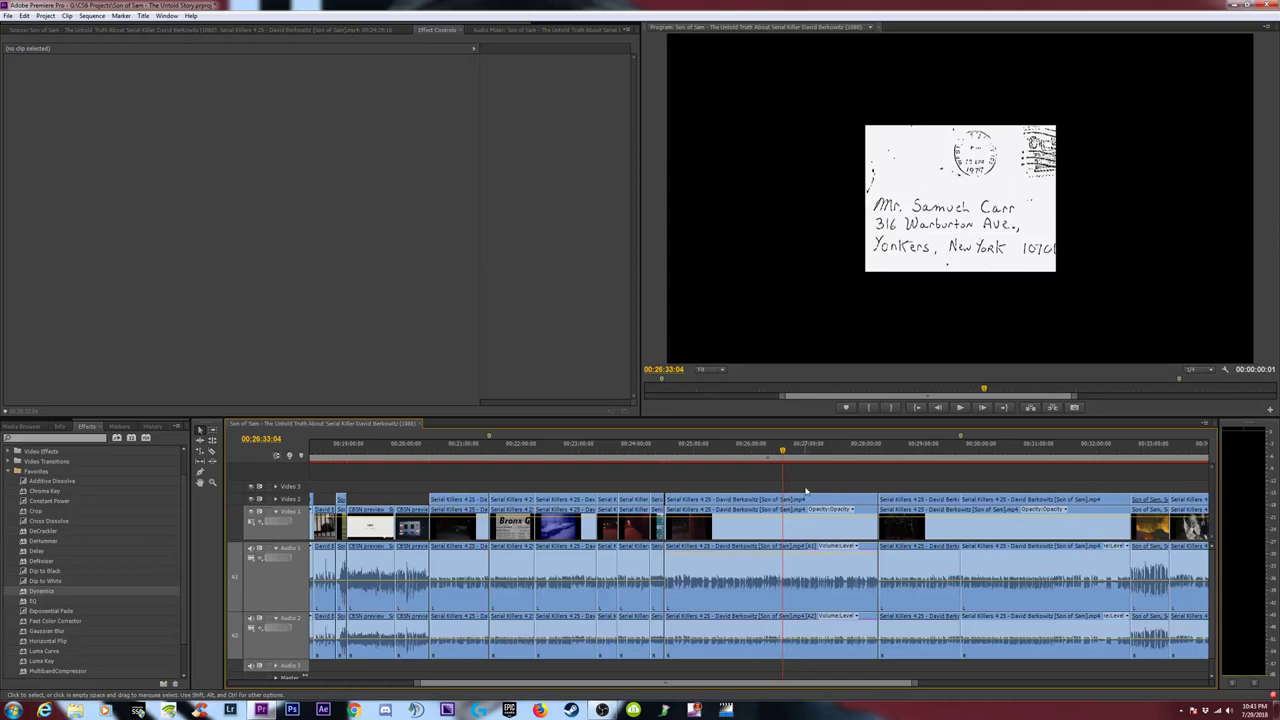
# Copy the audio clip at the playhead that carries the finished EQ, MultibandCompressor and Dynamics effects.
pyautogui.click(811, 574)
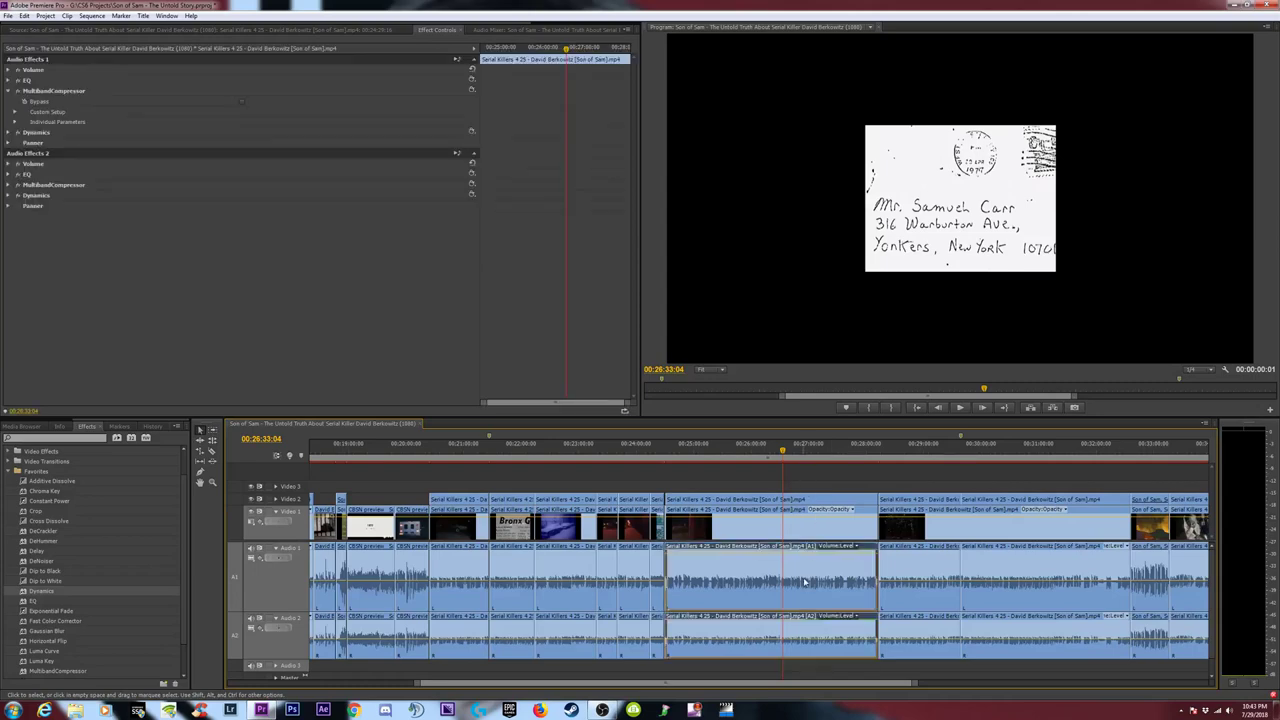
pyautogui.press('-')
pyautogui.press('-')
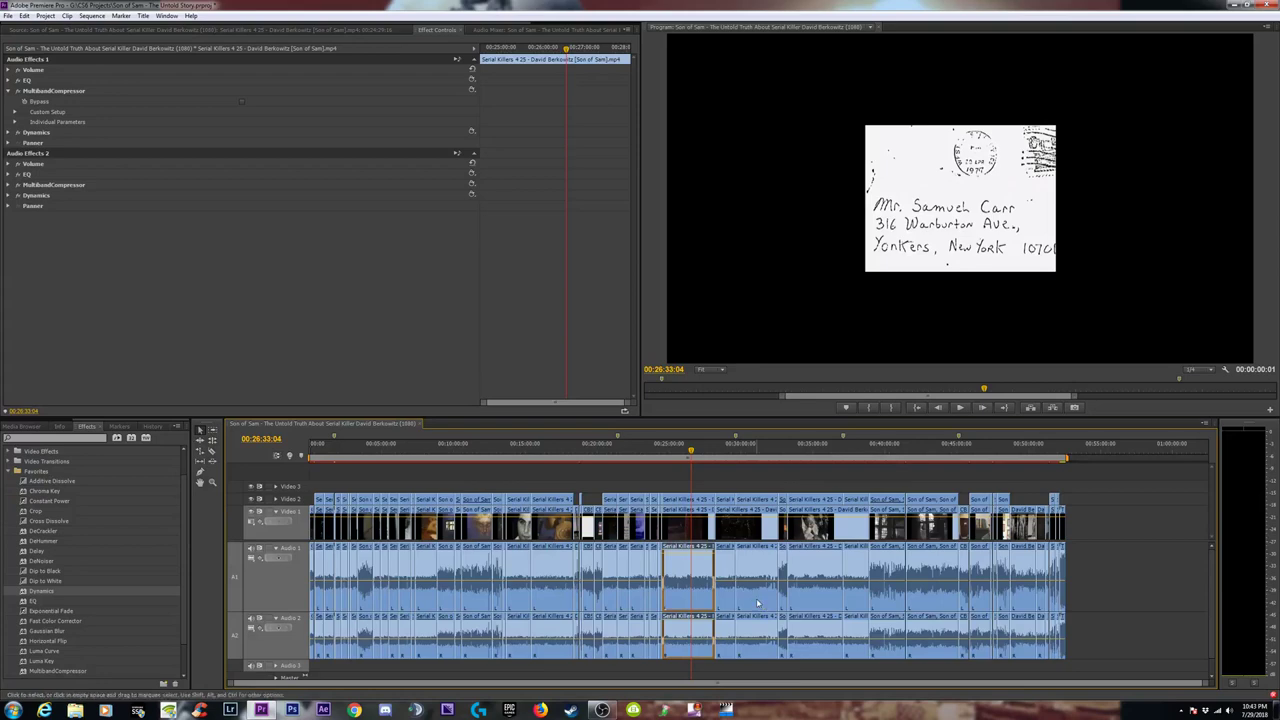
# Select all clips on Audio 1 and Audio 2 and remove their Volume settings and audio effects.
pyautogui.click(1113, 572)
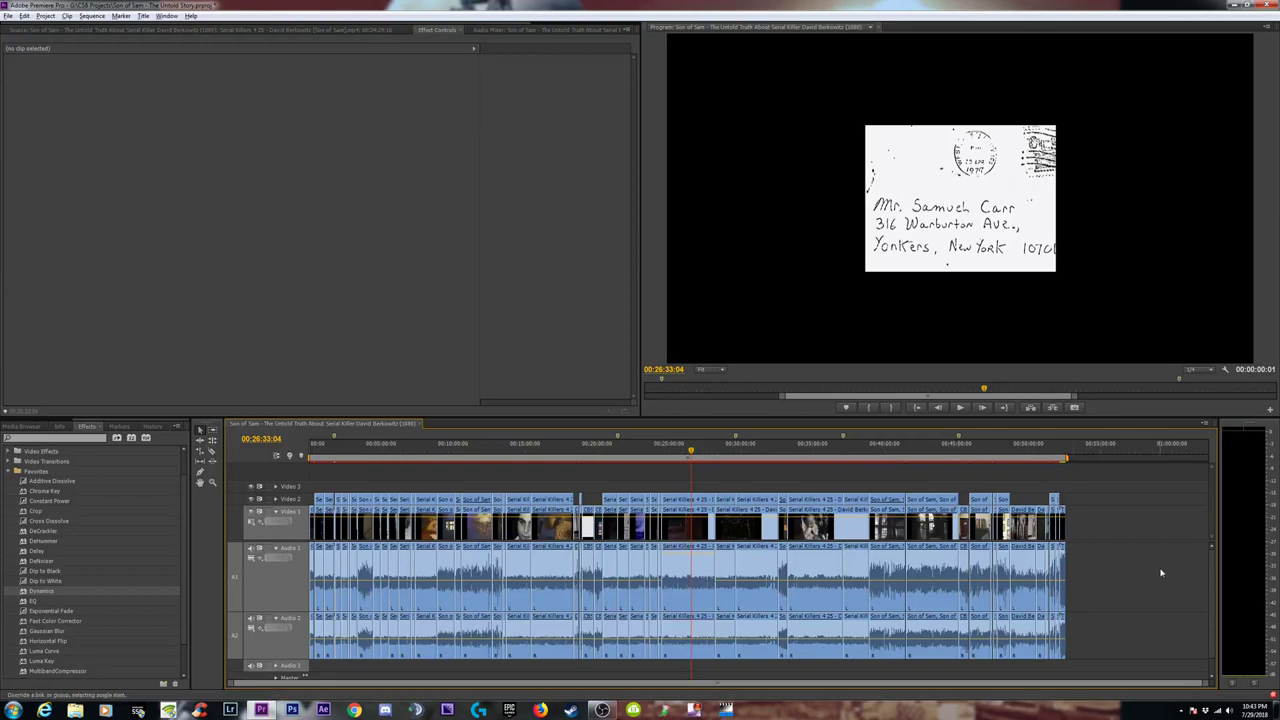
pyautogui.moveTo(1144, 572); pyautogui.dragTo(308, 645)
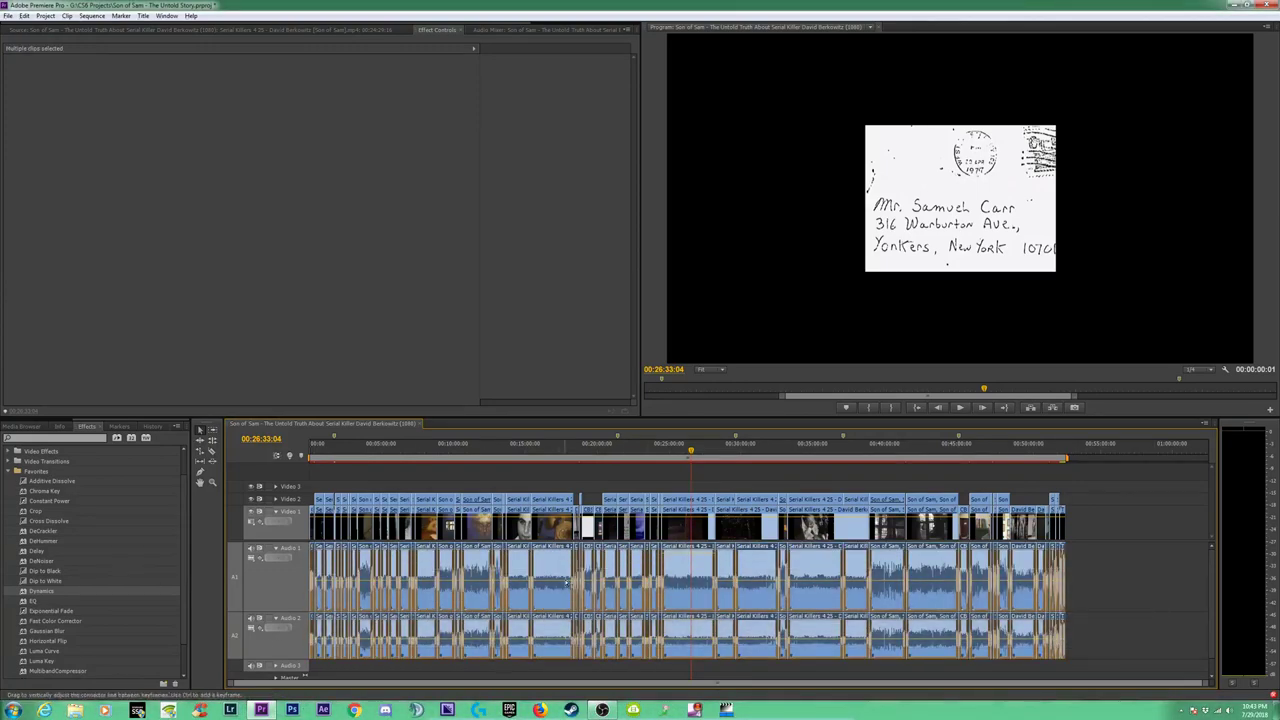
pyautogui.rightClick(692, 572)
pyautogui.click(731, 465)
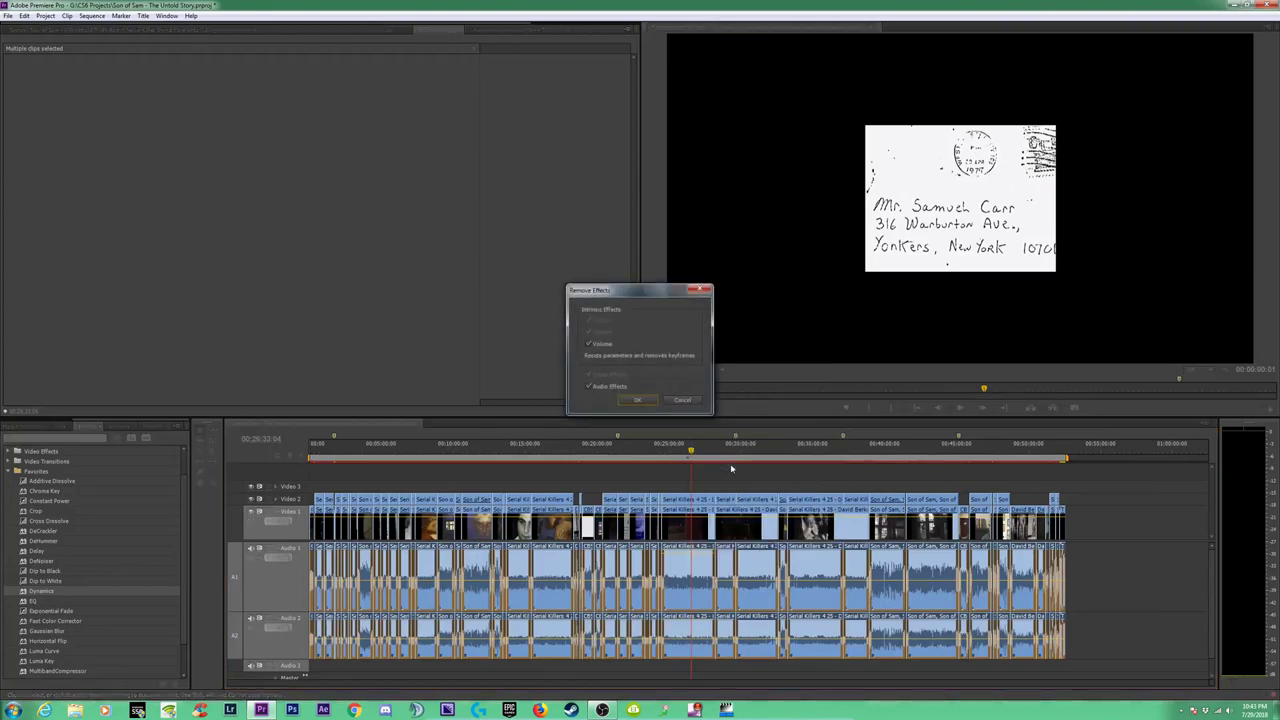
pyautogui.click(636, 398)
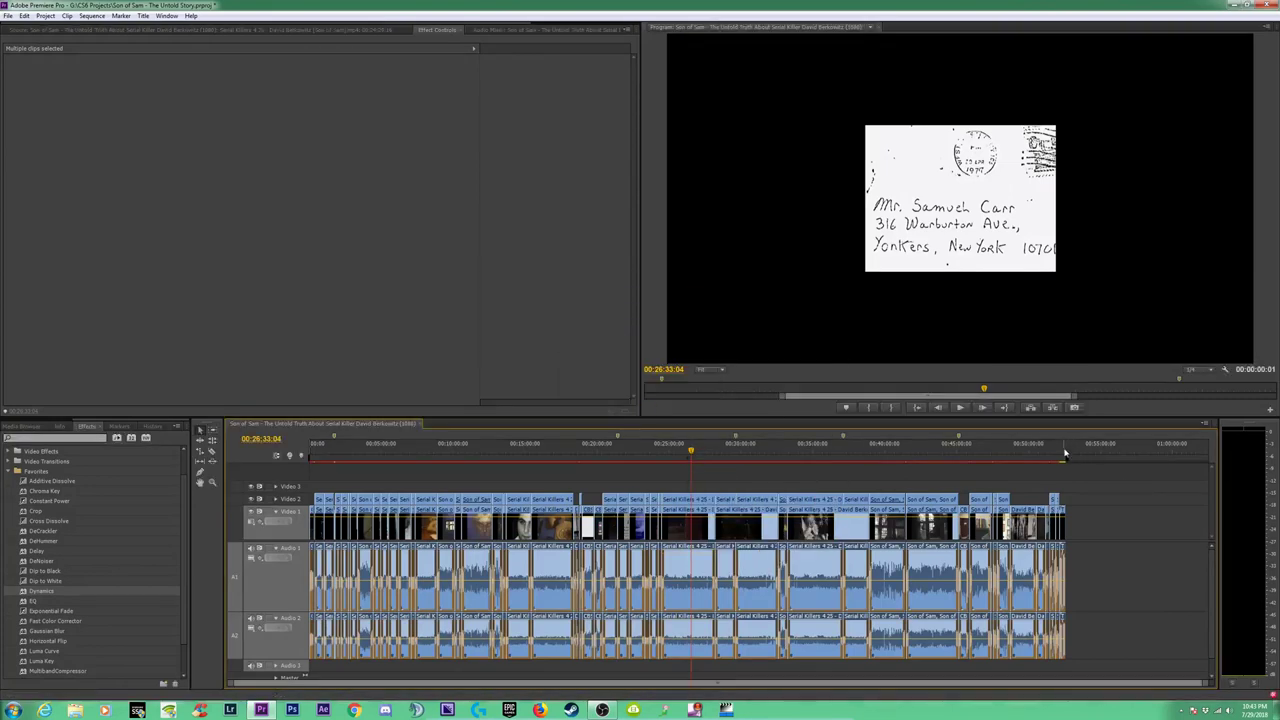
# Exclude the short intro clip at about 00:00:20:57 from the audio selection on both tracks.
pyautogui.press('Home')
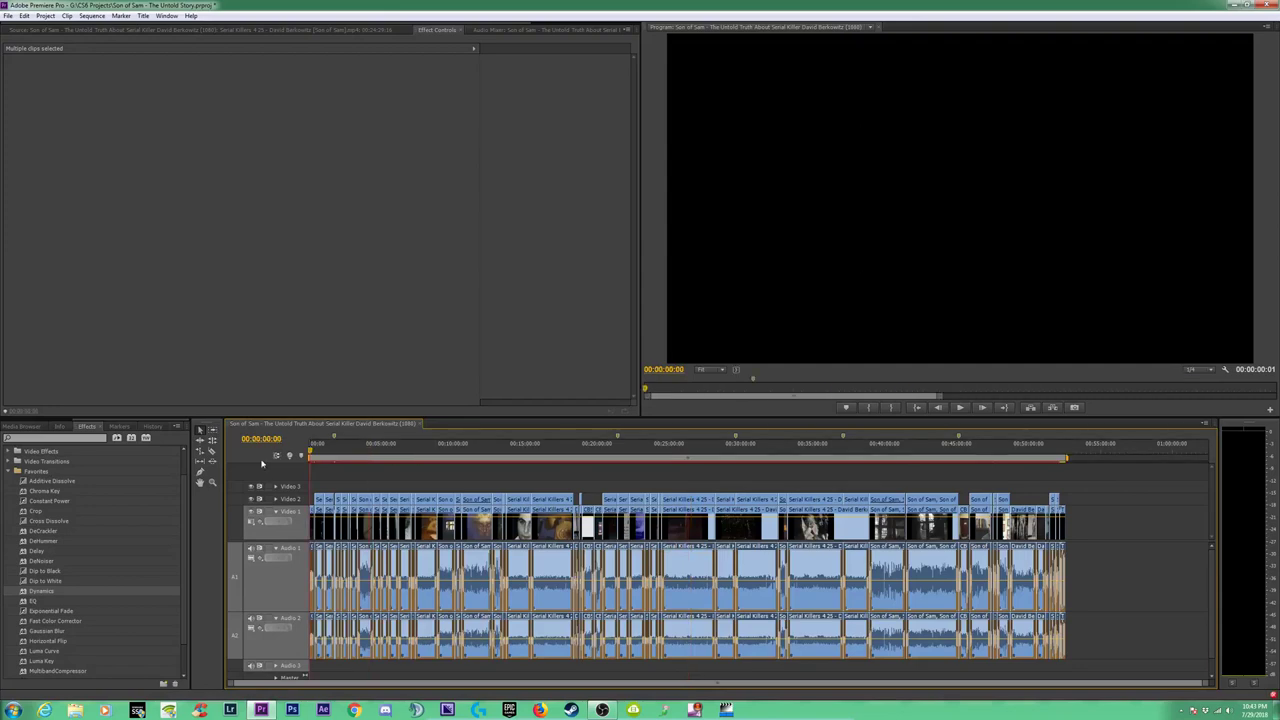
pyautogui.press('=')
pyautogui.press('=')
pyautogui.press('=')
pyautogui.press('=')
pyautogui.press('=')
pyautogui.press('=')
pyautogui.press('=')
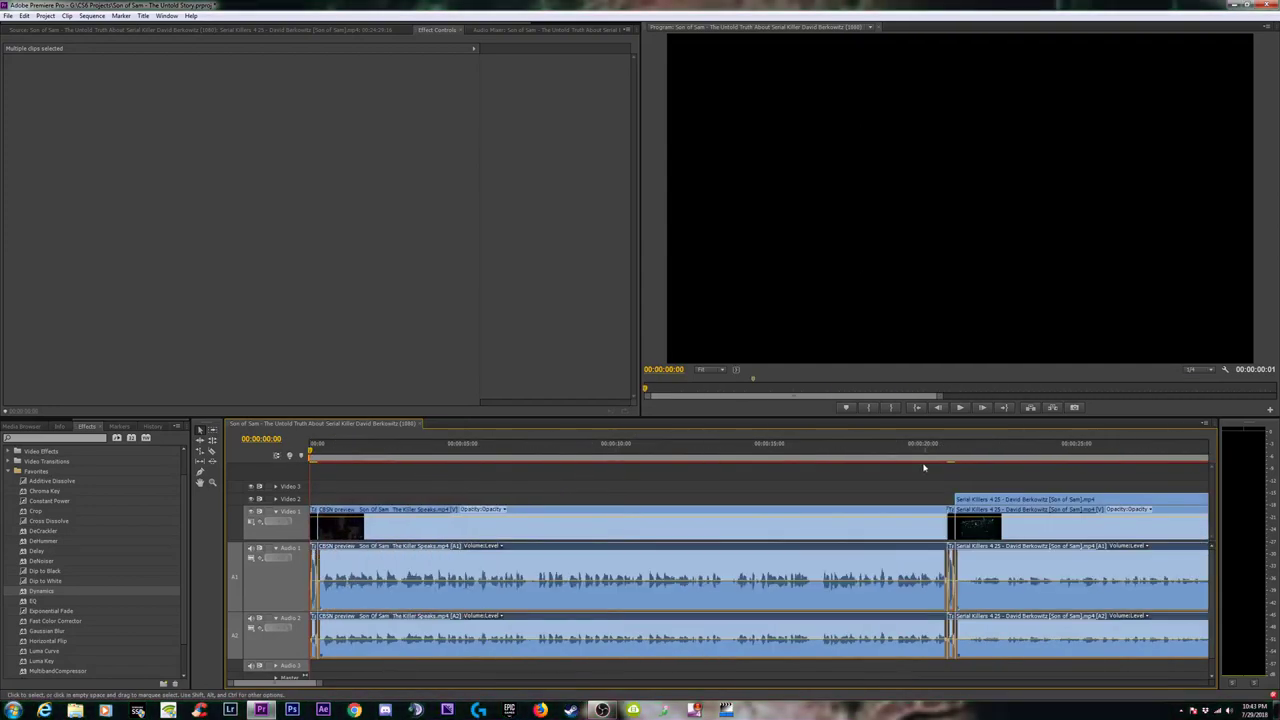
pyautogui.click(952, 451)
pyautogui.press('Left')
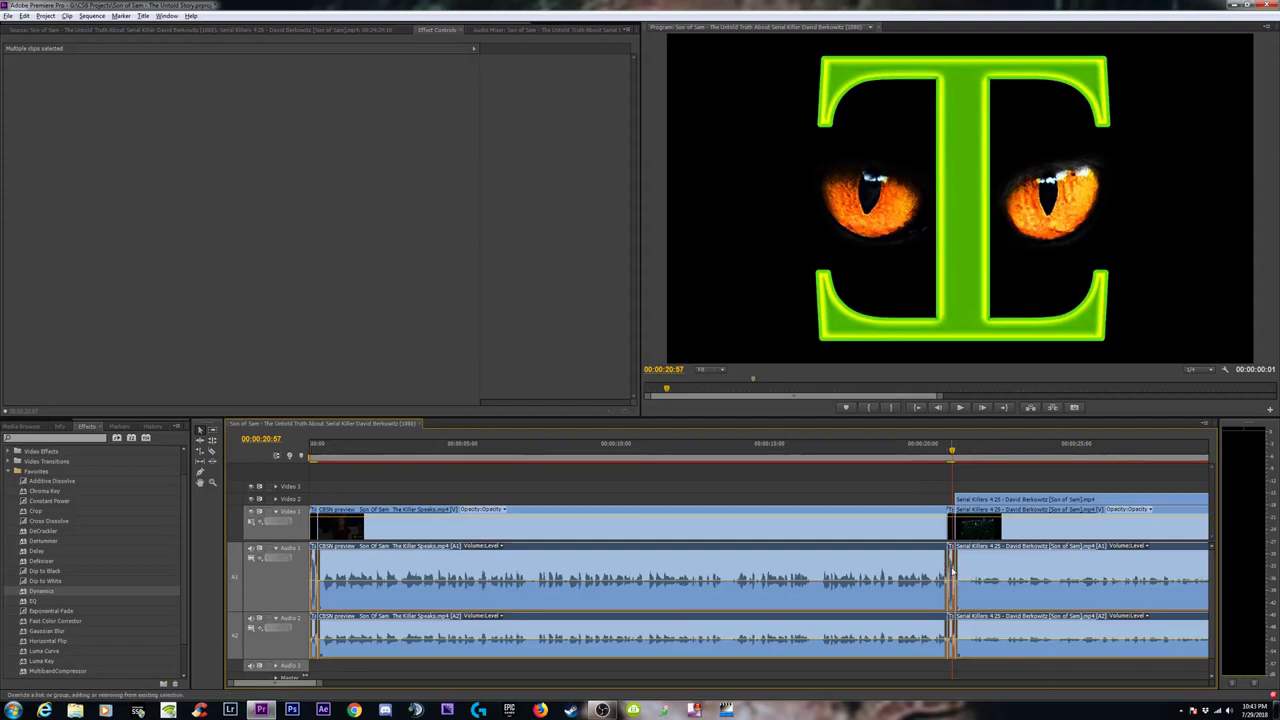
pyautogui.press('-')
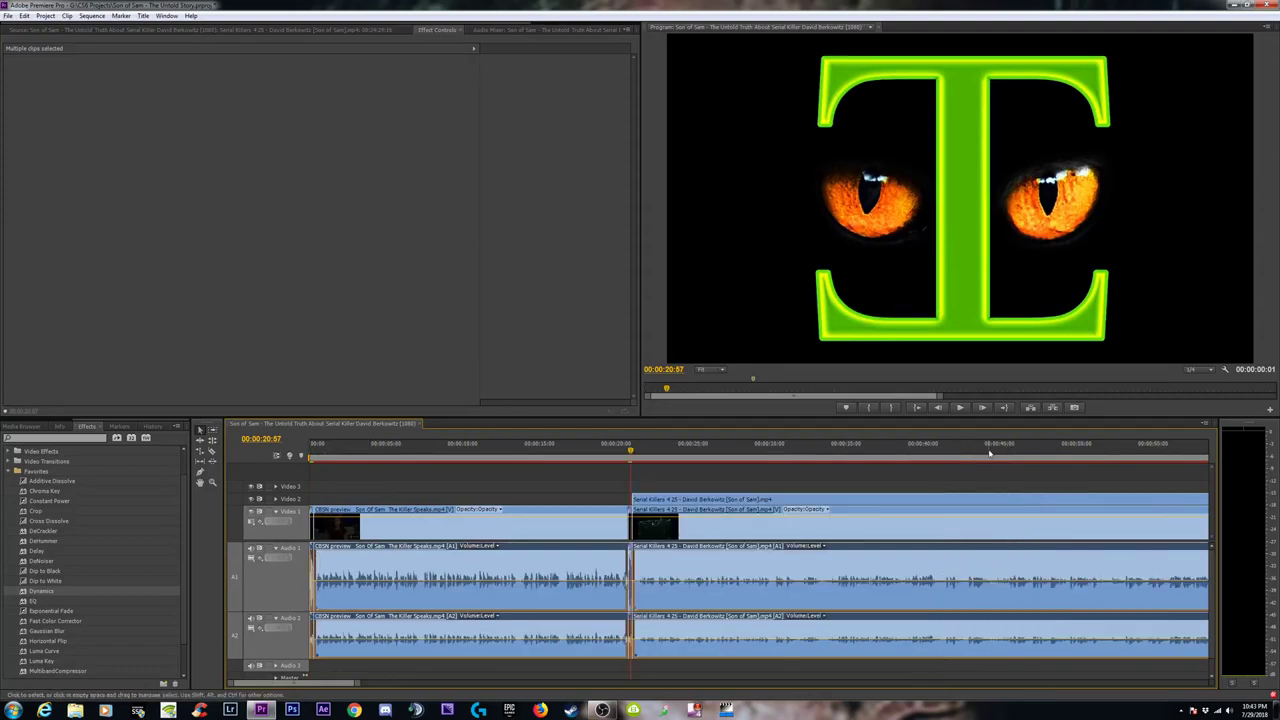
# Exclude the short Tac Times clip just after 00:01:01:44 from the audio selection.
pyautogui.press('-')
pyautogui.click(788, 454)
pyautogui.press('=')
pyautogui.press('=')
pyautogui.press('=')
pyautogui.press('=')
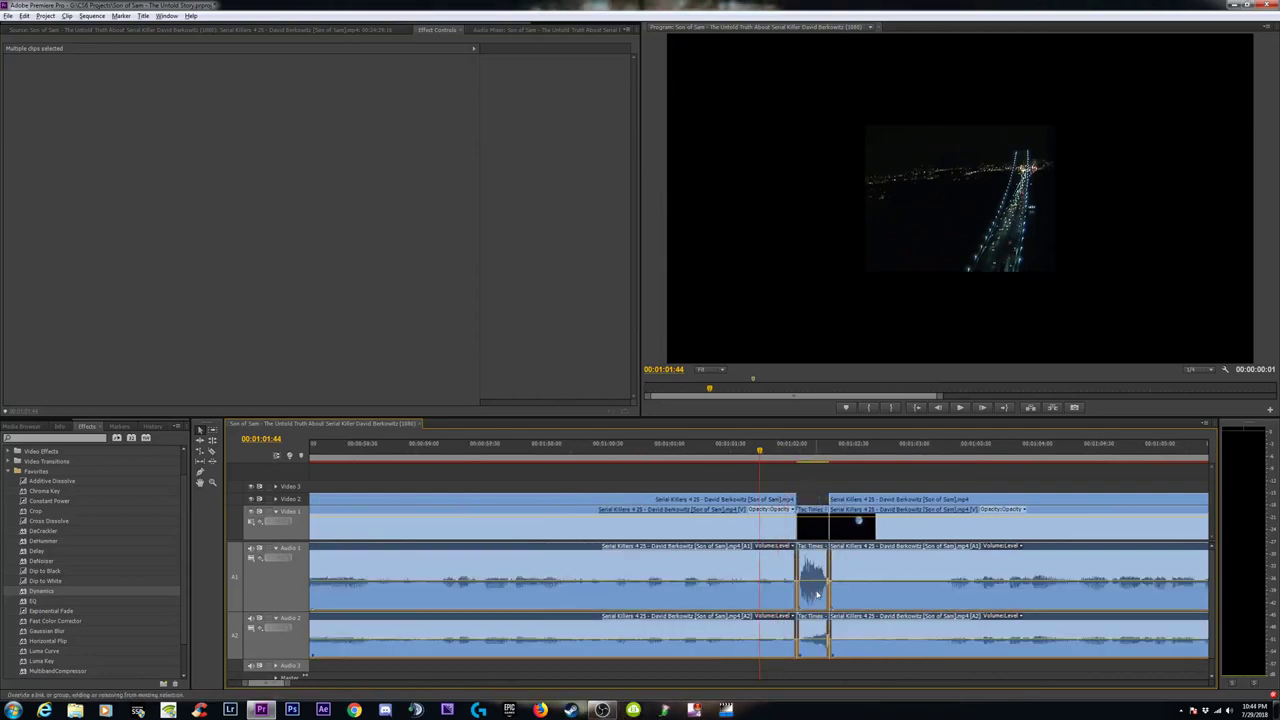
# Exclude both audio tracks of the Tac Times - Intro Big Bang clip at 00:01:44:10 from the selection.
pyautogui.press('-')
pyautogui.press('-')
pyautogui.press('-')
pyautogui.press('-')
pyautogui.press('-')
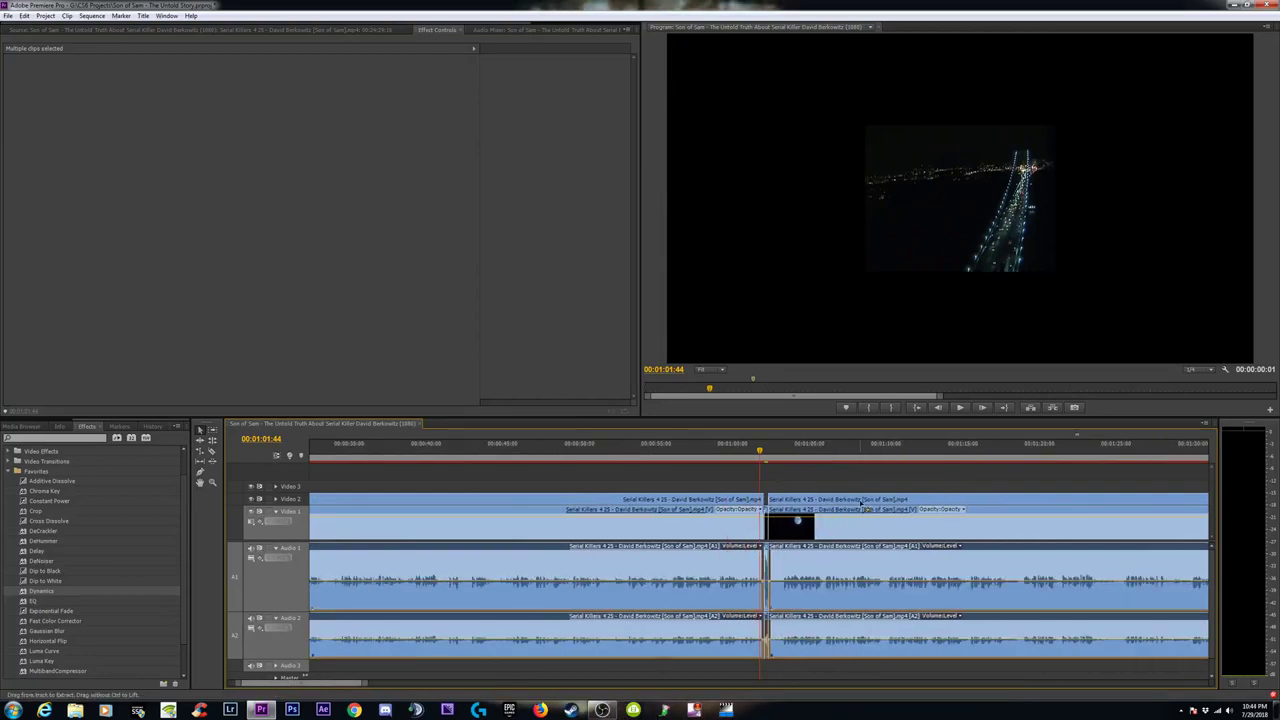
pyautogui.click(708, 456)
pyautogui.press('=')
pyautogui.press('=')
pyautogui.press('=')
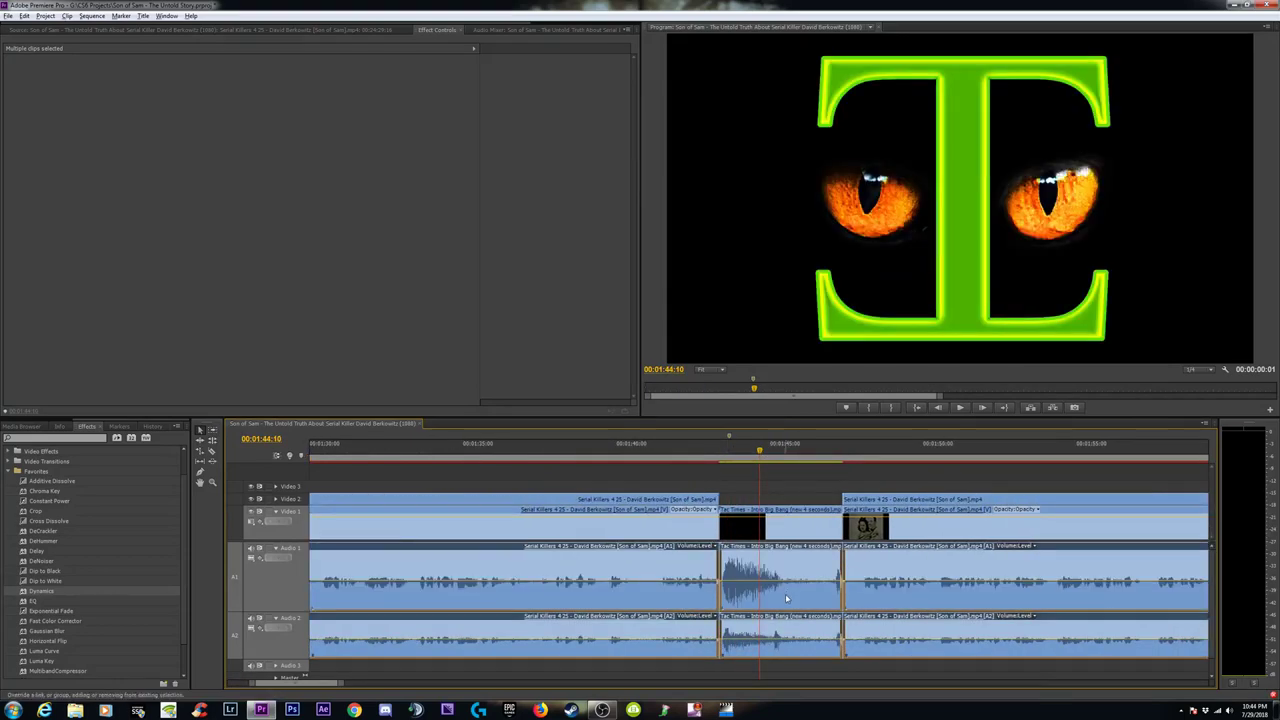
pyautogui.click(786, 598)
pyautogui.keyDown('alt'); pyautogui.keyDown('shift'); pyautogui.click(785, 632); pyautogui.keyUp('shift'); pyautogui.keyUp('alt')
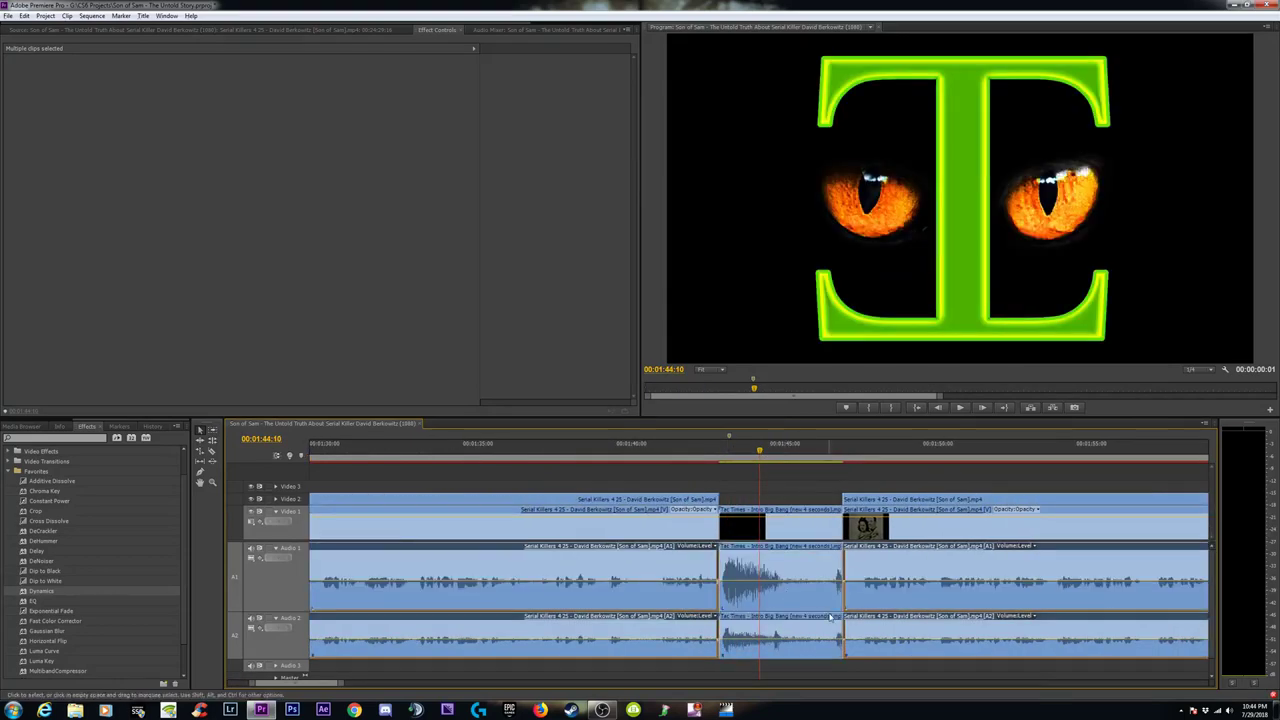
# Exclude both audio tracks of the short Tac Times clip at 00:02:12:12 from the selection.
pyautogui.press('-')
pyautogui.press('-')
pyautogui.press('-')
pyautogui.click(817, 453)
pyautogui.press('=')
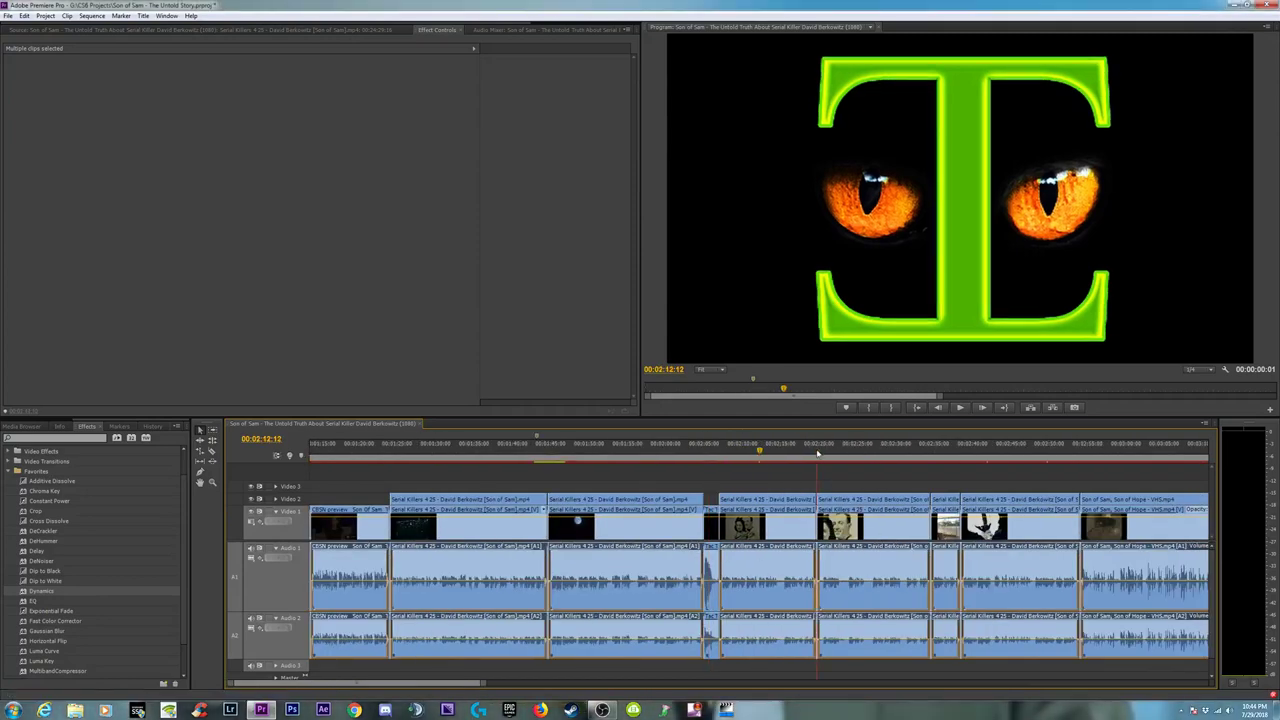
pyautogui.press('=')
pyautogui.press('=')
pyautogui.press('=')
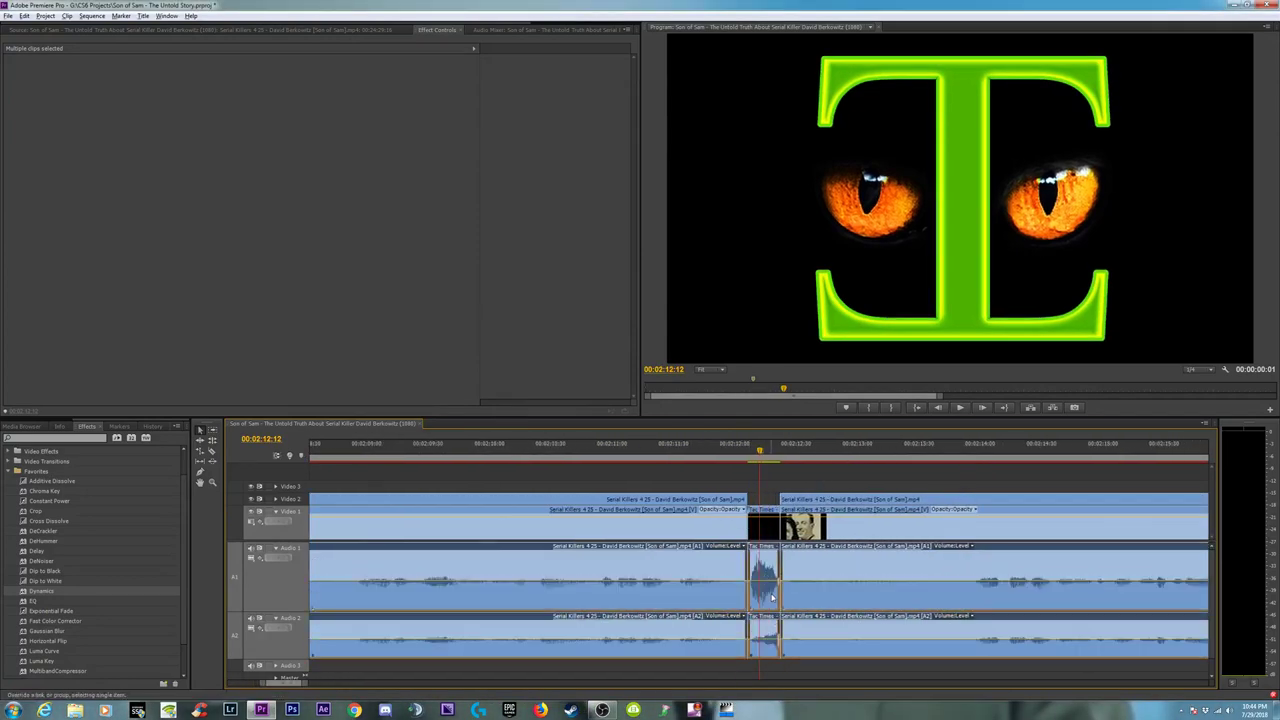
pyautogui.hotkey('alt', 'z')
pyautogui.hotkey('alt', 'z')
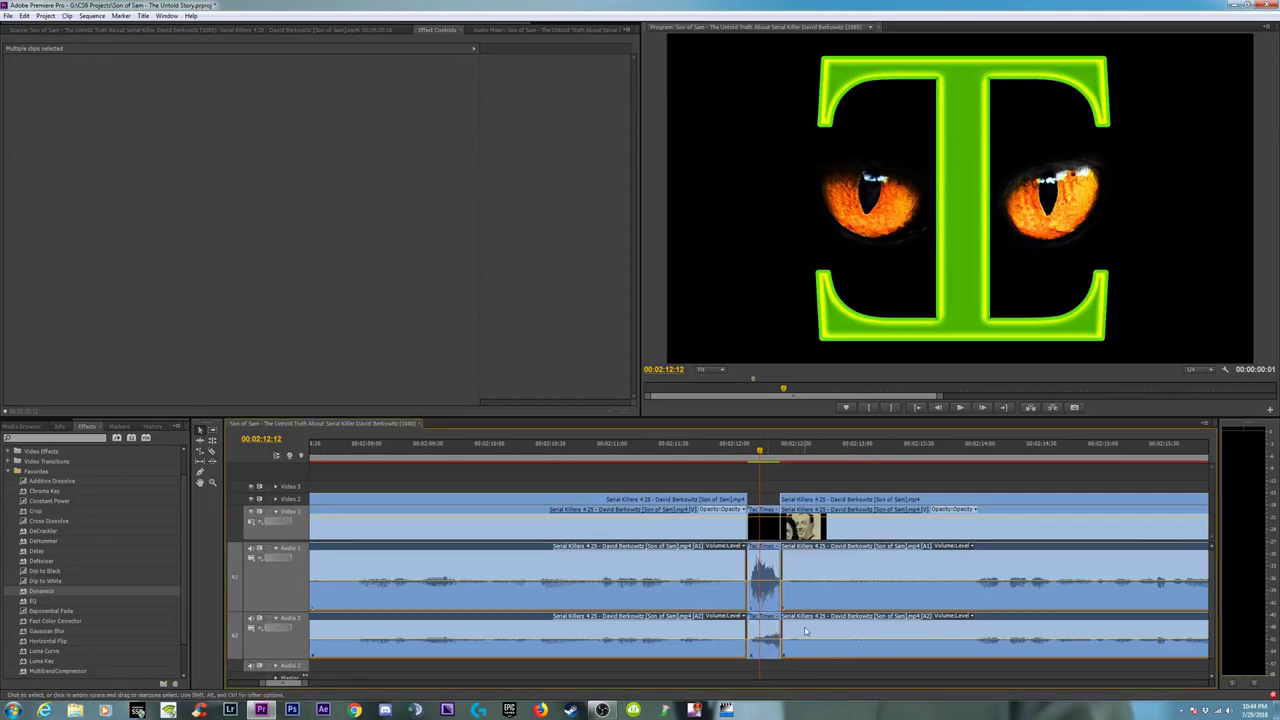
# Exclude both audio tracks of the short static clip at 00:02:41:55 from the selection.
pyautogui.press('-')
pyautogui.press('-')
pyautogui.press('-')
pyautogui.press('-')
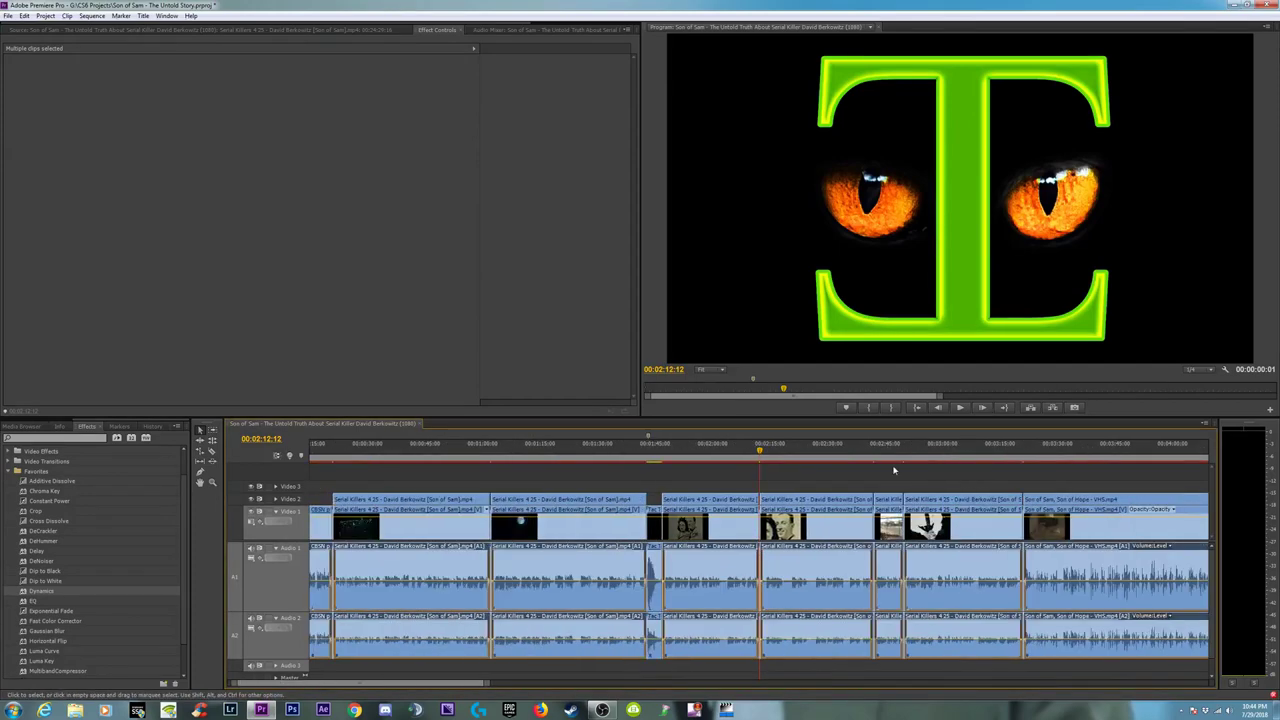
pyautogui.click(872, 451)
pyautogui.press('=')
pyautogui.press('=')
pyautogui.press('=')
pyautogui.press('=')
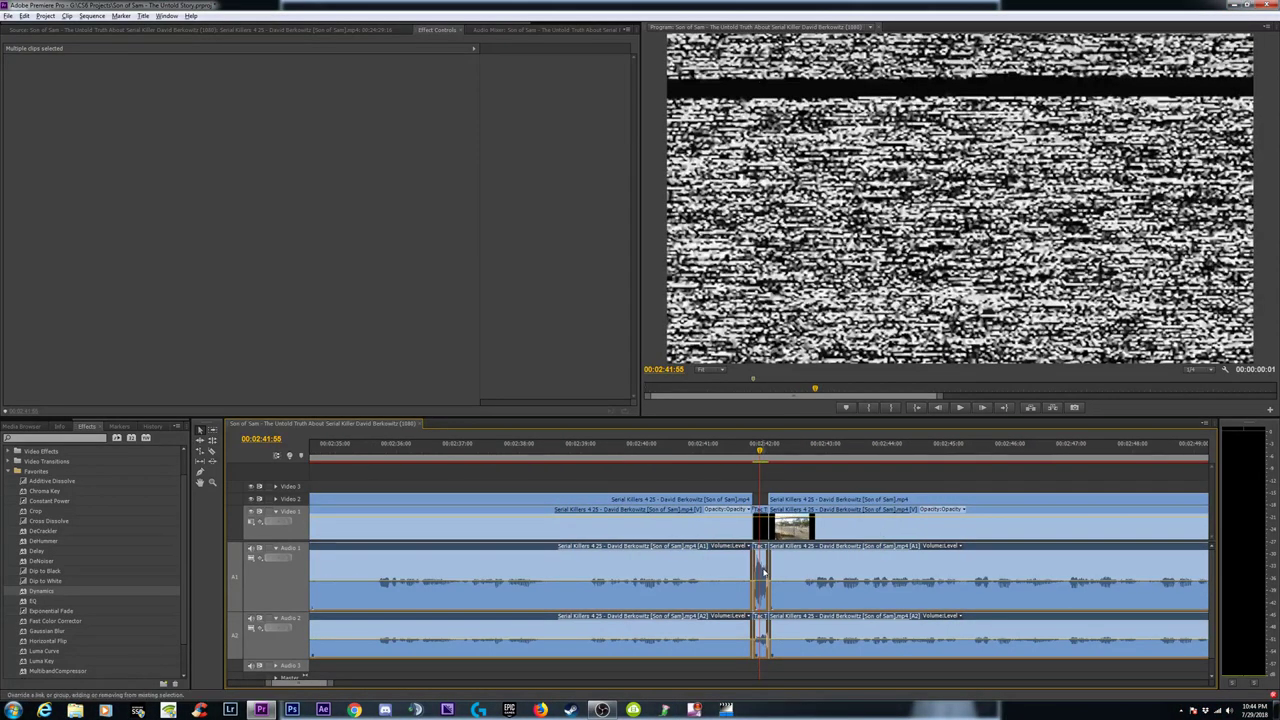
pyautogui.keyDown('alt'); pyautogui.keyDown('shift'); pyautogui.click(761, 629); pyautogui.keyUp('shift'); pyautogui.keyUp('alt')
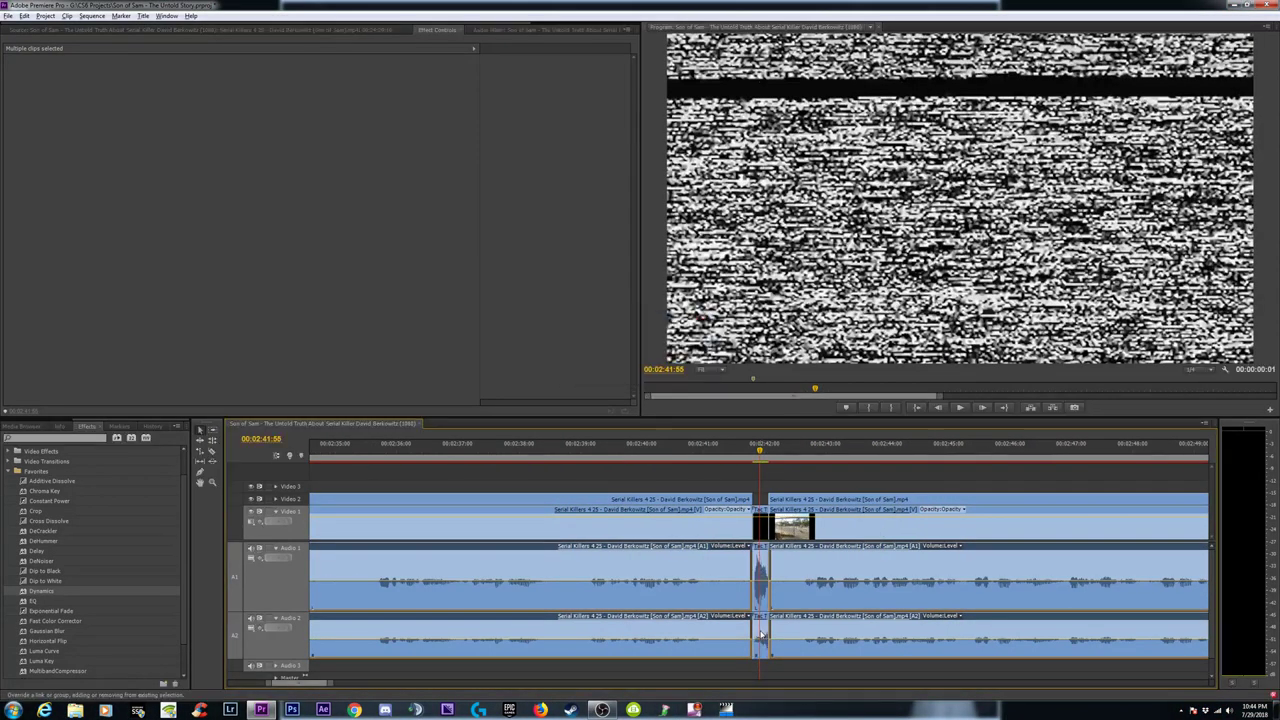
# Exclude both audio tracks of the short Tac Times clip just before 00:02:49:56 from the selection.
pyautogui.press('-')
pyautogui.press('-')
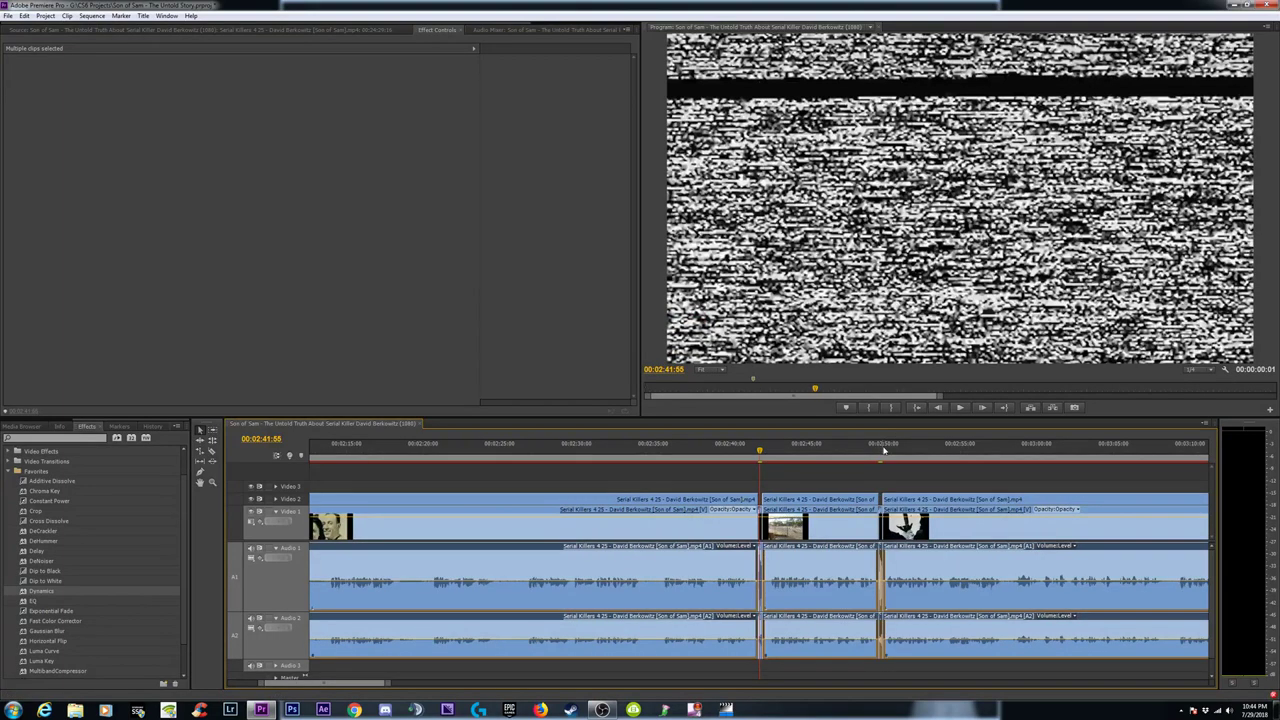
pyautogui.press('=')
pyautogui.press('=')
pyautogui.press('=')
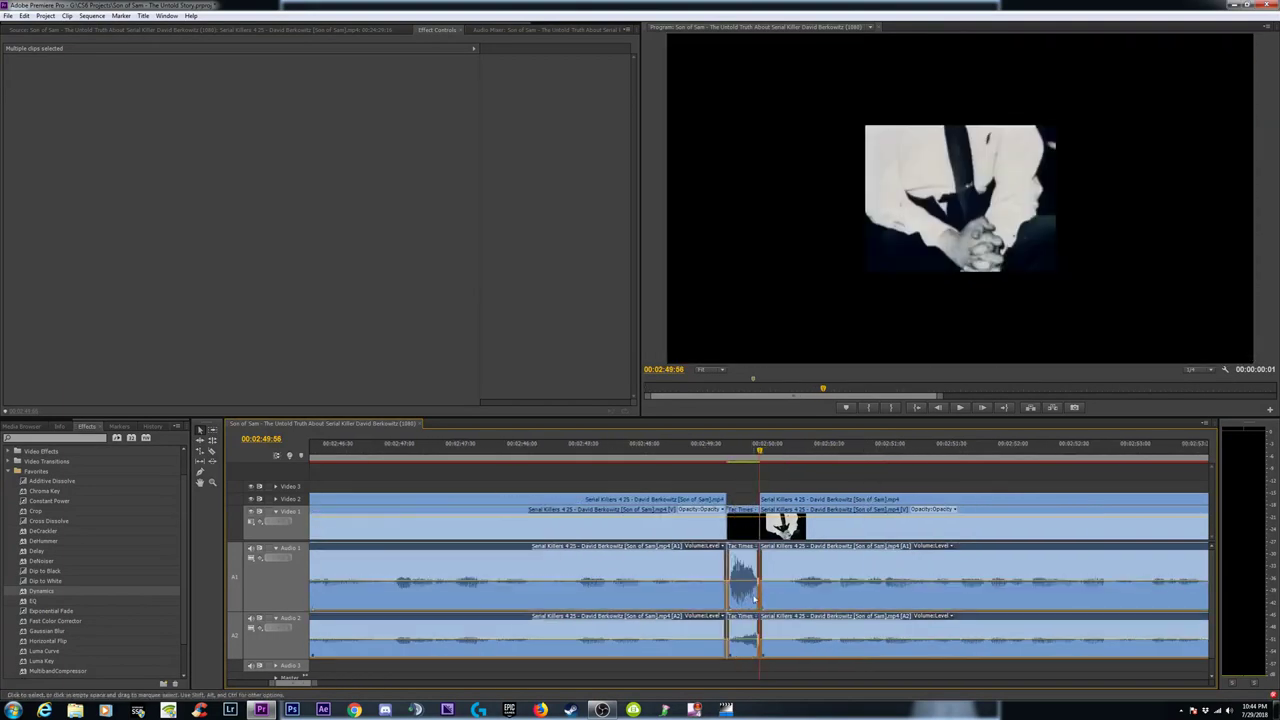
pyautogui.keyDown('alt'); pyautogui.keyDown('shift'); pyautogui.click(745, 594); pyautogui.keyUp('shift'); pyautogui.keyUp('alt')
pyautogui.keyDown('alt'); pyautogui.keyDown('shift'); pyautogui.click(743, 632); pyautogui.keyUp('shift'); pyautogui.keyUp('alt')
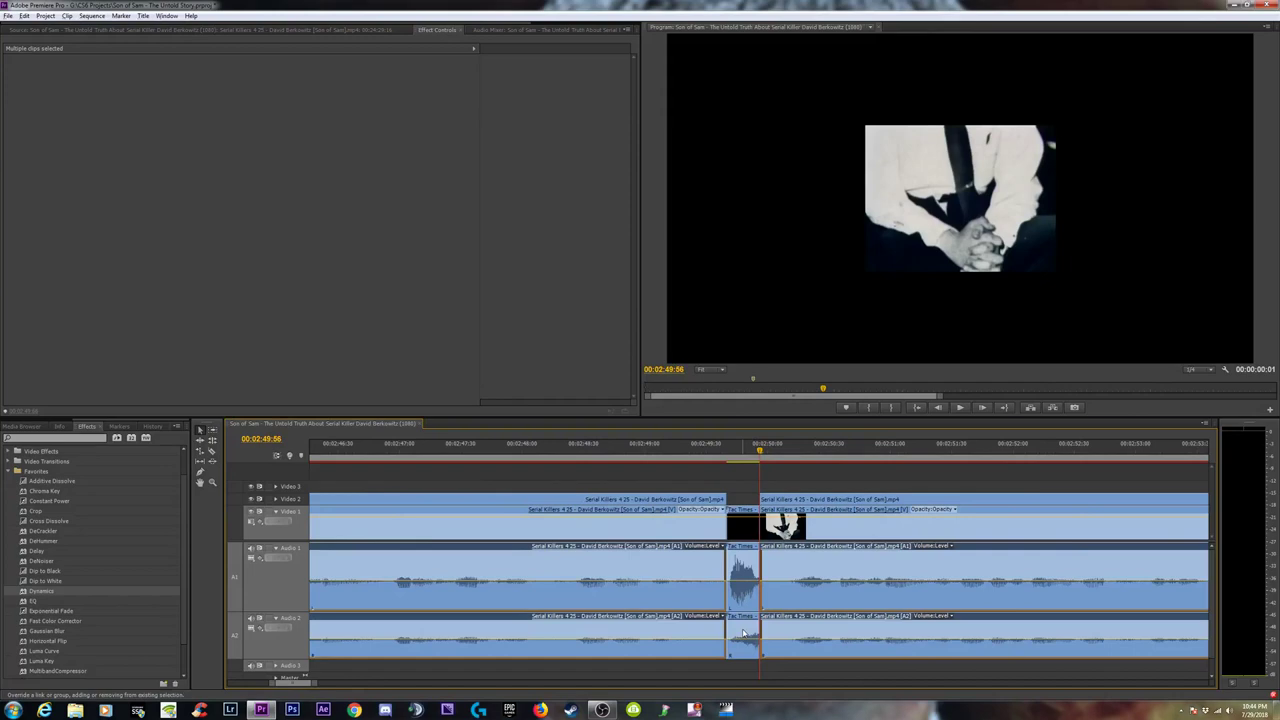
# Paste the copied audio attributes onto all the audio clips still selected on Audio 1 and Audio 2.
pyautogui.press('-')
pyautogui.press('-')
pyautogui.press('-')
pyautogui.press('-')
pyautogui.press('-')
pyautogui.press('-')
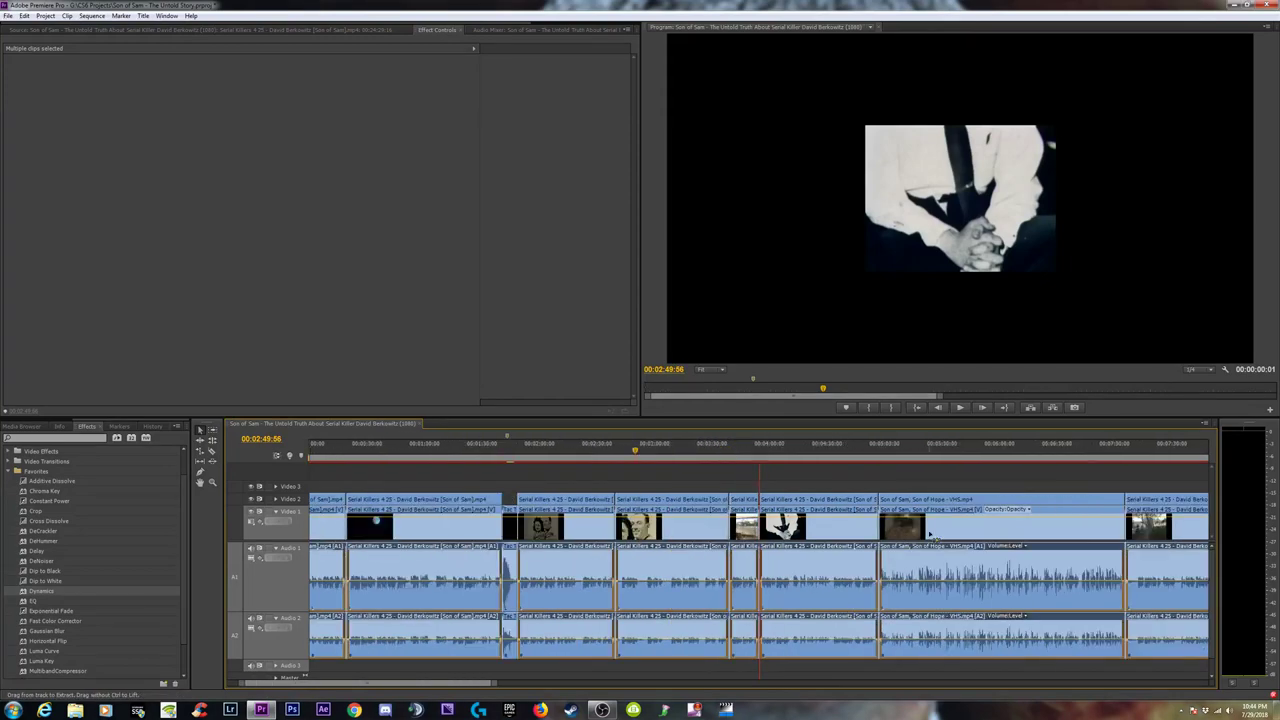
pyautogui.press('-')
pyautogui.press('=')
pyautogui.press('=')
pyautogui.press('=')
pyautogui.press('=')
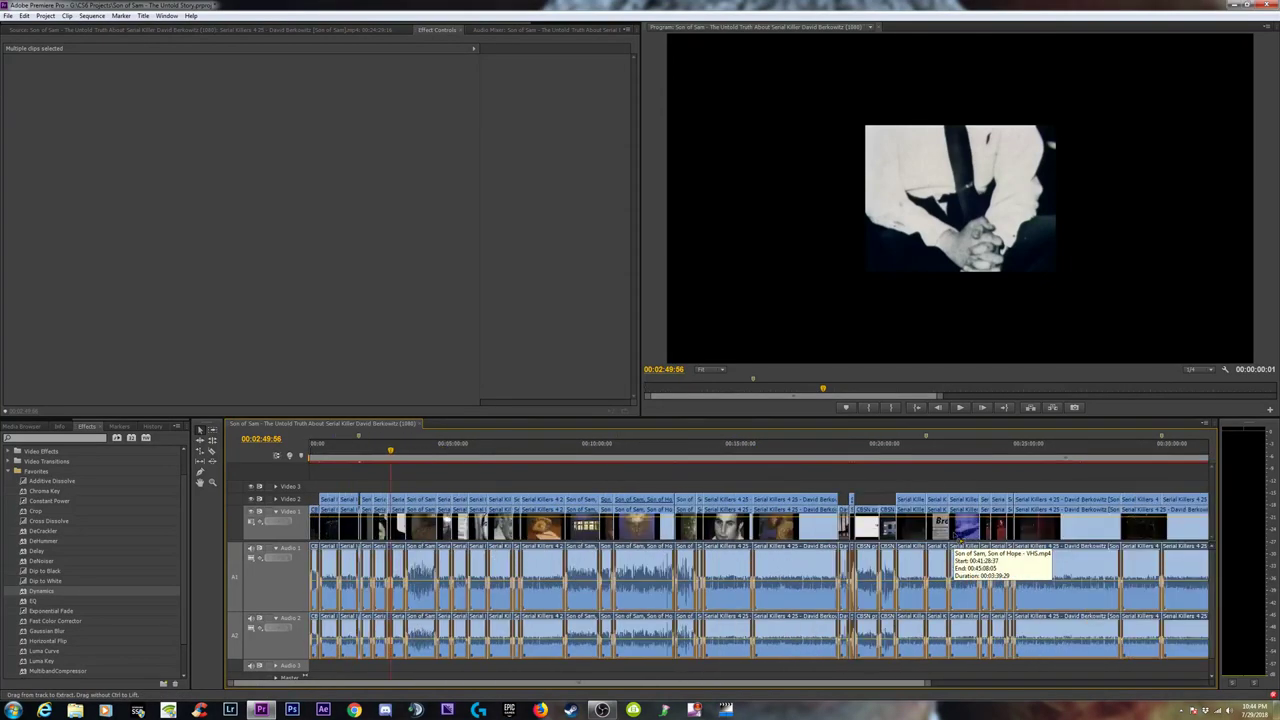
pyautogui.press('=')
pyautogui.press('=')
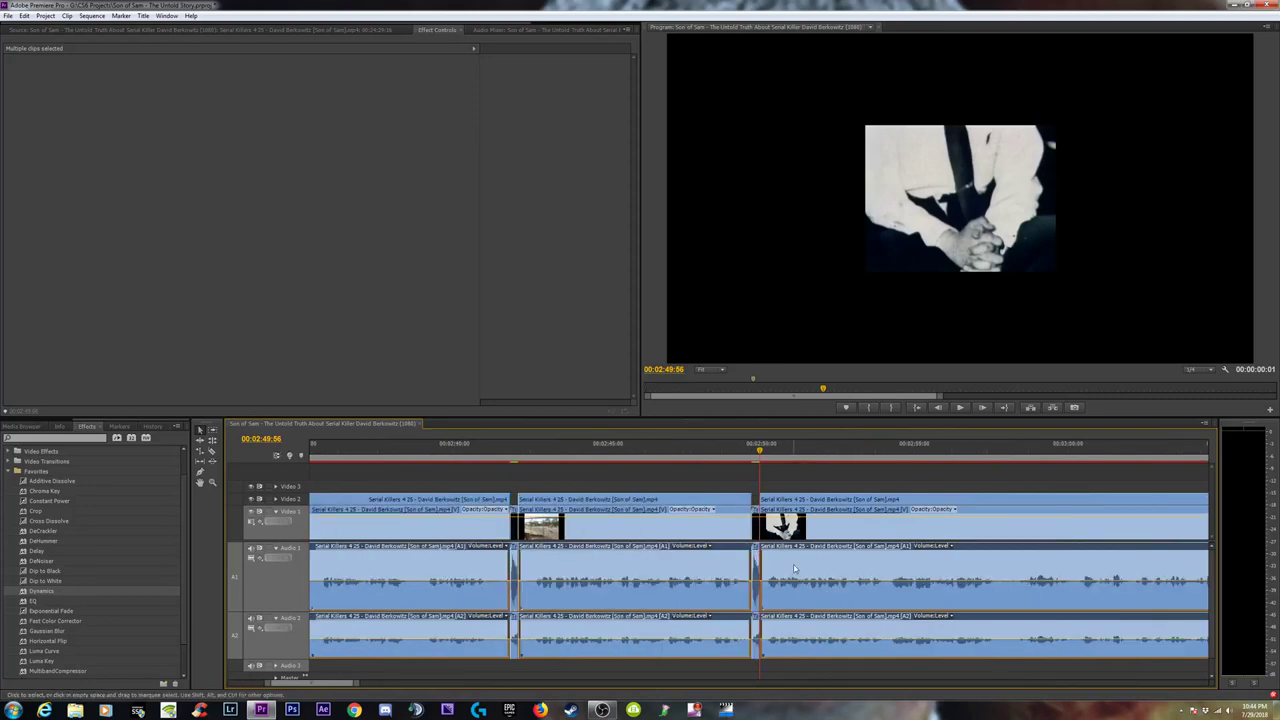
pyautogui.rightClick(793, 567)
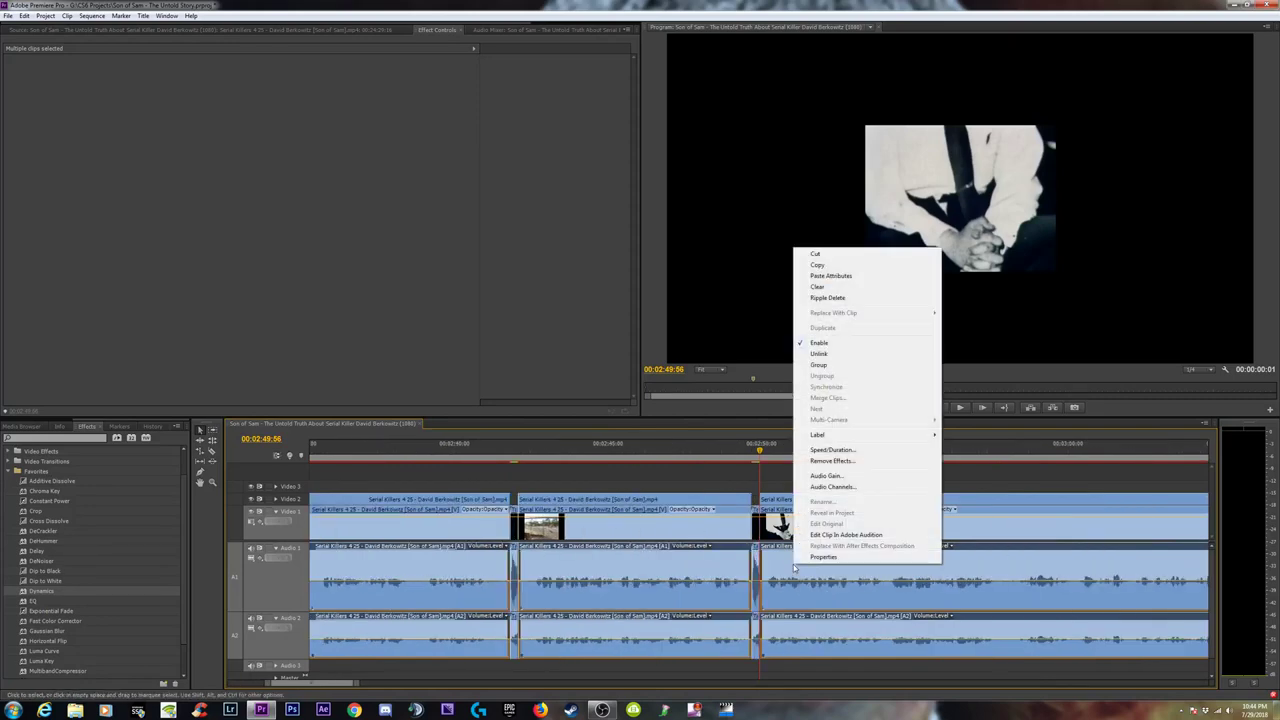
pyautogui.click(834, 279)
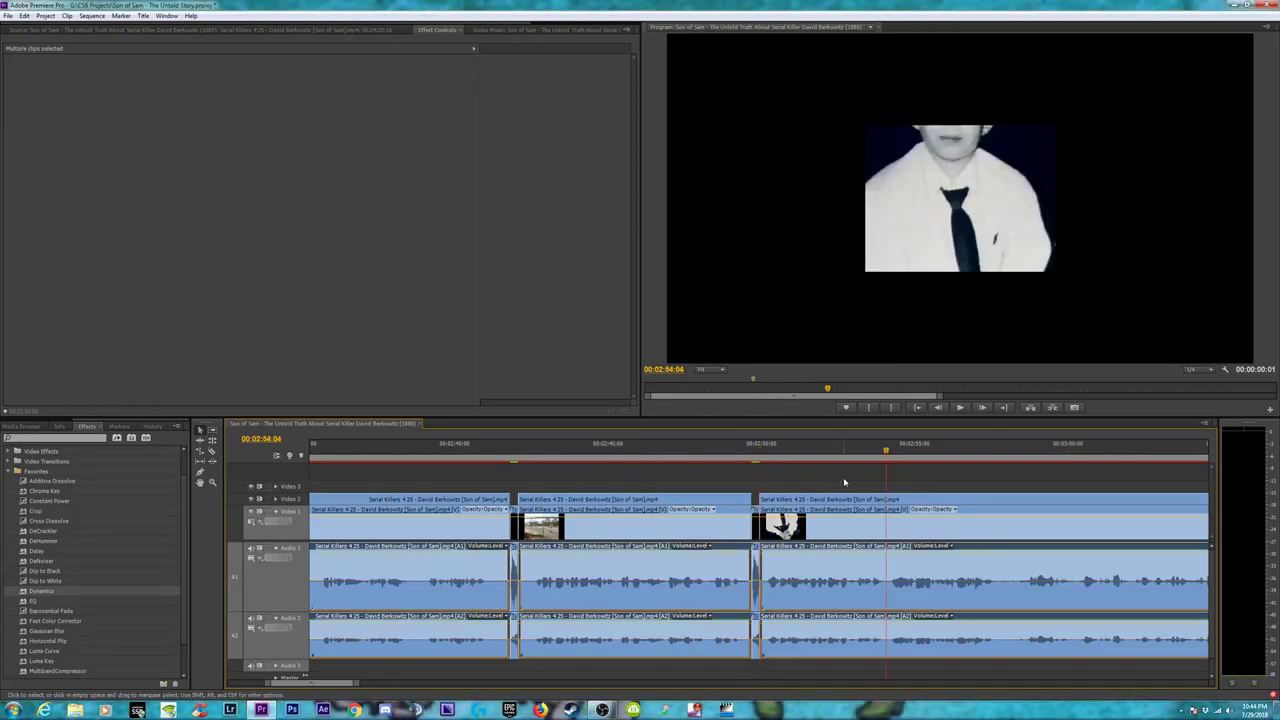
# Deselect all clips and select the Serial Killers clip at 00:02:54:04 to check its pasted audio effects.
pyautogui.click(963, 482)
pyautogui.click(916, 580)
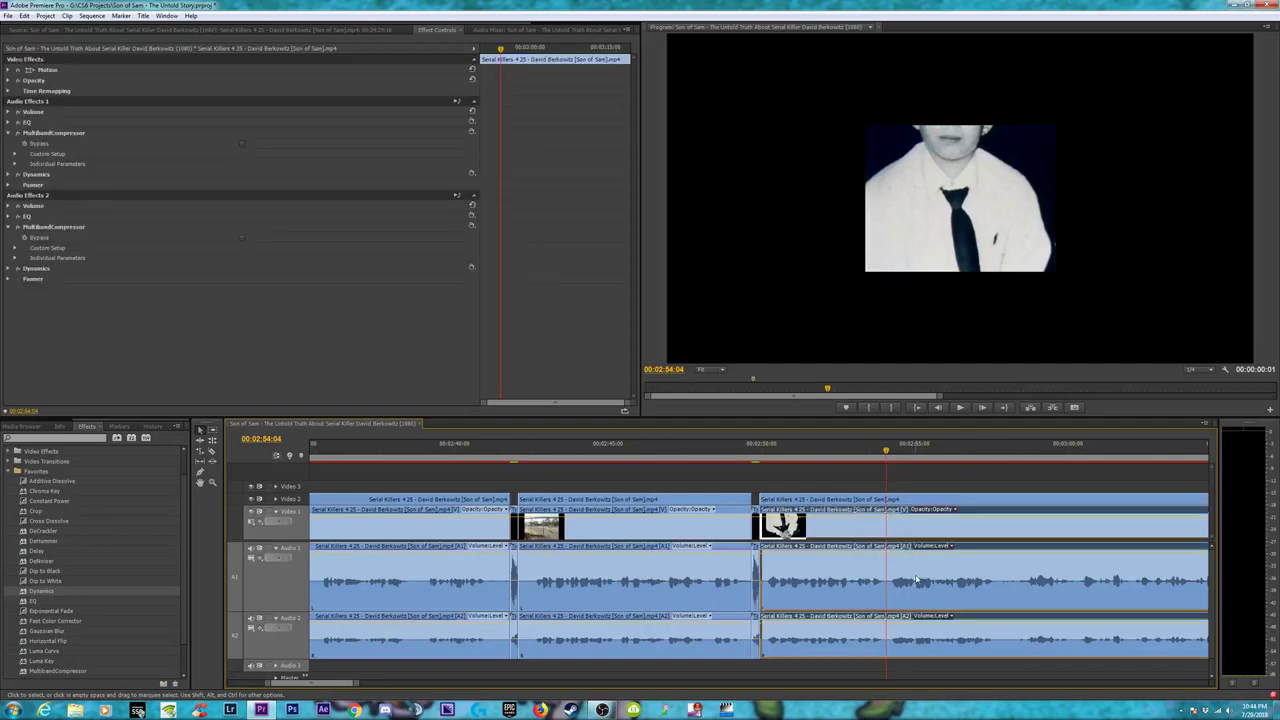
pyautogui.press('-')
pyautogui.press('-')
pyautogui.press('-')
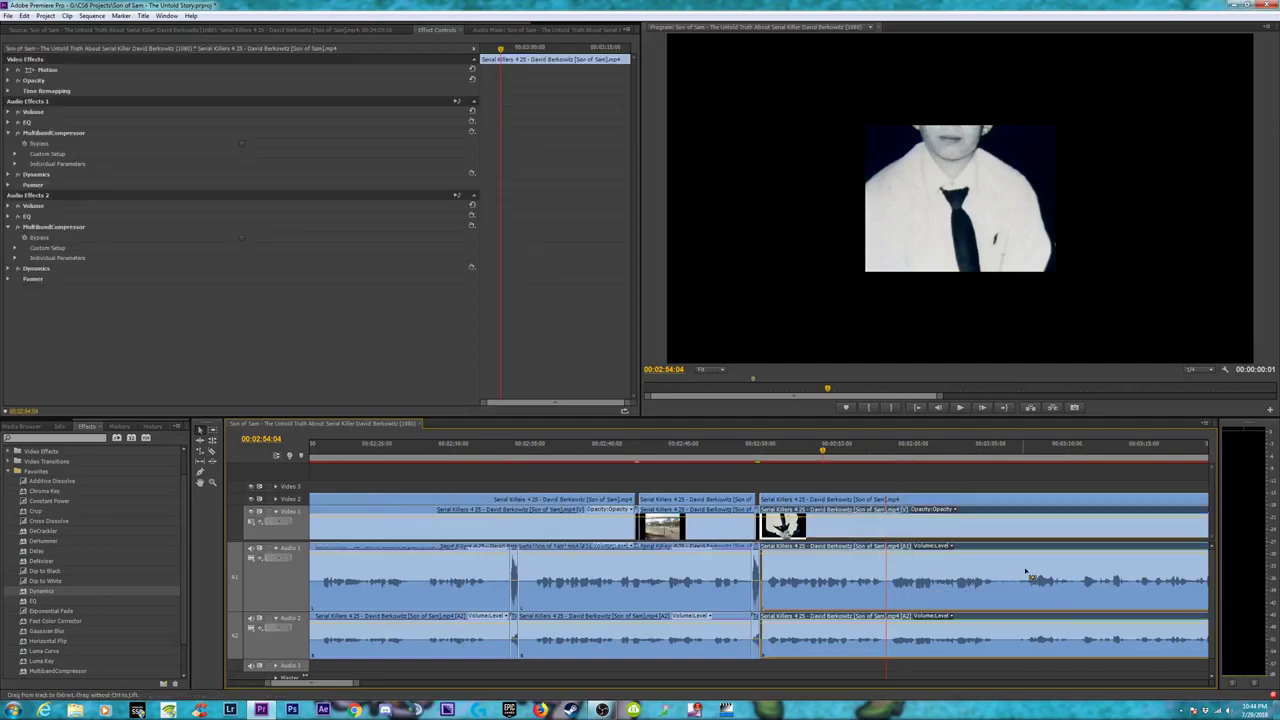
# Remove the motion, opacity, volume and audio effects from the short Tac Times clip just before 00:03:21:52.
pyautogui.click(882, 457)
pyautogui.press('=')
pyautogui.press('=')
pyautogui.press('=')
pyautogui.press('=')
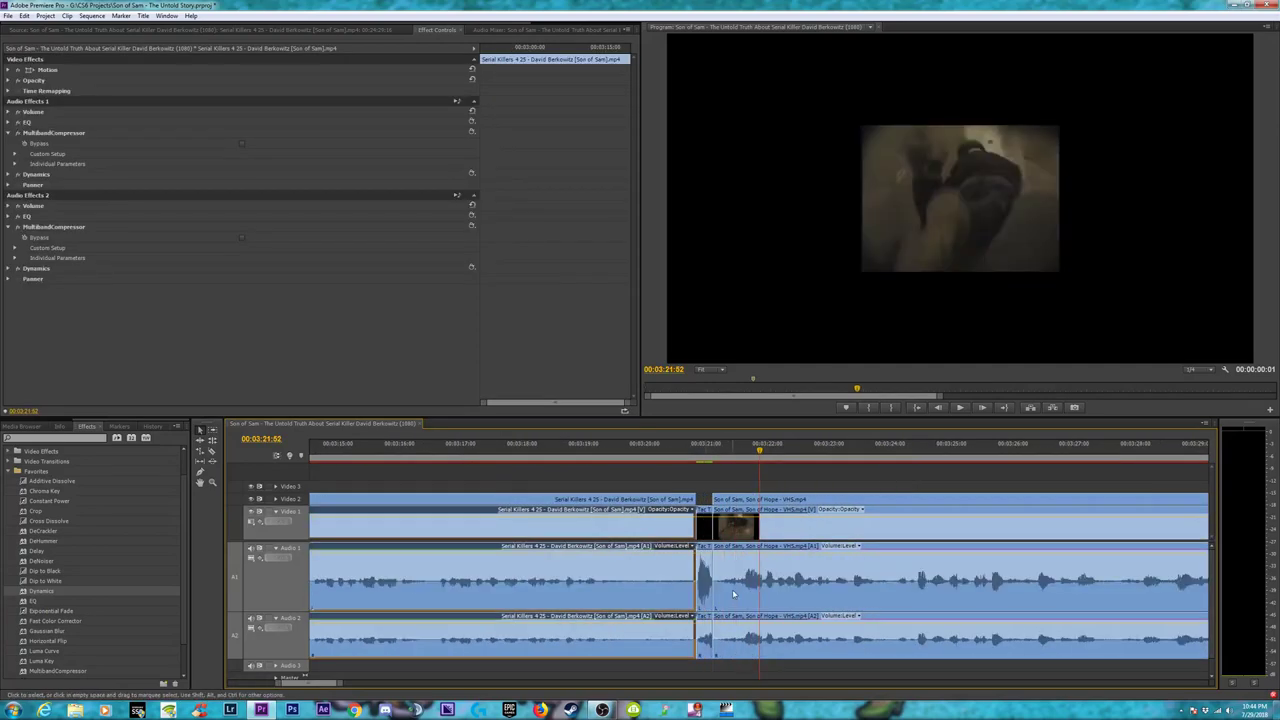
pyautogui.click(700, 583)
pyautogui.rightClick(704, 582)
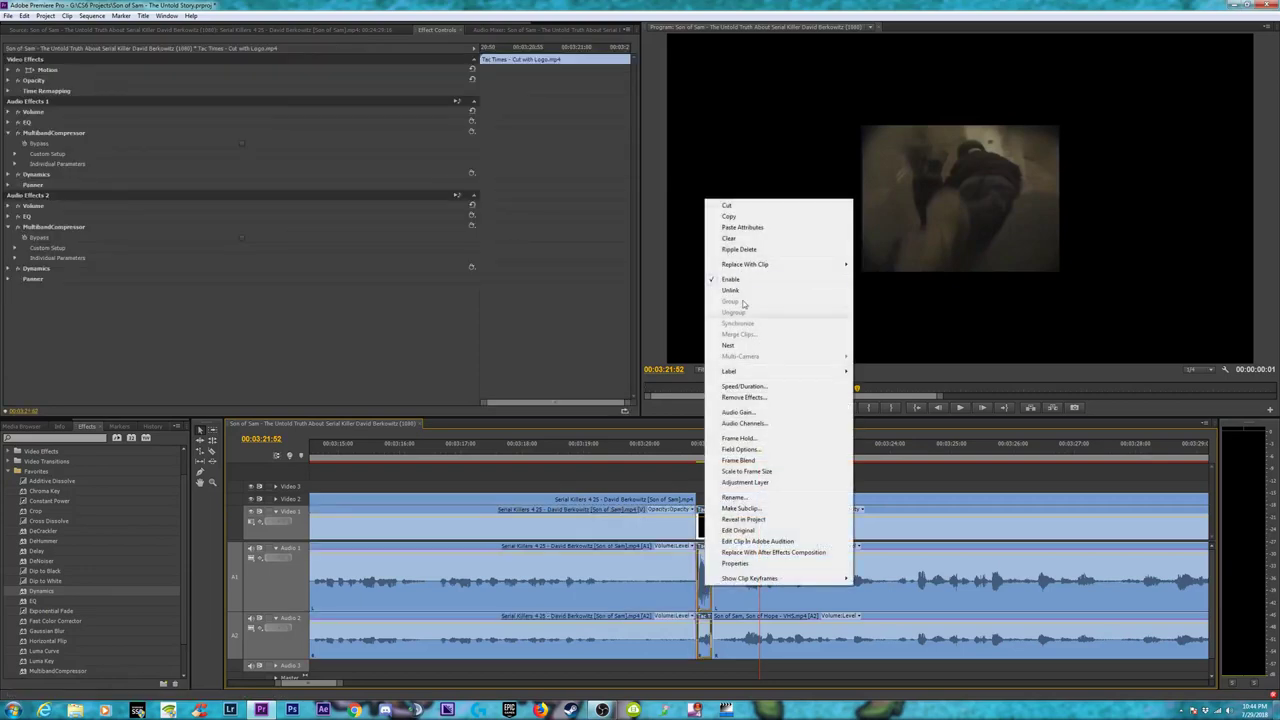
pyautogui.click(748, 398)
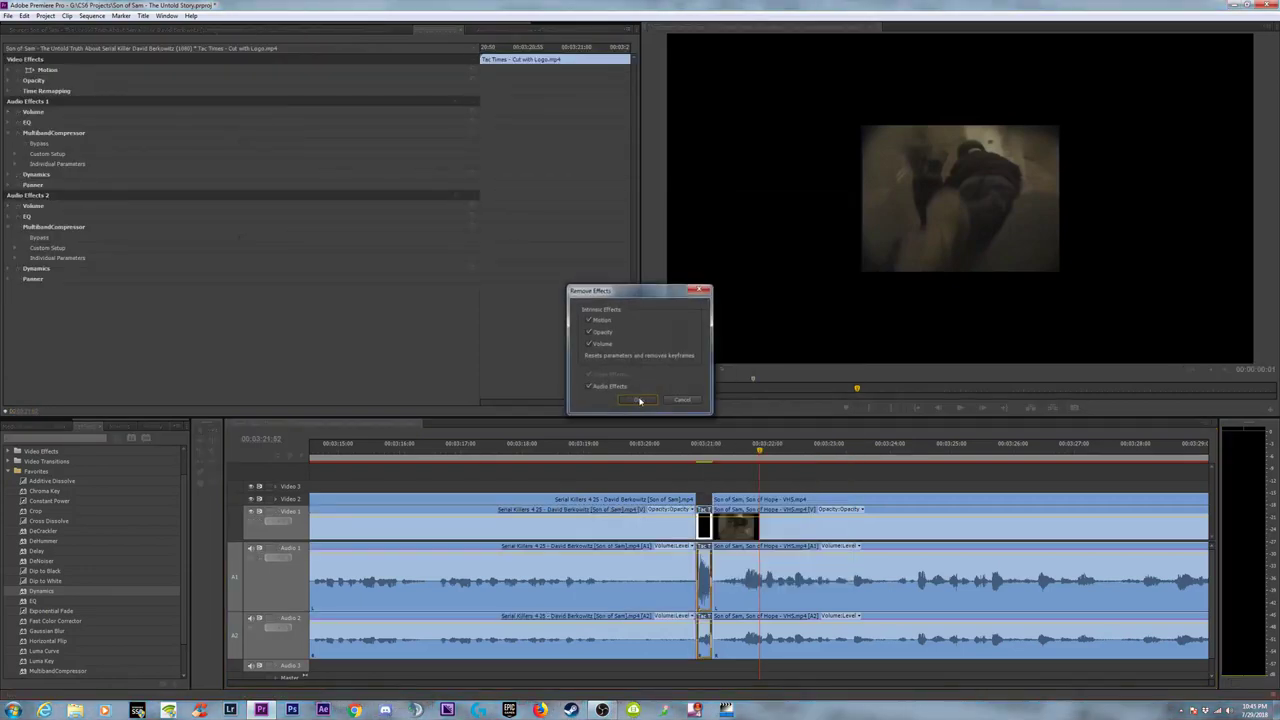
pyautogui.click(640, 401)
# Remove all intrinsic and audio effects from the short Tac Times clip just before 00:04:28:48.
pyautogui.click(1193, 454)
pyautogui.press('-')
pyautogui.press('-')
pyautogui.press('-')
pyautogui.press('-')
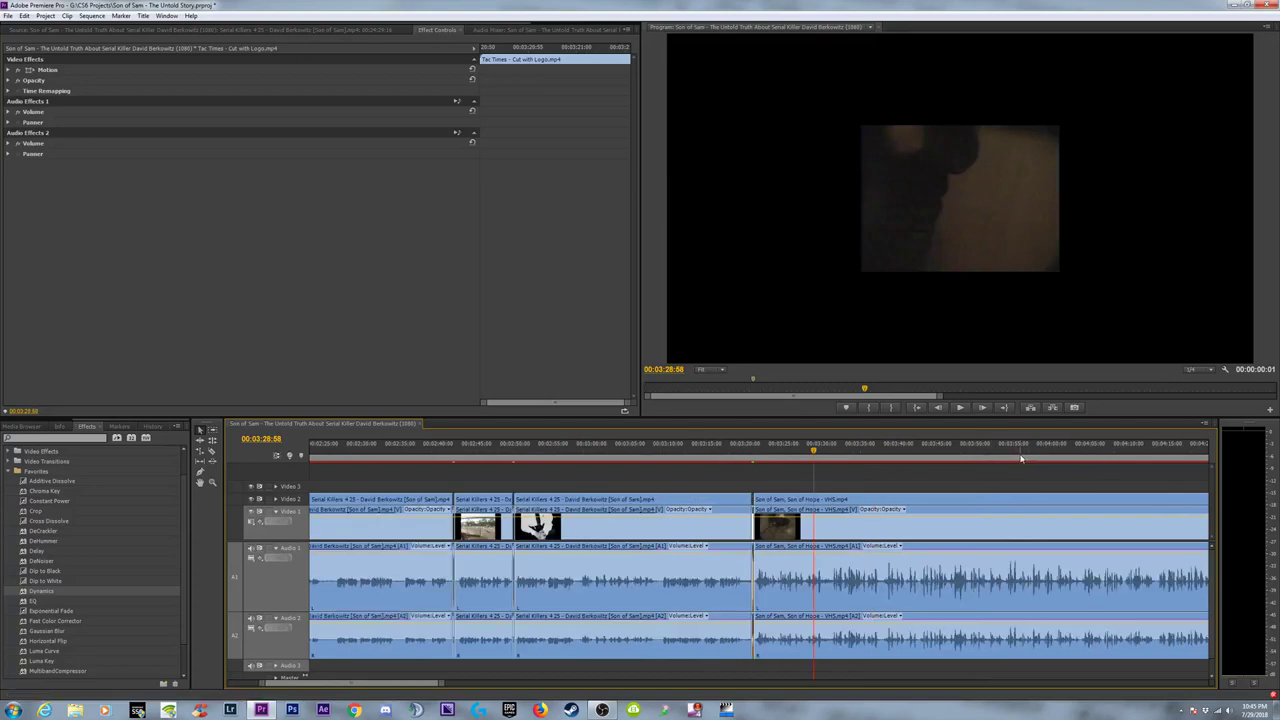
pyautogui.click(1005, 459)
pyautogui.scroll(5, 1005, 459)
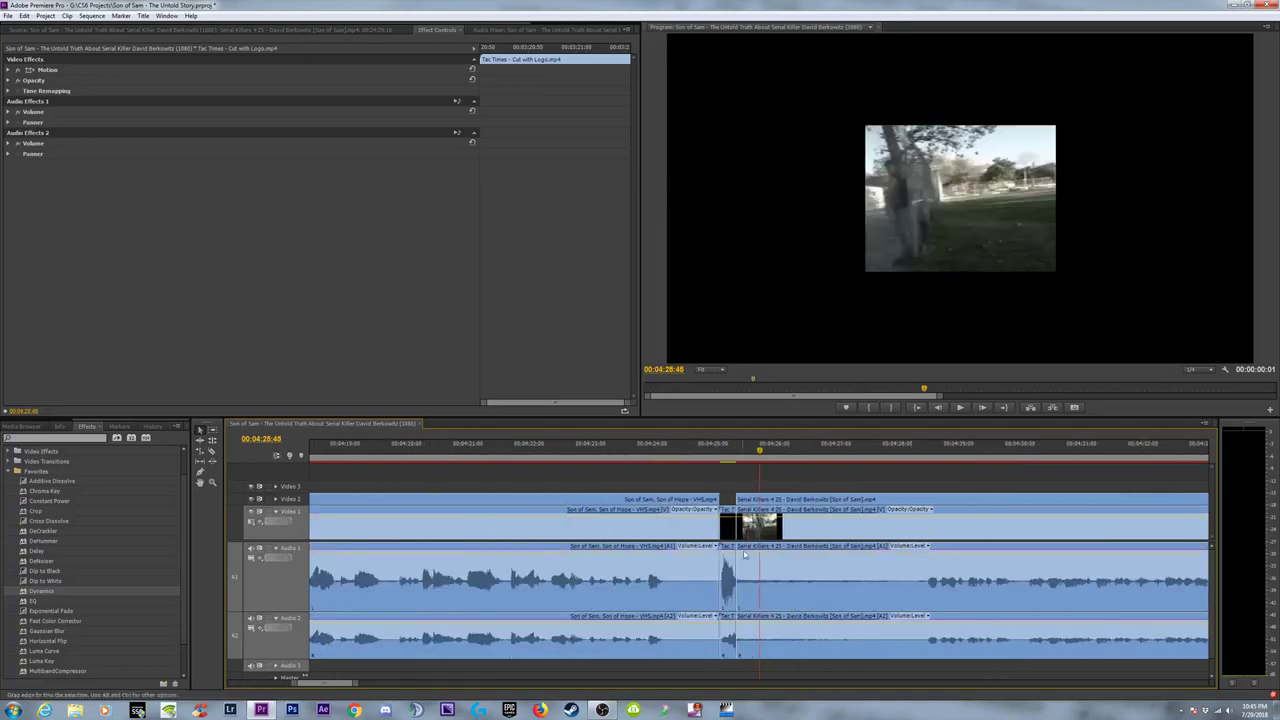
pyautogui.rightClick(726, 536)
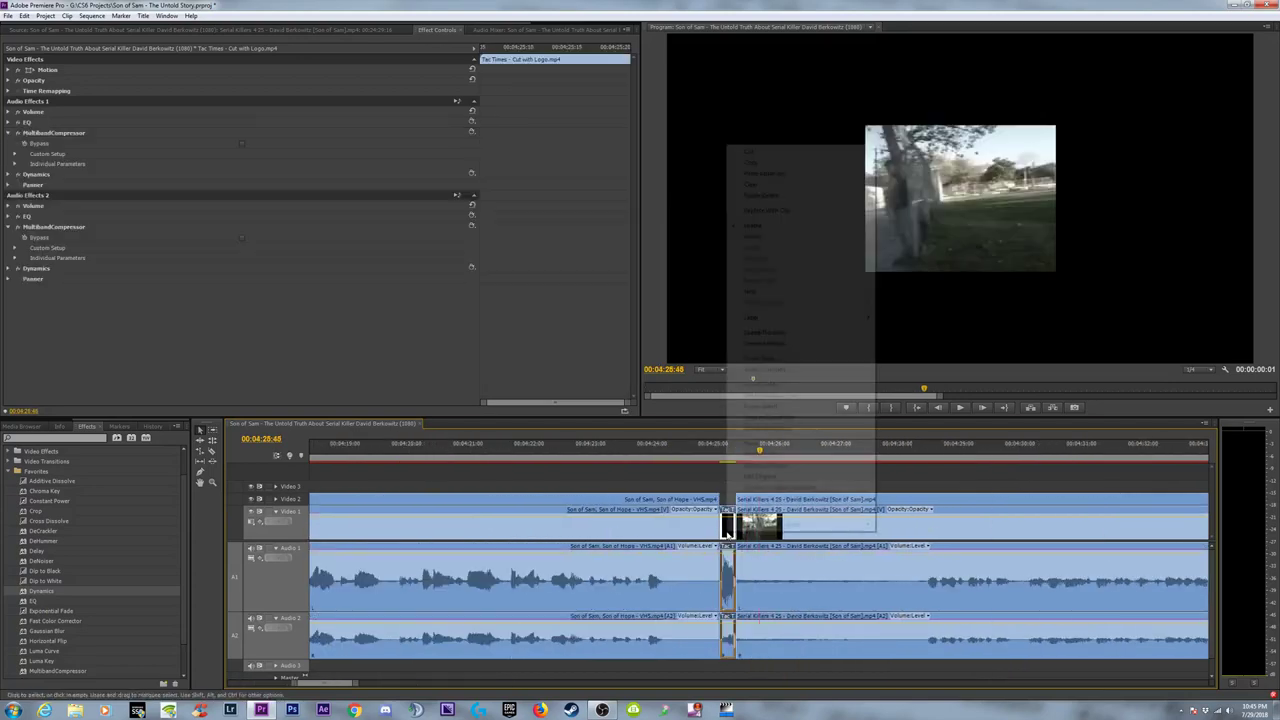
pyautogui.click(770, 343)
pyautogui.click(637, 400)
# Remove all intrinsic and audio effects from the short Tac Times clip just after 00:04:56:12.
pyautogui.click(1184, 450)
pyautogui.press('-')
pyautogui.press('-')
pyautogui.press('-')
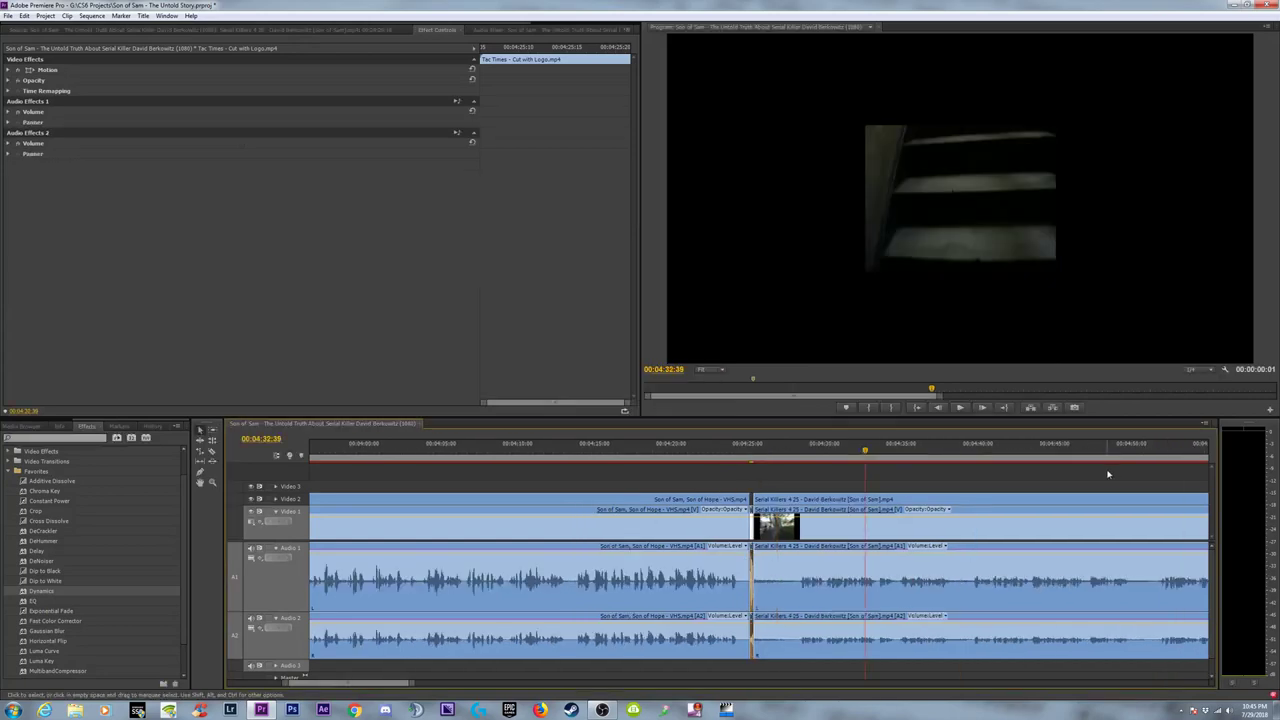
pyautogui.click(994, 455)
pyautogui.press('=')
pyautogui.press('=')
pyautogui.press('=')
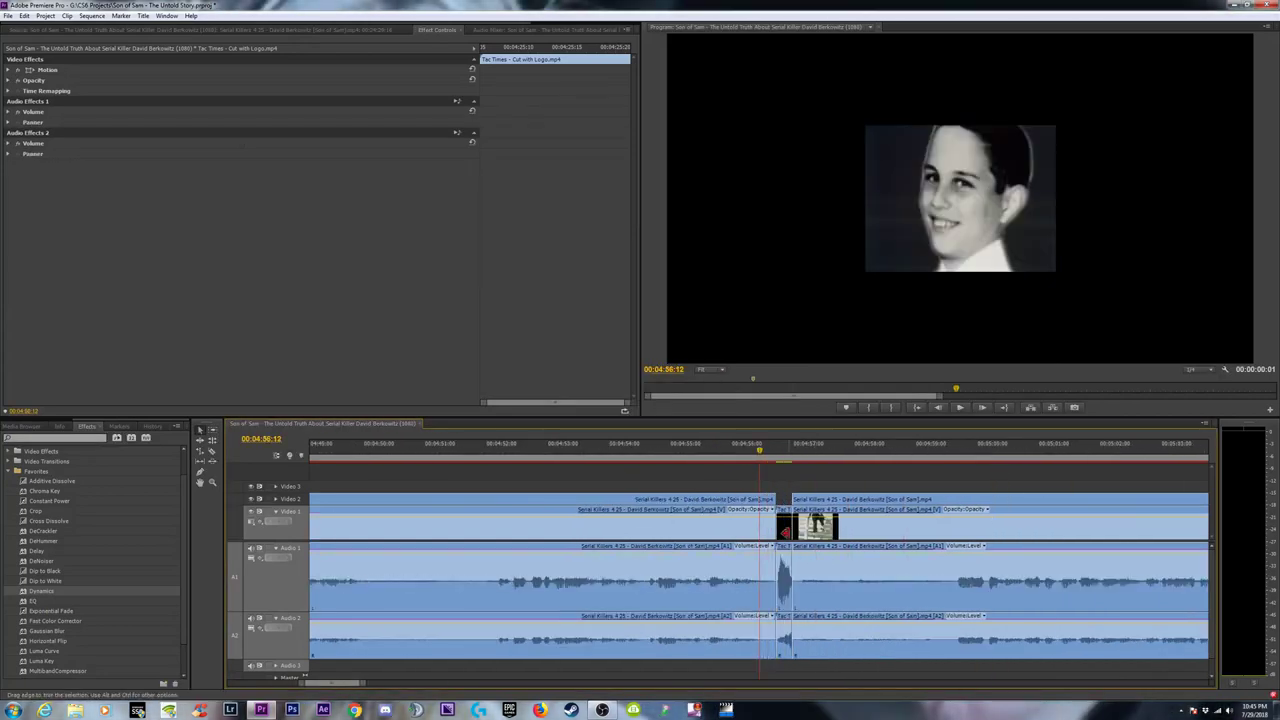
pyautogui.click(788, 536)
pyautogui.rightClick(788, 537)
pyautogui.click(832, 343)
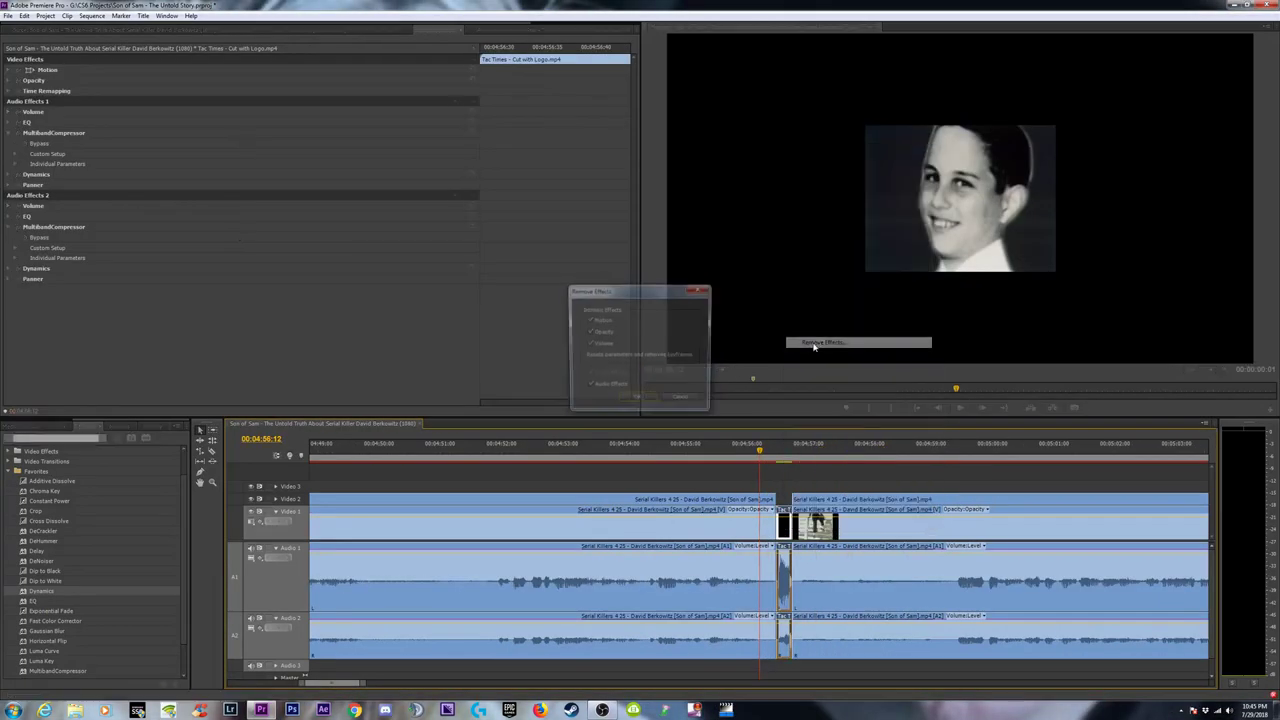
pyautogui.click(639, 401)
# Remove all effects from both short Tac Times clips bordering the Serial Killers clip at 00:05:55:47.
pyautogui.scroll(-3, 939, 460)
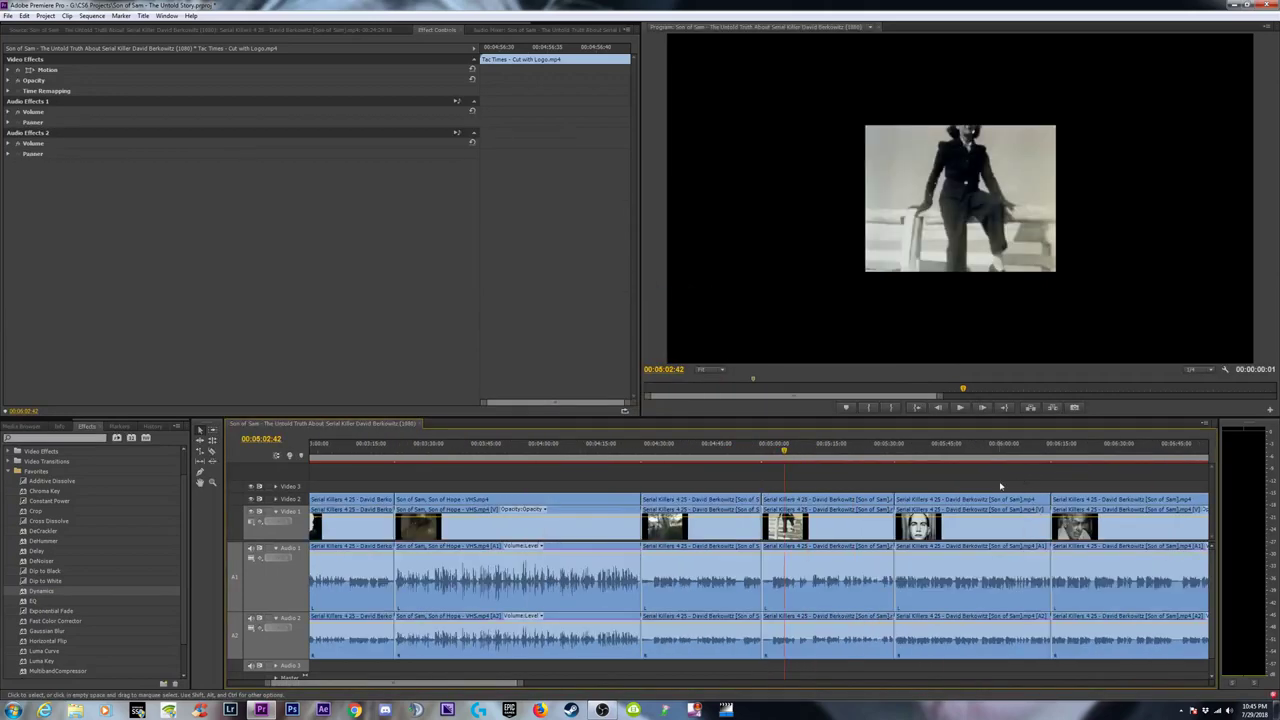
pyautogui.click(989, 455)
pyautogui.press('=')
pyautogui.press('=')
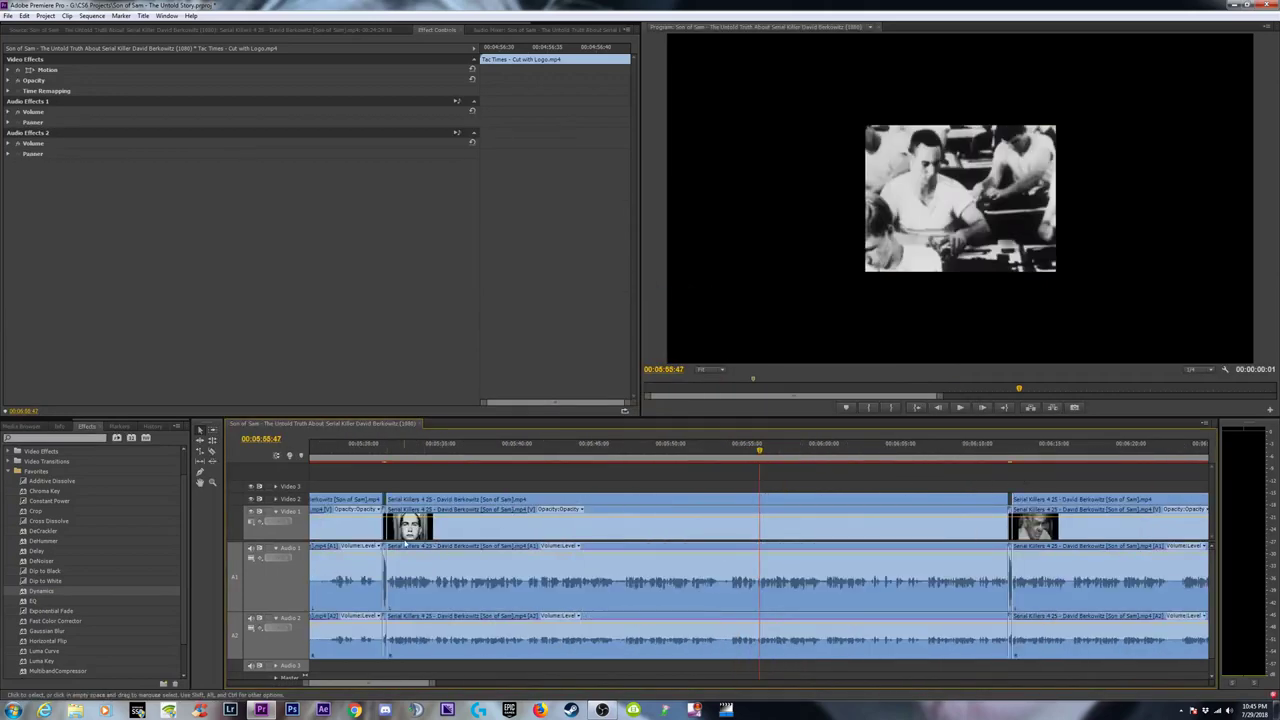
pyautogui.hotkey('ctrl', 'z')
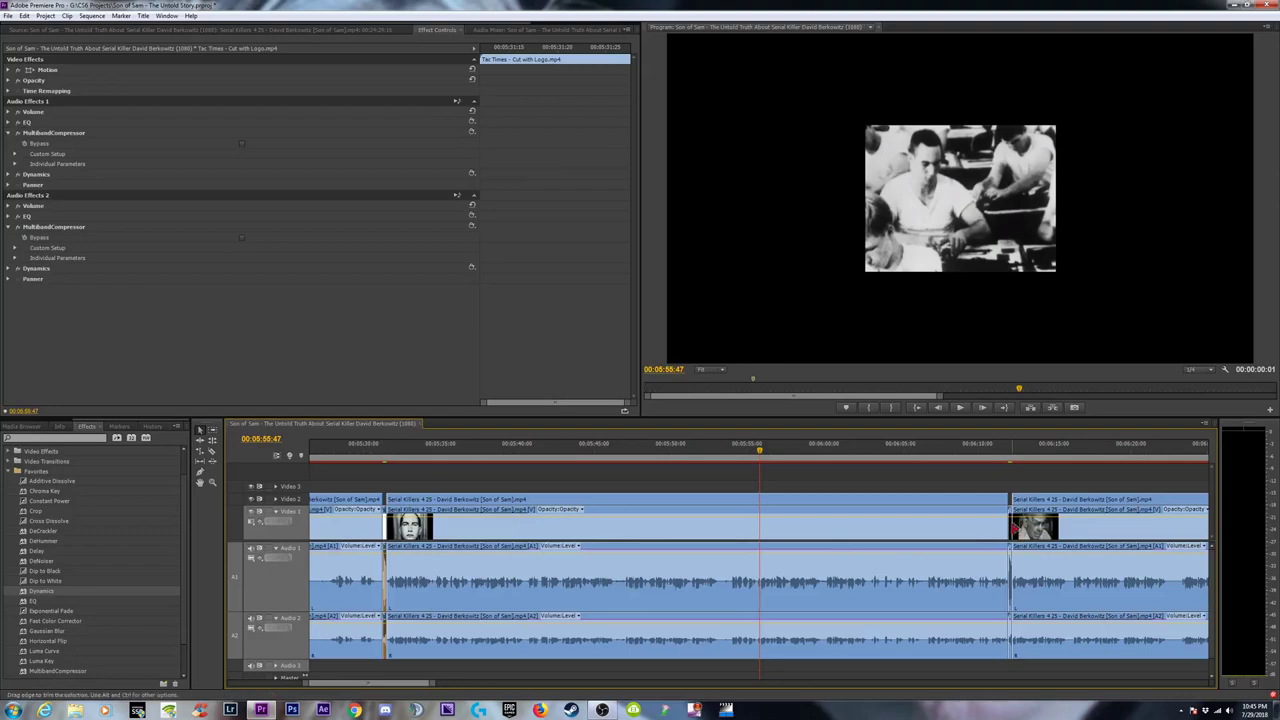
pyautogui.rightClick(1012, 527)
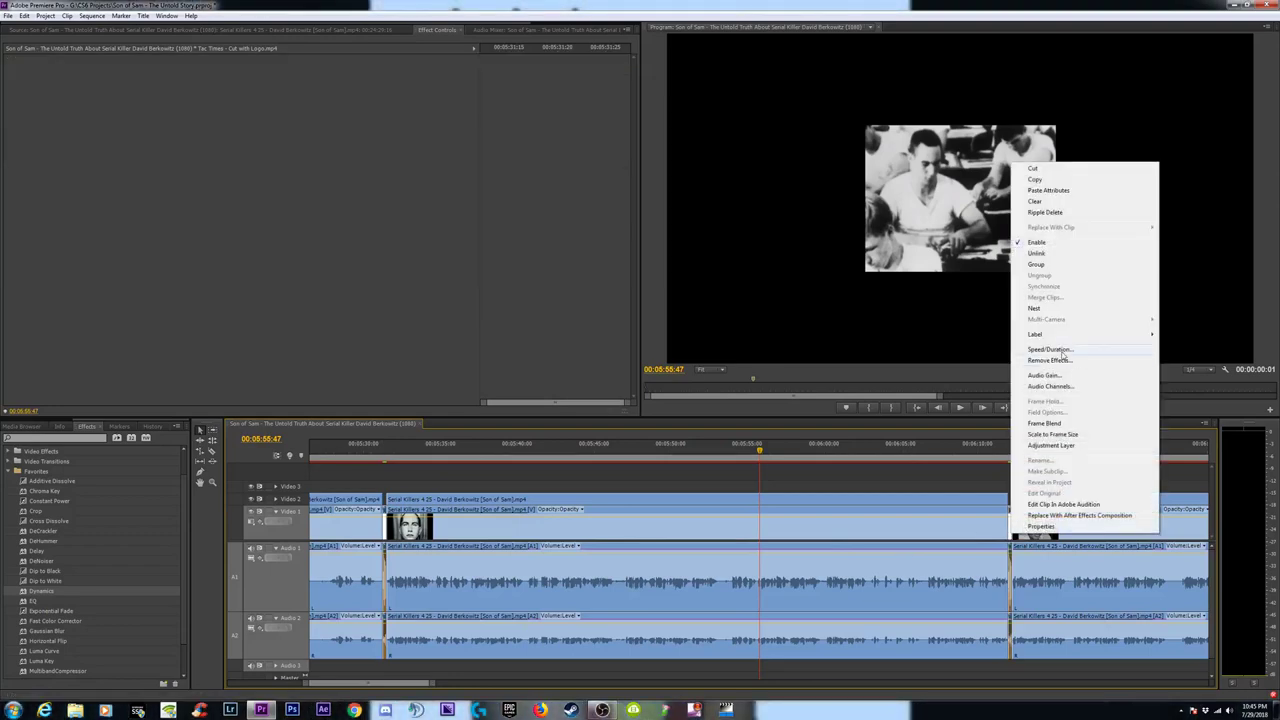
pyautogui.click(1050, 360)
pyautogui.click(637, 397)
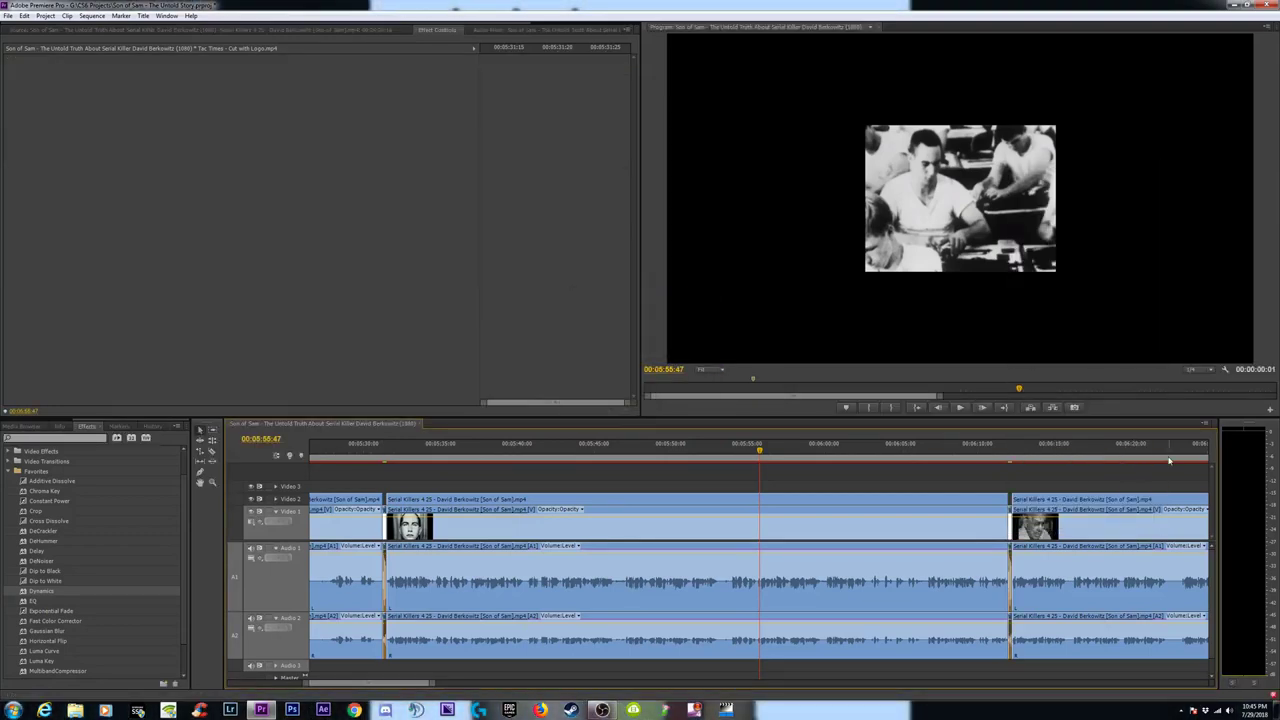
# Select both short Tac Times clips bordering the Serial Killers clip at 00:07:12:27.
pyautogui.press('-')
pyautogui.press('-')
pyautogui.press('-')
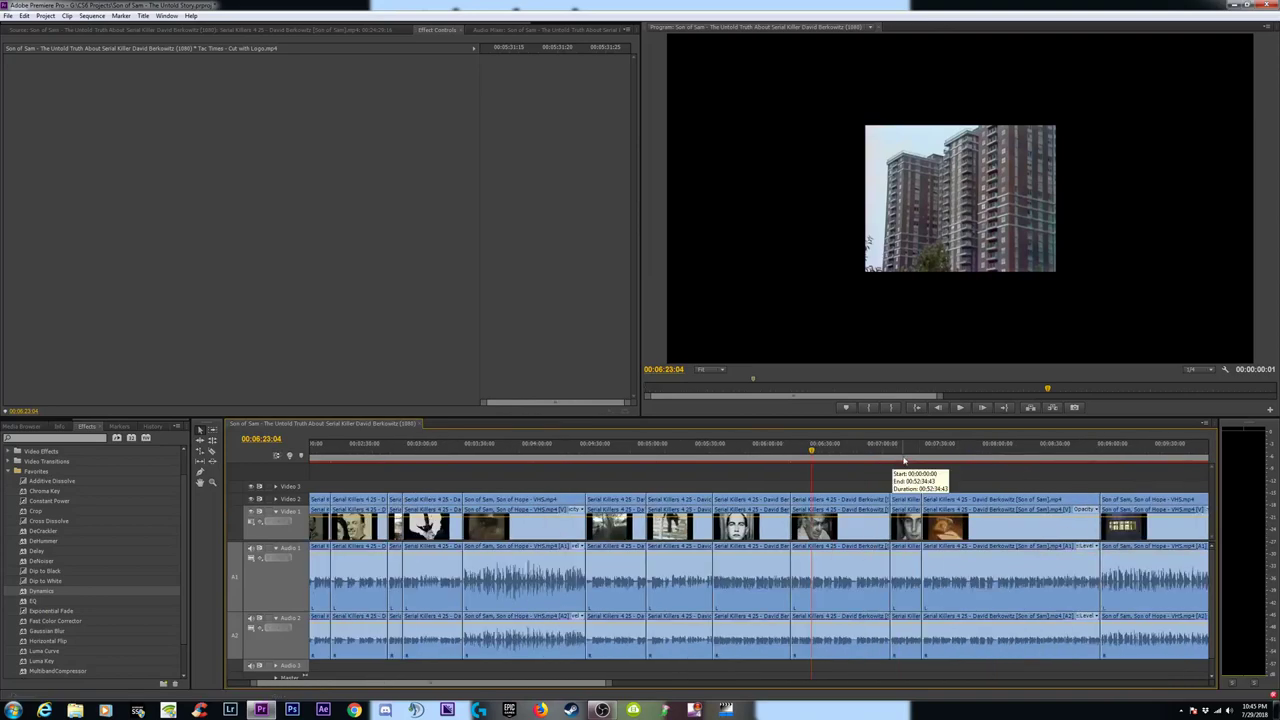
pyautogui.click(908, 455)
pyautogui.press('=')
pyautogui.press('=')
pyautogui.press('=')
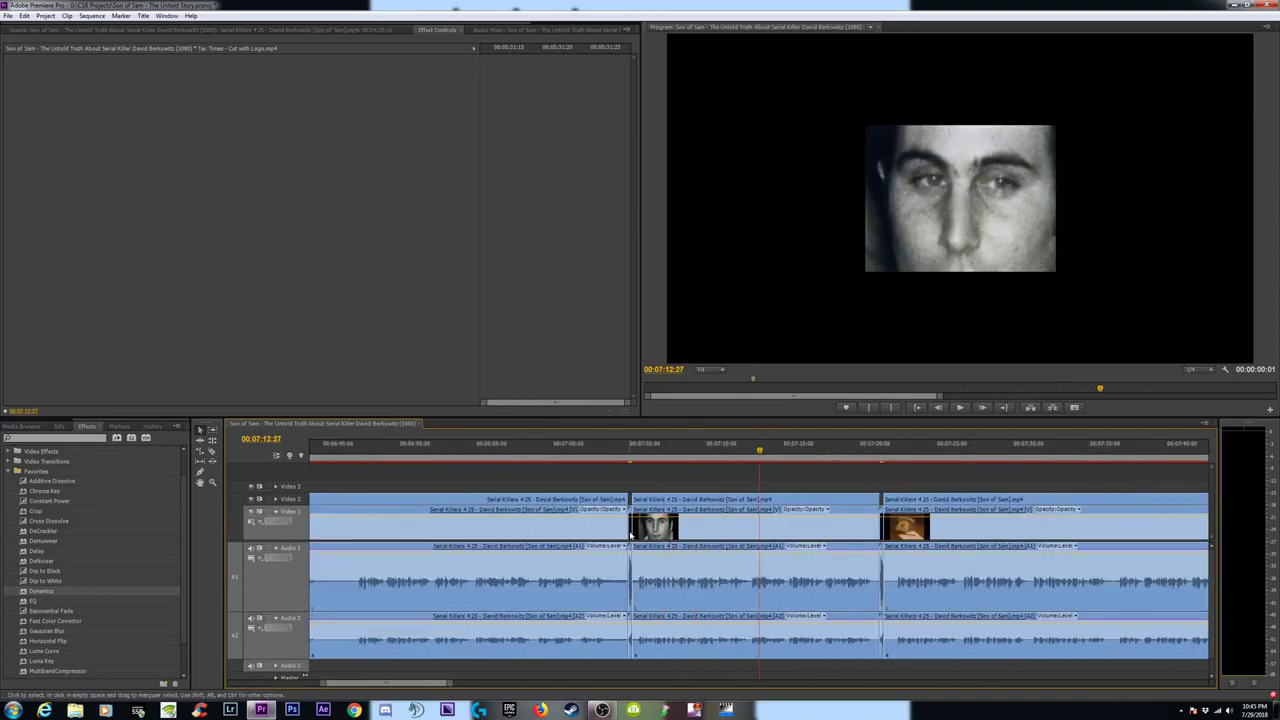
pyautogui.click(884, 531)
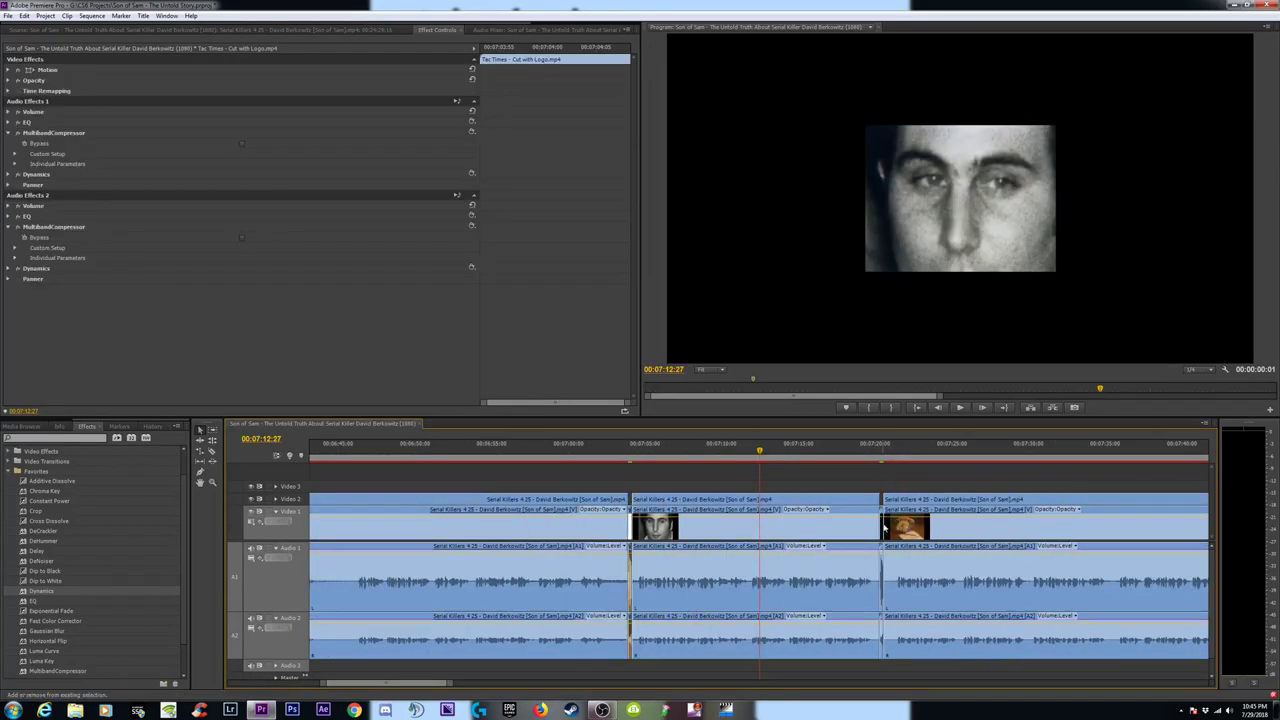
pyautogui.rightClick(884, 531)
pyautogui.click(920, 345)
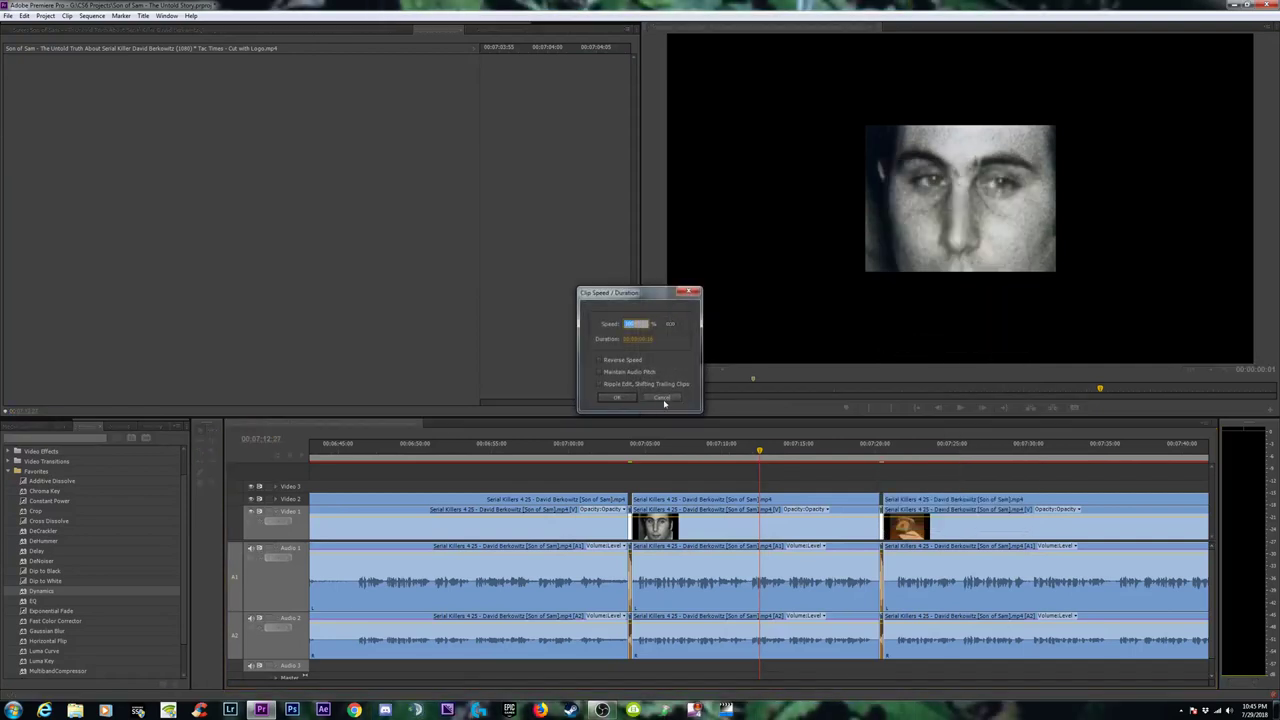
pyautogui.click(663, 398)
# Remove the motion, opacity, volume and audio effects from the two selected Tac Times clips around 00:07:12:27.
pyautogui.rightClick(881, 531)
pyautogui.click(920, 345)
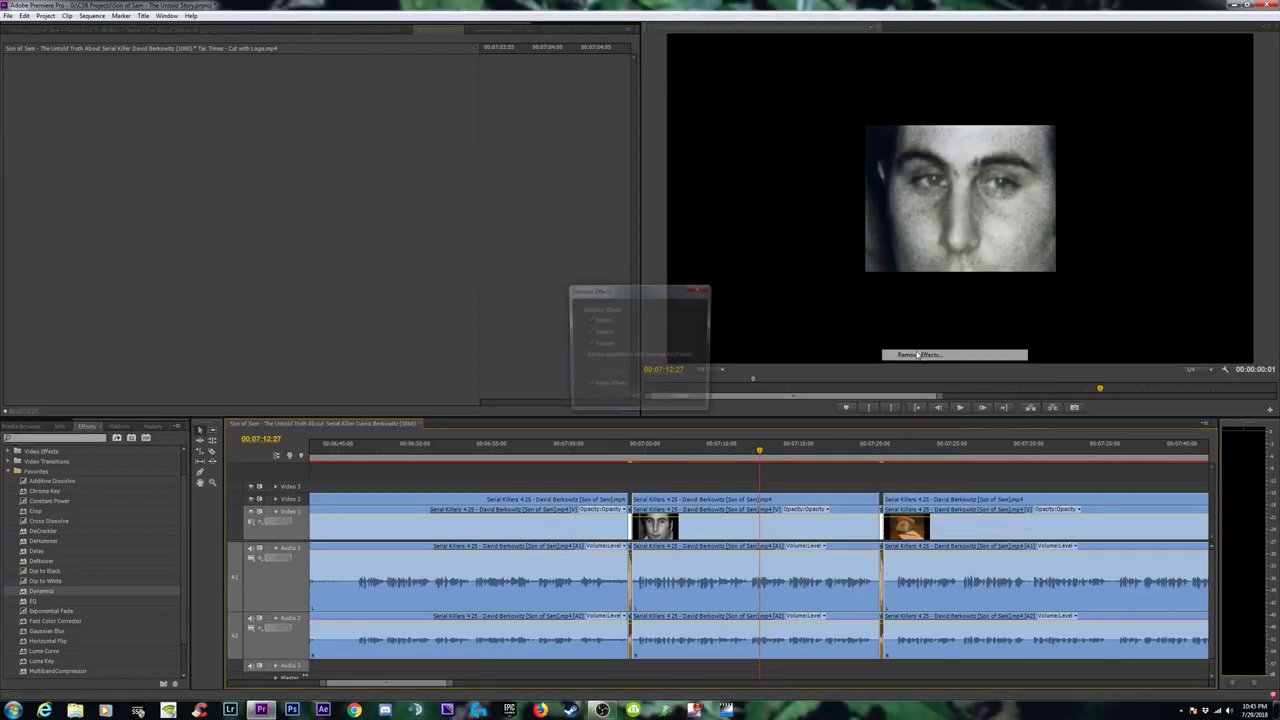
pyautogui.click(634, 400)
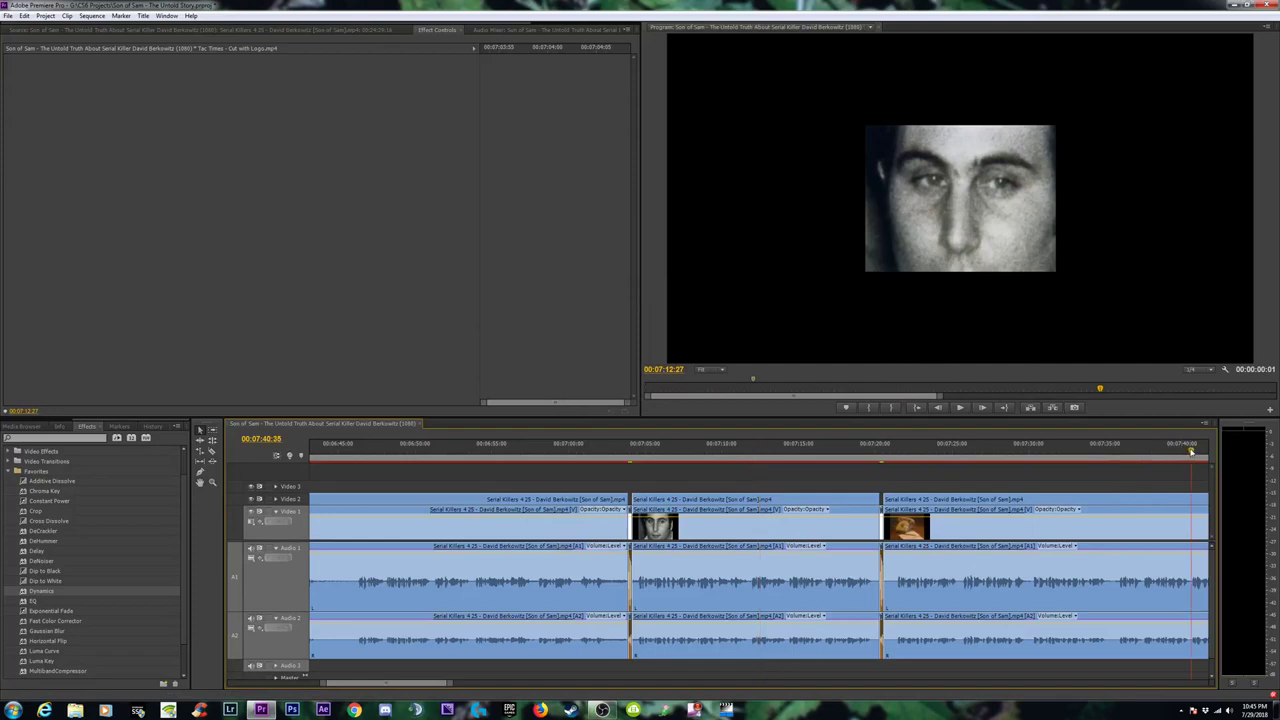
# Remove all effects from both short Tac Times clips bordering the Son of Hope VHS clip at 00:09:33:38.
pyautogui.press('-')
pyautogui.press('-')
pyautogui.press('-')
pyautogui.press('-')
pyautogui.press('-')
pyautogui.press('-')
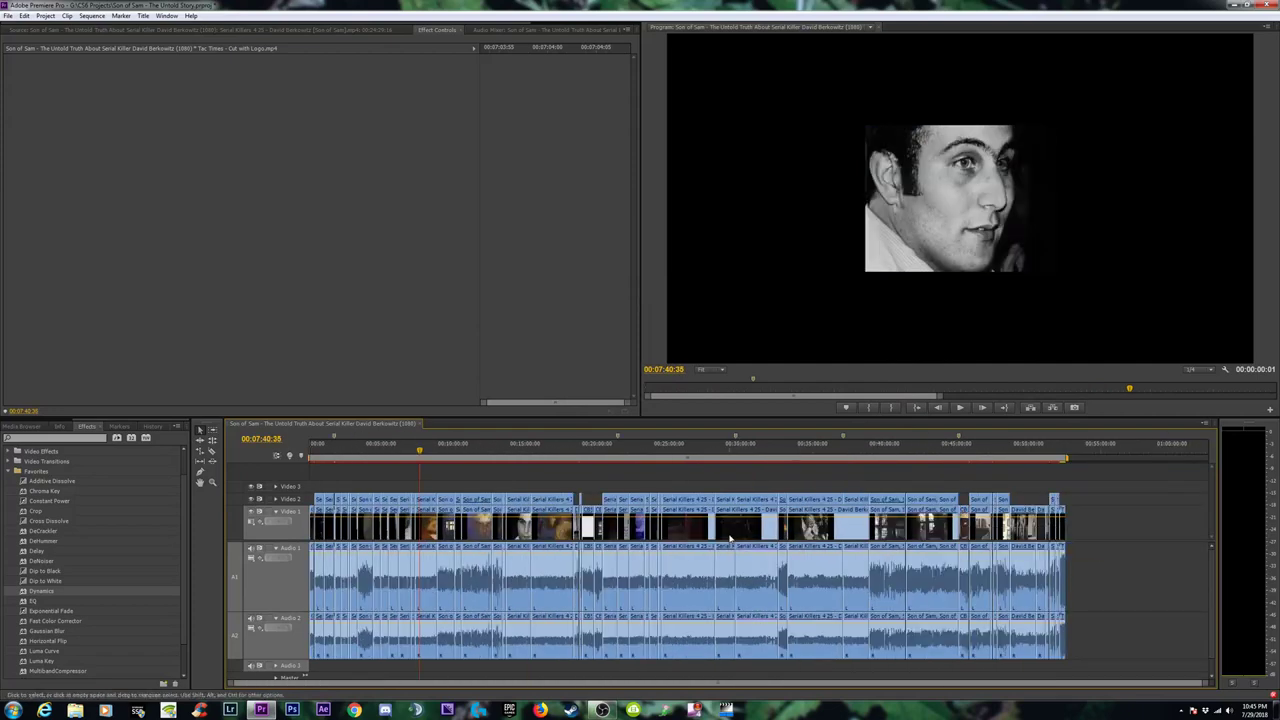
pyautogui.click(446, 450)
pyautogui.press('=')
pyautogui.press('=')
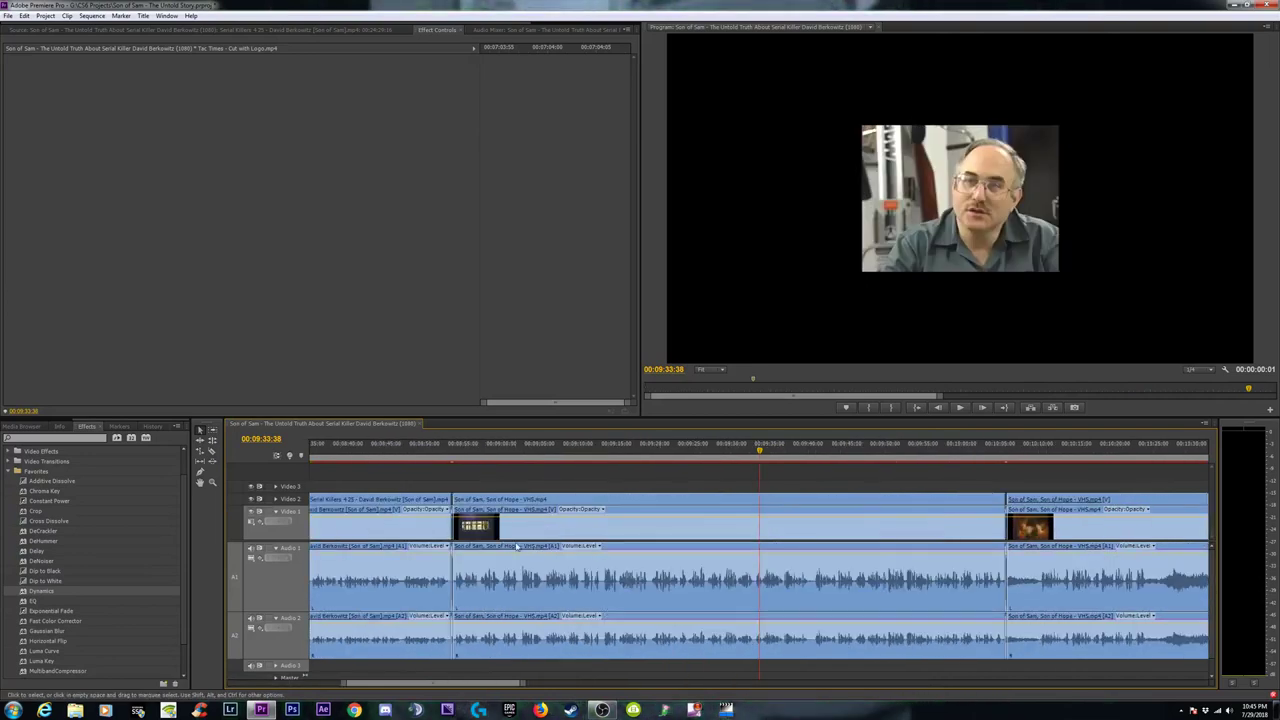
pyautogui.click(453, 535)
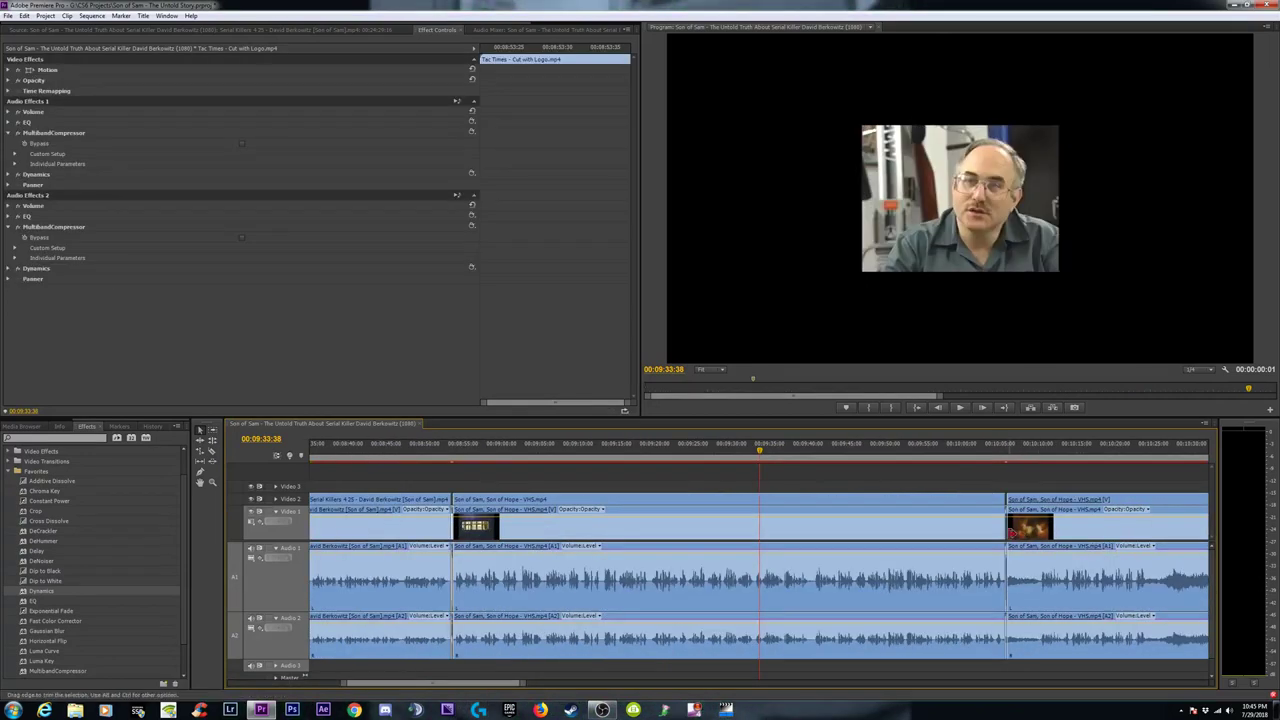
pyautogui.click(1007, 537)
pyautogui.rightClick(1007, 538)
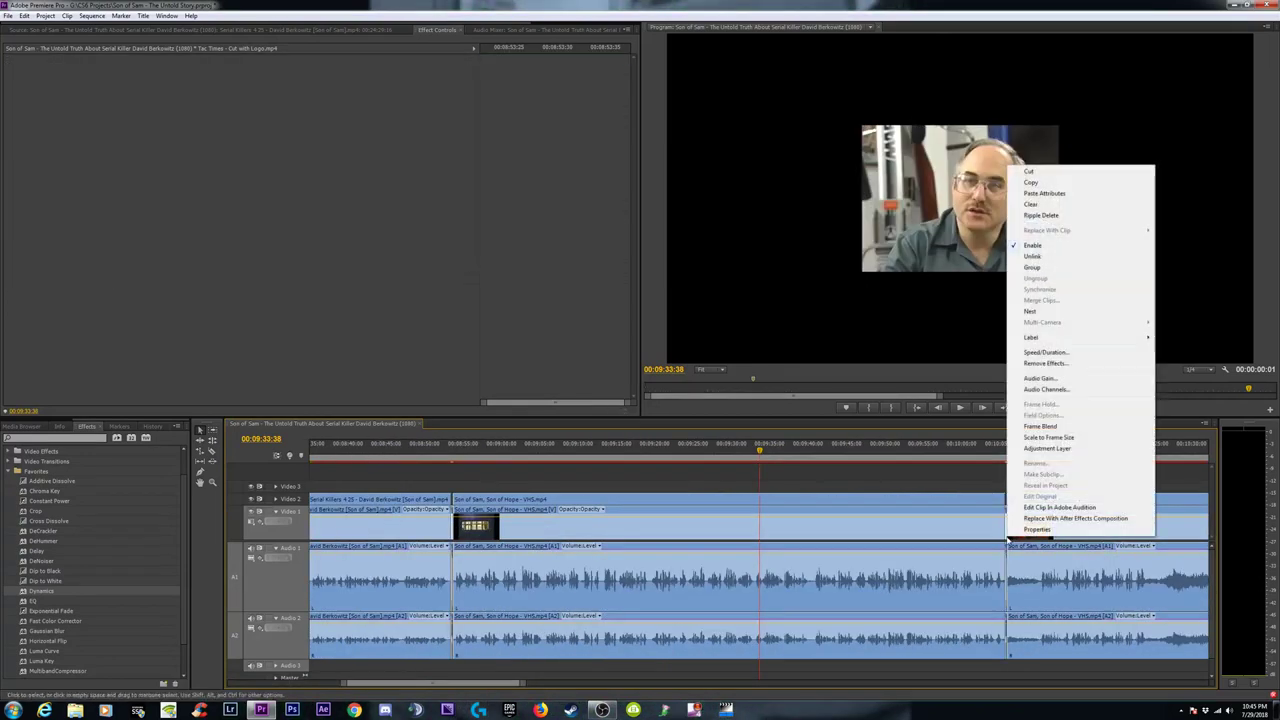
pyautogui.click(1045, 363)
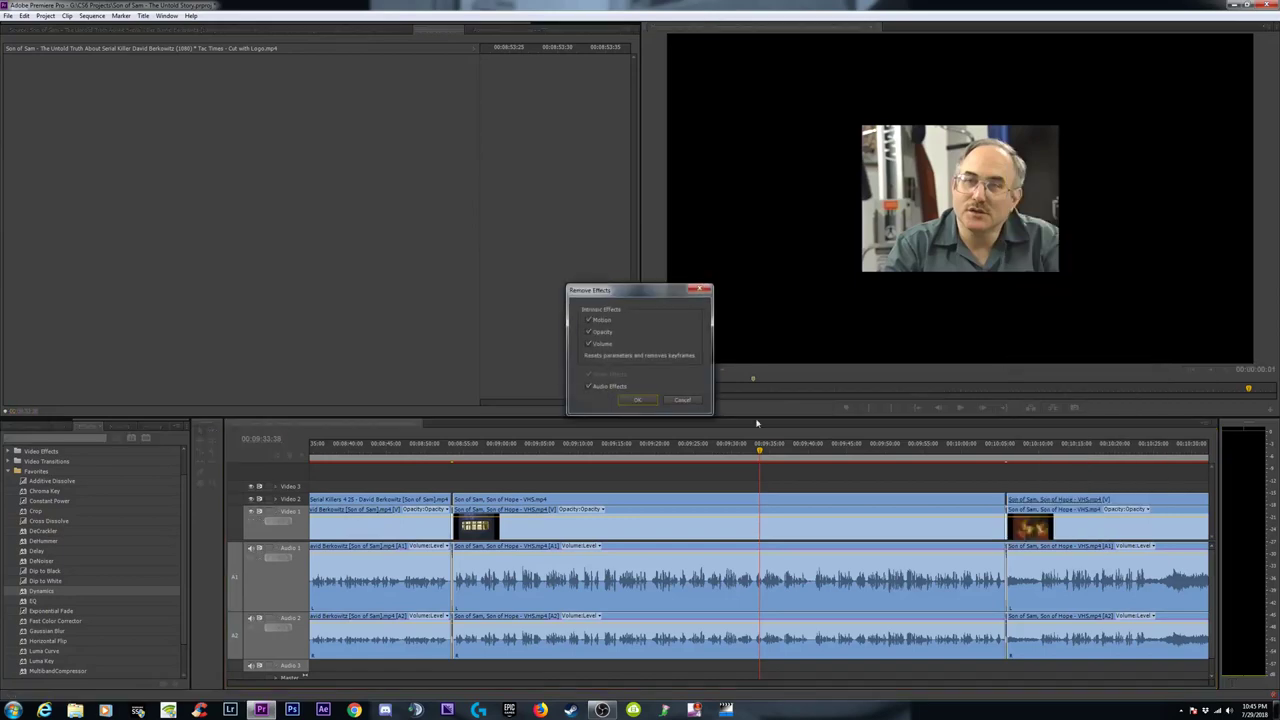
pyautogui.click(638, 401)
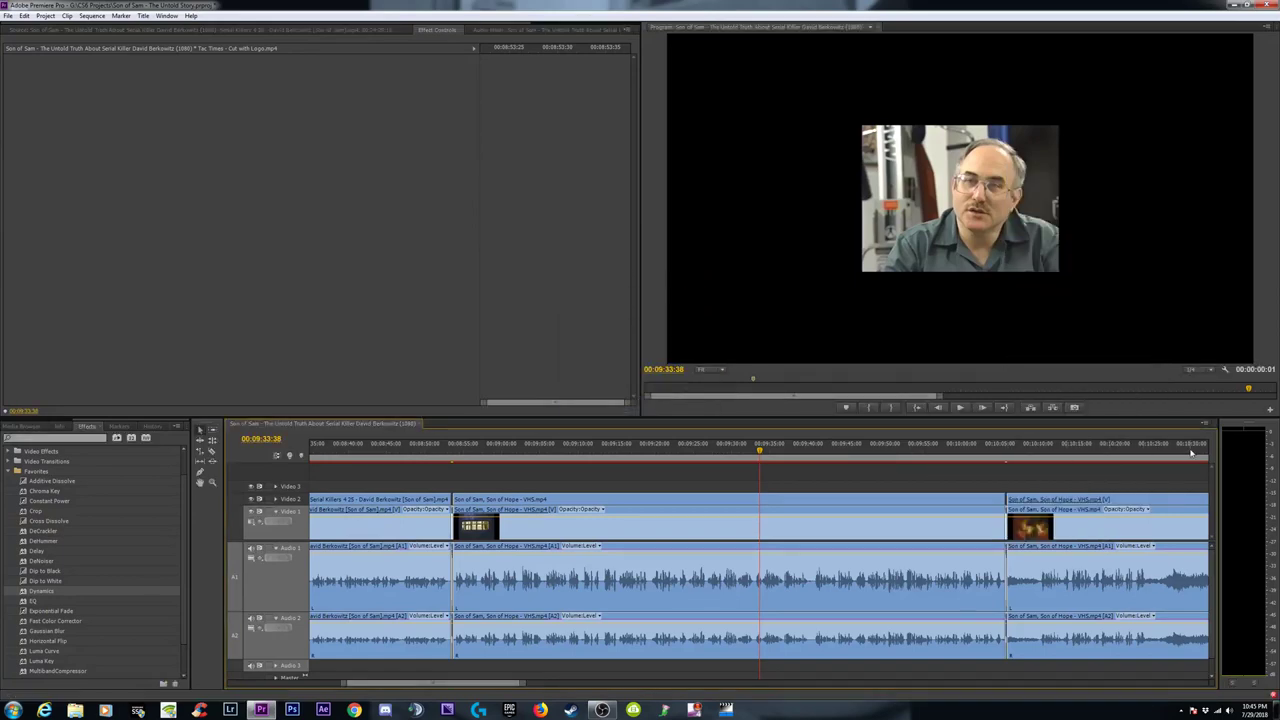
# Remove all intrinsic and audio effects from the short Tac Times clip just before 00:12:46:04.
pyautogui.press('-')
pyautogui.press('-')
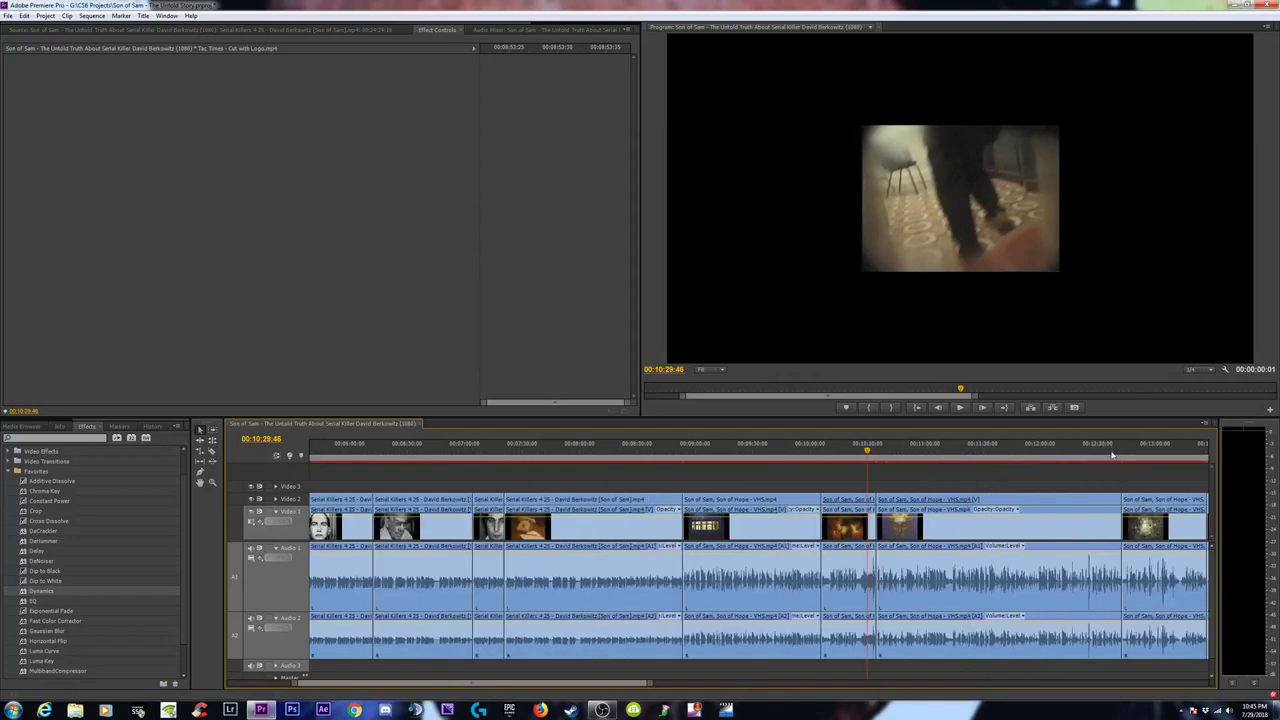
pyautogui.click(1128, 455)
pyautogui.press('=')
pyautogui.press('=')
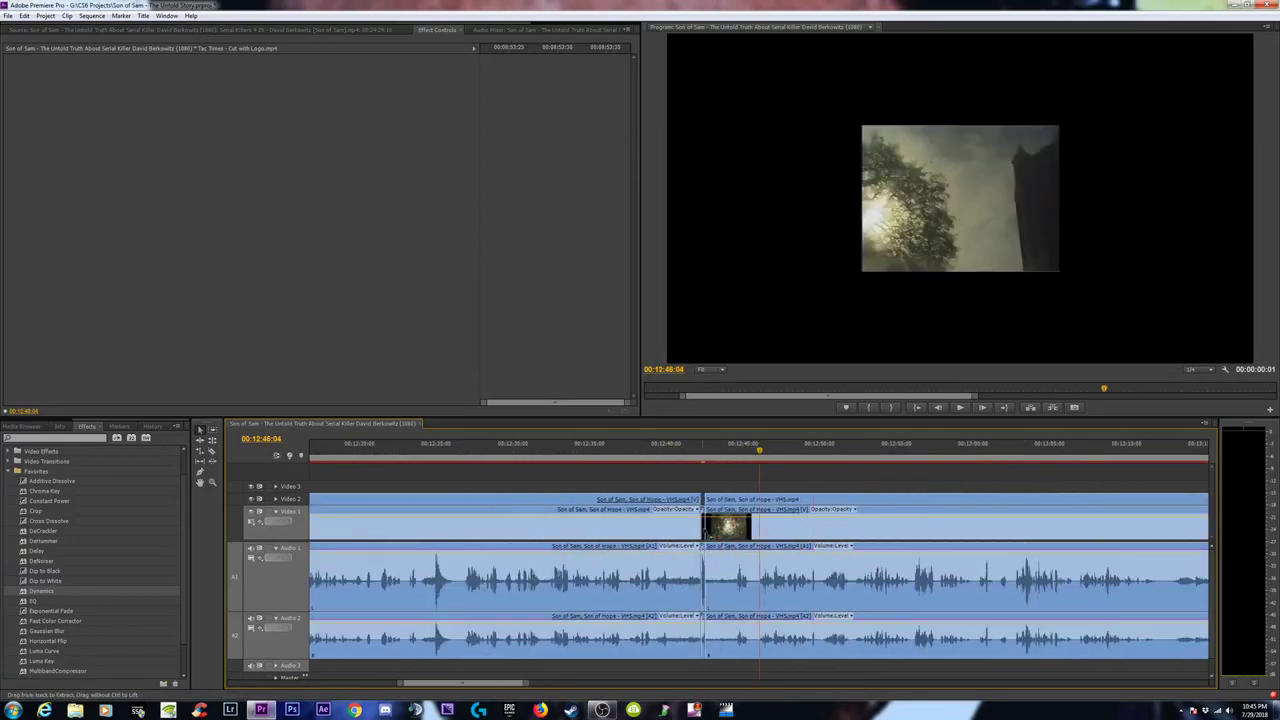
pyautogui.rightClick(704, 535)
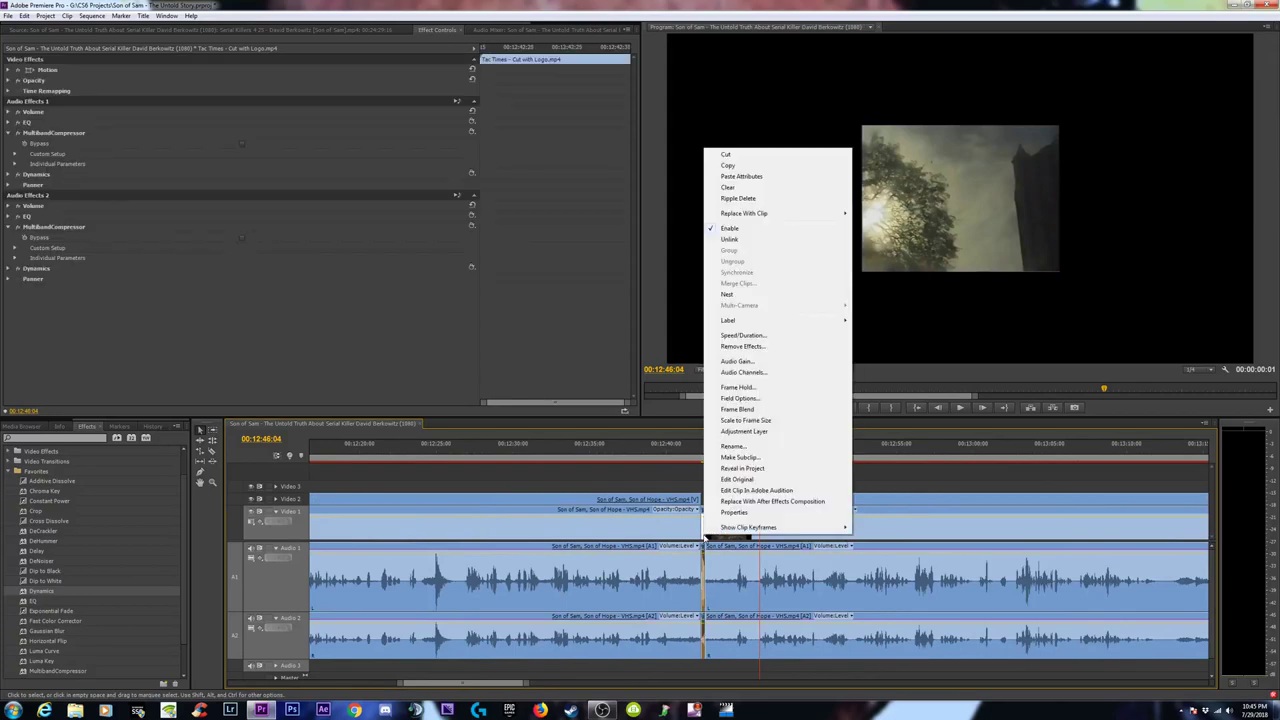
pyautogui.click(745, 348)
pyautogui.click(637, 400)
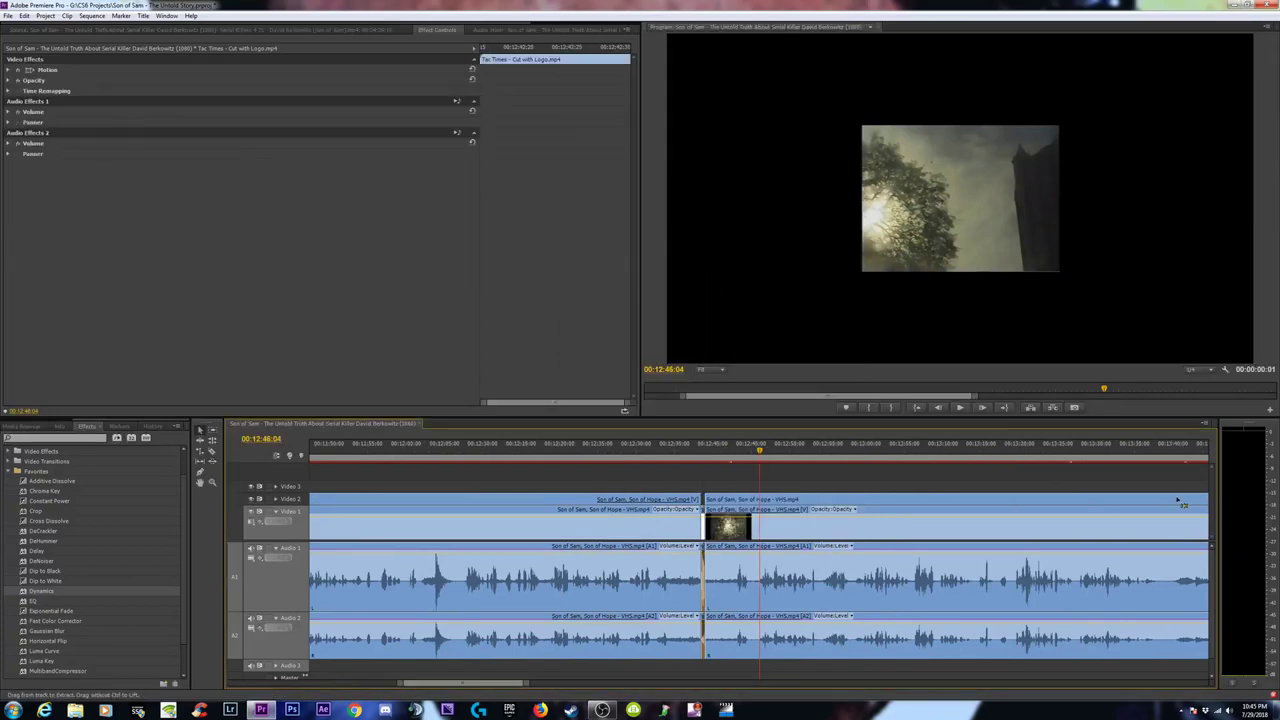
# Remove all intrinsic and audio effects from the short Tac Times clip just before 00:13:27:18.
pyautogui.press('-')
pyautogui.click(1068, 452)
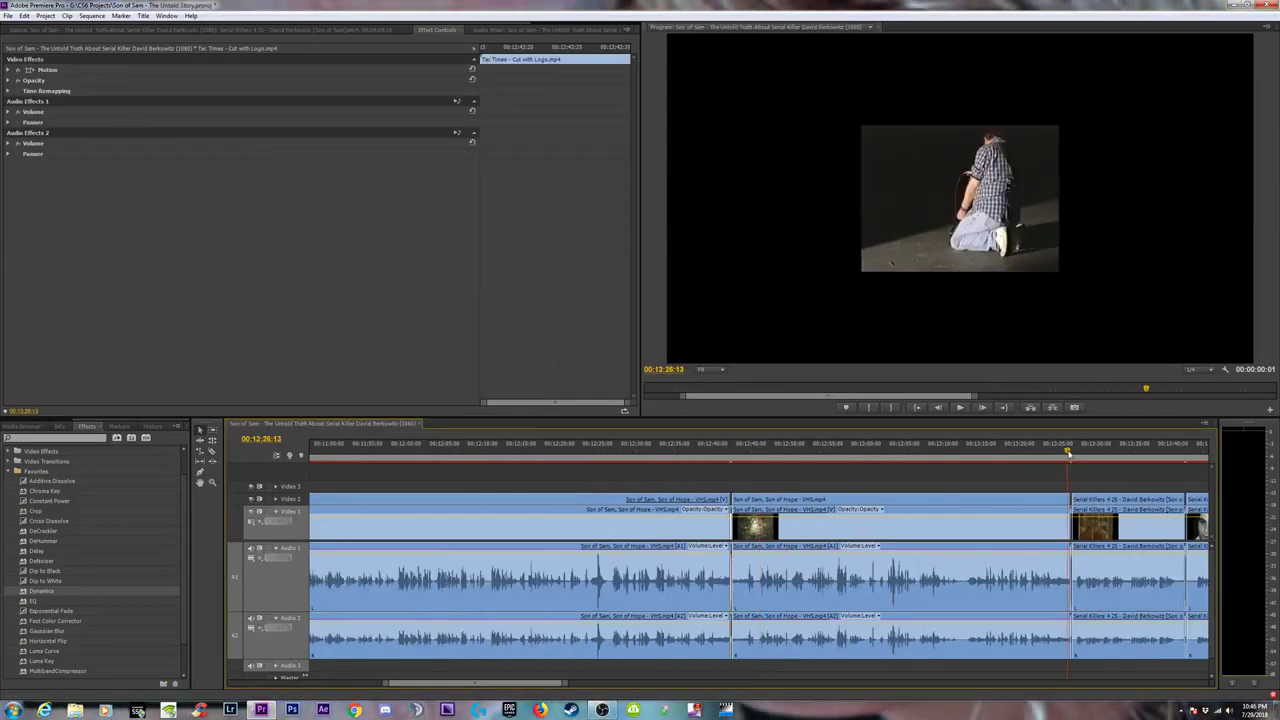
pyautogui.press('=')
pyautogui.press('=')
pyautogui.press('=')
pyautogui.press('space')
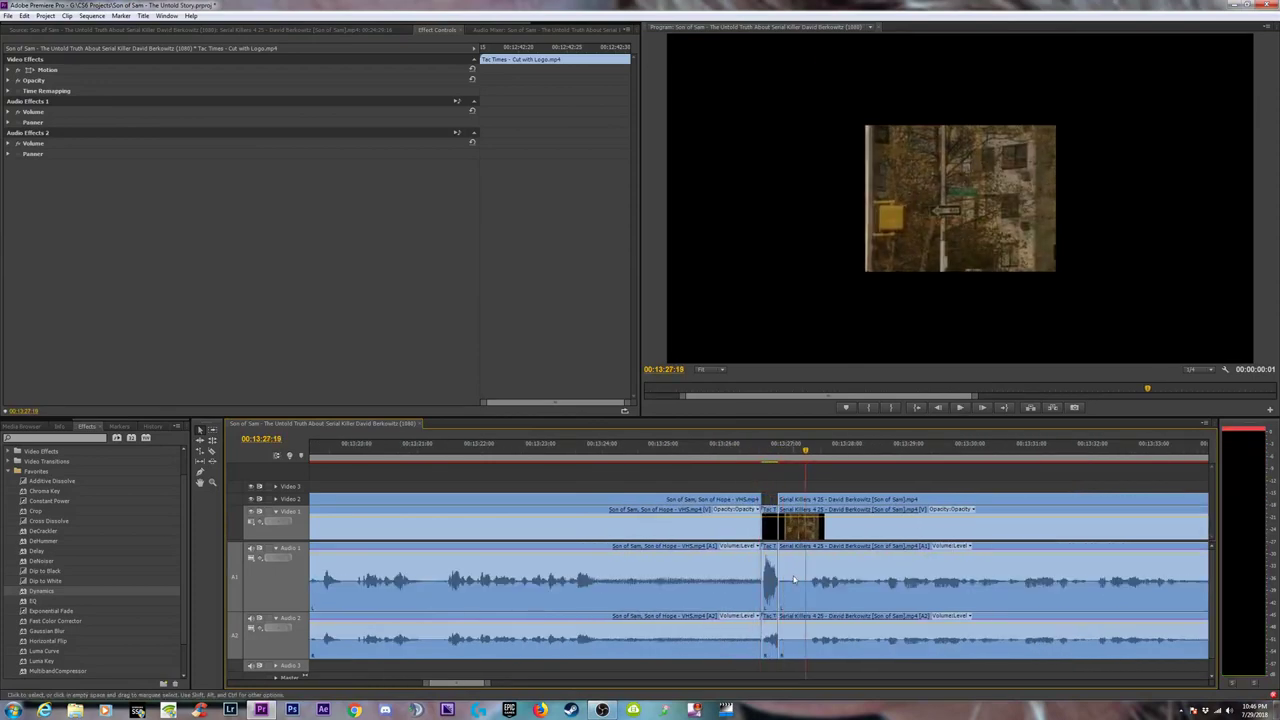
pyautogui.click(774, 581)
pyautogui.rightClick(773, 580)
pyautogui.click(820, 390)
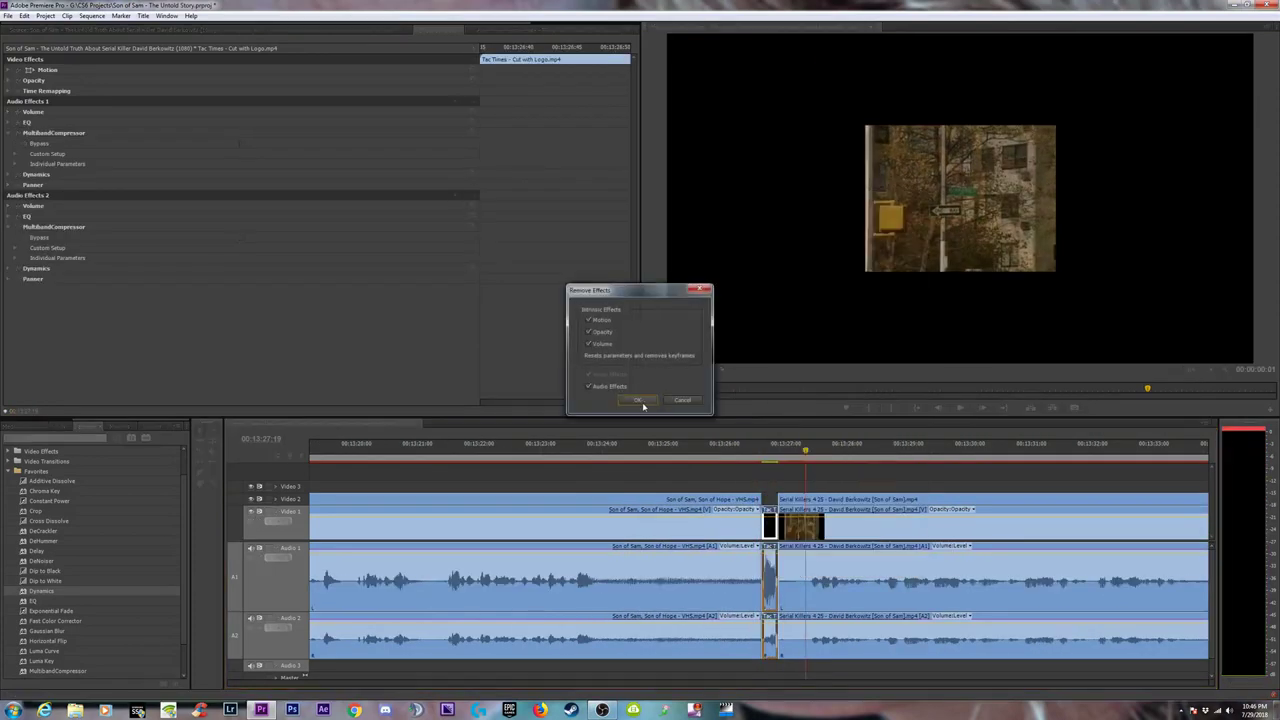
pyautogui.click(642, 402)
# Remove the motion, opacity, volume and audio effects from the short Tac Times clip at 00:13:41:30.
pyautogui.press('-')
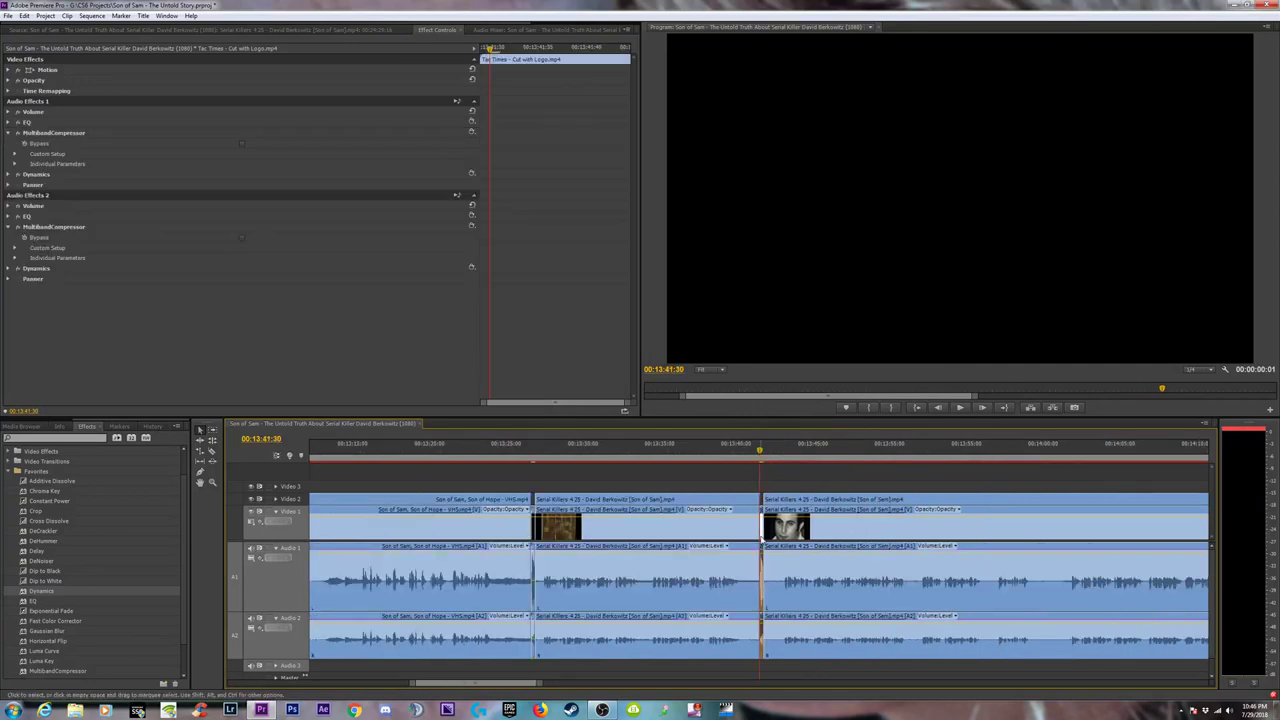
pyautogui.rightClick(761, 541)
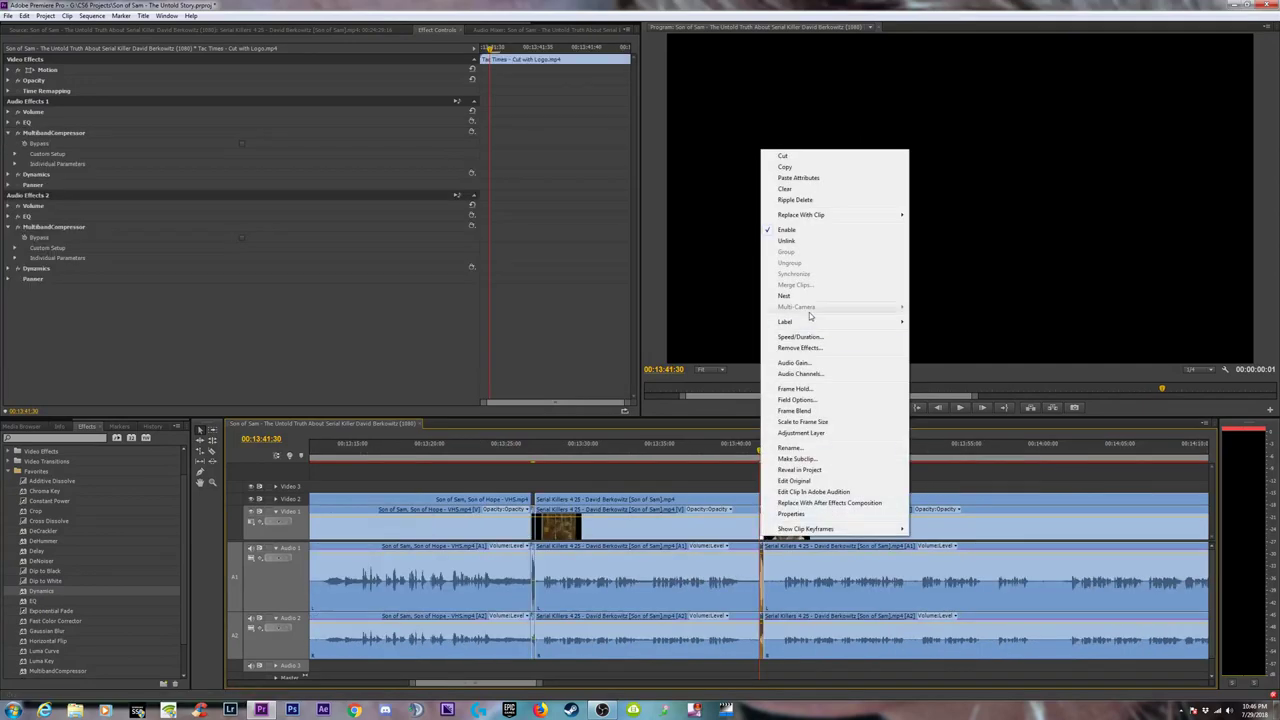
pyautogui.click(805, 351)
pyautogui.click(645, 400)
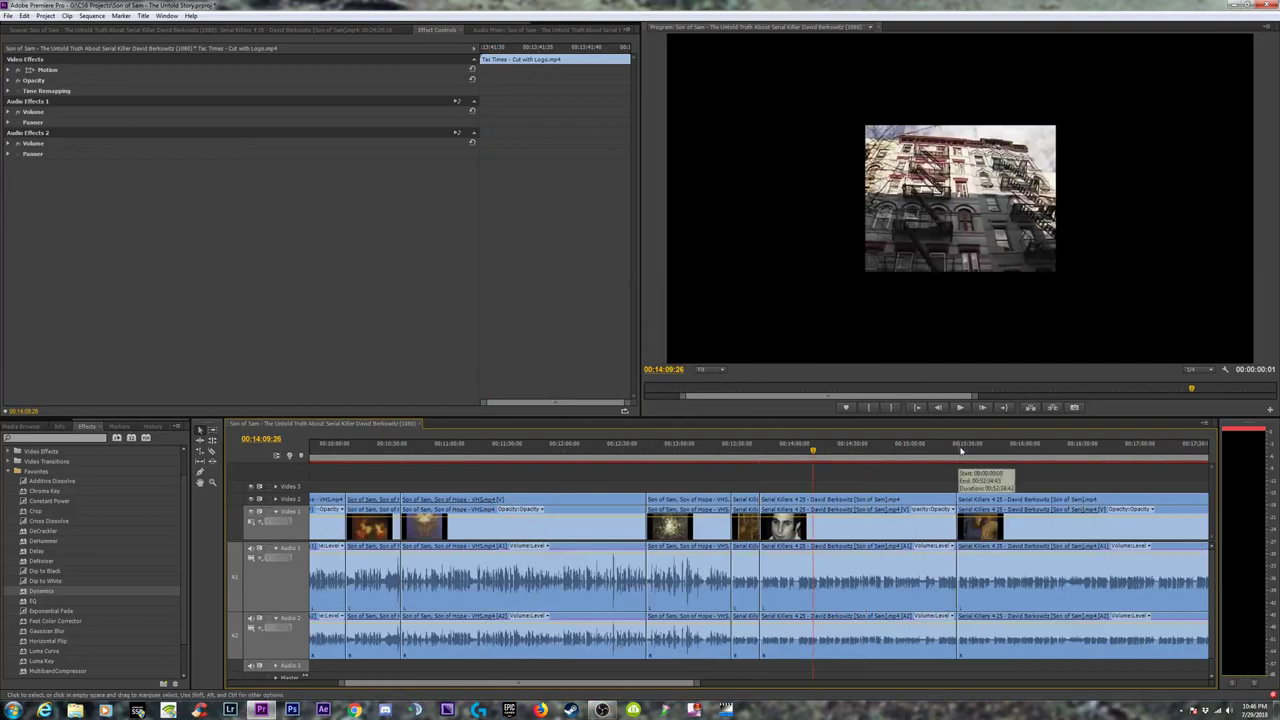
# Remove all intrinsic and audio effects from the short Tac Times clip around 00:15:24:15.
pyautogui.click(961, 450)
pyautogui.press('=')
pyautogui.press('=')
pyautogui.press('=')
pyautogui.press('=')
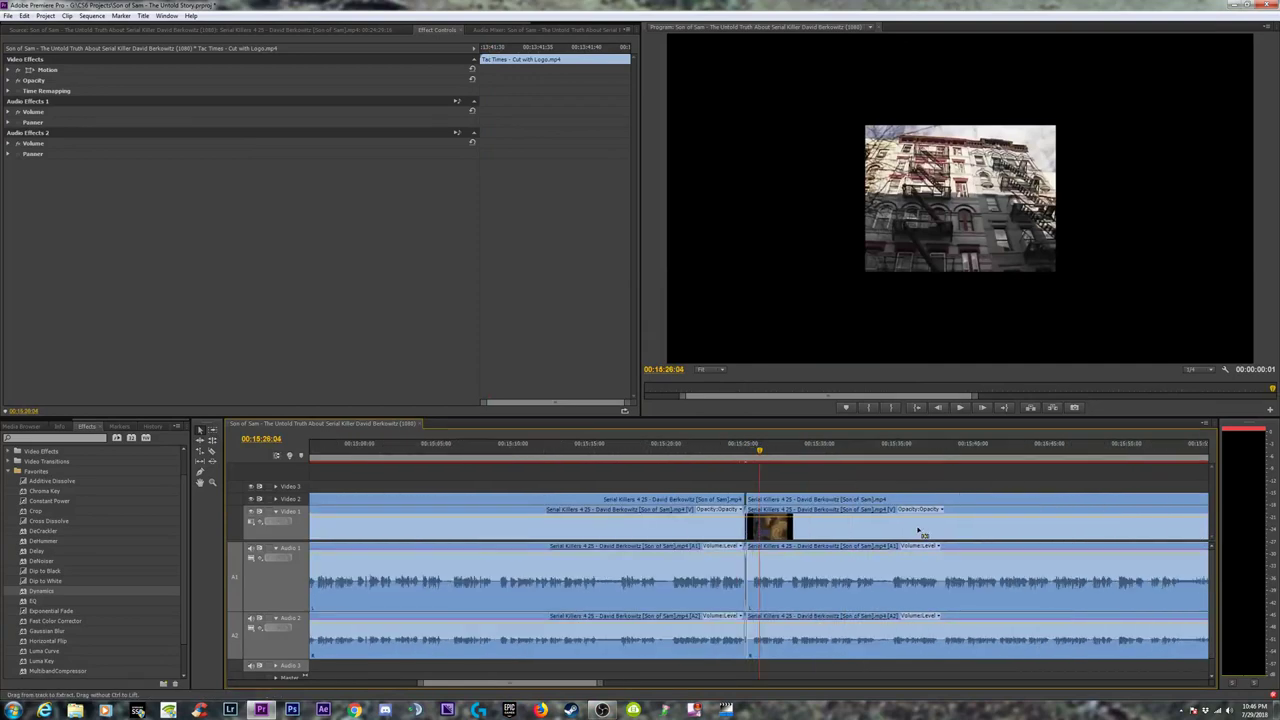
pyautogui.rightClick(705, 540)
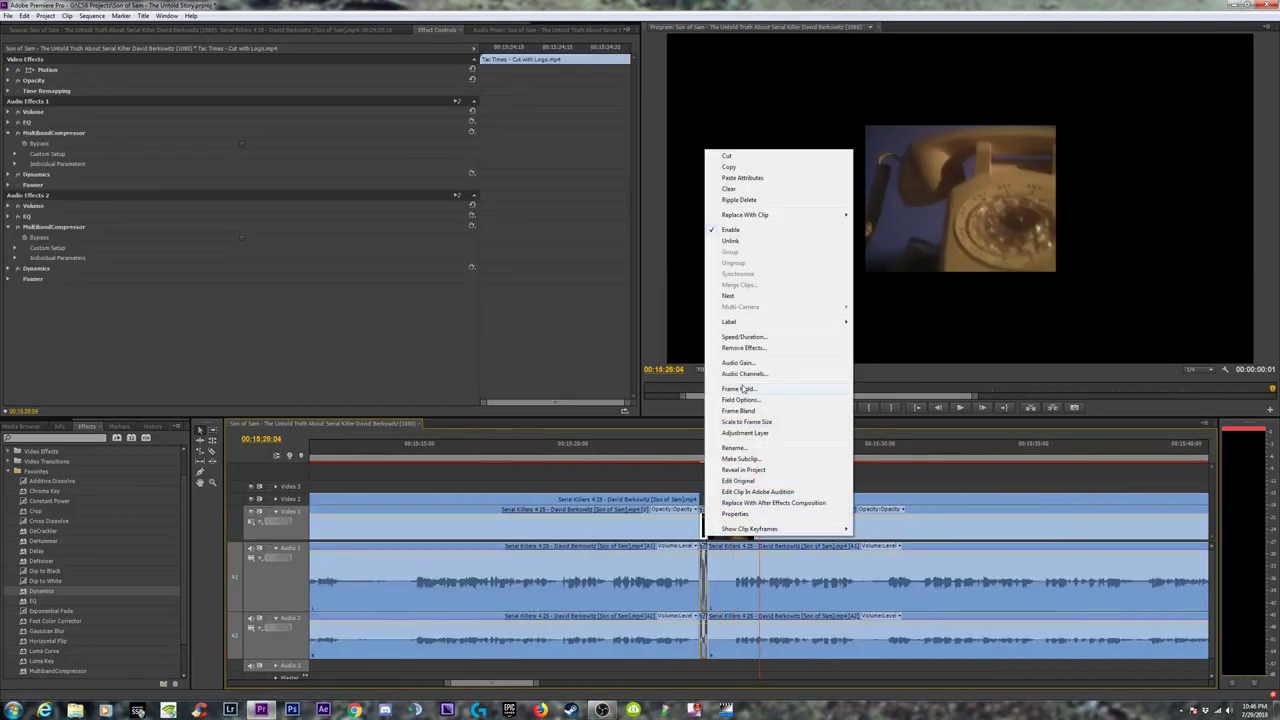
pyautogui.click(745, 347)
pyautogui.click(617, 397)
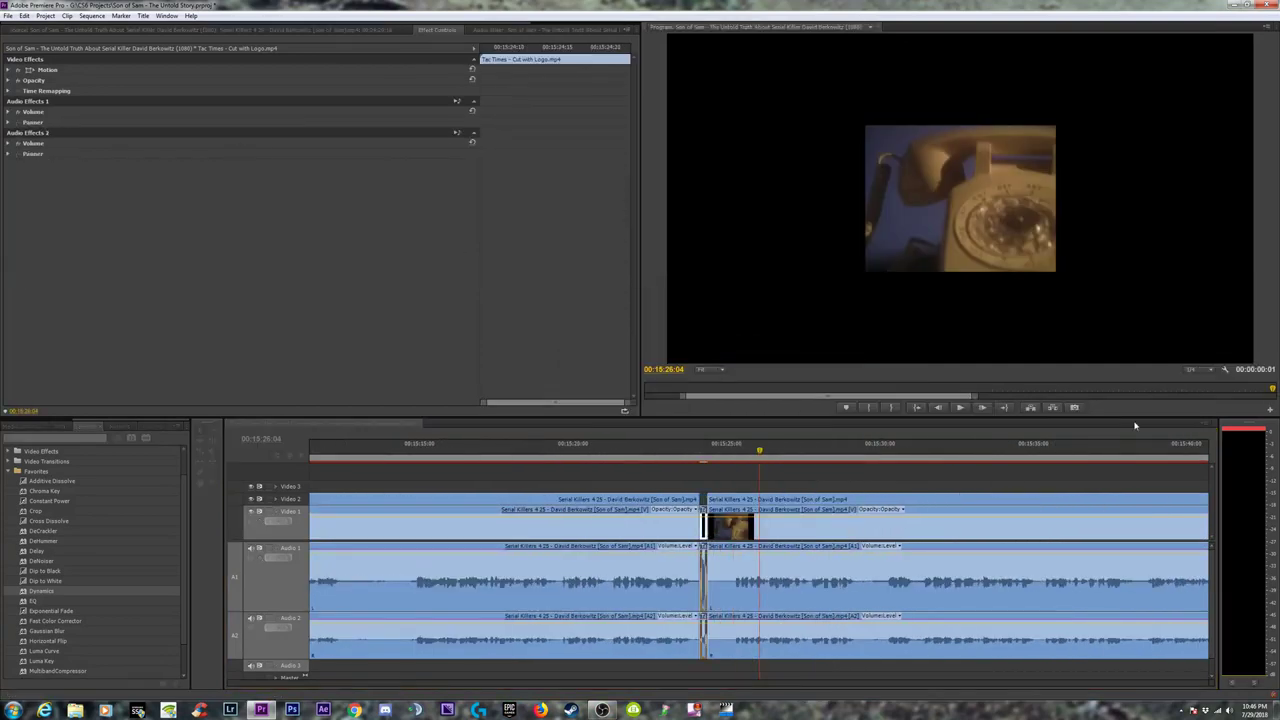
# Remove all intrinsic and audio effects from the short Tac Times clip at 00:18:23:07, before the Finds Life-Change in the Bible clip.
pyautogui.click(1174, 452)
pyautogui.press('-')
pyautogui.press('-')
pyautogui.press('-')
pyautogui.press('-')
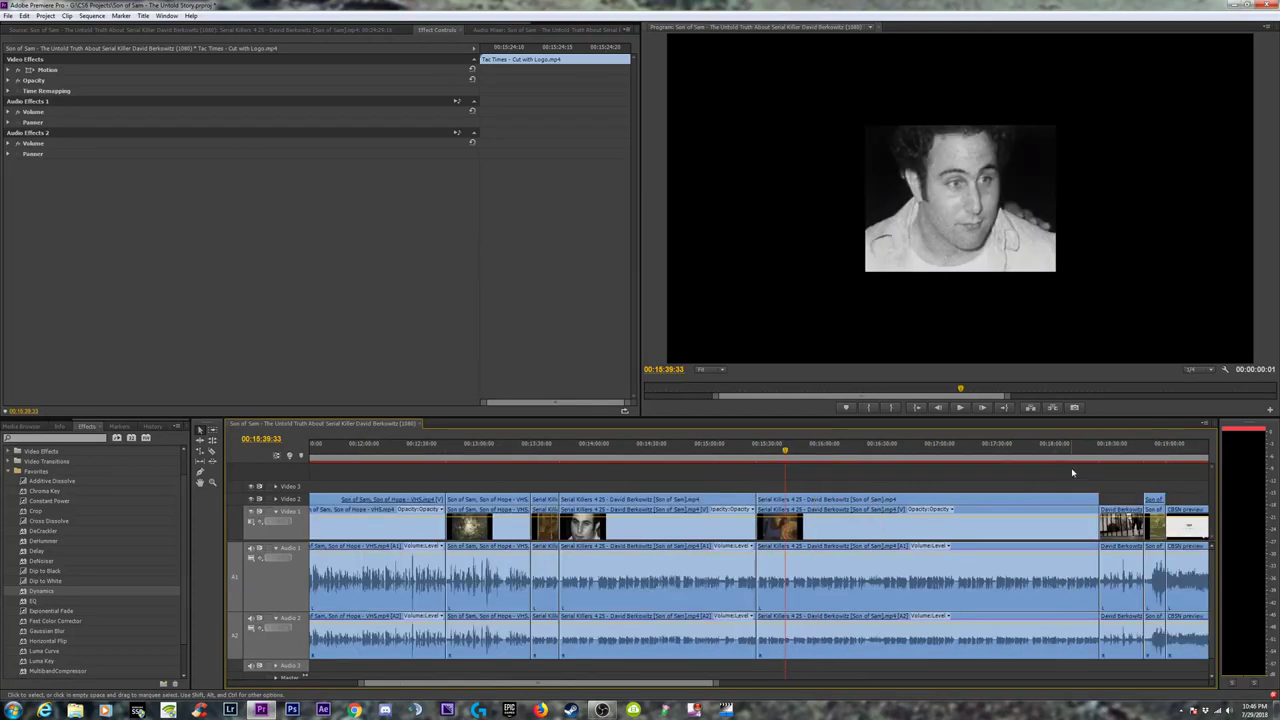
pyautogui.click(1100, 453)
pyautogui.press('=')
pyautogui.press('=')
pyautogui.press('=')
pyautogui.press('=')
pyautogui.rightClick(761, 530)
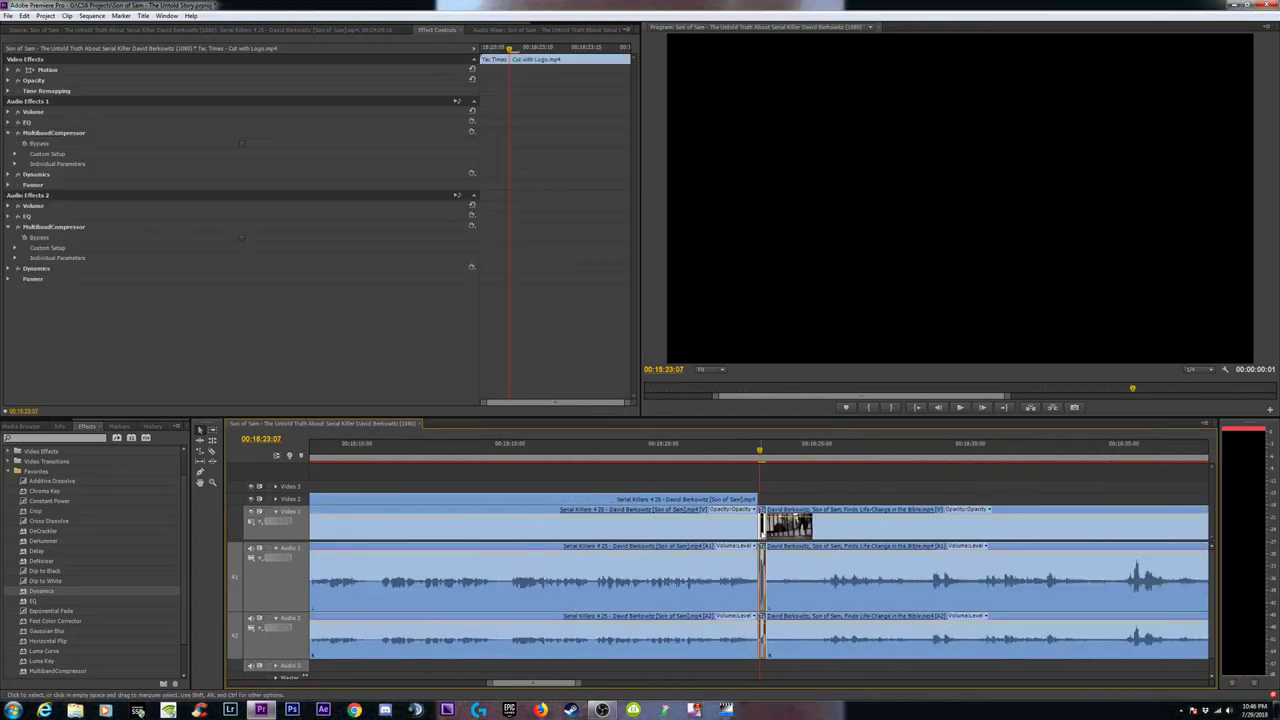
pyautogui.click(800, 342)
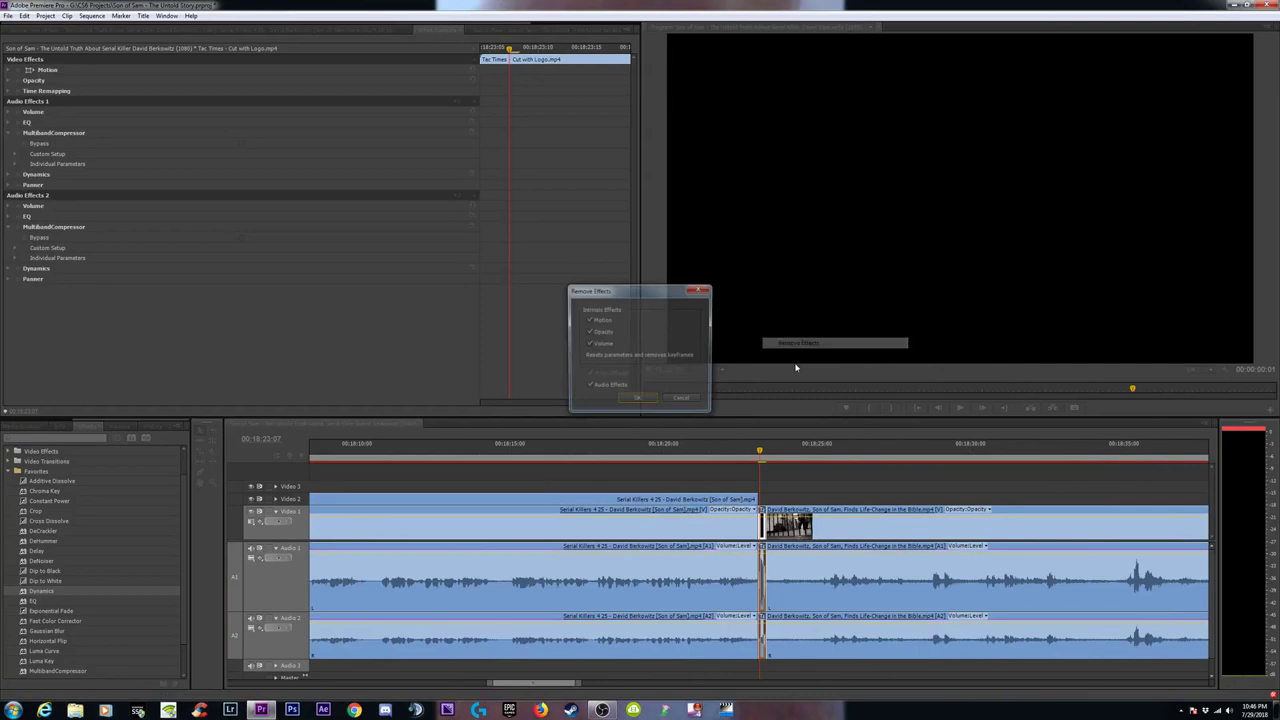
pyautogui.click(629, 400)
# Remove all effects from both short Tac Times clips bordering the Son of Hope VHS clip at 00:18:52:04.
pyautogui.click(1196, 452)
pyautogui.press('-')
pyautogui.press('-')
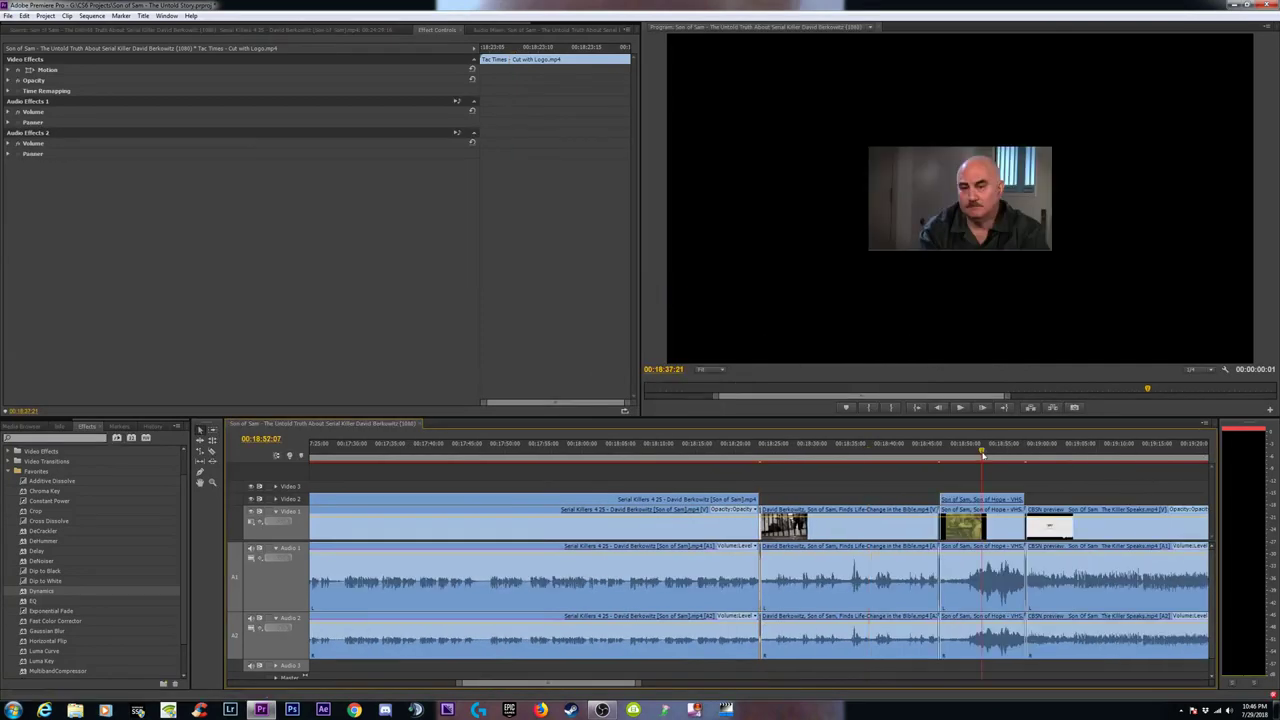
pyautogui.click(982, 452)
pyautogui.press('=')
pyautogui.click(590, 535)
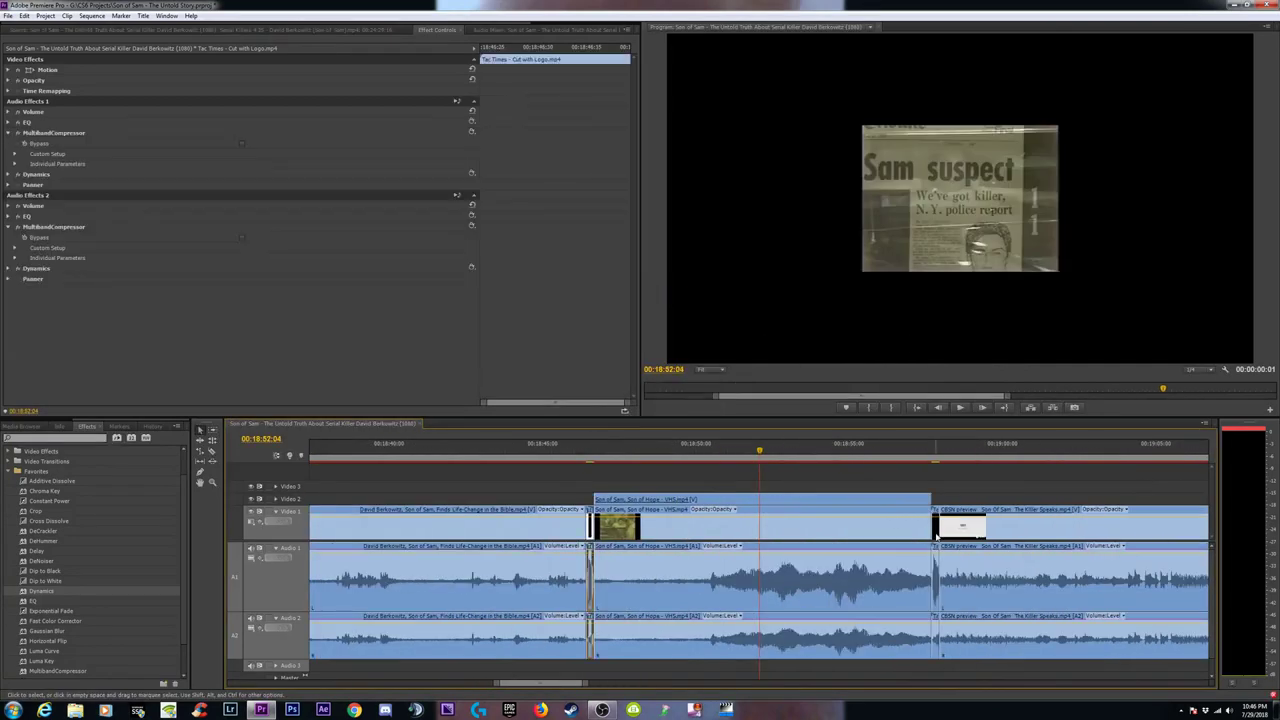
pyautogui.rightClick(936, 537)
pyautogui.click(970, 359)
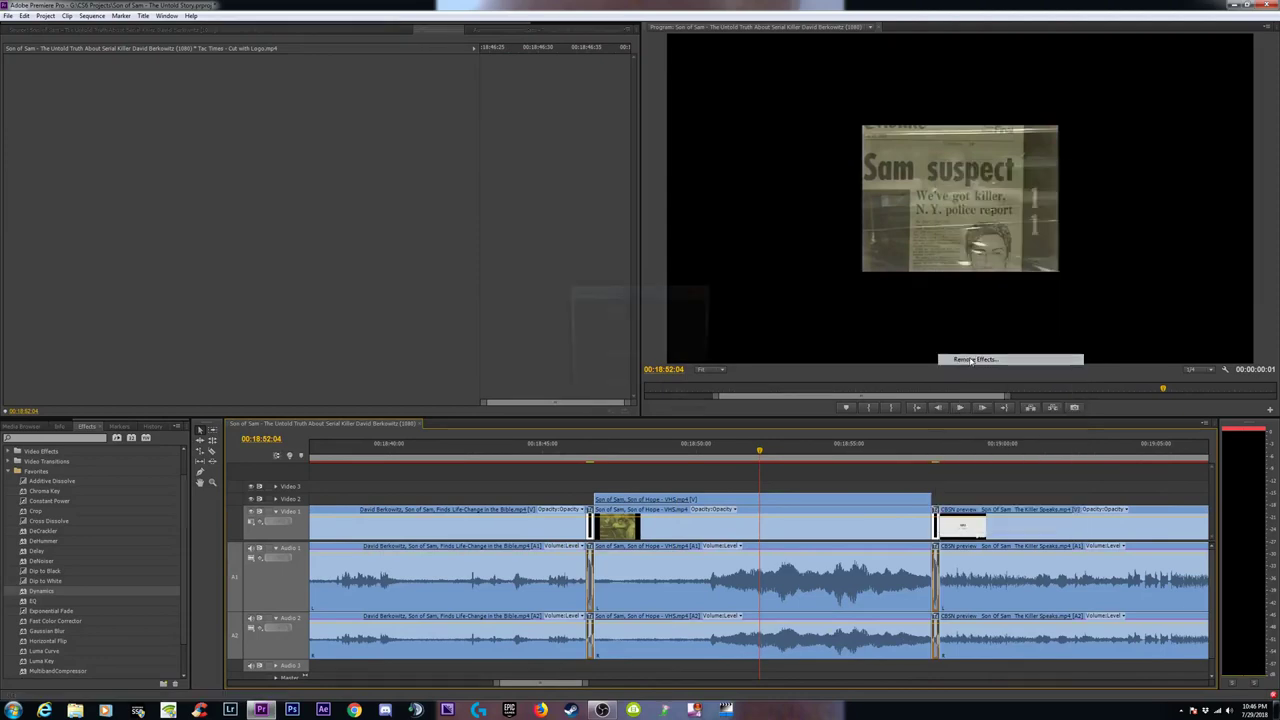
pyautogui.click(662, 396)
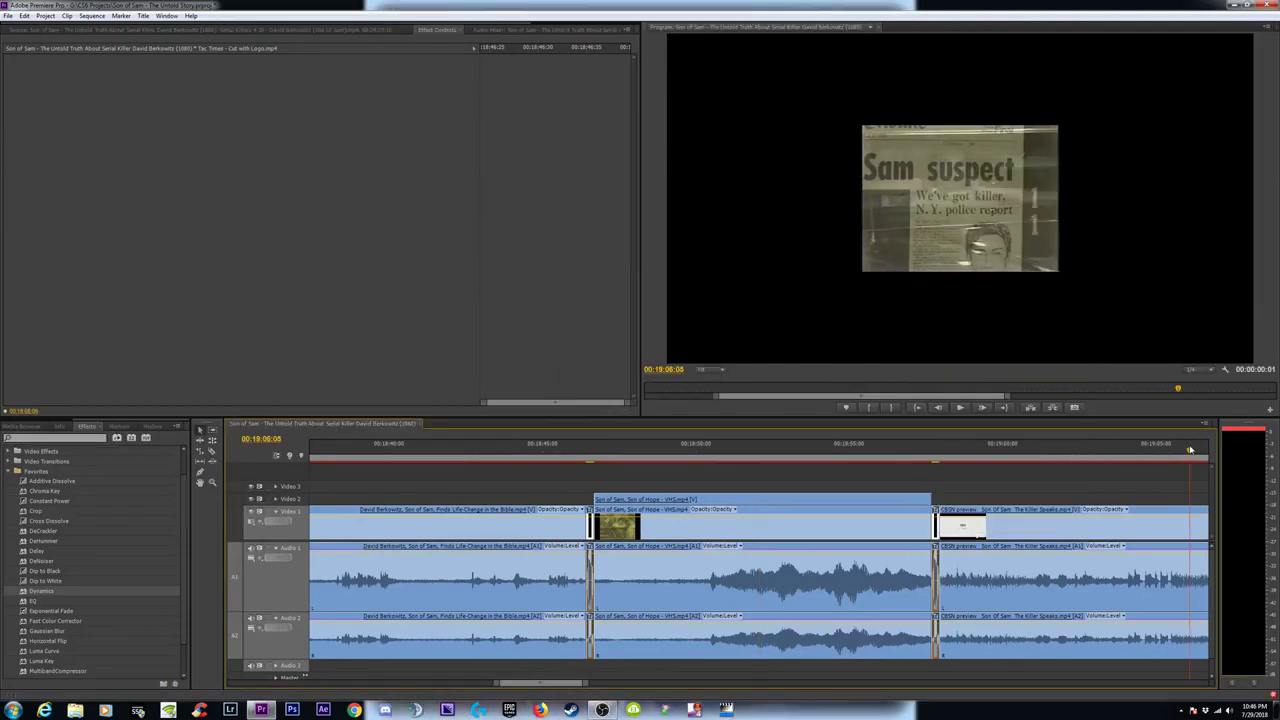
# Remove all intrinsic and audio effects from the short Tac Times clip between the two CBSN preview clips, just after 00:19:47:21.
pyautogui.press('-')
pyautogui.press('-')
pyautogui.press('-')
pyautogui.click(971, 458)
pyautogui.press('=')
pyautogui.press('=')
pyautogui.press('=')
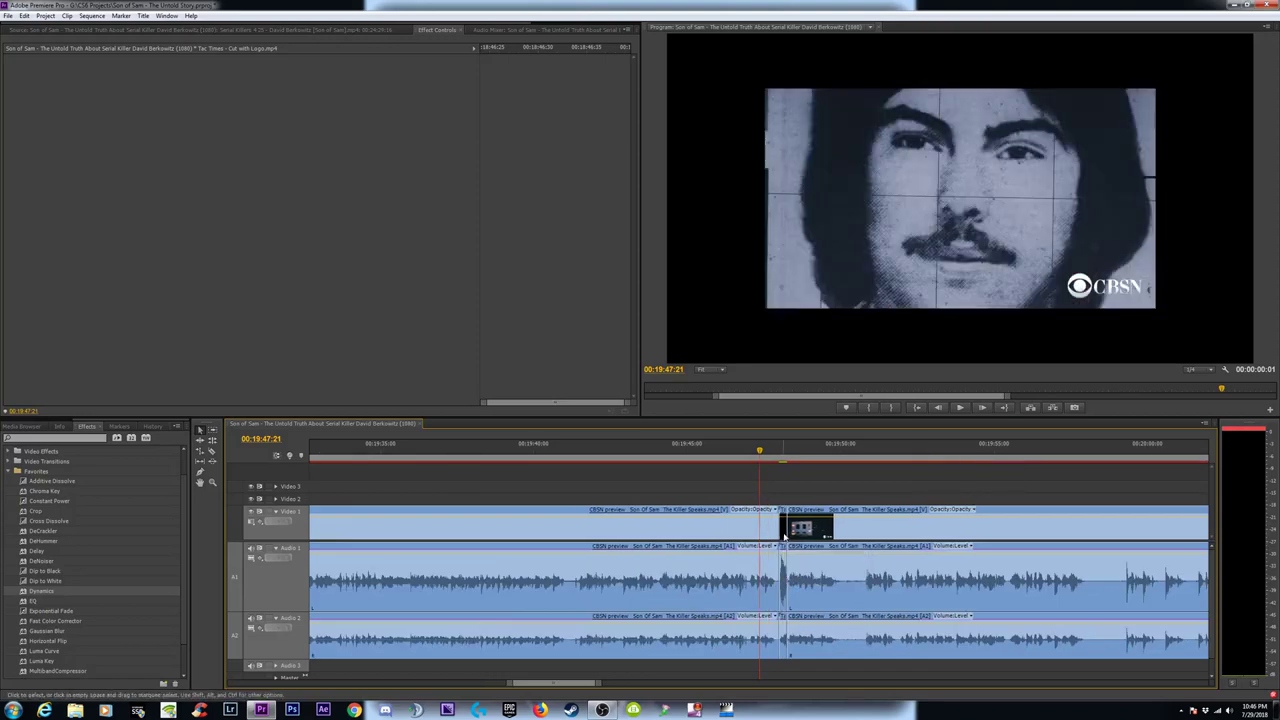
pyautogui.click(785, 537)
pyautogui.rightClick(785, 537)
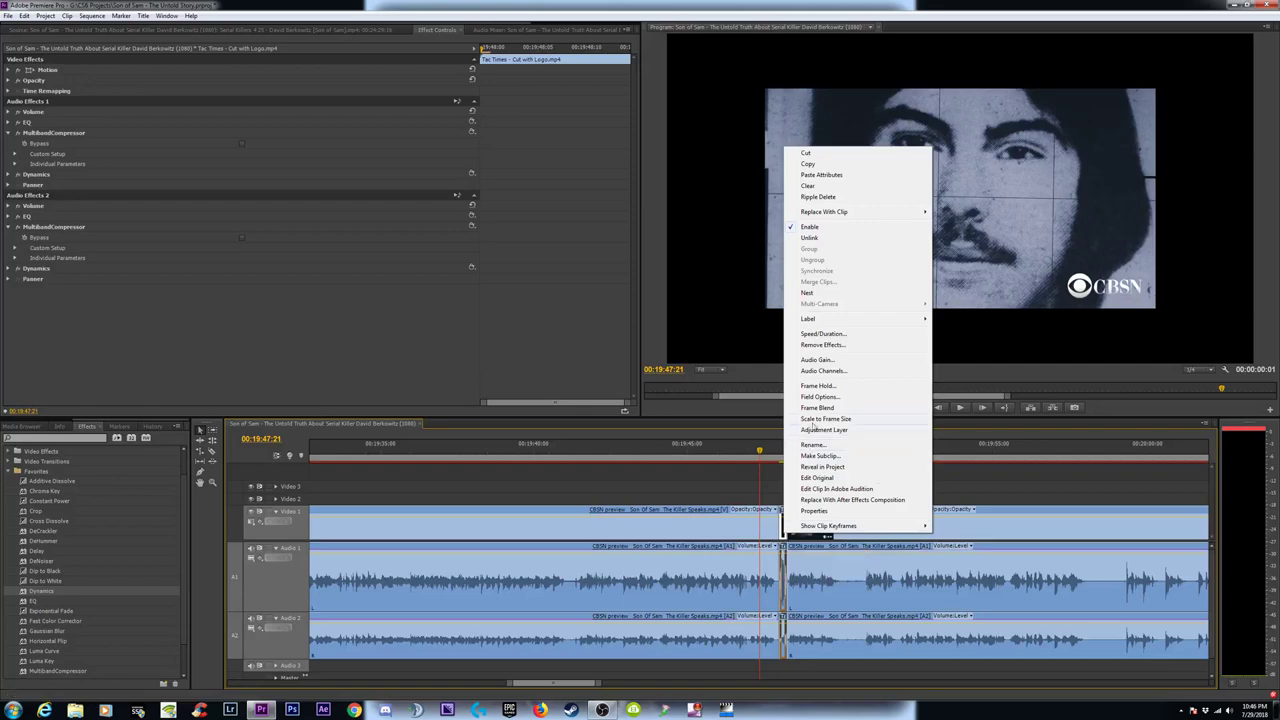
pyautogui.click(823, 345)
pyautogui.click(634, 400)
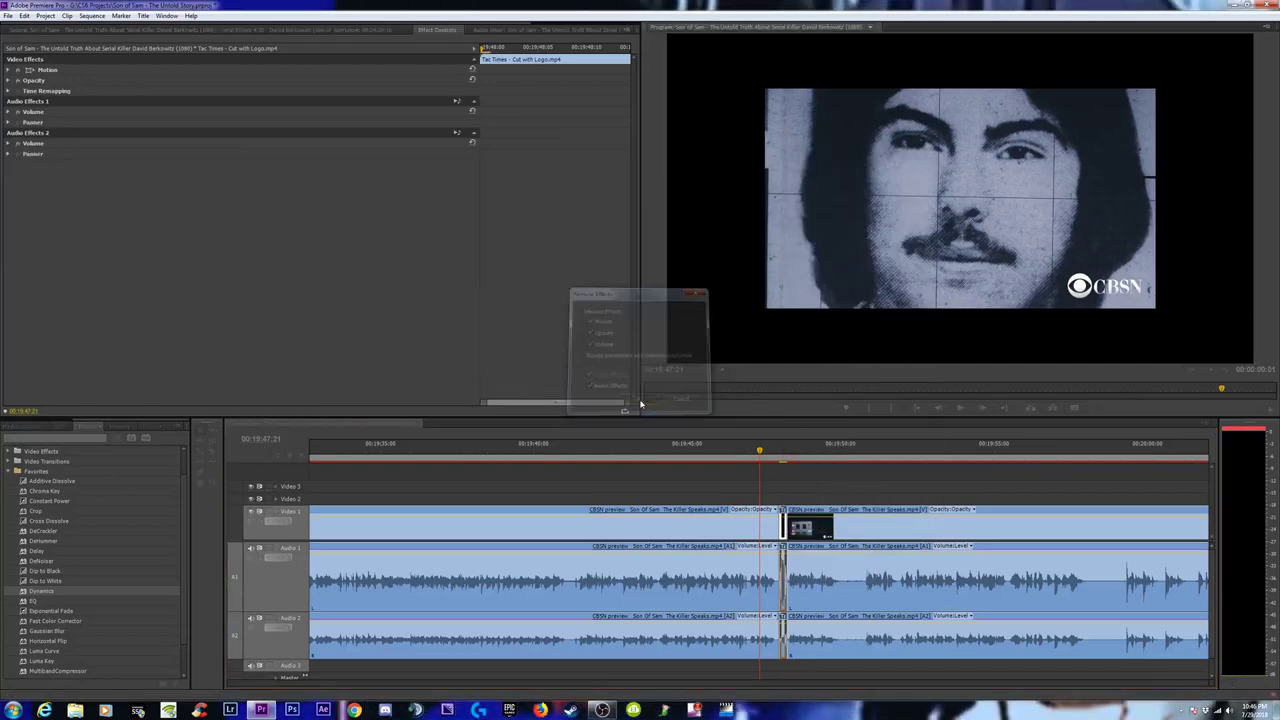
# Remove all intrinsic and audio effects from the short Tac Times clip at 00:20:23:36, between the CBSN preview and Serial Killers clips.
pyautogui.press('-')
pyautogui.press('-')
pyautogui.press('-')
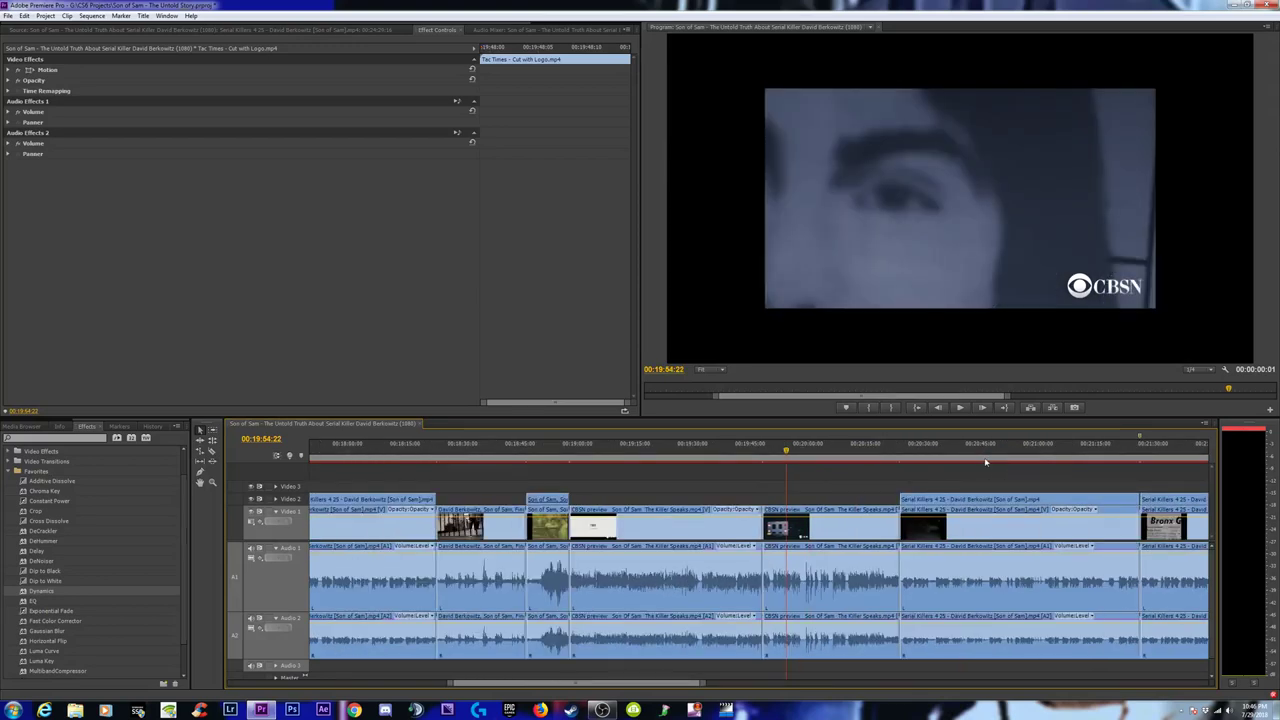
pyautogui.press('-')
pyautogui.click(831, 462)
pyautogui.press('=')
pyautogui.press('=')
pyautogui.press('=')
pyautogui.press('=')
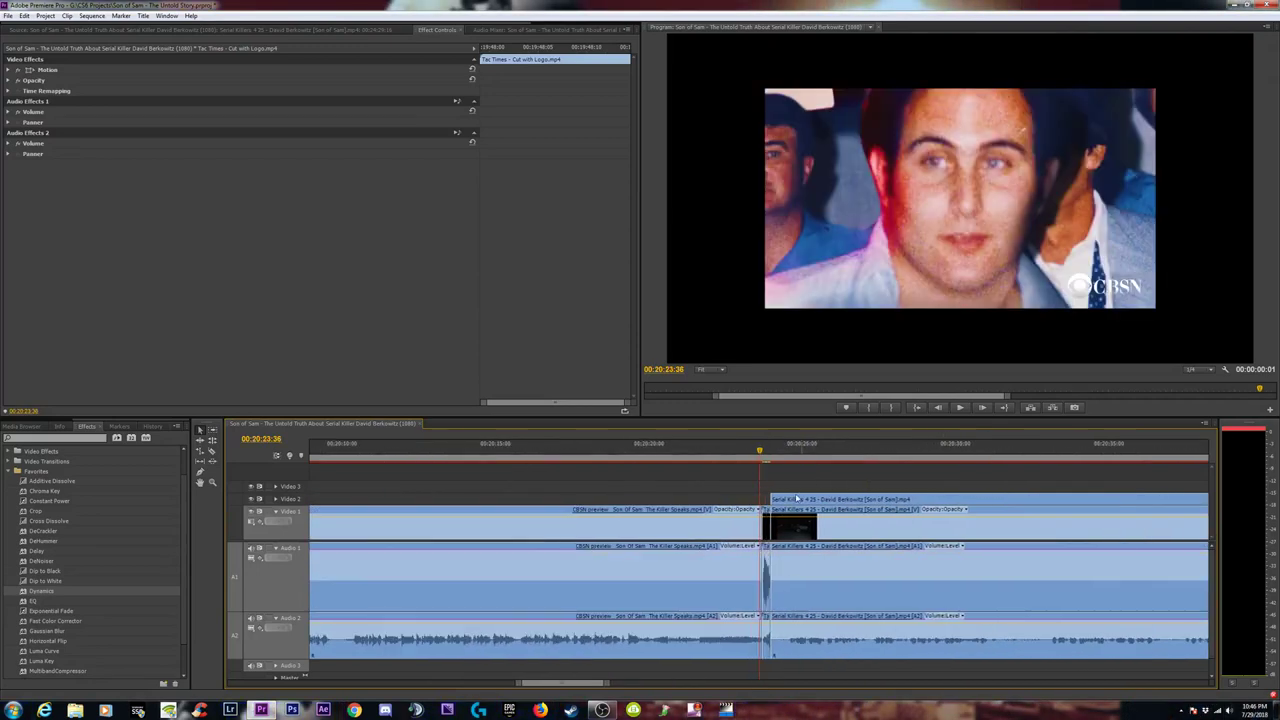
pyautogui.click(767, 524)
pyautogui.rightClick(767, 524)
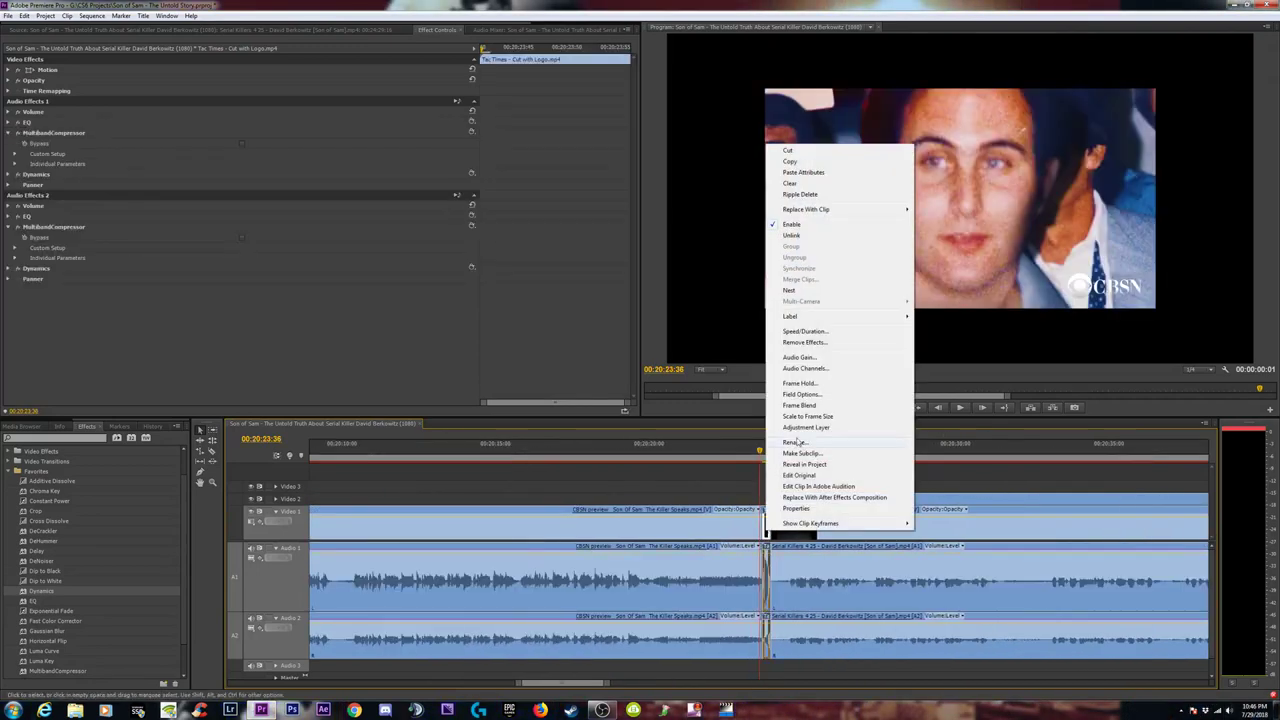
pyautogui.click(805, 342)
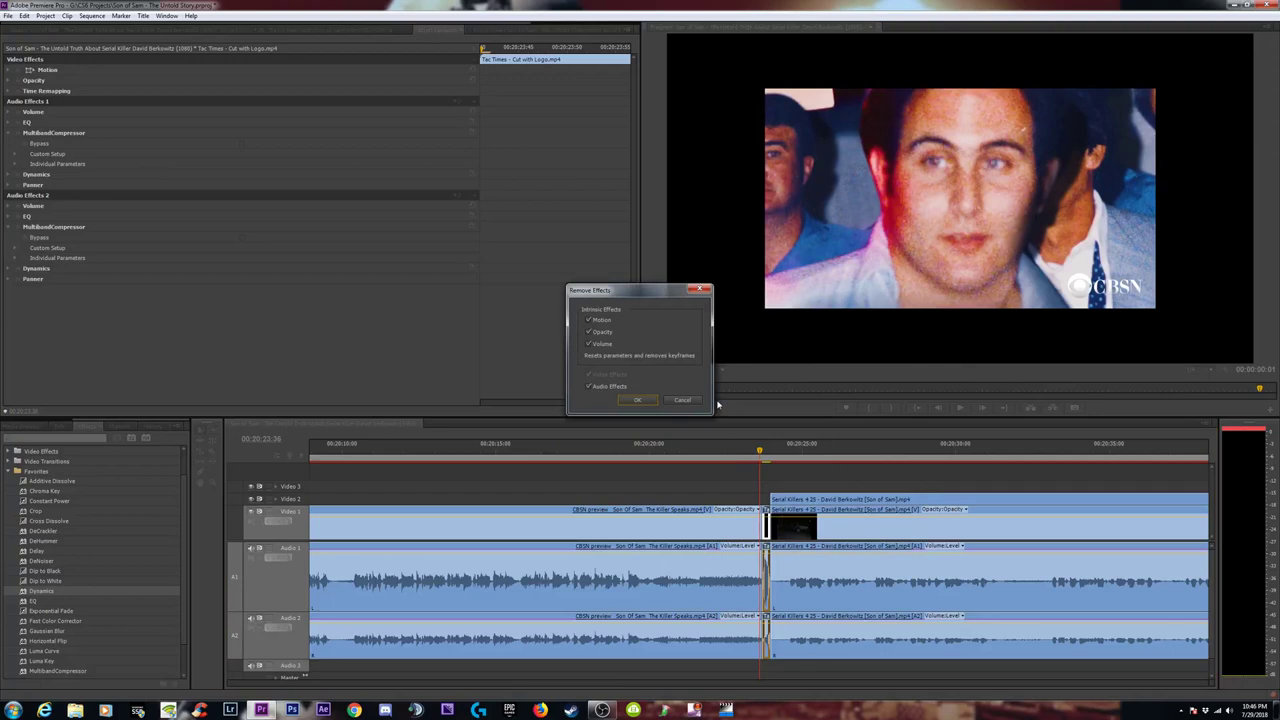
pyautogui.click(637, 400)
# Select both the video and audio of the short Tac Times clip at 00:21:26:38 and remove all their effects.
pyautogui.click(832, 456)
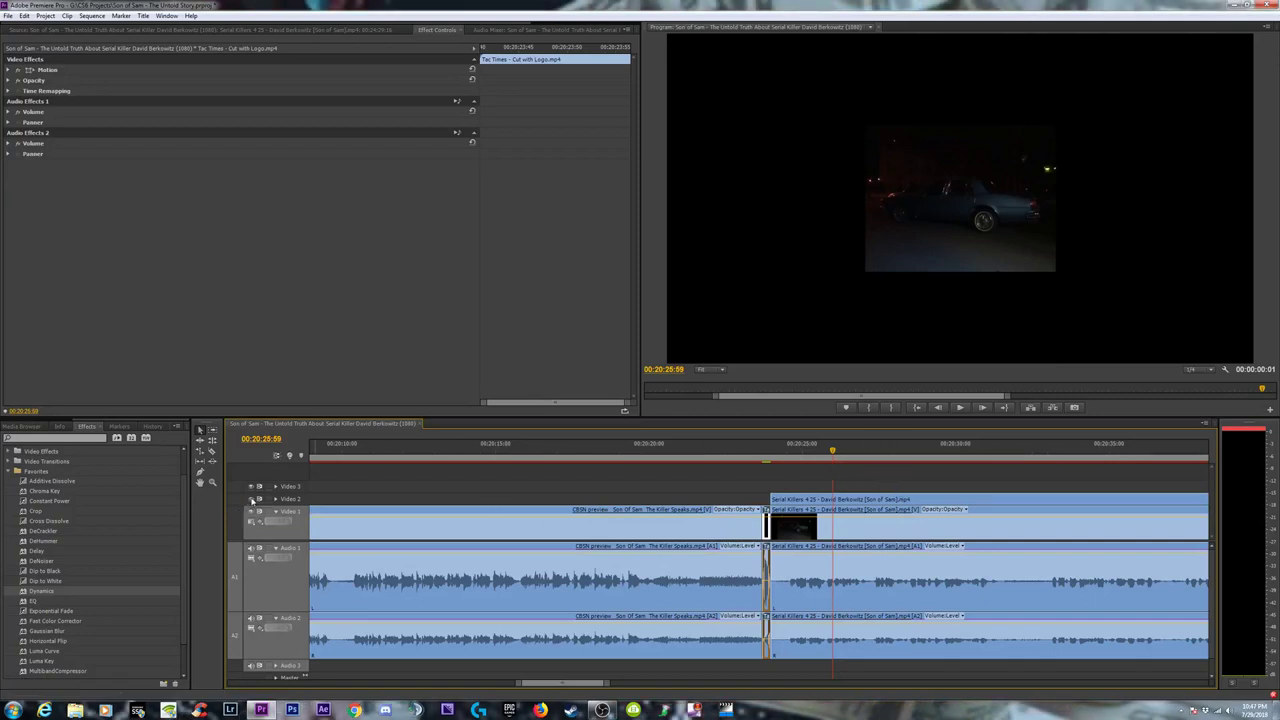
pyautogui.click(1032, 455)
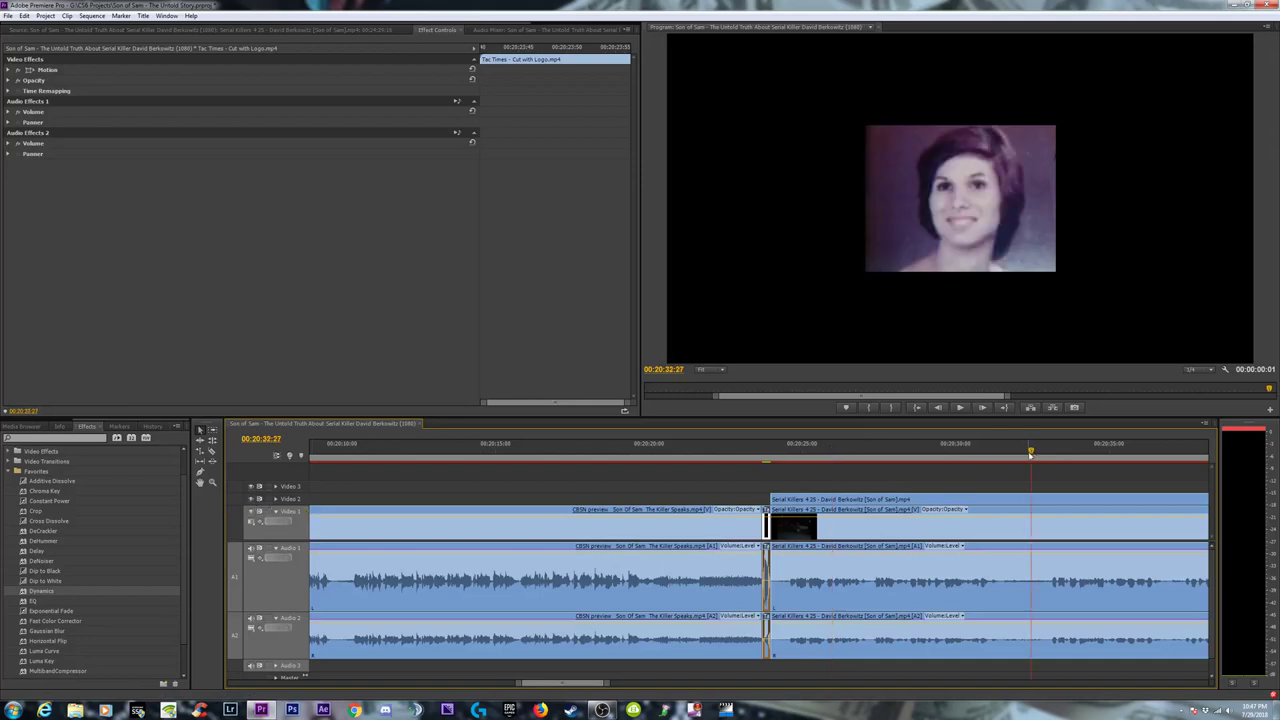
pyautogui.press('-')
pyautogui.press('-')
pyautogui.press('-')
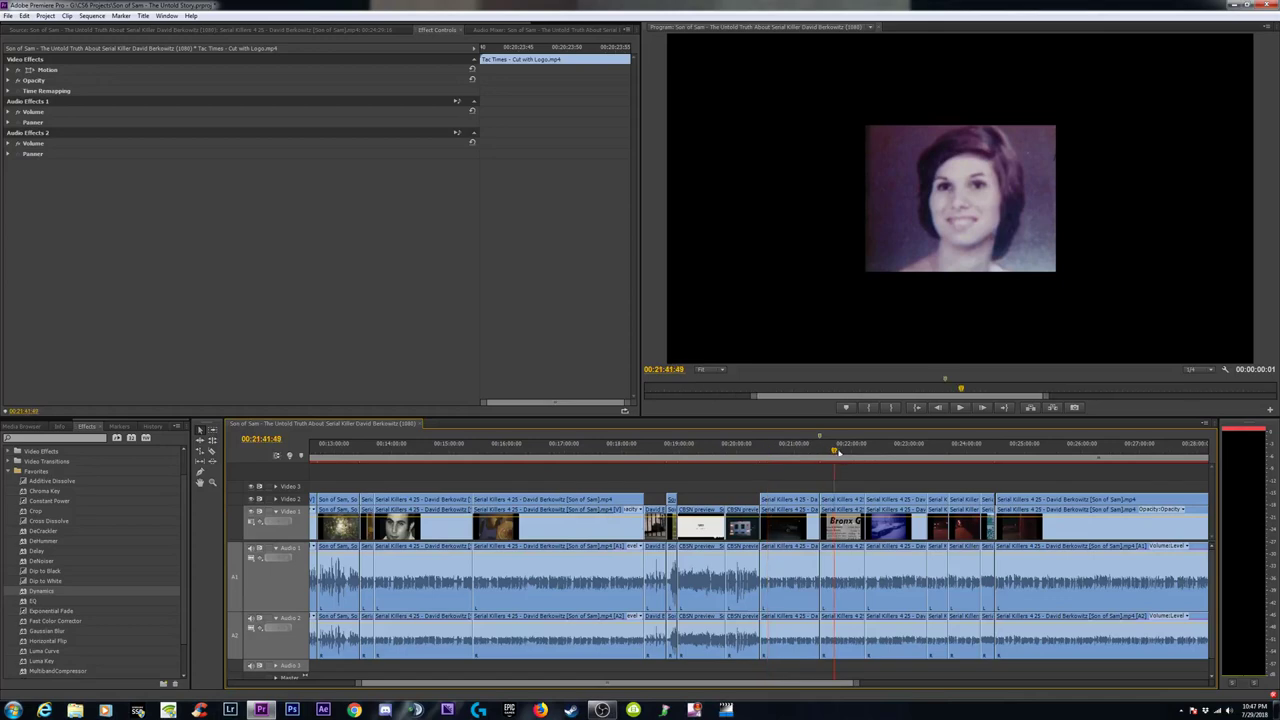
pyautogui.press('=')
pyautogui.press('=')
pyautogui.press('=')
pyautogui.click(644, 529)
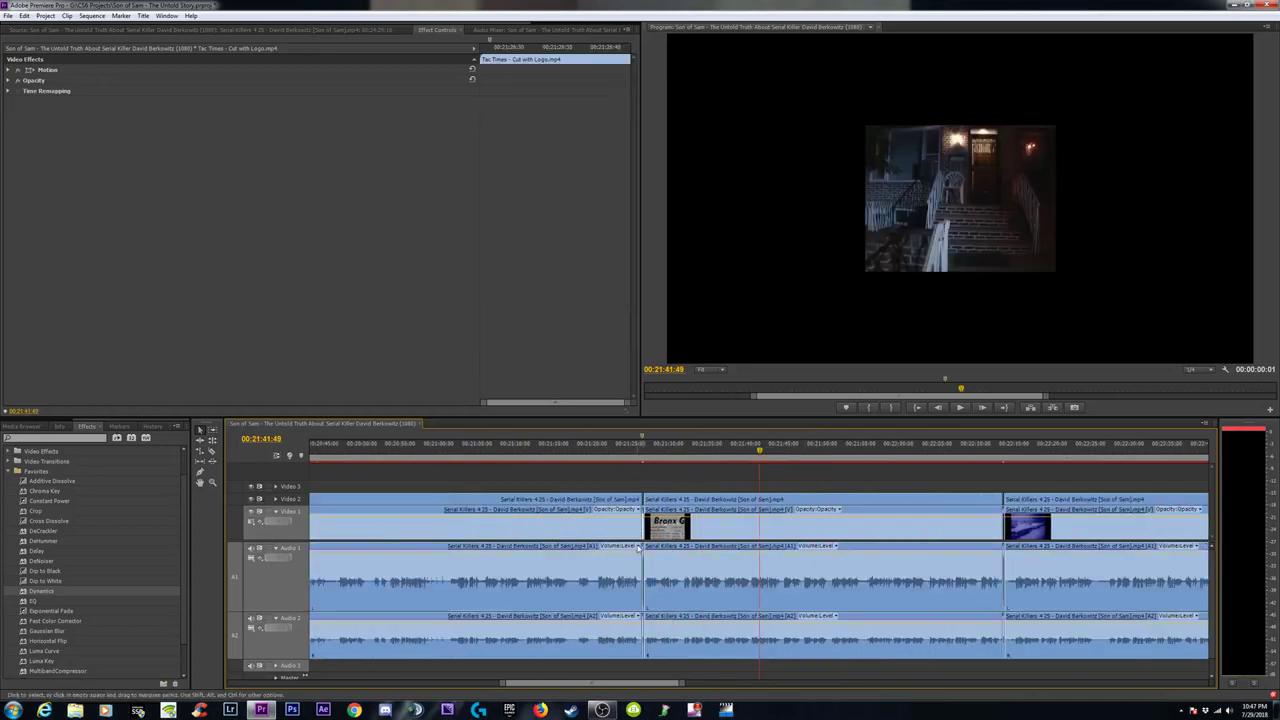
pyautogui.press('Up')
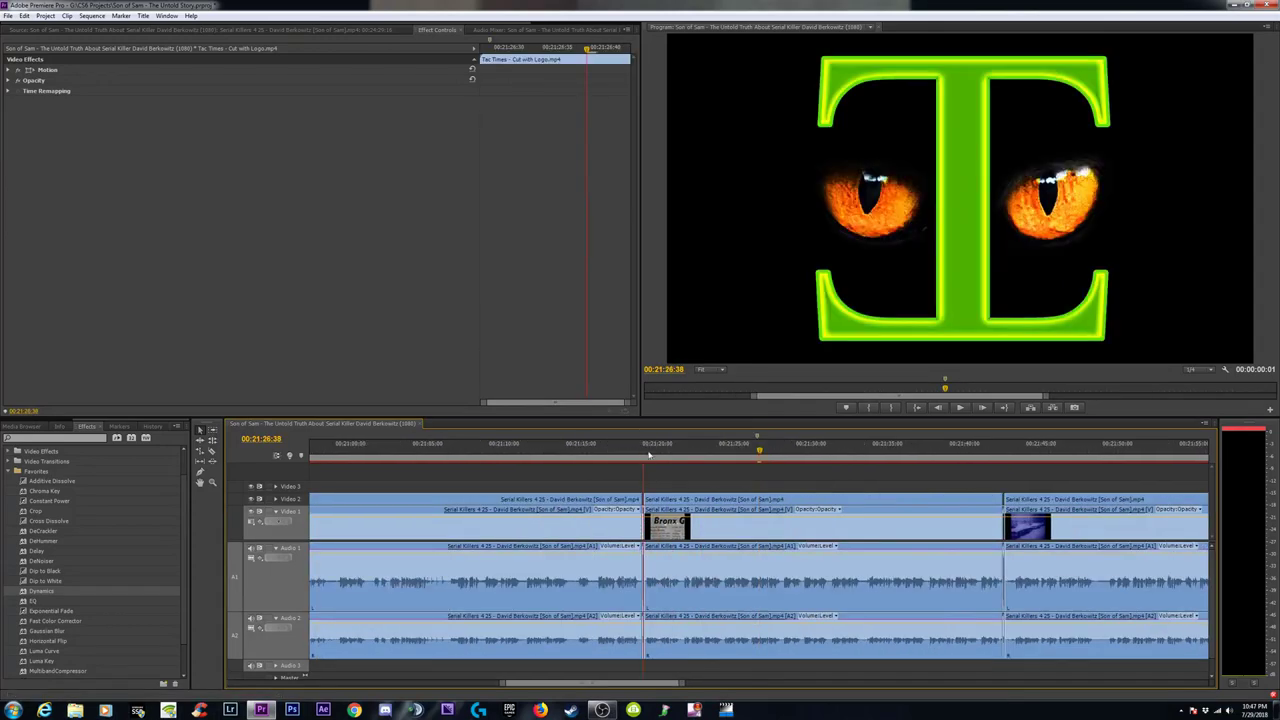
pyautogui.press('=')
pyautogui.press('=')
pyautogui.click(757, 541)
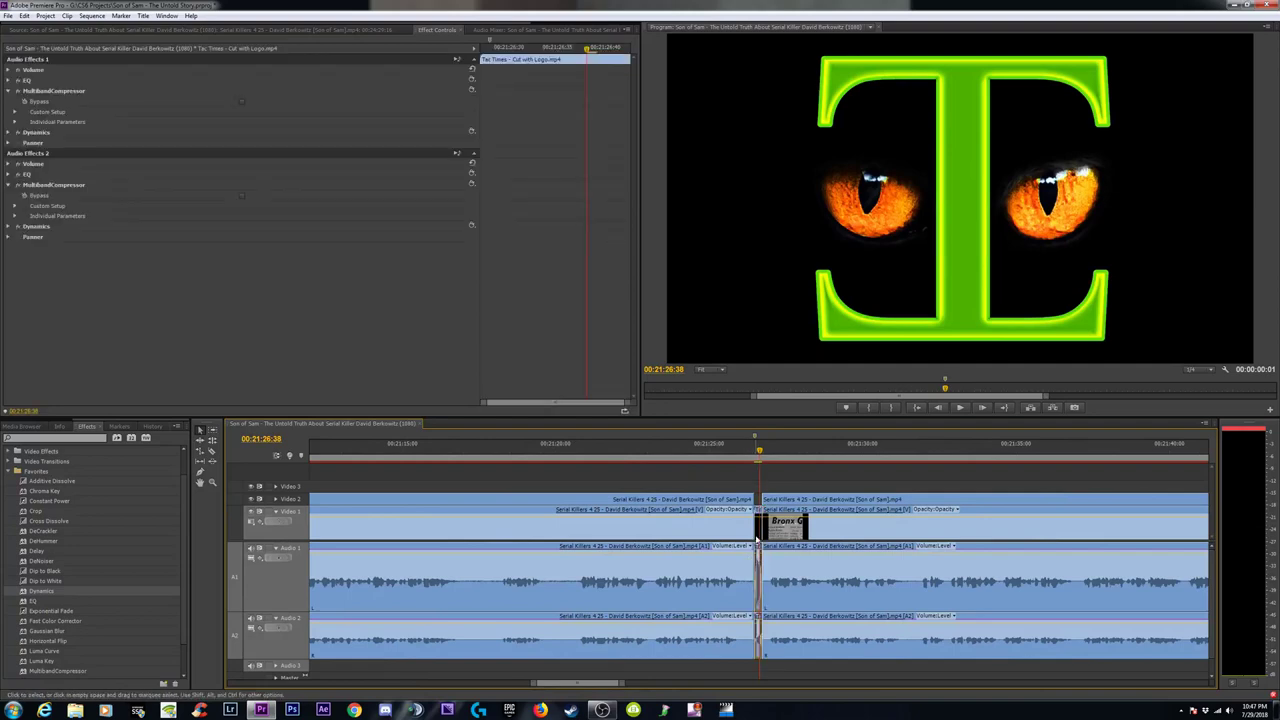
pyautogui.keyDown('shift'); pyautogui.click(758, 532); pyautogui.keyUp('shift')
pyautogui.rightClick(757, 532)
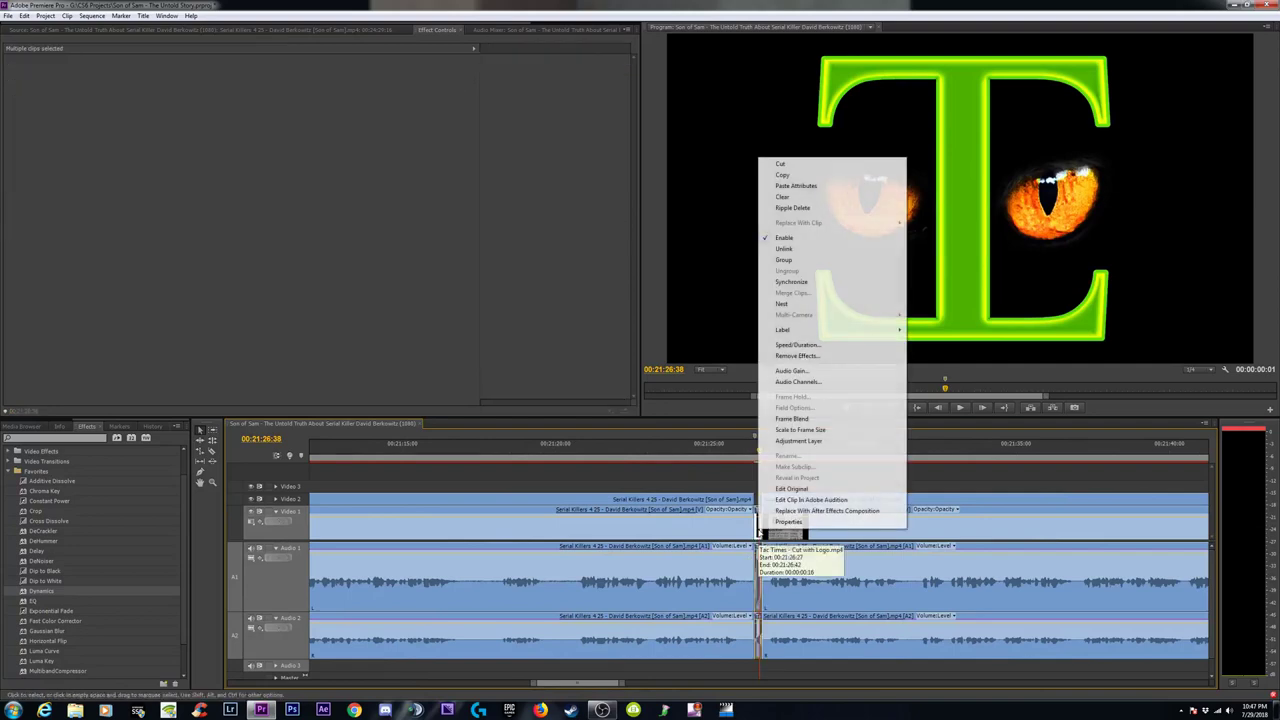
pyautogui.click(791, 358)
pyautogui.click(637, 398)
# Save the project and remove all effects from the video and audio of the short Tac Times clip just before 00:22:14:09.
pyautogui.press('-')
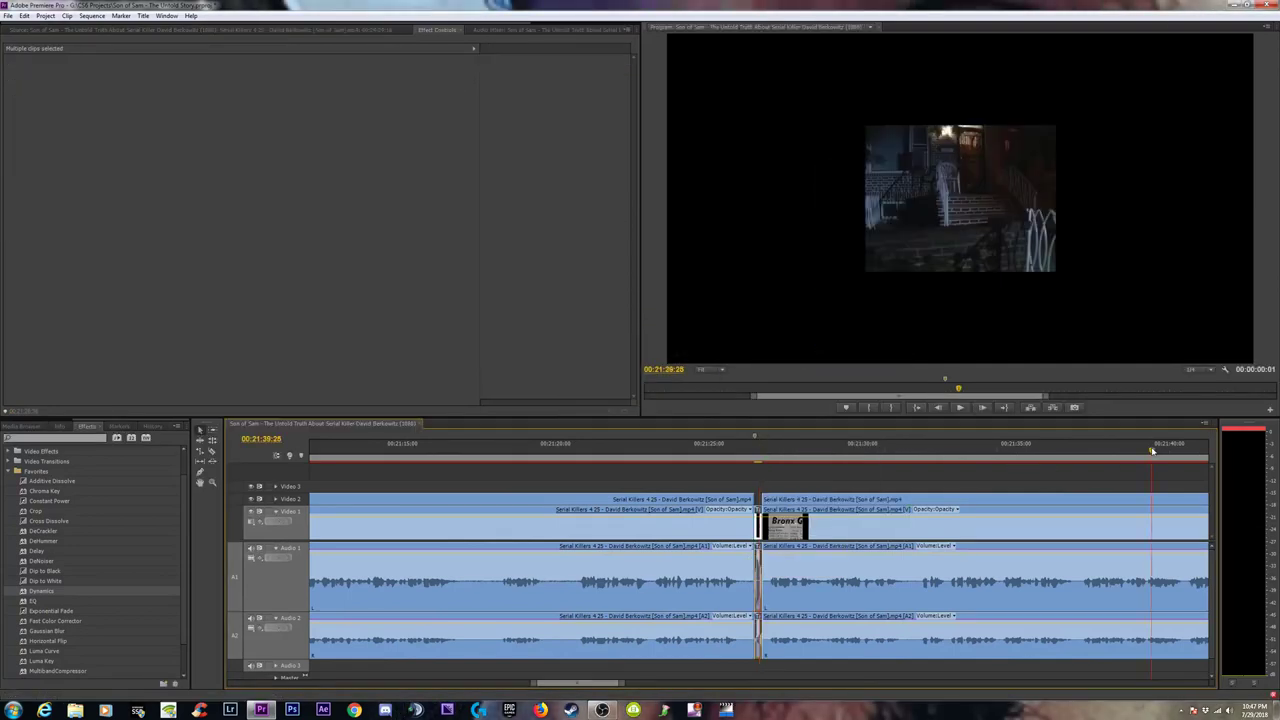
pyautogui.click(1125, 458)
pyautogui.press('=')
pyautogui.press('=')
pyautogui.press('=')
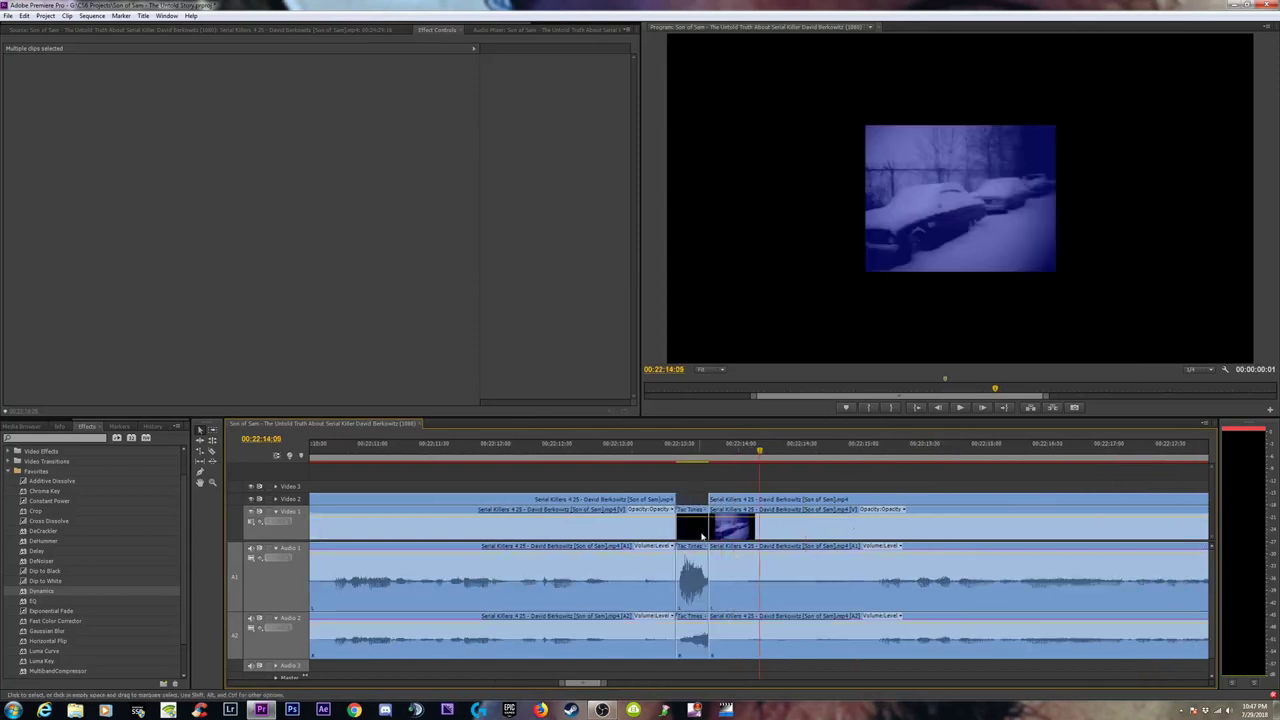
pyautogui.click(694, 530)
pyautogui.click(688, 578)
pyautogui.hotkey('ctrl', 's')
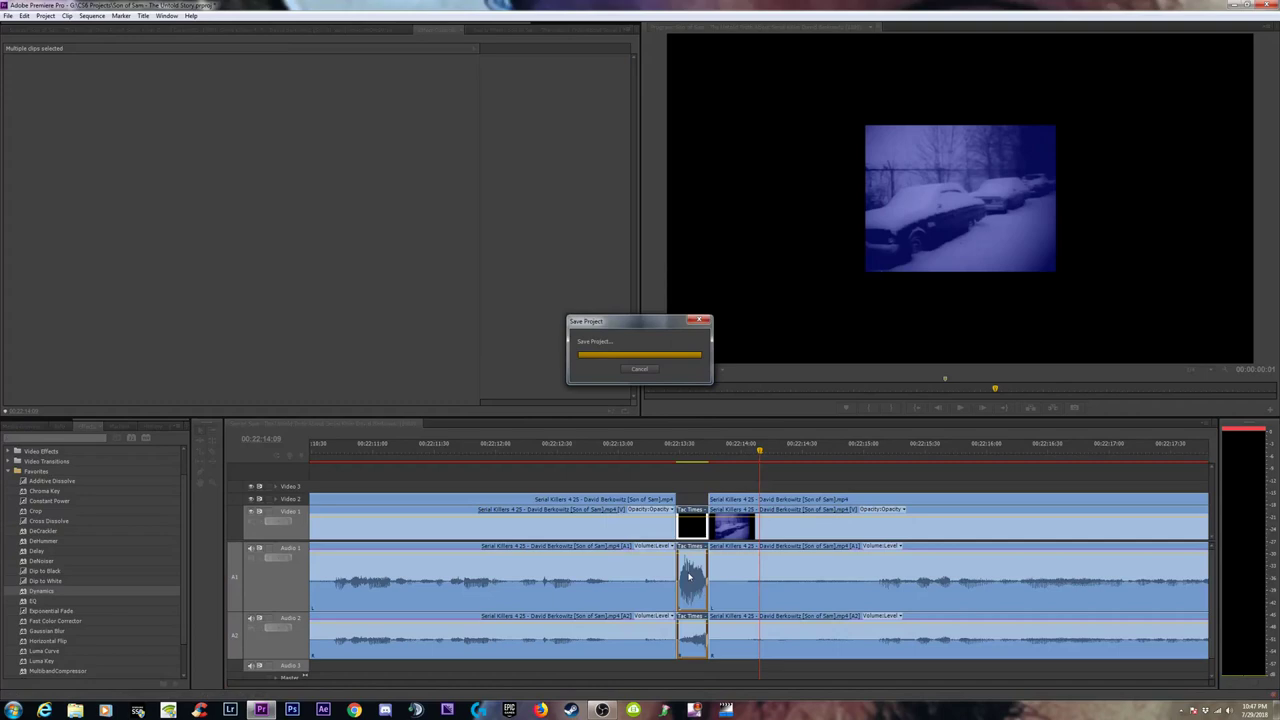
pyautogui.rightClick(688, 578)
pyautogui.click(728, 400)
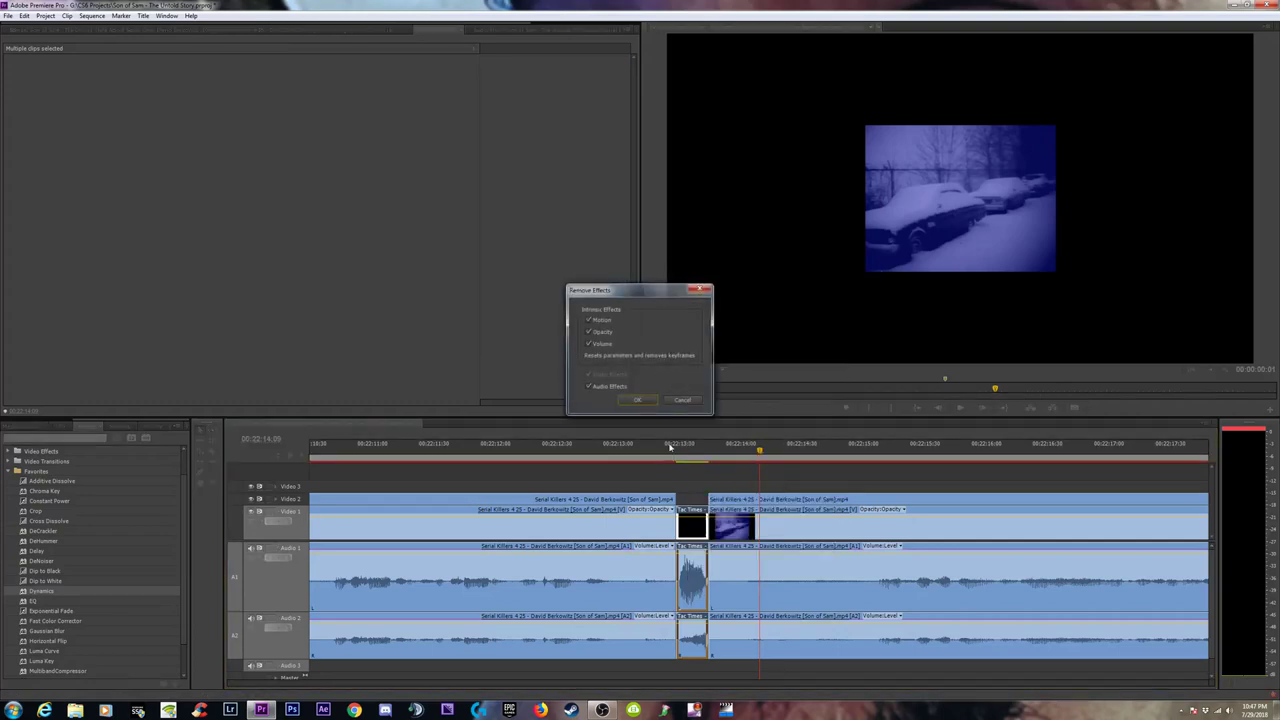
pyautogui.click(640, 400)
# Remove all intrinsic and audio effects from the short Tac Times clip at about 00:23:18, between two Serial Killers clips.
pyautogui.click(1196, 452)
pyautogui.press('-')
pyautogui.press('-')
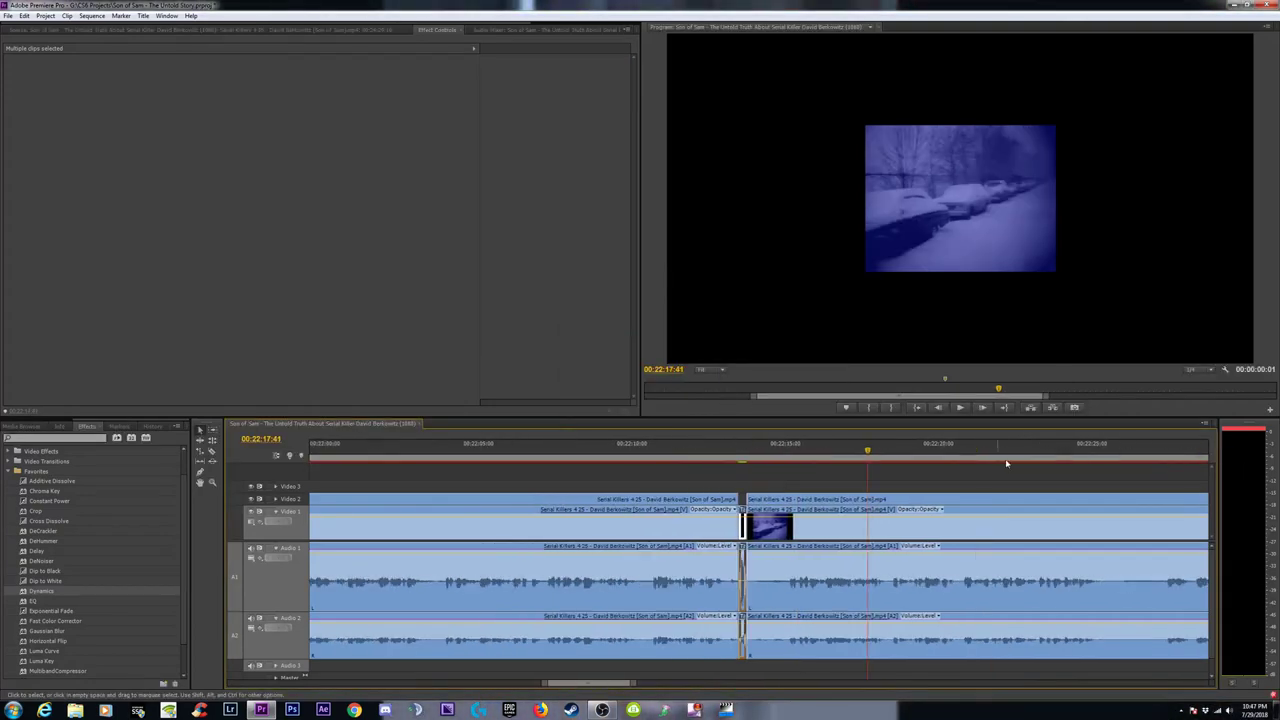
pyautogui.press('-')
pyautogui.press('-')
pyautogui.press('-')
pyautogui.press('-')
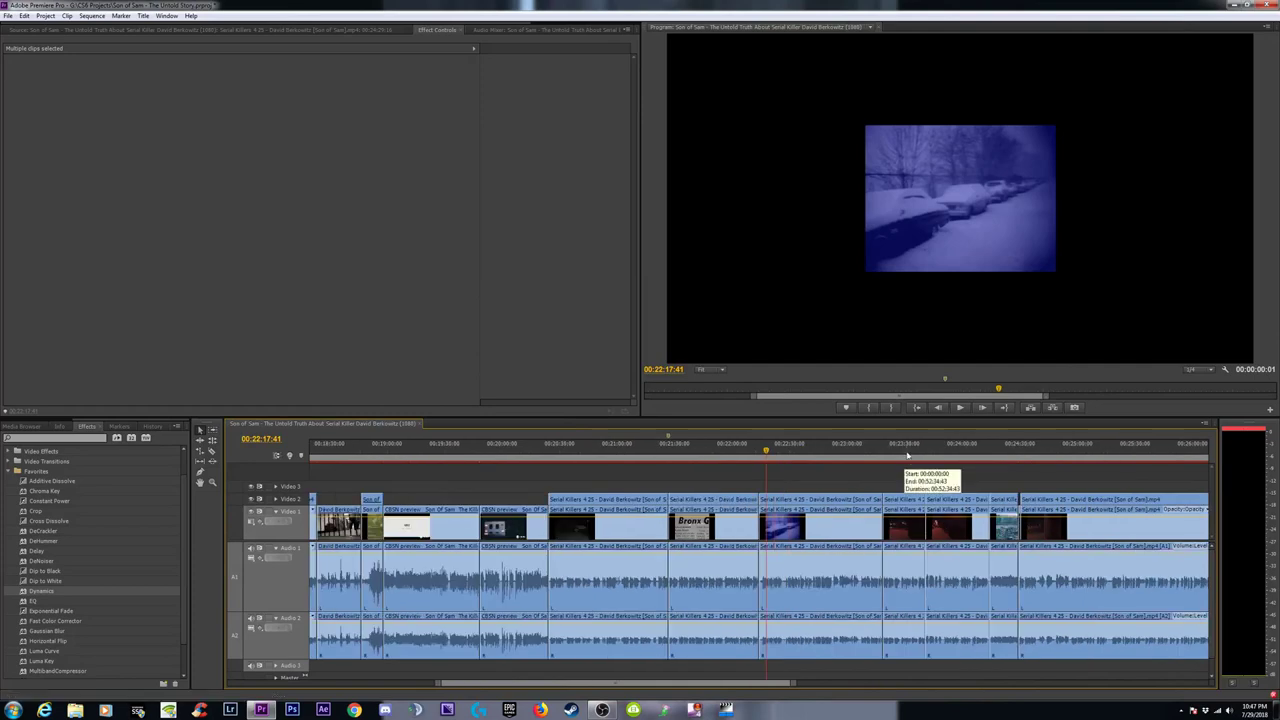
pyautogui.click(906, 452)
pyautogui.press('=')
pyautogui.press('=')
pyautogui.press('=')
pyautogui.click(586, 533)
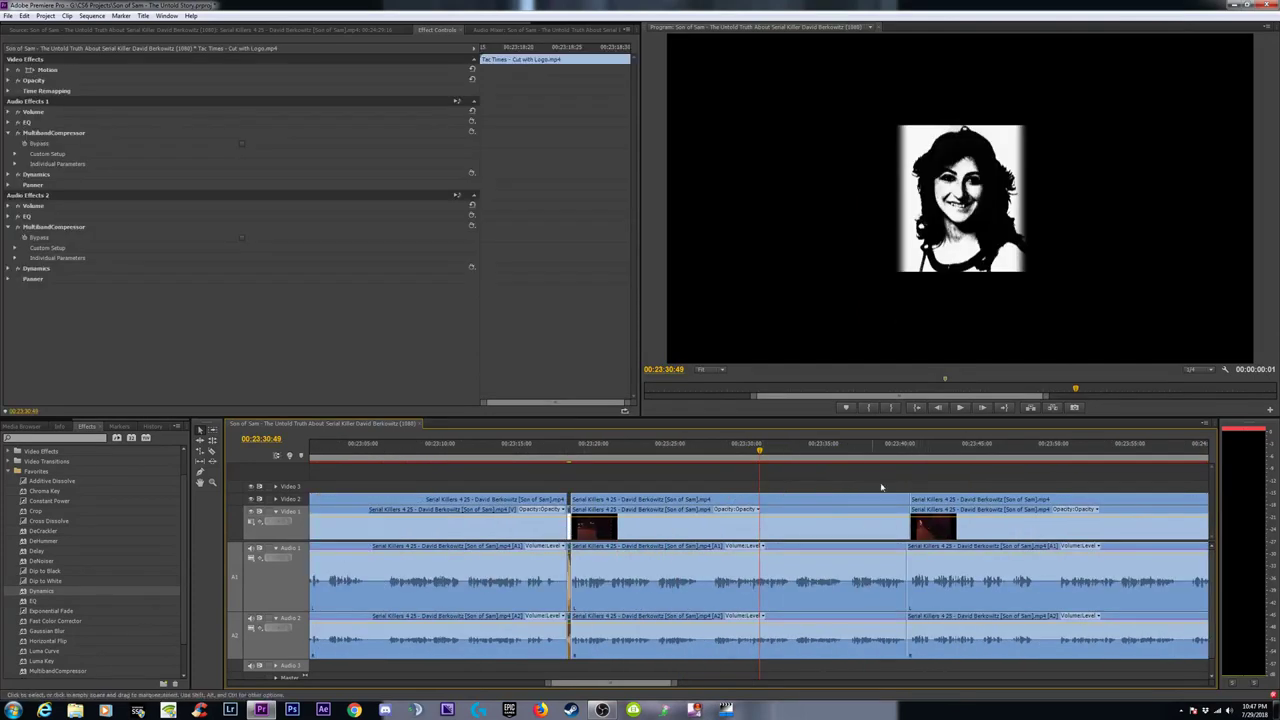
pyautogui.rightClick(569, 533)
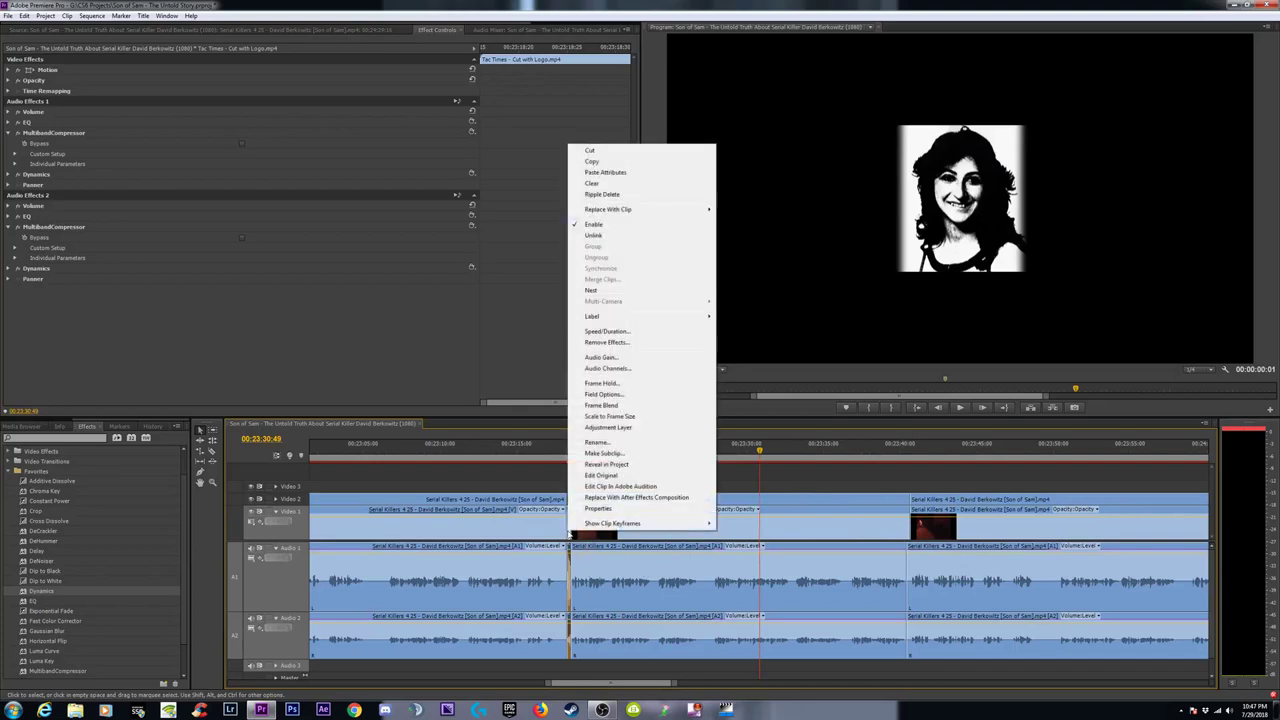
pyautogui.click(606, 342)
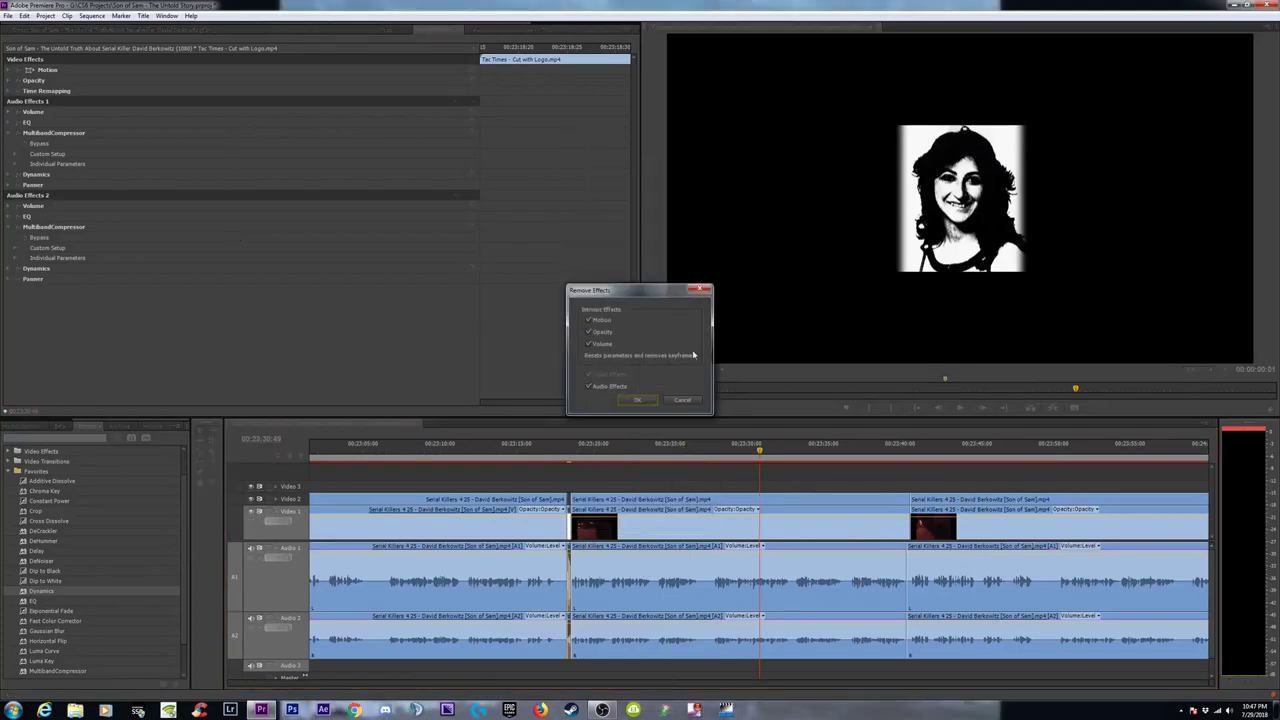
pyautogui.click(640, 400)
# Play the cut between the Serial Killers clips near 00:23:40 and try to trim its video edit points.
pyautogui.press('space')
pyautogui.press('=')
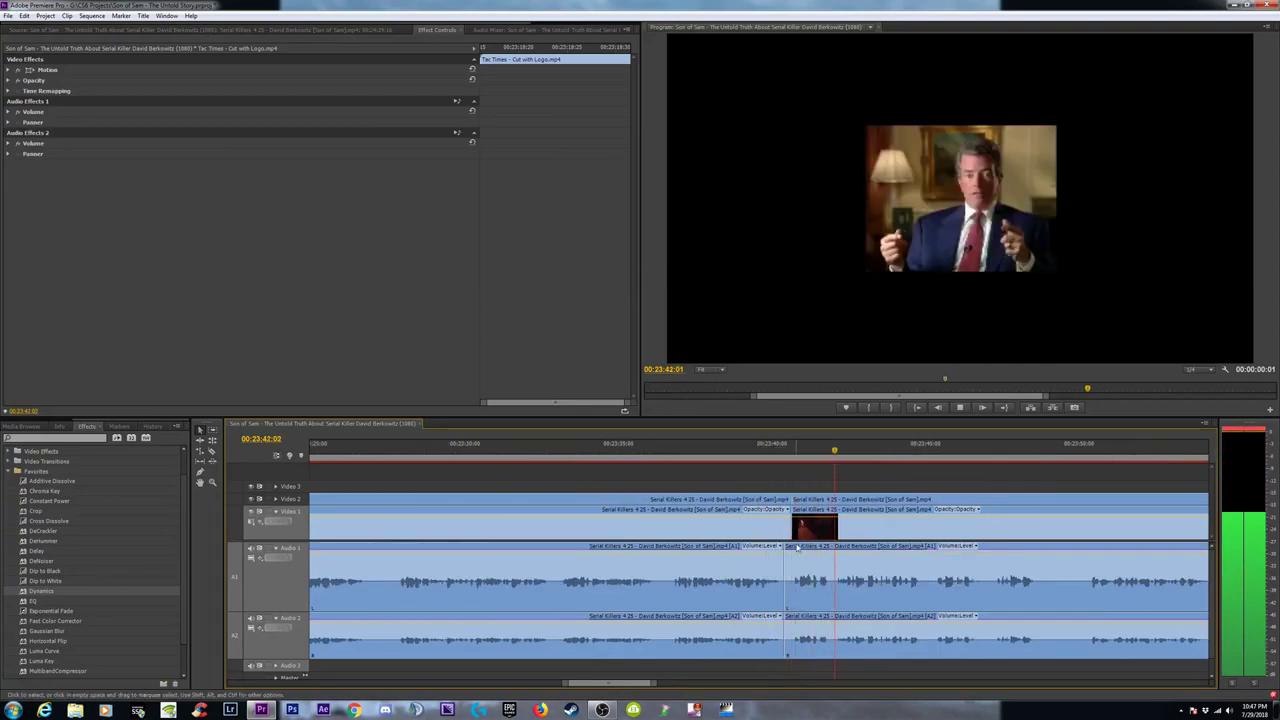
pyautogui.press('space')
pyautogui.moveTo(780, 451)
pyautogui.mouseDown()
pyautogui.moveTo(769, 451)
pyautogui.moveTo(795, 451)
pyautogui.mouseUp()
pyautogui.moveTo(782, 497)
pyautogui.mouseDown()
pyautogui.moveTo(743, 499)
pyautogui.moveTo(788, 499)
pyautogui.mouseUp()
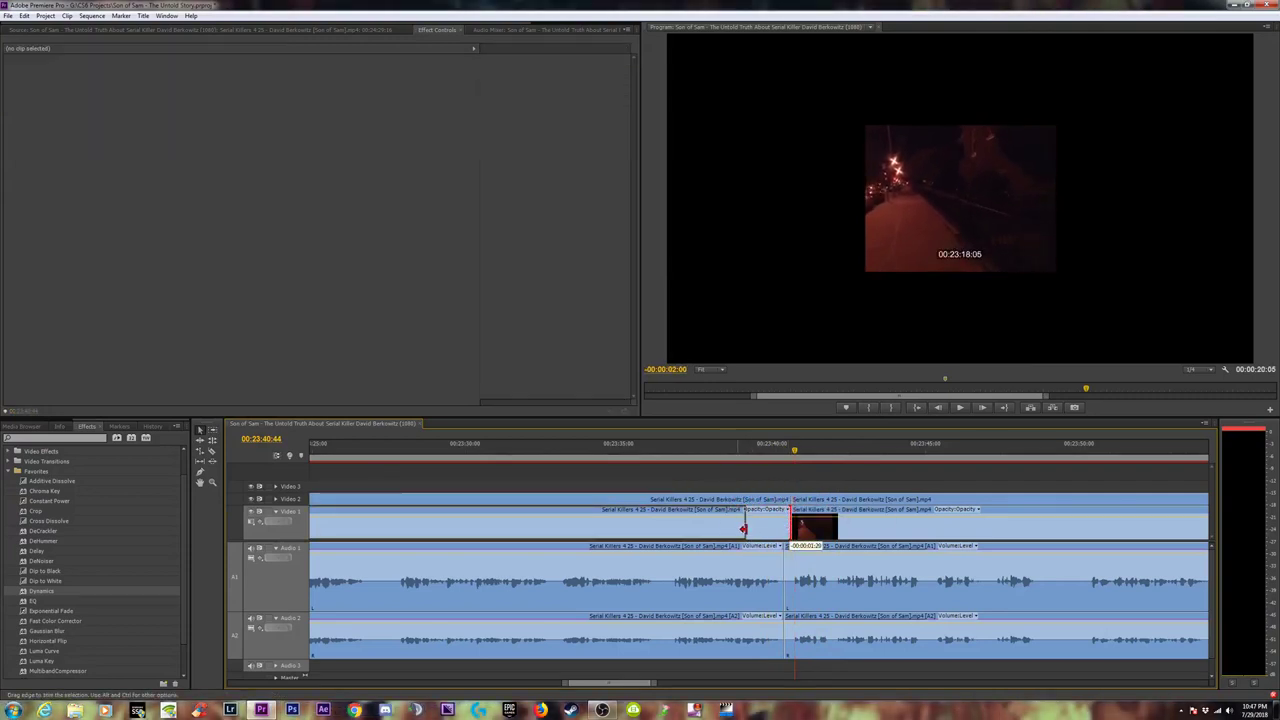
pyautogui.click(812, 531)
pyautogui.moveTo(797, 527); pyautogui.dragTo(789, 497)
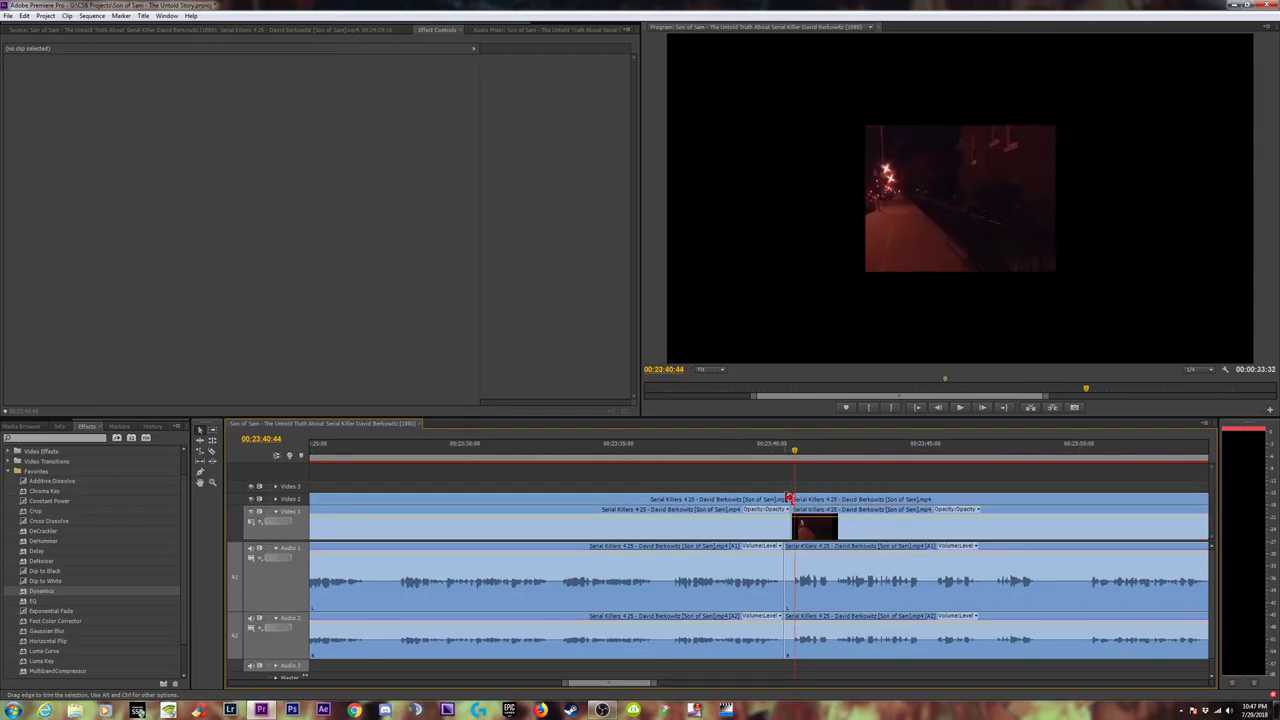
pyautogui.moveTo(766, 452); pyautogui.dragTo(778, 452)
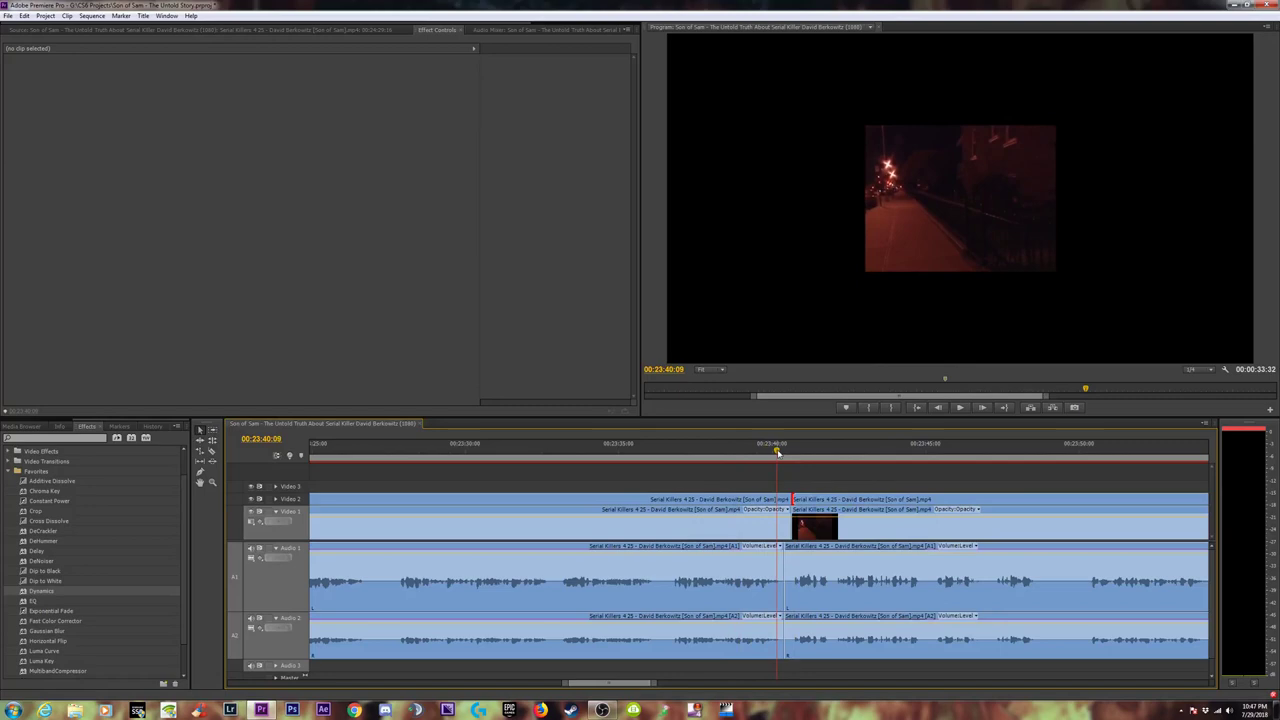
# Select all the clips on Video 2 across the whole sequence and try to move them down onto Video 1.
pyautogui.press('-')
pyautogui.press('-')
pyautogui.press('-')
pyautogui.press('-')
pyautogui.press('-')
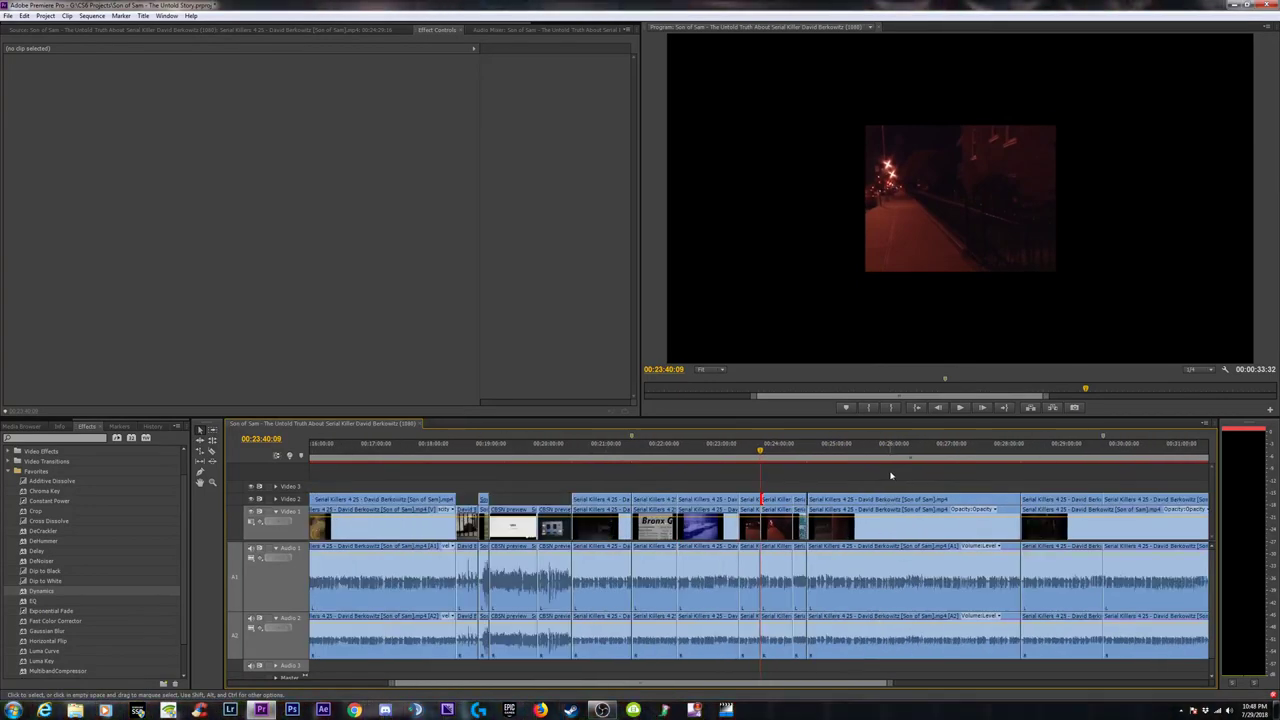
pyautogui.press('-')
pyautogui.press('-')
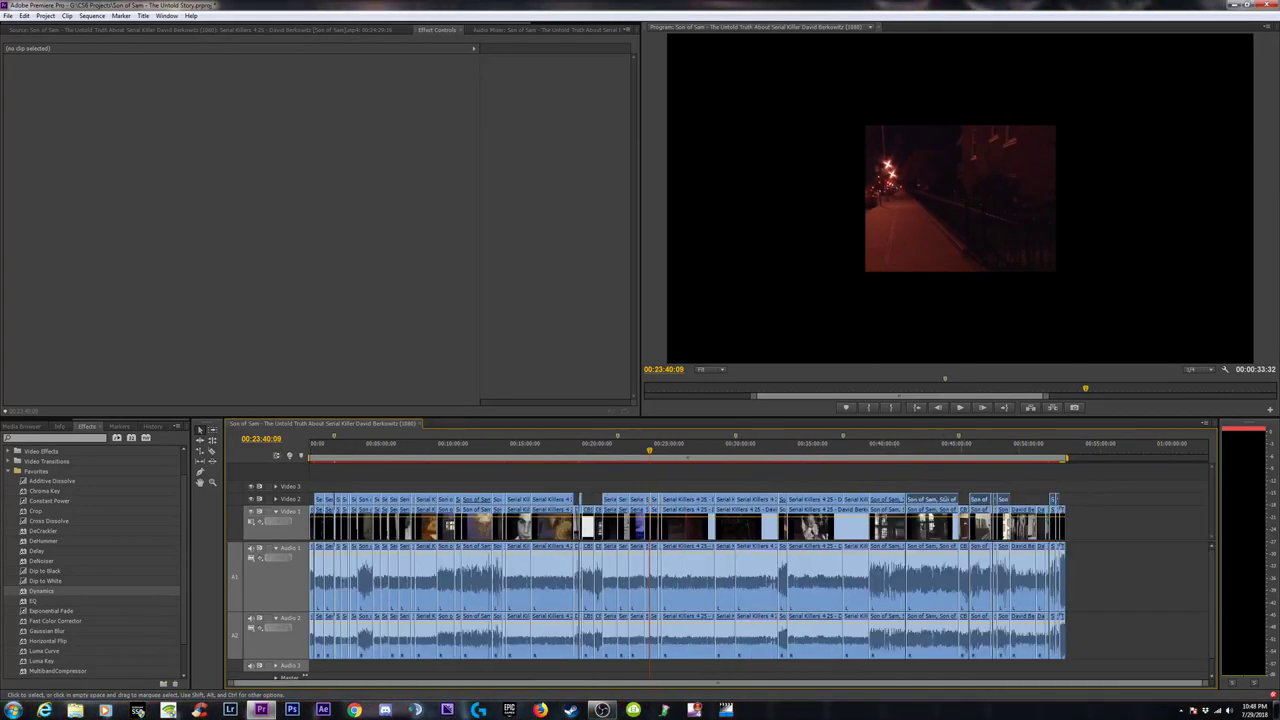
pyautogui.moveTo(945, 498); pyautogui.dragTo(311, 505)
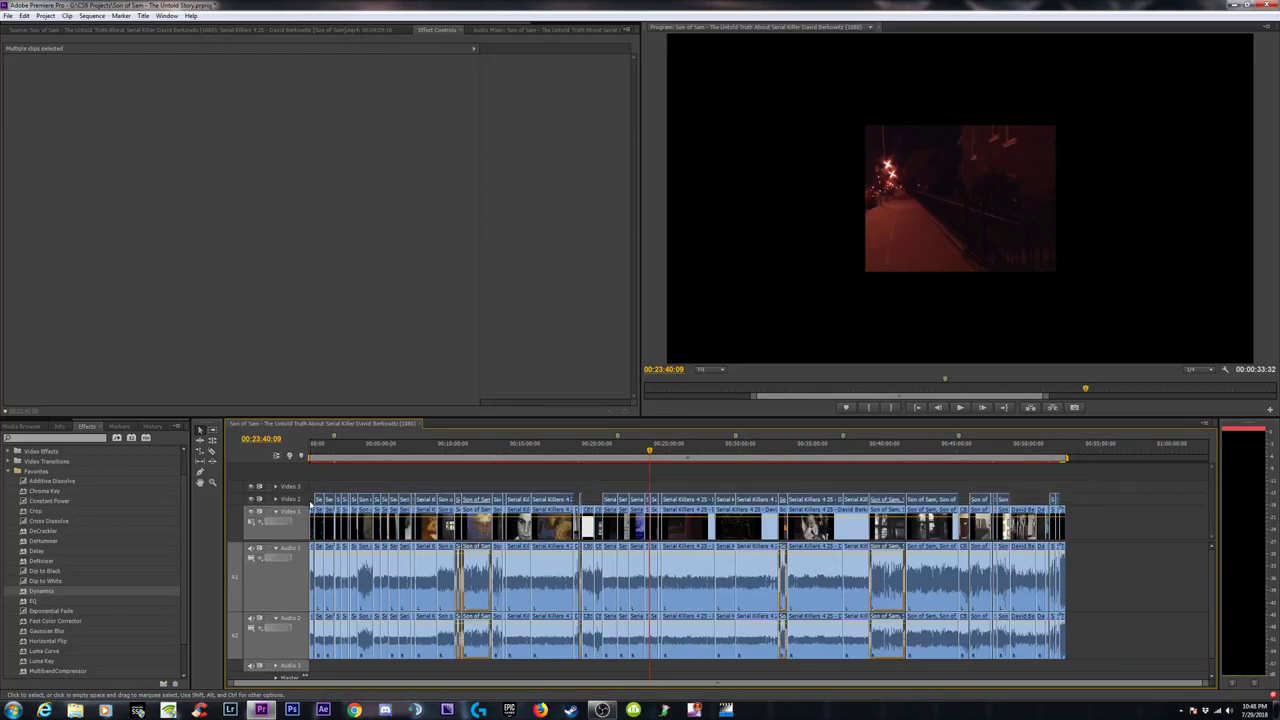
pyautogui.press('=')
pyautogui.press('=')
pyautogui.press('=')
pyautogui.press('=')
pyautogui.press('=')
pyautogui.press('=')
pyautogui.press('=')
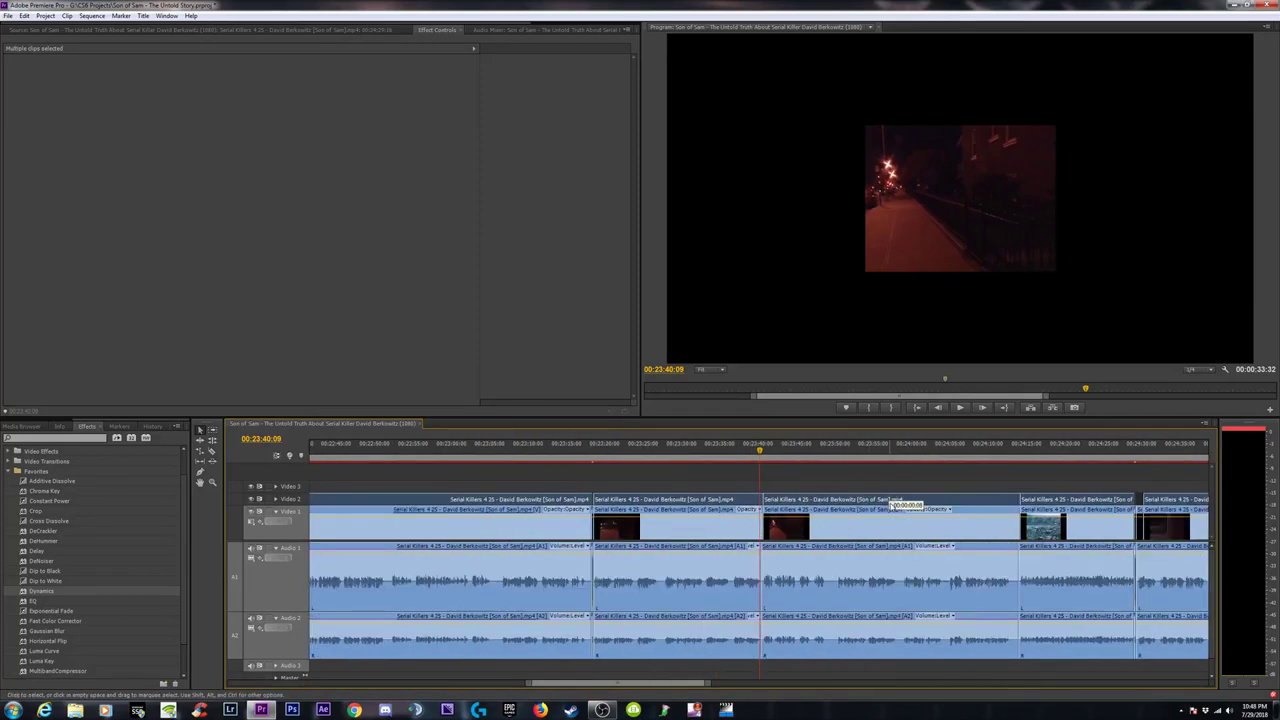
pyautogui.moveTo(891, 505); pyautogui.dragTo(870, 513)
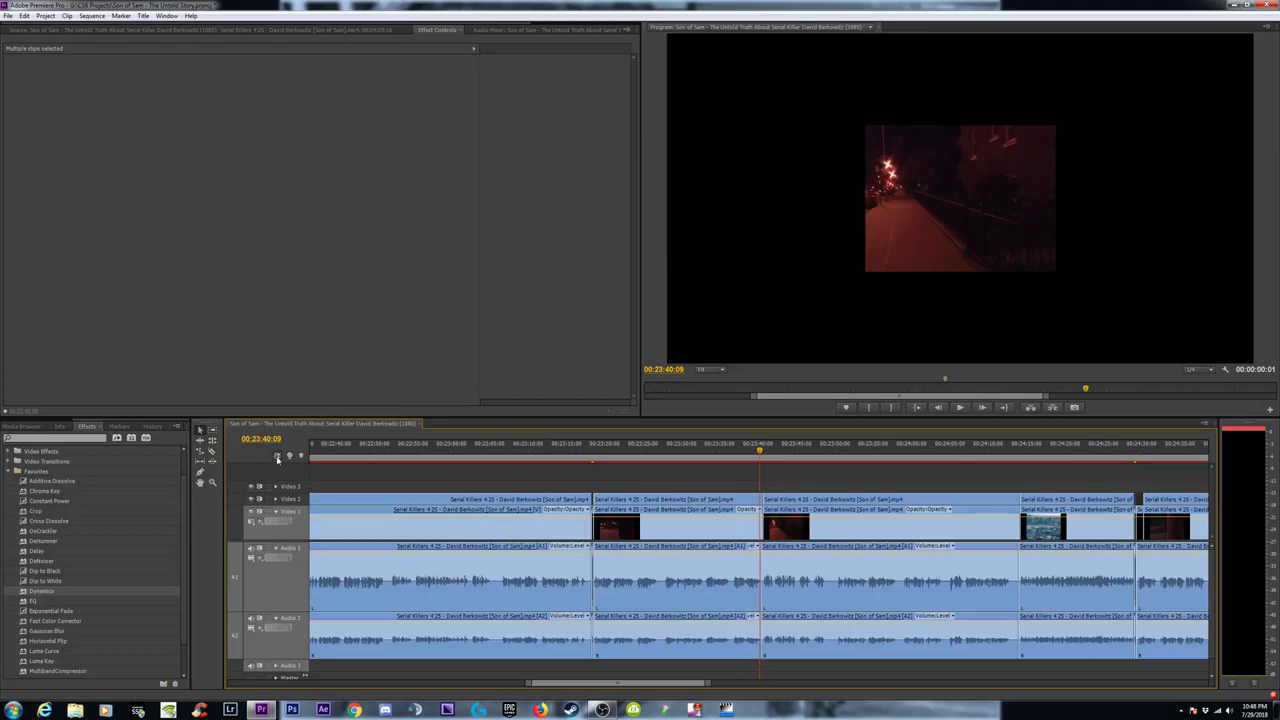
# With snapping on, reselect every Video 2 clip in the sequence and move them all straight down onto Video 1.
pyautogui.press('-')
pyautogui.press('-')
pyautogui.press('-')
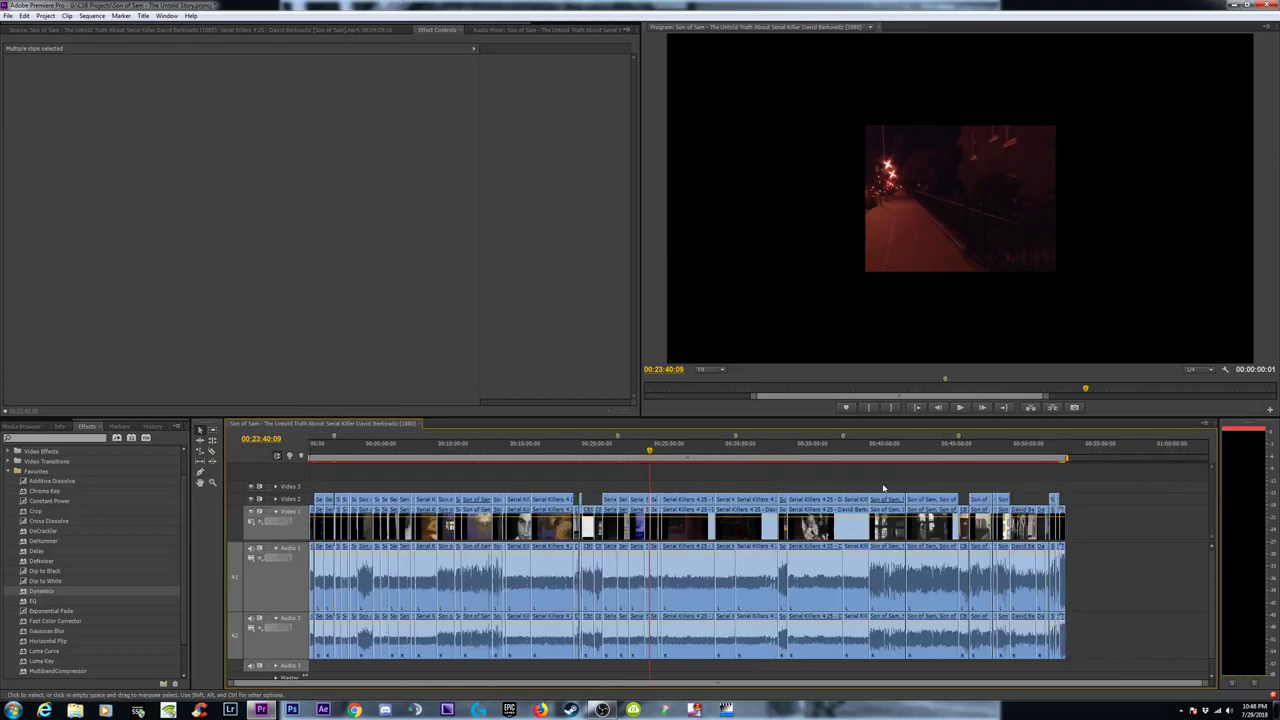
pyautogui.moveTo(1108, 484); pyautogui.dragTo(311, 495)
pyautogui.press('=')
pyautogui.press('=')
pyautogui.press('=')
pyautogui.press('=')
pyautogui.press('=')
pyautogui.press('=')
pyautogui.press('=')
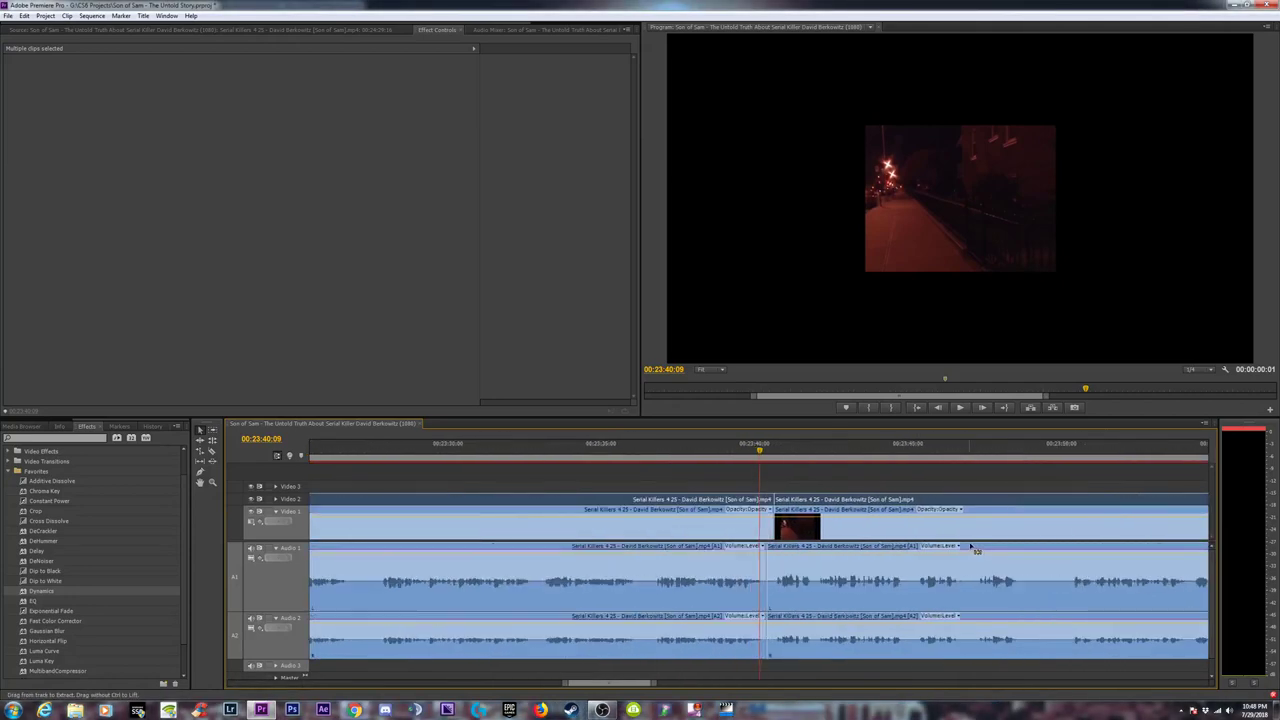
pyautogui.moveTo(860, 500); pyautogui.dragTo(891, 535)
pyautogui.press('-')
pyautogui.press('-')
pyautogui.press('=')
pyautogui.press('=')
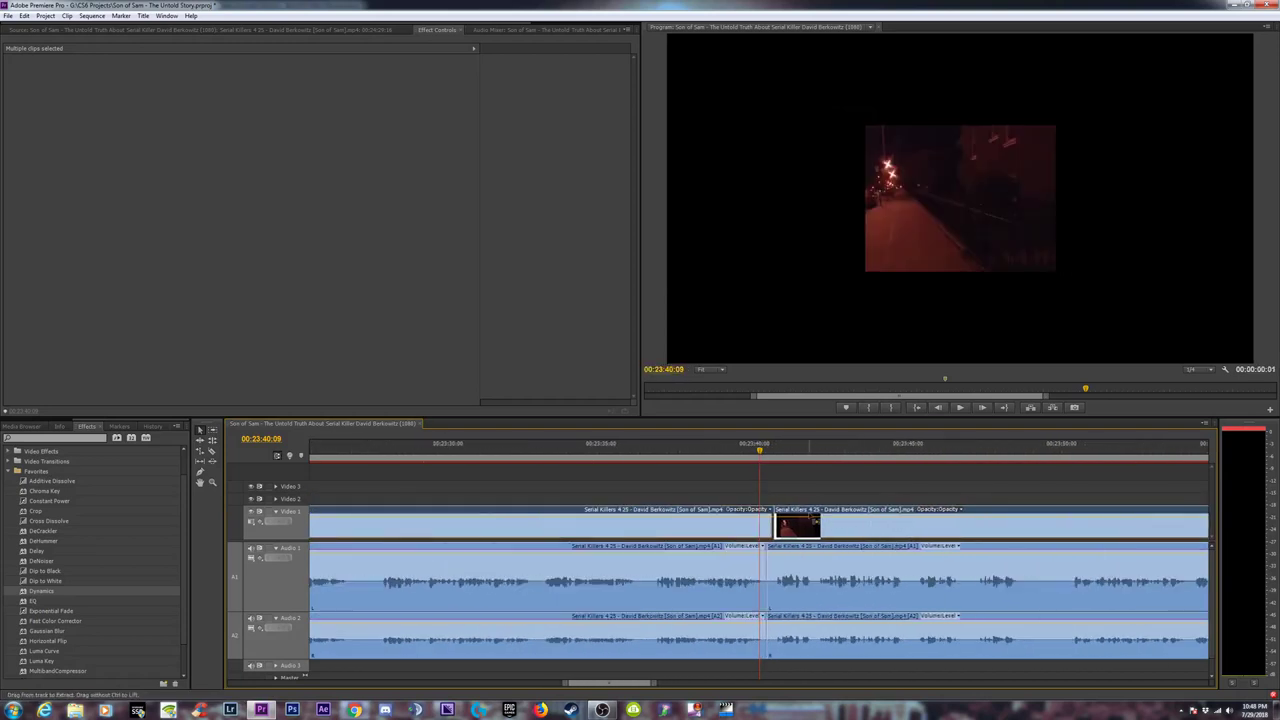
# Roll the audio cut between the Serial Killers clips near 00:23:40 to slightly before the video cut, and play it back.
pyautogui.press('=')
pyautogui.moveTo(775, 555); pyautogui.dragTo(788, 585)
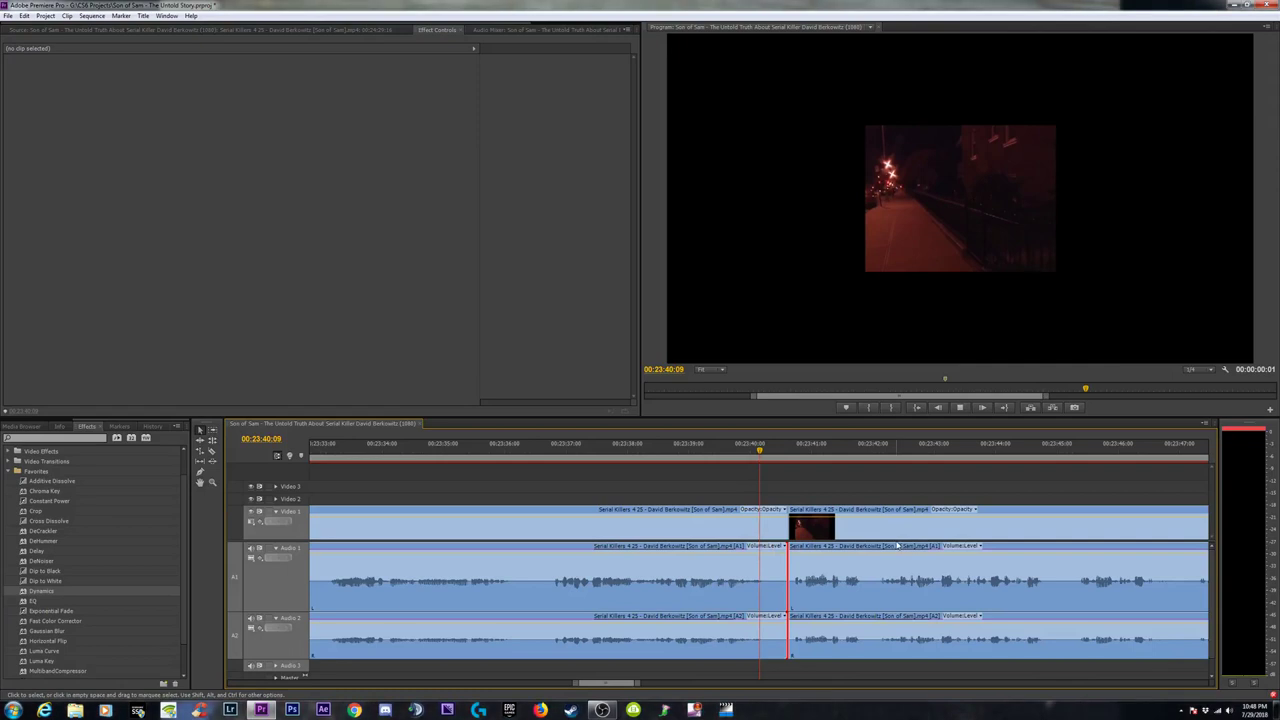
pyautogui.press('space')
pyautogui.press('space')
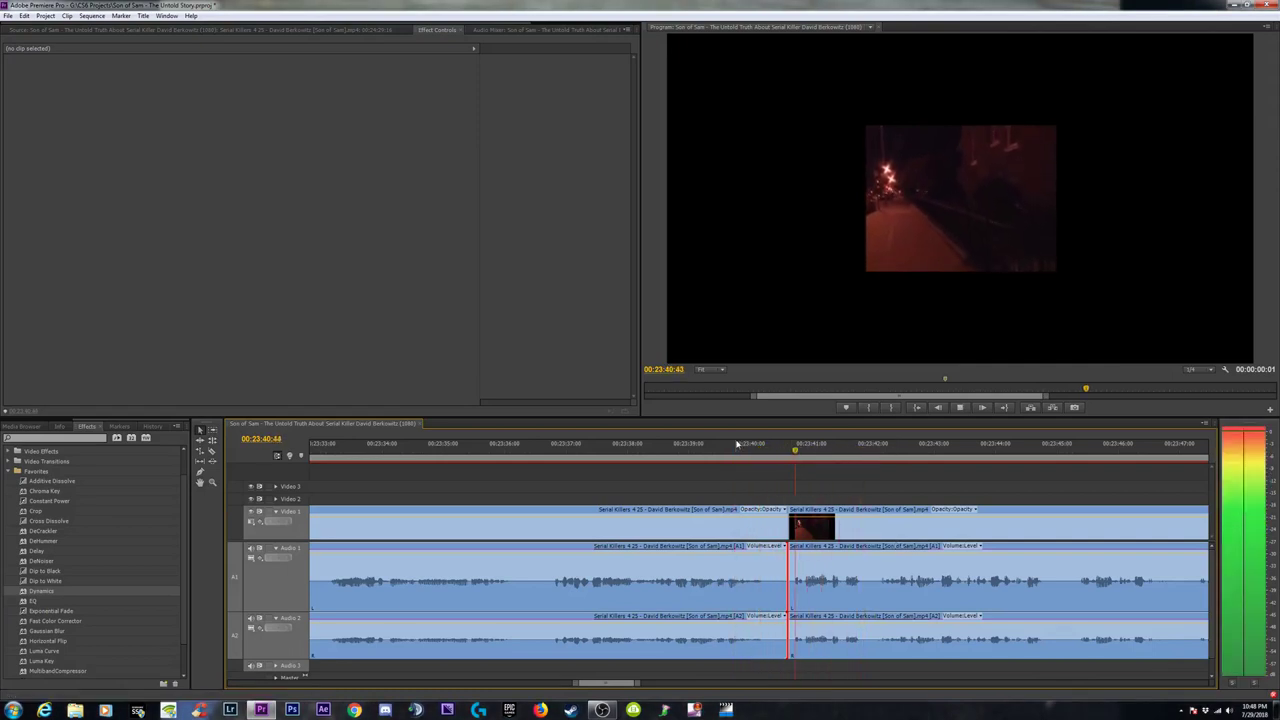
pyautogui.moveTo(785, 581); pyautogui.dragTo(773, 568)
pyautogui.click(742, 458)
pyautogui.press('space')
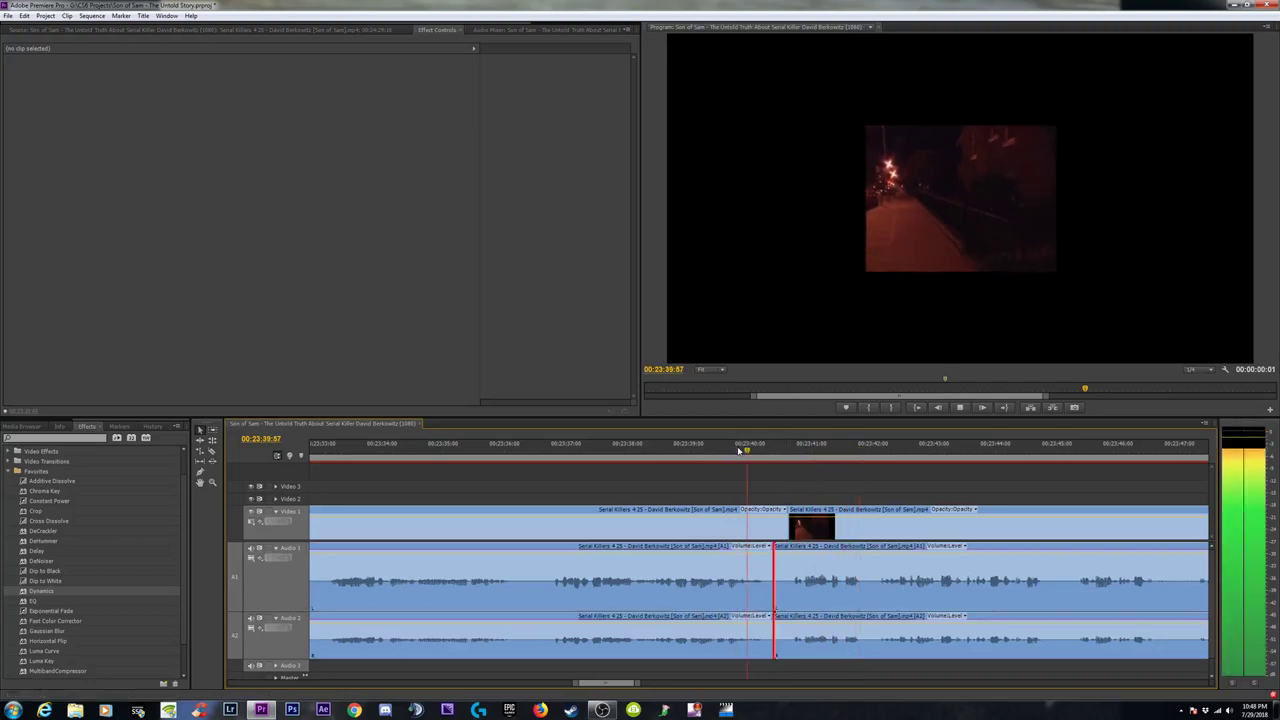
pyautogui.press('space')
# Add a short audio crossfade on both audio tracks at the rolled cut near 00:23:40 and play it back.
pyautogui.click(770, 598)
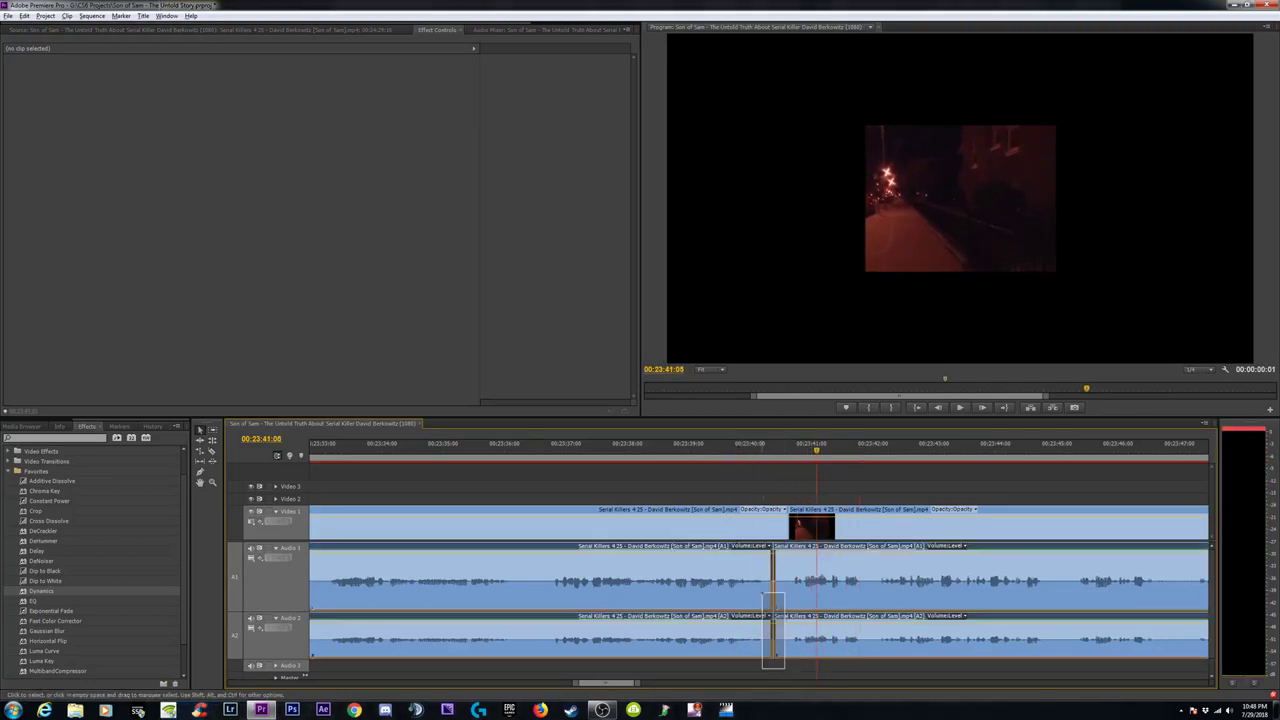
pyautogui.click(733, 455)
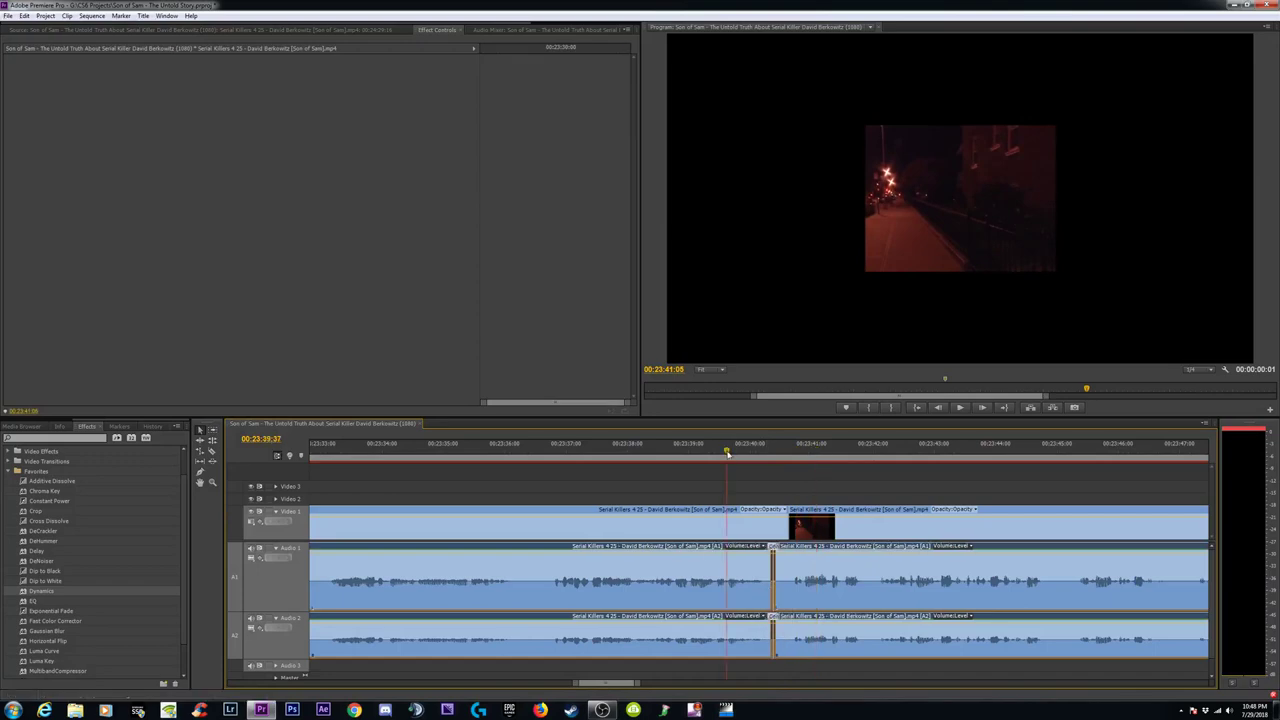
pyautogui.press('space')
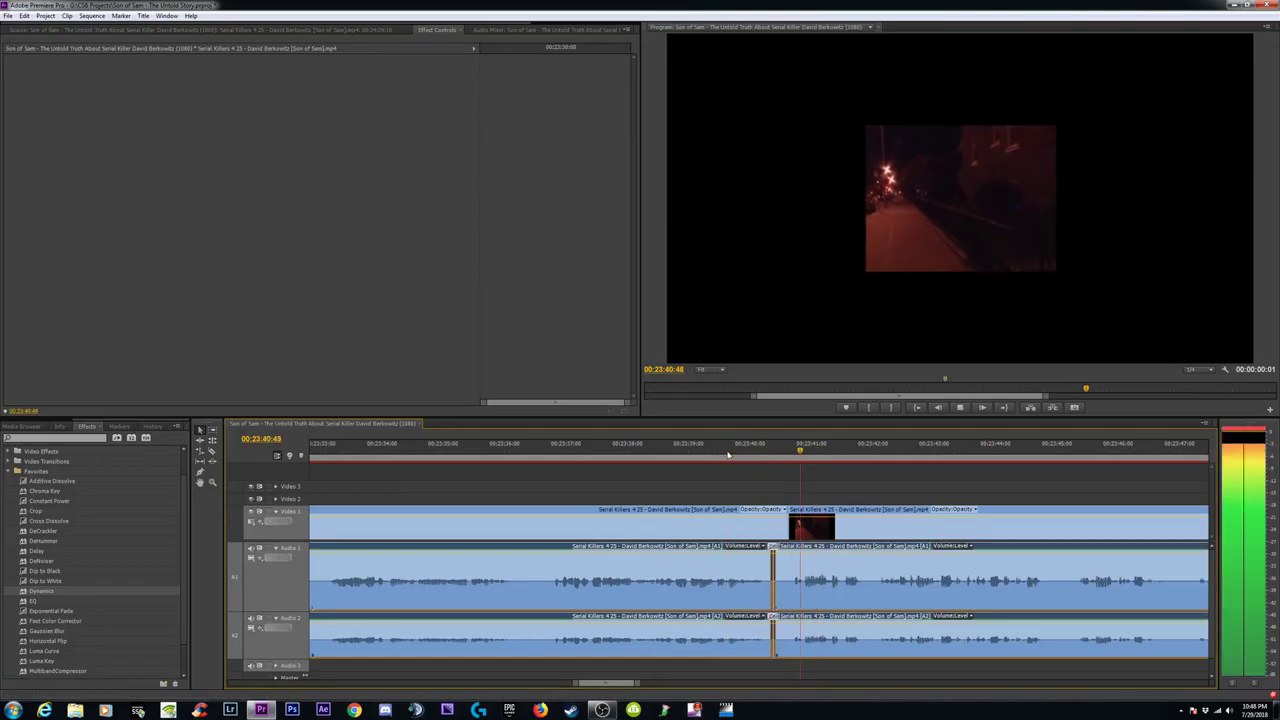
pyautogui.press('-')
pyautogui.press('-')
pyautogui.press('-')
pyautogui.press('-')
pyautogui.press('-')
pyautogui.press('space')
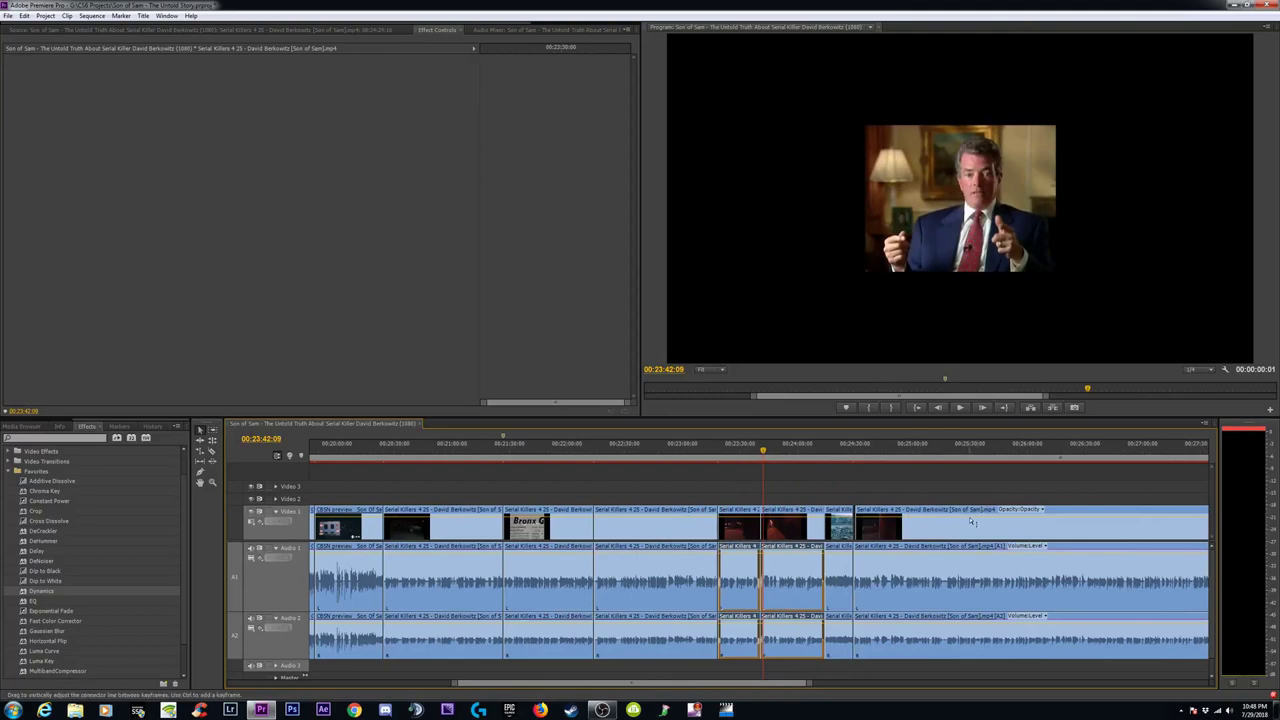
# Play the section around the Tac Times clip at 00:24:29 and the short Serial Killers fragments following it.
pyautogui.press('-')
pyautogui.press('-')
pyautogui.press('-')
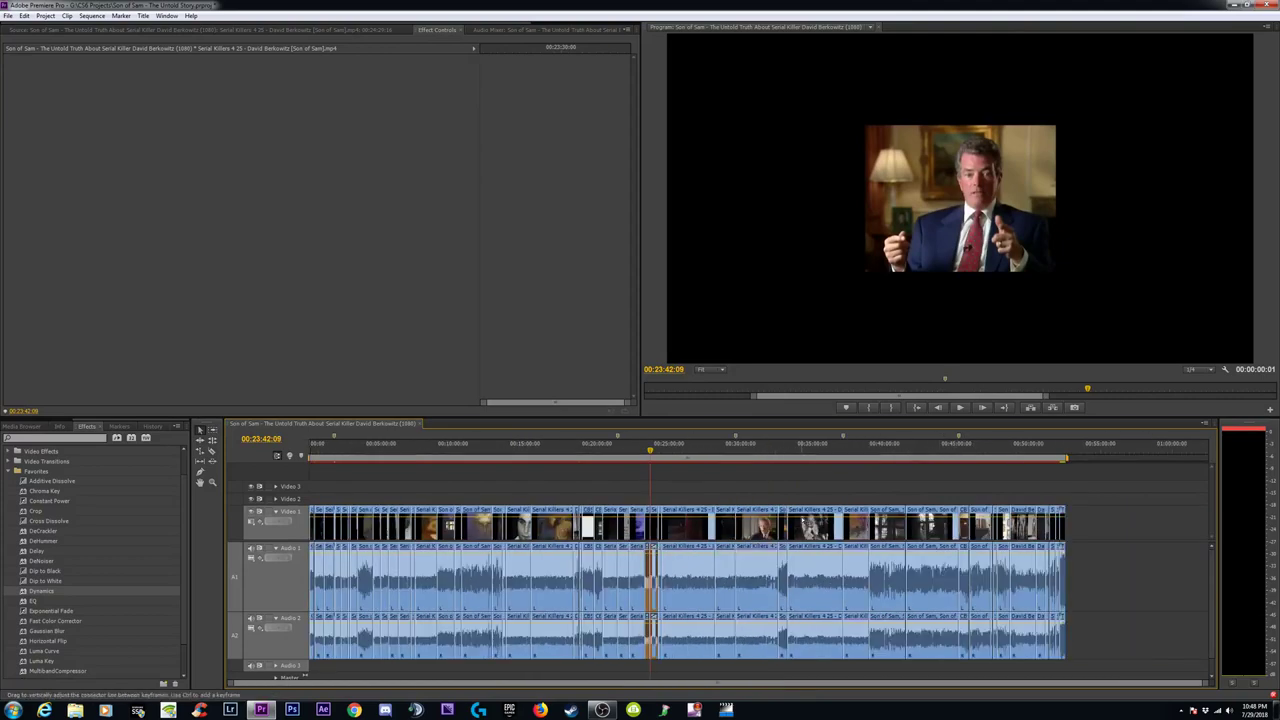
pyautogui.press('=')
pyautogui.press('=')
pyautogui.press('=')
pyautogui.press('=')
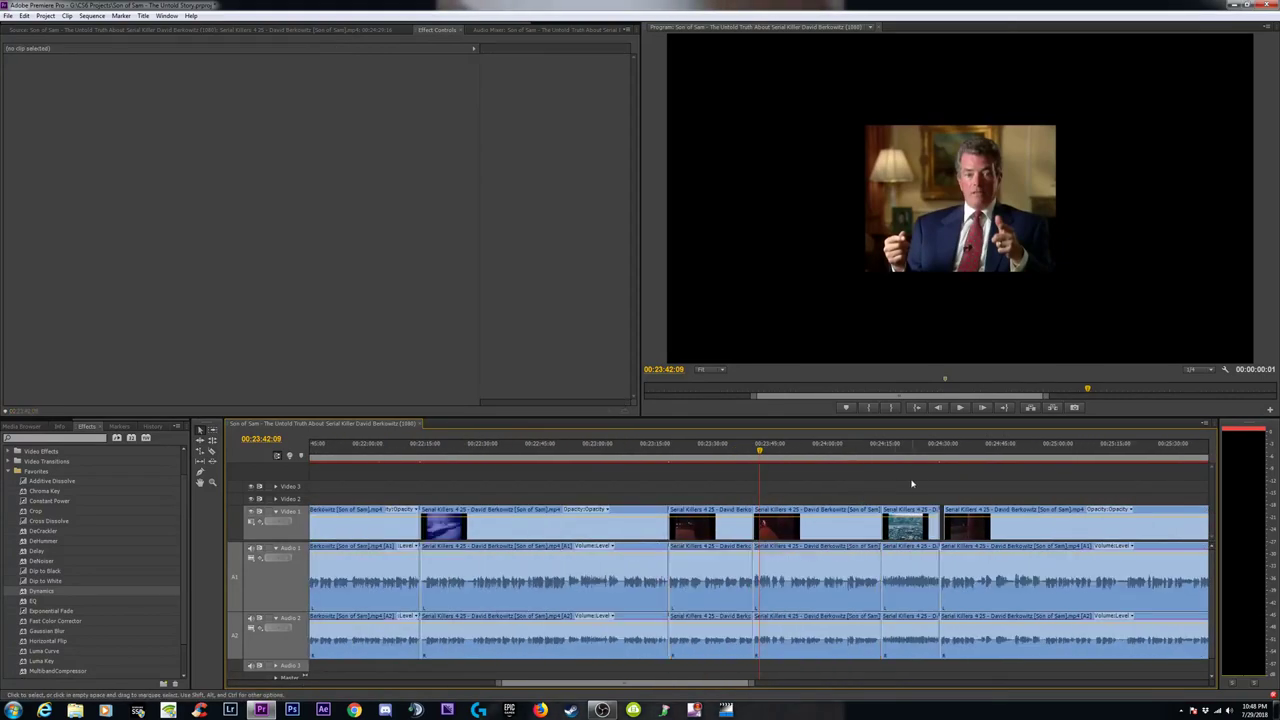
pyautogui.click(944, 451)
pyautogui.press('=')
pyautogui.press('=')
pyautogui.press('=')
pyautogui.press('=')
pyautogui.press('=')
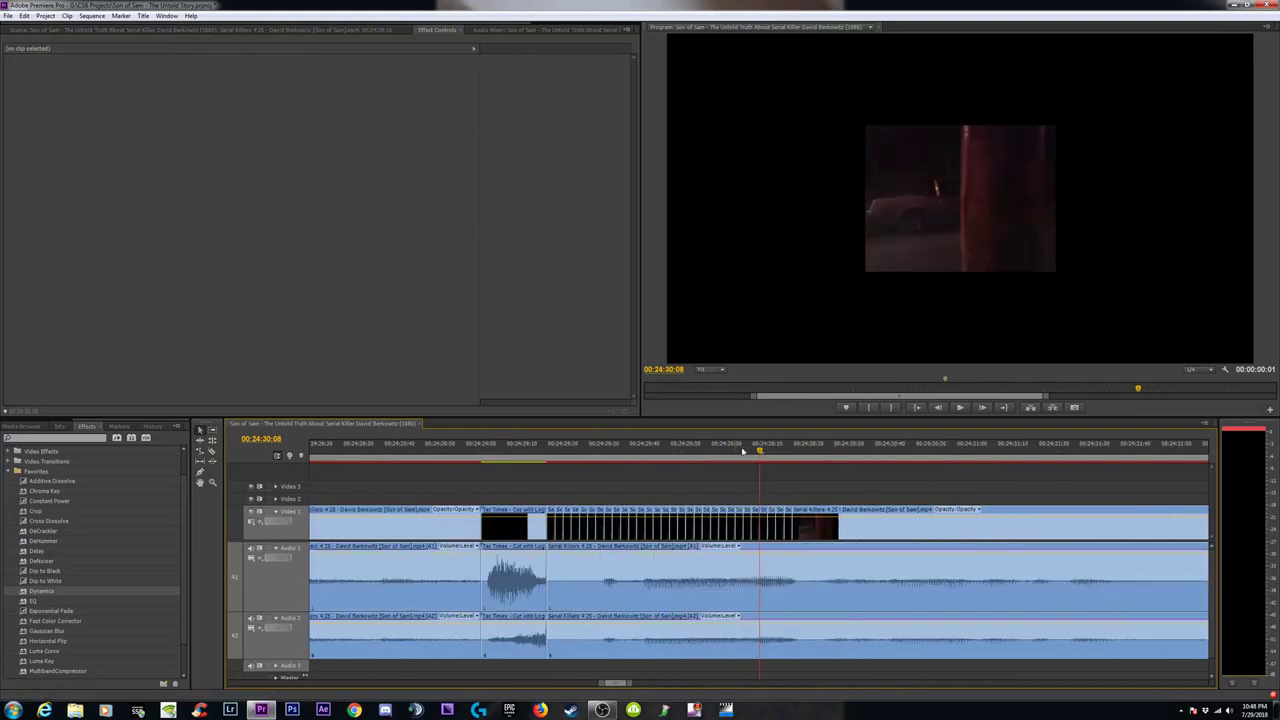
pyautogui.moveTo(568, 470); pyautogui.dragTo(709, 483)
pyautogui.moveTo(787, 490); pyautogui.dragTo(477, 503)
pyautogui.press('space')
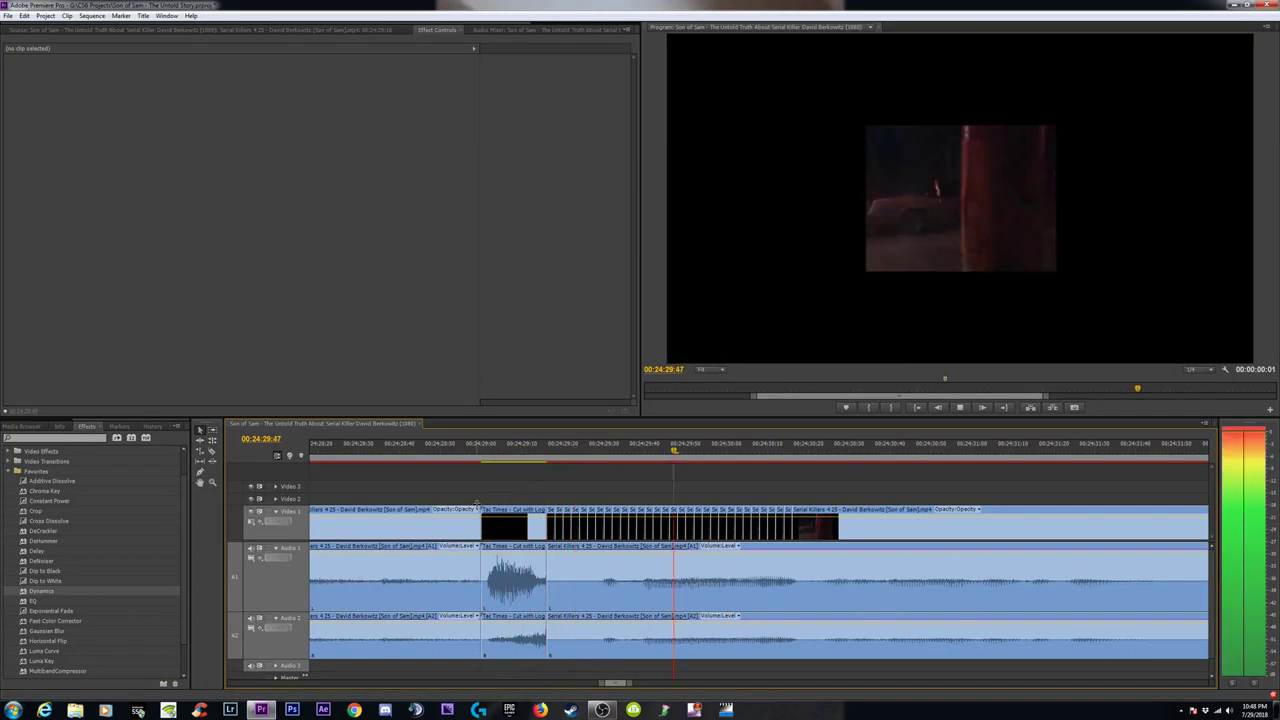
pyautogui.press('space')
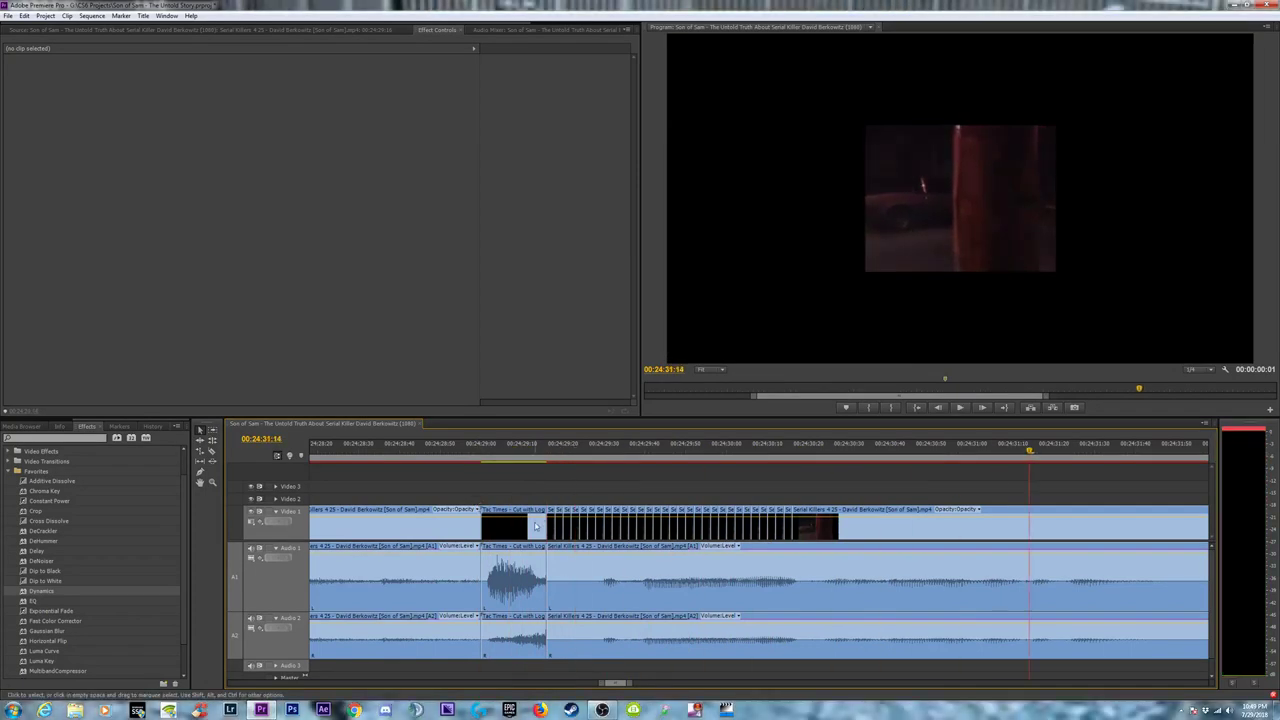
# Remove all intrinsic and audio effects from the Tac Times clip at 00:24:29:07.
pyautogui.press('-')
pyautogui.press('-')
pyautogui.press('-')
pyautogui.press('-')
pyautogui.press('-')
pyautogui.press('-')
pyautogui.press('-')
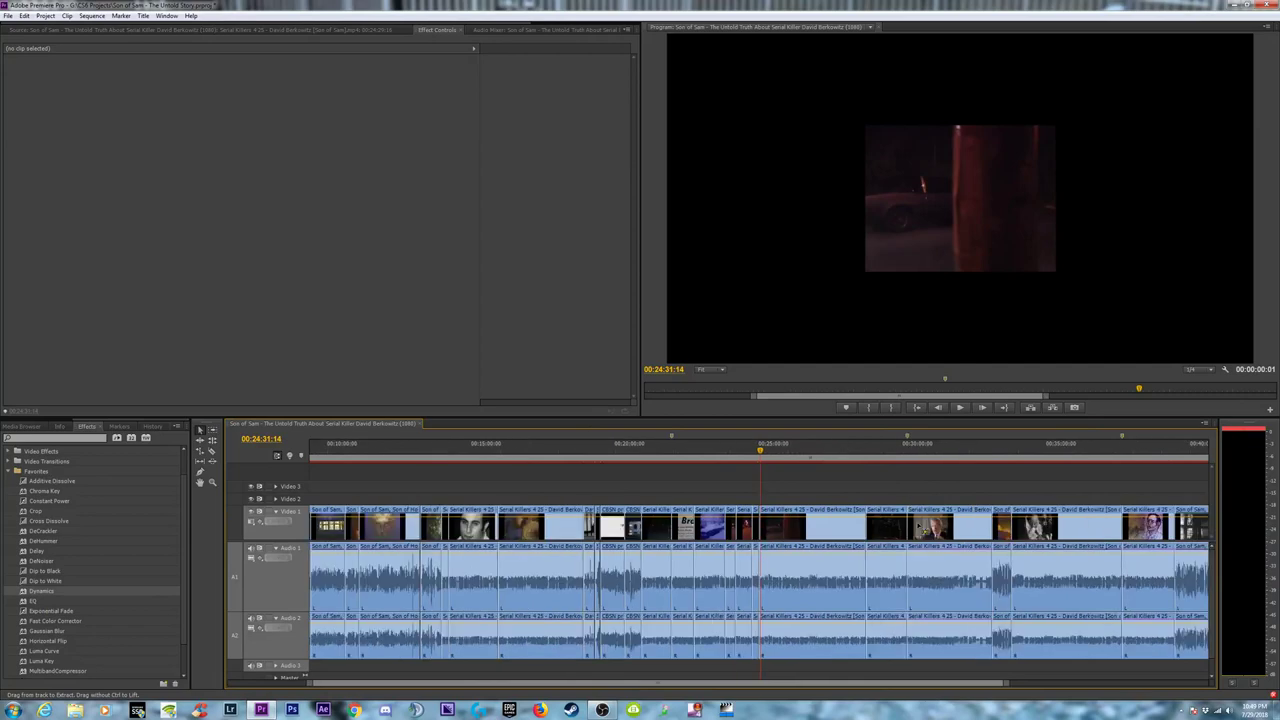
pyautogui.press('=')
pyautogui.press('=')
pyautogui.press('=')
pyautogui.press('=')
pyautogui.press('=')
pyautogui.press('=')
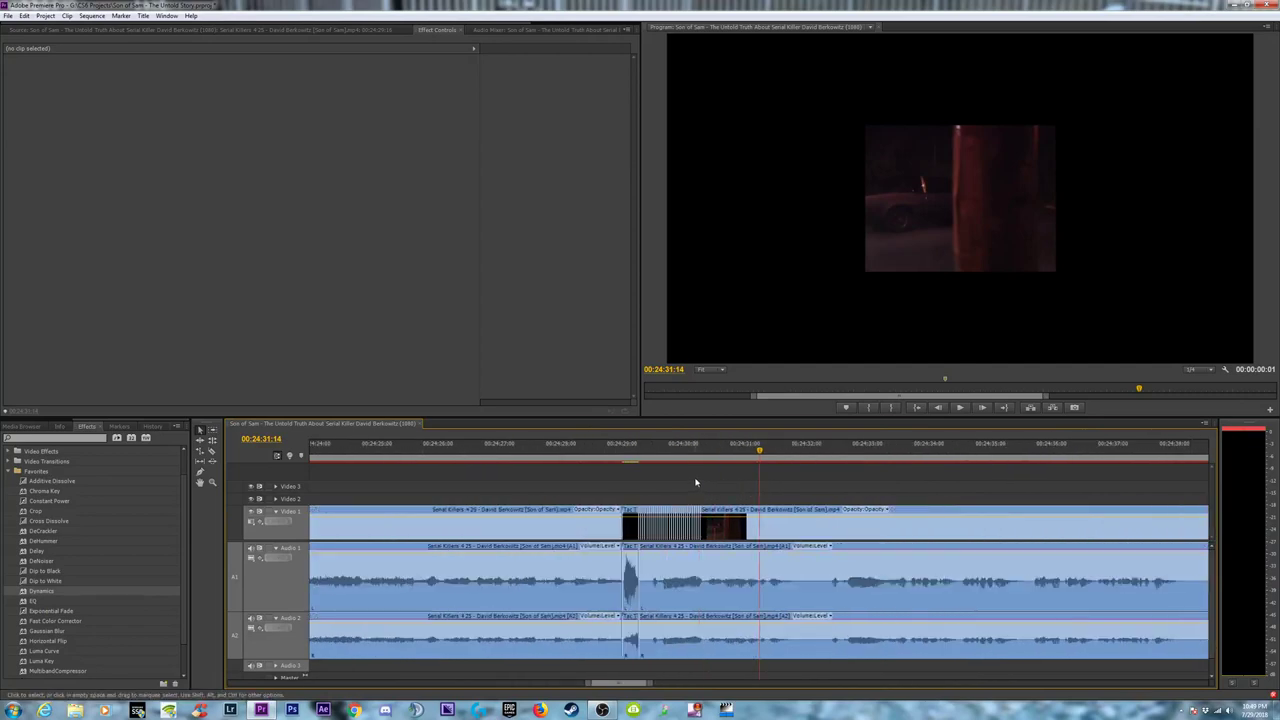
pyautogui.click(624, 460)
pyautogui.rightClick(630, 525)
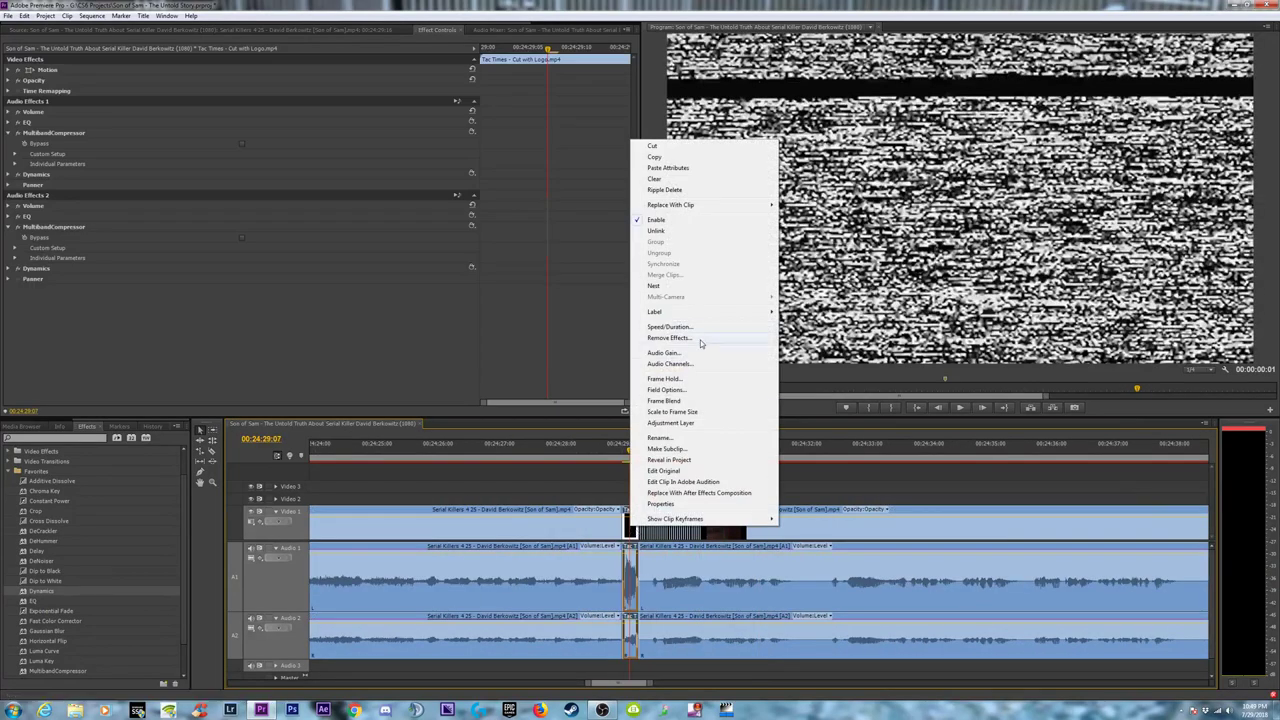
pyautogui.click(672, 340)
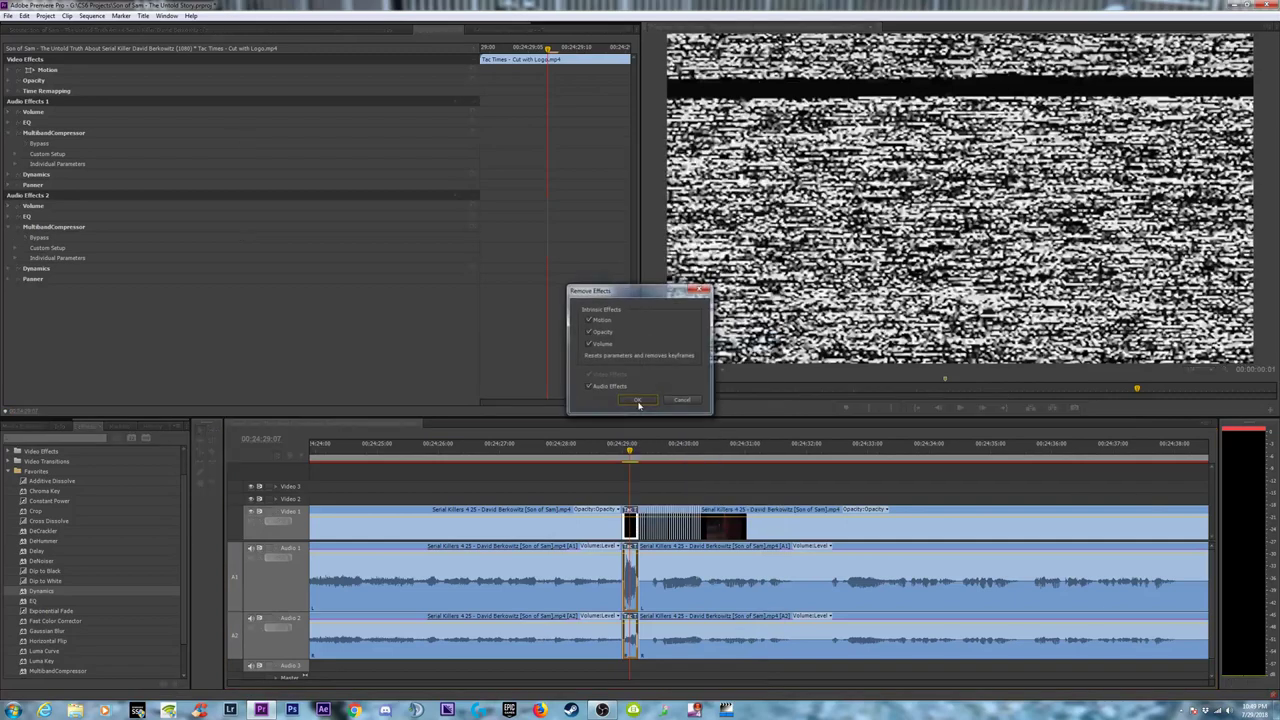
pyautogui.click(660, 388)
# Select the Tac Times - Cut with Logo static clip near 00:28:12.
pyautogui.click(1147, 451)
pyautogui.press('-')
pyautogui.press('-')
pyautogui.press('-')
pyautogui.press('-')
pyautogui.press('-')
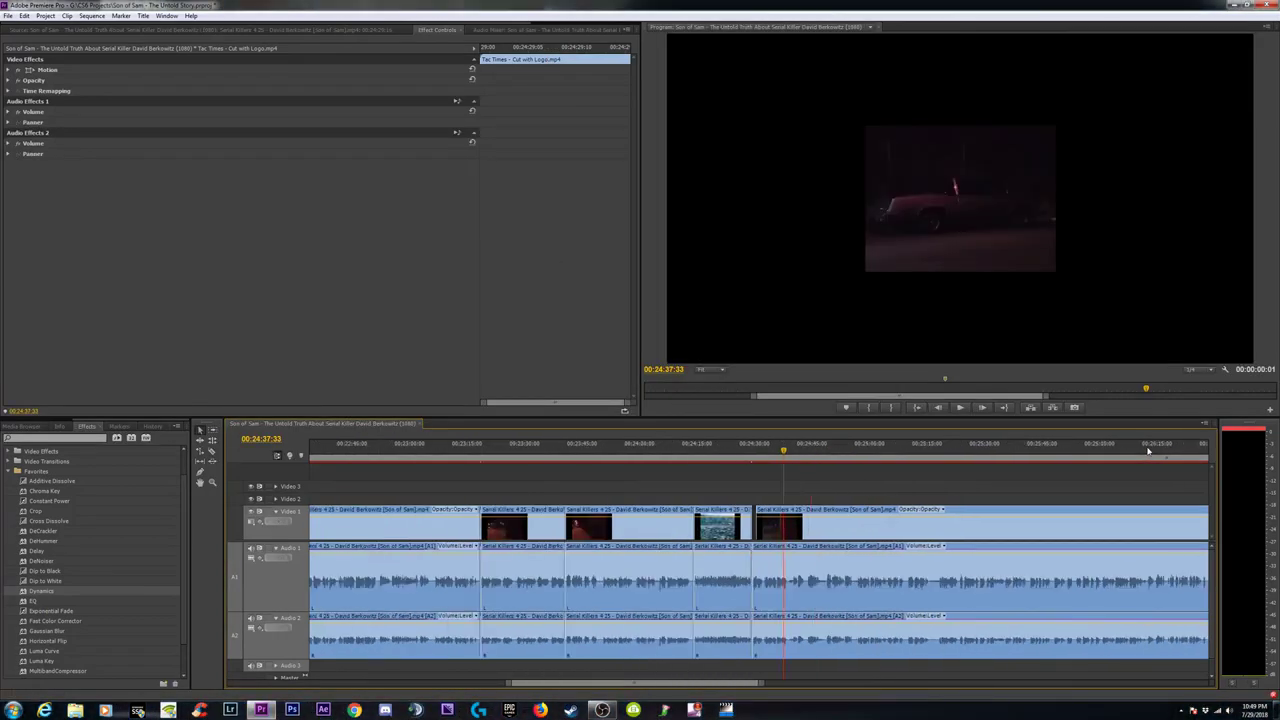
pyautogui.press('-')
pyautogui.press('-')
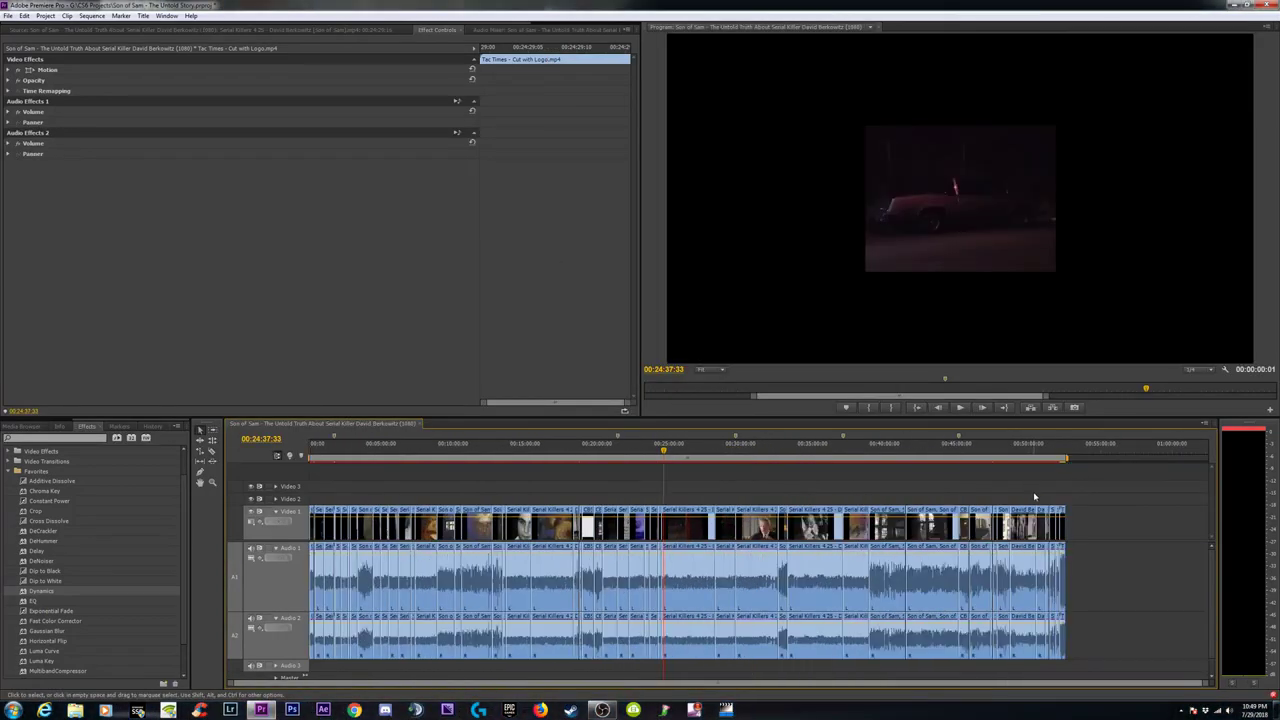
pyautogui.press('=')
pyautogui.press('=')
pyautogui.click(964, 451)
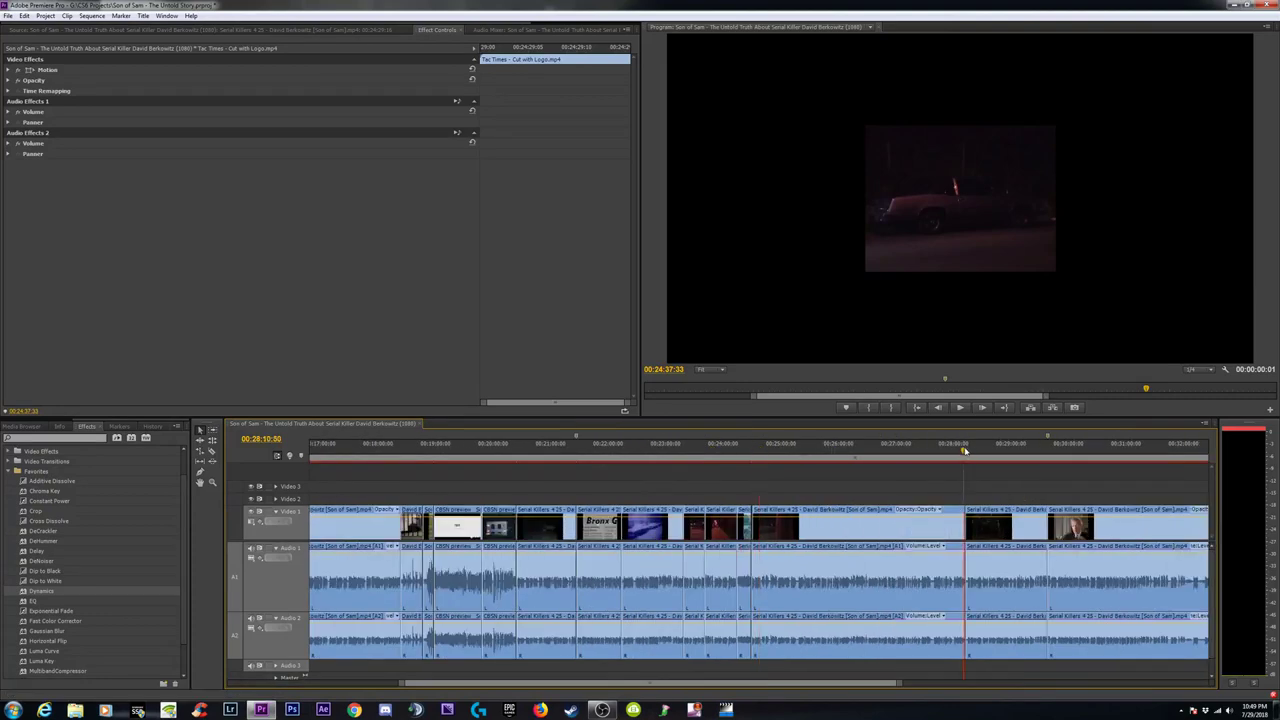
pyautogui.press('=')
pyautogui.press('=')
pyautogui.press('=')
pyautogui.press('=')
pyautogui.press('=')
pyautogui.click(843, 565)
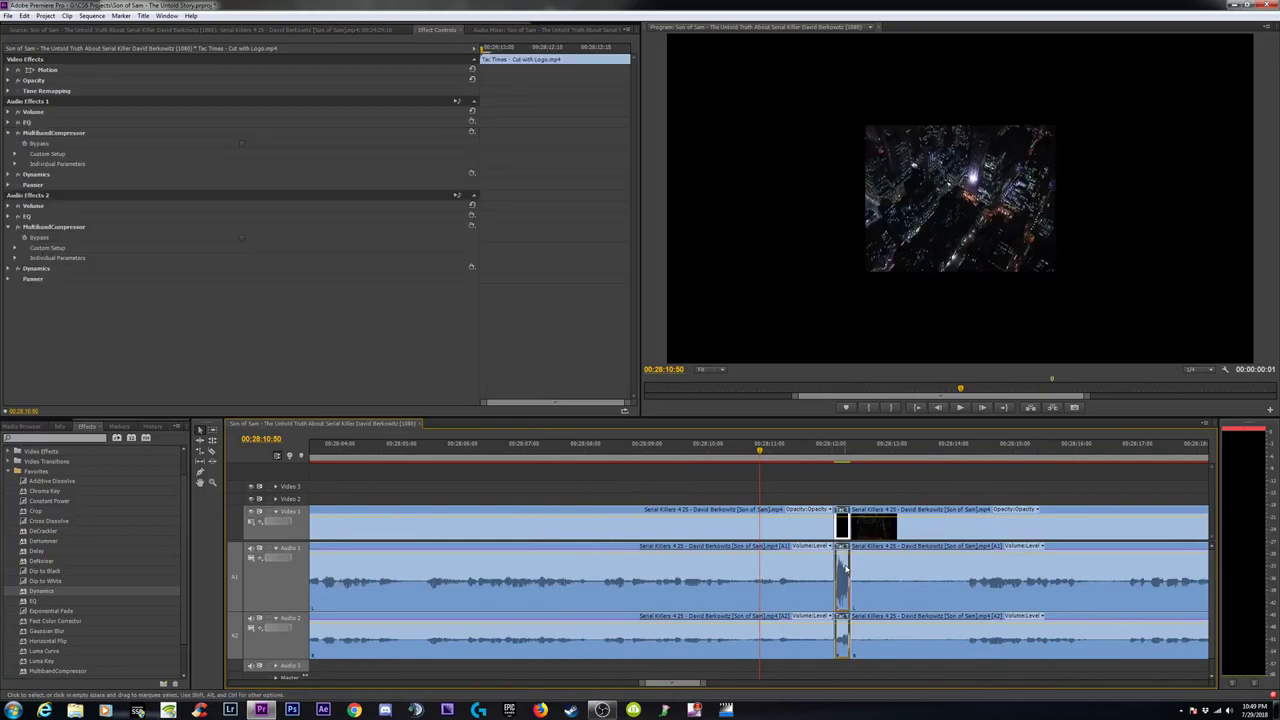
# Add the Tac Times static clips near 00:29:37, 00:32:35 and 00:33:16 to the selection.
pyautogui.press('-')
pyautogui.press('-')
pyautogui.press('-')
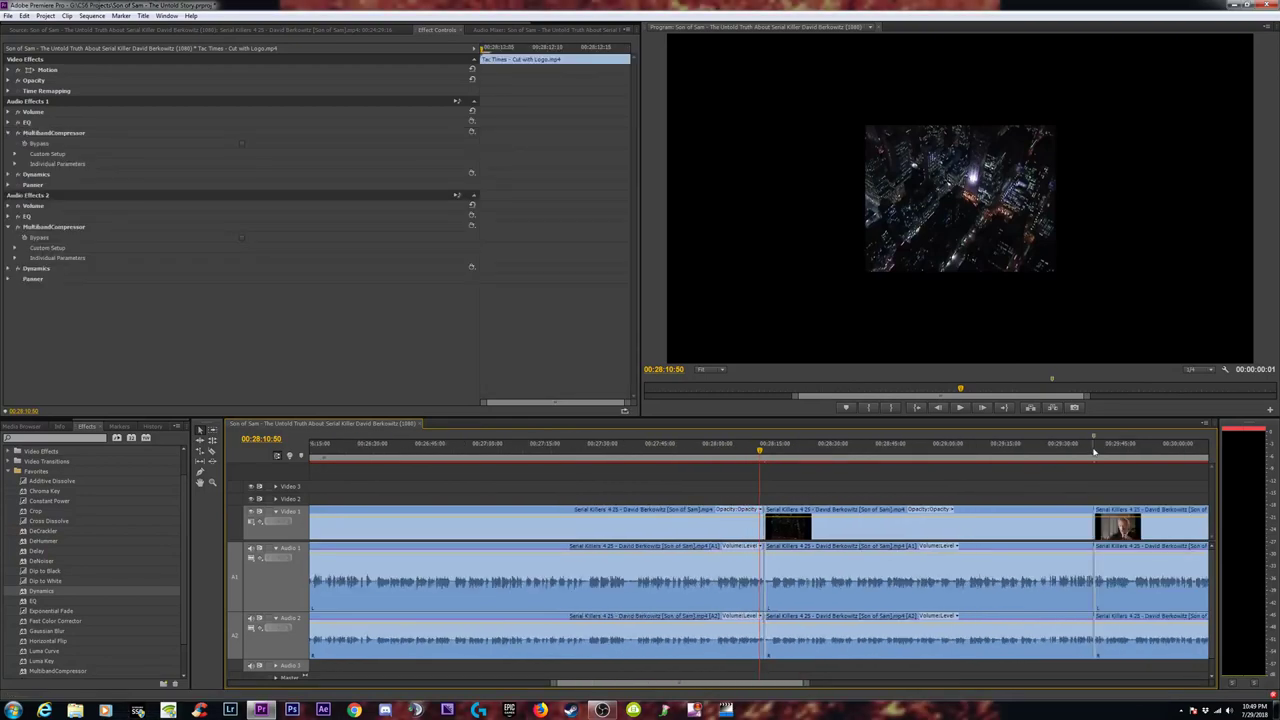
pyautogui.click(1094, 451)
pyautogui.press('=')
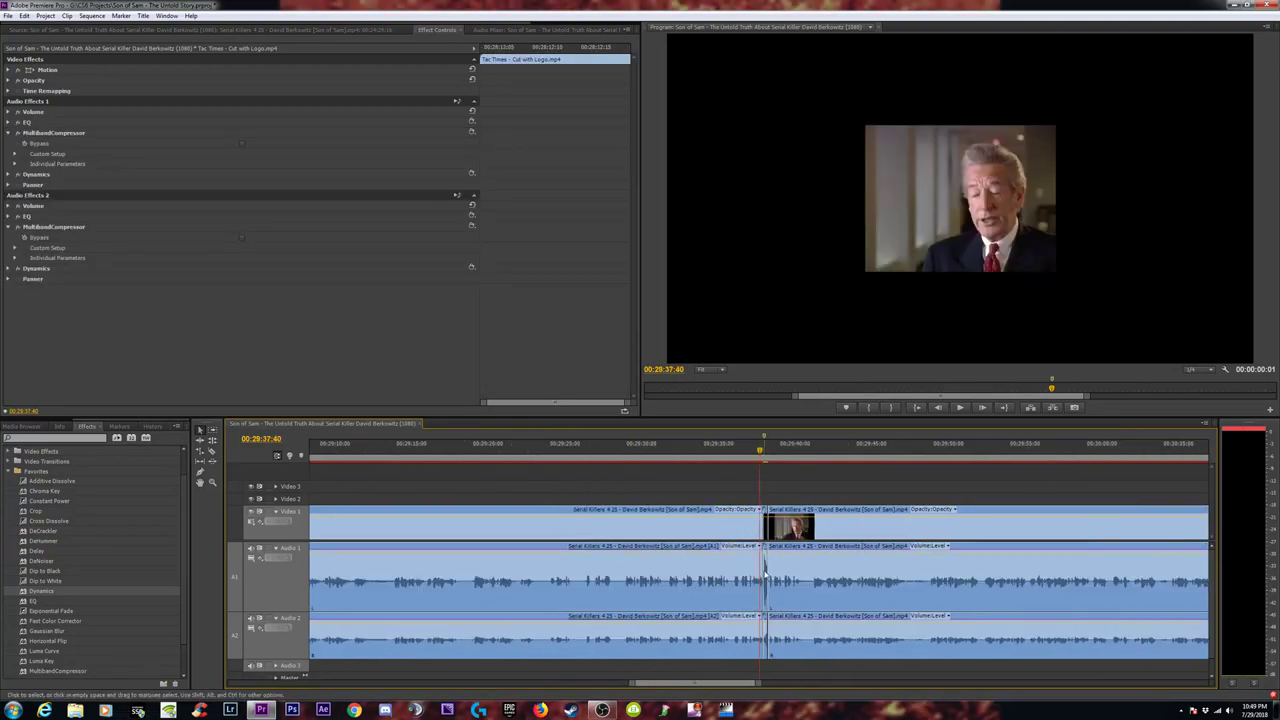
pyautogui.press('-')
pyautogui.press('-')
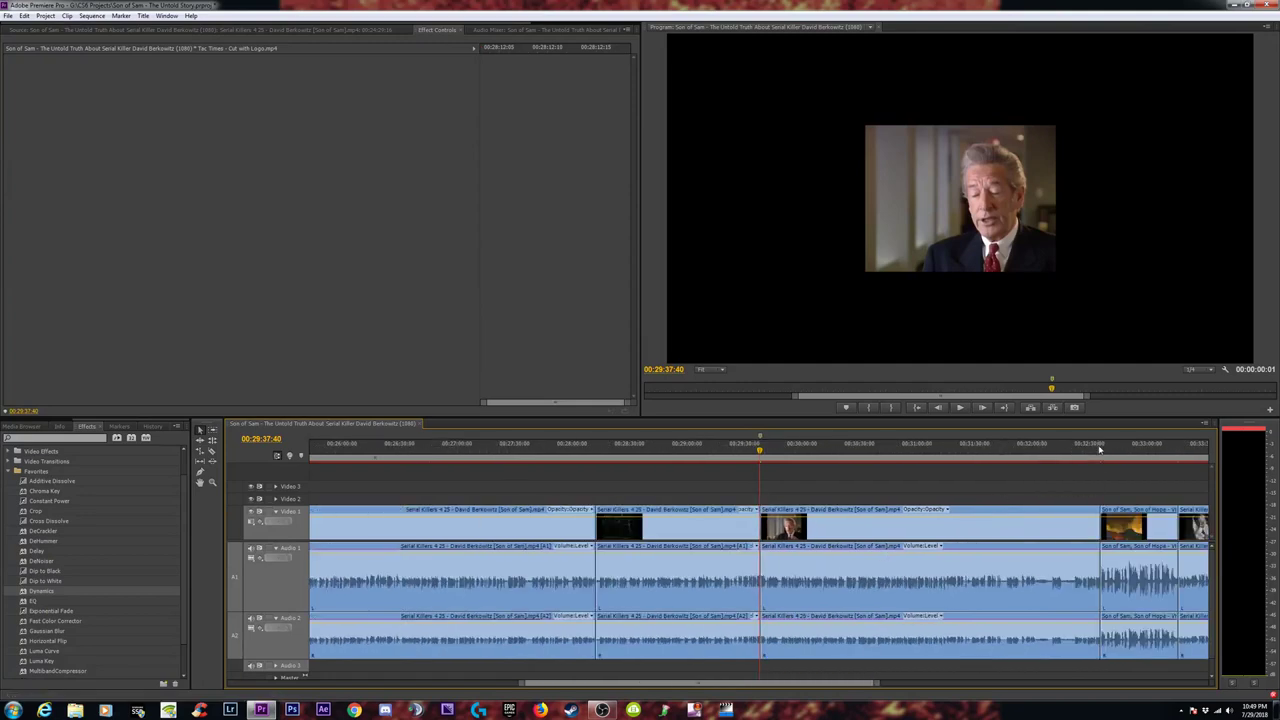
pyautogui.click(1125, 451)
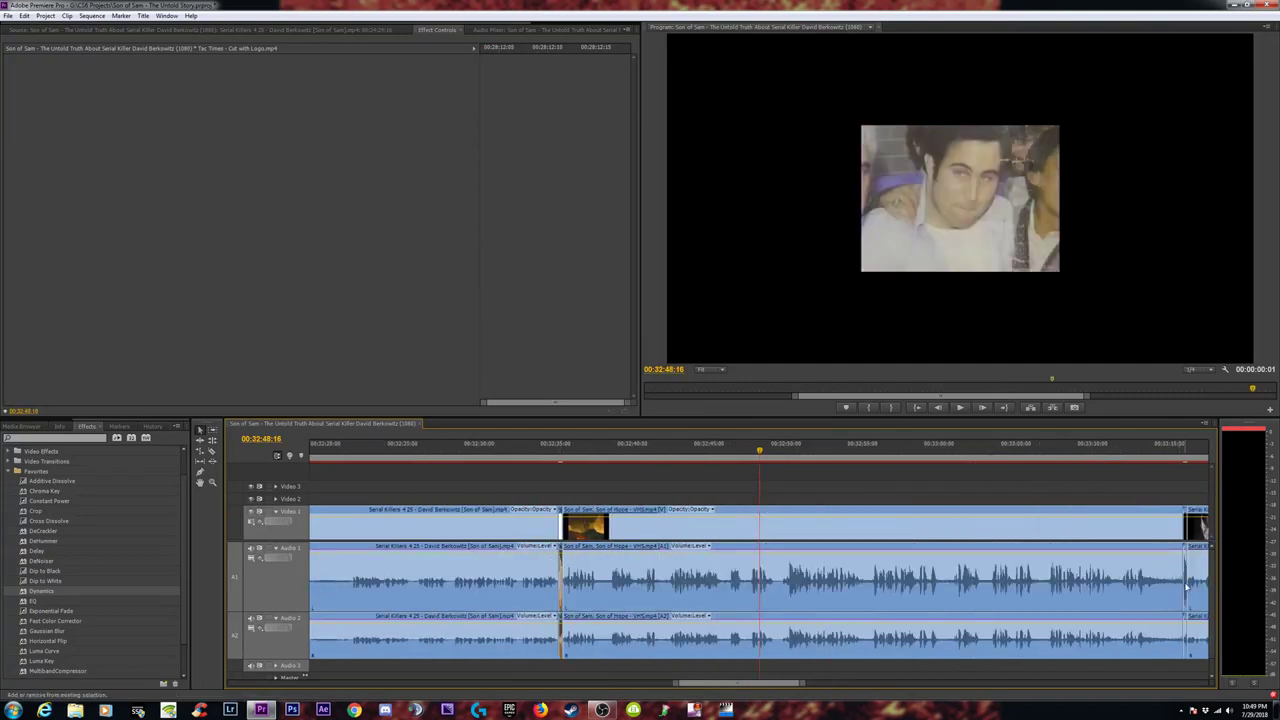
# Add the static clips at the cuts near 00:38:55 and 00:37:06 to the selection.
pyautogui.press('-')
pyautogui.press('-')
pyautogui.press('-')
pyautogui.press('-')
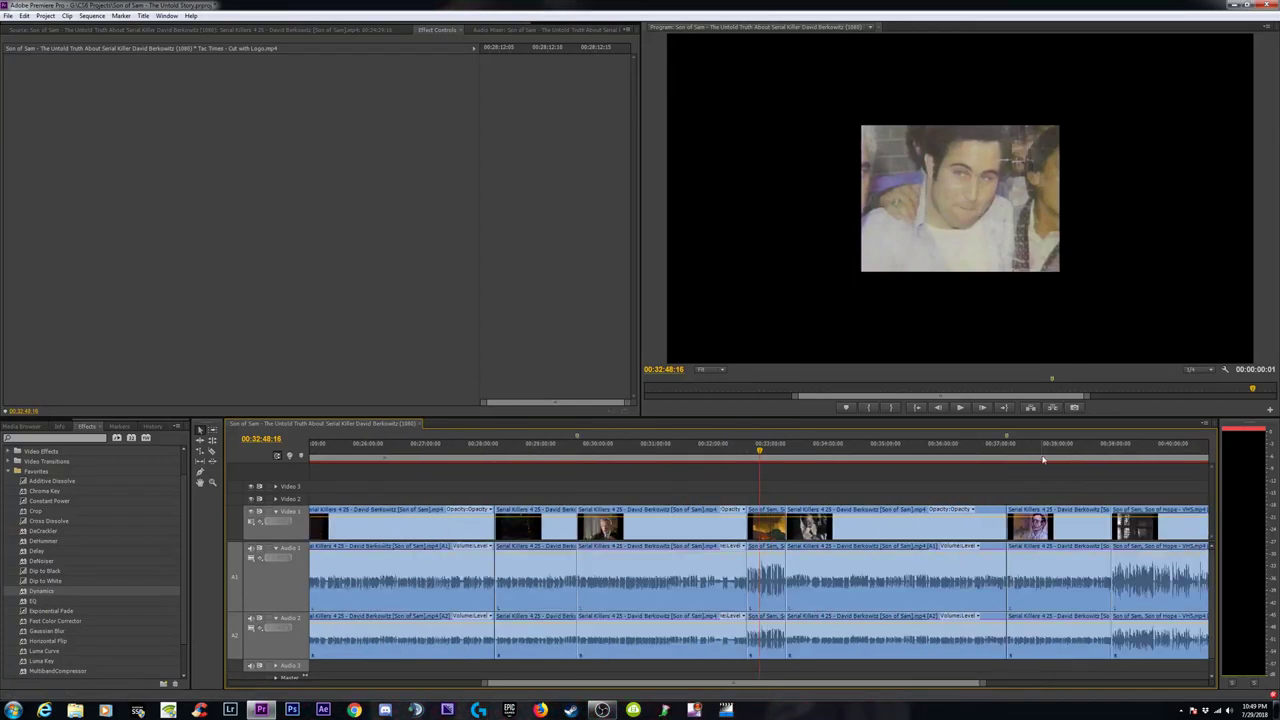
pyautogui.click(1068, 450)
pyautogui.press('=')
pyautogui.press('=')
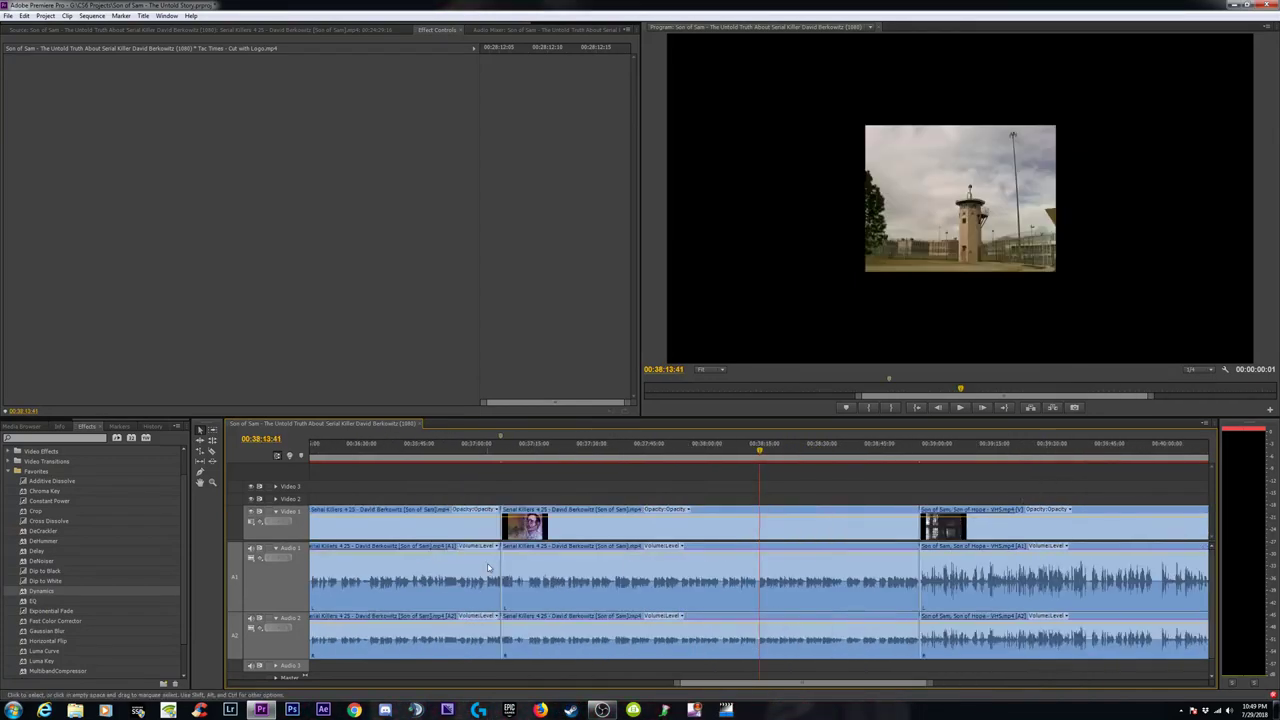
pyautogui.press('=')
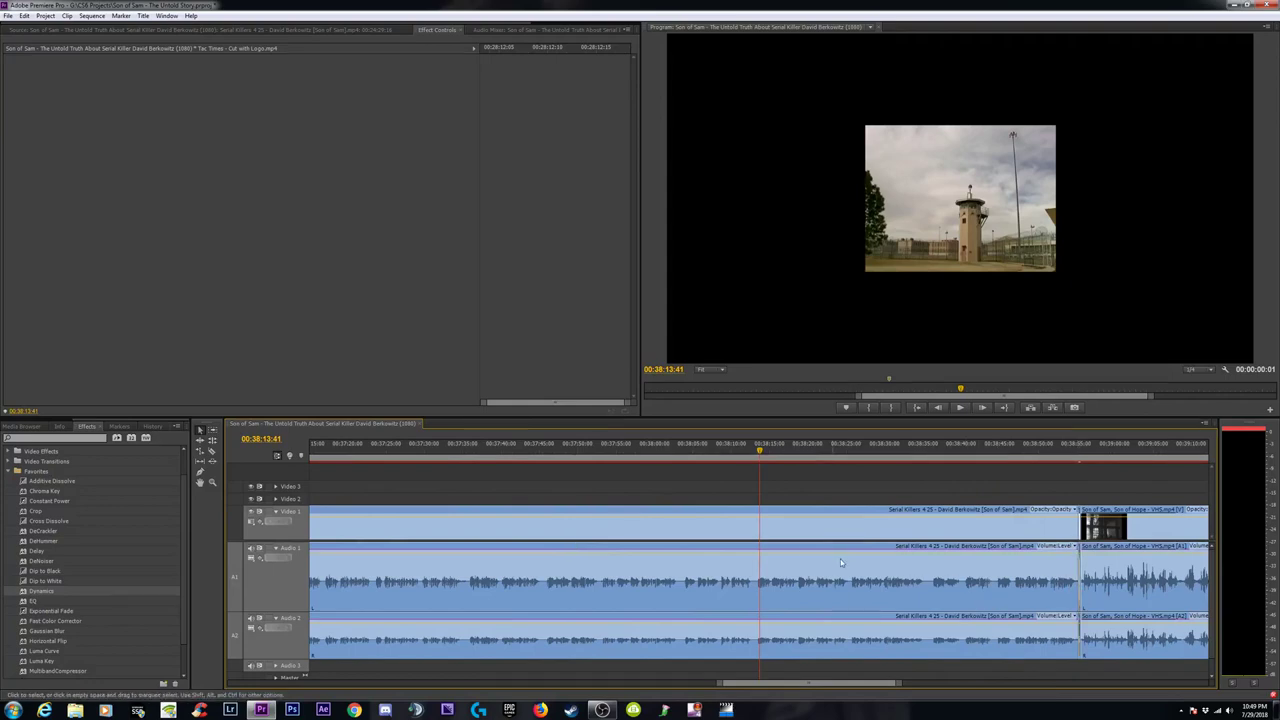
pyautogui.press('-')
pyautogui.click(519, 451)
pyautogui.press('=')
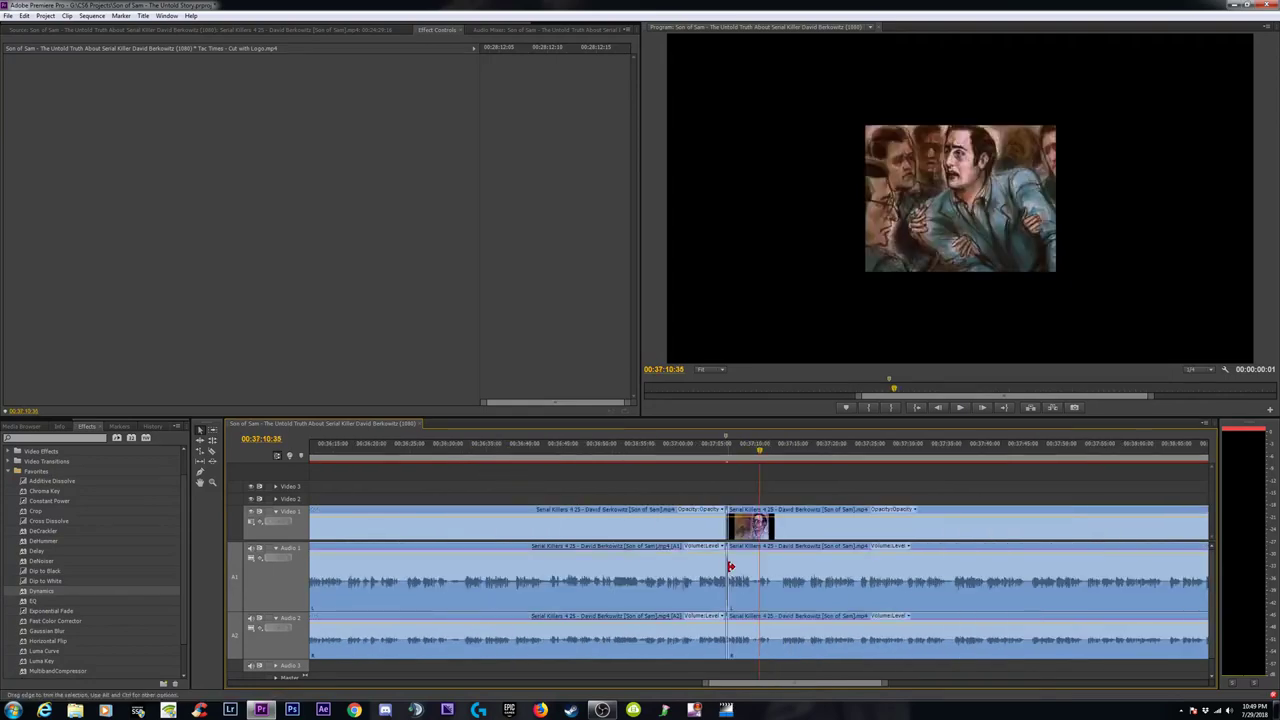
# Extend the selection with the static clip between the Son of Hope clips near 00:41:28.
pyautogui.press('-')
pyautogui.press('-')
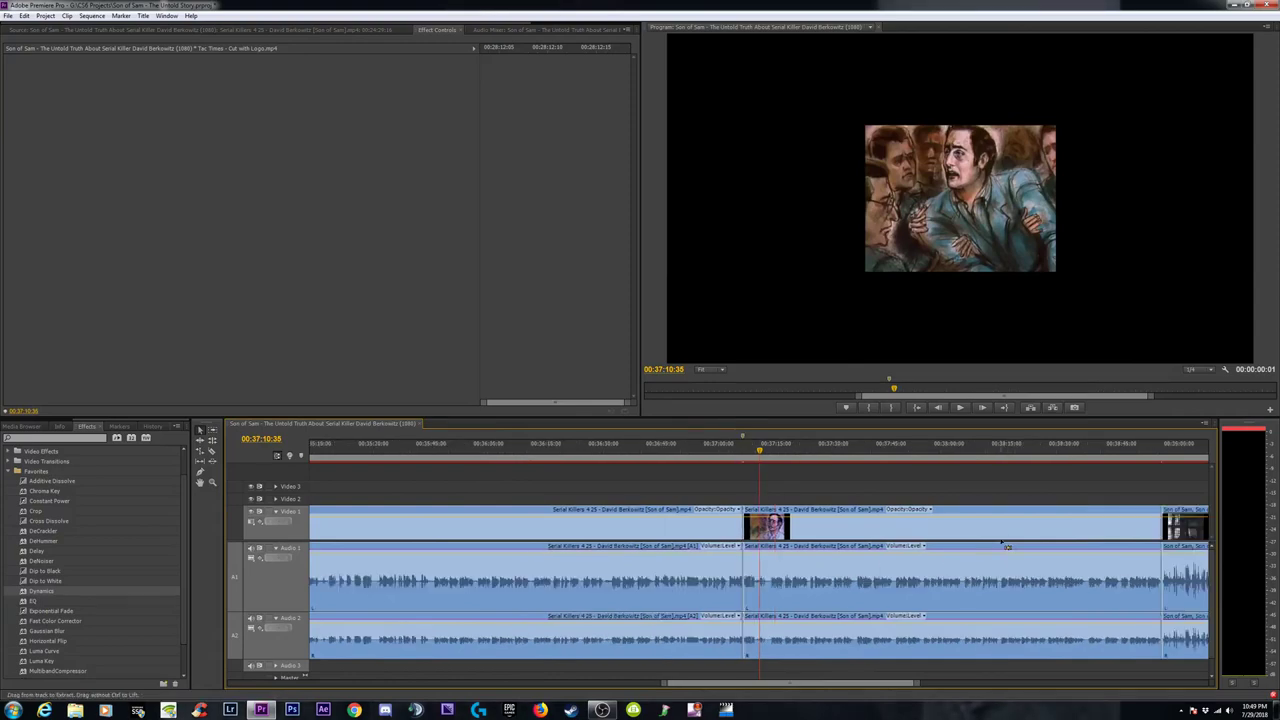
pyautogui.click(1010, 457)
pyautogui.press('=')
pyautogui.press('=')
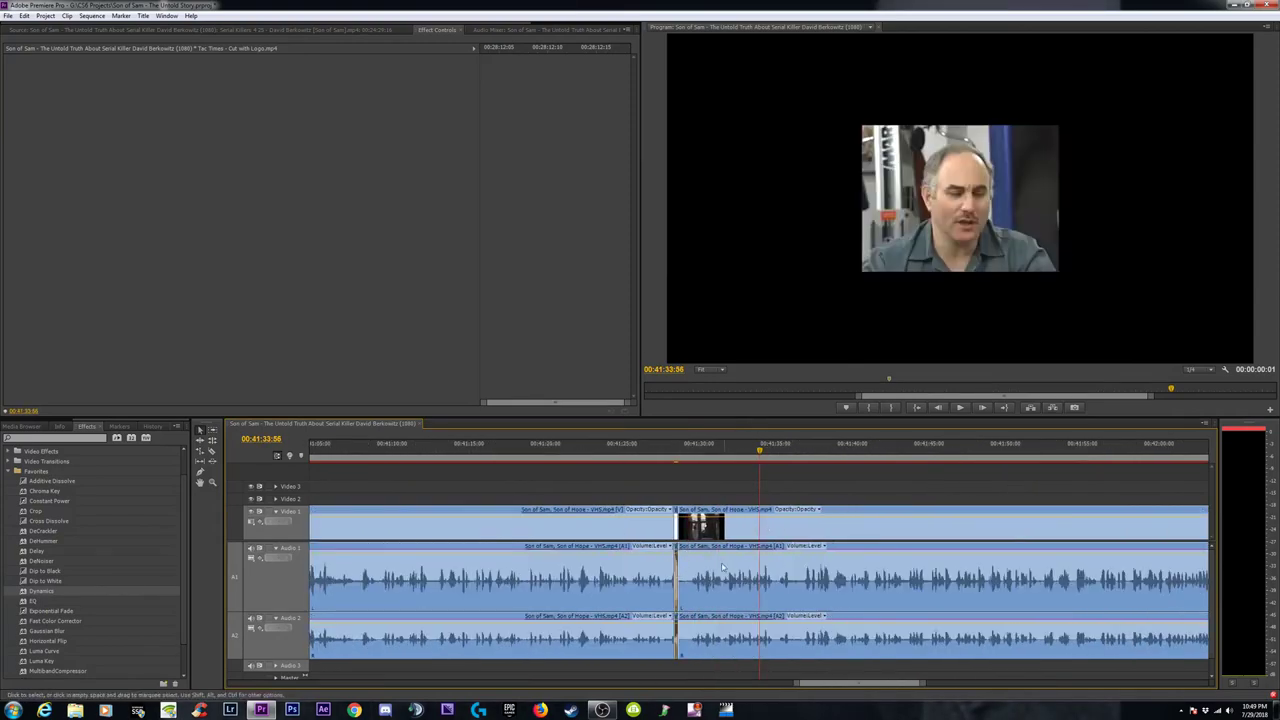
# Add the static clips around the CBSN preview near 00:45:08 and 00:45:53, and remove all intrinsic and audio effects from the selected clips.
pyautogui.press('-')
pyautogui.press('-')
pyautogui.click(992, 458)
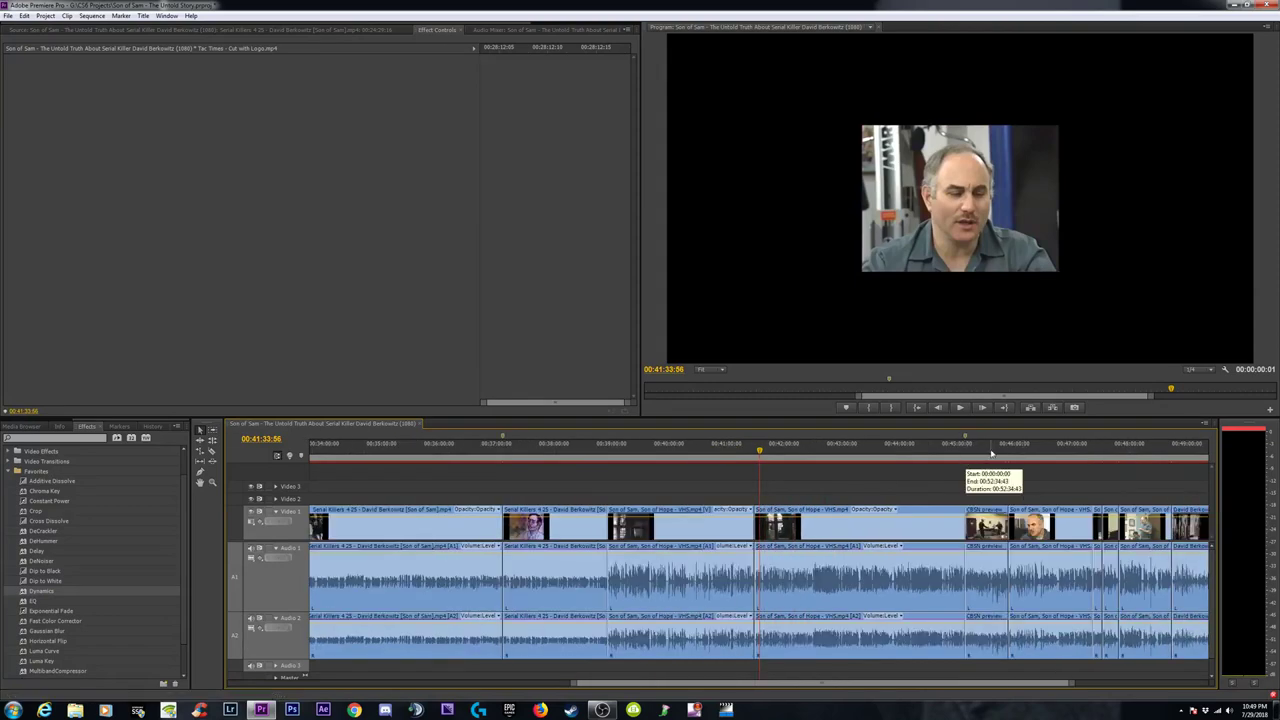
pyautogui.press('=')
pyautogui.press('=')
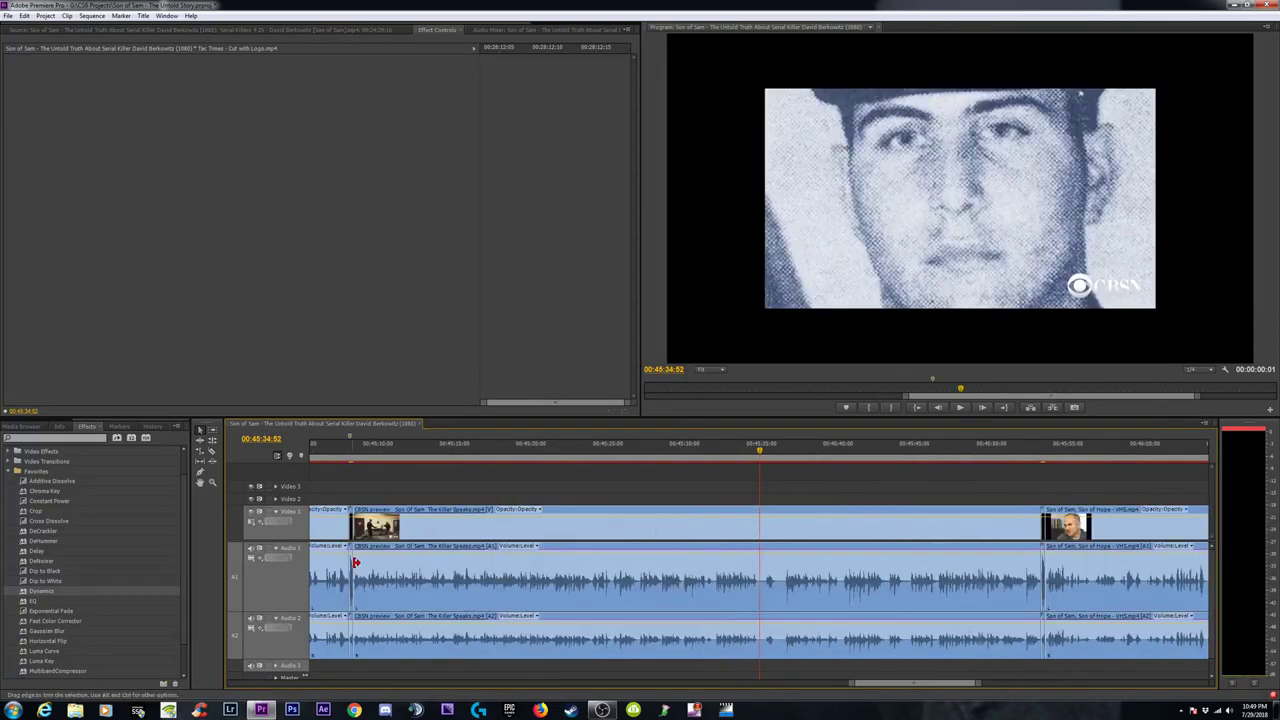
pyautogui.rightClick(1046, 580)
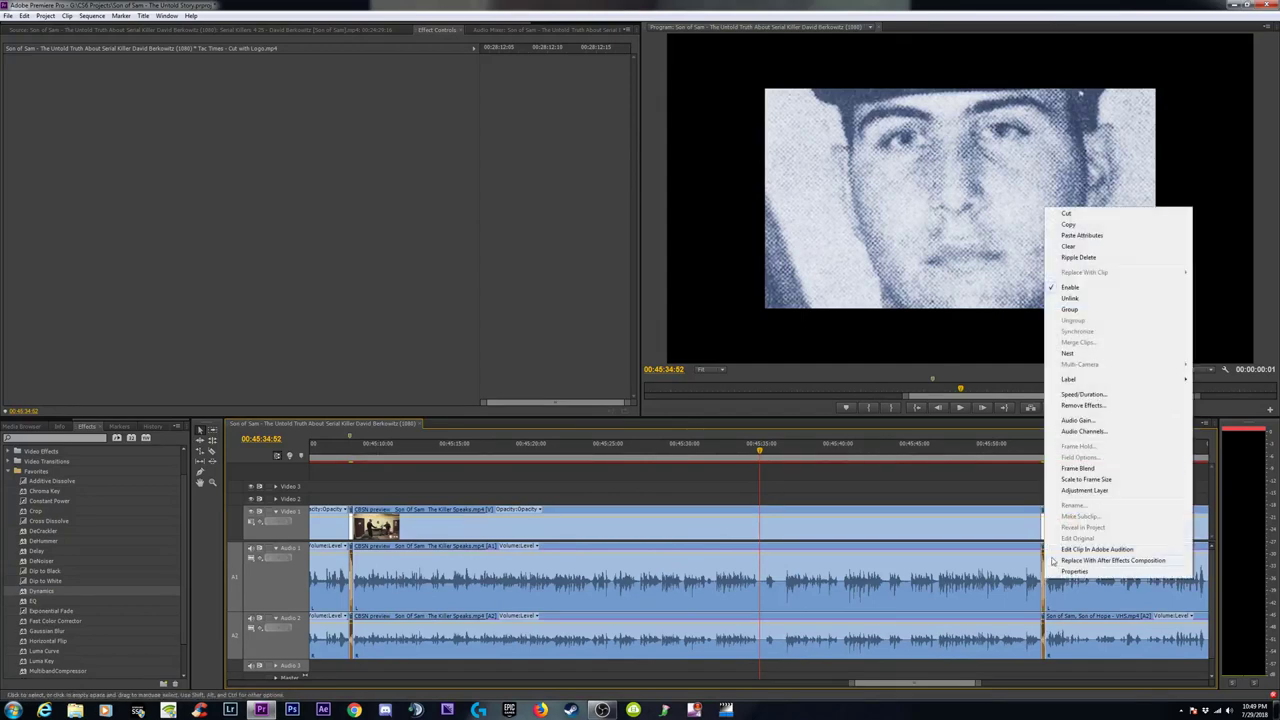
pyautogui.click(1092, 406)
pyautogui.click(632, 398)
# Select the Tac Times static clips near 00:47:21, 00:47:31, 00:47:48 and 00:48:44 together.
pyautogui.click(1183, 456)
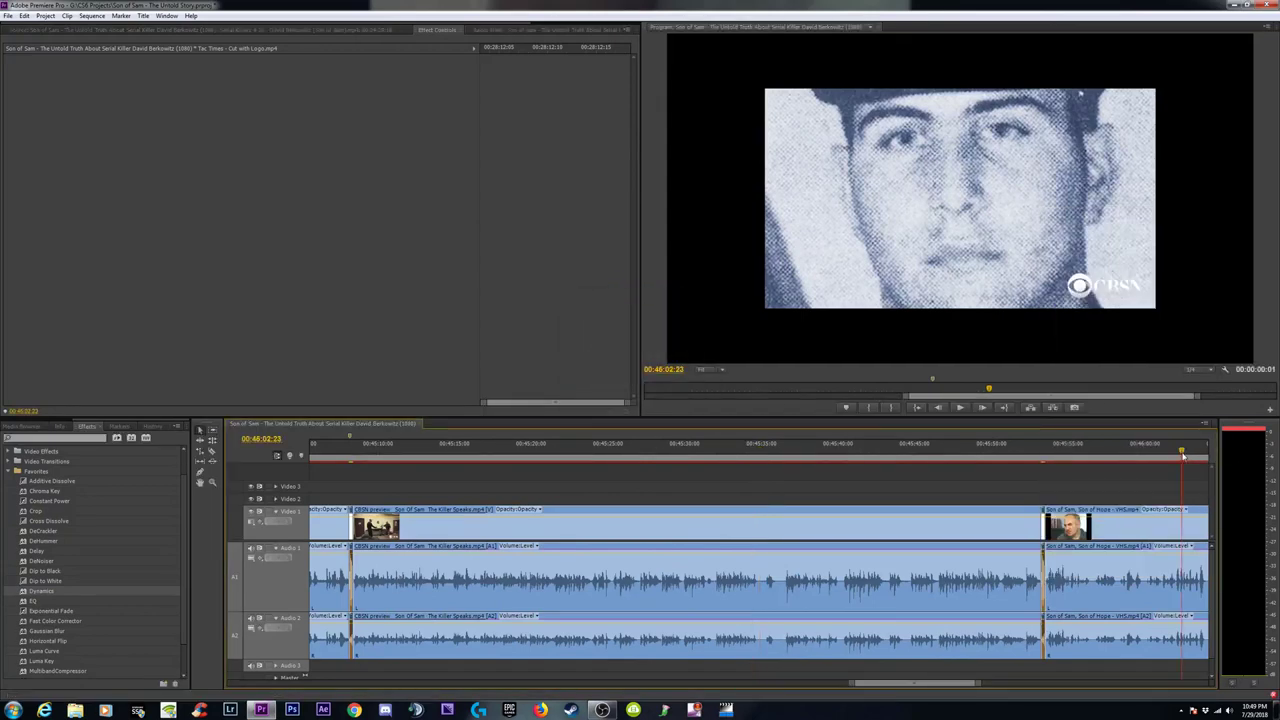
pyautogui.press('-')
pyautogui.press('-')
pyautogui.press('-')
pyautogui.press('-')
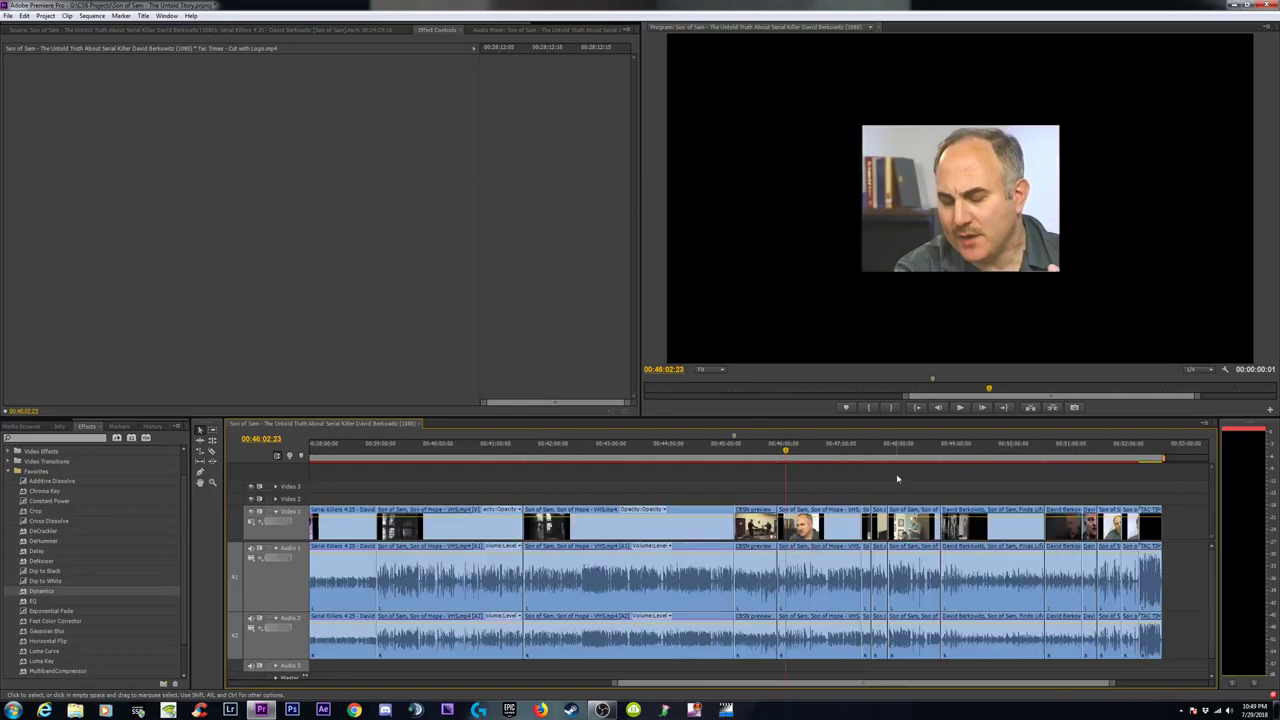
pyautogui.click(883, 447)
pyautogui.press('=')
pyautogui.press('=')
pyautogui.press('=')
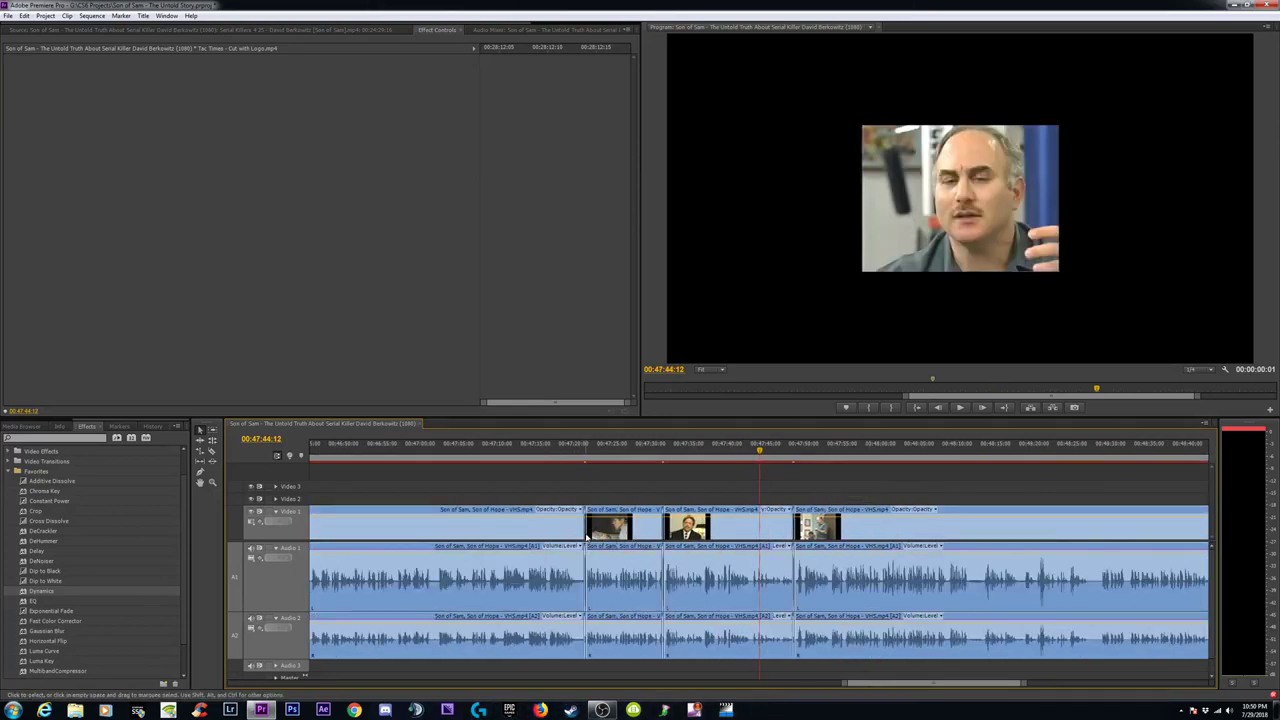
pyautogui.click(612, 532)
pyautogui.keyDown('shift'); pyautogui.click(700, 532); pyautogui.keyUp('shift')
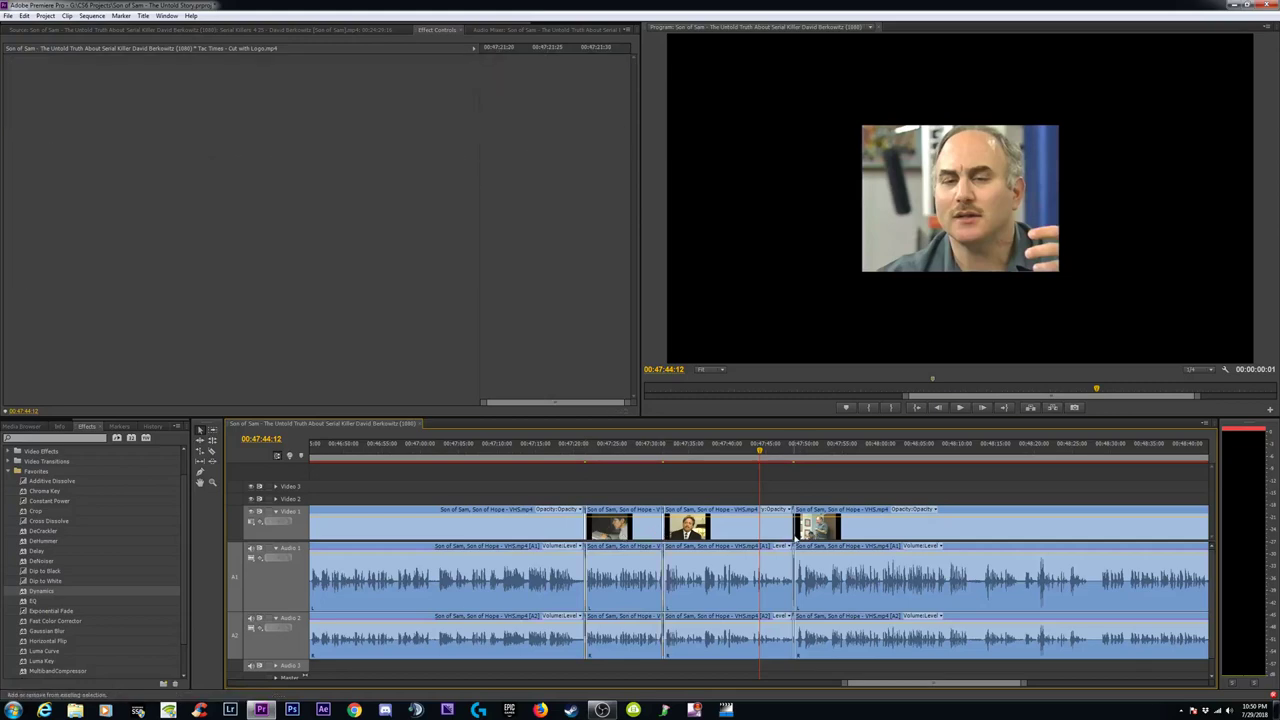
pyautogui.scroll(-3, 1016, 445)
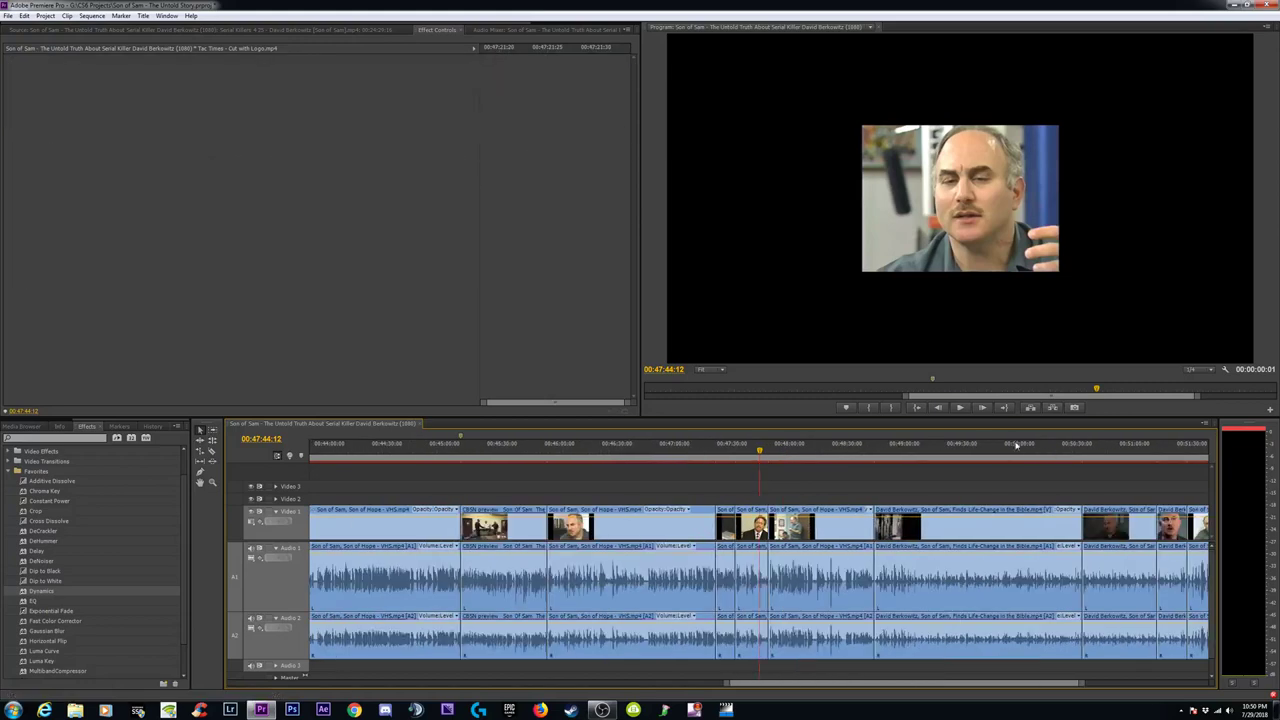
pyautogui.click(885, 443)
pyautogui.scroll(4, 885, 450)
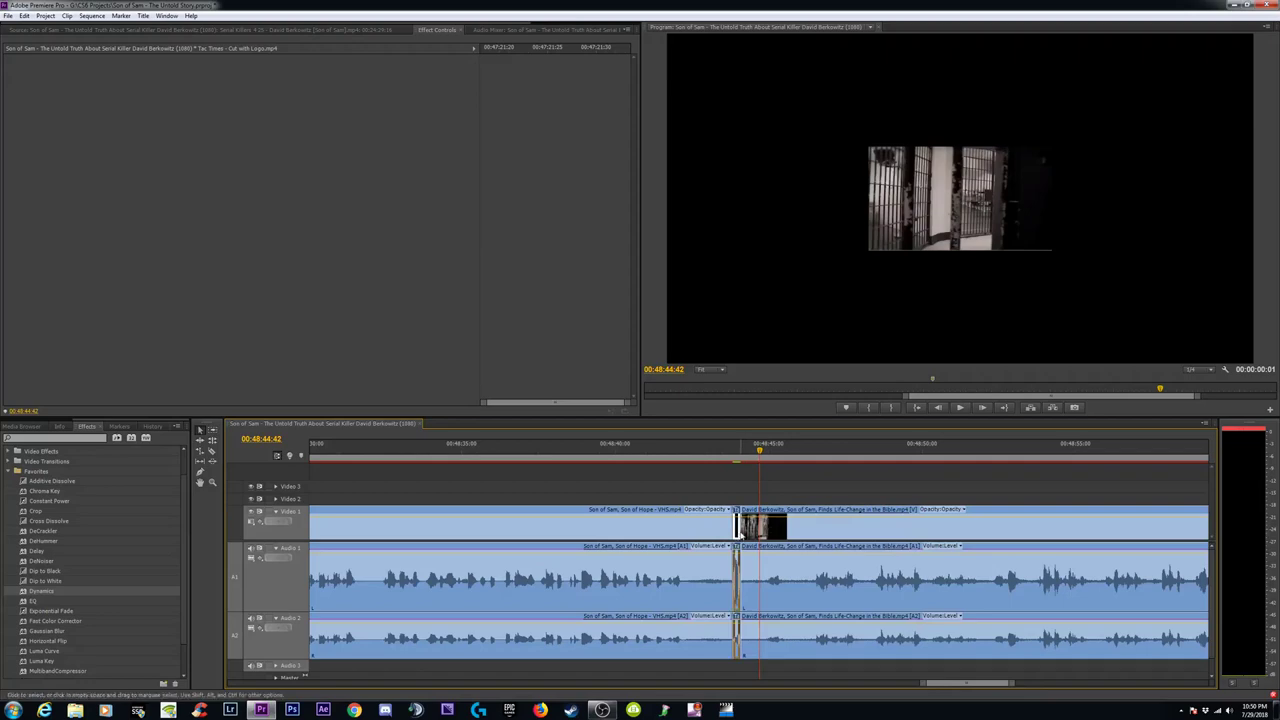
# Add the static clips near 00:50:32, 00:51:11, 00:51:27 and 00:51:52, and remove motion, opacity, volume and audio effects from the selection.
pyautogui.press('-')
pyautogui.press('-')
pyautogui.press('-')
pyautogui.click(1014, 452)
pyautogui.press('=')
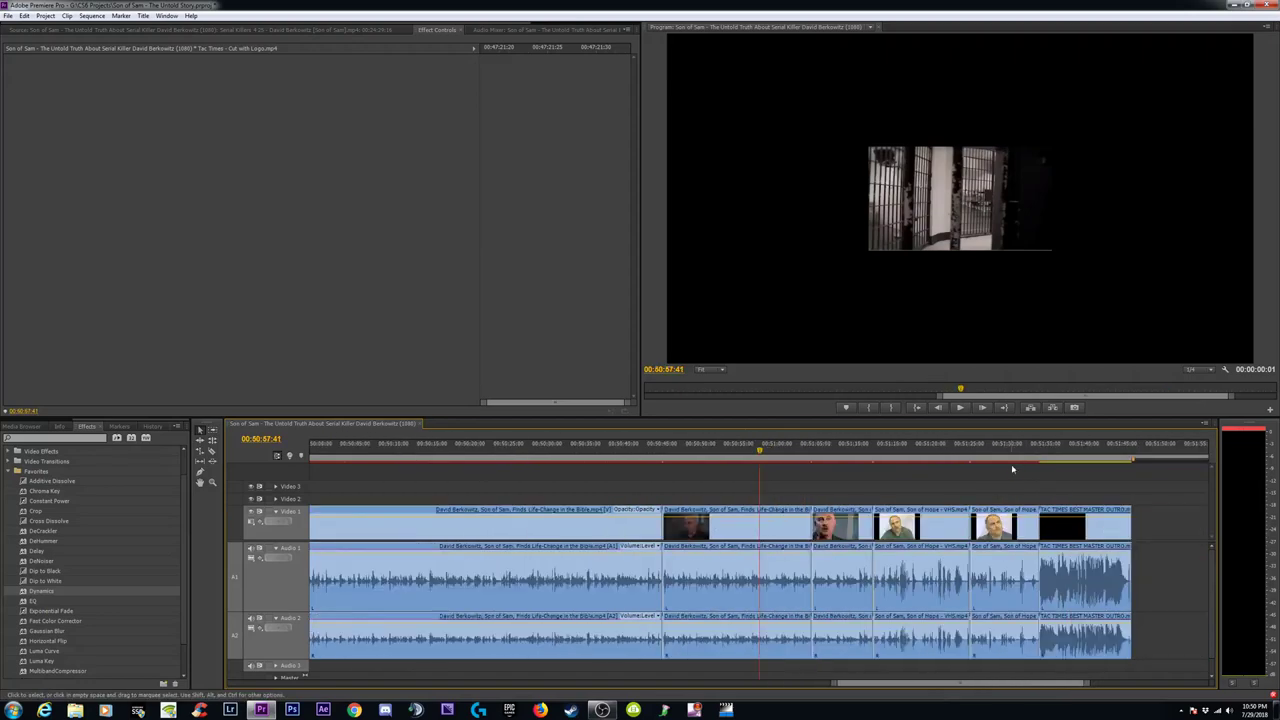
pyautogui.press('=')
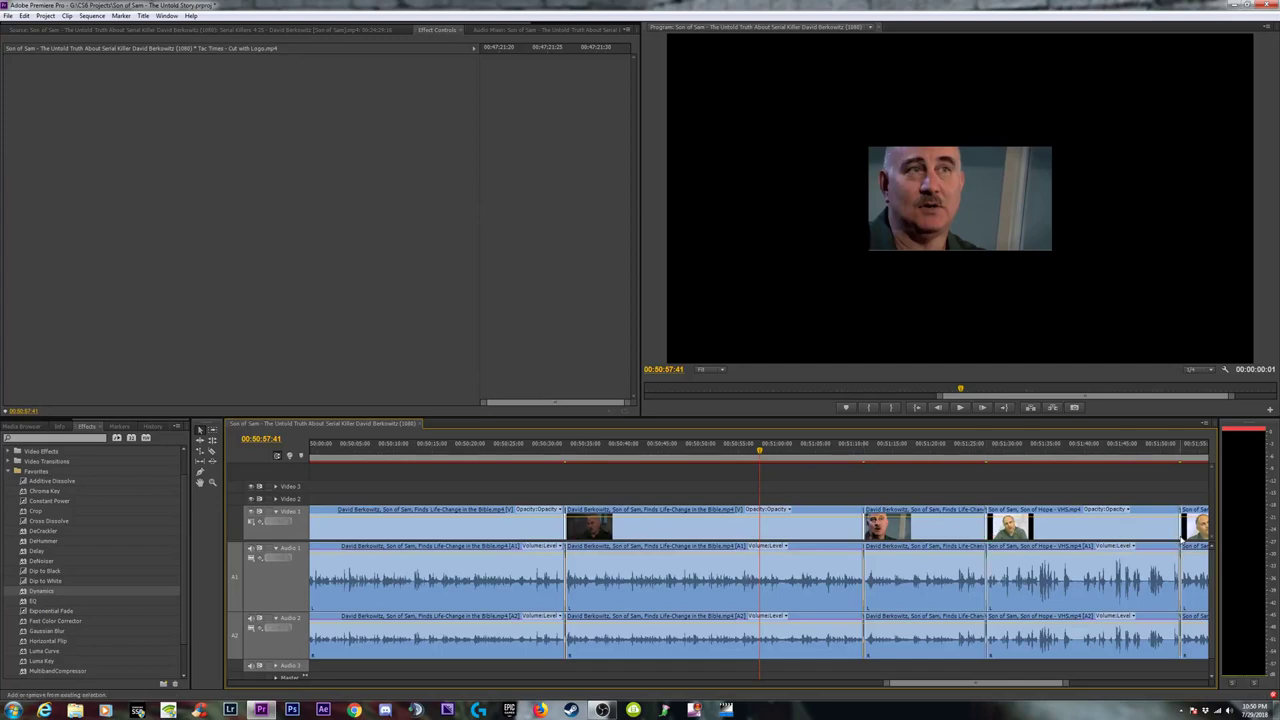
pyautogui.rightClick(1181, 538)
pyautogui.click(1205, 378)
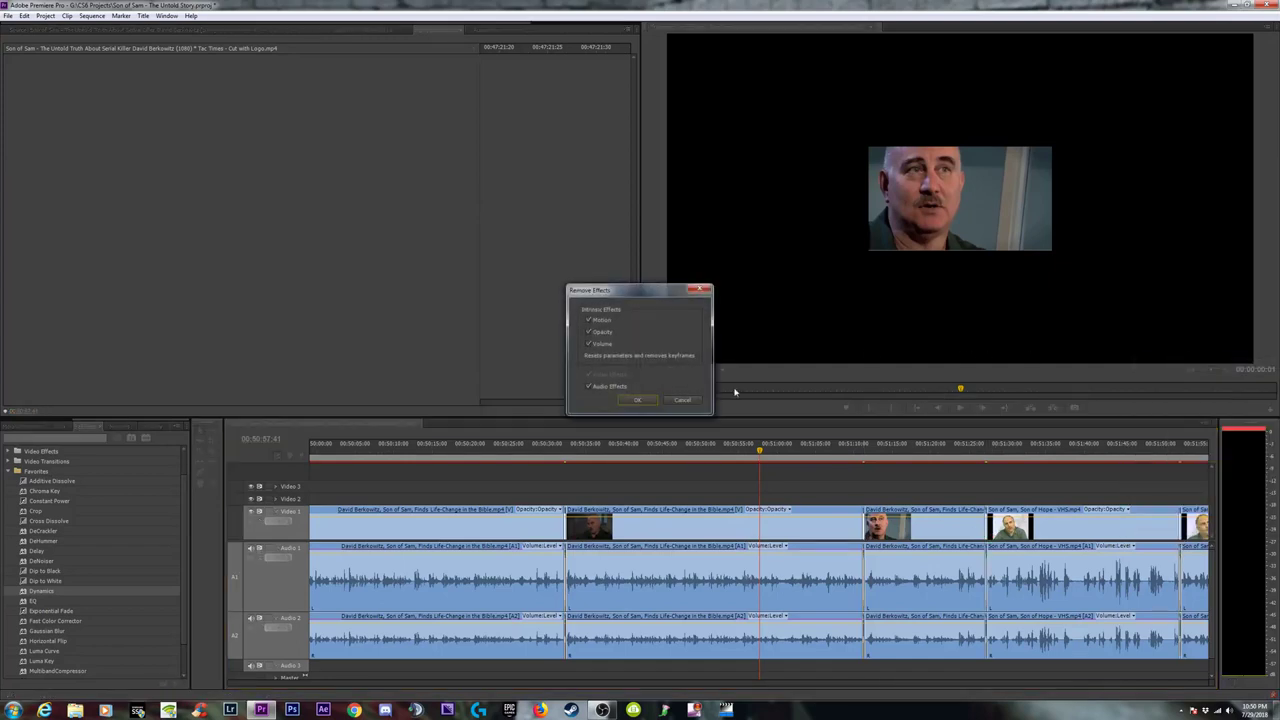
pyautogui.click(636, 400)
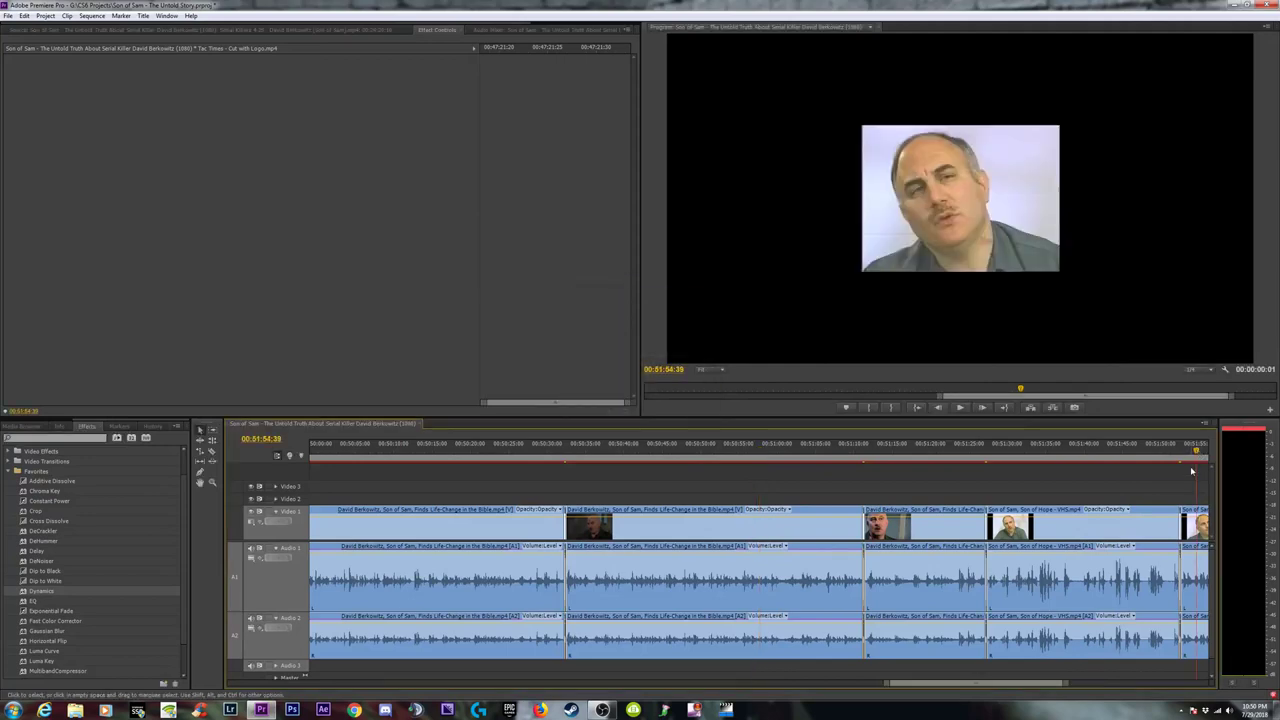
# Inspect the cut into the TAC TIMES outro clip just after 00:52:09 for remaining static clips.
pyautogui.press('-')
pyautogui.press('-')
pyautogui.click(897, 452)
pyautogui.press('=')
pyautogui.press('=')
pyautogui.press('=')
pyautogui.press('=')
pyautogui.press('=')
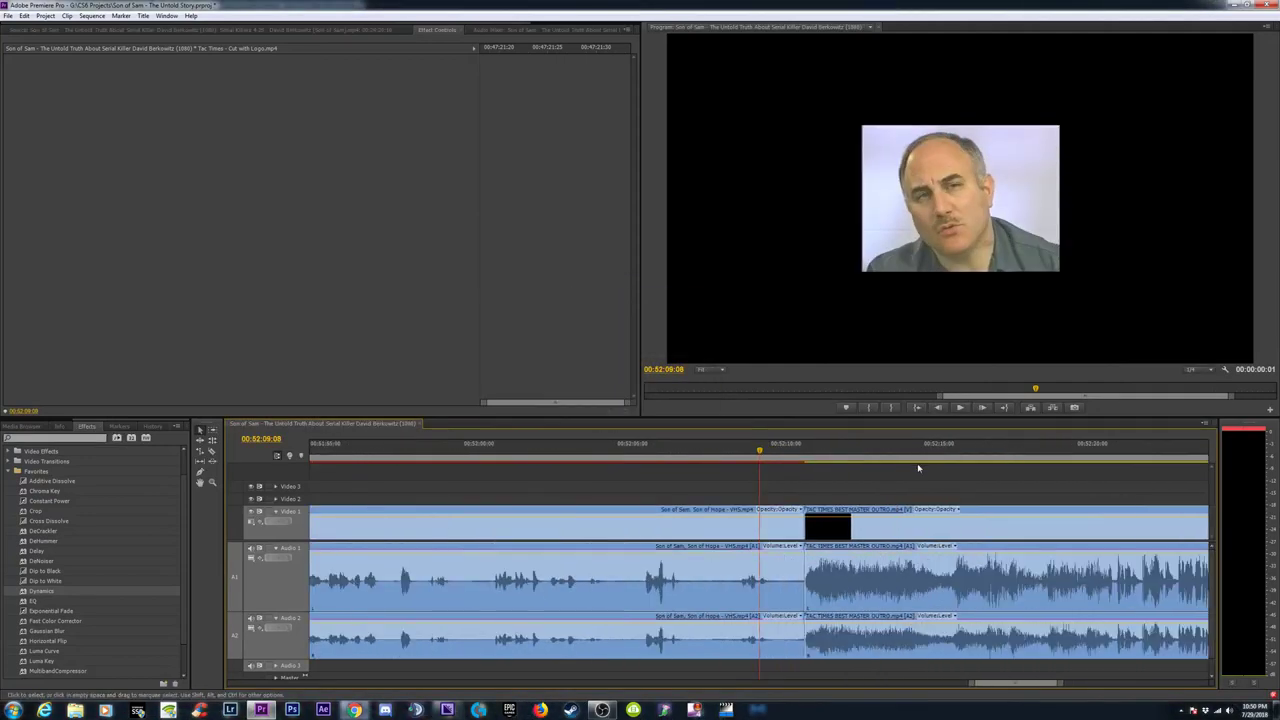
# Return to the opening minute of the sequence and save the project.
pyautogui.press('-')
pyautogui.press('-')
pyautogui.press('-')
pyautogui.press('-')
pyautogui.press('-')
pyautogui.press('-')
pyautogui.press('-')
pyautogui.press('-')
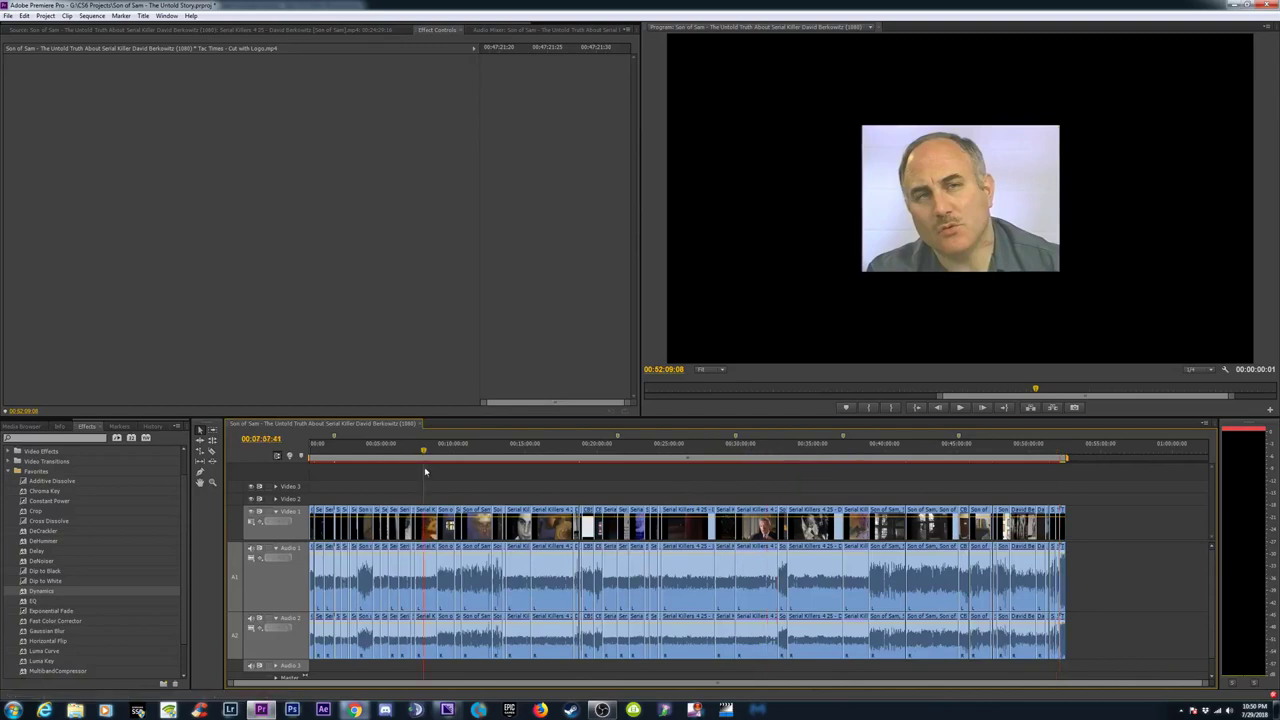
pyautogui.press('Home')
pyautogui.moveTo(306, 462); pyautogui.dragTo(323, 460)
pyautogui.press('=')
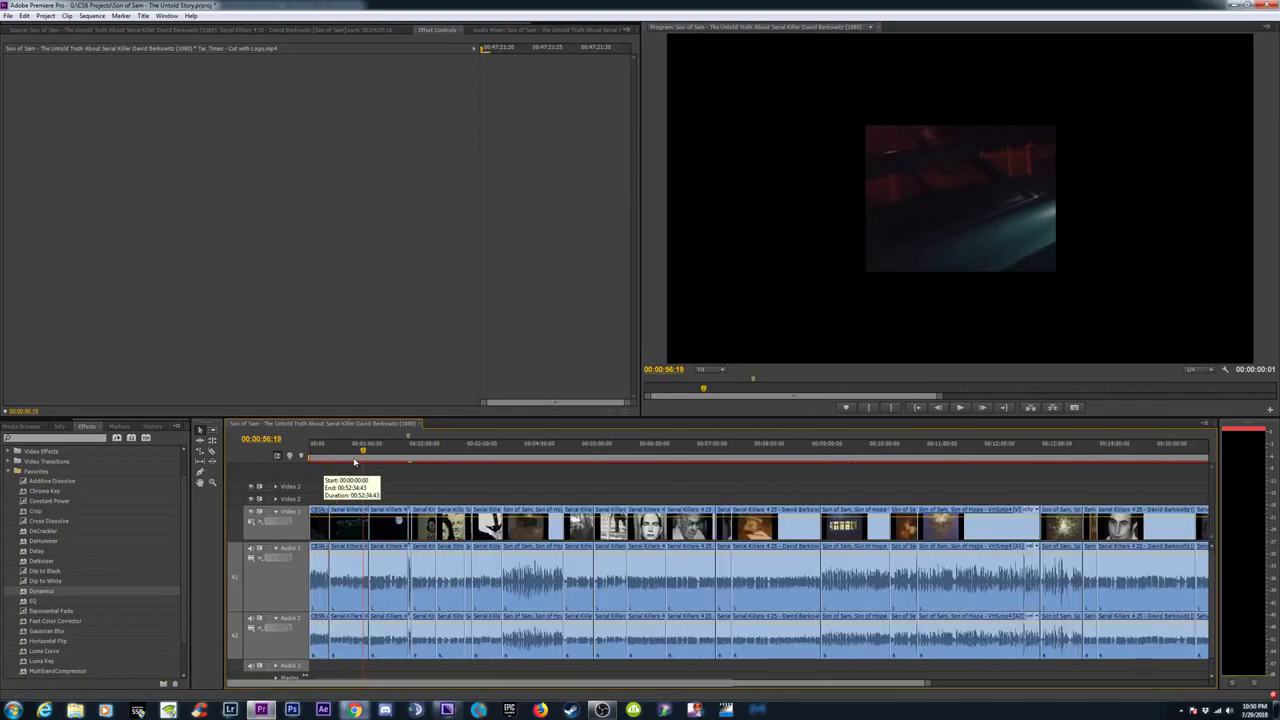
pyautogui.hotkey('ctrl', 's')
# Split the Tac Times Intro Big Bang clip's video and audio at 00:01:43:07.
pyautogui.scroll(2, 362, 460)
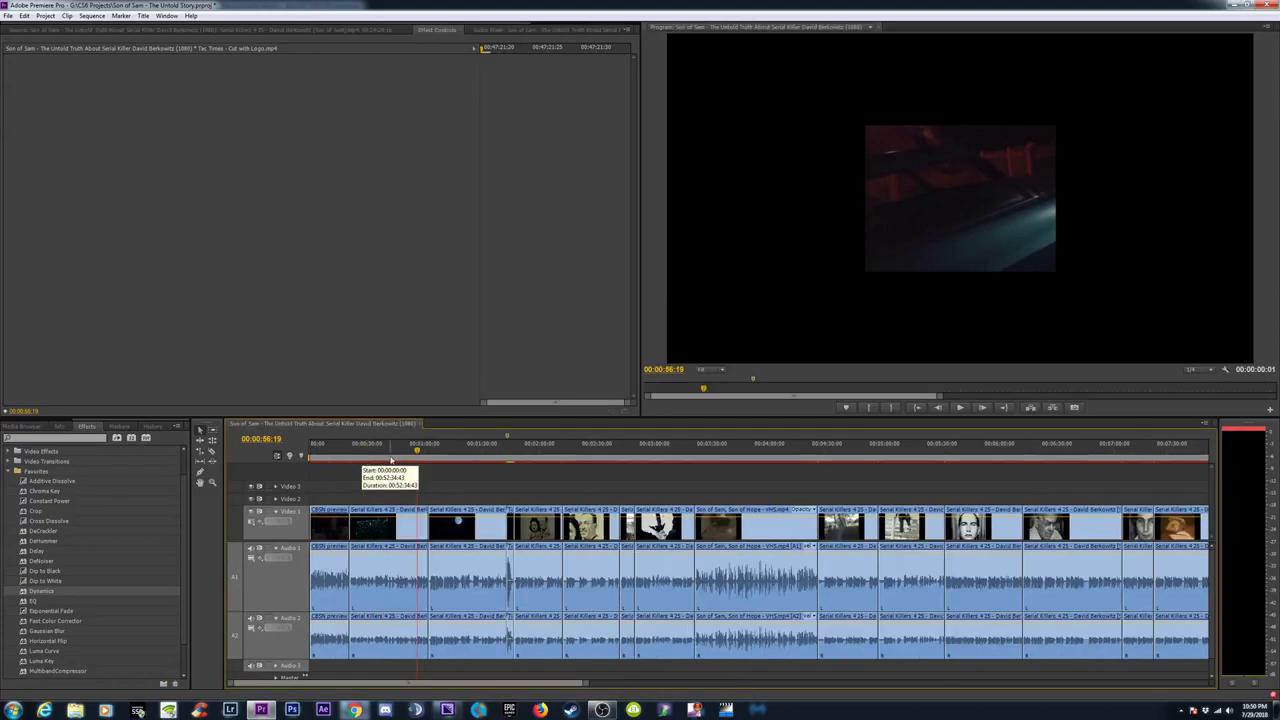
pyautogui.click(503, 452)
pyautogui.scroll(5, 512, 455)
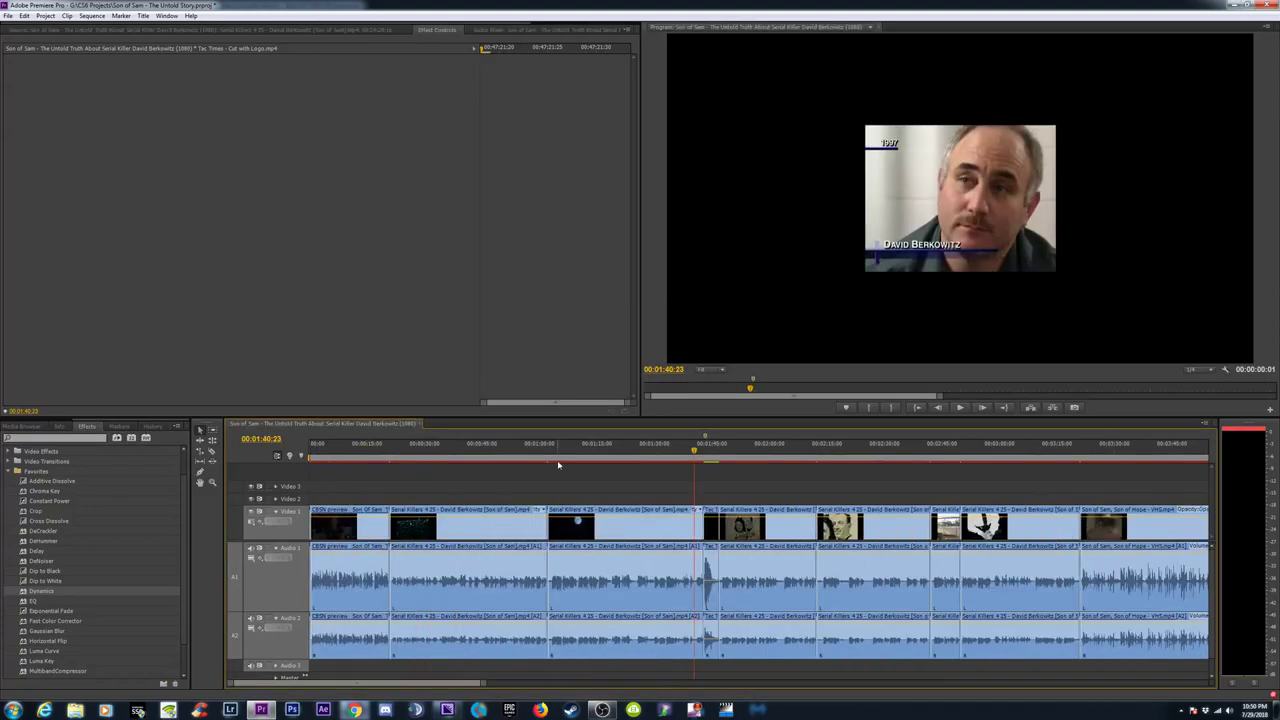
pyautogui.click(893, 452)
pyautogui.scroll(3, 893, 452)
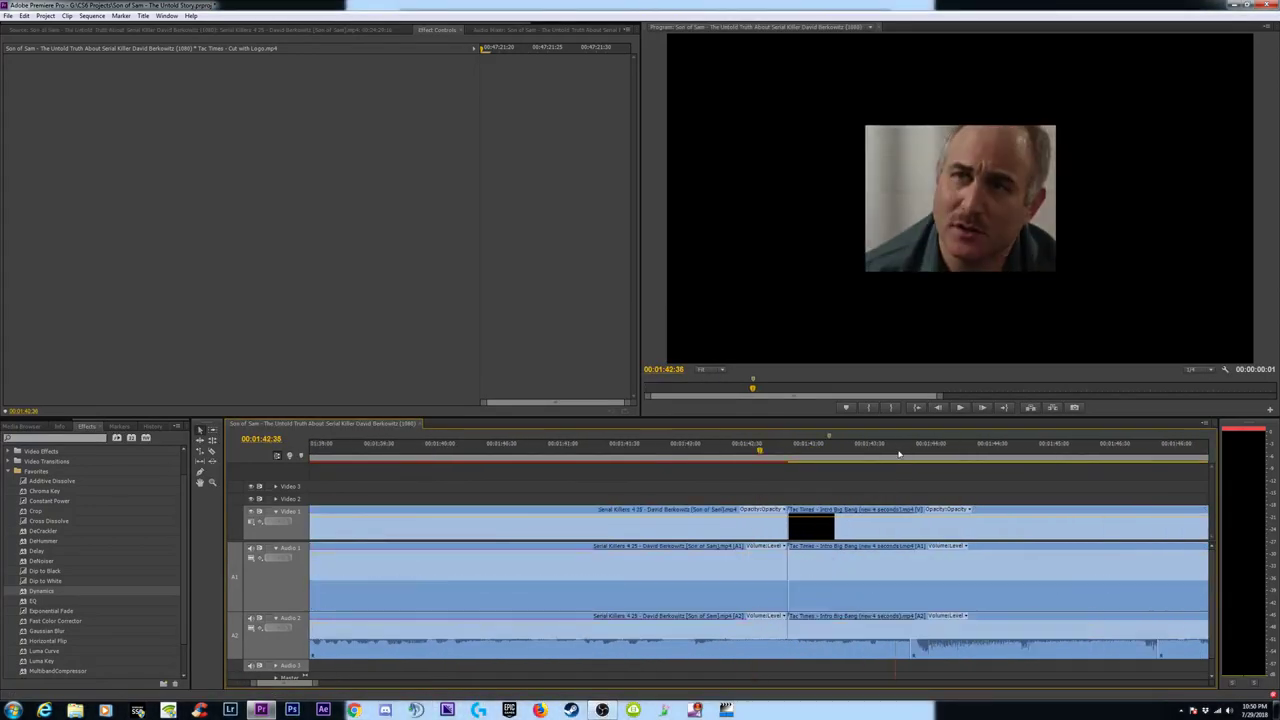
pyautogui.moveTo(761, 452); pyautogui.dragTo(885, 478)
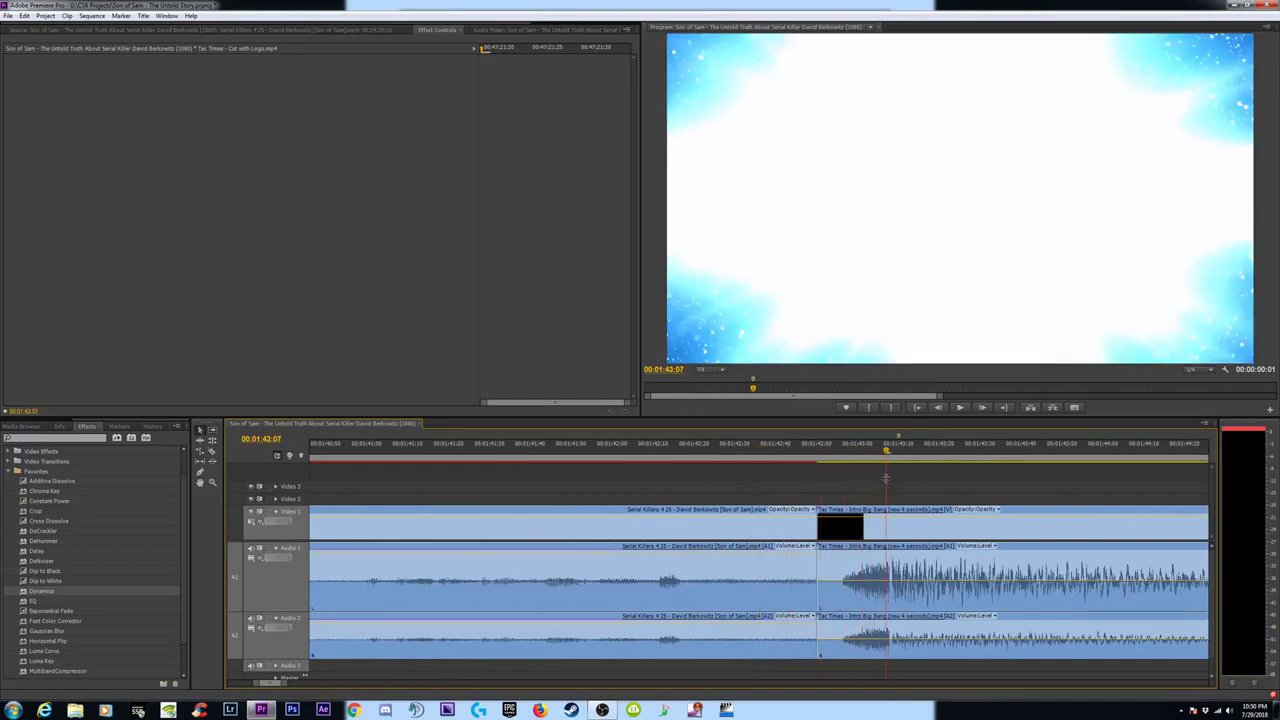
pyautogui.click(889, 585)
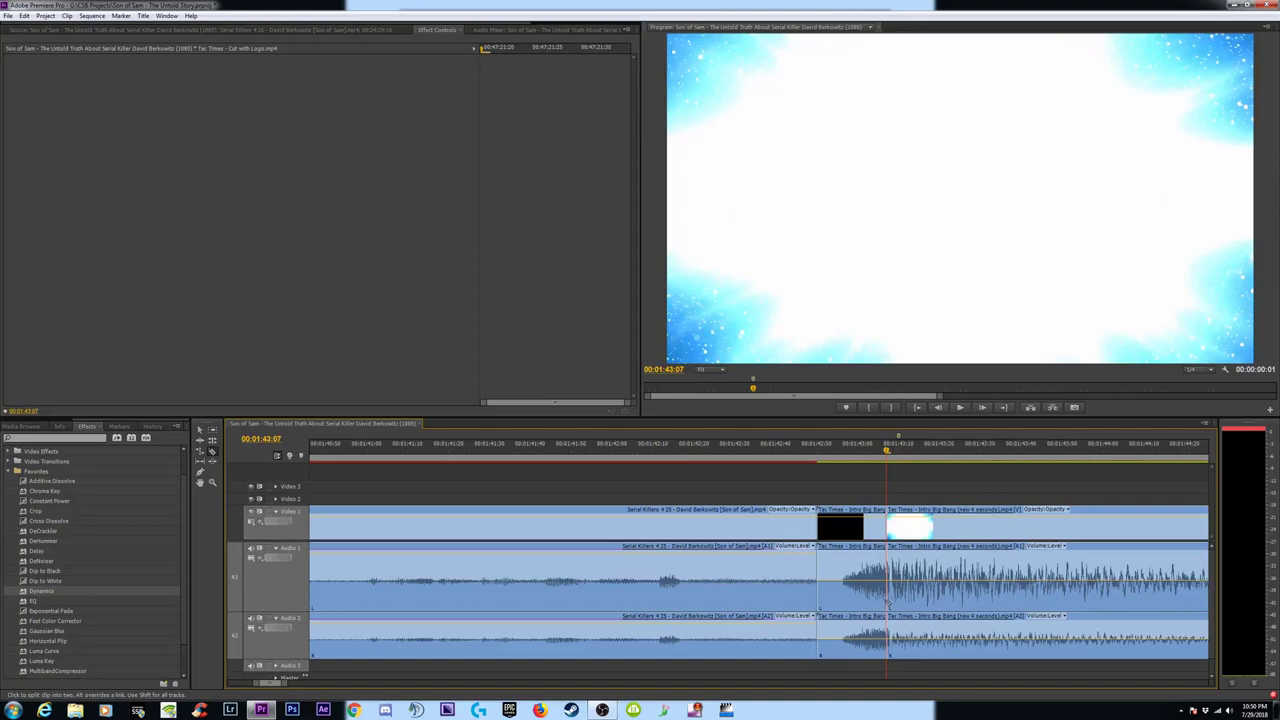
# Delete the dark opening piece of the Tac Times intro clip before 00:01:43:07 from the video and audio tracks.
pyautogui.press('v')
pyautogui.click(860, 520)
pyautogui.press('Delete')
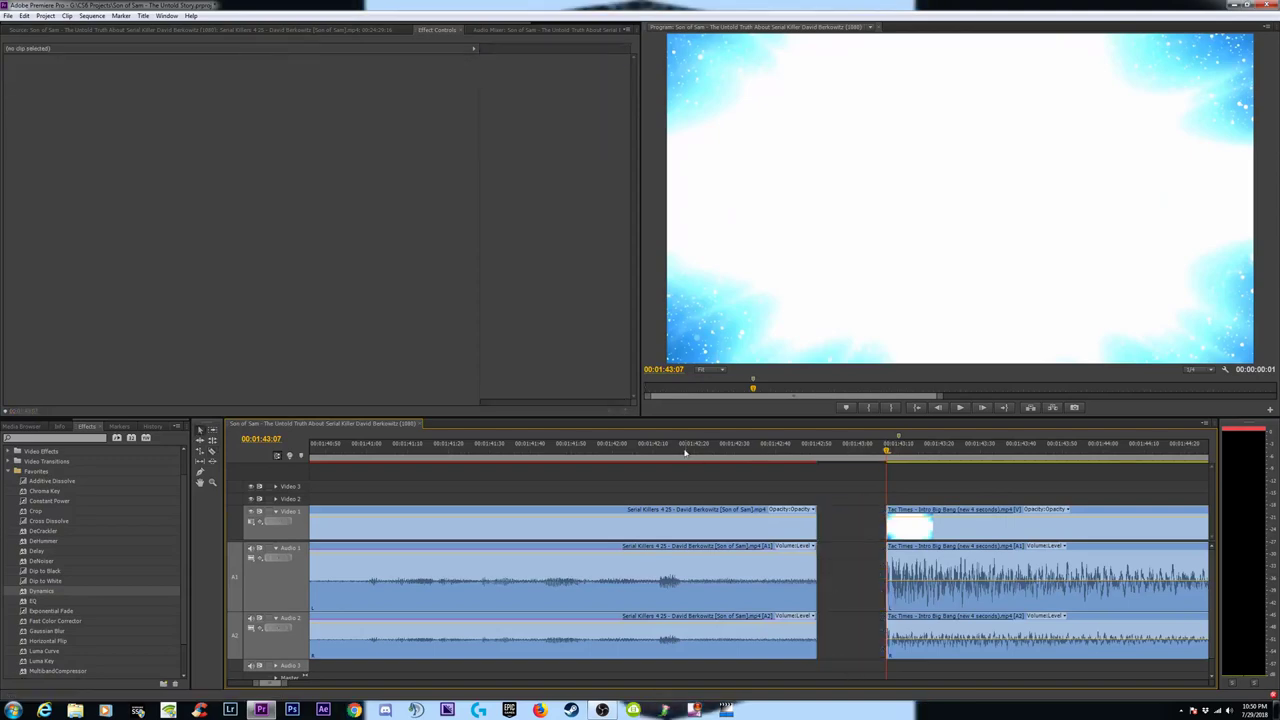
# Play up to the intro cut and extend the Serial Killers clip's end into the gap before the Tac Times intro.
pyautogui.click(666, 452)
pyautogui.press('space')
pyautogui.press('space')
pyautogui.moveTo(818, 530); pyautogui.dragTo(864, 566)
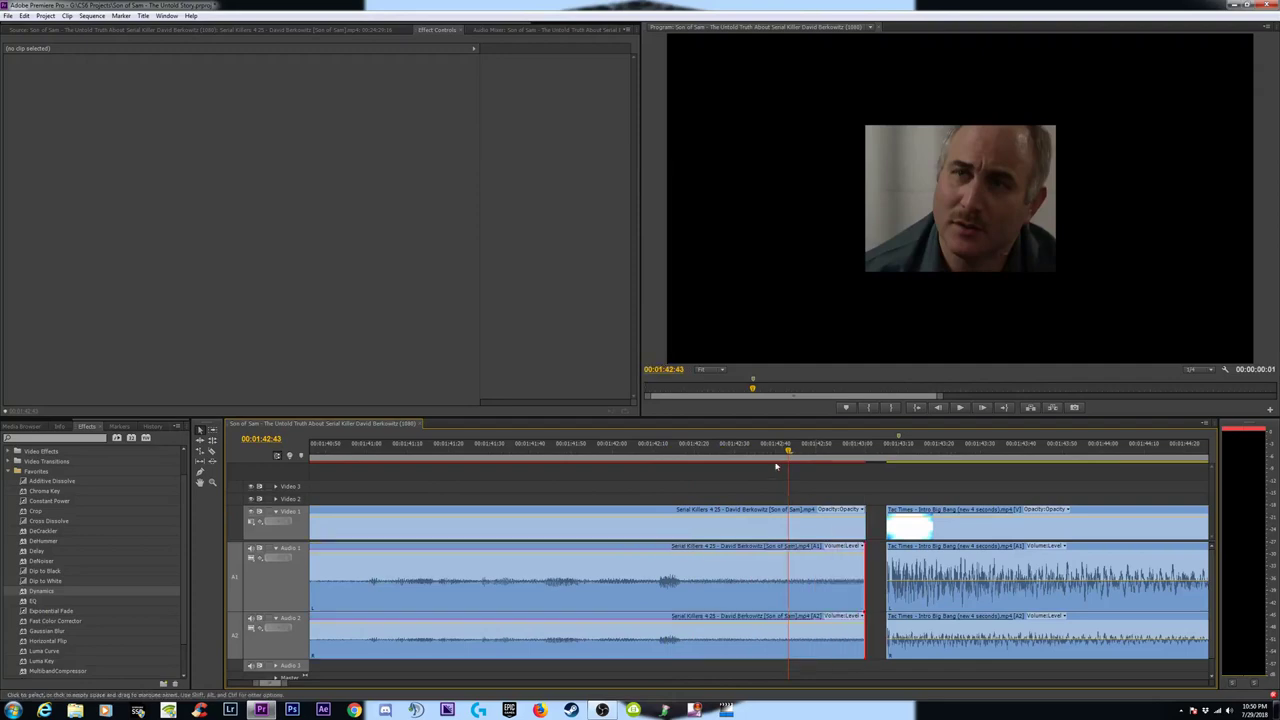
# Trim the Serial Killers clip's end to 00:01:42:53 and close the gap before the Tac Times intro clip.
pyautogui.press('space')
pyautogui.click(582, 453)
pyautogui.press('space')
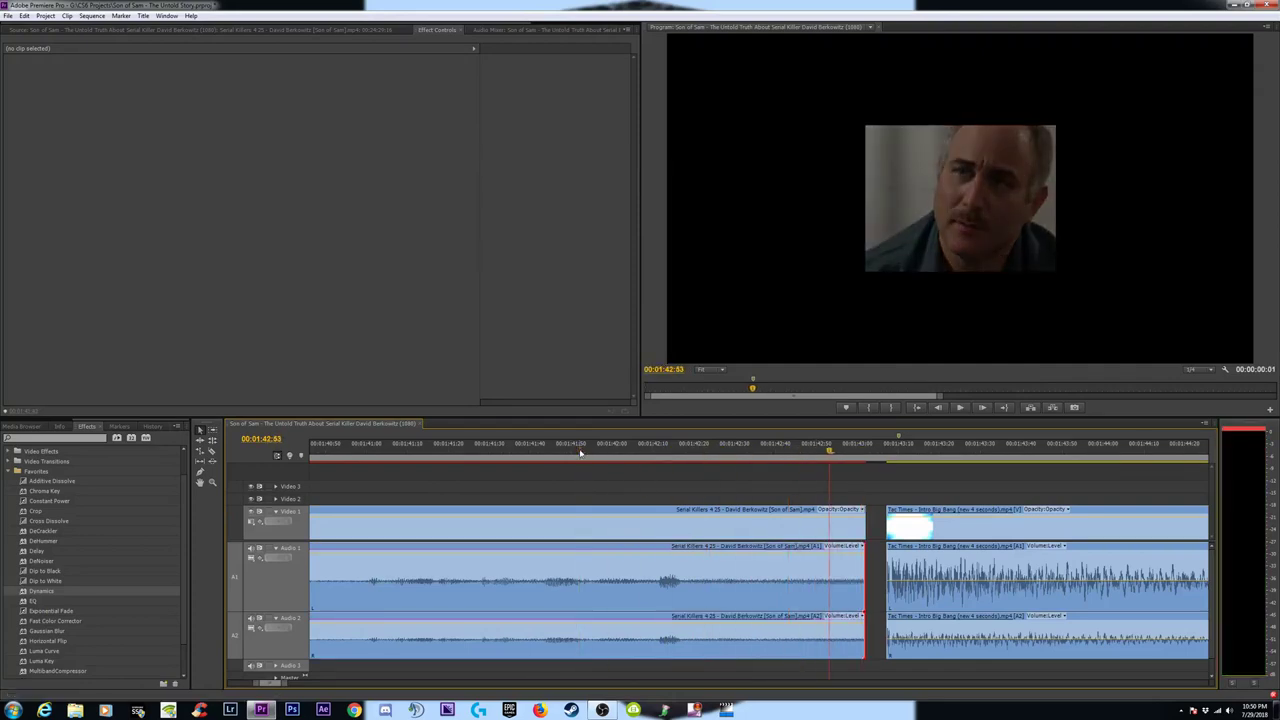
pyautogui.moveTo(866, 530); pyautogui.dragTo(828, 532)
pyautogui.moveTo(866, 578); pyautogui.dragTo(831, 567)
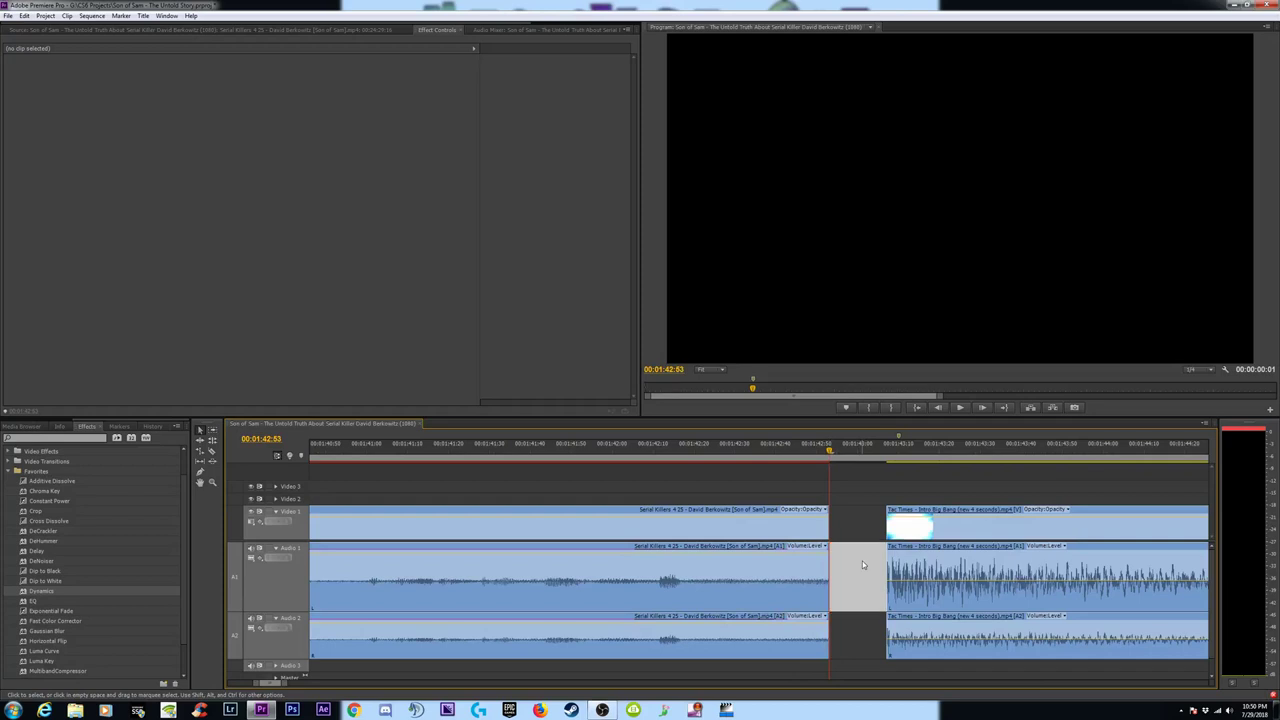
pyautogui.press('Delete')
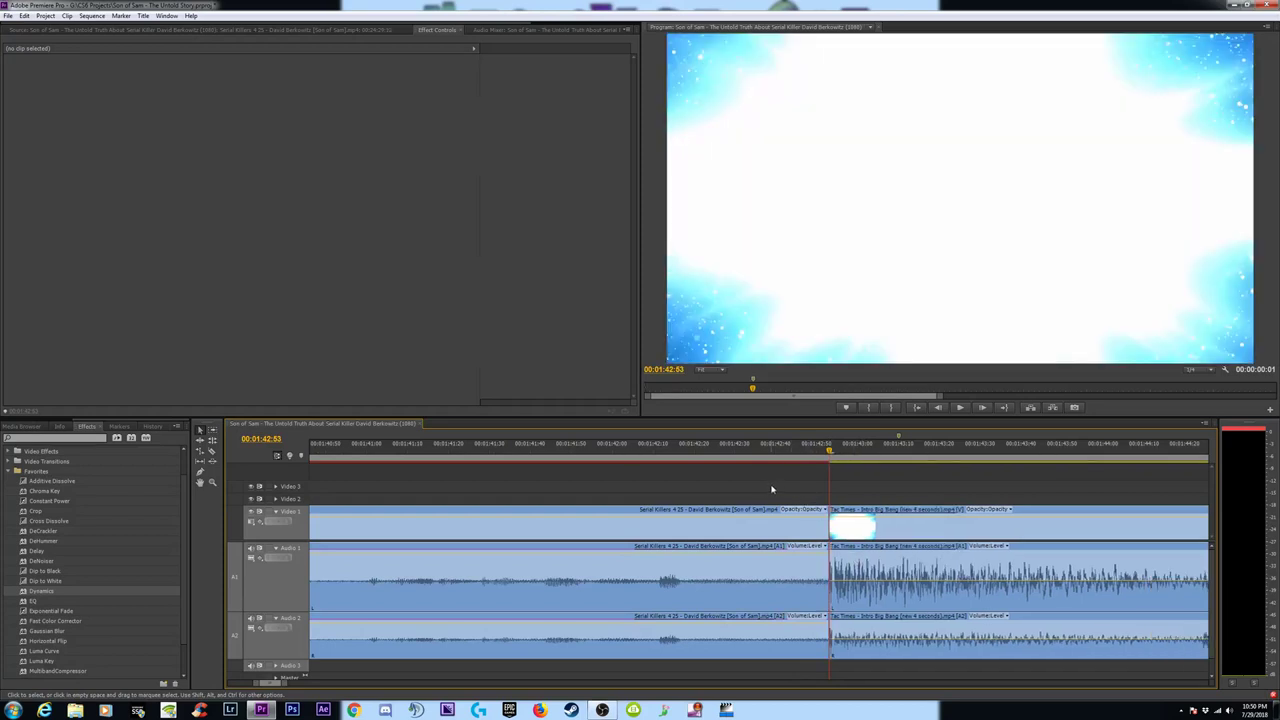
# Select the Serial Killers and Tac Times intro clips across all tracks and apply default Cross Dissolve and Constant Power transitions at their cut.
pyautogui.moveTo(772, 489); pyautogui.dragTo(873, 638)
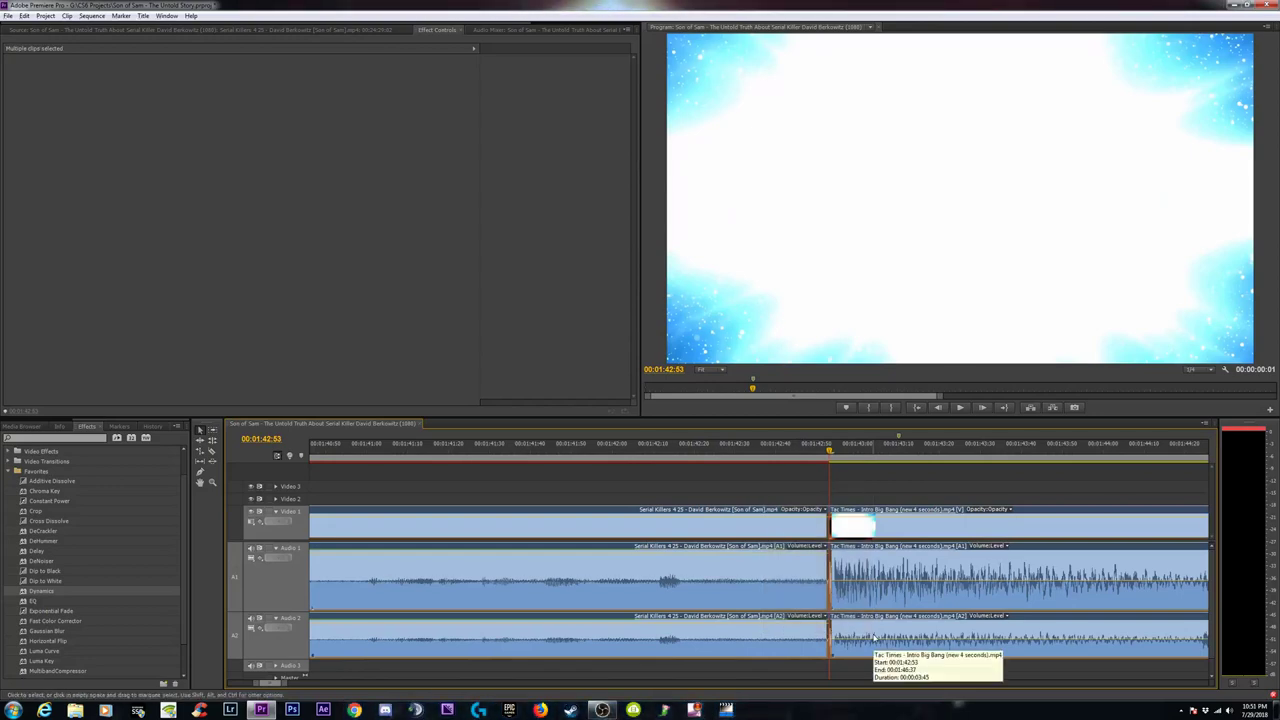
pyautogui.click(797, 499)
pyautogui.moveTo(772, 481); pyautogui.dragTo(870, 609)
pyautogui.click(751, 480)
pyautogui.moveTo(751, 481); pyautogui.dragTo(875, 636)
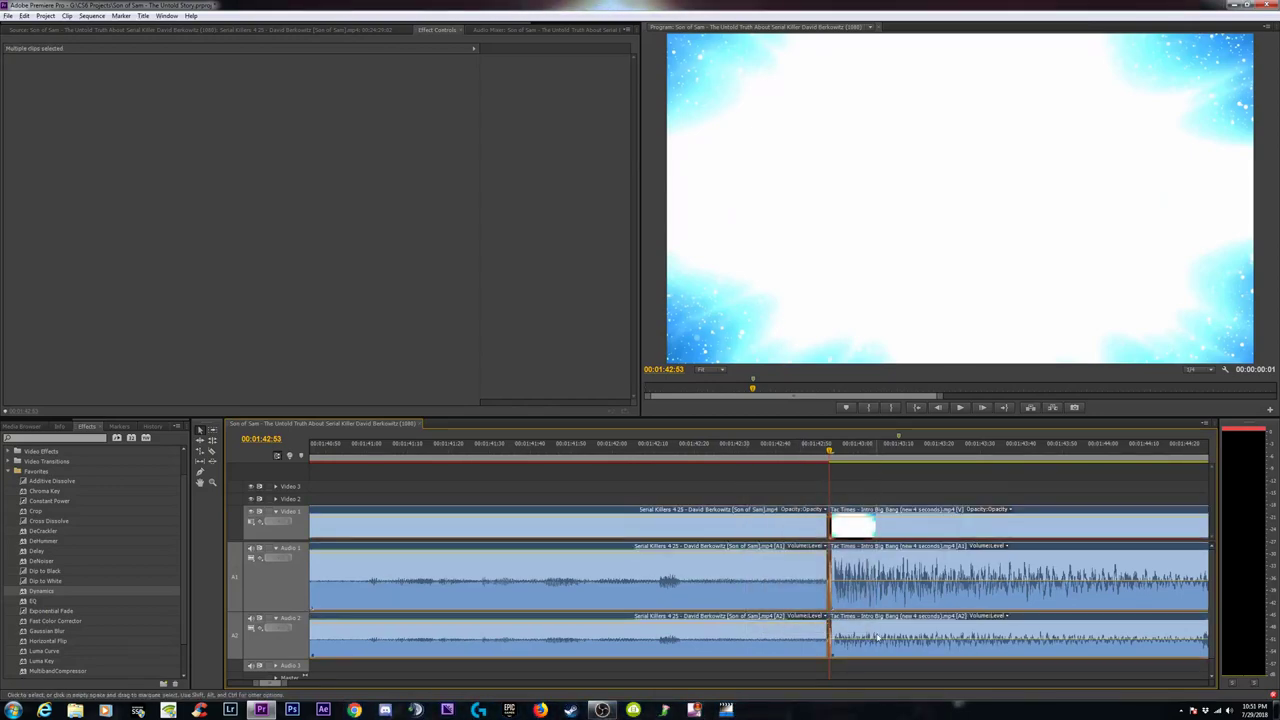
pyautogui.hotkey('shift', 'd')
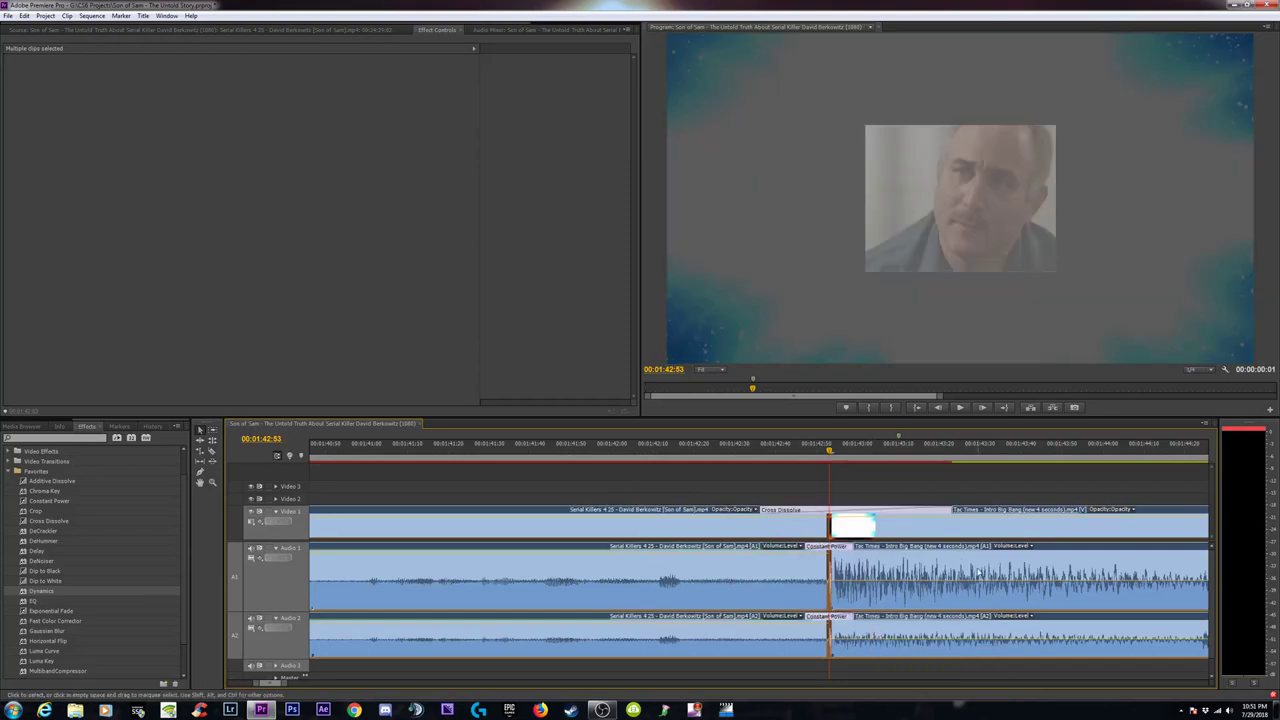
# Shorten the Cross Dissolve before the Tac Times intro by ending it at the 00:01:42:53 cut and trimming its start.
pyautogui.click(795, 522)
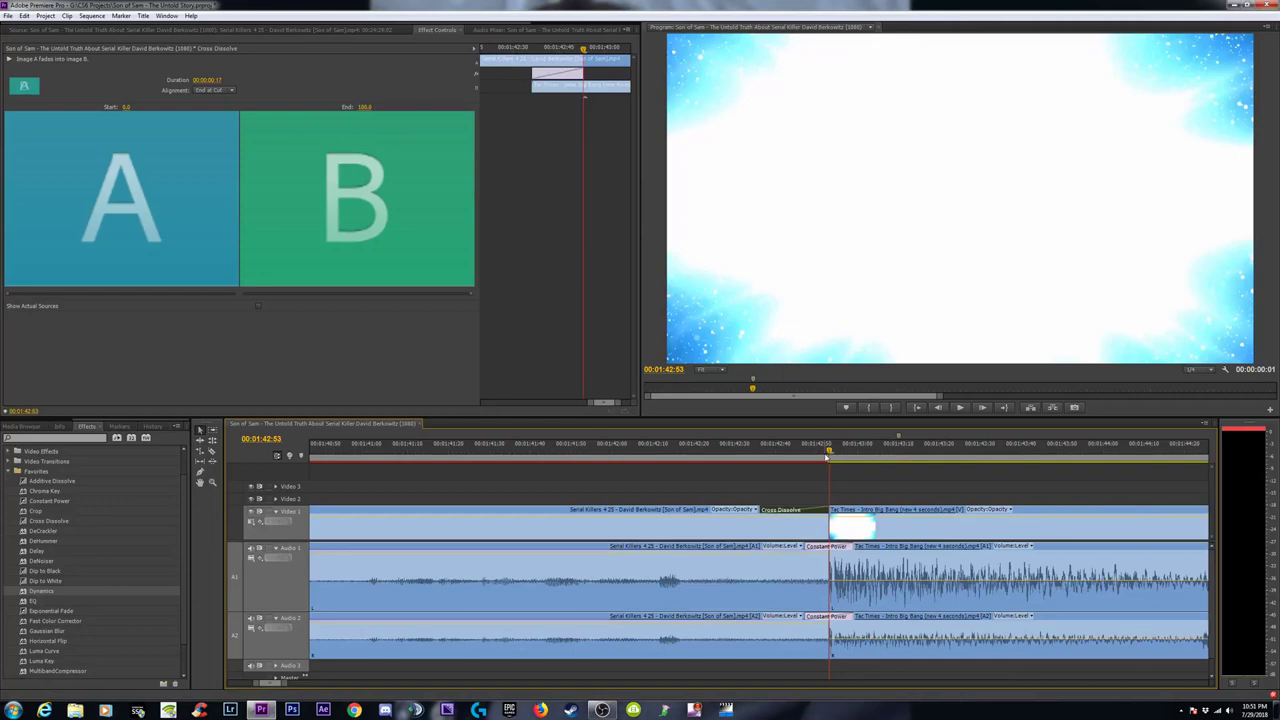
pyautogui.moveTo(760, 512); pyautogui.dragTo(760, 547)
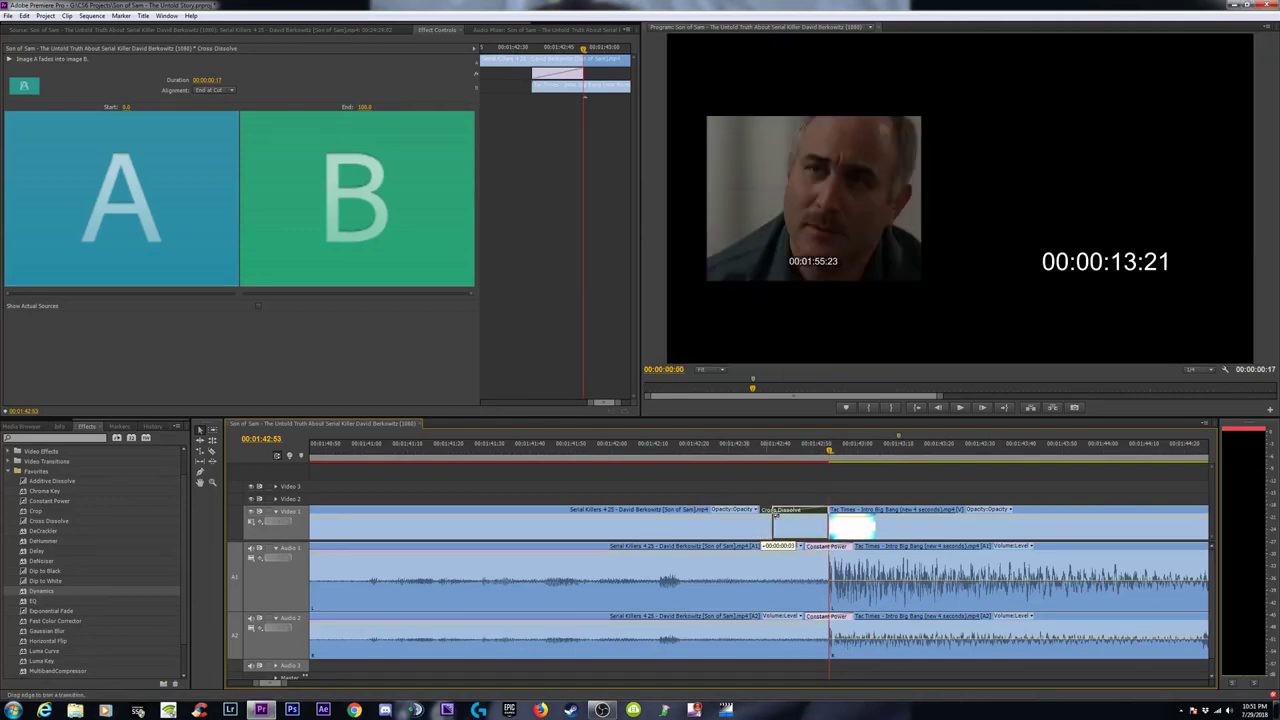
# Lengthen the Constant Power crossfades on both audio tracks before the Tac Times intro to 17 frames and preview the transition.
pyautogui.click(806, 547)
pyautogui.moveTo(806, 616); pyautogui.dragTo(760, 616)
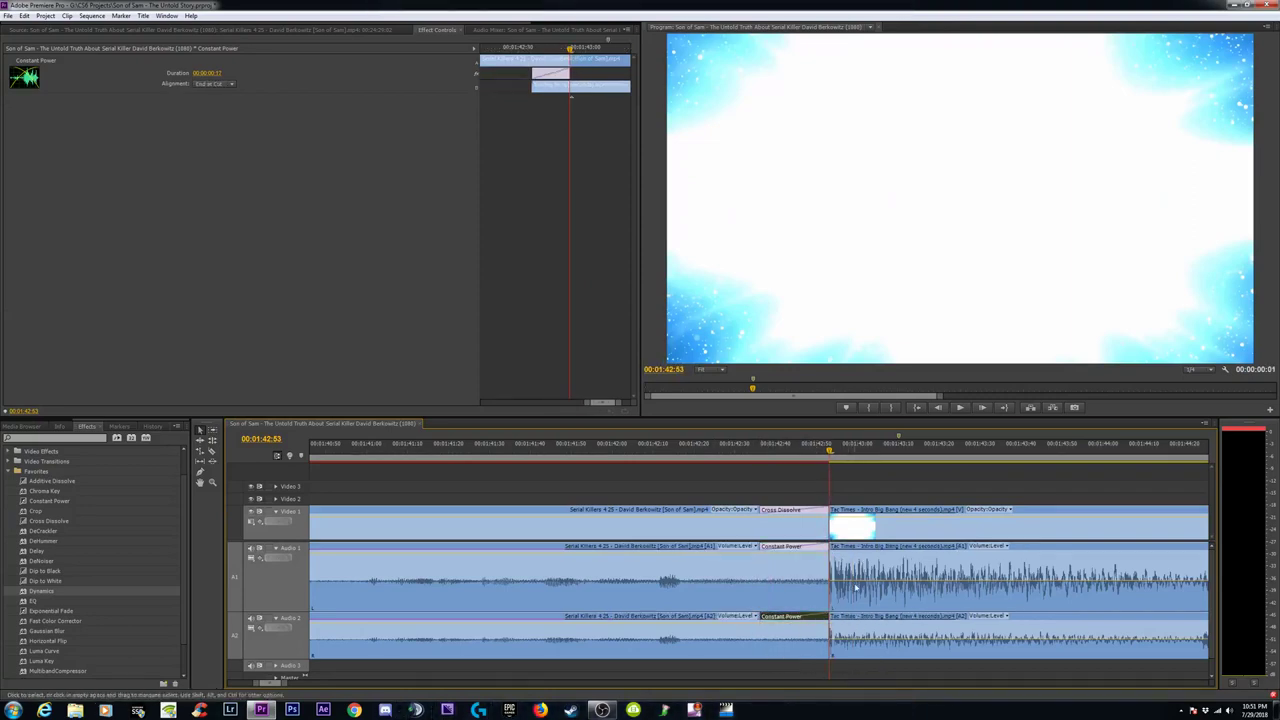
pyautogui.click(657, 453)
pyautogui.press('space')
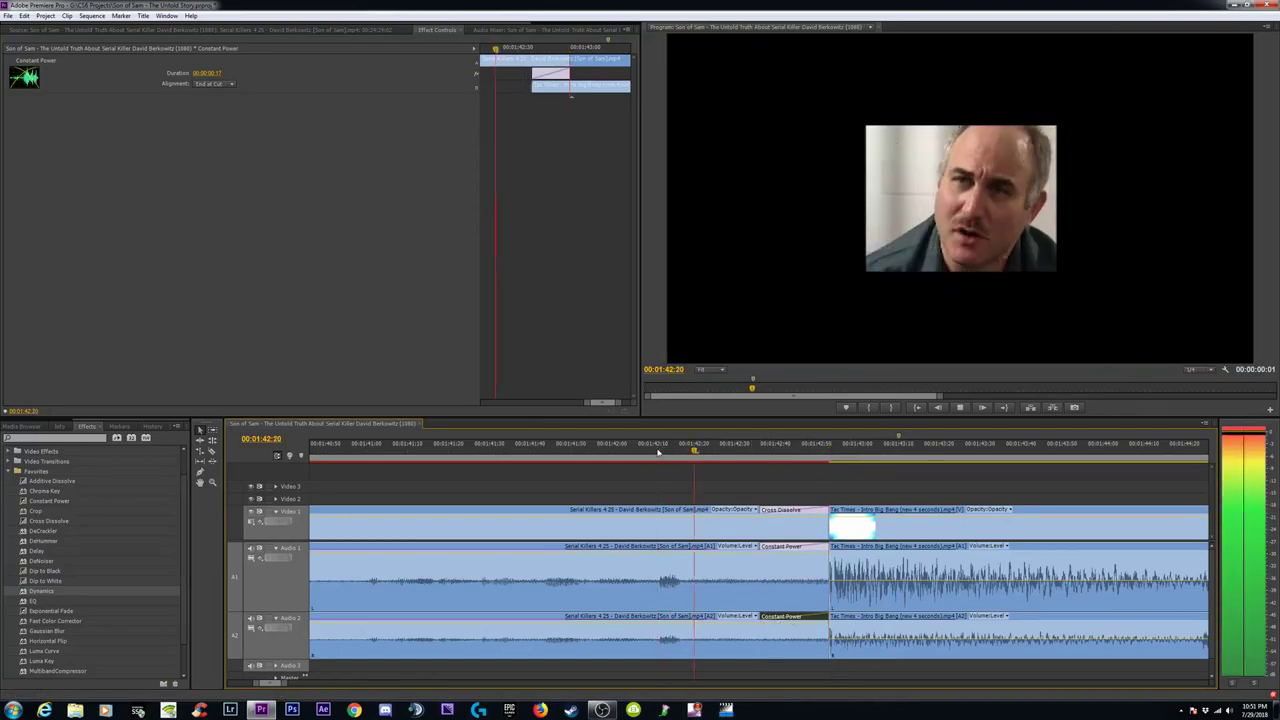
pyautogui.click(518, 453)
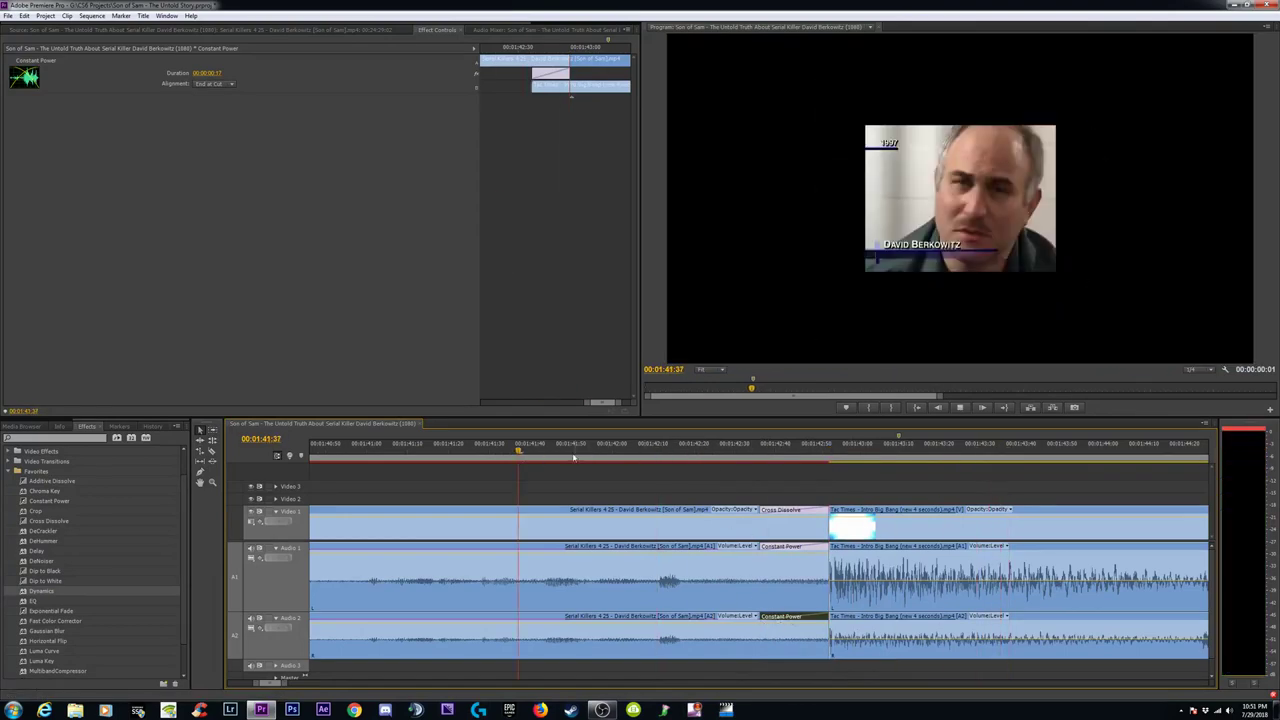
pyautogui.press('space')
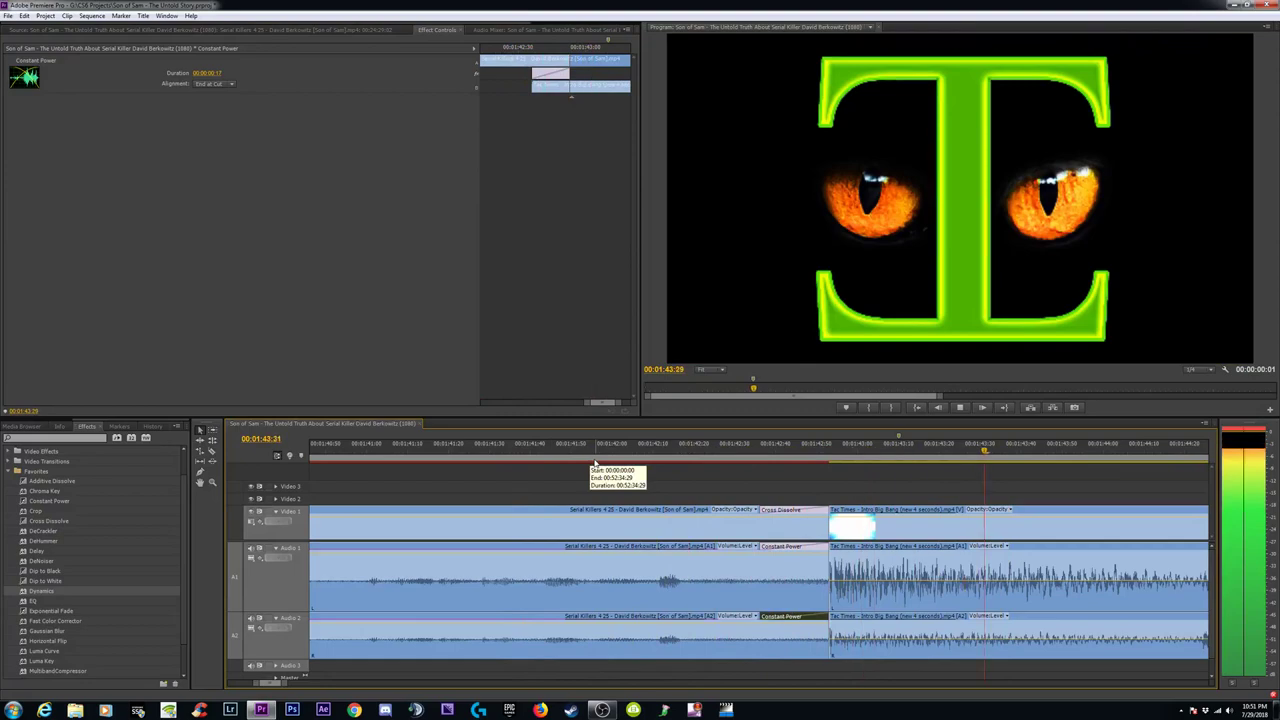
# Stop the preview playback just after the Tac Times intro and save the project.
pyautogui.press('-')
pyautogui.press('-')
pyautogui.press('-')
pyautogui.press('-')
pyautogui.press('-')
pyautogui.press('-')
pyautogui.press('-')
pyautogui.press('-')
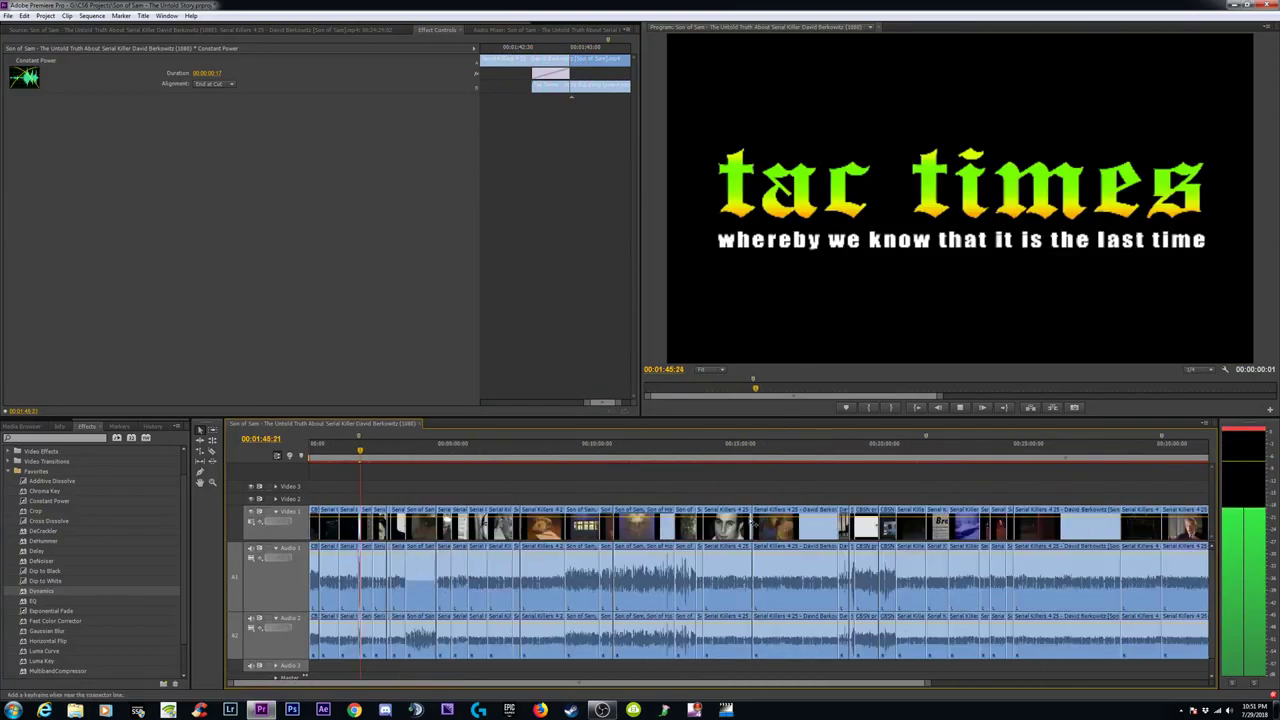
pyautogui.press('=')
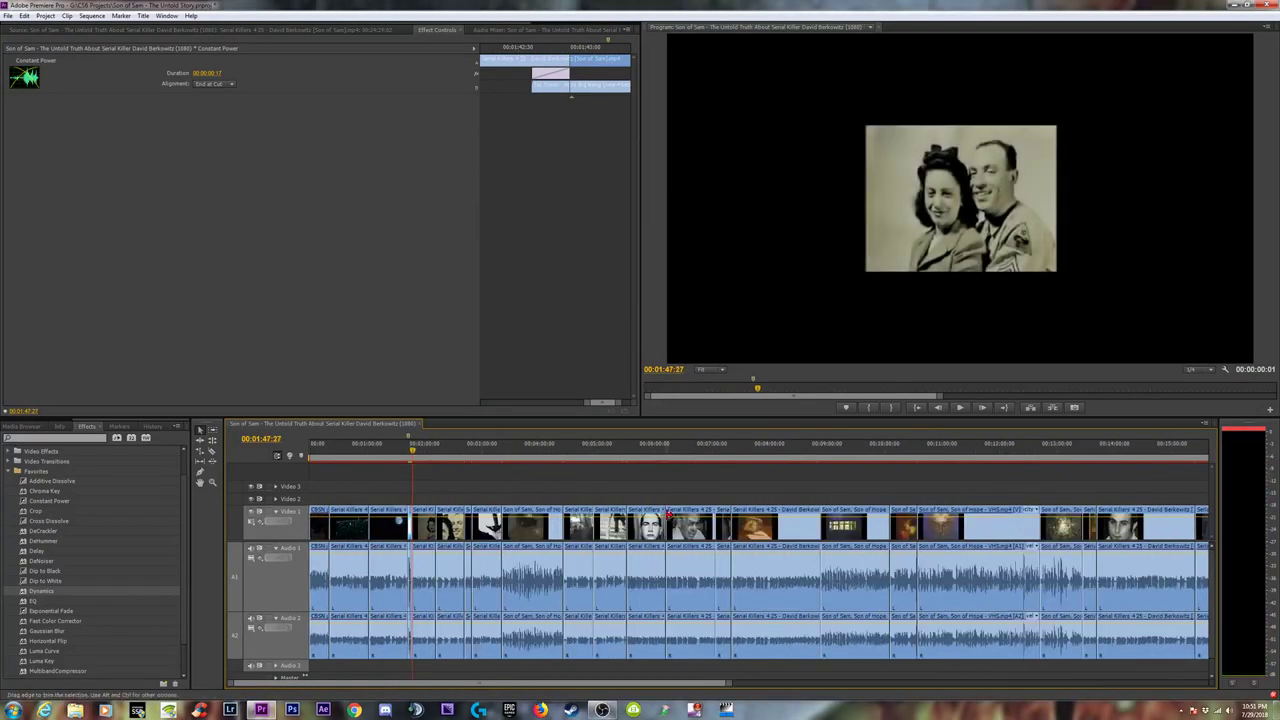
pyautogui.press('space')
pyautogui.press('-')
pyautogui.press('-')
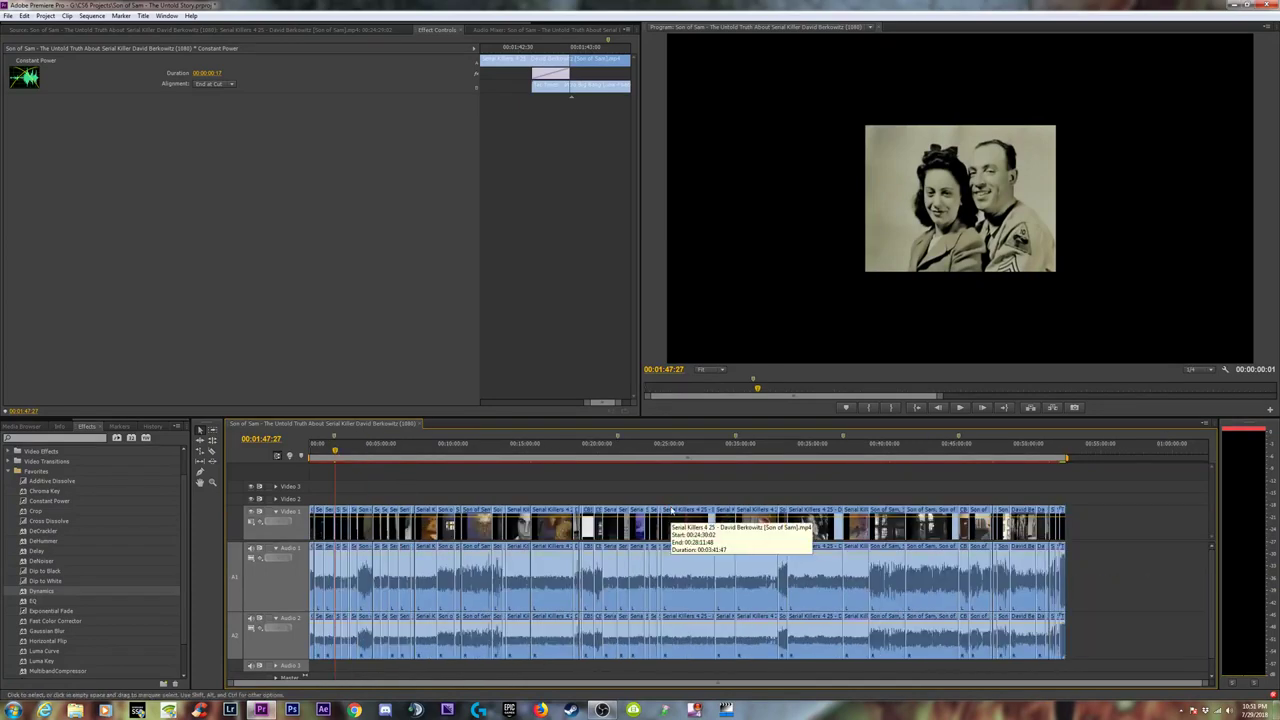
pyautogui.hotkey('ctrl', 's')
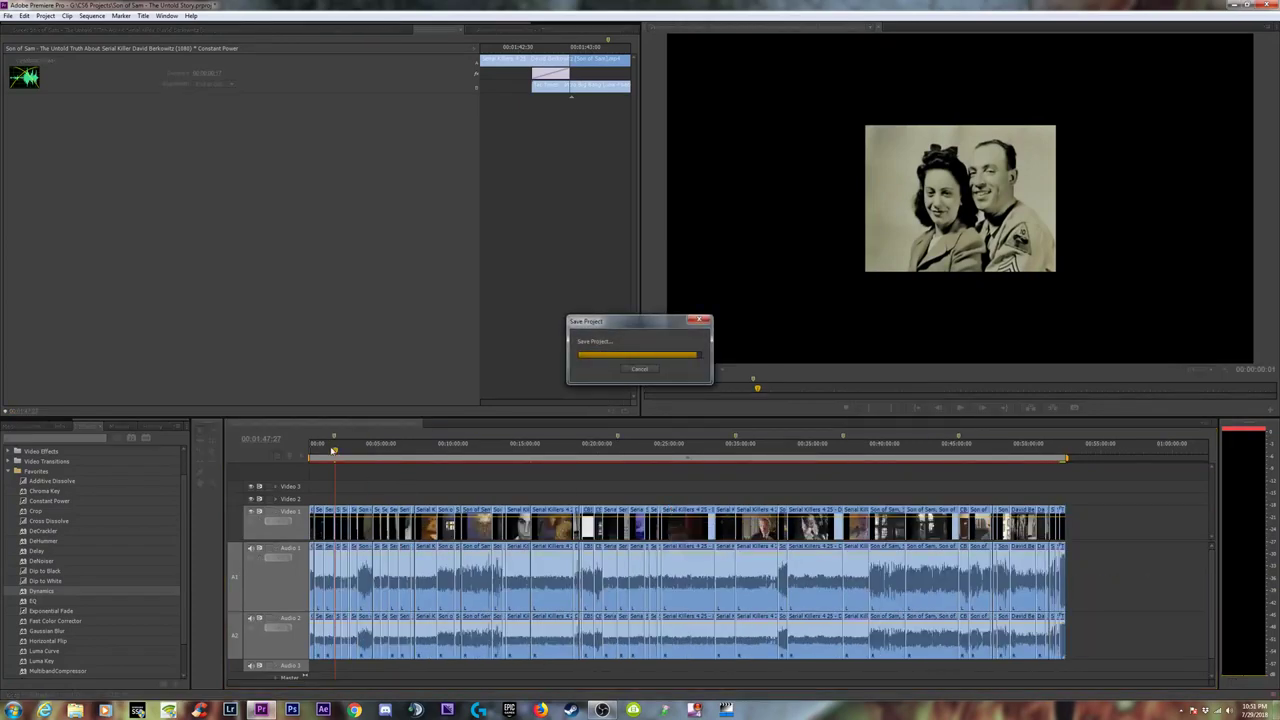
# Scale the opening CBSN preview clip on Video 1 to 150.
pyautogui.press('Home')
pyautogui.press('=')
pyautogui.press('=')
pyautogui.press('=')
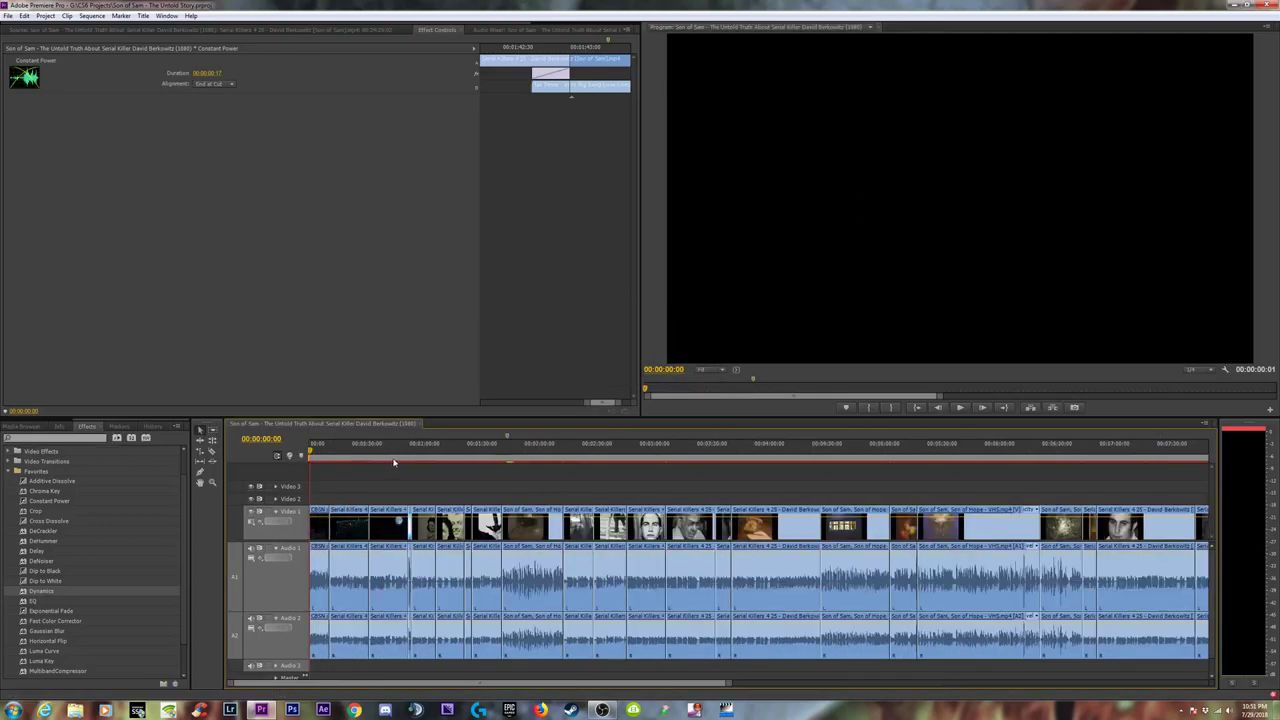
pyautogui.press('=')
pyautogui.press('=')
pyautogui.click(386, 520)
pyautogui.click(377, 449)
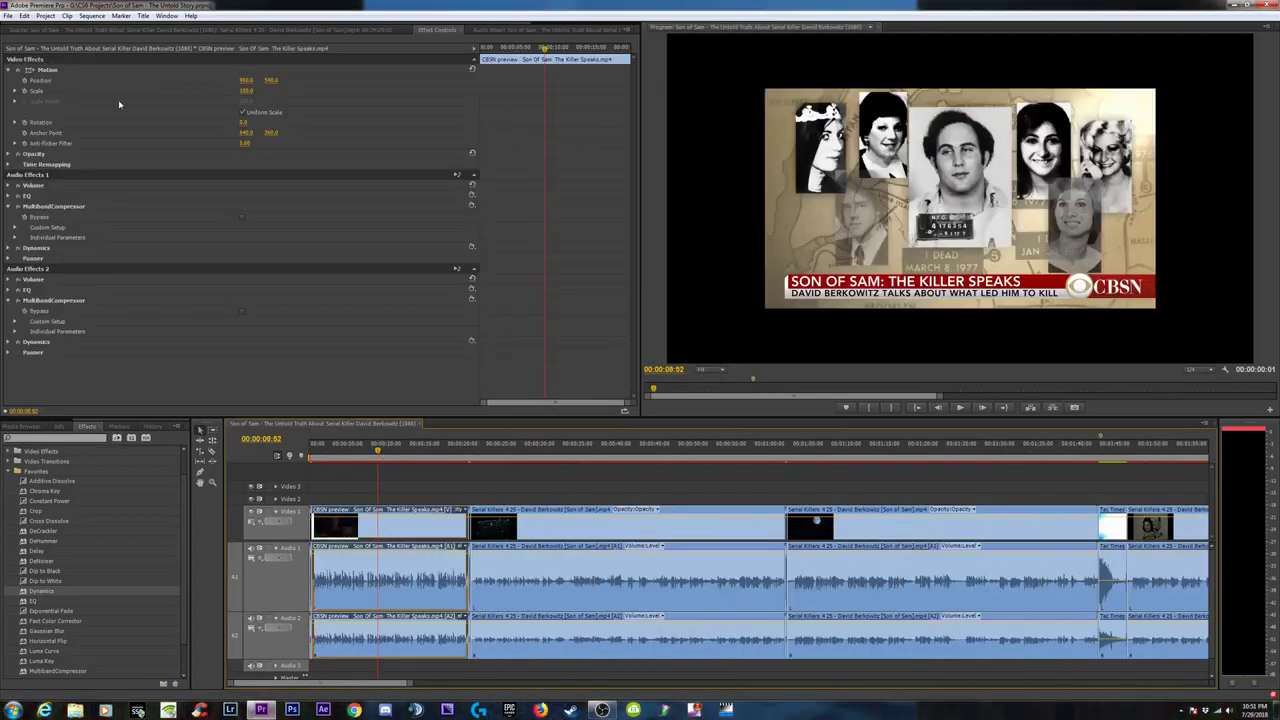
pyautogui.click(246, 91)
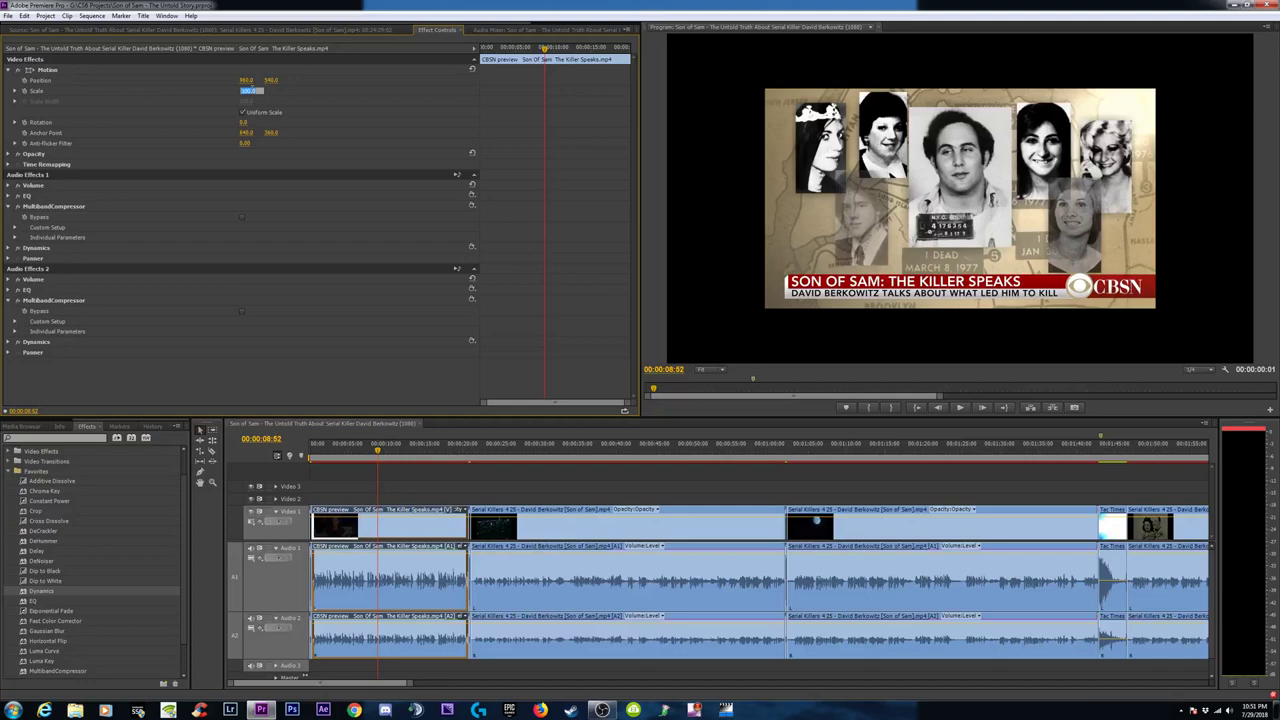
pyautogui.write('150')
pyautogui.press('Return')
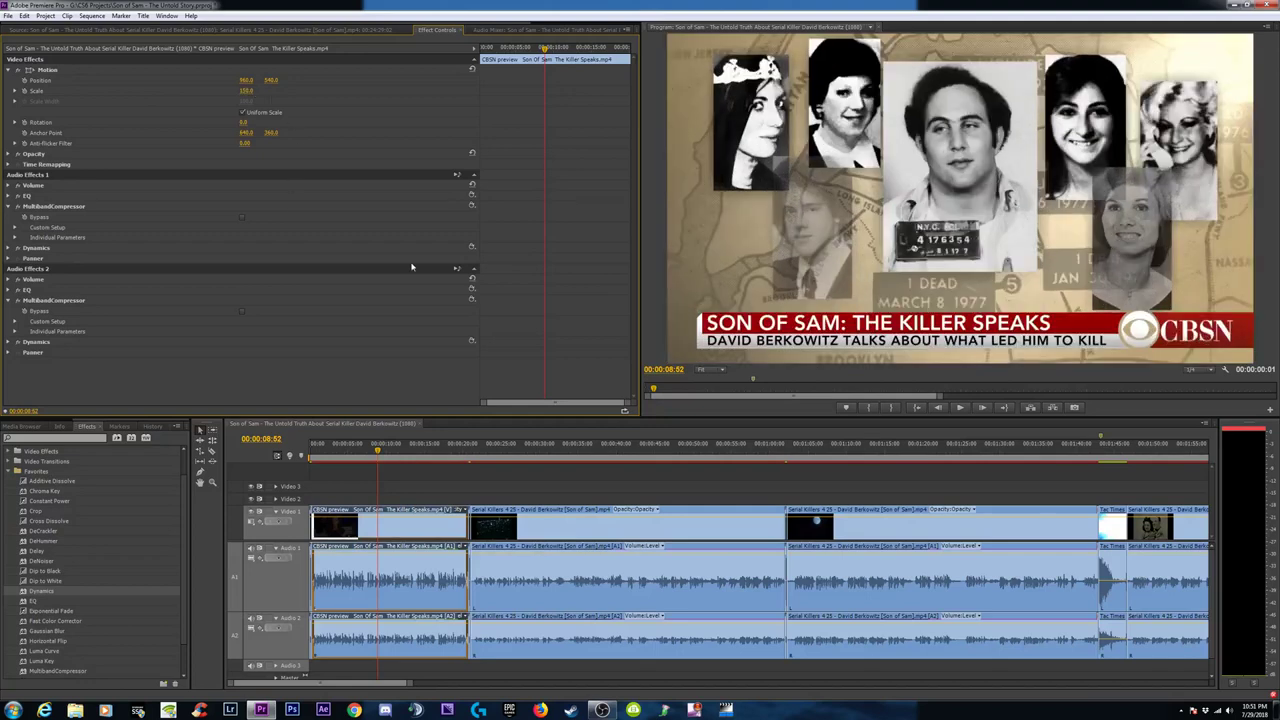
pyautogui.click(560, 455)
pyautogui.click(577, 523)
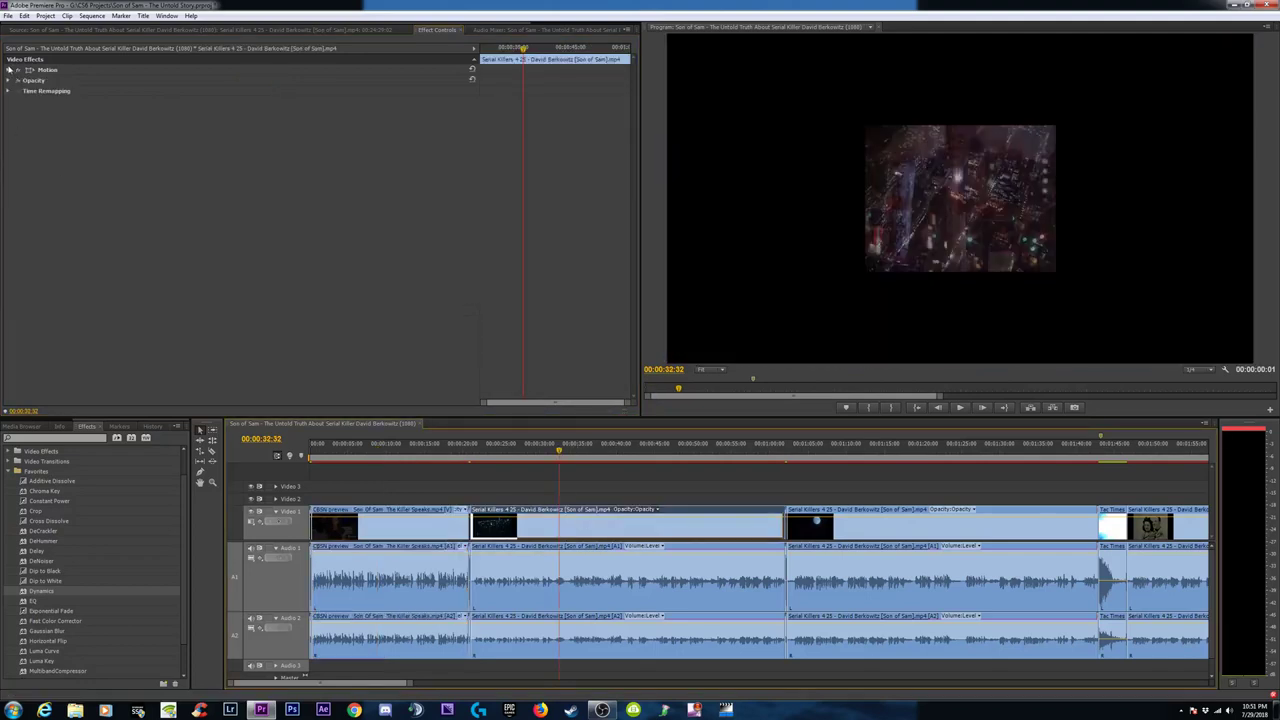
pyautogui.press('-')
pyautogui.press('-')
pyautogui.press('-')
pyautogui.press('-')
pyautogui.press('-')
pyautogui.press('-')
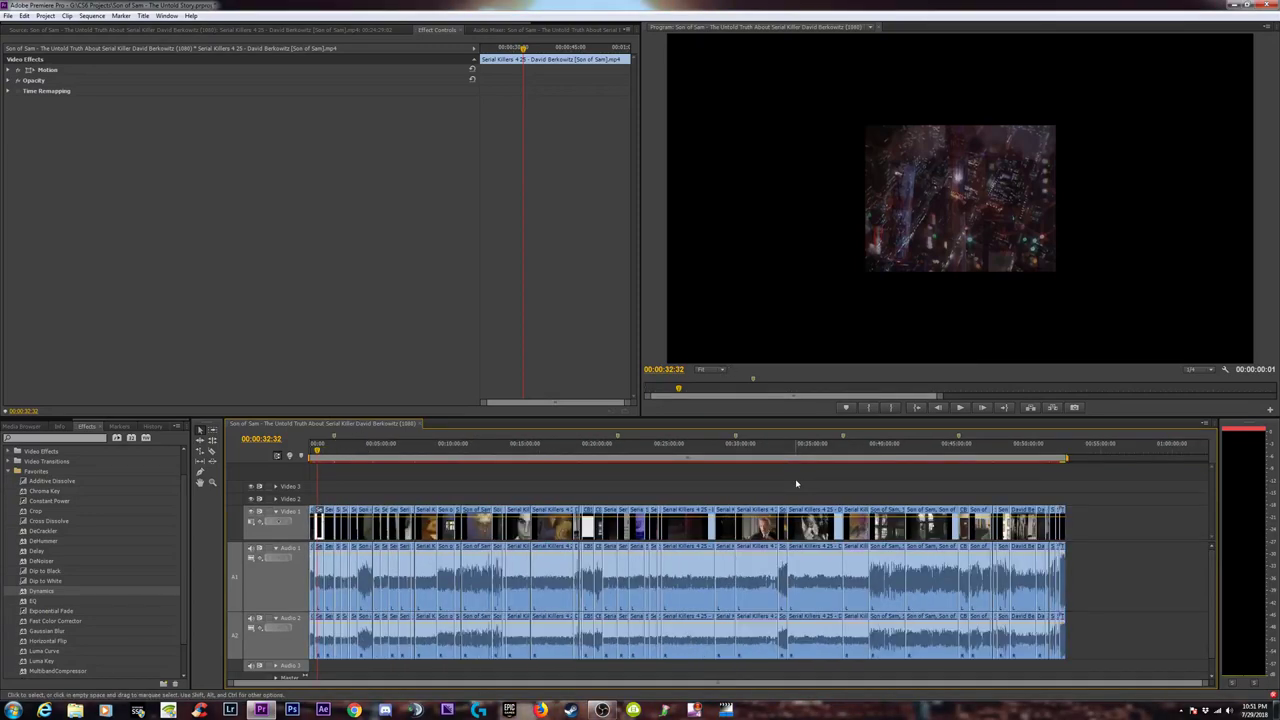
pyautogui.click(688, 478)
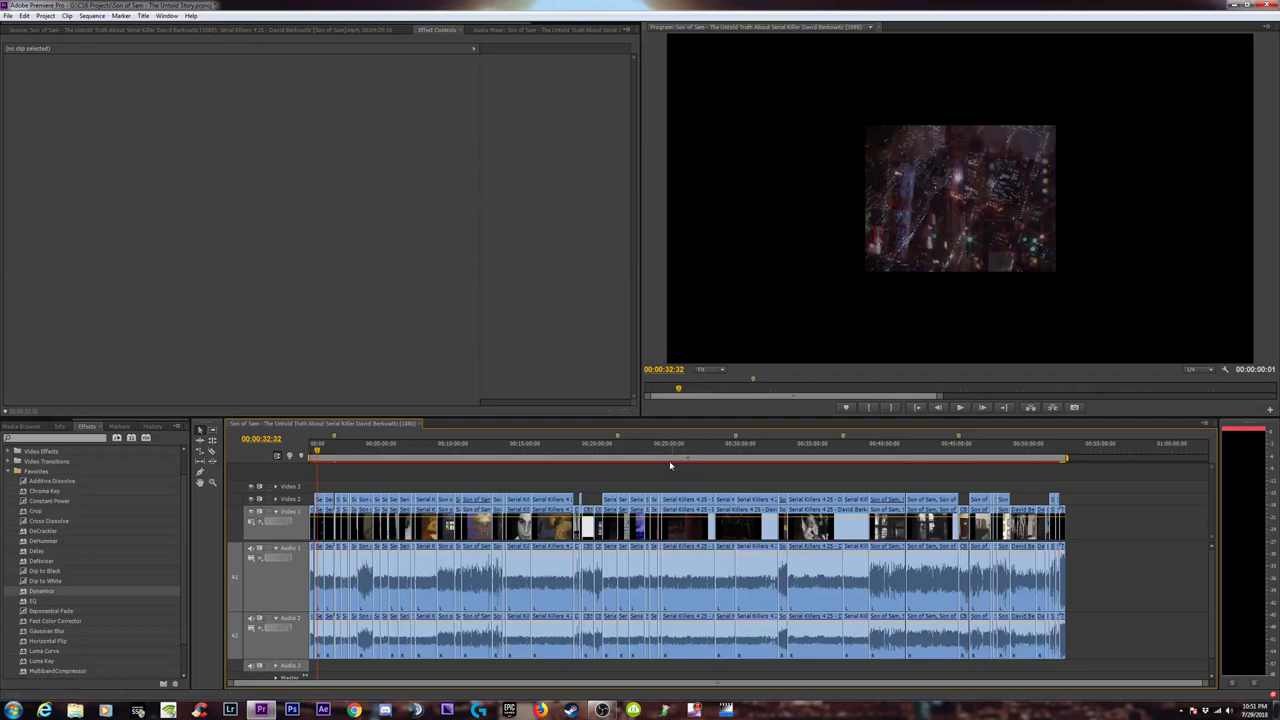
pyautogui.click(709, 452)
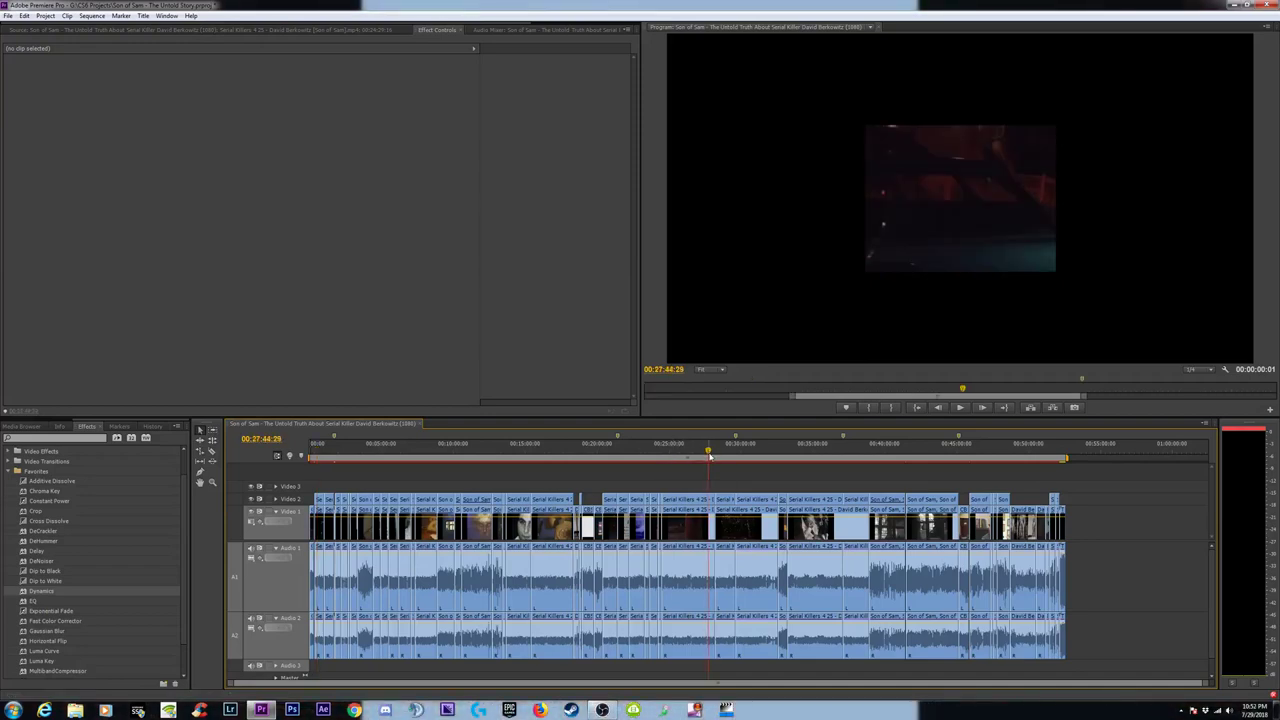
pyautogui.click(698, 452)
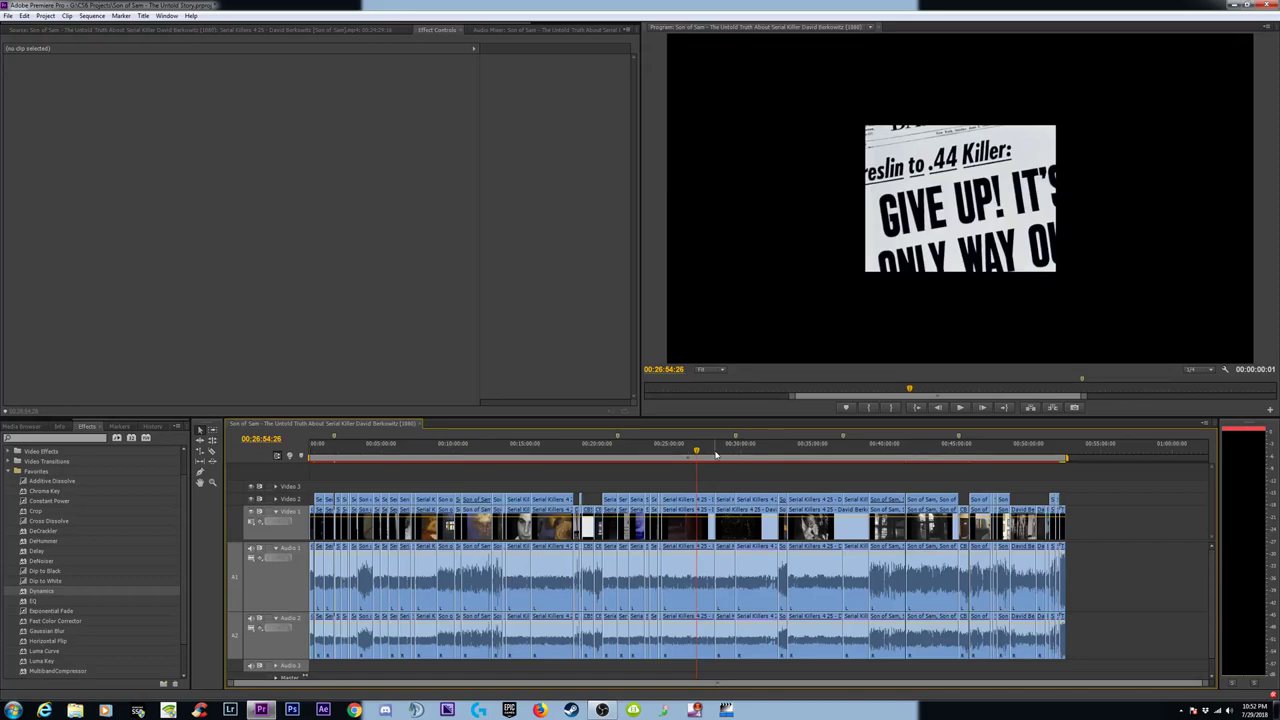
pyautogui.click(23, 16)
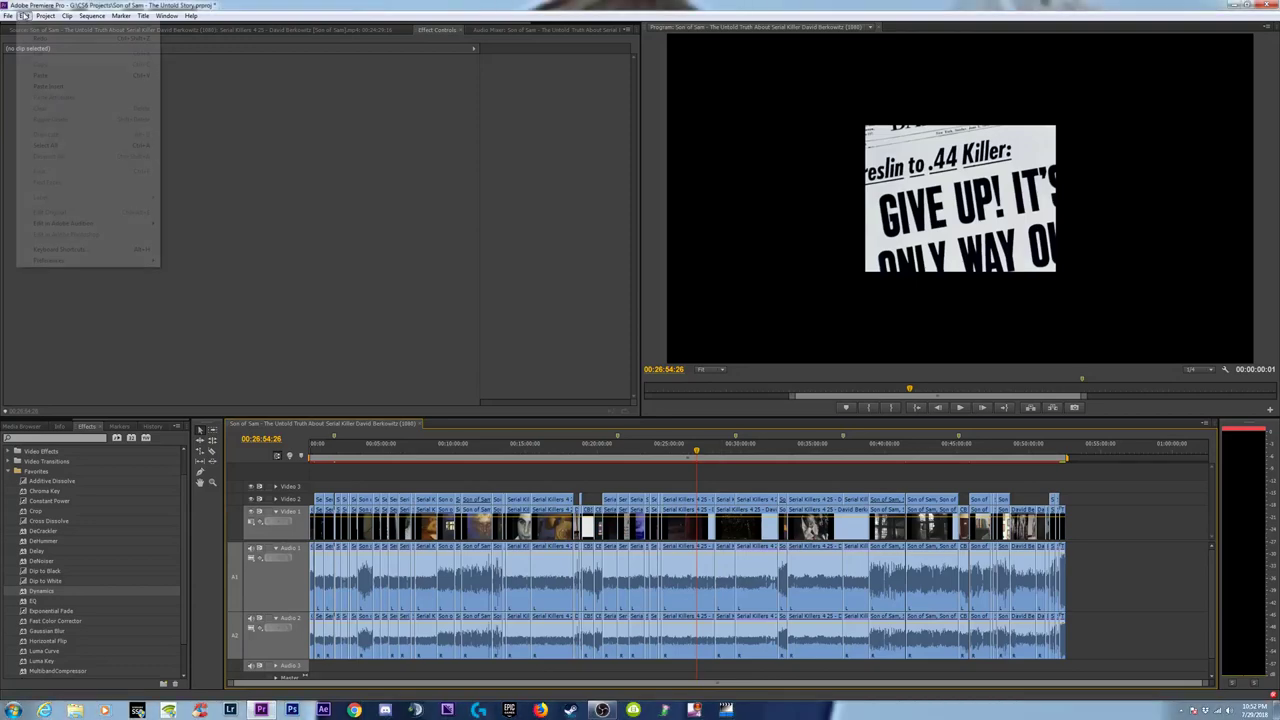
pyautogui.click(50, 40)
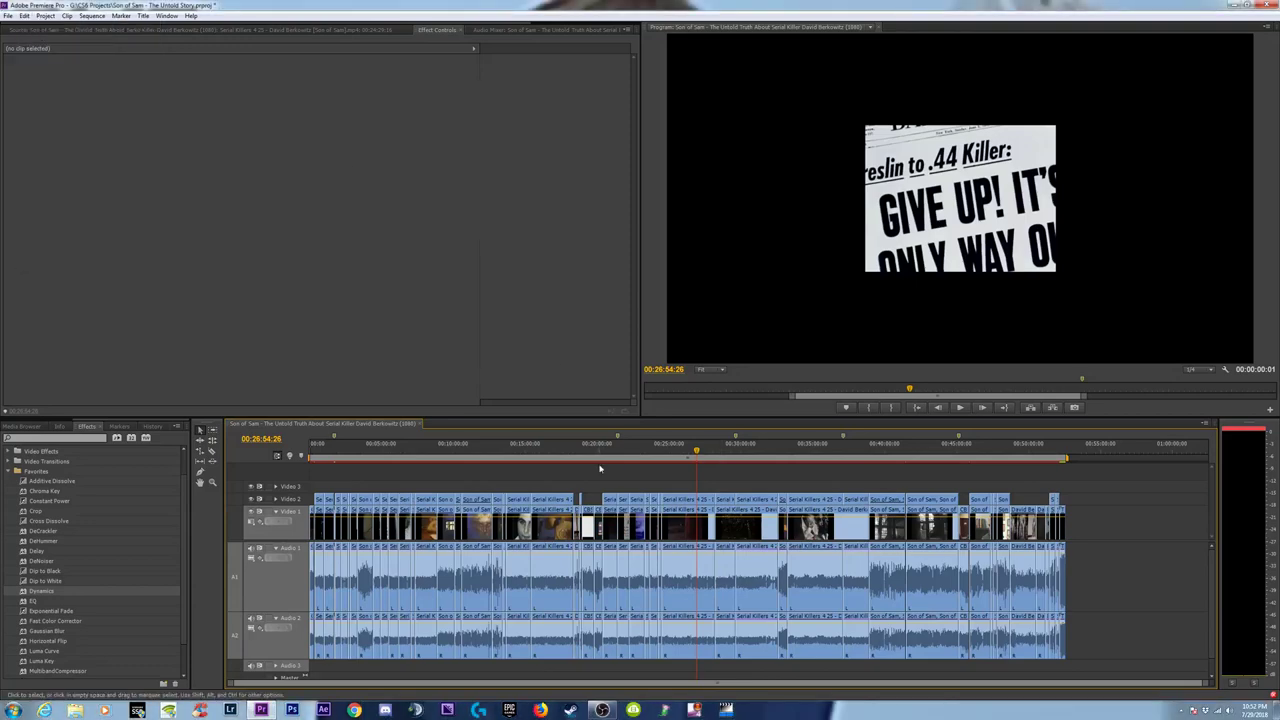
pyautogui.click(681, 453)
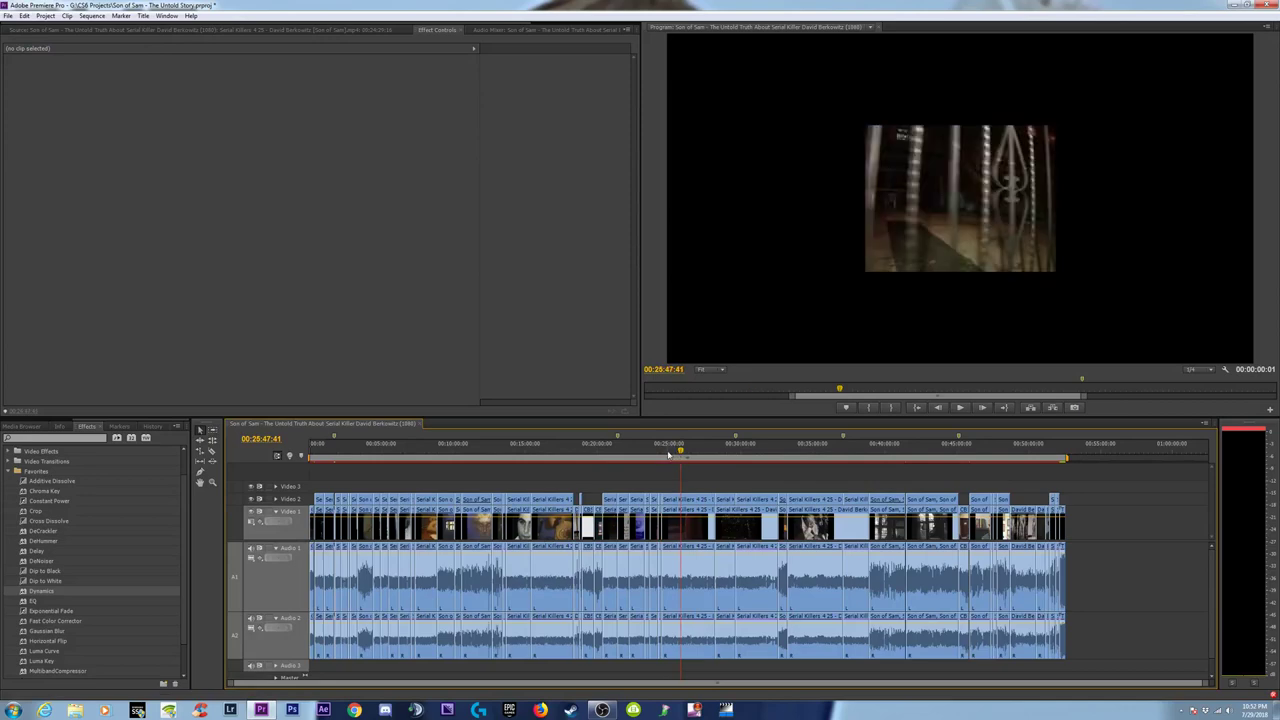
pyautogui.hotkey('ctrl', 'z')
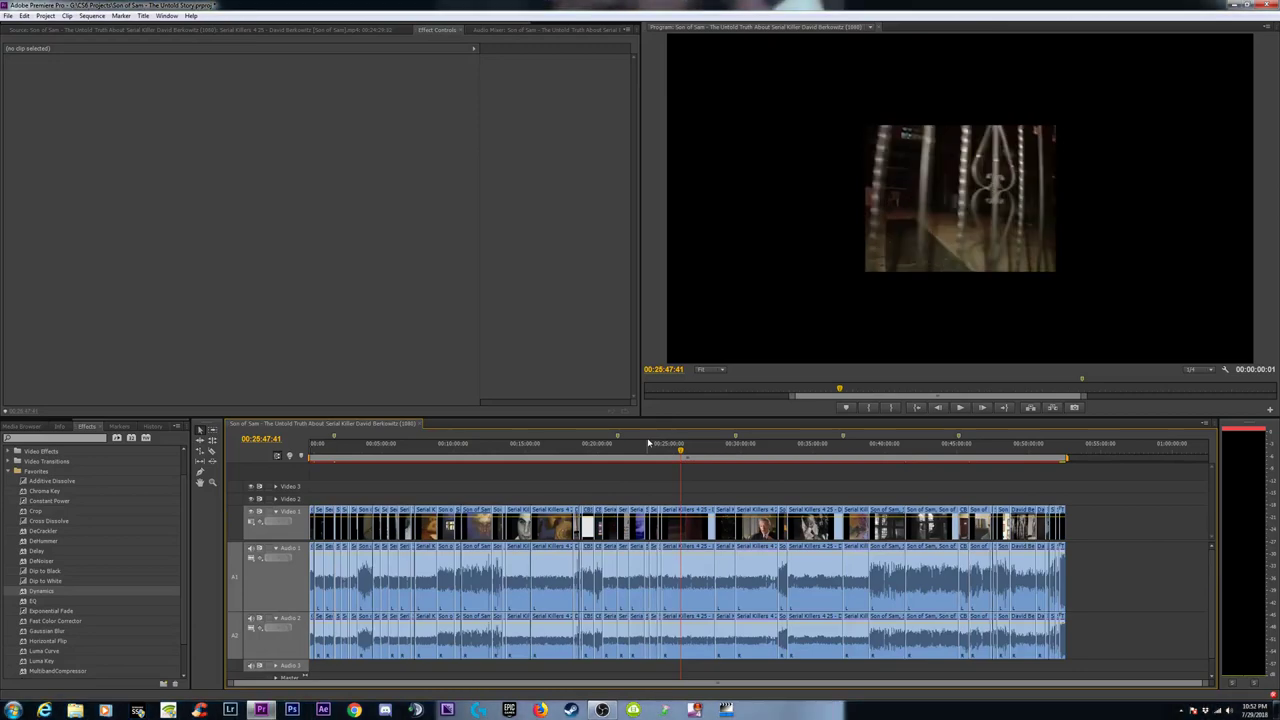
# Select the video portions of all clips on Video 1 without their audio and duplicate them onto Video 2.
pyautogui.moveTo(991, 503); pyautogui.dragTo(309, 521)
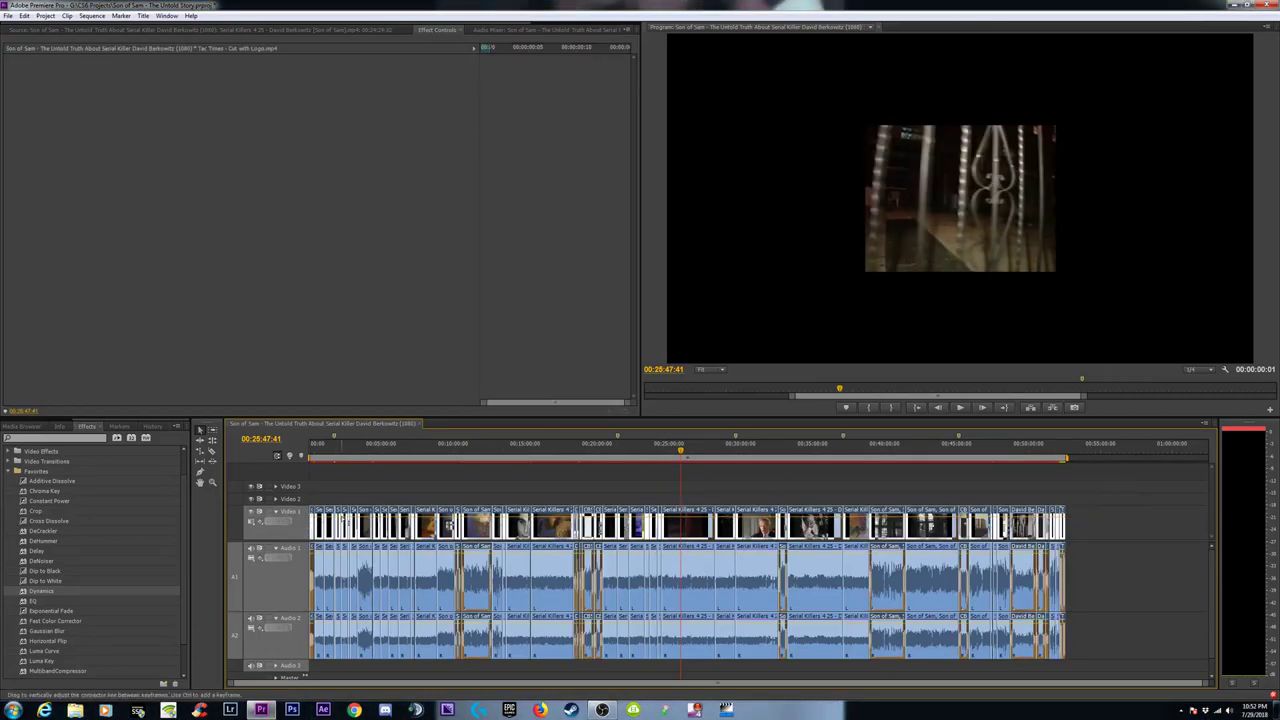
pyautogui.click(377, 493)
pyautogui.moveTo(1139, 495); pyautogui.dragTo(310, 515)
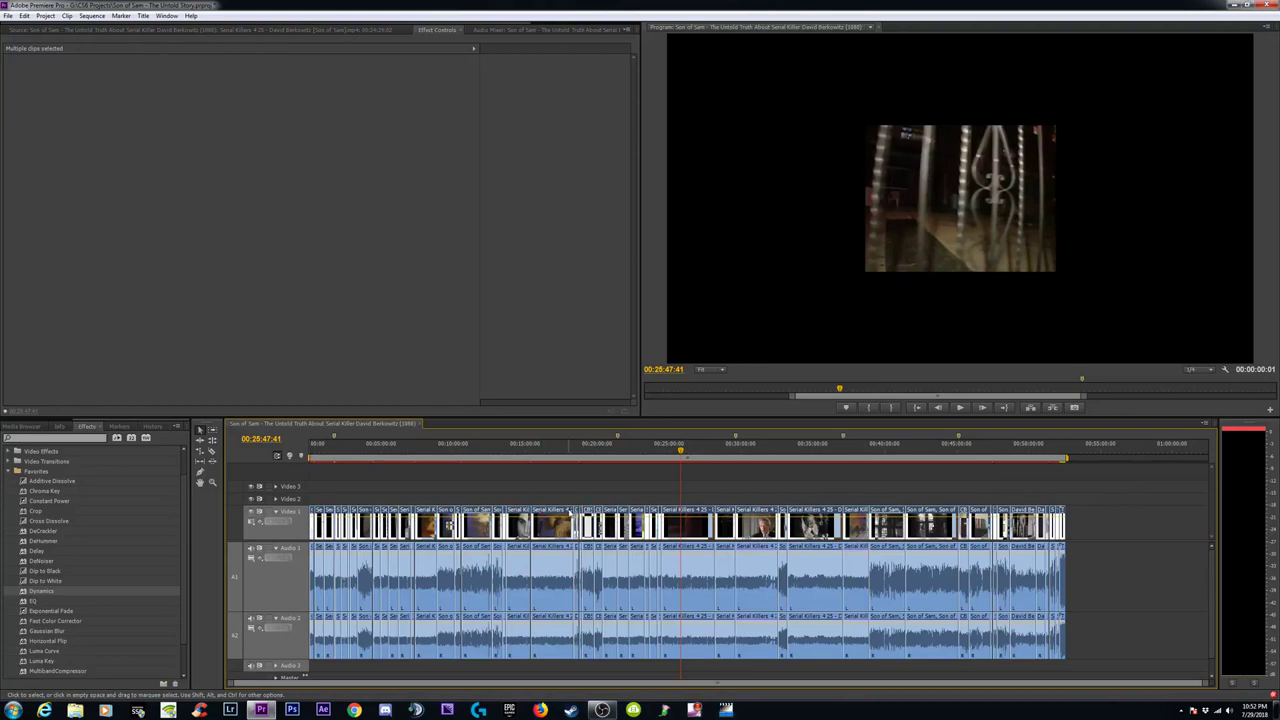
pyautogui.moveTo(549, 510); pyautogui.dragTo(549, 503)
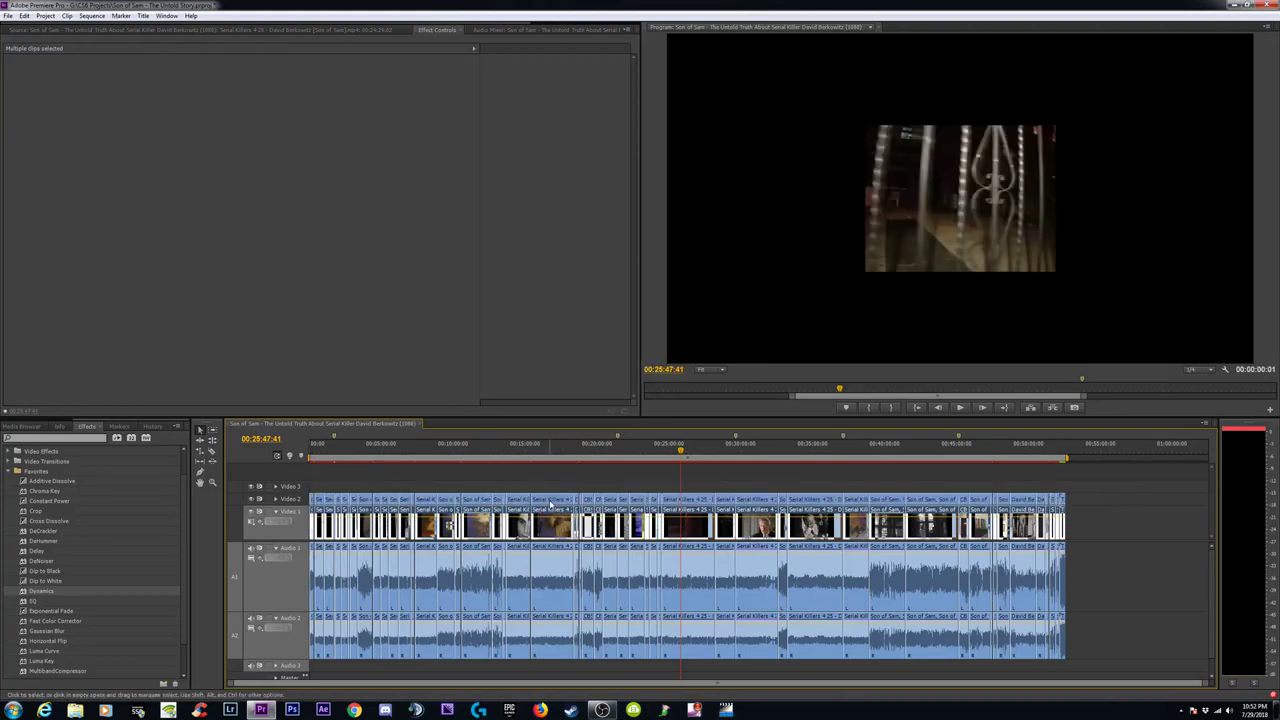
pyautogui.click(1105, 523)
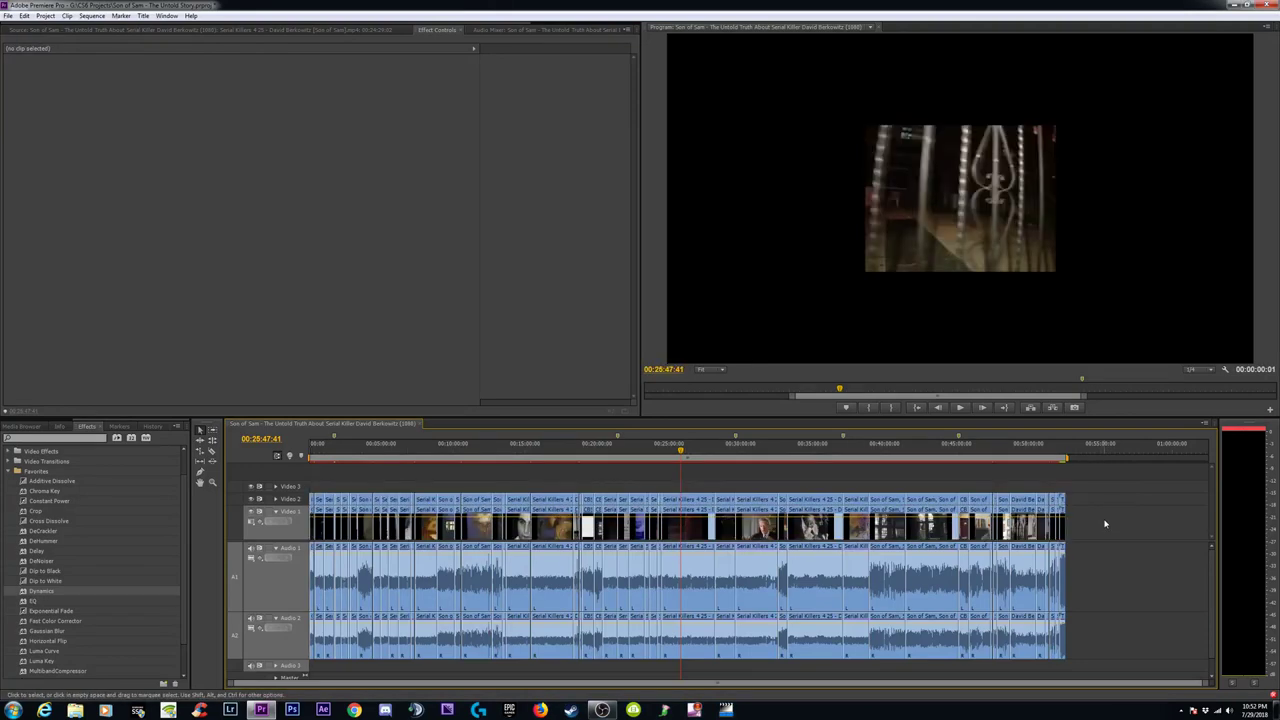
# Examine the opening CBSN preview clip's Motion settings and scrub through the start of the sequence.
pyautogui.click(679, 533)
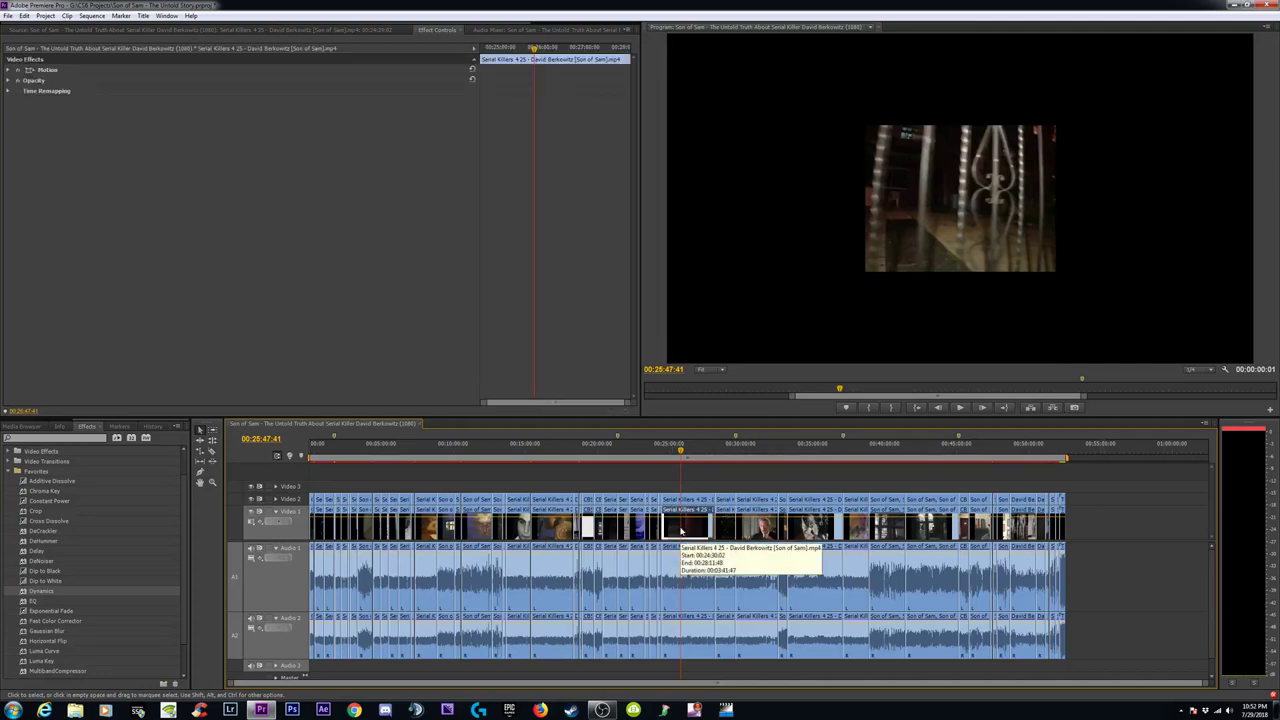
pyautogui.click(312, 527)
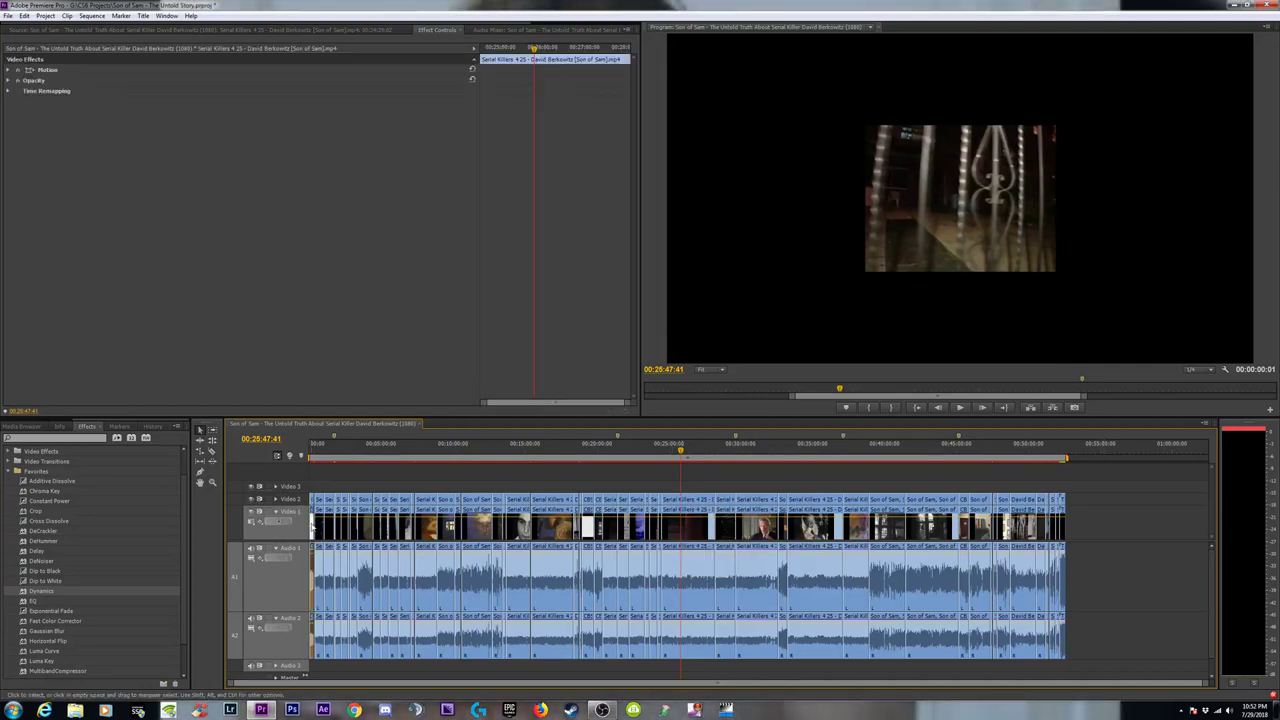
pyautogui.click(311, 453)
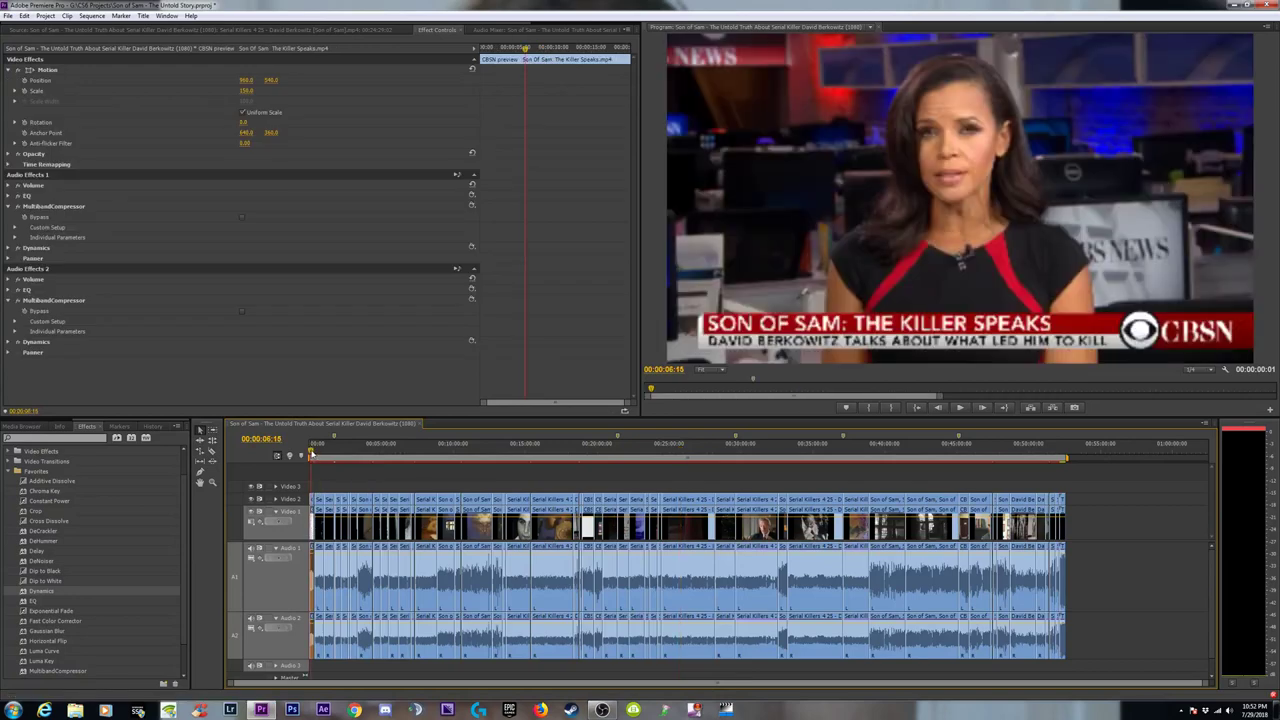
pyautogui.moveTo(311, 453); pyautogui.dragTo(331, 456)
# Set the scale of the second clip on Video 2 to 225.
pyautogui.moveTo(335, 458); pyautogui.dragTo(317, 462)
pyautogui.press('=')
pyautogui.press('=')
pyautogui.press('=')
pyautogui.press('=')
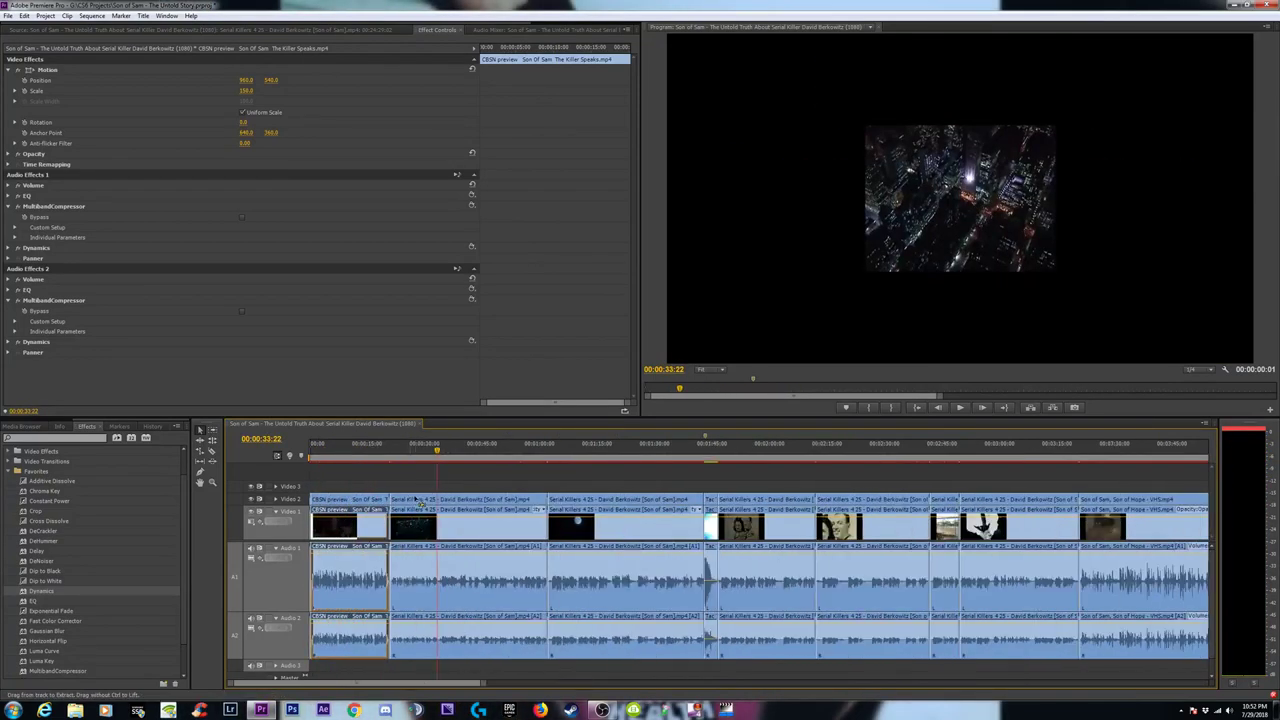
pyautogui.click(432, 498)
pyautogui.click(12, 71)
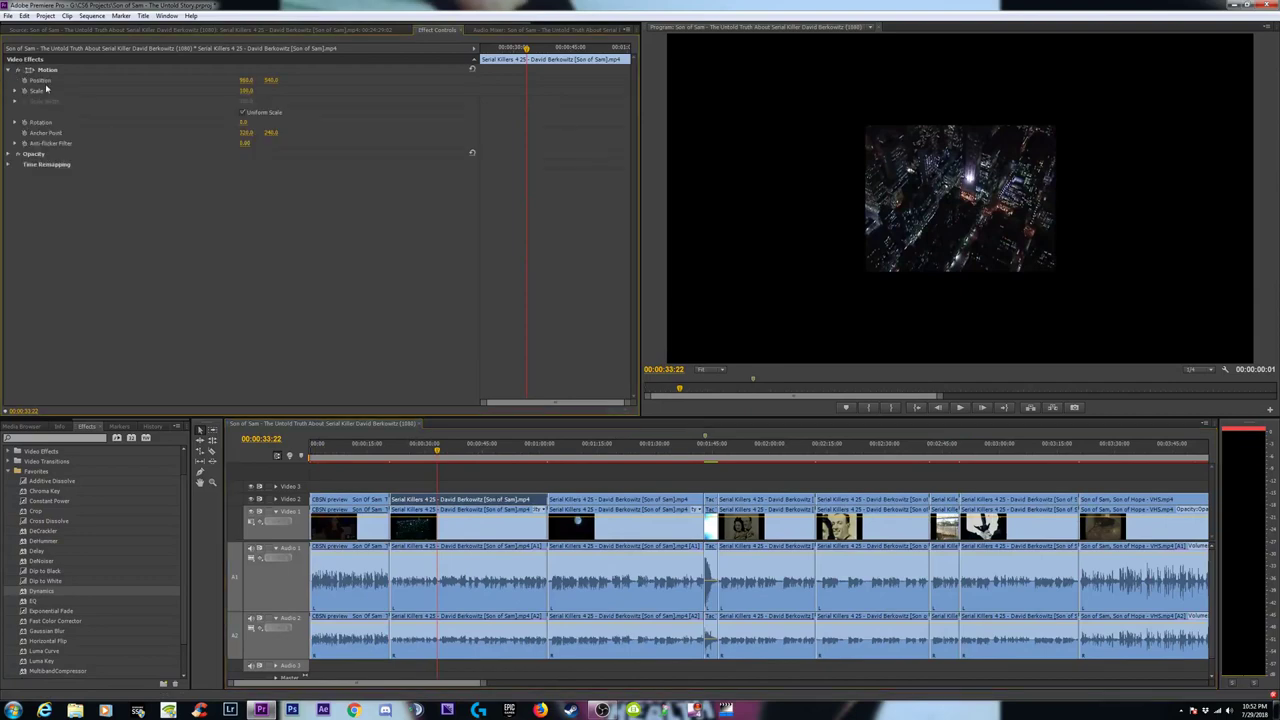
pyautogui.moveTo(246, 90); pyautogui.dragTo(370, 90)
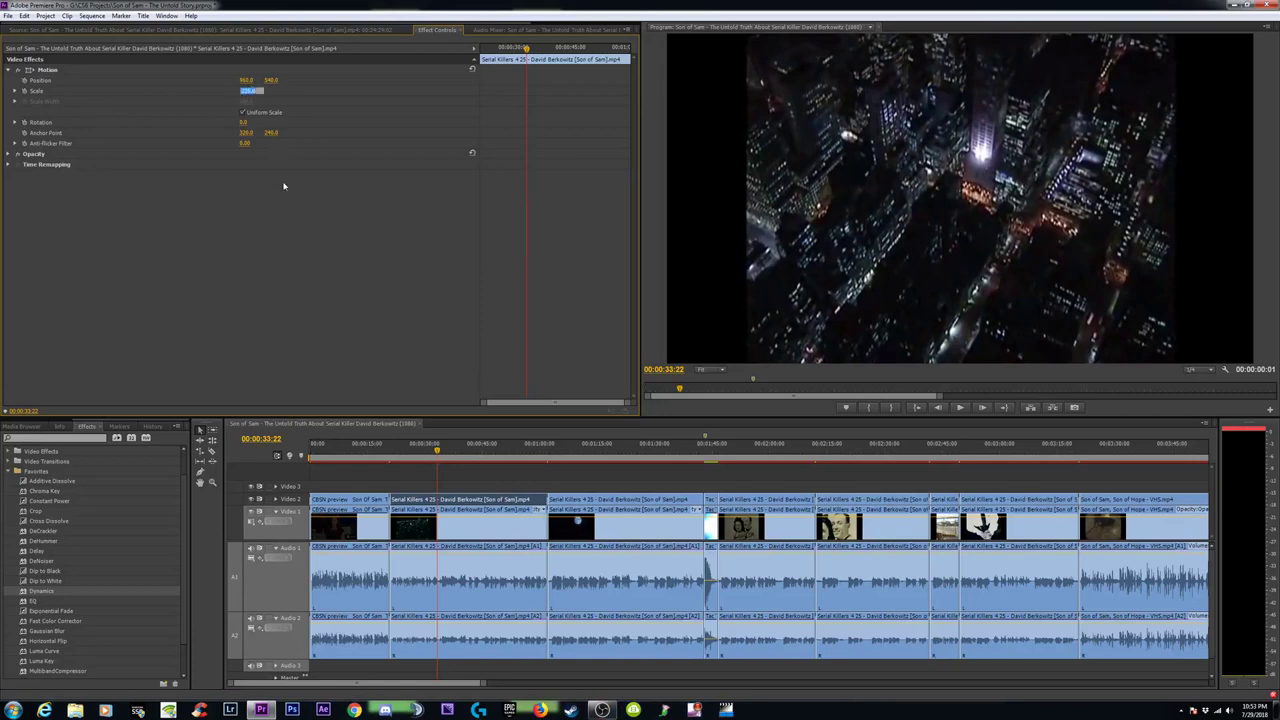
# Copy the attributes of the second clip on Video 2 and paste them onto the third clip on that track.
pyautogui.click(598, 452)
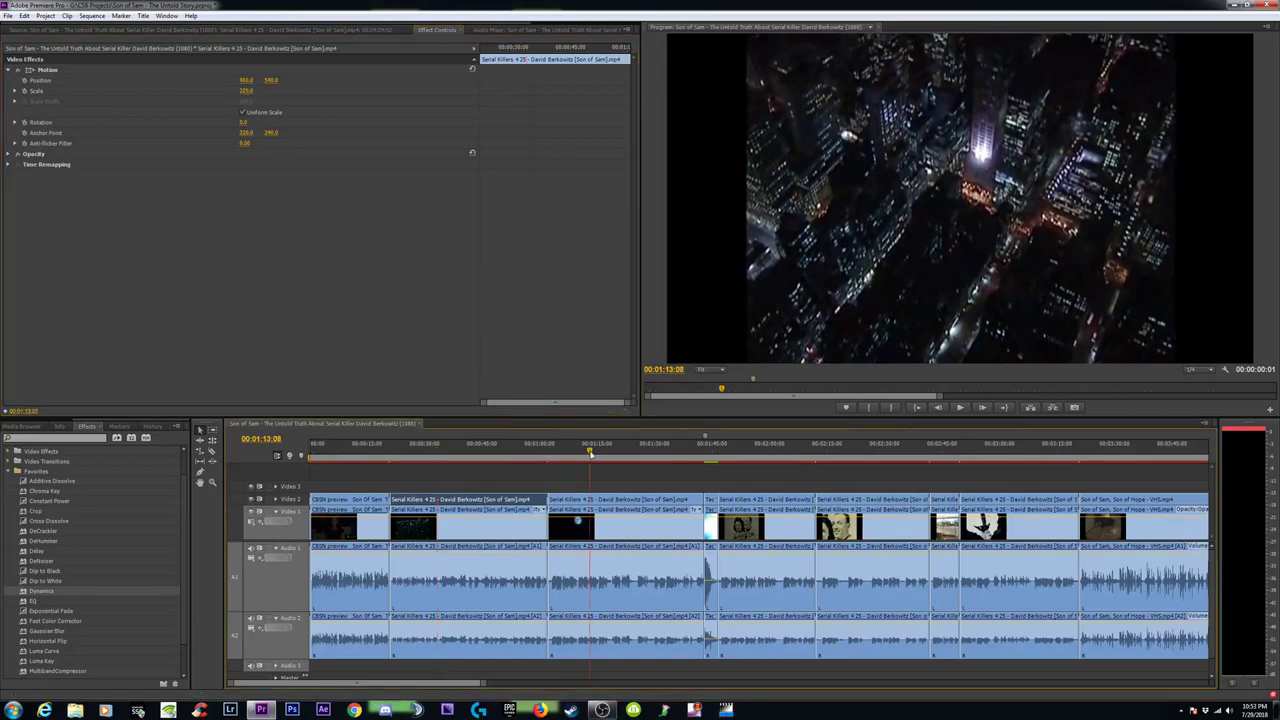
pyautogui.click(614, 500)
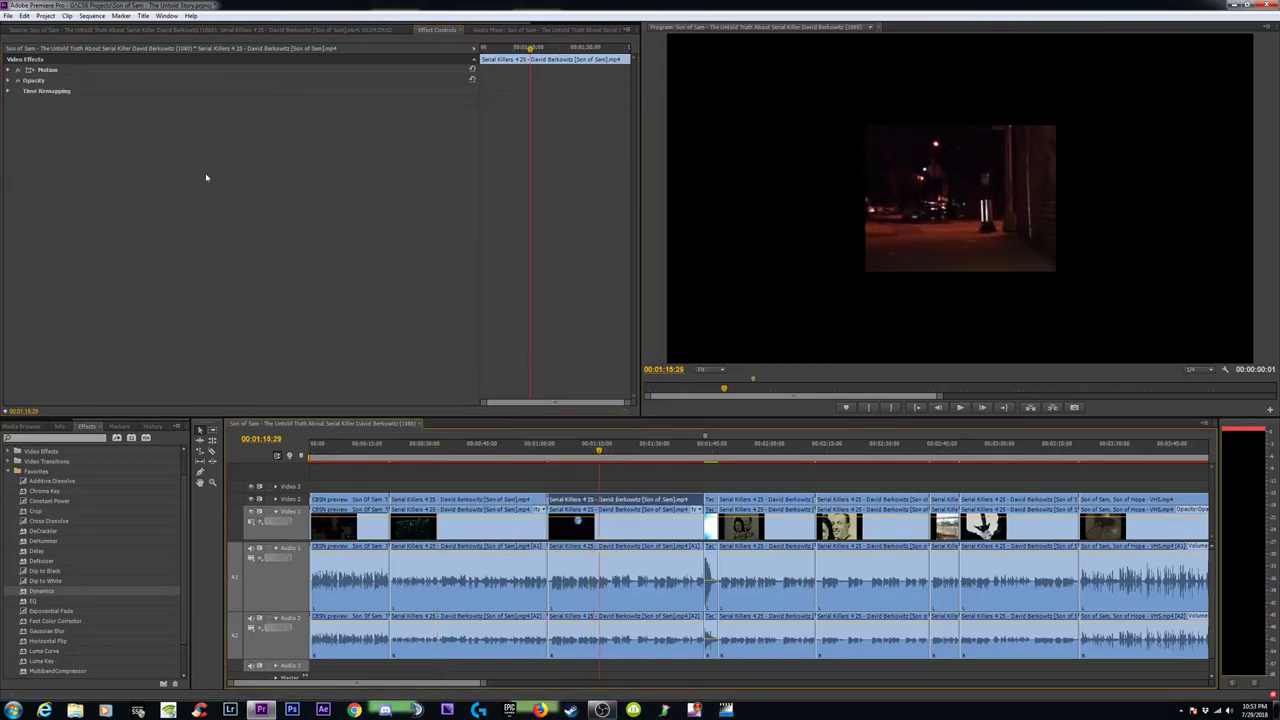
pyautogui.click(472, 502)
pyautogui.rightClick(470, 502)
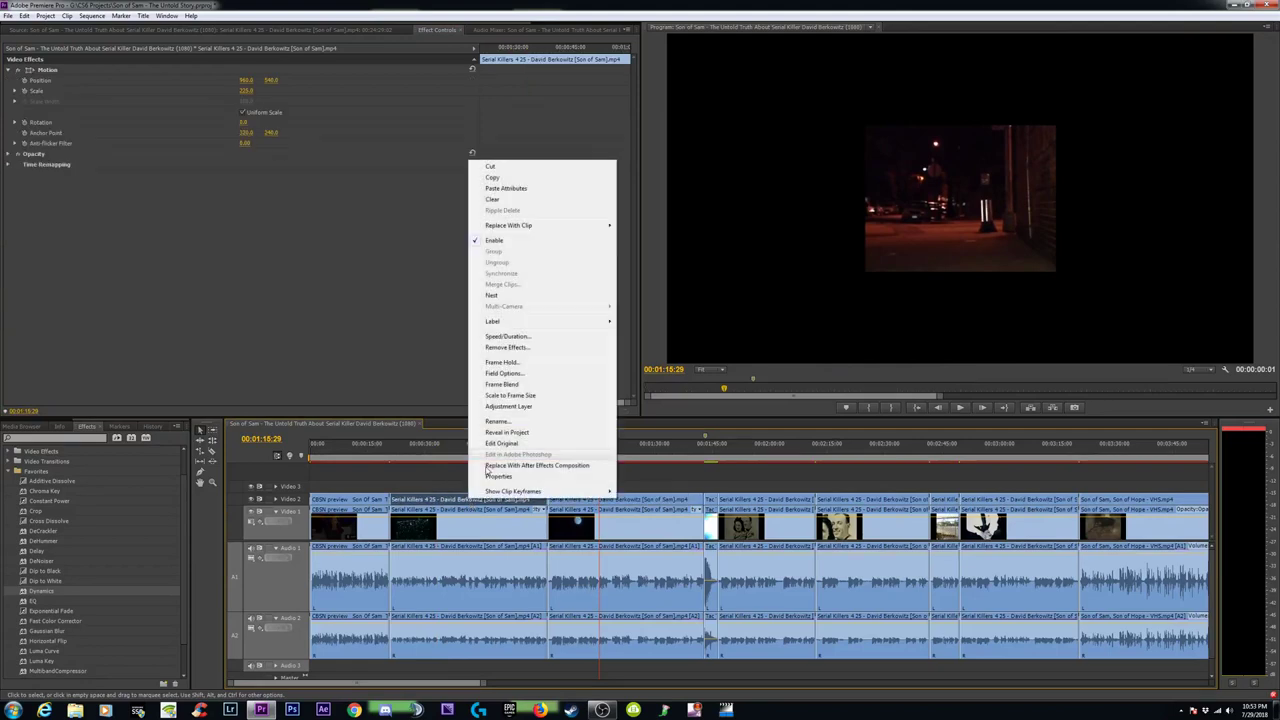
pyautogui.click(492, 177)
pyautogui.click(624, 500)
pyautogui.rightClick(624, 500)
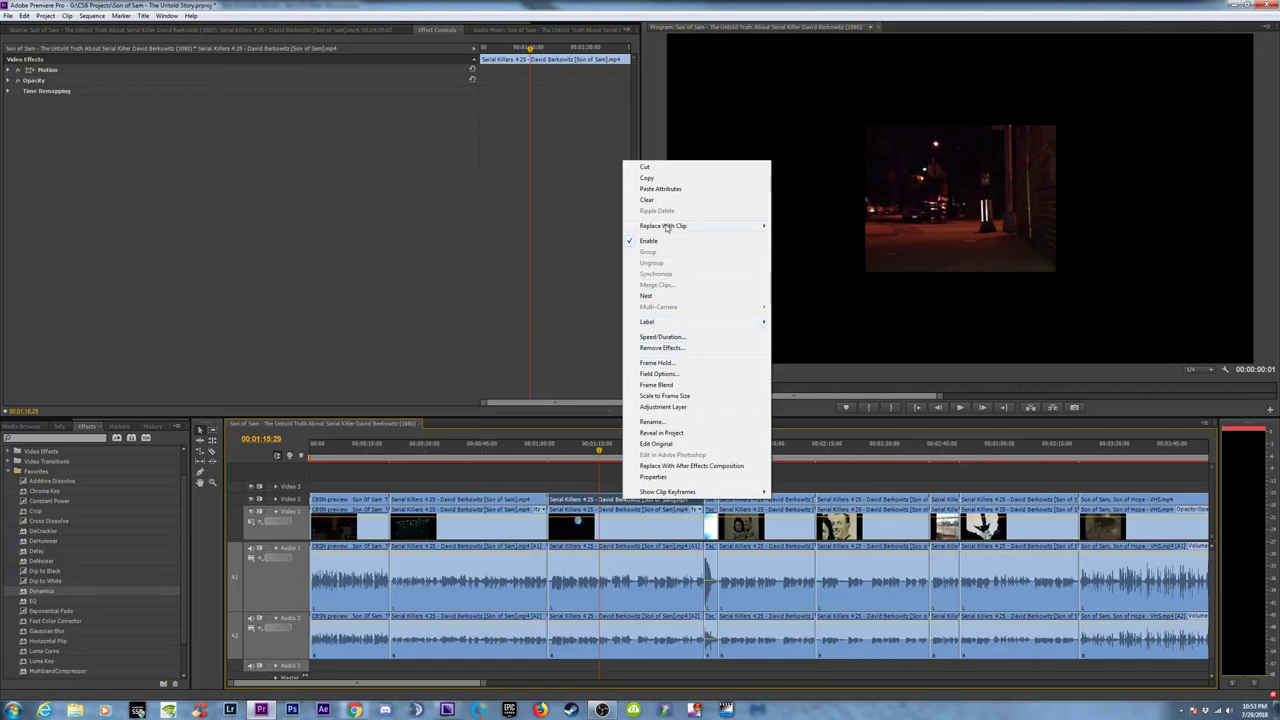
pyautogui.click(661, 189)
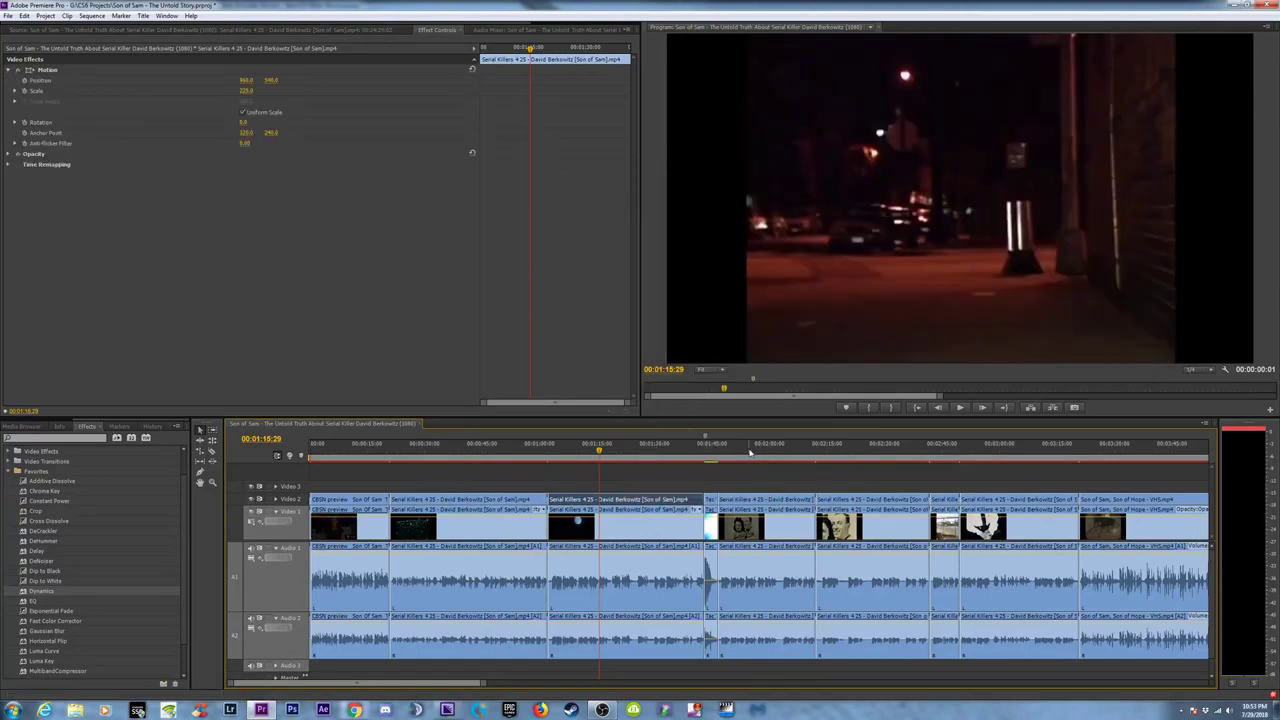
# Delete the duplicated Tac Times intro from Video 2 and paste the copied attributes onto the clip that follows it.
pyautogui.click(711, 452)
pyautogui.moveTo(718, 456); pyautogui.dragTo(754, 469)
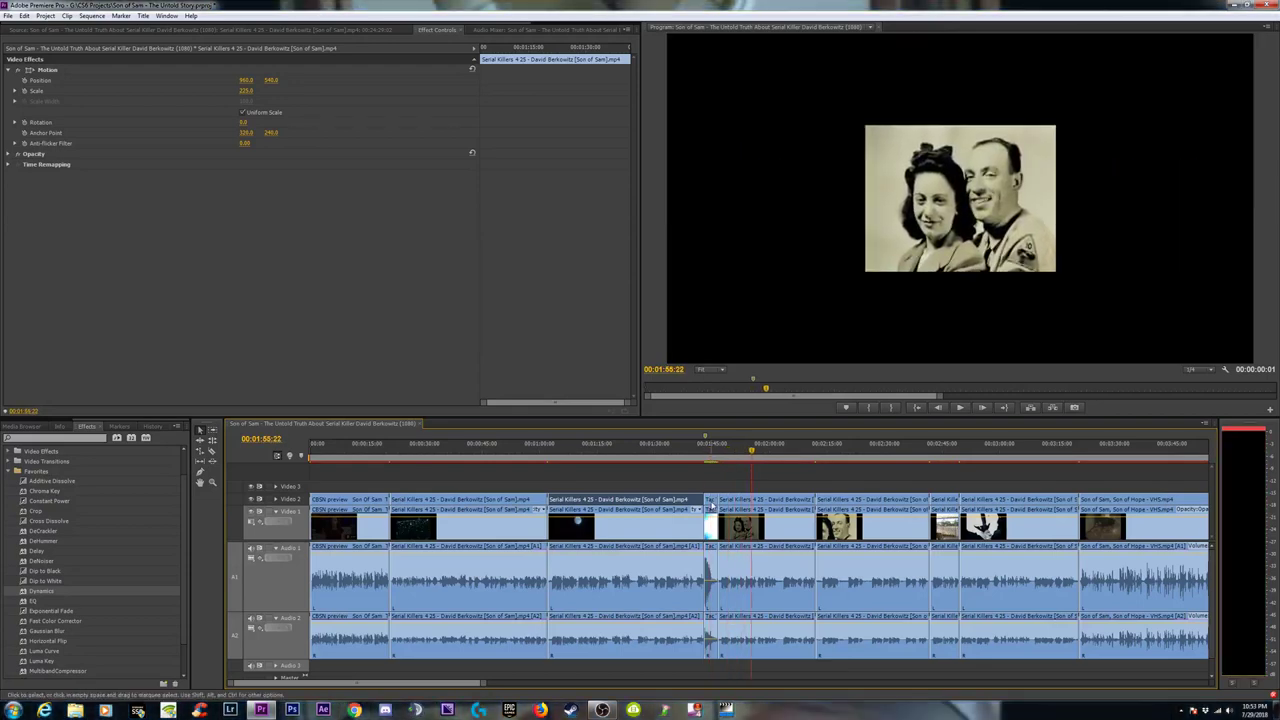
pyautogui.click(709, 506)
pyautogui.rightClick(763, 501)
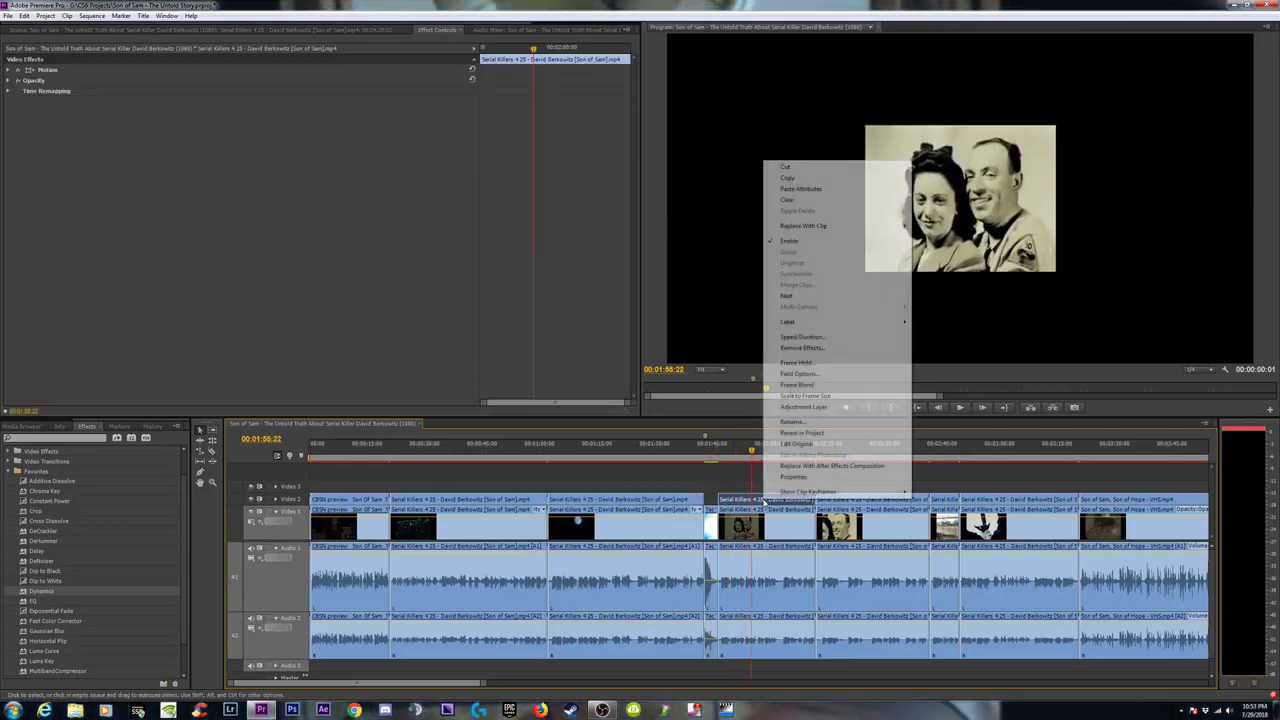
pyautogui.click(805, 189)
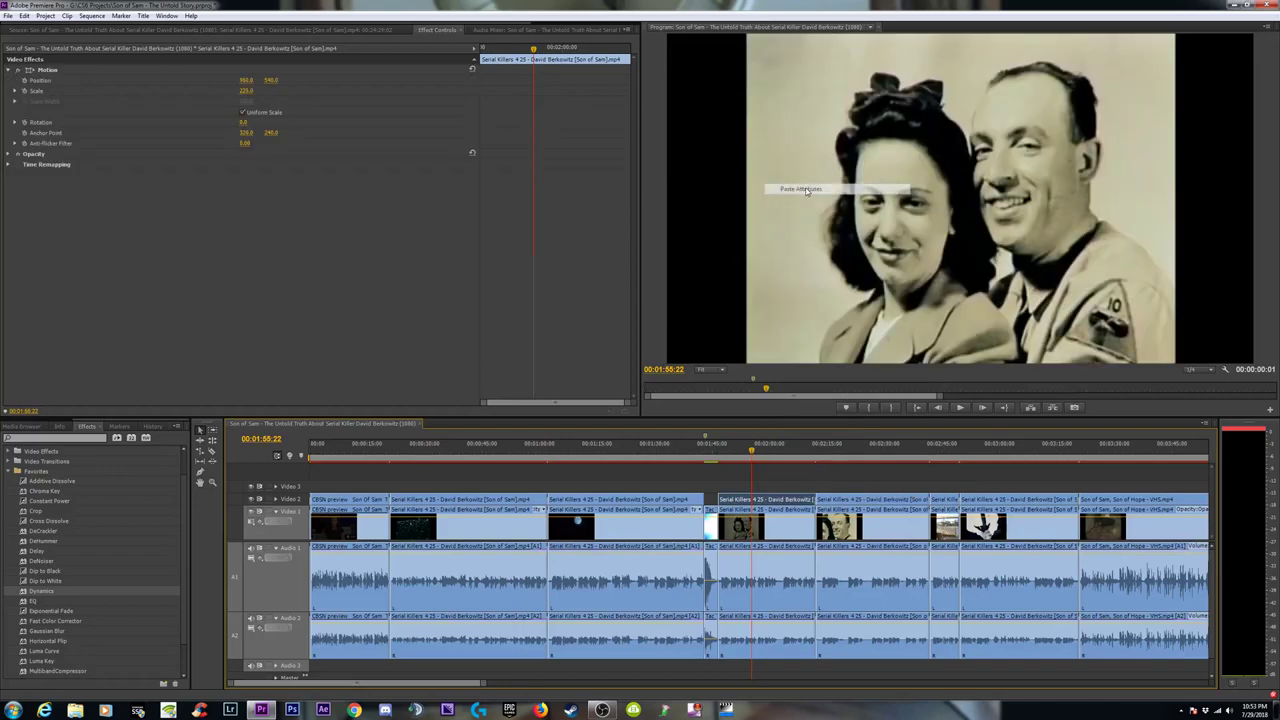
# Paste the copied attributes onto the Serial Killers clip starting at about 2:12 on Video 2 and save the project.
pyautogui.click(839, 445)
pyautogui.rightClick(849, 499)
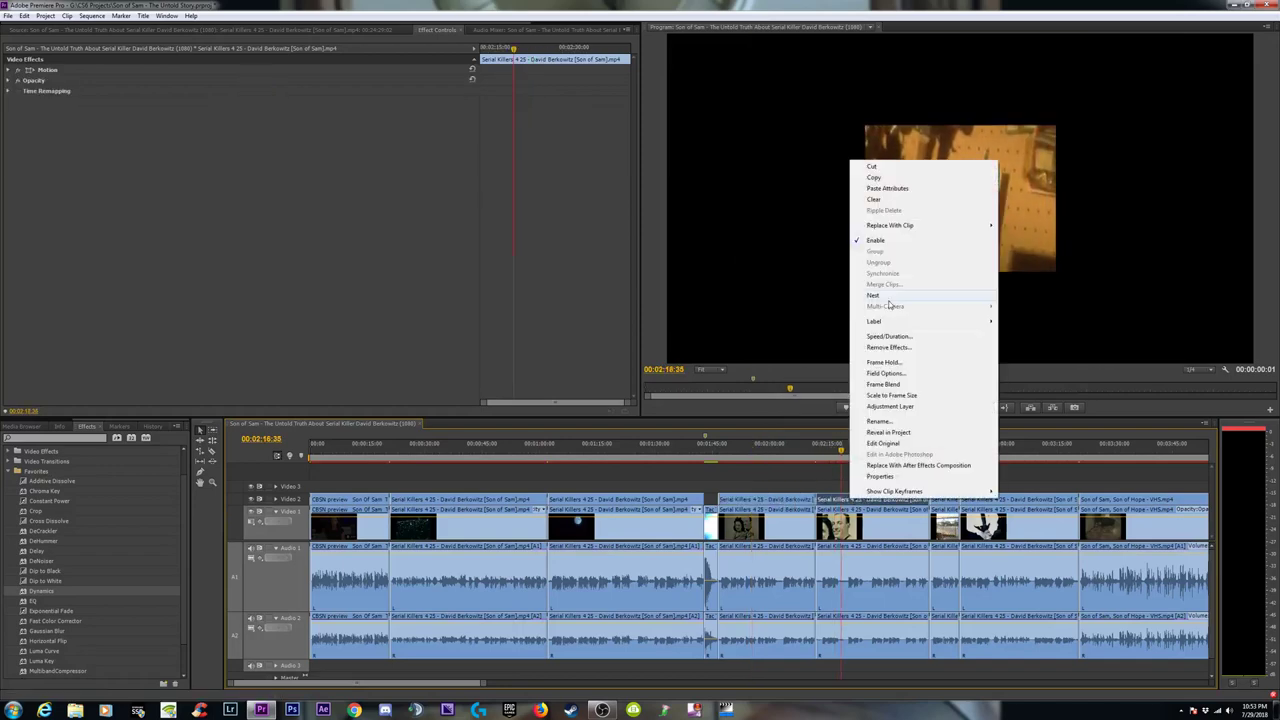
pyautogui.click(887, 188)
pyautogui.hotkey('ctrl', 's')
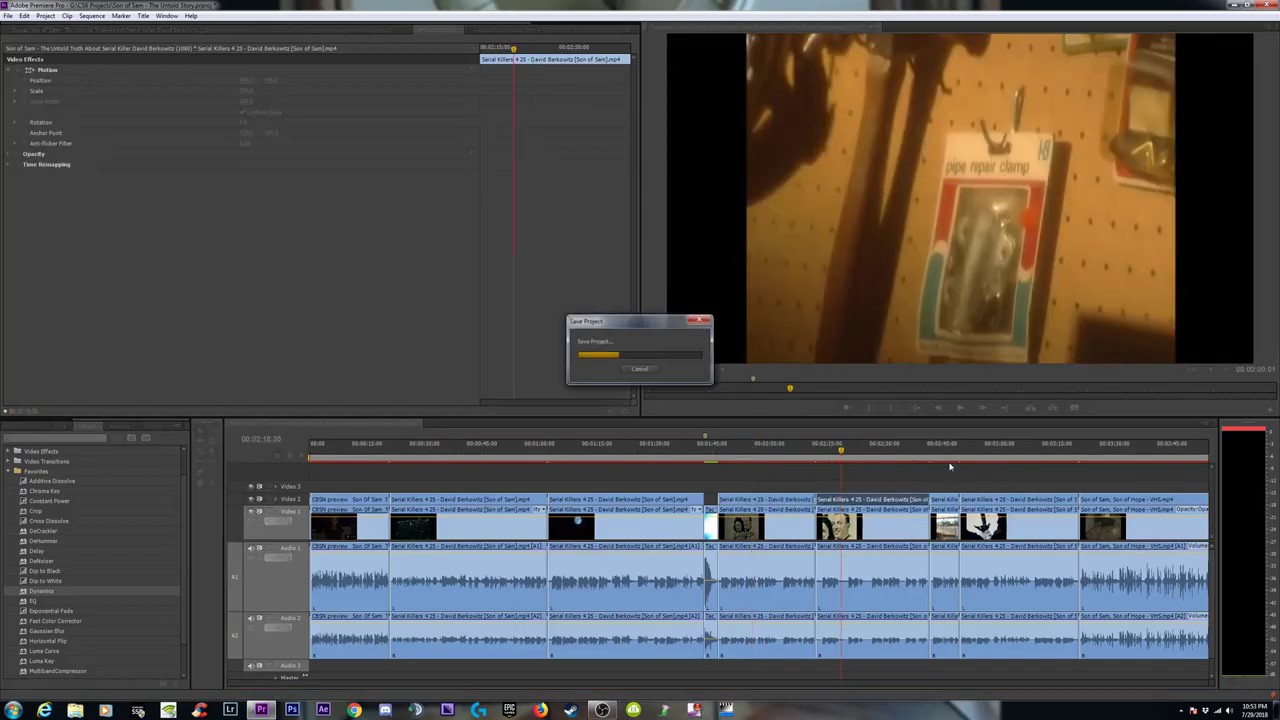
# Remove the duplicated logo transition at about 1:02 between the two Serial Killers clips on Video 2.
pyautogui.click(816, 456)
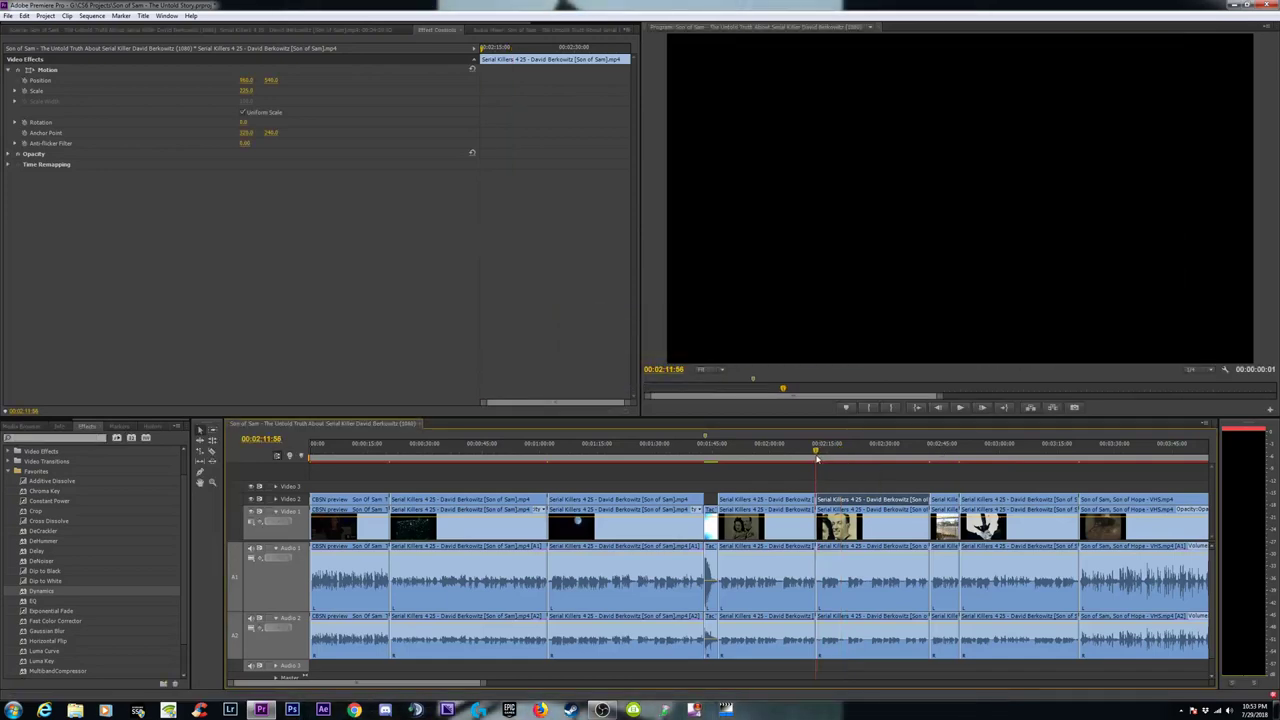
pyautogui.moveTo(536, 458); pyautogui.dragTo(549, 459)
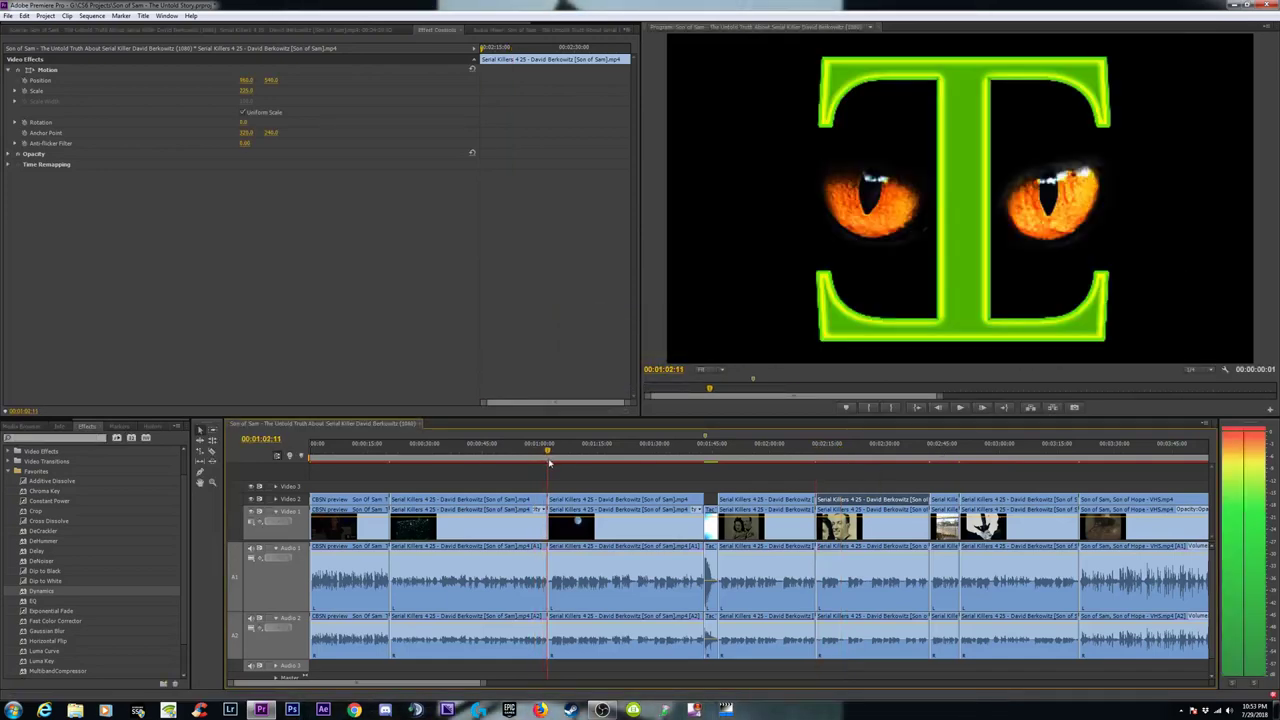
pyautogui.press('=')
pyautogui.press('=')
pyautogui.press('=')
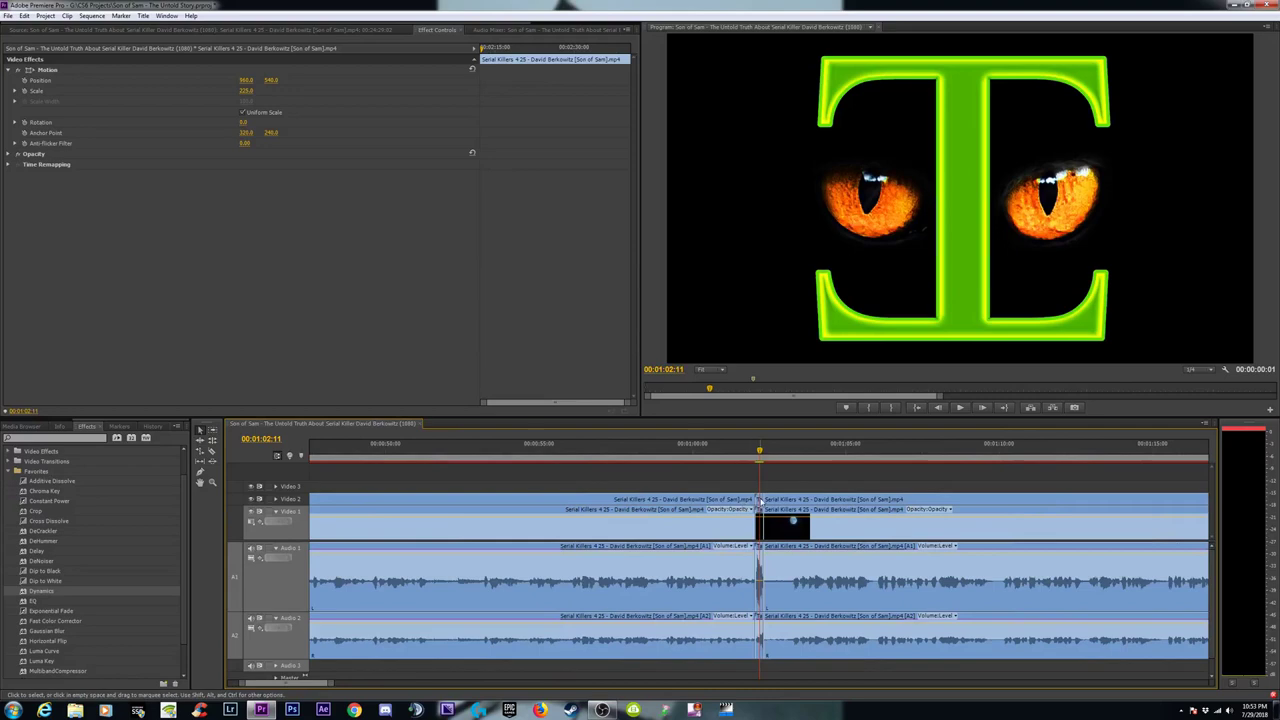
pyautogui.click(712, 470)
pyautogui.press('-')
pyautogui.press('-')
pyautogui.press('-')
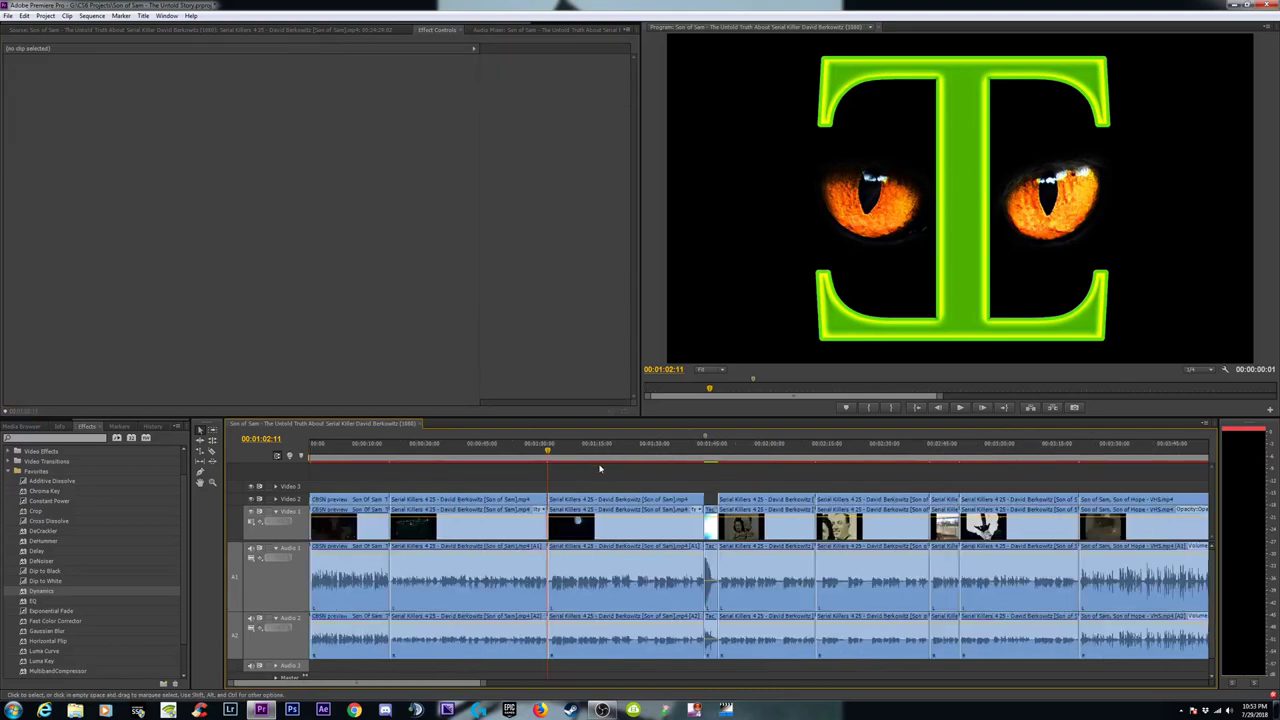
# Delete the duplicated logo transition between the CBSN preview and the first Serial Killers clip on Video 2.
pyautogui.moveTo(407, 455); pyautogui.dragTo(383, 455)
pyautogui.press('=')
pyautogui.press('=')
pyautogui.press('=')
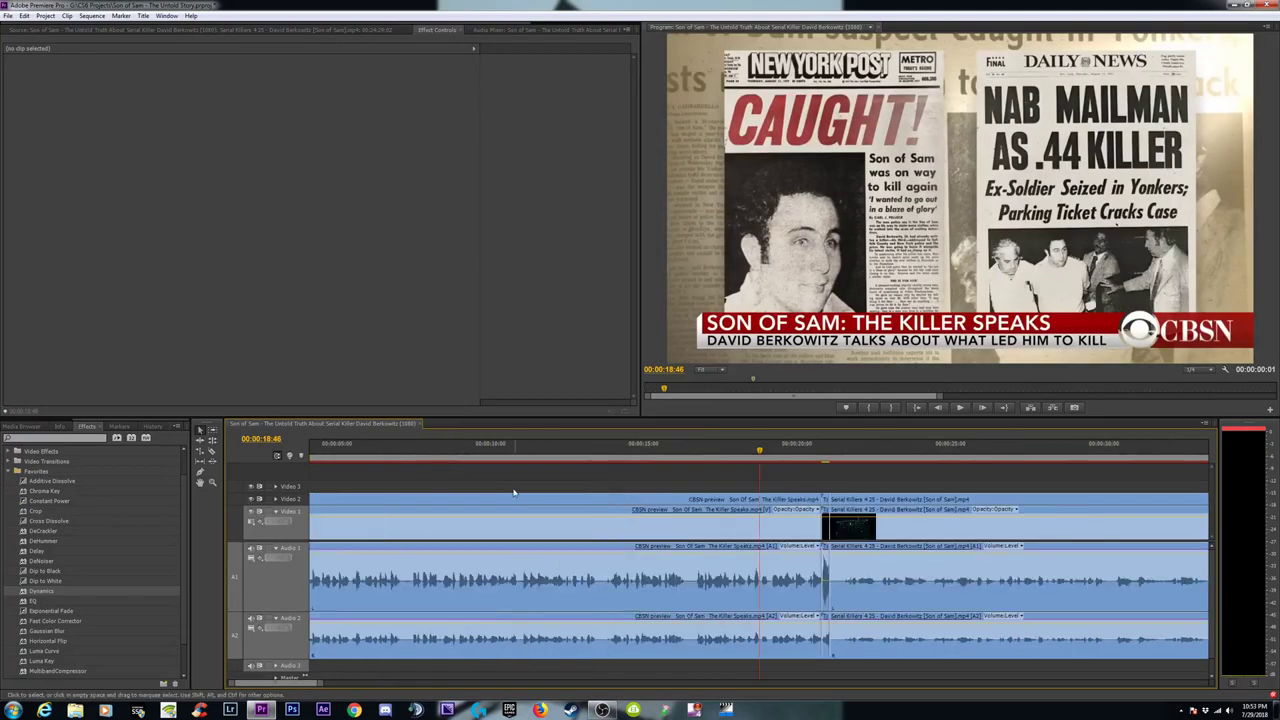
pyautogui.click(825, 499)
pyautogui.press('Delete')
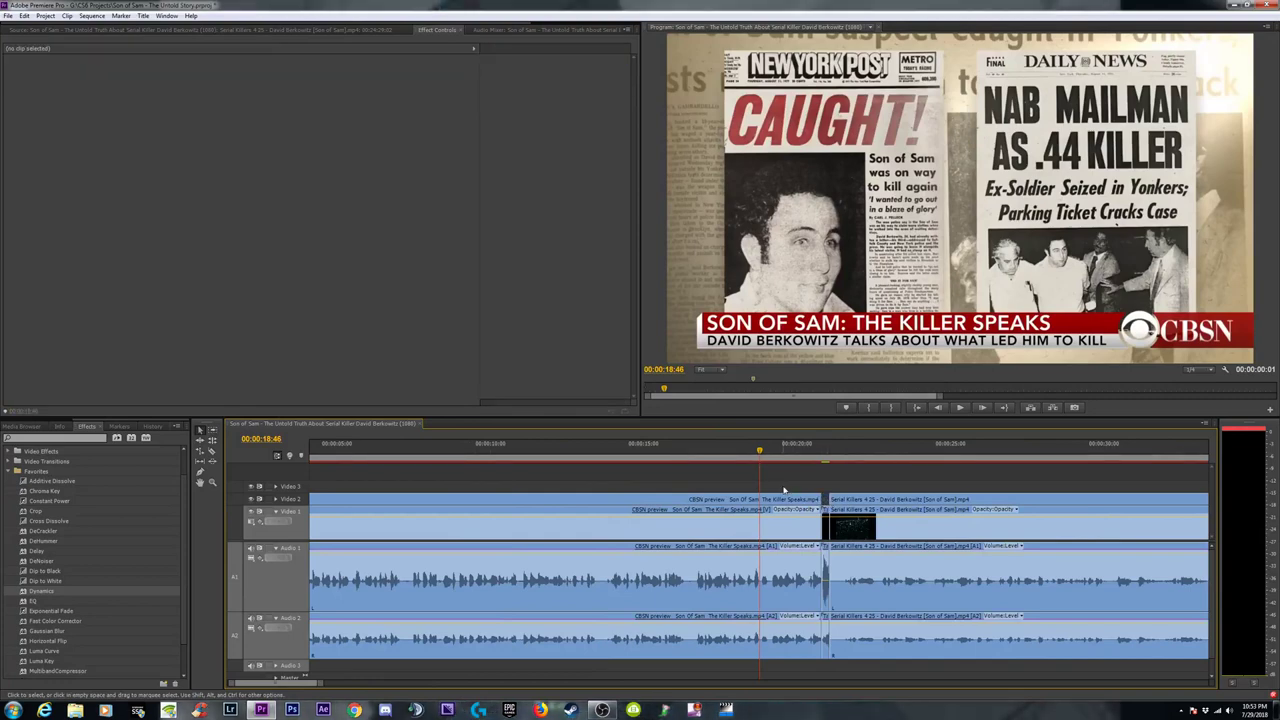
# Delete the duplicated CBSN preview clip at the start of Video 2.
pyautogui.press('-')
pyautogui.press('-')
pyautogui.moveTo(338, 450); pyautogui.dragTo(914, 450)
pyautogui.press('=')
pyautogui.press('=')
pyautogui.press('=')
pyautogui.click(318, 499)
pyautogui.press('Delete')
pyautogui.click(477, 500)
pyautogui.press('Delete')
pyautogui.press('-')
pyautogui.press('-')
pyautogui.press('-')
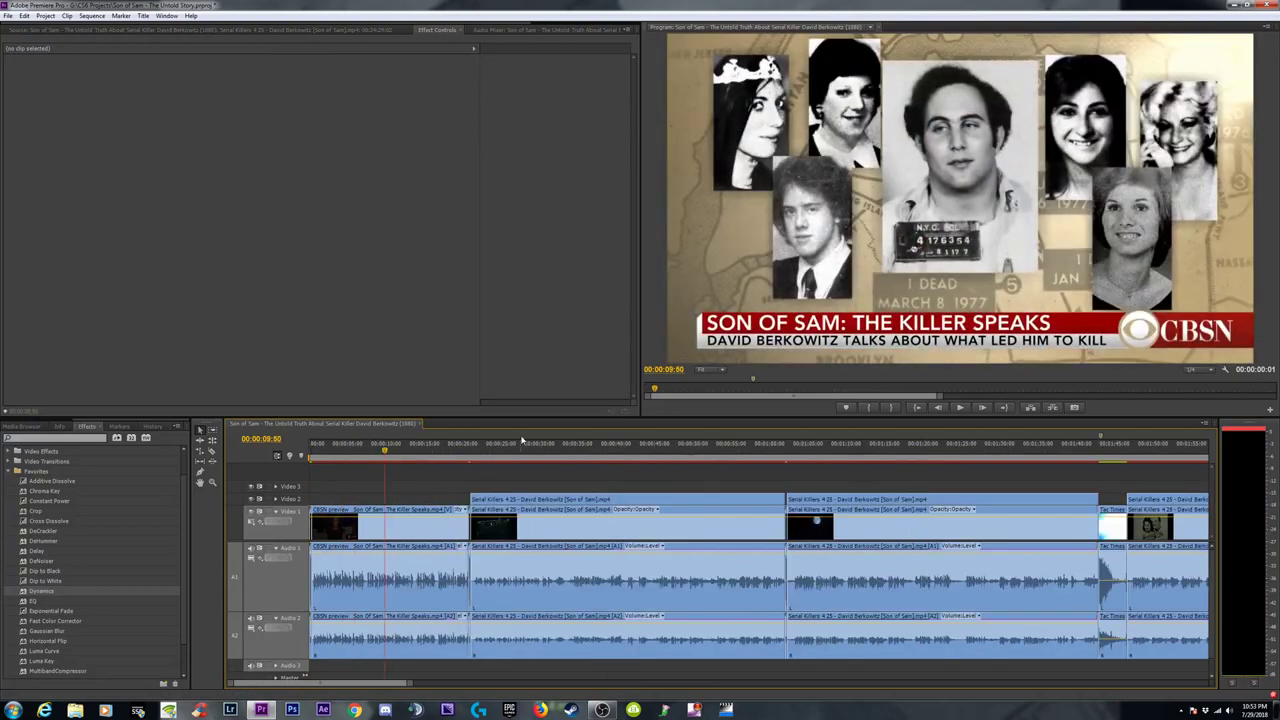
# Play the sequence across the logo transition near 1:02 and into the Tac Times intro near 1:43.
pyautogui.moveTo(491, 463); pyautogui.dragTo(789, 514)
pyautogui.press('space')
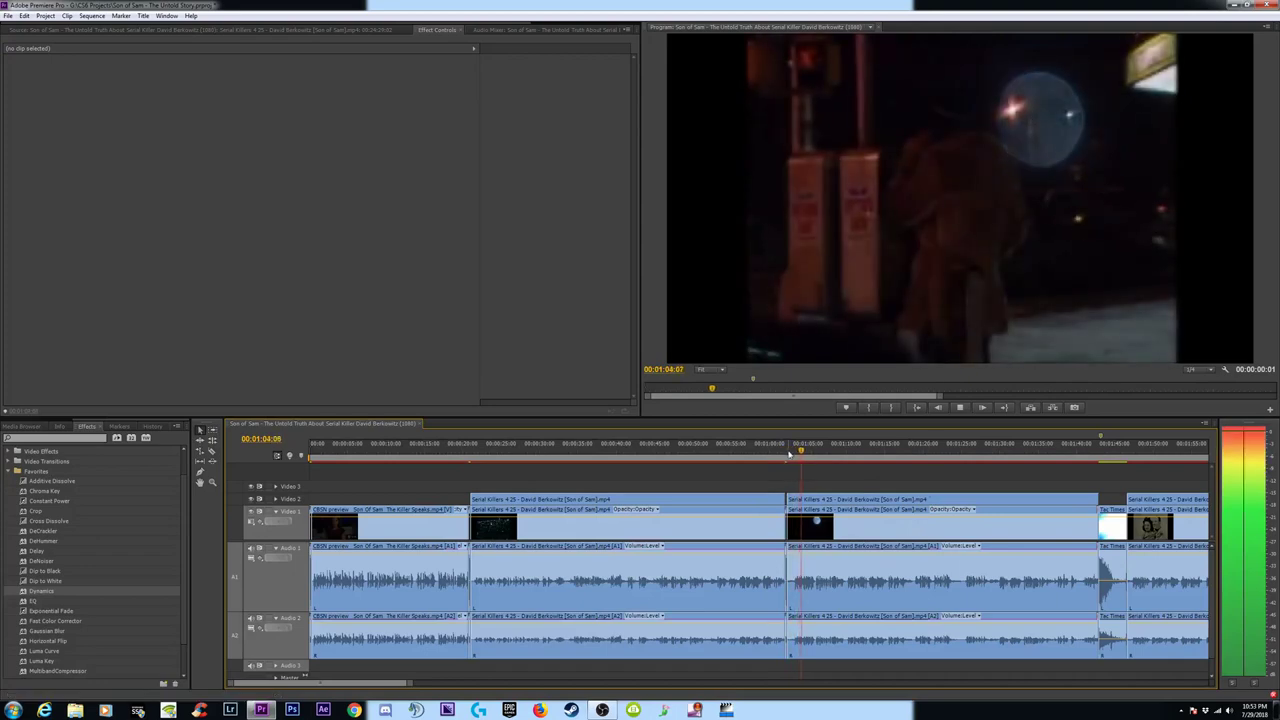
pyautogui.click(838, 455)
pyautogui.moveTo(843, 455); pyautogui.dragTo(1092, 481)
pyautogui.press('space')
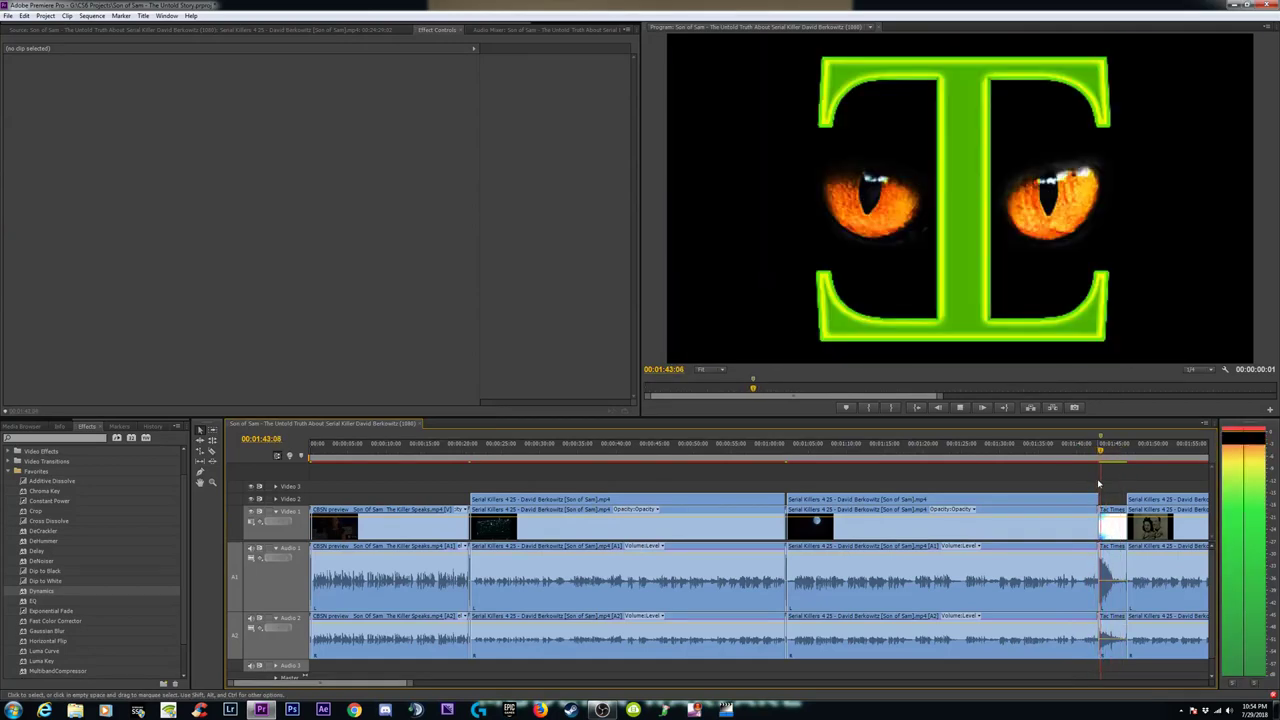
pyautogui.press('space')
# Move the video of the Tac Times intro clip from Video 1 up to Video 2.
pyautogui.press('=')
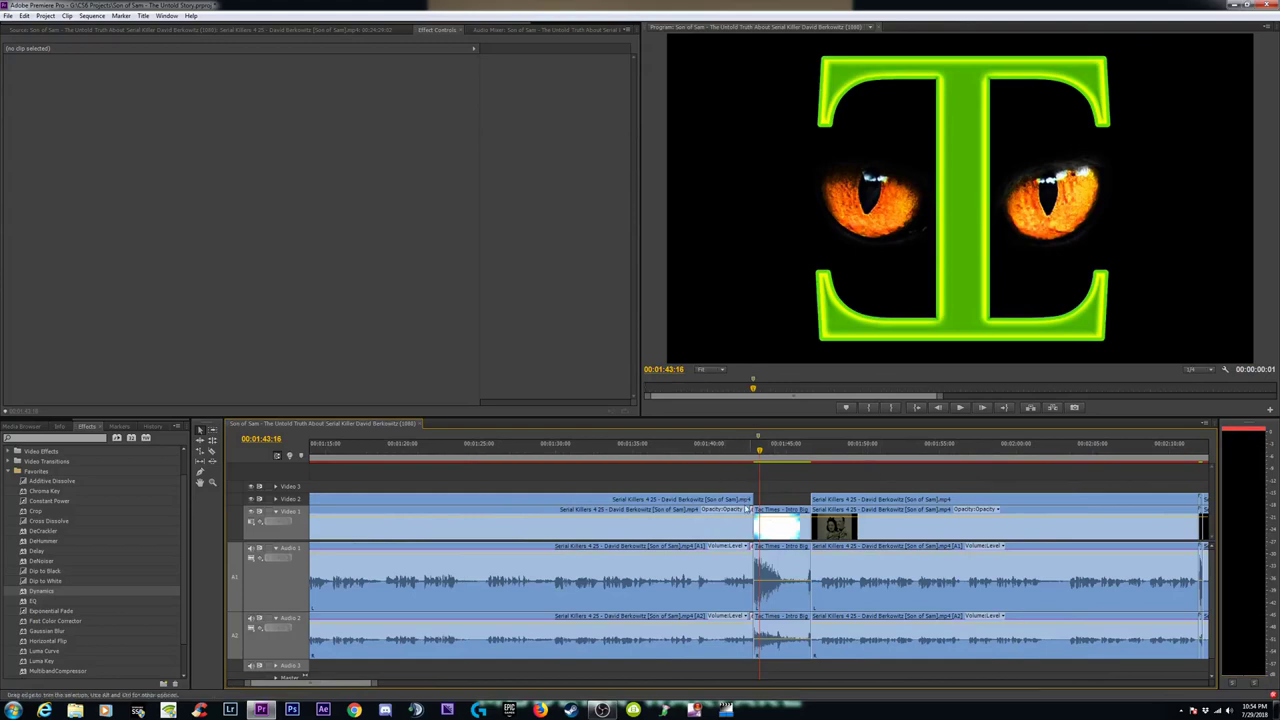
pyautogui.press('-')
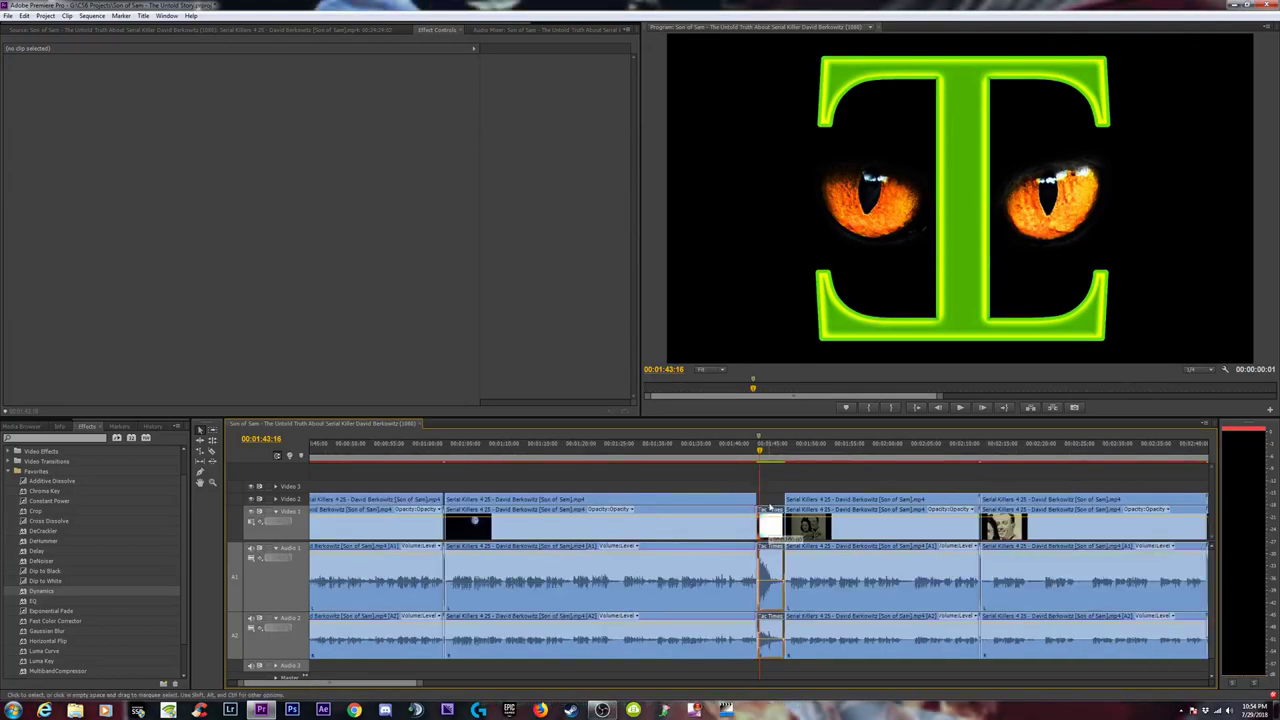
pyautogui.click(769, 507)
pyautogui.press('=')
pyautogui.press('=')
pyautogui.press('=')
pyautogui.press('=')
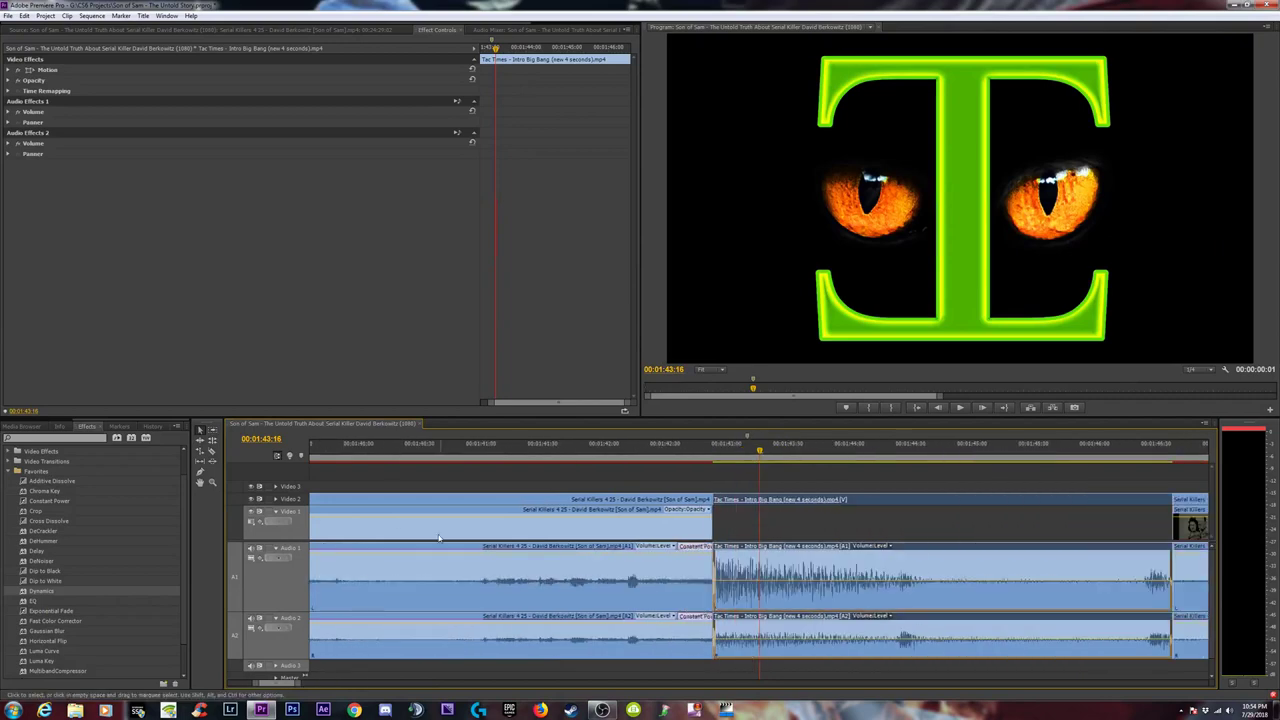
# Apply a Cross Dissolve to the end of the Video 2 clip before the Tac Times intro and play it back.
pyautogui.click(56, 503)
pyautogui.click(52, 521)
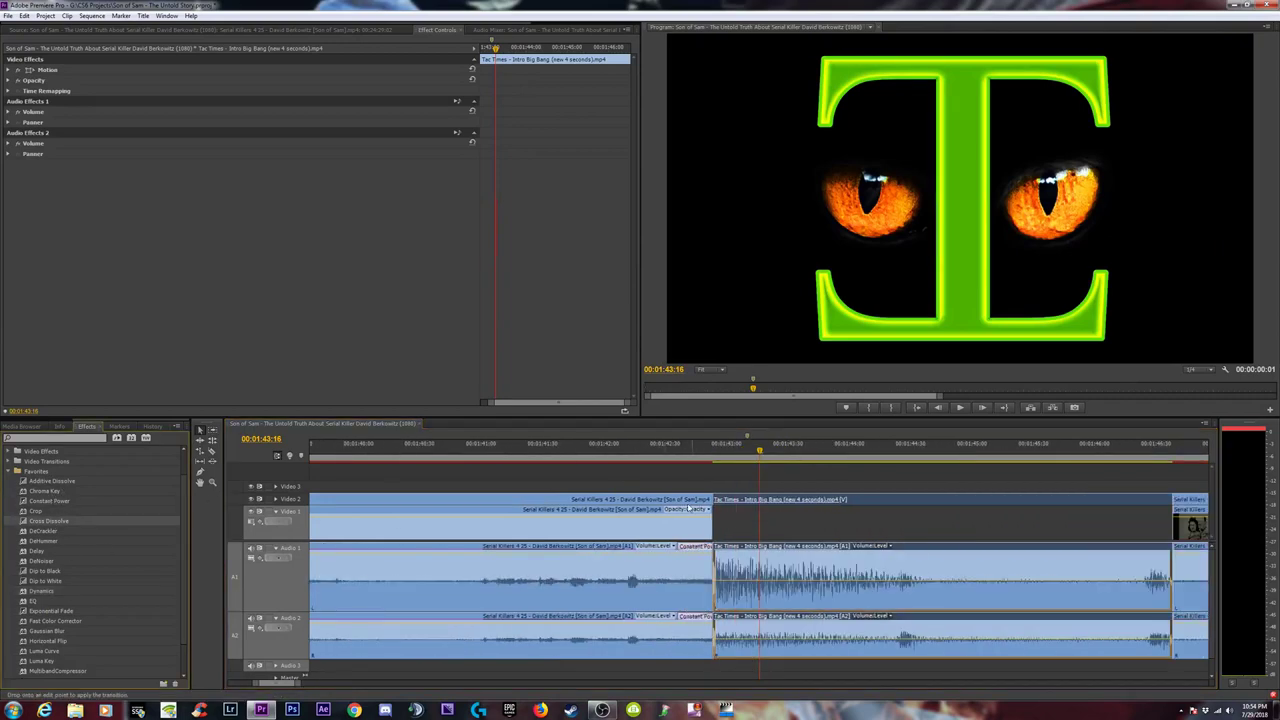
pyautogui.click(652, 455)
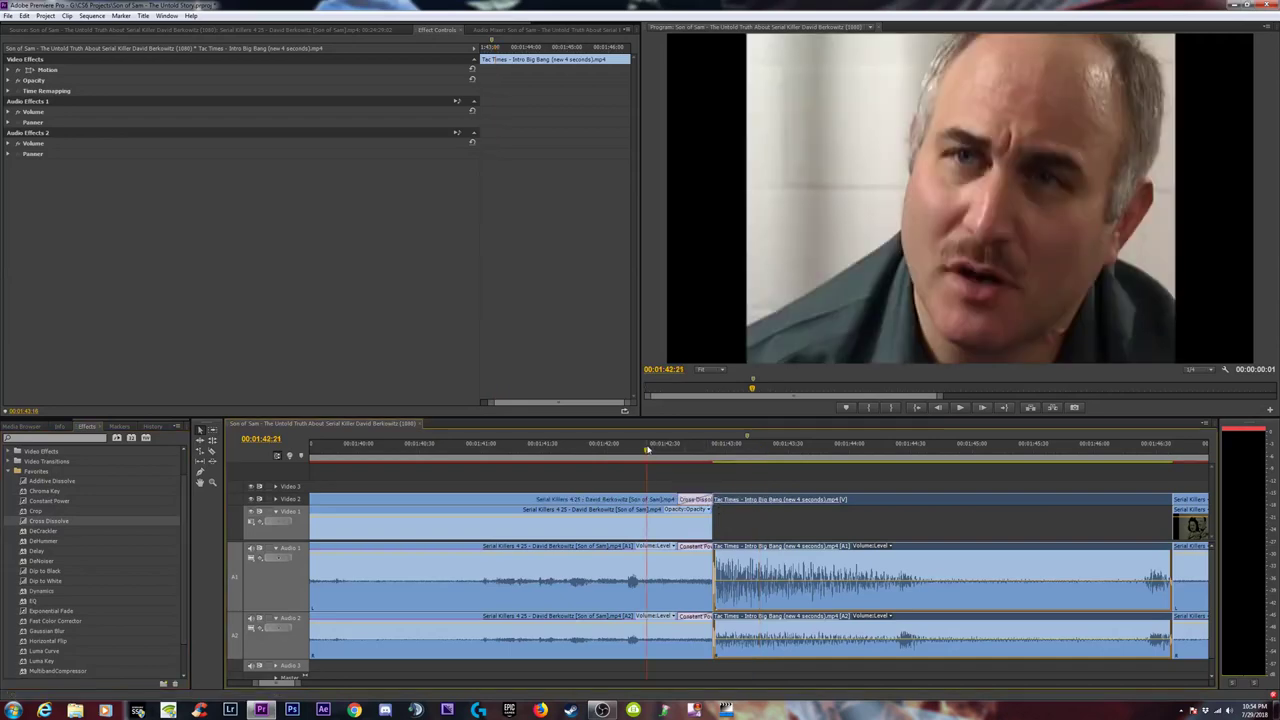
pyautogui.press('space')
pyautogui.press('-')
pyautogui.press('-')
pyautogui.press('-')
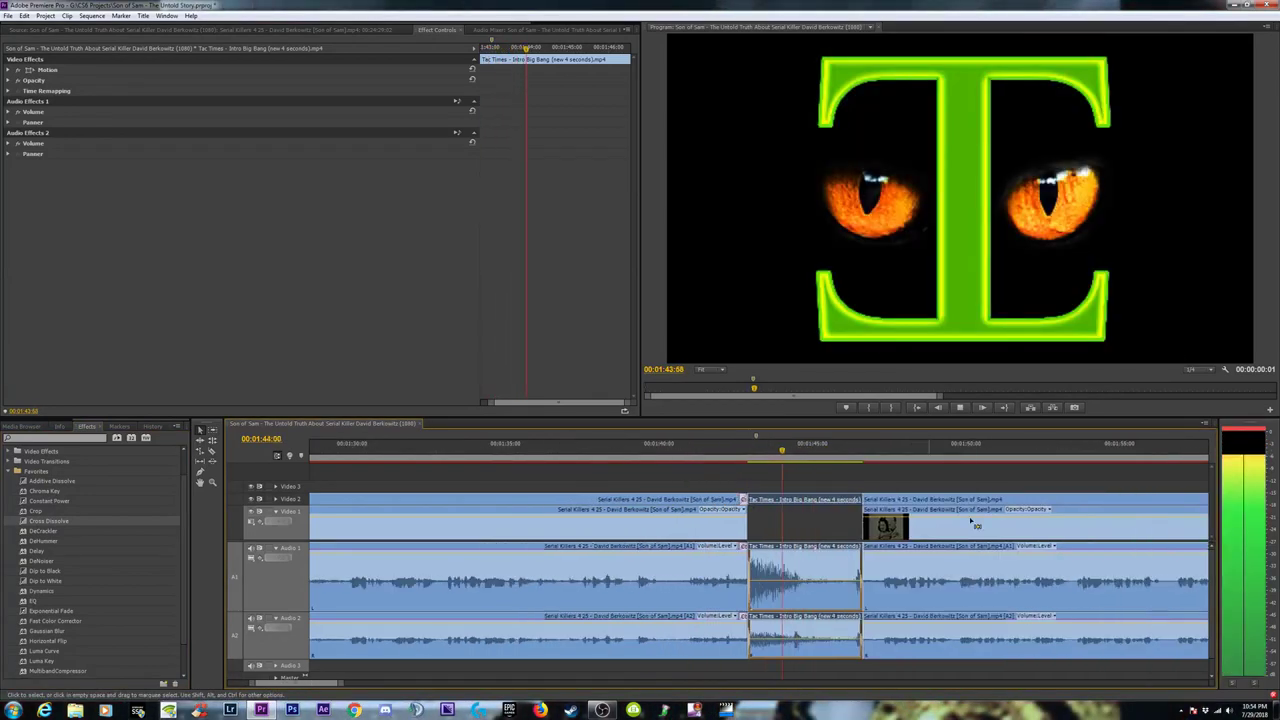
# Delete the duplicated logo transition at about 2:11 from Video 2.
pyautogui.click(813, 456)
pyautogui.moveTo(818, 458); pyautogui.dragTo(869, 458)
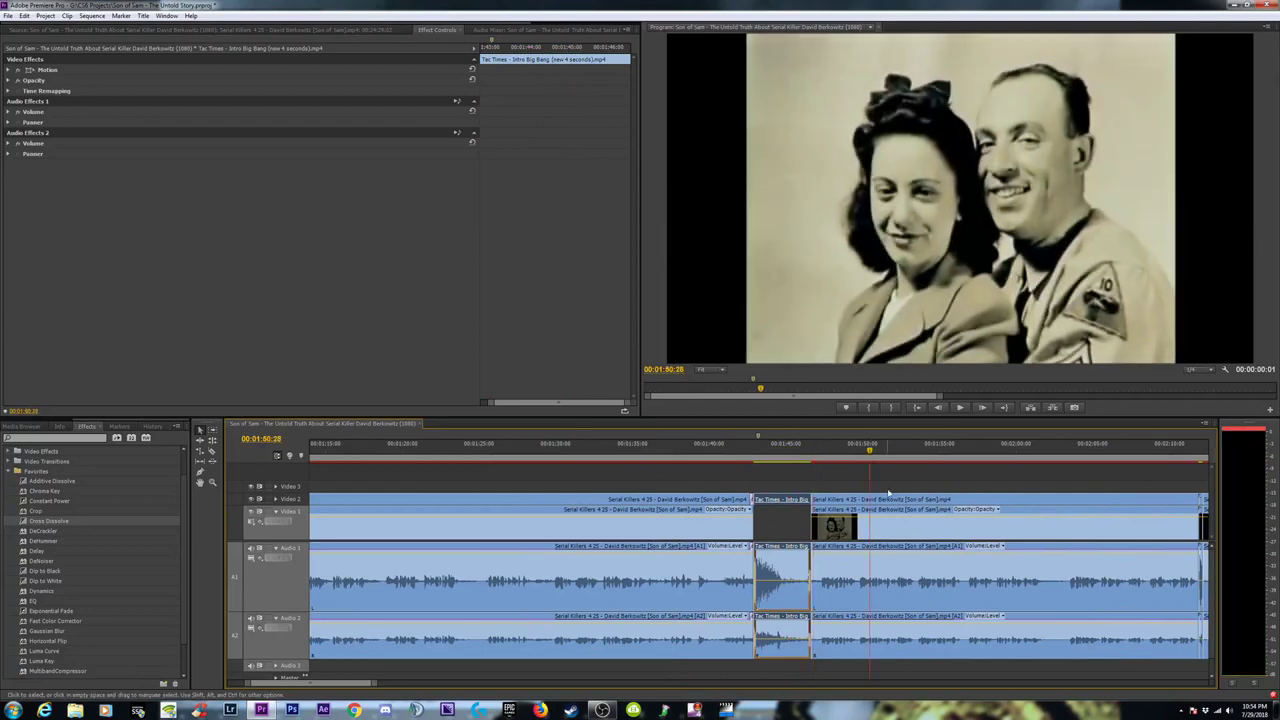
pyautogui.click(942, 457)
pyautogui.press('-')
pyautogui.press('-')
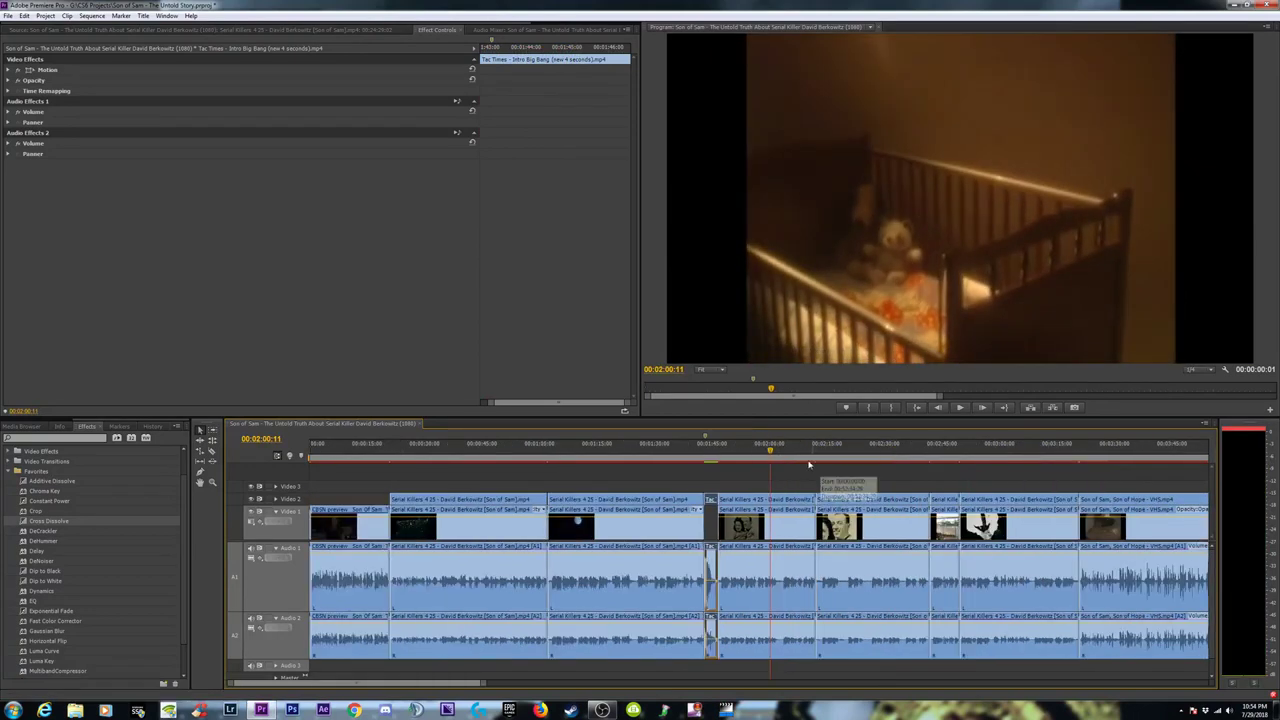
pyautogui.click(815, 458)
pyautogui.press('=')
pyautogui.press('=')
pyautogui.press('=')
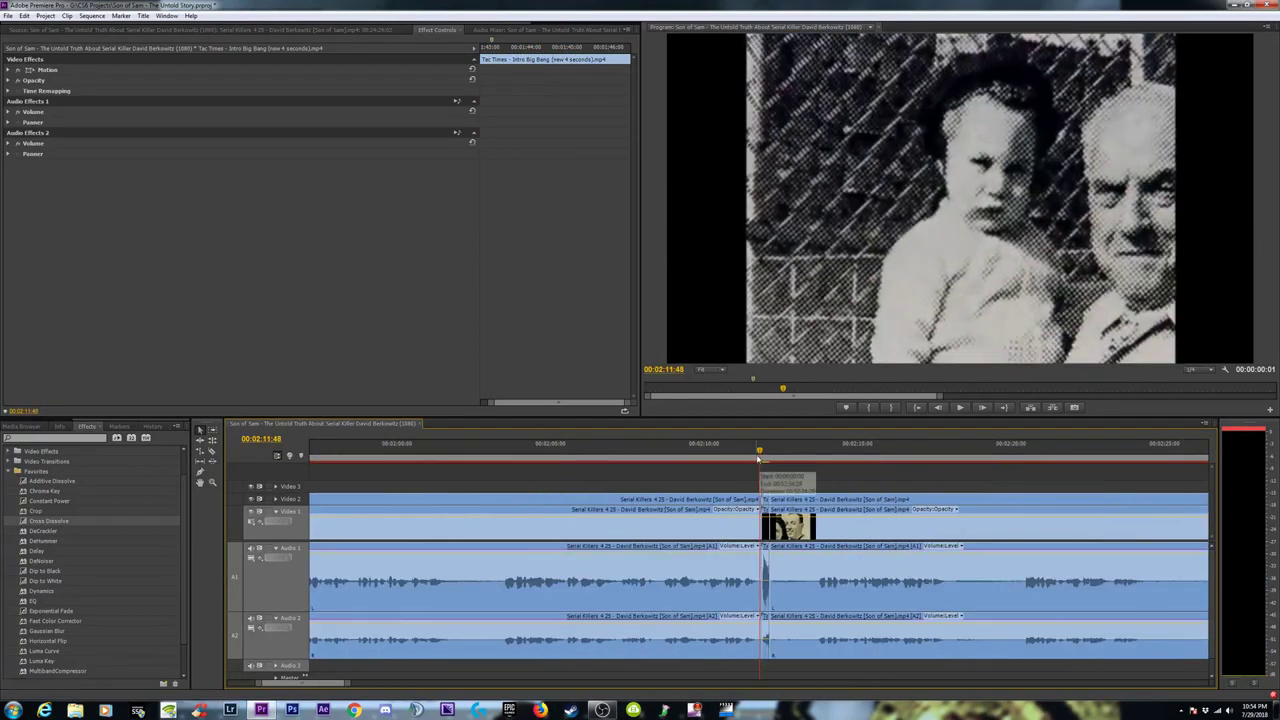
pyautogui.moveTo(759, 458); pyautogui.dragTo(765, 458)
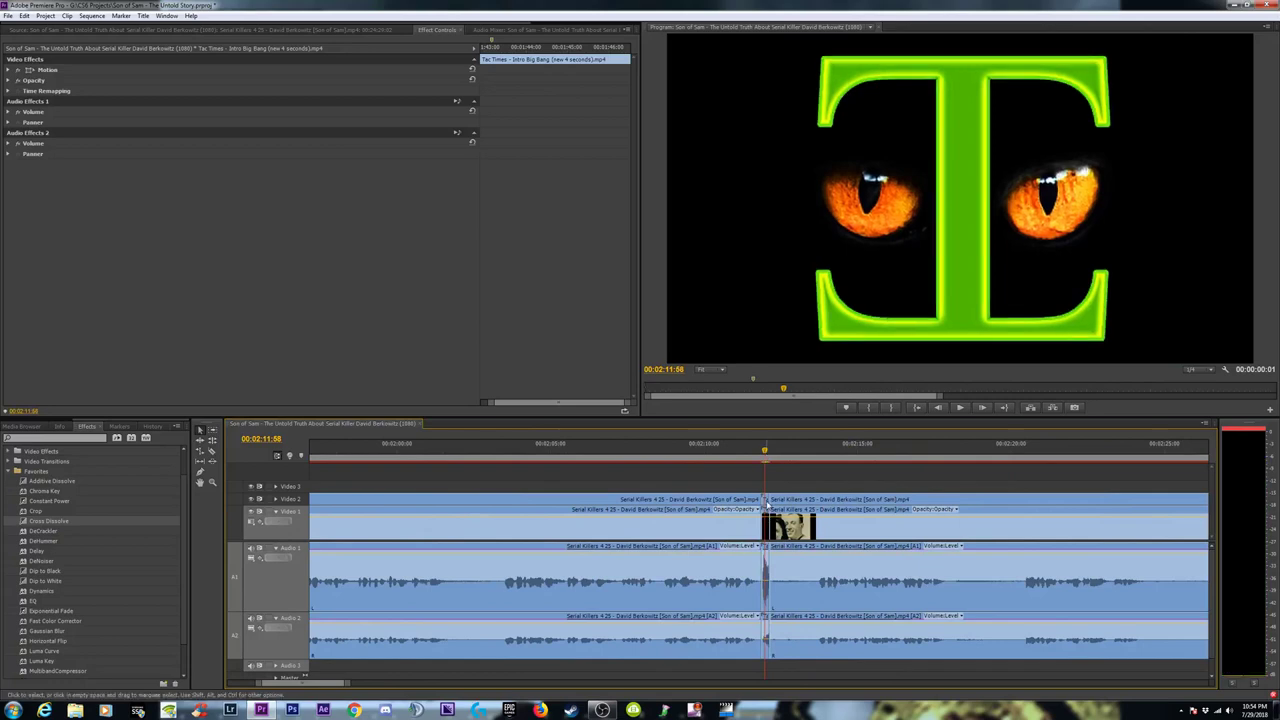
pyautogui.click(766, 501)
pyautogui.press('Delete')
pyautogui.press('-')
pyautogui.press('-')
pyautogui.press('-')
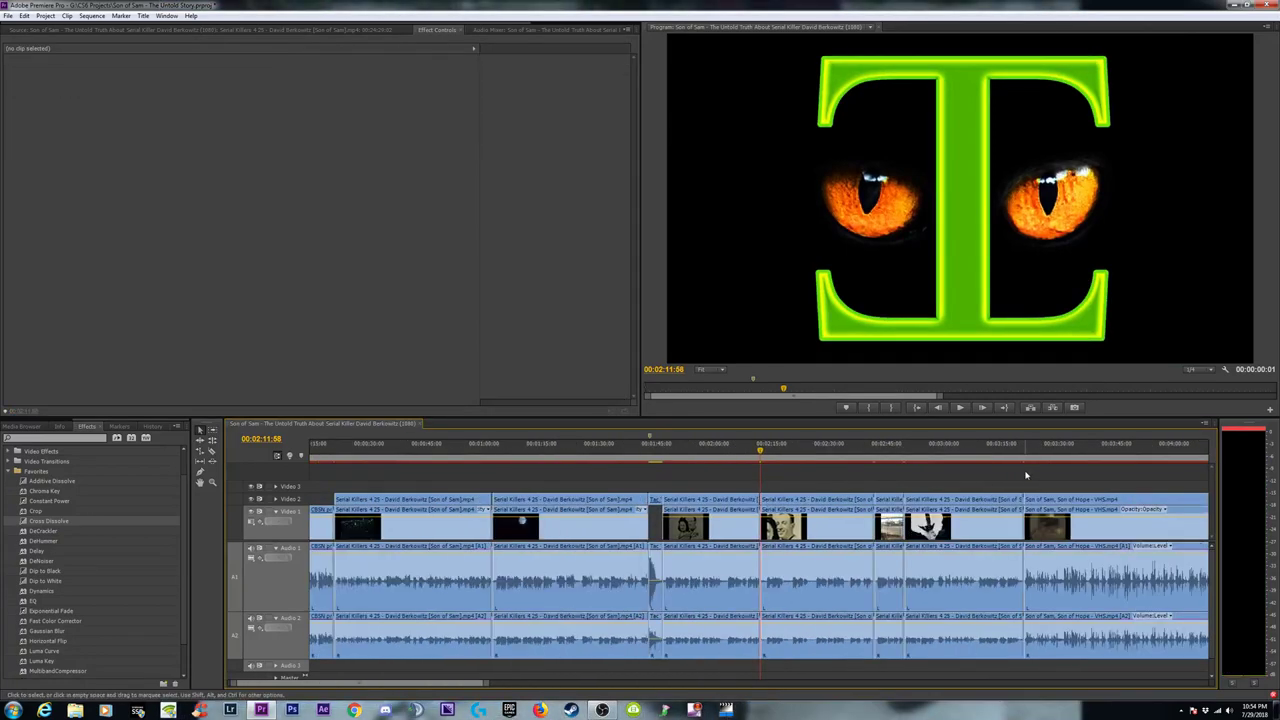
pyautogui.press('-')
pyautogui.press('-')
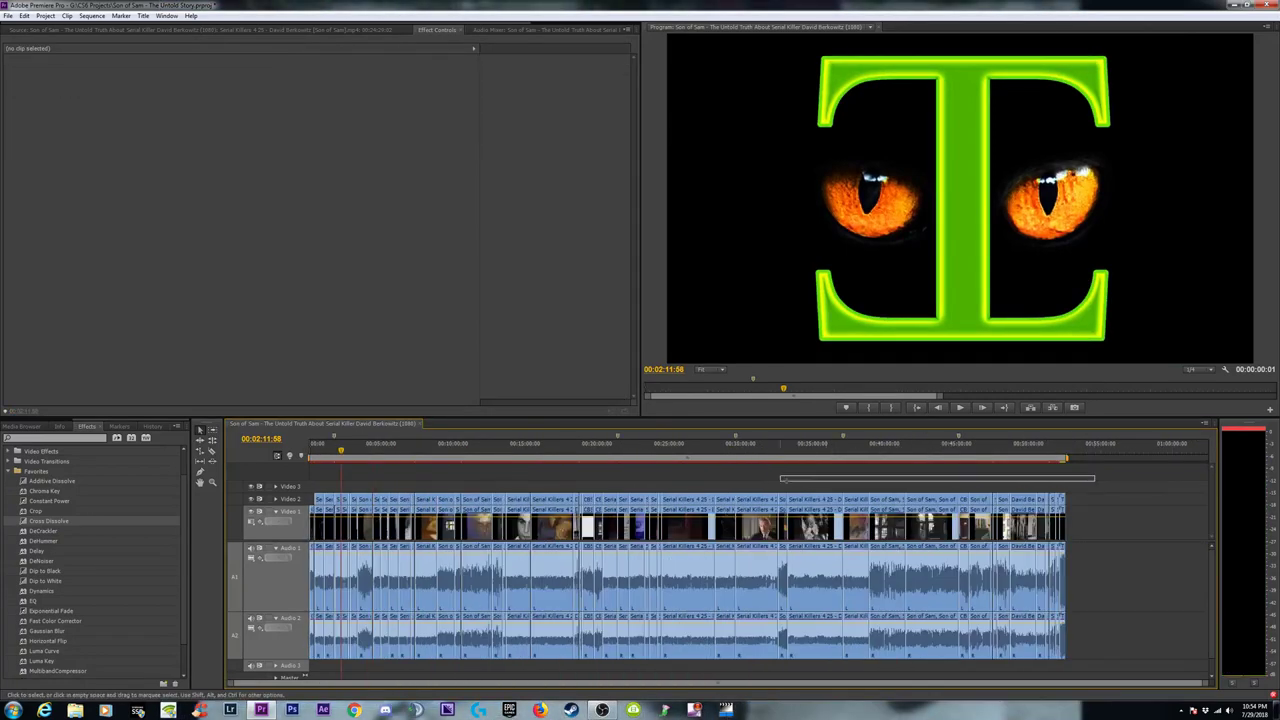
pyautogui.moveTo(783, 480); pyautogui.dragTo(345, 498)
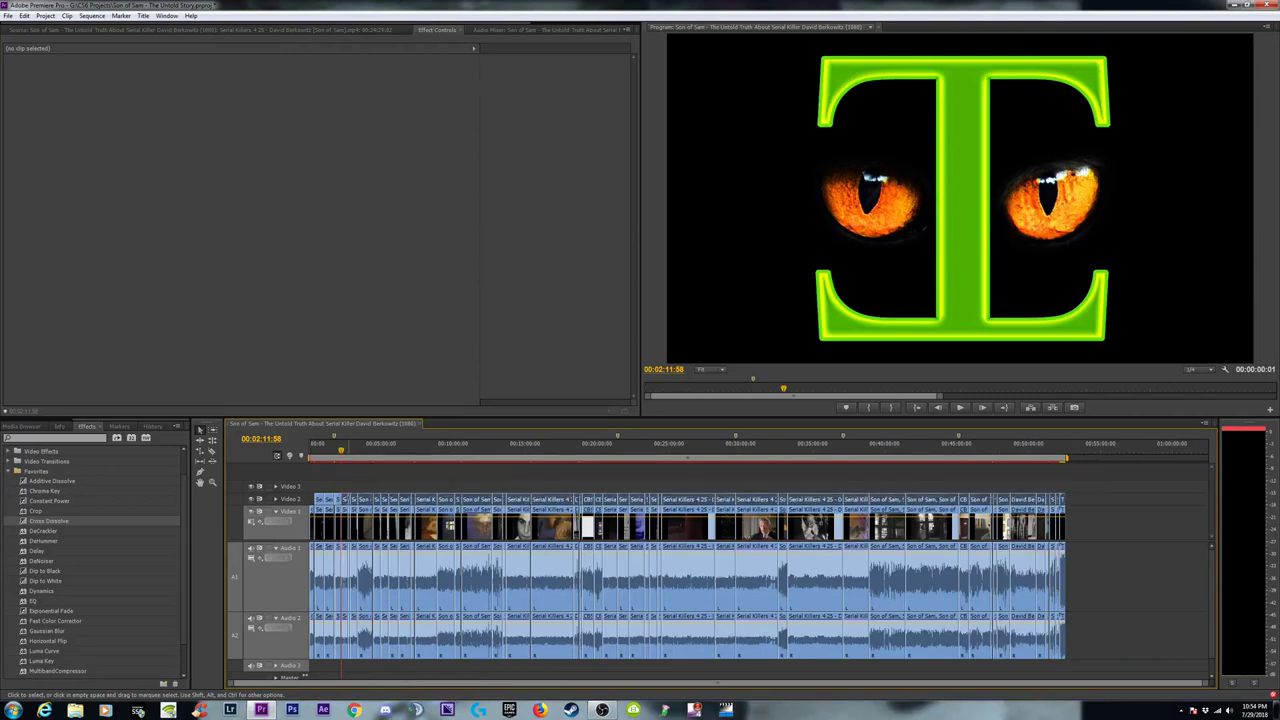
pyautogui.click(356, 474)
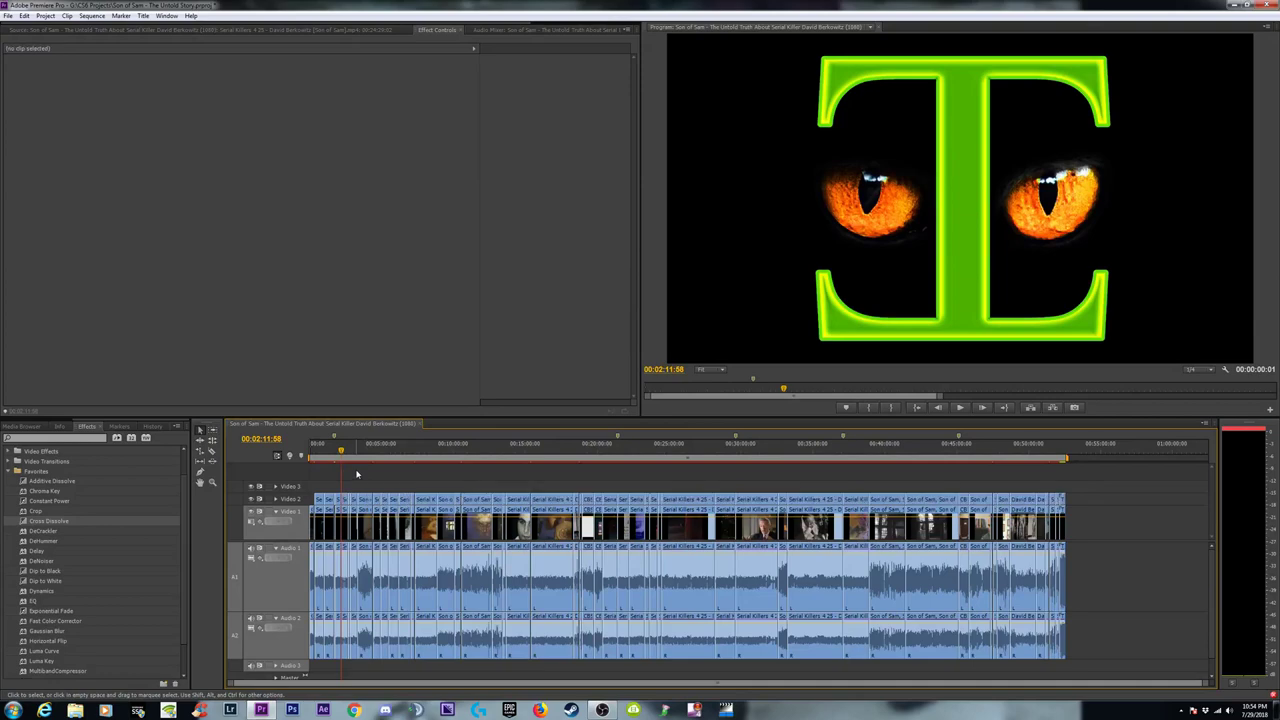
pyautogui.press('=')
pyautogui.press('=')
pyautogui.press('=')
pyautogui.press('=')
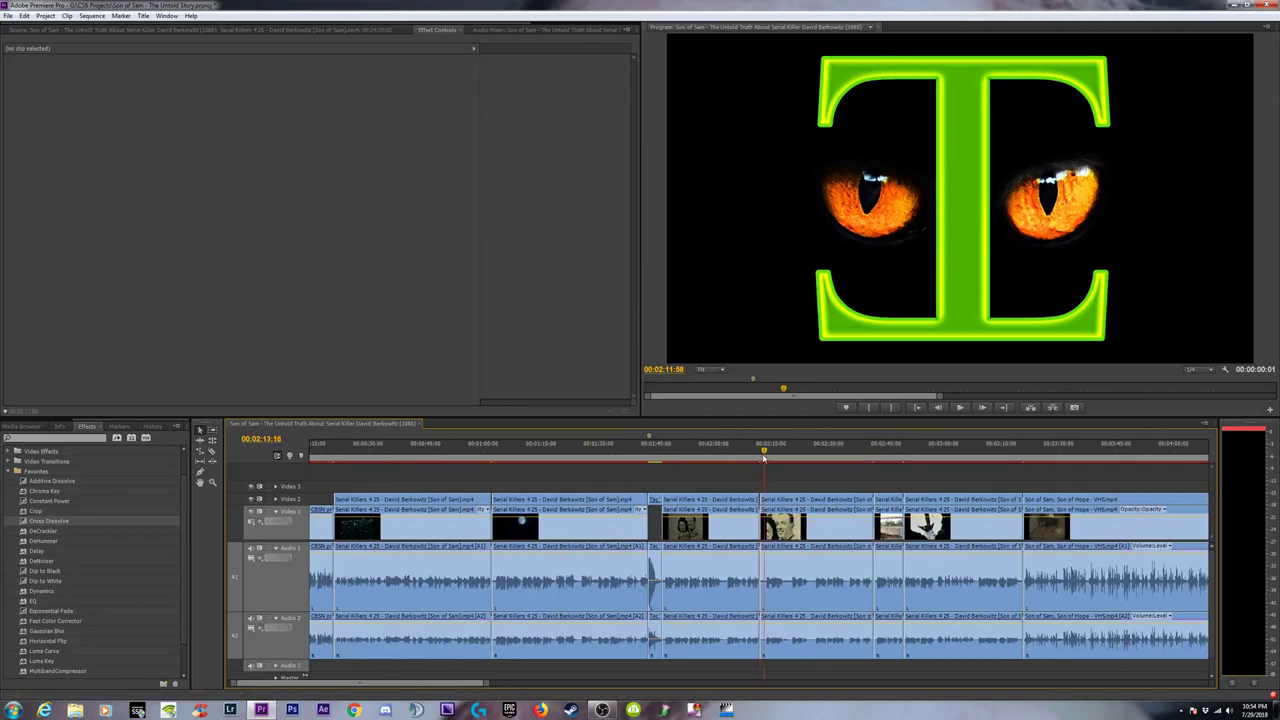
# Paste the copied scaling attributes onto the Video 2 clips from about 2:42 through the Son of Hope VHS clip.
pyautogui.moveTo(764, 455); pyautogui.dragTo(1057, 463)
pyautogui.click(940, 453)
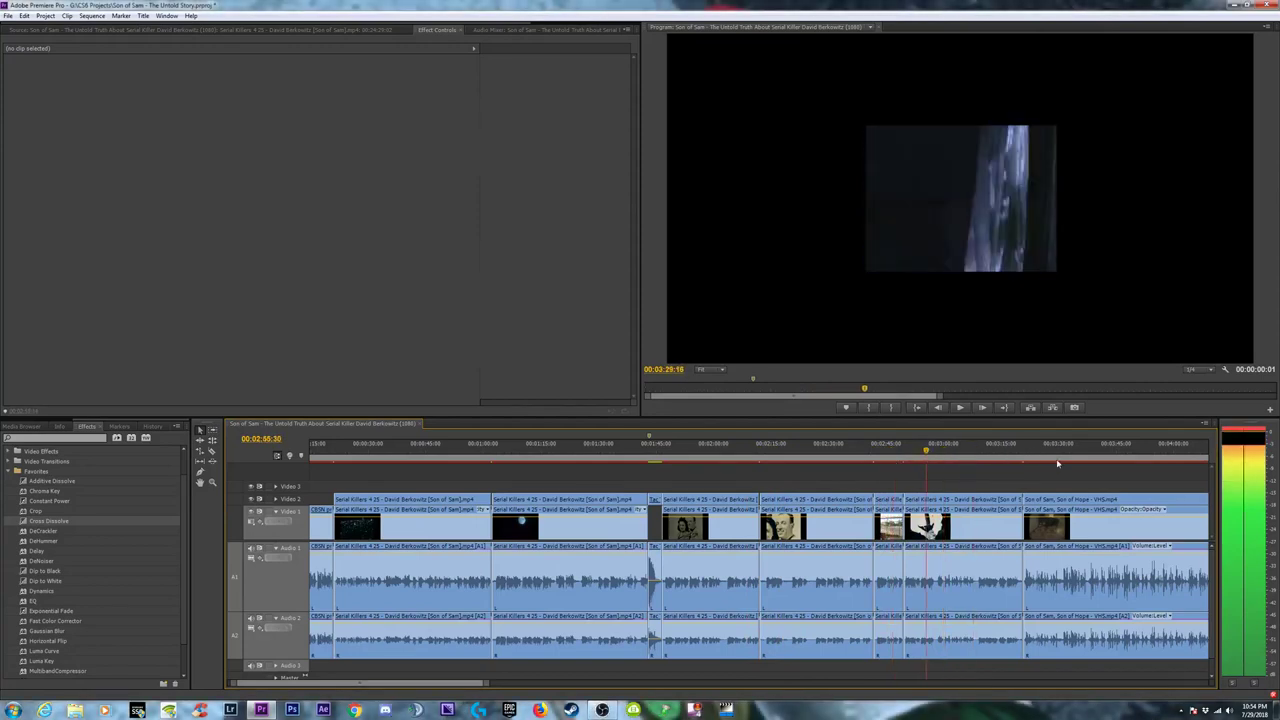
pyautogui.click(1062, 458)
pyautogui.click(912, 499)
pyautogui.keyDown('shift'); pyautogui.click(1060, 500); pyautogui.keyUp('shift')
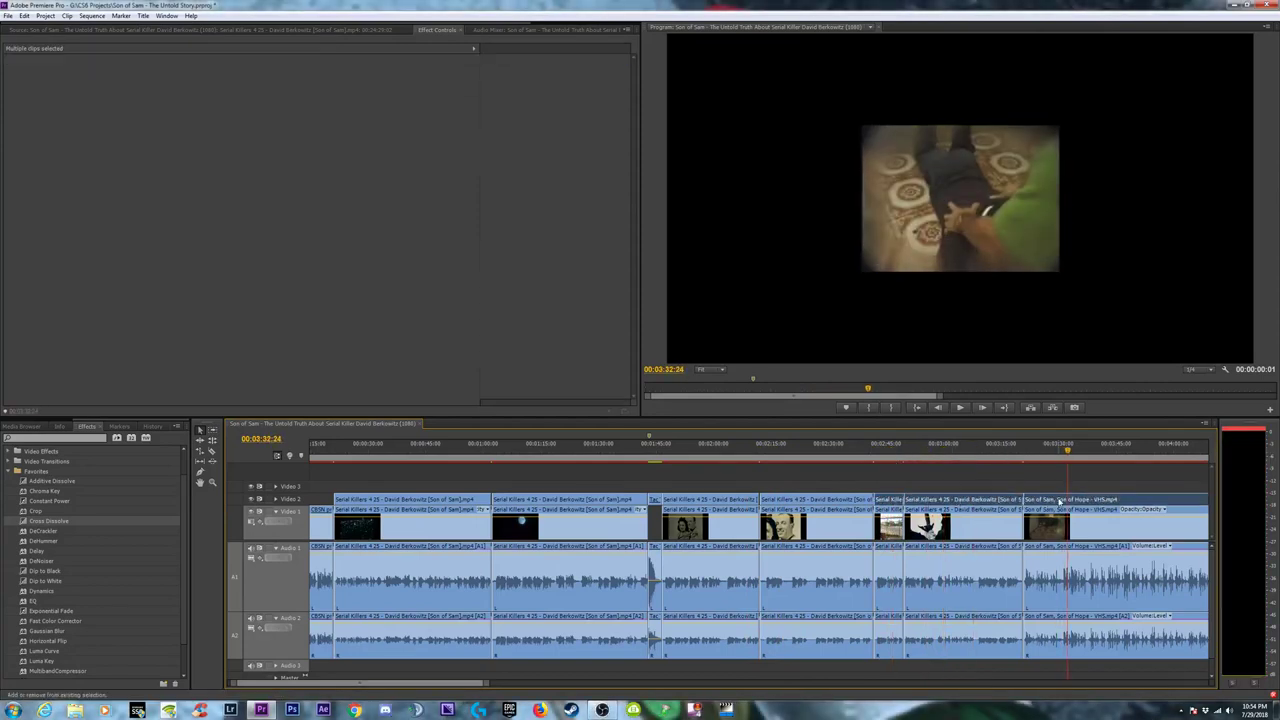
pyautogui.rightClick(1060, 500)
pyautogui.click(1100, 409)
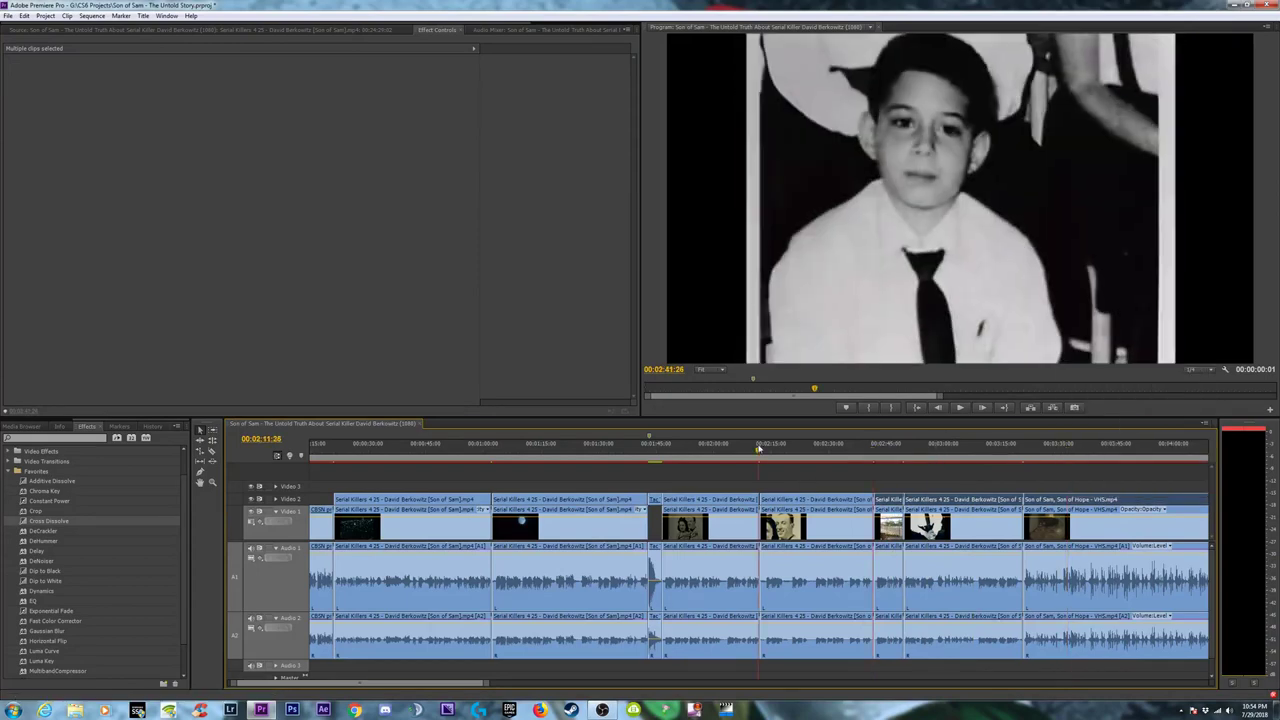
# Move the video of the logo transition at about 2:11 from Video 1 up to Video 2.
pyautogui.press('=')
pyautogui.press('=')
pyautogui.press('=')
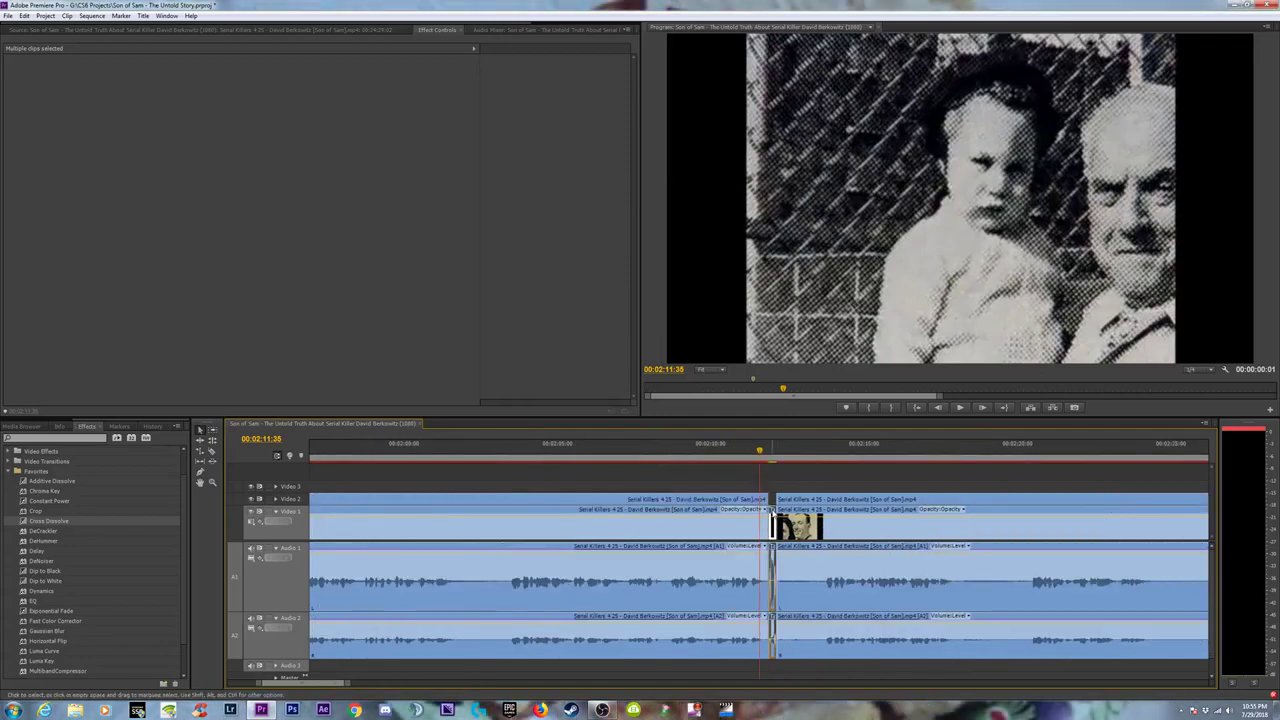
pyautogui.click(772, 513)
# Move the video of the logo transition at about 1:02 from Video 1 up to Video 2.
pyautogui.press('-')
pyautogui.press('-')
pyautogui.moveTo(540, 450); pyautogui.dragTo(414, 452)
pyautogui.press('-')
pyautogui.press('=')
pyautogui.press('=')
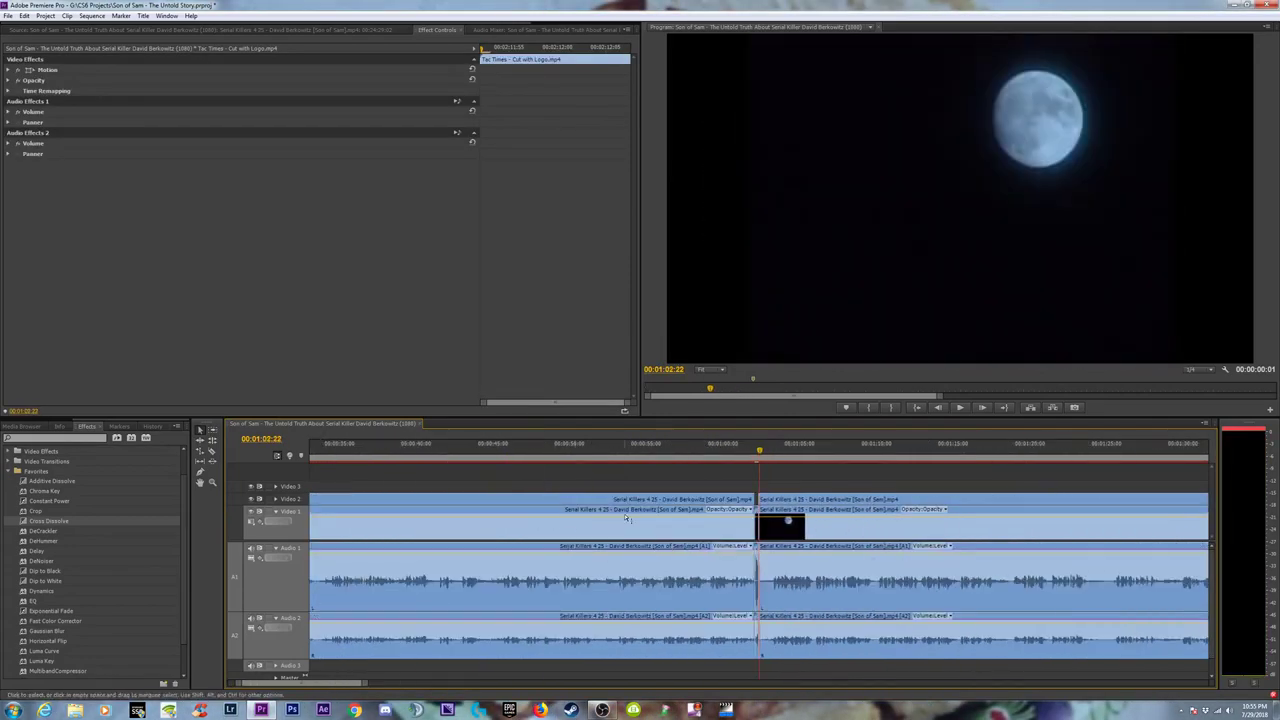
pyautogui.click(757, 517)
# Move the video of the logo transition after the CBSN preview, at about 0:20, from Video 1 up to Video 2.
pyautogui.press('-')
pyautogui.press('-')
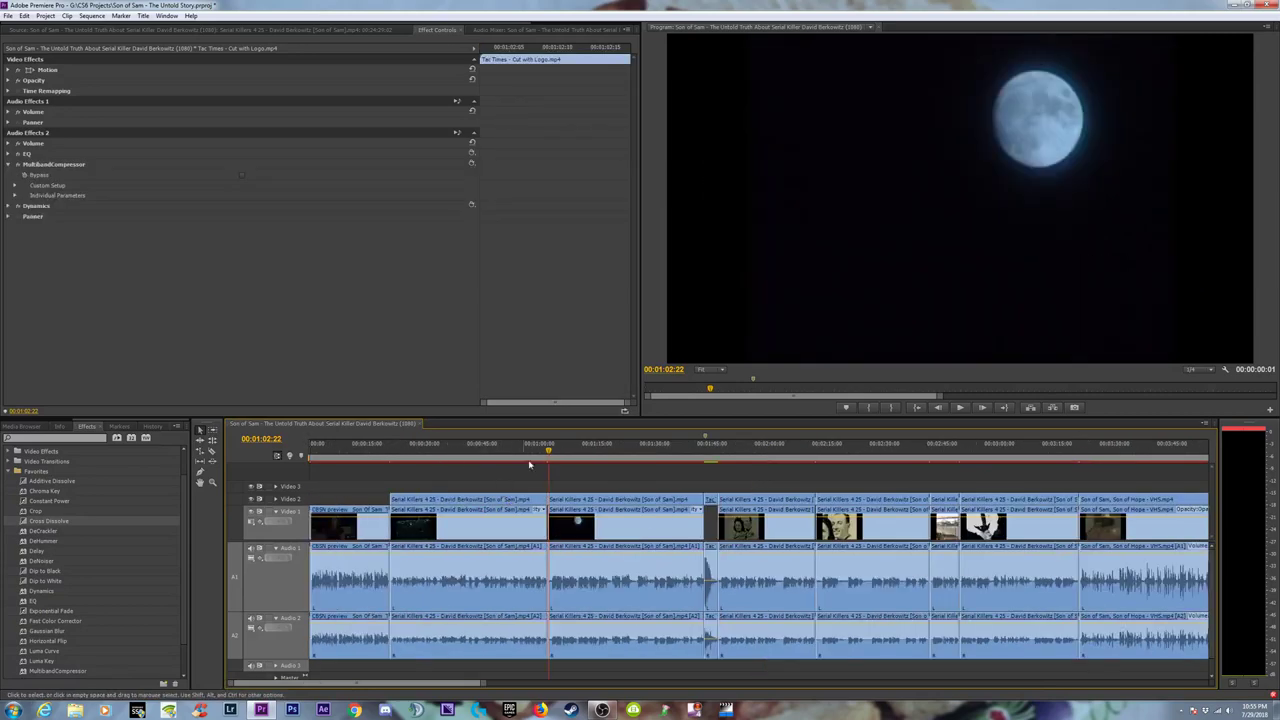
pyautogui.click(391, 468)
pyautogui.press('=')
pyautogui.press('=')
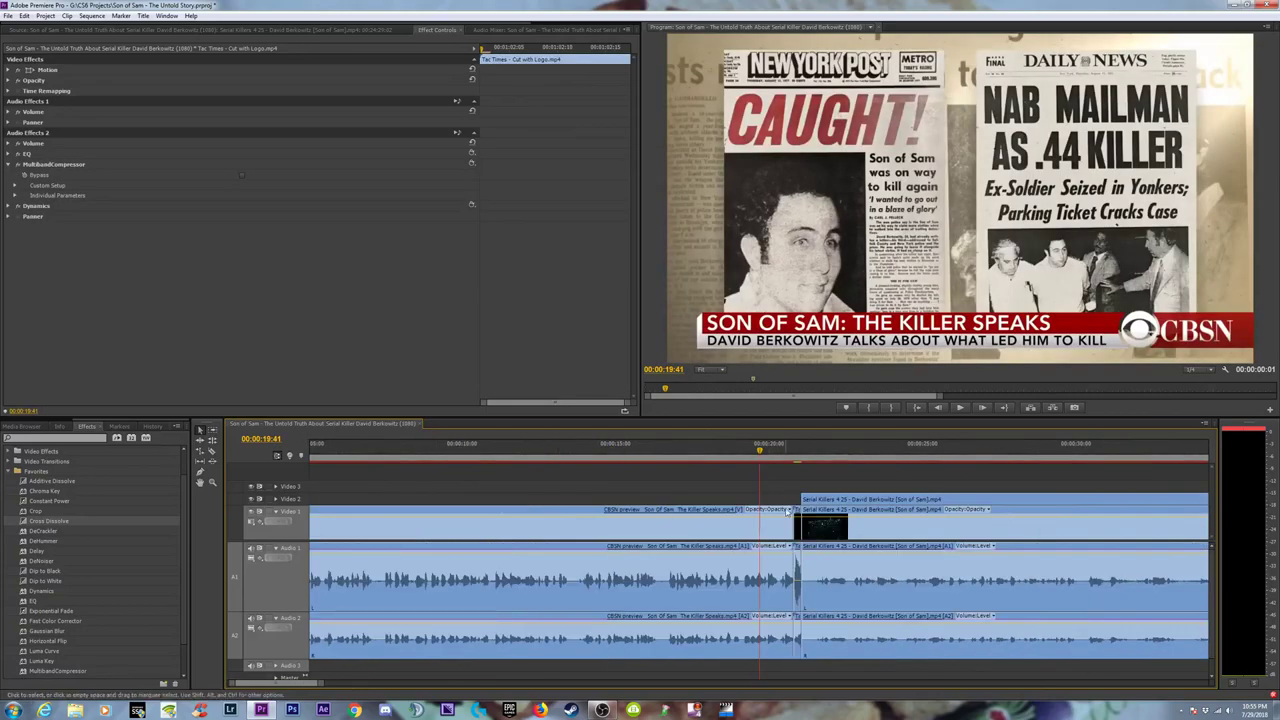
pyautogui.press('-')
pyautogui.press('-')
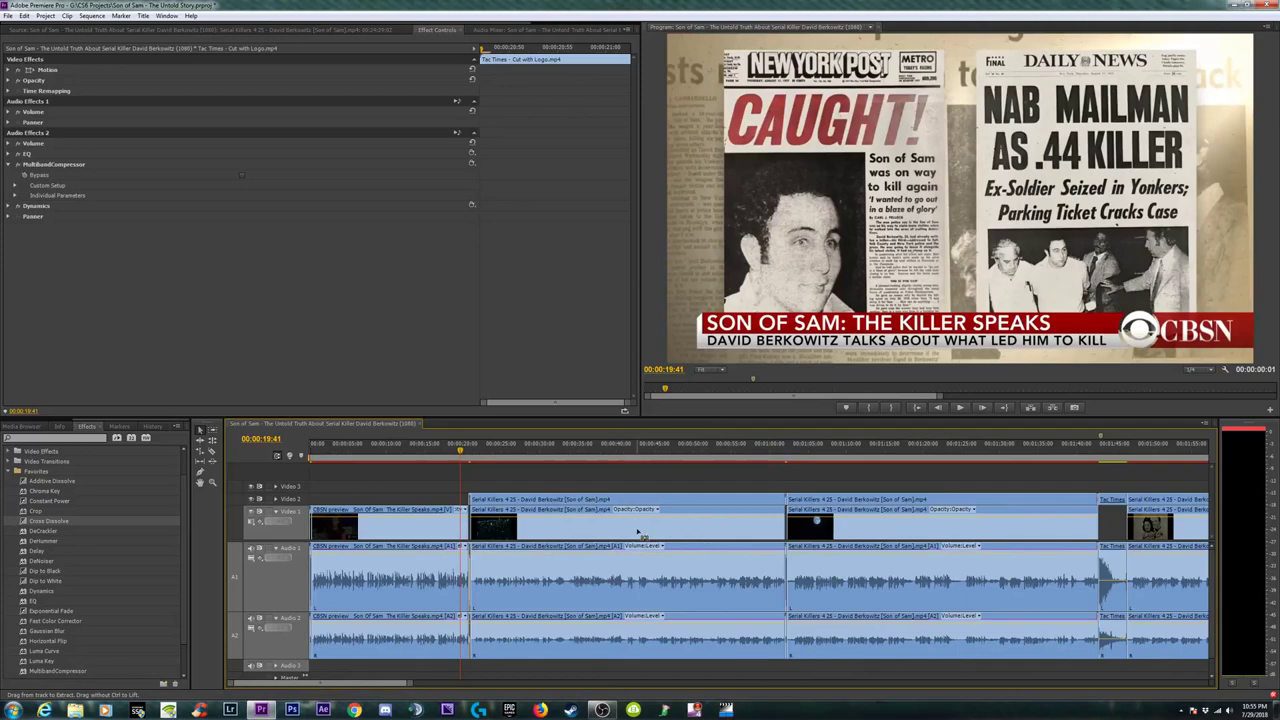
# Check that the Video 2 footage fills the frame at about 0:37, 2:43 and up to 3:17.
pyautogui.press('-')
pyautogui.press('-')
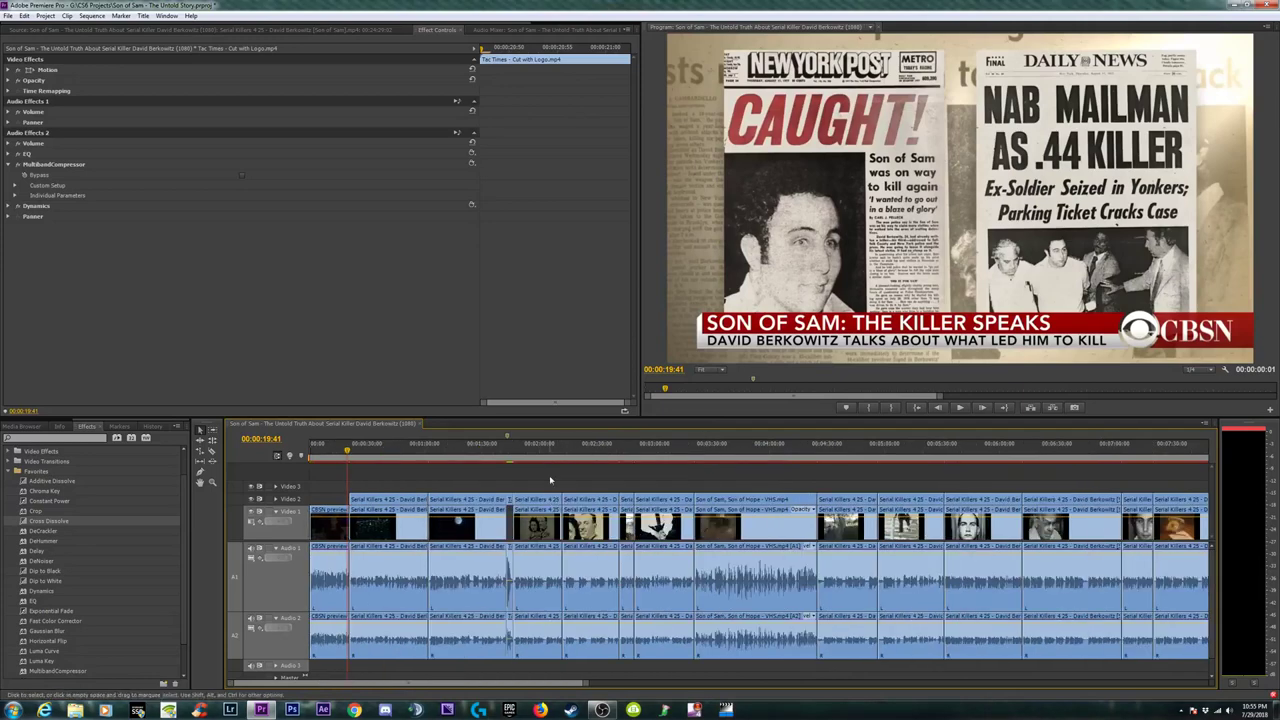
pyautogui.click(384, 465)
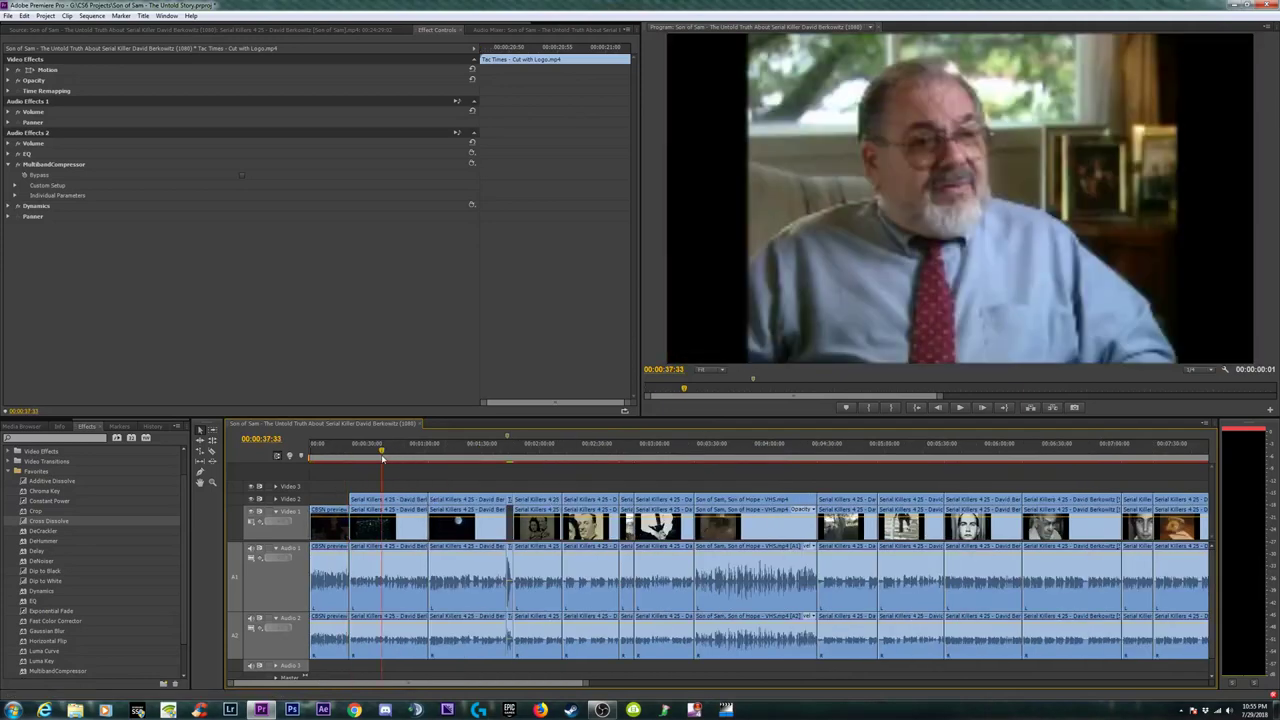
pyautogui.press('space')
pyautogui.moveTo(531, 466); pyautogui.dragTo(622, 474)
pyautogui.press('=')
pyautogui.press('=')
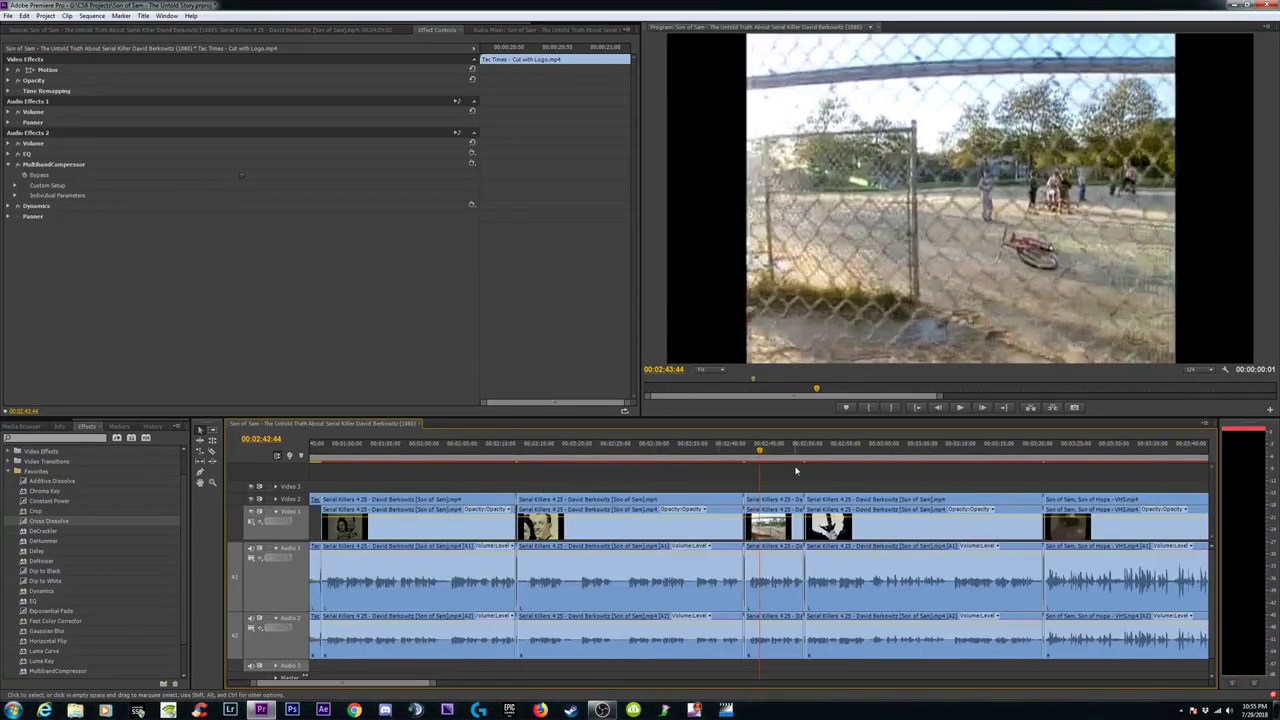
pyautogui.moveTo(839, 455); pyautogui.dragTo(1018, 463)
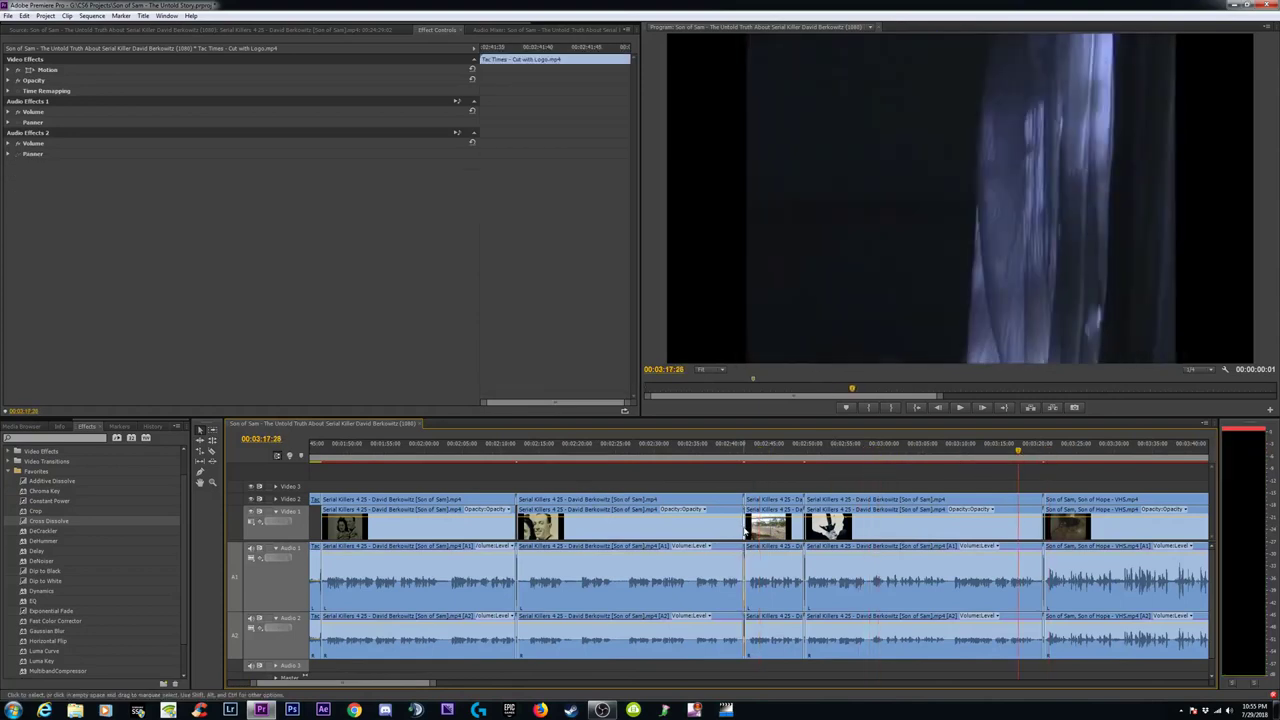
# Inspect the sequence at about 2:23 and around the Tac Times intro at about 1:44.
pyautogui.press('-')
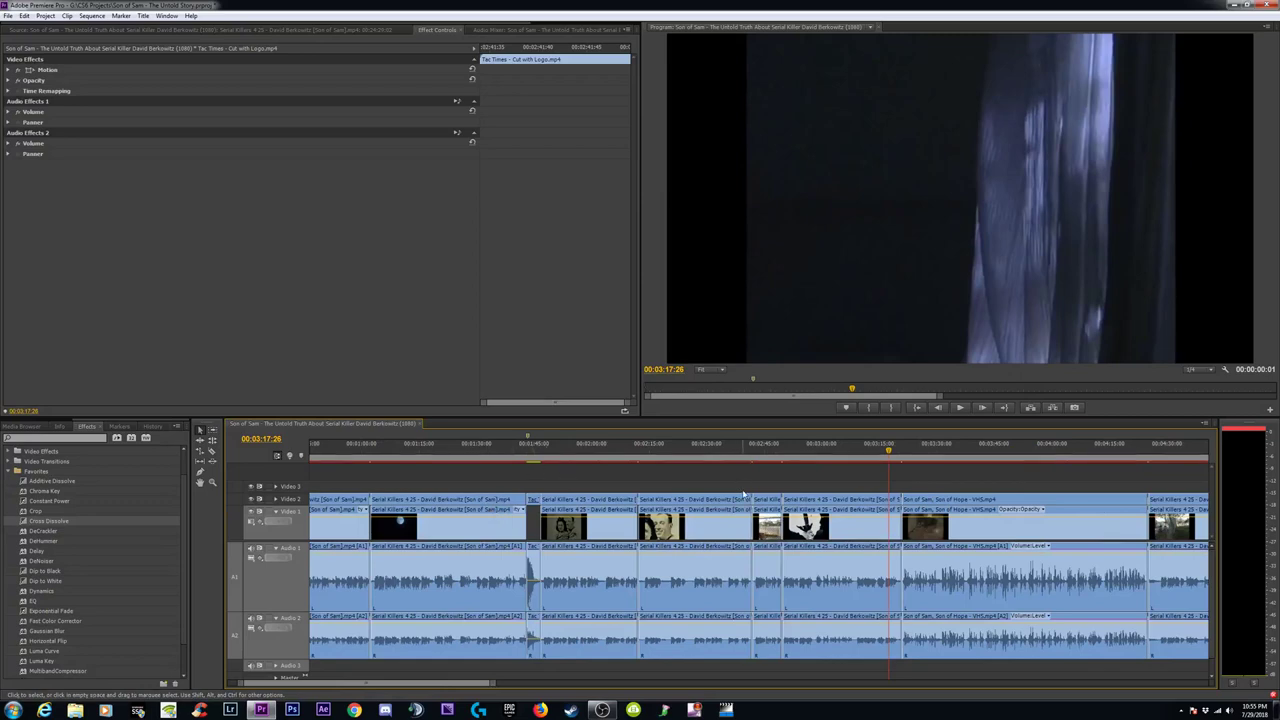
pyautogui.press('-')
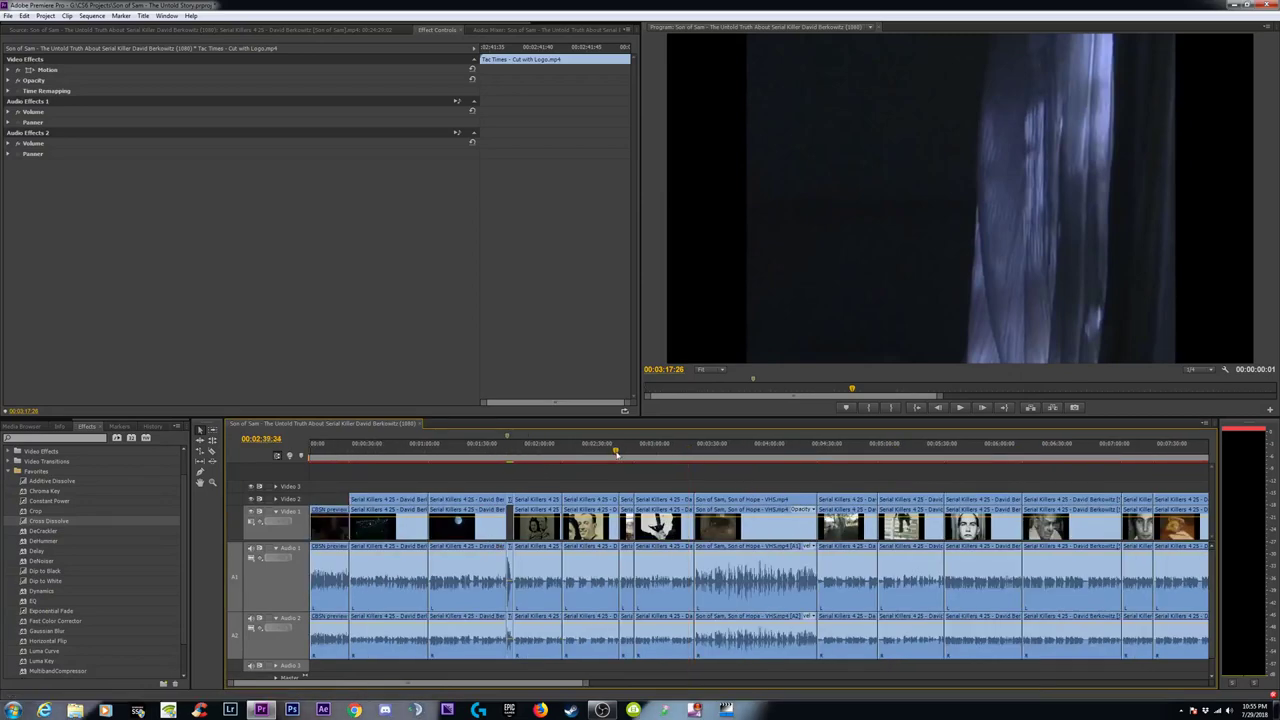
pyautogui.moveTo(617, 454); pyautogui.dragTo(586, 457)
pyautogui.press('=')
pyautogui.press('=')
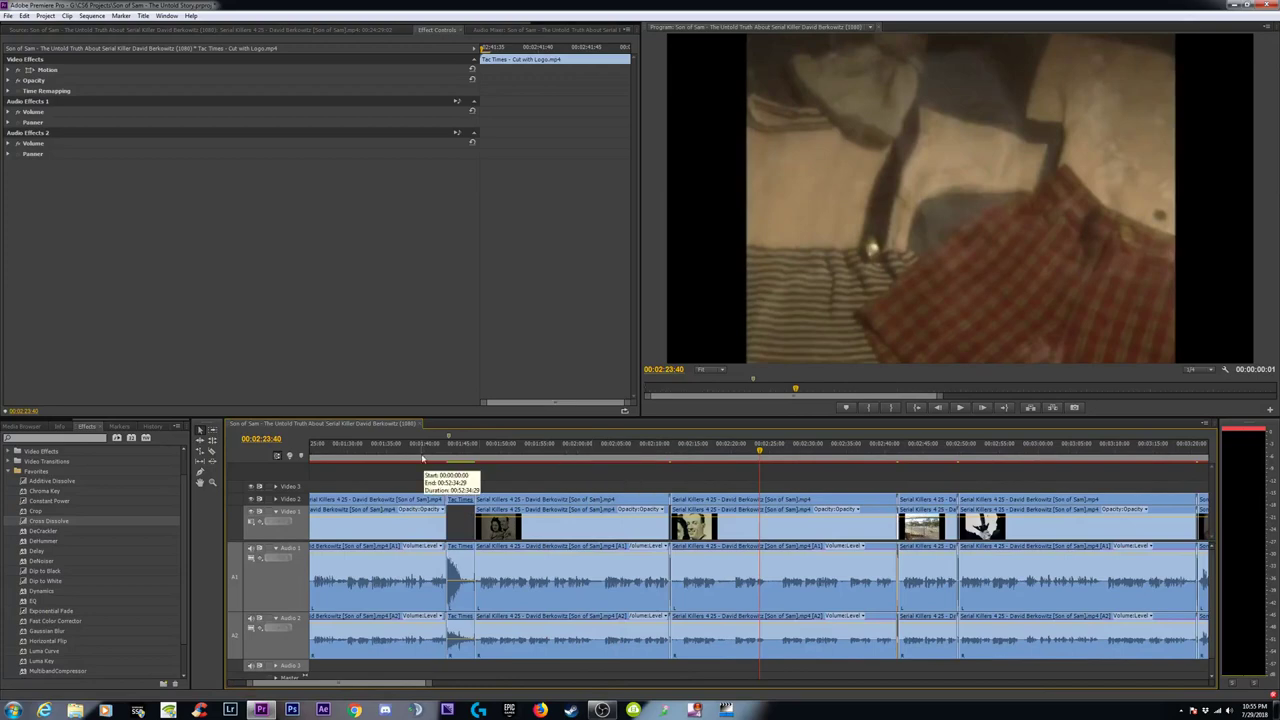
pyautogui.click(459, 454)
pyautogui.press('=')
pyautogui.press('=')
pyautogui.press('-')
pyautogui.press('-')
pyautogui.press('-')
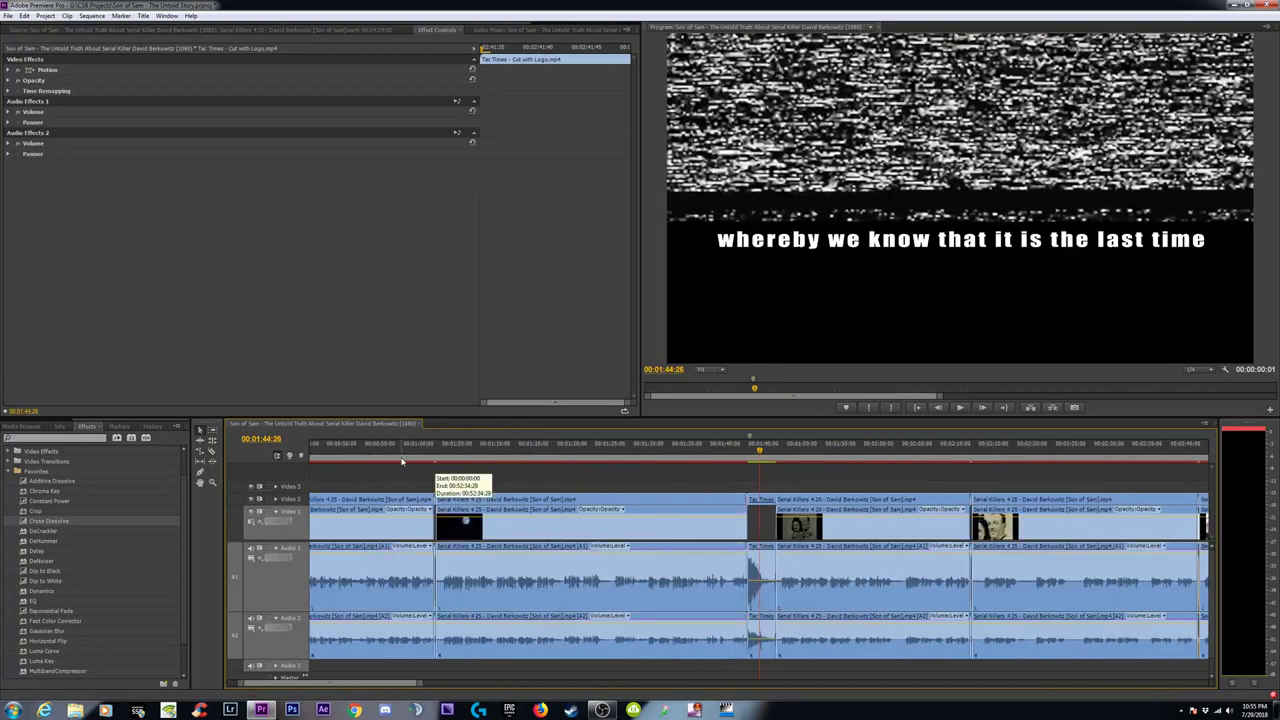
# Move the video of the logo transition at about 2:41 from Video 1 up to Video 2.
pyautogui.click(840, 454)
pyautogui.press('=')
pyautogui.press('=')
pyautogui.press('=')
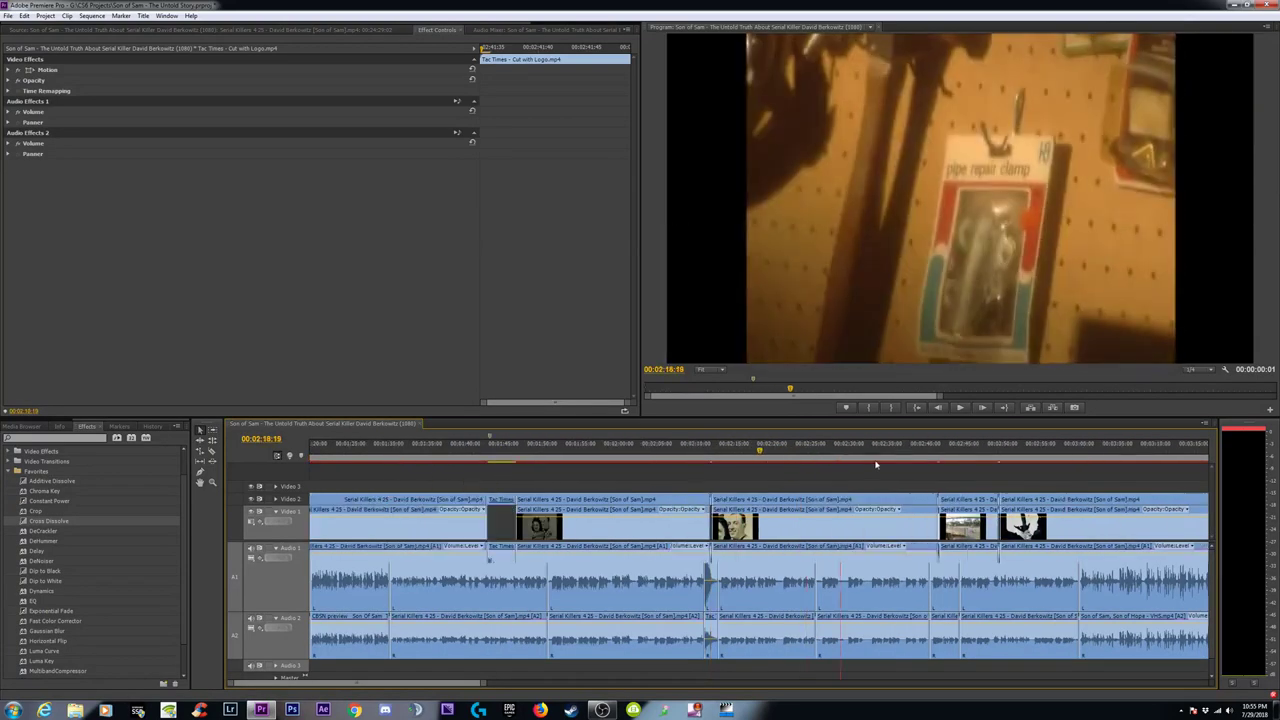
pyautogui.press('-')
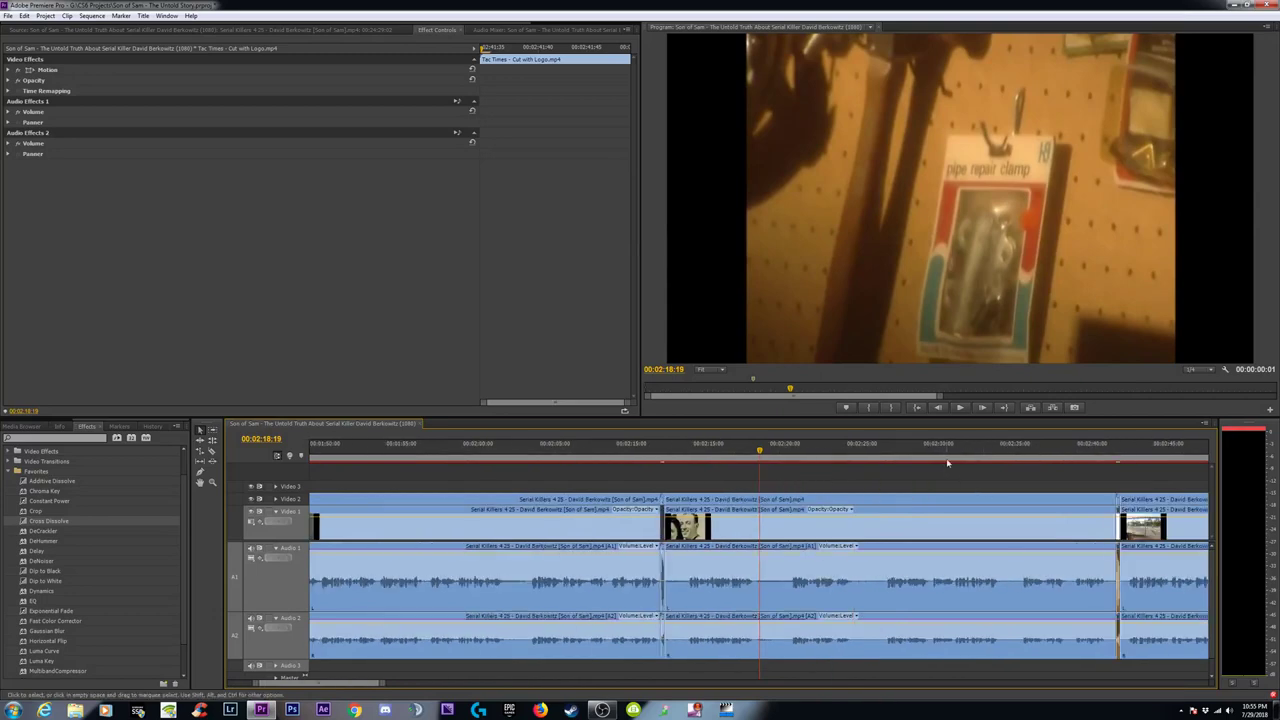
pyautogui.click(1118, 510)
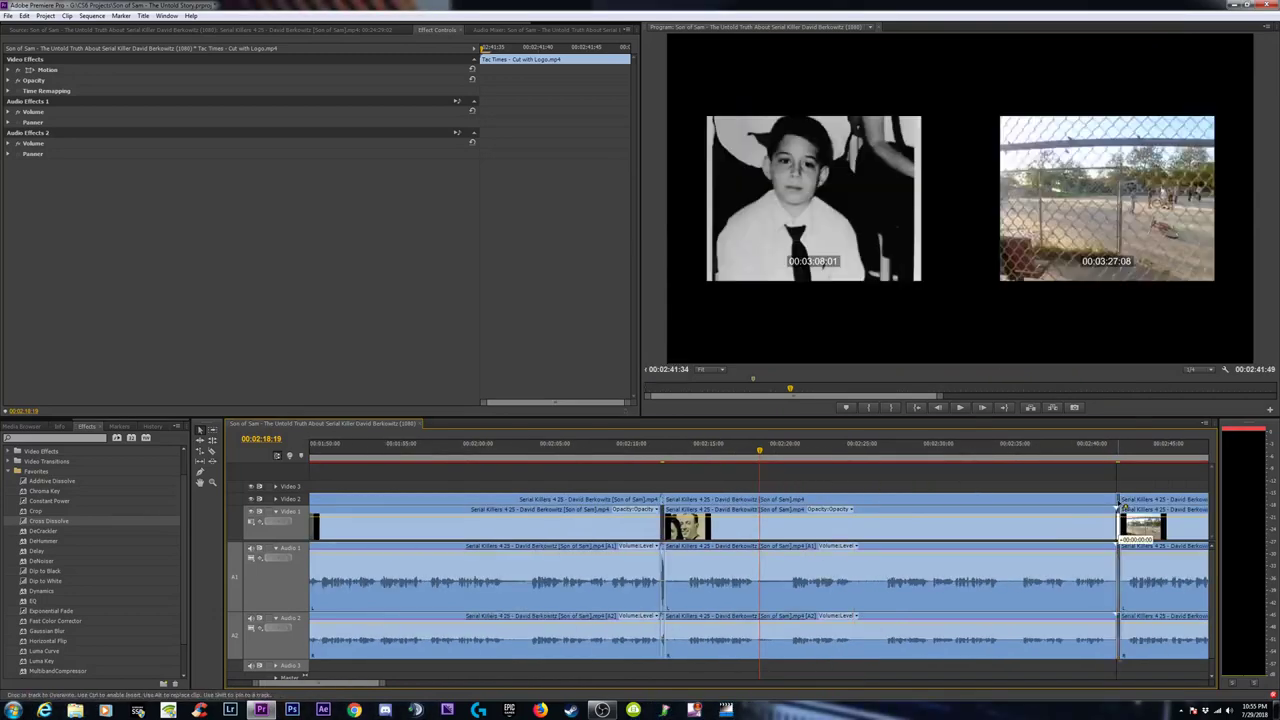
# Move the video of the logo transition at about 2:50 from Video 1 up to Video 2.
pyautogui.press('-')
pyautogui.press('-')
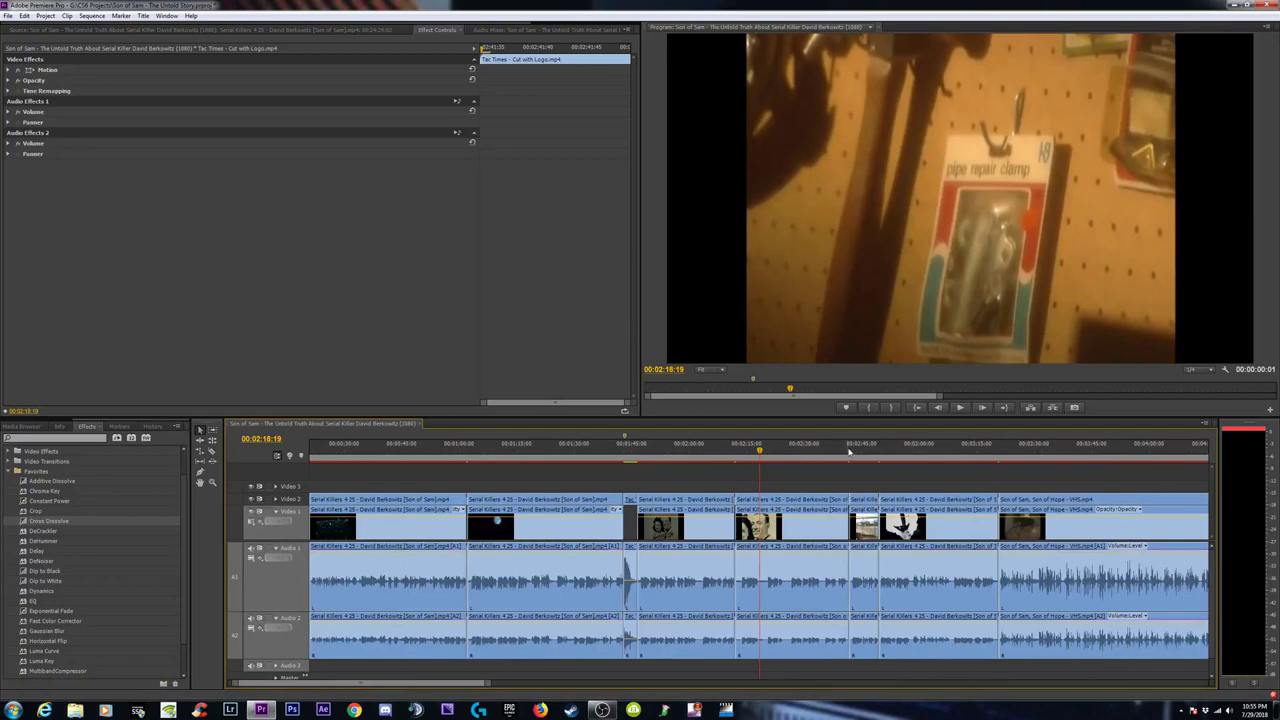
pyautogui.click(849, 452)
pyautogui.press('=')
pyautogui.press('=')
pyautogui.press('=')
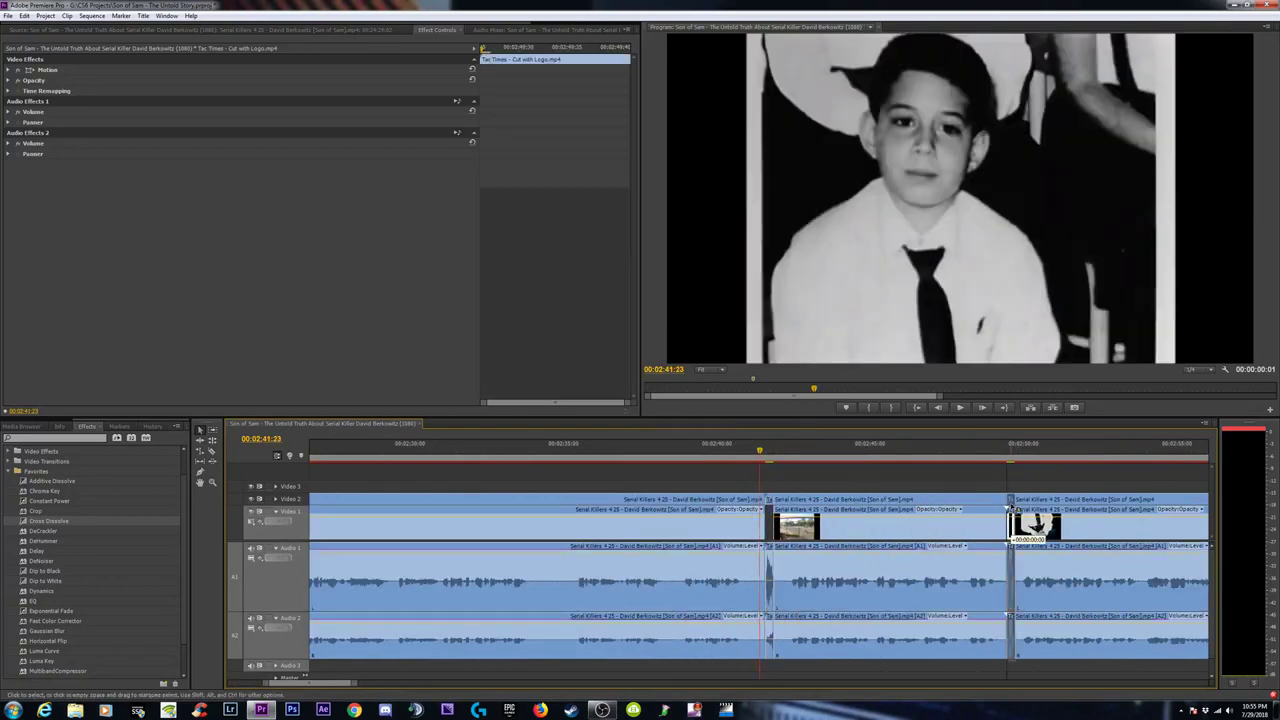
# Move the video of the logo transition before the Son of Hope VHS clip, at about 3:20, up to Video 2 and play past it.
pyautogui.press('-')
pyautogui.press('-')
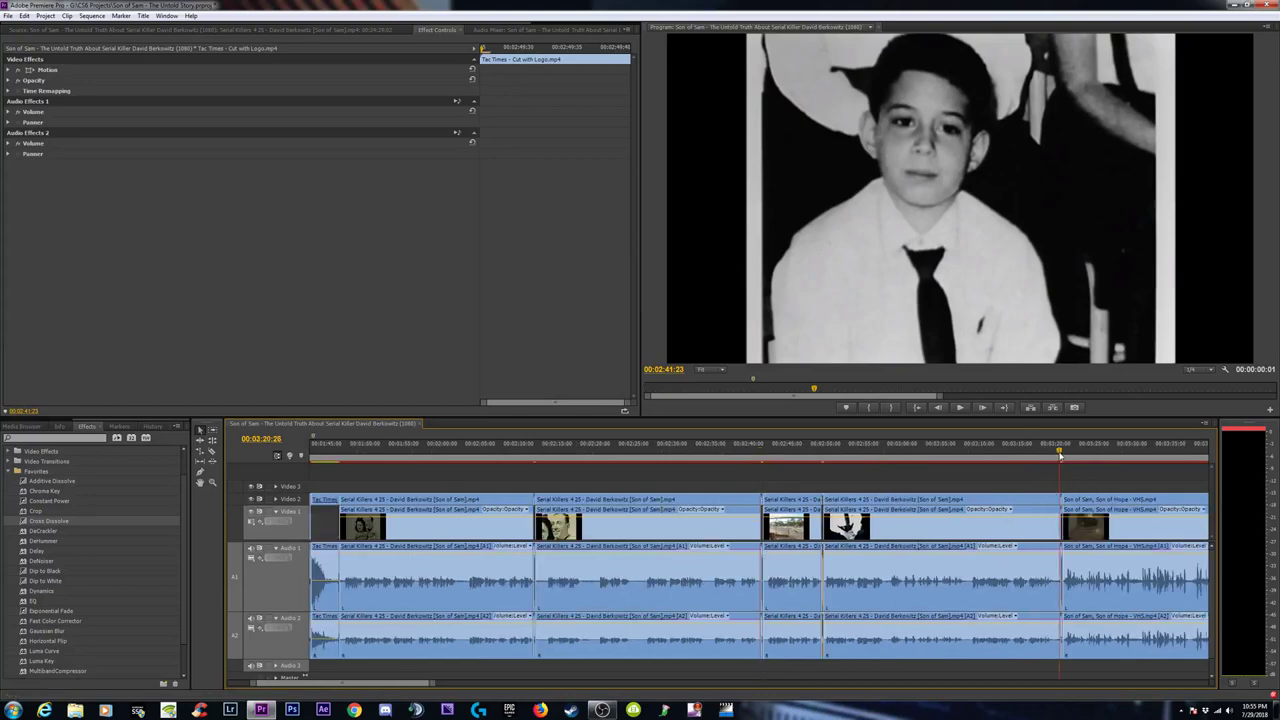
pyautogui.click(1059, 455)
pyautogui.press('=')
pyautogui.press('=')
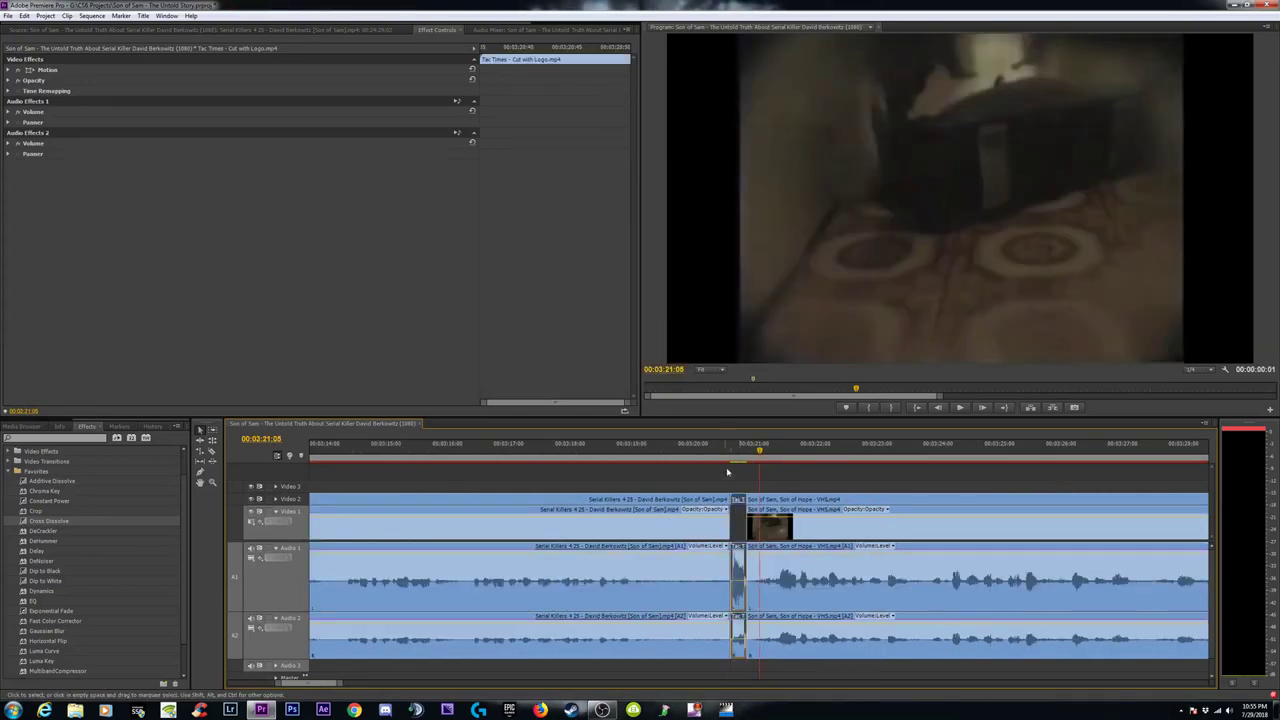
pyautogui.press('space')
# Delete the duplicated logo transition on Video 3 at about 4:25 and move the Video 1 logo up to Video 2.
pyautogui.press('-')
pyautogui.press('-')
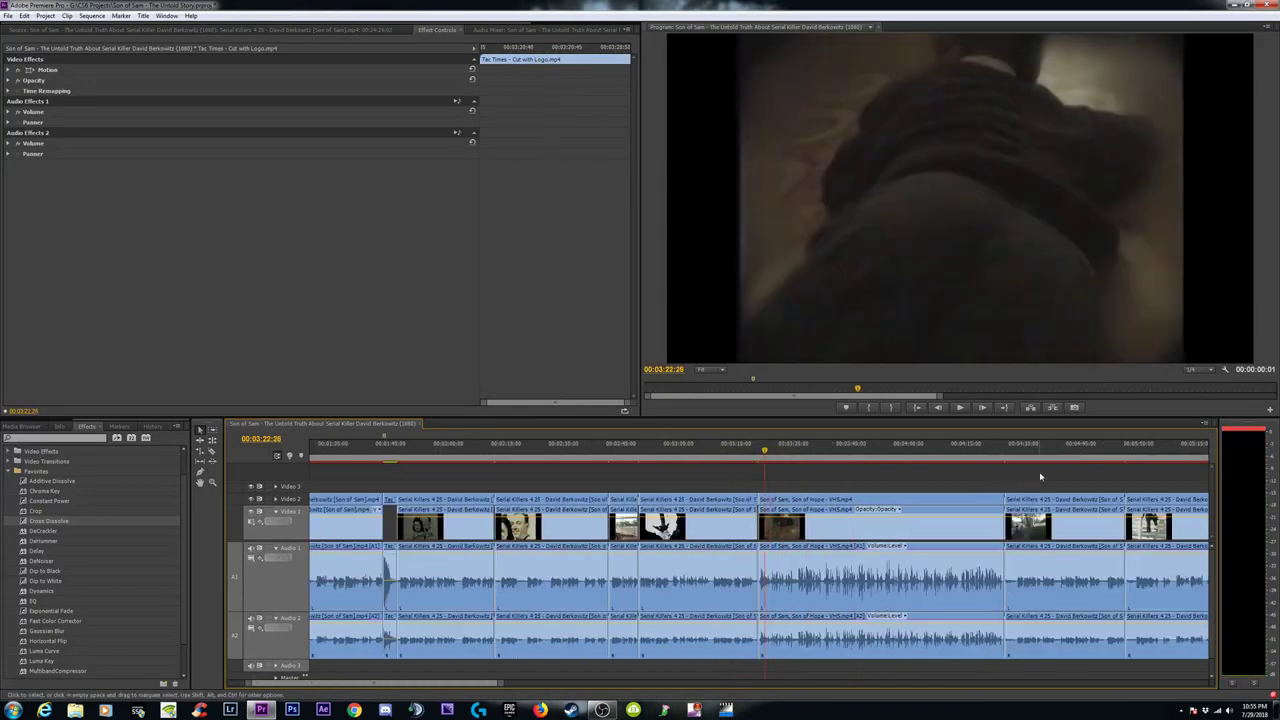
pyautogui.click(1007, 455)
pyautogui.press('=')
pyautogui.press('=')
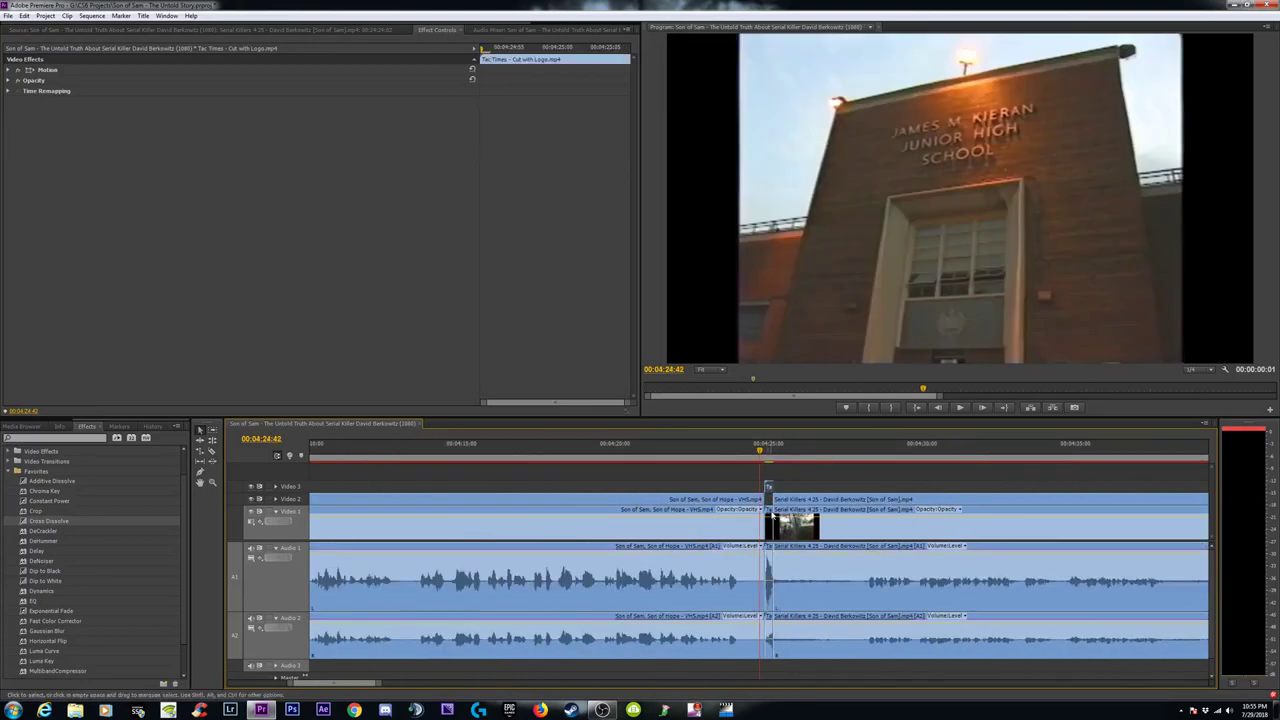
pyautogui.press('Delete')
pyautogui.click(768, 510)
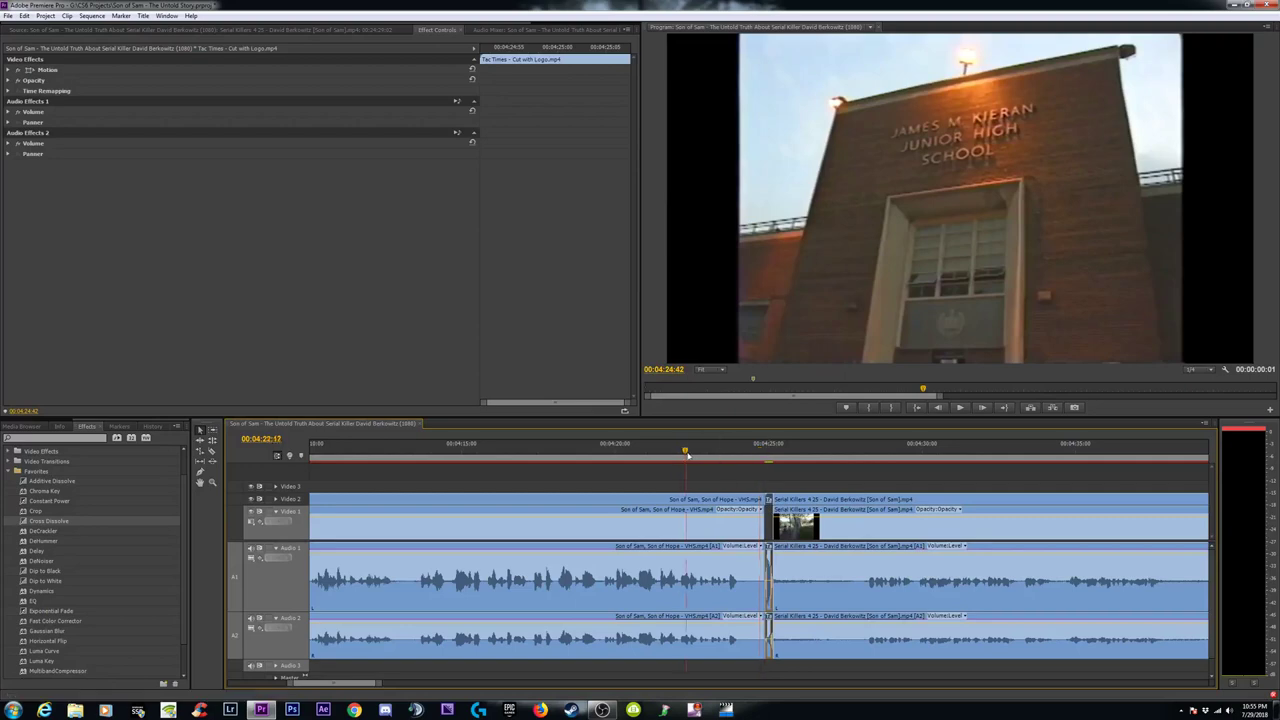
# Paste the copied scaling attributes onto the Video 2 clip that starts at about 4:25.
pyautogui.moveTo(687, 455); pyautogui.dragTo(940, 455)
pyautogui.rightClick(963, 494)
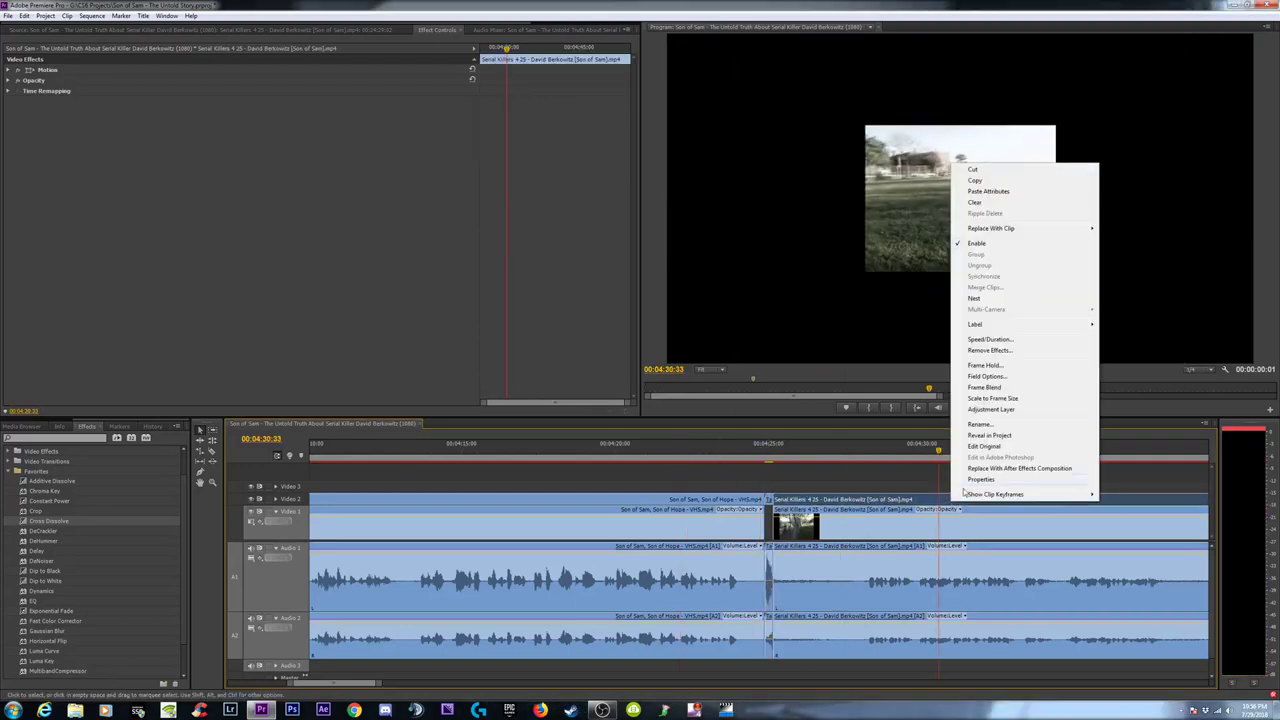
pyautogui.click(989, 192)
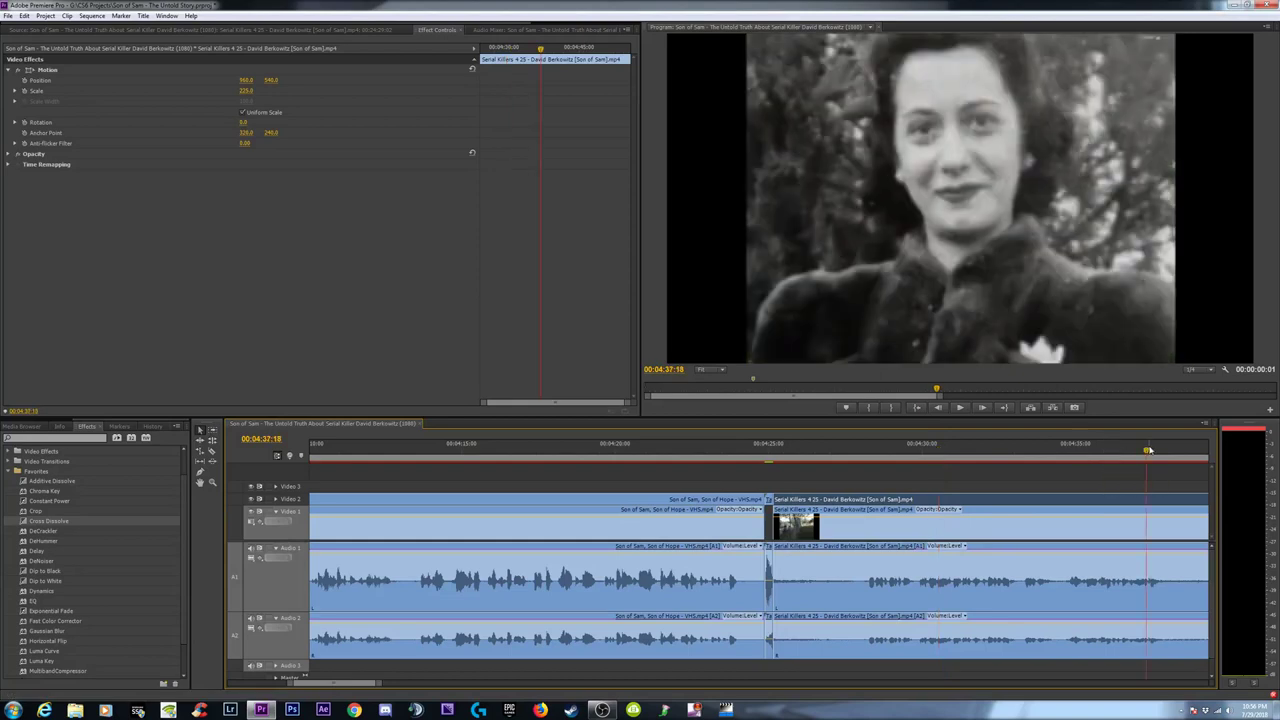
# Paste the copied scaling attributes onto the Video 2 clip running from about 4:56 to 5:31.
pyautogui.press('-')
pyautogui.press('-')
pyautogui.press('-')
pyautogui.press('=')
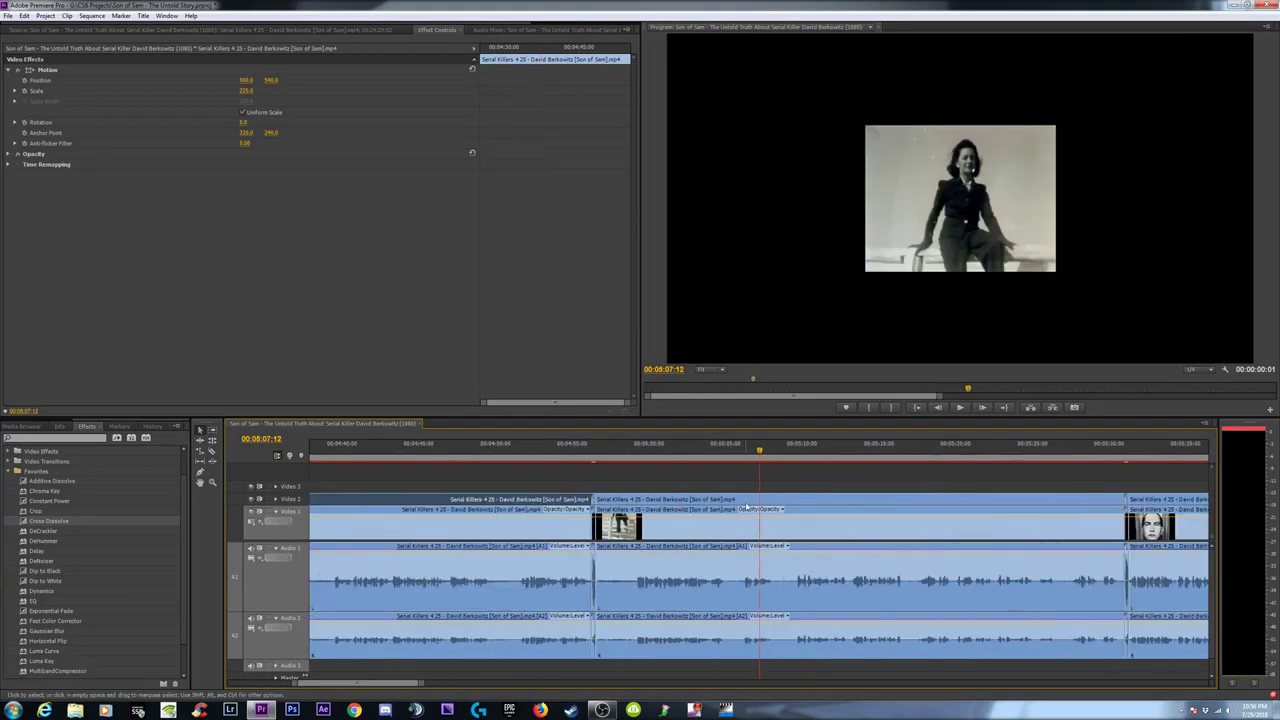
pyautogui.rightClick(744, 507)
pyautogui.click(792, 204)
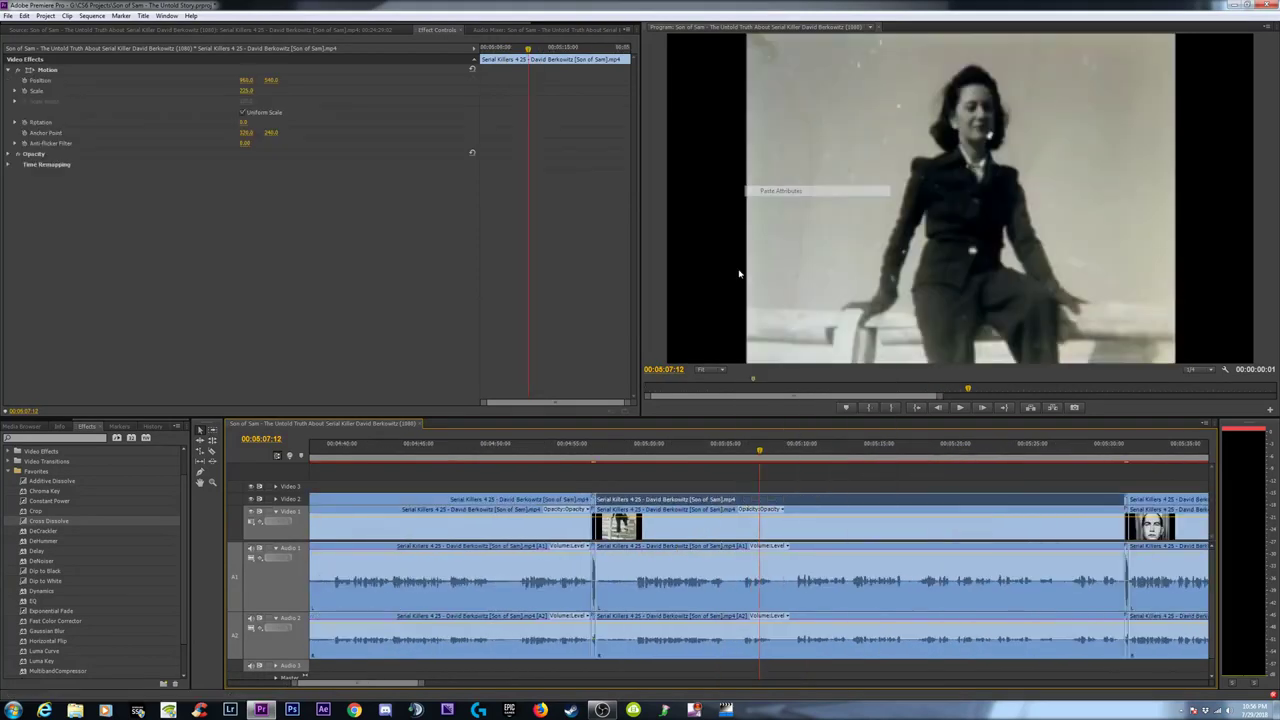
# Move the video of the logo transitions at about 4:56 and 5:31 up to Video 2 and inspect the 4:56 cut.
pyautogui.click(1199, 501)
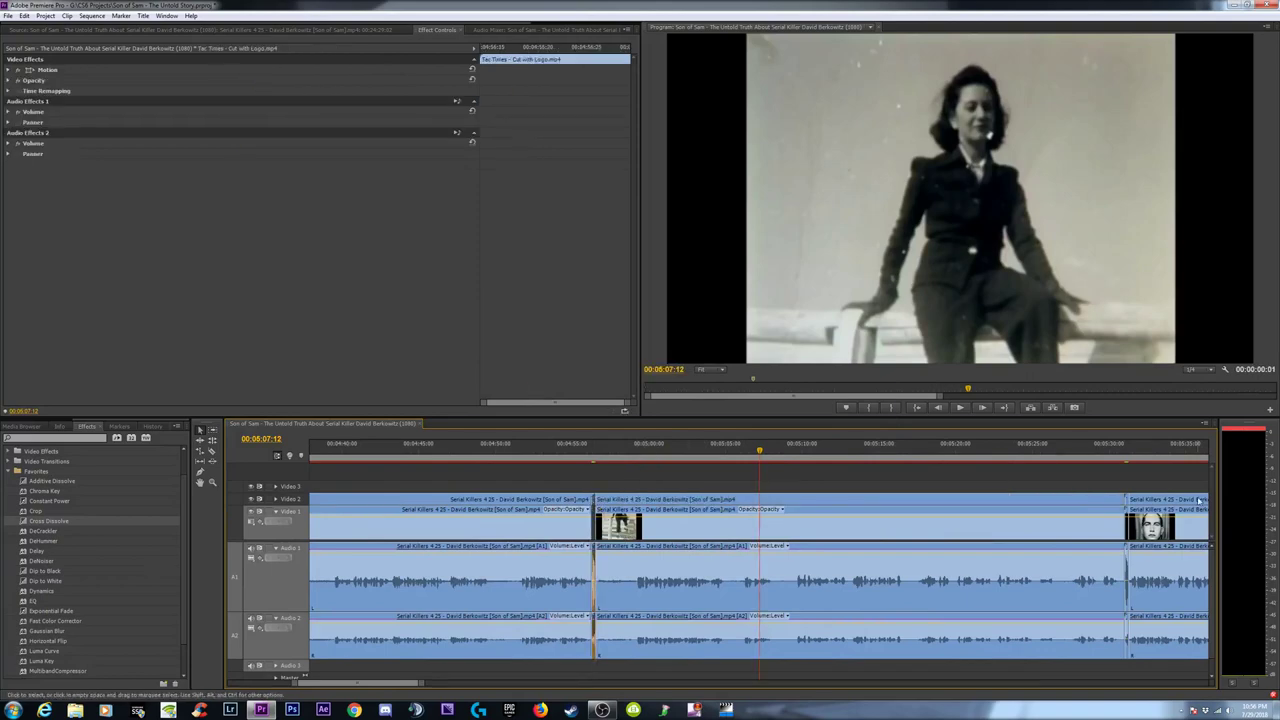
pyautogui.click(1130, 511)
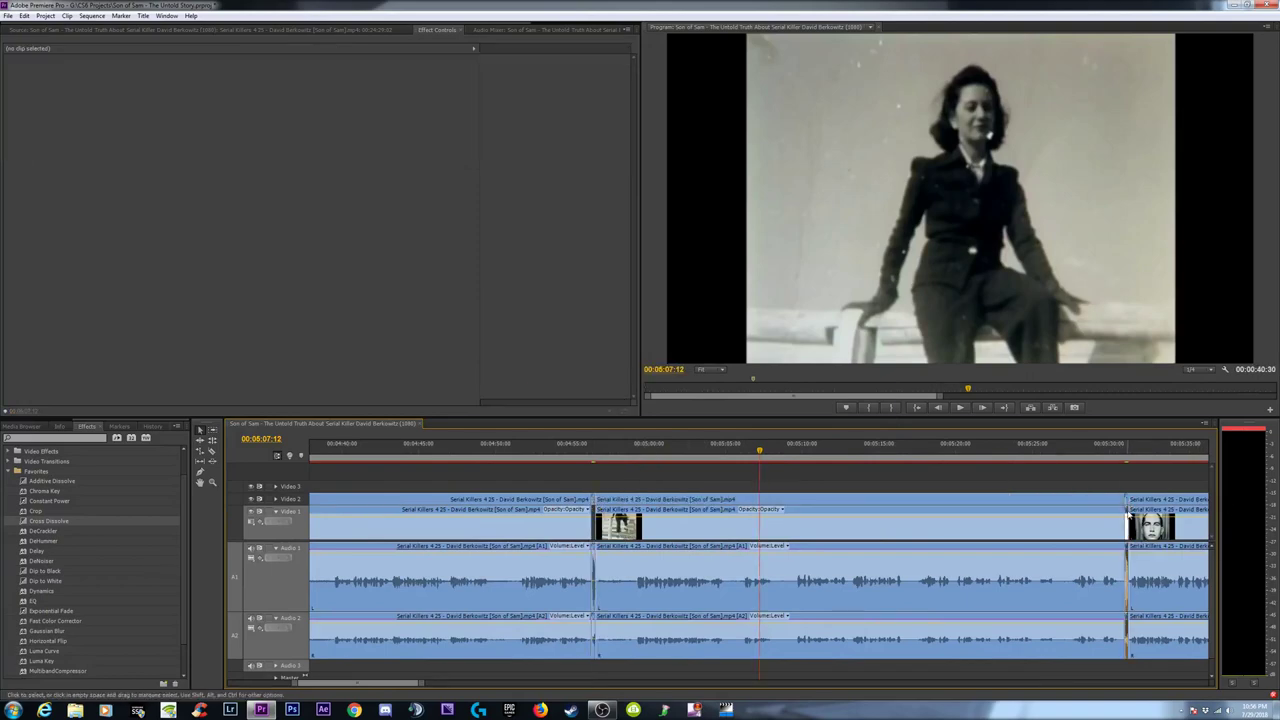
pyautogui.click(1130, 513)
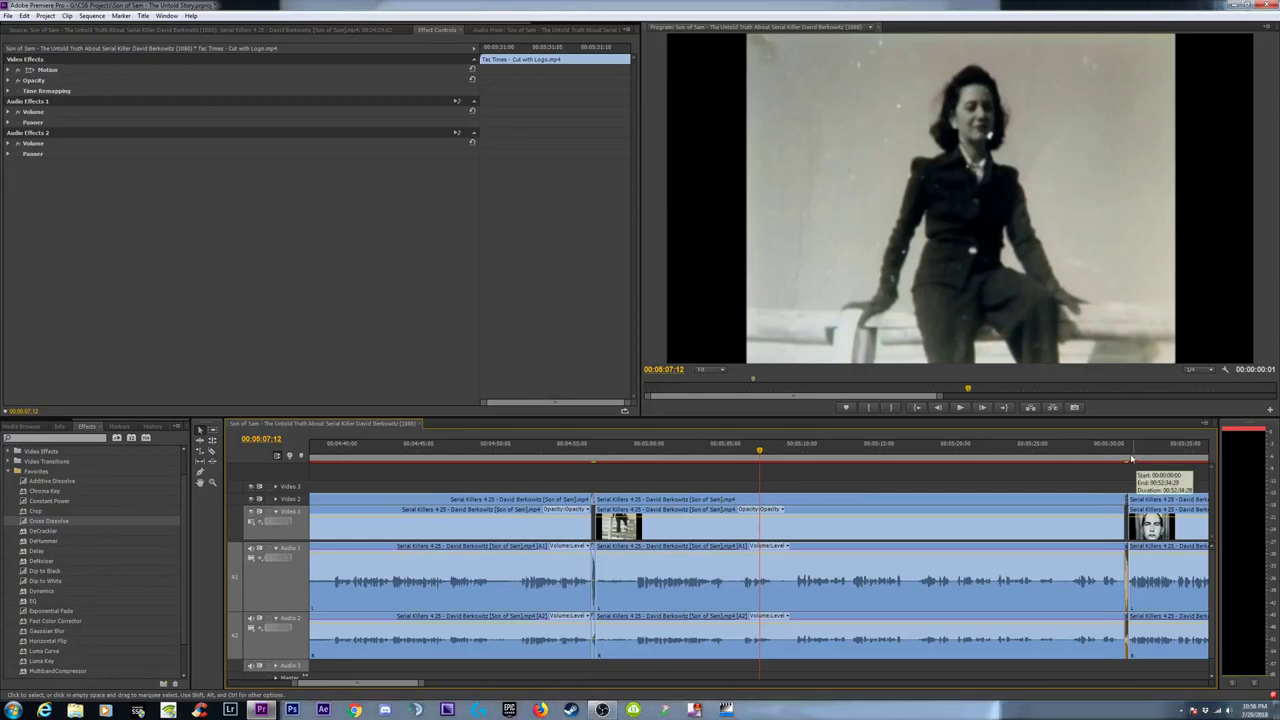
pyautogui.press('=')
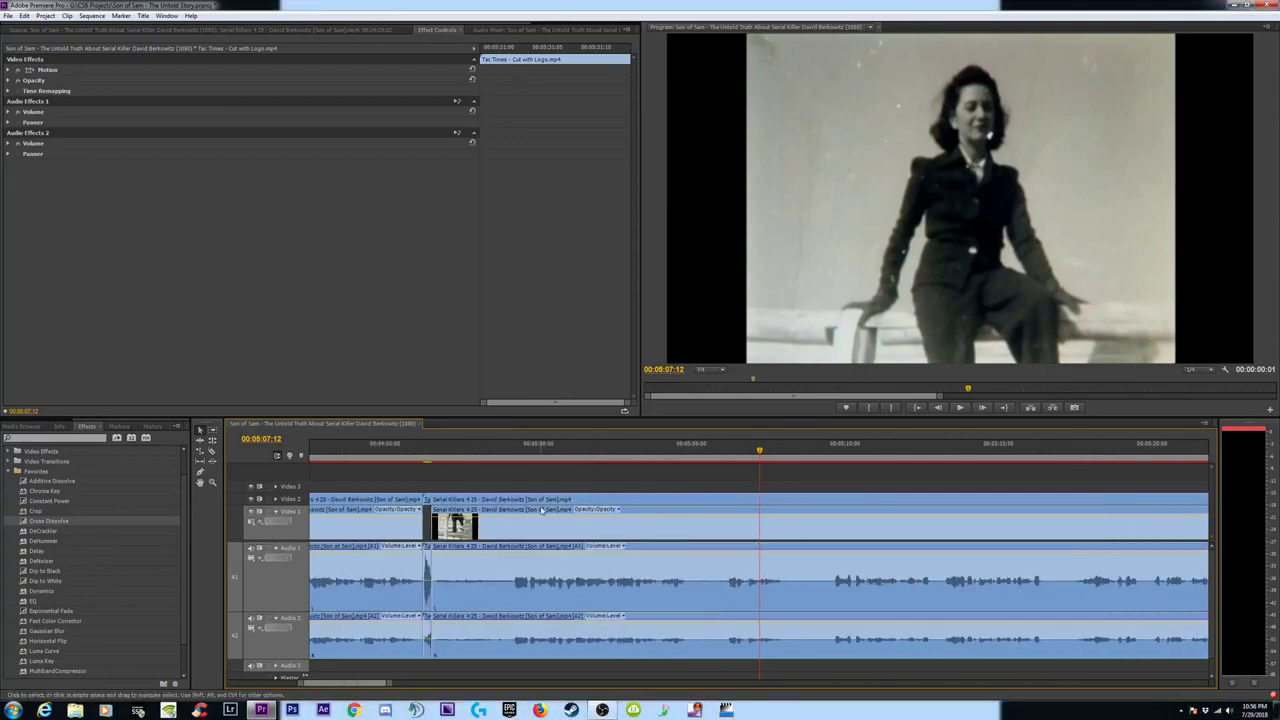
pyautogui.click(428, 461)
pyautogui.press('=')
pyautogui.press('-')
pyautogui.press('-')
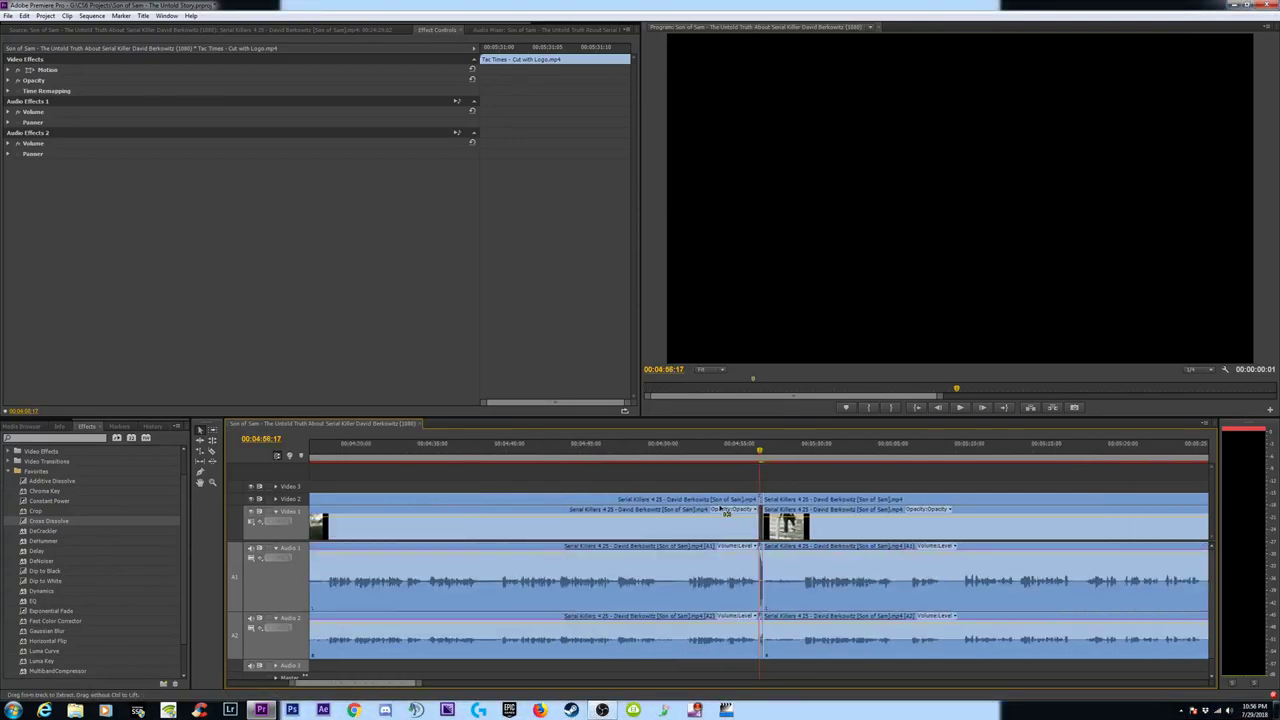
# Check the framing of the Video 2 footage between about 4:46 and 5:50, and save the project.
pyautogui.click(670, 501)
pyautogui.click(642, 459)
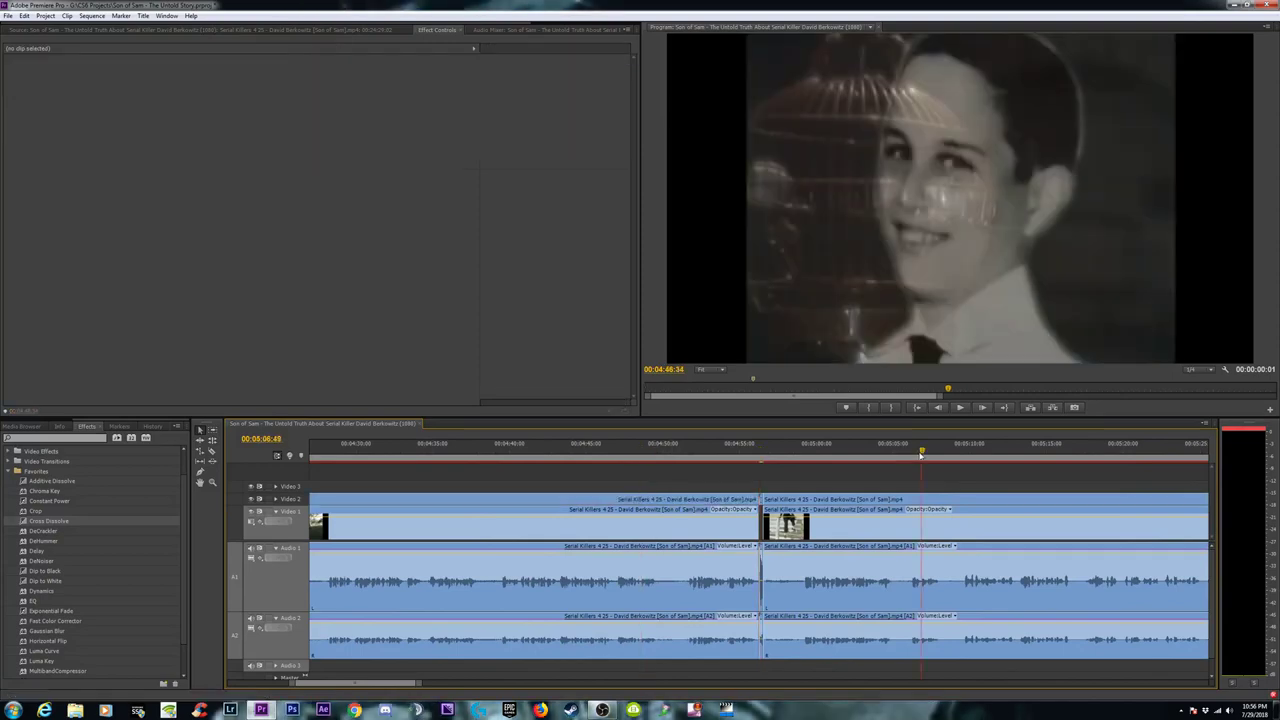
pyautogui.click(947, 456)
pyautogui.press('-')
pyautogui.press('-')
pyautogui.press('-')
pyautogui.click(798, 500)
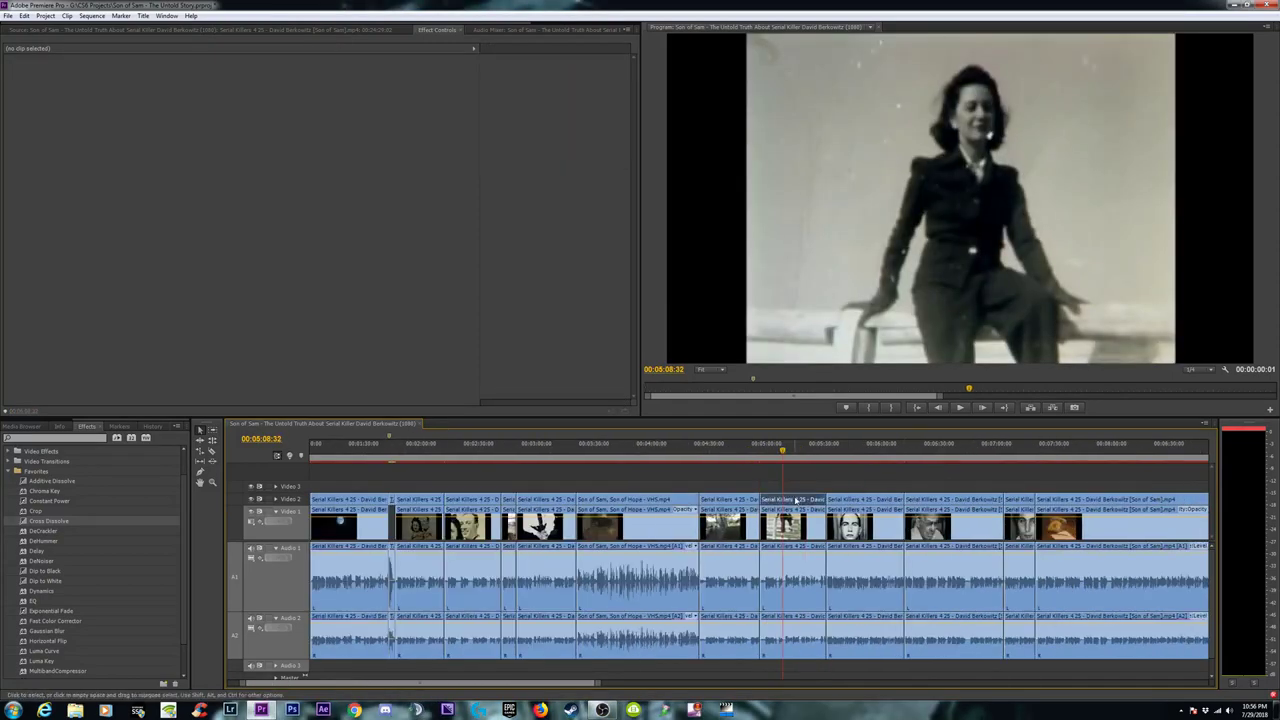
pyautogui.click(844, 501)
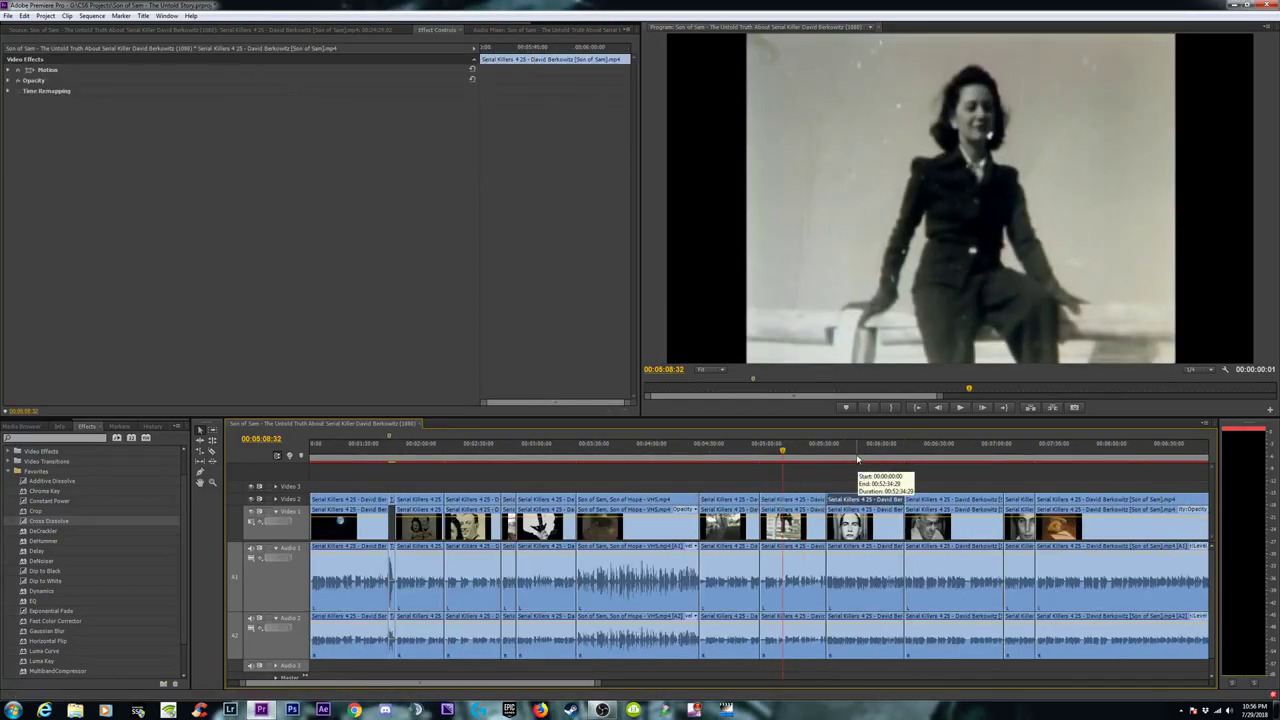
pyautogui.click(862, 450)
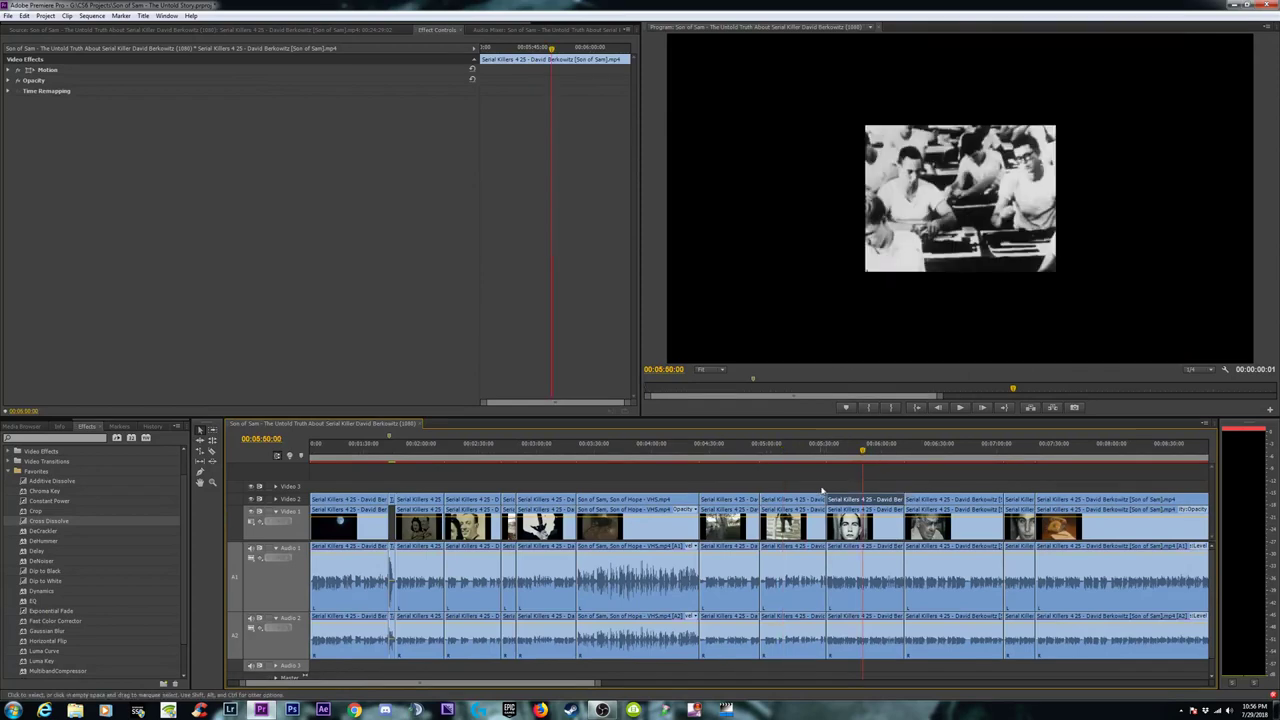
pyautogui.click(801, 452)
pyautogui.click(858, 450)
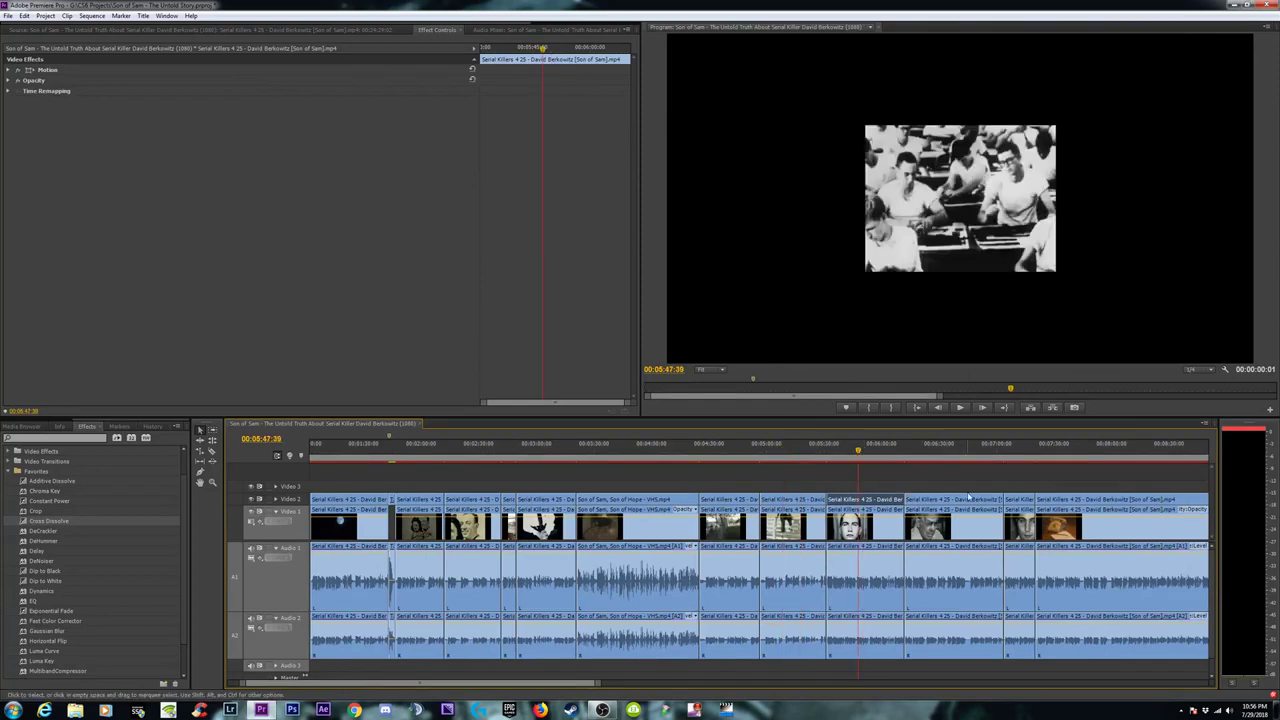
pyautogui.hotkey('ctrl', 's')
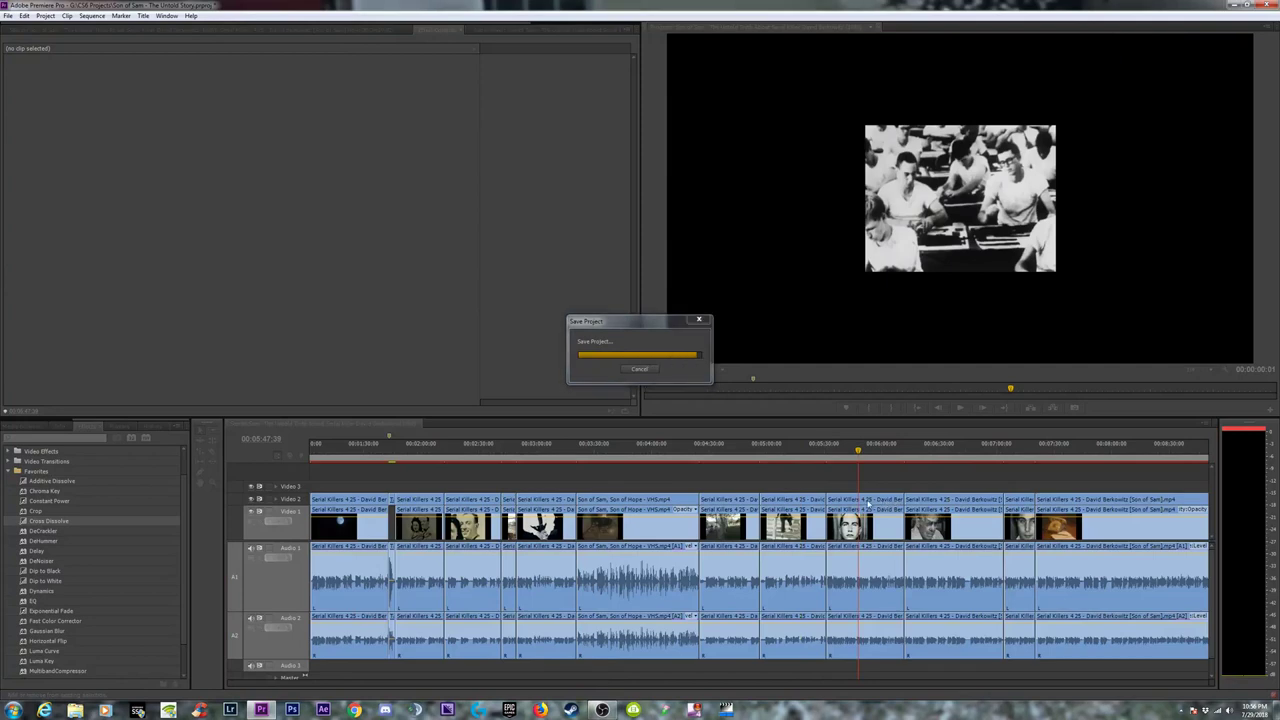
# Paste the copied scaling attributes onto the four Video 2 clips running from about 5:31 to 8:53.
pyautogui.click(873, 501)
pyautogui.keyDown('shift'); pyautogui.click(942, 501); pyautogui.keyUp('shift')
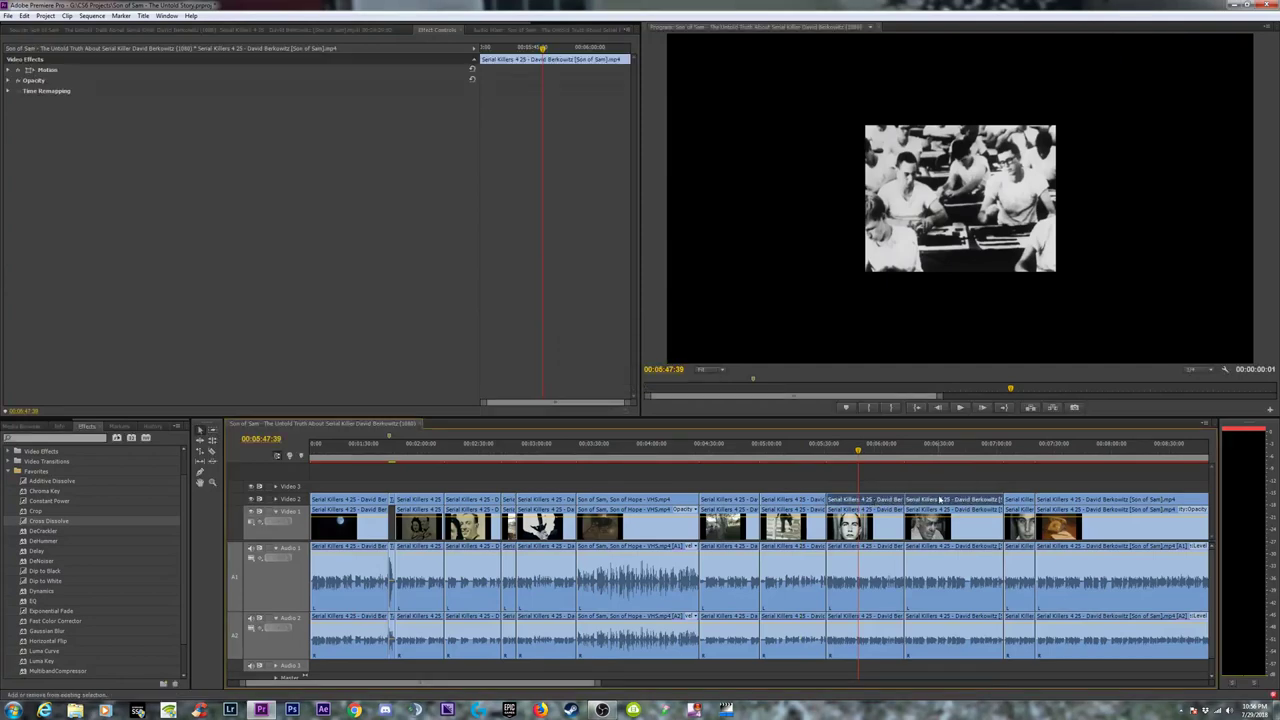
pyautogui.keyDown('shift'); pyautogui.click(1021, 503); pyautogui.keyUp('shift')
pyautogui.keyDown('shift'); pyautogui.click(1068, 503); pyautogui.keyUp('shift')
pyautogui.moveTo(963, 450); pyautogui.dragTo(1146, 455)
pyautogui.rightClick(1132, 504)
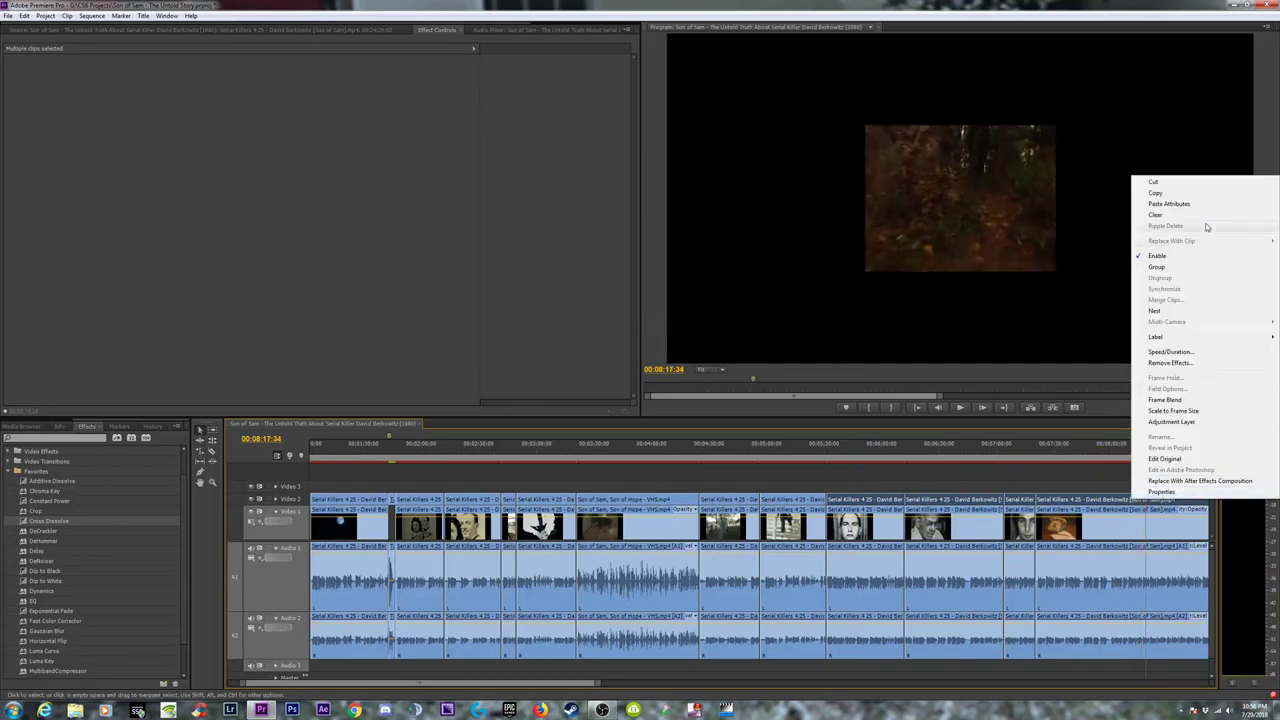
pyautogui.click(1175, 204)
# Paste the copied scaling attributes onto all Video 2 clips running from about 8:53 to 18:23.
pyautogui.press('-')
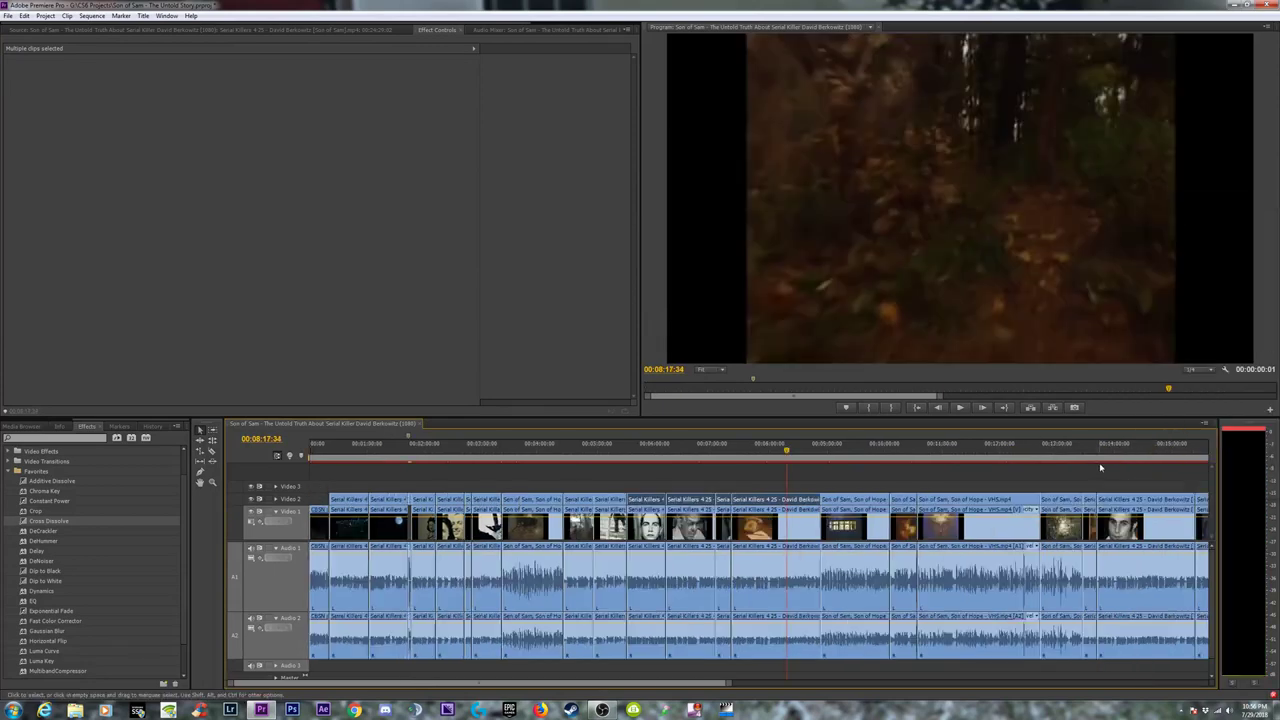
pyautogui.click(851, 451)
pyautogui.scroll(-1, 881, 476)
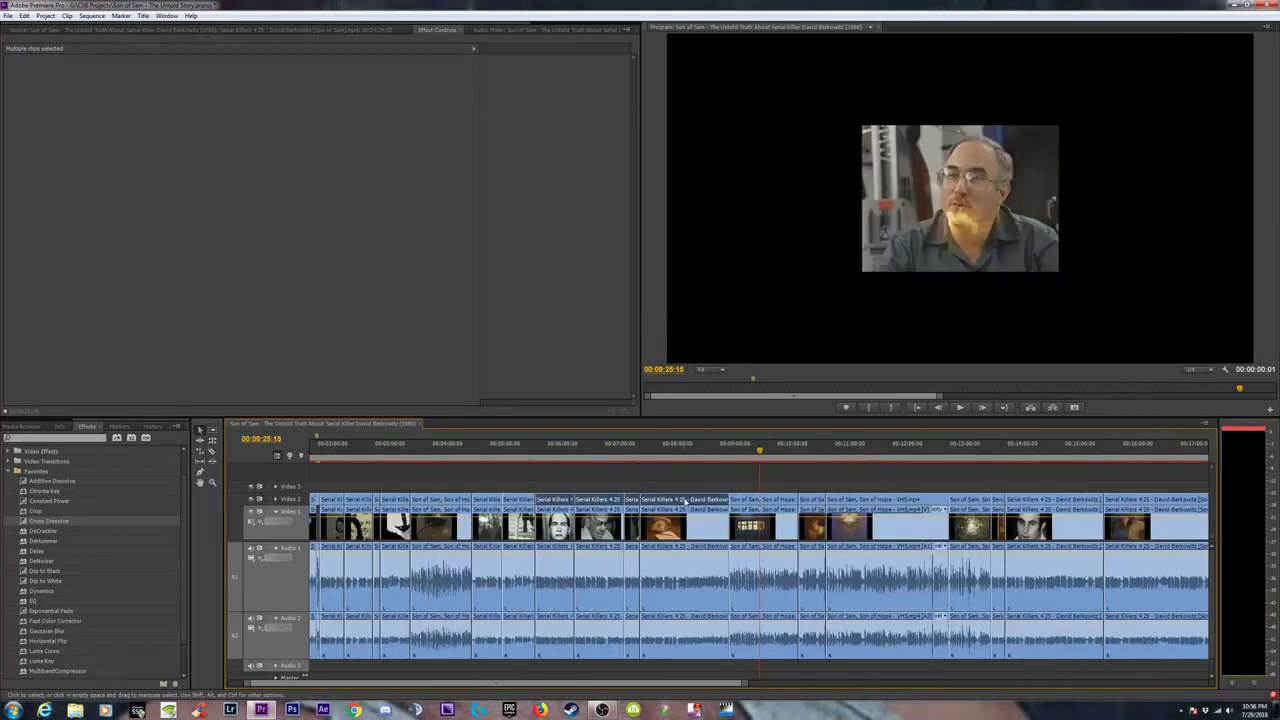
pyautogui.click(757, 501)
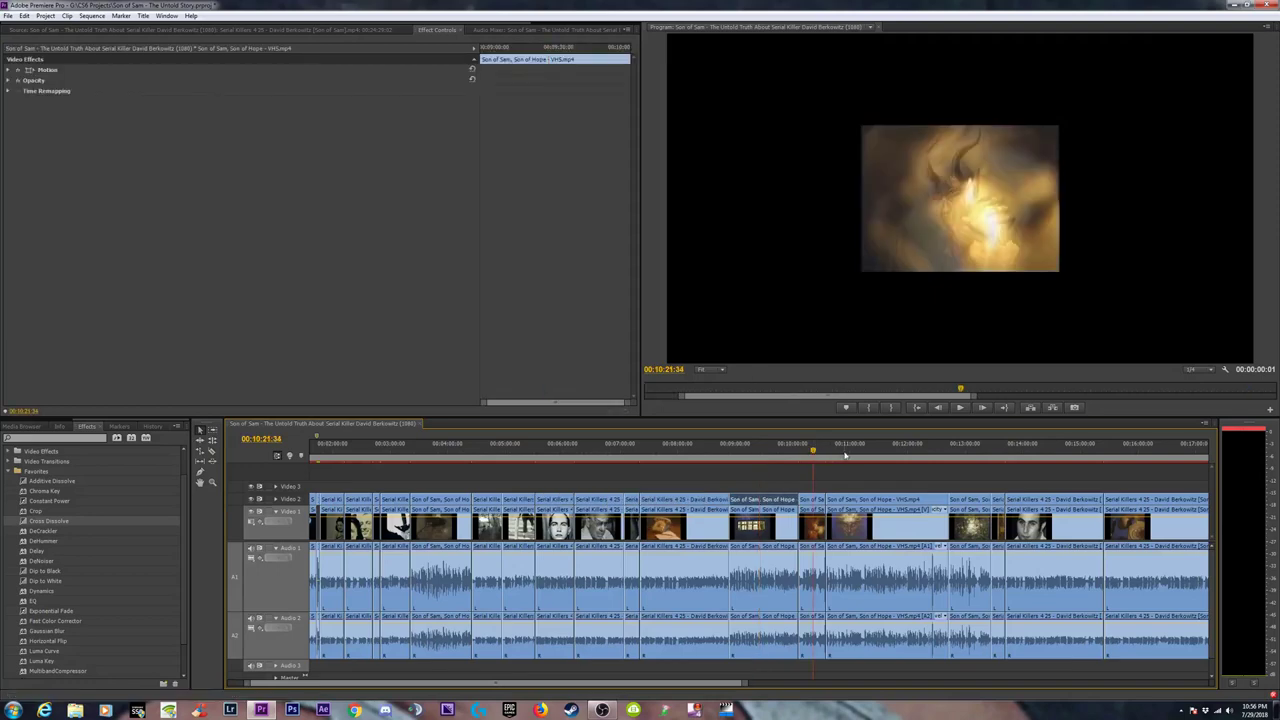
pyautogui.click(814, 499)
pyautogui.keyDown('shift'); pyautogui.click(780, 499); pyautogui.keyUp('shift')
pyautogui.click(870, 449)
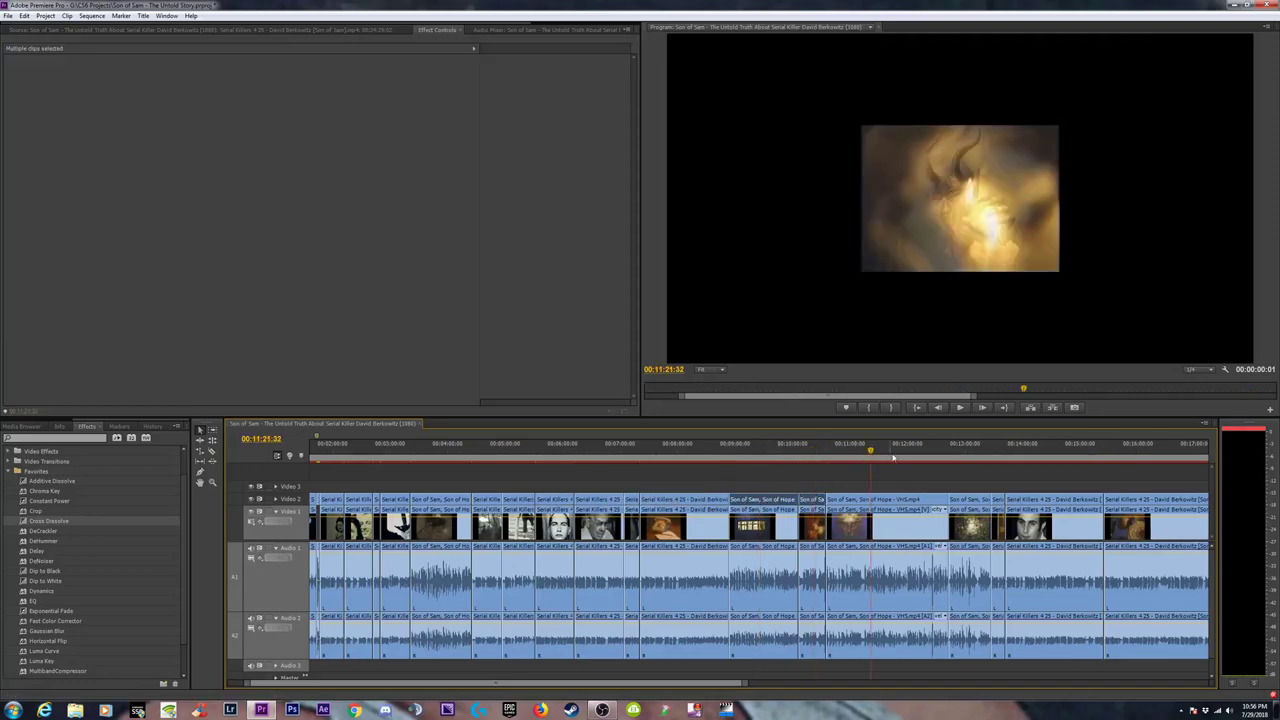
pyautogui.keyDown('shift'); pyautogui.click(889, 499); pyautogui.keyUp('shift')
pyautogui.click(970, 449)
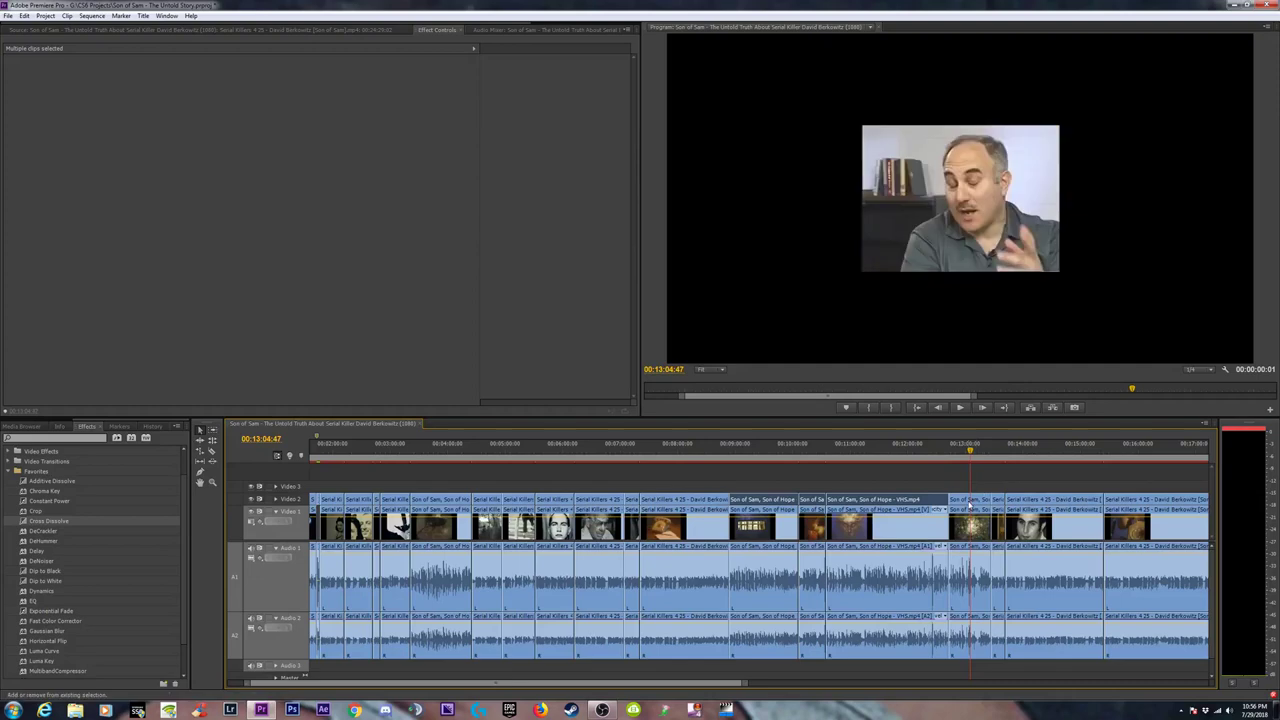
pyautogui.keyDown('shift'); pyautogui.click(969, 503); pyautogui.keyUp('shift')
pyautogui.click(999, 449)
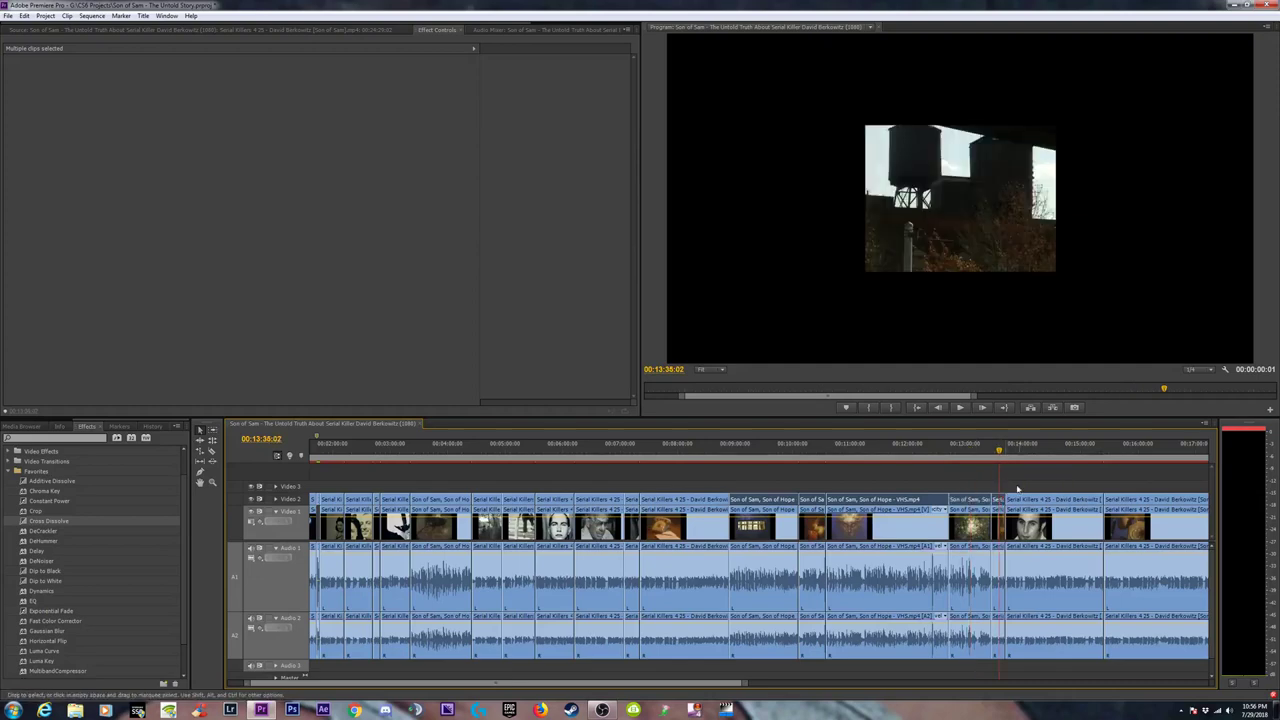
pyautogui.click(1031, 456)
pyautogui.click(1151, 456)
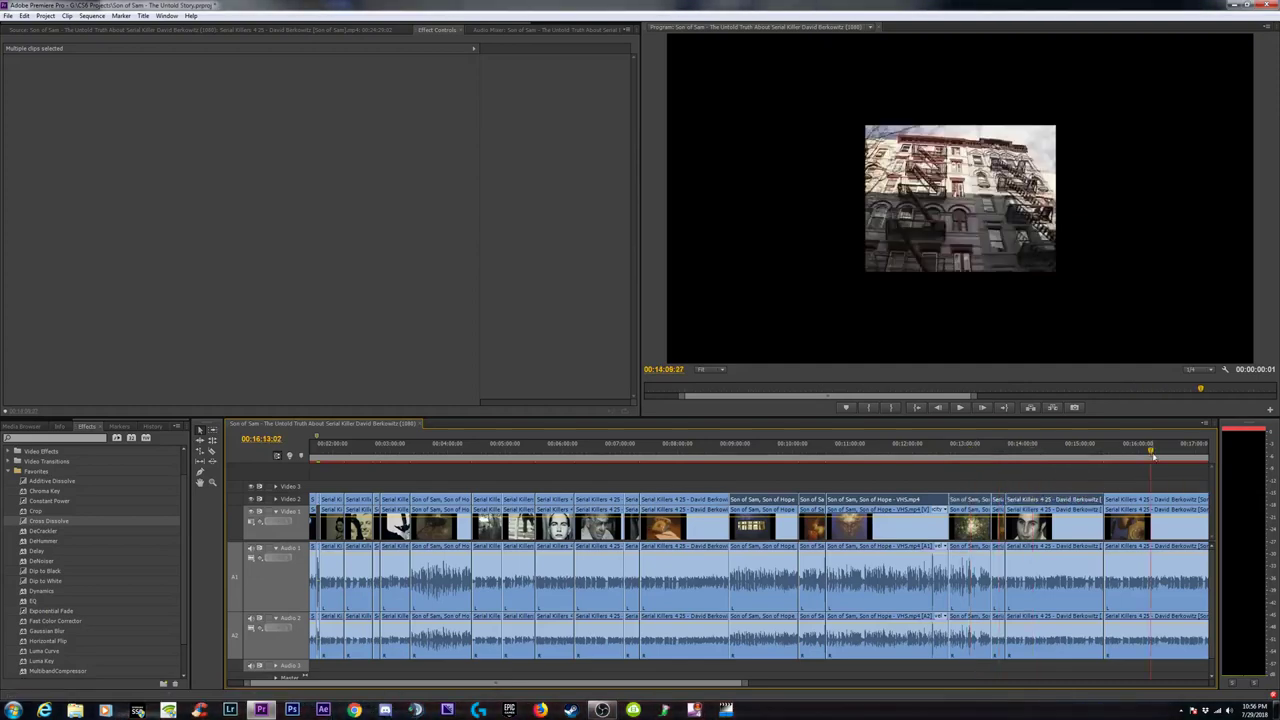
pyautogui.press('-')
pyautogui.press('-')
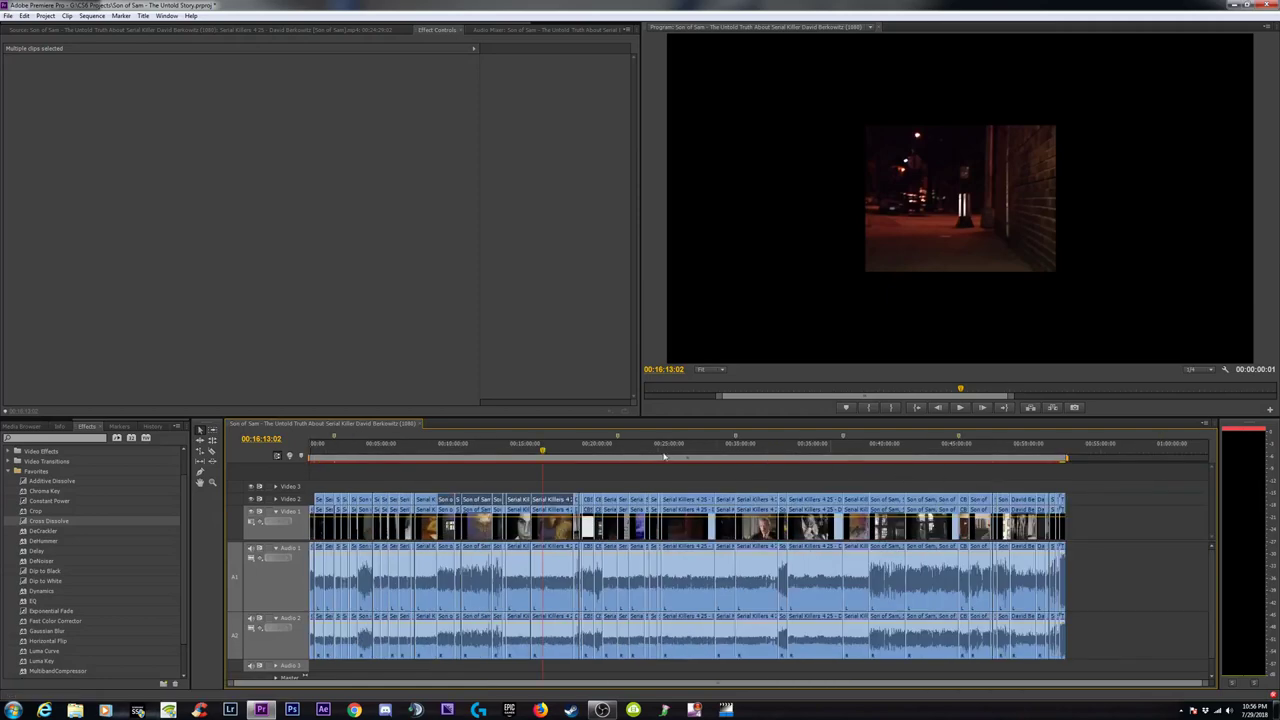
pyautogui.press('=')
pyautogui.click(829, 456)
pyautogui.press('=')
pyautogui.press('=')
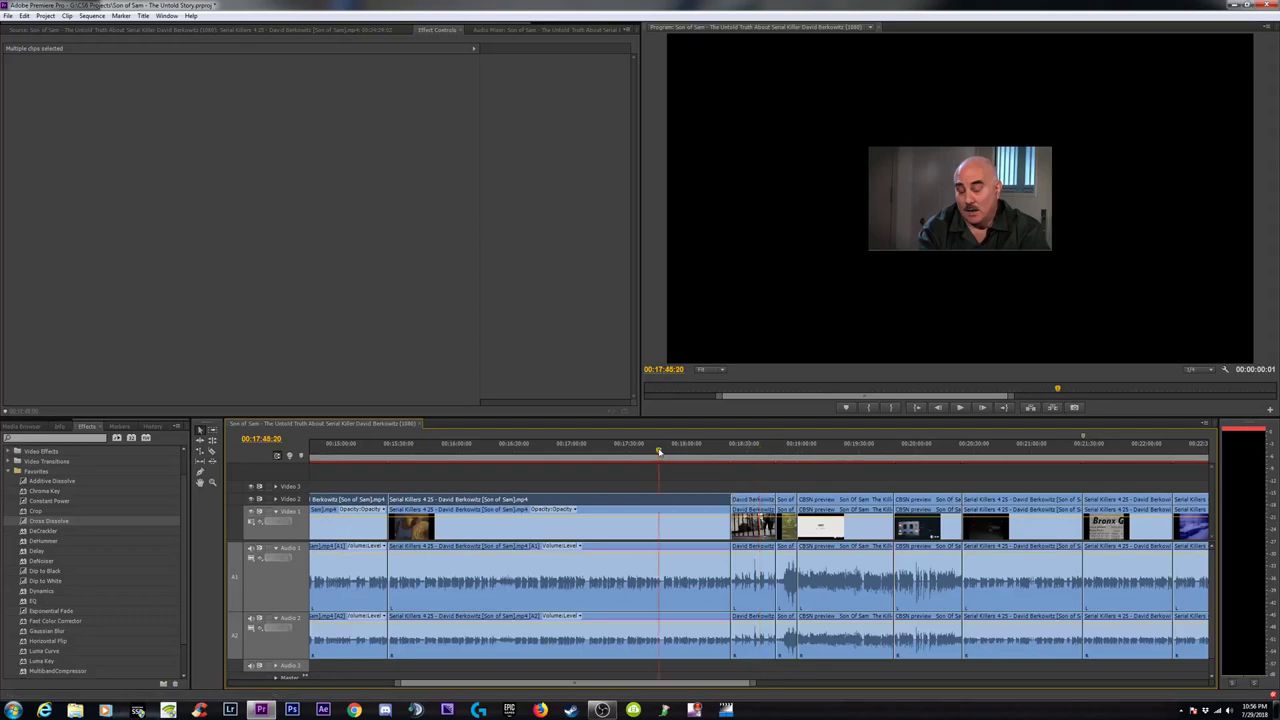
pyautogui.rightClick(662, 505)
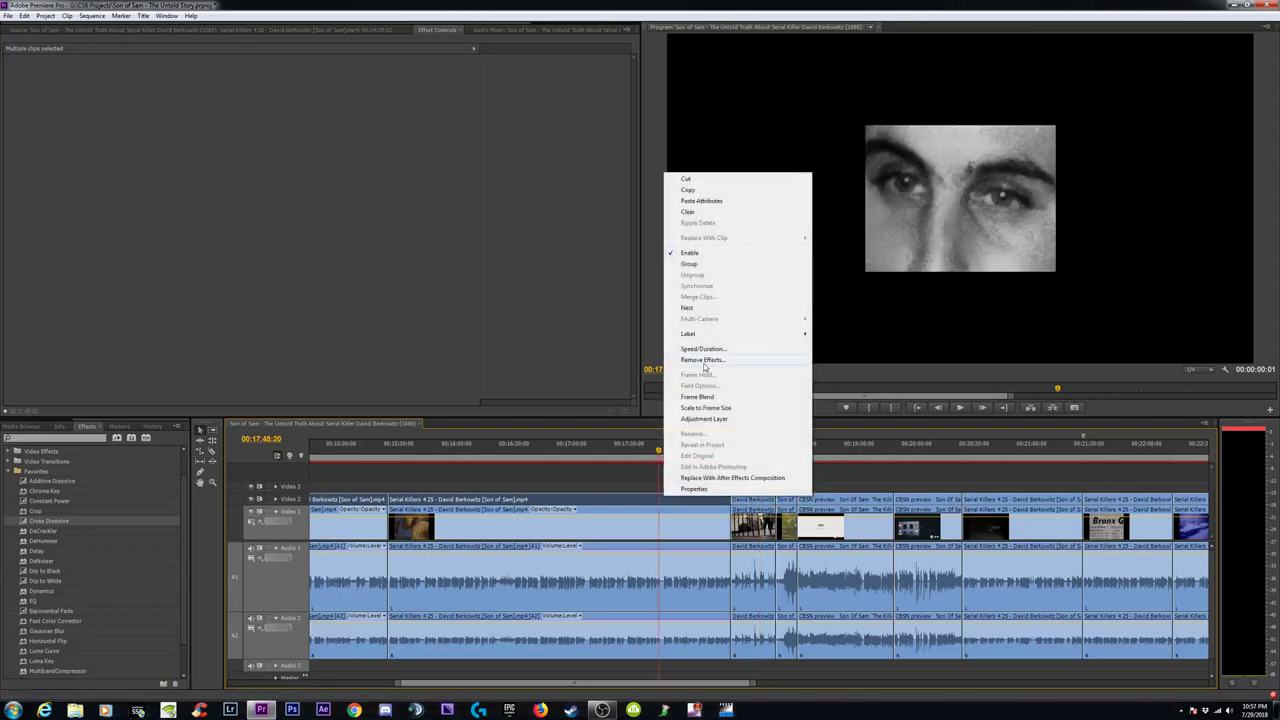
pyautogui.click(702, 201)
# Paste the copied scaling attributes onto the Video 2 interview clip at about 18:36 and enlarge it further to fill the frame width.
pyautogui.click(756, 449)
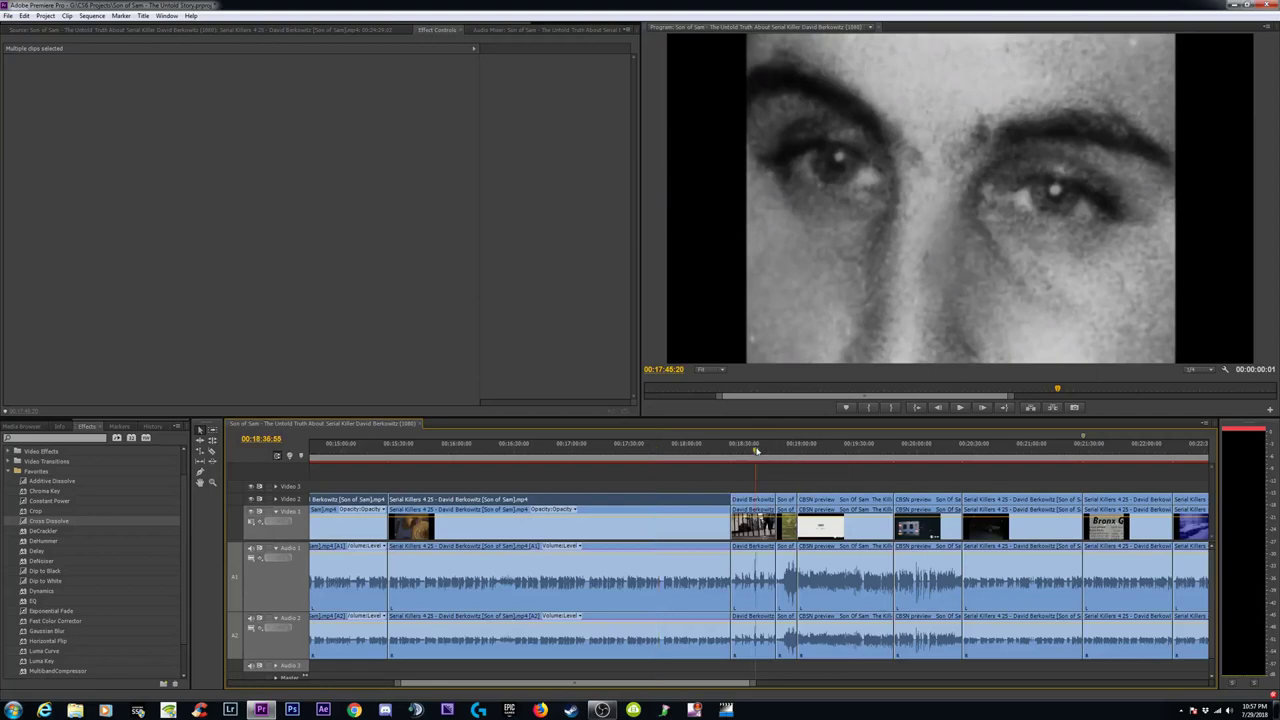
pyautogui.click(757, 500)
pyautogui.rightClick(757, 500)
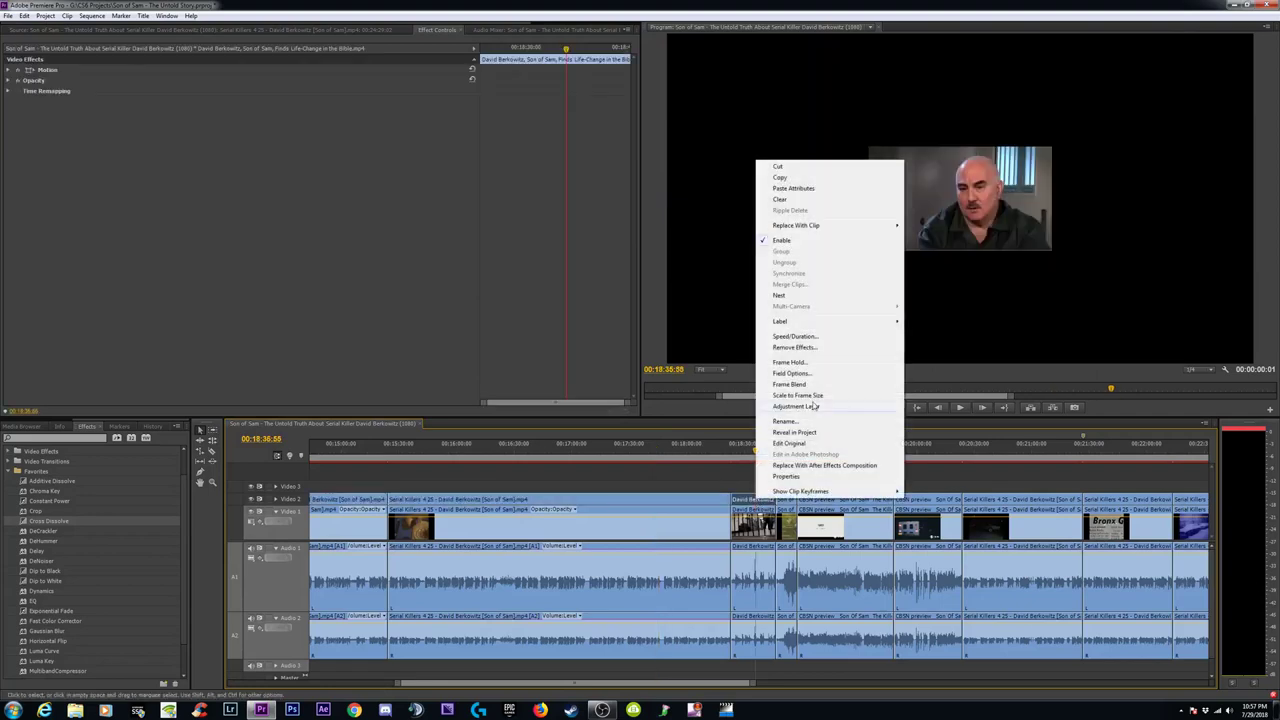
pyautogui.click(796, 192)
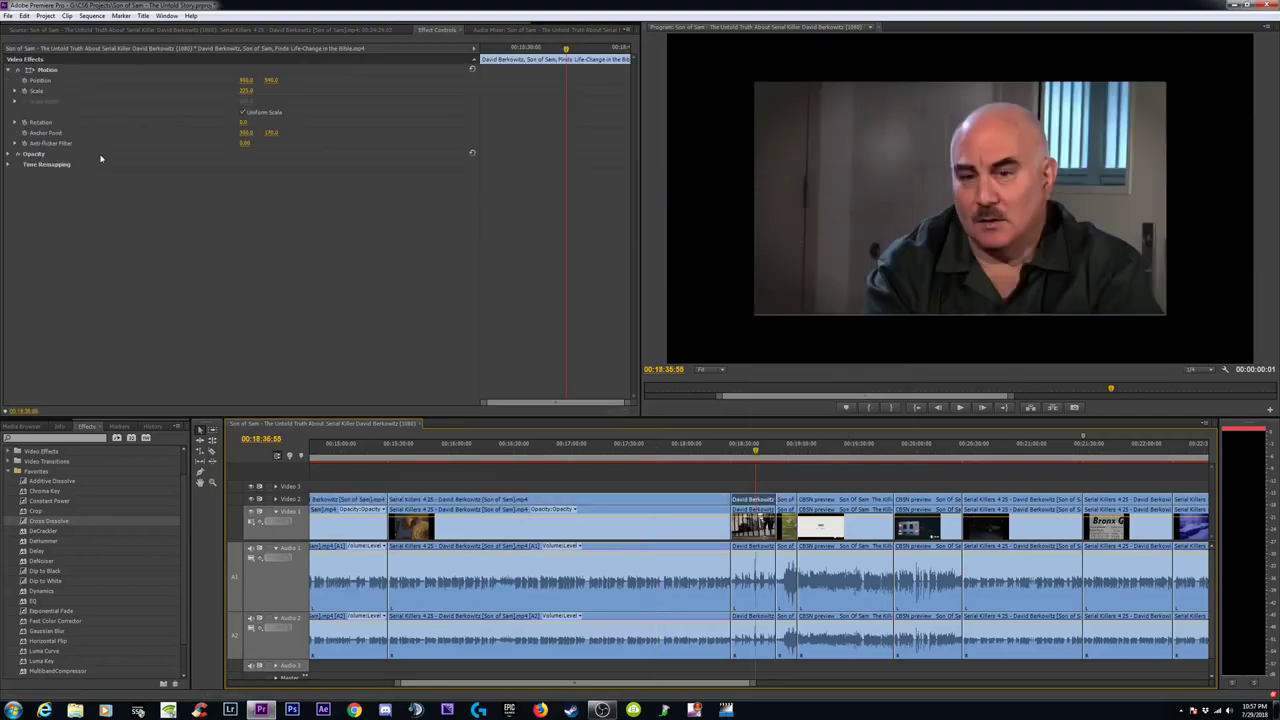
pyautogui.moveTo(243, 91); pyautogui.dragTo(370, 91)
# Paste the copied scaling attributes onto the short Son of Hope clip on Video 2 at about 18:50.
pyautogui.click(784, 450)
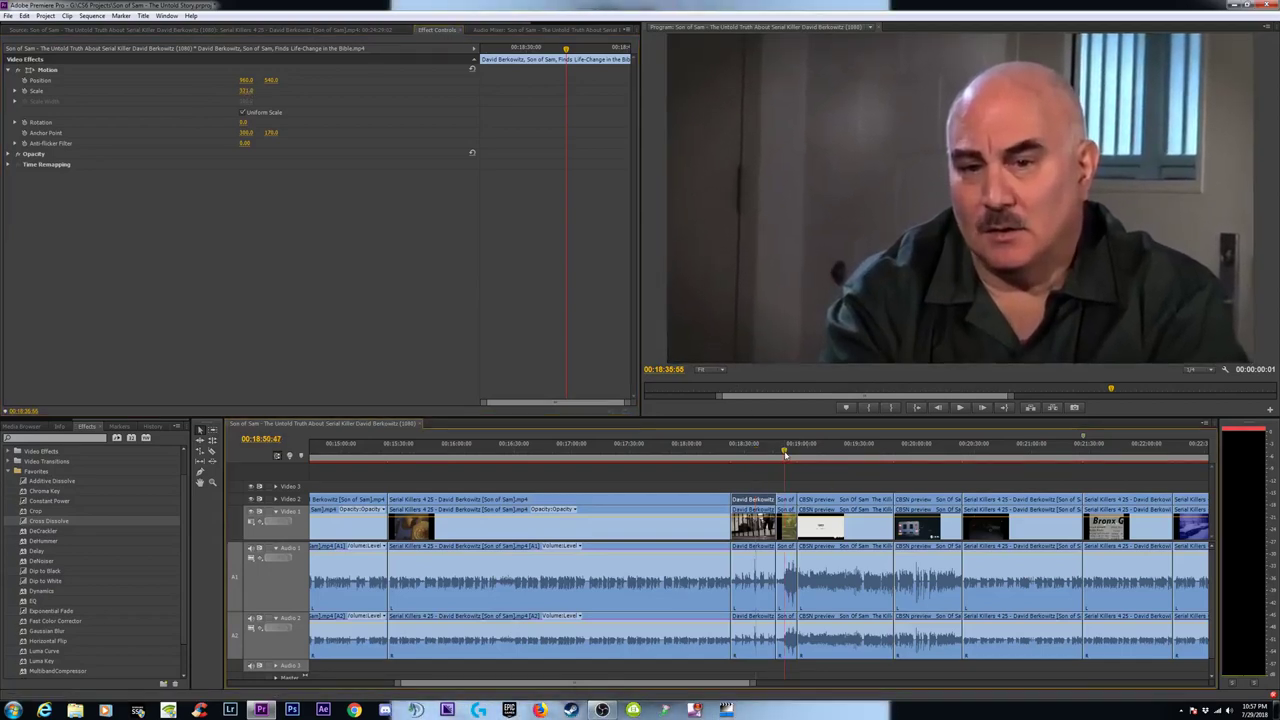
pyautogui.rightClick(787, 499)
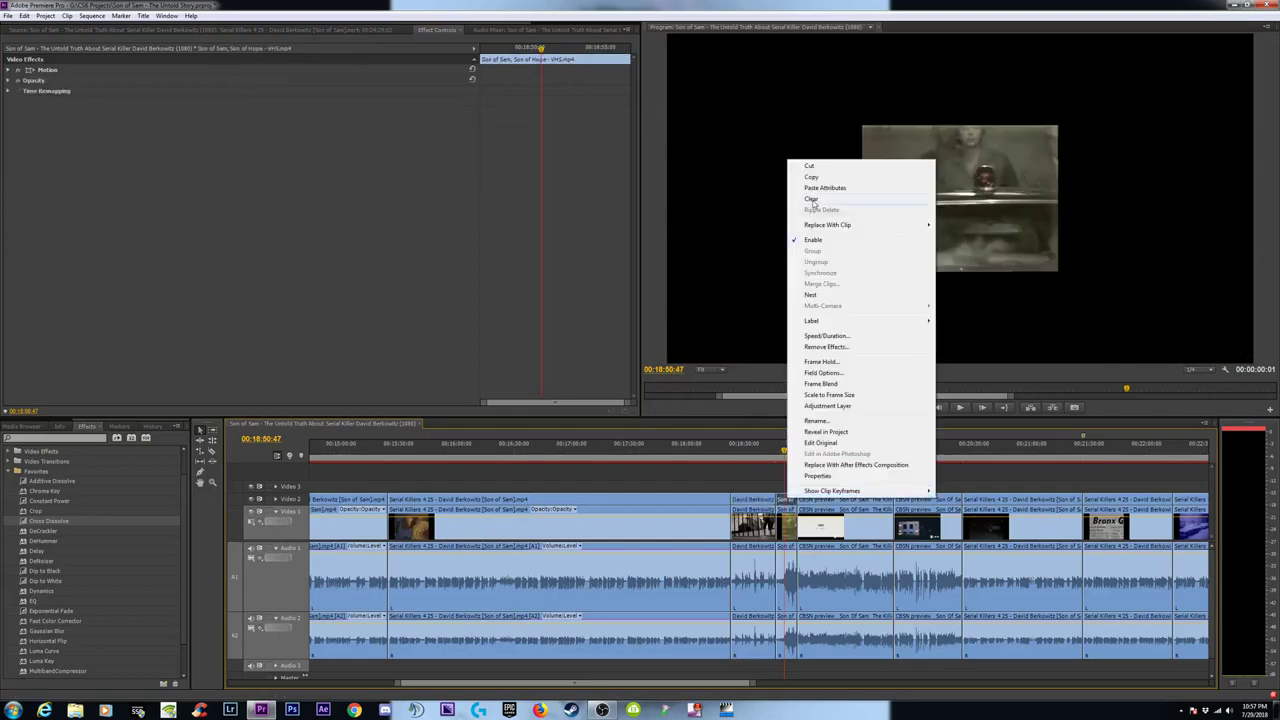
pyautogui.click(820, 188)
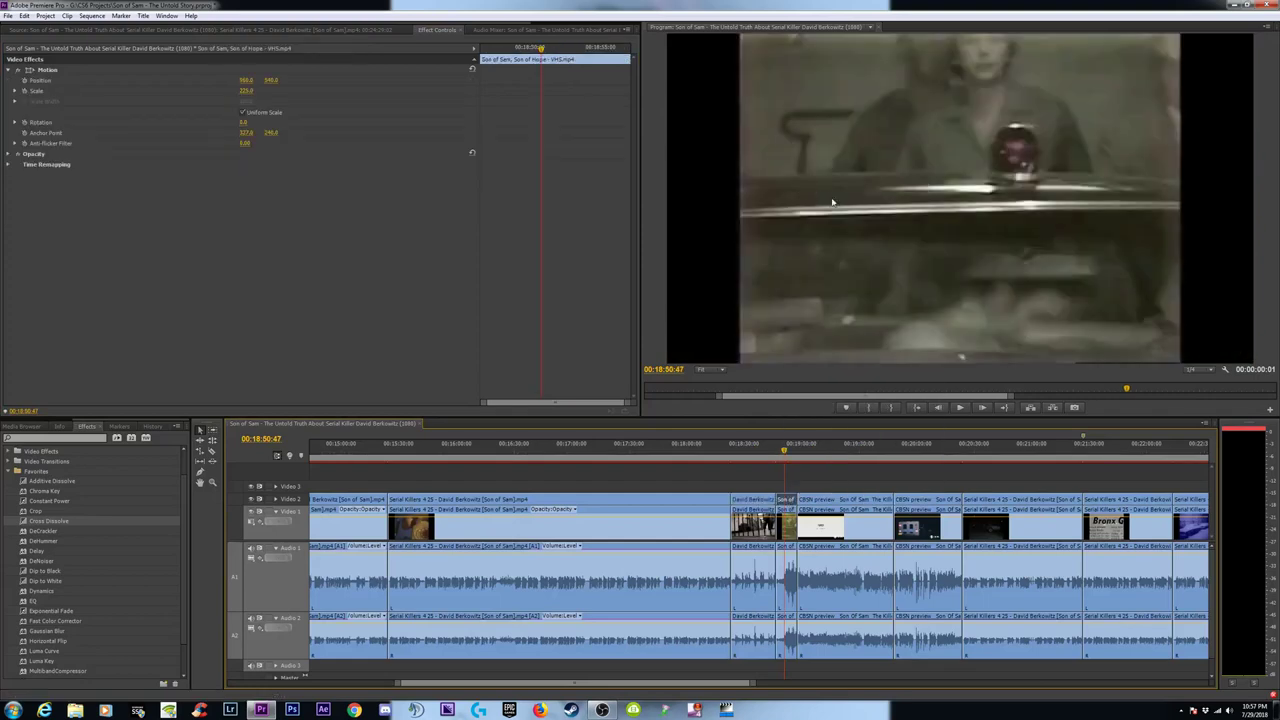
# Increase the scale of the first CBSN preview clip on Video 2, at about 19:14, until it fills the frame.
pyautogui.click(840, 500)
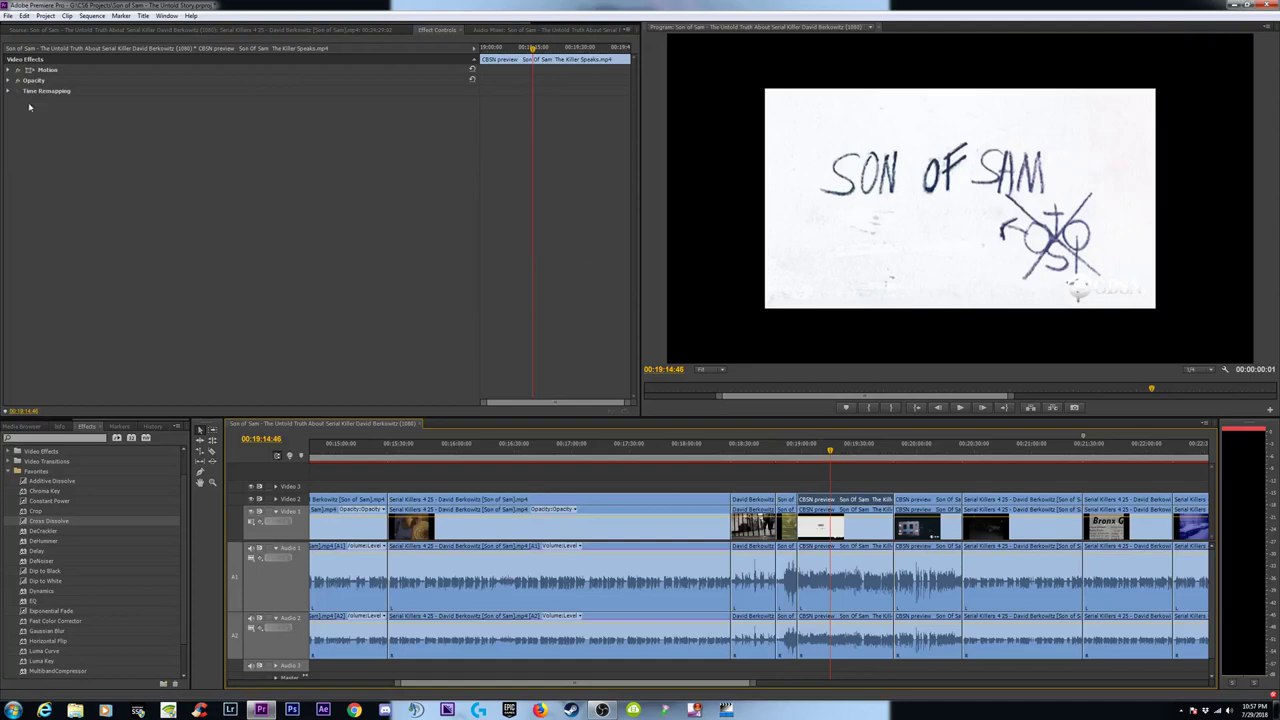
pyautogui.click(17, 69)
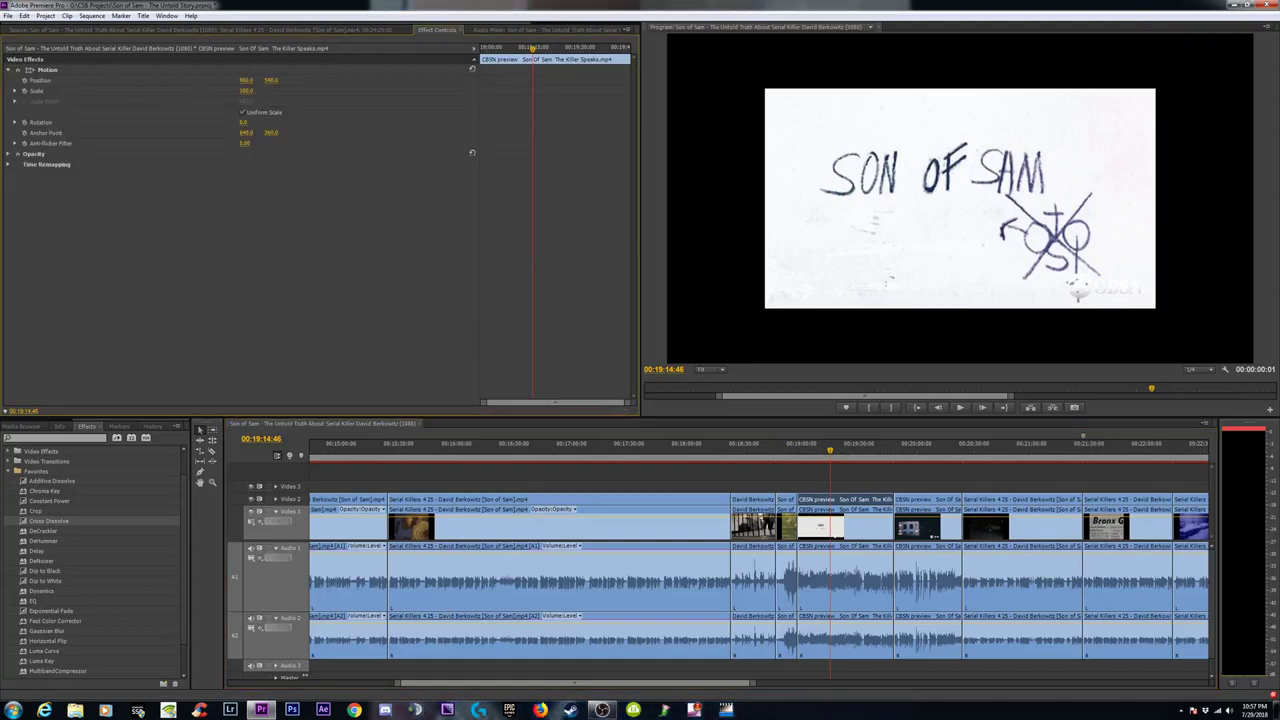
pyautogui.moveTo(248, 91)
pyautogui.mouseDown()
pyautogui.moveTo(302, 91)
pyautogui.moveTo(247, 91)
pyautogui.mouseUp()
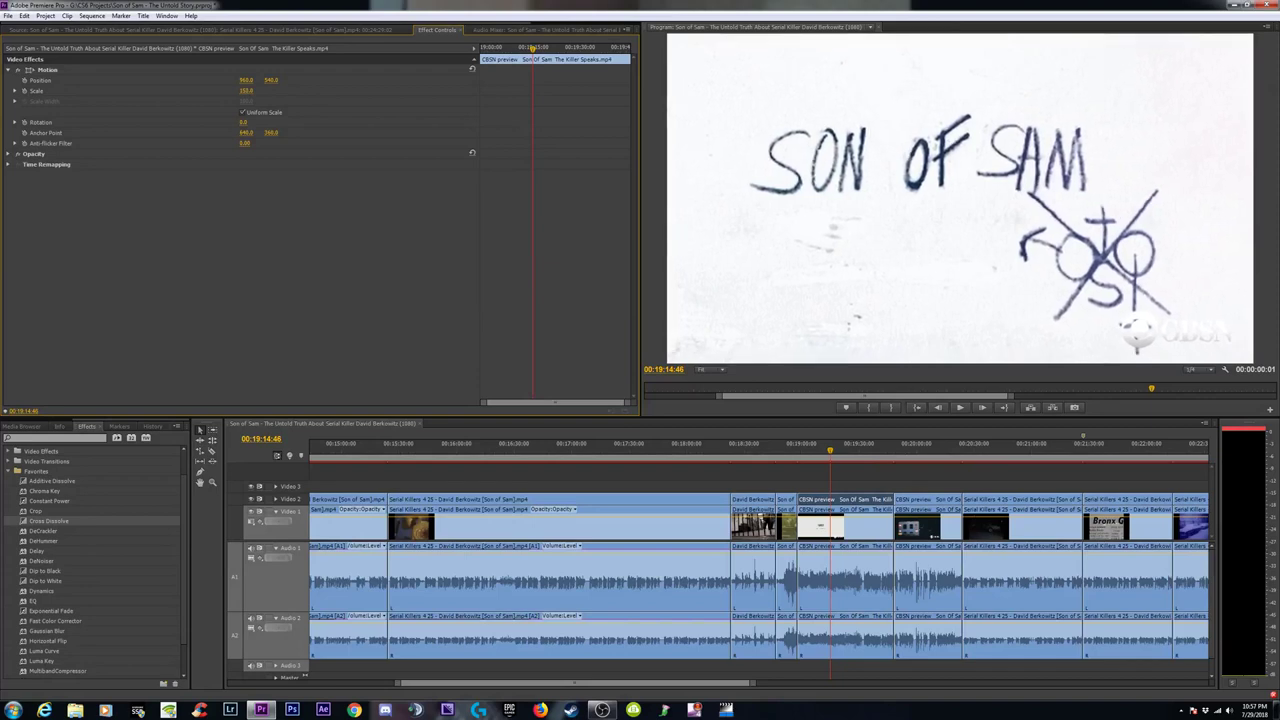
# Set the scale of the second CBSN preview clip on Video 2, at about 20:01, to 150.
pyautogui.click(919, 456)
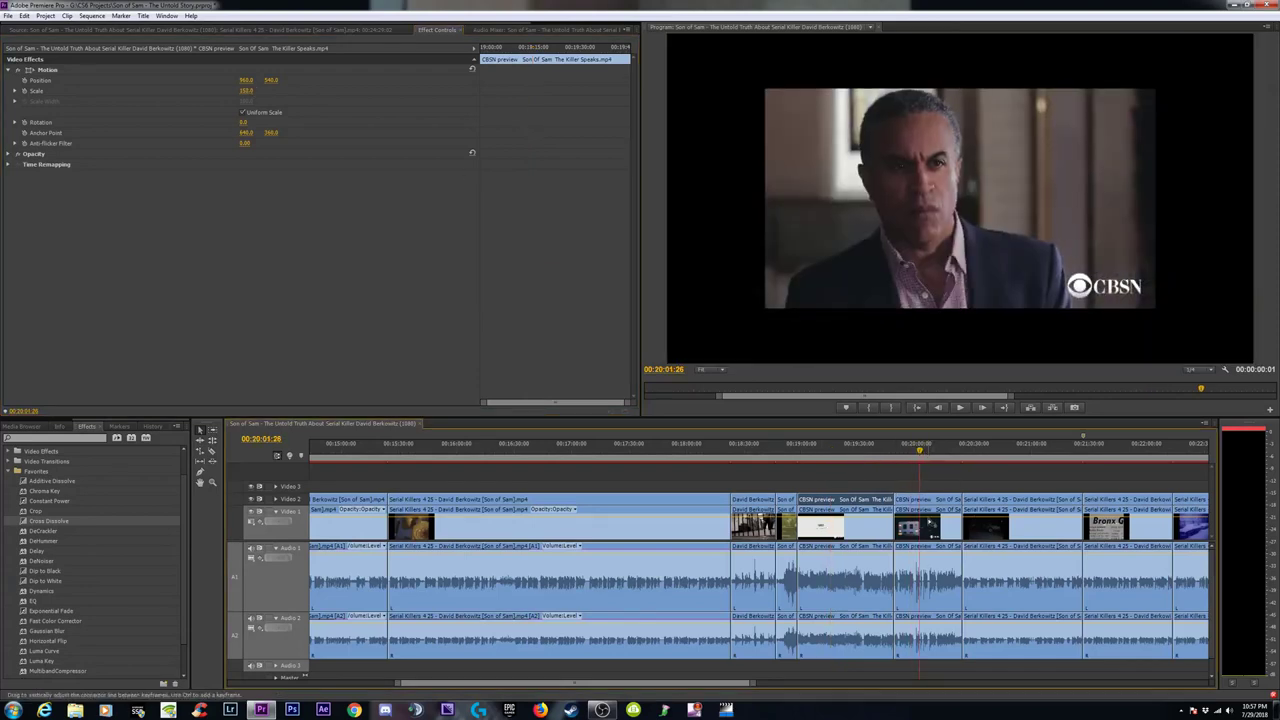
pyautogui.click(925, 500)
pyautogui.click(10, 70)
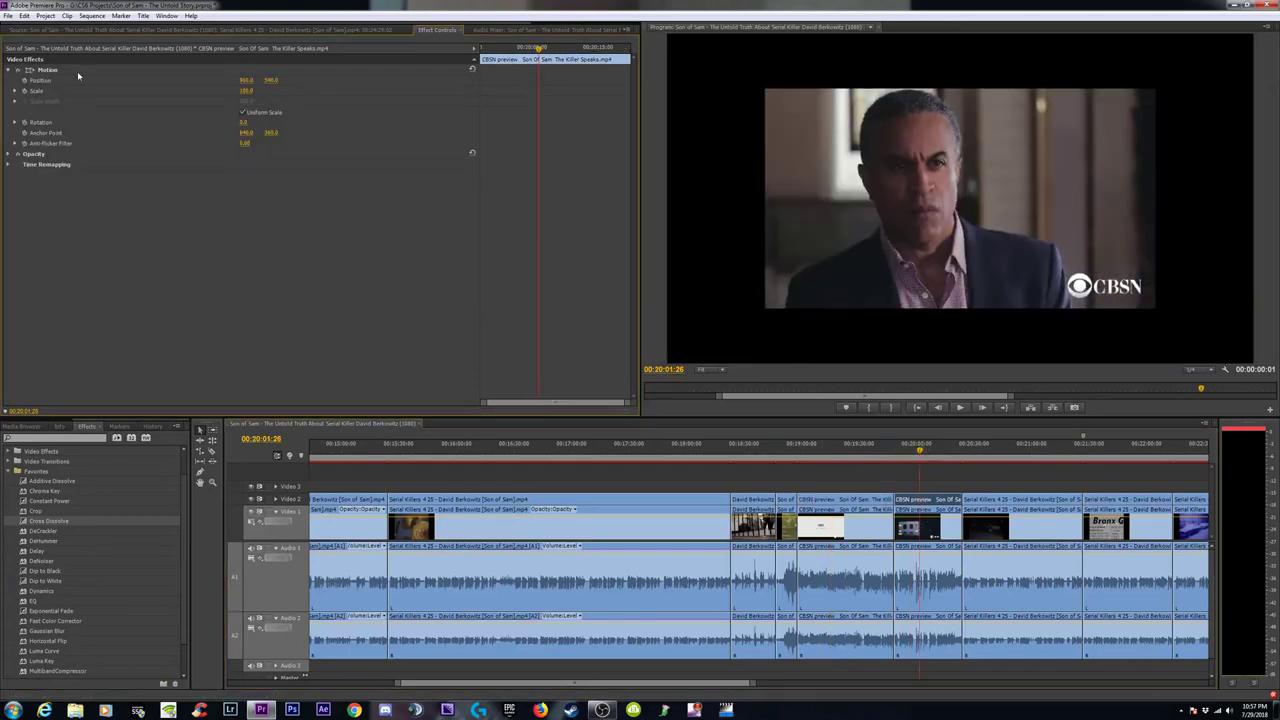
pyautogui.moveTo(240, 91); pyautogui.dragTo(286, 91)
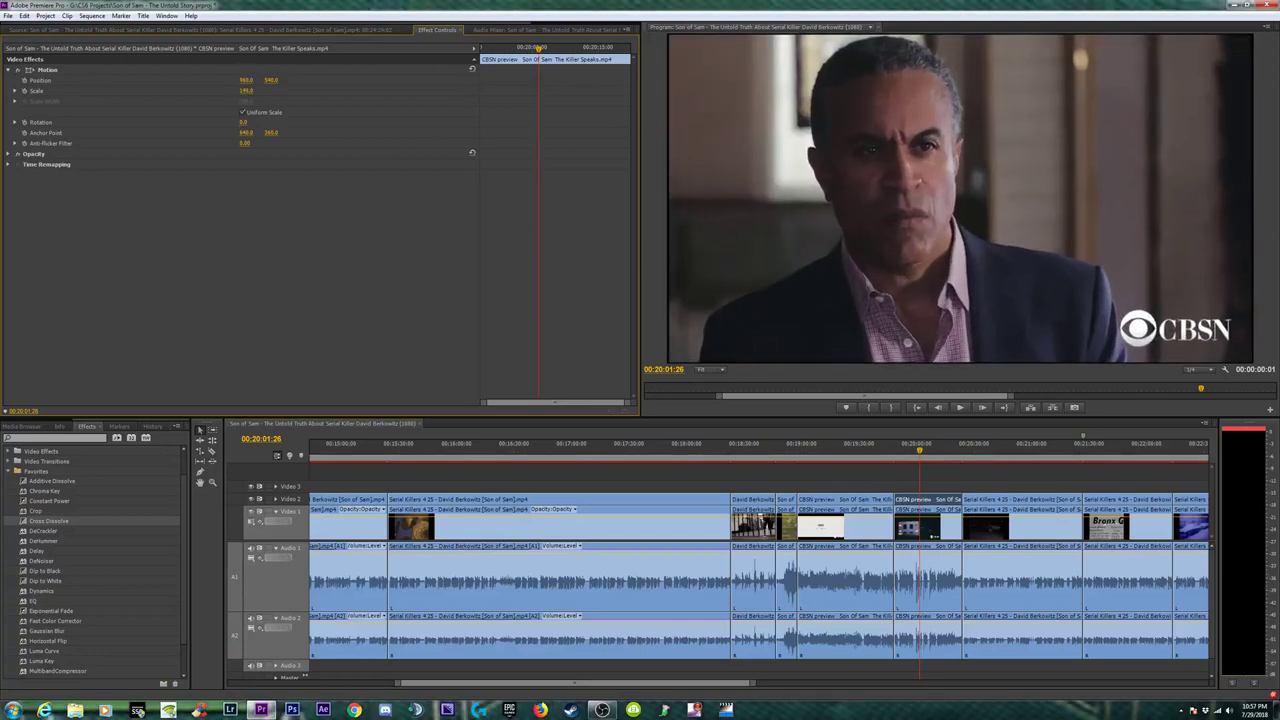
pyautogui.write('150')
pyautogui.press('Return')
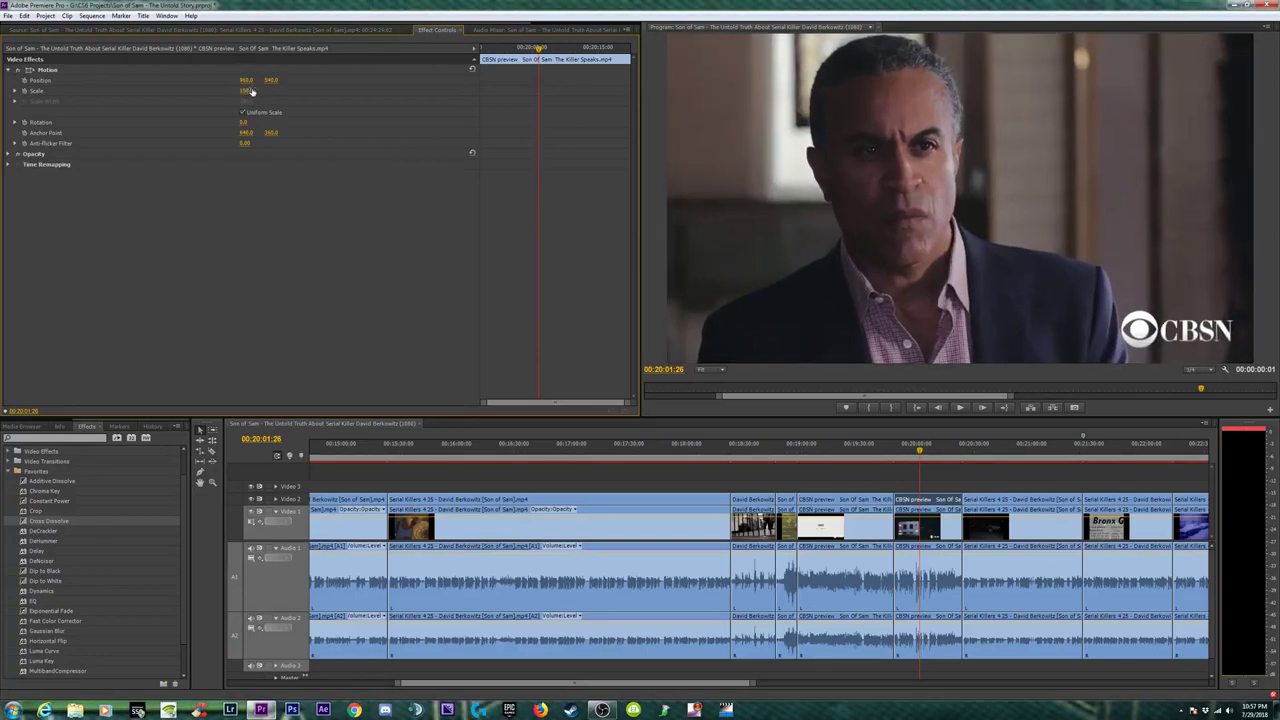
# Paste the copied scaling attributes onto the two Serial Killers clips on Video 2 at about 20:42 and 21:42.
pyautogui.click(998, 460)
pyautogui.click(1003, 503)
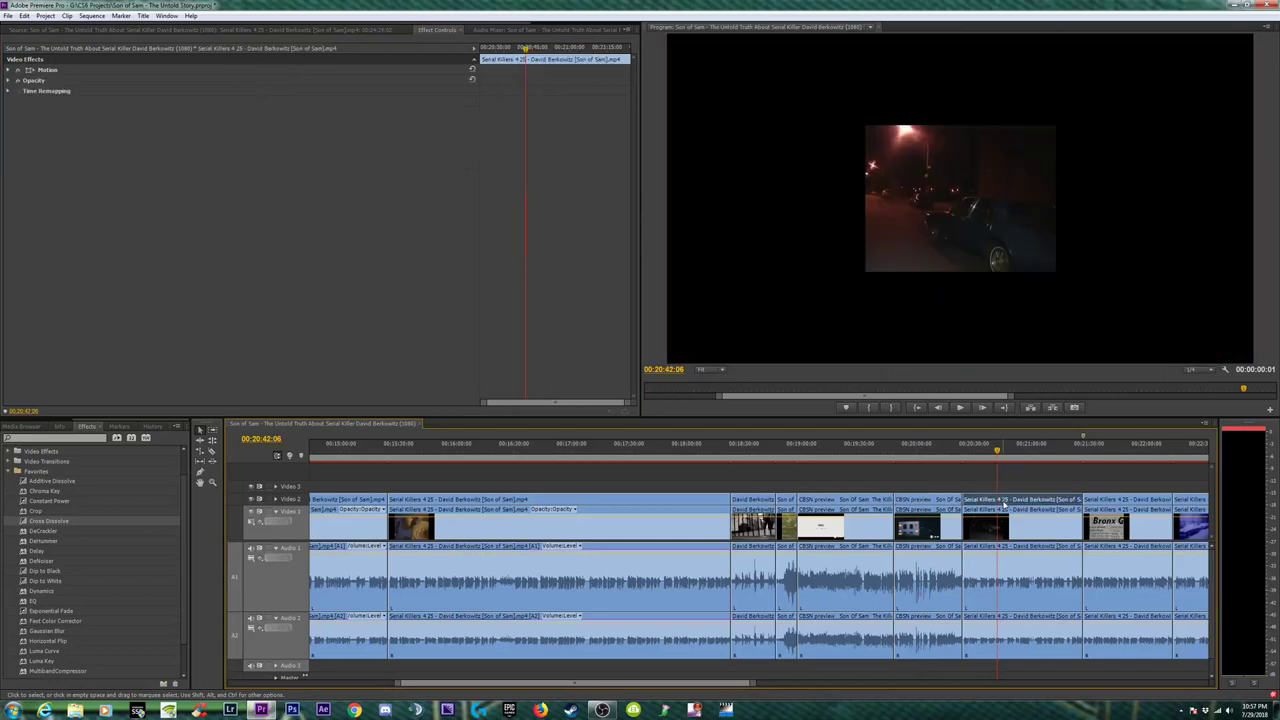
pyautogui.rightClick(1003, 503)
pyautogui.click(1035, 191)
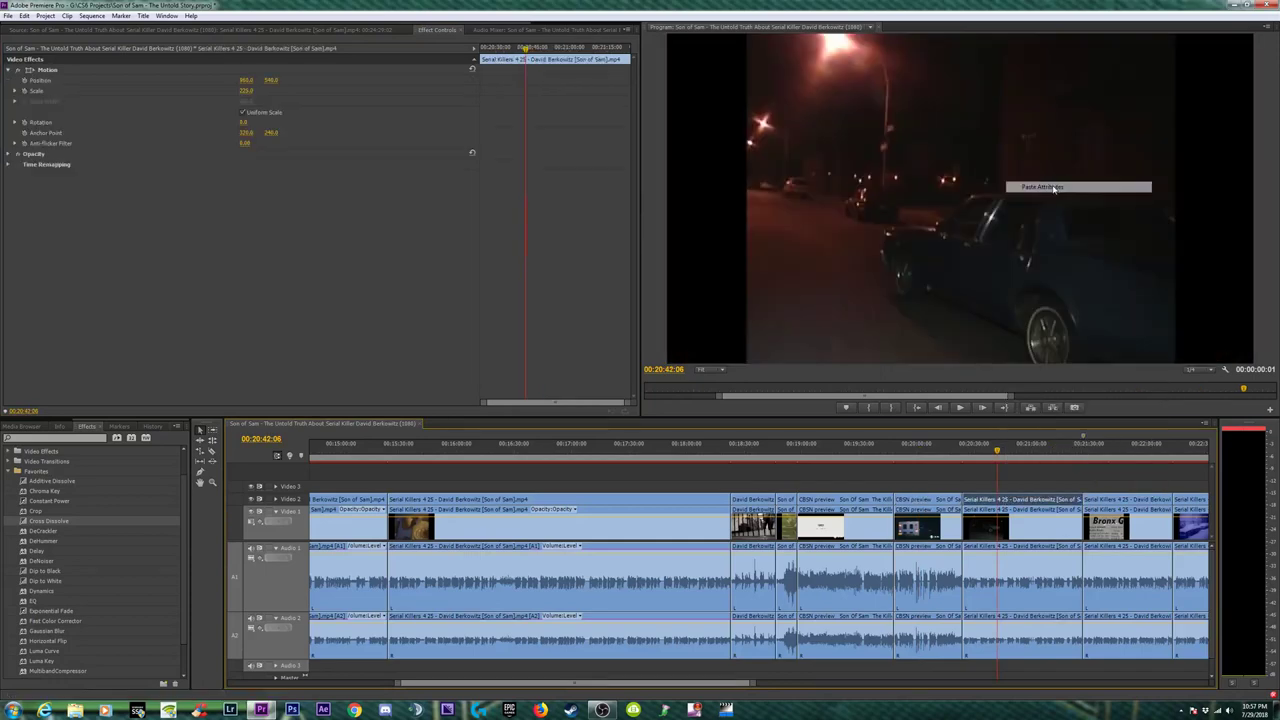
pyautogui.click(1113, 458)
pyautogui.click(1132, 503)
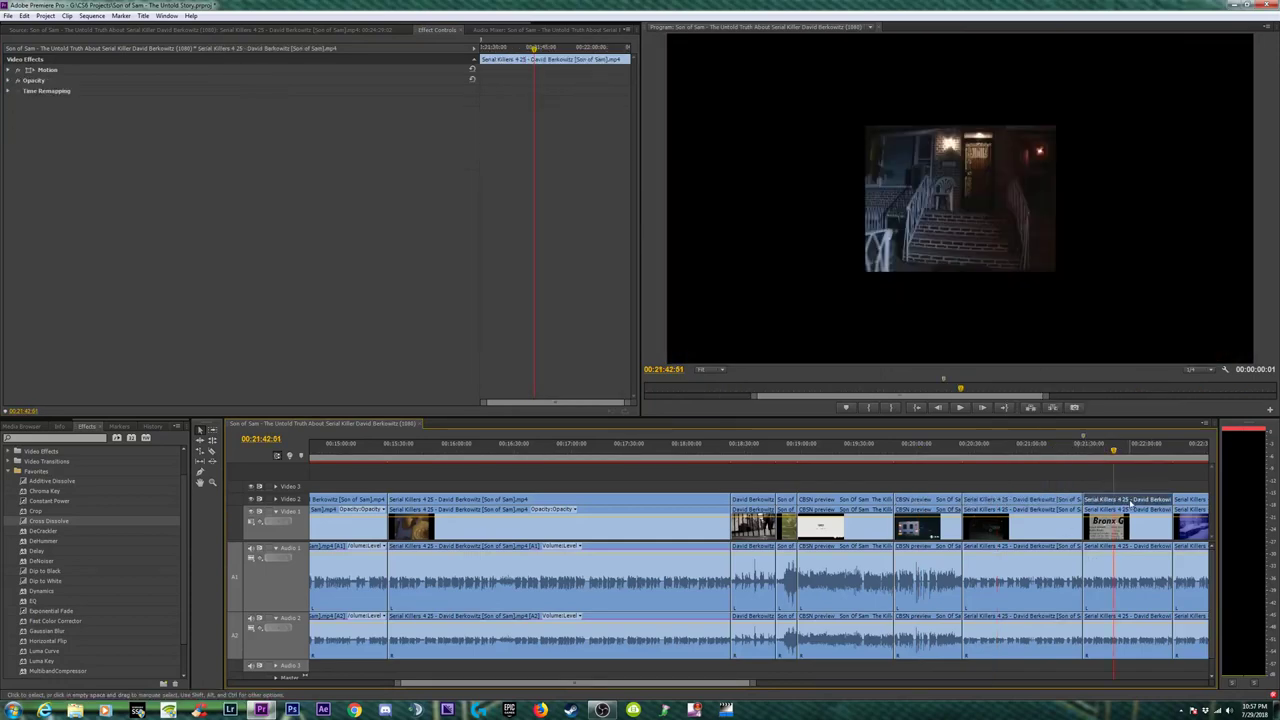
pyautogui.rightClick(1132, 503)
pyautogui.click(1165, 190)
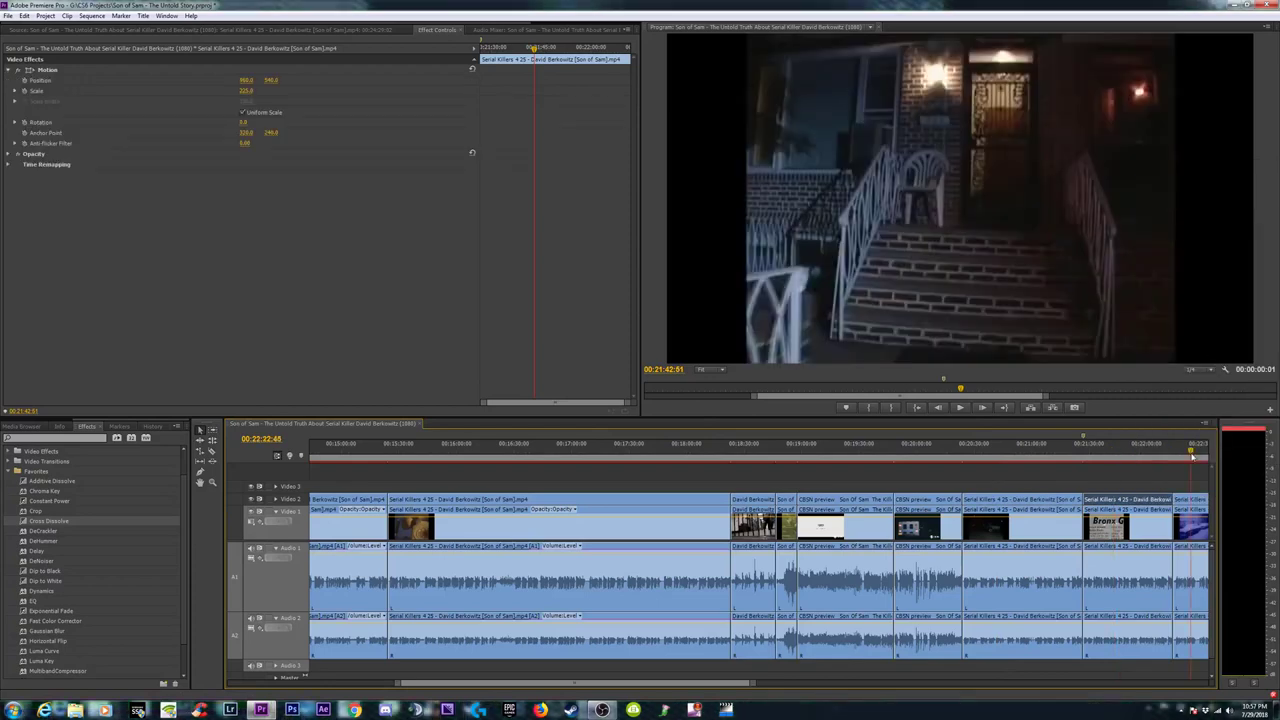
# Move the second CBSN preview clip, at about 20:04, from Video 2 down onto Video 1.
pyautogui.press('-')
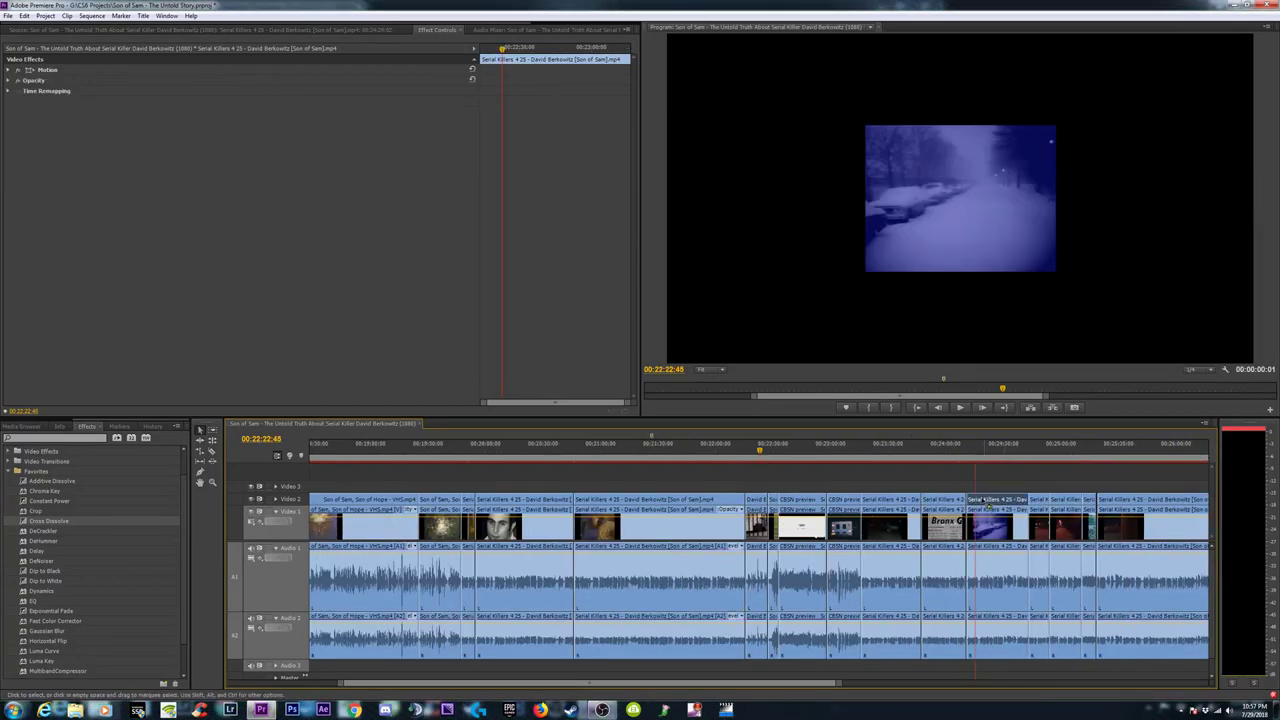
pyautogui.press('=')
pyautogui.click(574, 450)
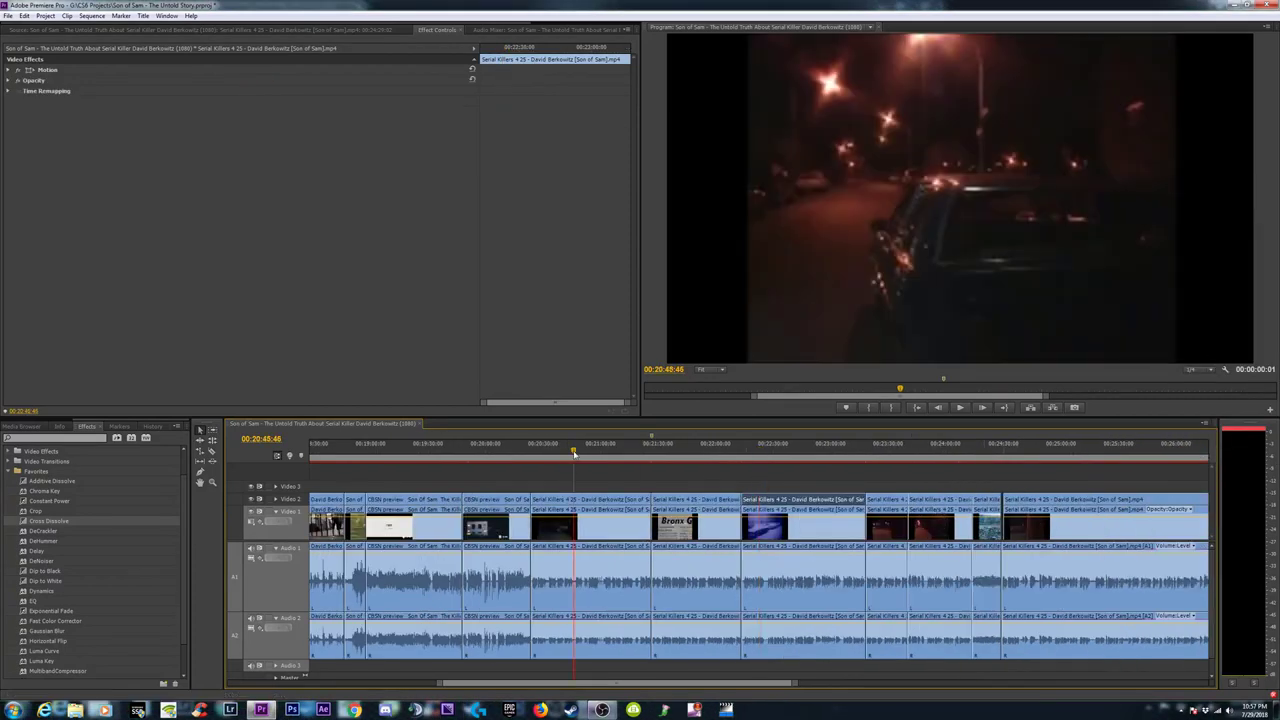
pyautogui.moveTo(574, 452); pyautogui.dragTo(495, 463)
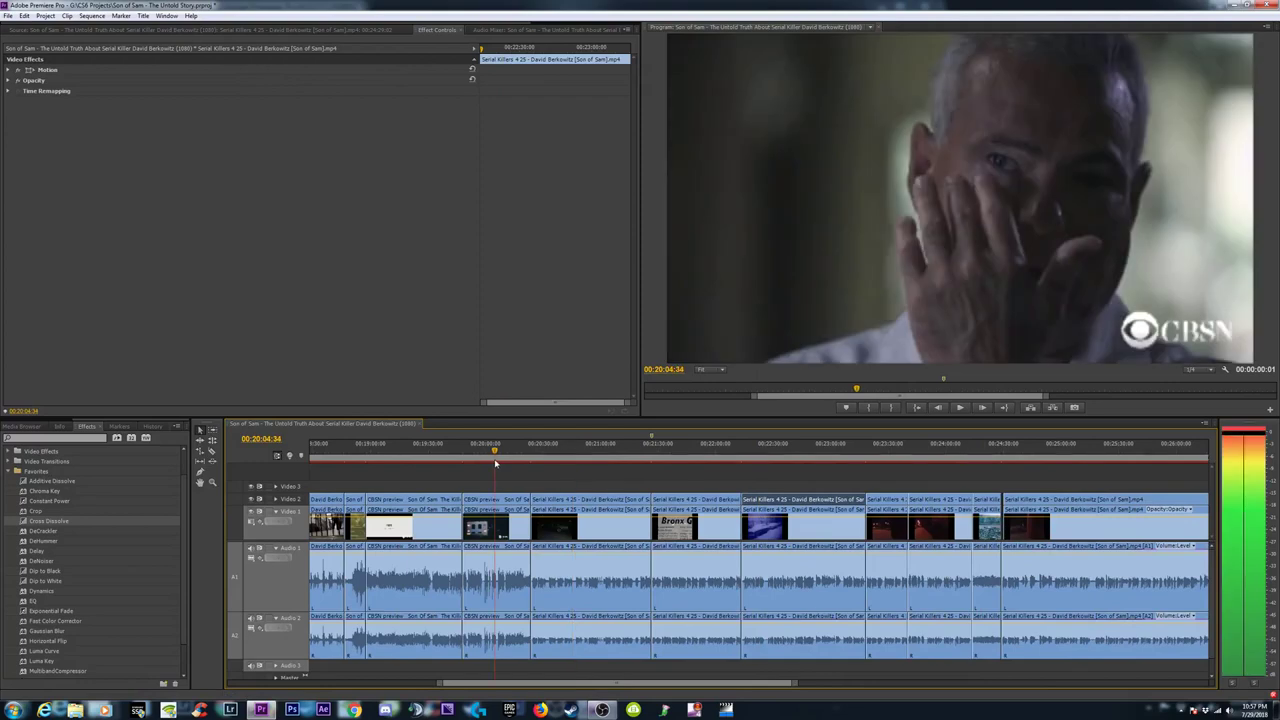
pyautogui.click(483, 510)
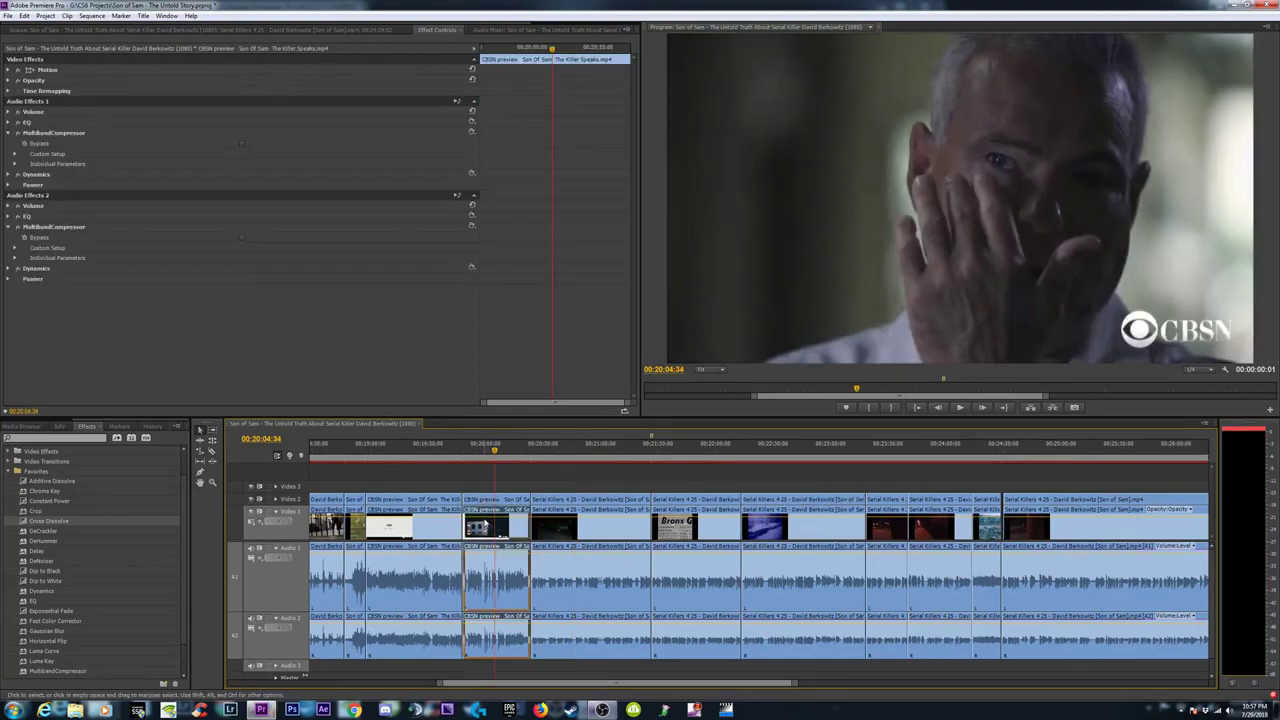
pyautogui.moveTo(484, 512); pyautogui.dragTo(485, 518)
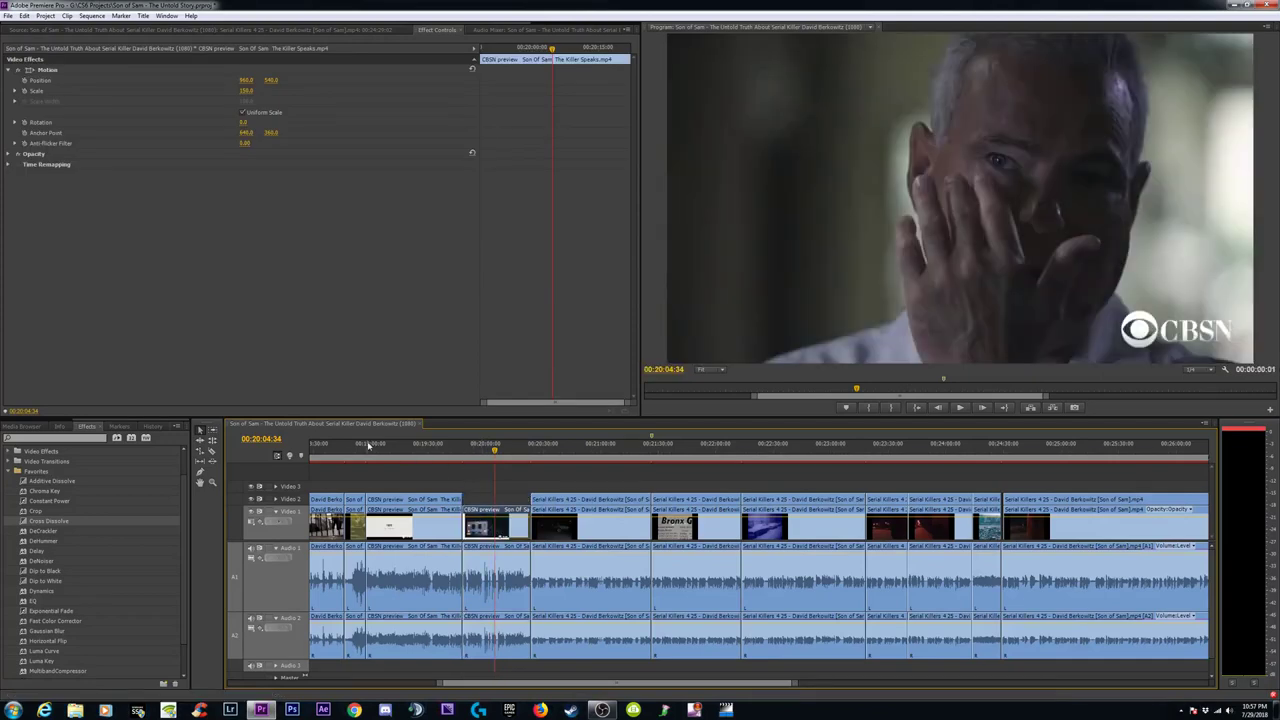
# Move the first CBSN preview clip at about 19:13 and the Life-Change in the Bible clip at about 18:37 from Video 2 onto Video 1.
pyautogui.moveTo(354, 450); pyautogui.dragTo(397, 462)
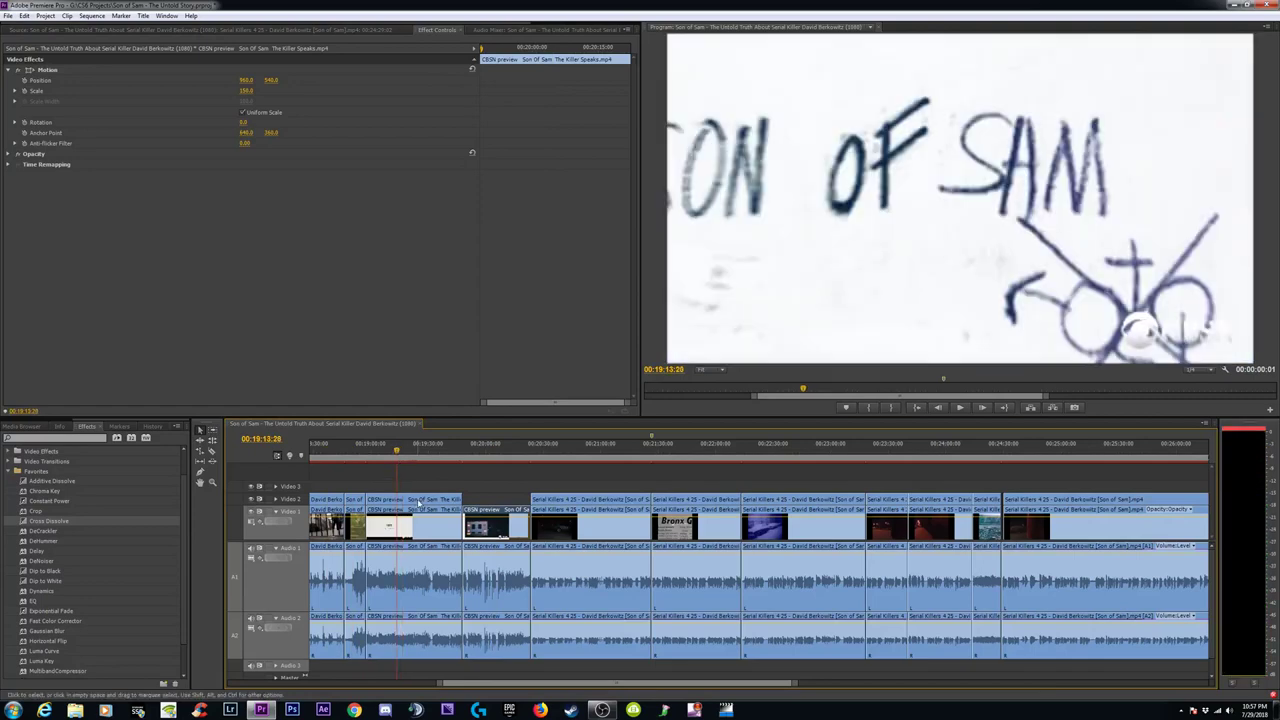
pyautogui.moveTo(422, 509); pyautogui.dragTo(420, 509)
pyautogui.click(328, 450)
pyautogui.press('=')
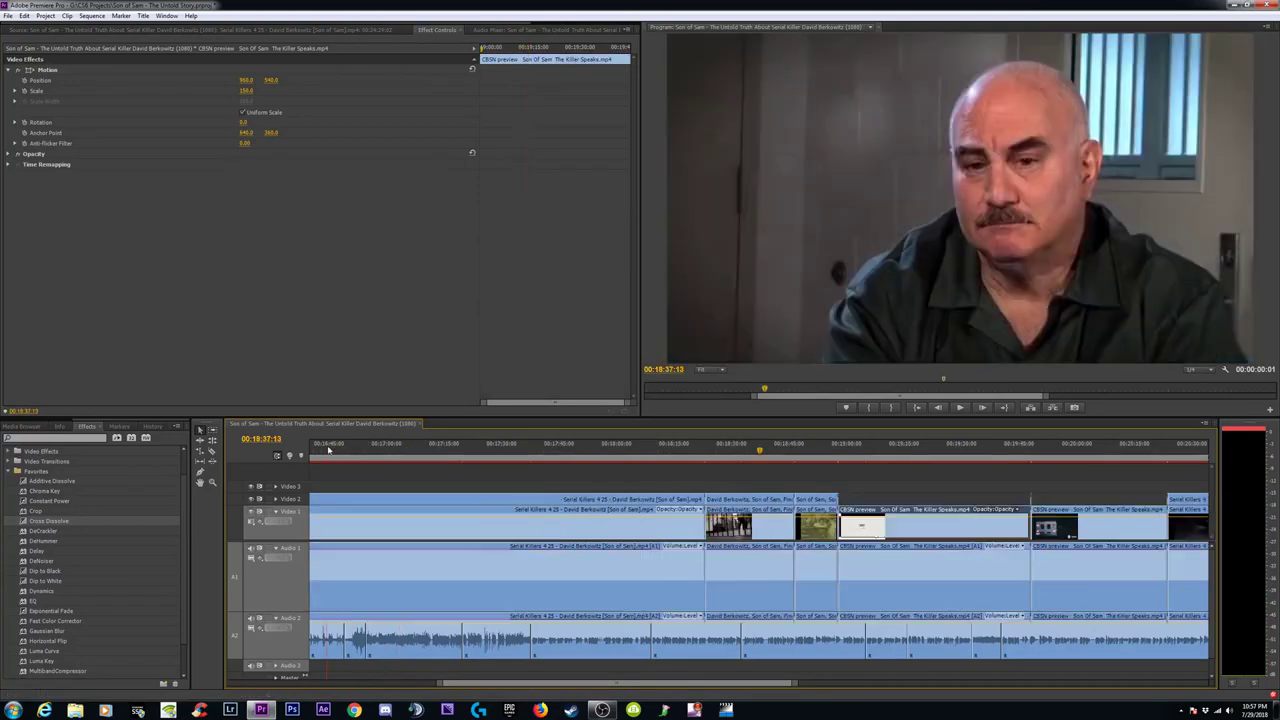
pyautogui.press('=')
pyautogui.moveTo(798, 500); pyautogui.dragTo(798, 512)
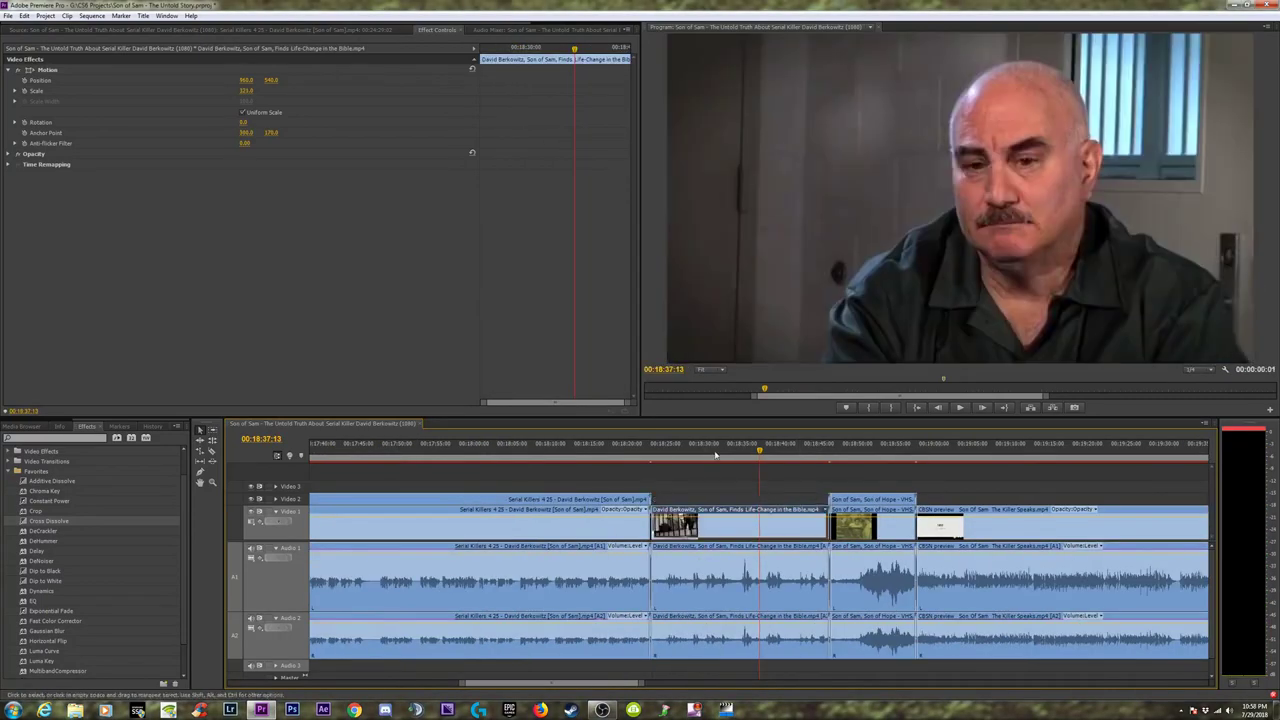
# Paste the copied scaling attributes onto the Serial Killers clip on Video 2 at about 22:33.
pyautogui.moveTo(647, 451); pyautogui.dragTo(1126, 450)
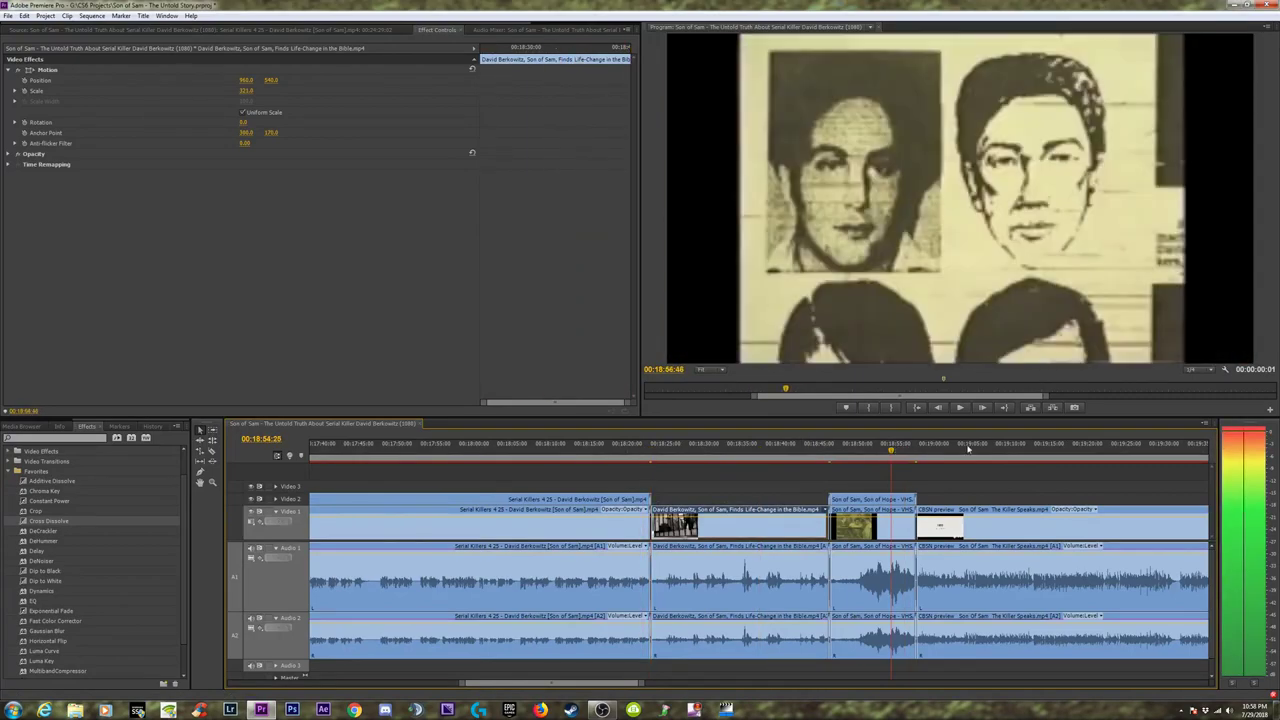
pyautogui.press('-')
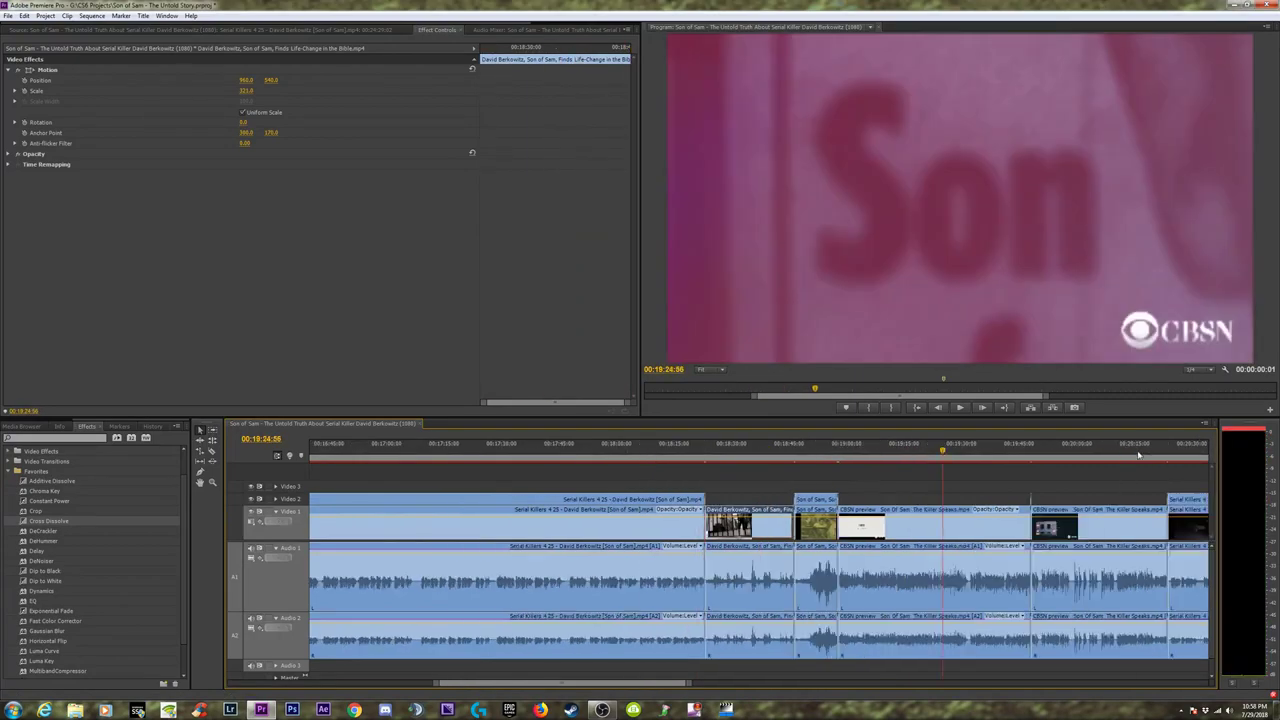
pyautogui.press('-')
pyautogui.press('-')
pyautogui.press('-')
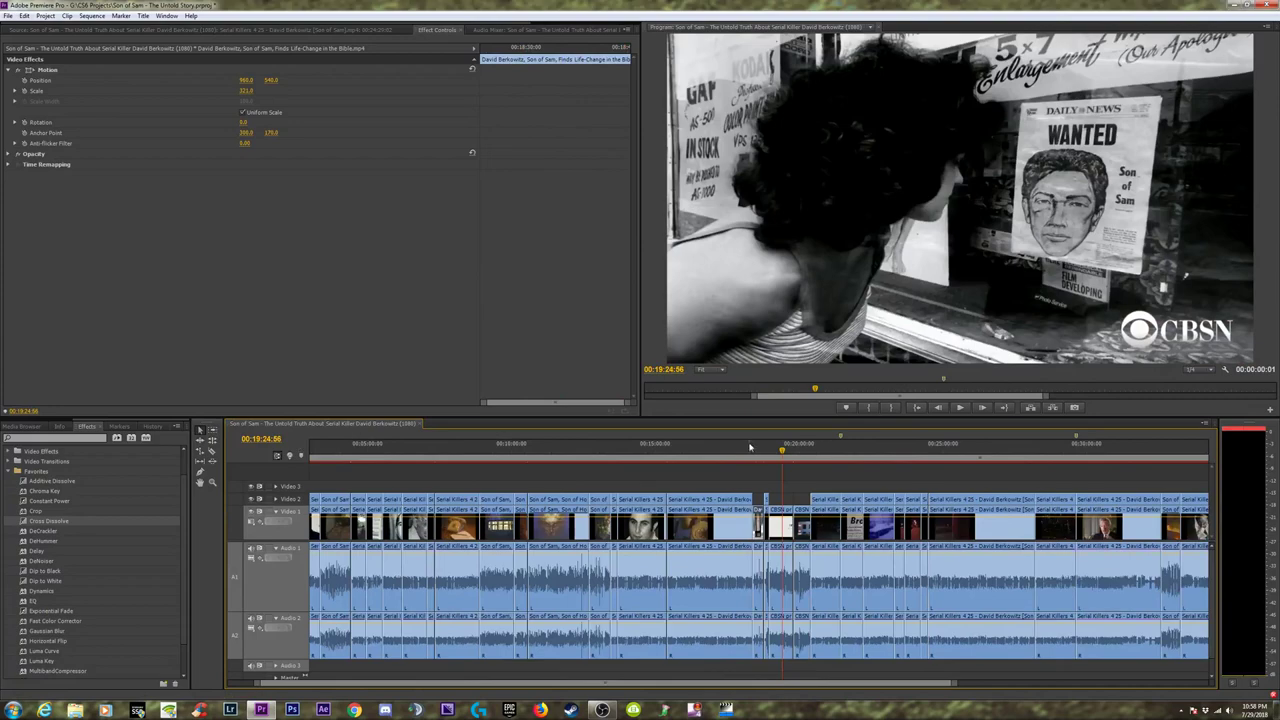
pyautogui.click(828, 458)
pyautogui.press('=')
pyautogui.press('=')
pyautogui.press('=')
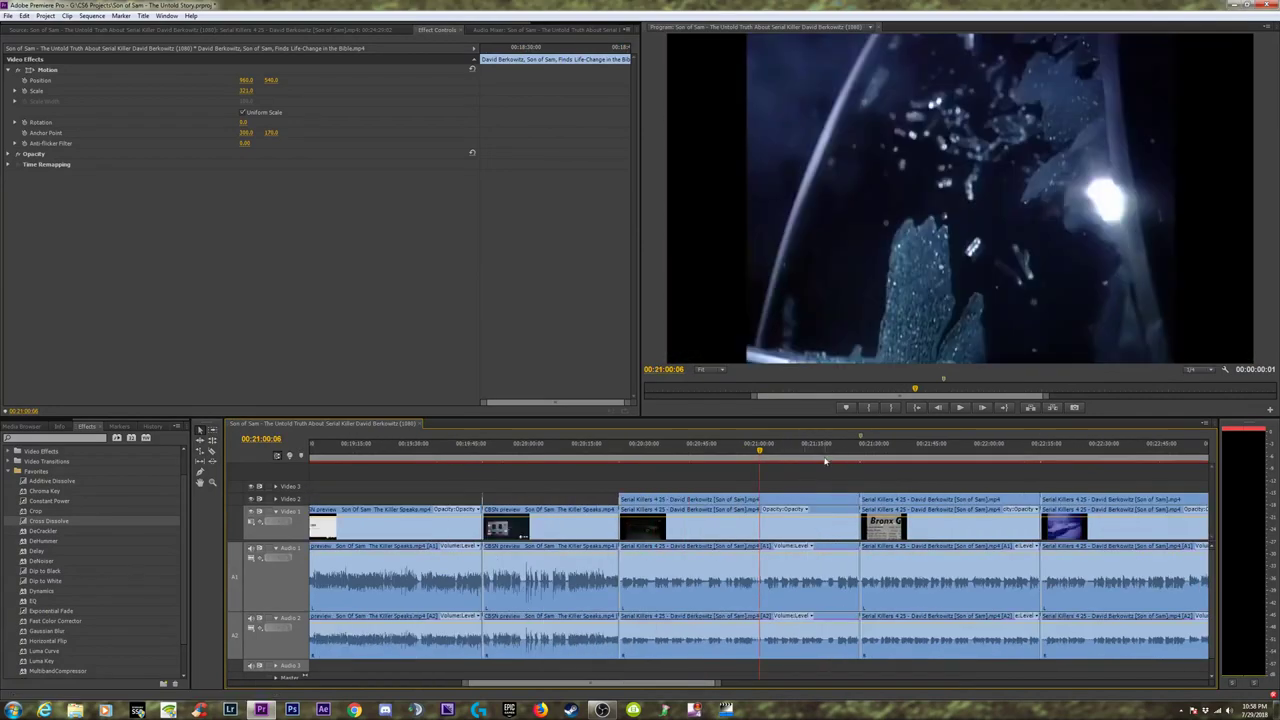
pyautogui.moveTo(890, 460); pyautogui.dragTo(1117, 456)
pyautogui.rightClick(1135, 499)
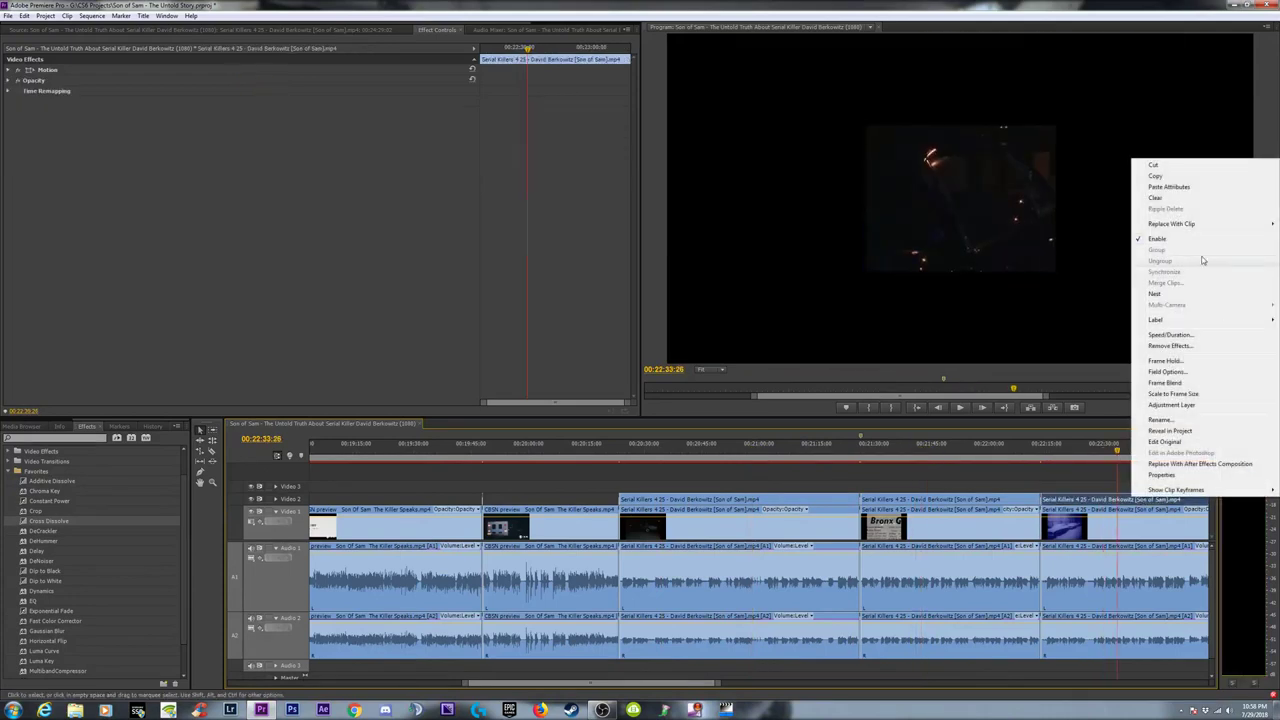
pyautogui.click(1169, 187)
pyautogui.click(1164, 457)
# Paste the copied scaling attributes onto the three consecutive Serial Killers clips on Video 2 from about 23:29 to 24:22.
pyautogui.press('-')
pyautogui.press('-')
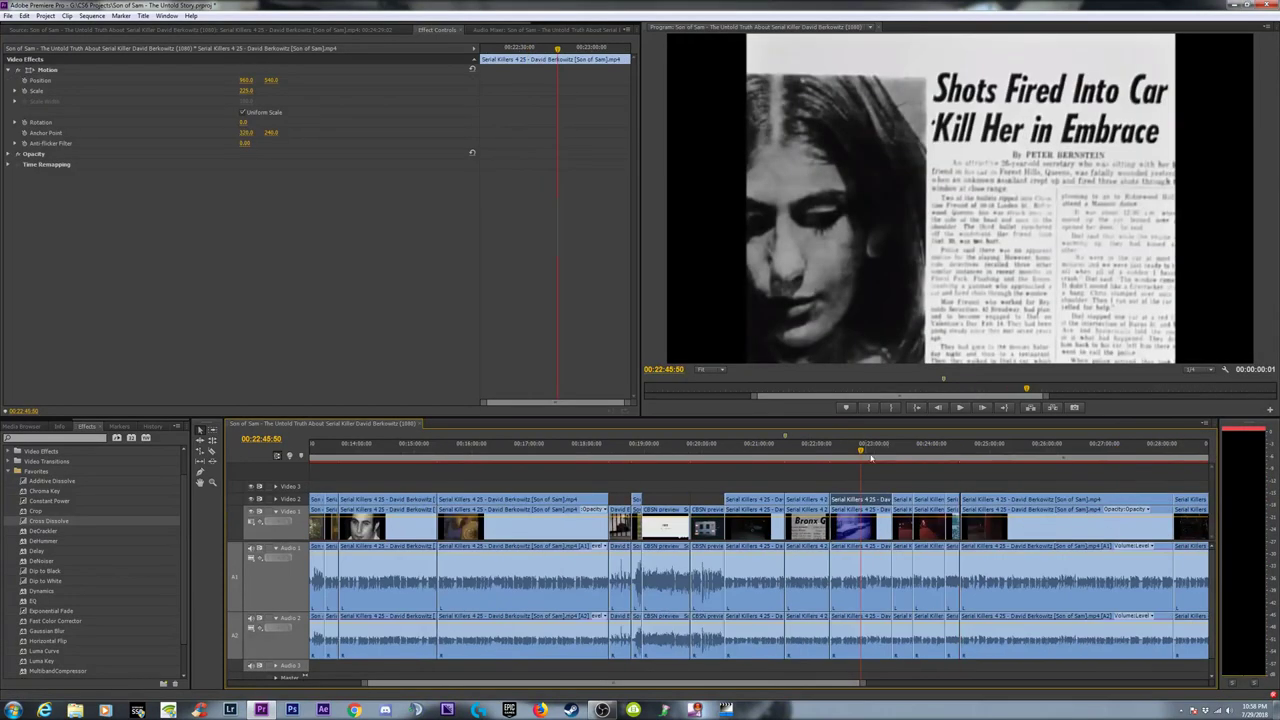
pyautogui.click(901, 452)
pyautogui.press('=')
pyautogui.press('=')
pyautogui.press('=')
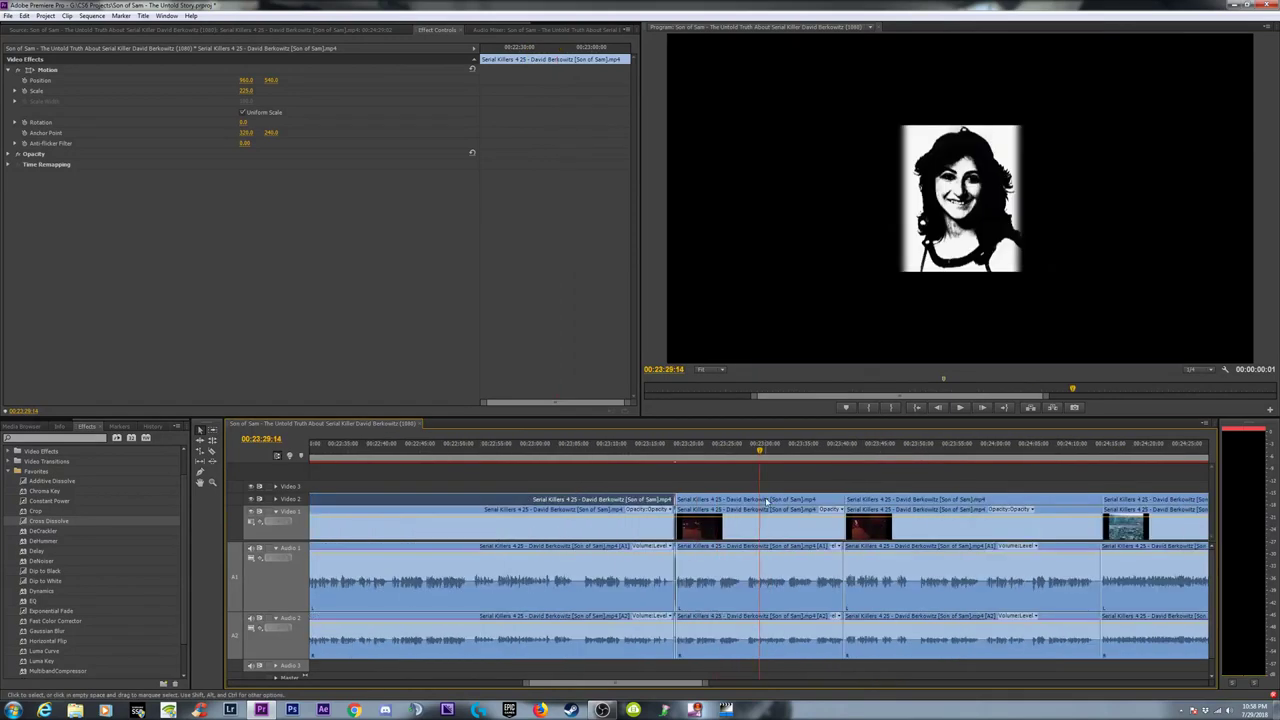
pyautogui.click(766, 501)
pyautogui.keyDown('shift'); pyautogui.click(906, 499); pyautogui.keyUp('shift')
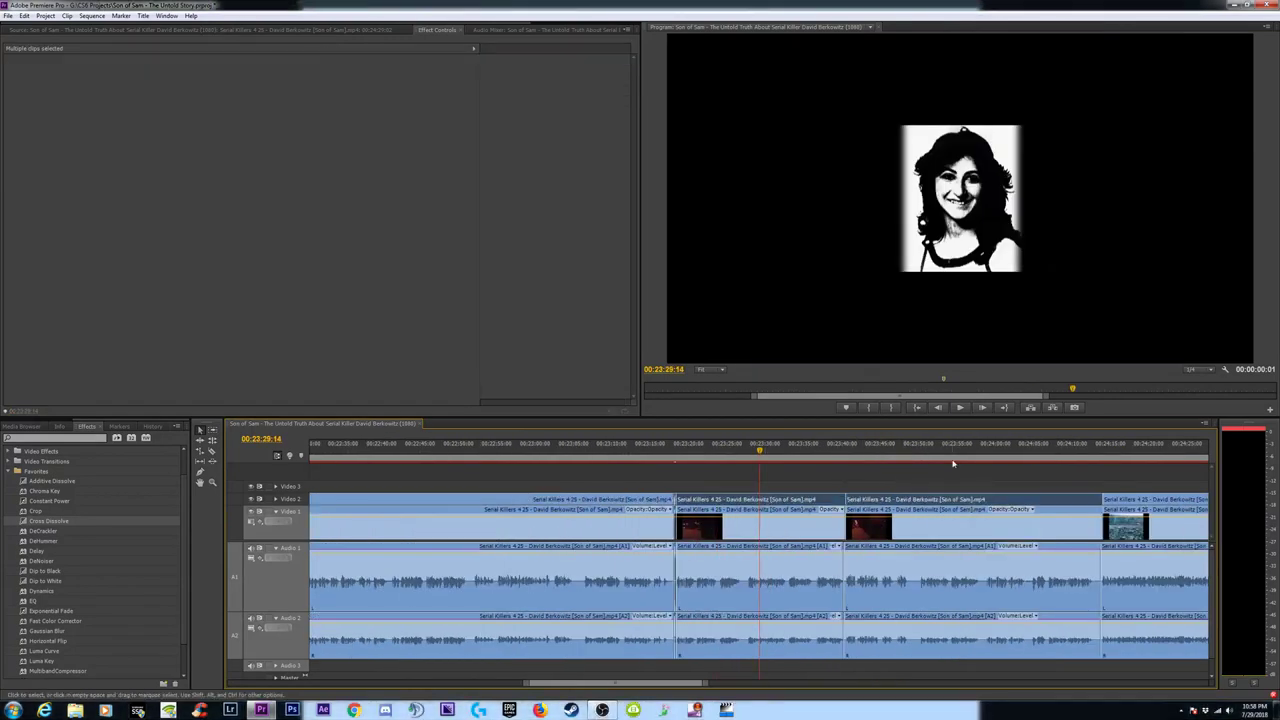
pyautogui.click(1170, 455)
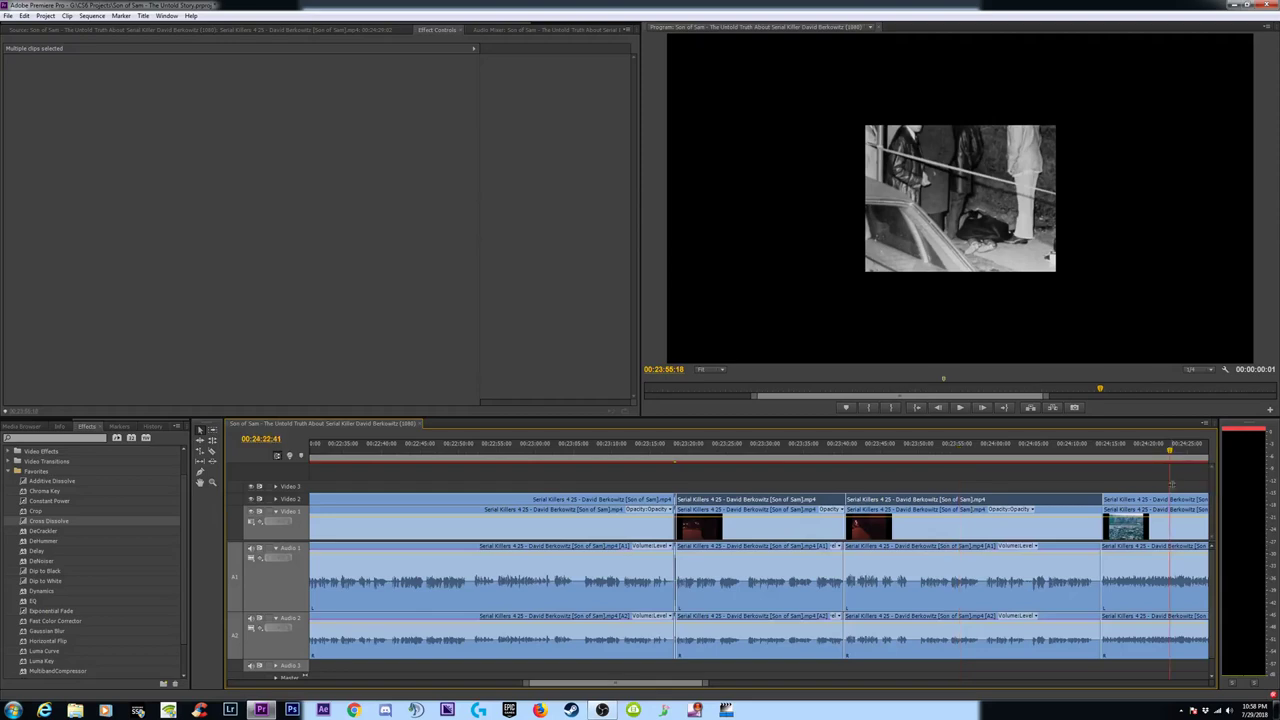
pyautogui.rightClick(1132, 499)
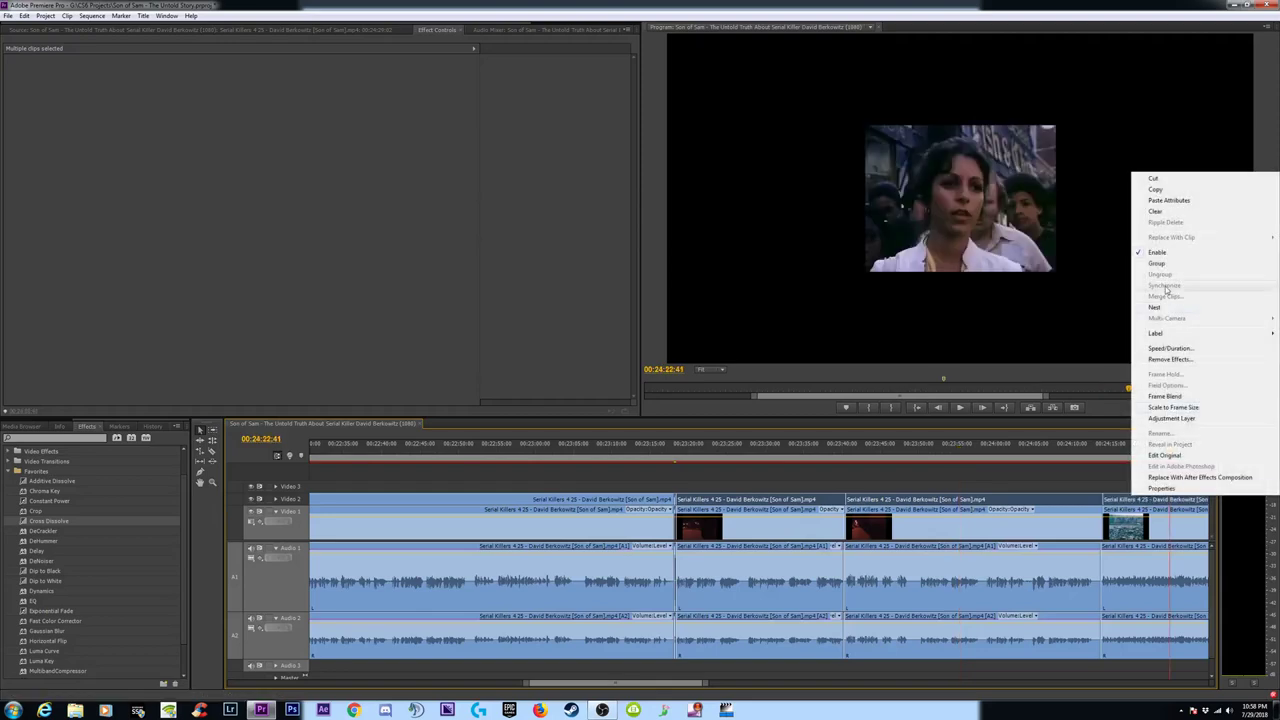
pyautogui.click(1170, 201)
# Paste the copied scaling attributes onto all Serial Killers and Son of Hope clips on Video 2 from about 24:30 to 42:11.
pyautogui.press('-')
pyautogui.press('-')
pyautogui.press('-')
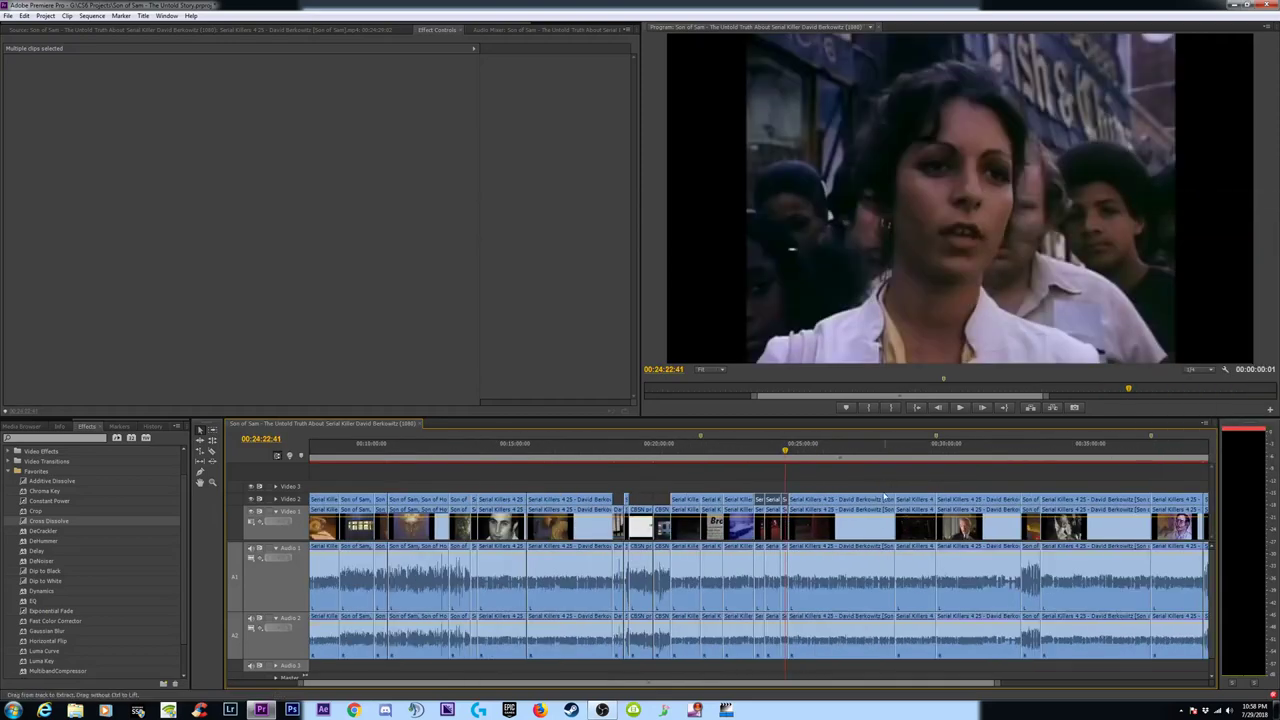
pyautogui.press('-')
pyautogui.press('=')
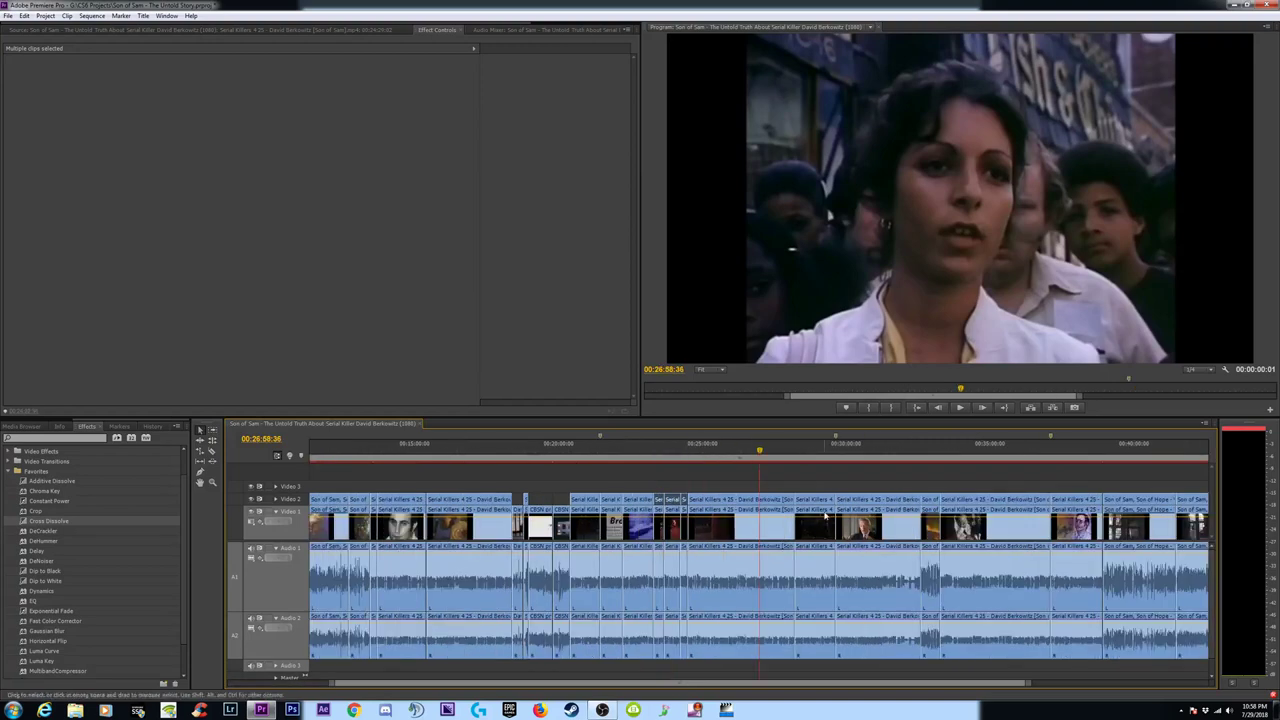
pyautogui.click(749, 502)
pyautogui.click(814, 451)
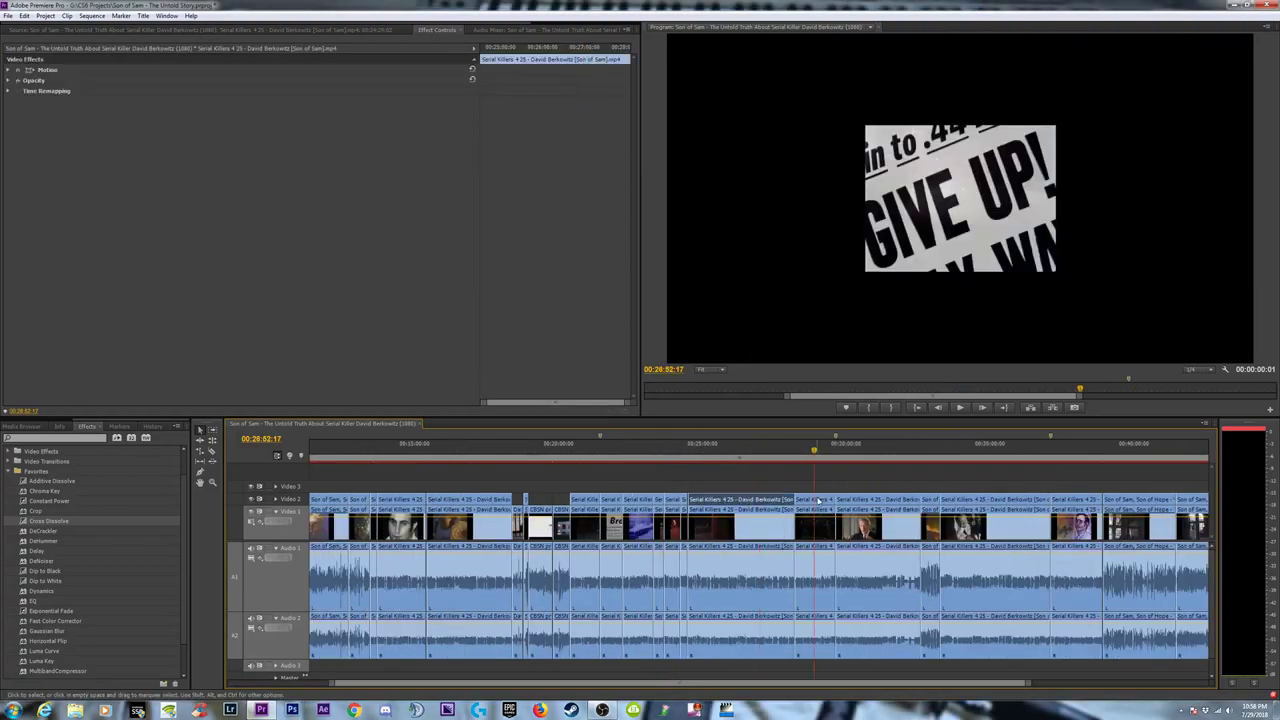
pyautogui.keyDown('shift'); pyautogui.click(812, 499); pyautogui.keyUp('shift')
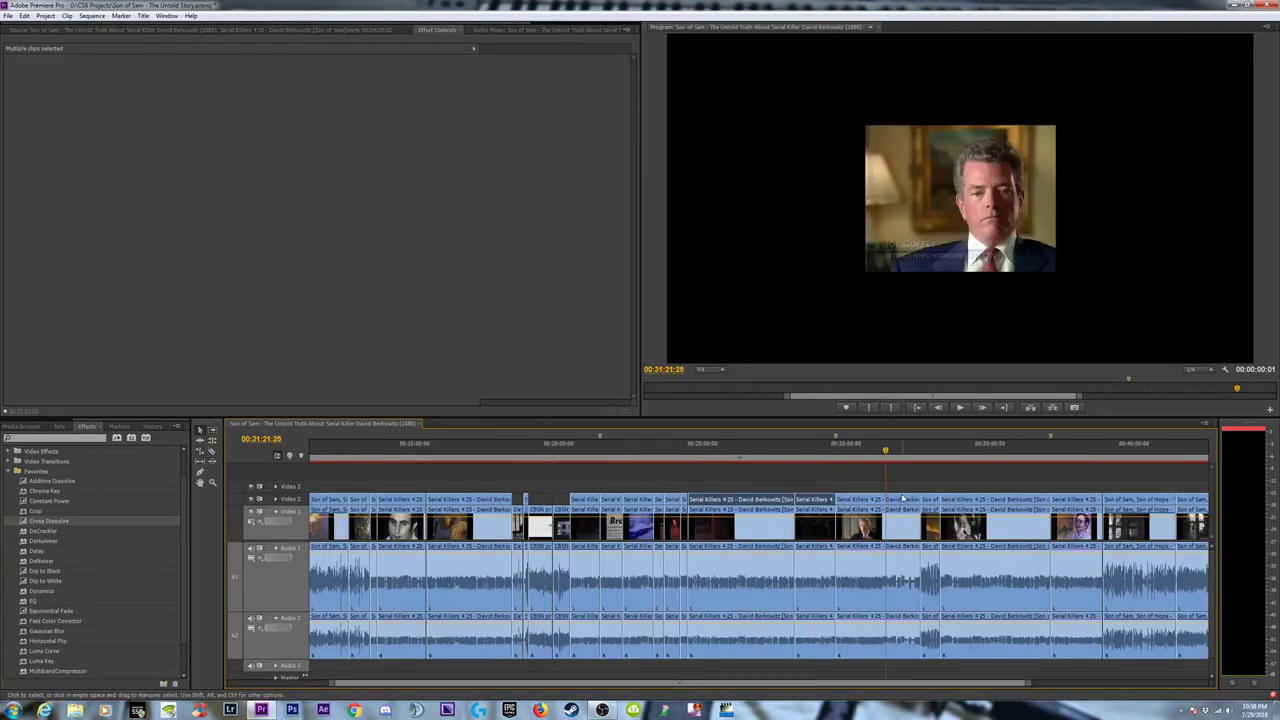
pyautogui.click(935, 451)
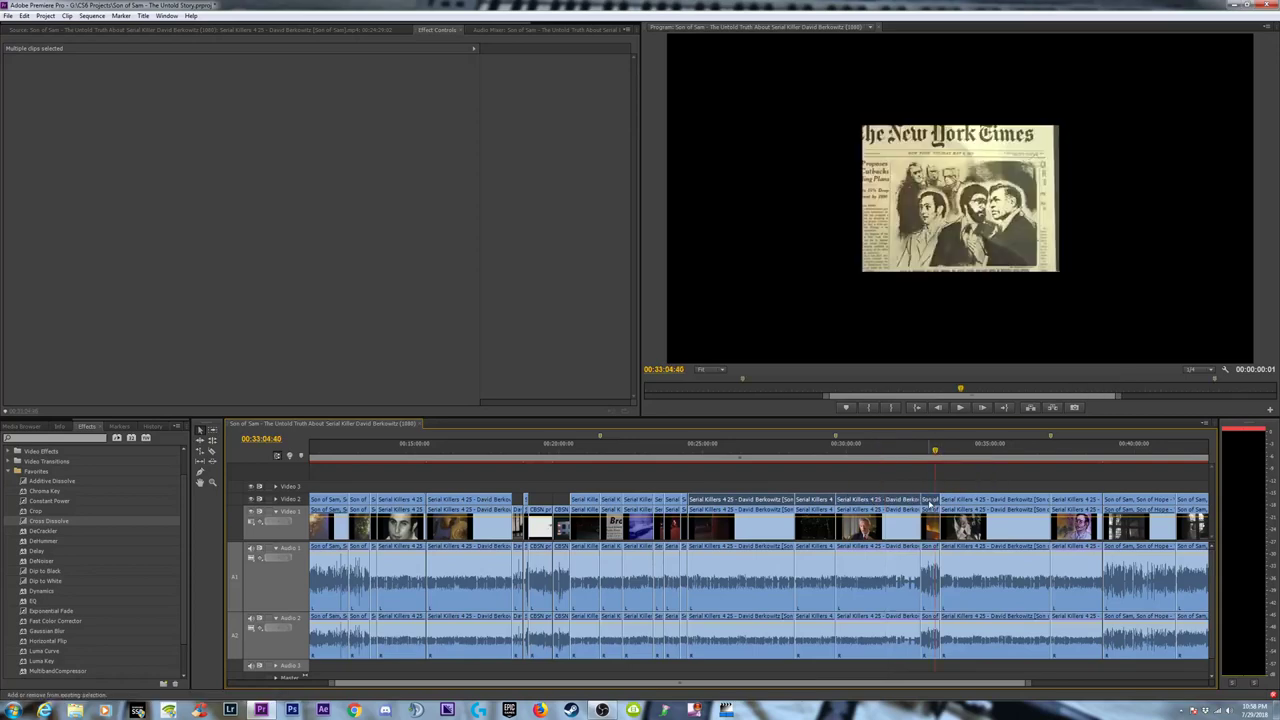
pyautogui.click(1068, 451)
pyautogui.click(1123, 451)
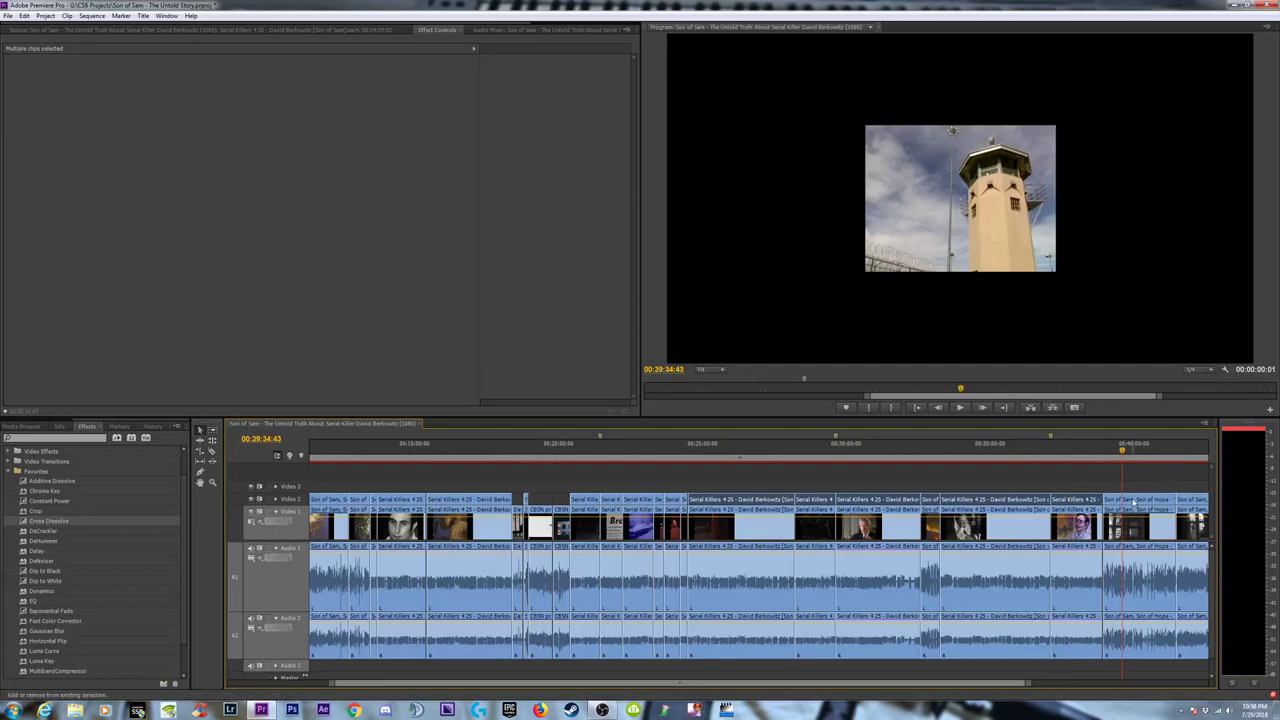
pyautogui.keyDown('shift'); pyautogui.click(1133, 502); pyautogui.keyUp('shift')
pyautogui.click(1198, 451)
pyautogui.keyDown('shift'); pyautogui.click(1193, 503); pyautogui.keyUp('shift')
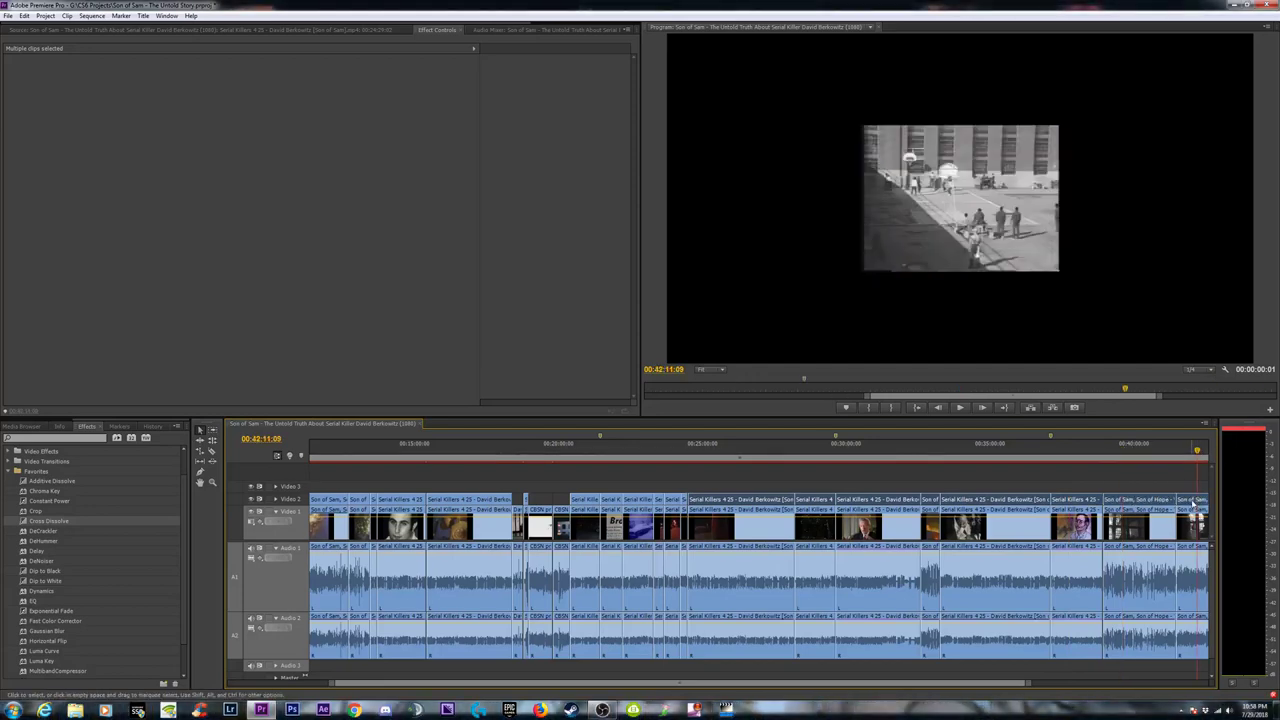
pyautogui.rightClick(1196, 505)
pyautogui.click(1174, 208)
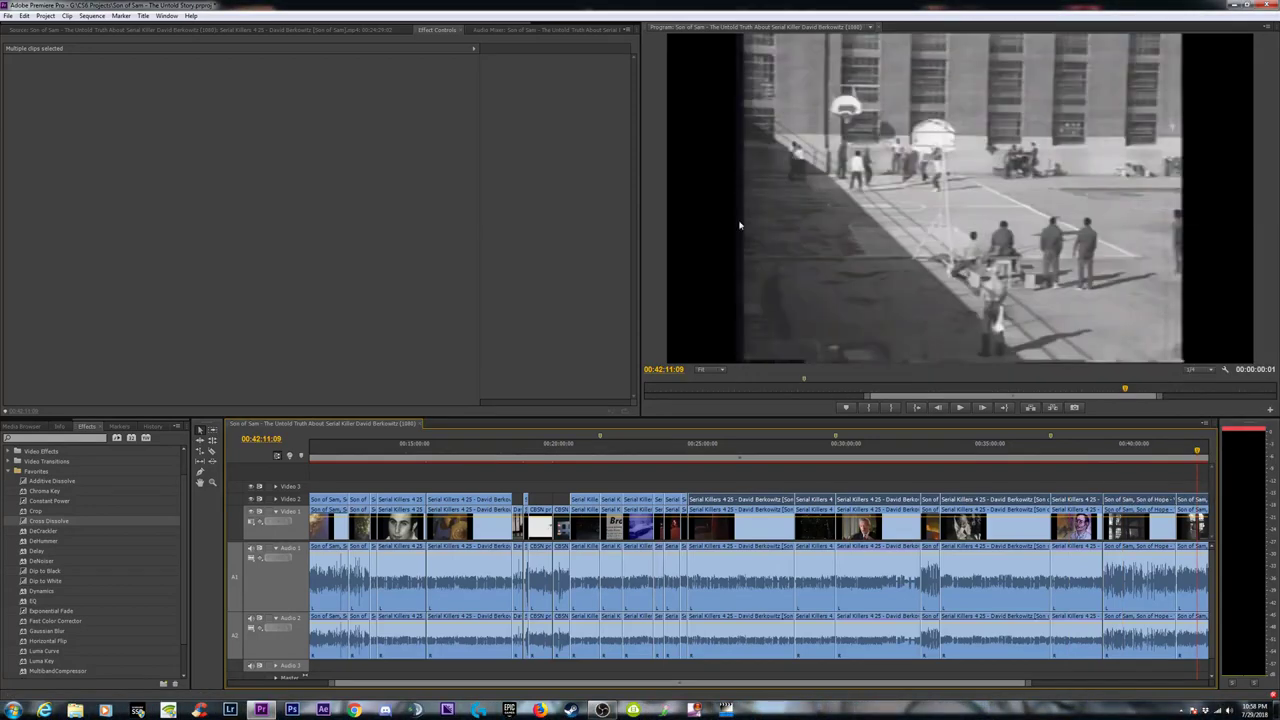
# Set the scale of the CBSN preview clip on Video 2, at about 45:32, to 150.
pyautogui.press('-')
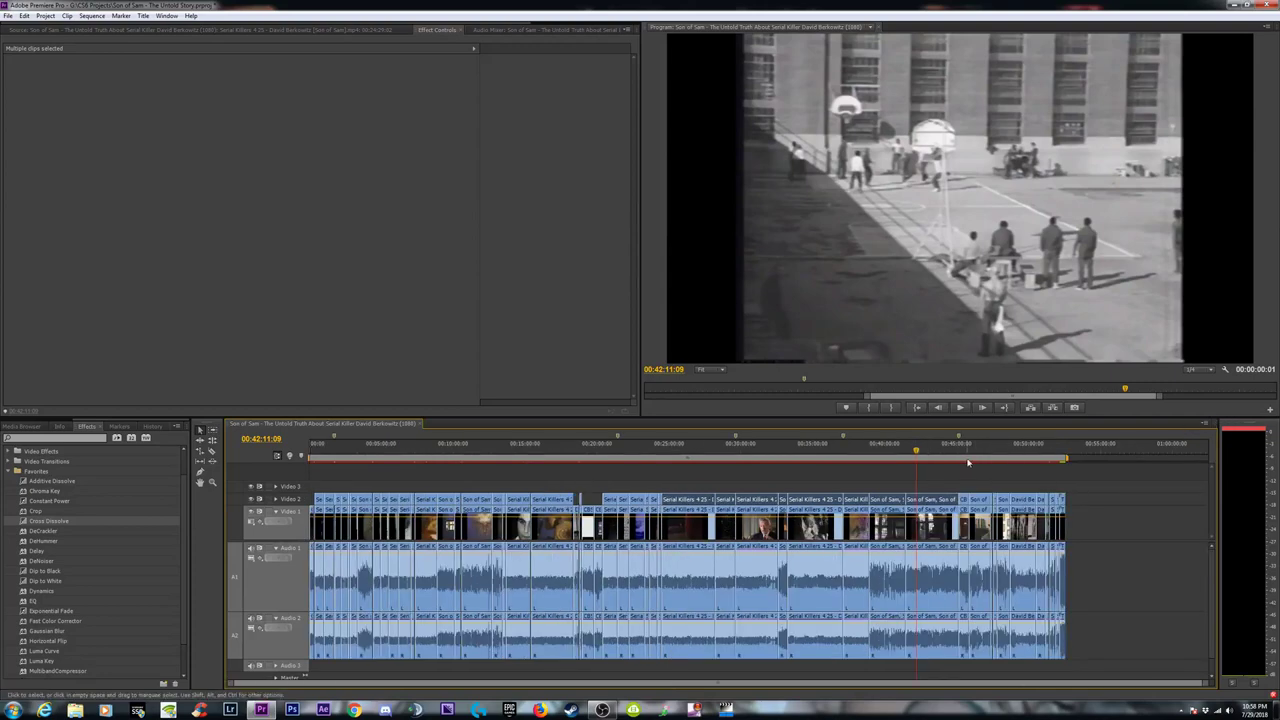
pyautogui.press('=')
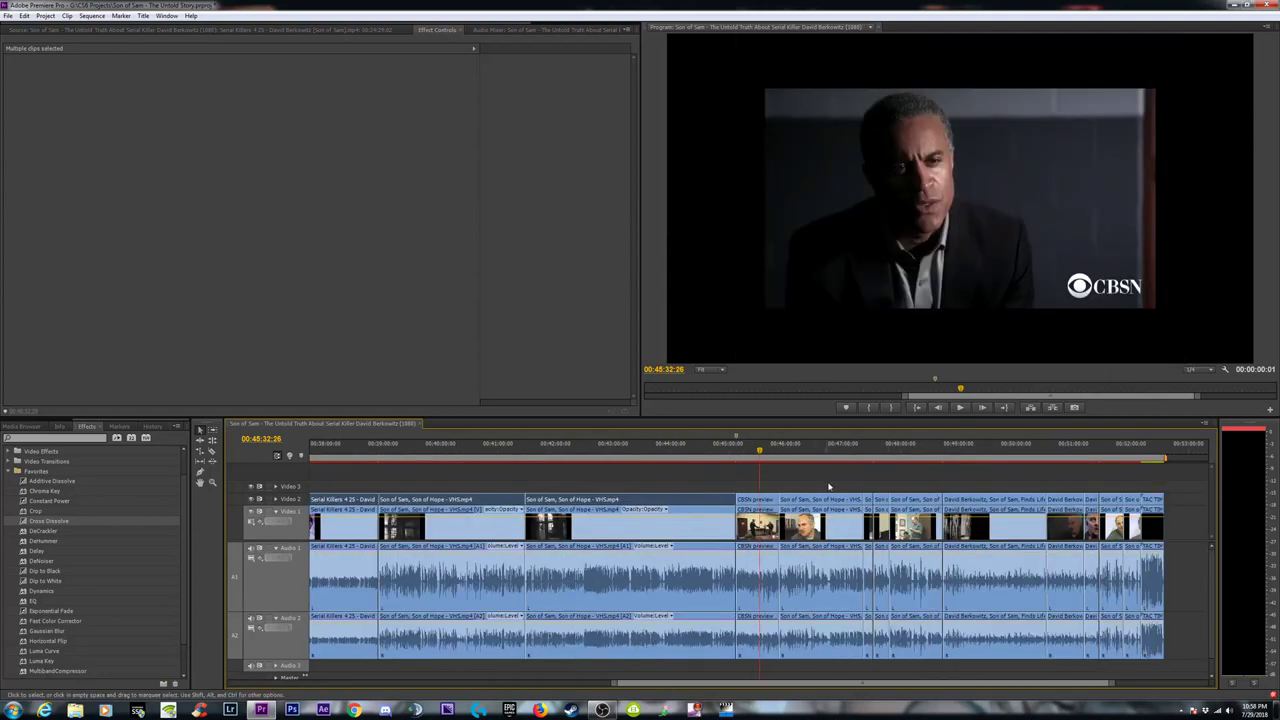
pyautogui.click(752, 498)
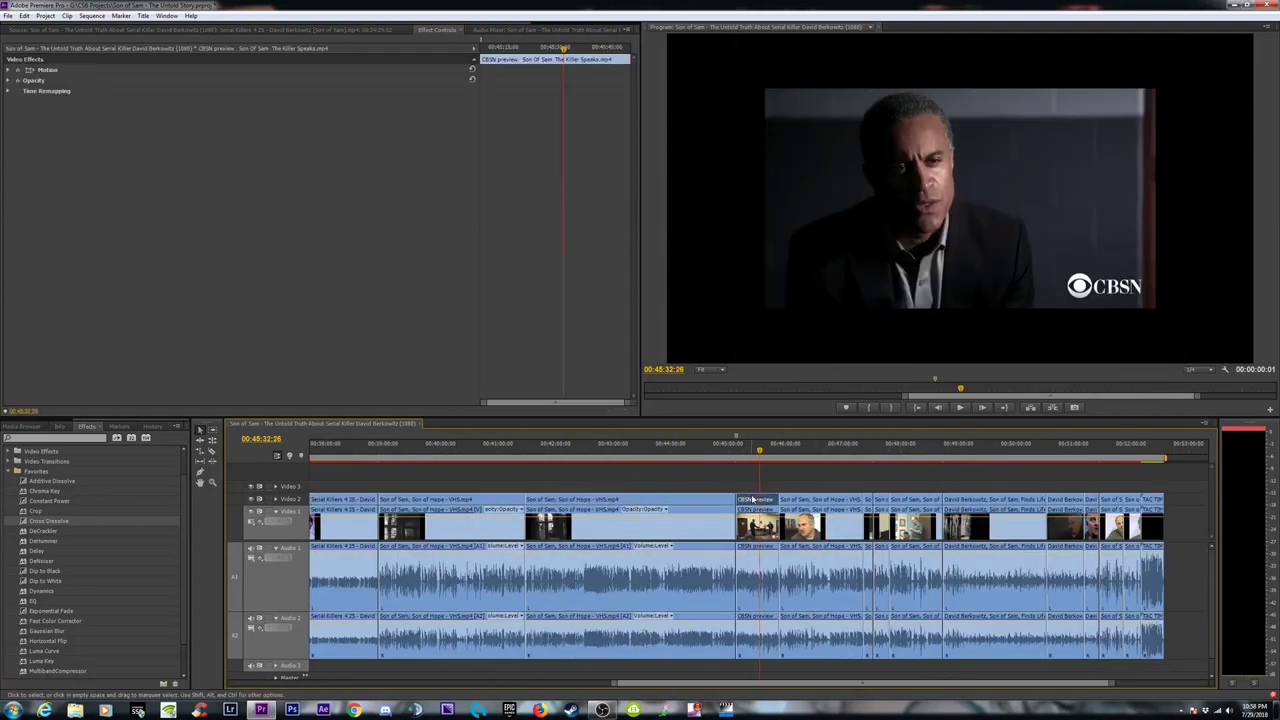
pyautogui.click(10, 70)
pyautogui.click(250, 91)
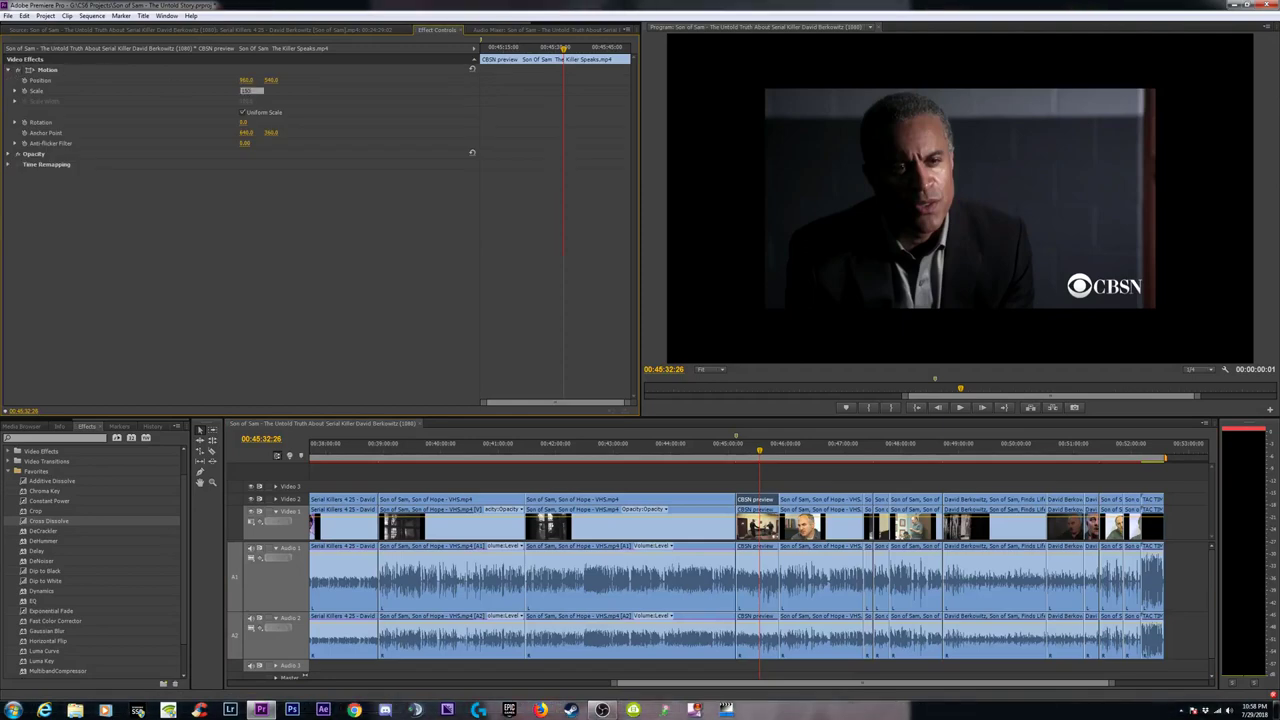
pyautogui.write('150')
pyautogui.press('Return')
# Paste the copied scaling attributes onto the Son of Hope clips and the first Finds Life-Change clip on Video 2, from about 46:35 to 49:00.
pyautogui.click(820, 450)
pyautogui.click(824, 497)
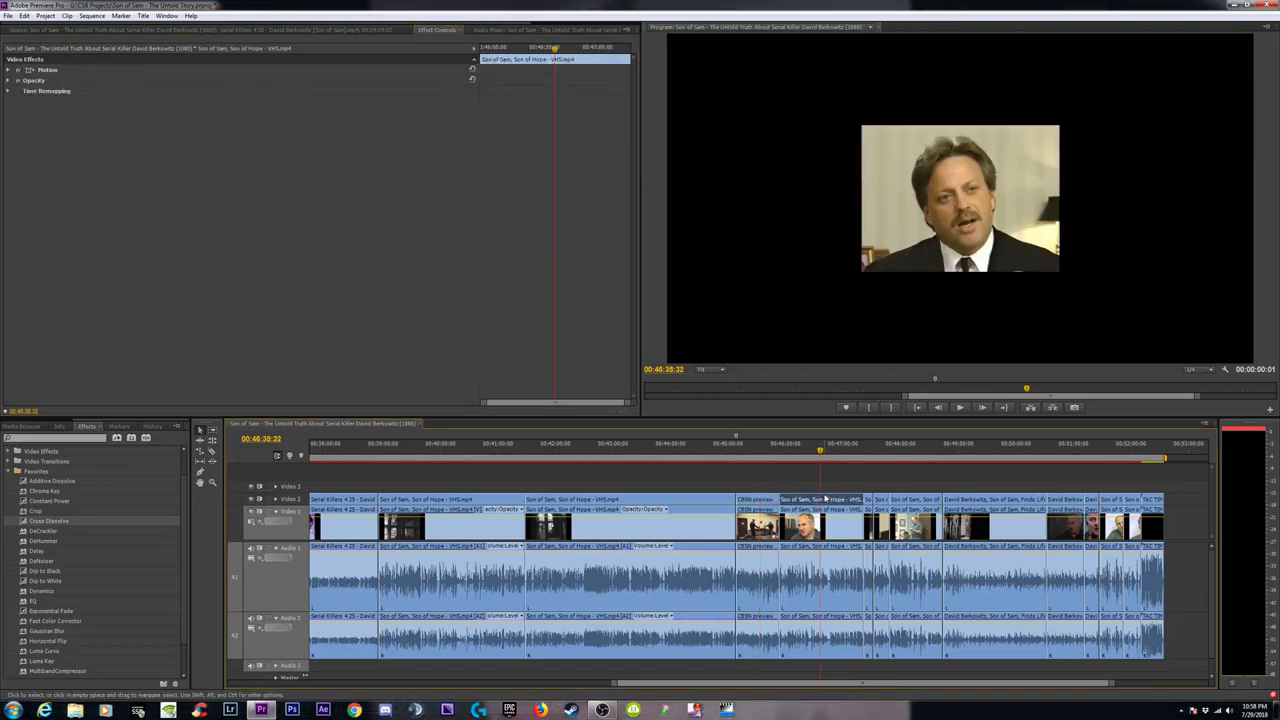
pyautogui.click(869, 478)
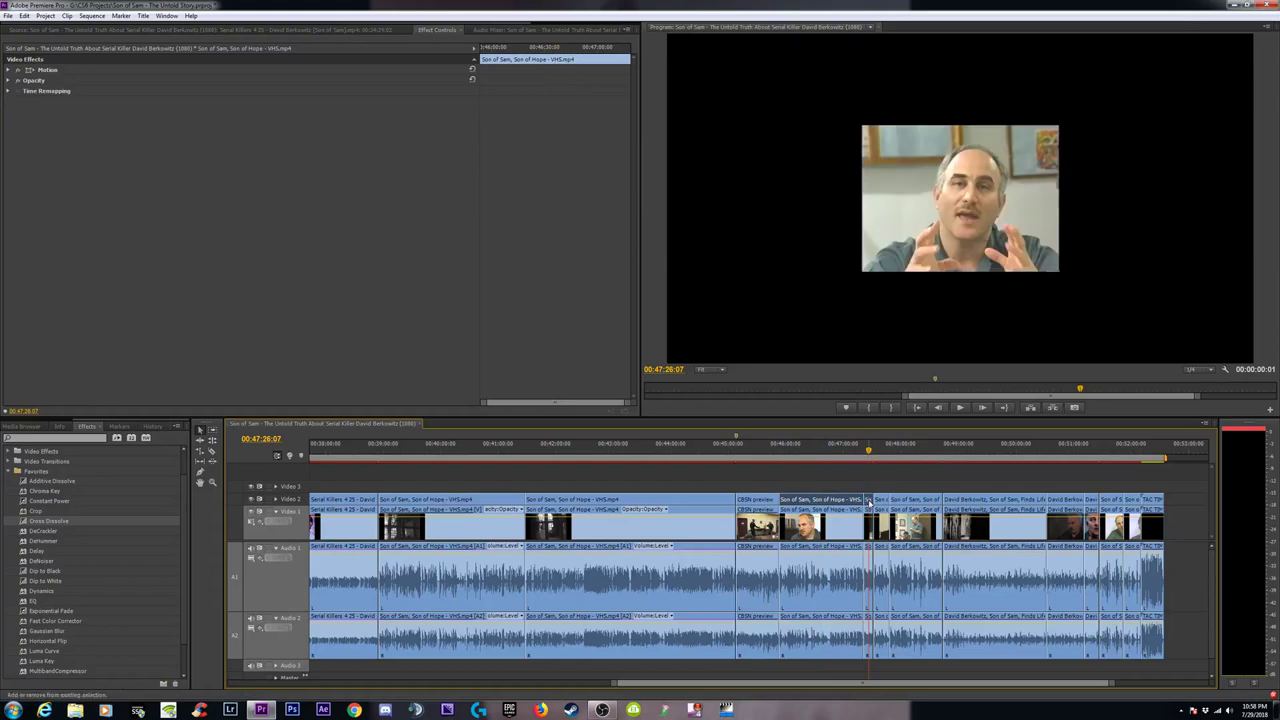
pyautogui.keyDown('shift'); pyautogui.click(869, 502); pyautogui.keyUp('shift')
pyautogui.click(883, 454)
pyautogui.click(915, 452)
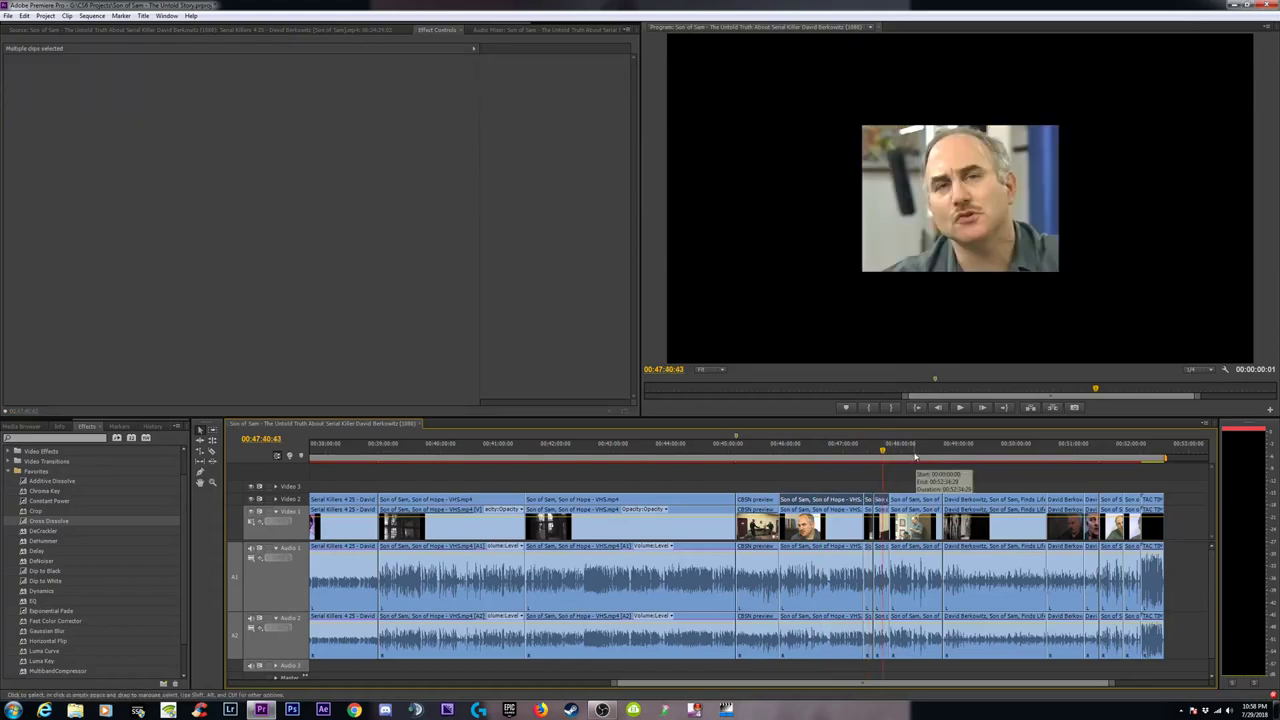
pyautogui.click(958, 452)
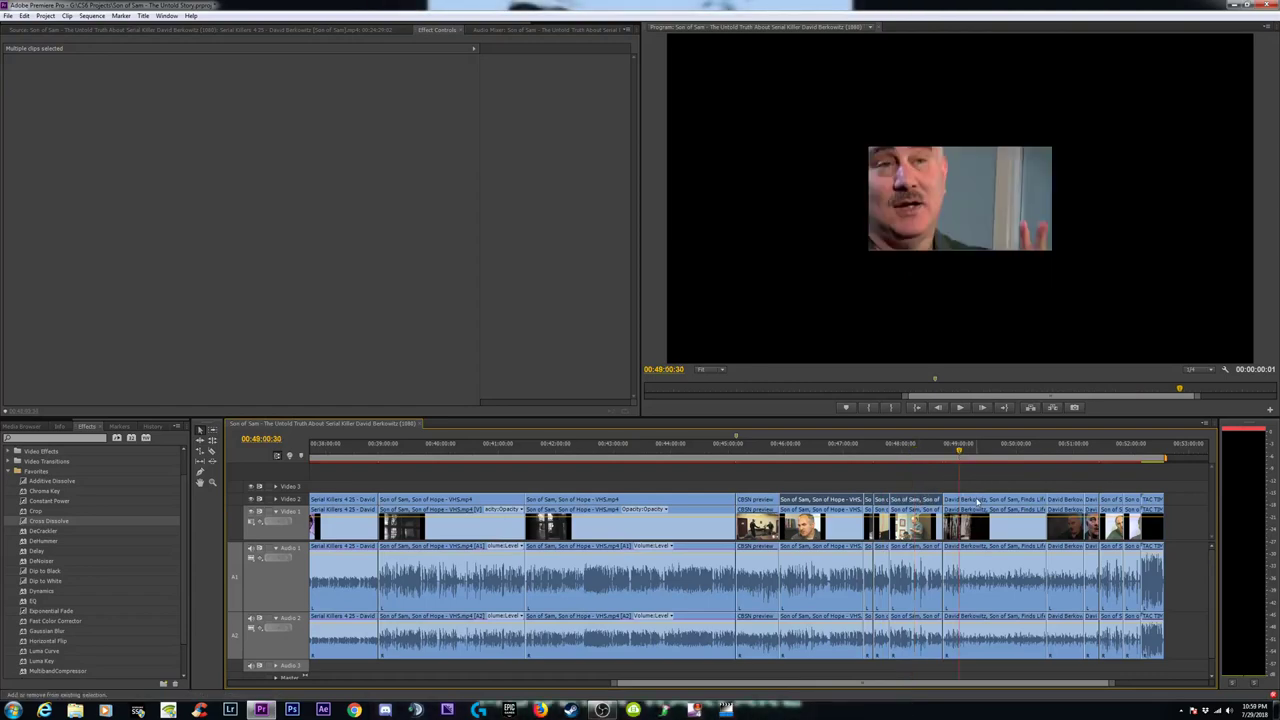
pyautogui.keyDown('shift'); pyautogui.click(977, 500); pyautogui.keyUp('shift')
pyautogui.rightClick(977, 500)
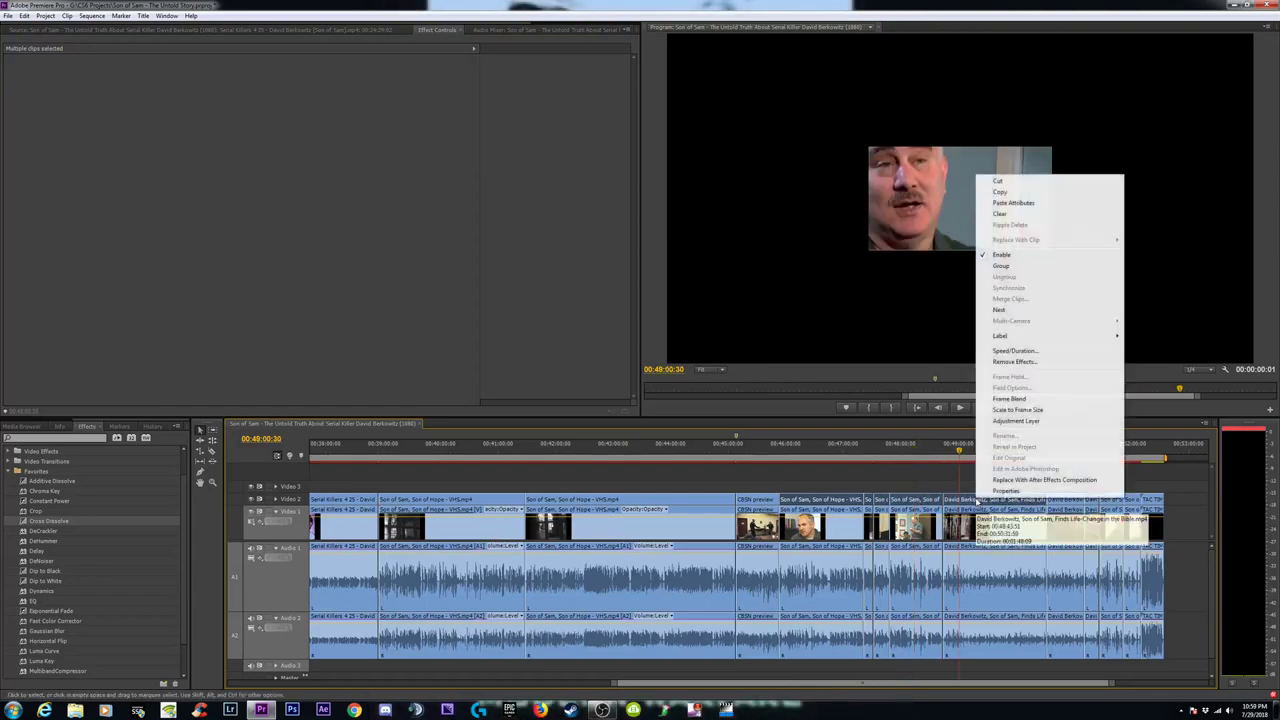
pyautogui.click(1012, 203)
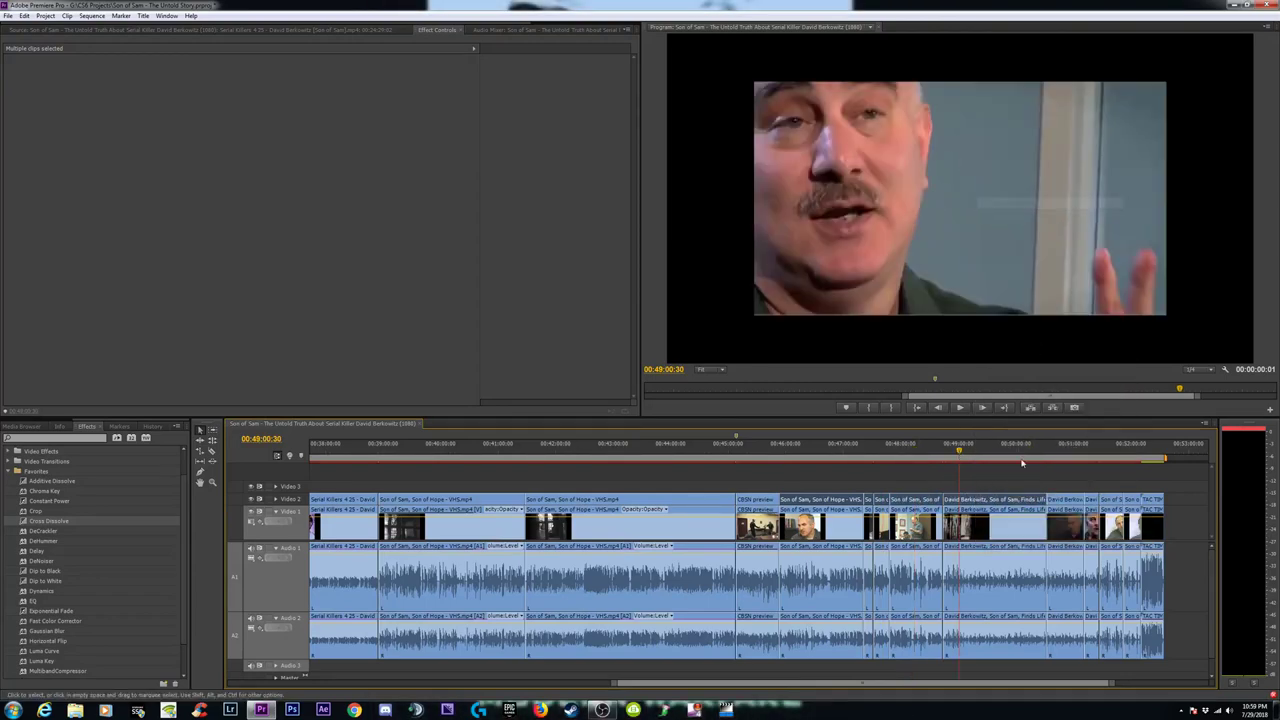
# Set the scale of the Finds Life-Change clips on Video 2 at about 49:00 and 50:44 to 321.
pyautogui.click(990, 500)
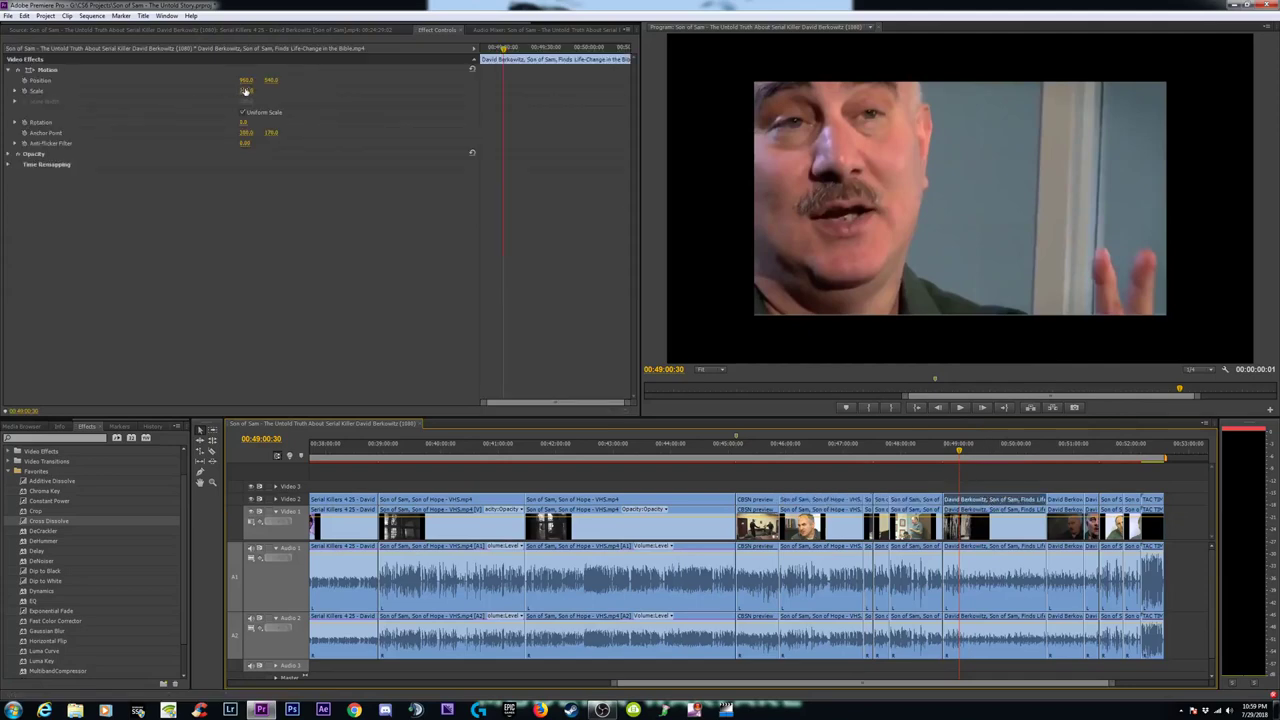
pyautogui.moveTo(246, 91); pyautogui.dragTo(336, 91)
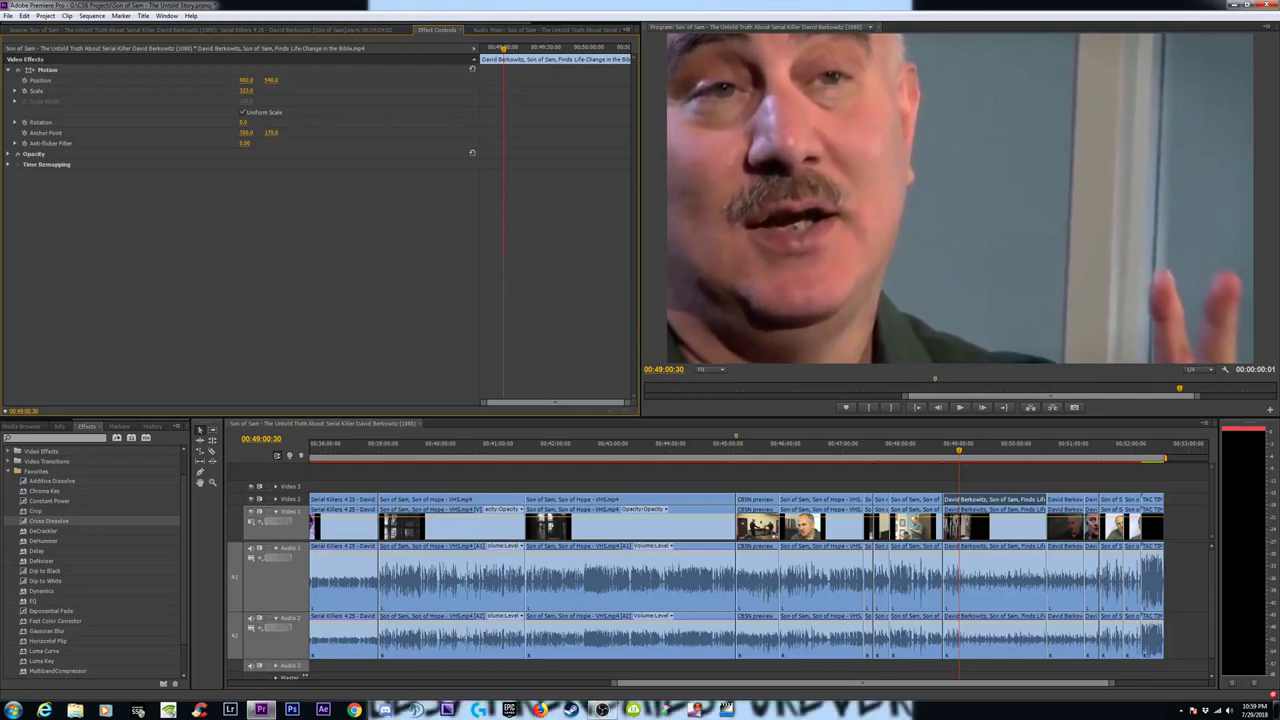
pyautogui.click(1062, 499)
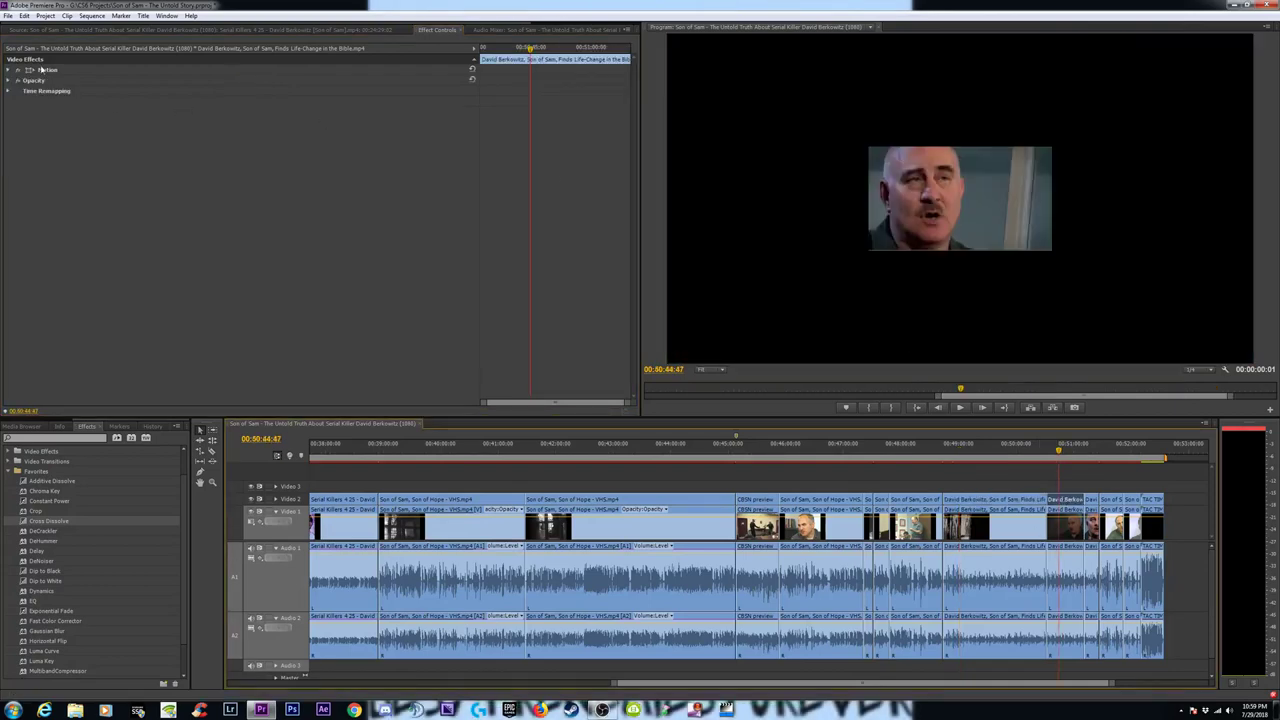
pyautogui.click(43, 70)
pyautogui.click(8, 70)
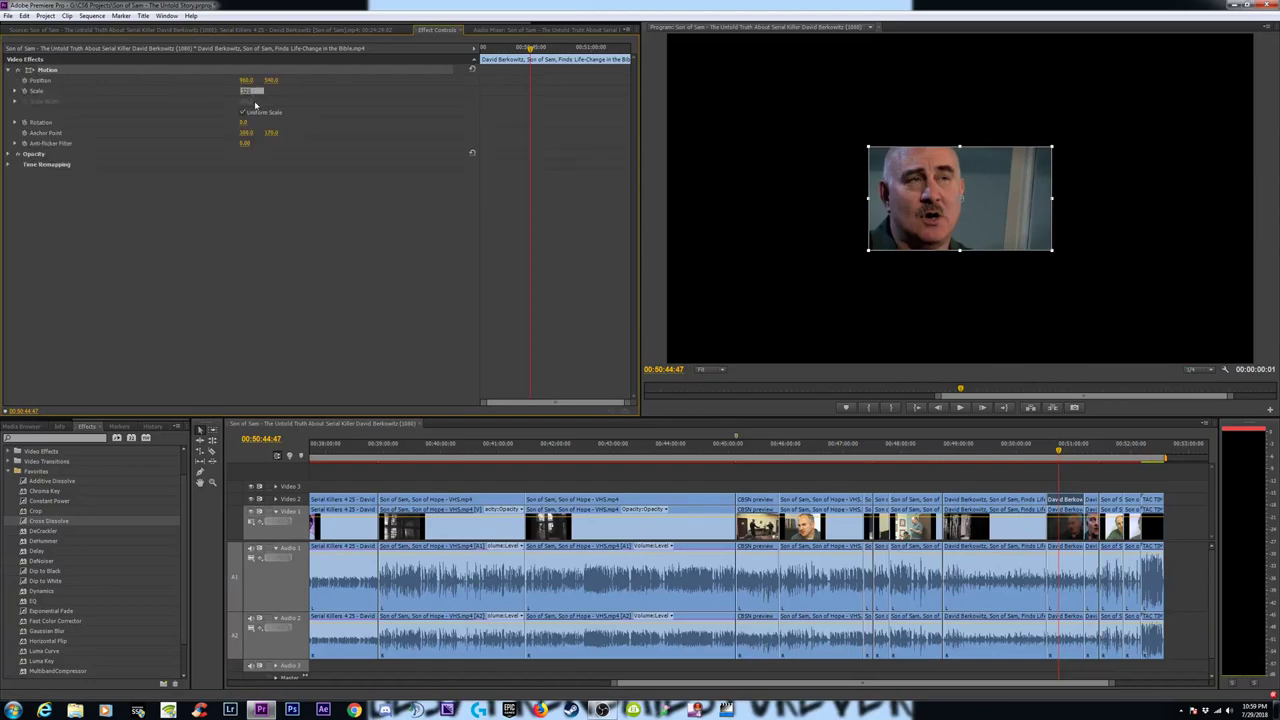
pyautogui.write('321')
pyautogui.press('Return')
# Set the scale of the short Finds Life-Change clip on Video 2, at about 51:18, to 321.
pyautogui.click(1091, 457)
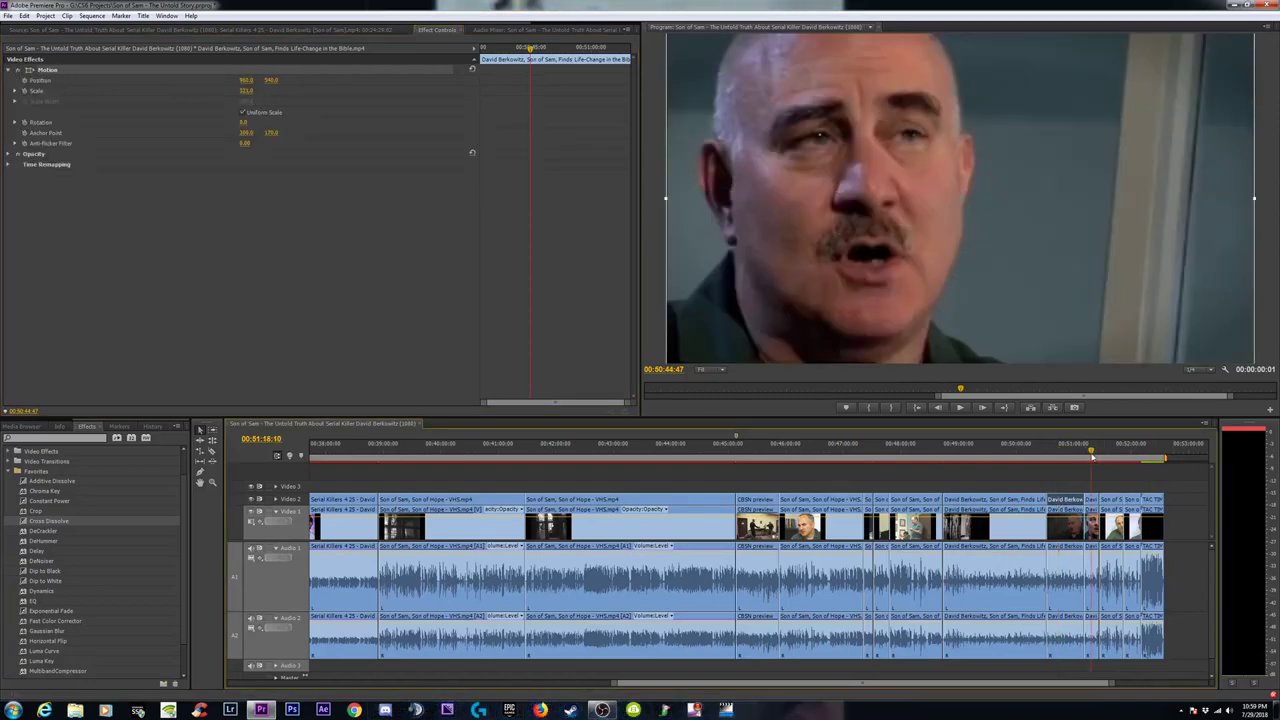
pyautogui.press('=')
pyautogui.click(755, 504)
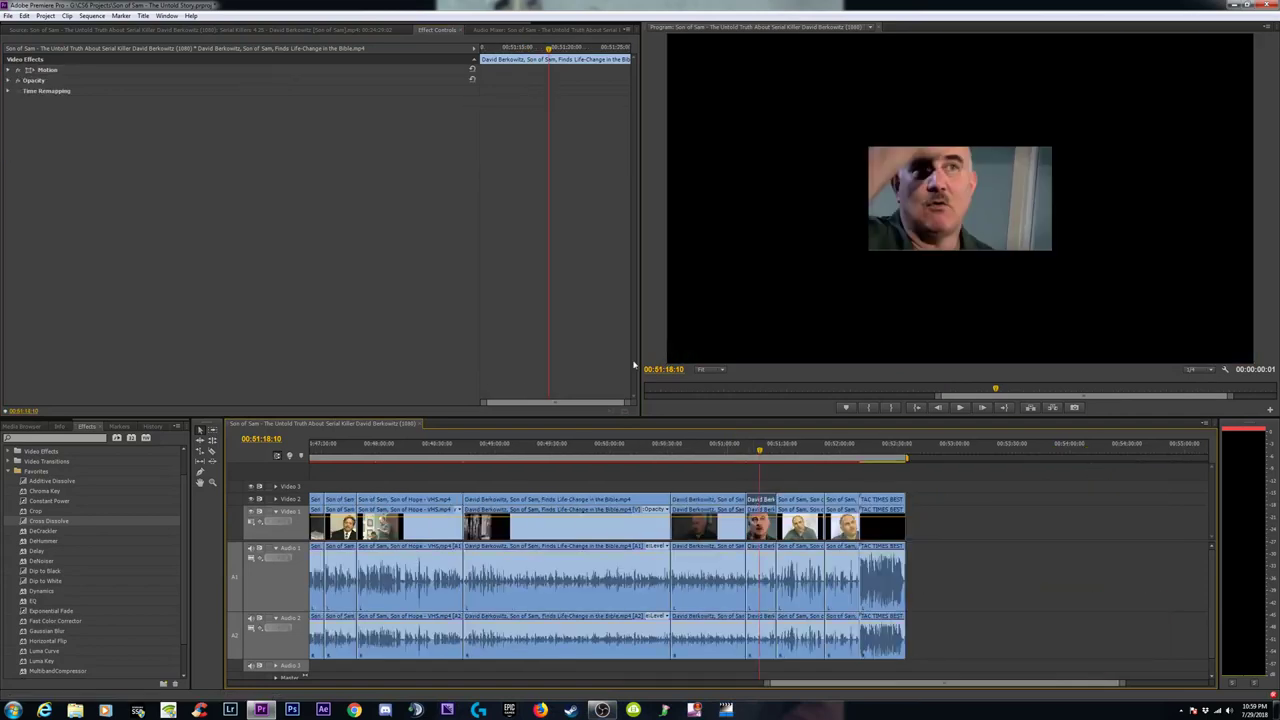
pyautogui.click(7, 72)
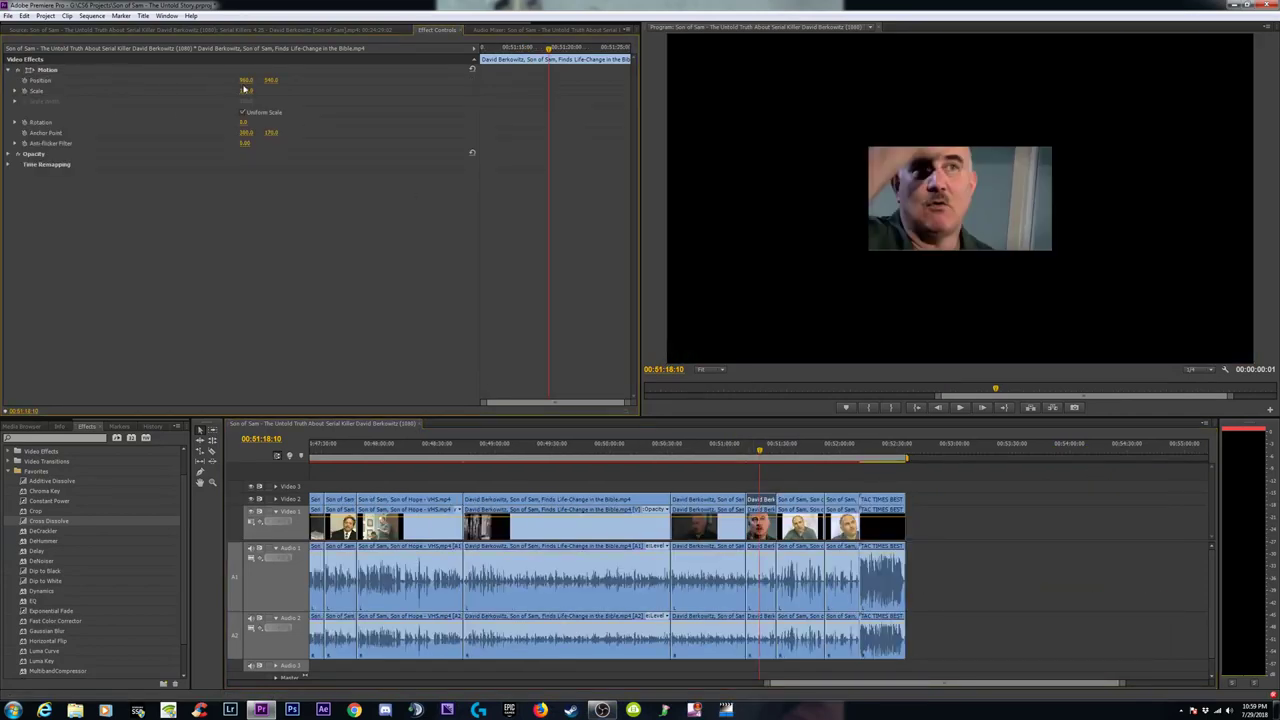
pyautogui.press('Return')
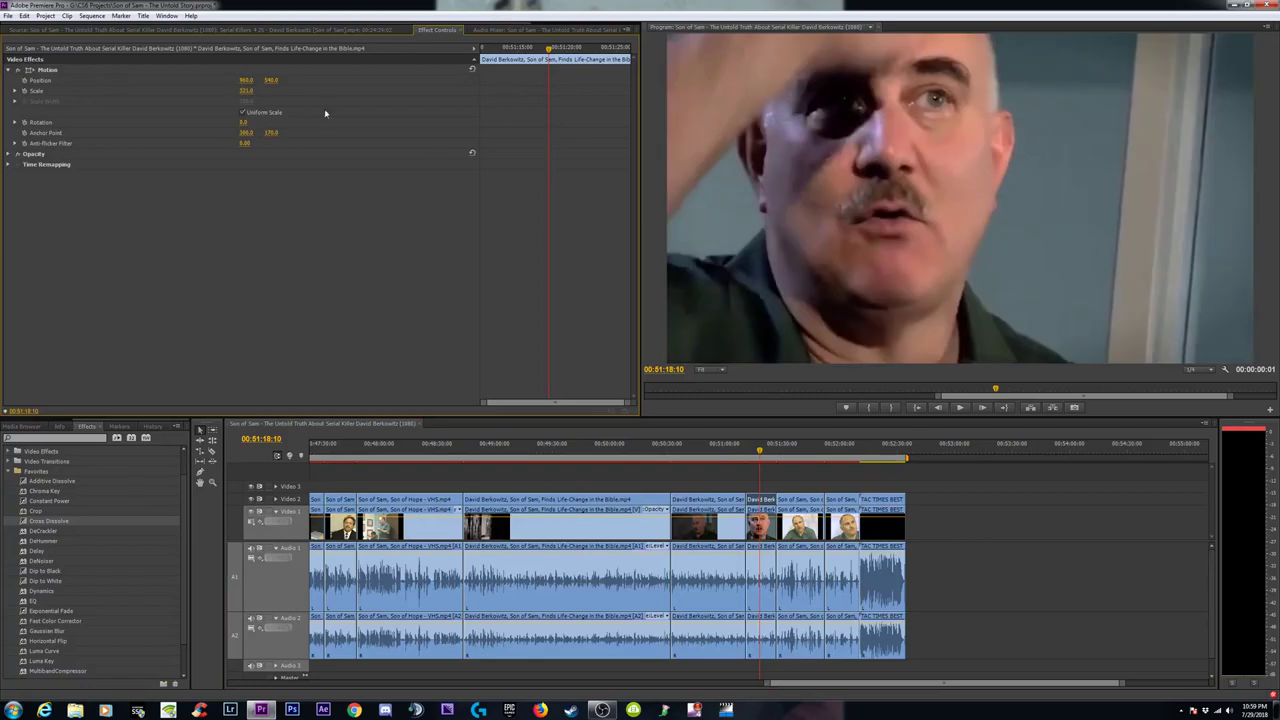
# Paste the copied scaling attributes onto the last two Son of Hope clips on Video 2, at about 51:37 and 51:59.
pyautogui.click(798, 501)
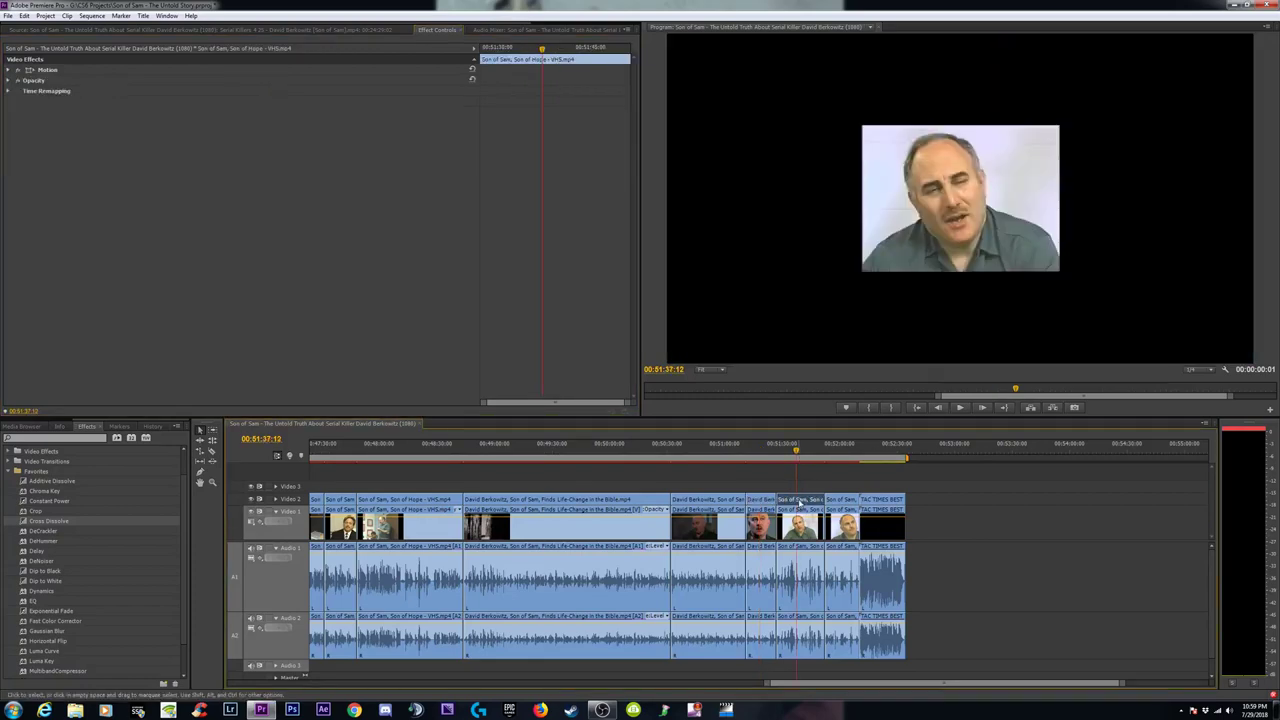
pyautogui.rightClick(800, 502)
pyautogui.click(837, 187)
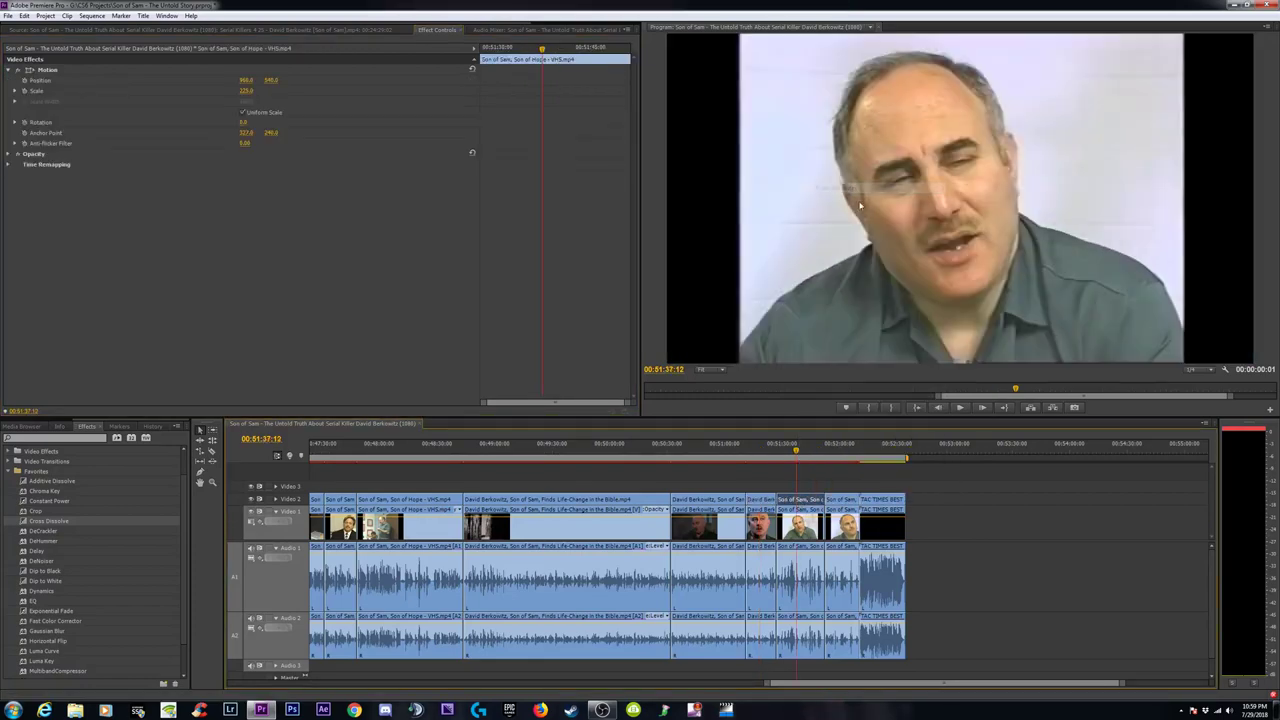
pyautogui.click(838, 450)
pyautogui.rightClick(842, 502)
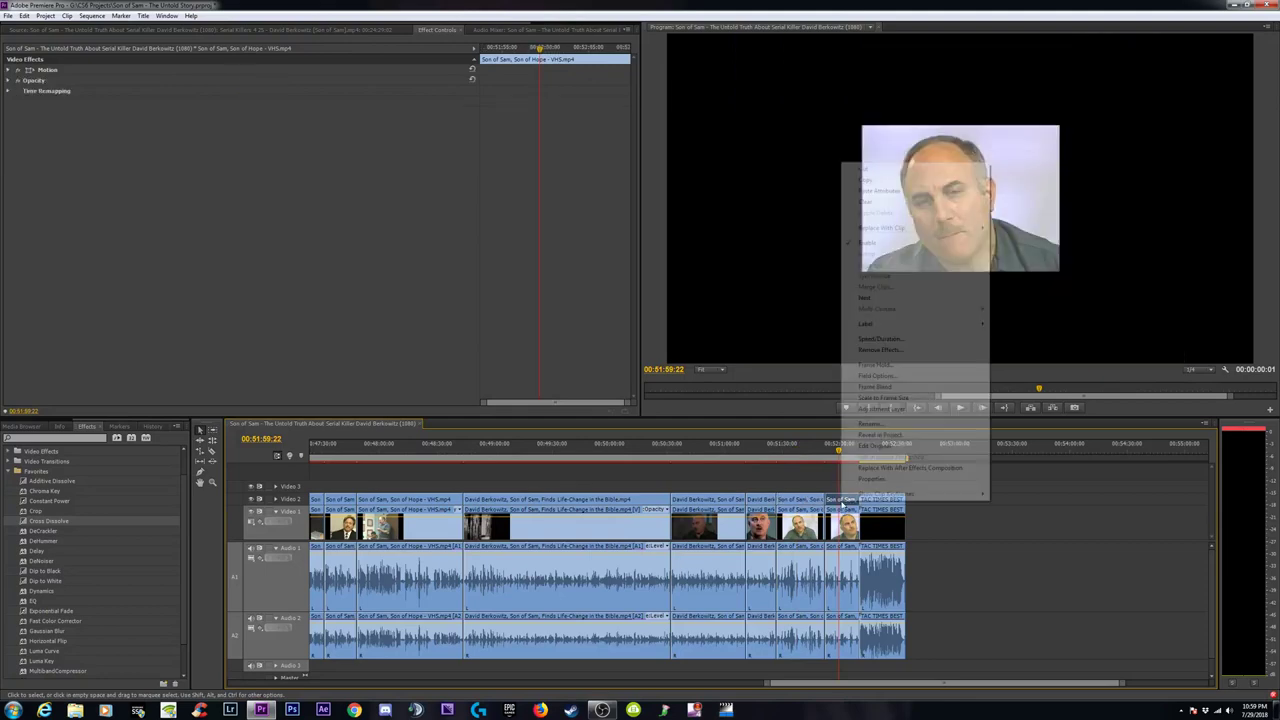
pyautogui.click(887, 191)
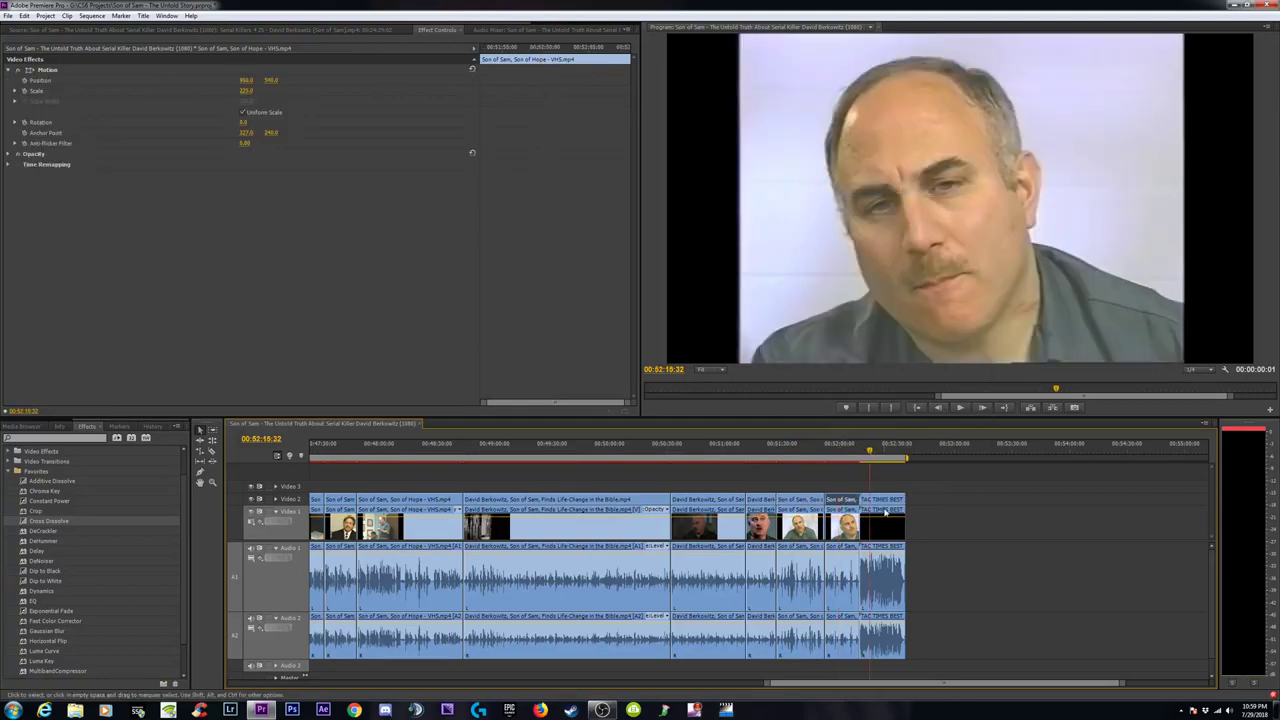
# Review the scaled footage throughout the sequence, from the closing TacTimes clip back to the opening minutes.
pyautogui.click(893, 452)
pyautogui.click(848, 449)
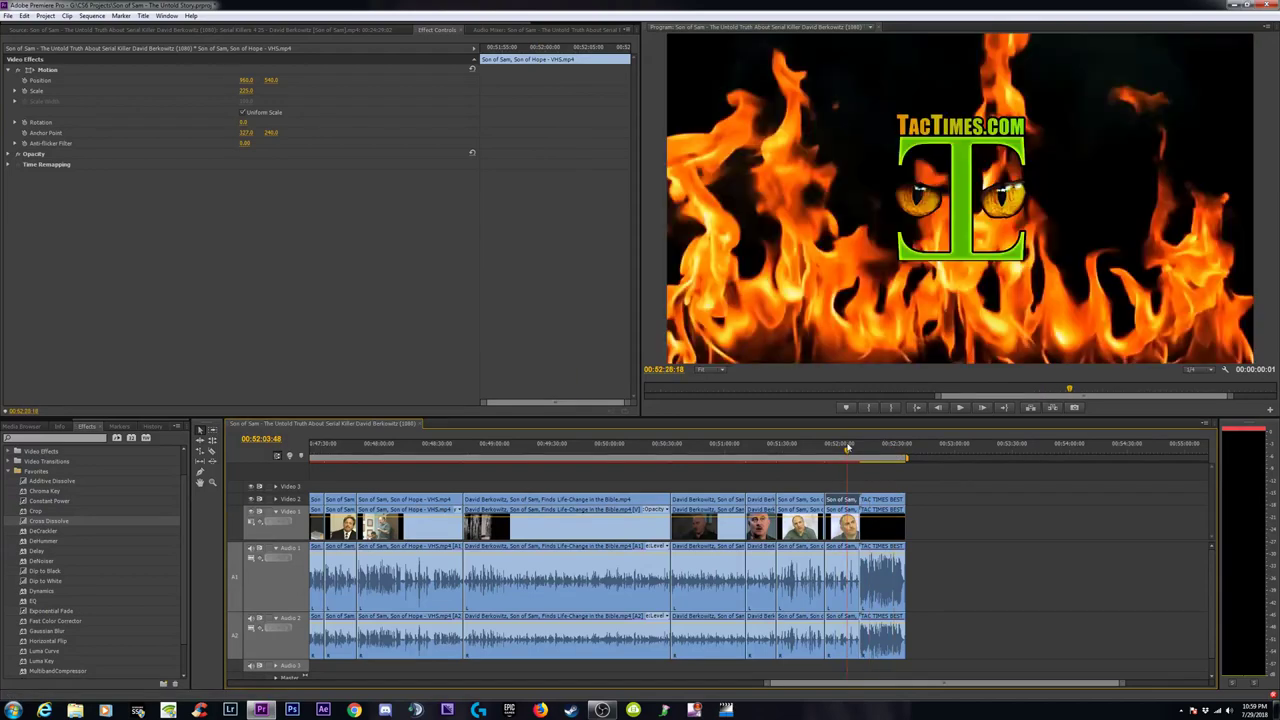
pyautogui.press('-')
pyautogui.press('-')
pyautogui.press('-')
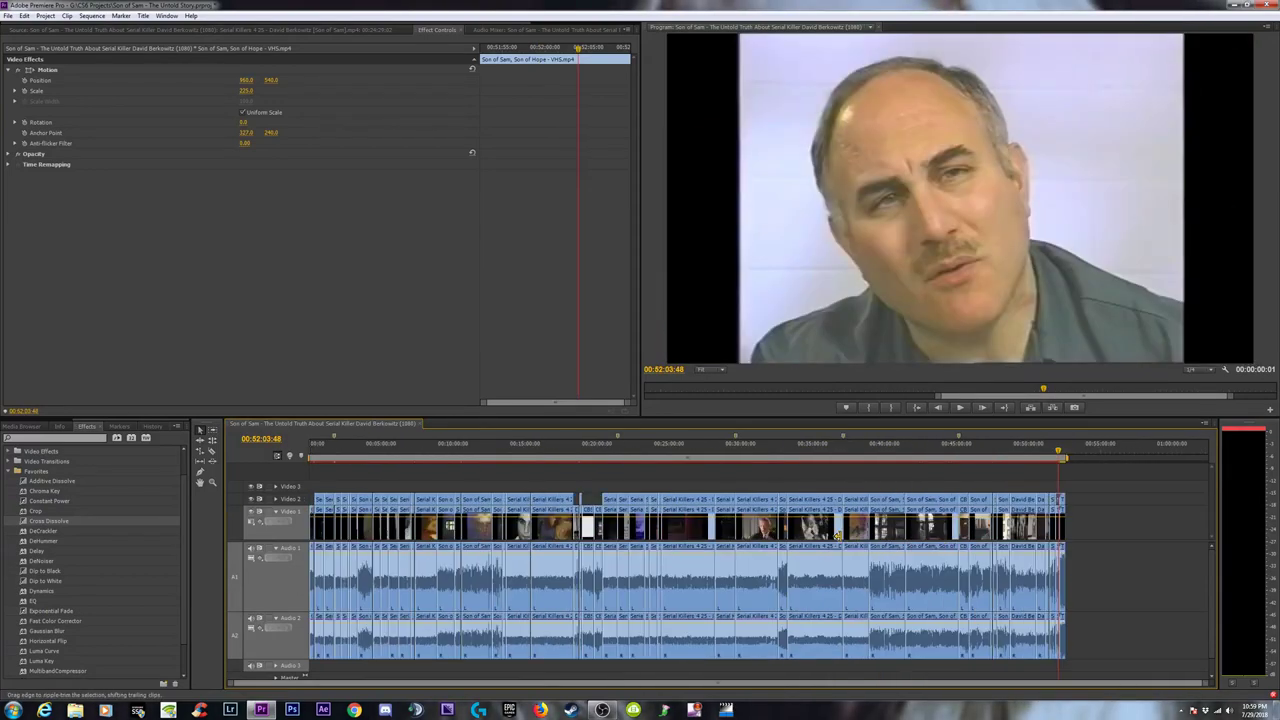
pyautogui.click(957, 446)
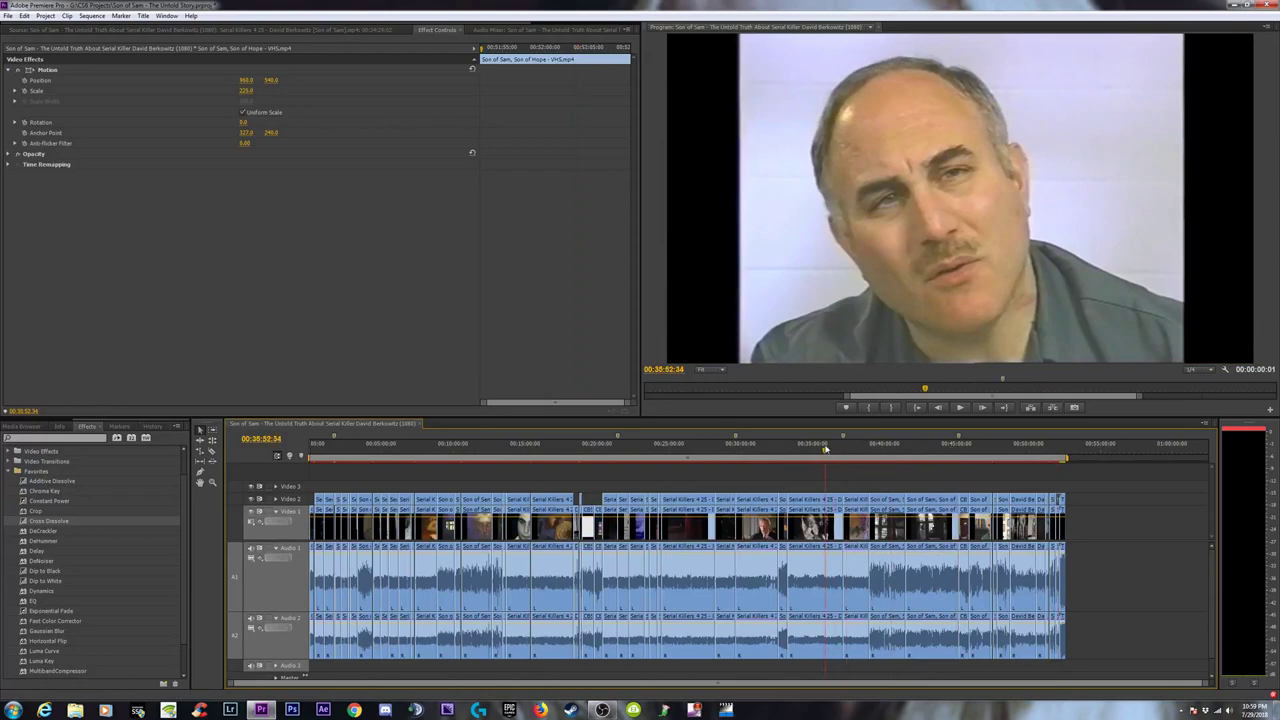
pyautogui.click(685, 452)
pyautogui.click(621, 452)
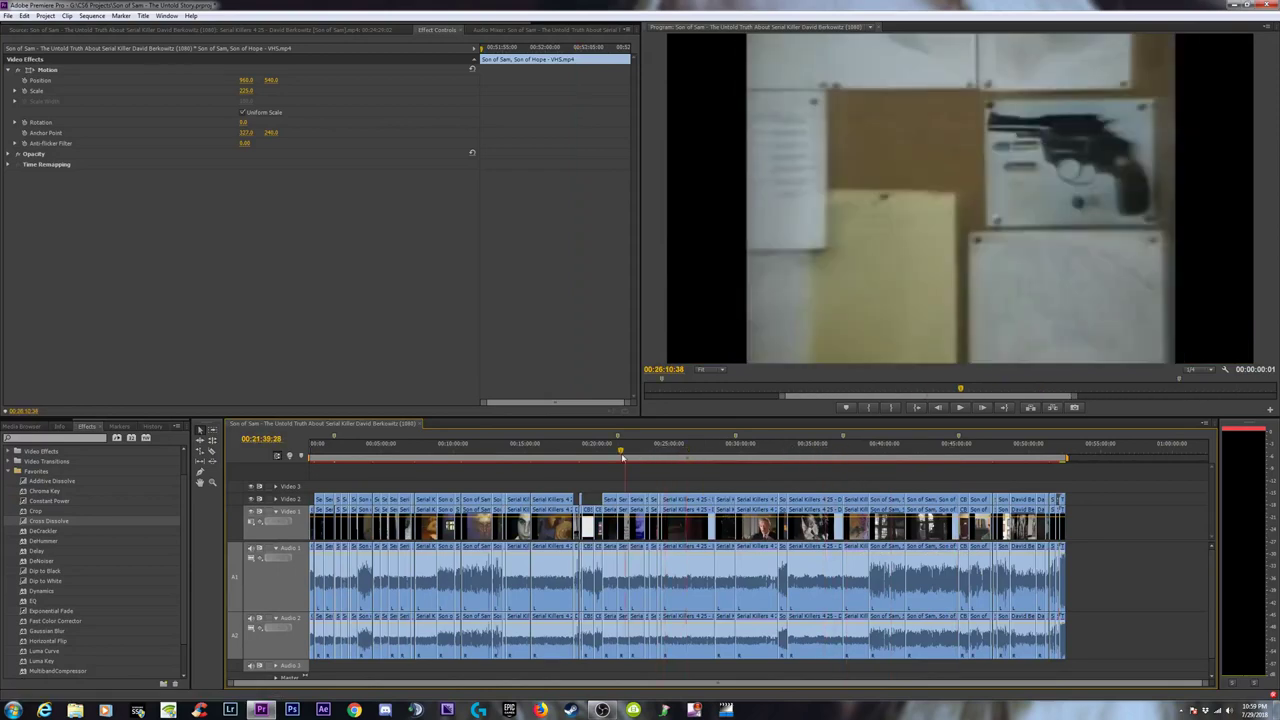
pyautogui.click(530, 455)
pyautogui.click(486, 452)
pyautogui.click(447, 451)
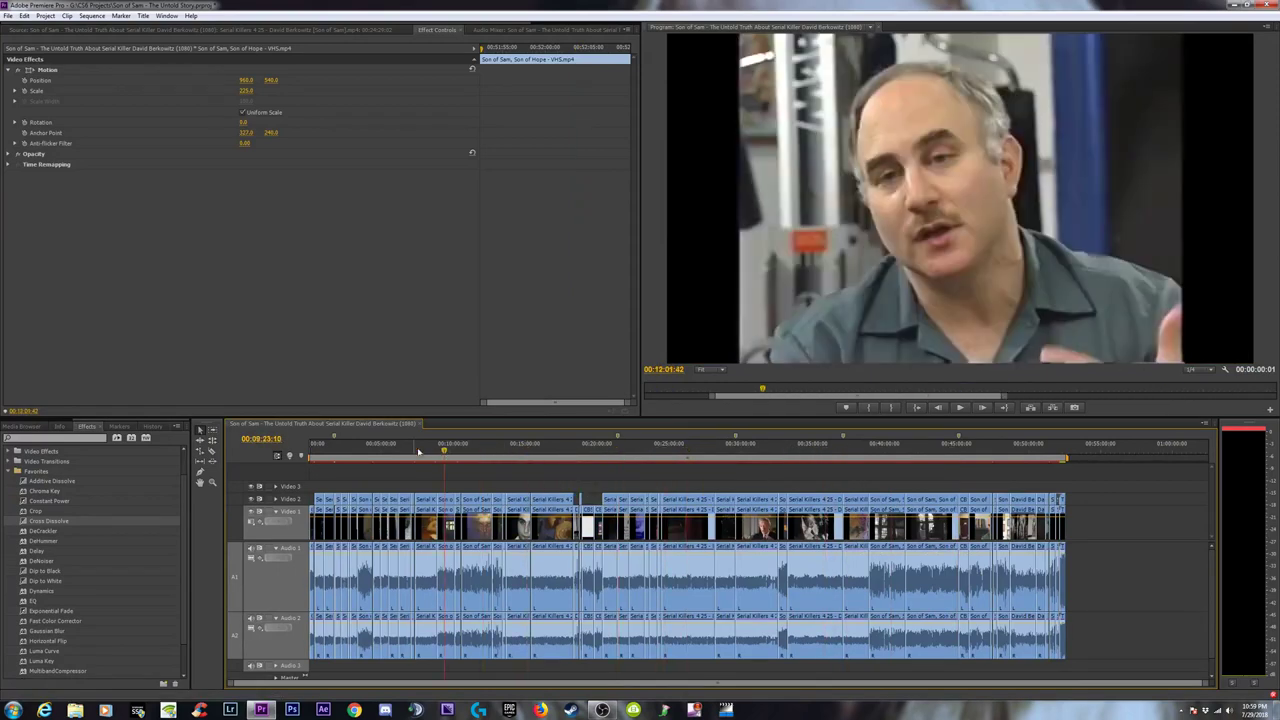
pyautogui.click(389, 449)
pyautogui.click(361, 447)
pyautogui.click(331, 447)
pyautogui.click(346, 450)
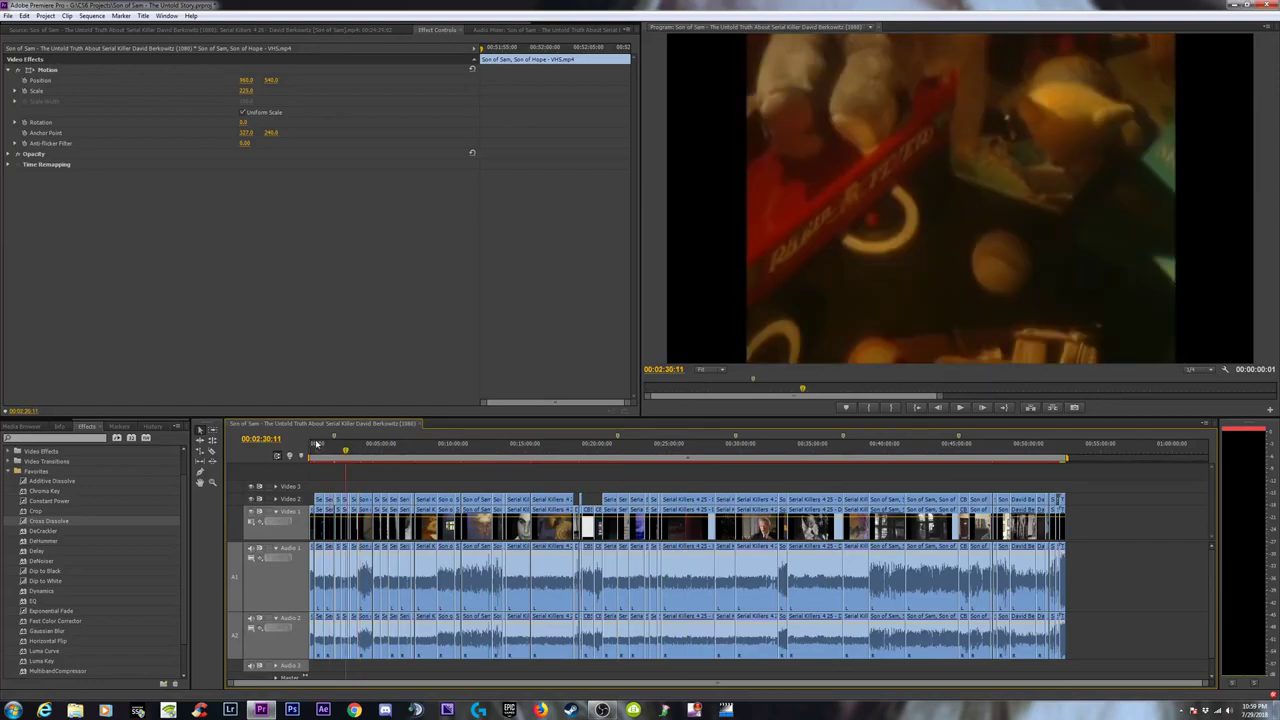
# Enlarge the first Serial Killers clip on Video 1, at about 0:36, to a scale of 312 so it fills the side bars.
pyautogui.click(316, 447)
pyautogui.press('=')
pyautogui.press('=')
pyautogui.click(335, 452)
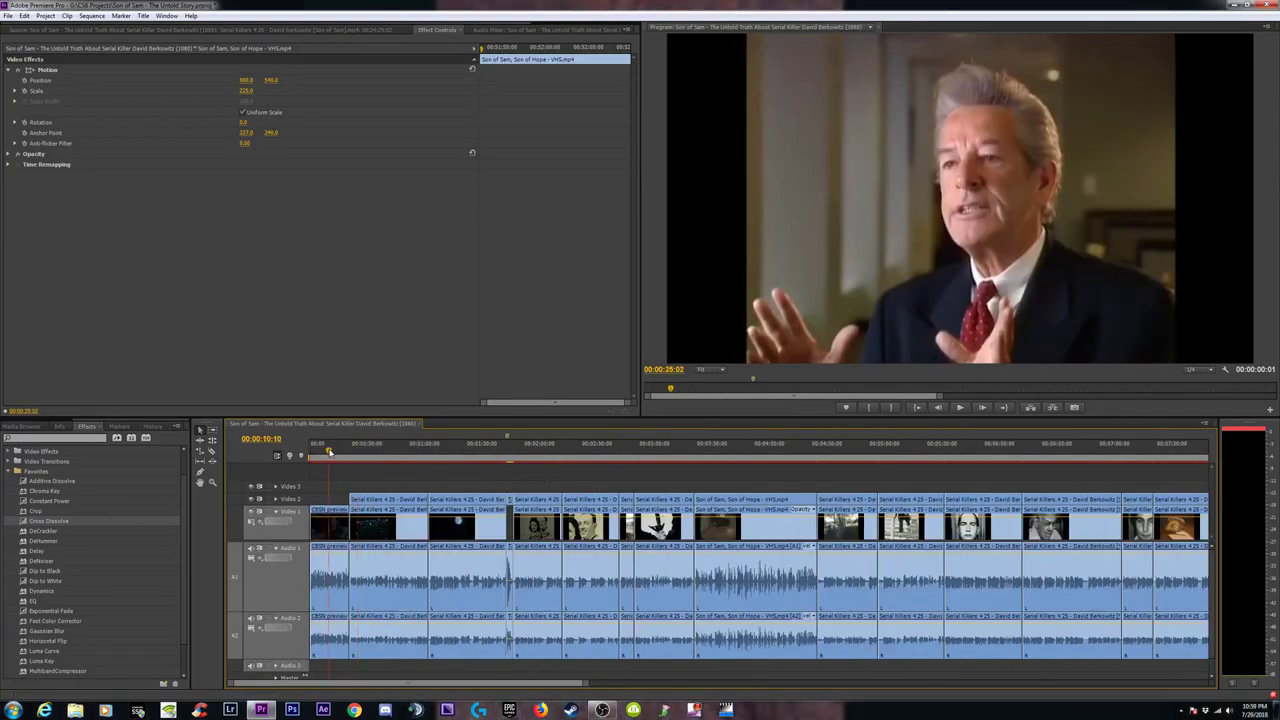
pyautogui.moveTo(335, 452); pyautogui.dragTo(380, 458)
pyautogui.click(385, 527)
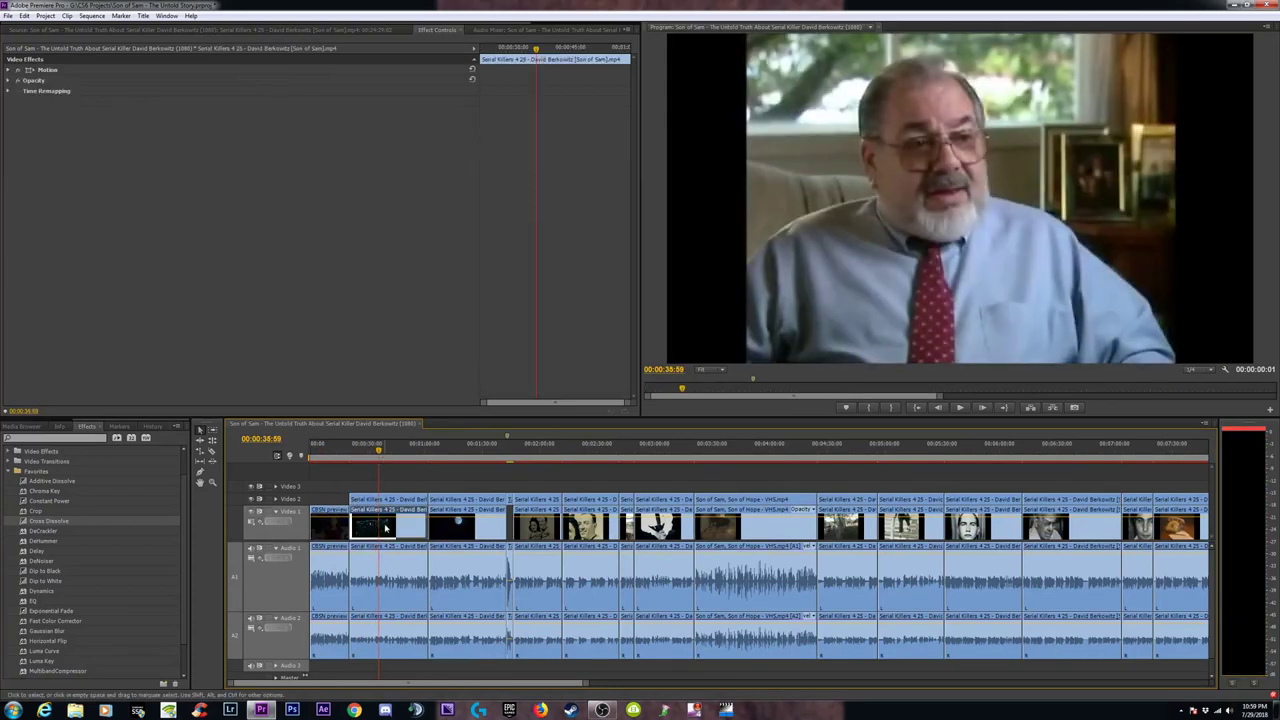
pyautogui.click(10, 70)
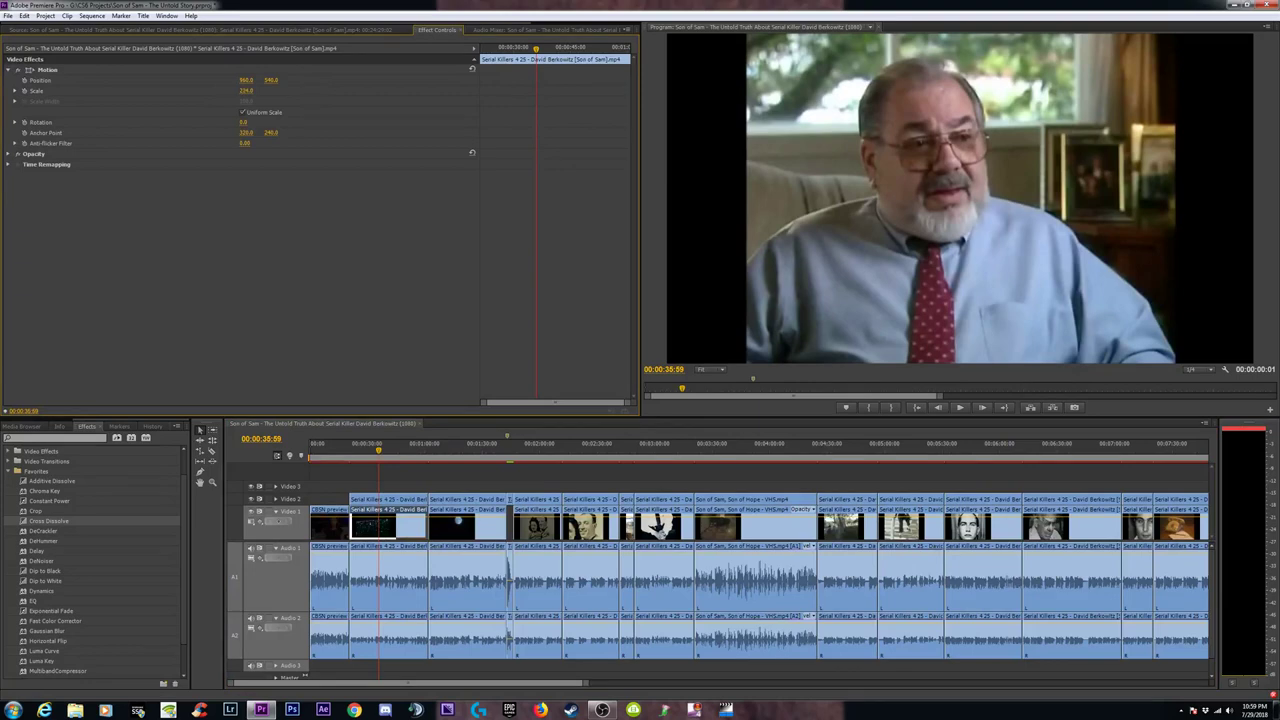
pyautogui.moveTo(246, 91); pyautogui.dragTo(324, 91)
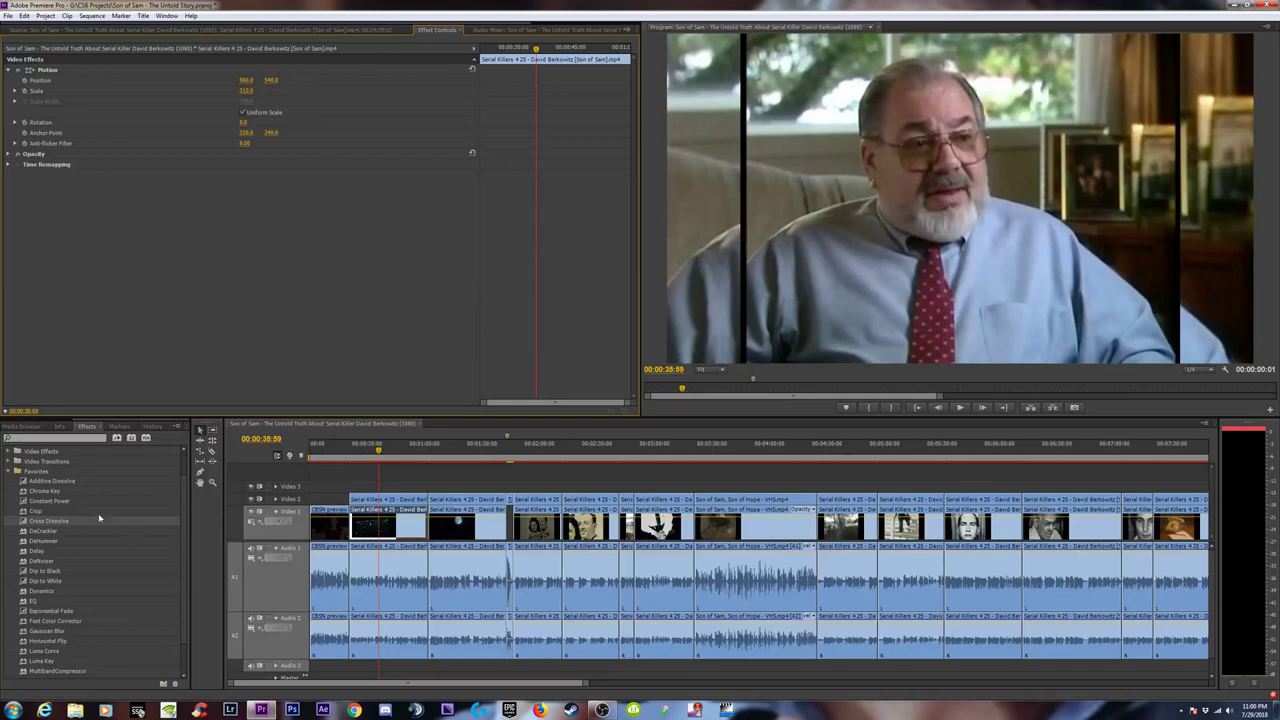
# Apply Gaussian Blur to the first Serial Killers clip on Video 1 and set its blurriness to 10.
pyautogui.scroll(-1, 56, 648)
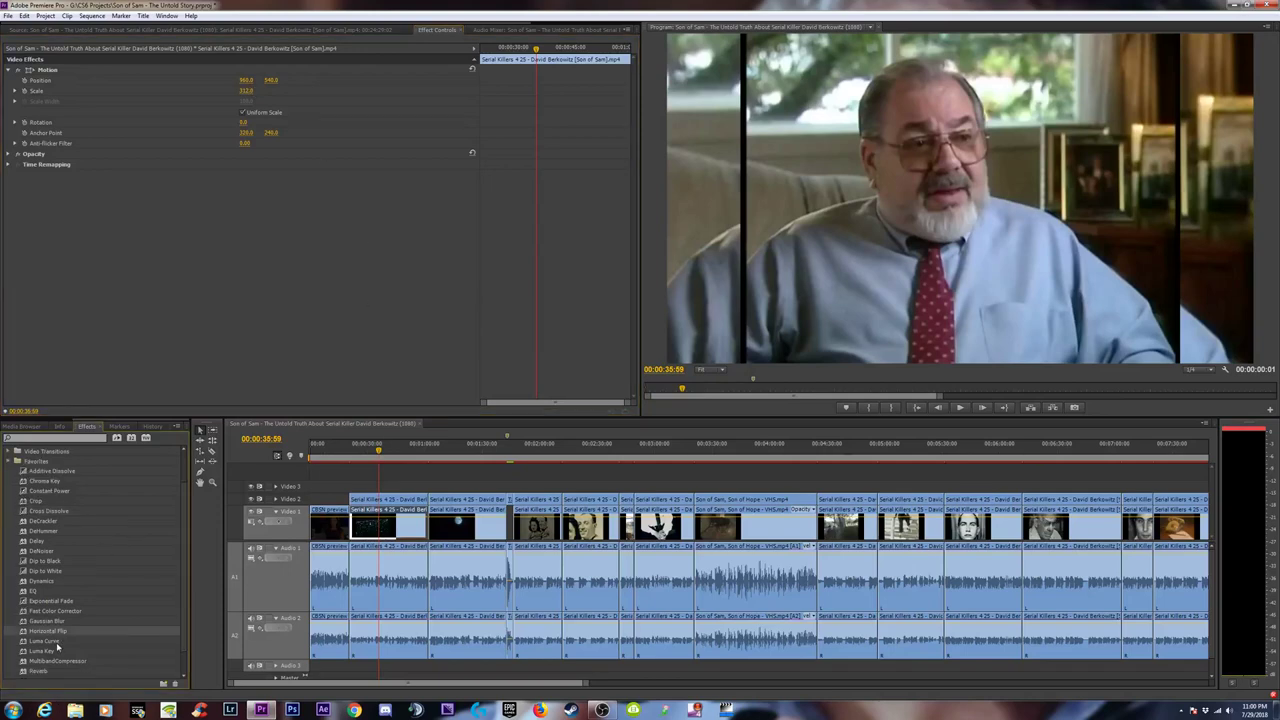
pyautogui.moveTo(398, 528); pyautogui.dragTo(398, 528)
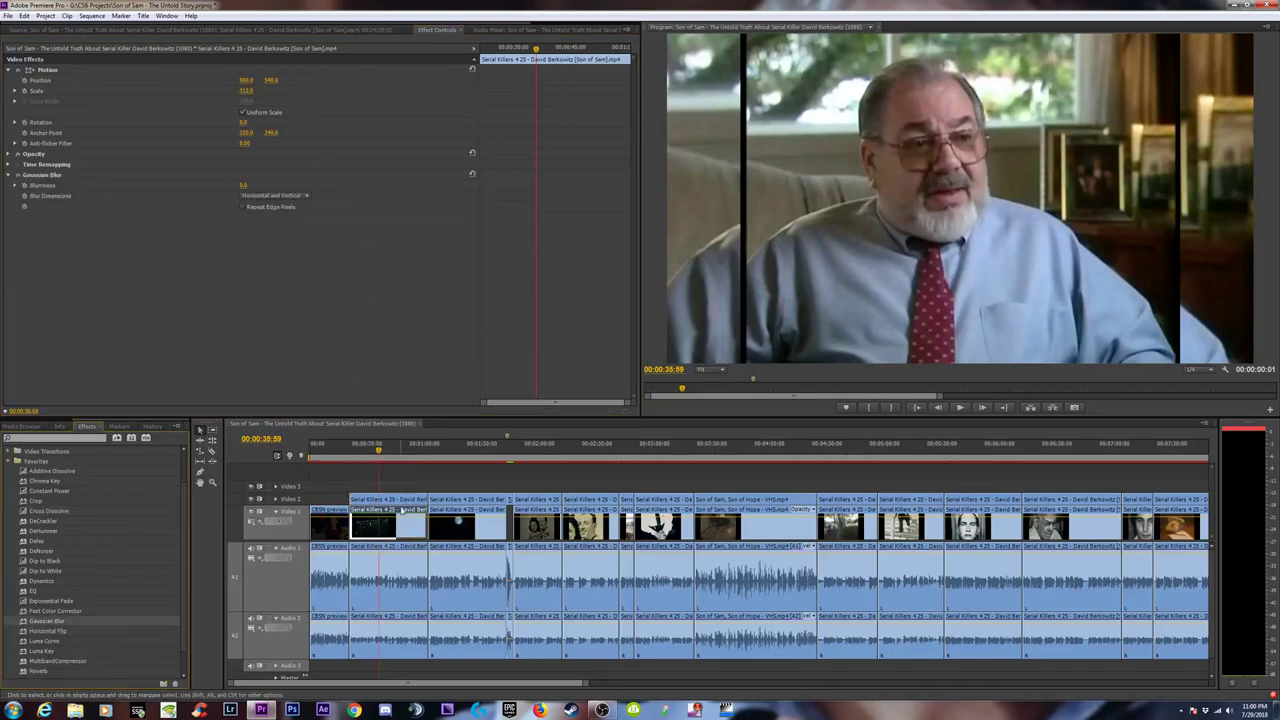
pyautogui.click(251, 185)
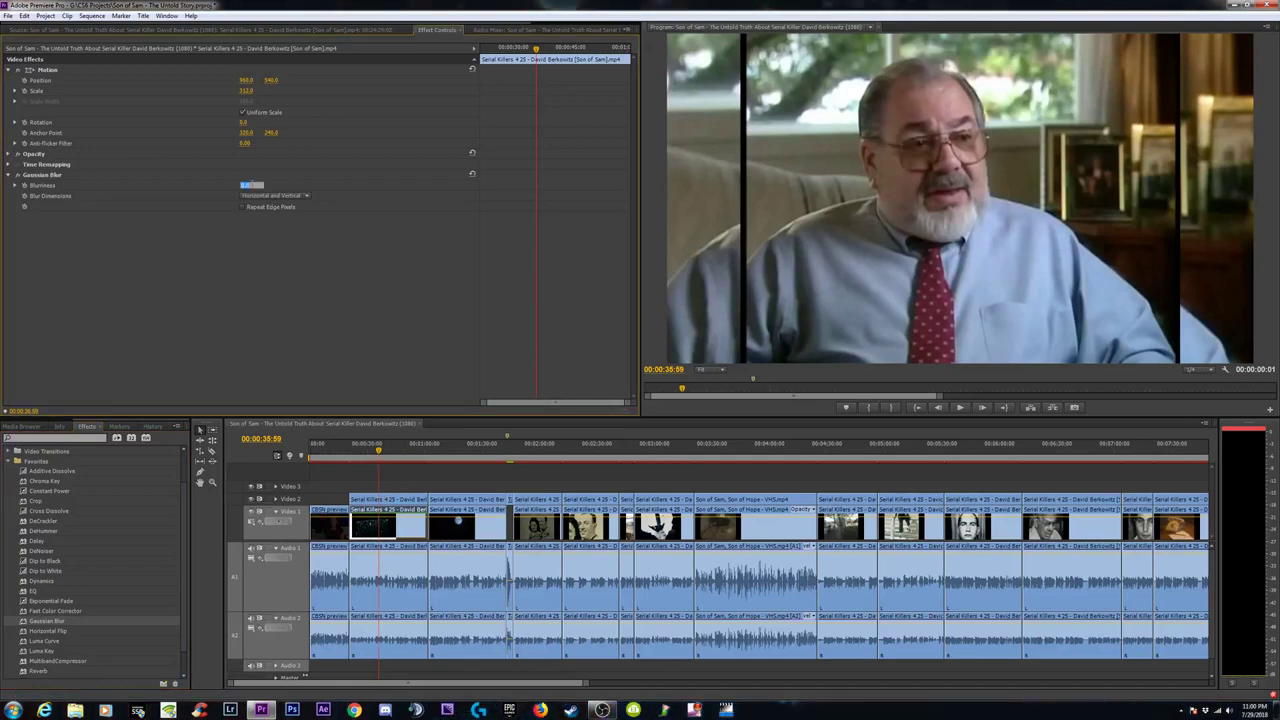
pyautogui.write('20')
pyautogui.press('Return')
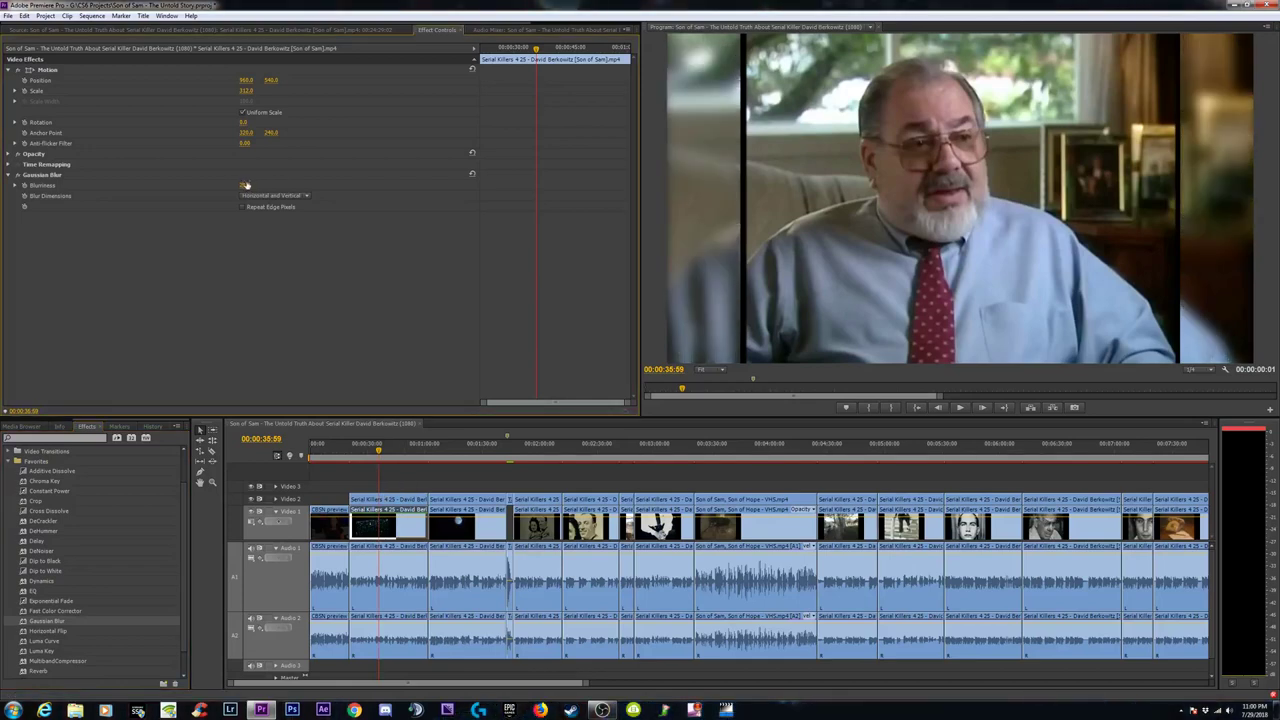
pyautogui.write('10')
pyautogui.press('Return')
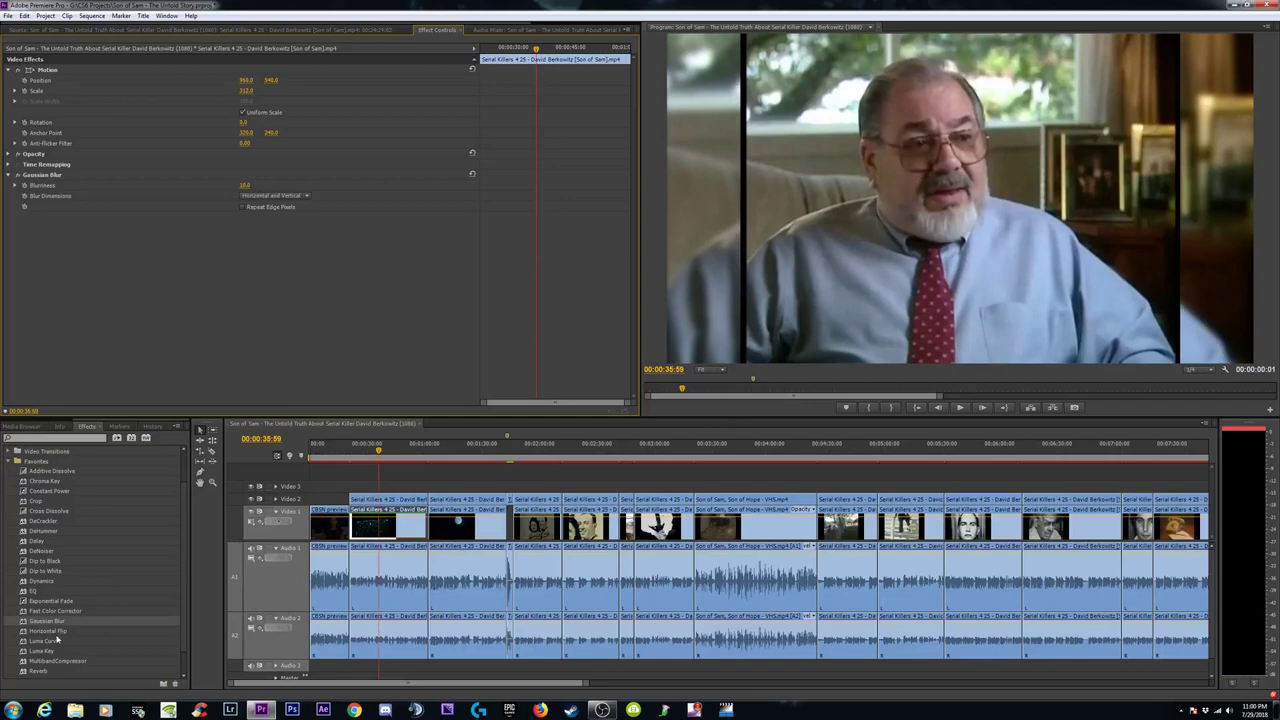
# Apply Fast Color Corrector to the first Serial Killers clip on Video 1, with saturation 50 and input black level 47.1, and preview it.
pyautogui.moveTo(62, 614); pyautogui.dragTo(396, 532)
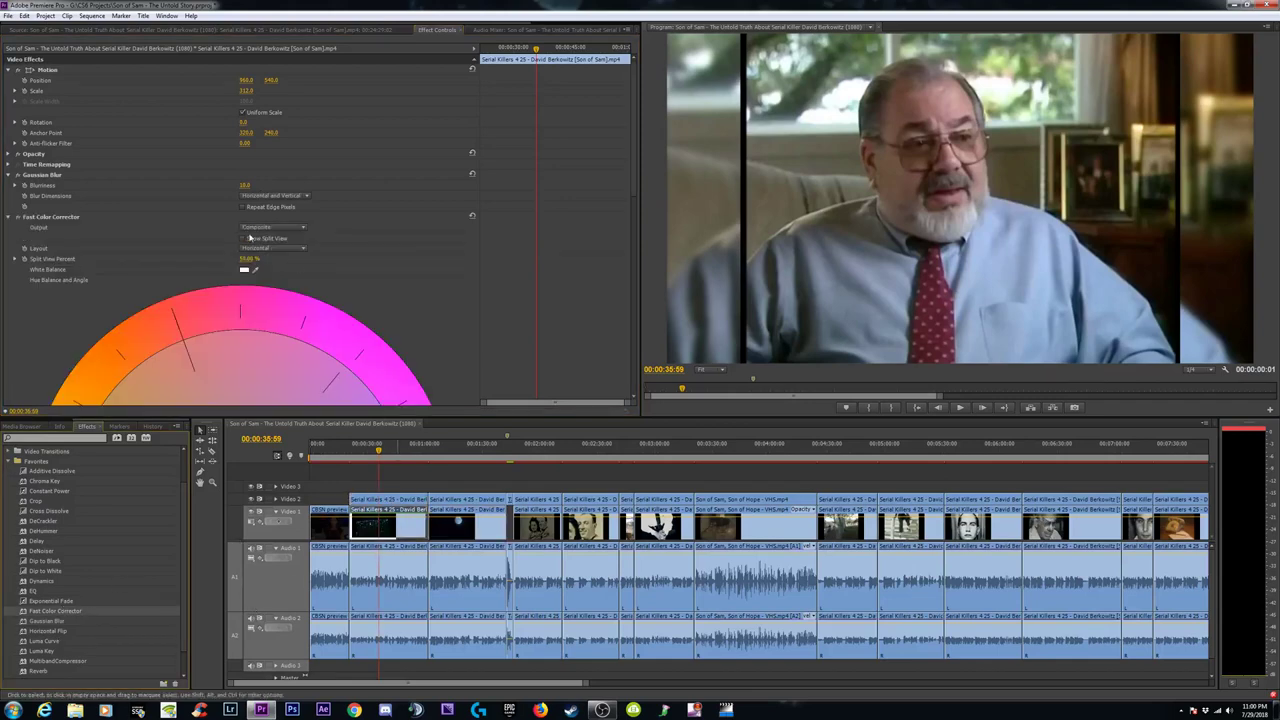
pyautogui.scroll(-10, 632, 383)
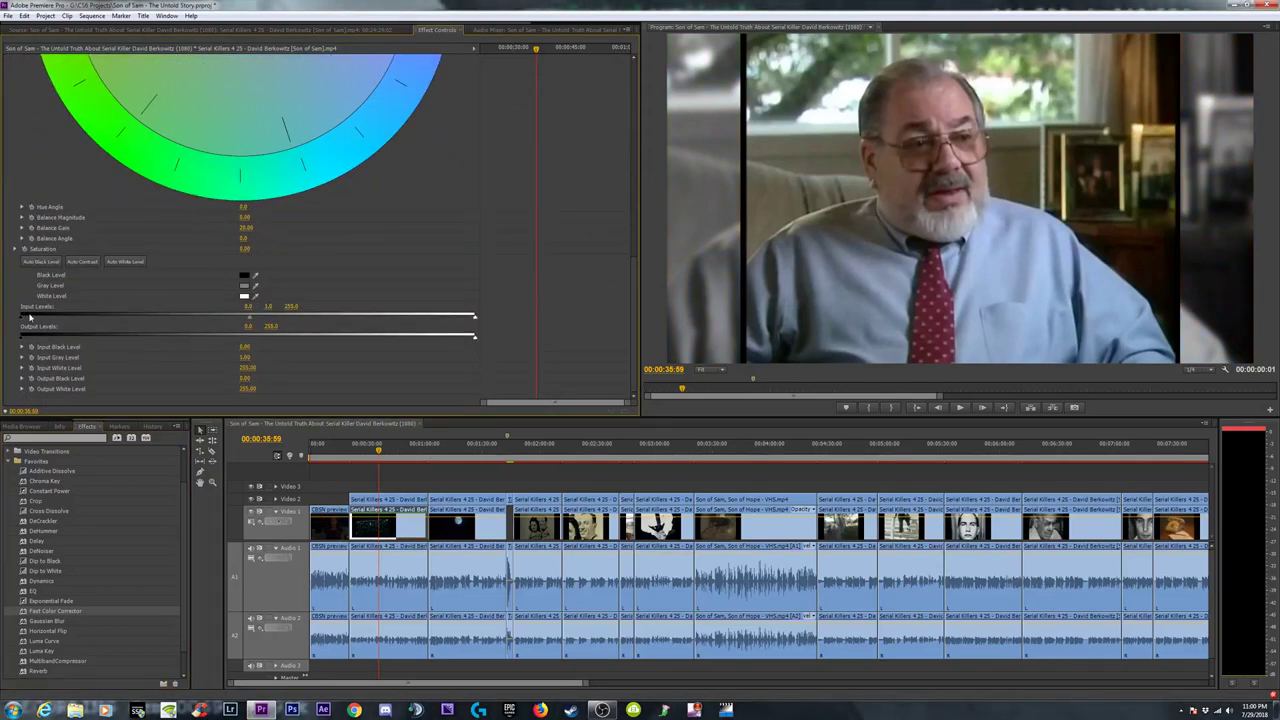
pyautogui.moveTo(30, 319); pyautogui.dragTo(102, 319)
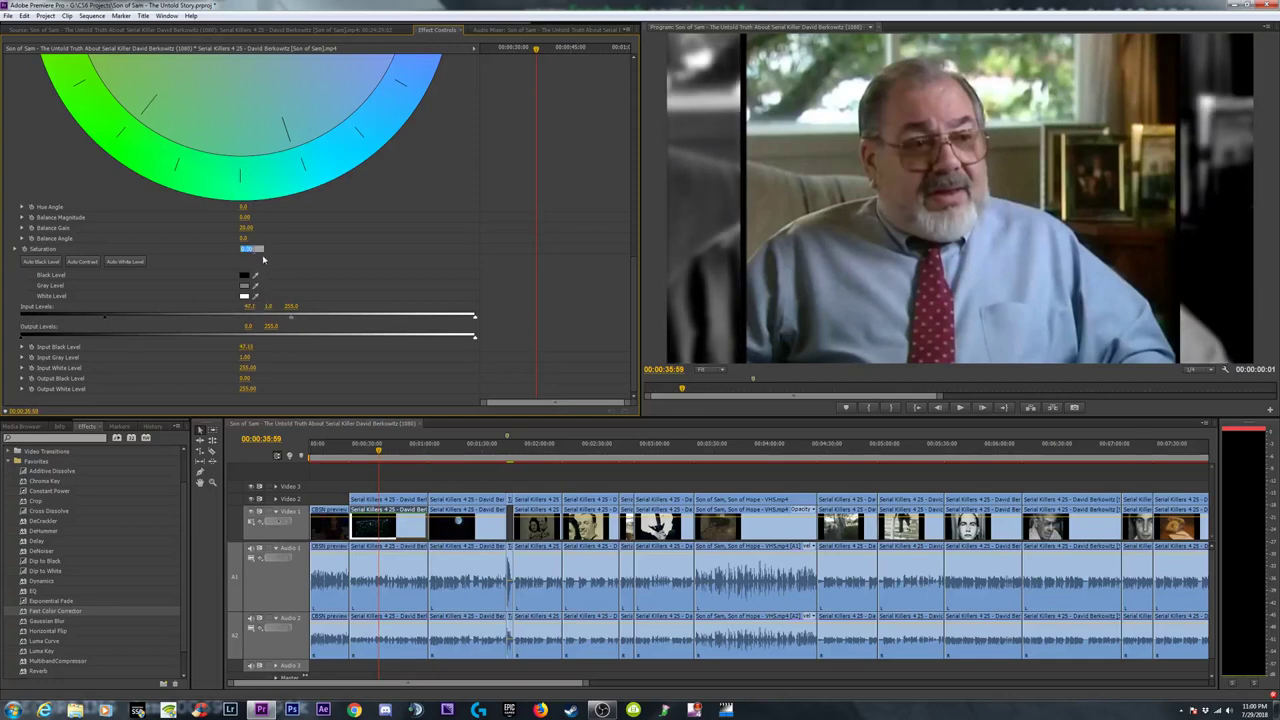
pyautogui.write('50')
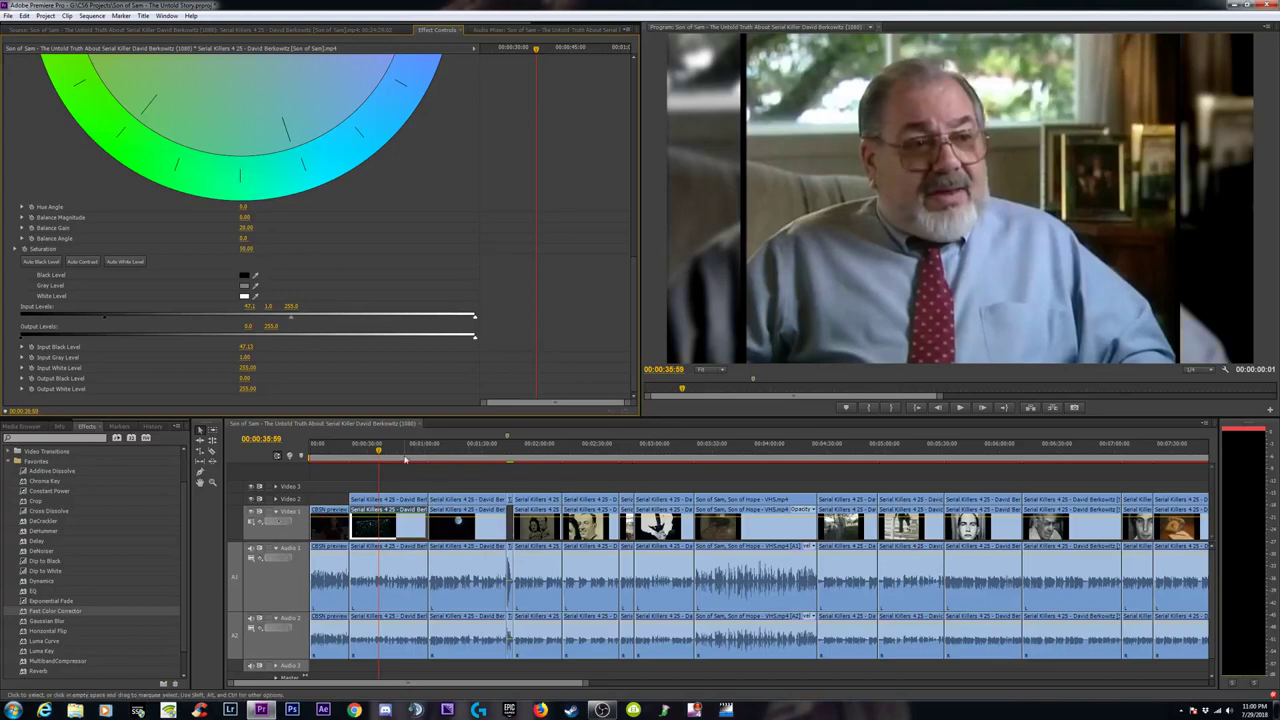
pyautogui.press('space')
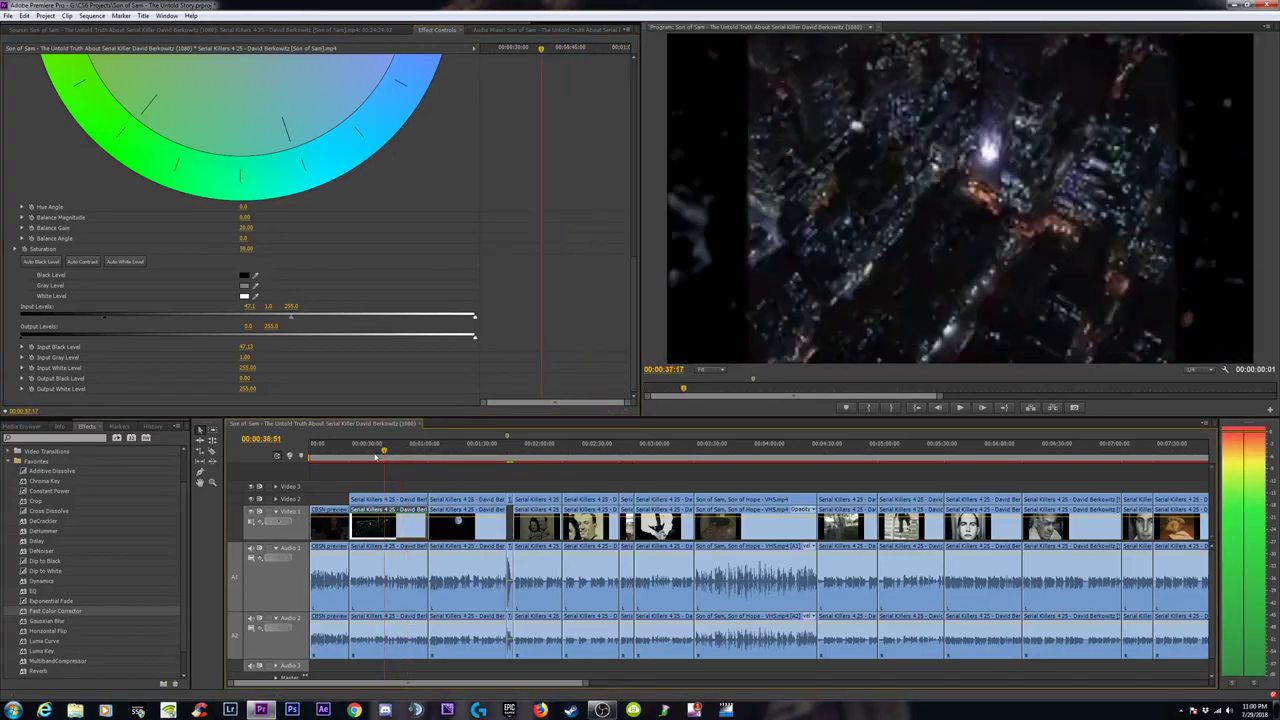
pyautogui.moveTo(375, 456); pyautogui.dragTo(407, 466)
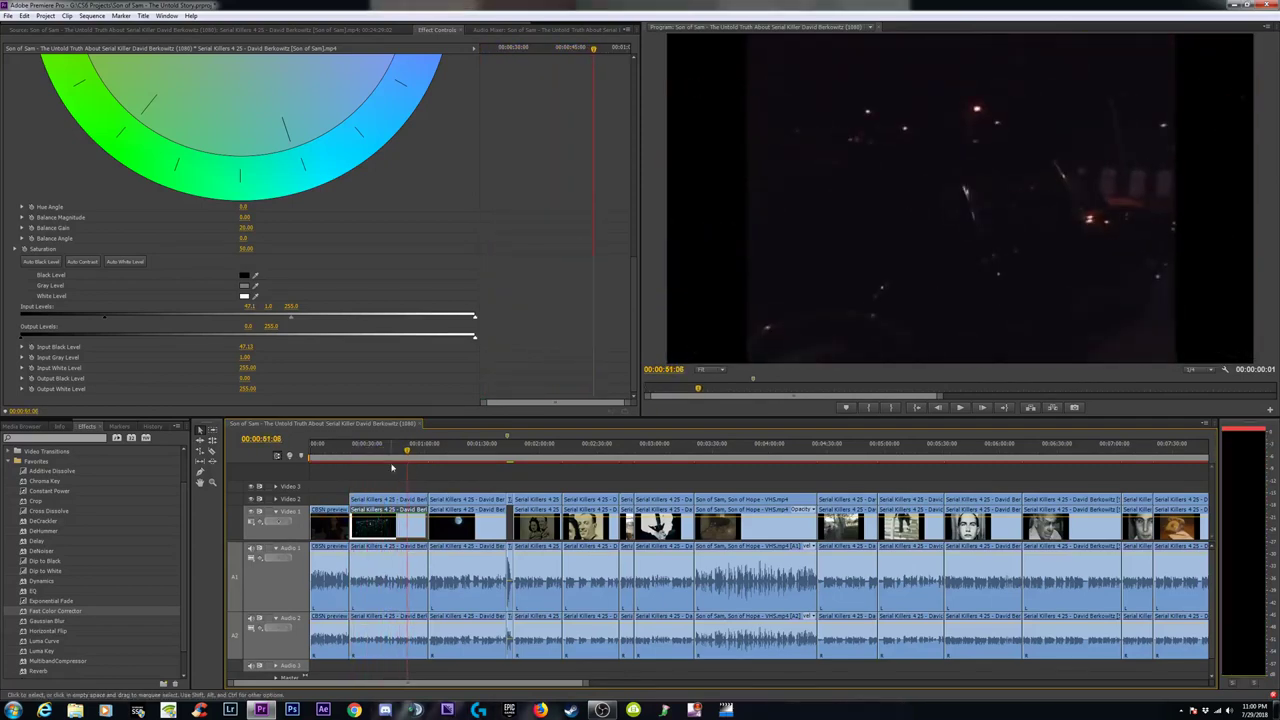
pyautogui.press('Left')
pyautogui.press('Left')
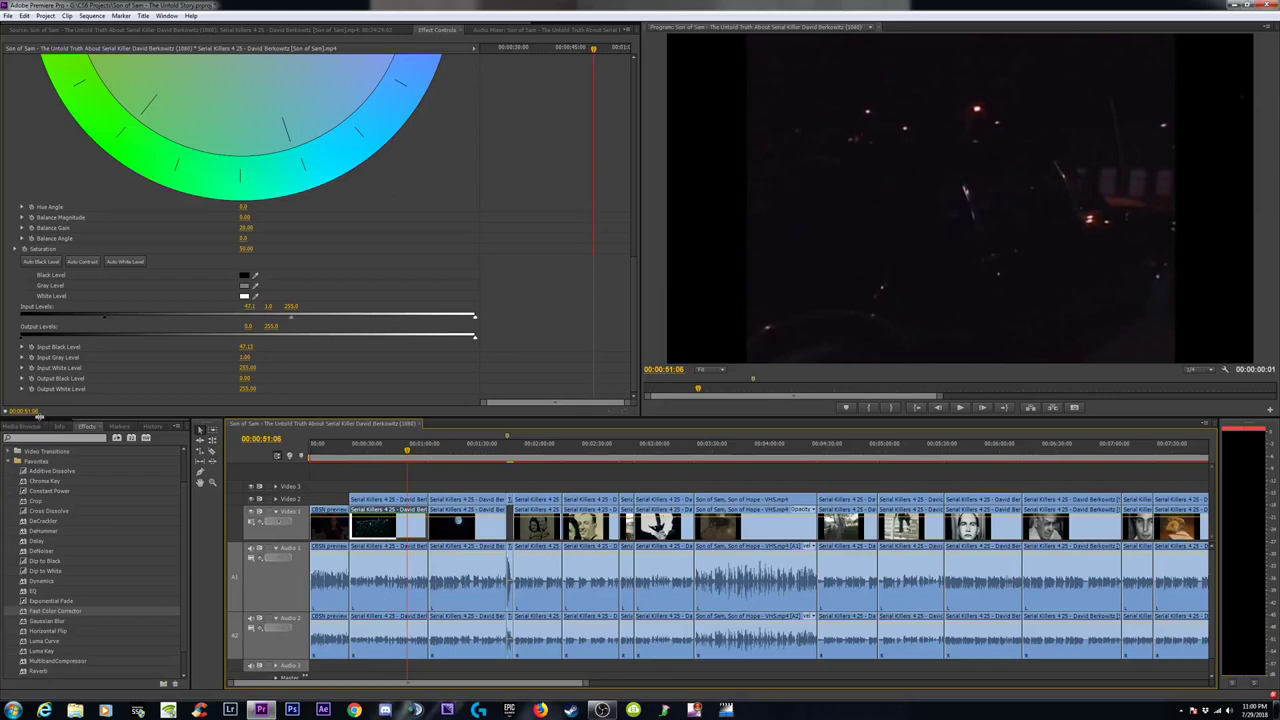
# Open the [720] sequence to examine how its blurred side bars look across the footage, and return to the [1080] sequence.
pyautogui.click(38, 427)
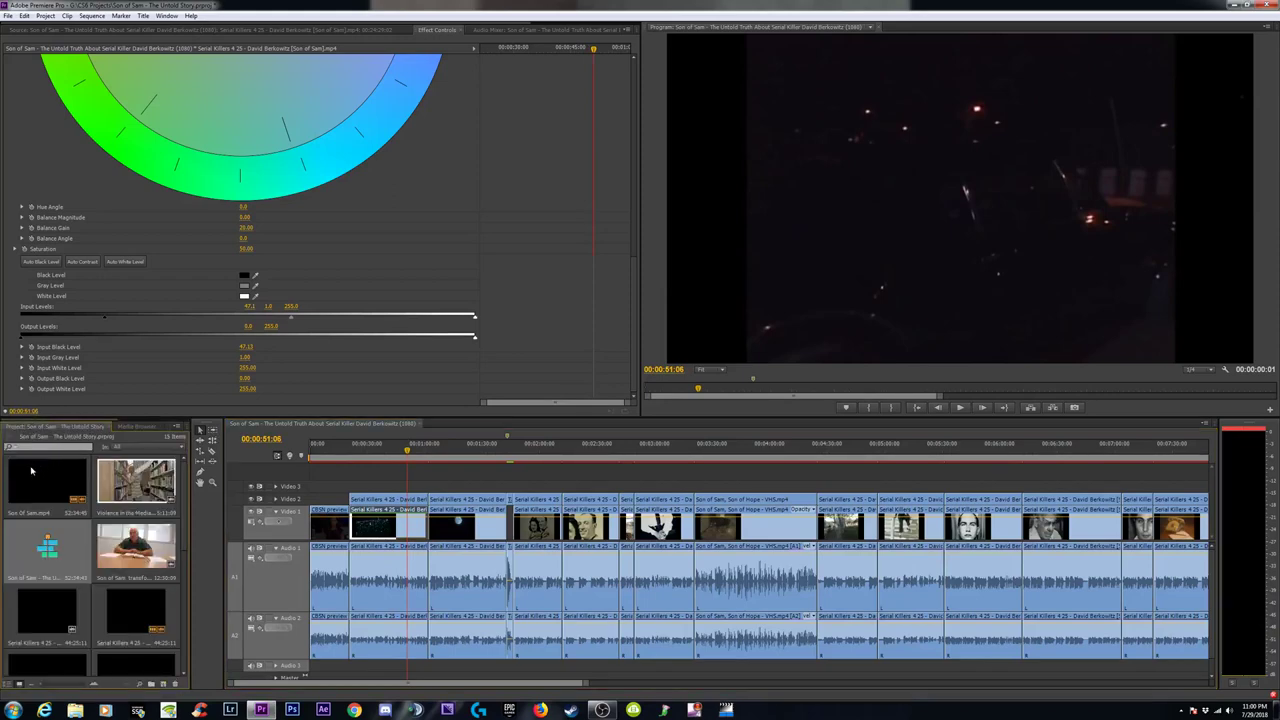
pyautogui.scroll(-3, 141, 531)
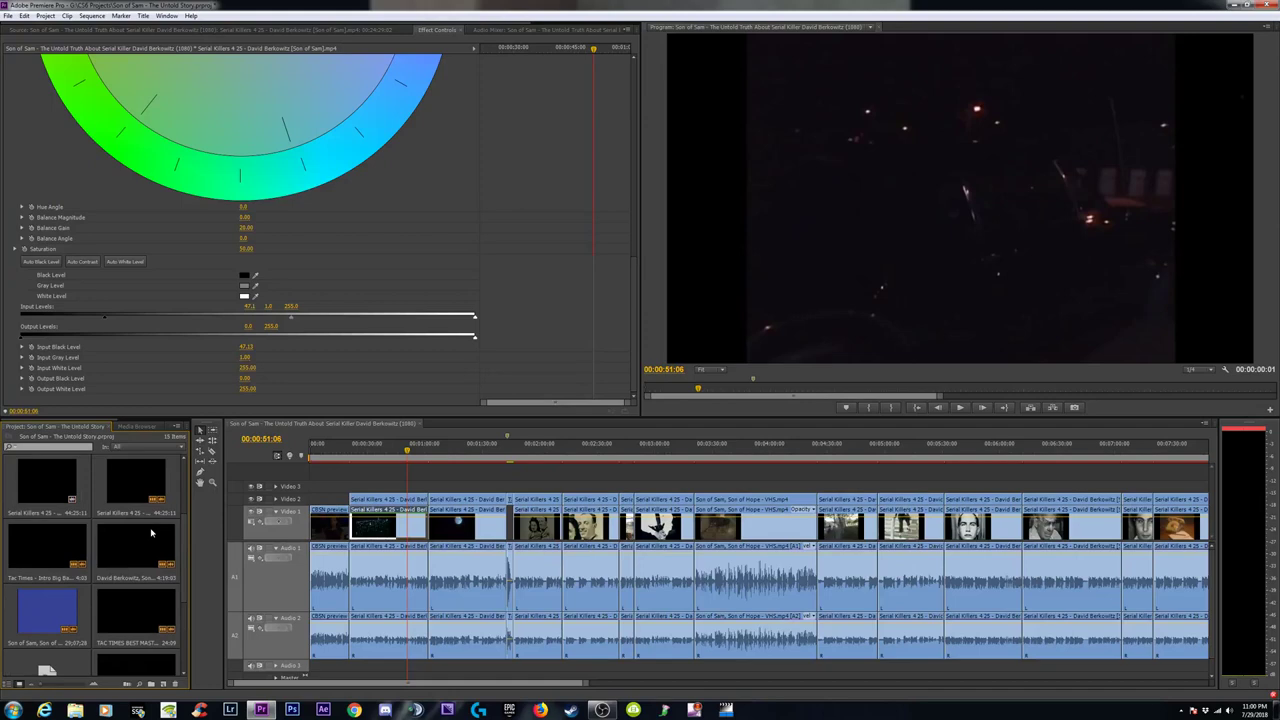
pyautogui.scroll(-3, 151, 533)
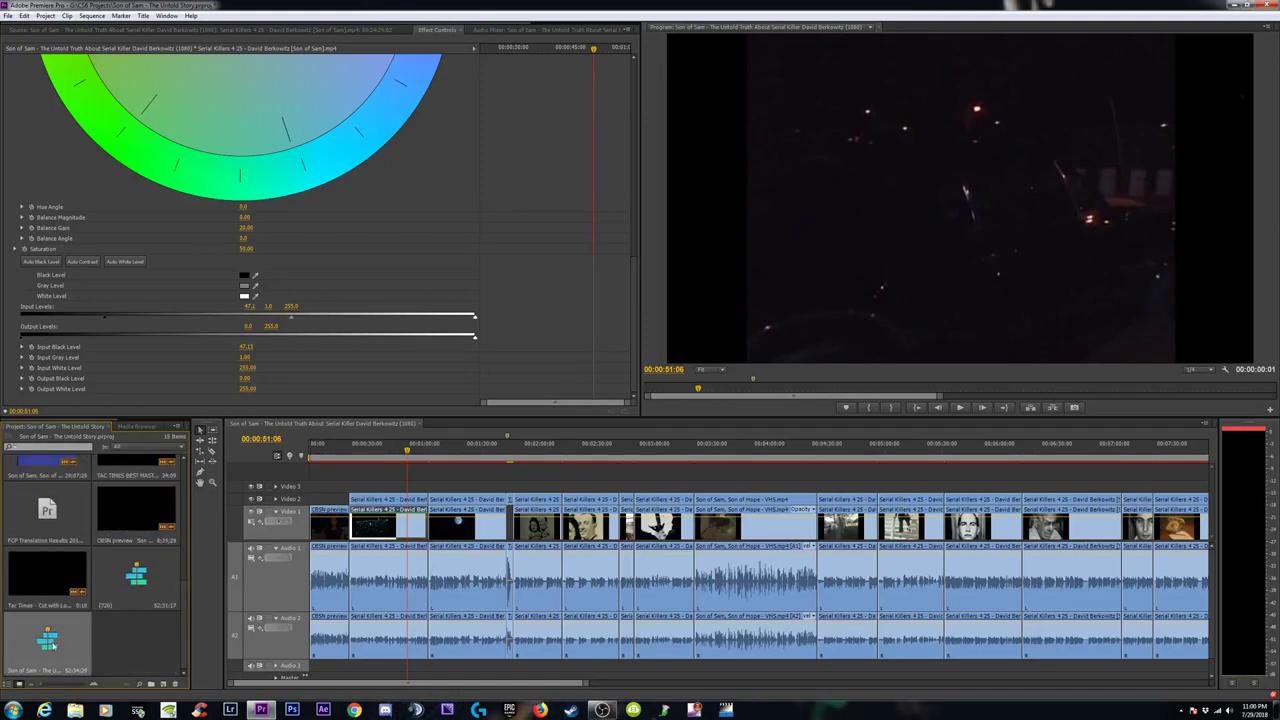
pyautogui.click(116, 592)
pyautogui.doubleClick(116, 592)
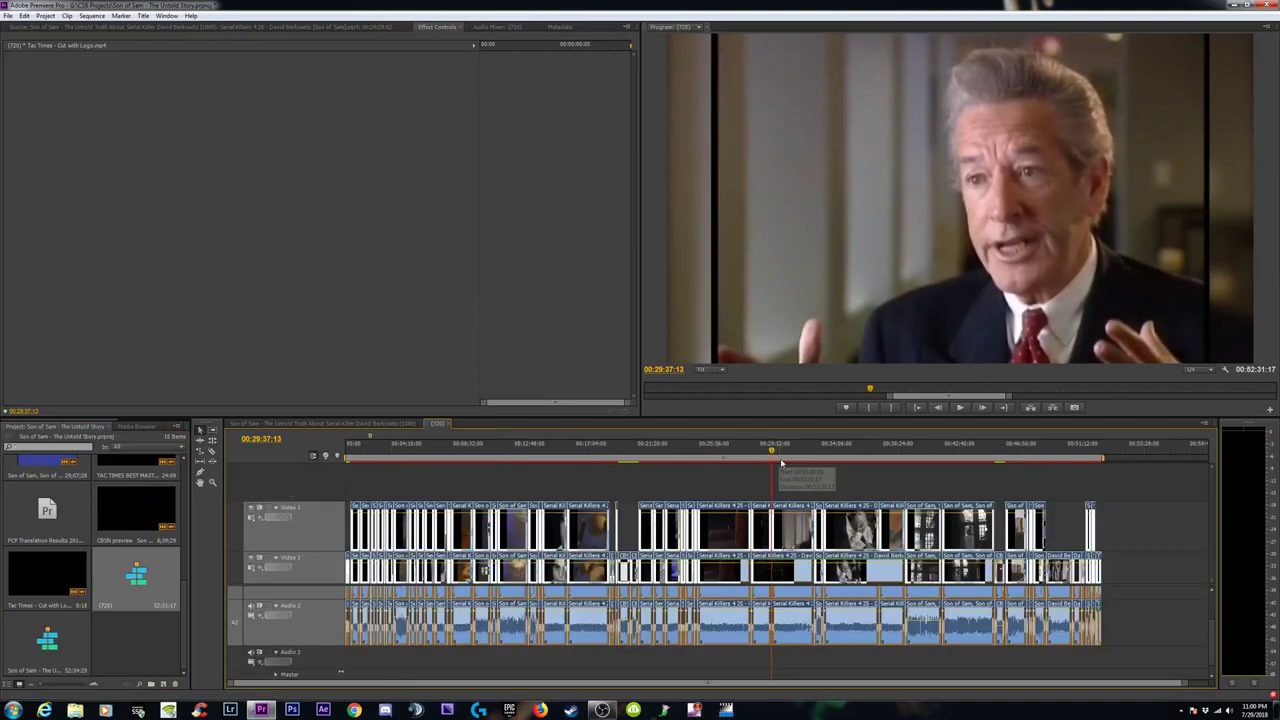
pyautogui.click(786, 454)
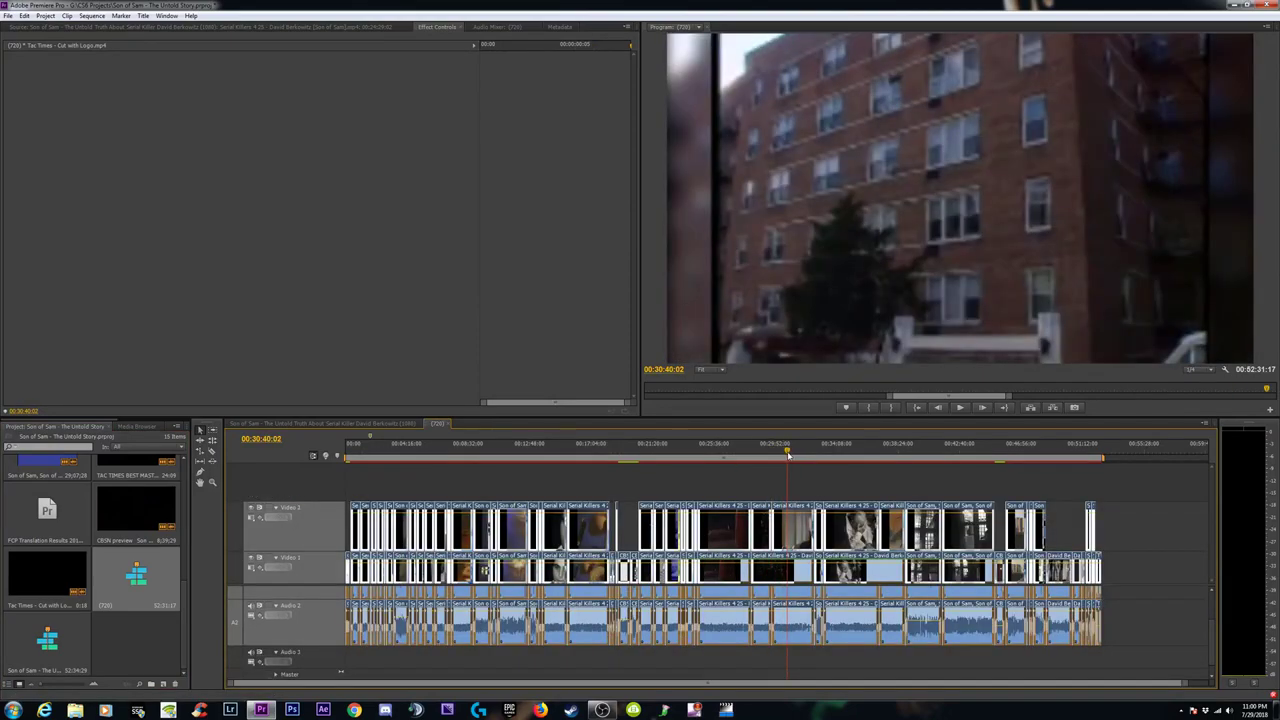
pyautogui.moveTo(786, 454); pyautogui.dragTo(388, 459)
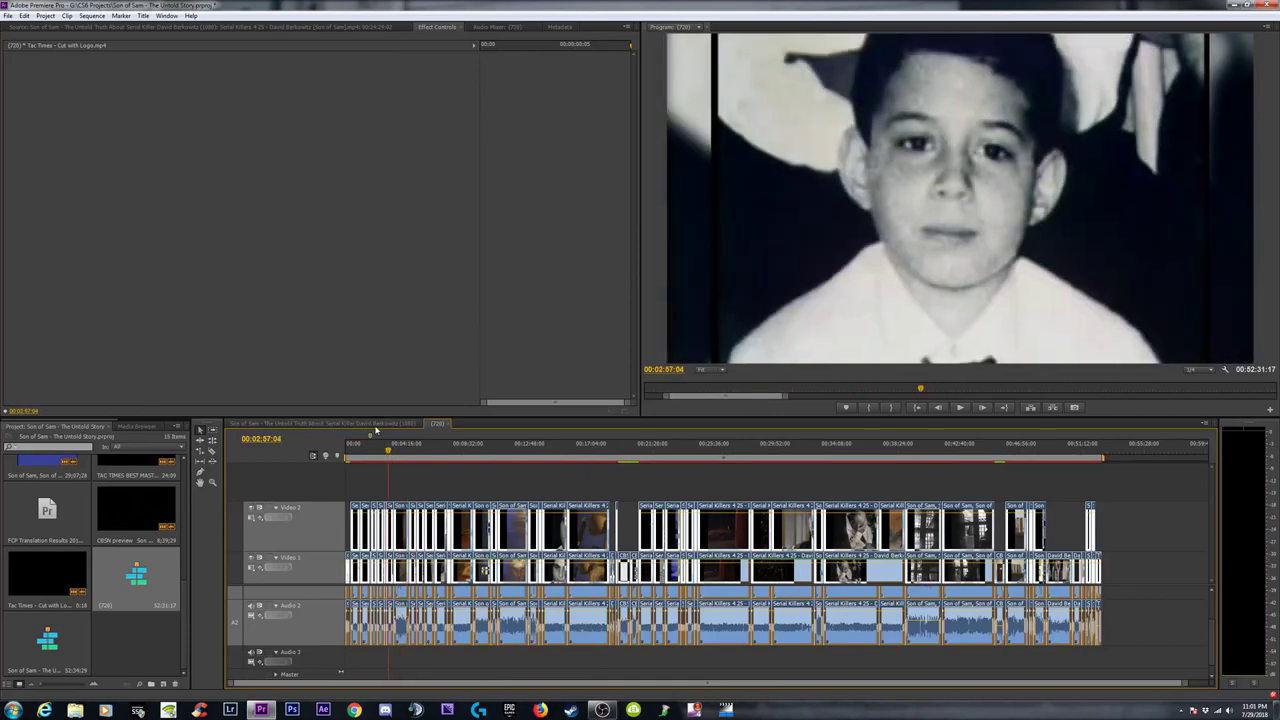
pyautogui.click(315, 426)
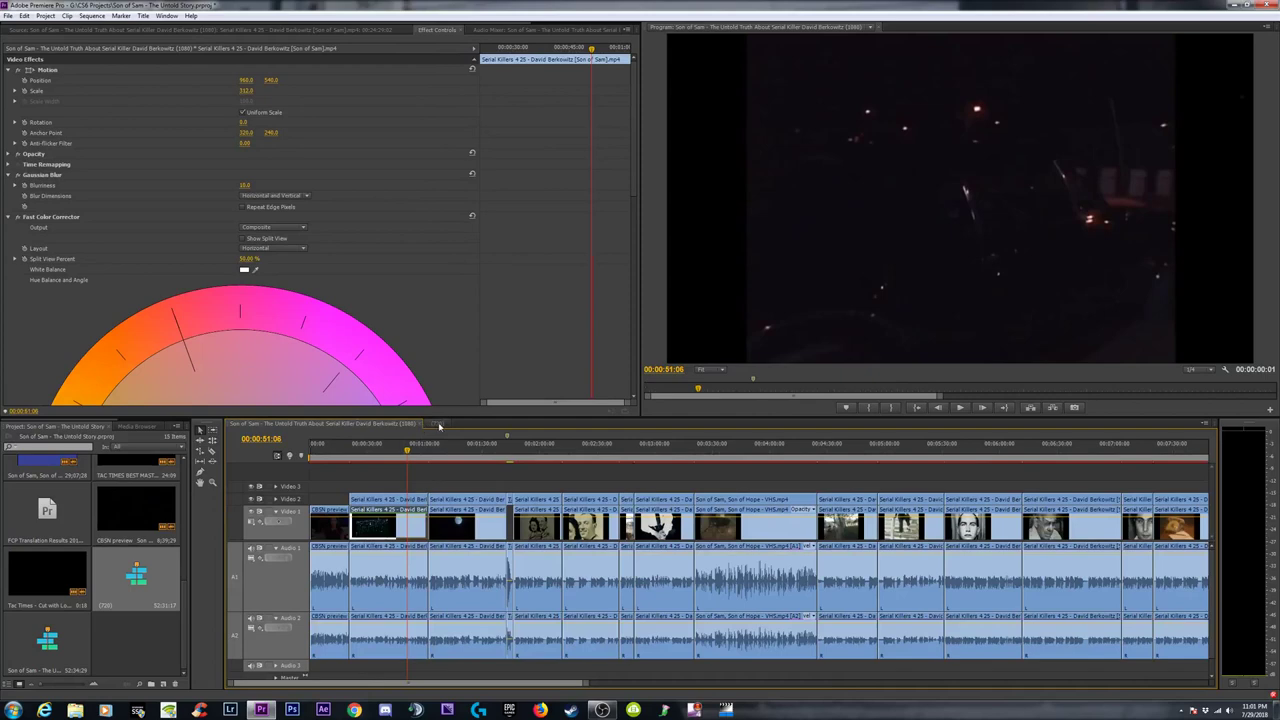
# Reset the Fast Color Corrector settings on the first Serial Killers clip on Video 1 and collapse the effect.
pyautogui.moveTo(483, 444); pyautogui.dragTo(386, 451)
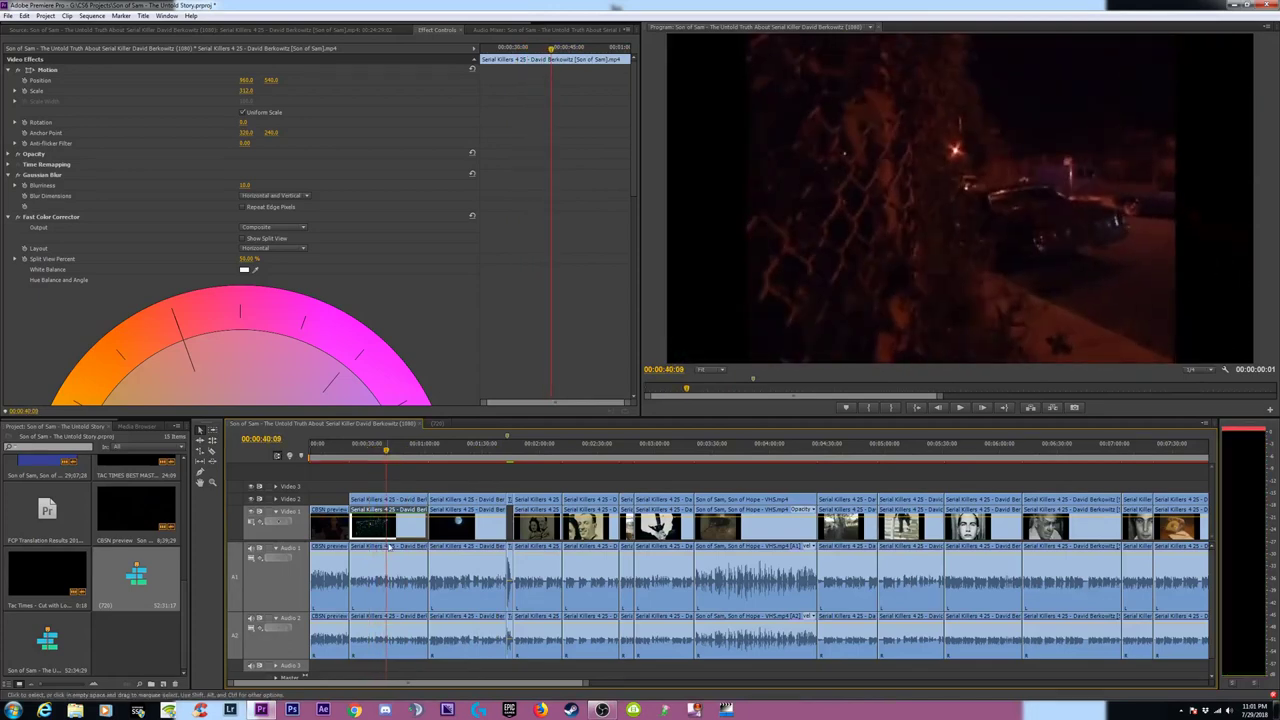
pyautogui.click(474, 217)
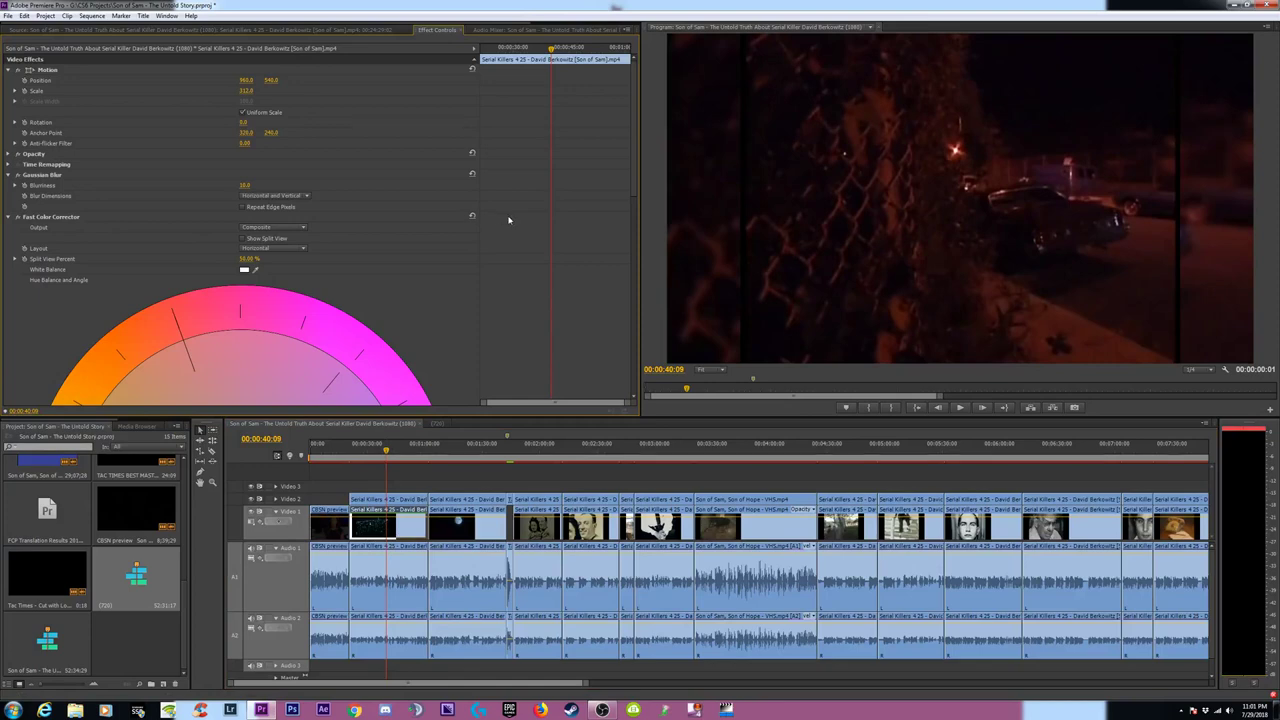
pyautogui.moveTo(394, 451)
pyautogui.mouseDown()
pyautogui.moveTo(441, 451)
pyautogui.moveTo(370, 451)
pyautogui.mouseUp()
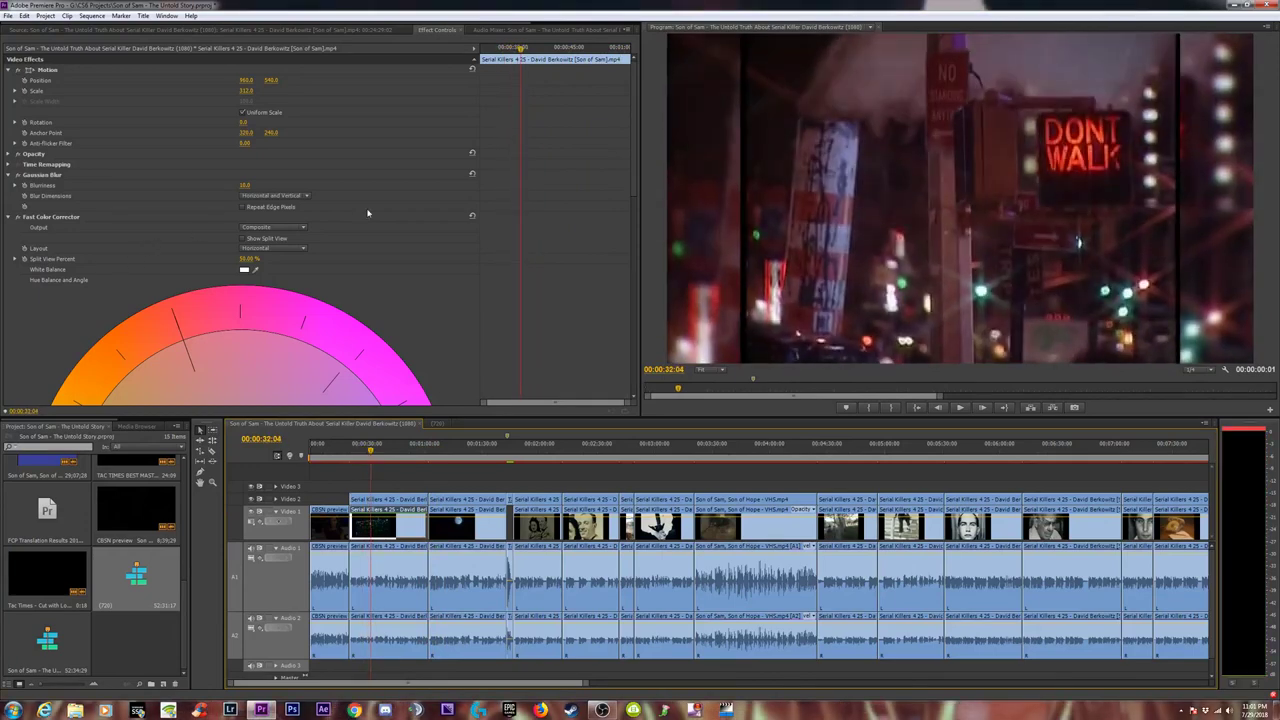
pyautogui.scroll(-3, 426, 276)
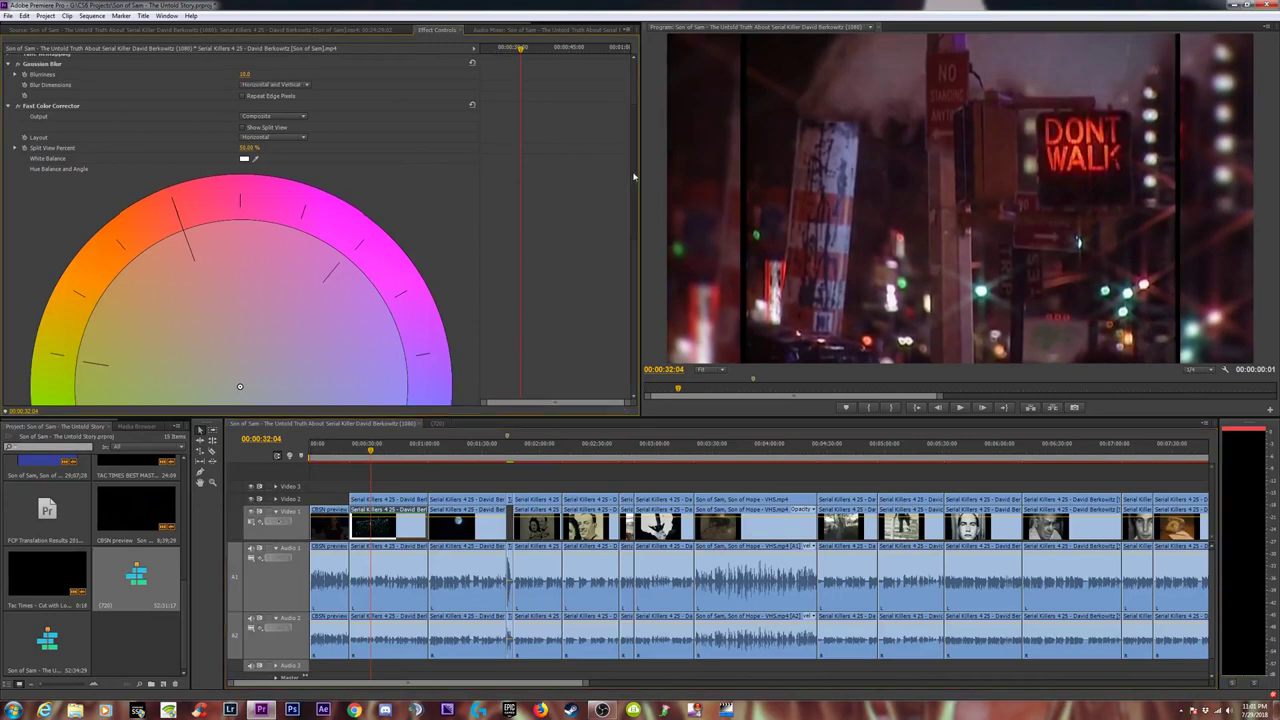
pyautogui.moveTo(633, 177); pyautogui.dragTo(625, 346)
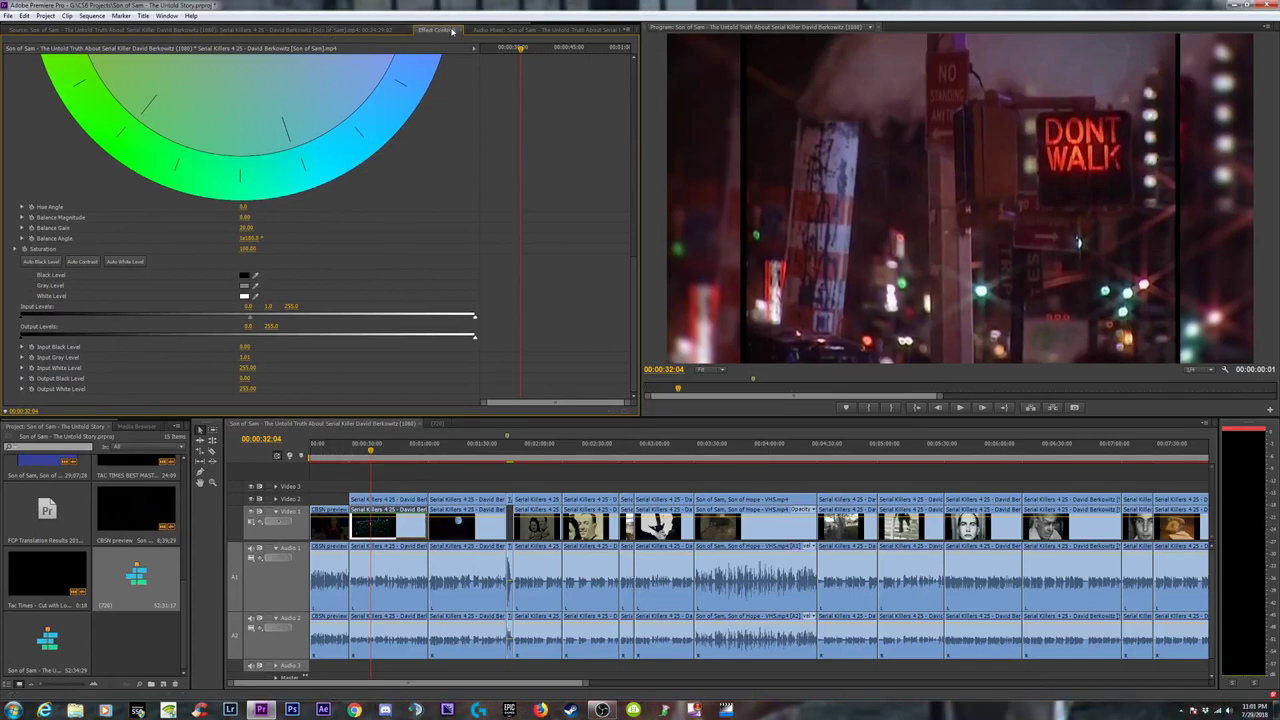
pyautogui.click(490, 31)
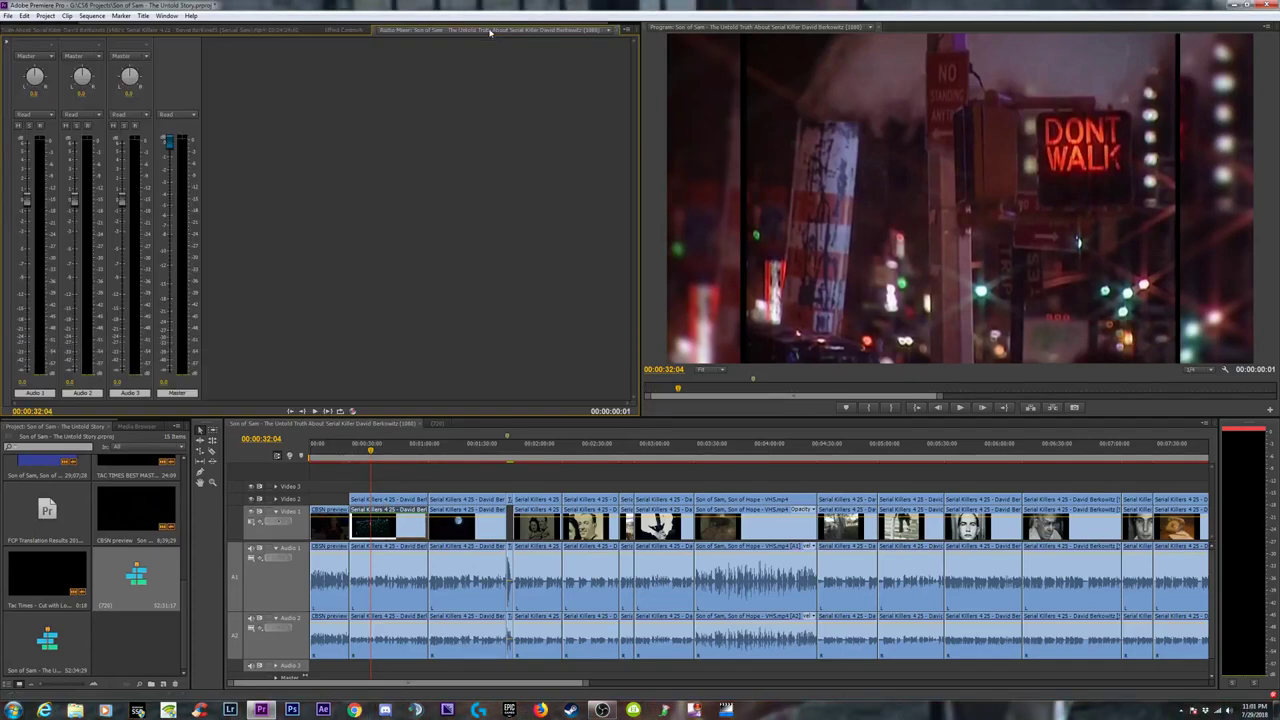
pyautogui.click(320, 29)
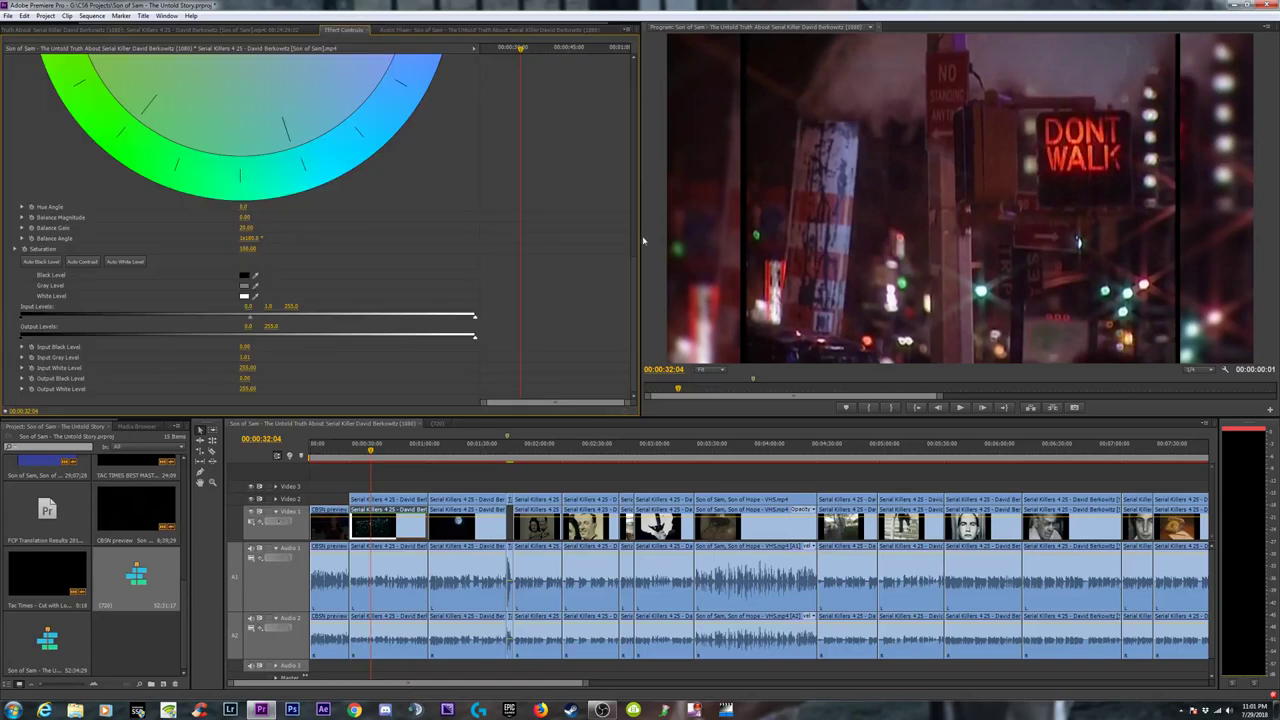
pyautogui.moveTo(634, 273); pyautogui.dragTo(610, 36)
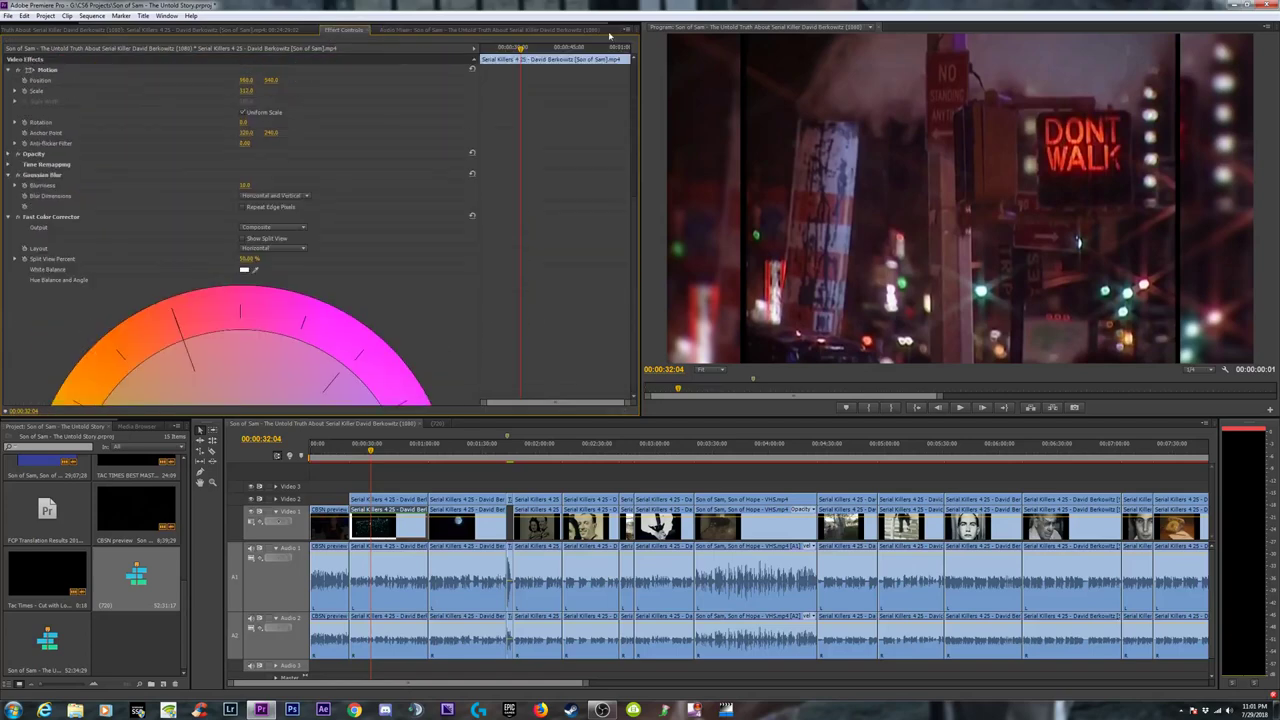
pyautogui.click(12, 218)
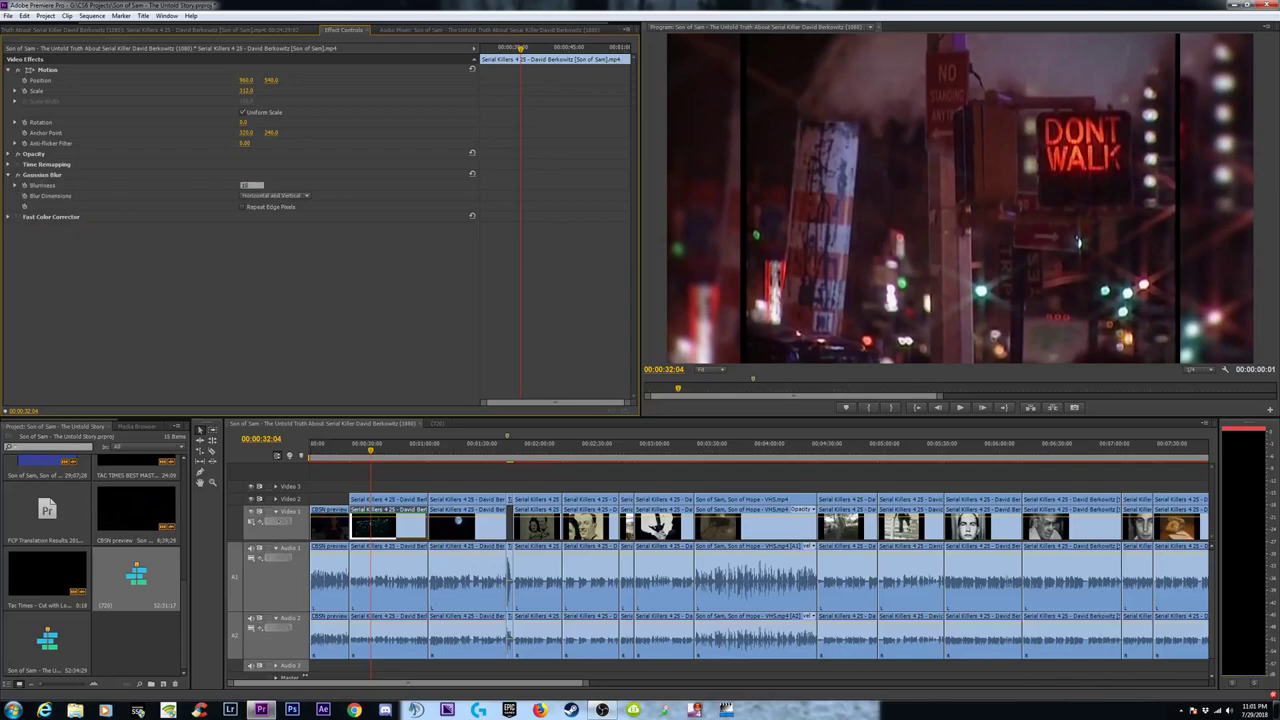
# Try stronger Gaussian Blur on the first Serial Killers clip on Video 1, starting with a blurriness of 15, and check the side bars.
pyautogui.write('15')
pyautogui.press('Return')
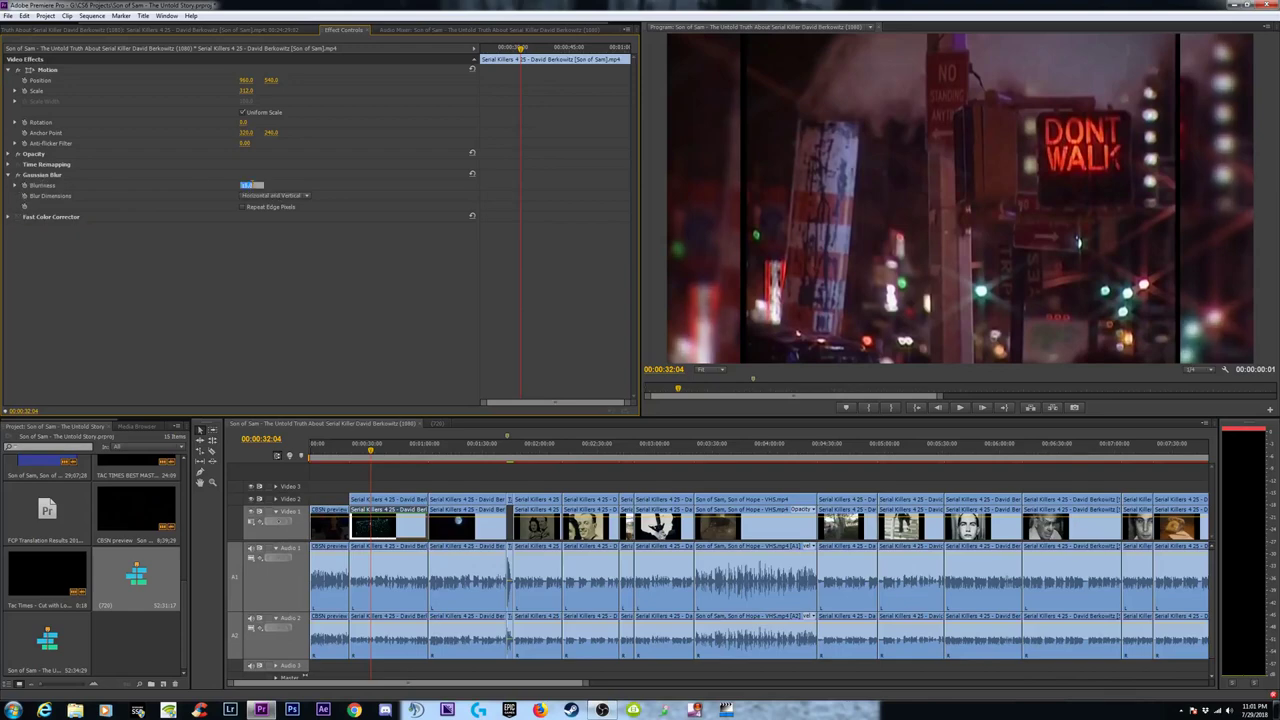
pyautogui.press('Return')
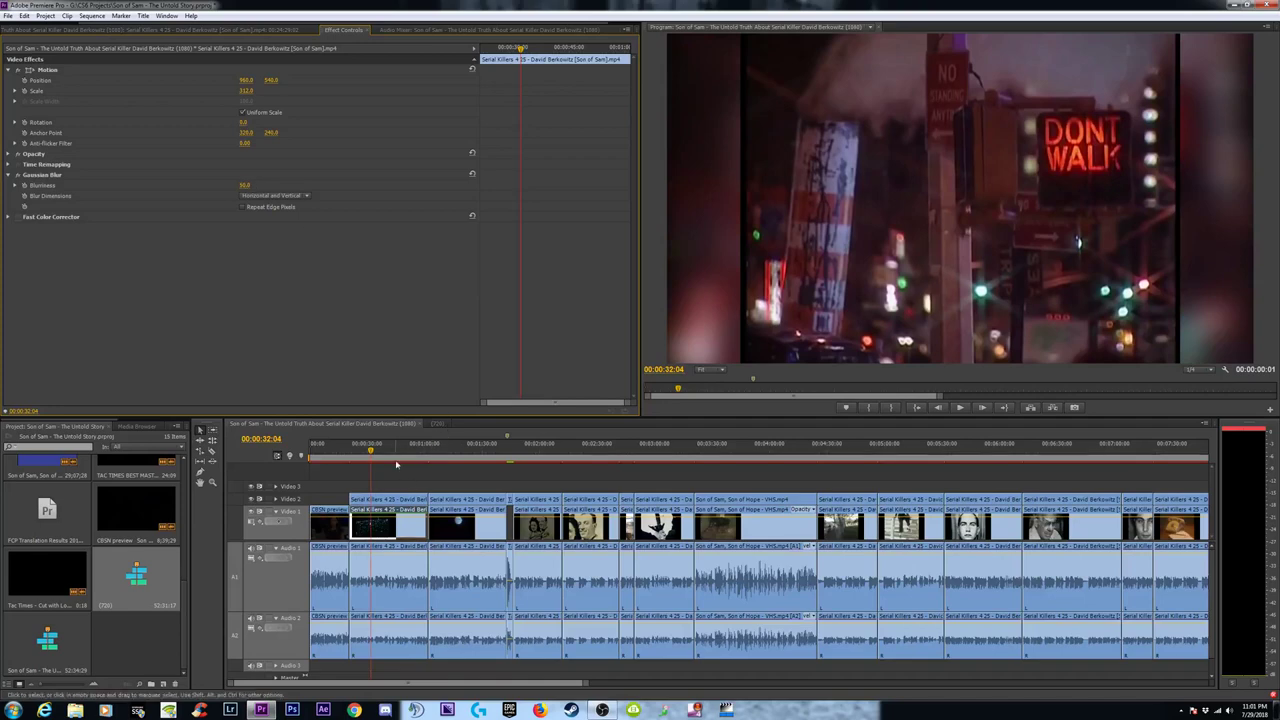
pyautogui.moveTo(383, 450)
pyautogui.mouseDown()
pyautogui.moveTo(418, 451)
pyautogui.moveTo(376, 453)
pyautogui.mouseUp()
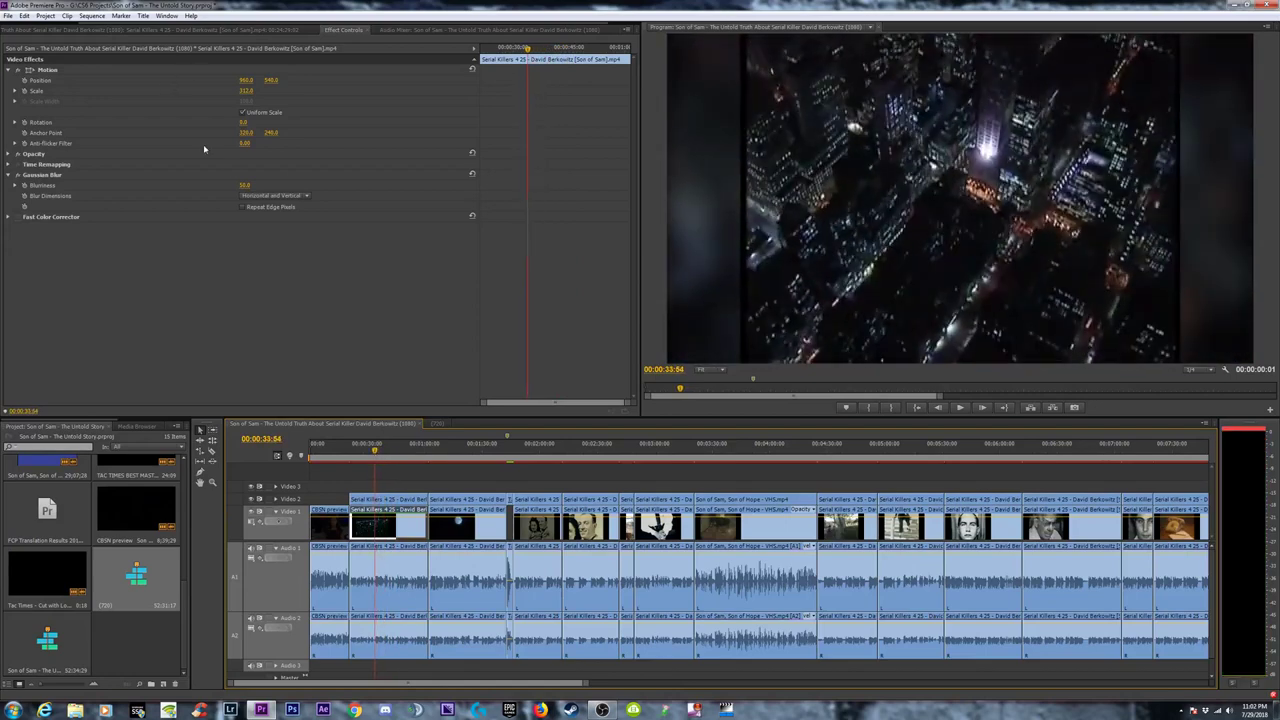
# Set the Gaussian Blur blurriness of the first Serial Killers clip on Video 1 to 25 and preview the result.
pyautogui.click(243, 185)
pyautogui.write('25')
pyautogui.press('Return')
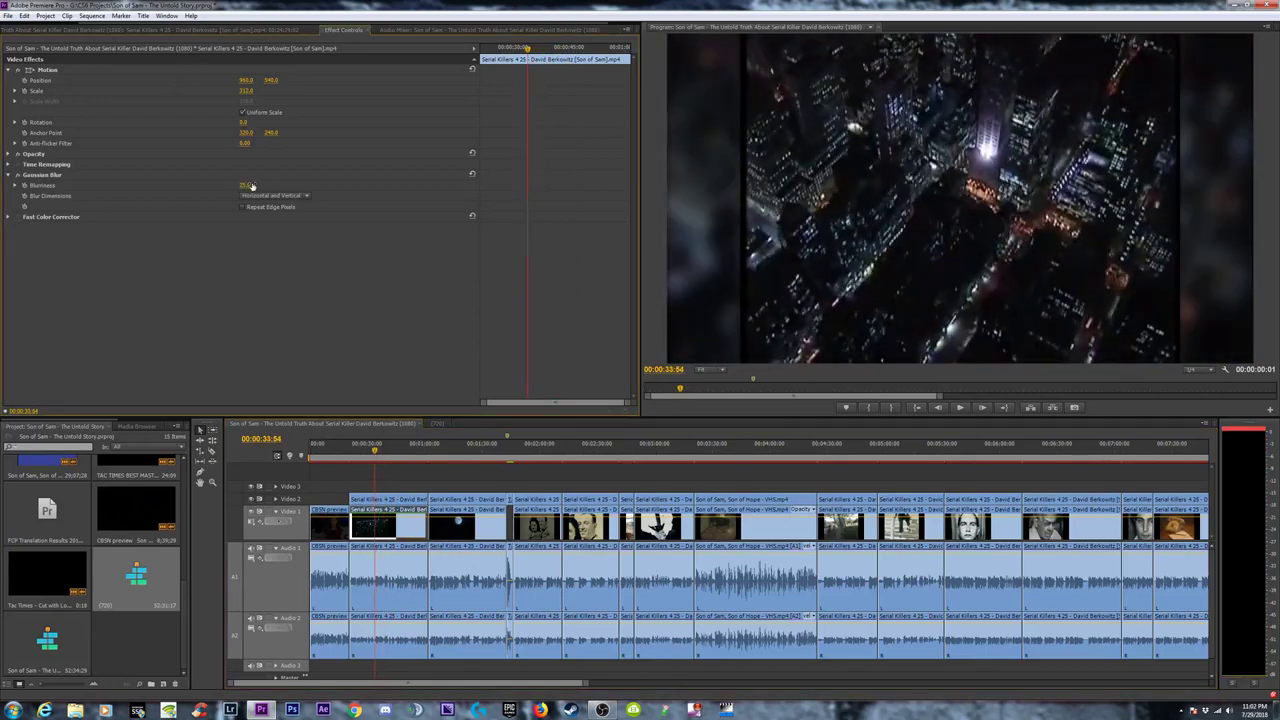
pyautogui.click(391, 451)
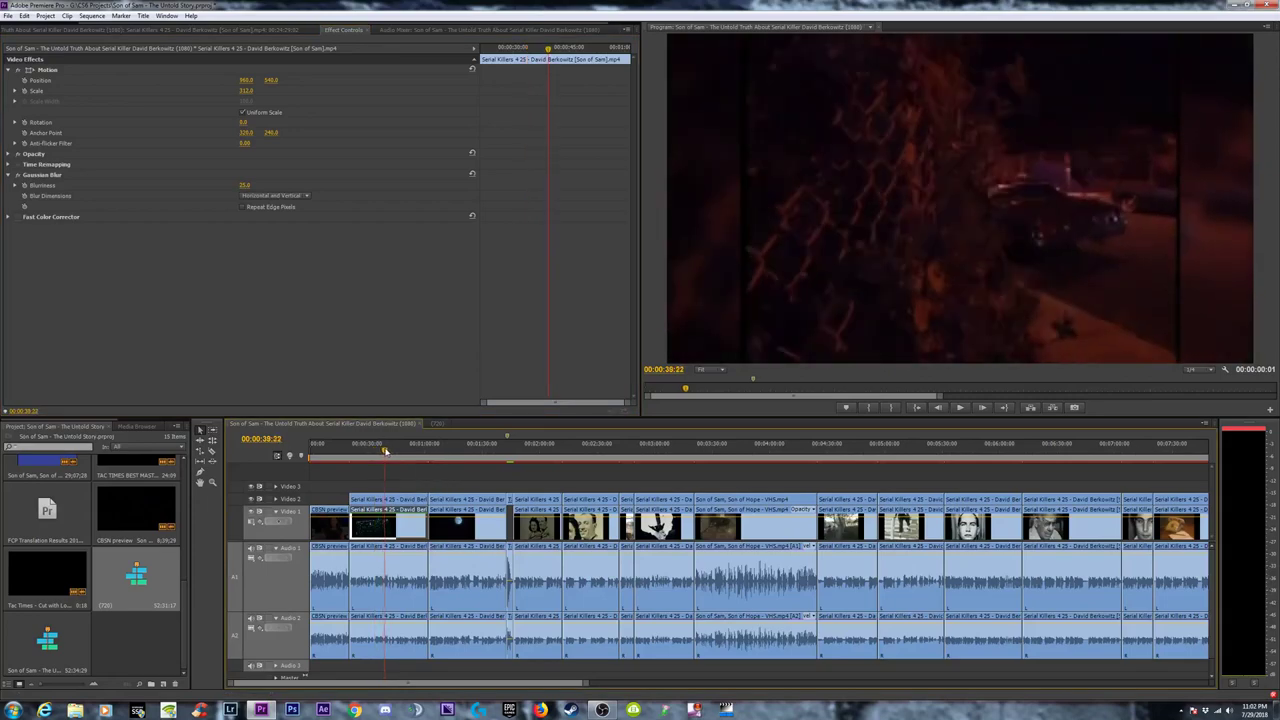
pyautogui.moveTo(391, 451)
pyautogui.mouseDown()
pyautogui.moveTo(406, 449)
pyautogui.moveTo(371, 449)
pyautogui.mouseUp()
pyautogui.press('space')
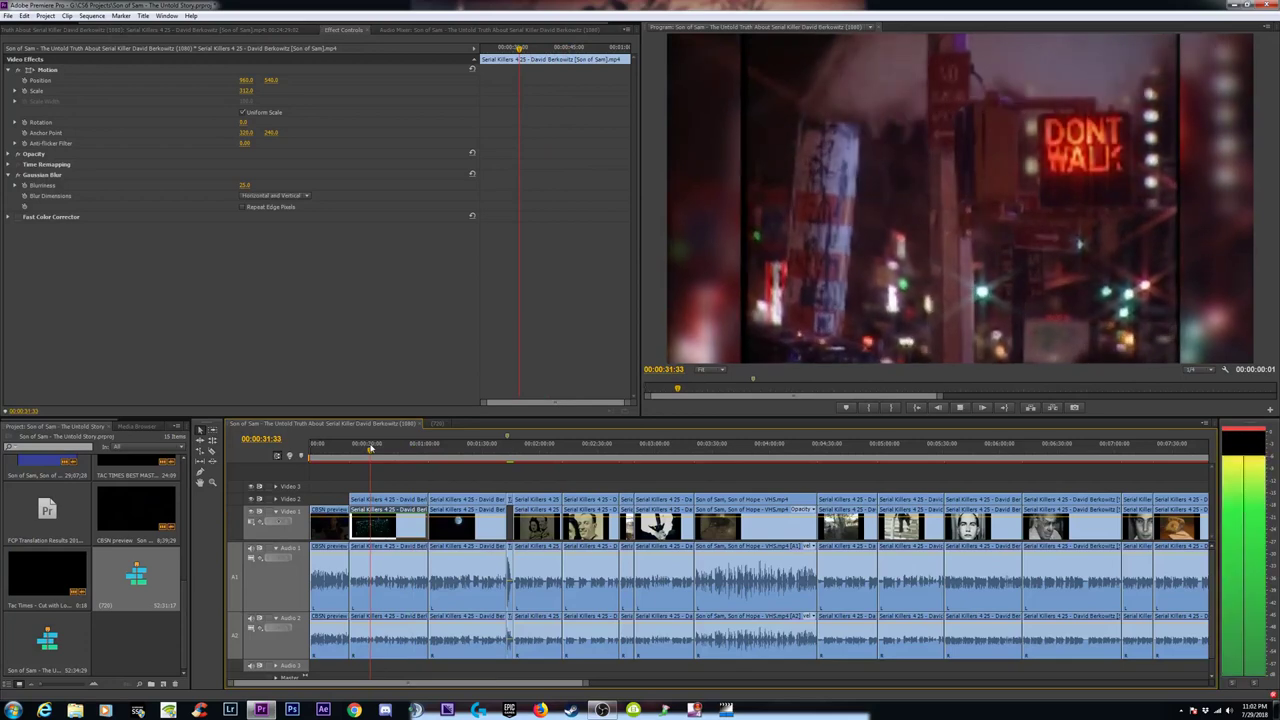
pyautogui.press('space')
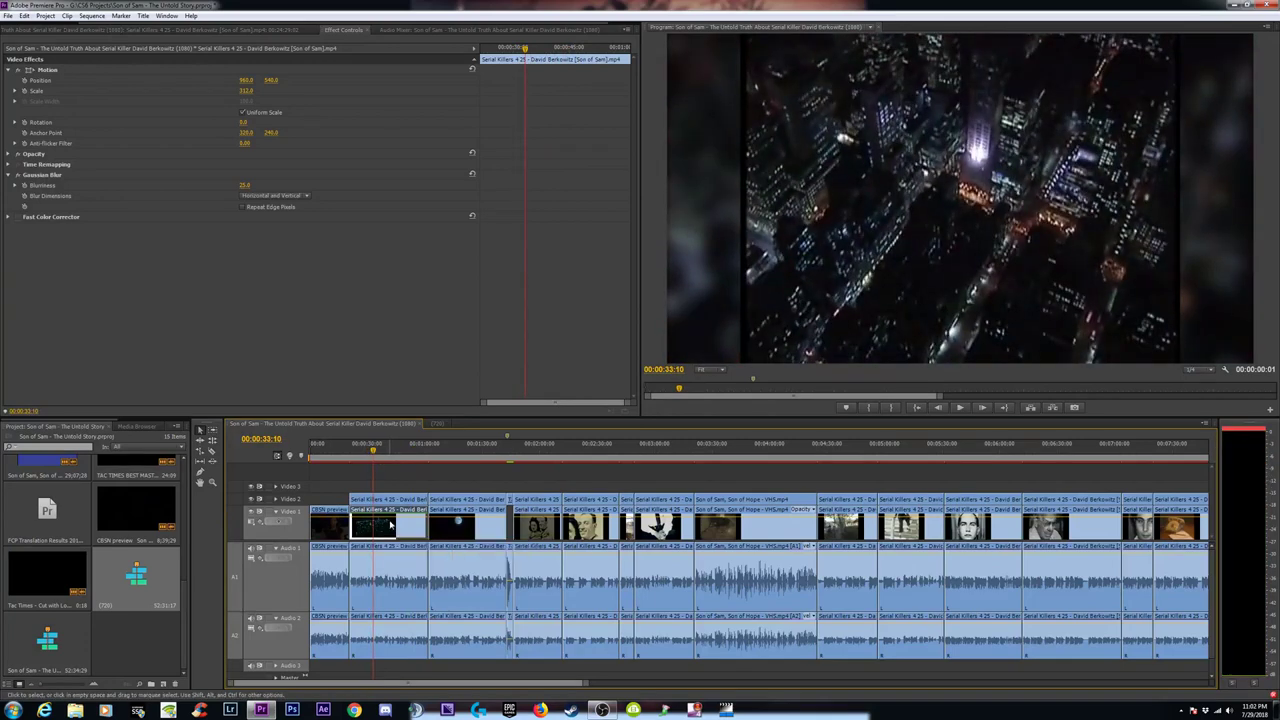
# Delete the first Serial Killers clip from Video 1 and play the opening with plain black side bars.
pyautogui.press('Delete')
pyautogui.click(359, 450)
pyautogui.press('space')
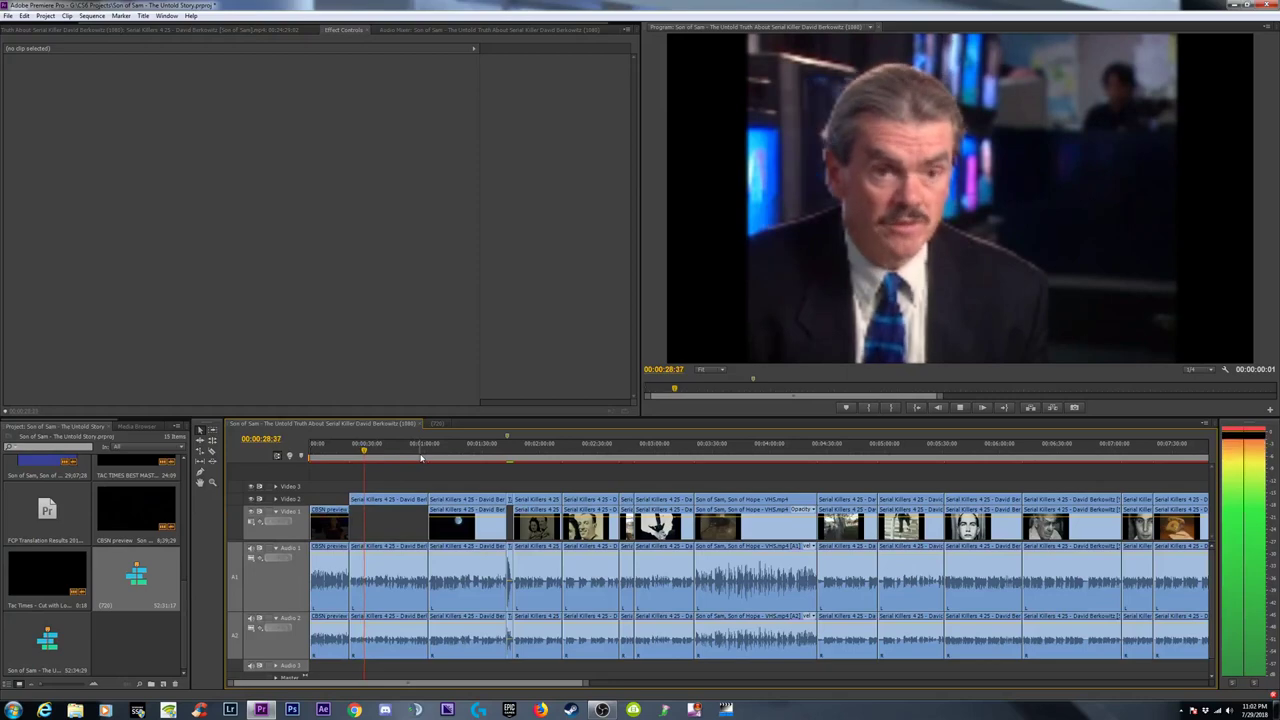
pyautogui.press('space')
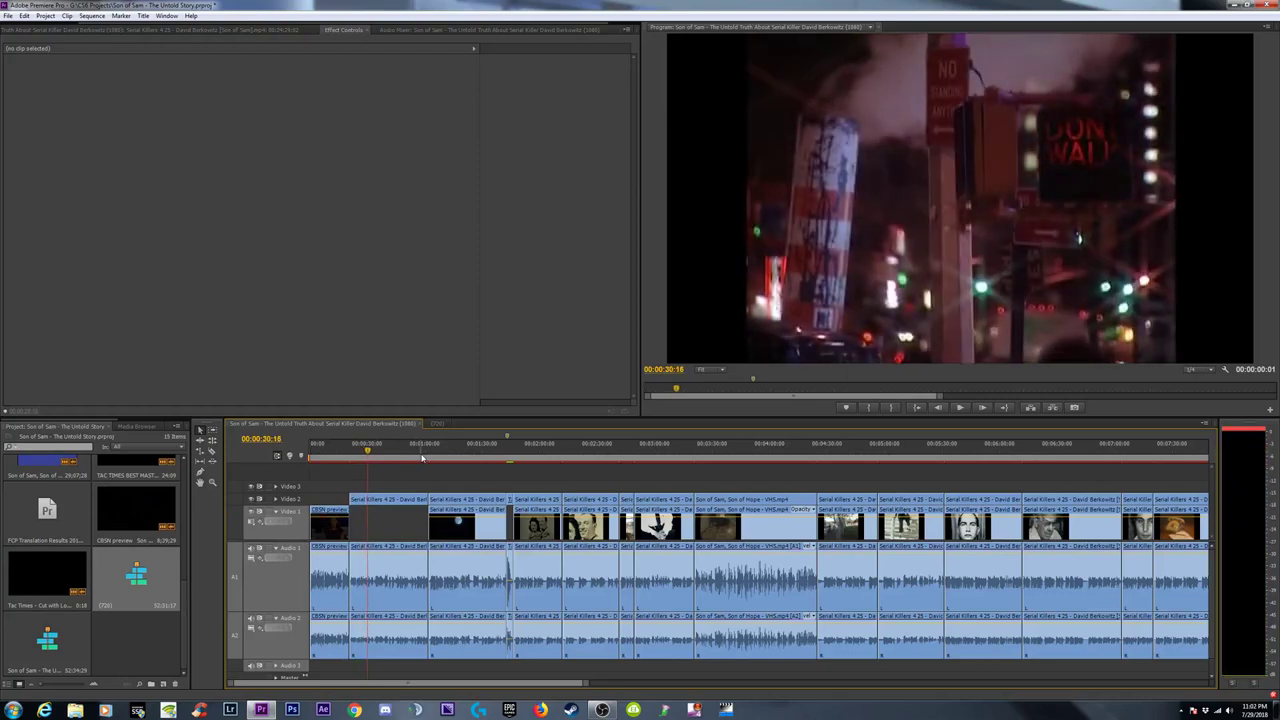
# Select the first Serial Killers clip on Video 2 near 00:00:42 and save the project.
pyautogui.click(390, 451)
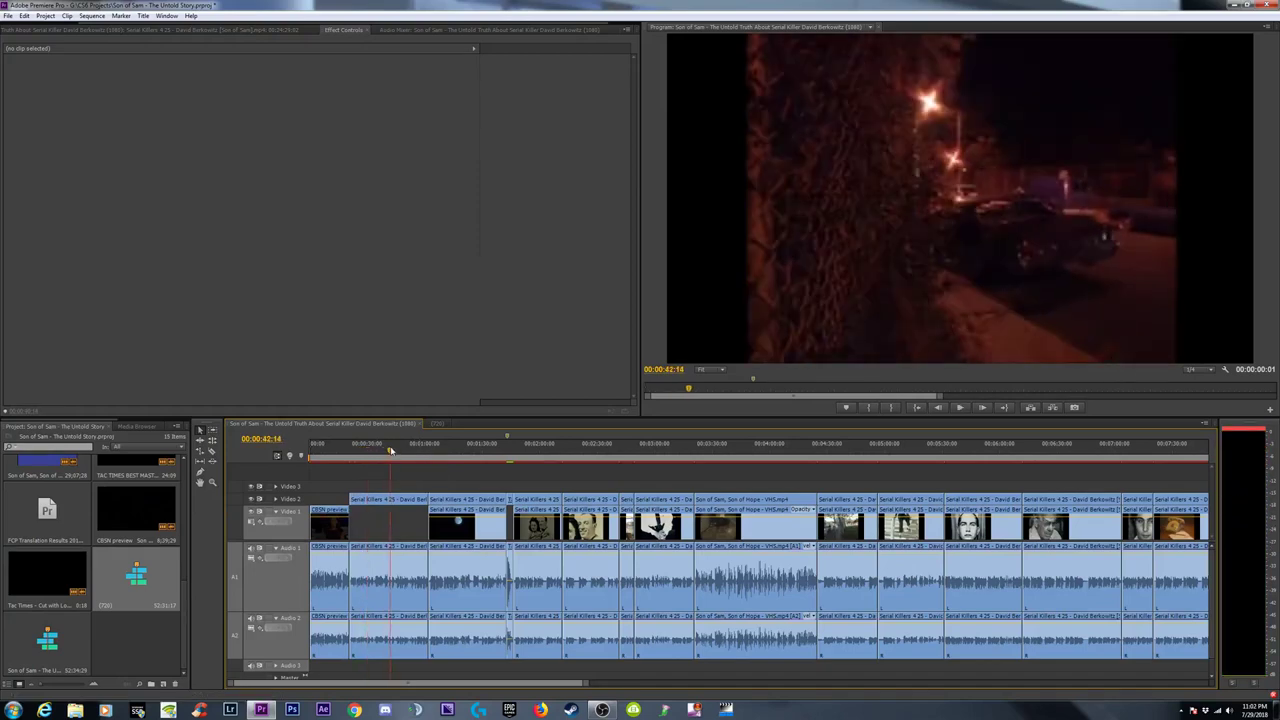
pyautogui.click(389, 499)
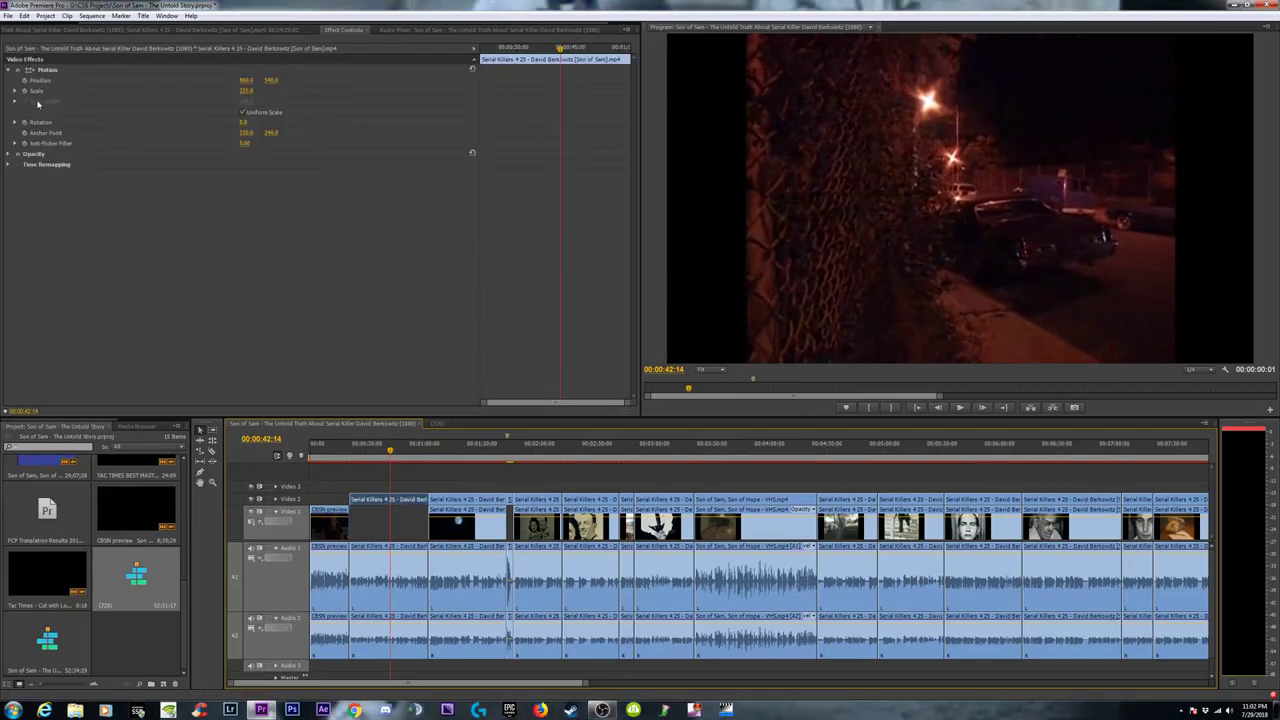
pyautogui.hotkey('ctrl', 's')
# Try stretching the first Serial Killers clip on Video 2 across the frame with uniform scale off and a scale width of about 300, and preview it.
pyautogui.click(48, 70)
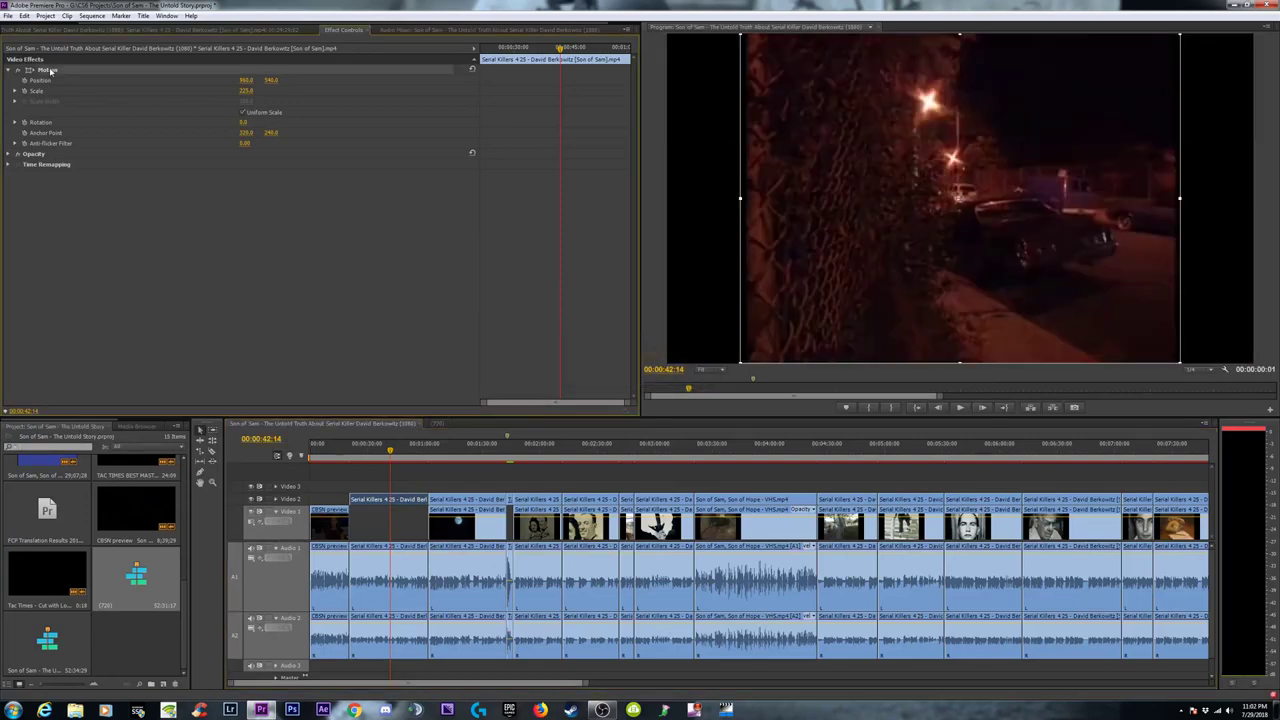
pyautogui.click(242, 113)
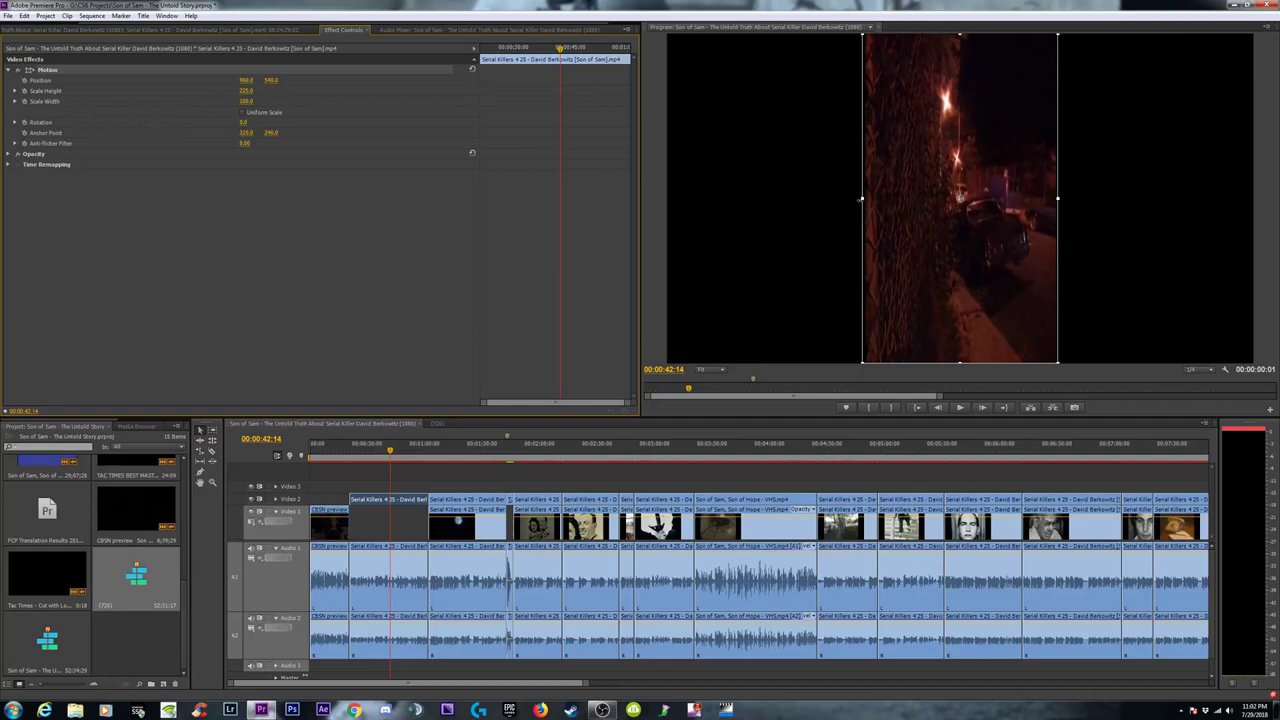
pyautogui.moveTo(860, 198); pyautogui.dragTo(668, 198)
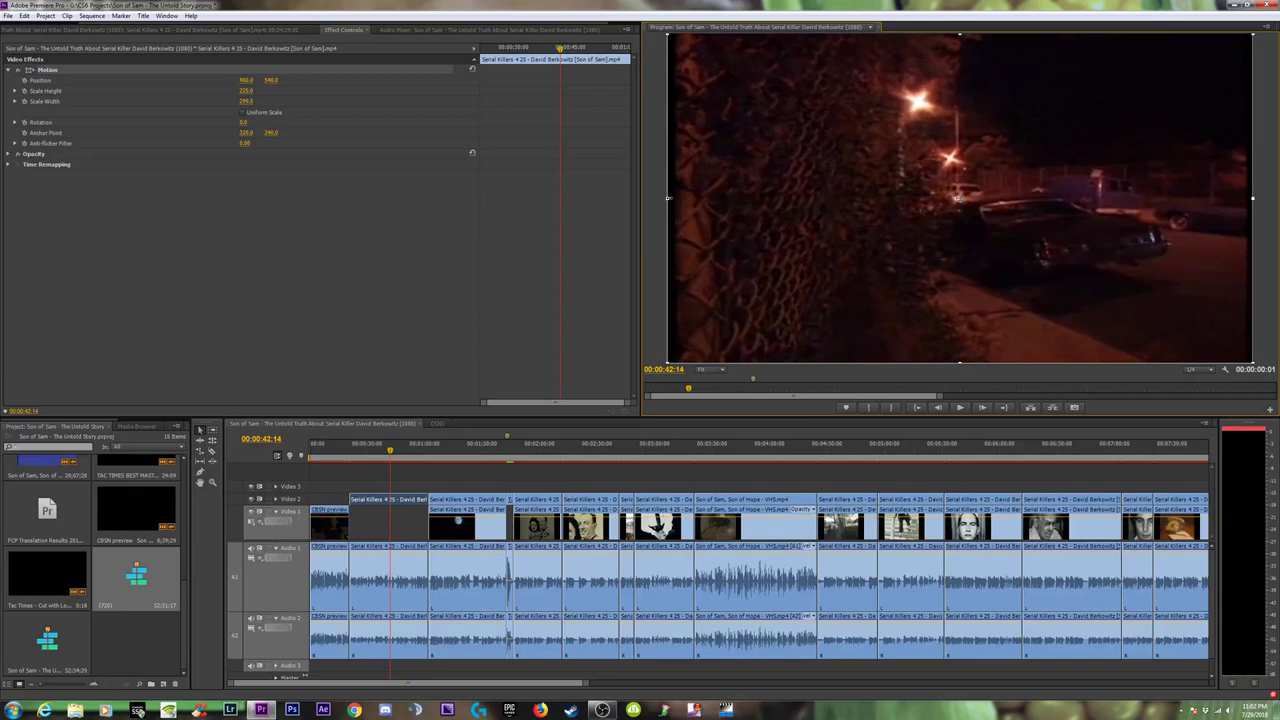
pyautogui.moveTo(668, 198); pyautogui.dragTo(671, 198)
pyautogui.moveTo(667, 198); pyautogui.dragTo(665, 198)
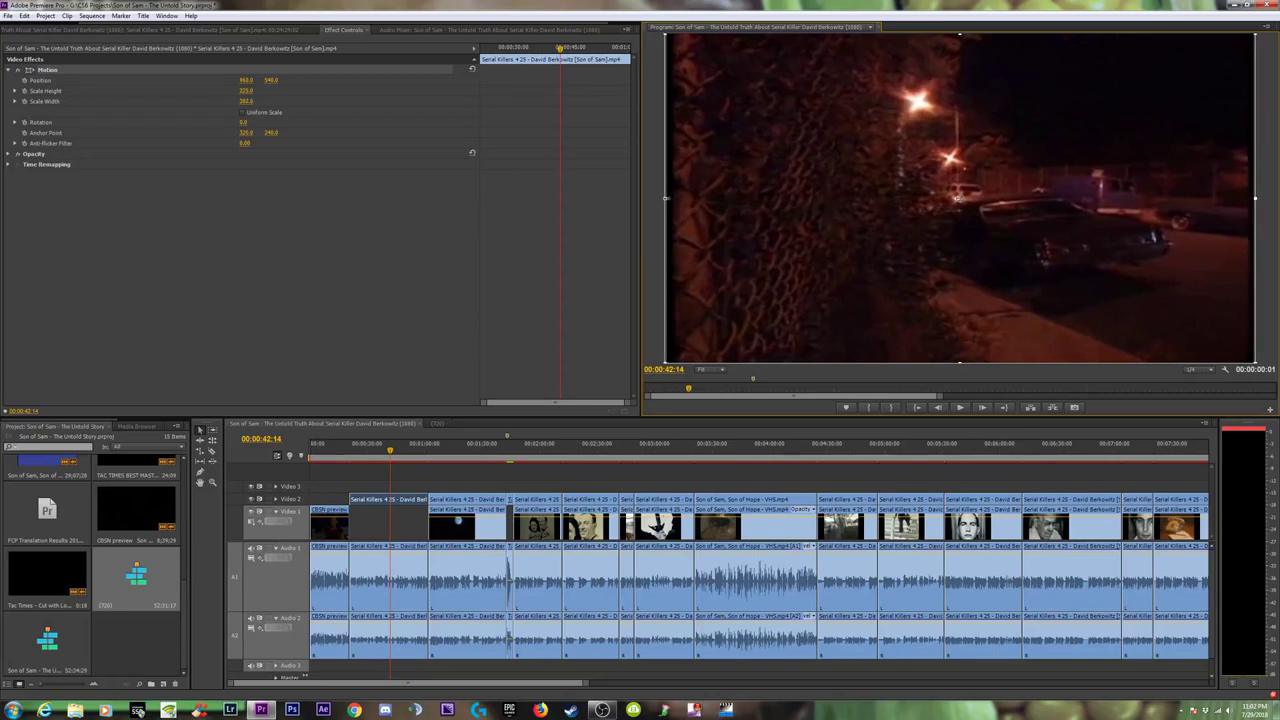
pyautogui.moveTo(245, 101); pyautogui.dragTo(244, 101)
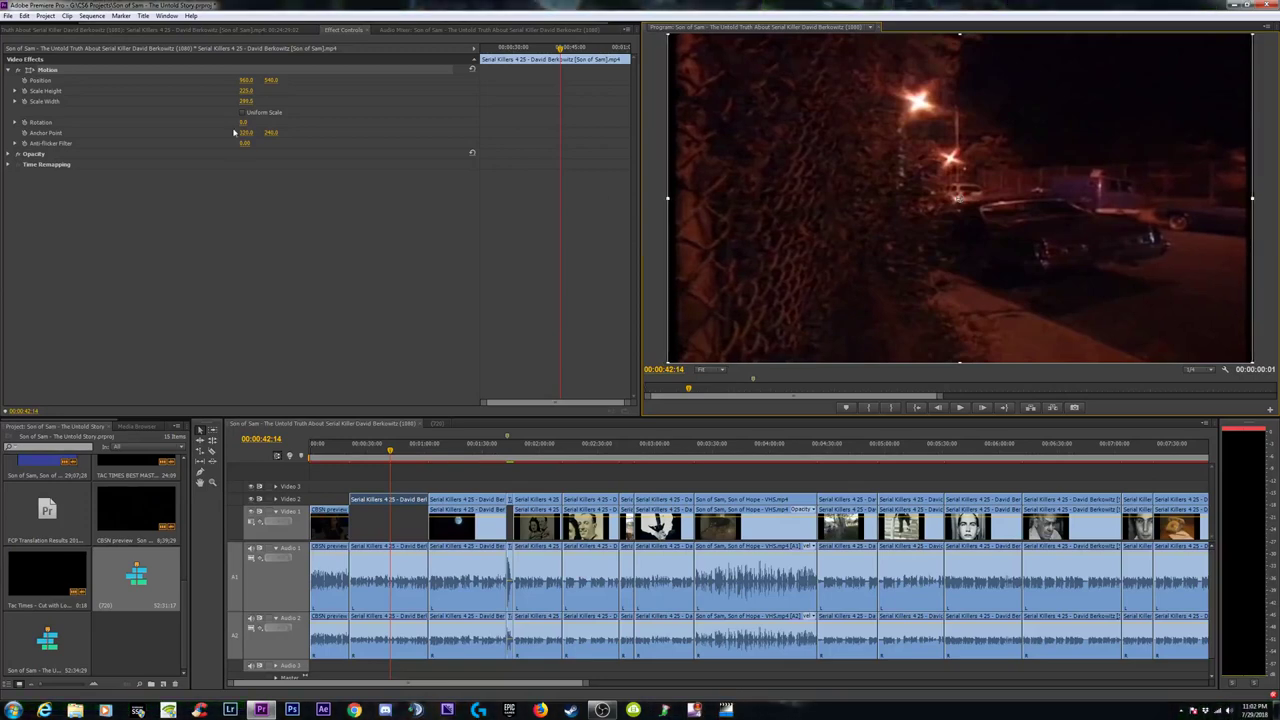
pyautogui.click(246, 101)
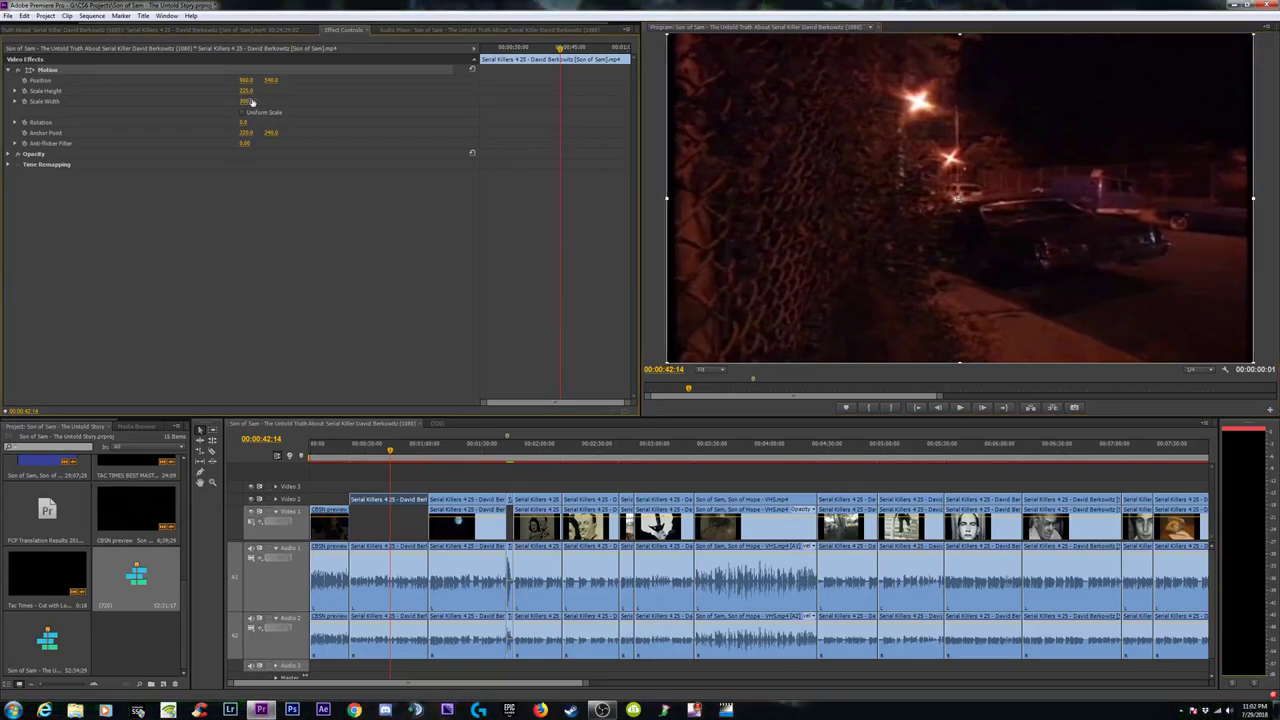
pyautogui.click(362, 451)
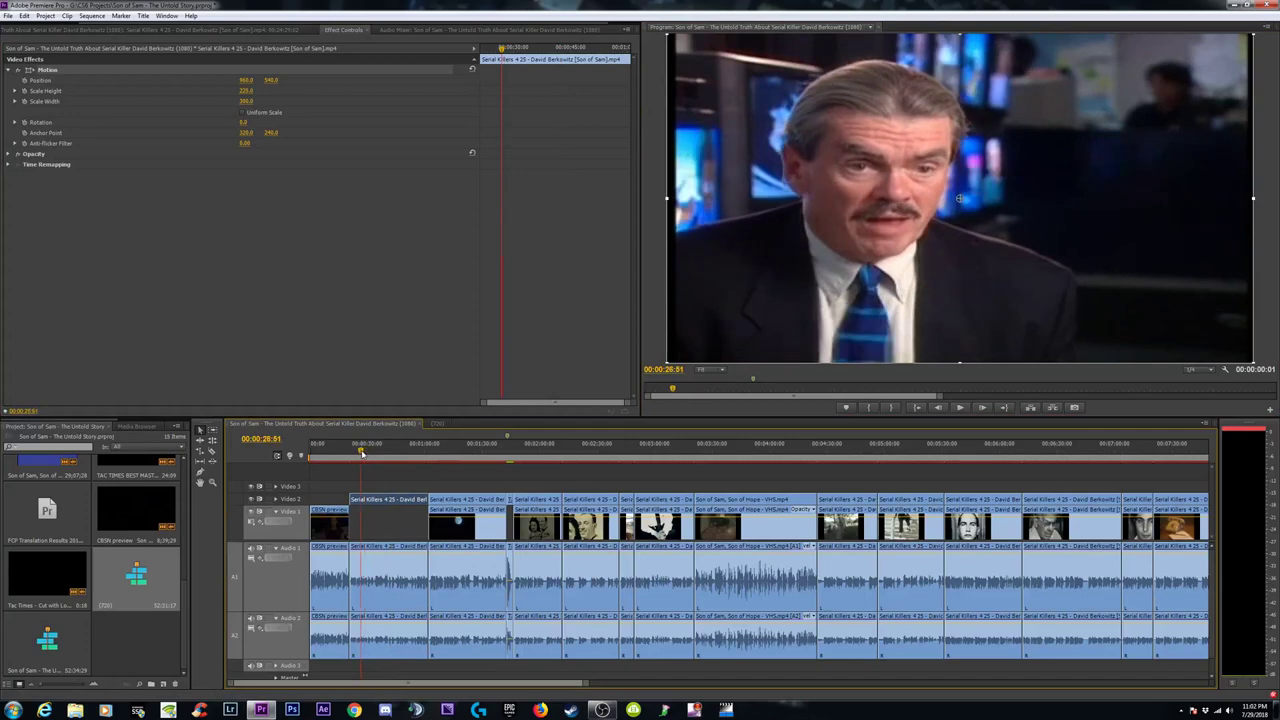
pyautogui.press('j')
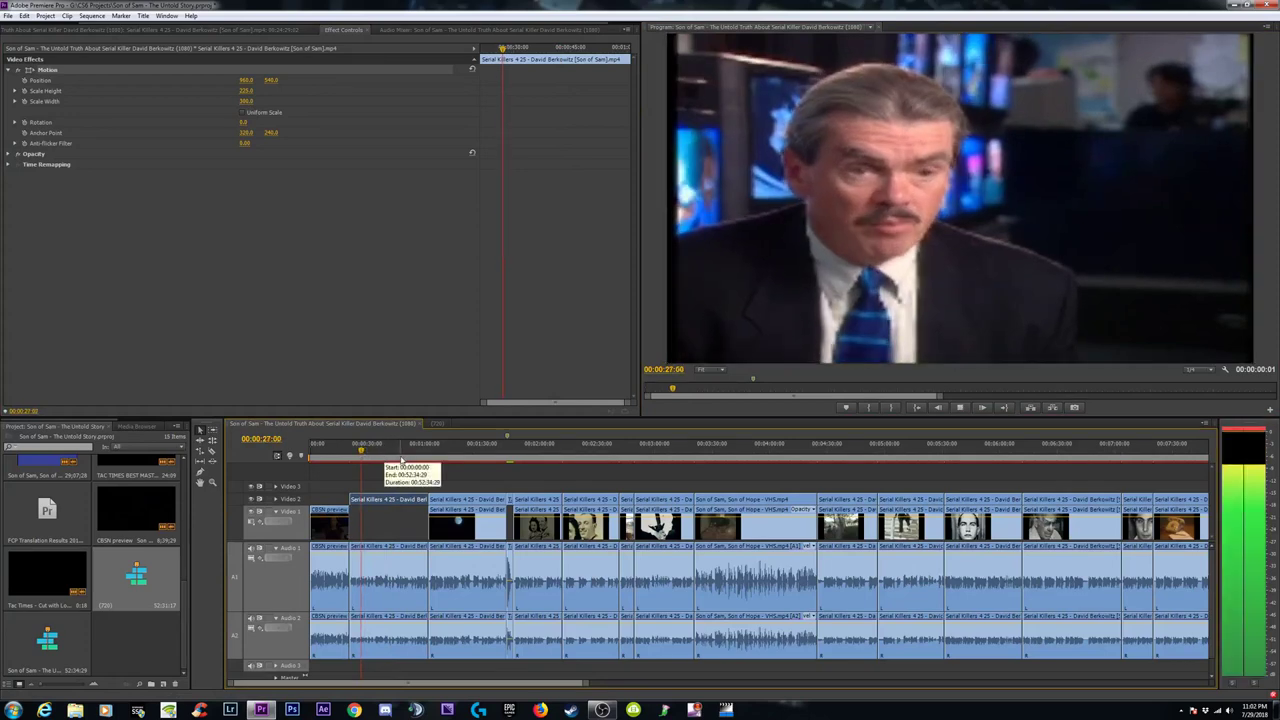
# Undo the stretch of the Video 2 clip and the deletion of the first Serial Killers clip from Video 1.
pyautogui.hotkey('ctrl', 'z')
pyautogui.hotkey('ctrl', 'z')
pyautogui.hotkey('ctrl', 'z')
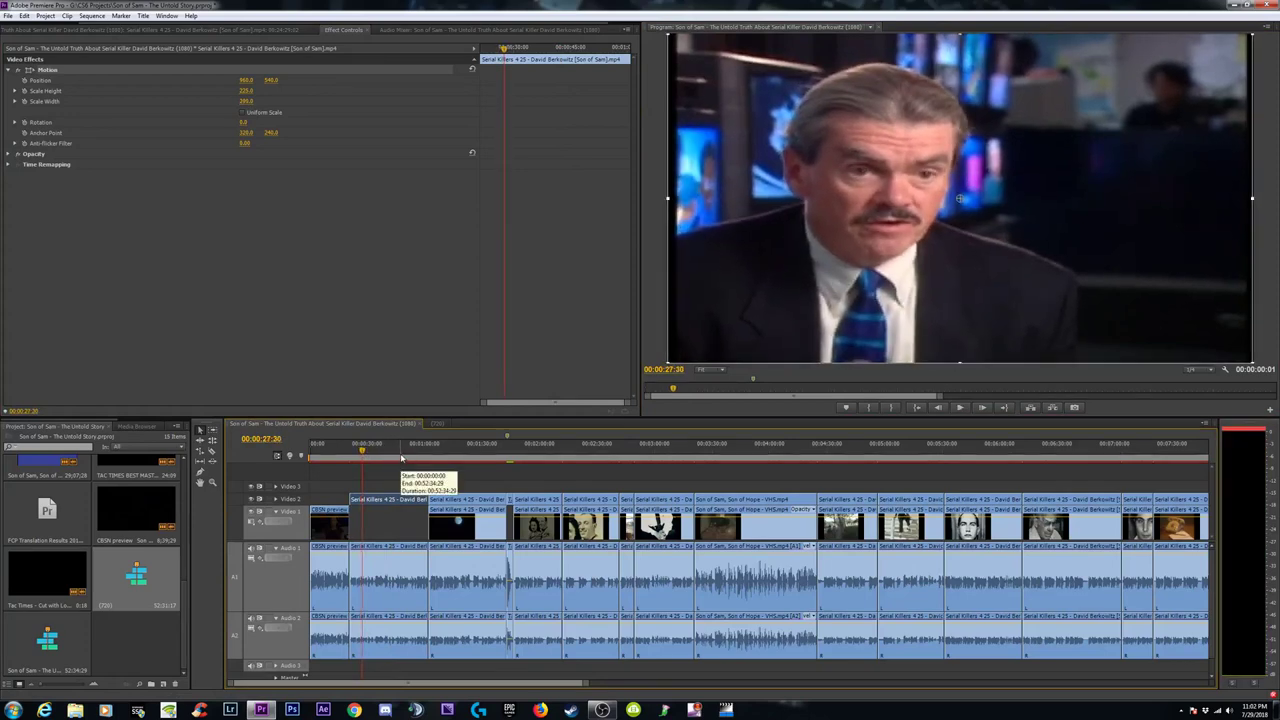
# Reset the Motion scale of the first Serial Killers clip on Video 1 to 100 and turn off uniform scale.
pyautogui.click(396, 535)
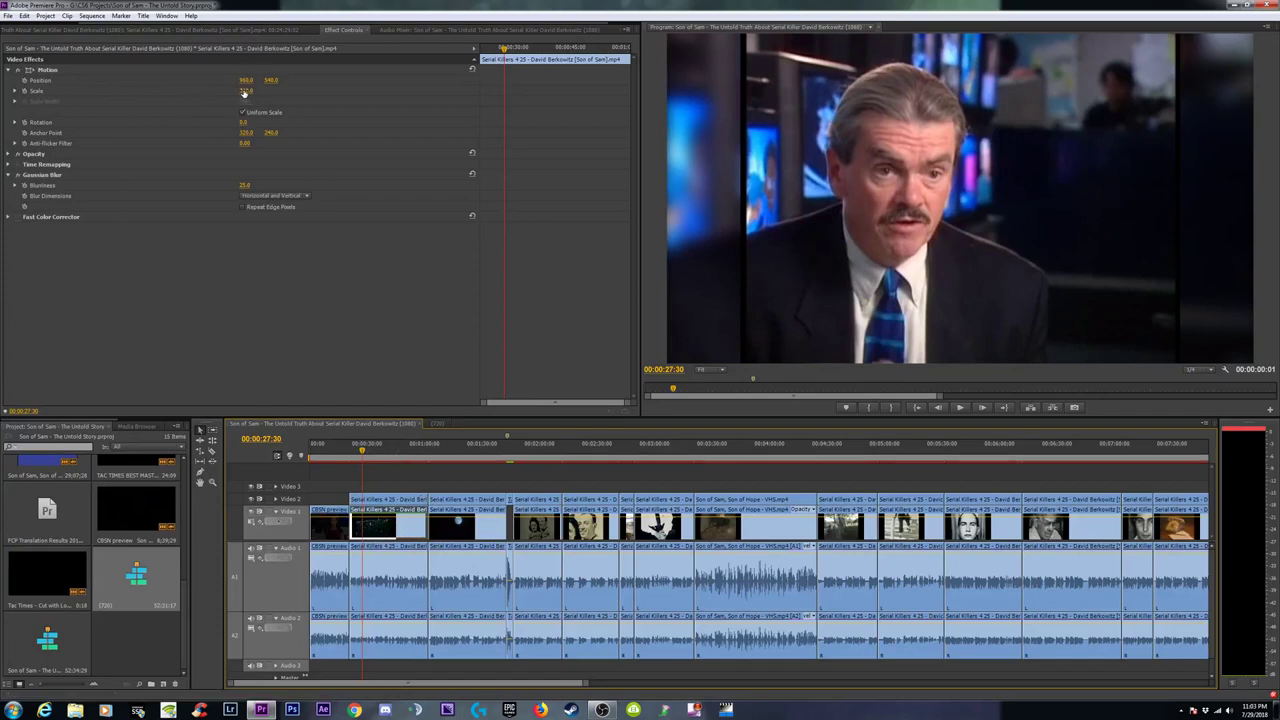
pyautogui.click(380, 500)
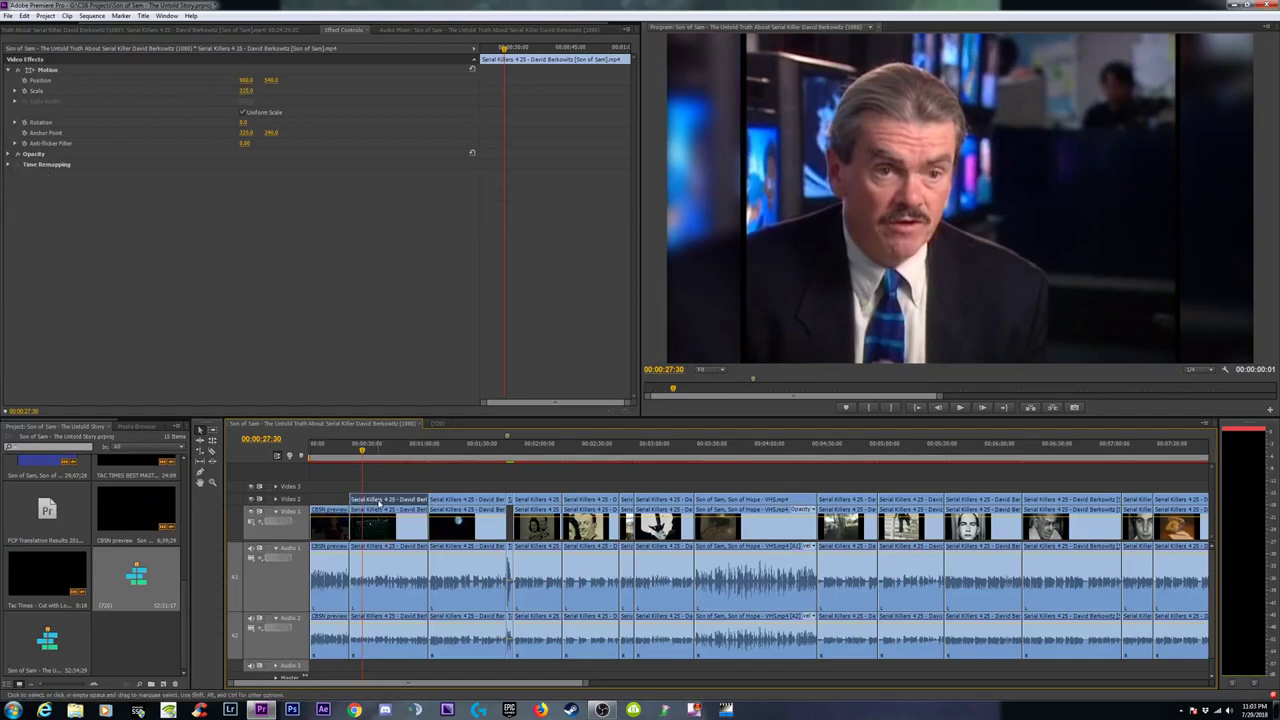
pyautogui.click(372, 525)
pyautogui.click(252, 90)
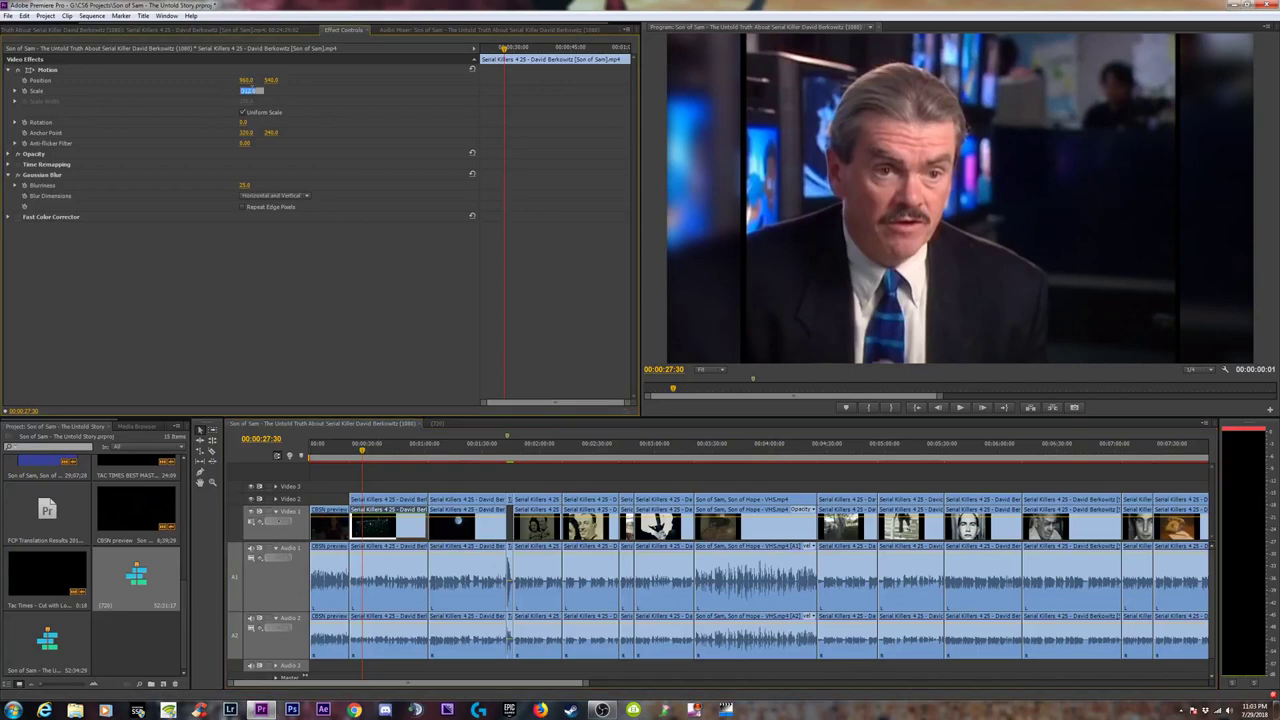
pyautogui.click(473, 68)
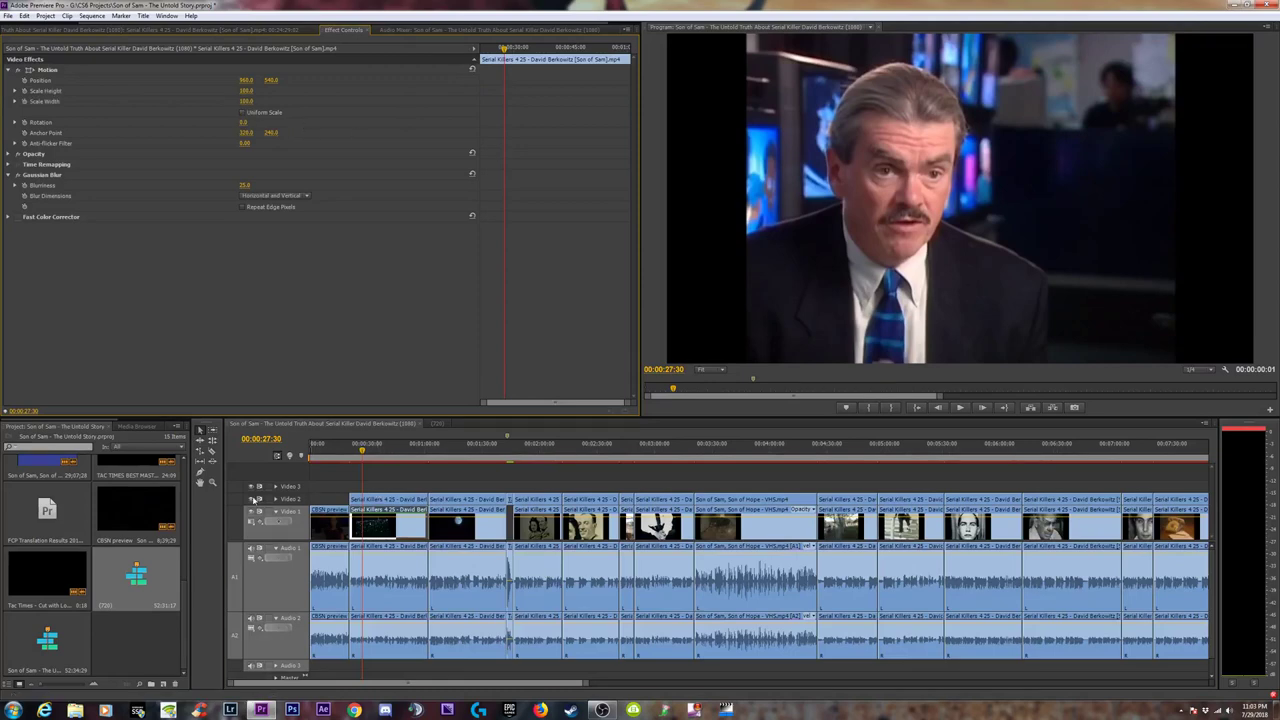
# With Video 2 hidden, stretch the blurred Video 1 clip to about 231.6 height and 303.6 width, show Video 2 again and check the side bars.
pyautogui.click(252, 499)
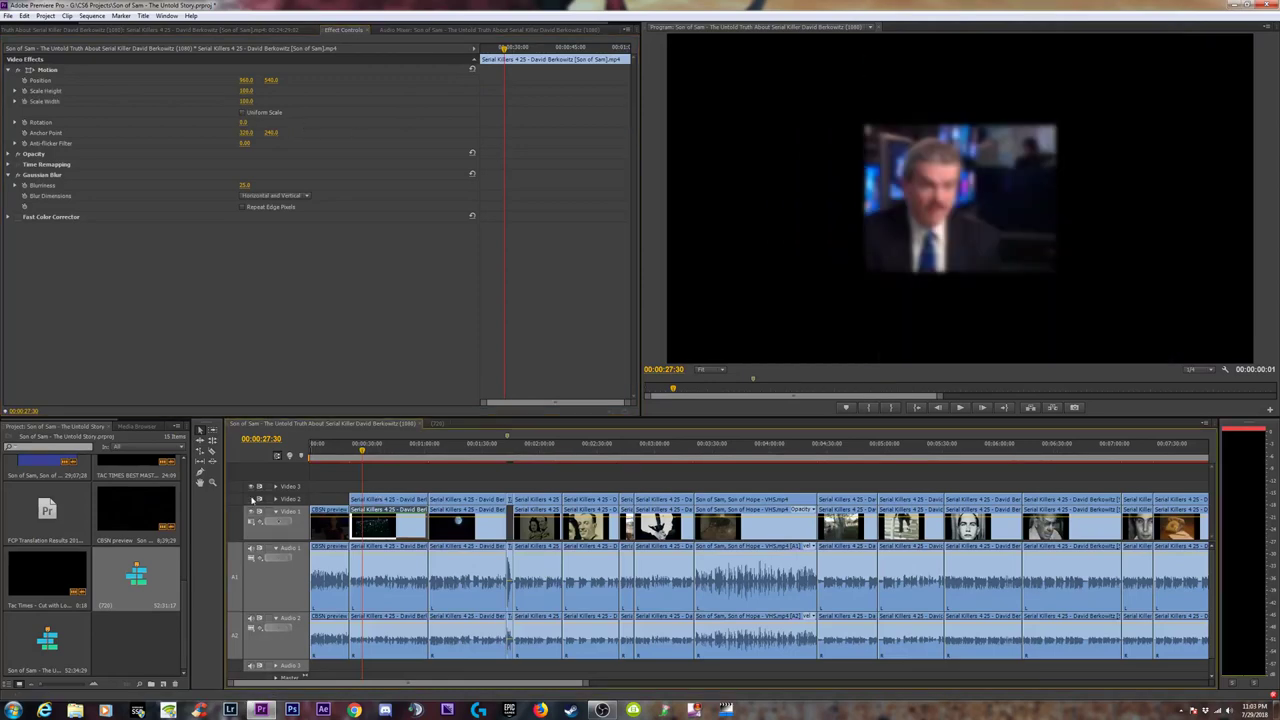
pyautogui.click(65, 75)
pyautogui.moveTo(862, 198); pyautogui.dragTo(666, 190)
pyautogui.moveTo(959, 122); pyautogui.dragTo(955, 30)
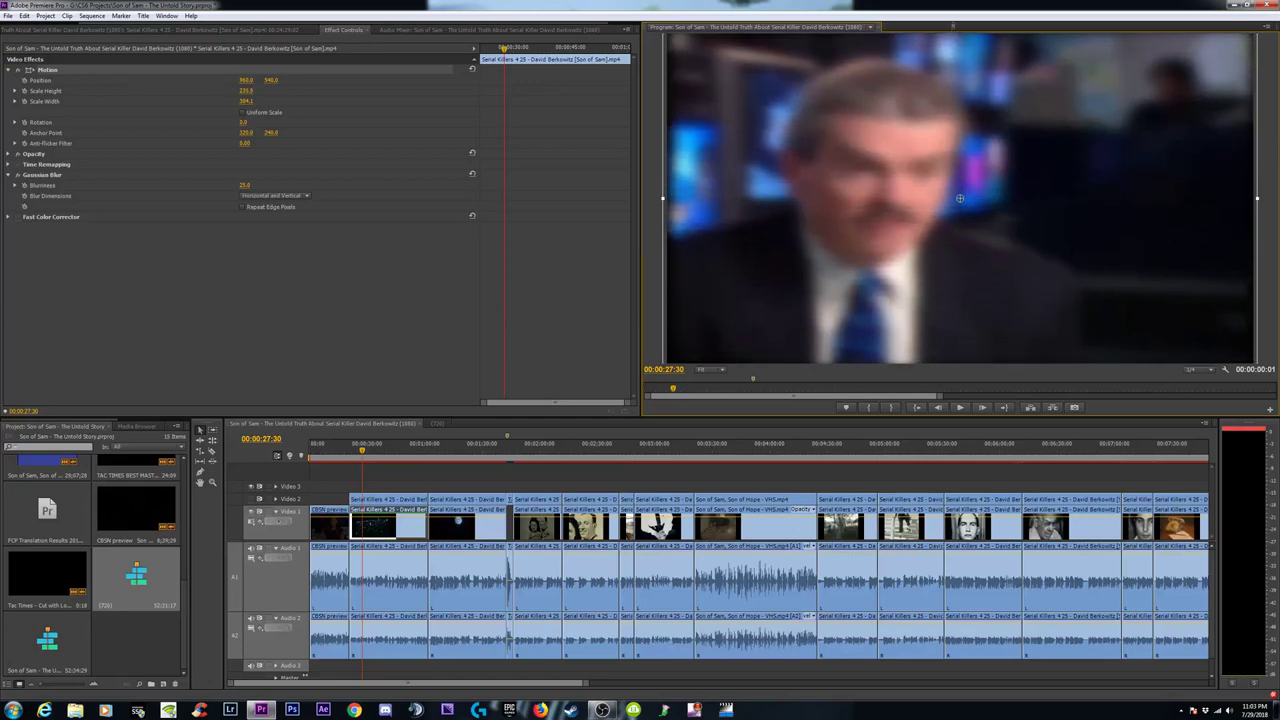
pyautogui.moveTo(662, 198); pyautogui.dragTo(662, 200)
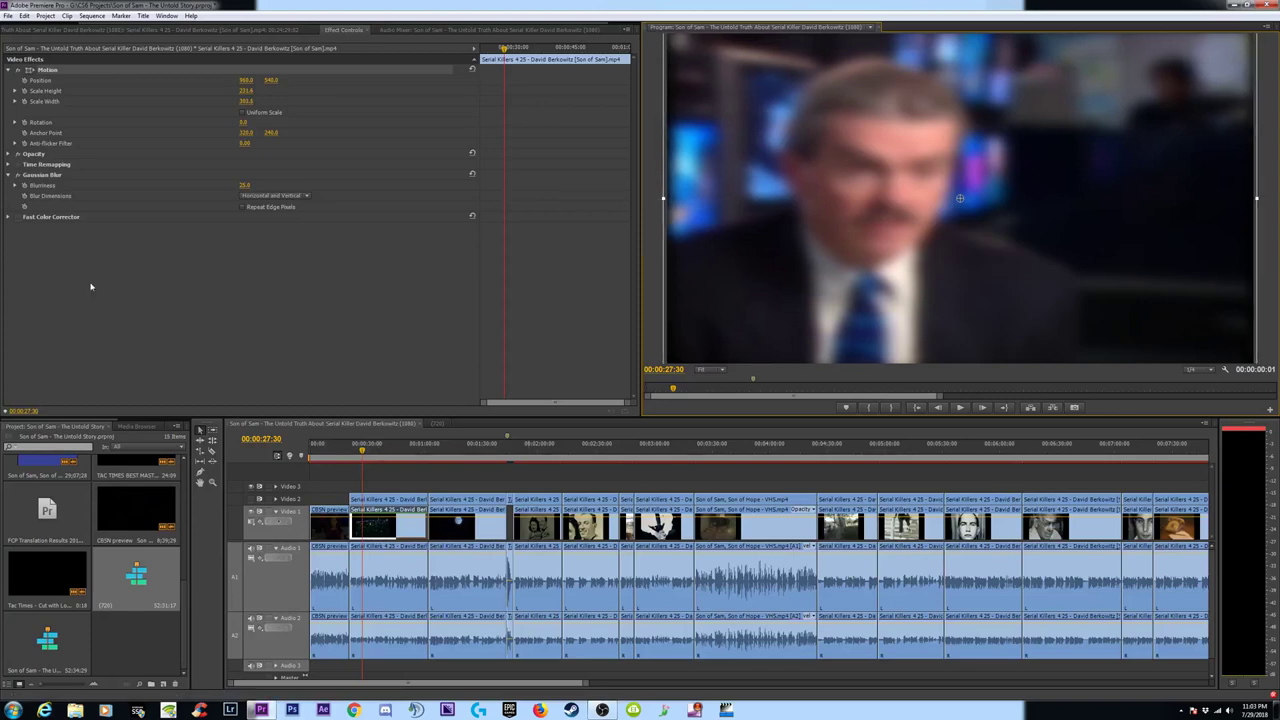
pyautogui.click(258, 498)
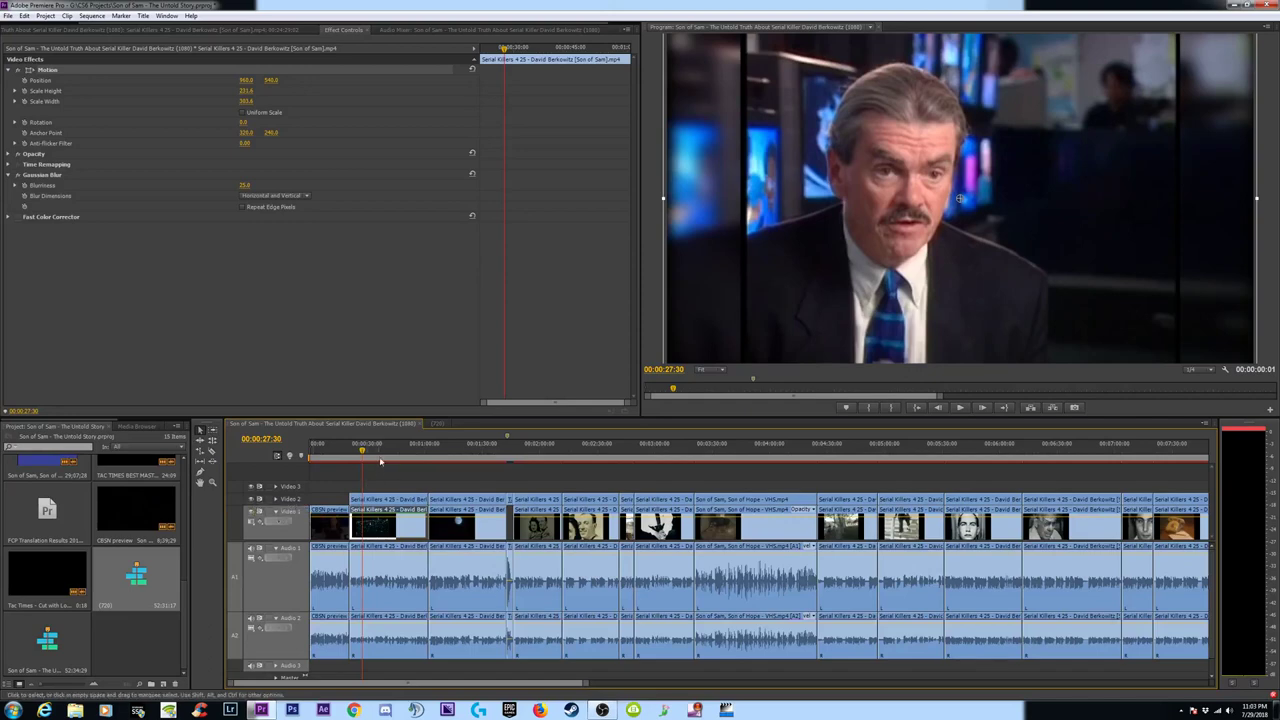
pyautogui.moveTo(371, 449); pyautogui.dragTo(402, 457)
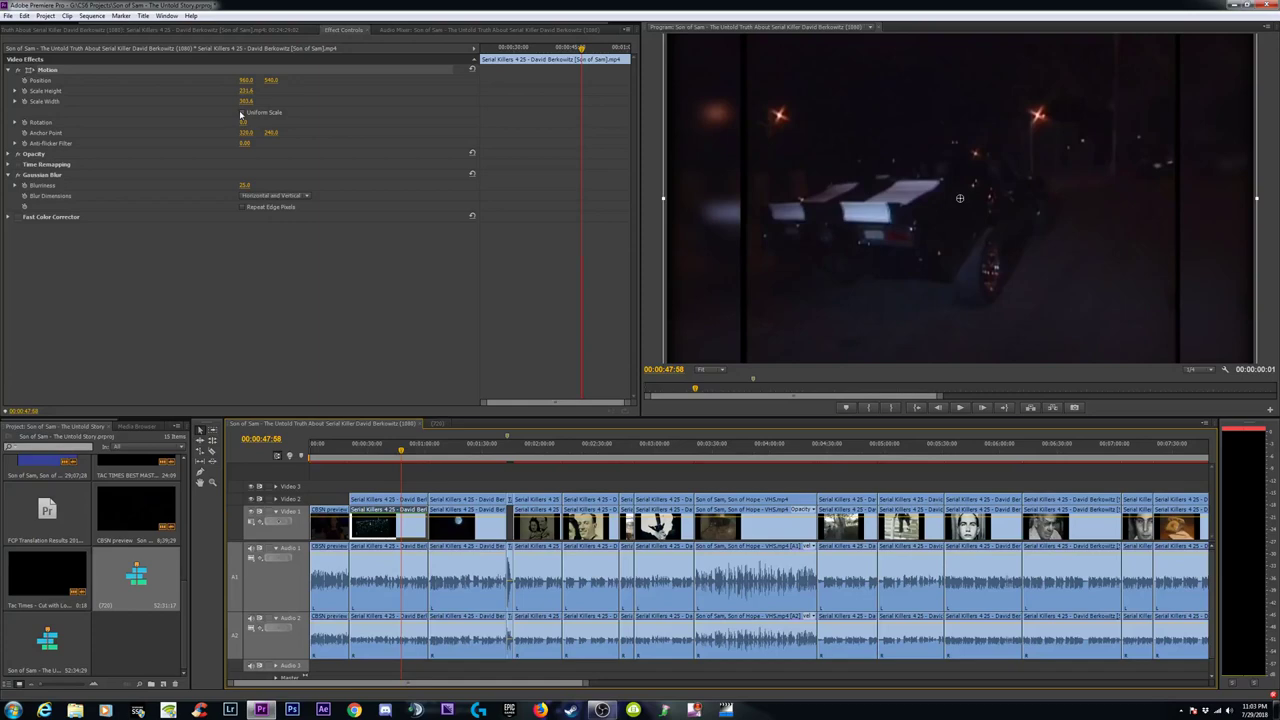
# Turn uniform scale back on for the first Serial Killers clip on Video 1 and enlarge it to about 311.6, previewing the side bars.
pyautogui.click(241, 112)
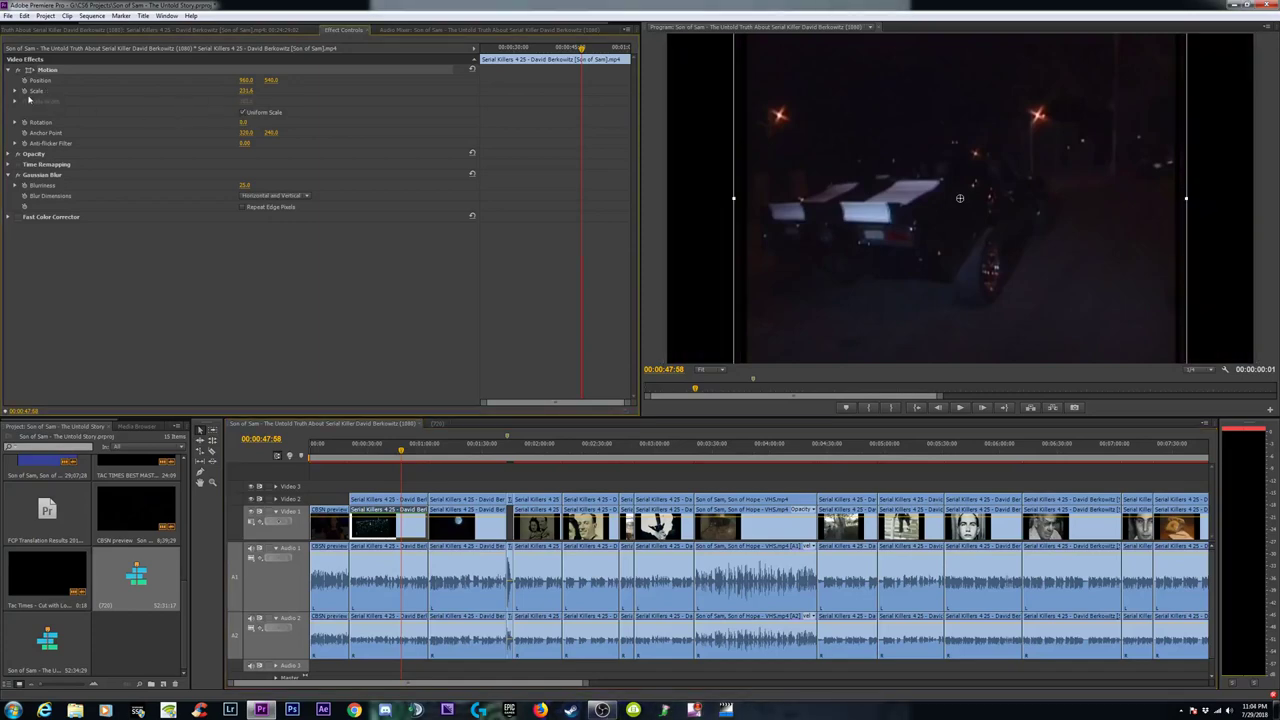
pyautogui.click(15, 91)
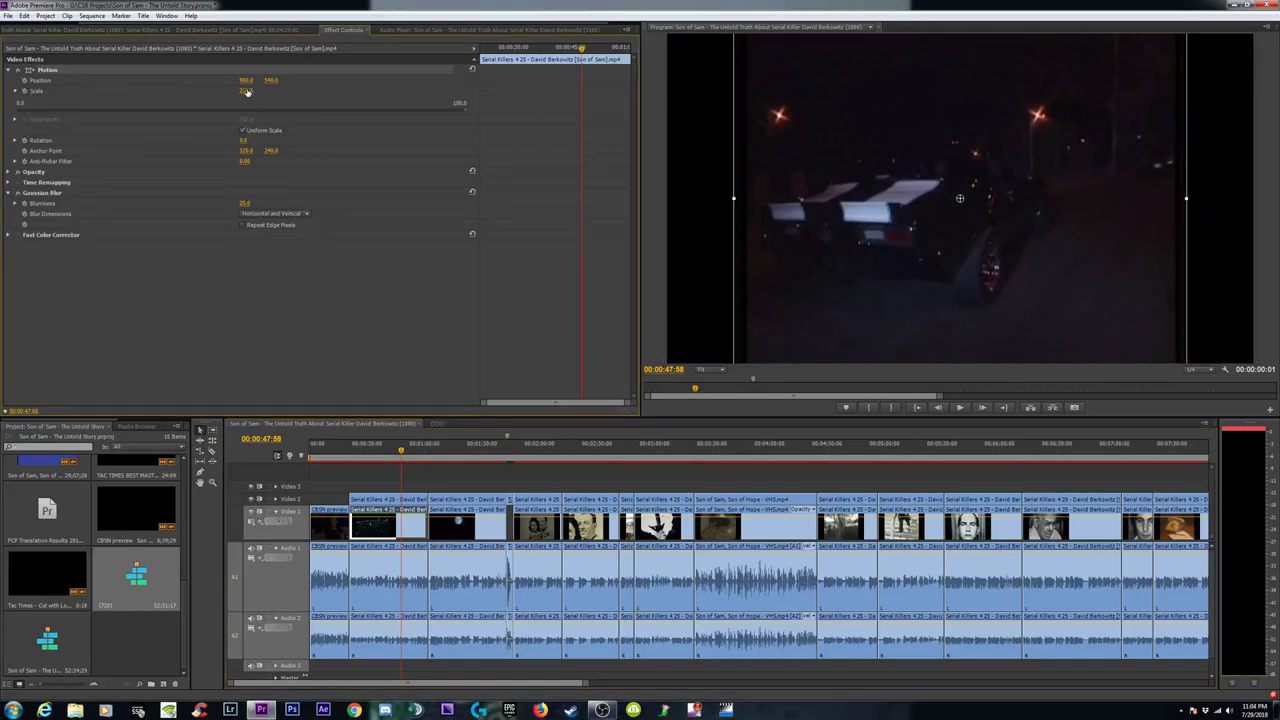
pyautogui.moveTo(246, 91); pyautogui.dragTo(318, 91)
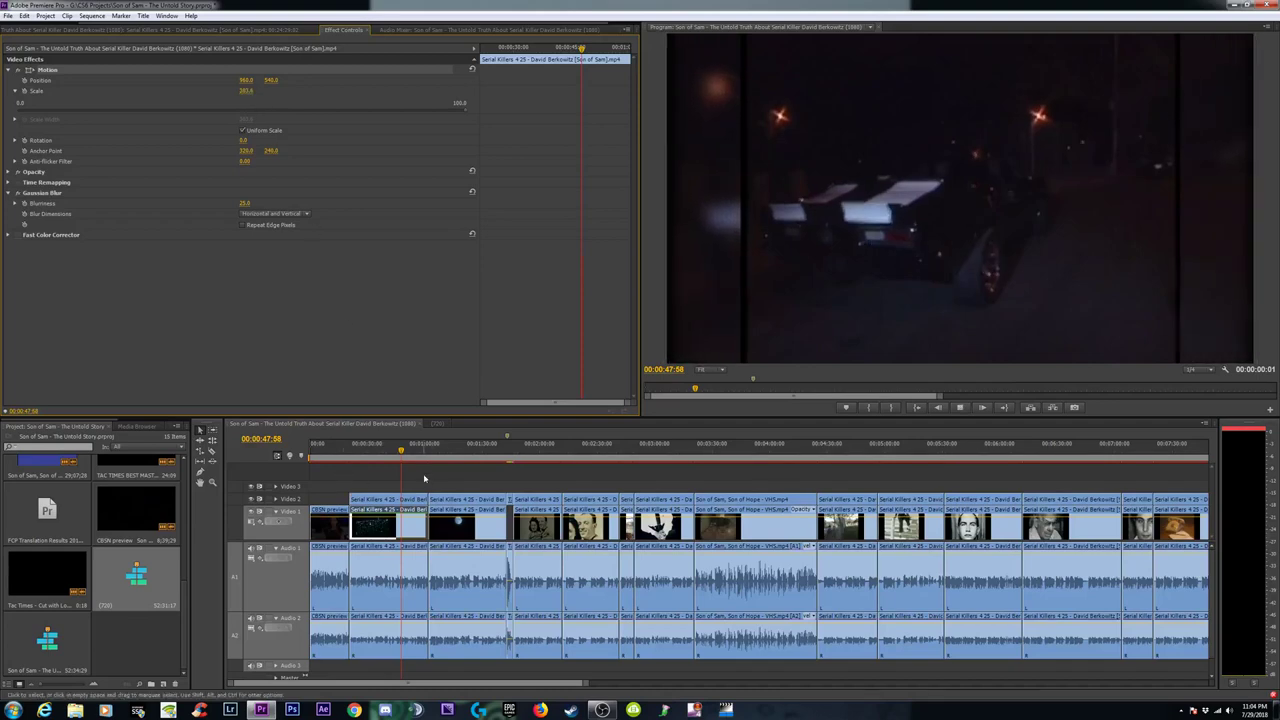
pyautogui.press('space')
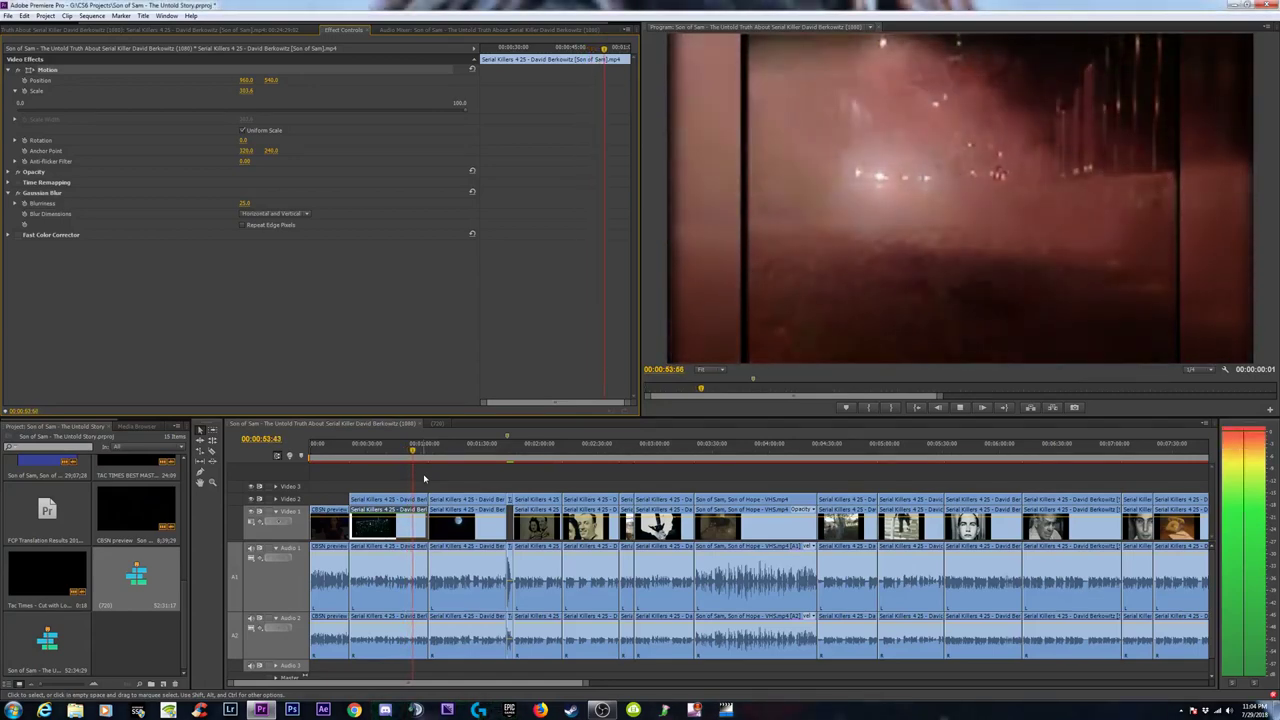
pyautogui.press('space')
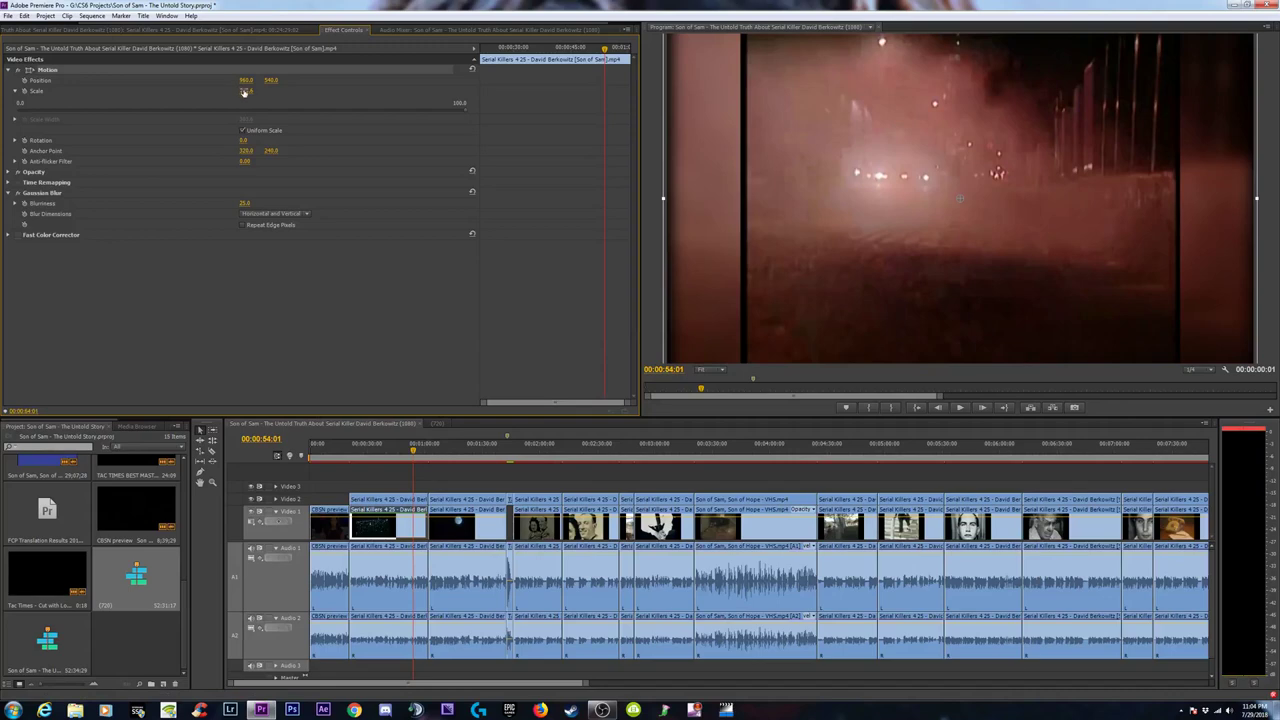
pyautogui.moveTo(246, 91); pyautogui.dragTo(257, 91)
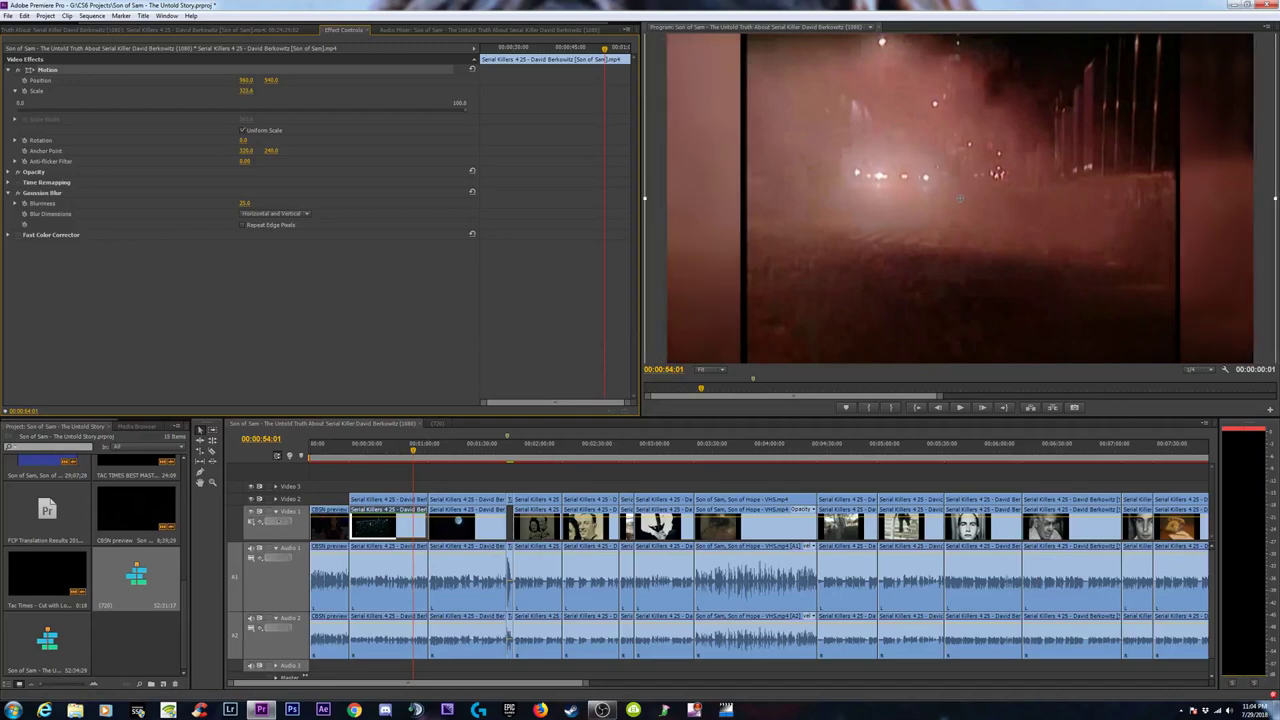
pyautogui.moveTo(257, 91); pyautogui.dragTo(246, 91)
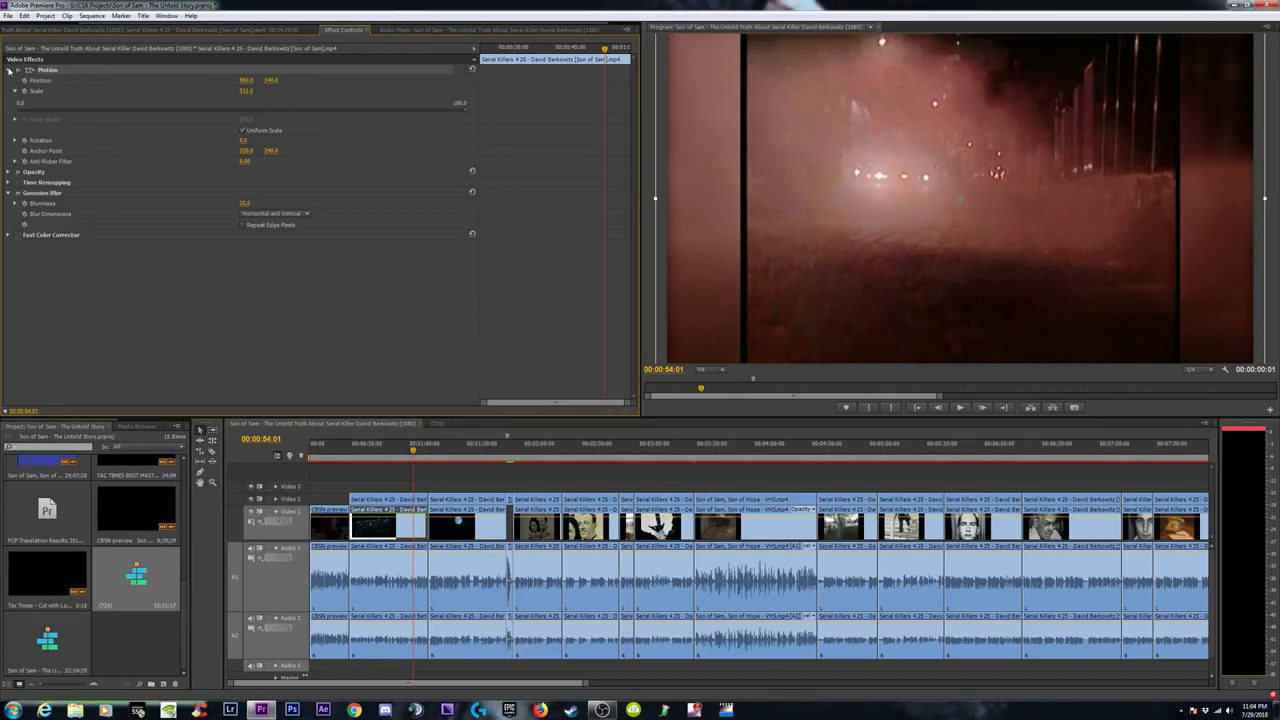
# In the Video 1 clip's Fast Color Corrector, set input black to about 25.5, gray to 1.44, white to about 217.7 and saturation to 30.
pyautogui.click(9, 71)
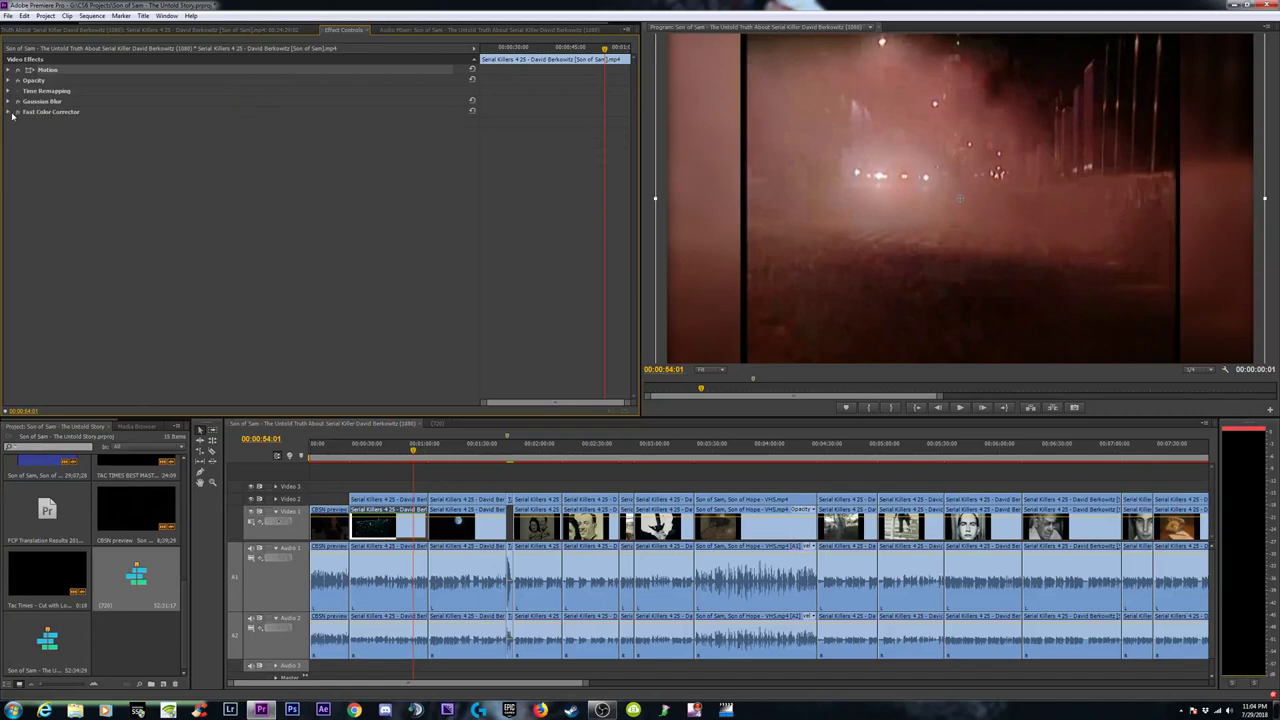
pyautogui.click(9, 112)
pyautogui.scroll(-4, 495, 325)
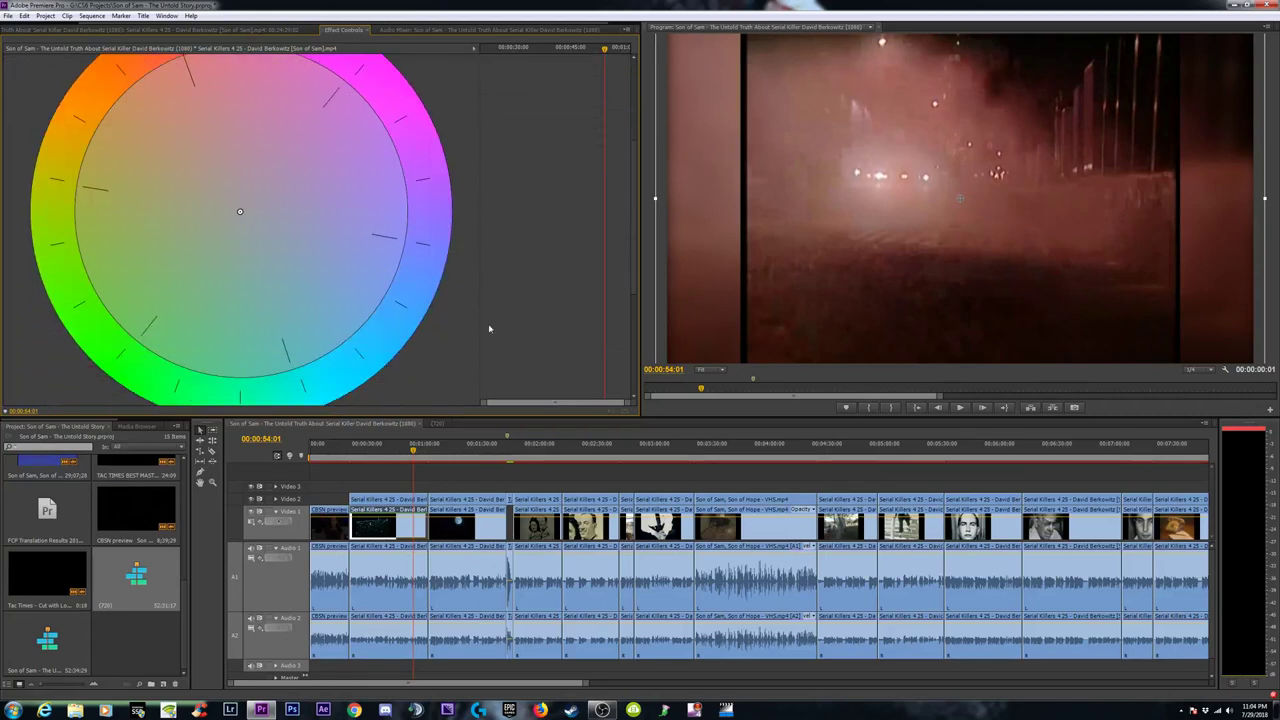
pyautogui.scroll(-3, 480, 332)
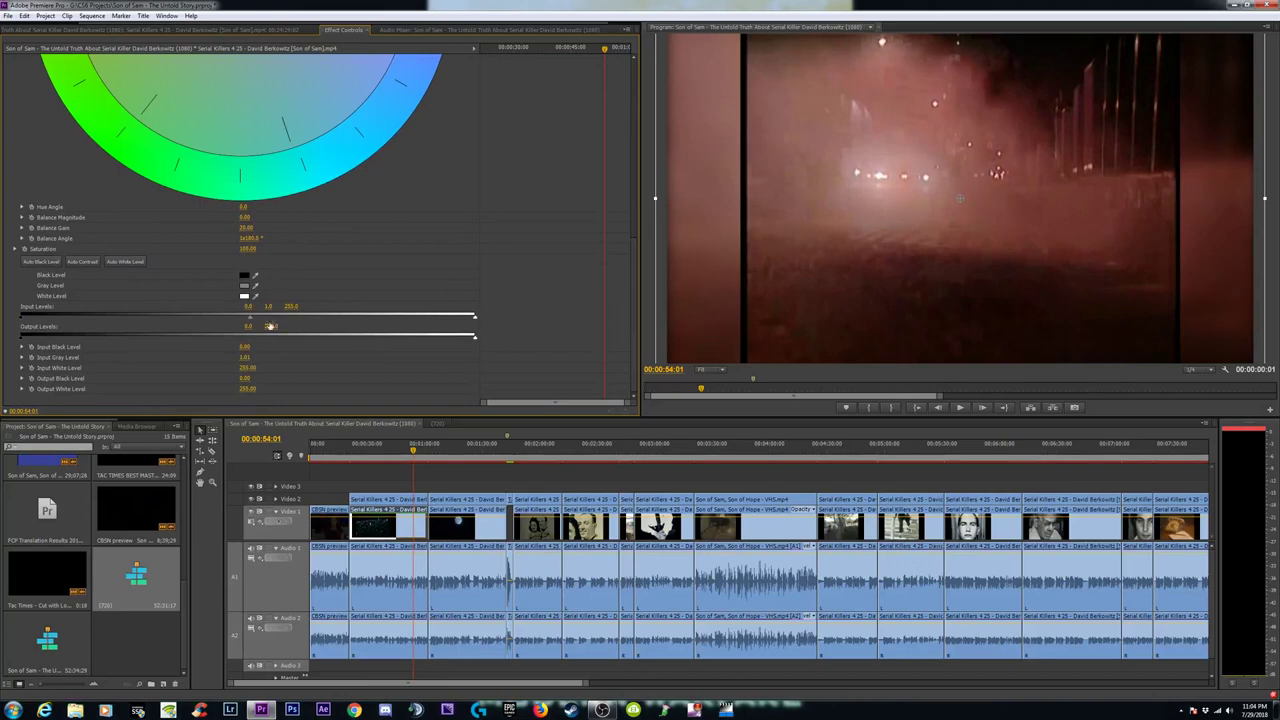
pyautogui.moveTo(250, 317); pyautogui.dragTo(280, 318)
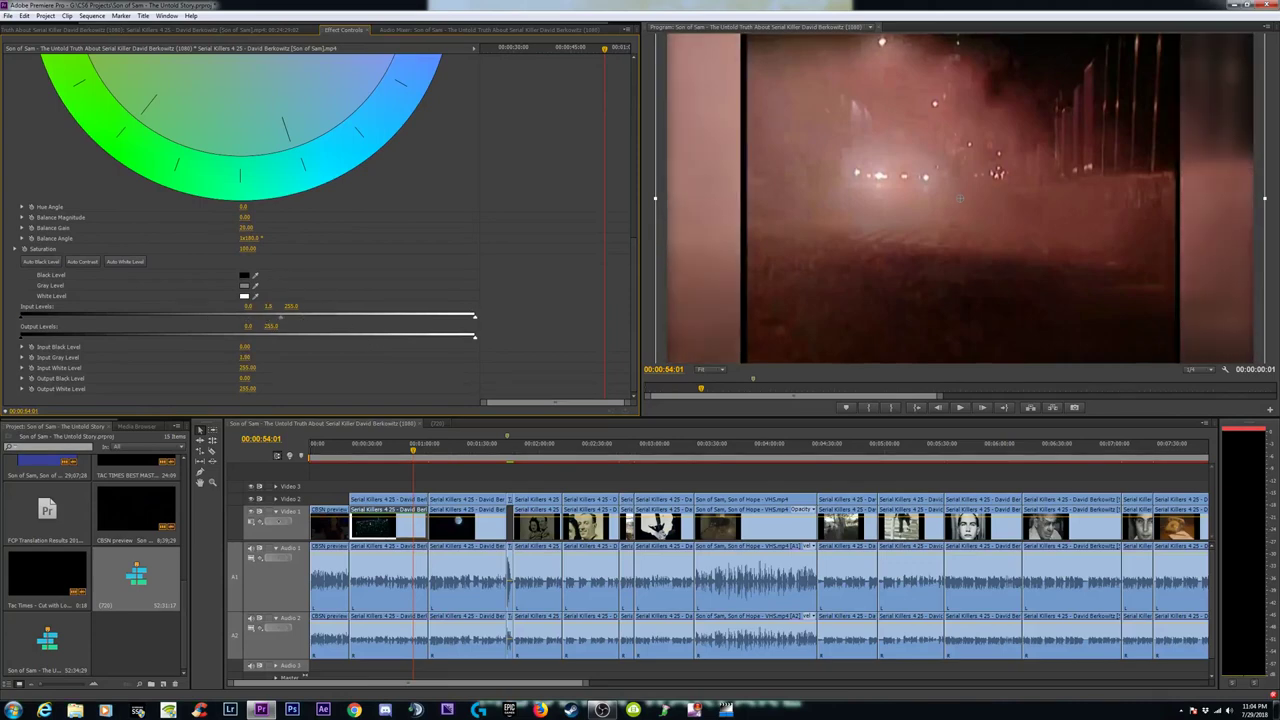
pyautogui.moveTo(20, 318); pyautogui.dragTo(67, 314)
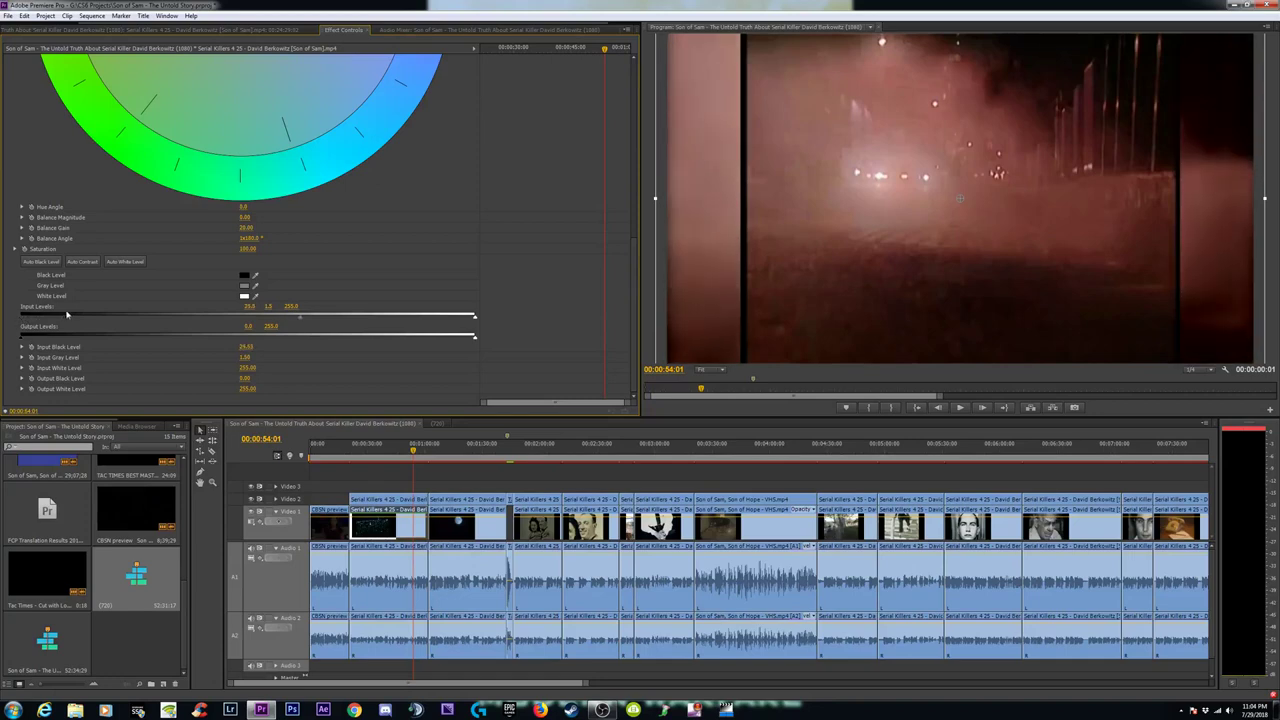
pyautogui.moveTo(475, 318); pyautogui.dragTo(407, 319)
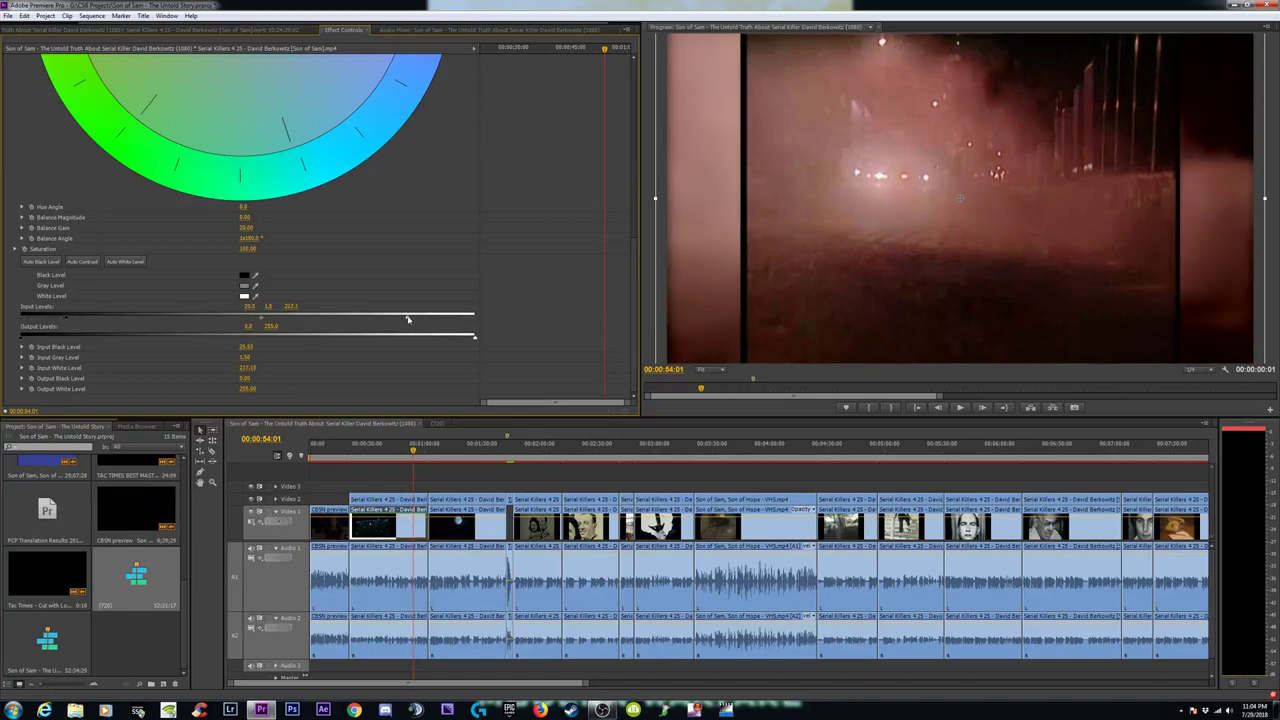
pyautogui.moveTo(263, 319); pyautogui.dragTo(260, 321)
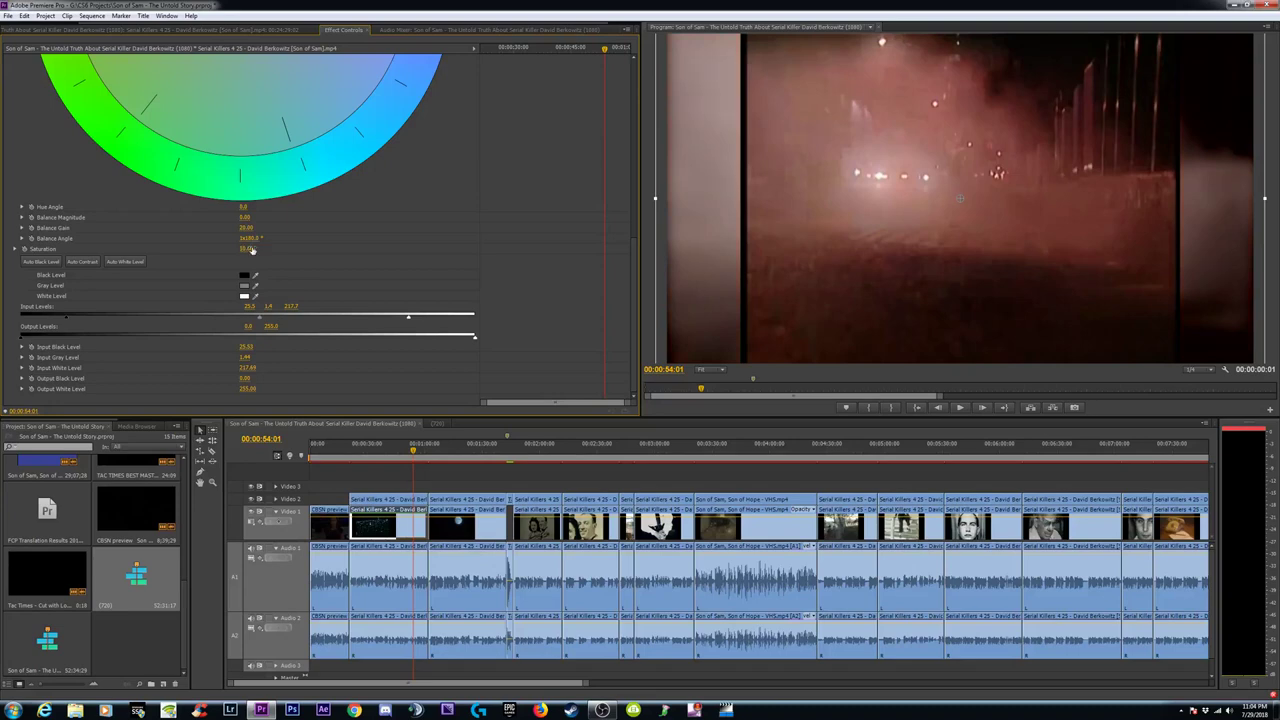
pyautogui.click(379, 453)
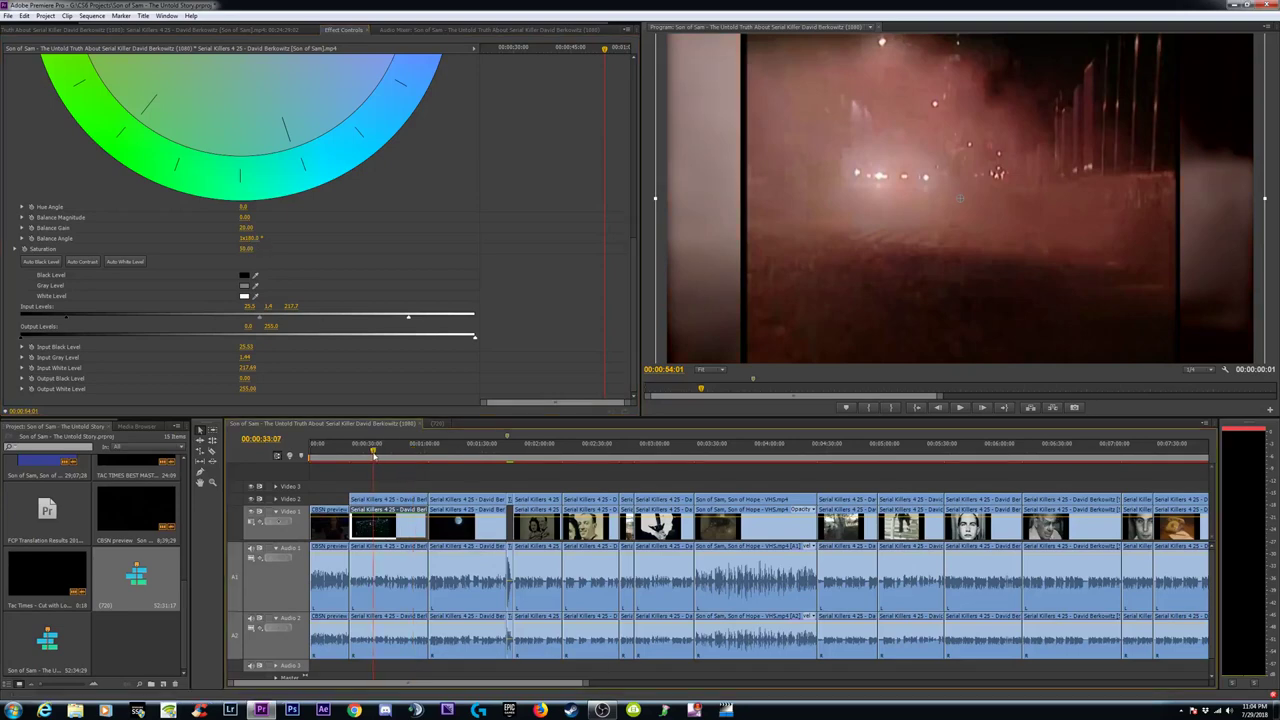
# Copy the first blurred, color-corrected Serial Killers clip on Video 1 and paste its attributes onto the following Video 1 clip.
pyautogui.moveTo(373, 455); pyautogui.dragTo(483, 463)
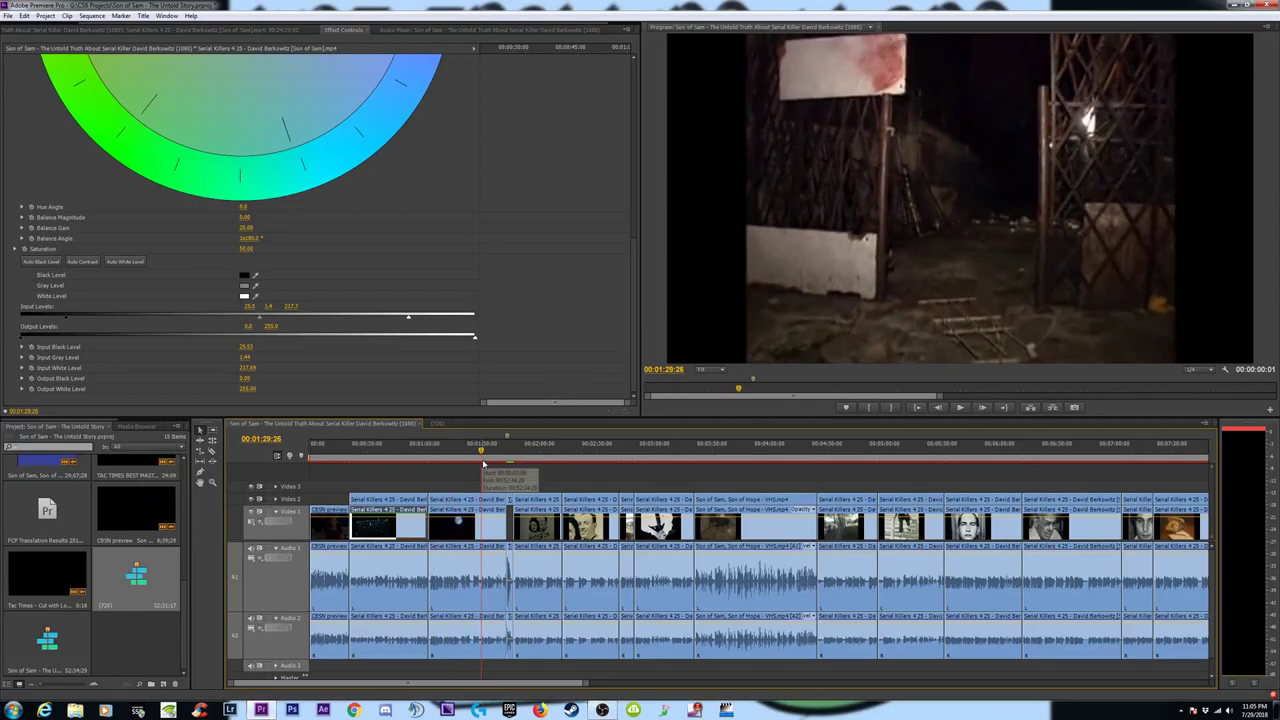
pyautogui.click(384, 461)
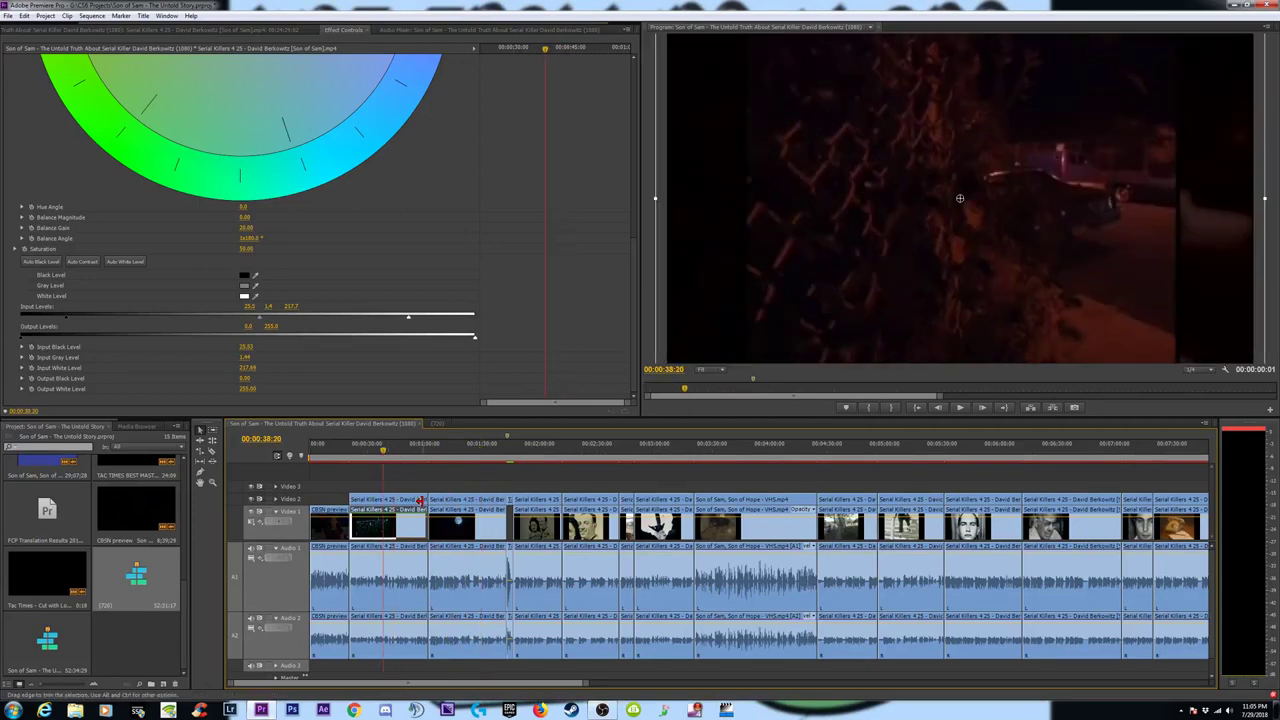
pyautogui.rightClick(403, 534)
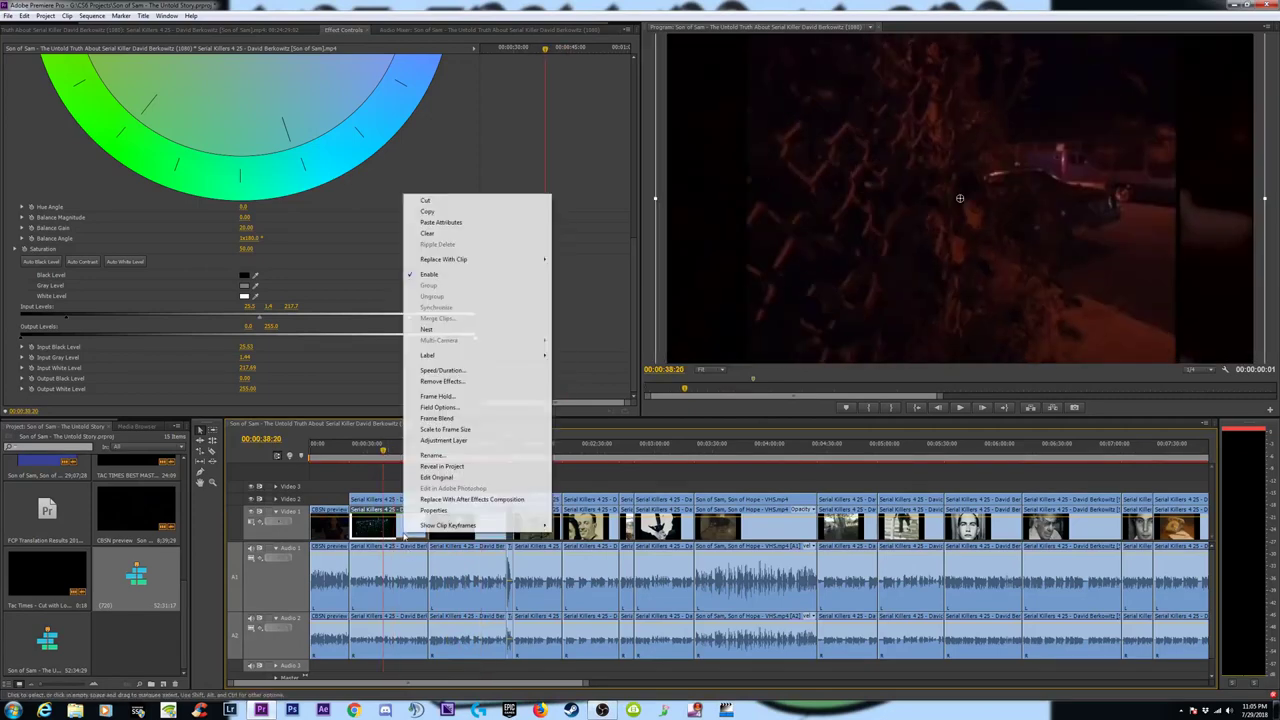
pyautogui.click(433, 213)
pyautogui.click(465, 456)
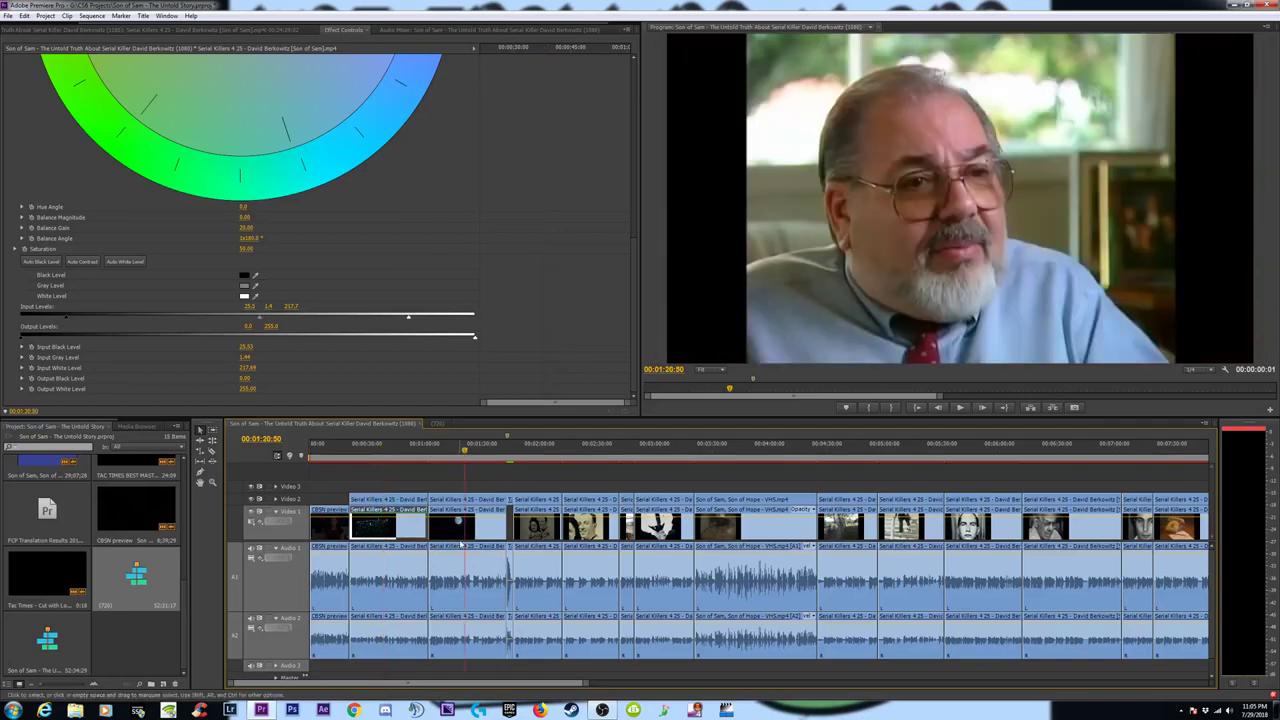
pyautogui.click(460, 527)
pyautogui.rightClick(460, 527)
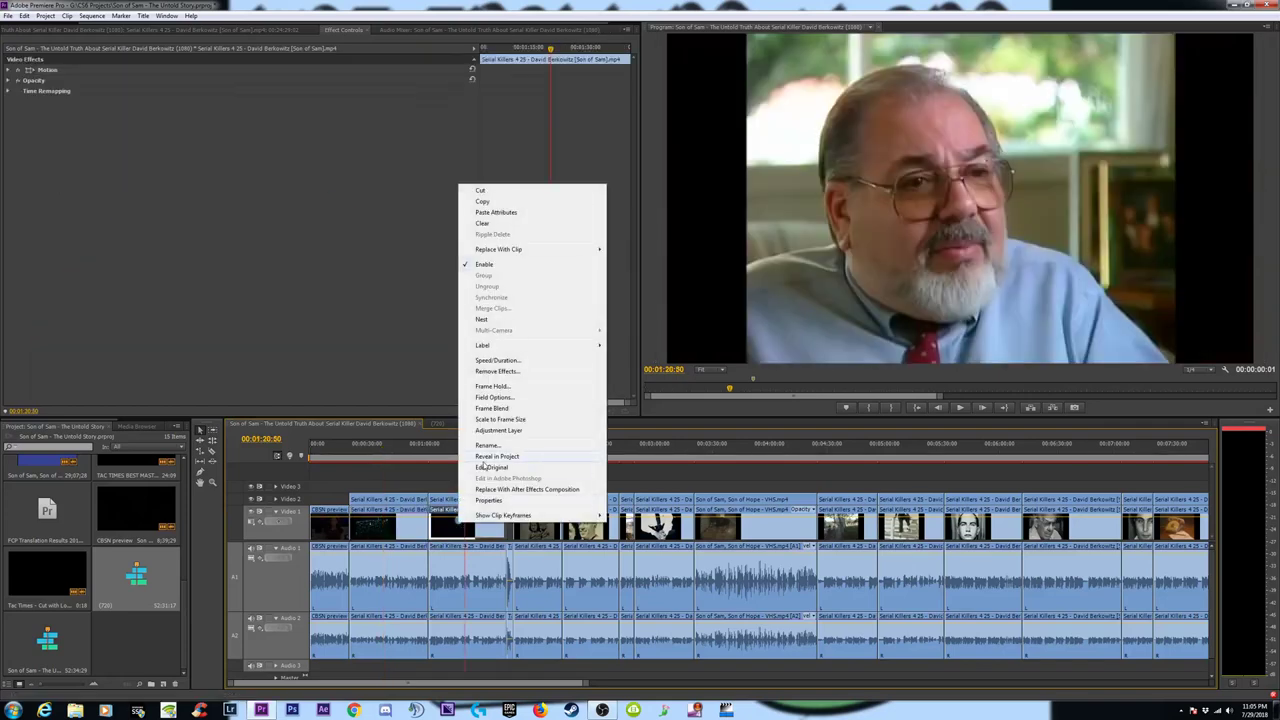
pyautogui.click(492, 213)
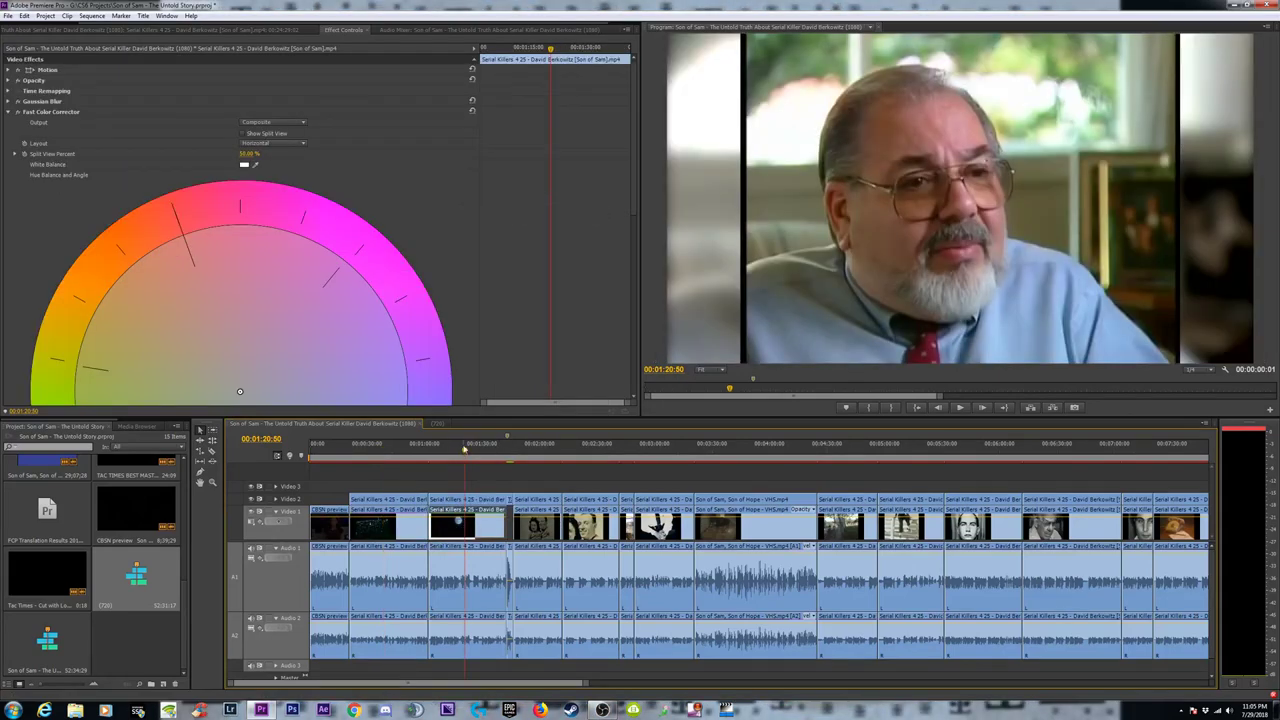
# Move the David Berkowitz clip and the two CBSN preview clips around 19 minutes from Video 1 up to Video 2.
pyautogui.moveTo(463, 450); pyautogui.dragTo(511, 451)
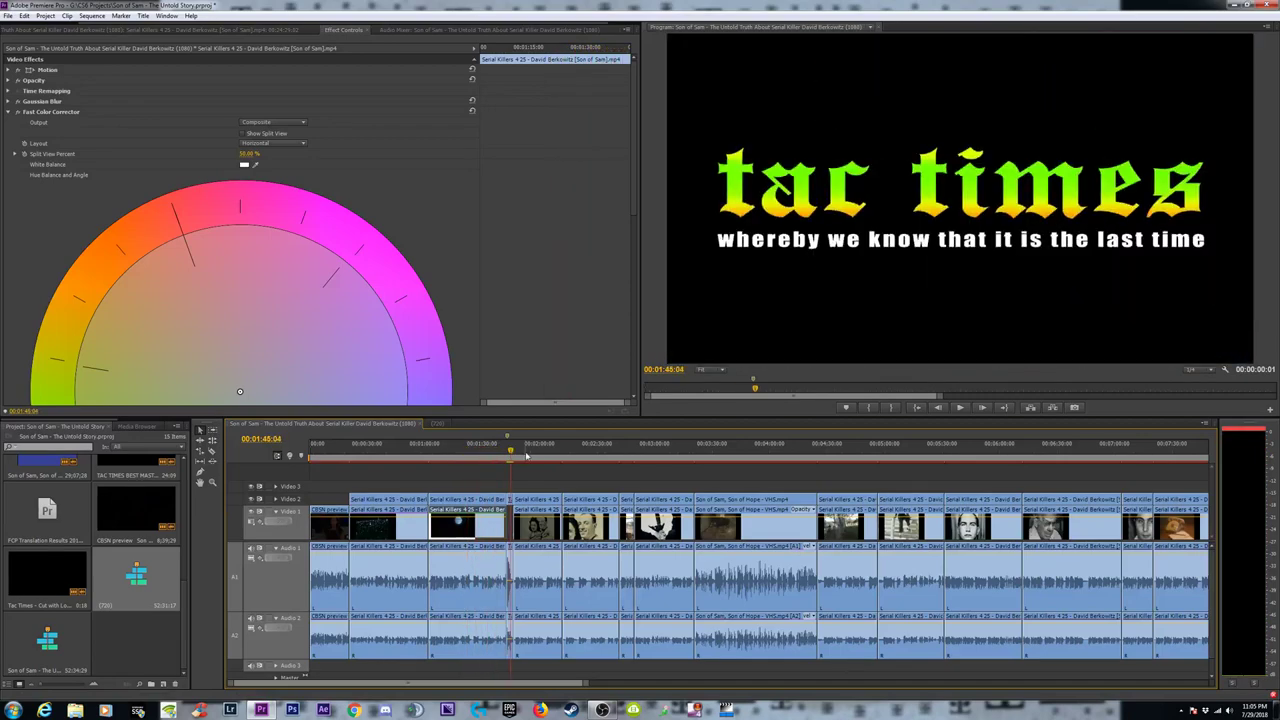
pyautogui.press('\\')
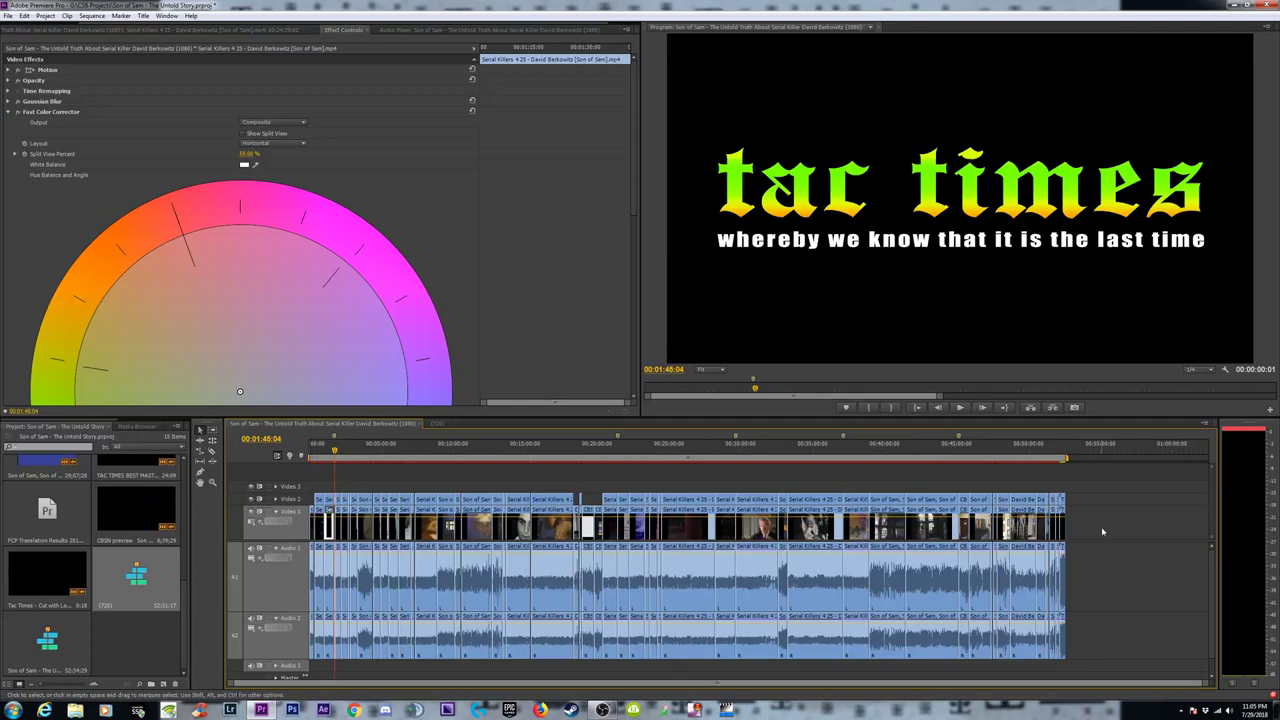
pyautogui.moveTo(1116, 527); pyautogui.dragTo(600, 537)
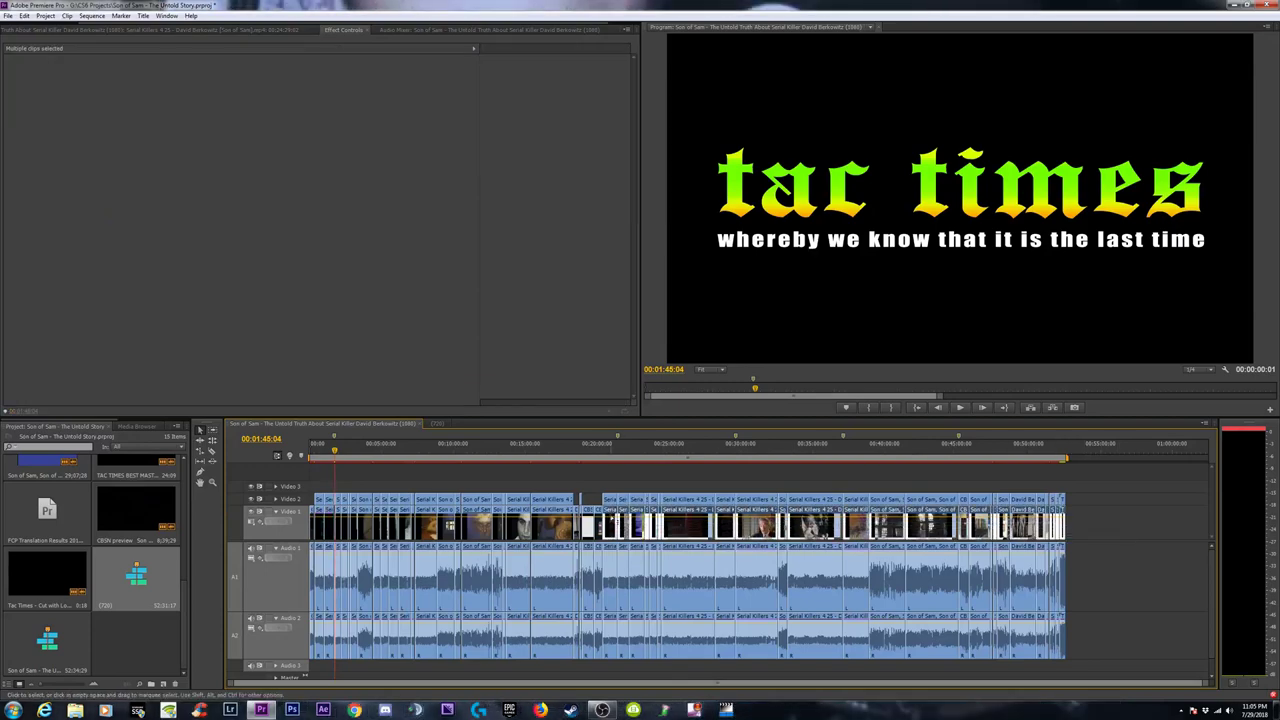
pyautogui.click(593, 451)
pyautogui.press('=')
pyautogui.press('=')
pyautogui.press('=')
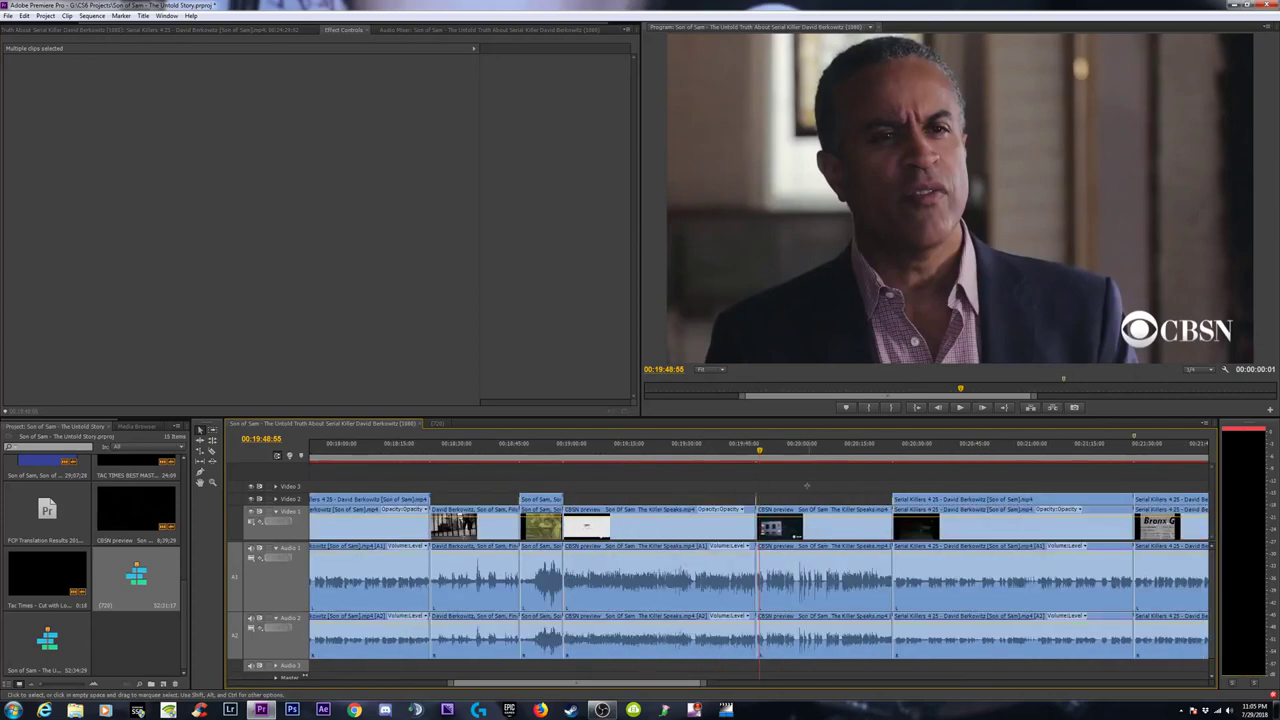
pyautogui.click(650, 529)
pyautogui.keyDown('shift'); pyautogui.click(601, 528); pyautogui.keyUp('shift')
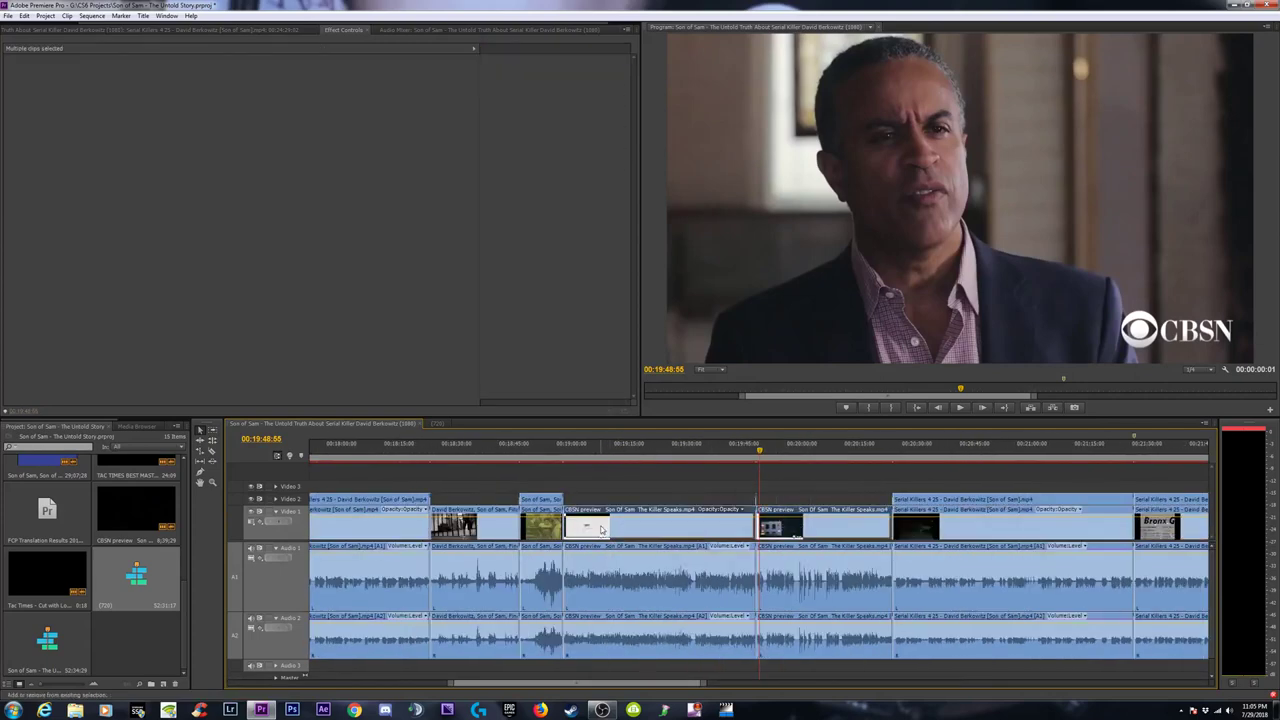
pyautogui.moveTo(474, 510); pyautogui.dragTo(487, 504)
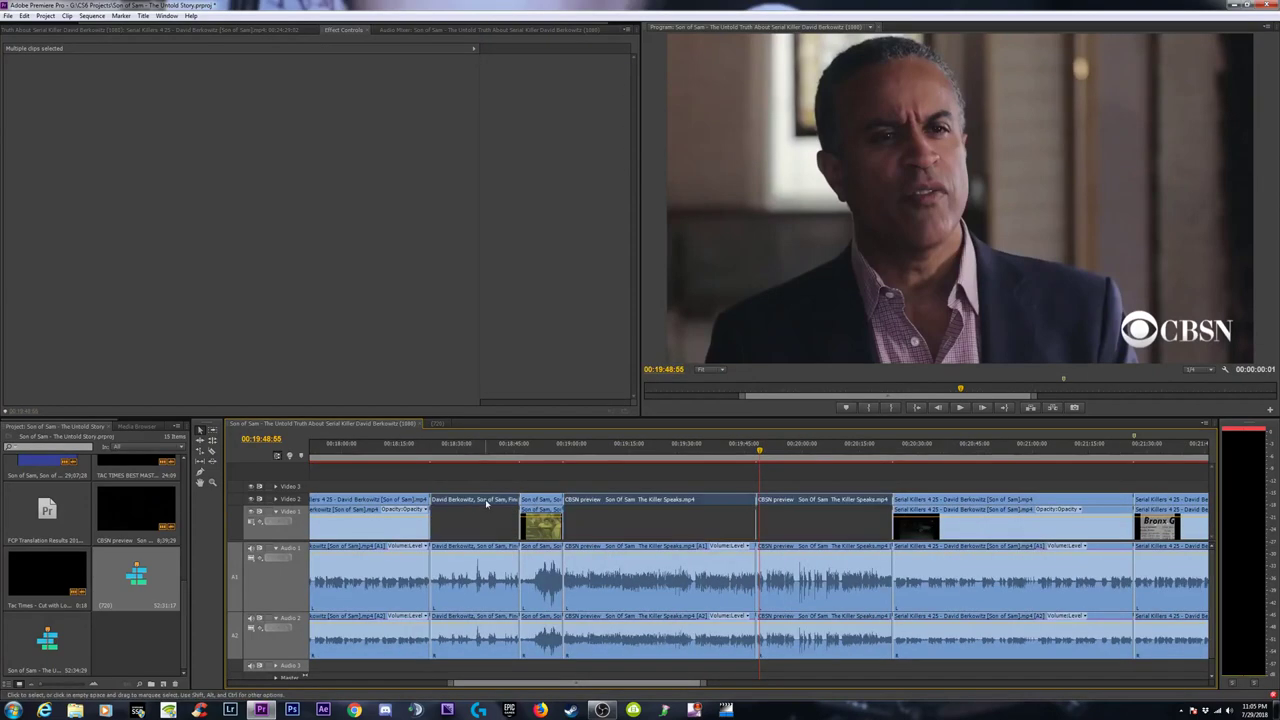
# Move the opening Tac Times cat logo and CBSN preview clips at the sequence start from Video 1 up to Video 2.
pyautogui.press('\\')
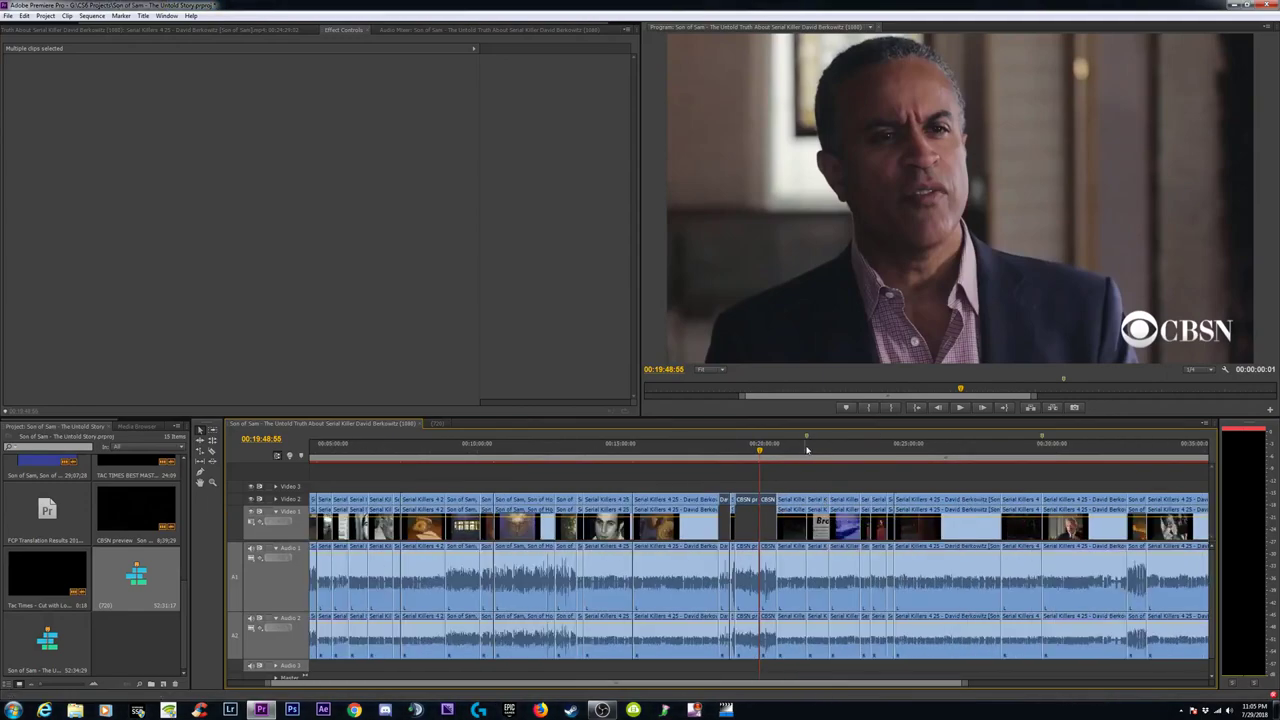
pyautogui.moveTo(791, 452); pyautogui.dragTo(1163, 505)
pyautogui.press('-')
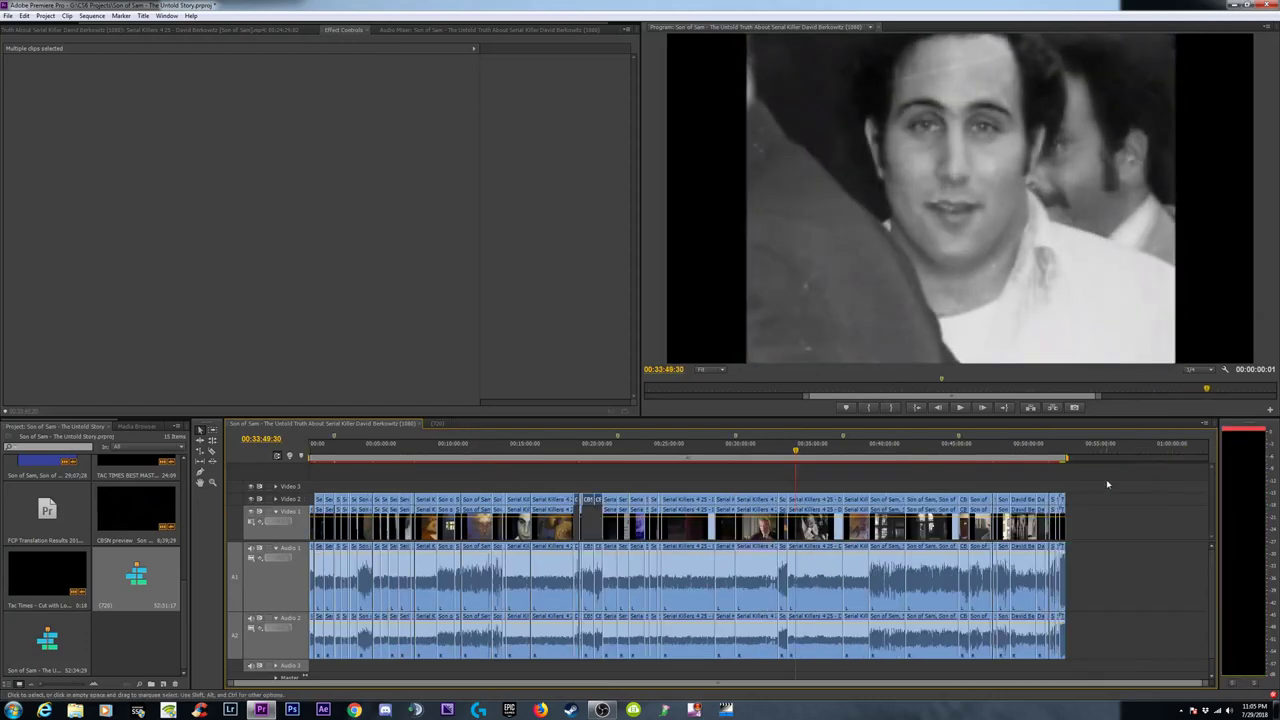
pyautogui.moveTo(908, 462); pyautogui.dragTo(269, 467)
pyautogui.press('=')
pyautogui.press('=')
pyautogui.press('=')
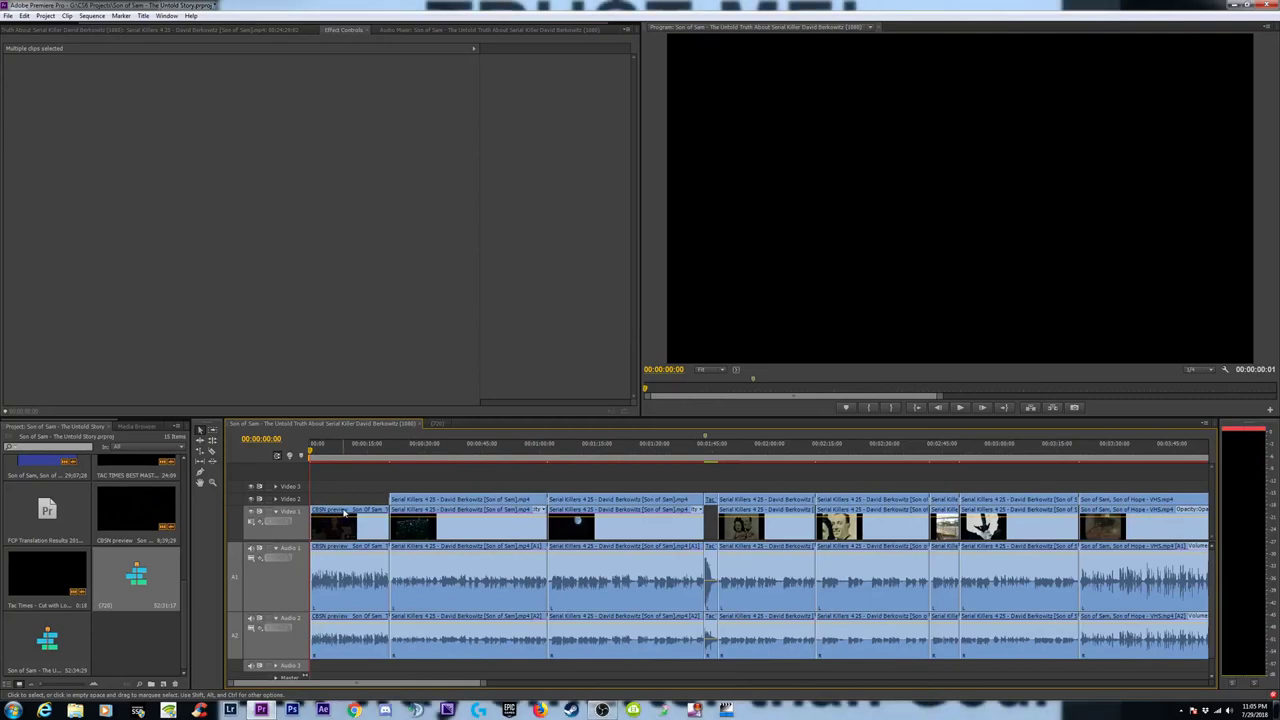
pyautogui.press('=')
pyautogui.press('=')
pyautogui.click(363, 510)
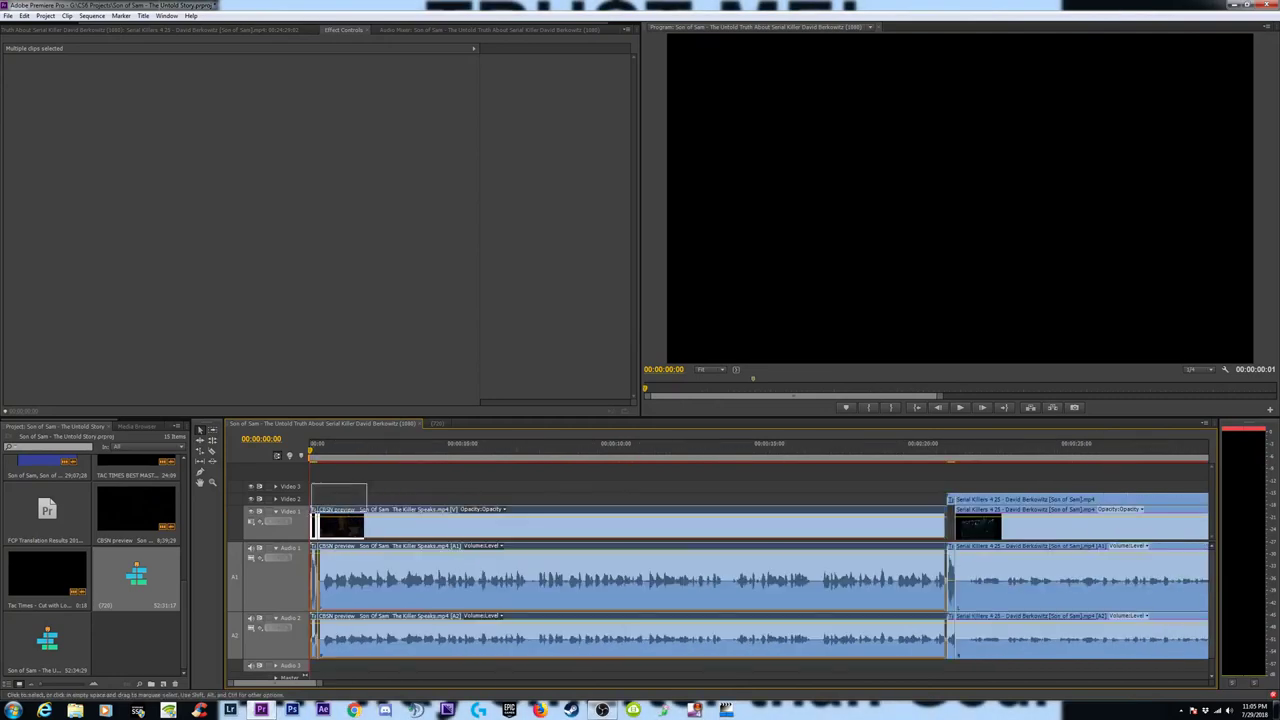
pyautogui.press('-')
pyautogui.press('-')
pyautogui.press('-')
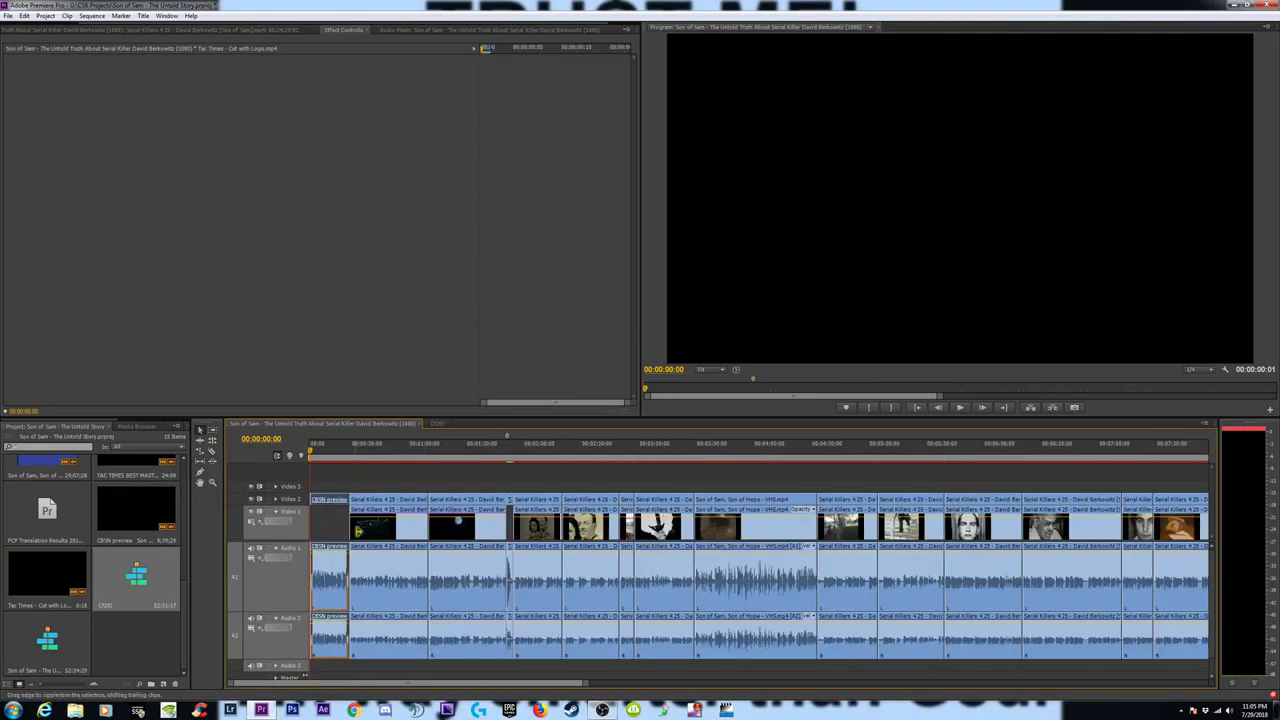
# Select all remaining clips on Video 1 and remove their Motion, Opacity and video effects.
pyautogui.press('-')
pyautogui.press('-')
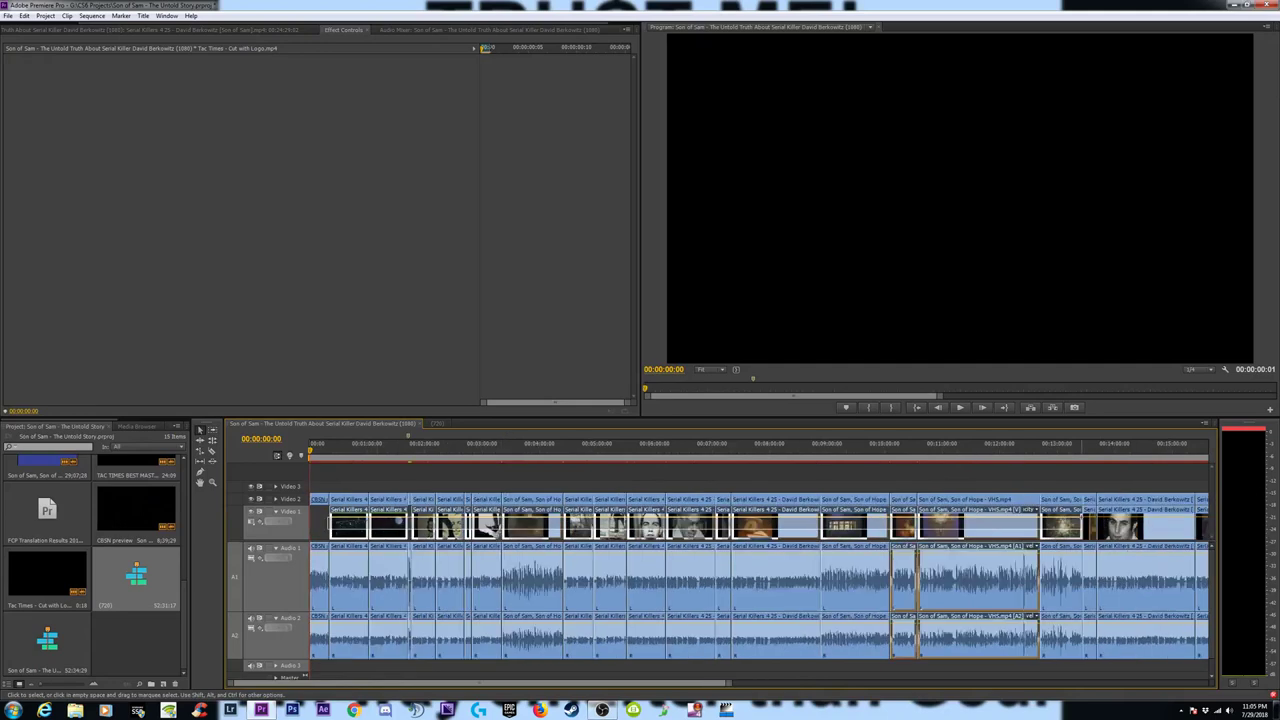
pyautogui.moveTo(801, 522); pyautogui.dragTo(744, 531)
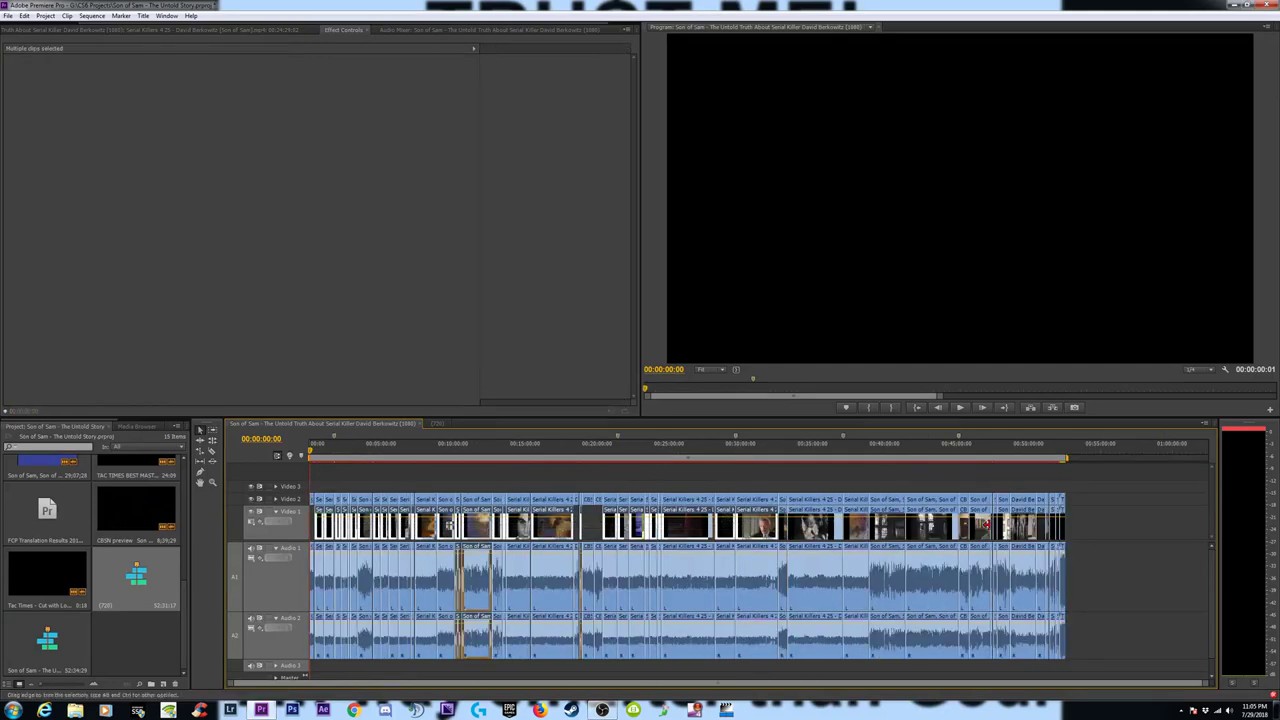
pyautogui.moveTo(1115, 537); pyautogui.dragTo(289, 535)
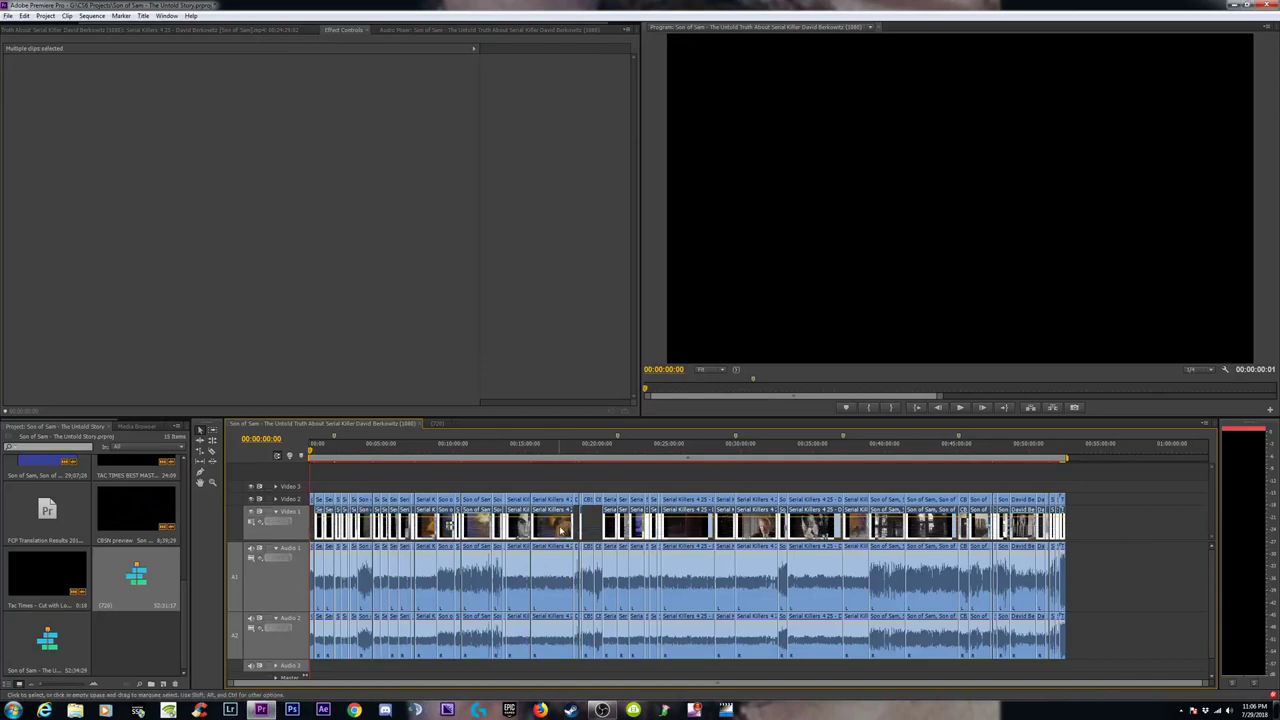
pyautogui.rightClick(561, 531)
pyautogui.click(600, 391)
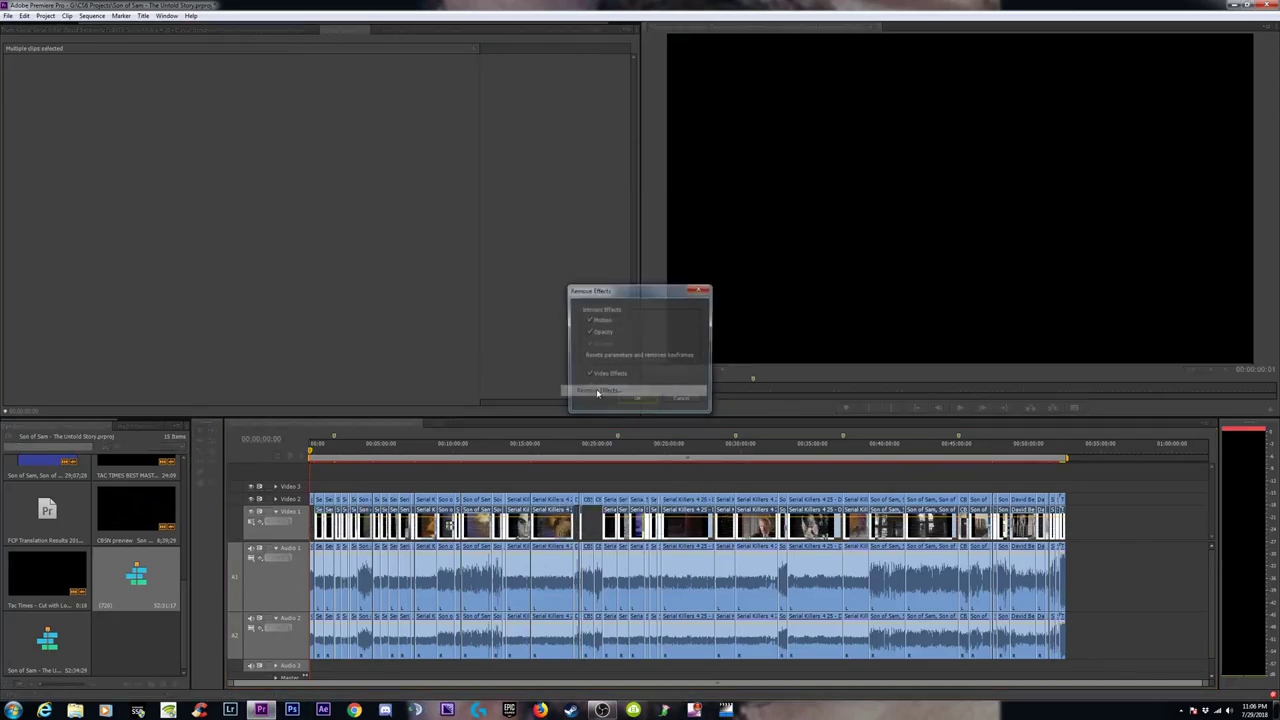
pyautogui.click(643, 405)
# Paste the copied blur, scale and color correction attributes onto all selected Video 1 clips and scrub through the sequence.
pyautogui.rightClick(555, 527)
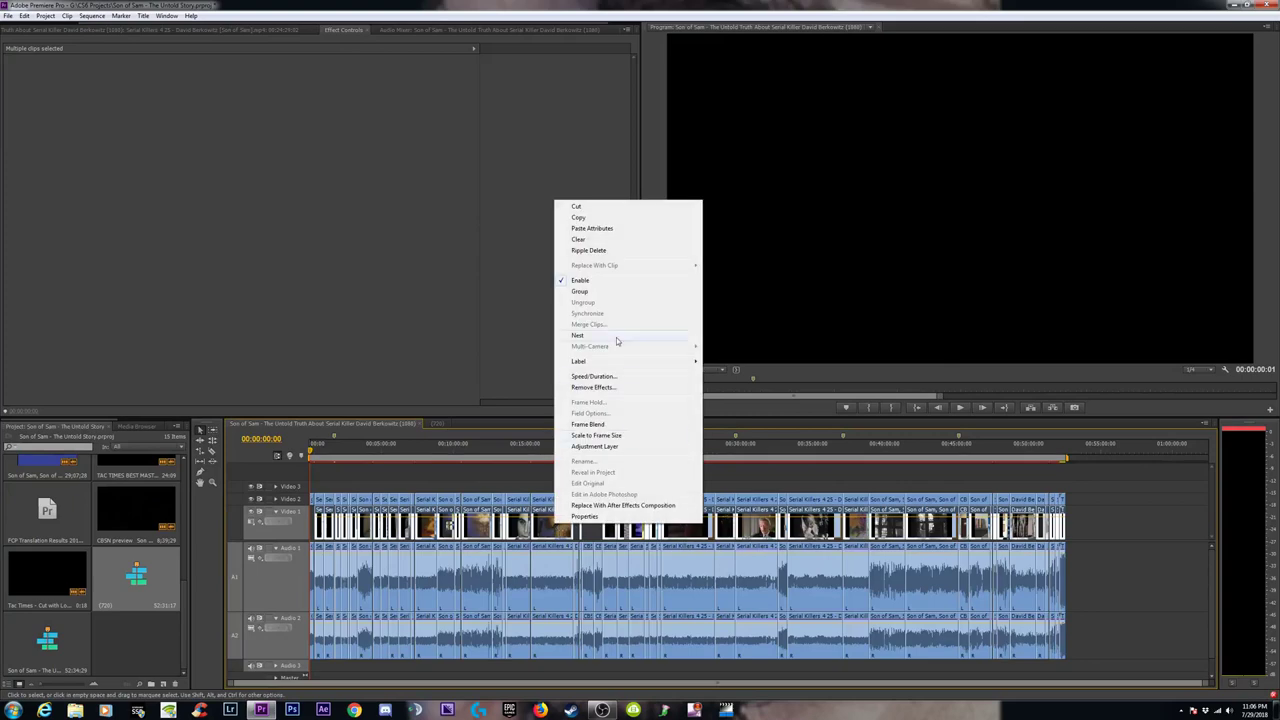
pyautogui.click(601, 232)
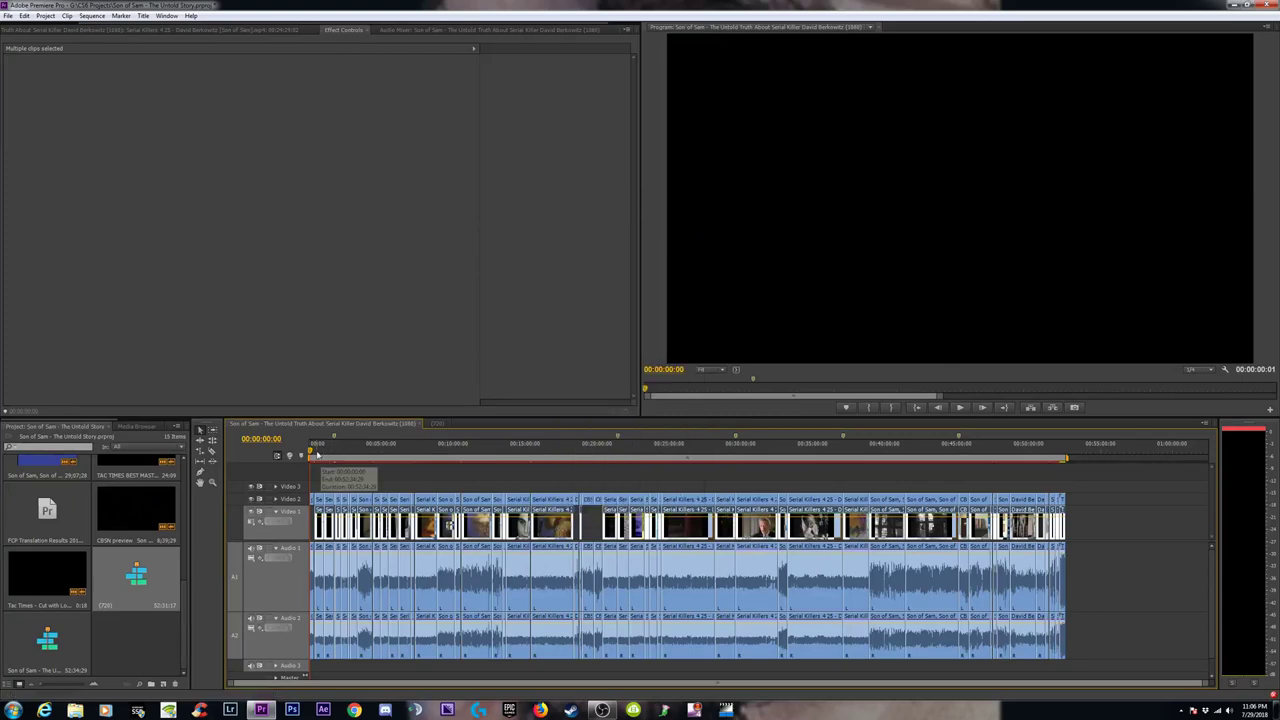
pyautogui.moveTo(317, 455); pyautogui.dragTo(1067, 492)
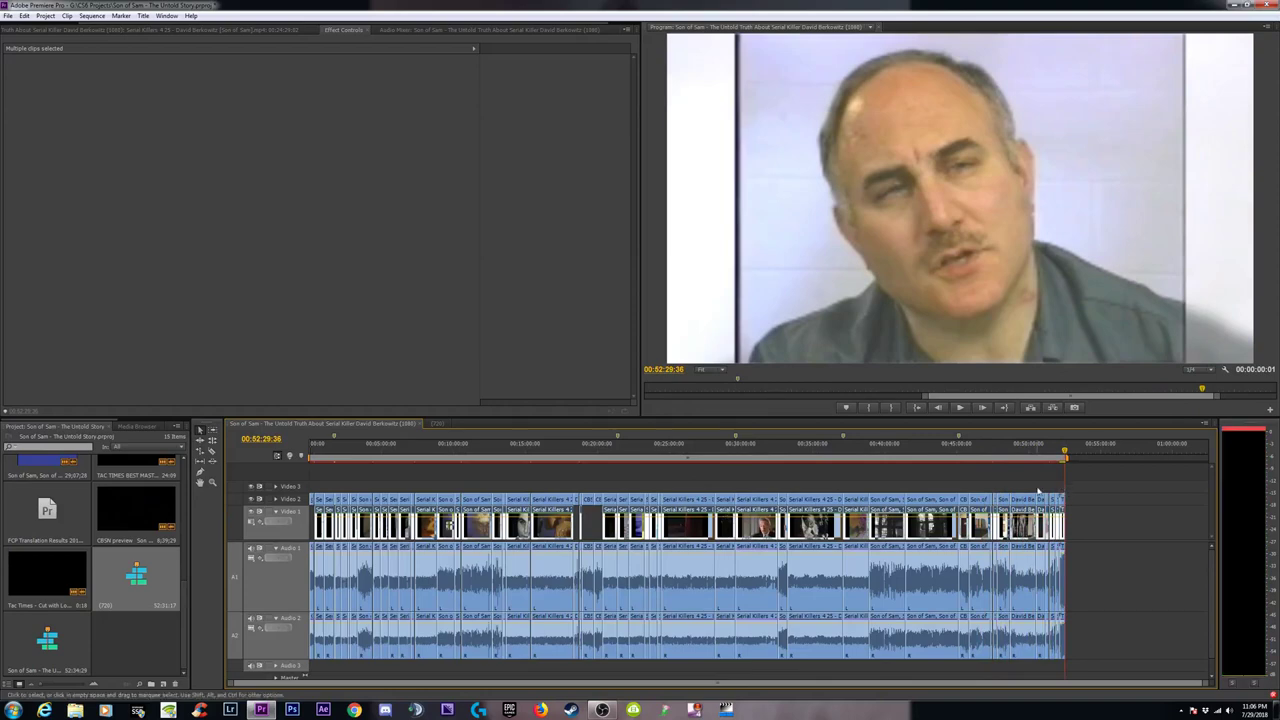
# Examine the Tac Times outro at the sequence end and the effects on its Video 2 clip.
pyautogui.press('=')
pyautogui.press('=')
pyautogui.press('=')
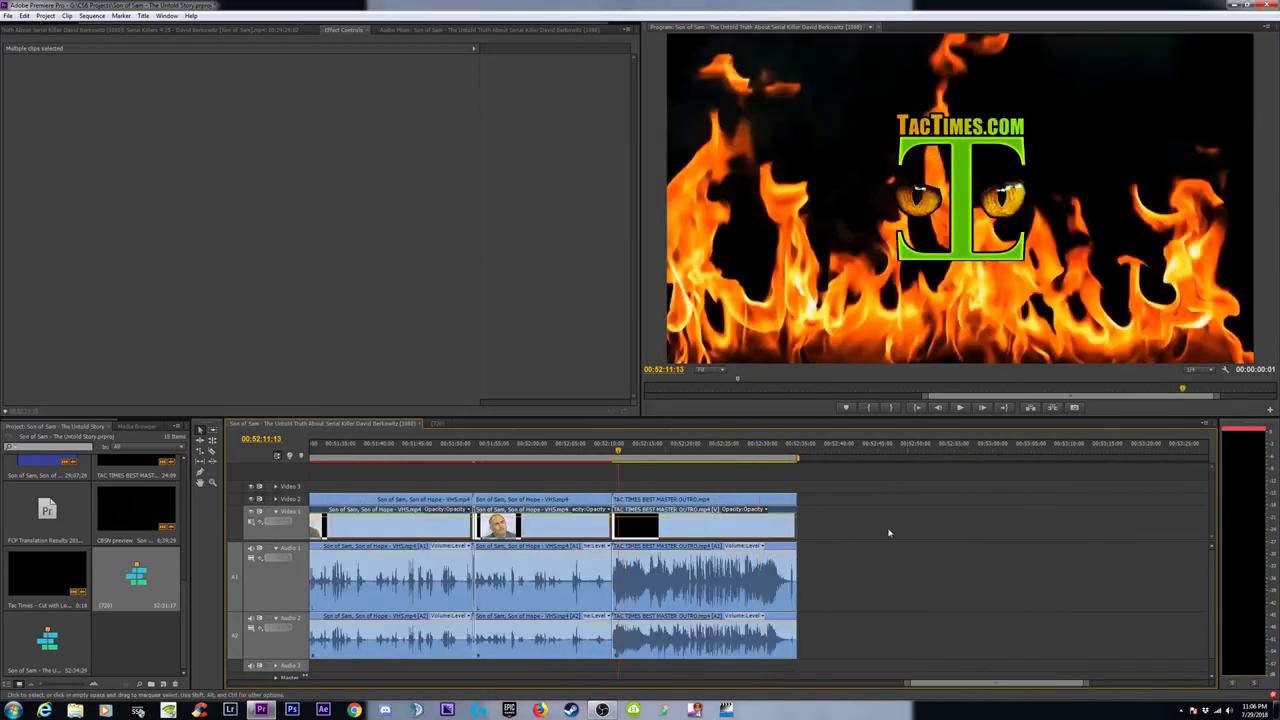
pyautogui.click(666, 500)
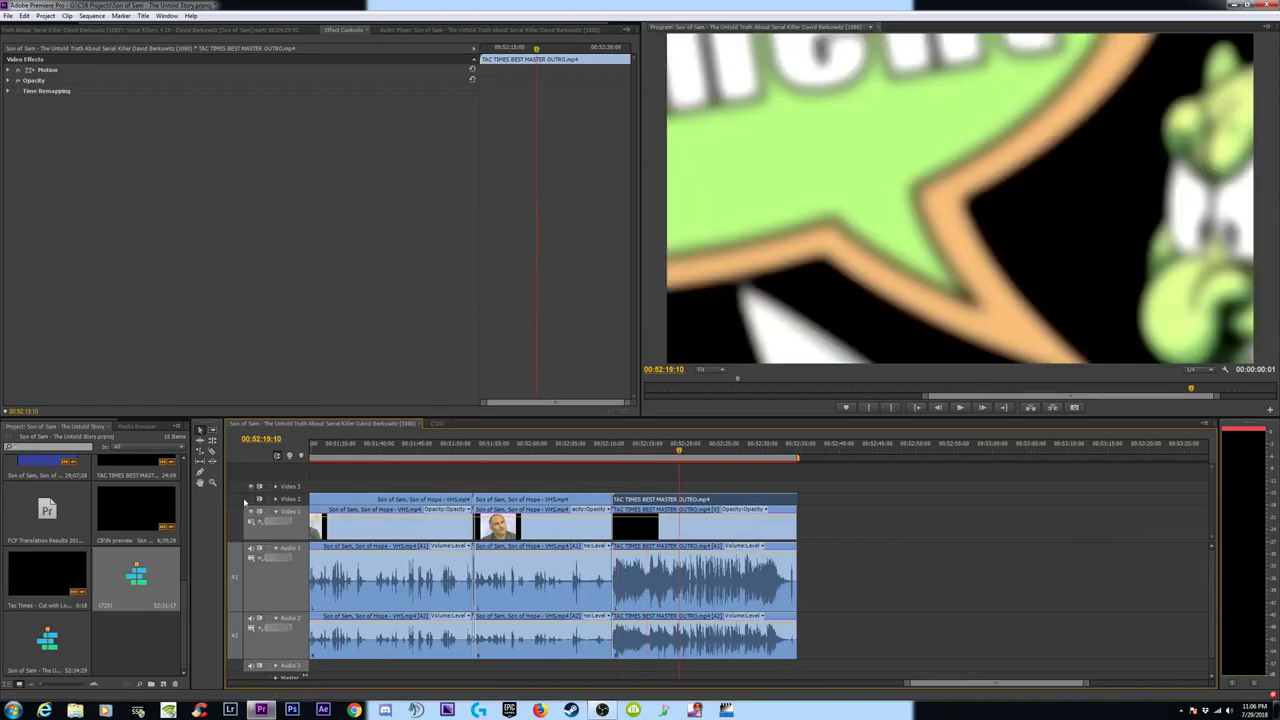
pyautogui.click(558, 450)
pyautogui.press('-')
pyautogui.press('-')
pyautogui.press('-')
pyautogui.press('-')
pyautogui.press('-')
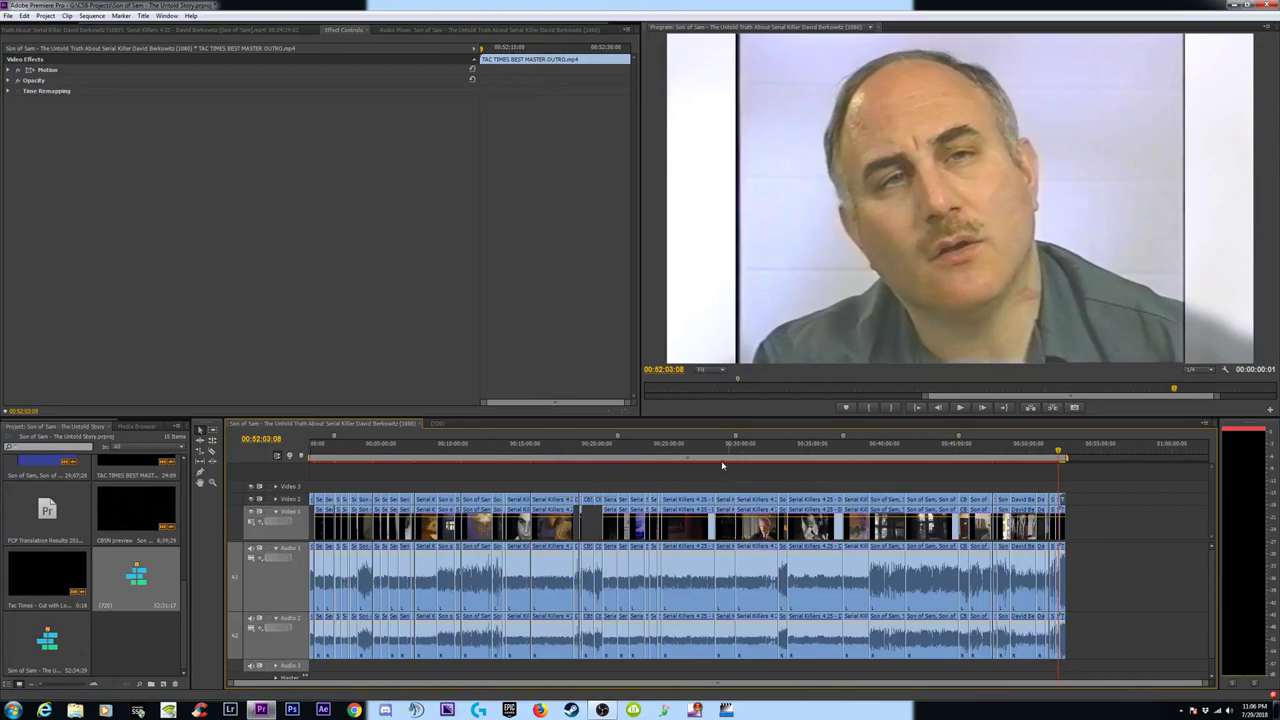
# Inspect the side bars and the clip layout around 18:50 in the sequence.
pyautogui.click(582, 458)
pyautogui.press('=')
pyautogui.press('=')
pyautogui.press('=')
pyautogui.press('=')
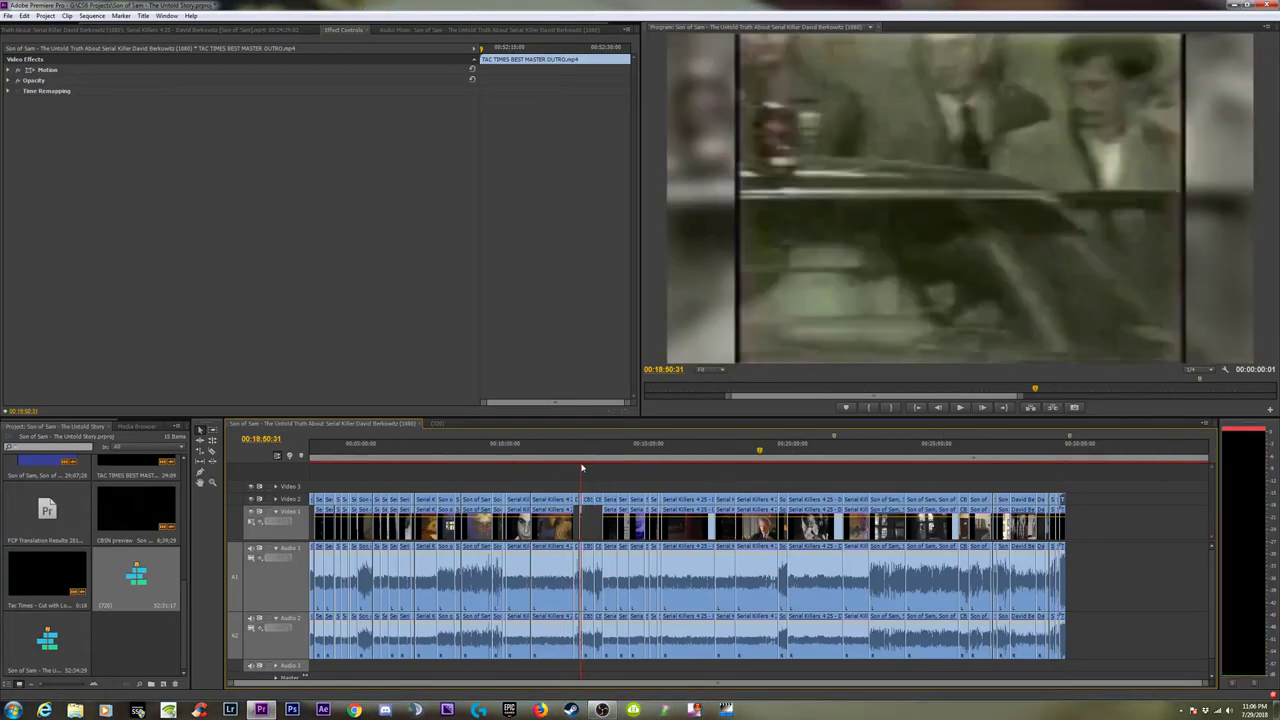
pyautogui.press('=')
pyautogui.press('-')
pyautogui.press('-')
pyautogui.press('-')
pyautogui.press('-')
pyautogui.press('-')
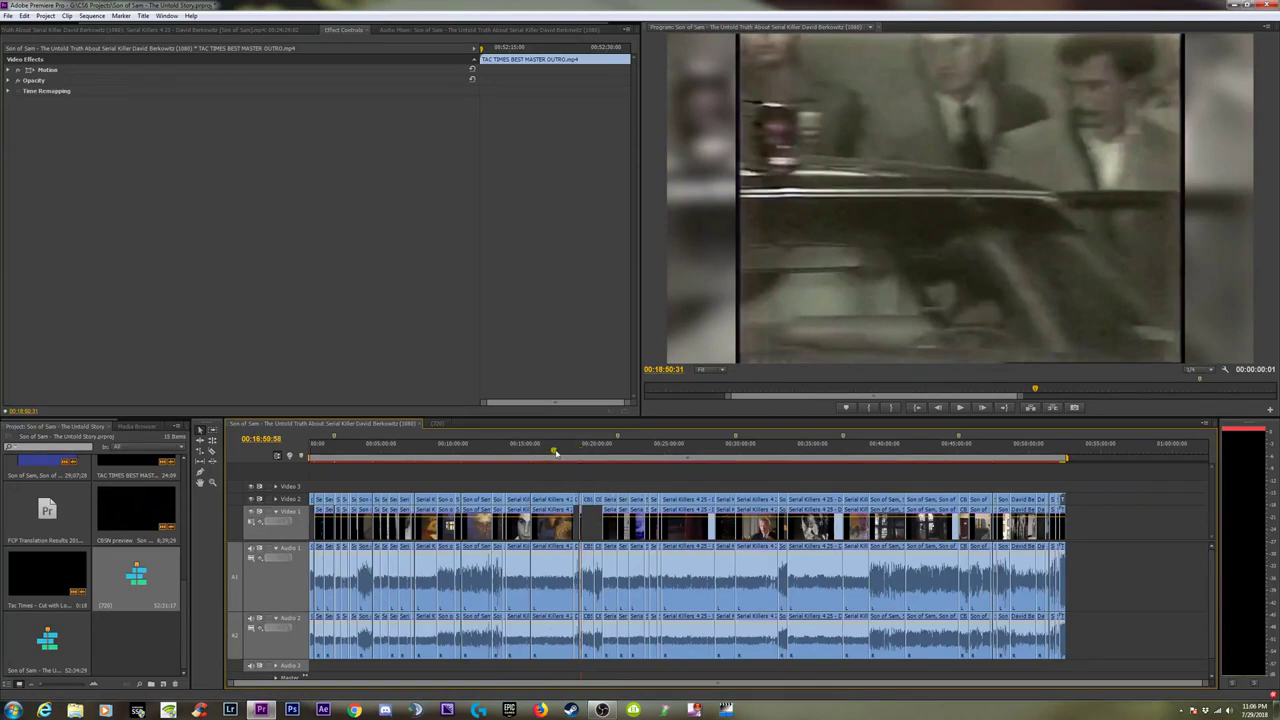
# Check the opening CBSN footage and the blurred side bars around 8:35.
pyautogui.moveTo(554, 452); pyautogui.dragTo(260, 454)
pyautogui.press('=')
pyautogui.press('=')
pyautogui.press('=')
pyautogui.click(333, 454)
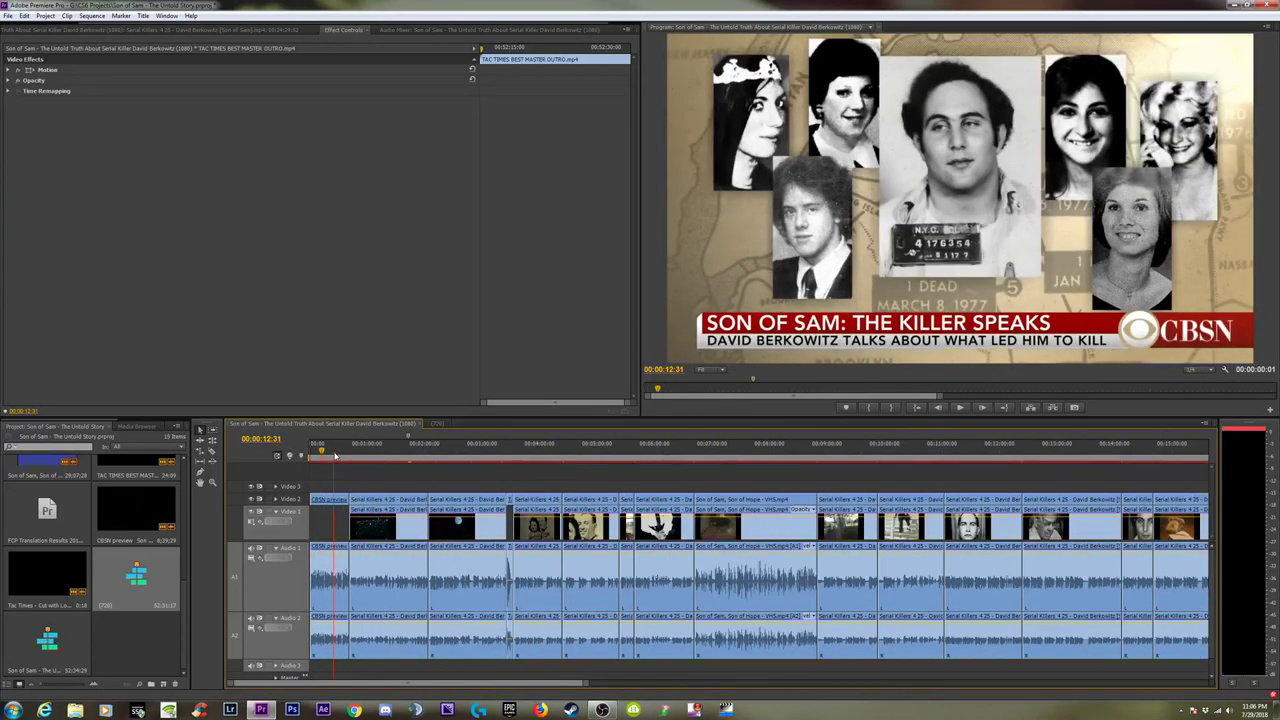
pyautogui.press('-')
pyautogui.press('-')
pyautogui.press('-')
pyautogui.click(433, 451)
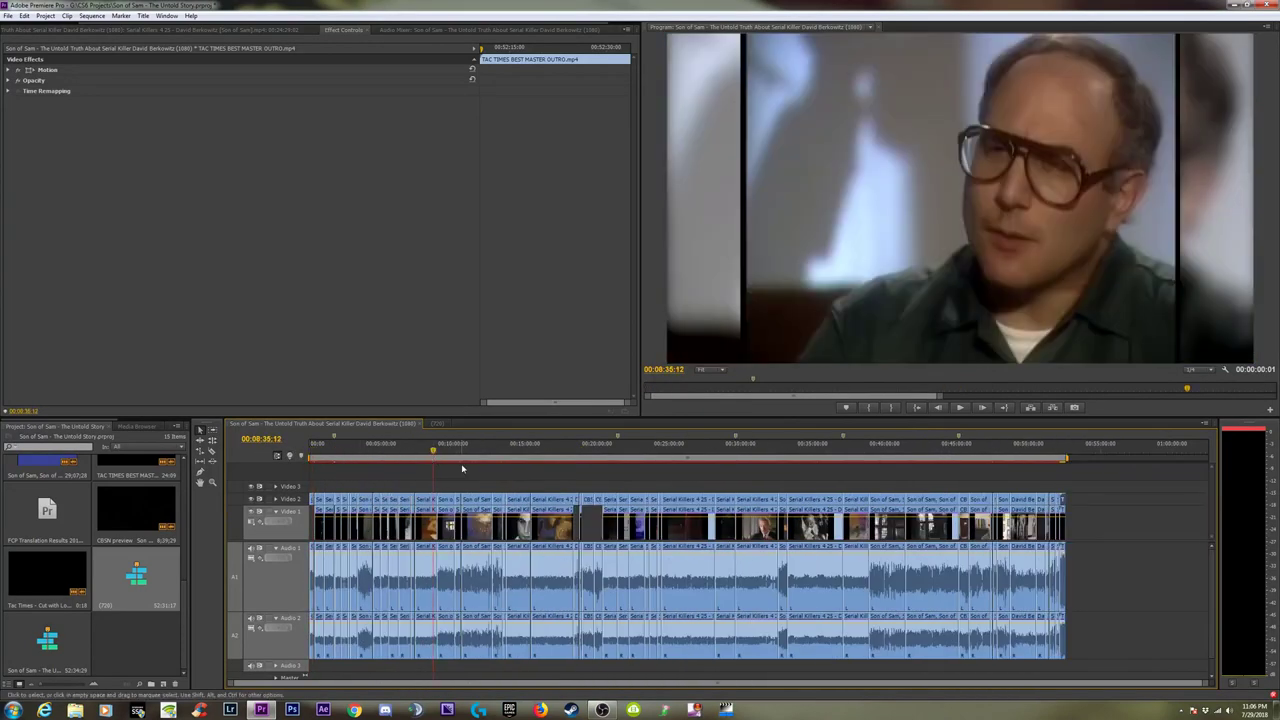
# Play the Son of Hope VHS clip from about 3:51 and lower the volume of its Audio 1 track.
pyautogui.click(366, 456)
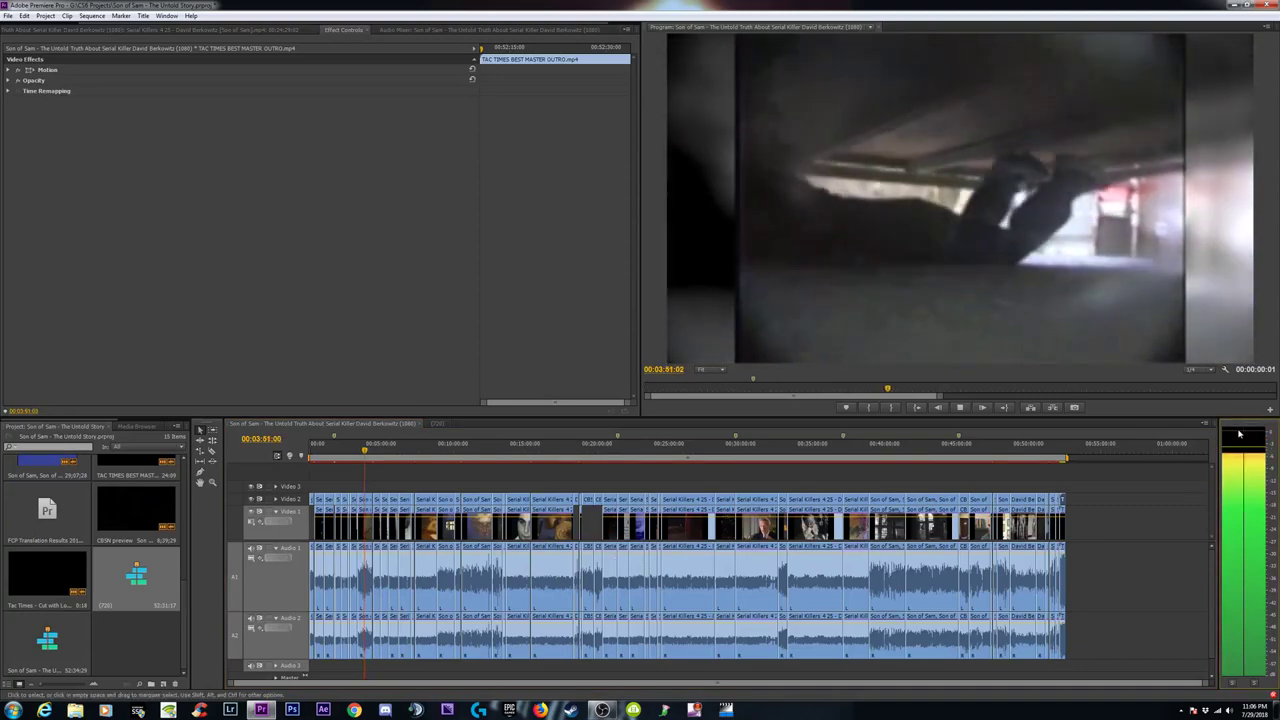
pyautogui.press('space')
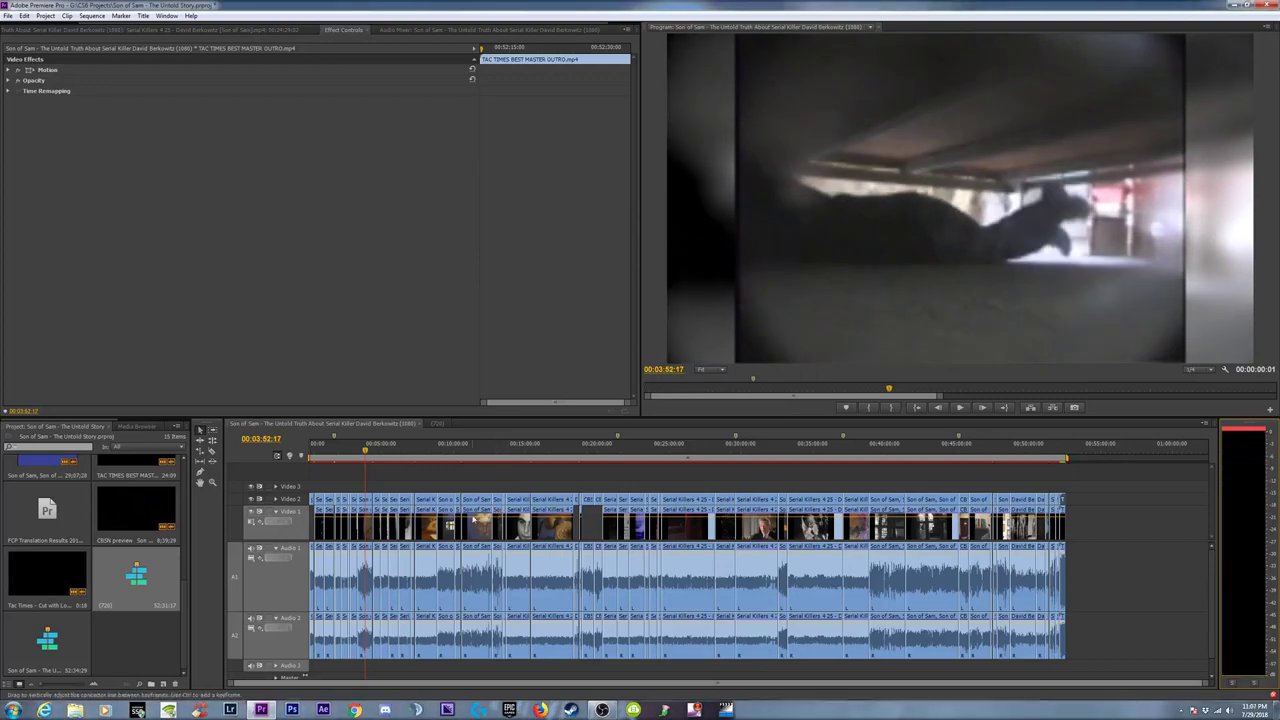
pyautogui.click(367, 577)
pyautogui.press('=')
pyautogui.press('=')
pyautogui.press('=')
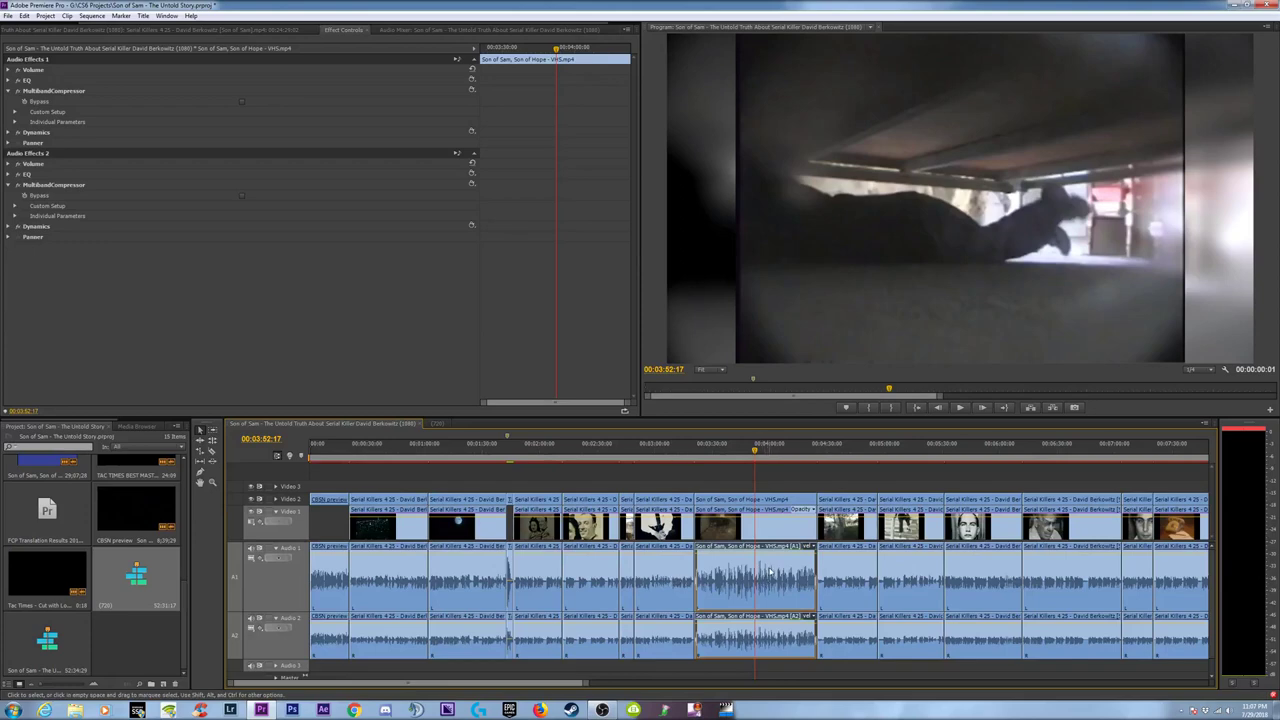
pyautogui.moveTo(774, 559); pyautogui.dragTo(776, 621)
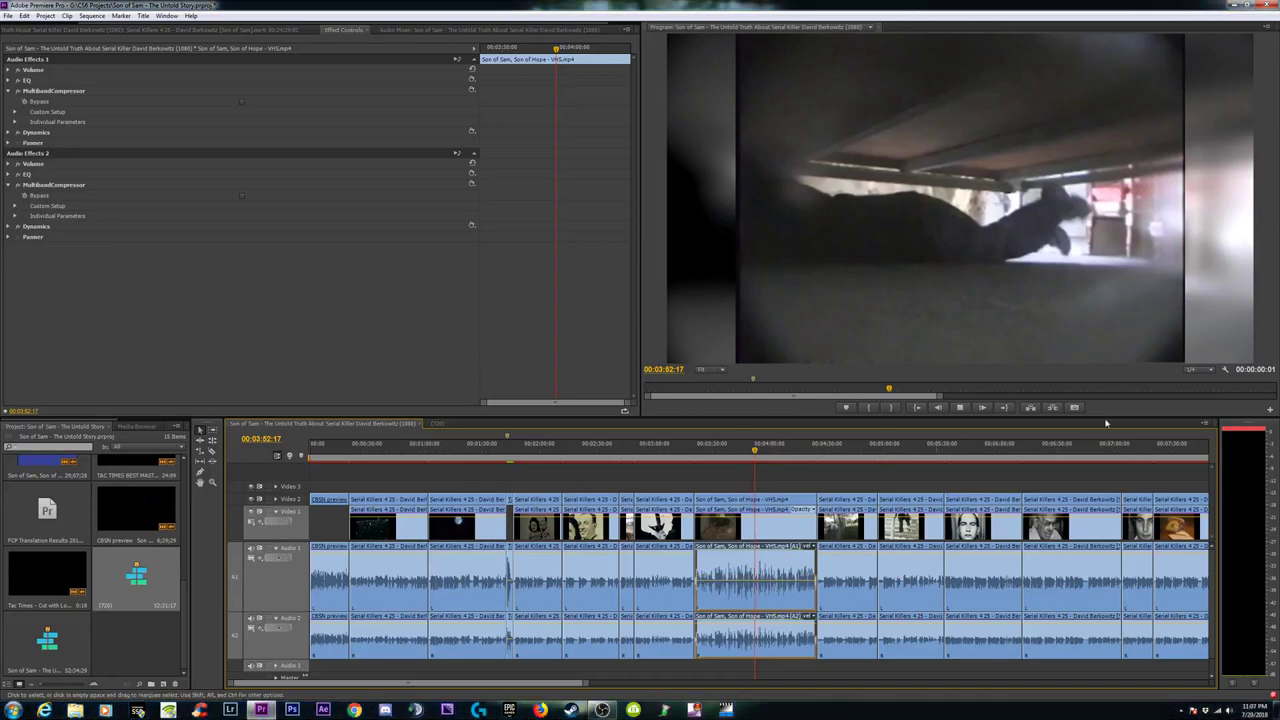
# Choose a MultibandCompressor preset in Audio Effects 2 of the Son of Hope VHS clip and play it from about 3:33.
pyautogui.press('space')
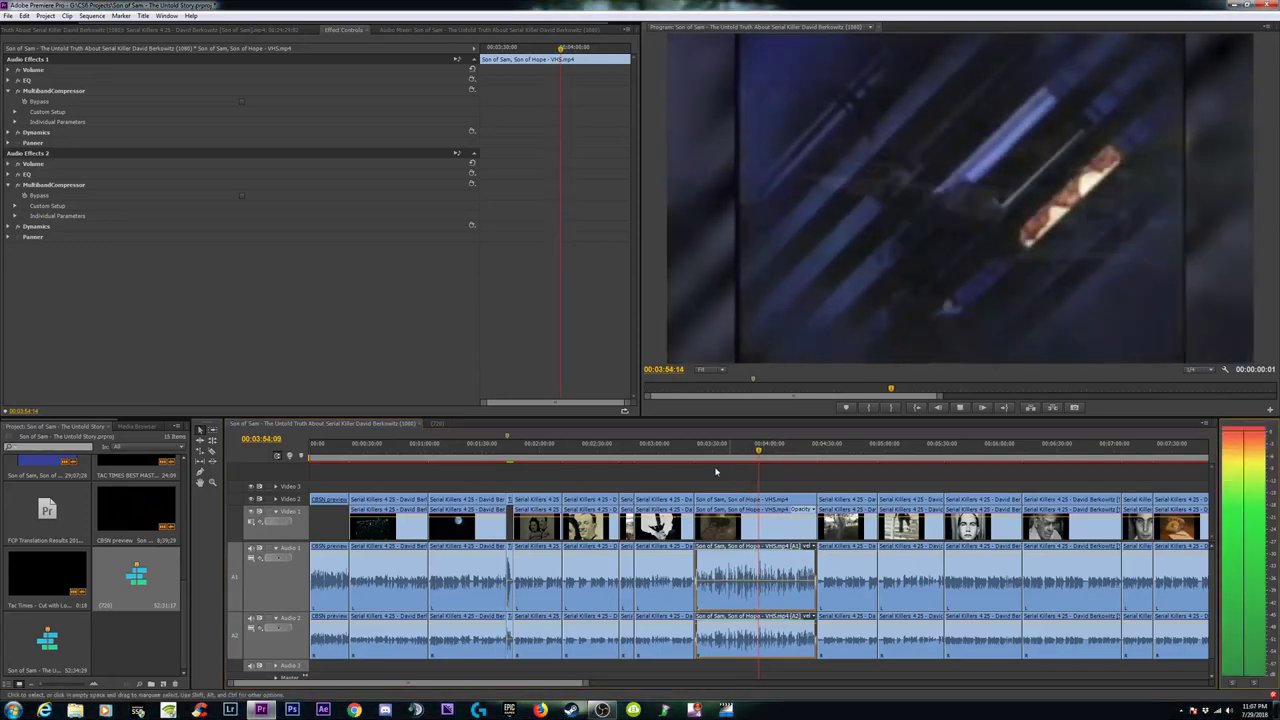
pyautogui.press('space')
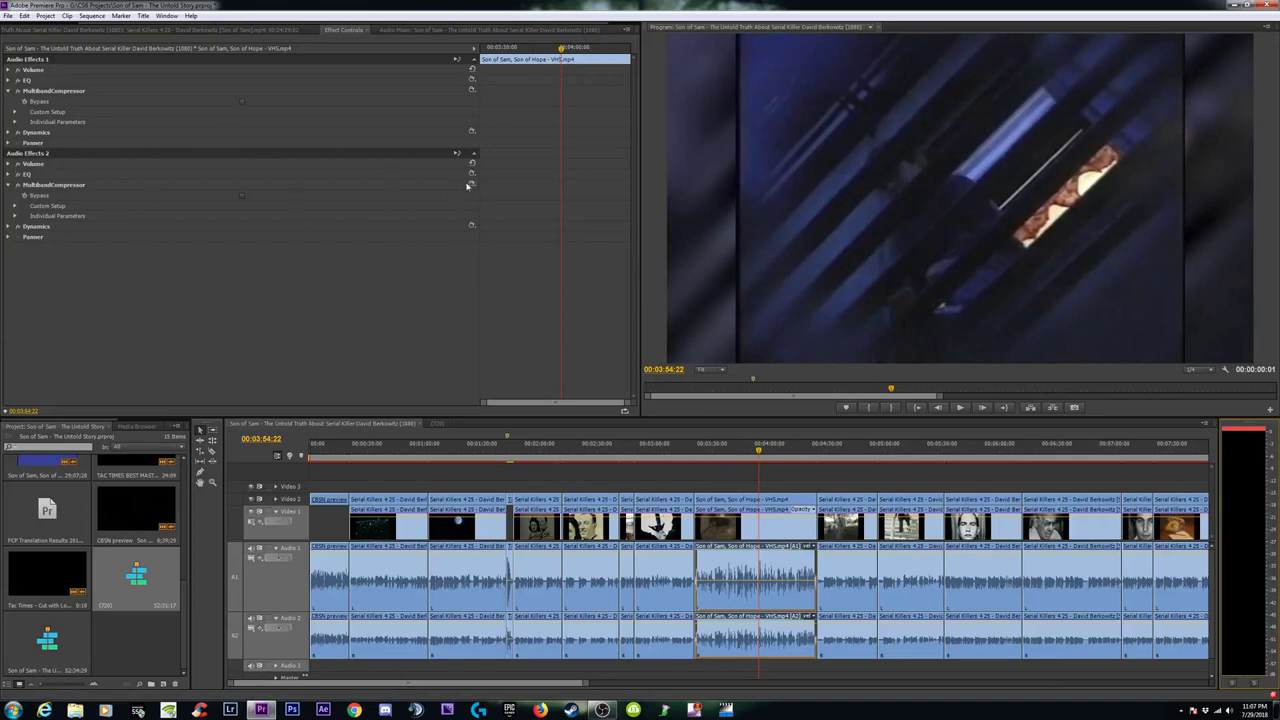
pyautogui.click(471, 185)
pyautogui.click(507, 261)
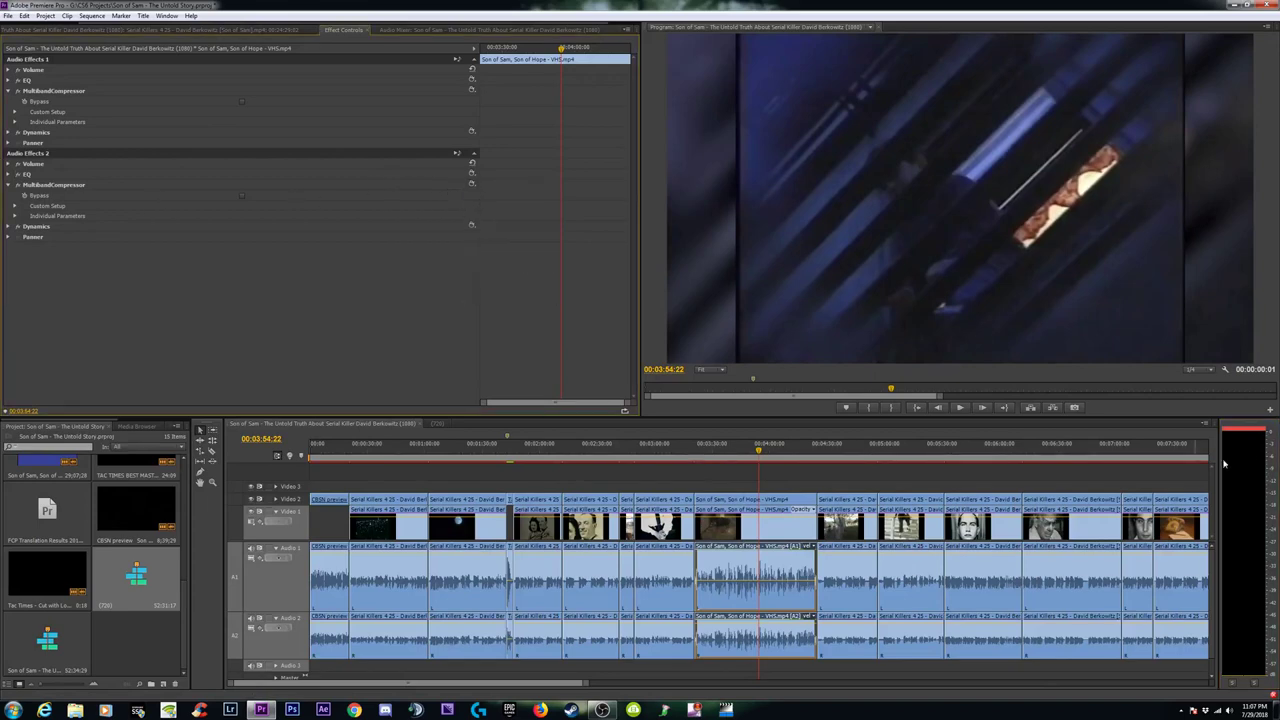
pyautogui.click(720, 453)
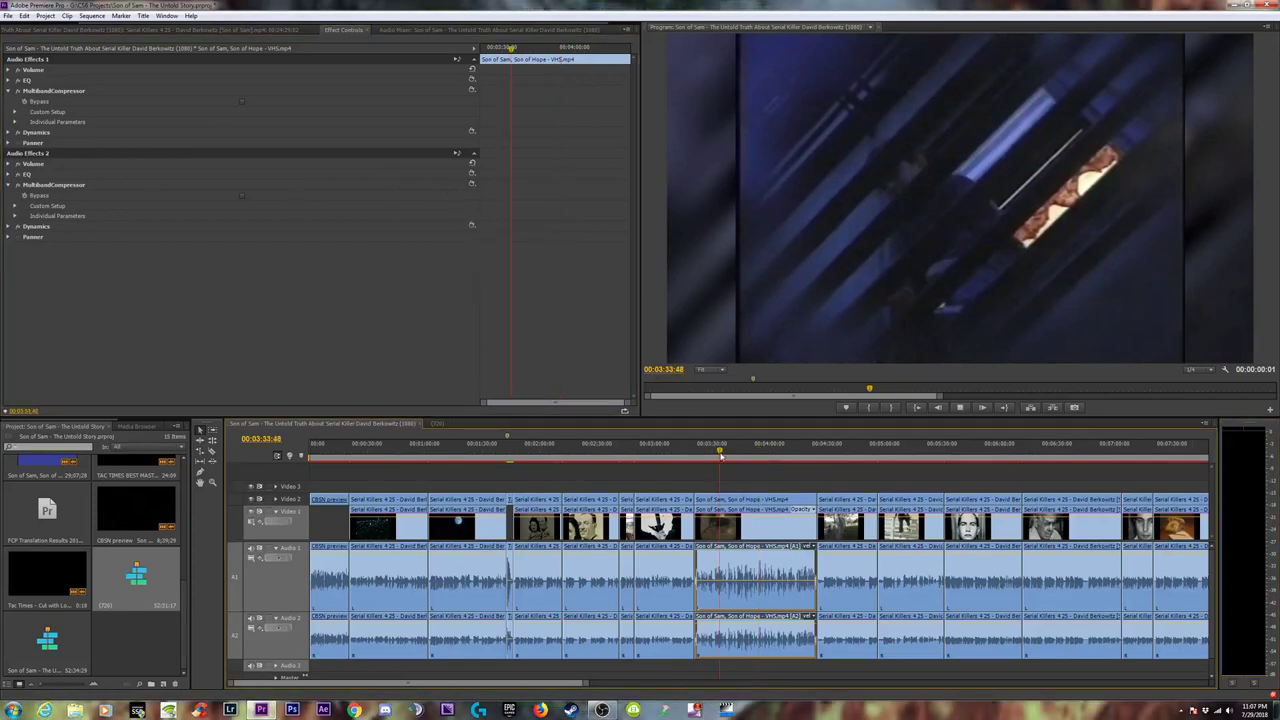
pyautogui.press('space')
pyautogui.press('space')
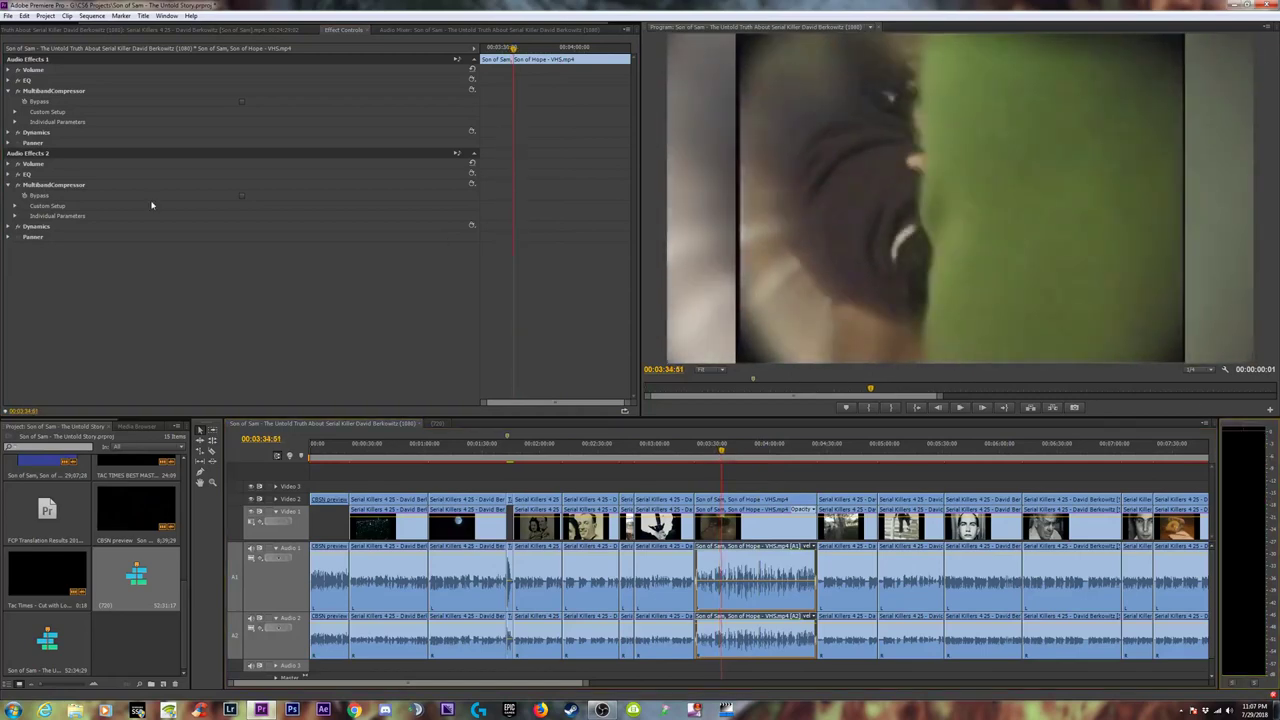
# Set the Dynamics compressor MakeUp to 0.00 dB in Audio Effects 2 and listen to the VHS clip from about 3:28.
pyautogui.click(10, 227)
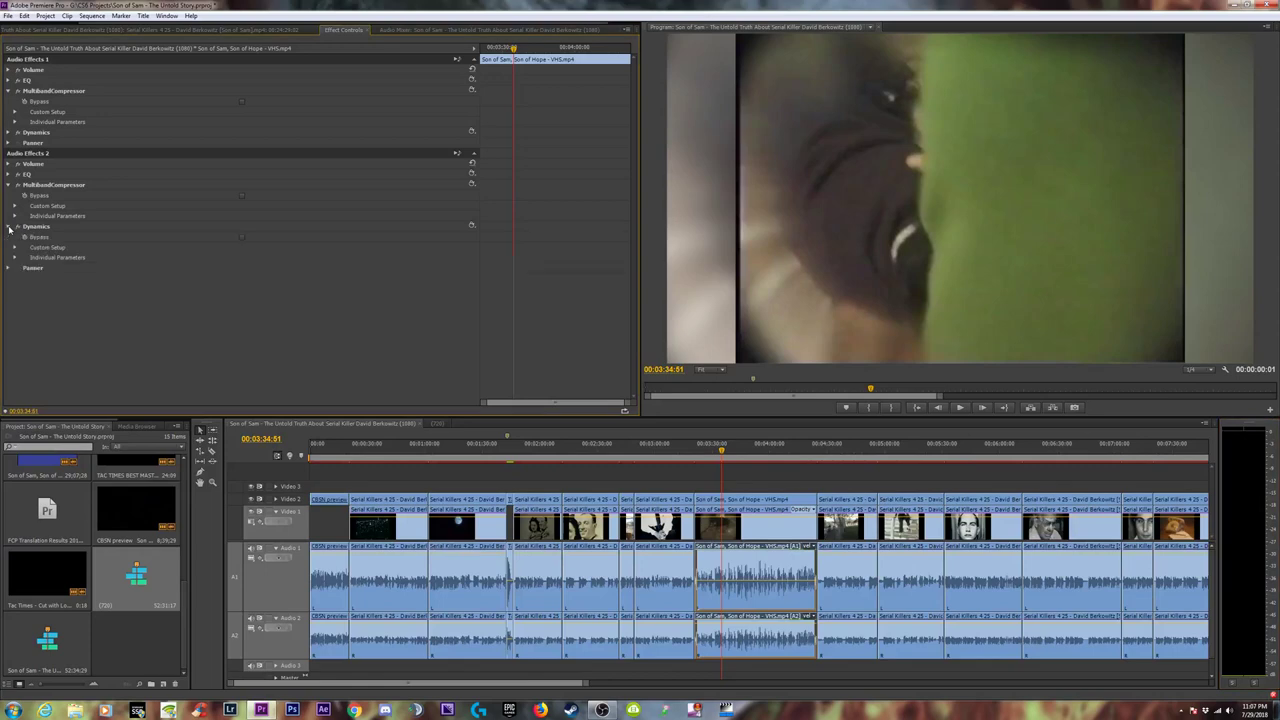
pyautogui.click(14, 247)
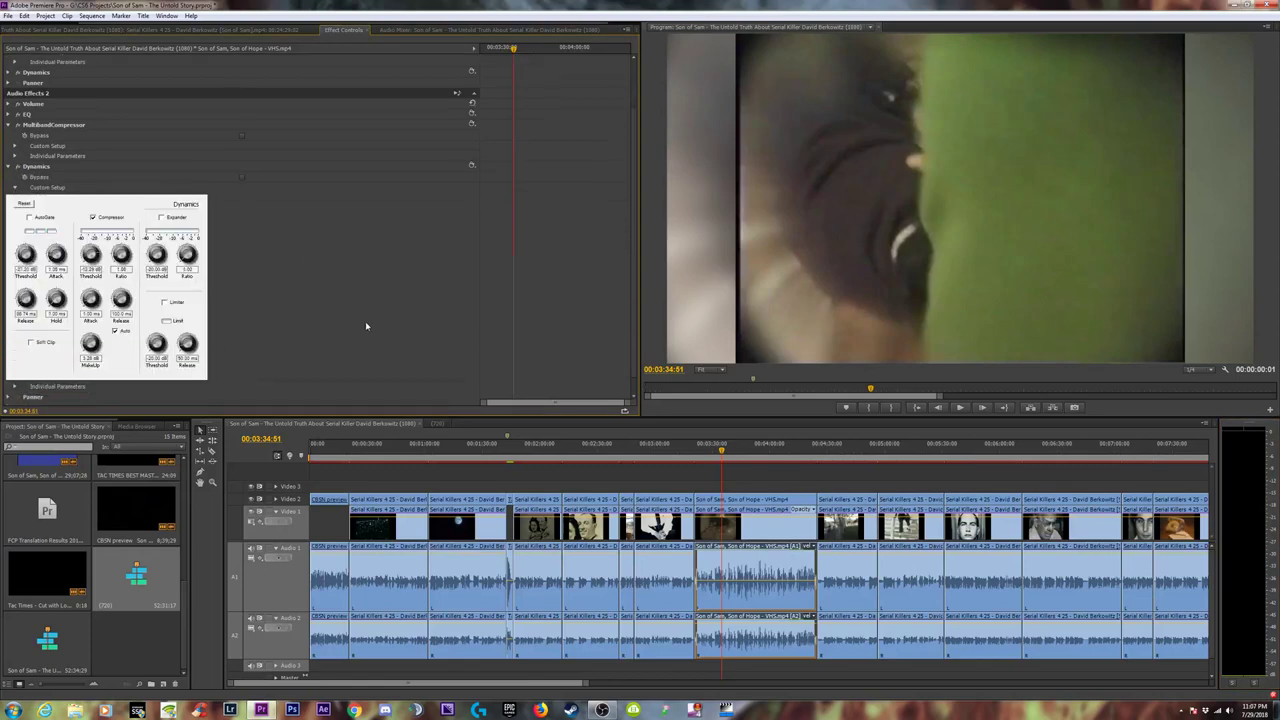
pyautogui.scroll(-2, 365, 321)
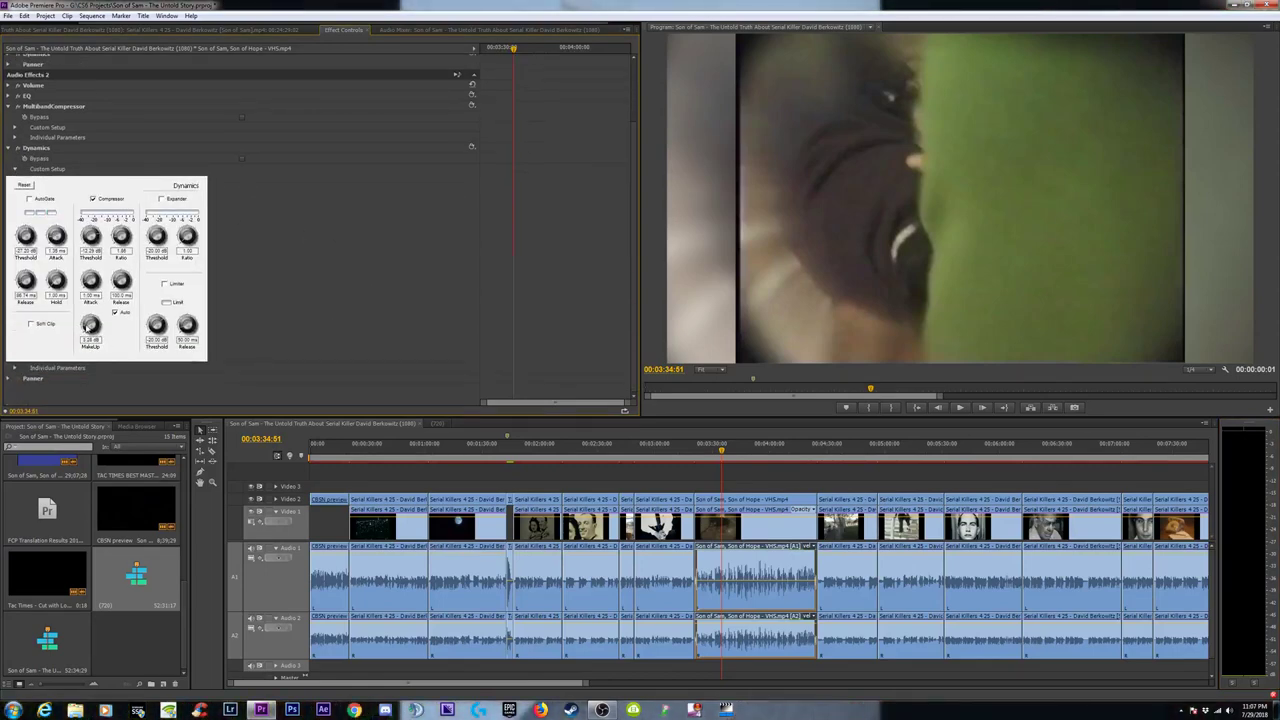
pyautogui.click(709, 448)
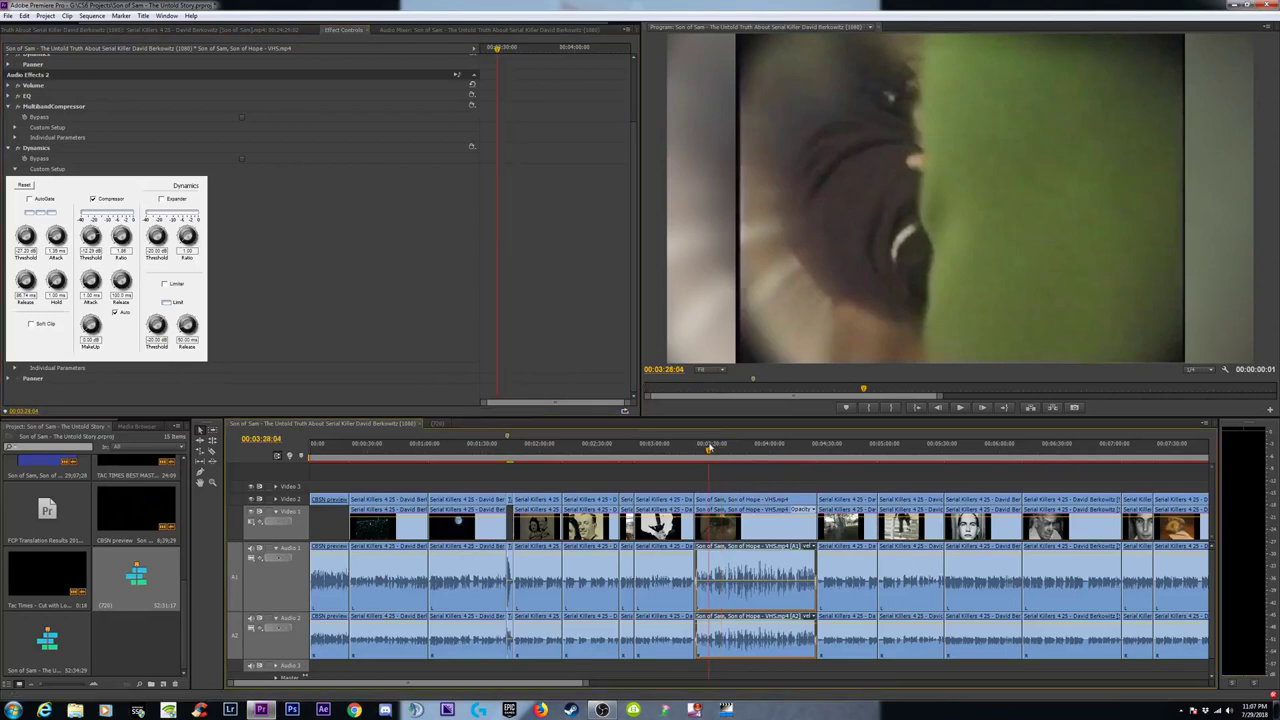
pyautogui.press('space')
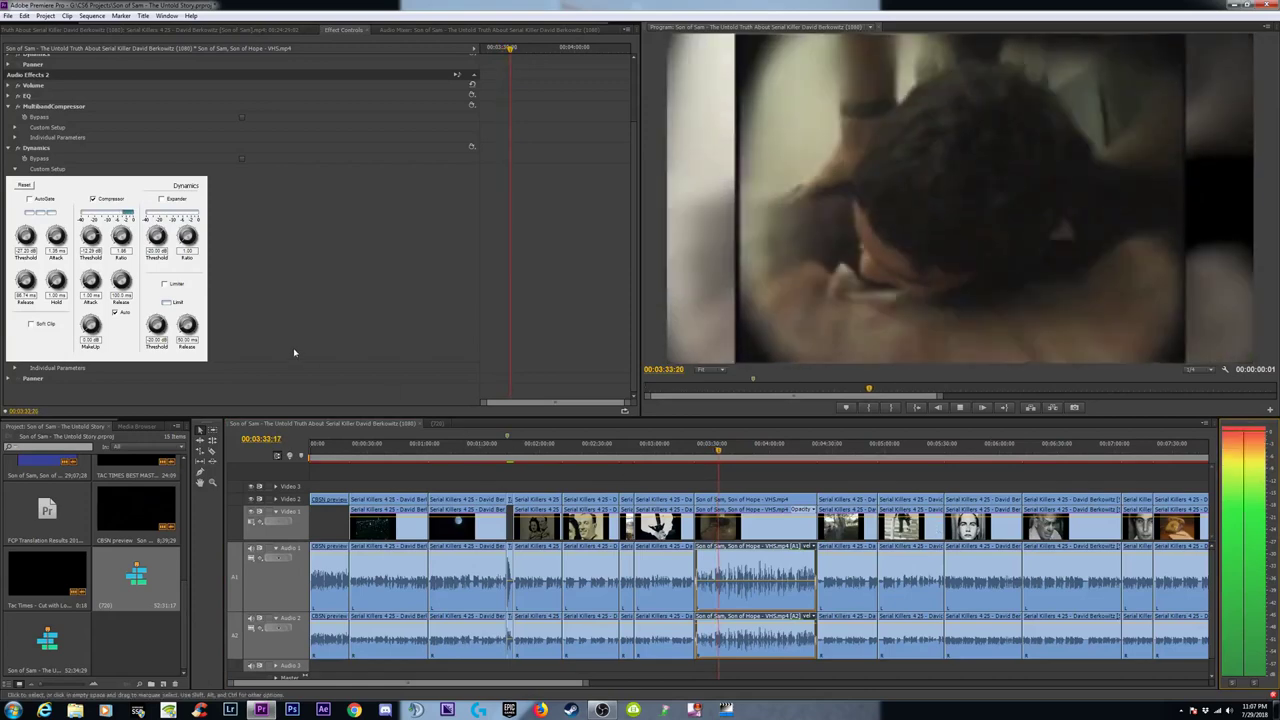
pyautogui.press('space')
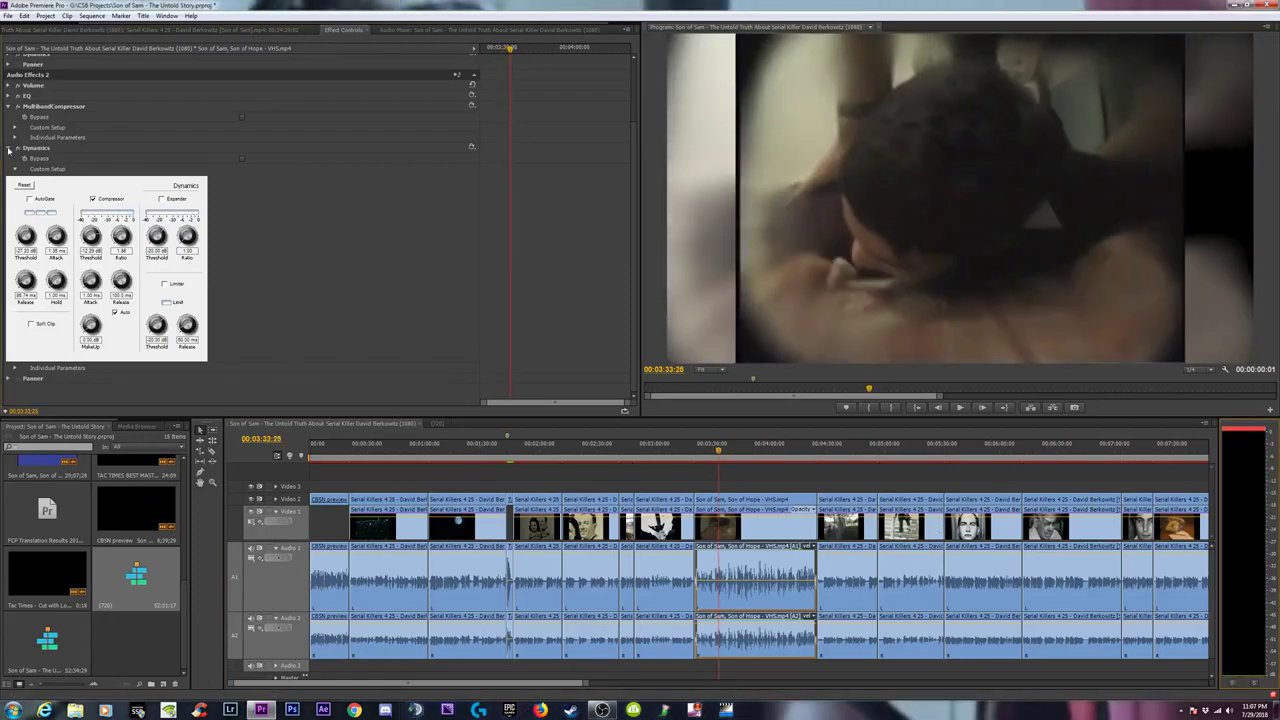
pyautogui.click(8, 148)
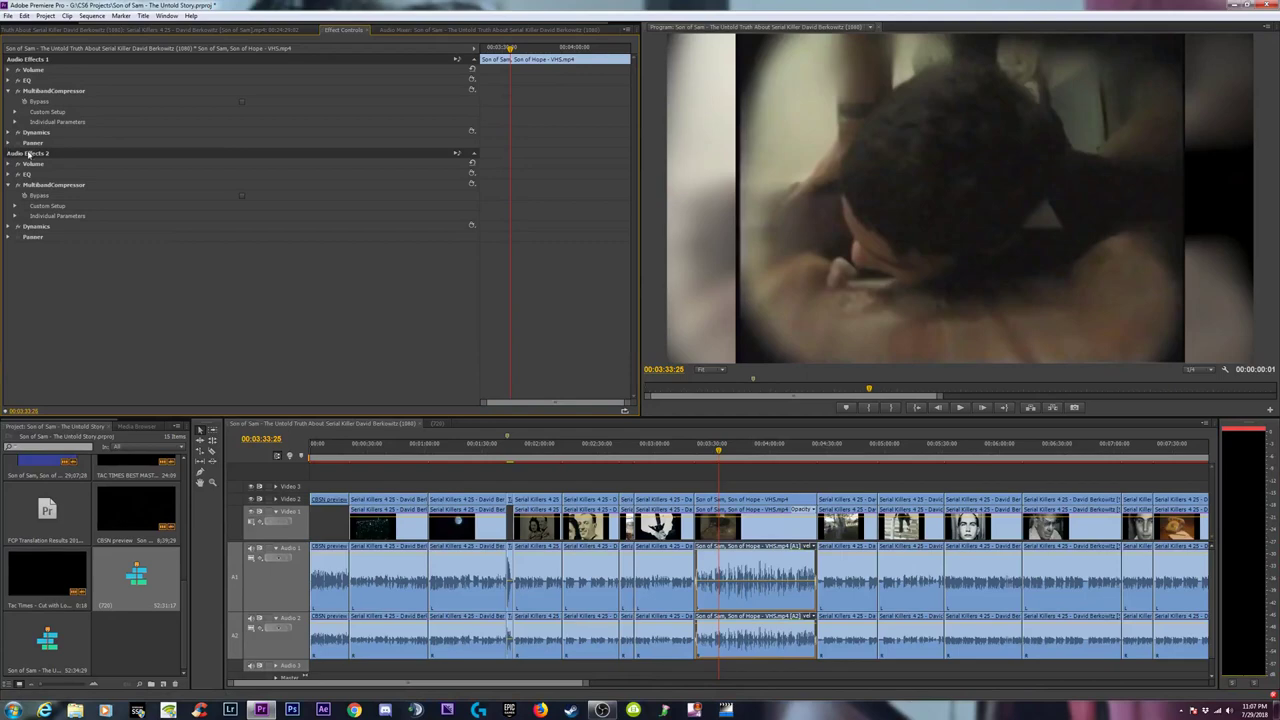
# Collapse the MultibandCompressor settings in both audio effect groups and check the Dynamics settings of Audio Effects 2.
pyautogui.click(8, 91)
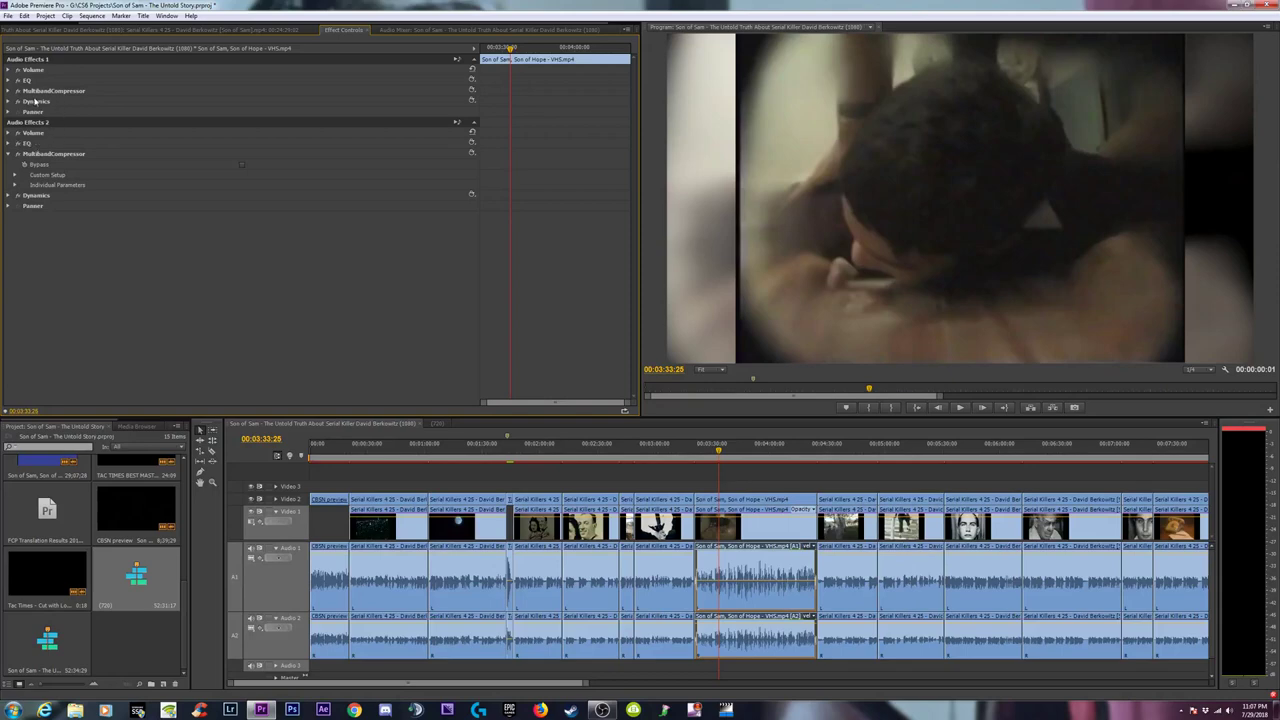
pyautogui.click(38, 156)
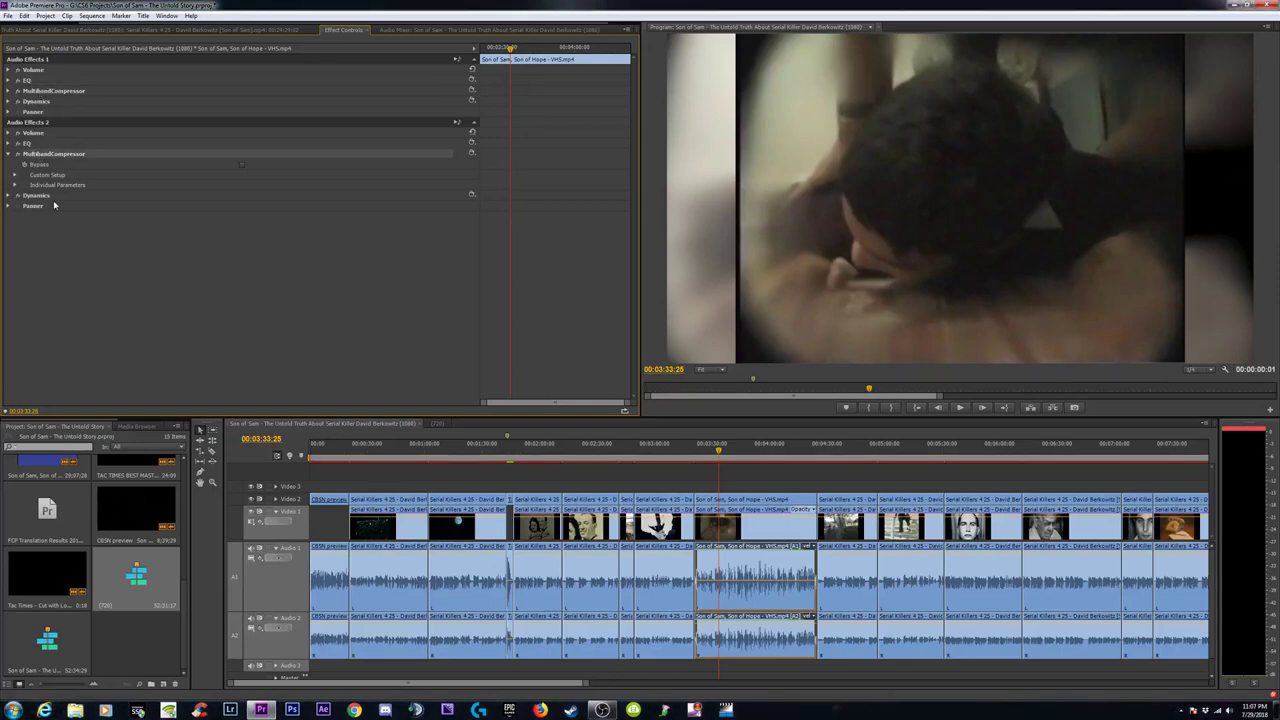
pyautogui.click(8, 155)
pyautogui.click(8, 102)
pyautogui.click(8, 102)
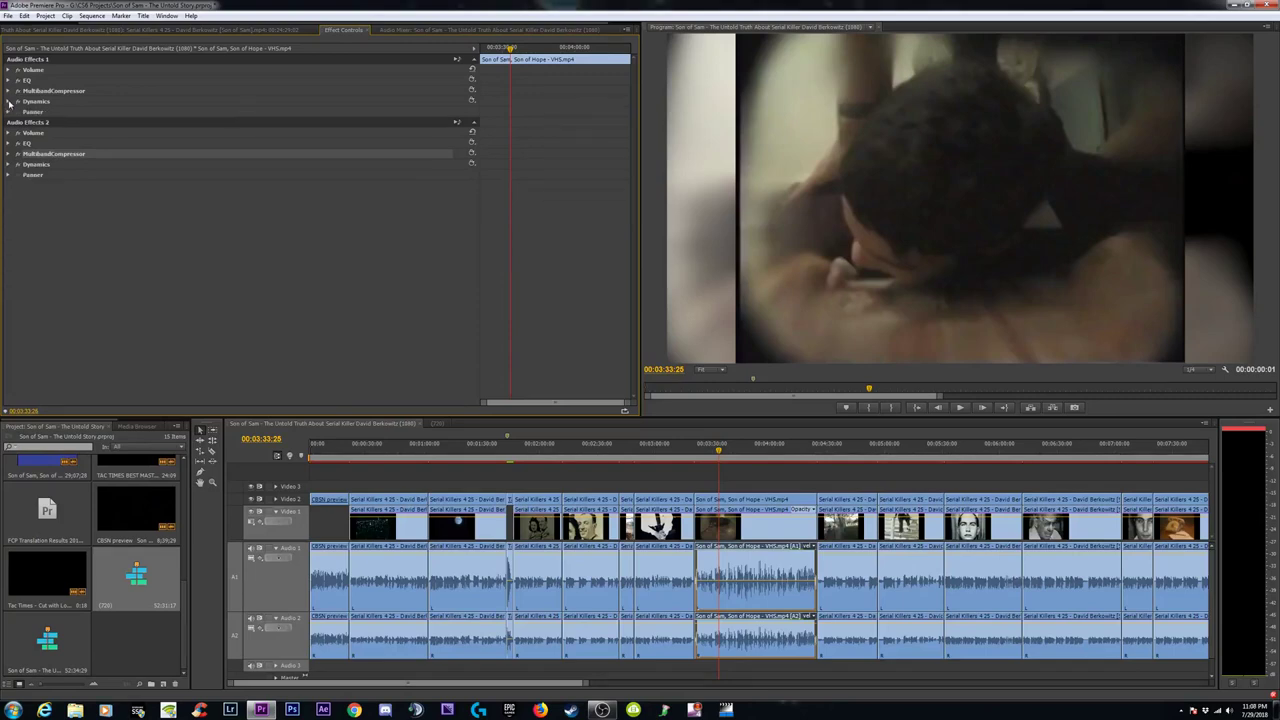
pyautogui.click(8, 165)
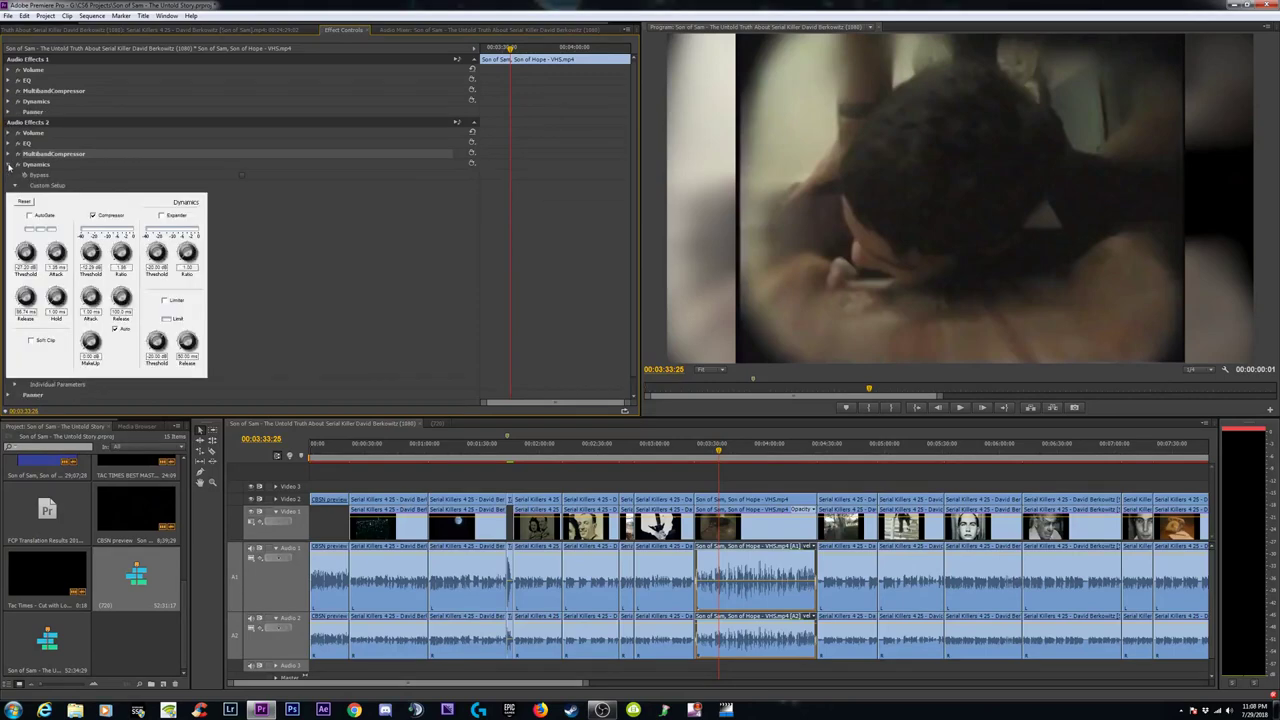
pyautogui.click(8, 165)
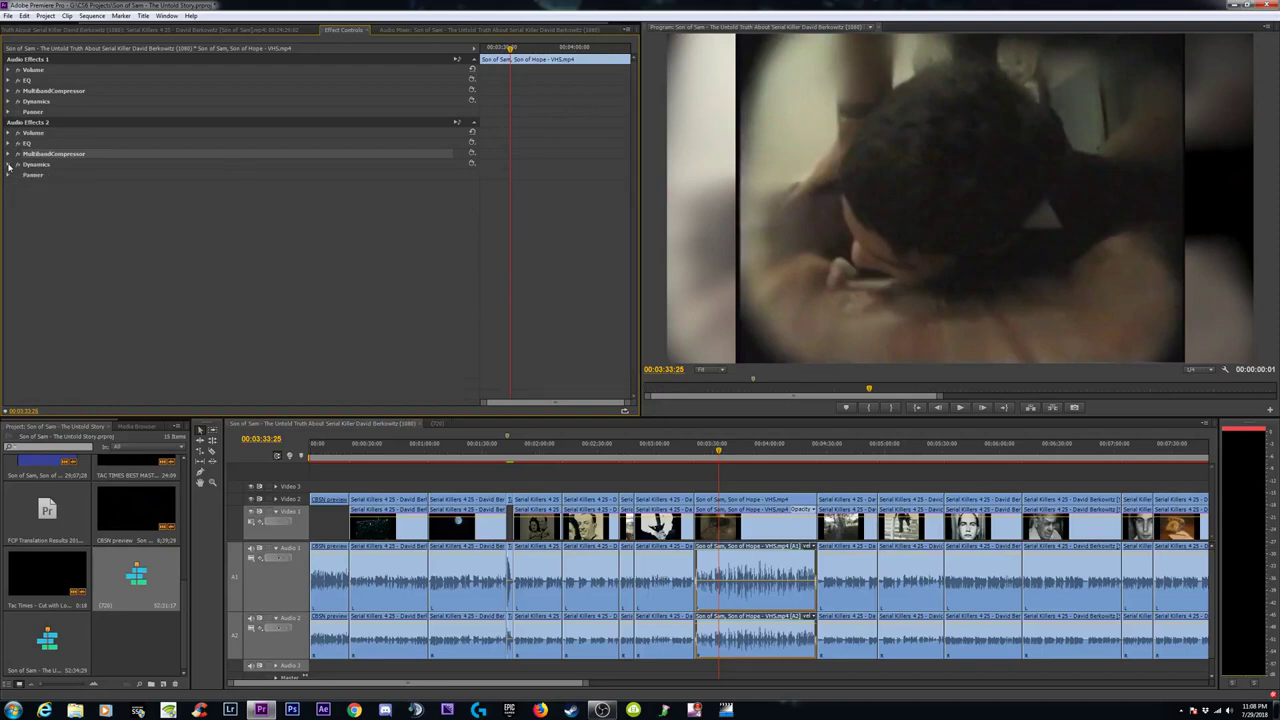
# Select the Son of Hope VHS audio clip around 43:00 and choose a MultibandCompressor preset in its Audio Effects 1.
pyautogui.click(746, 444)
pyautogui.press('\\')
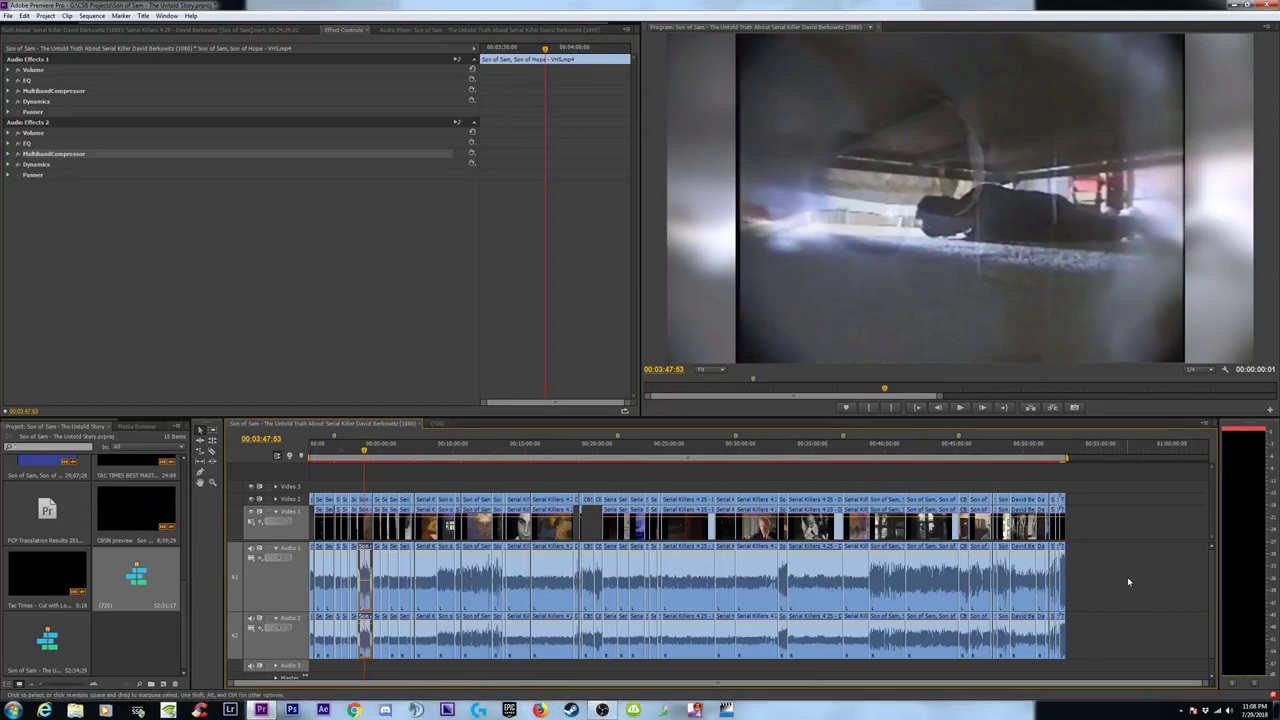
pyautogui.click(928, 450)
pyautogui.click(928, 590)
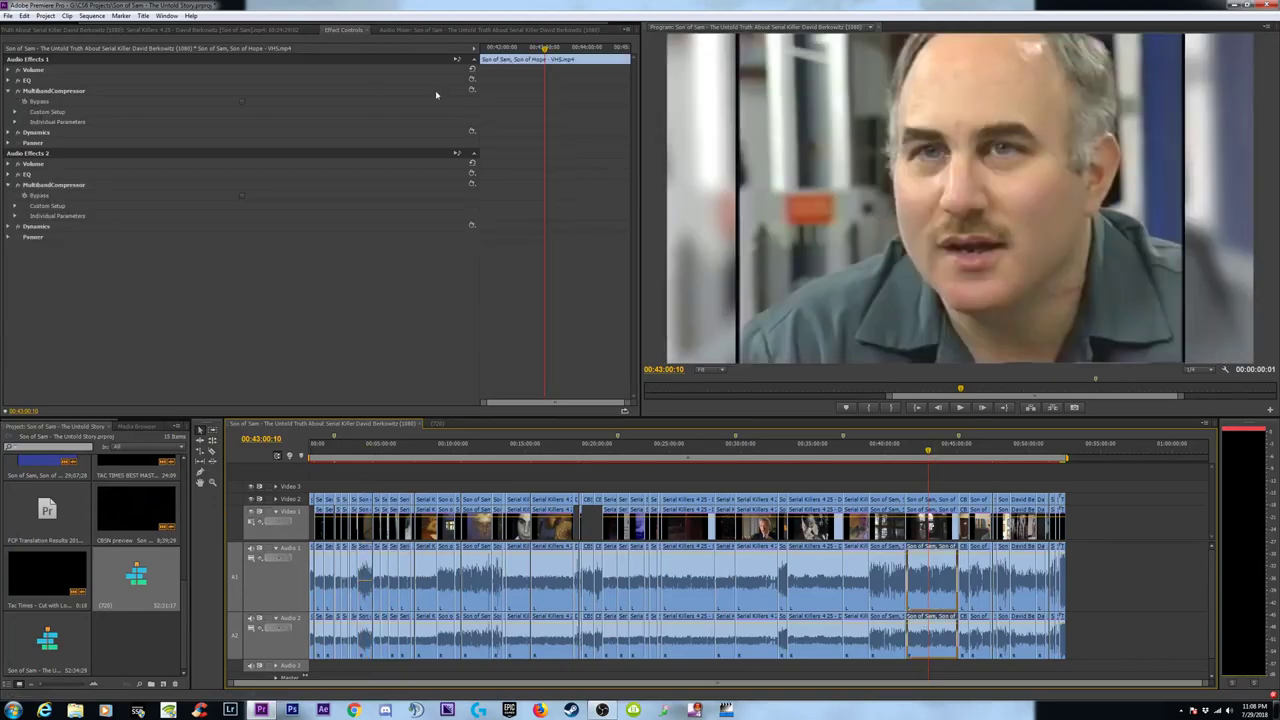
pyautogui.click(473, 89)
pyautogui.click(503, 167)
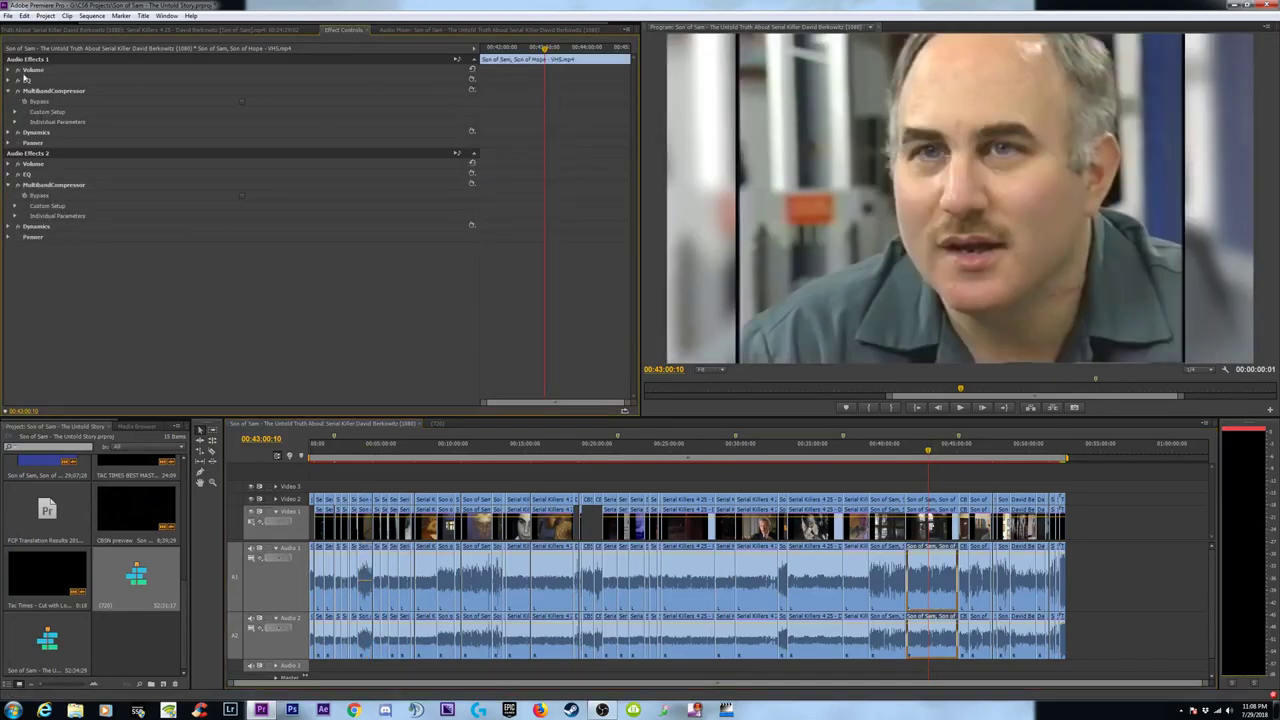
# Enable the Dynamics limiter in Audio Effects 1 with a threshold of about -0.9 dB and save the project.
pyautogui.click(8, 132)
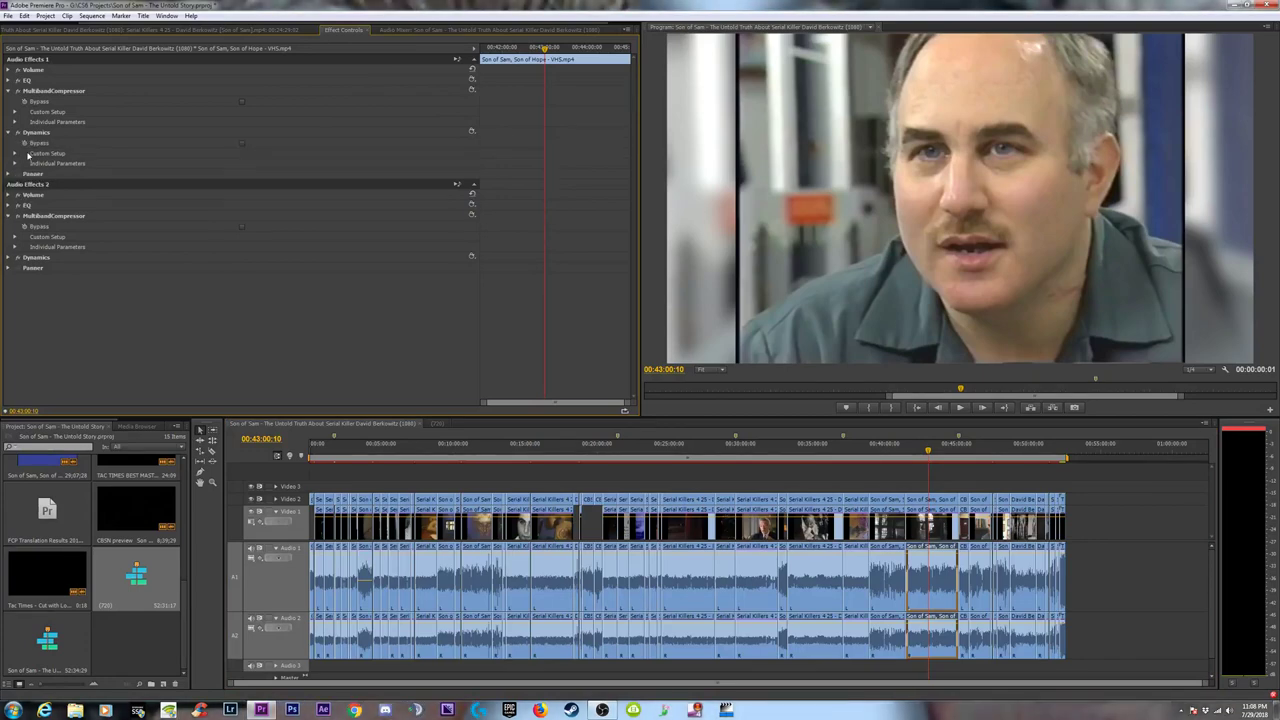
pyautogui.click(472, 131)
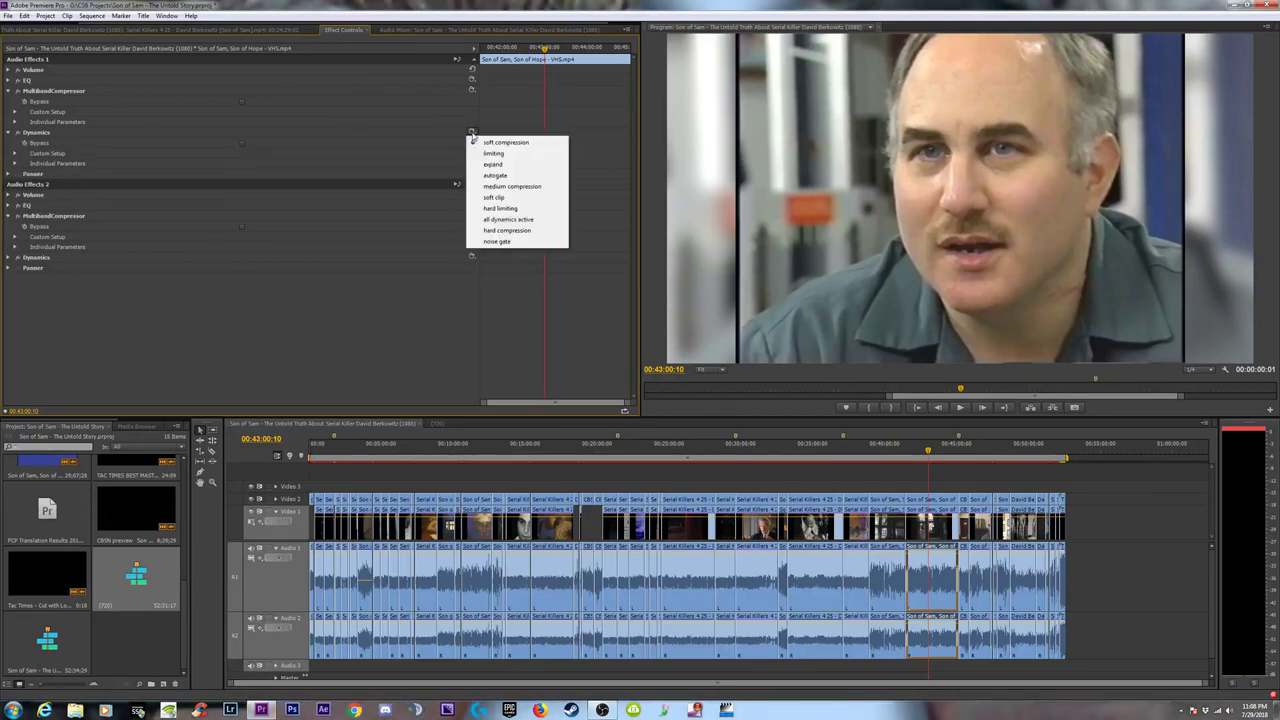
pyautogui.click(15, 155)
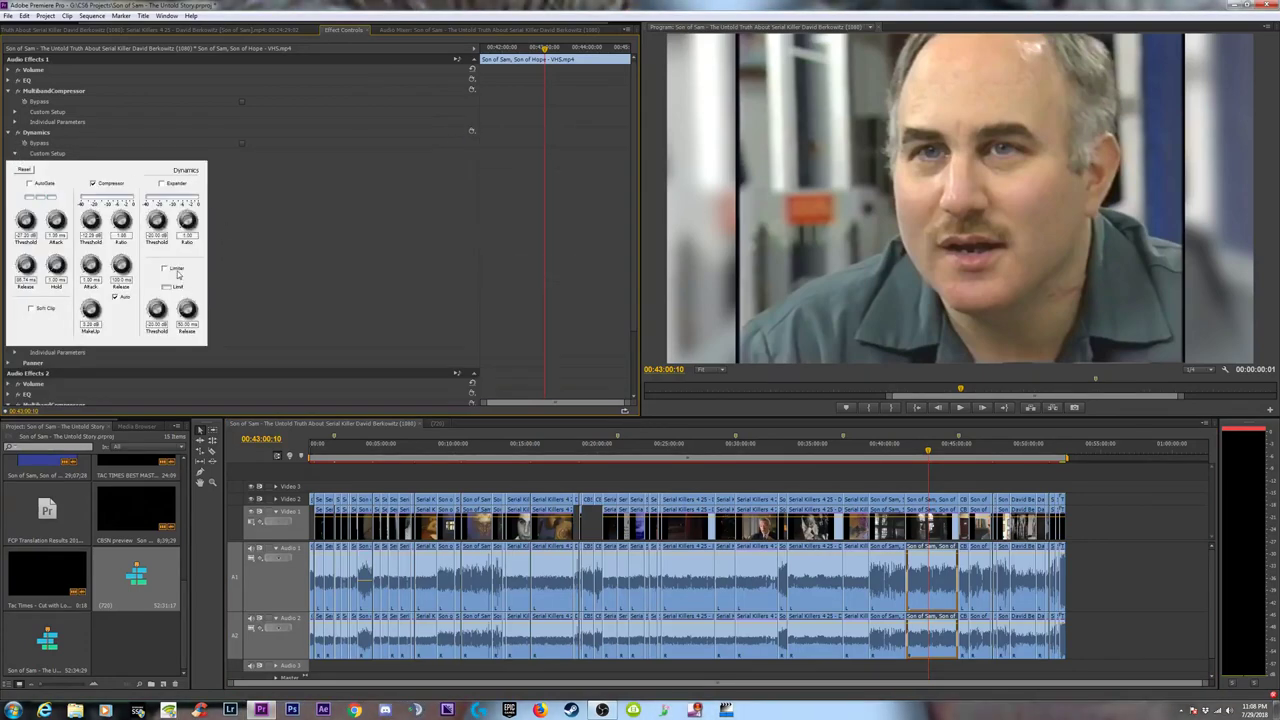
pyautogui.click(156, 307)
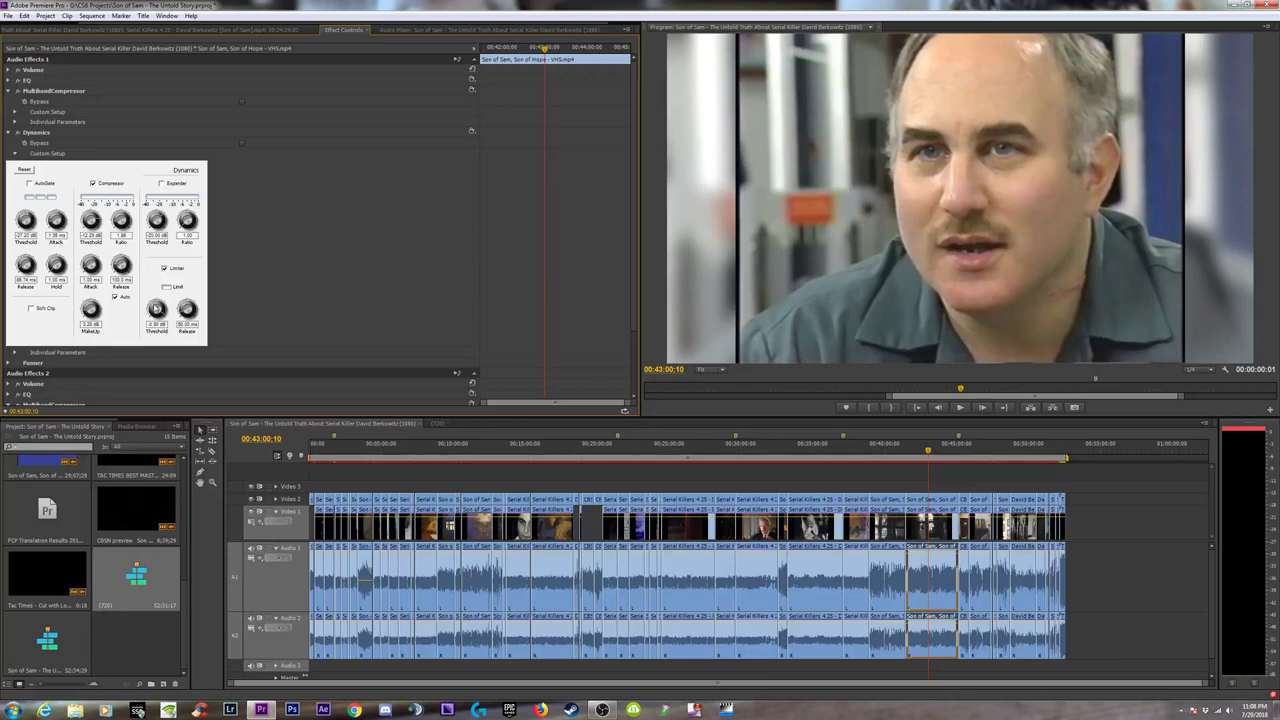
pyautogui.hotkey('ctrl', 's')
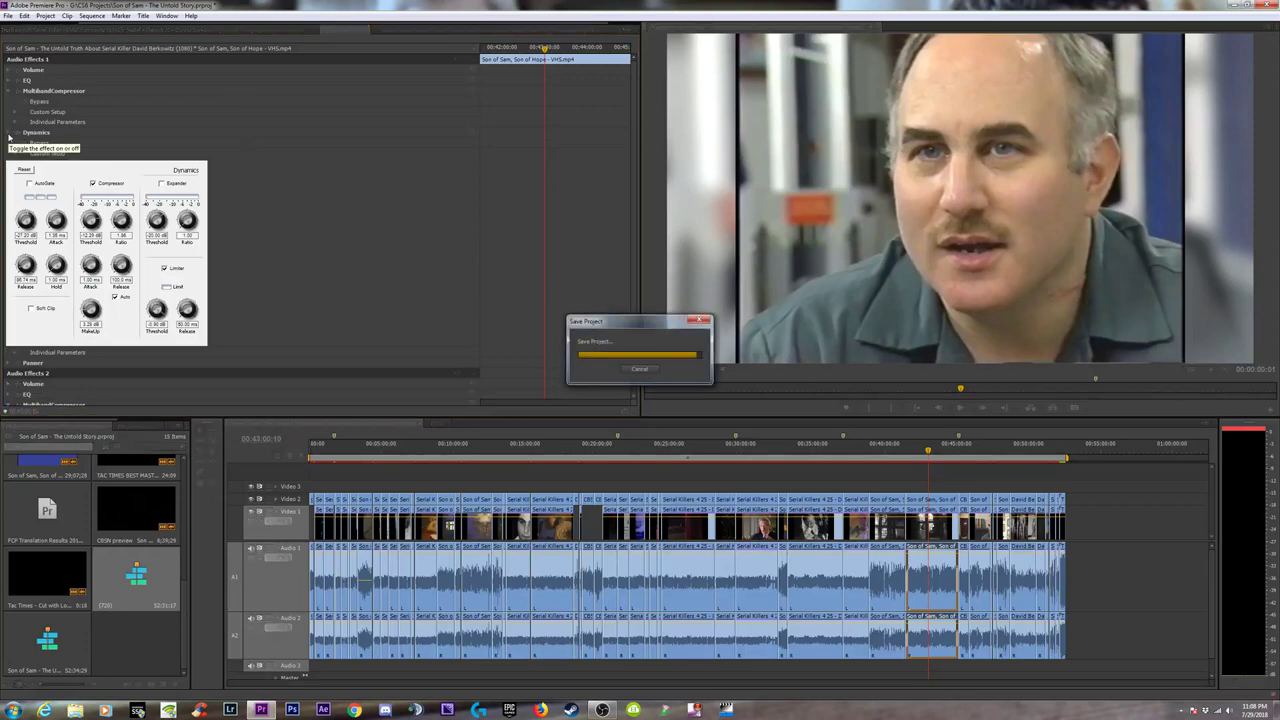
pyautogui.click(8, 133)
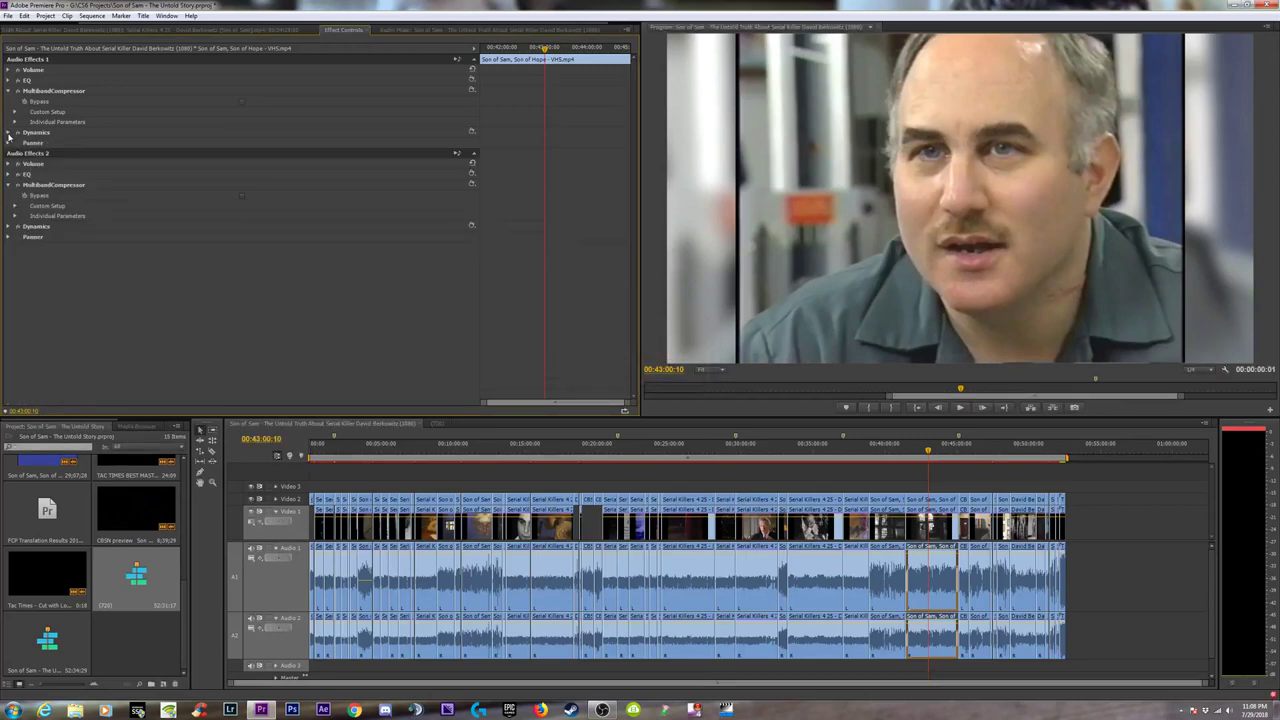
pyautogui.click(8, 133)
pyautogui.click(8, 133)
# Apply the Loudness preset to the EQ in Audio Effects 1 of the clip around 43:00 and collapse the finished effects.
pyautogui.click(10, 80)
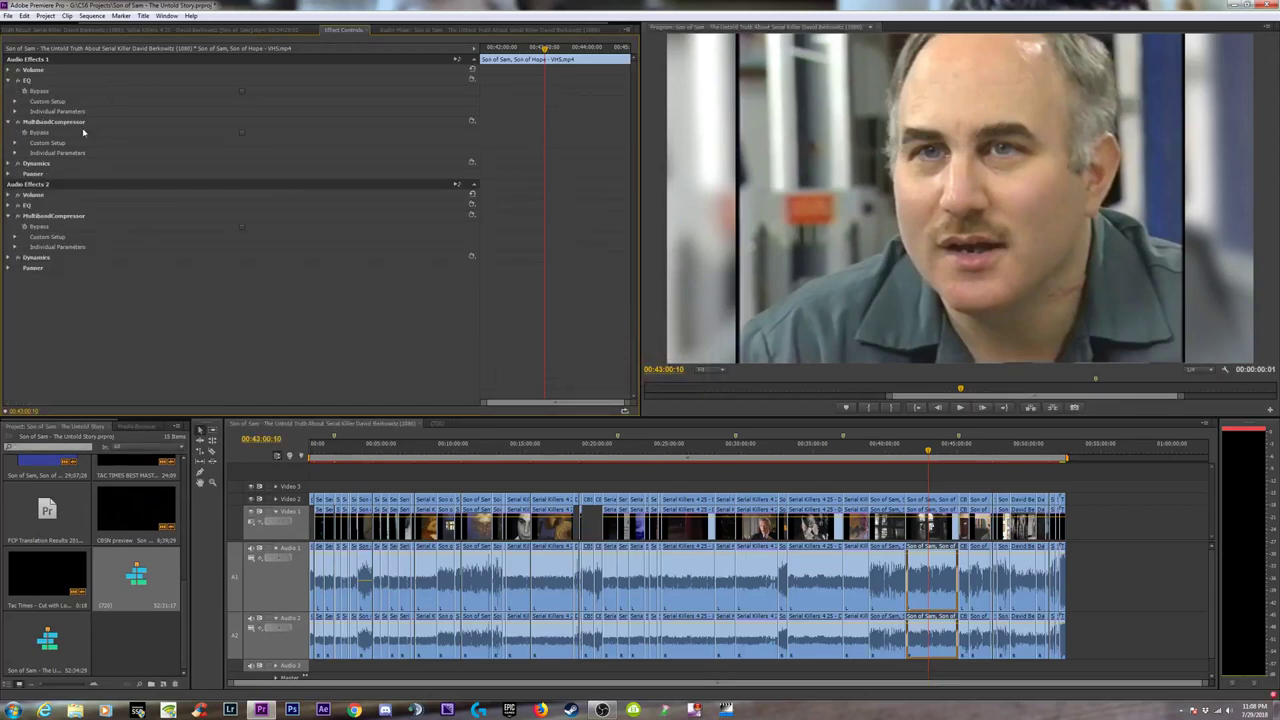
pyautogui.click(16, 101)
pyautogui.click(471, 80)
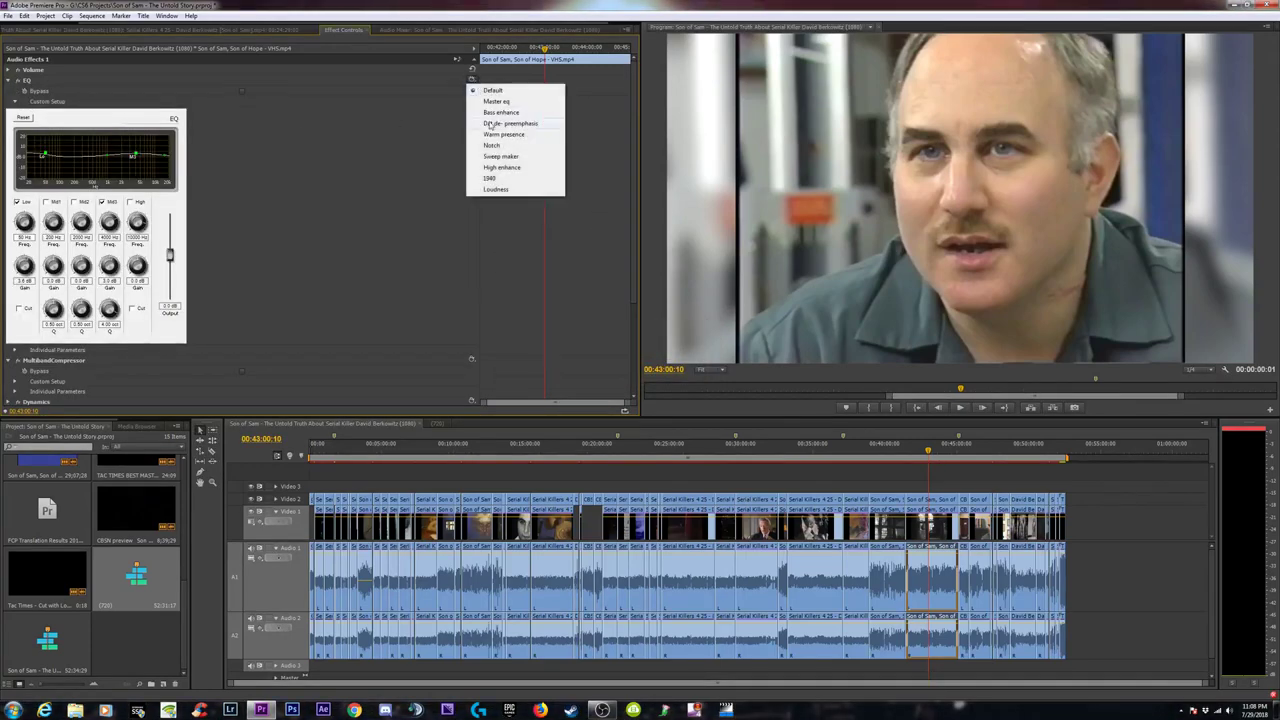
pyautogui.click(494, 189)
pyautogui.click(9, 82)
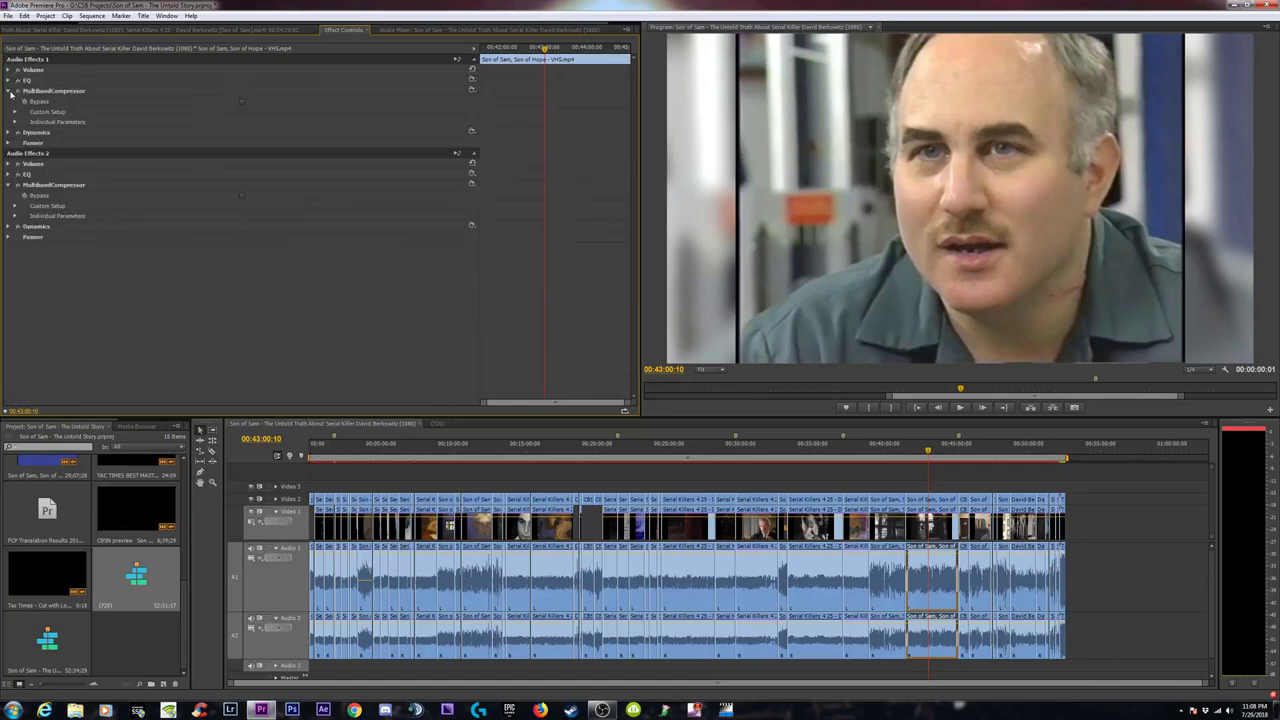
pyautogui.click(10, 91)
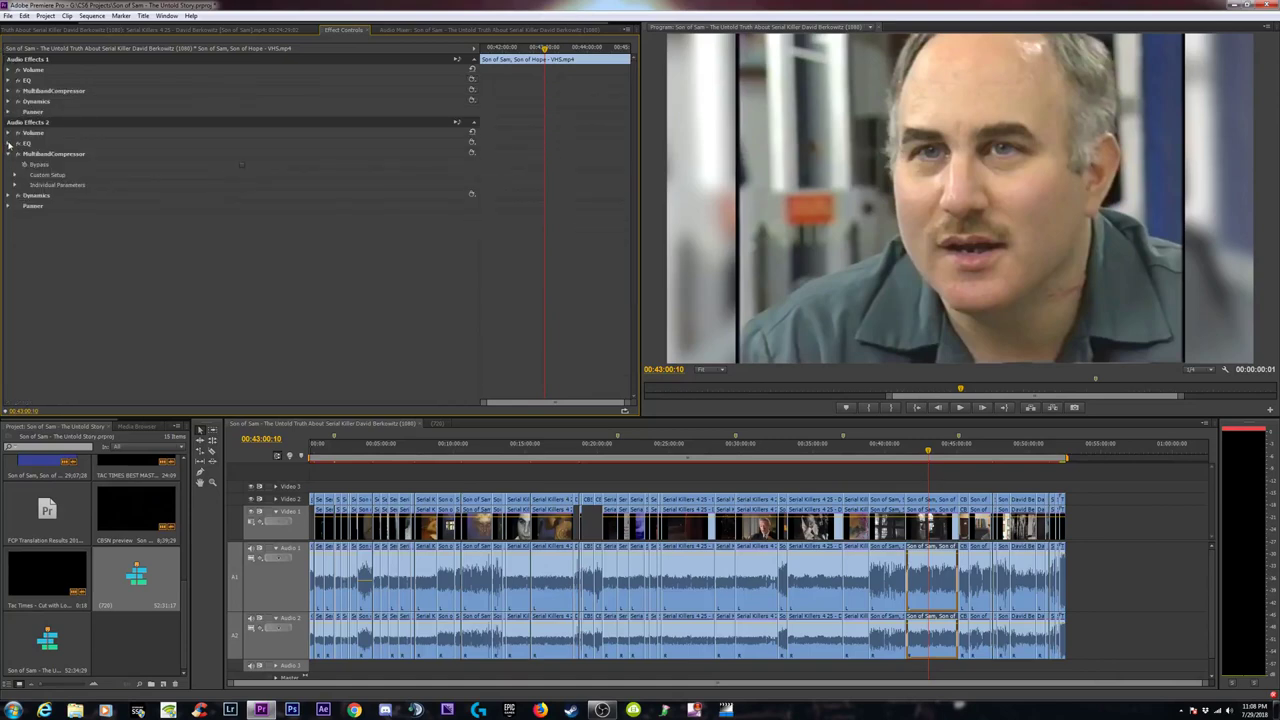
# Check the EQ settings in Audio Effects 2 of the same clip and choose a MultibandCompressor preset there.
pyautogui.click(9, 143)
pyautogui.click(14, 164)
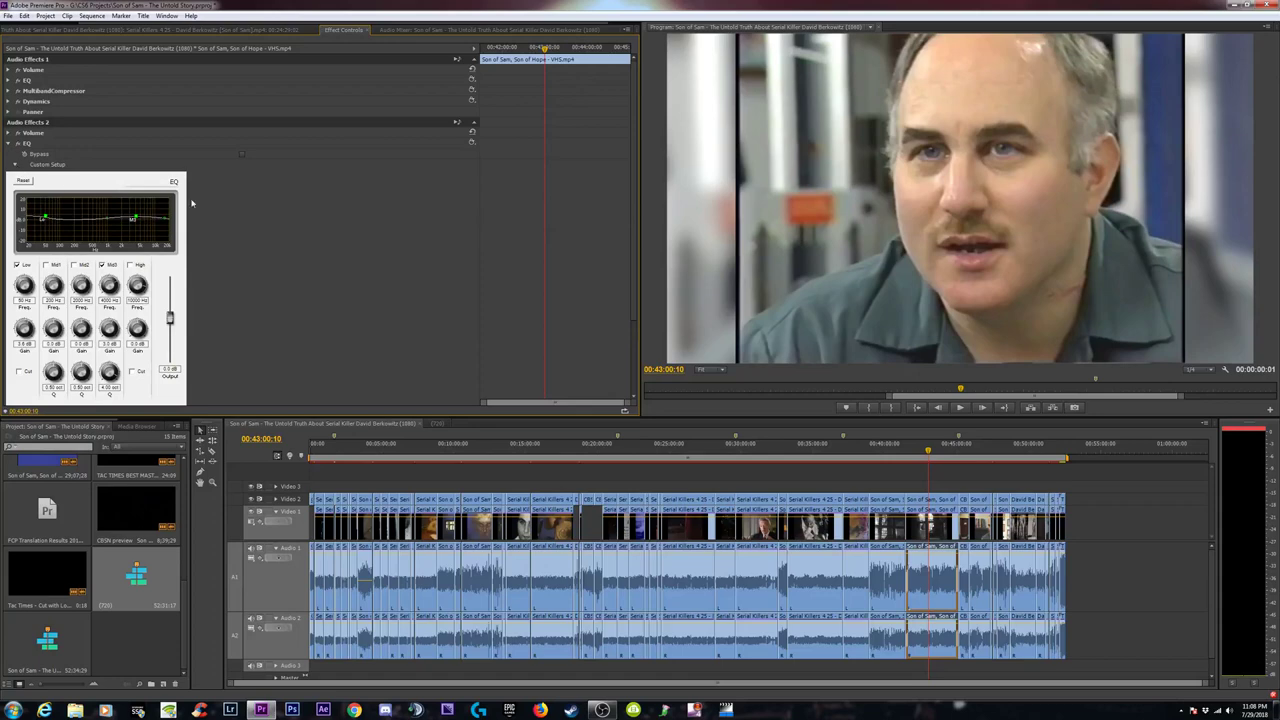
pyautogui.click(8, 144)
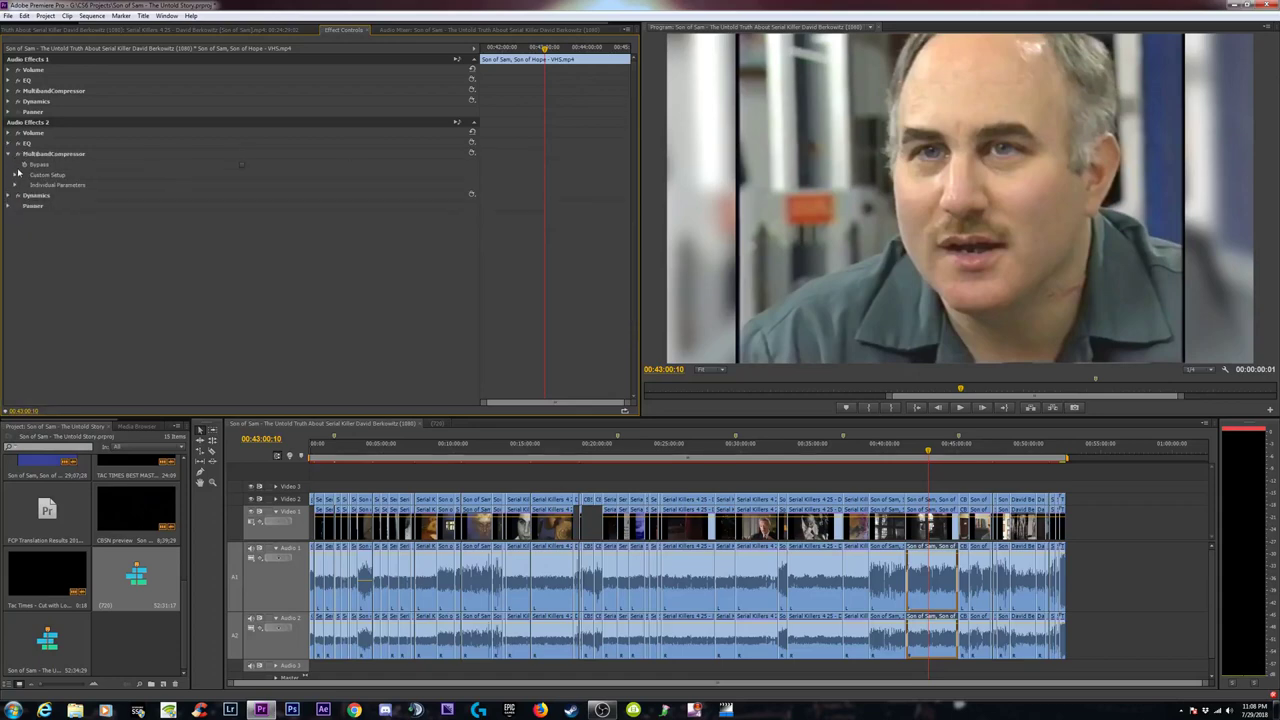
pyautogui.click(472, 153)
pyautogui.click(502, 230)
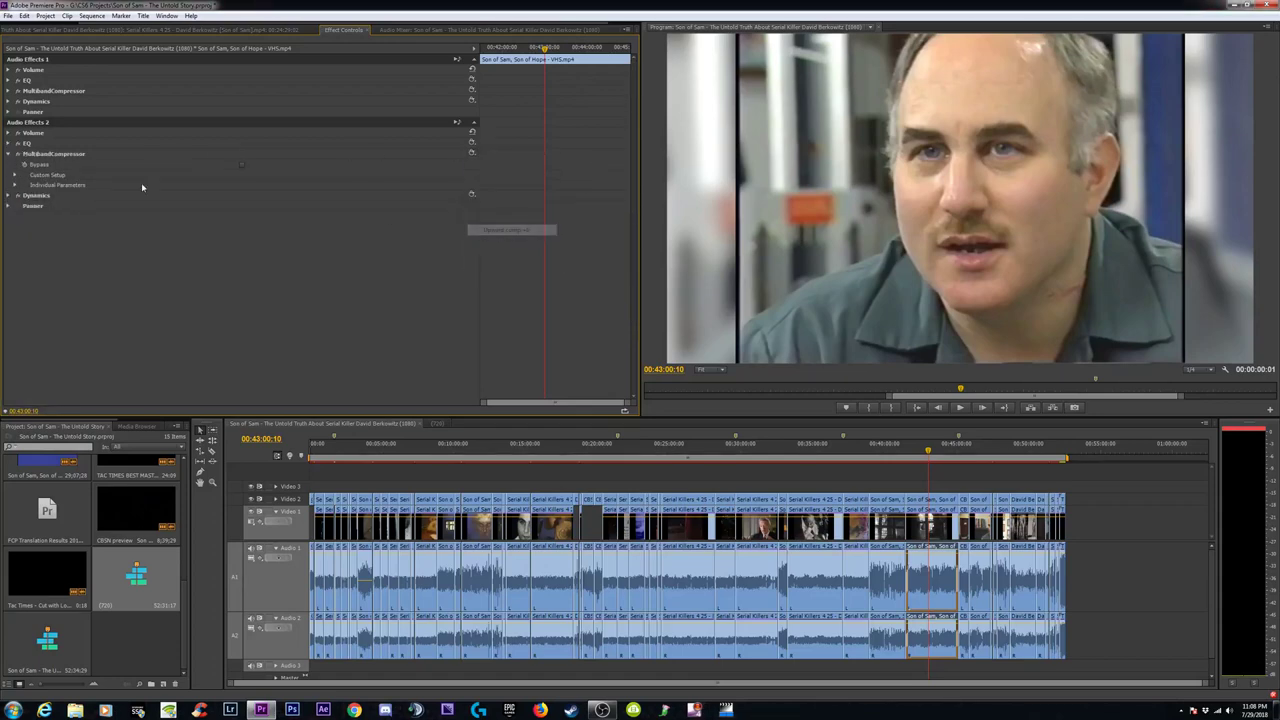
pyautogui.click(8, 154)
# Enable the Dynamics limiter in Audio Effects 2 of the clip around 43:00, with its threshold just below 0 dB.
pyautogui.click(8, 164)
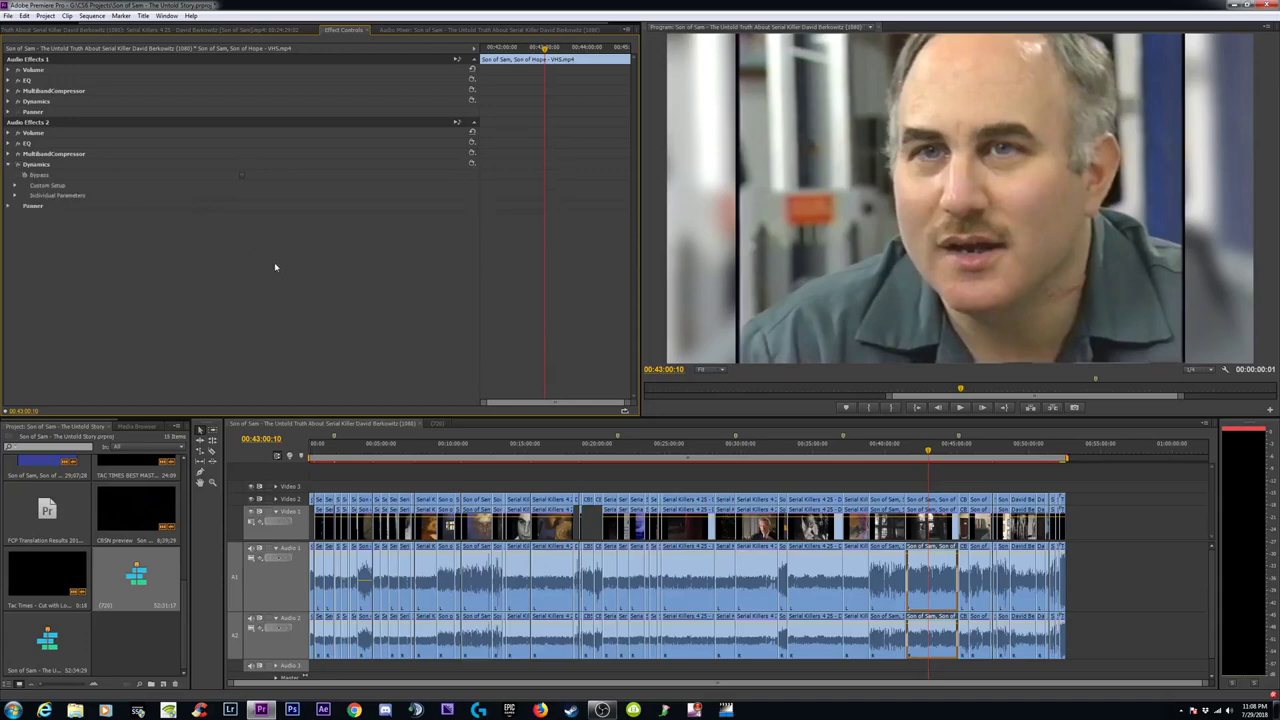
pyautogui.click(14, 186)
pyautogui.scroll(-1, 248, 283)
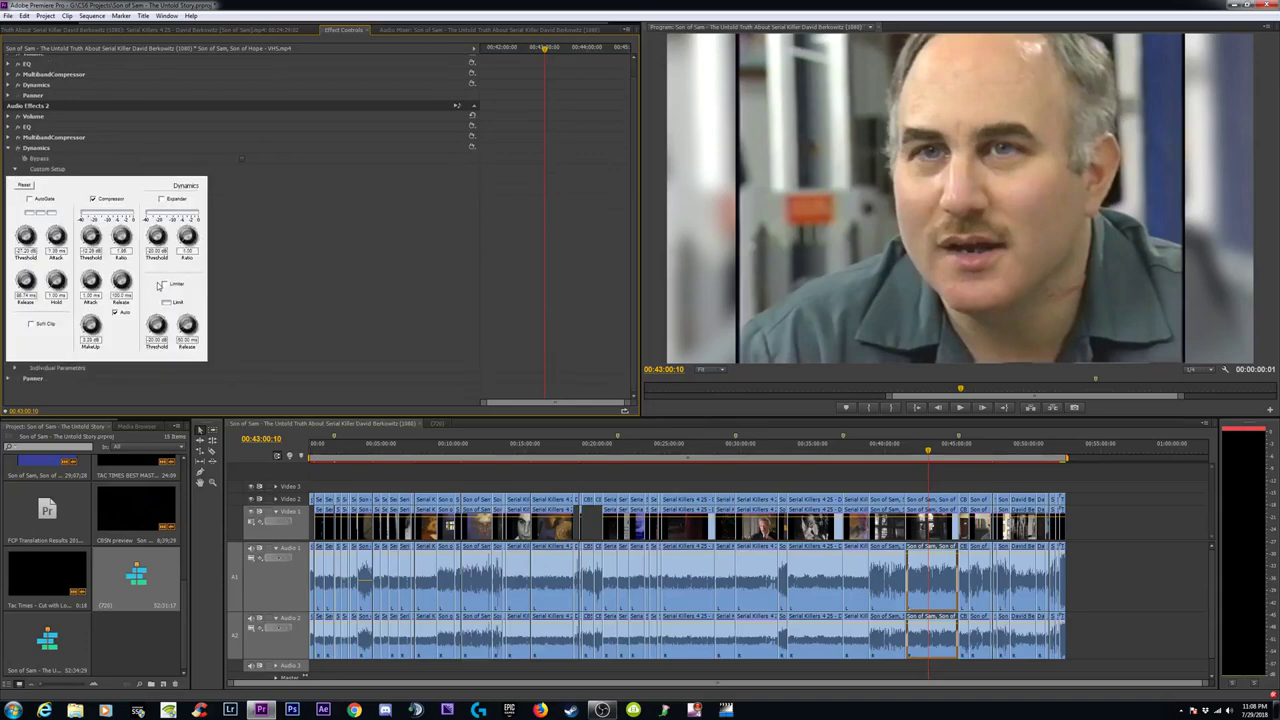
pyautogui.moveTo(156, 322); pyautogui.dragTo(193, 288)
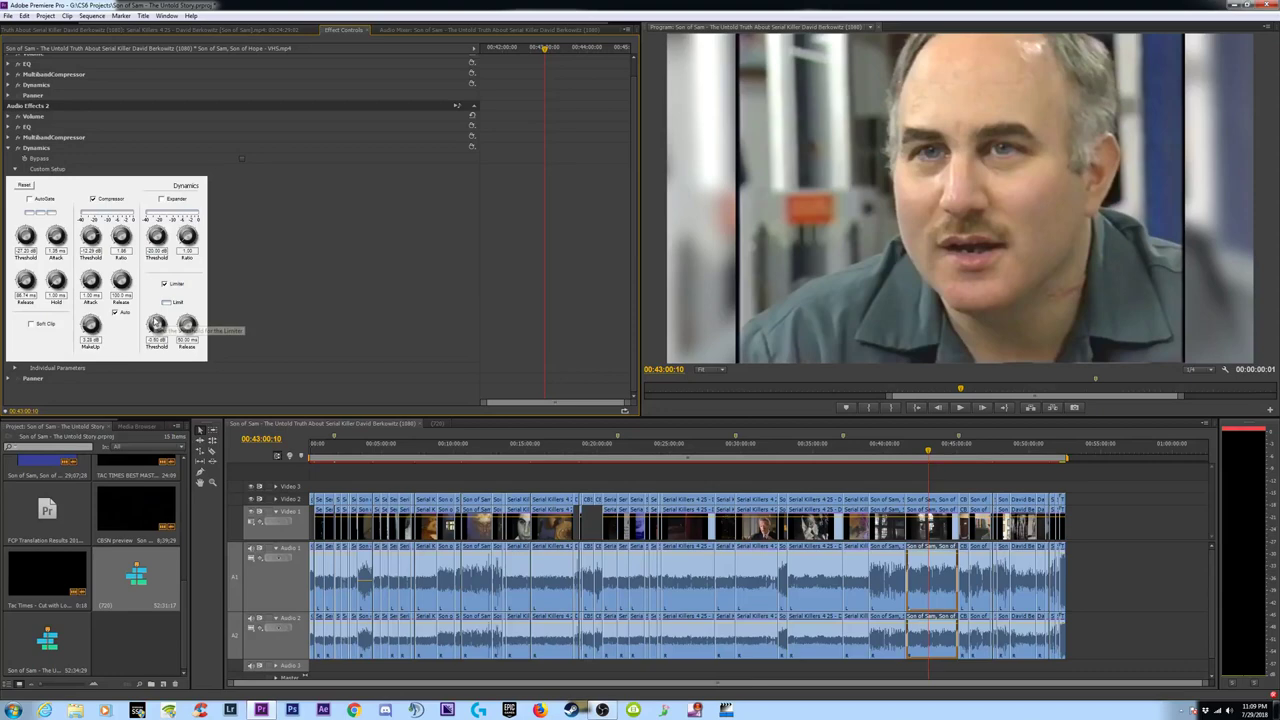
# Play the adjusted clip from about 42:19 to check its audio levels and the limiter.
pyautogui.click(922, 456)
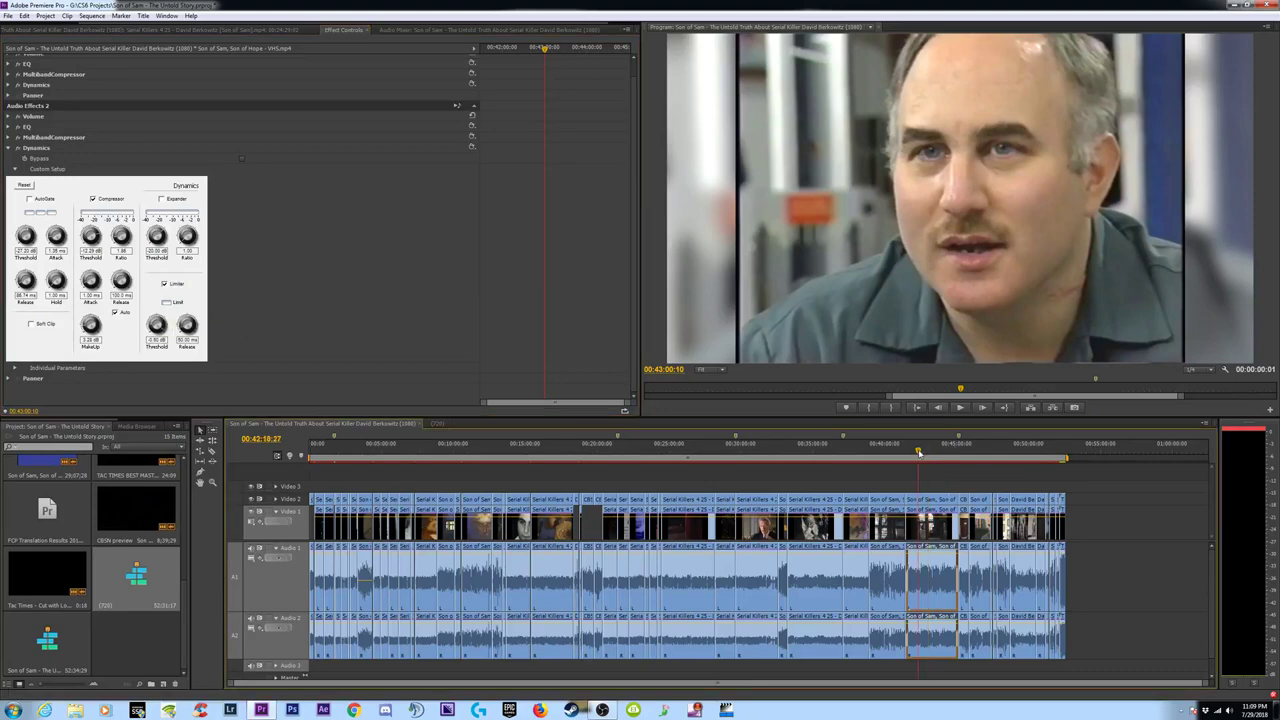
pyautogui.press('space')
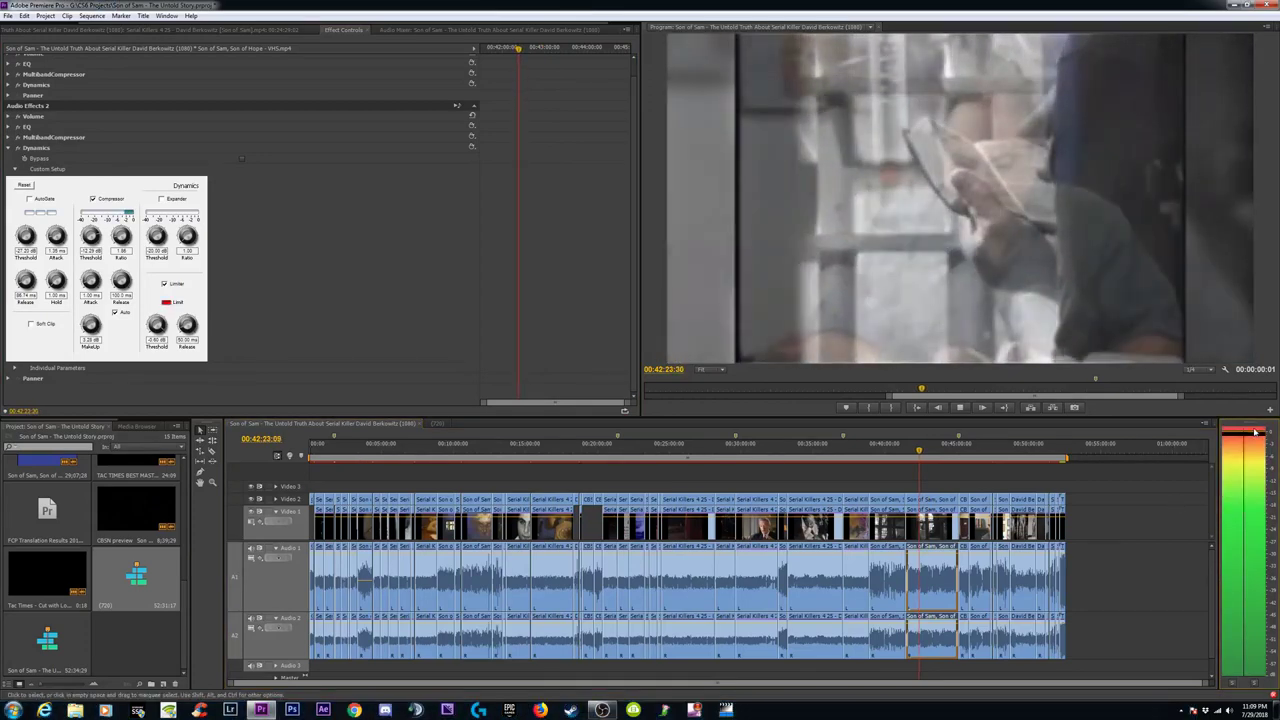
pyautogui.press('space')
# Lower the volume line of the adjusted clip on Audio 1 and Audio 2 and play it back to check the level.
pyautogui.moveTo(938, 634); pyautogui.dragTo(938, 638)
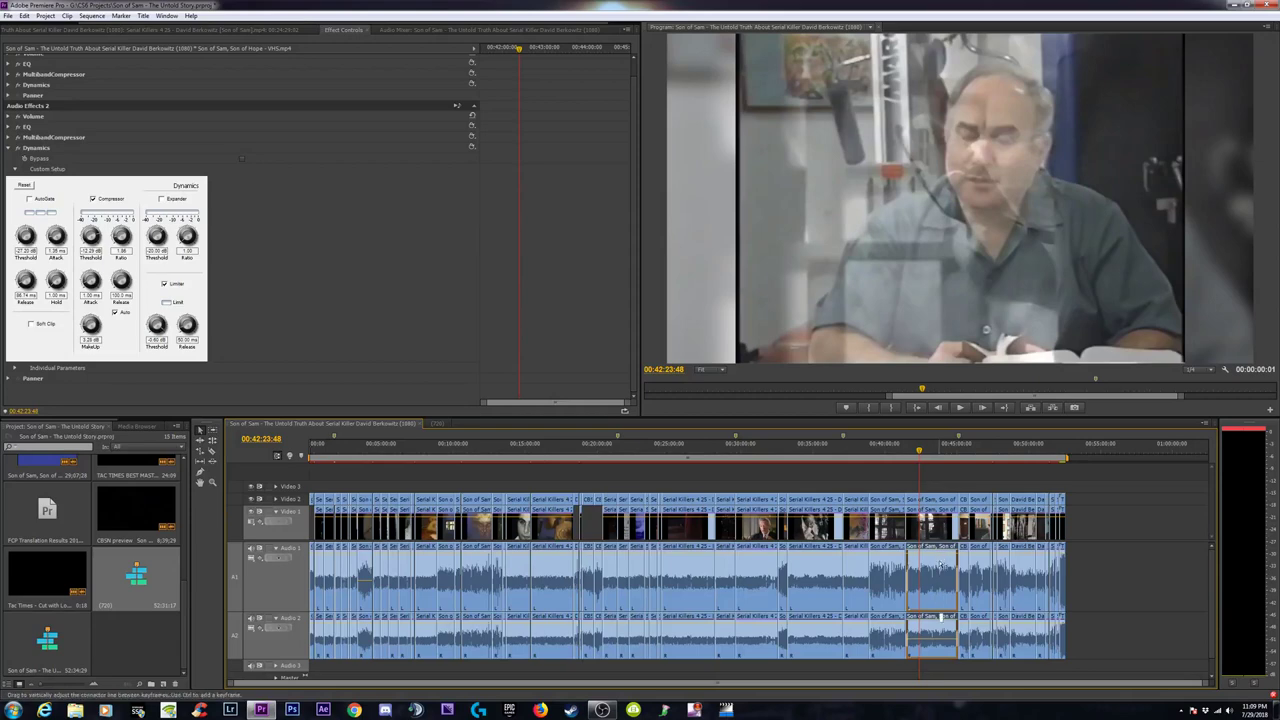
pyautogui.moveTo(940, 565); pyautogui.dragTo(940, 574)
pyautogui.moveTo(937, 614); pyautogui.dragTo(940, 665)
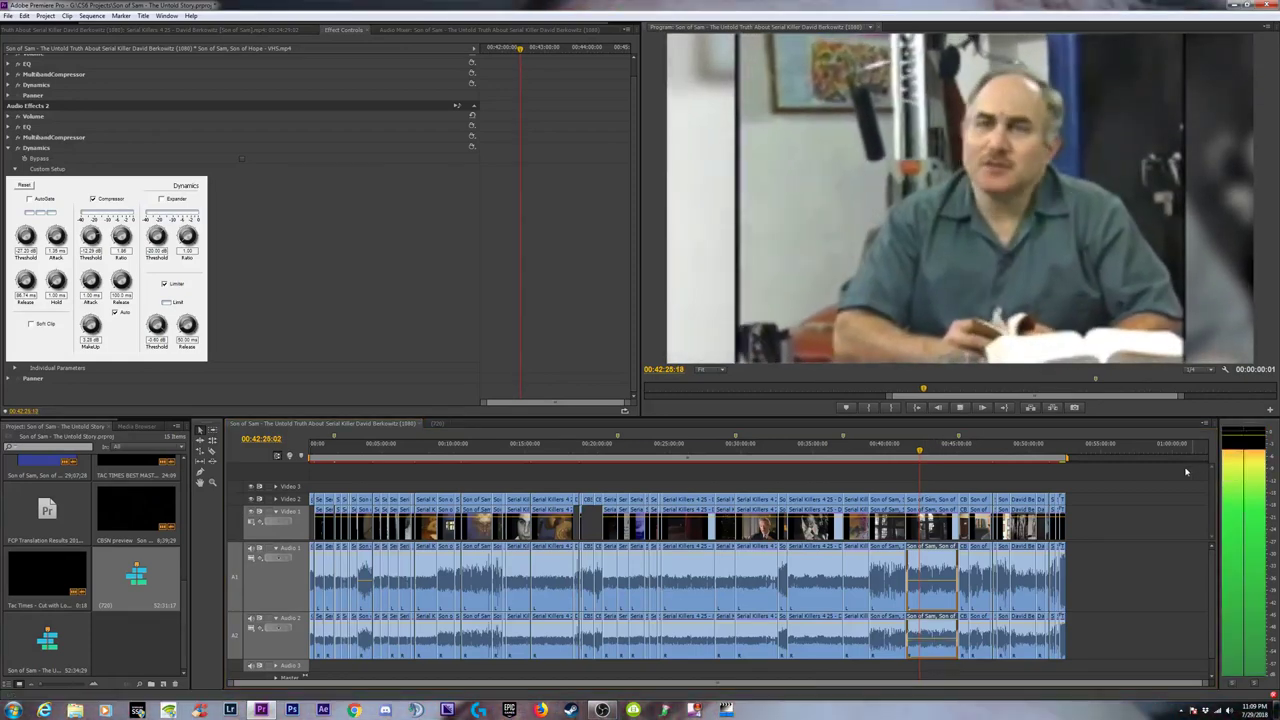
pyautogui.press('space')
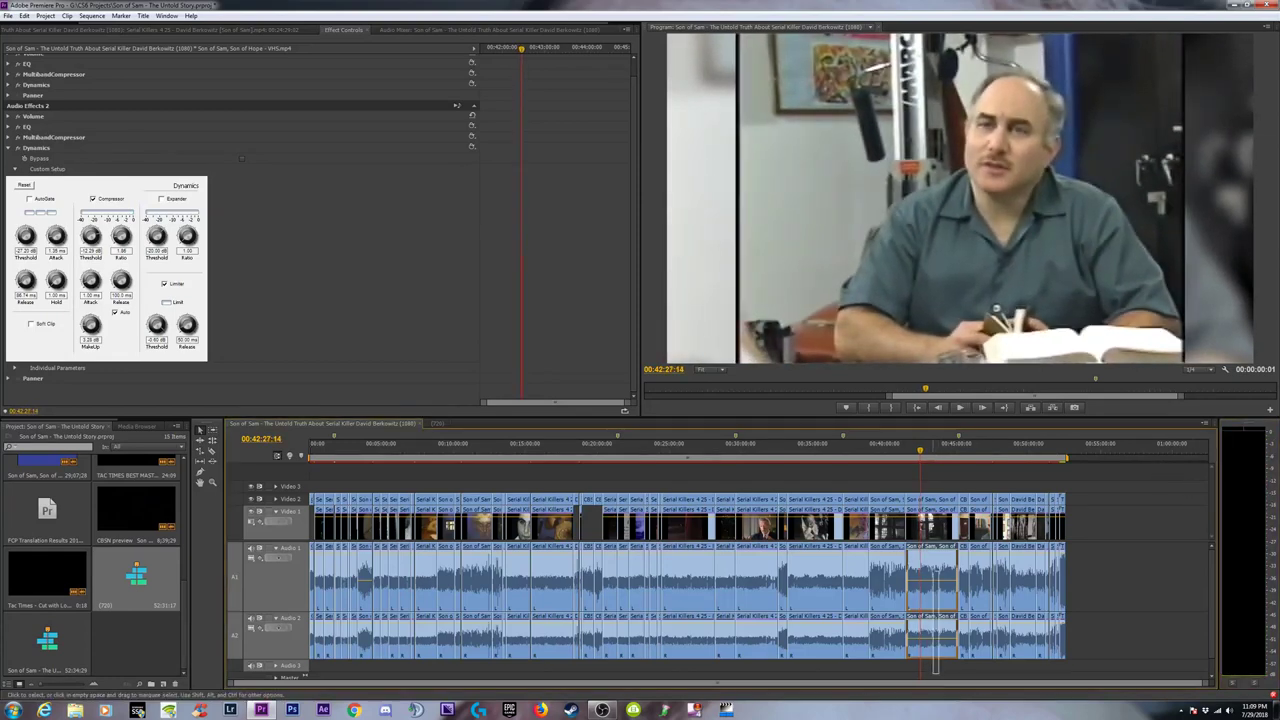
# Copy the adjusted clip around 43:00 and remove Volume and Audio Effects from all clips on Audio 1 and Audio 2.
pyautogui.rightClick(934, 575)
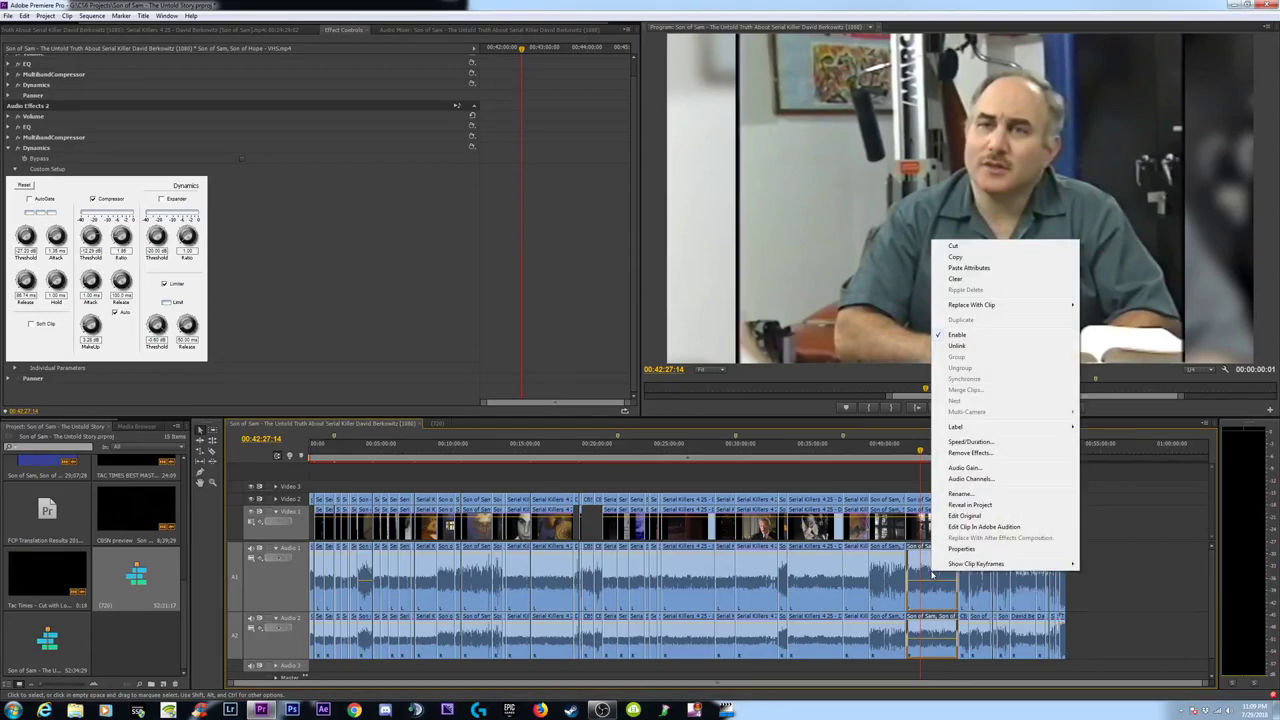
pyautogui.click(955, 259)
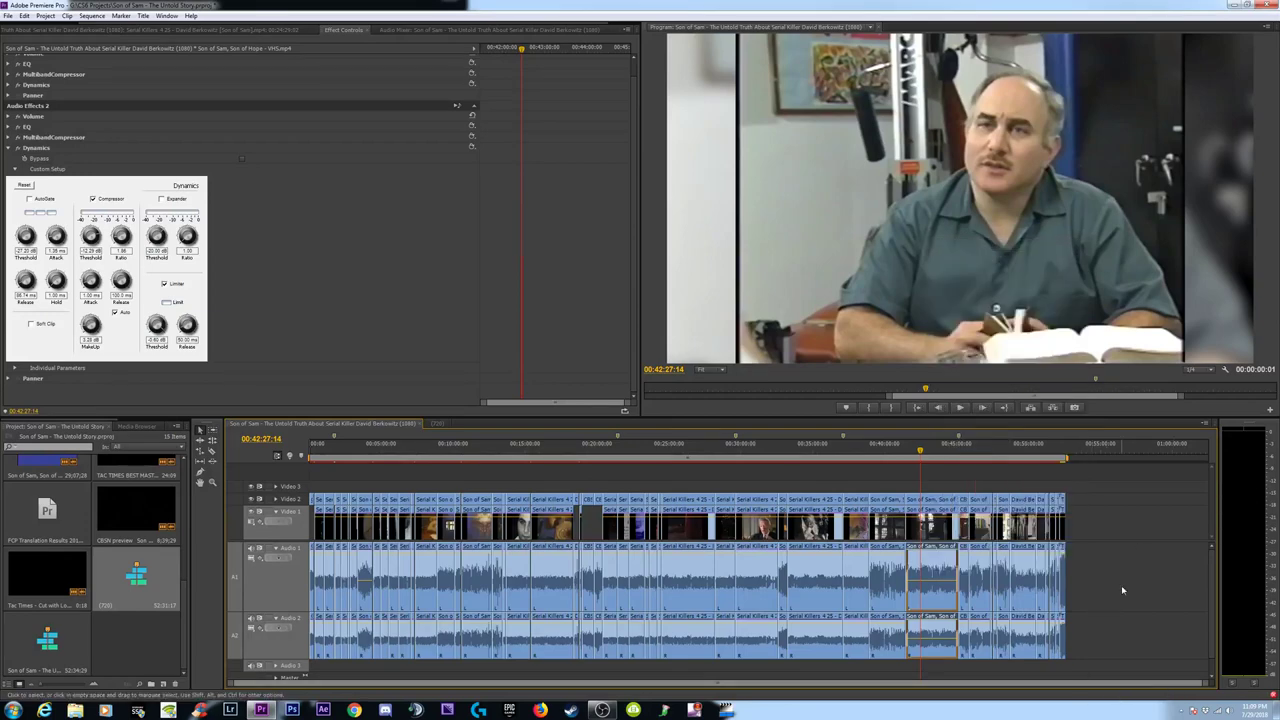
pyautogui.moveTo(1126, 581); pyautogui.dragTo(145, 657)
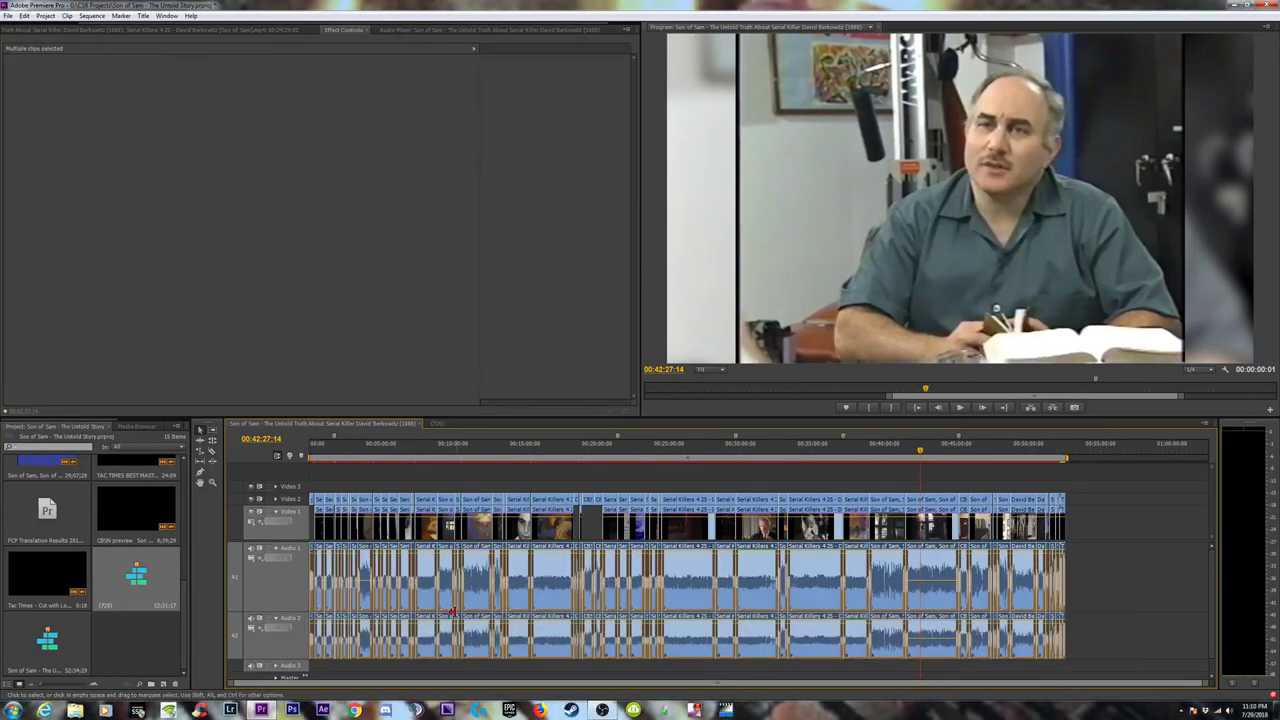
pyautogui.rightClick(556, 578)
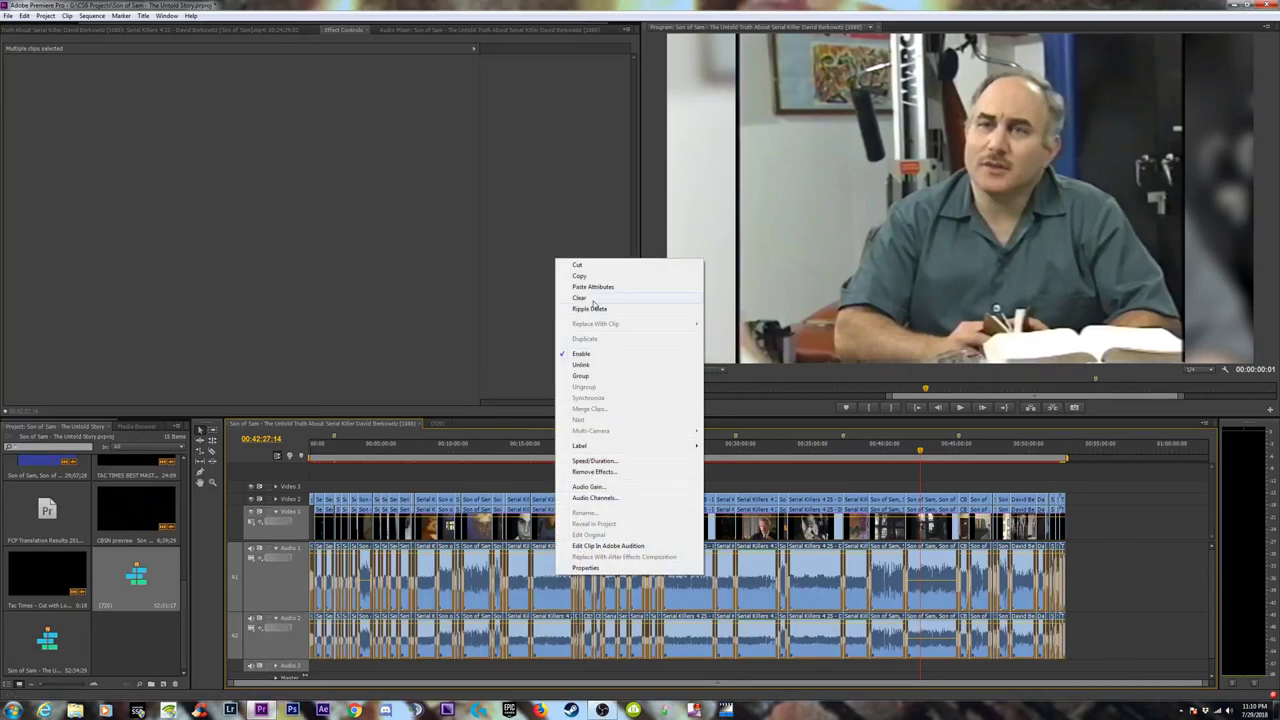
pyautogui.click(600, 471)
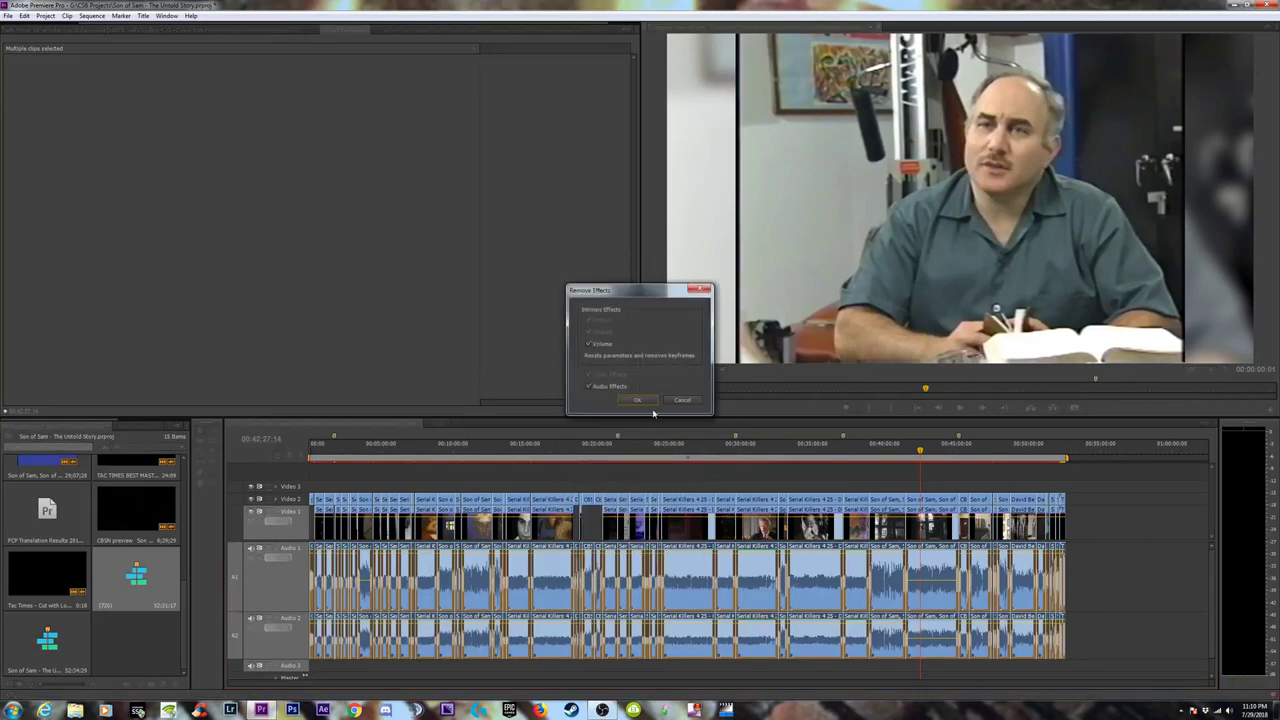
pyautogui.click(645, 404)
pyautogui.click(1123, 608)
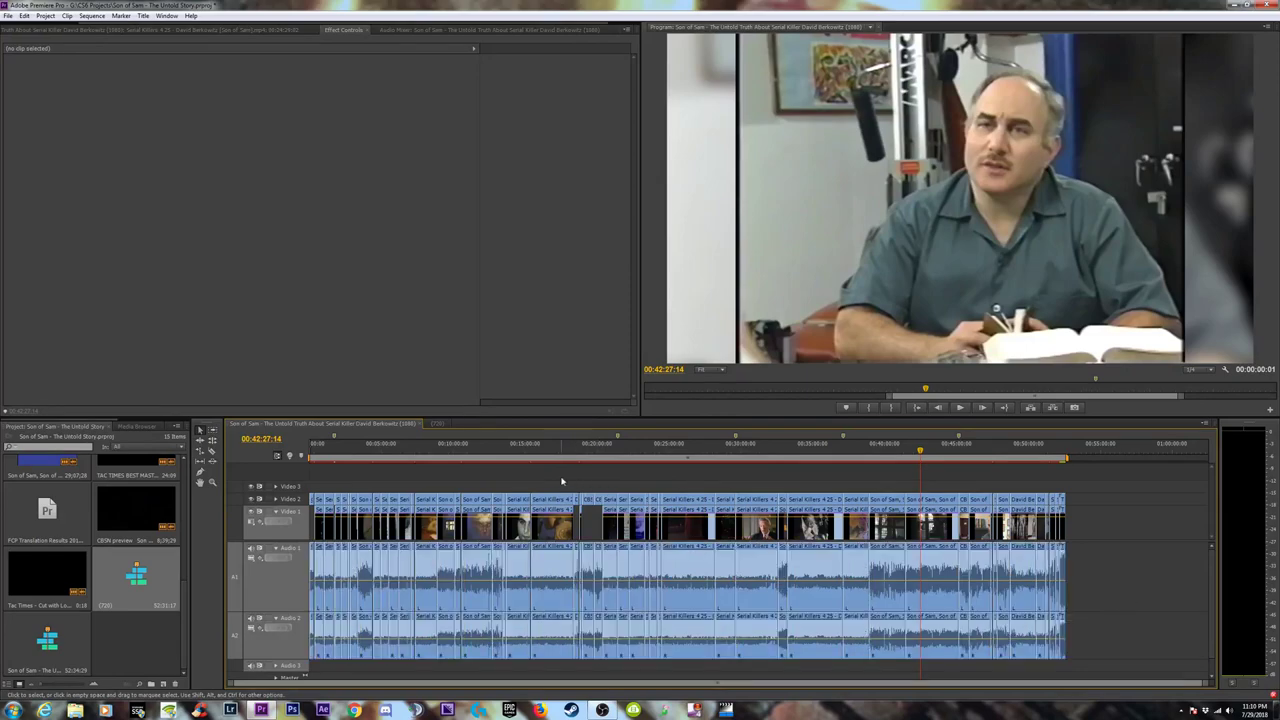
# Return to the start of the sequence and lock the Video 1 and Video 2 tracks.
pyautogui.moveTo(430, 449); pyautogui.dragTo(249, 448)
pyautogui.press('=')
pyautogui.press('=')
pyautogui.press('=')
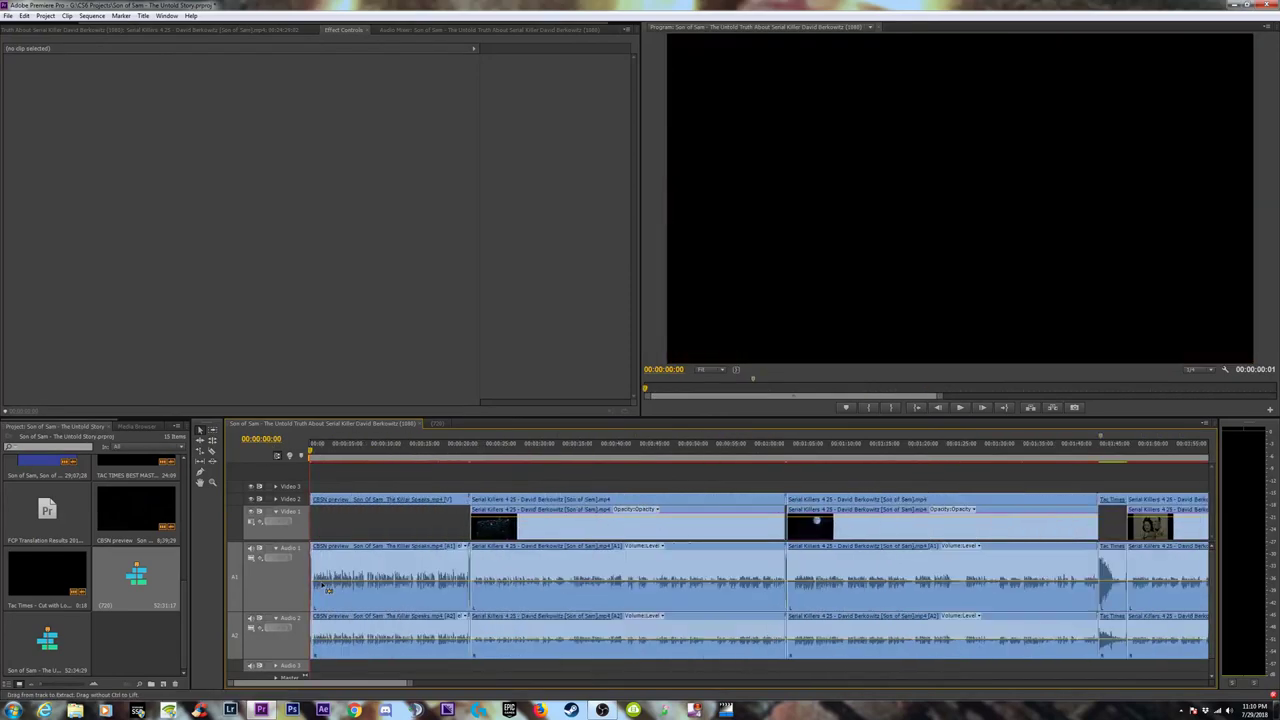
pyautogui.click(354, 568)
pyautogui.click(363, 523)
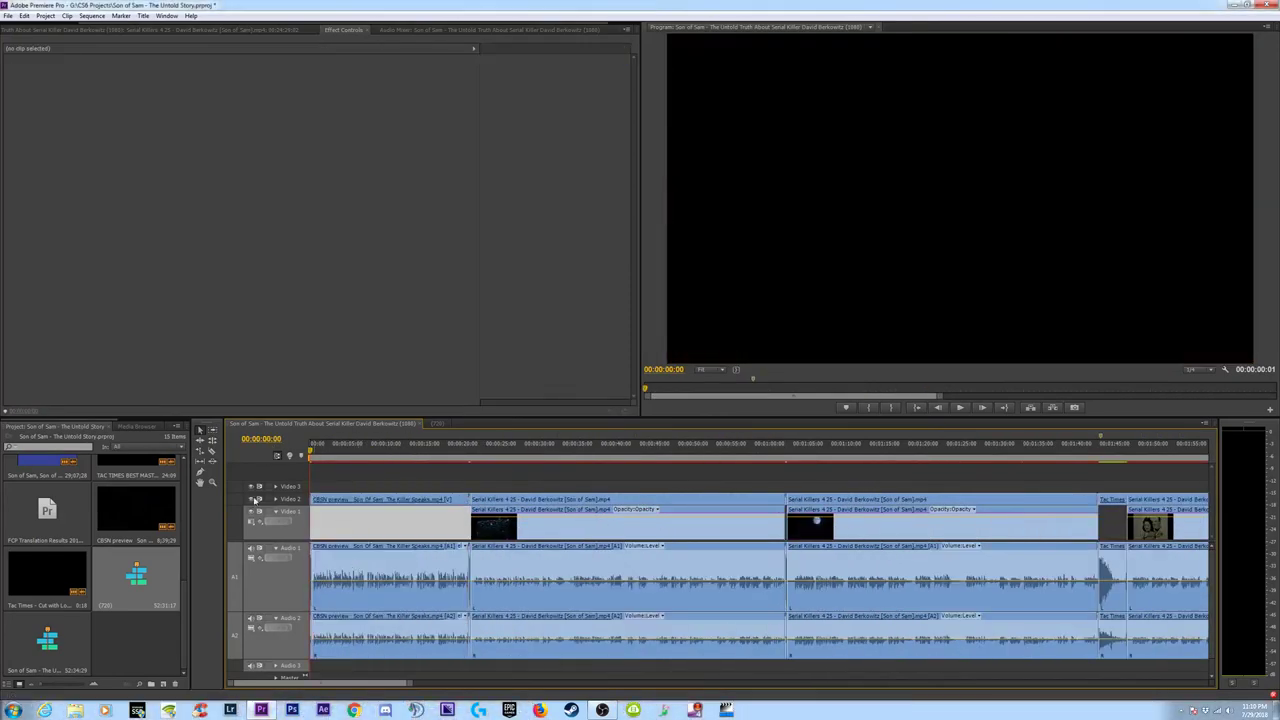
pyautogui.click(268, 511)
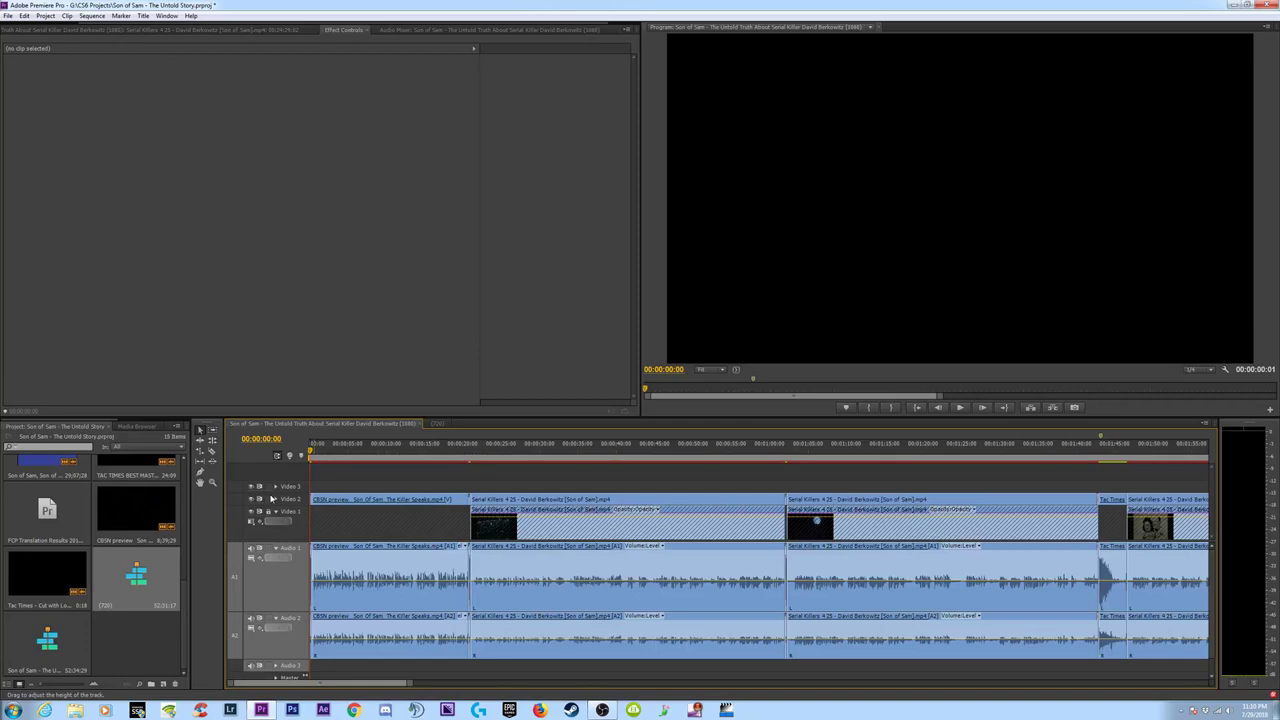
# Select the CBSN preview clip's audio on Audio 1 and Audio 2 and open its clip commands.
pyautogui.click(379, 579)
pyautogui.rightClick(381, 577)
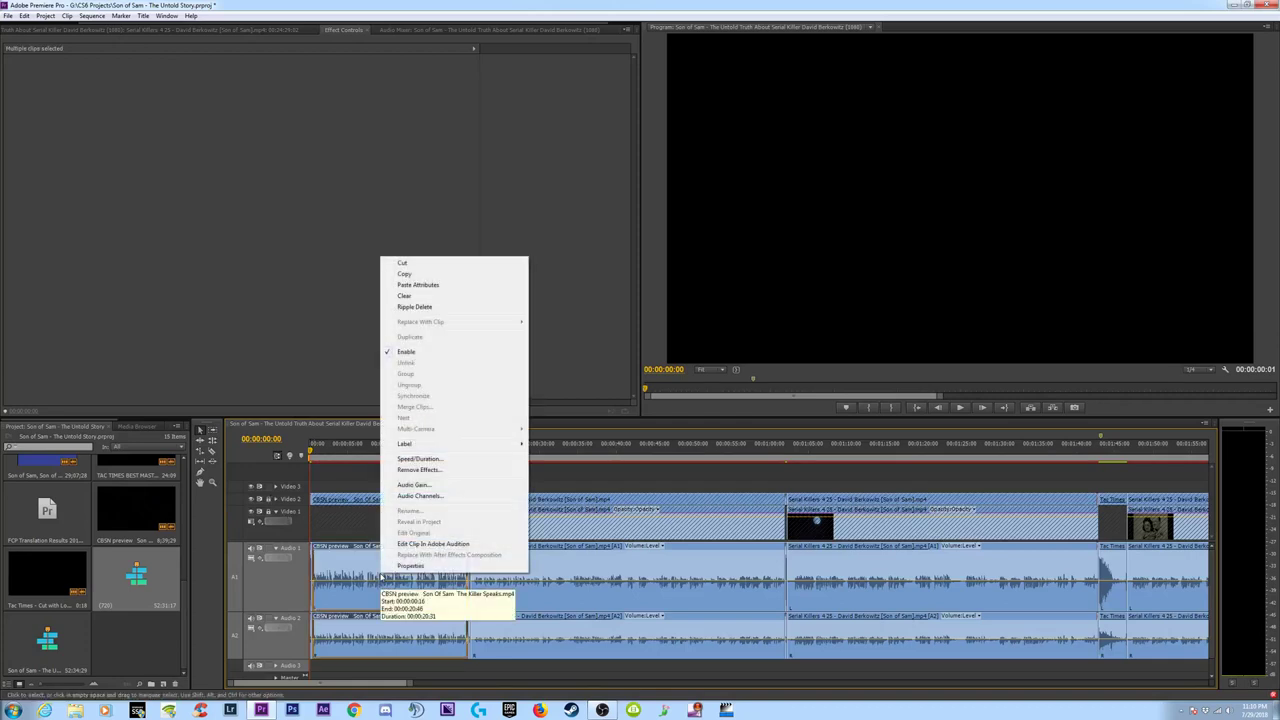
# Paste the copied attributes onto the selected CBSN preview audio clips at the start of the timeline.
pyautogui.click(418, 285)
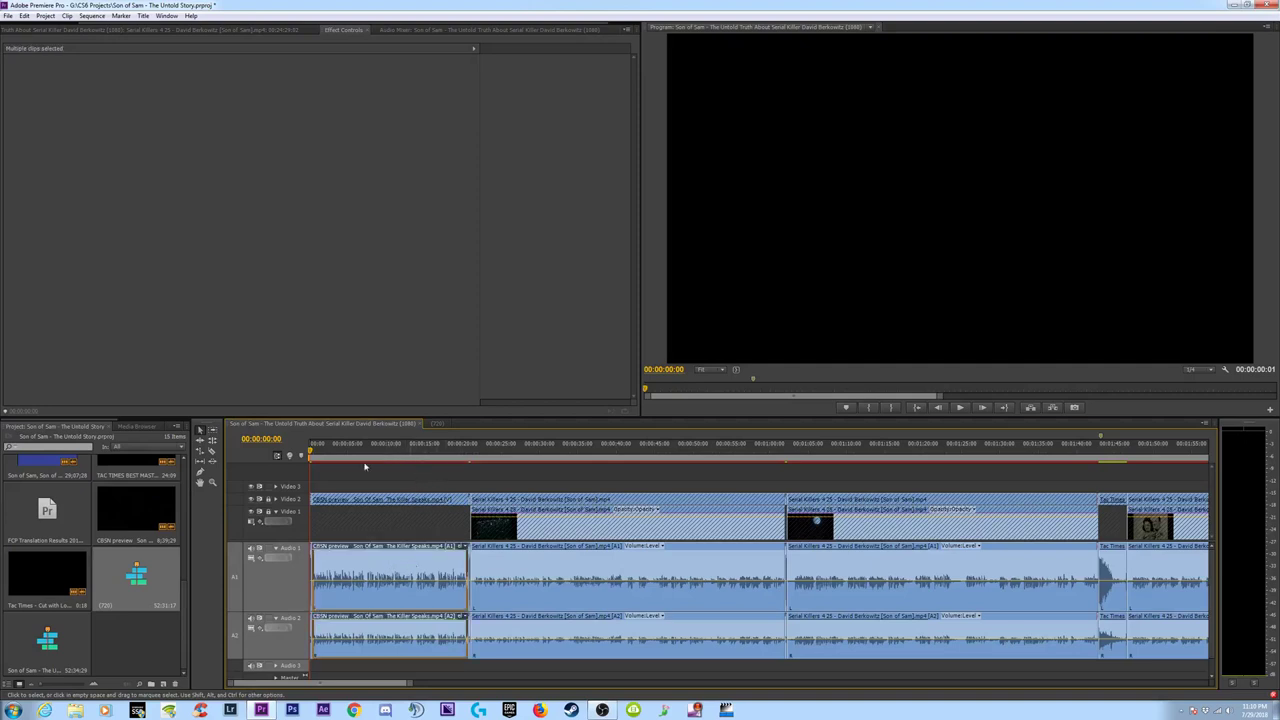
pyautogui.rightClick(386, 567)
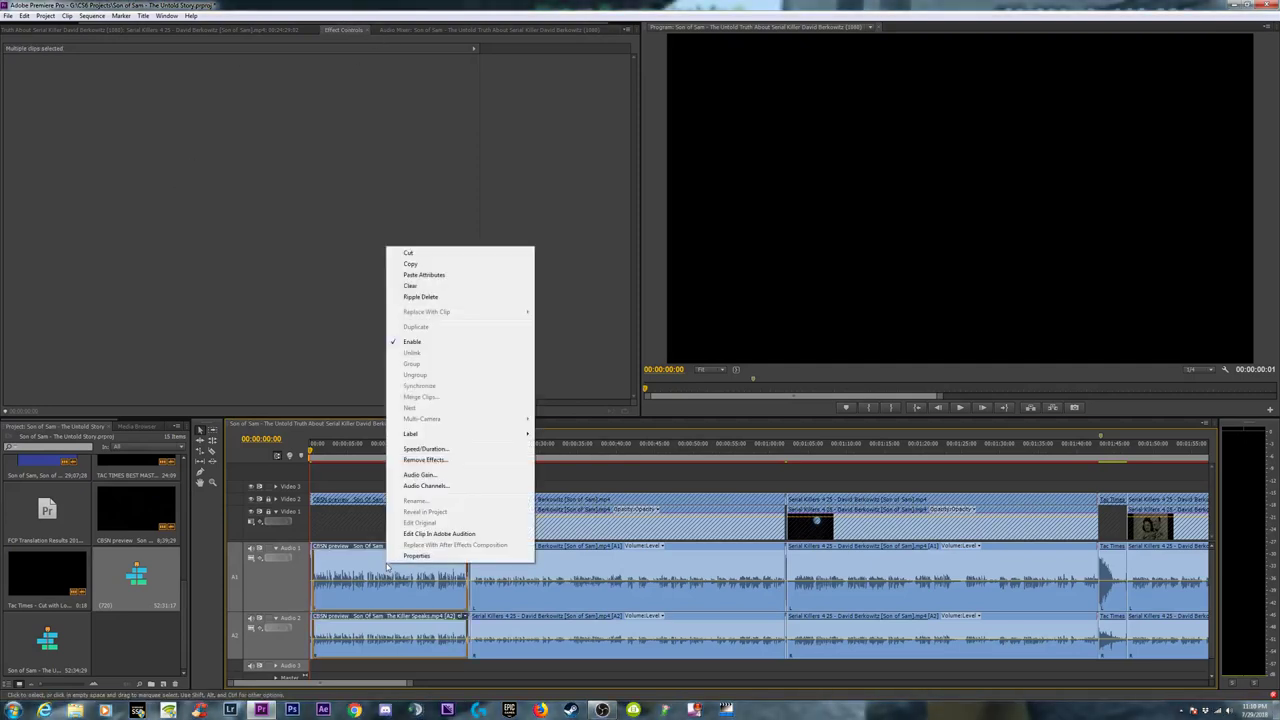
pyautogui.click(430, 275)
# Set the current time to about 8 seconds and unlock the Video 1 and Video 2 tracks.
pyautogui.click(378, 455)
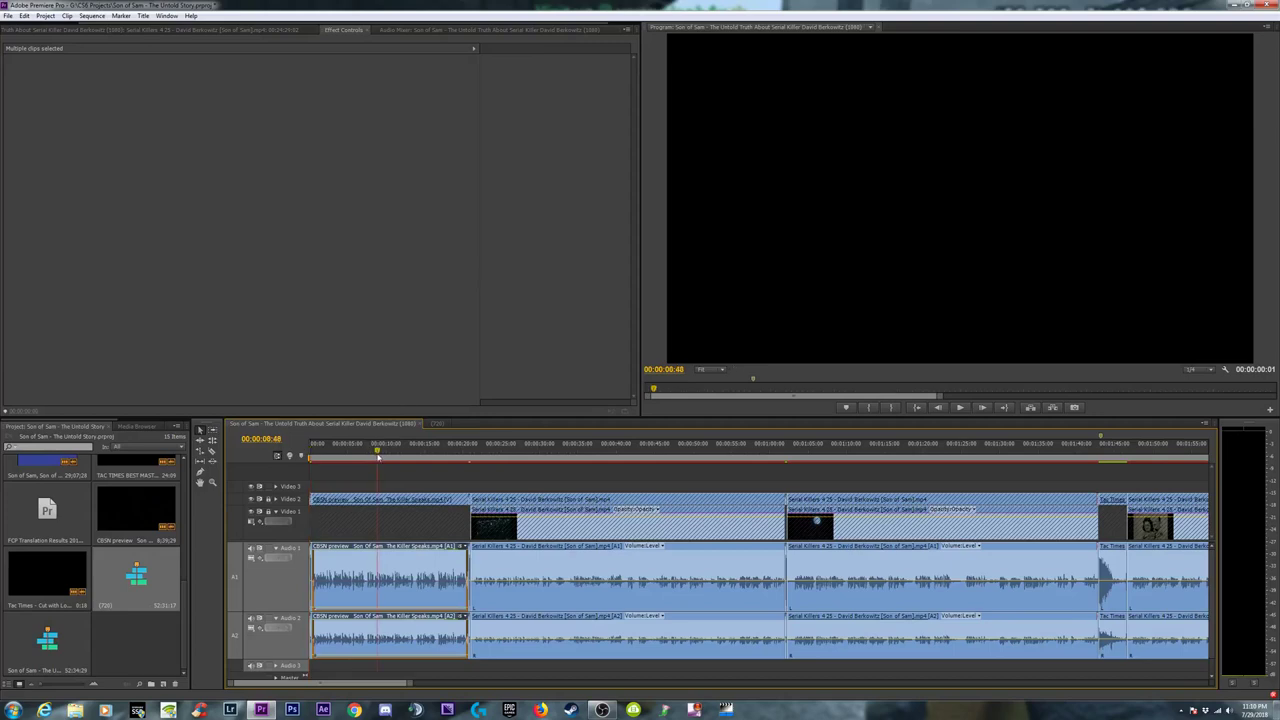
pyautogui.click(268, 512)
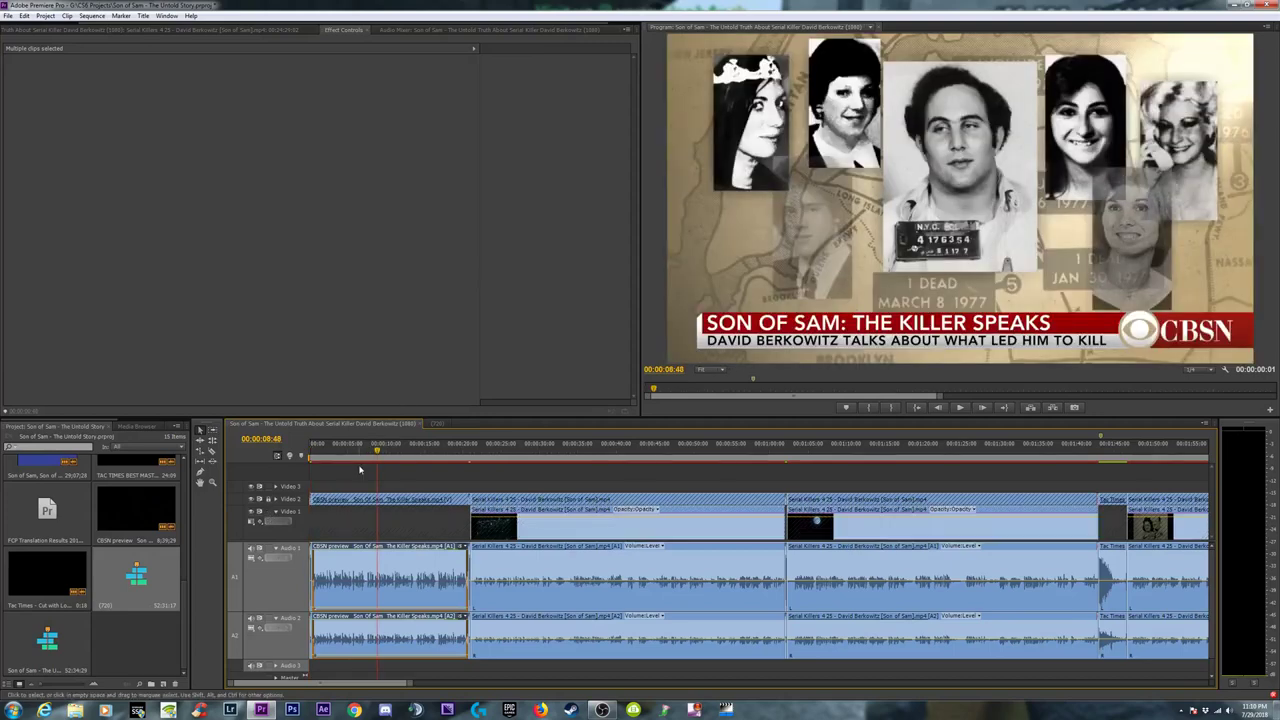
pyautogui.click(268, 499)
# Undo the recent attribute changes until the Serial Killers audio clip at 00:38:02 has its EQ, MultibandCompressor and Dynamics effects back.
pyautogui.press('-')
pyautogui.press('-')
pyautogui.press('-')
pyautogui.press('-')
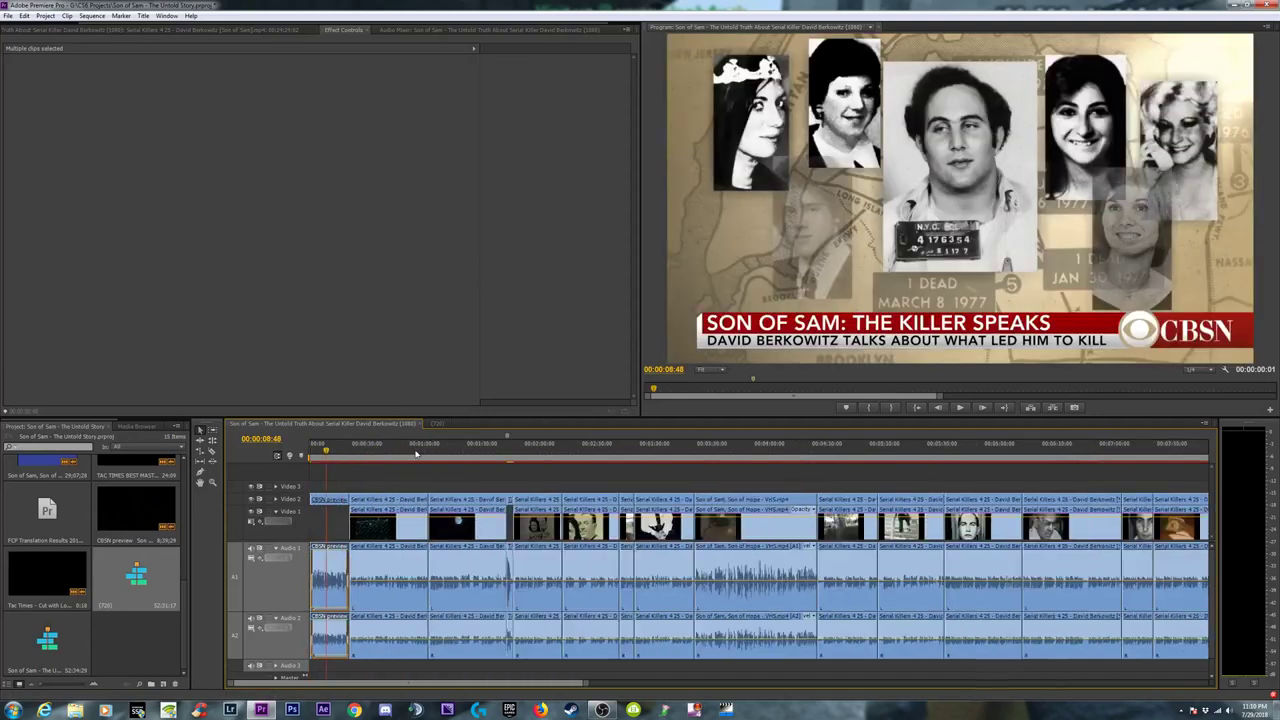
pyautogui.hotkey('ctrl', 'z')
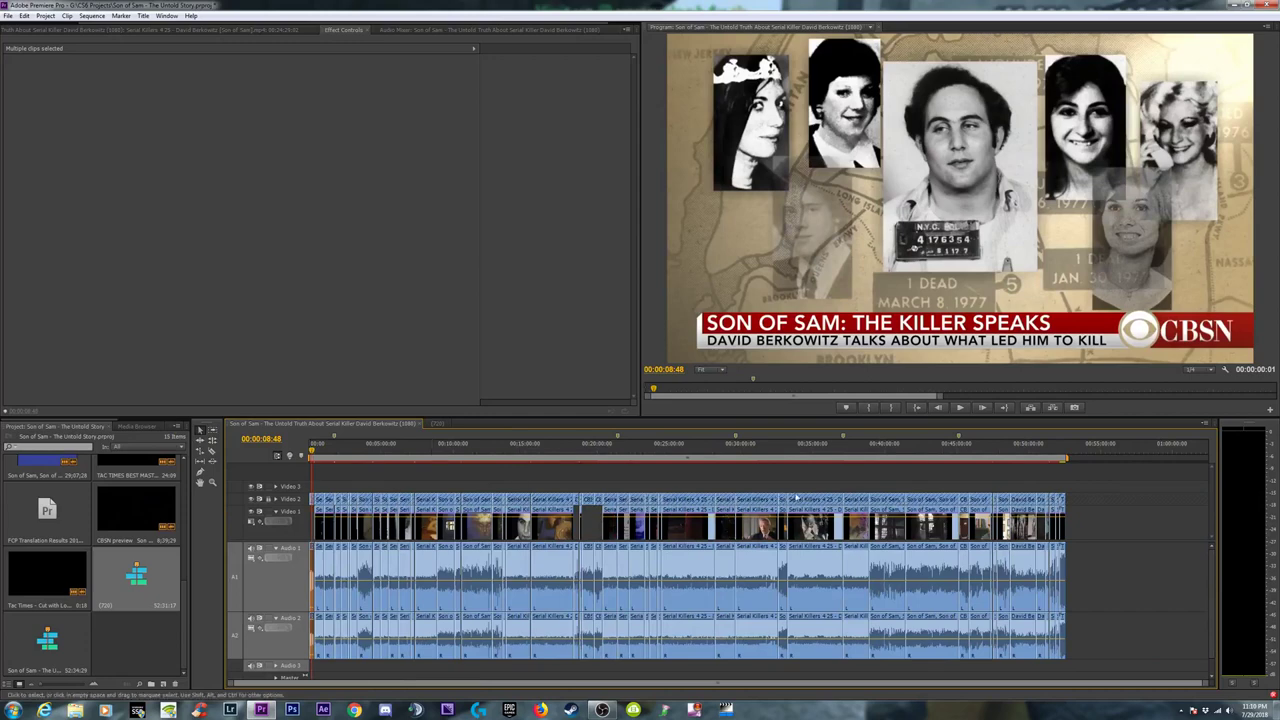
pyautogui.hotkey('ctrl', 'z')
pyautogui.click(814, 449)
pyautogui.click(817, 556)
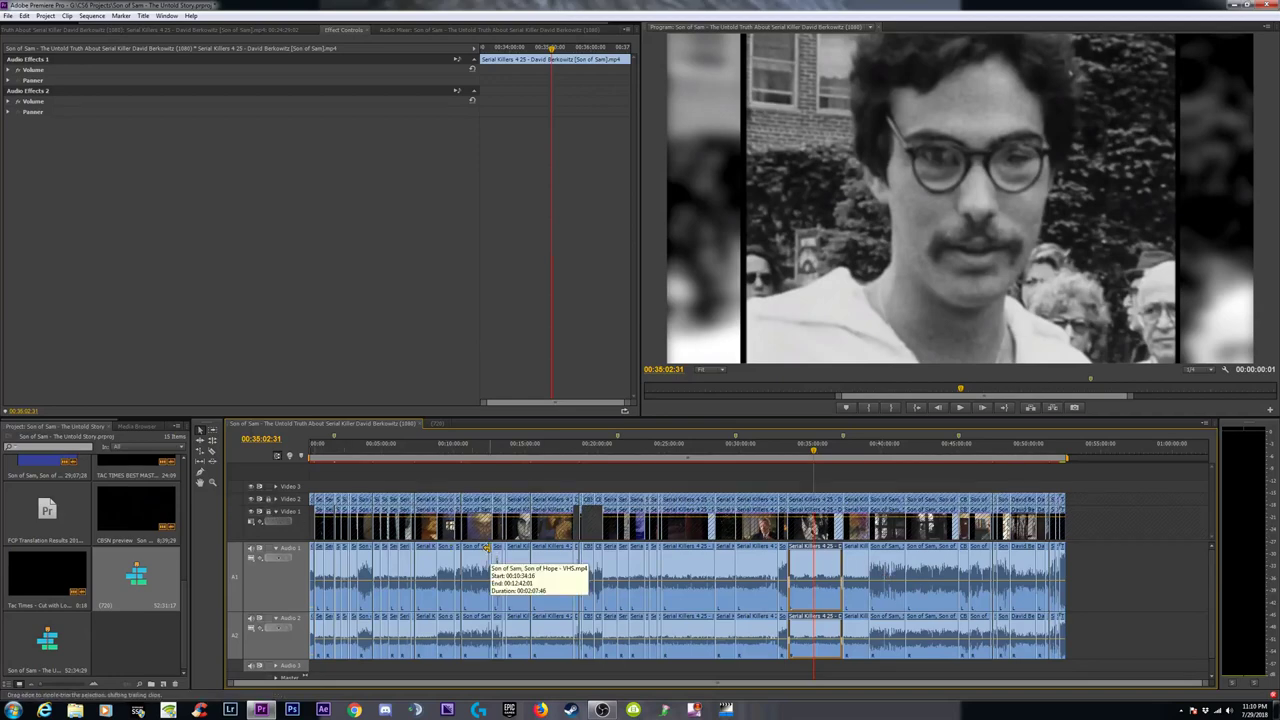
pyautogui.hotkey('ctrl', 'z')
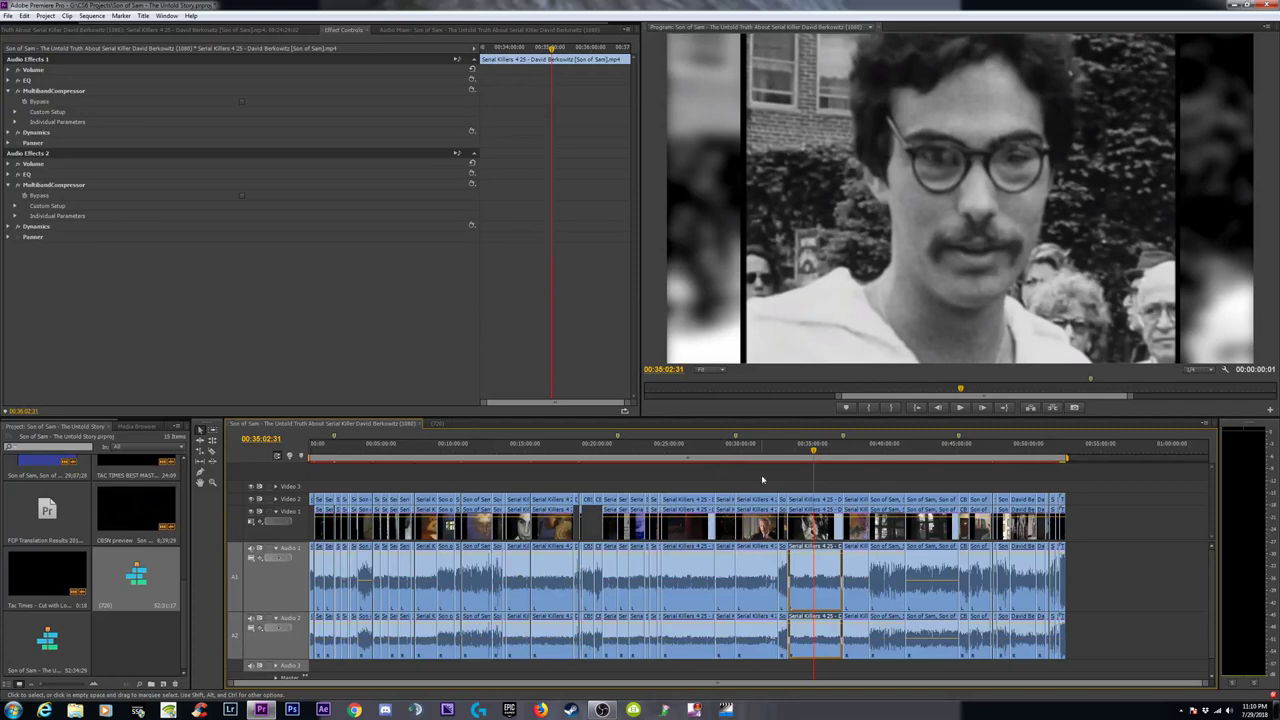
# Examine the Dynamics settings of the audio clip at 00:38:02 and of the VHS audio clip at 00:43:23.
pyautogui.click(9, 228)
pyautogui.click(14, 247)
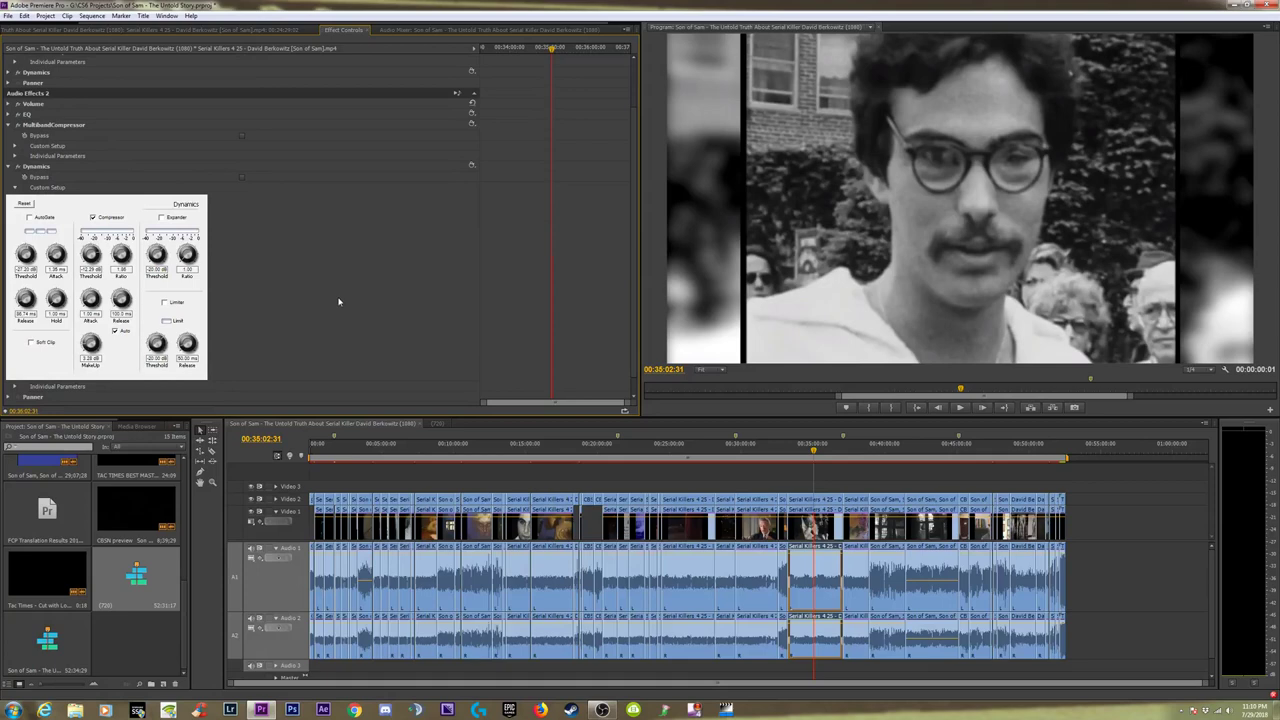
pyautogui.click(934, 450)
pyautogui.click(932, 578)
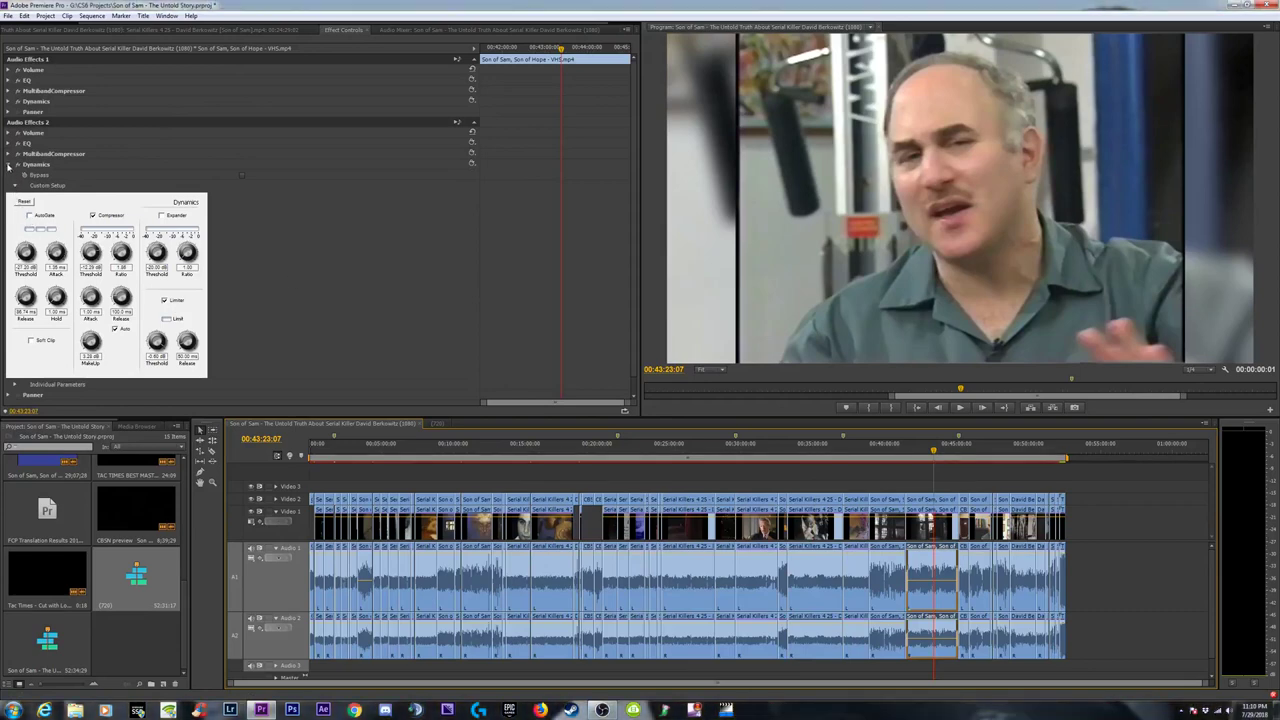
pyautogui.click(8, 167)
# Copy the VHS audio clip at 00:43:23, then select all clips on Audio 1 and Audio 2 and remove their effects.
pyautogui.rightClick(930, 600)
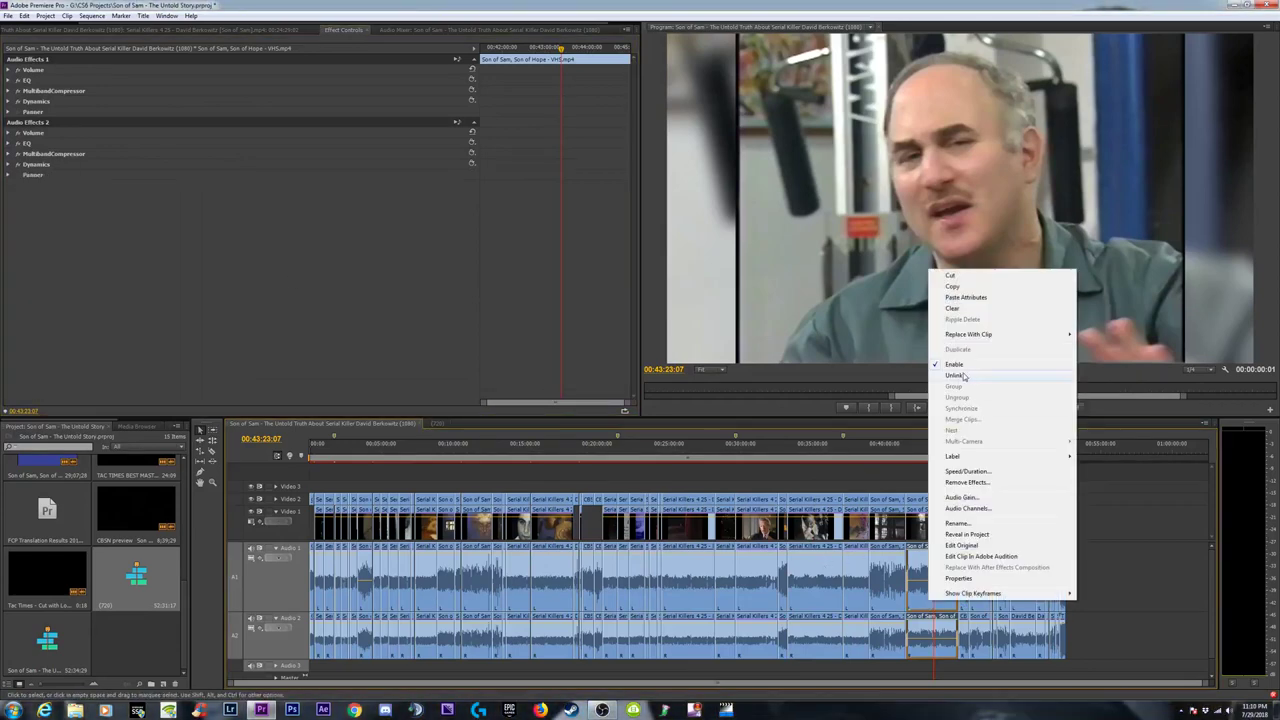
pyautogui.click(953, 288)
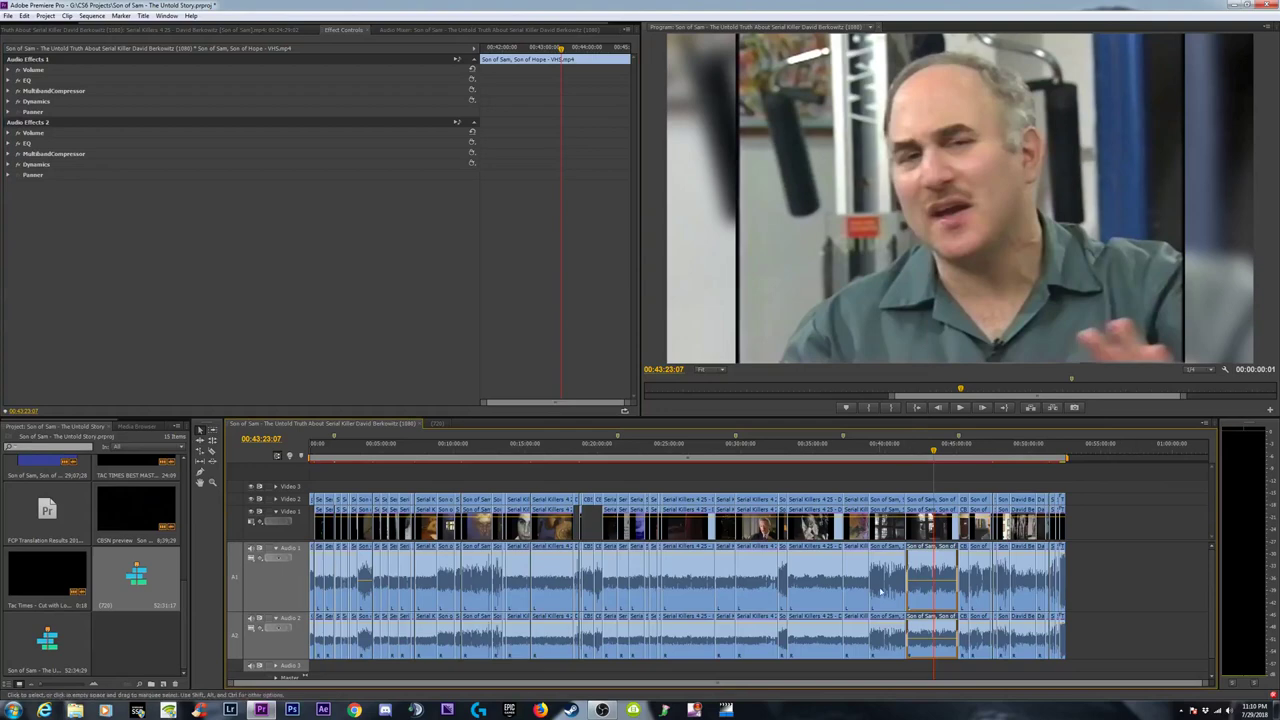
pyautogui.moveTo(1130, 578); pyautogui.dragTo(306, 641)
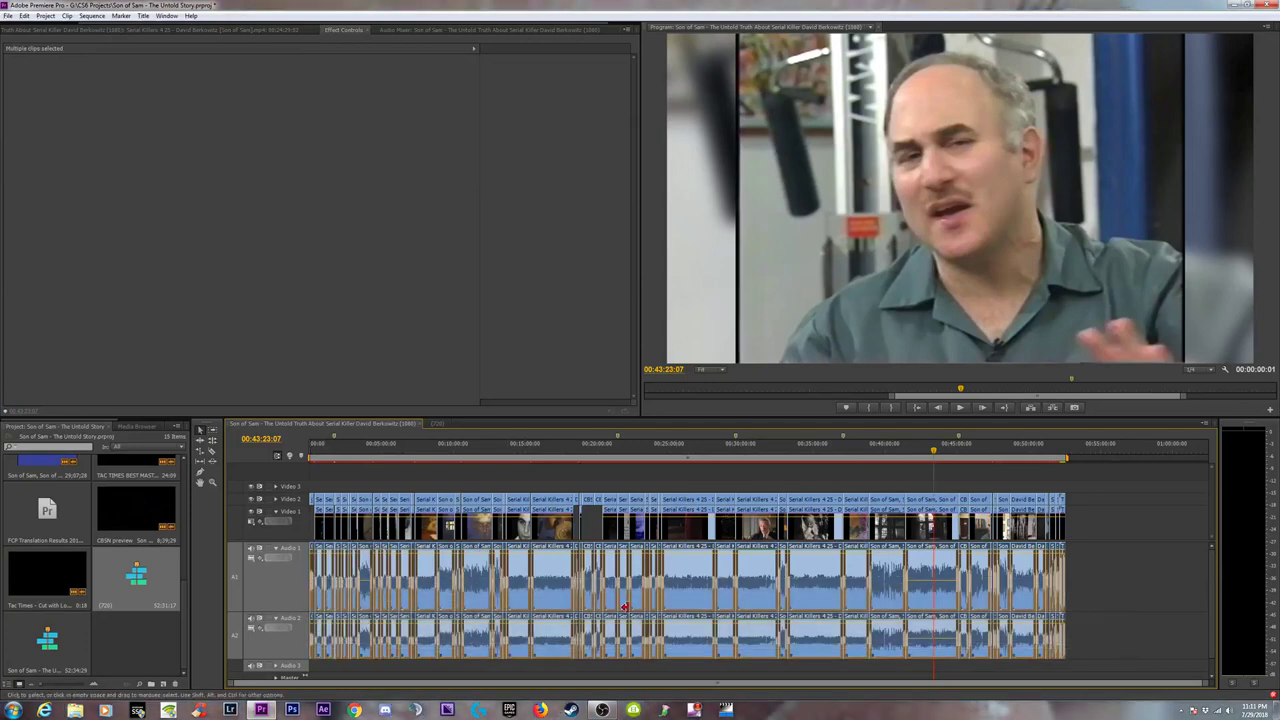
pyautogui.rightClick(891, 592)
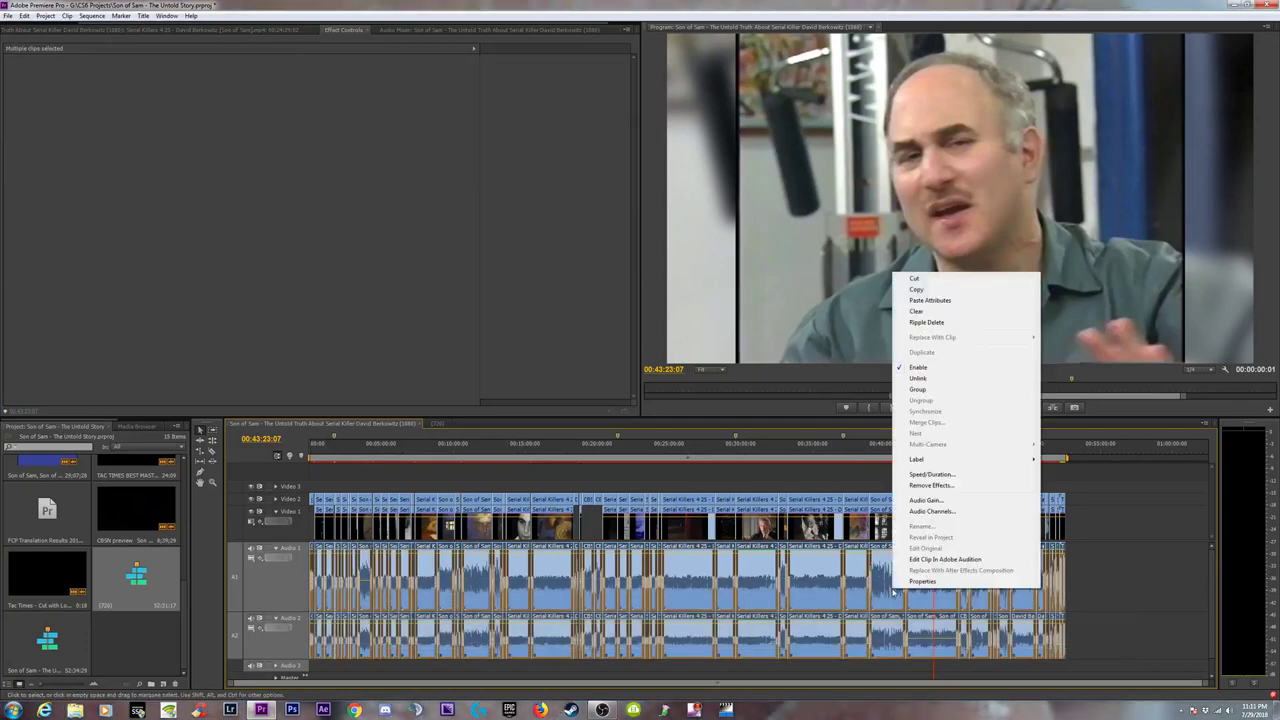
pyautogui.click(929, 486)
pyautogui.click(629, 402)
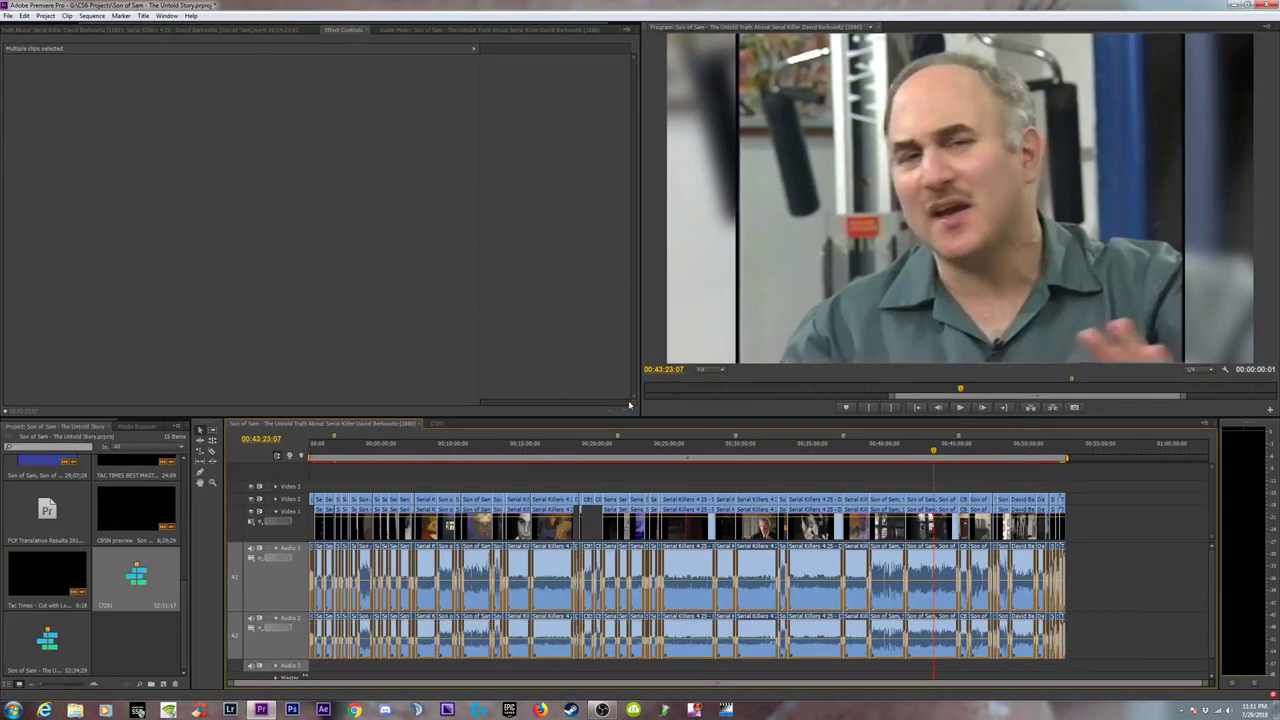
pyautogui.click(1122, 578)
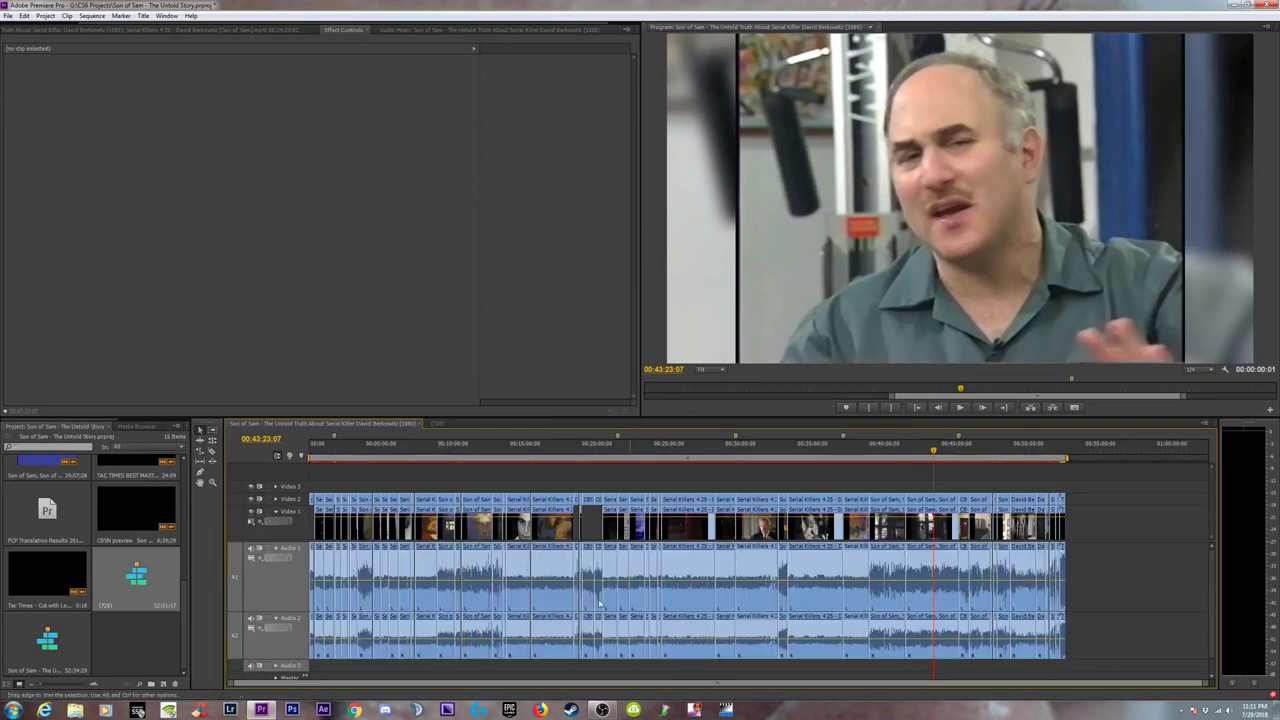
# Paste the copied attributes onto the VHS audio clip at 00:43:23 and play it back to check its audio level.
pyautogui.rightClick(938, 572)
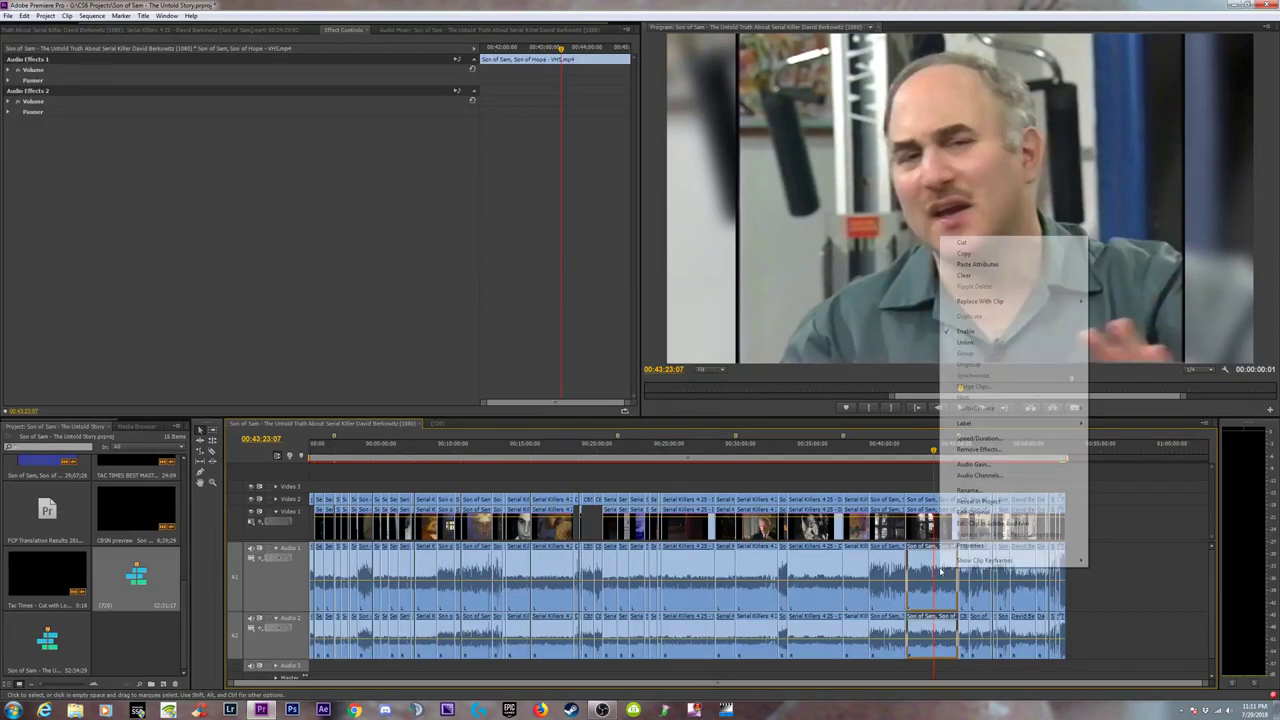
pyautogui.click(970, 266)
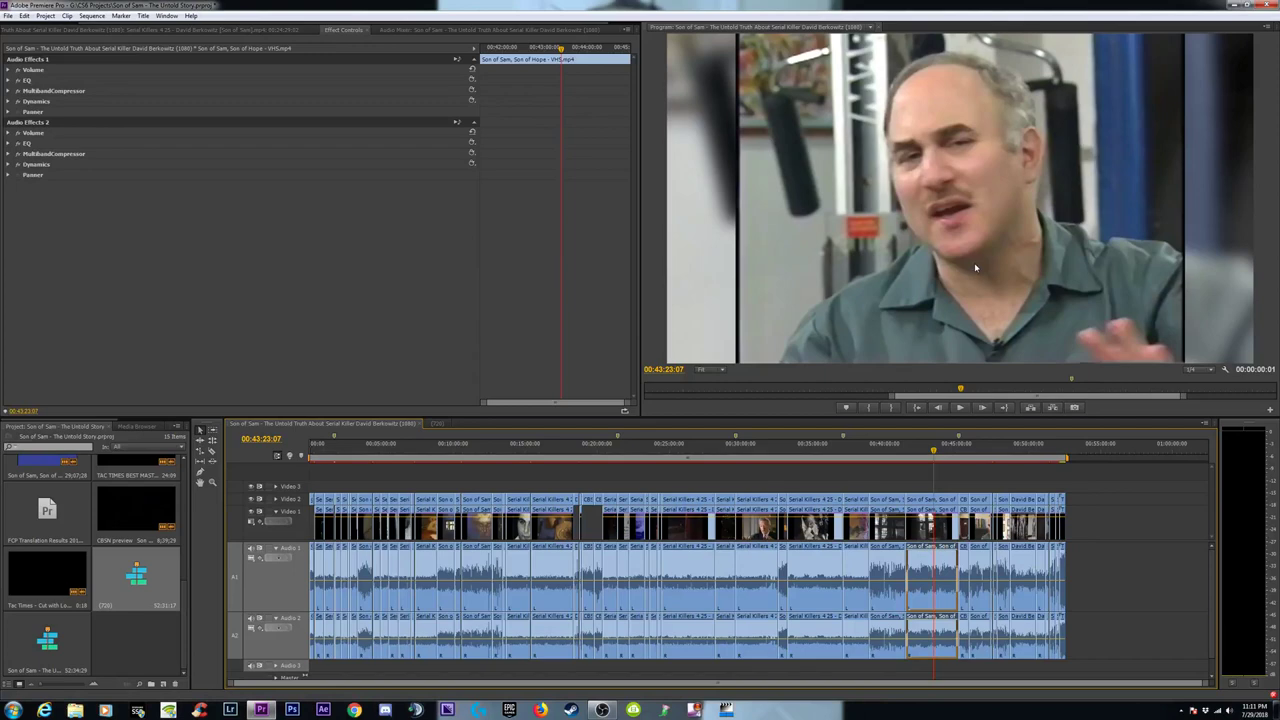
pyautogui.click(1190, 593)
pyautogui.click(908, 548)
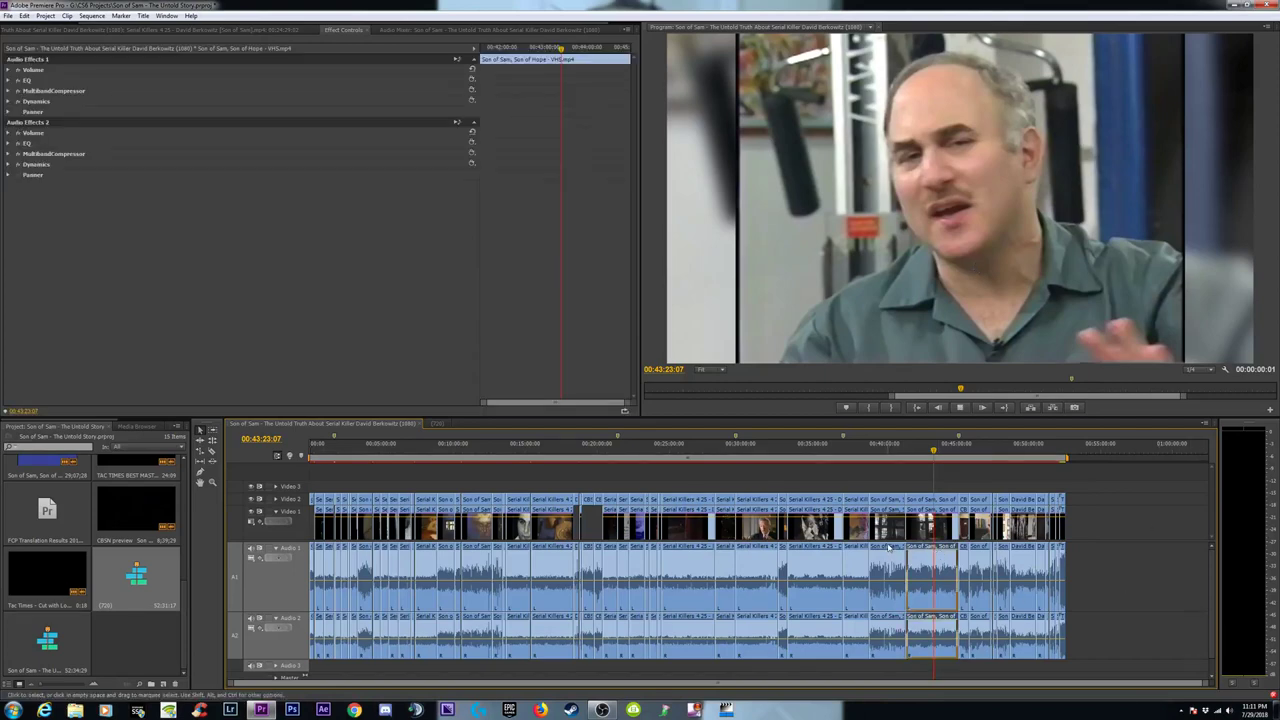
pyautogui.press('space')
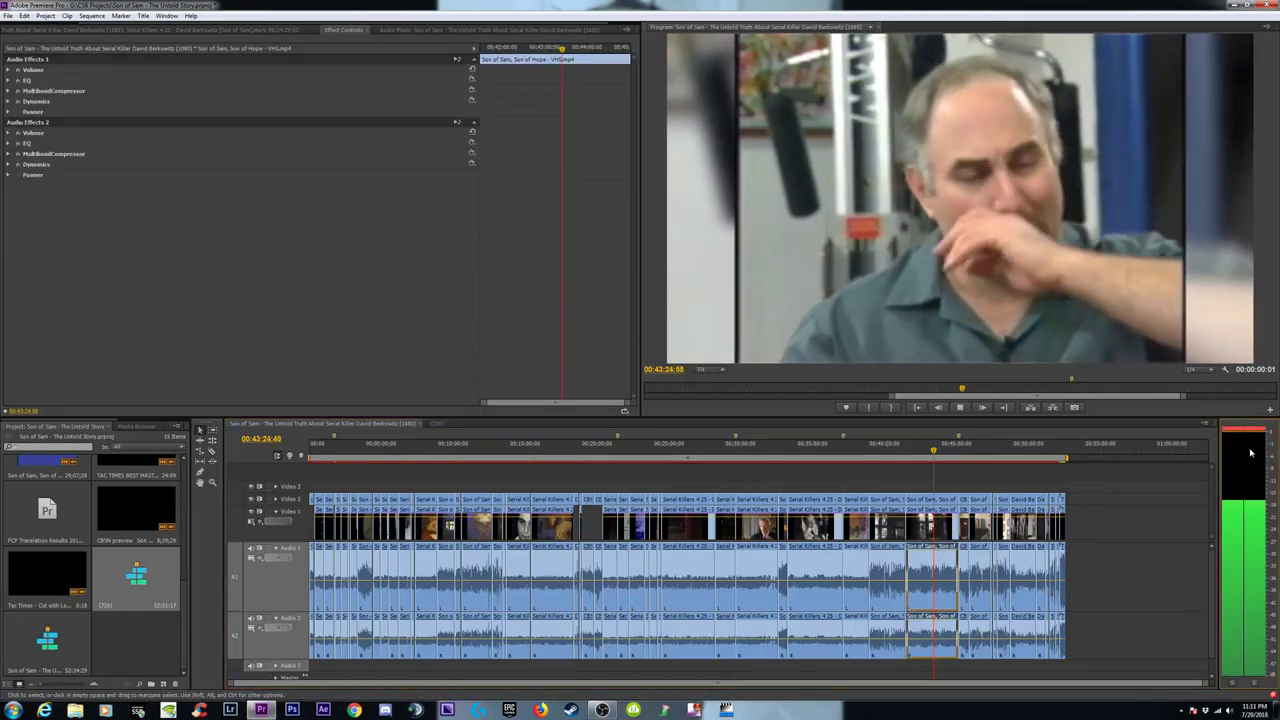
pyautogui.press('space')
pyautogui.click(1163, 534)
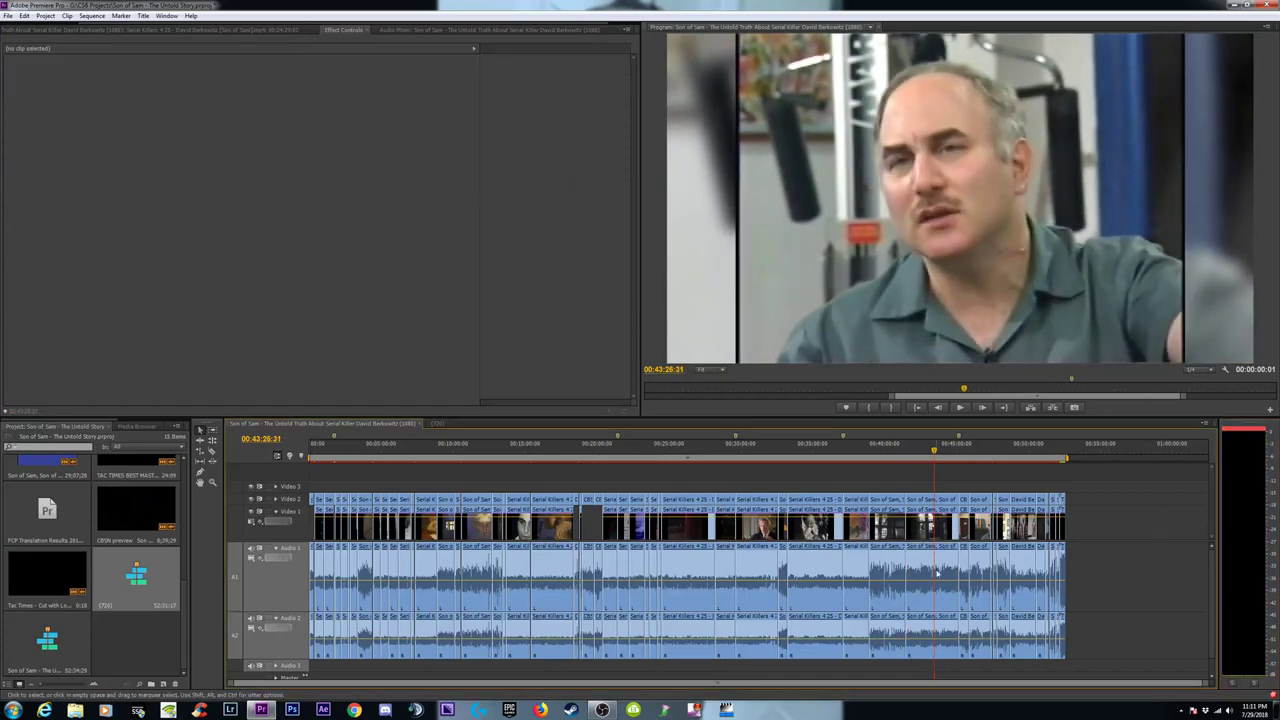
# Examine the Dynamics, EQ and MultibandCompressor settings of the VHS audio clip at 00:43:26.
pyautogui.click(938, 573)
pyautogui.click(9, 164)
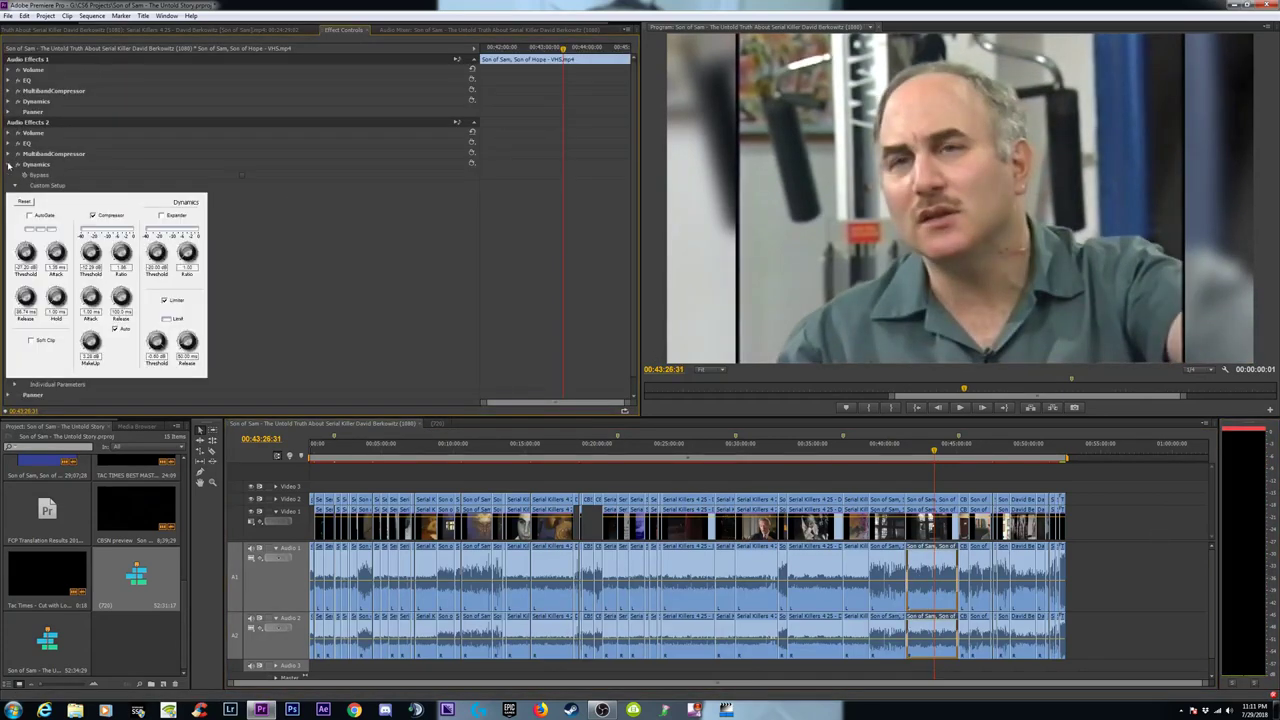
pyautogui.click(9, 101)
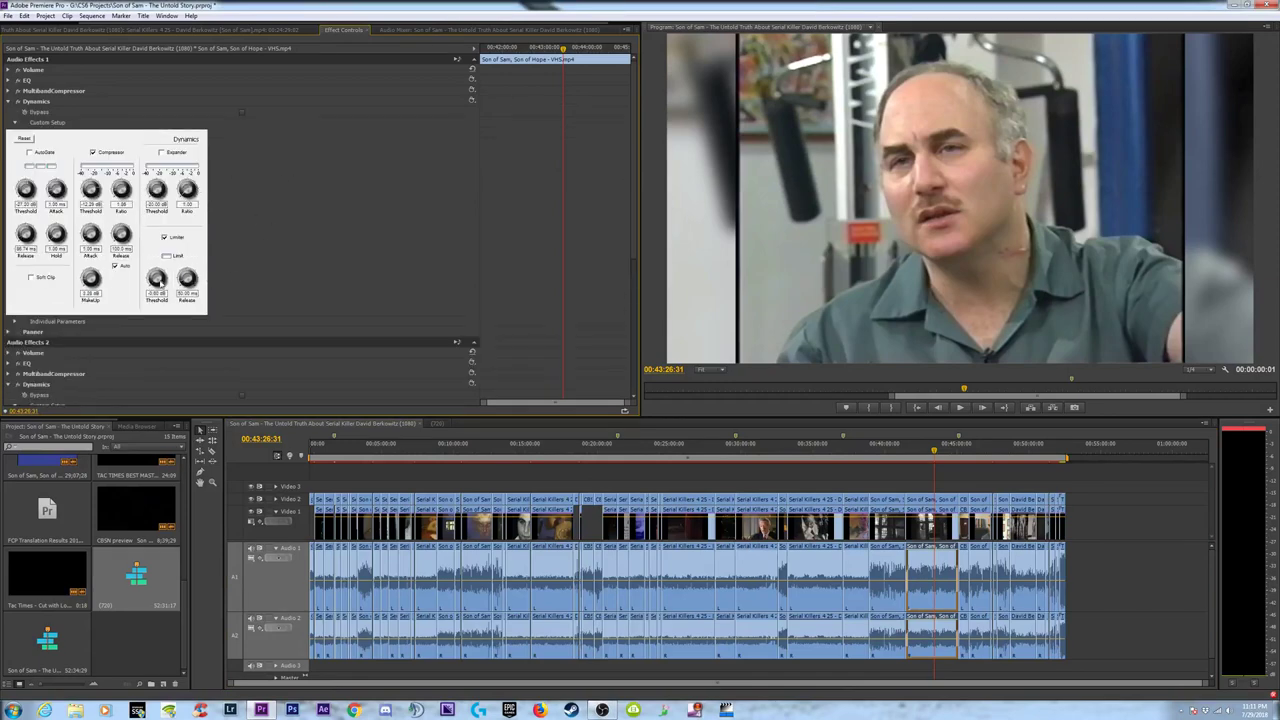
pyautogui.click(9, 102)
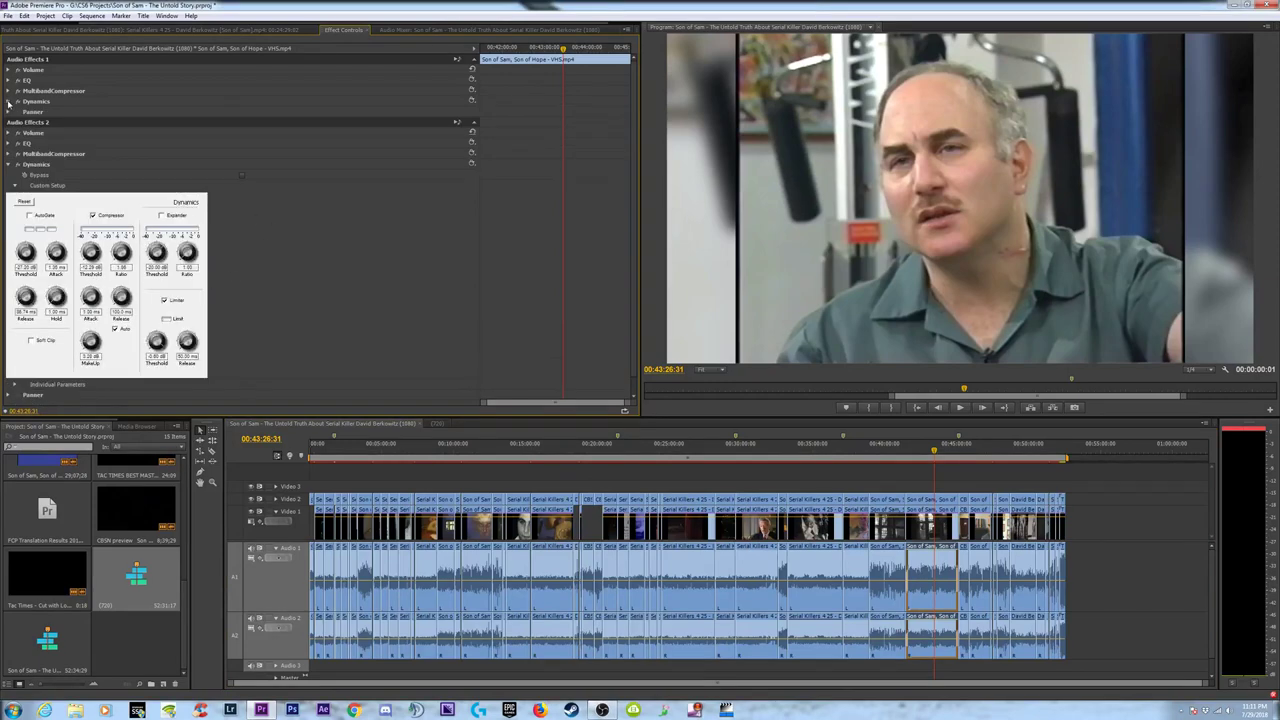
pyautogui.click(9, 164)
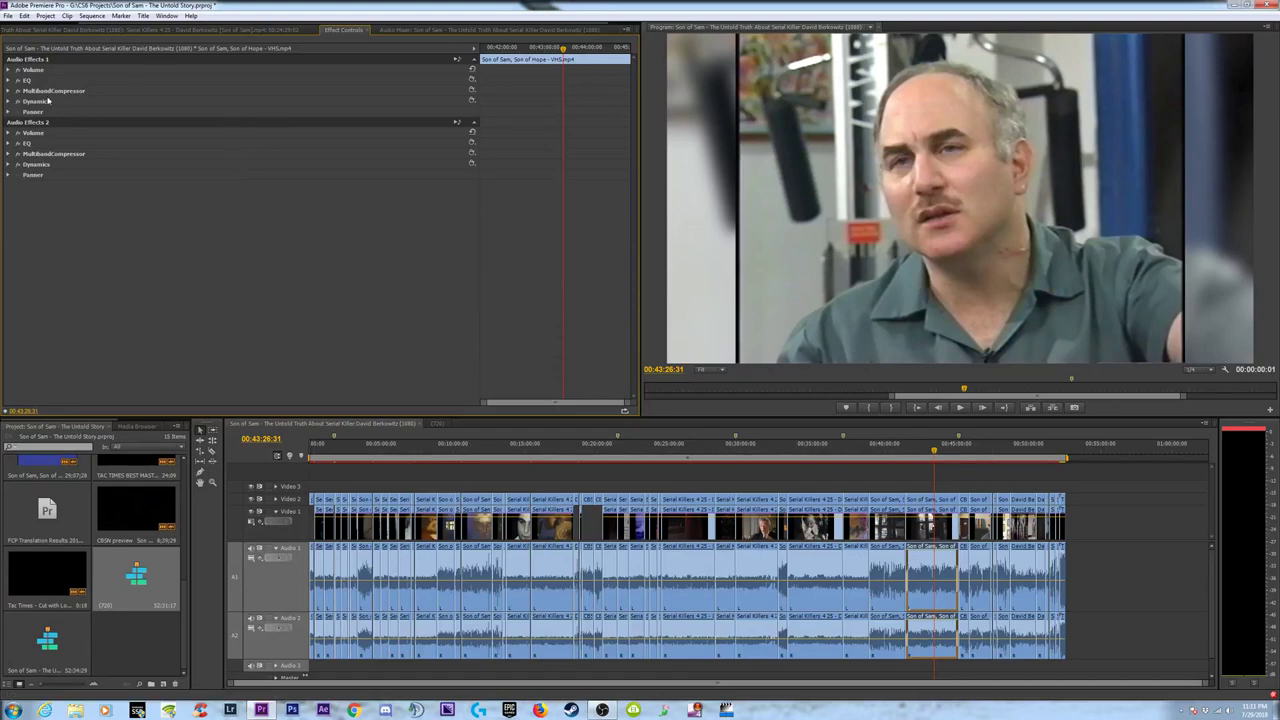
pyautogui.click(8, 81)
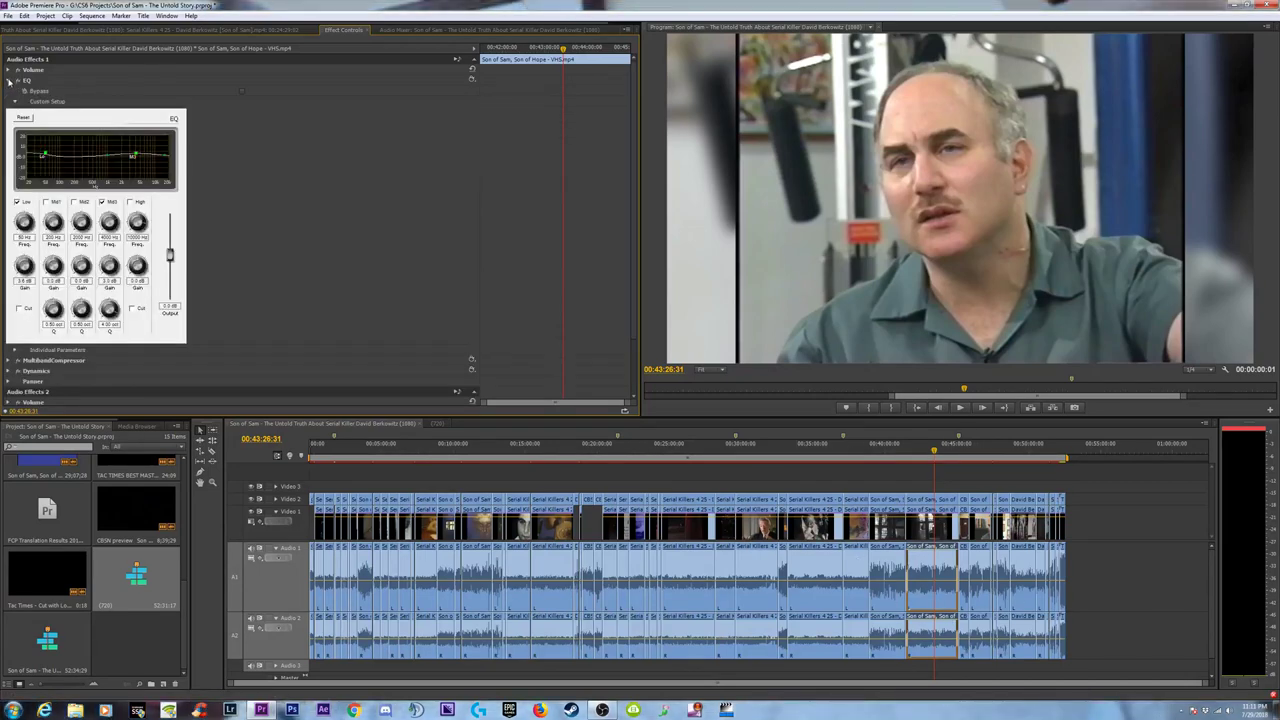
pyautogui.click(8, 81)
pyautogui.click(8, 91)
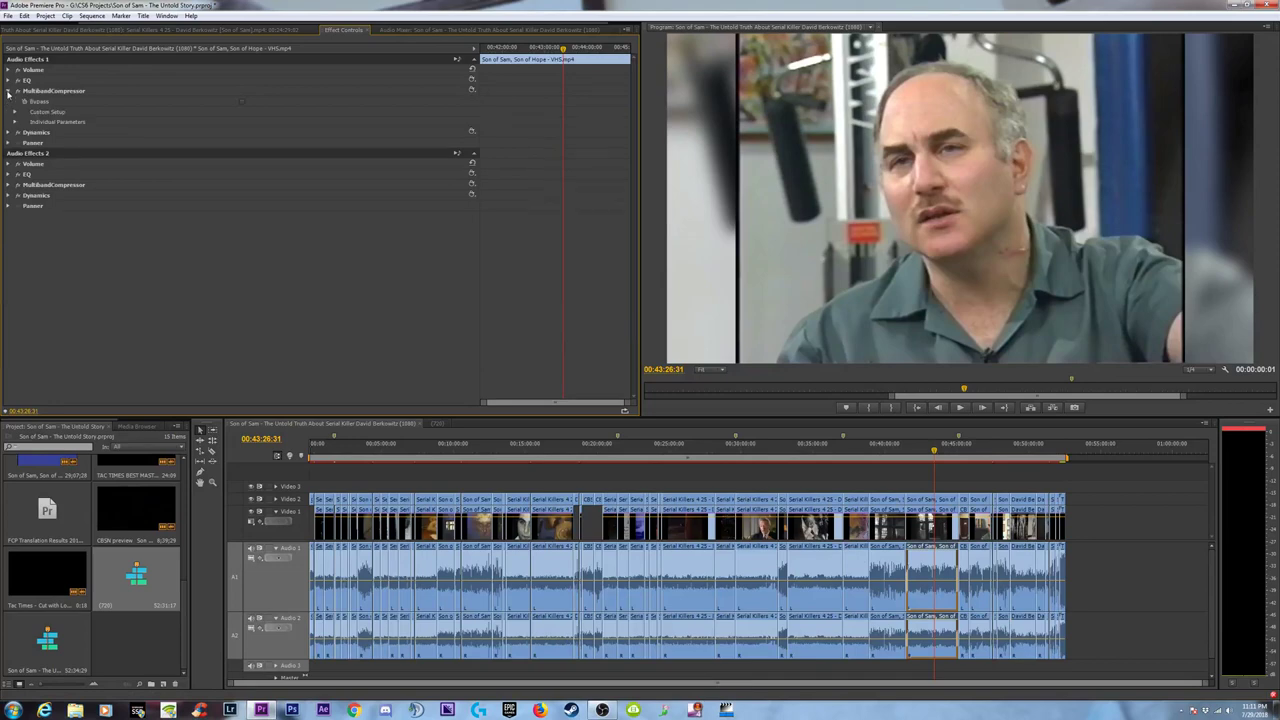
pyautogui.click(8, 91)
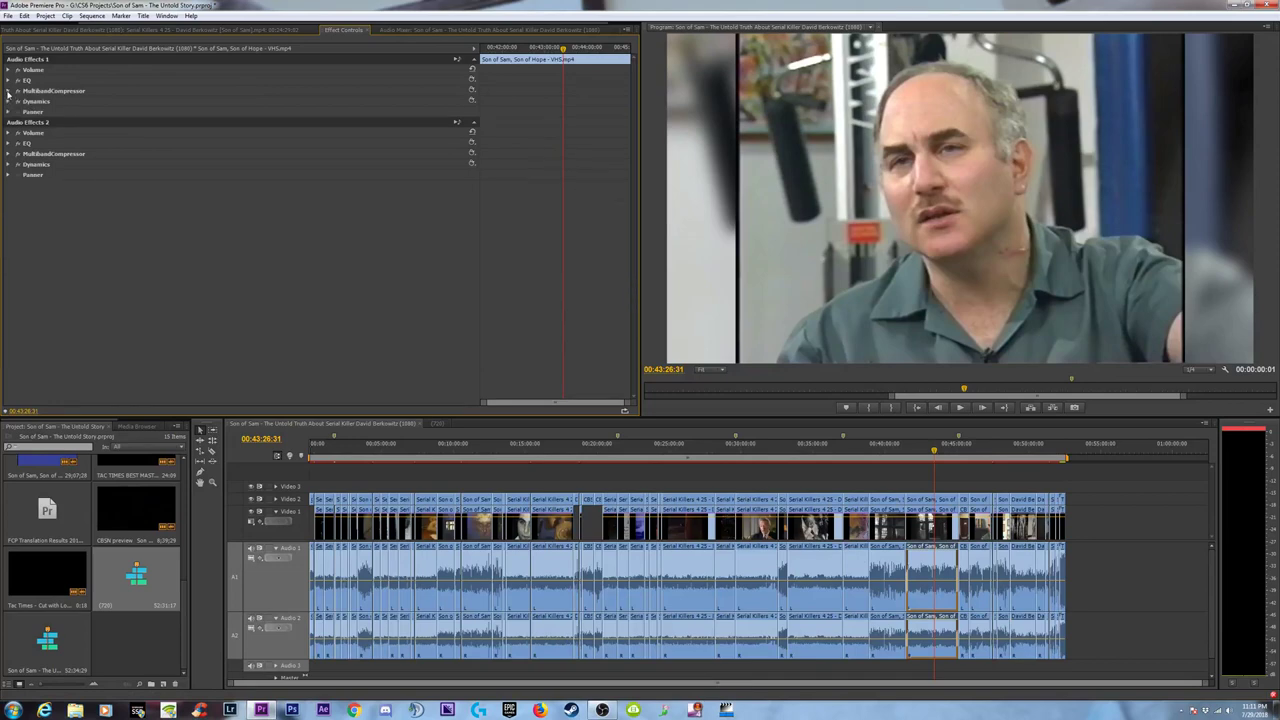
# Save the project and reset the clipping indicators on the audio meters.
pyautogui.hotkey('ctrl', 's')
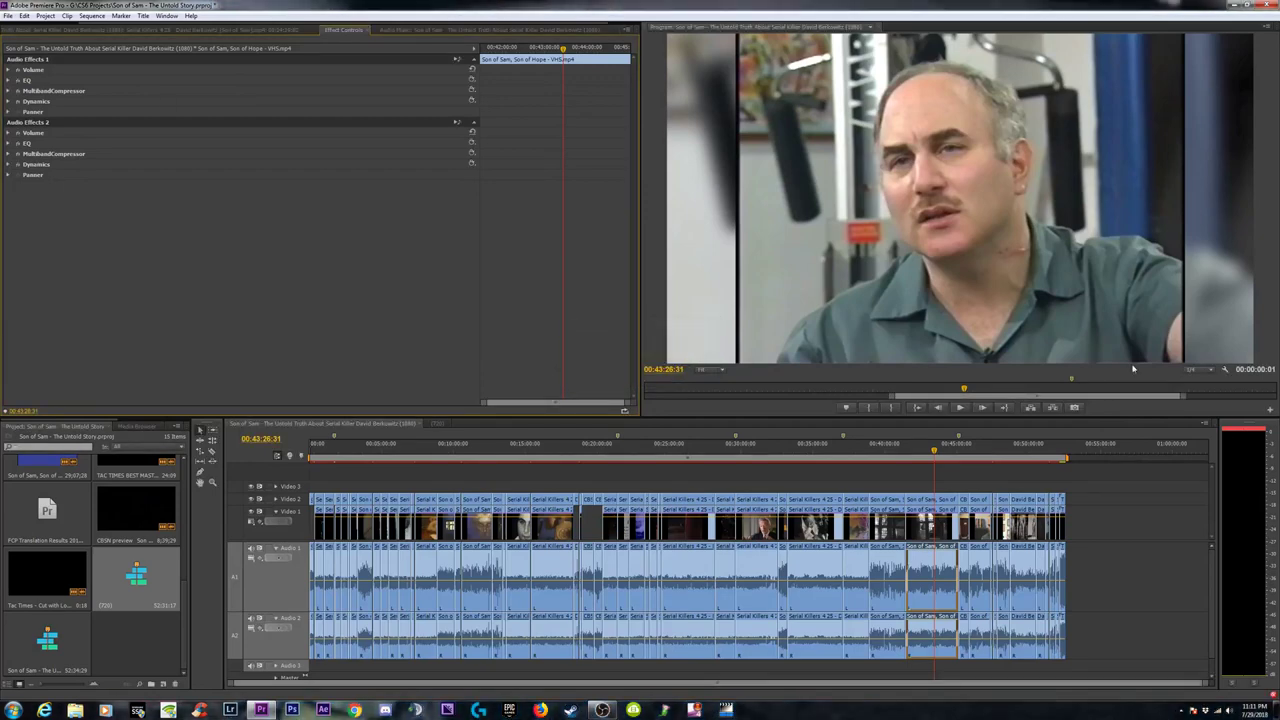
pyautogui.click(1256, 428)
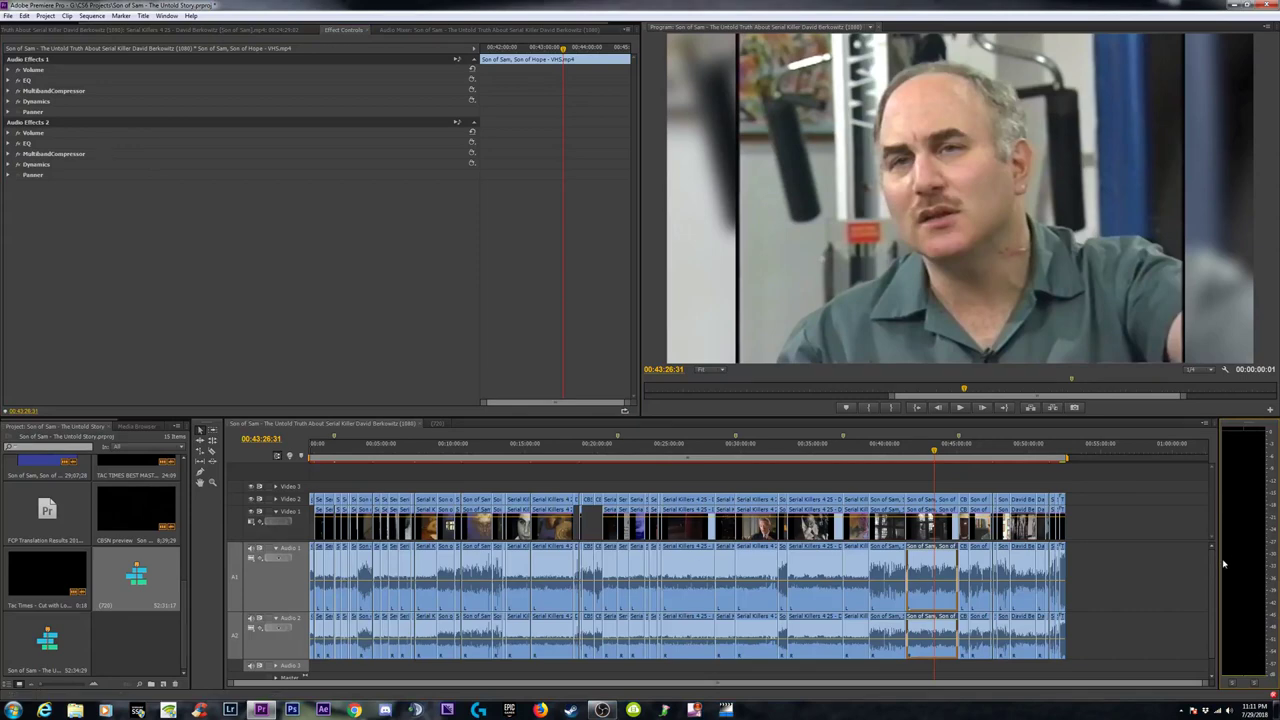
# Add two audio tracks after Audio 3 with the track type Adaptive, also setting the submix track type to Adaptive.
pyautogui.scroll(-1, 1212, 598)
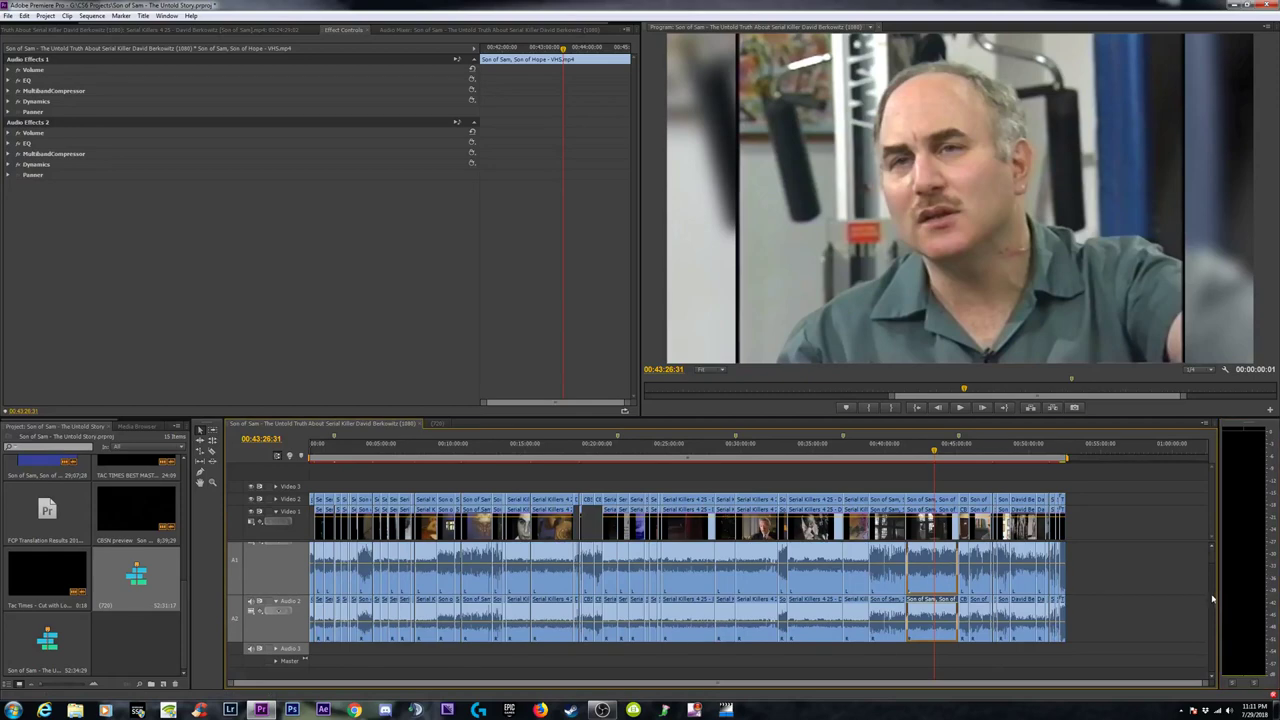
pyautogui.rightClick(311, 648)
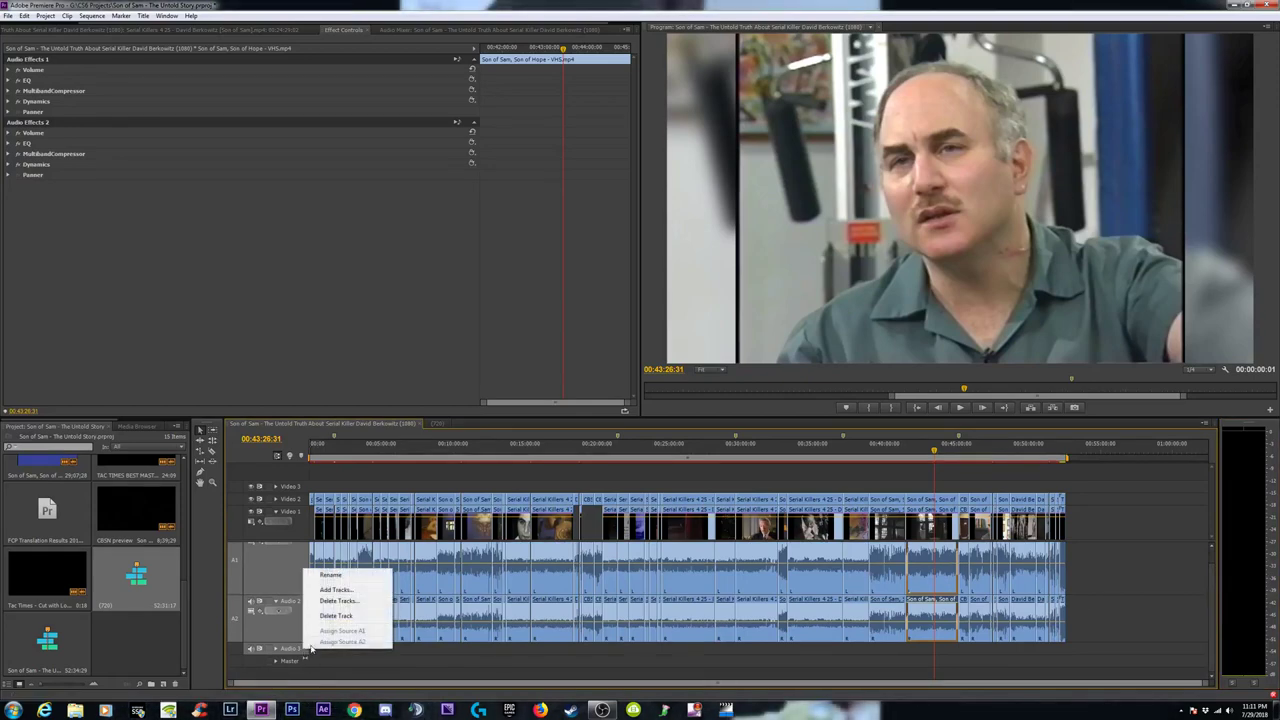
pyautogui.click(335, 591)
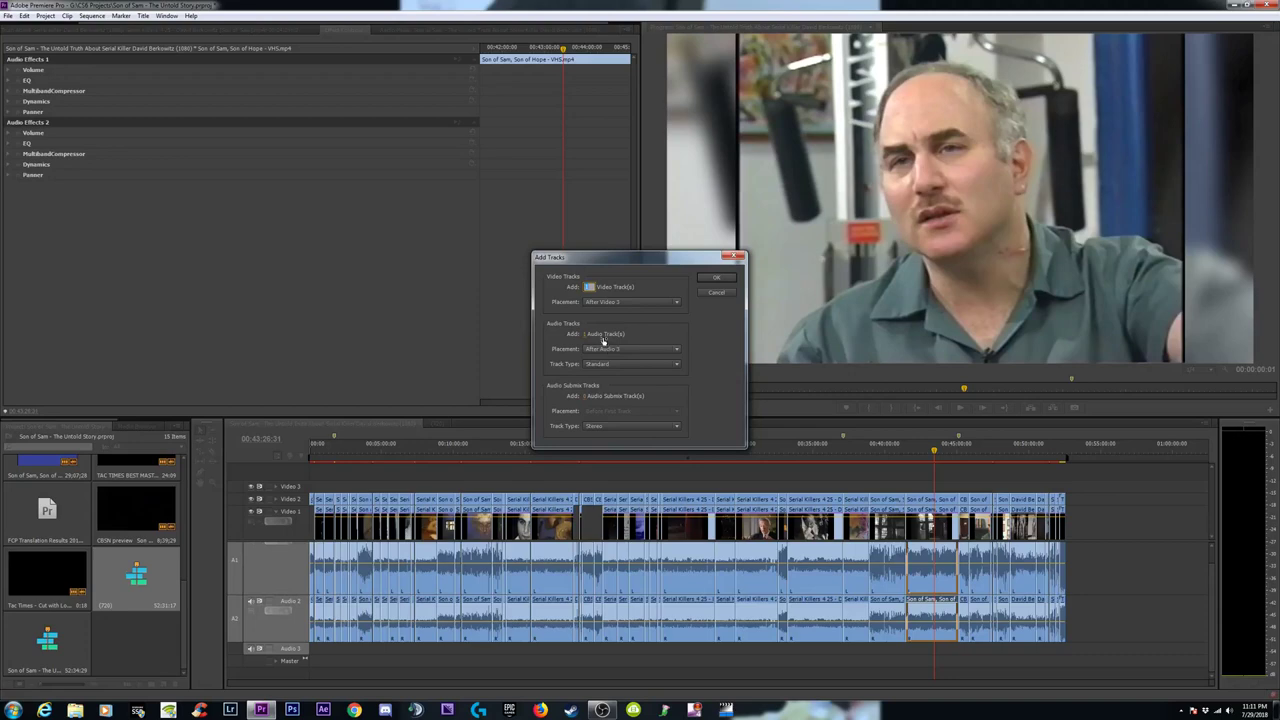
pyautogui.click(618, 302)
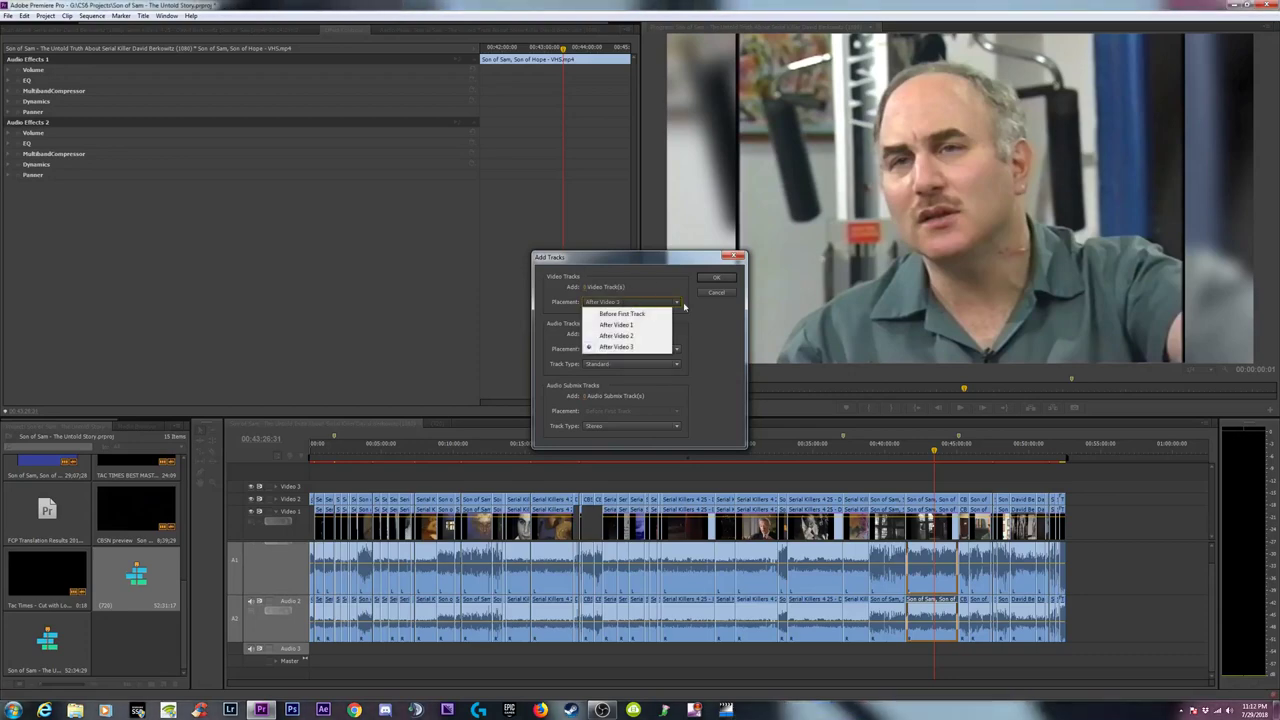
pyautogui.click(685, 306)
pyautogui.click(589, 334)
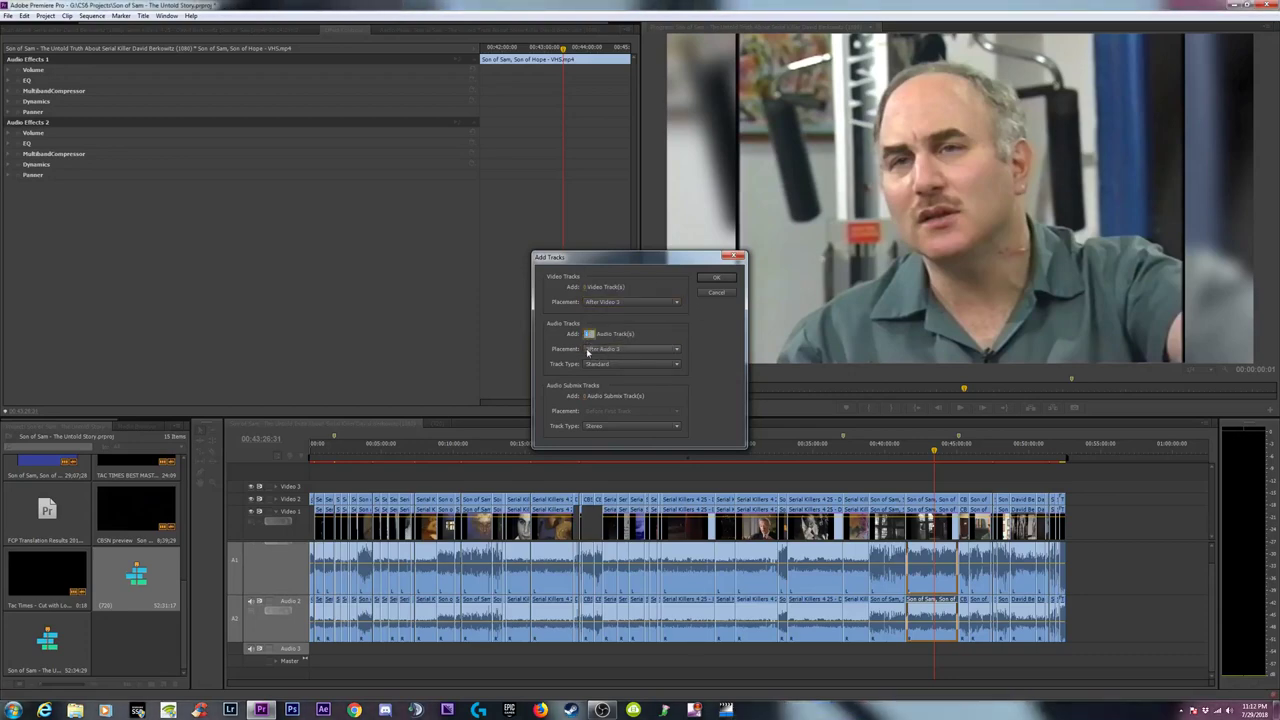
pyautogui.click(648, 365)
pyautogui.click(614, 398)
pyautogui.click(668, 349)
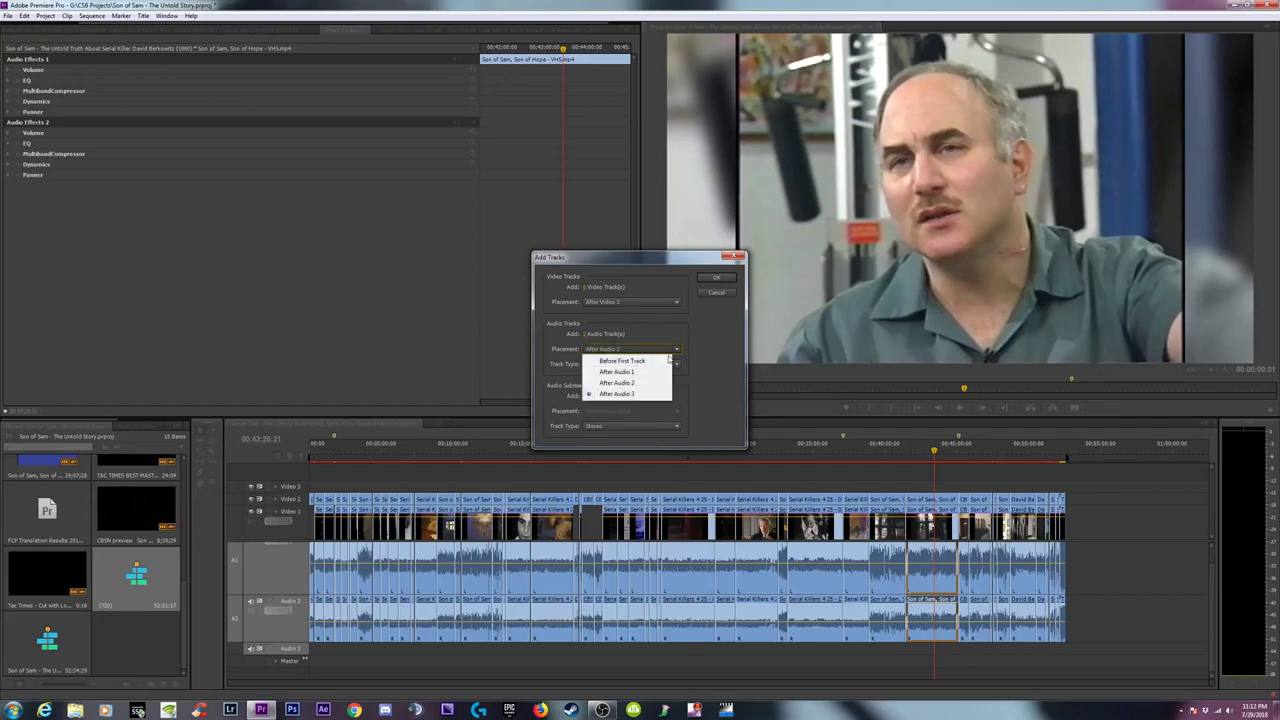
pyautogui.click(705, 359)
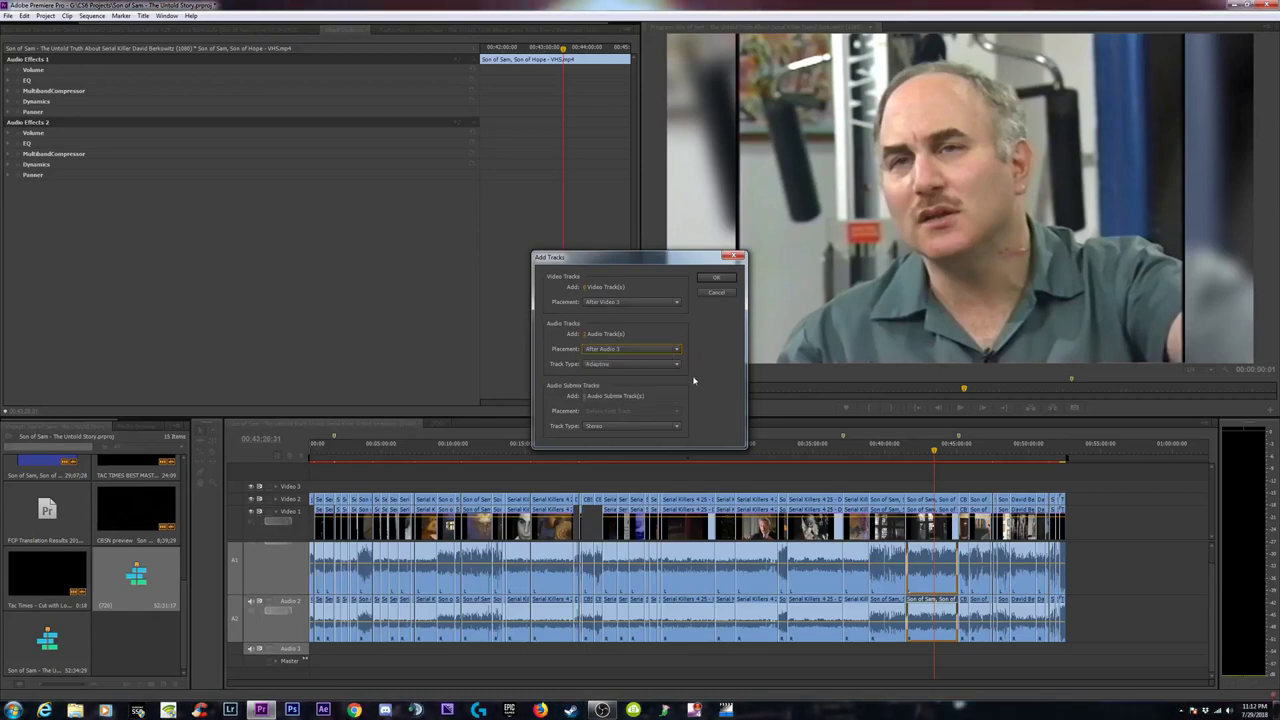
pyautogui.click(590, 427)
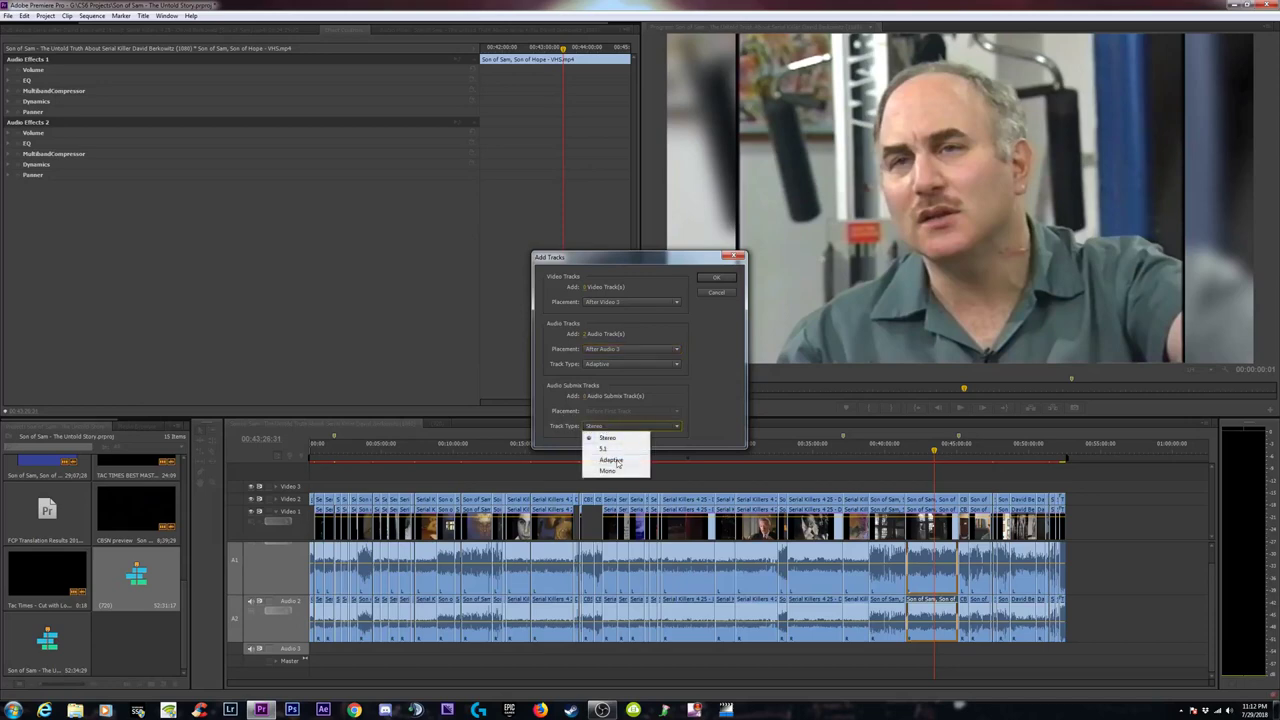
pyautogui.click(617, 461)
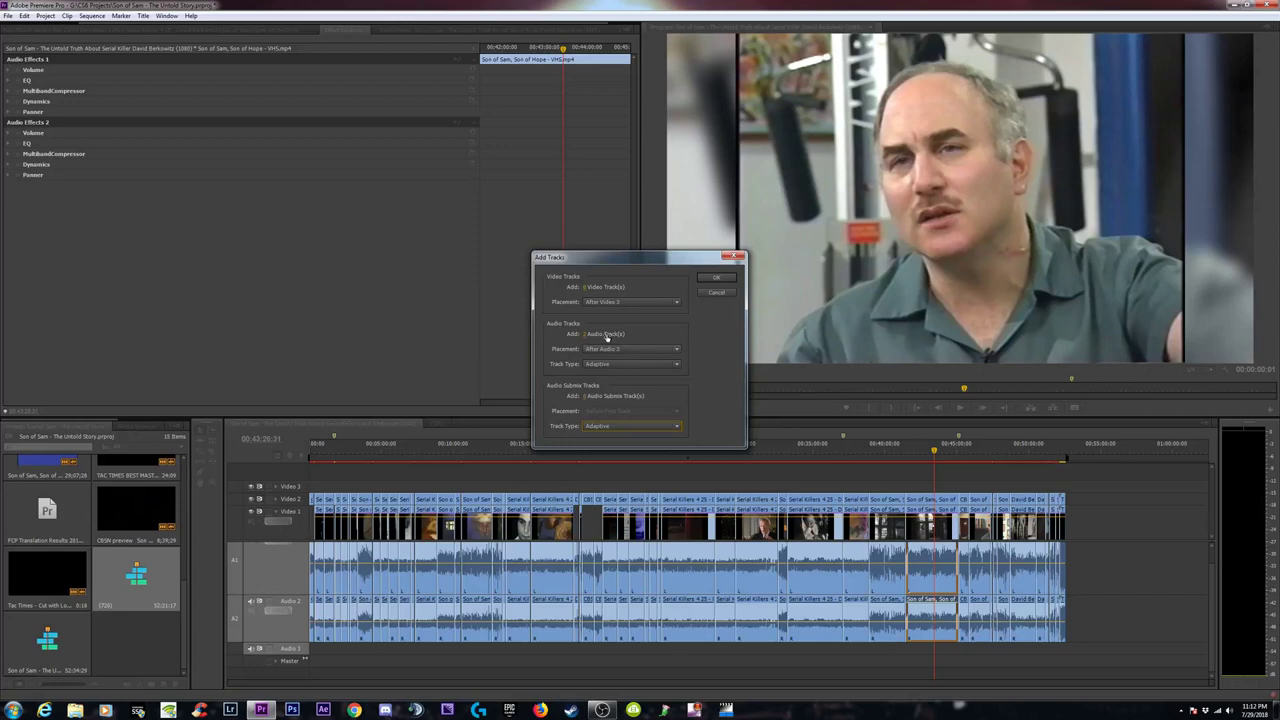
pyautogui.click(725, 281)
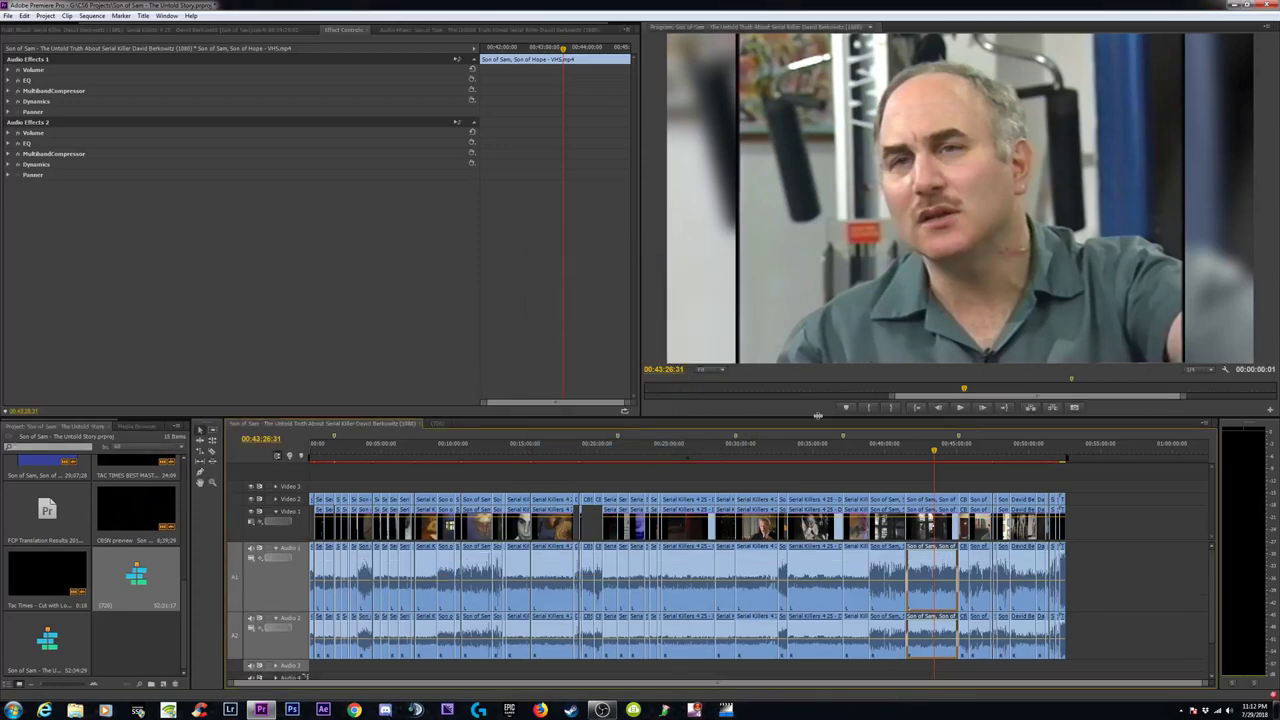
# Try to move all clips from Audio 1 and Audio 2 onto the new Audio 4 and Audio 5 tracks.
pyautogui.scroll(-1, 1217, 573)
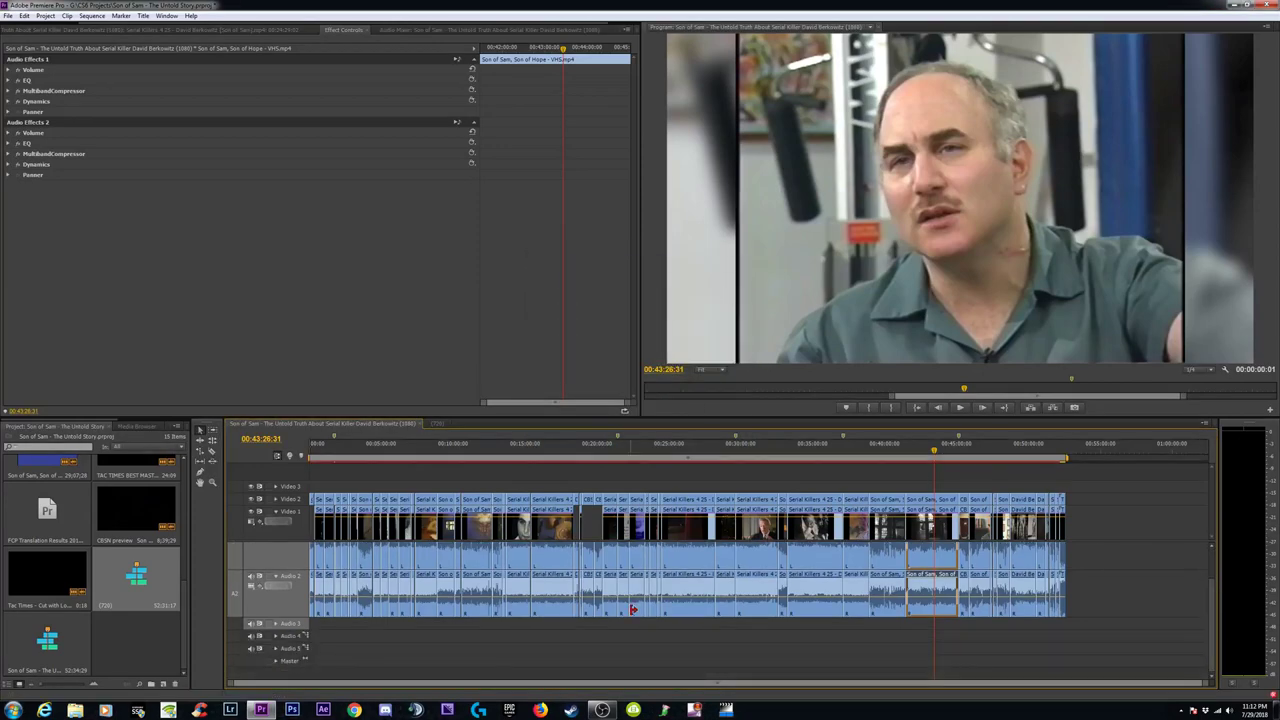
pyautogui.click(276, 636)
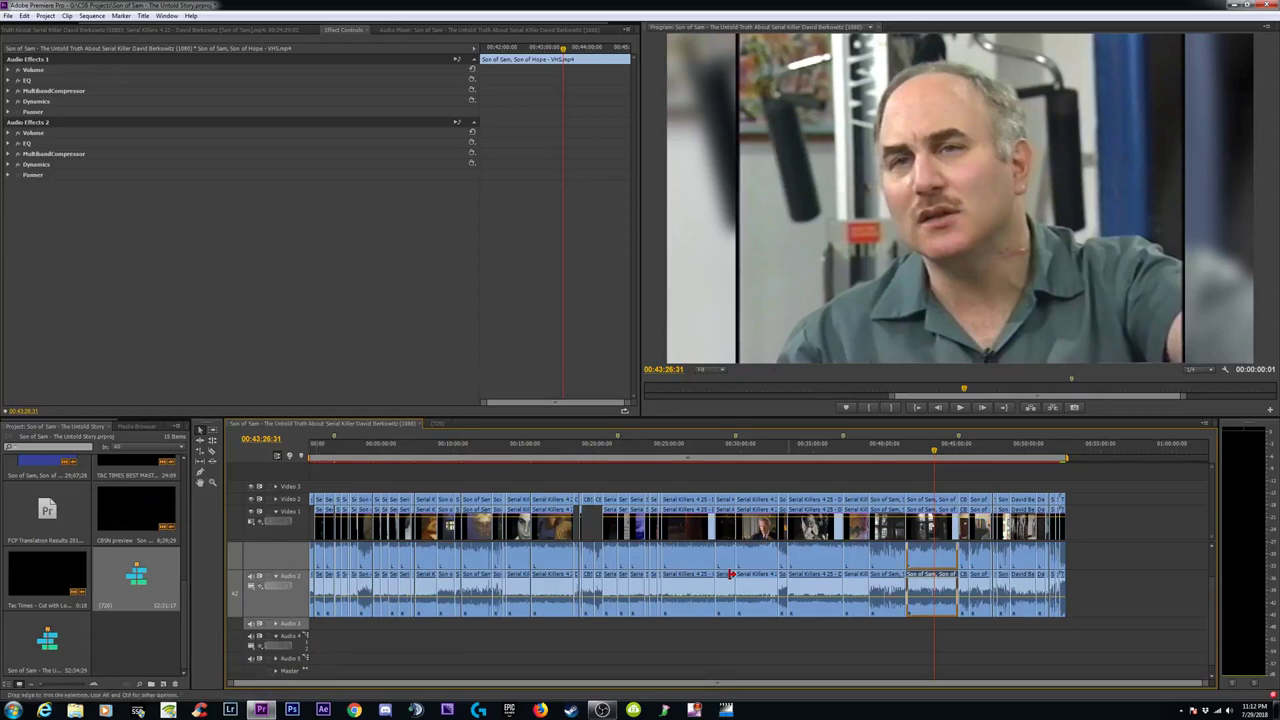
pyautogui.click(1116, 559)
pyautogui.moveTo(1121, 557); pyautogui.dragTo(410, 660)
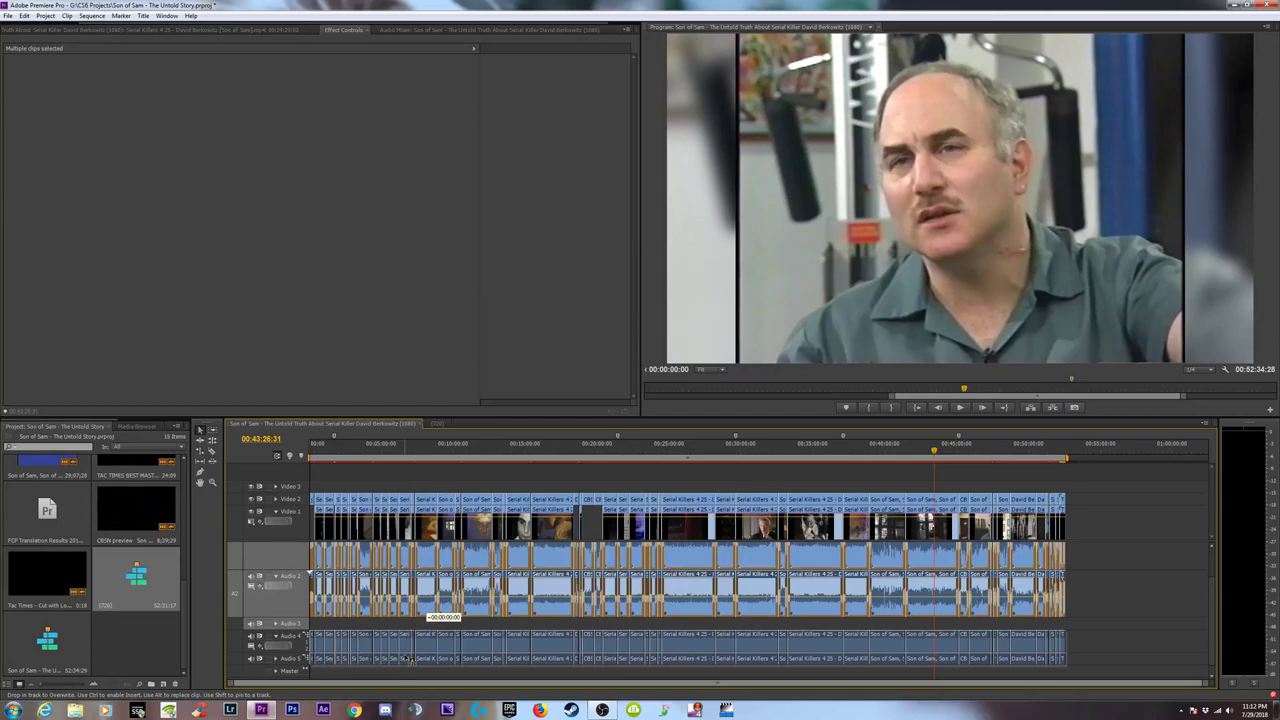
pyautogui.moveTo(410, 660); pyautogui.dragTo(405, 659)
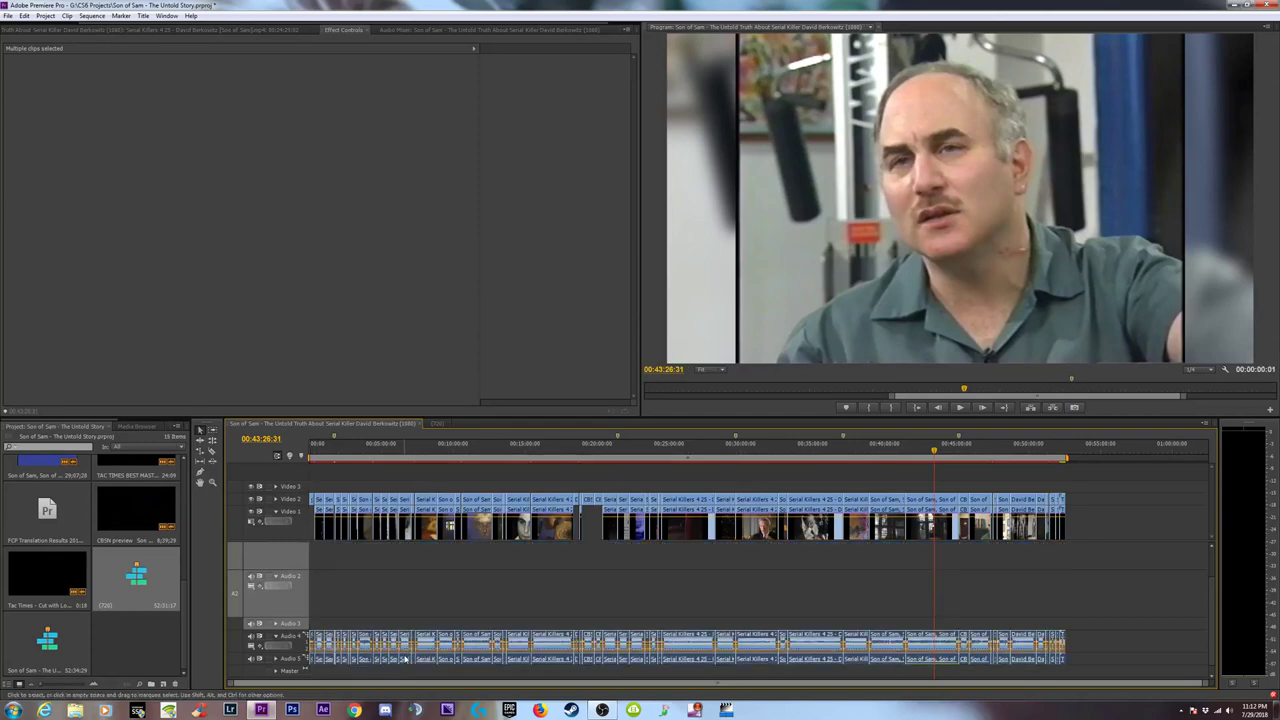
pyautogui.hotkey('ctrl', 'z')
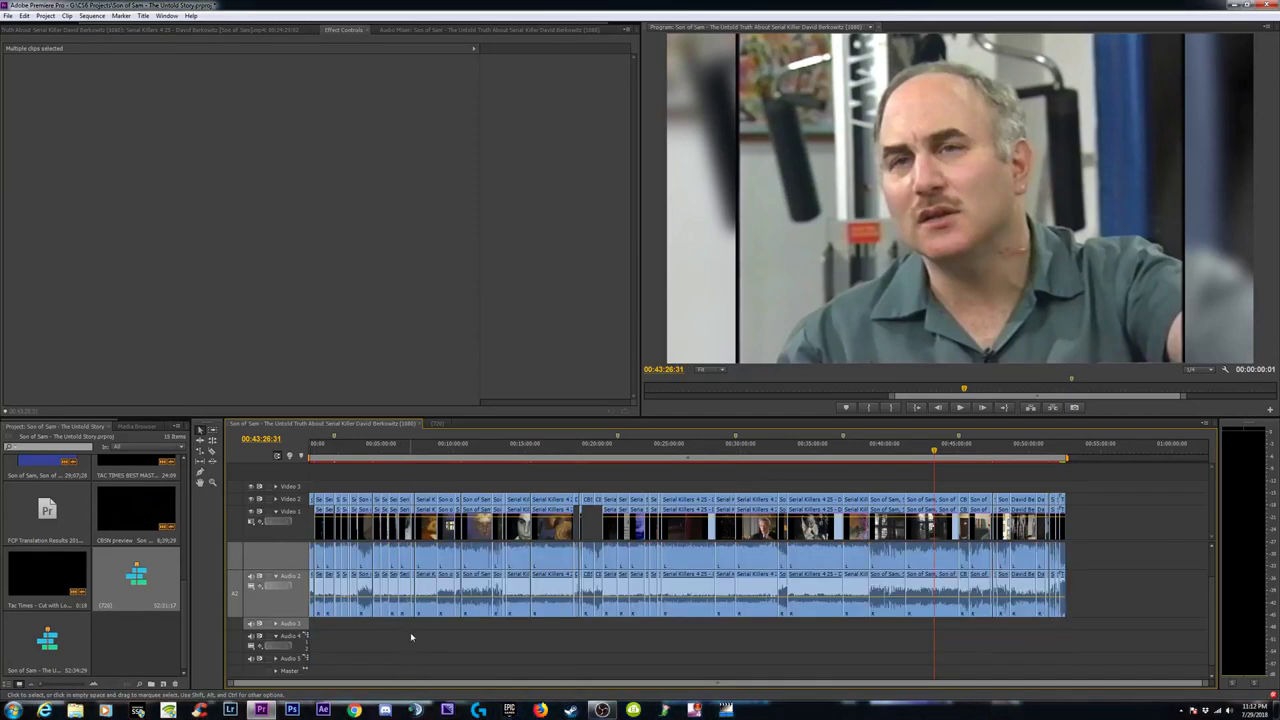
# Switch to Chrome and search Google for "premiere cs6 combine mono to stereo".
pyautogui.click(355, 710)
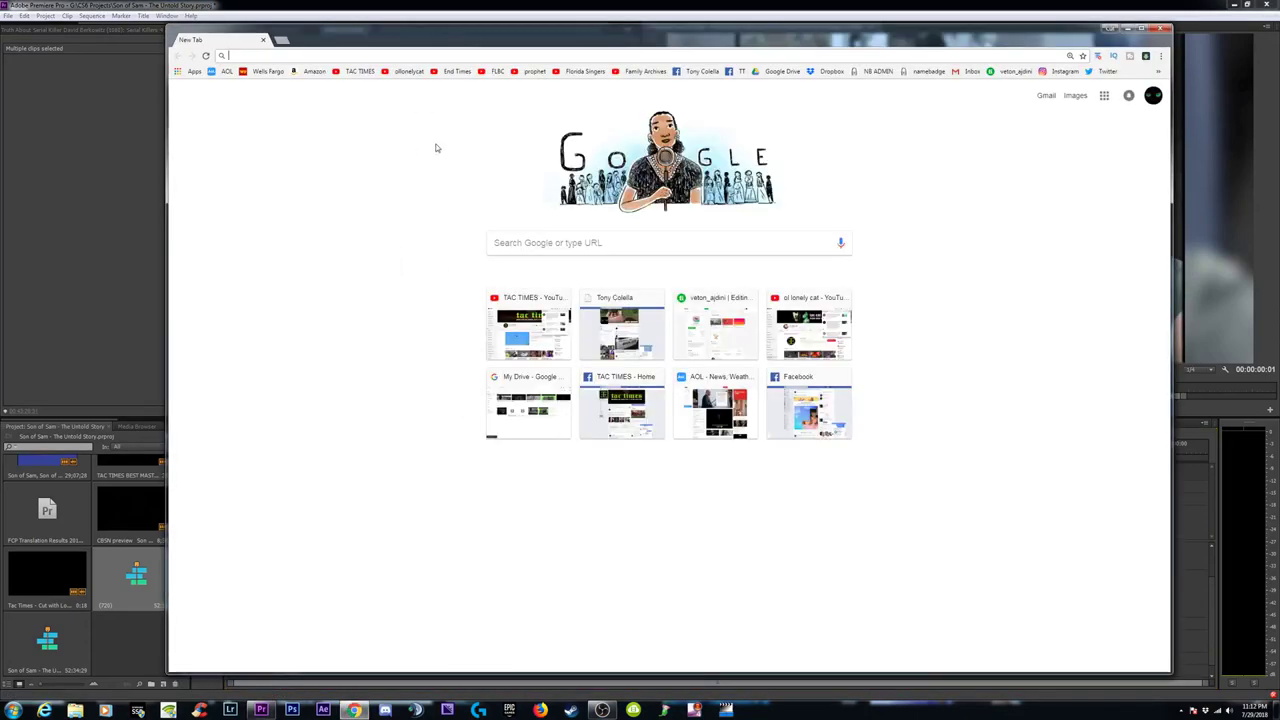
pyautogui.click(319, 58)
pyautogui.click(510, 243)
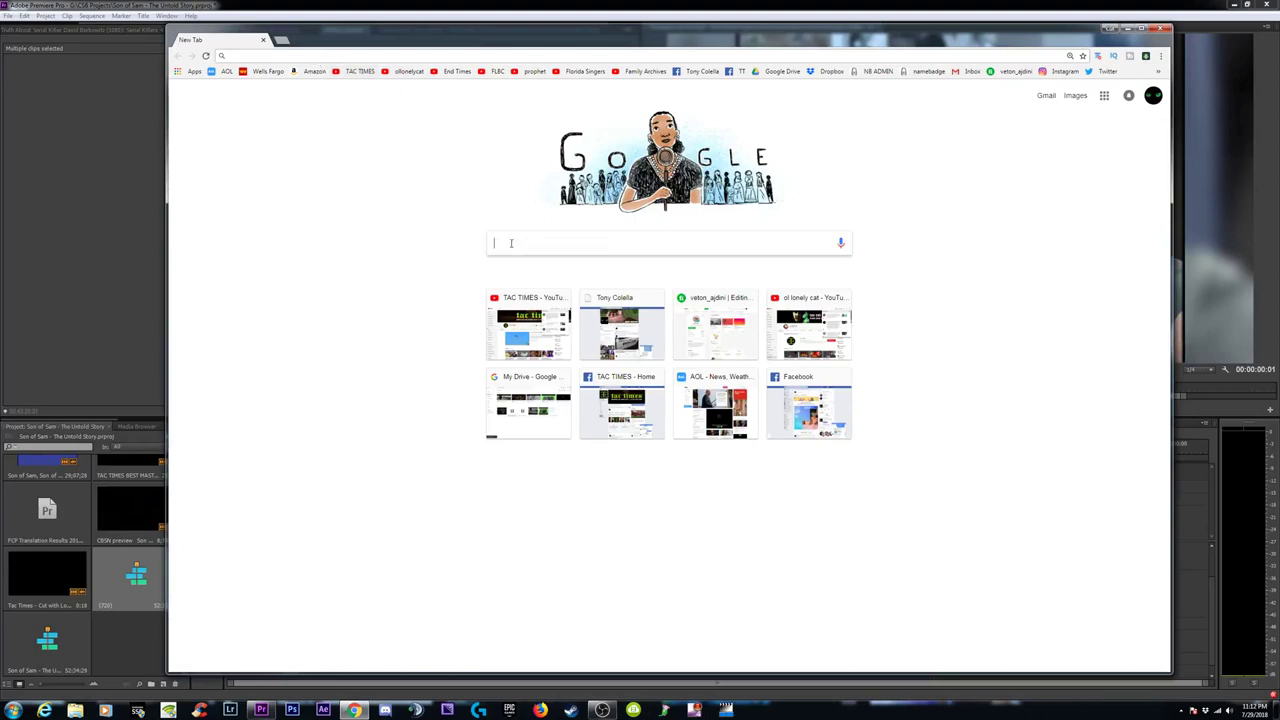
pyautogui.write('premie')
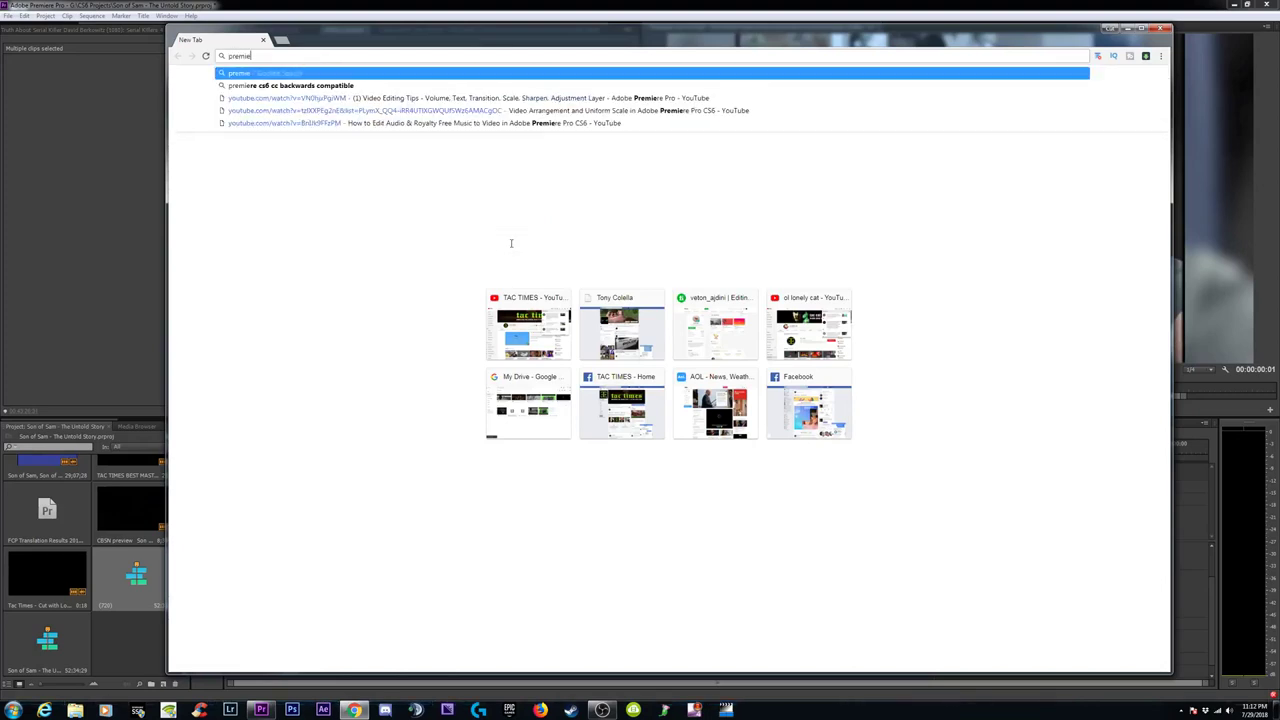
pyautogui.write('re')
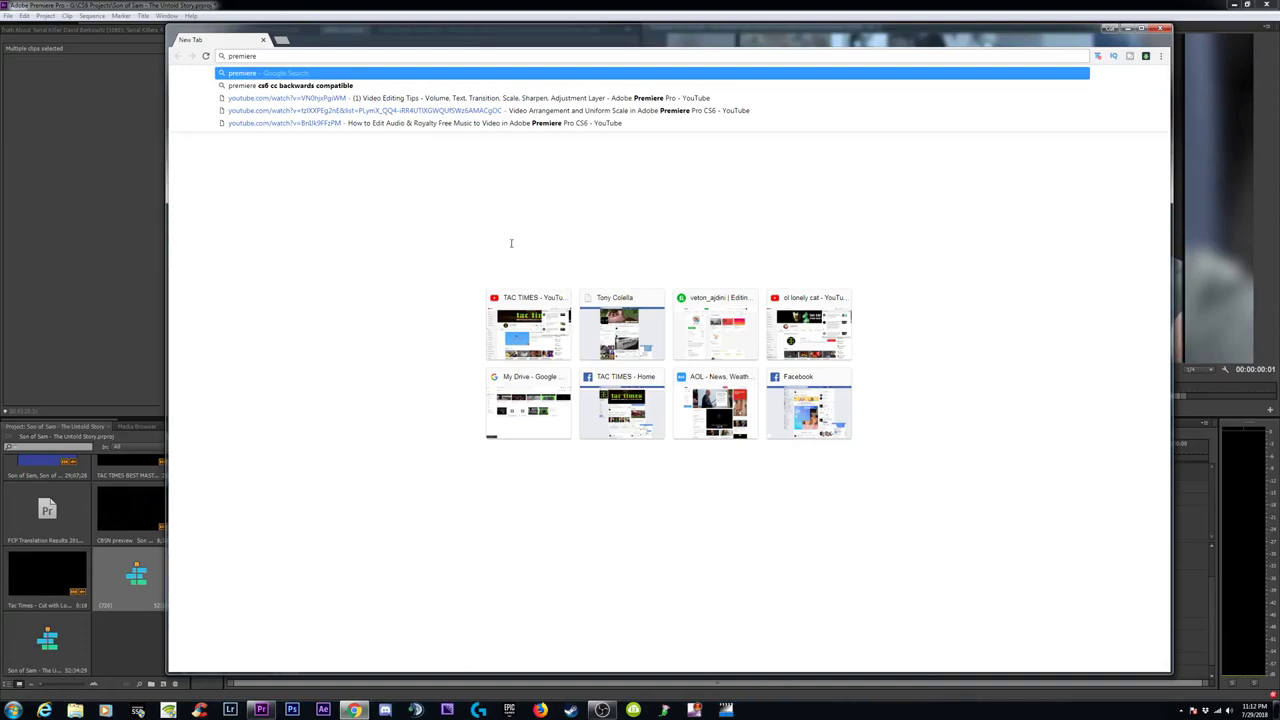
pyautogui.write('cs')
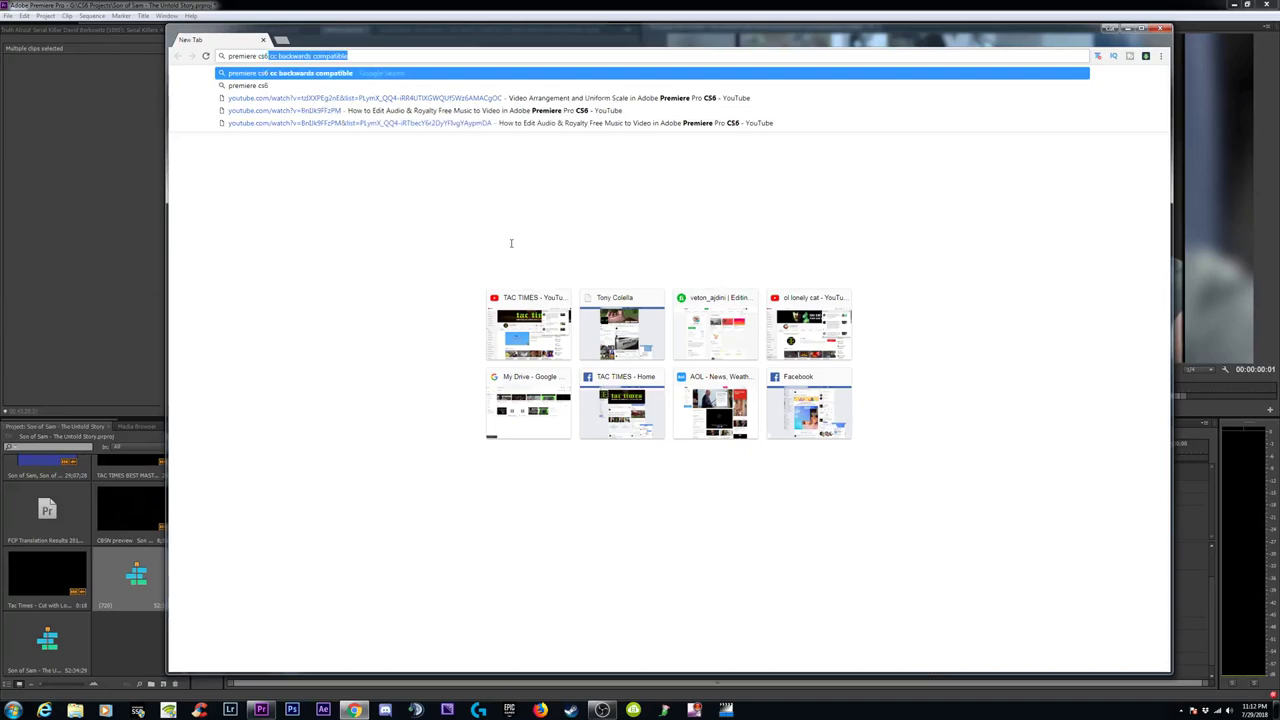
pyautogui.write('6')
pyautogui.press('Delete')
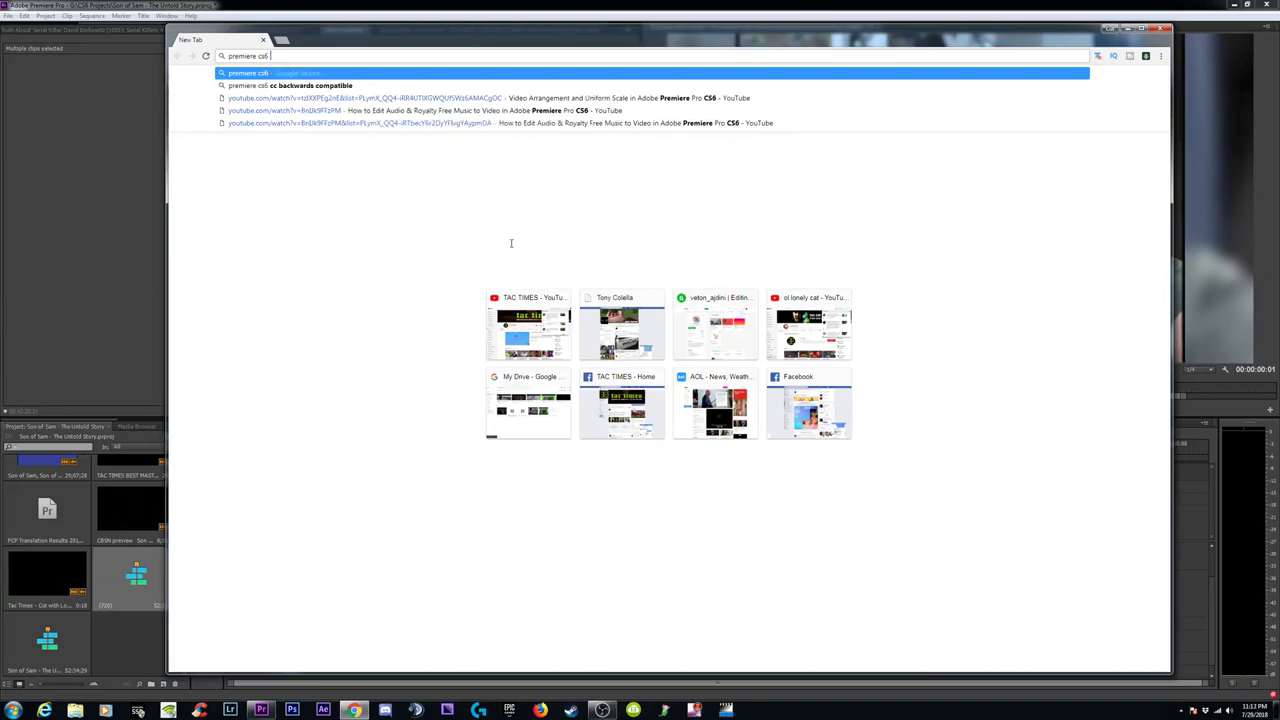
pyautogui.write('c')
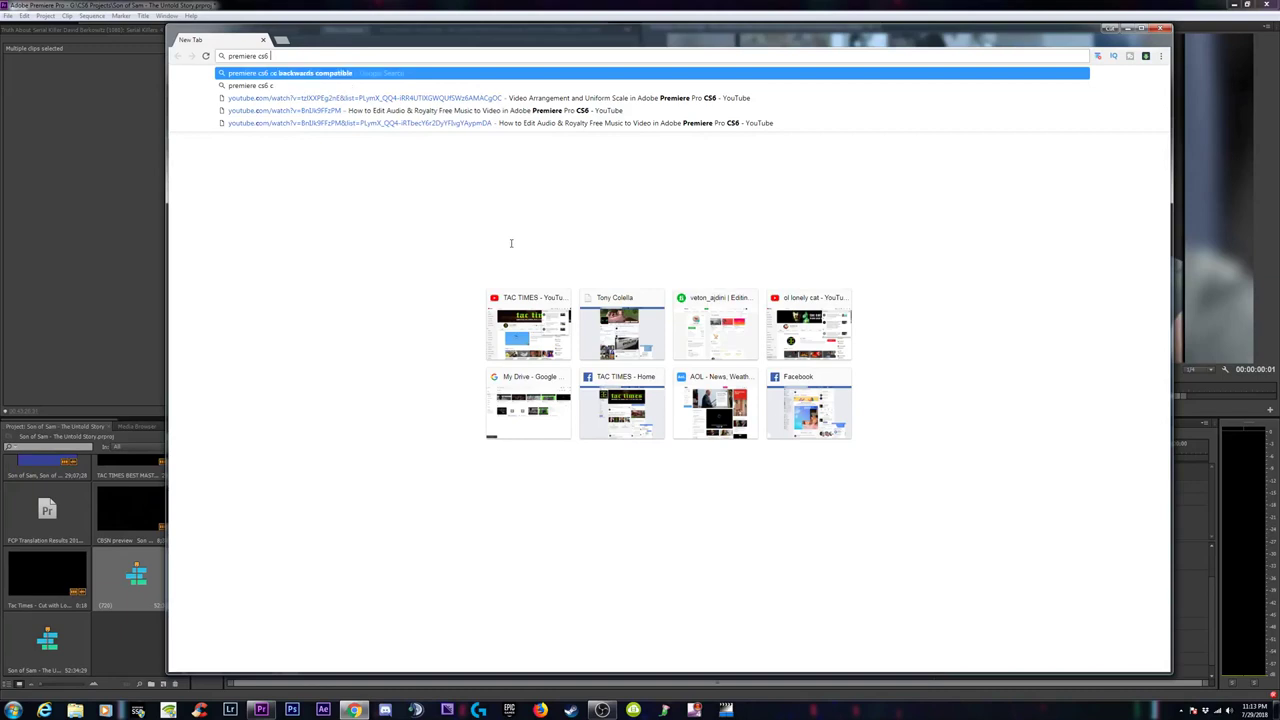
pyautogui.write('ombine mono to ster')
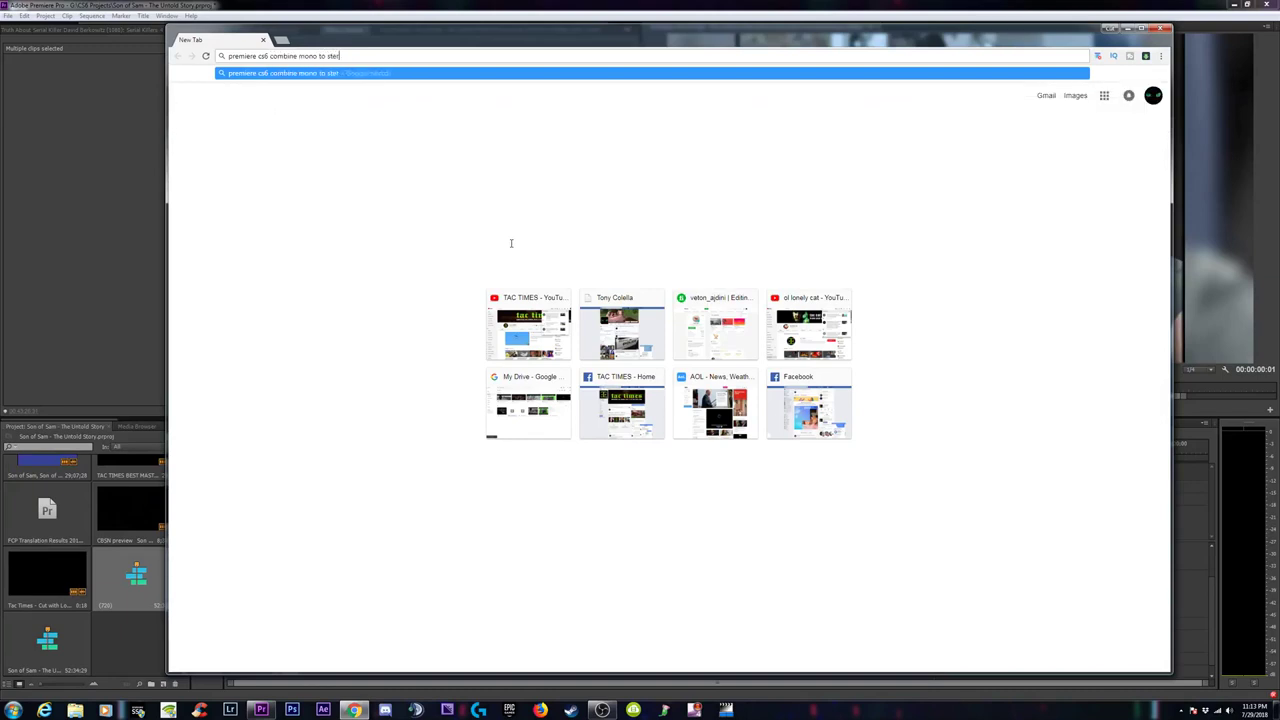
pyautogui.write('opeo')
pyautogui.press('Return')
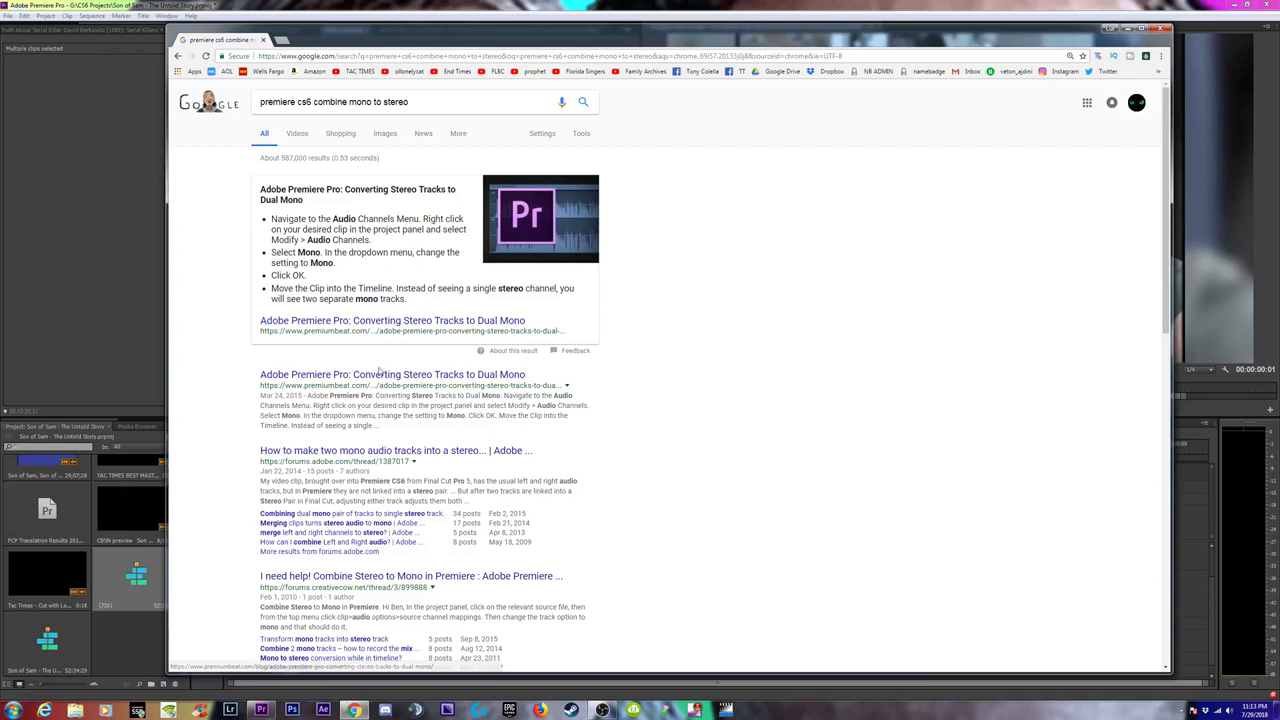
# Open the Adobe forum thread on making two mono audio tracks into a stereo pair and read its replies.
pyautogui.click(375, 455)
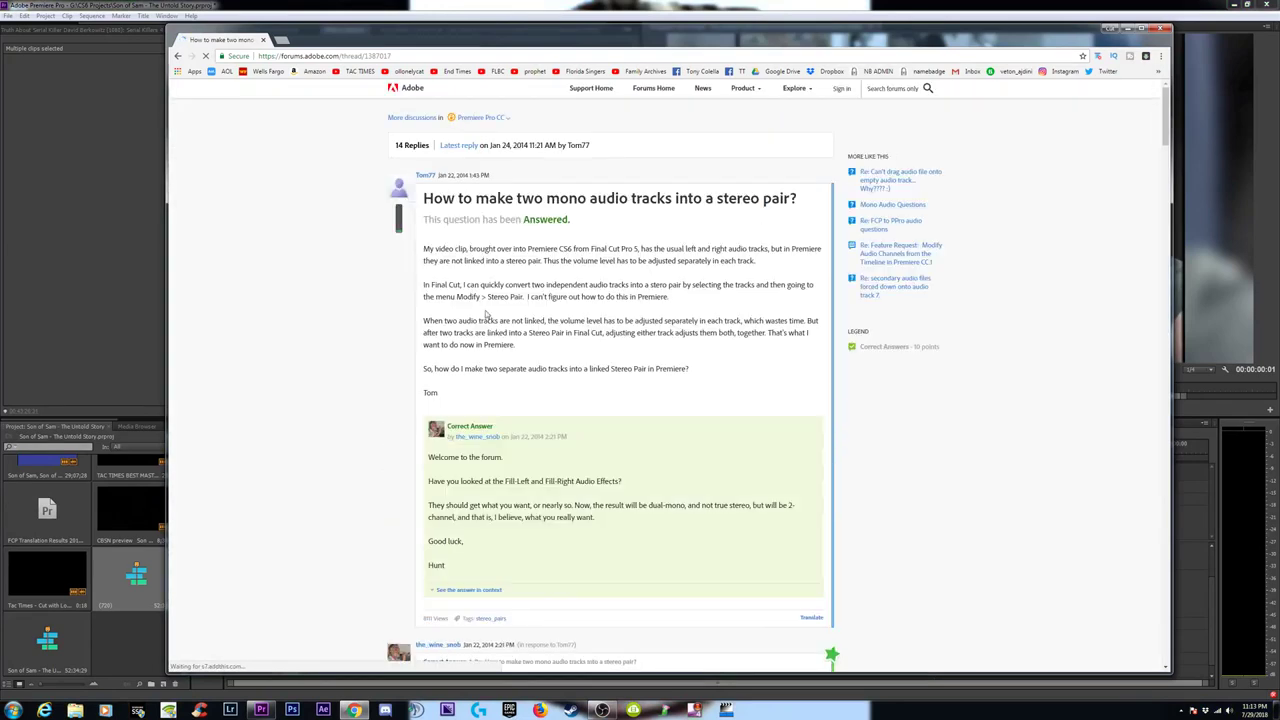
pyautogui.scroll(-1, 549, 501)
pyautogui.scroll(-3, 548, 501)
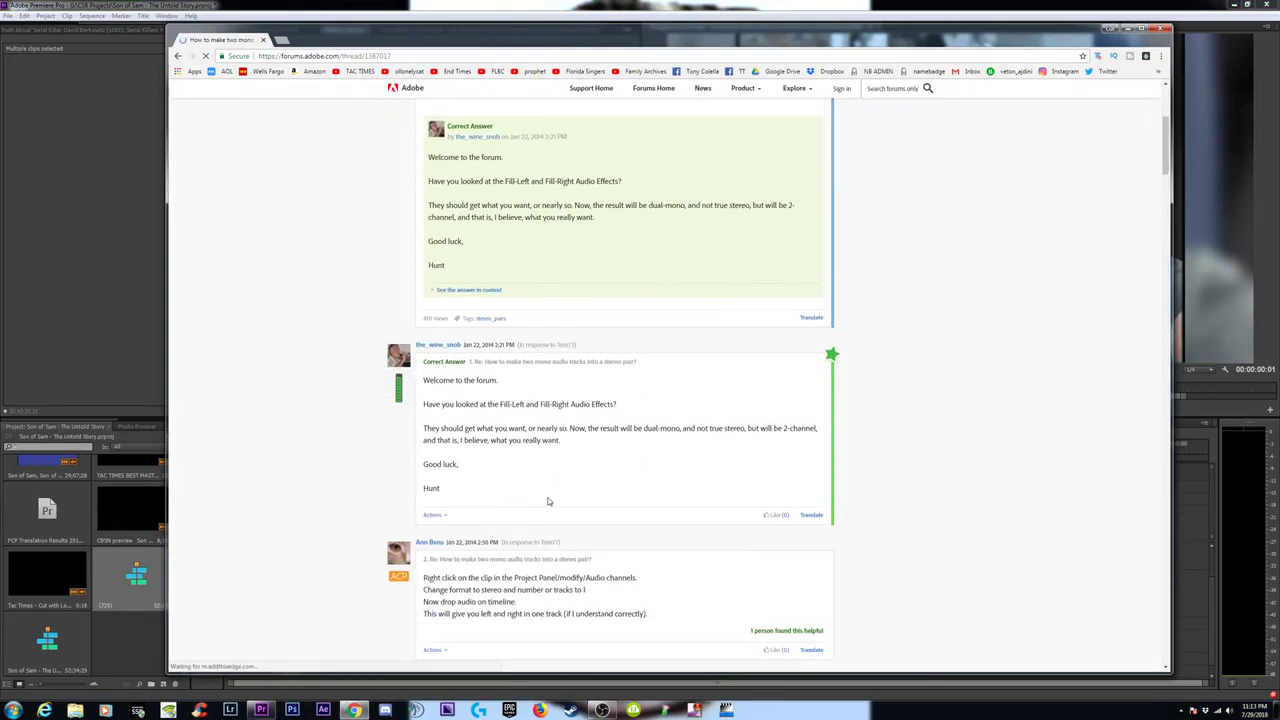
pyautogui.scroll(-2, 548, 501)
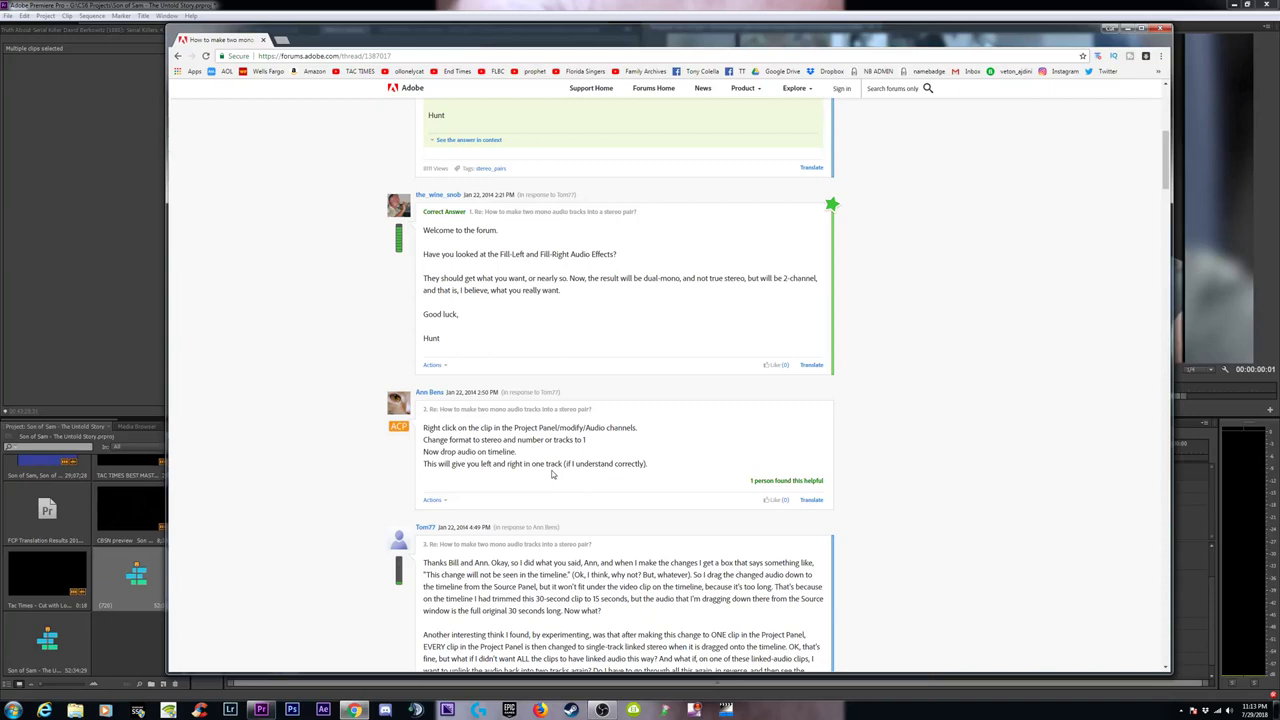
# Switch to Premiere Pro and modify the CBSN preview clip's audio channels to one audio track in Stereo format, accepting the change.
pyautogui.click(133, 636)
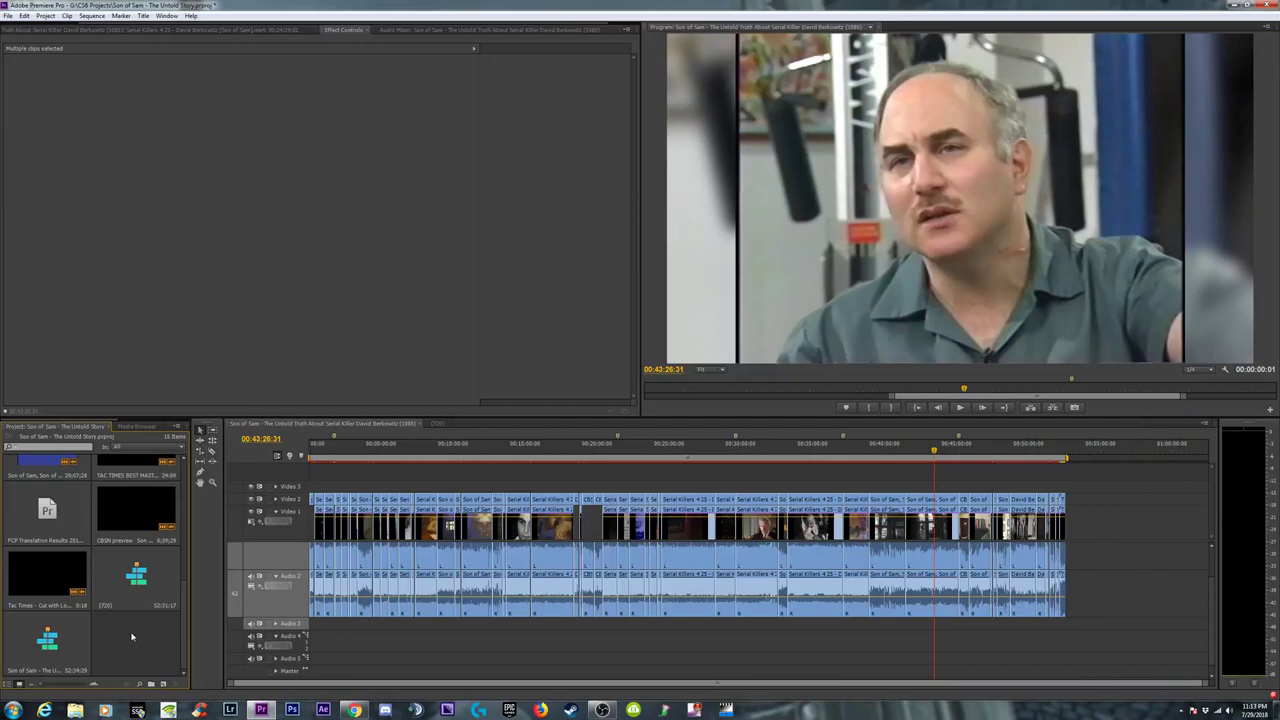
pyautogui.click(136, 512)
pyautogui.rightClick(134, 508)
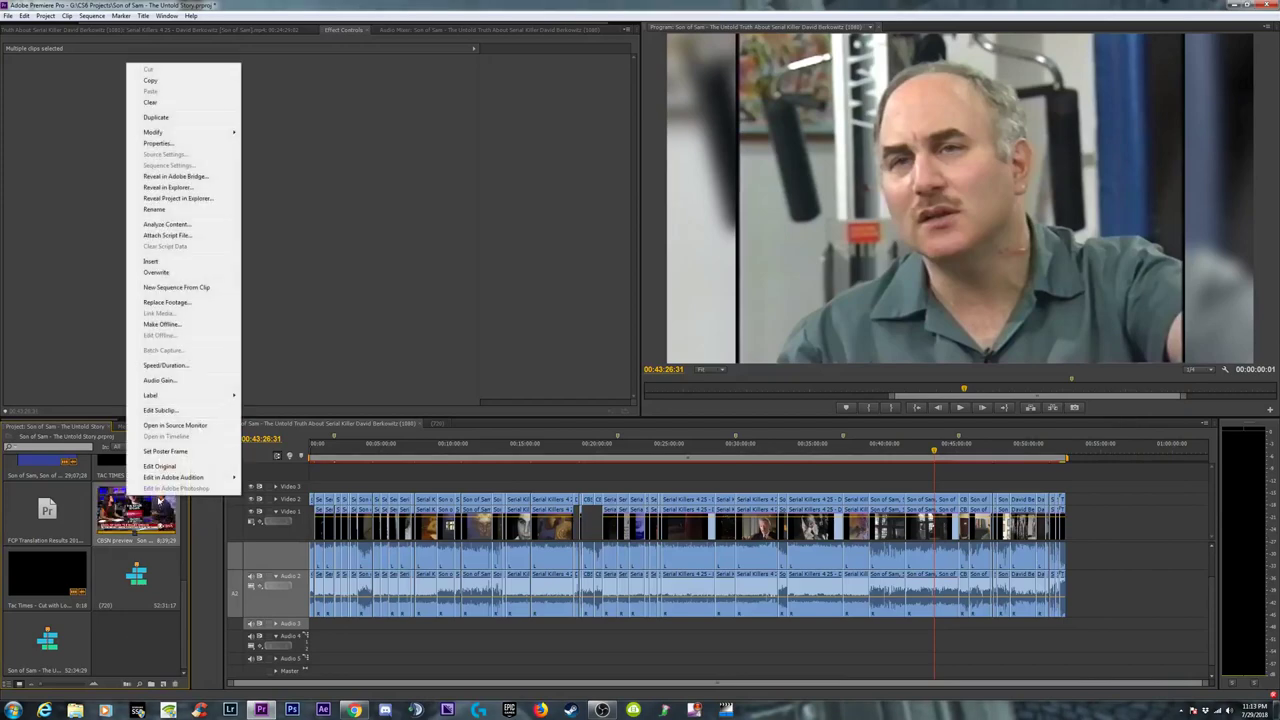
pyautogui.moveTo(152, 138)
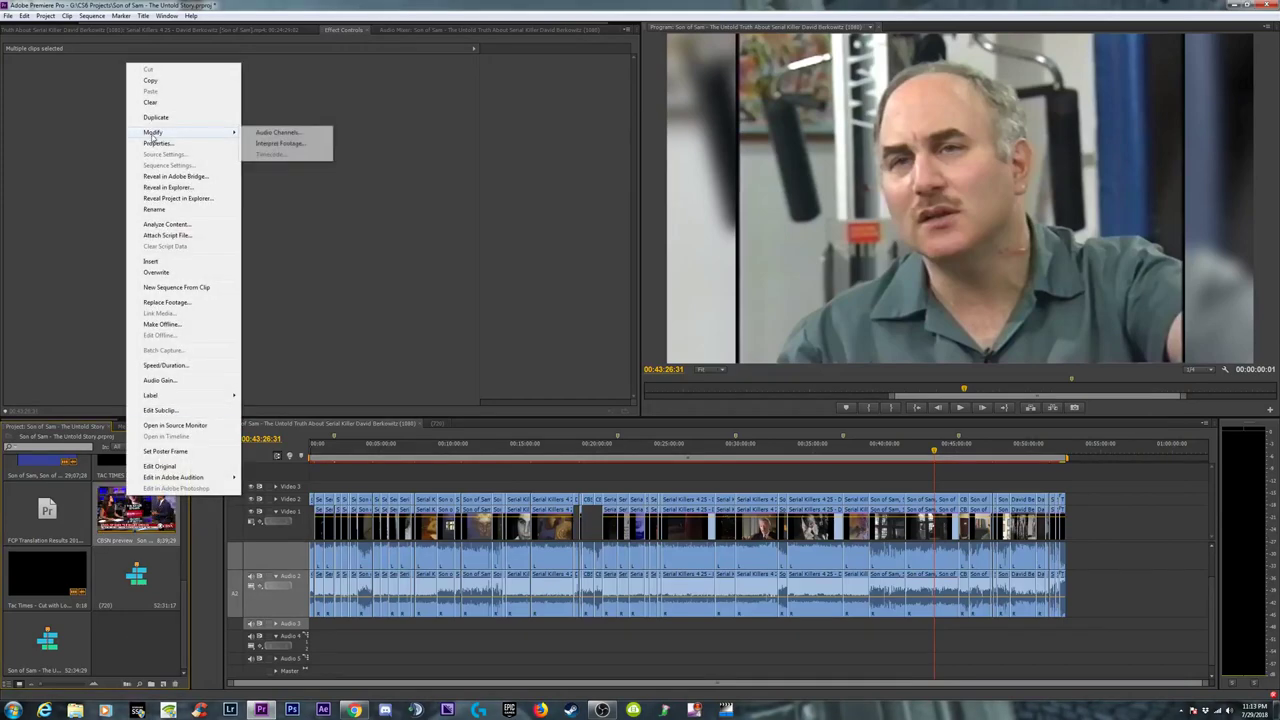
pyautogui.click(276, 134)
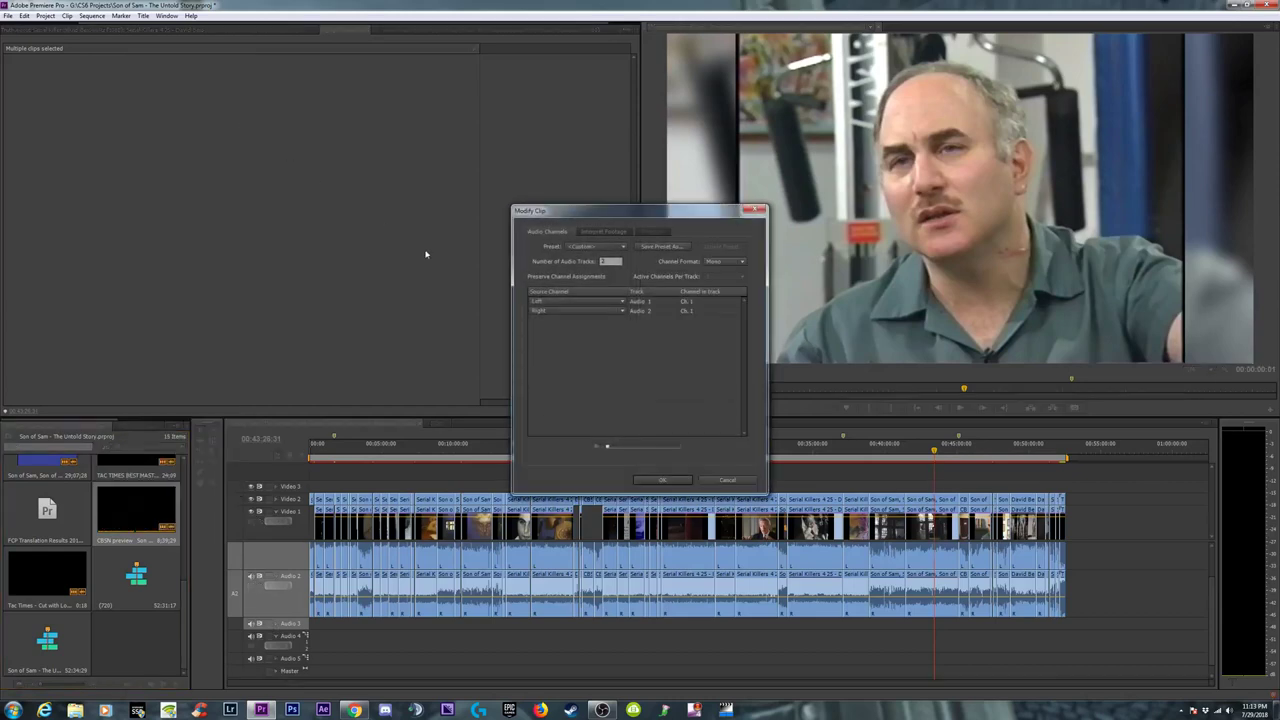
pyautogui.click(624, 302)
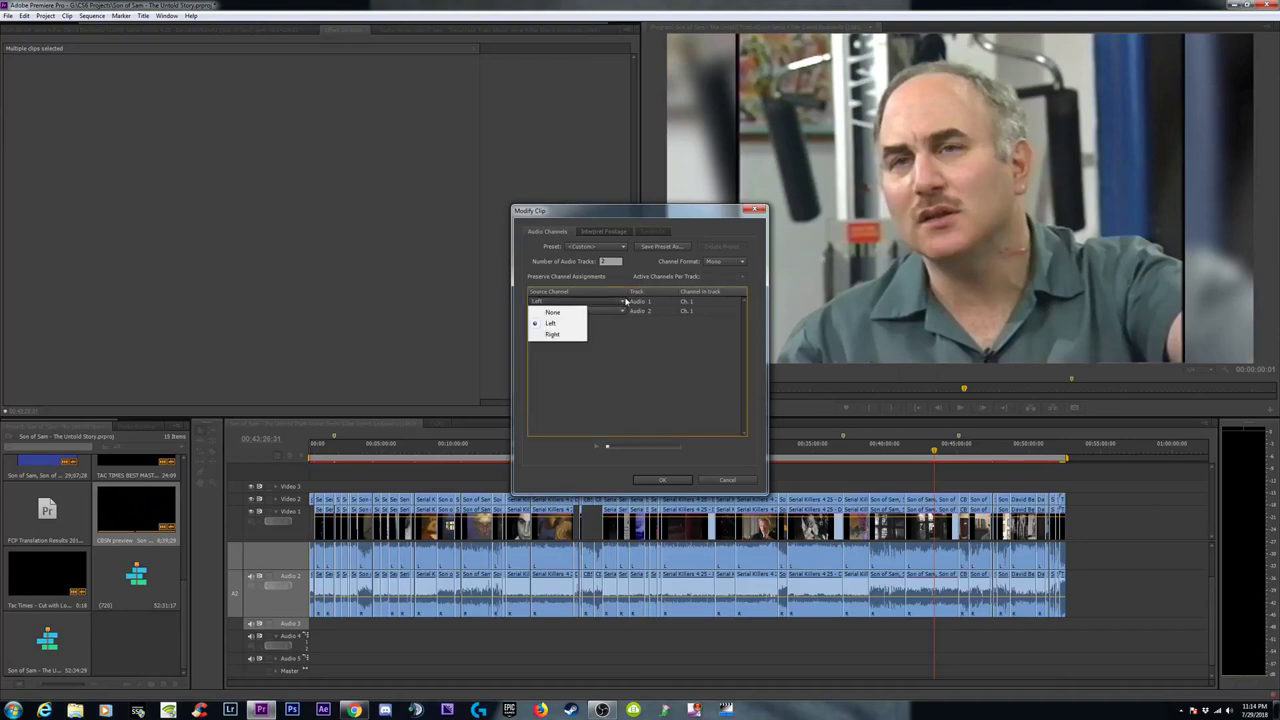
pyautogui.click(620, 348)
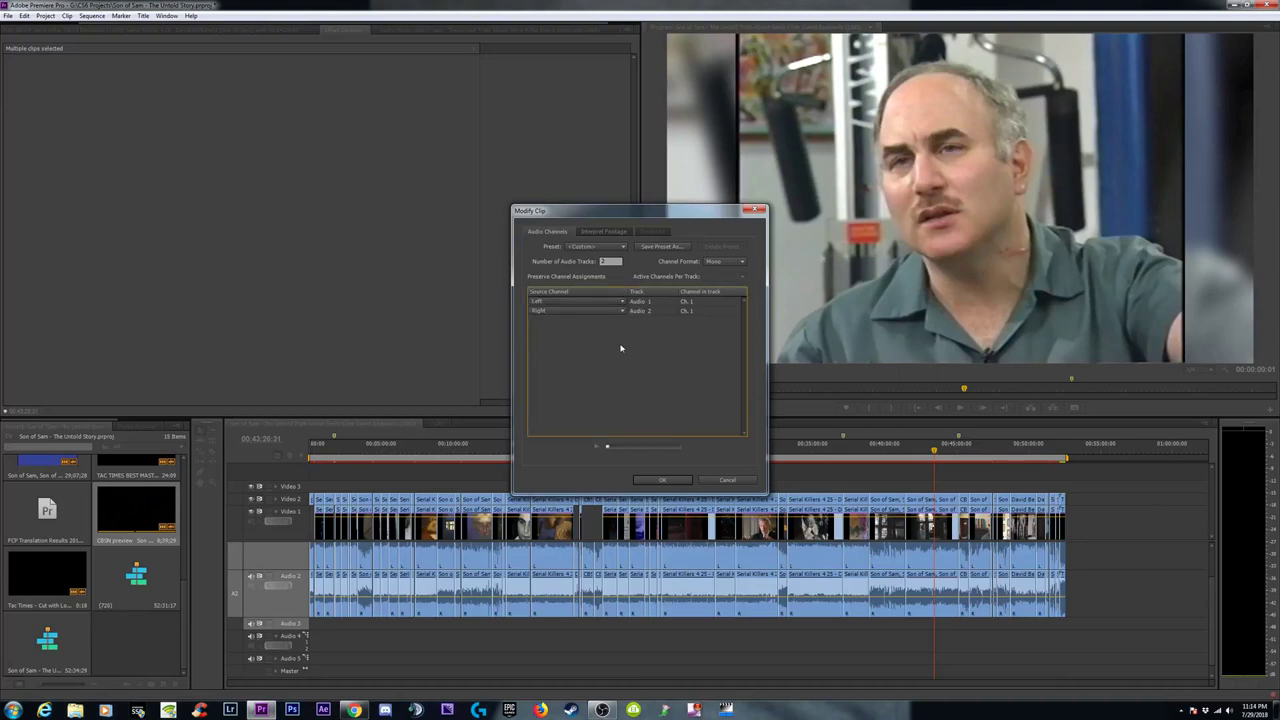
pyautogui.click(608, 262)
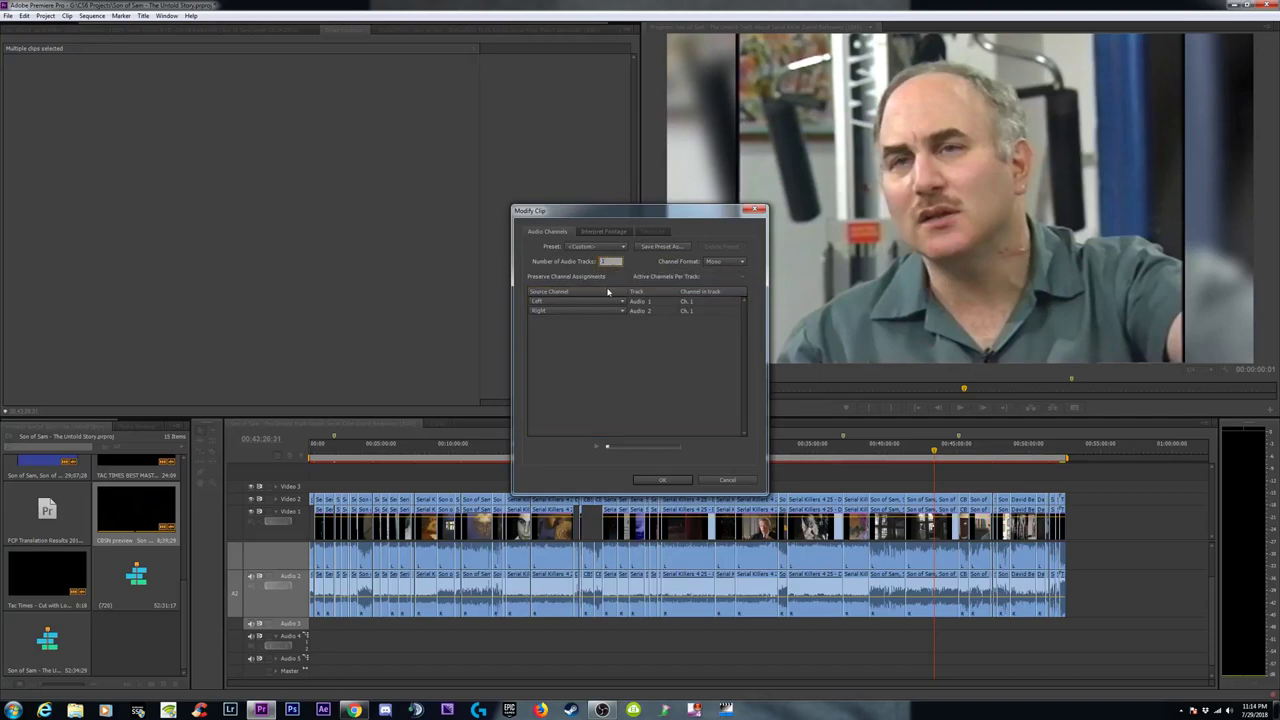
pyautogui.click(712, 262)
pyautogui.click(727, 285)
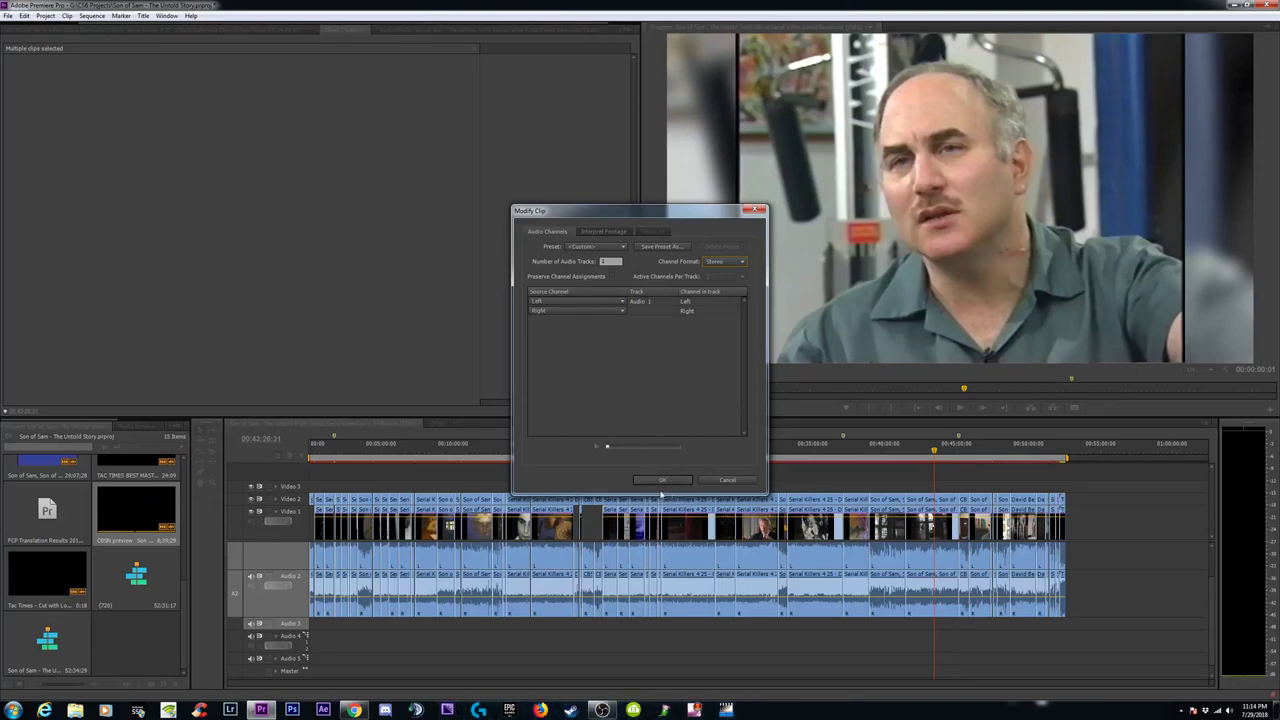
pyautogui.click(662, 481)
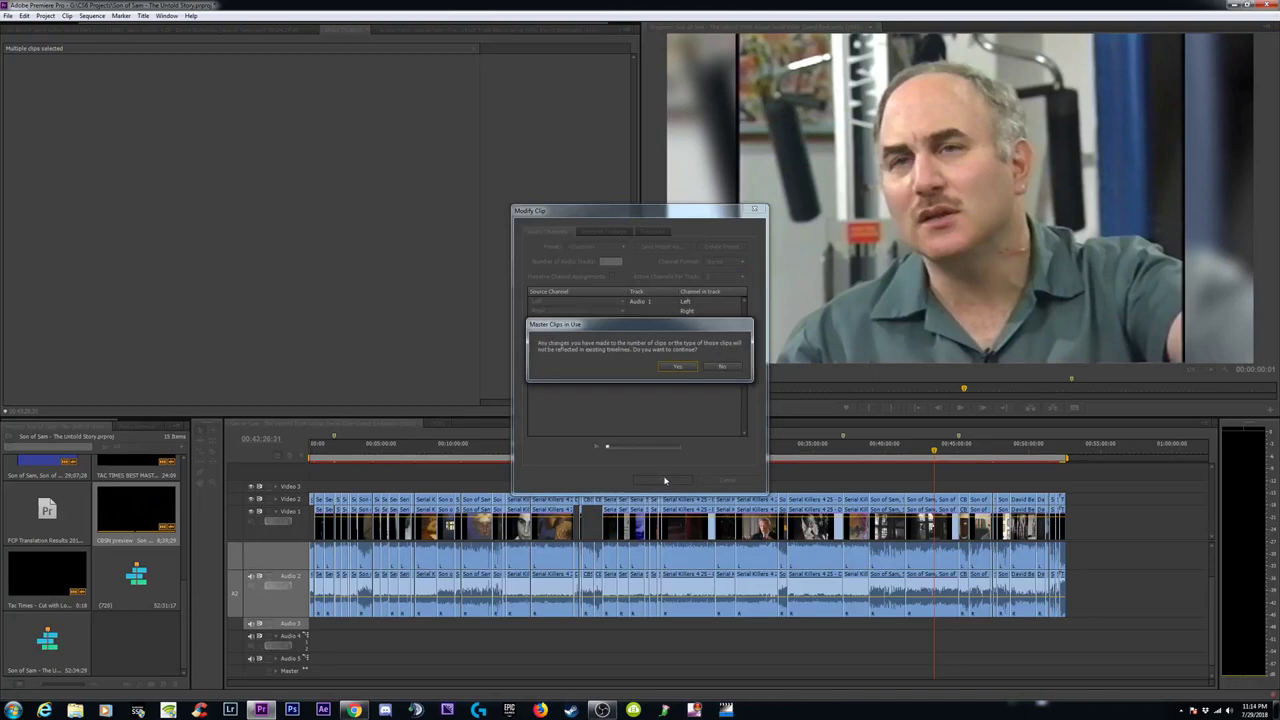
pyautogui.click(685, 368)
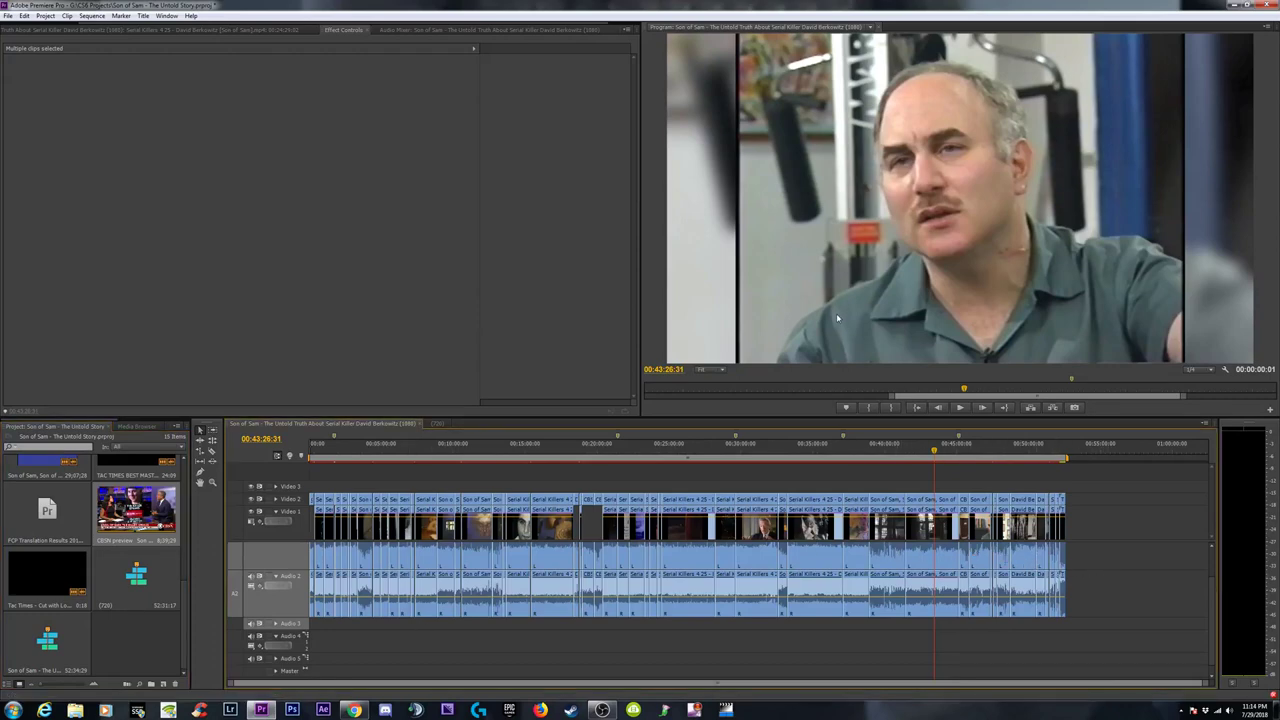
# Save the project, restart Premiere Pro and reopen the recent project Son of Sam - The Untold Story.prproj.
pyautogui.hotkey('ctrl', 's')
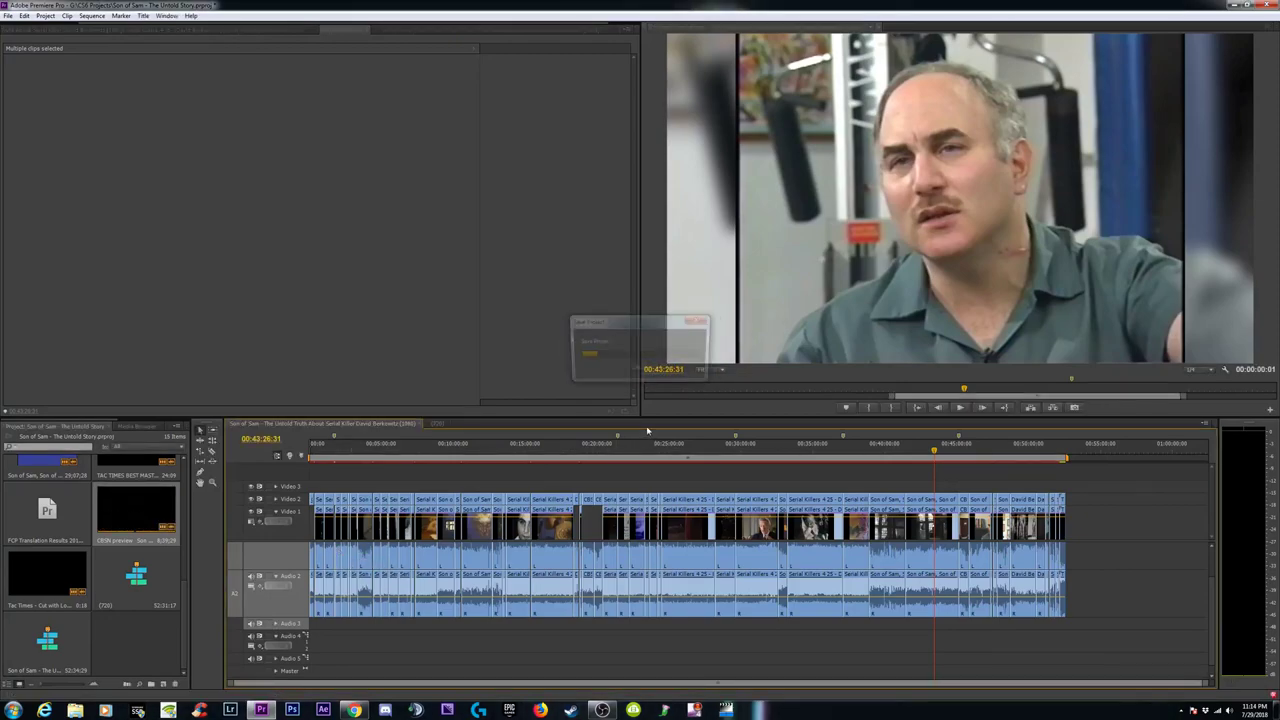
pyautogui.click(1265, 5)
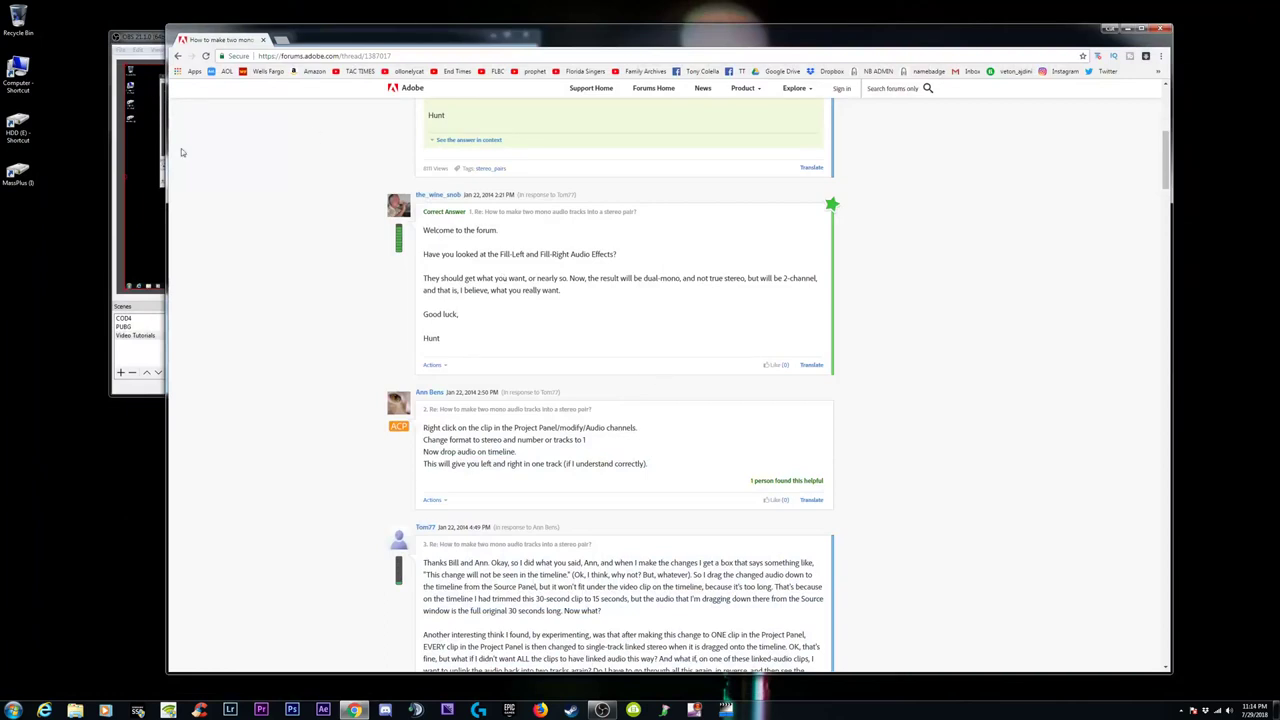
pyautogui.click(261, 710)
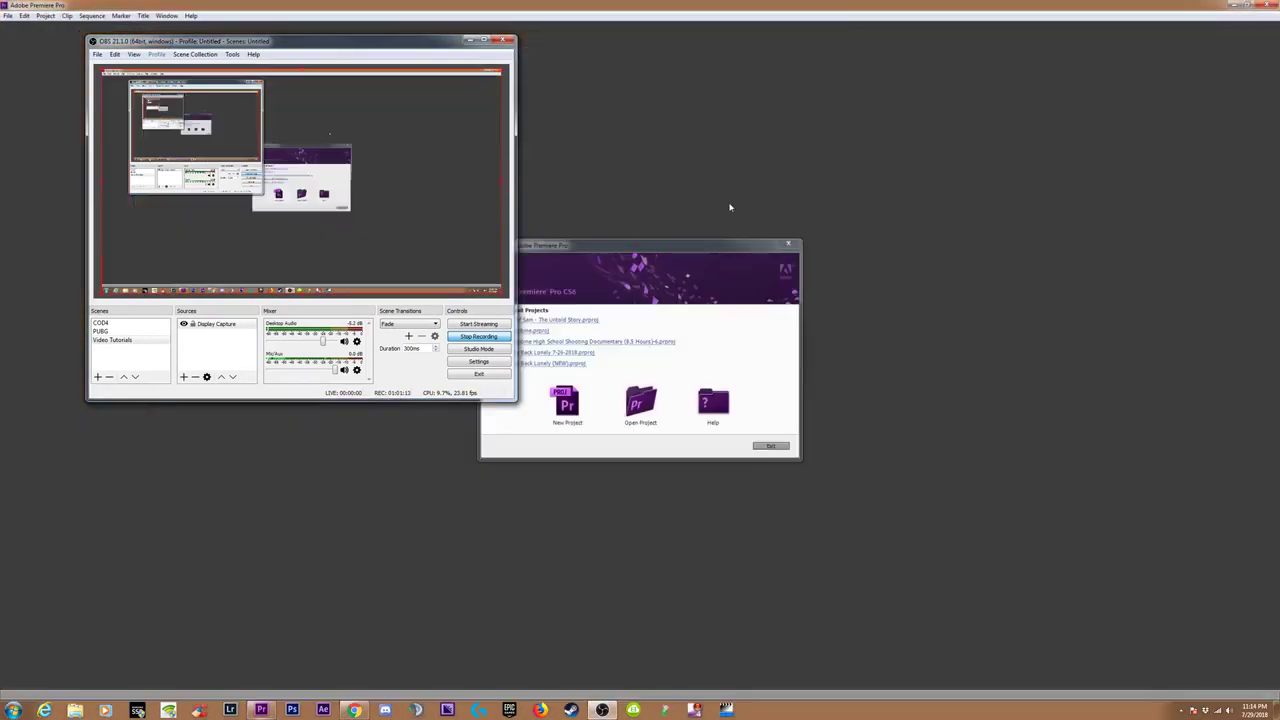
pyautogui.click(566, 320)
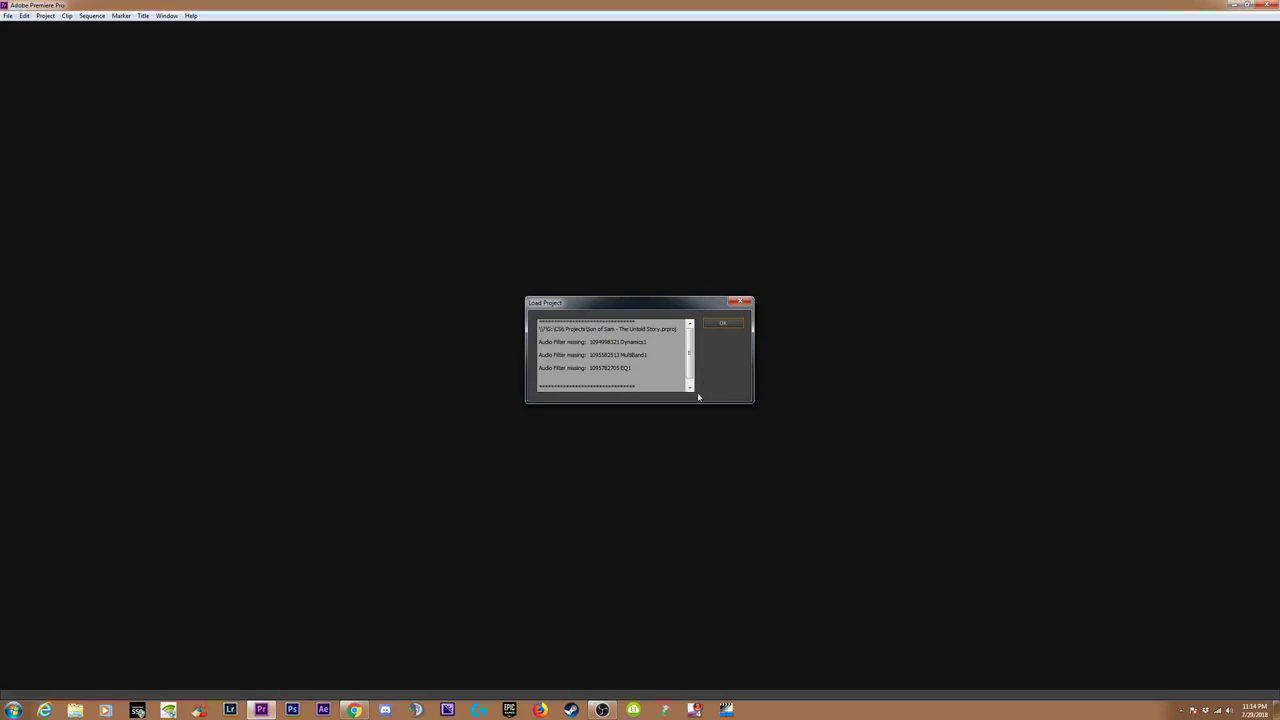
pyautogui.click(719, 325)
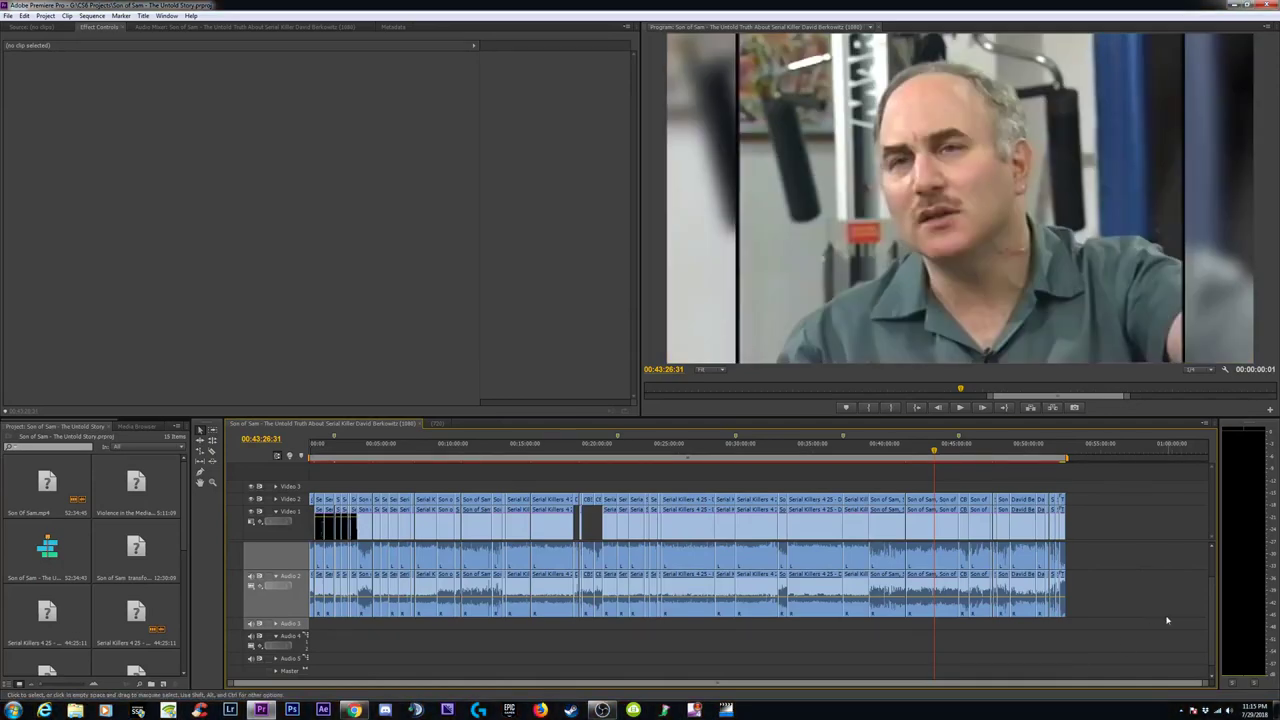
pyautogui.moveTo(1210, 606); pyautogui.dragTo(1205, 569)
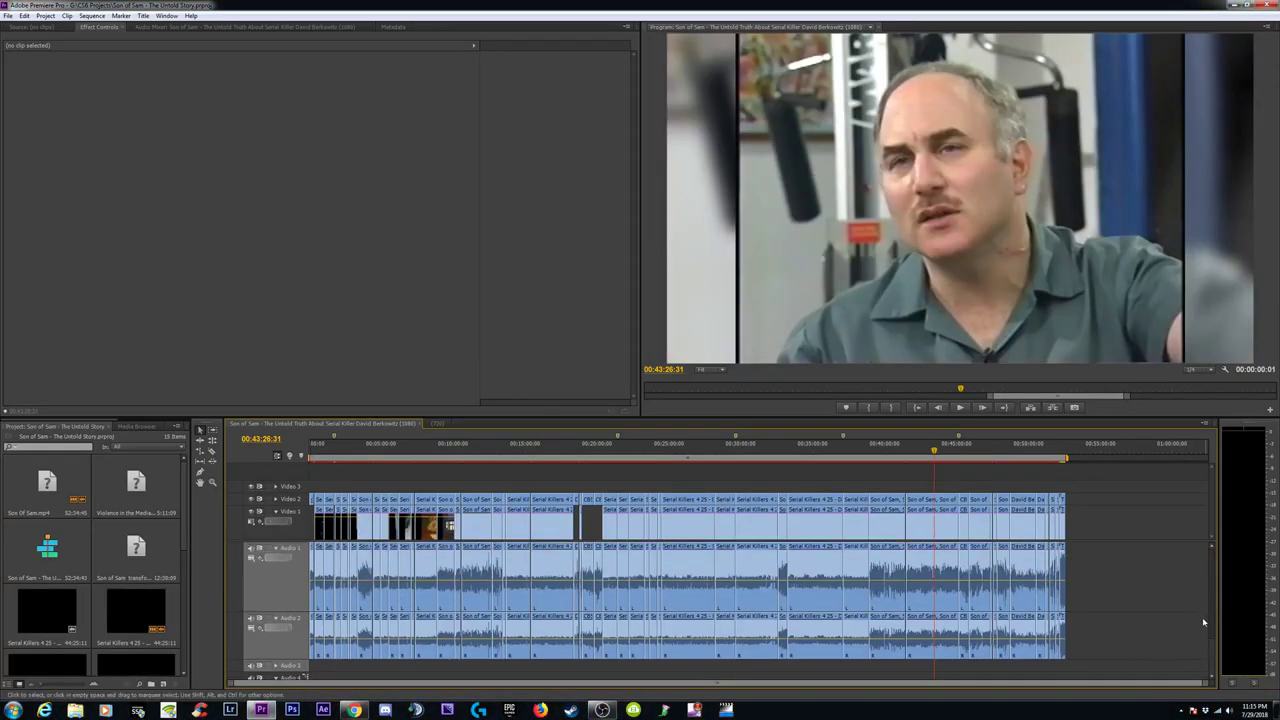
pyautogui.scroll(-1, 1202, 617)
pyautogui.rightClick(297, 630)
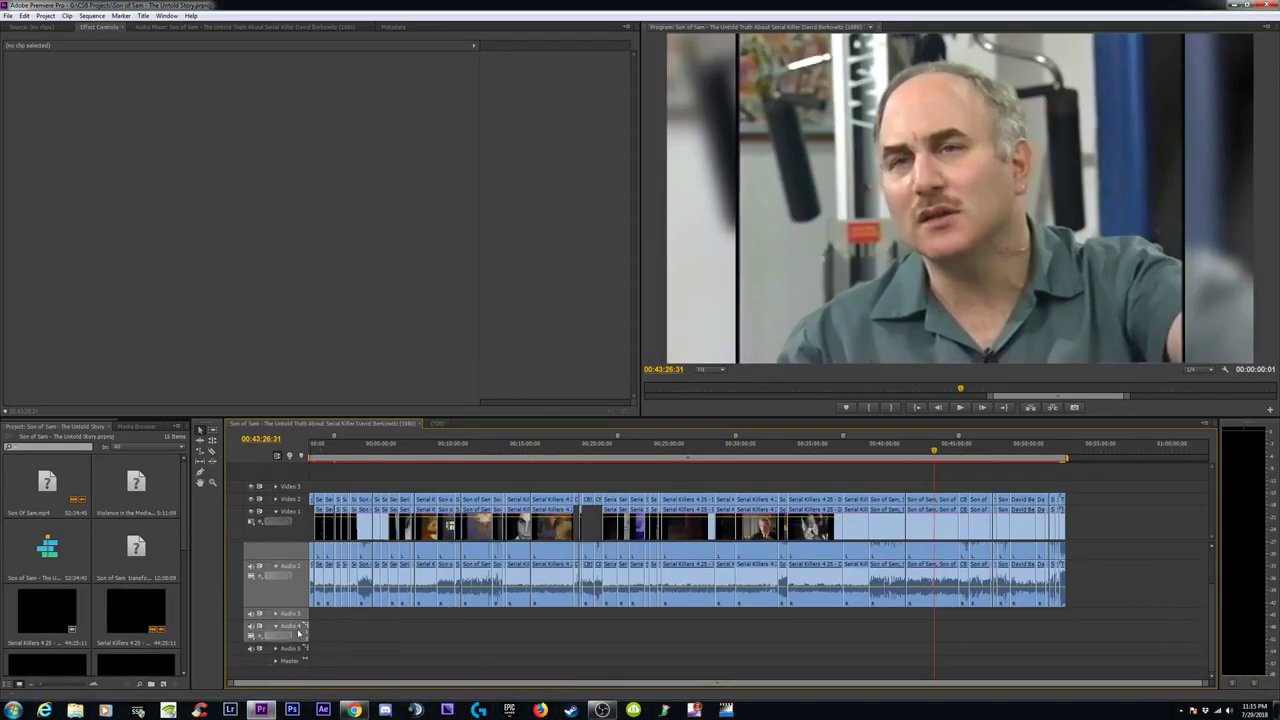
pyautogui.click(320, 679)
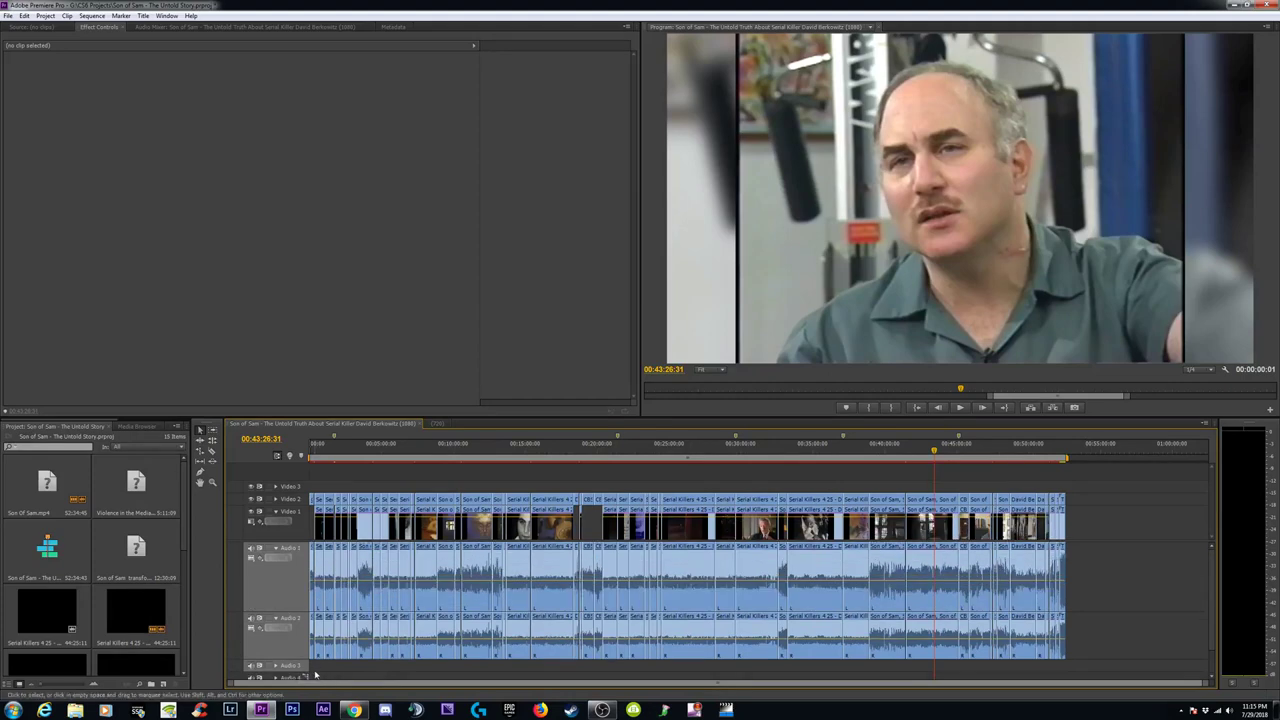
pyautogui.rightClick(317, 666)
pyautogui.click(325, 660)
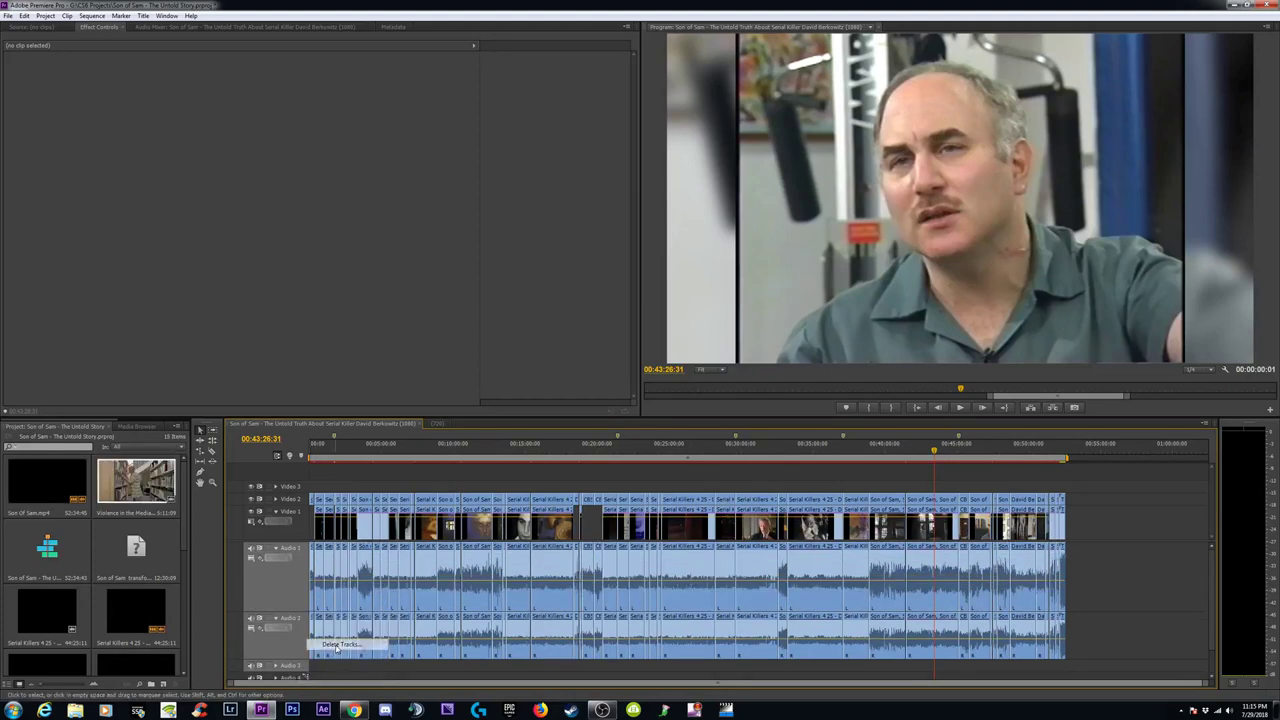
pyautogui.press('Escape')
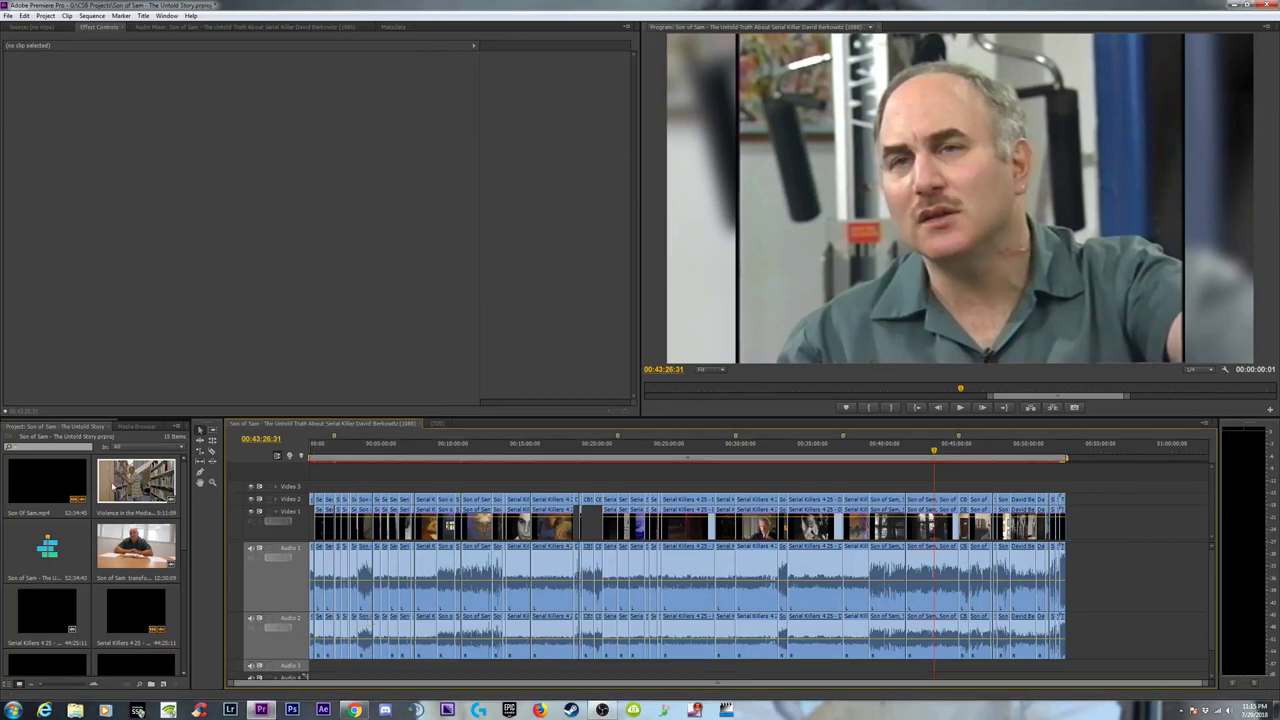
# Place the CBSN preview clip from the project on Video 1 and Audio 1 at about 55 minutes, after the existing clips.
pyautogui.scroll(-5, 125, 473)
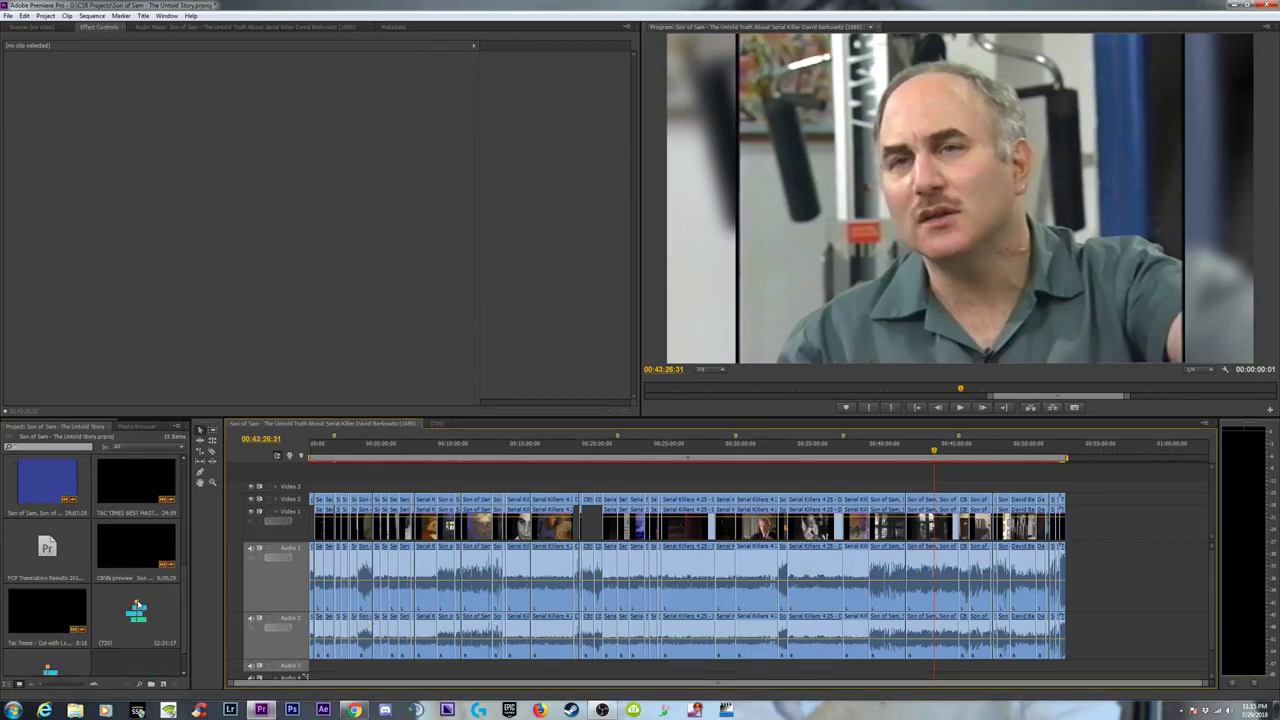
pyautogui.moveTo(136, 510); pyautogui.dragTo(1104, 601)
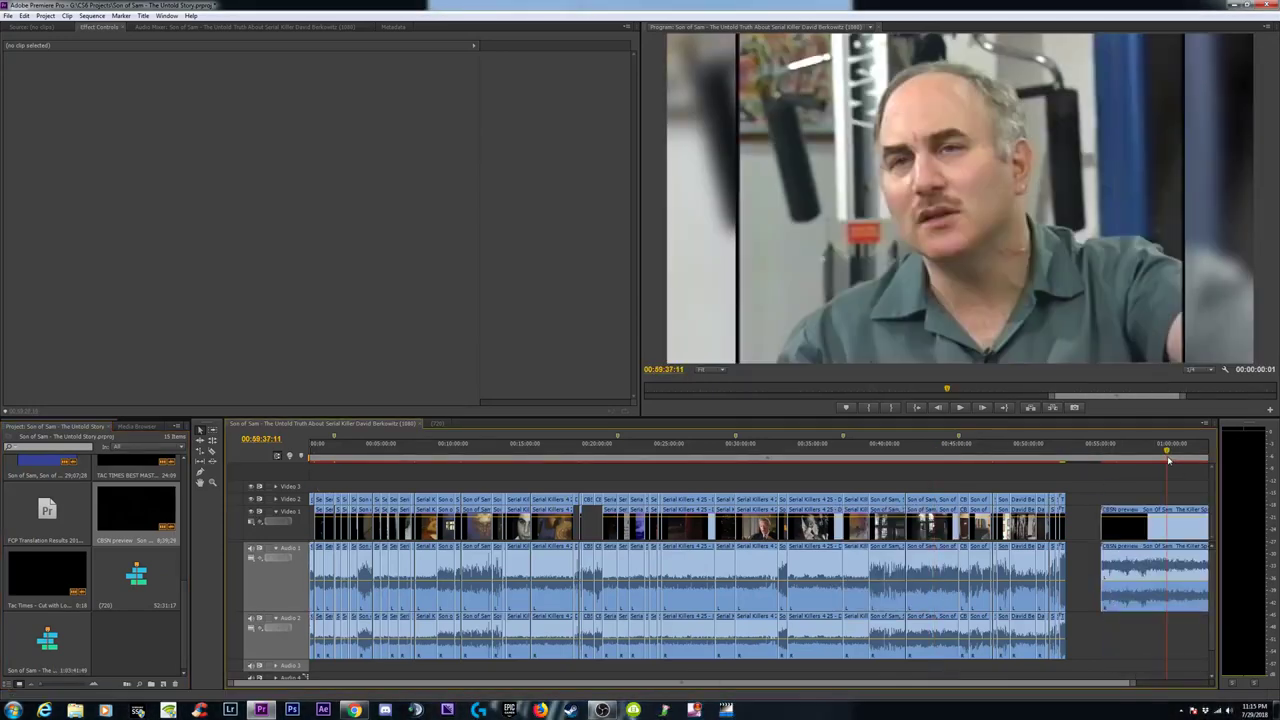
pyautogui.press('\\')
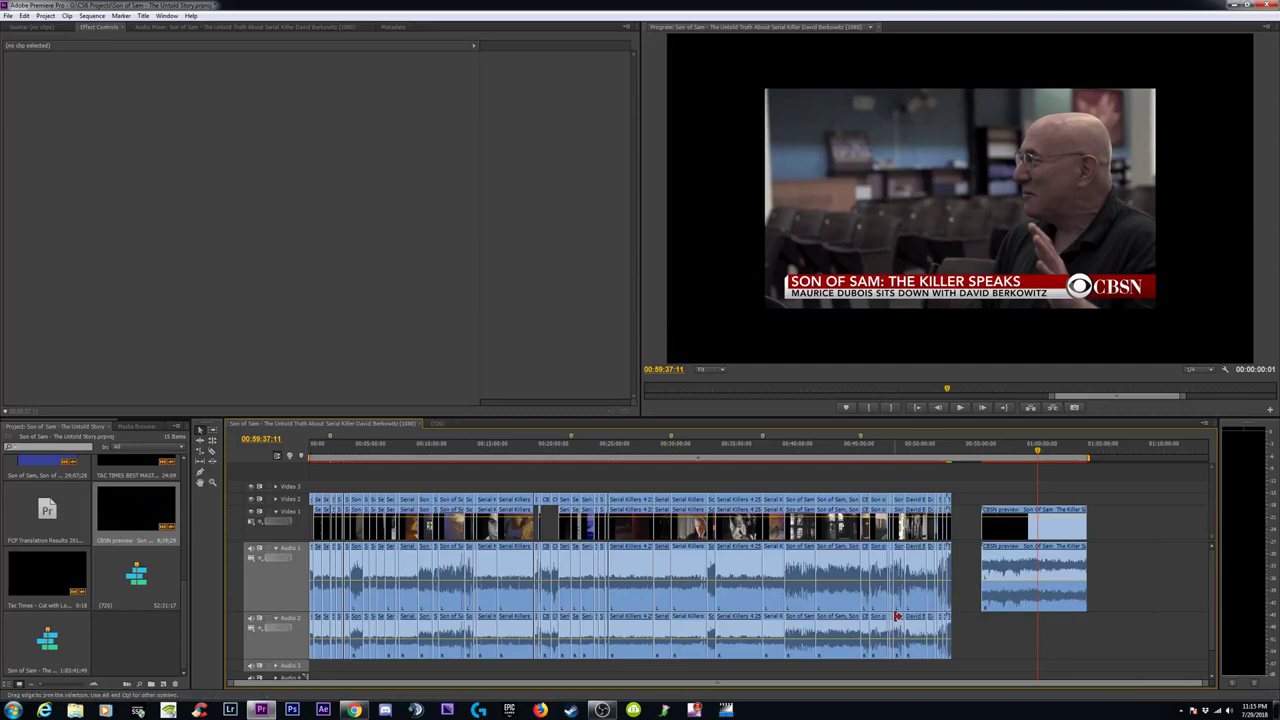
pyautogui.moveTo(964, 582); pyautogui.dragTo(723, 625)
pyautogui.click(1186, 613)
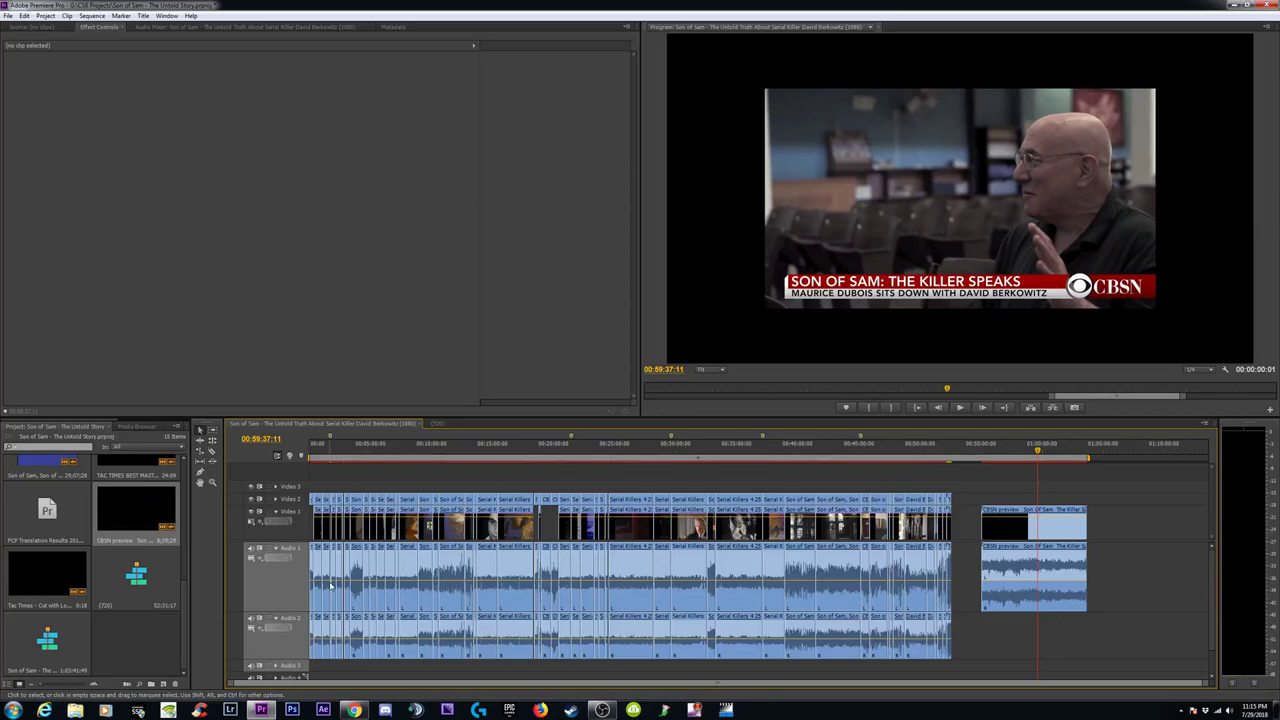
pyautogui.rightClick(284, 579)
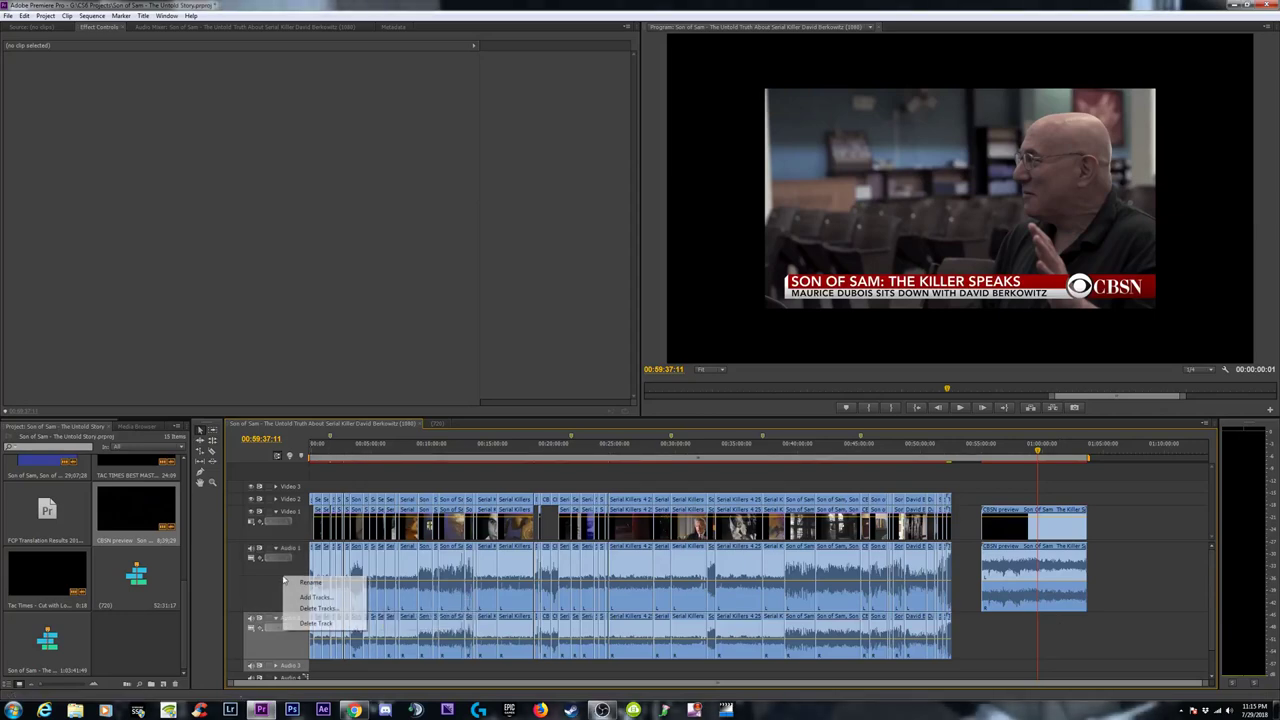
pyautogui.click(273, 577)
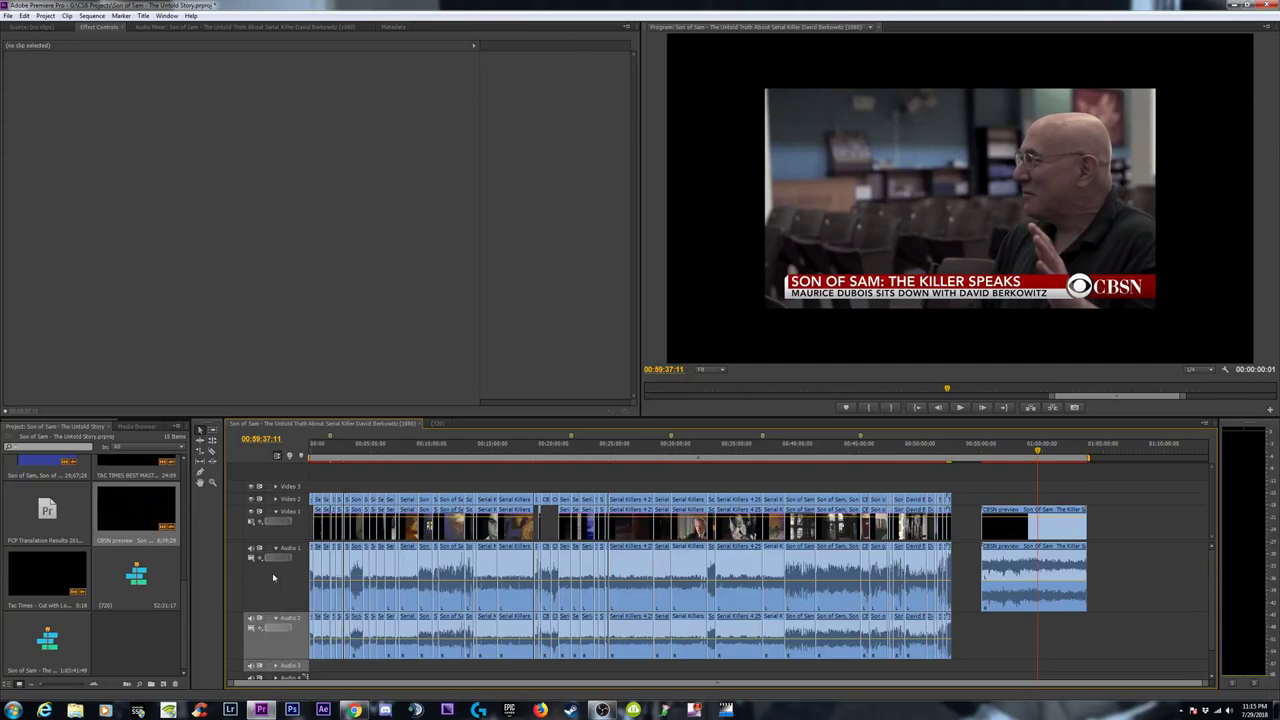
pyautogui.rightClick(293, 546)
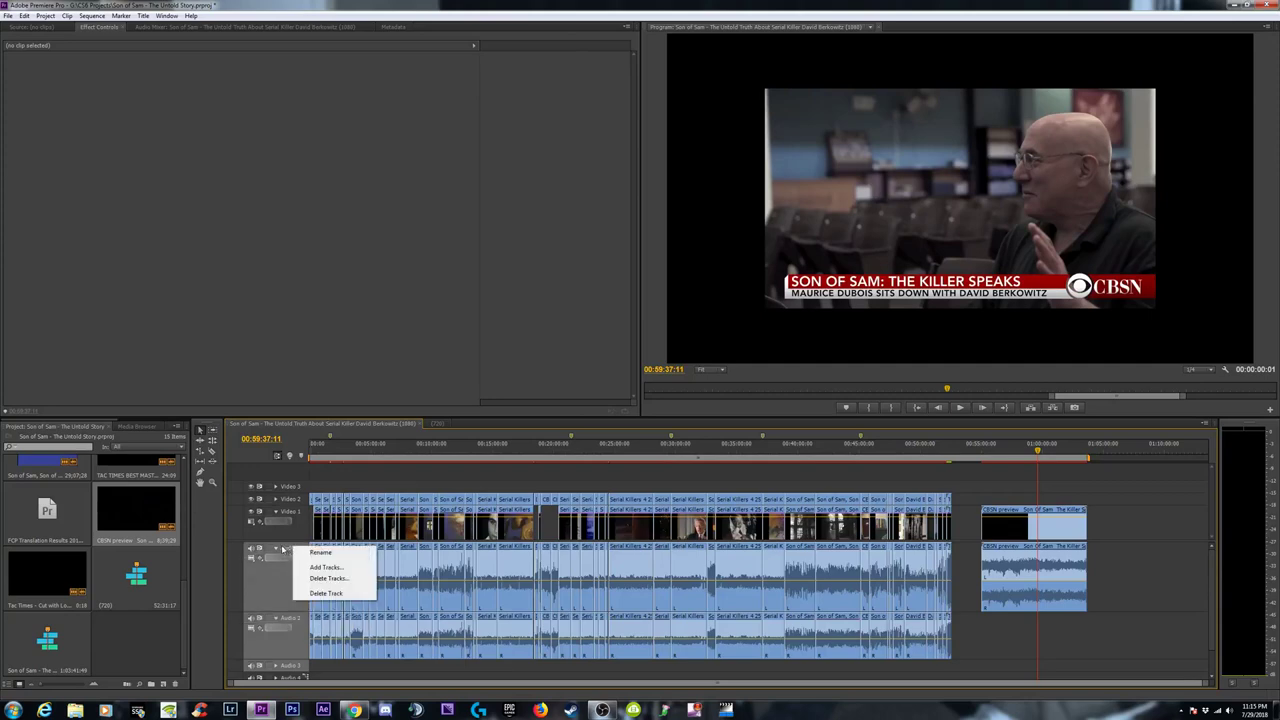
pyautogui.click(282, 549)
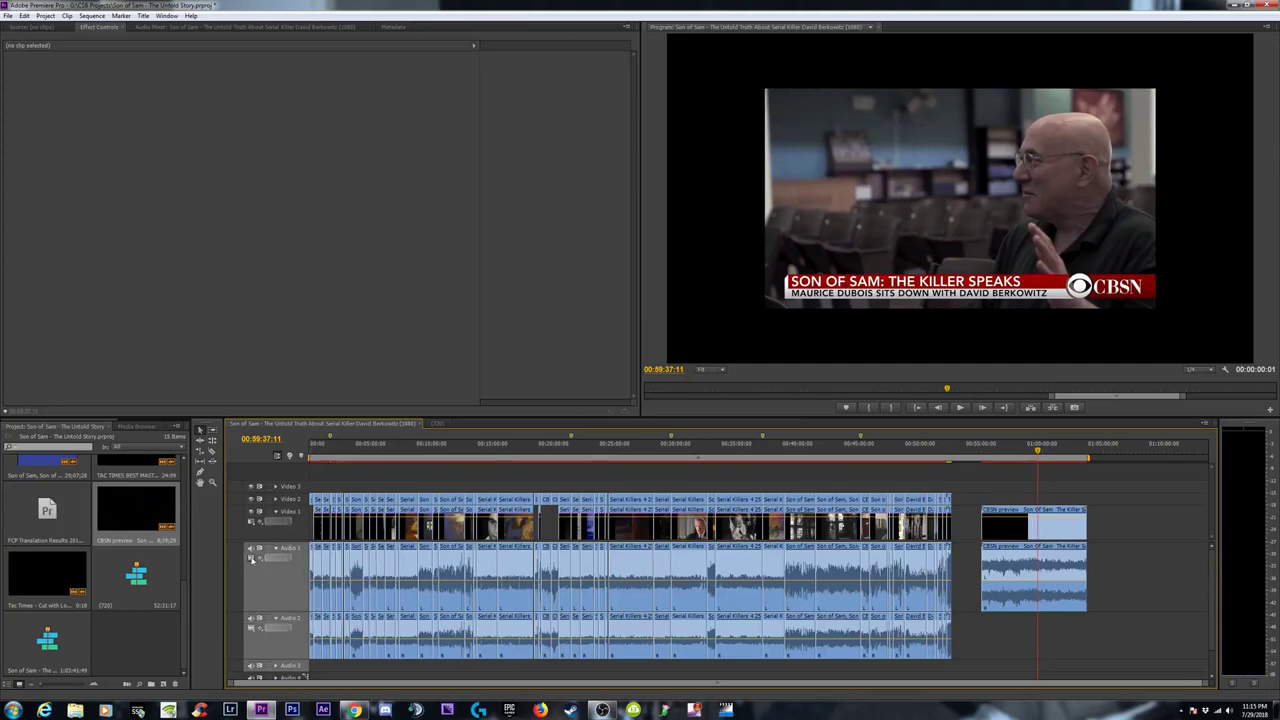
pyautogui.click(252, 558)
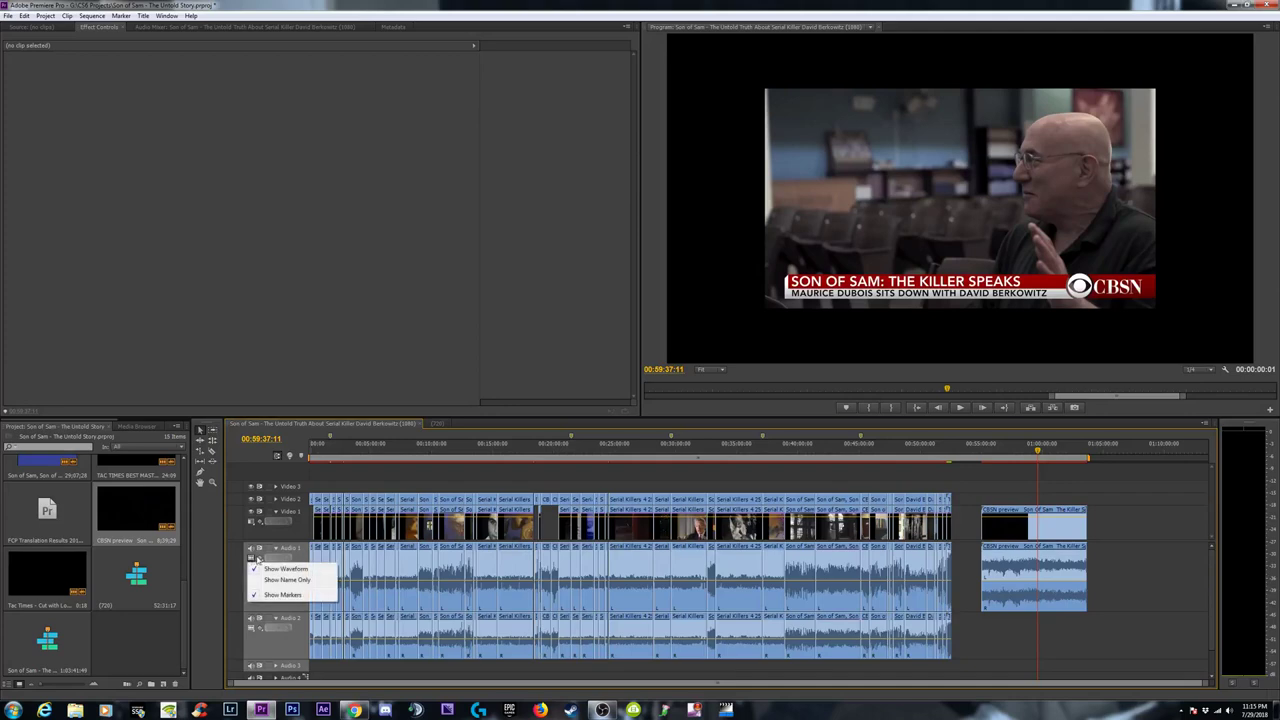
pyautogui.click(293, 609)
pyautogui.click(293, 609)
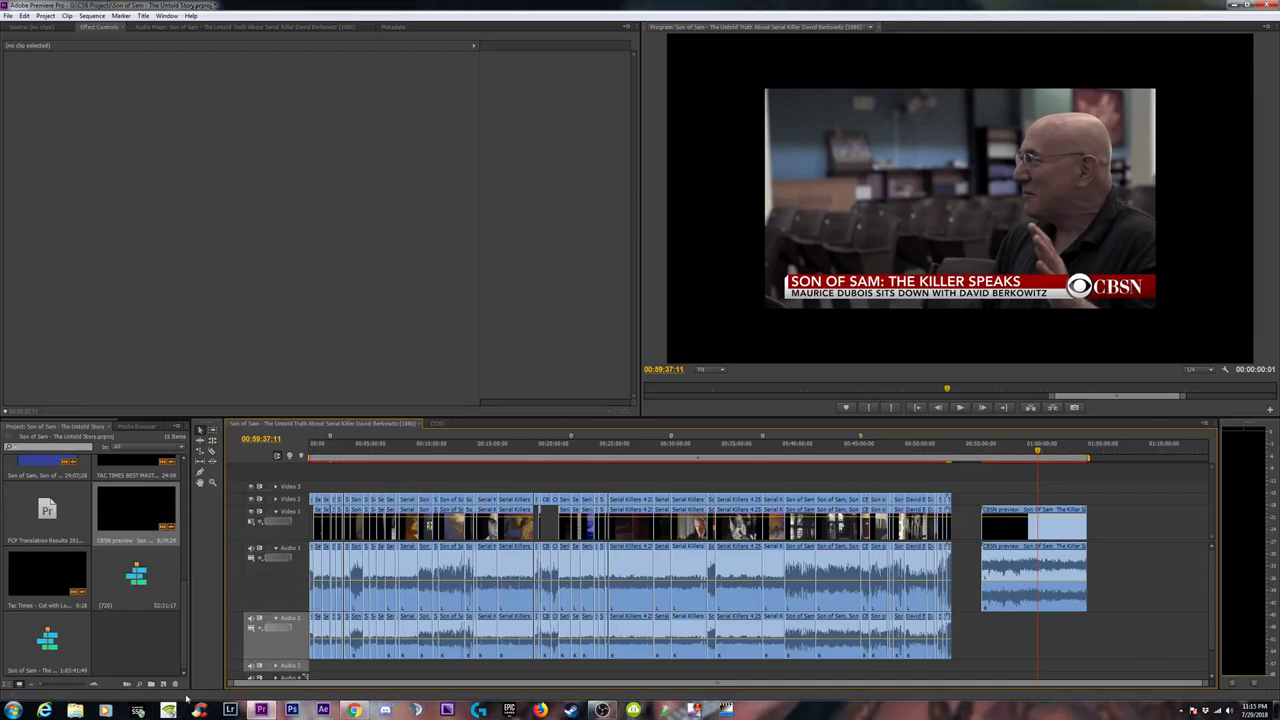
# Switch back to Chrome and read the further replies in the Adobe forum thread on making two mono tracks a stereo pair.
pyautogui.click(354, 710)
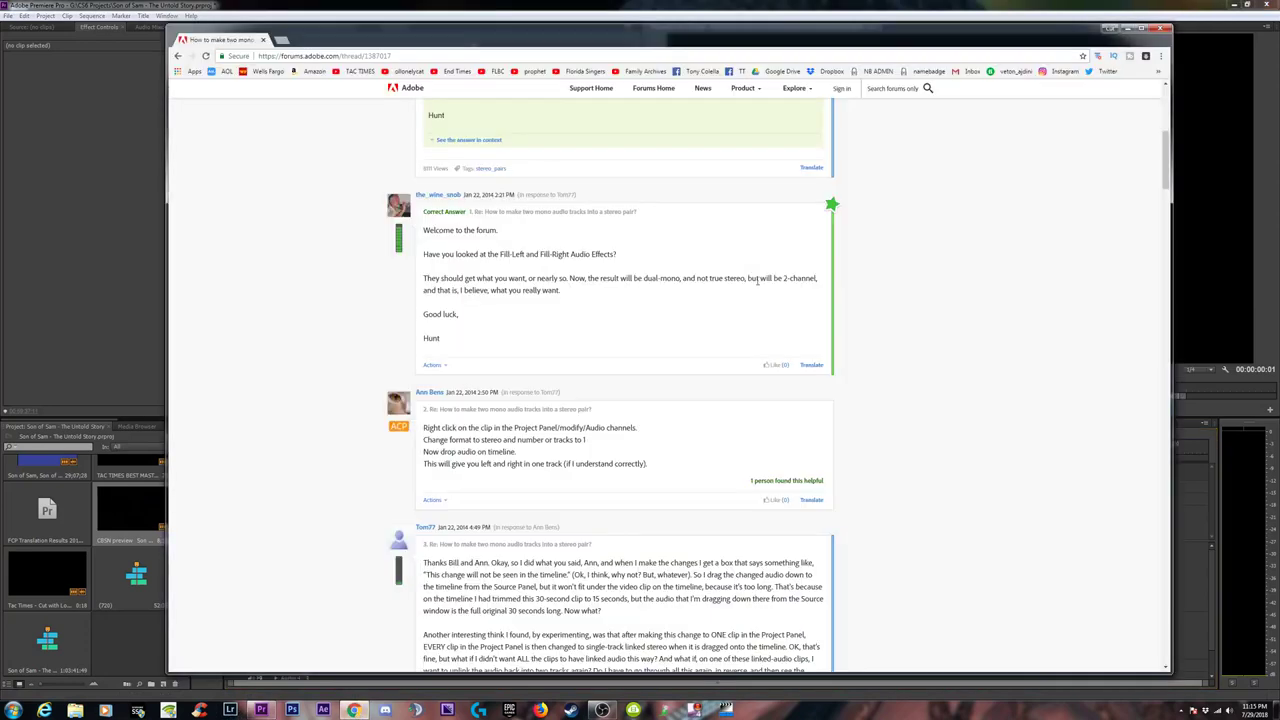
pyautogui.scroll(-2, 937, 547)
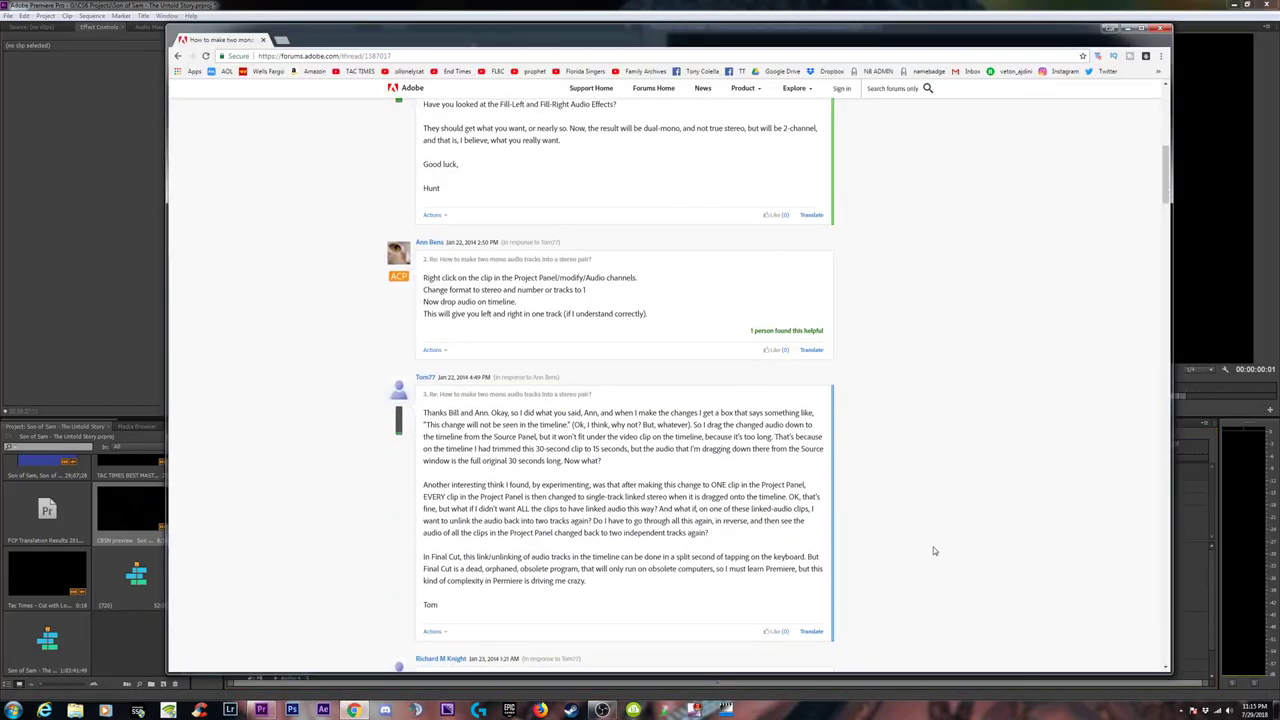
pyautogui.scroll(-3, 928, 552)
pyautogui.scroll(2, 927, 553)
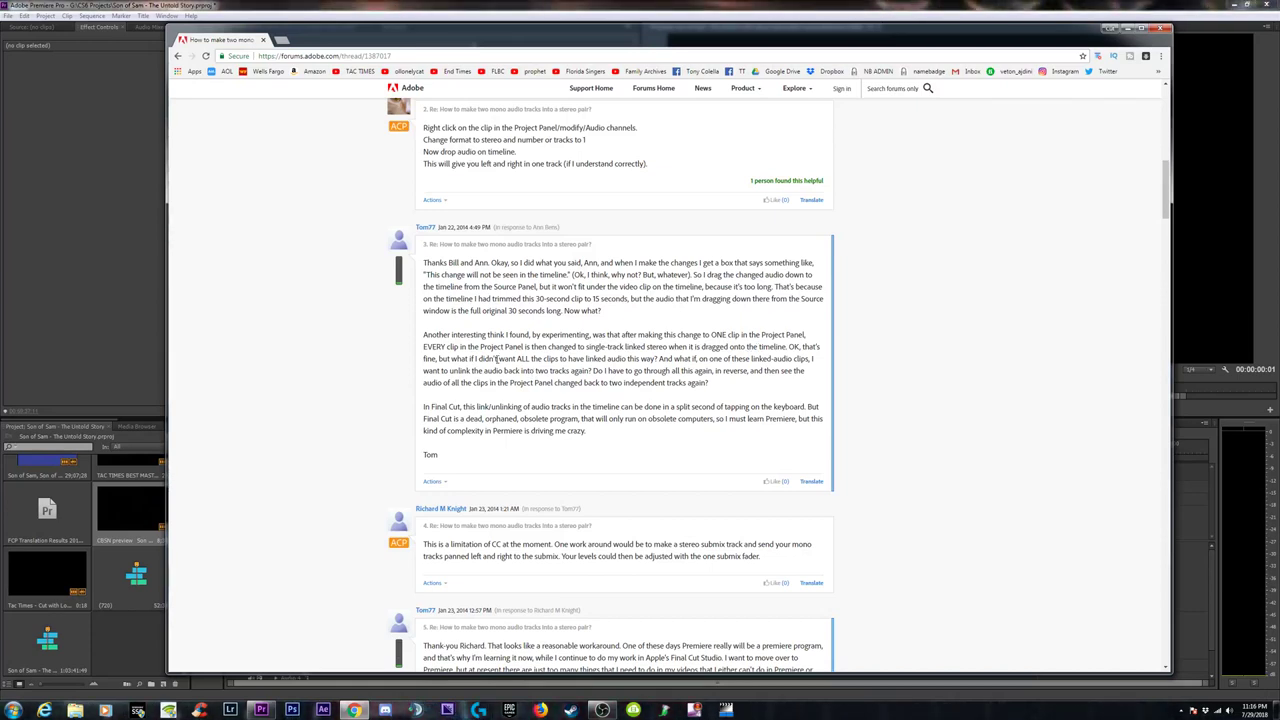
pyautogui.scroll(-3, 646, 538)
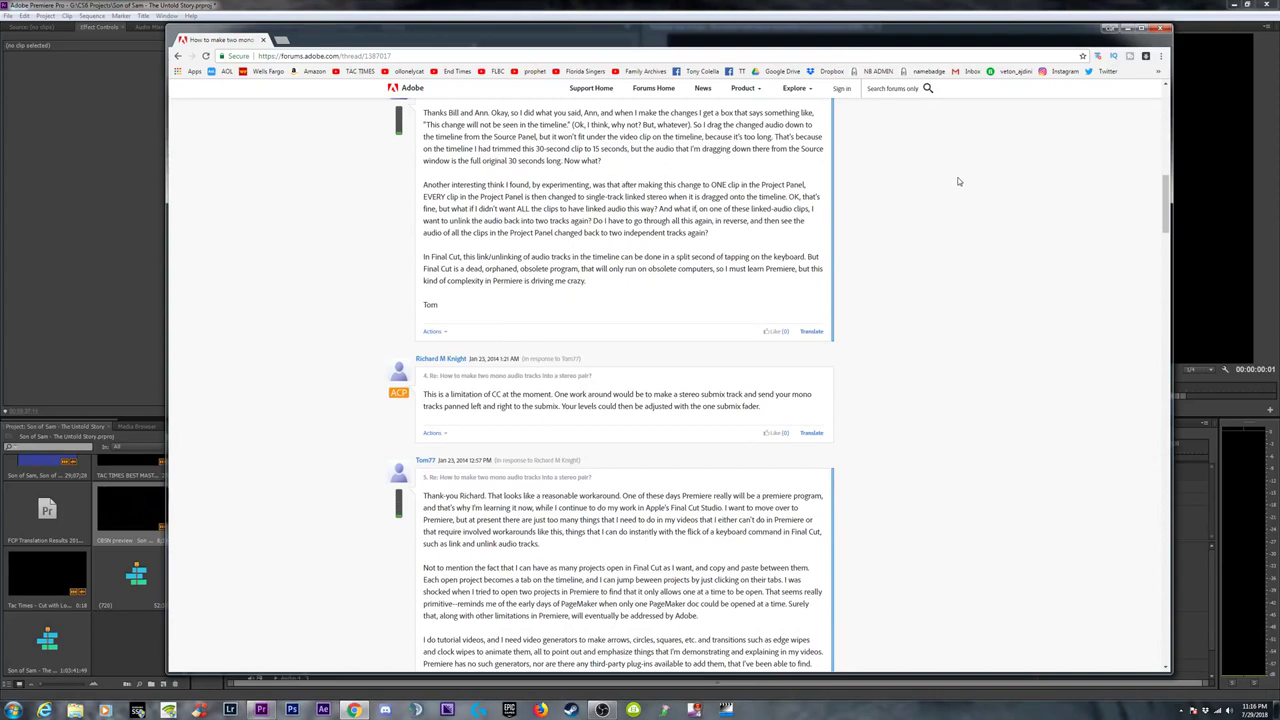
pyautogui.scroll(-3, 975, 243)
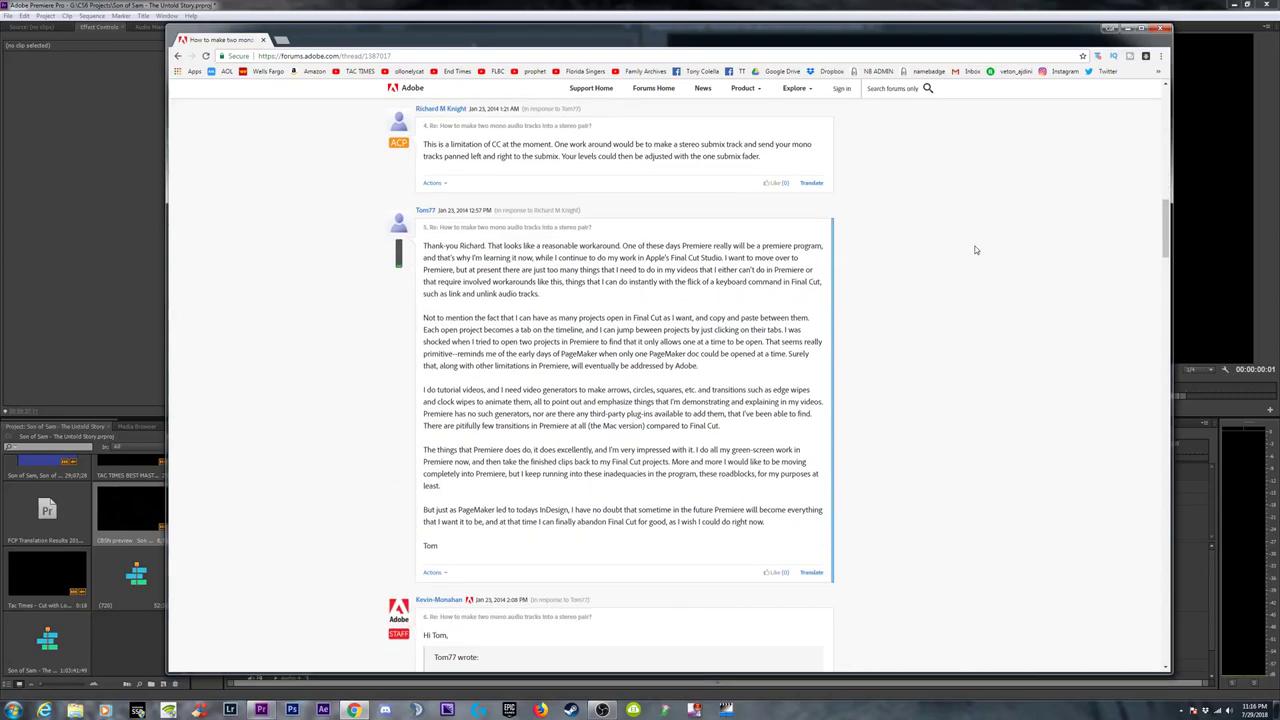
# Read further in the forum thread, switch back to Premiere Pro and compare the CBSN preview clip's audio with the earlier timeline clips.
pyautogui.scroll(-2, 976, 248)
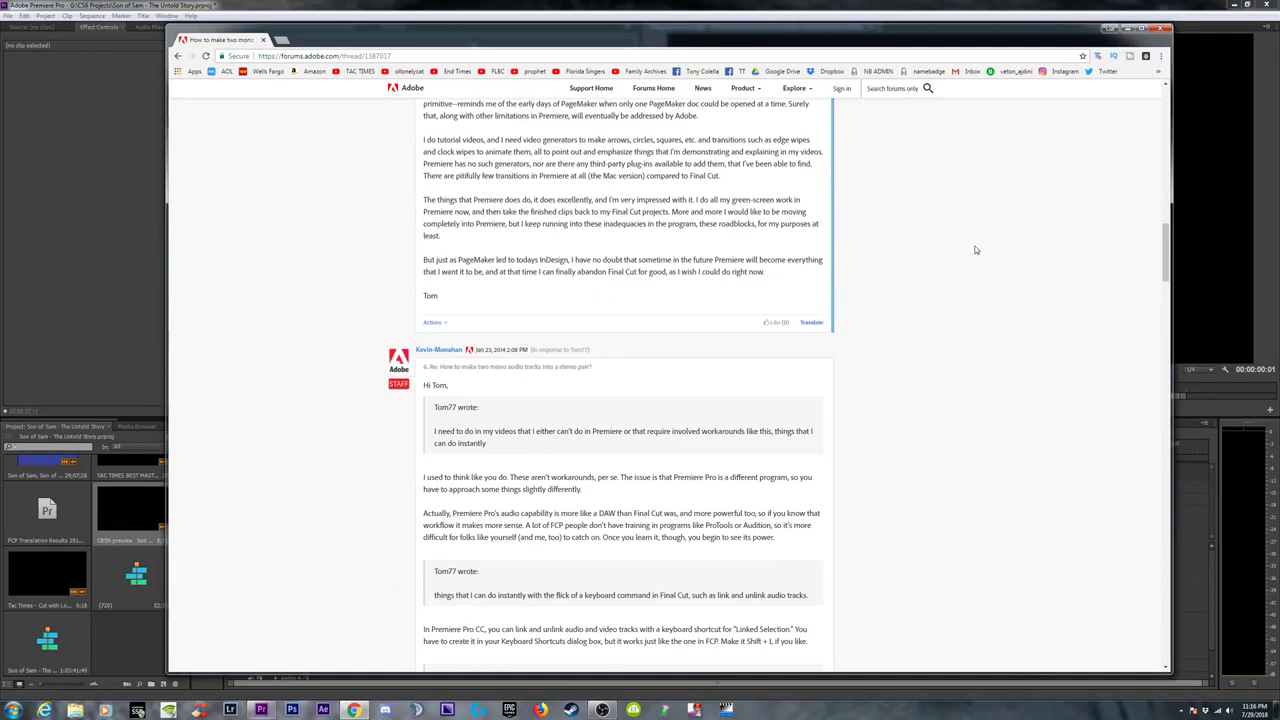
pyautogui.click(1124, 28)
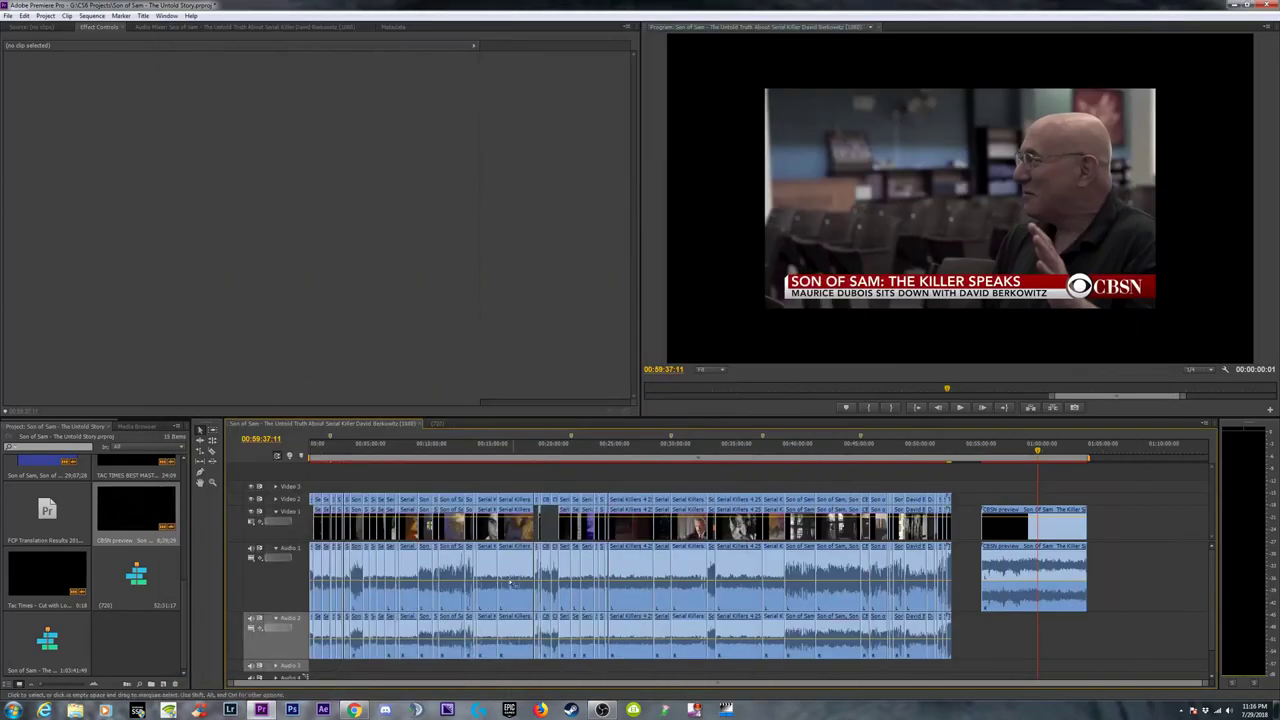
pyautogui.click(1036, 555)
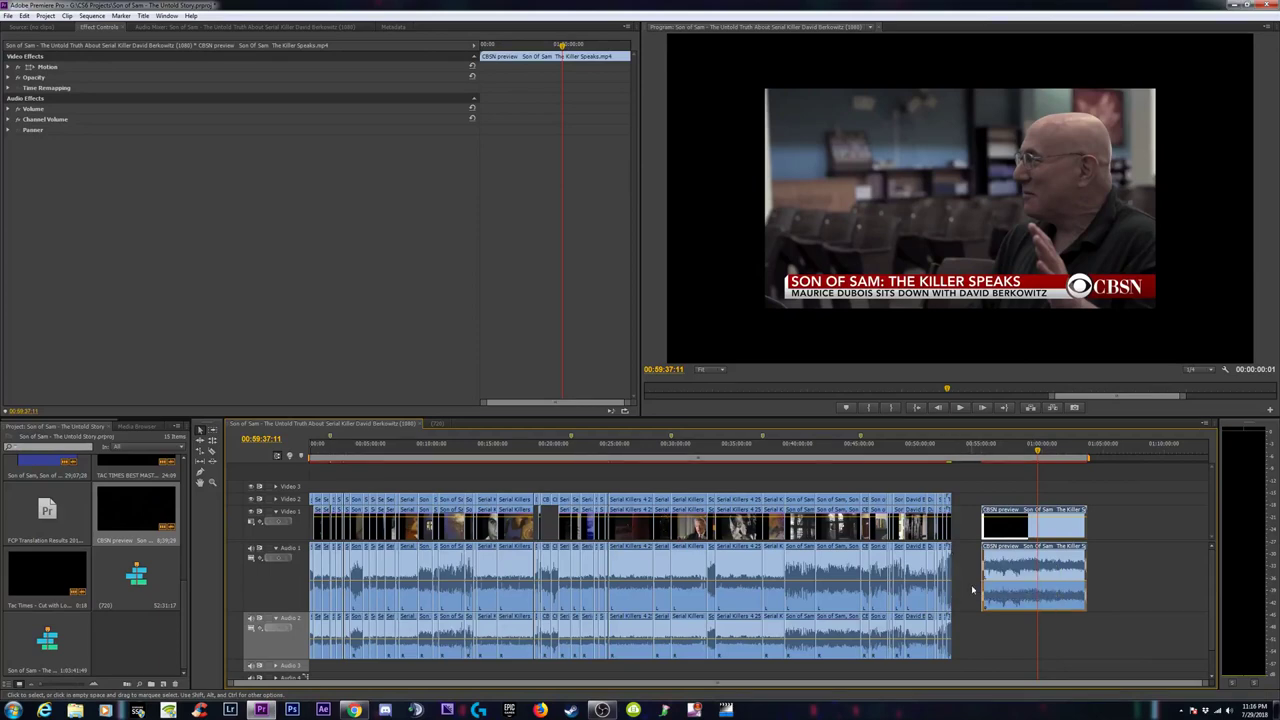
pyautogui.click(651, 451)
pyautogui.click(620, 451)
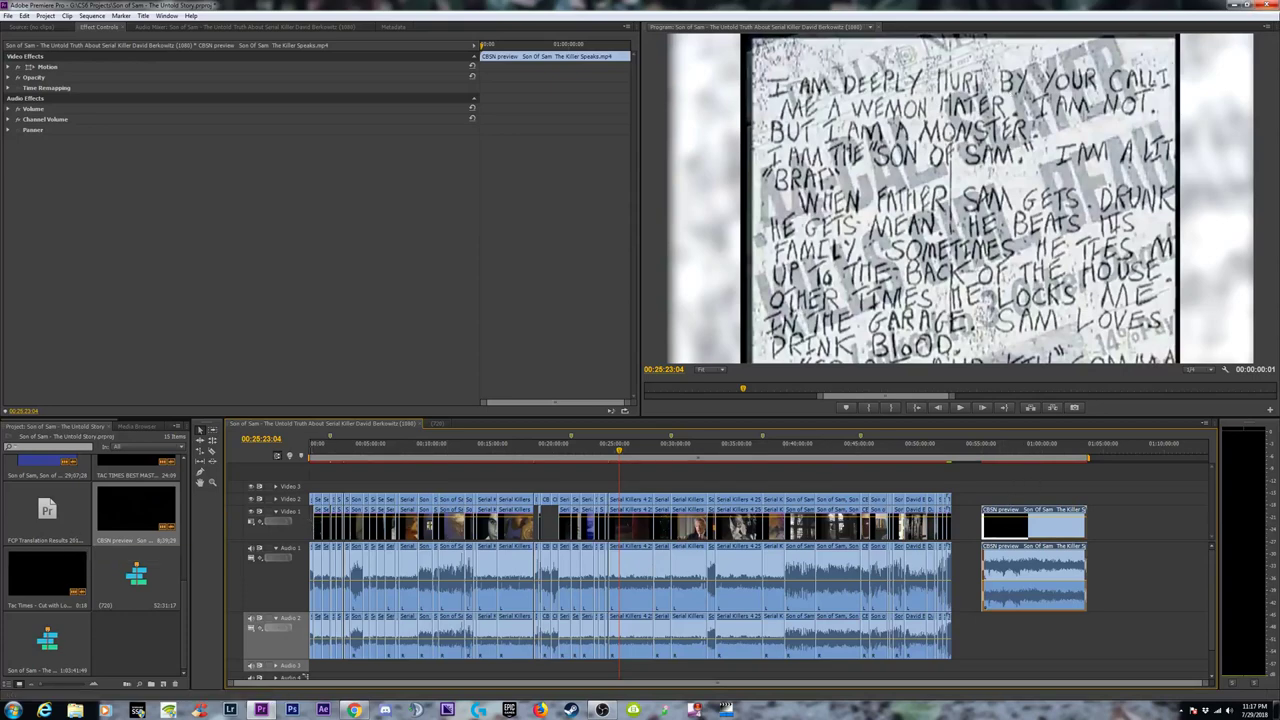
# Close Premiere Pro with the project changes saved and open the Samples > Son of Sam folder on the Seagate Backup Plus Drive.
pyautogui.click(1268, 6)
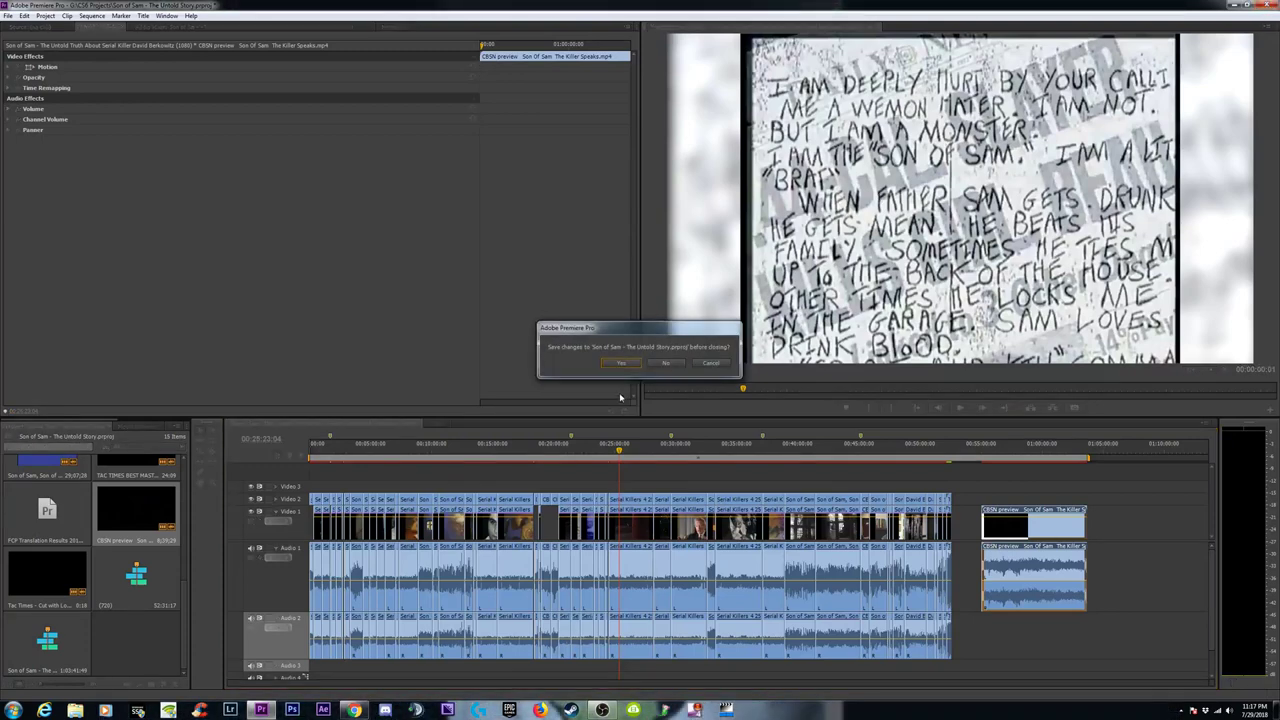
pyautogui.click(621, 363)
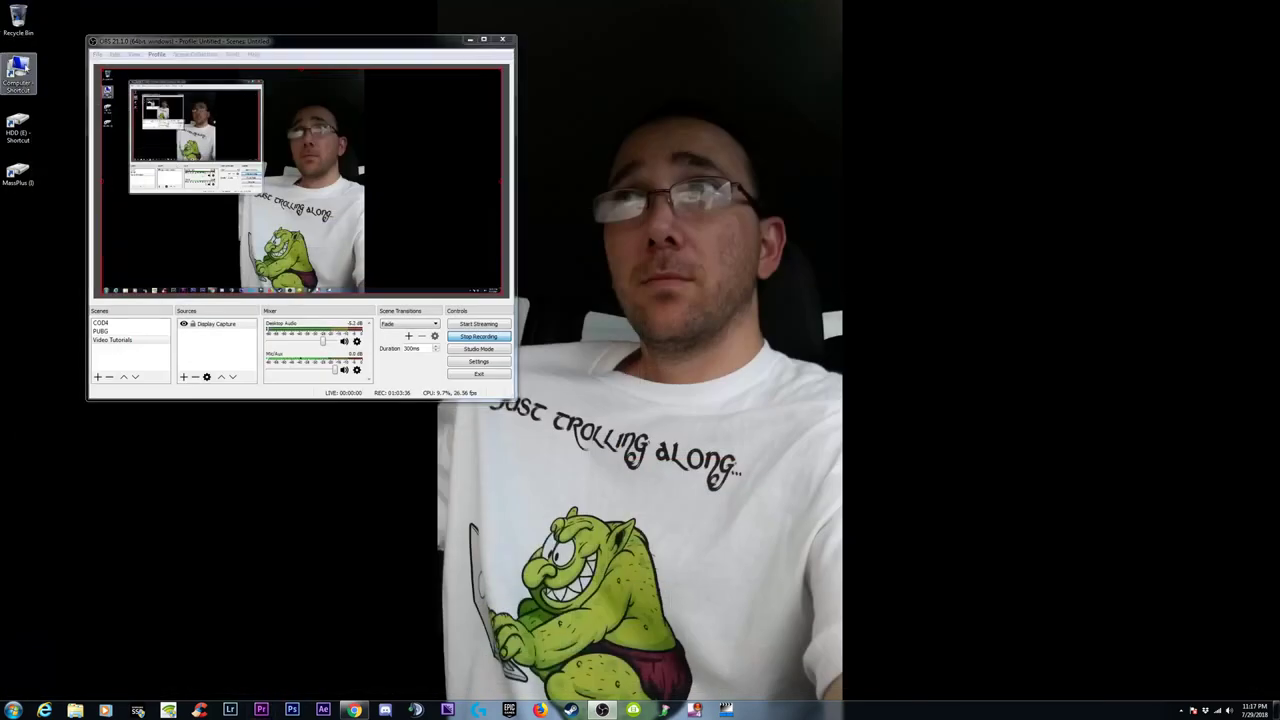
pyautogui.doubleClick(18, 70)
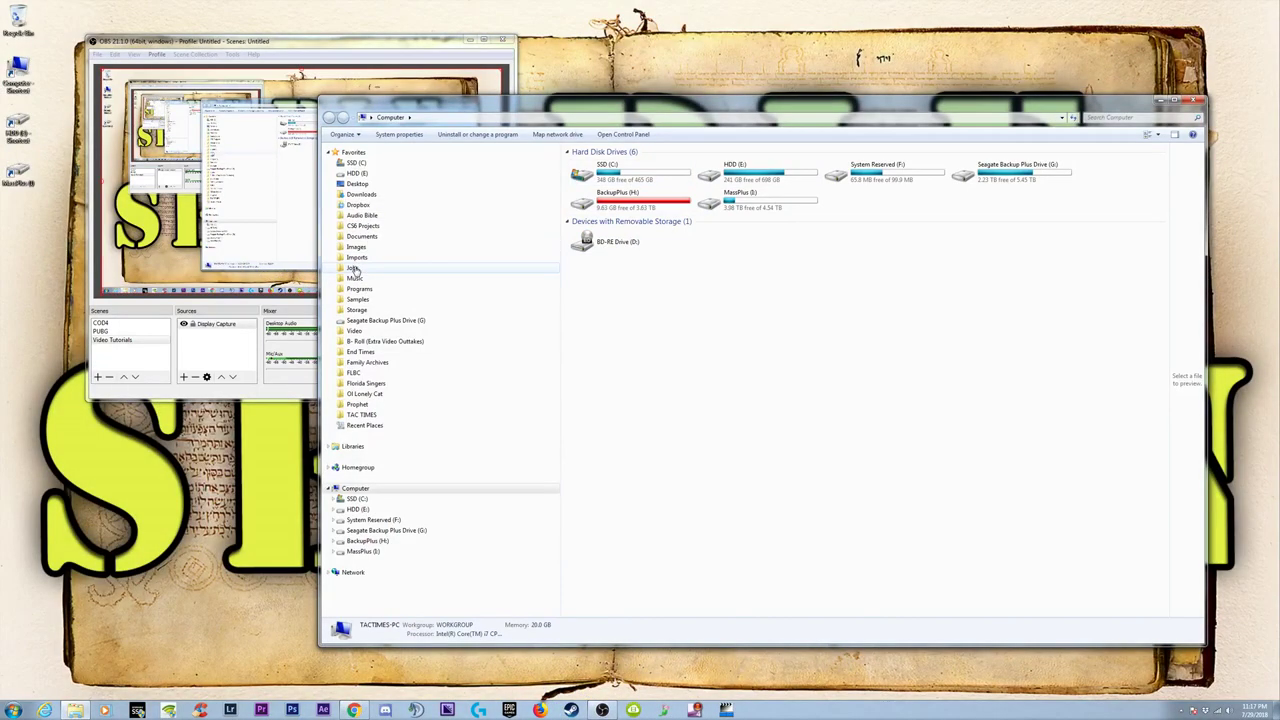
pyautogui.click(354, 300)
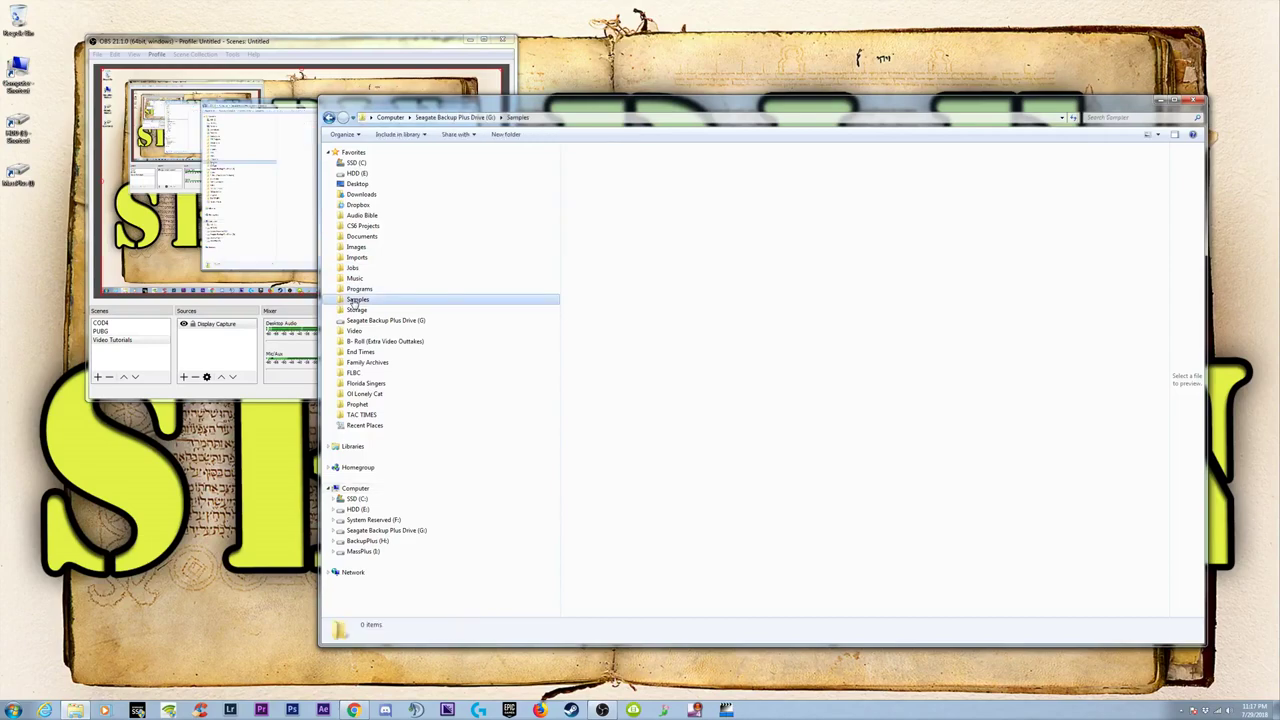
pyautogui.doubleClick(594, 172)
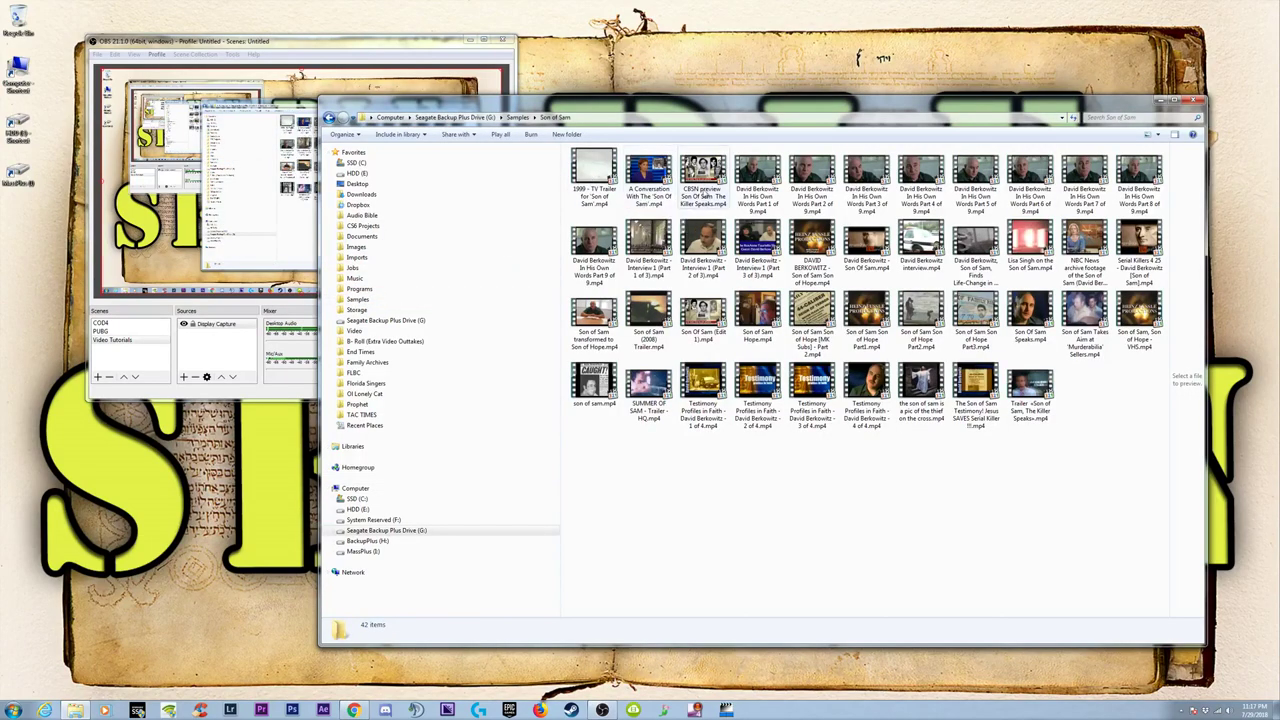
# Rename the CBSN preview video file by inserting a hyphen before "The Killer Speaks".
pyautogui.click(705, 196)
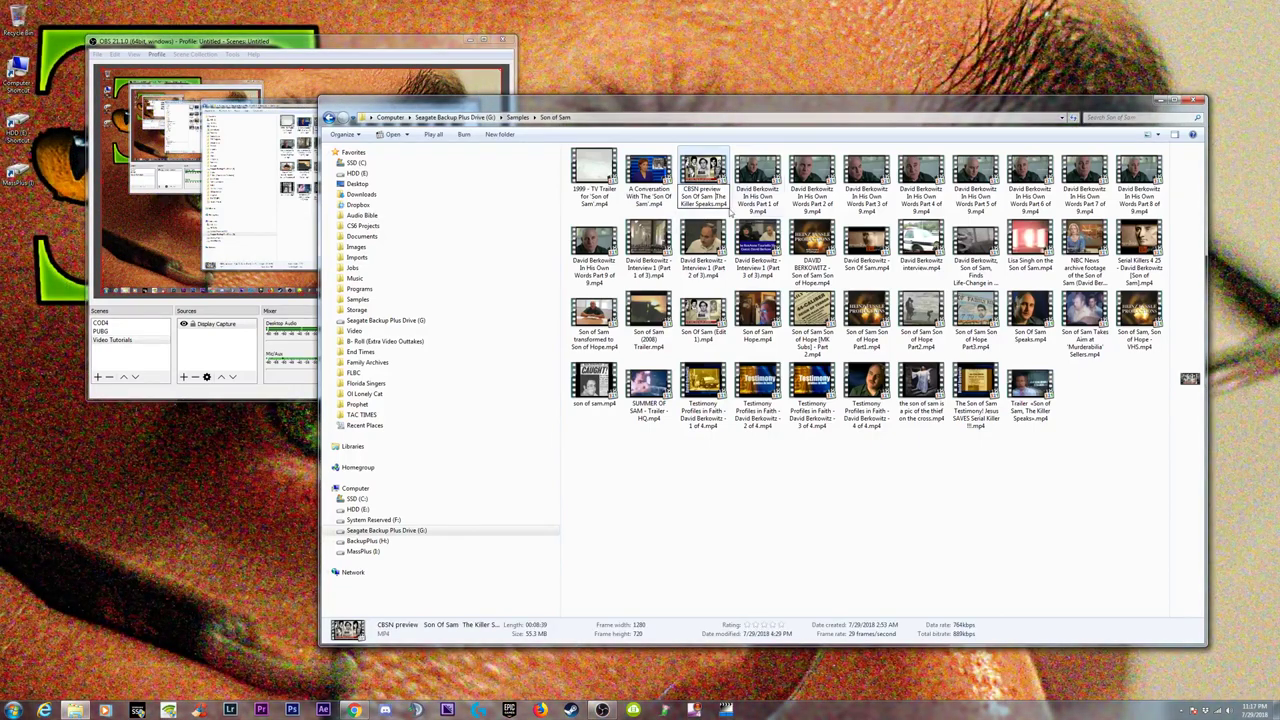
pyautogui.press('BackSpace')
pyautogui.write('-')
pyautogui.click(744, 456)
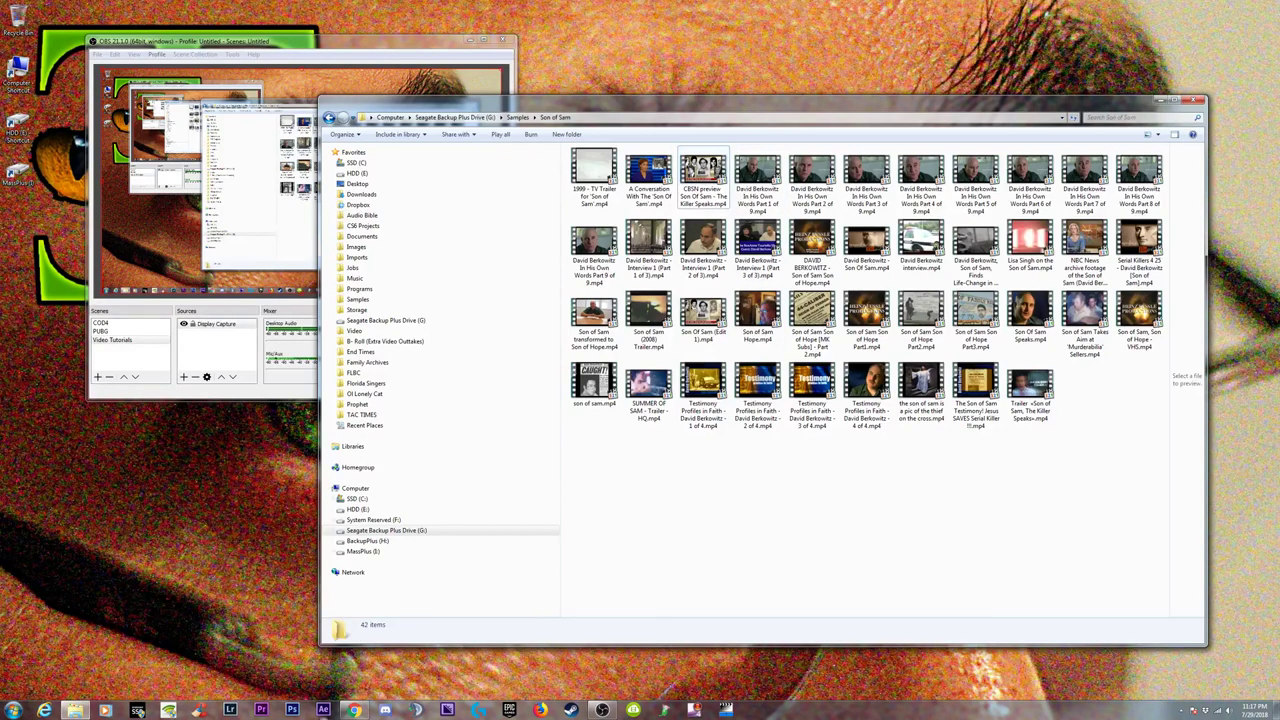
# Reopen Son of Sam - The Untold Story.prproj in Premiere Pro, dismiss the load report and relink the missing CBSN preview clip to the renamed file.
pyautogui.click(261, 709)
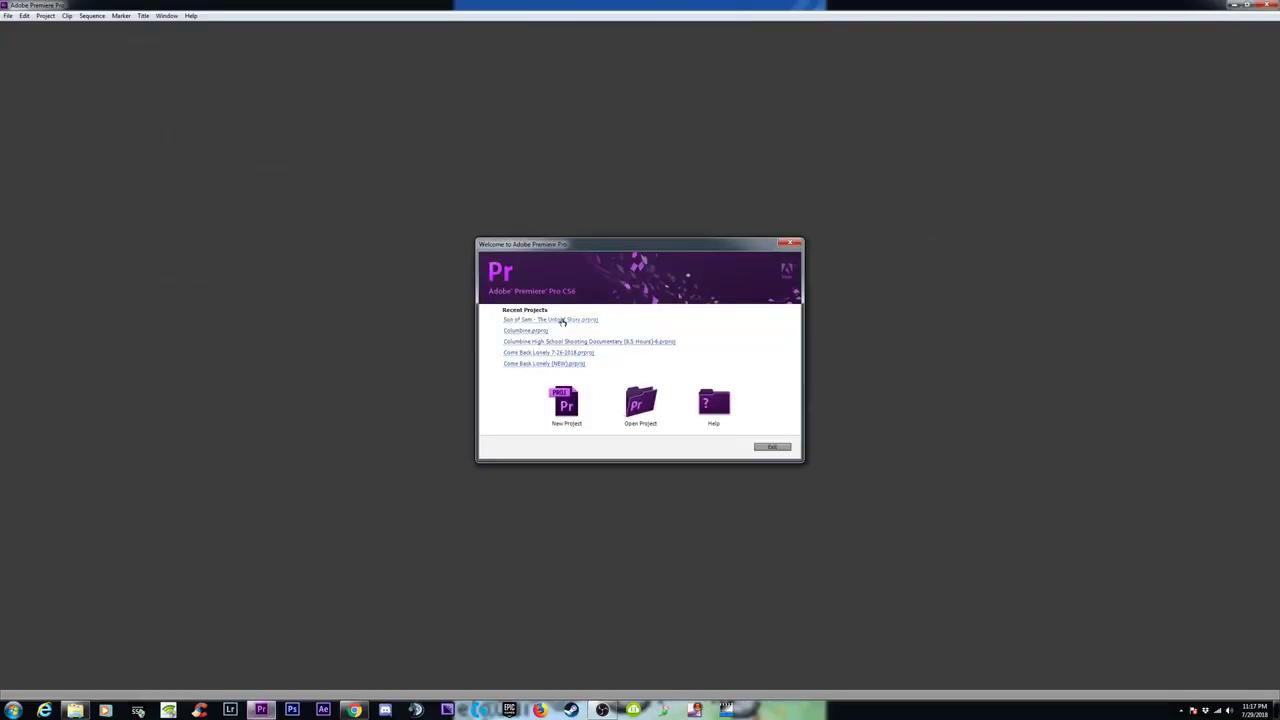
pyautogui.click(549, 320)
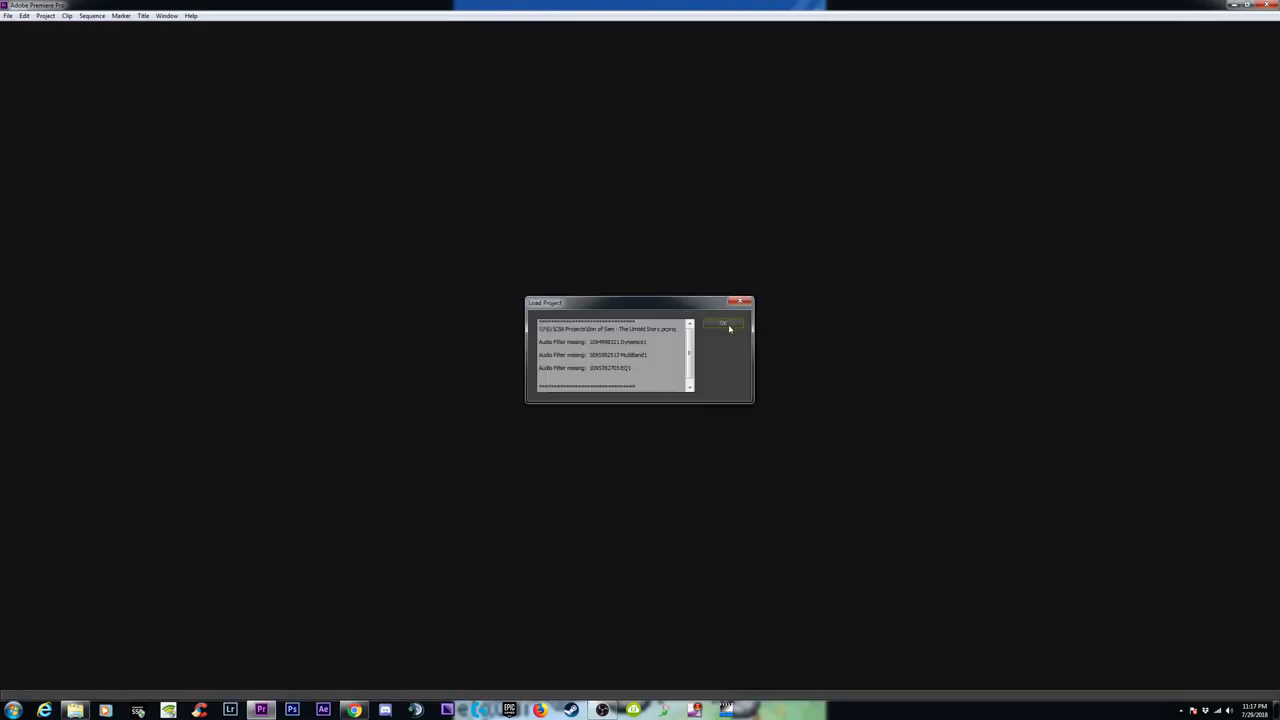
pyautogui.click(730, 328)
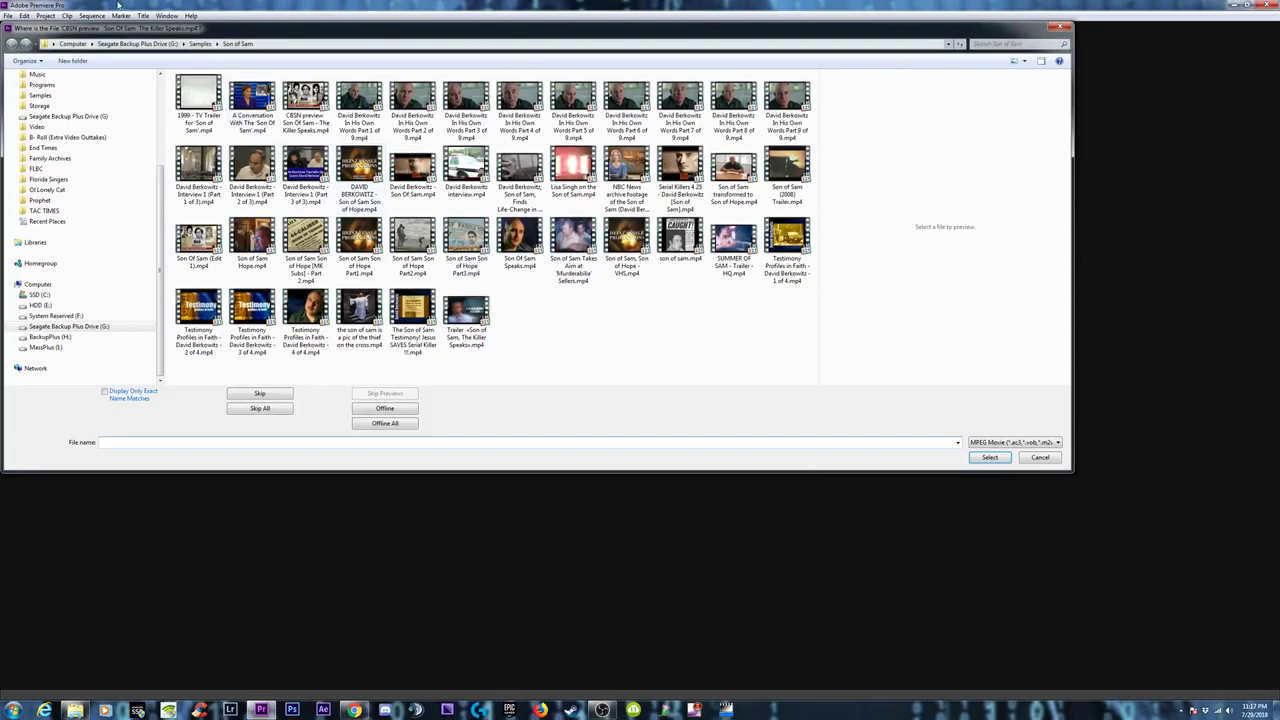
pyautogui.click(316, 107)
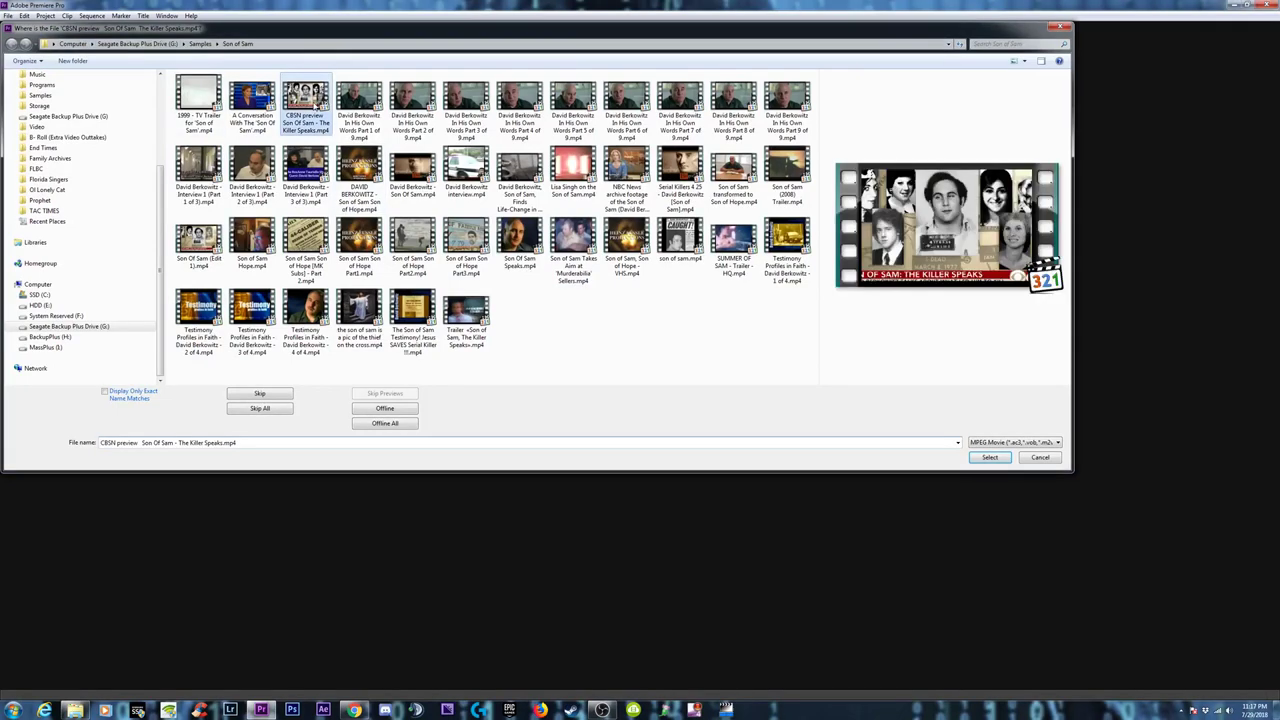
pyautogui.click(990, 458)
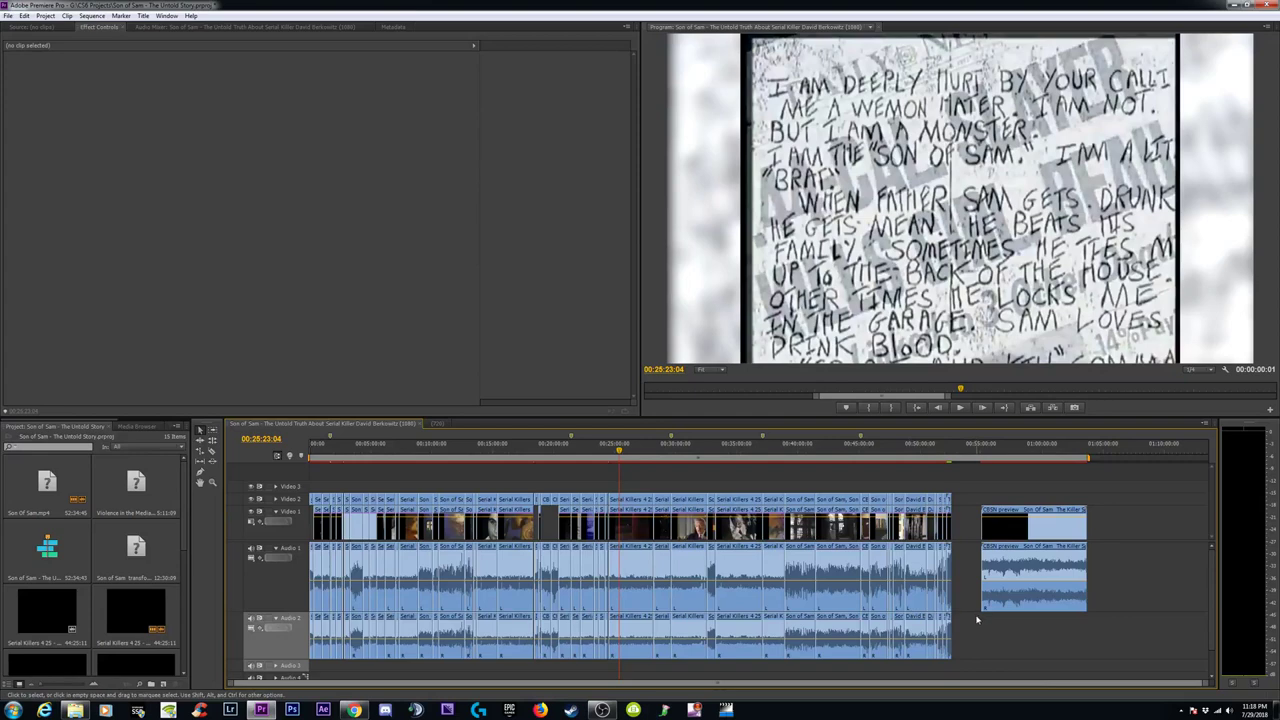
# Examine the CBSN preview clip and view the properties of the Son of Sam, Son of Hope - VHS audio clip near 3 minutes.
pyautogui.moveTo(1027, 590)
pyautogui.mouseDown()
pyautogui.moveTo(1027, 632)
pyautogui.moveTo(1012, 598)
pyautogui.mouseUp()
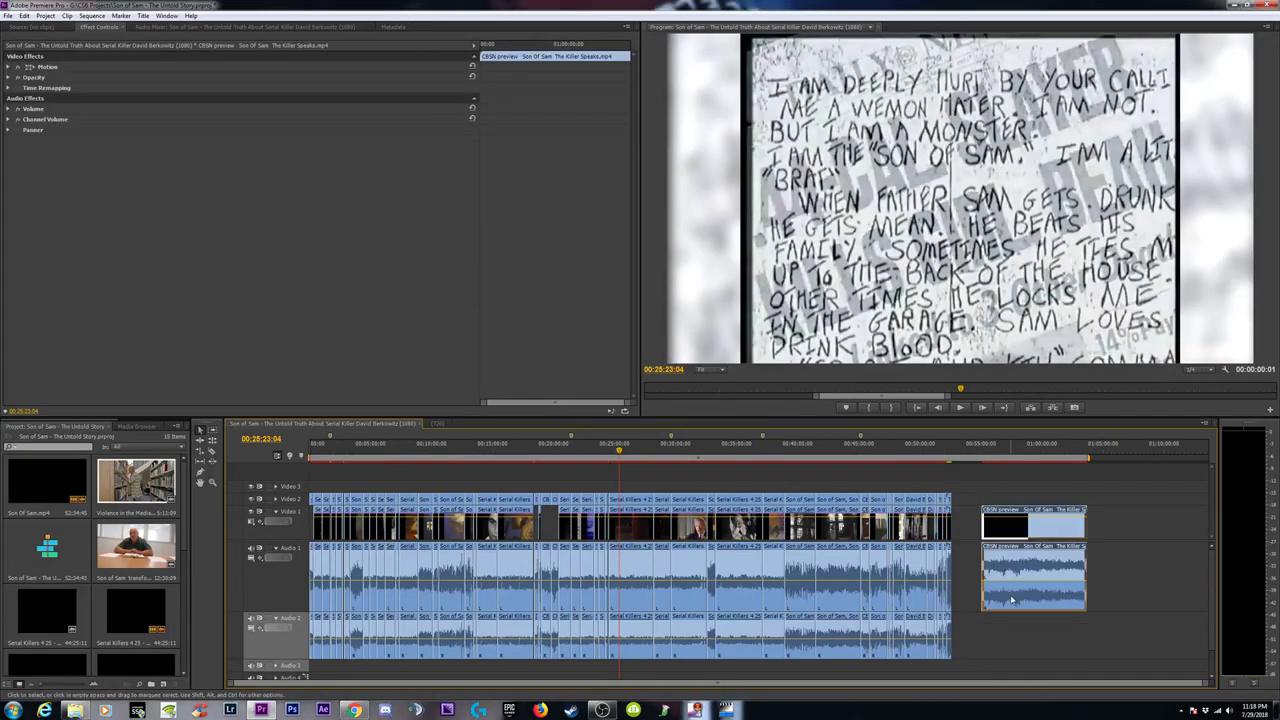
pyautogui.click(346, 446)
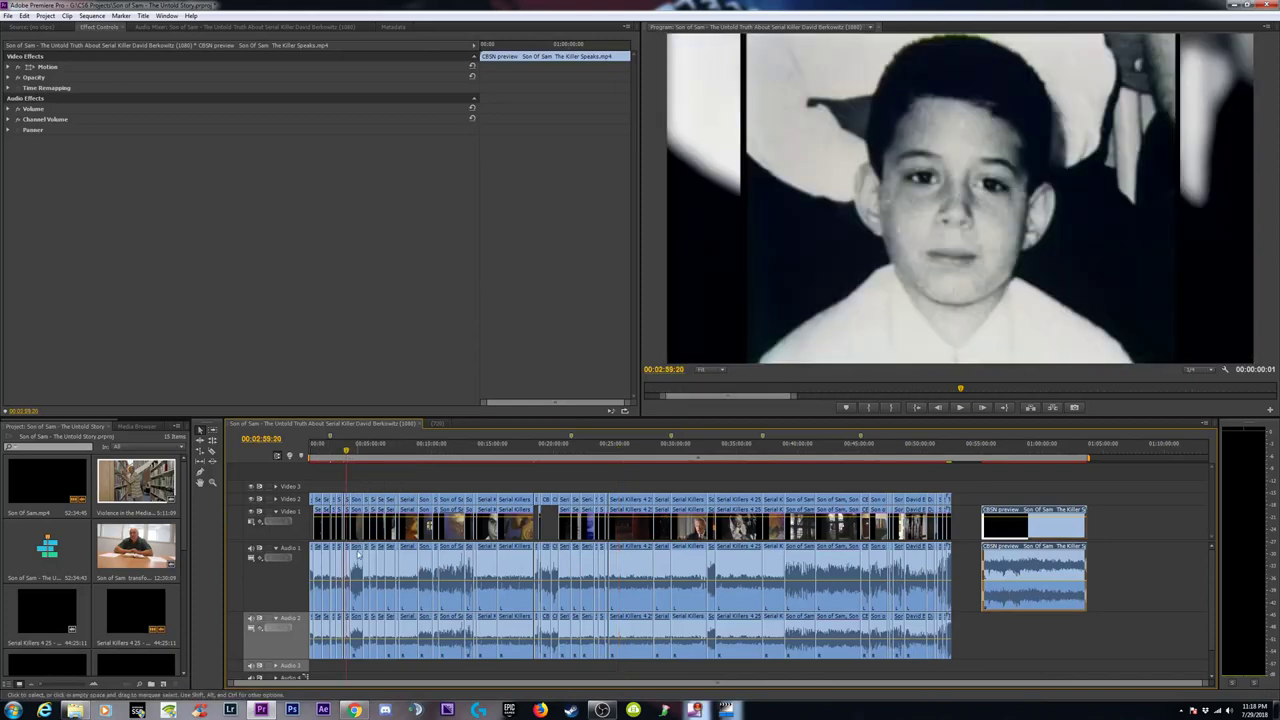
pyautogui.rightClick(357, 558)
pyautogui.click(388, 536)
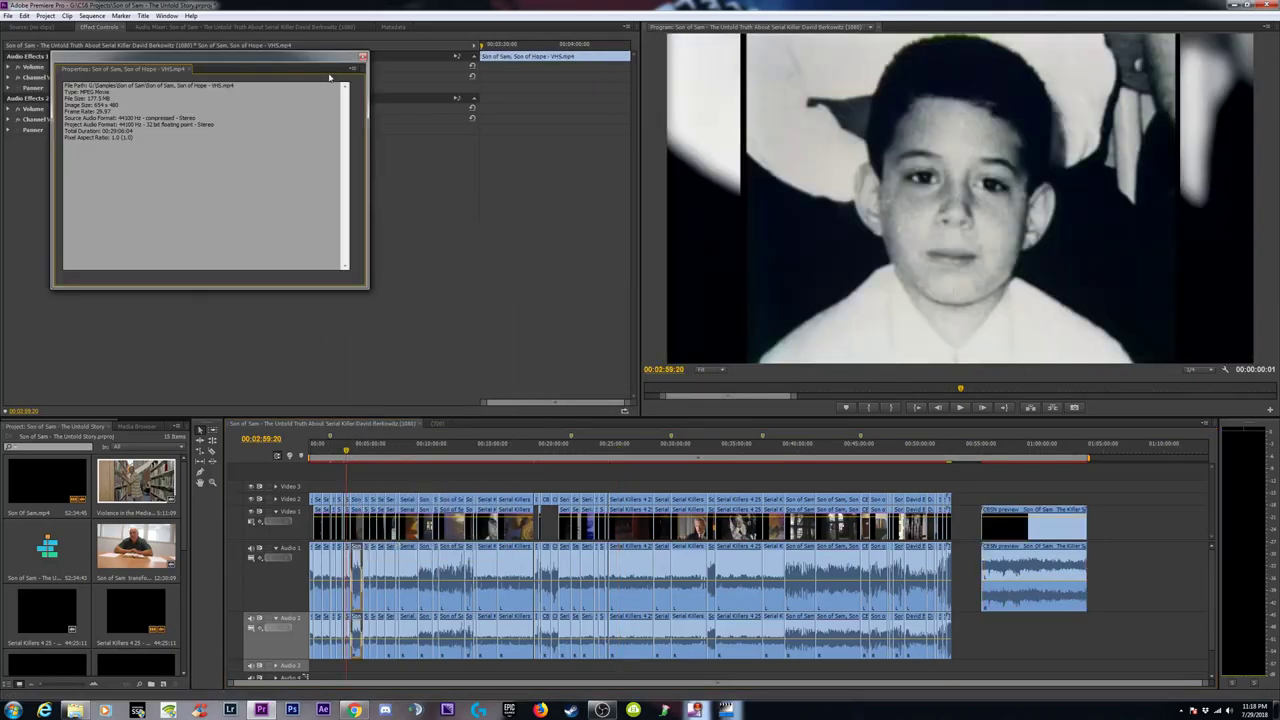
pyautogui.click(362, 57)
# Examine the Son of Hope - VHS timeline clip's audio channel assignments and footage interpretation settings, cancelling without changes.
pyautogui.rightClick(358, 562)
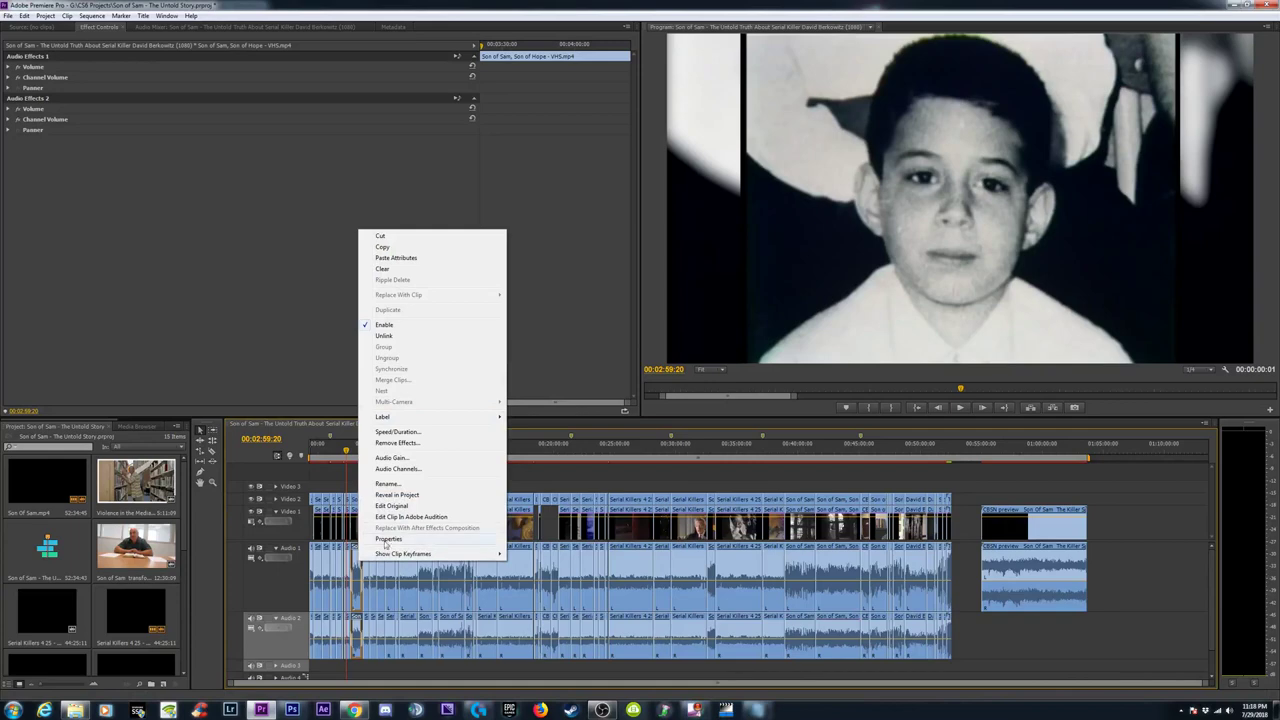
pyautogui.click(398, 469)
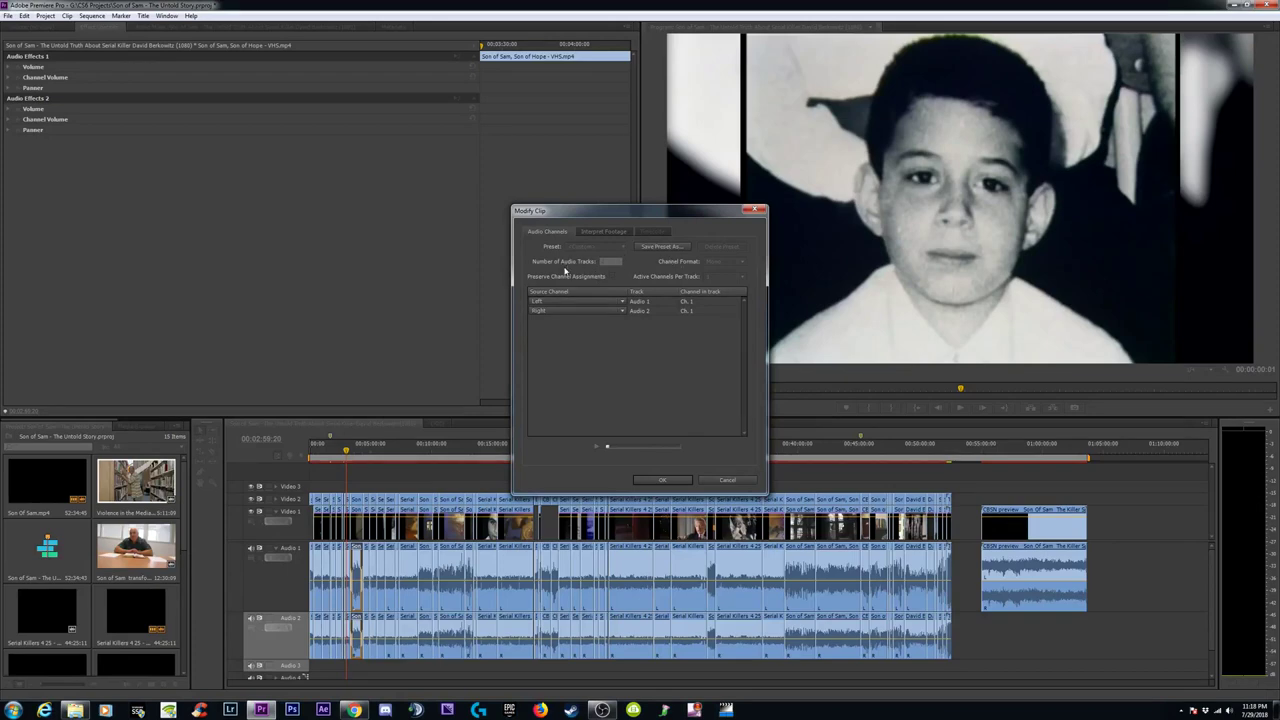
pyautogui.click(622, 301)
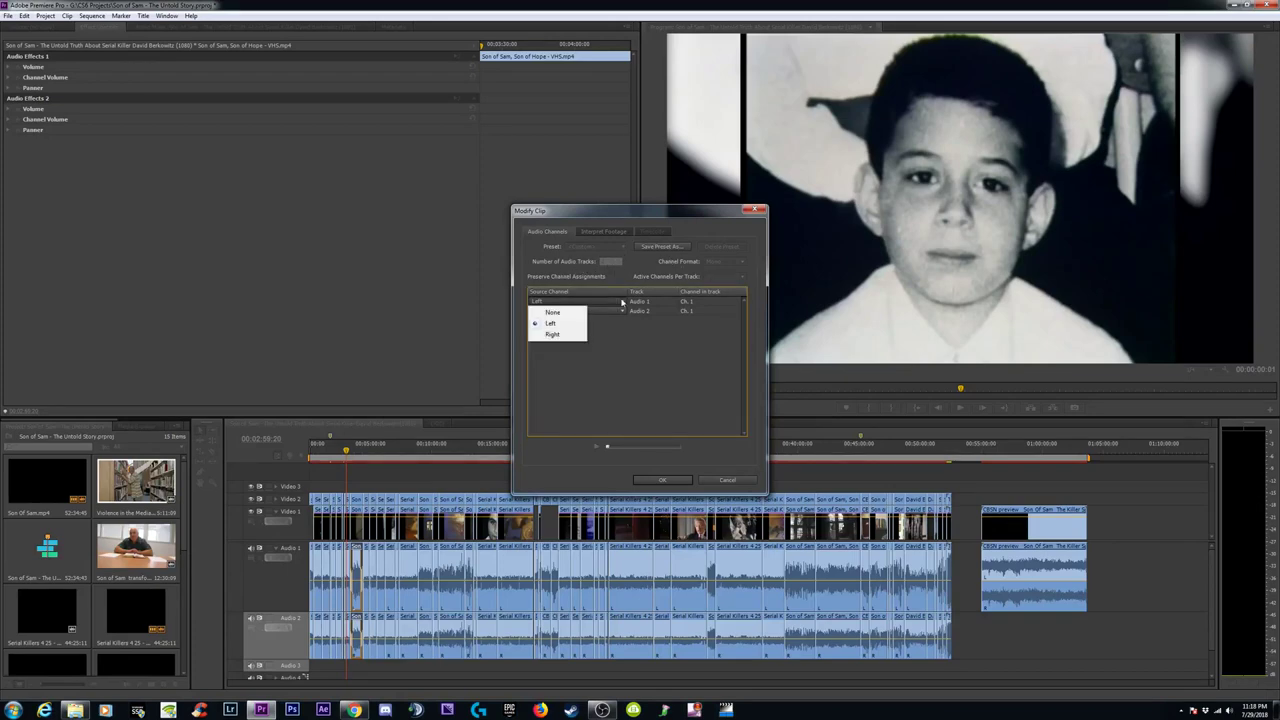
pyautogui.click(706, 371)
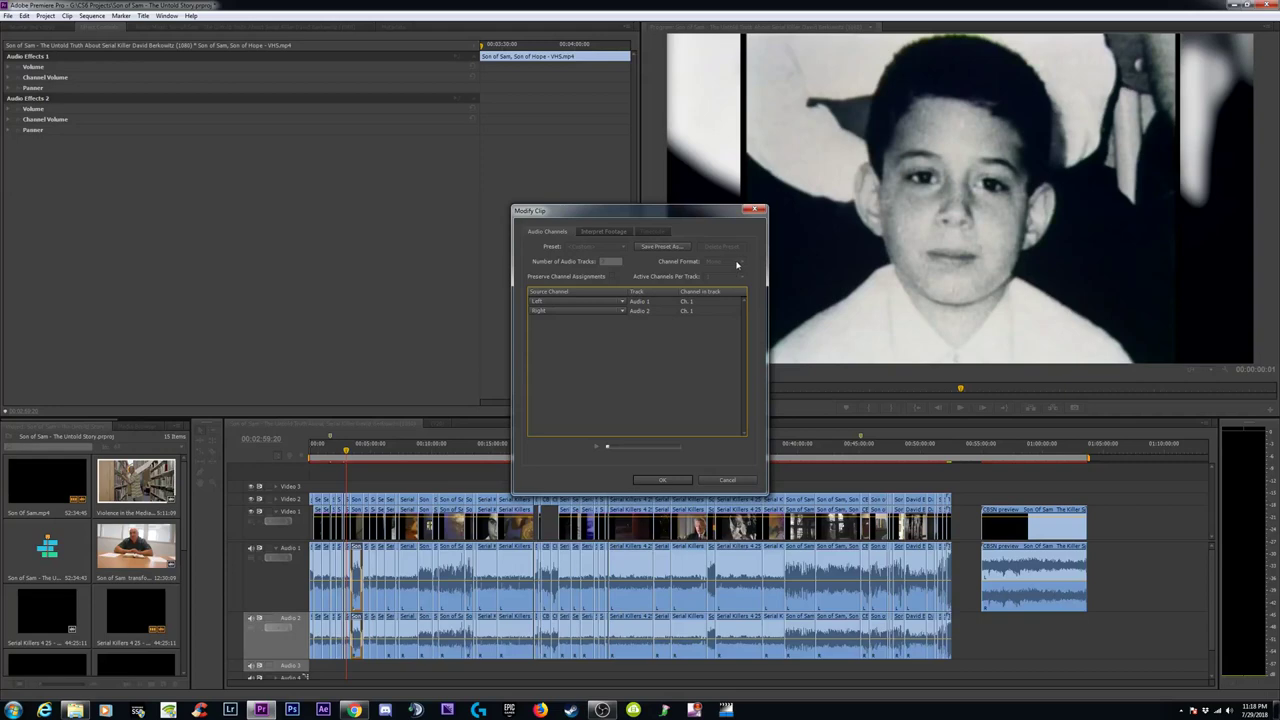
pyautogui.click(605, 311)
pyautogui.click(634, 330)
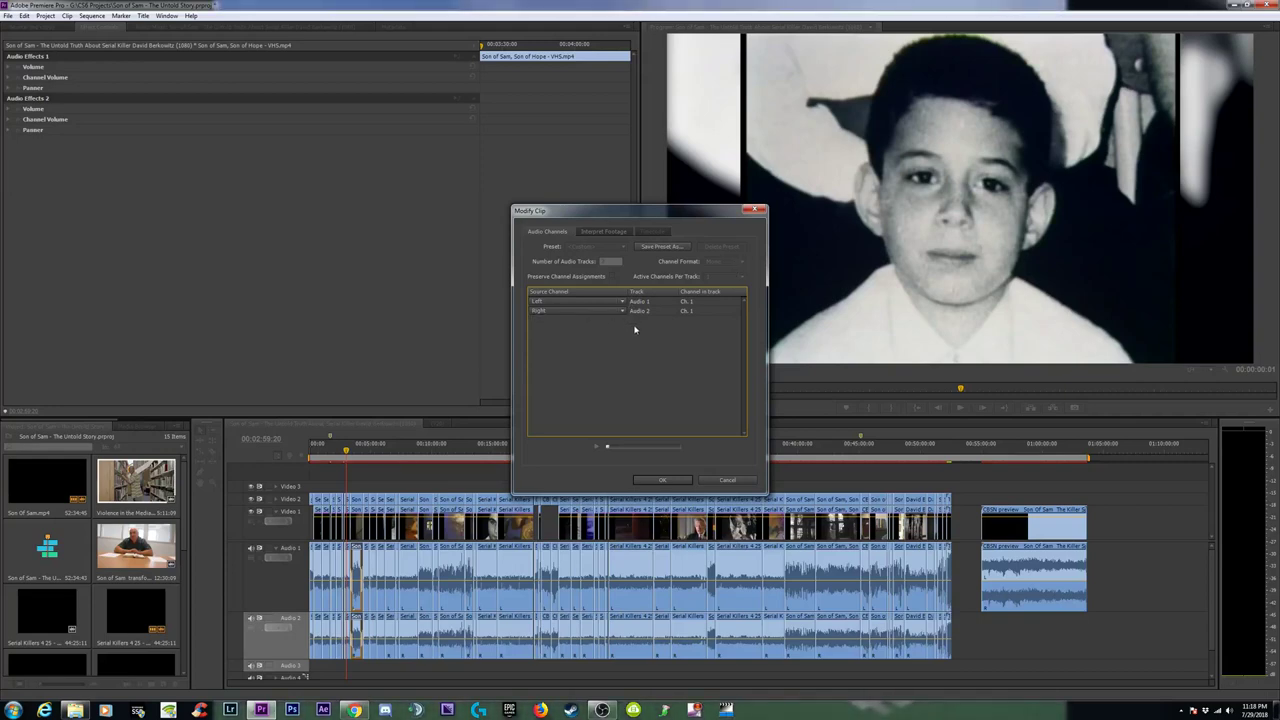
pyautogui.click(620, 301)
pyautogui.click(611, 339)
pyautogui.click(595, 233)
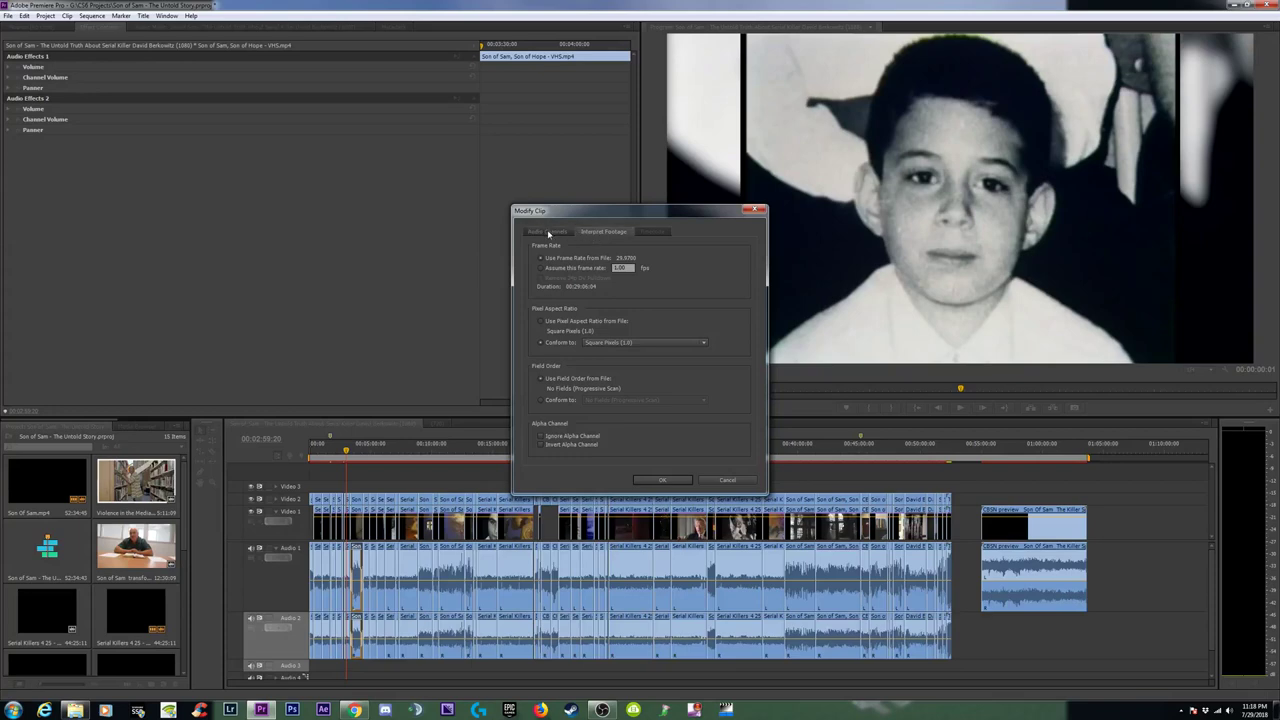
pyautogui.click(548, 232)
pyautogui.click(733, 483)
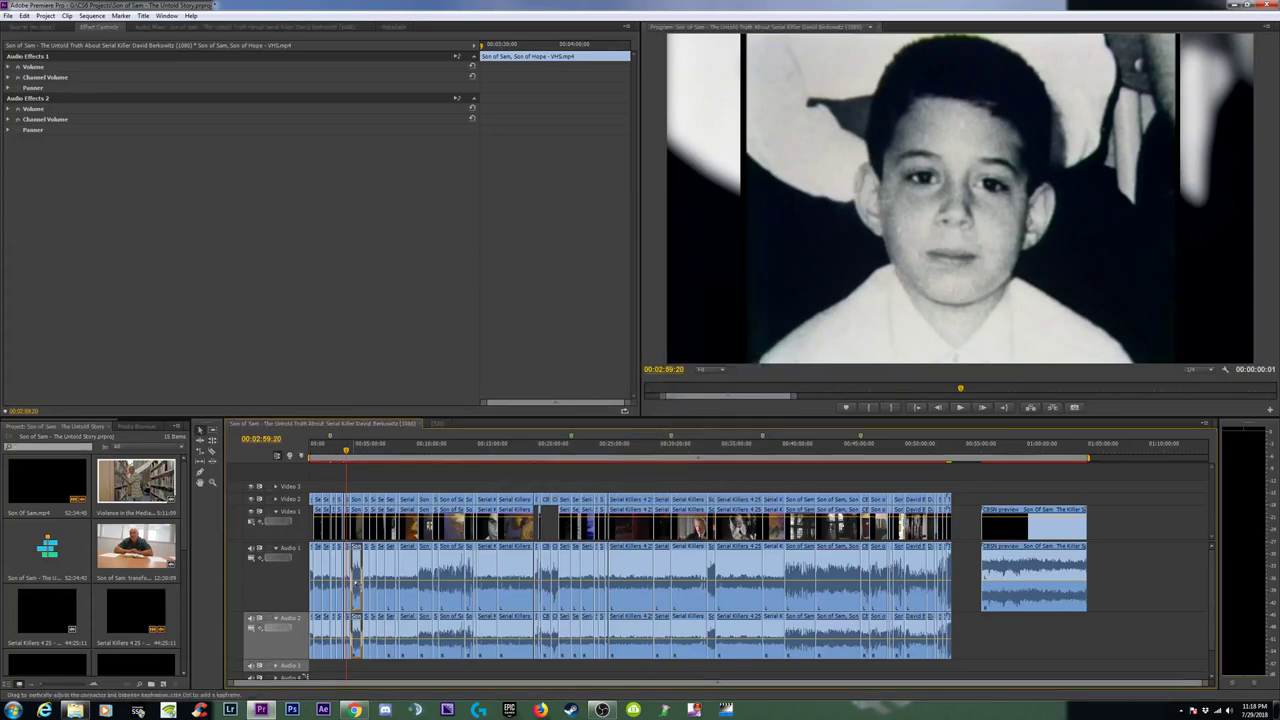
# Check the audio channel settings of the Serial Killers 4 25 timeline clip just before 20 minutes, then cancel.
pyautogui.rightClick(354, 571)
pyautogui.click(354, 571)
pyautogui.rightClick(354, 571)
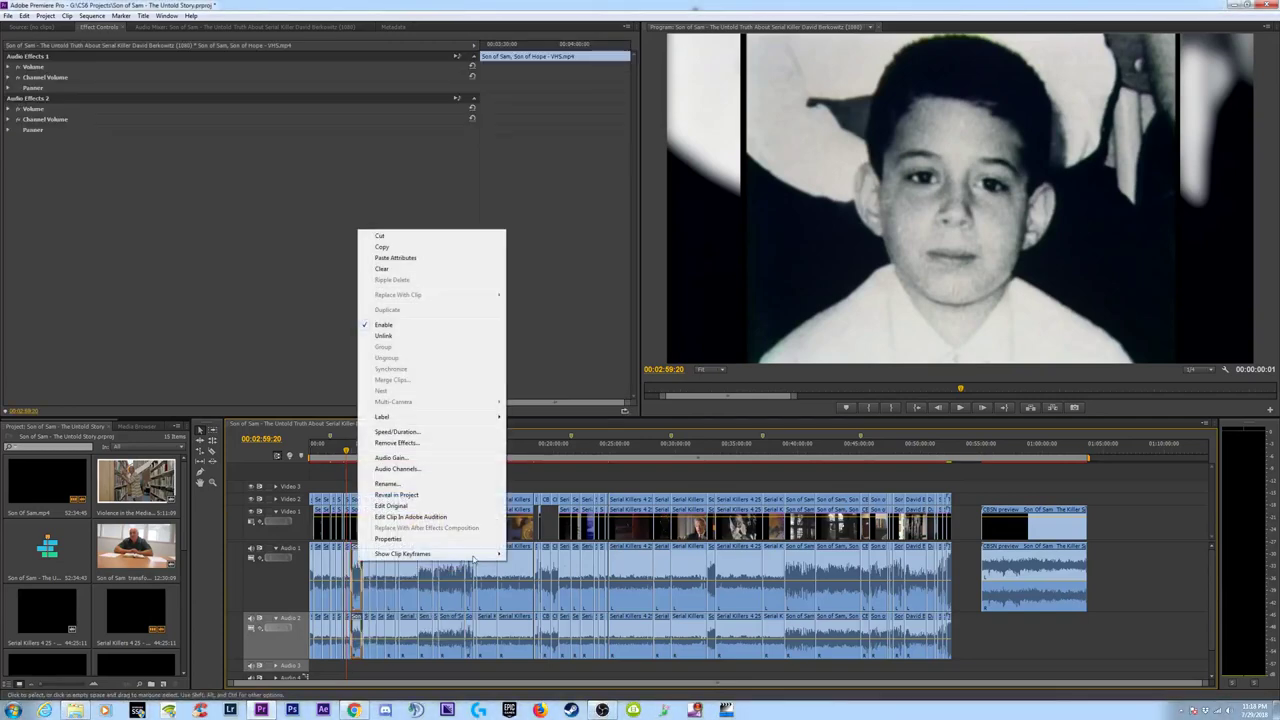
pyautogui.click(523, 567)
pyautogui.rightClick(523, 567)
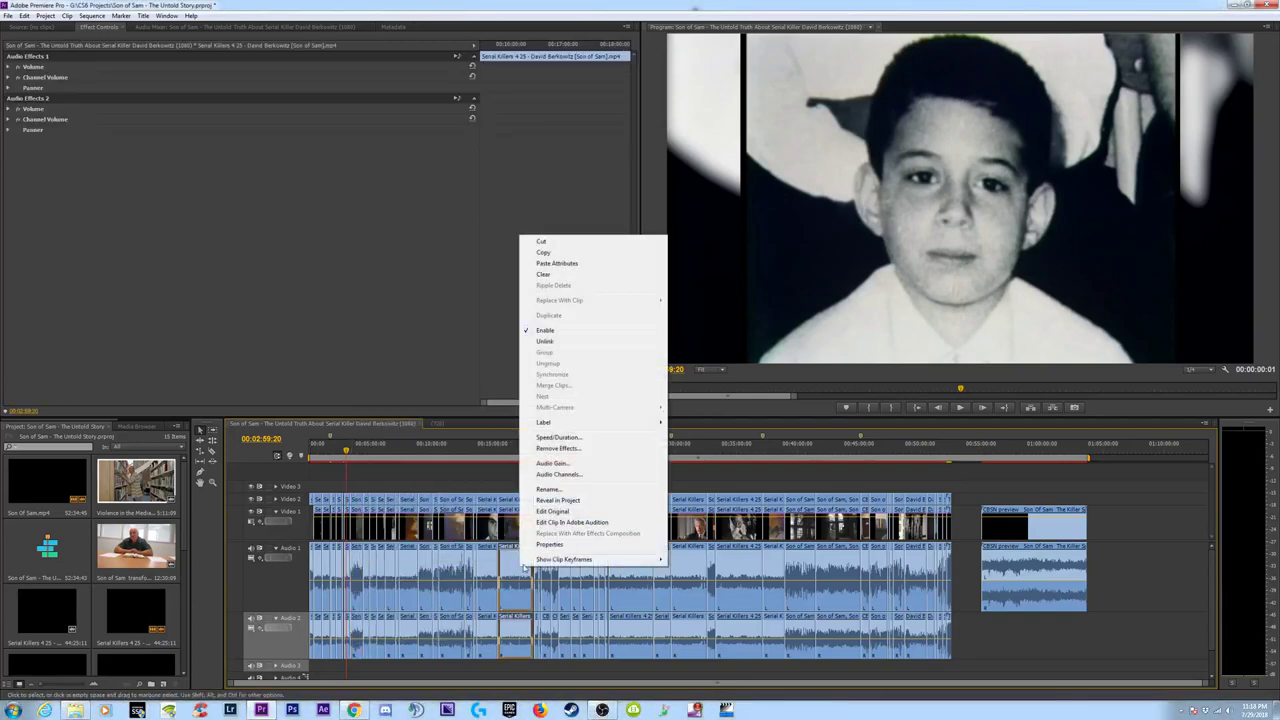
pyautogui.click(564, 476)
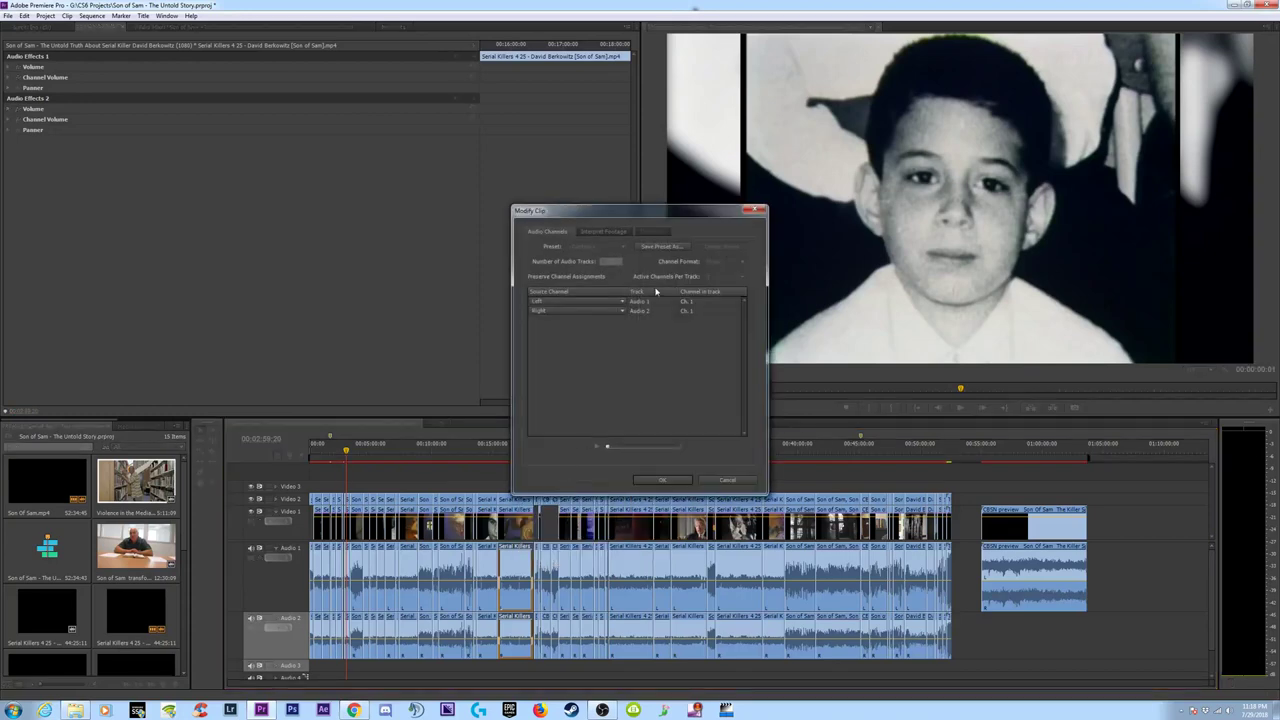
pyautogui.click(727, 480)
# Reveal the source of the Serial Killers 4 25 timeline clip just before 20 minutes in the project.
pyautogui.rightClick(509, 563)
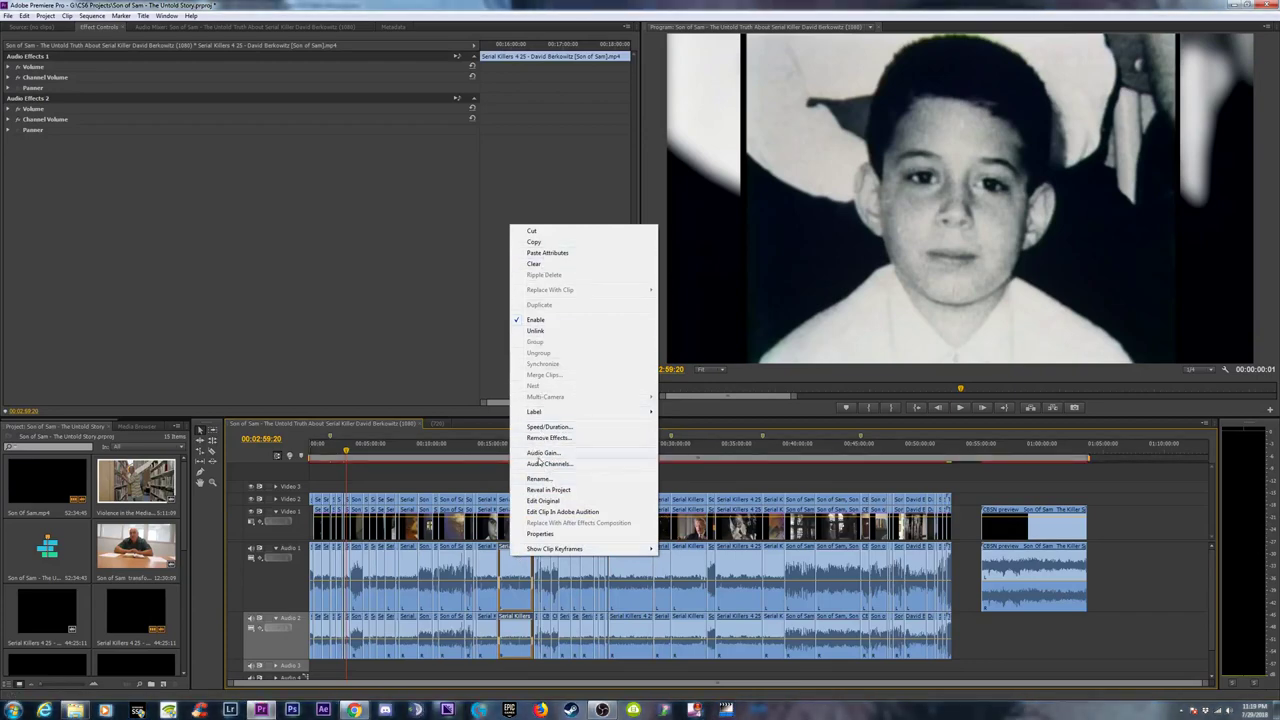
pyautogui.click(545, 489)
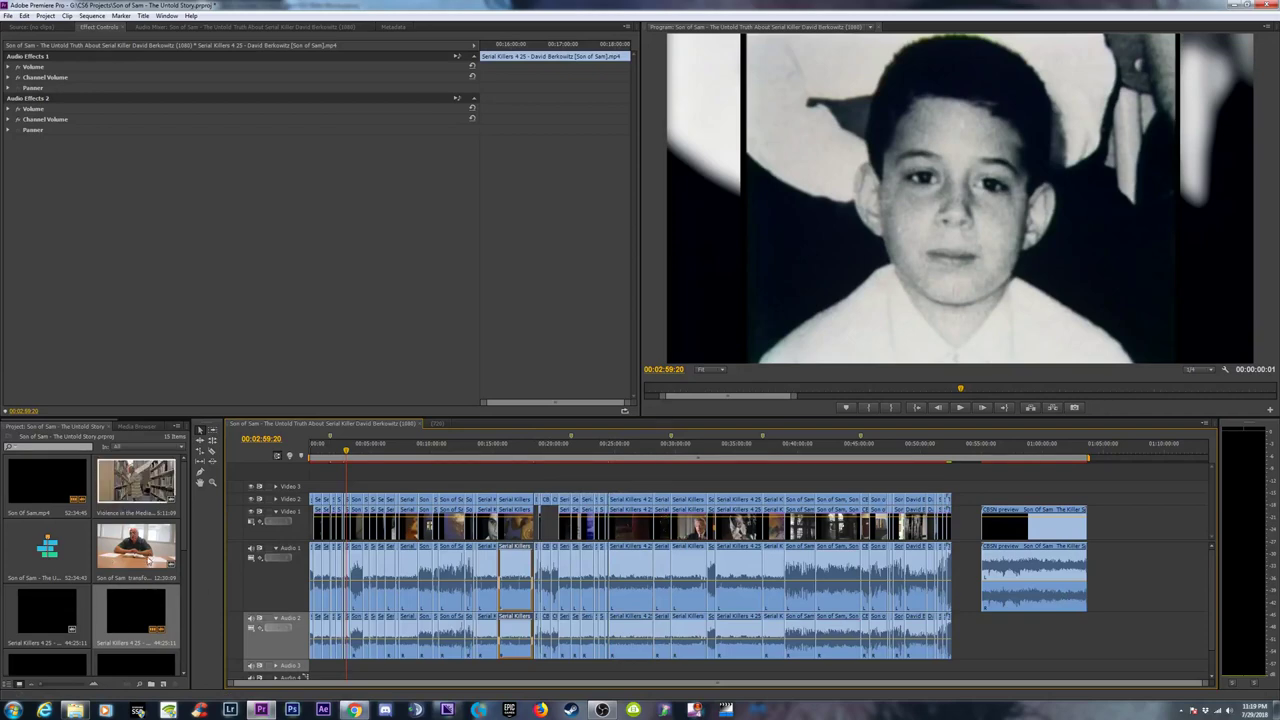
pyautogui.scroll(-4, 148, 560)
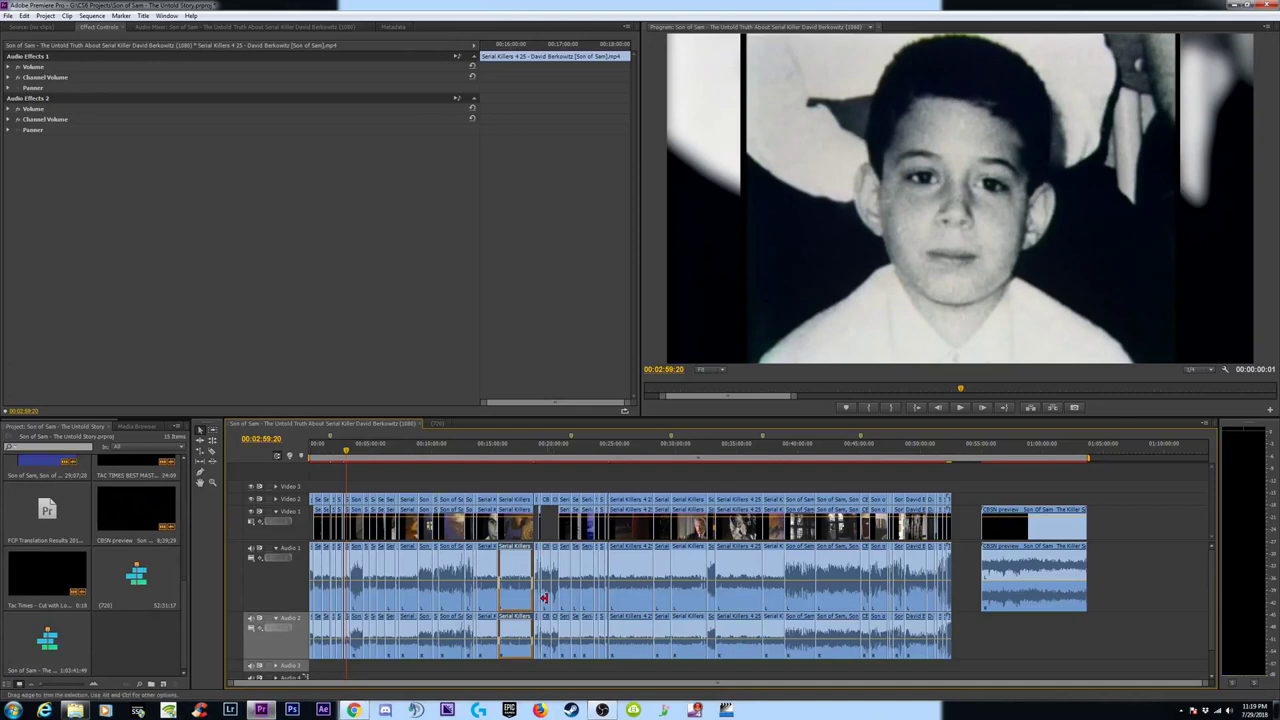
pyautogui.rightClick(517, 563)
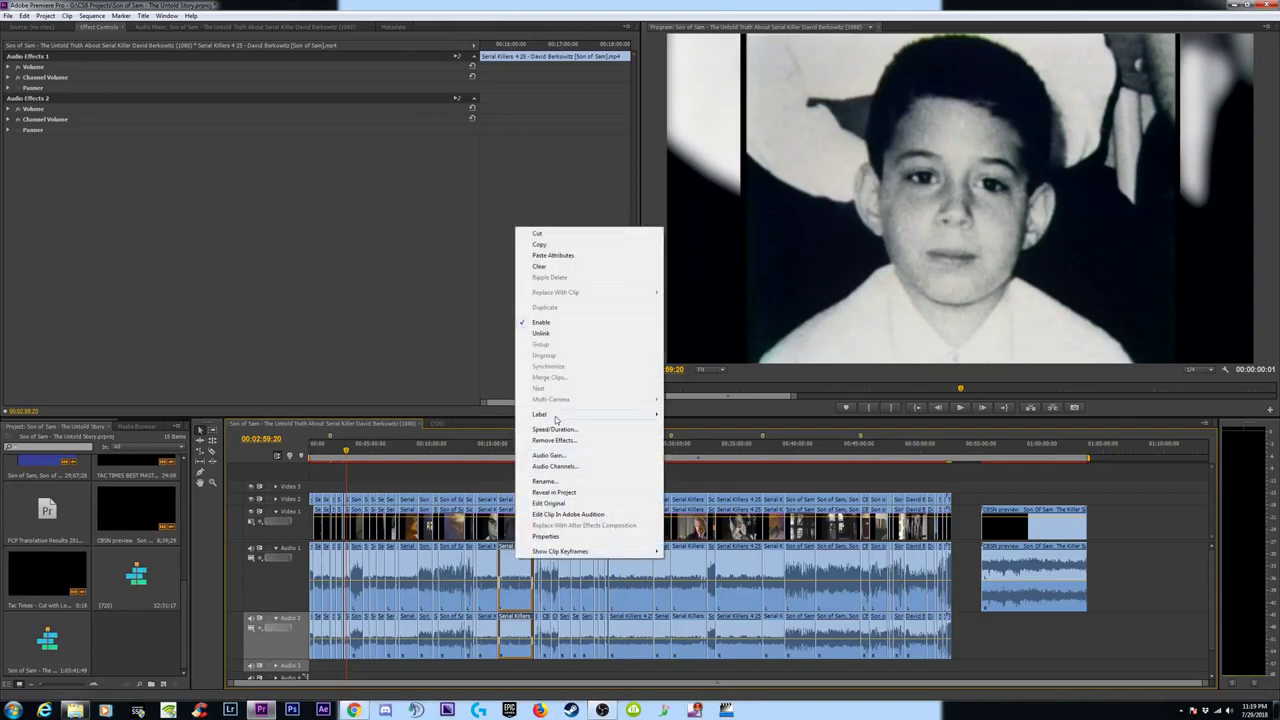
pyautogui.click(552, 493)
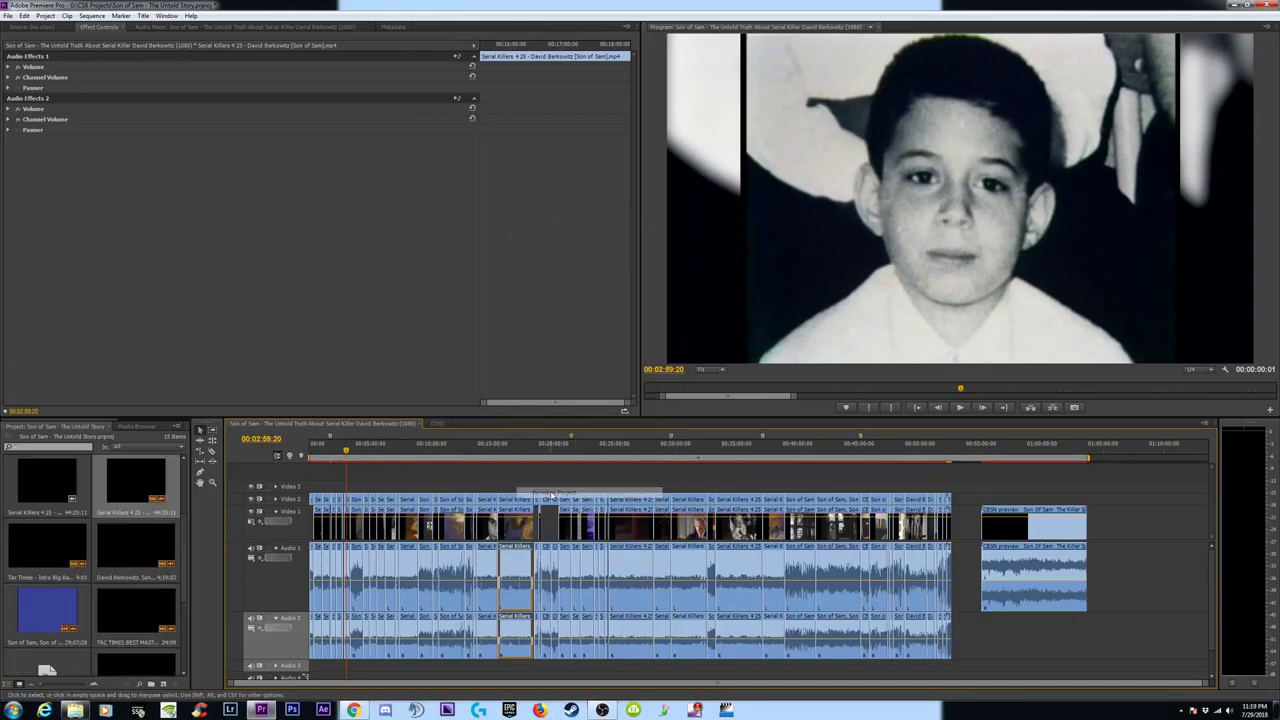
# Modify the Serial Killers 4 25 source clip's audio channels to one stereo track and accept the change despite existing timelines.
pyautogui.rightClick(136, 487)
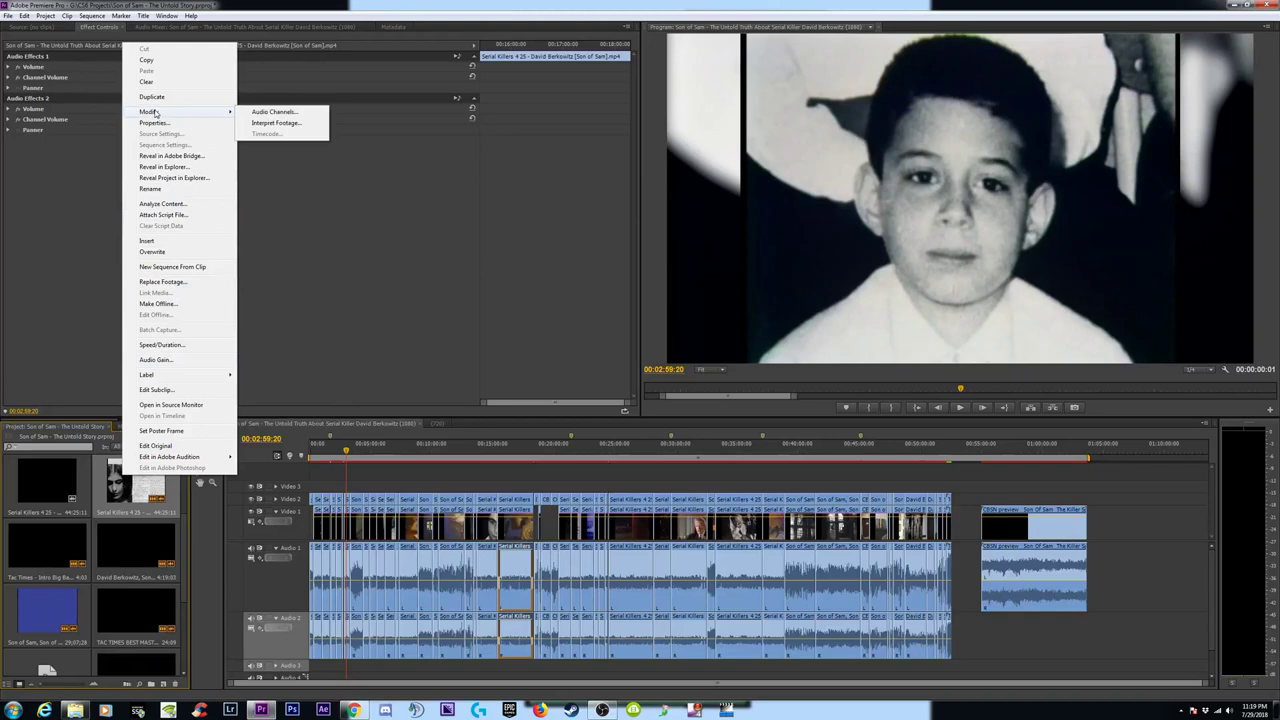
pyautogui.click(270, 113)
pyautogui.click(738, 262)
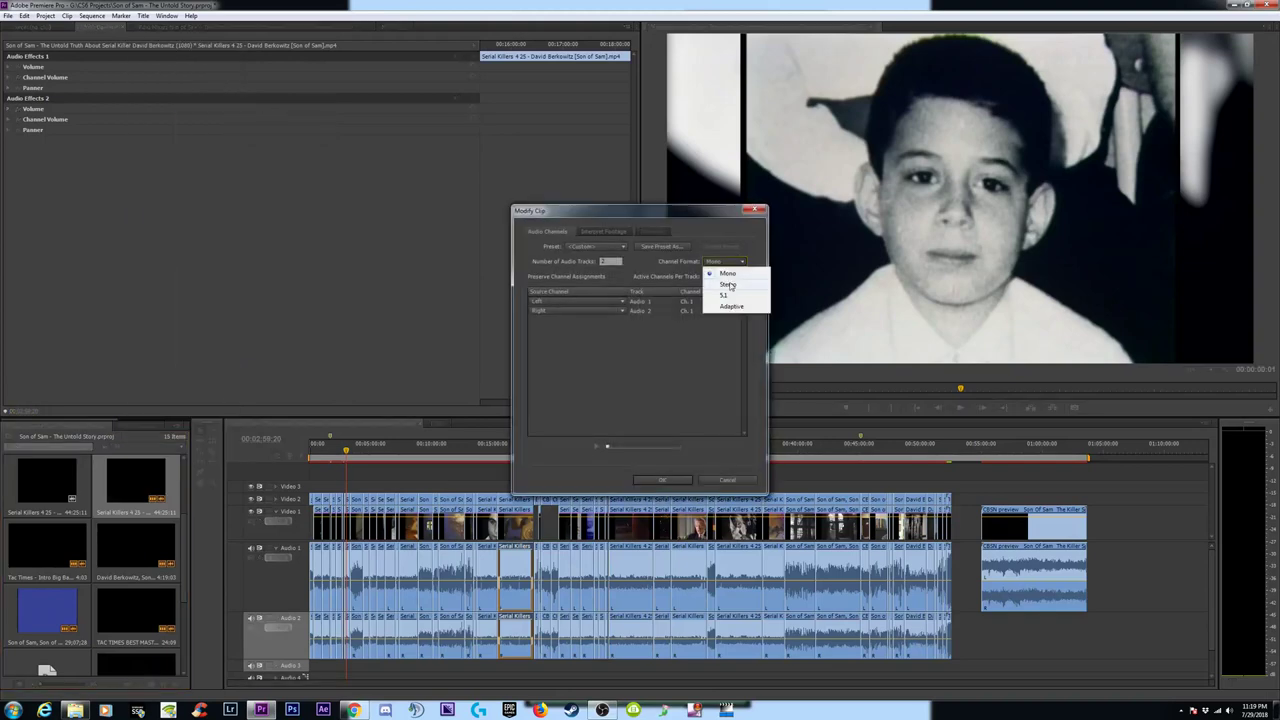
pyautogui.click(727, 282)
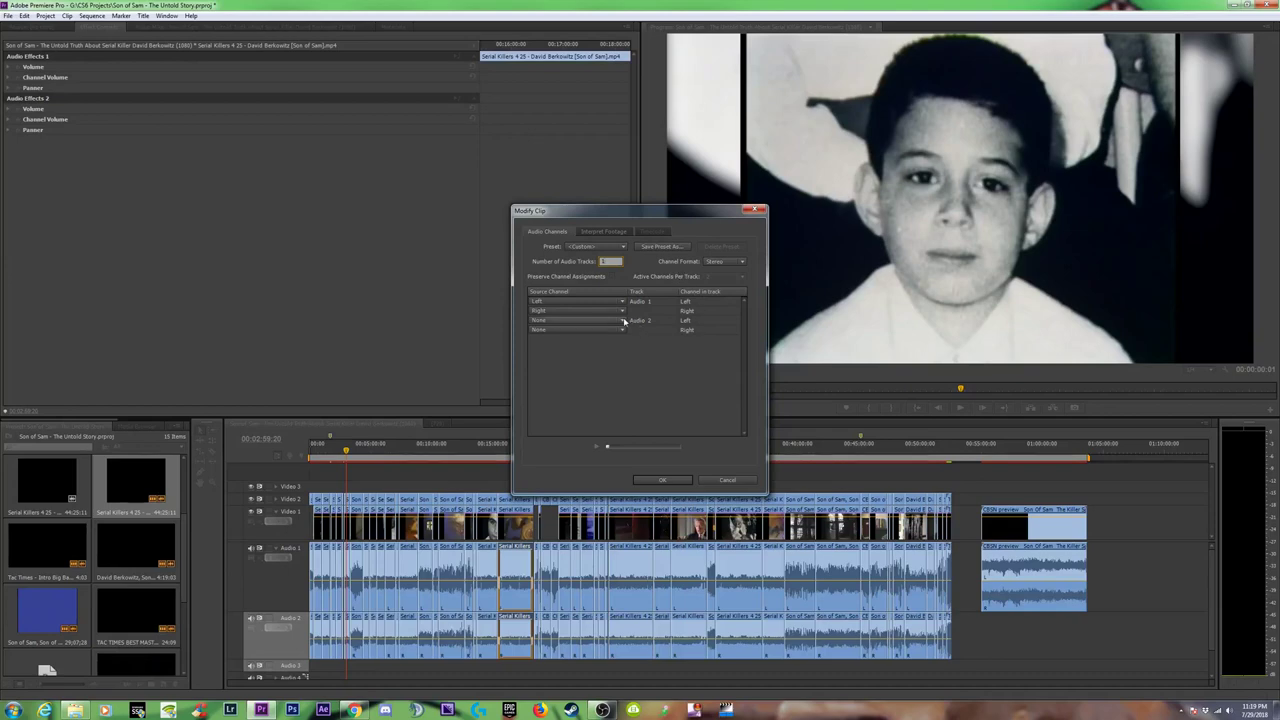
pyautogui.click(664, 480)
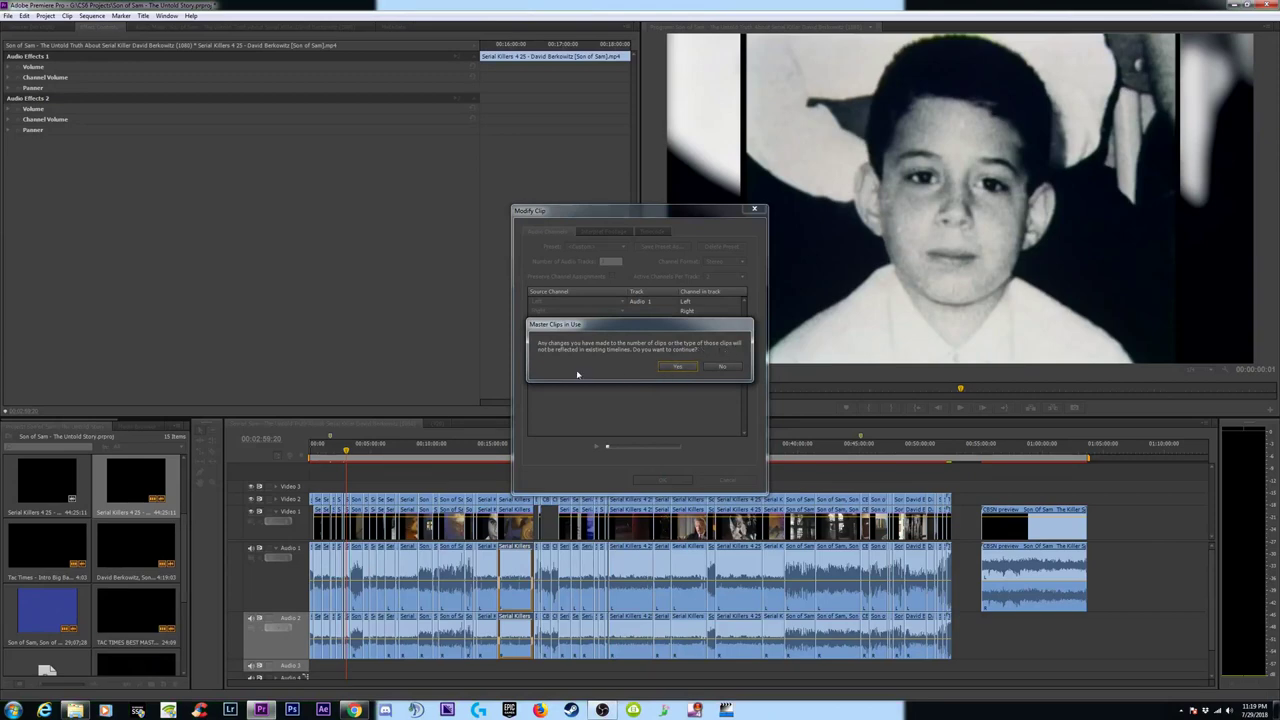
pyautogui.click(682, 369)
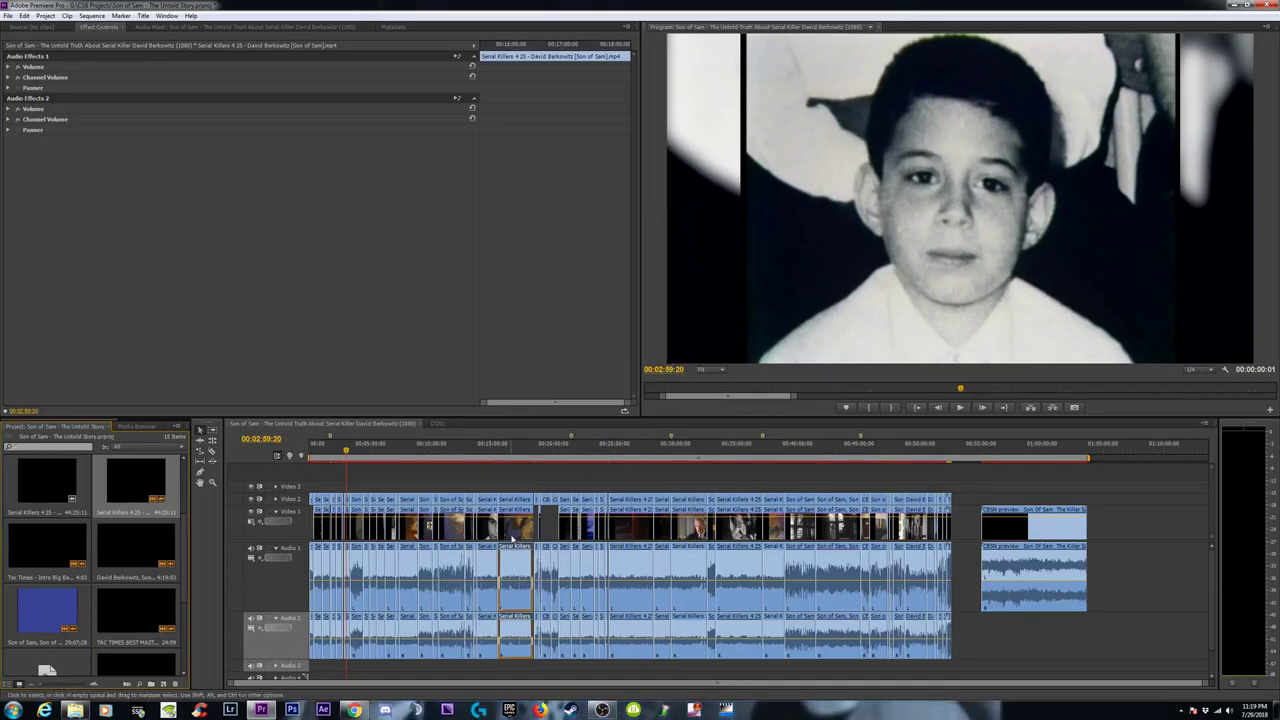
# Check the Serial Killers 4 25 timeline clip's audio channel assignments and left source channel options, then cancel without changes.
pyautogui.rightClick(515, 568)
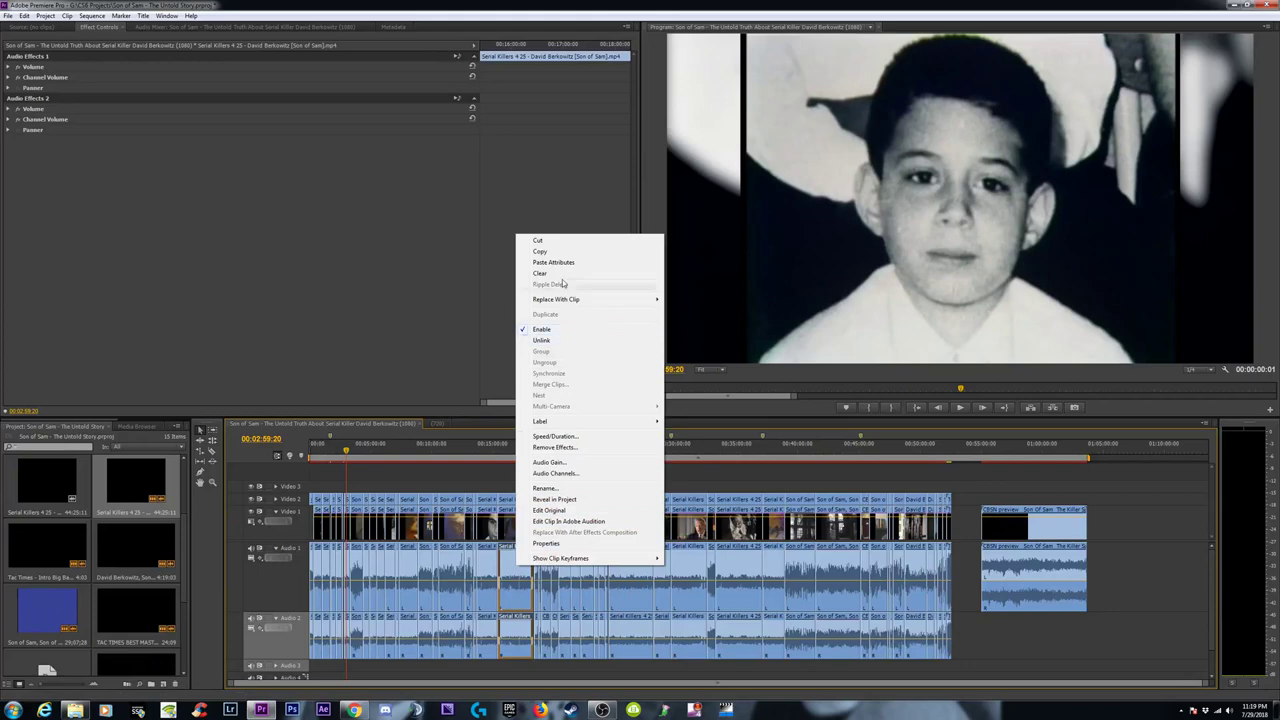
pyautogui.click(556, 473)
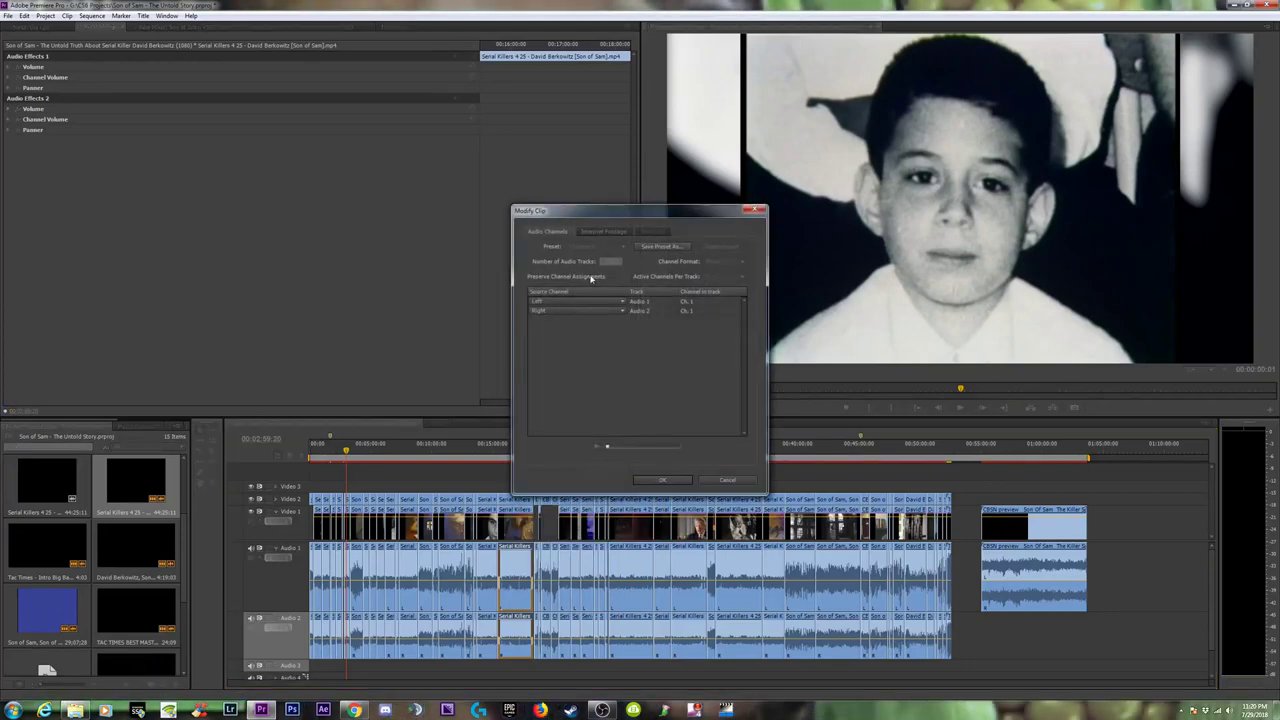
pyautogui.click(548, 301)
pyautogui.click(595, 303)
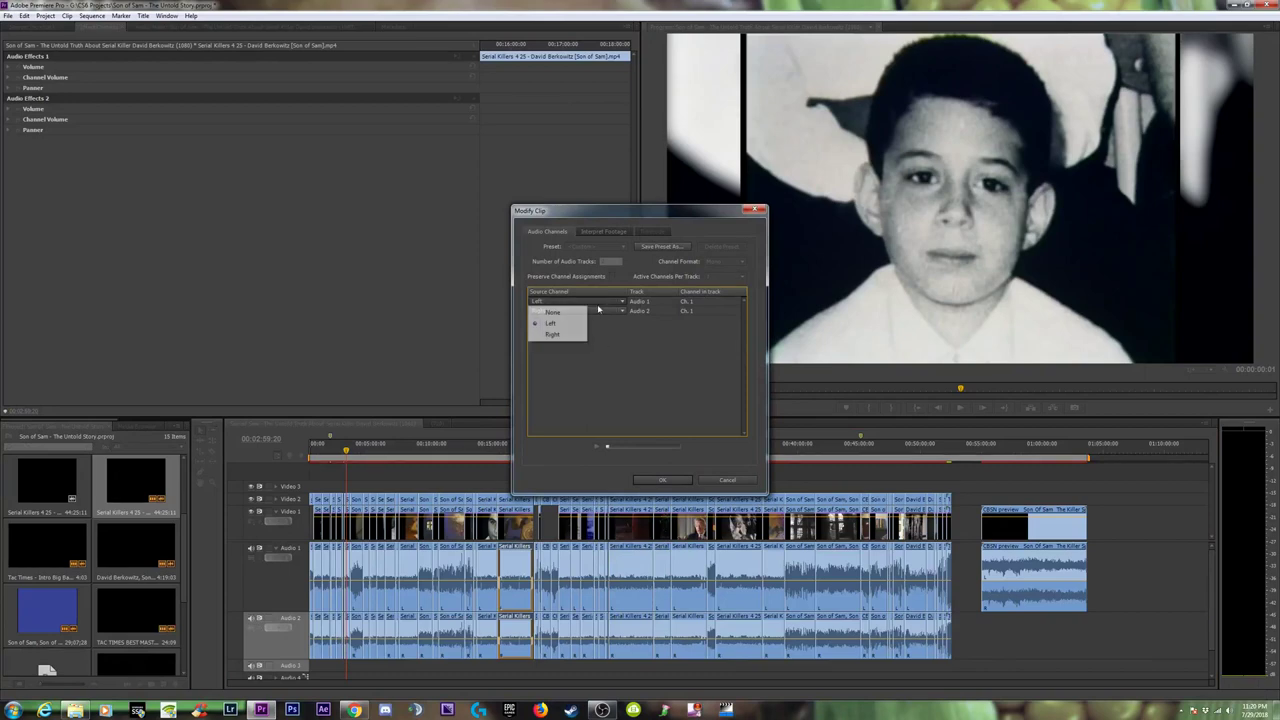
pyautogui.click(645, 361)
pyautogui.click(731, 483)
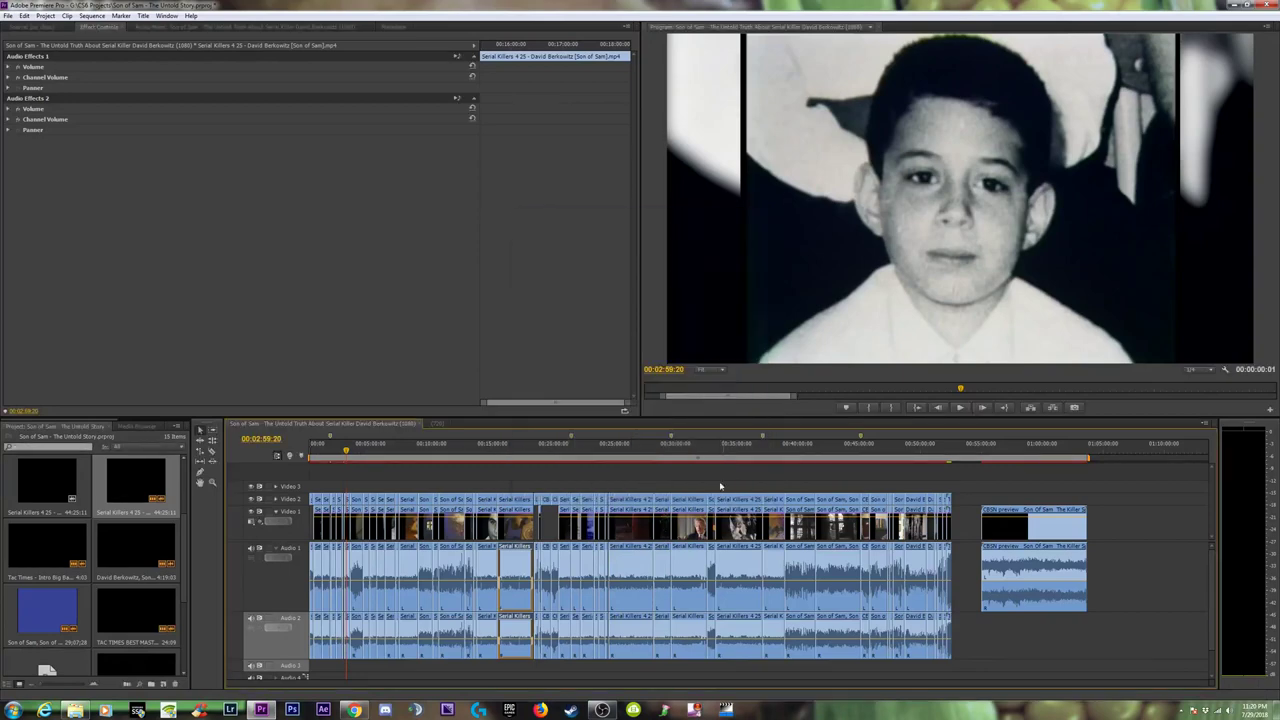
# Select all project footage except the sequences and FCP Translation Results, and review its shared audio channel settings.
pyautogui.scroll(2, 133, 478)
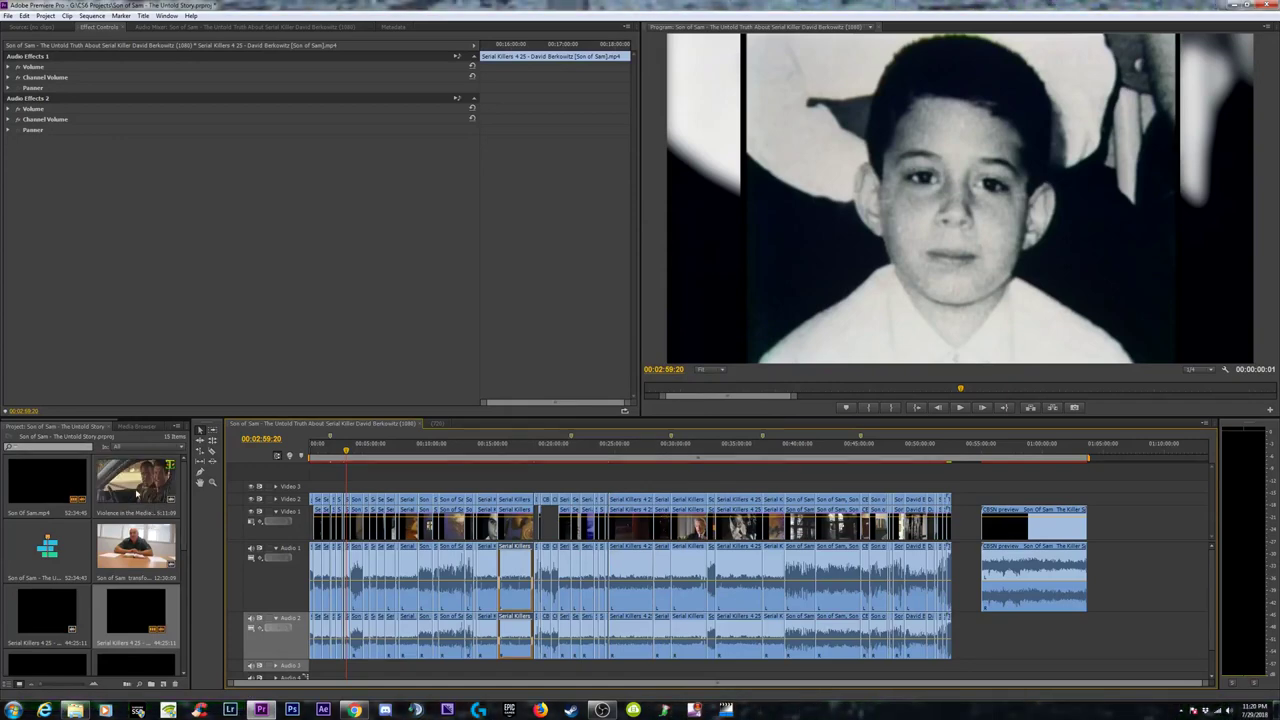
pyautogui.click(61, 480)
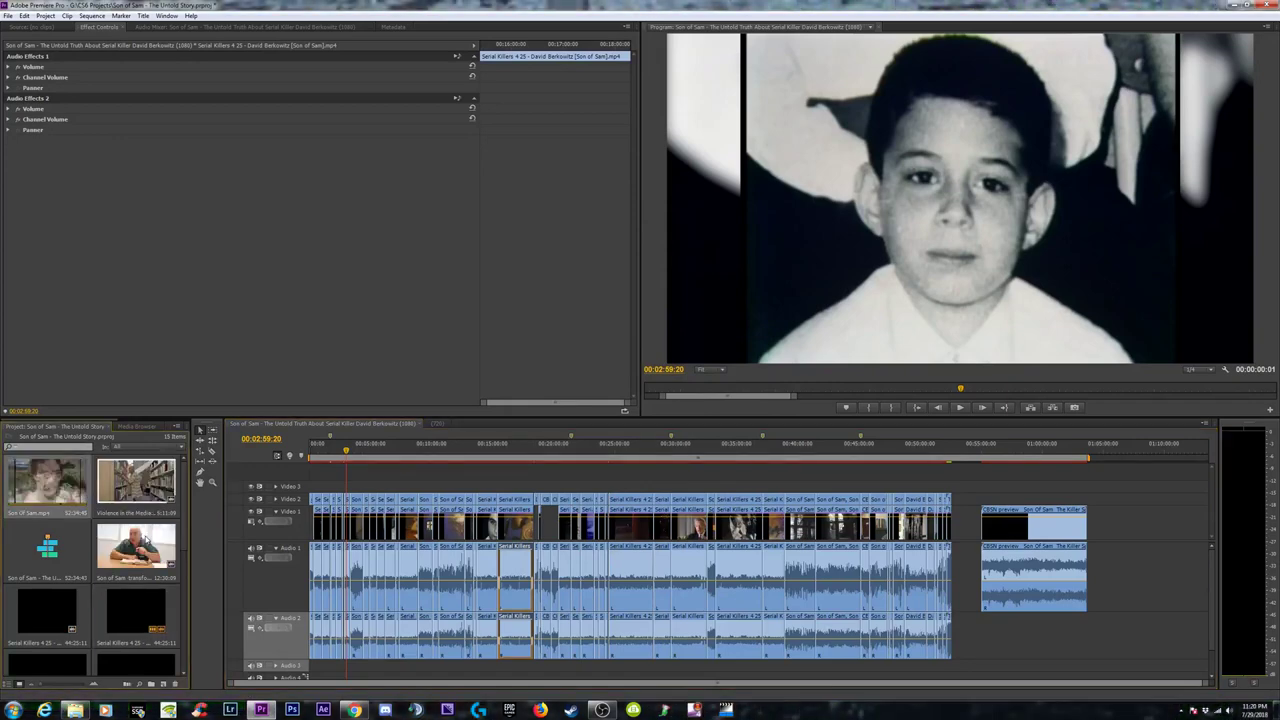
pyautogui.scroll(-3, 143, 640)
pyautogui.hotkey('ctrl', 'a')
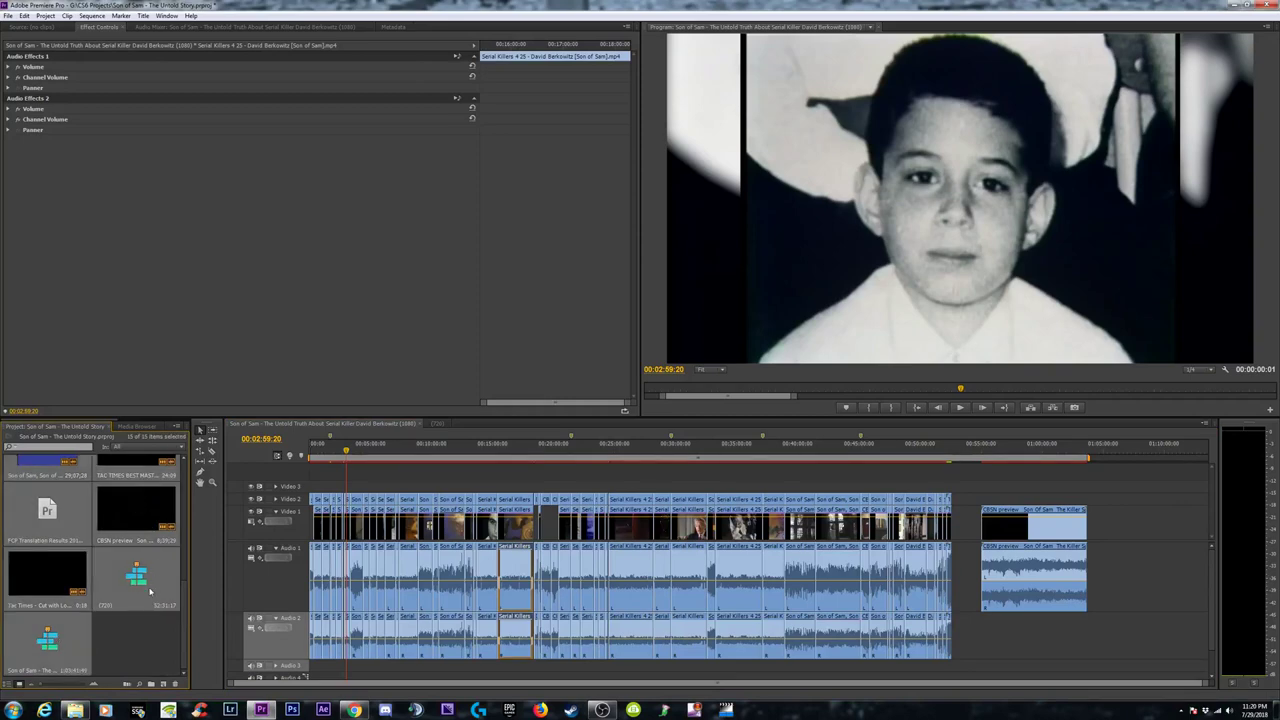
pyautogui.keyDown('ctrl'); pyautogui.click(143, 585); pyautogui.keyUp('ctrl')
pyautogui.keyDown('ctrl'); pyautogui.click(55, 645); pyautogui.keyUp('ctrl')
pyautogui.scroll(1, 137, 577)
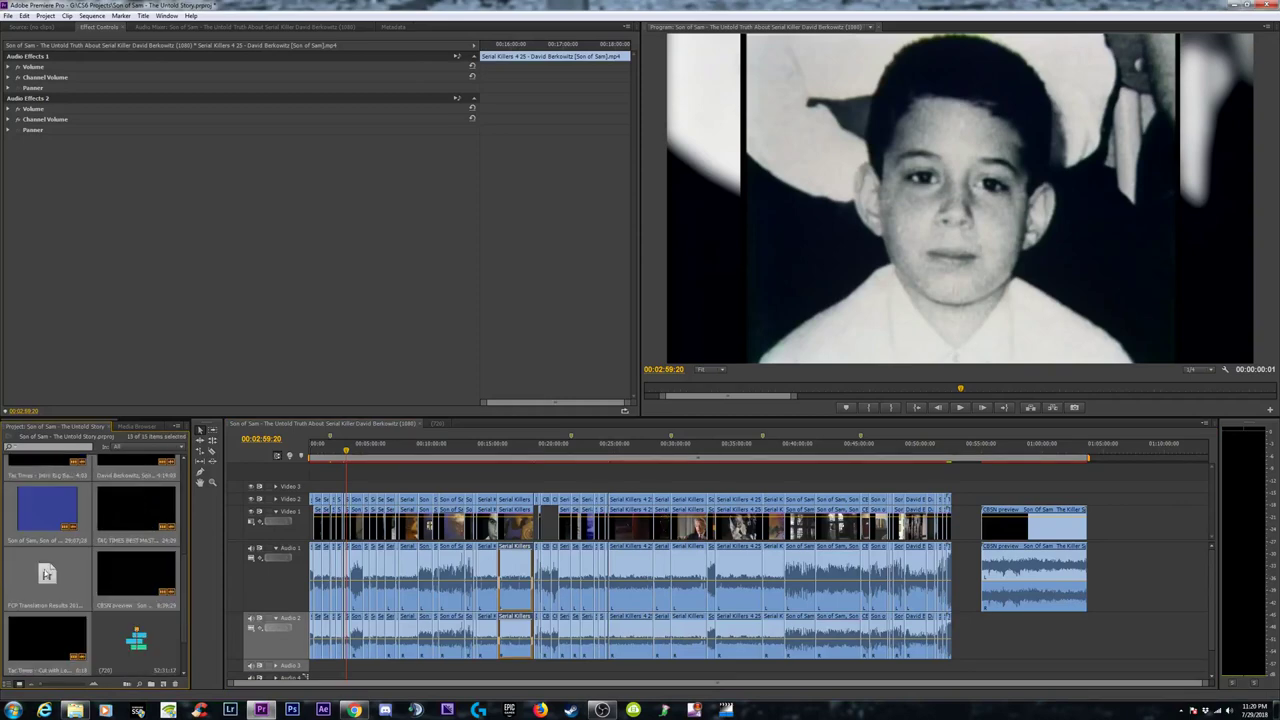
pyautogui.keyDown('ctrl'); pyautogui.click(47, 574); pyautogui.keyUp('ctrl')
pyautogui.scroll(1, 126, 578)
pyautogui.scroll(2, 126, 578)
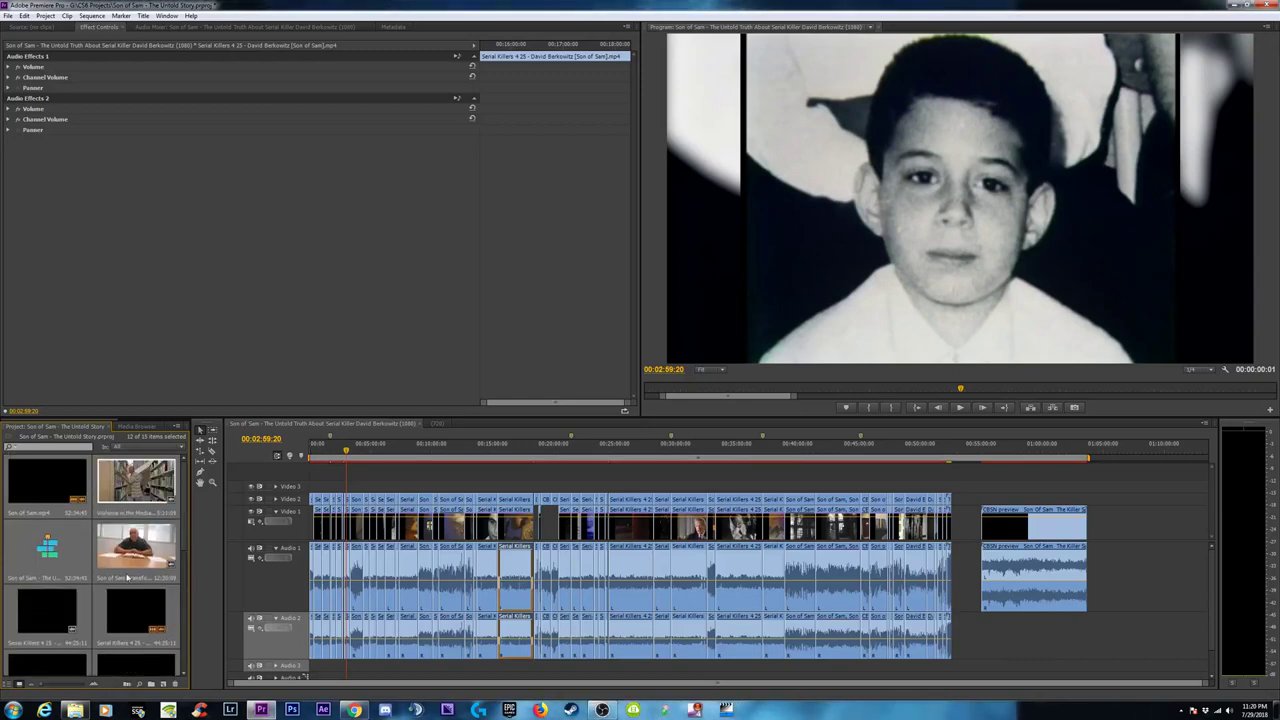
pyautogui.keyDown('ctrl'); pyautogui.click(50, 548); pyautogui.keyUp('ctrl')
pyautogui.scroll(-2, 130, 576)
pyautogui.scroll(2, 130, 576)
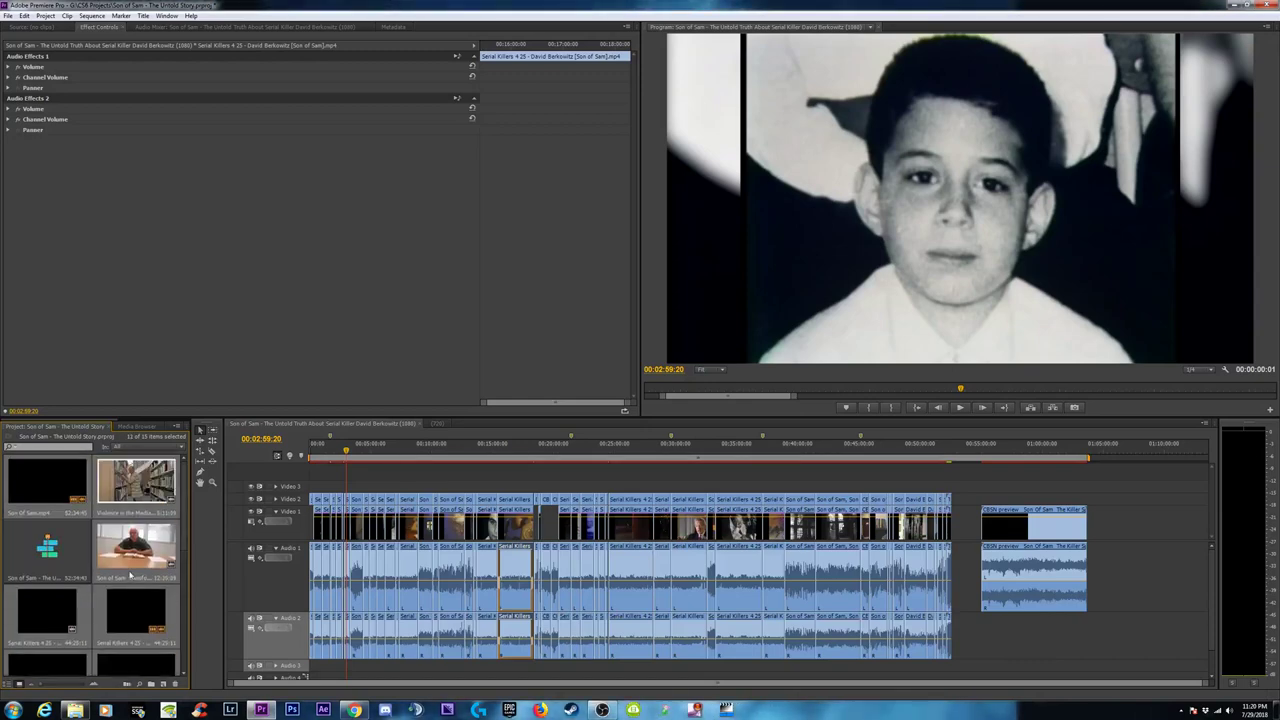
pyautogui.rightClick(135, 484)
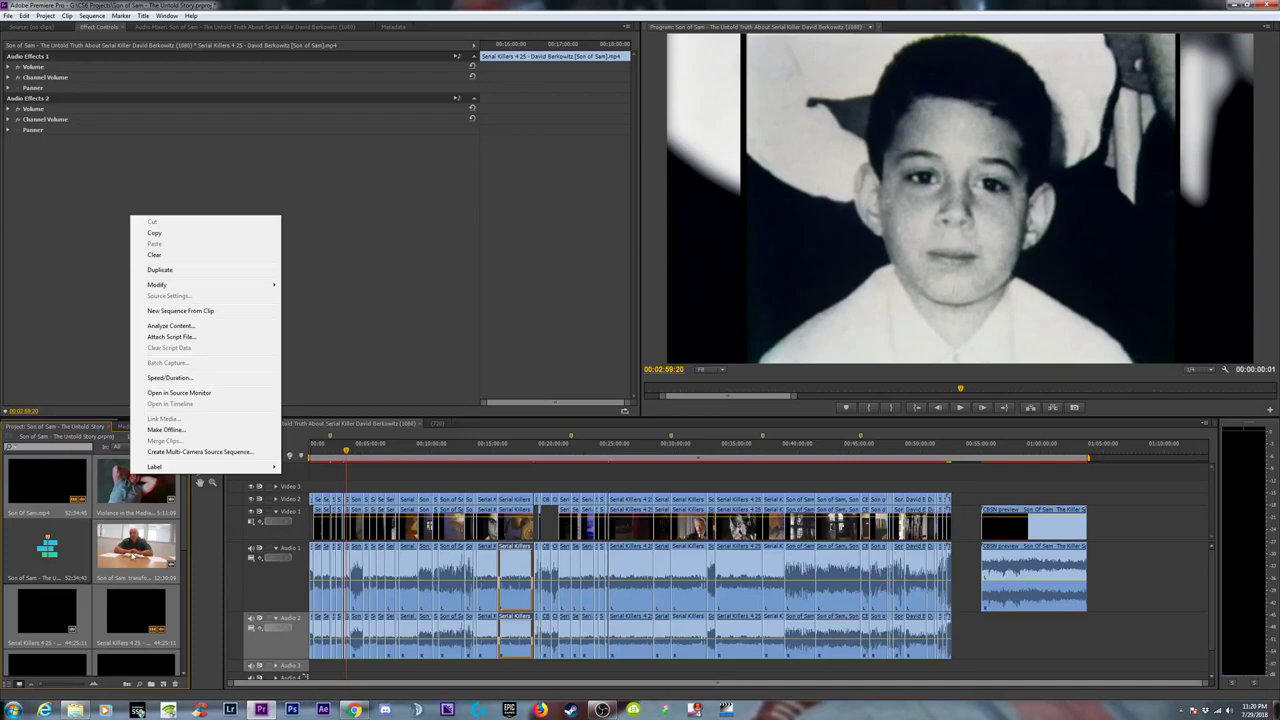
pyautogui.moveTo(219, 288)
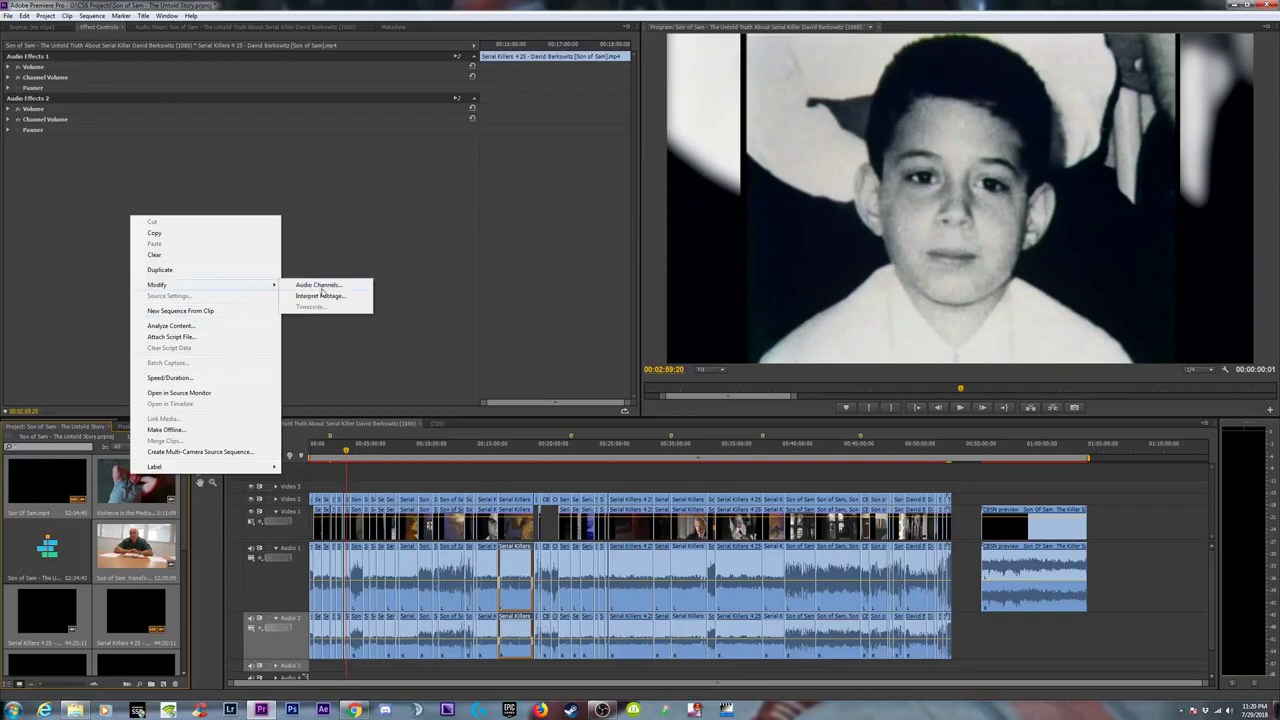
pyautogui.click(320, 287)
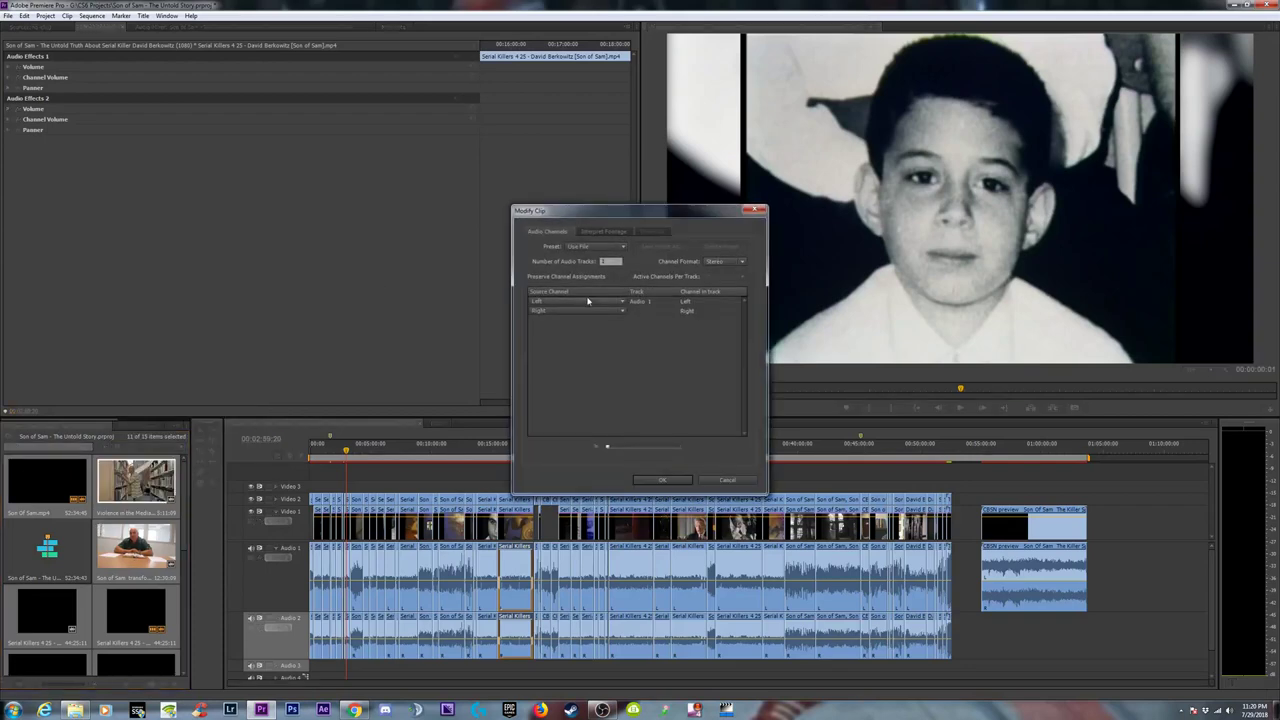
pyautogui.click(662, 480)
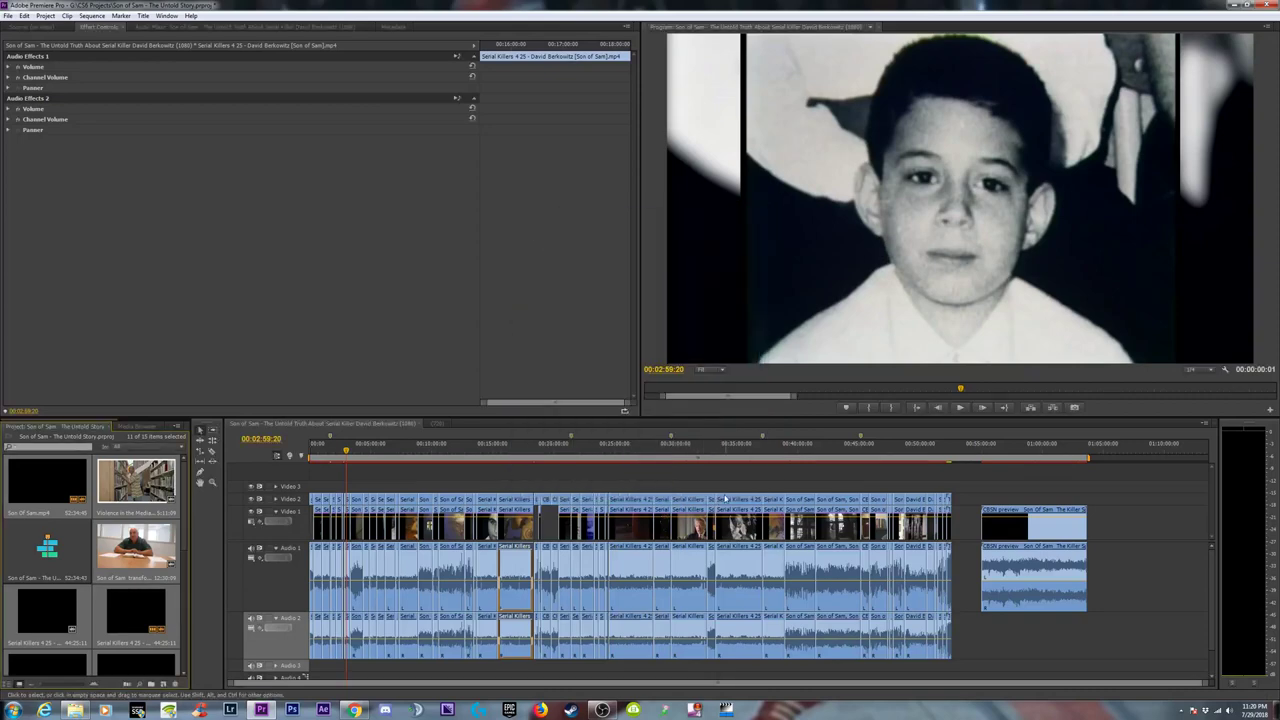
# Create a new sequence from the DSLR 1080p30 preset, keeping the default name.
pyautogui.click(634, 447)
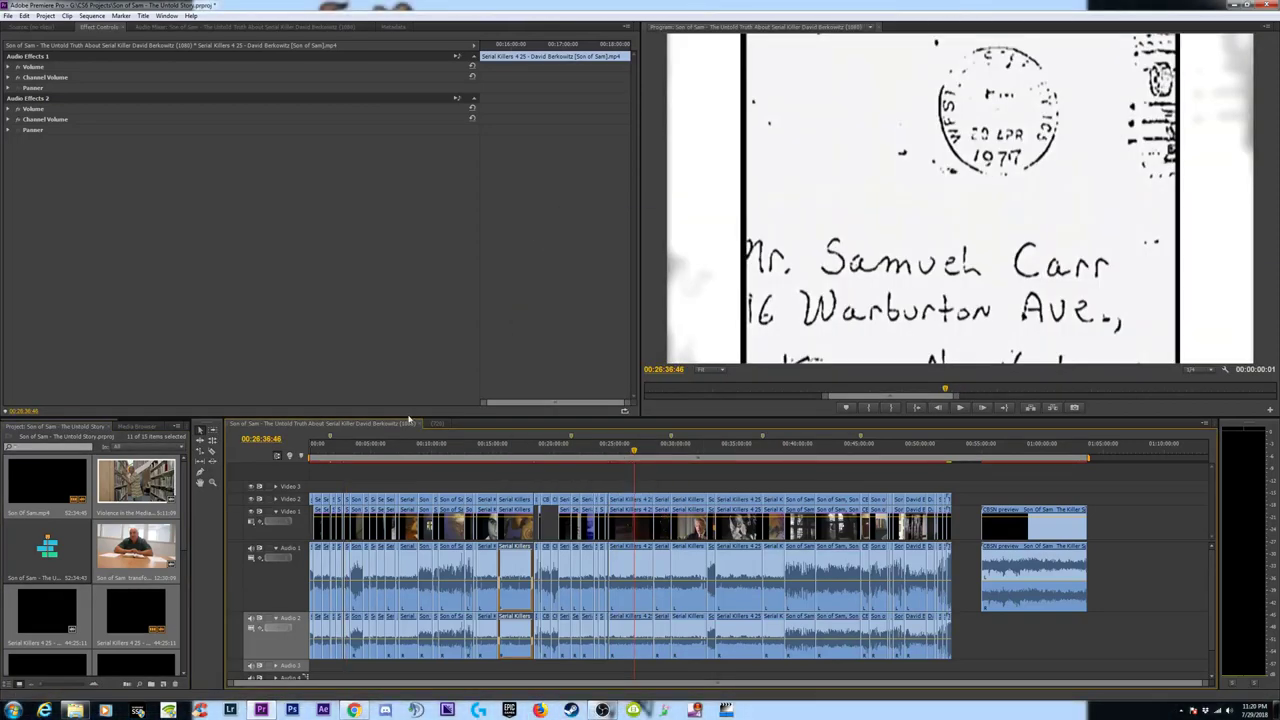
pyautogui.click(10, 16)
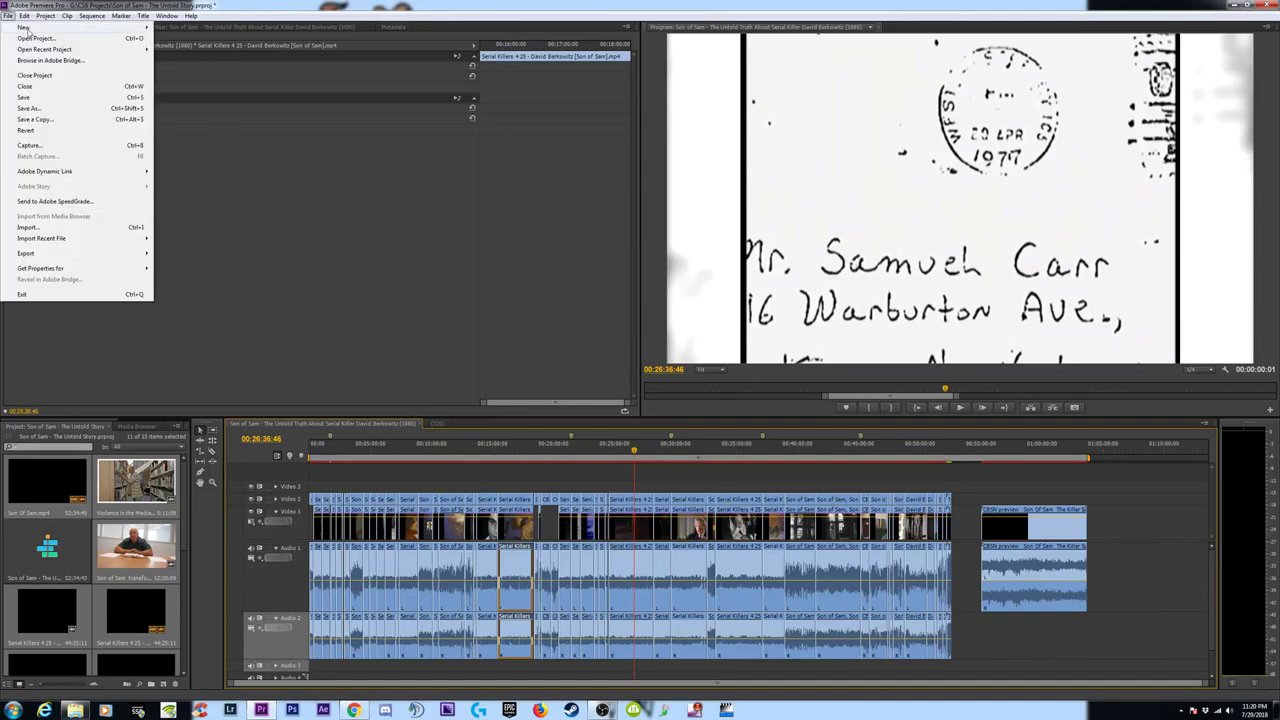
pyautogui.moveTo(28, 28)
pyautogui.click(182, 38)
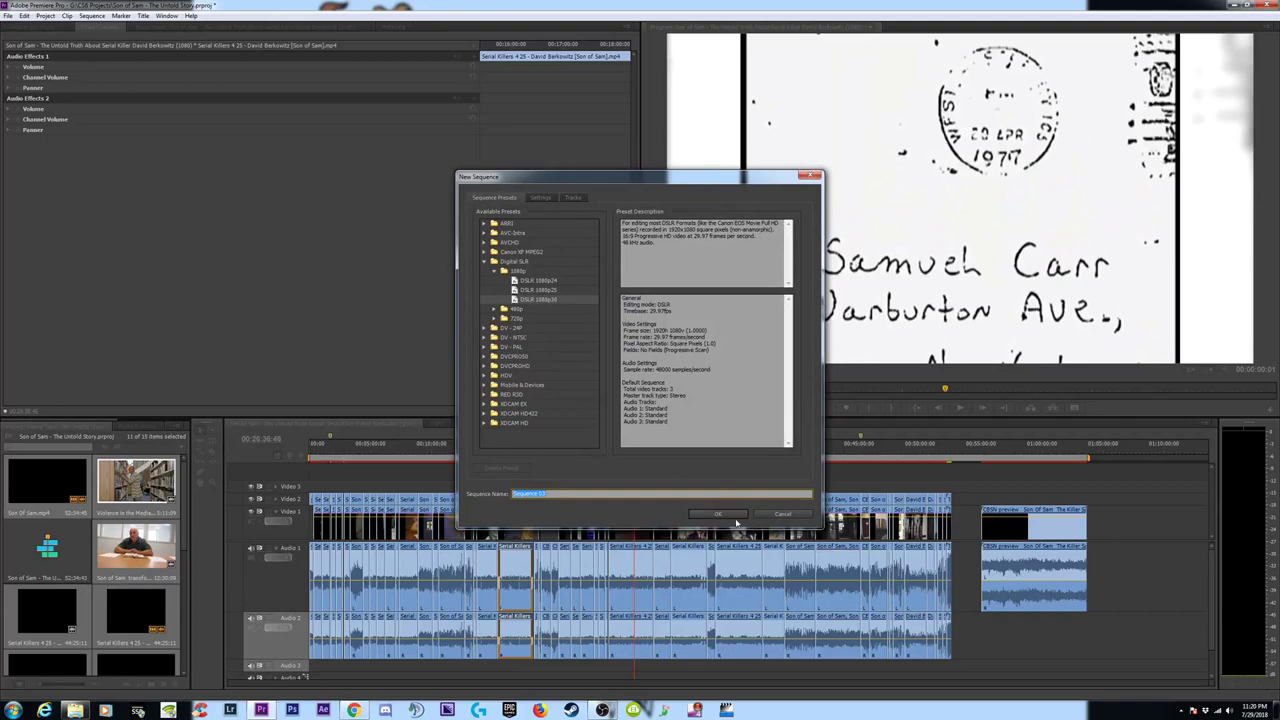
pyautogui.click(734, 516)
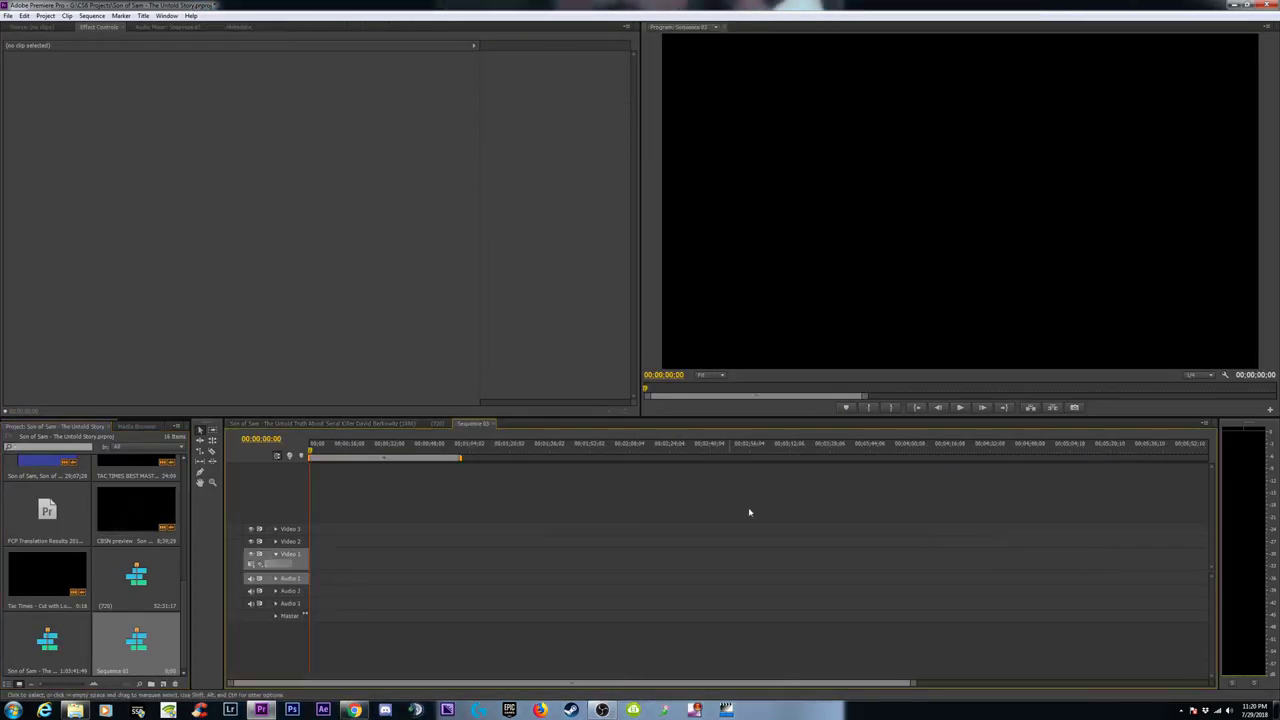
# Copy the documentary clips from the original timeline, excluding the separate CBSN preview clip, and paste them into the new sequence.
pyautogui.click(413, 425)
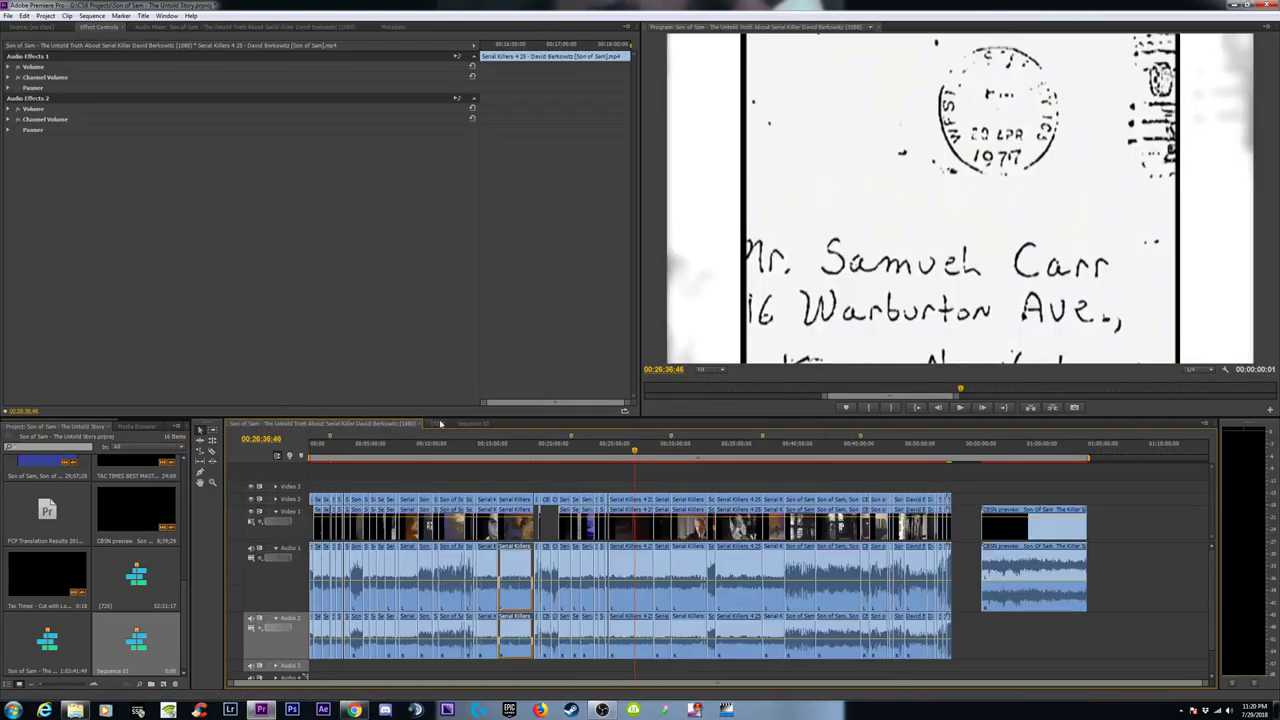
pyautogui.moveTo(958, 477); pyautogui.dragTo(199, 672)
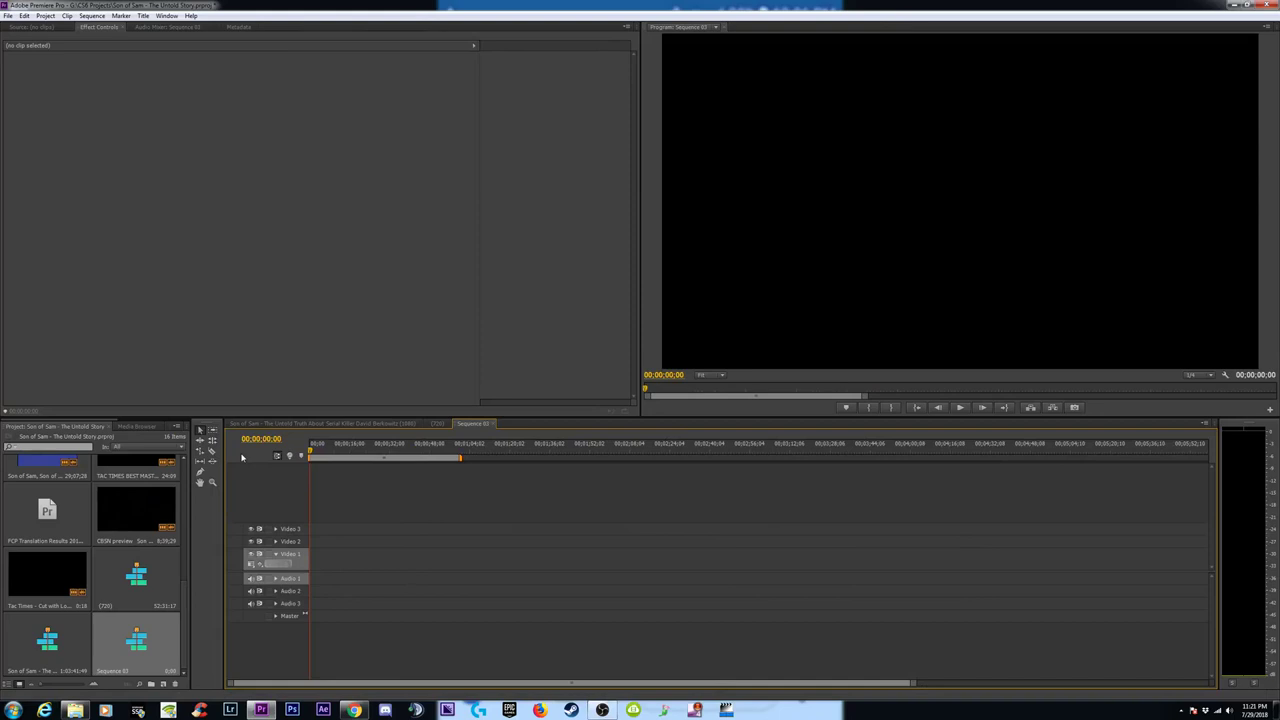
pyautogui.hotkey('ctrl', 'v')
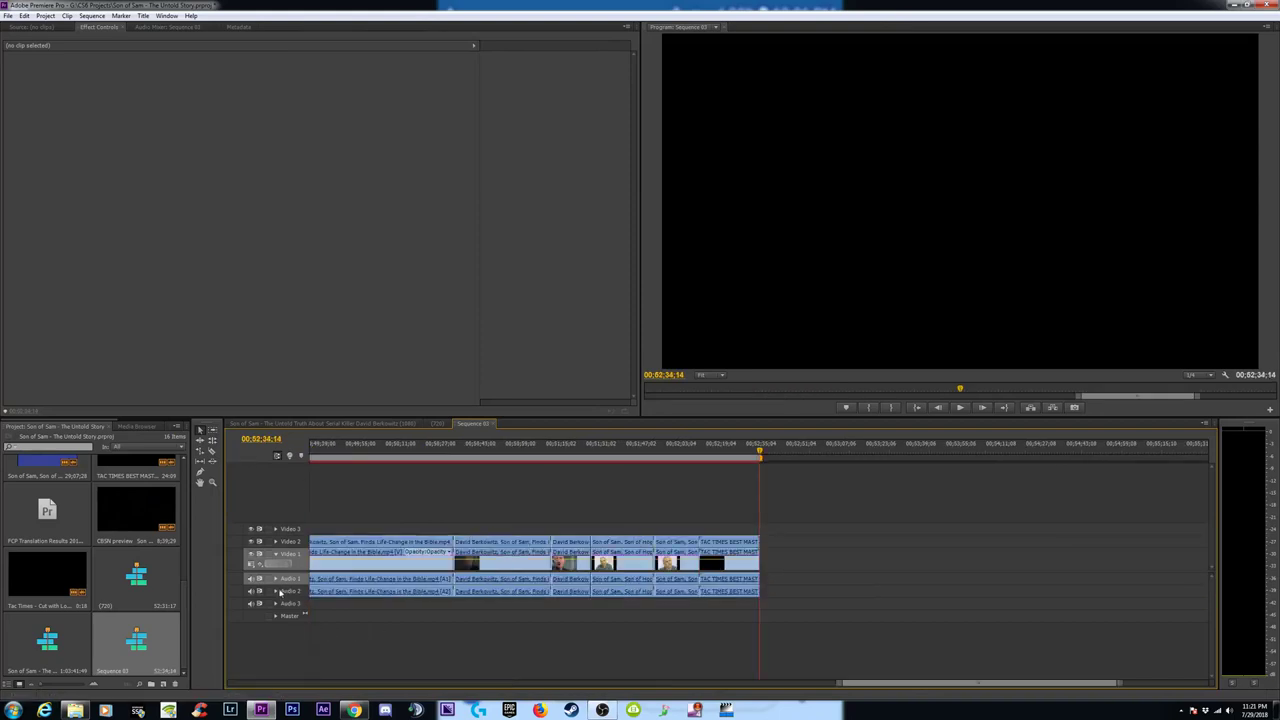
# Expand the Audio 1 and Audio 2 tracks and inspect the pasted clips across the whole new sequence.
pyautogui.click(277, 591)
pyautogui.click(277, 578)
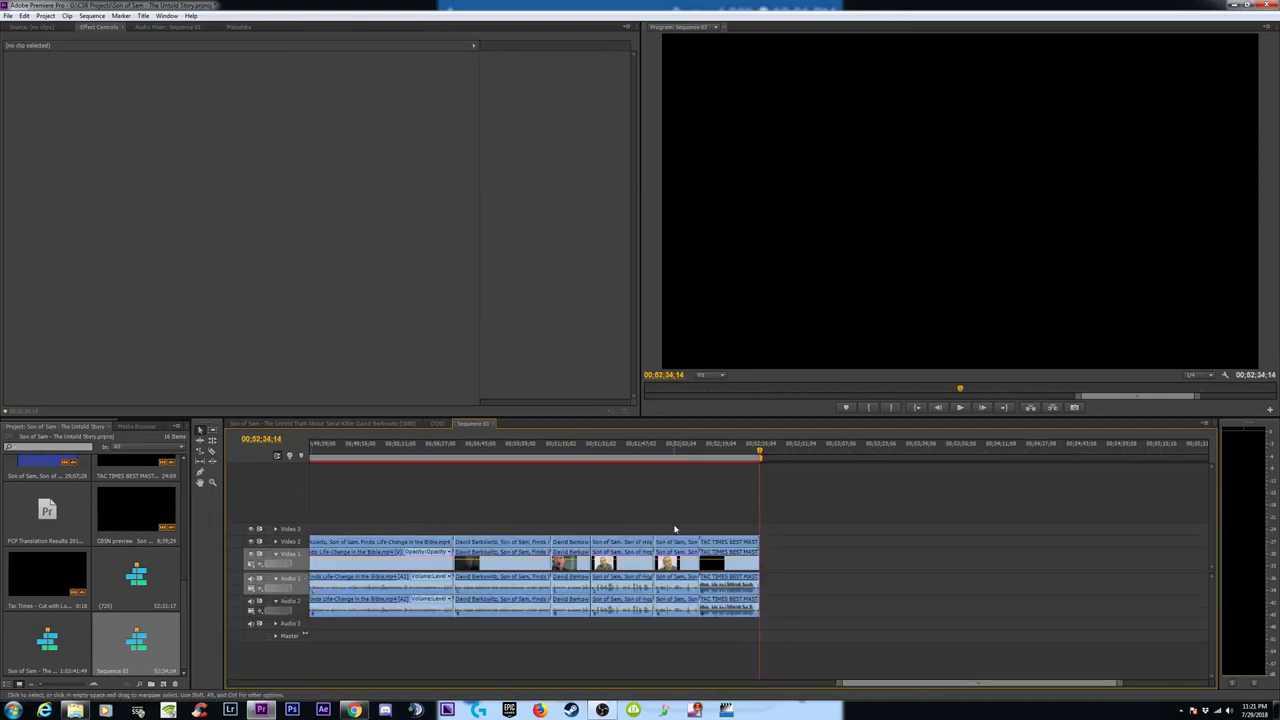
pyautogui.press('-')
pyautogui.press('-')
pyautogui.press('-')
pyautogui.press('-')
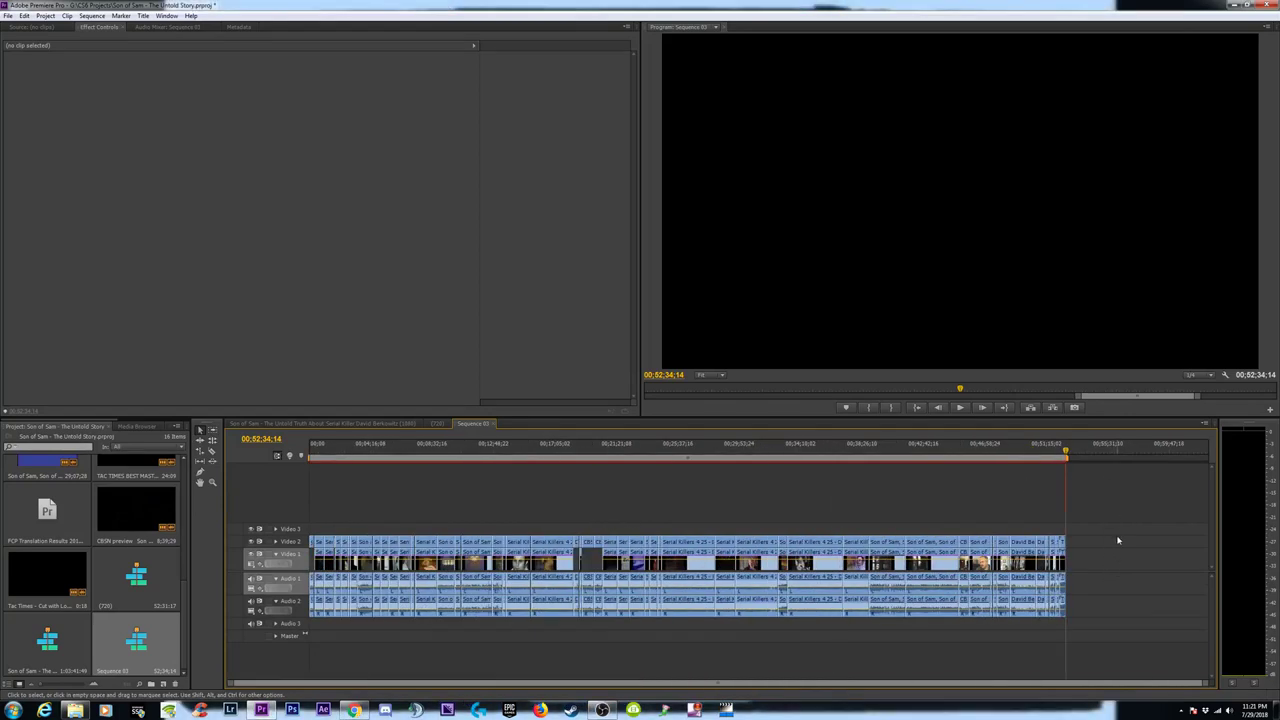
pyautogui.moveTo(1118, 523); pyautogui.dragTo(312, 634)
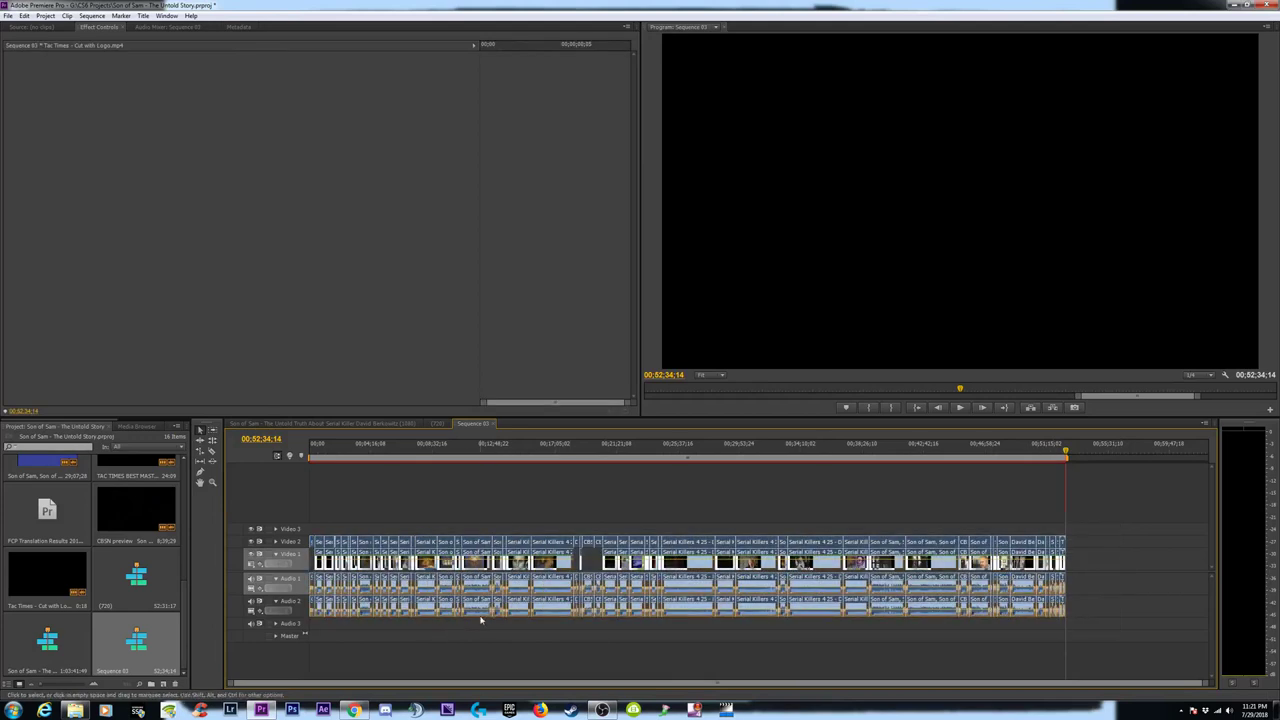
pyautogui.click(420, 621)
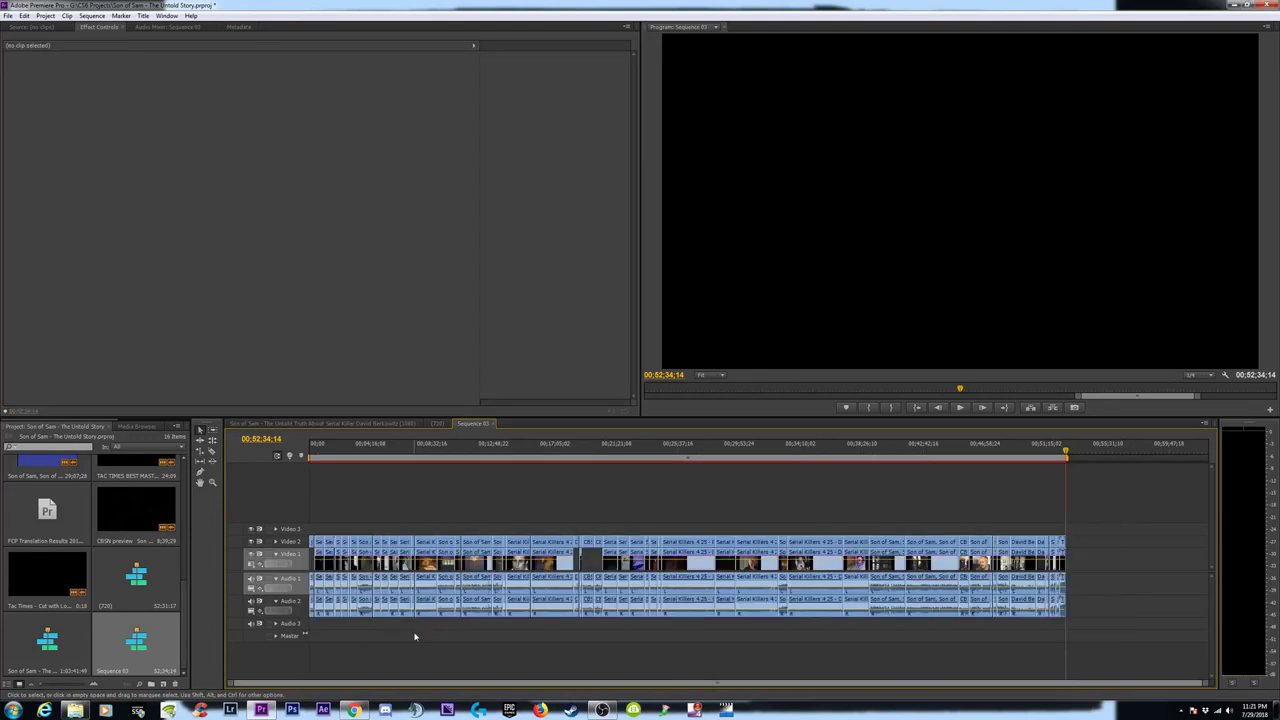
# Compare the original timeline with the pasted copy, and delete Sequence 03 from the project.
pyautogui.click(385, 424)
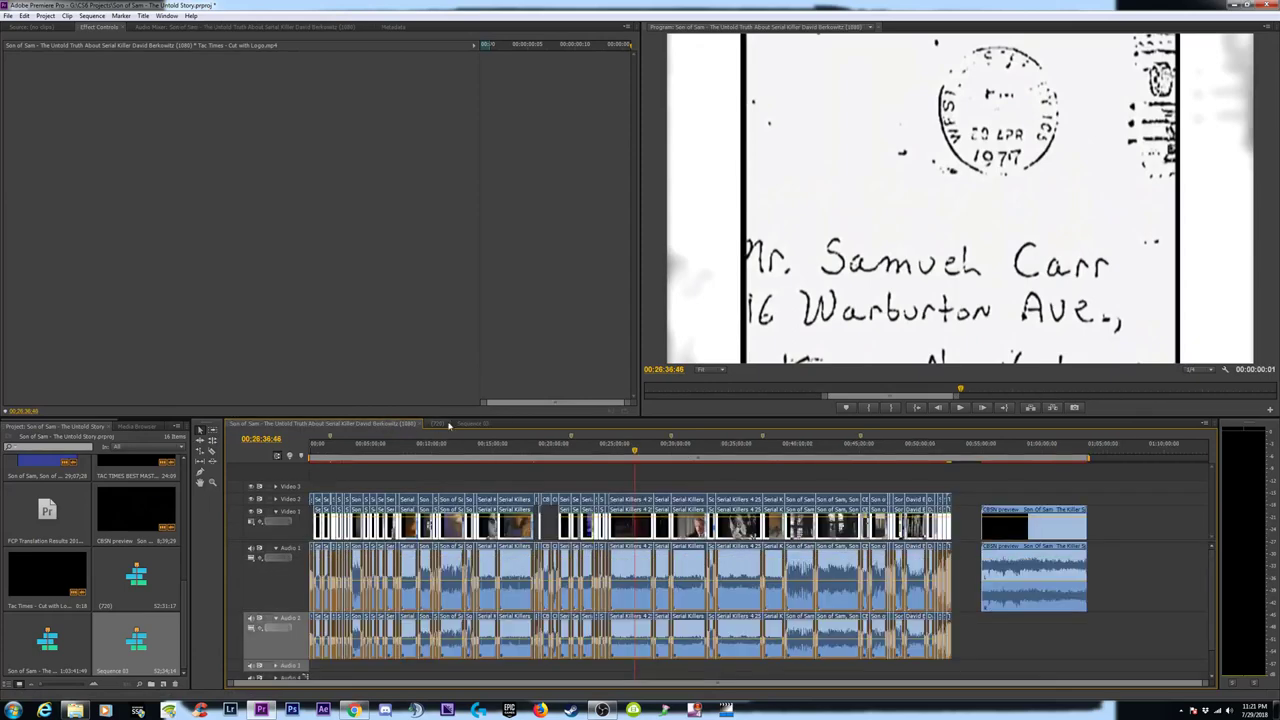
pyautogui.click(488, 424)
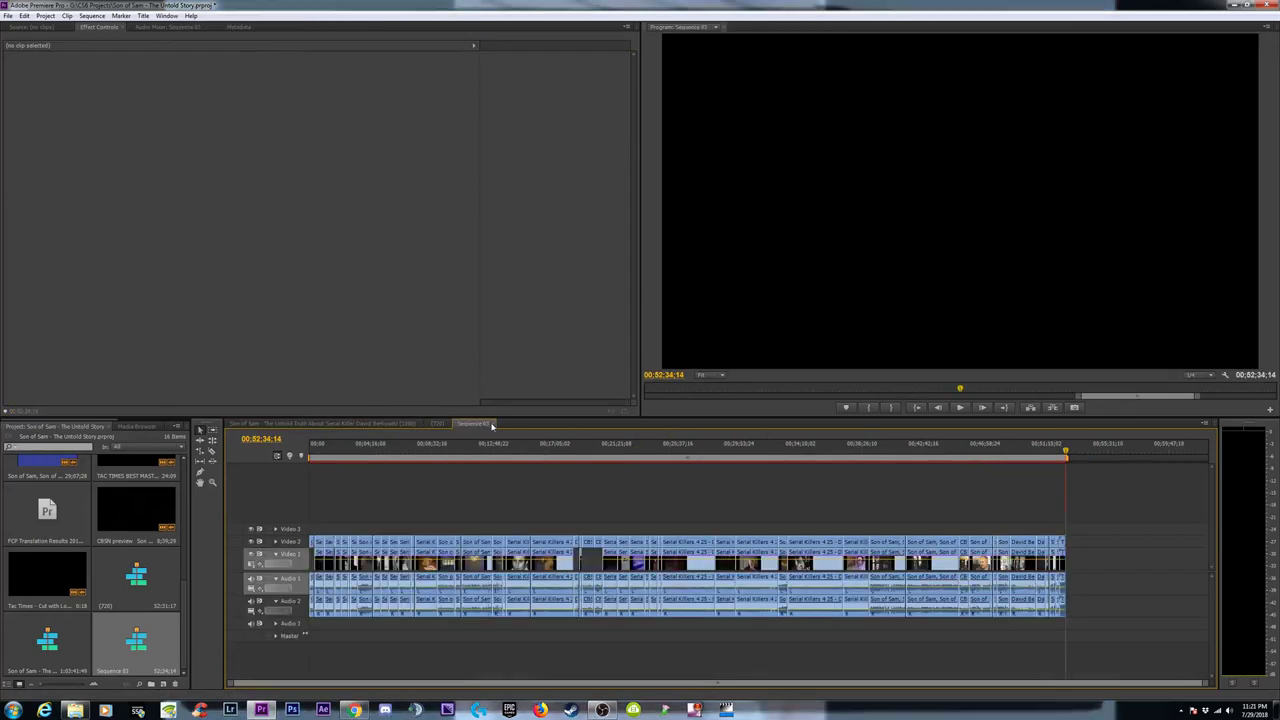
pyautogui.click(136, 582)
pyautogui.click(66, 640)
pyautogui.click(134, 649)
pyautogui.press('Delete')
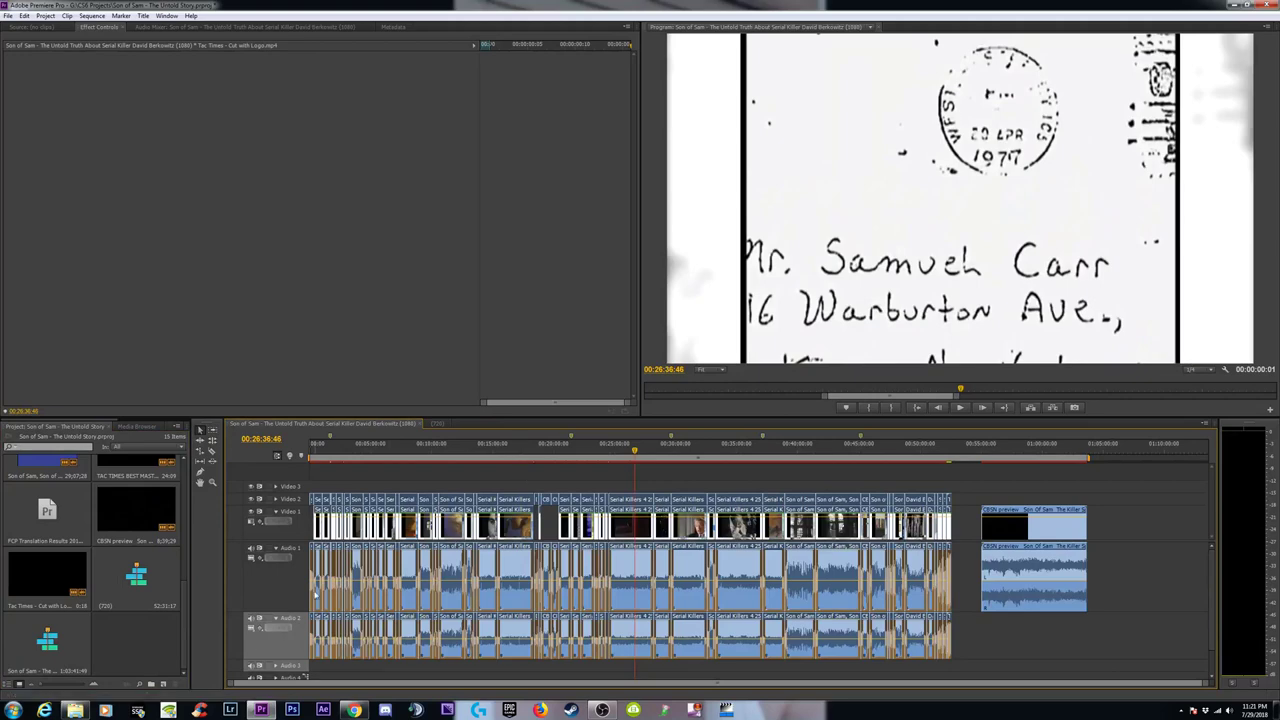
# Select the documentary's clips on Audio 1 and Audio 2, excluding the CBSN preview clip, and open their audio channel settings.
pyautogui.click(972, 668)
pyautogui.moveTo(972, 666); pyautogui.dragTo(396, 543)
pyautogui.click(1003, 649)
pyautogui.moveTo(954, 671); pyautogui.dragTo(458, 557)
pyautogui.rightClick(458, 557)
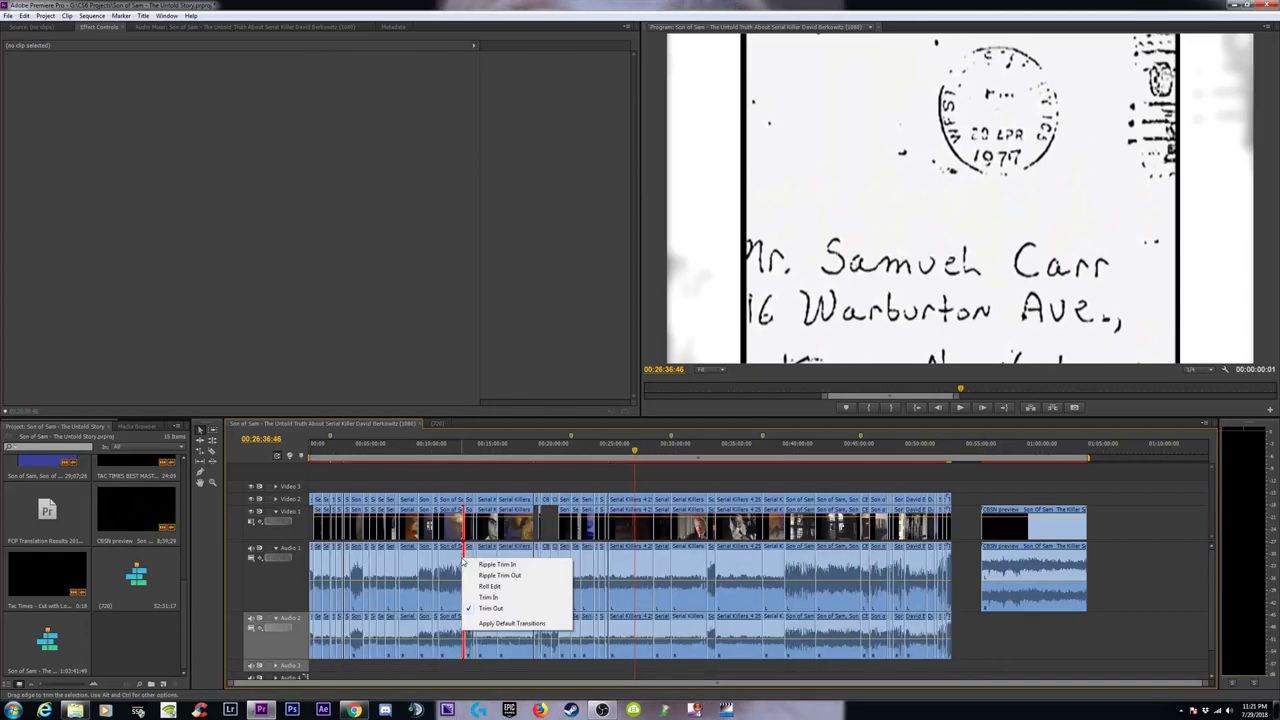
pyautogui.click(940, 671)
pyautogui.moveTo(970, 669); pyautogui.dragTo(358, 570)
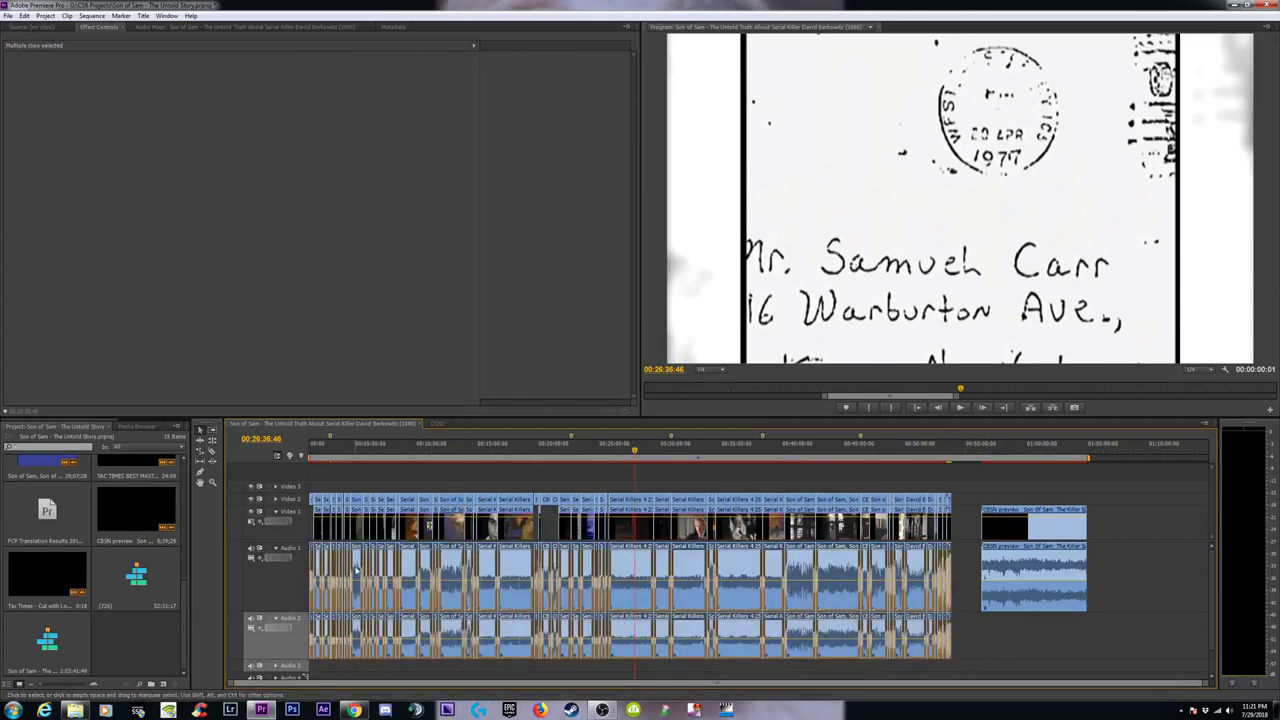
pyautogui.rightClick(510, 567)
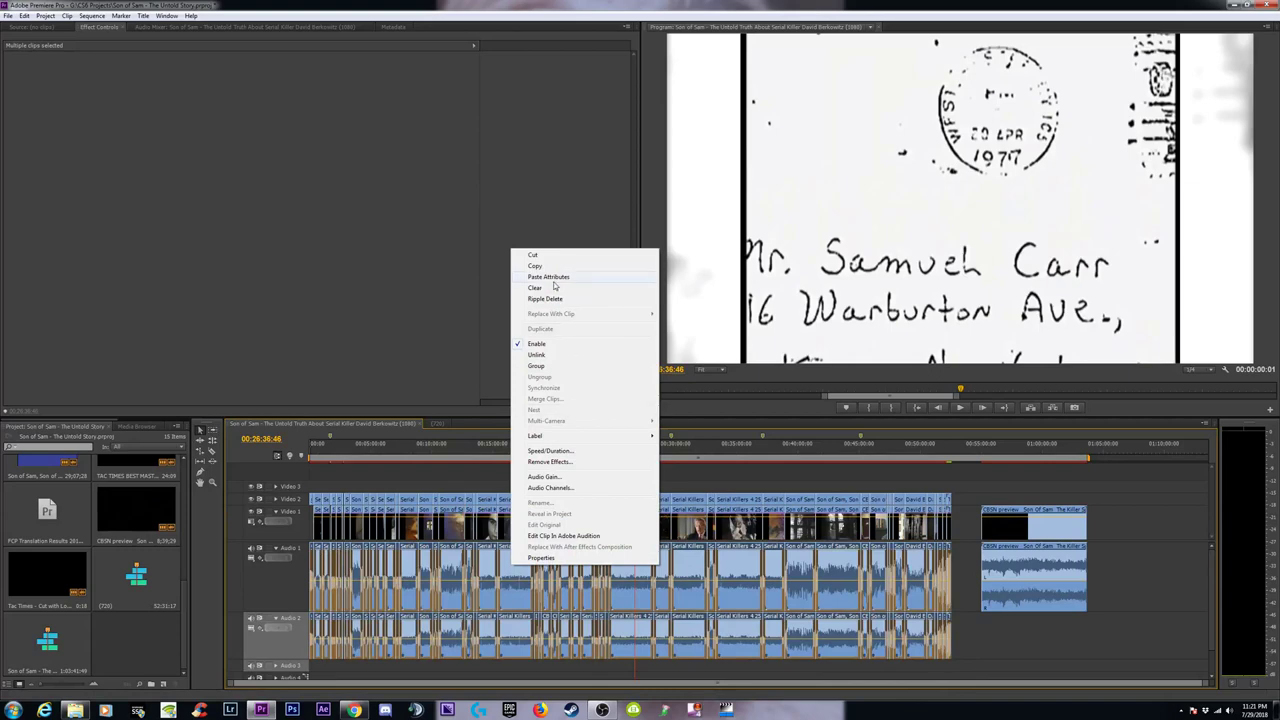
pyautogui.click(541, 488)
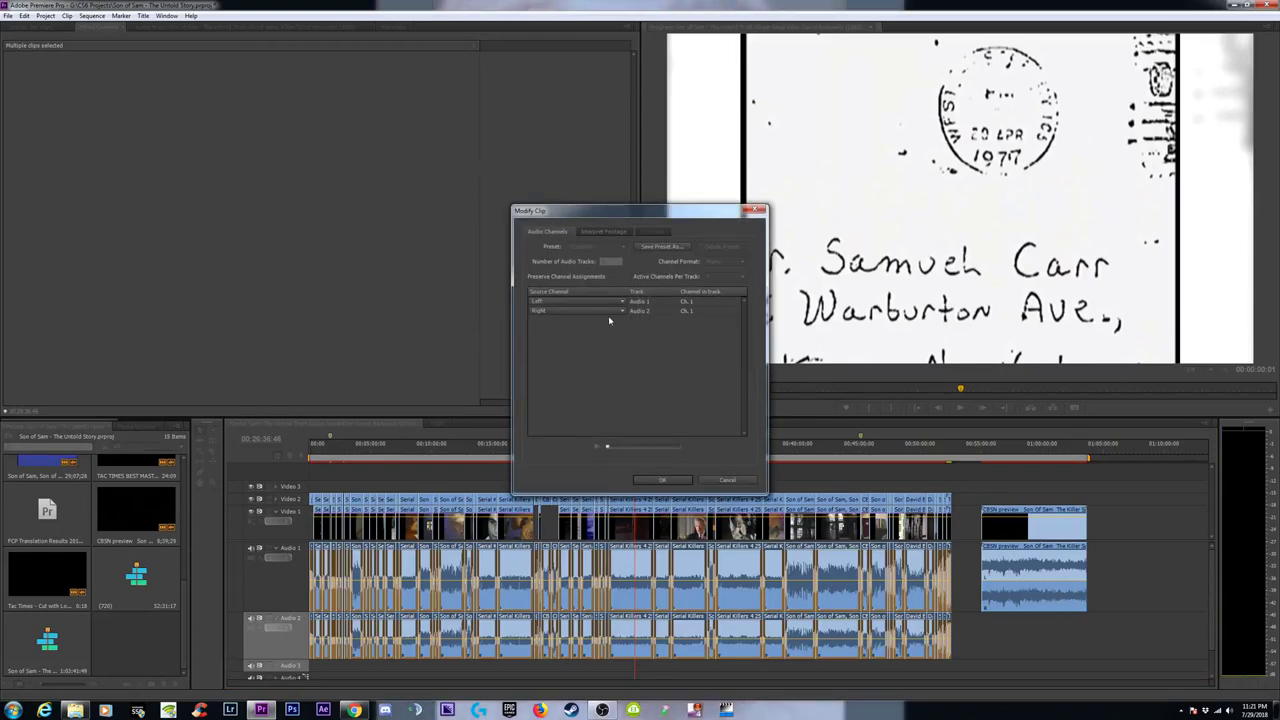
# Review the clips' footage interpretation and source channel options, and close the clip settings without changing anything.
pyautogui.click(600, 232)
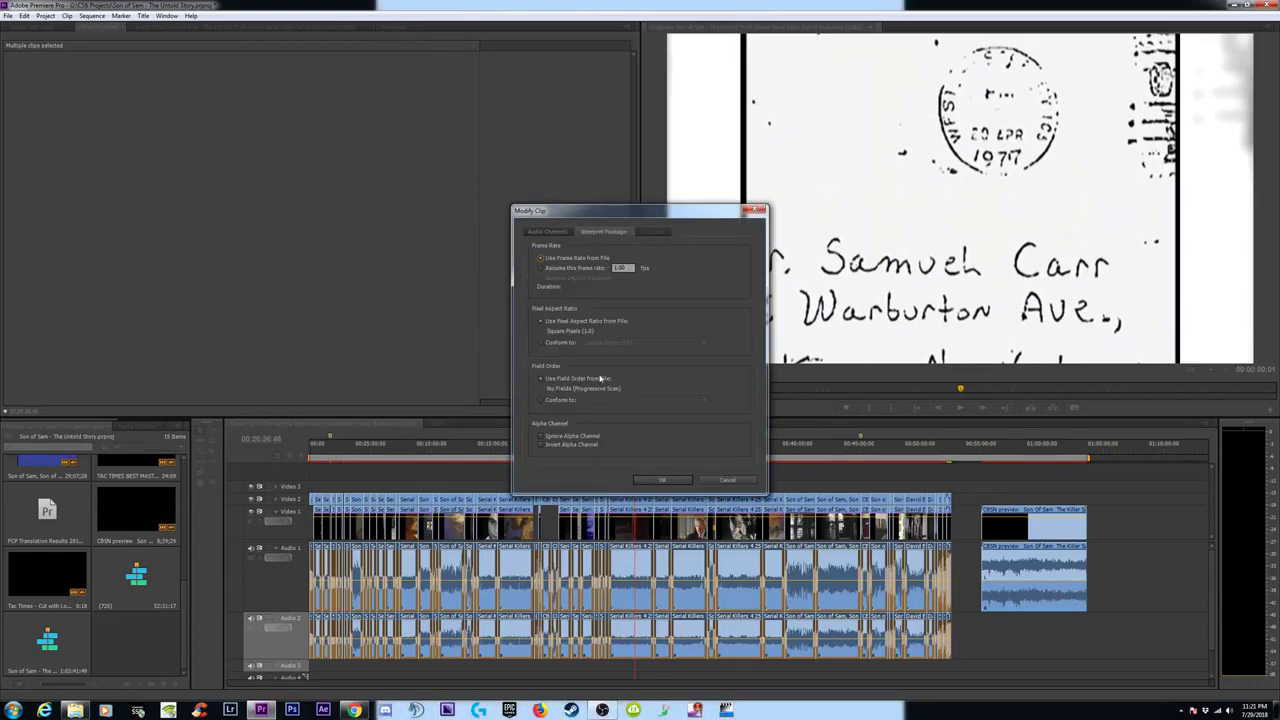
pyautogui.click(547, 232)
pyautogui.click(603, 232)
pyautogui.click(541, 437)
pyautogui.click(541, 437)
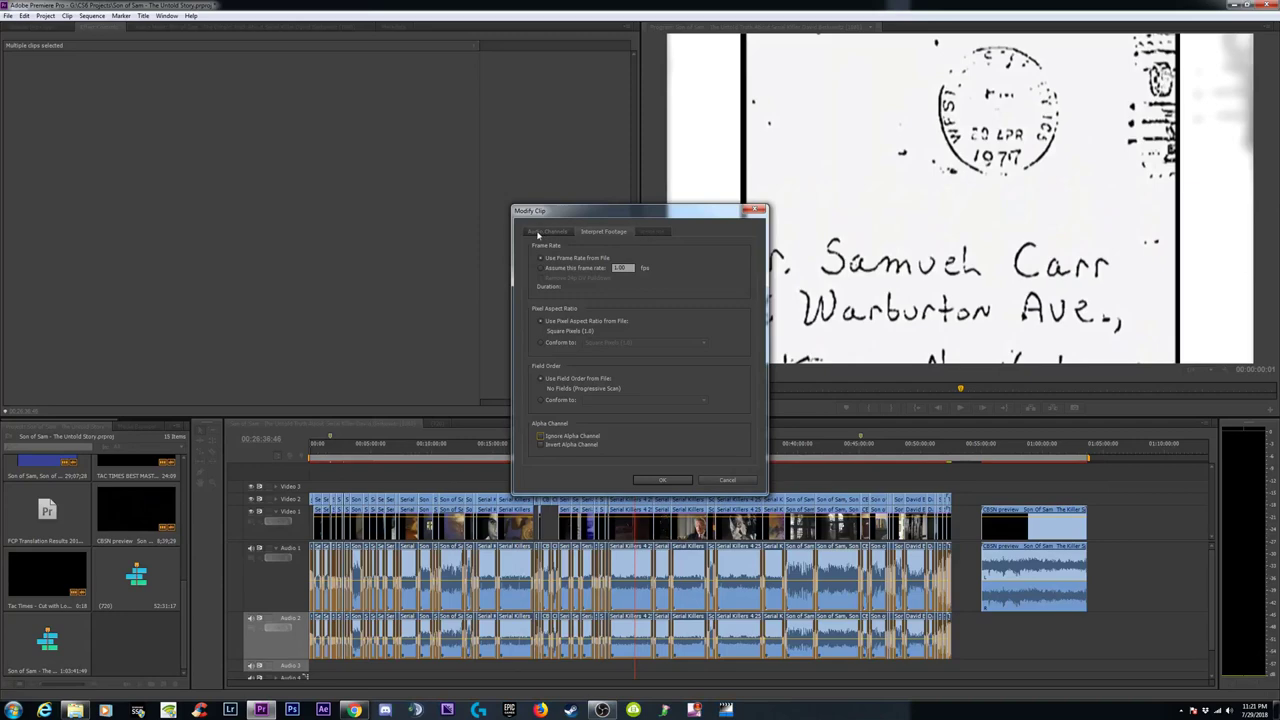
pyautogui.click(540, 232)
pyautogui.click(623, 302)
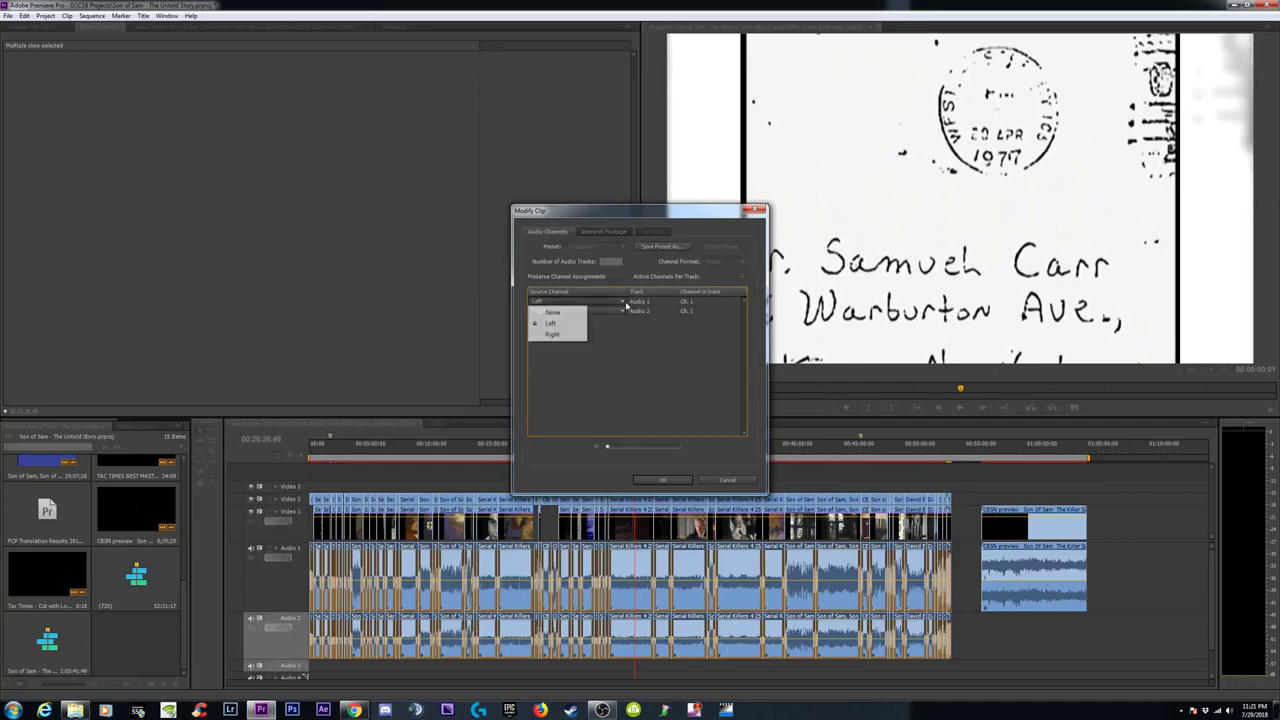
pyautogui.click(677, 369)
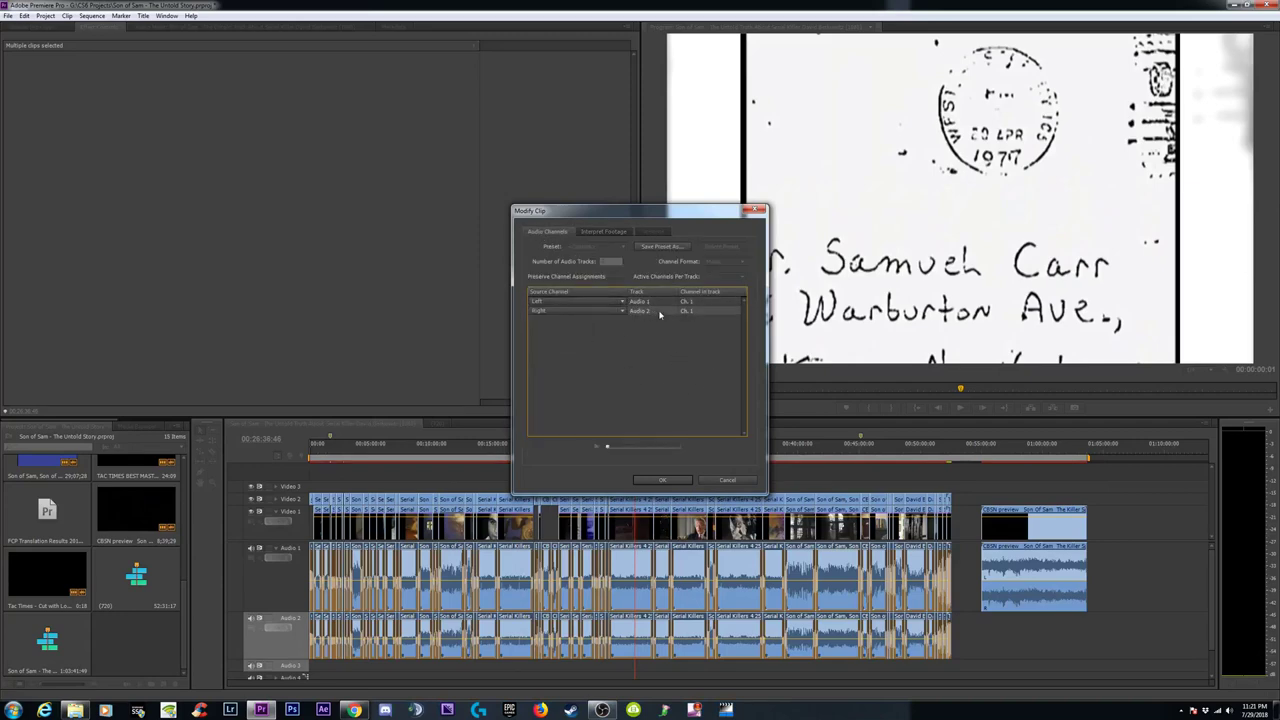
pyautogui.click(732, 480)
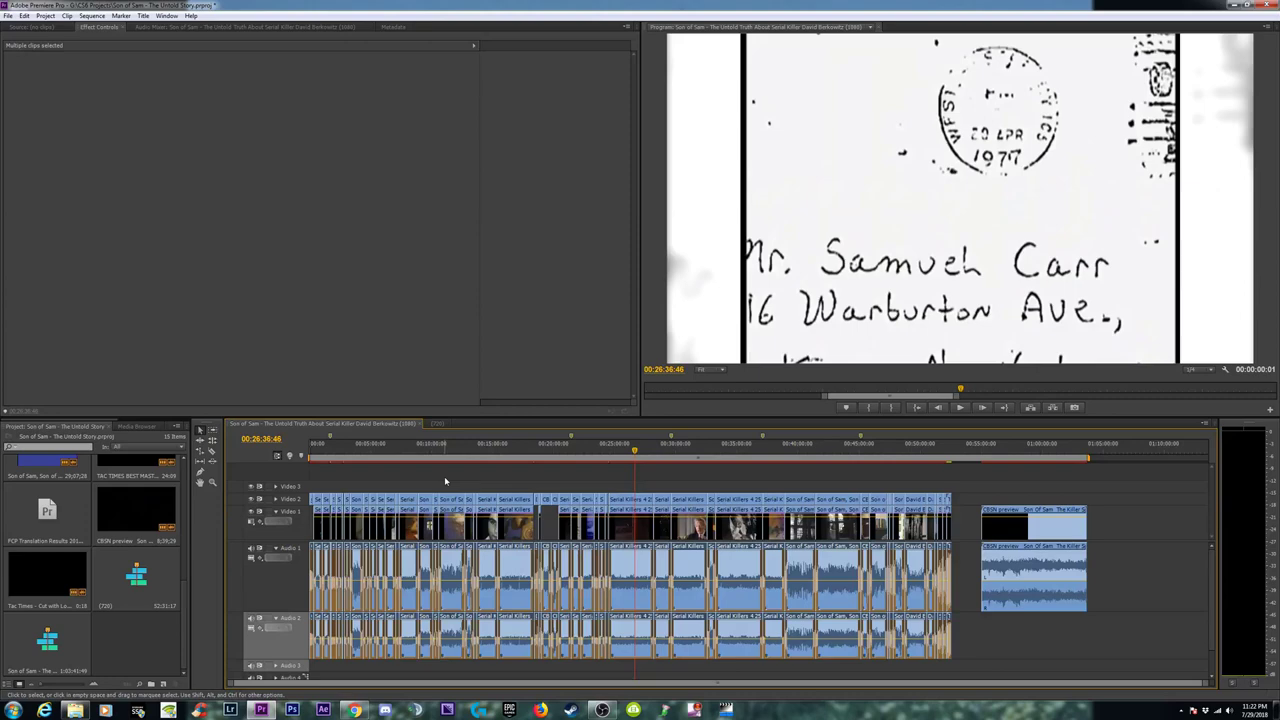
# Deselect the clips and play the original timeline from about 00:16:52 to check its audio levels.
pyautogui.click(397, 450)
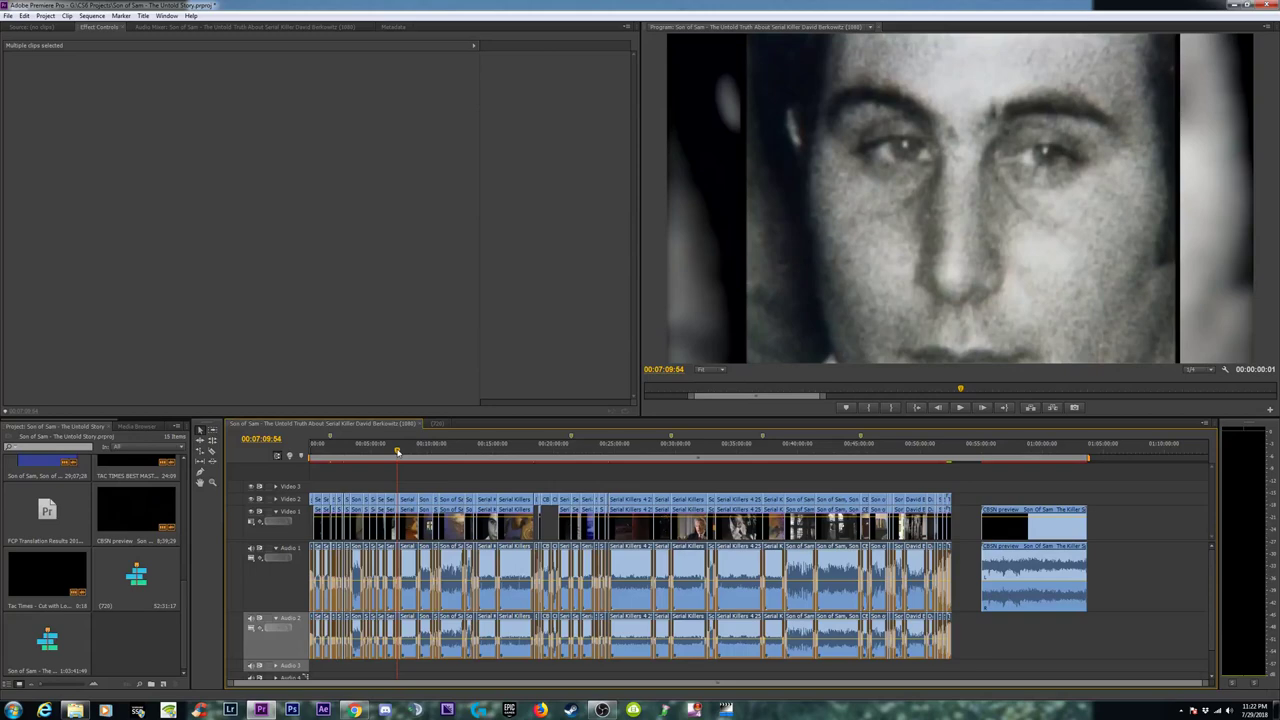
pyautogui.click(356, 451)
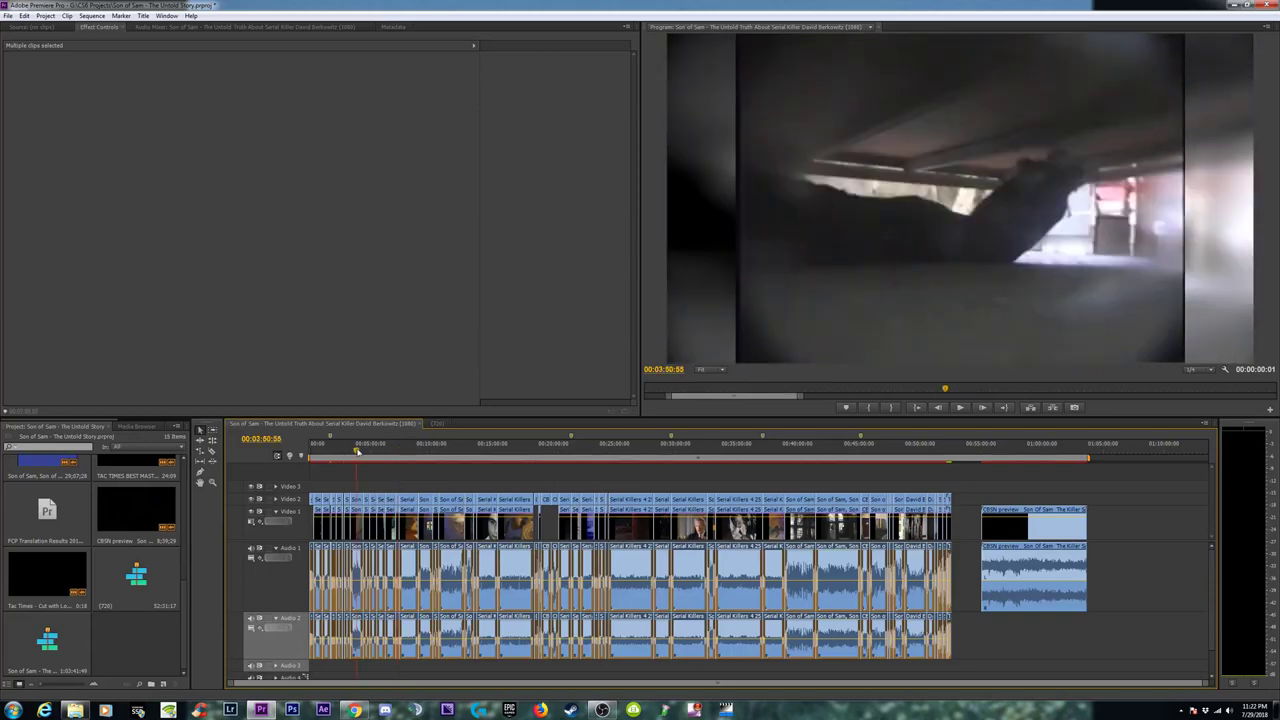
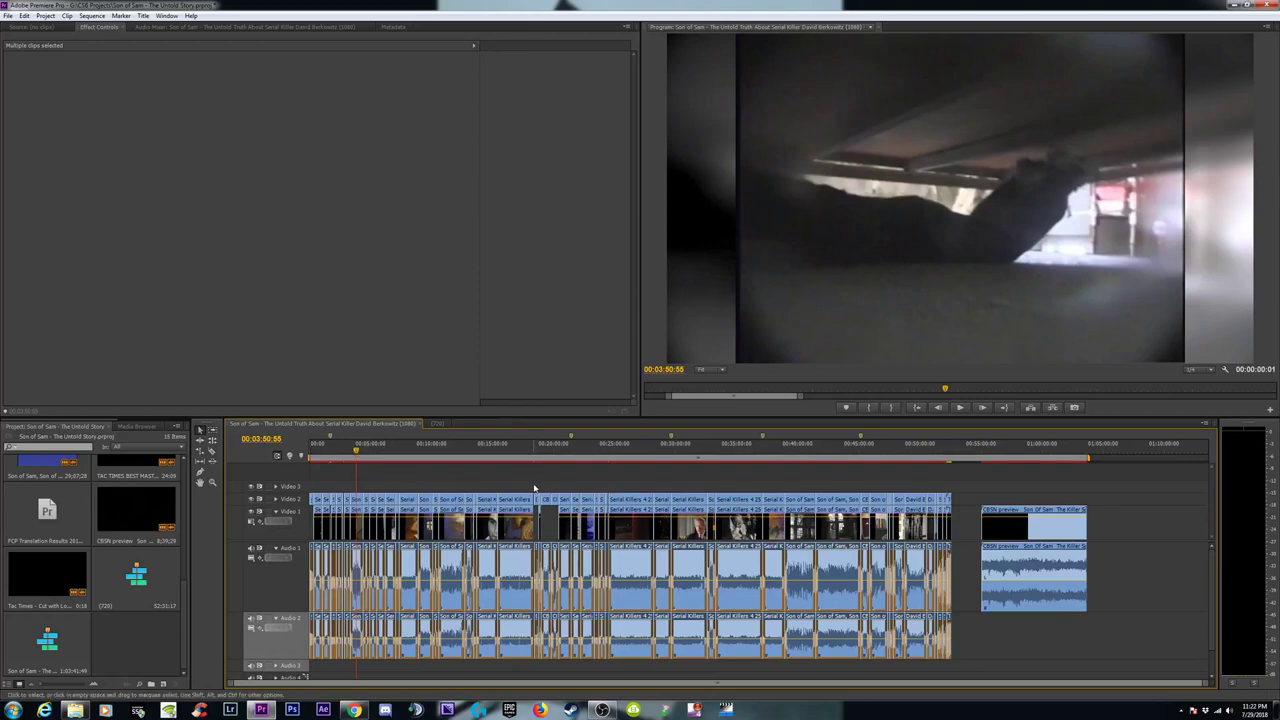
pyautogui.click(409, 479)
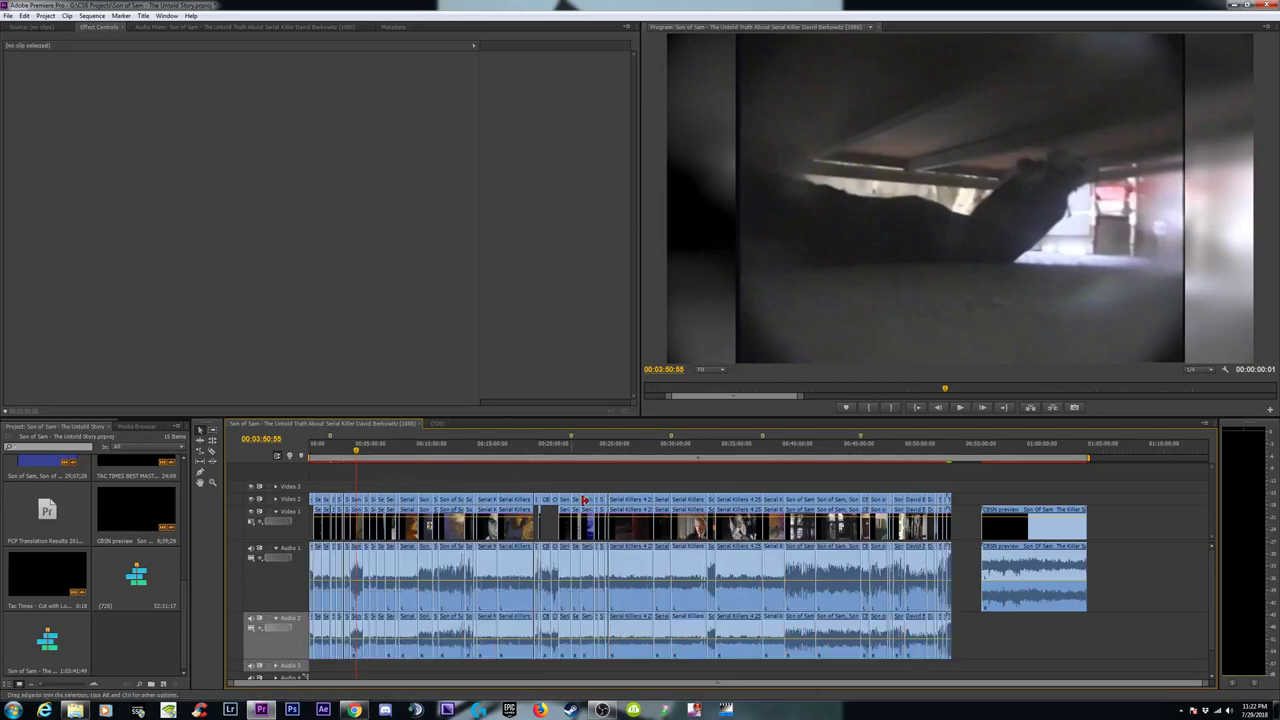
pyautogui.click(515, 451)
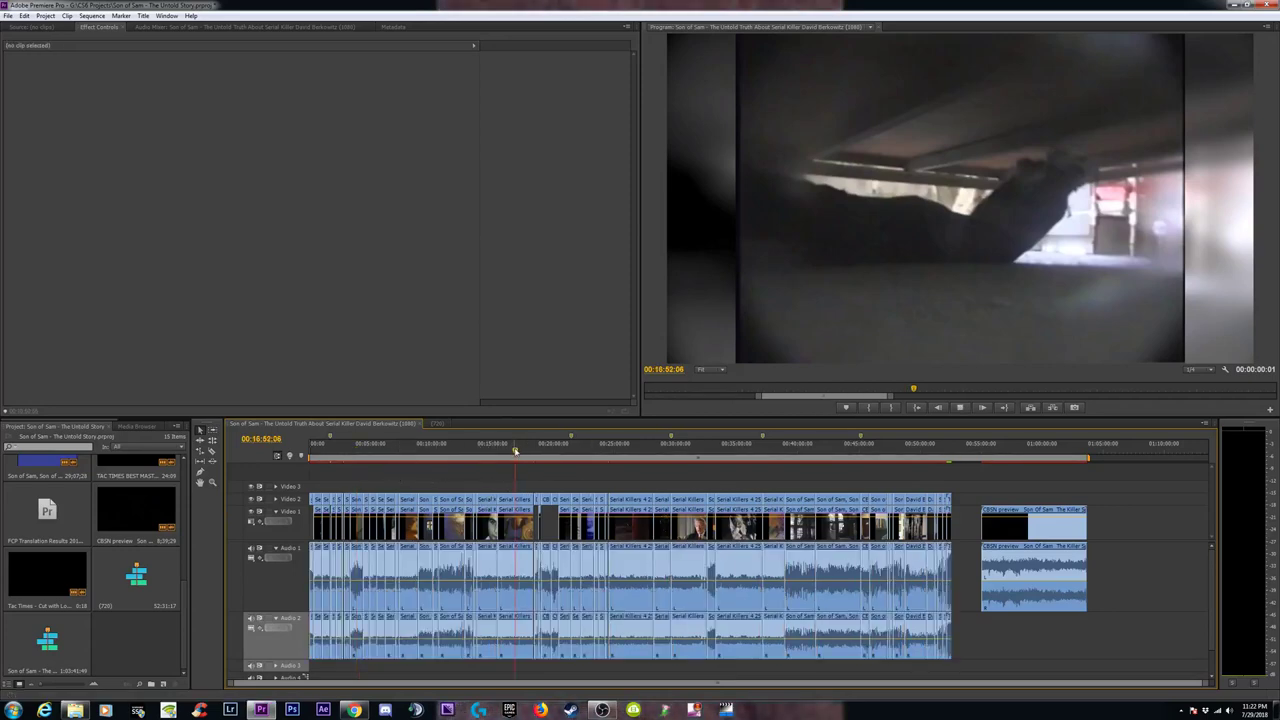
pyautogui.press('space')
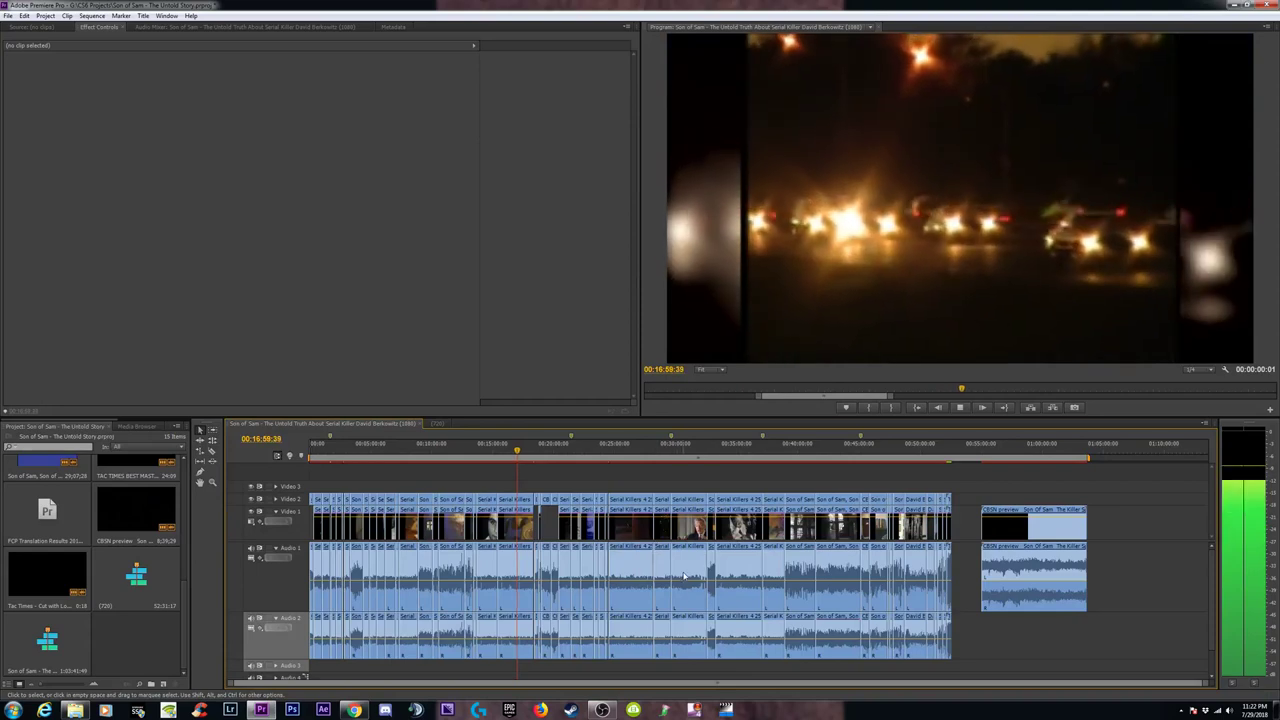
pyautogui.press('space')
# Examine the opening clips' audio waveforms at close range, from the sequence start to the cut at about 00:00:20.
pyautogui.press('=')
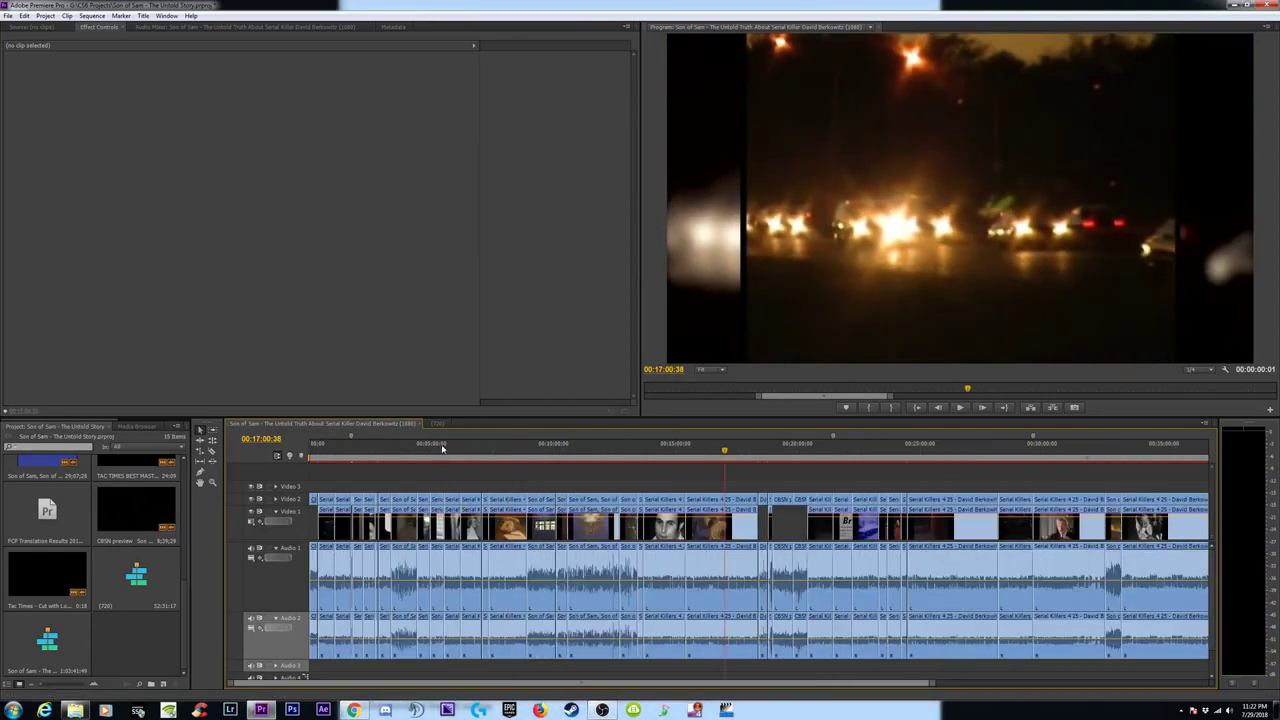
pyautogui.moveTo(458, 449); pyautogui.dragTo(257, 457)
pyautogui.press('=')
pyautogui.press('=')
pyautogui.press('=')
pyautogui.press('=')
pyautogui.press('=')
pyautogui.press('=')
pyautogui.press('=')
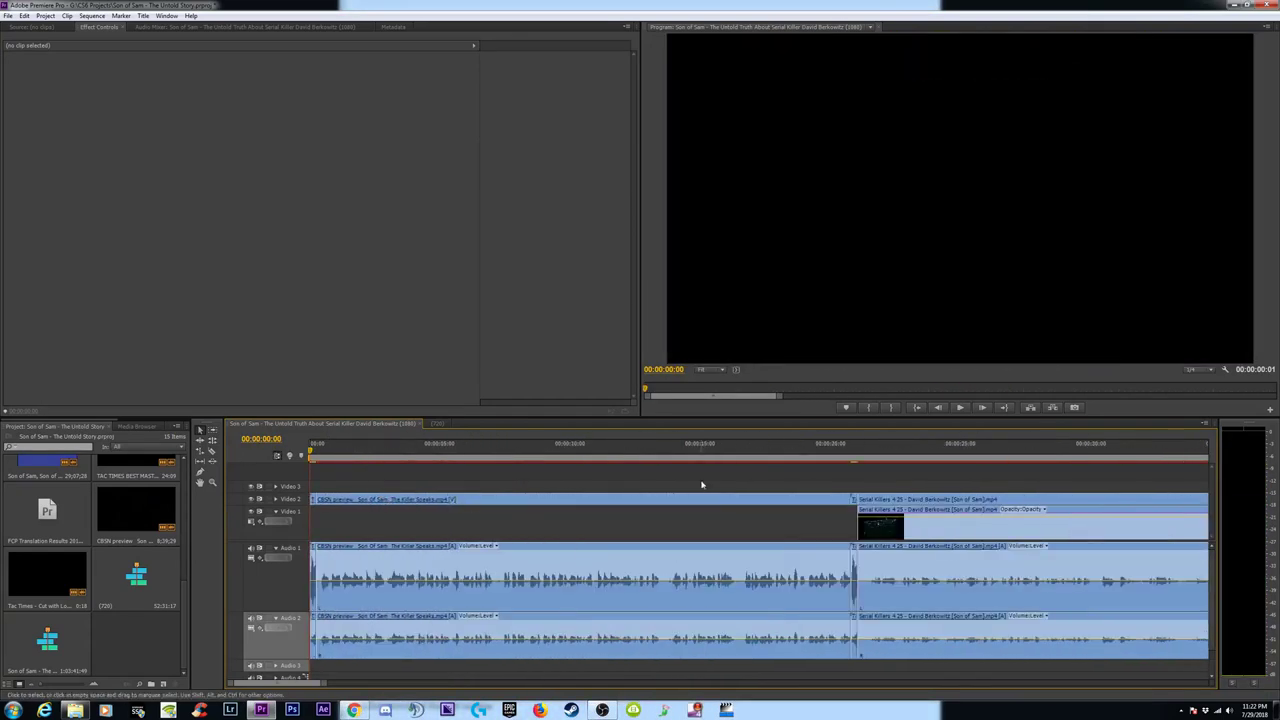
pyautogui.click(845, 452)
pyautogui.moveTo(845, 452); pyautogui.dragTo(853, 456)
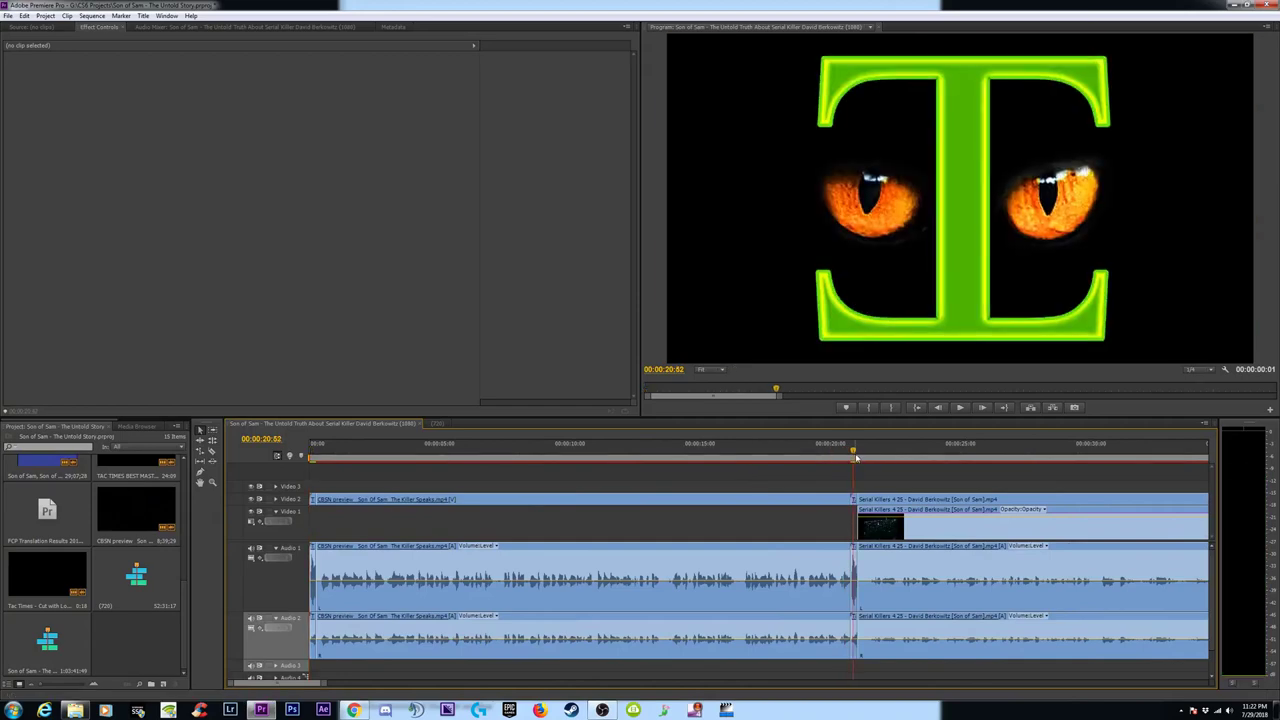
# Inspect the separate CBSN preview clip's two-channel waveform against the documentary's split audio tracks.
pyautogui.press('-')
pyautogui.press('-')
pyautogui.press('-')
pyautogui.press('-')
pyautogui.press('-')
pyautogui.press('-')
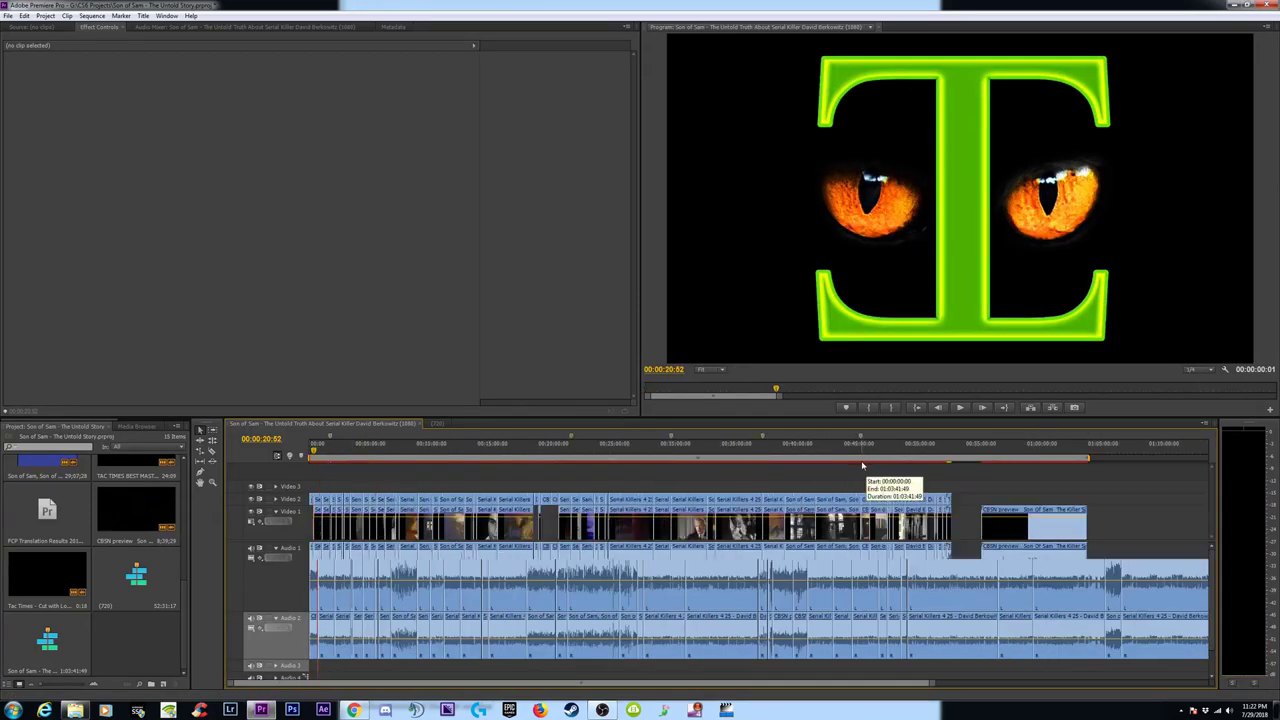
pyautogui.click(980, 449)
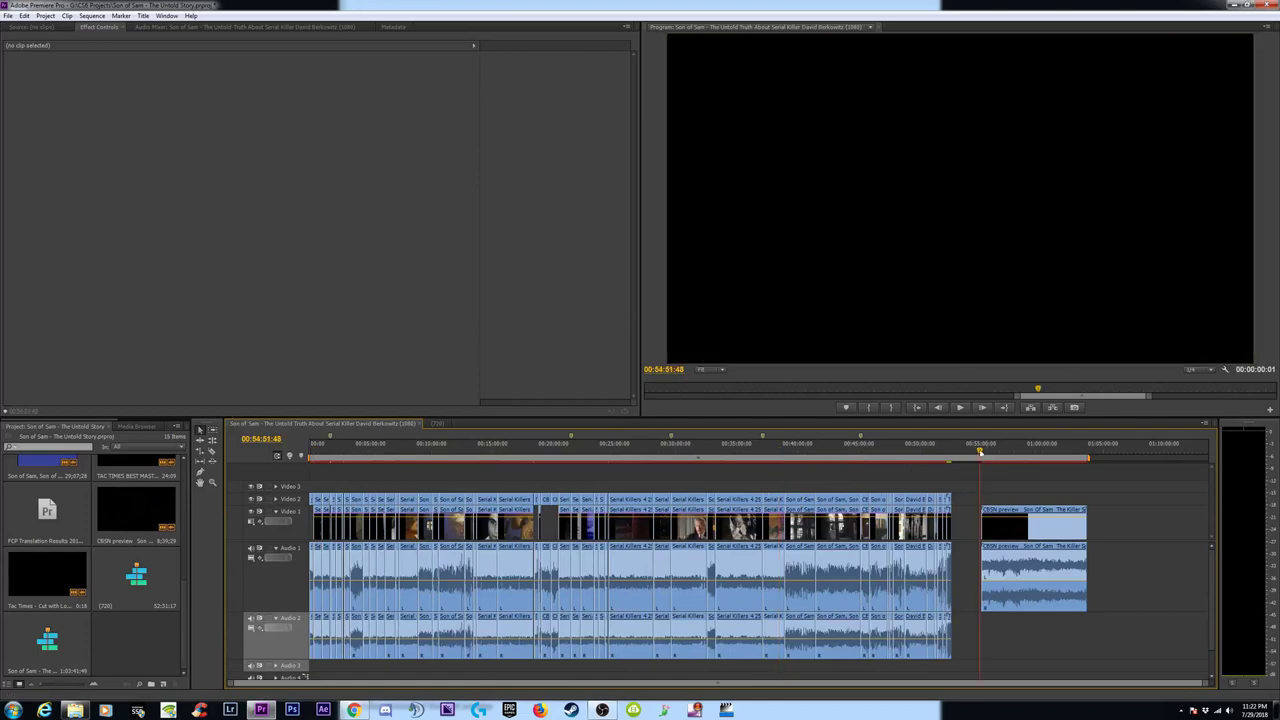
pyautogui.press('=')
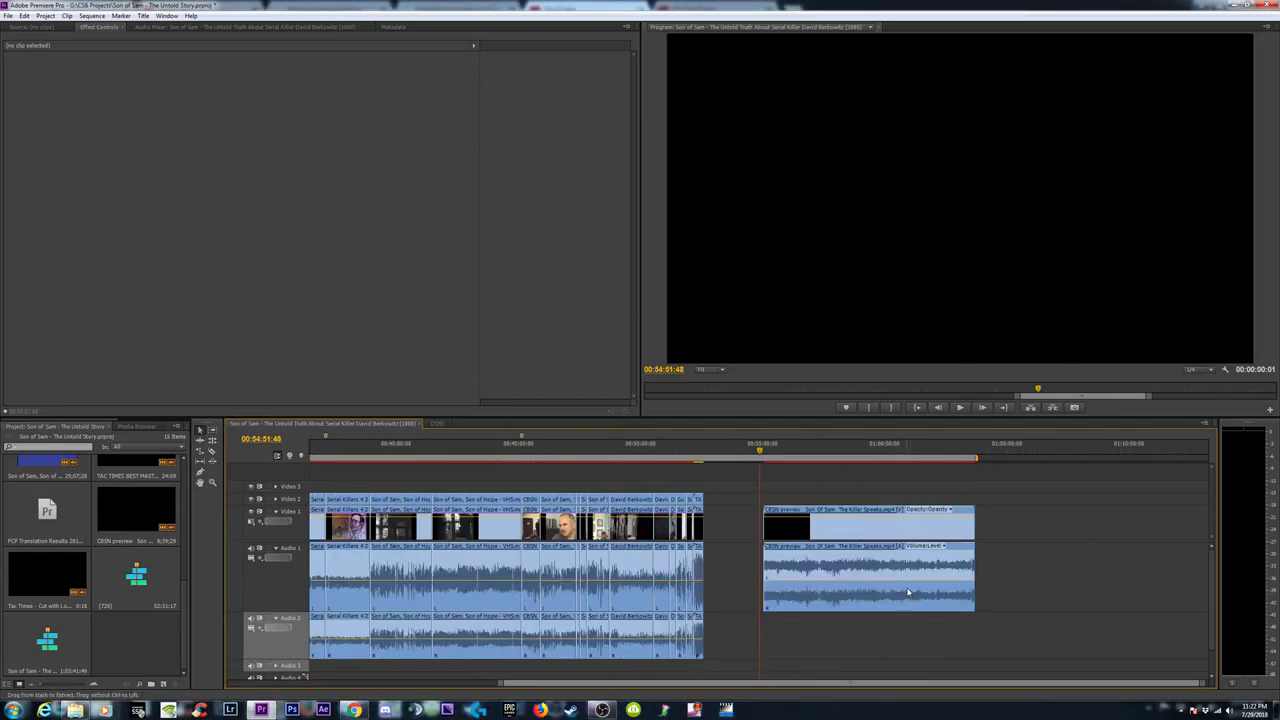
pyautogui.press('-')
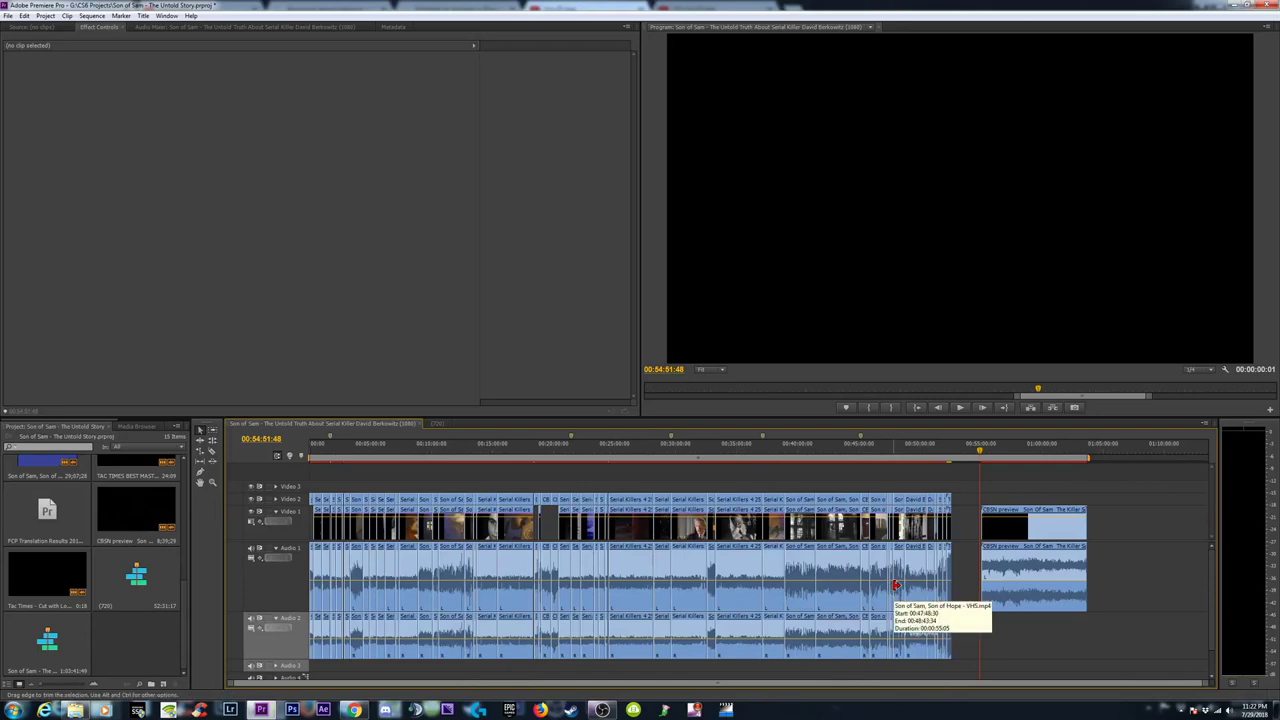
# Show the Audio Mixer and play the documentary from about 00:30:15 to check the Audio 1 and Audio 2 levels.
pyautogui.click(680, 450)
pyautogui.press('=')
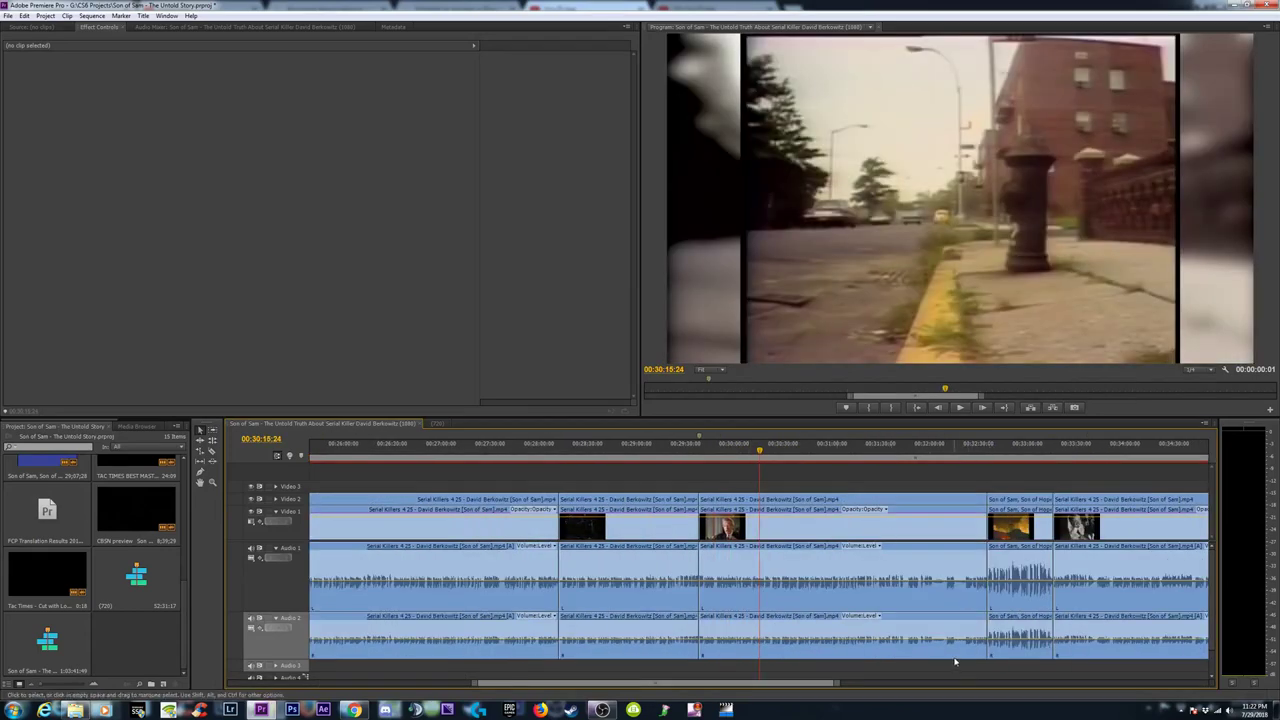
pyautogui.press('-')
pyautogui.press('-')
pyautogui.press('-')
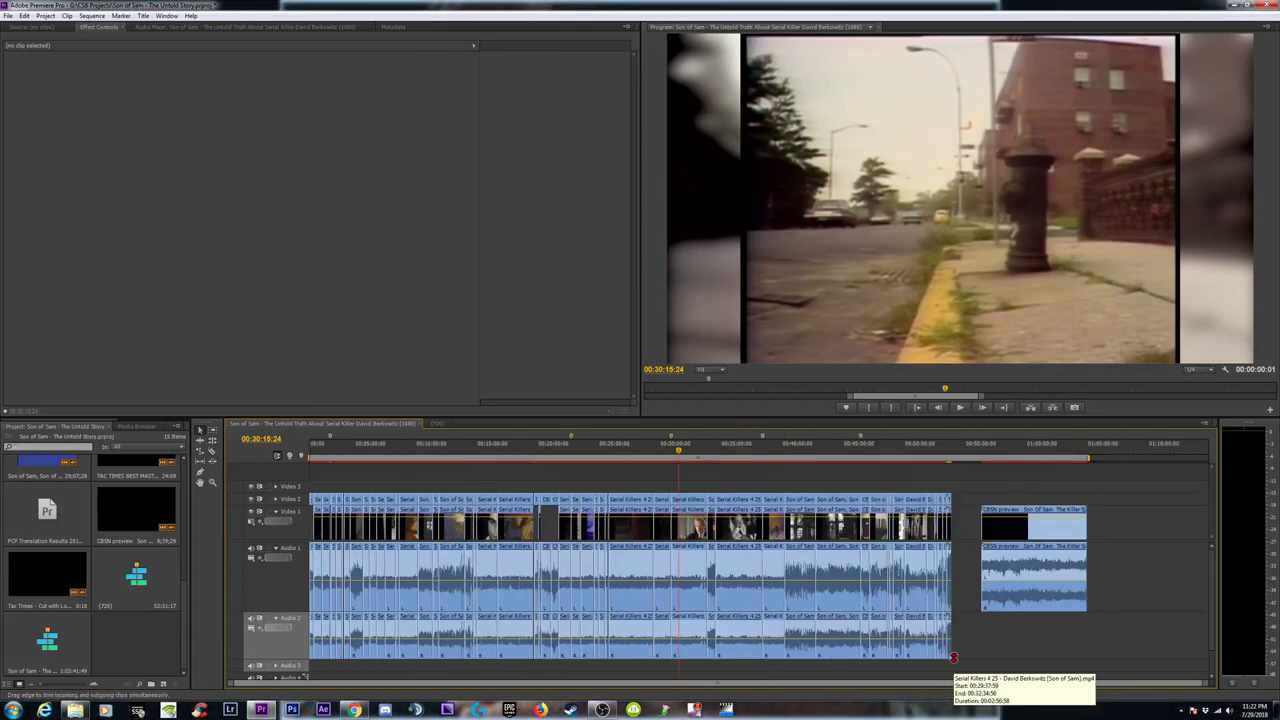
pyautogui.click(252, 27)
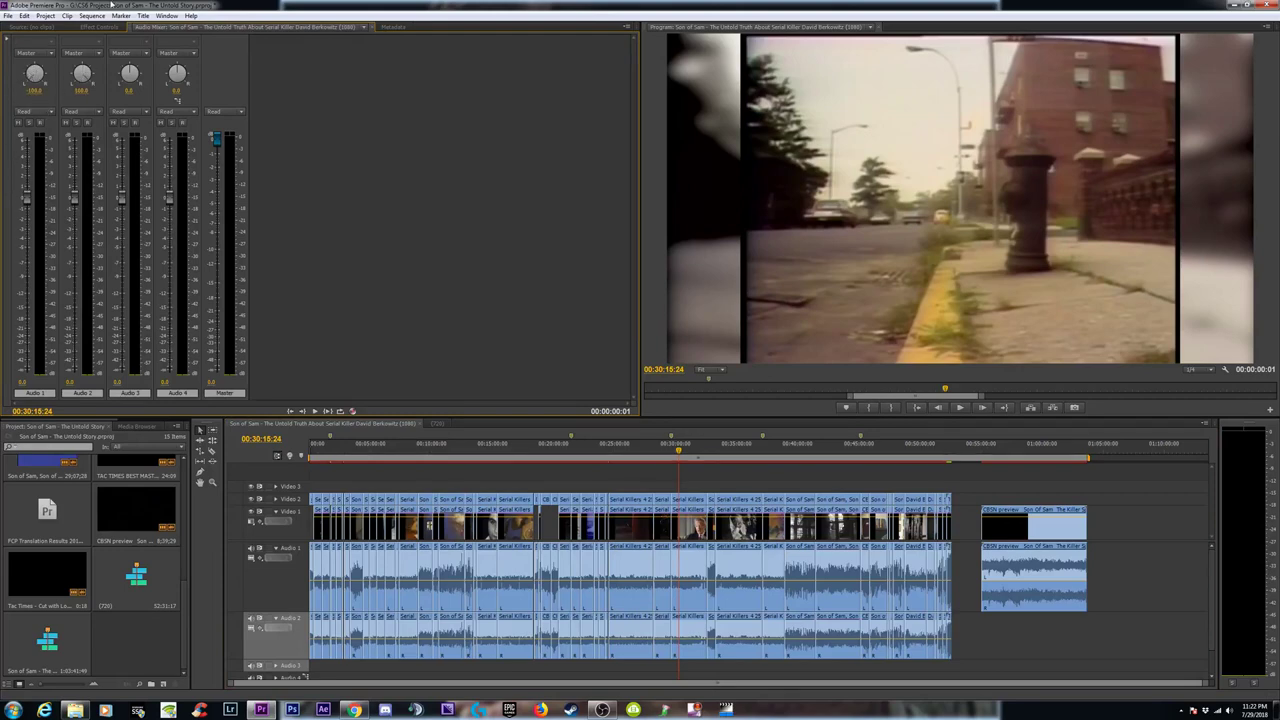
pyautogui.press('space')
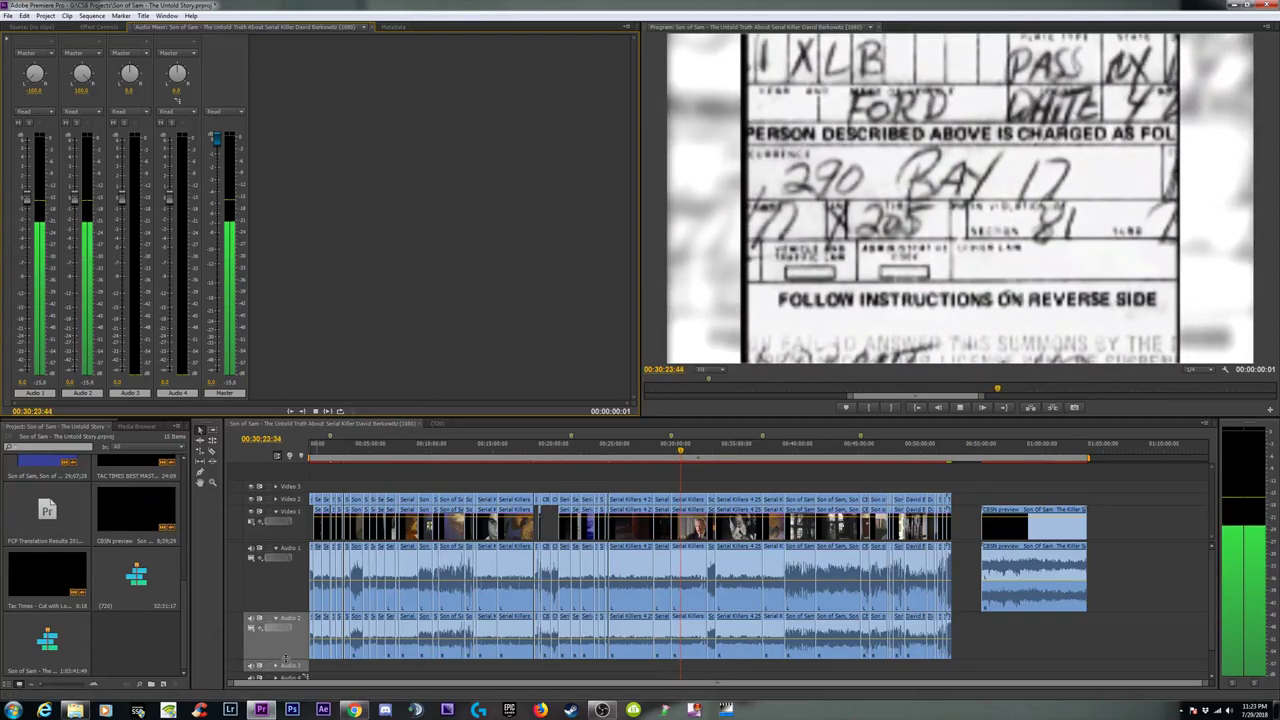
# Enlarge the Audio 2 track's height and examine the Serial Killers clip's waveforms on both audio tracks around 00:31:46.
pyautogui.moveTo(287, 661); pyautogui.dragTo(288, 675)
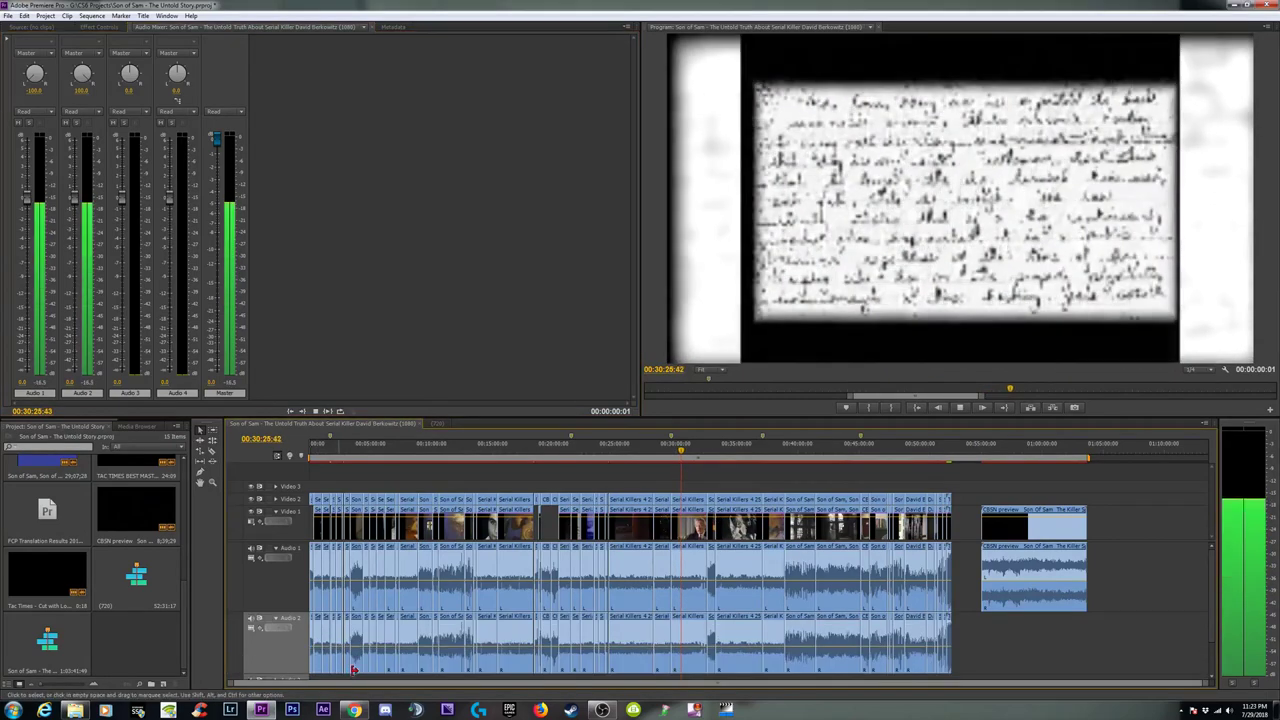
pyautogui.press('=')
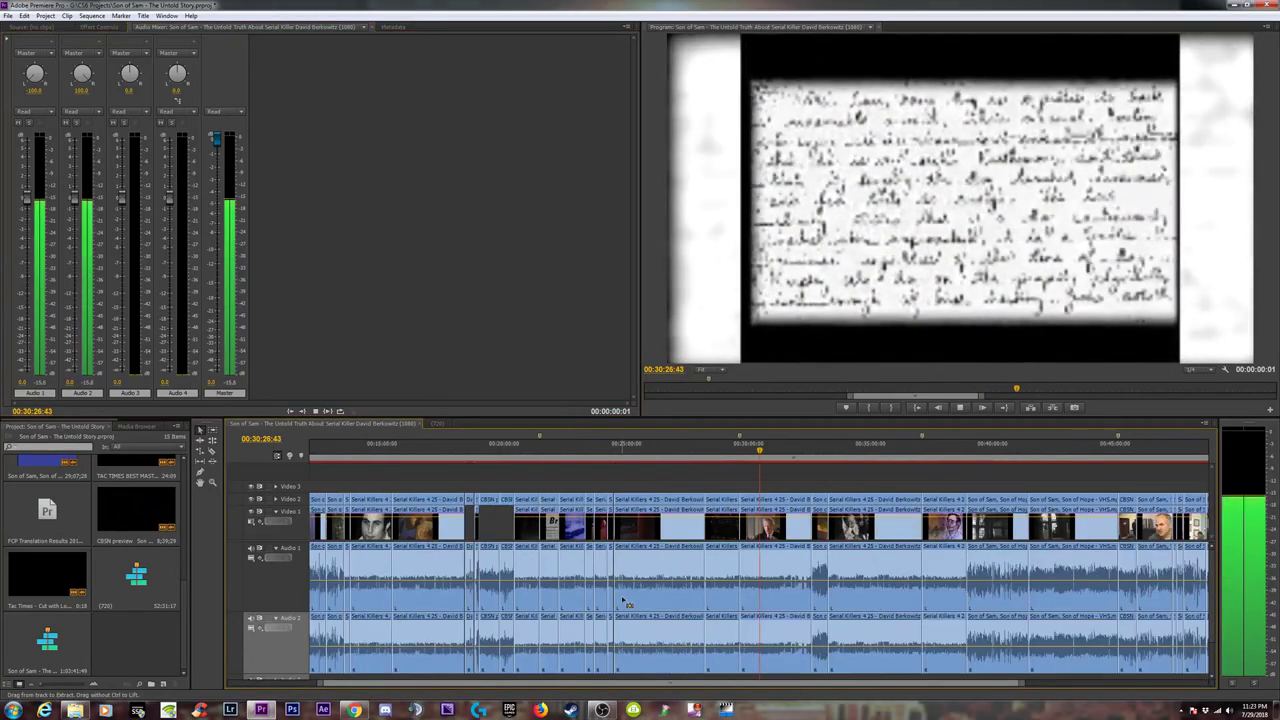
pyautogui.click(799, 450)
pyautogui.press('=')
pyautogui.press('=')
pyautogui.press('=')
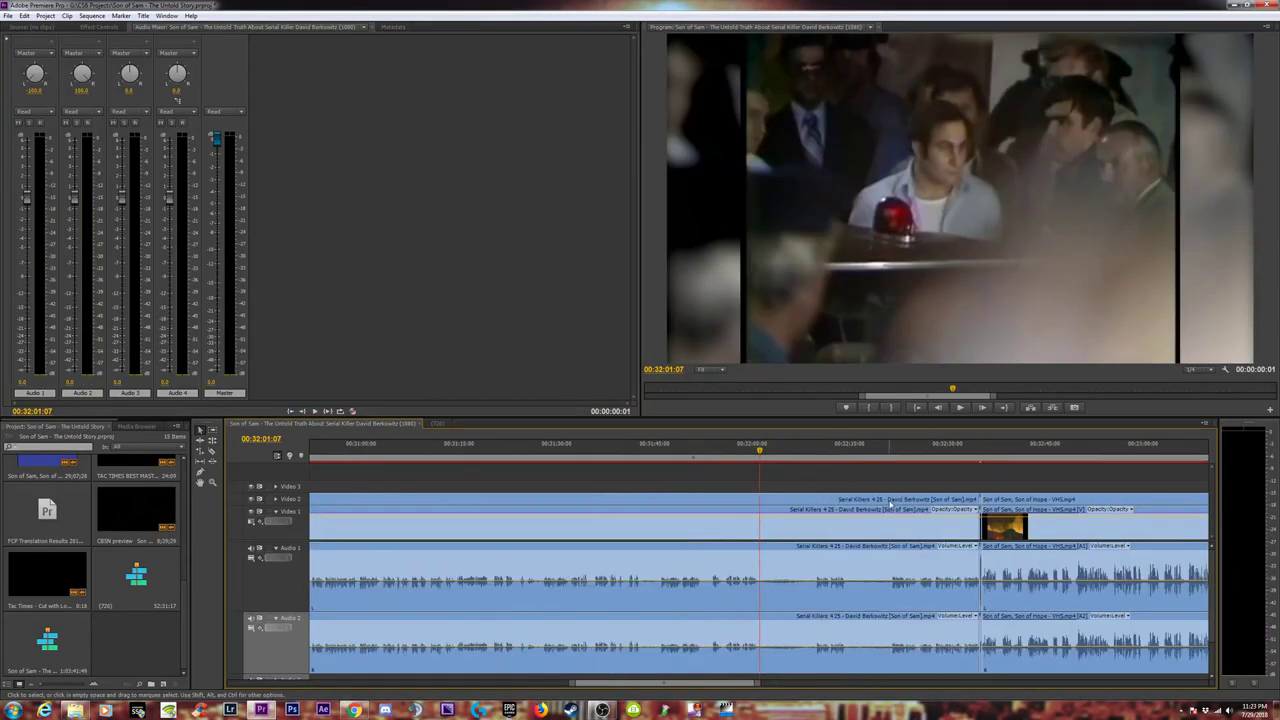
pyautogui.press('=')
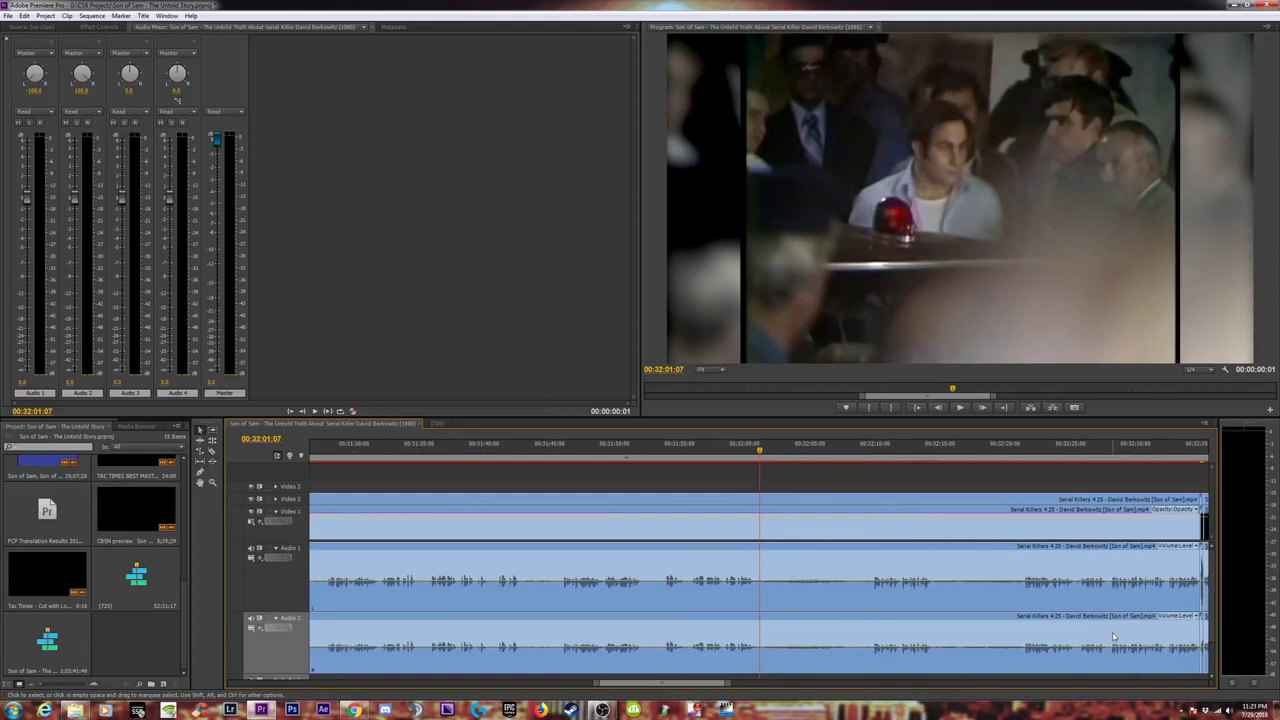
pyautogui.click(887, 452)
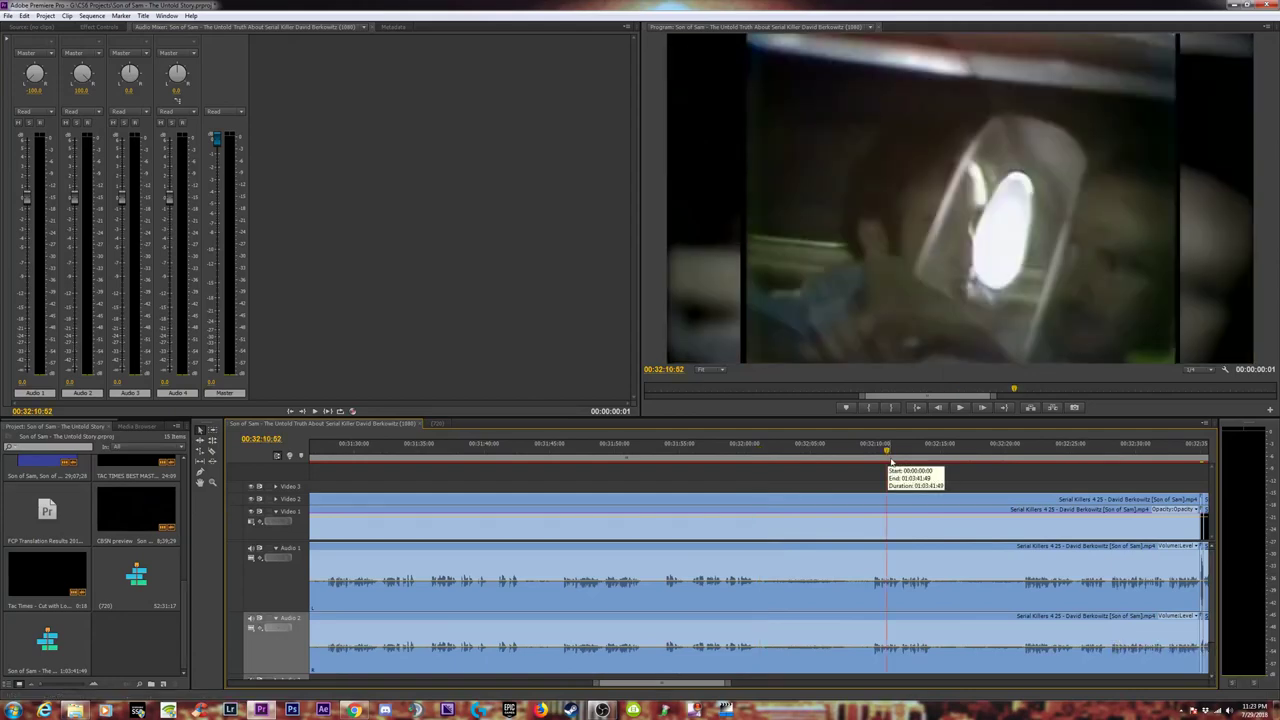
pyautogui.click(570, 456)
pyautogui.press('=')
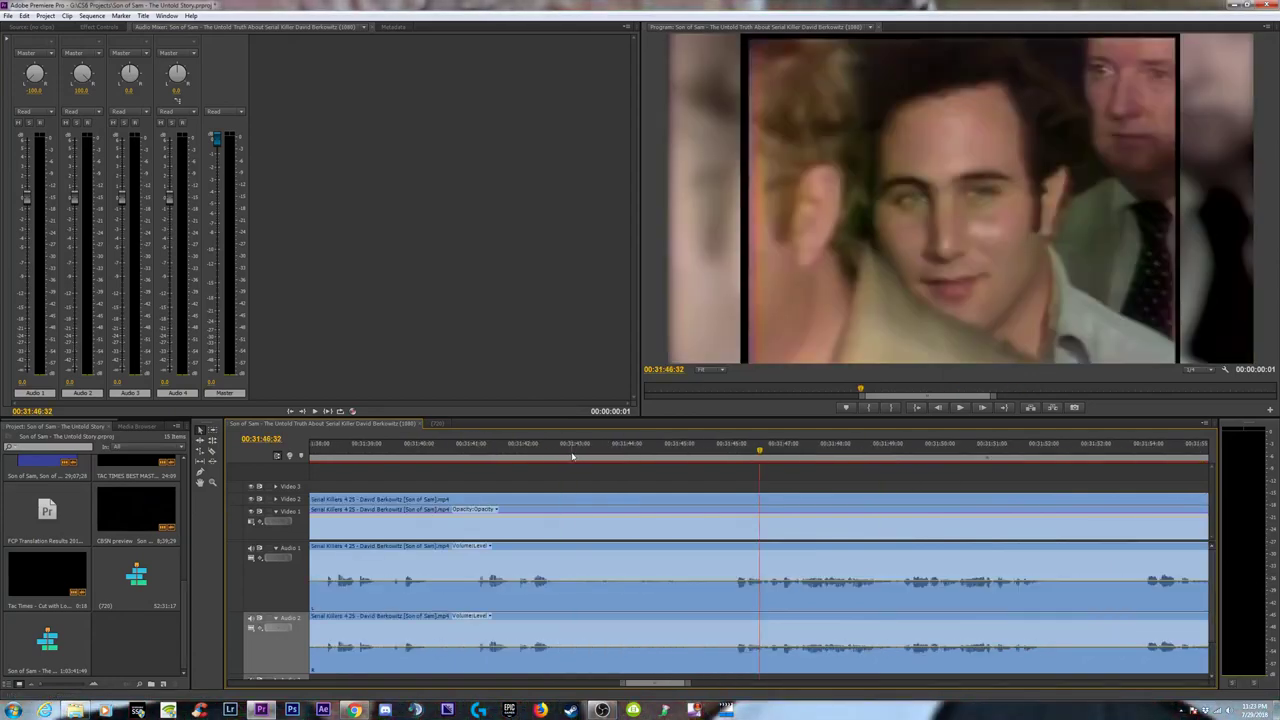
# Compare the two audio tracks' waveforms of the Serial Killers clip near 00:31:46 and the Son of Hope clip near 00:40:29.
pyautogui.press('=')
pyautogui.press('=')
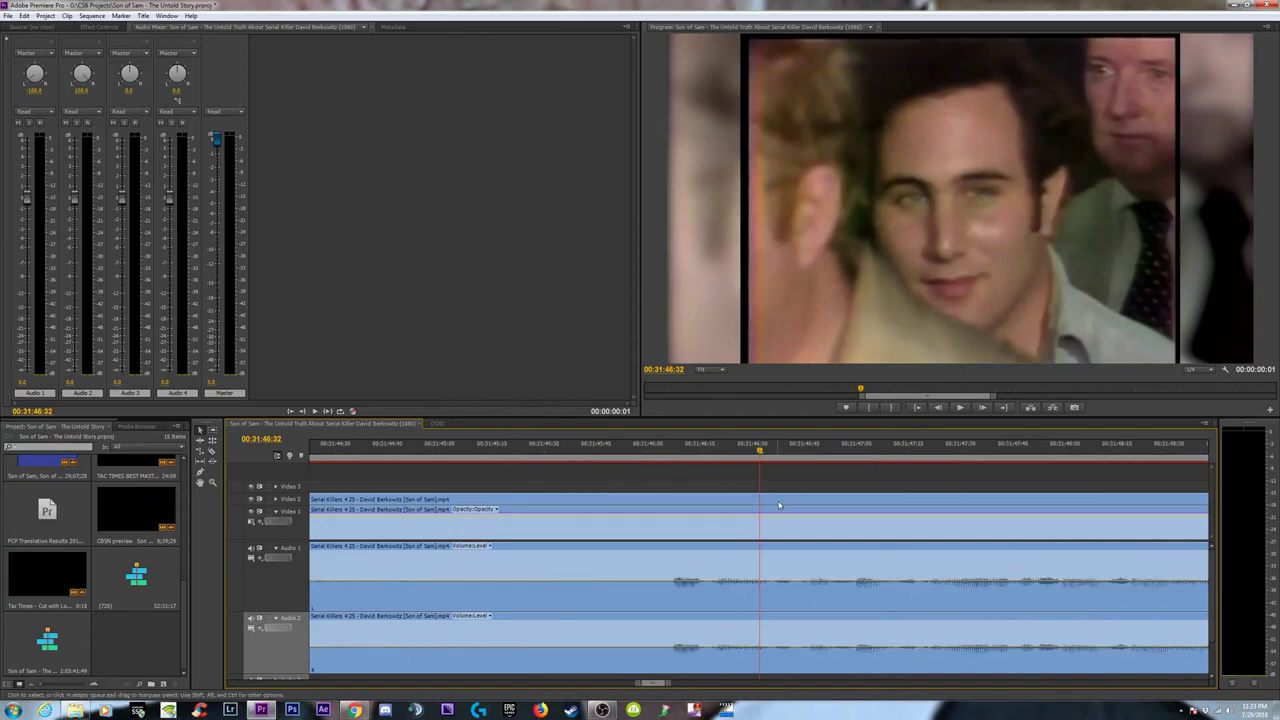
pyautogui.press('-')
pyautogui.press('-')
pyautogui.press('-')
pyautogui.press('-')
pyautogui.press('-')
pyautogui.press('-')
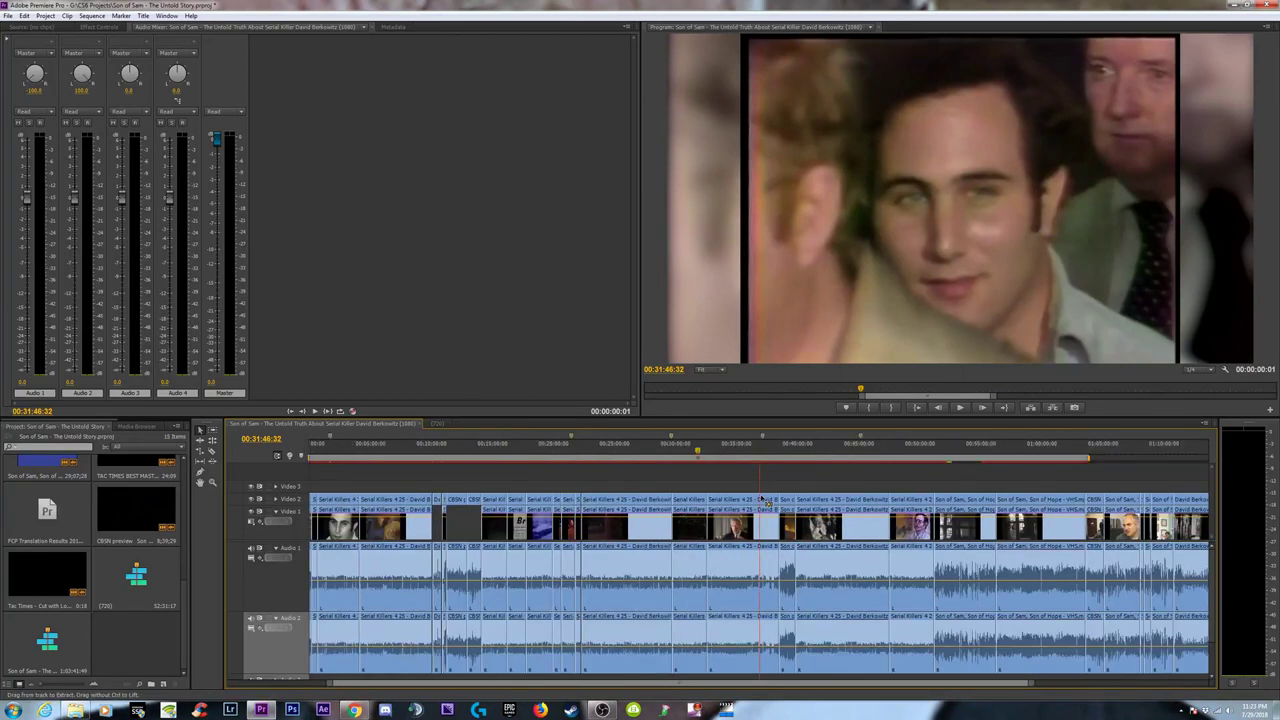
pyautogui.press('-')
pyautogui.click(803, 450)
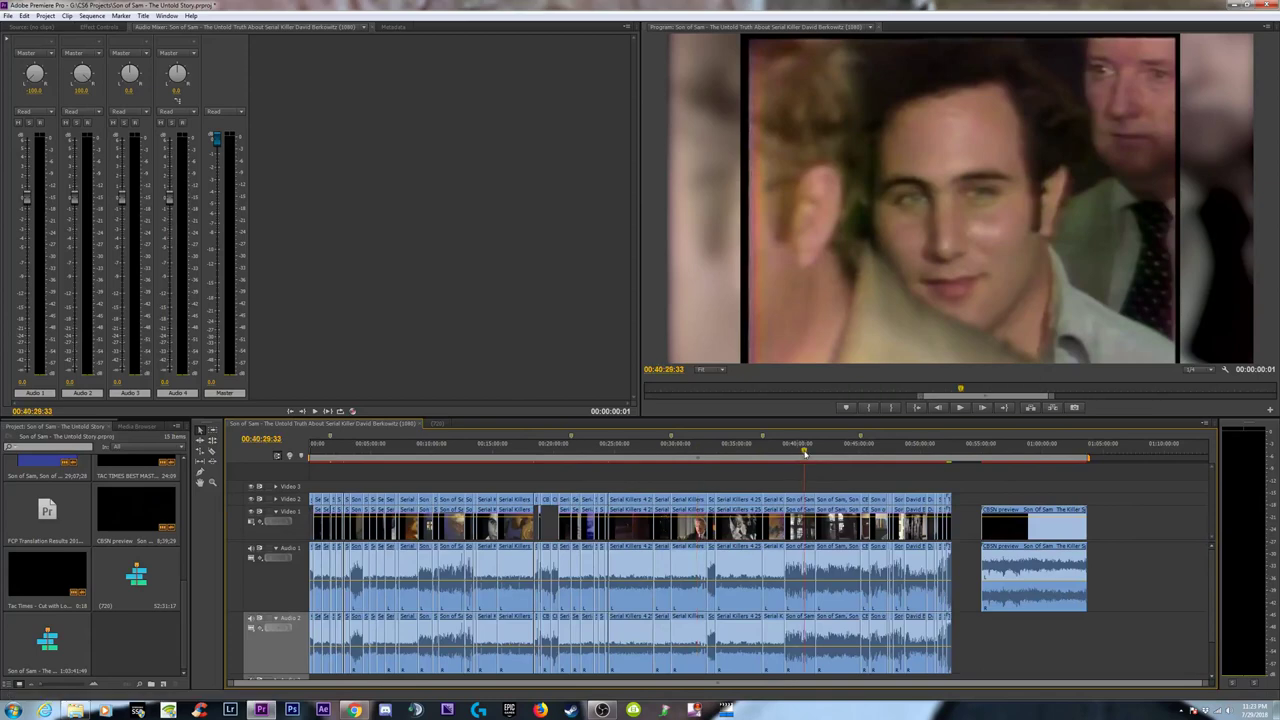
pyautogui.press('=')
pyautogui.press('=')
pyautogui.press('=')
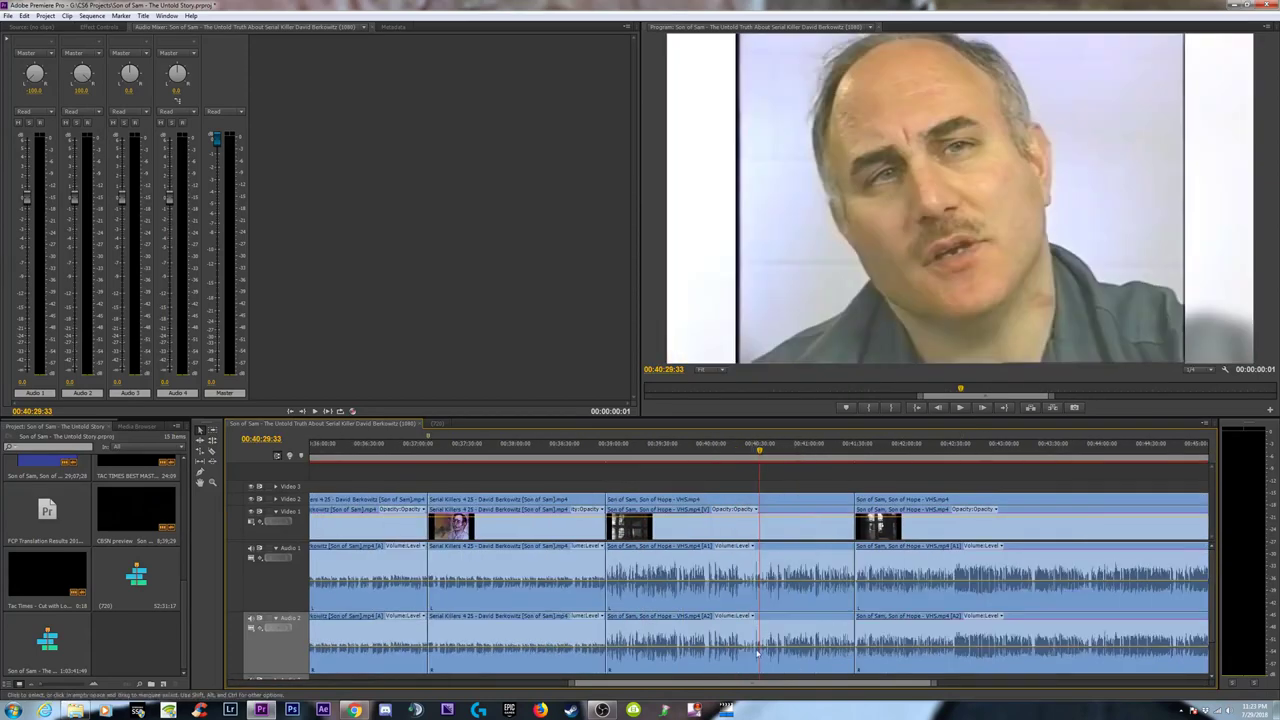
pyautogui.press('-')
pyautogui.press('-')
# Examine the CBSN preview clip's two-channel waveform at close range around 00:58:03.
pyautogui.click(1019, 457)
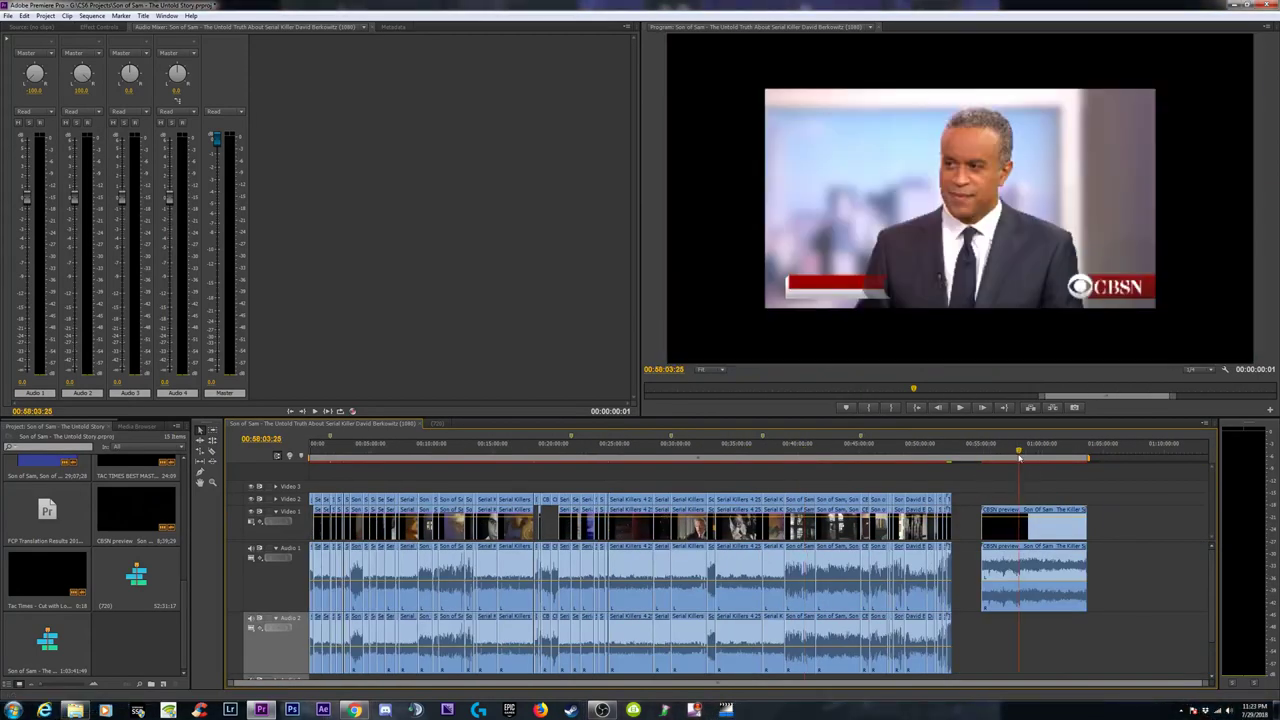
pyautogui.press('=')
pyautogui.press('=')
pyautogui.press('=')
pyautogui.press('=')
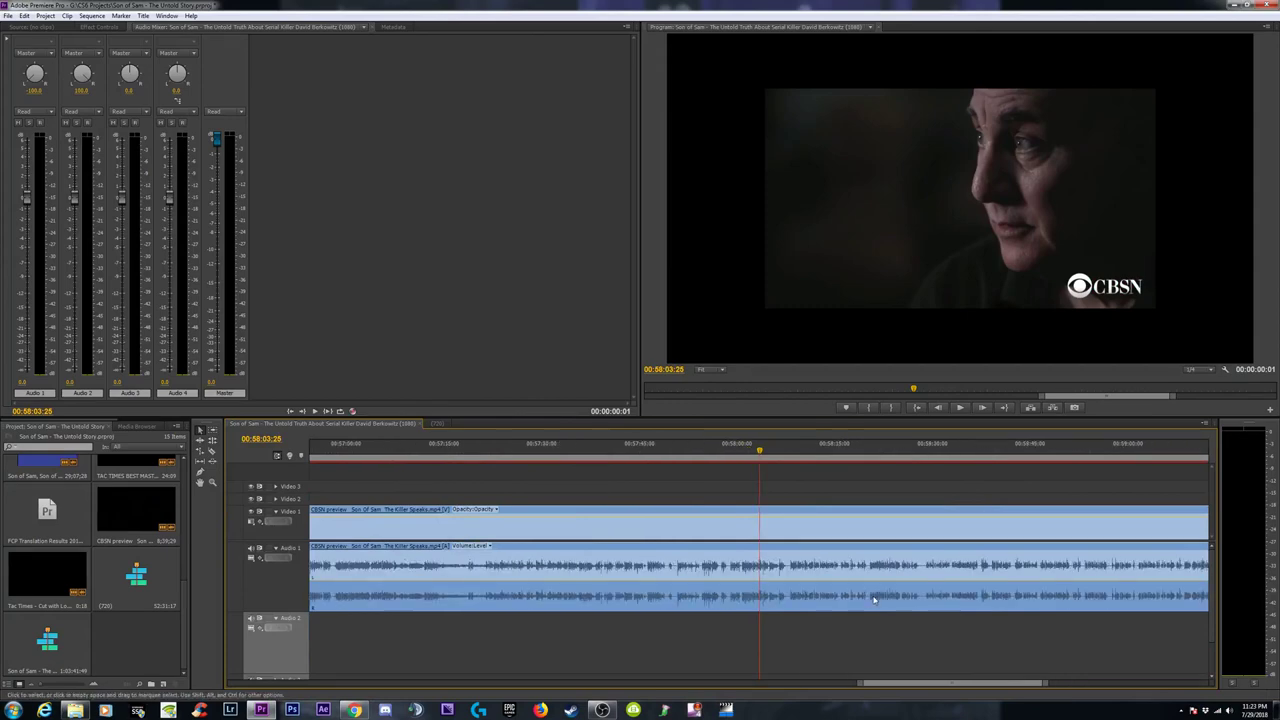
pyautogui.press('=')
pyautogui.press('=')
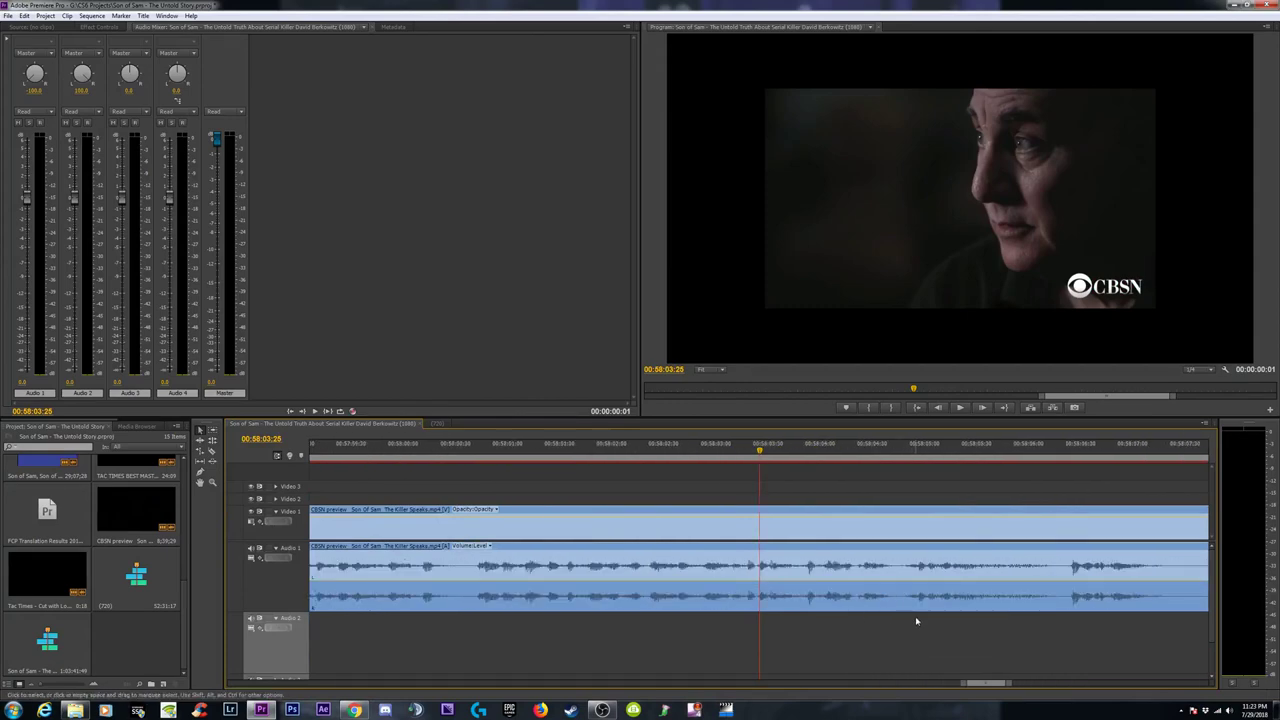
pyautogui.press('-')
pyautogui.press('-')
pyautogui.press('-')
pyautogui.press('-')
pyautogui.press('-')
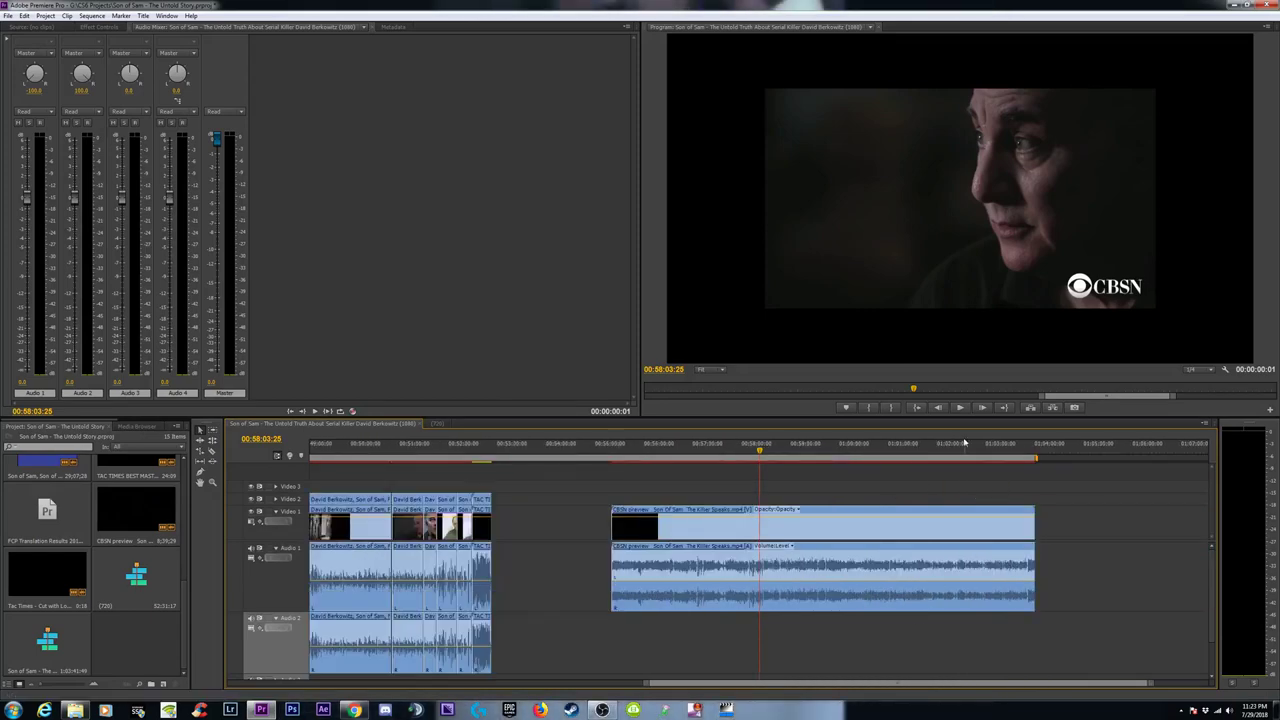
# Inspect the waveform near the end of the CBSN preview clip, from about 01:03:32 back to about 01:03:10.
pyautogui.click(964, 449)
pyautogui.press('=')
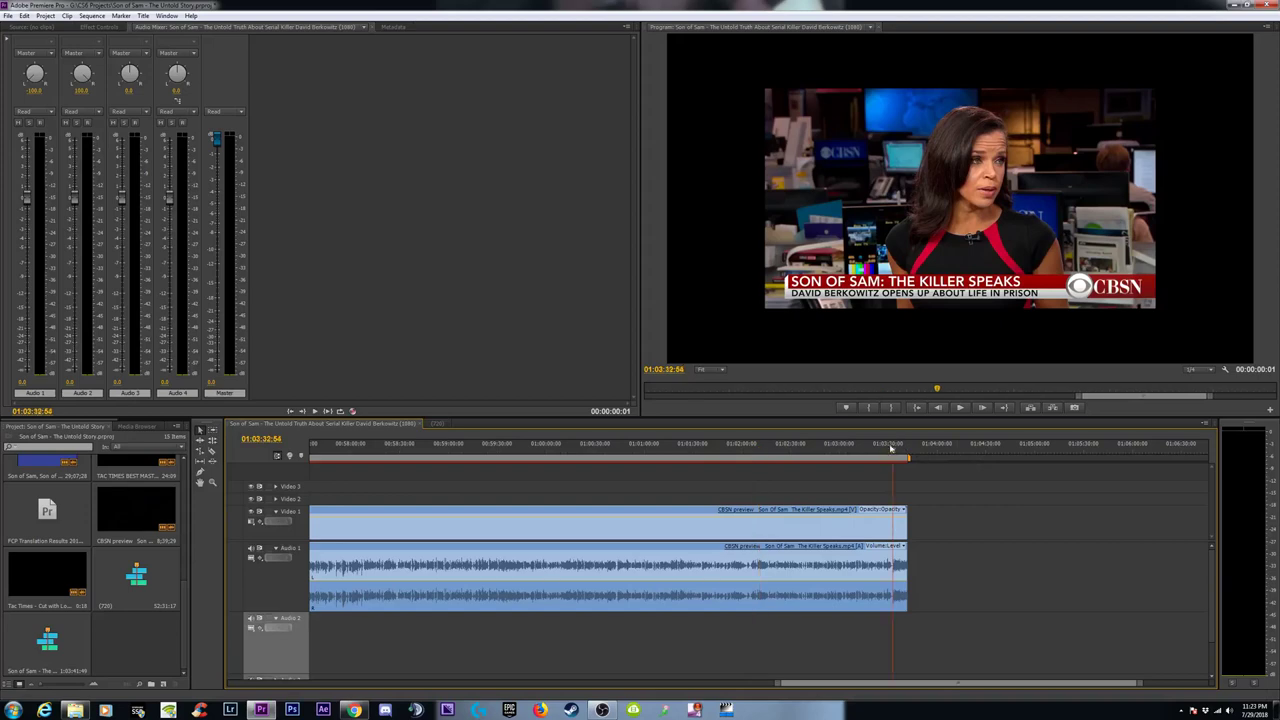
pyautogui.click(888, 457)
pyautogui.press('=')
pyautogui.press('=')
pyautogui.click(543, 457)
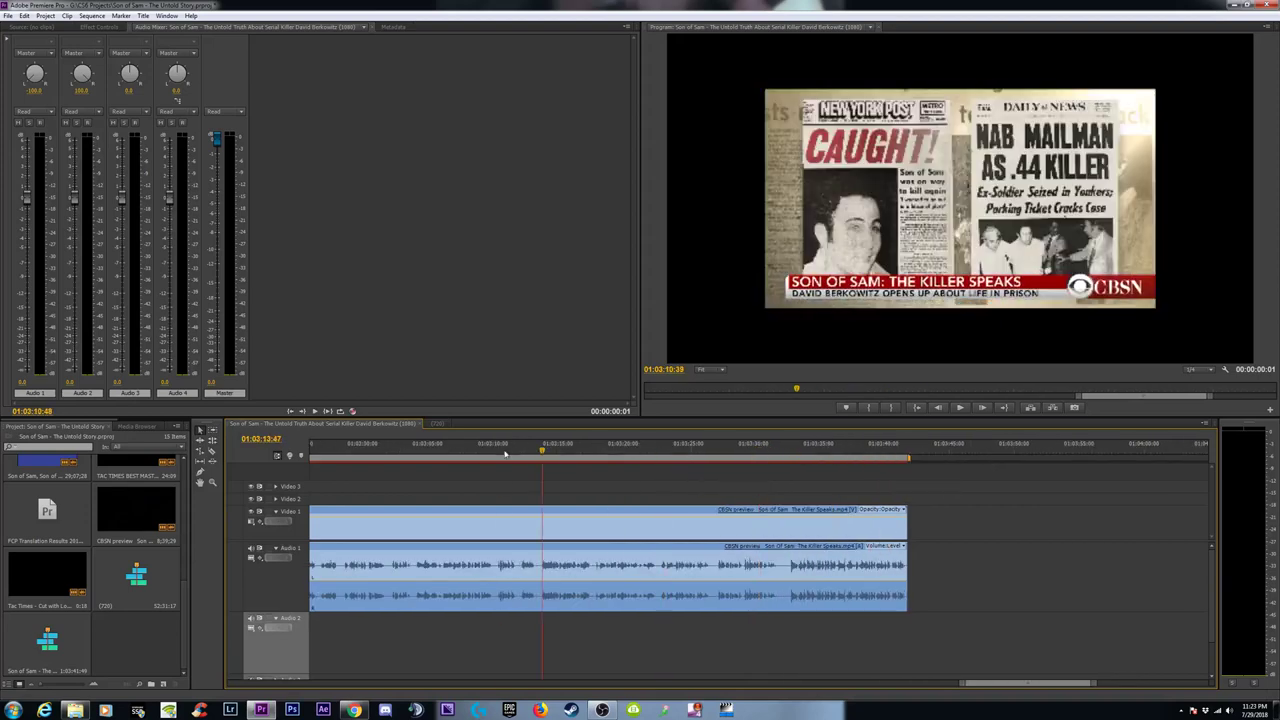
pyautogui.press('=')
pyautogui.press('=')
pyautogui.press('-')
pyautogui.press('-')
pyautogui.press('-')
pyautogui.press('-')
pyautogui.press('-')
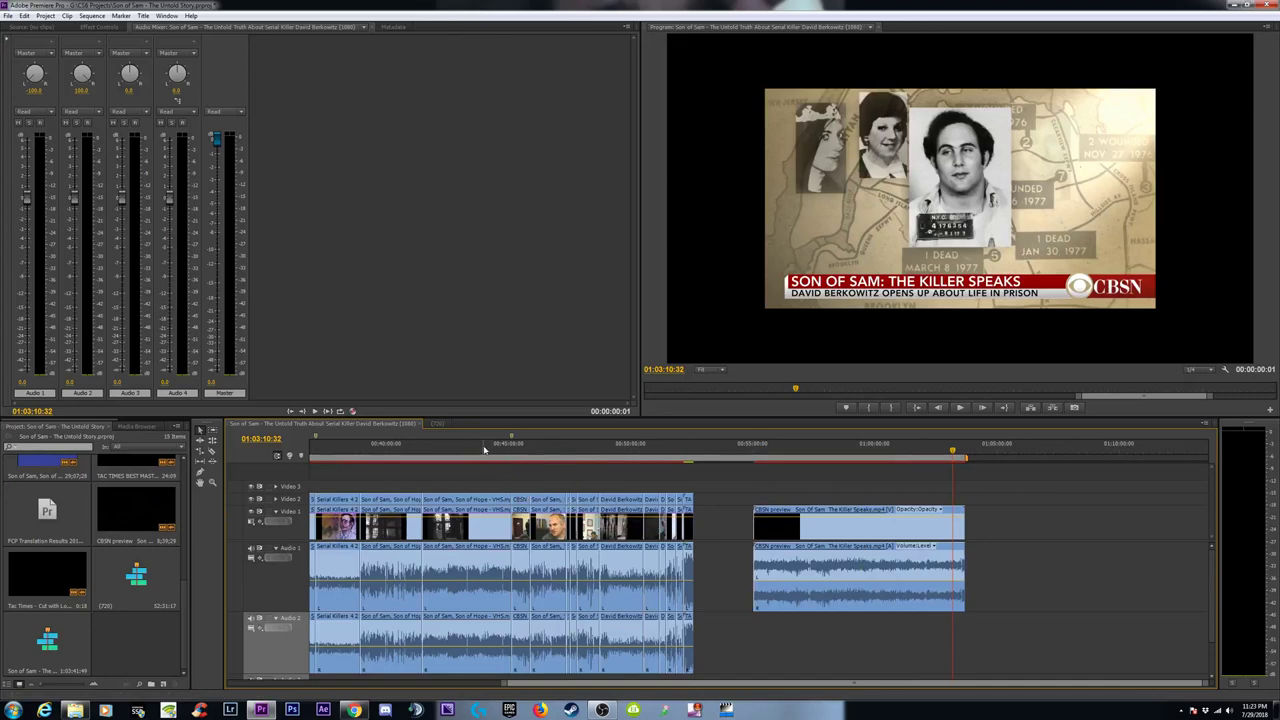
# Play the Son of Sam, Son of Hope clip from about 00:42:42 to check the Audio 1 and Audio 2 levels.
pyautogui.click(452, 455)
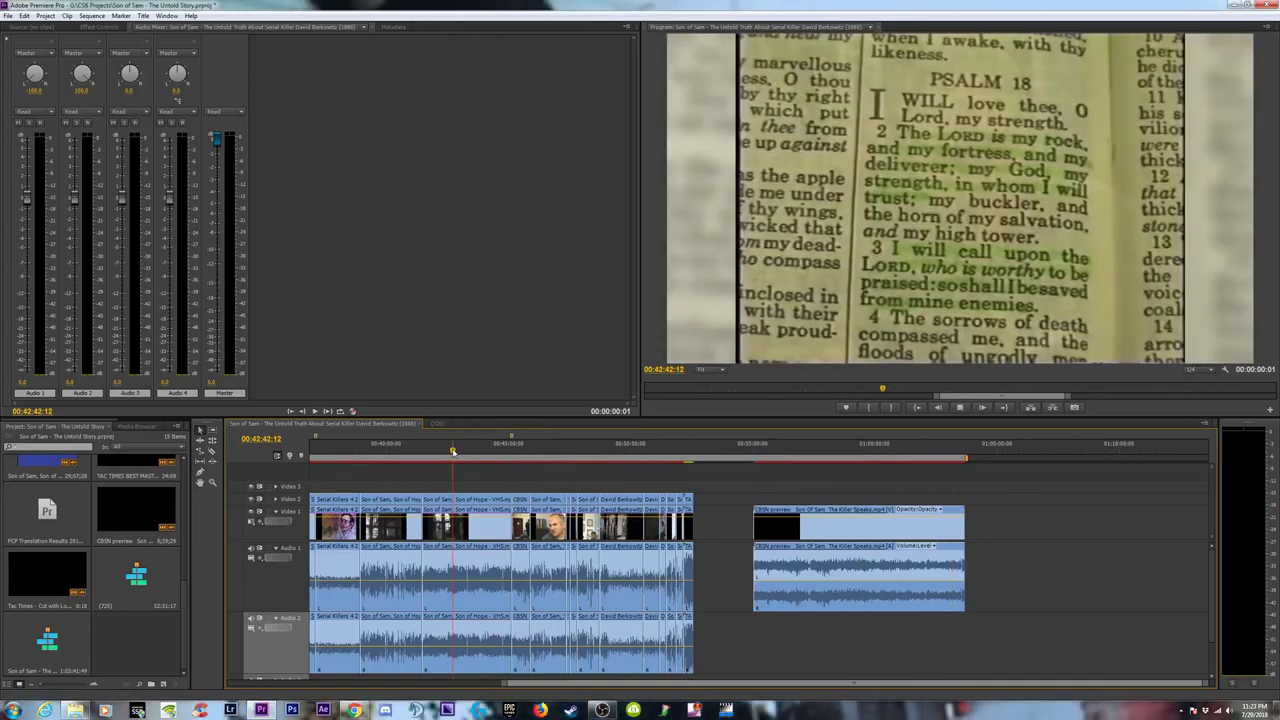
pyautogui.press('space')
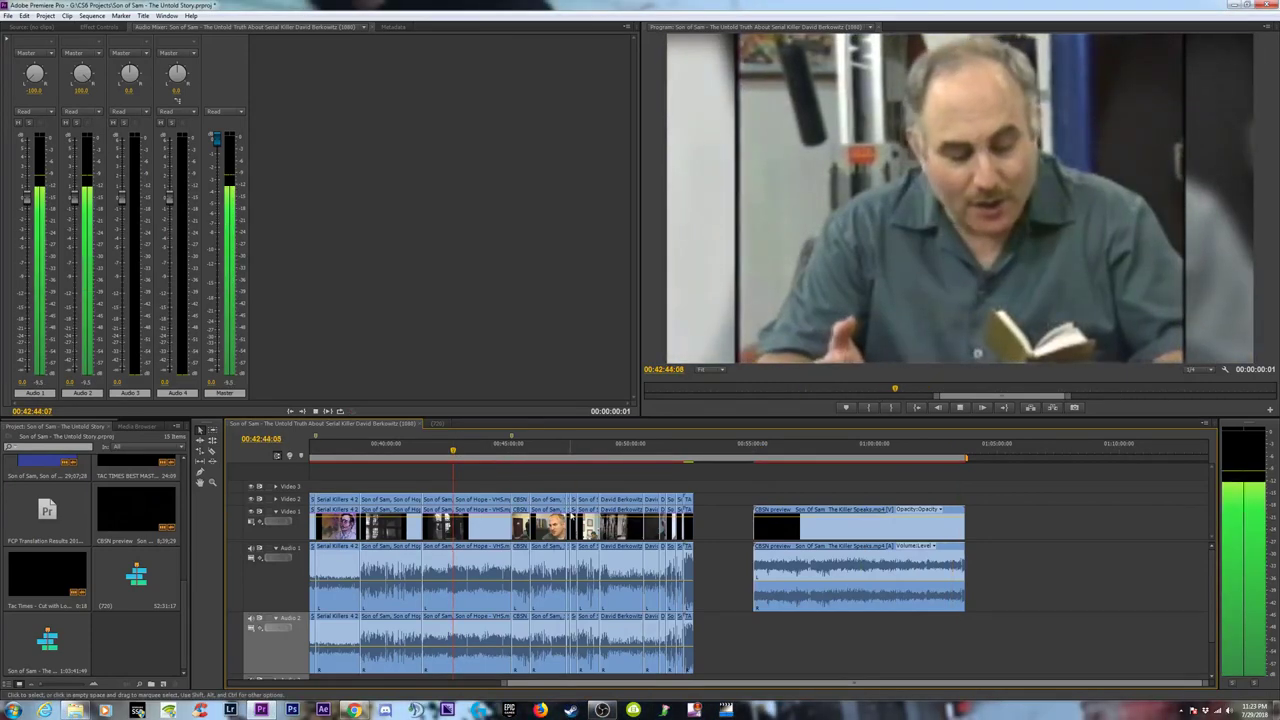
pyautogui.press('space')
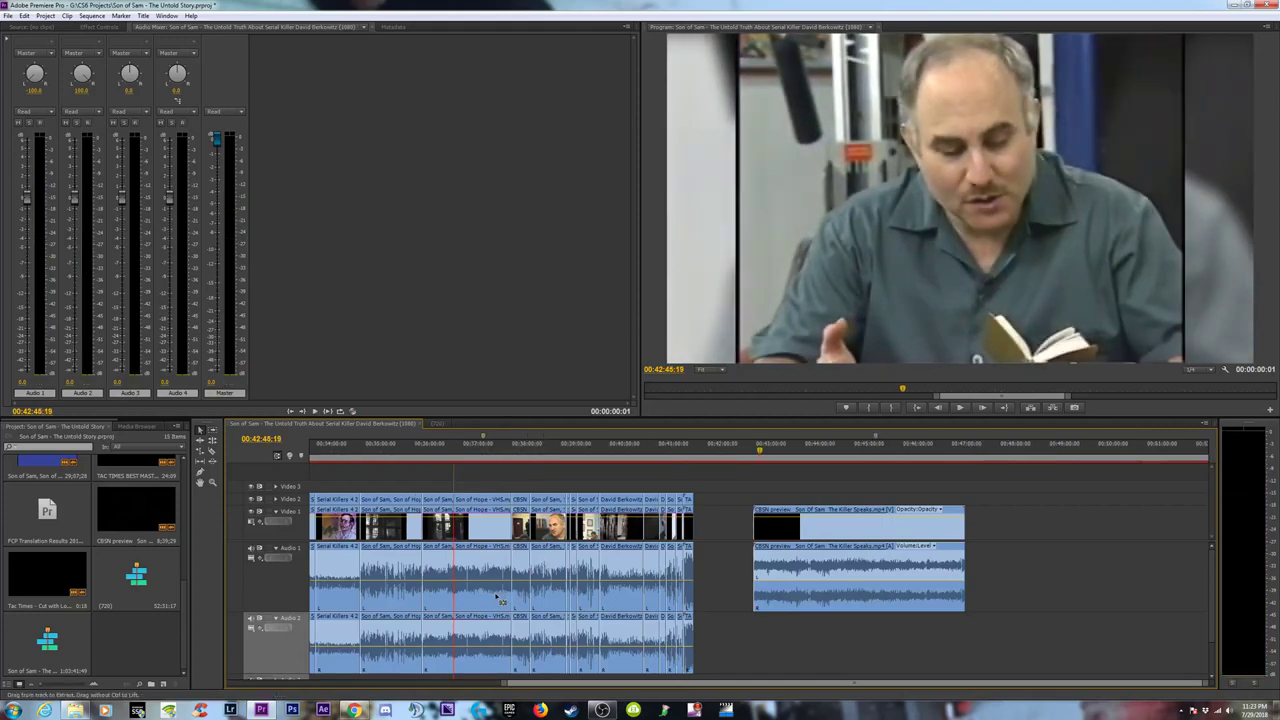
pyautogui.press('=')
pyautogui.rightClick(767, 642)
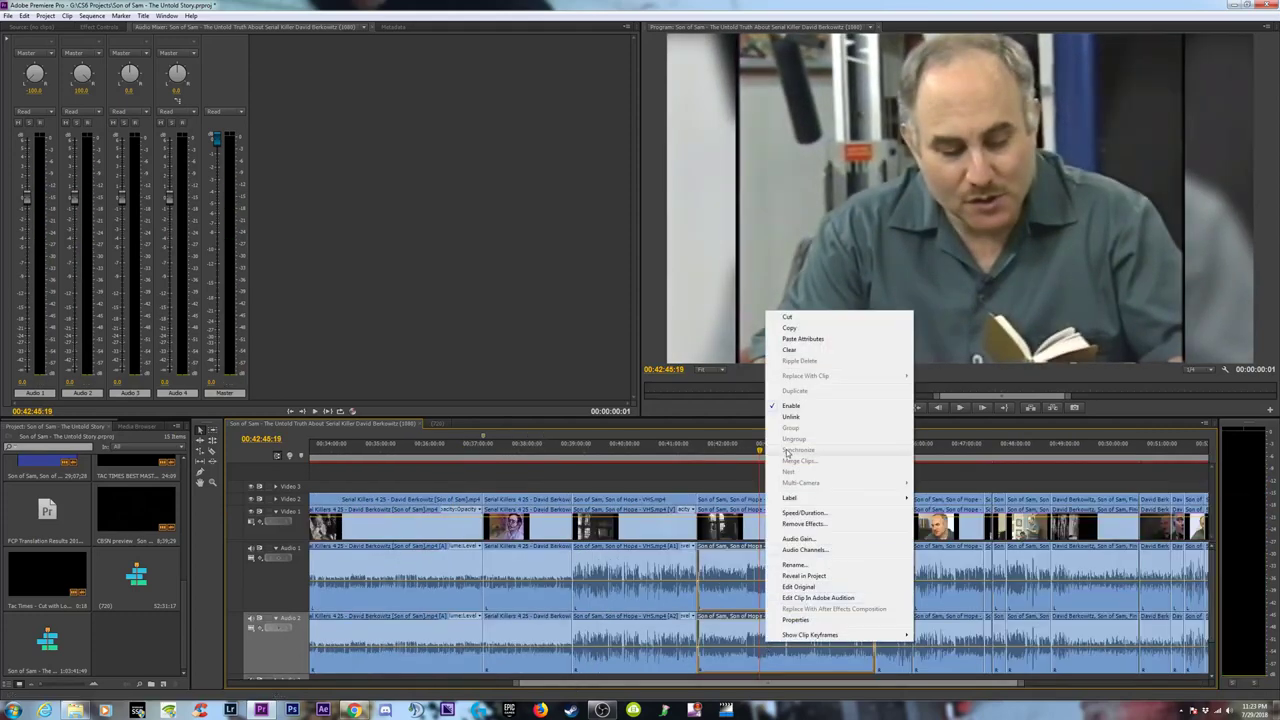
pyautogui.click(810, 525)
pyautogui.click(678, 400)
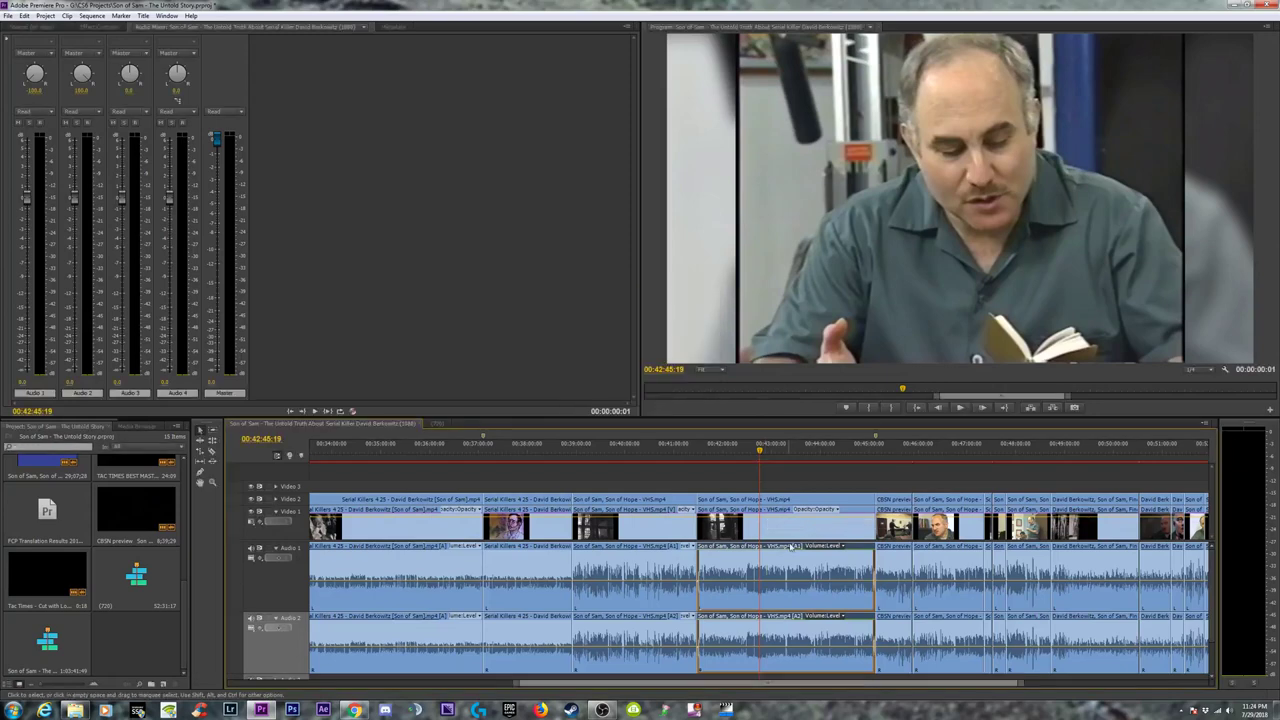
# Show the audio effects applied to the Son of Sam, Son of Hope clip at 00:42:45.
pyautogui.click(800, 583)
pyautogui.click(105, 27)
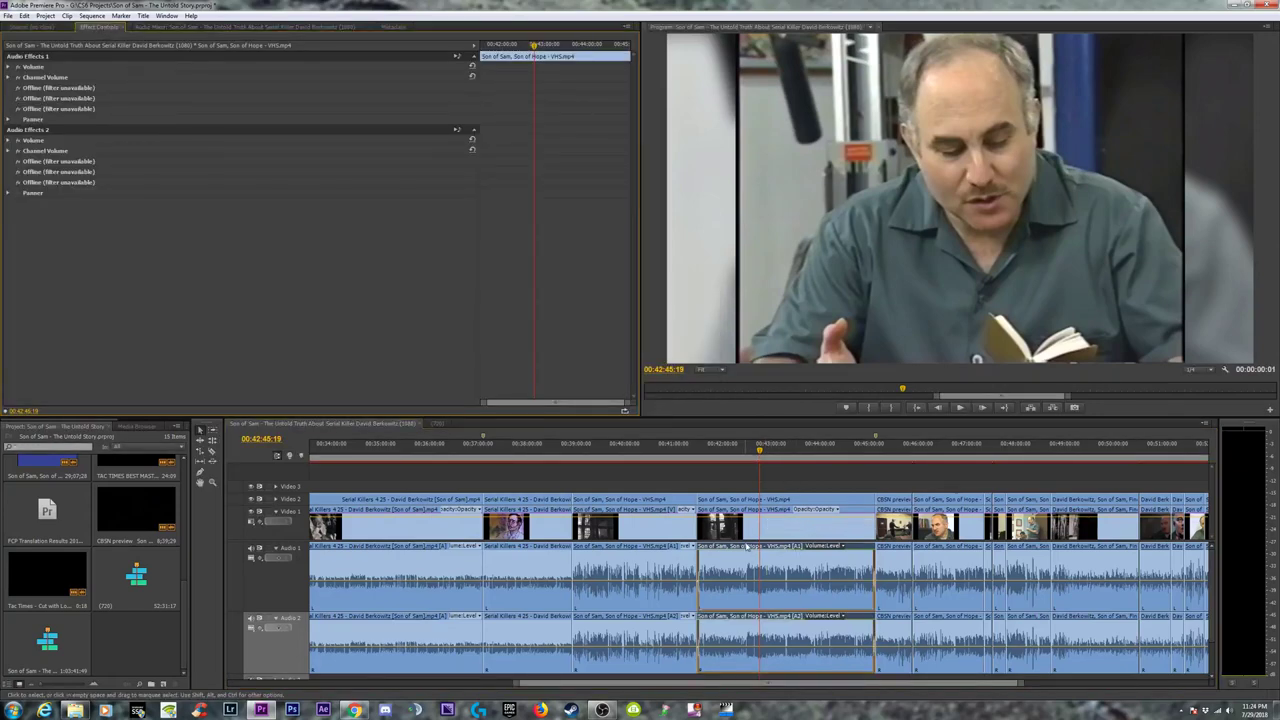
# Select every clip on the Audio 1 and Audio 2 tracks and try to remove their Volume settings and Audio Effects.
pyautogui.press('-')
pyautogui.press('-')
pyautogui.click(838, 445)
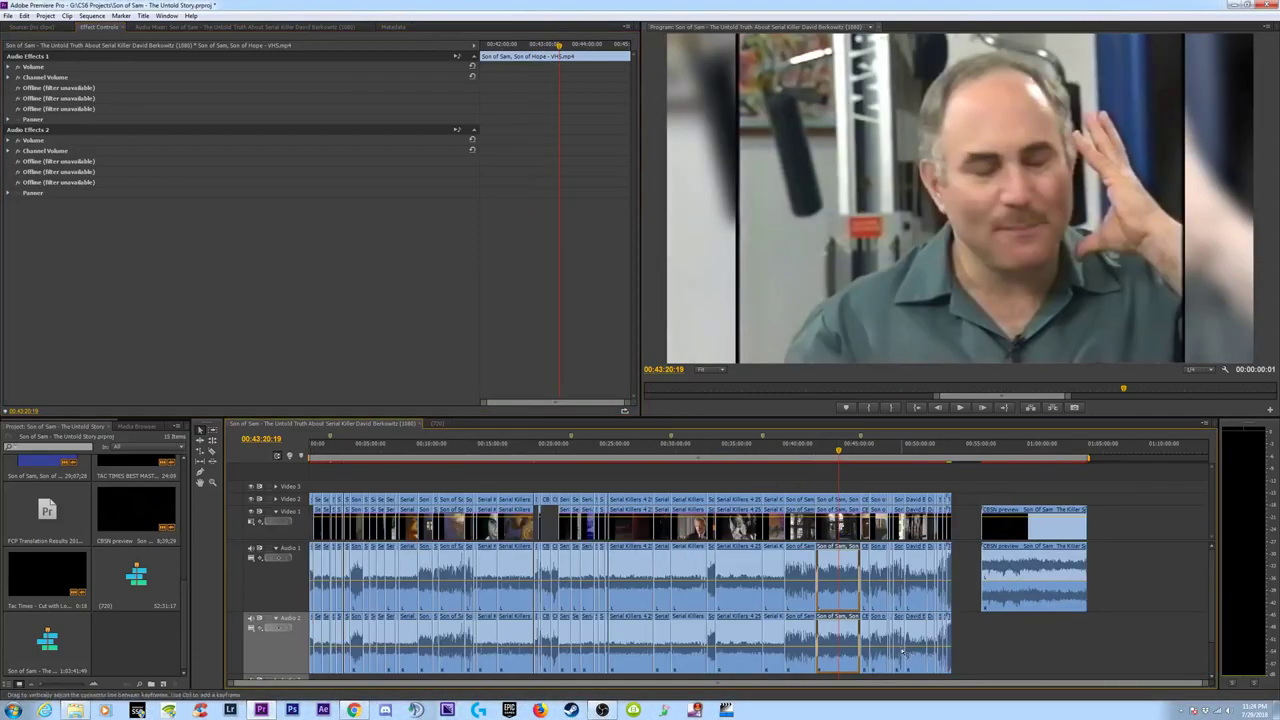
pyautogui.moveTo(1157, 585); pyautogui.dragTo(312, 667)
pyautogui.rightClick(628, 606)
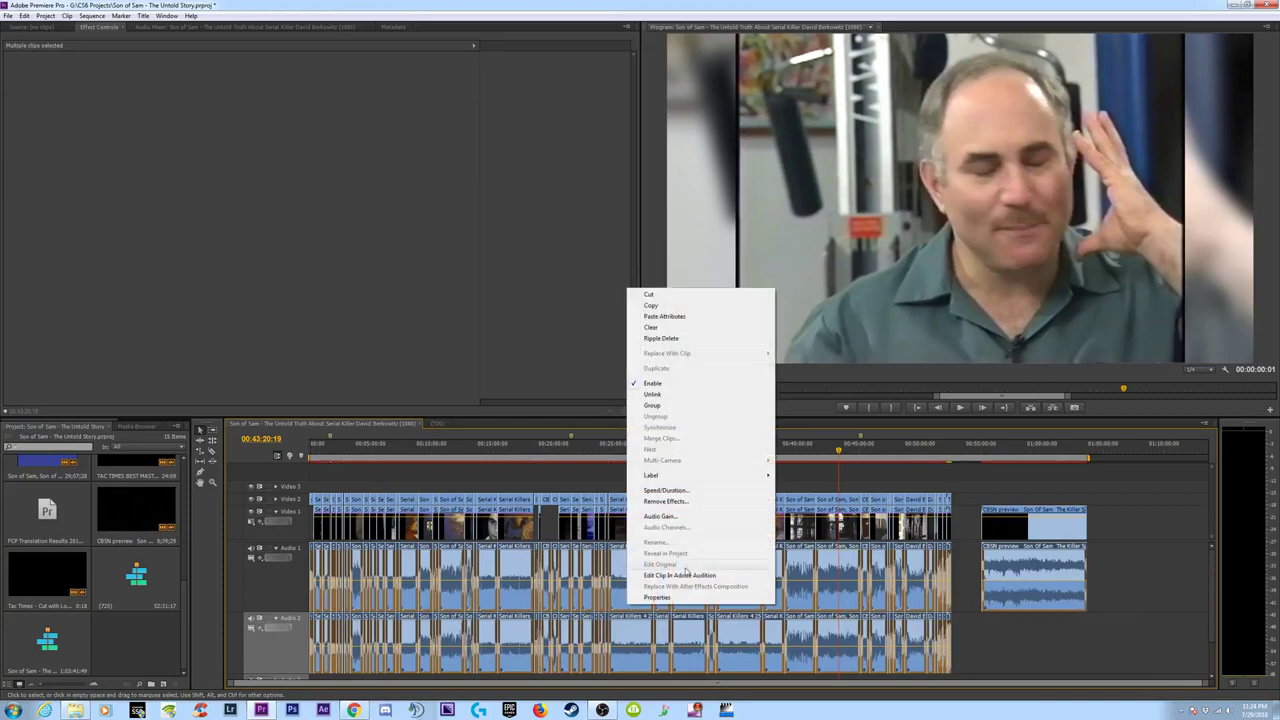
pyautogui.click(670, 502)
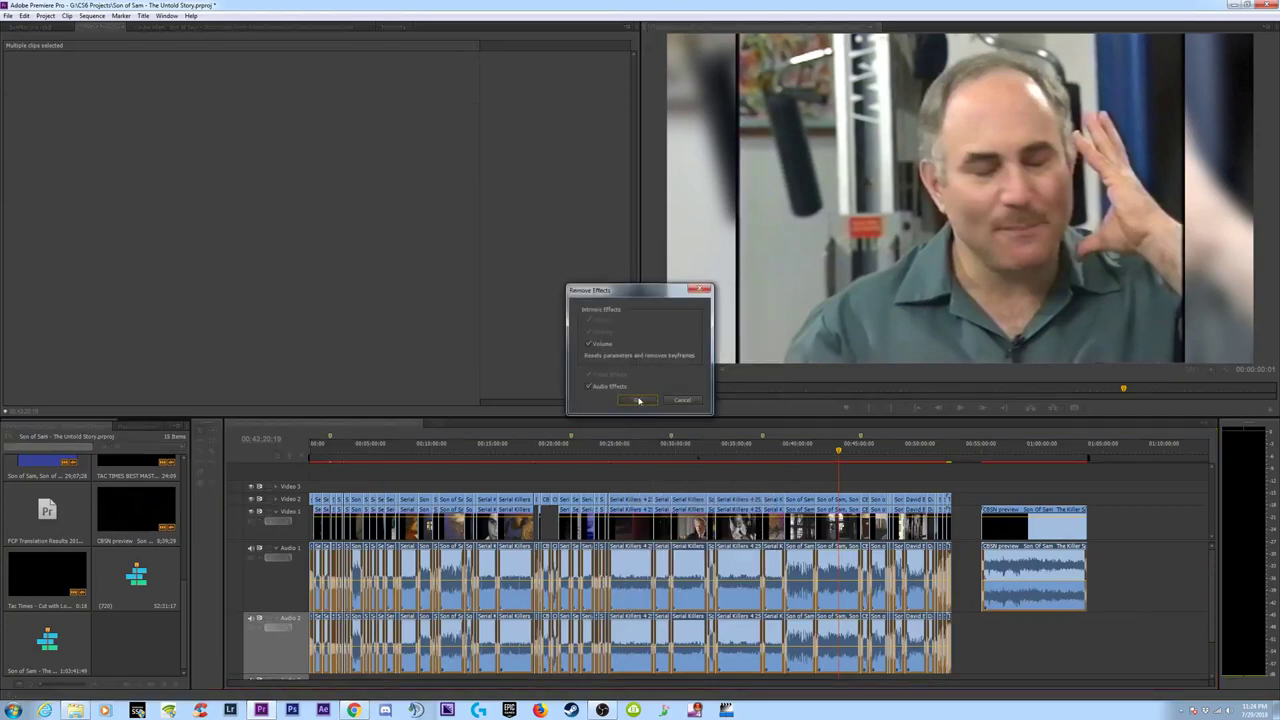
pyautogui.click(639, 399)
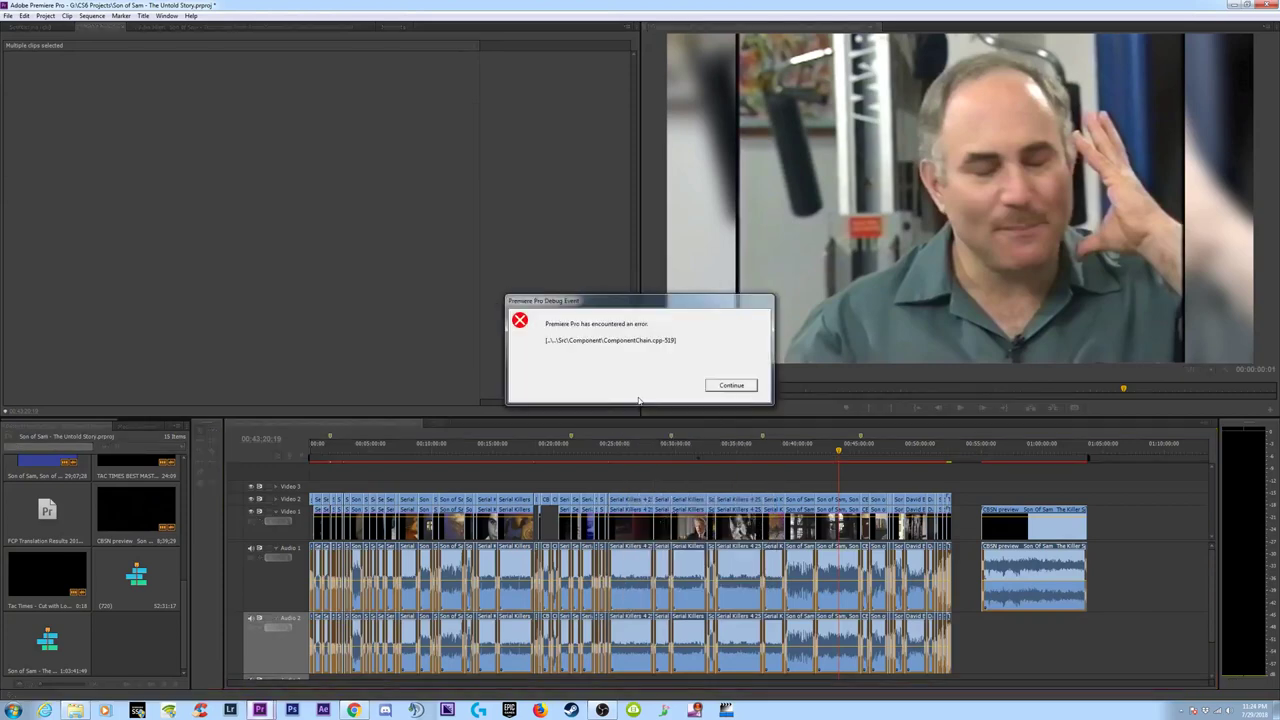
pyautogui.click(733, 386)
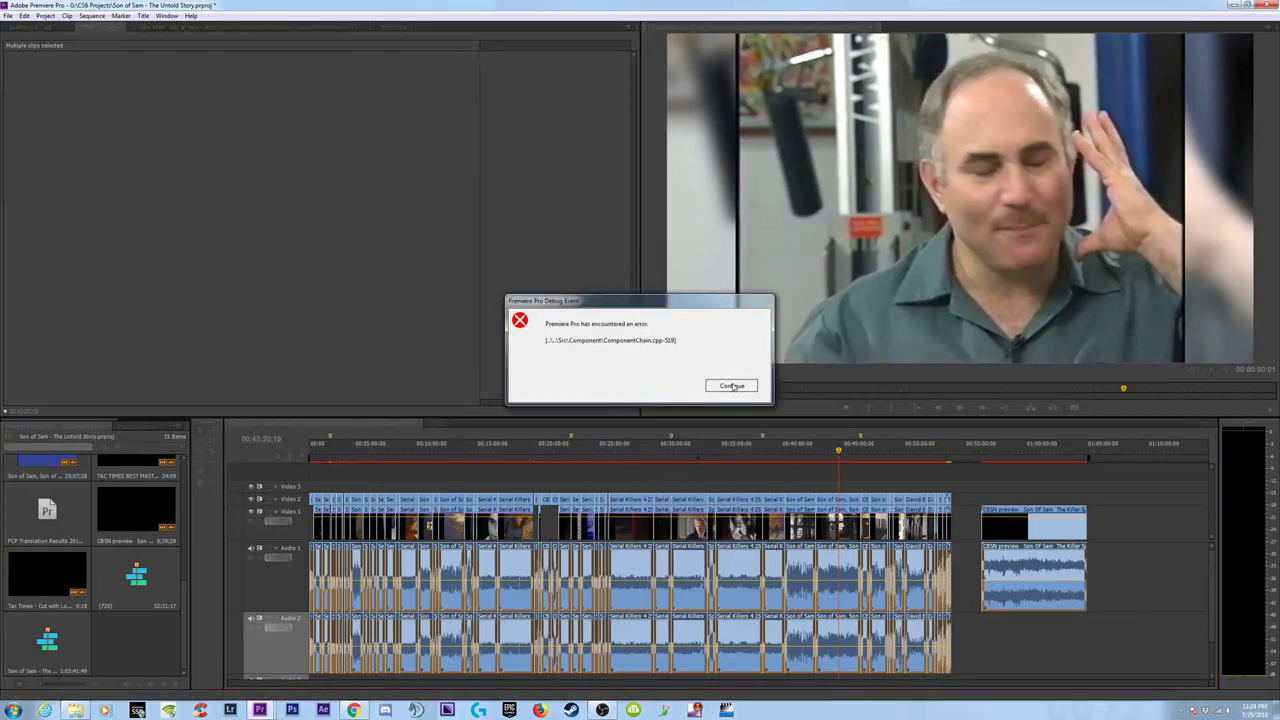
# Reselect all the audio clips, including the CBSN preview, and retry removing their Volume settings and Audio Effects.
pyautogui.click(775, 455)
pyautogui.click(969, 571)
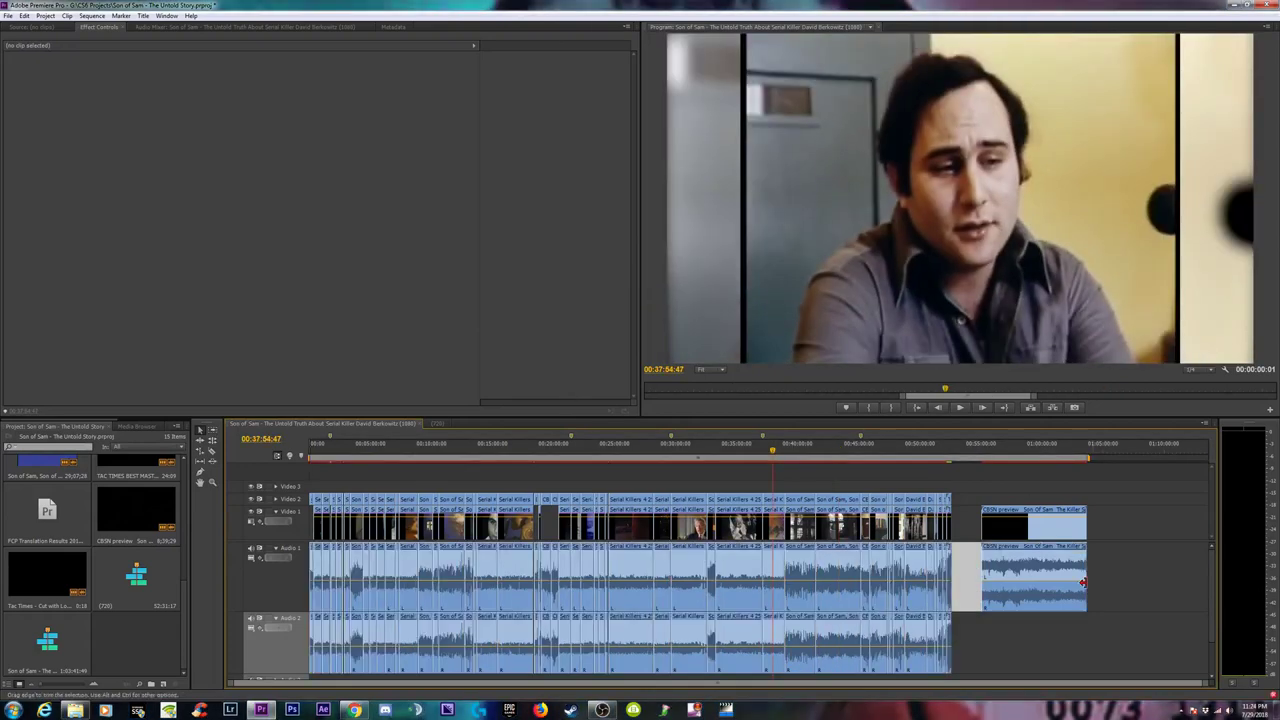
pyautogui.moveTo(1185, 570); pyautogui.dragTo(310, 646)
pyautogui.rightClick(630, 604)
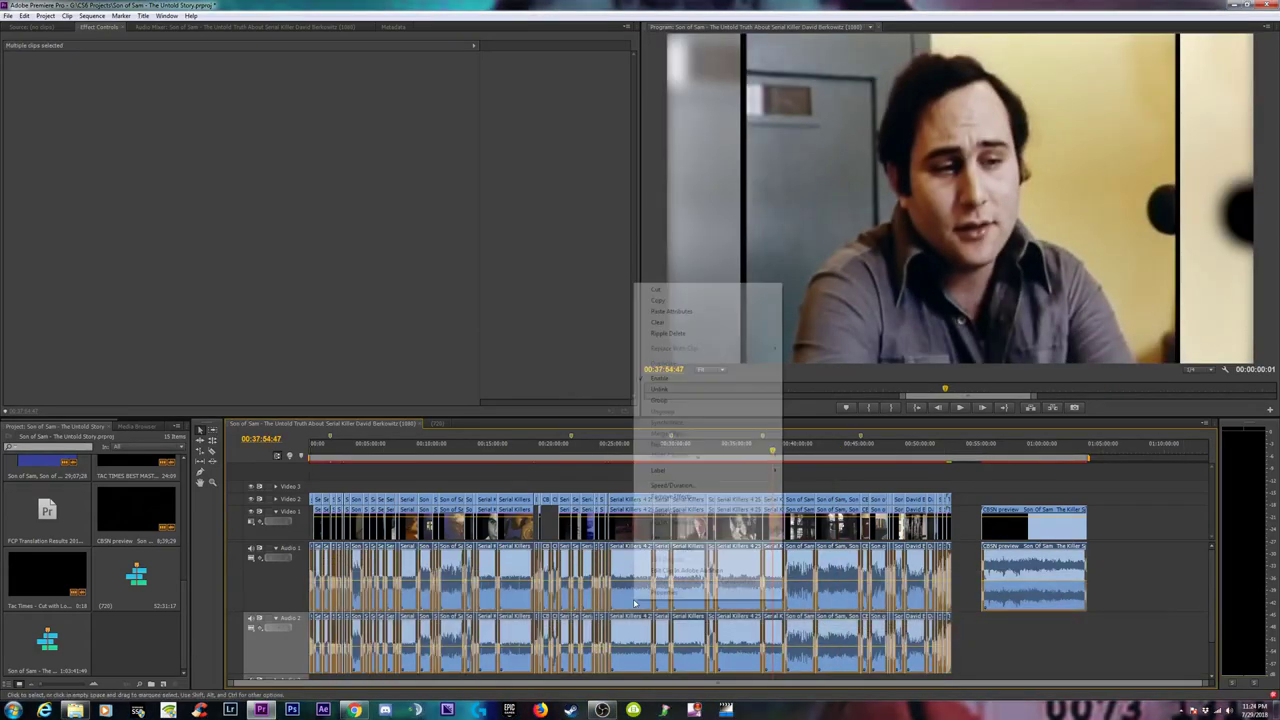
pyautogui.click(676, 497)
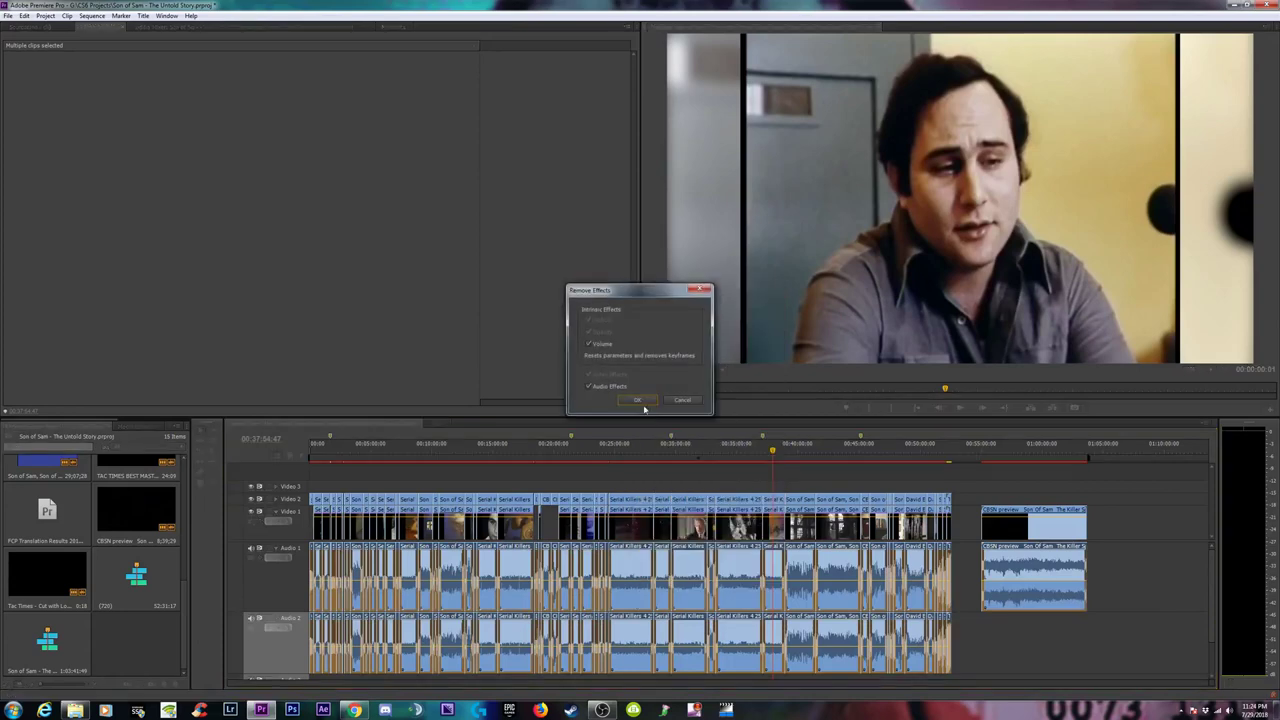
pyautogui.click(645, 396)
pyautogui.click(736, 386)
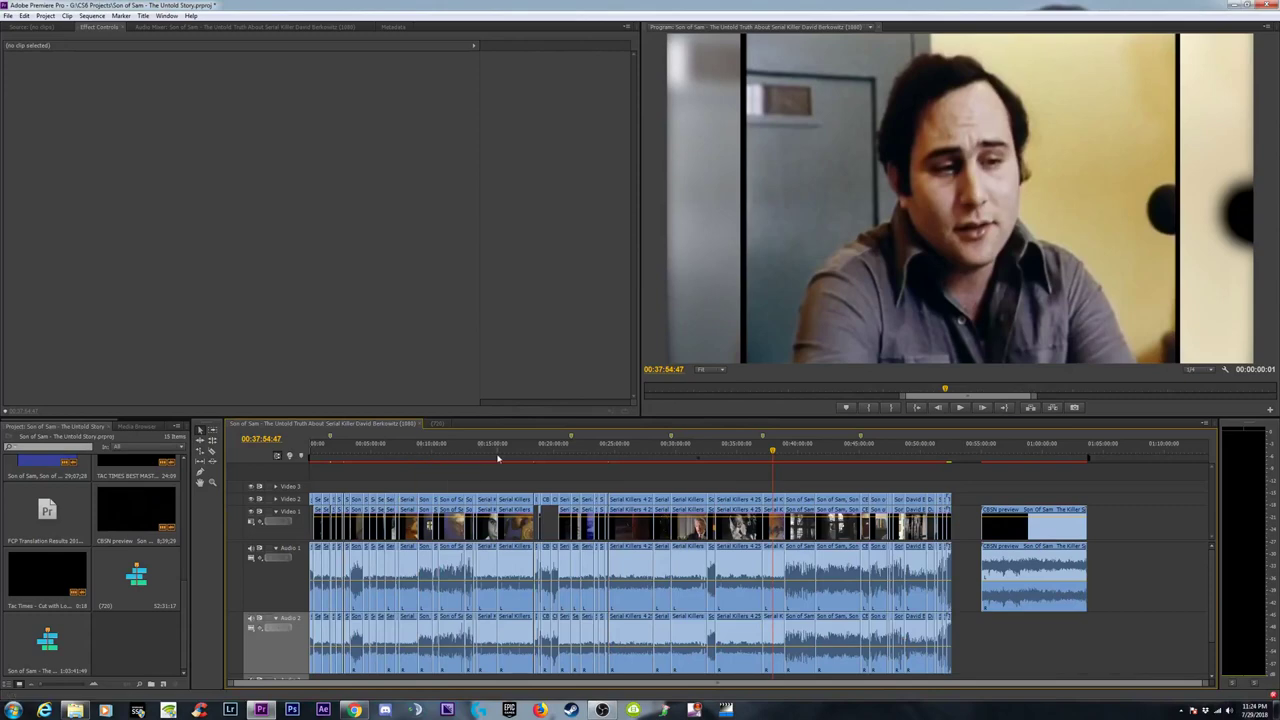
# Return the playhead to the timeline's start and create a new sequence from the DSLR 1080p30 preset.
pyautogui.moveTo(497, 450); pyautogui.dragTo(275, 455)
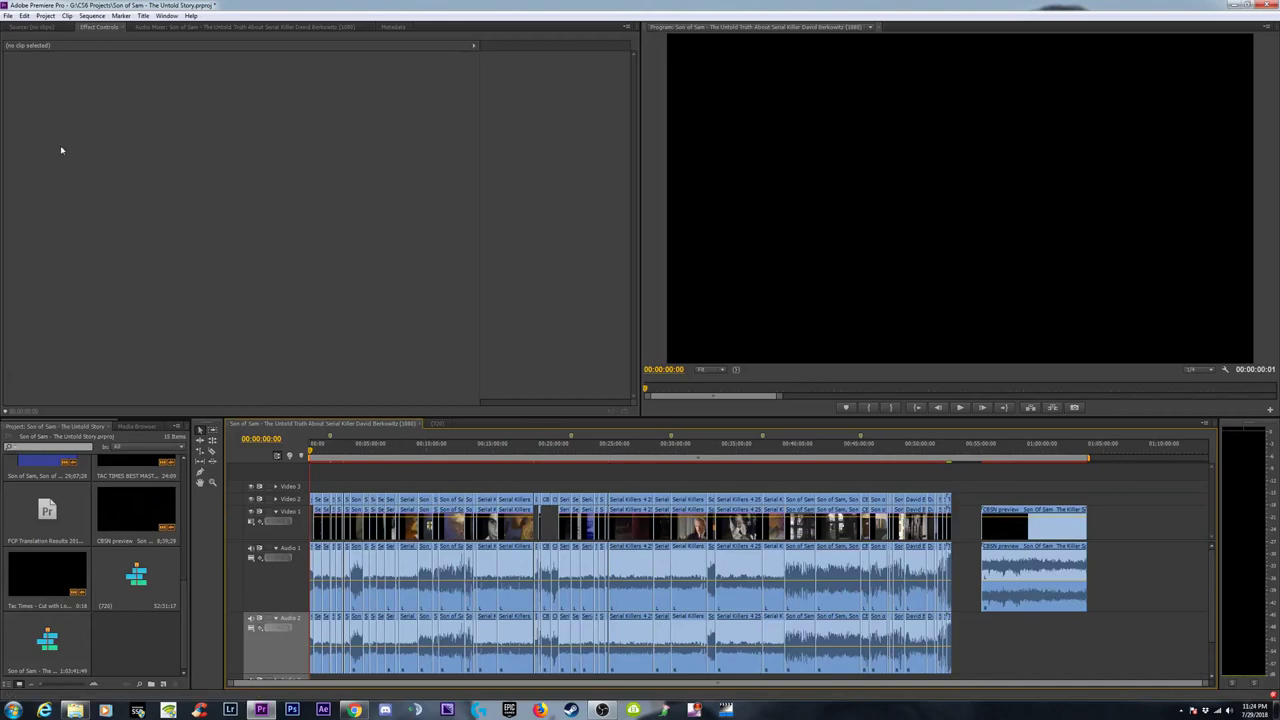
pyautogui.click(8, 15)
pyautogui.moveTo(21, 28)
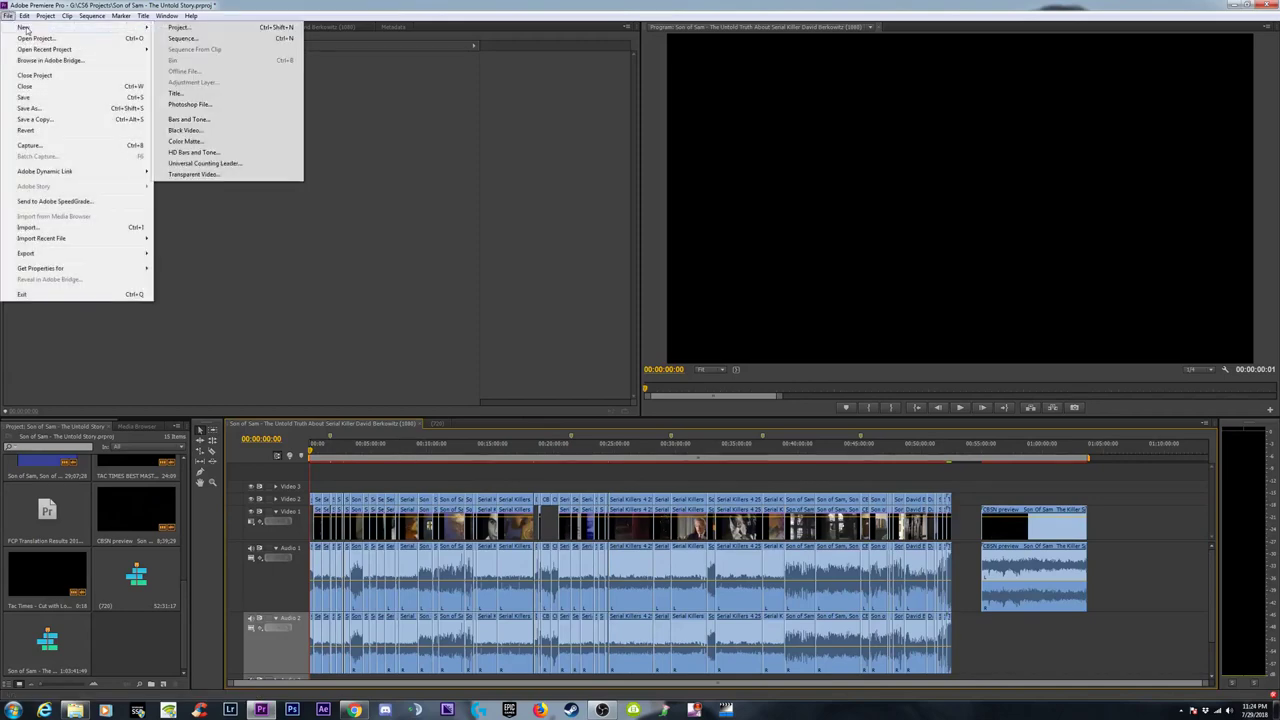
pyautogui.click(186, 40)
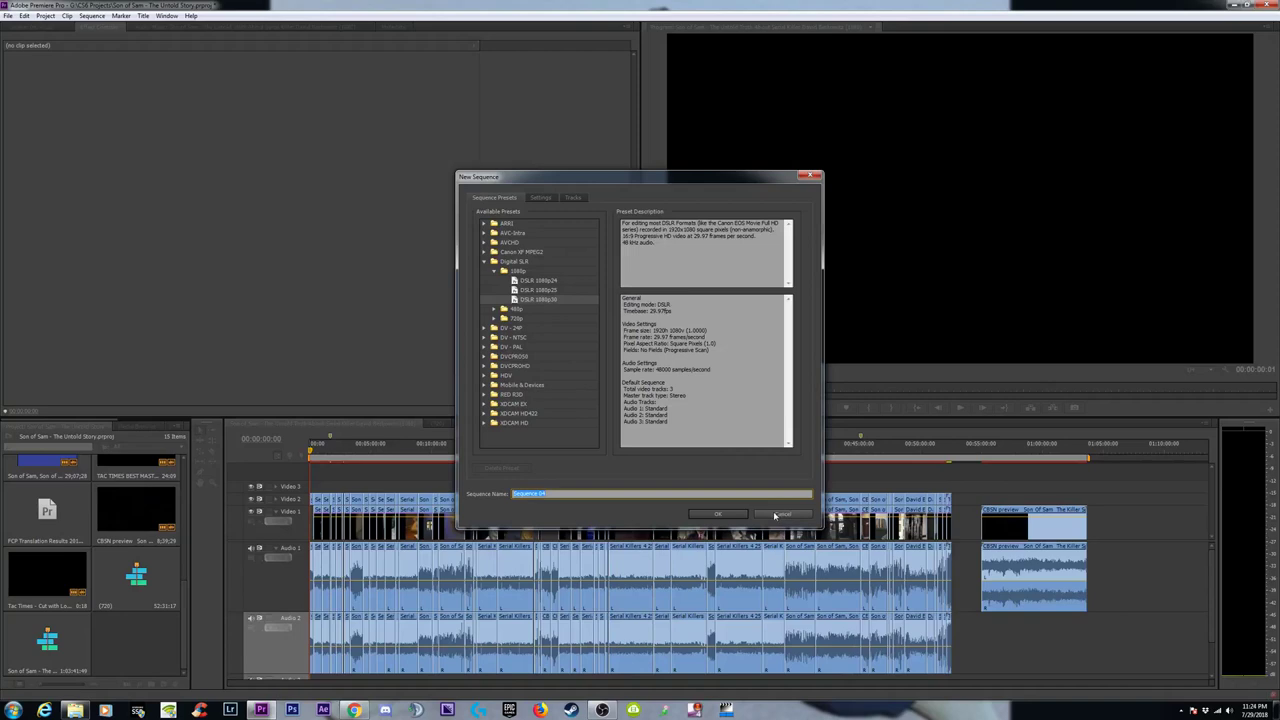
pyautogui.click(720, 515)
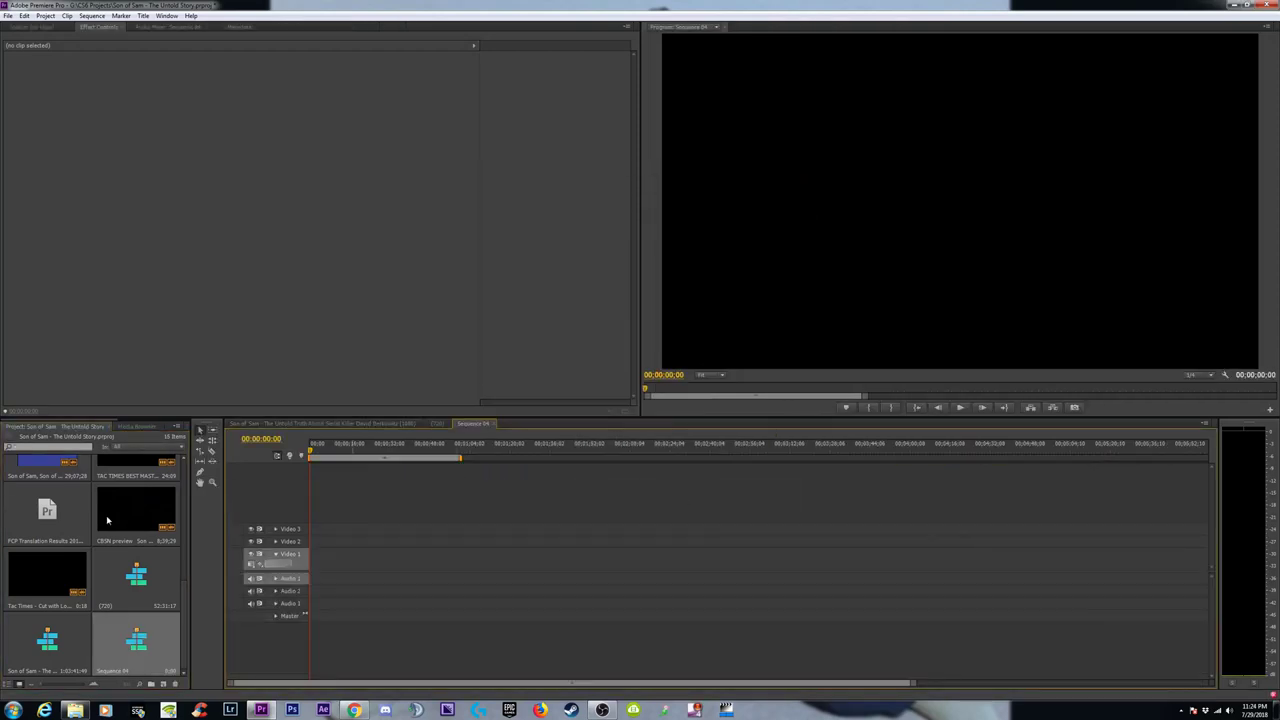
# Look through the project's media, then open the FCP Translation Results file to read its issues and close it.
pyautogui.scroll(5, 72, 504)
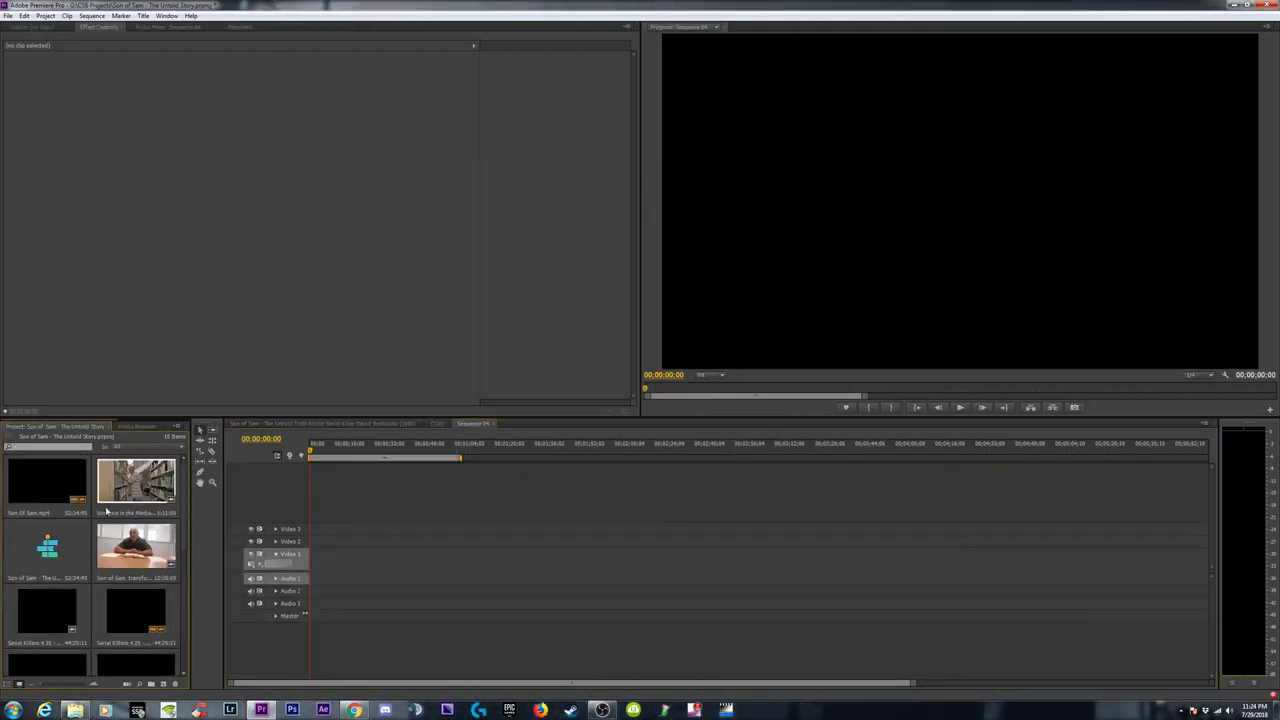
pyautogui.click(60, 495)
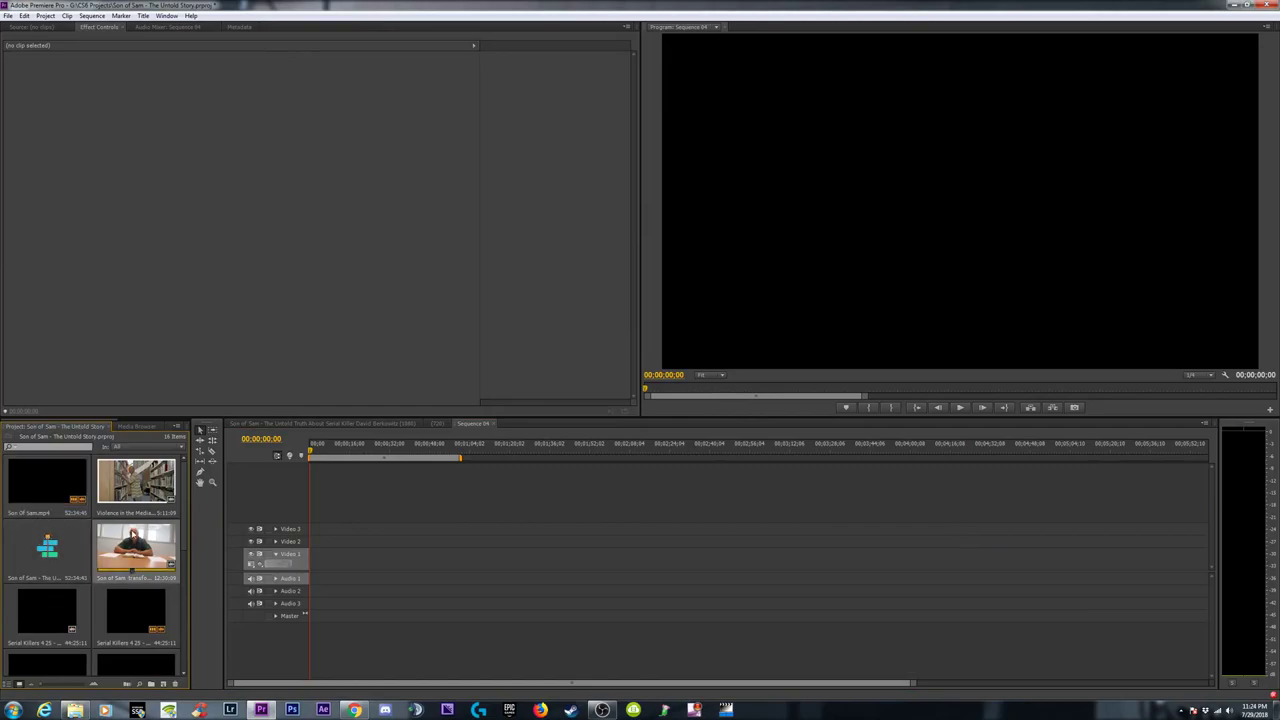
pyautogui.scroll(-3, 136, 540)
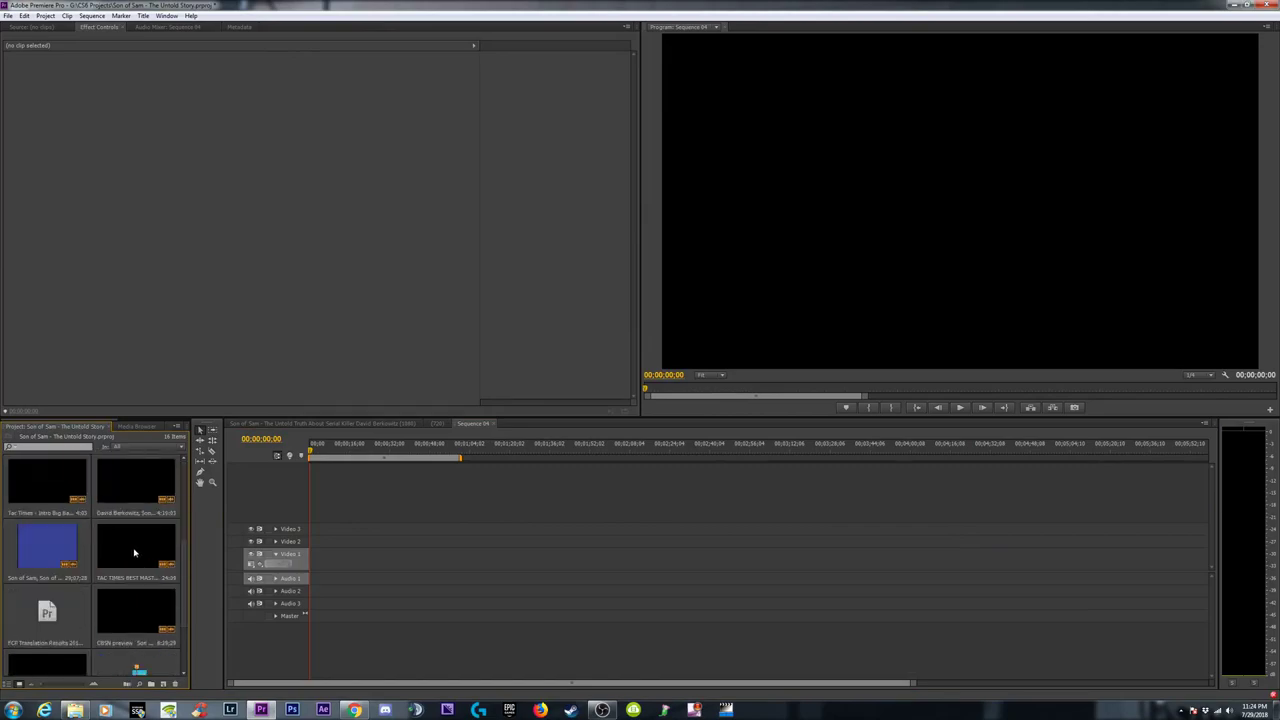
pyautogui.scroll(-1, 134, 552)
pyautogui.doubleClick(47, 547)
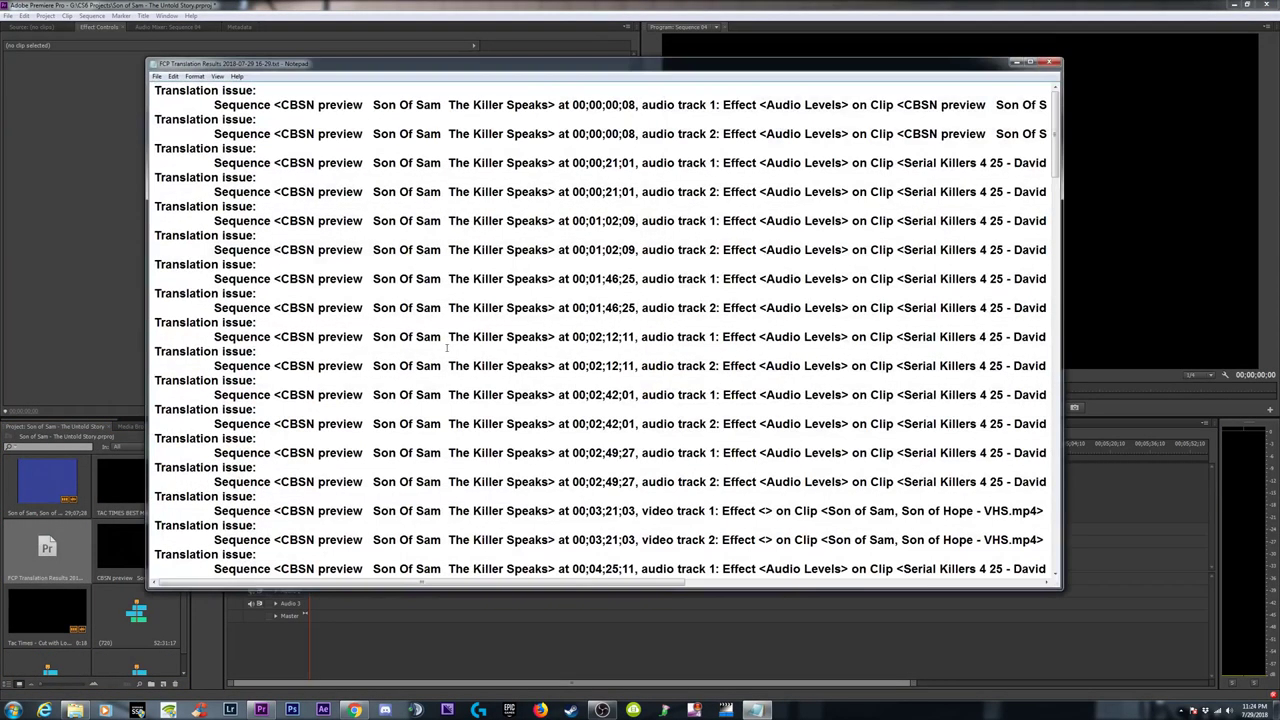
pyautogui.click(1046, 64)
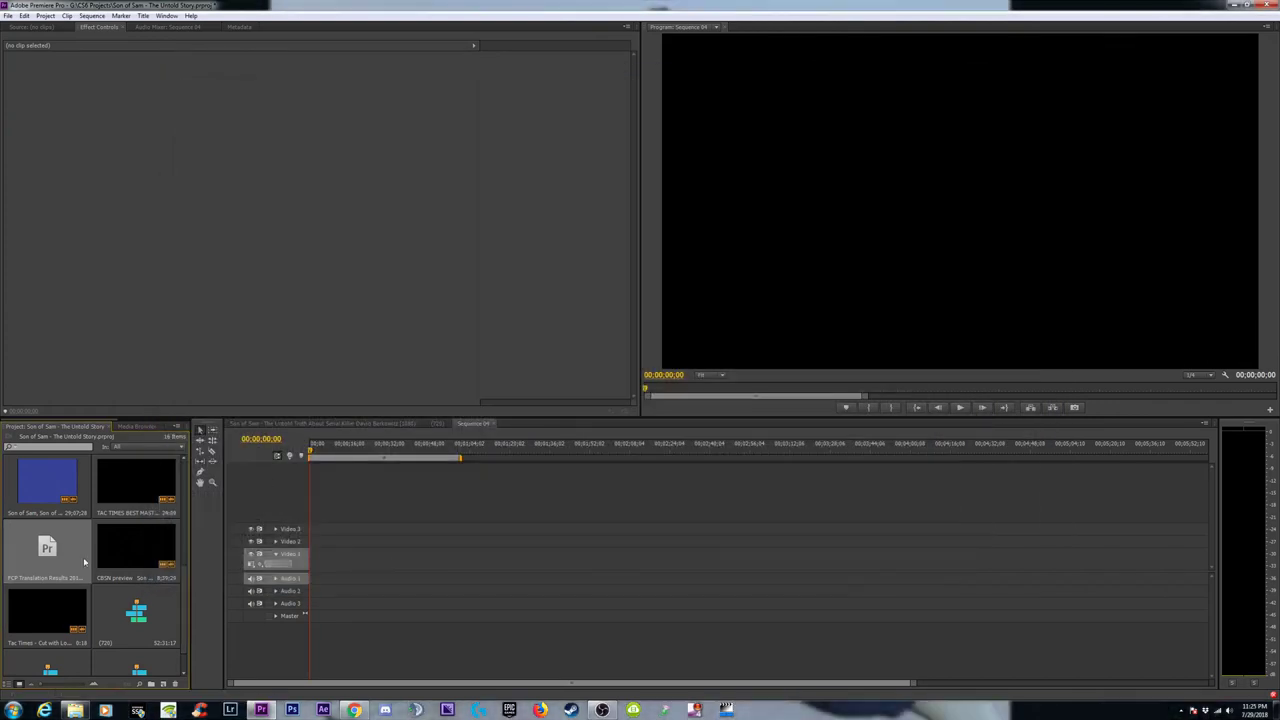
# Look through the project's media and compare the (1080) and (720) sequences in the timeline.
pyautogui.scroll(-1, 85, 563)
pyautogui.scroll(5, 145, 545)
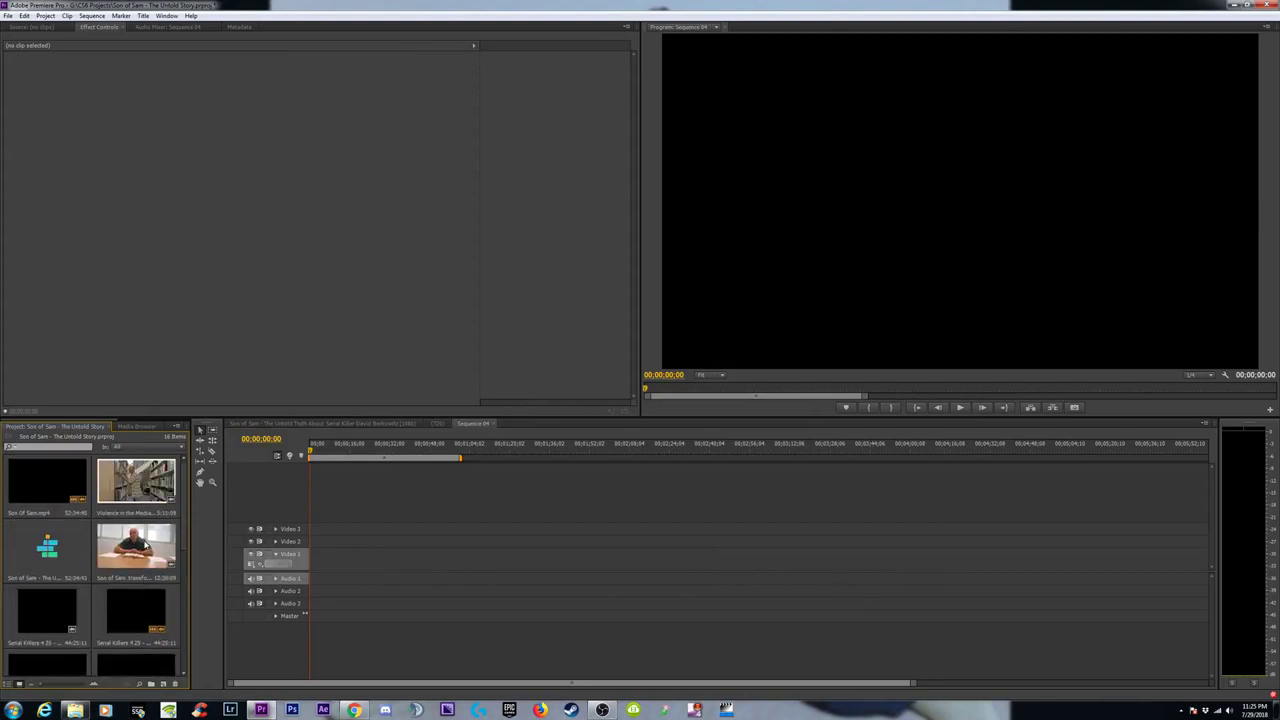
pyautogui.scroll(-1, 145, 545)
pyautogui.scroll(1, 145, 545)
pyautogui.click(35, 546)
pyautogui.click(383, 424)
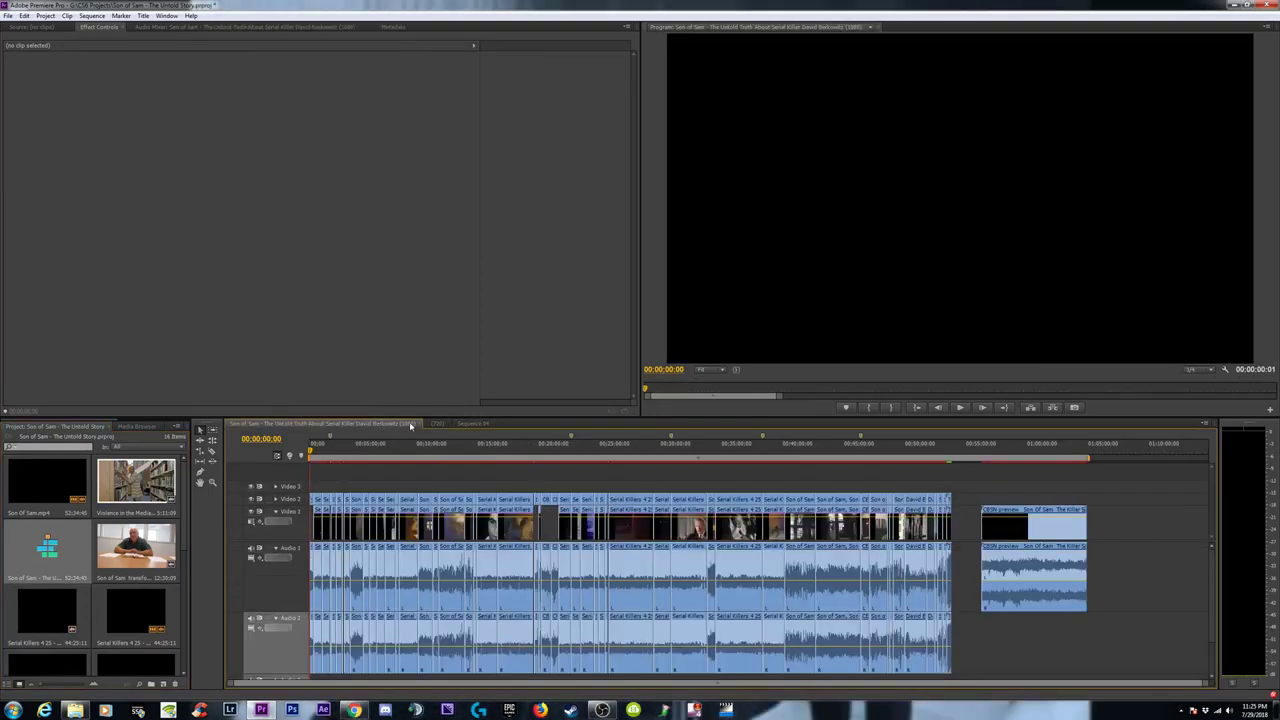
pyautogui.click(446, 424)
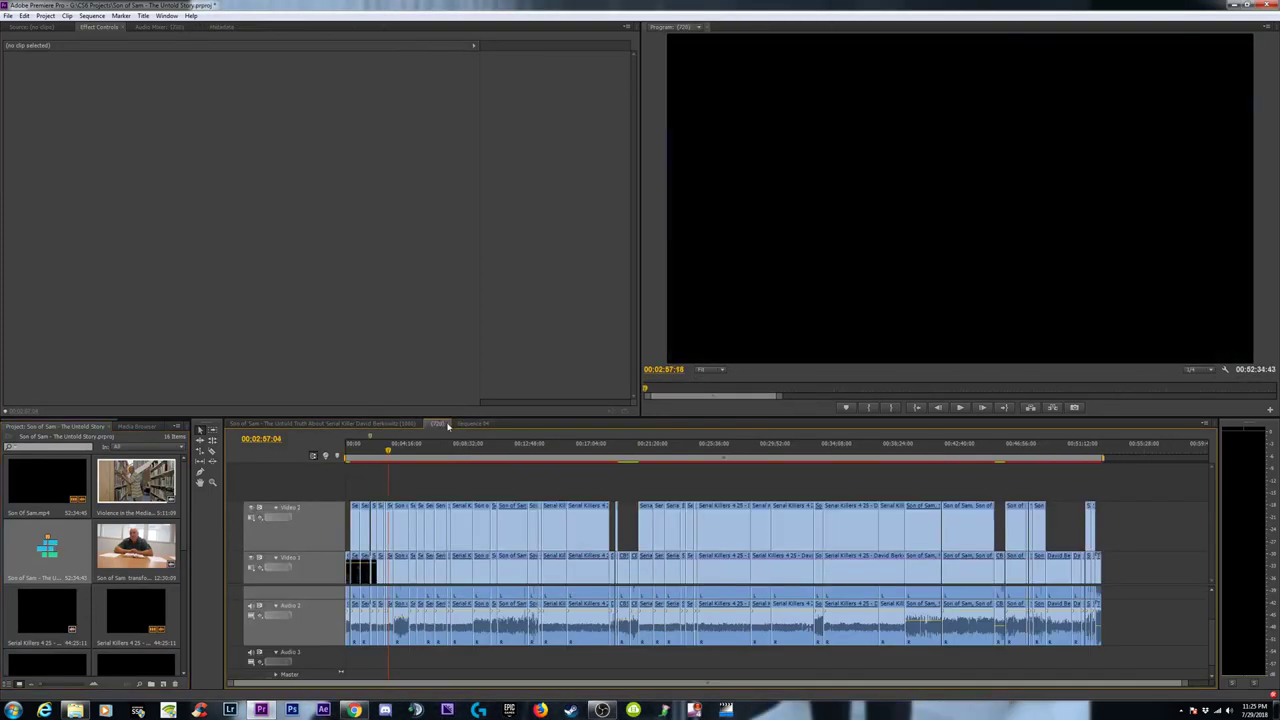
# Close the (720) and Sequence 04 timelines and delete Sequence 04 from the project.
pyautogui.click(448, 425)
pyautogui.click(459, 425)
pyautogui.click(467, 425)
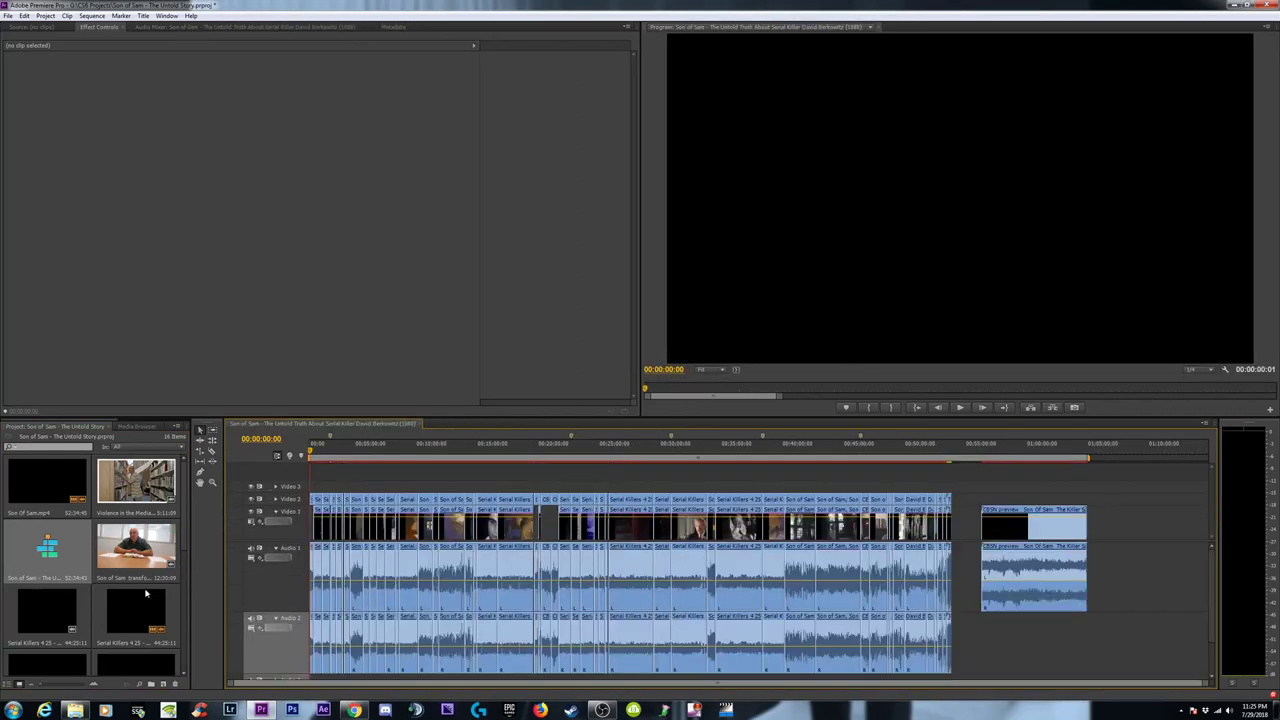
pyautogui.scroll(-5, 145, 595)
pyautogui.click(145, 632)
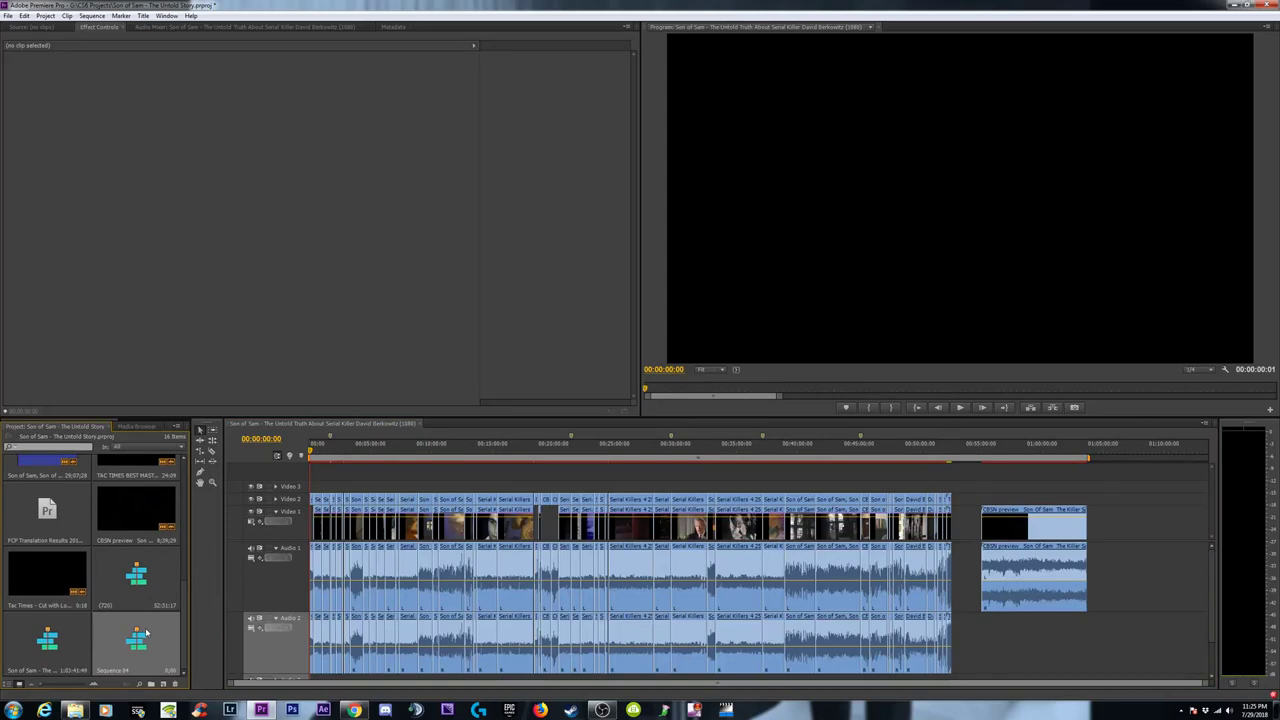
pyautogui.press('Delete')
# Delete the CBSN preview clip, video and audio, that sits past the end of the main edit.
pyautogui.click(1075, 538)
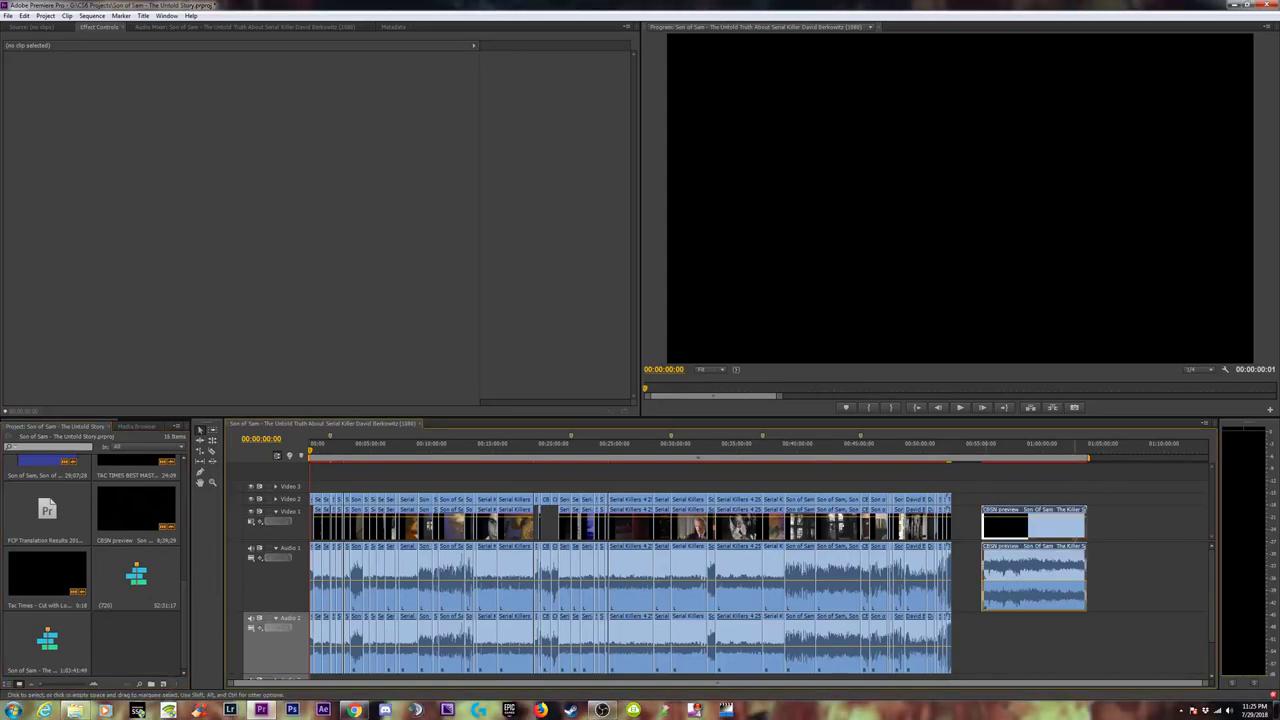
pyautogui.moveTo(1075, 538); pyautogui.dragTo(1015, 622)
pyautogui.press('Delete')
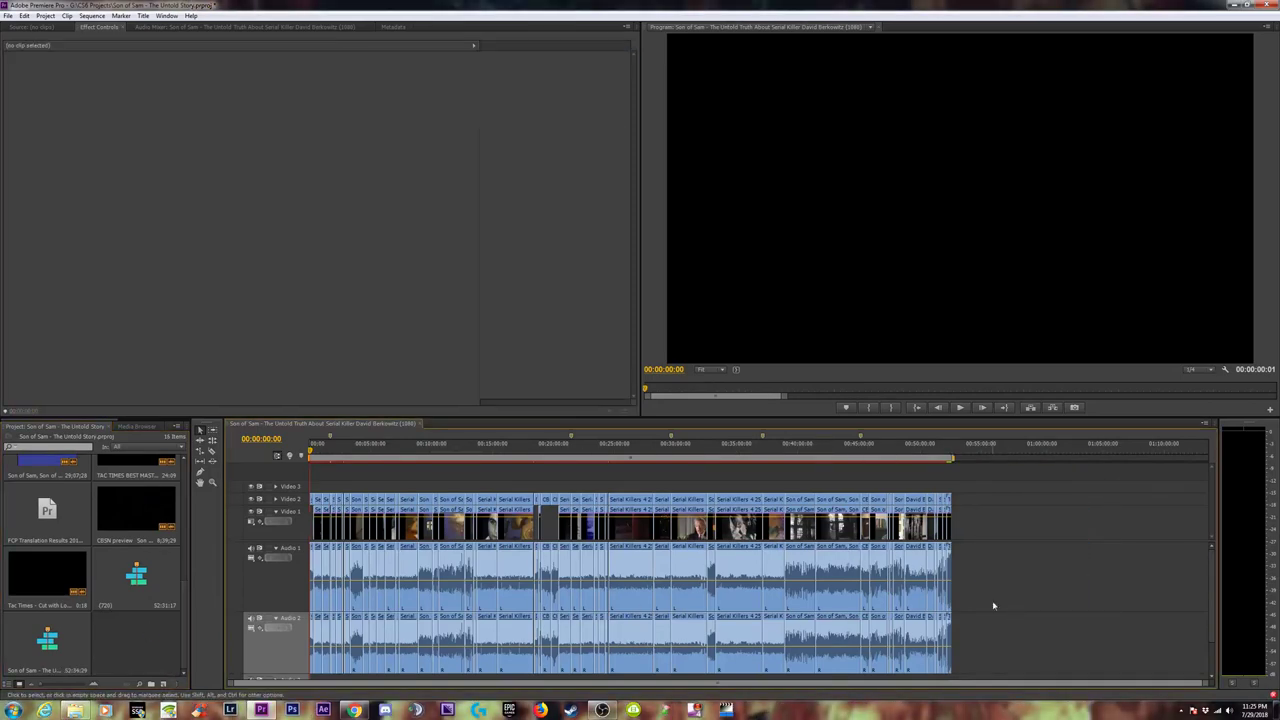
# Compare a Serial Killers 4 25 clip's audio with a trial placement of the Son of Sam, Son of Hope - VHS clip, and remove the trial clip.
pyautogui.click(620, 451)
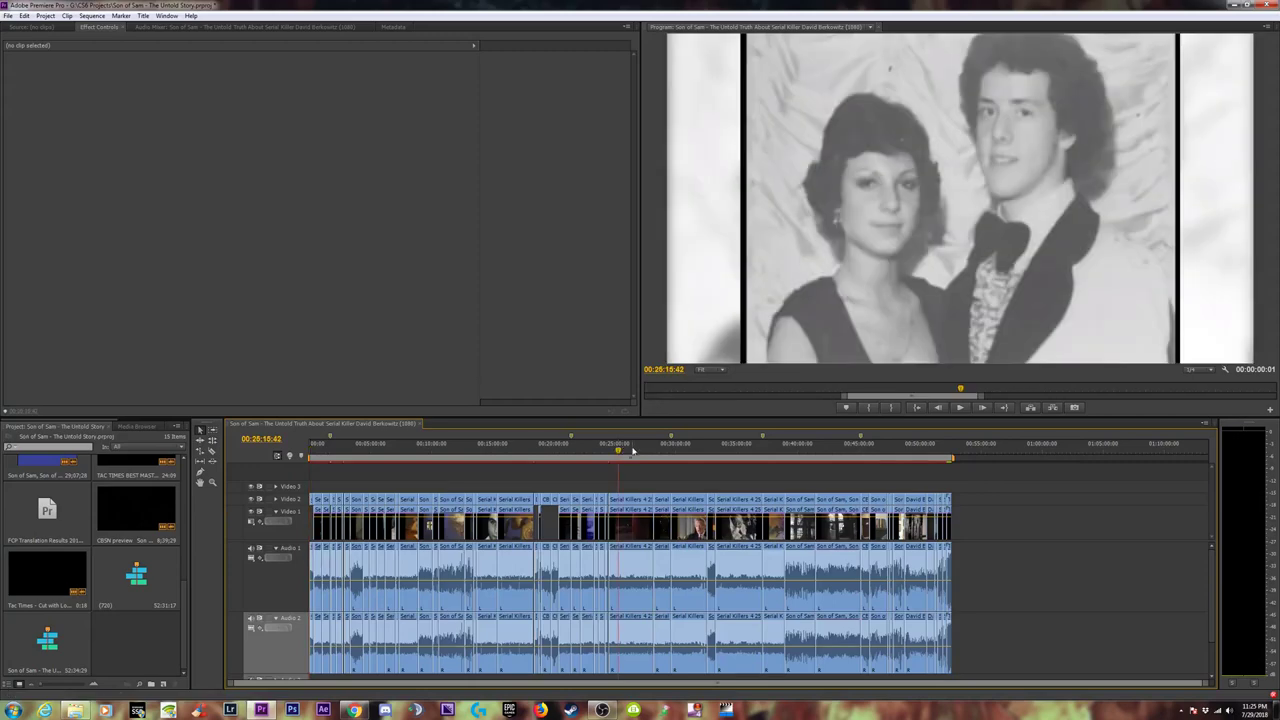
pyautogui.click(630, 597)
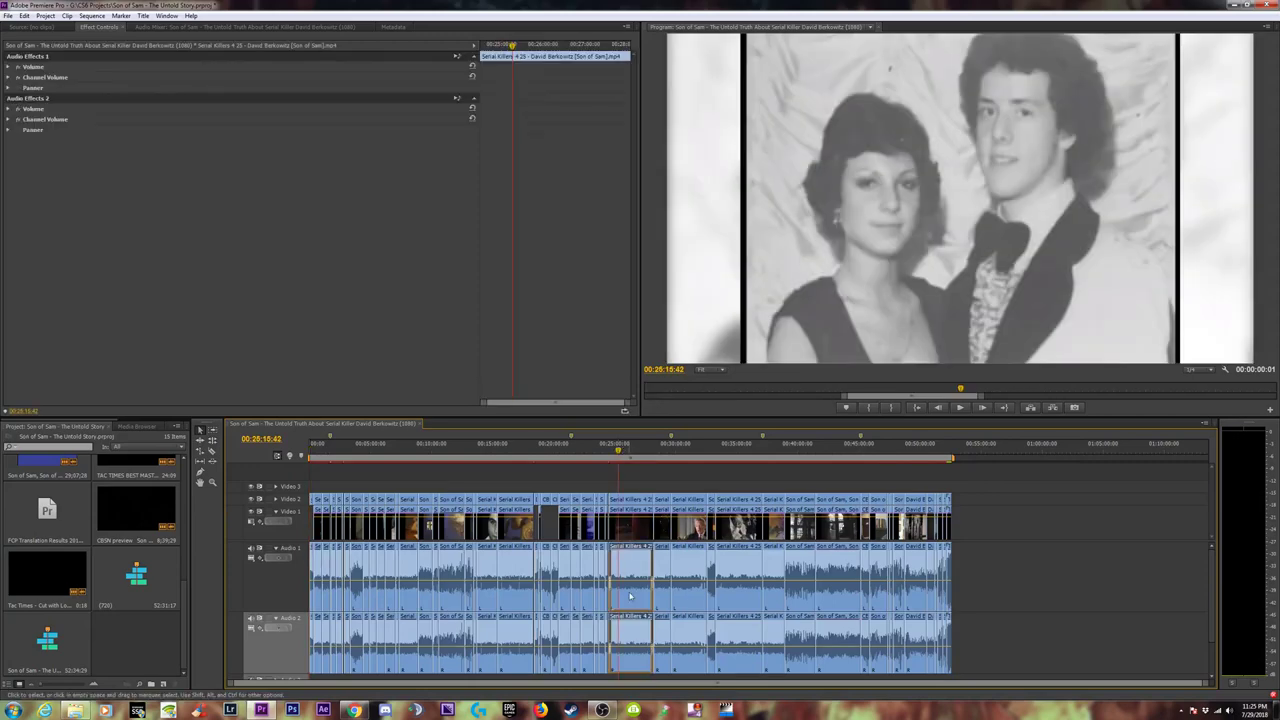
pyautogui.scroll(2, 89, 516)
pyautogui.moveTo(47, 573); pyautogui.dragTo(1011, 519)
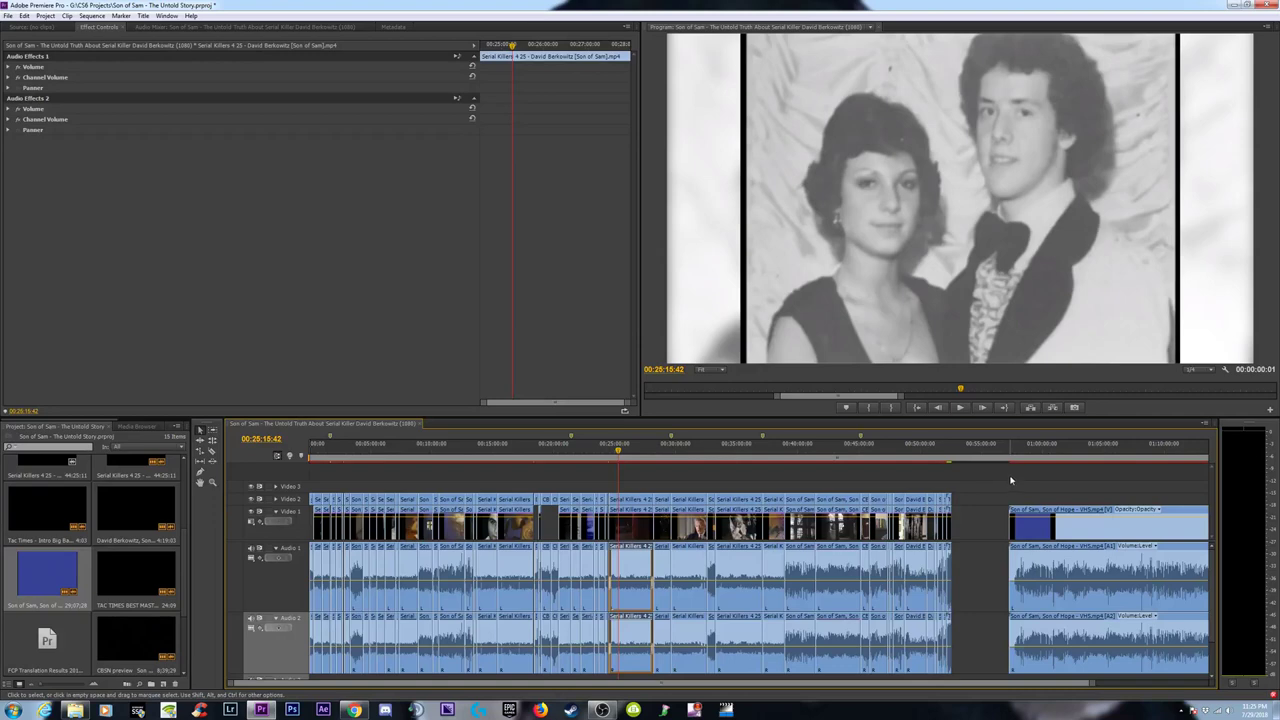
pyautogui.moveTo(1010, 480); pyautogui.dragTo(1138, 608)
pyautogui.press('Delete')
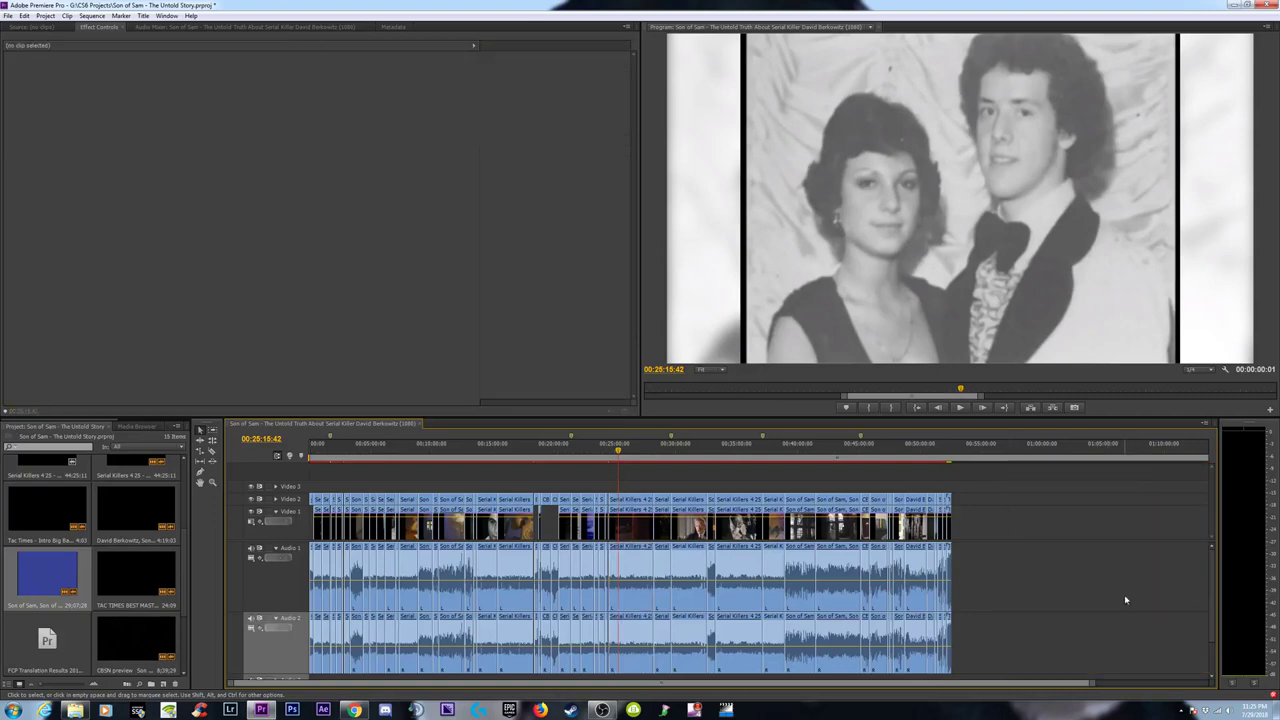
# Change the Son of Sam, Son of Hope - VHS source clip's audio channels to Stereo format with 1 audio track, accepting the change.
pyautogui.rightClick(40, 564)
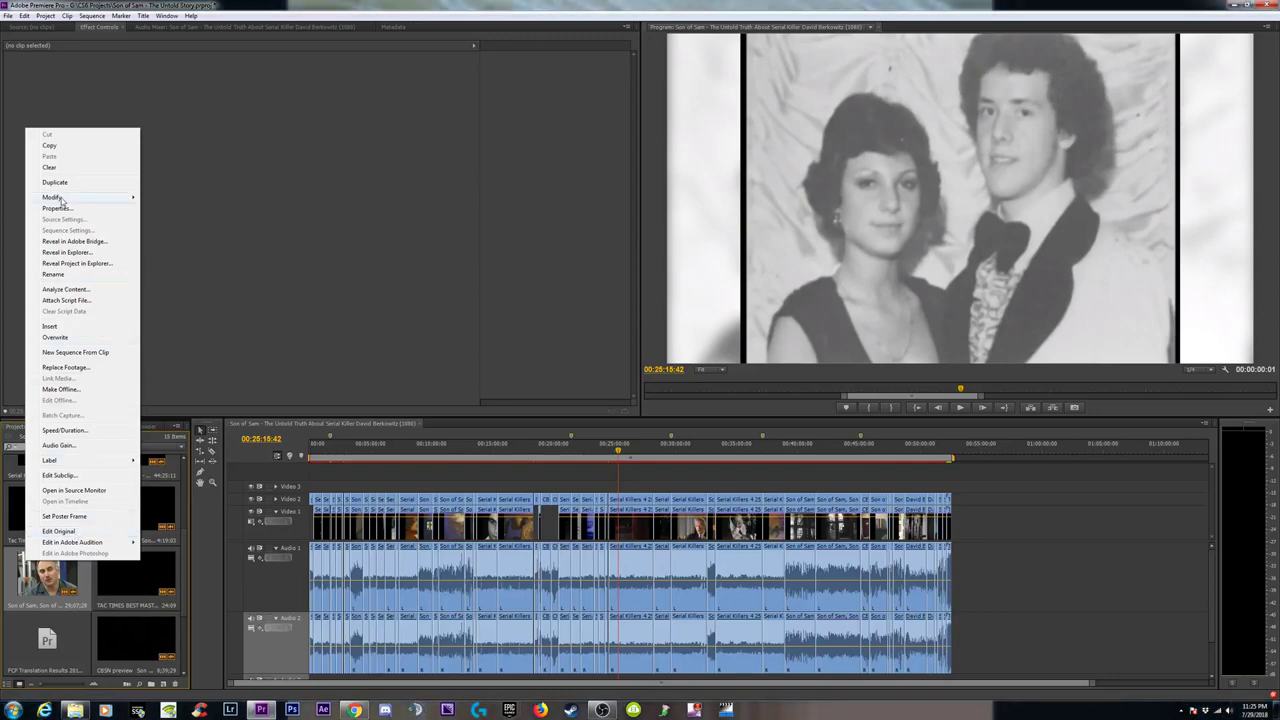
pyautogui.moveTo(76, 198)
pyautogui.click(192, 197)
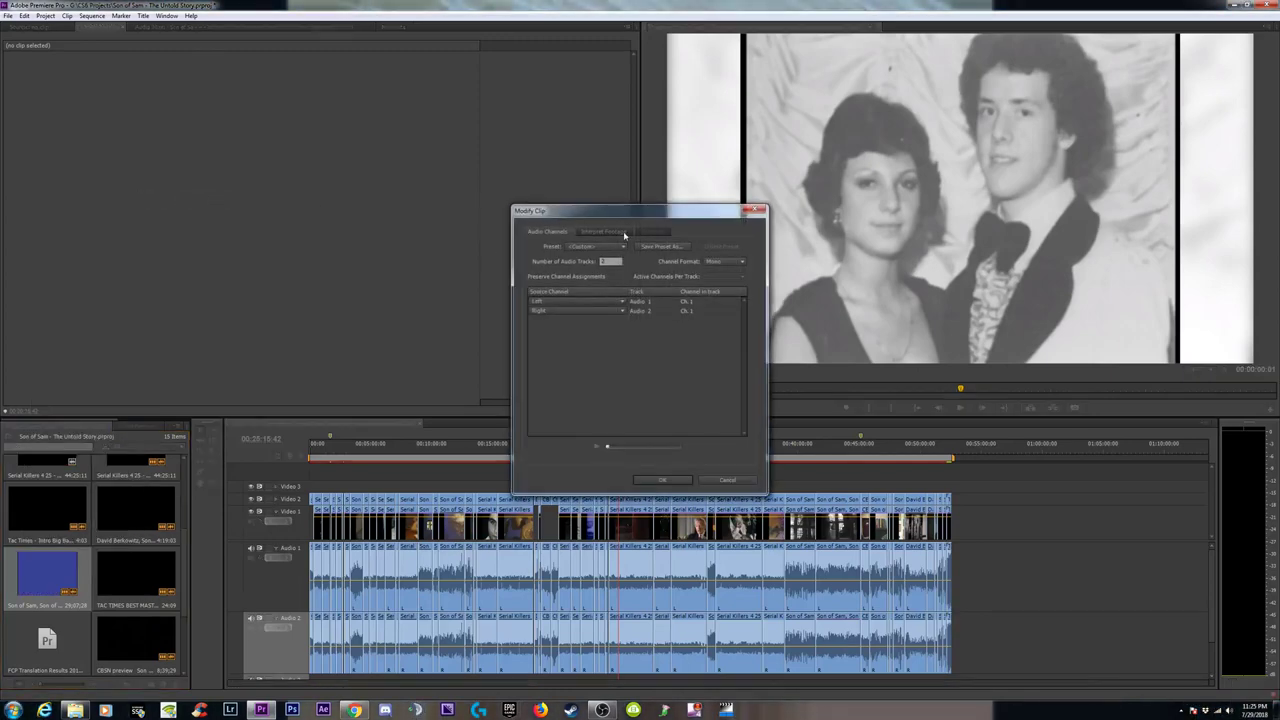
pyautogui.click(740, 261)
pyautogui.click(728, 284)
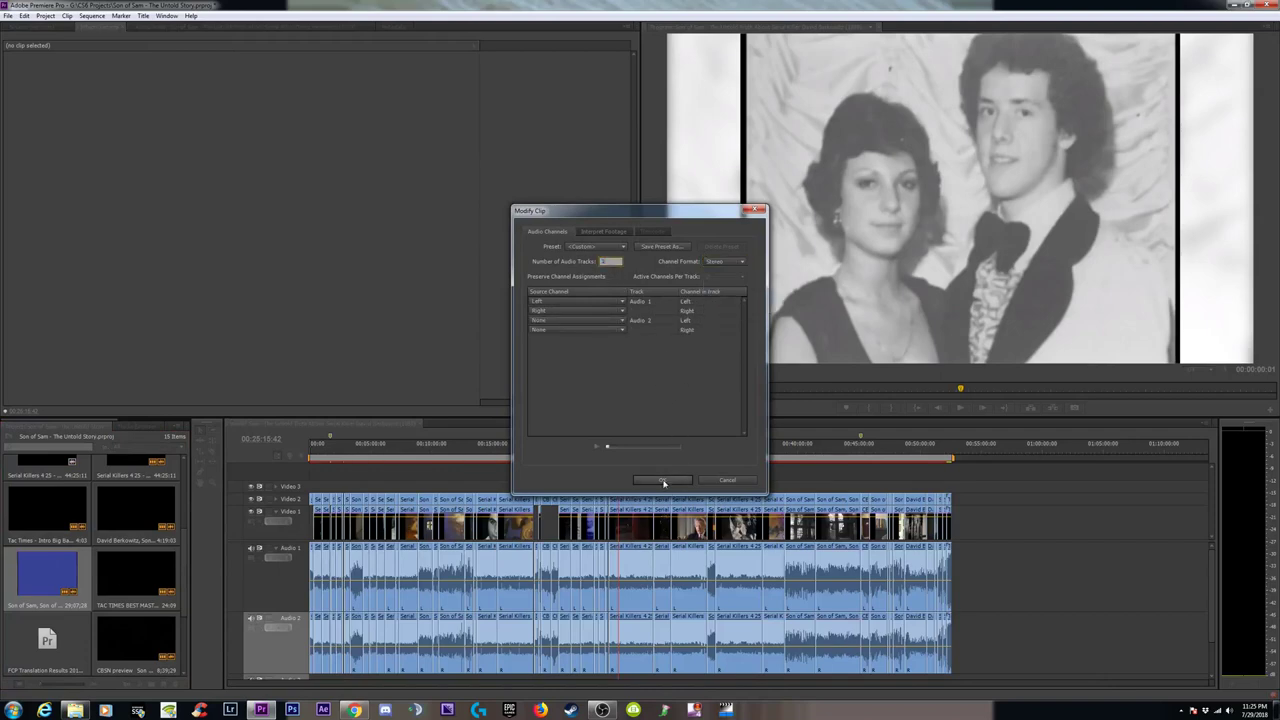
pyautogui.write('1')
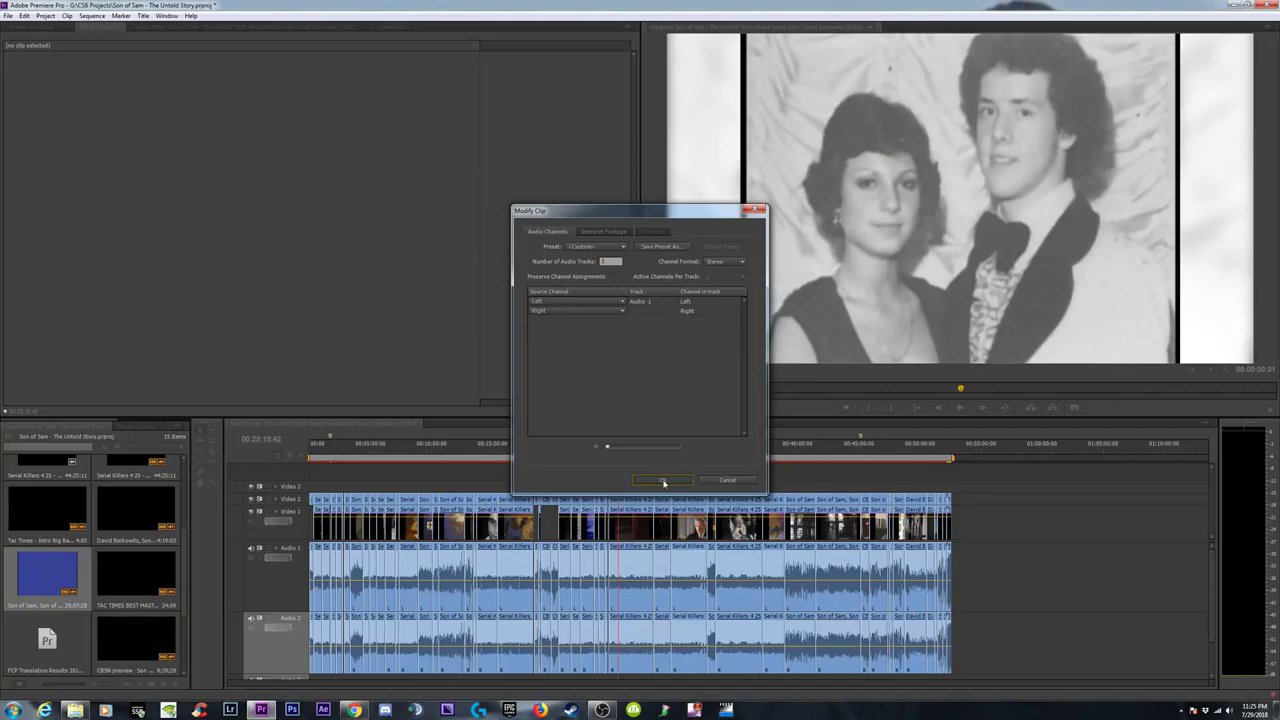
pyautogui.click(664, 481)
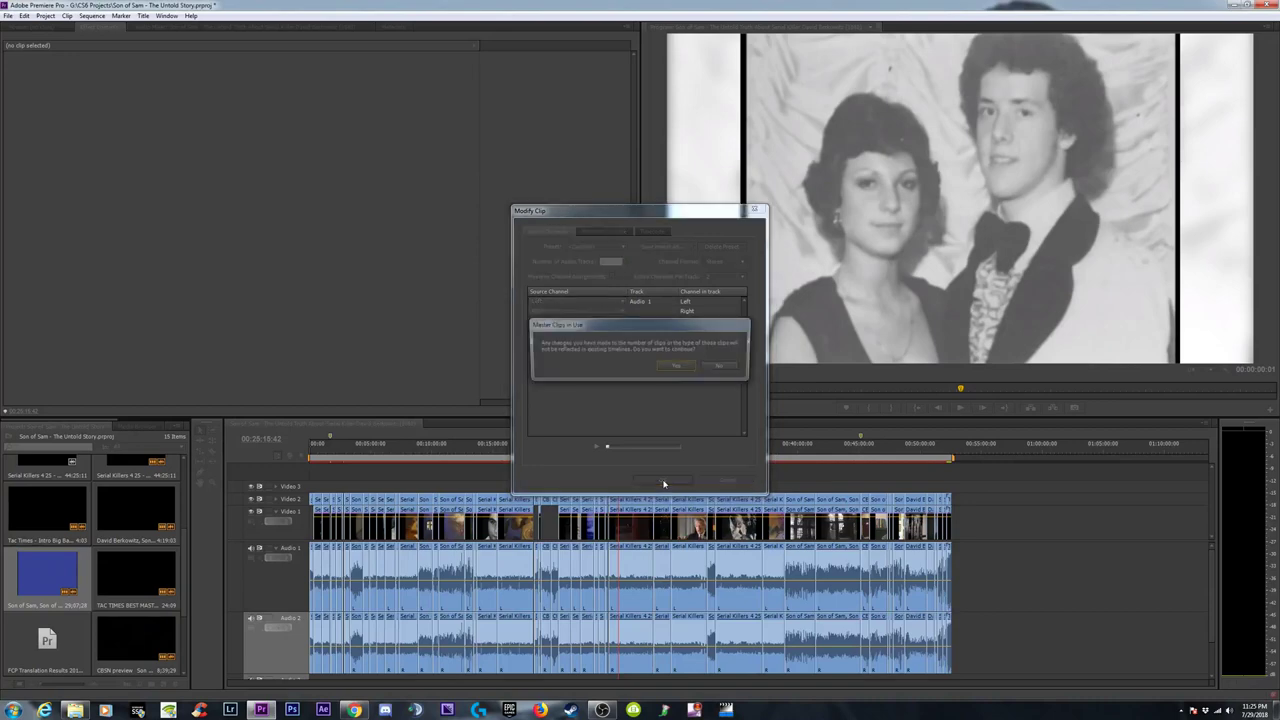
pyautogui.click(677, 368)
# Place the modified Son of Sam, Son of Hope - VHS clip past the edit's end to check its audio track layout, and delete it again.
pyautogui.moveTo(36, 575); pyautogui.dragTo(1080, 525)
pyautogui.click(1090, 451)
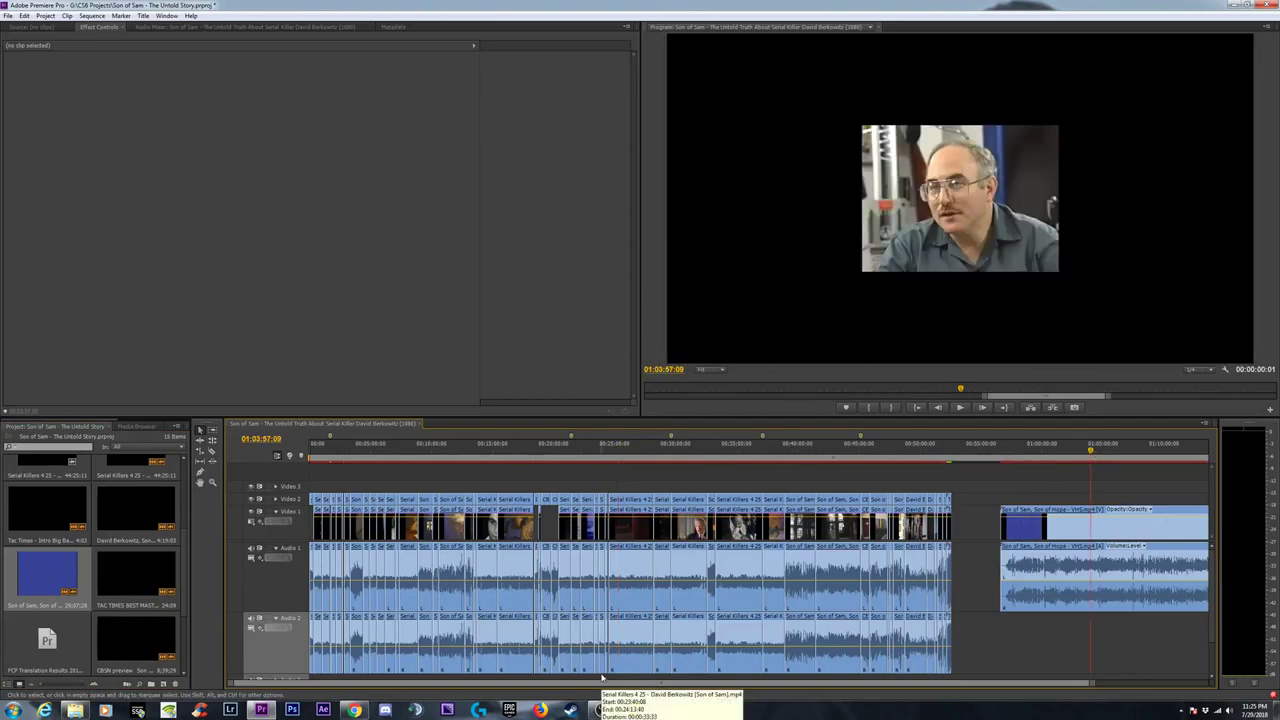
pyautogui.hotkey('ctrl', 's')
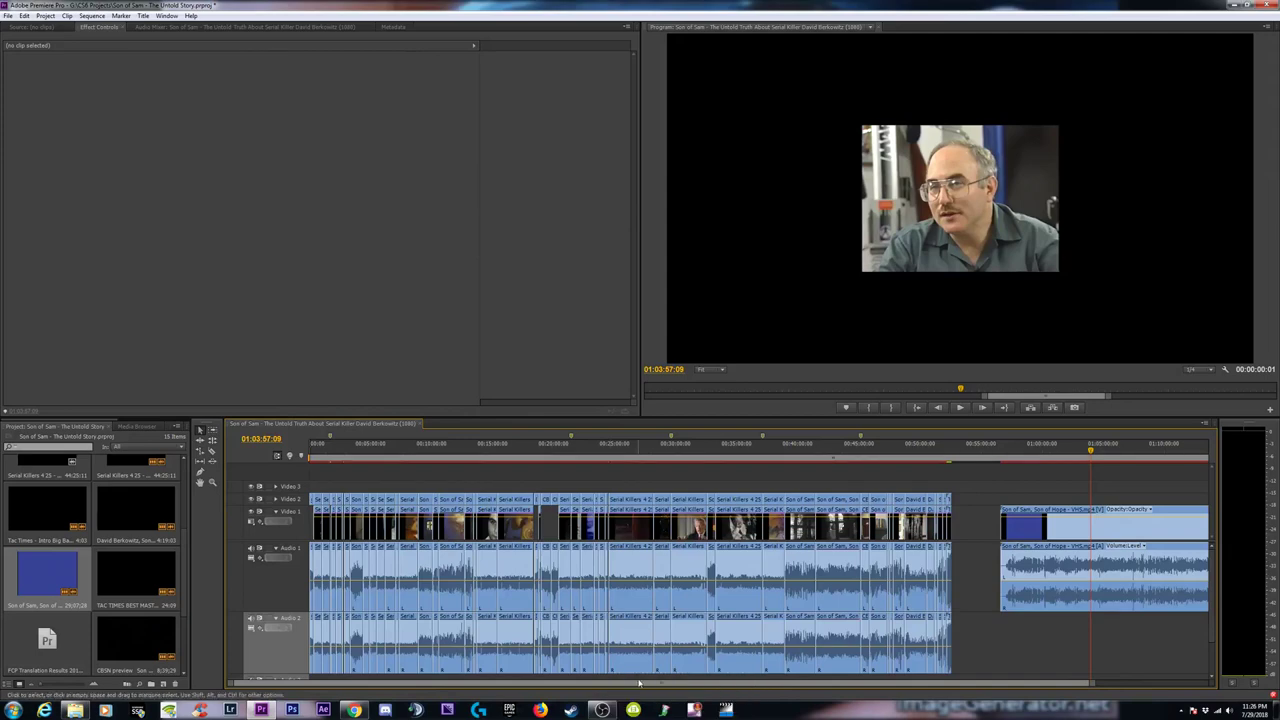
pyautogui.press('\\')
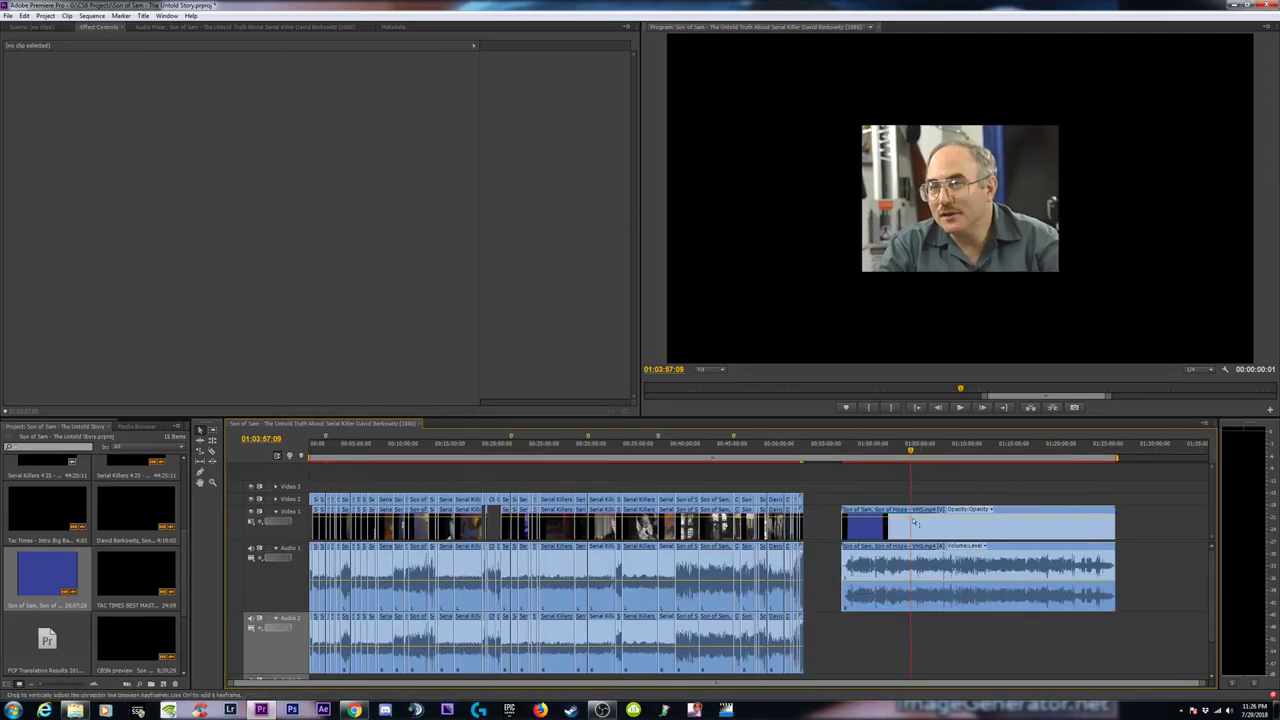
pyautogui.click(943, 530)
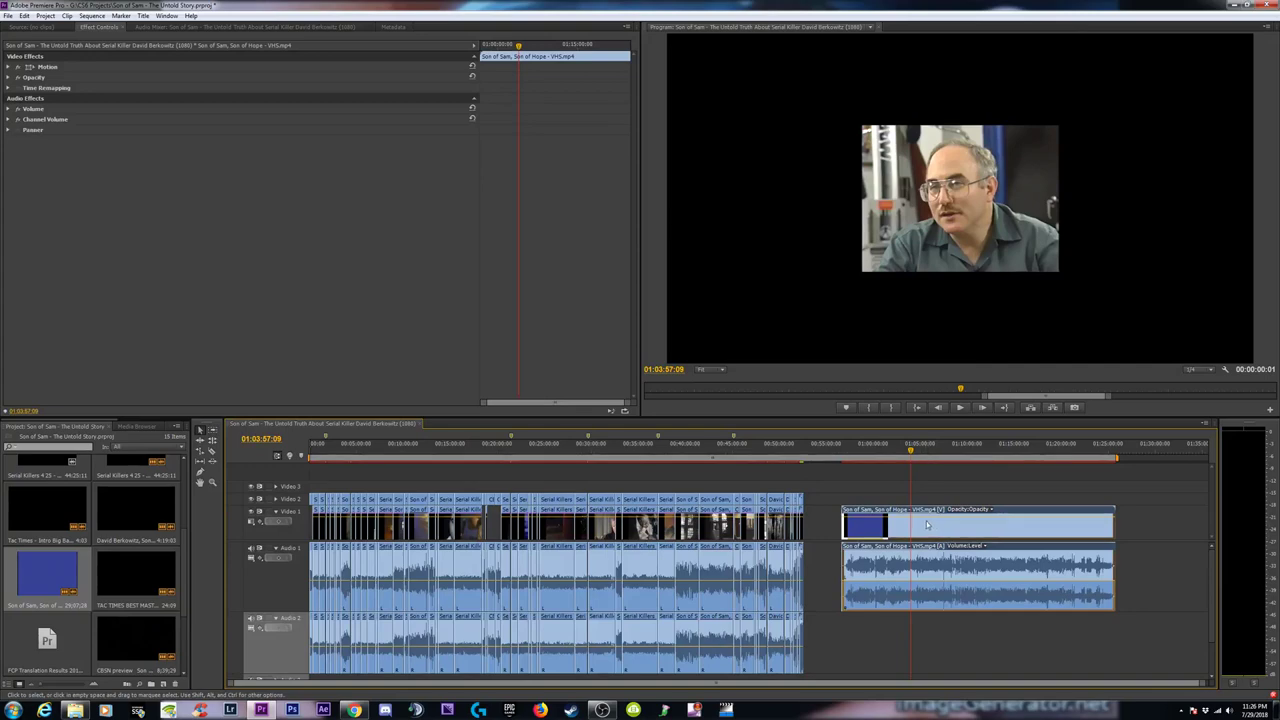
pyautogui.press('Delete')
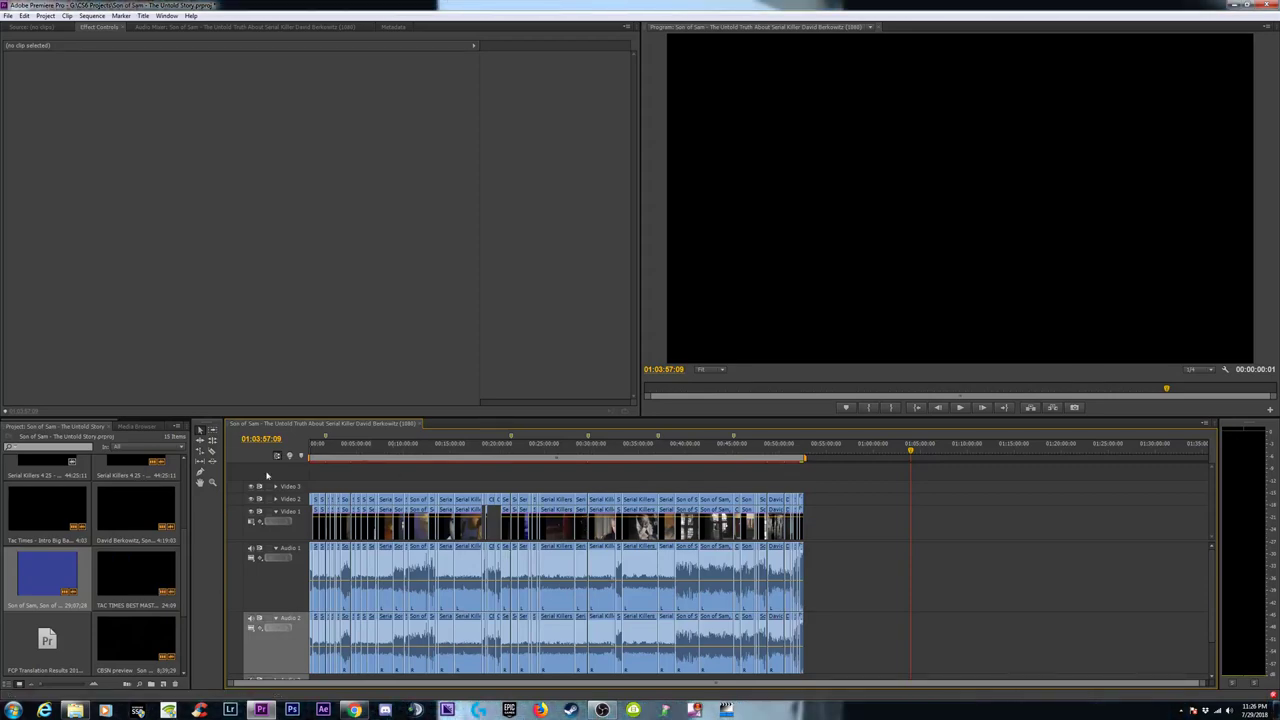
# Inspect the audio channel and footage interpretation settings of the Serial Killers 4 25 clip near 00:07:55, leaving them as they are.
pyautogui.moveTo(360, 445); pyautogui.dragTo(384, 447)
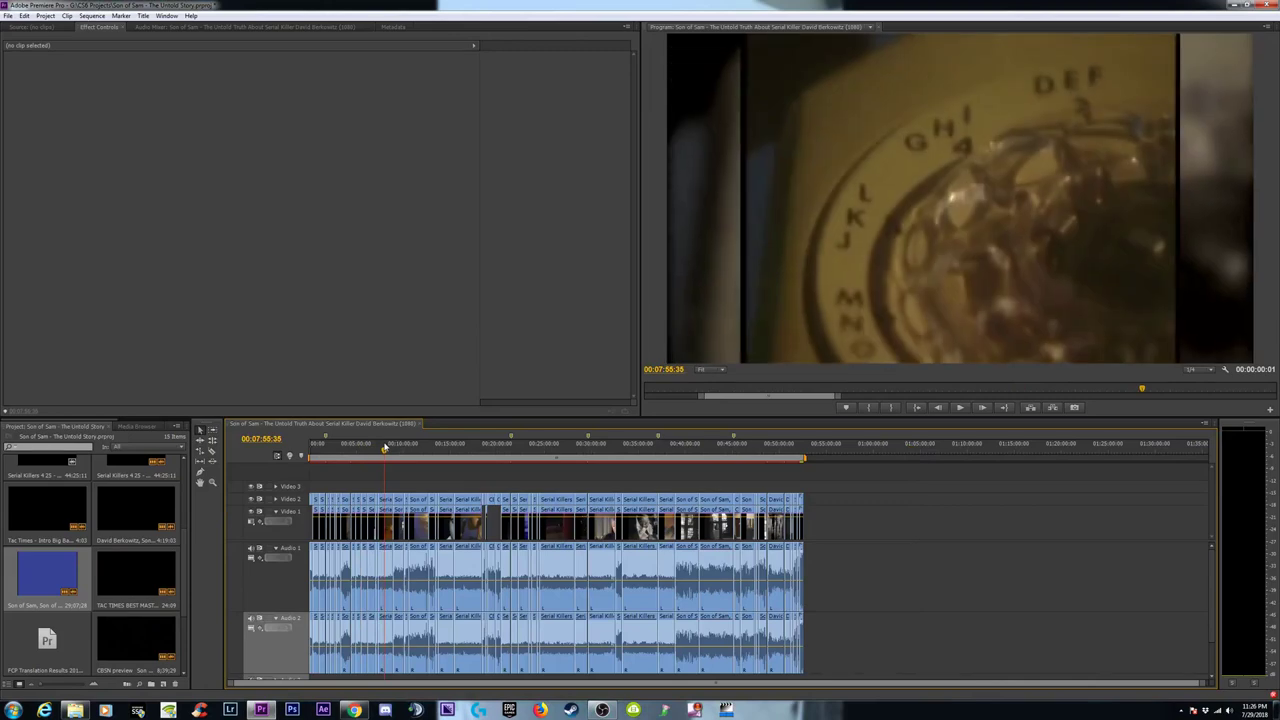
pyautogui.rightClick(383, 570)
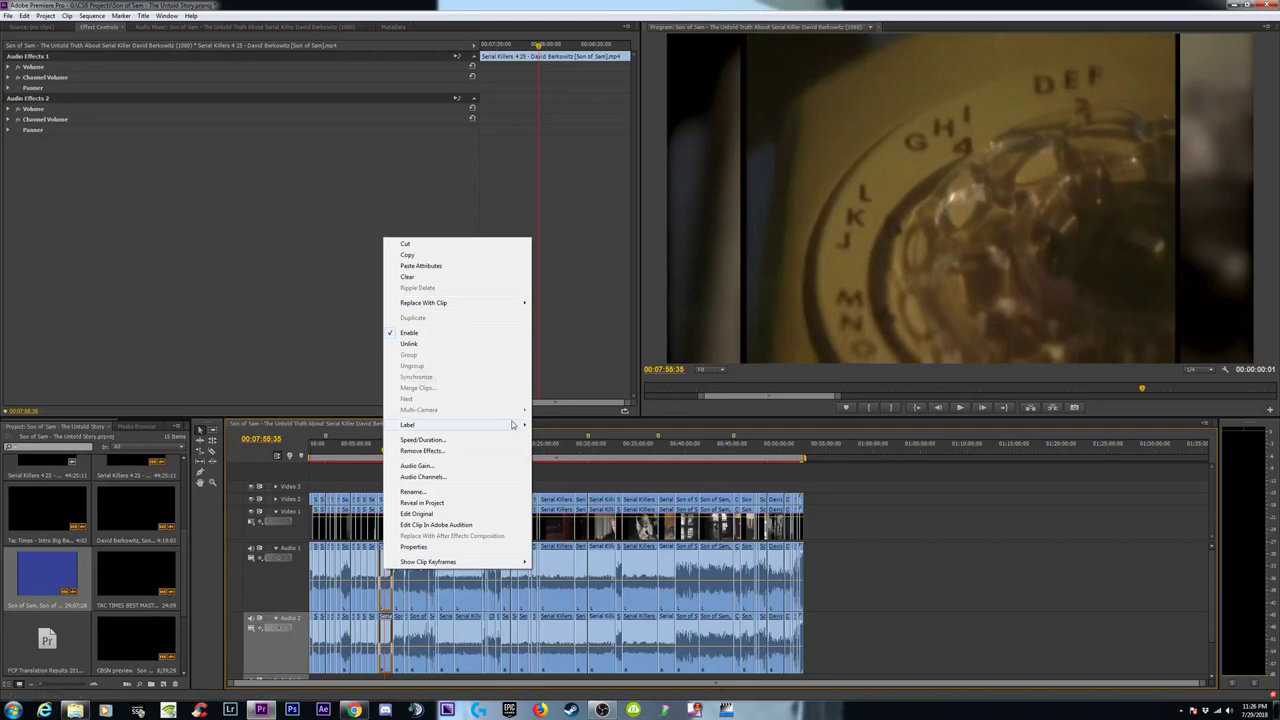
pyautogui.click(422, 477)
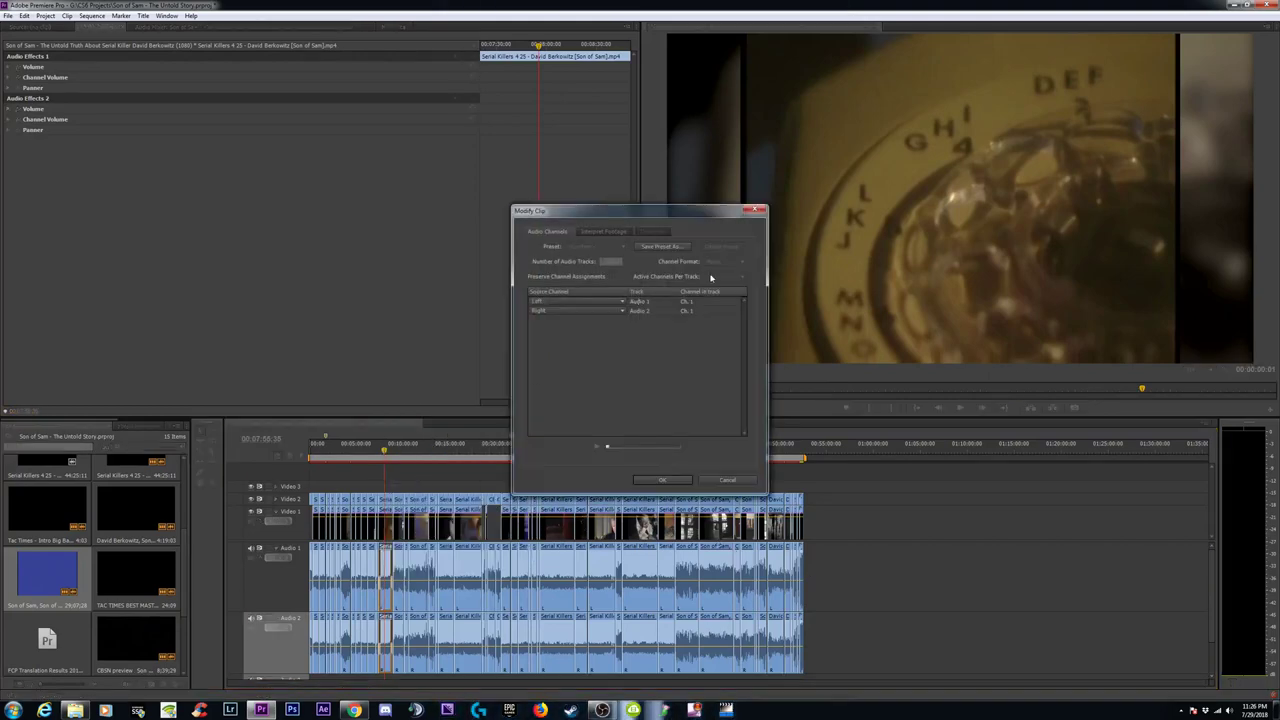
pyautogui.click(603, 231)
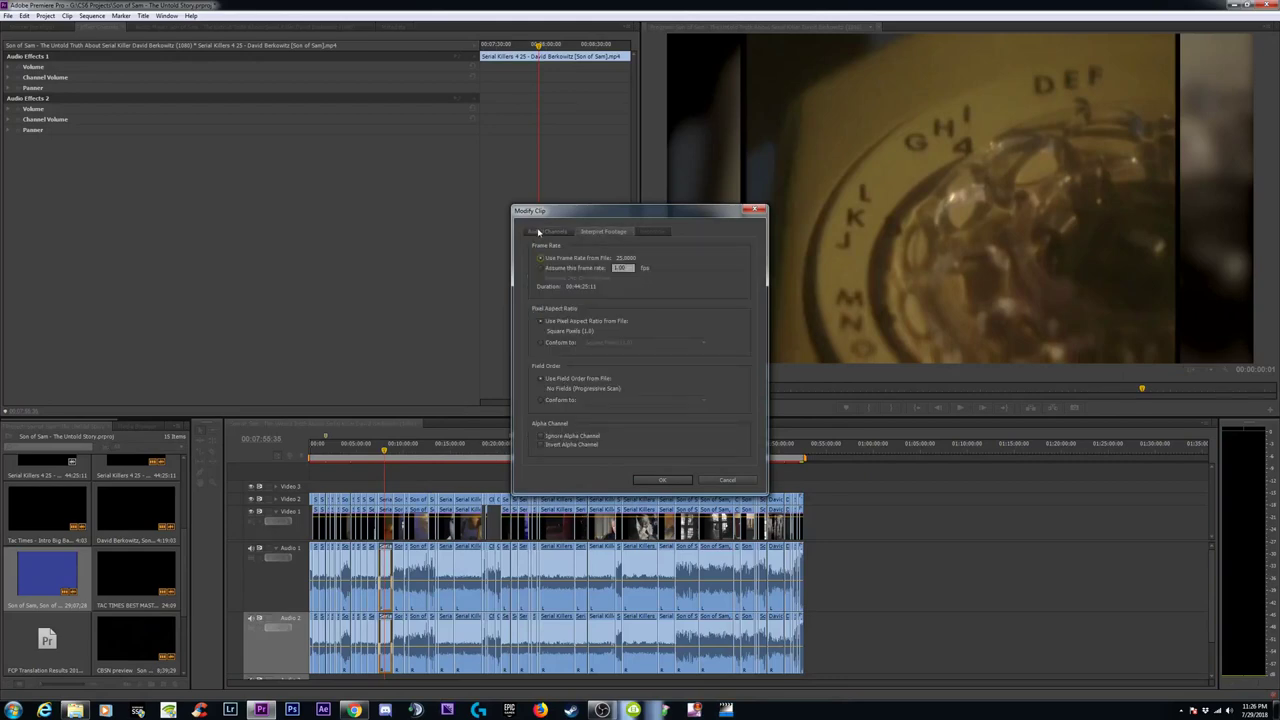
pyautogui.click(546, 231)
pyautogui.click(583, 301)
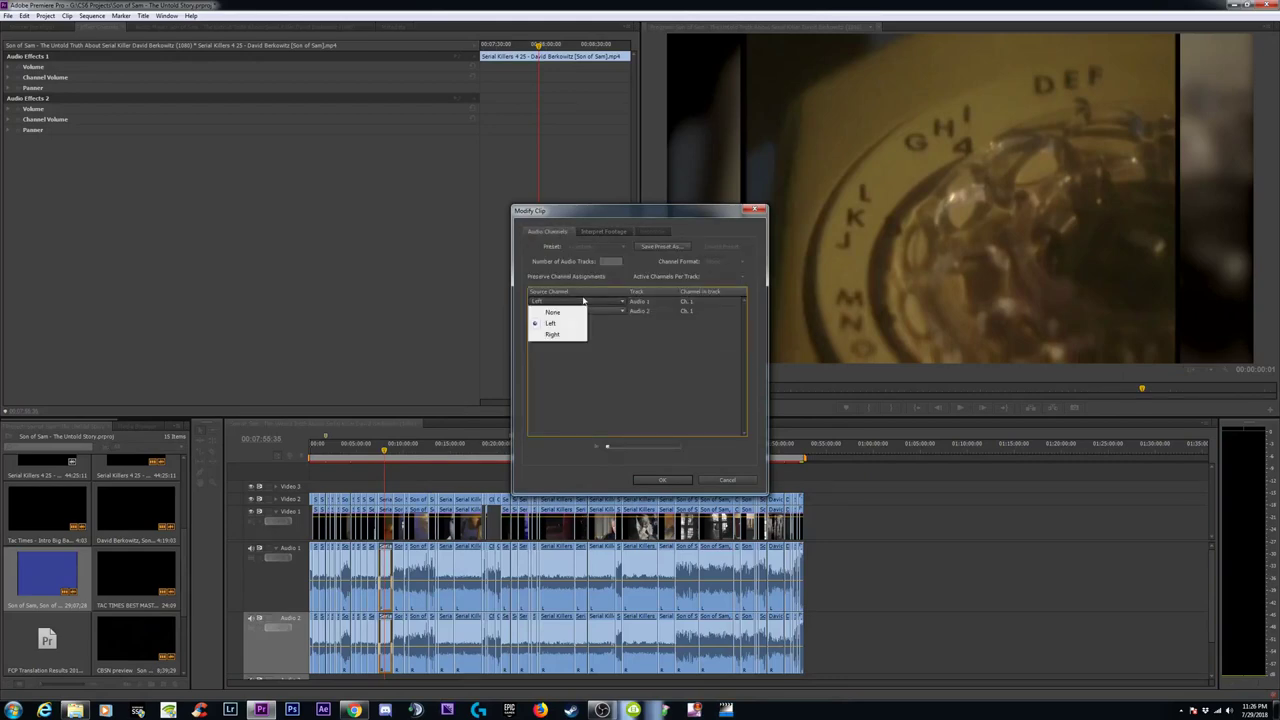
pyautogui.click(646, 351)
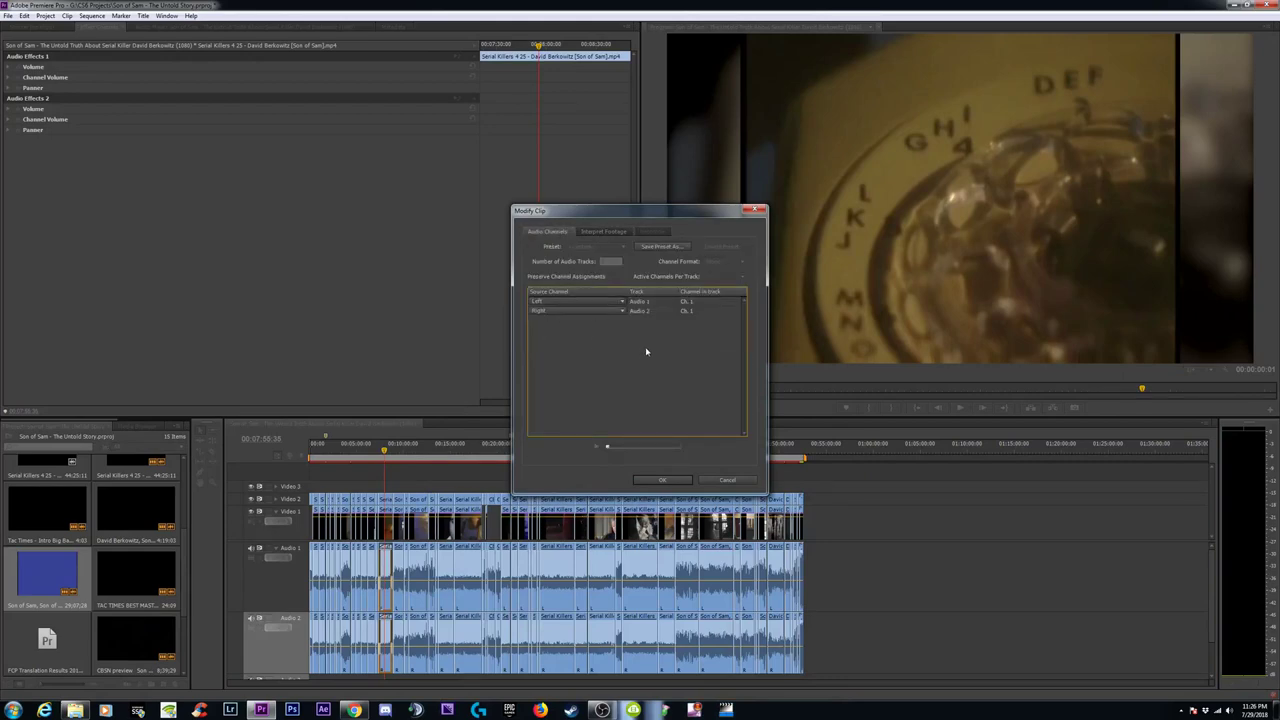
pyautogui.click(730, 481)
# Scrub the enlarged main sequence forward to 00:09:40:55.
pyautogui.press('=')
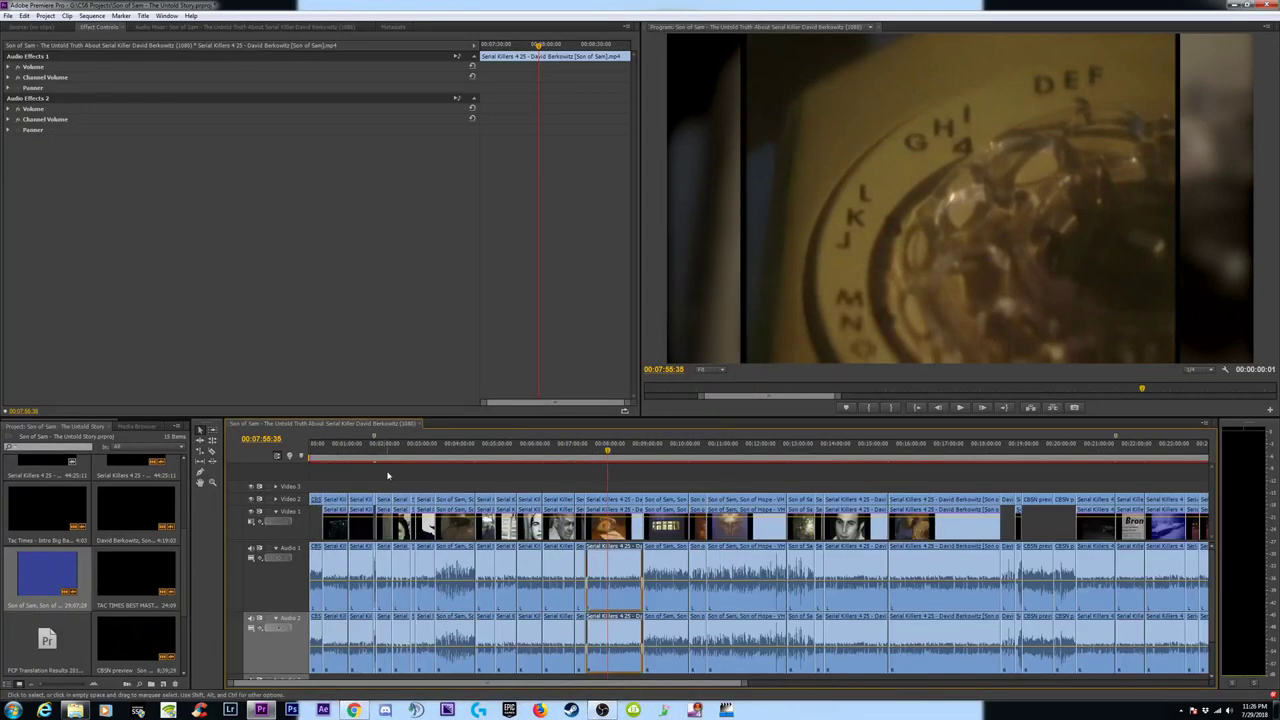
pyautogui.click(561, 453)
pyautogui.moveTo(621, 455); pyautogui.dragTo(659, 463)
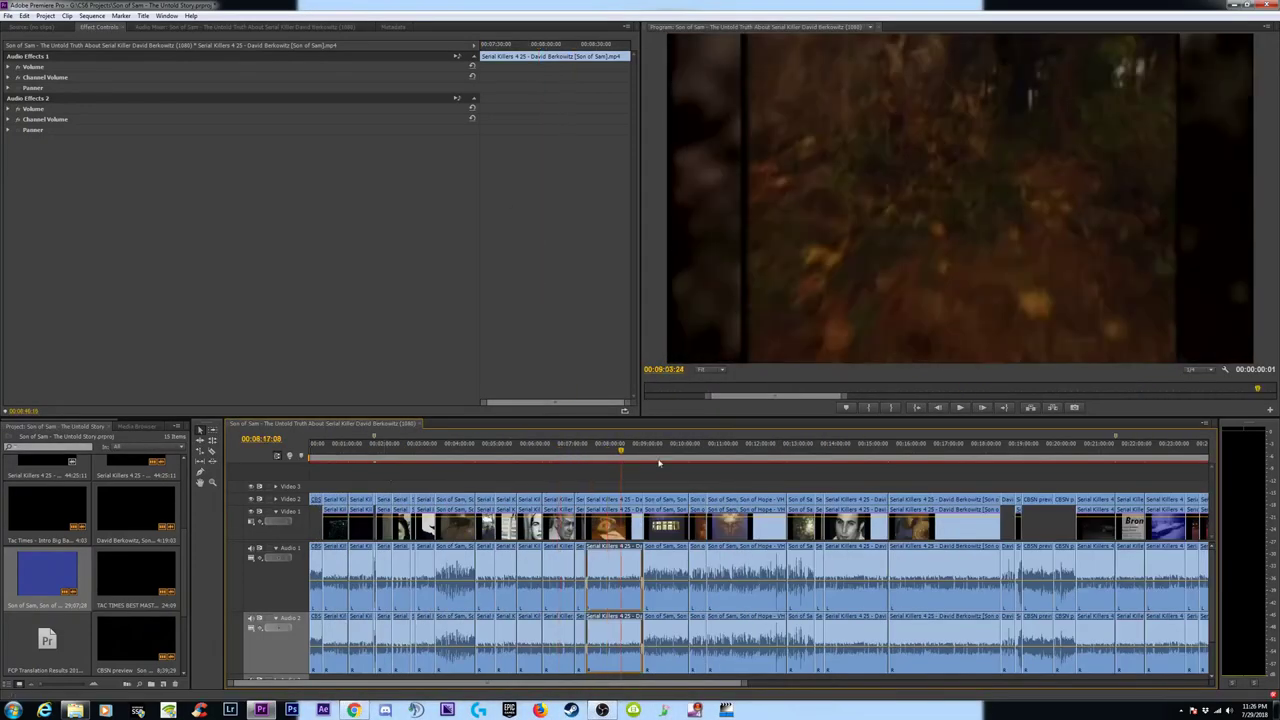
pyautogui.click(673, 452)
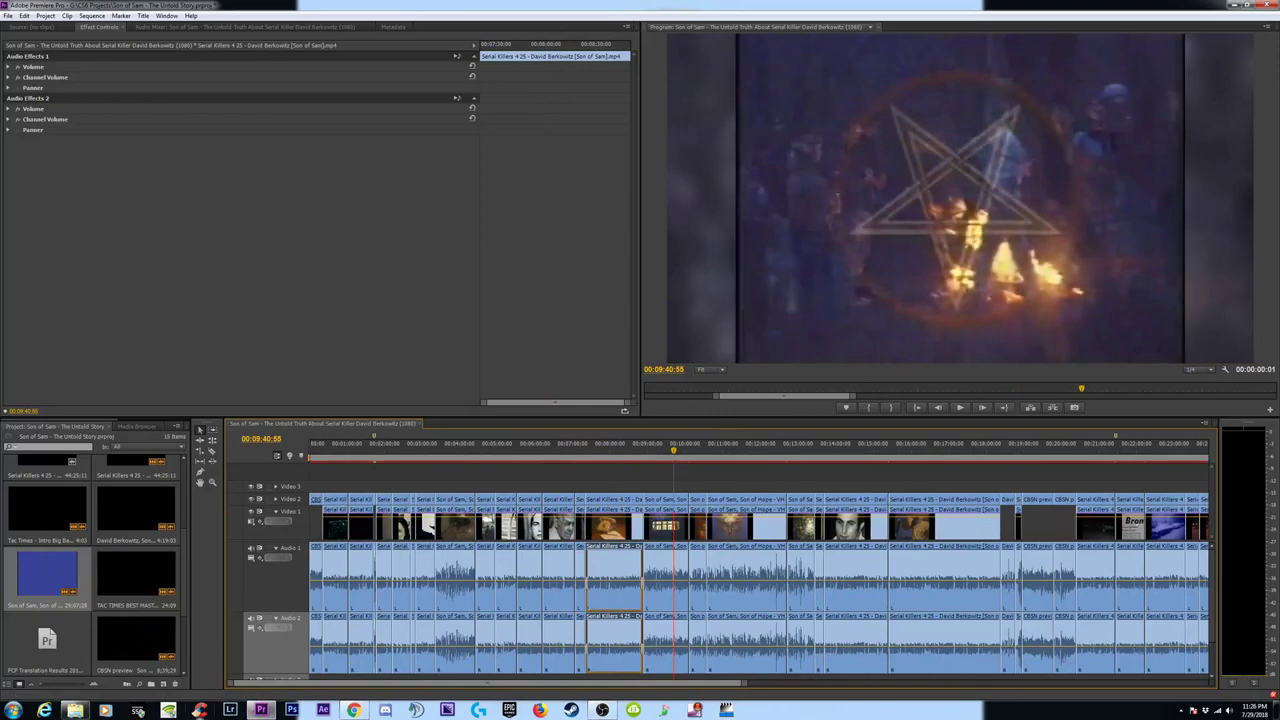
# Switch to the browser and read the Adobe staff reply in the forum thread about making two mono audio tracks into a stereo pair.
pyautogui.click(352, 709)
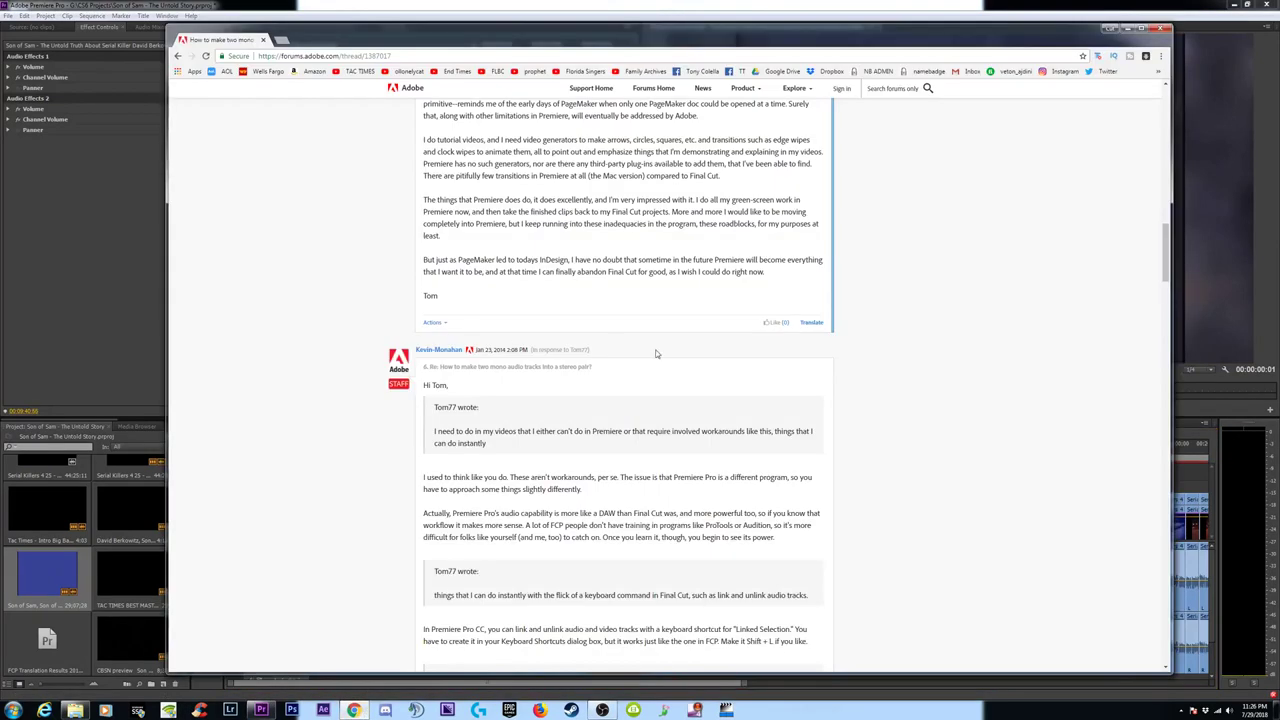
pyautogui.scroll(-1, 840, 391)
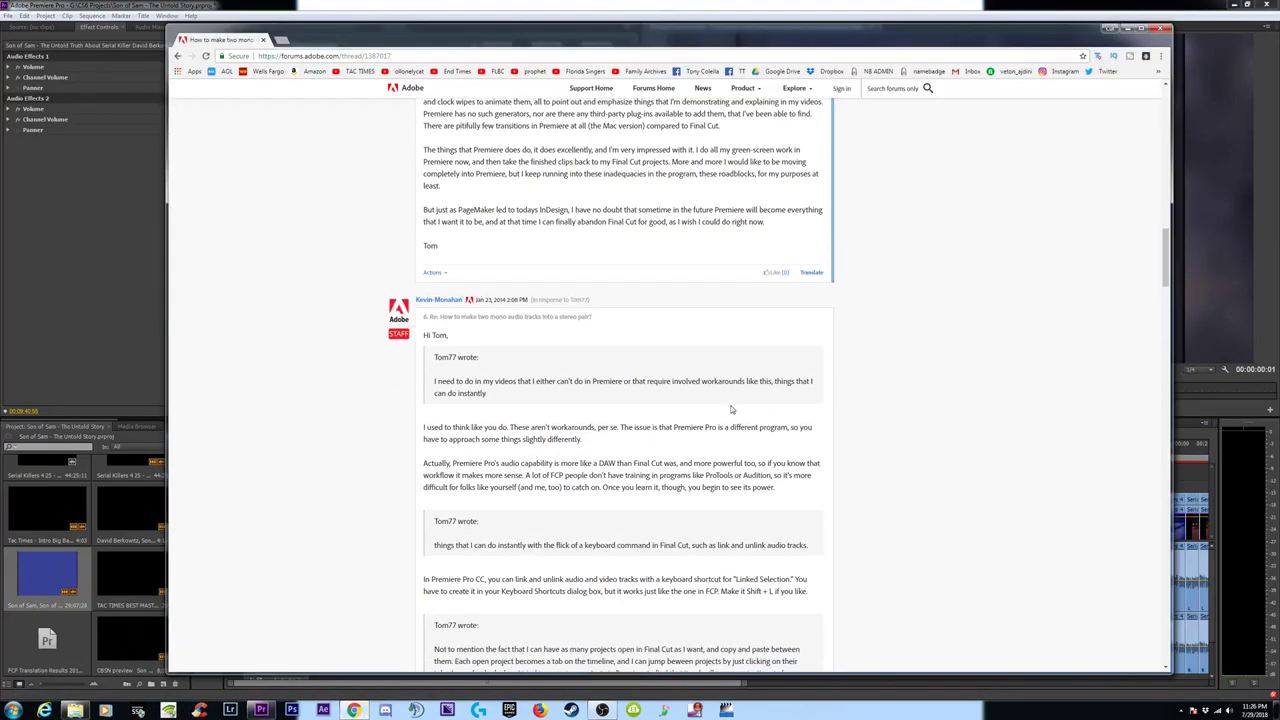
pyautogui.moveTo(521, 439); pyautogui.dragTo(596, 428)
pyautogui.click(590, 450)
pyautogui.scroll(-1, 684, 377)
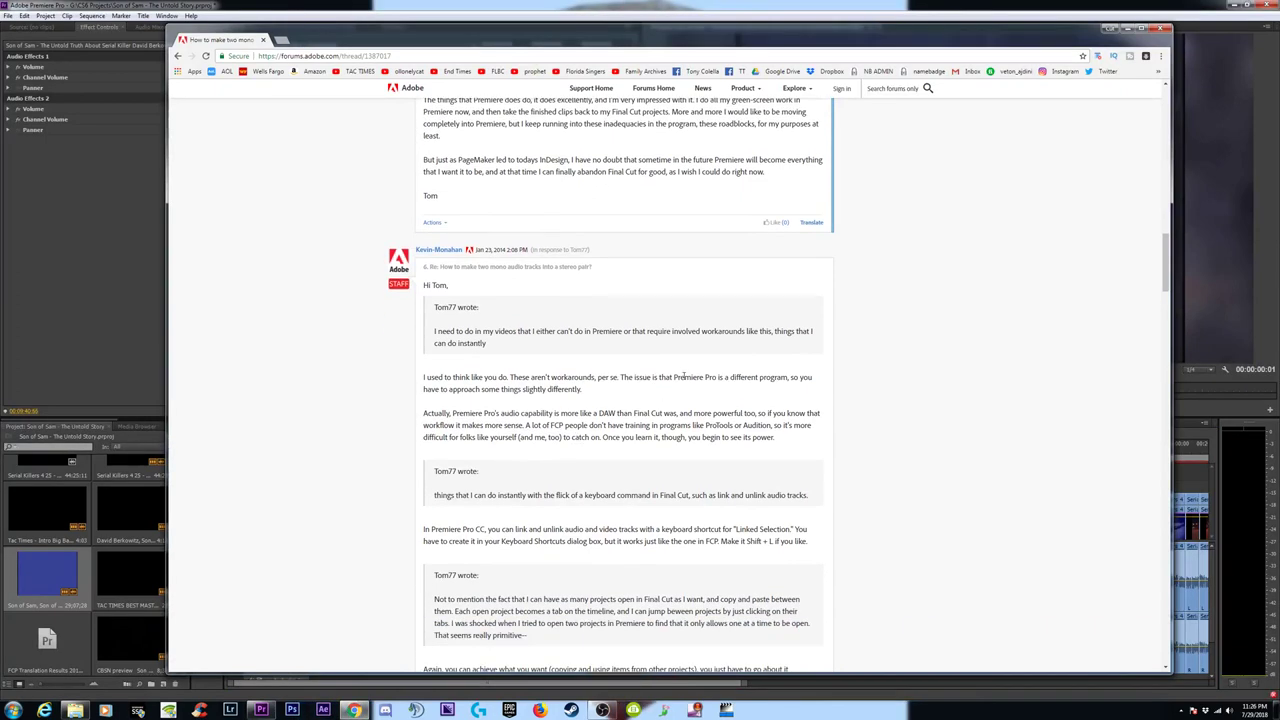
pyautogui.moveTo(471, 388); pyautogui.dragTo(499, 389)
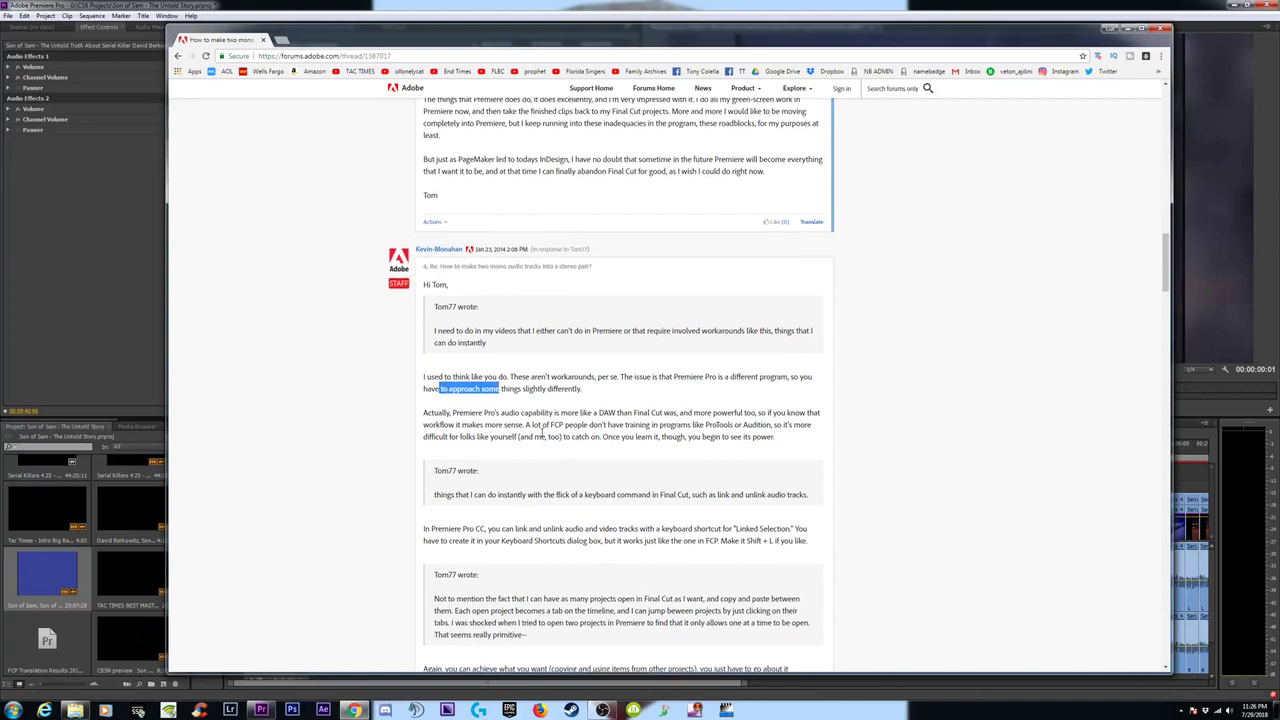
pyautogui.scroll(-2, 535, 428)
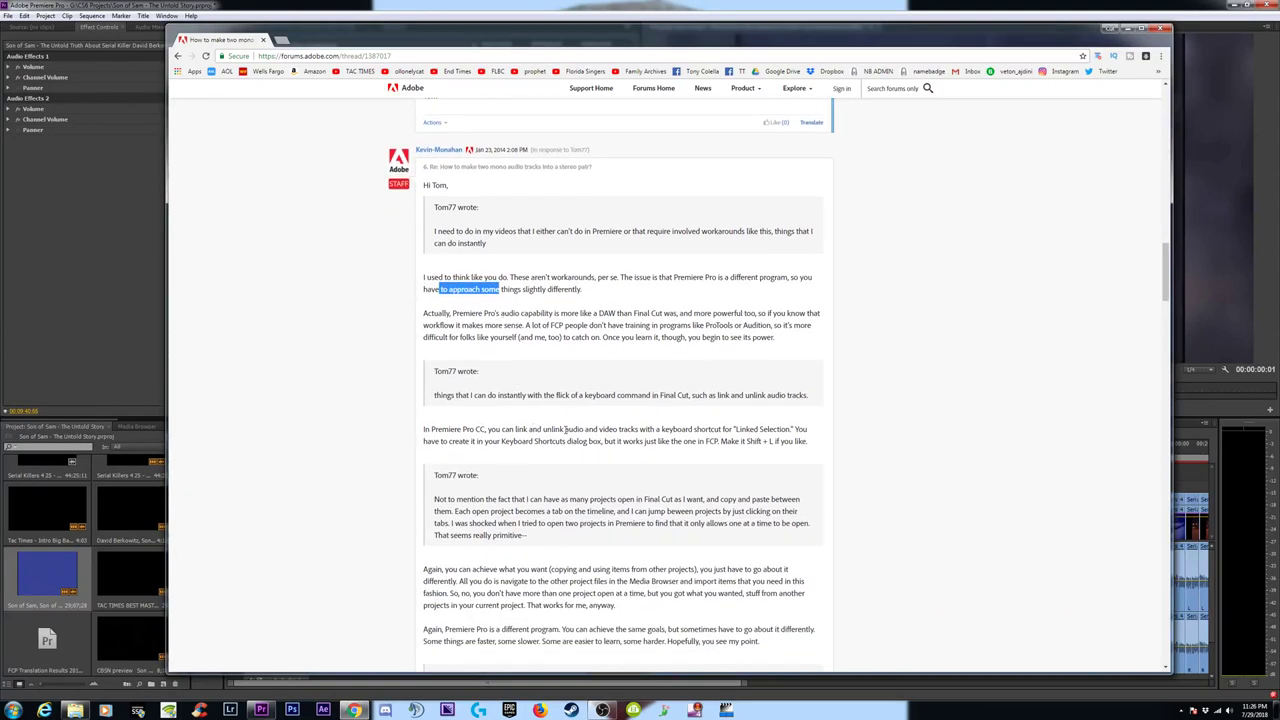
pyautogui.scroll(-2, 561, 482)
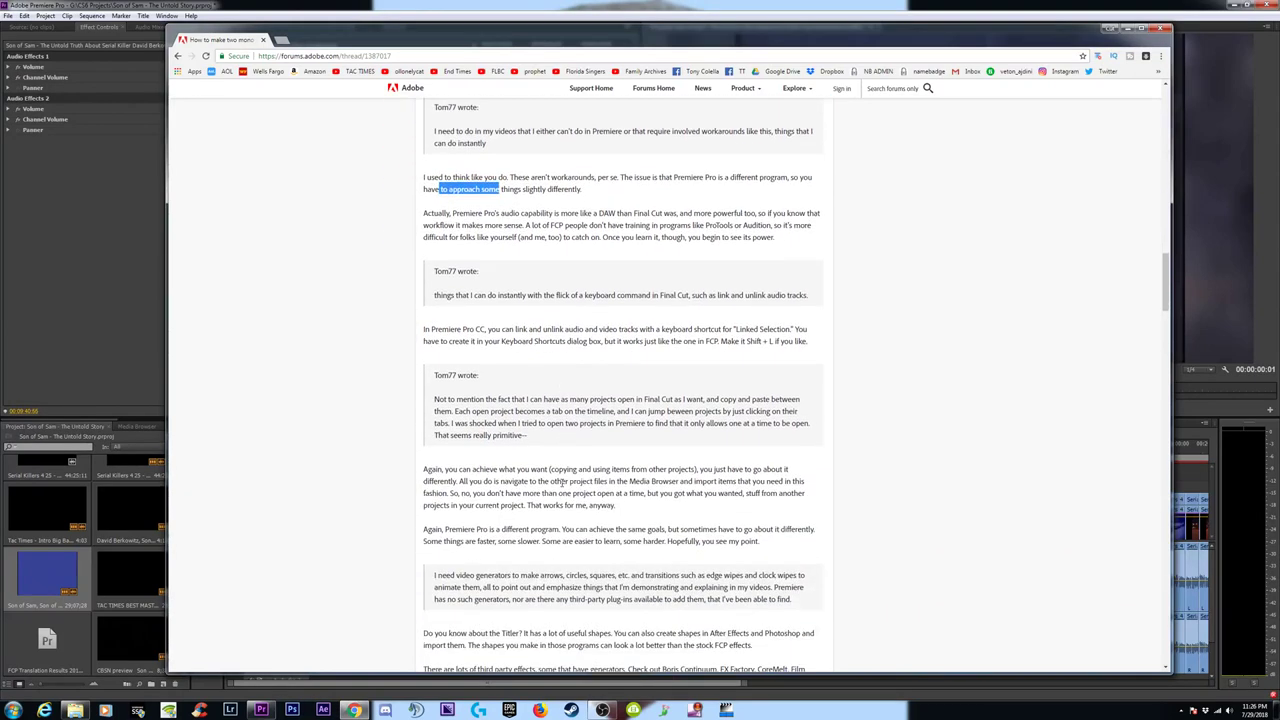
pyautogui.scroll(-2, 562, 484)
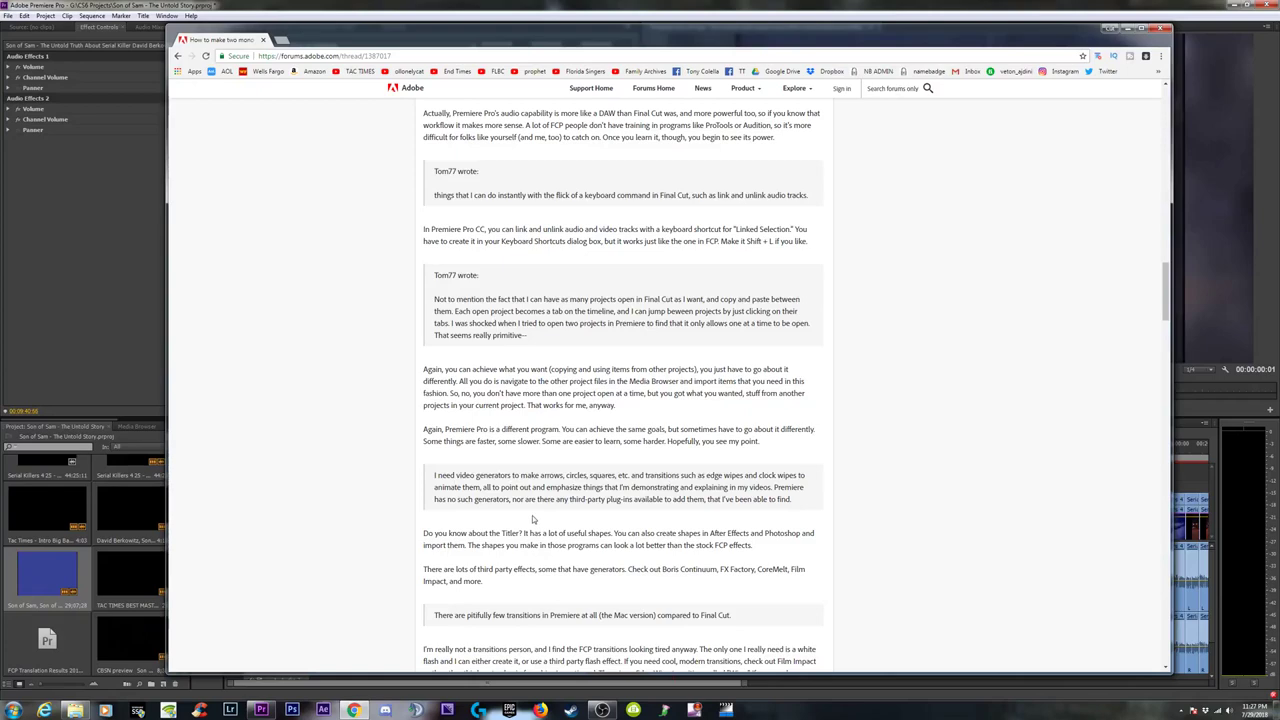
pyautogui.scroll(-2, 540, 500)
pyautogui.scroll(-1, 545, 511)
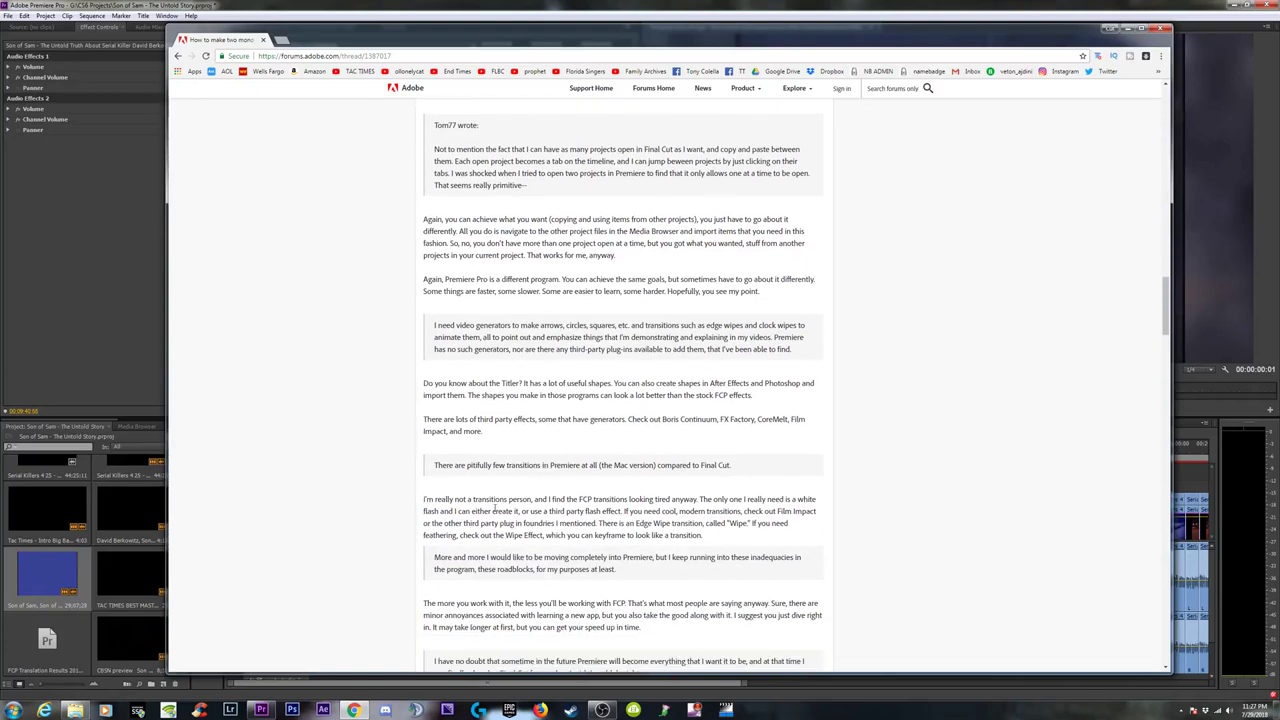
pyautogui.moveTo(494, 465); pyautogui.dragTo(557, 465)
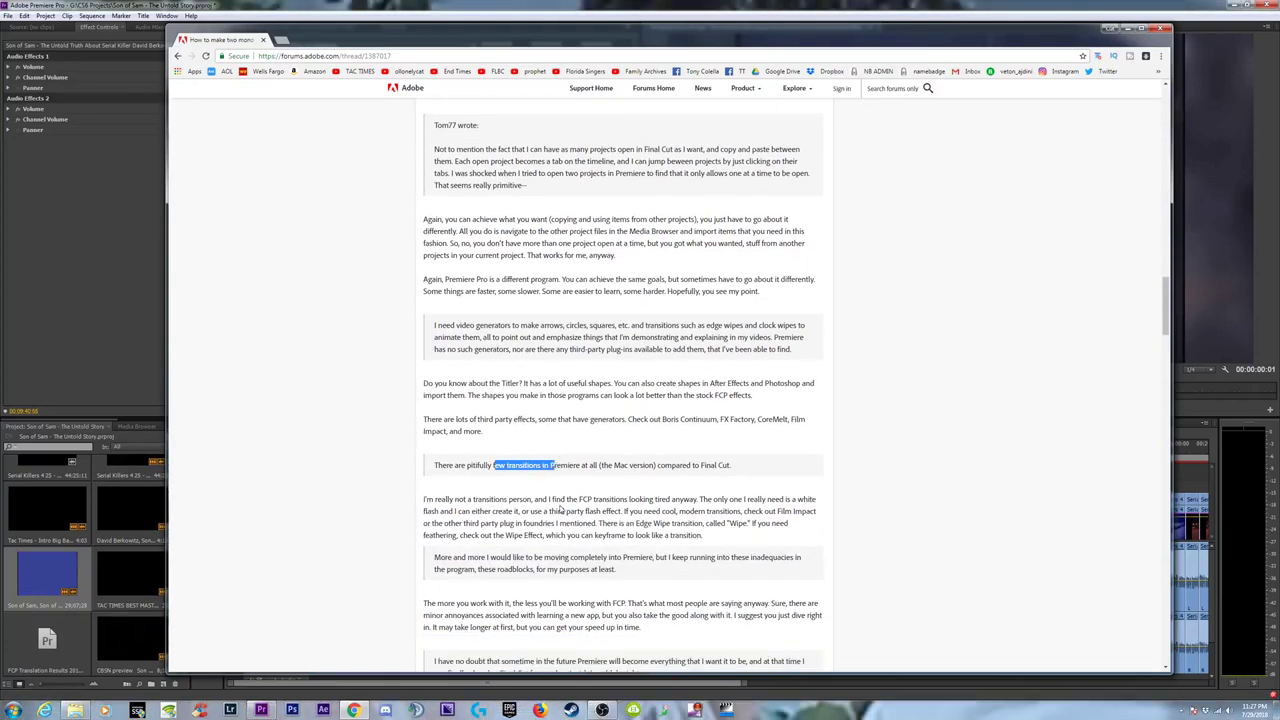
pyautogui.scroll(-2, 560, 505)
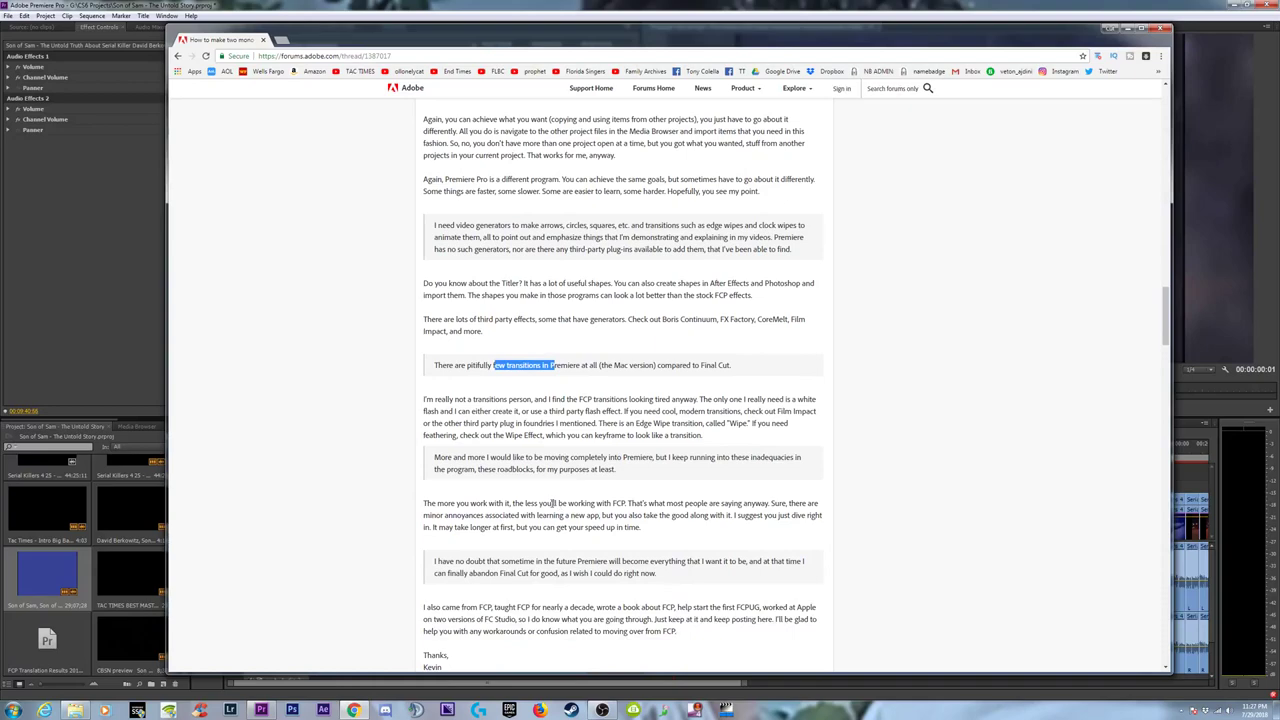
# Skim the thread's later replies, go back up to the stereo submix workaround, and close the browser window.
pyautogui.scroll(-3, 551, 505)
pyautogui.scroll(-5, 548, 503)
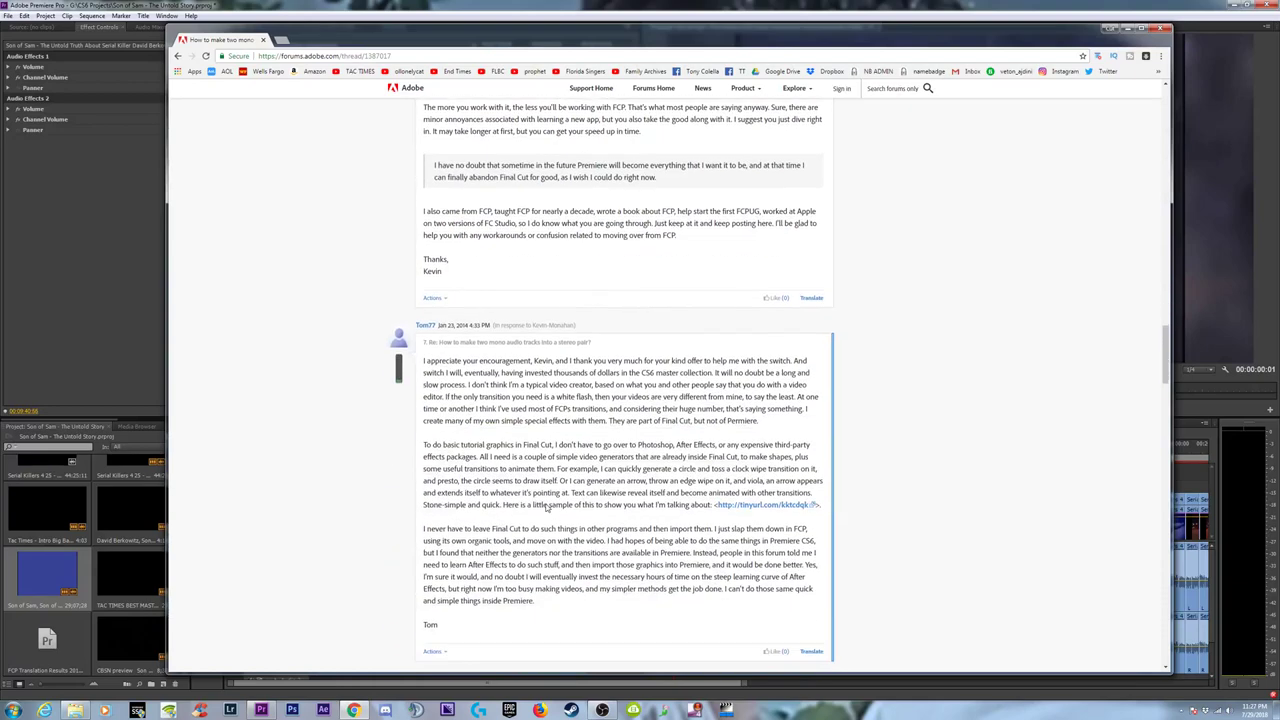
pyautogui.scroll(-6, 546, 504)
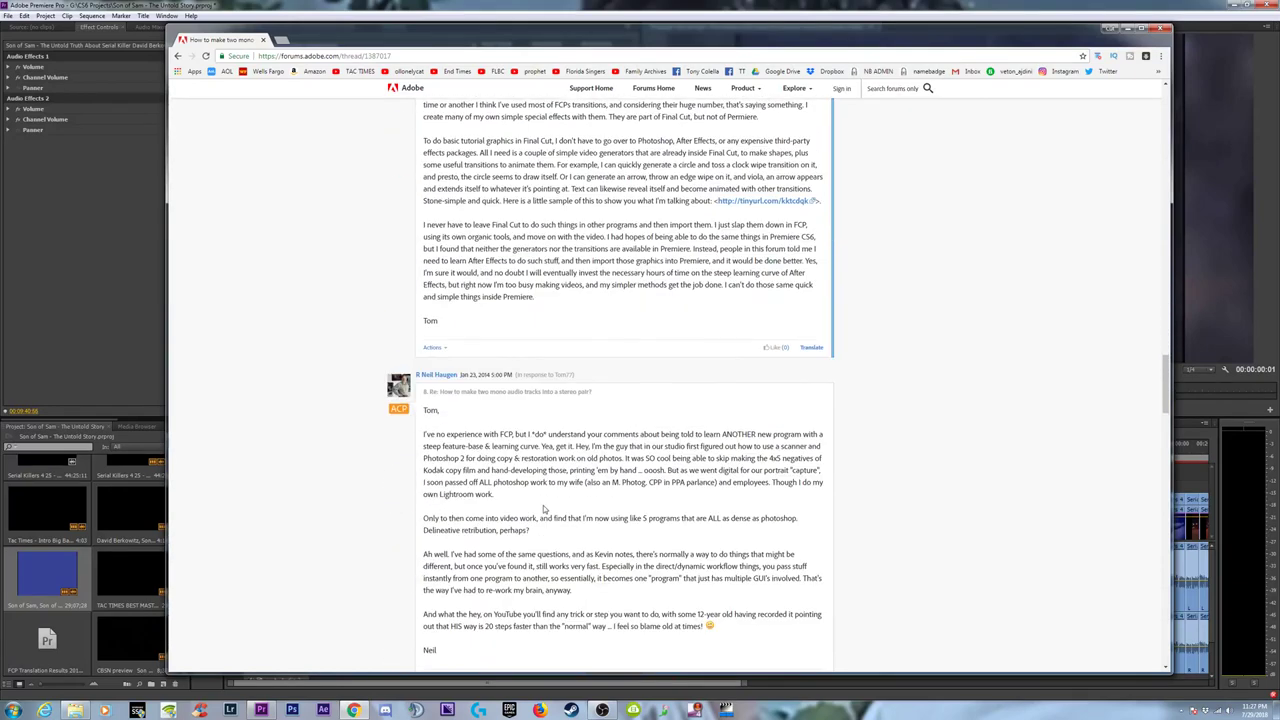
pyautogui.scroll(20, 544, 509)
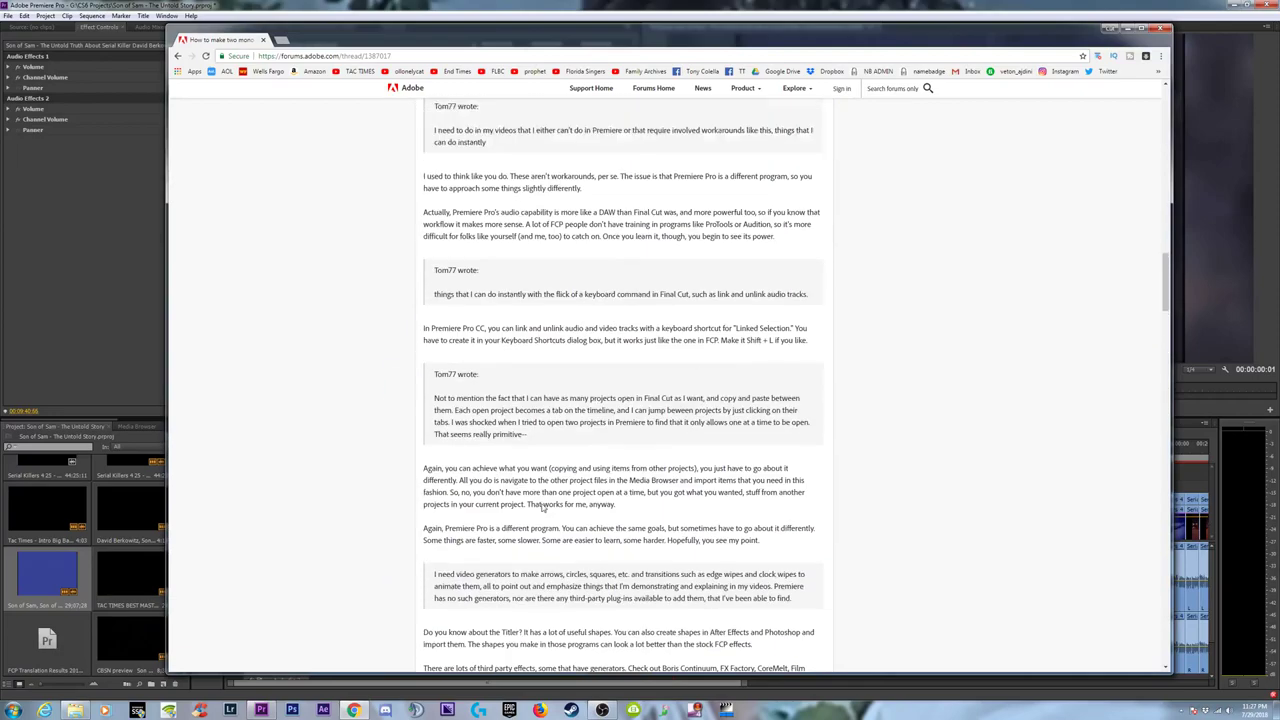
pyautogui.scroll(9, 543, 507)
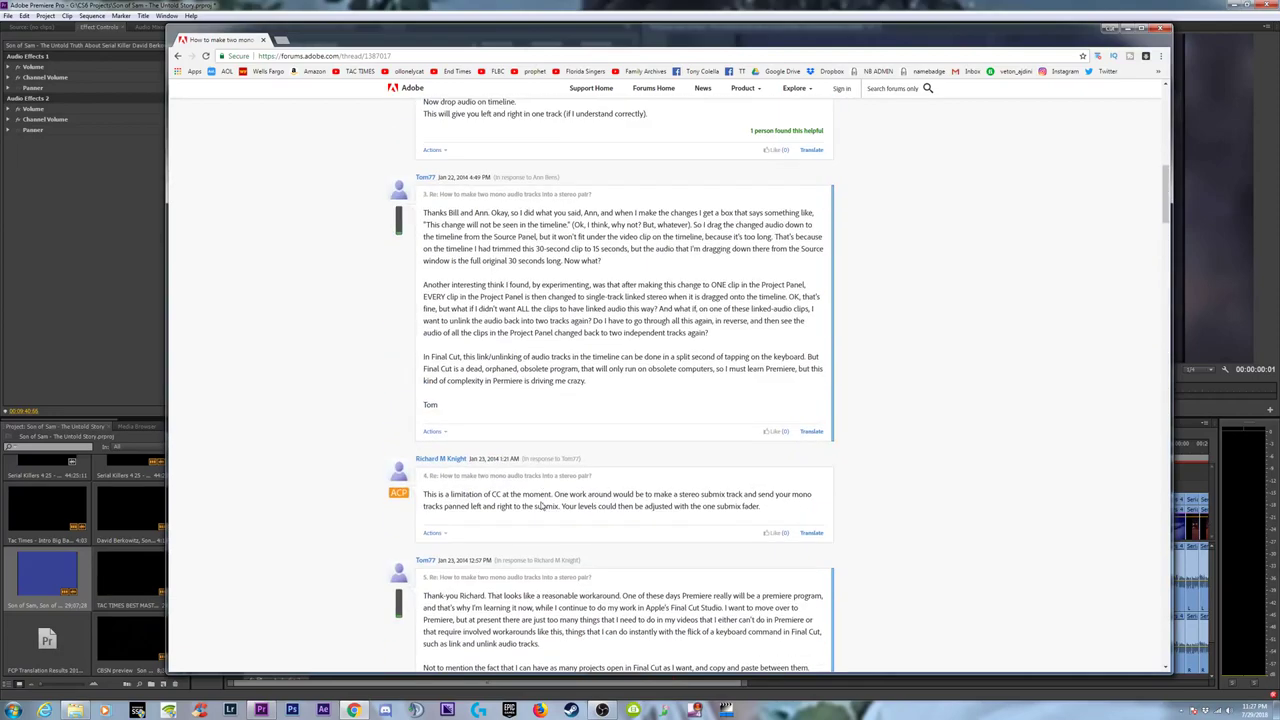
pyautogui.click(1160, 28)
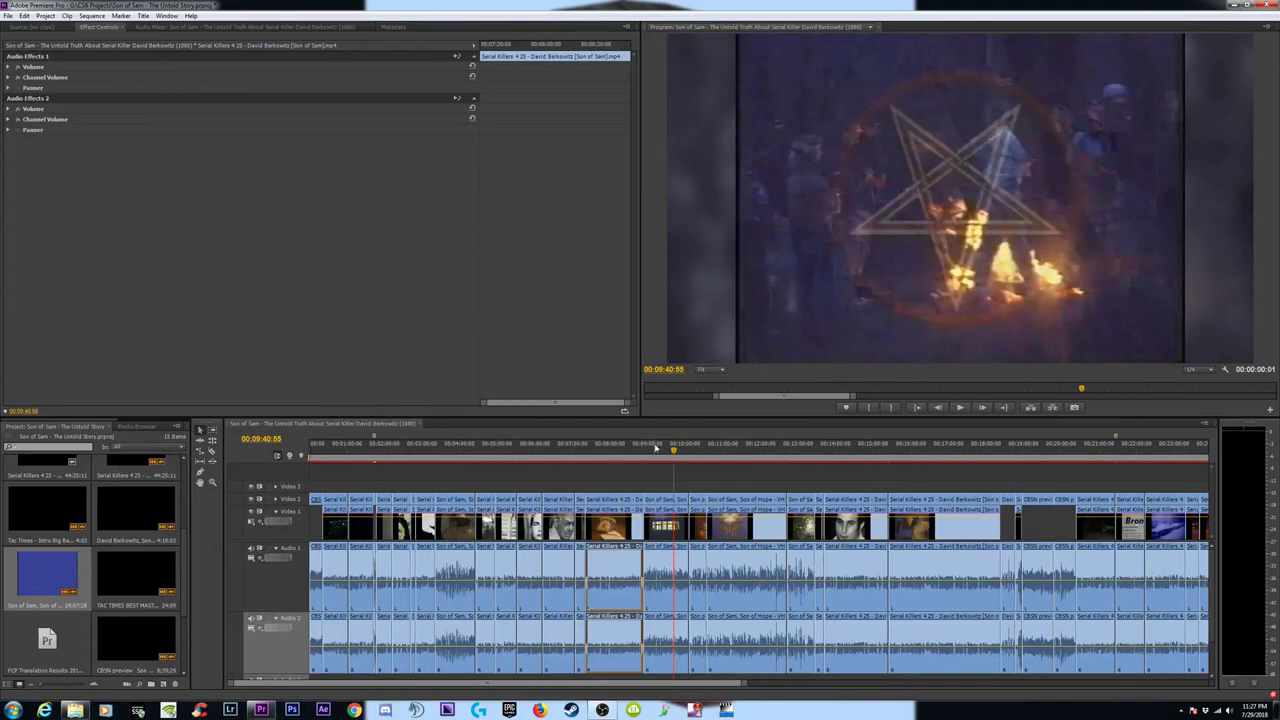
# Clear the clip selection in the main sequence and return the playhead to 00:00:00:00.
pyautogui.moveTo(663, 451); pyautogui.dragTo(607, 451)
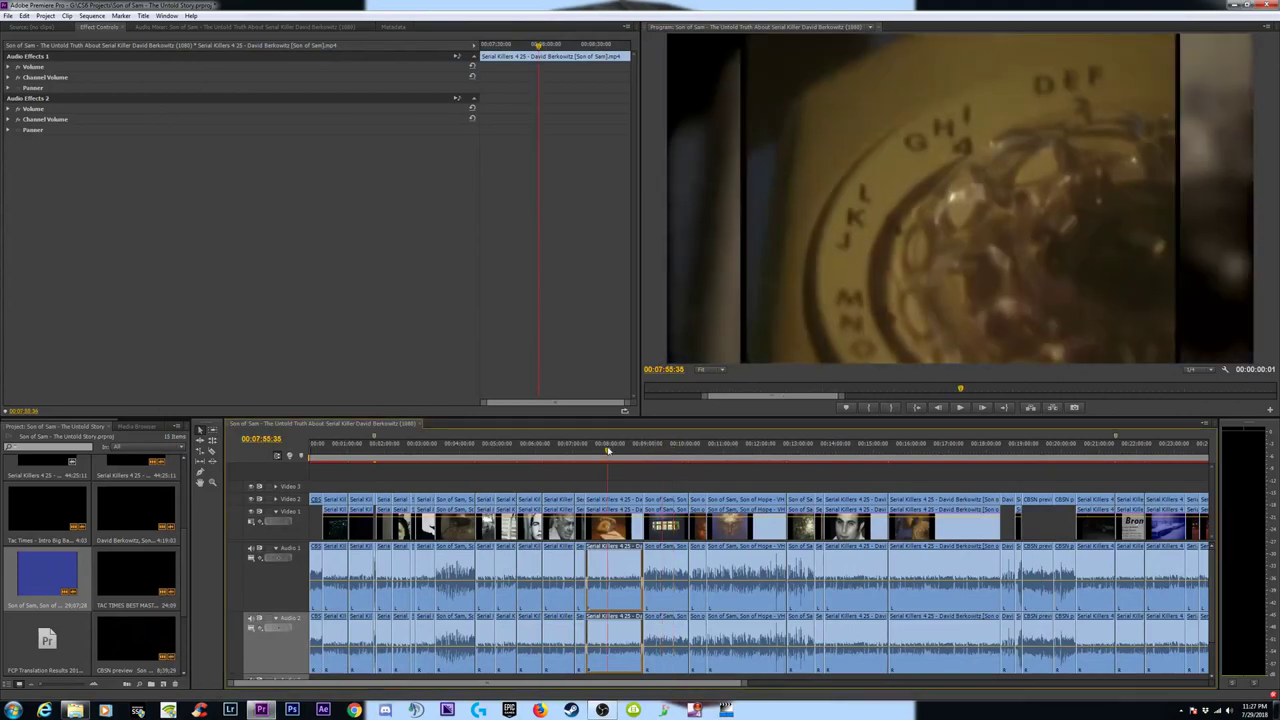
pyautogui.press('-')
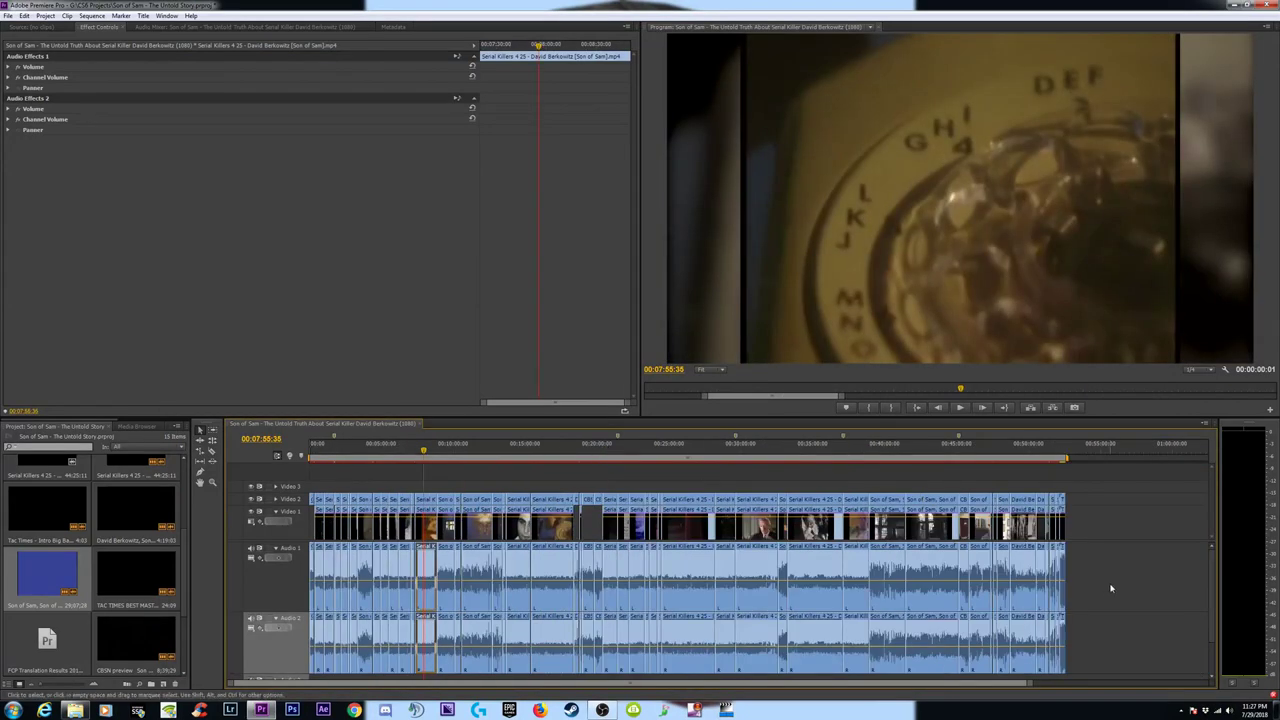
pyautogui.click(1072, 582)
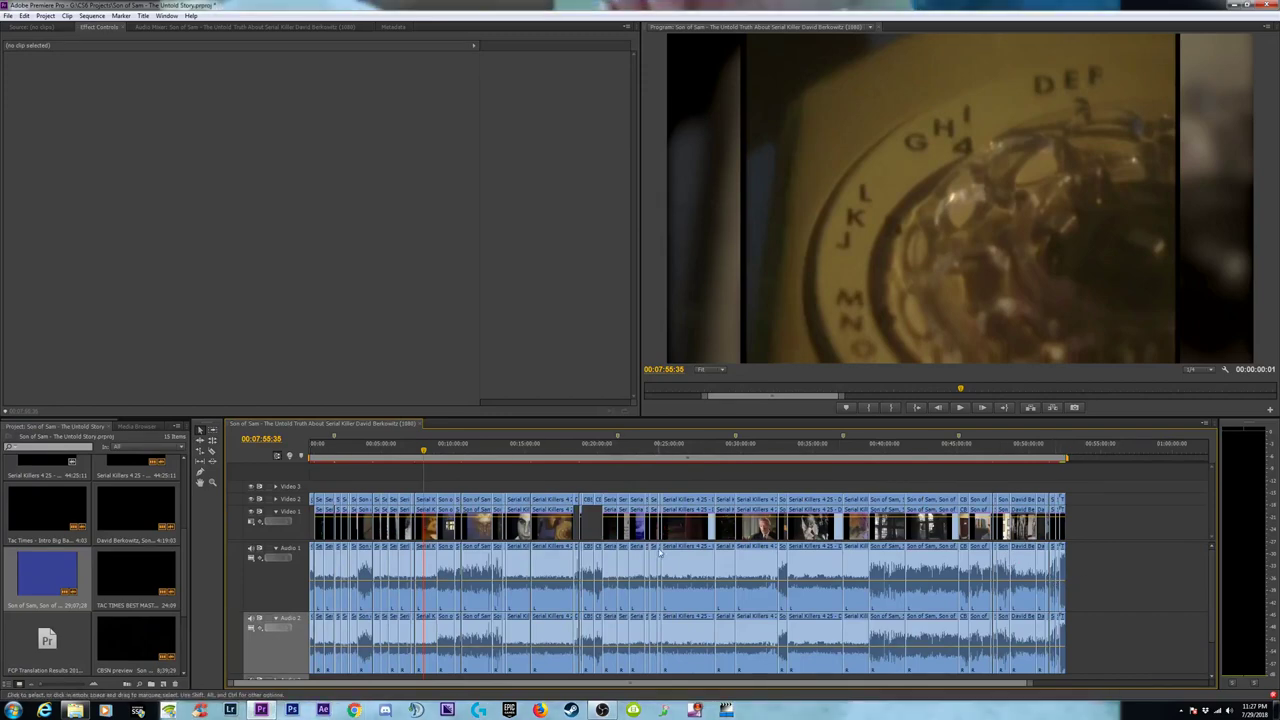
pyautogui.moveTo(334, 449); pyautogui.dragTo(306, 450)
# Enlarge the opening CBSN preview clip in the timeline and play it from the start to 00:00:06:08.
pyautogui.press('=')
pyautogui.press('=')
pyautogui.press('=')
pyautogui.press('=')
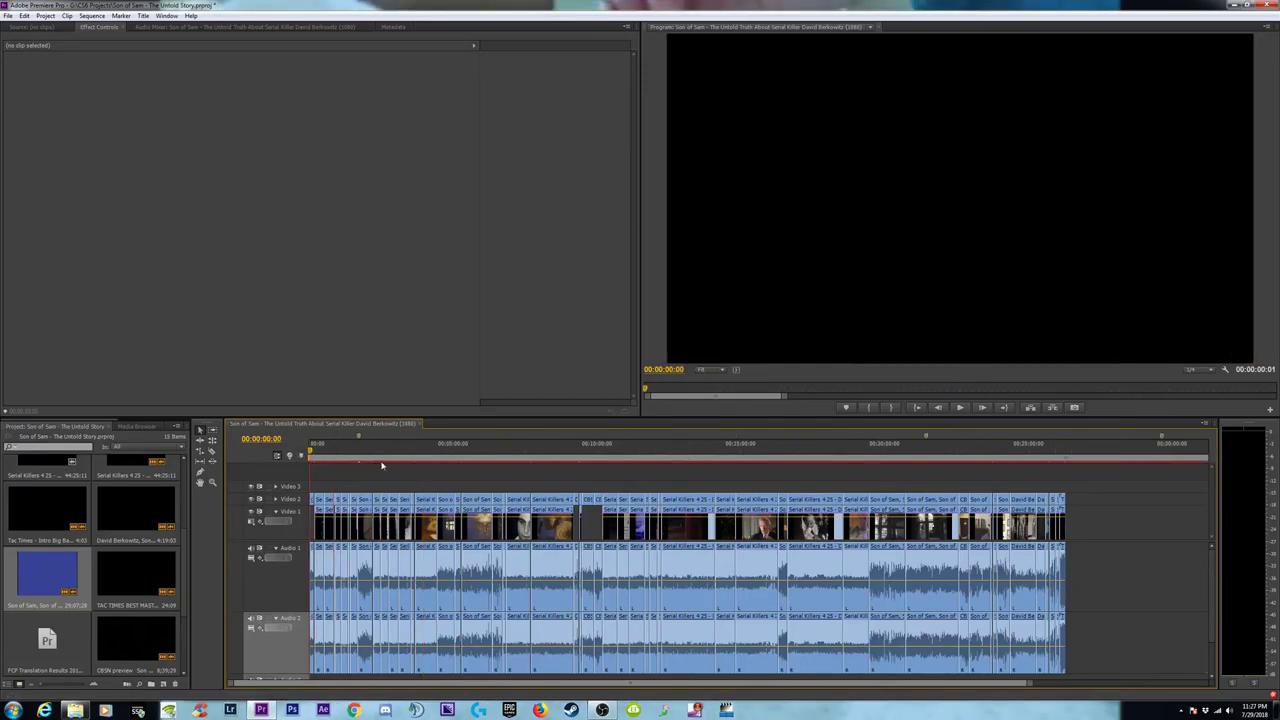
pyautogui.press('=')
pyautogui.click(389, 574)
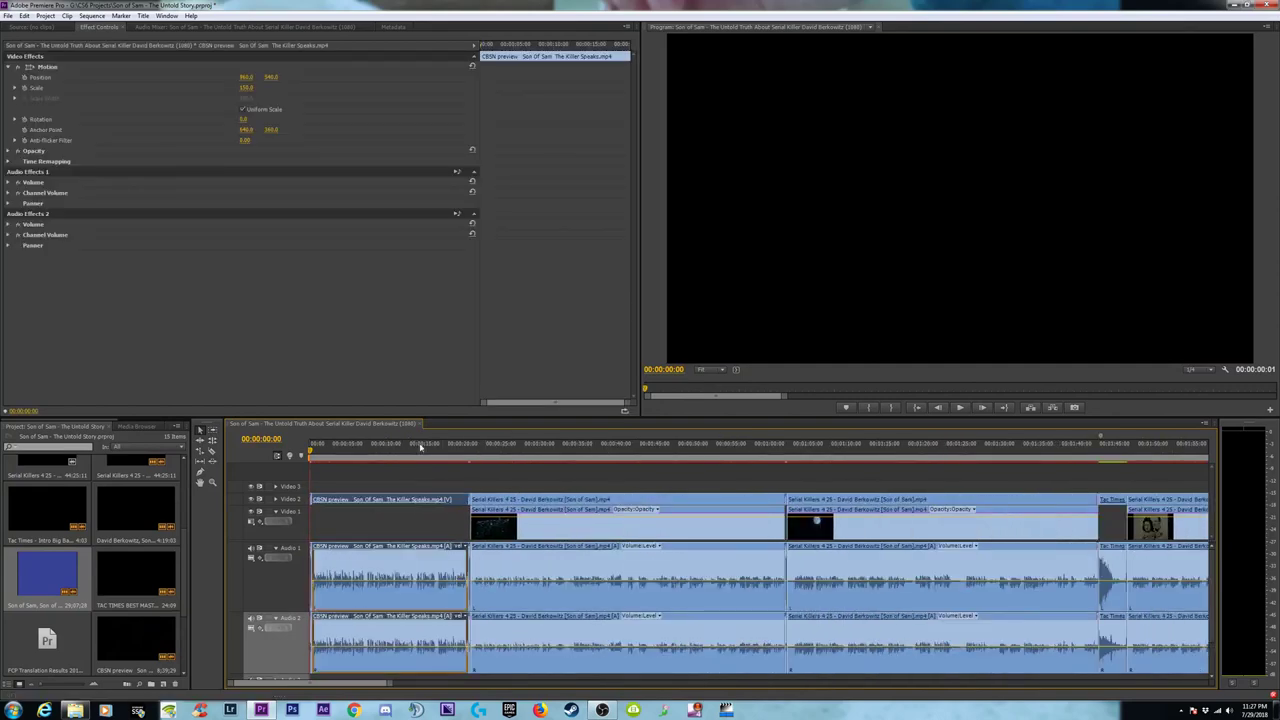
pyautogui.press('=')
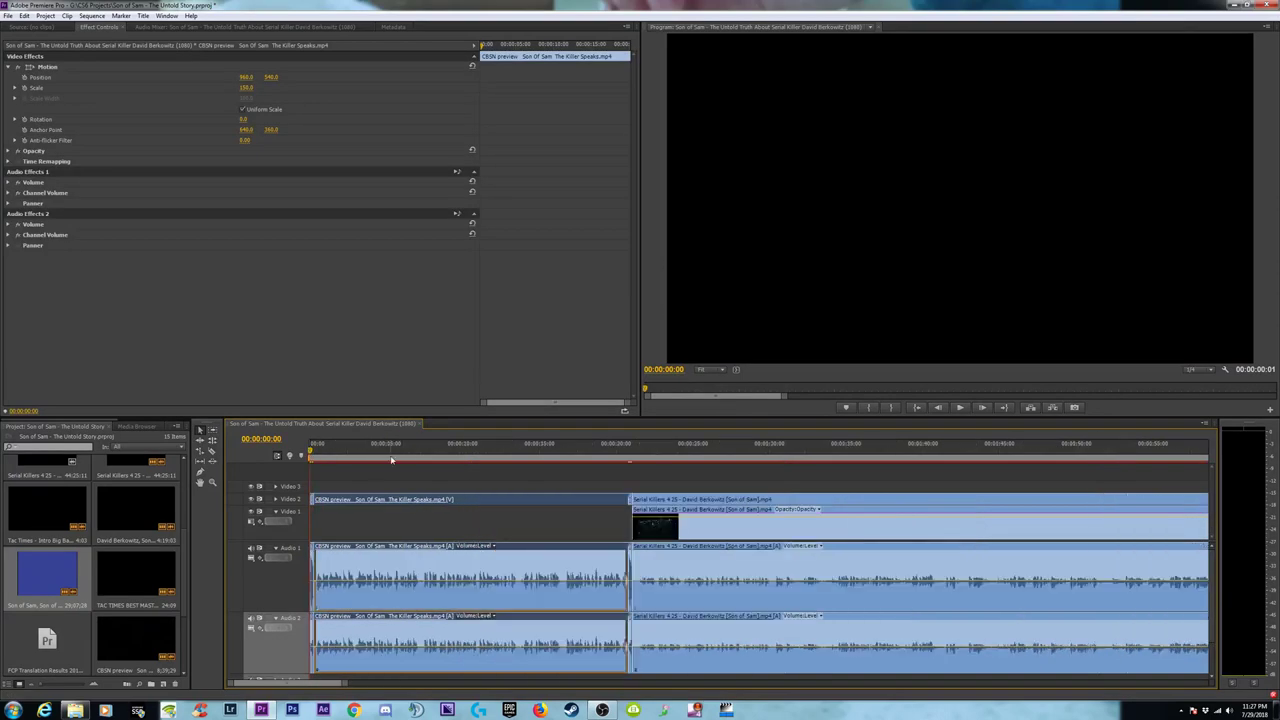
pyautogui.press('space')
pyautogui.click(506, 481)
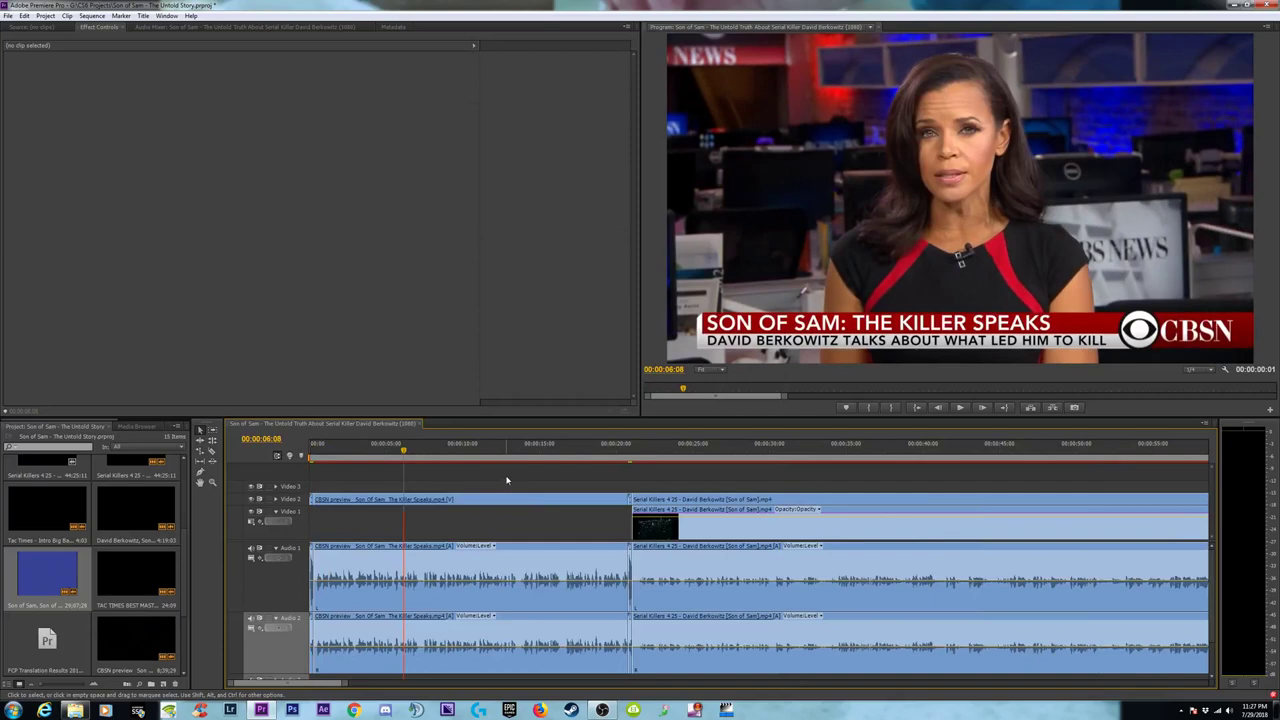
# Inspect the effect settings and file properties of the opening CBSN preview clip, leaving them unchanged and the clip deselected.
pyautogui.click(470, 568)
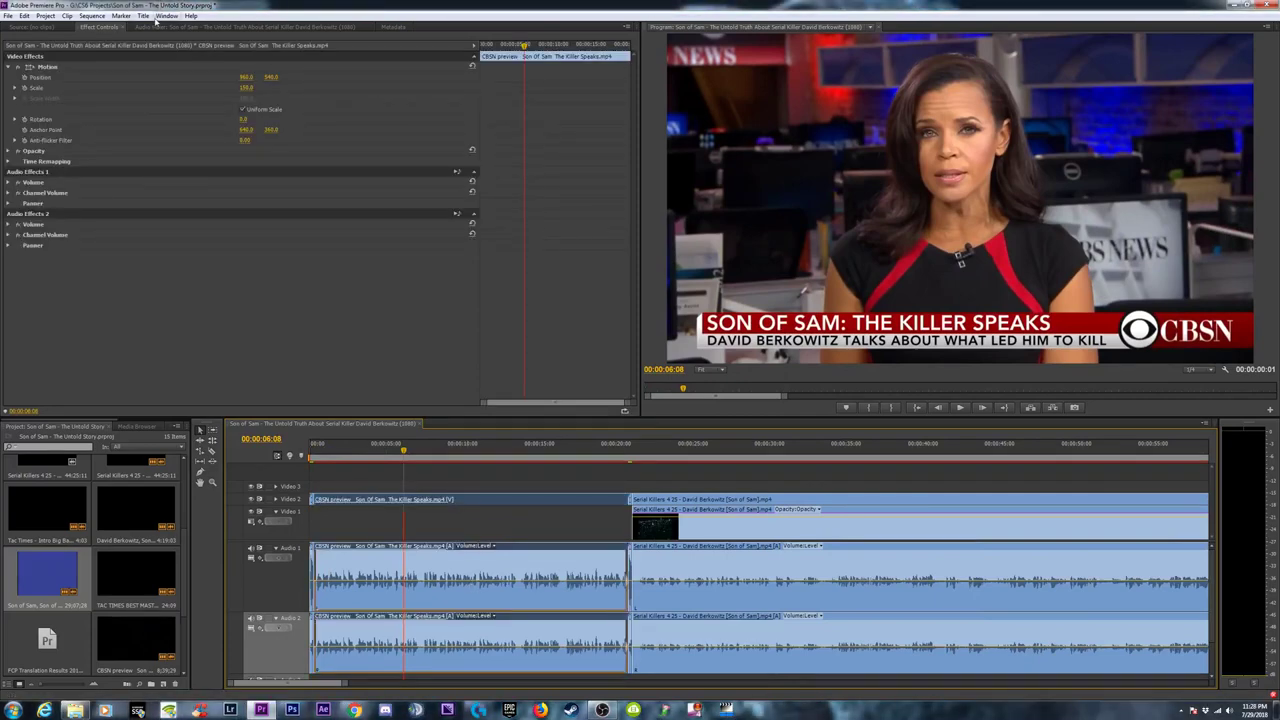
pyautogui.click(163, 27)
pyautogui.click(101, 27)
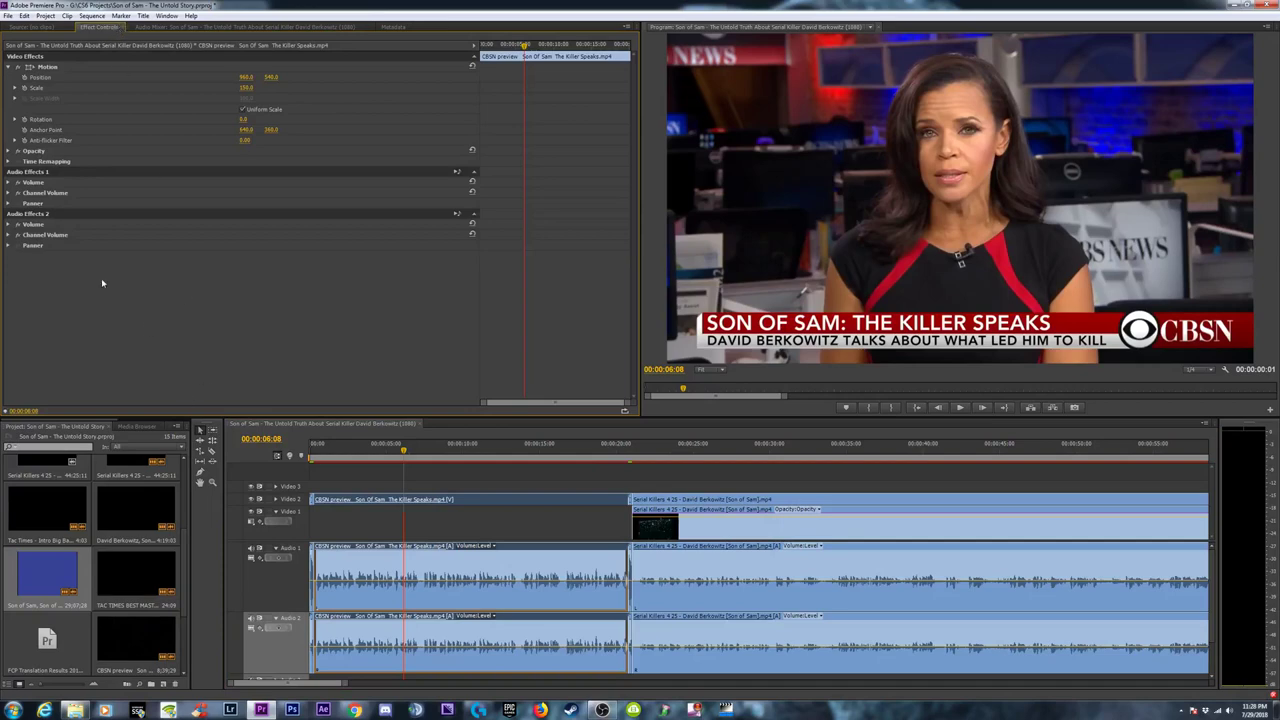
pyautogui.scroll(-2, 120, 425)
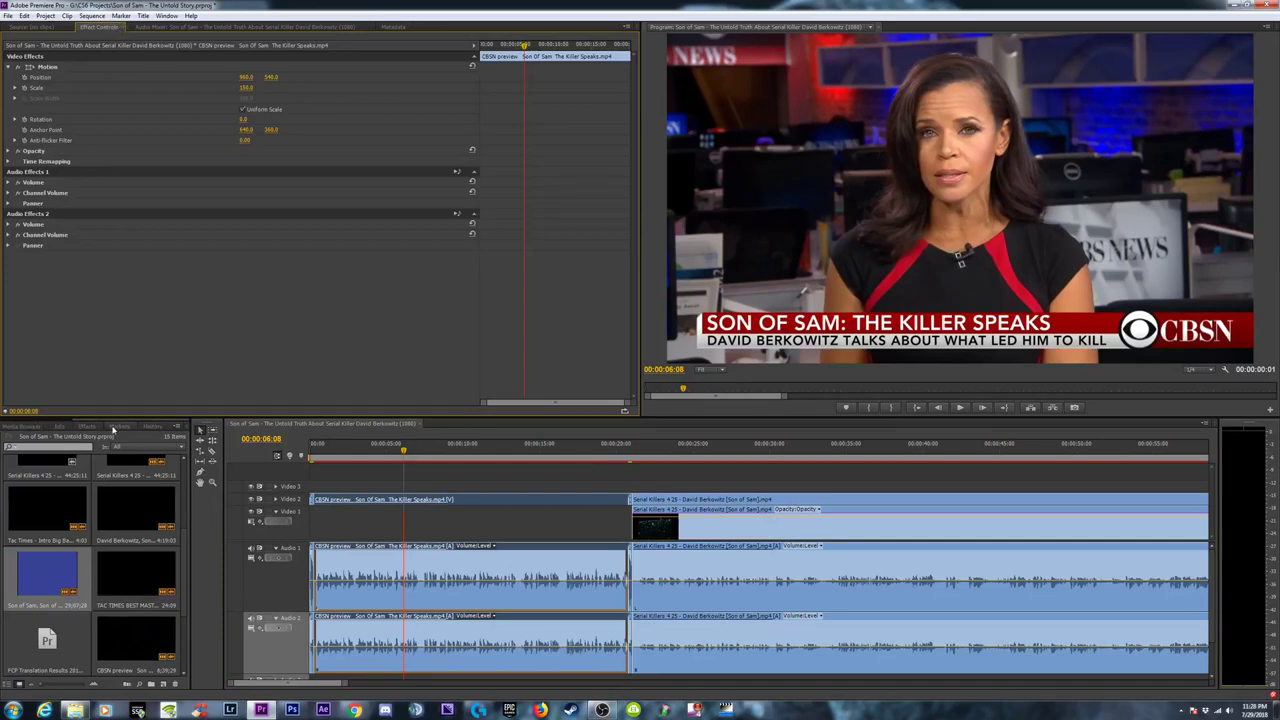
pyautogui.rightClick(478, 590)
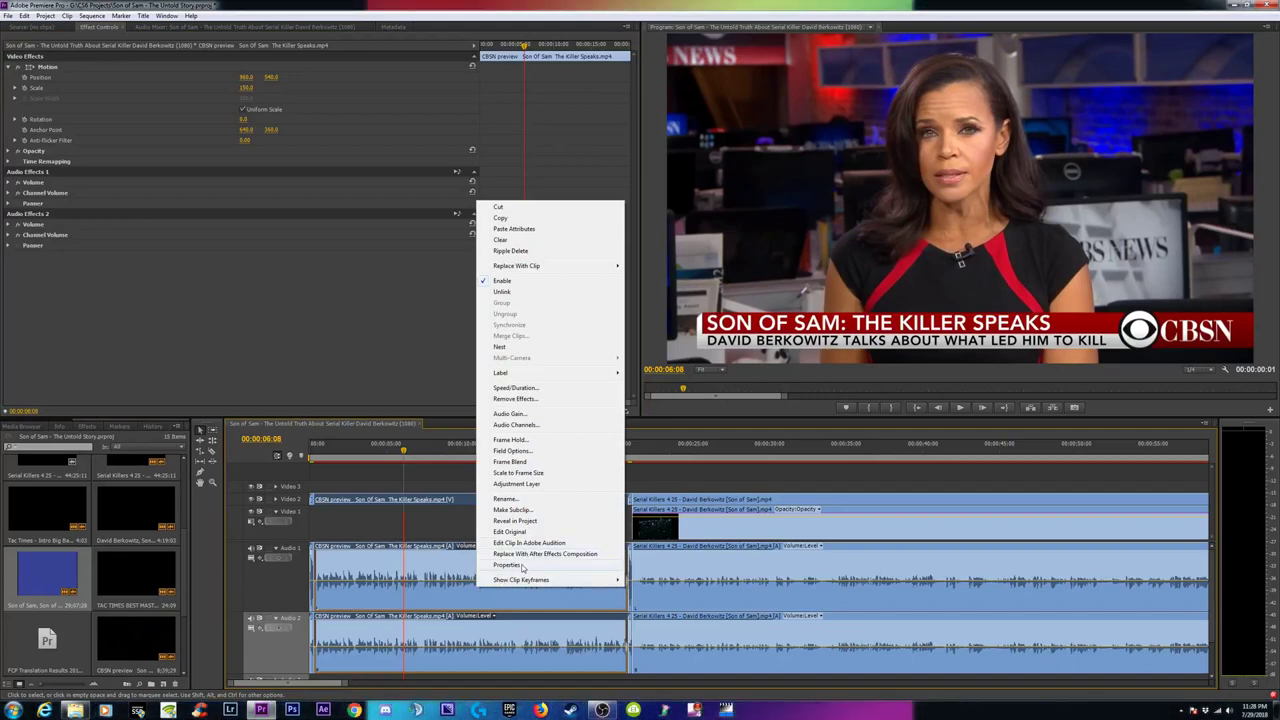
pyautogui.click(506, 564)
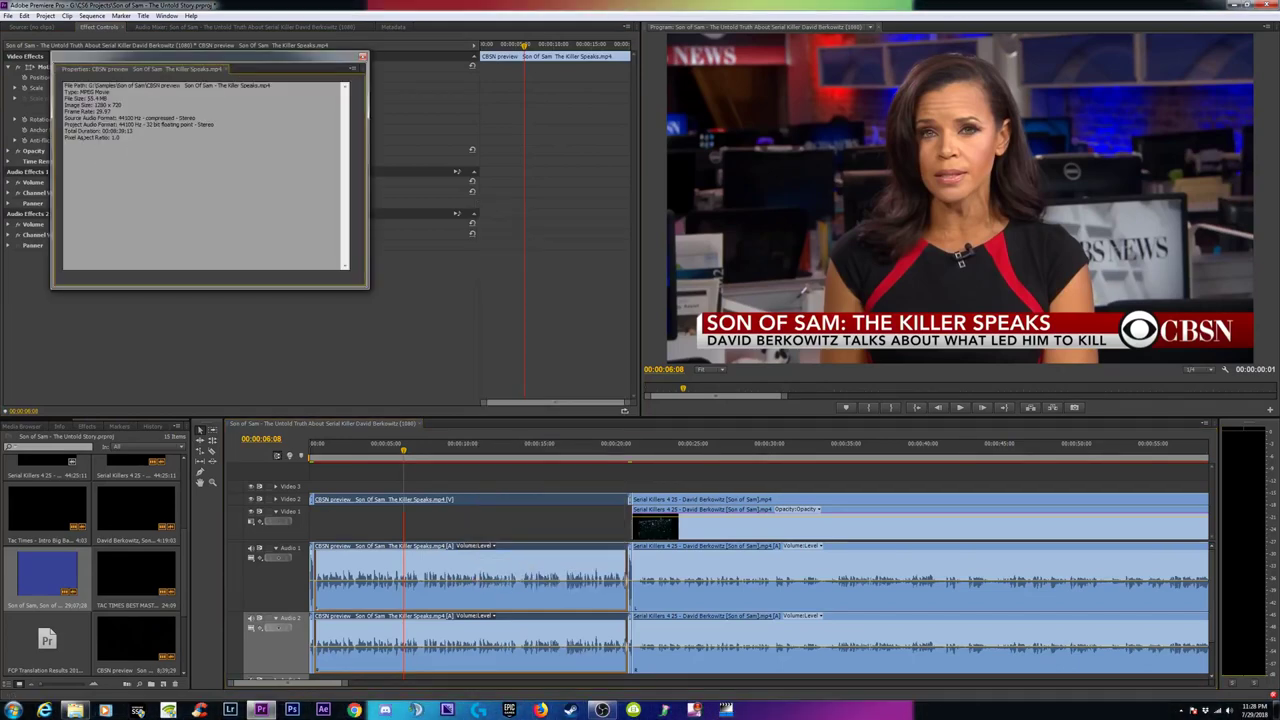
pyautogui.click(362, 57)
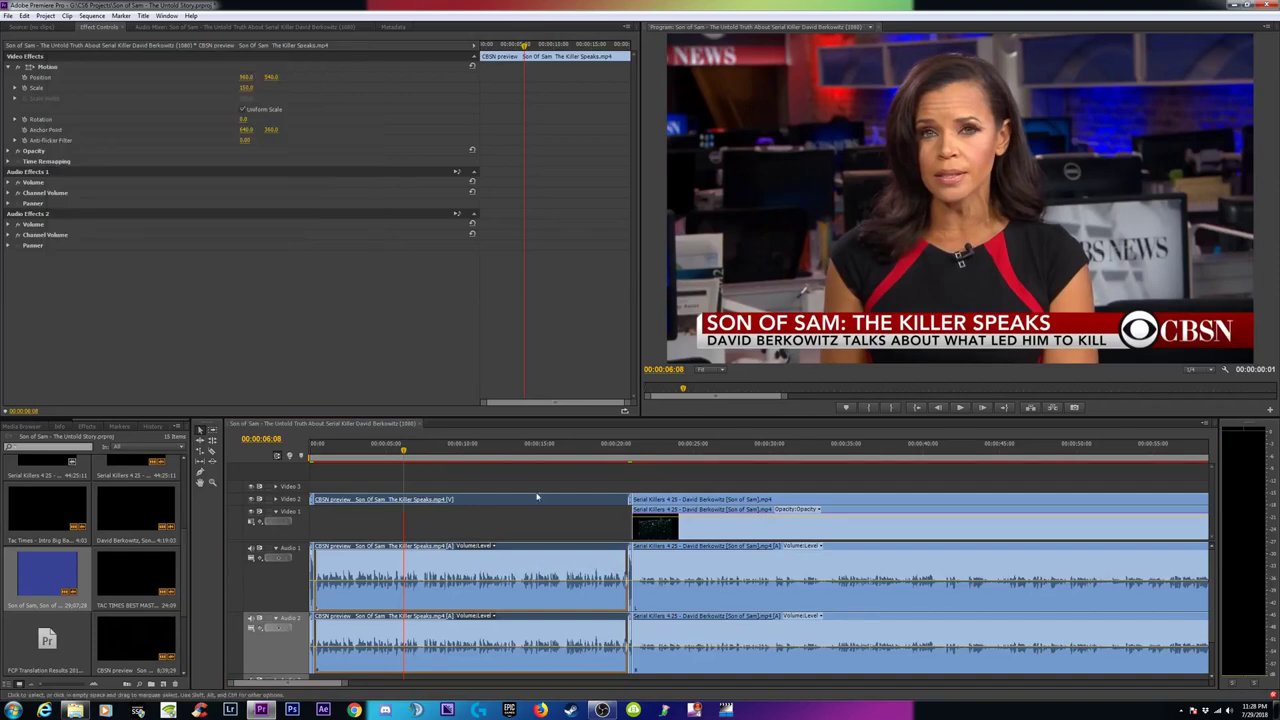
pyautogui.rightClick(449, 569)
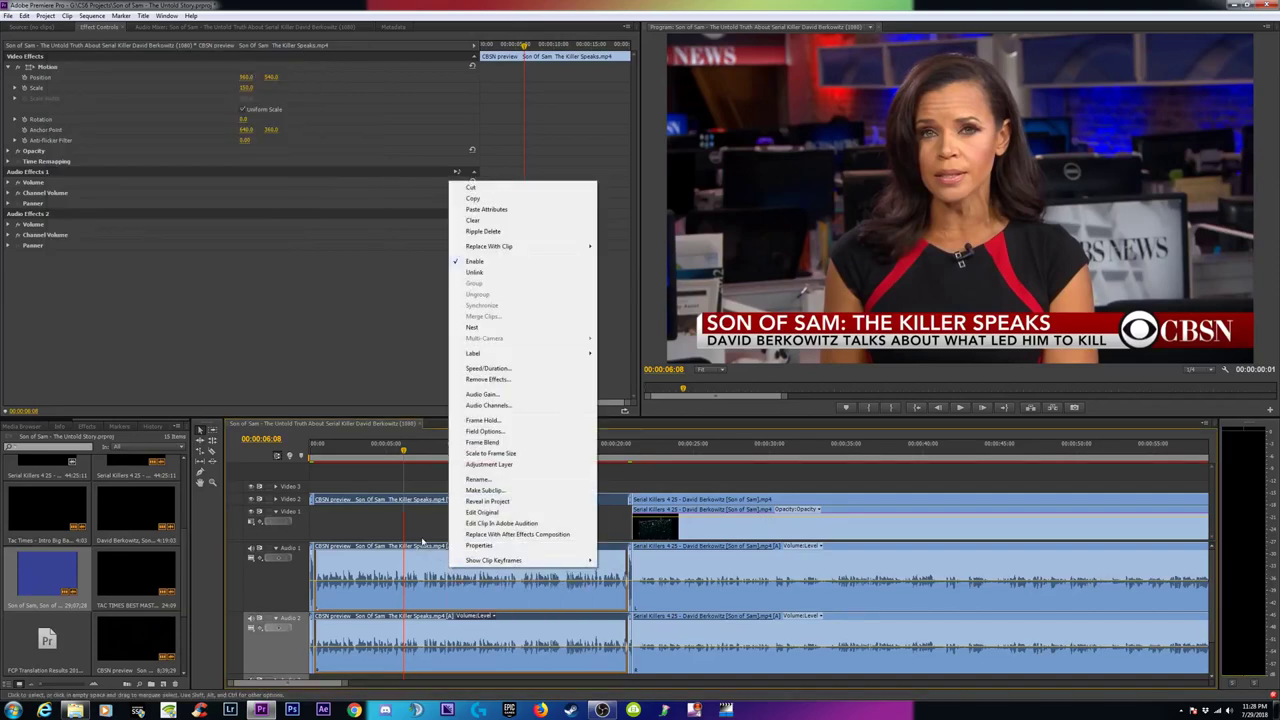
pyautogui.click(368, 478)
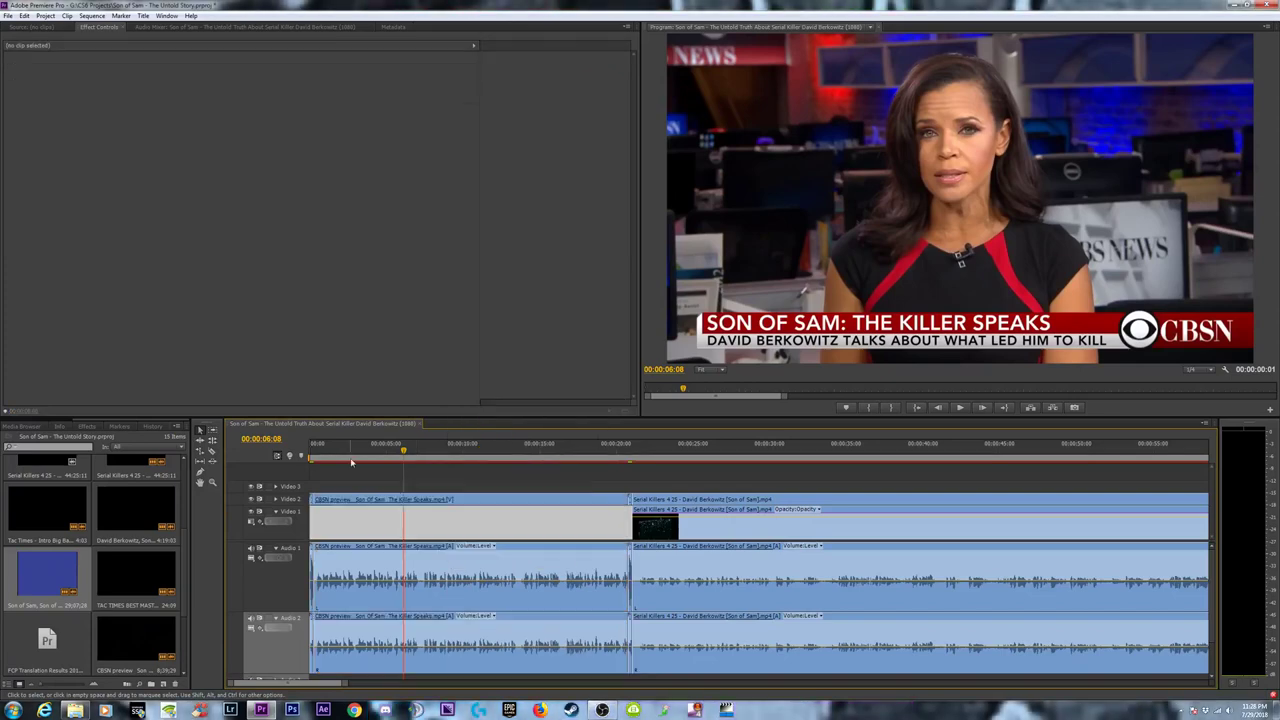
# Replay the beginning of the sequence up to 00:00:01:48 to hear the CBSN preview clip's audio.
pyautogui.click(320, 452)
pyautogui.press('space')
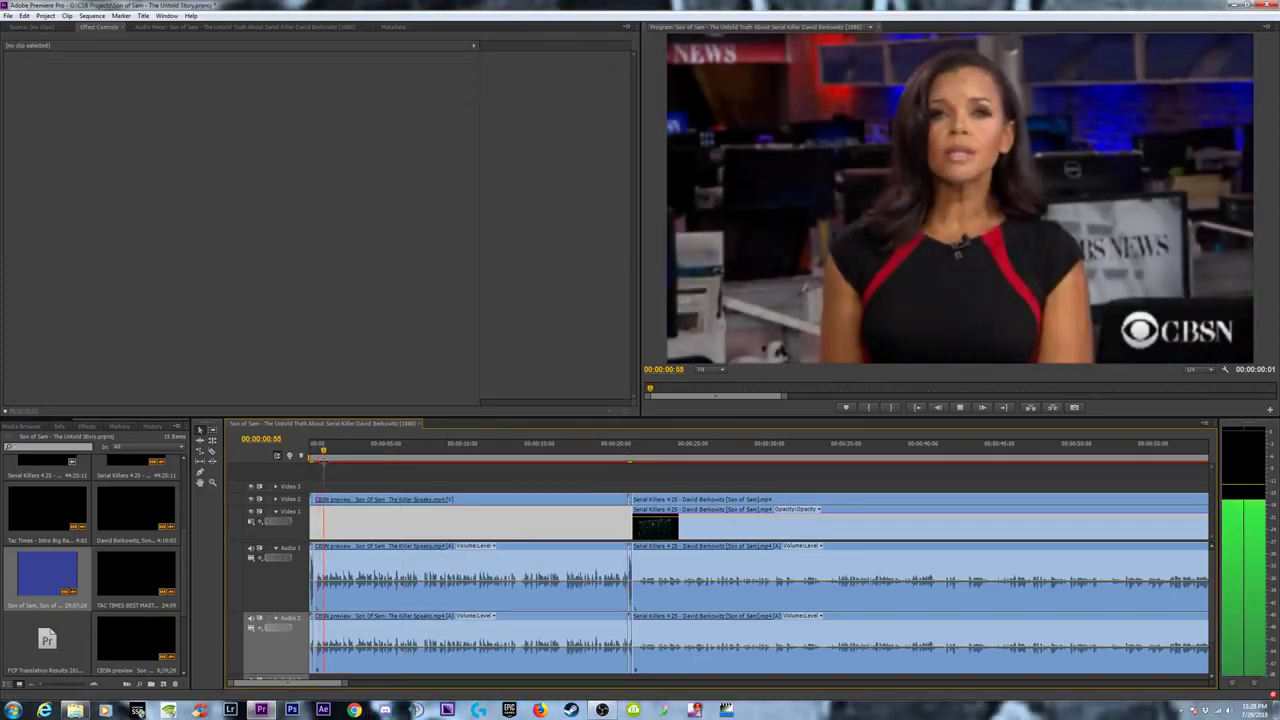
pyautogui.press('space')
# Find the CBSN preview source clip among the project media, open it in the source monitor, and play it to compare its audio.
pyautogui.moveTo(183, 608); pyautogui.dragTo(185, 531)
pyautogui.scroll(-5, 131, 632)
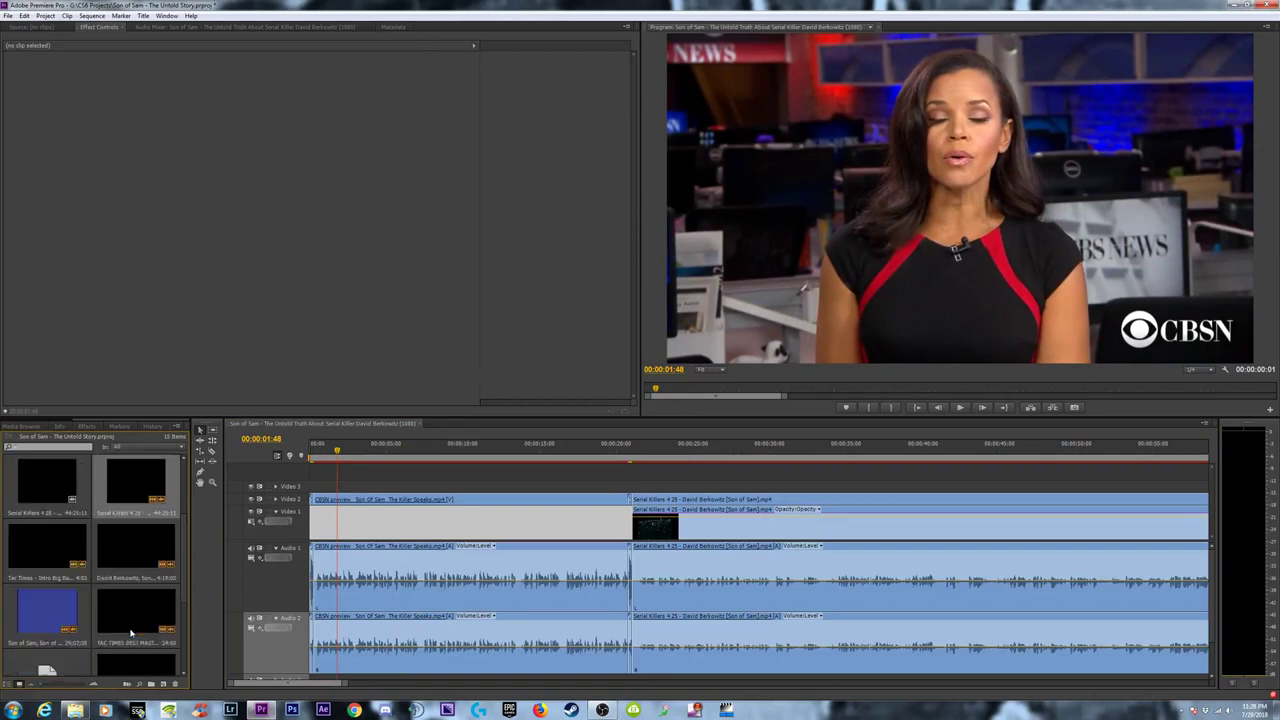
pyautogui.click(137, 561)
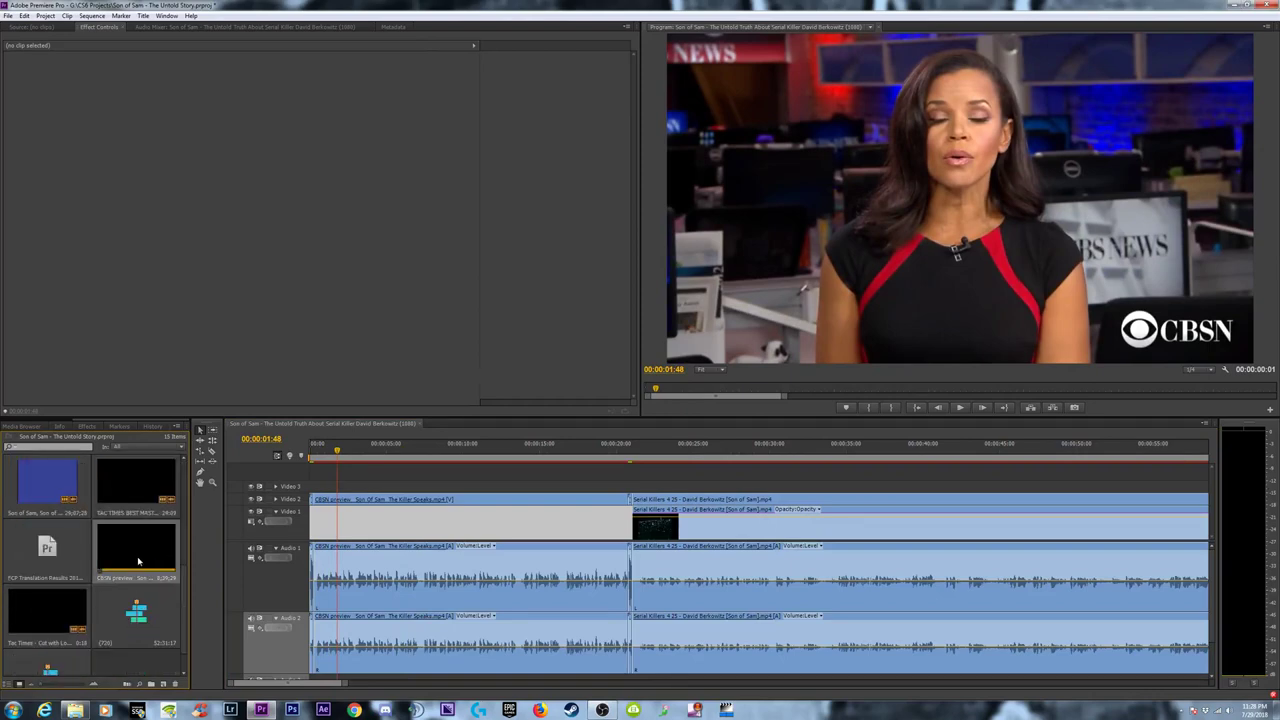
pyautogui.press('-')
pyautogui.press('-')
pyautogui.doubleClick(141, 557)
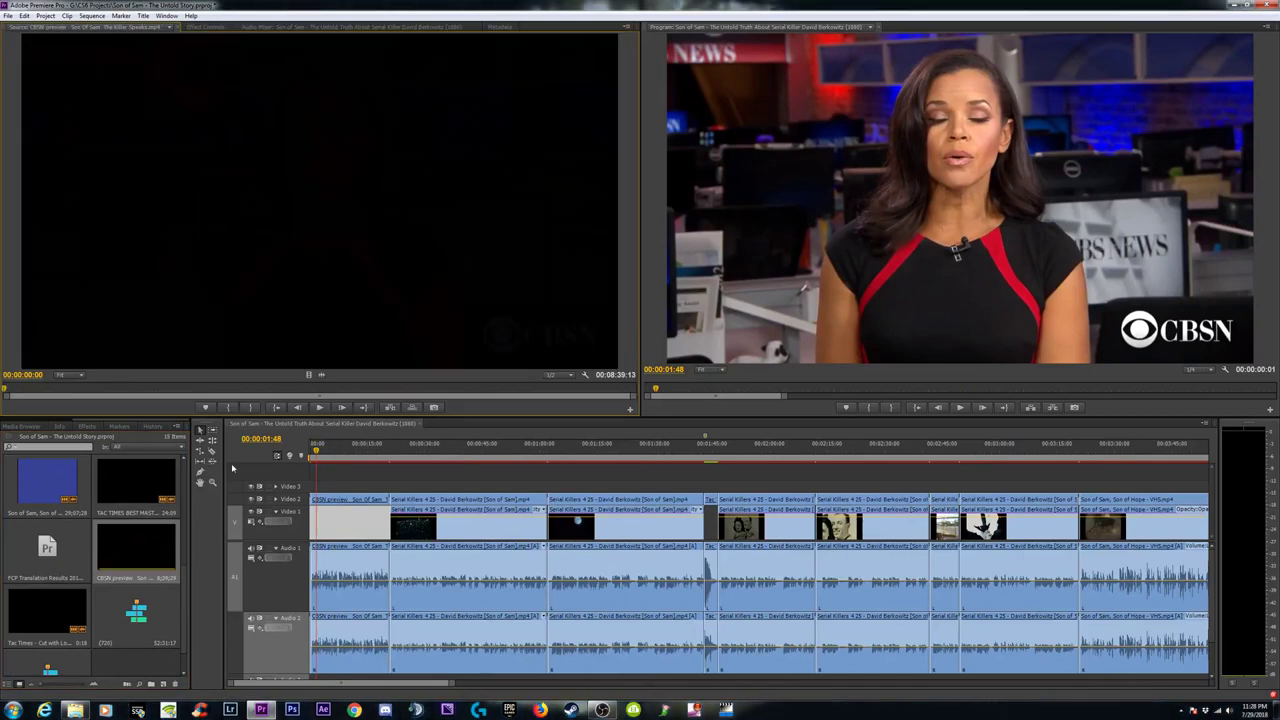
pyautogui.press('space')
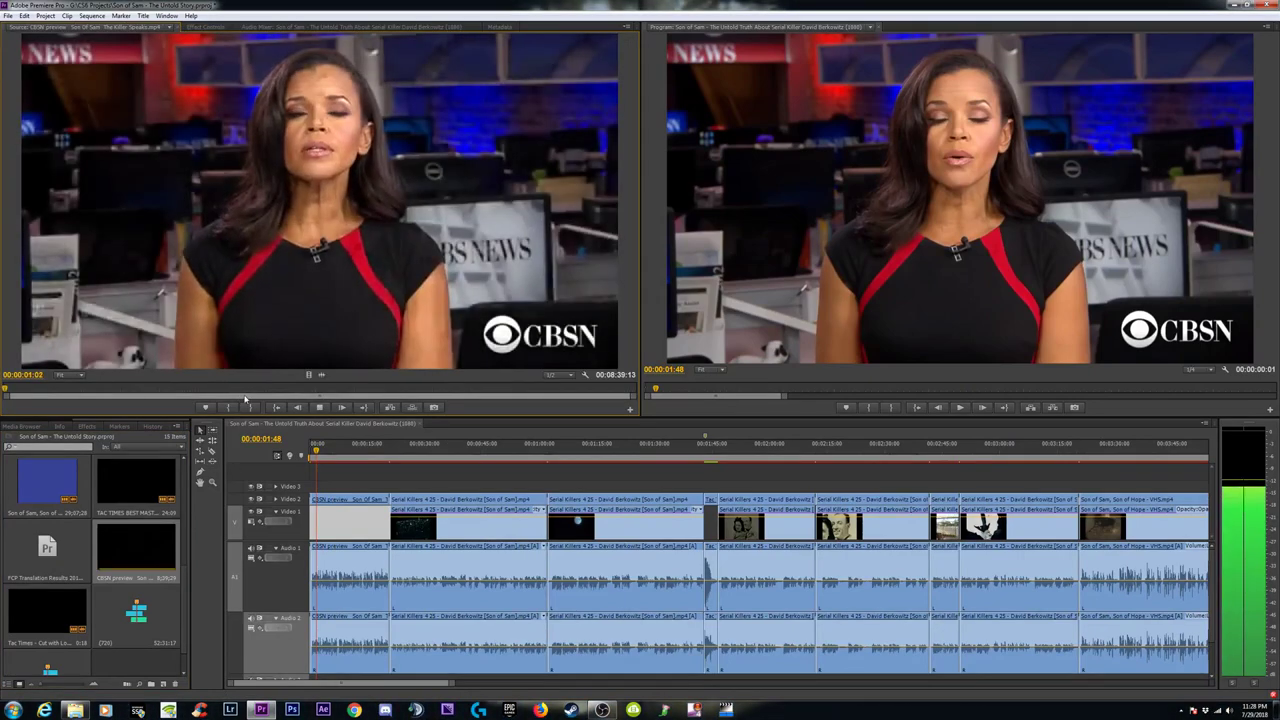
# Set the CBSN preview source clip's out point at 00:00:22:29 and return its playhead to the start.
pyautogui.click(42, 391)
pyautogui.click(31, 391)
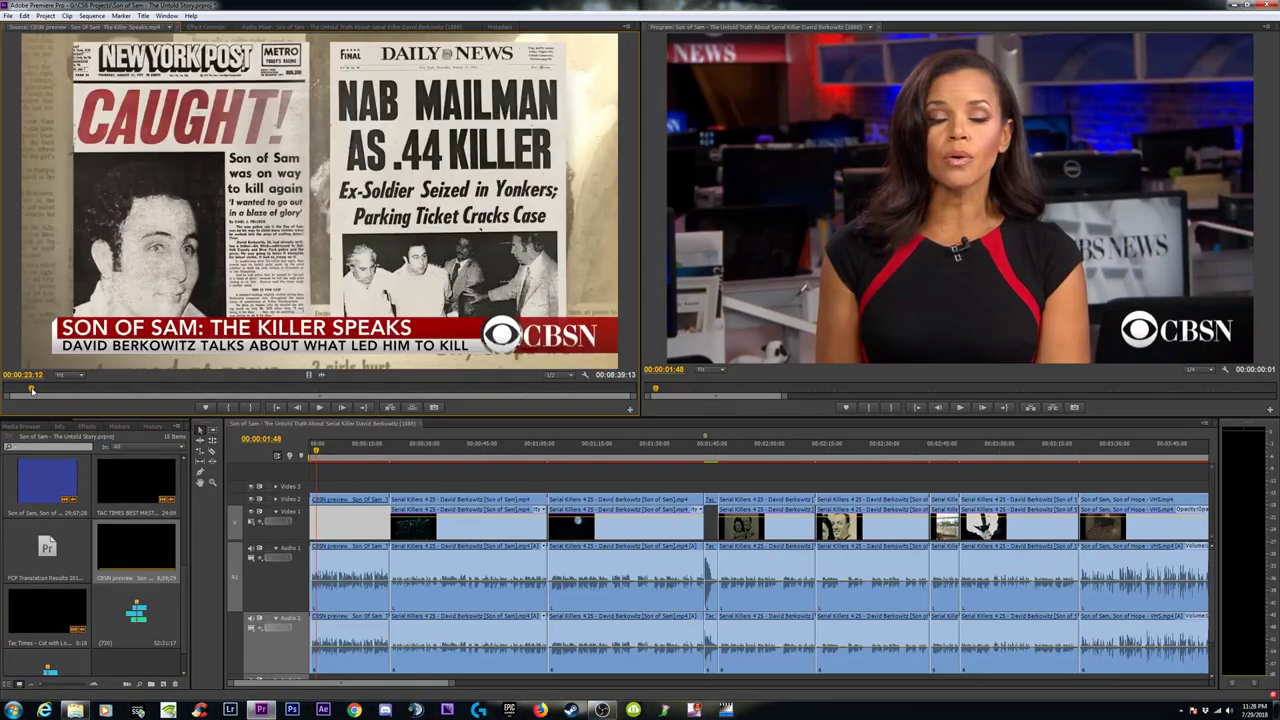
pyautogui.press('o')
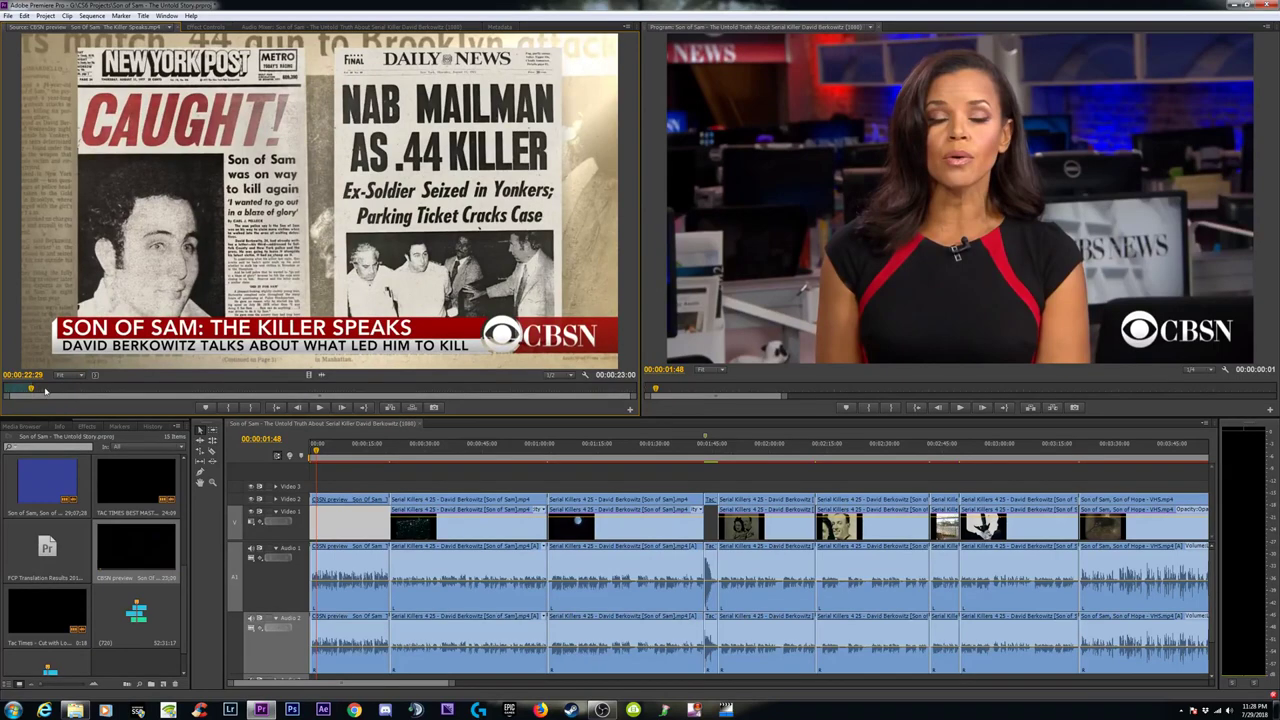
pyautogui.moveTo(31, 391); pyautogui.dragTo(2, 393)
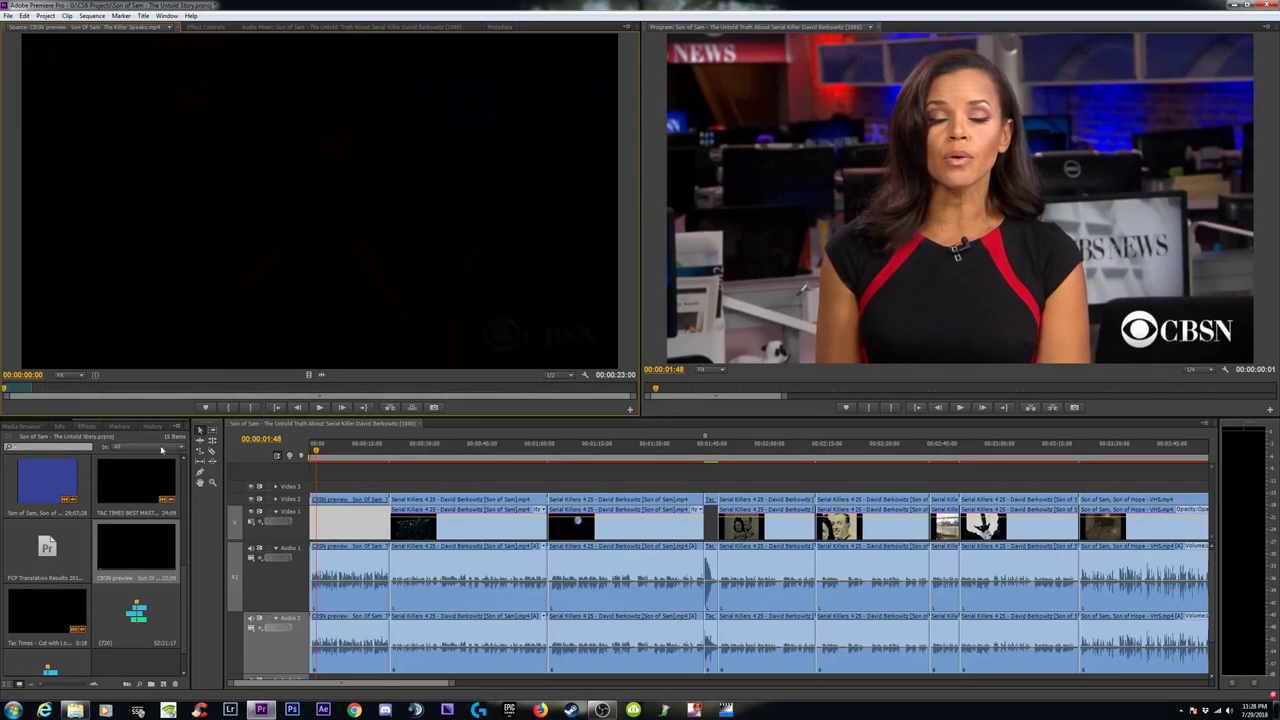
# Enlarge the opening clips in the timeline and play the sequence from its start to 00:00:00:16.
pyautogui.click(326, 455)
pyautogui.press('=')
pyautogui.press('=')
pyautogui.press('=')
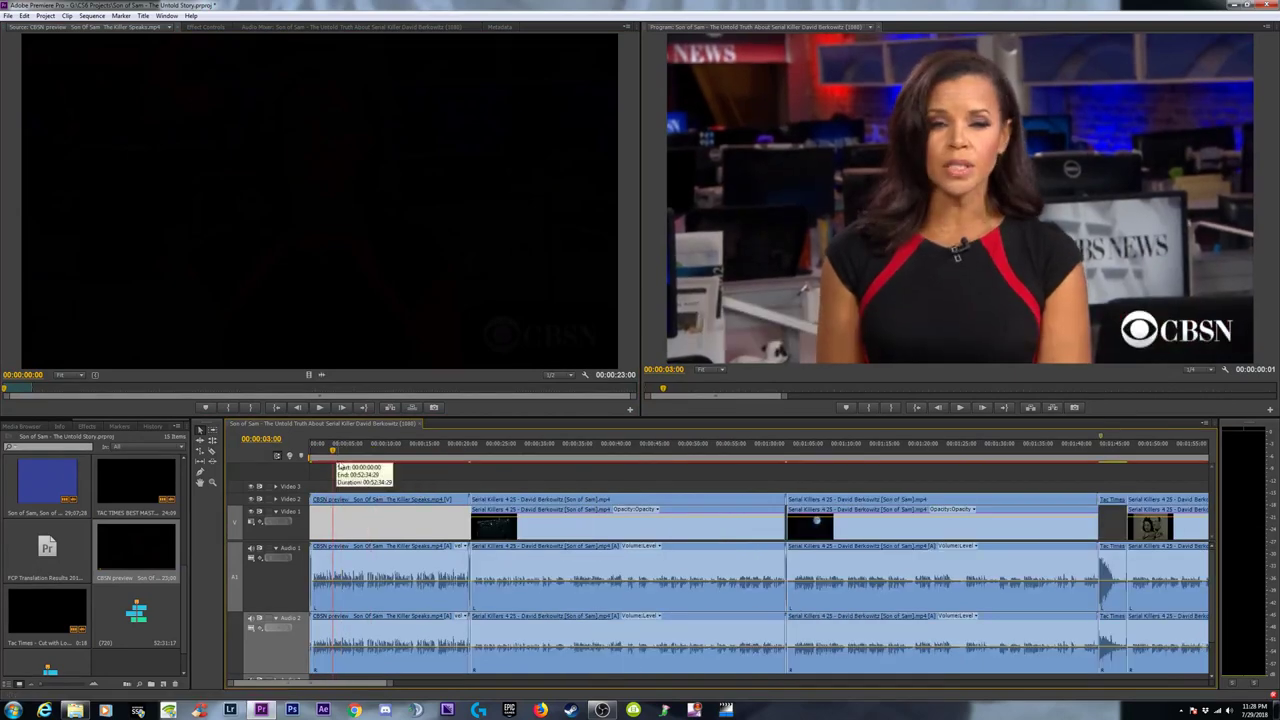
pyautogui.press('Home')
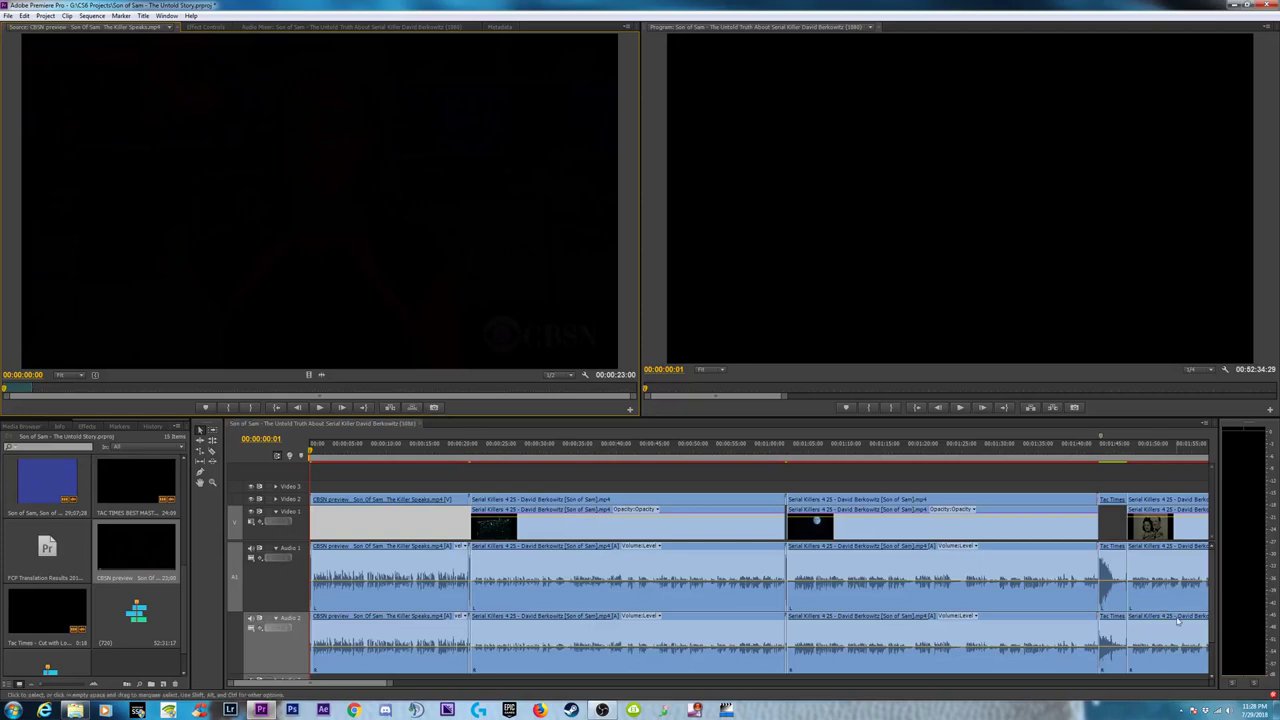
pyautogui.scroll(-1, 1214, 608)
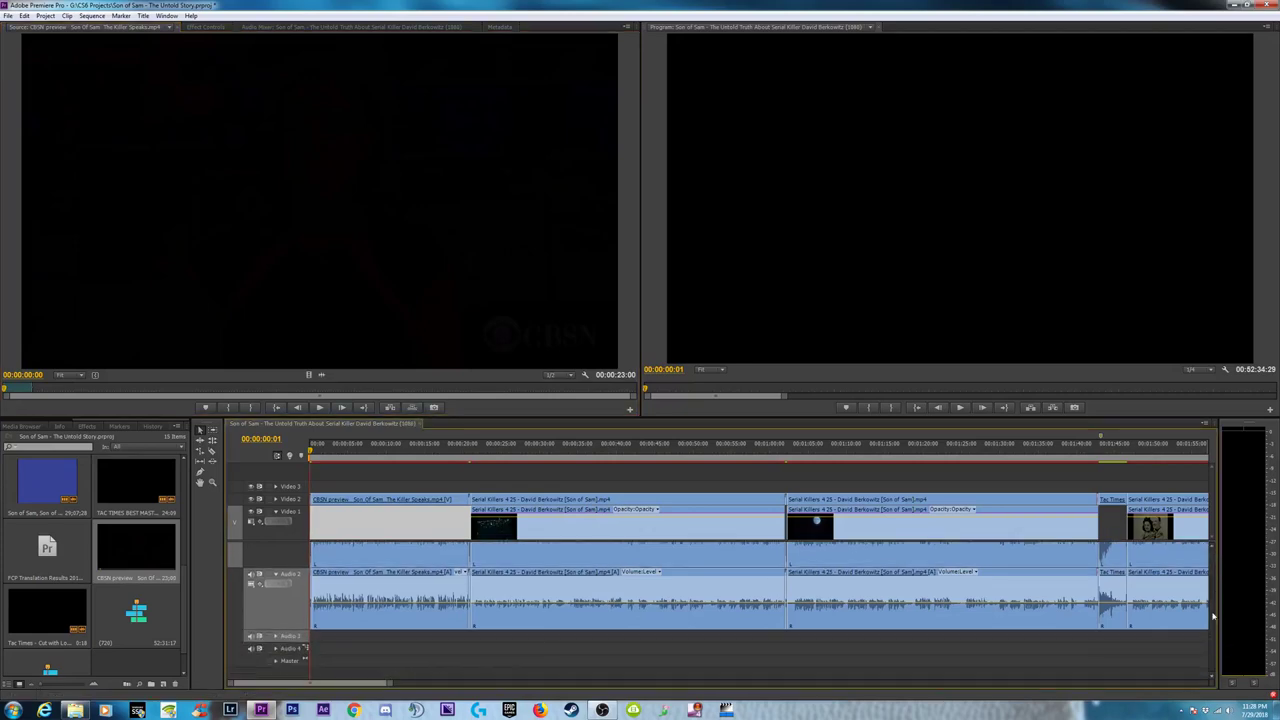
pyautogui.scroll(1, 1210, 585)
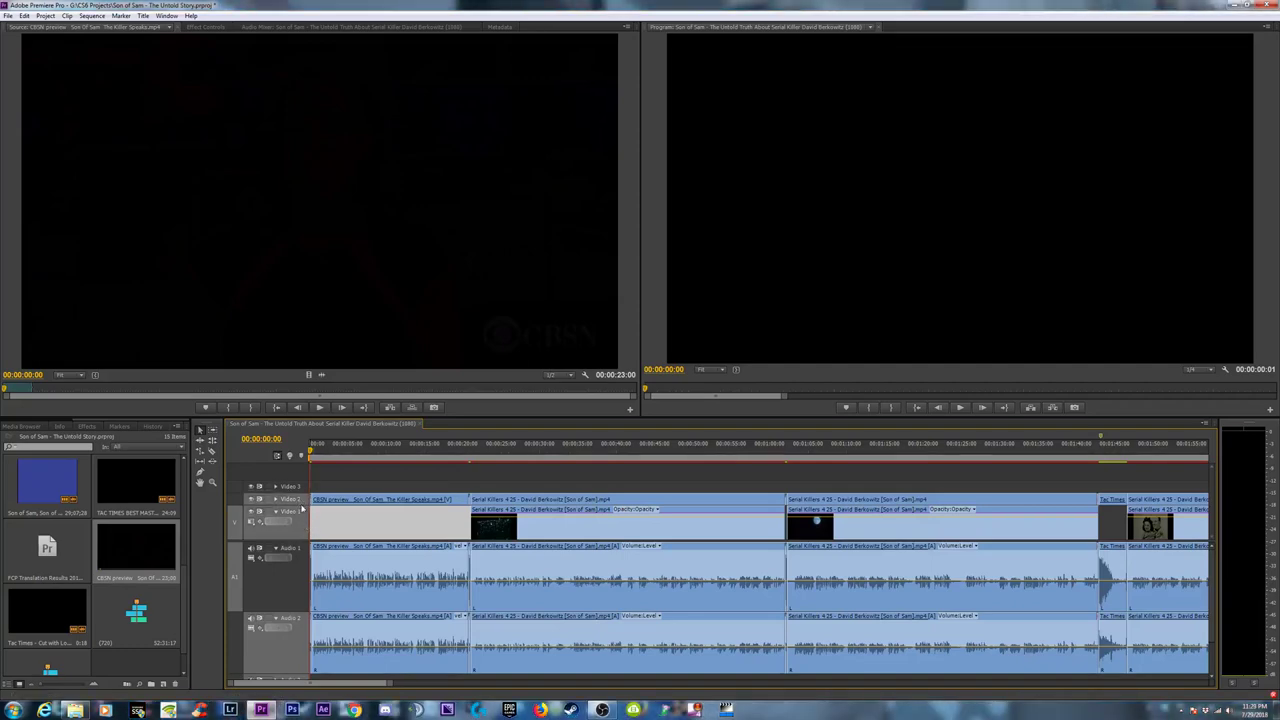
pyautogui.press('space')
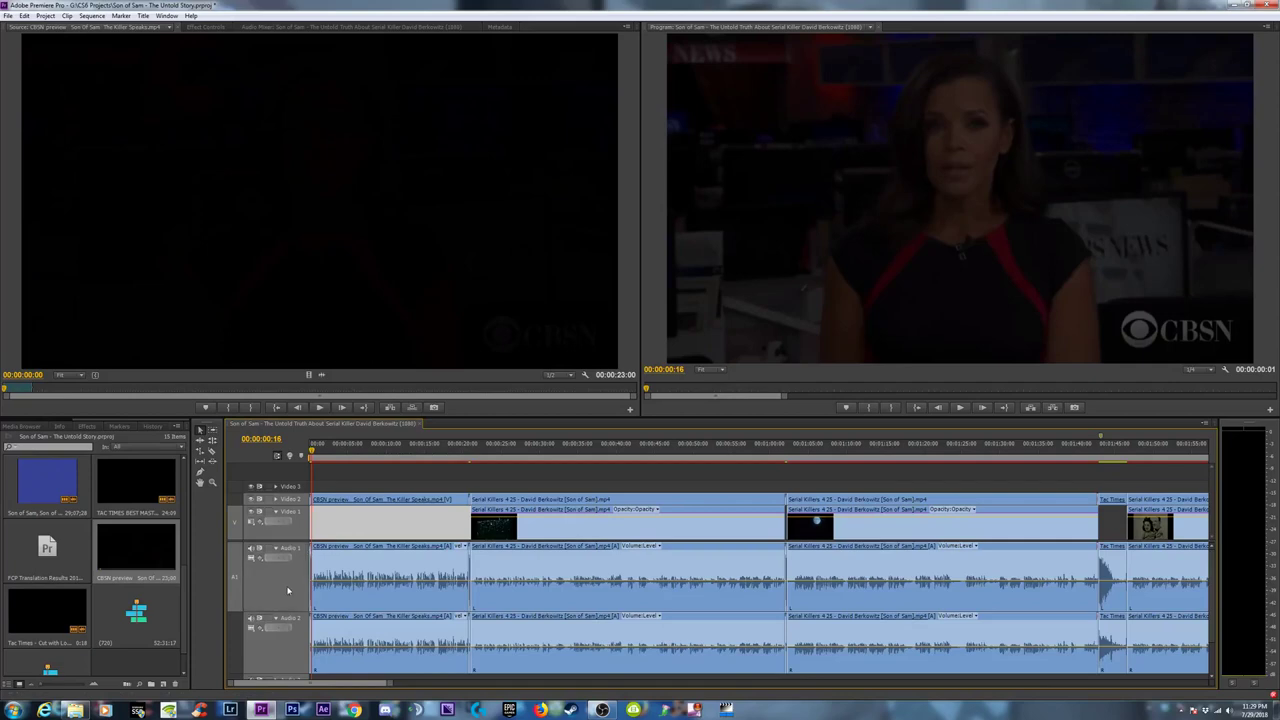
# Insert the marked CBSN preview source clip at the sequence start, ignoring the sequence out point.
pyautogui.click(412, 408)
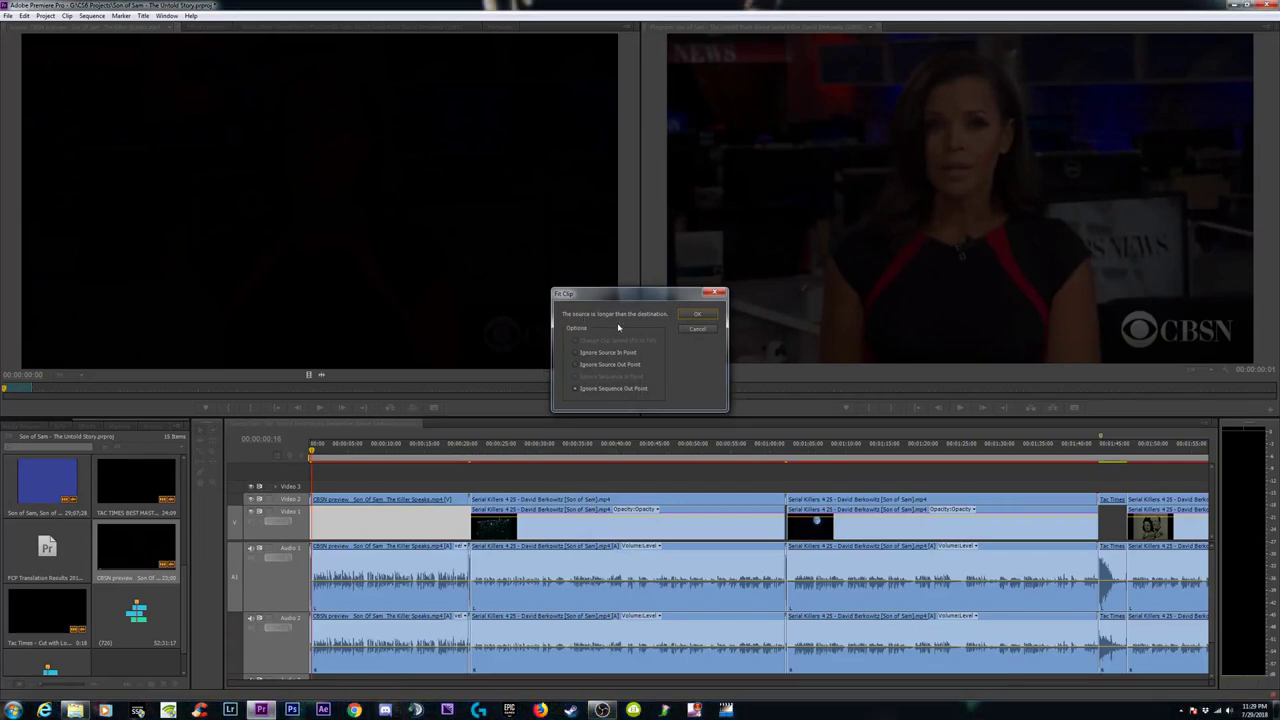
pyautogui.click(692, 330)
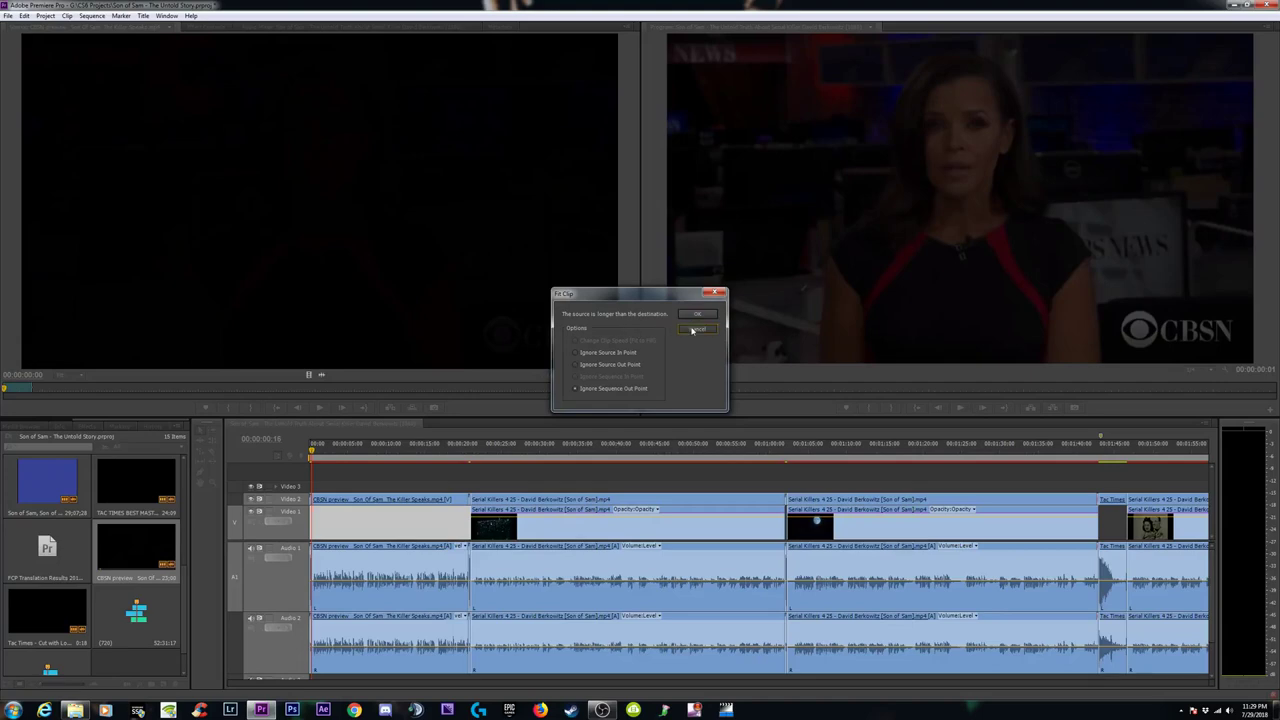
pyautogui.click(393, 408)
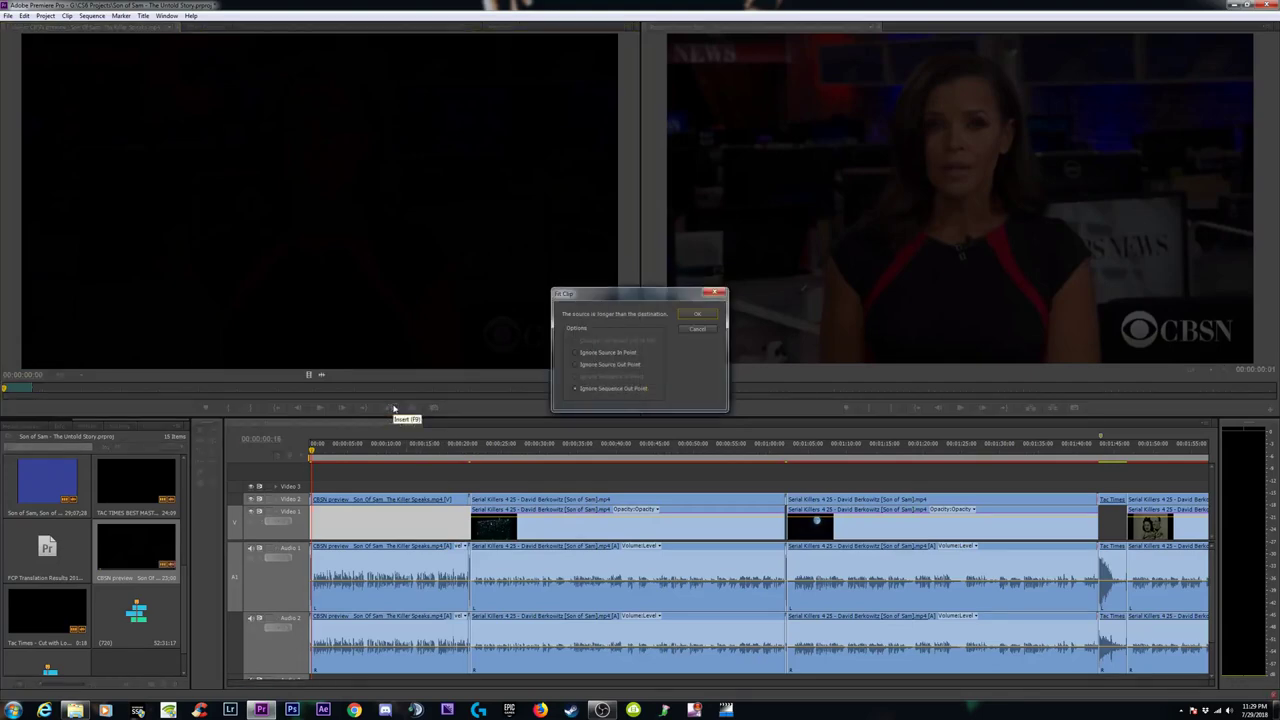
pyautogui.click(697, 314)
pyautogui.click(387, 447)
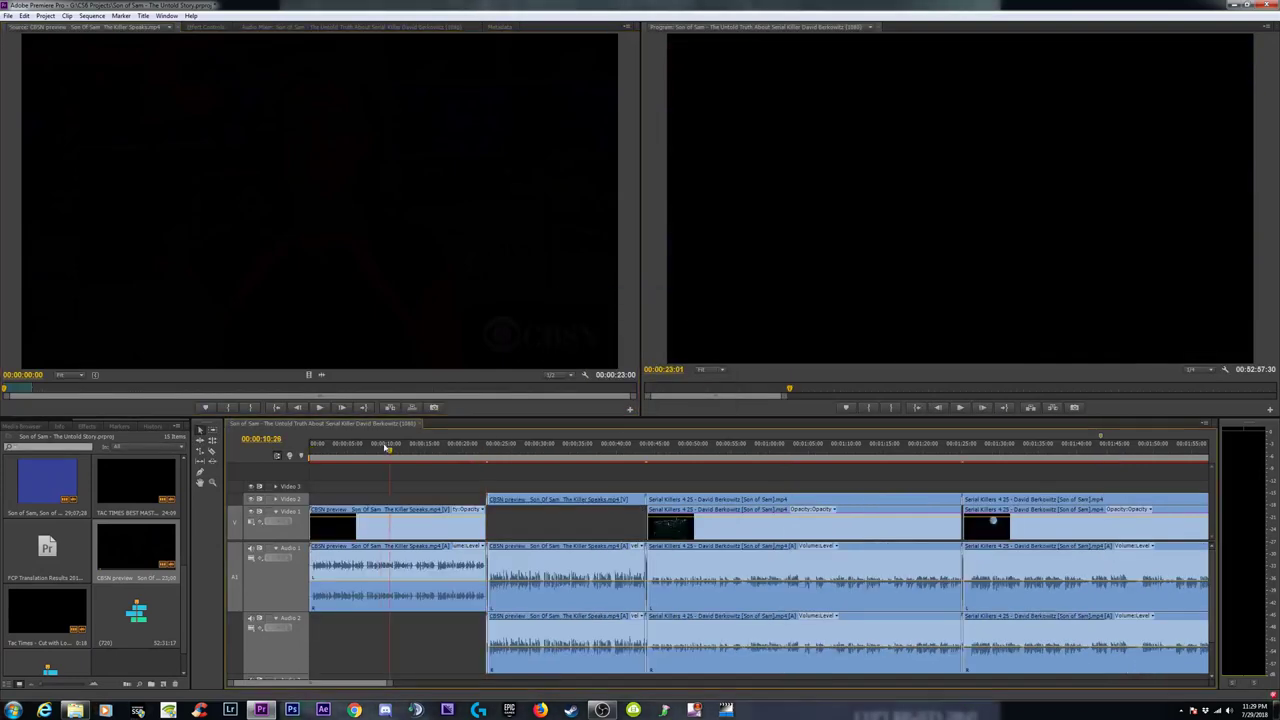
# Play the newly inserted CBSN clip from 00:00:09:04 to 00:00:12:59 and compare its audio with the clip that follows.
pyautogui.moveTo(385, 447); pyautogui.dragTo(379, 449)
pyautogui.press('-')
pyautogui.press('-')
pyautogui.press('=')
pyautogui.press('=')
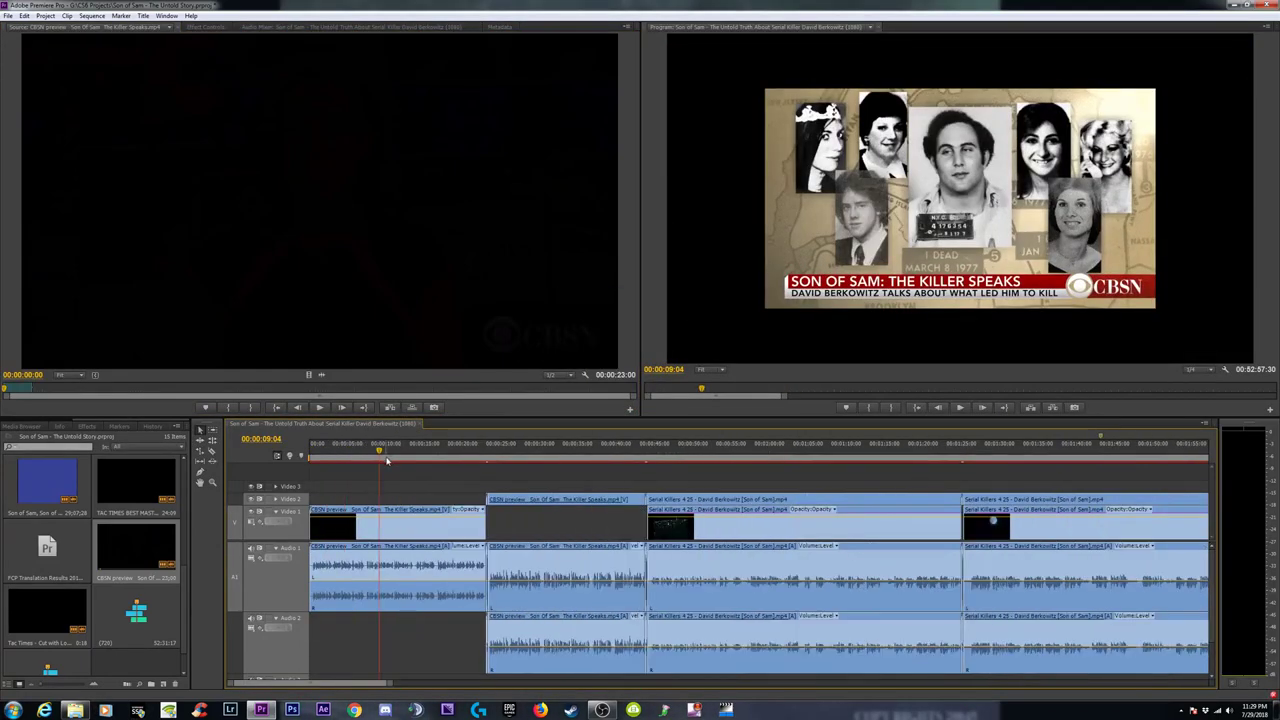
pyautogui.press('=')
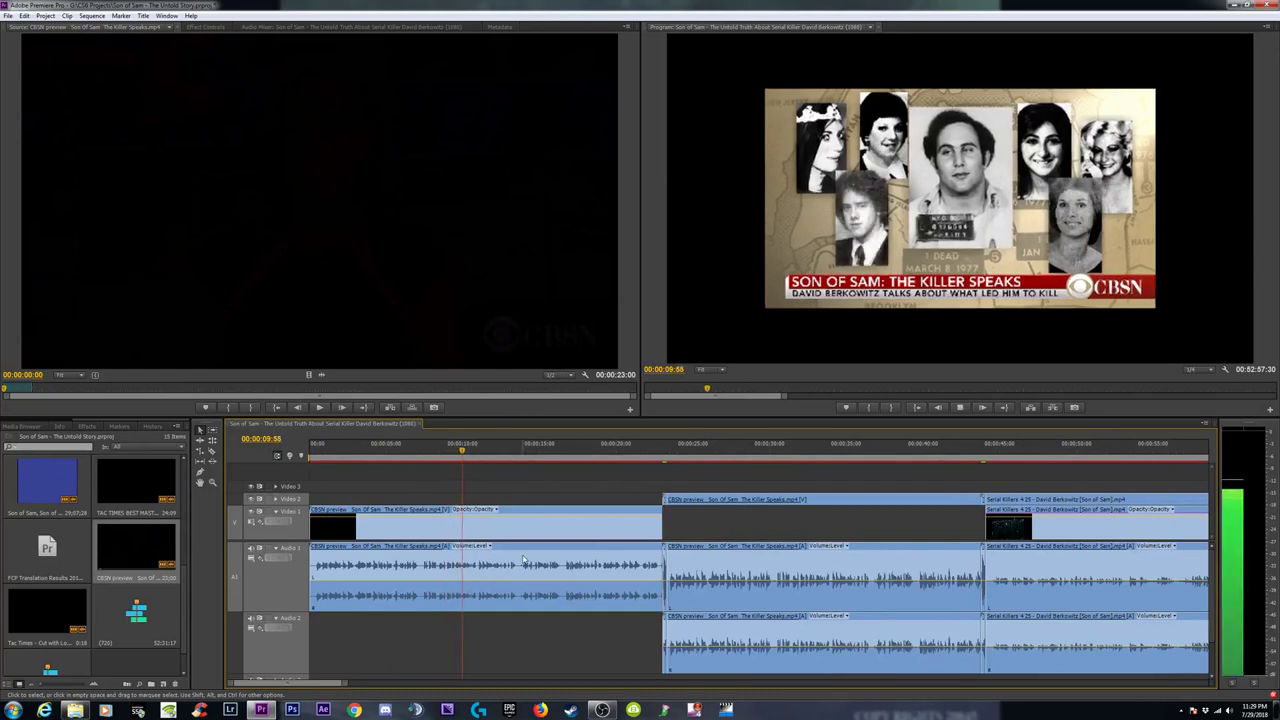
pyautogui.press('space')
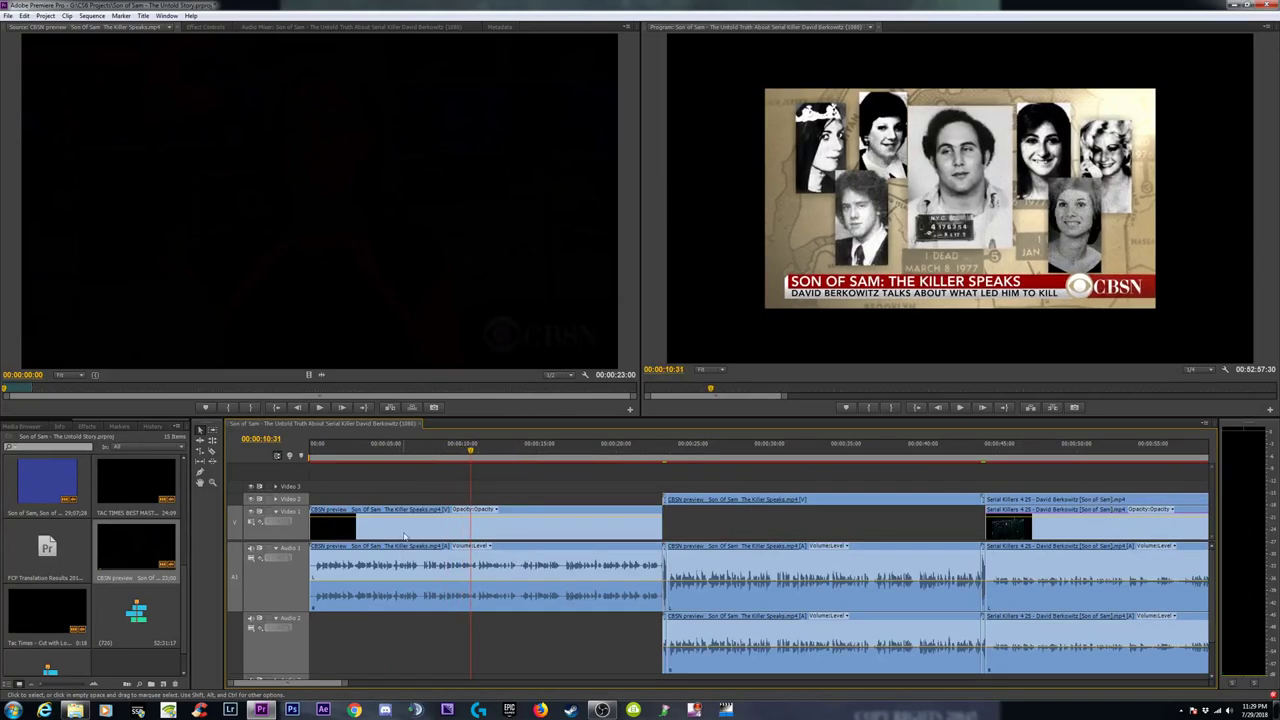
pyautogui.press('space')
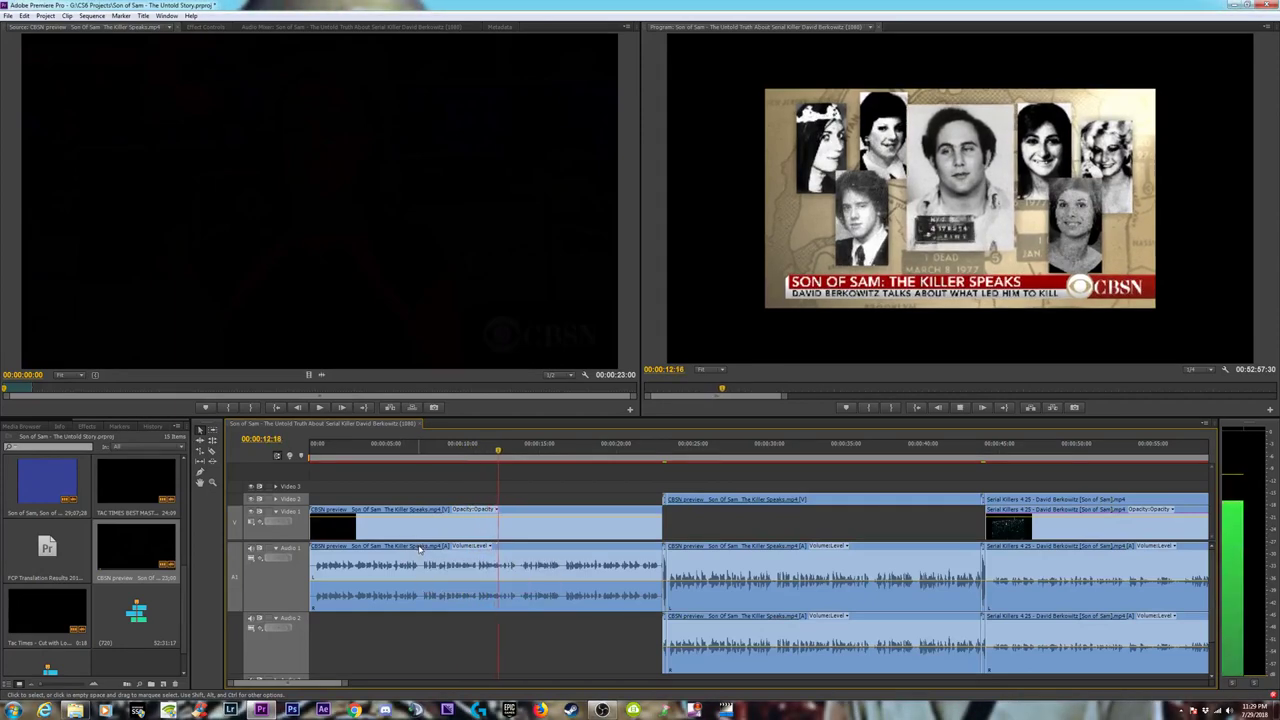
pyautogui.press('space')
# Undo the insertion of the CBSN preview source clip at the sequence start.
pyautogui.press('-')
pyautogui.press('-')
pyautogui.press('-')
pyautogui.press('-')
pyautogui.press('-')
pyautogui.press('-')
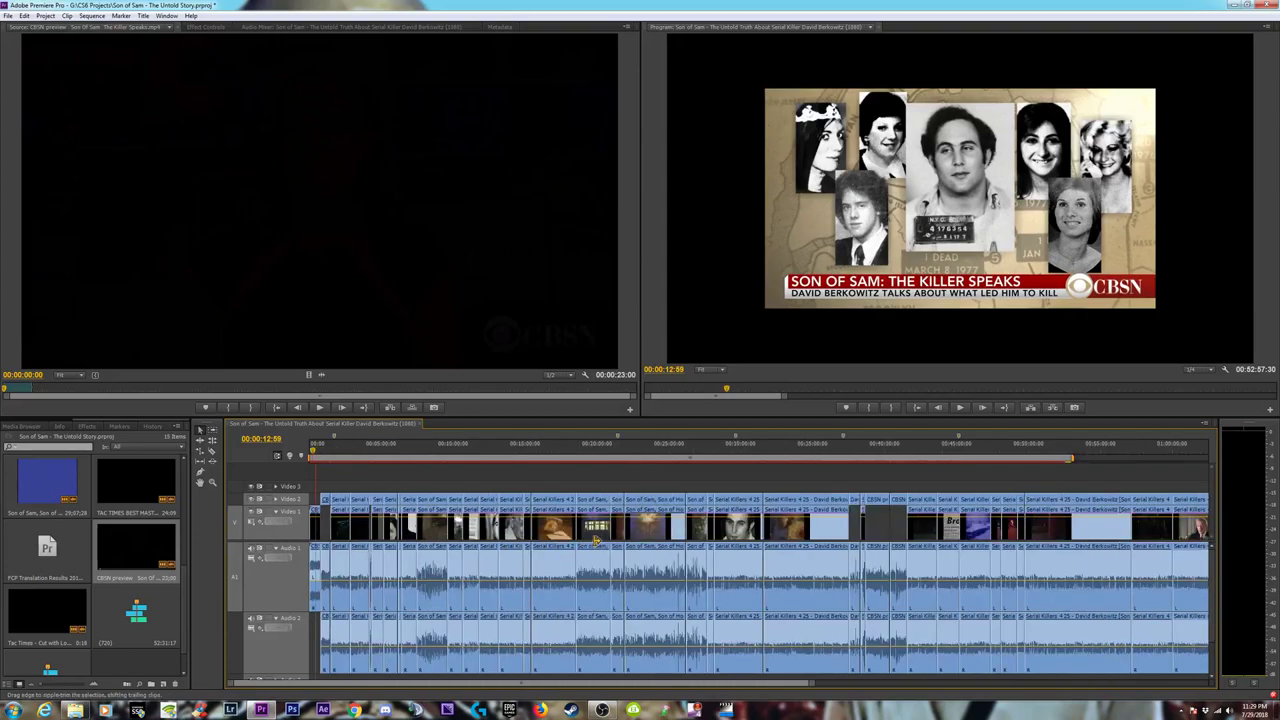
pyautogui.press('=')
pyautogui.press('=')
pyautogui.press('=')
pyautogui.press('=')
pyautogui.press('=')
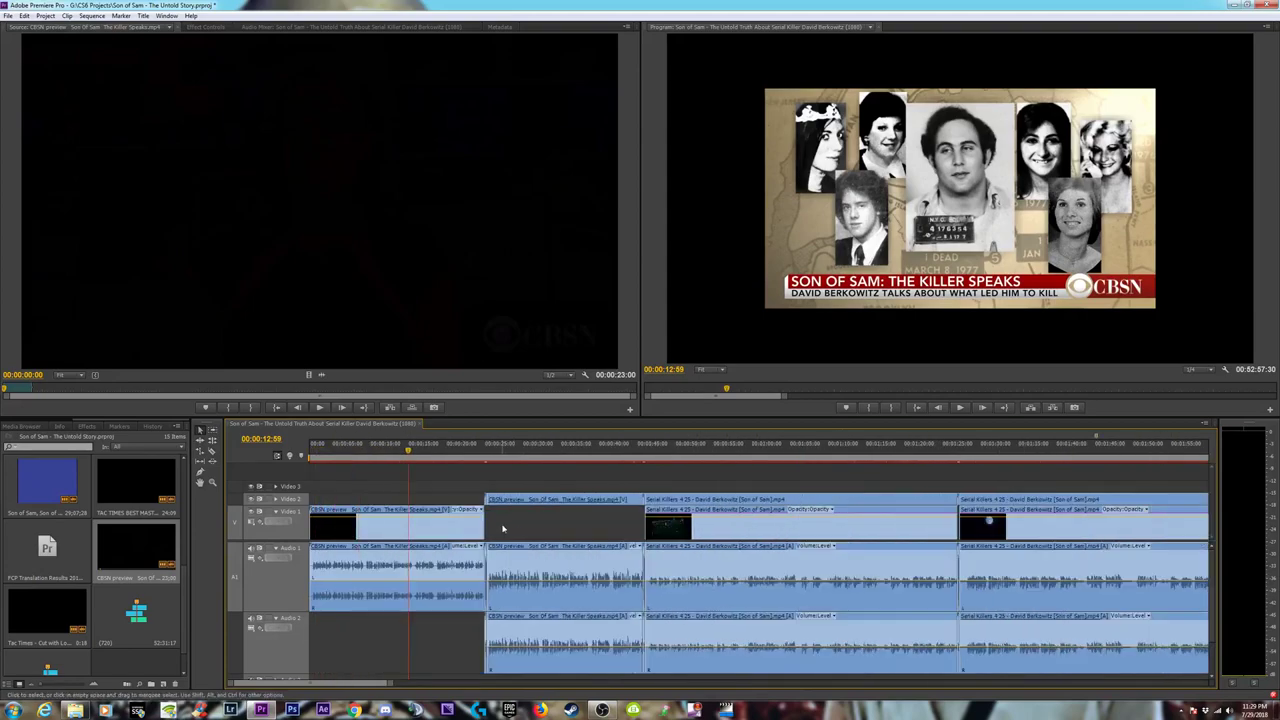
pyautogui.hotkey('ctrl', 'z')
# Select the original opening CBSN clip and play it from 00:00:02:26 to 00:00:03:32.
pyautogui.moveTo(314, 450); pyautogui.dragTo(328, 450)
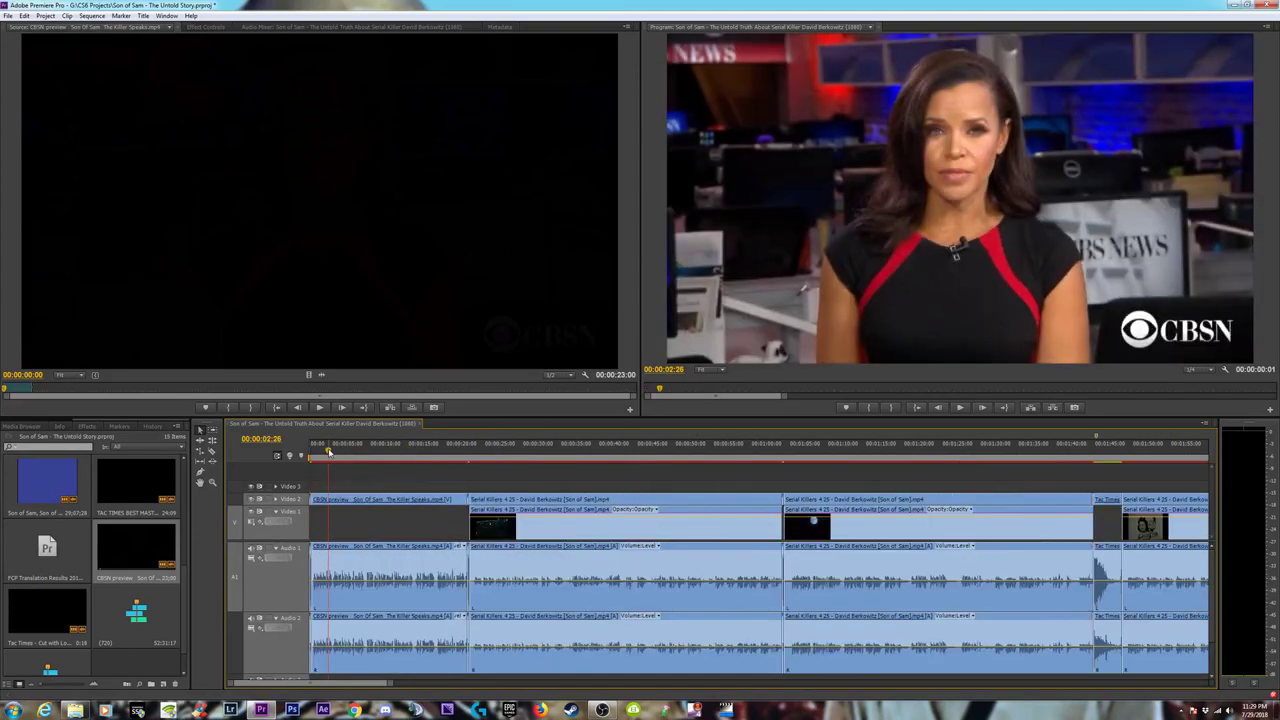
pyautogui.click(388, 563)
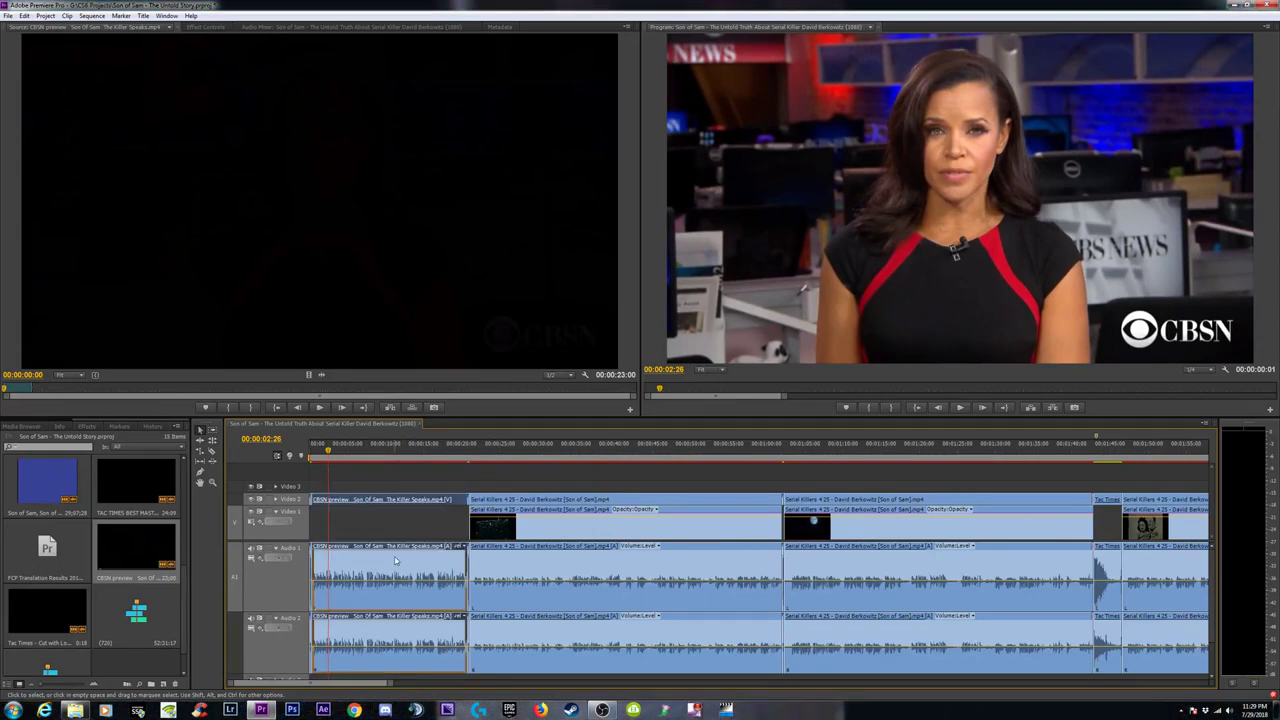
pyautogui.press('space')
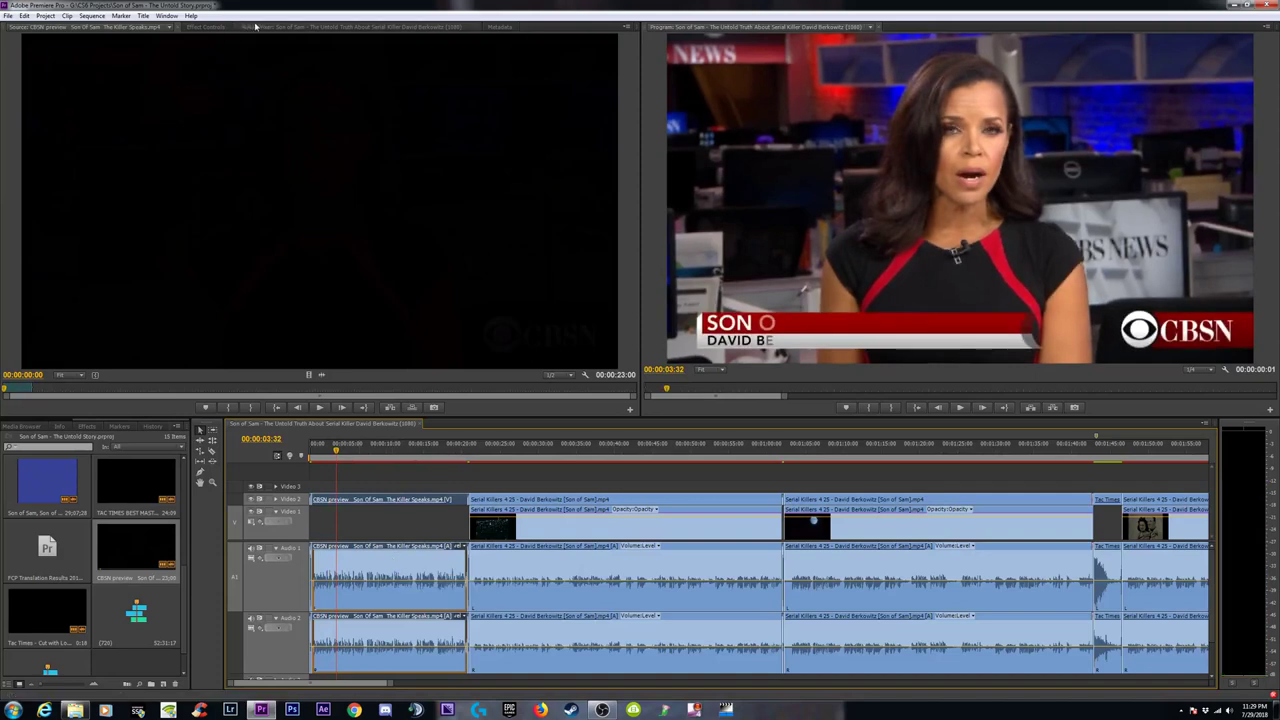
# Apply the EQ effect to the opening CBSN clip and choose the same EQ preset for both of its audio channels.
pyautogui.click(87, 426)
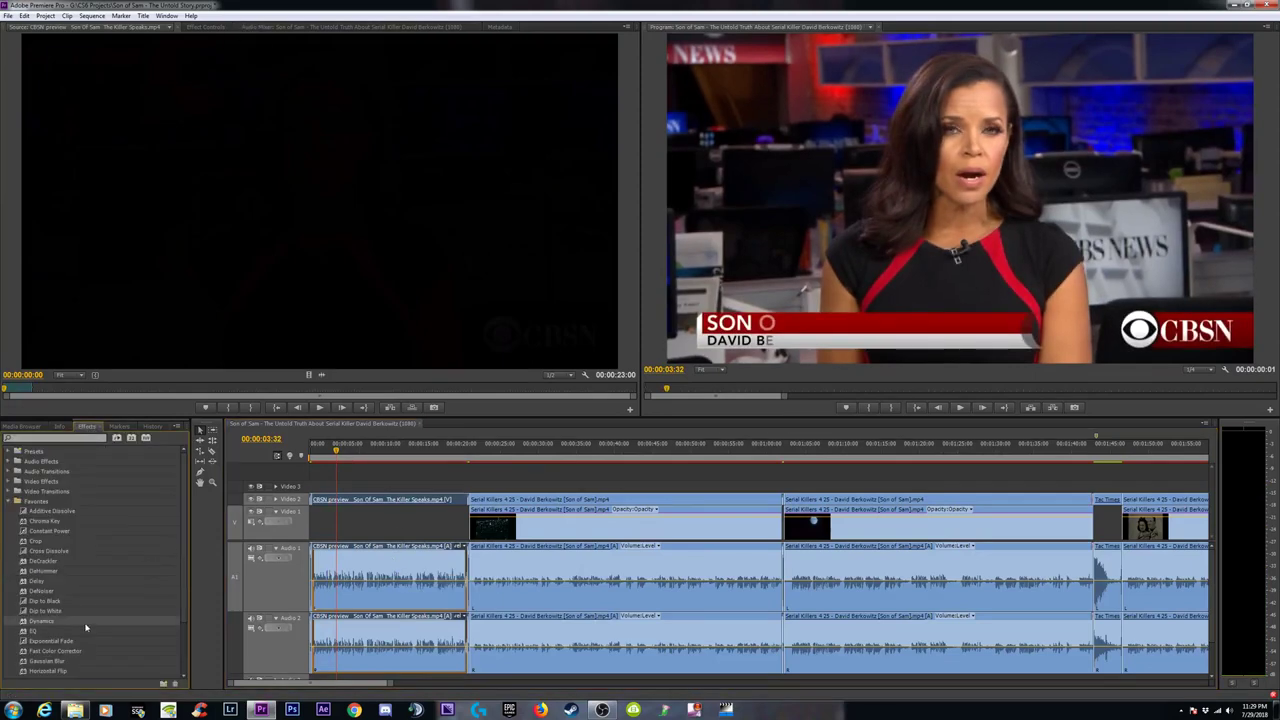
pyautogui.moveTo(63, 630); pyautogui.dragTo(375, 600)
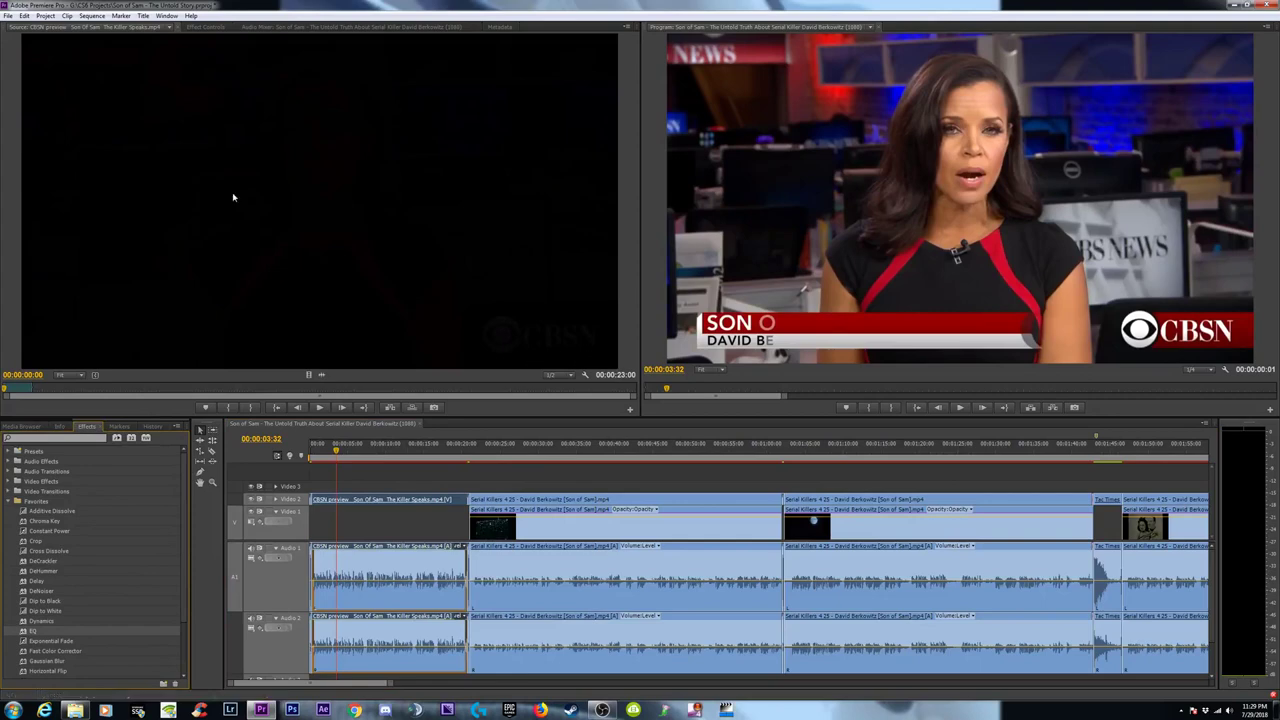
pyautogui.click(196, 27)
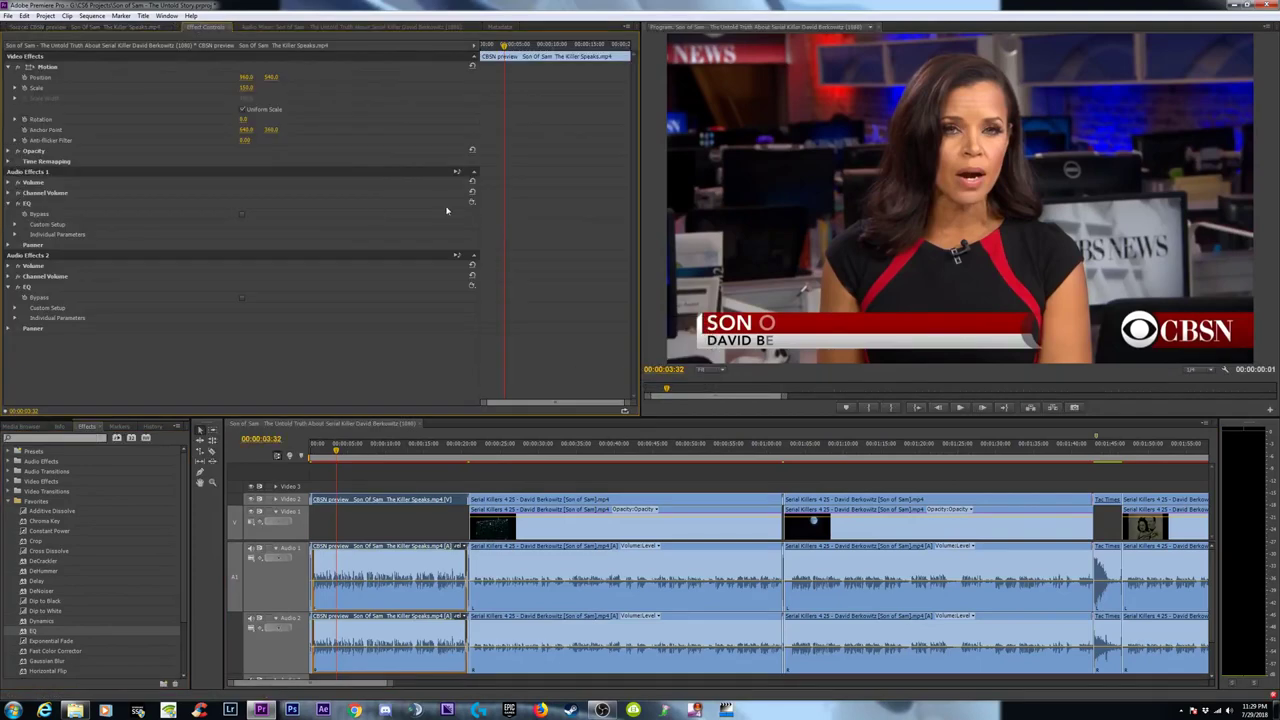
pyautogui.click(471, 203)
pyautogui.click(497, 313)
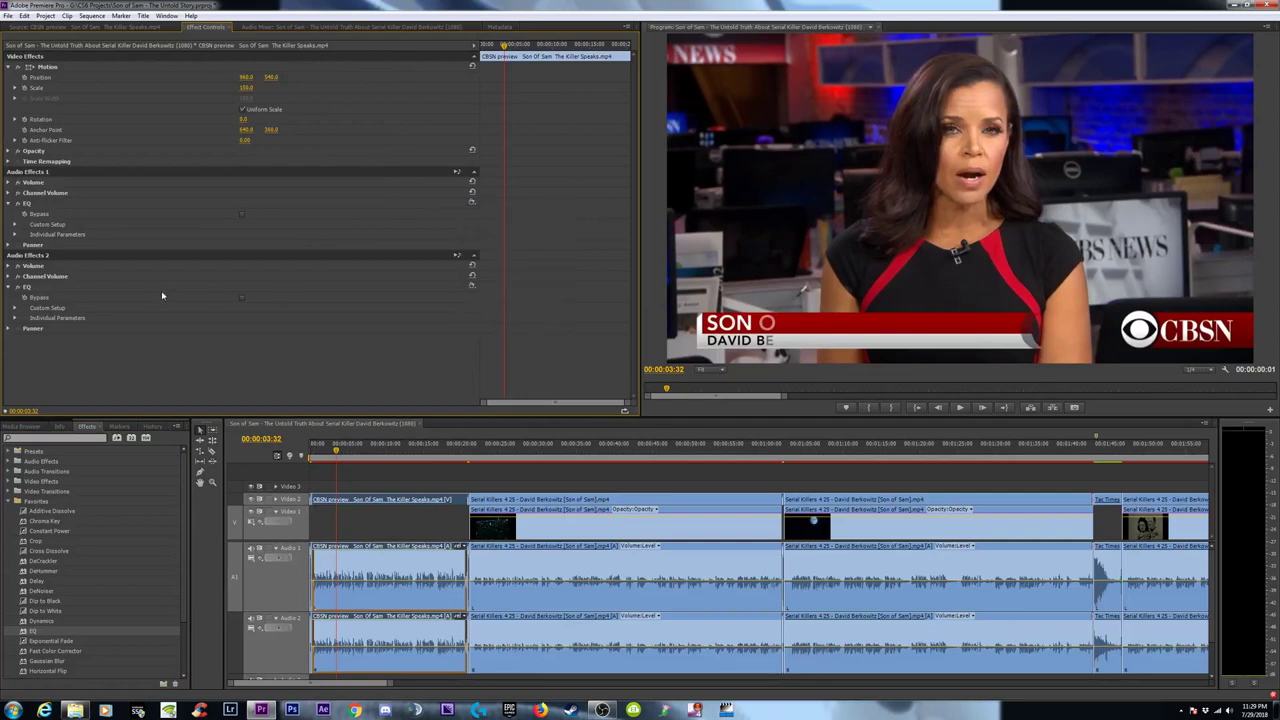
pyautogui.click(472, 287)
pyautogui.click(497, 396)
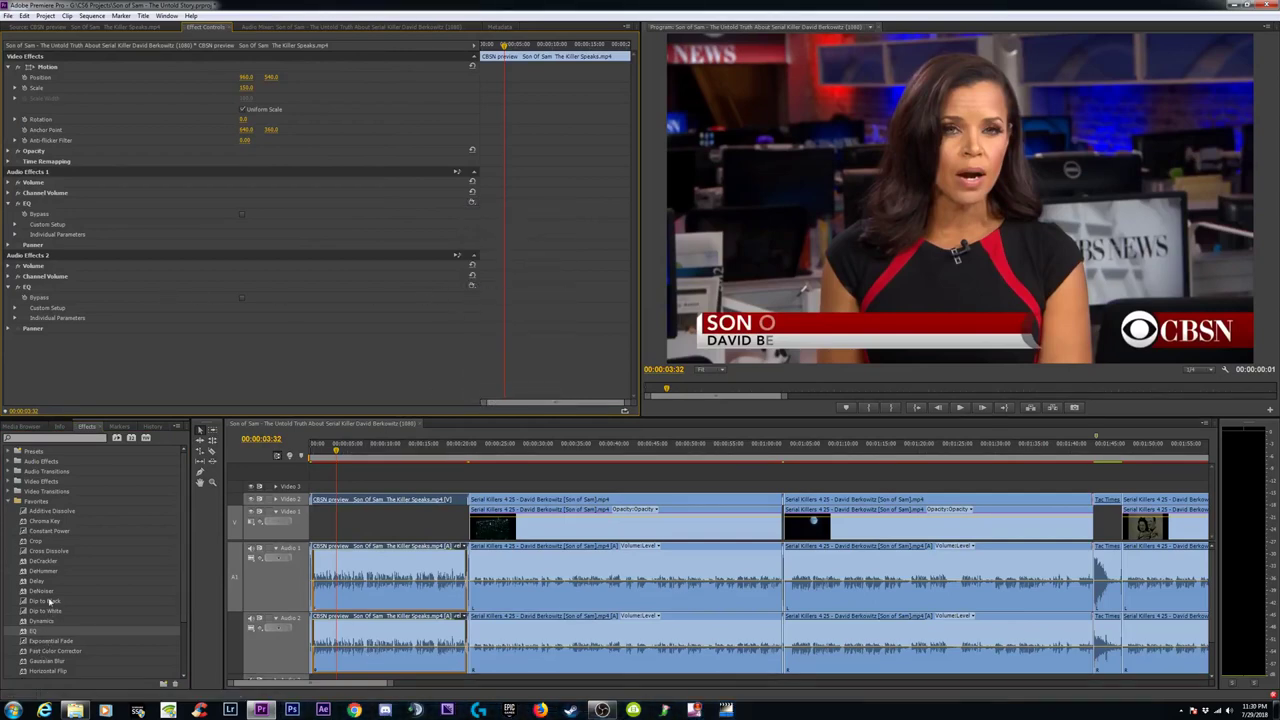
# Apply MultibandCompressor to the opening CBSN clip and choose the Upward comp +6 preset for both audio channels.
pyautogui.scroll(-1, 50, 640)
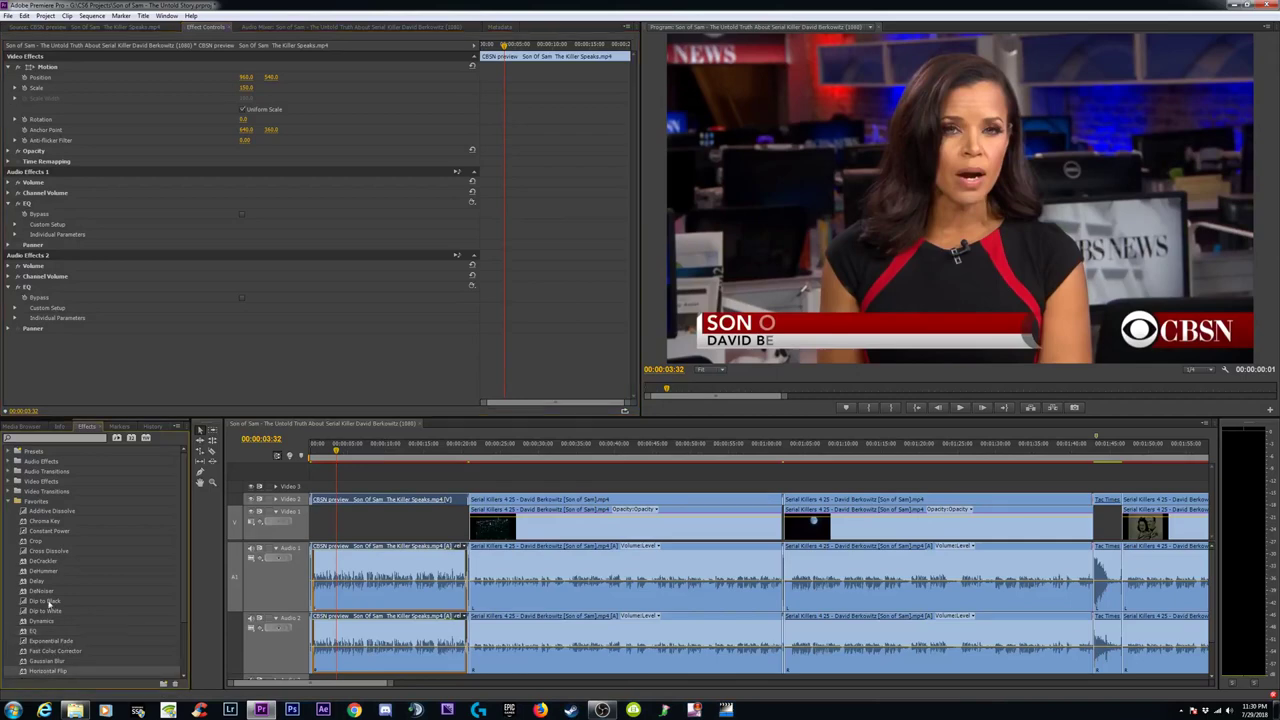
pyautogui.scroll(-2, 44, 607)
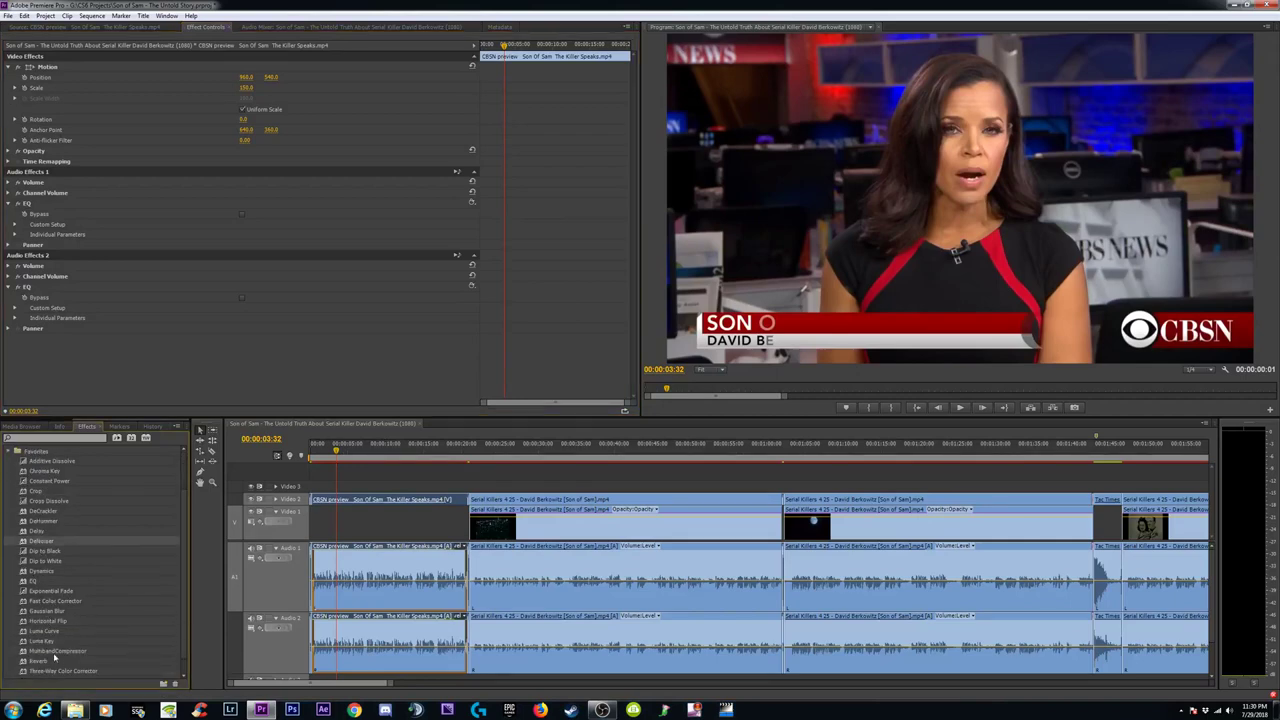
pyautogui.moveTo(54, 653); pyautogui.dragTo(423, 571)
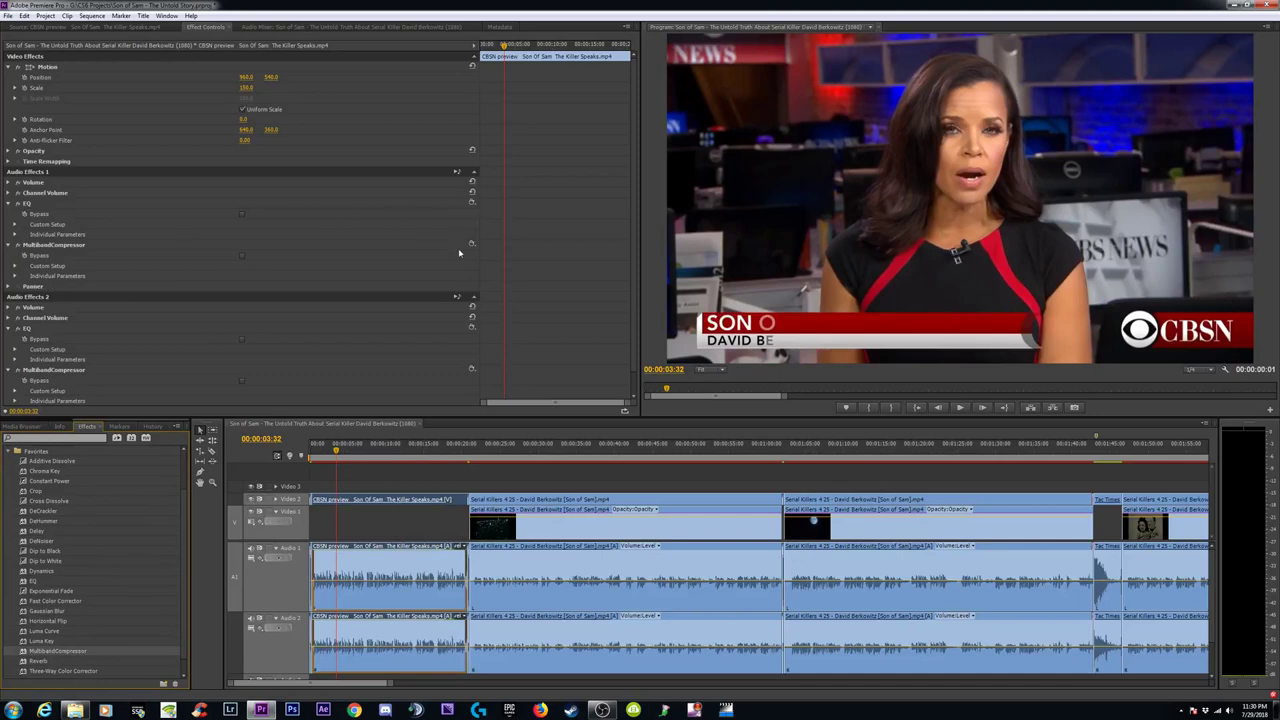
pyautogui.click(472, 243)
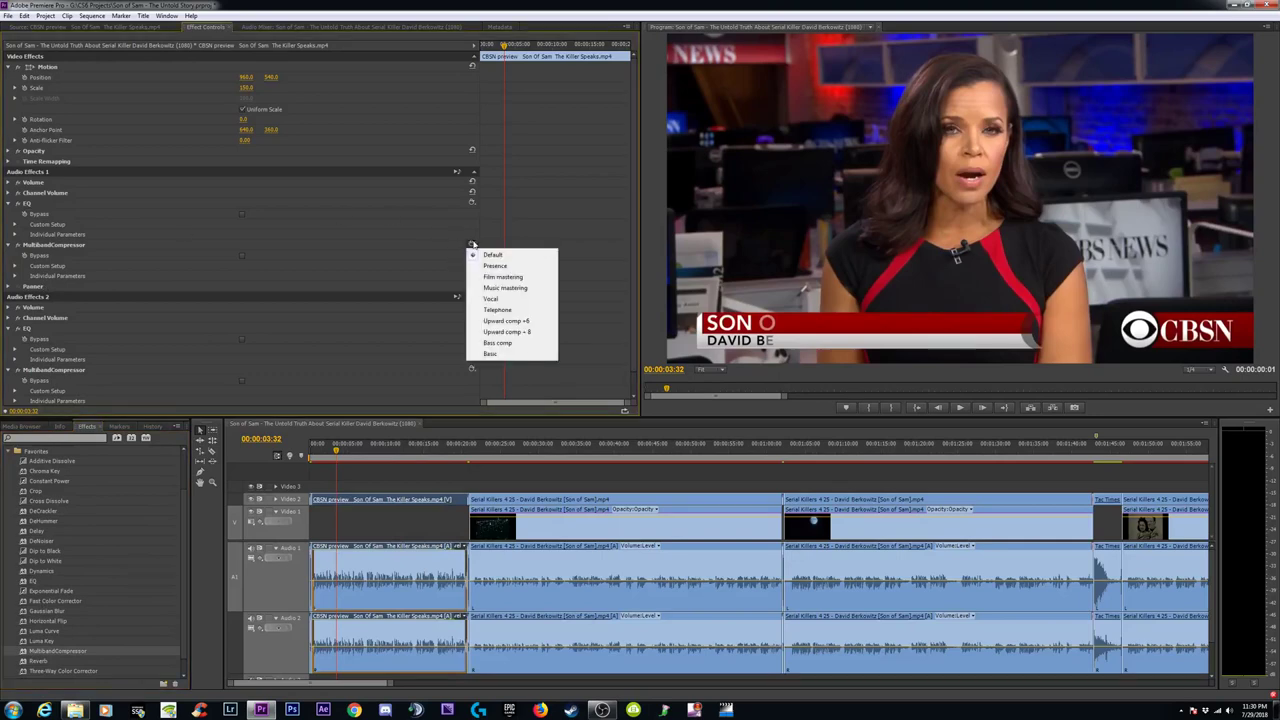
pyautogui.click(500, 321)
pyautogui.scroll(-1, 460, 360)
pyautogui.click(472, 346)
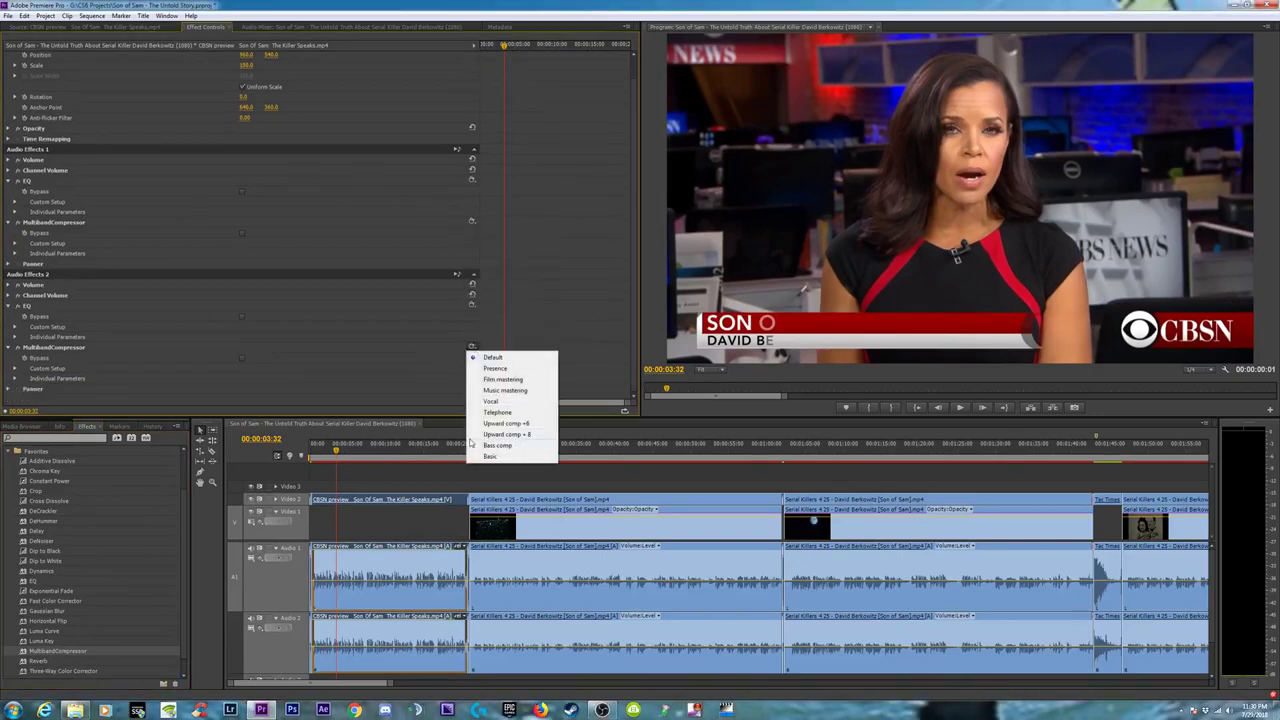
pyautogui.click(490, 424)
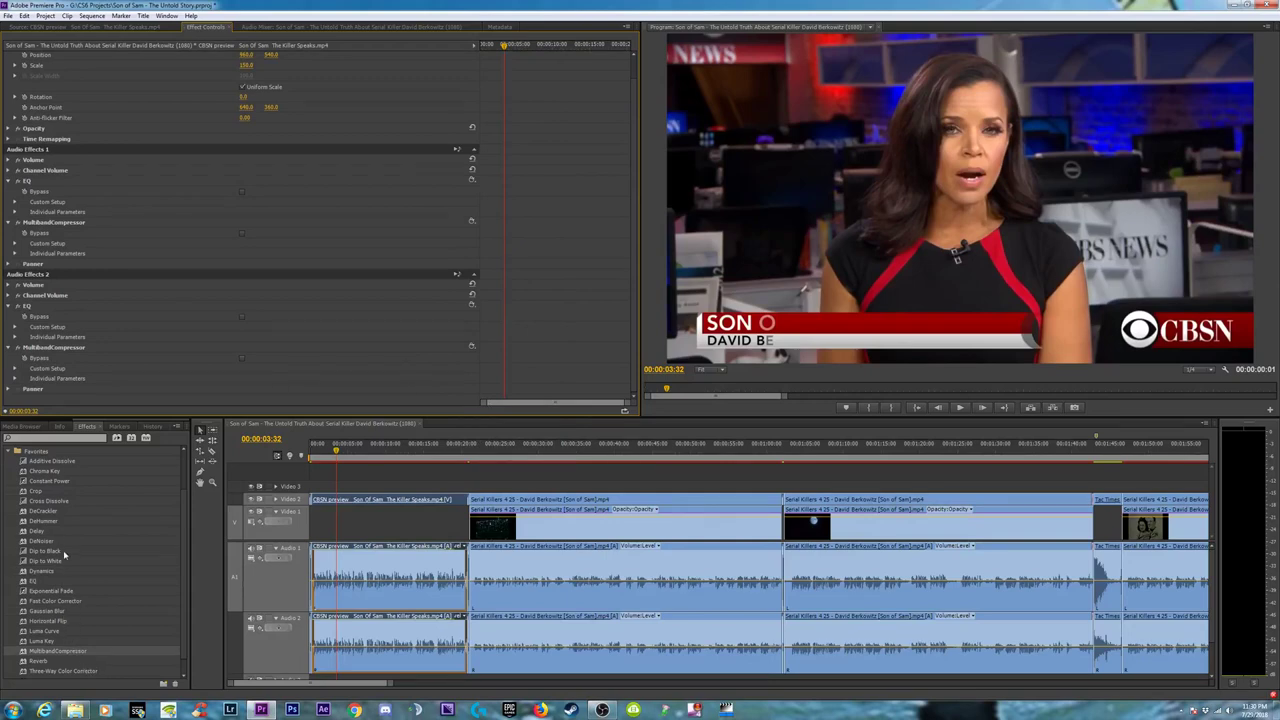
# Apply the Dynamics effect to the opening CBSN clip and expand its custom setup for both audio channels.
pyautogui.moveTo(45, 570); pyautogui.dragTo(380, 645)
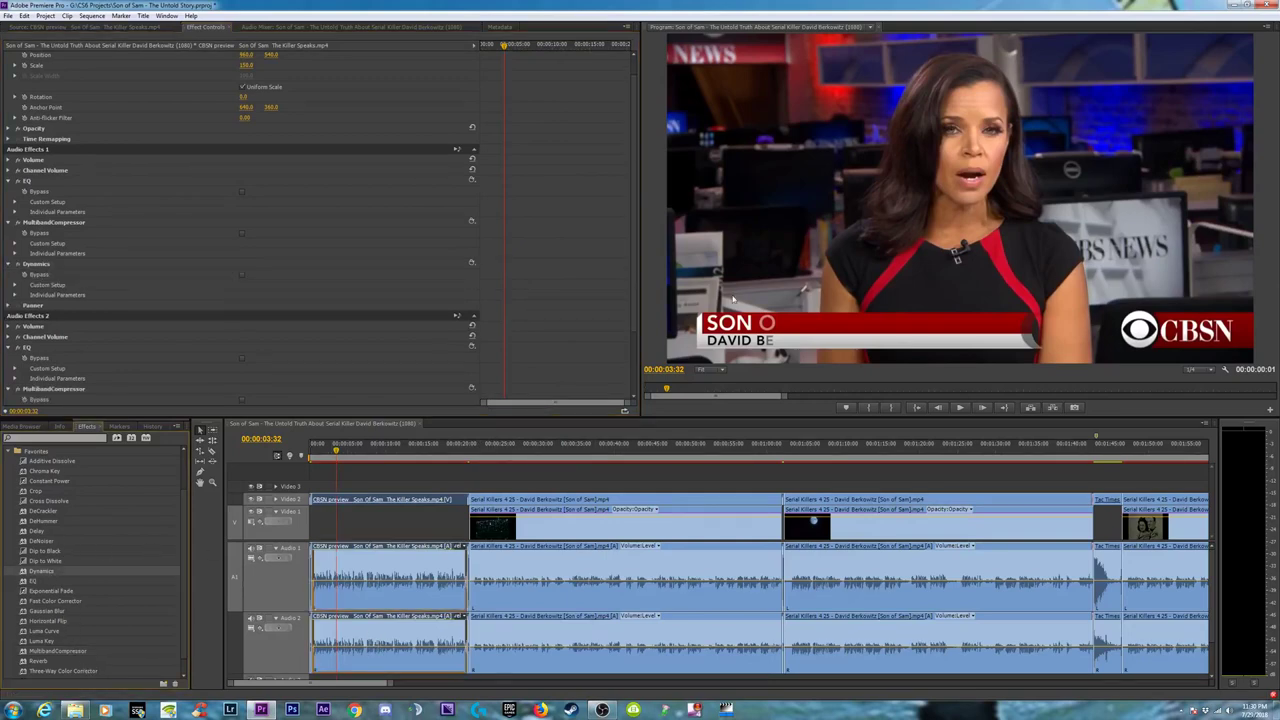
pyautogui.scroll(-4, 198, 354)
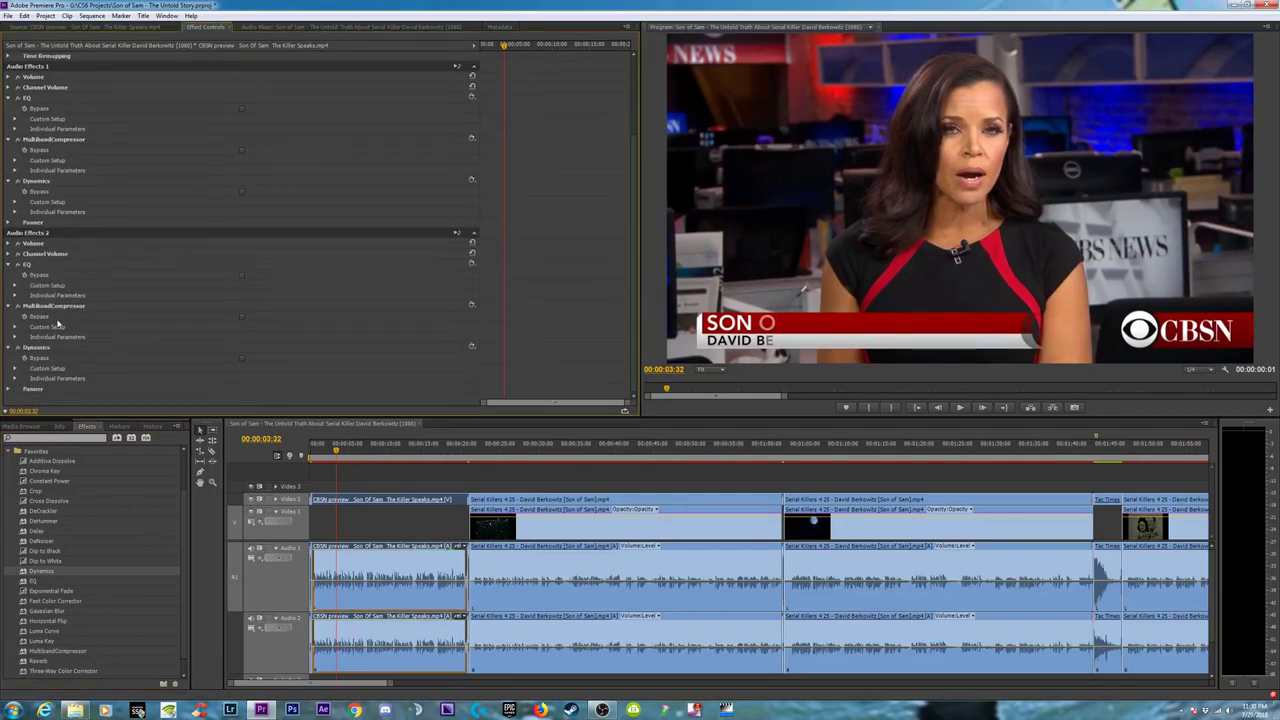
pyautogui.click(15, 368)
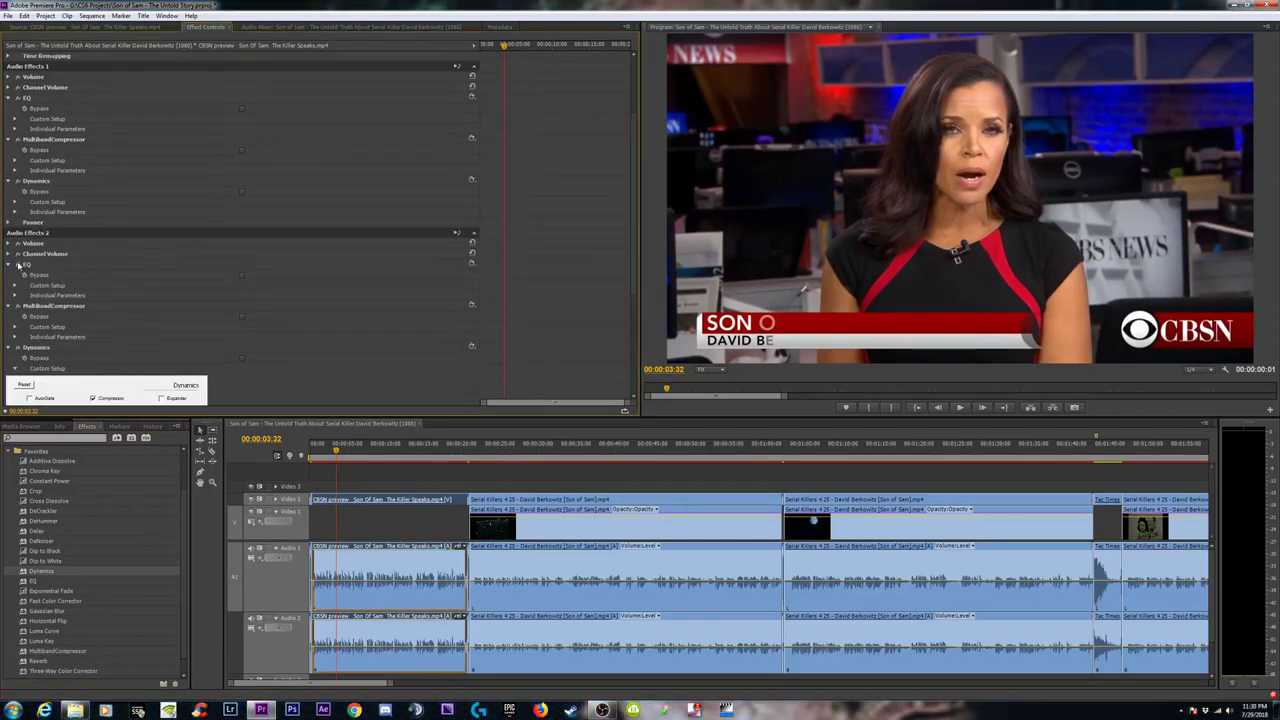
pyautogui.click(16, 204)
pyautogui.scroll(-2, 191, 336)
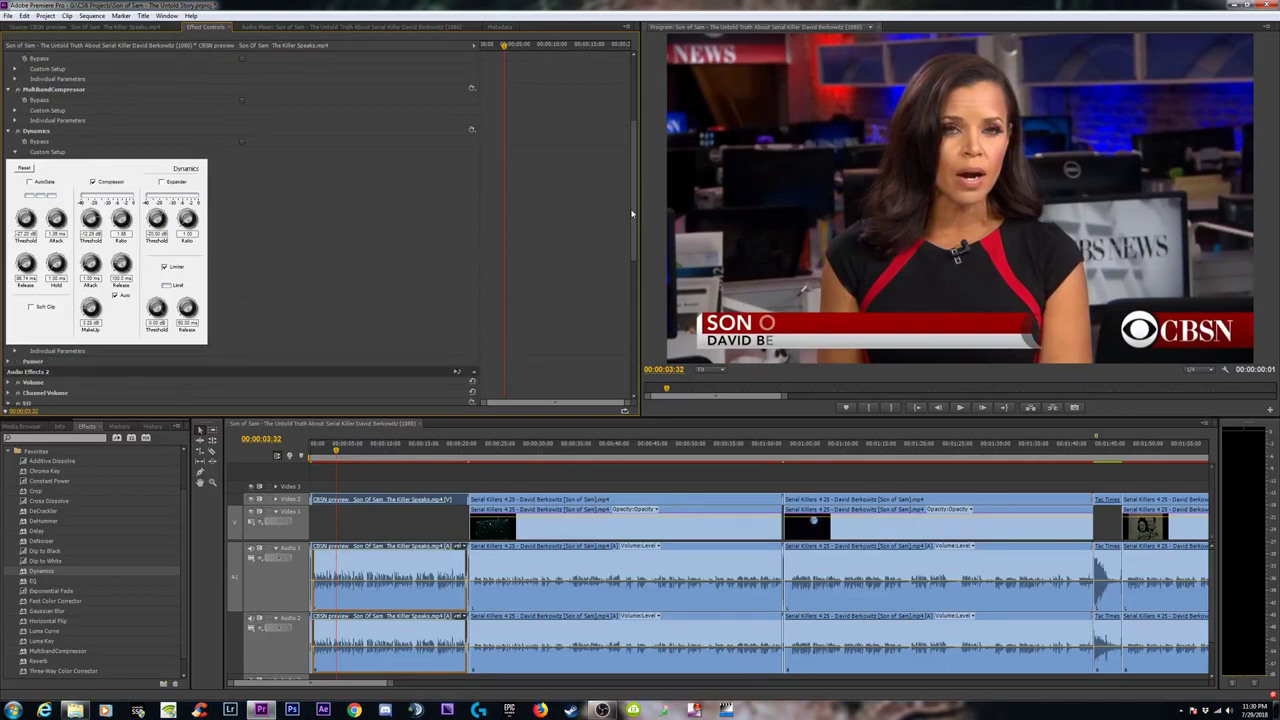
pyautogui.scroll(-5, 78, 318)
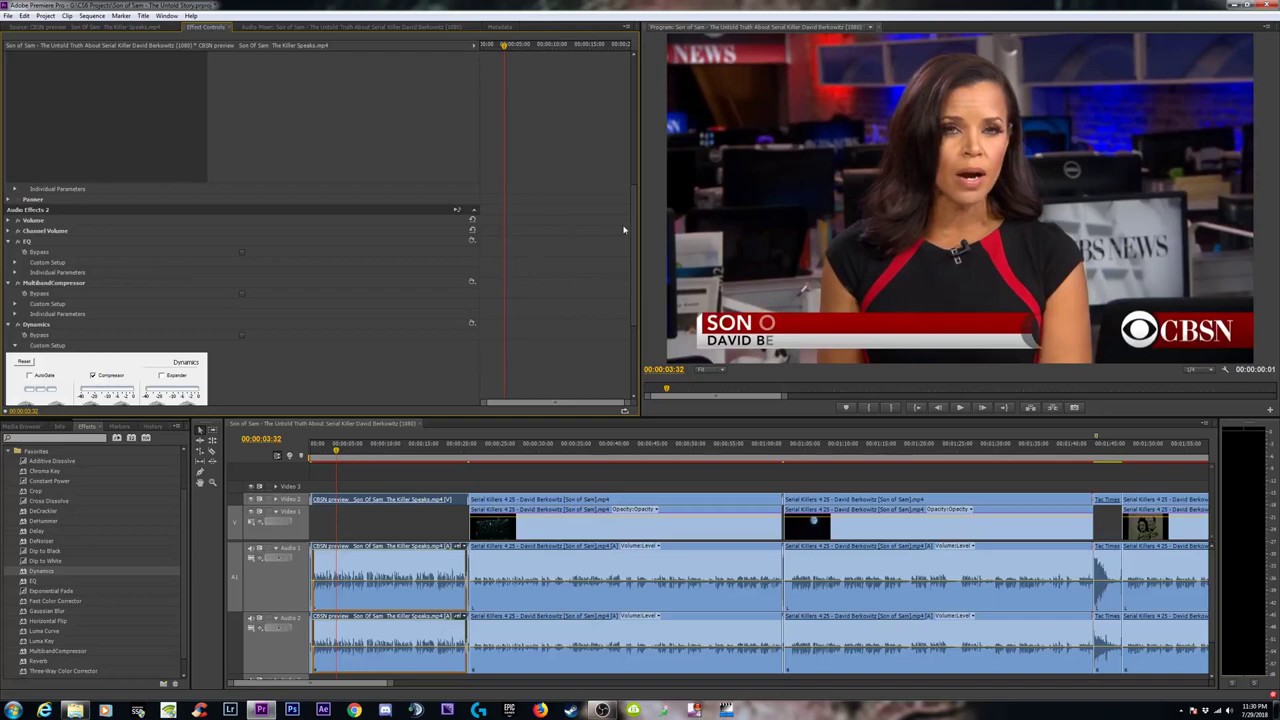
pyautogui.scroll(-5, 199, 302)
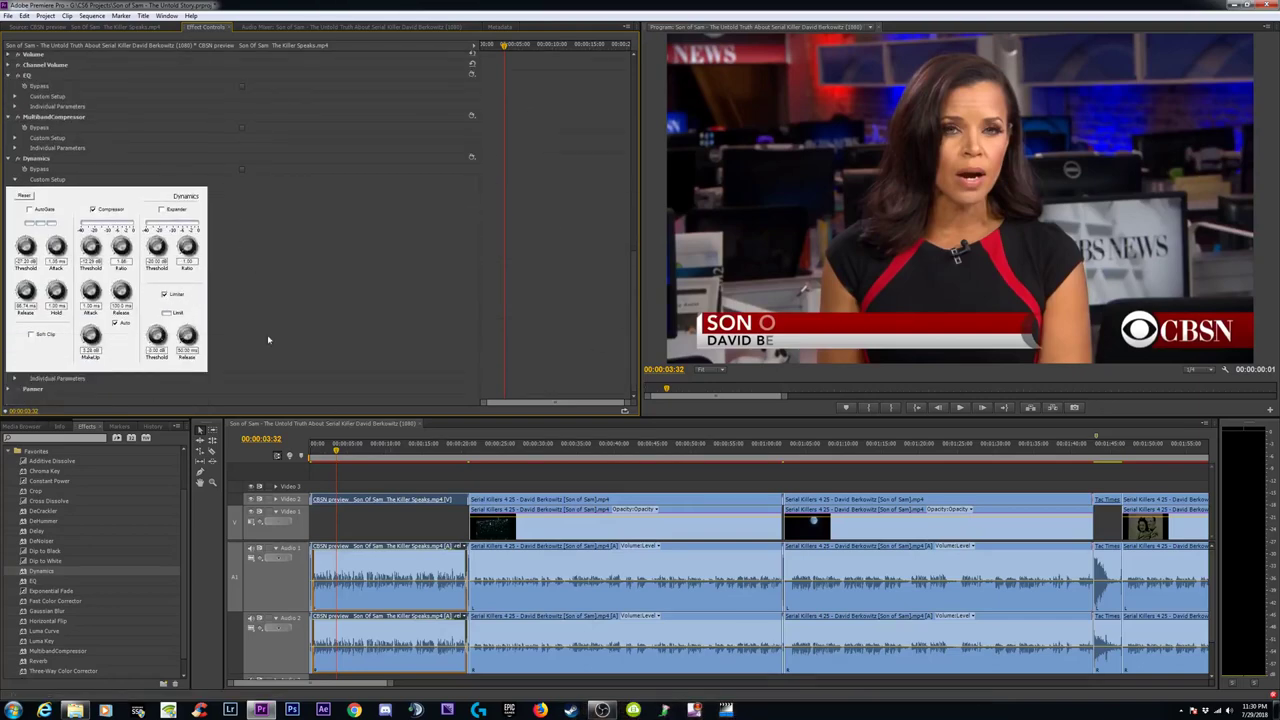
# Compare the processed opening CBSN clip with its source, playing the timeline to 00:00:06:46 and the source to 00:00:07:13.
pyautogui.click(321, 449)
pyautogui.press('space')
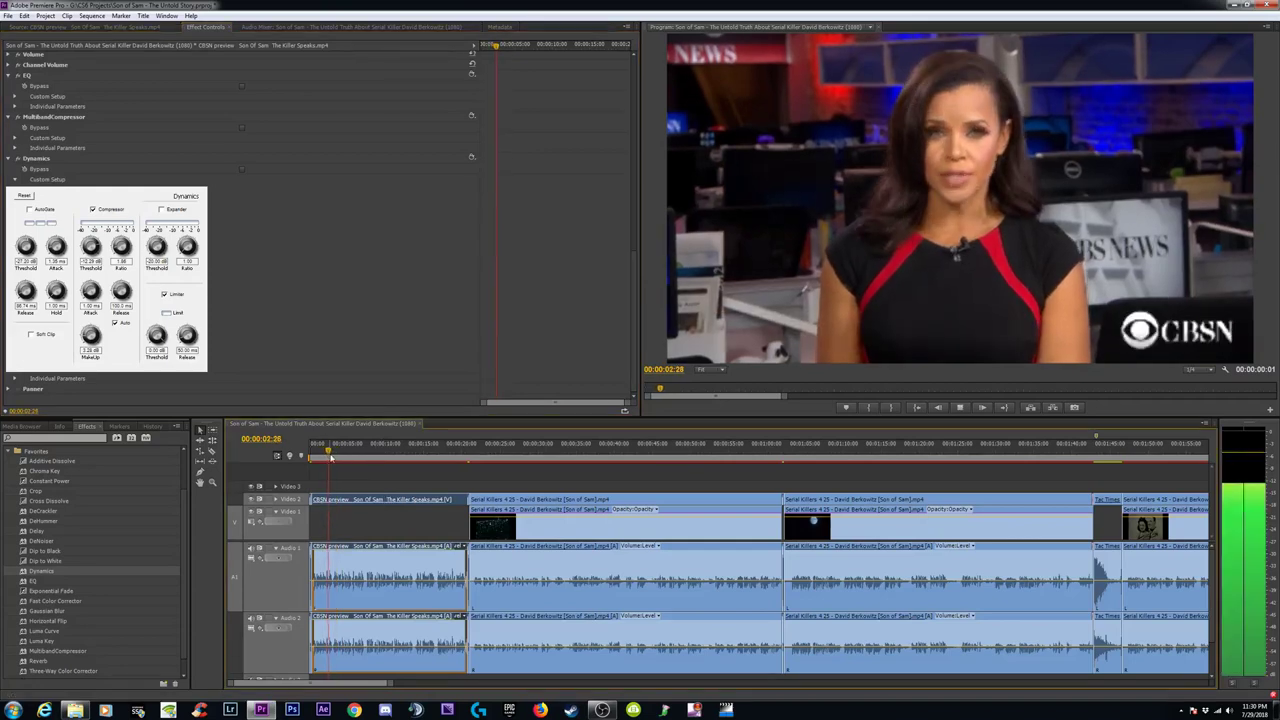
pyautogui.press('space')
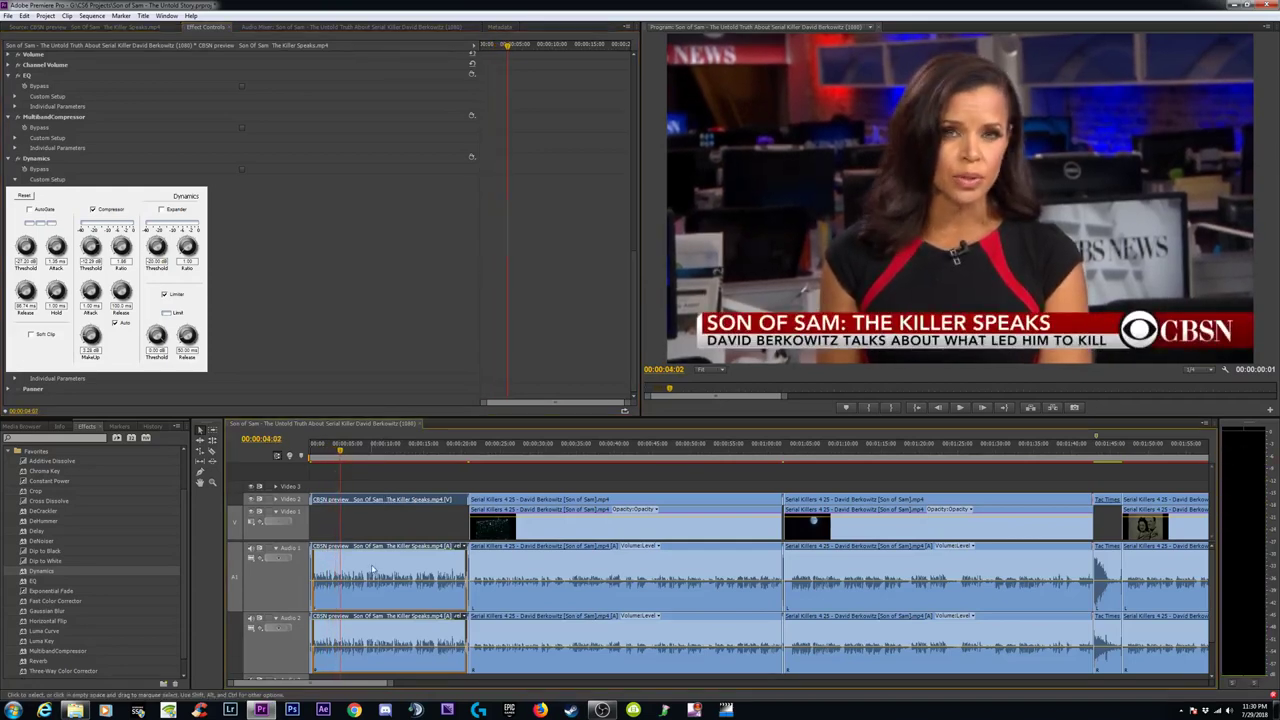
pyautogui.click(376, 541)
pyautogui.doubleClick(376, 541)
pyautogui.press('space')
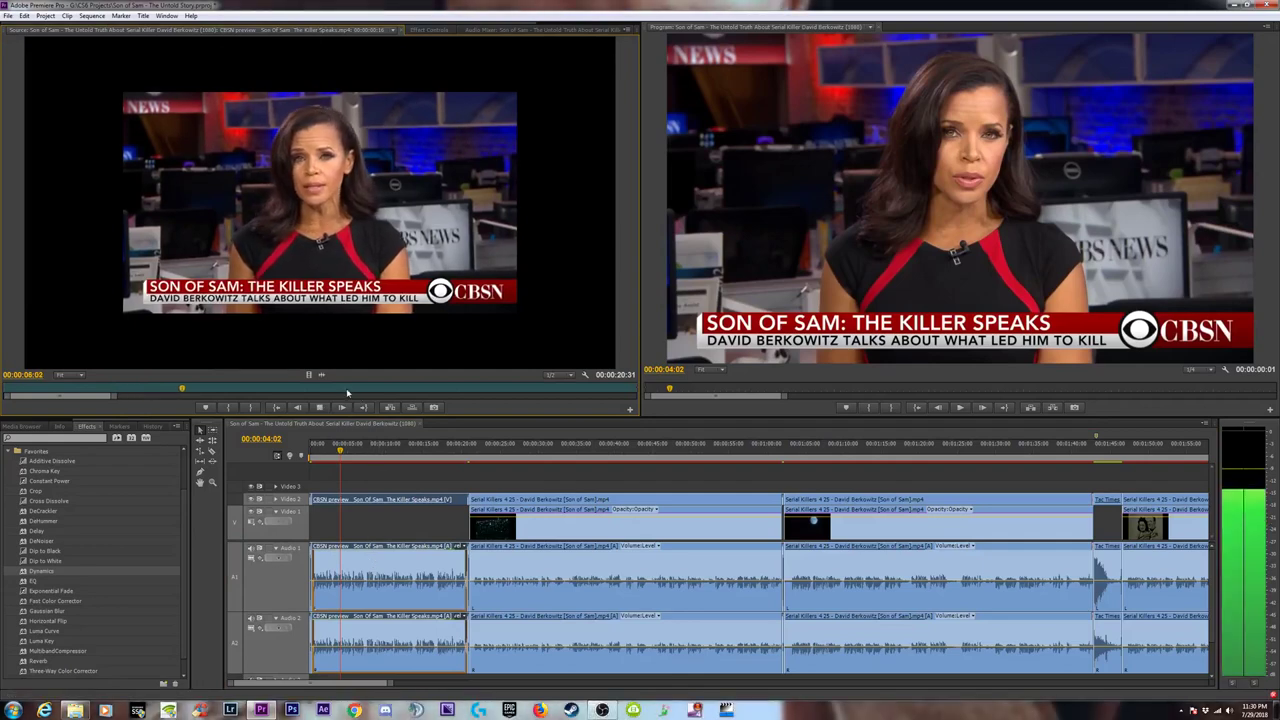
pyautogui.click(341, 452)
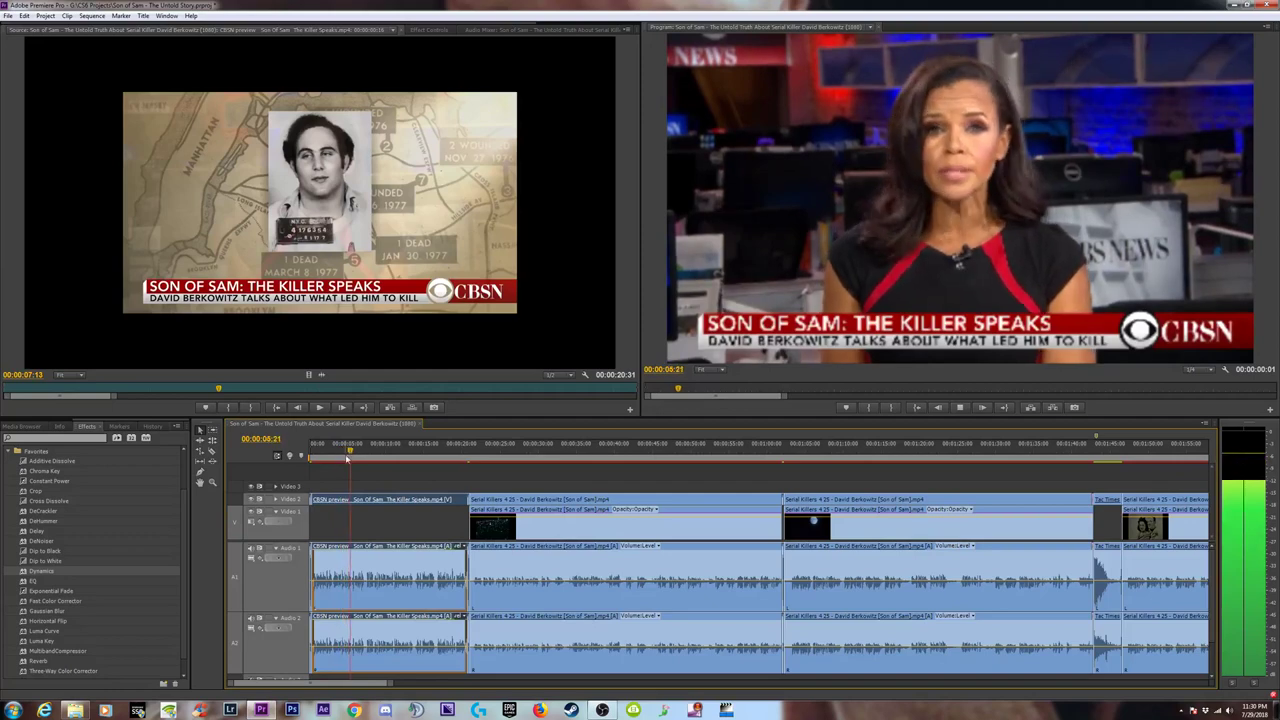
pyautogui.press('space')
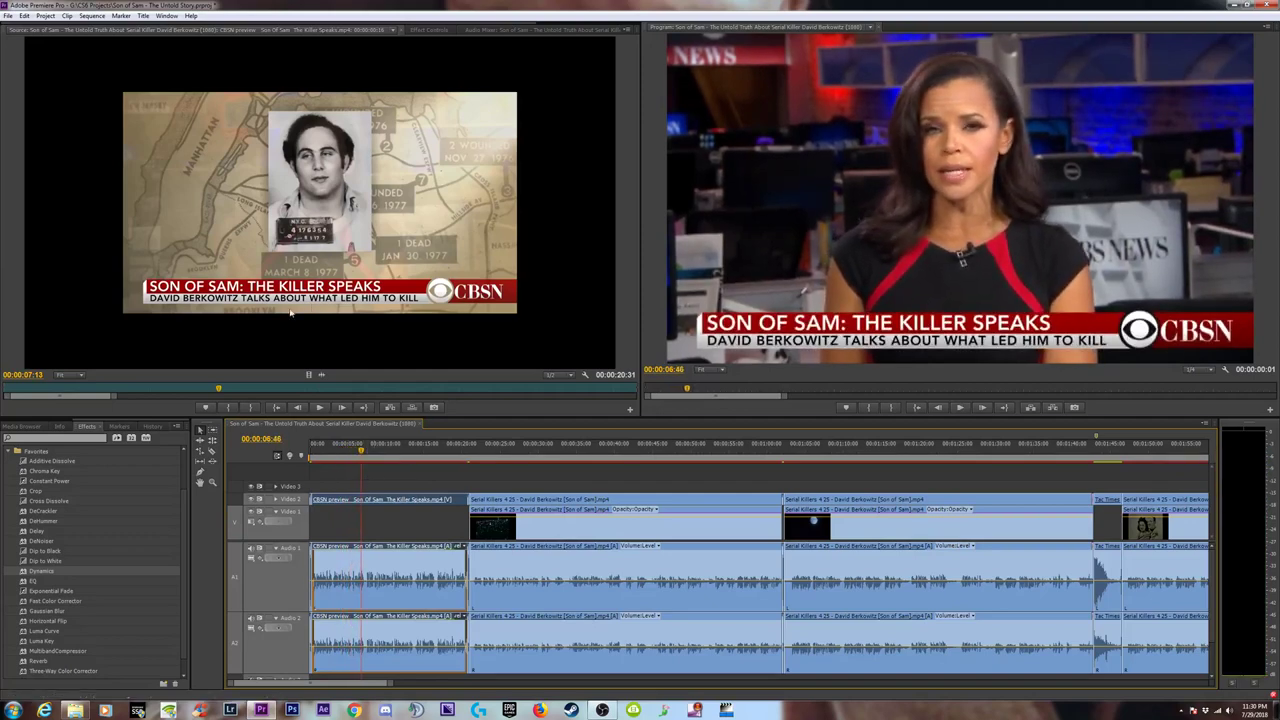
# Continue the comparison by playing the CBSN source to 00:00:10:31 and the timeline to 00:00:08:38.
pyautogui.press('space')
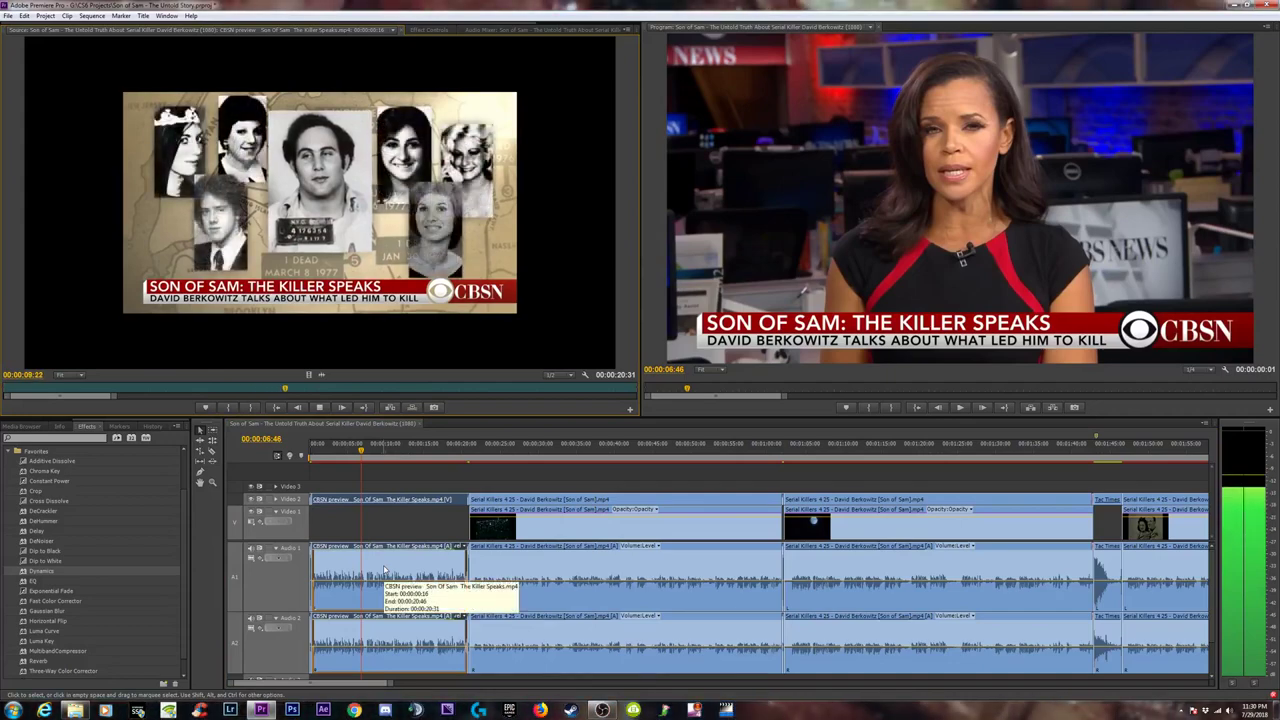
pyautogui.press('space')
pyautogui.click(359, 450)
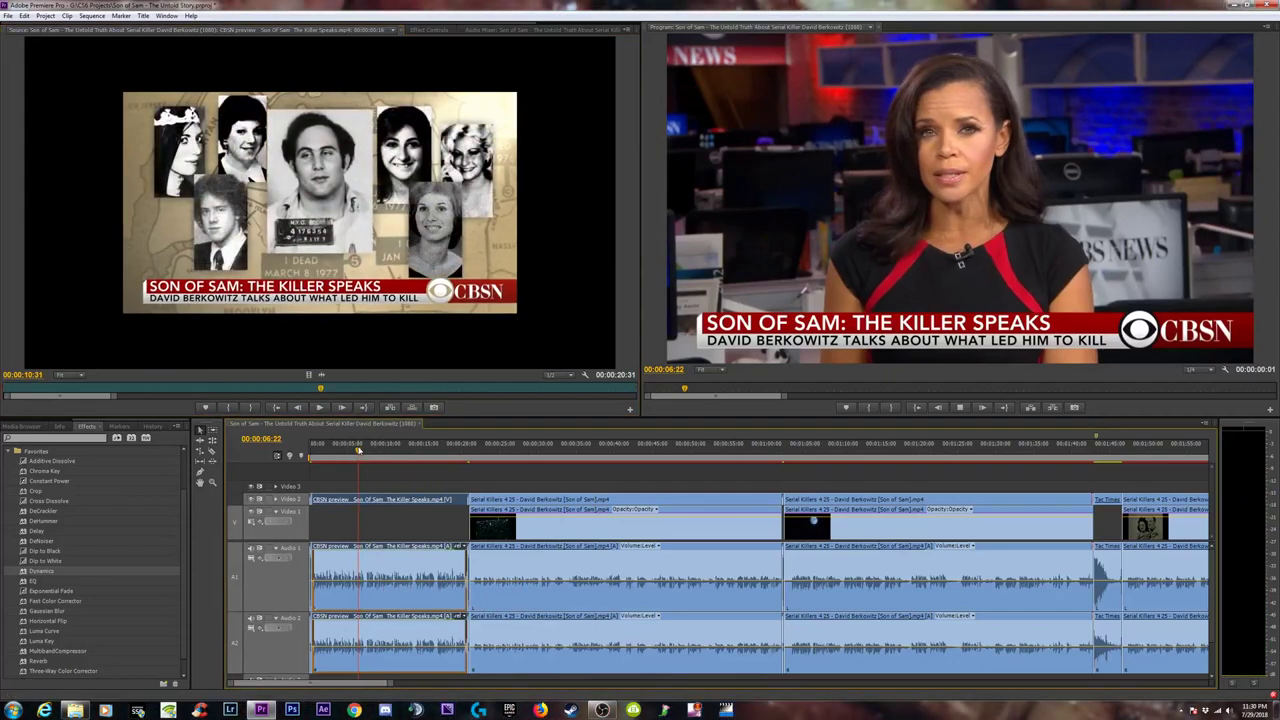
pyautogui.press('space')
pyautogui.press('space')
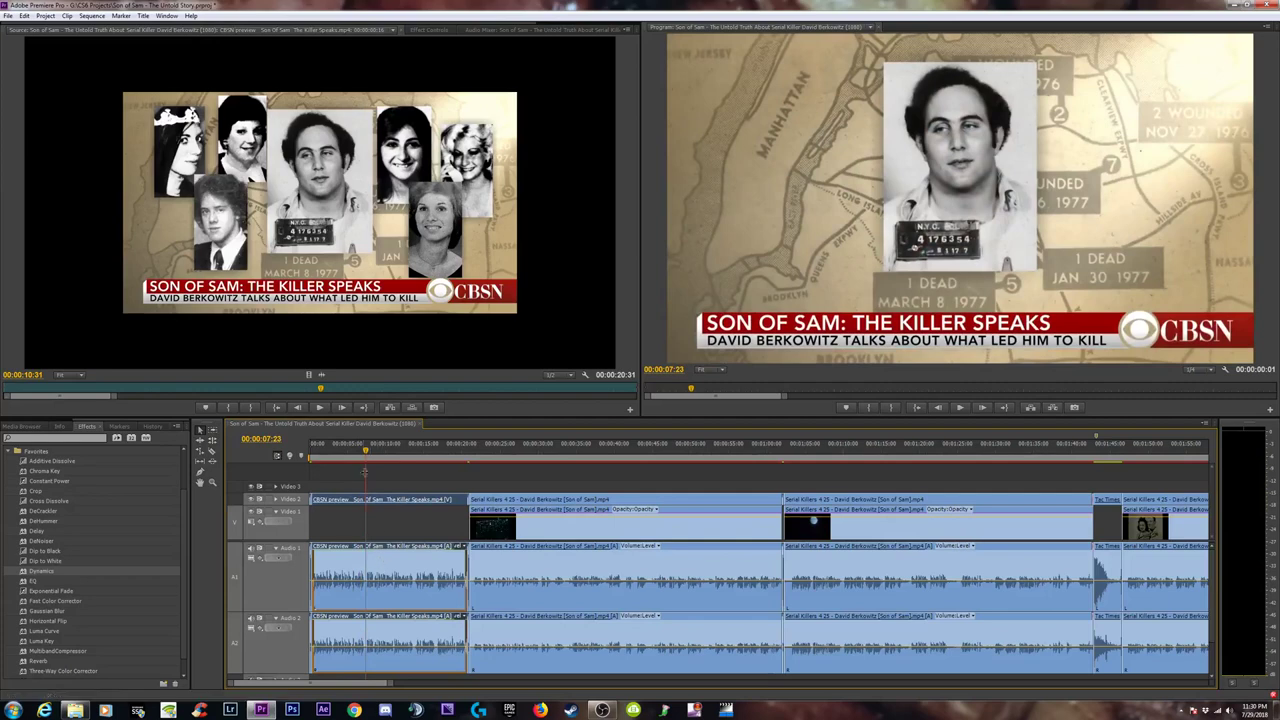
pyautogui.press('space')
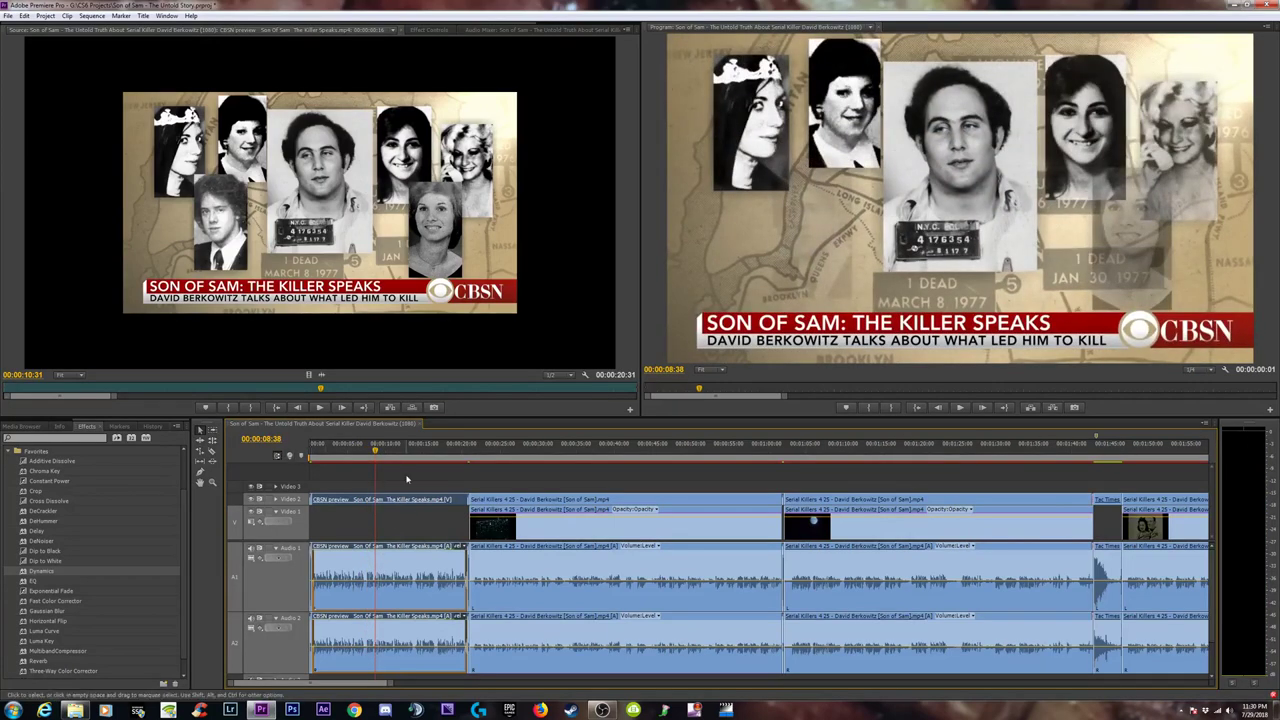
# Play the CBSN source on to 00:00:13:07 and the processed timeline clip on to 00:00:16:08.
pyautogui.click(320, 407)
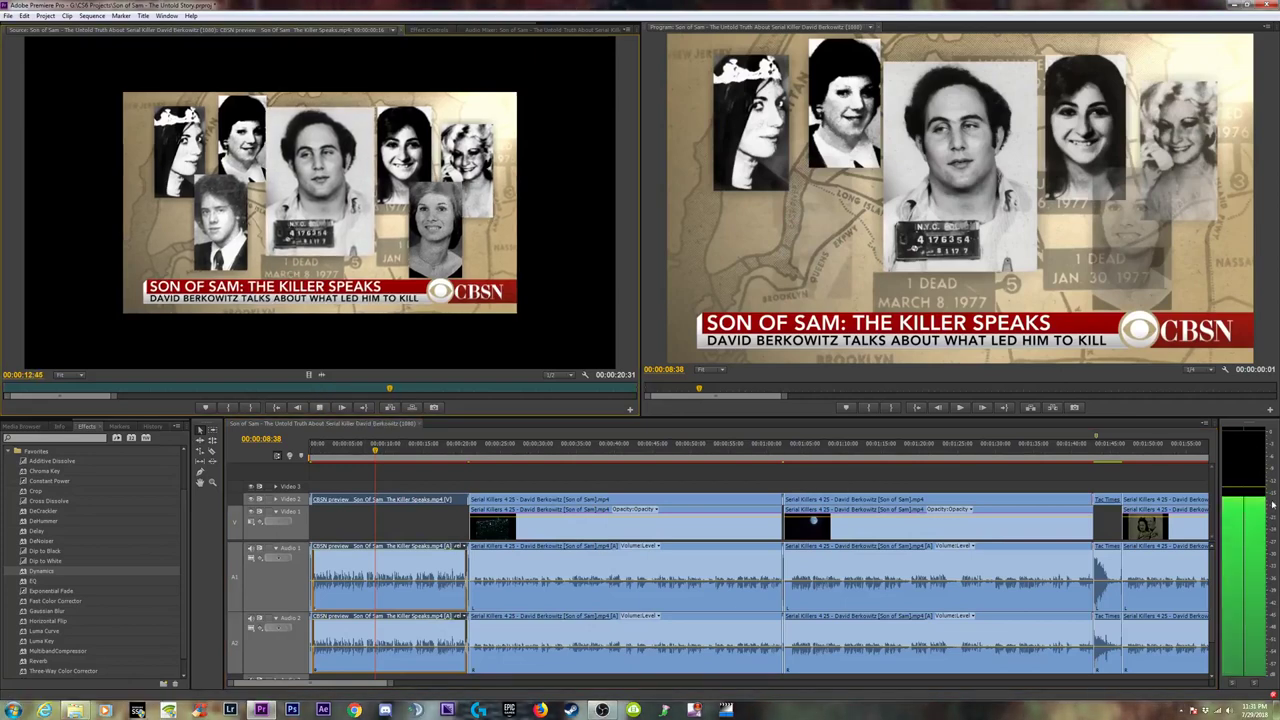
pyautogui.press('space')
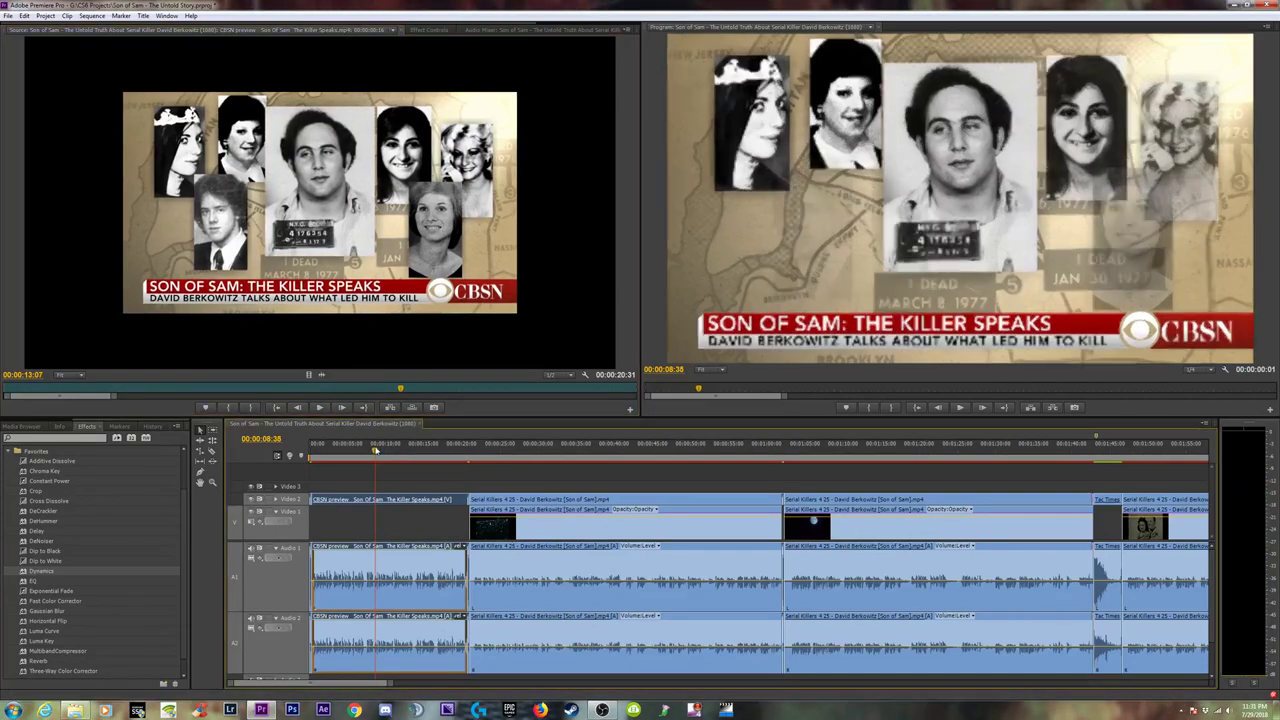
pyautogui.press('space')
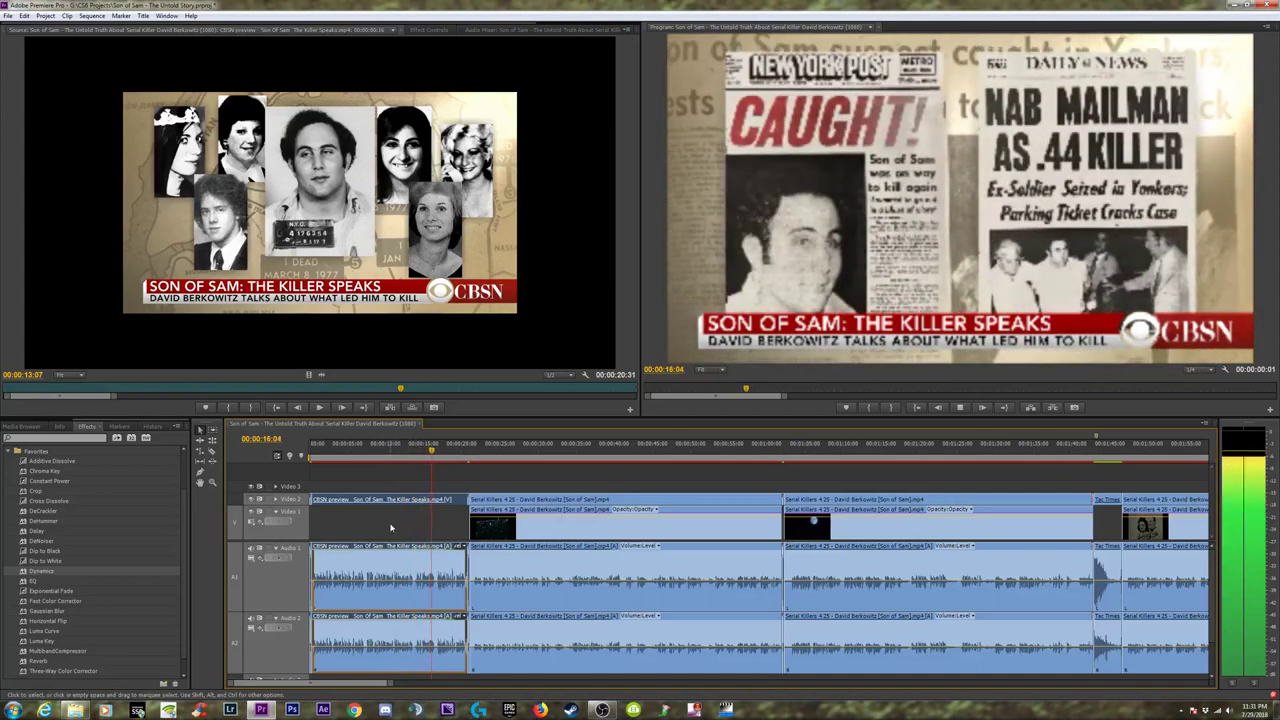
pyautogui.press('space')
# Paste the opening CBSN clip's attributes onto the first Serial Killers 4 25 clip and play it to 00:00:35:33.
pyautogui.rightClick(389, 560)
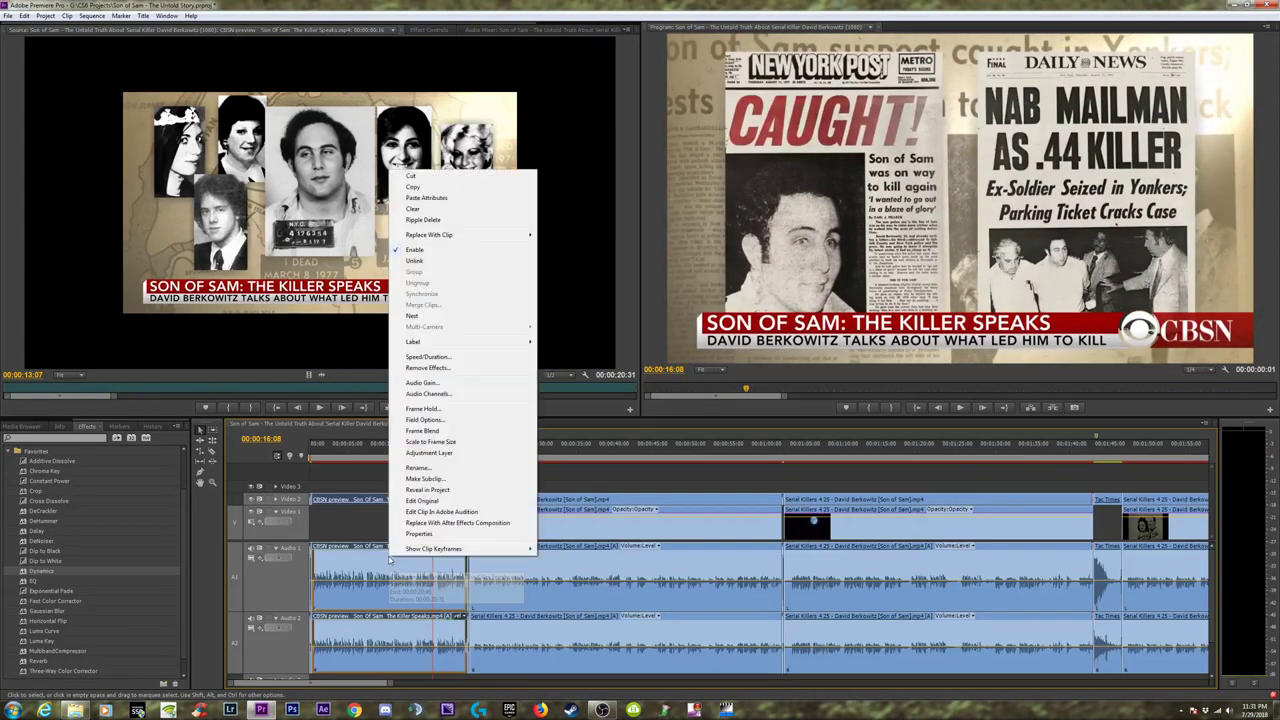
pyautogui.click(413, 186)
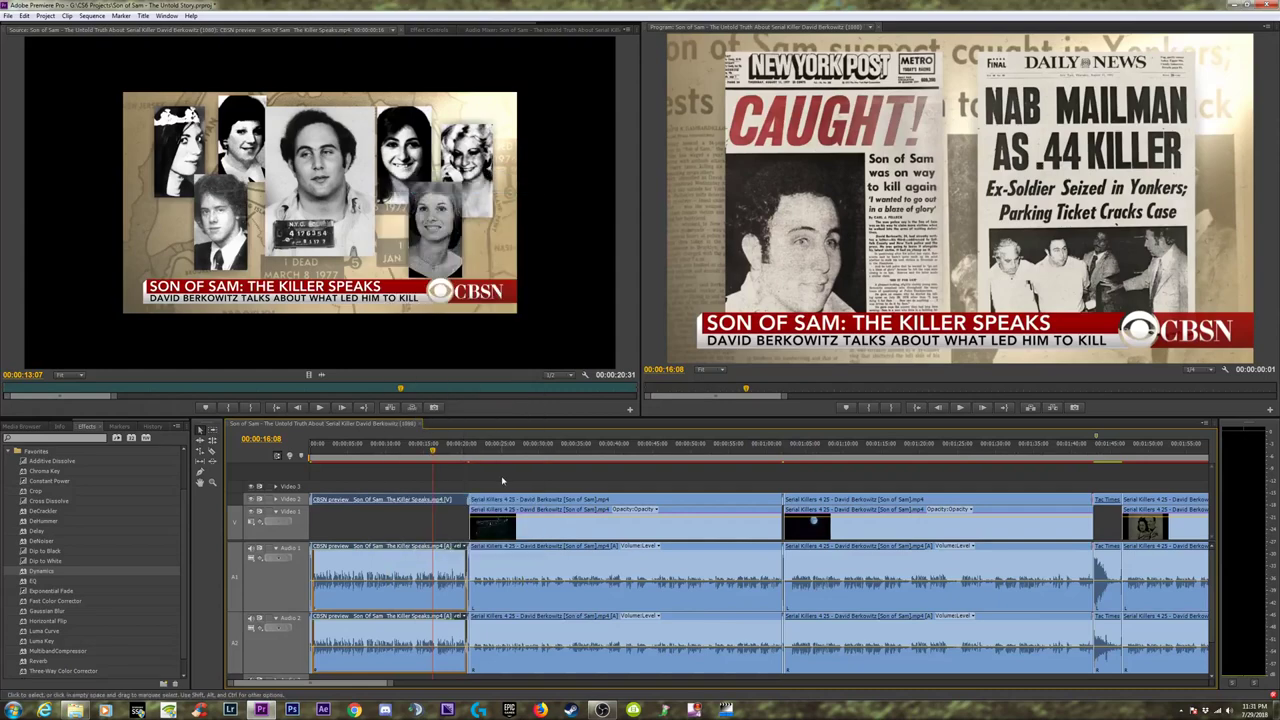
pyautogui.click(518, 452)
pyautogui.press('space')
pyautogui.rightClick(566, 560)
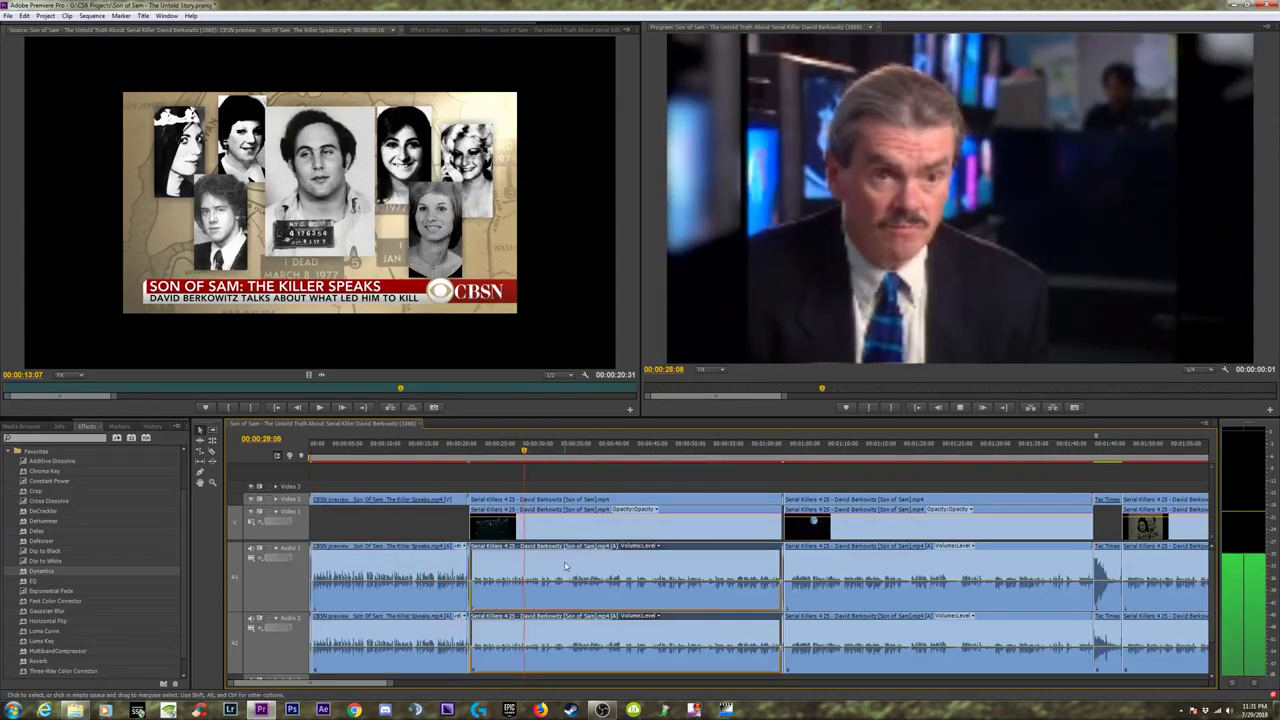
pyautogui.click(600, 260)
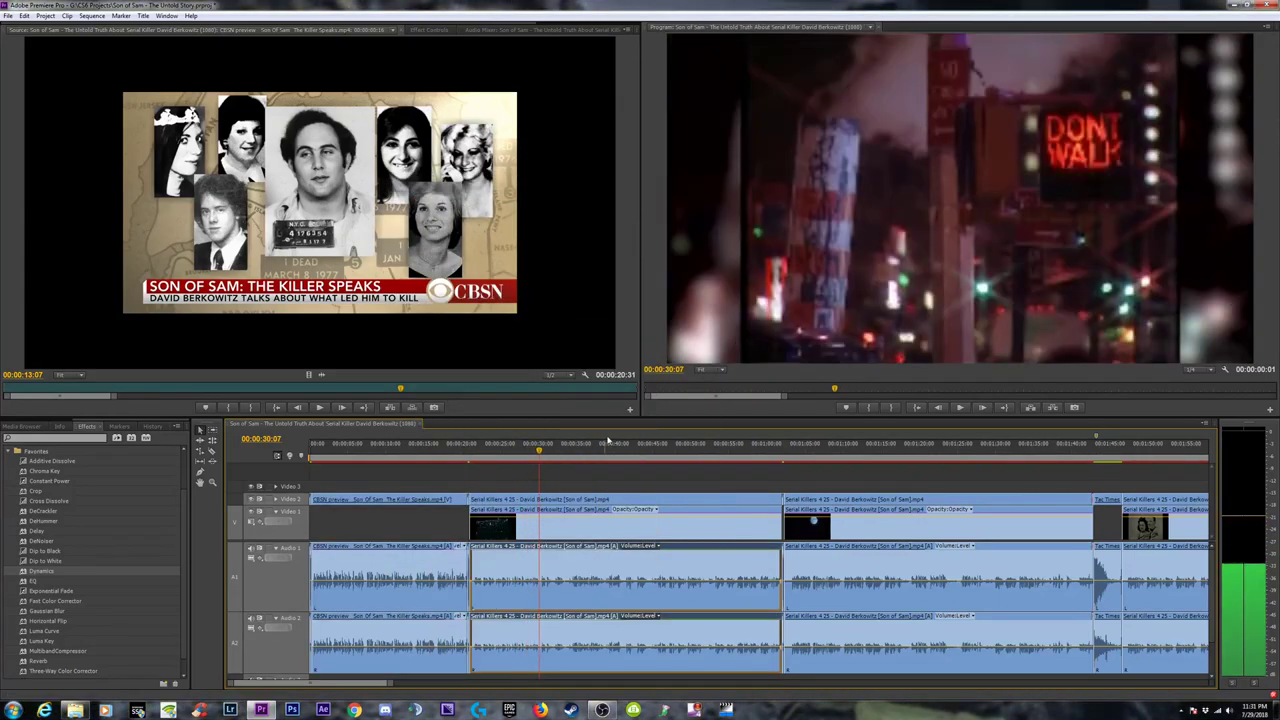
pyautogui.press('space')
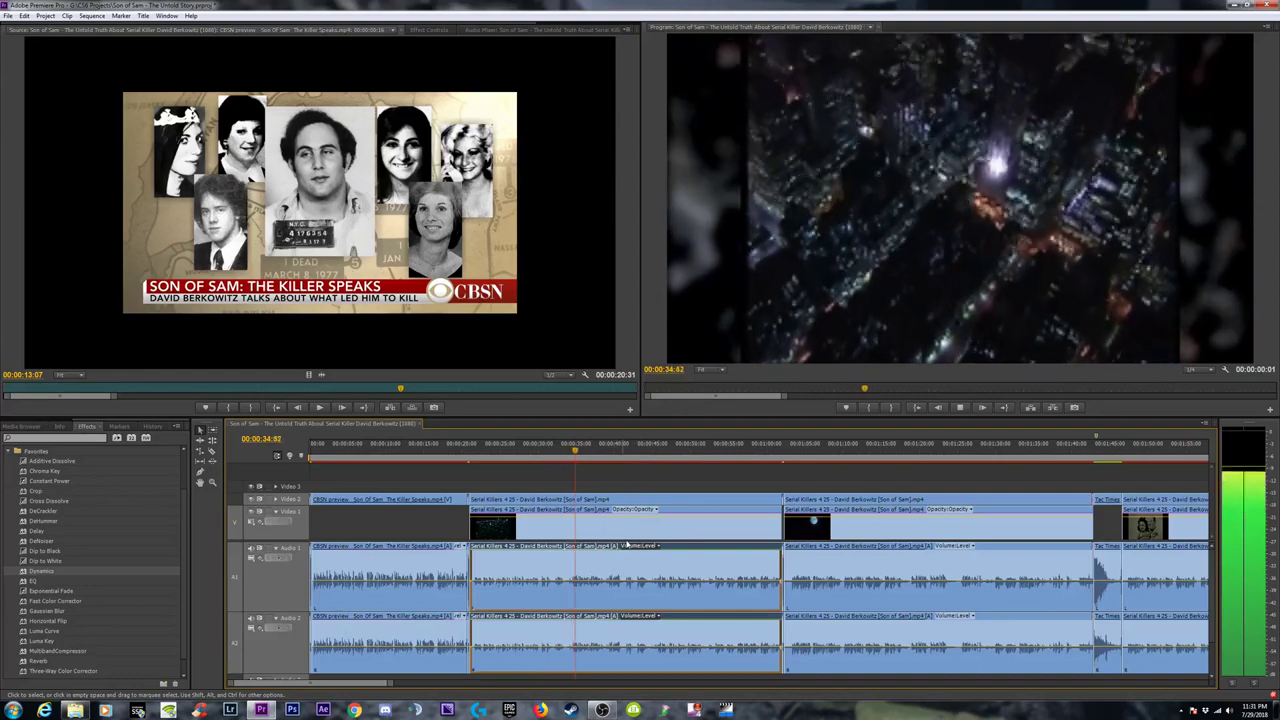
pyautogui.press('space')
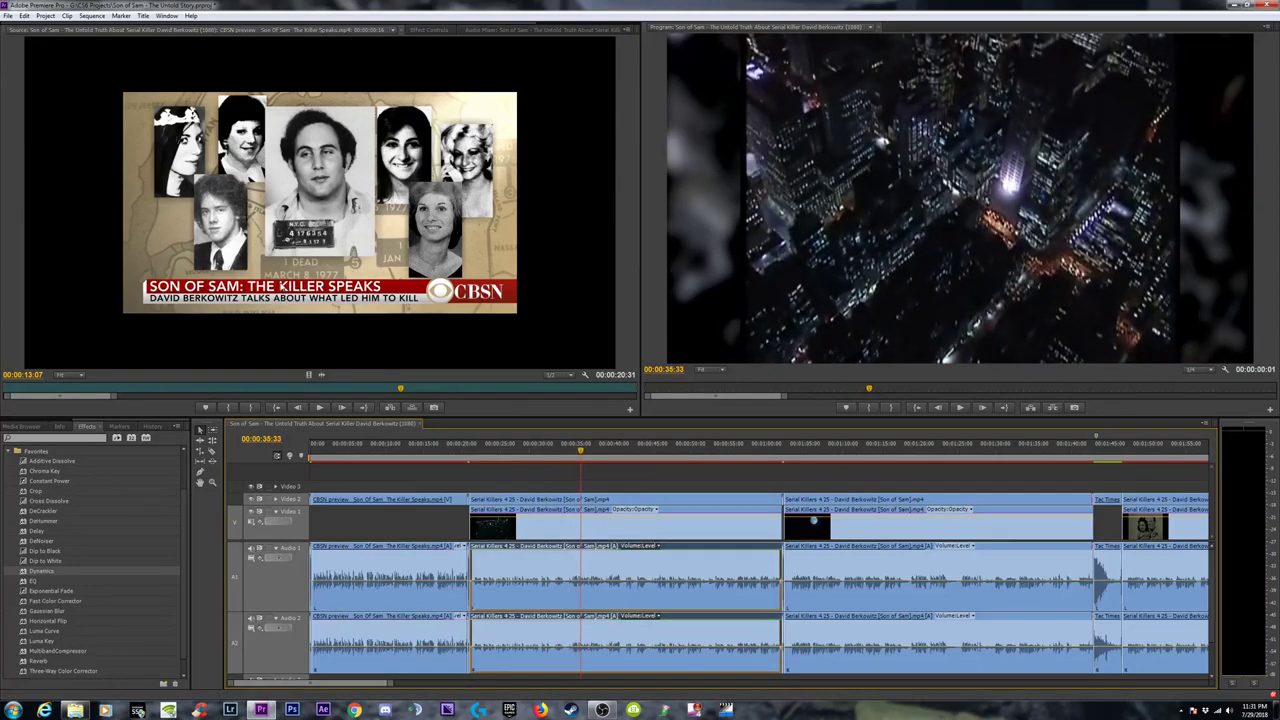
# Set the MultibandCompressor preset to Upward comp + 8 for both audio channels of the first Serial Killers 4 25 clip.
pyautogui.click(417, 30)
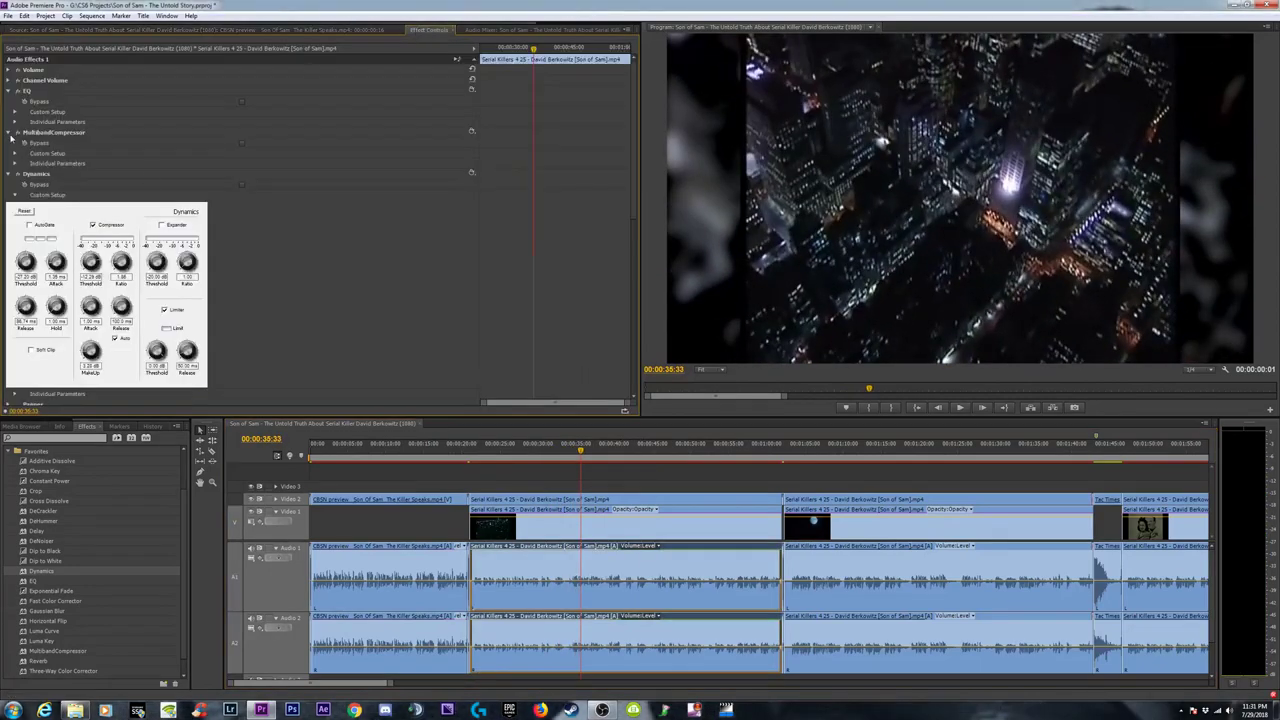
pyautogui.click(471, 133)
pyautogui.click(505, 219)
pyautogui.scroll(-4, 338, 310)
pyautogui.click(471, 318)
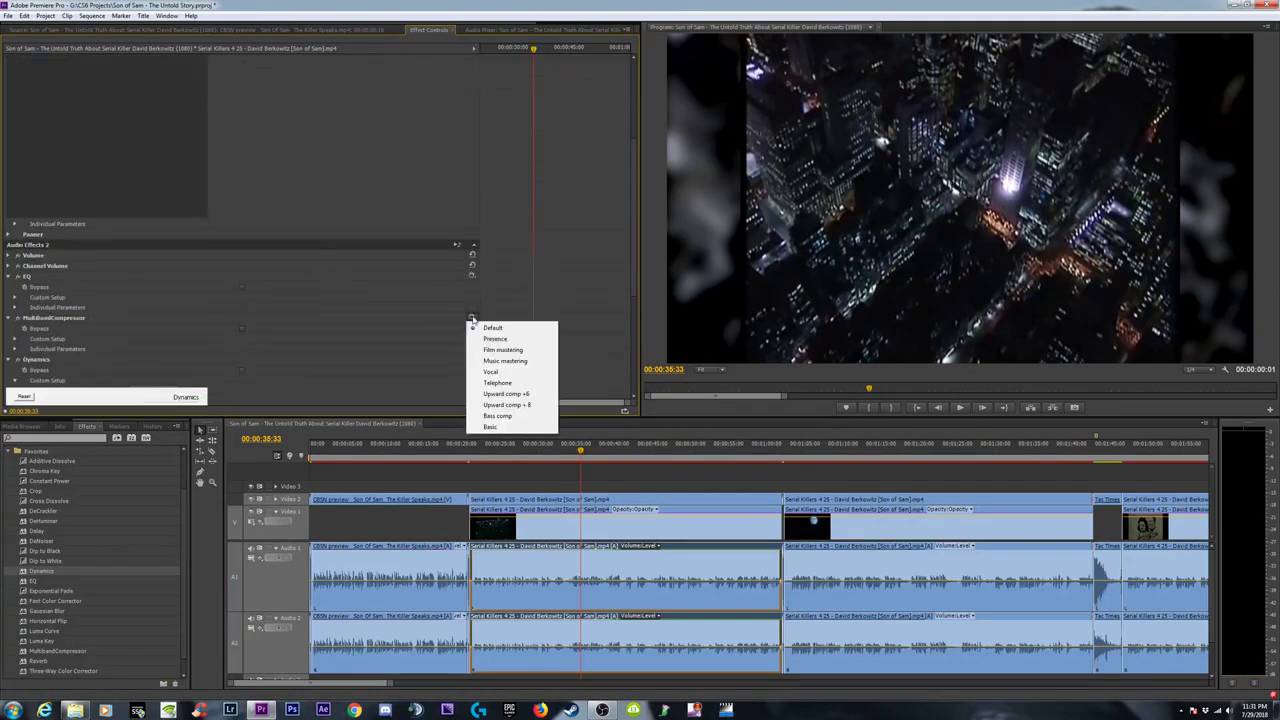
pyautogui.click(503, 405)
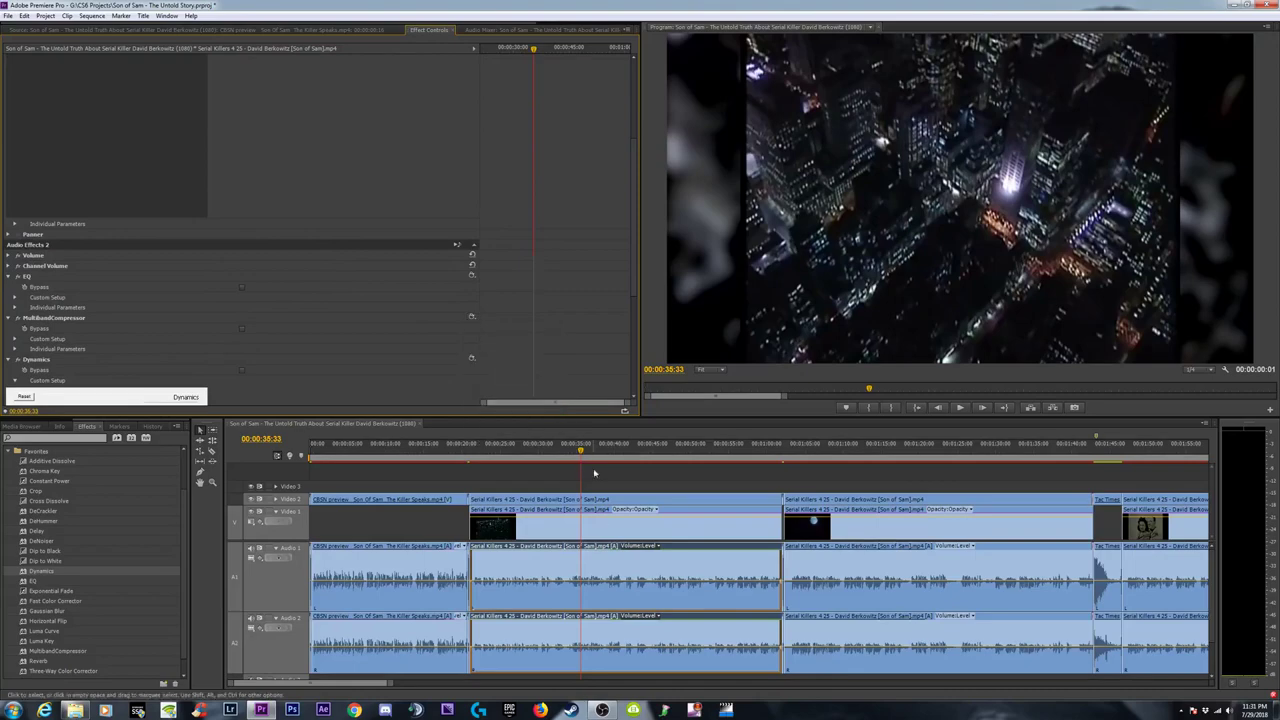
# Play the first Serial Killers 4 25 clip up to 00:00:34:46 to check the stronger compression.
pyautogui.click(554, 449)
pyautogui.press('space')
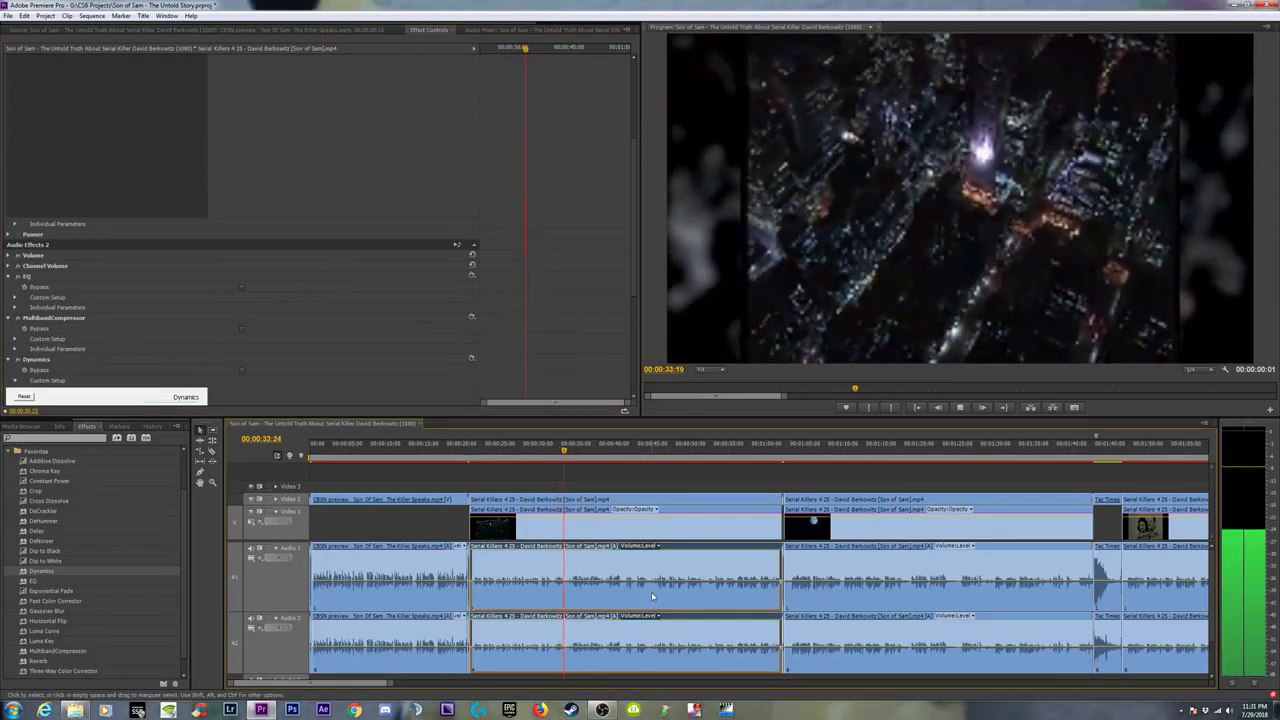
pyautogui.press('space')
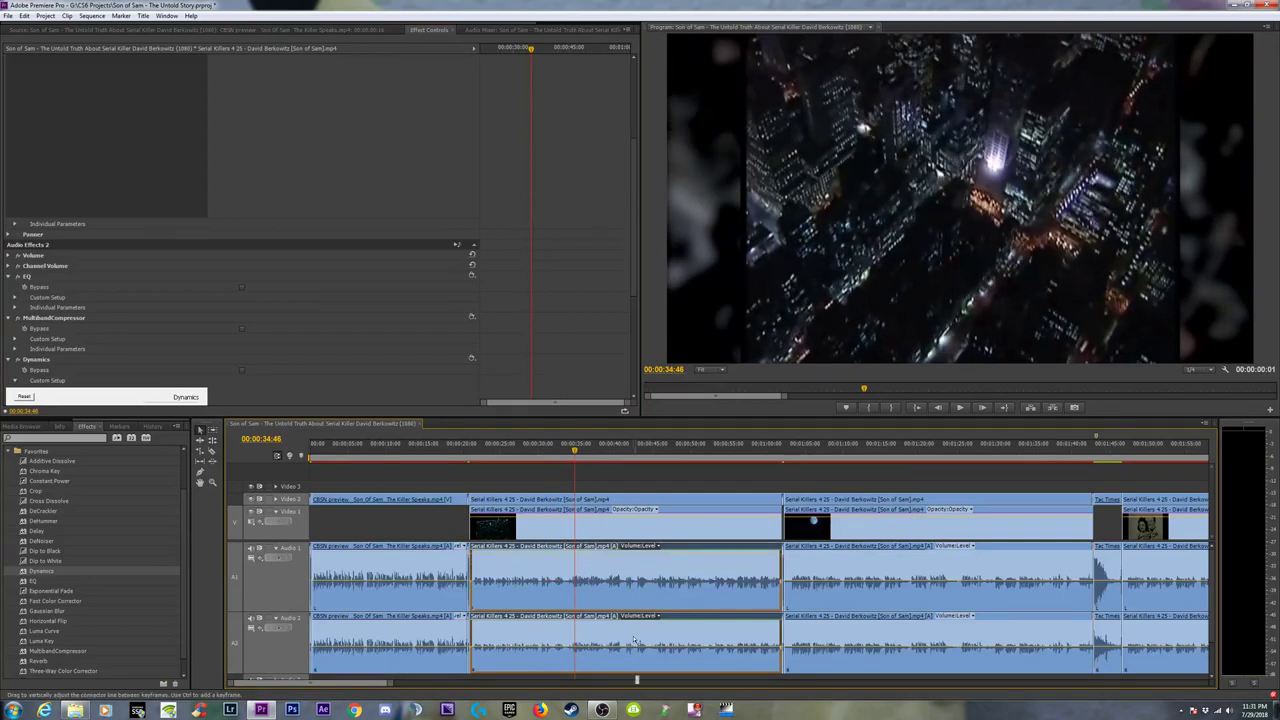
# Play parts of the David Berkowitz narration clip and the CBSN preview clip to compare their audio levels.
pyautogui.press('space')
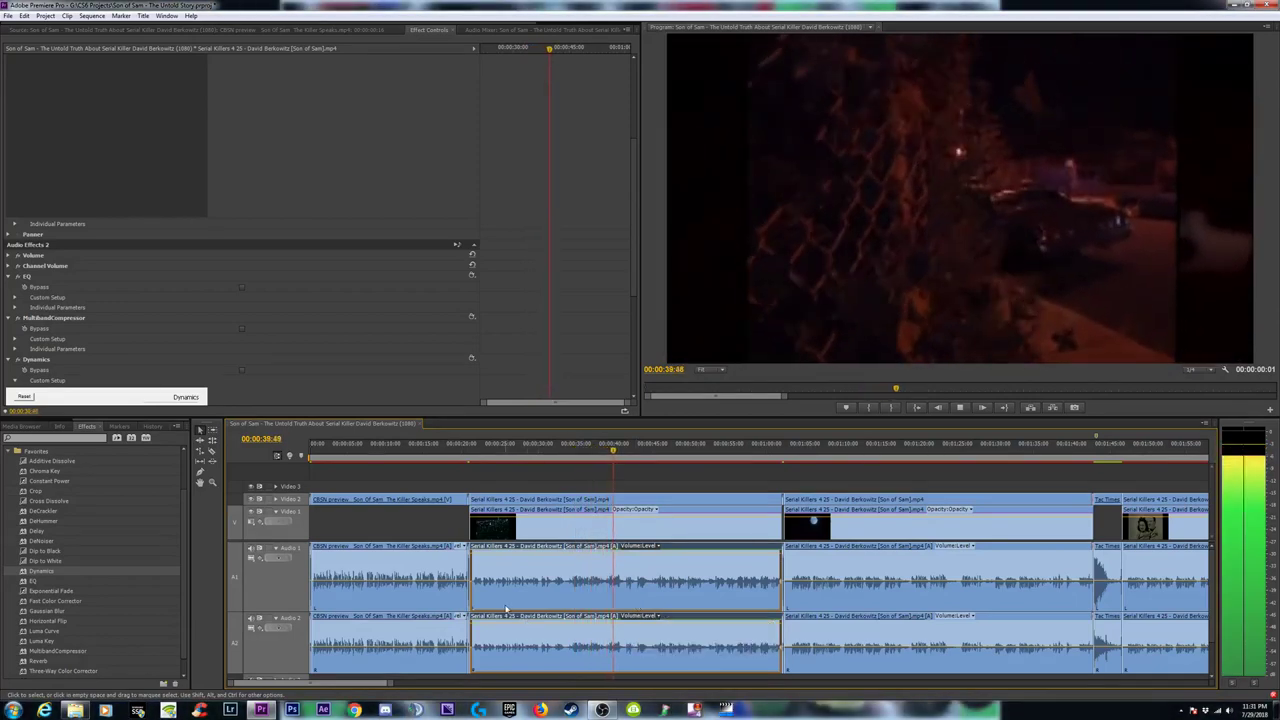
pyautogui.click(354, 449)
pyautogui.press('space')
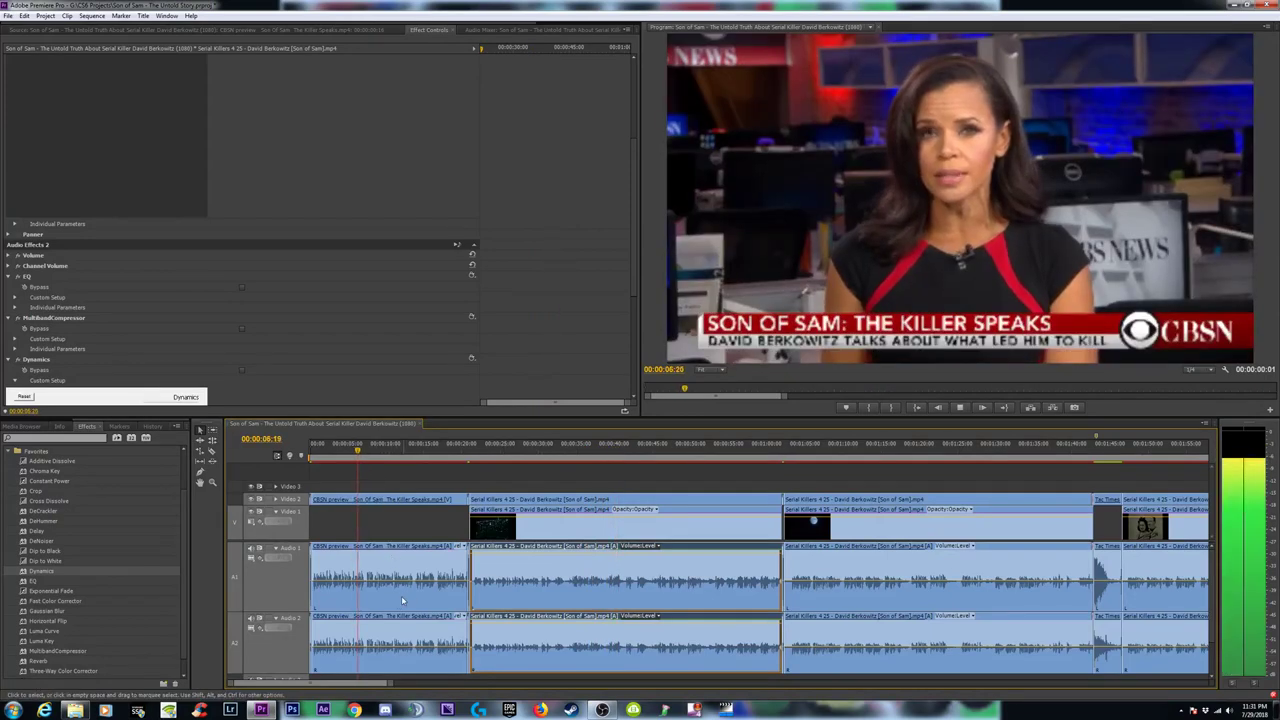
pyautogui.press('space')
pyautogui.click(387, 588)
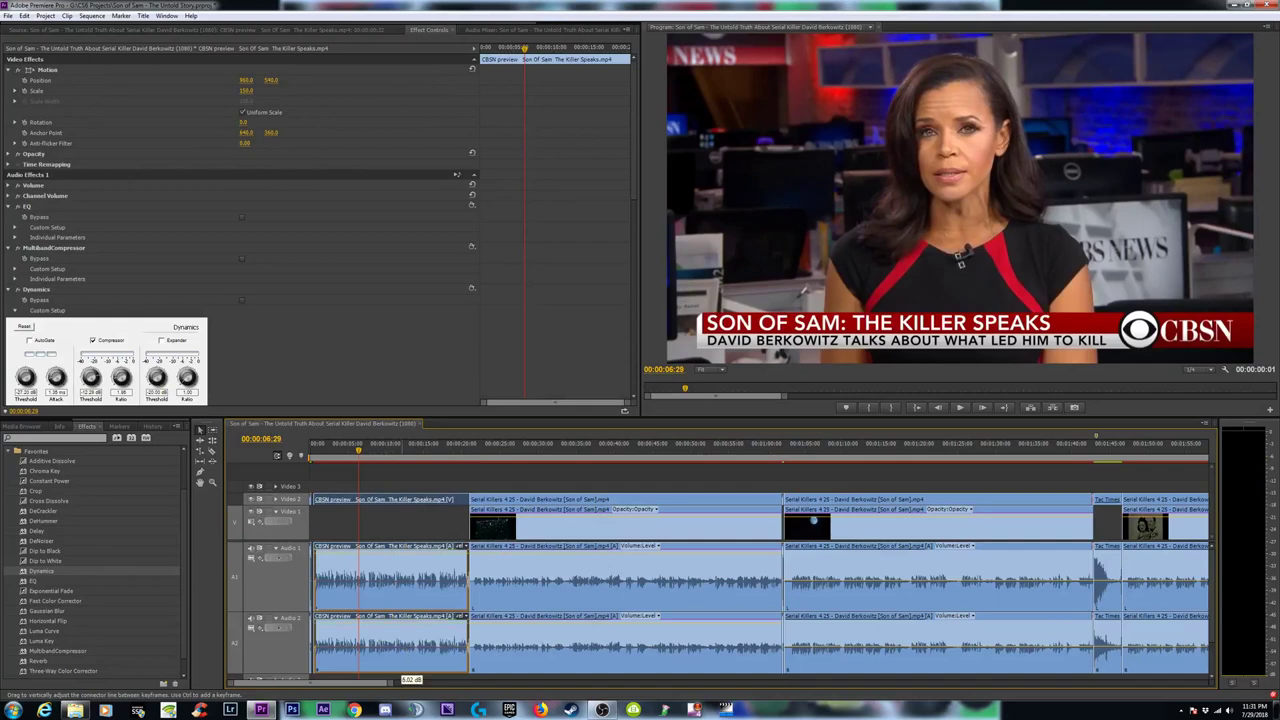
pyautogui.press('space')
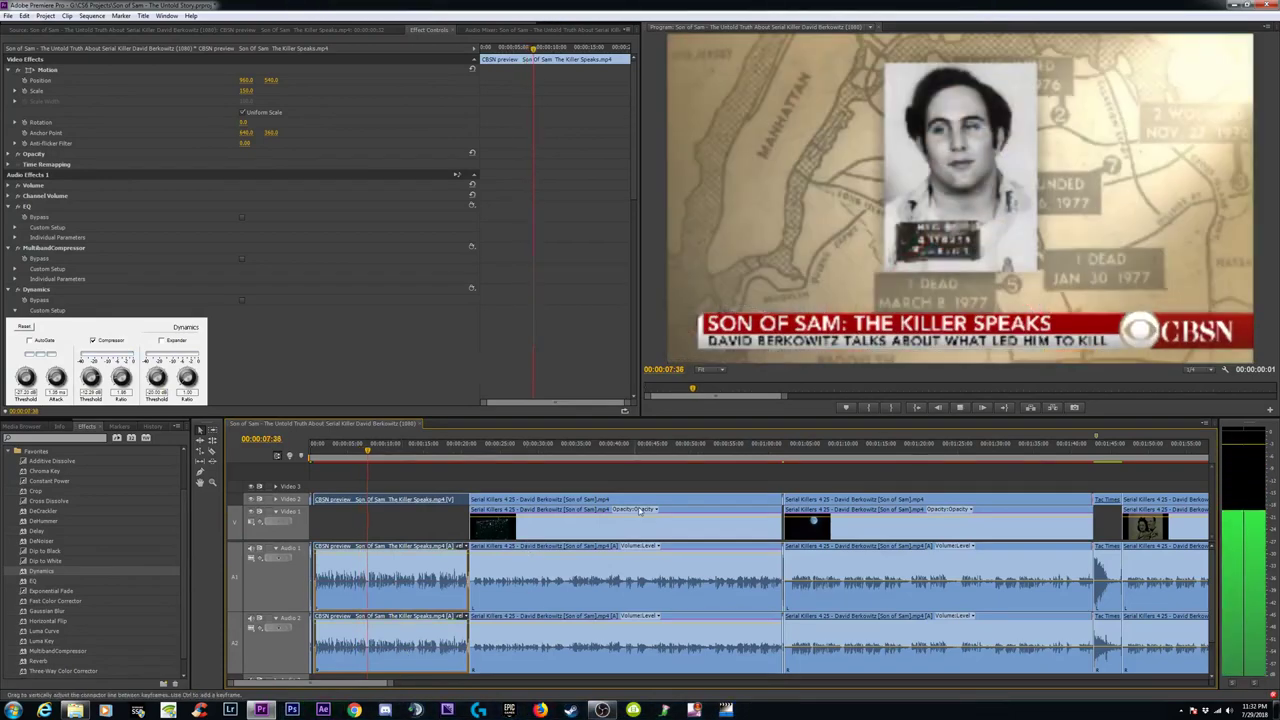
# Copy the Serial Killers audio clip near 00:37 that carries the EQ, MultibandCompressor and Dynamics effects.
pyautogui.click(592, 458)
pyautogui.click(643, 585)
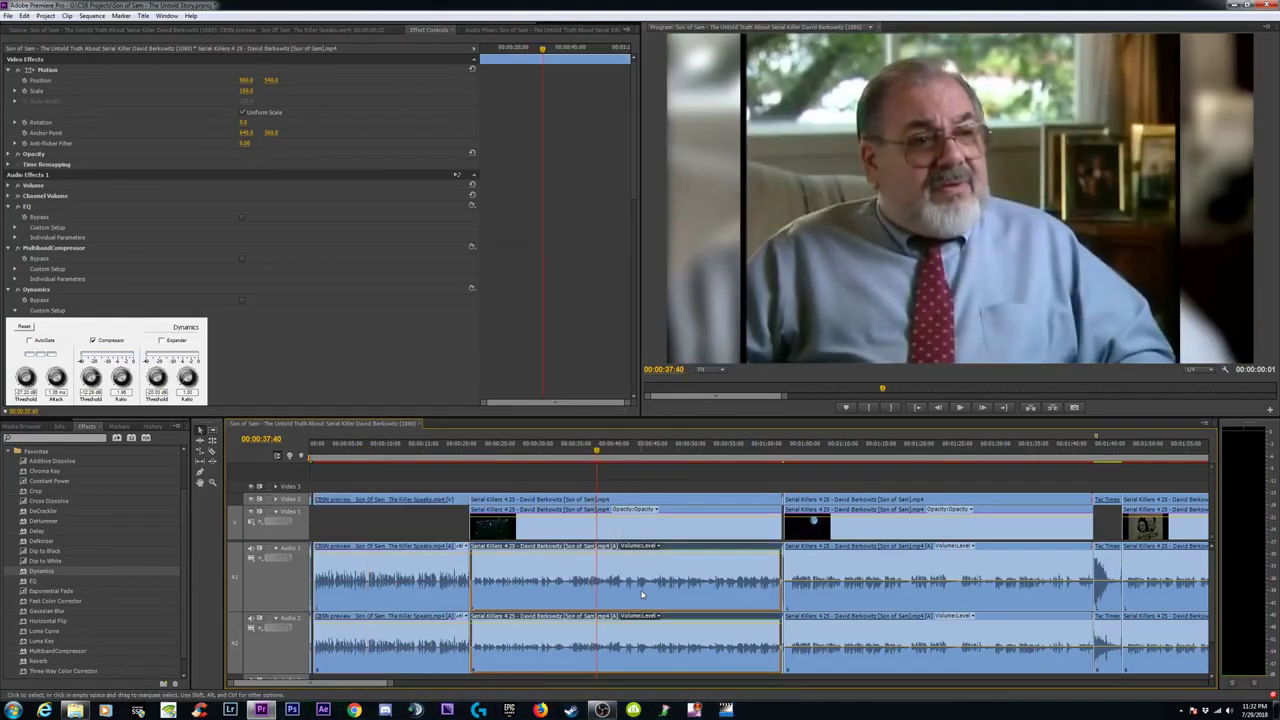
pyautogui.rightClick(643, 585)
pyautogui.click(680, 270)
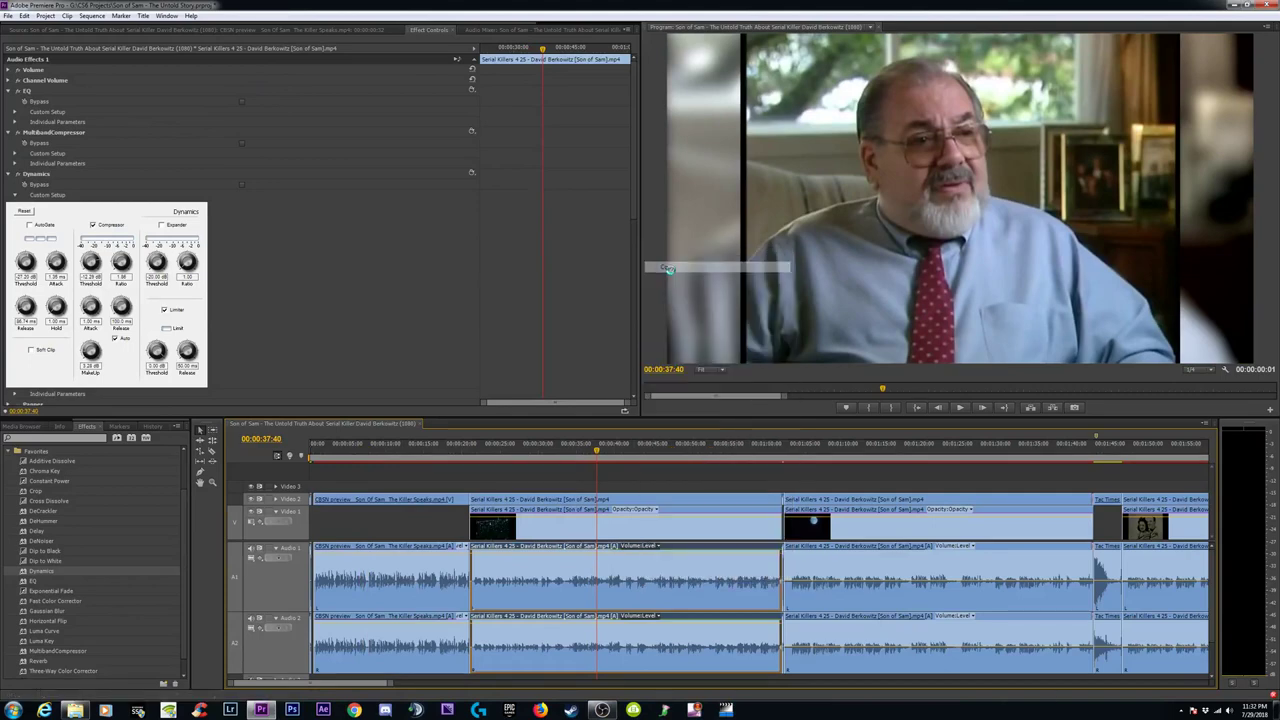
# Select the audio clips from about 1:01 to 3:20, leaving out the short Tac Times intro clip.
pyautogui.click(871, 455)
pyautogui.press('-')
pyautogui.press('-')
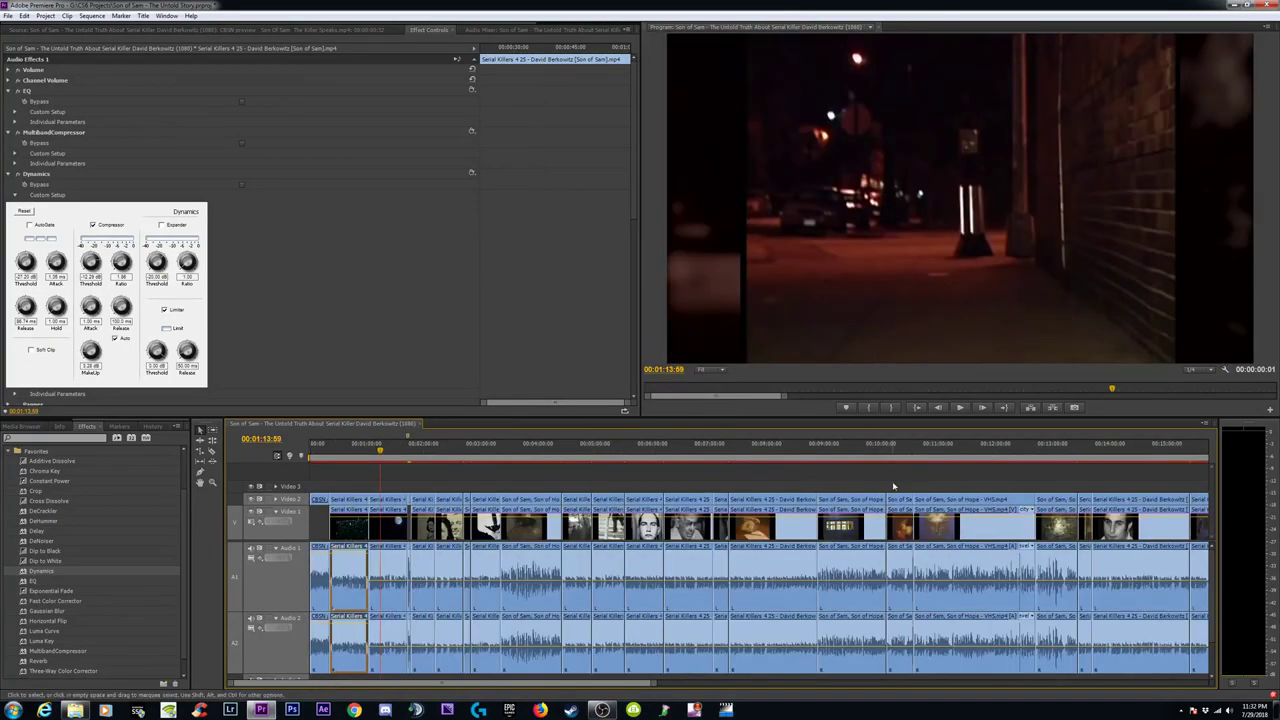
pyautogui.click(396, 579)
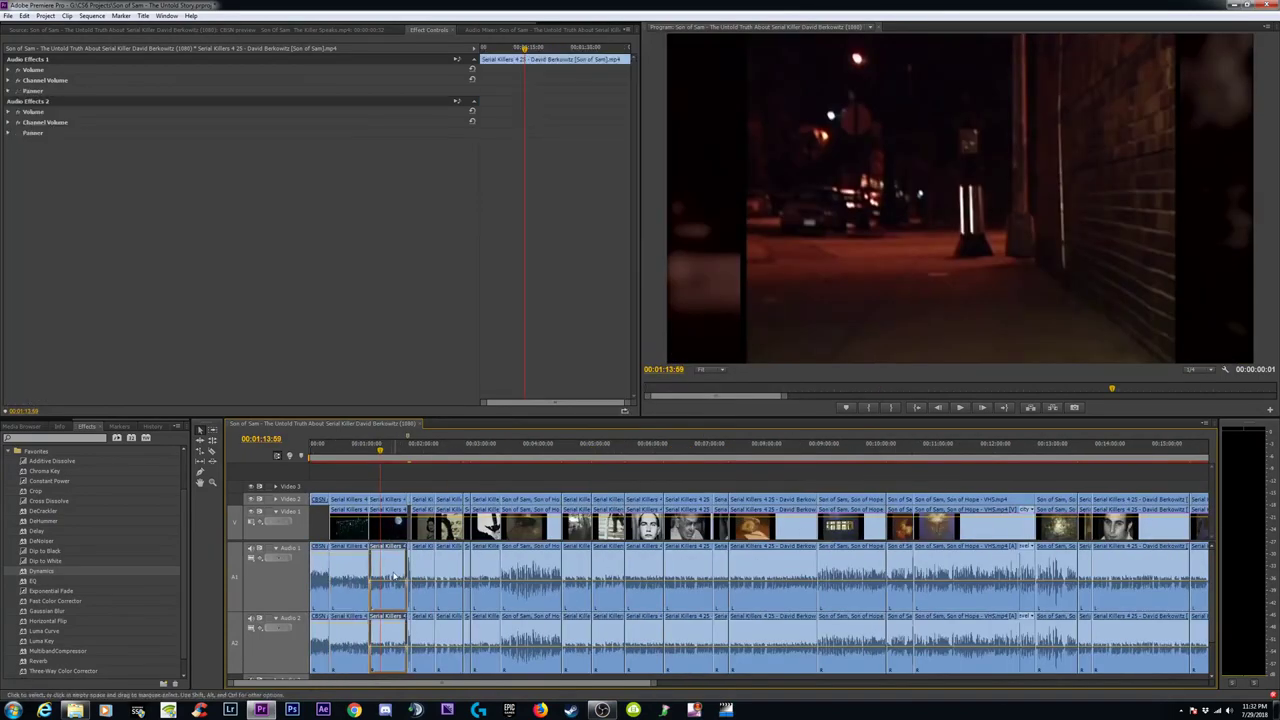
pyautogui.click(420, 452)
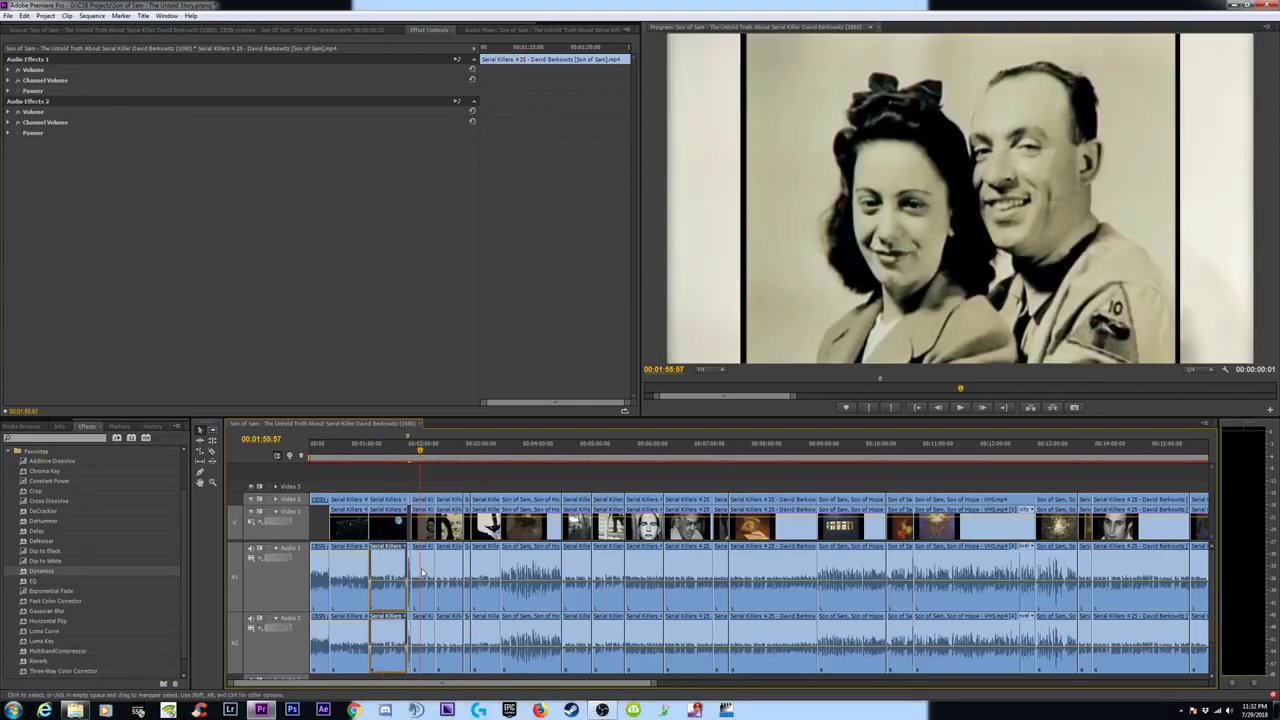
pyautogui.keyDown('shift'); pyautogui.click(424, 569); pyautogui.keyUp('shift')
pyautogui.keyDown('shift'); pyautogui.click(453, 573); pyautogui.keyUp('shift')
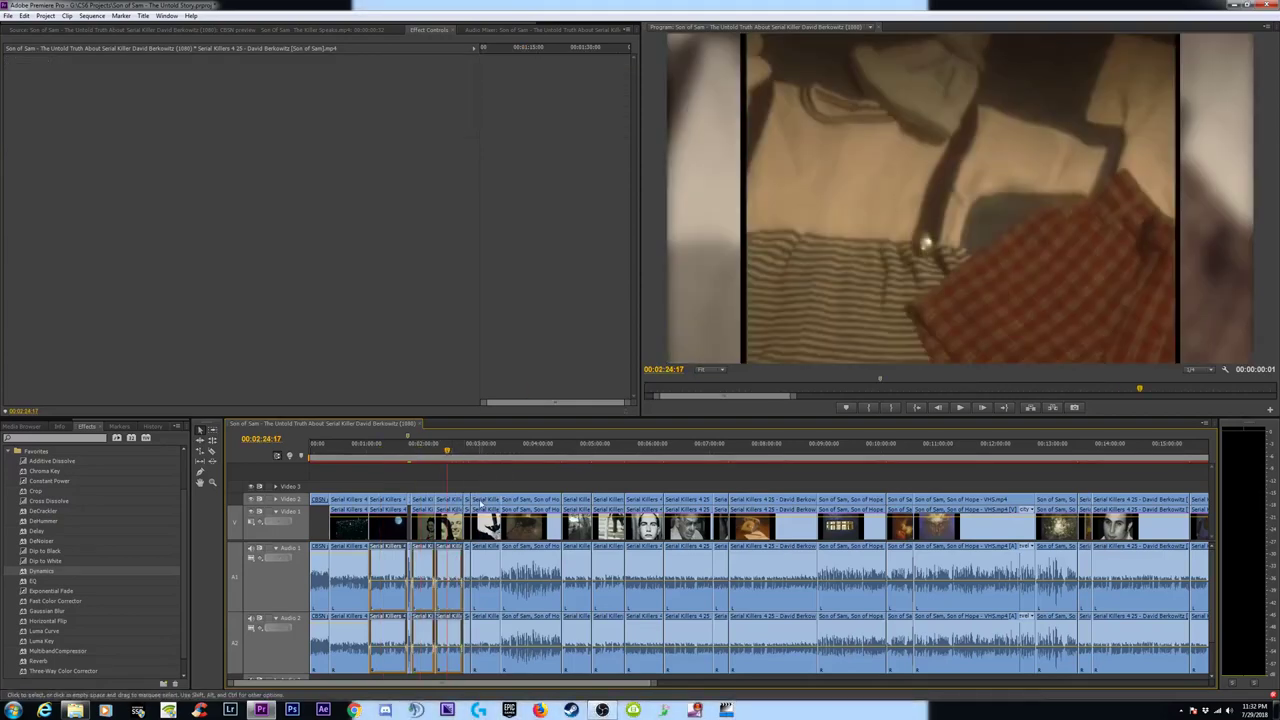
pyautogui.moveTo(473, 456); pyautogui.dragTo(468, 462)
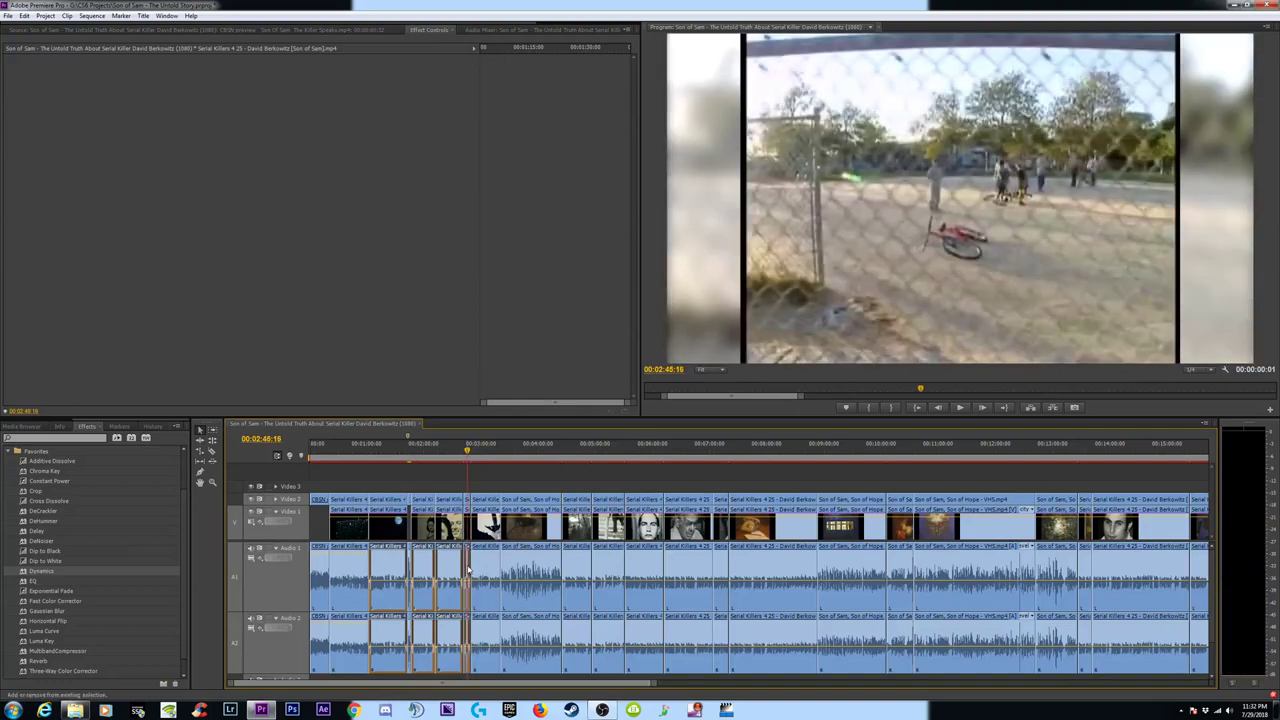
pyautogui.click(490, 465)
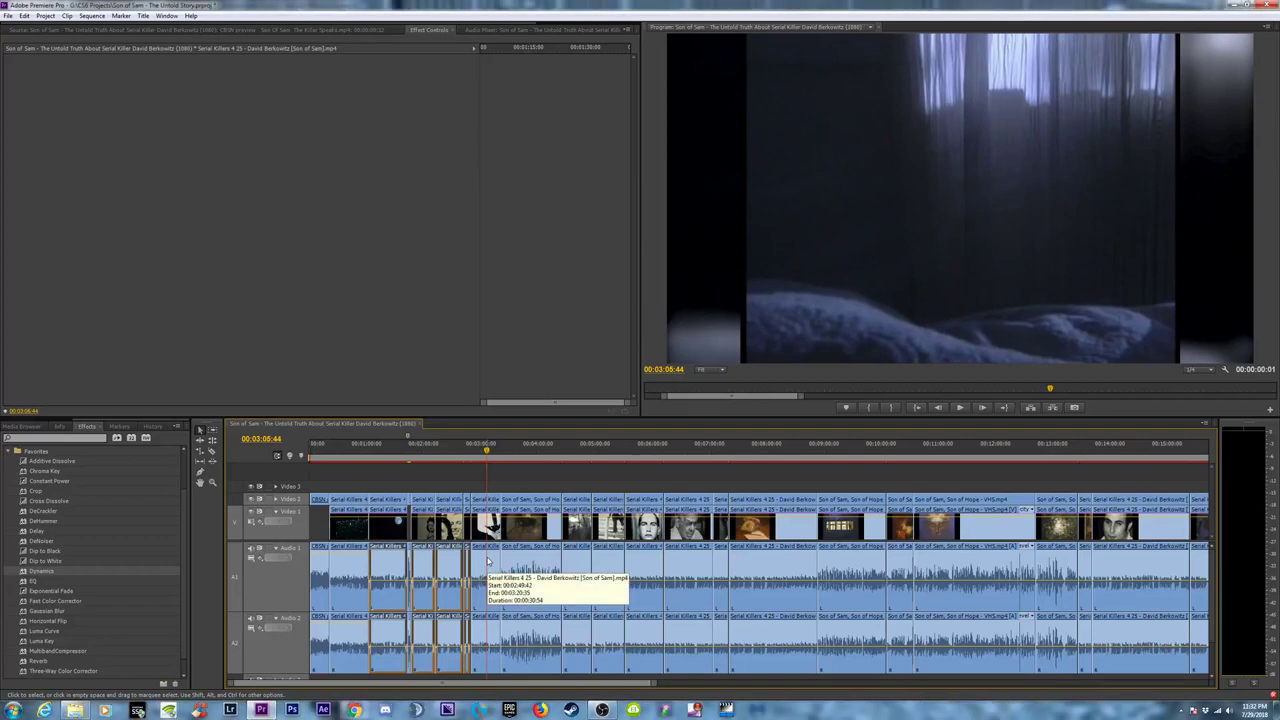
pyautogui.keyDown('shift'); pyautogui.click(489, 563); pyautogui.keyUp('shift')
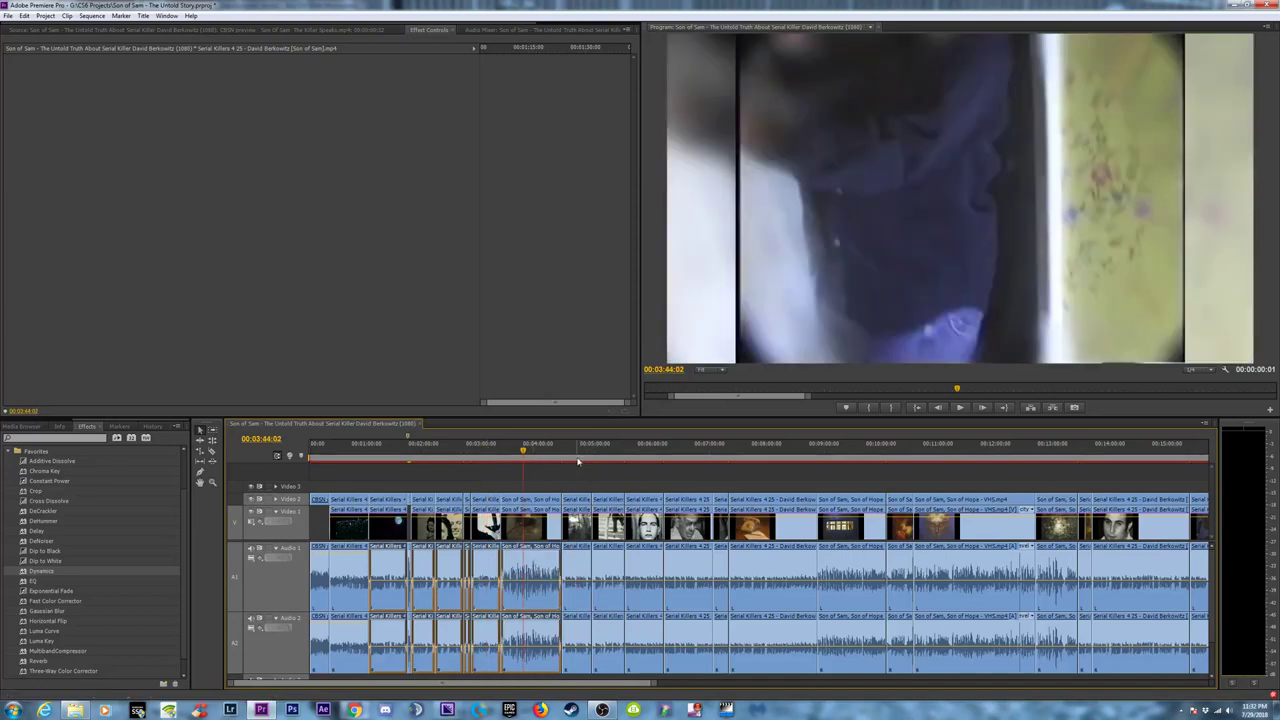
# Extend the selection with the subsequent audio clips up to about 7:20.
pyautogui.keyDown('shift'); pyautogui.click(580, 556); pyautogui.keyUp('shift')
pyautogui.click(611, 450)
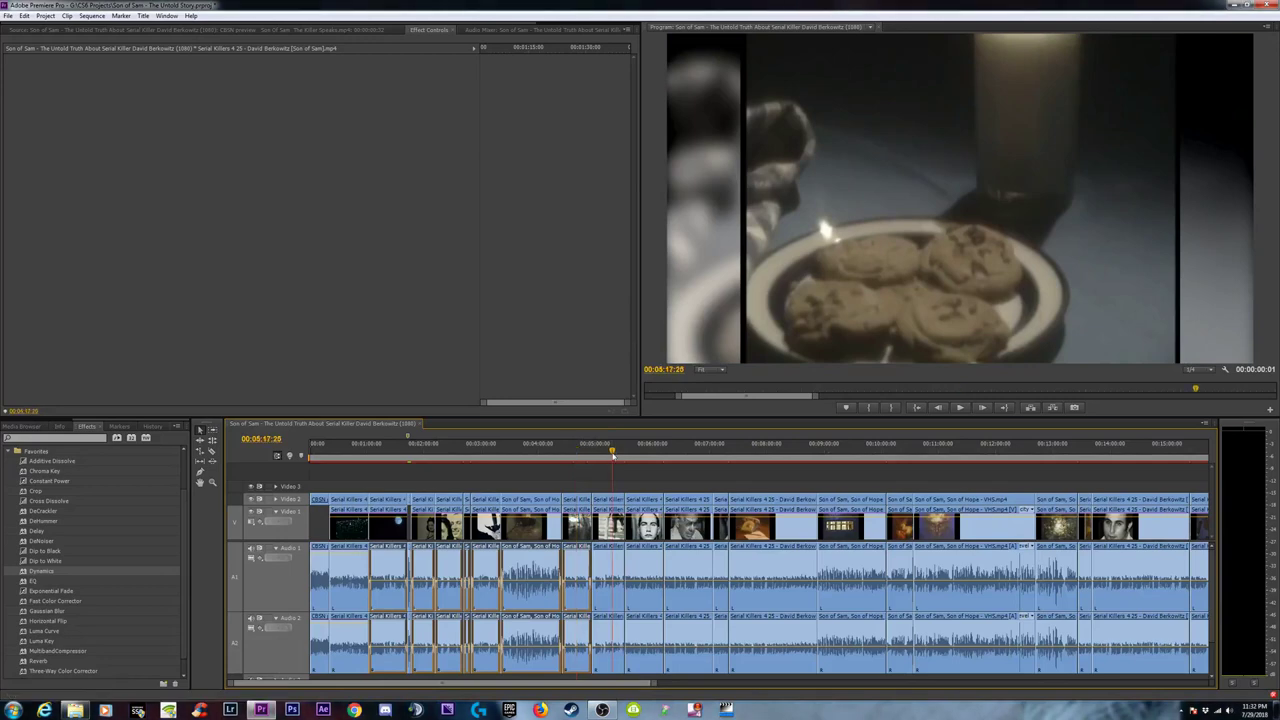
pyautogui.keyDown('shift'); pyautogui.click(612, 563); pyautogui.keyUp('shift')
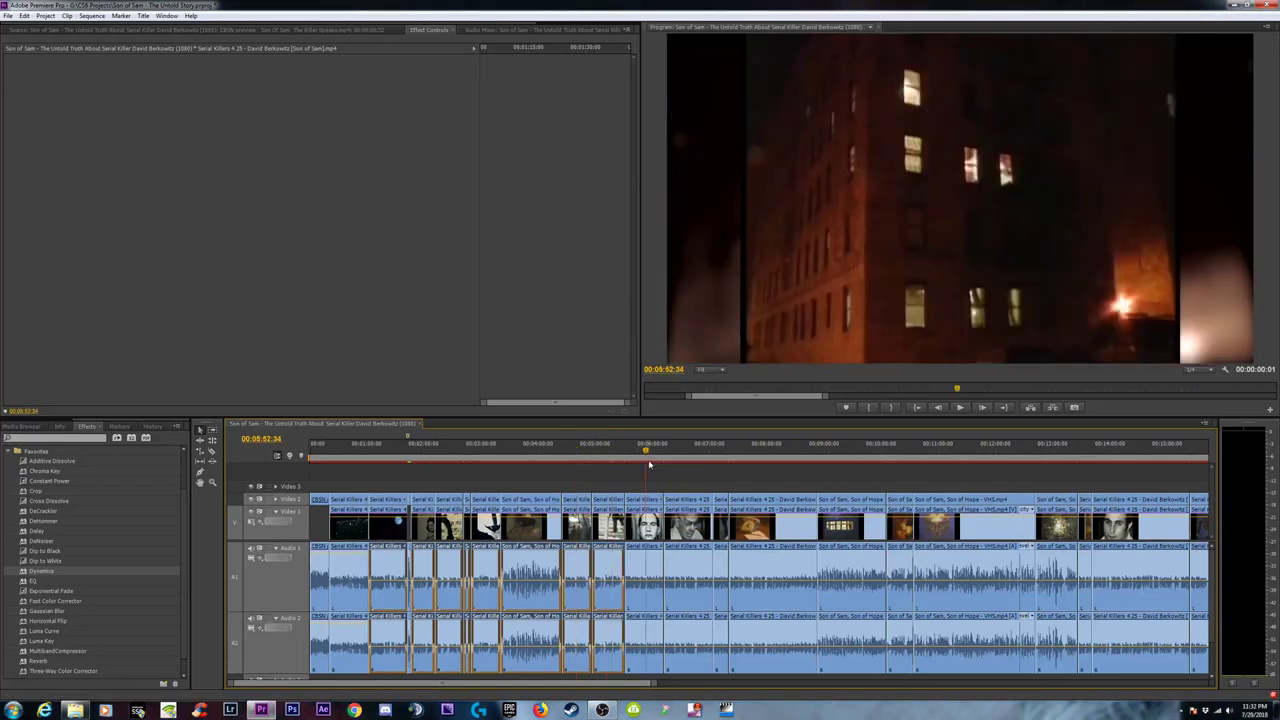
pyautogui.click(689, 450)
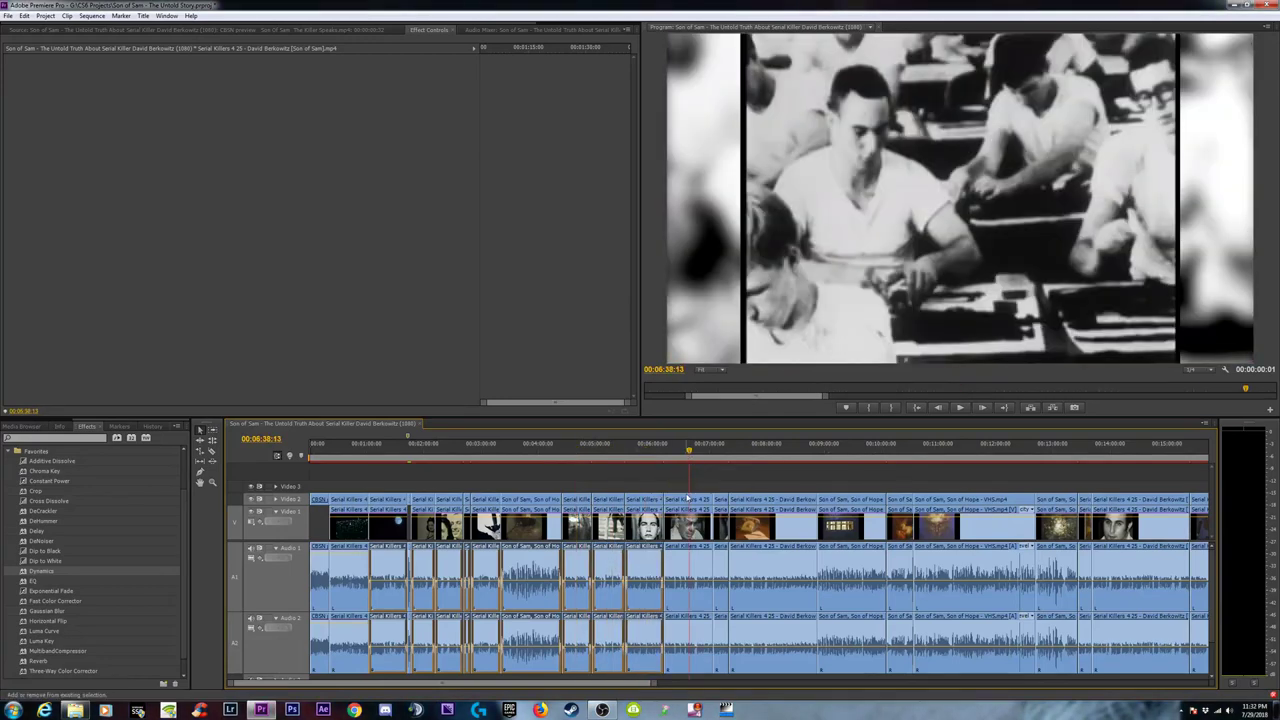
pyautogui.keyDown('shift'); pyautogui.click(687, 560); pyautogui.keyUp('shift')
pyautogui.click(727, 452)
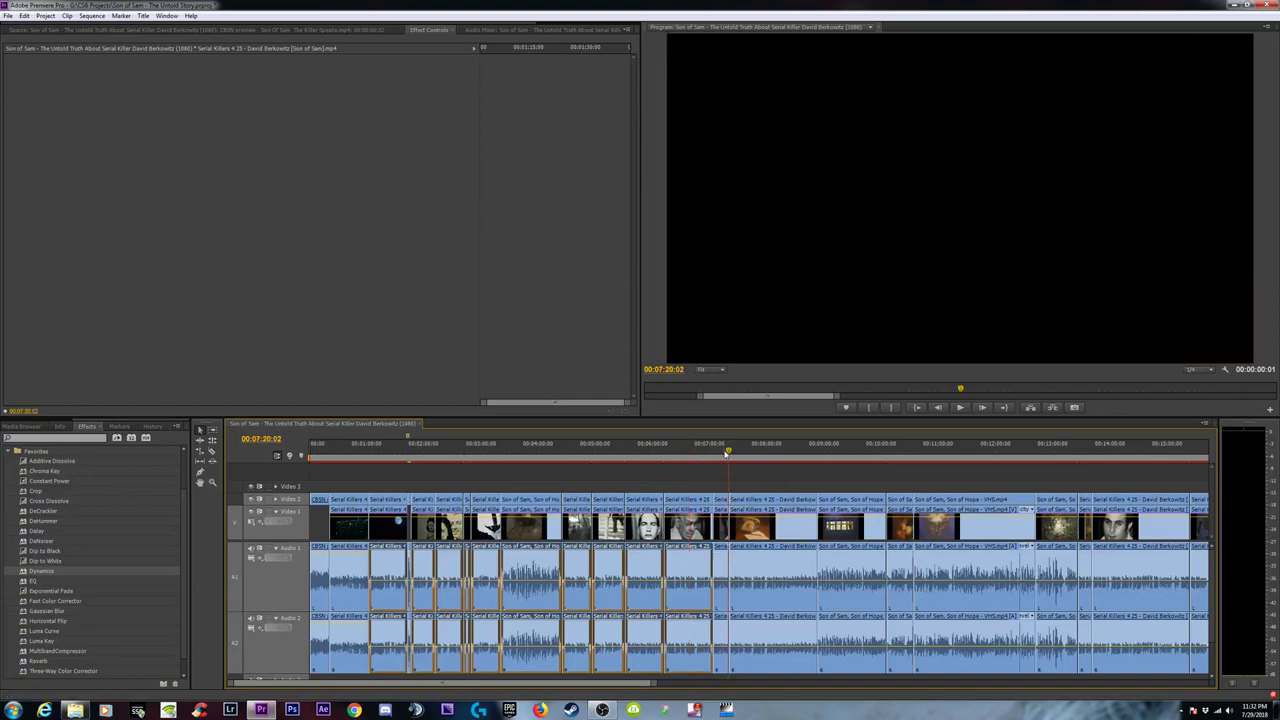
pyautogui.press('Up')
pyautogui.moveTo(727, 455); pyautogui.dragTo(719, 455)
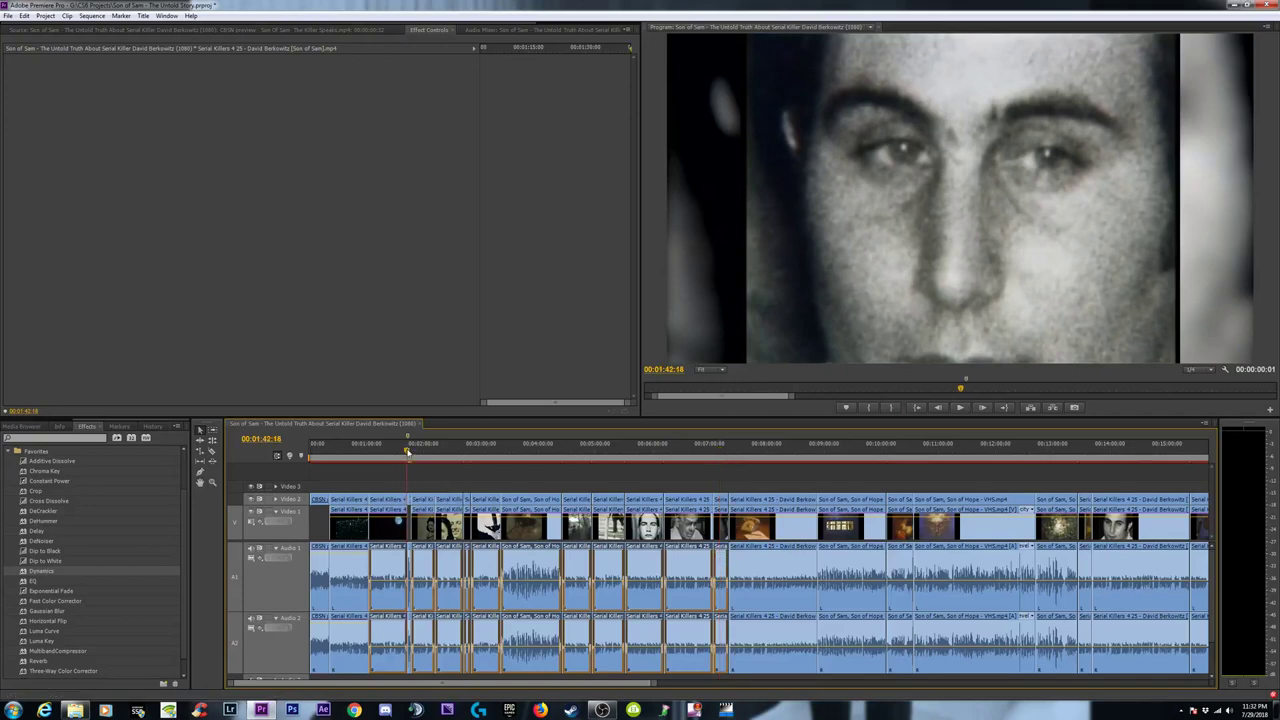
# Examine the Tac Times intro near 1:43 up close to check whether its audio is part of the selection.
pyautogui.moveTo(409, 451); pyautogui.dragTo(409, 455)
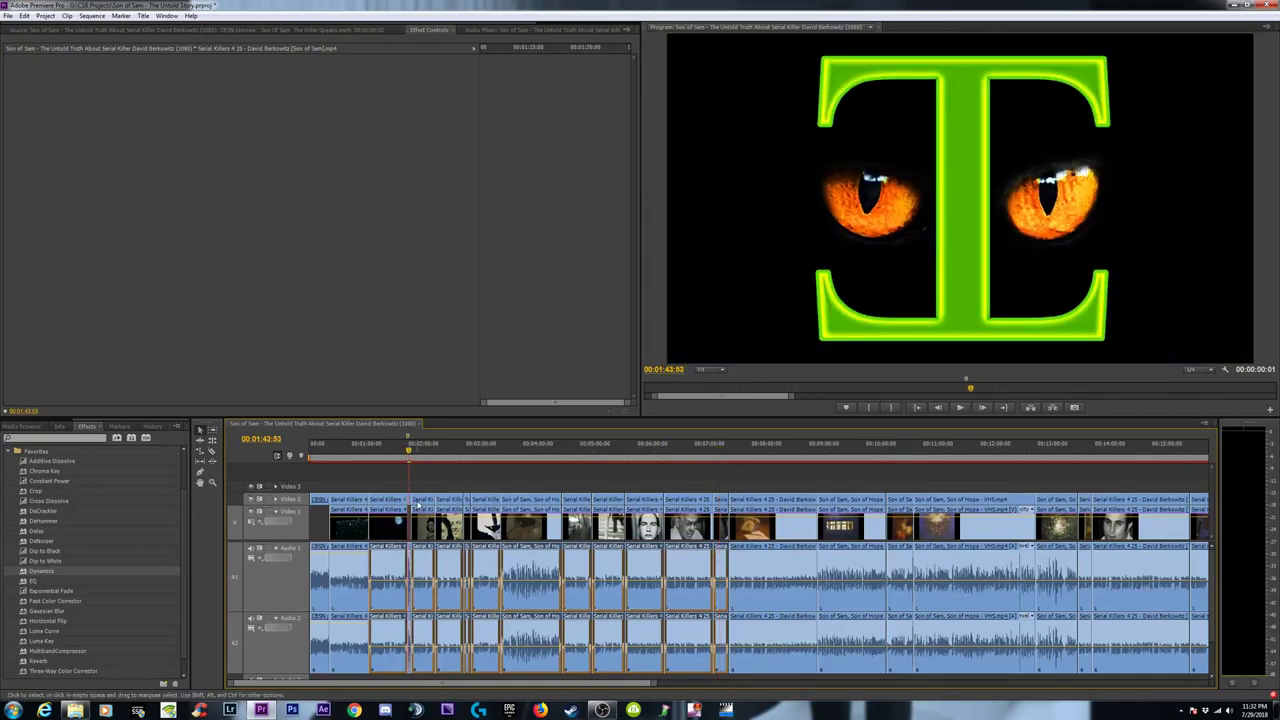
pyautogui.press('=')
pyautogui.press('=')
pyautogui.press('=')
pyautogui.press('=')
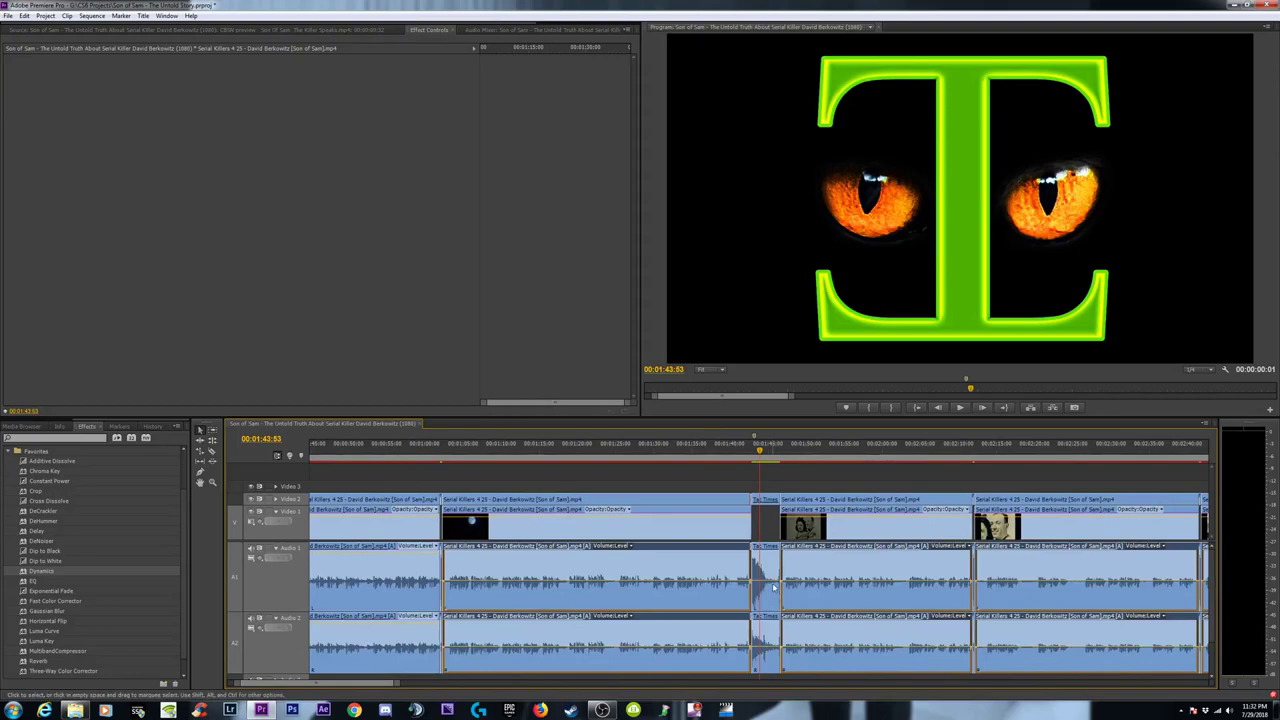
pyautogui.press('=')
pyautogui.press('=')
pyautogui.press('-')
pyautogui.press('-')
pyautogui.press('-')
pyautogui.press('-')
pyautogui.press('-')
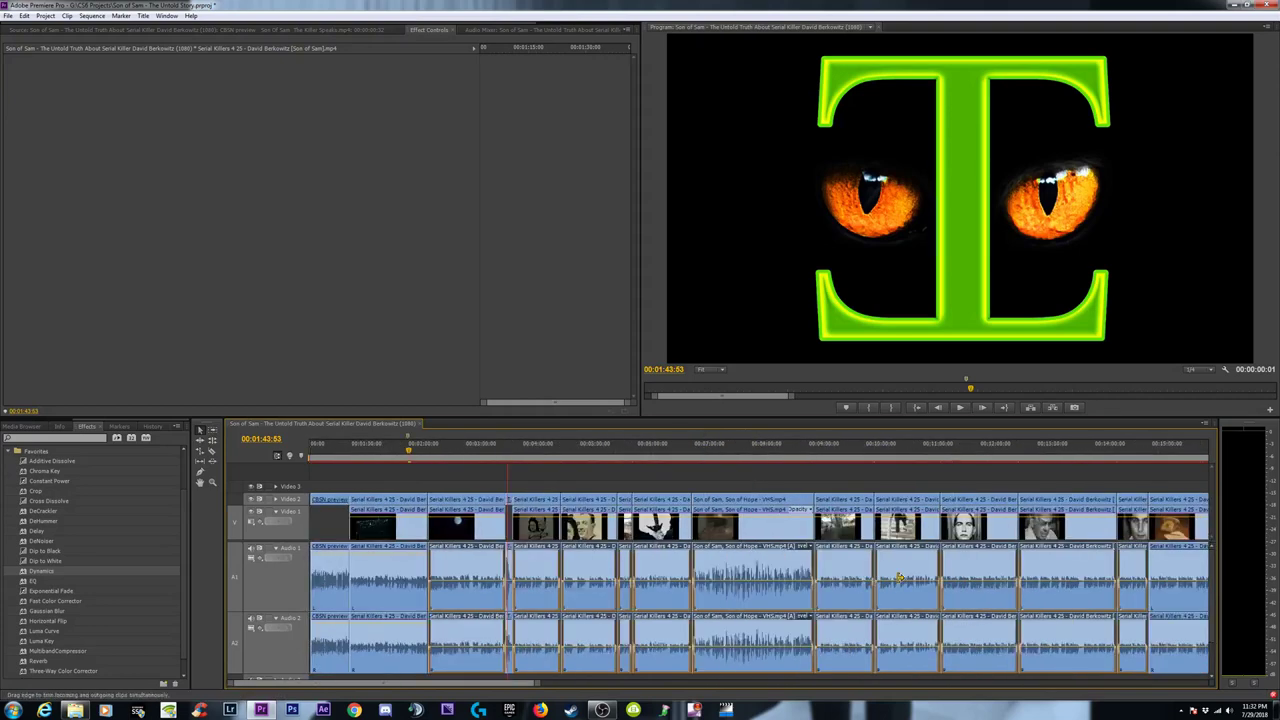
# Paste the copied attributes onto all selected audio clips and save the project.
pyautogui.rightClick(677, 565)
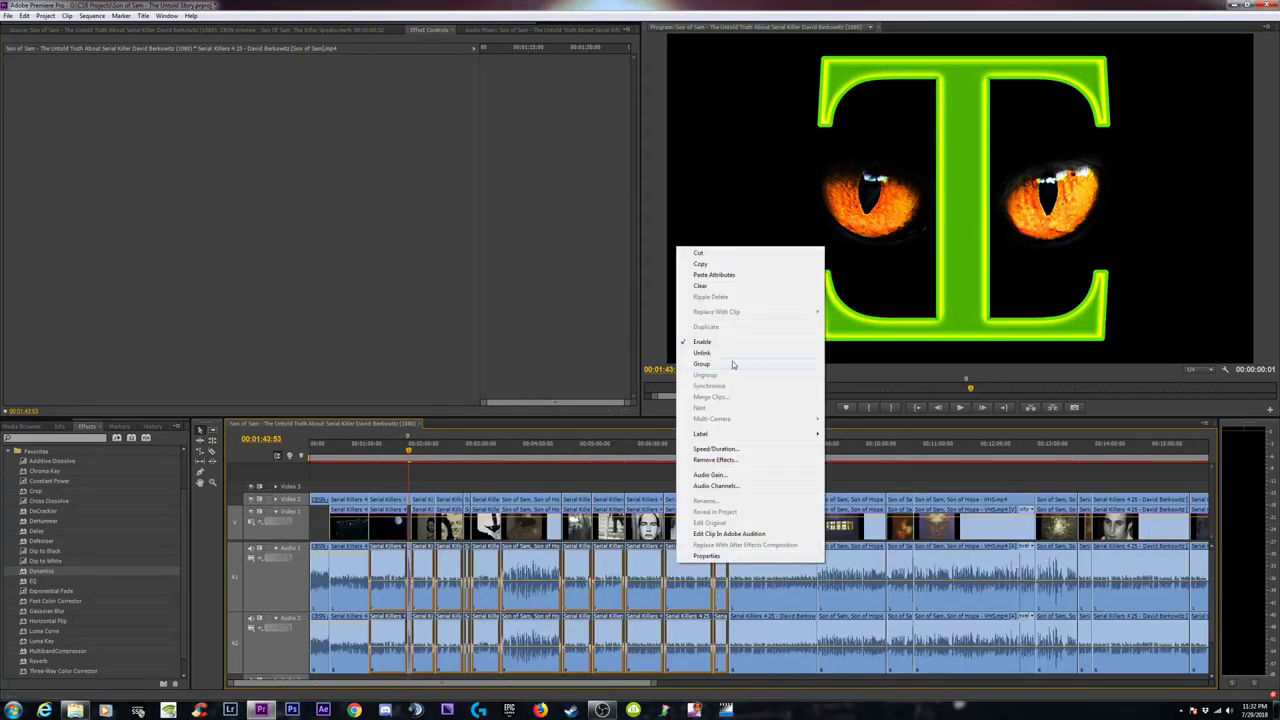
pyautogui.click(710, 276)
pyautogui.hotkey('ctrl', 's')
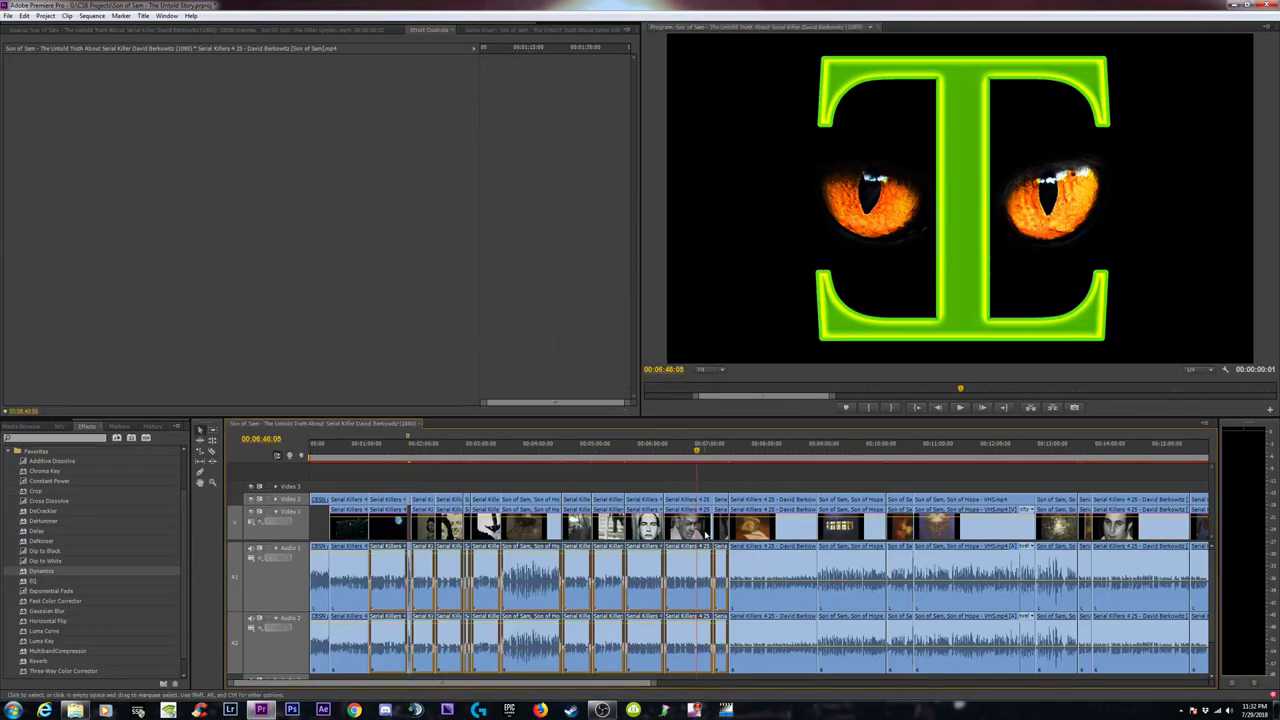
# Check the applied audio effects on the clips near 6:46 and 7:13.
pyautogui.click(688, 573)
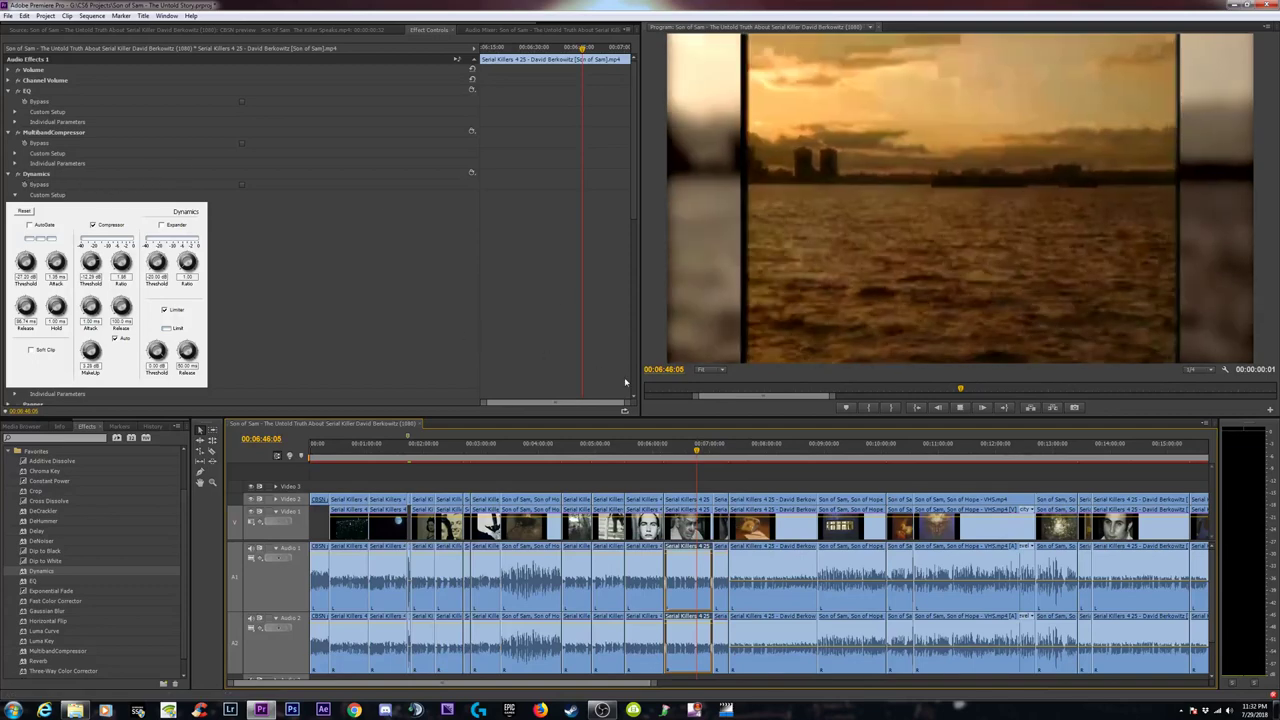
pyautogui.click(722, 447)
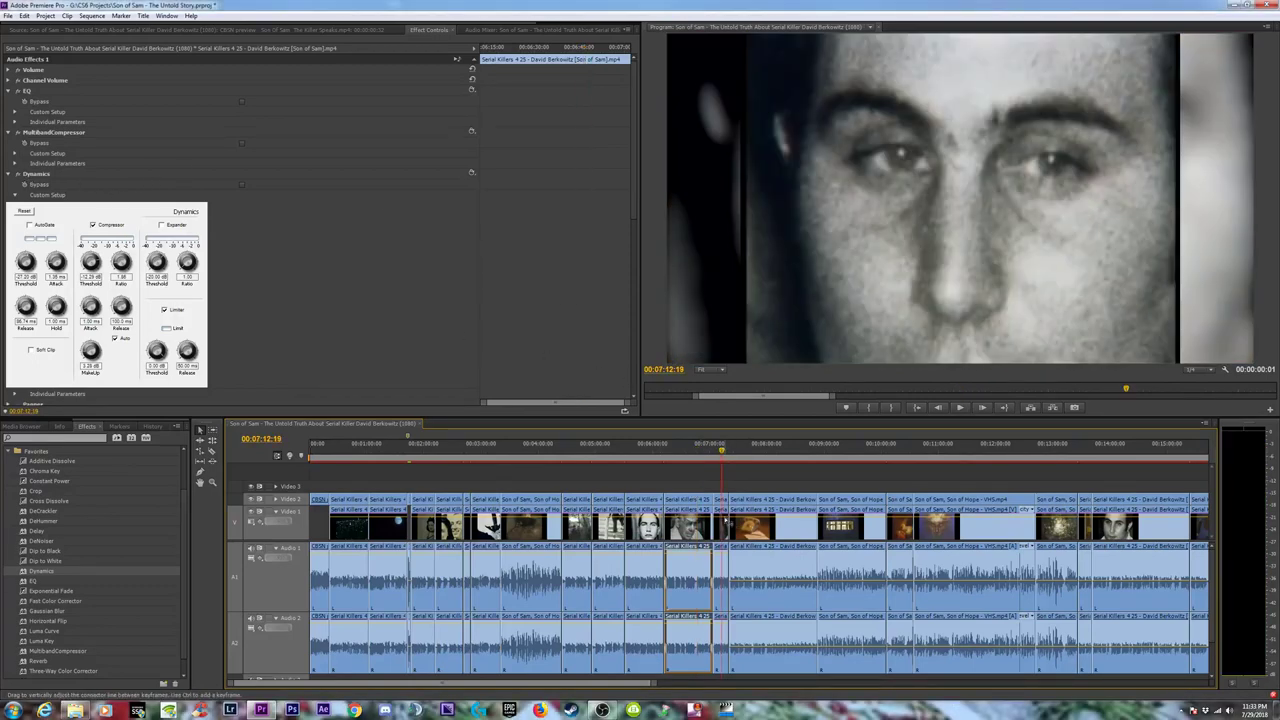
pyautogui.click(721, 572)
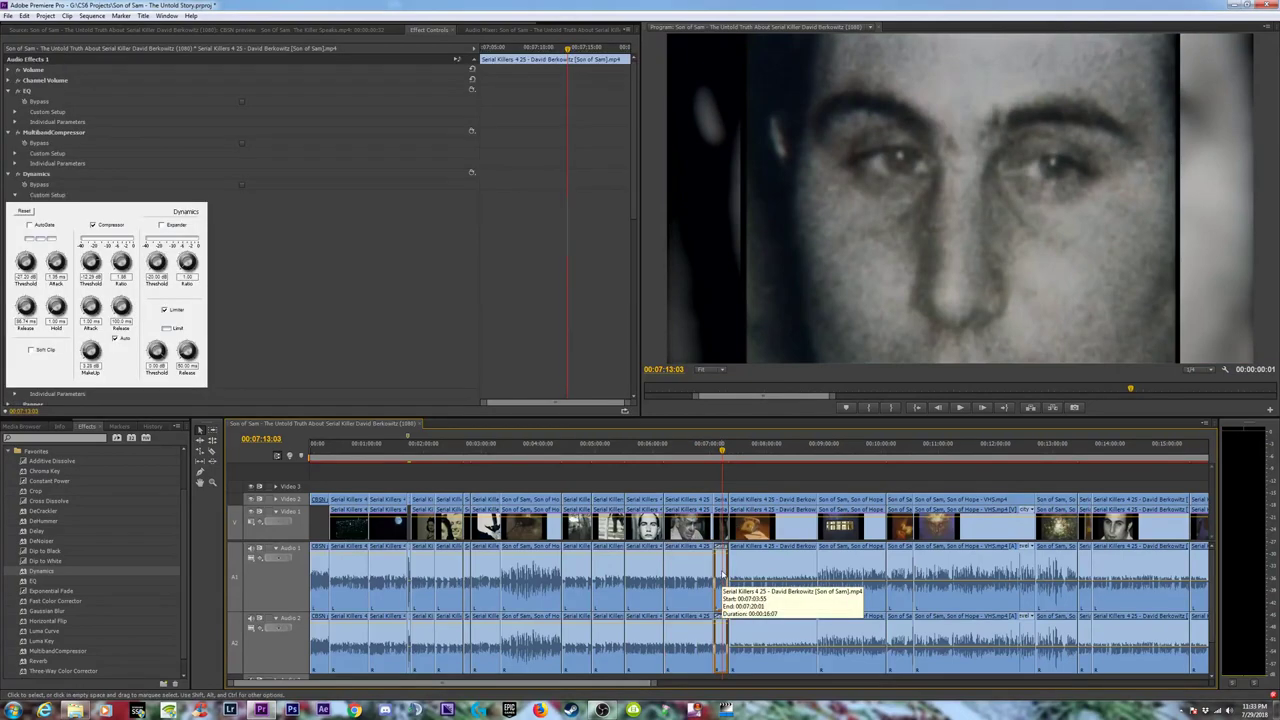
# Select the untreated audio clips from about 7:20 to 13:40.
pyautogui.click(779, 556)
pyautogui.click(779, 448)
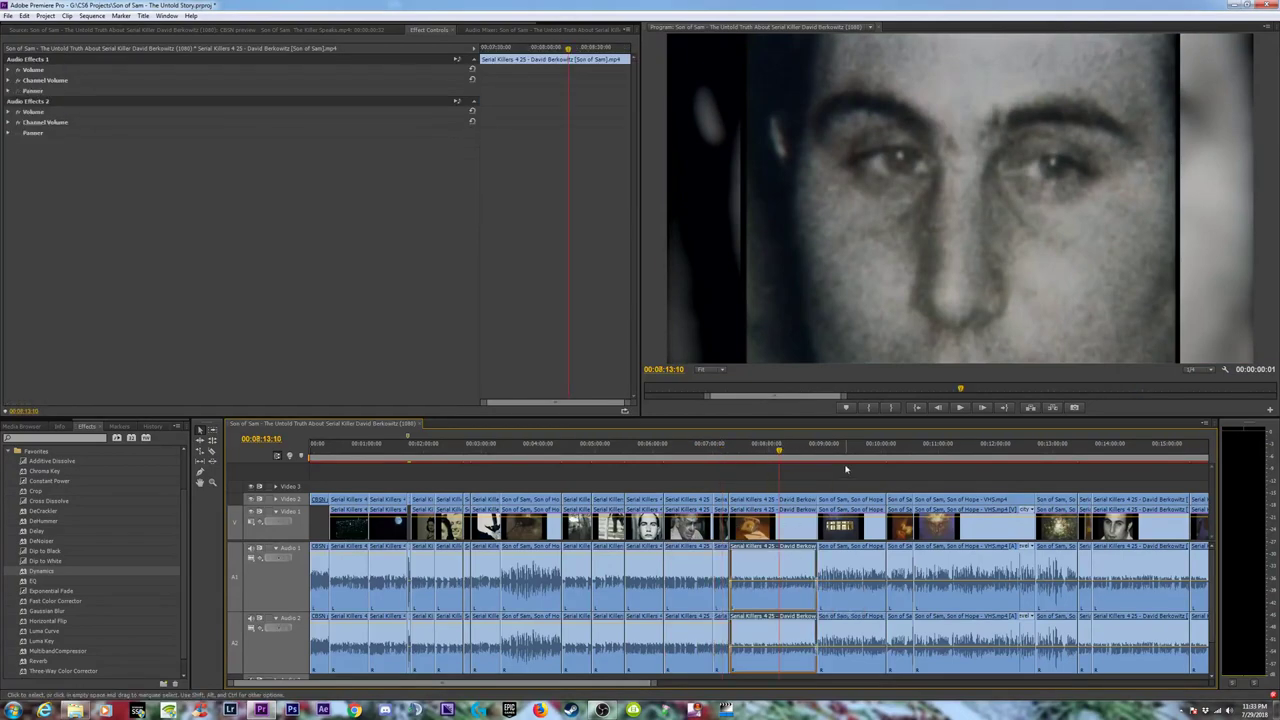
pyautogui.keyDown('shift'); pyautogui.click(865, 565); pyautogui.keyUp('shift')
pyautogui.click(961, 457)
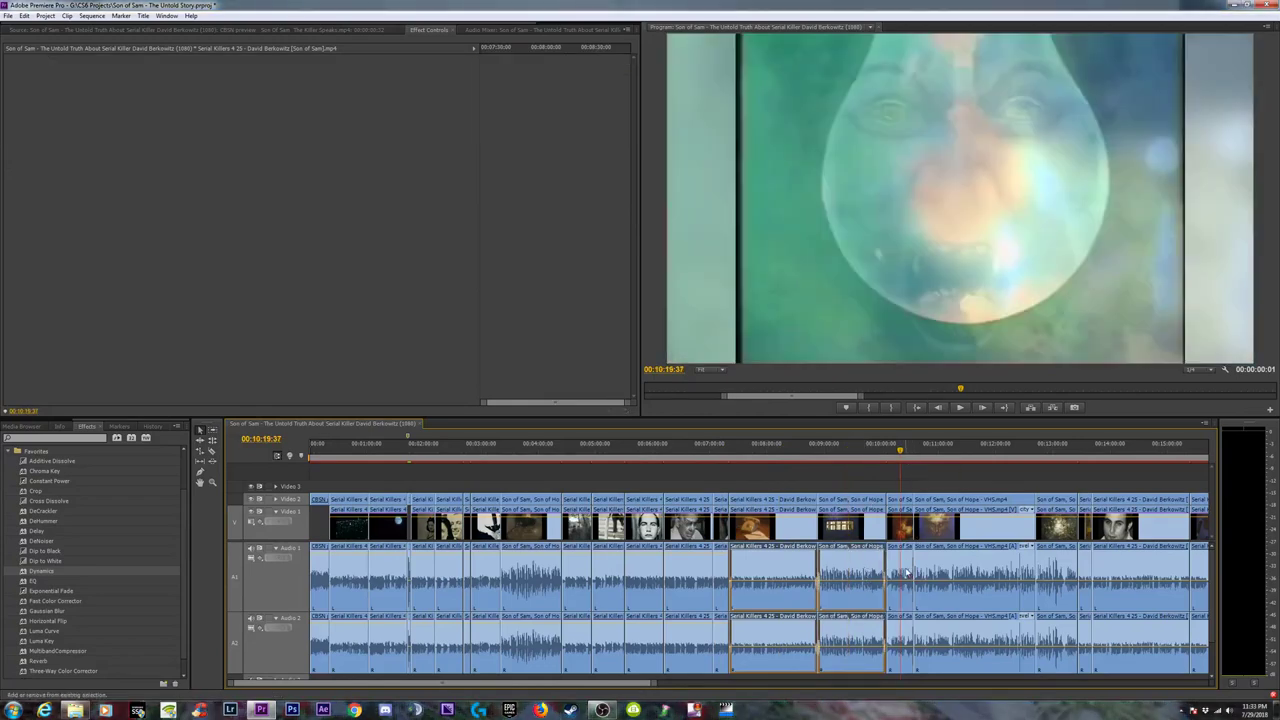
pyautogui.keyDown('shift'); pyautogui.click(981, 573); pyautogui.keyUp('shift')
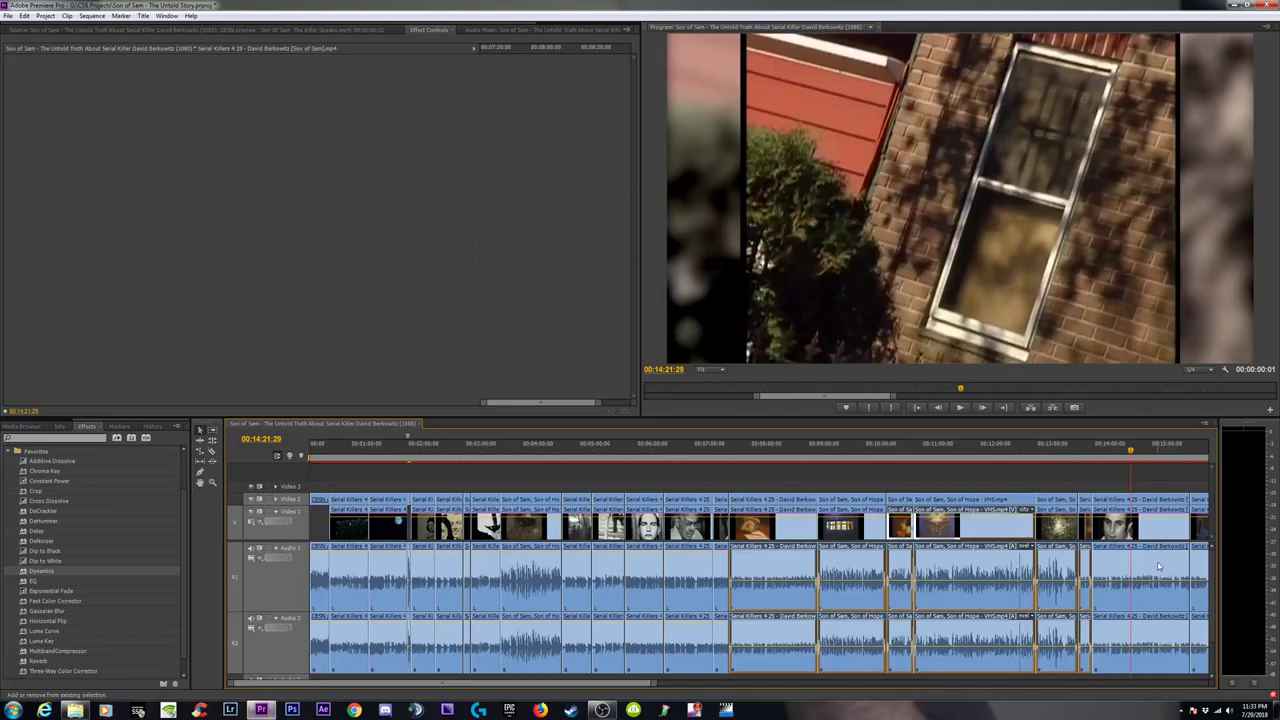
# Add the audio clips up to about 18:23 to the selection and paste the copied attributes onto all of them.
pyautogui.press('-')
pyautogui.press('-')
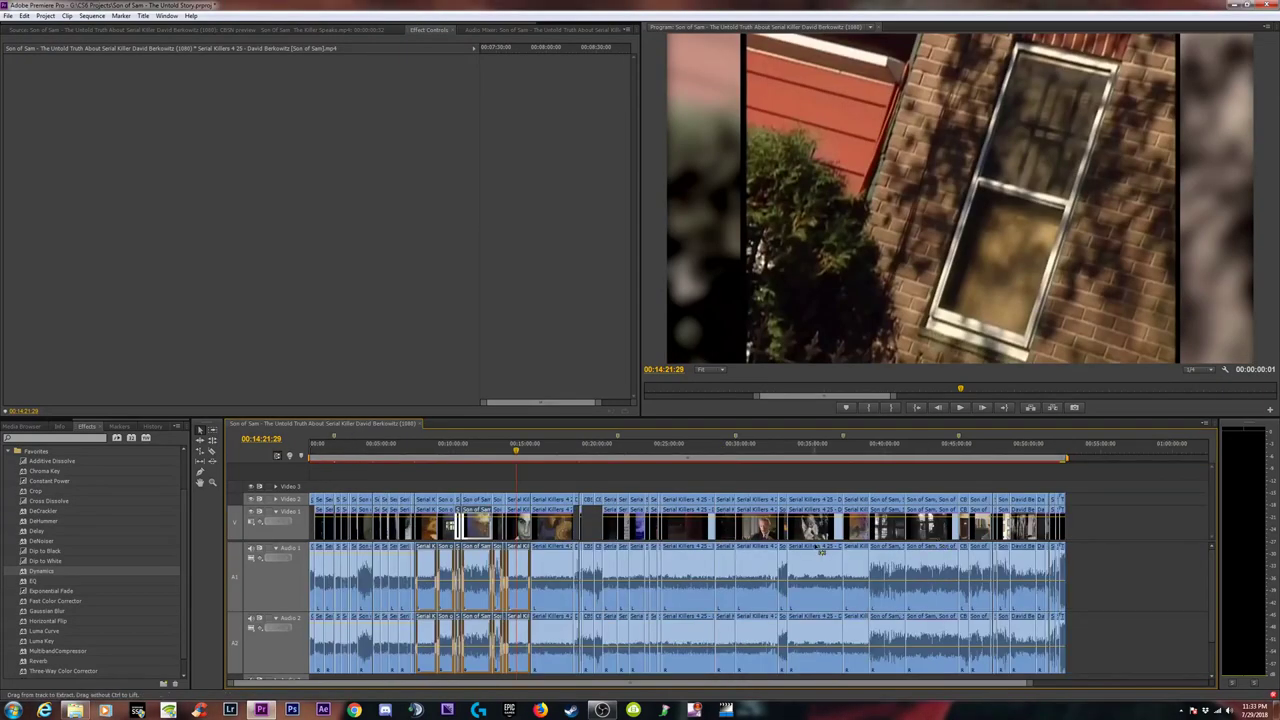
pyautogui.press('=')
pyautogui.press('=')
pyautogui.click(872, 454)
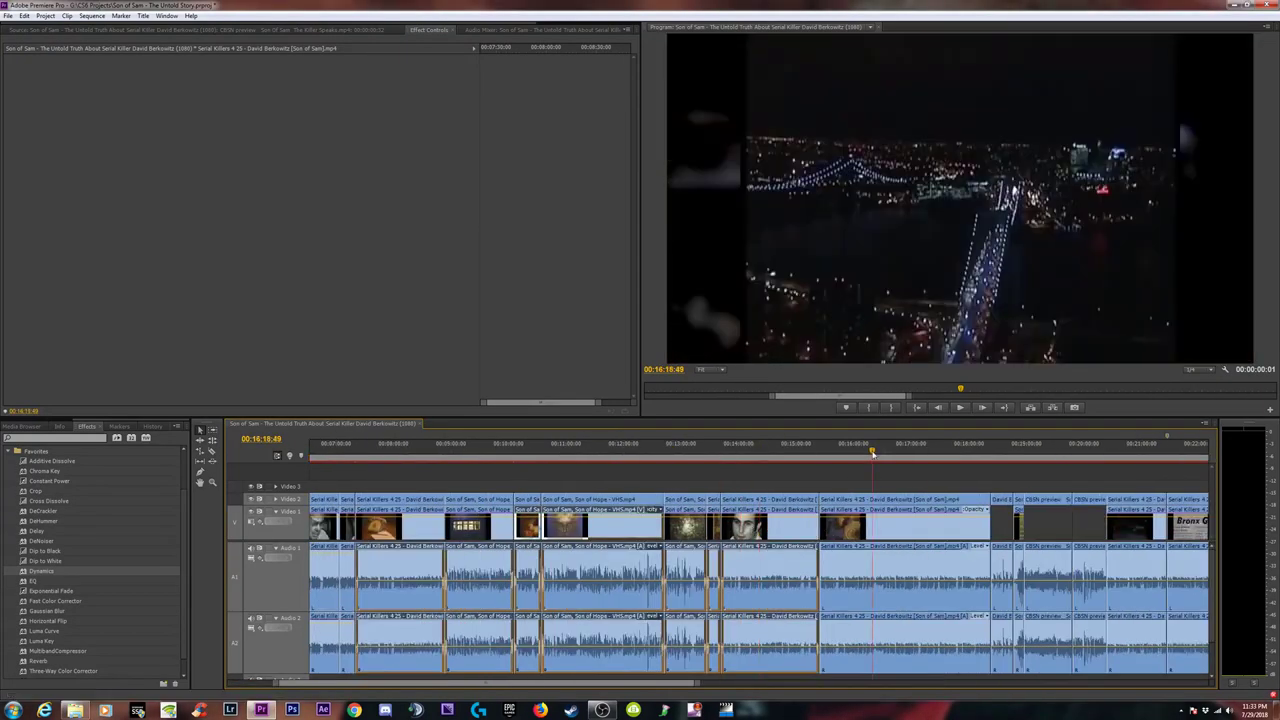
pyautogui.keyDown('shift'); pyautogui.click(915, 553); pyautogui.keyUp('shift')
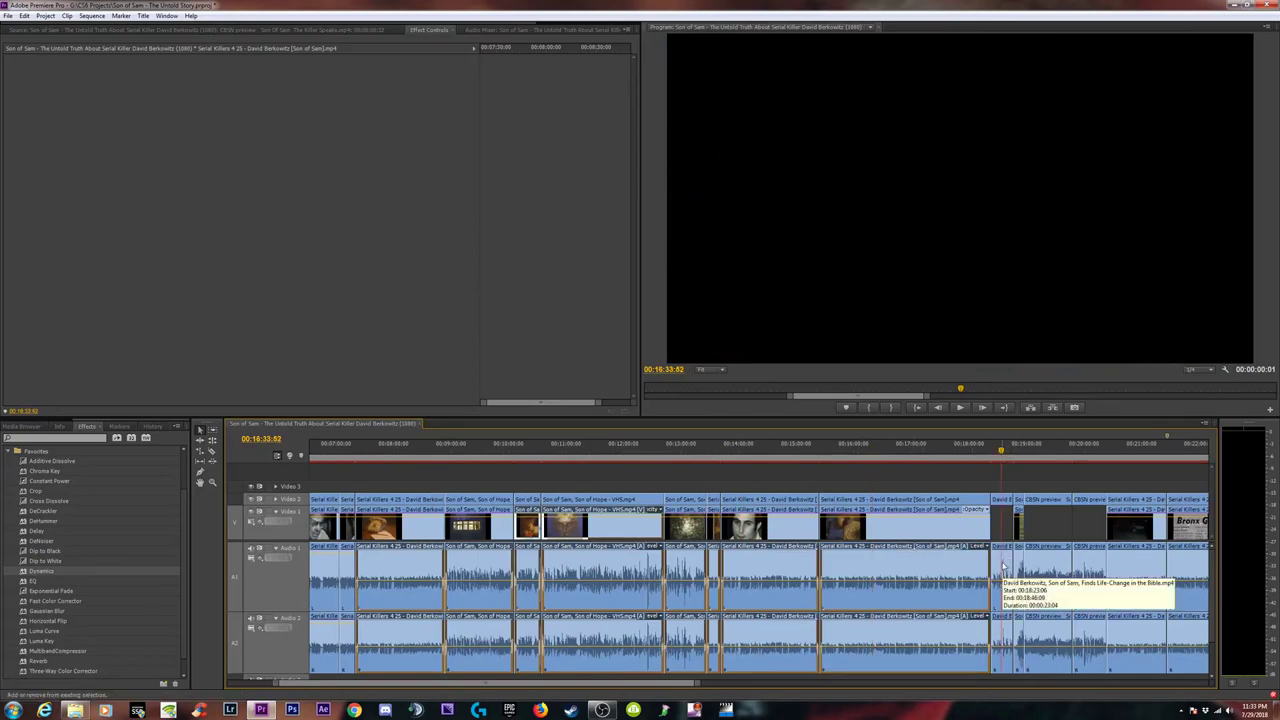
pyautogui.click(1001, 450)
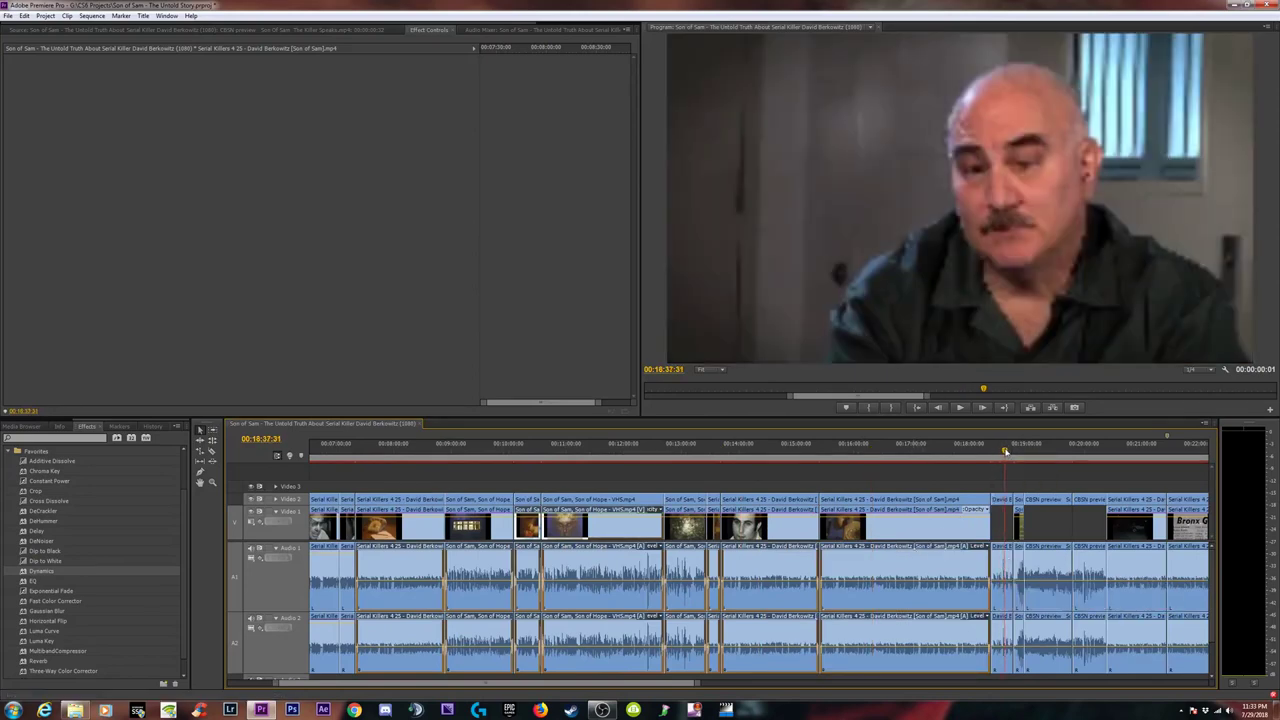
pyautogui.rightClick(893, 562)
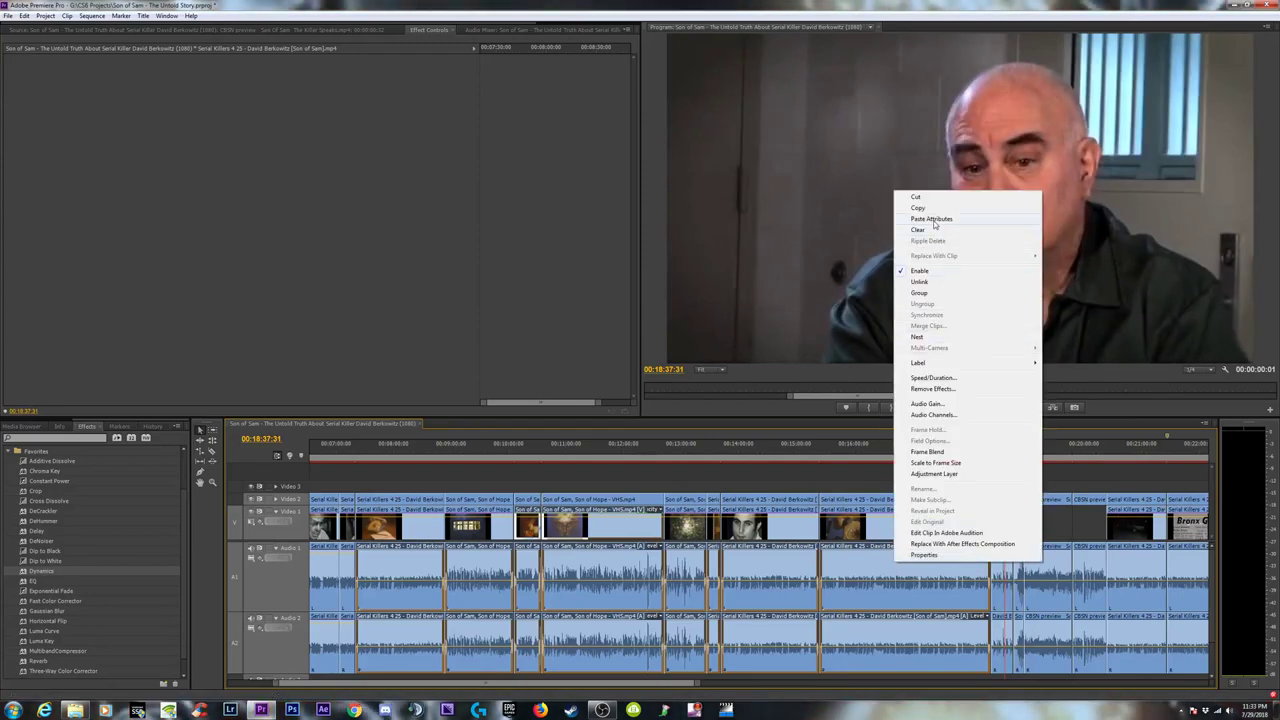
pyautogui.click(932, 219)
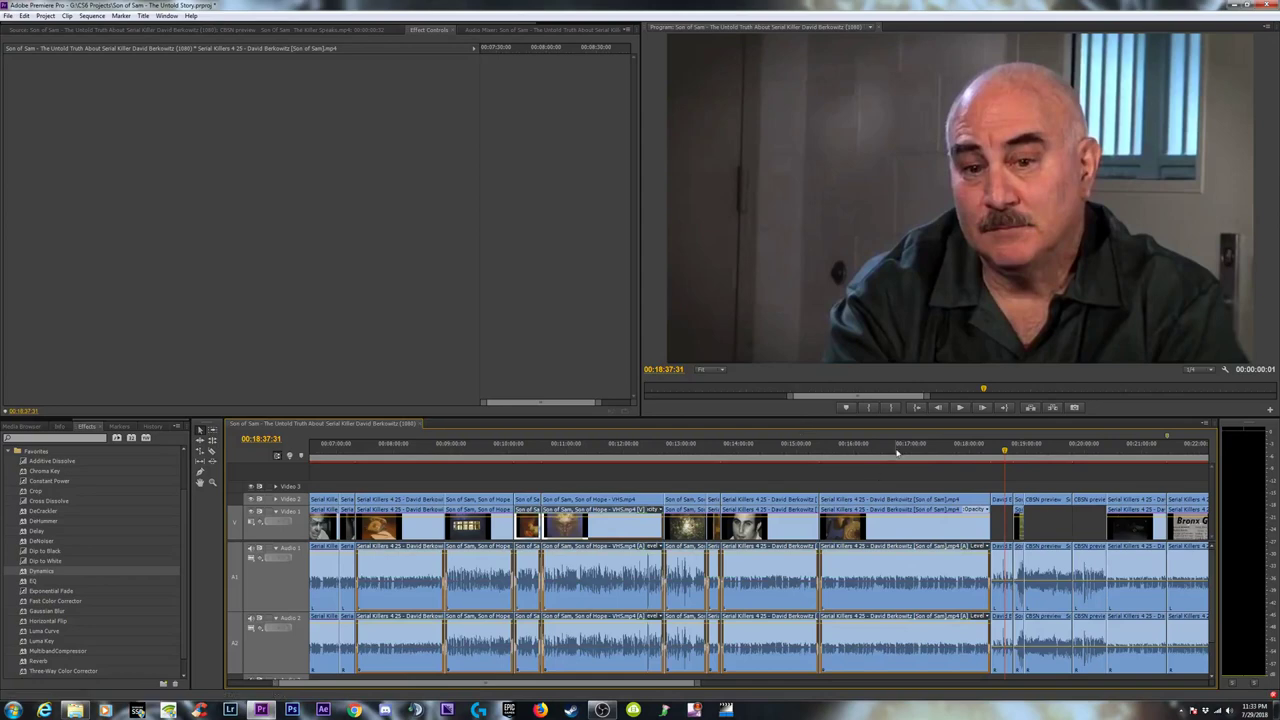
# Check the applied audio effects on the clip near 16:43 and listen to the audio around 13:02.
pyautogui.click(912, 573)
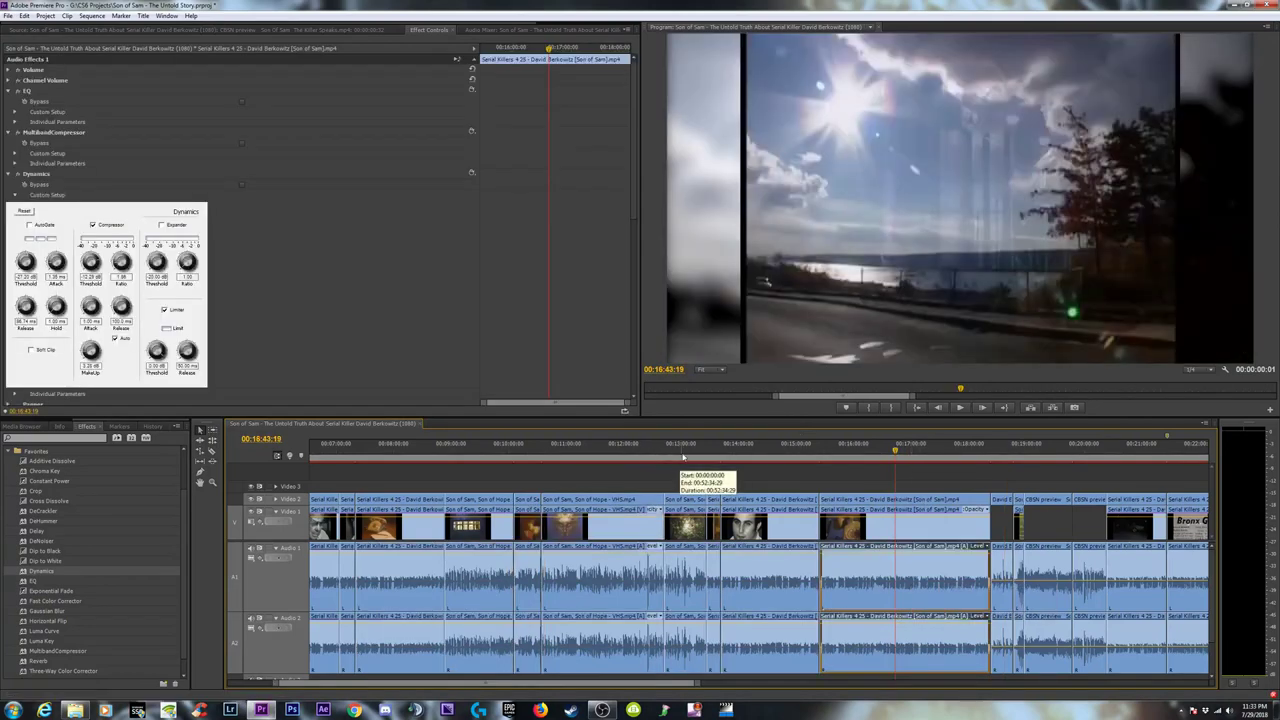
pyautogui.press('space')
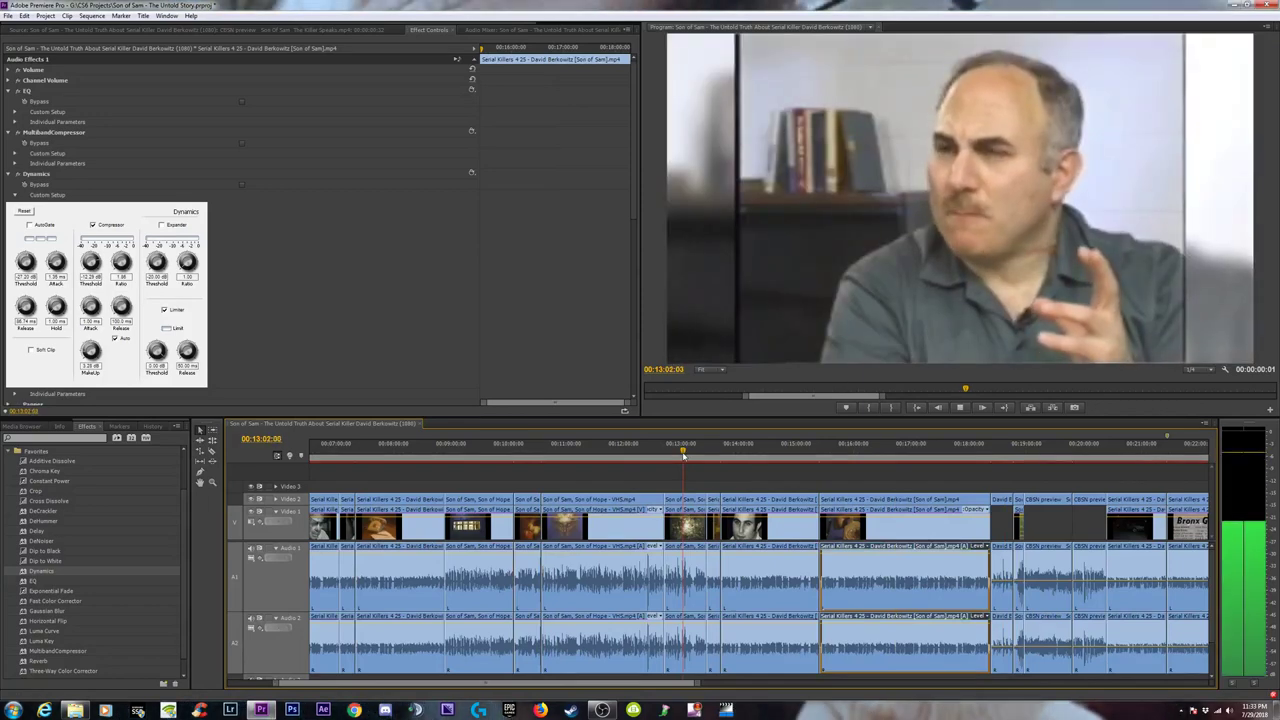
pyautogui.press('space')
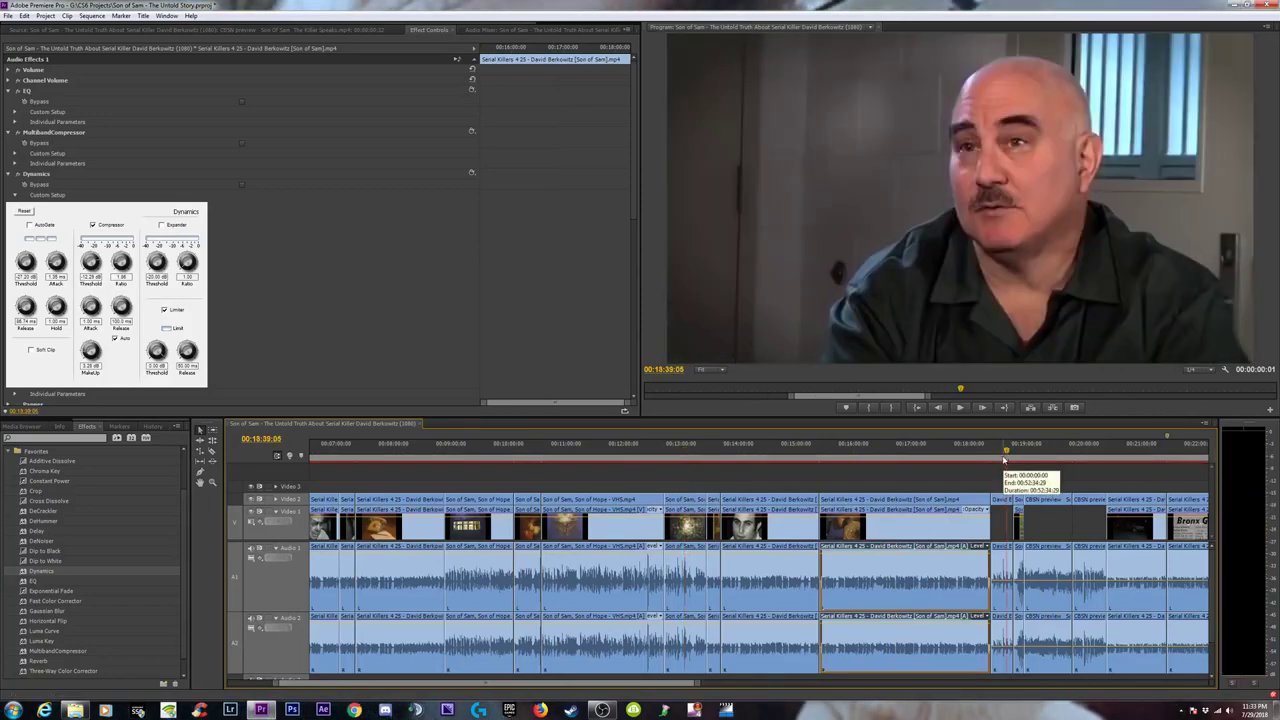
# Paste the copied attributes onto the untreated audio clip near 18:34 and play it back.
pyautogui.click(1004, 458)
pyautogui.press('space')
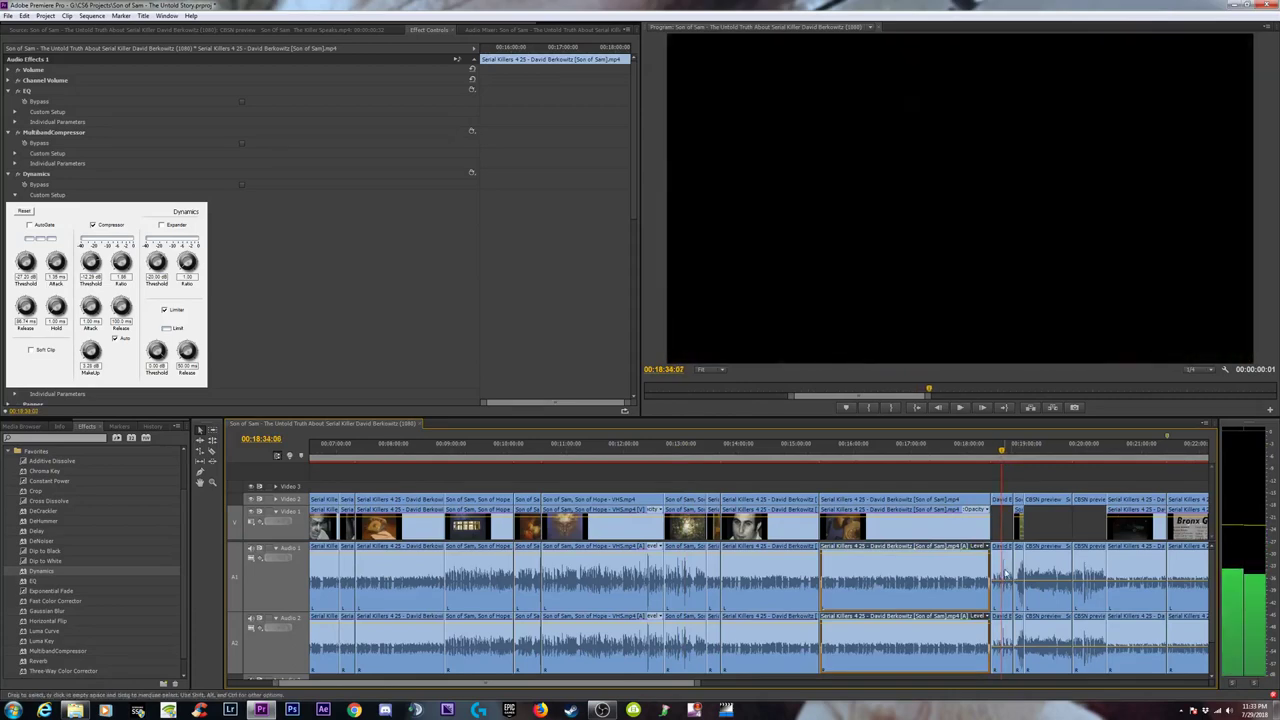
pyautogui.click(1005, 572)
pyautogui.rightClick(1005, 572)
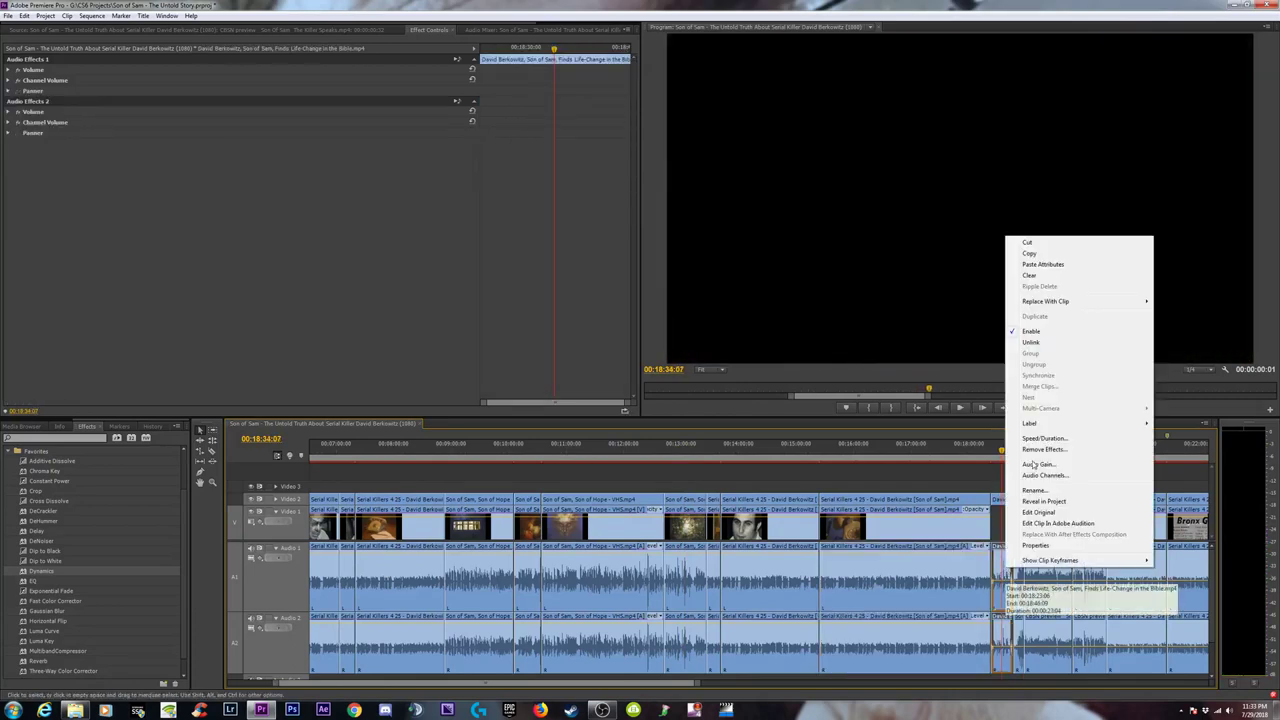
pyautogui.click(1036, 266)
pyautogui.click(994, 452)
pyautogui.press('space')
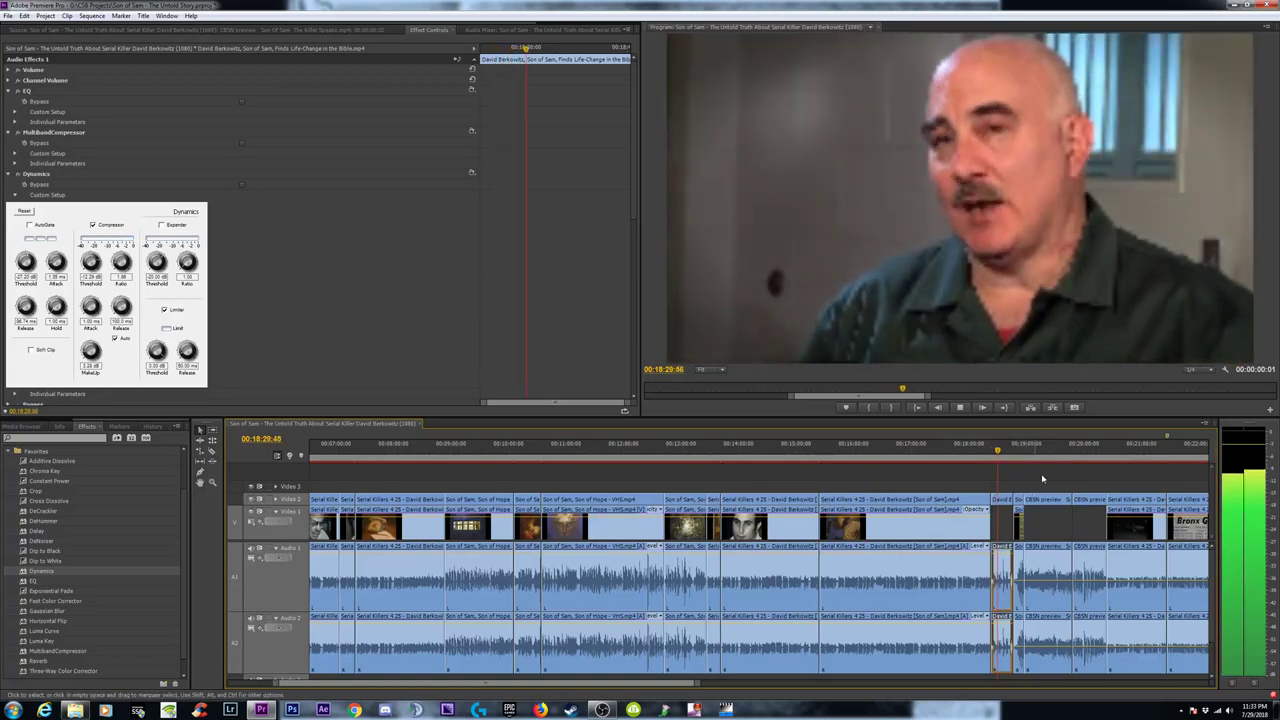
# Select the audio clips from about 18:54 to 20:31 and paste the copied attributes onto all of them.
pyautogui.click(1021, 452)
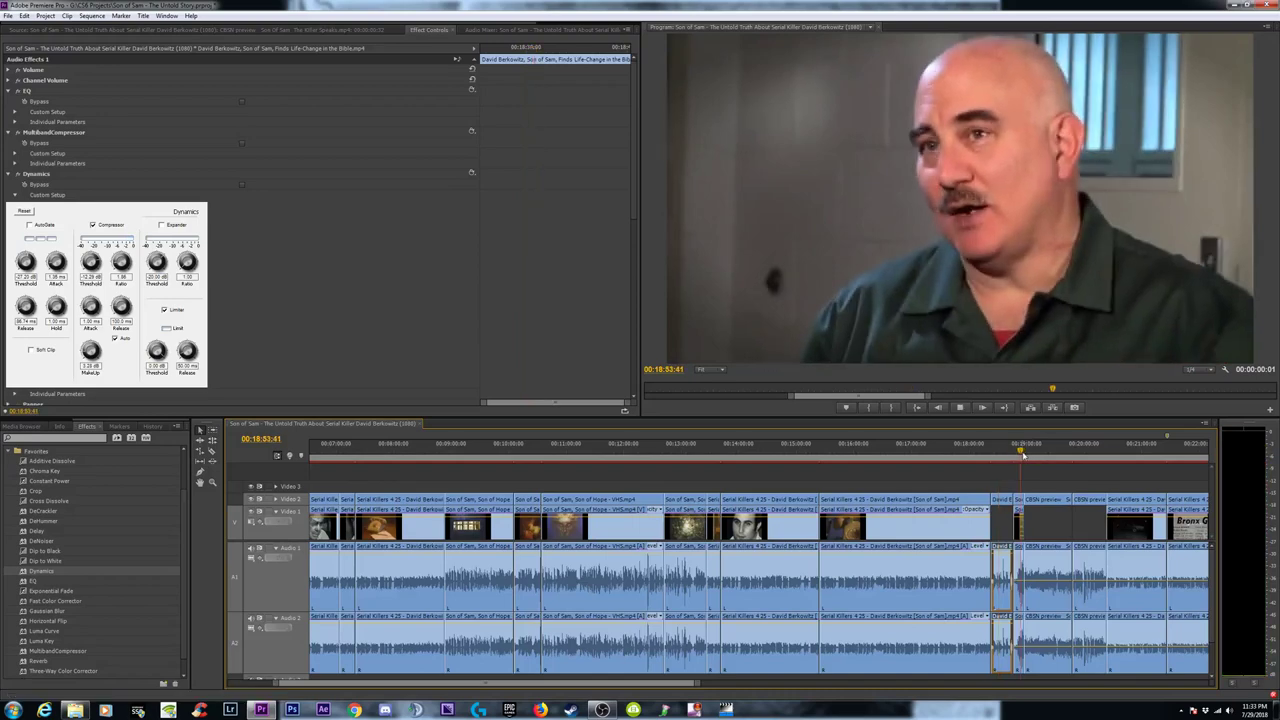
pyautogui.press('=')
pyautogui.press('=')
pyautogui.press('space')
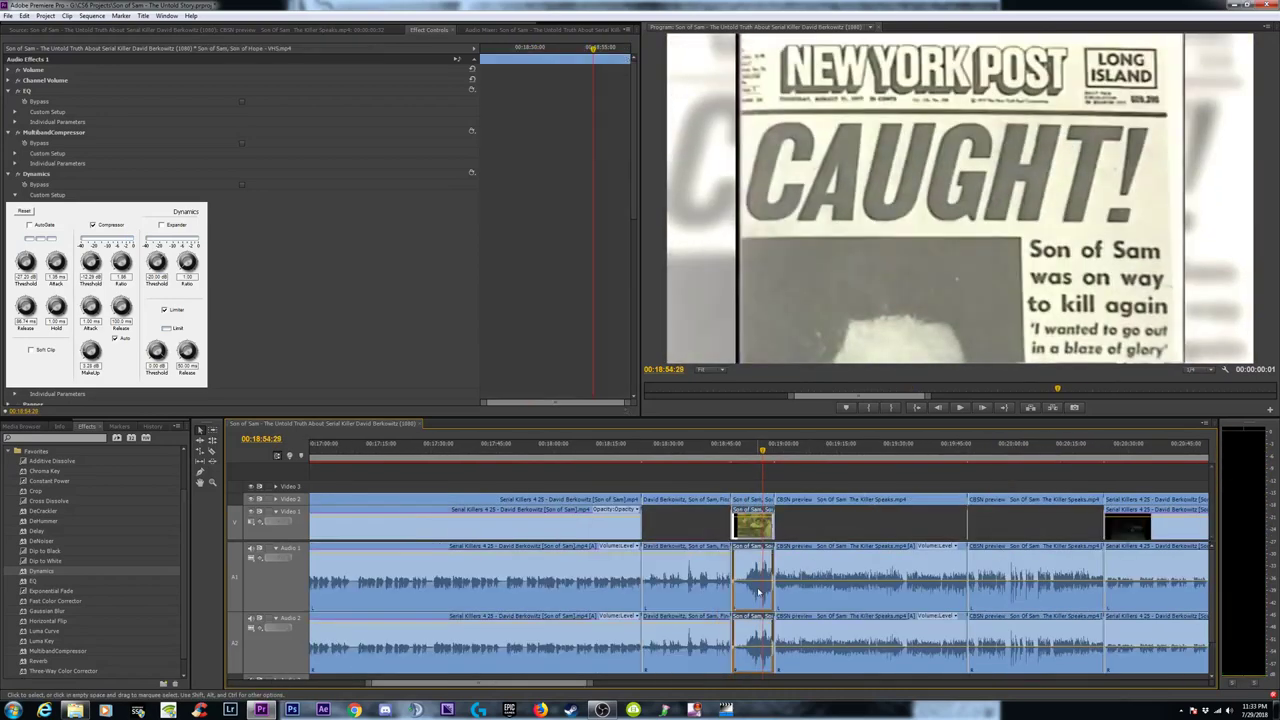
pyautogui.moveTo(850, 453); pyautogui.dragTo(1030, 452)
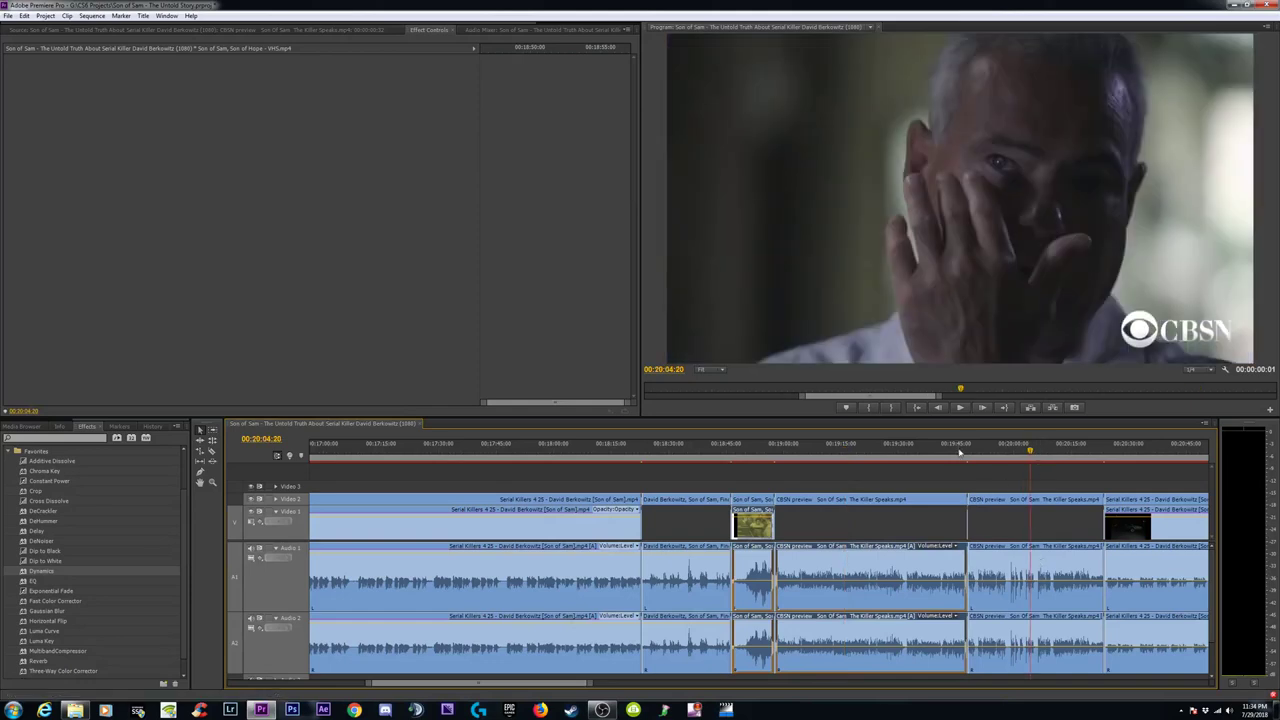
pyautogui.click(1027, 575)
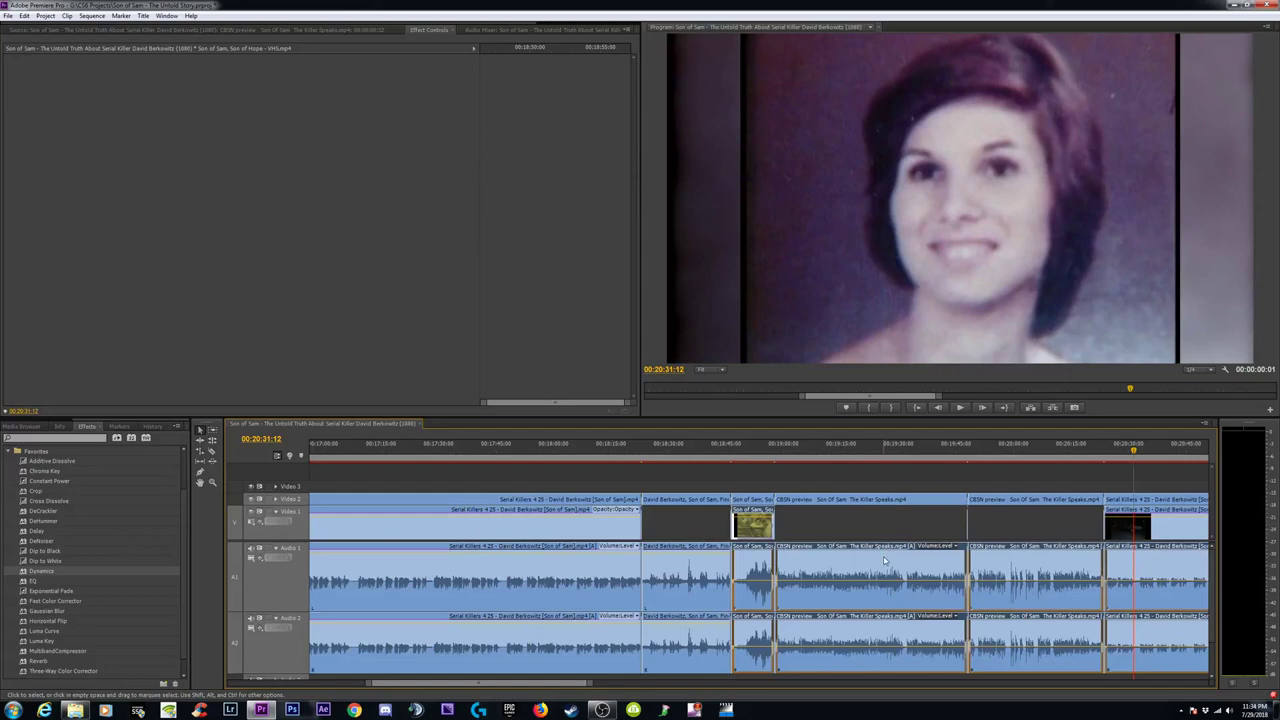
pyautogui.rightClick(884, 561)
pyautogui.click(928, 217)
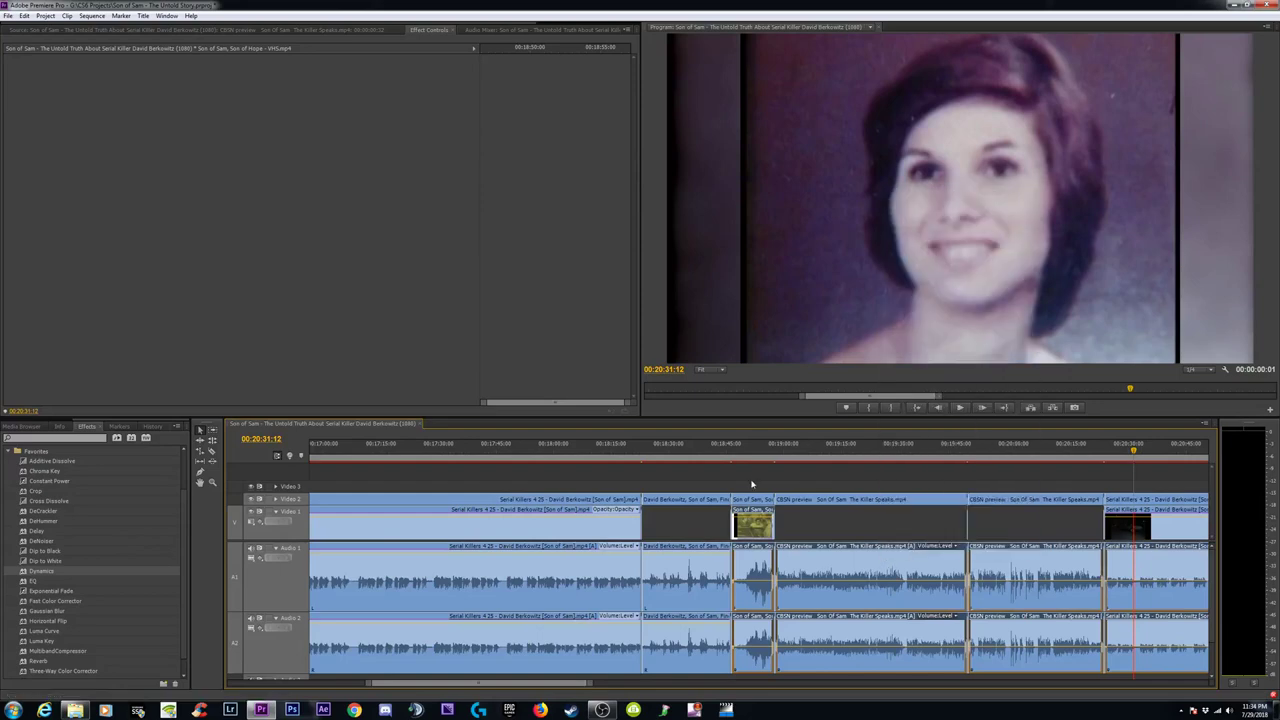
# Listen to the treated audio around 18:51 and at the cut near 18:57.
pyautogui.click(752, 452)
pyautogui.press('space')
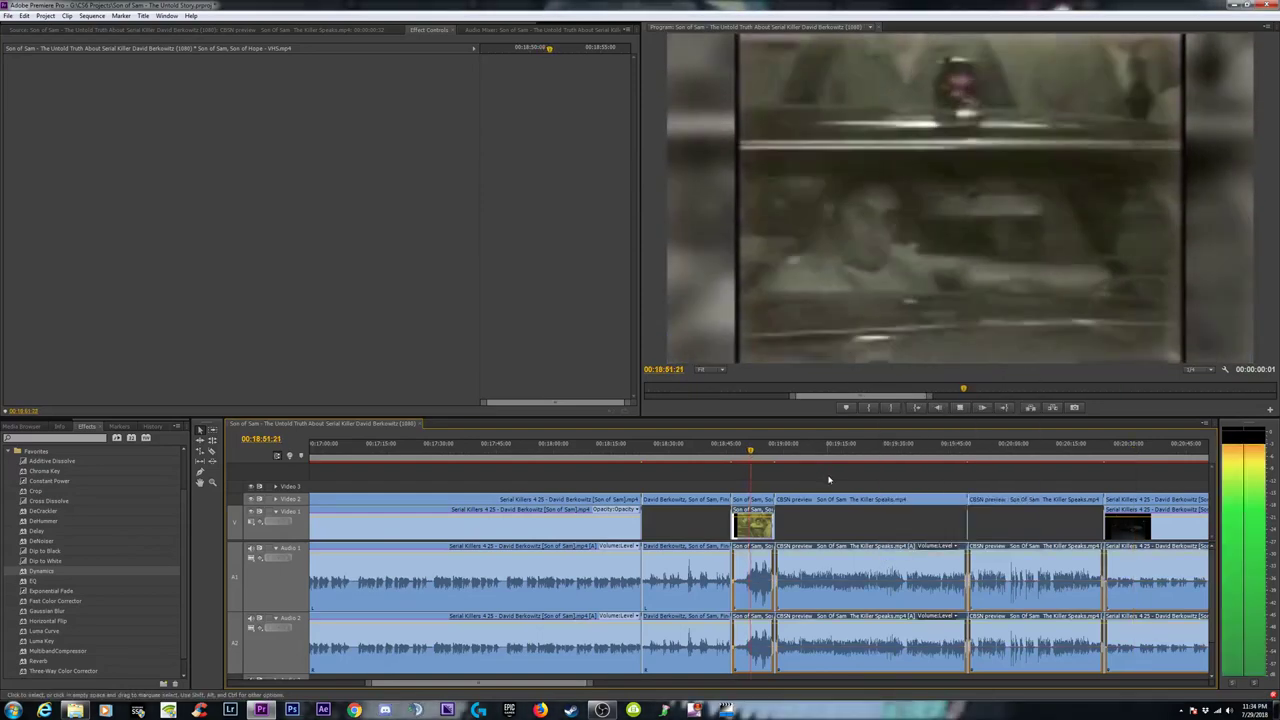
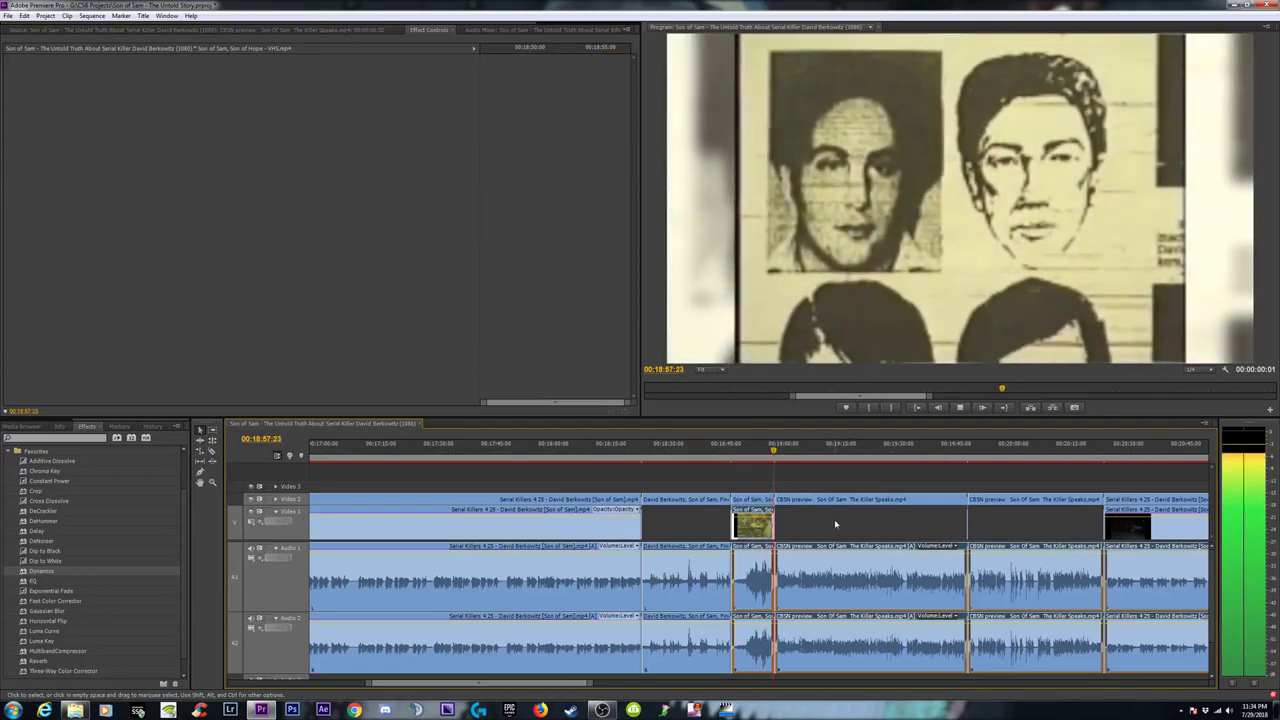
pyautogui.click(816, 519)
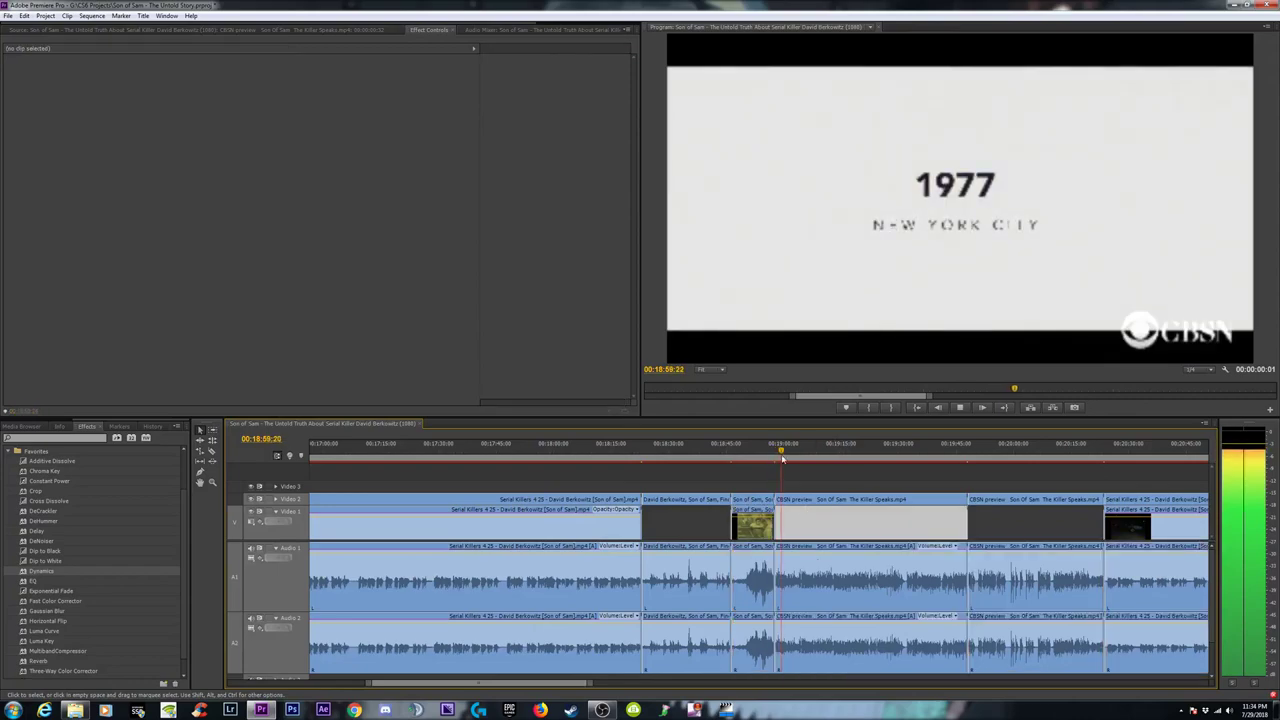
pyautogui.click(773, 452)
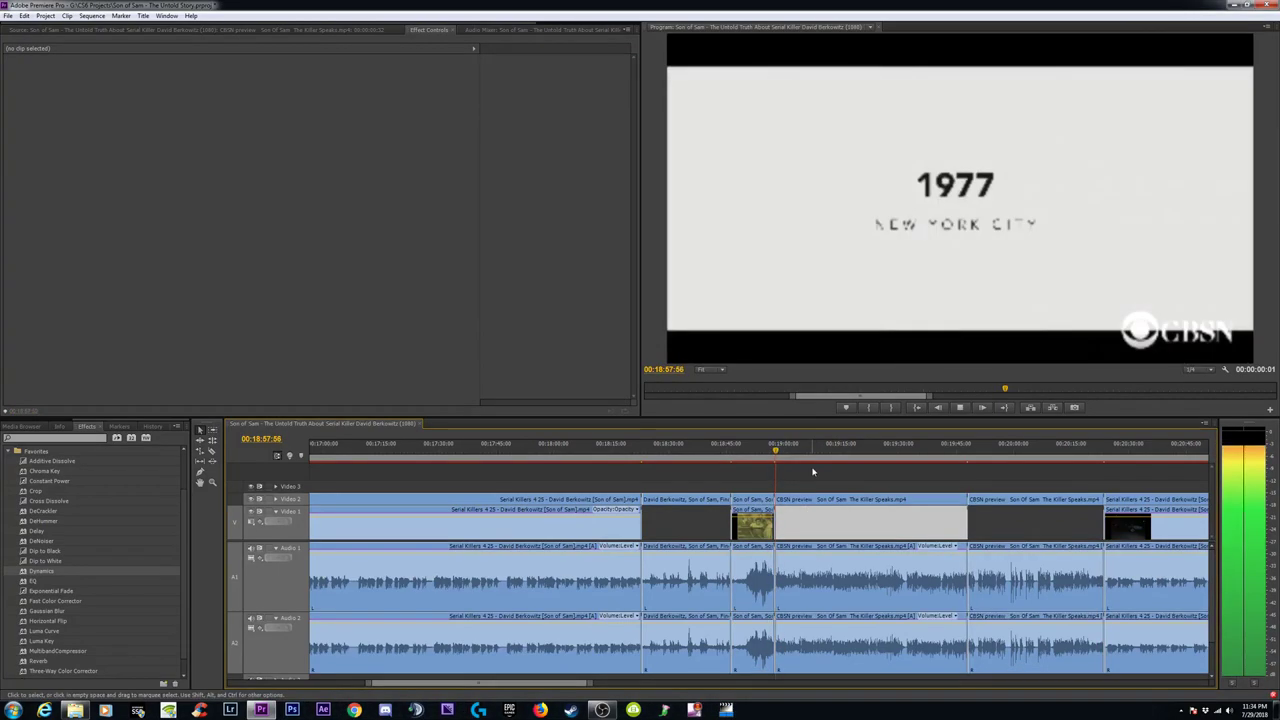
pyautogui.press('space')
# Collapse the EQ, MultibandCompressor and Dynamics settings for both audio channels of the CBSN preview clip near 19:19 while it plays.
pyautogui.click(880, 567)
pyautogui.press('space')
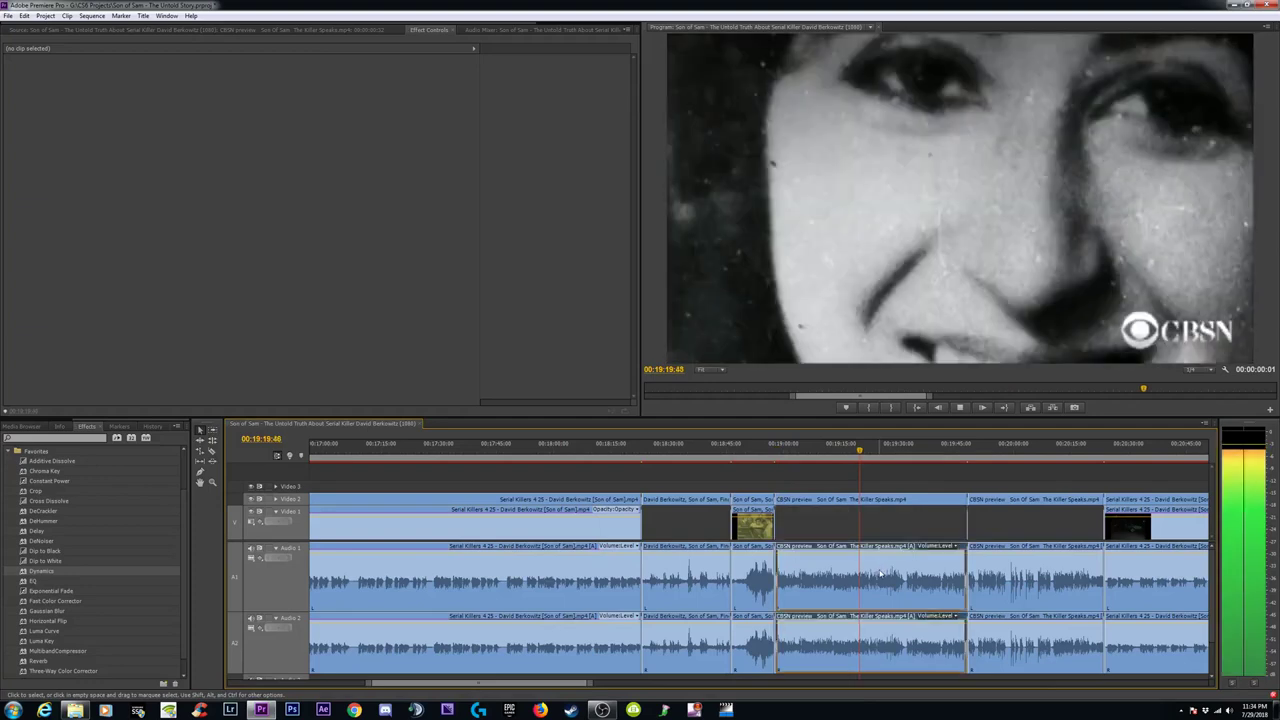
pyautogui.click(8, 174)
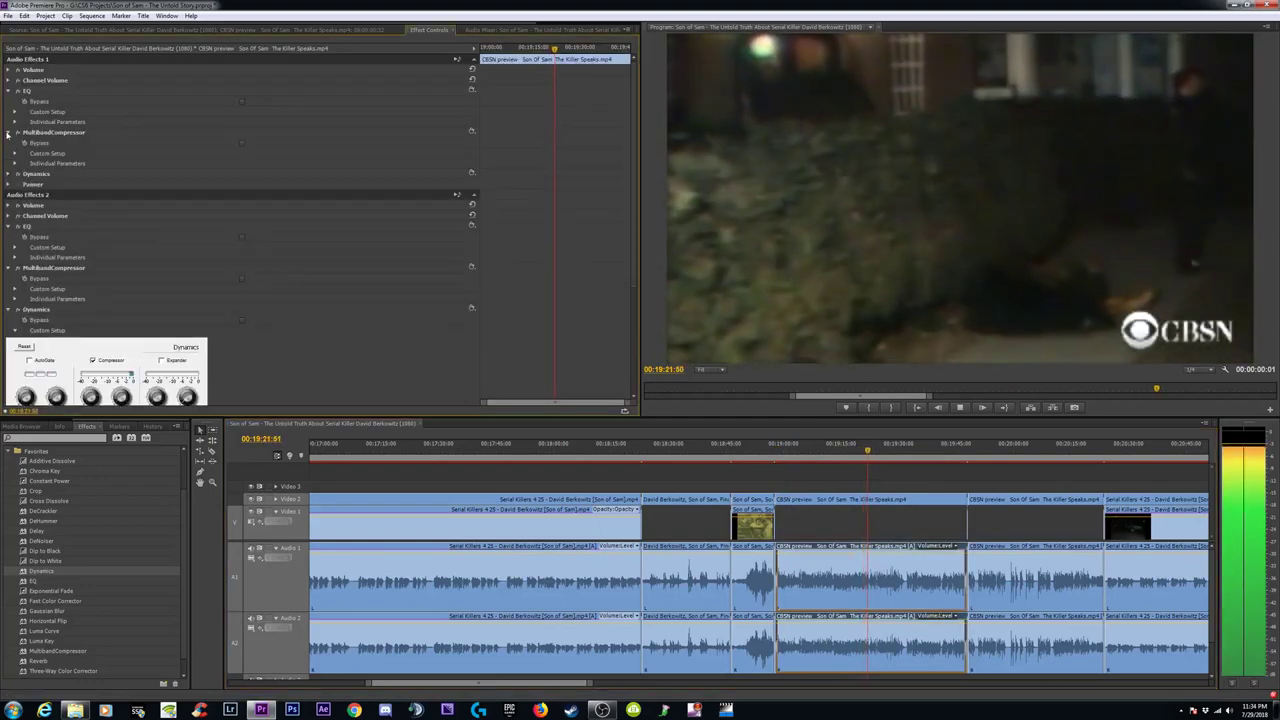
pyautogui.click(8, 132)
pyautogui.click(8, 91)
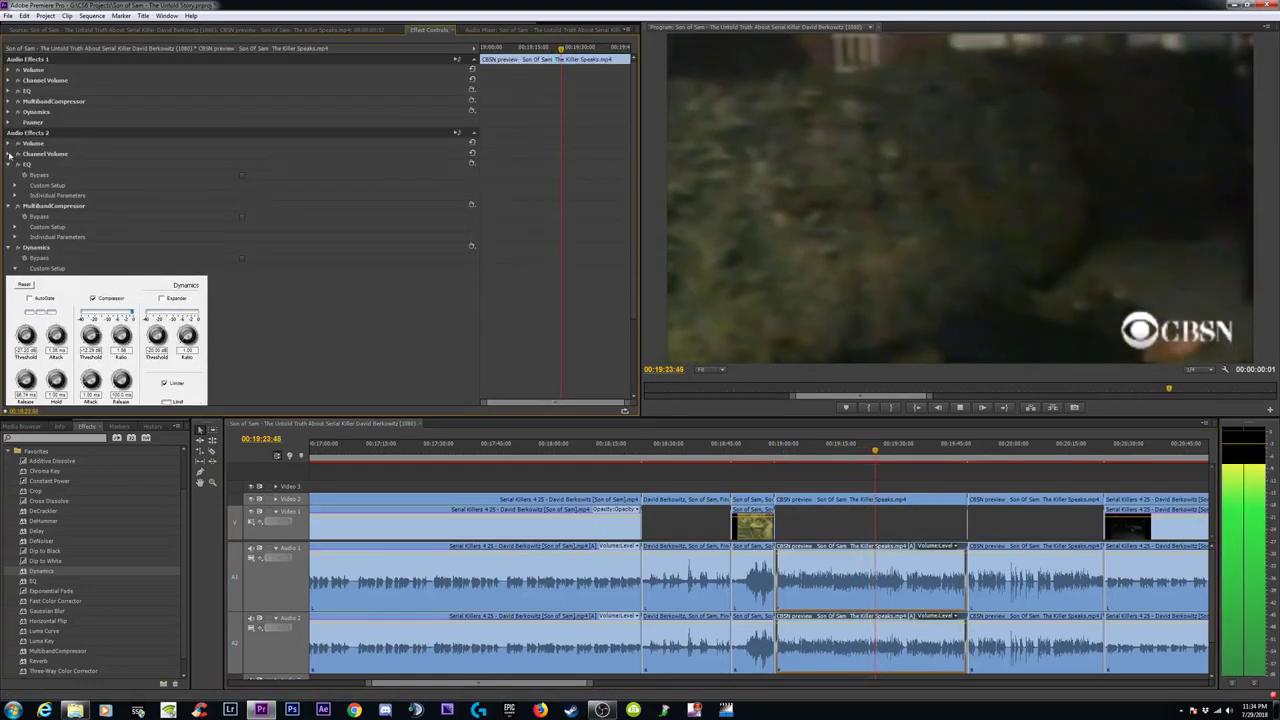
pyautogui.click(8, 164)
pyautogui.click(8, 174)
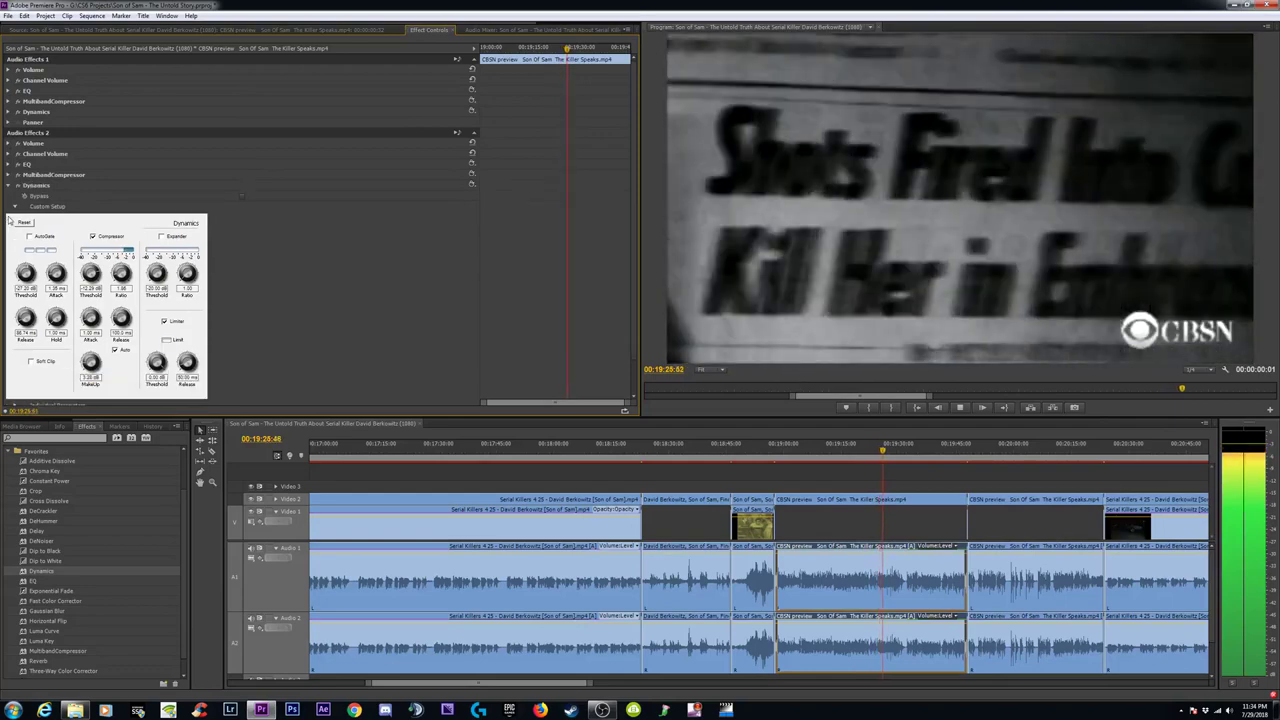
pyautogui.click(8, 185)
# Check the applied audio effects and sound of the clips near 19:58 and 20:38.
pyautogui.click(1005, 452)
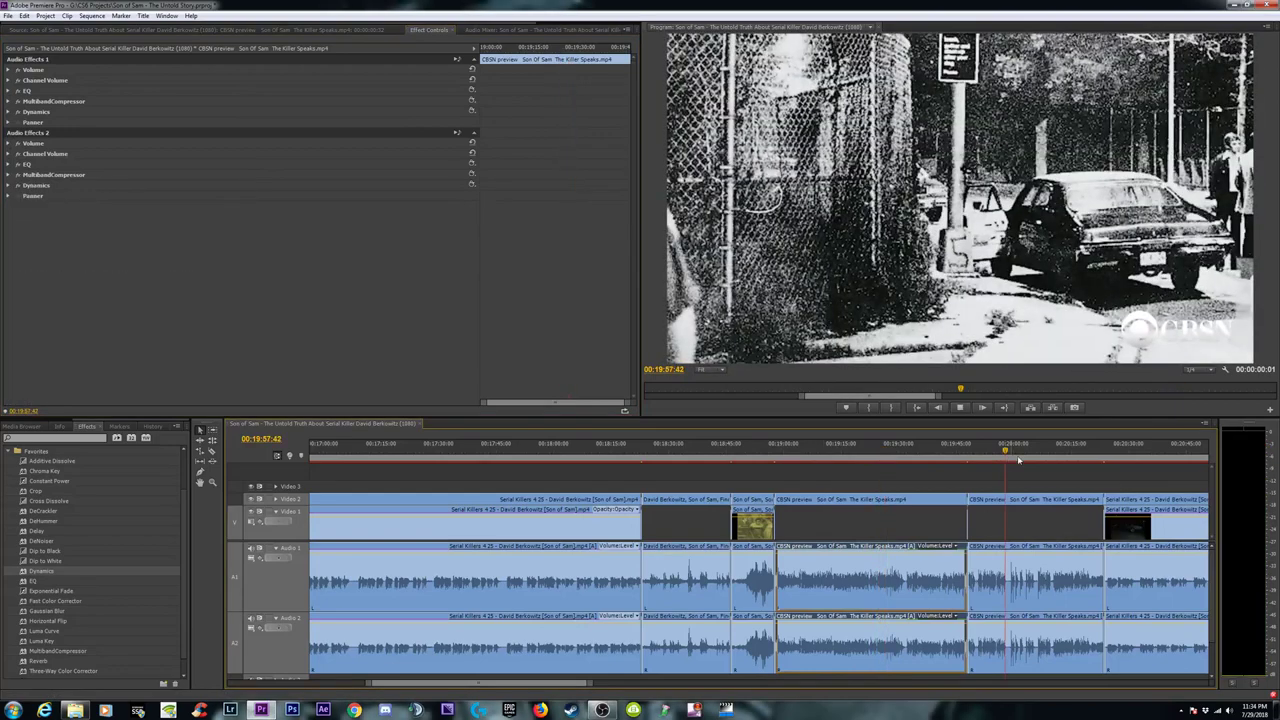
pyautogui.click(1034, 583)
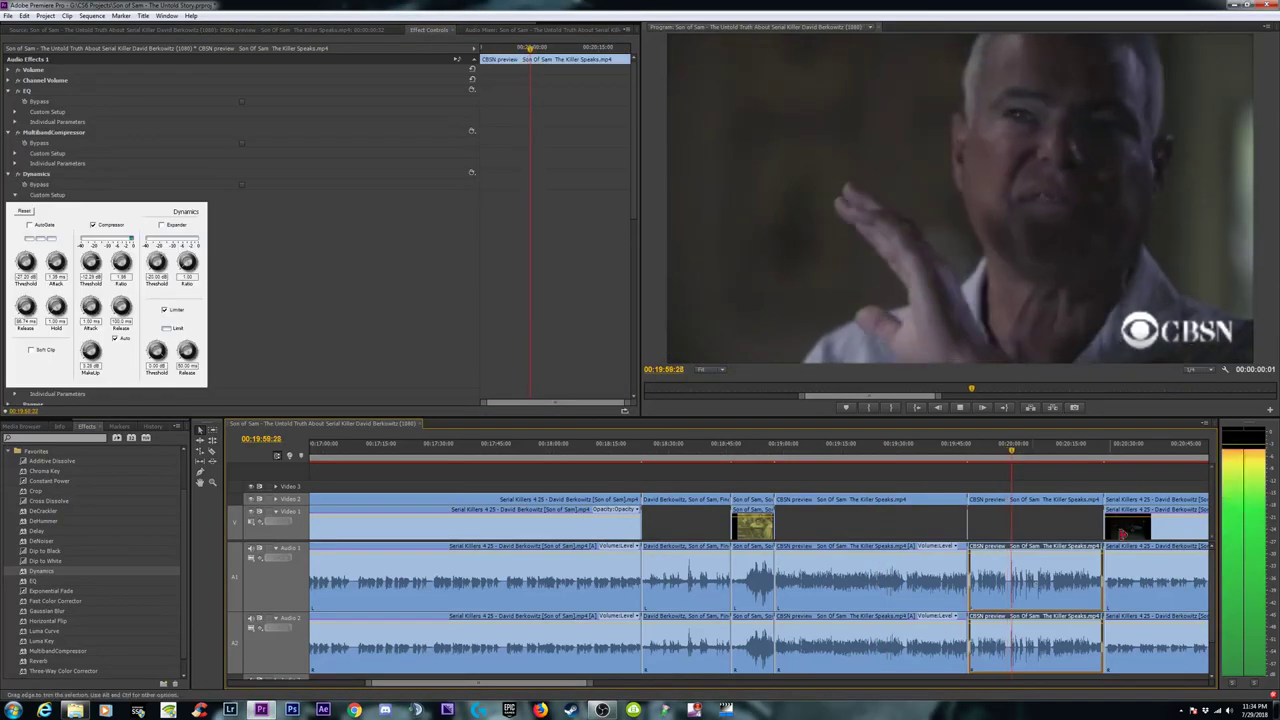
pyautogui.click(1148, 458)
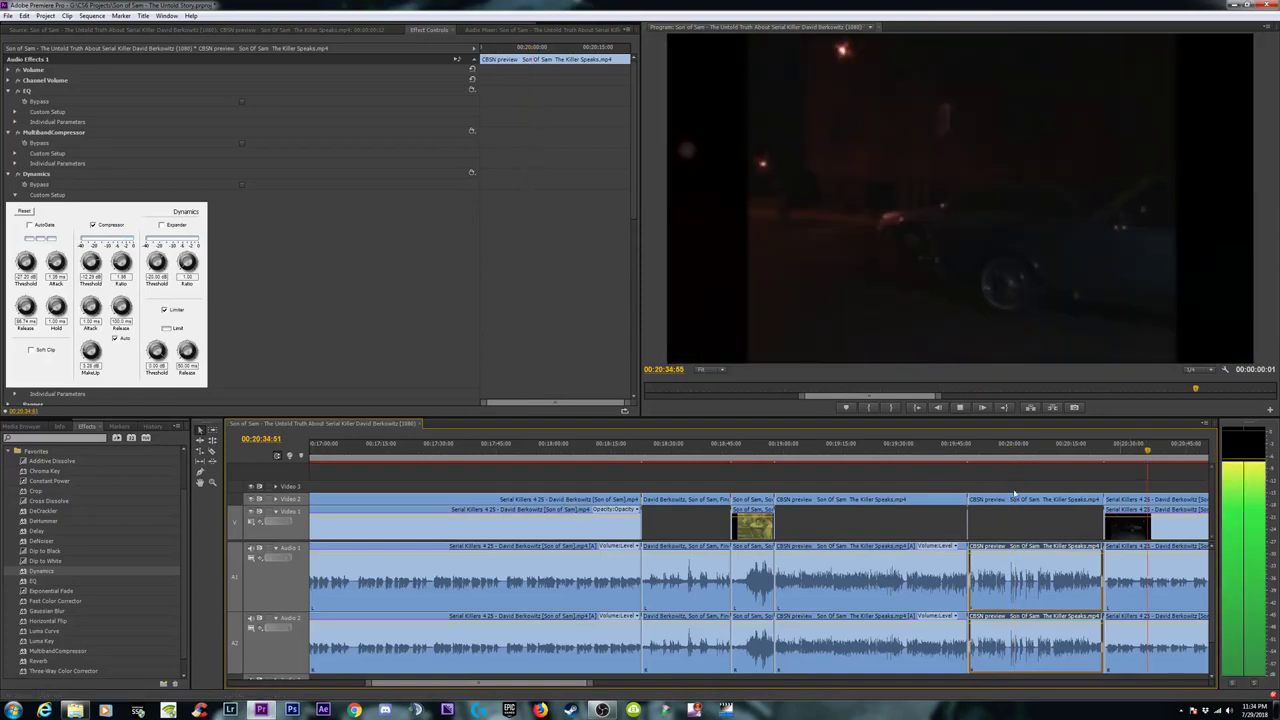
pyautogui.press('-')
pyautogui.press('-')
pyautogui.press('-')
pyautogui.press('=')
pyautogui.press('=')
pyautogui.click(776, 574)
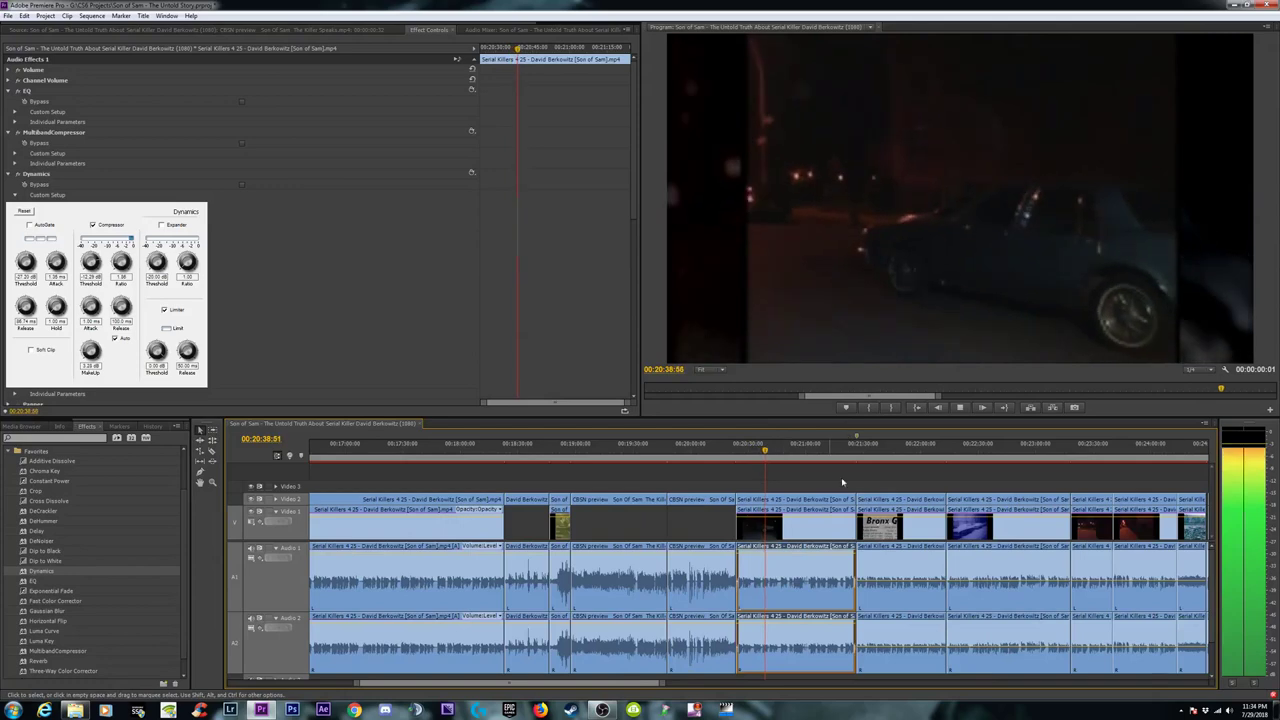
# Select the untreated audio clips from about 21:48 to 24:22.
pyautogui.click(891, 448)
pyautogui.click(917, 577)
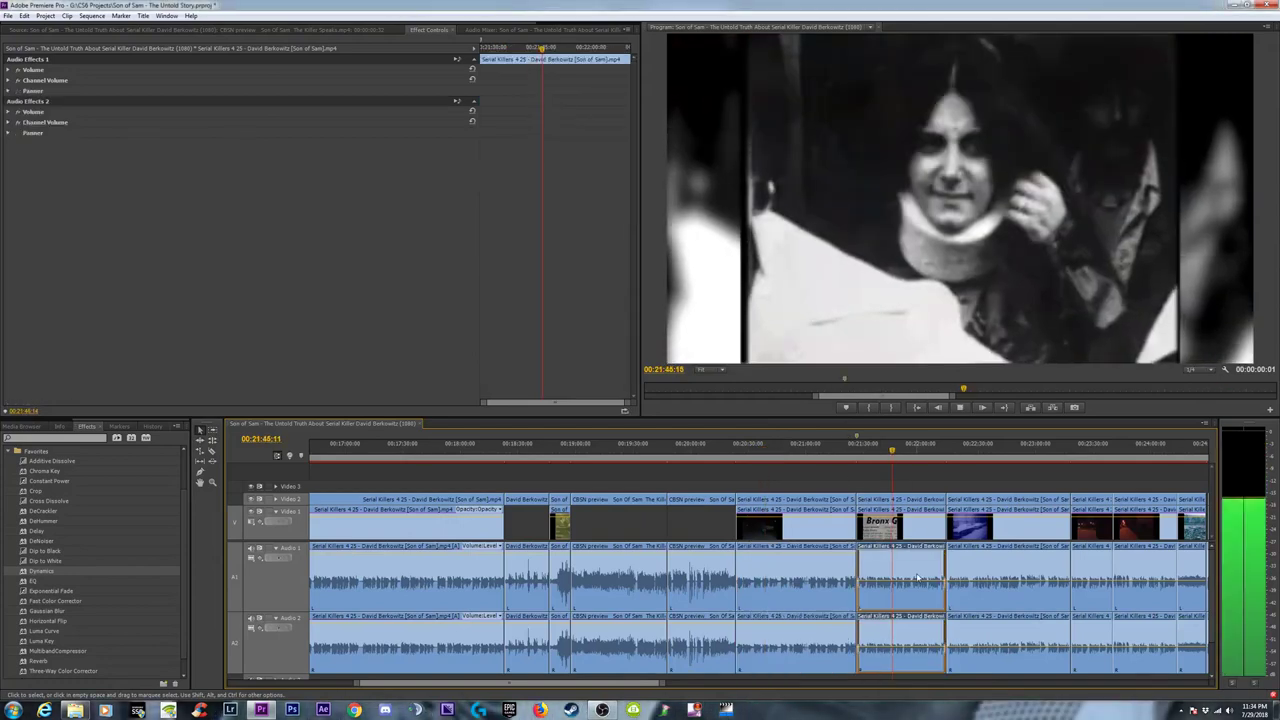
pyautogui.press('space')
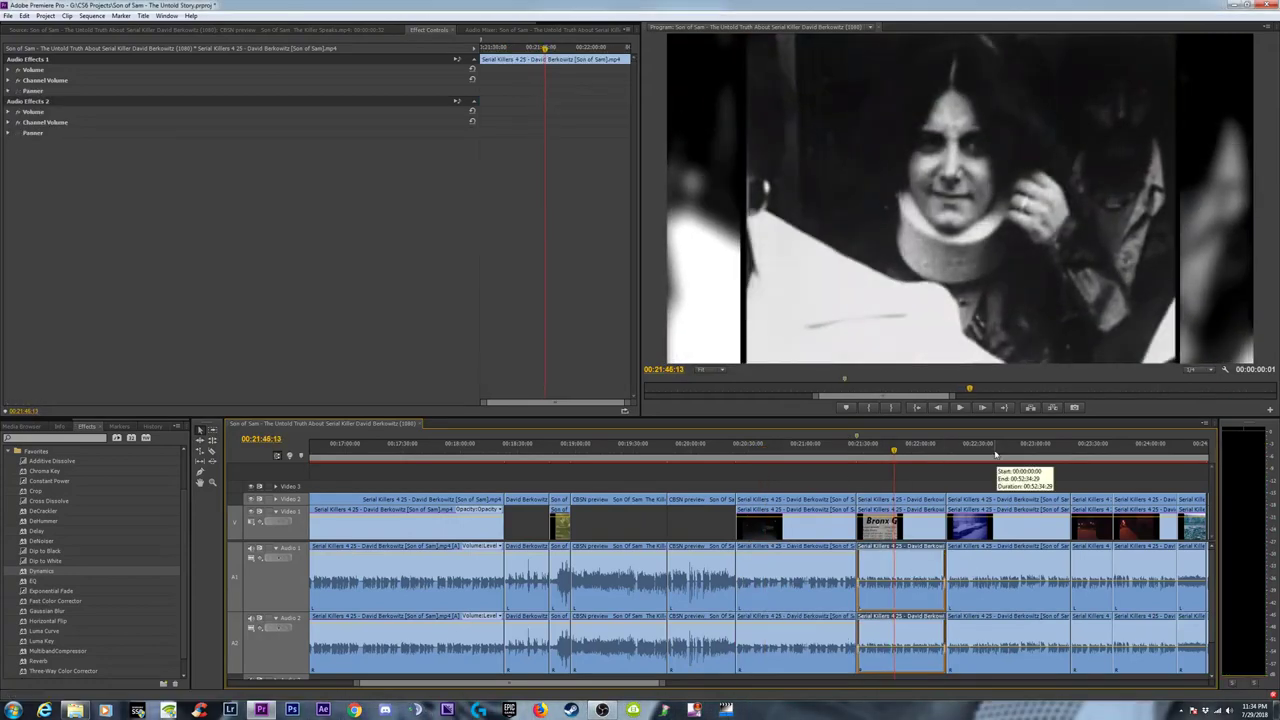
pyautogui.keyDown('shift'); pyautogui.click(1005, 579); pyautogui.keyUp('shift')
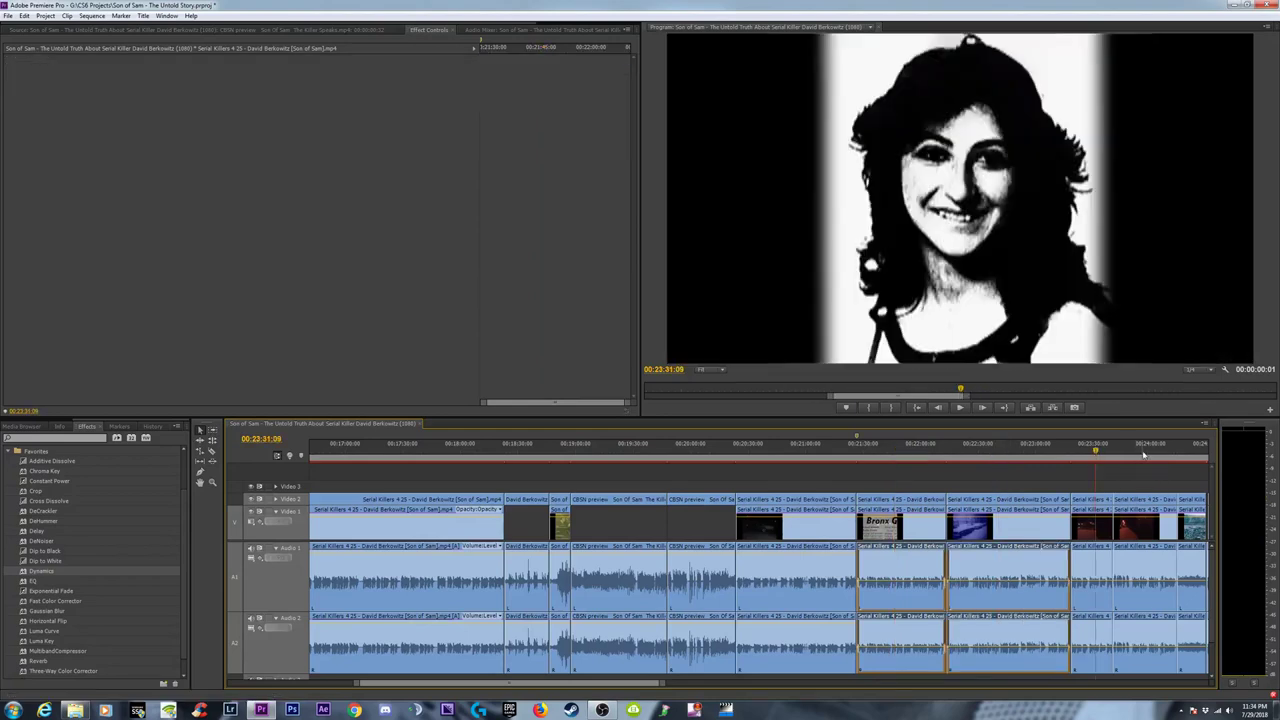
pyautogui.keyDown('shift'); pyautogui.click(1090, 581); pyautogui.keyUp('shift')
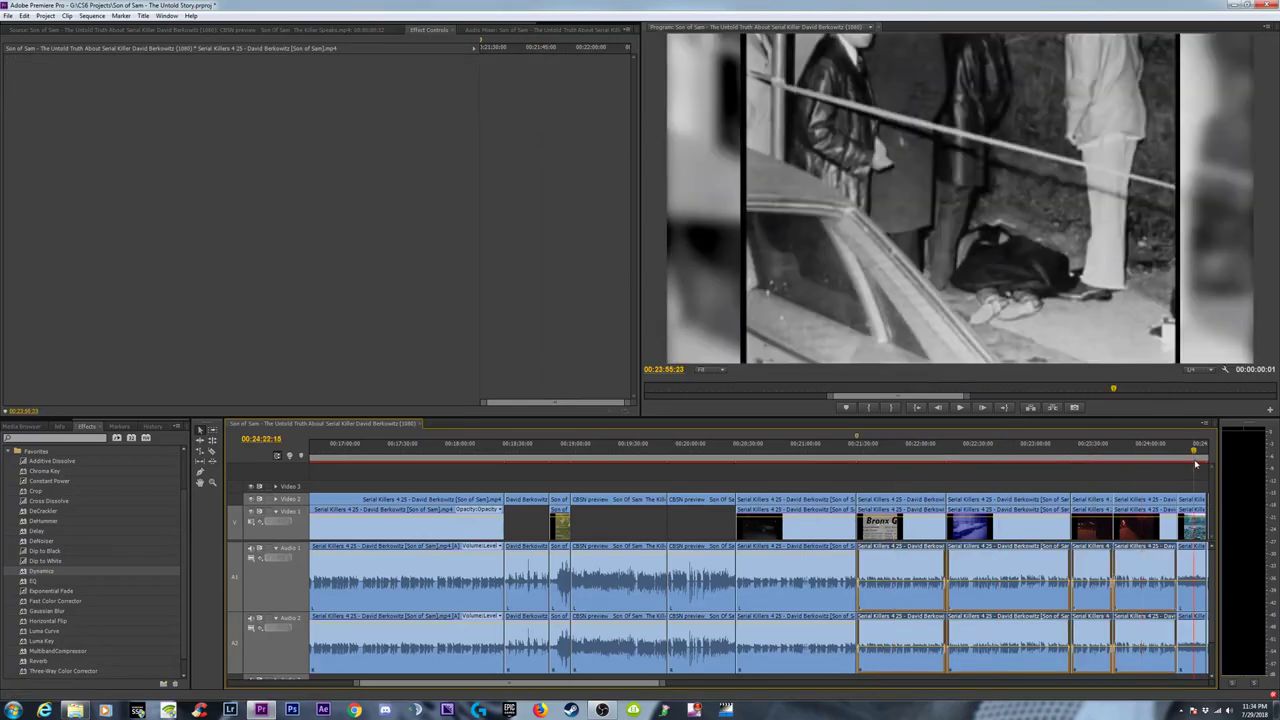
pyautogui.keyDown('shift'); pyautogui.click(1193, 571); pyautogui.keyUp('shift')
# Add the audio clips up to about 39:14 to the selection and paste the copied attributes onto all of them.
pyautogui.press('-')
pyautogui.press('-')
pyautogui.press('-')
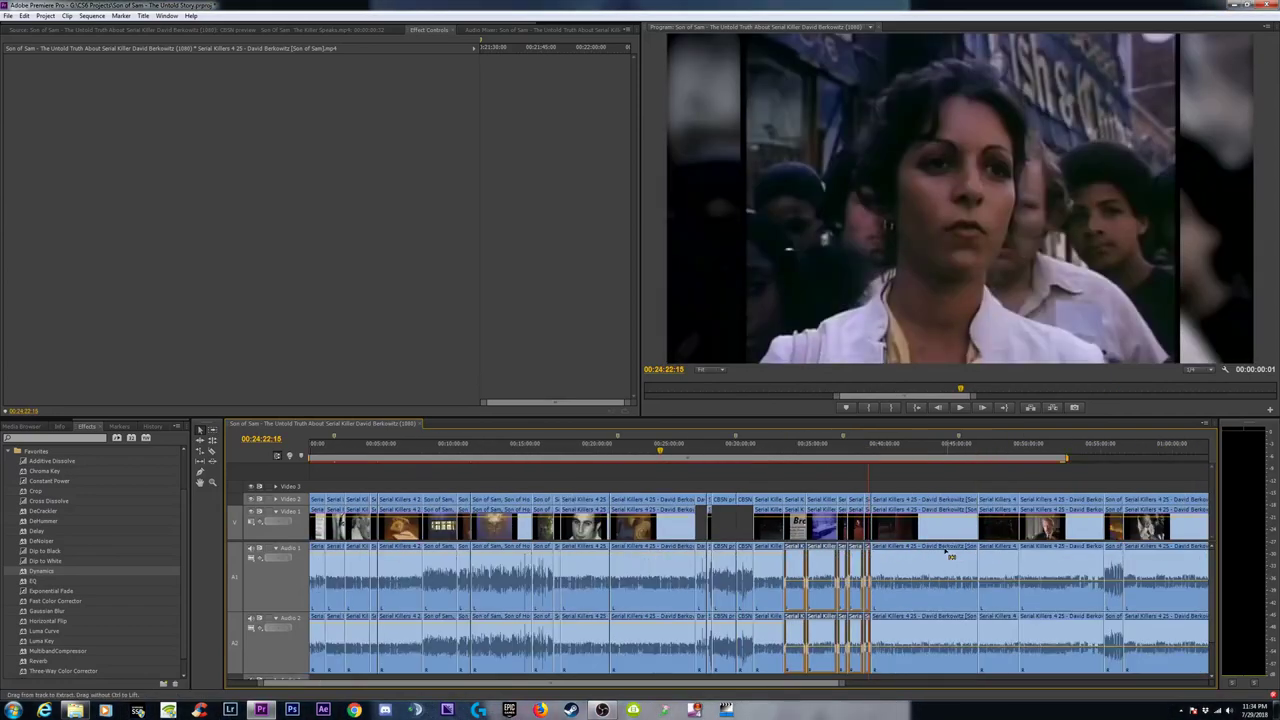
pyautogui.press('=')
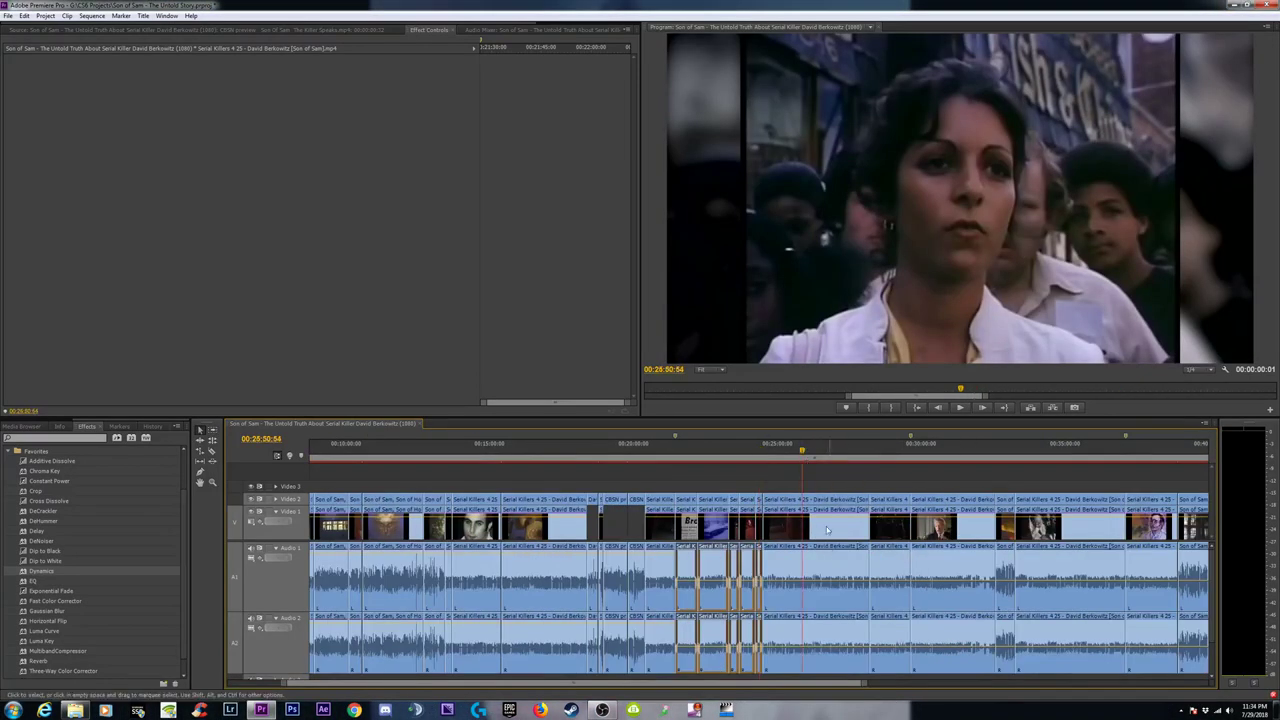
pyautogui.keyDown('shift'); pyautogui.click(891, 560); pyautogui.keyUp('shift')
pyautogui.keyDown('shift'); pyautogui.click(962, 570); pyautogui.keyUp('shift')
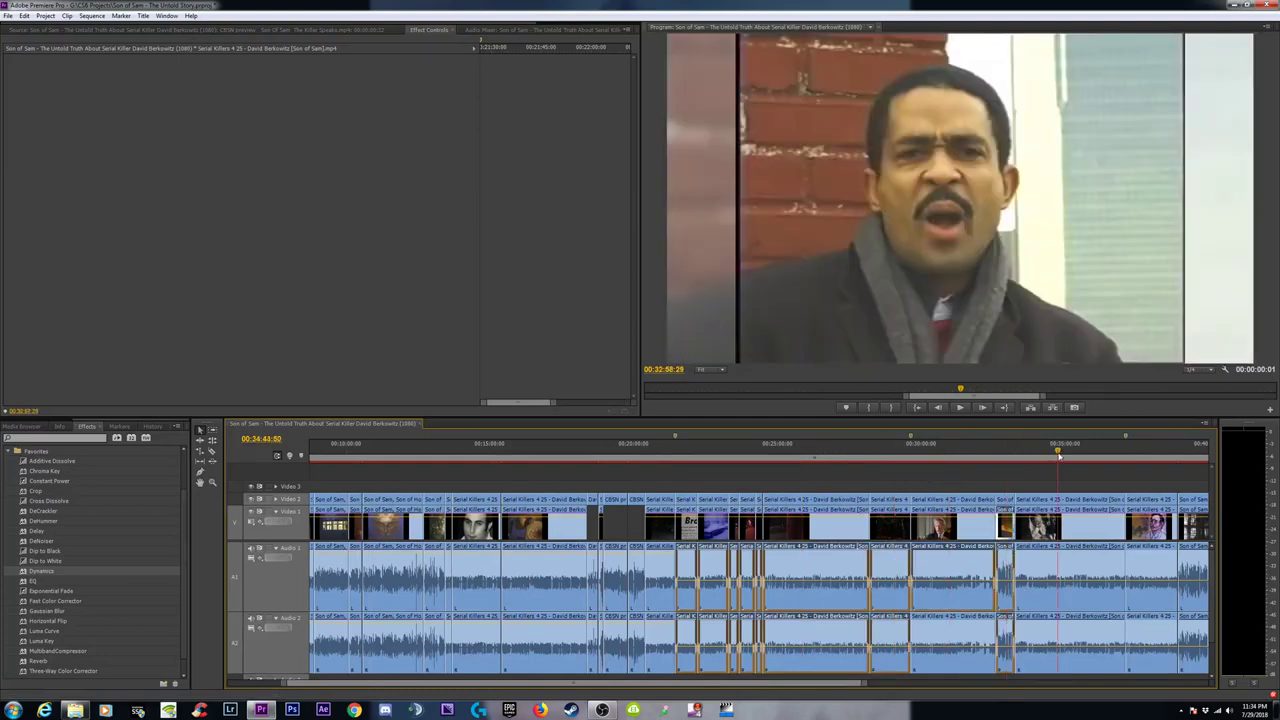
pyautogui.click(1188, 448)
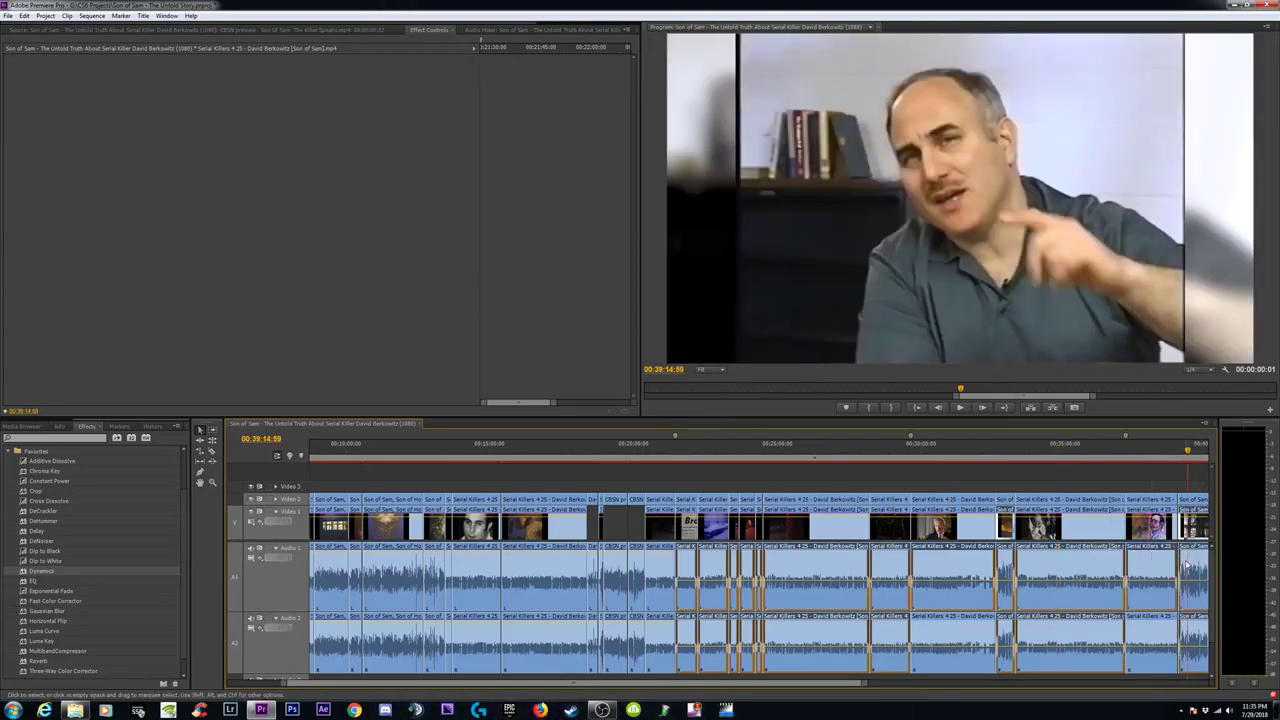
pyautogui.press('-')
pyautogui.press('=')
pyautogui.press('=')
pyautogui.rightClick(768, 566)
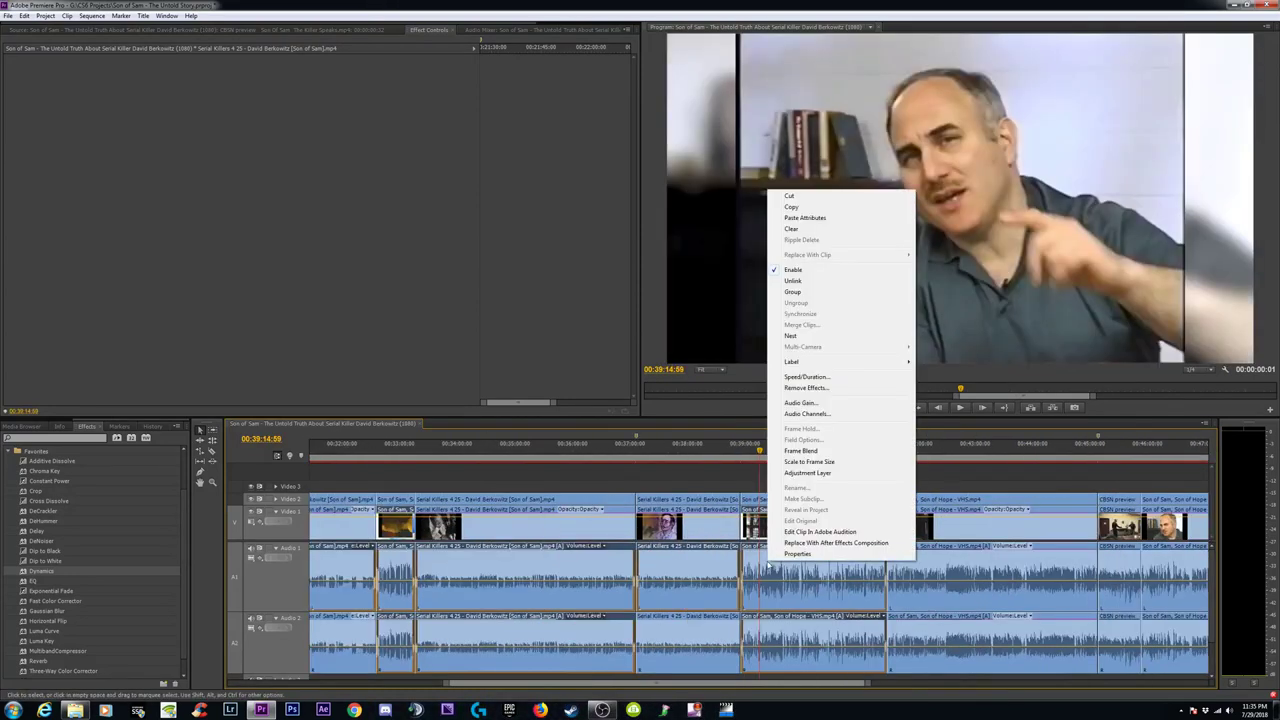
pyautogui.click(818, 218)
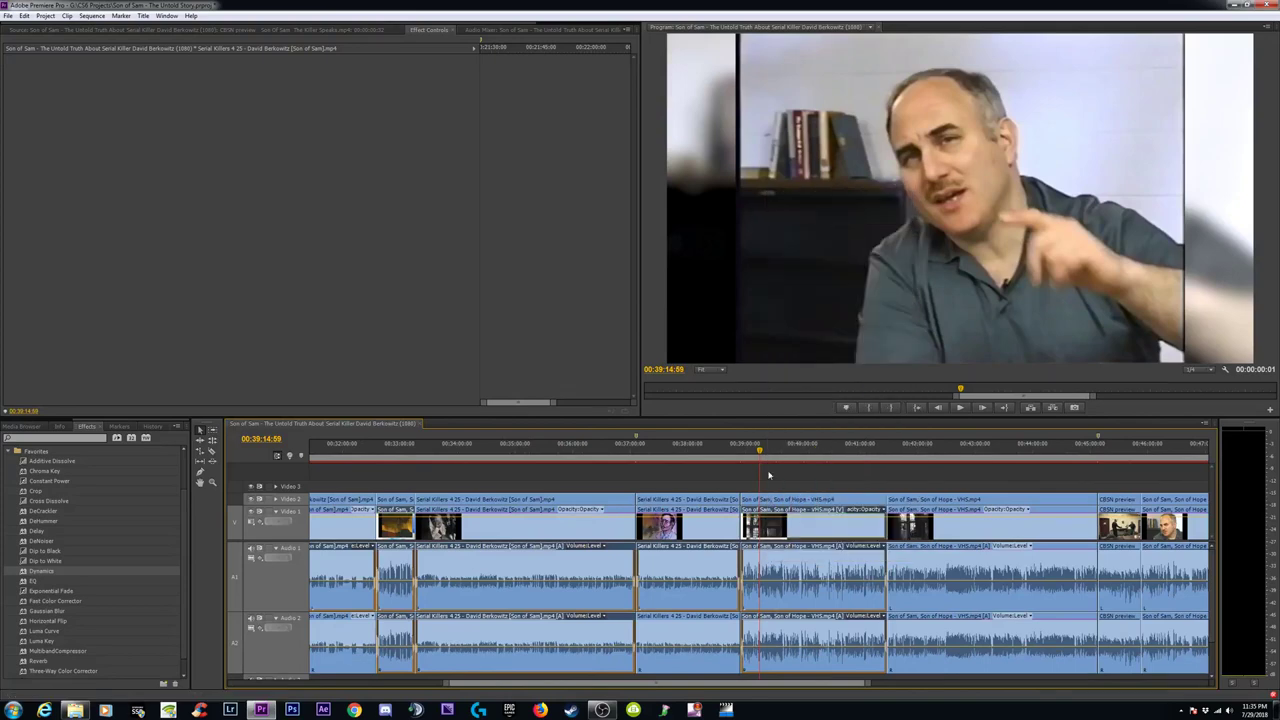
# Deselect the clips and listen to the treated audio around 39:15 and 40:21.
pyautogui.click(768, 475)
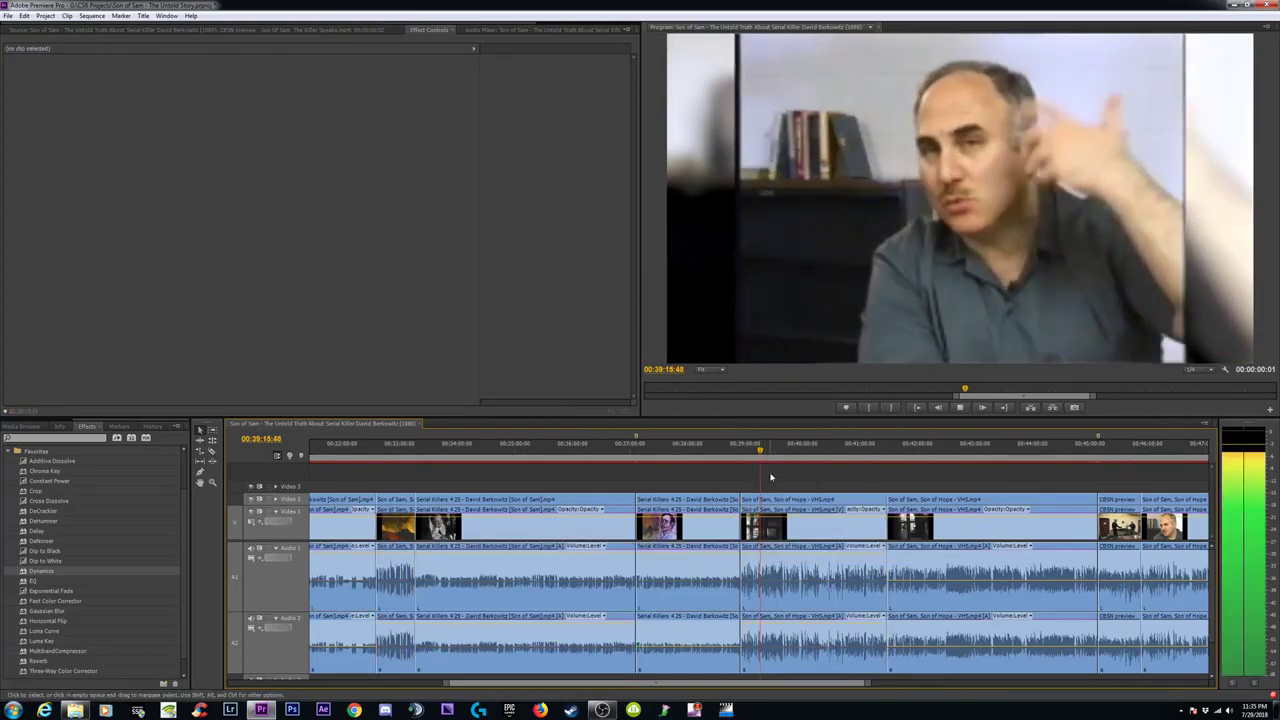
pyautogui.press('space')
pyautogui.moveTo(798, 452); pyautogui.dragTo(823, 461)
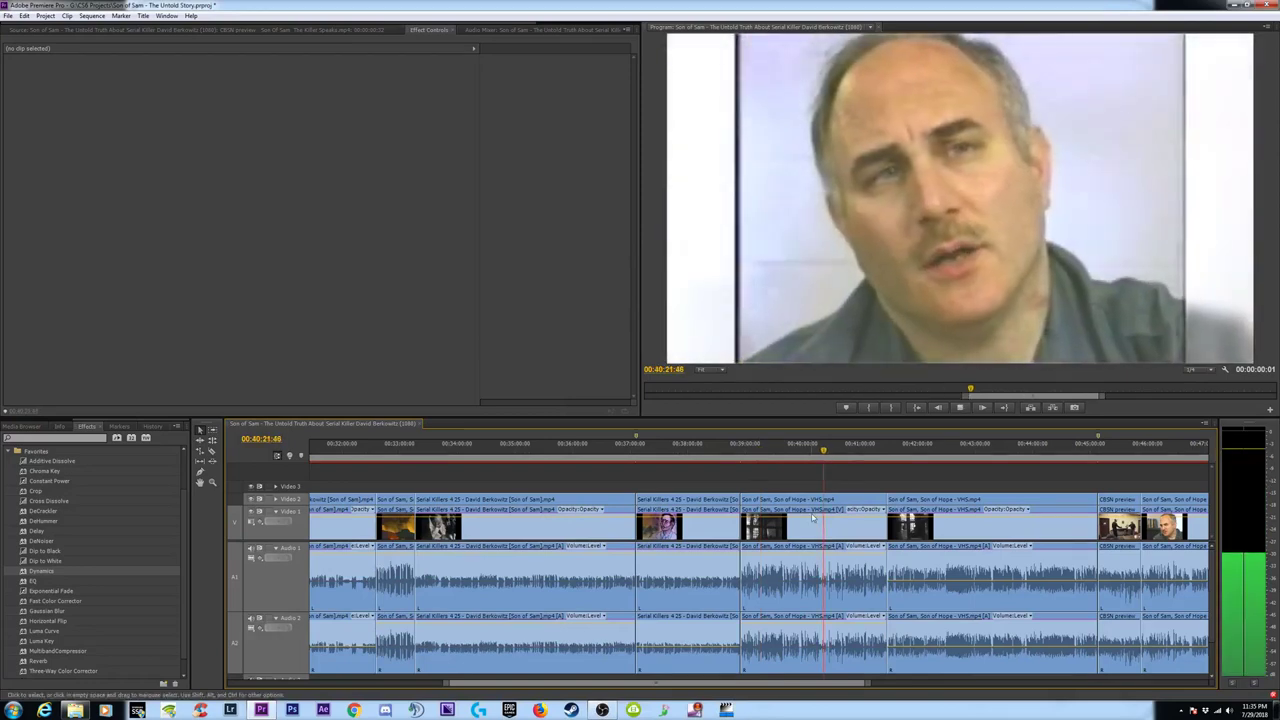
# Play the Serial Killers clip from about 37:56 to check its audio on both channels.
pyautogui.press('space')
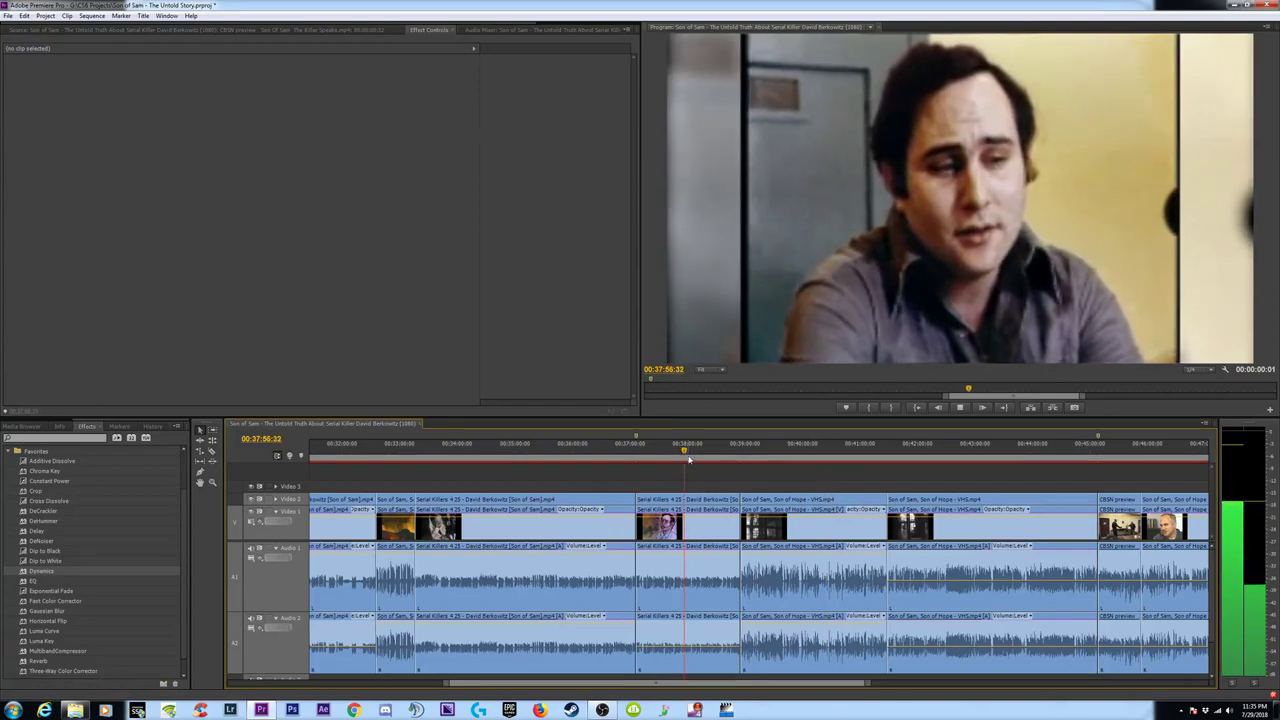
pyautogui.press('space')
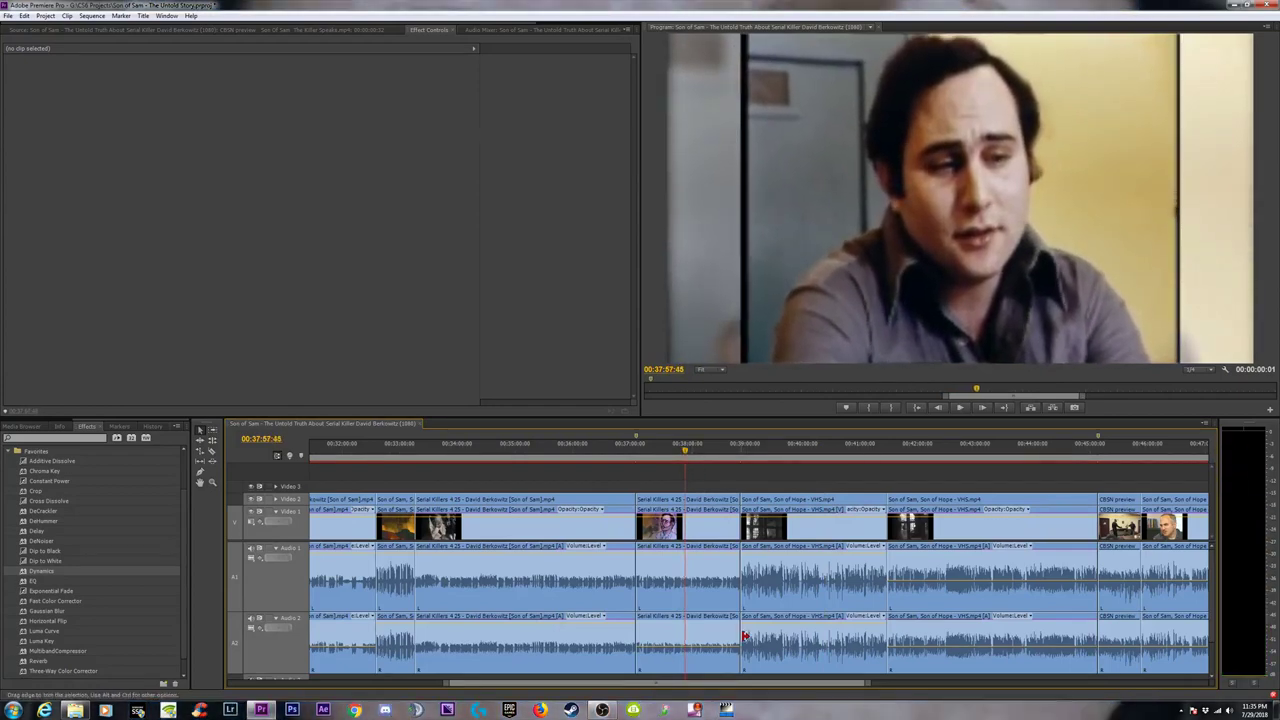
pyautogui.press('space')
# Paste the copied EQ, MultibandCompressor and Dynamics effects onto the Audio 2 clip at about 37:57.
pyautogui.click(697, 635)
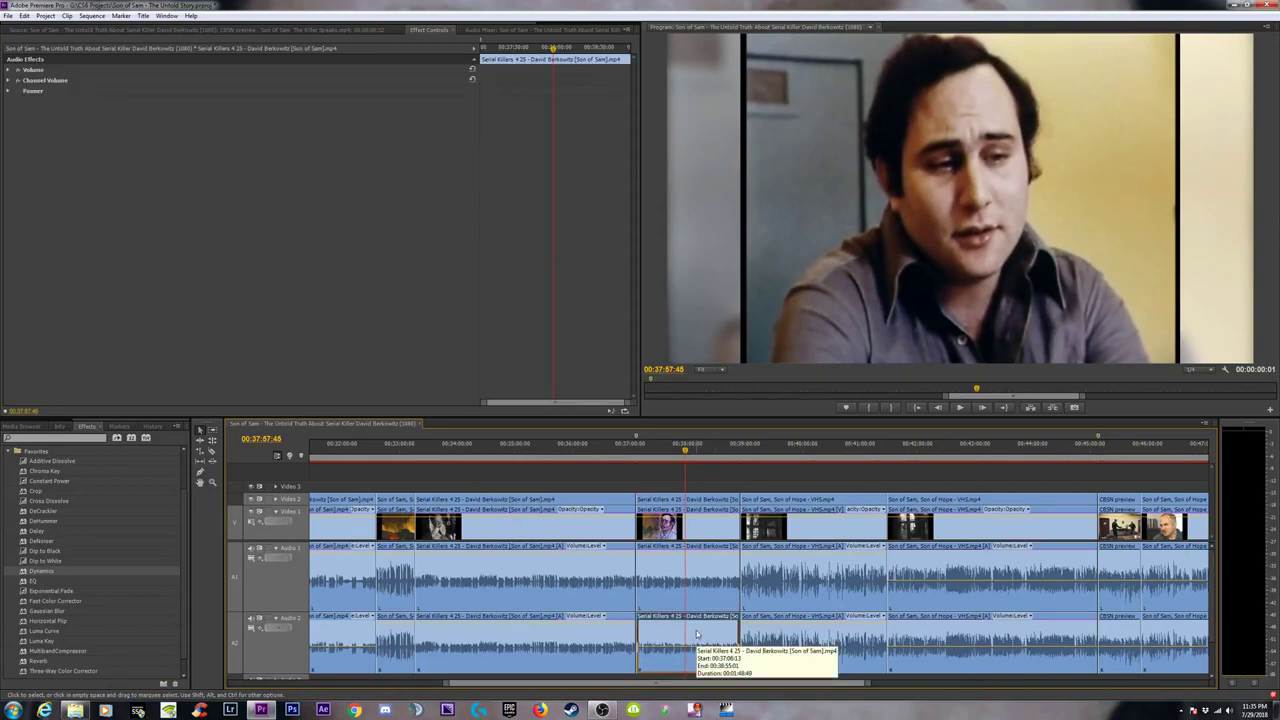
pyautogui.rightClick(697, 634)
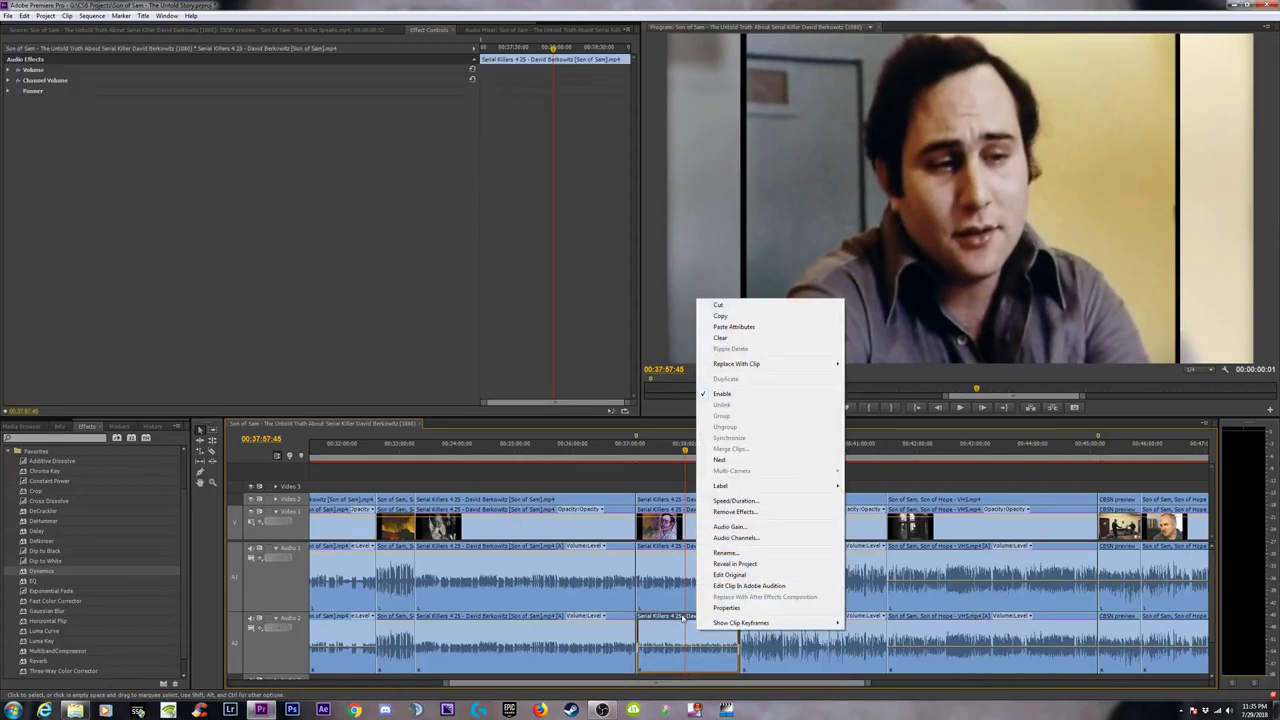
pyautogui.click(661, 598)
pyautogui.rightClick(680, 645)
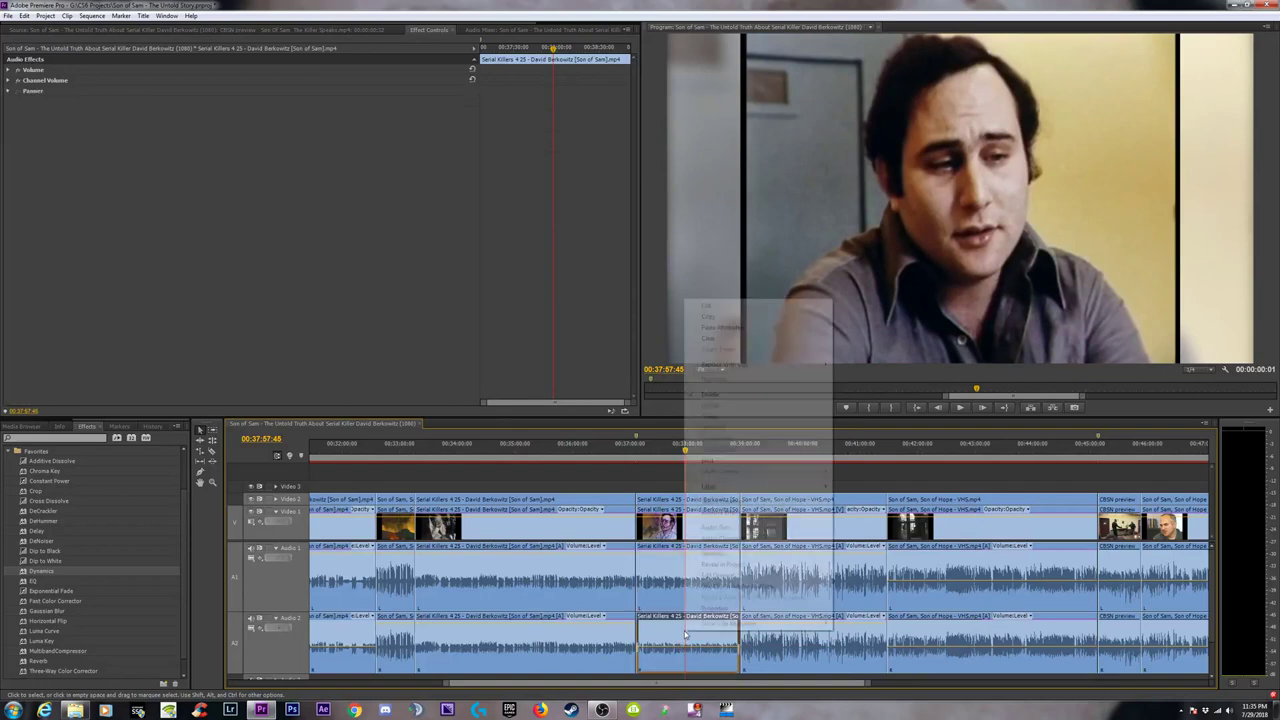
pyautogui.click(722, 328)
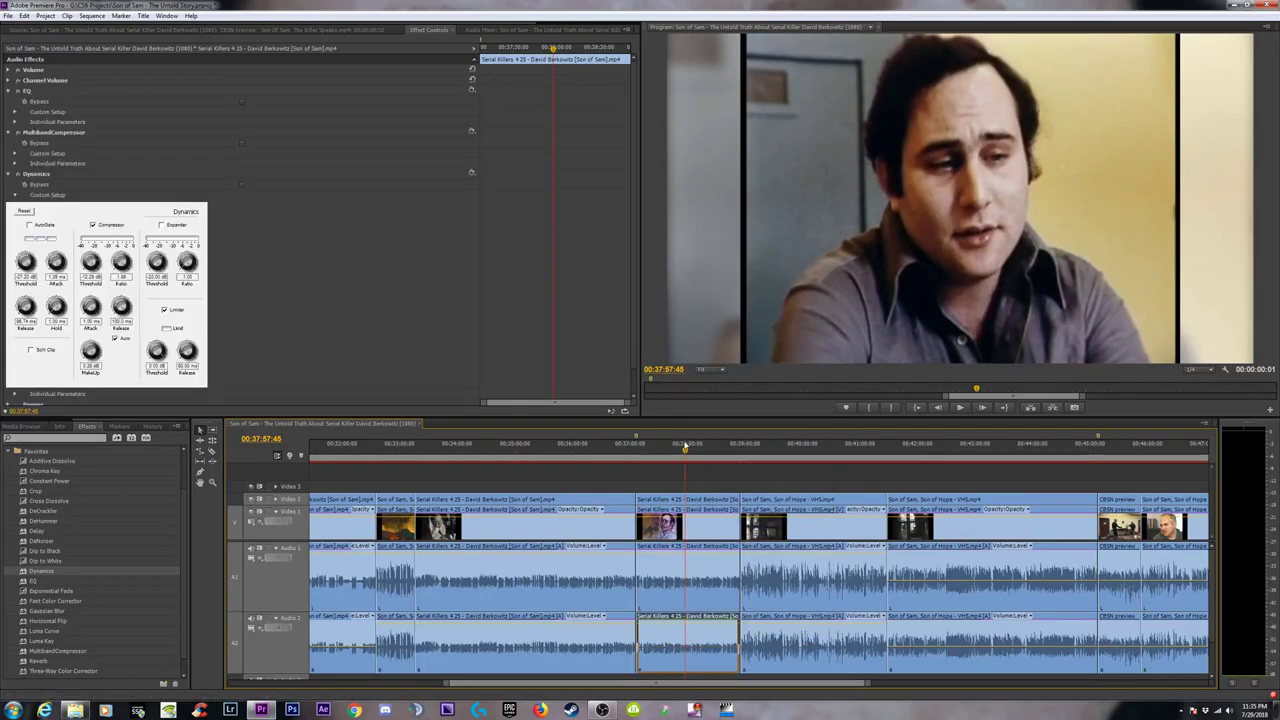
# Listen to the treated clip from about 37:57 to 38:04 while comparing its Audio 1 and Audio 2 parts.
pyautogui.press('space')
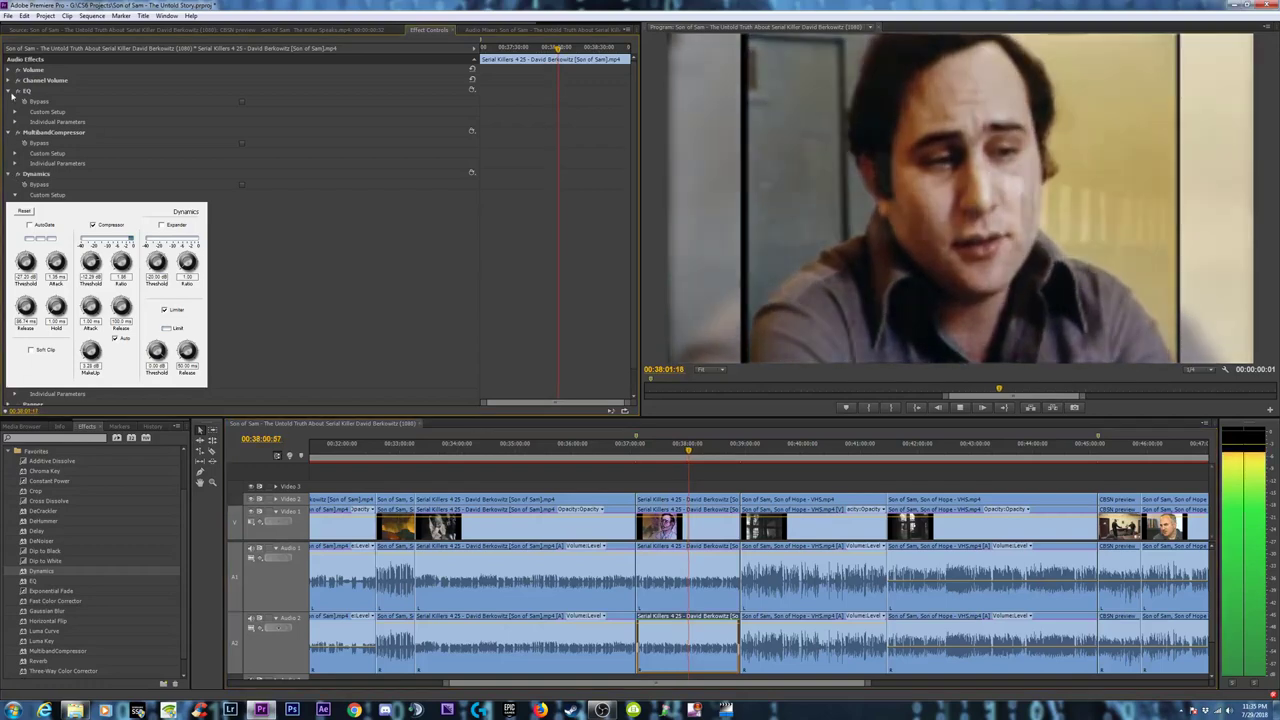
pyautogui.click(689, 605)
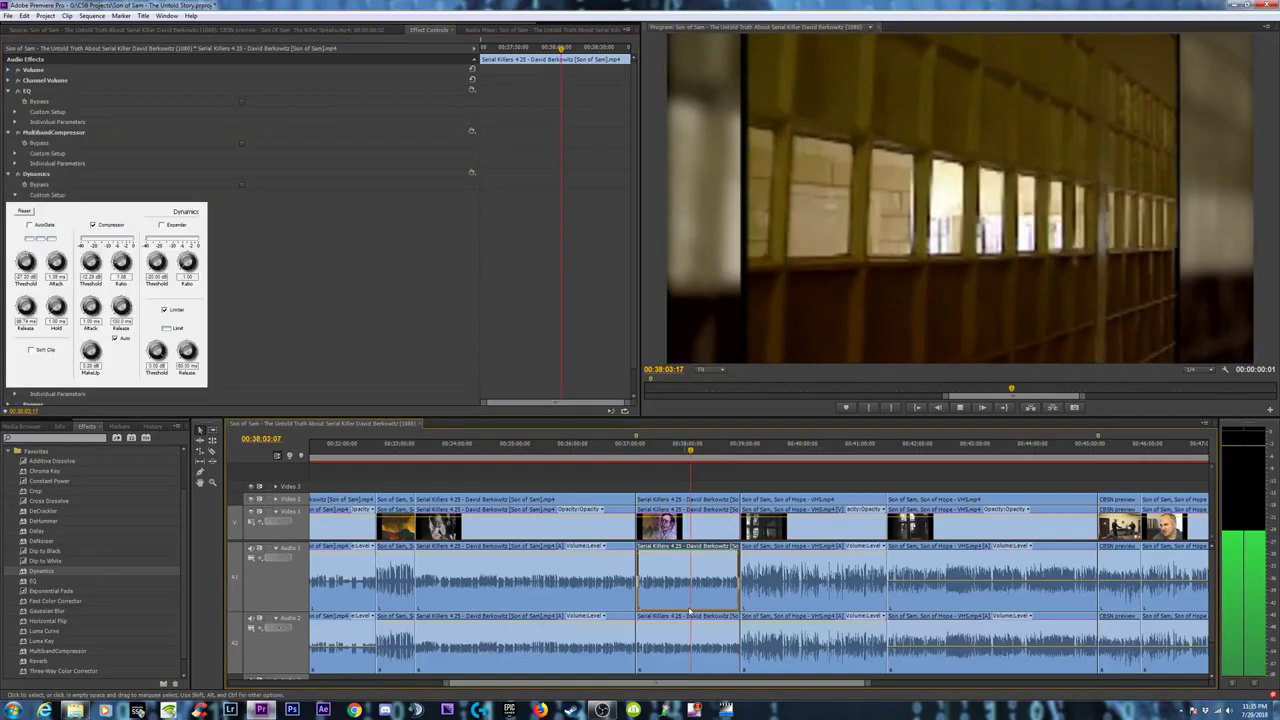
pyautogui.click(691, 621)
pyautogui.press('space')
# Link the Audio 1 and Audio 2 parts of the Serial Killers clip around 38:04.
pyautogui.click(697, 474)
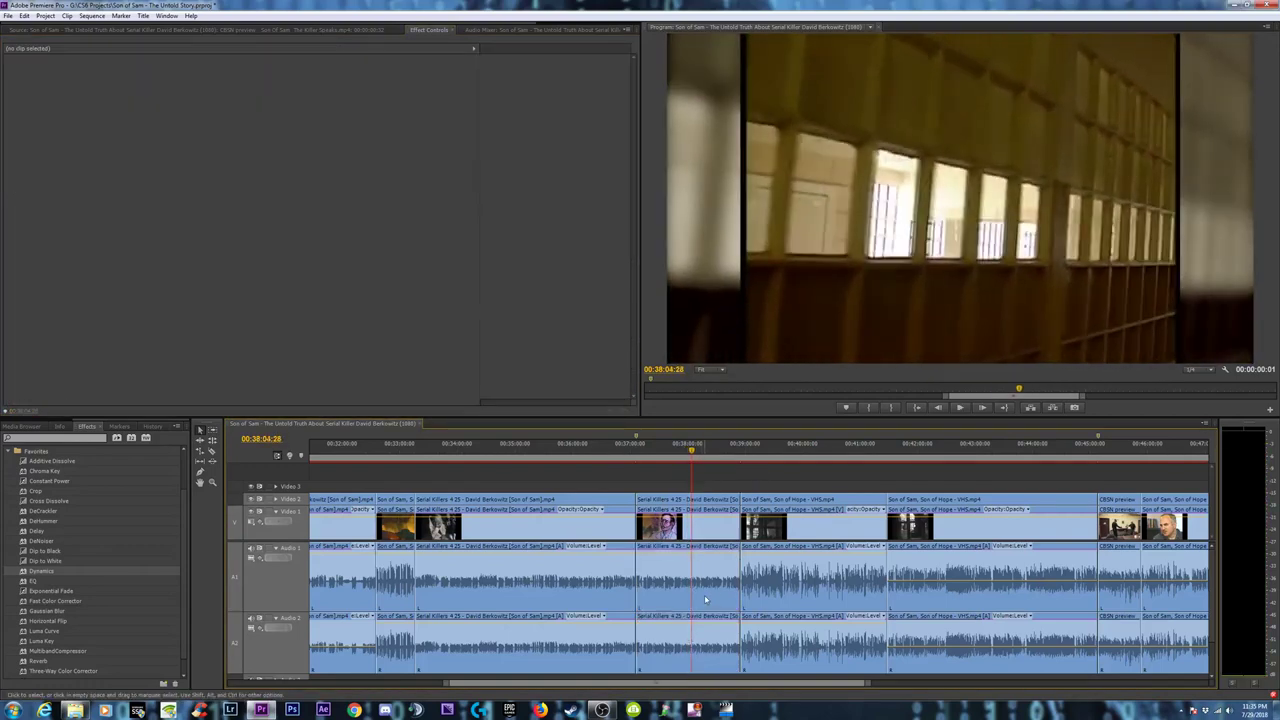
pyautogui.click(705, 599)
pyautogui.rightClick(689, 580)
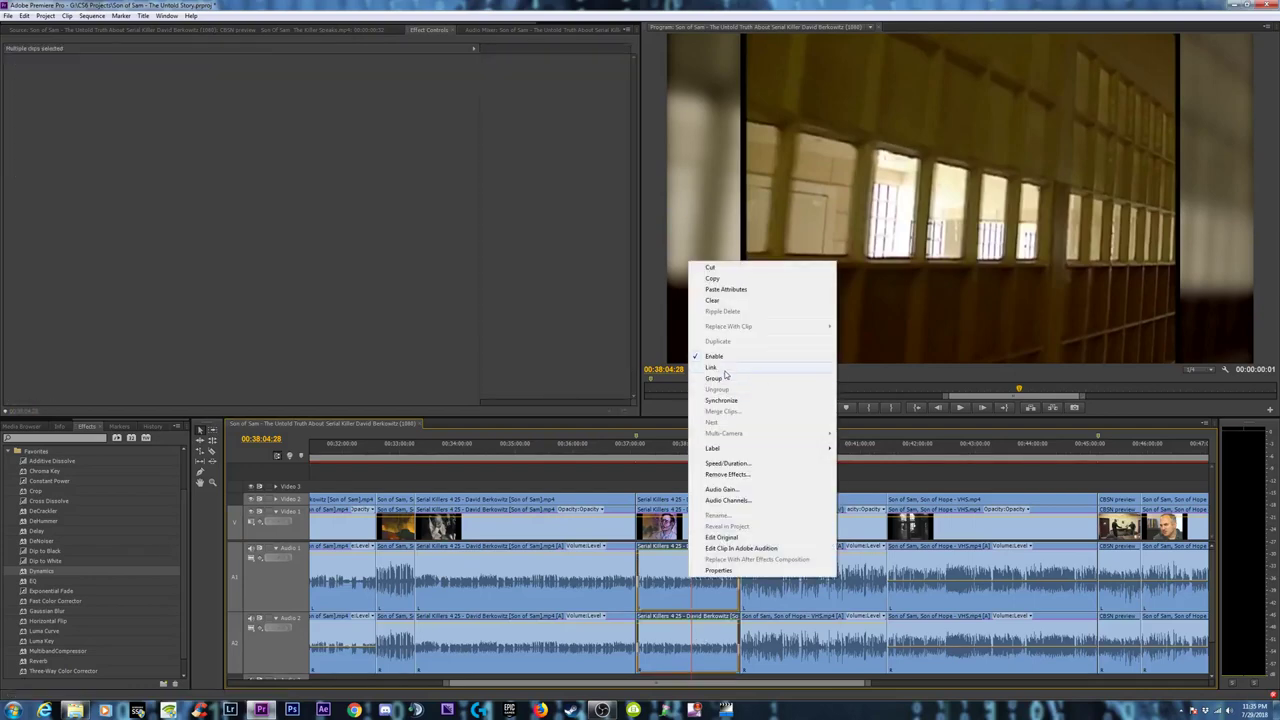
pyautogui.click(724, 369)
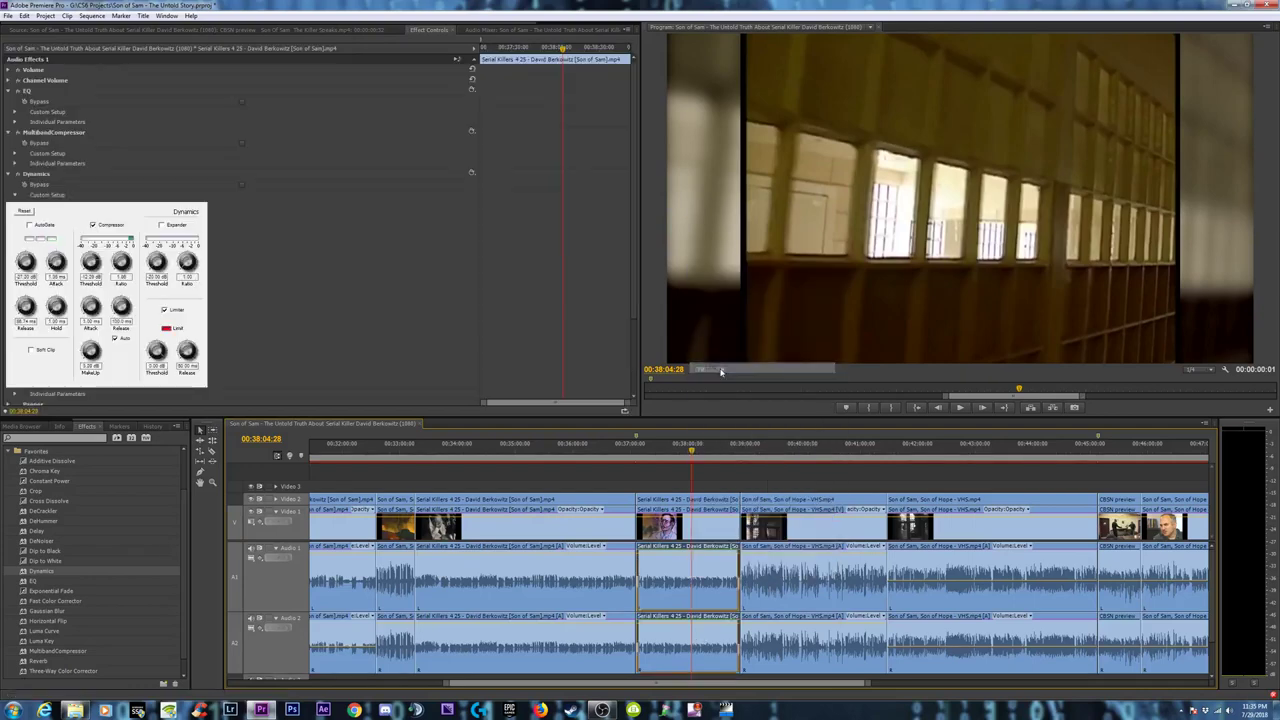
# Check the effects on the Son of Hope audio clip near 43:00 and listen to the sound around 39:40.
pyautogui.click(940, 600)
pyautogui.click(785, 449)
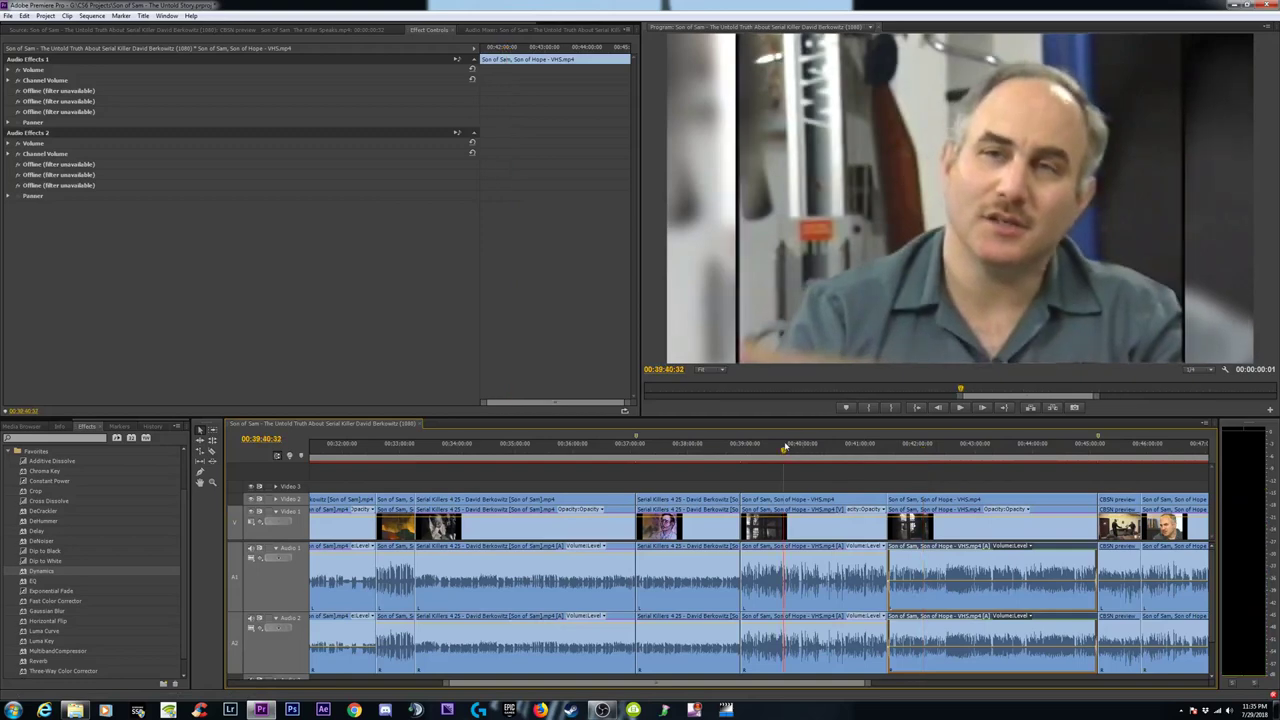
pyautogui.press('space')
pyautogui.press('-')
pyautogui.press('-')
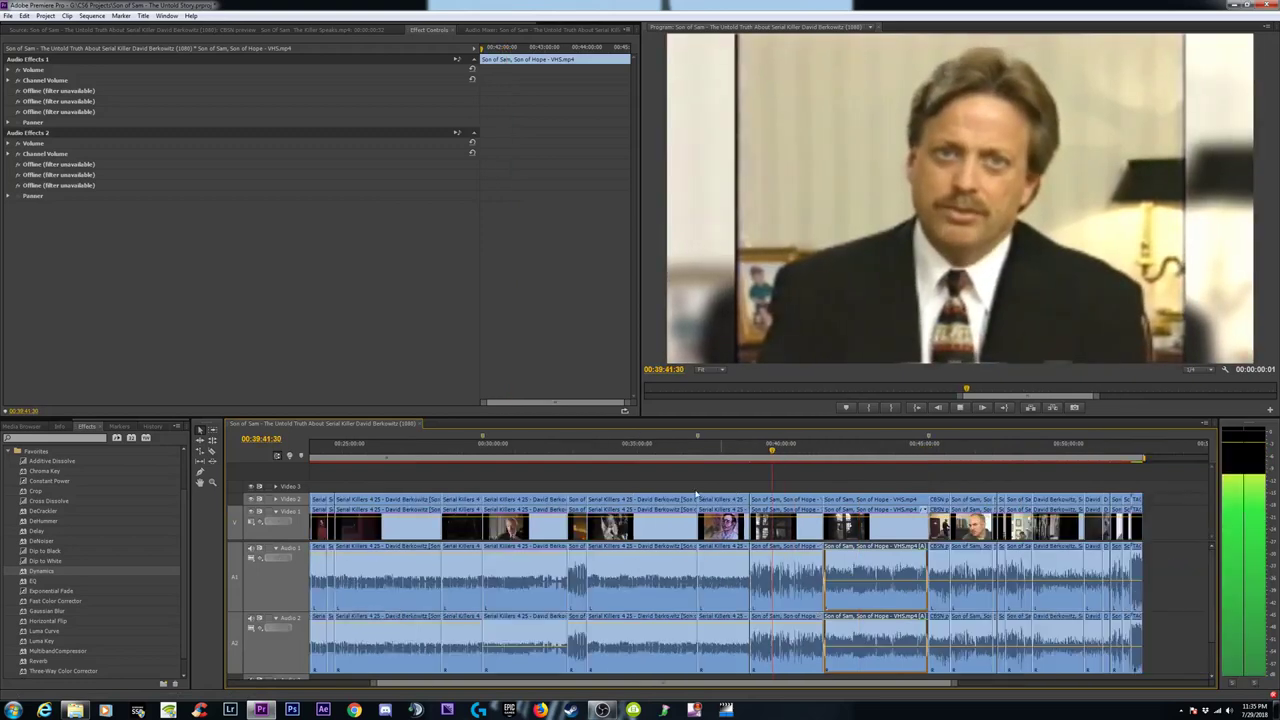
pyautogui.press('space')
# Paste the copied audio effects onto the untreated Audio 2 clip at about 30:00 and save the project.
pyautogui.click(766, 583)
pyautogui.click(755, 637)
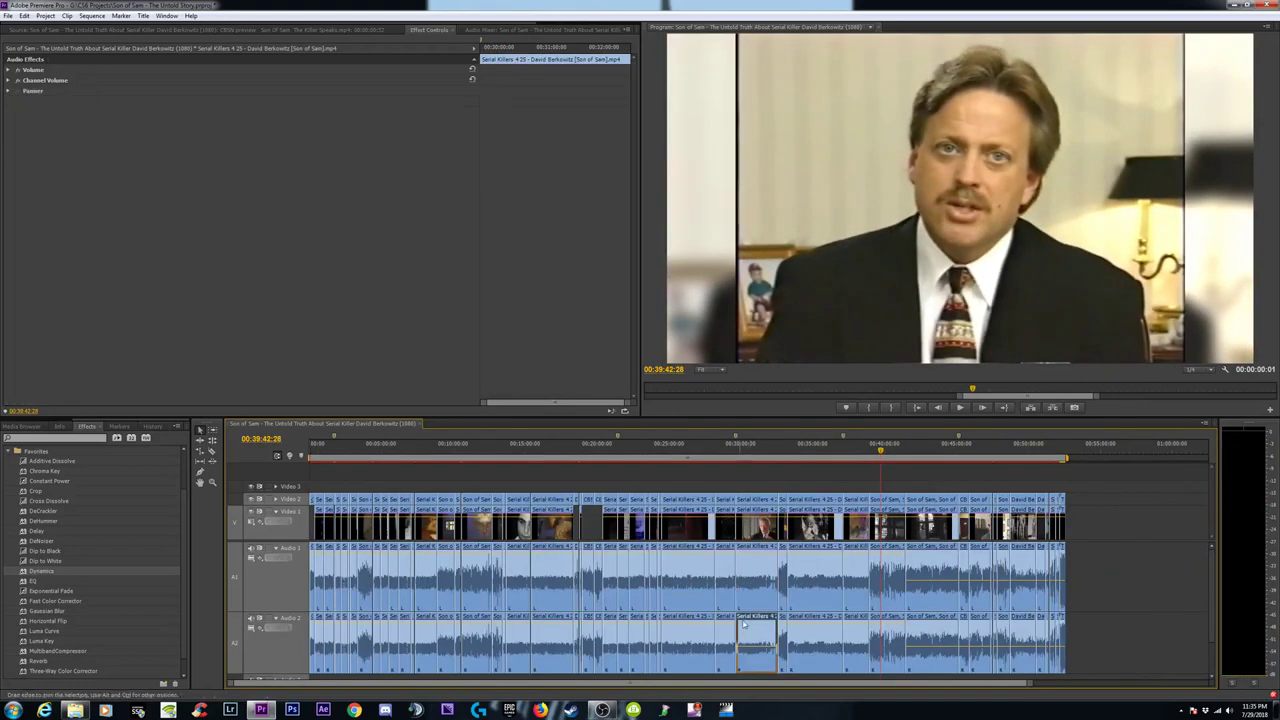
pyautogui.click(727, 590)
pyautogui.click(766, 583)
pyautogui.rightClick(773, 604)
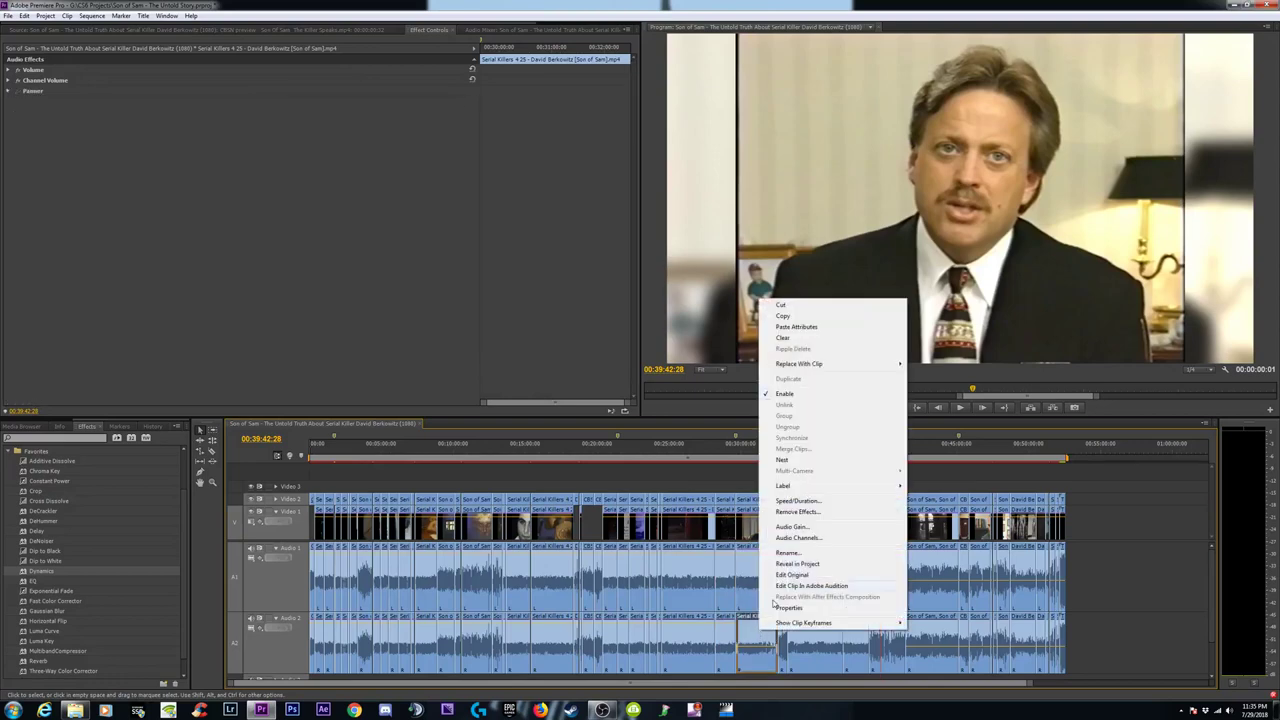
pyautogui.click(796, 326)
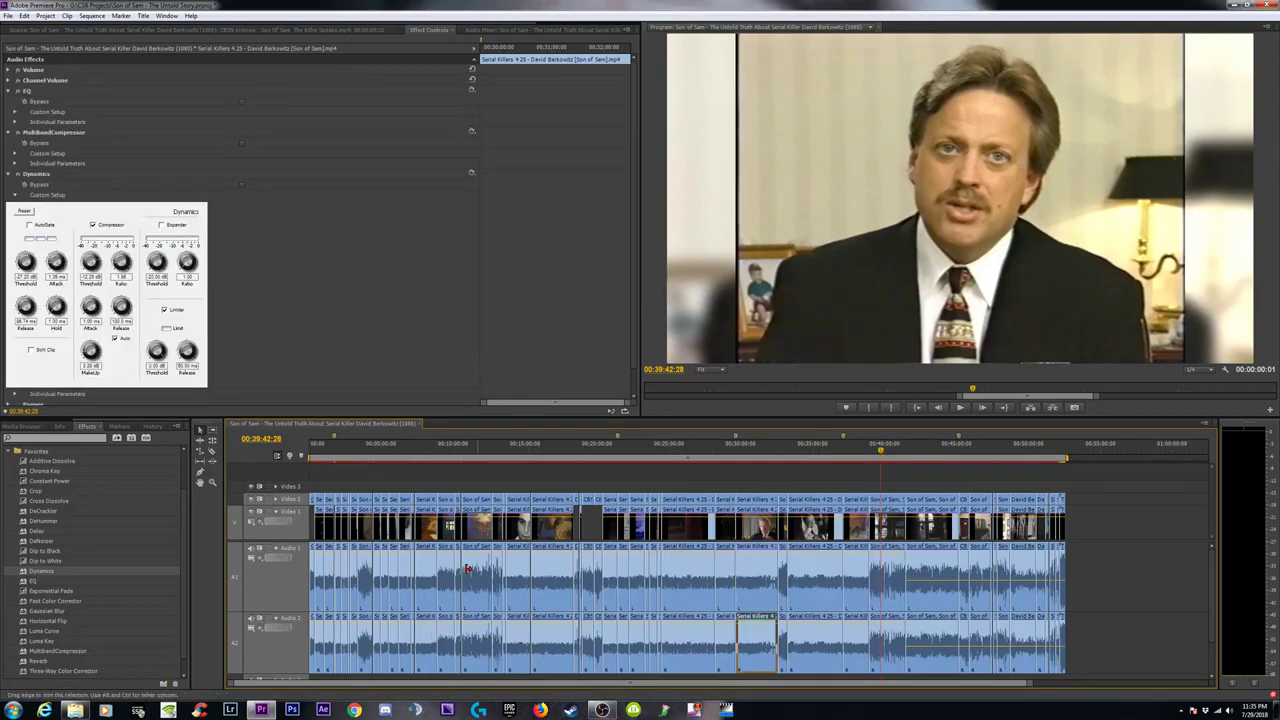
pyautogui.hotkey('ctrl', 's')
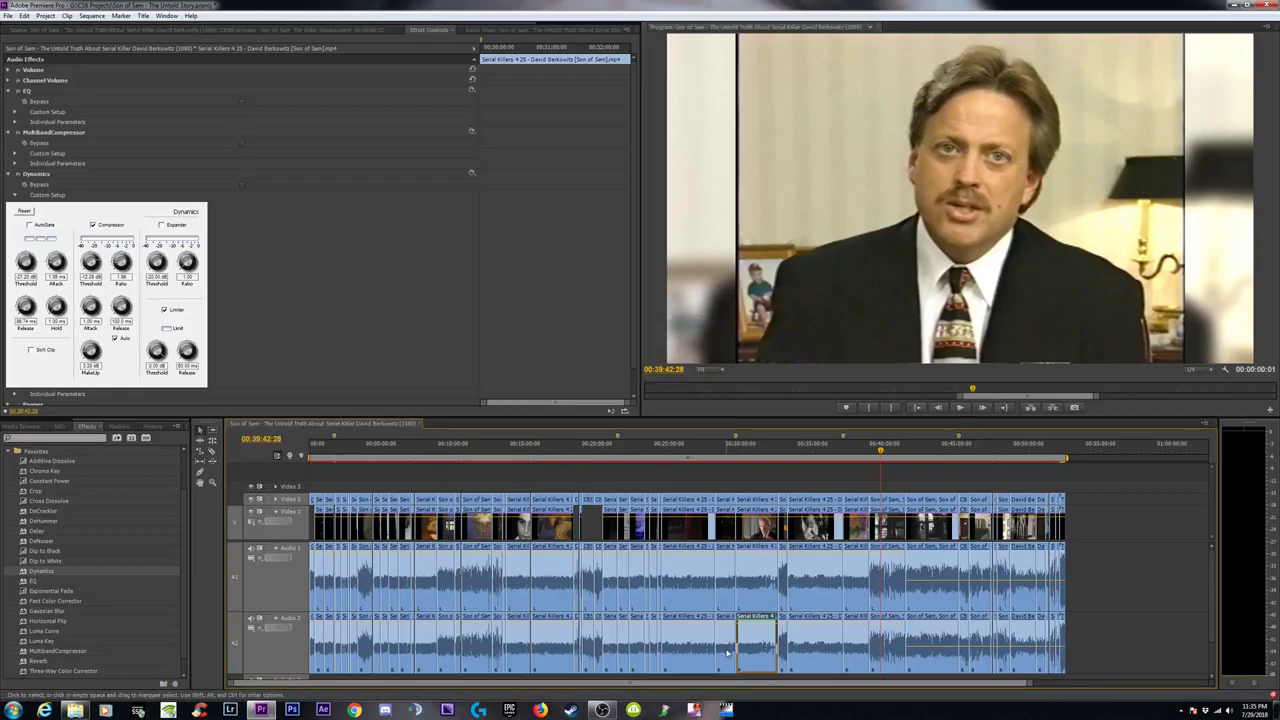
# Undo the last attribute paste on the Audio 2 clip and redo it.
pyautogui.hotkey('ctrl', 'z')
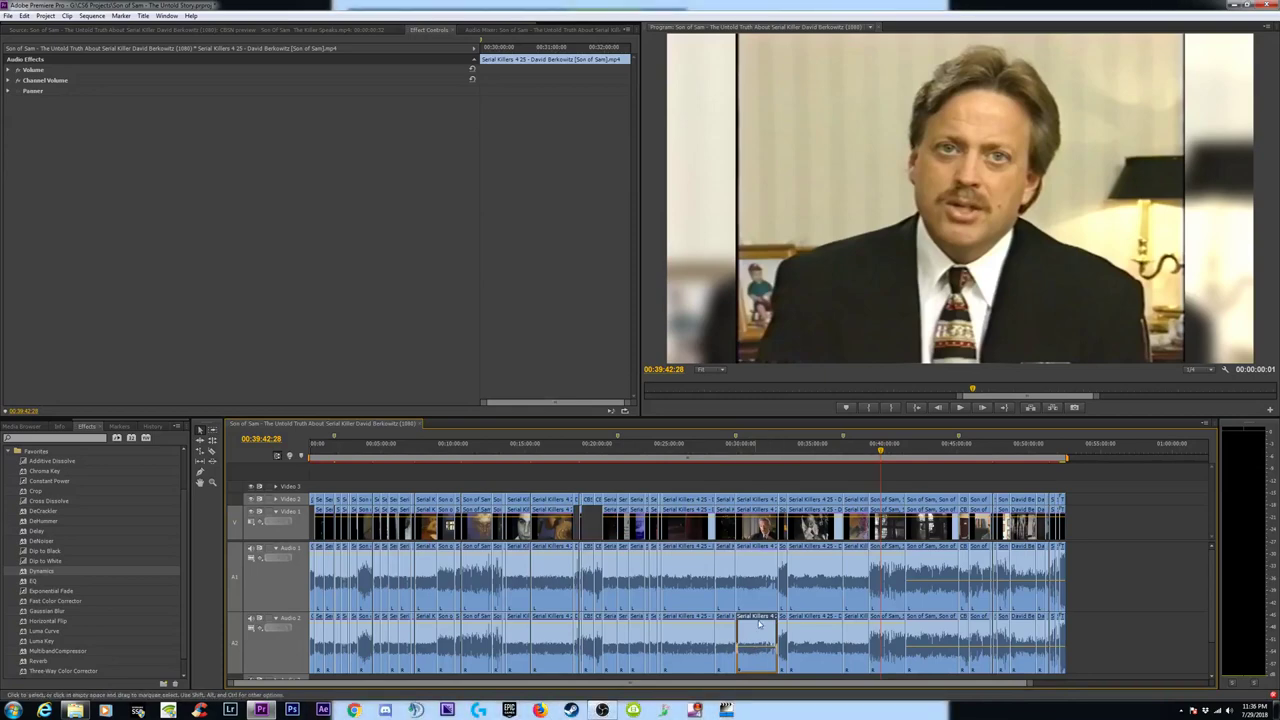
pyautogui.click(23, 16)
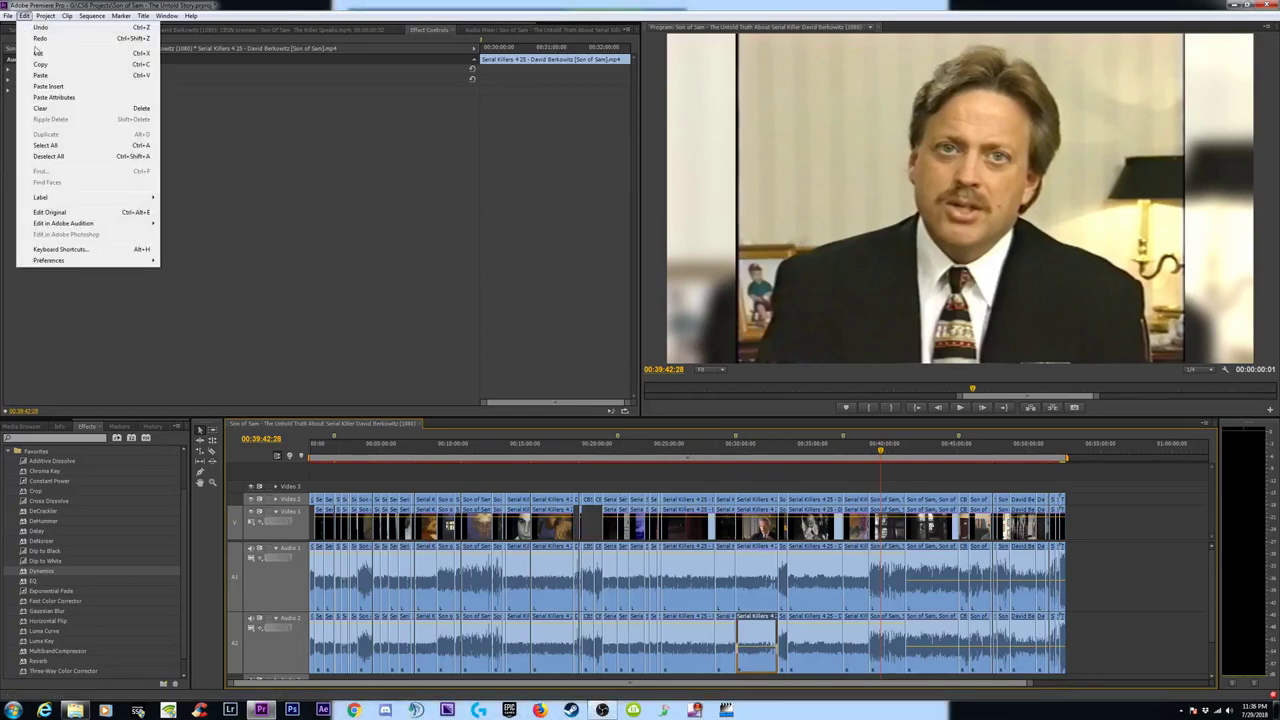
pyautogui.click(42, 38)
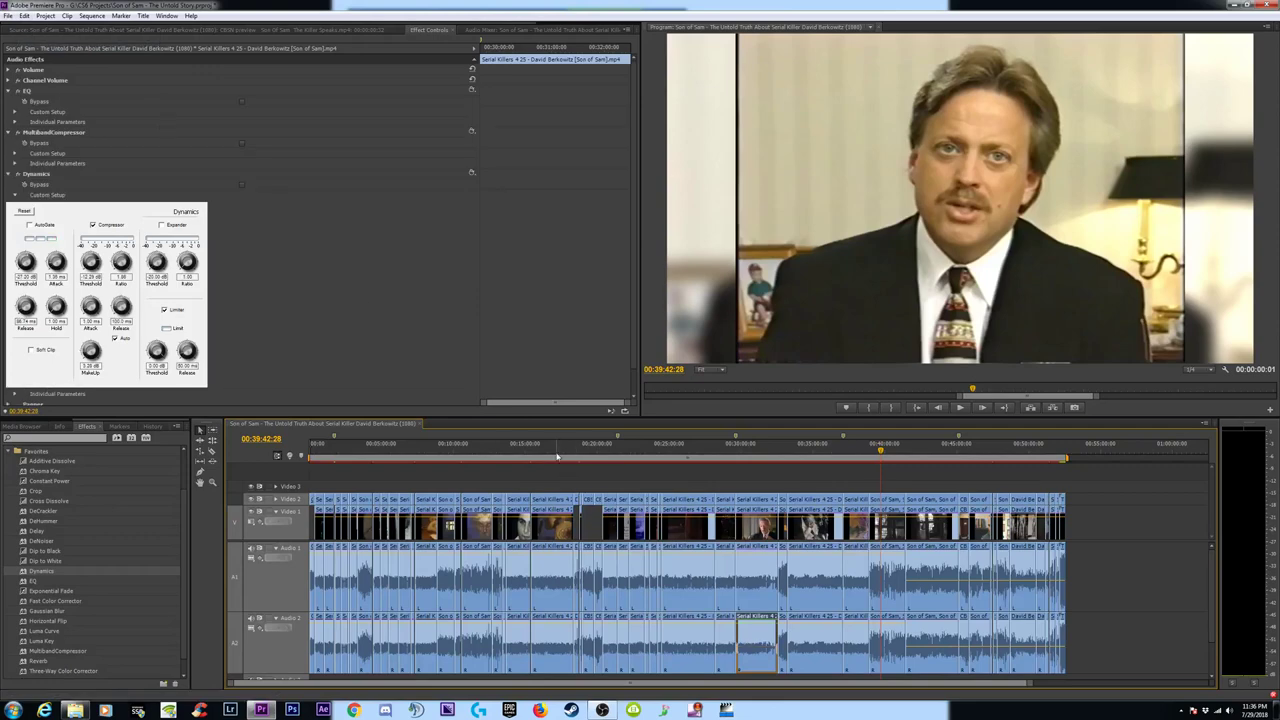
# Move the playhead to the Son of Sam, Son of Hope clip at about 43:52.
pyautogui.press('=')
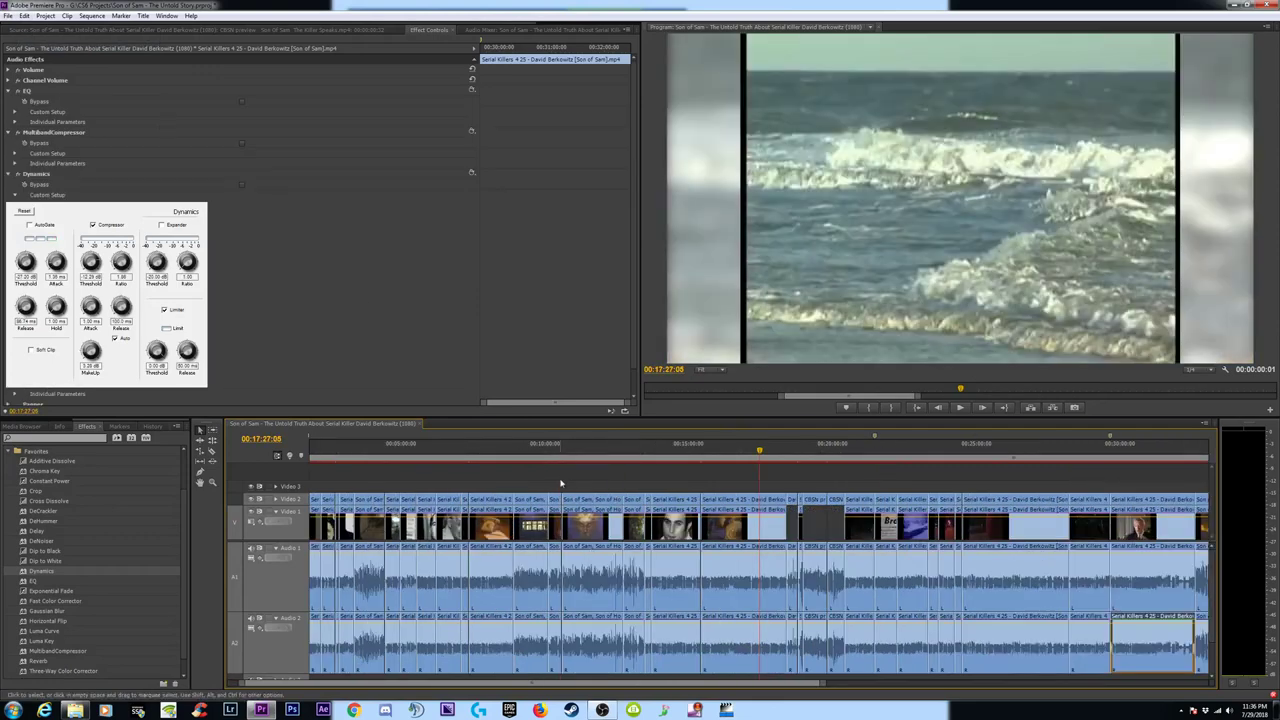
pyautogui.press('-')
pyautogui.moveTo(373, 463); pyautogui.dragTo(320, 451)
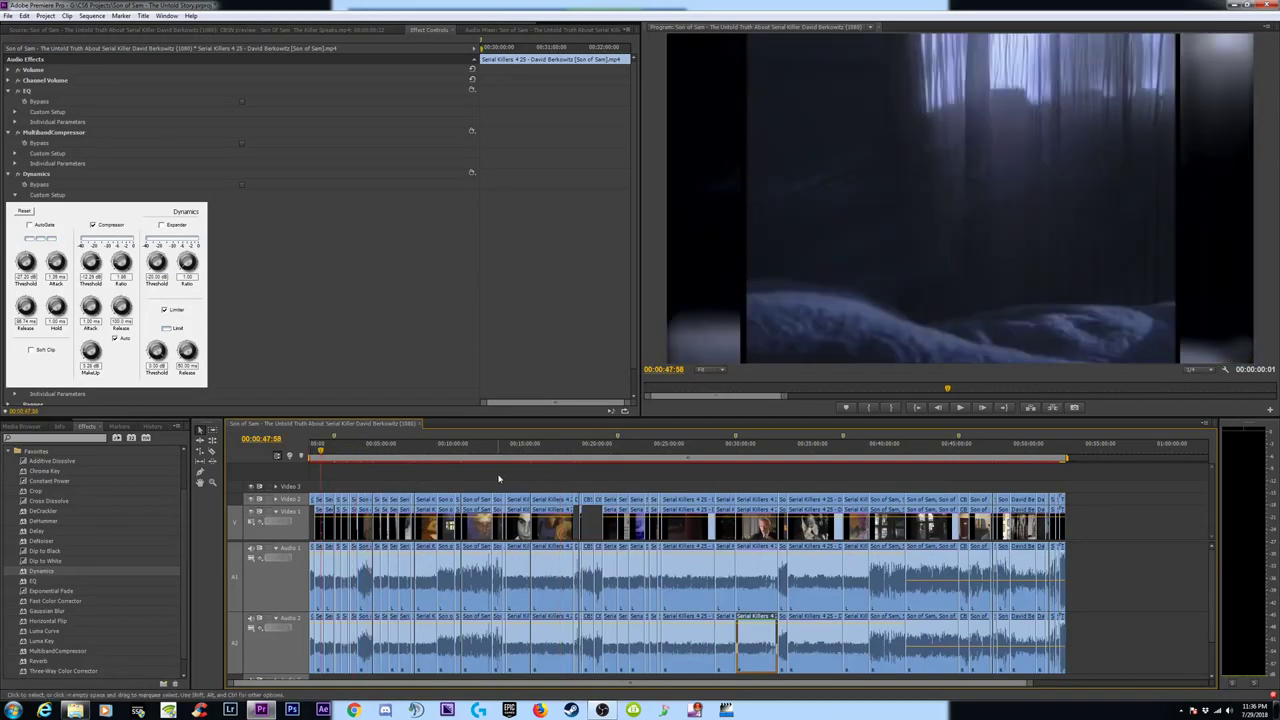
pyautogui.click(948, 447)
pyautogui.press('=')
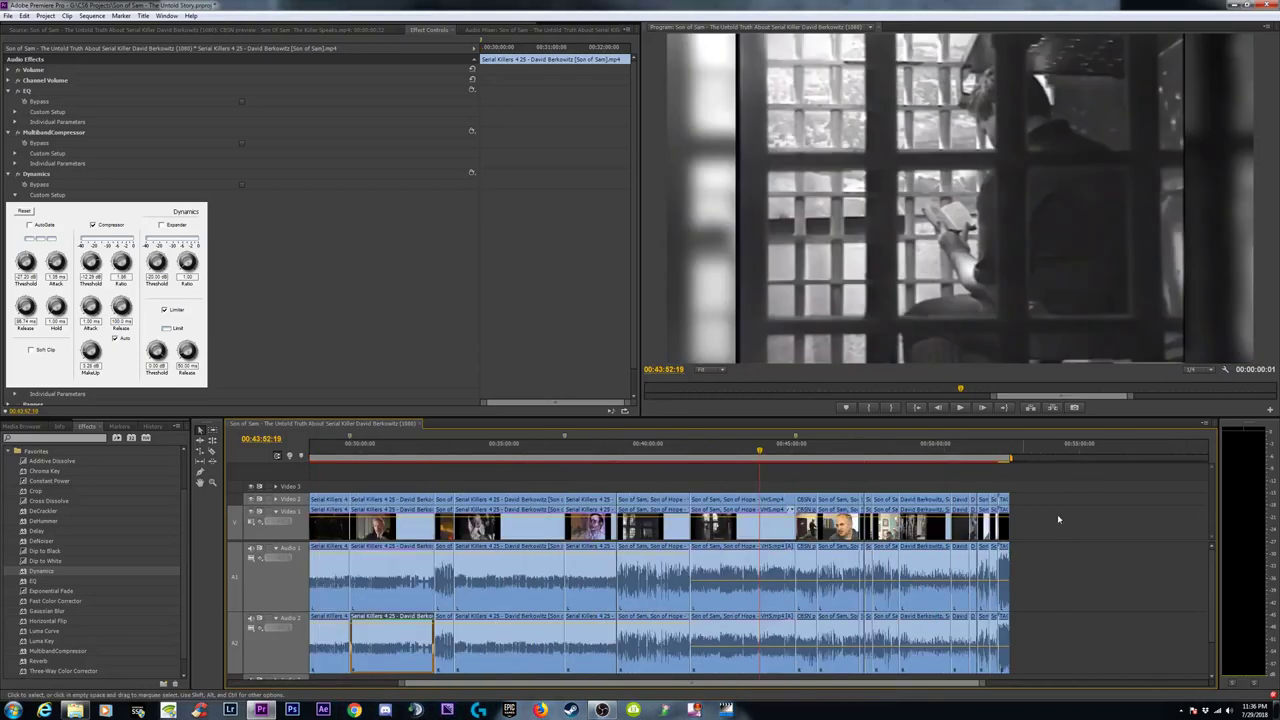
pyautogui.click(748, 571)
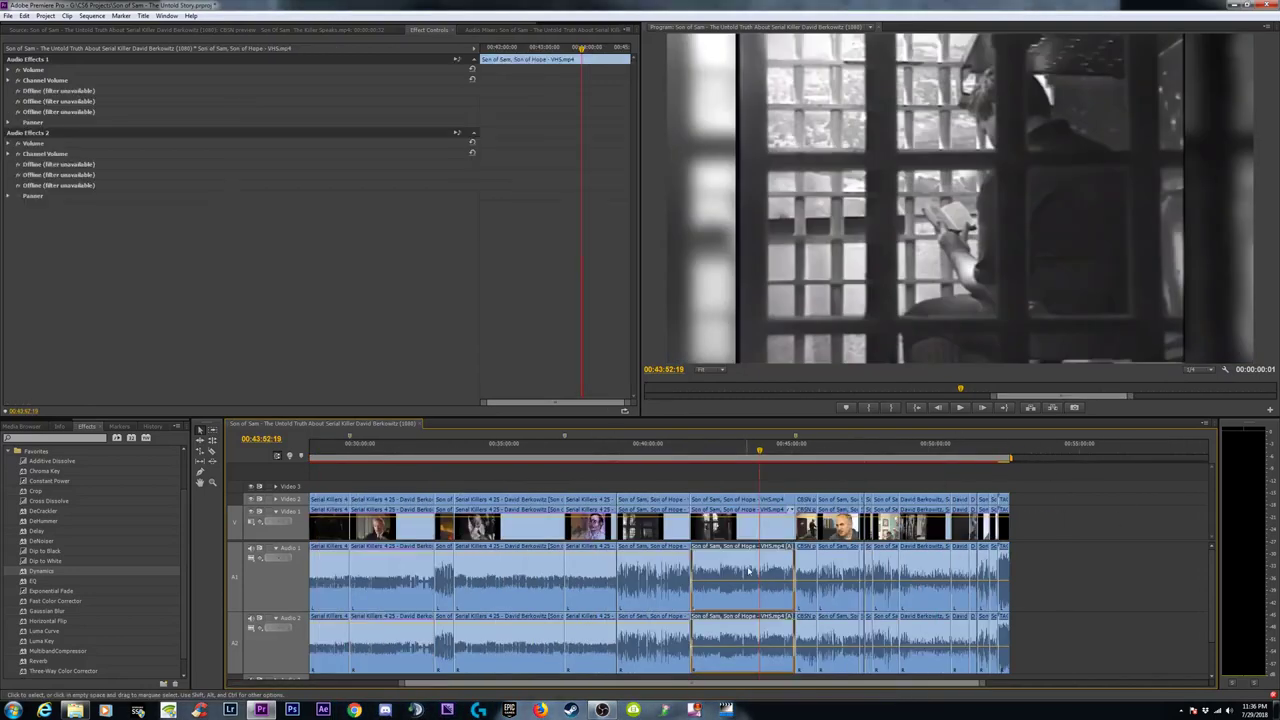
pyautogui.keyDown('shift'); pyautogui.click(808, 608); pyautogui.keyUp('shift')
pyautogui.keyDown('shift'); pyautogui.click(830, 599); pyautogui.keyUp('shift')
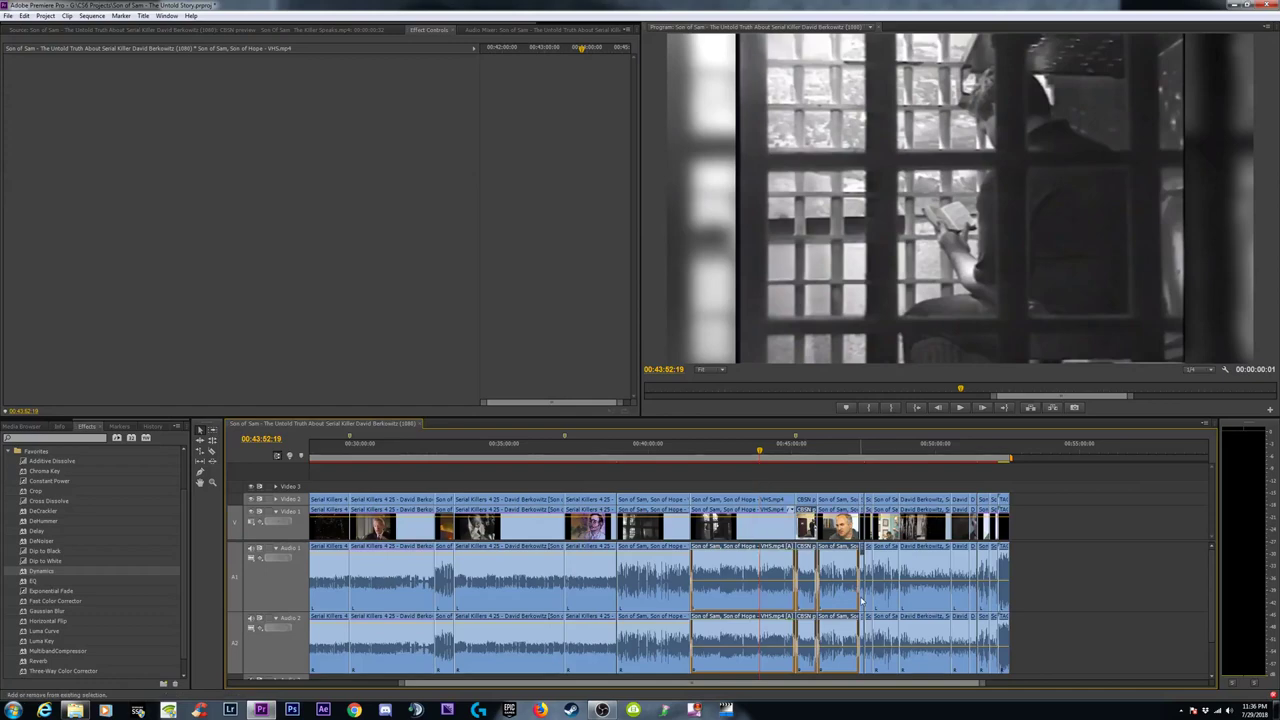
pyautogui.keyDown('shift'); pyautogui.click(884, 599); pyautogui.keyUp('shift')
pyautogui.keyDown('shift'); pyautogui.click(925, 599); pyautogui.keyUp('shift')
pyautogui.keyDown('shift'); pyautogui.click(965, 598); pyautogui.keyUp('shift')
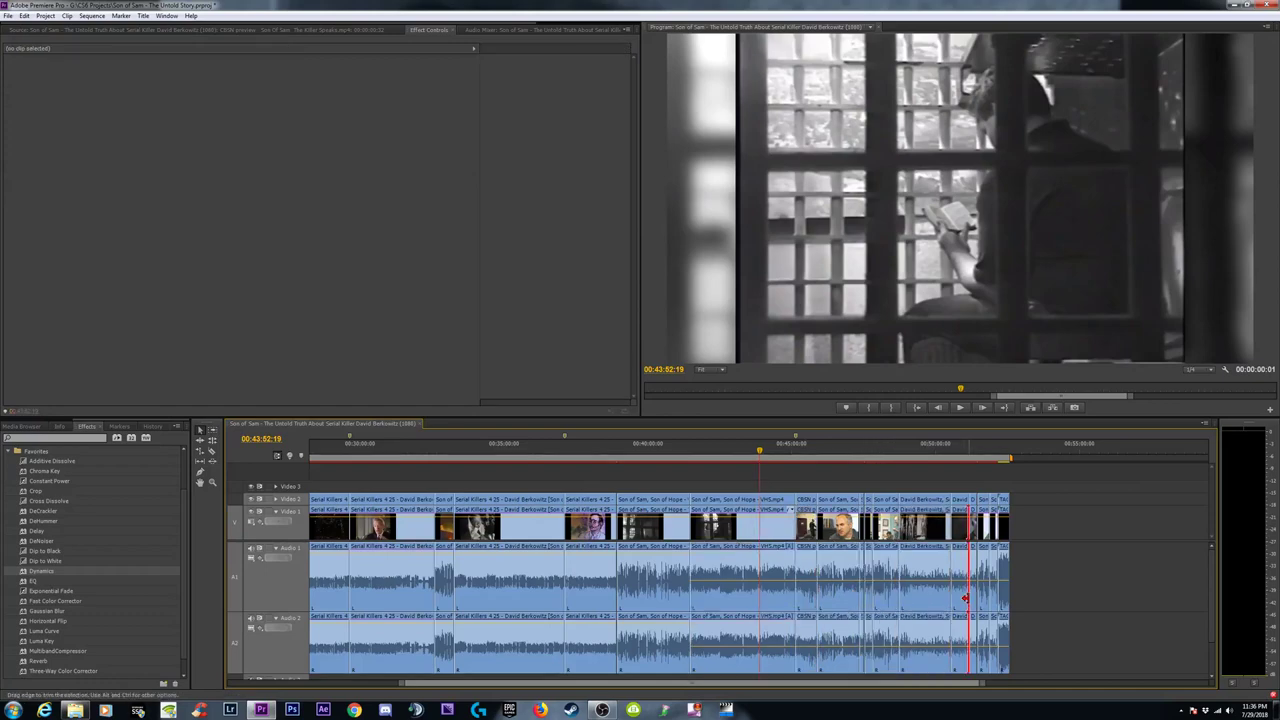
# Select the audio clips on both audio tracks from about 41:30 to 51:30.
pyautogui.click(718, 596)
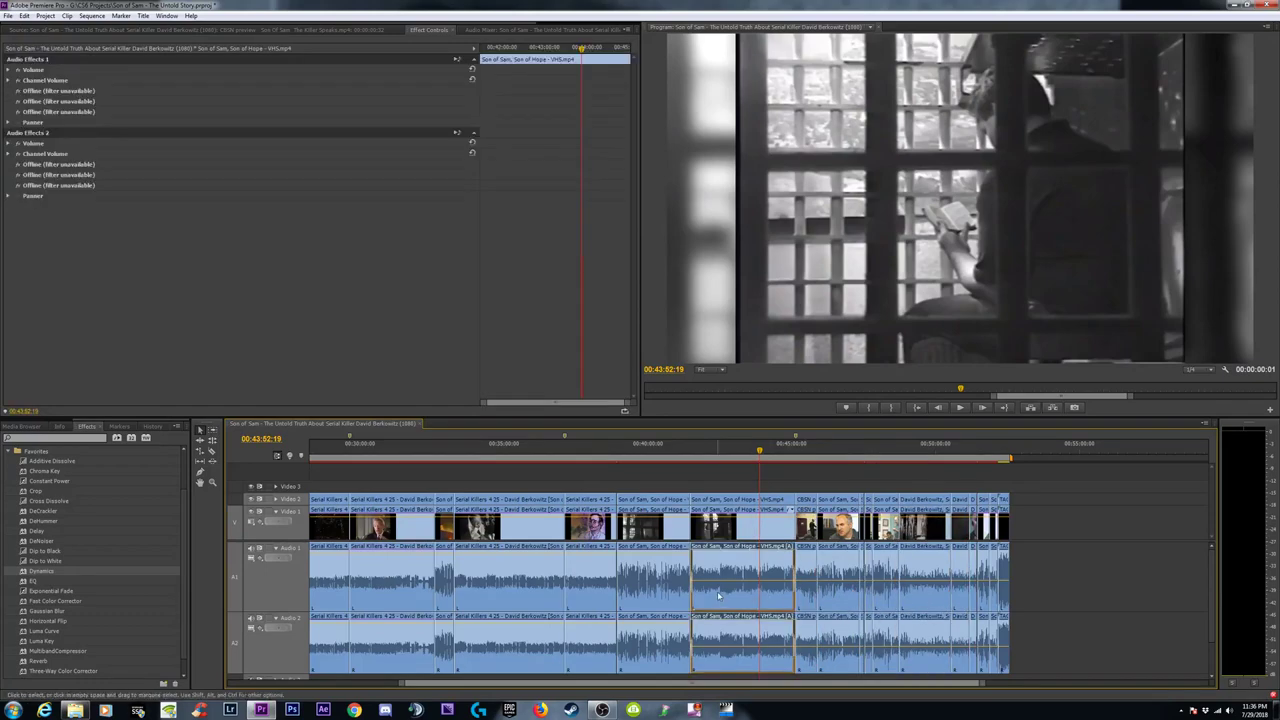
pyautogui.keyDown('shift'); pyautogui.click(808, 598); pyautogui.keyUp('shift')
pyautogui.keyDown('shift'); pyautogui.click(838, 600); pyautogui.keyUp('shift')
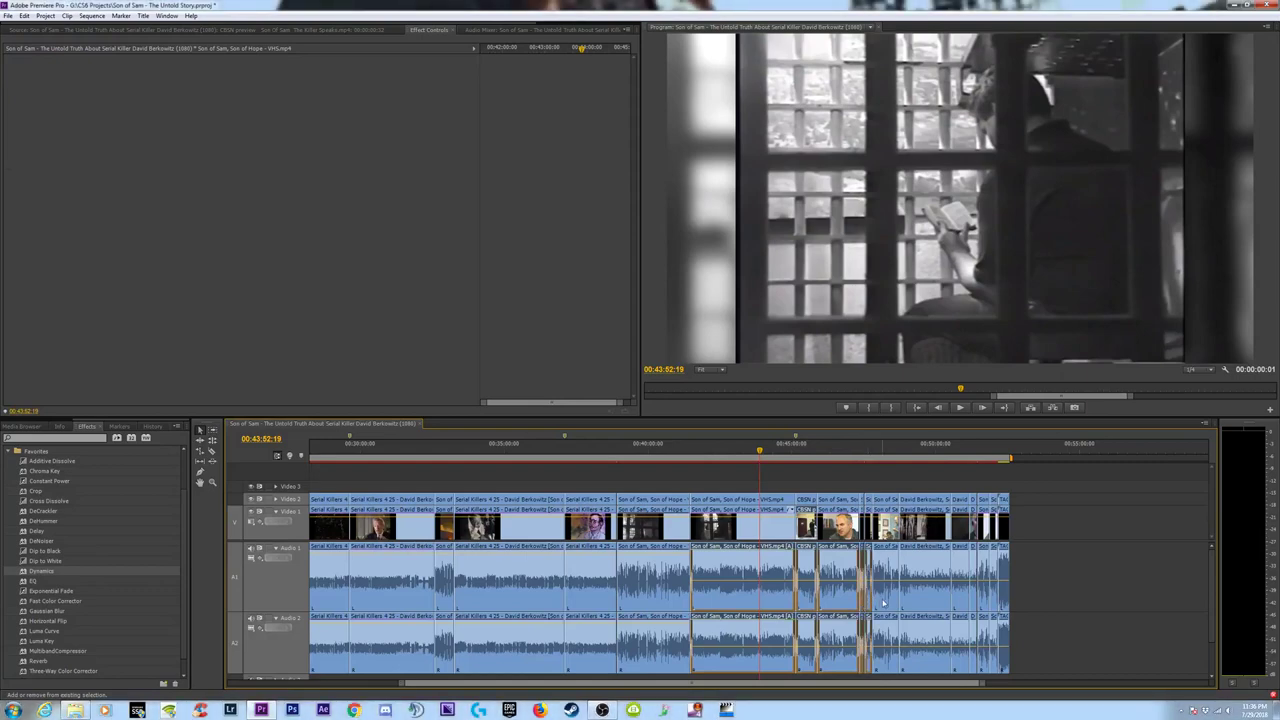
pyautogui.keyDown('shift'); pyautogui.click(884, 602); pyautogui.keyUp('shift')
pyautogui.keyDown('shift'); pyautogui.click(917, 602); pyautogui.keyUp('shift')
pyautogui.keyDown('shift'); pyautogui.click(960, 602); pyautogui.keyUp('shift')
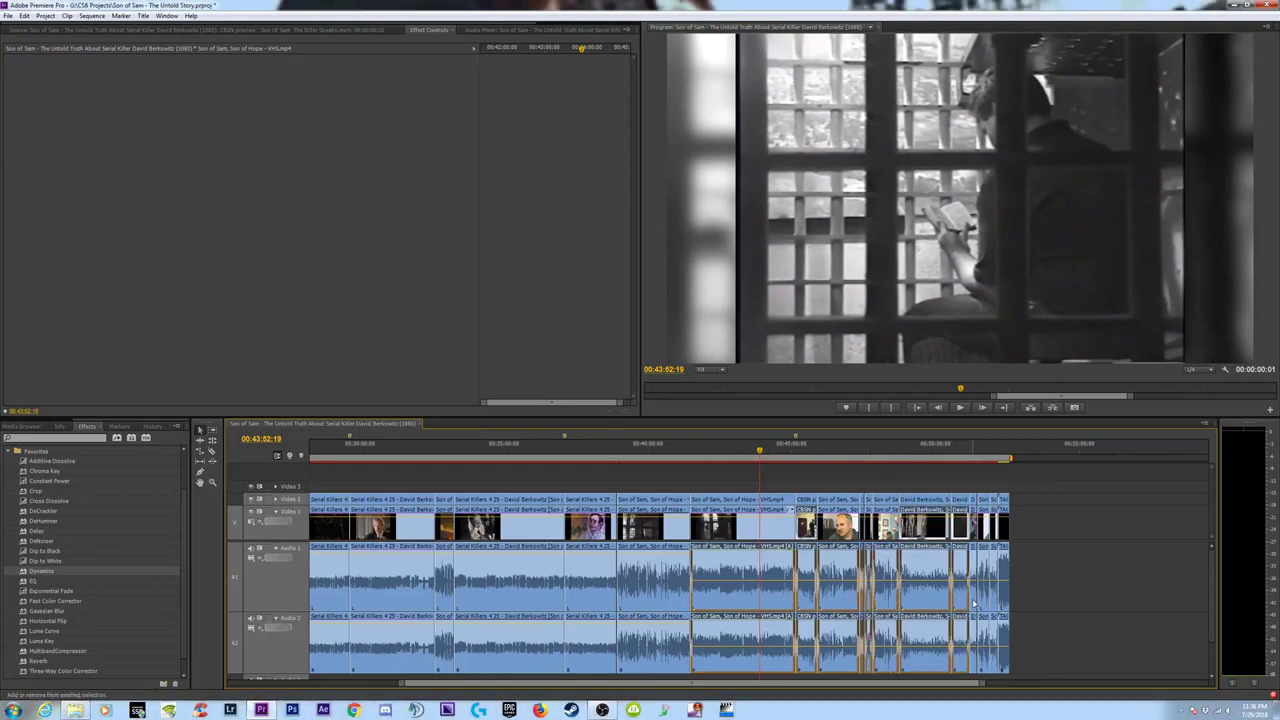
pyautogui.keyDown('shift'); pyautogui.click(974, 603); pyautogui.keyUp('shift')
# Paste the copied audio attributes onto all the selected clips.
pyautogui.press('=')
pyautogui.press('=')
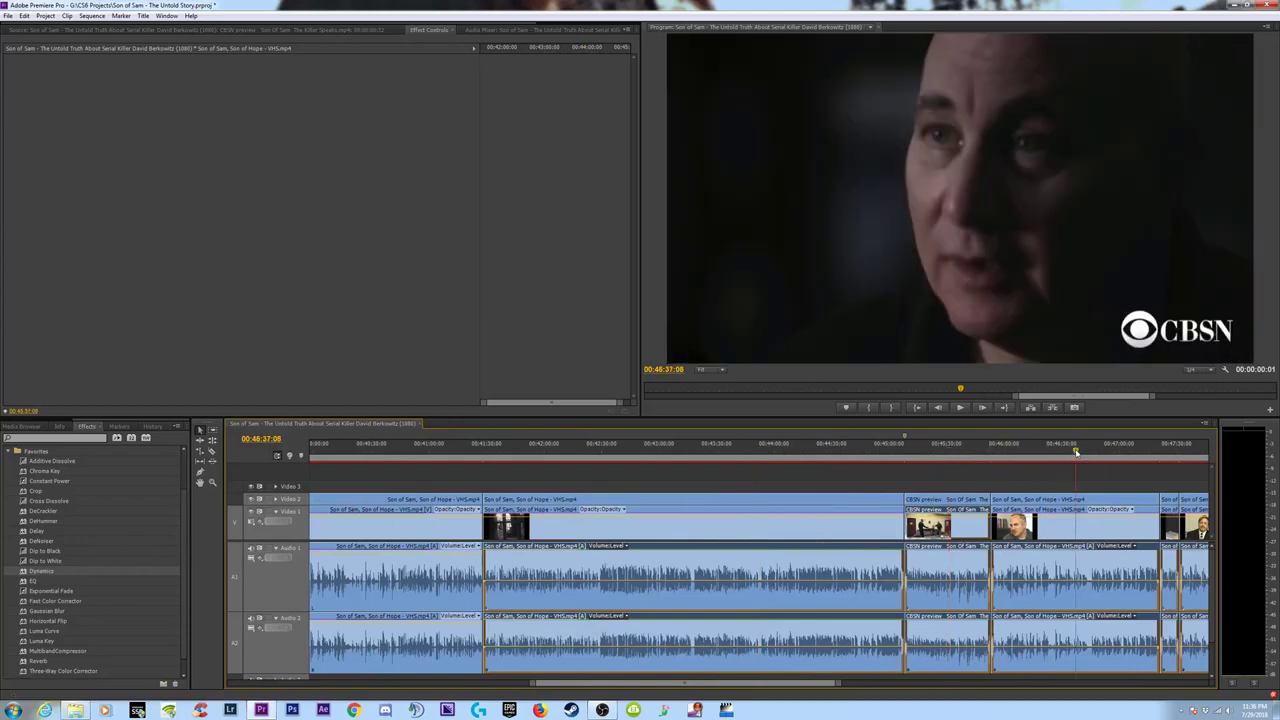
pyautogui.press('-')
pyautogui.press('-')
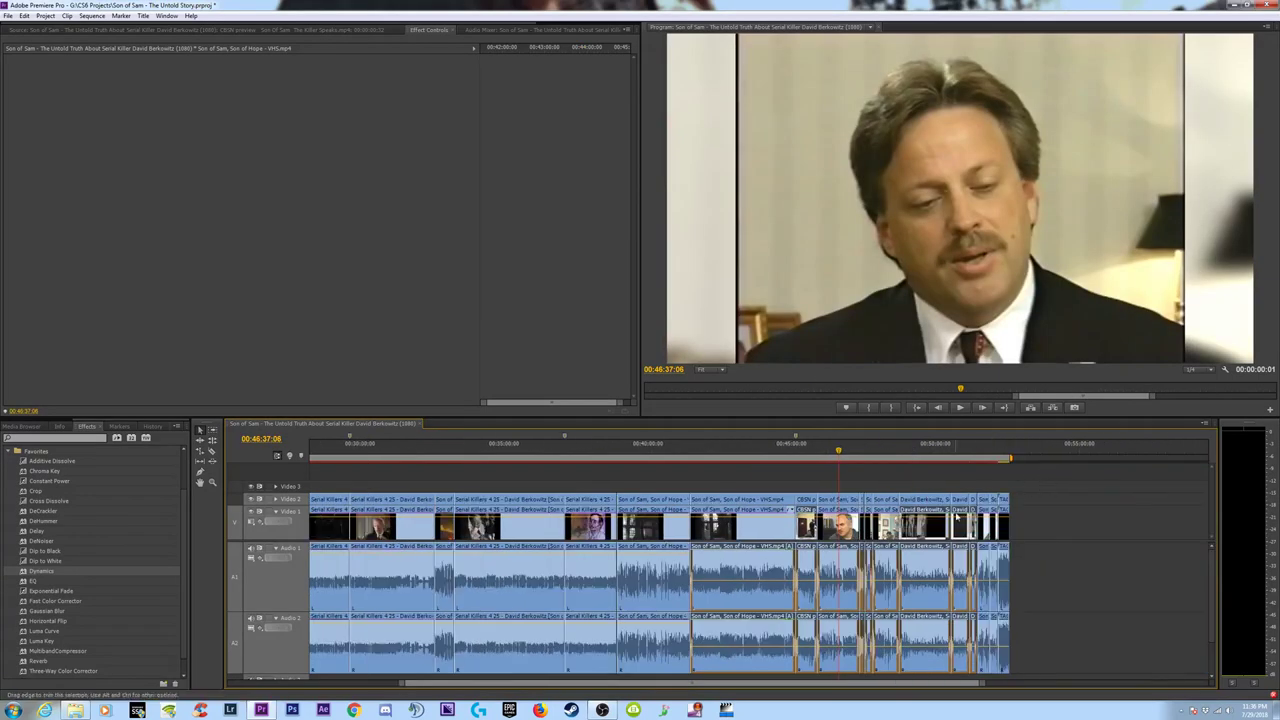
pyautogui.rightClick(741, 558)
pyautogui.click(788, 214)
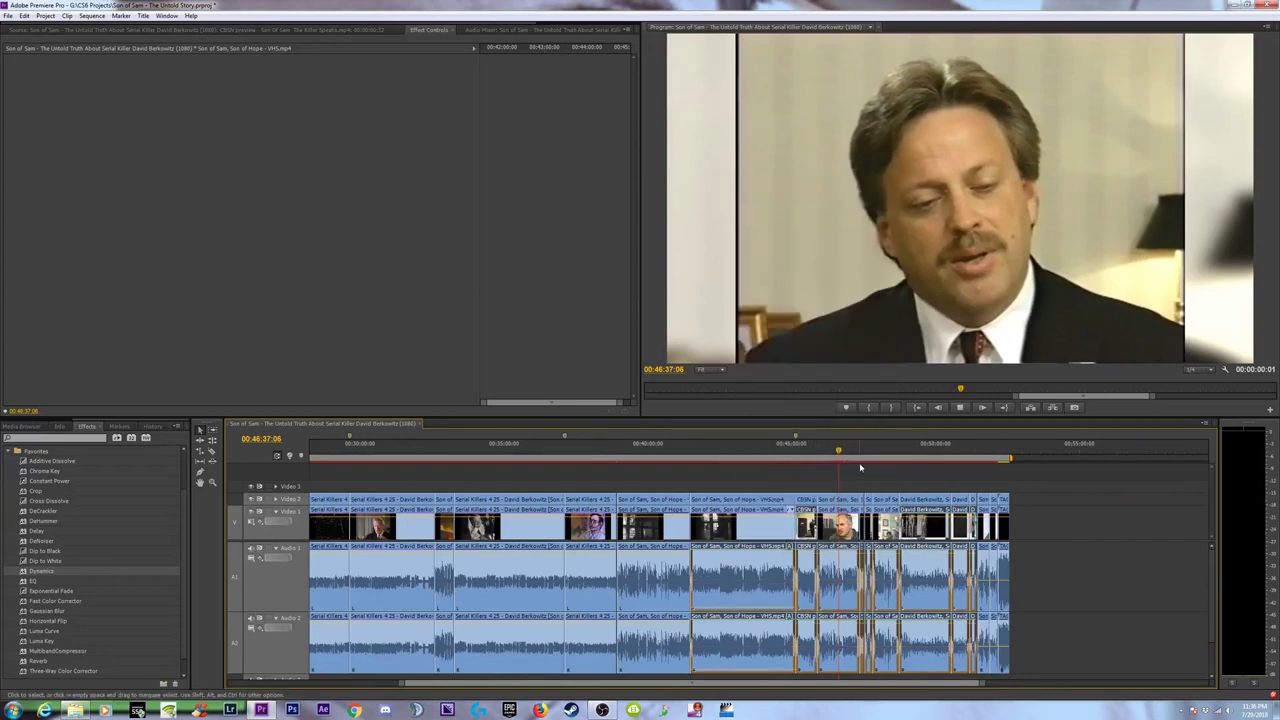
# Deselect the clips, listen to the audio around 46:37 and inspect the effects on the clip at about 43:04.
pyautogui.press('space')
pyautogui.click(1101, 577)
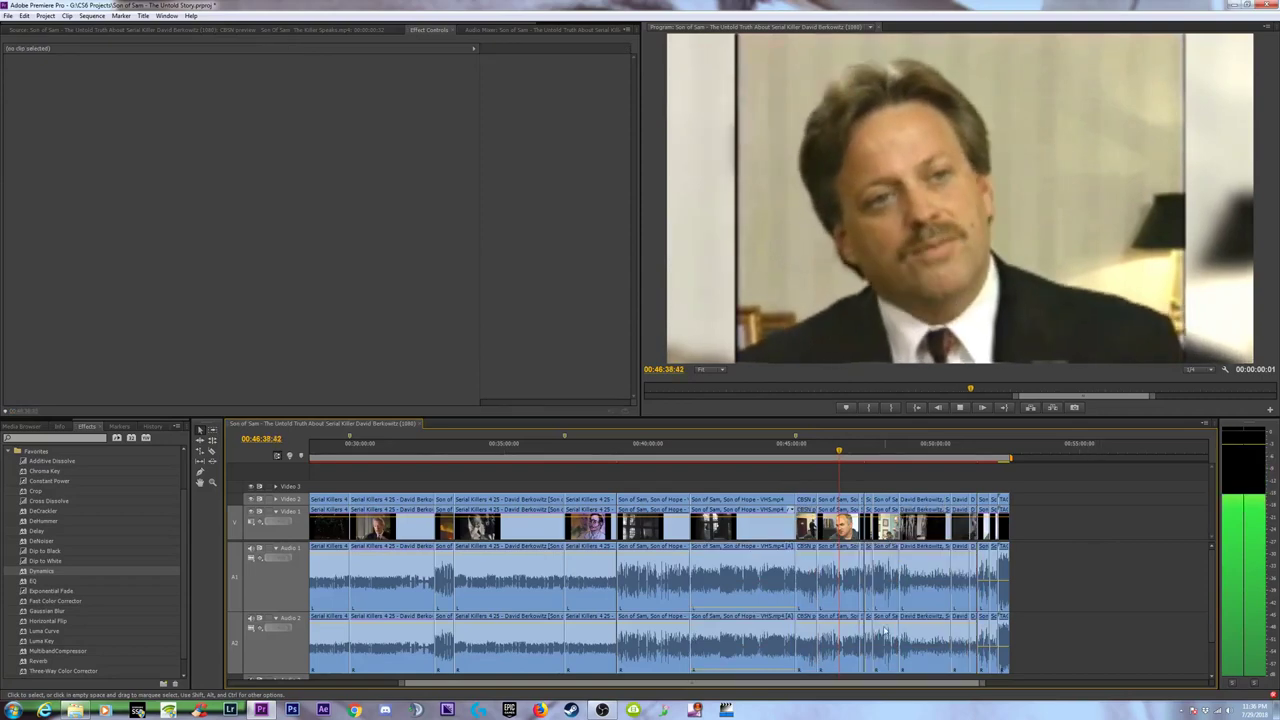
pyautogui.press('space')
pyautogui.click(737, 574)
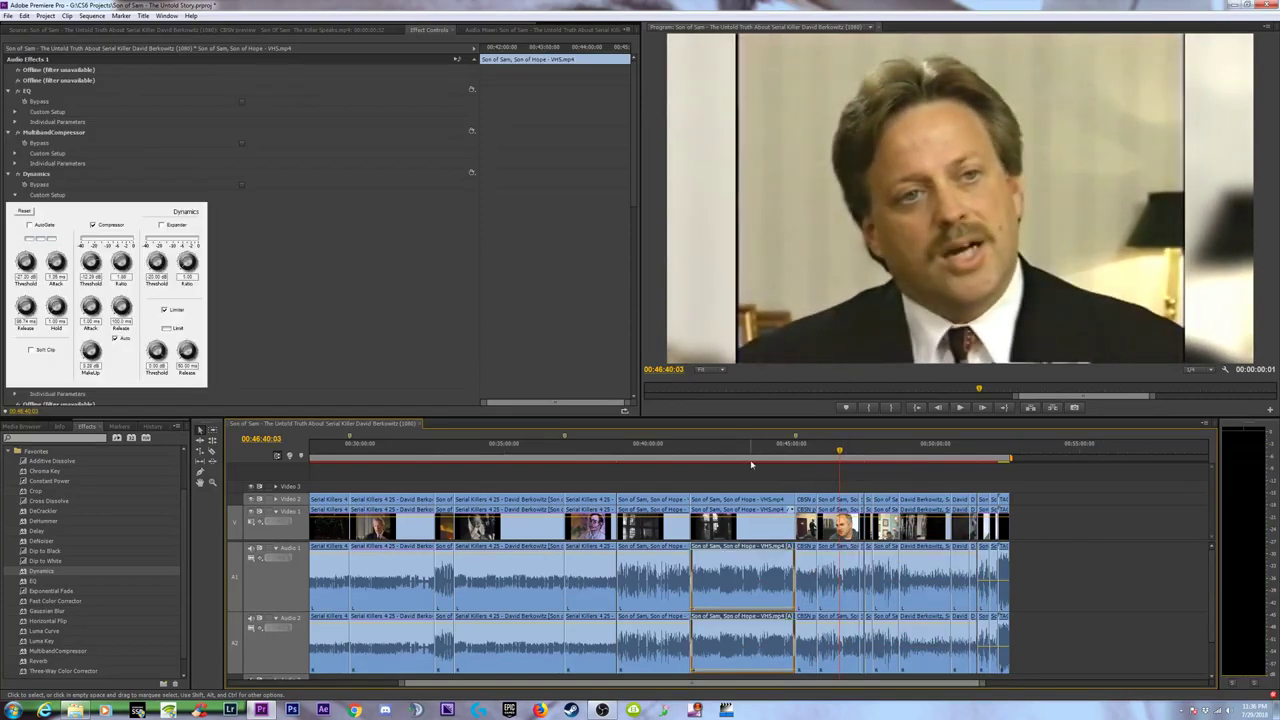
pyautogui.click(737, 455)
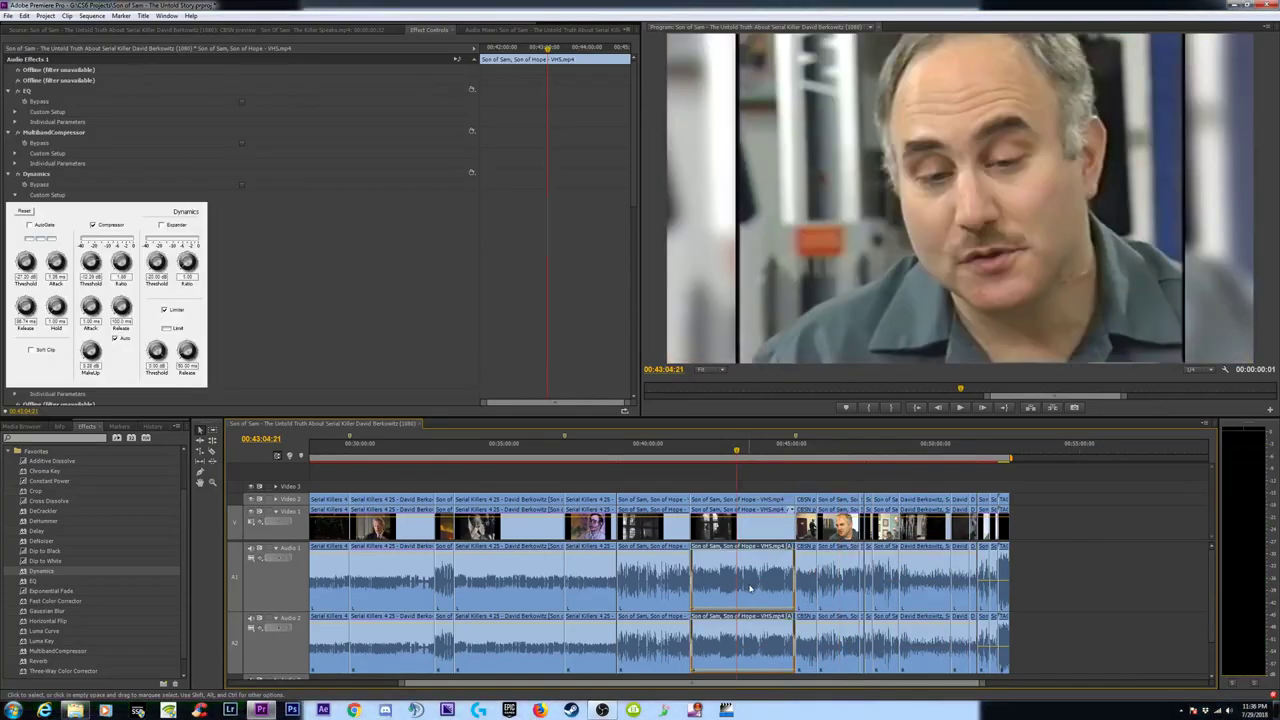
# Collapse the EQ, MultibandCompressor and Dynamics settings in both audio effect groups of the clip at 43:04 to review its effect list.
pyautogui.click(7, 175)
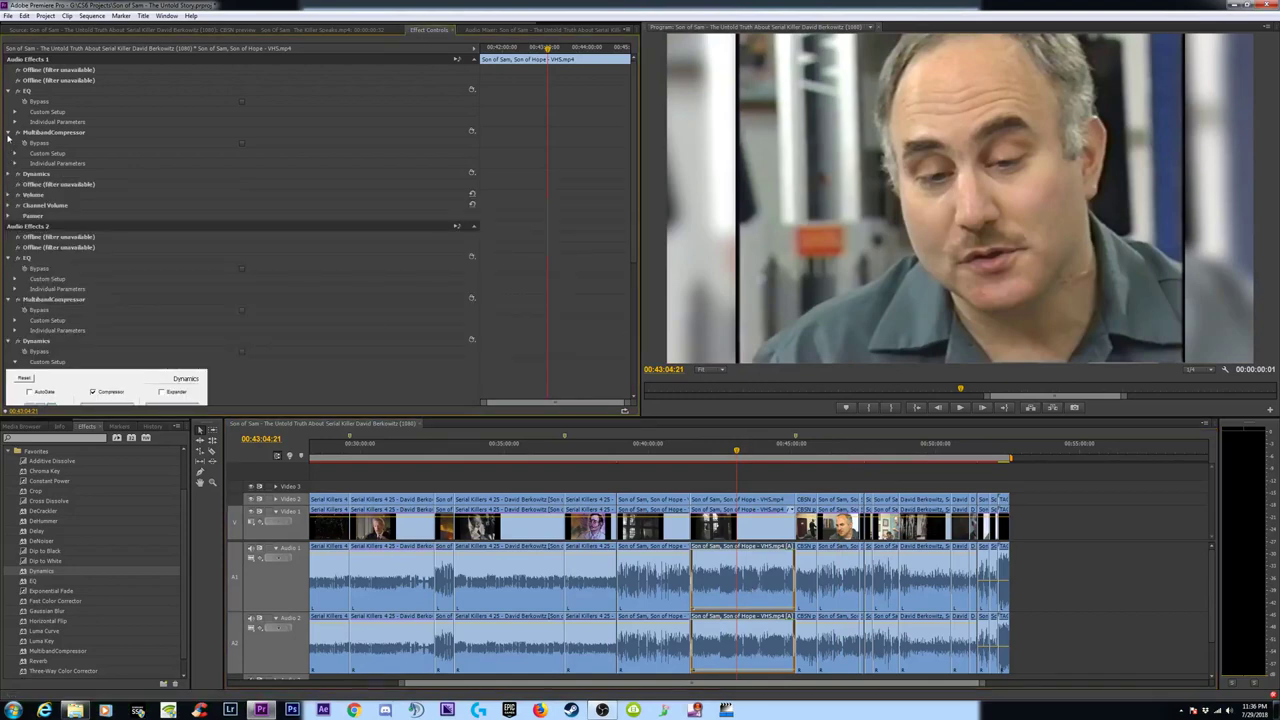
pyautogui.click(7, 132)
pyautogui.click(7, 91)
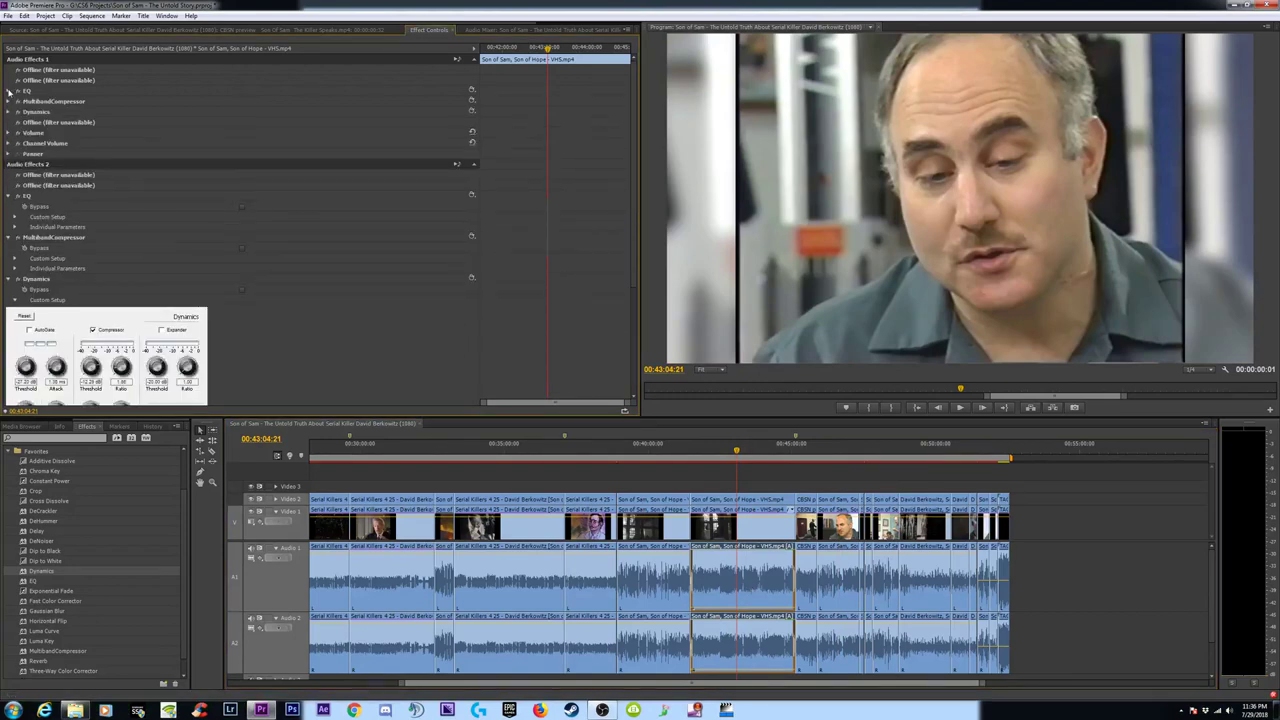
pyautogui.click(8, 196)
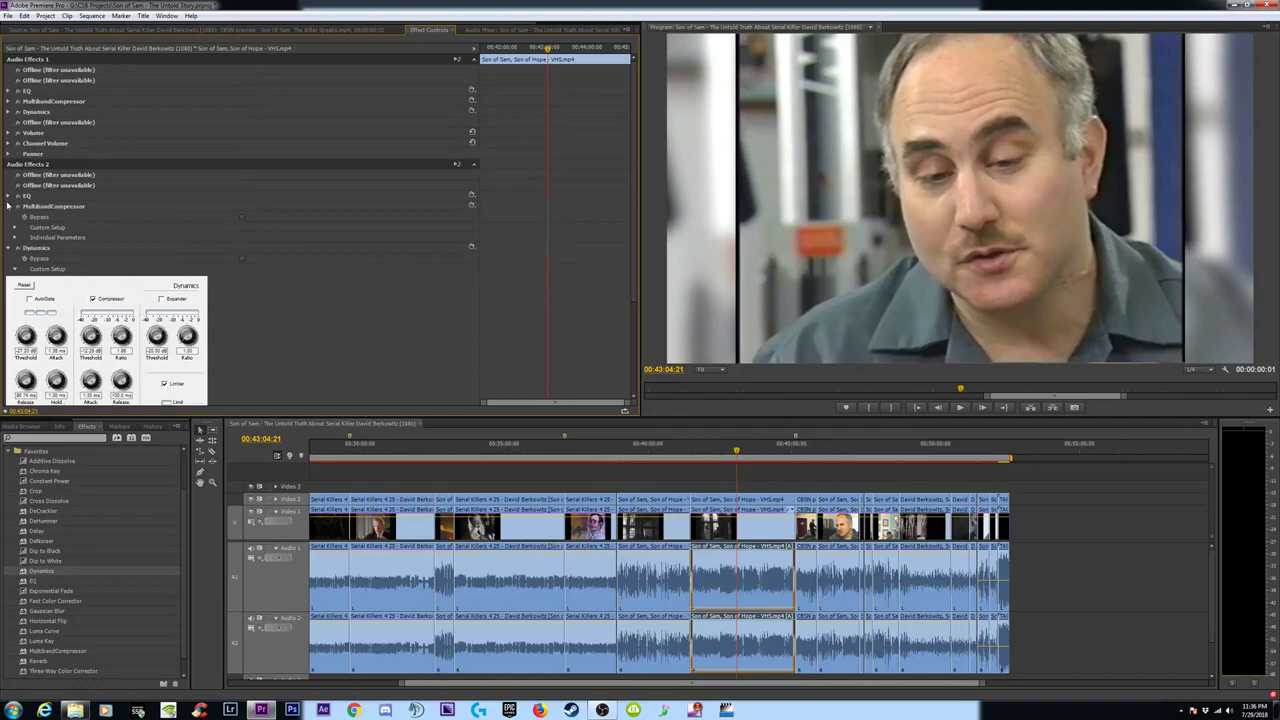
pyautogui.click(8, 206)
pyautogui.click(8, 217)
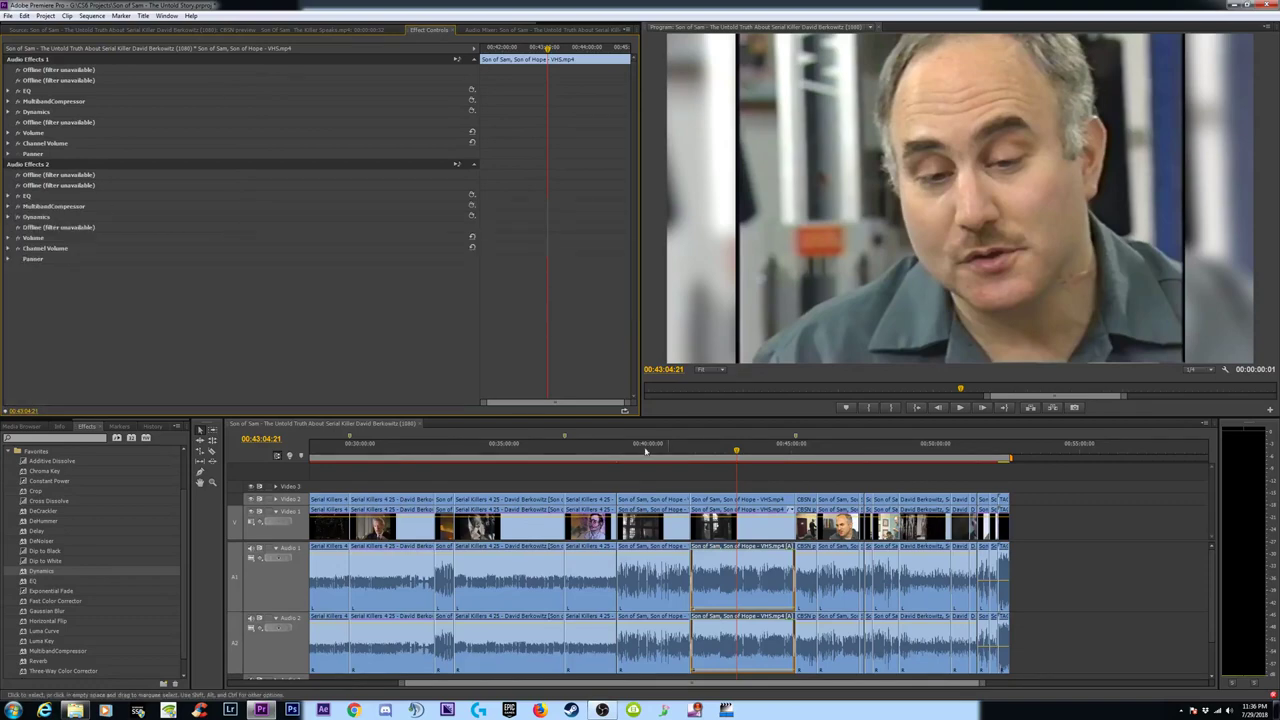
# Remove all audio effects from the Son of Sam, Son of Hope clip at about 43:04 and save the project.
pyautogui.click(1114, 560)
pyautogui.click(759, 581)
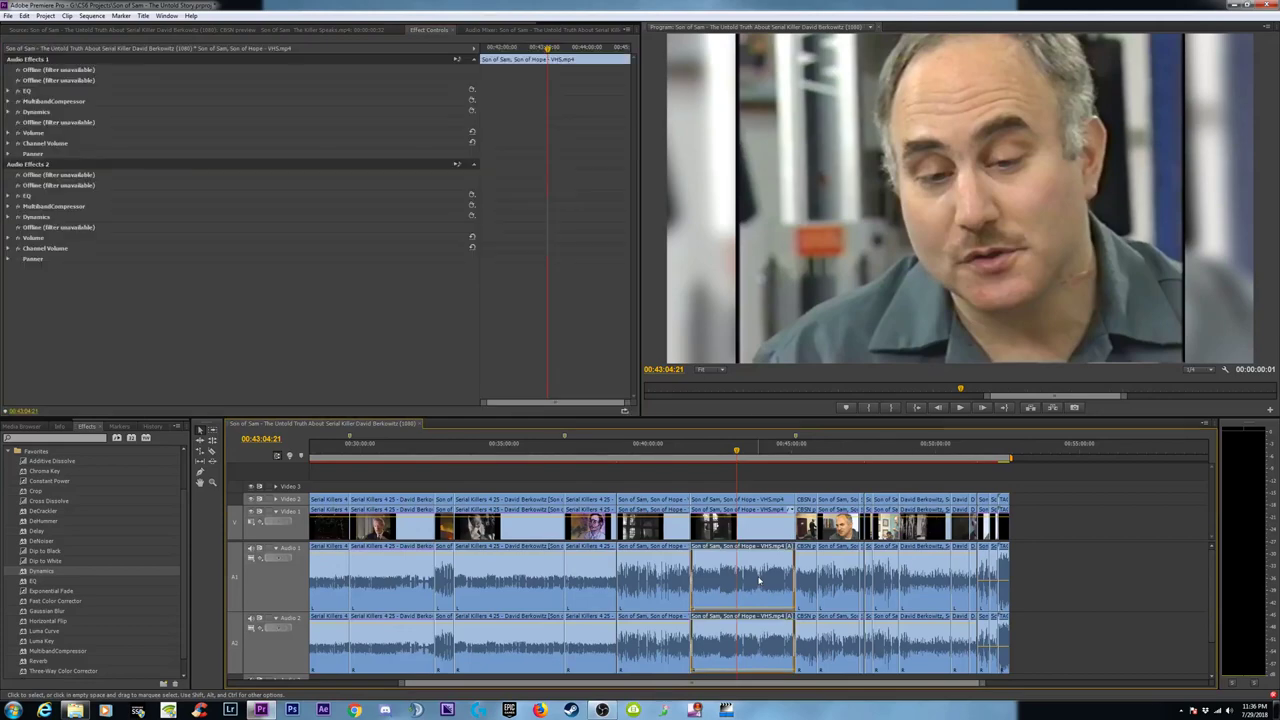
pyautogui.rightClick(759, 581)
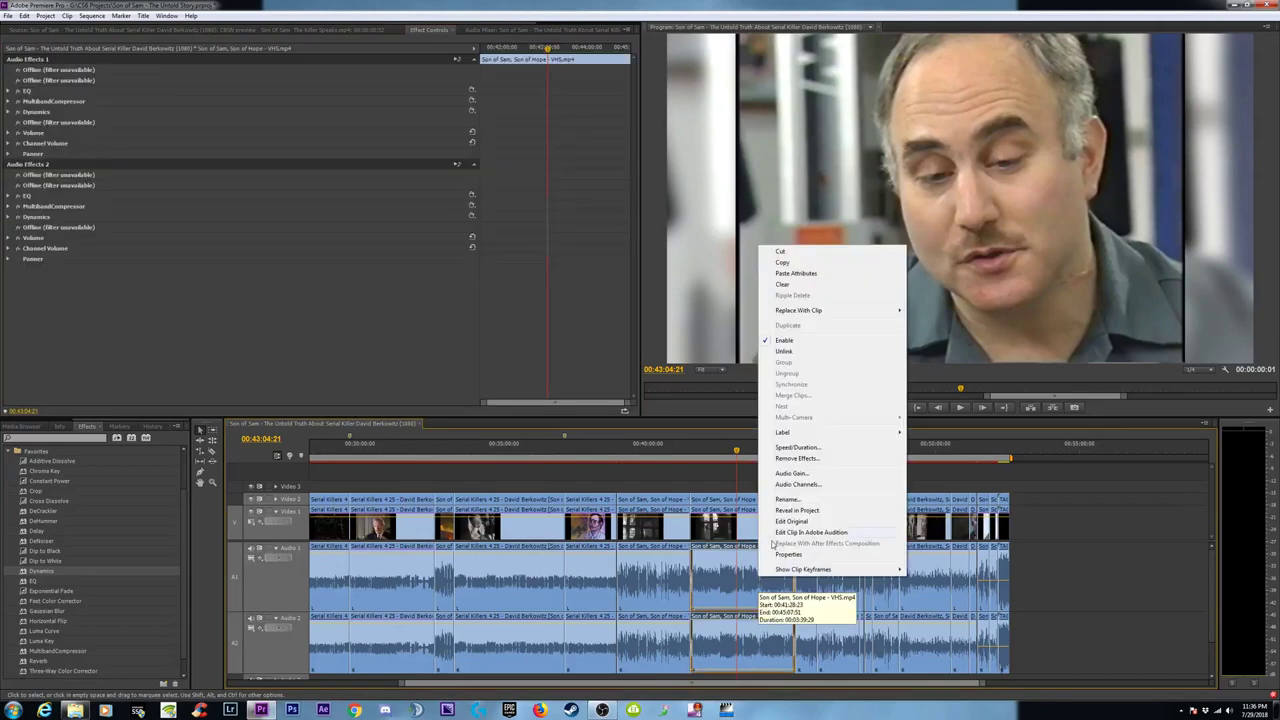
pyautogui.click(796, 458)
pyautogui.click(638, 400)
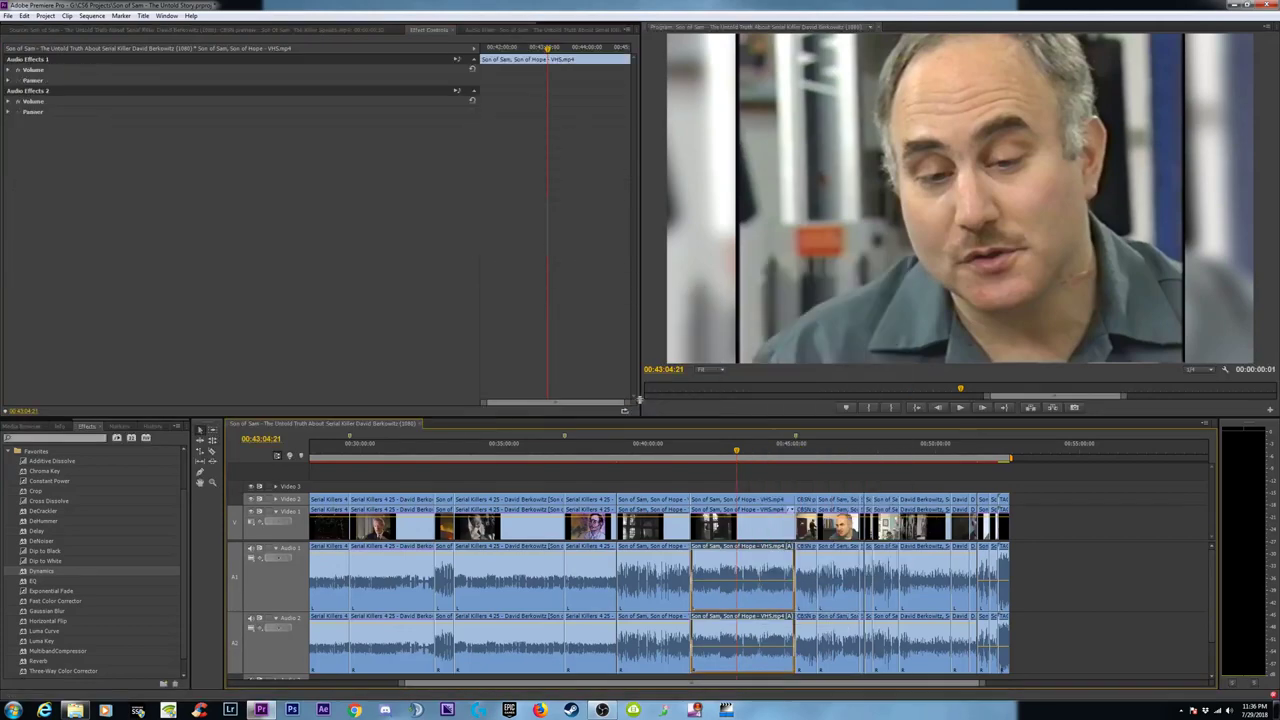
pyautogui.hotkey('ctrl', 's')
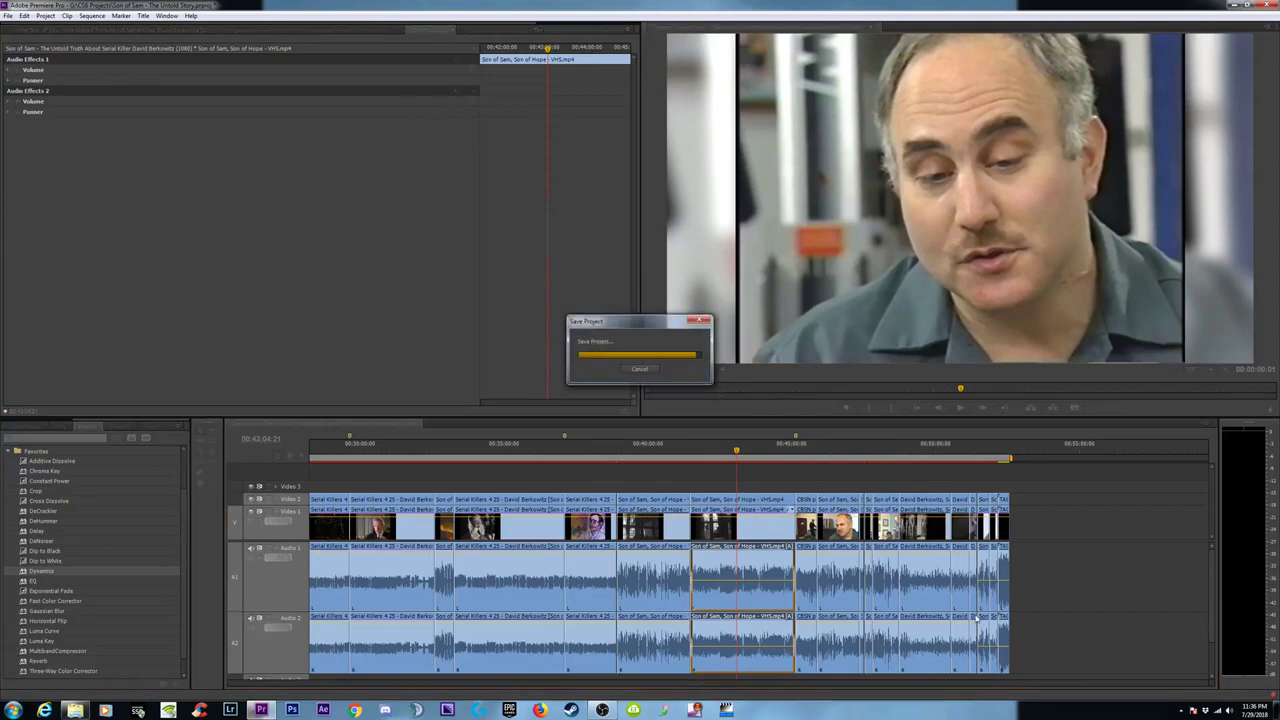
# Copy the audio effects from the clip at about 46:50 and paste them onto the clip at about 43:15.
pyautogui.click(845, 588)
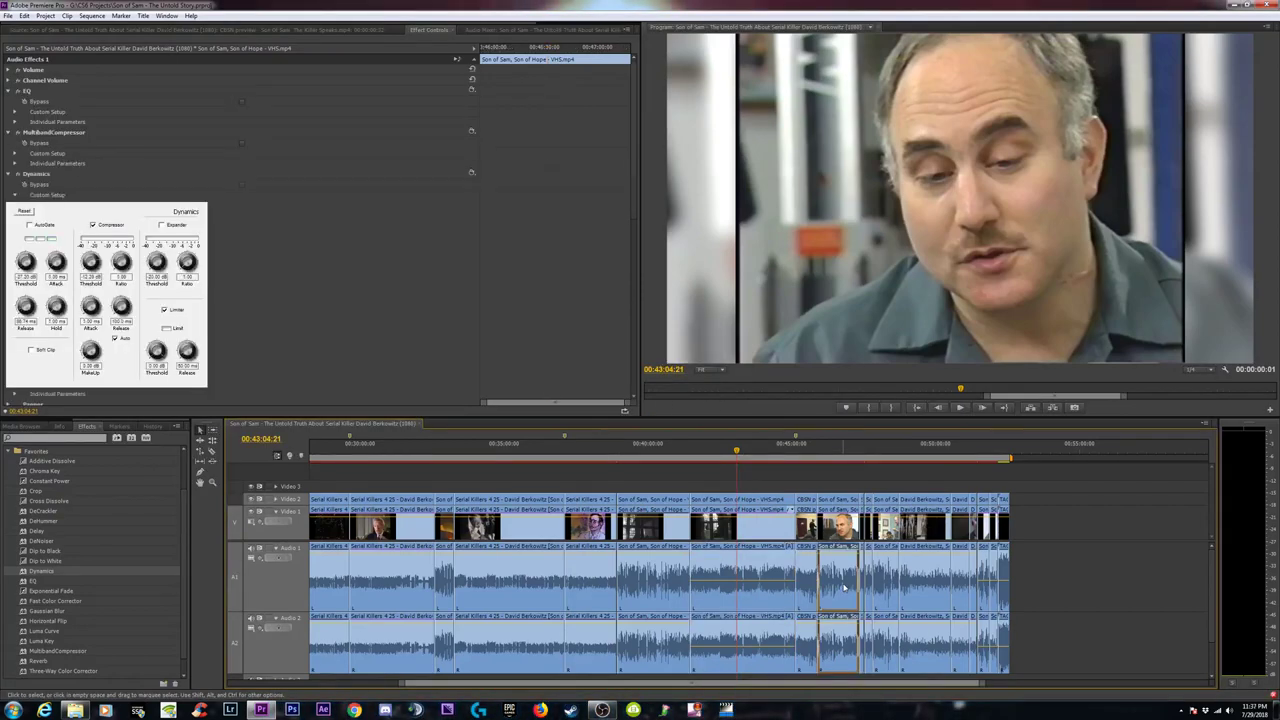
pyautogui.rightClick(845, 587)
pyautogui.click(895, 281)
pyautogui.click(735, 603)
pyautogui.rightClick(735, 603)
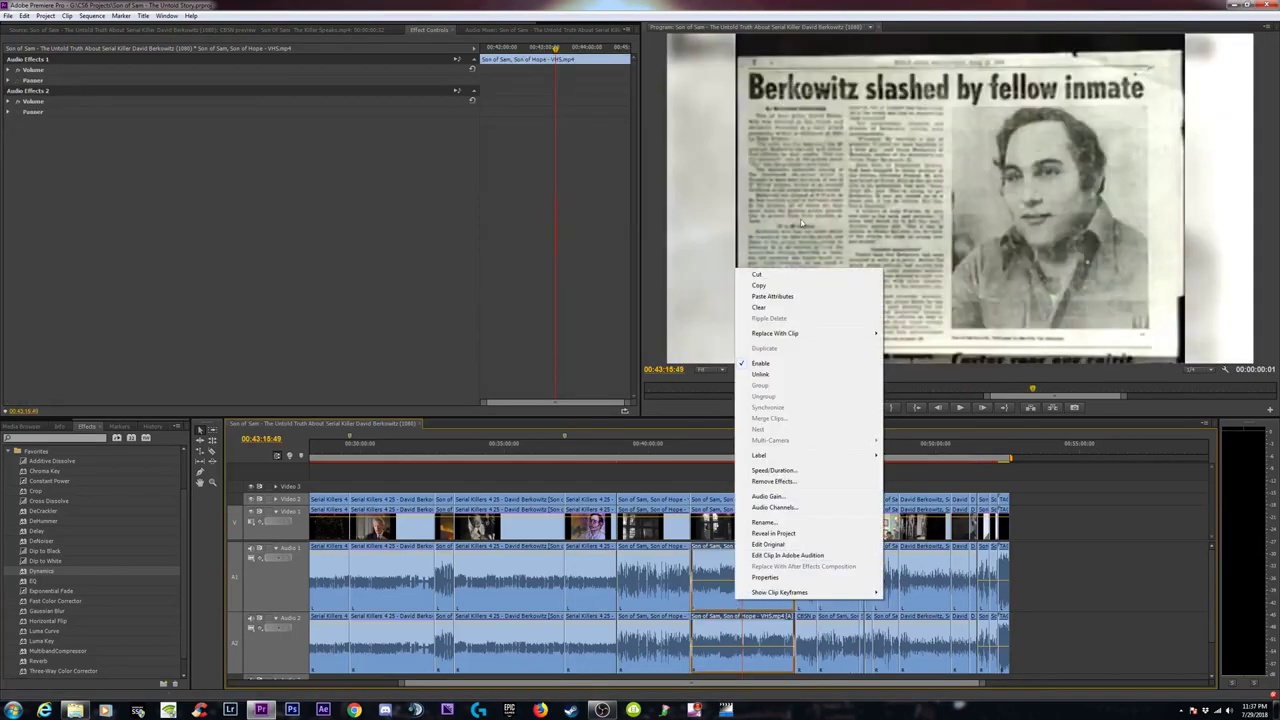
pyautogui.click(773, 297)
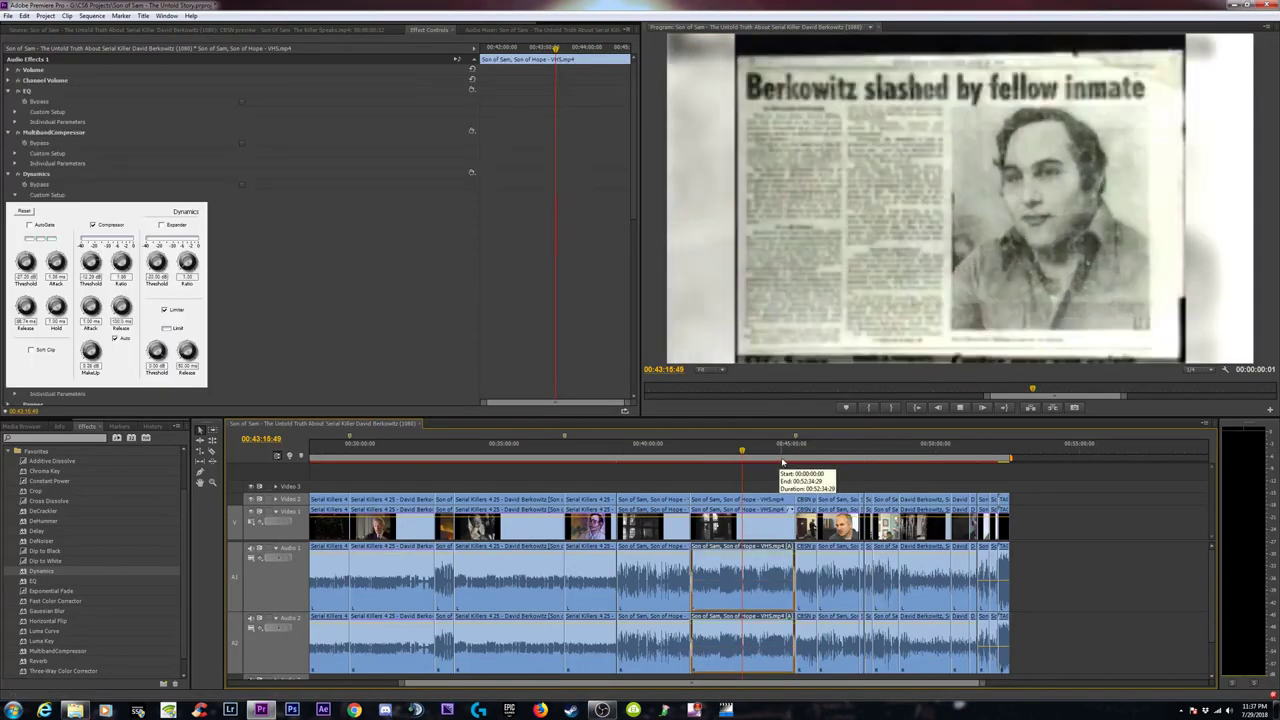
pyautogui.press('space')
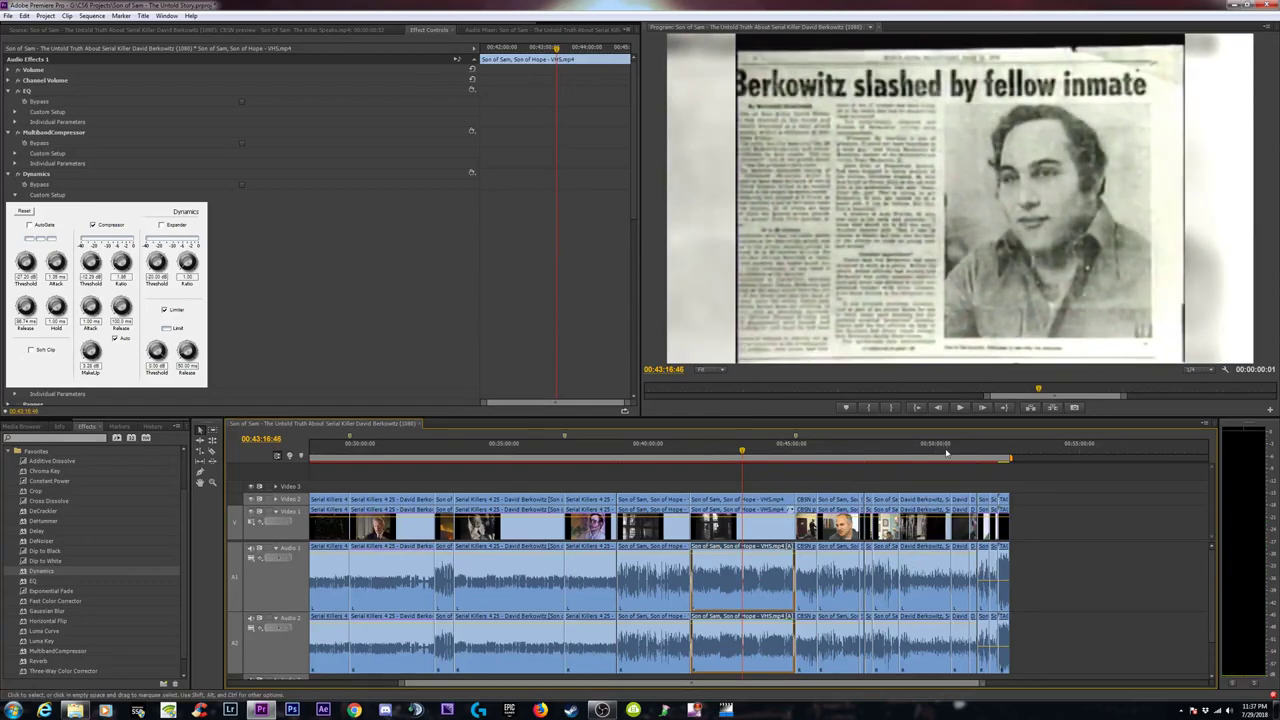
# Paste the copied audio attributes onto the two Son of Sam, Son of Hope clips from about 51:27 to 52:10.
pyautogui.click(988, 455)
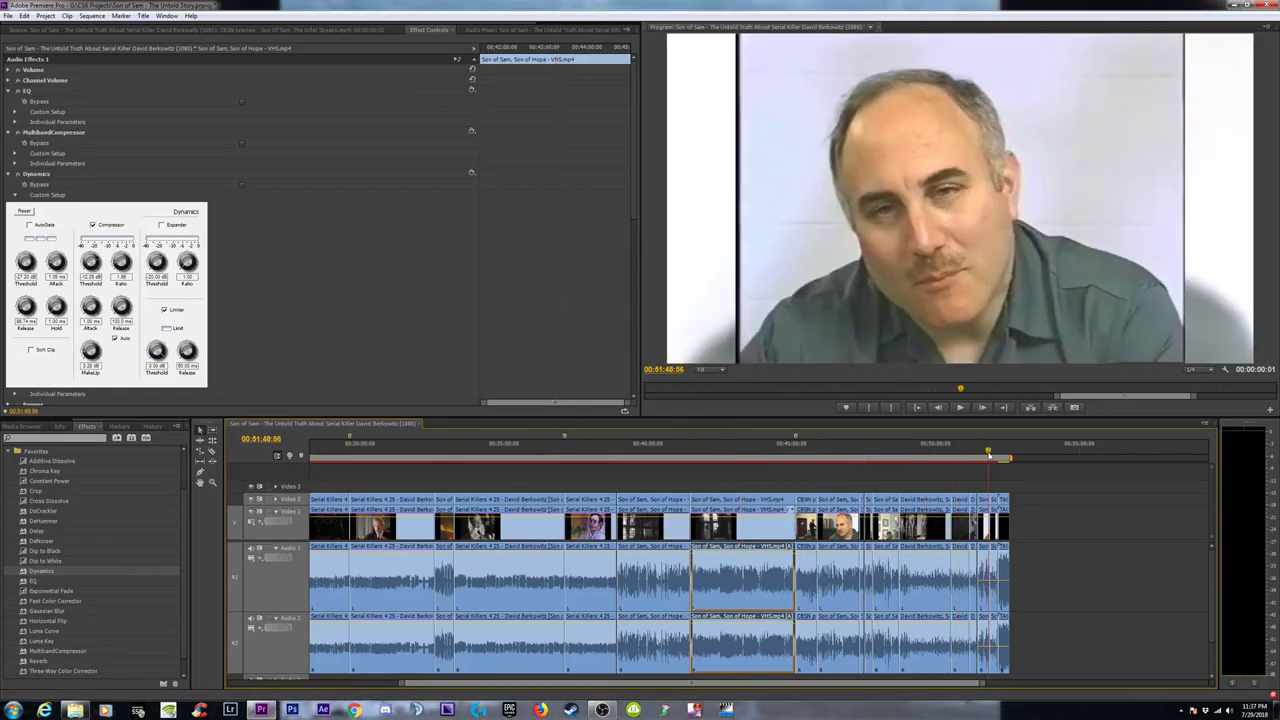
pyautogui.press('=')
pyautogui.press('=')
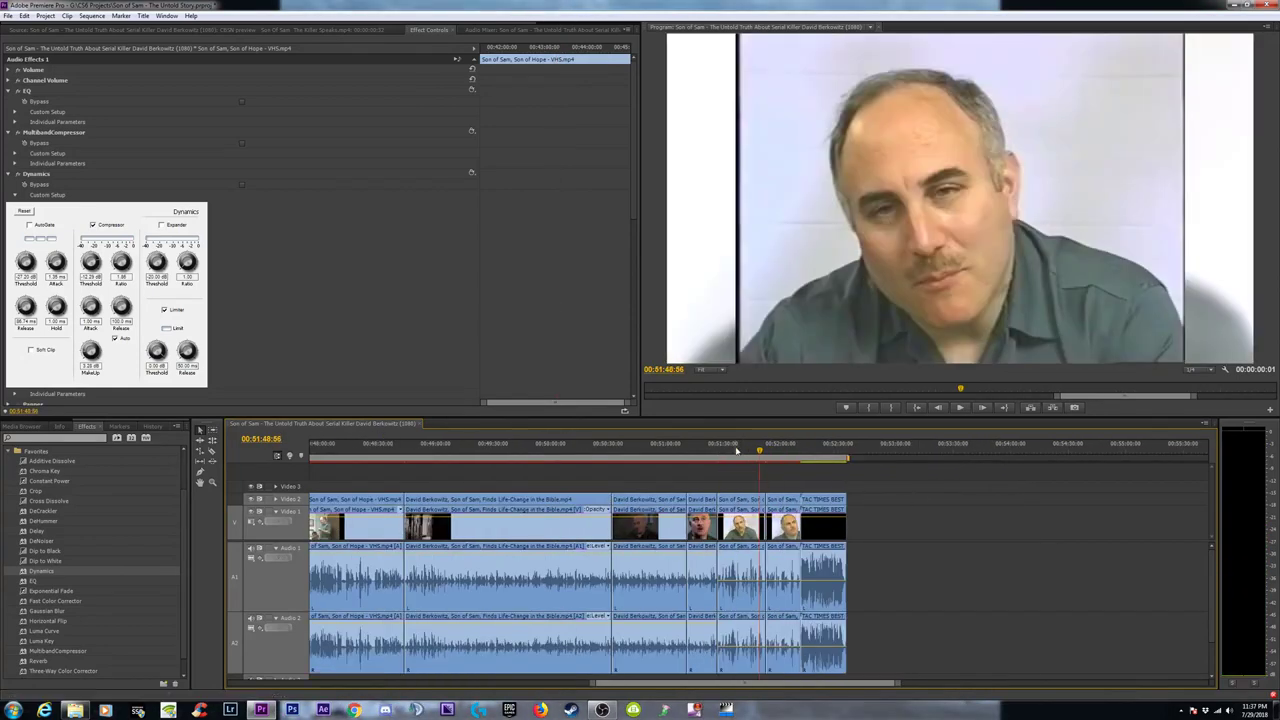
pyautogui.click(755, 577)
pyautogui.keyDown('shift'); pyautogui.click(781, 572); pyautogui.keyUp('shift')
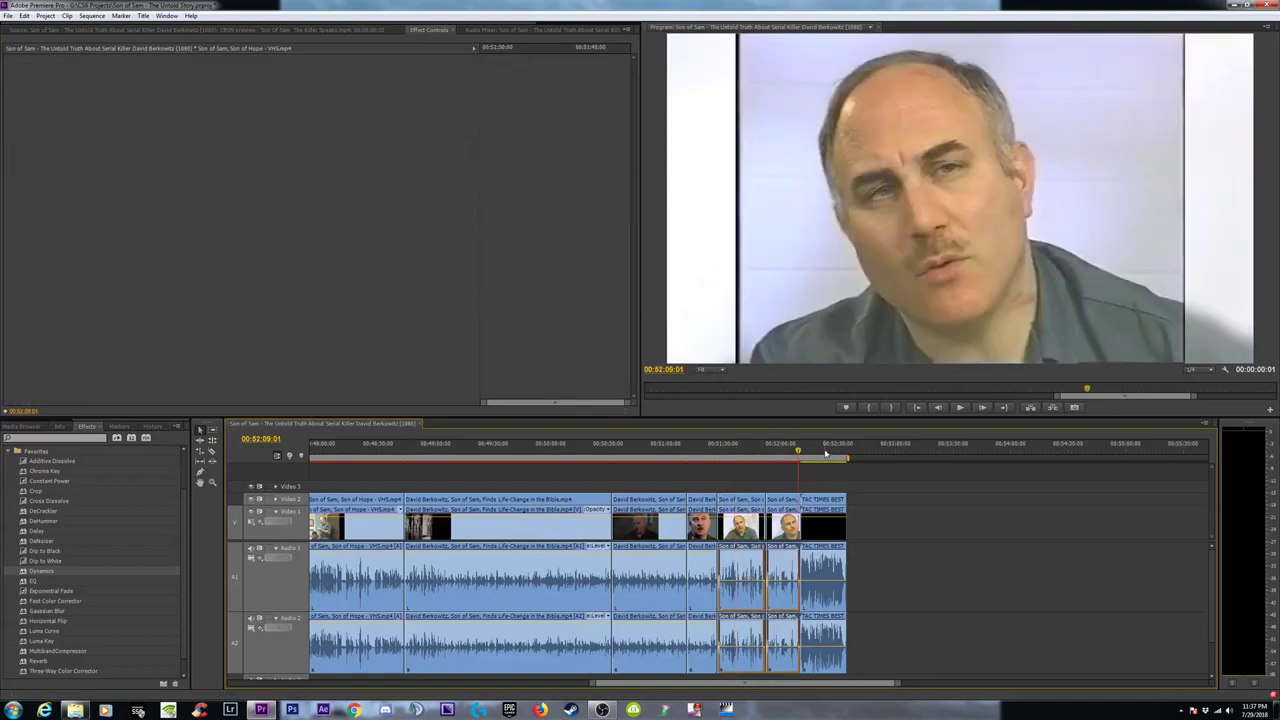
pyautogui.rightClick(783, 565)
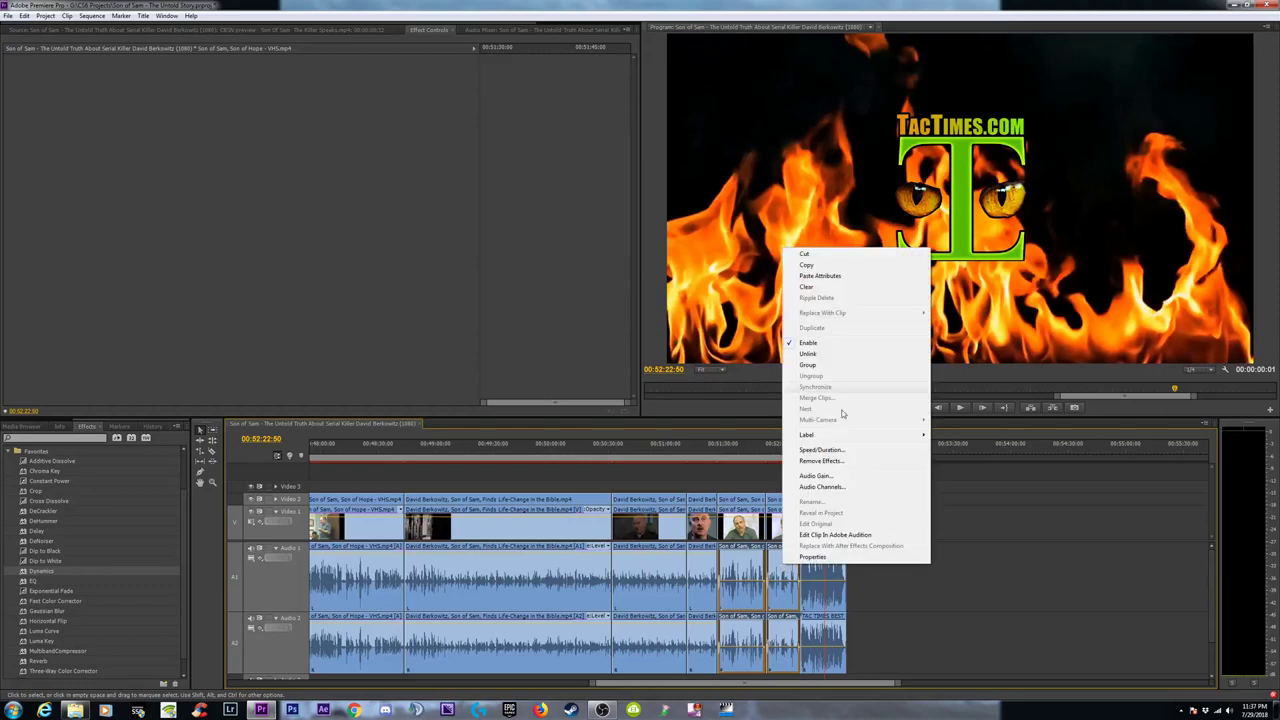
pyautogui.click(822, 277)
# Listen to the processed audio from about 51:26 and from about 51:50.
pyautogui.click(716, 451)
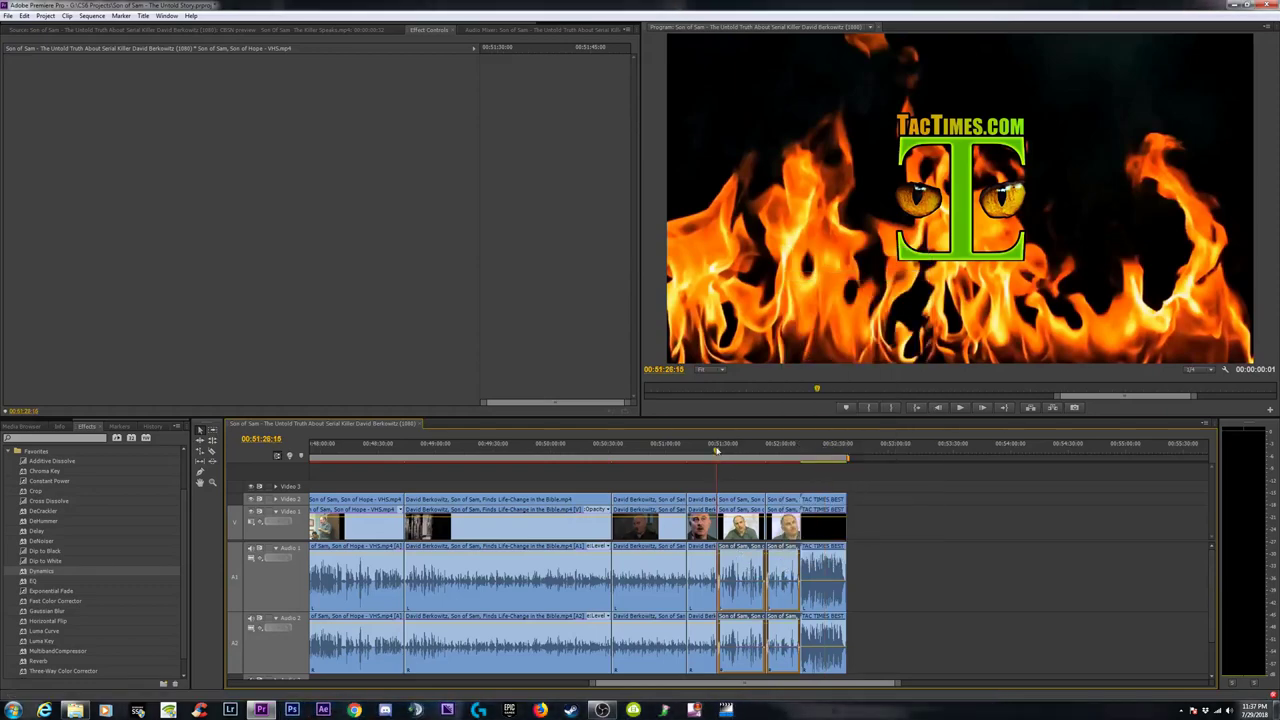
pyautogui.press('space')
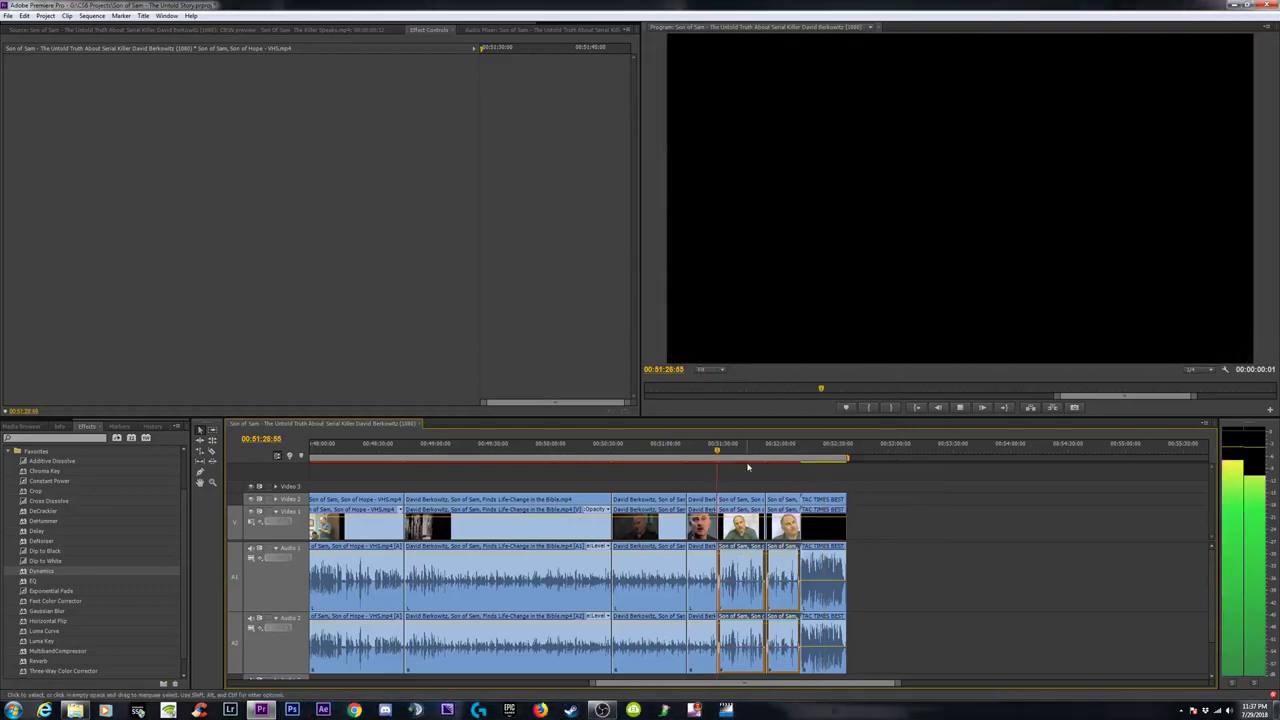
pyautogui.click(762, 455)
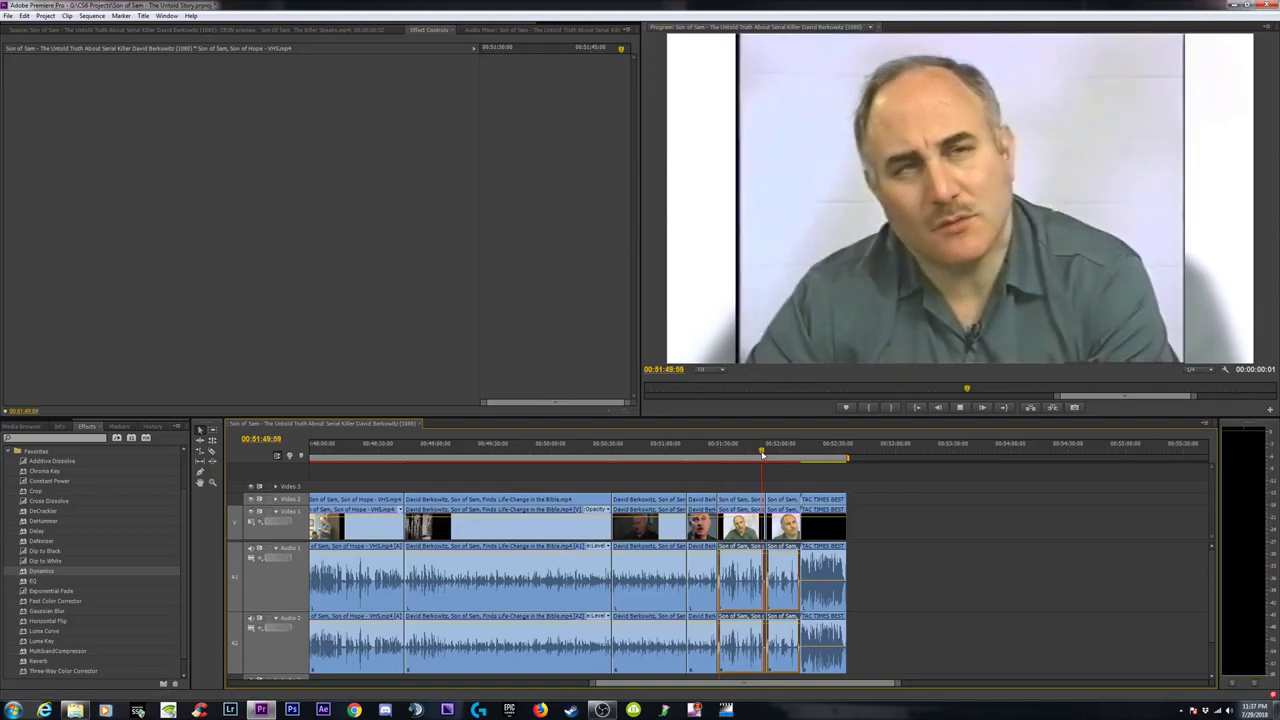
pyautogui.press('space')
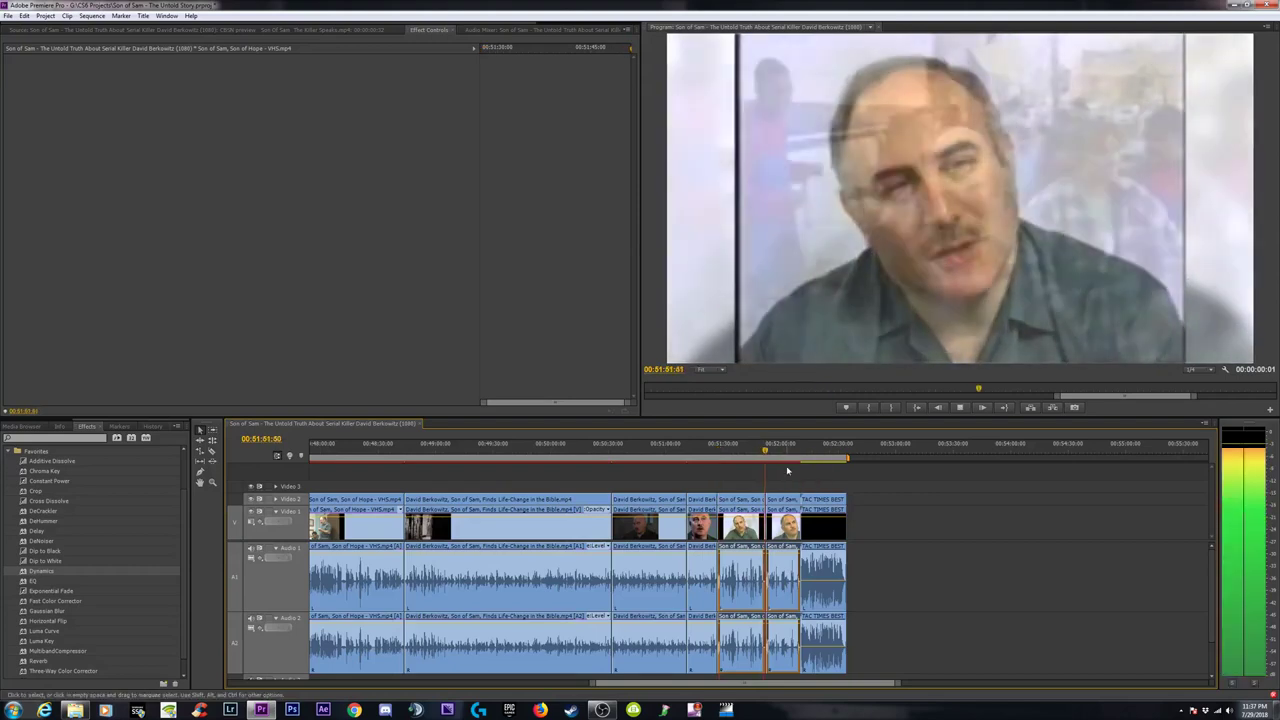
# Examine the cut at about 51:52 up close and replay the audio and picture leading through it.
pyautogui.press('=')
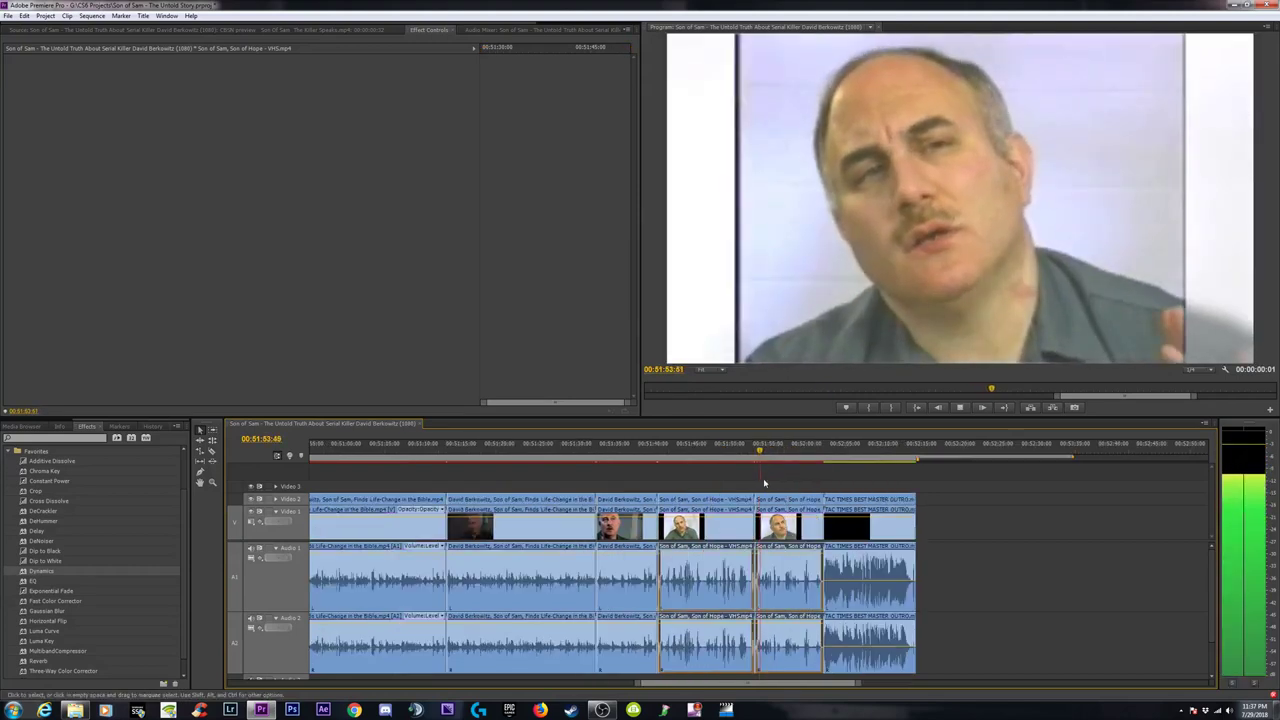
pyautogui.press('=')
pyautogui.press('=')
pyautogui.click(629, 449)
pyautogui.press('space')
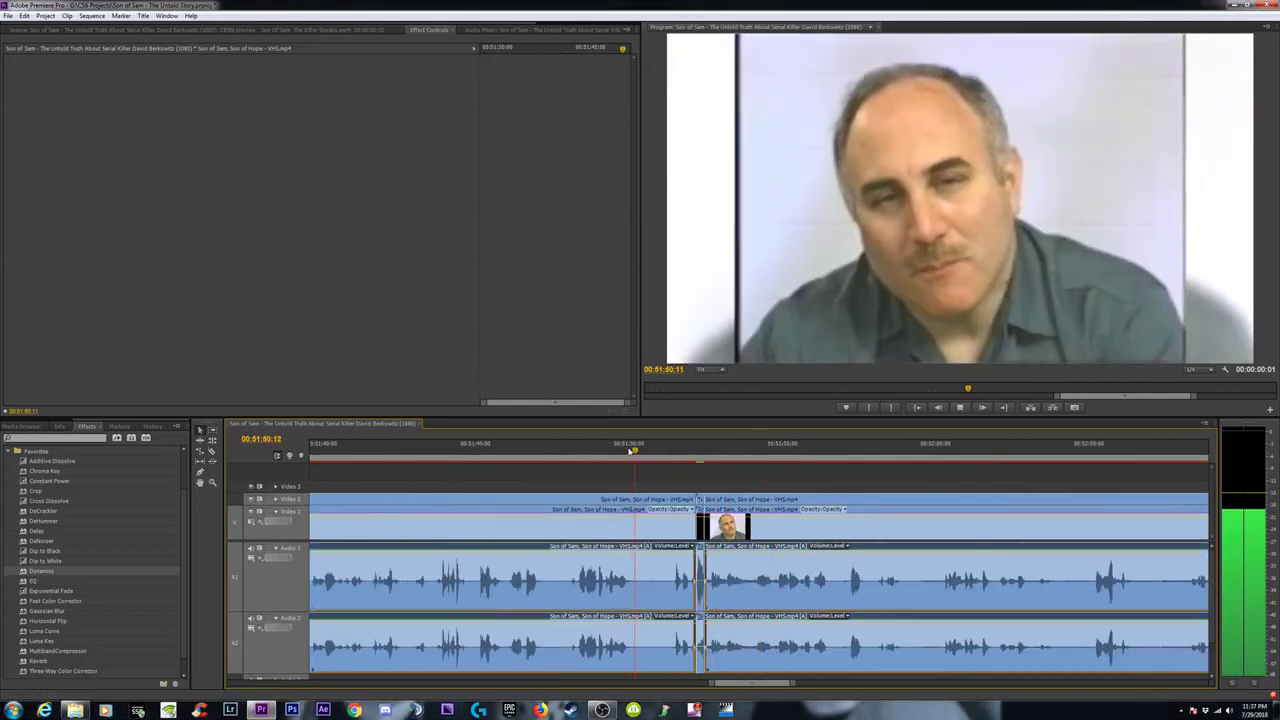
pyautogui.press('=')
pyautogui.press('space')
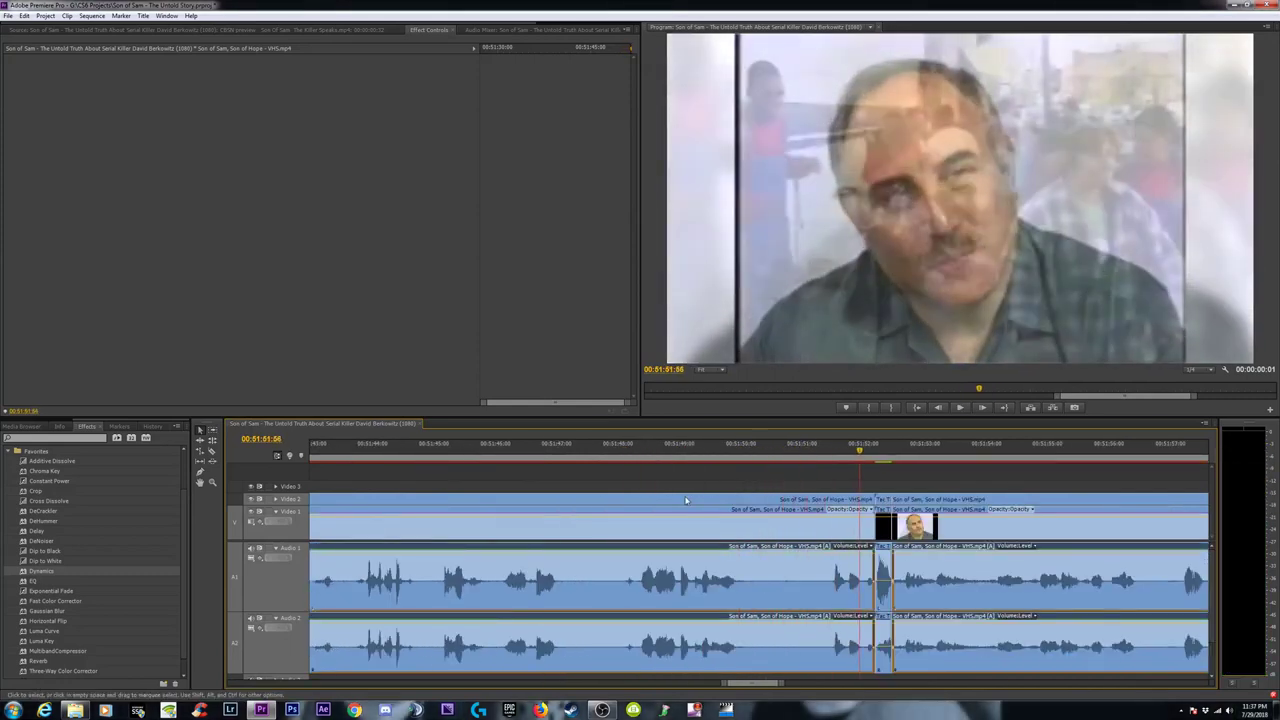
pyautogui.click(619, 452)
pyautogui.press('space')
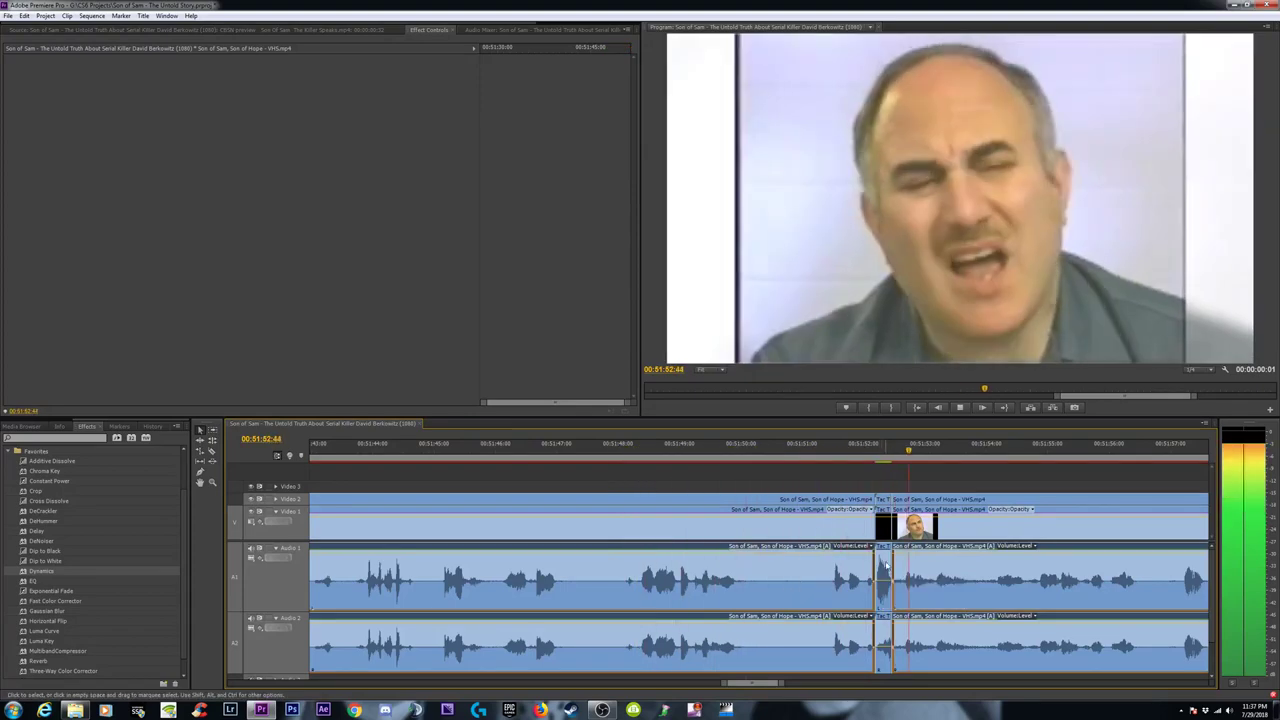
# Remove the short clip at about 51:52 from all tracks and extend the preceding clip up to the following one.
pyautogui.press('space')
pyautogui.moveTo(883, 482); pyautogui.dragTo(873, 679)
pyautogui.press('Delete')
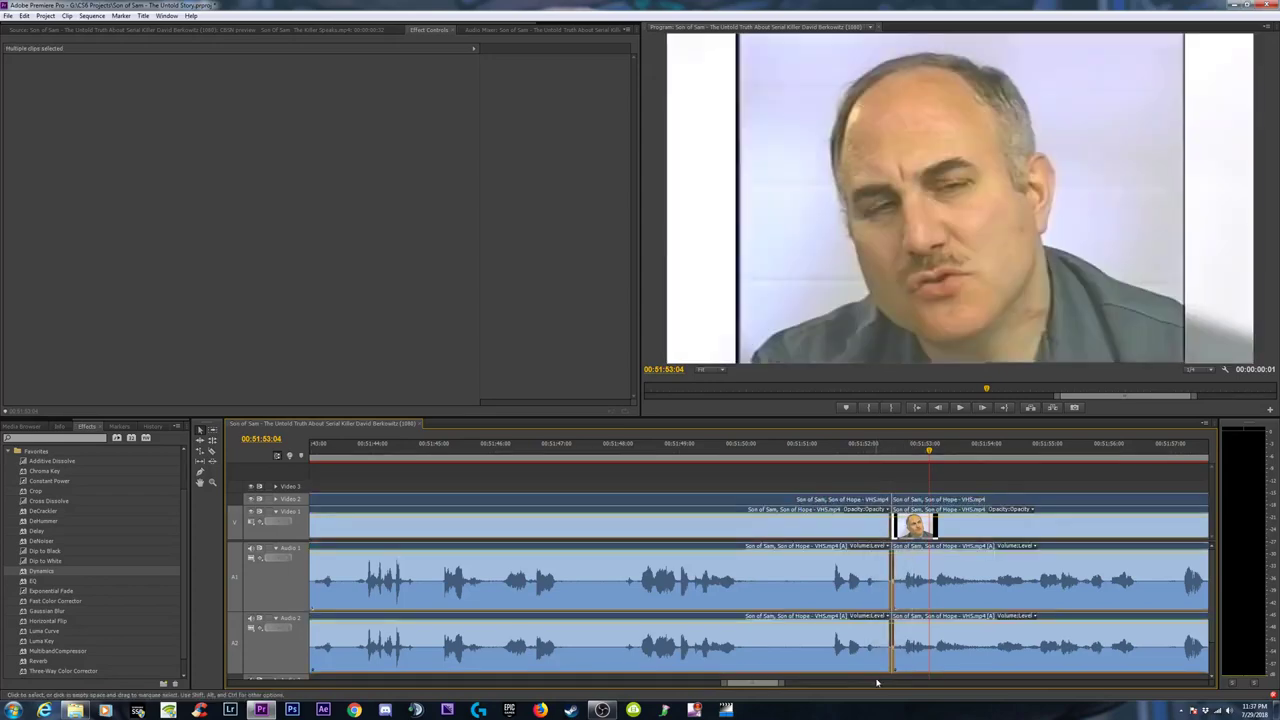
# Apply the default video and audio transitions to the cut at about 51:52 on all tracks and preview the result.
pyautogui.hotkey('shift', 'd')
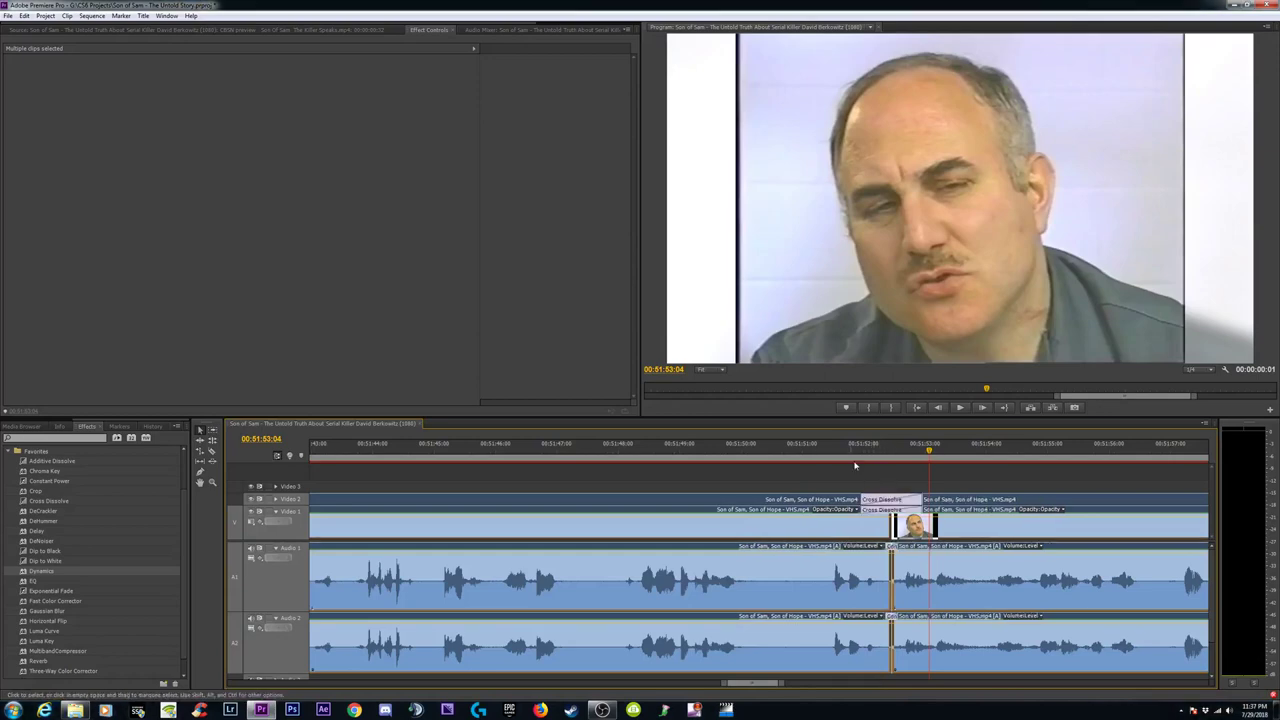
pyautogui.click(825, 451)
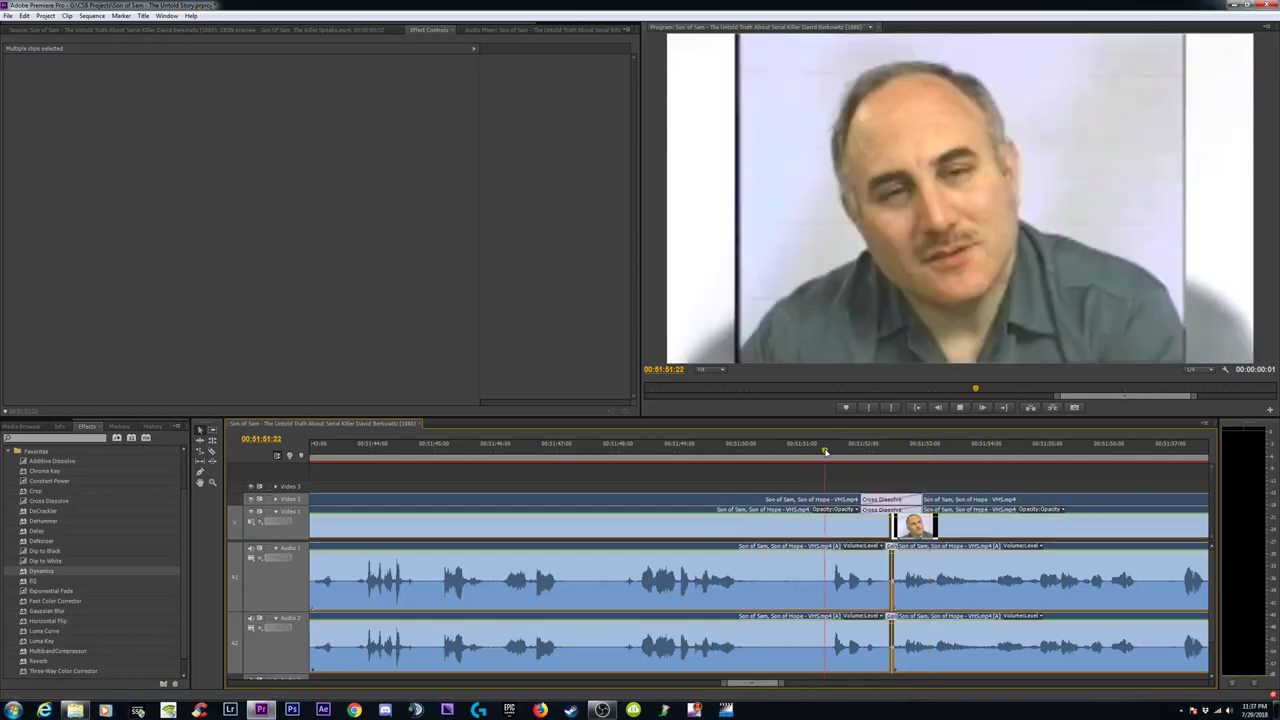
pyautogui.press('space')
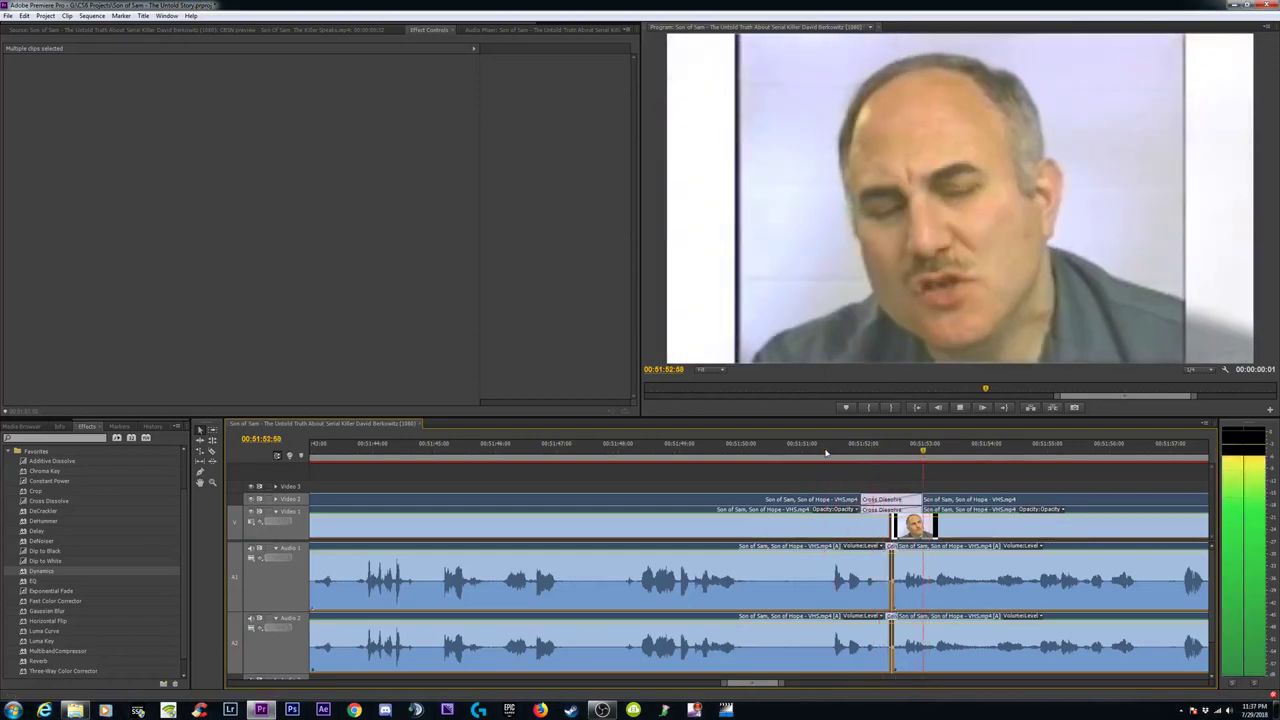
pyautogui.press('space')
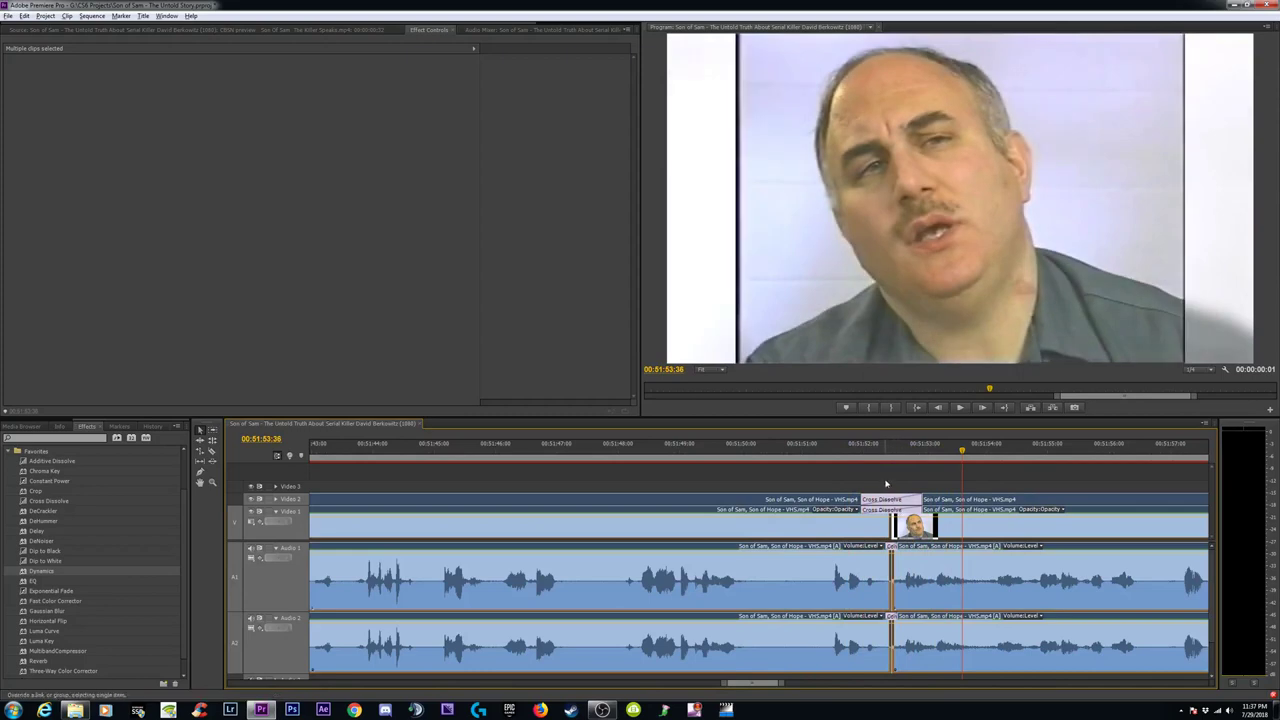
# Delete the Cross Dissolve transitions at the cut near 51:52 on Video 1 and Video 2.
pyautogui.click(885, 484)
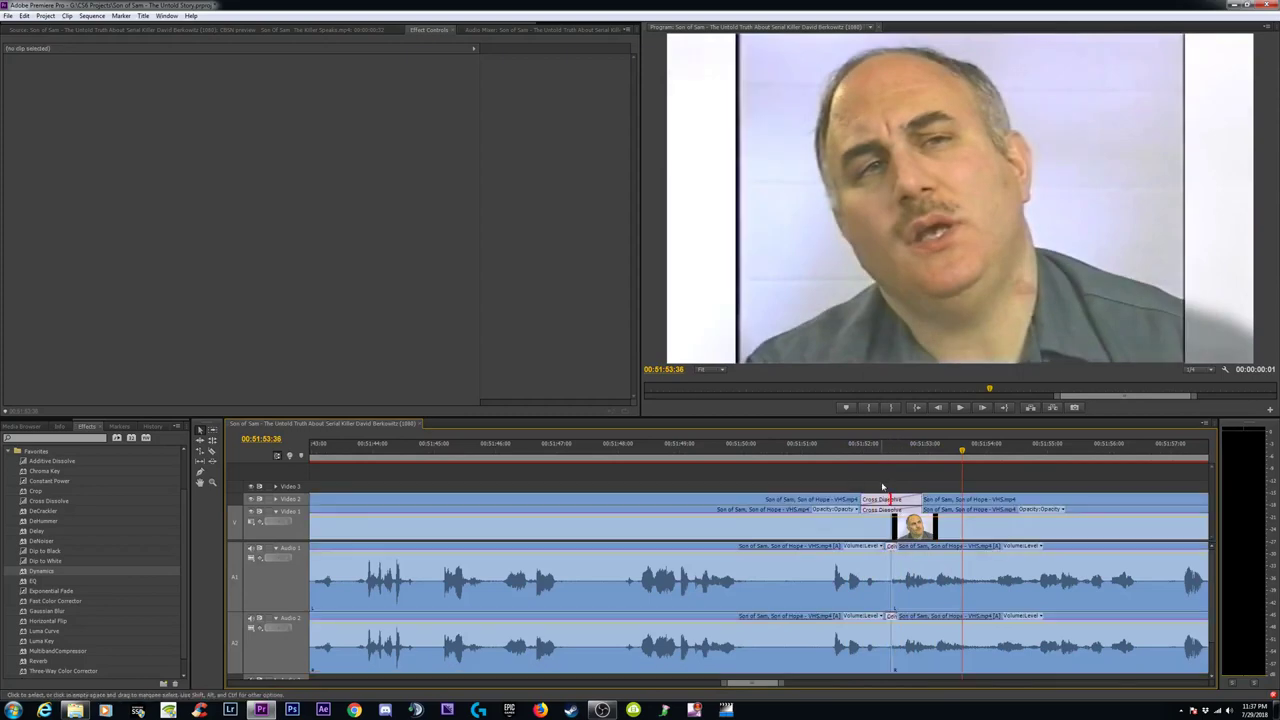
pyautogui.moveTo(883, 484); pyautogui.dragTo(899, 494)
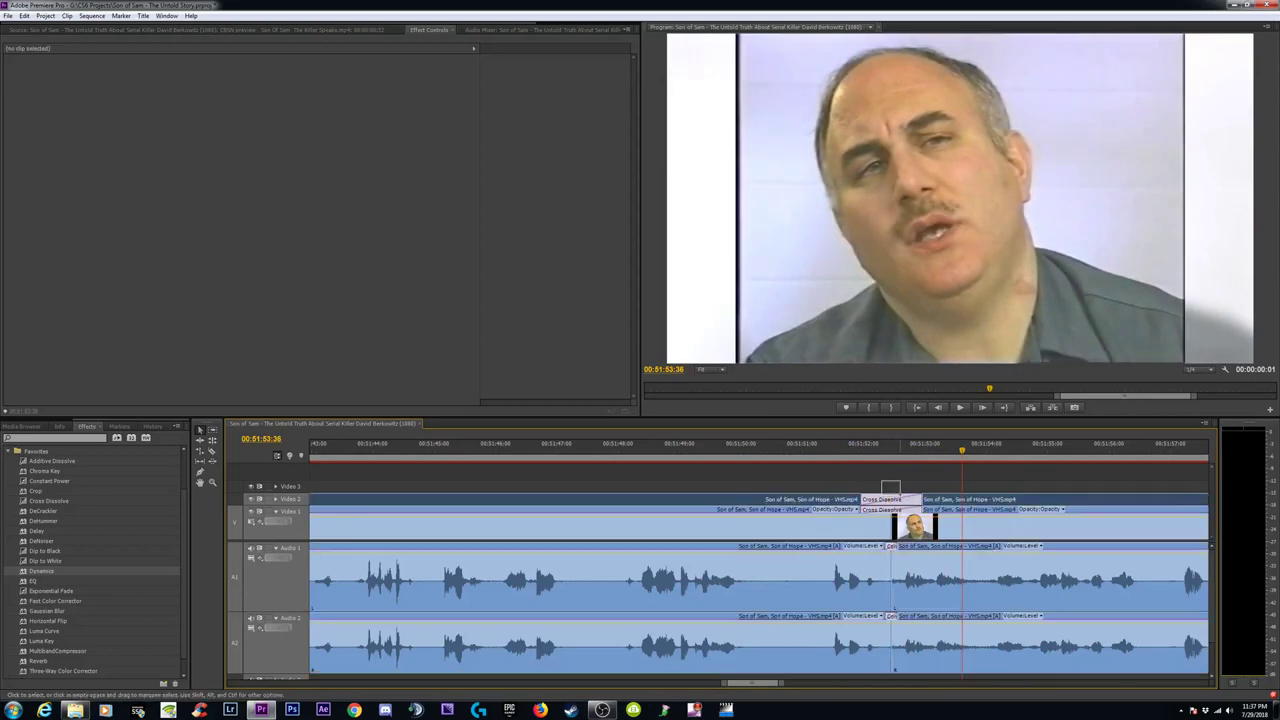
pyautogui.click(890, 499)
pyautogui.press('Delete')
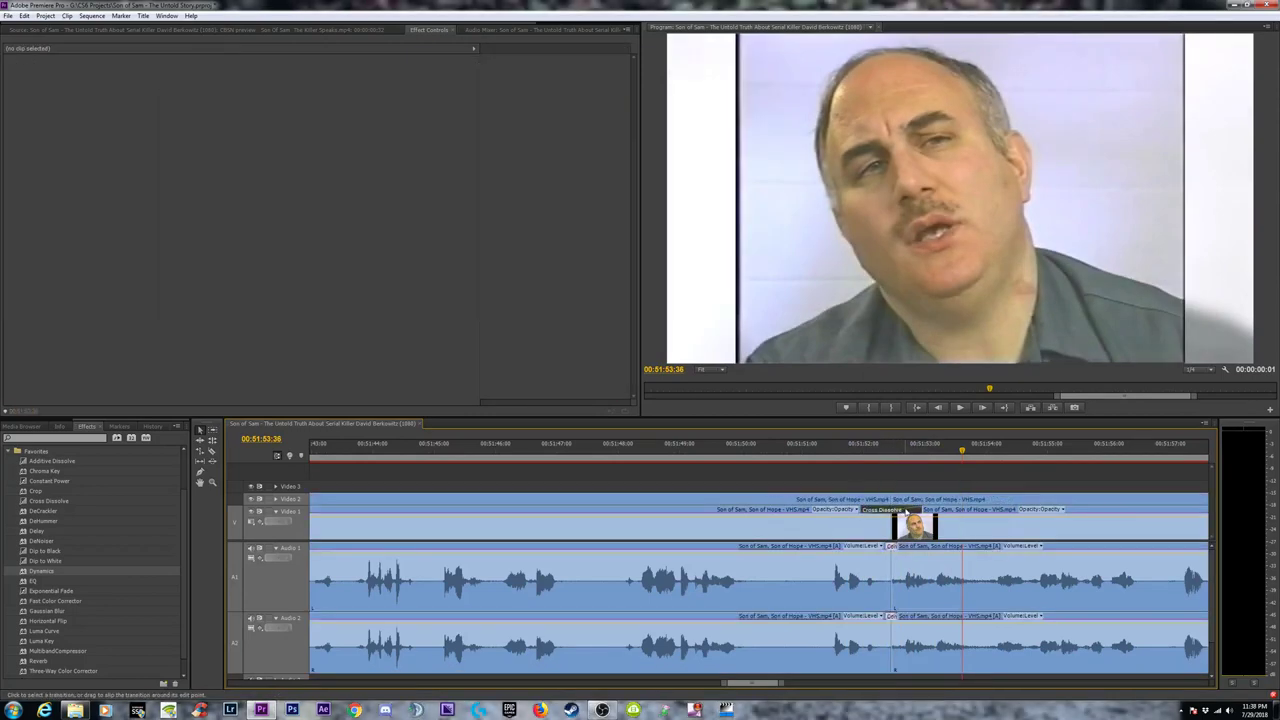
pyautogui.click(906, 511)
pyautogui.press('Delete')
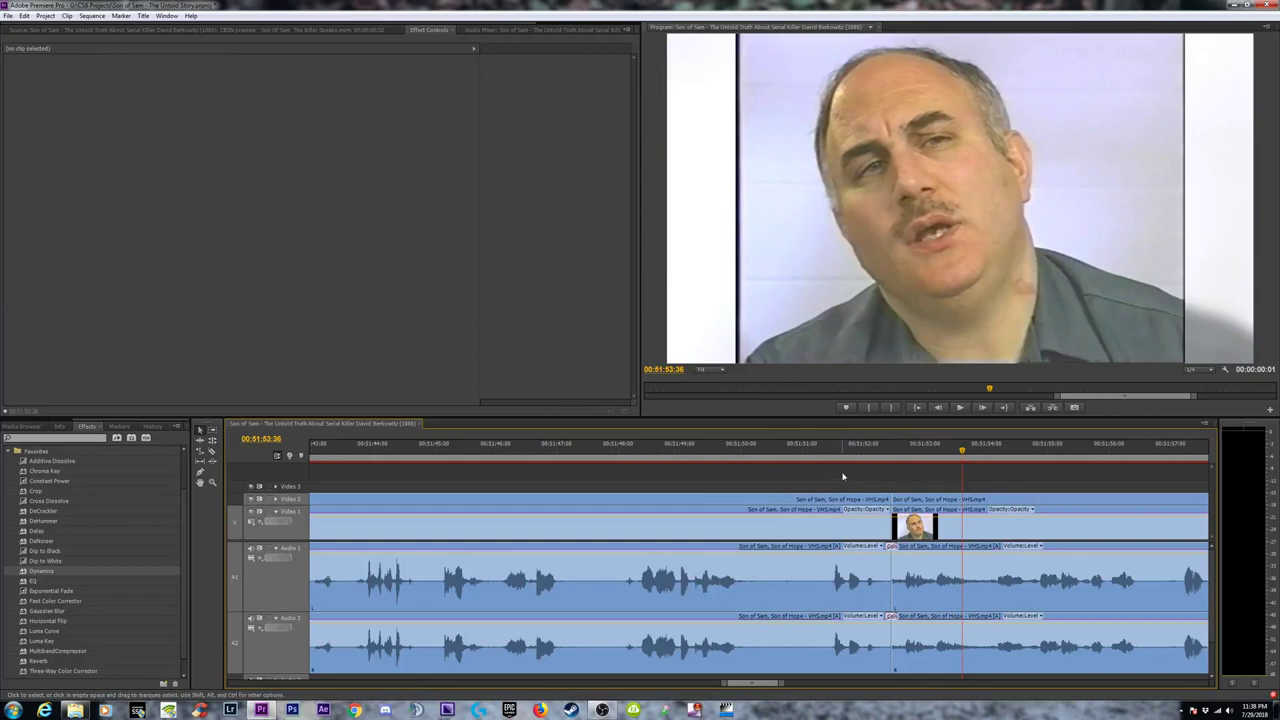
# Trim the preceding Video 1 and Video 2 clips back to 51:51:35, extend the following ones back to about 51:52, and play the result.
pyautogui.moveTo(843, 450)
pyautogui.mouseDown()
pyautogui.moveTo(857, 451)
pyautogui.moveTo(838, 451)
pyautogui.mouseUp()
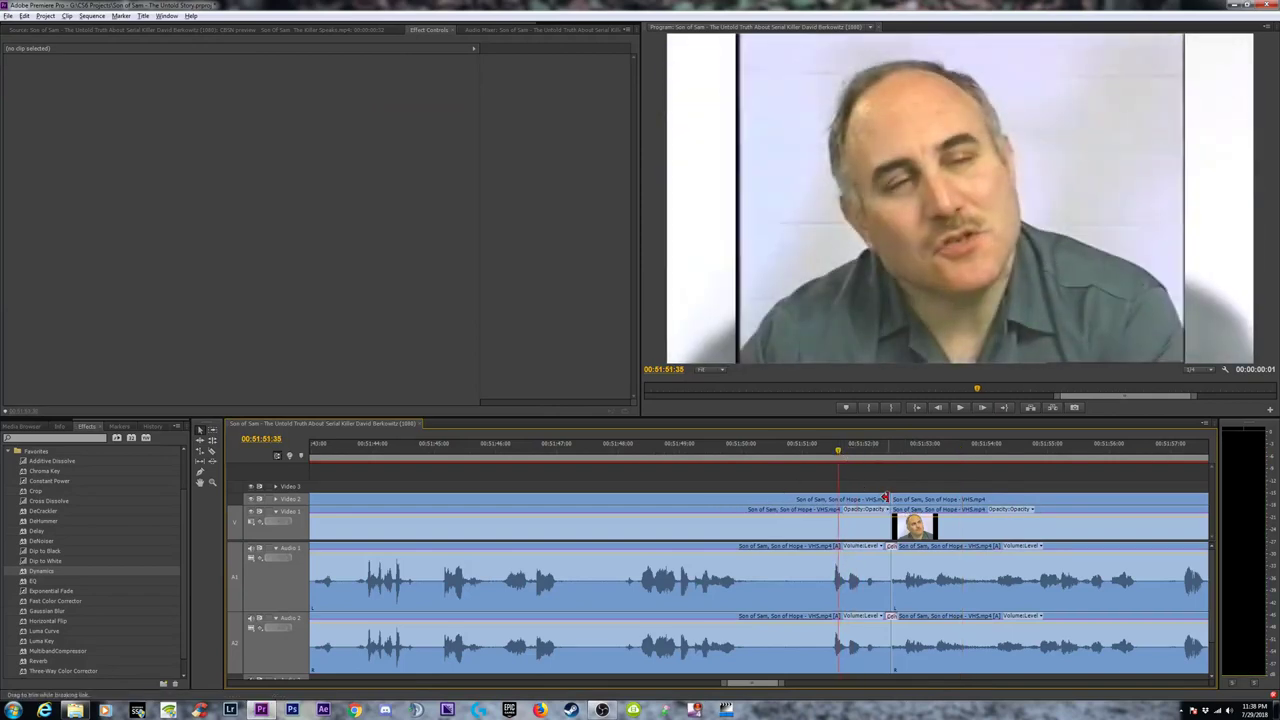
pyautogui.moveTo(886, 498); pyautogui.dragTo(838, 498)
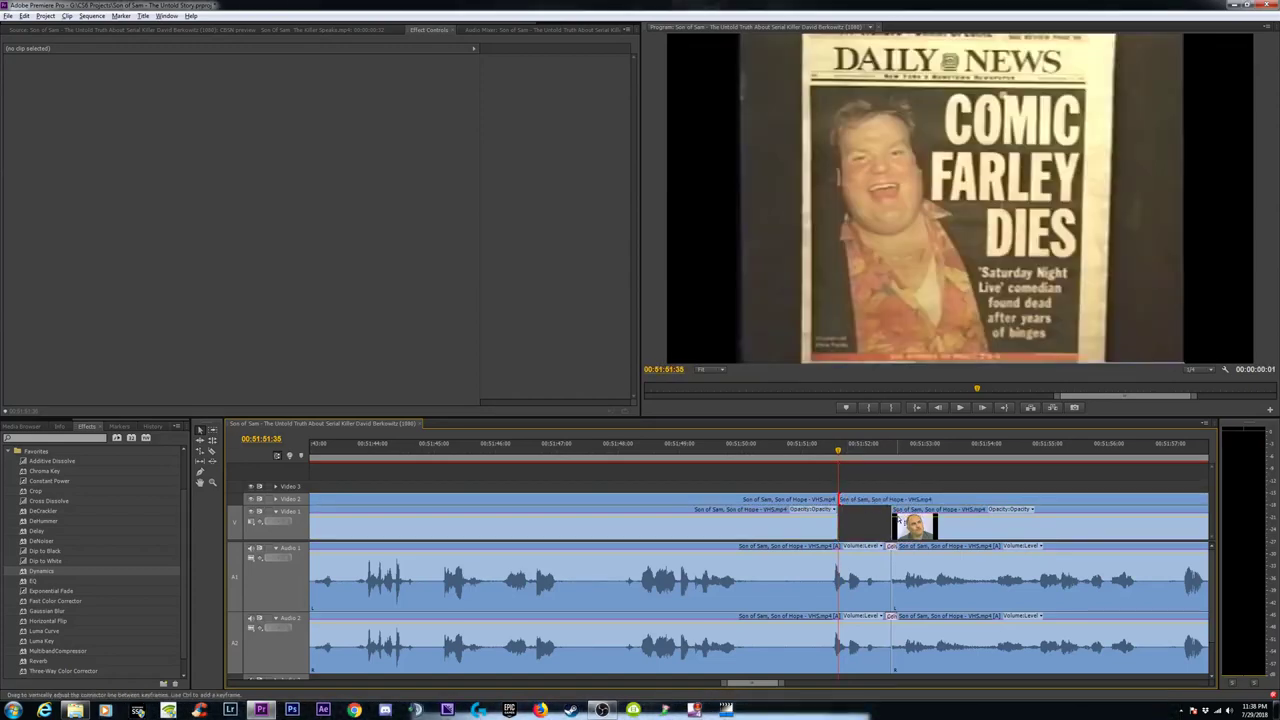
pyautogui.moveTo(895, 515); pyautogui.dragTo(842, 498)
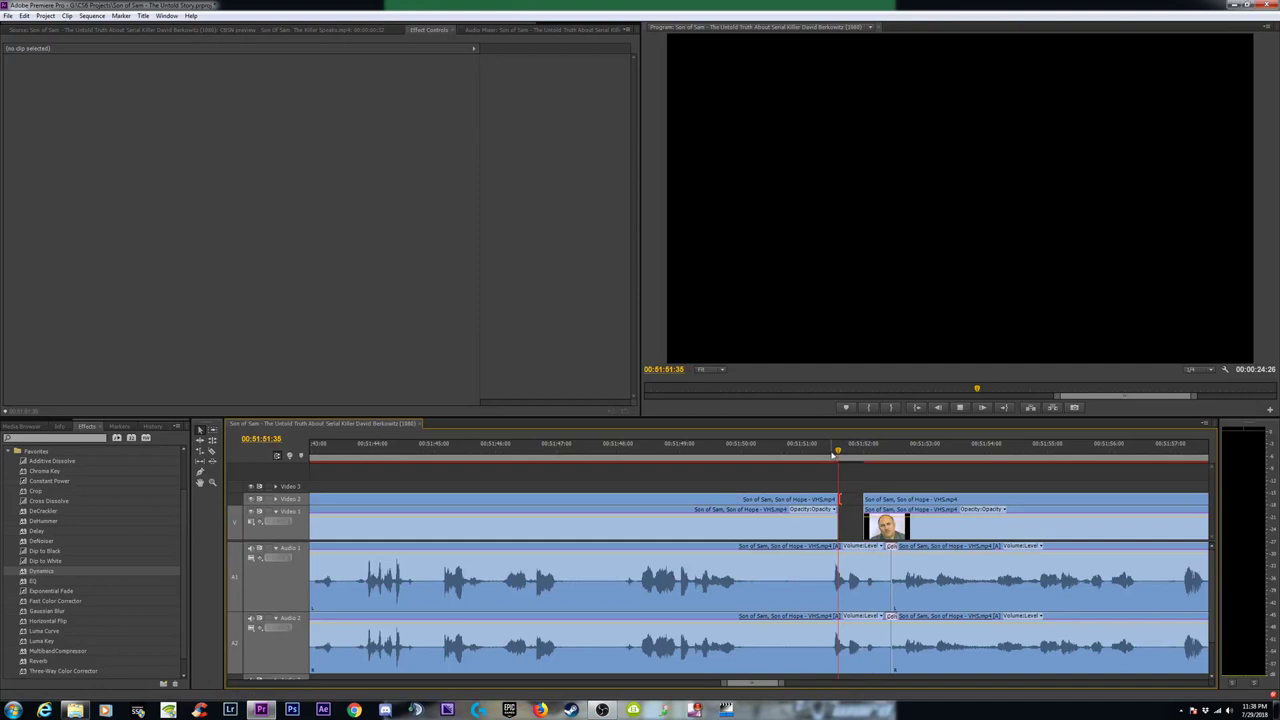
pyautogui.press('space')
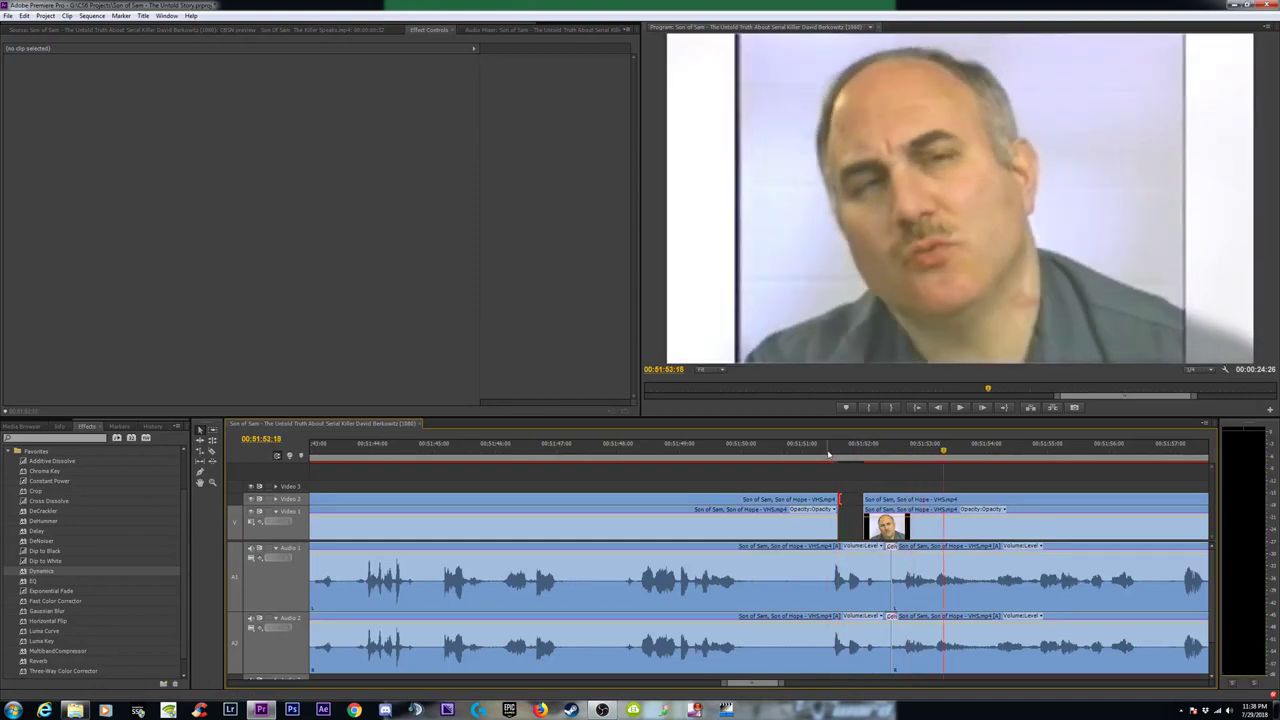
# Split the preceding clip at 51:51:33 on both Video 1 and Video 2.
pyautogui.click(828, 454)
pyautogui.press('=')
pyautogui.press('=')
pyautogui.press('=')
pyautogui.moveTo(840, 454)
pyautogui.mouseDown()
pyautogui.moveTo(815, 458)
pyautogui.moveTo(833, 462)
pyautogui.mouseUp()
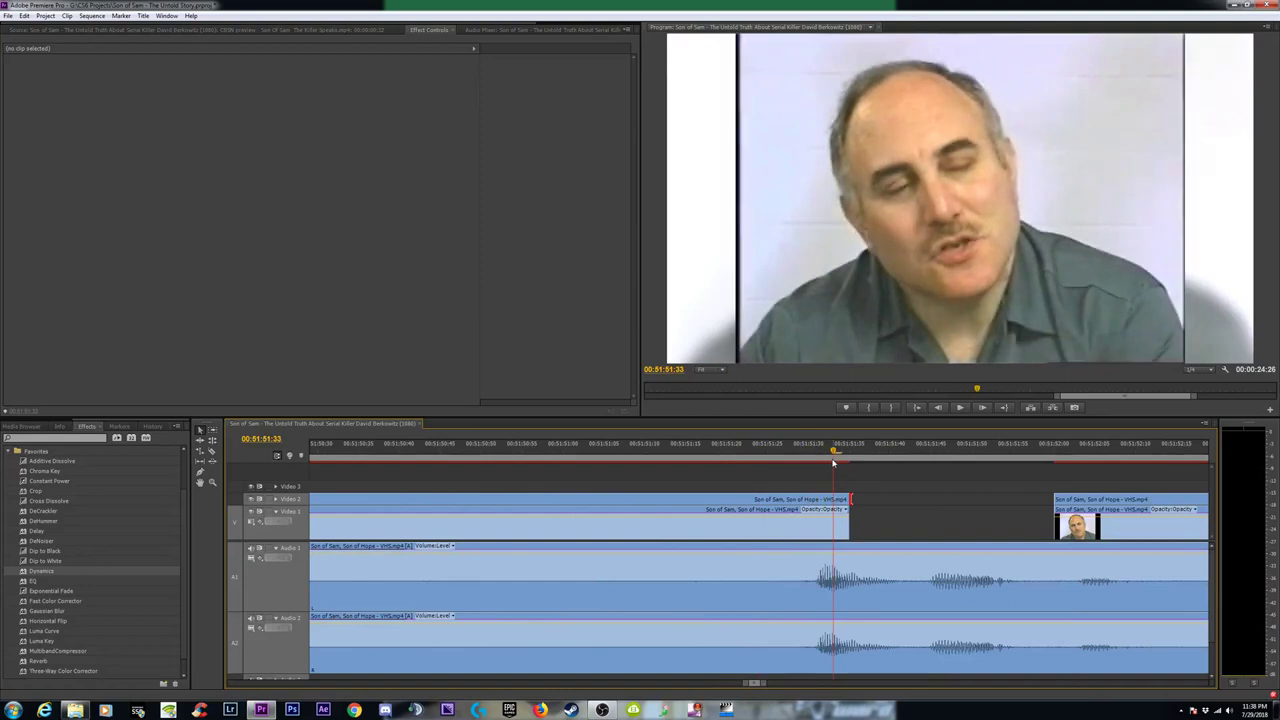
pyautogui.press('c')
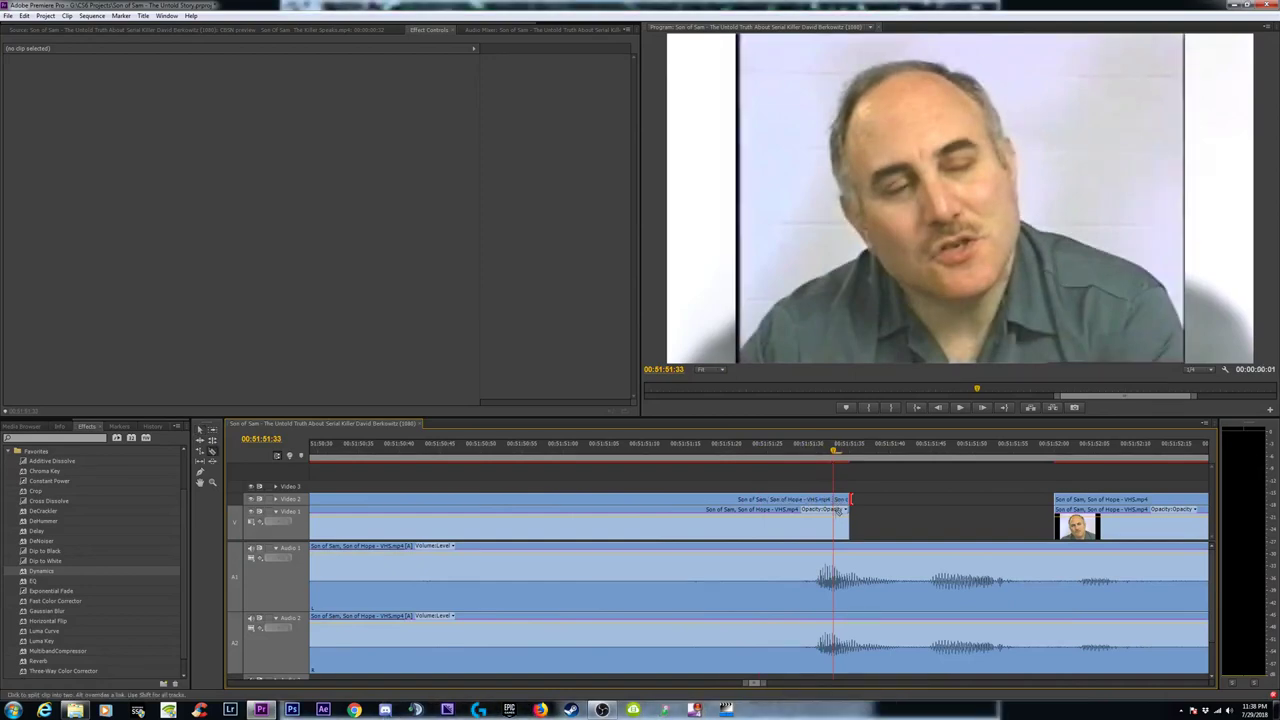
pyautogui.click(845, 509)
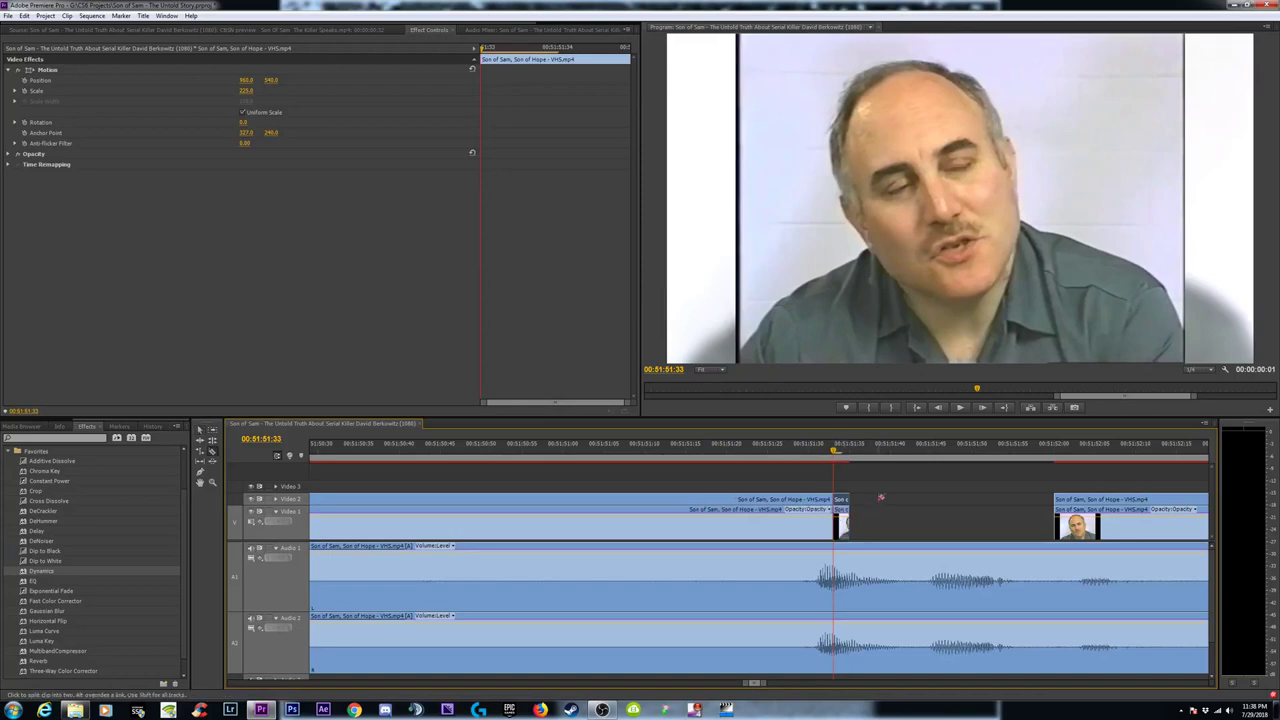
# Try filling the gap on Video 1 and Video 2 with repeated copies of the short fragments after 51:51:33, play it and save the project.
pyautogui.keyDown('shift'); pyautogui.click(845, 501); pyautogui.keyUp('shift')
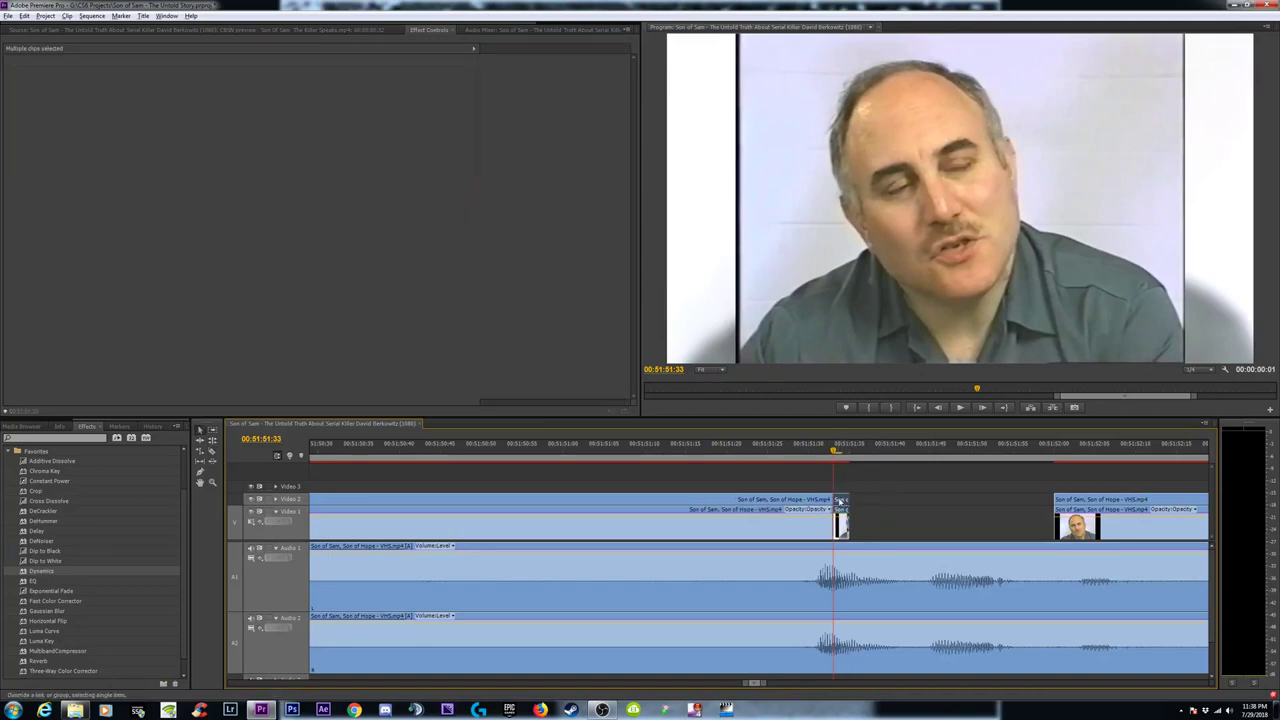
pyautogui.moveTo(840, 502)
pyautogui.mouseDown()
pyautogui.moveTo(857, 501)
pyautogui.moveTo(837, 525)
pyautogui.moveTo(882, 502)
pyautogui.moveTo(870, 501)
pyautogui.moveTo(840, 524)
pyautogui.moveTo(914, 499)
pyautogui.moveTo(828, 523)
pyautogui.mouseUp()
pyautogui.click(921, 492)
pyautogui.click(880, 508)
pyautogui.click(931, 478)
pyautogui.moveTo(1000, 468); pyautogui.dragTo(921, 499)
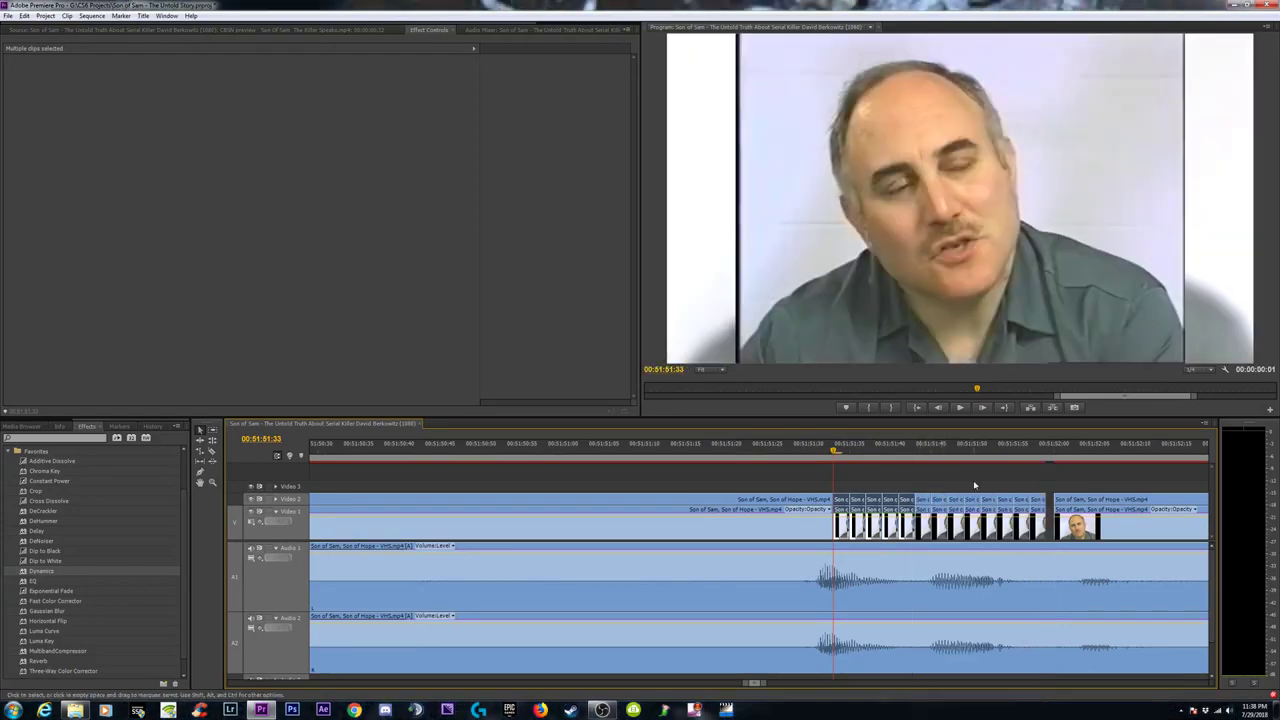
pyautogui.click(975, 485)
pyautogui.press('space')
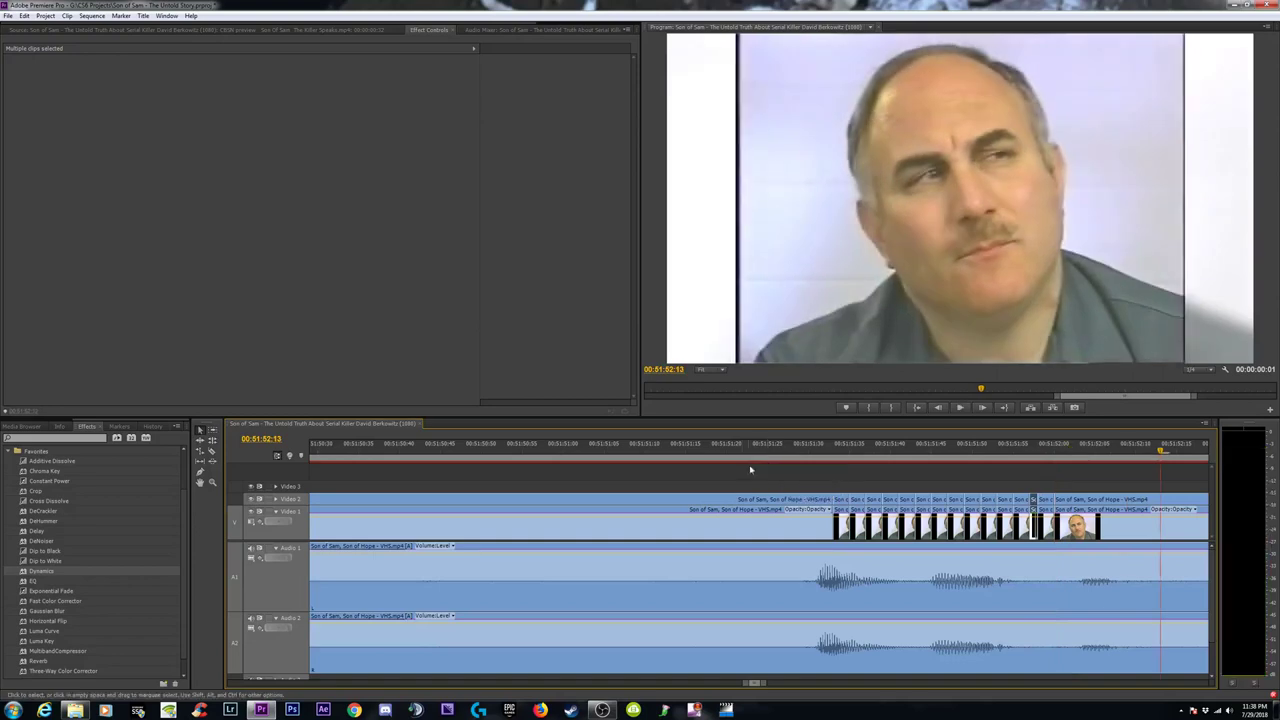
pyautogui.click(685, 447)
pyautogui.hotkey('ctrl', 's')
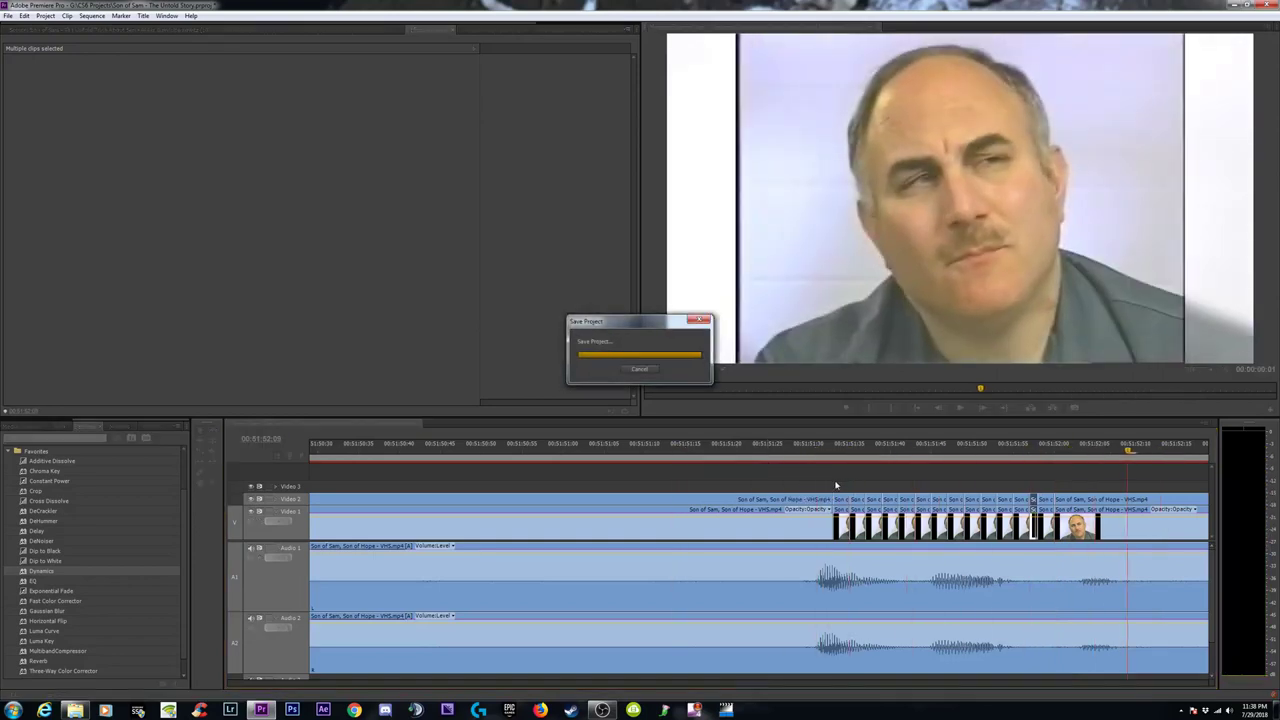
# Delete all the short fragments between 51:51:33 and the following clip on Video 1 and Video 2.
pyautogui.click(940, 450)
pyautogui.press('-')
pyautogui.press('-')
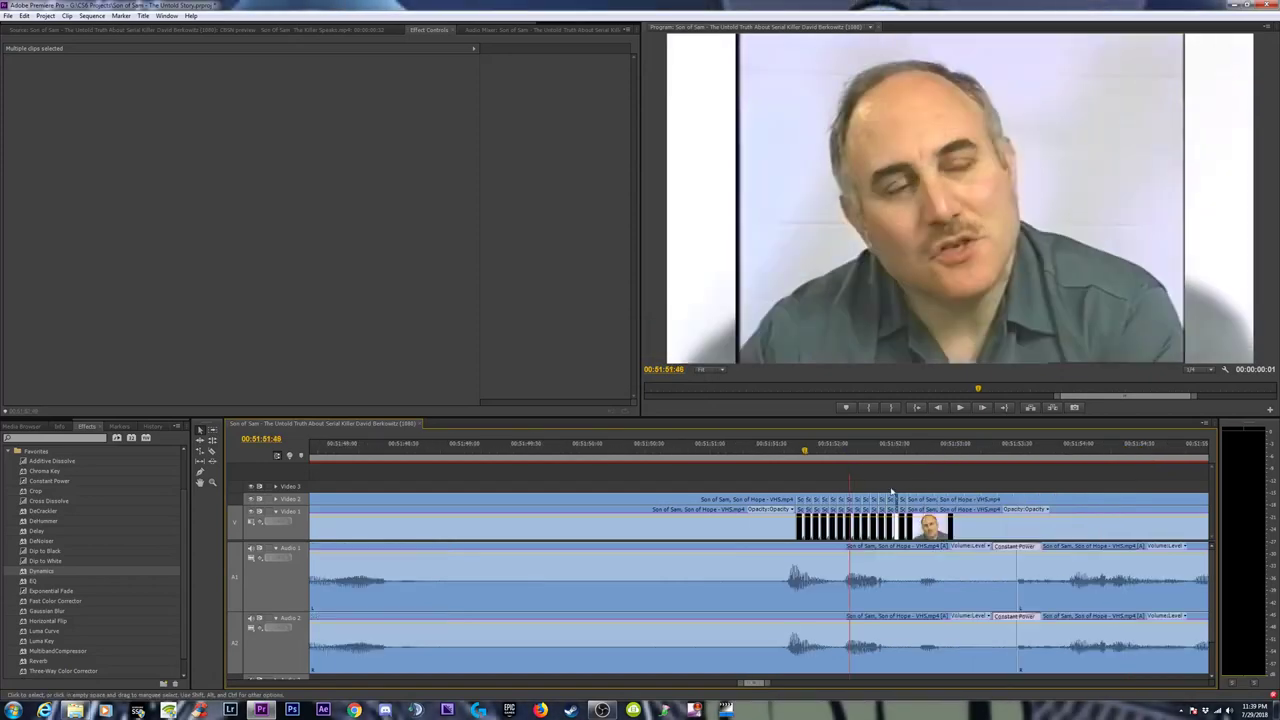
pyautogui.press('=')
pyautogui.moveTo(710, 488); pyautogui.dragTo(785, 540)
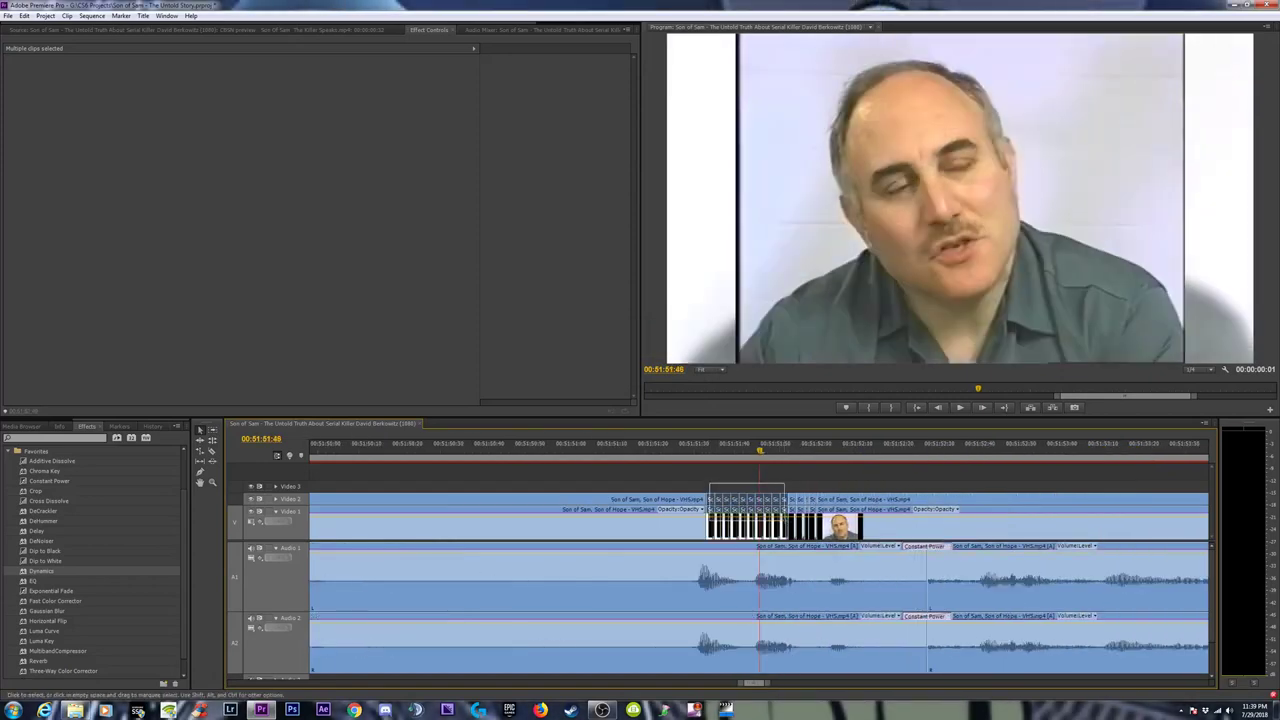
pyautogui.press('Delete')
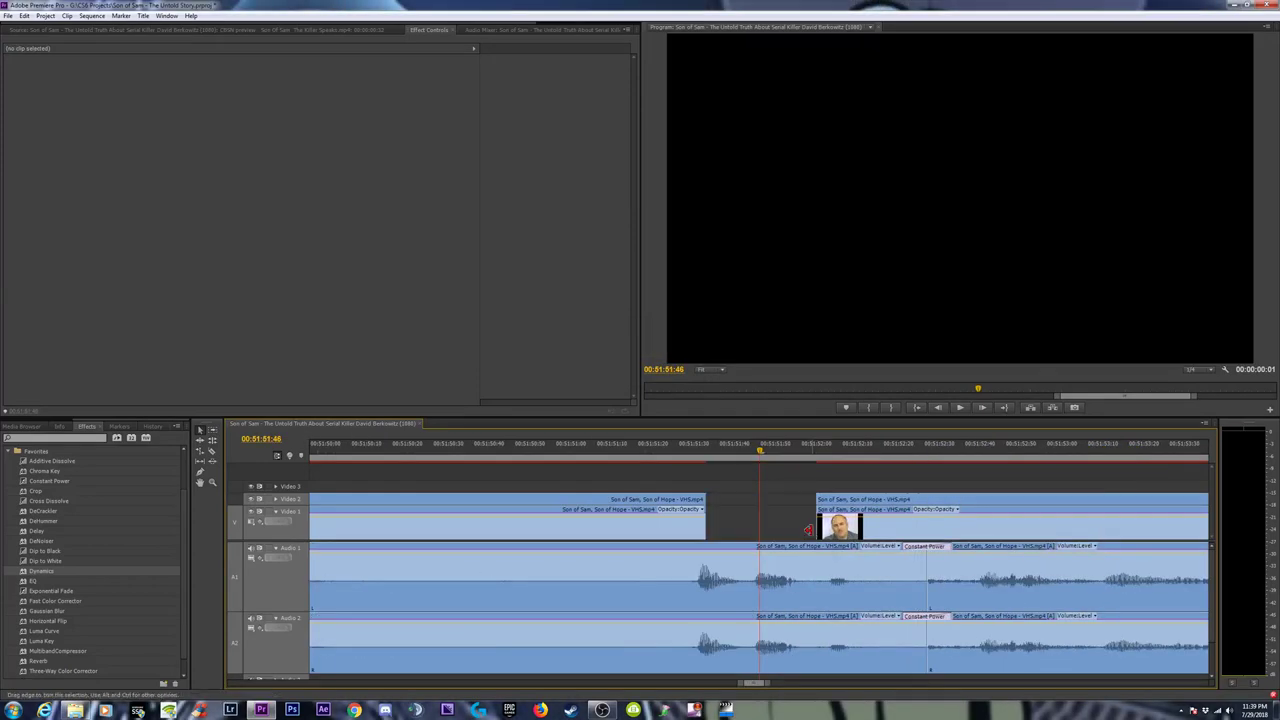
# Split the following Video 2 clip at 51:52:36 and move its front piece to Video 3 at the start of the gap.
pyautogui.click(612, 452)
pyautogui.press('space')
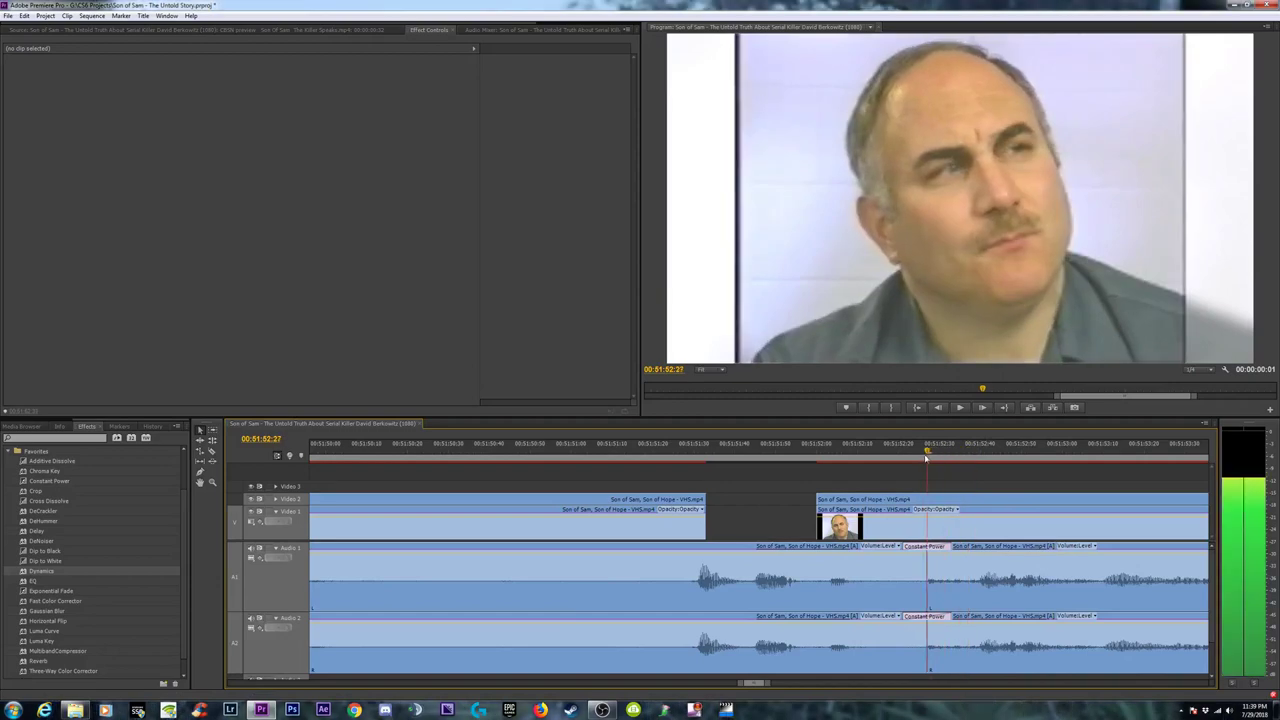
pyautogui.click(851, 459)
pyautogui.moveTo(851, 459); pyautogui.dragTo(966, 473)
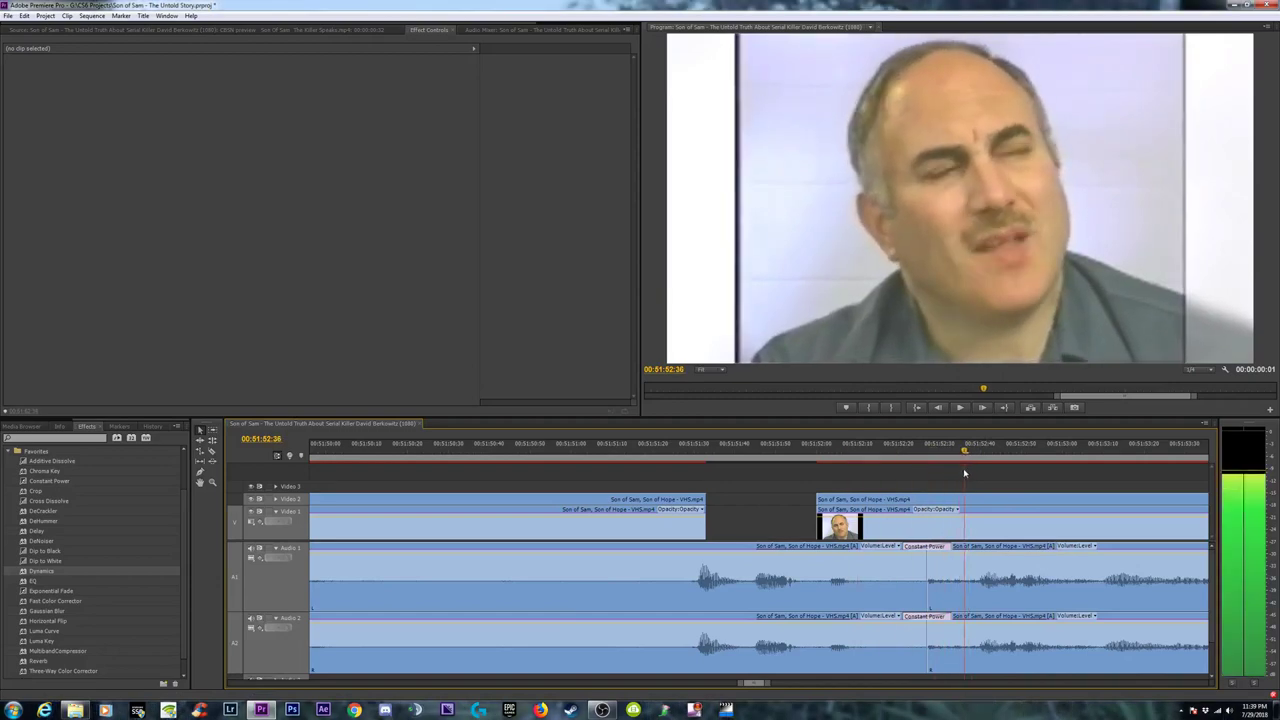
pyautogui.click(914, 500)
pyautogui.moveTo(883, 499); pyautogui.dragTo(779, 487)
# Set the speed of the piece on Video 3 to 60%.
pyautogui.rightClick(779, 487)
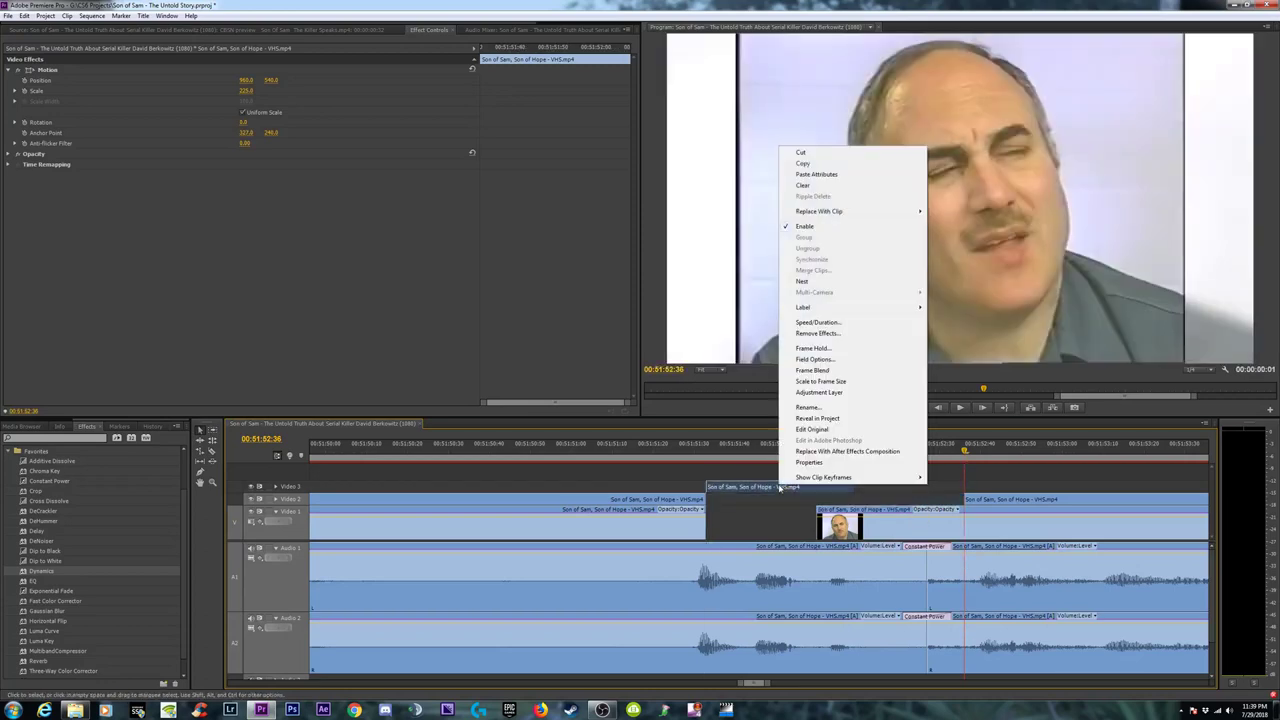
pyautogui.click(816, 323)
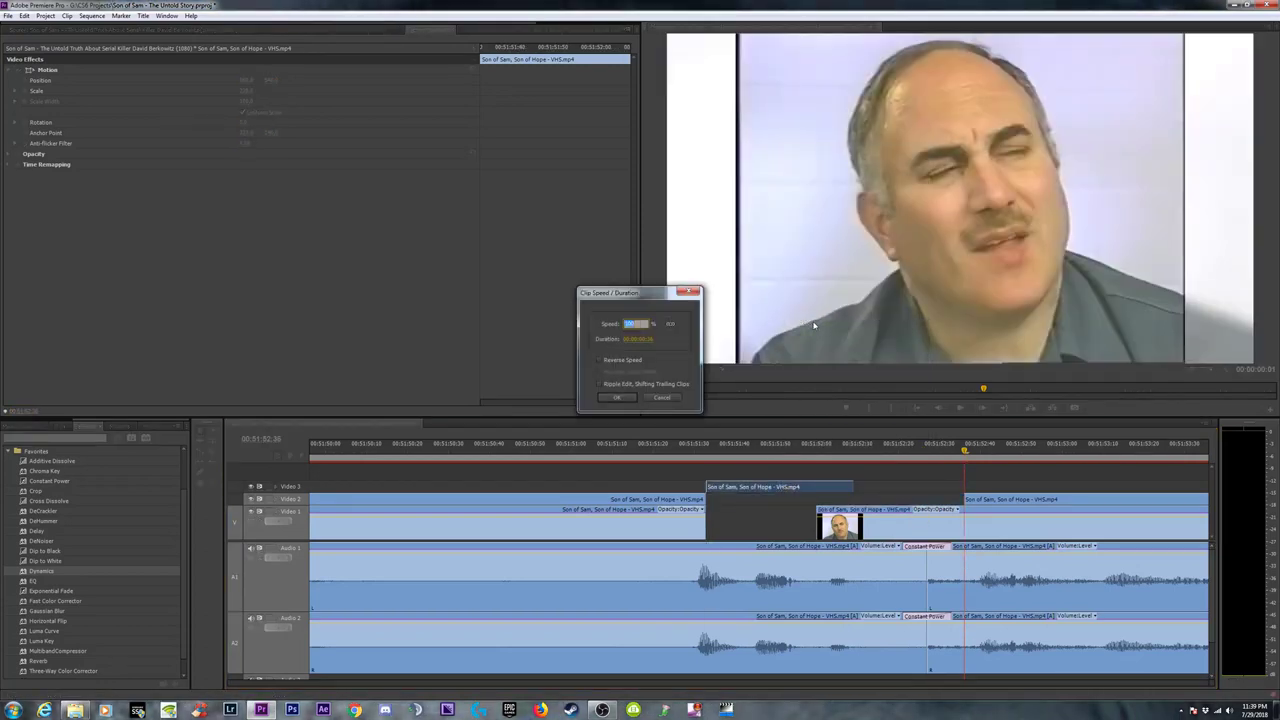
pyautogui.write('60')
pyautogui.press('Return')
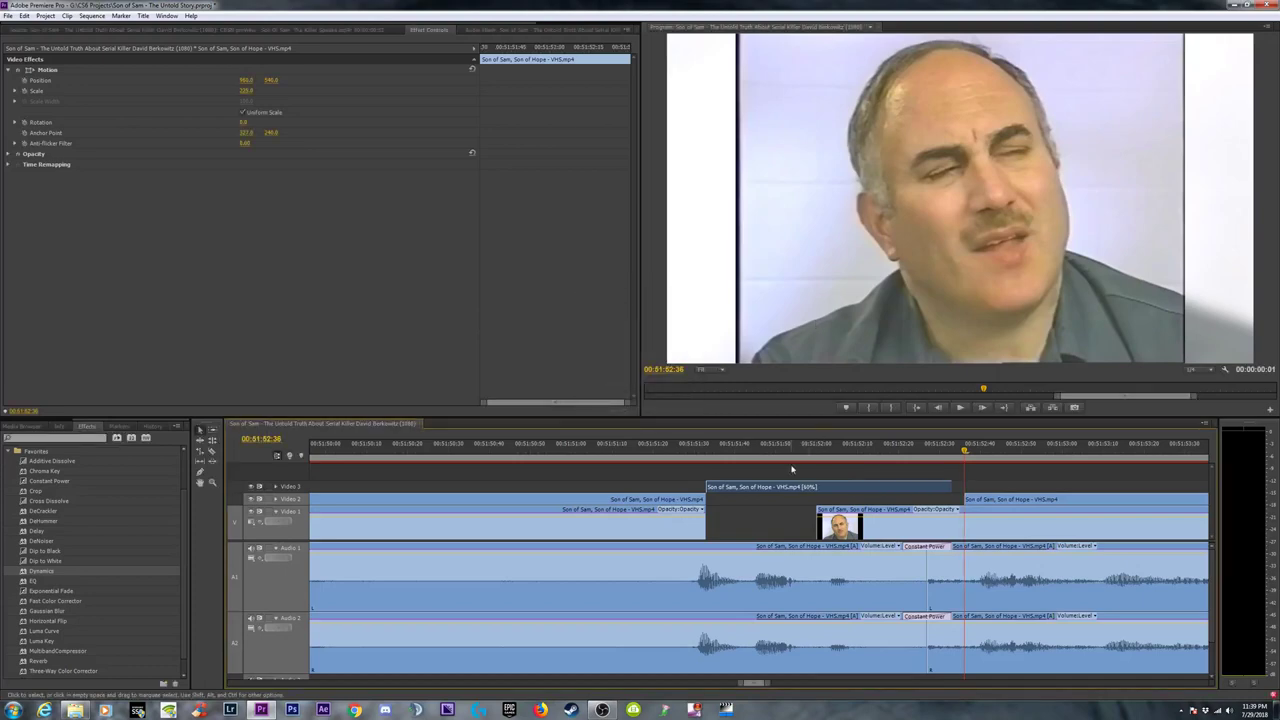
# Set the Video 3 piece's speed to 55% and move it down to Video 2, ending at 51:52:36.
pyautogui.rightClick(786, 486)
pyautogui.click(816, 322)
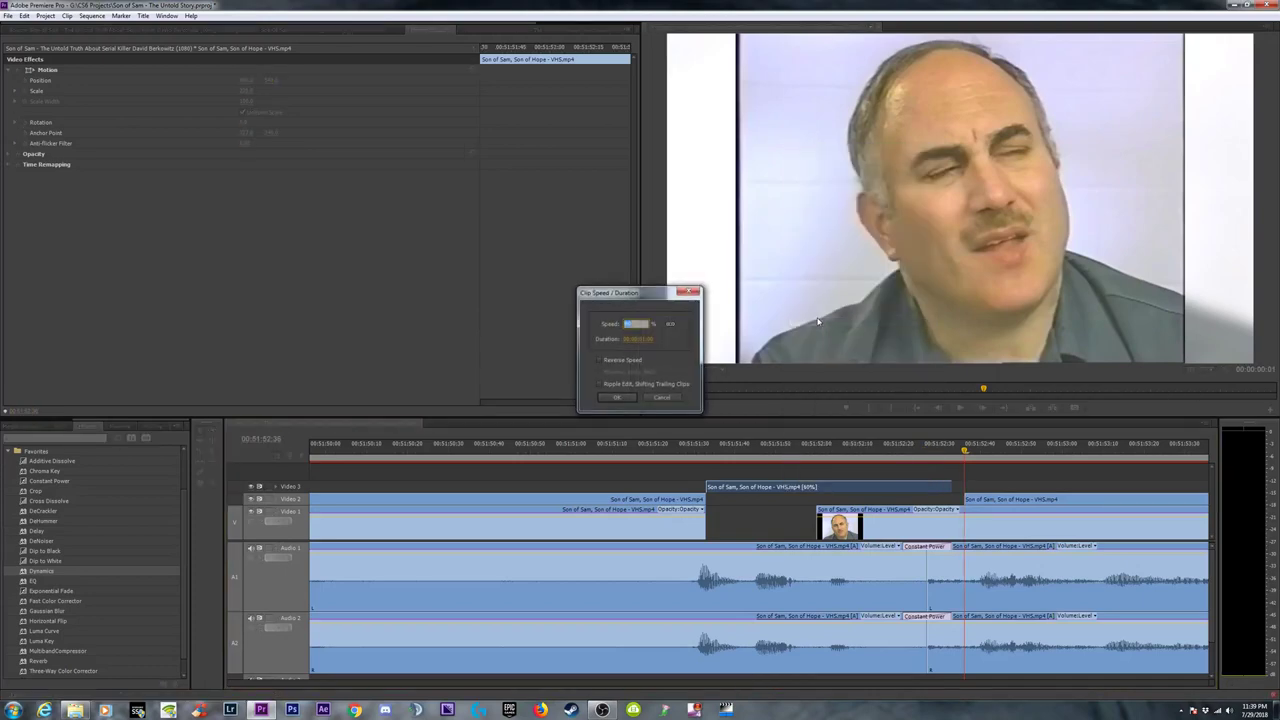
pyautogui.write('55')
pyautogui.press('Return')
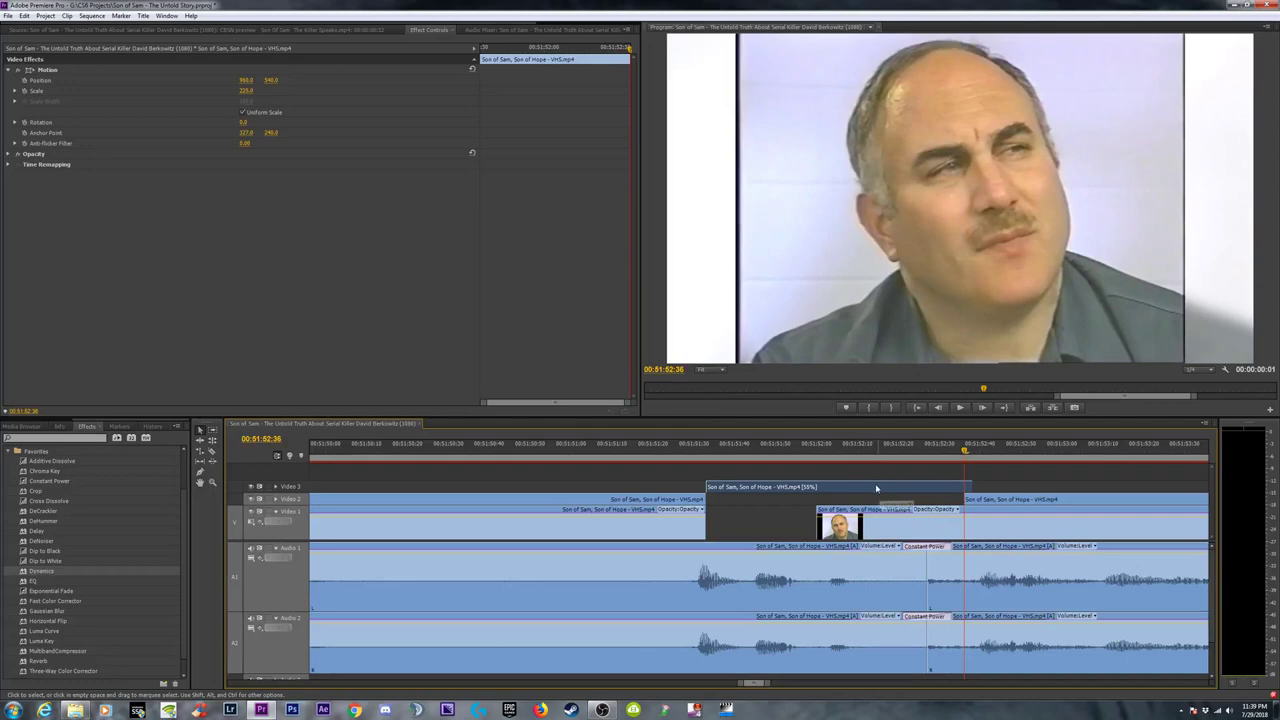
pyautogui.moveTo(876, 488); pyautogui.dragTo(706, 498)
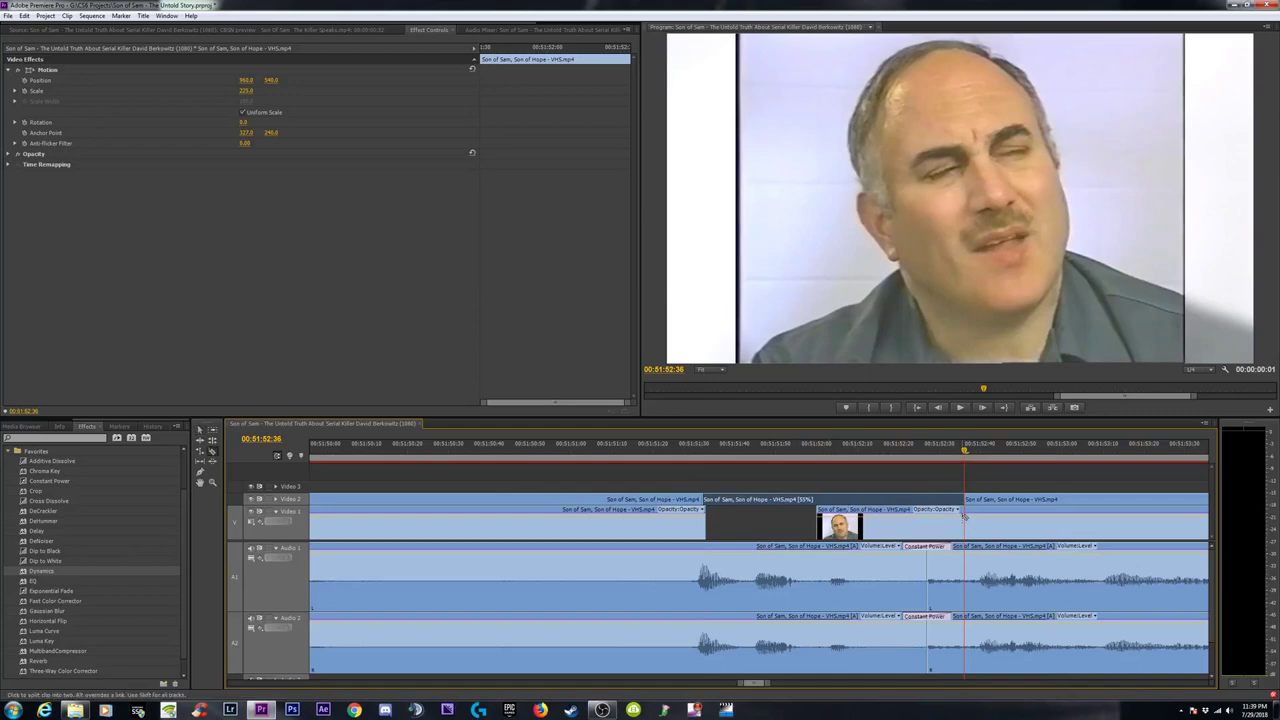
# Split the following Video 1 clip at 51:52:36, delete its front piece and place a copy of the slowed Video 2 clip there.
pyautogui.click(877, 530)
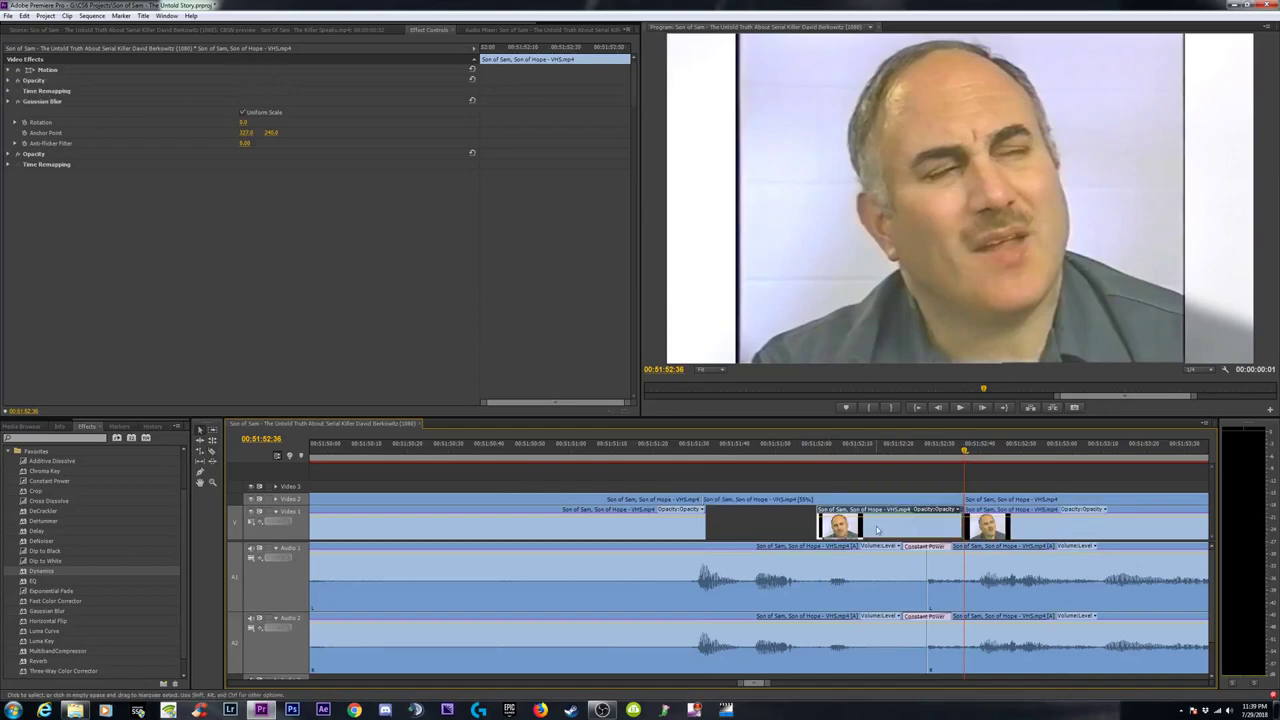
pyautogui.press('Delete')
pyautogui.click(858, 507)
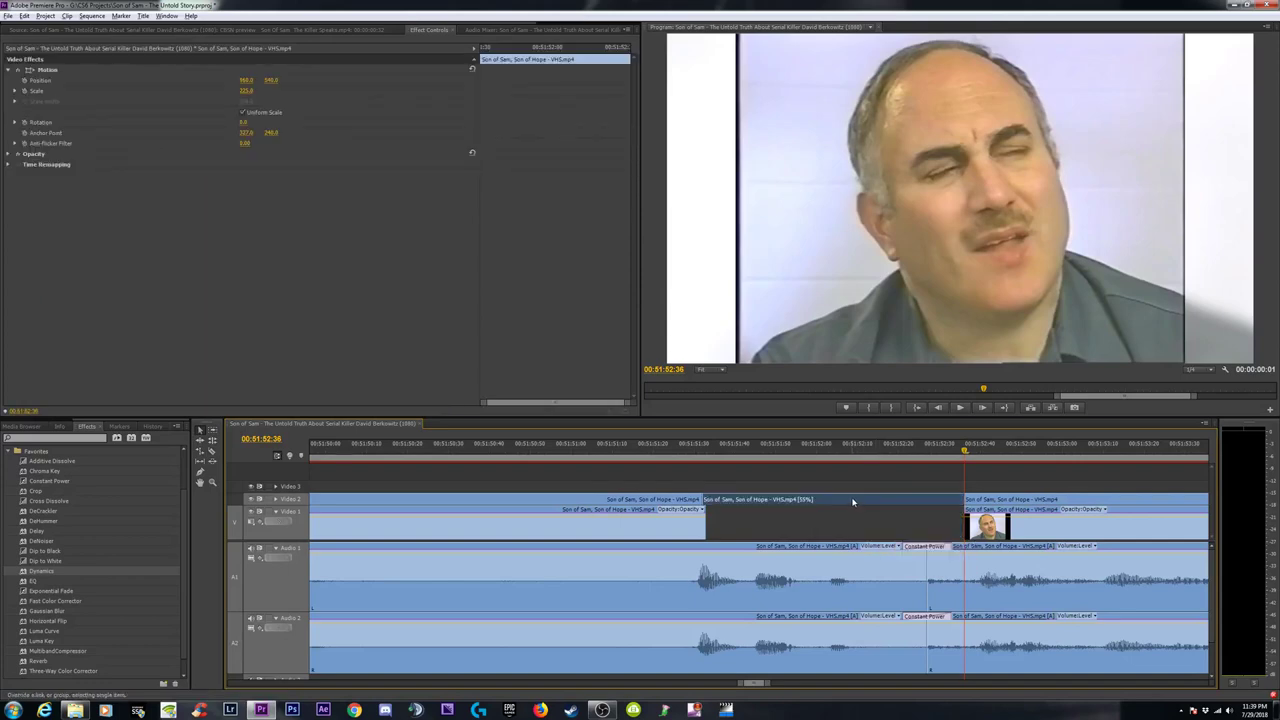
pyautogui.moveTo(853, 502); pyautogui.dragTo(858, 520)
# Remove the effects from the slowed Video 1 clip and paste the attributes of the clip following it.
pyautogui.rightClick(858, 520)
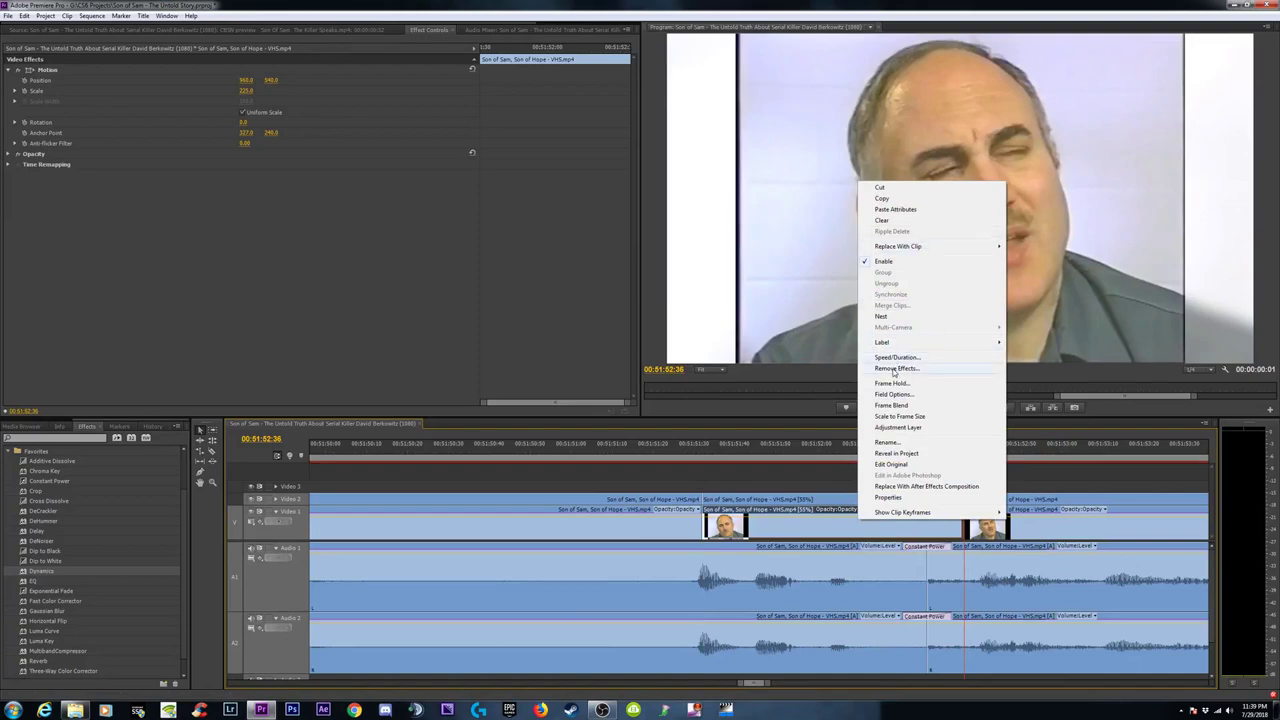
pyautogui.click(894, 369)
pyautogui.click(634, 401)
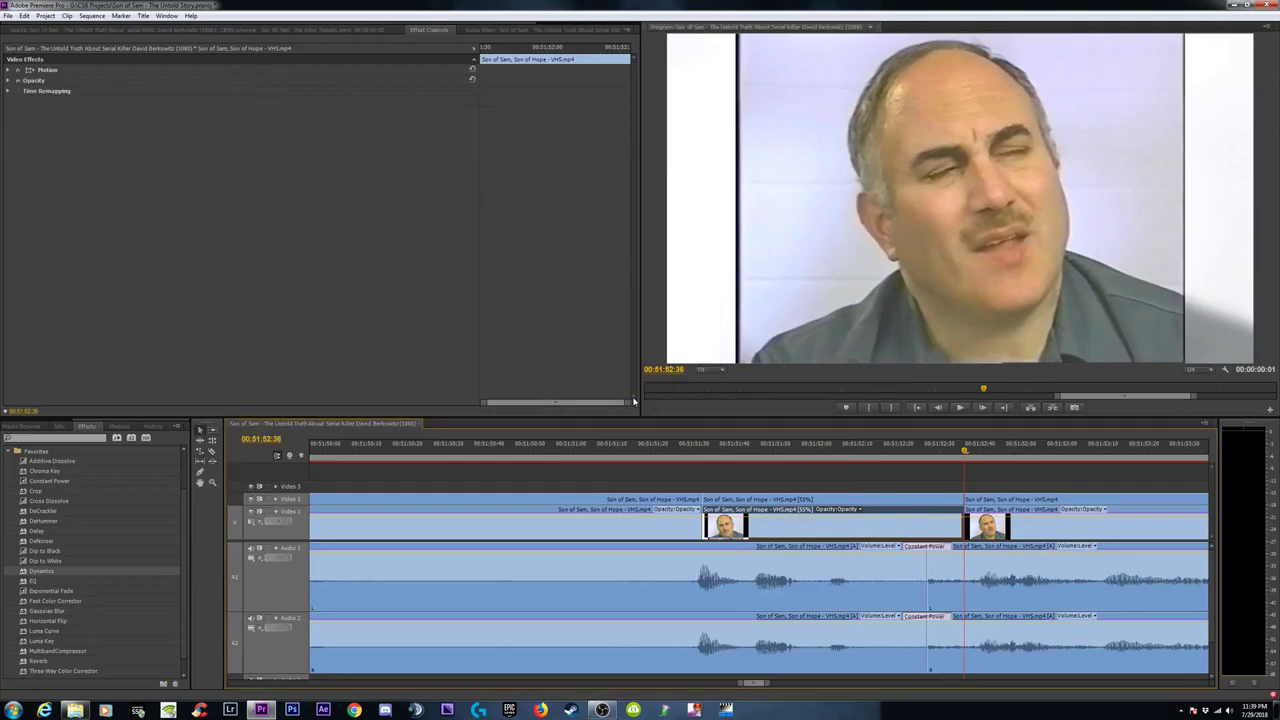
pyautogui.click(1005, 530)
pyautogui.rightClick(1007, 535)
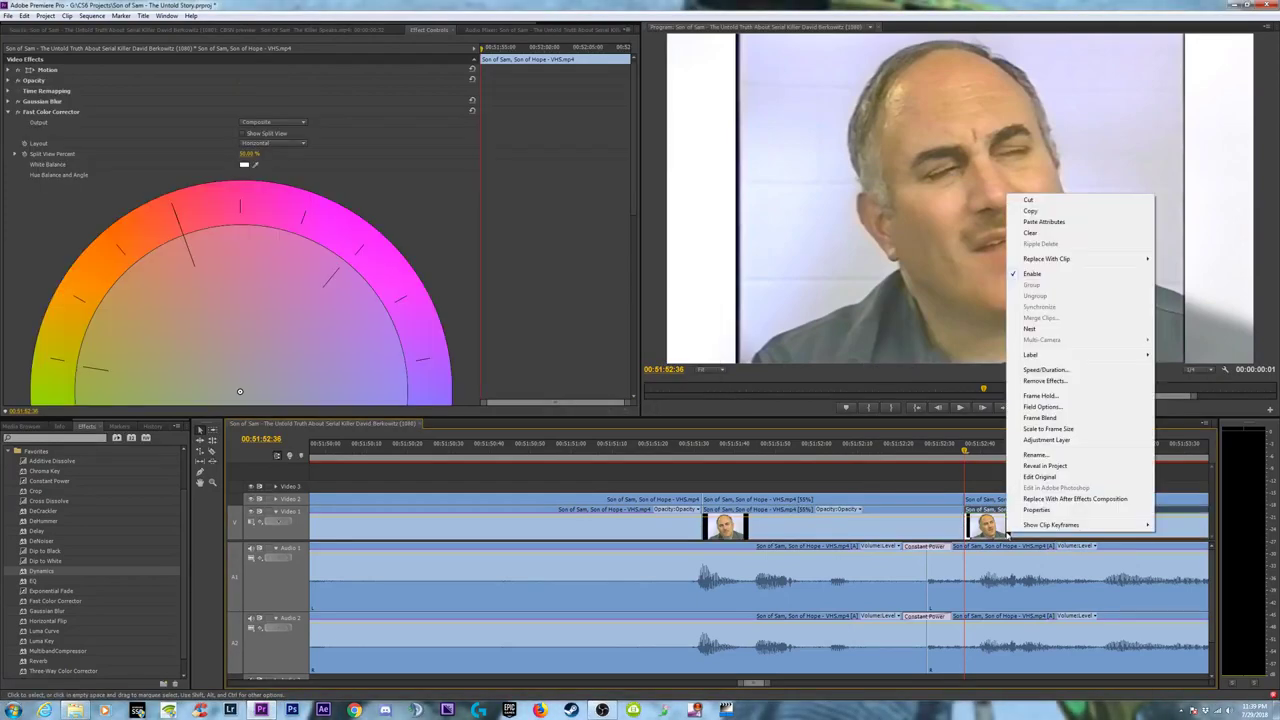
pyautogui.click(1037, 212)
pyautogui.click(821, 450)
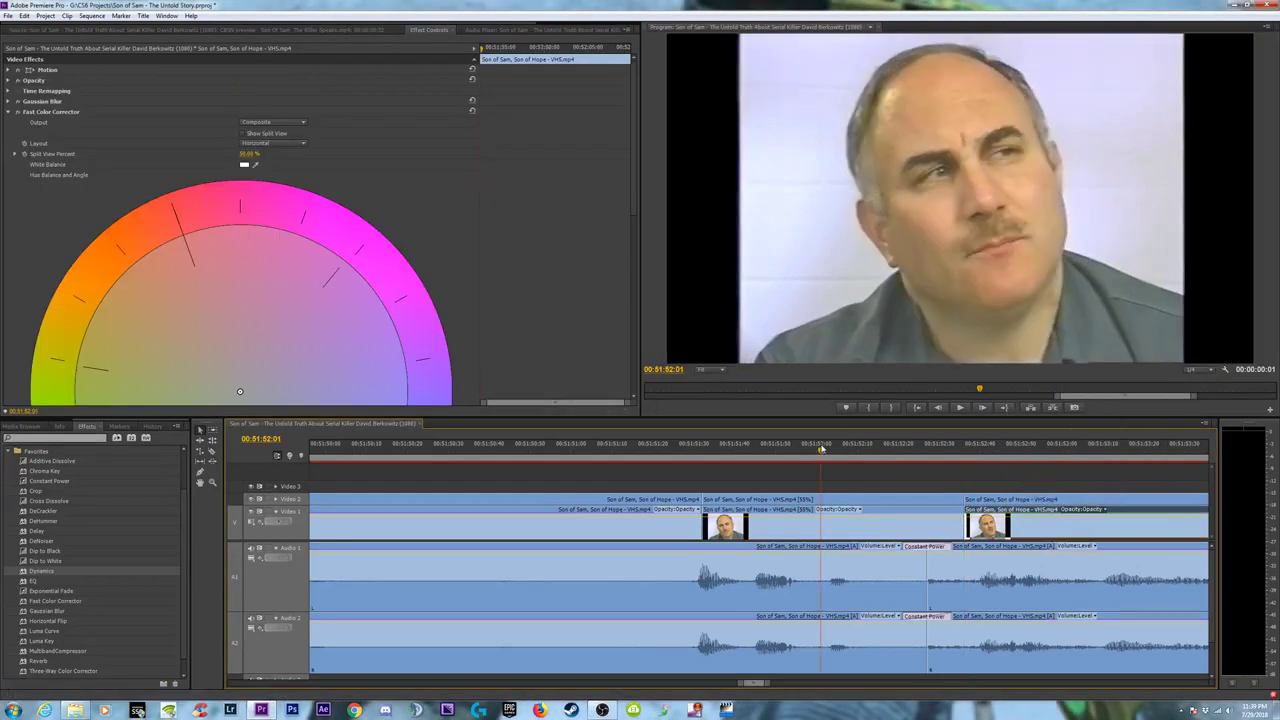
pyautogui.rightClick(851, 522)
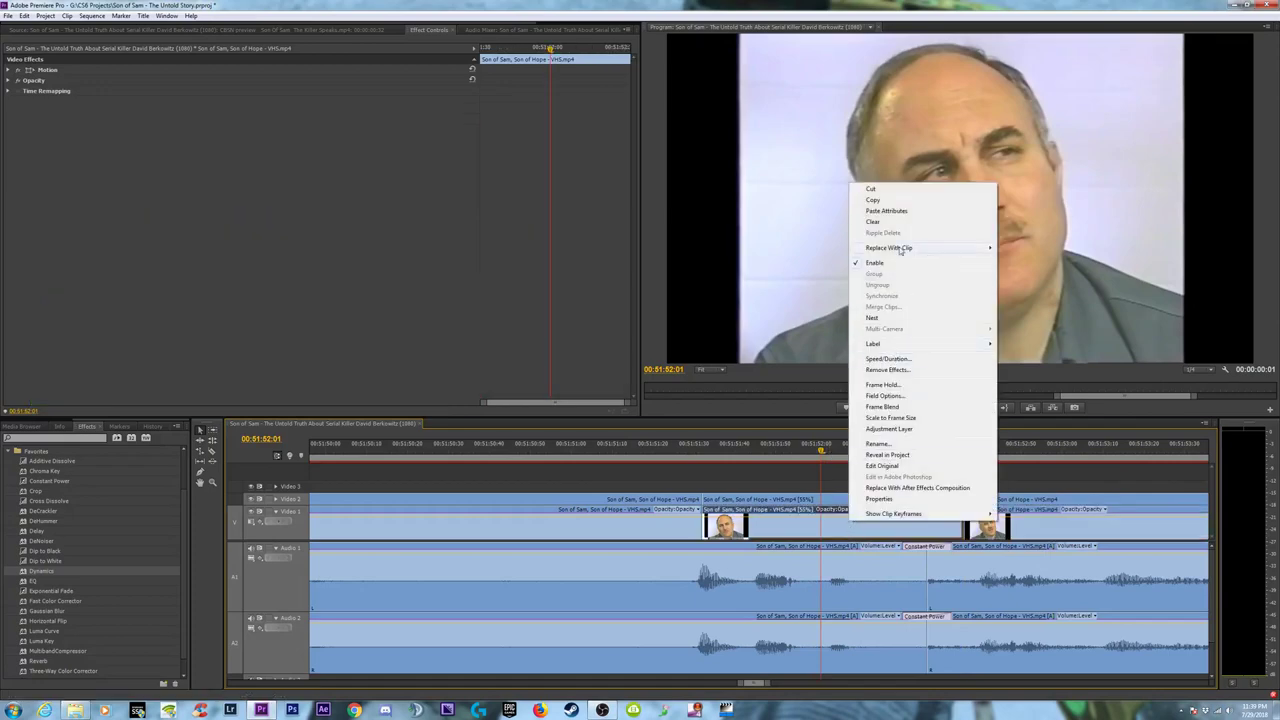
pyautogui.click(885, 211)
# Play the passage around the slowed clip several times at different zoom levels, checking how both cuts look and sound.
pyautogui.click(628, 450)
pyautogui.press('space')
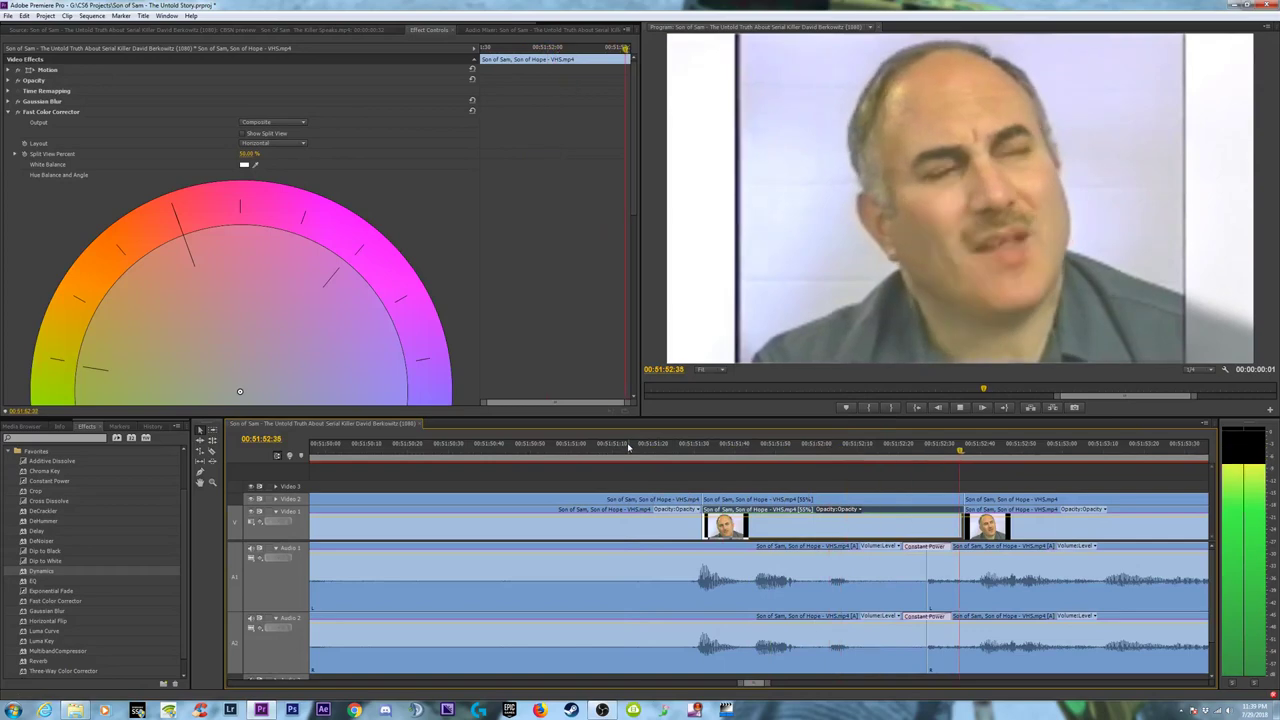
pyautogui.press('-')
pyautogui.press('-')
pyautogui.press('-')
pyautogui.press('-')
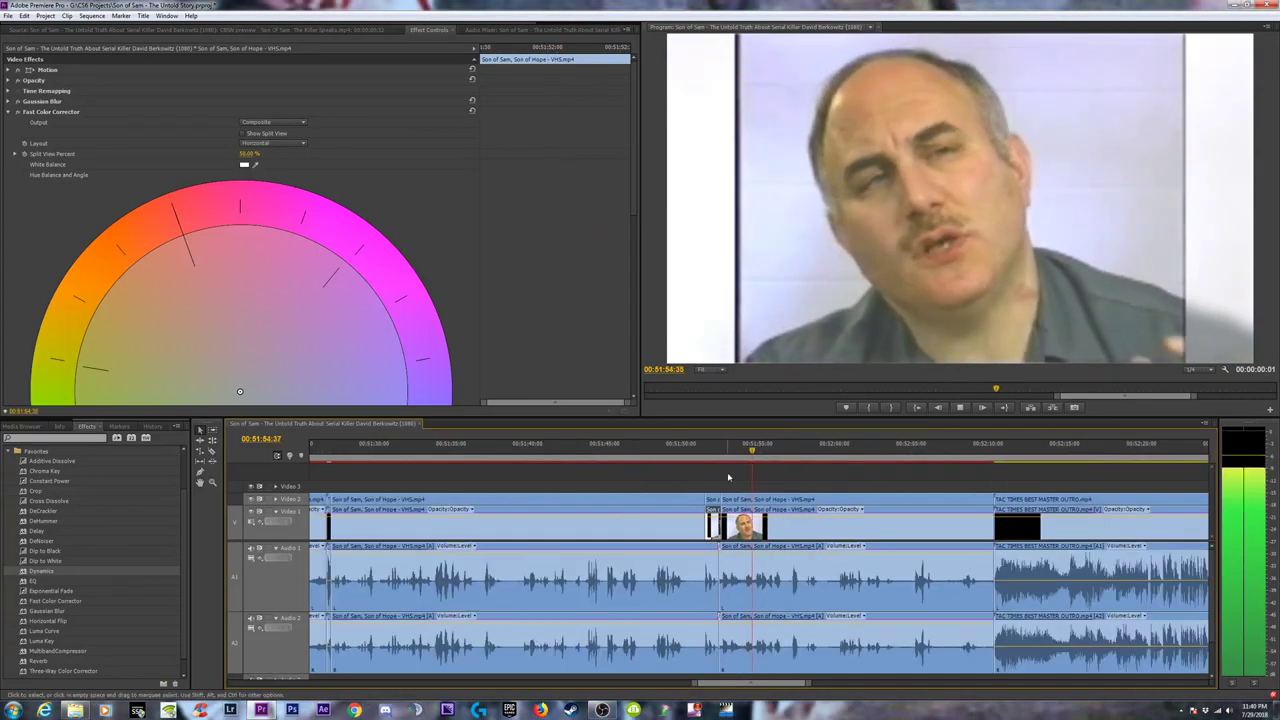
pyautogui.click(677, 451)
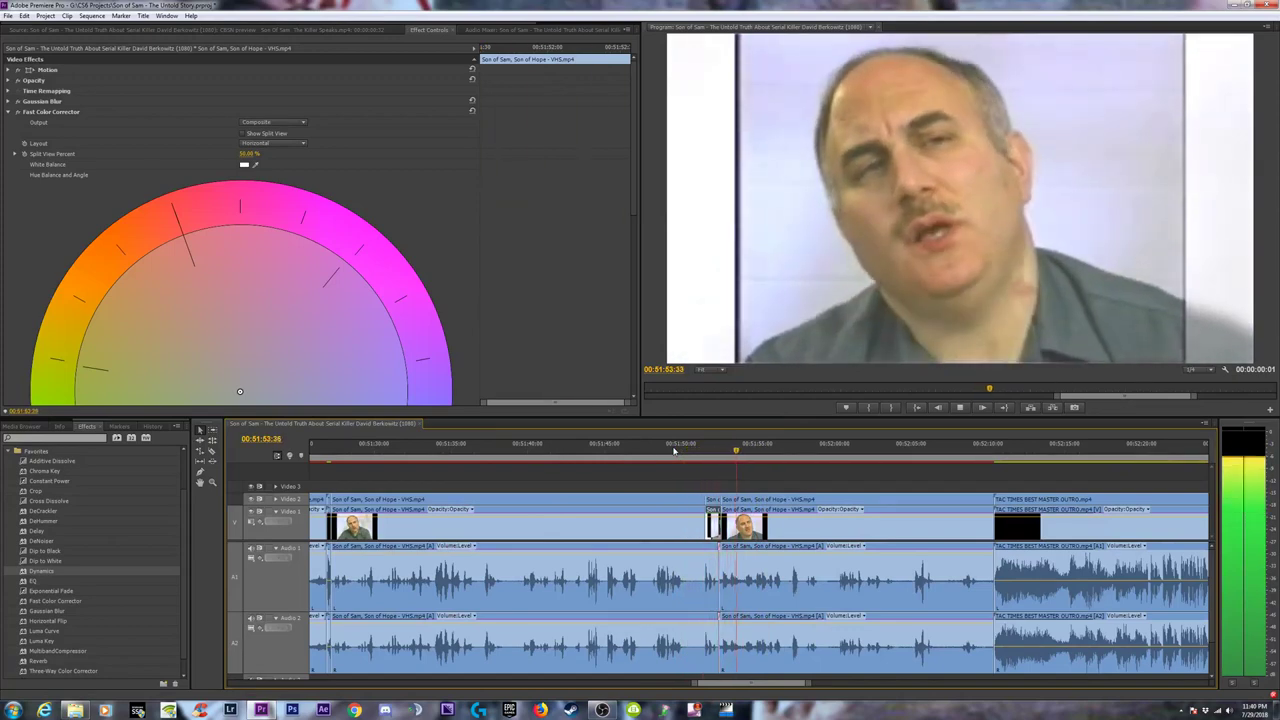
pyautogui.click(694, 450)
pyautogui.press('space')
pyautogui.press('=')
pyautogui.press('=')
pyautogui.press('=')
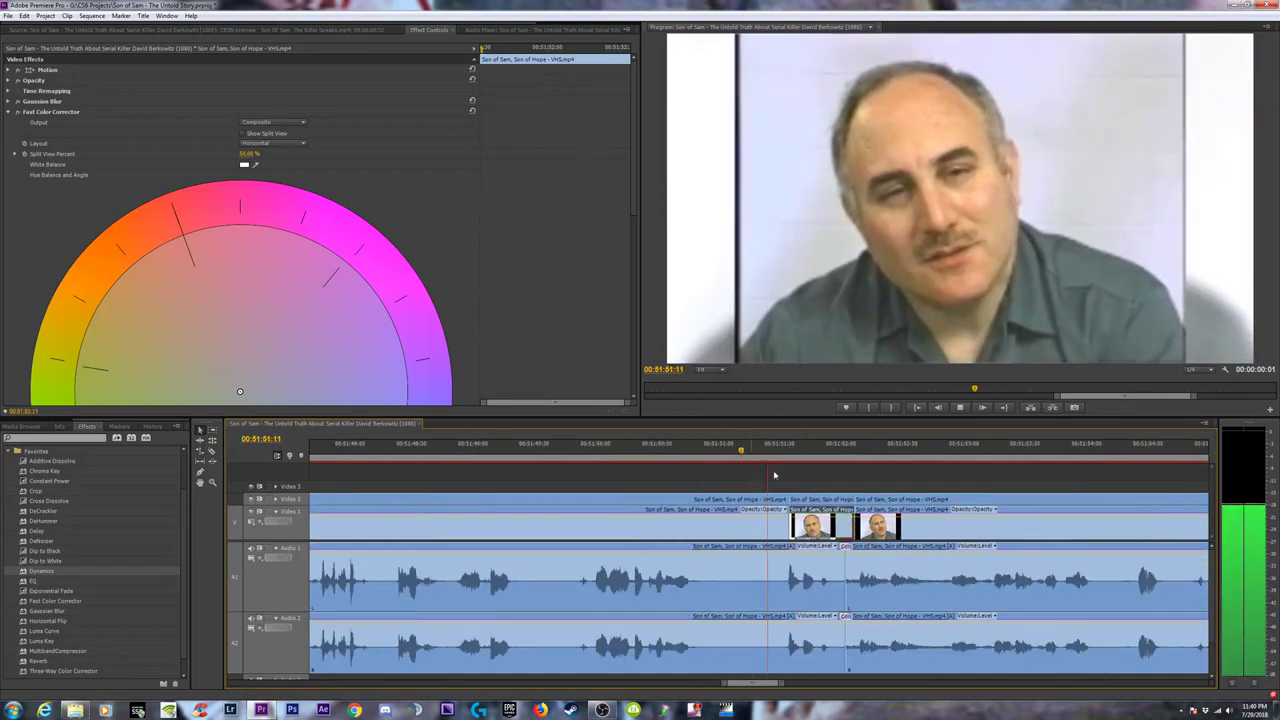
pyautogui.press('space')
# Add a Dip to White transition at the start of the slowed Video 2 clip and shorten it to about 8 frames.
pyautogui.moveTo(781, 523)
pyautogui.mouseDown()
pyautogui.moveTo(755, 524)
pyautogui.moveTo(761, 499)
pyautogui.moveTo(777, 499)
pyautogui.moveTo(772, 511)
pyautogui.mouseUp()
pyautogui.click(637, 450)
pyautogui.click(74, 613)
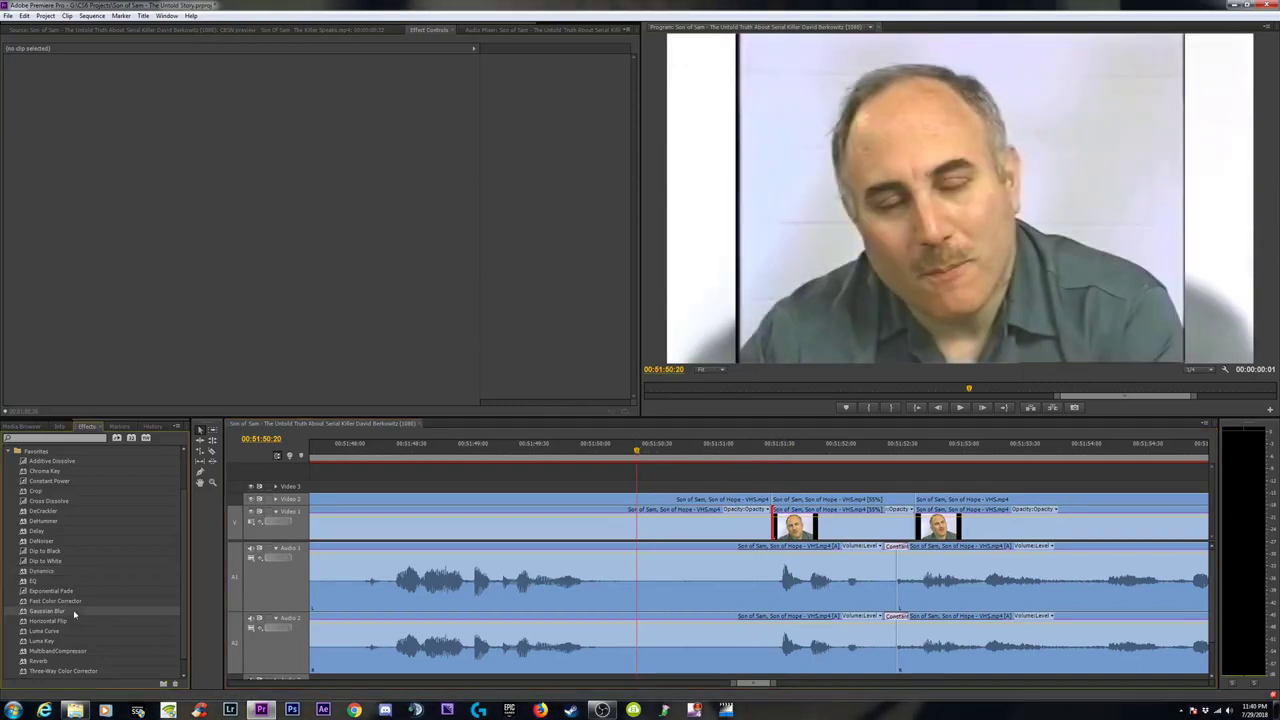
pyautogui.moveTo(52, 560); pyautogui.dragTo(165, 518)
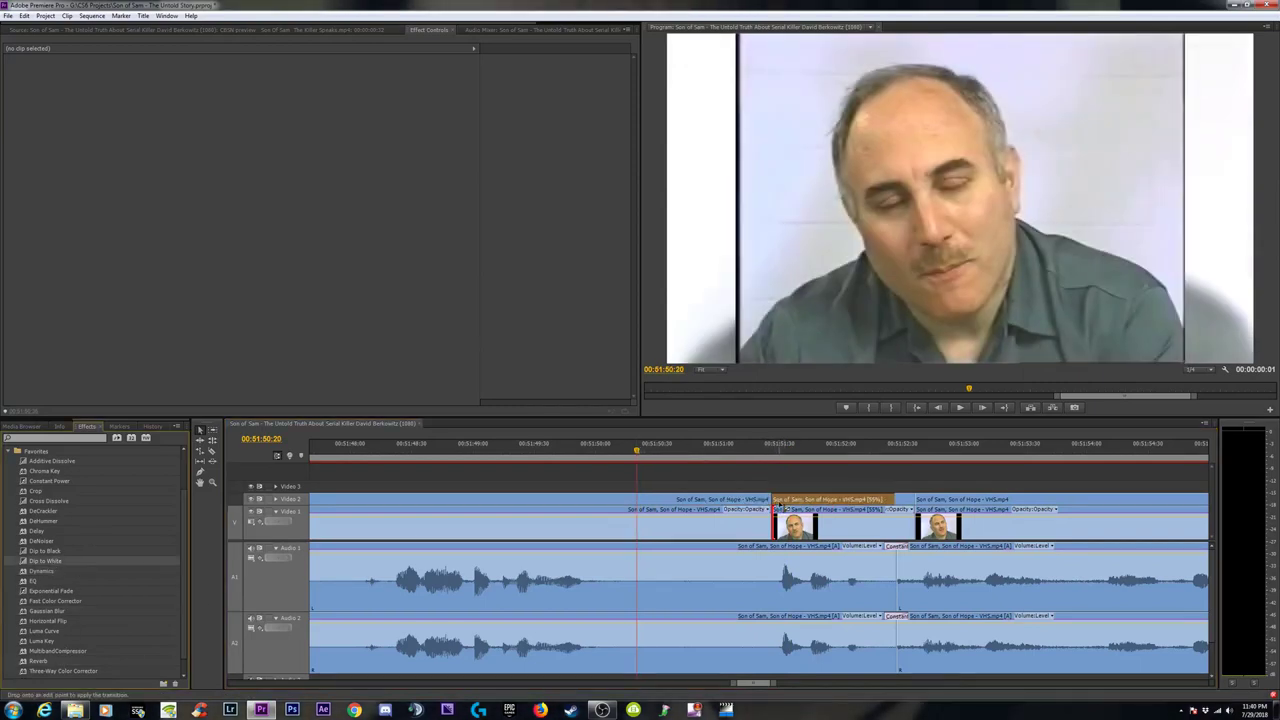
pyautogui.click(891, 499)
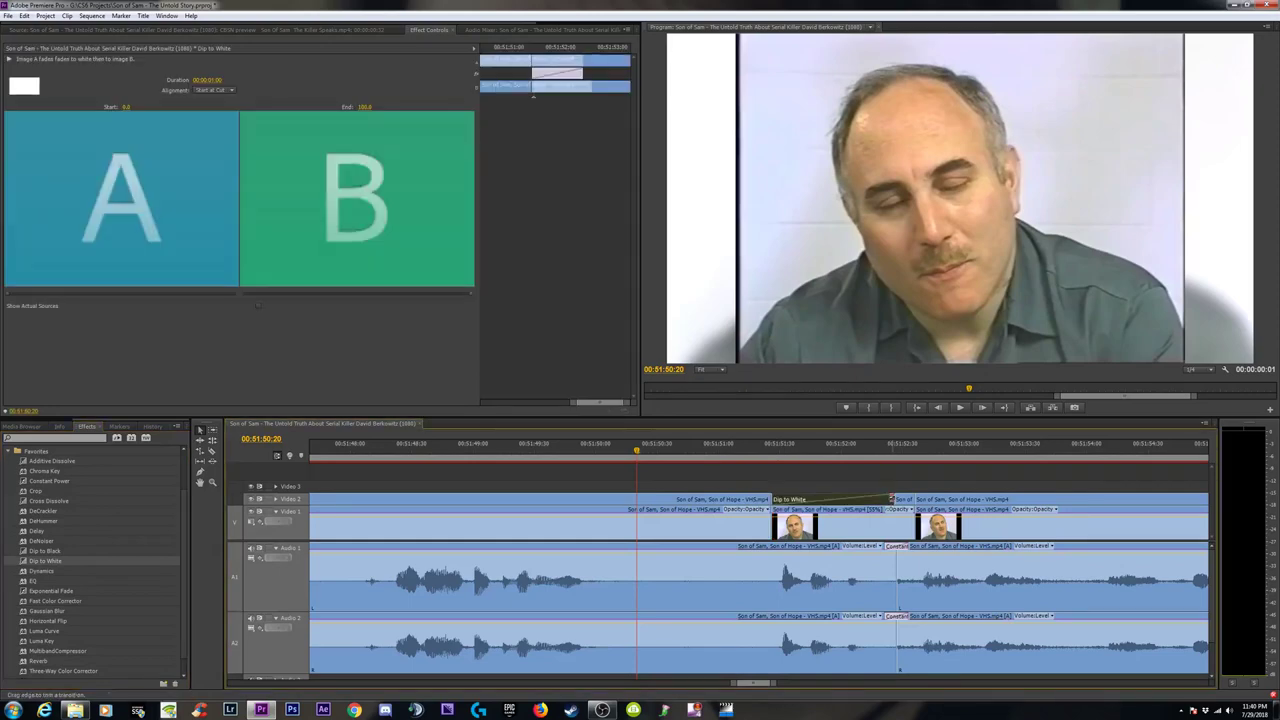
pyautogui.moveTo(891, 499); pyautogui.dragTo(748, 500)
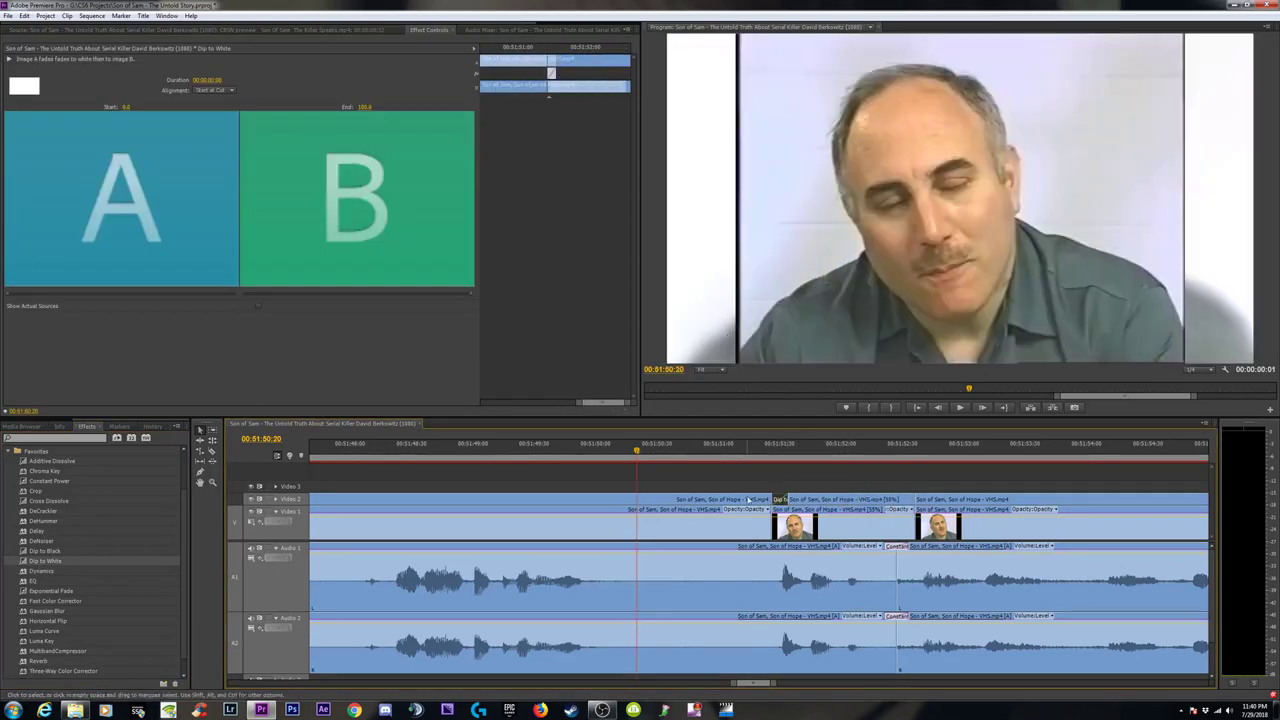
# Add a matching Dip to White at the start of the slowed Video 1 clip, shortened to about 8 frames.
pyautogui.moveTo(50, 560); pyautogui.dragTo(672, 476)
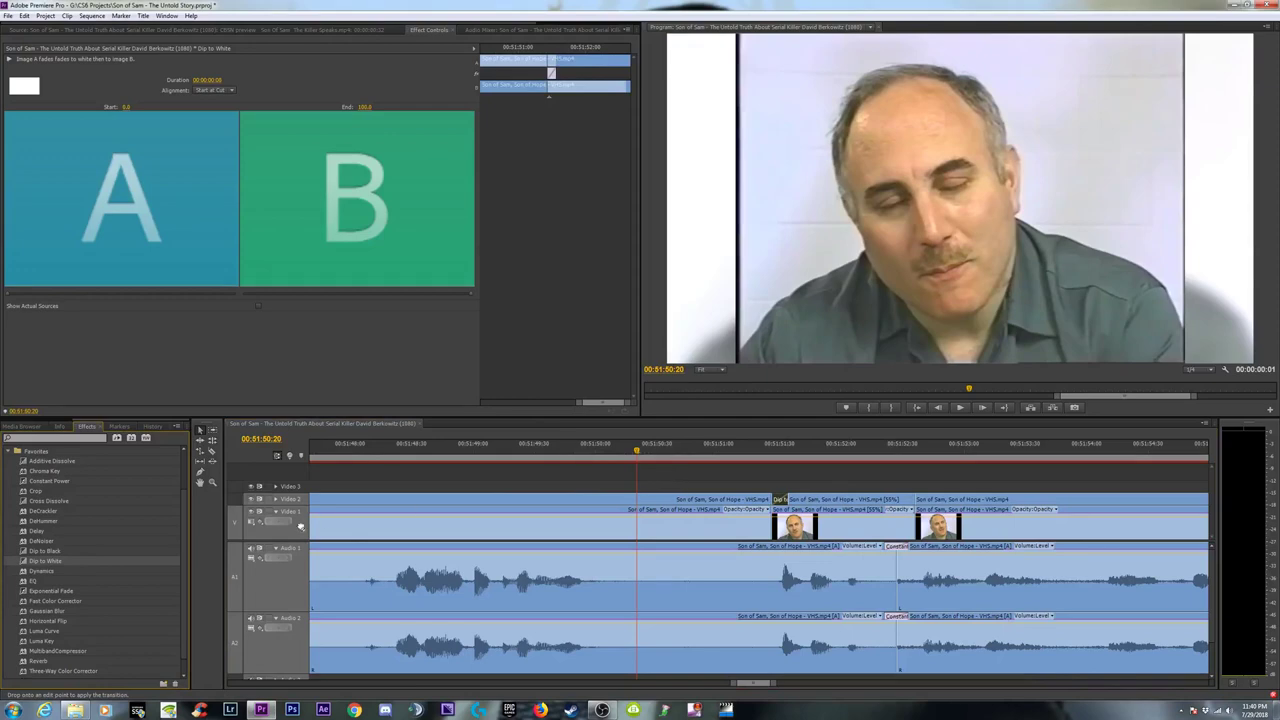
pyautogui.moveTo(300, 527); pyautogui.dragTo(822, 518)
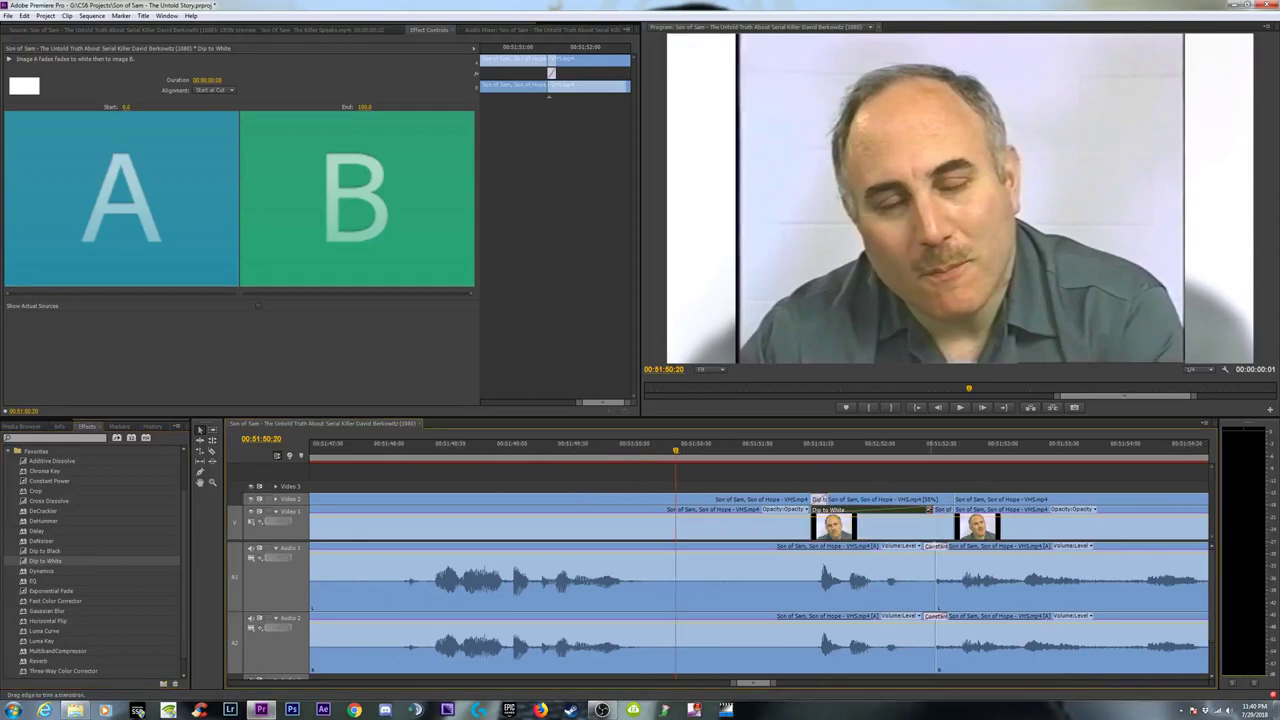
pyautogui.moveTo(929, 510); pyautogui.dragTo(823, 521)
pyautogui.moveTo(934, 540); pyautogui.dragTo(934, 540)
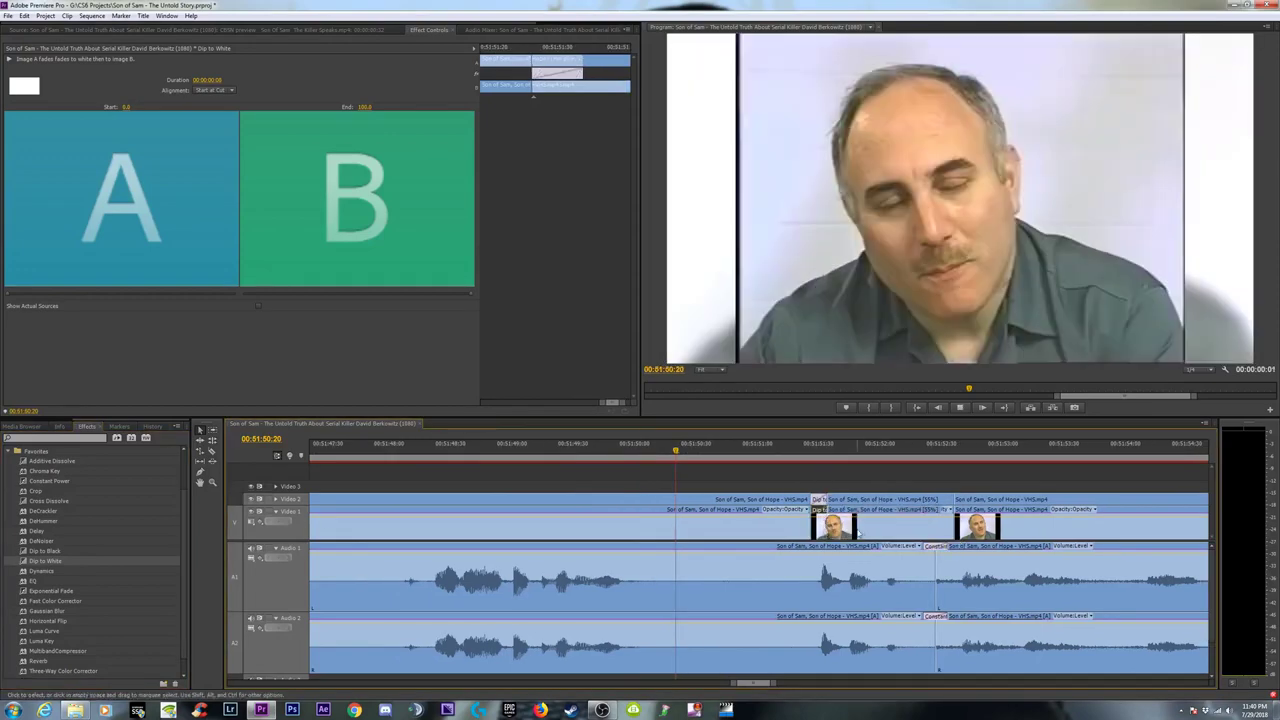
# Play from just before the slowed clip into the outro, checking the Dip to White and the remaining cuts.
pyautogui.press('space')
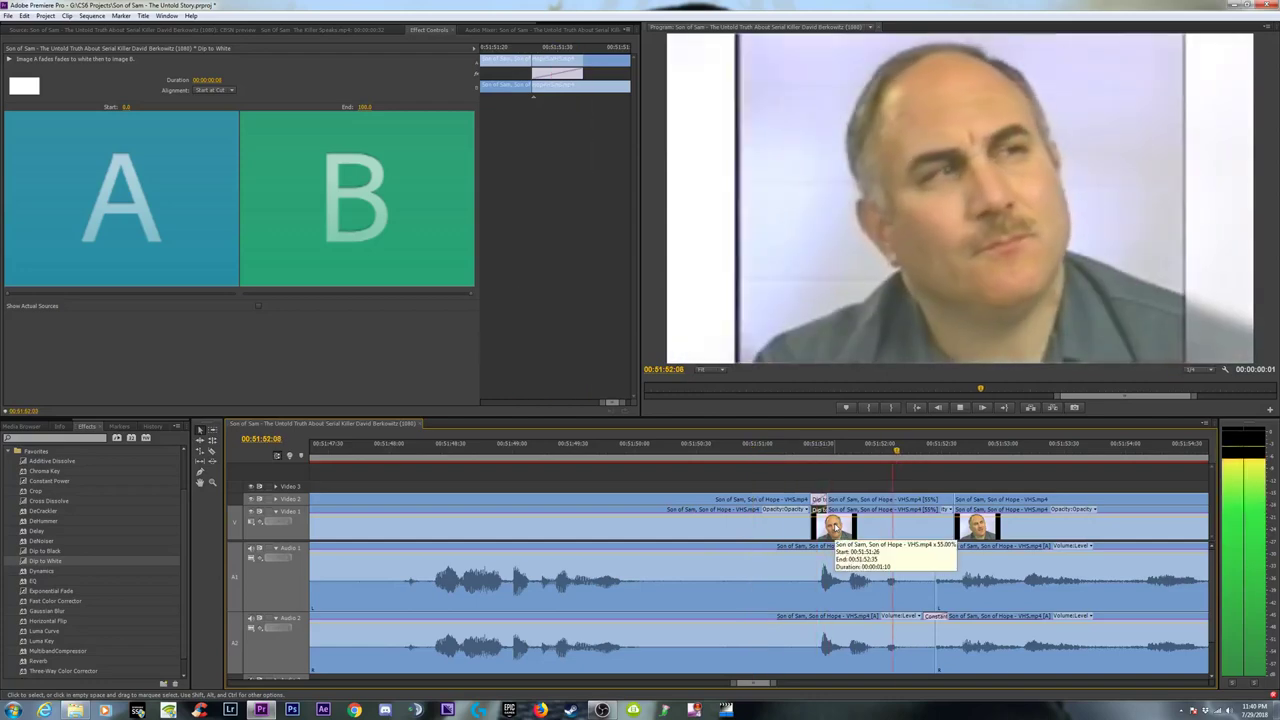
pyautogui.press('-')
pyautogui.press('-')
pyautogui.press('-')
pyautogui.press('-')
pyautogui.press('-')
pyautogui.press('-')
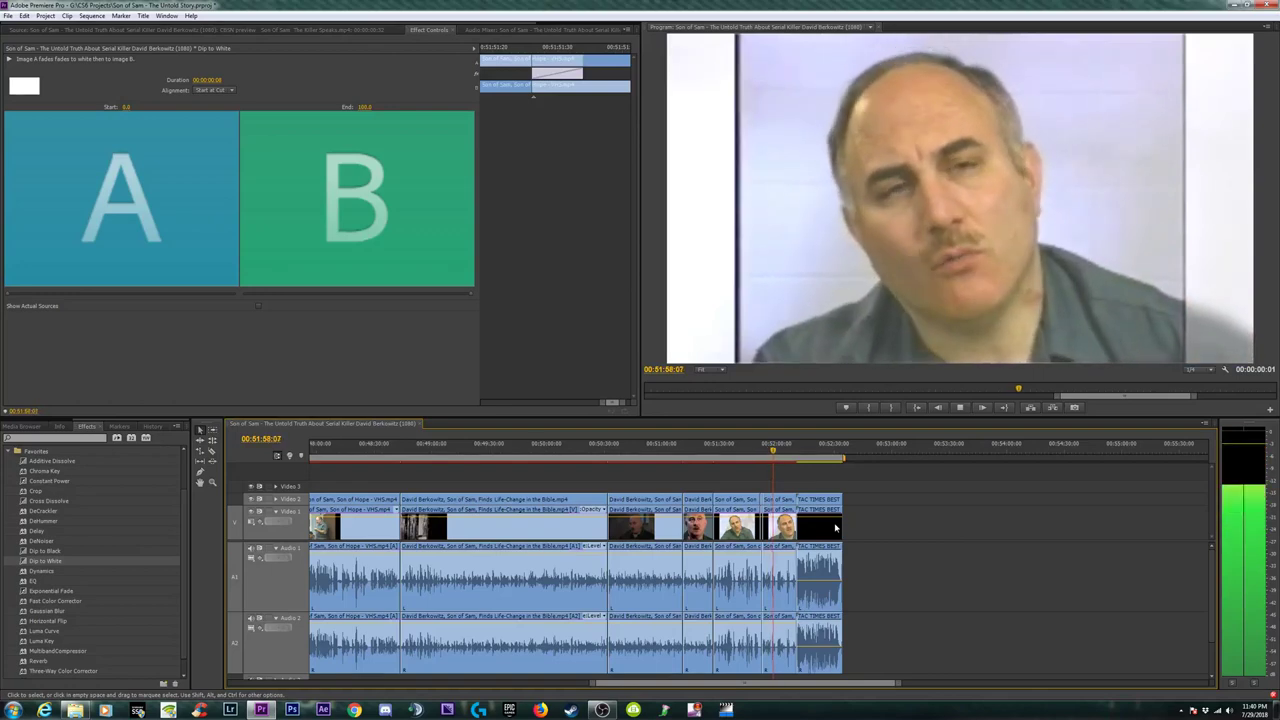
pyautogui.press('-')
pyautogui.press('-')
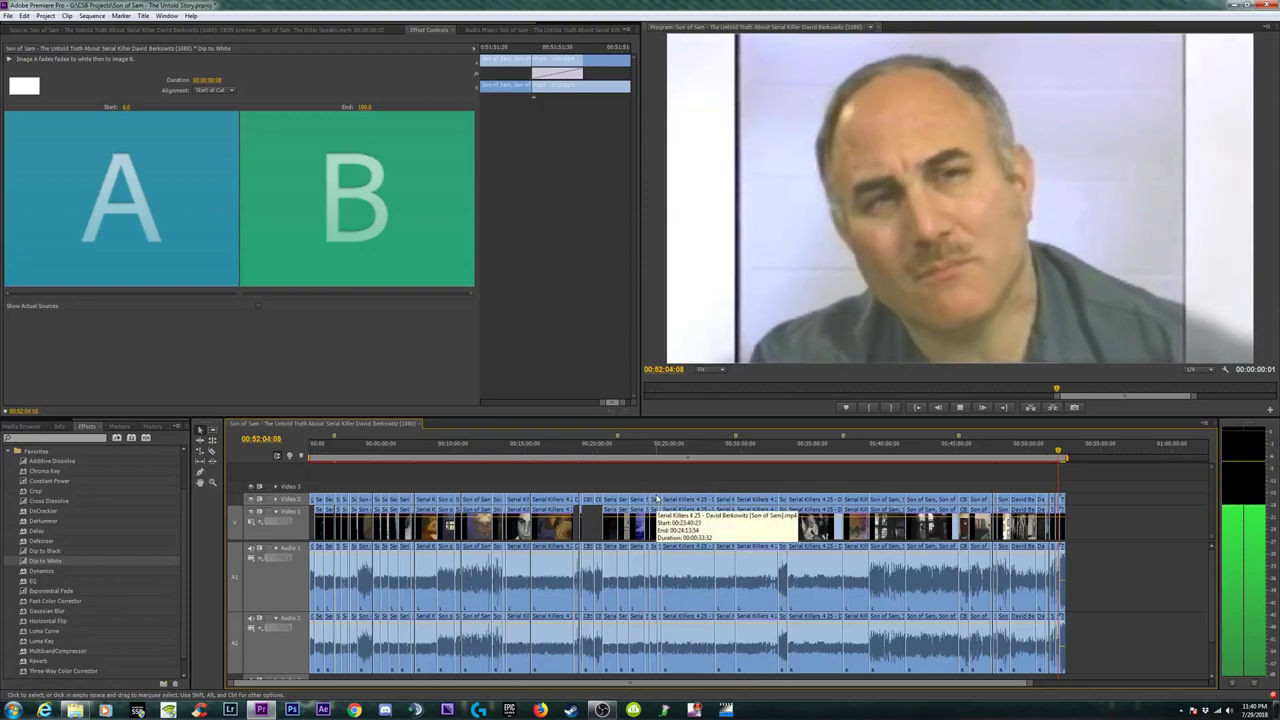
pyautogui.press('=')
pyautogui.press('=')
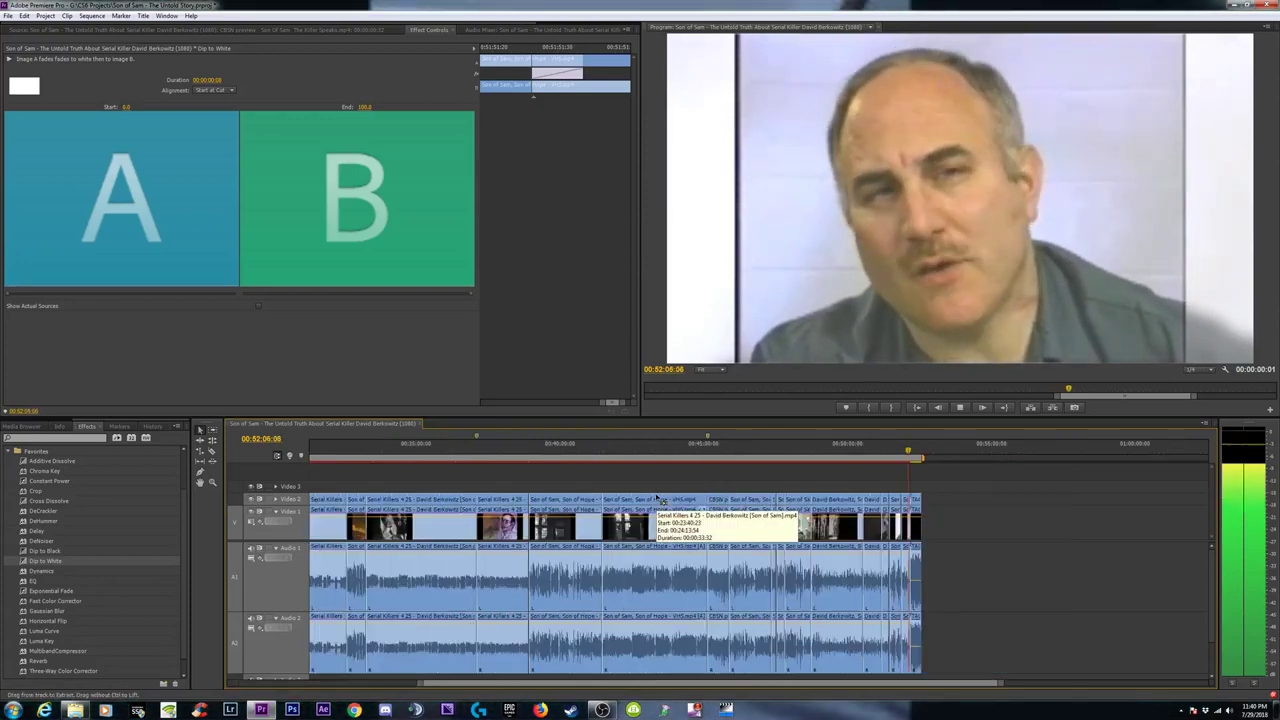
pyautogui.press('=')
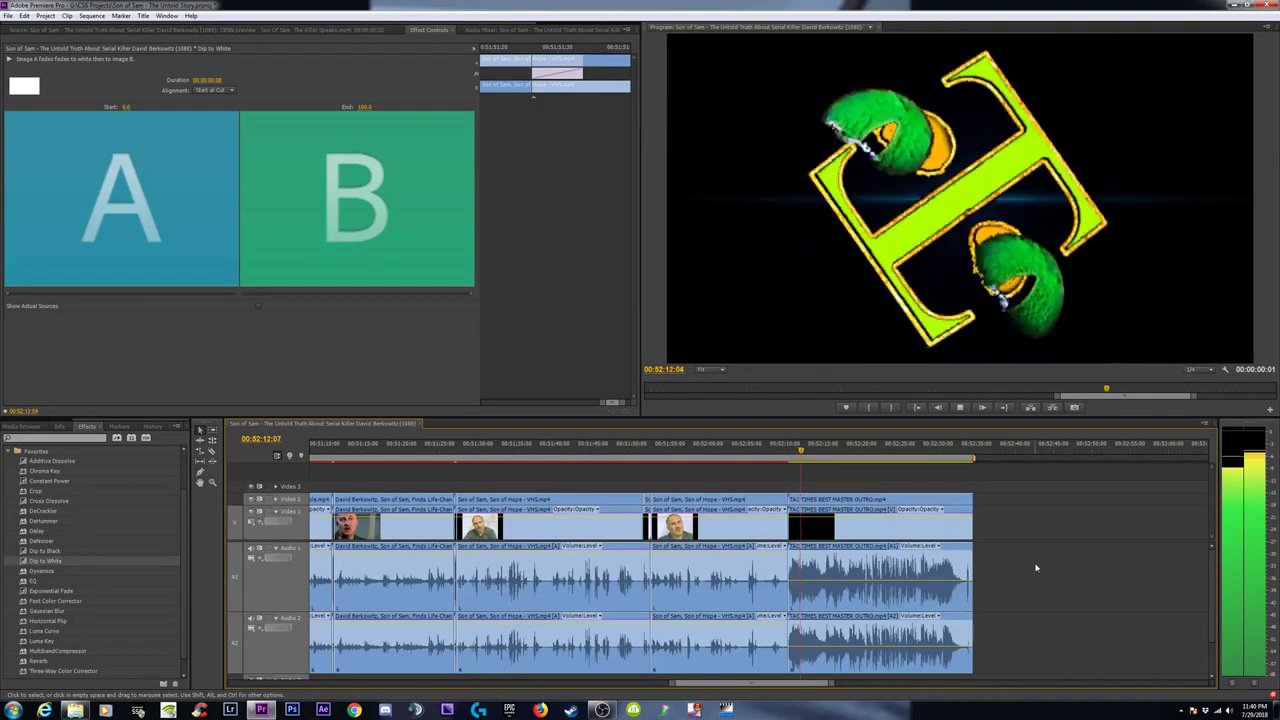
# Remove all effects from the TAC TIMES BEST MASTER OUTRO clips on Video 1 and Video 2.
pyautogui.click(840, 563)
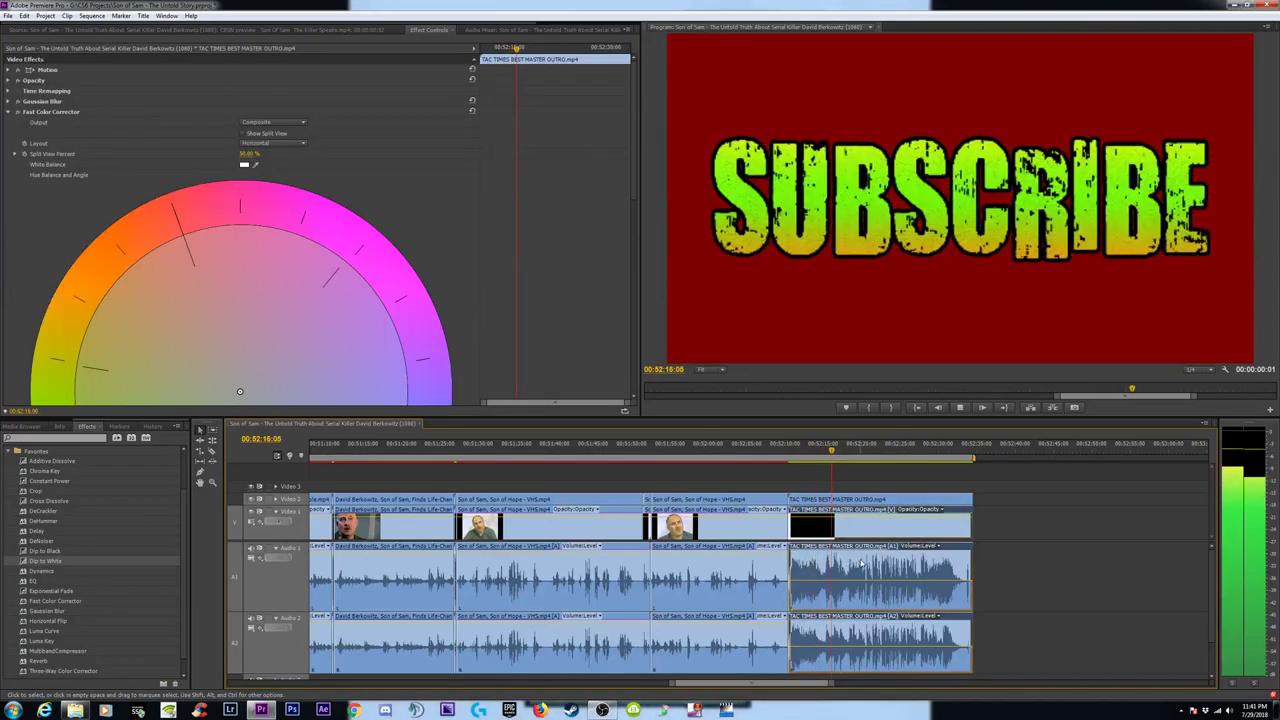
pyautogui.rightClick(860, 563)
pyautogui.click(892, 371)
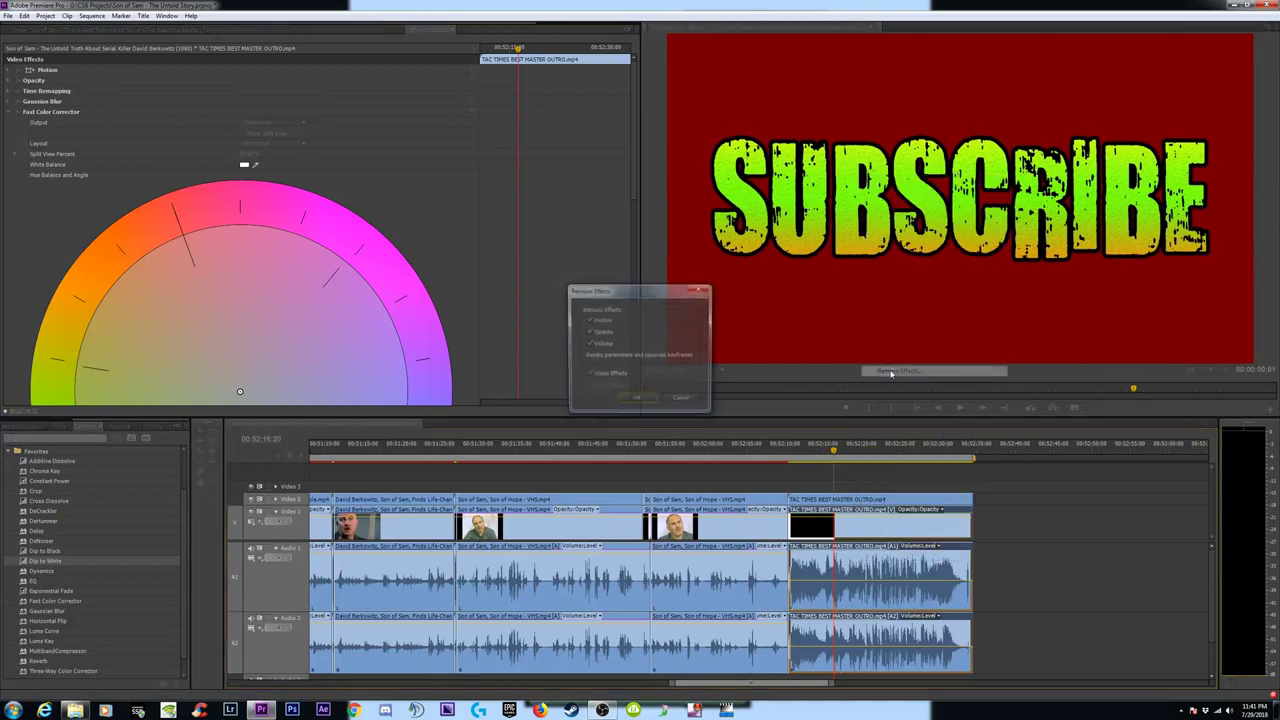
pyautogui.click(634, 401)
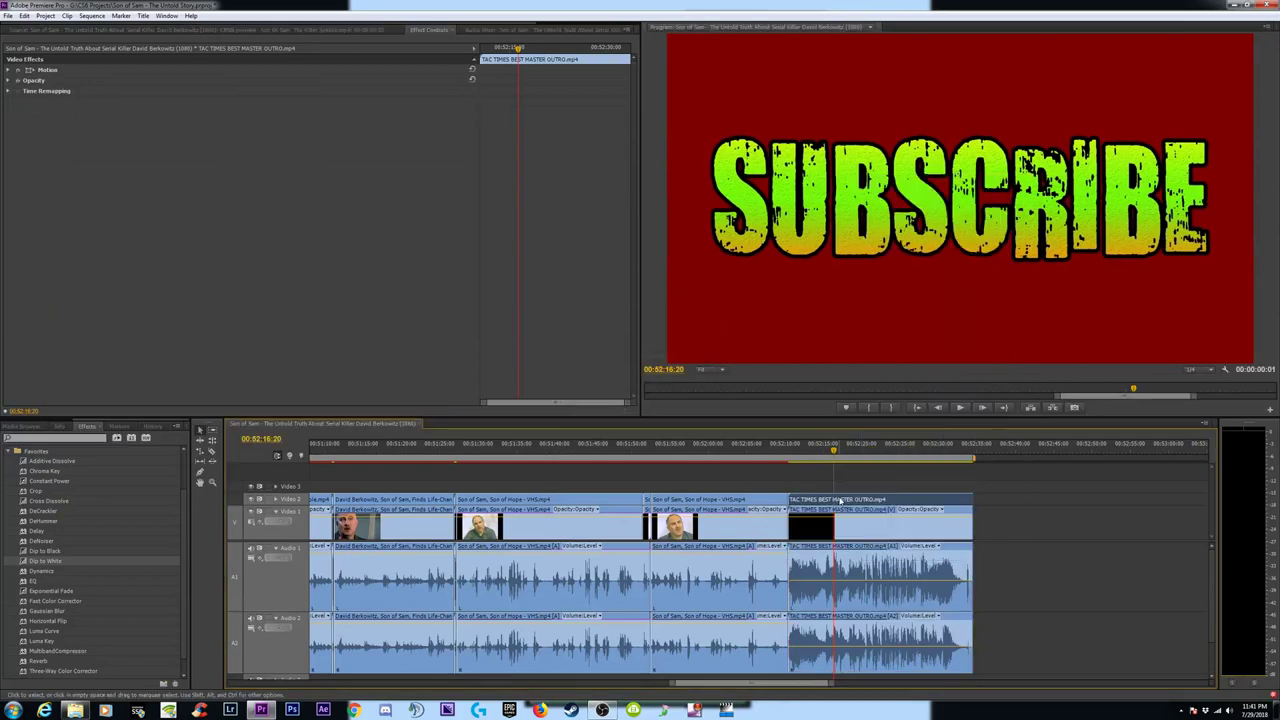
pyautogui.rightClick(841, 499)
pyautogui.click(867, 348)
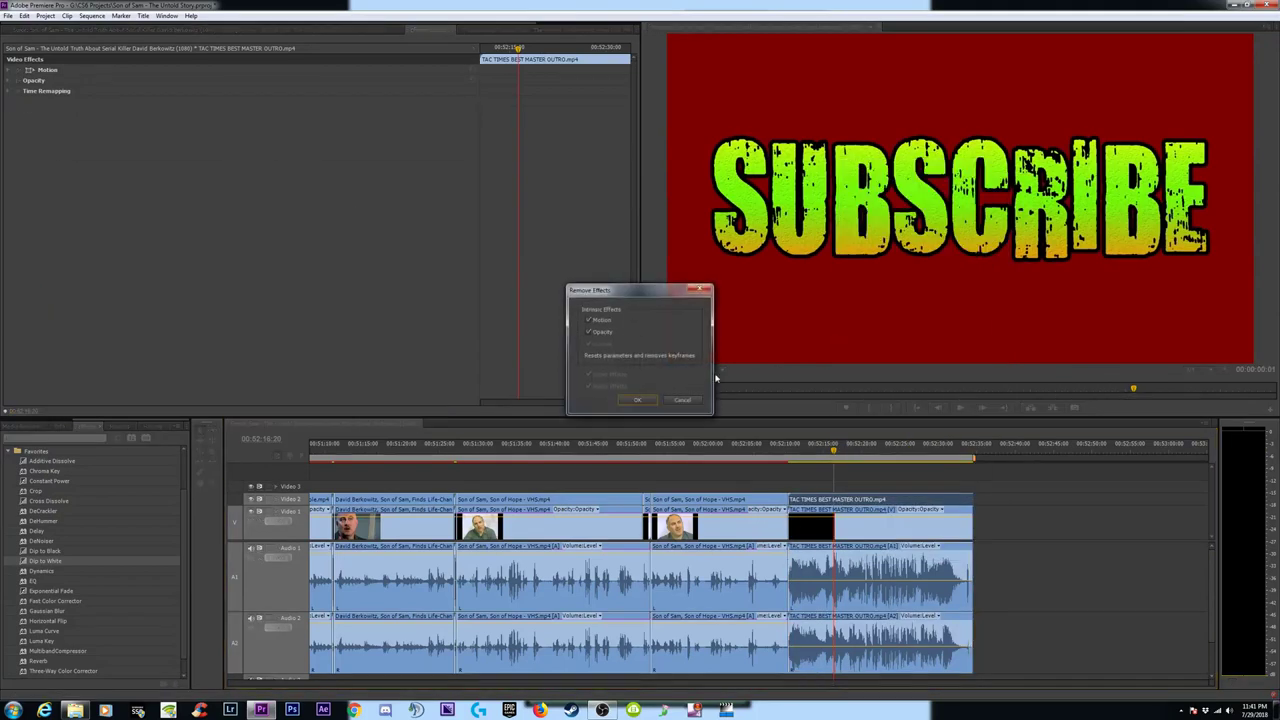
pyautogui.click(638, 402)
# Play the transition into the outro and review how the outro looks and sounds without effects.
pyautogui.press('space')
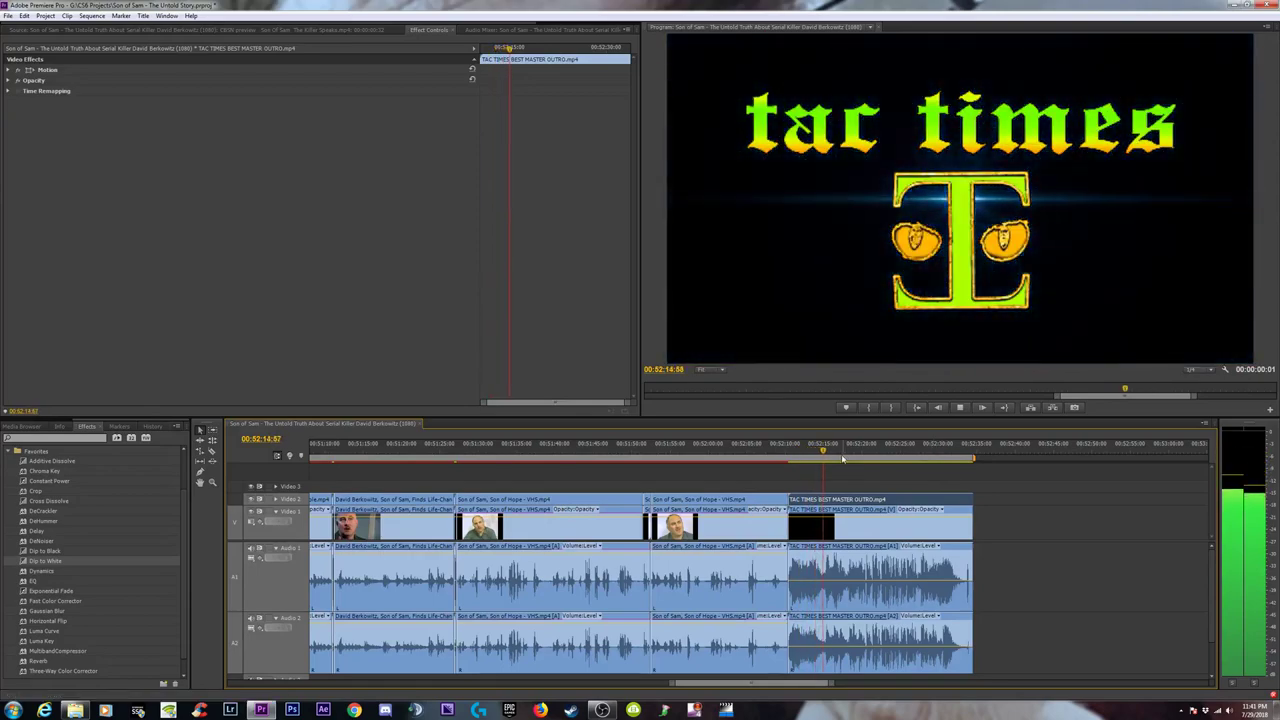
pyautogui.click(769, 452)
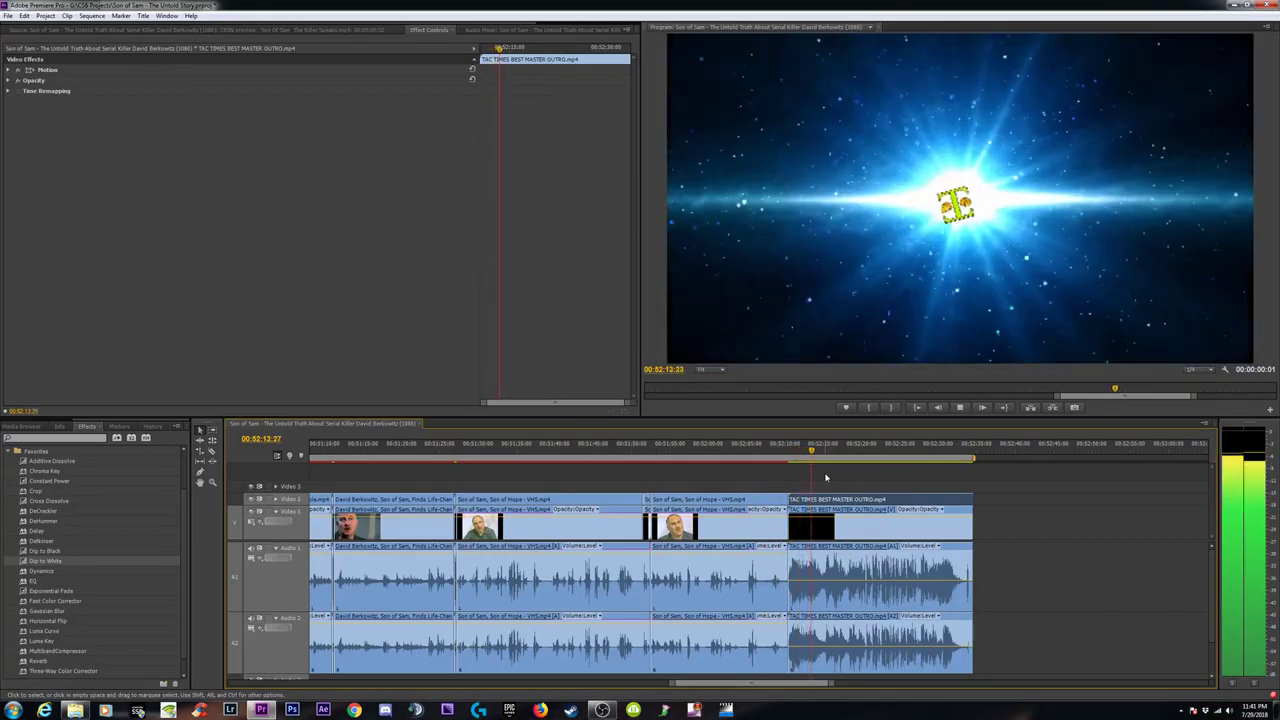
pyautogui.press('-')
pyautogui.press('-')
pyautogui.press('-')
pyautogui.press('-')
pyautogui.press('-')
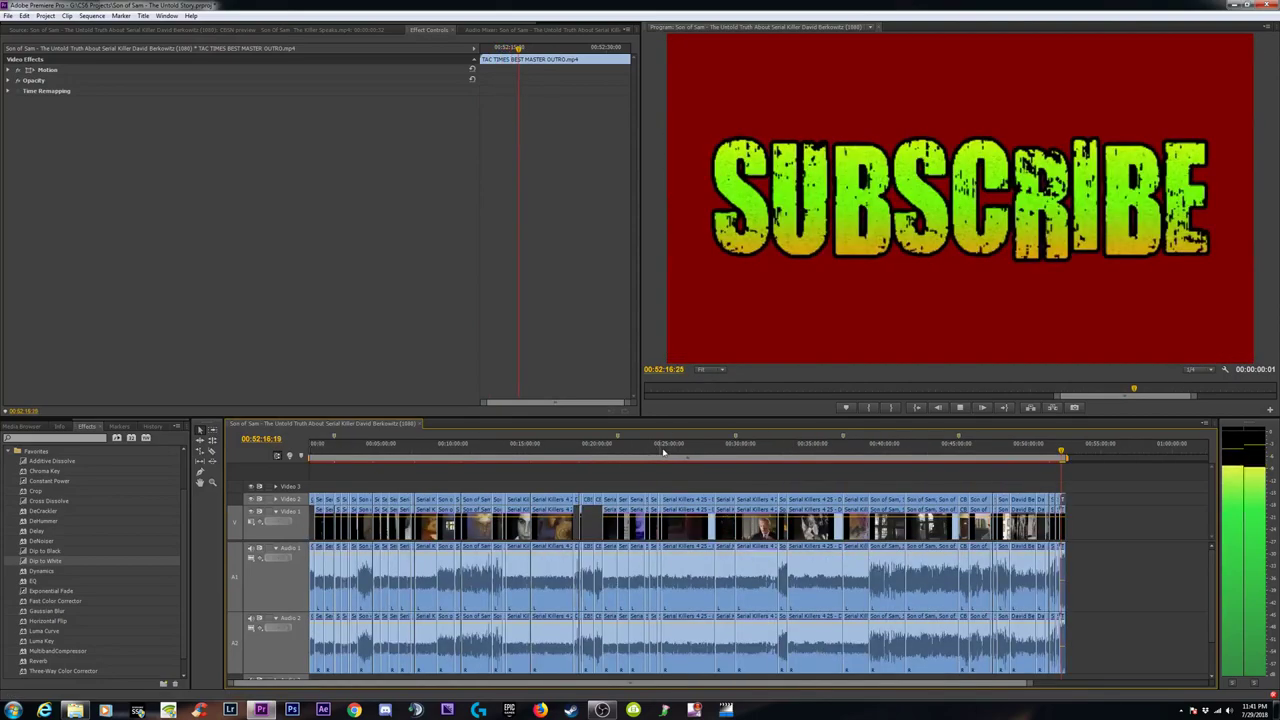
# Play the sequence from its beginning and examine the opening clips up close.
pyautogui.press('Home')
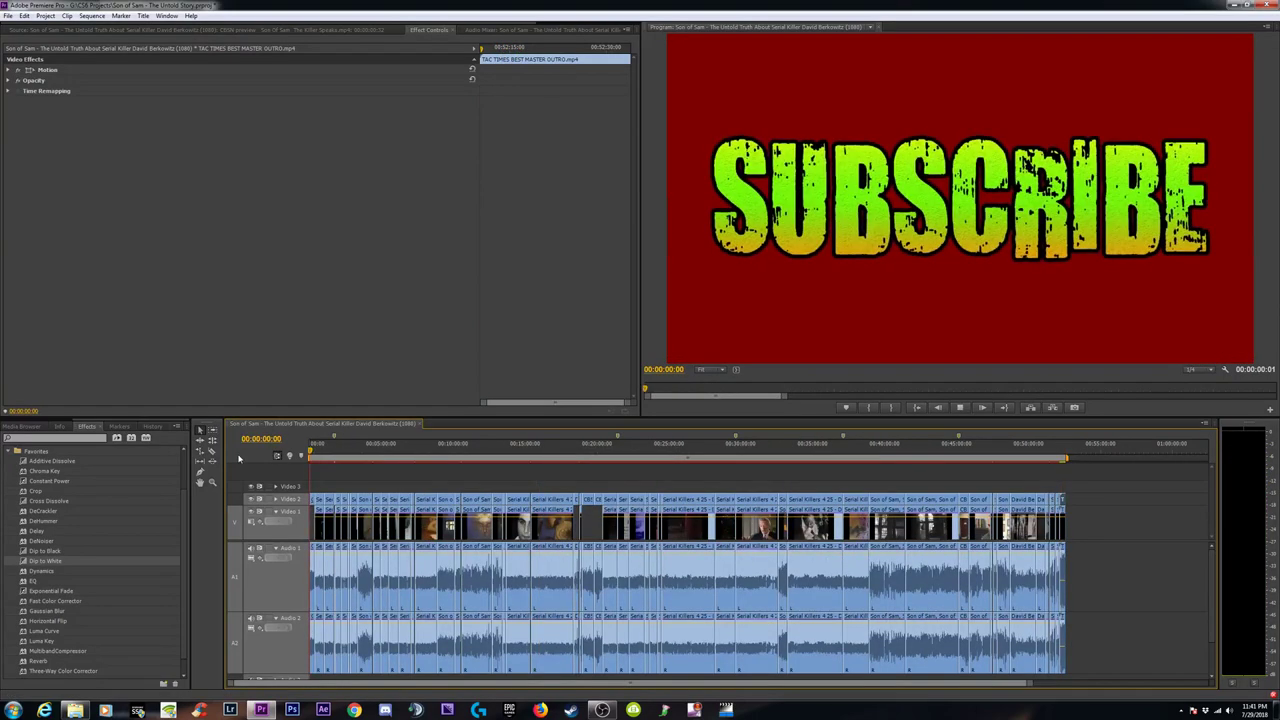
pyautogui.press('=')
pyautogui.press('=')
pyautogui.press('=')
pyautogui.press('space')
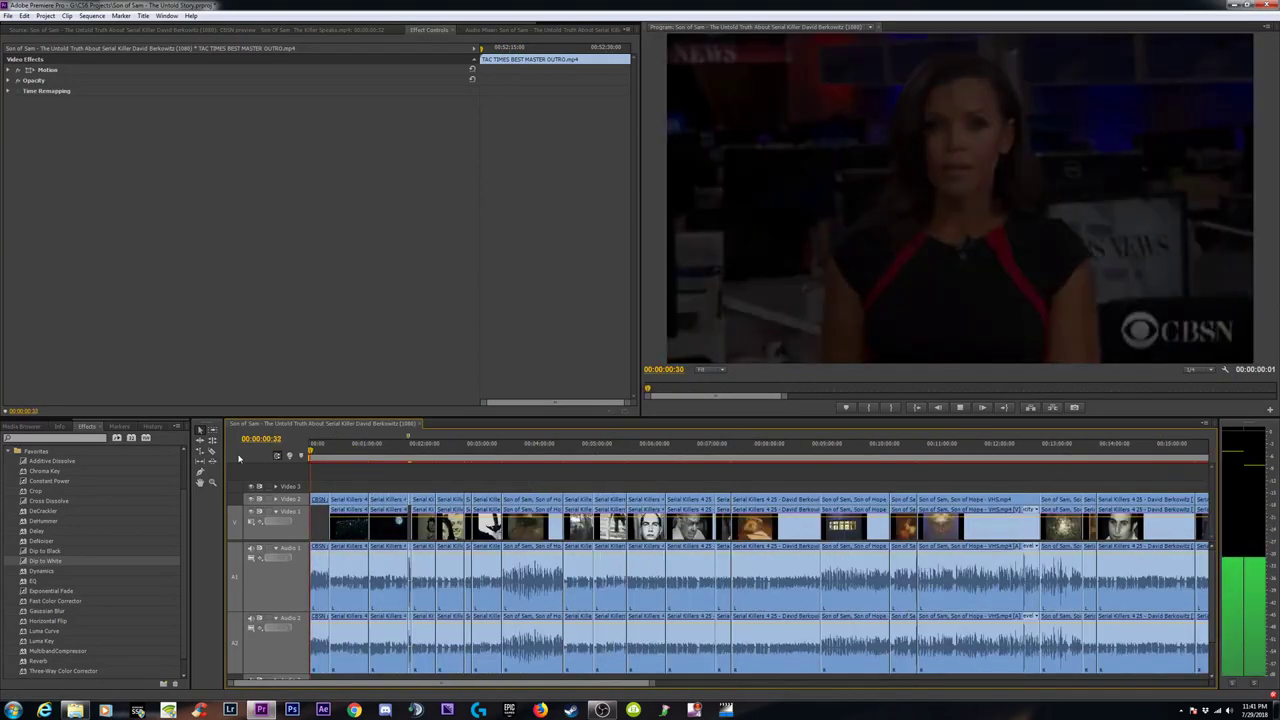
pyautogui.press('=')
pyautogui.press('=')
pyautogui.press('=')
pyautogui.press('=')
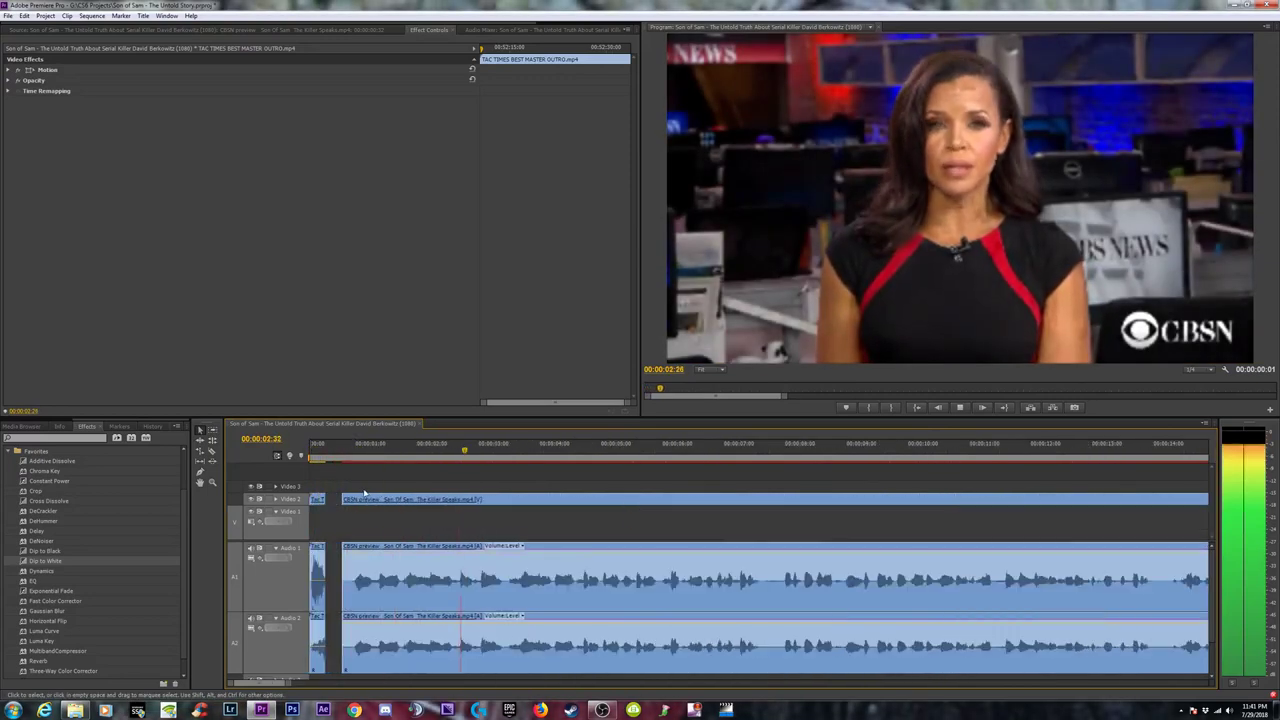
# Ripple-delete the gap between the opening Tac Times clip and the CBSN preview clip, and play the join.
pyautogui.click(356, 501)
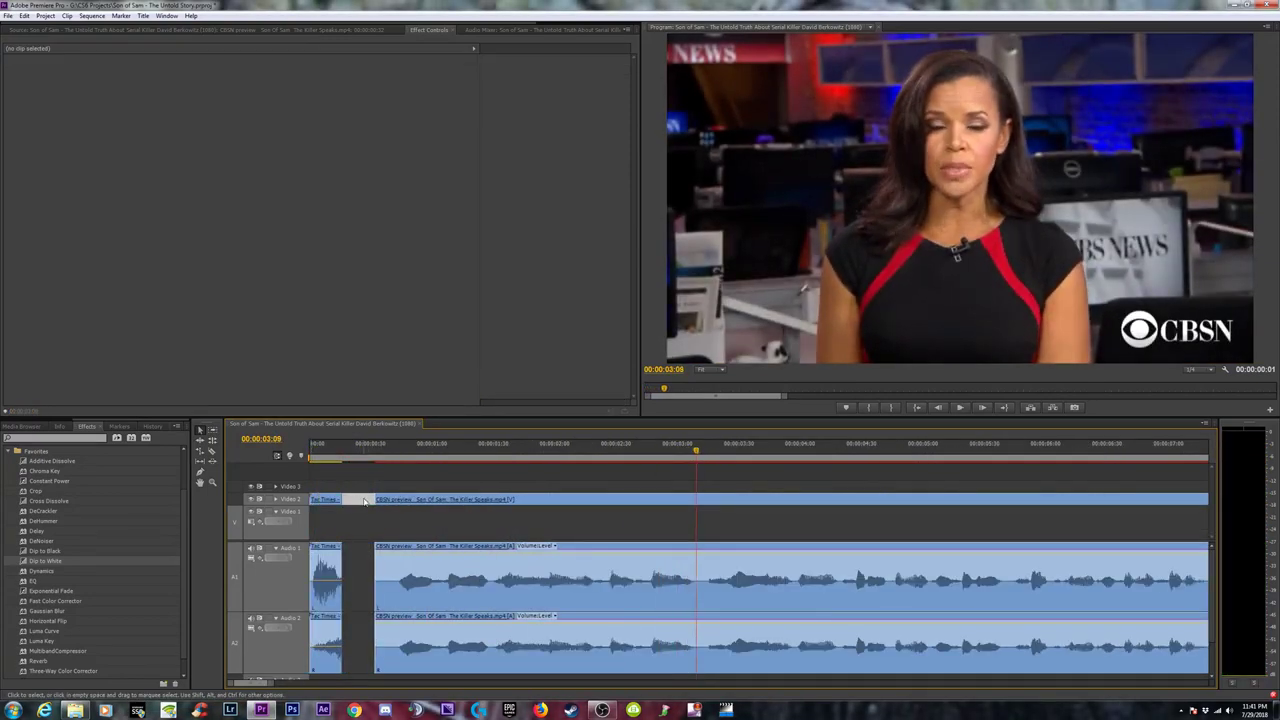
pyautogui.press('Delete')
pyautogui.press('Home')
pyautogui.press('space')
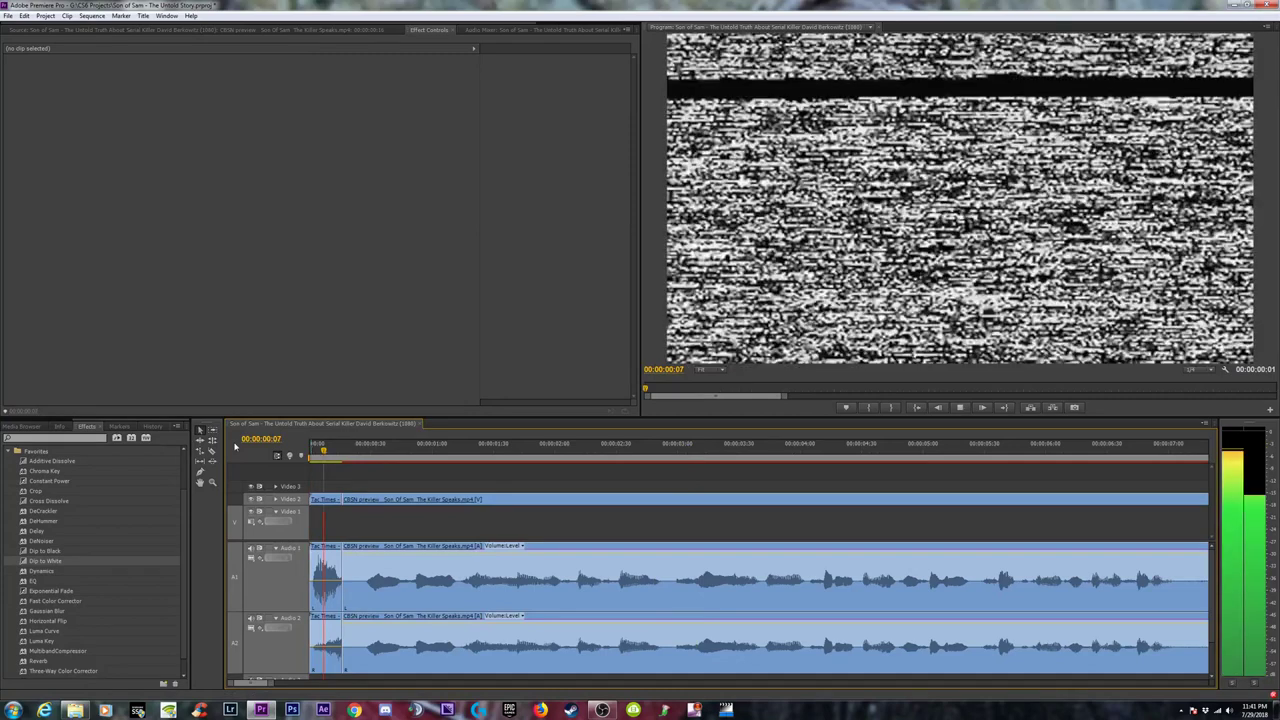
# Trim the start of the CBSN preview clip to 00:00:00:29.
pyautogui.press('space')
pyautogui.moveTo(336, 451); pyautogui.dragTo(369, 458)
pyautogui.moveTo(344, 563); pyautogui.dragTo(373, 563)
# Delete the opening Tac Times clip and extend the start of the CBSN preview clip back to the sequence start.
pyautogui.click(327, 564)
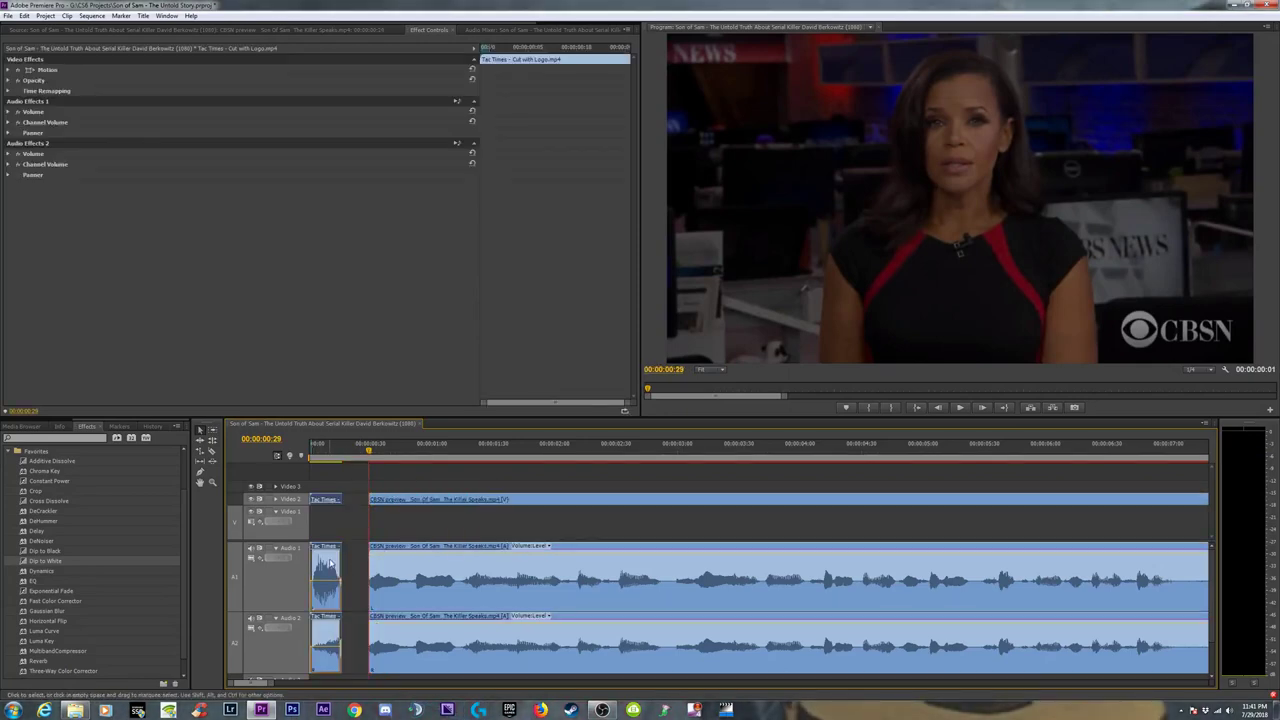
pyautogui.press('Delete')
pyautogui.moveTo(370, 500); pyautogui.dragTo(313, 511)
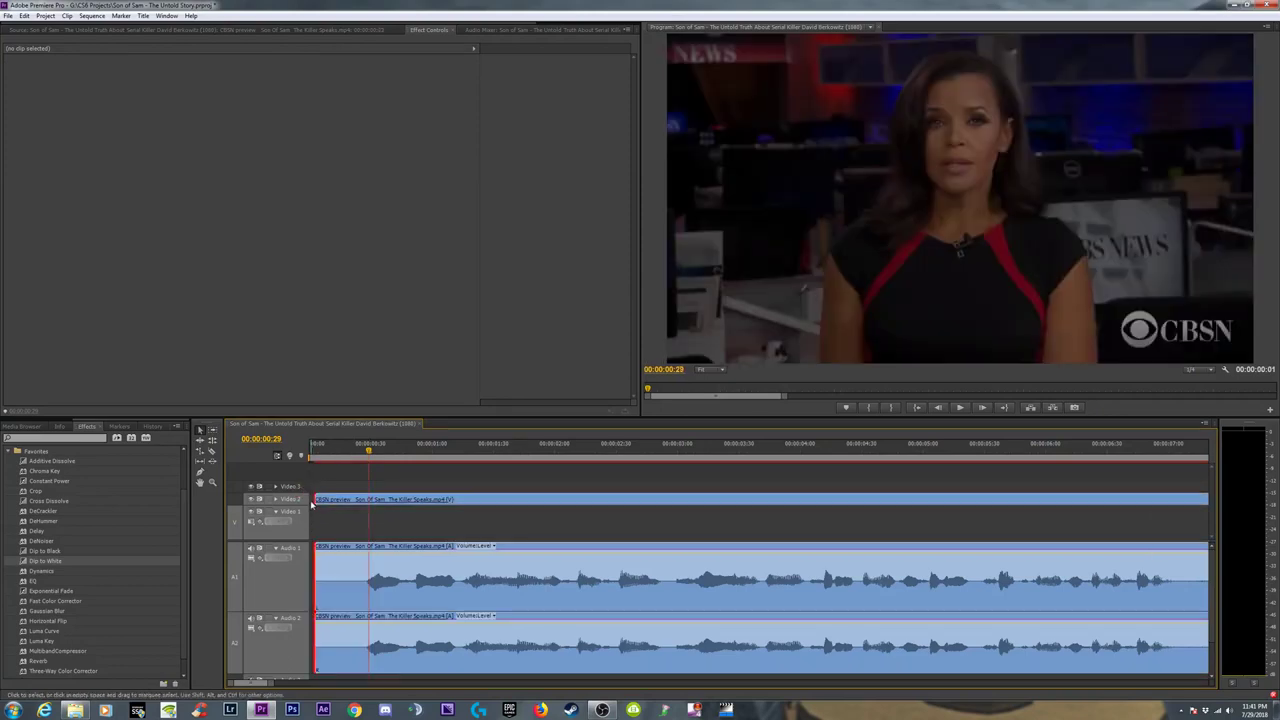
pyautogui.press('Home')
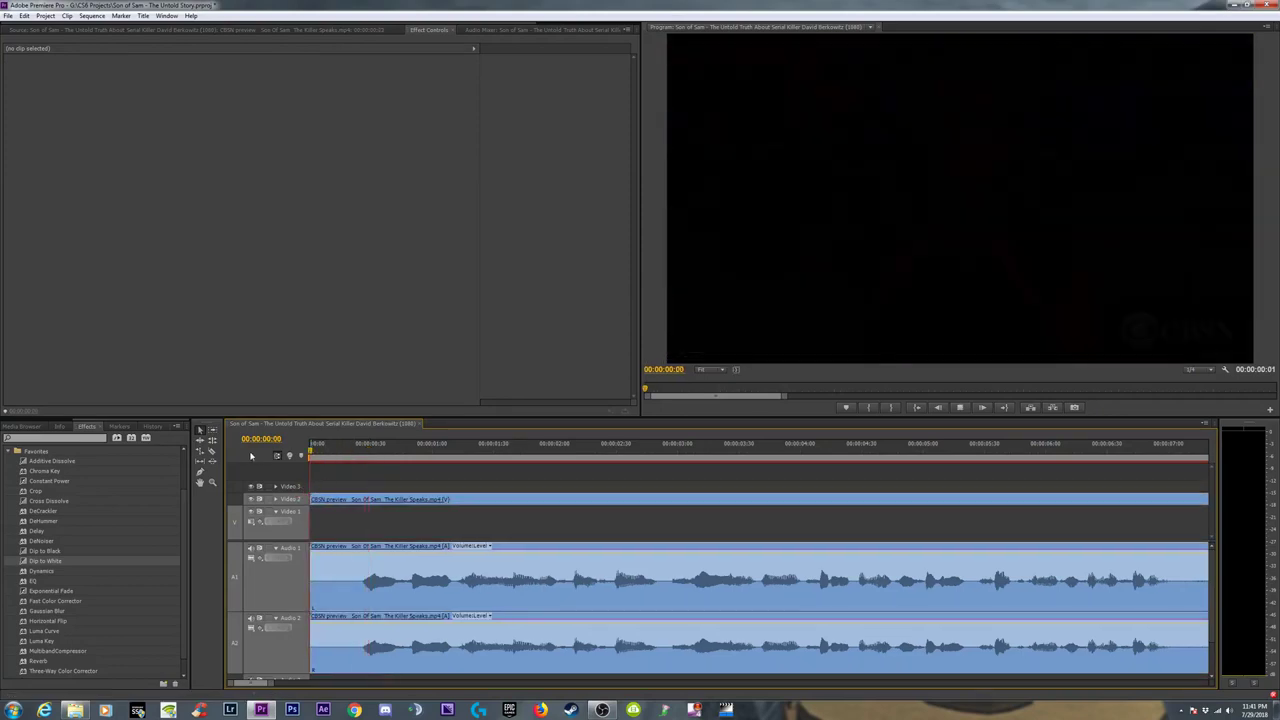
pyautogui.press('space')
# Add a Cross Dissolve to the start of the CBSN preview video and Constant Power fades to both its audio tracks.
pyautogui.click(46, 563)
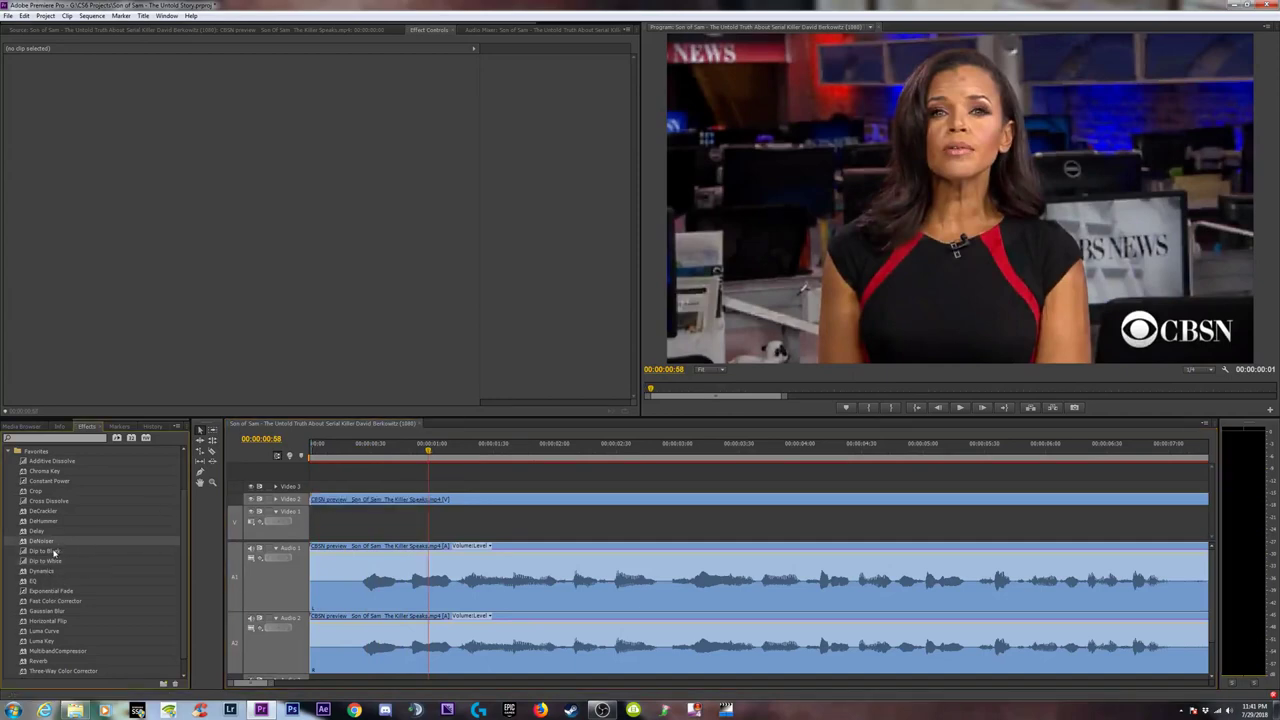
pyautogui.click(52, 504)
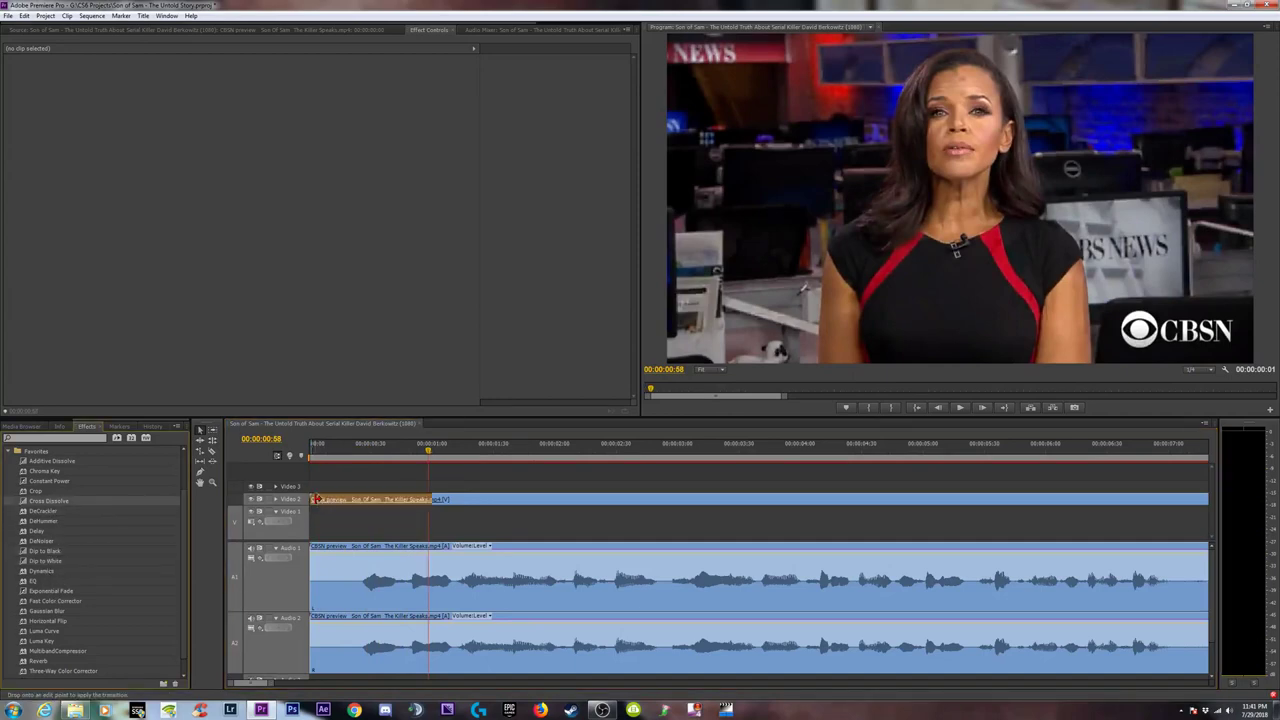
pyautogui.moveTo(316, 499); pyautogui.dragTo(318, 499)
pyautogui.click(45, 483)
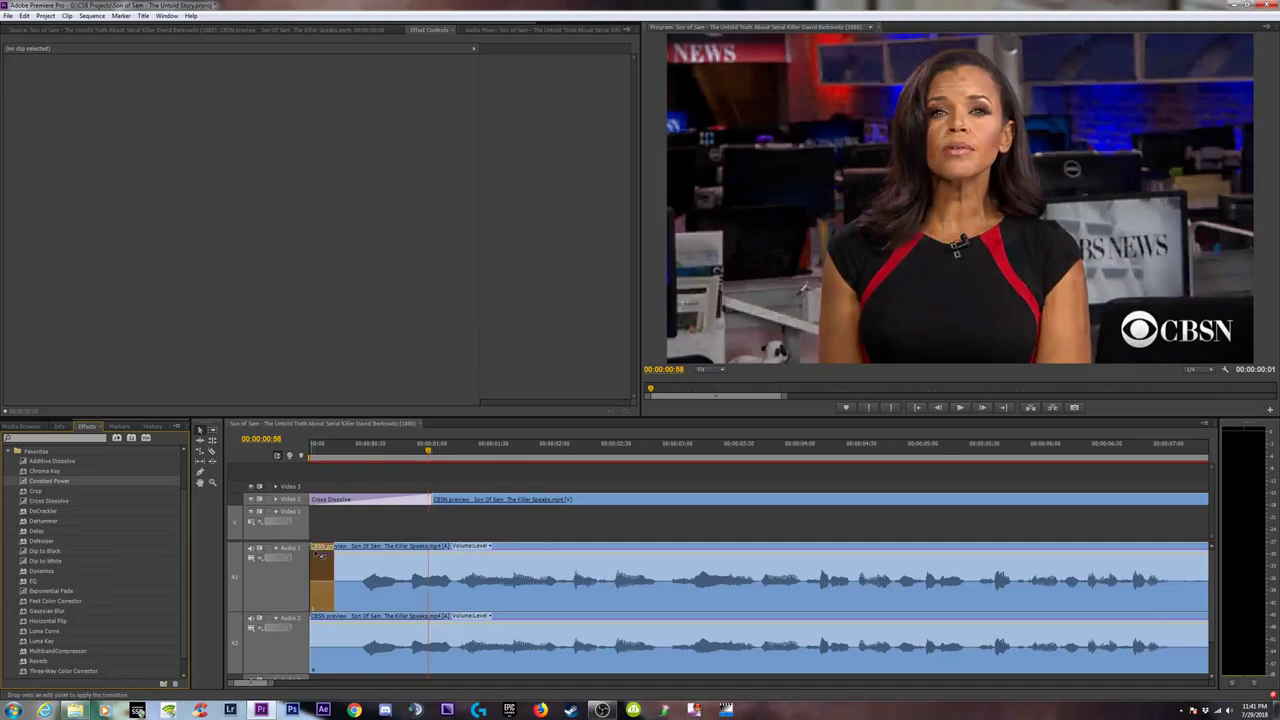
pyautogui.moveTo(320, 556); pyautogui.dragTo(321, 556)
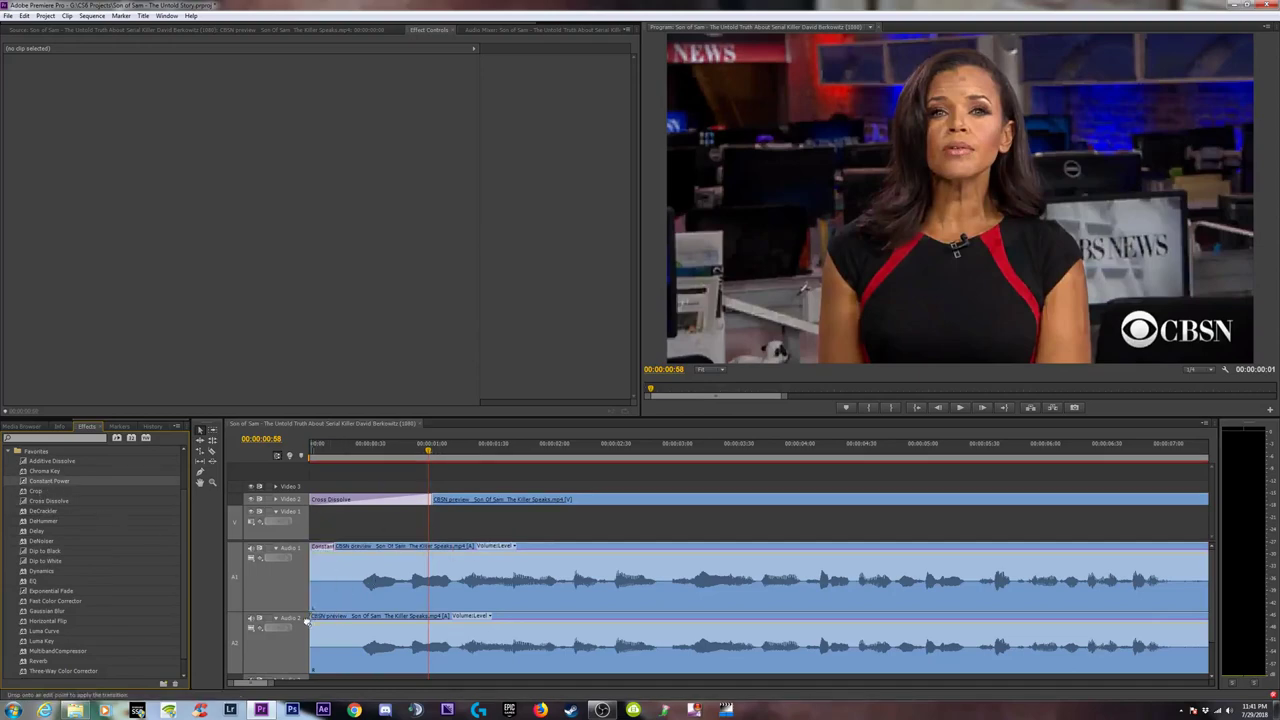
pyautogui.moveTo(319, 627); pyautogui.dragTo(319, 627)
# Shorten the opening Cross Dissolve to 20 frames and play the CBSN preview segment from the start.
pyautogui.press('Home')
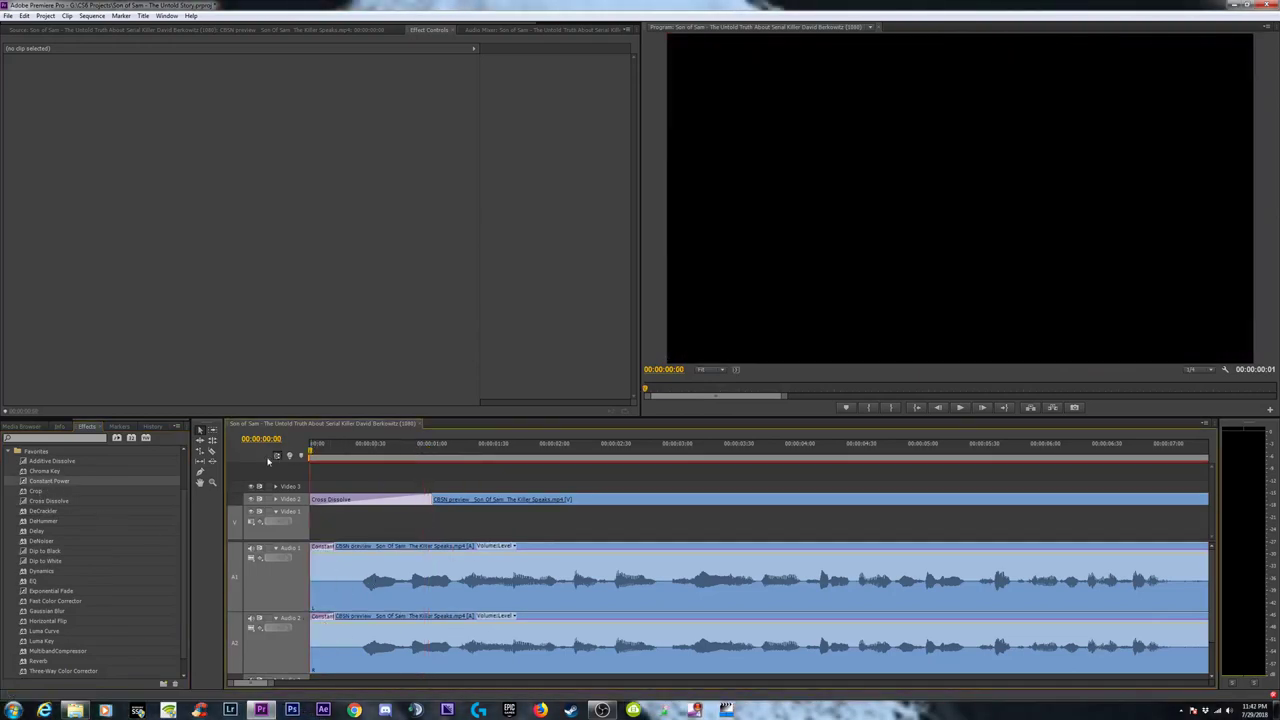
pyautogui.moveTo(382, 499); pyautogui.dragTo(341, 499)
pyautogui.press('space')
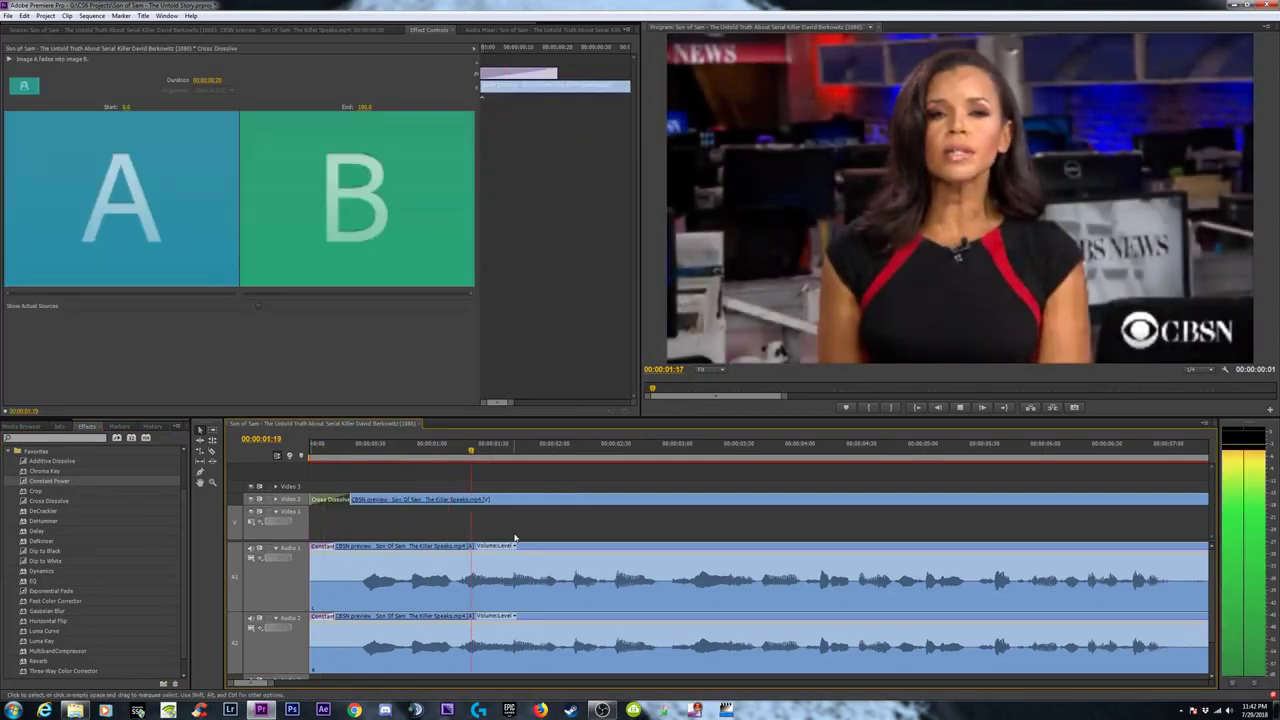
pyautogui.press('-')
pyautogui.press('-')
pyautogui.press('-')
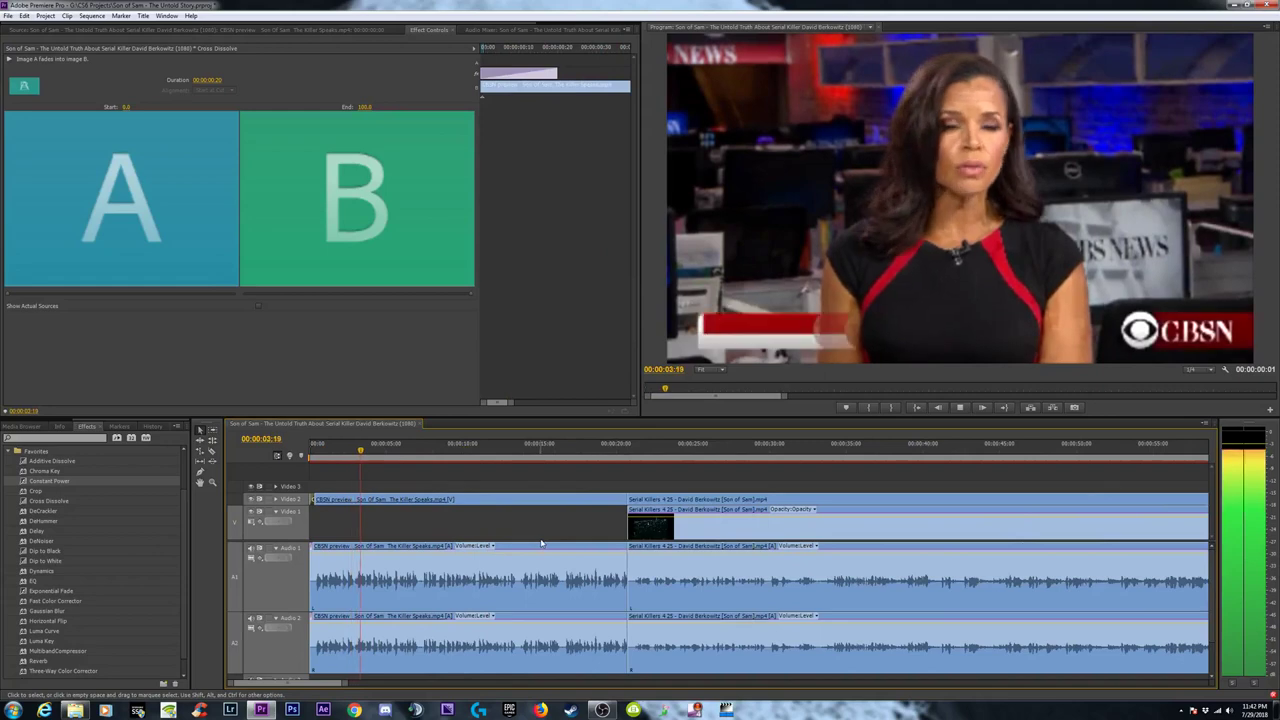
pyautogui.press('-')
pyautogui.press('-')
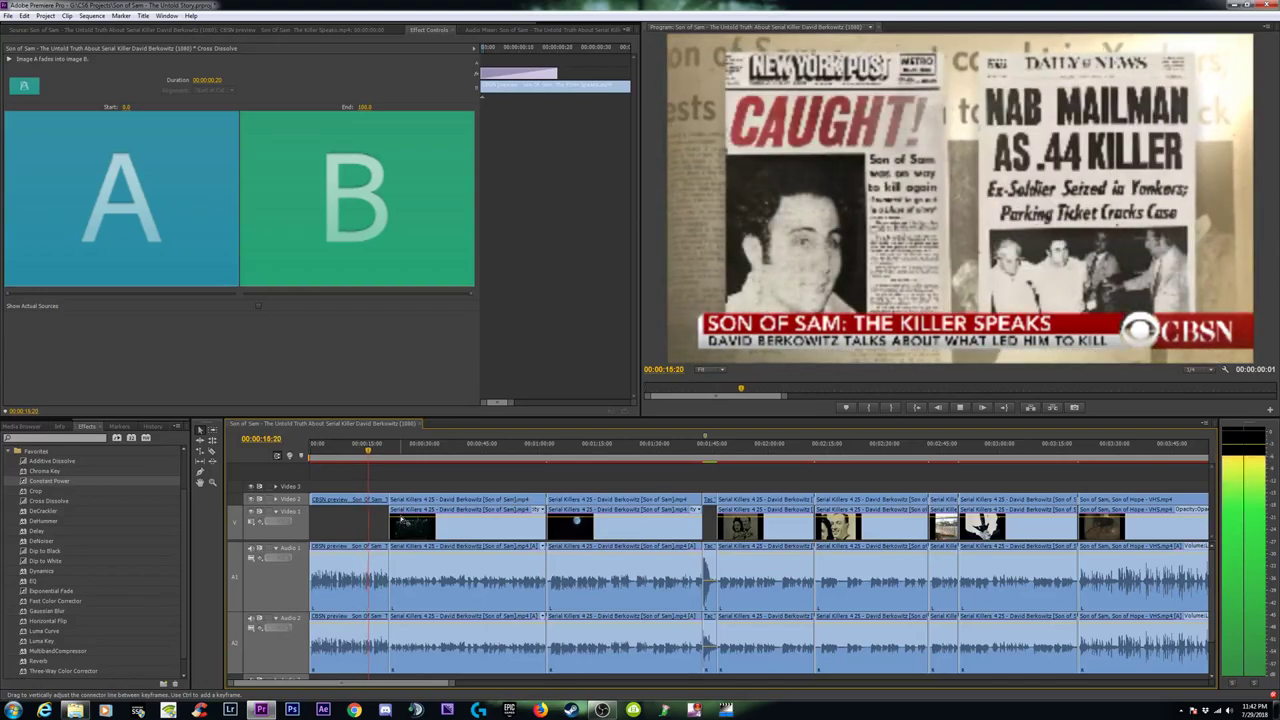
# Play across the cut from the CBSN preview clip to the first Serial Killers clip.
pyautogui.press('=')
pyautogui.press('=')
pyautogui.press('=')
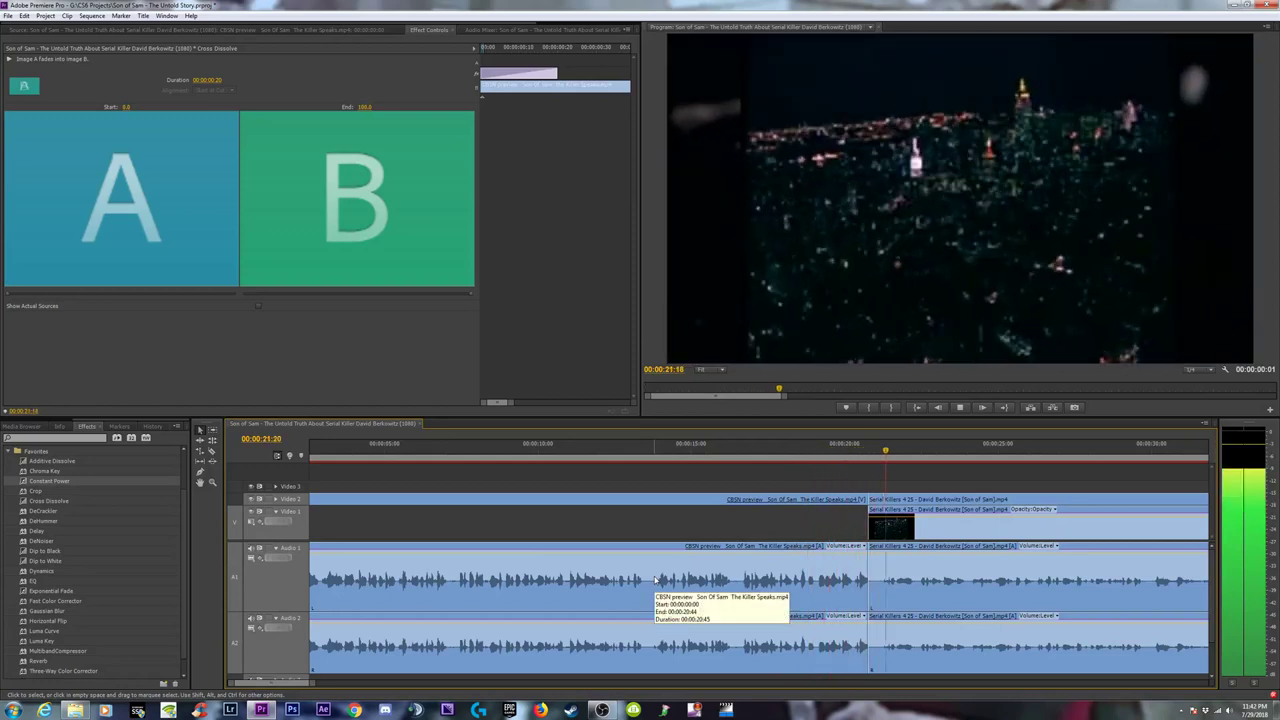
pyautogui.press('space')
pyautogui.press('-')
pyautogui.press('-')
pyautogui.press('-')
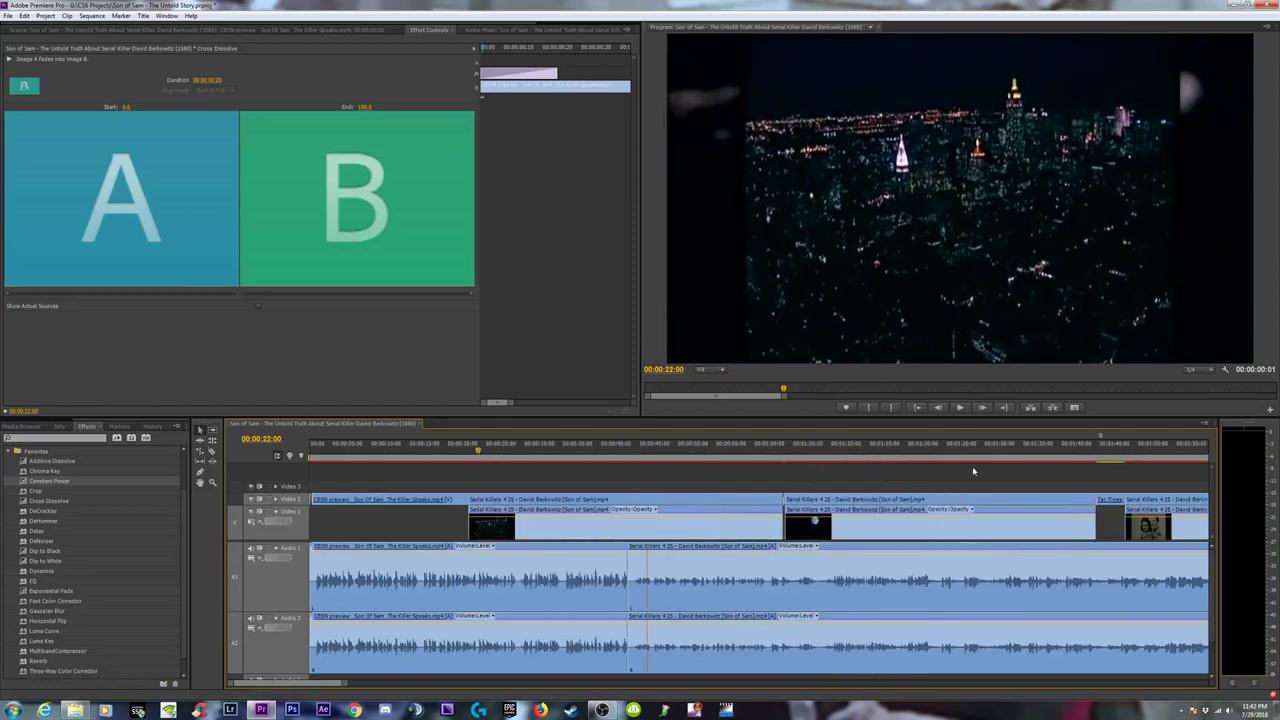
# Review the lead-in to the Tac Times intro clip around 00:01:42 by playing that part of the sequence.
pyautogui.press('=')
pyautogui.click(707, 455)
pyautogui.press('=')
pyautogui.press('=')
pyautogui.press('=')
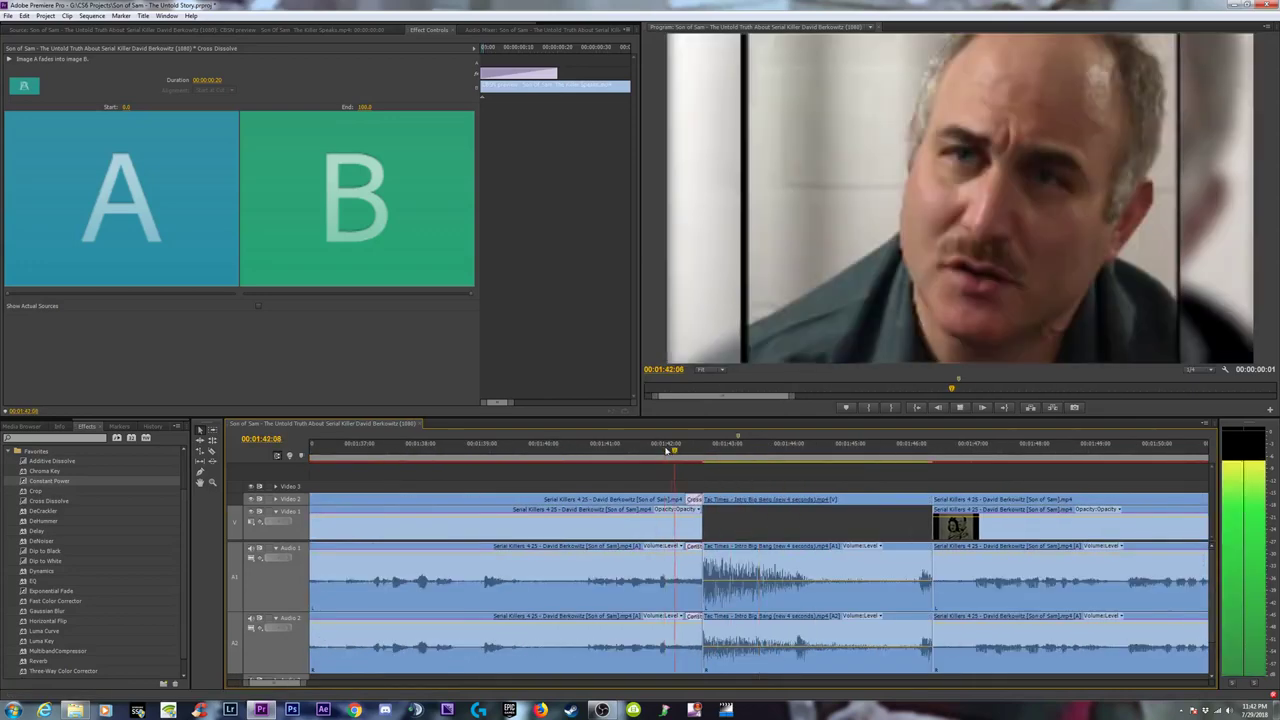
pyautogui.click(556, 452)
pyautogui.press('space')
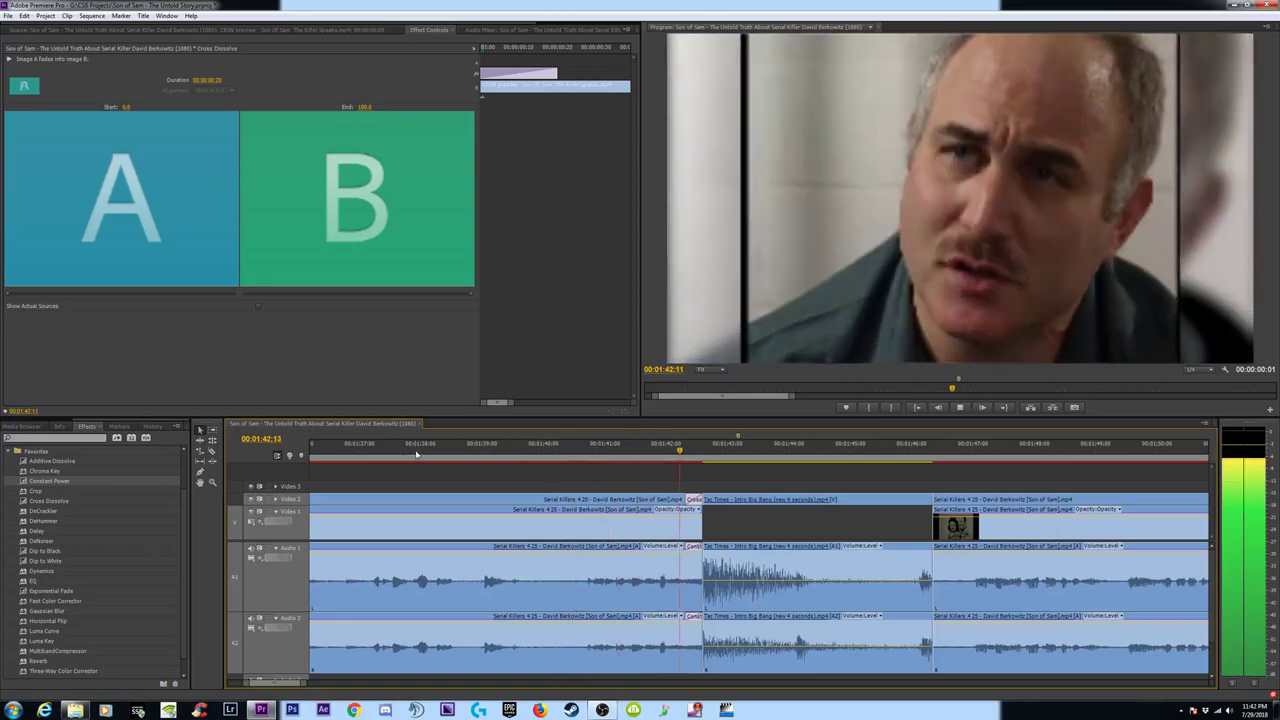
pyautogui.click(384, 452)
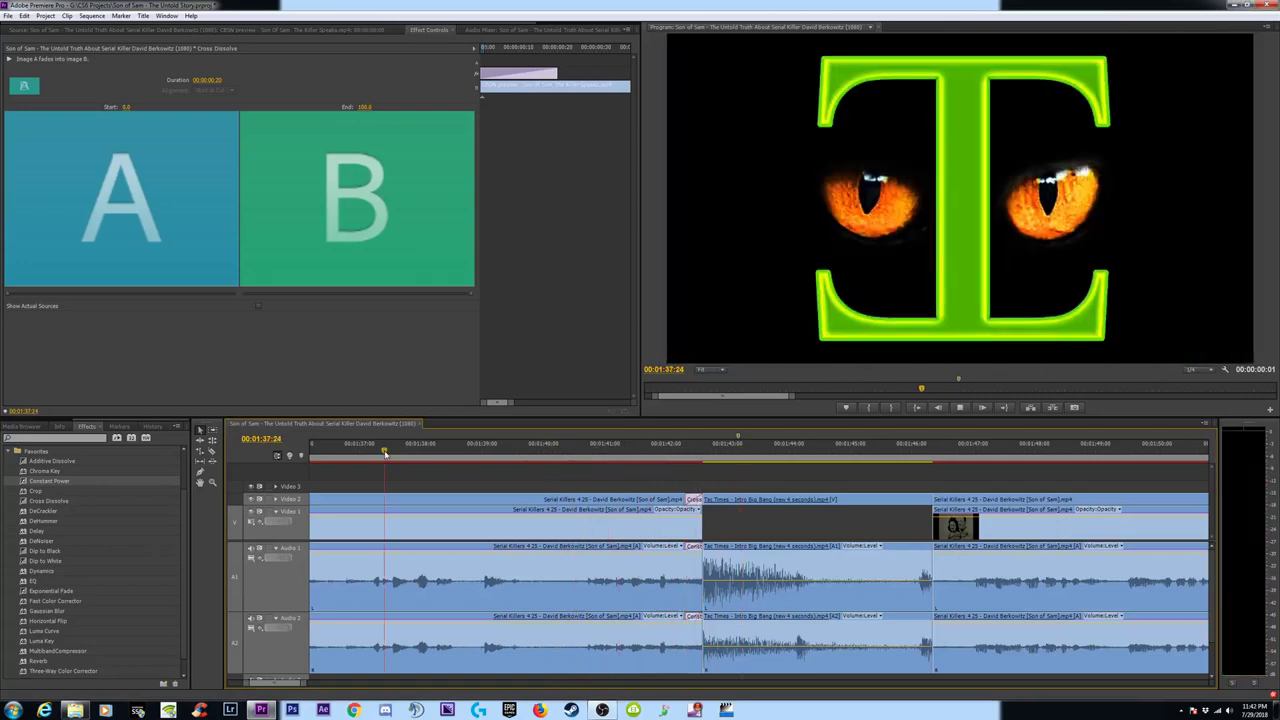
pyautogui.press('space')
# Check the cut between the first two Serial Killers clips and replay the one at the end of the CBSN preview clip.
pyautogui.press('-')
pyautogui.press('-')
pyautogui.press('-')
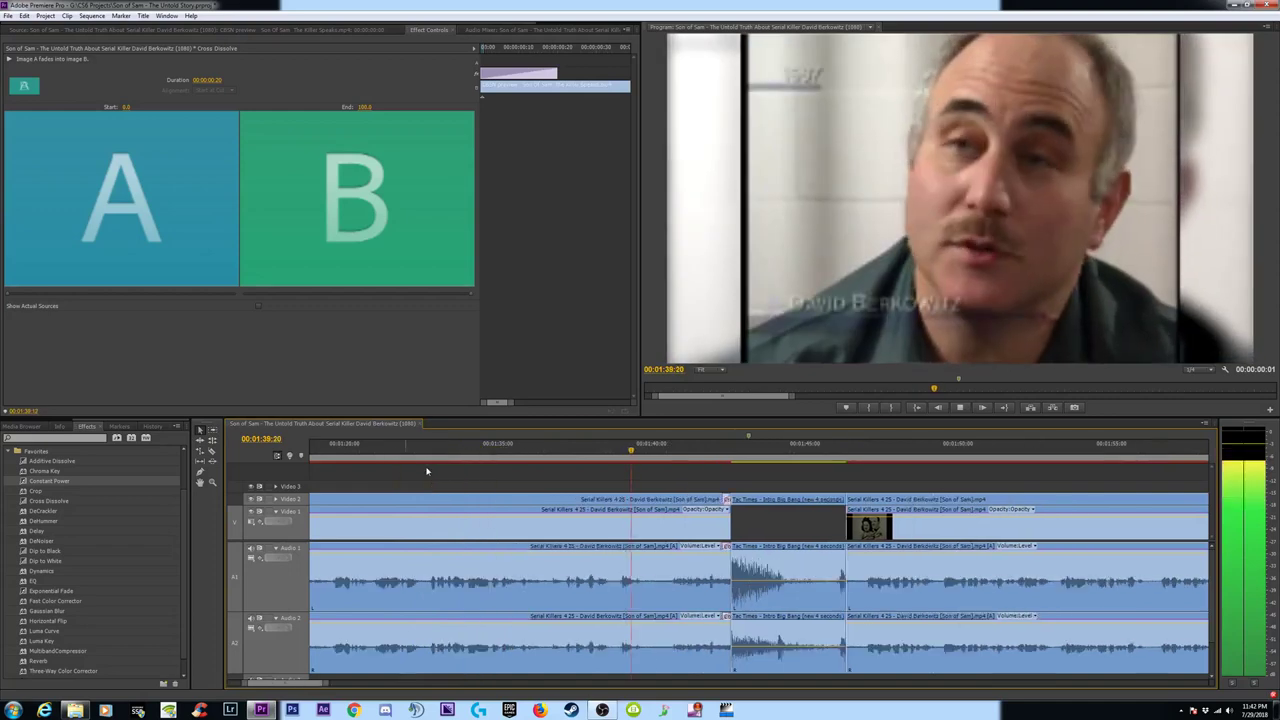
pyautogui.press('-')
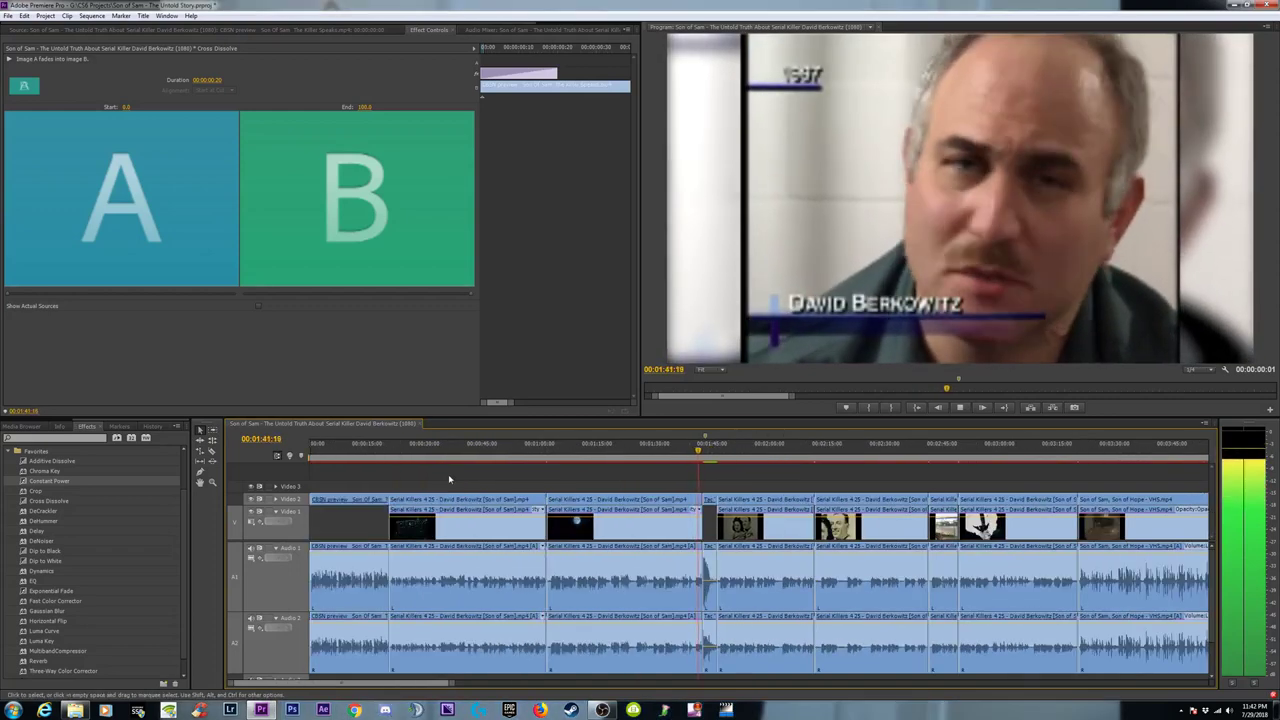
pyautogui.moveTo(566, 450)
pyautogui.mouseDown()
pyautogui.moveTo(503, 457)
pyautogui.moveTo(543, 459)
pyautogui.mouseUp()
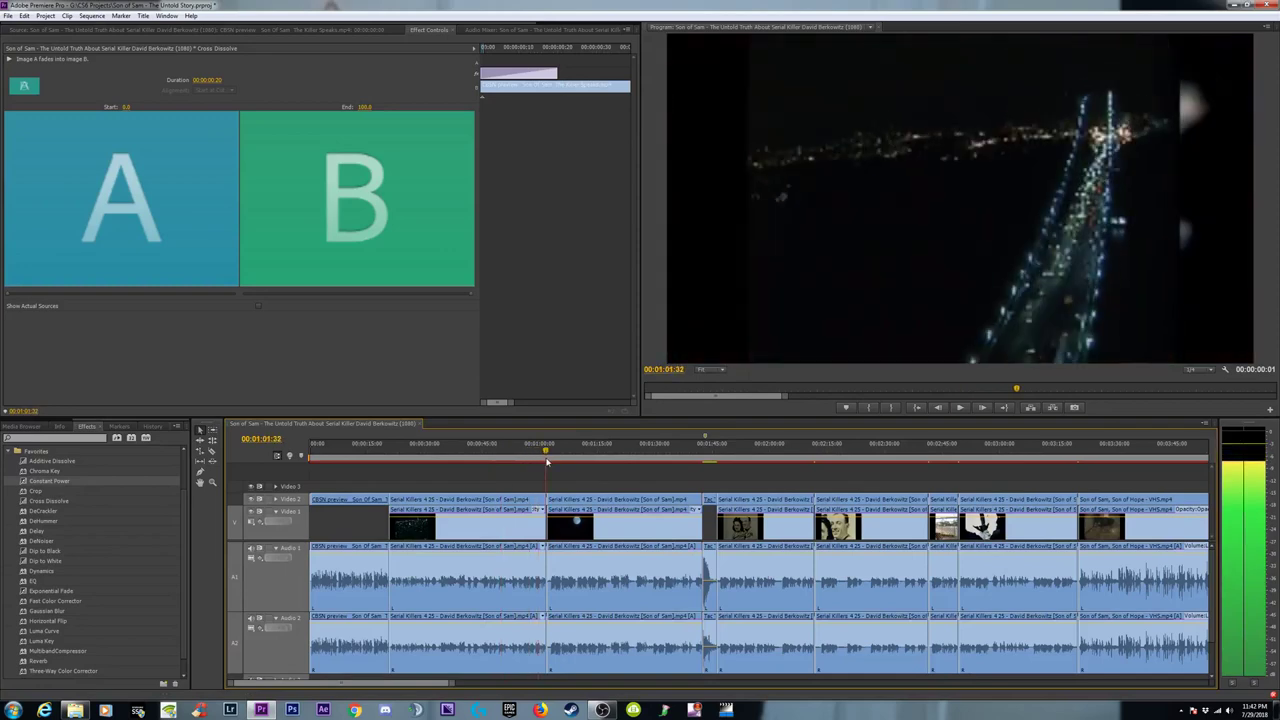
pyautogui.press('space')
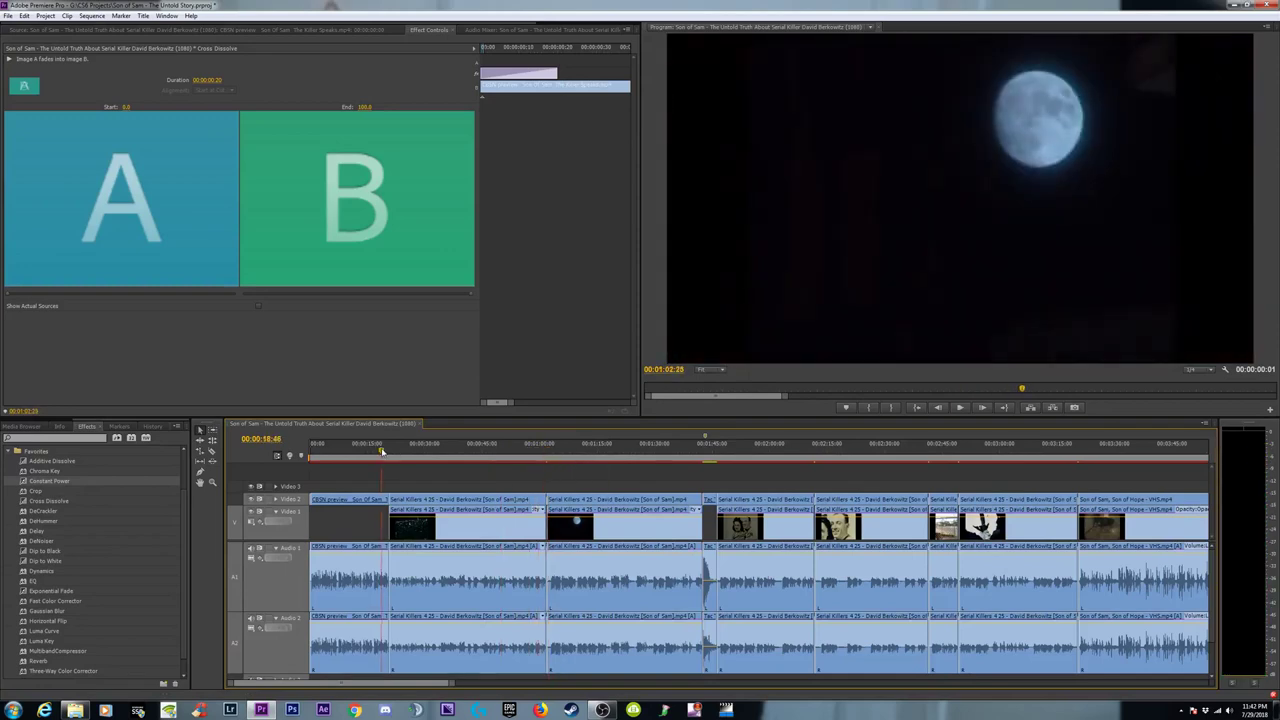
pyautogui.click(387, 456)
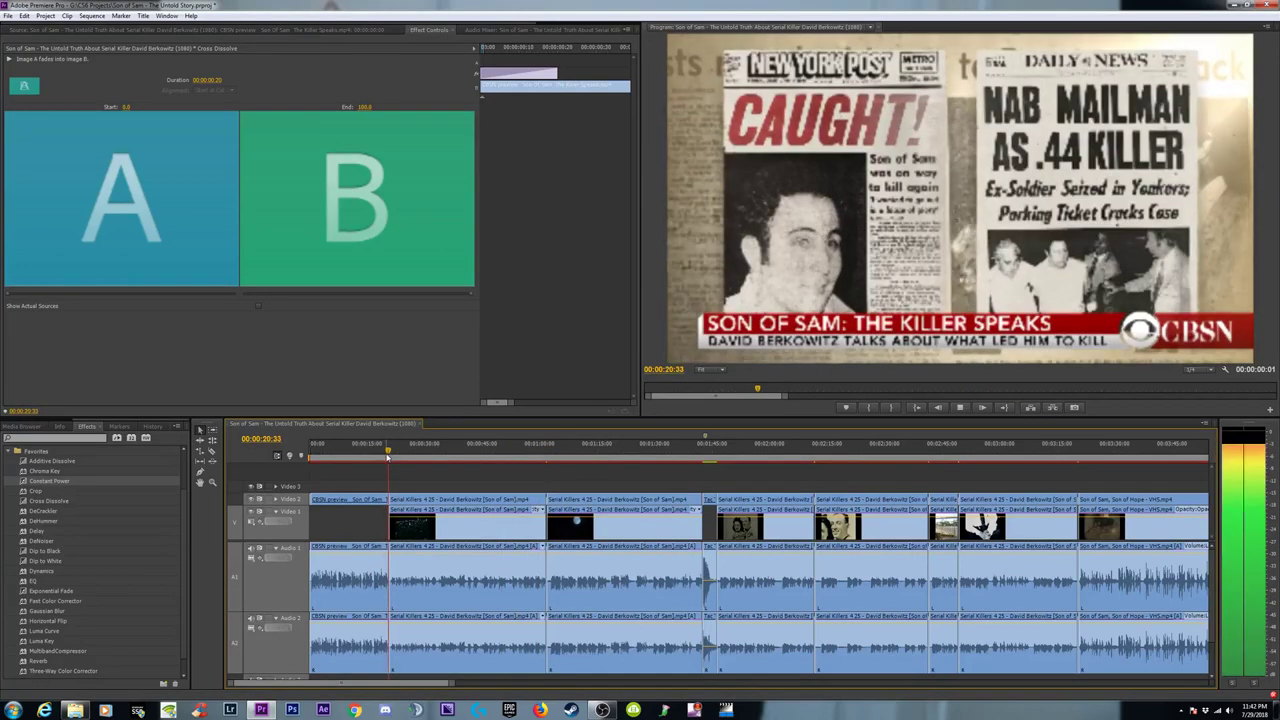
pyautogui.press('space')
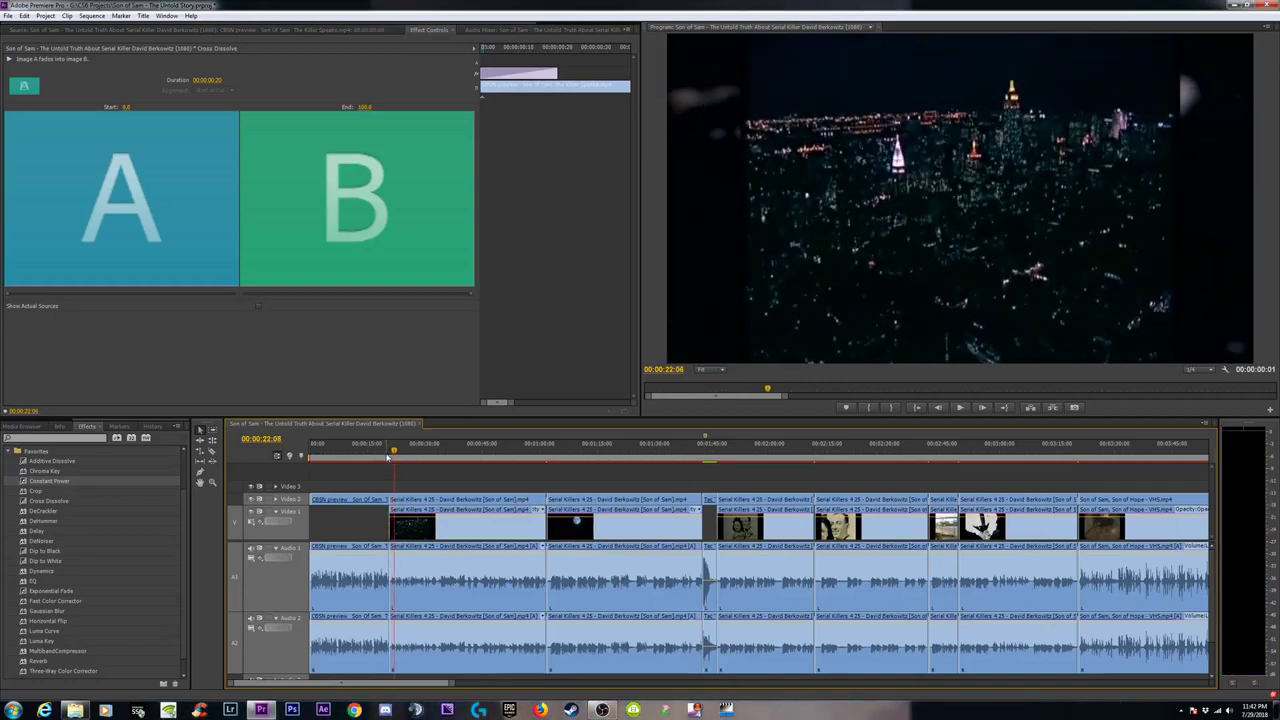
pyautogui.press('=')
pyautogui.press('=')
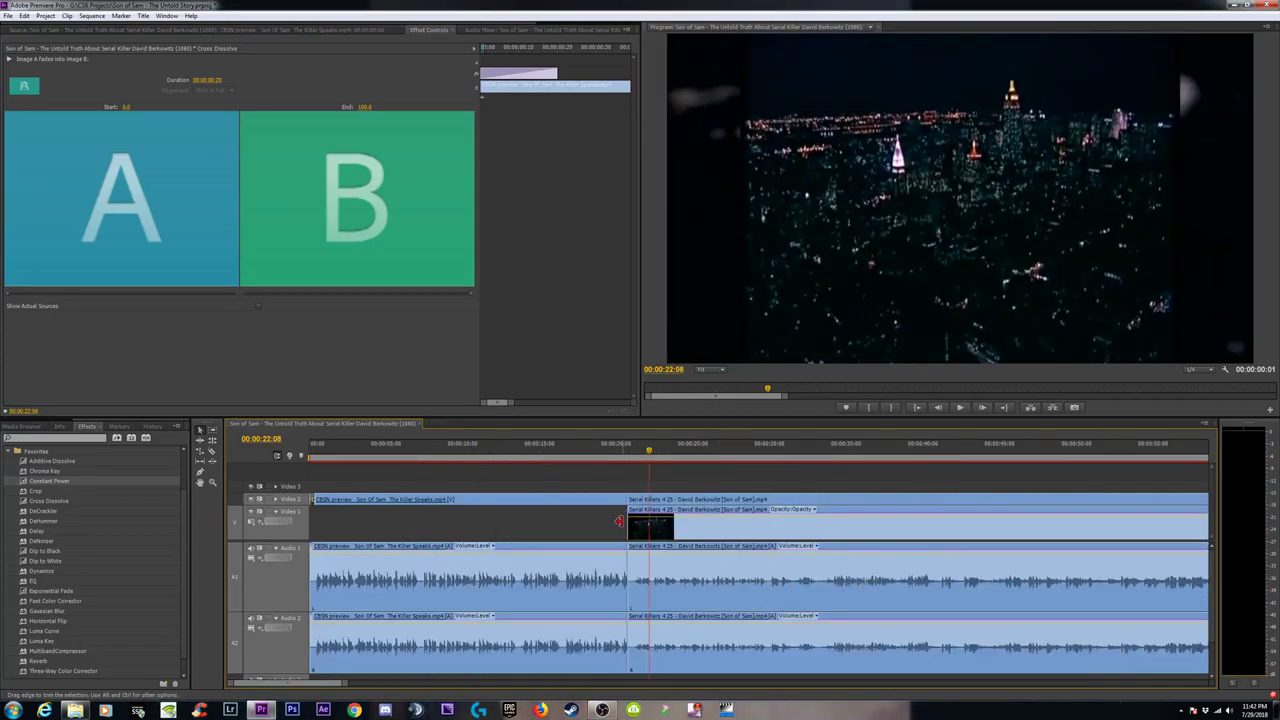
# Open the (720) sequence from the project bin.
pyautogui.moveTo(95, 415); pyautogui.dragTo(95, 414)
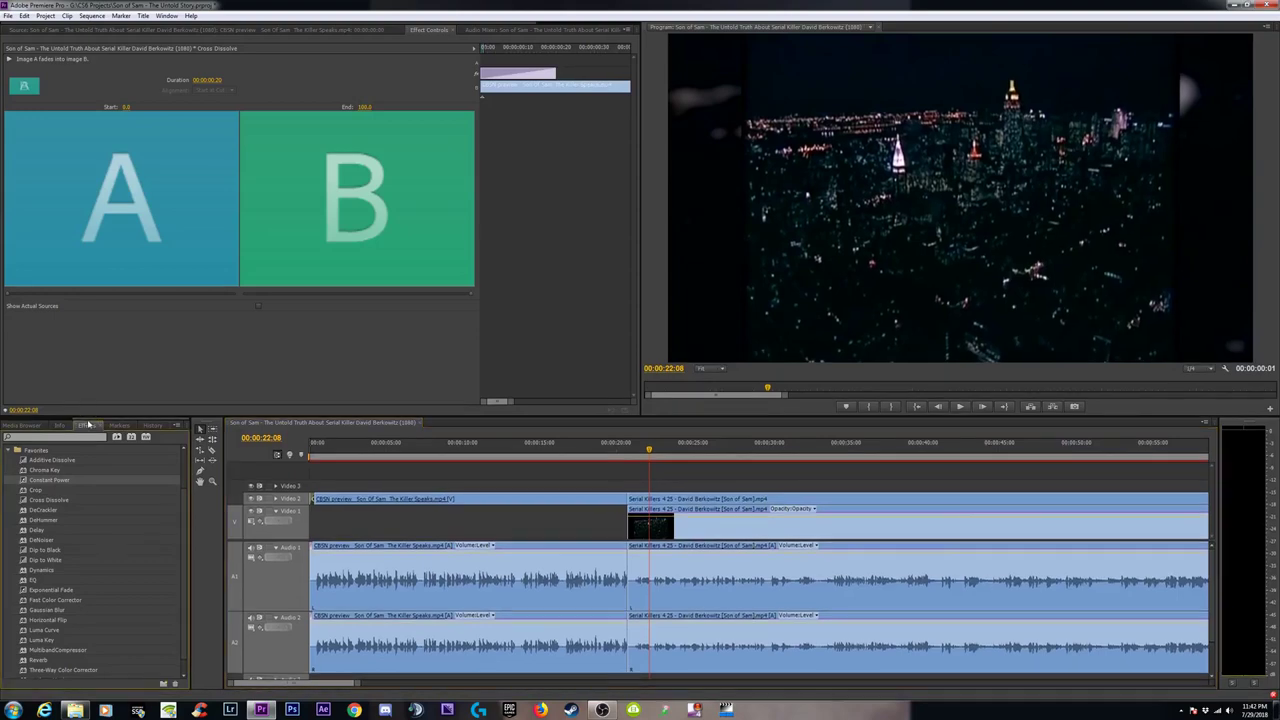
pyautogui.click(48, 419)
pyautogui.click(66, 428)
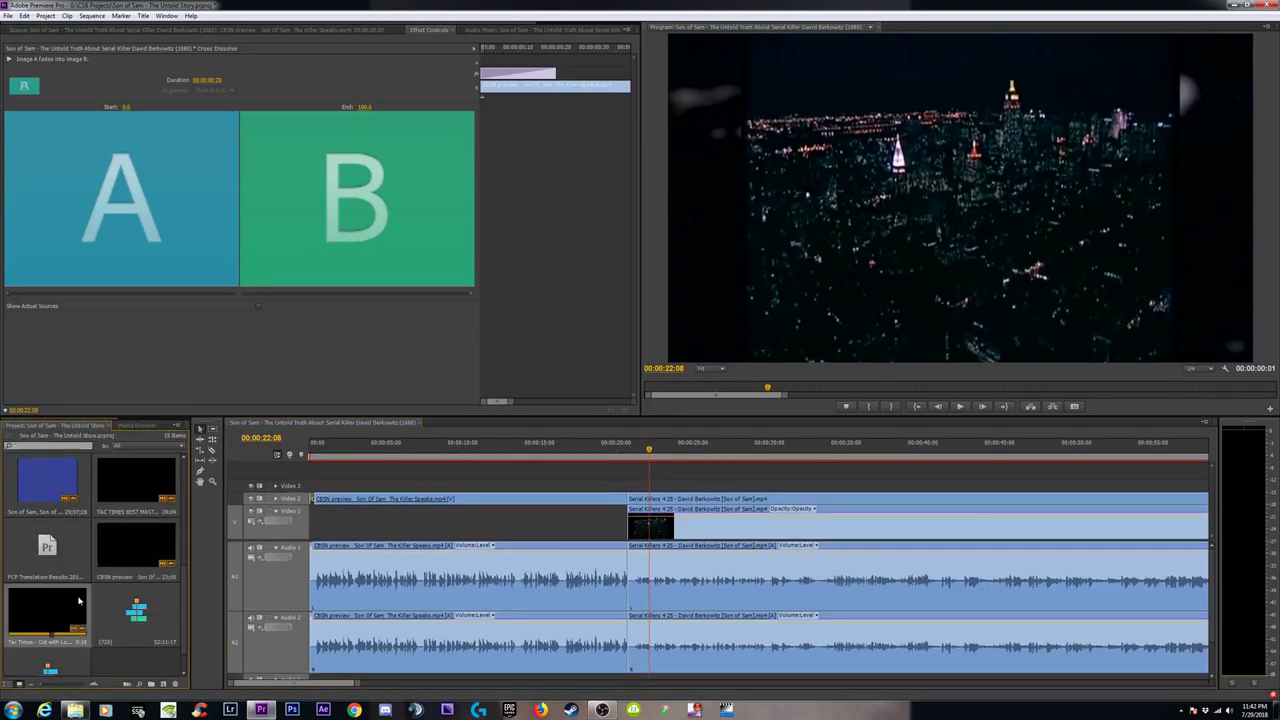
pyautogui.scroll(-1, 95, 600)
pyautogui.doubleClick(135, 577)
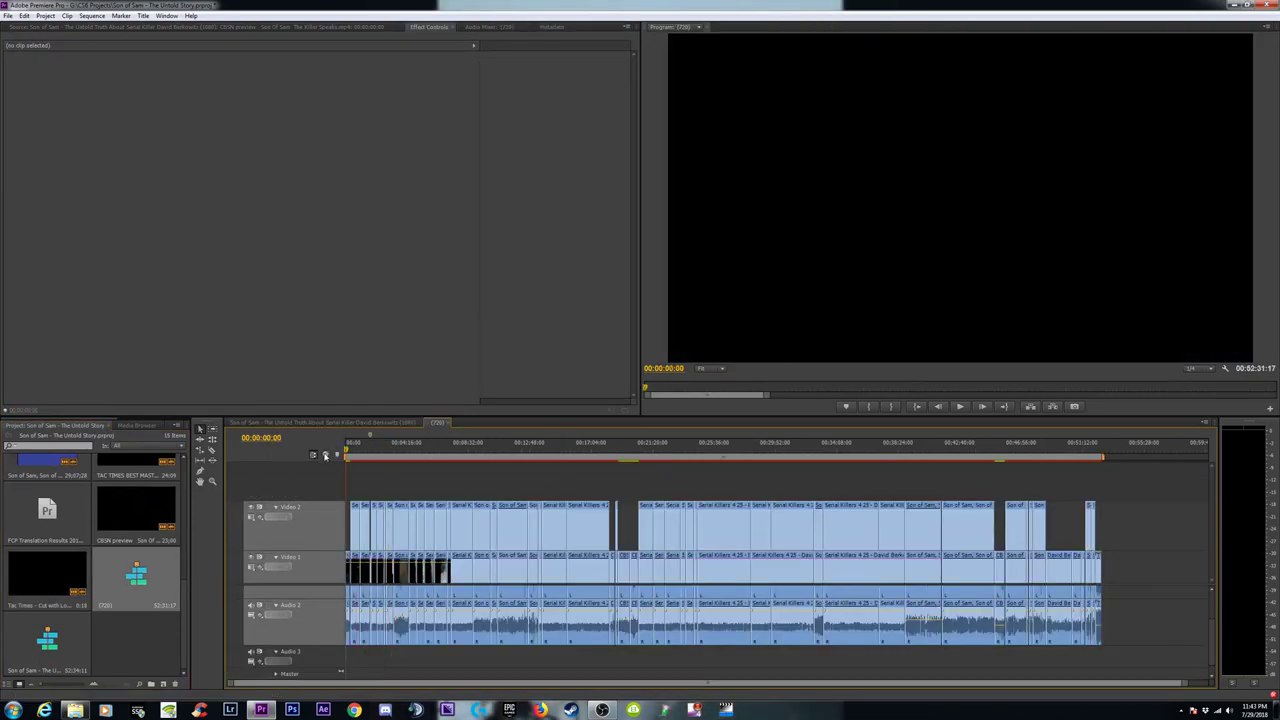
# Play the (720) sequence across the end of the CBSN preview clip and inspect the short Tac Times clip placed there.
pyautogui.press('=')
pyautogui.press('=')
pyautogui.press('=')
pyautogui.press('=')
pyautogui.click(501, 455)
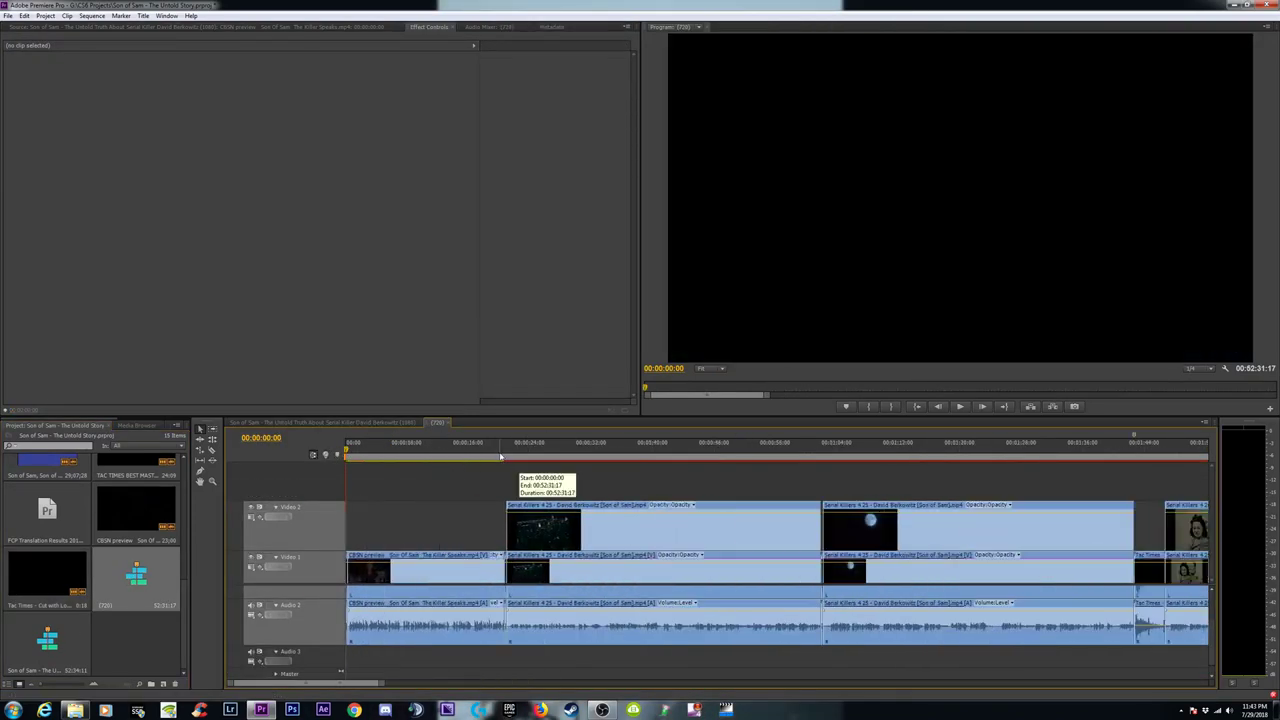
pyautogui.press('space')
pyautogui.press('=')
pyautogui.press('=')
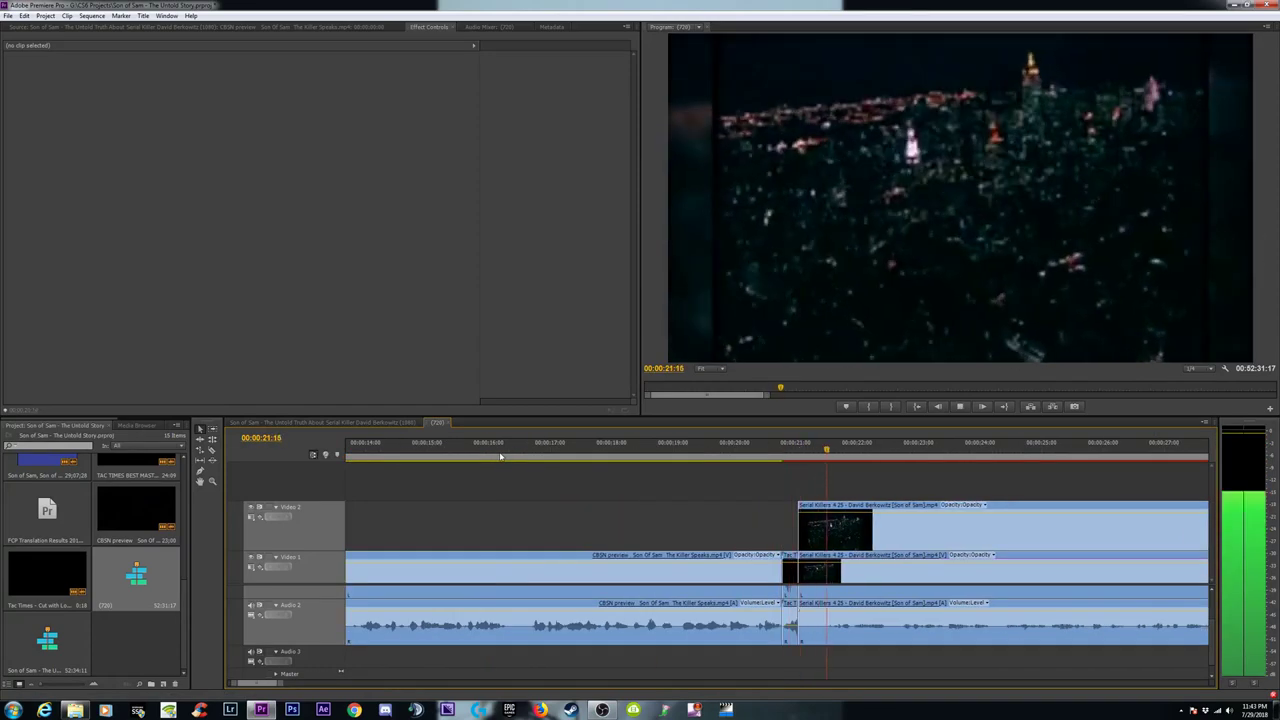
pyautogui.click(745, 458)
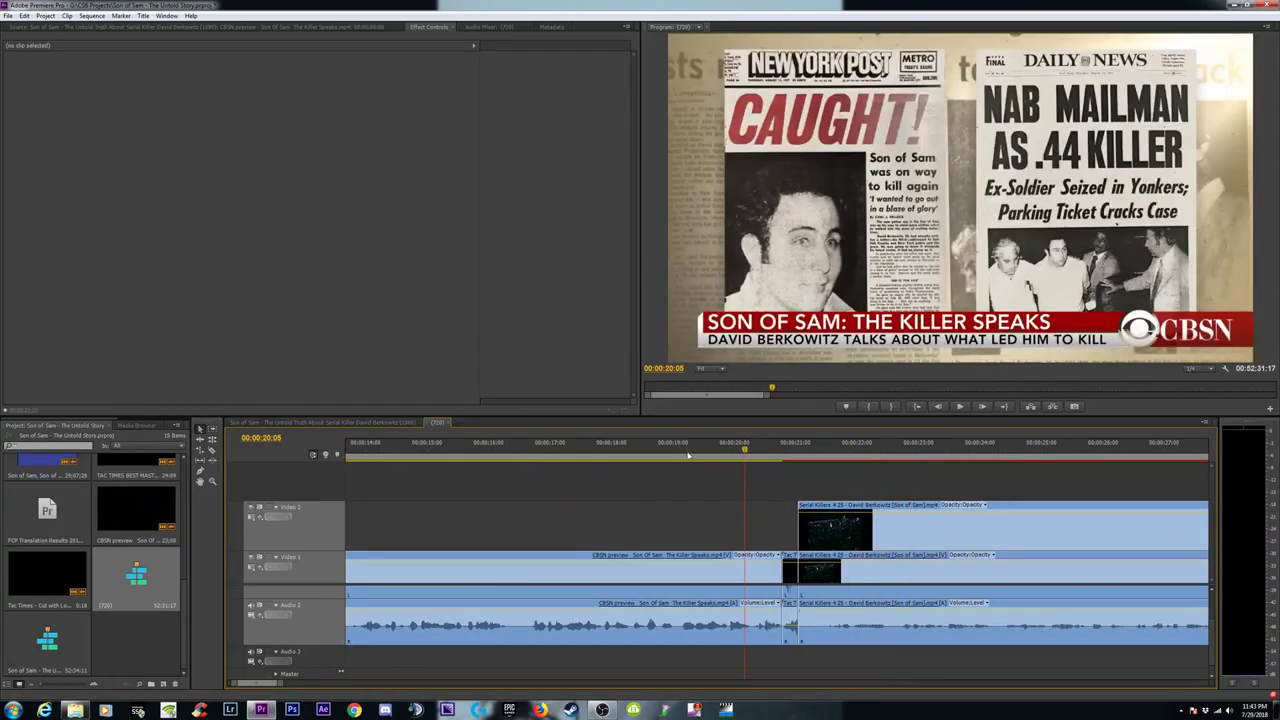
pyautogui.click(789, 570)
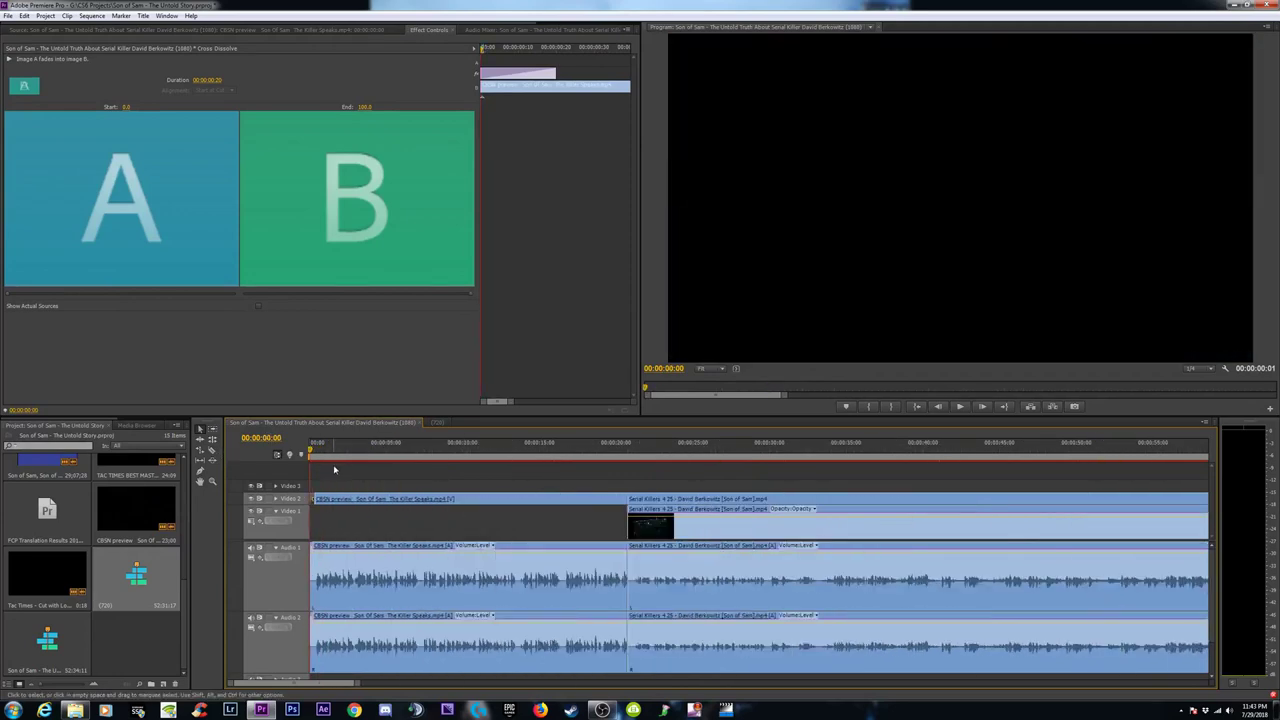
# In the main Son of Sam sequence, copy the short Tac Times - Cut with Logo clip at 00:01:01:44.
pyautogui.press('-')
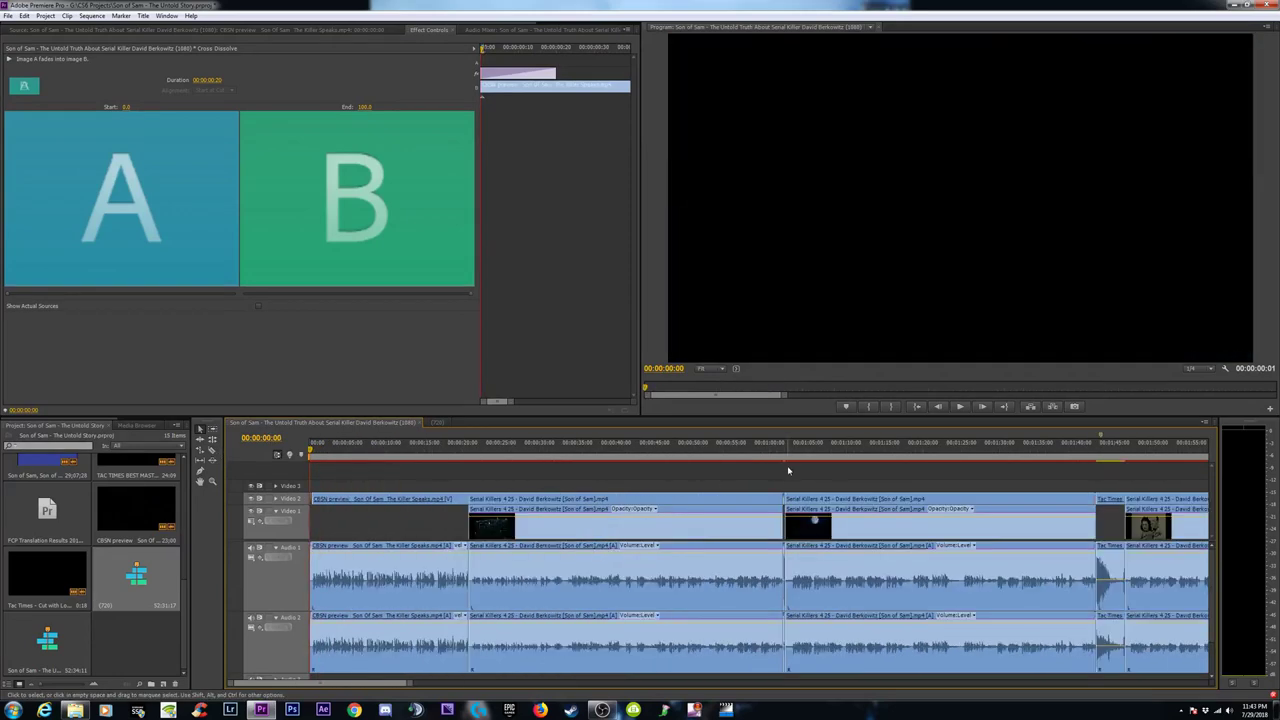
pyautogui.click(788, 470)
pyautogui.press('=')
pyautogui.press('=')
pyautogui.press('=')
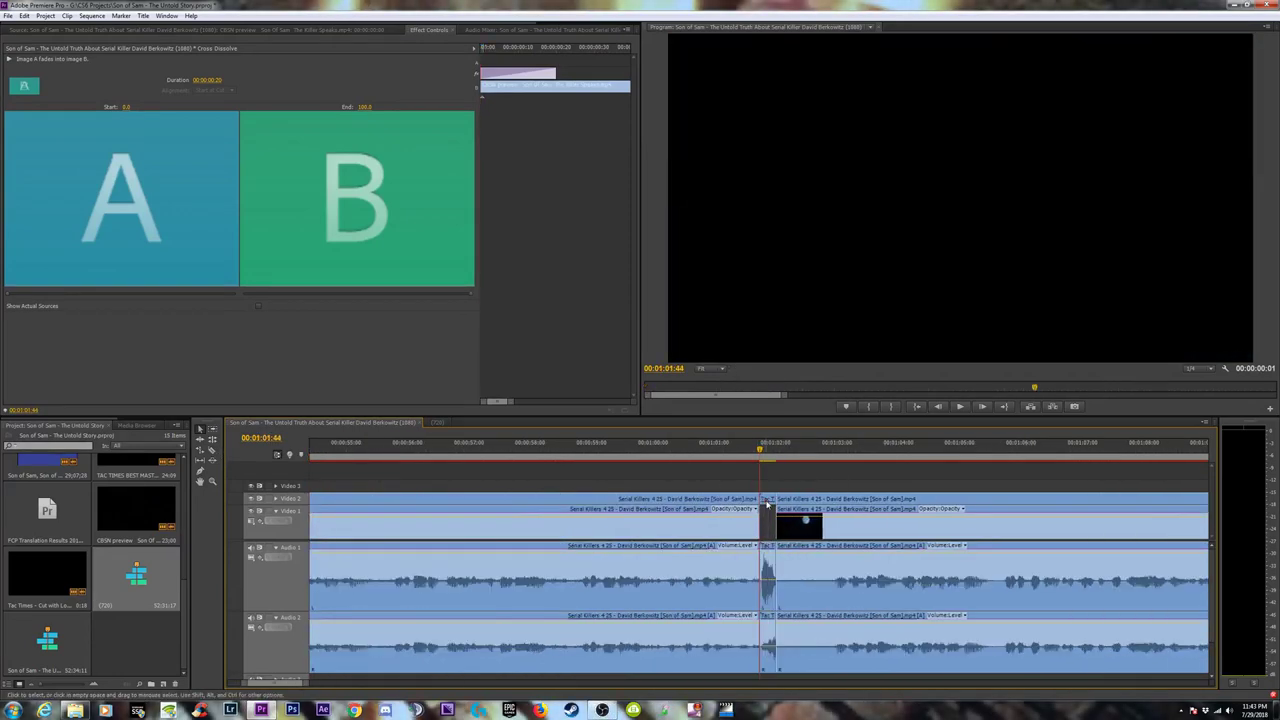
pyautogui.click(767, 503)
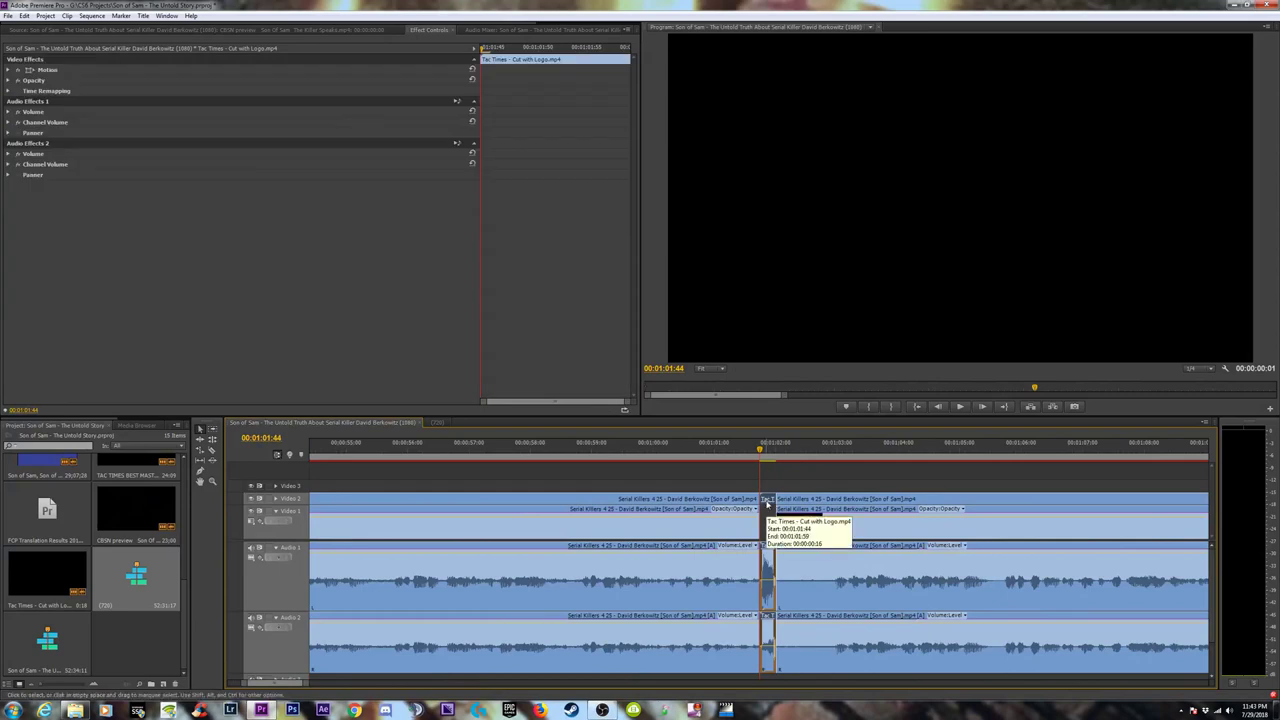
# Paste-insert the copied Tac Times clip at 00:00:20:45, between the CBSN preview and the first Serial Killers clip.
pyautogui.press('-')
pyautogui.press('-')
pyautogui.press('-')
pyautogui.click(480, 460)
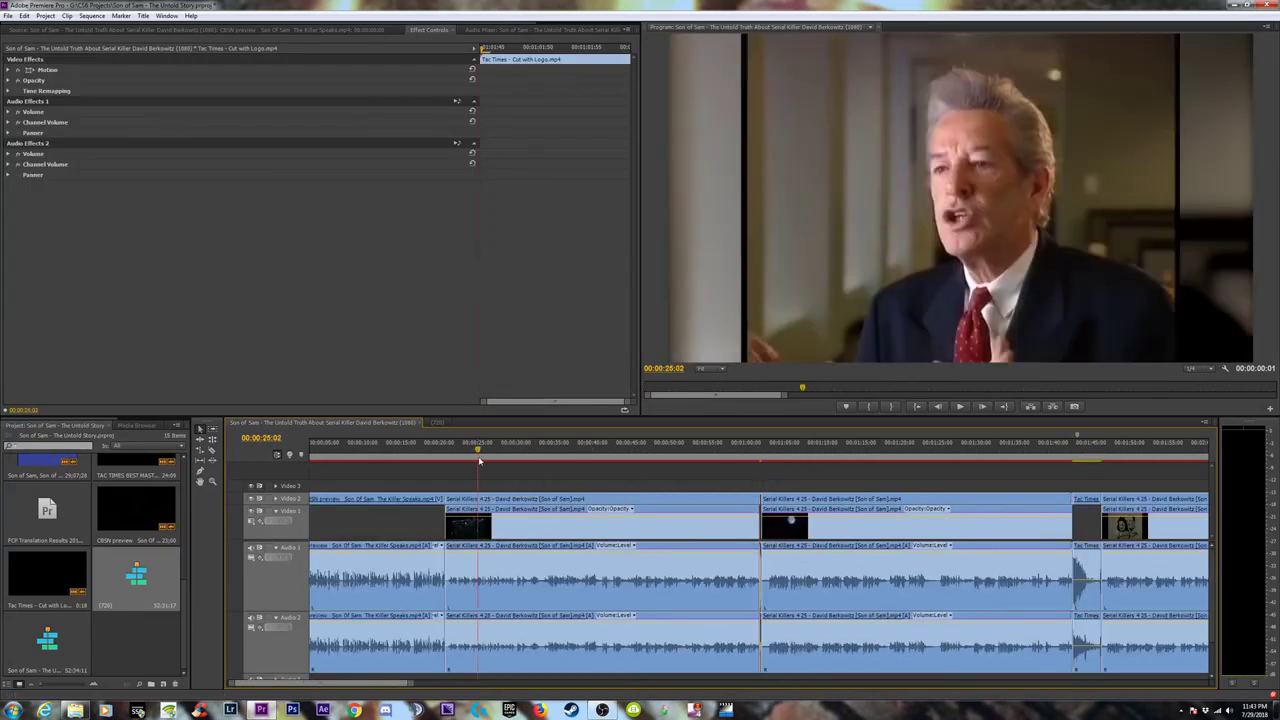
pyautogui.press('Up')
pyautogui.press('=')
pyautogui.press('=')
pyautogui.press('=')
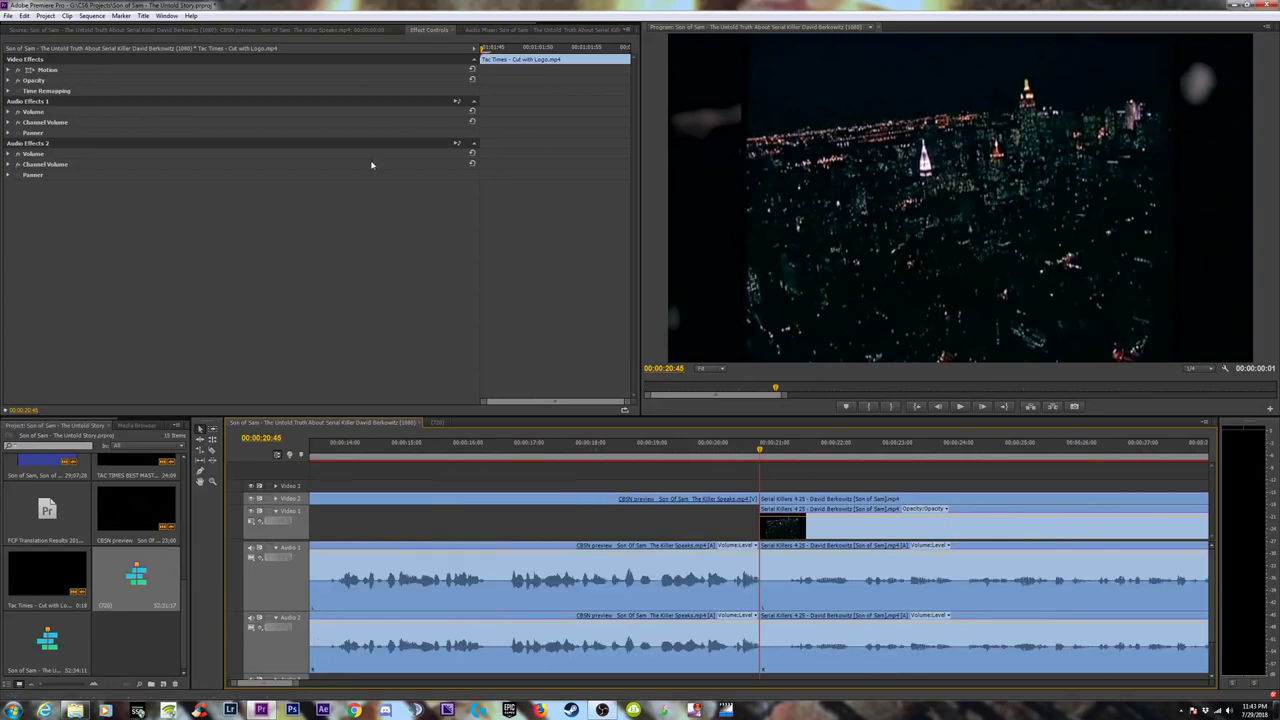
pyautogui.click(23, 16)
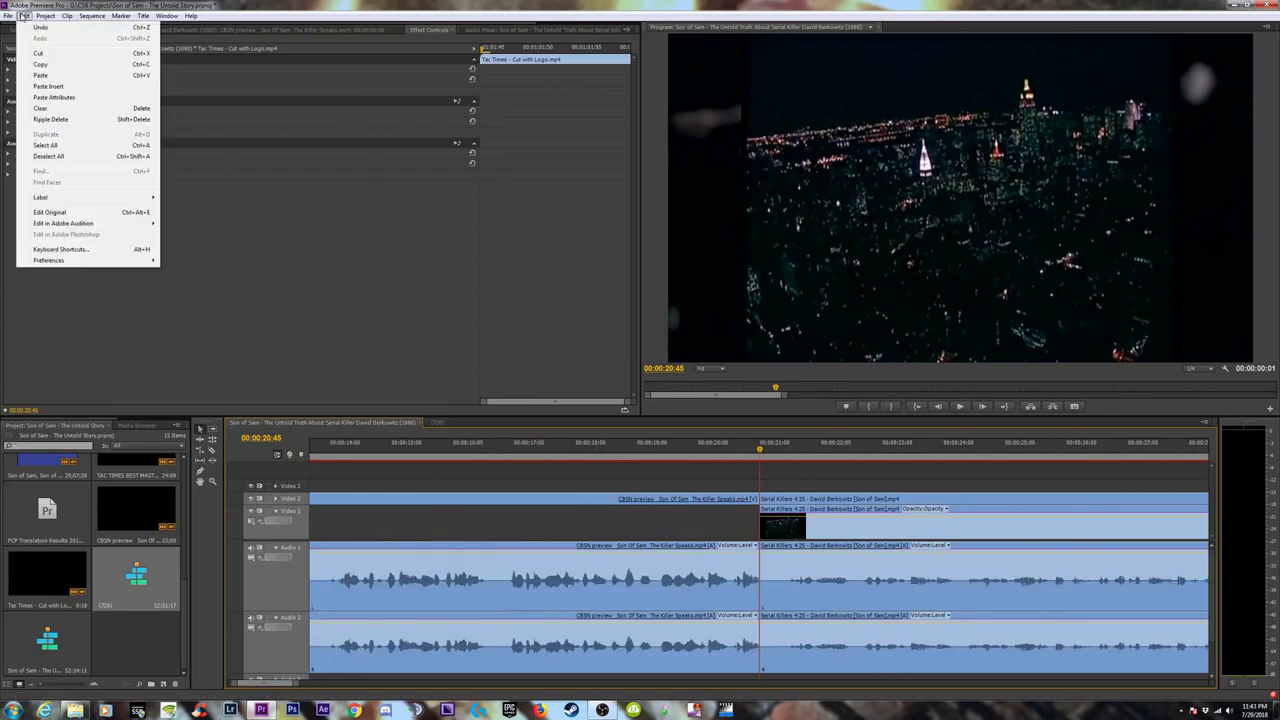
pyautogui.click(52, 87)
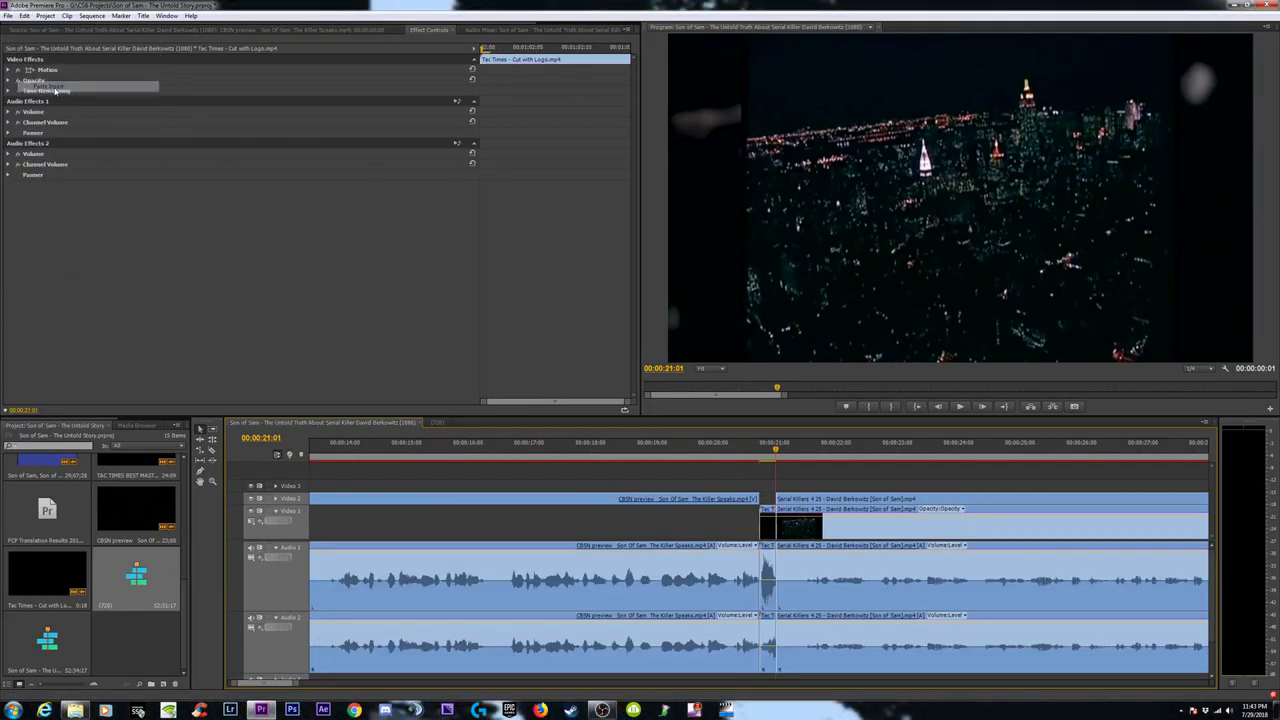
# Play across the newly inserted Tac Times clip to check the transition.
pyautogui.click(731, 458)
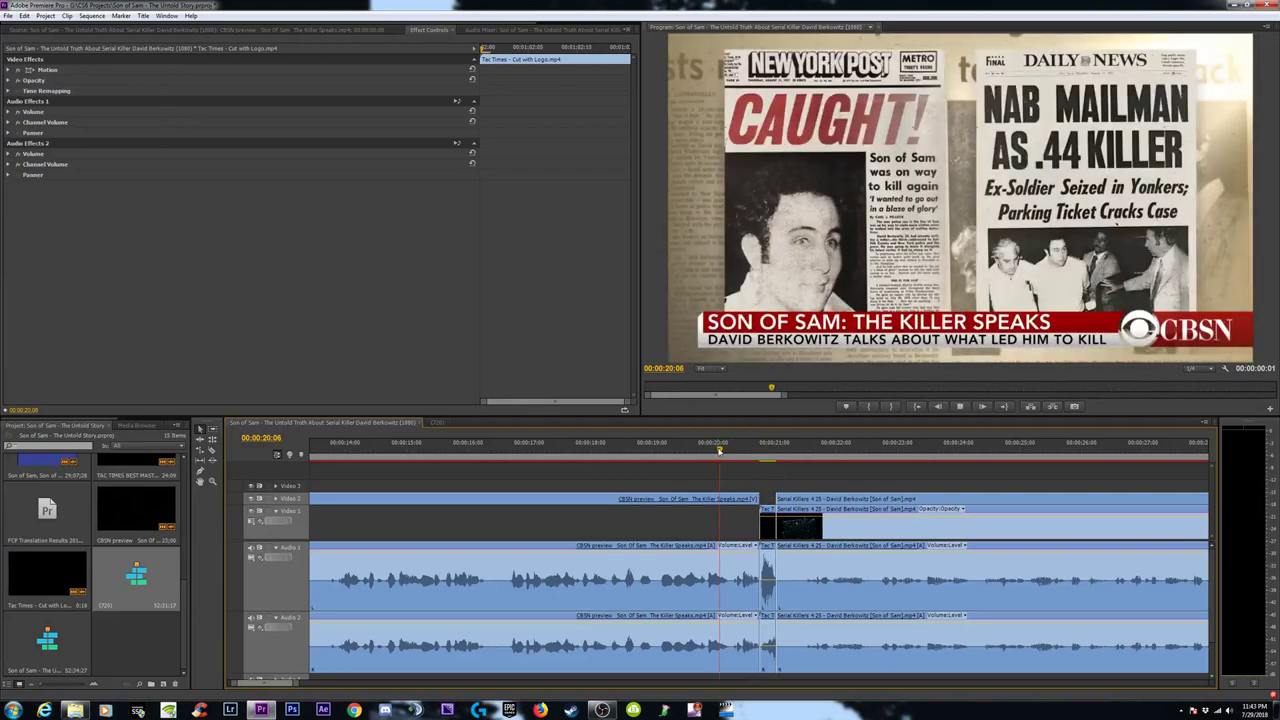
pyautogui.press('space')
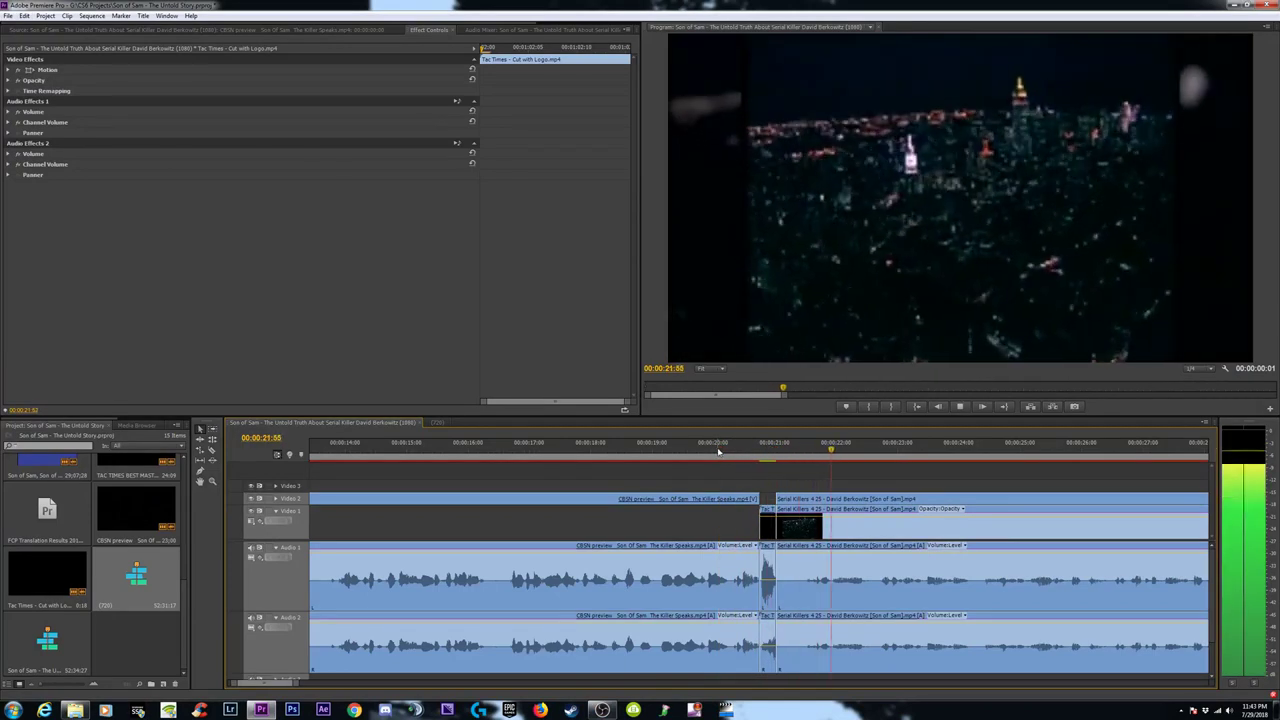
pyautogui.scroll(-1, 718, 452)
pyautogui.press('=')
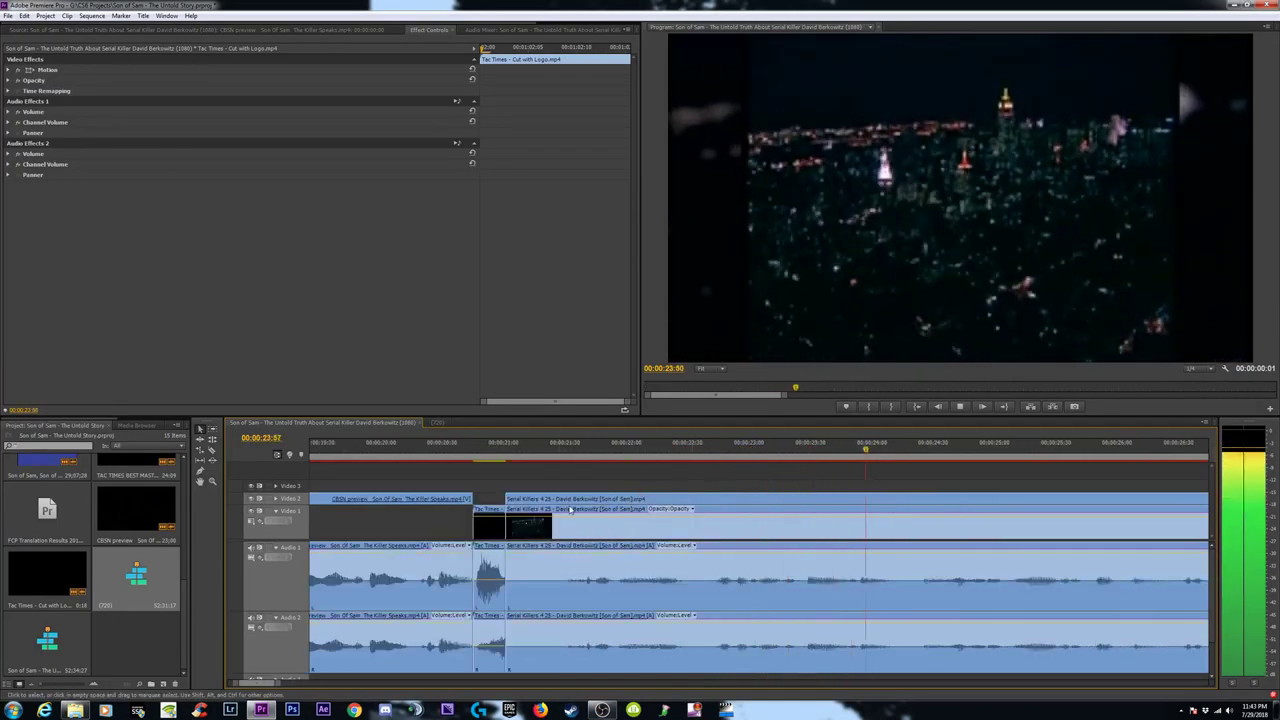
# Continue playing the first Serial Killers clip and look over the clip layout of the whole sequence.
pyautogui.press('-')
pyautogui.press('-')
pyautogui.press('-')
pyautogui.press('-')
pyautogui.press('-')
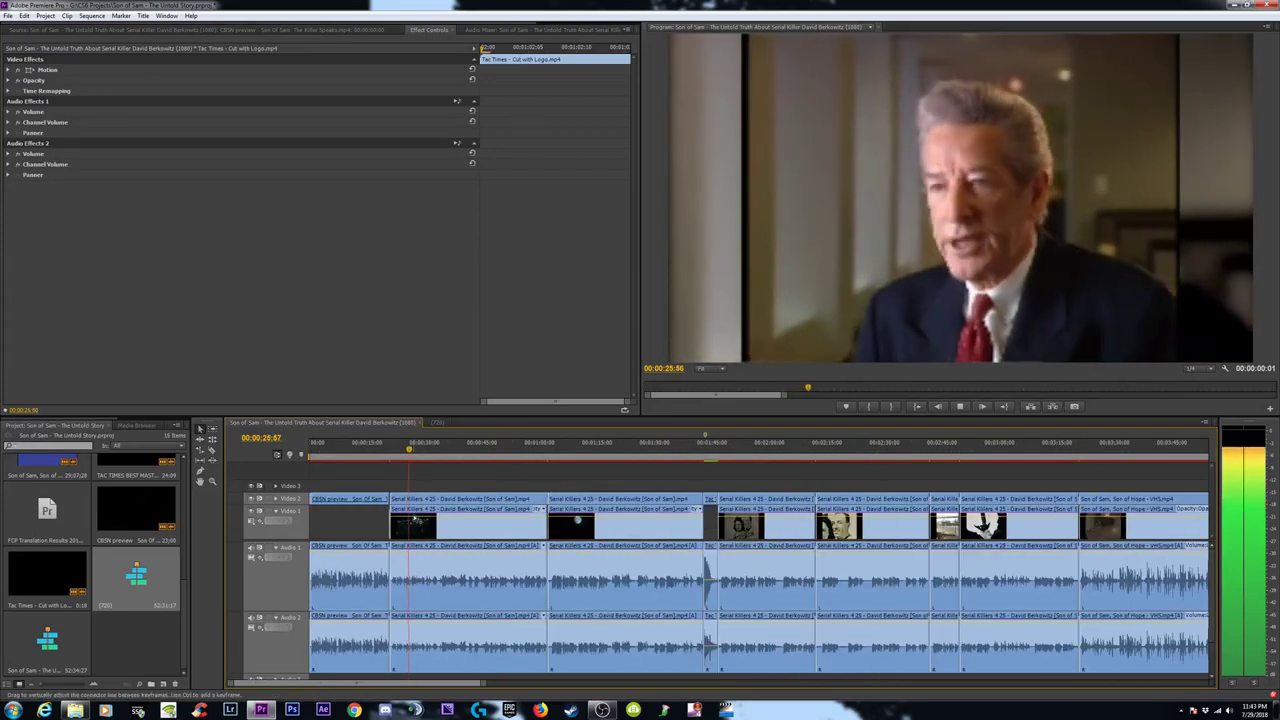
pyautogui.press('=')
pyautogui.press('=')
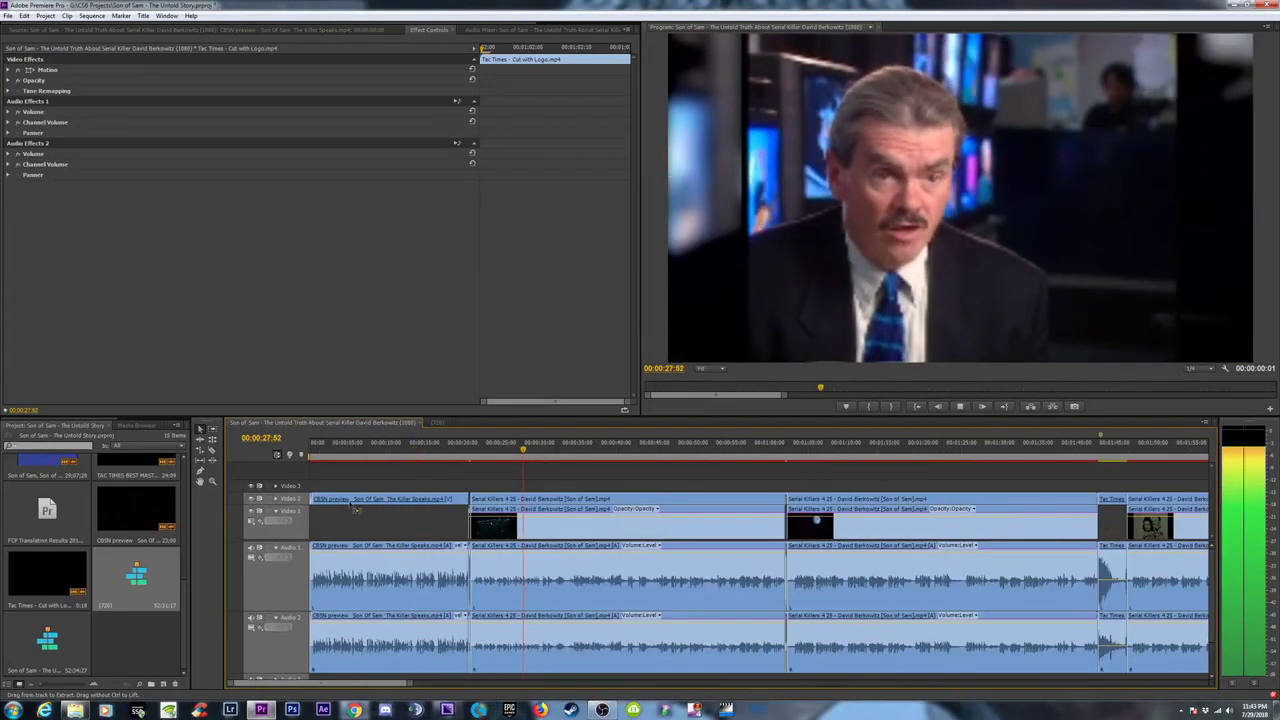
pyautogui.press('-')
pyautogui.press('-')
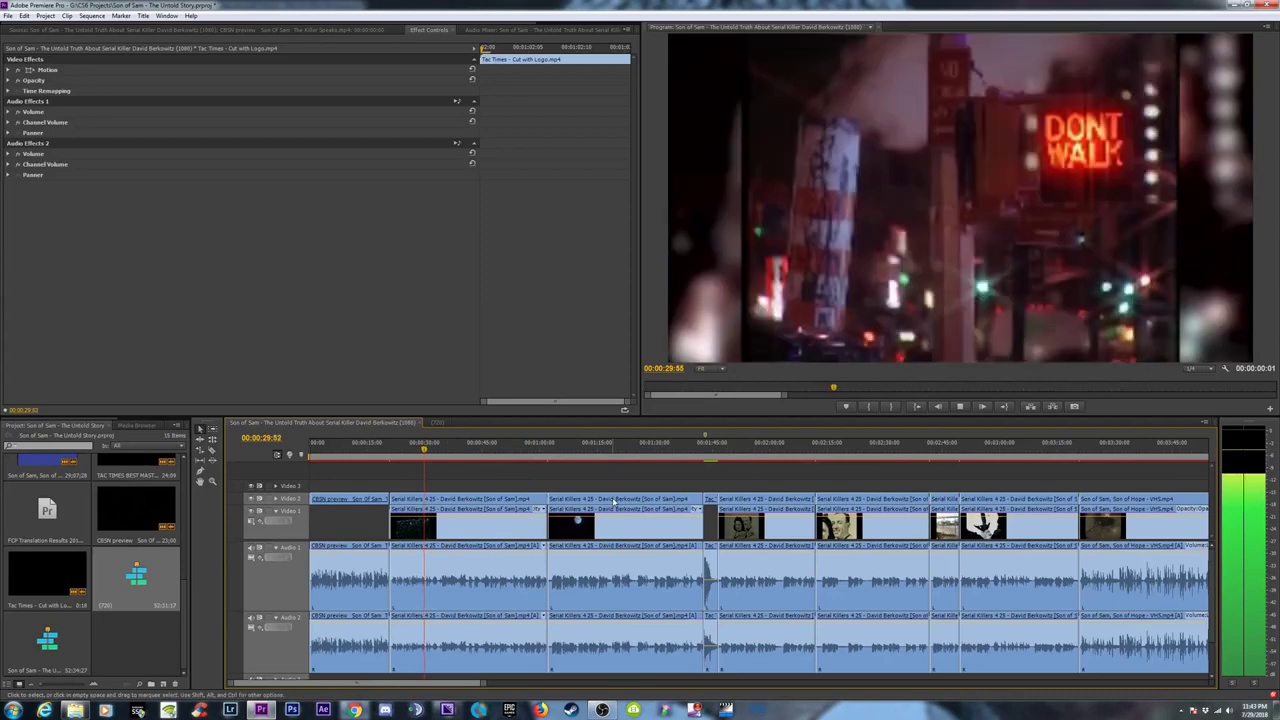
pyautogui.press('-')
pyautogui.press('-')
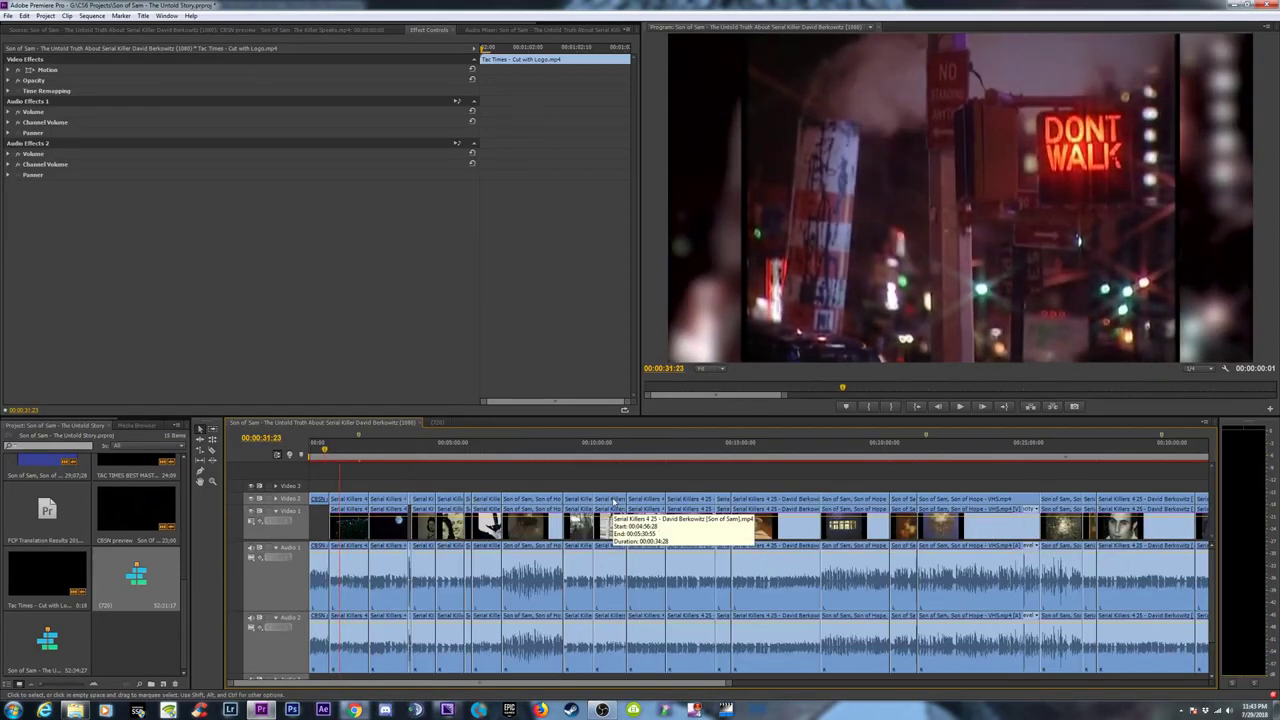
pyautogui.press('-')
pyautogui.press('-')
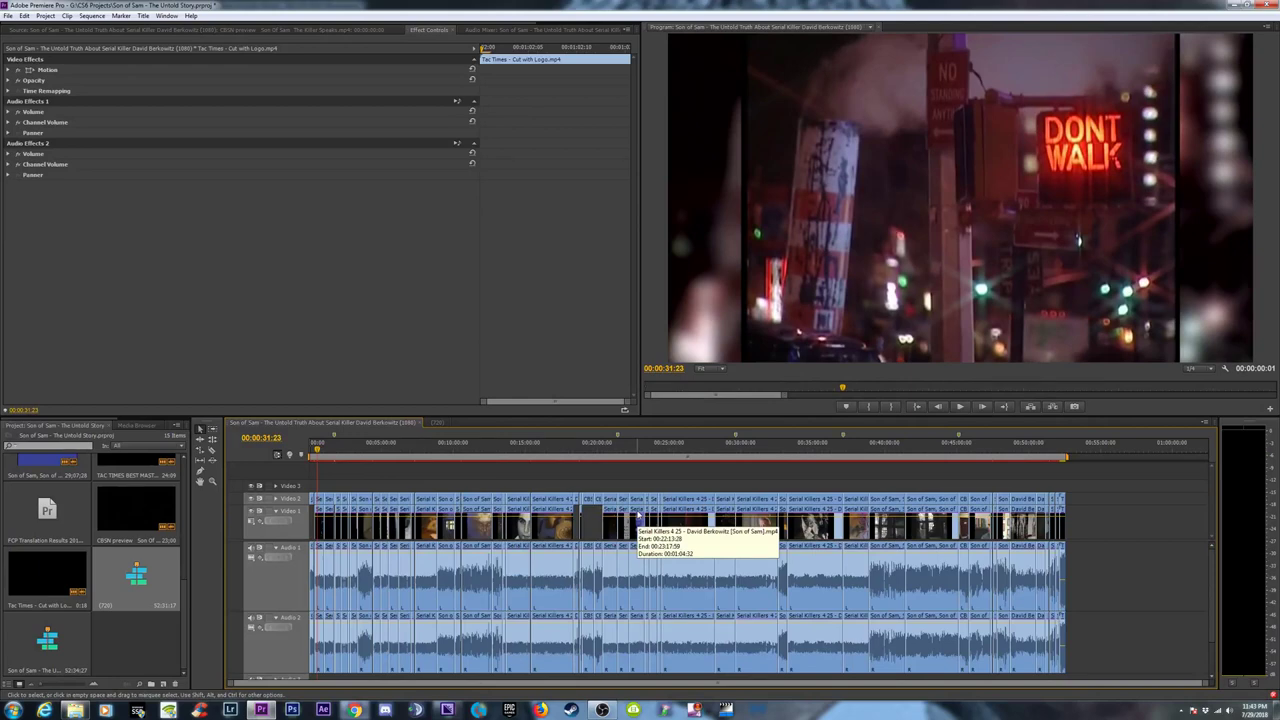
# Go to 00:00:08:09 within the CBSN preview clip at the start of the sequence.
pyautogui.press('=')
pyautogui.press('=')
pyautogui.press('=')
pyautogui.press('=')
pyautogui.press('=')
pyautogui.press('=')
pyautogui.click(403, 452)
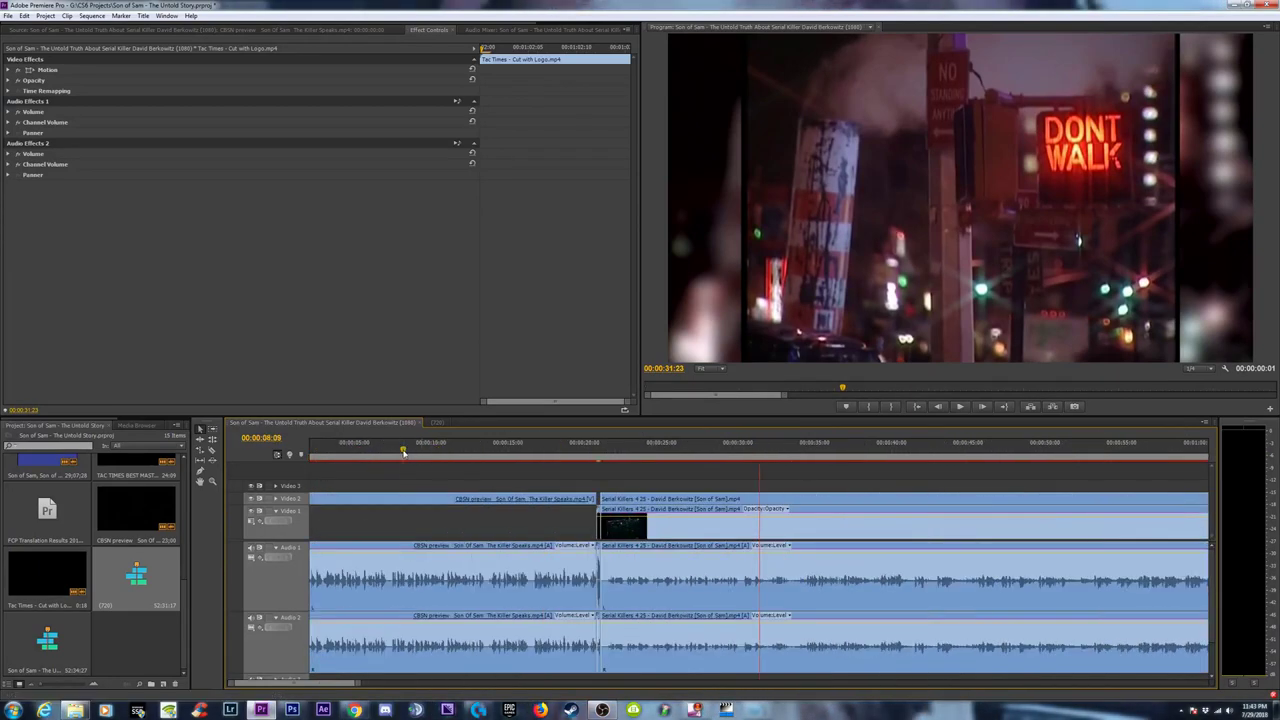
# Apply the Fast Color Corrector effect to the CBSN preview clip on Video 2.
pyautogui.click(428, 498)
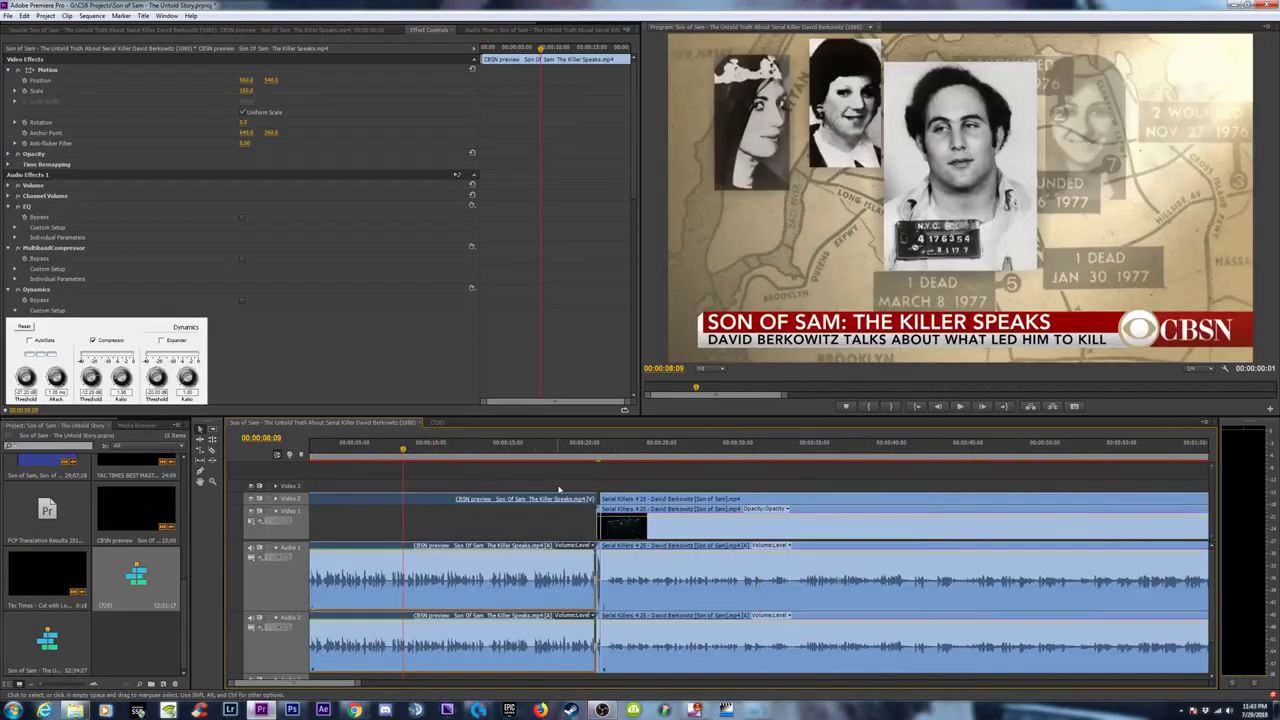
pyautogui.press('-')
pyautogui.press('-')
pyautogui.press('=')
pyautogui.press('=')
pyautogui.click(474, 488)
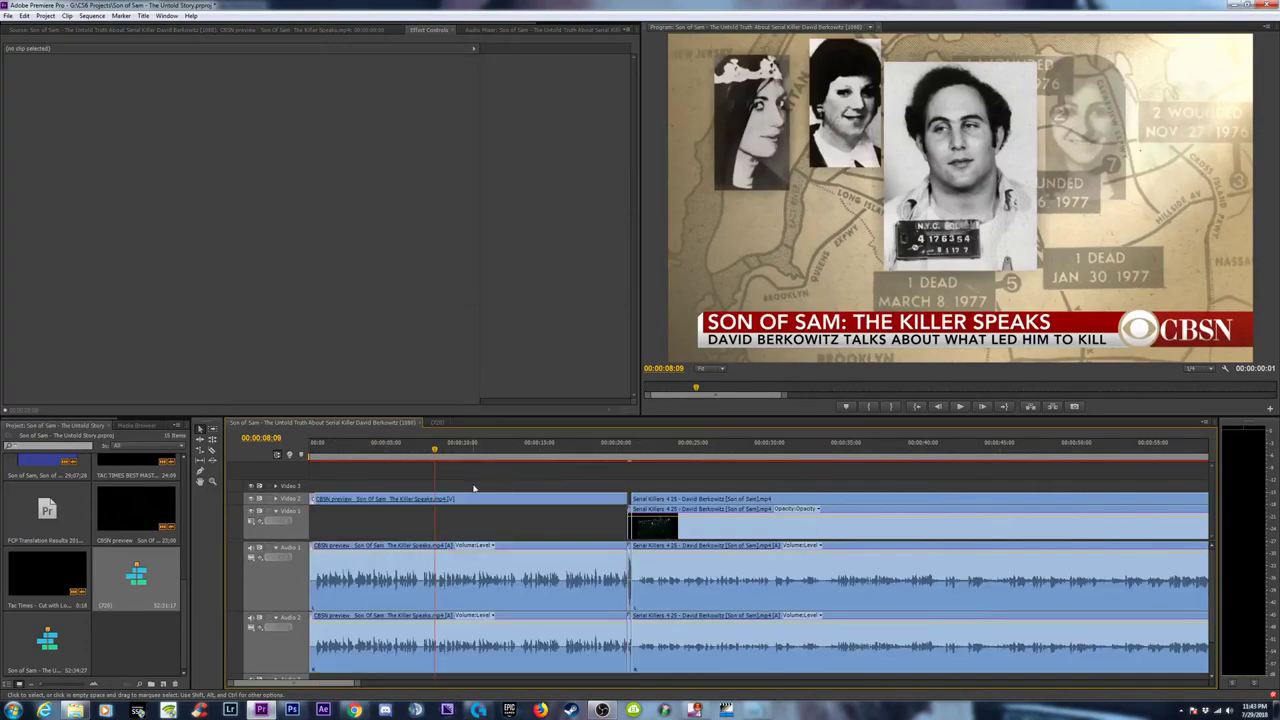
pyautogui.click(466, 498)
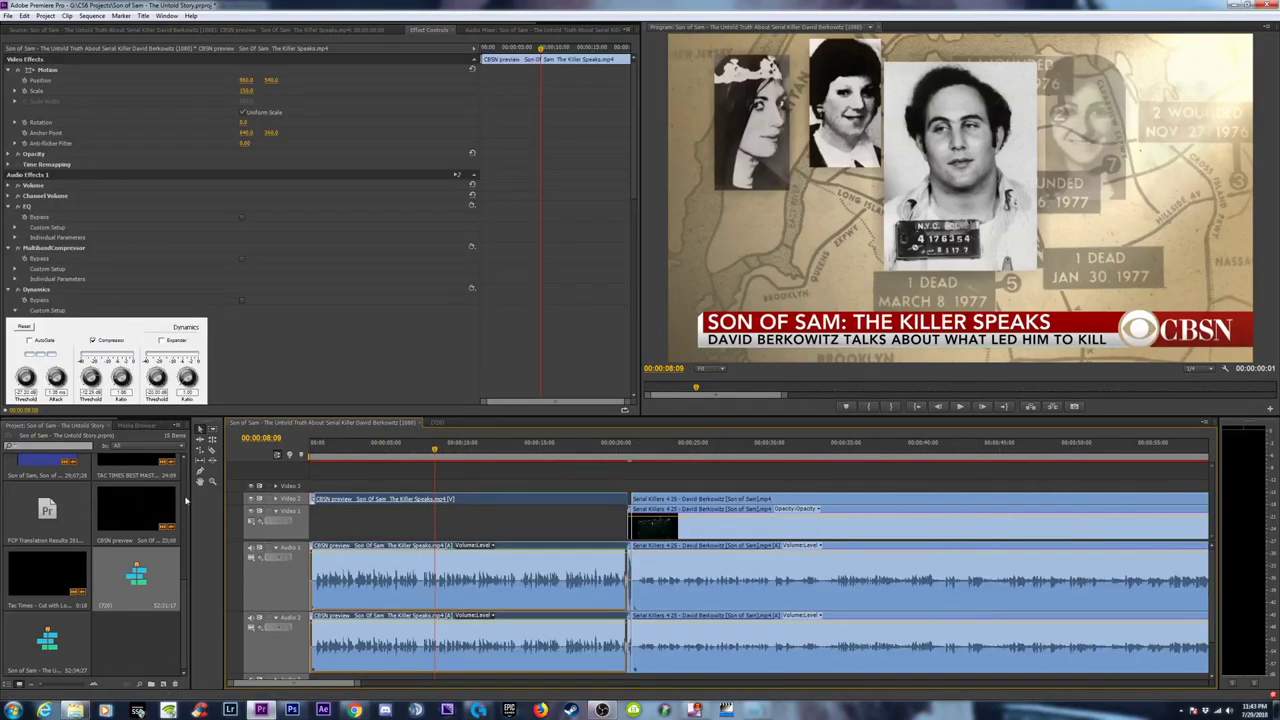
pyautogui.scroll(5, 177, 620)
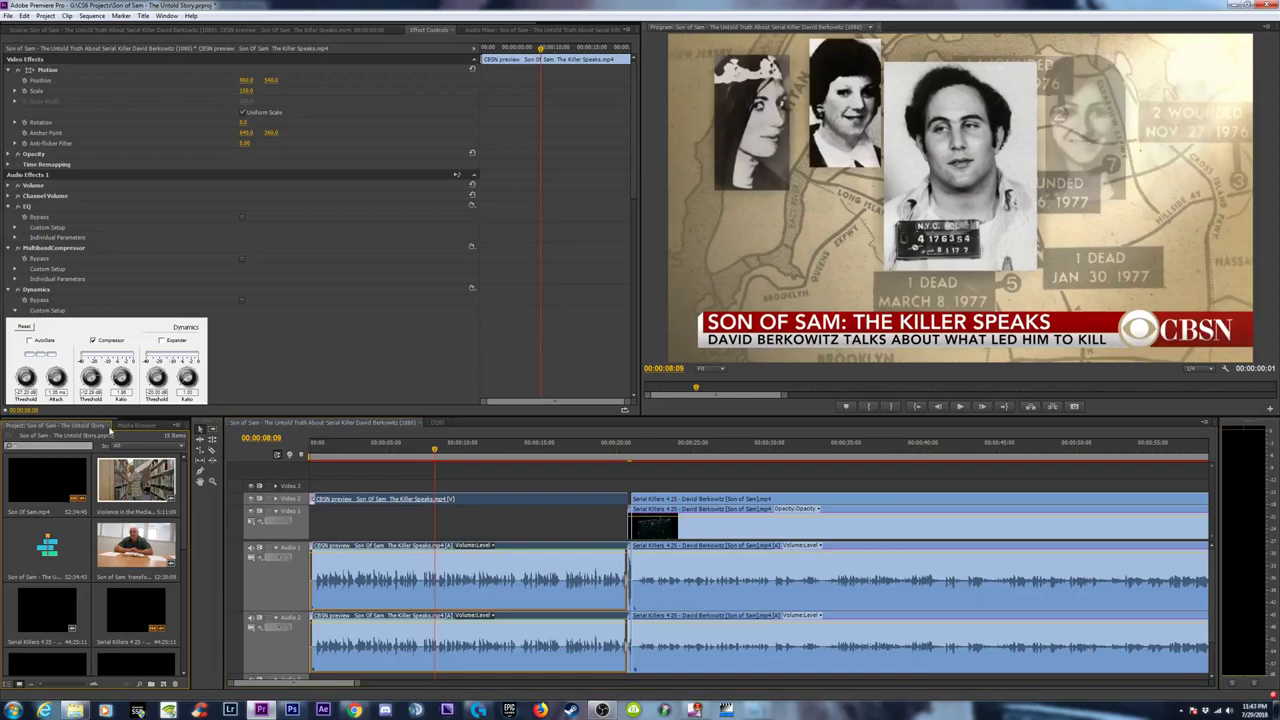
pyautogui.click(88, 426)
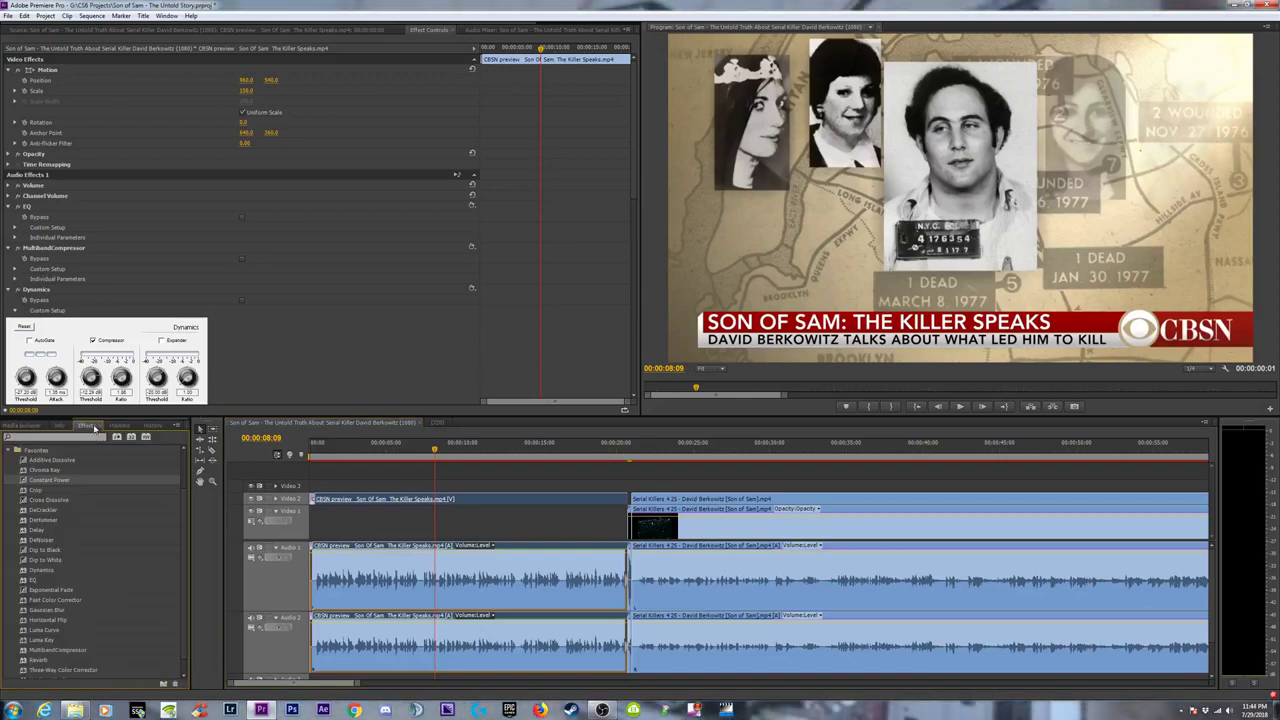
pyautogui.click(48, 600)
pyautogui.moveTo(390, 446); pyautogui.dragTo(460, 498)
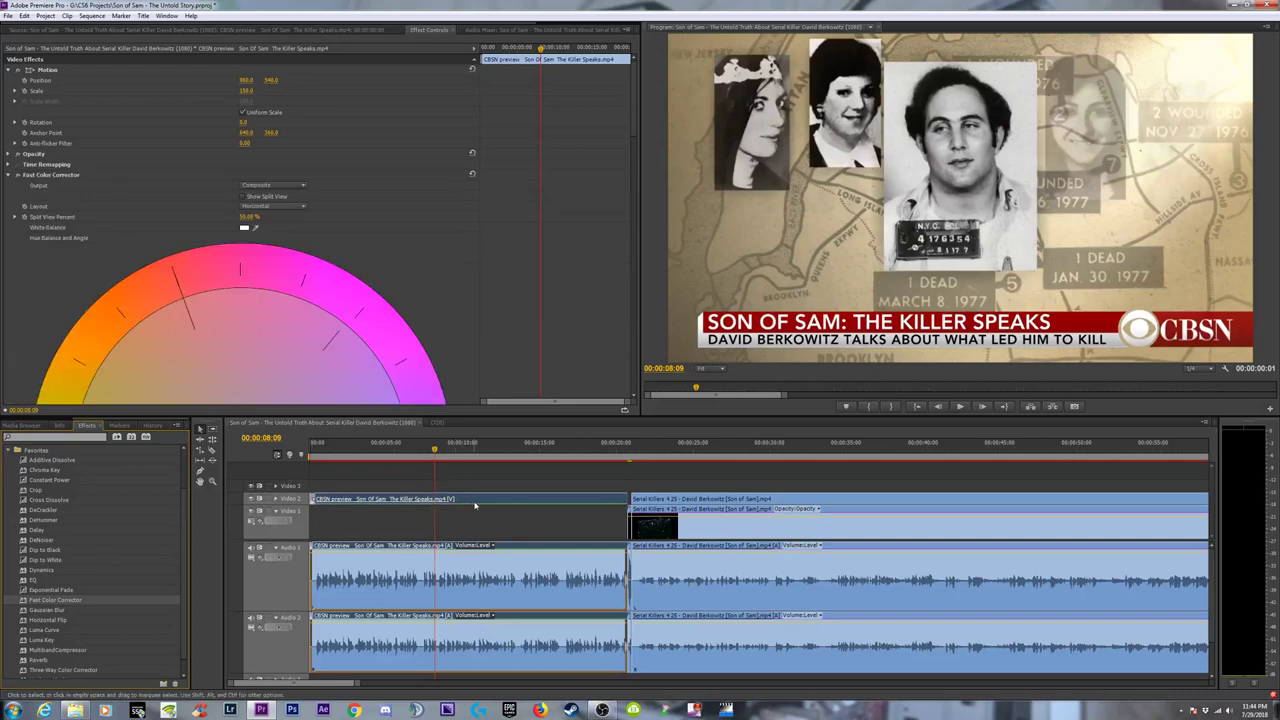
# In the CBSN preview's Fast Color Corrector, raise saturation to 112 and set input levels to black 6 and gray 1.1.
pyautogui.scroll(-10, 289, 212)
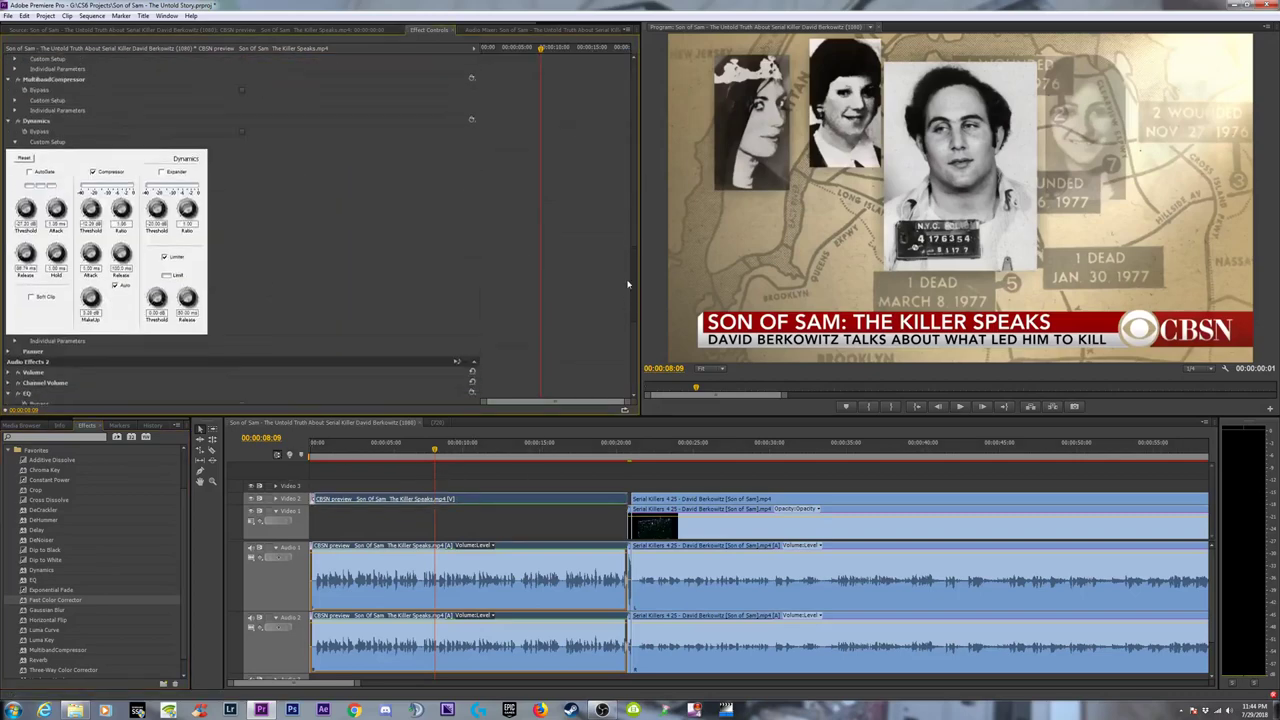
pyautogui.scroll(5, 289, 212)
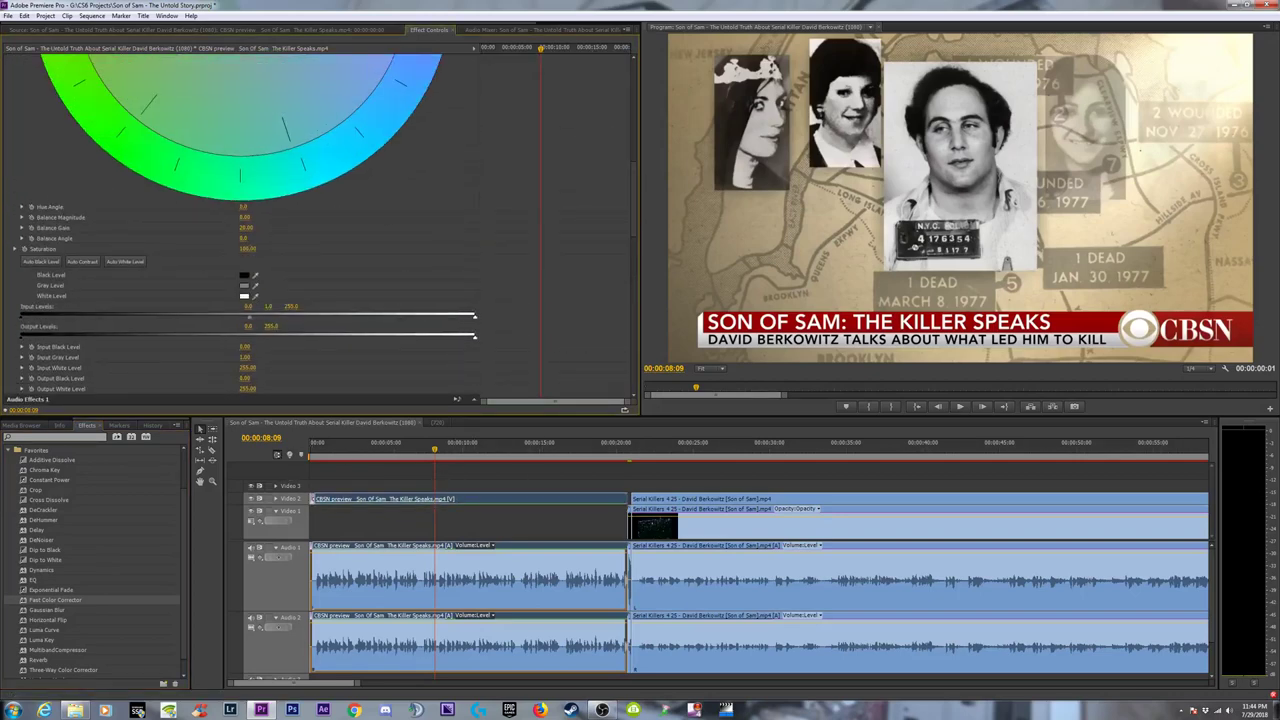
pyautogui.click(248, 248)
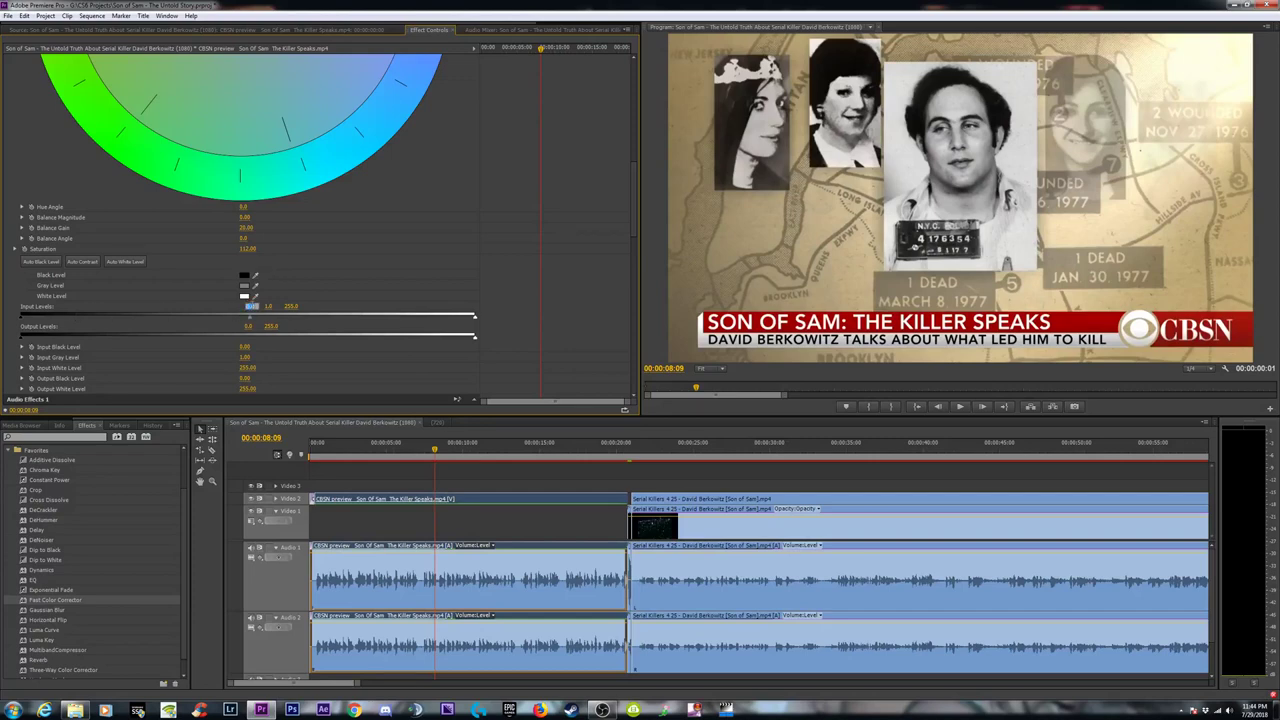
pyautogui.write('3')
pyautogui.press('Return')
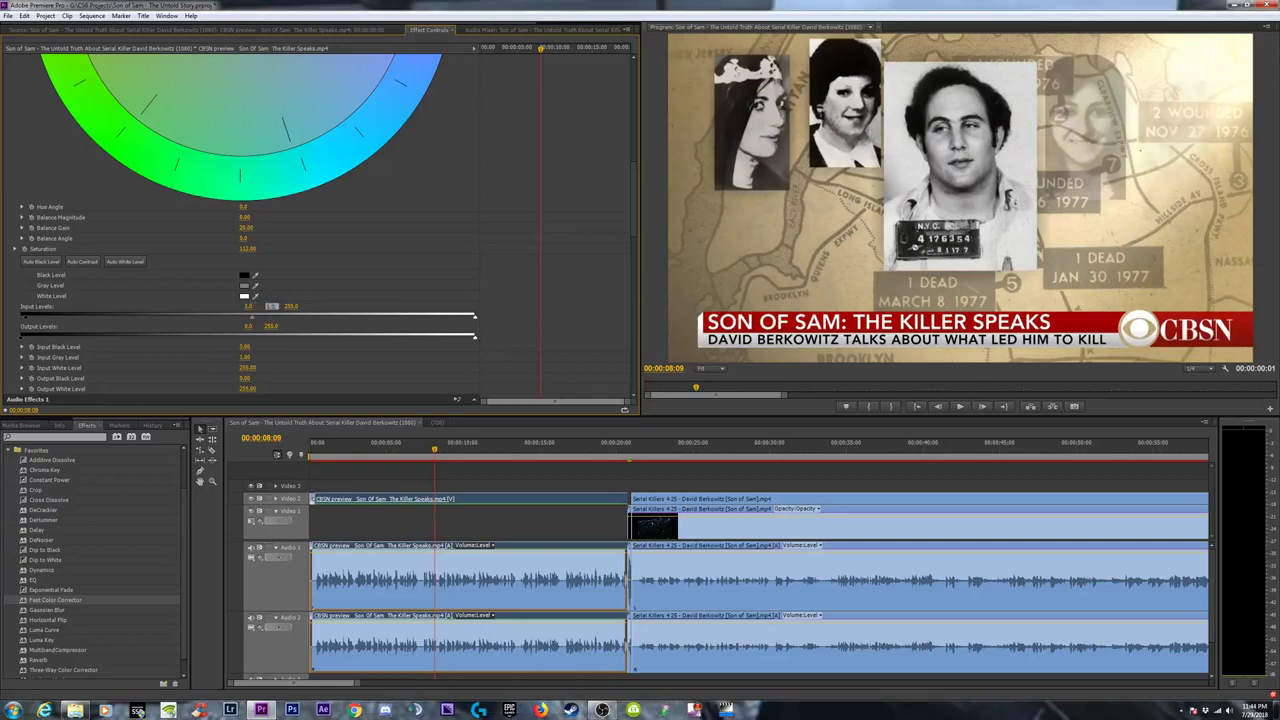
pyautogui.write('1.1')
pyautogui.press('Return')
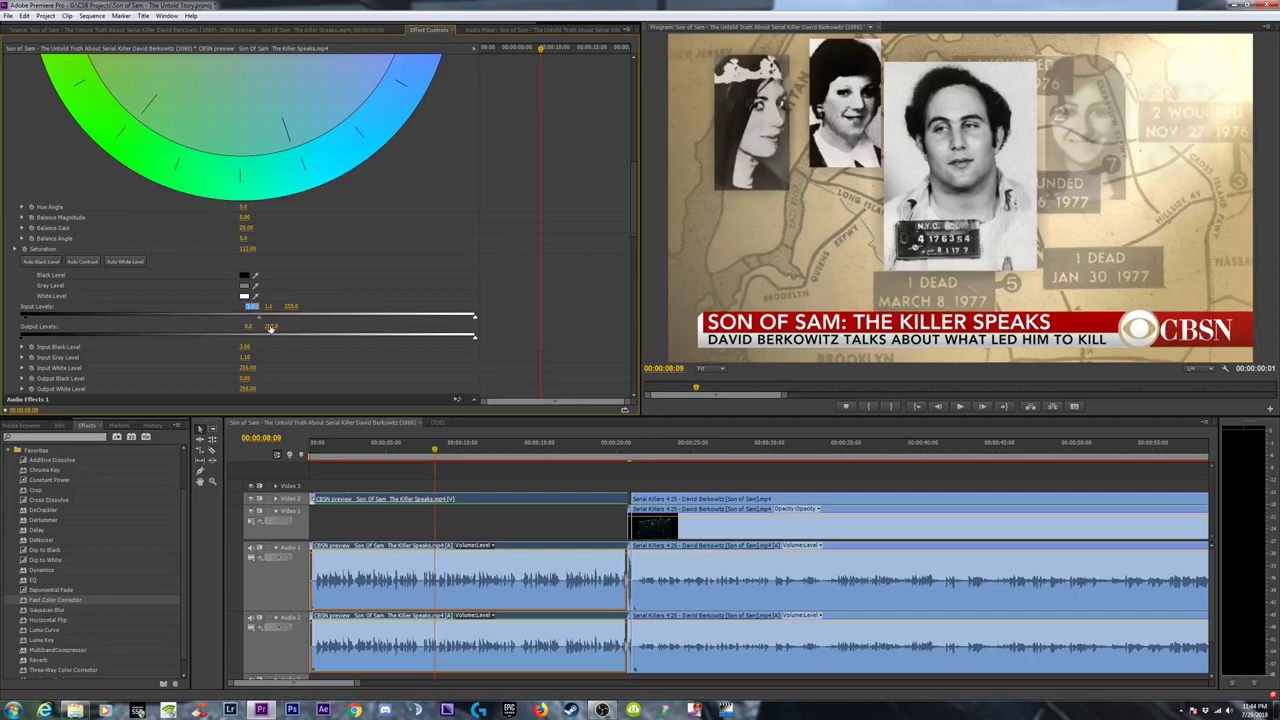
pyautogui.press('Return')
pyautogui.scroll(2, 492, 186)
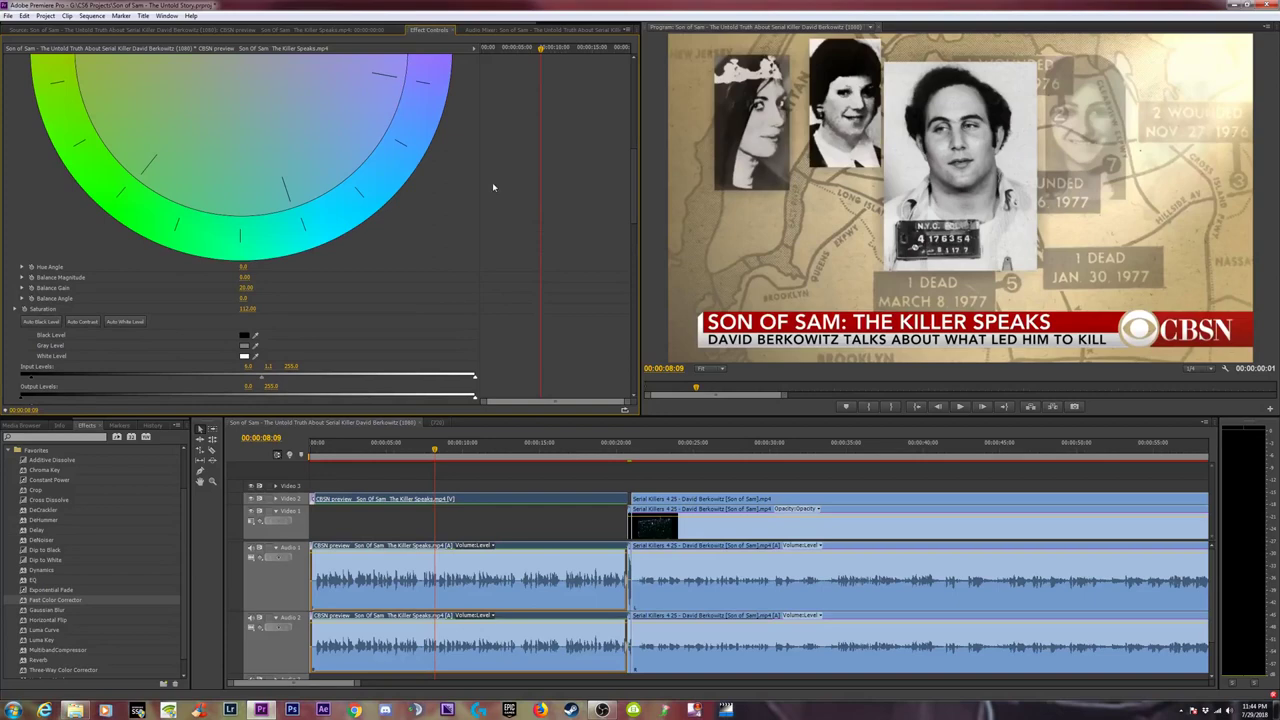
# Set the Fast Color Corrector's saturation on the CBSN preview clip to 115.
pyautogui.click(248, 309)
pyautogui.write('115')
pyautogui.press('Return')
pyautogui.scroll(1, 496, 230)
pyautogui.scroll(10, 496, 235)
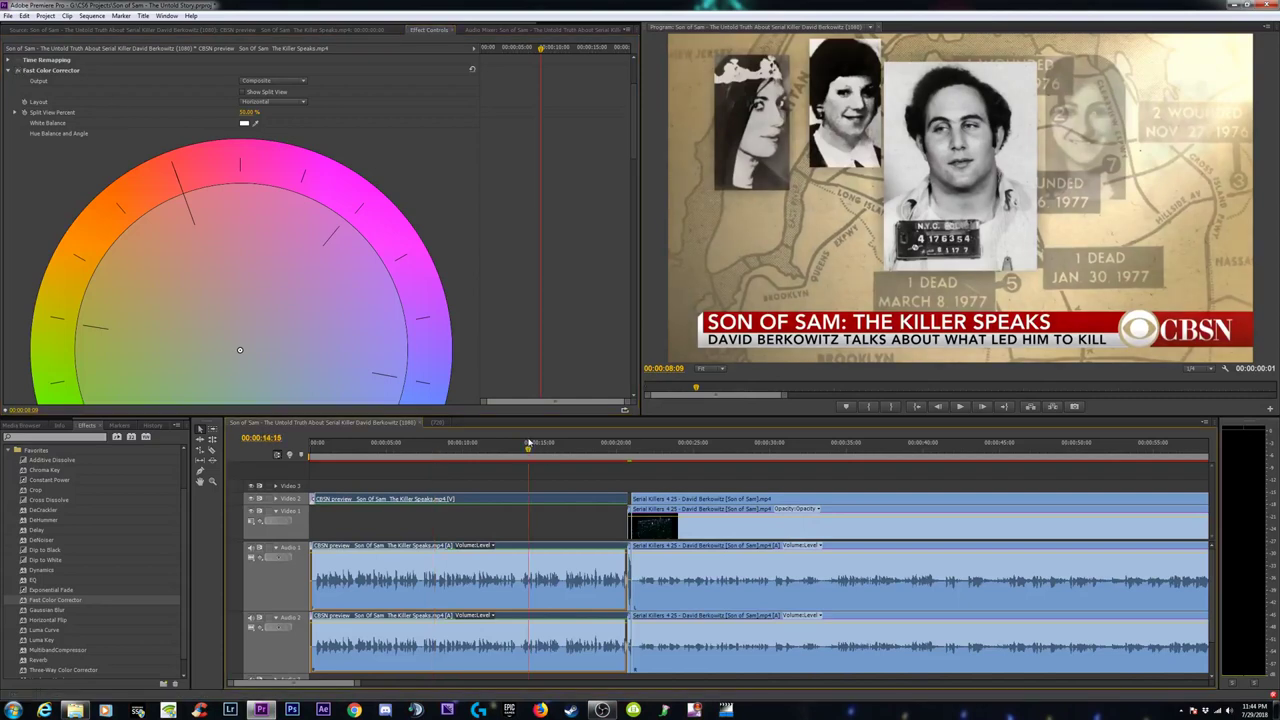
# Review the color correction on the news anchor shot at 00:00:02:33 and save the project.
pyautogui.moveTo(395, 447); pyautogui.dragTo(350, 447)
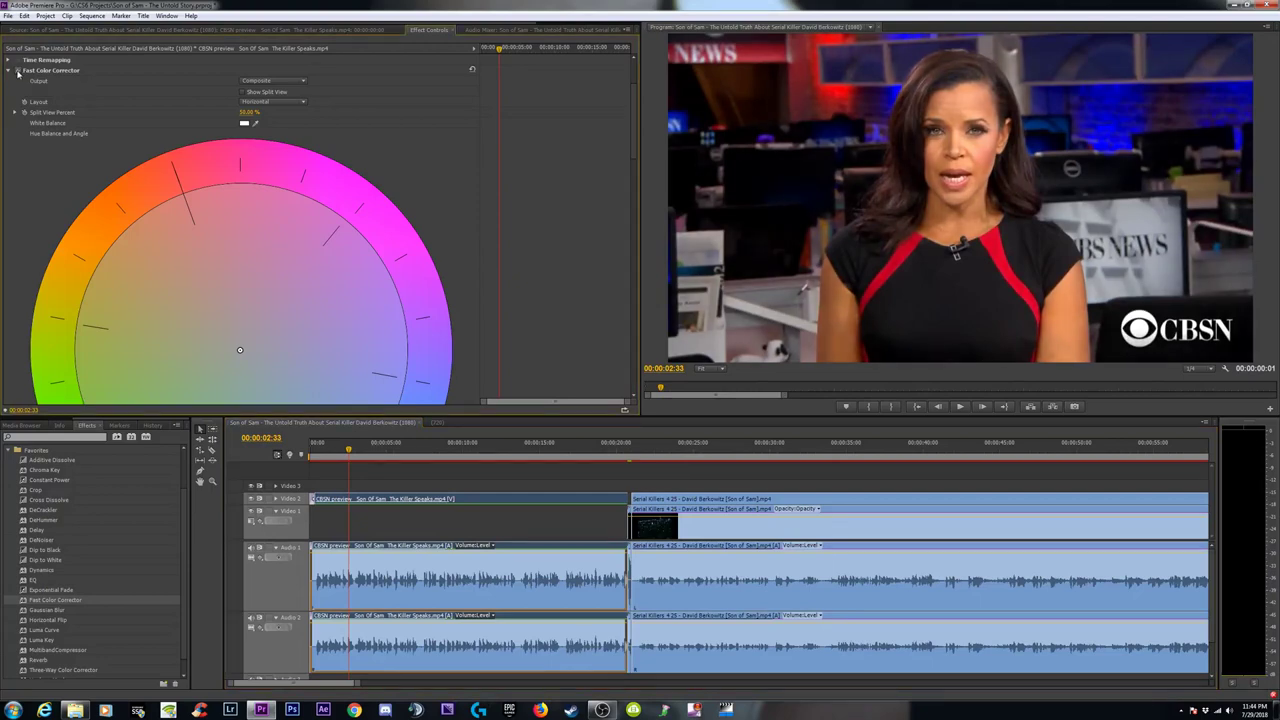
pyautogui.scroll(-8, 629, 106)
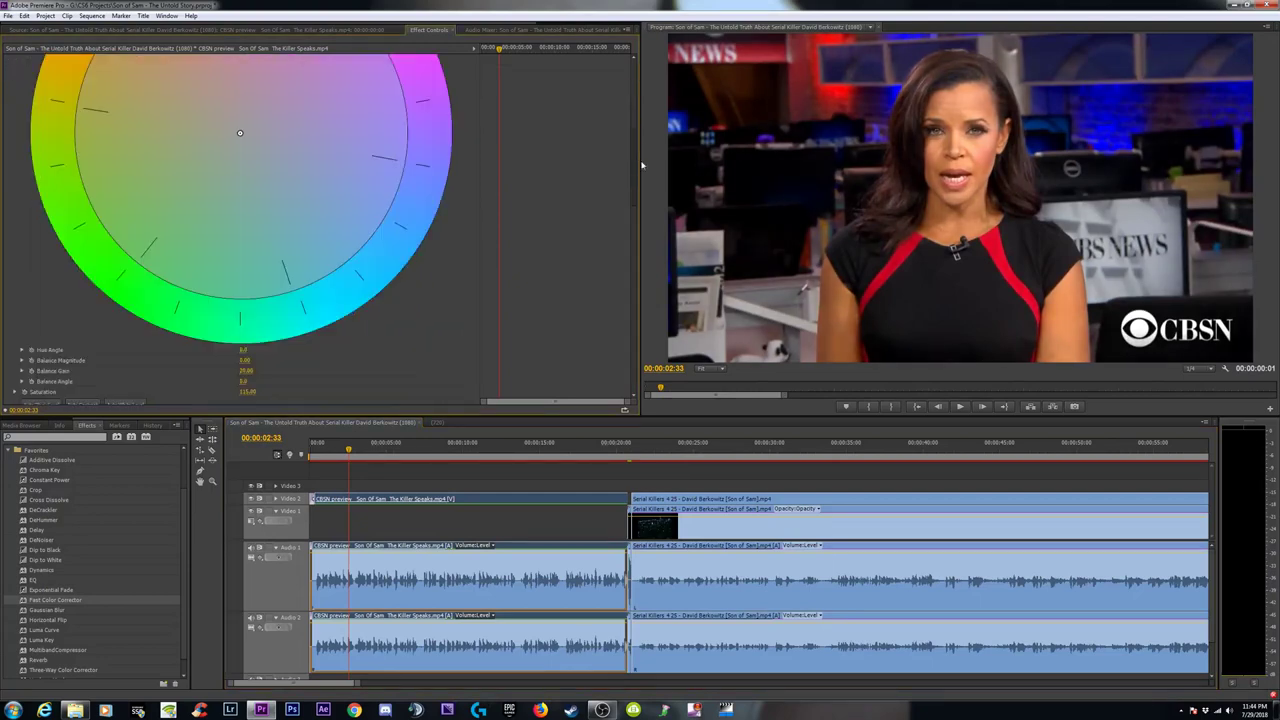
pyautogui.click(251, 241)
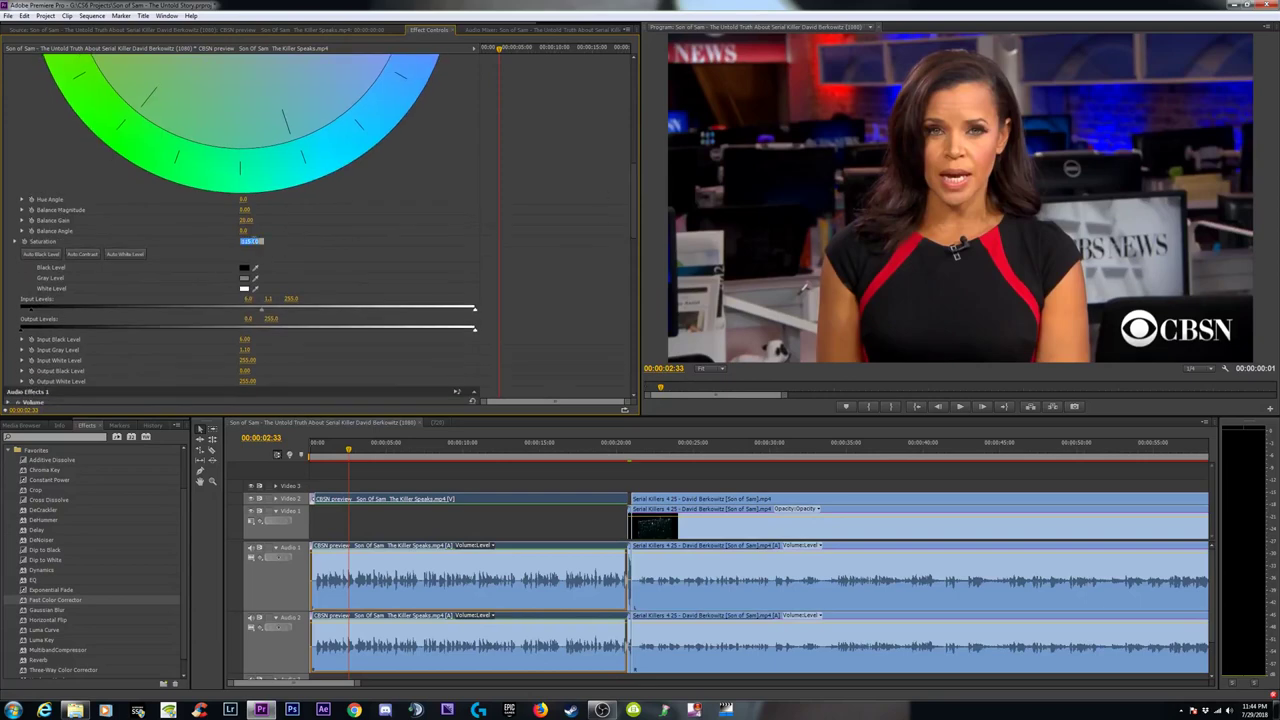
pyautogui.hotkey('ctrl', 's')
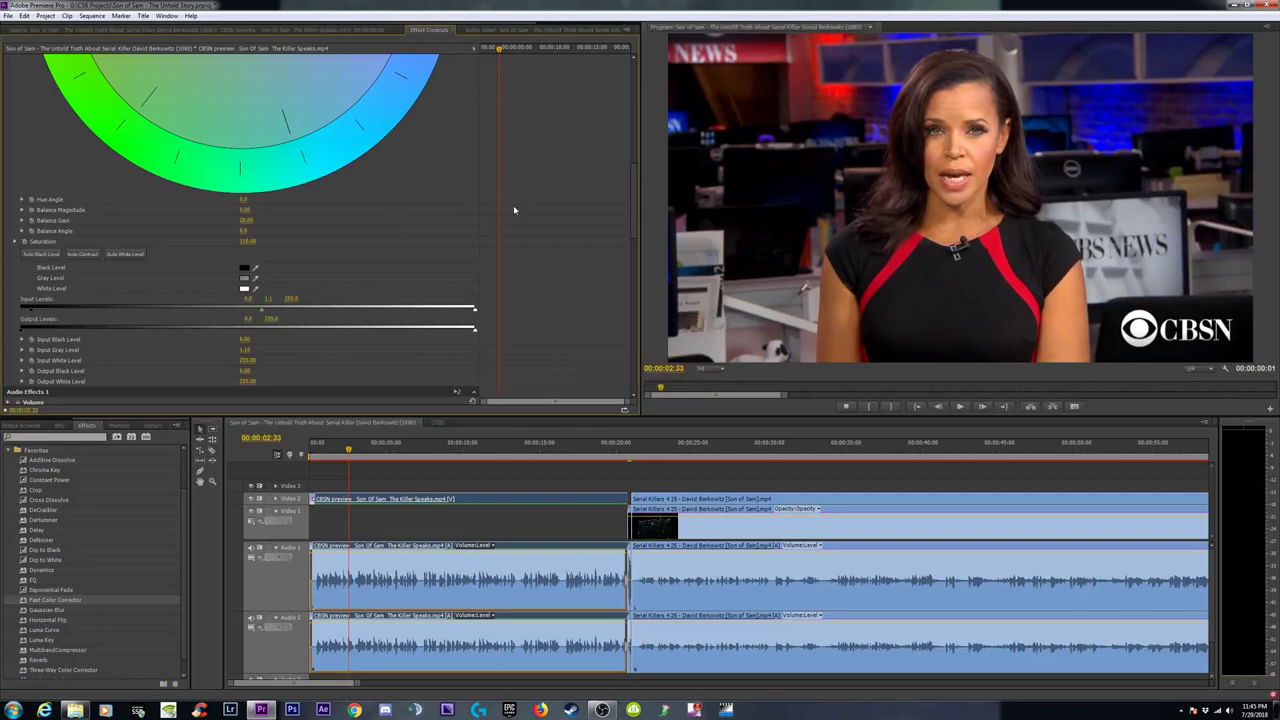
# Remove the Fast Color Corrector effect from the CBSN preview clip.
pyautogui.scroll(8, 493, 227)
pyautogui.scroll(5, 493, 236)
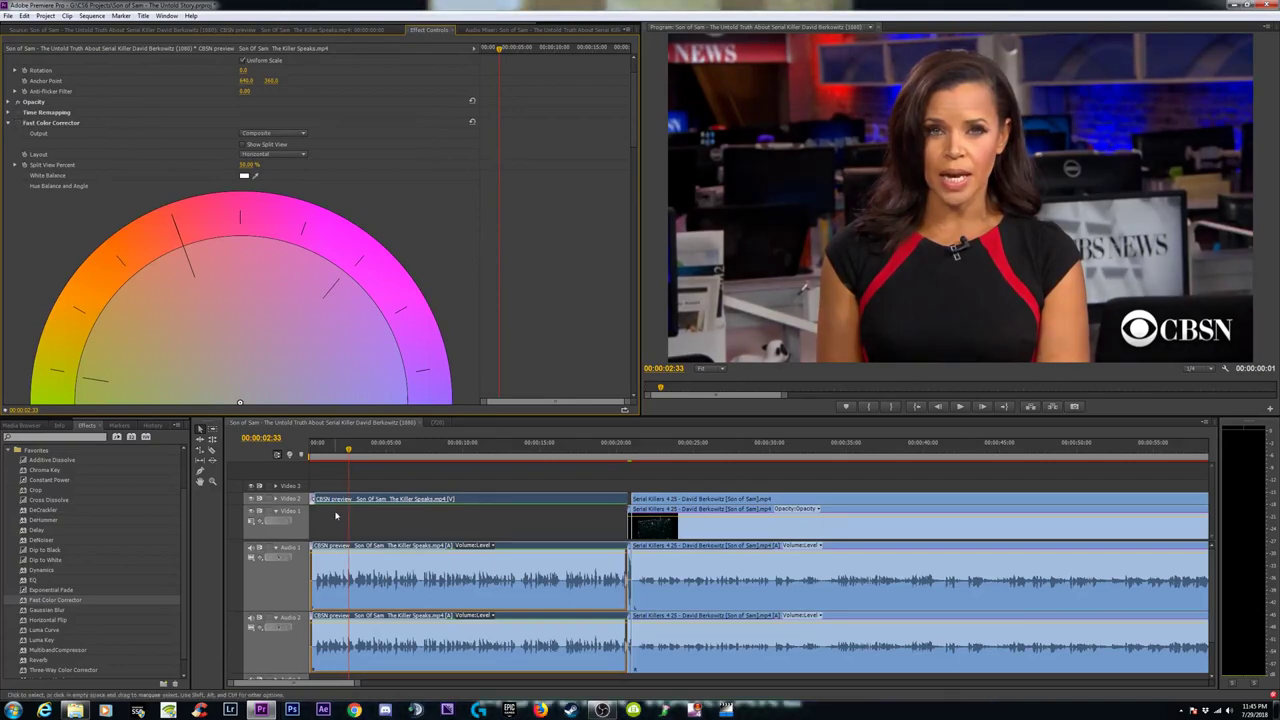
pyautogui.click(54, 123)
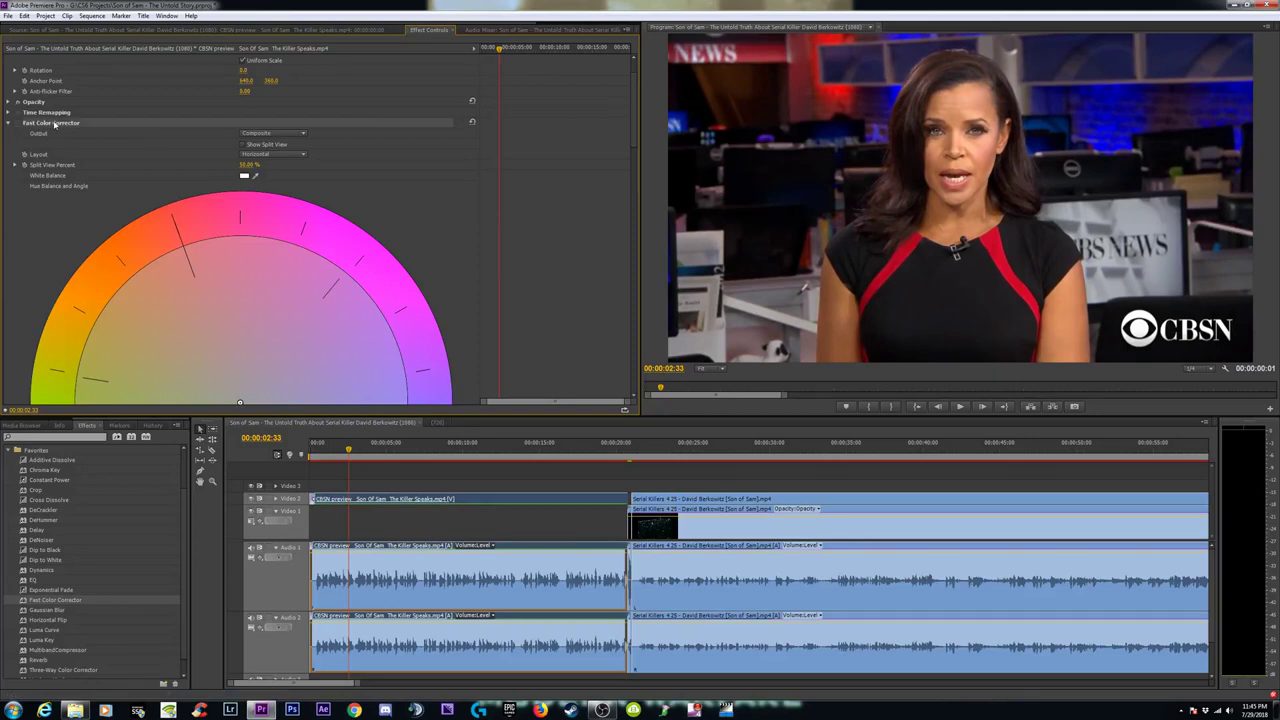
pyautogui.press('Delete')
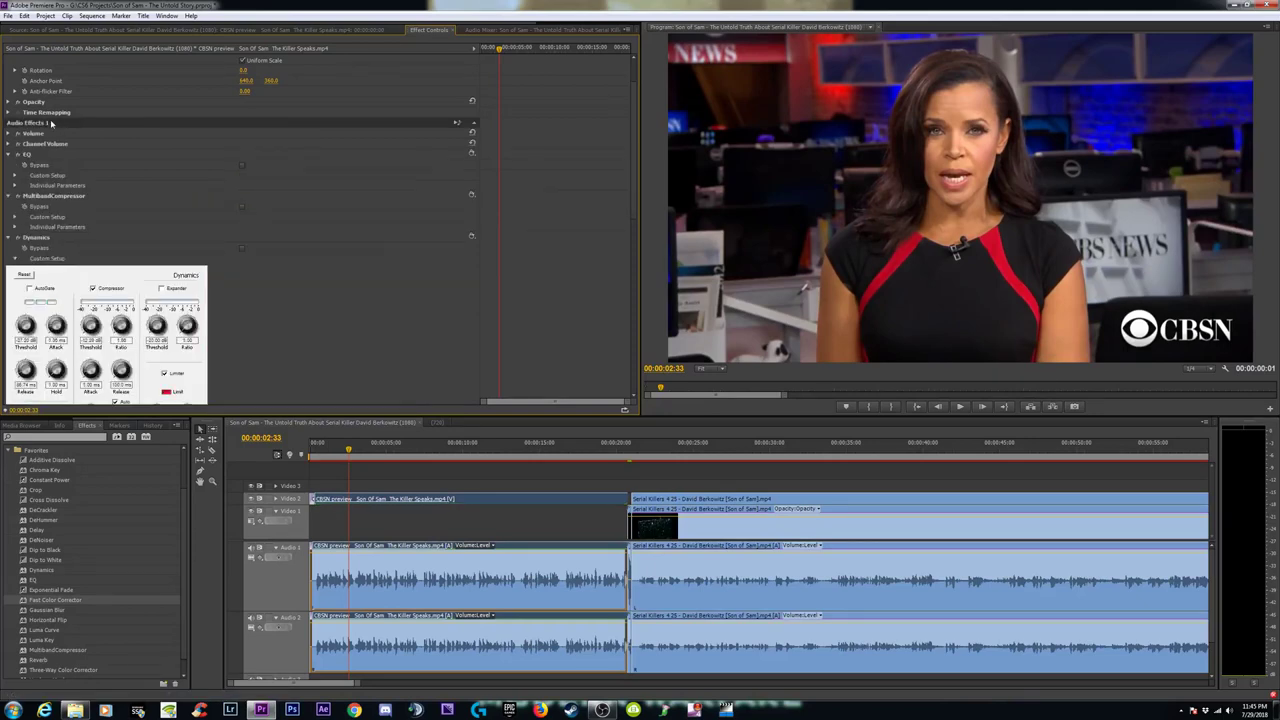
# Spot-check frames across the sequence, from the CBSN preview at 00:00:14:15 through to 00:49:30:11.
pyautogui.click(529, 448)
pyautogui.press('-')
pyautogui.press('-')
pyautogui.press('-')
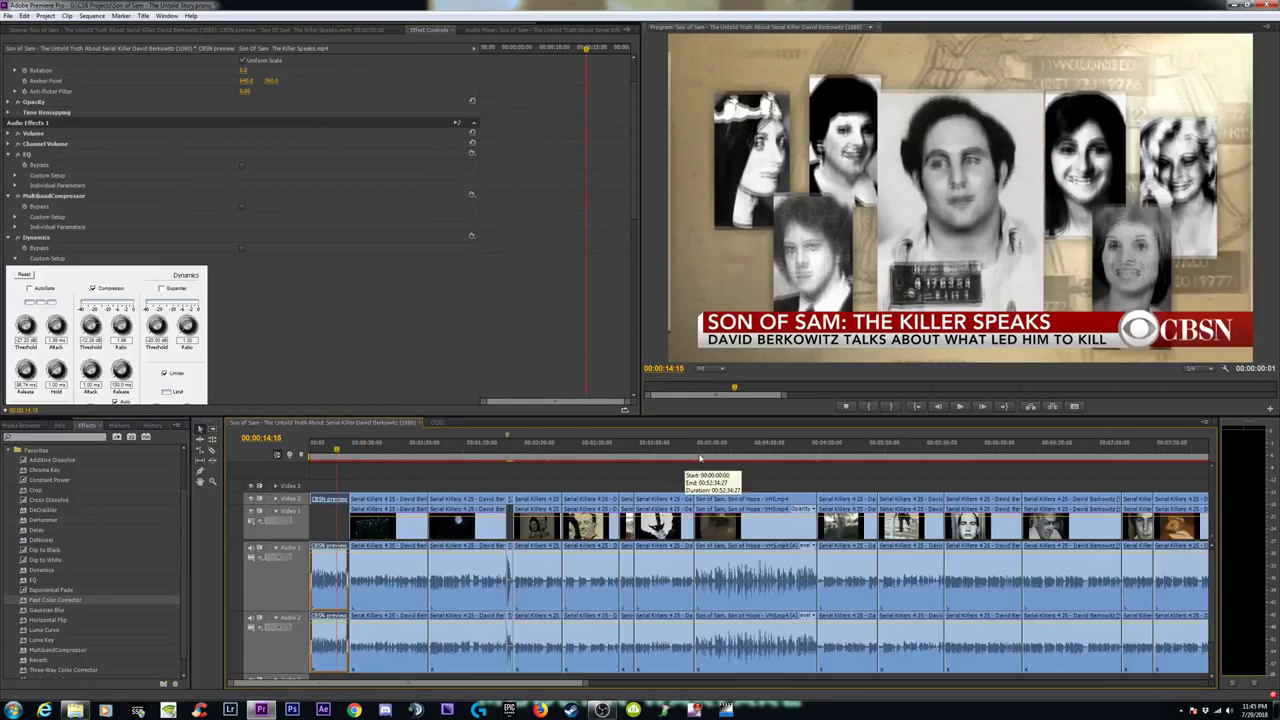
pyautogui.click(651, 451)
pyautogui.press('-')
pyautogui.press('-')
pyautogui.click(741, 451)
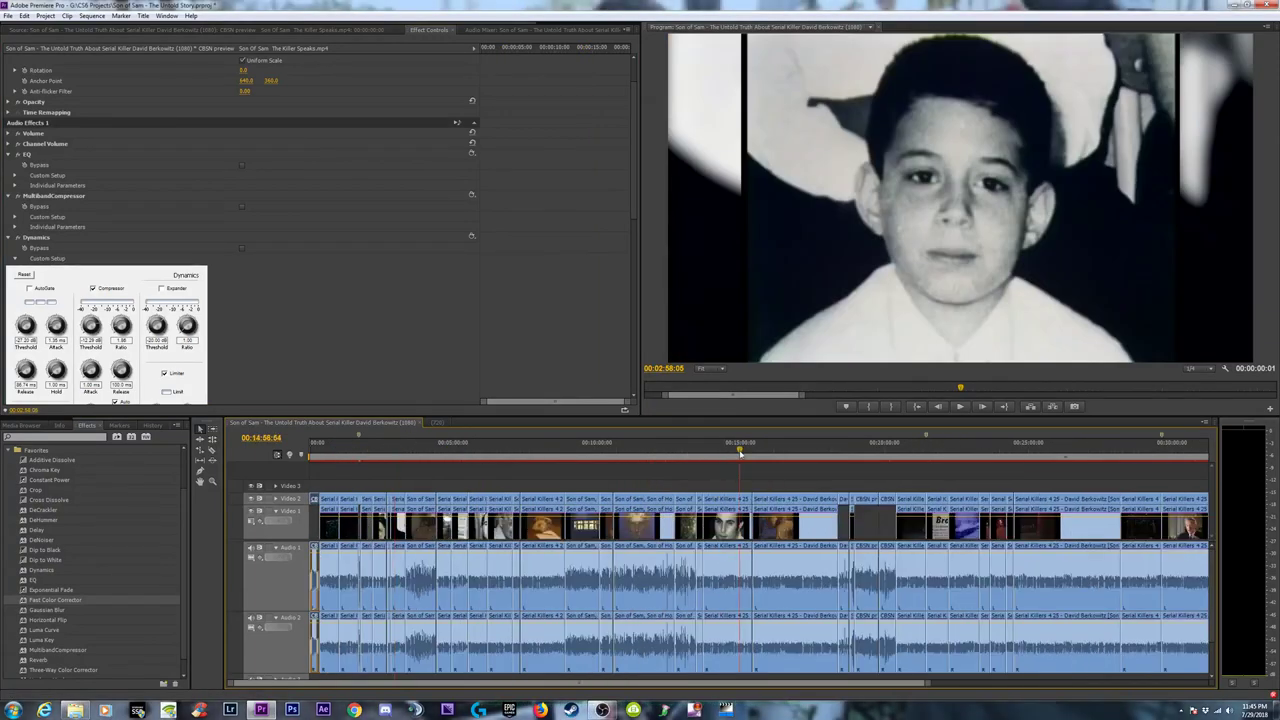
pyautogui.press('-')
pyautogui.click(764, 452)
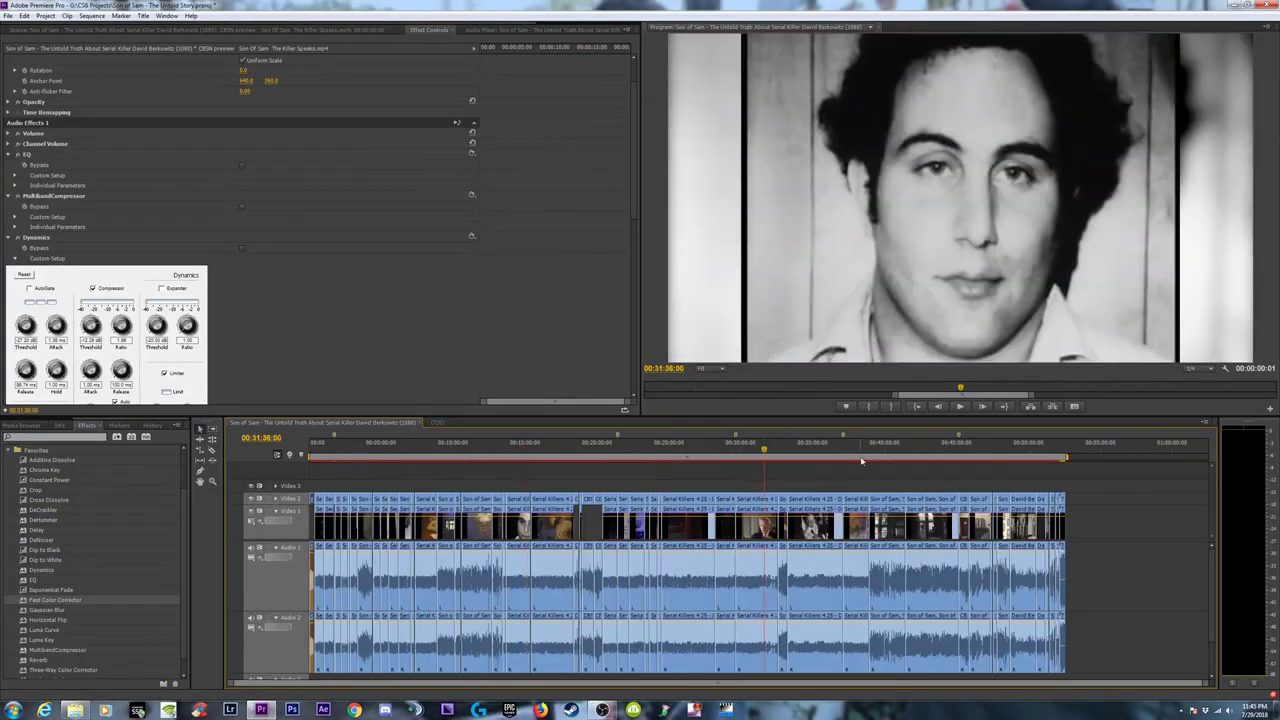
pyautogui.click(888, 452)
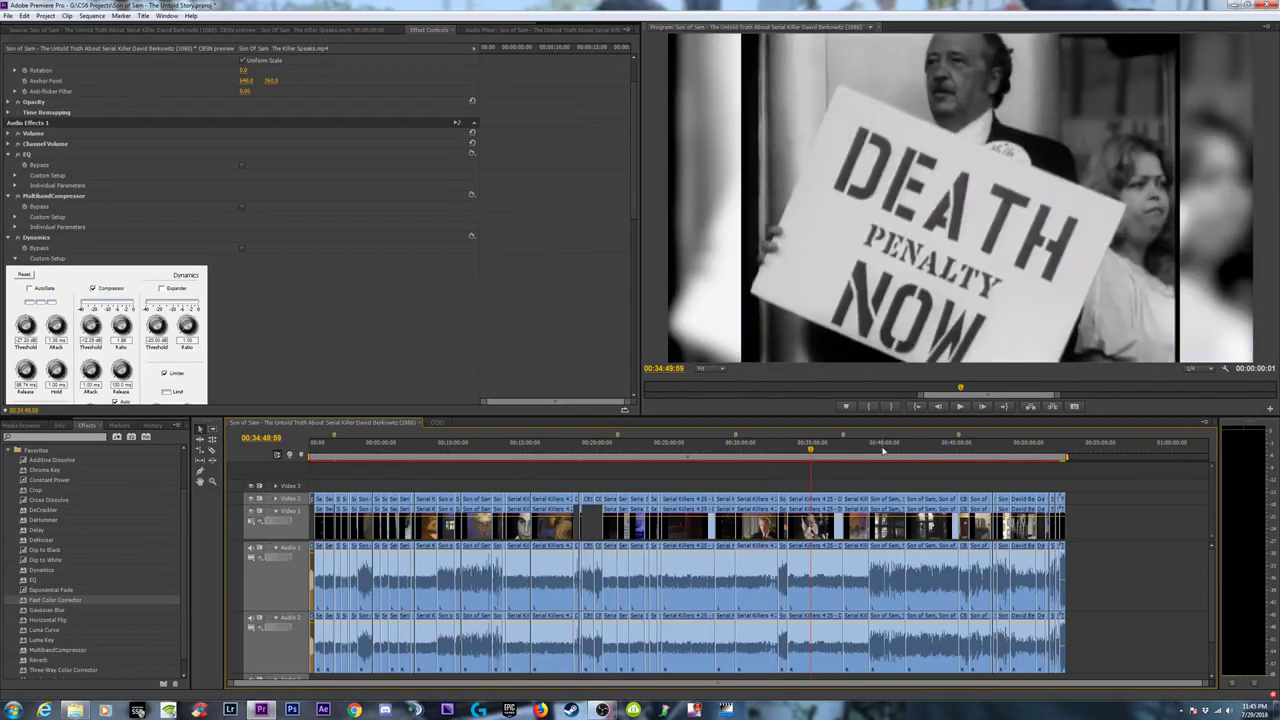
pyautogui.click(926, 449)
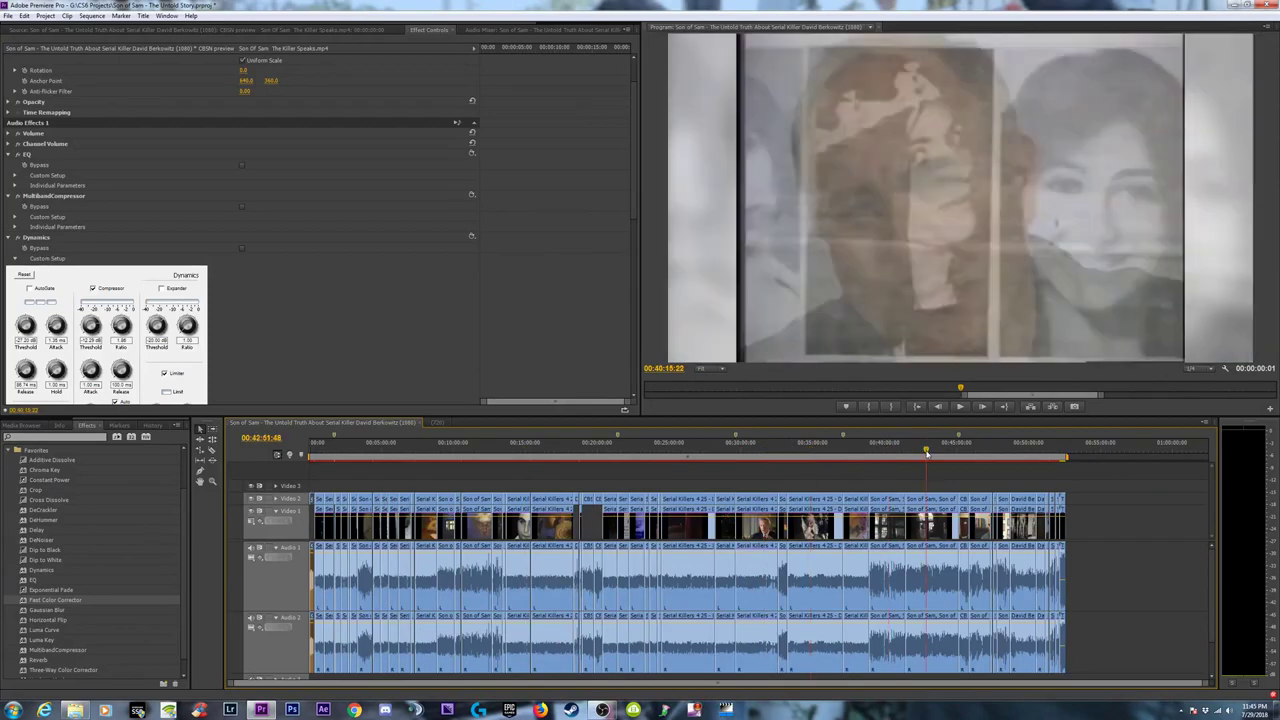
pyautogui.click(1020, 451)
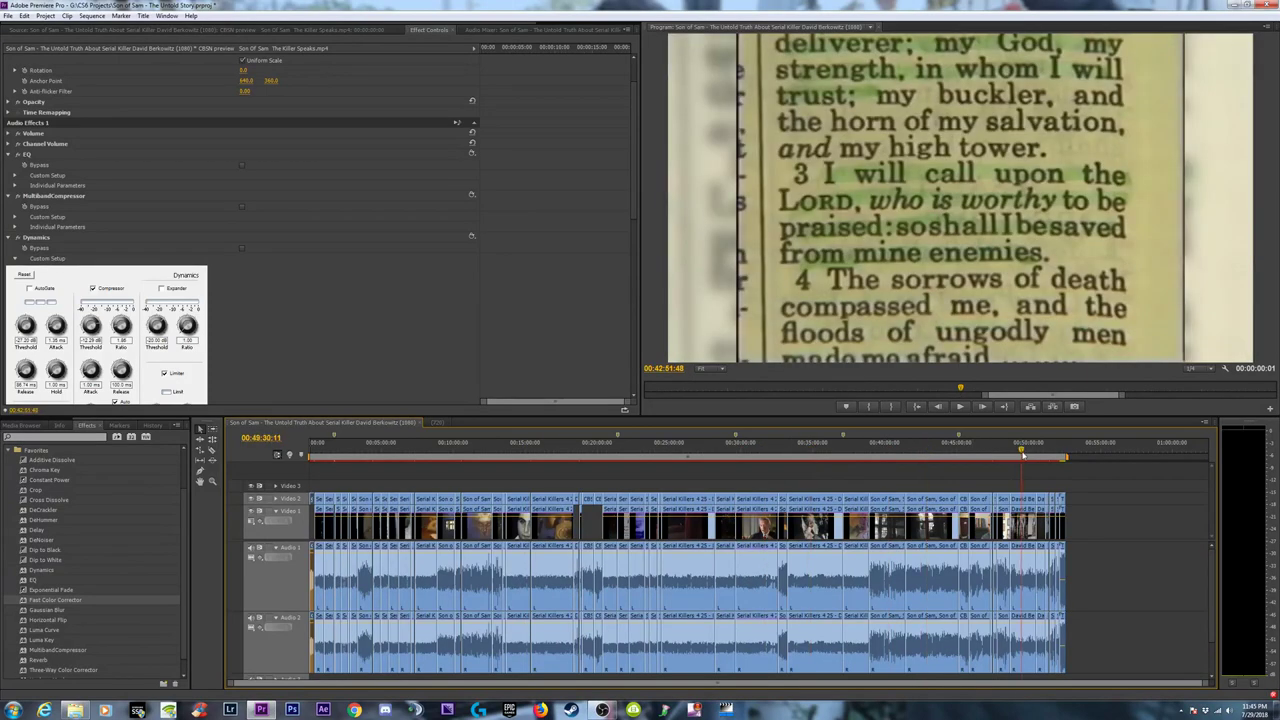
# Examine the closing interview clips before the outro, checking frames at 00:51:42:38 and 00:52:03:10.
pyautogui.press('=')
pyautogui.press('=')
pyautogui.click(1010, 453)
pyautogui.press('=')
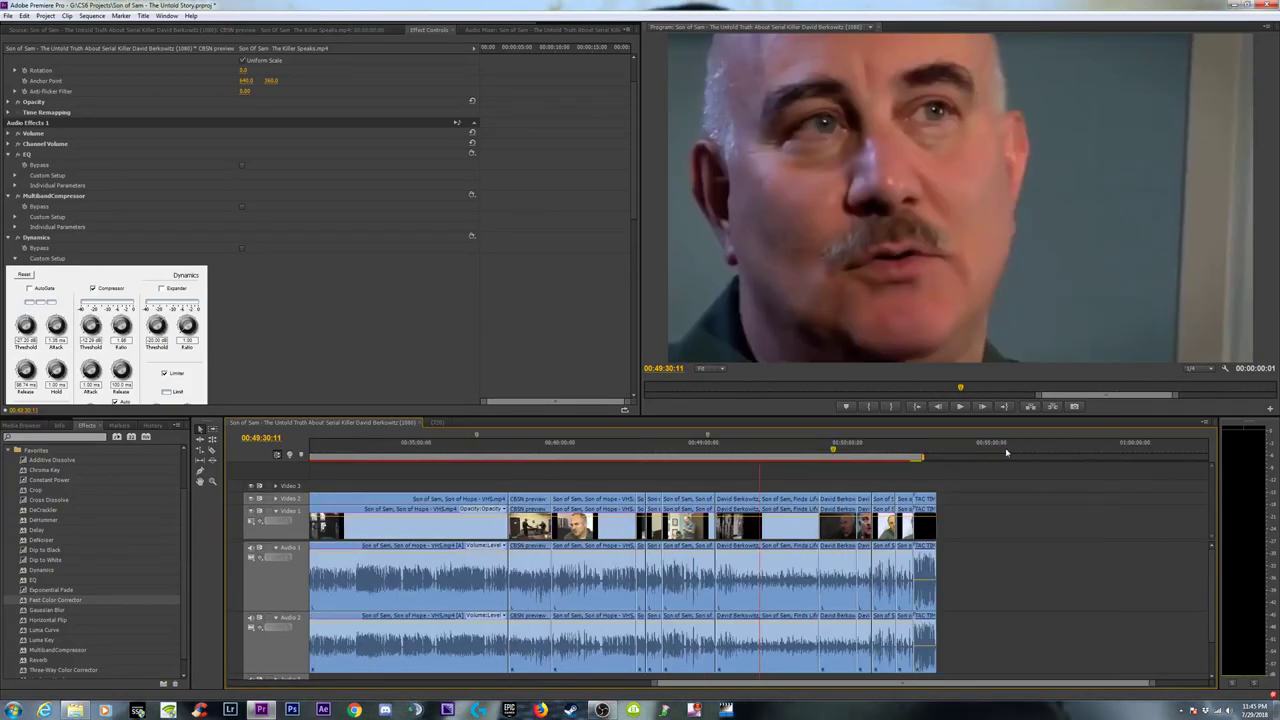
pyautogui.press('=')
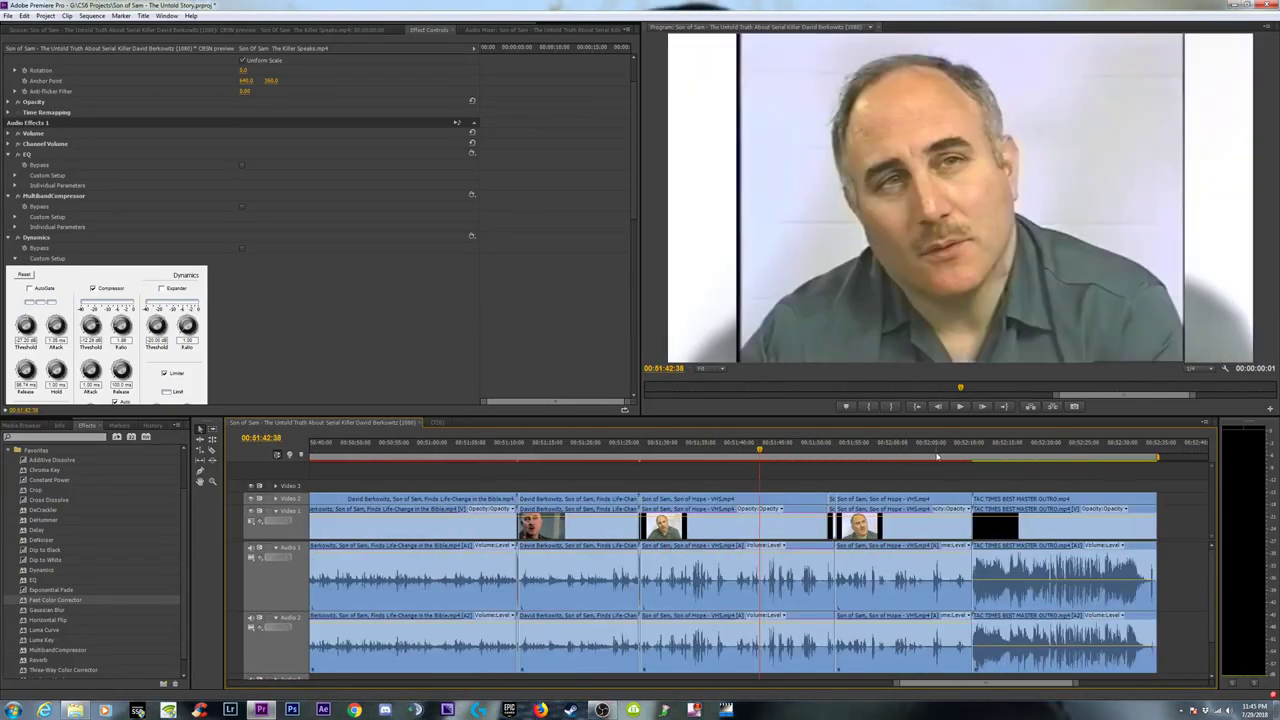
pyautogui.click(916, 451)
pyautogui.press('-')
pyautogui.press('-')
pyautogui.press('-')
pyautogui.press('-')
pyautogui.press('-')
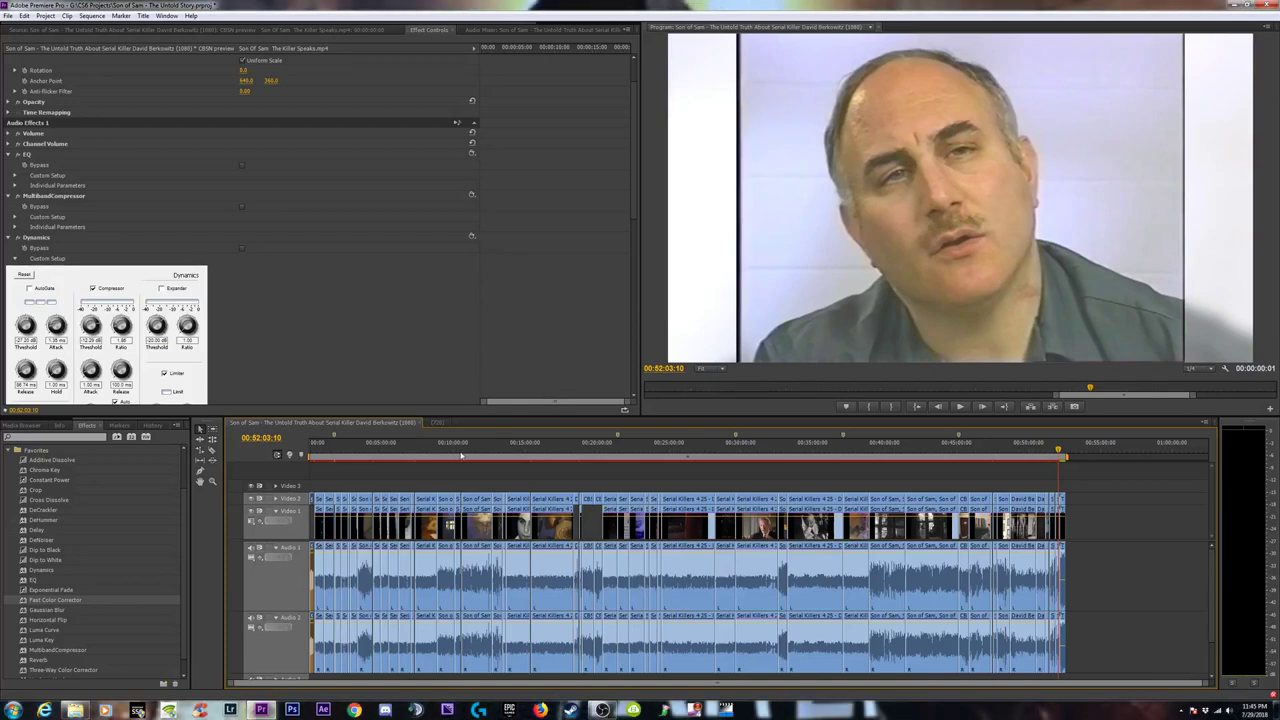
# Check the middle of the sequence around 00:26:50:15 and 00:35:19:11, and save the project.
pyautogui.click(696, 450)
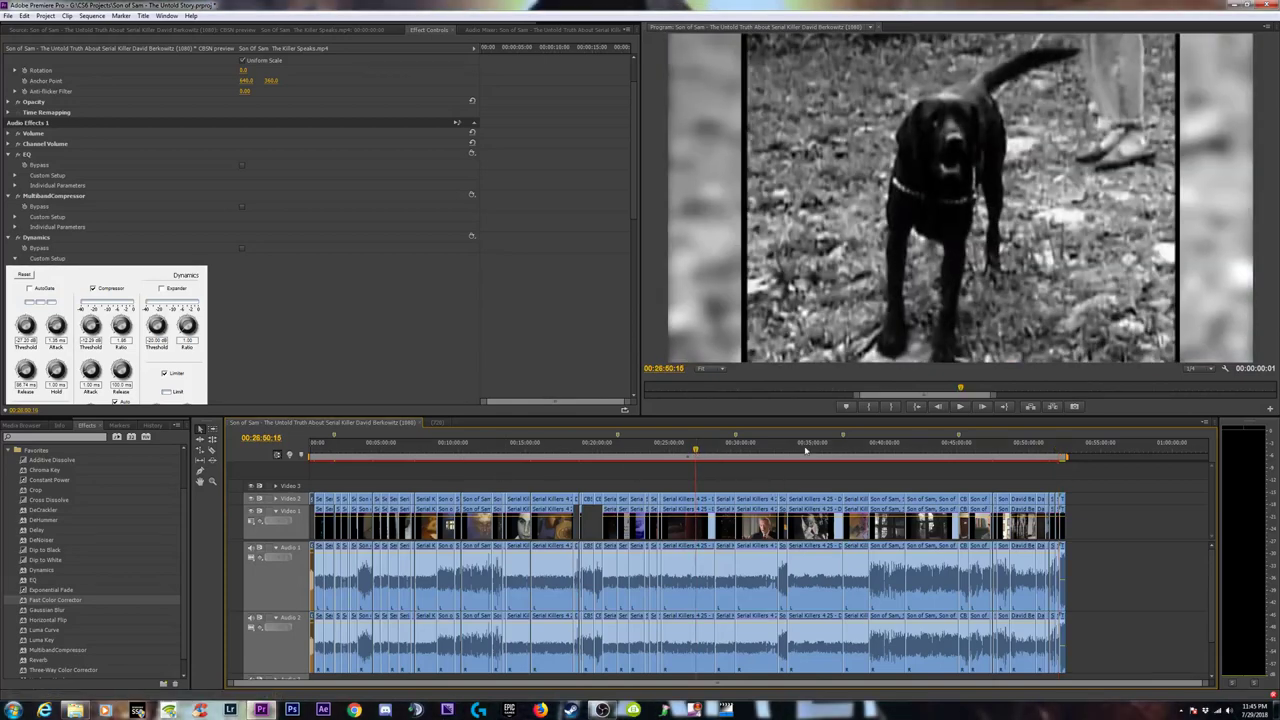
pyautogui.moveTo(751, 452); pyautogui.dragTo(818, 455)
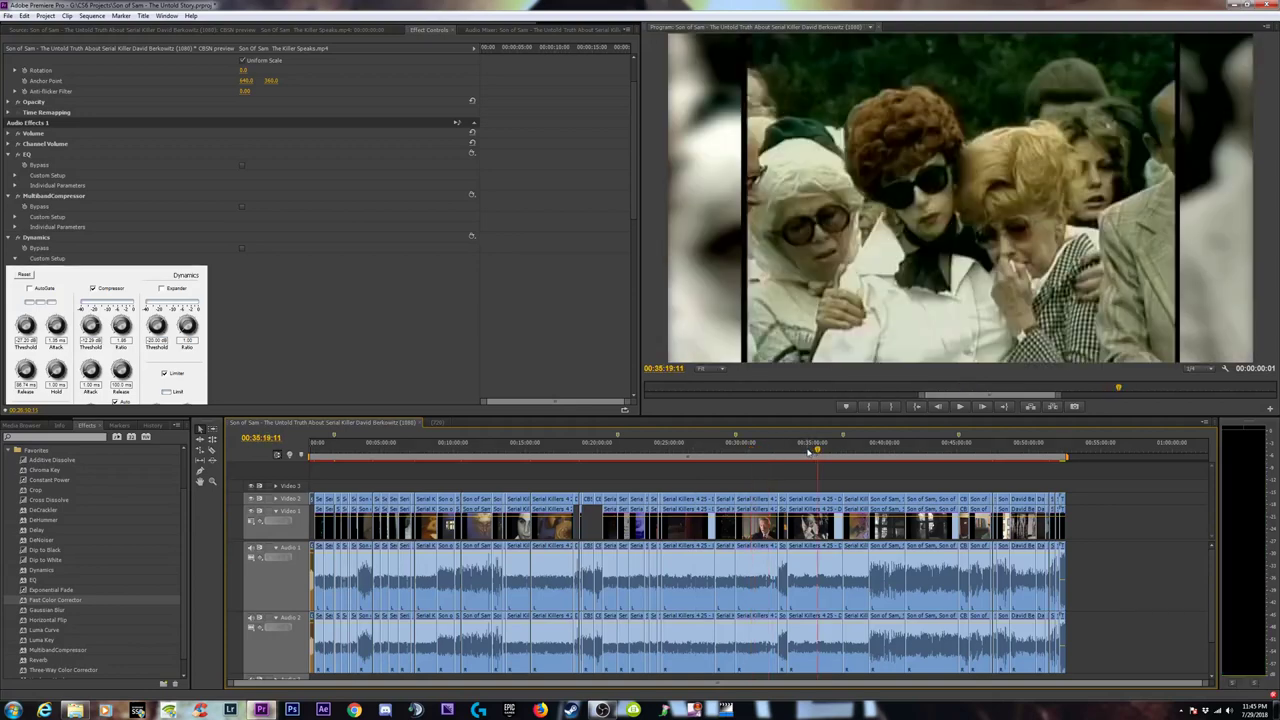
pyautogui.hotkey('ctrl', 's')
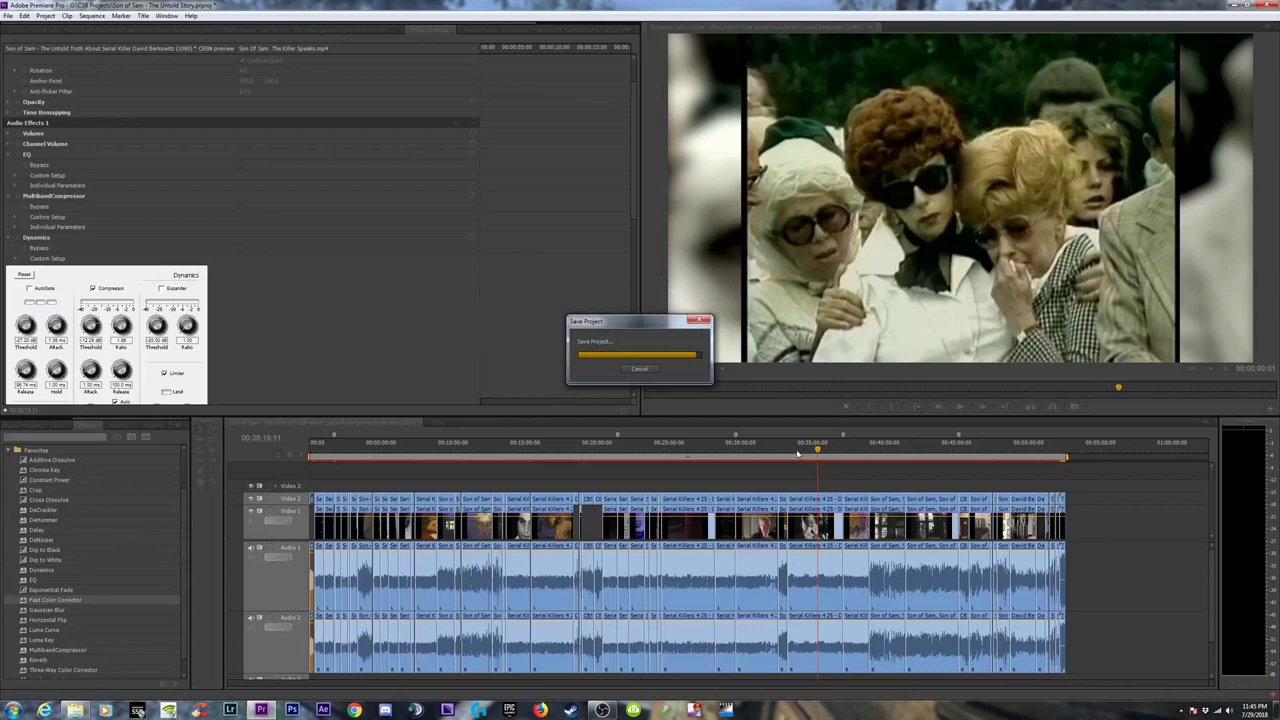
# Return the playhead to 00:00:54:14 near the sequence start and switch to OBS.
pyautogui.click(322, 450)
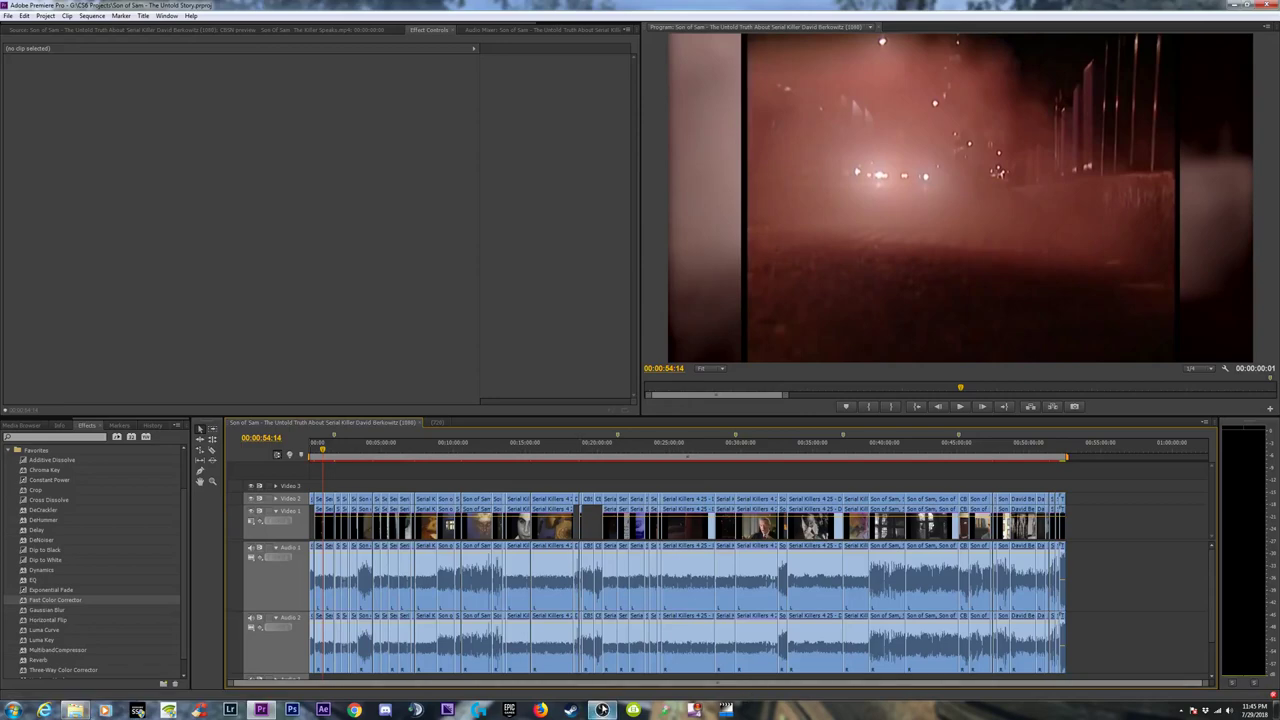
pyautogui.click(602, 710)
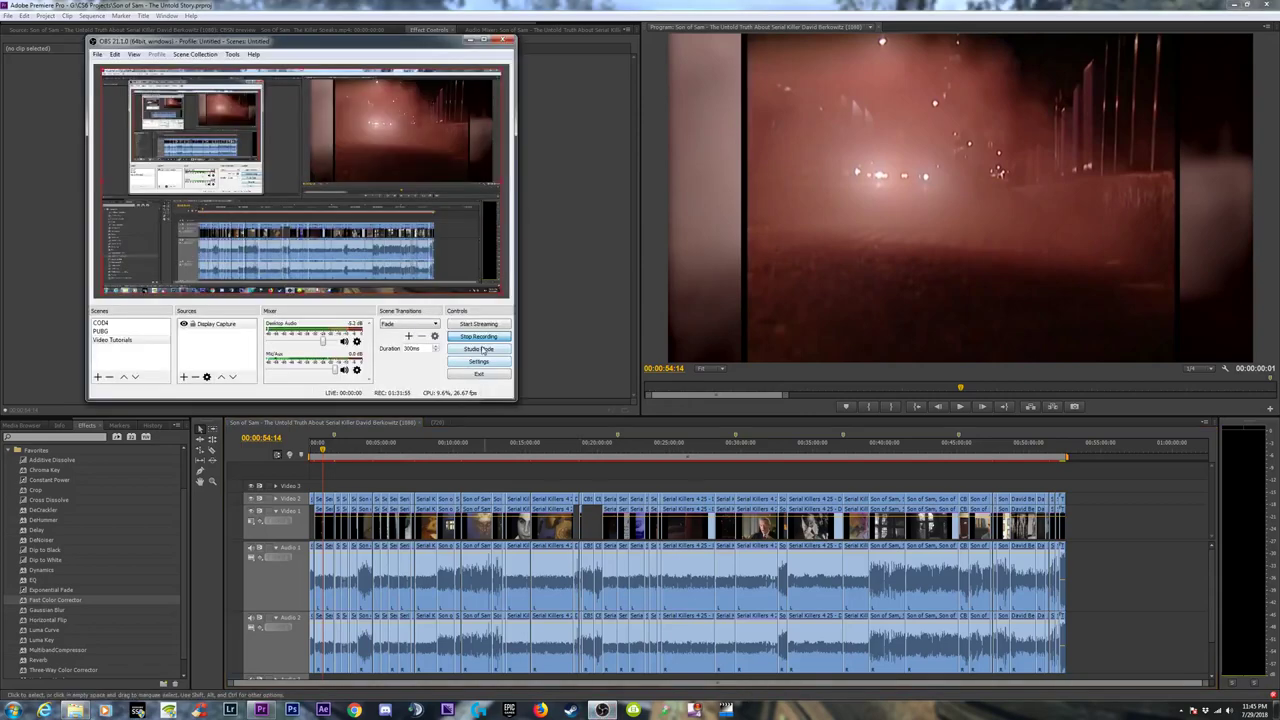
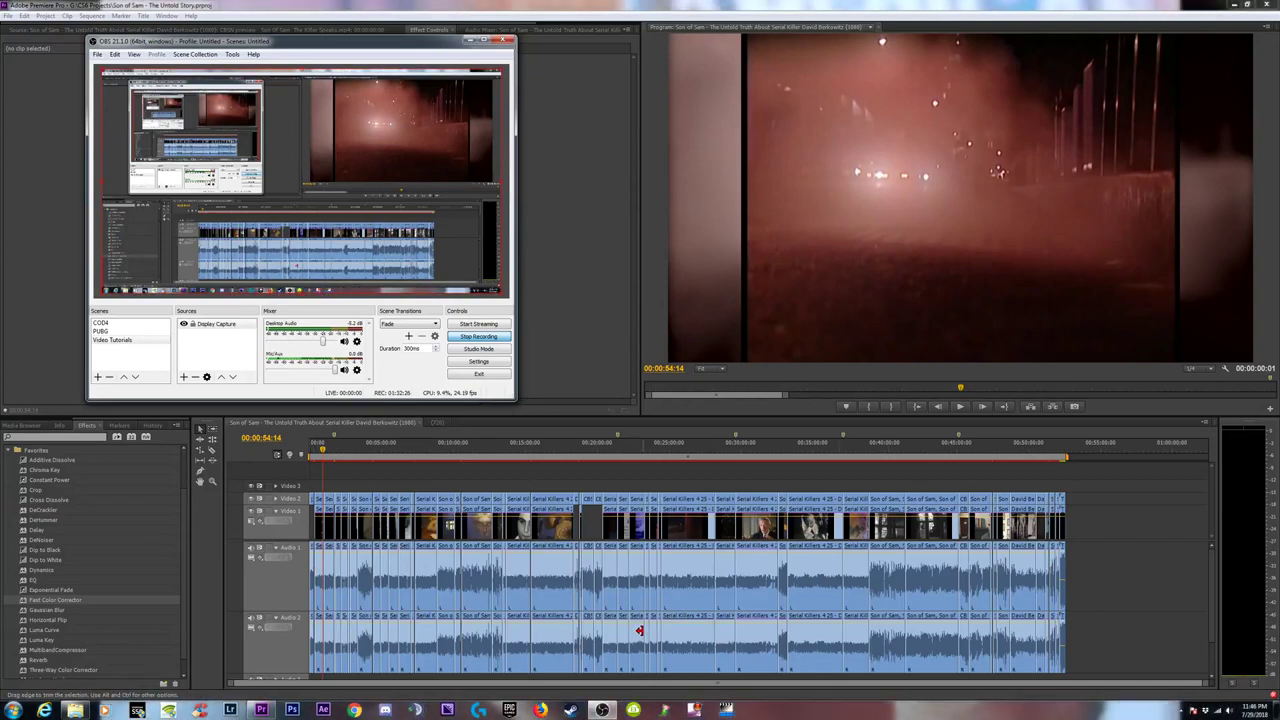
# Open the [720] sequence and close it, keeping only the main Son of Sam sequence open in the timeline.
pyautogui.click(1116, 579)
pyautogui.moveTo(1104, 581); pyautogui.dragTo(356, 640)
pyautogui.click(1103, 589)
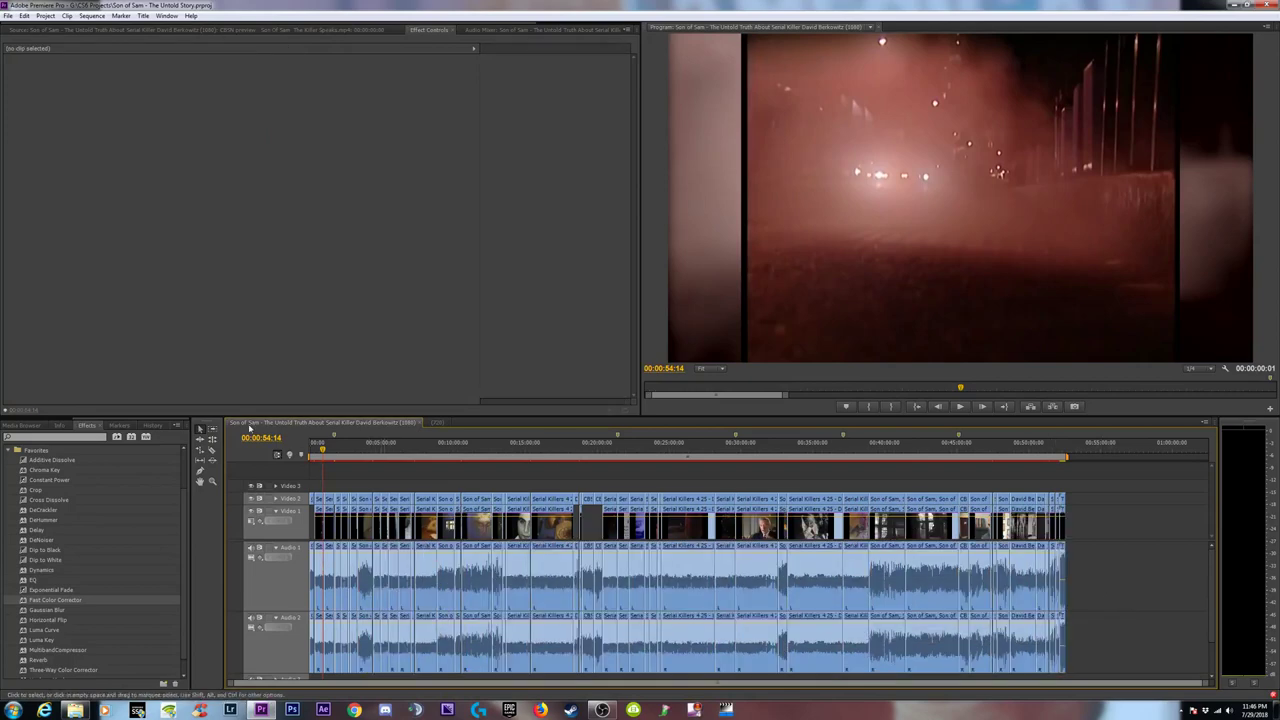
pyautogui.click(440, 422)
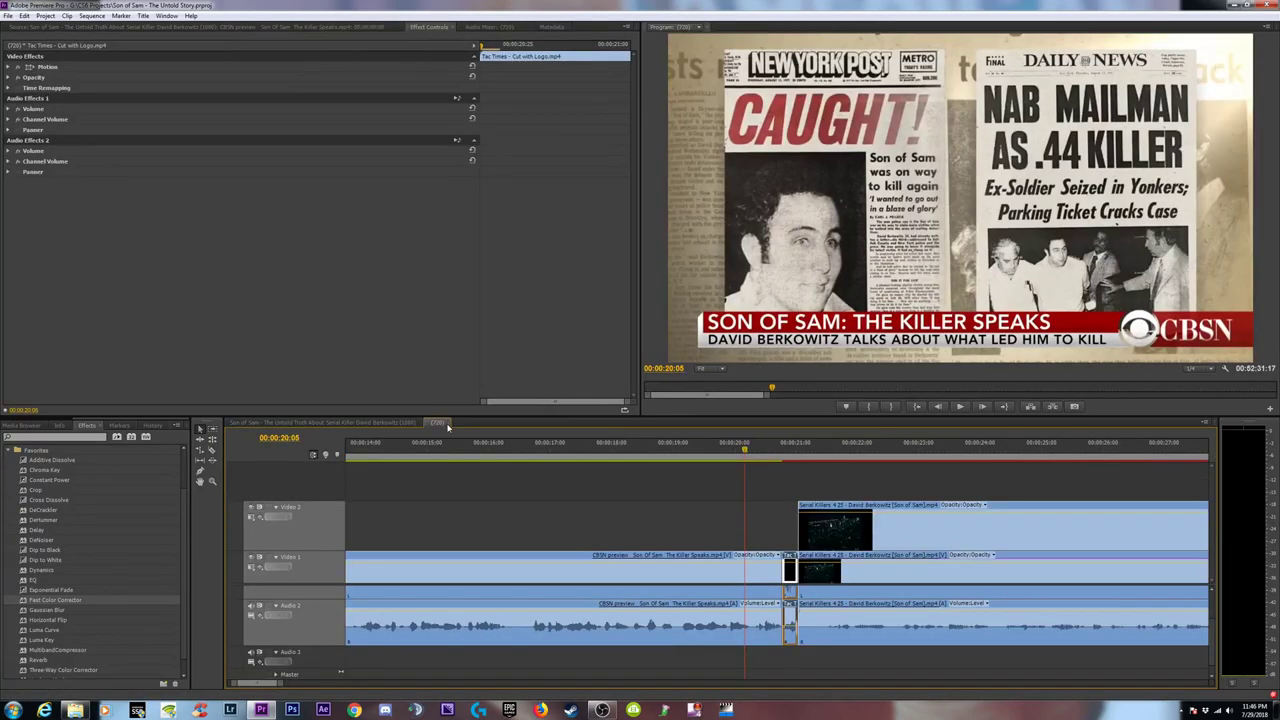
pyautogui.click(447, 423)
# Start a new sequence and review its video and audio settings, audio display formats and the track types offered for Audio 3.
pyautogui.click(8, 16)
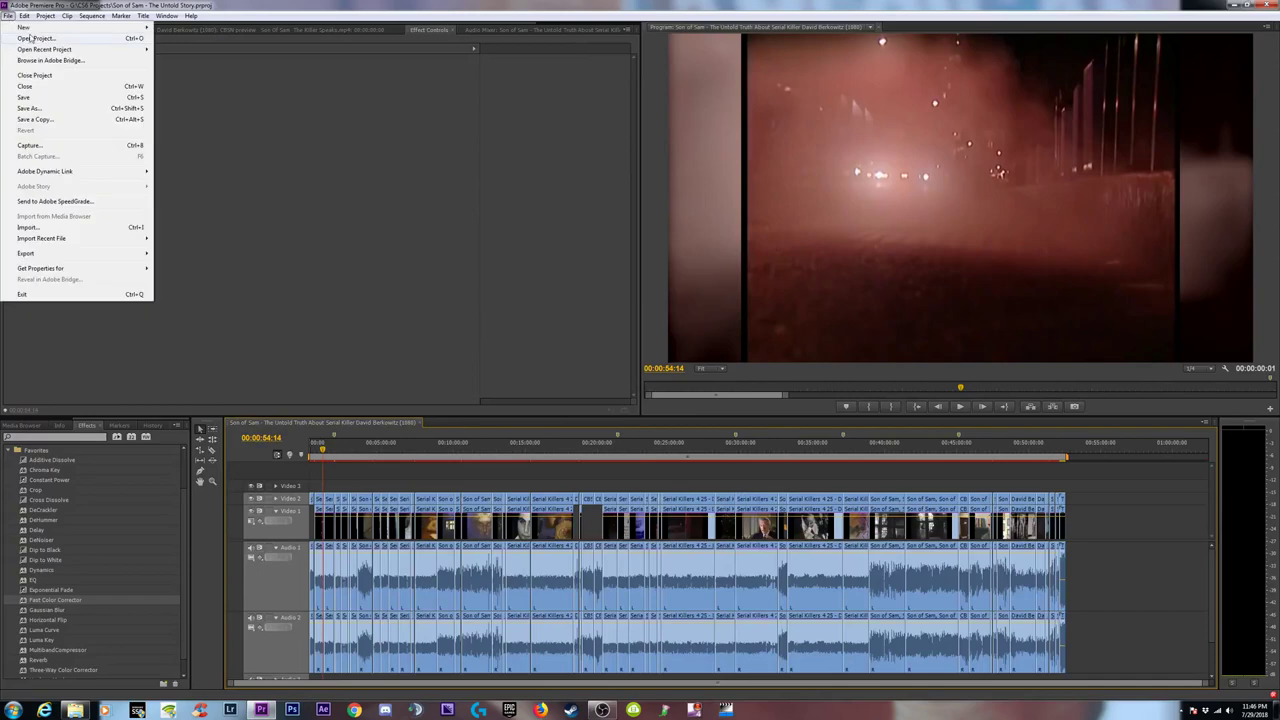
pyautogui.moveTo(60, 27)
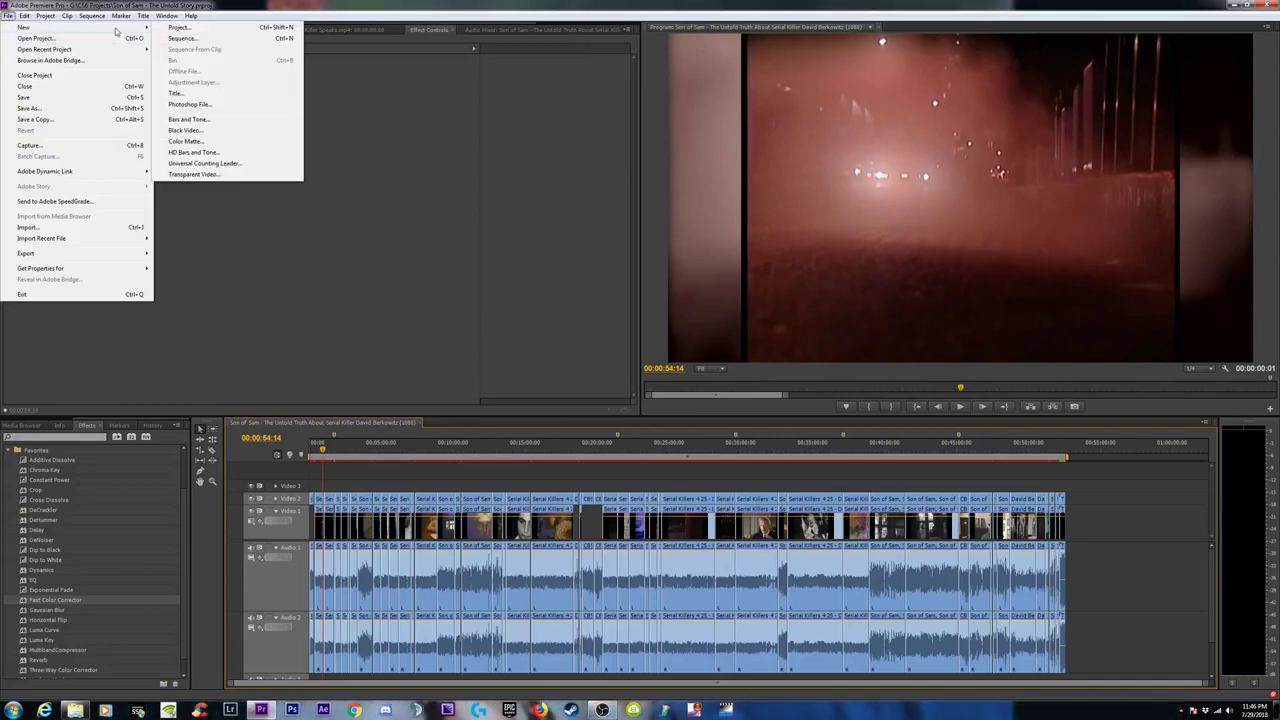
pyautogui.click(181, 39)
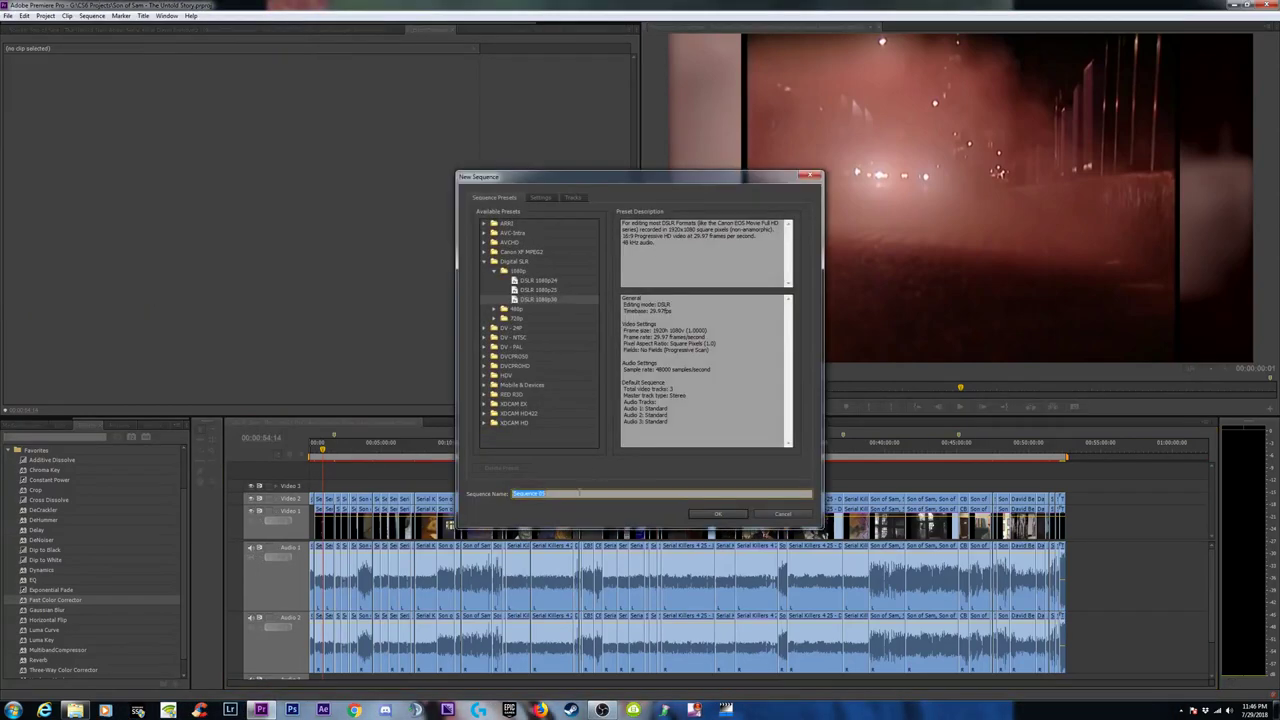
pyautogui.click(540, 197)
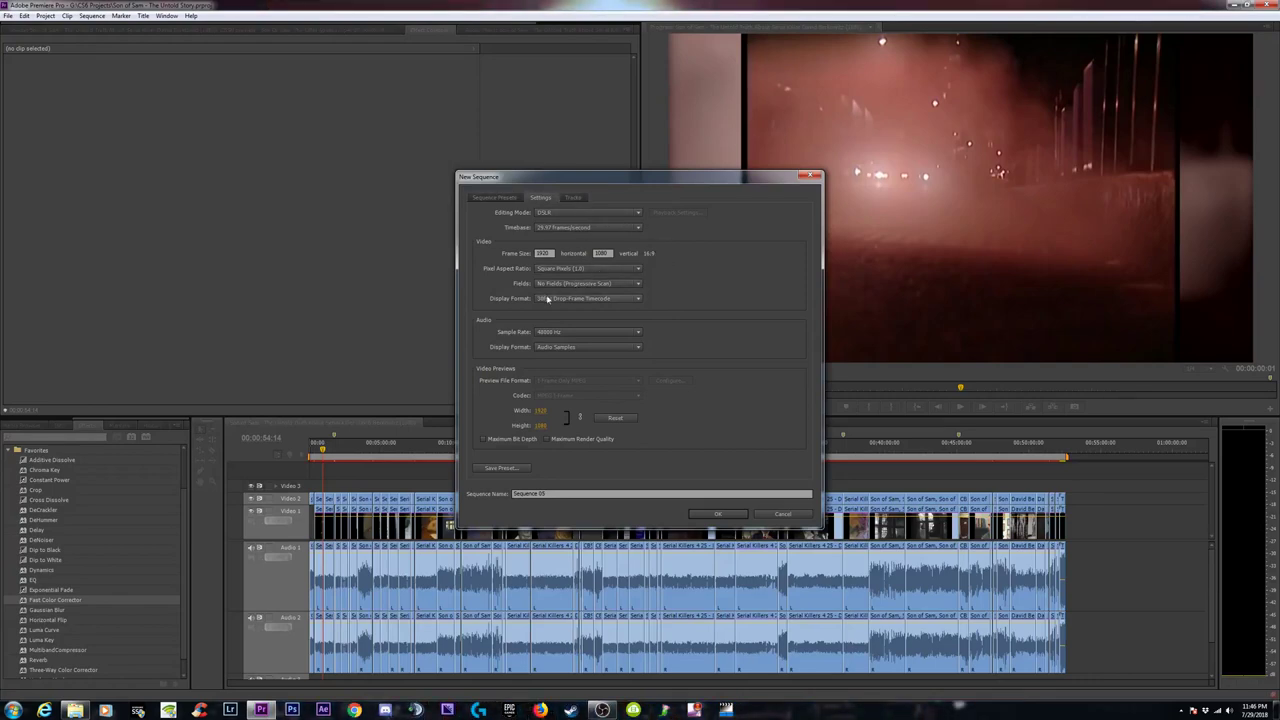
pyautogui.click(606, 349)
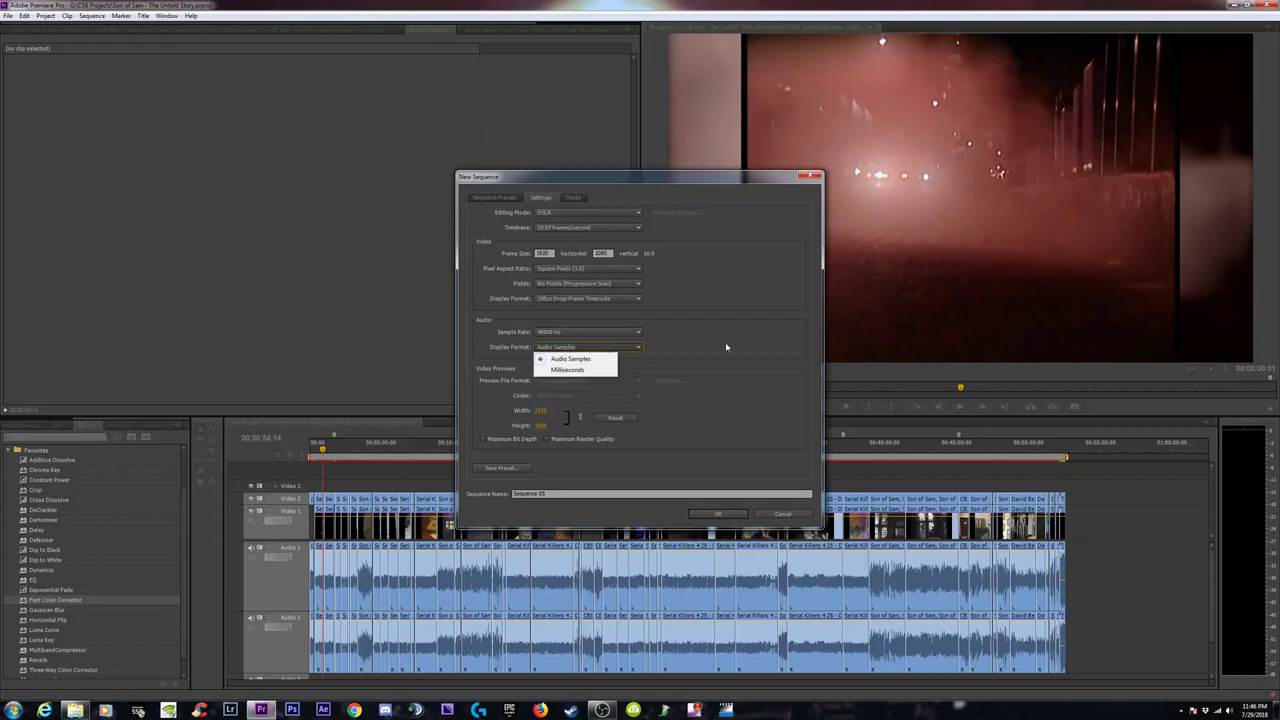
pyautogui.click(726, 346)
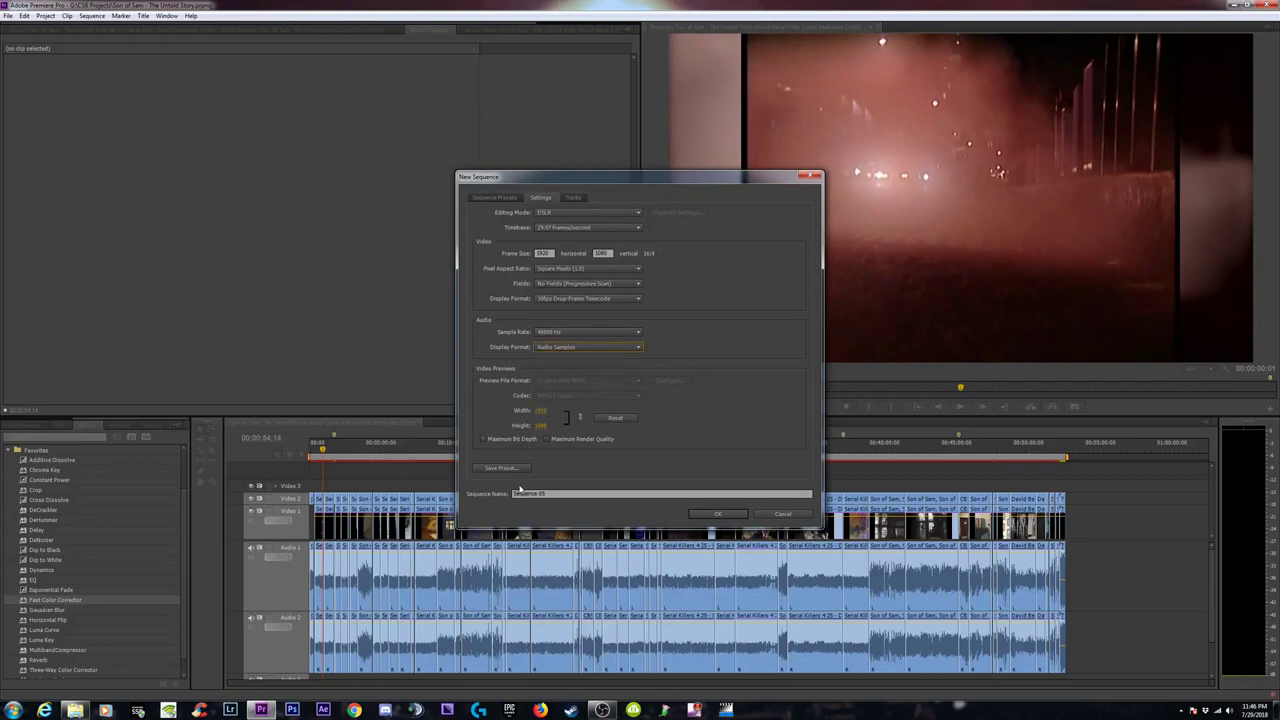
pyautogui.click(573, 198)
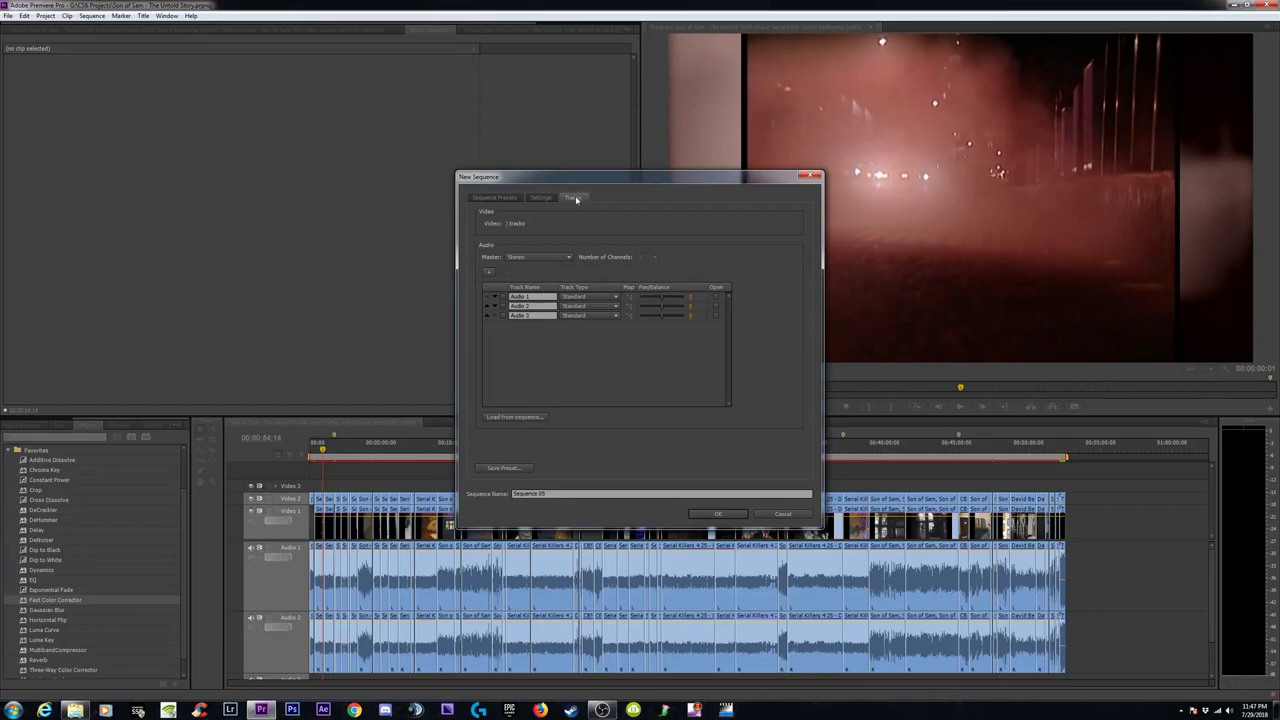
pyautogui.click(607, 316)
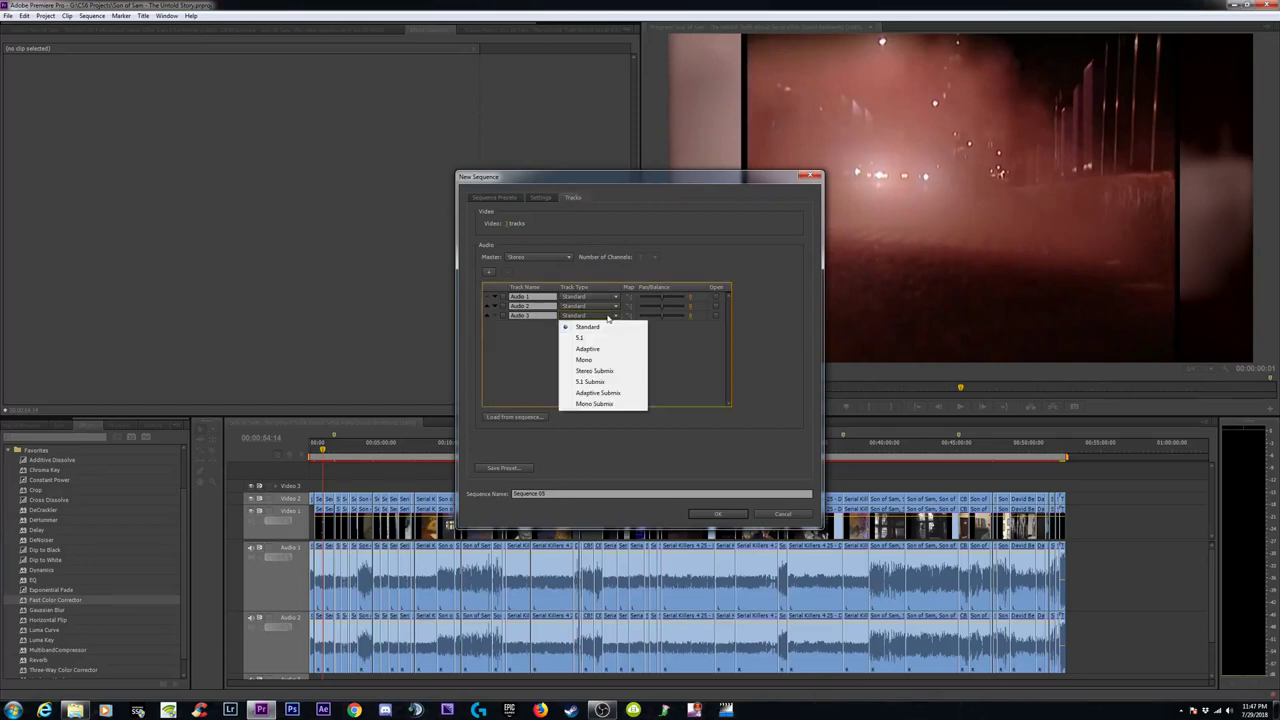
pyautogui.click(698, 356)
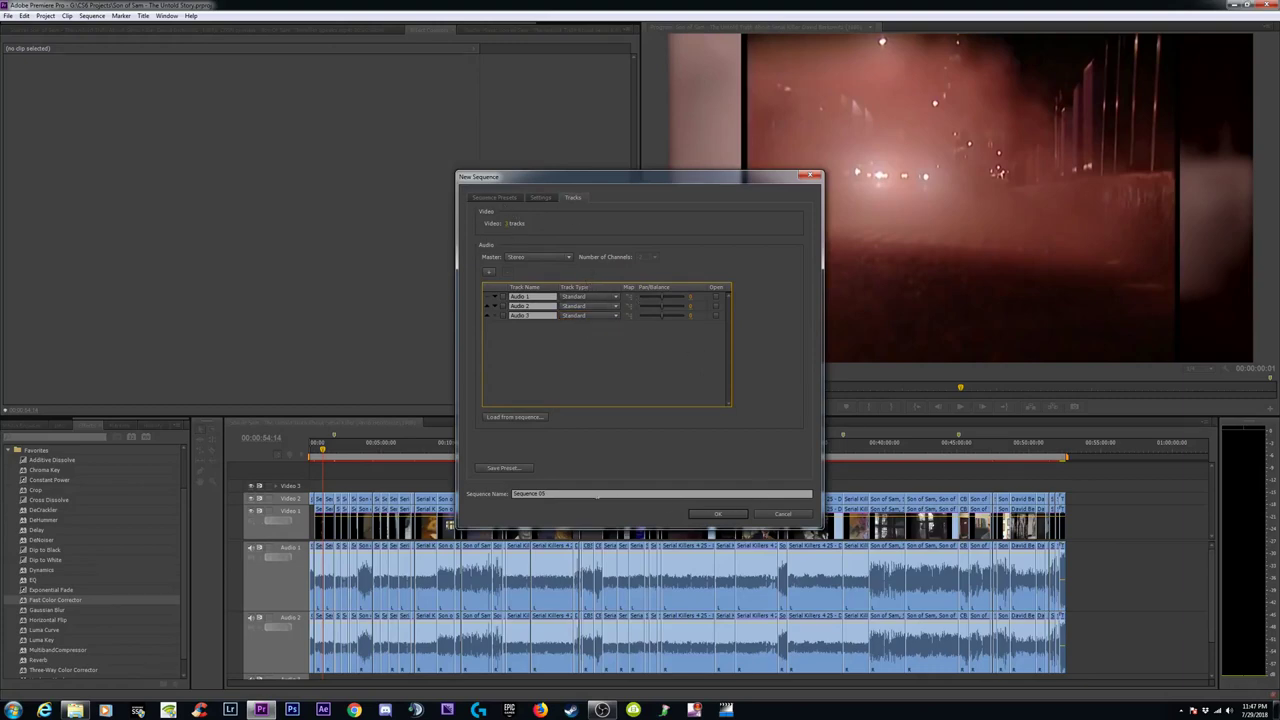
# Name the new sequence "Son of Sam test" and create it.
pyautogui.click(577, 494)
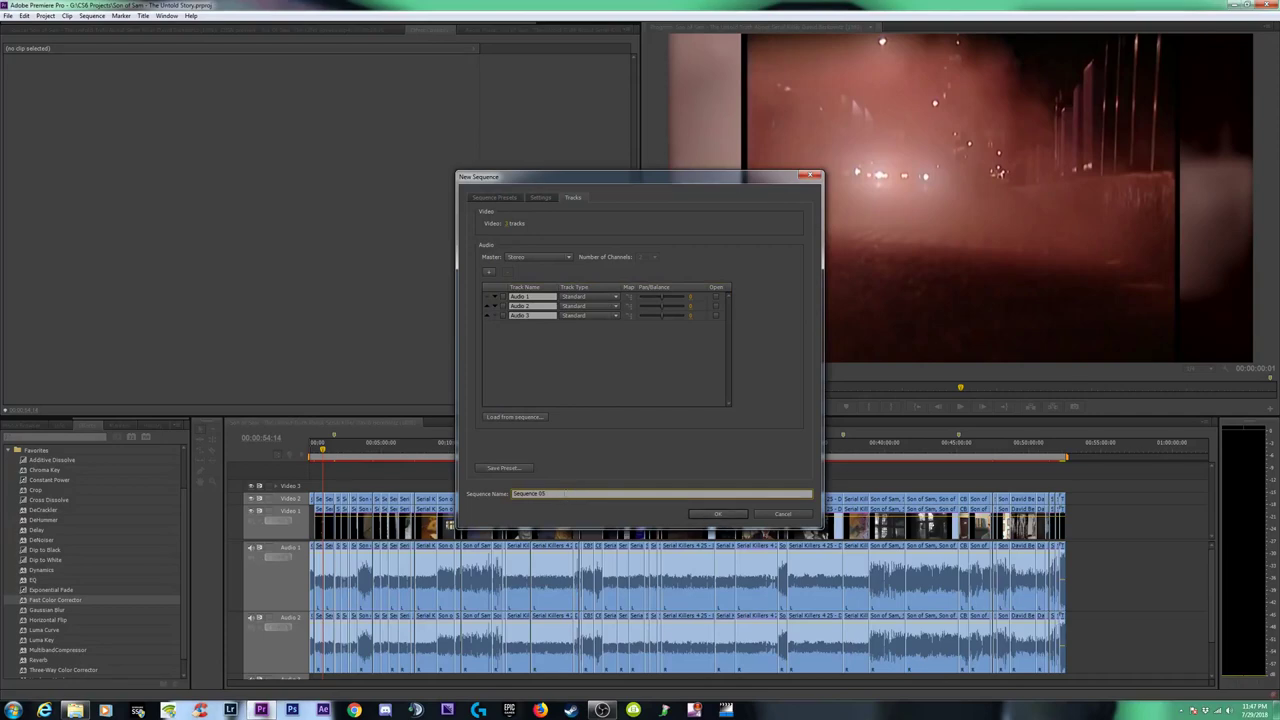
pyautogui.moveTo(539, 493); pyautogui.dragTo(510, 494)
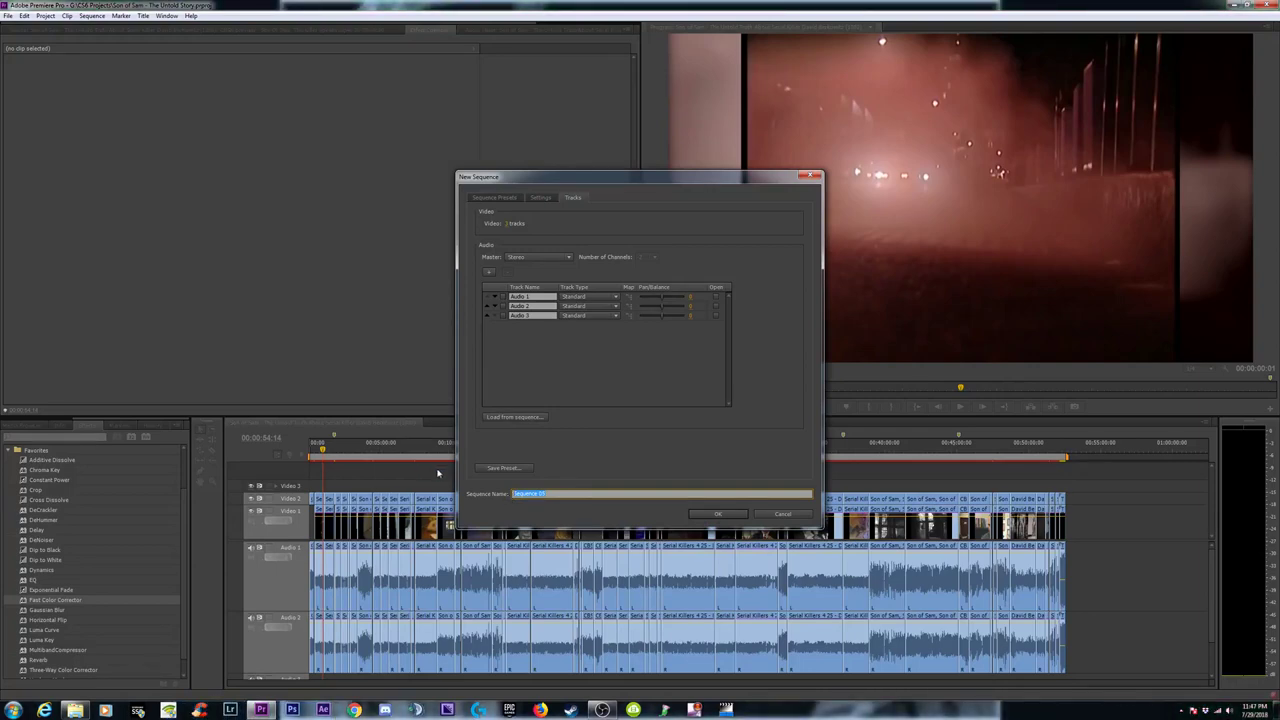
pyautogui.write('Son of Sam test')
pyautogui.click(716, 515)
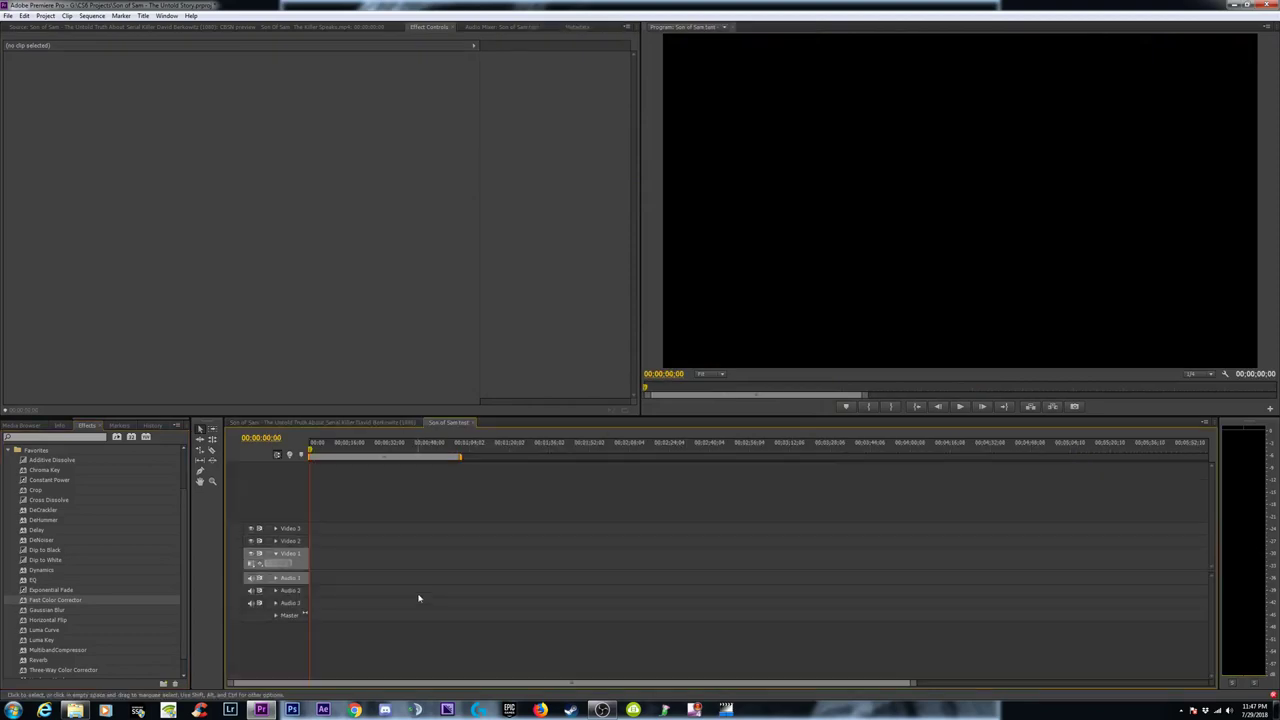
# Place the Serial Killers 4.25 clip with audio at the start of Video 1, keeping the existing sequence settings.
pyautogui.scroll(2, 80, 424)
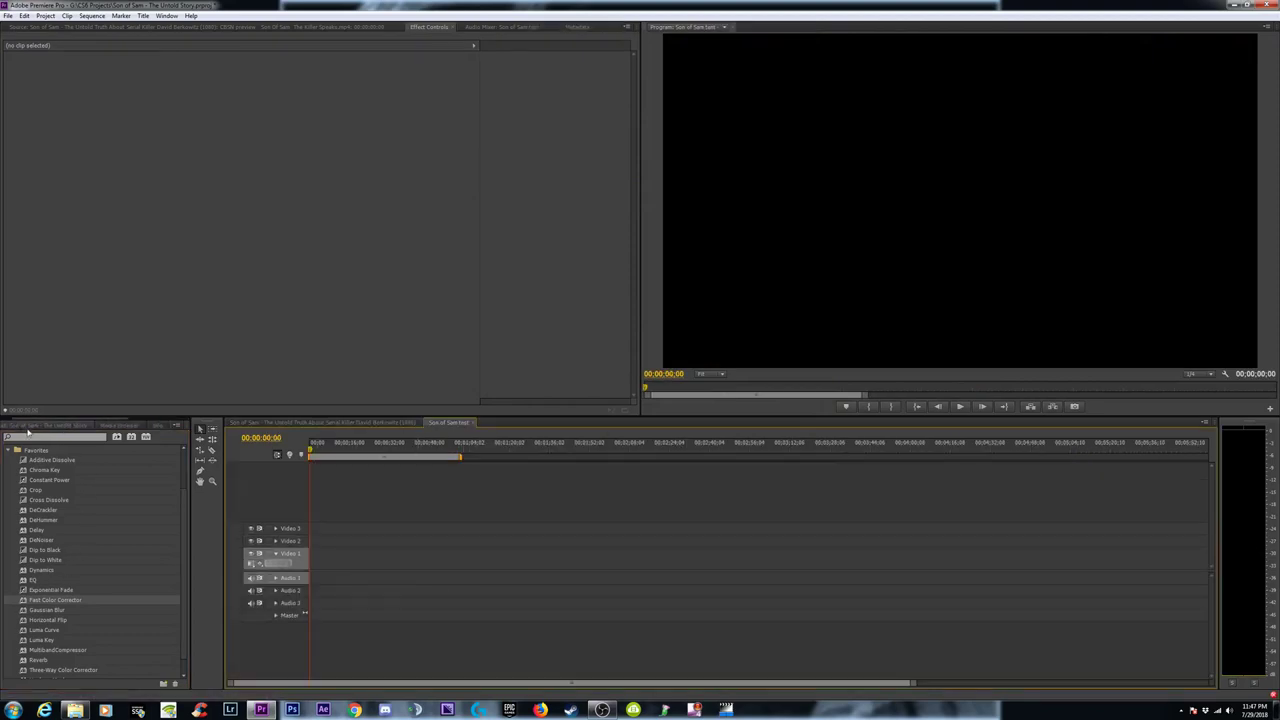
pyautogui.click(37, 427)
pyautogui.scroll(-3, 140, 530)
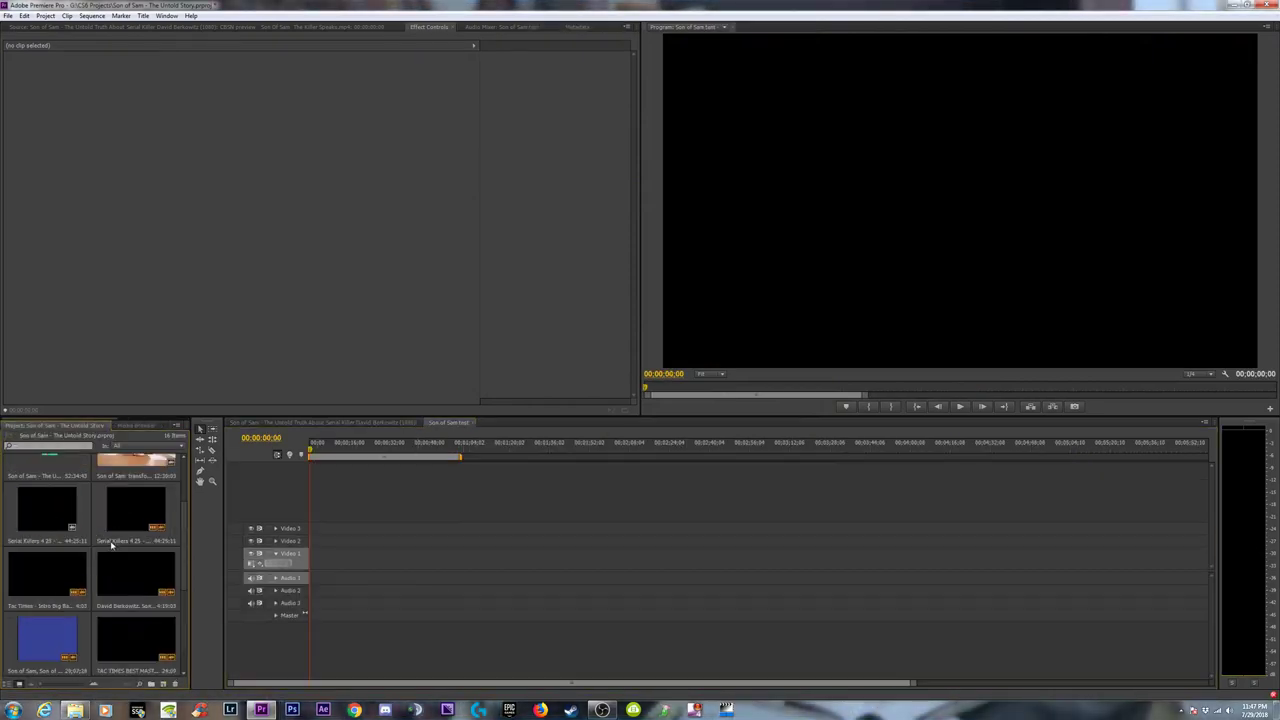
pyautogui.moveTo(133, 515); pyautogui.dragTo(308, 566)
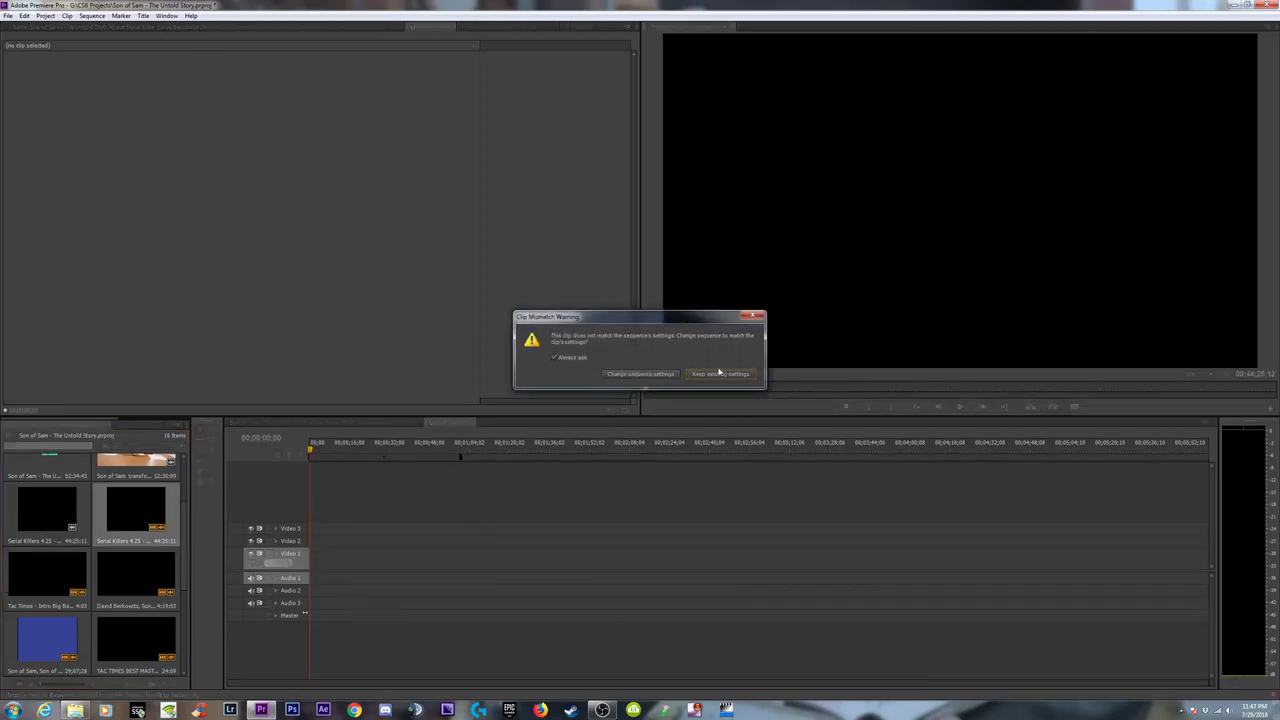
pyautogui.click(722, 374)
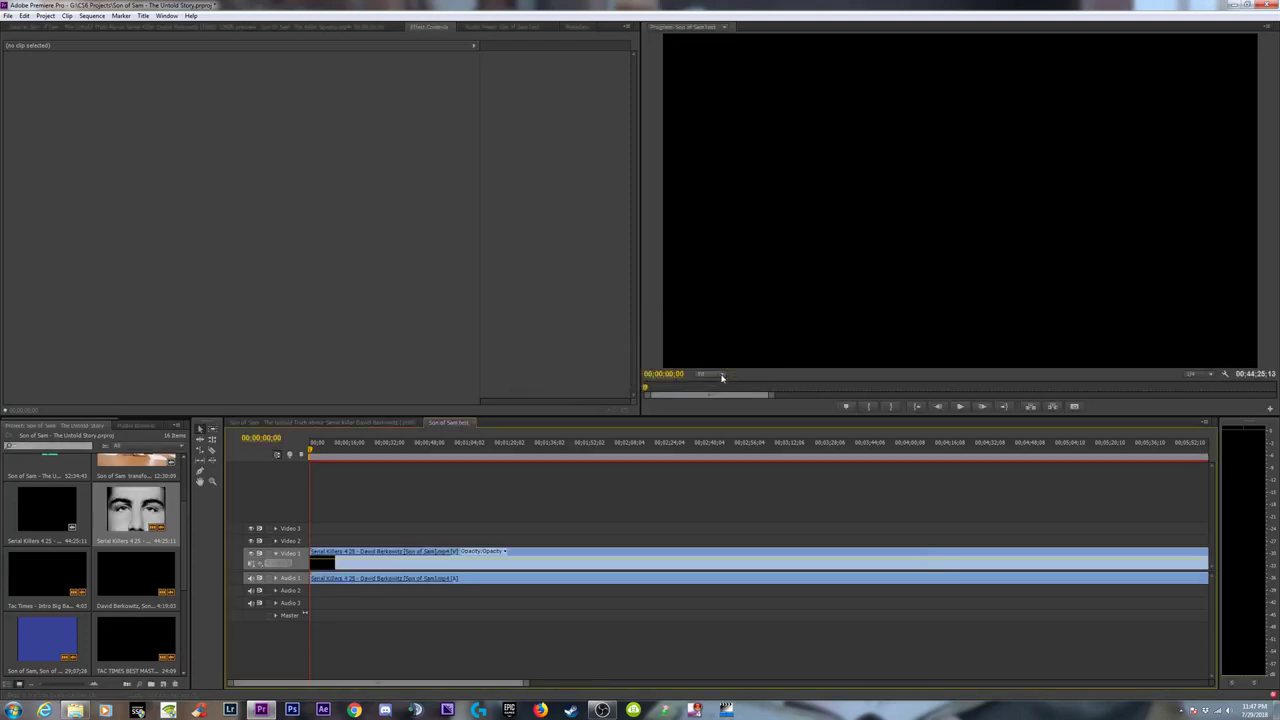
# Expand Audio 1 and enlarge the track to show its waveform, fitting the whole test sequence in the timeline.
pyautogui.click(276, 579)
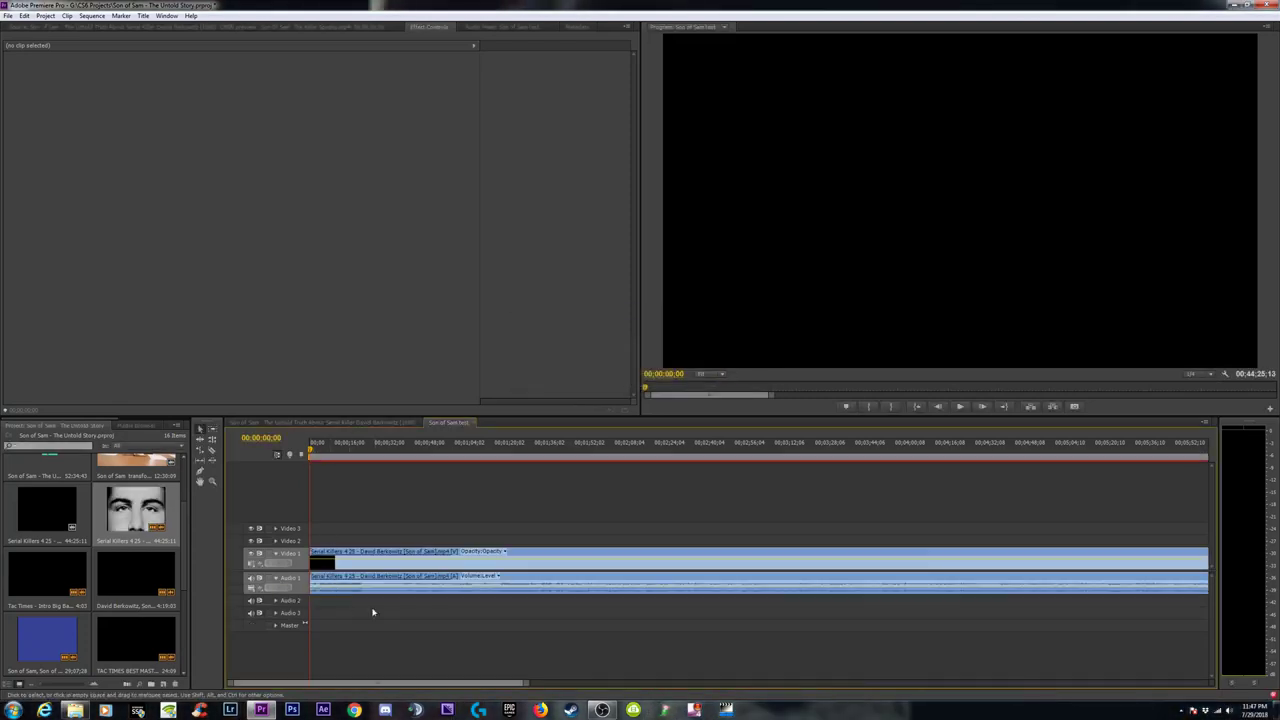
pyautogui.moveTo(294, 592); pyautogui.dragTo(357, 640)
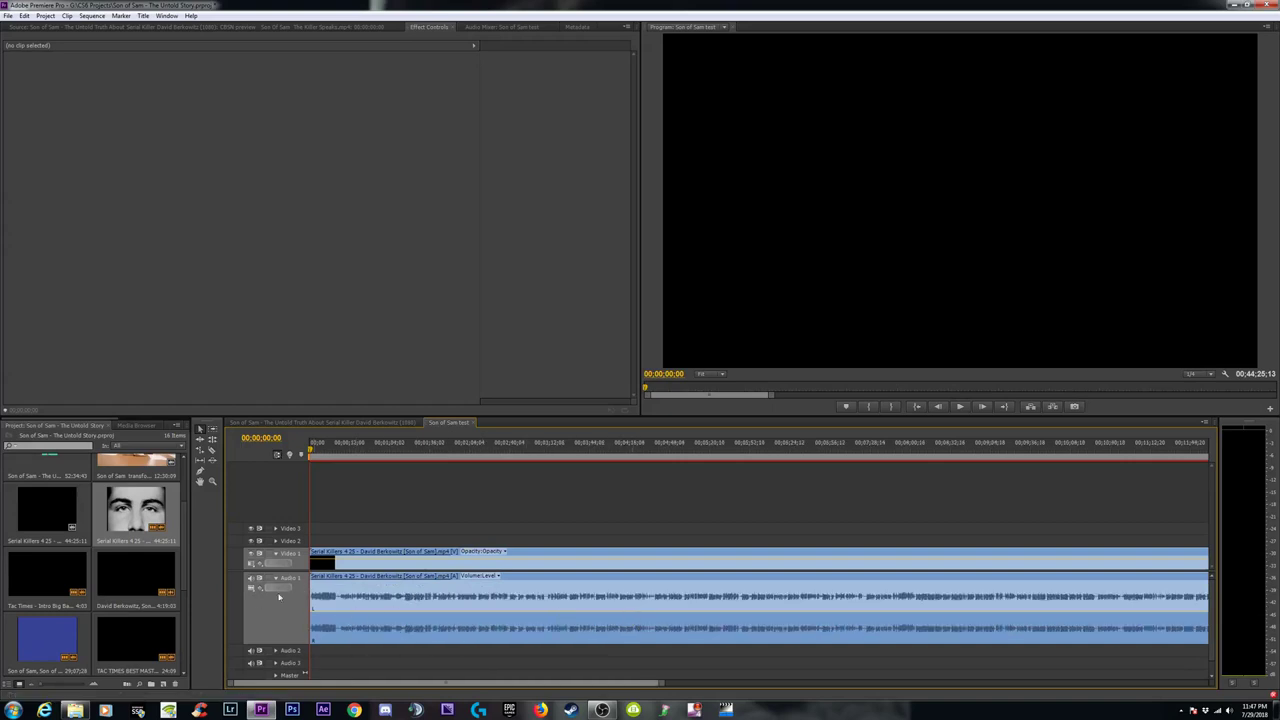
pyautogui.press('\\')
# Play the test clip around 00;12;38 while watching the Audio Mixer meters, and check the frame at 00;06;17;19.
pyautogui.click(545, 447)
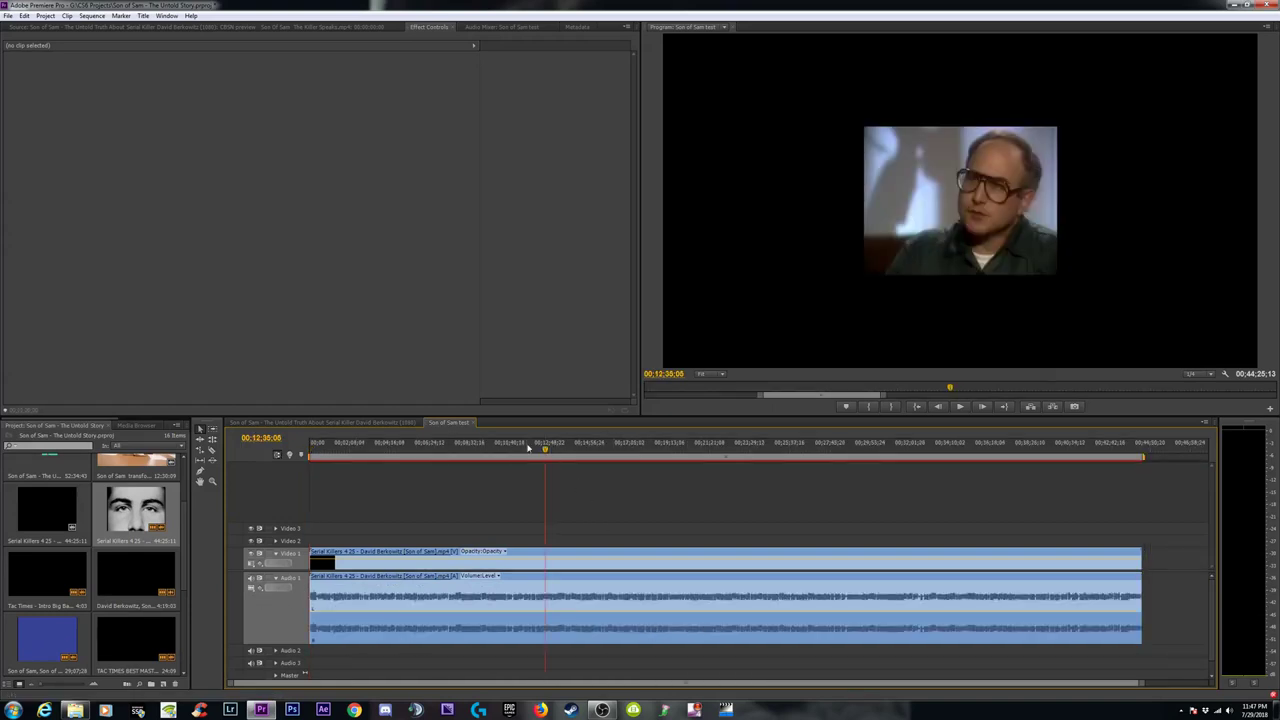
pyautogui.click(493, 27)
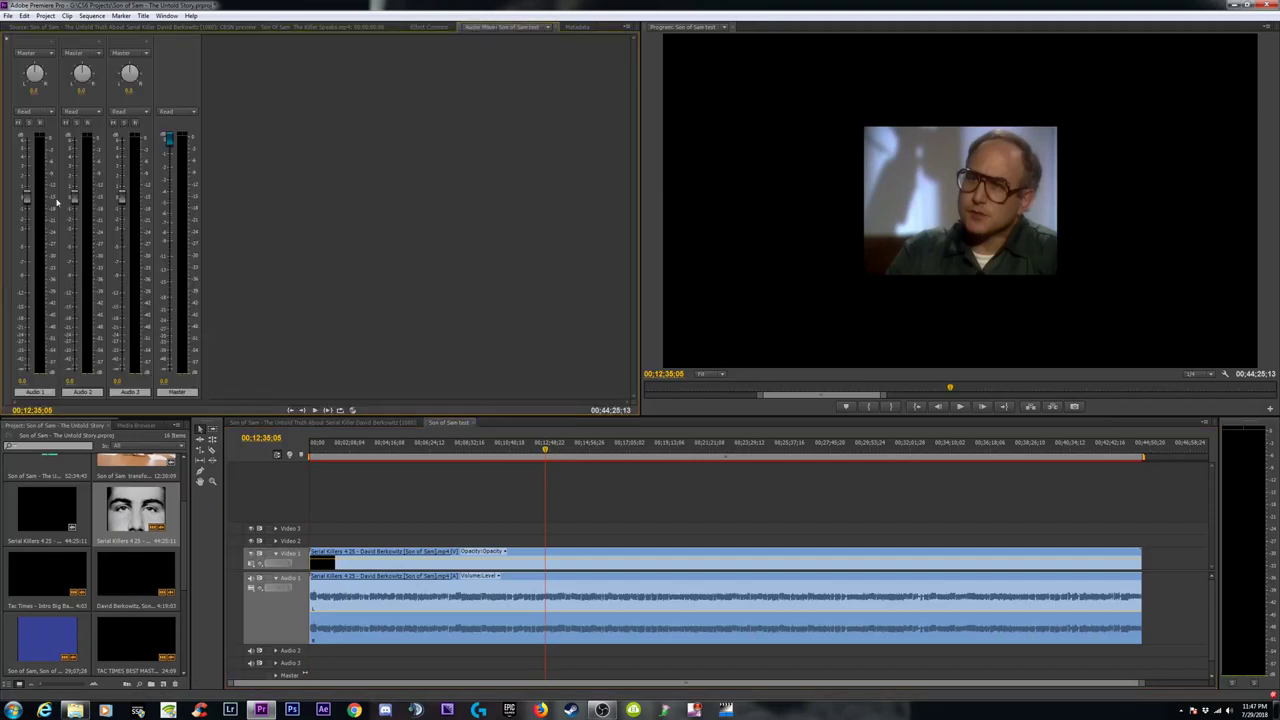
pyautogui.press('space')
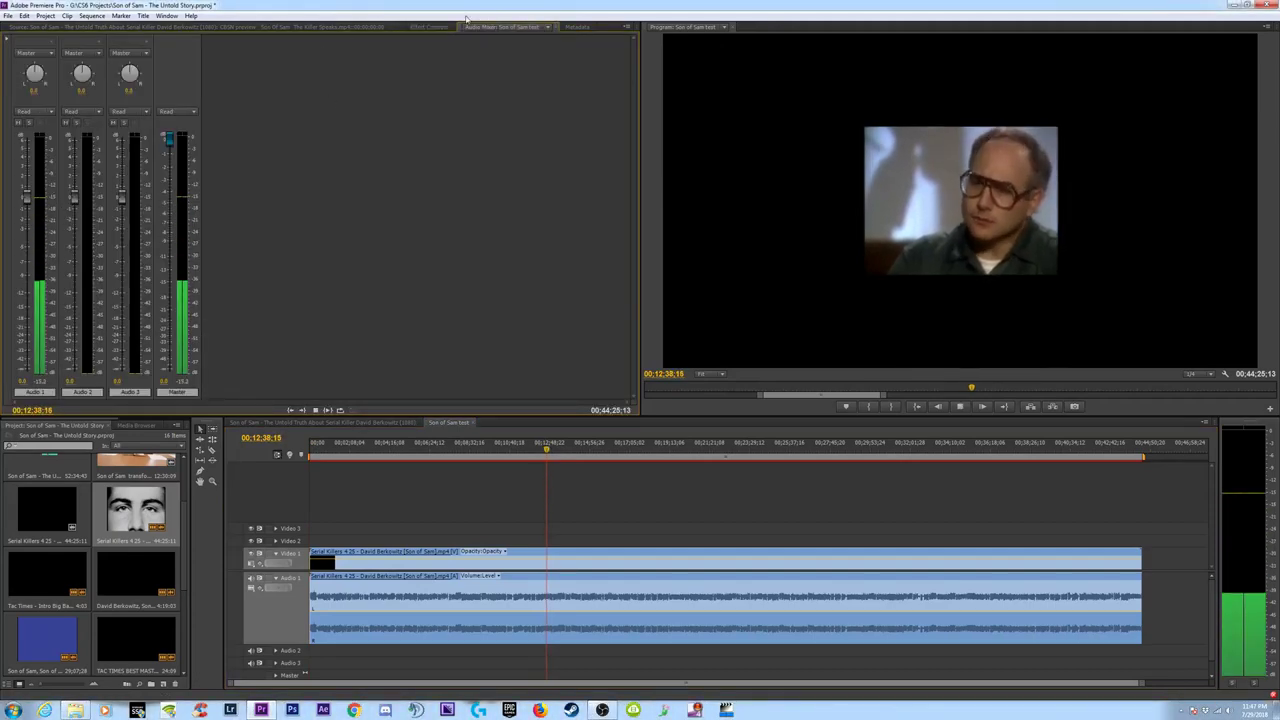
pyautogui.click(135, 27)
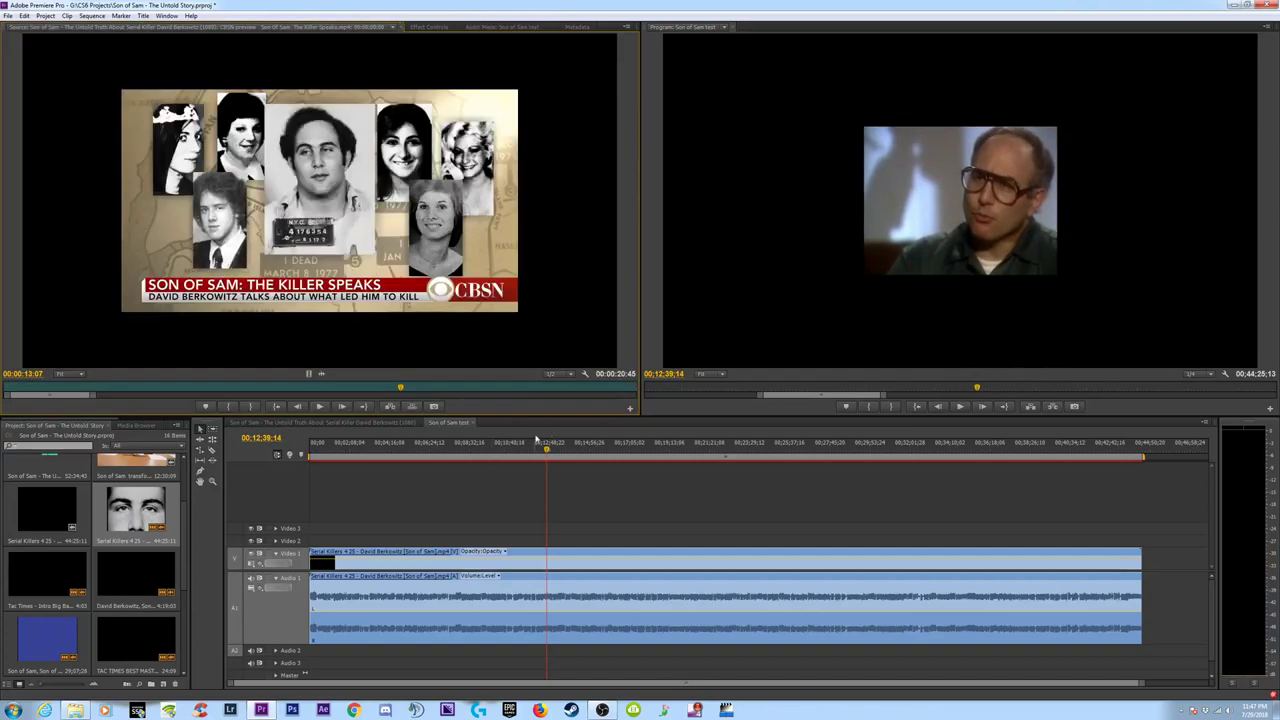
pyautogui.click(428, 452)
pyautogui.press('-')
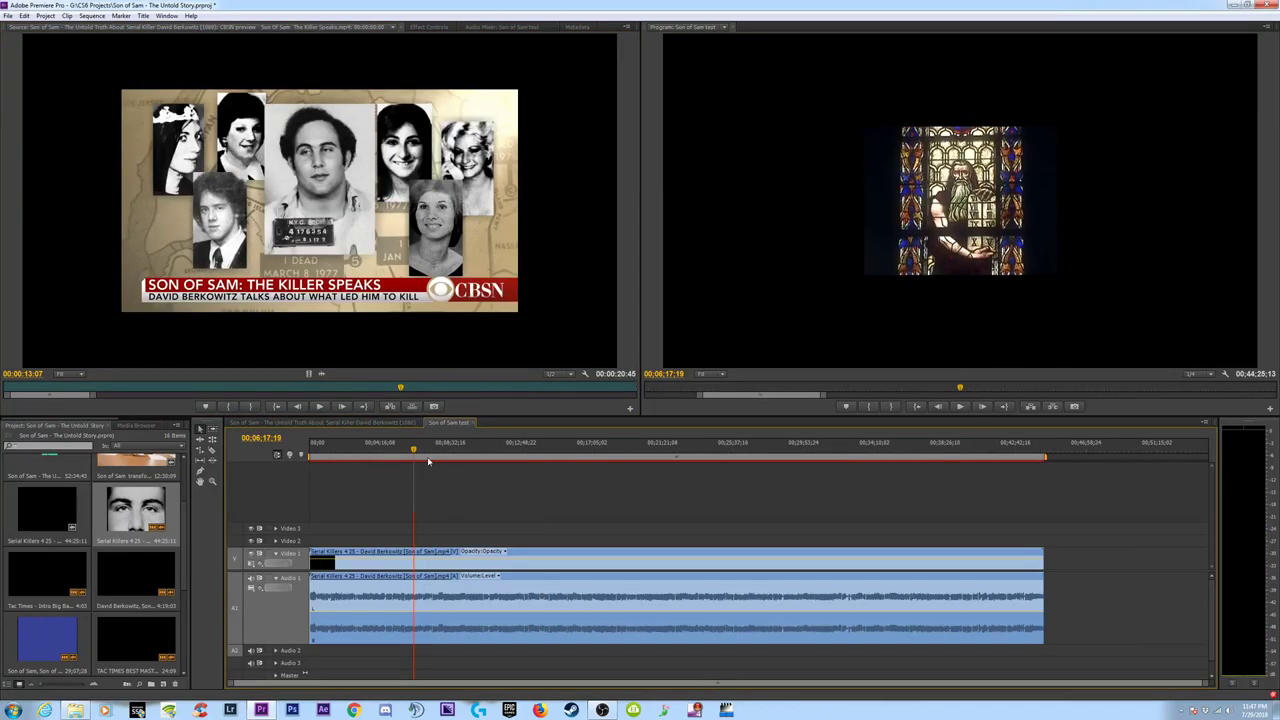
# Stack the main sequence's timeline above the Son of Sam test timeline and move the main playhead to 00:31:42:15.
pyautogui.click(314, 423)
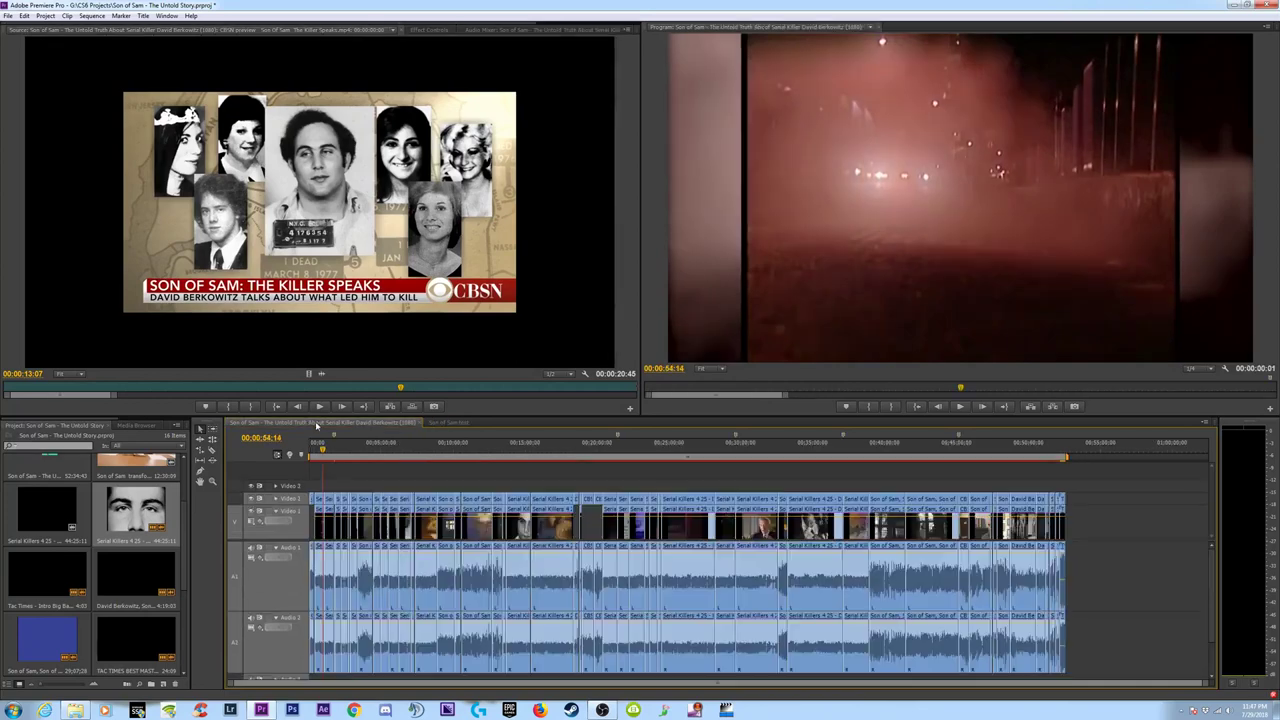
pyautogui.moveTo(316, 426); pyautogui.dragTo(568, 437)
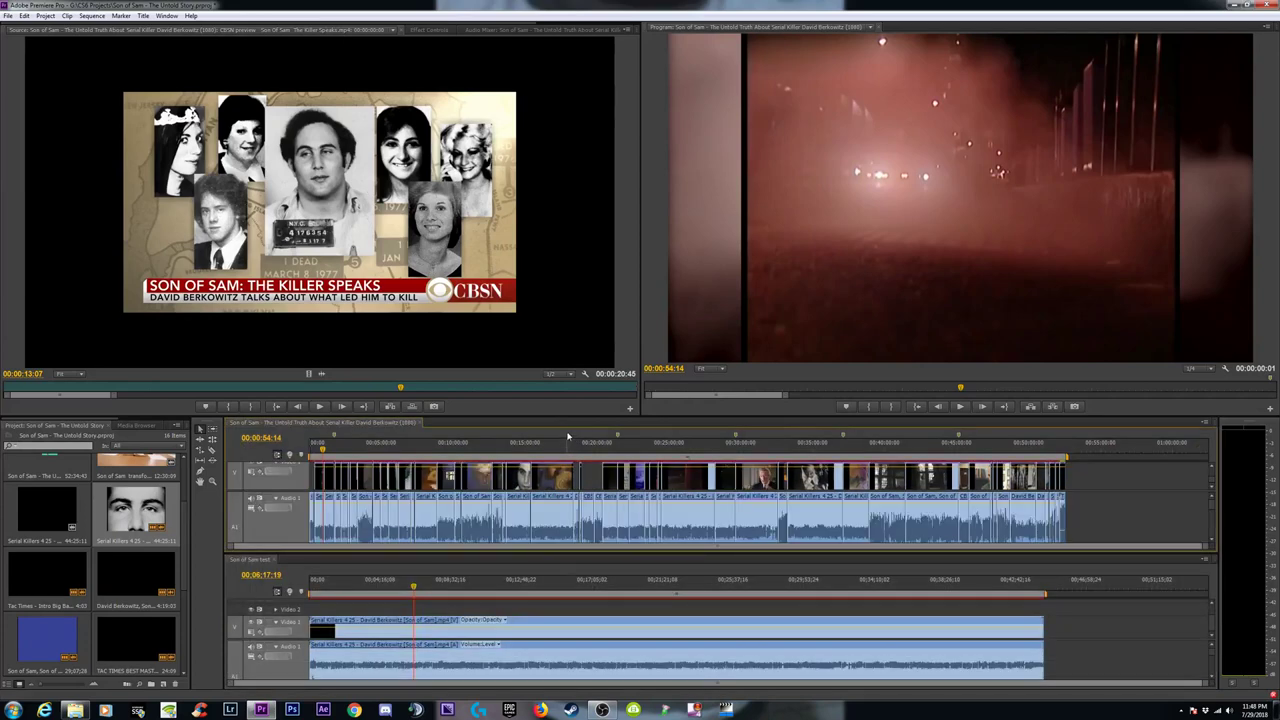
pyautogui.click(766, 450)
# Delete the Serial Killers 4.25 clip from the Son of Sam test sequence.
pyautogui.click(736, 632)
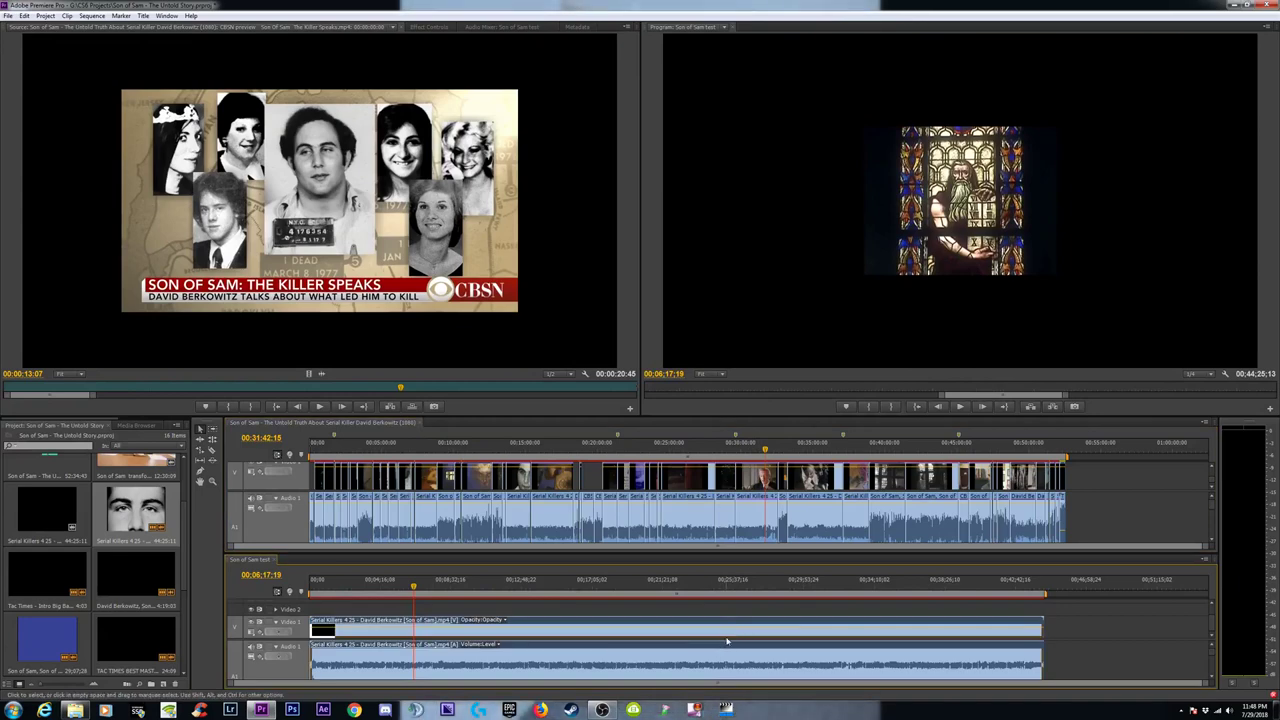
pyautogui.press('Delete')
# Copy all clips from the main sequence into Son of Sam test, keeping its existing settings, and move the test playhead to 00;08;02;18.
pyautogui.click(1117, 477)
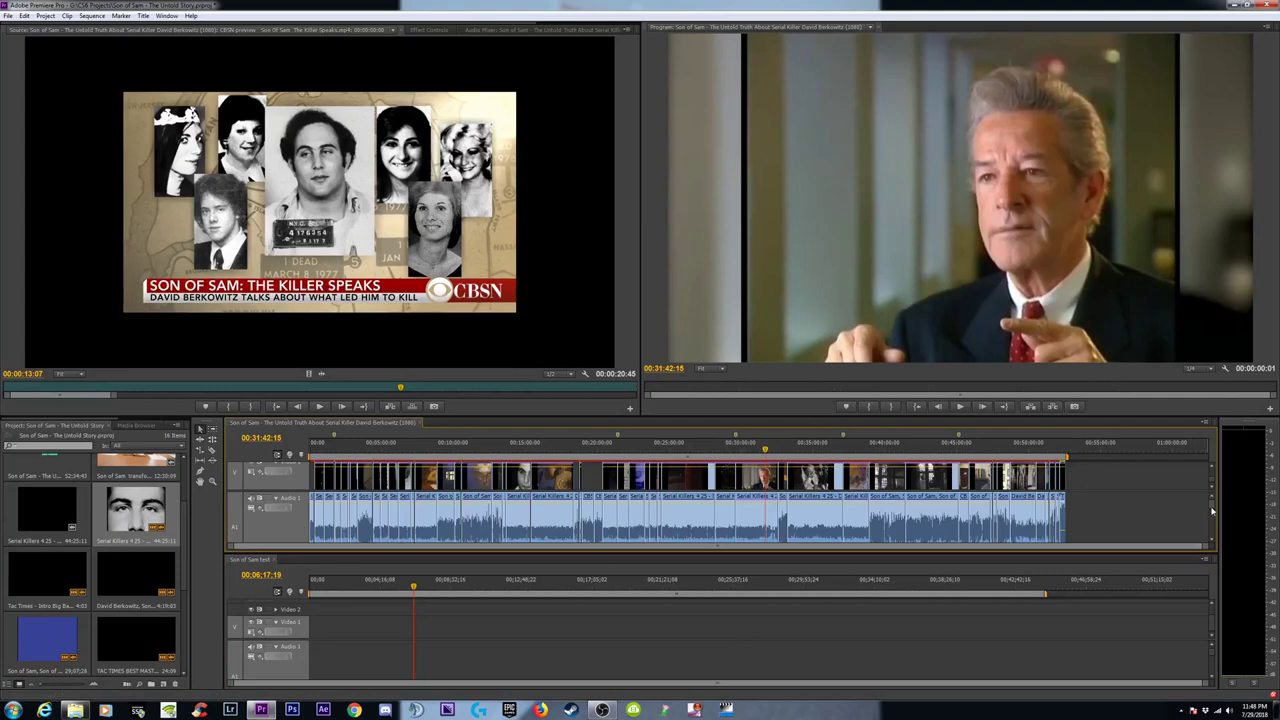
pyautogui.moveTo(1211, 511); pyautogui.dragTo(1211, 543)
pyautogui.moveTo(1130, 523); pyautogui.dragTo(283, 403)
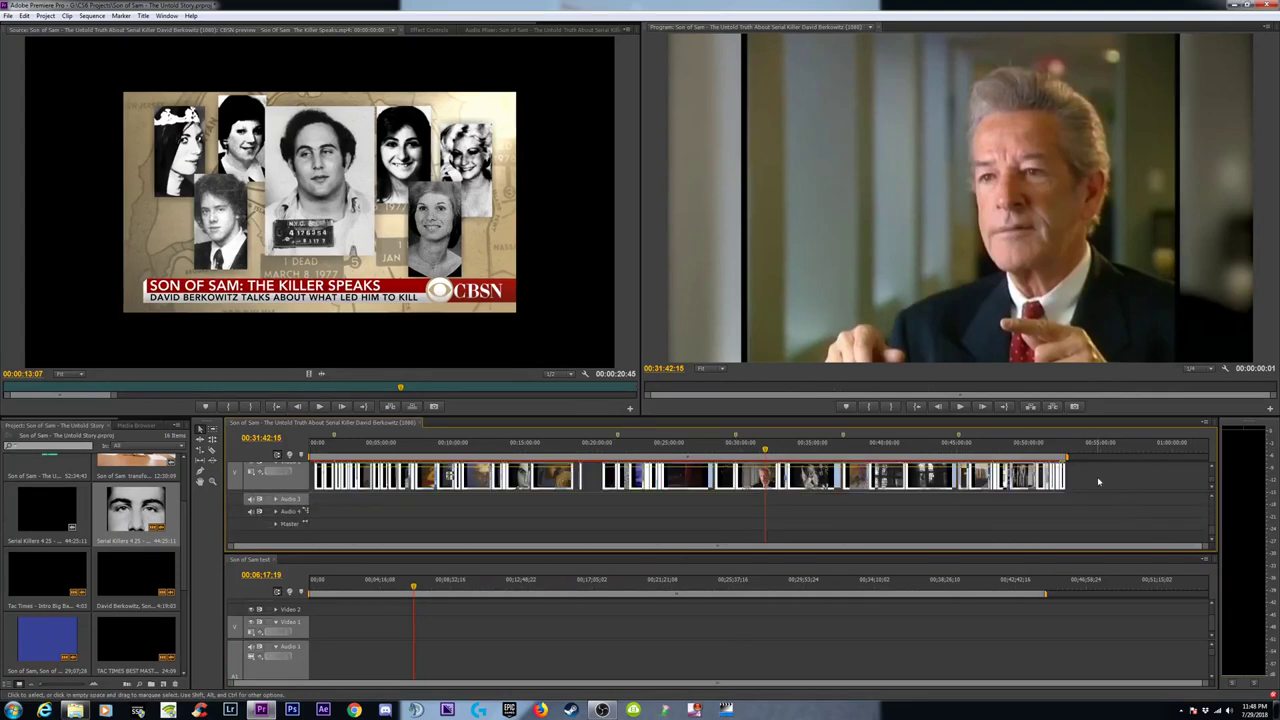
pyautogui.scroll(3, 391, 505)
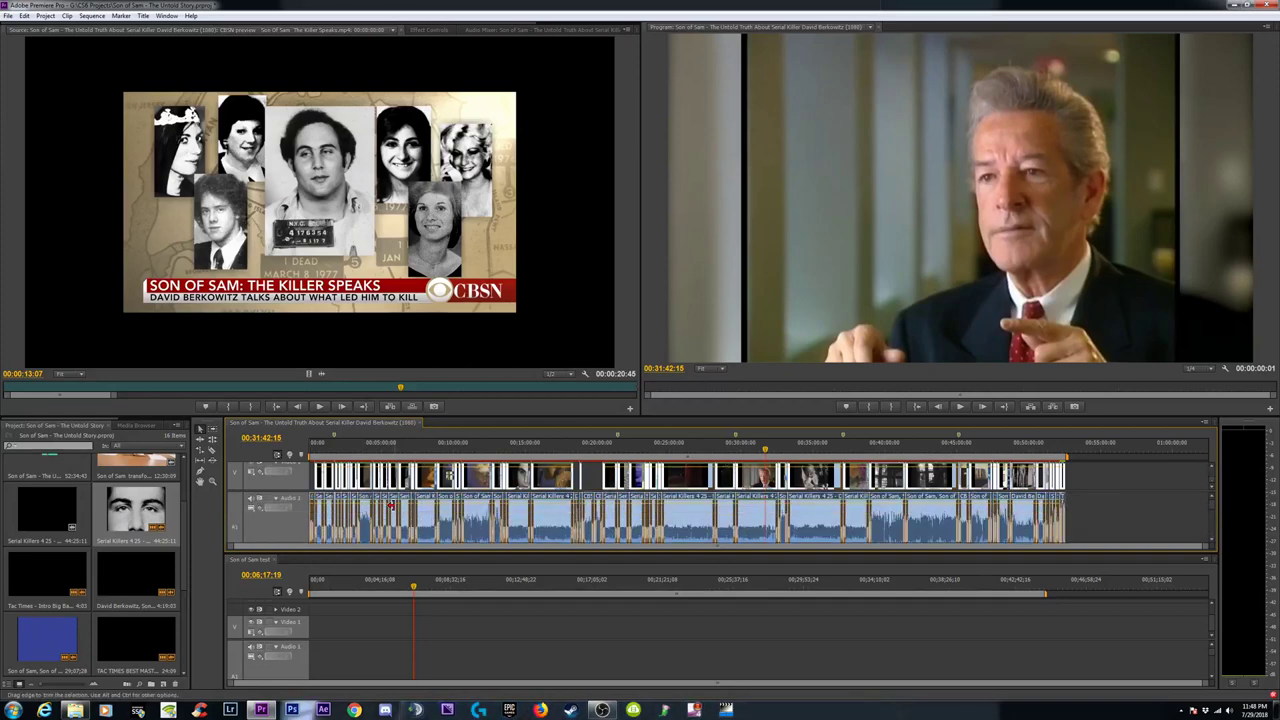
pyautogui.moveTo(441, 500); pyautogui.dragTo(410, 636)
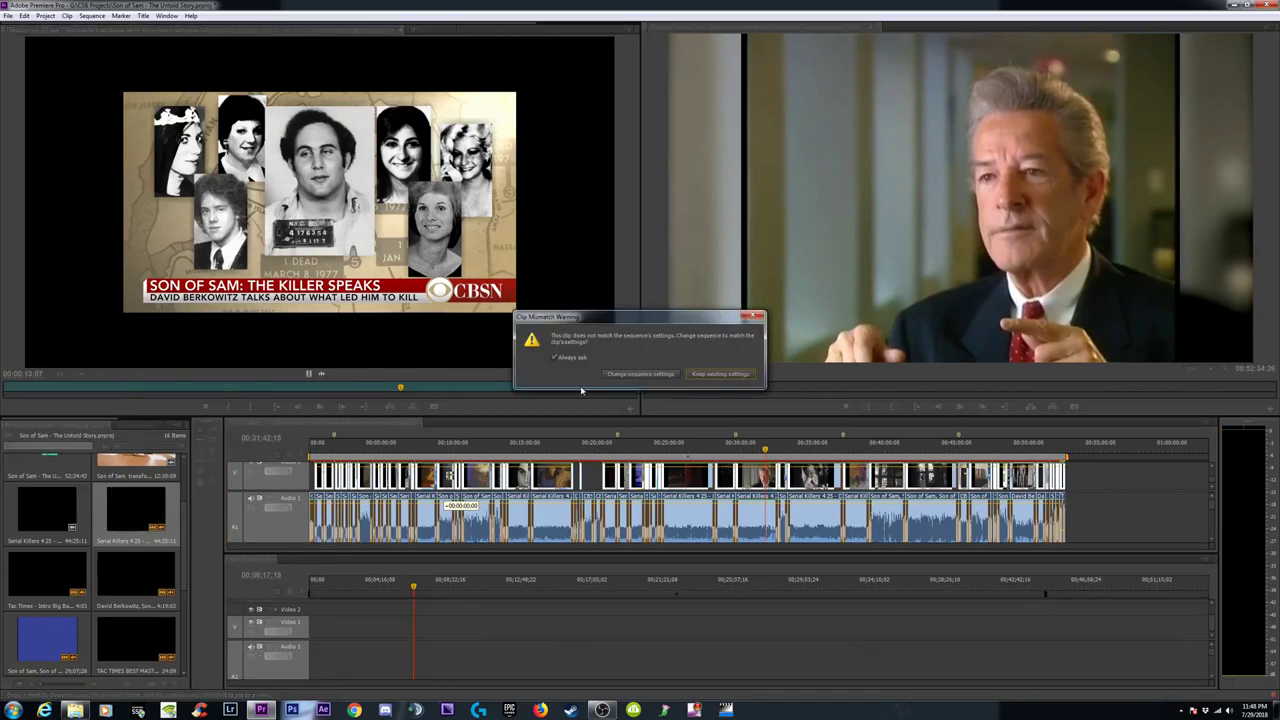
pyautogui.click(721, 374)
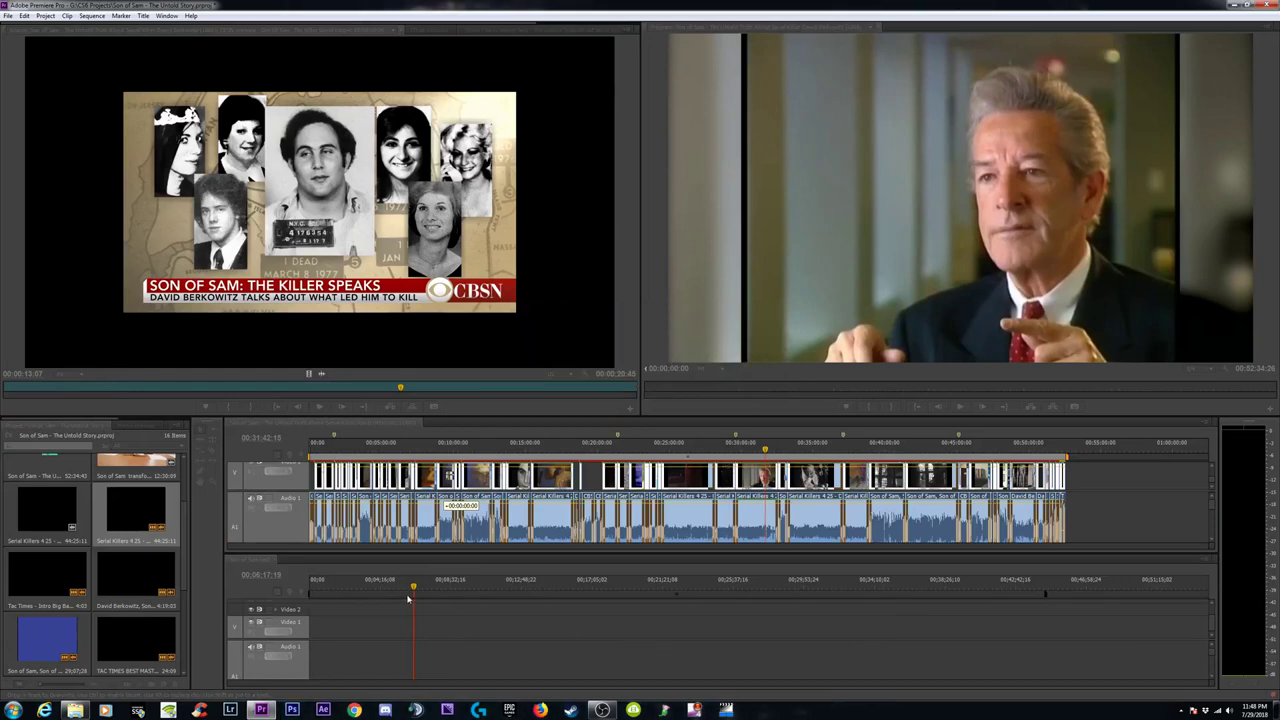
pyautogui.moveTo(334, 590); pyautogui.dragTo(442, 596)
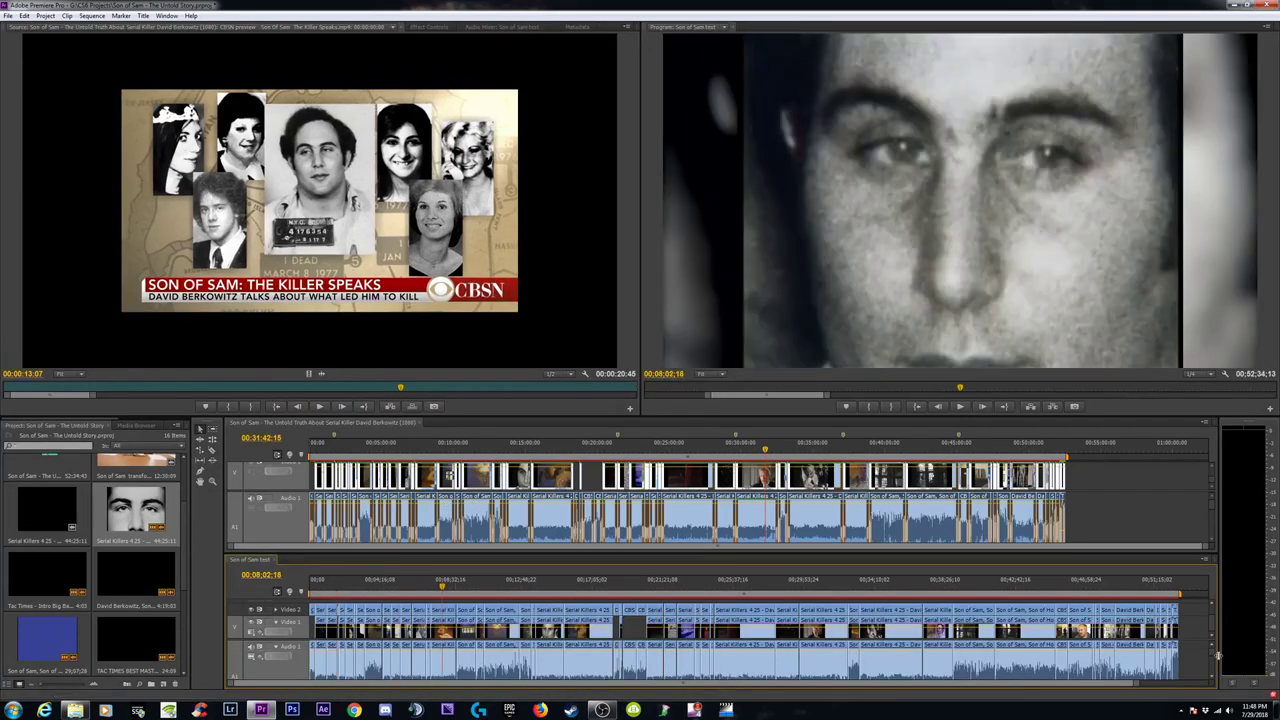
# Close the Son of Sam test timeline after checking its audio tracks, and reduce the Audio 1 and Audio 2 track heights in the main sequence.
pyautogui.moveTo(1214, 653); pyautogui.dragTo(1208, 668)
pyautogui.click(277, 660)
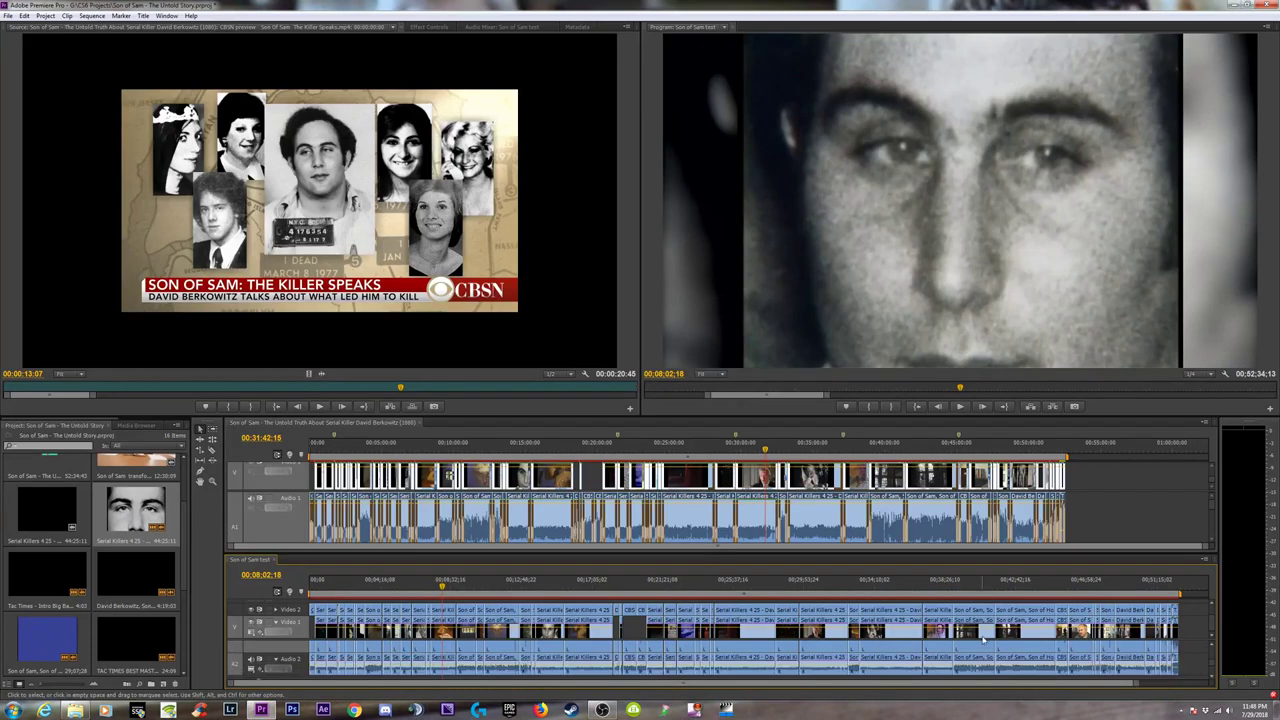
pyautogui.scroll(2, 1210, 665)
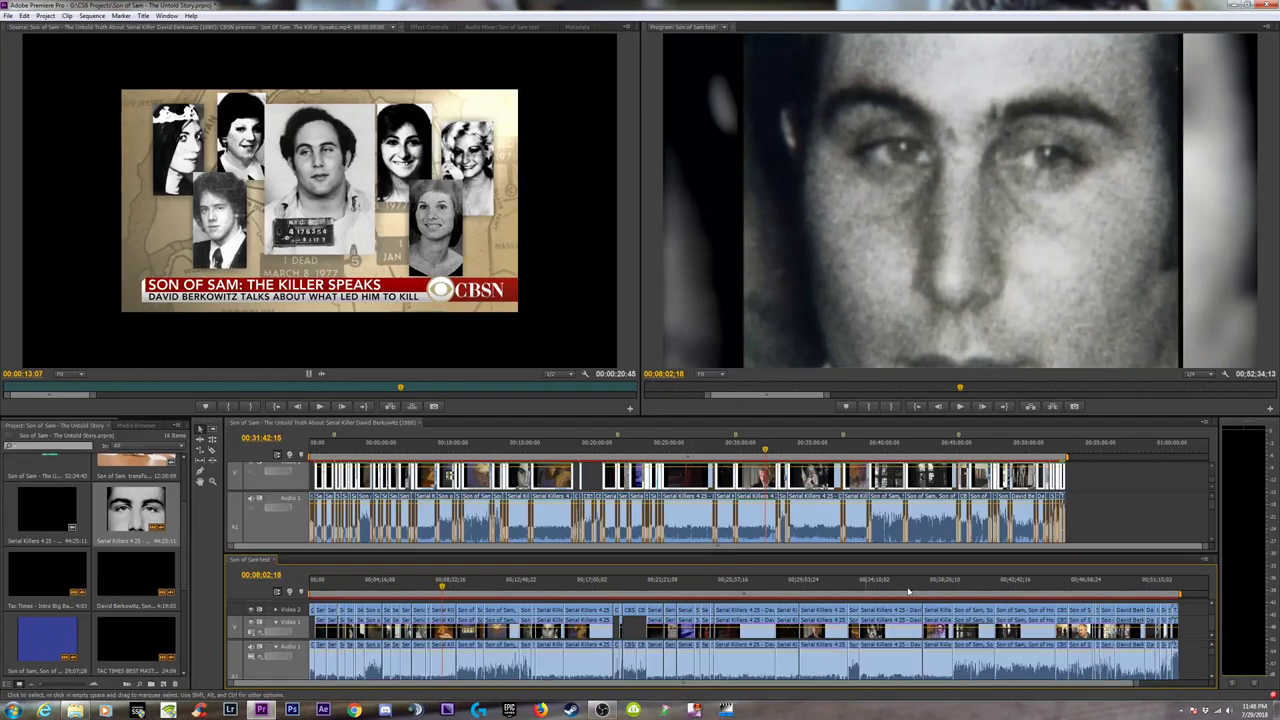
pyautogui.click(270, 560)
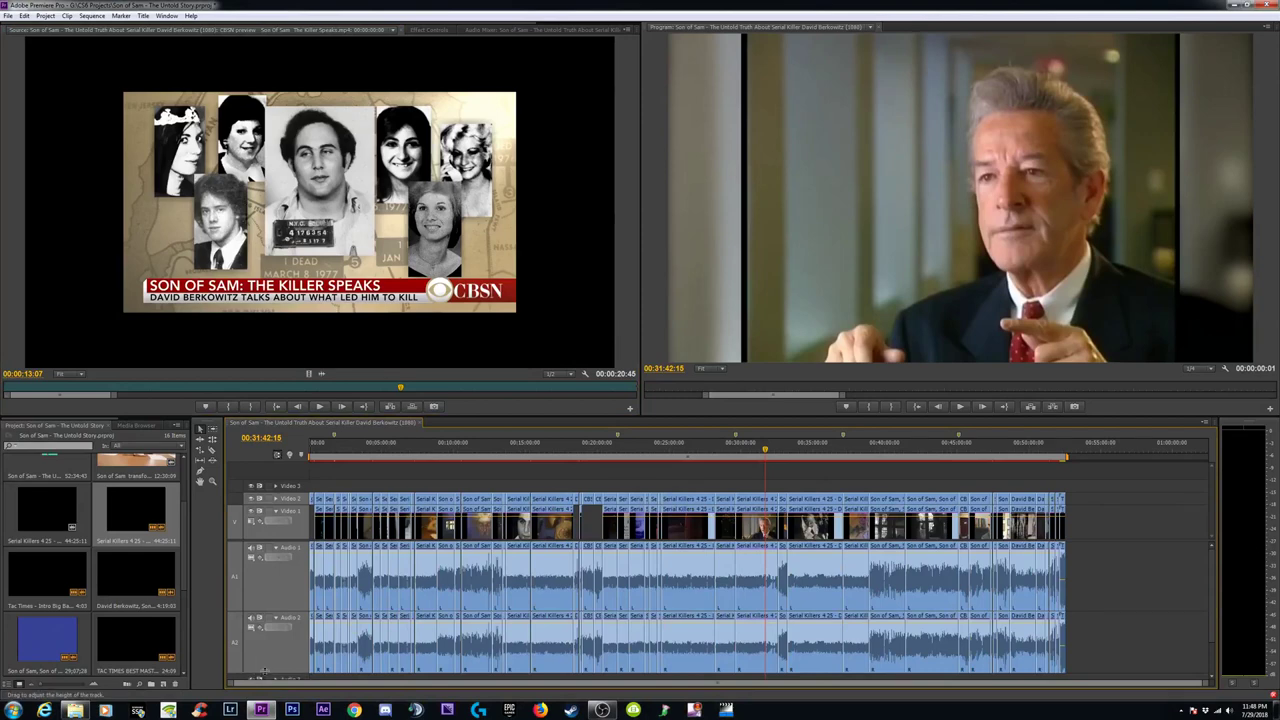
pyautogui.moveTo(265, 671); pyautogui.dragTo(268, 663)
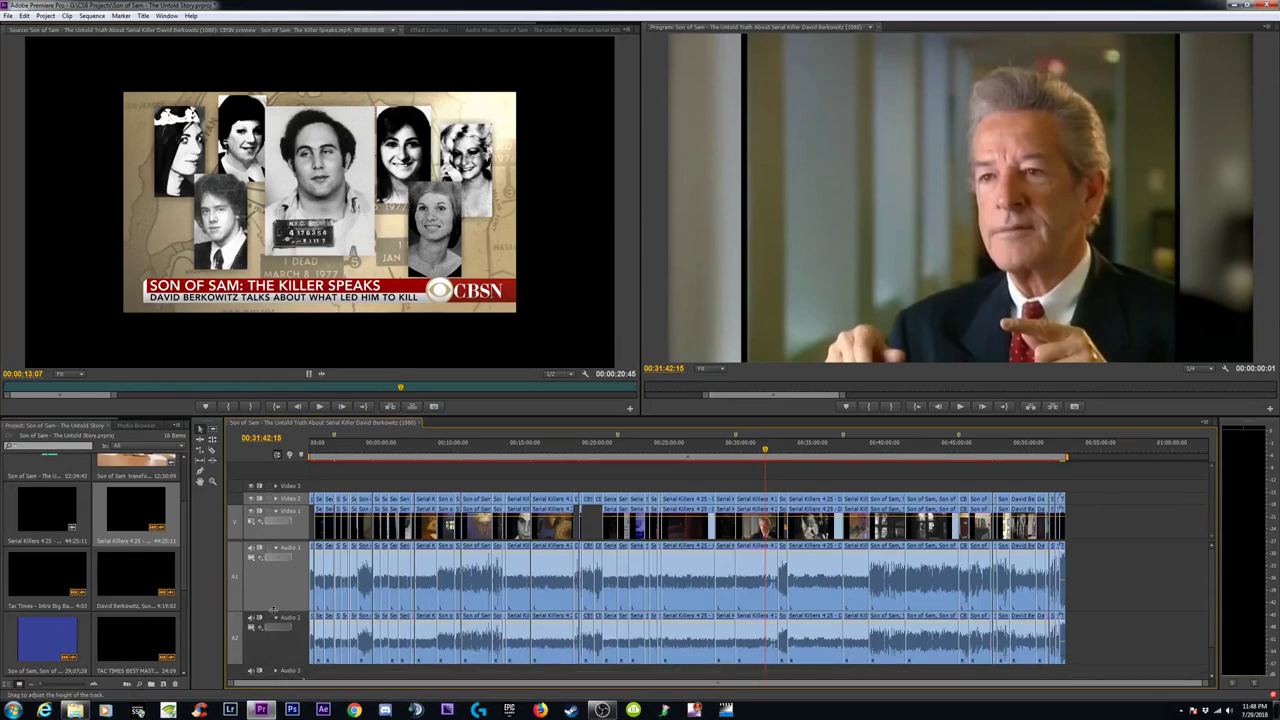
pyautogui.moveTo(274, 613); pyautogui.dragTo(274, 593)
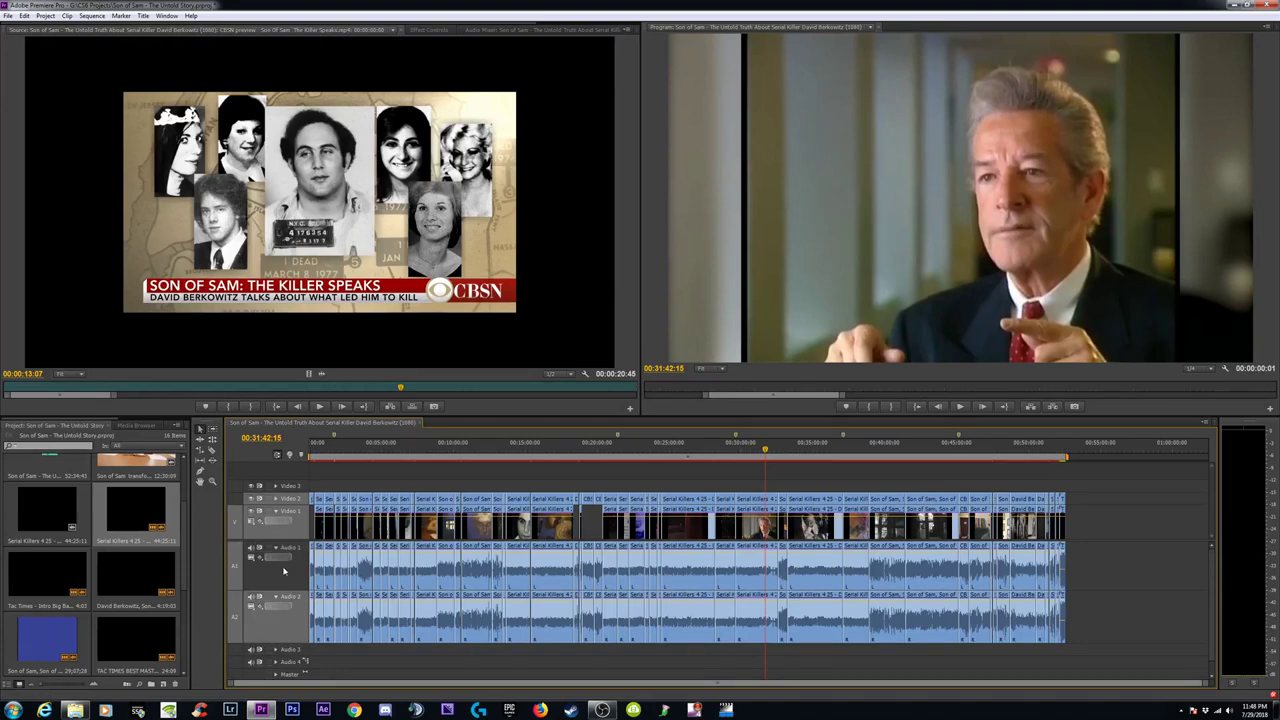
# Examine the available options for the selected audio clips and for the Audio 1 and Audio 2 tracks in the main sequence.
pyautogui.moveTo(1099, 642); pyautogui.dragTo(343, 549)
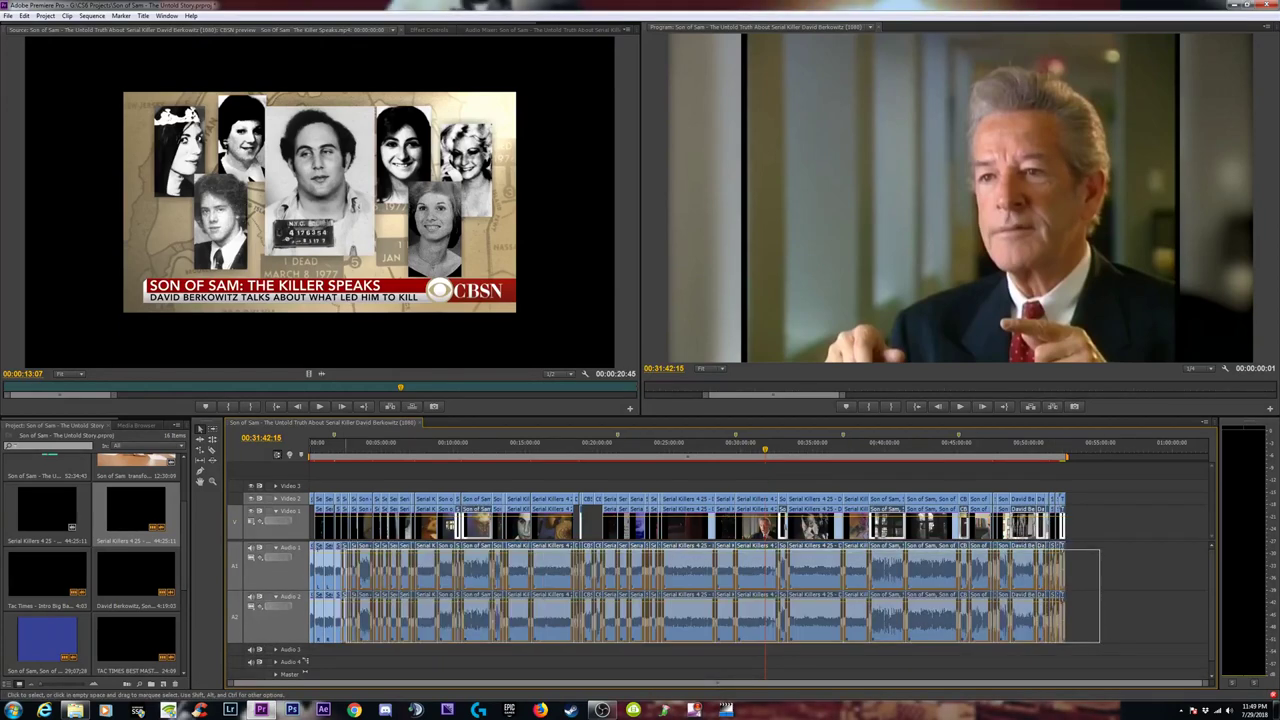
pyautogui.rightClick(420, 570)
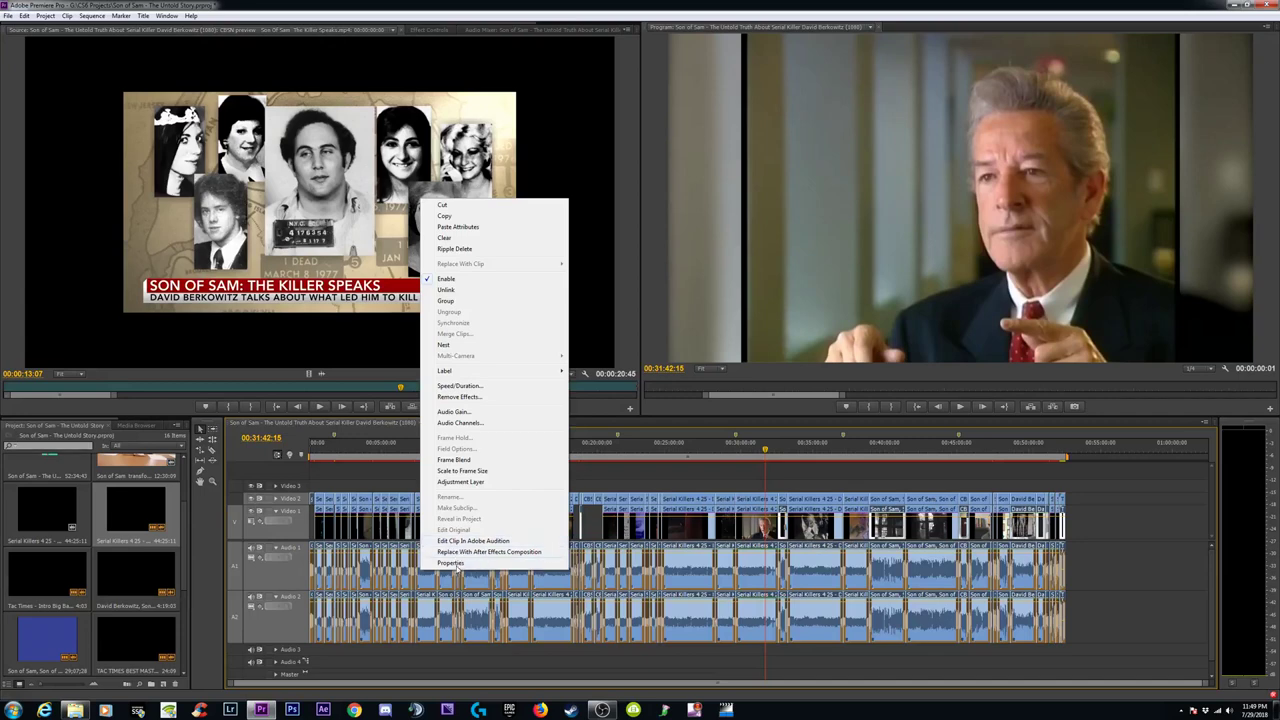
pyautogui.rightClick(269, 573)
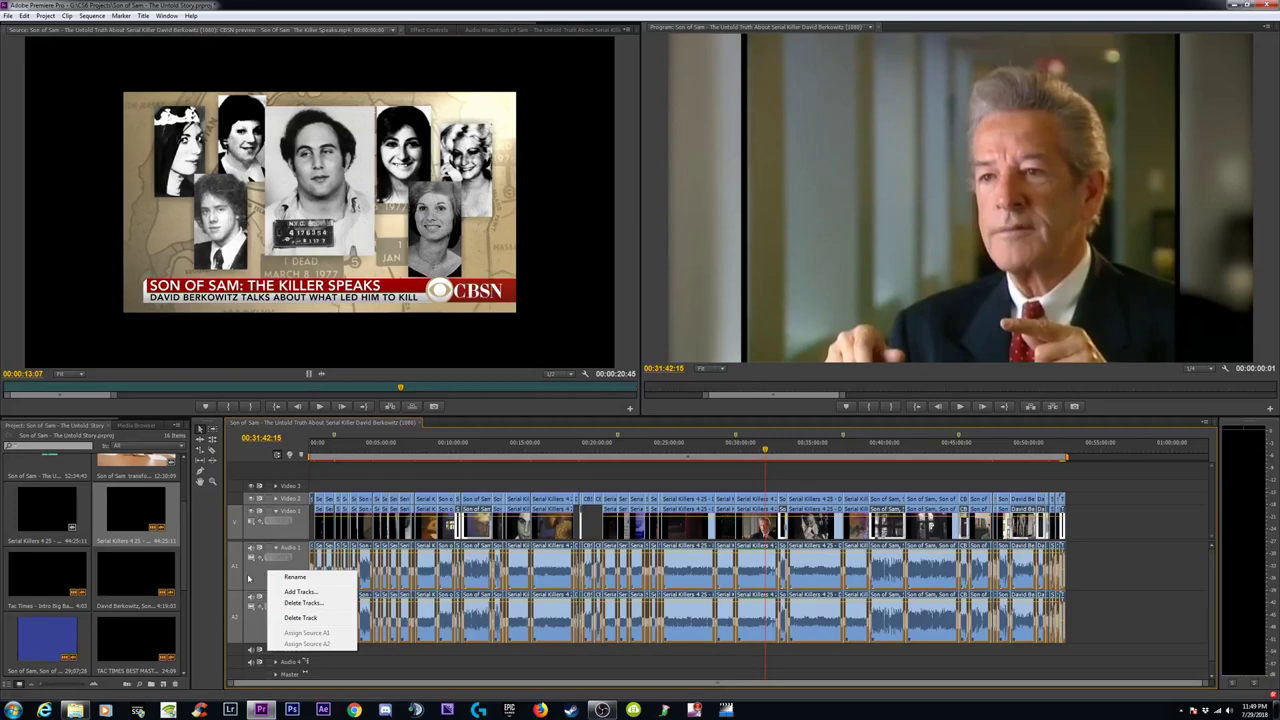
pyautogui.rightClick(240, 581)
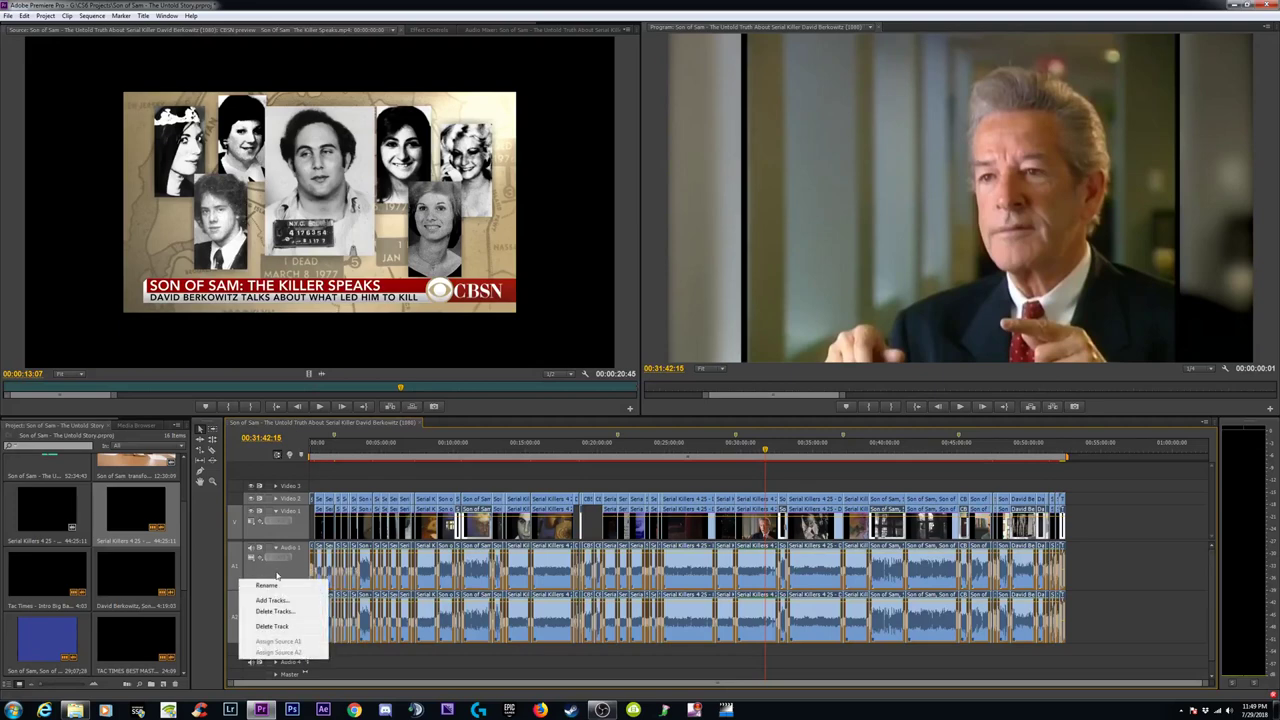
pyautogui.rightClick(269, 577)
pyautogui.rightClick(257, 622)
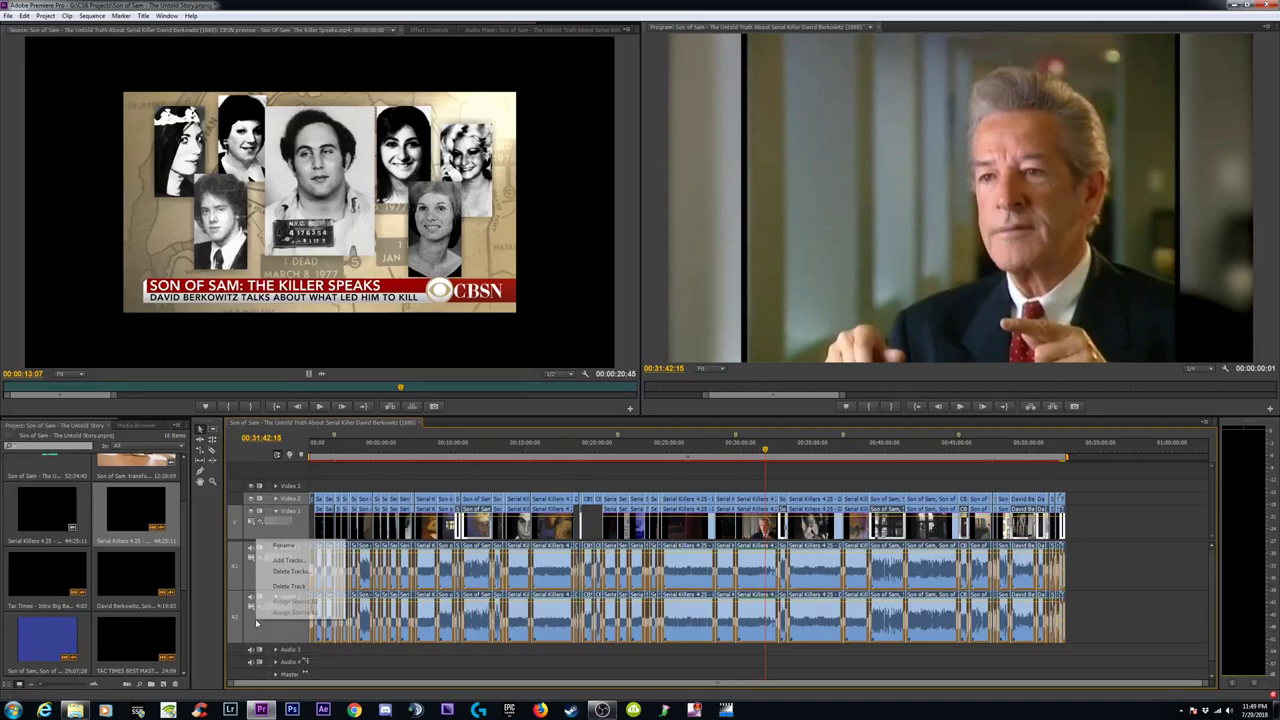
pyautogui.click(1105, 616)
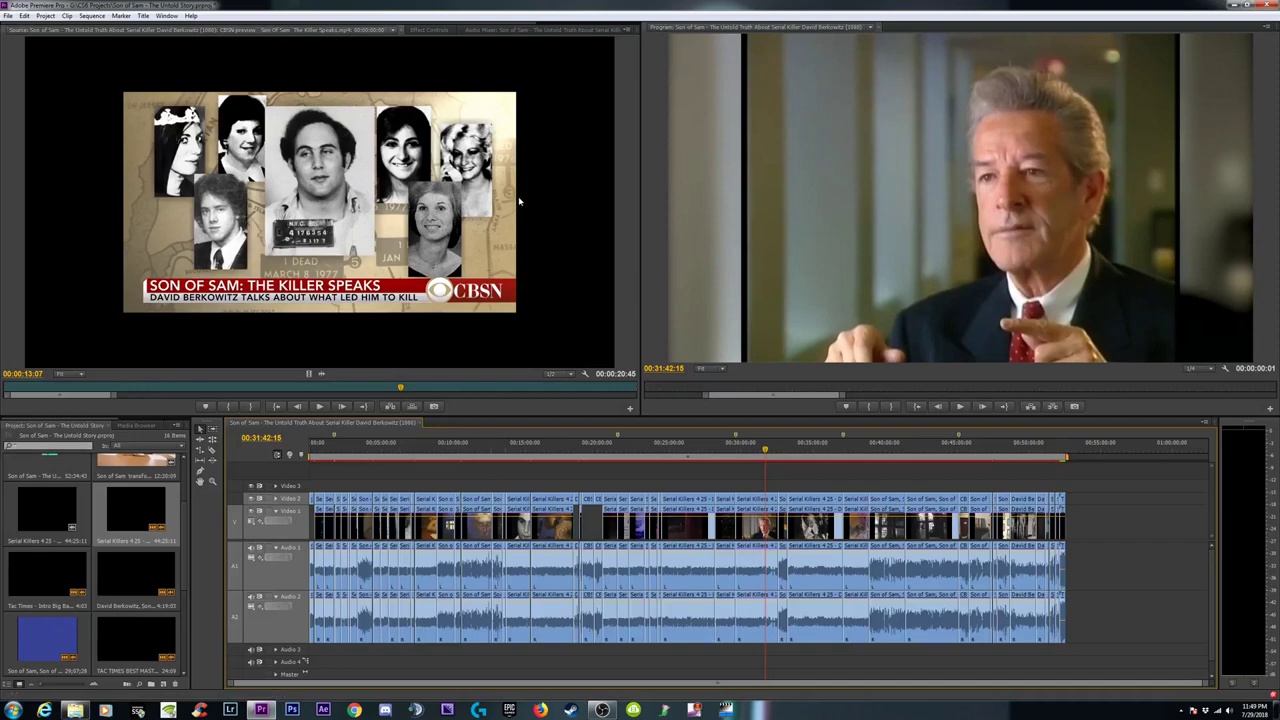
# Start a new sequence, review its general settings, and keep its audio master track set to Stereo.
pyautogui.click(8, 16)
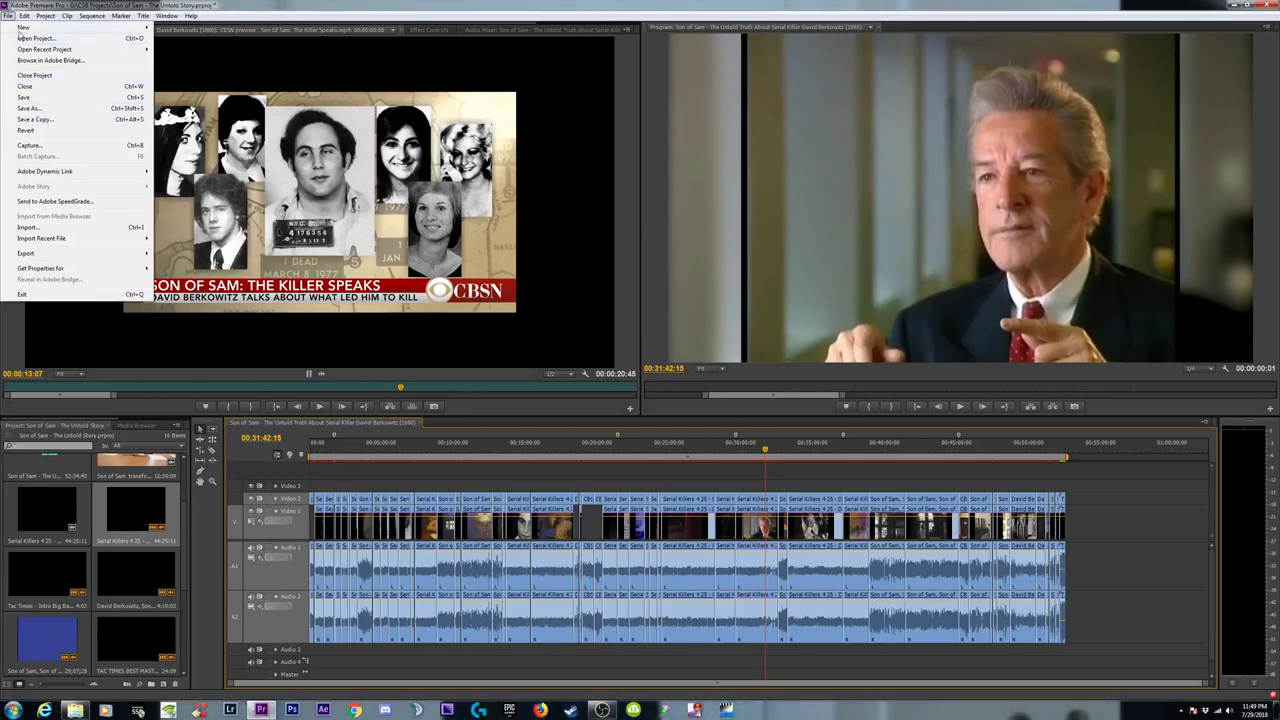
pyautogui.moveTo(24, 17)
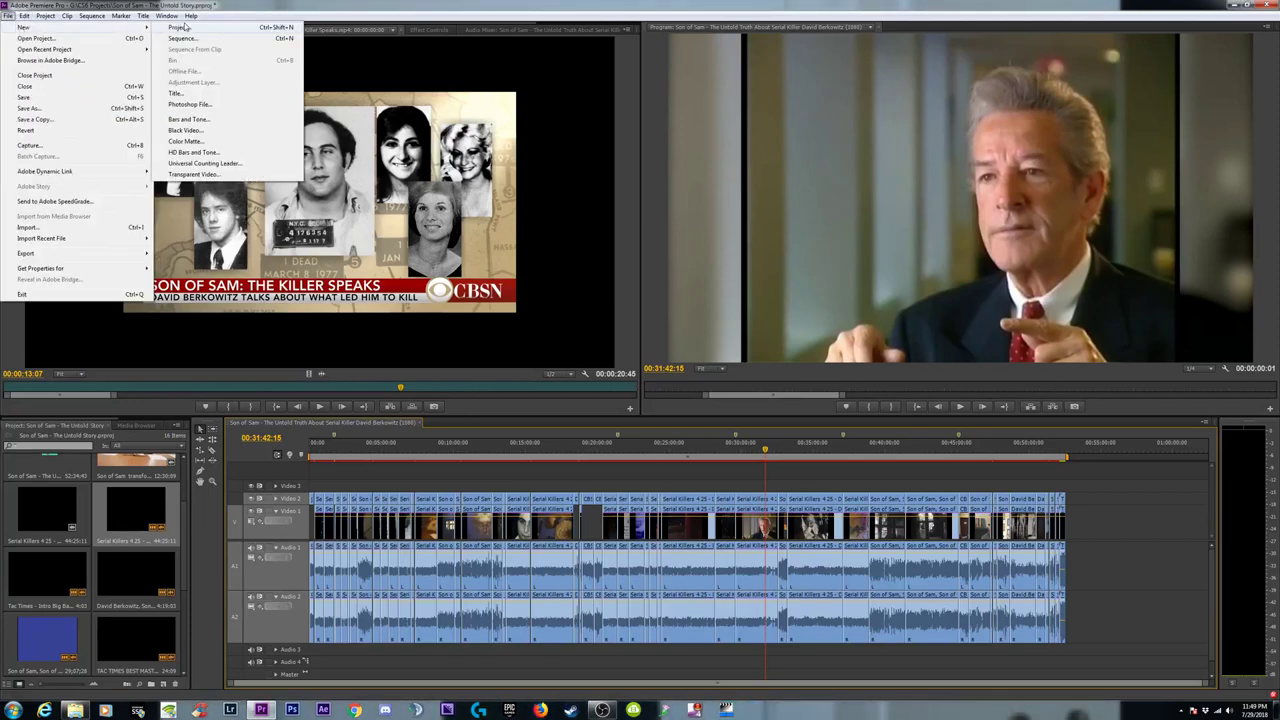
pyautogui.click(190, 38)
pyautogui.click(541, 197)
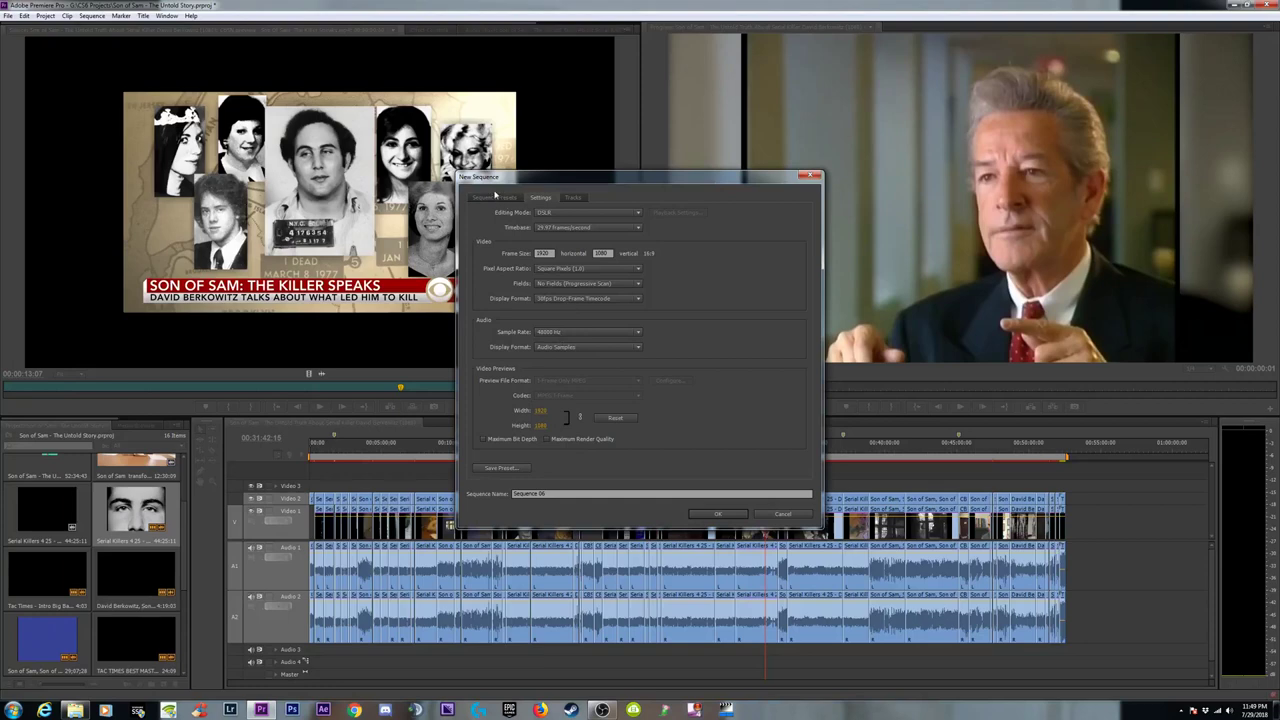
pyautogui.click(494, 196)
pyautogui.click(539, 197)
pyautogui.click(572, 197)
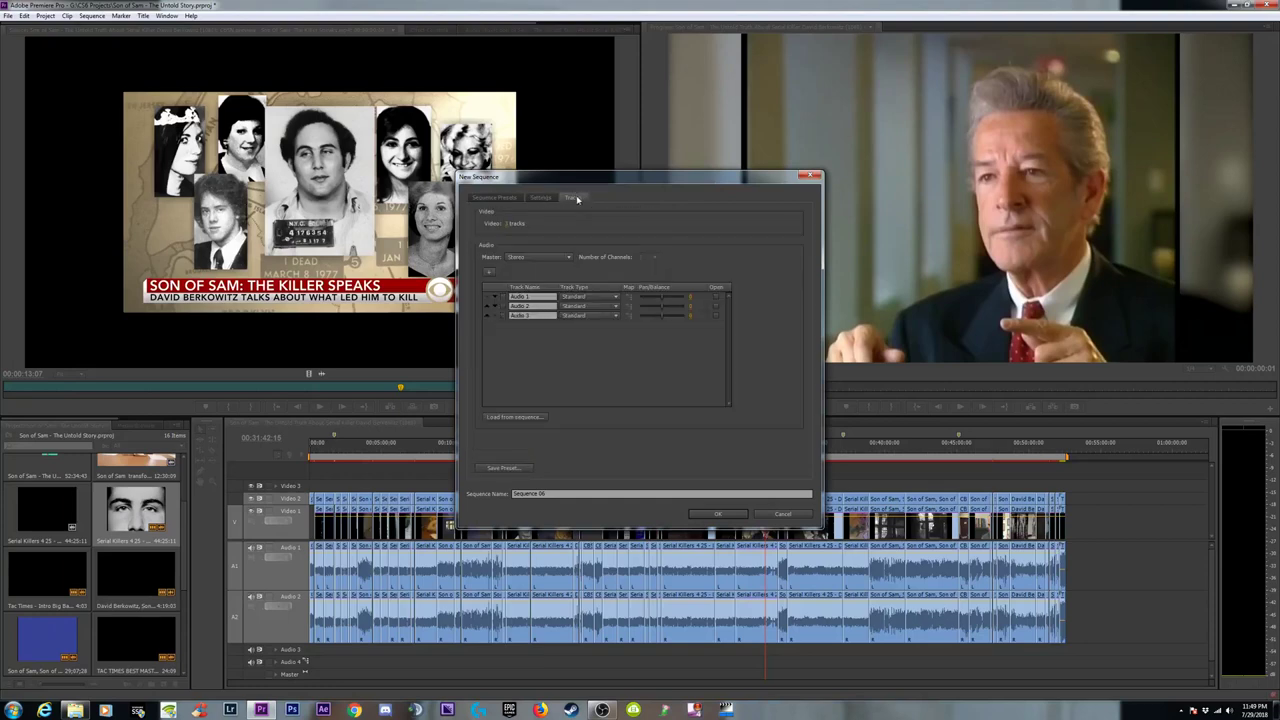
pyautogui.click(540, 259)
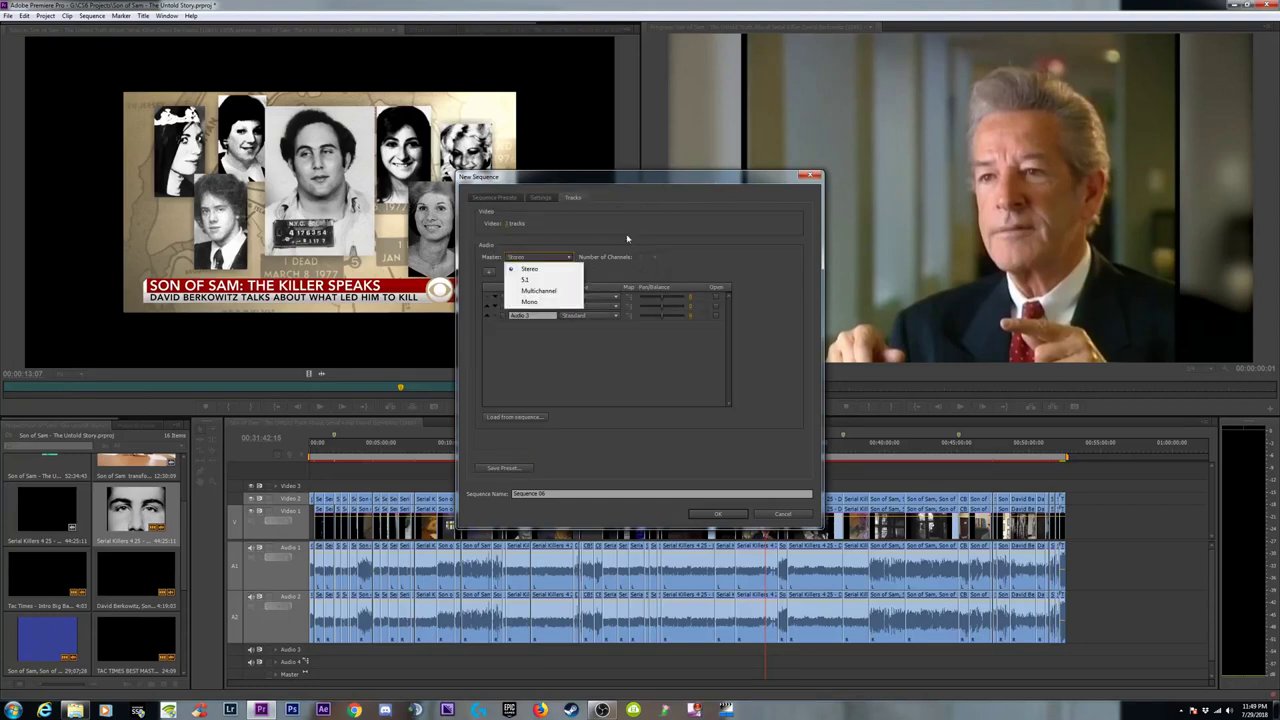
pyautogui.click(530, 270)
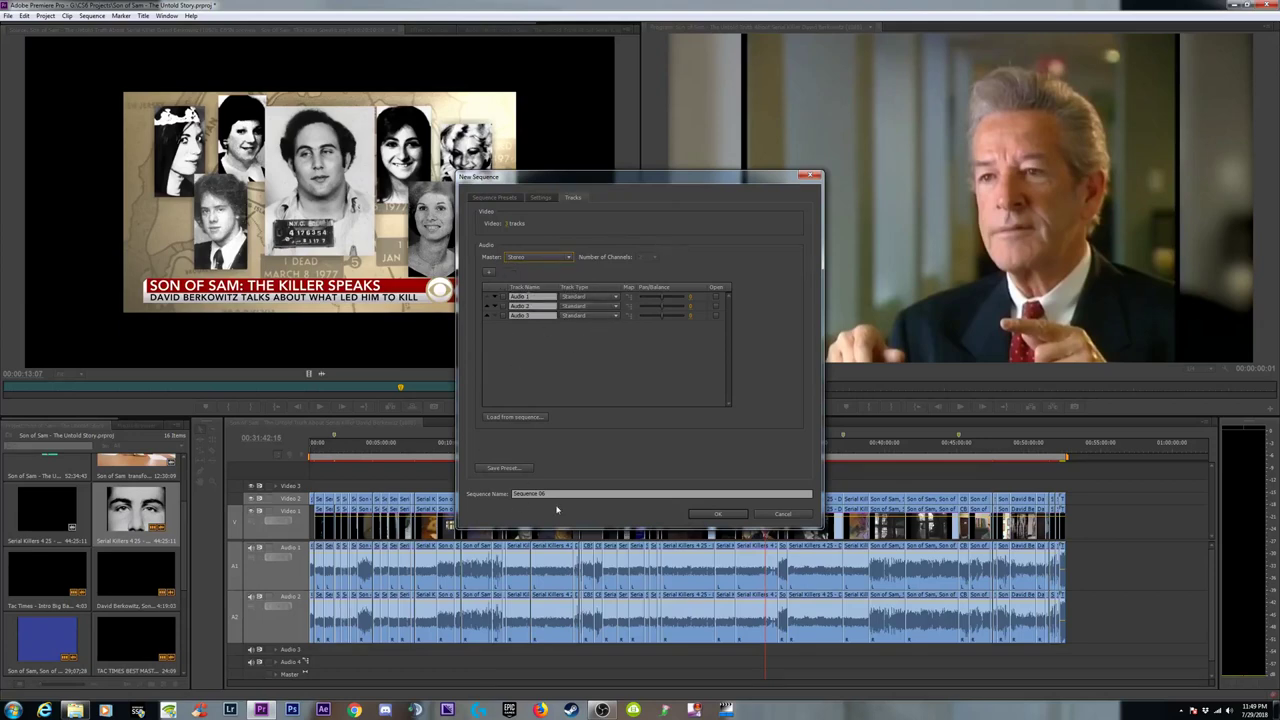
# Review the DSLR 1080p30 preset's editing mode, audio and track details, and create the sequence with that preset.
pyautogui.click(494, 197)
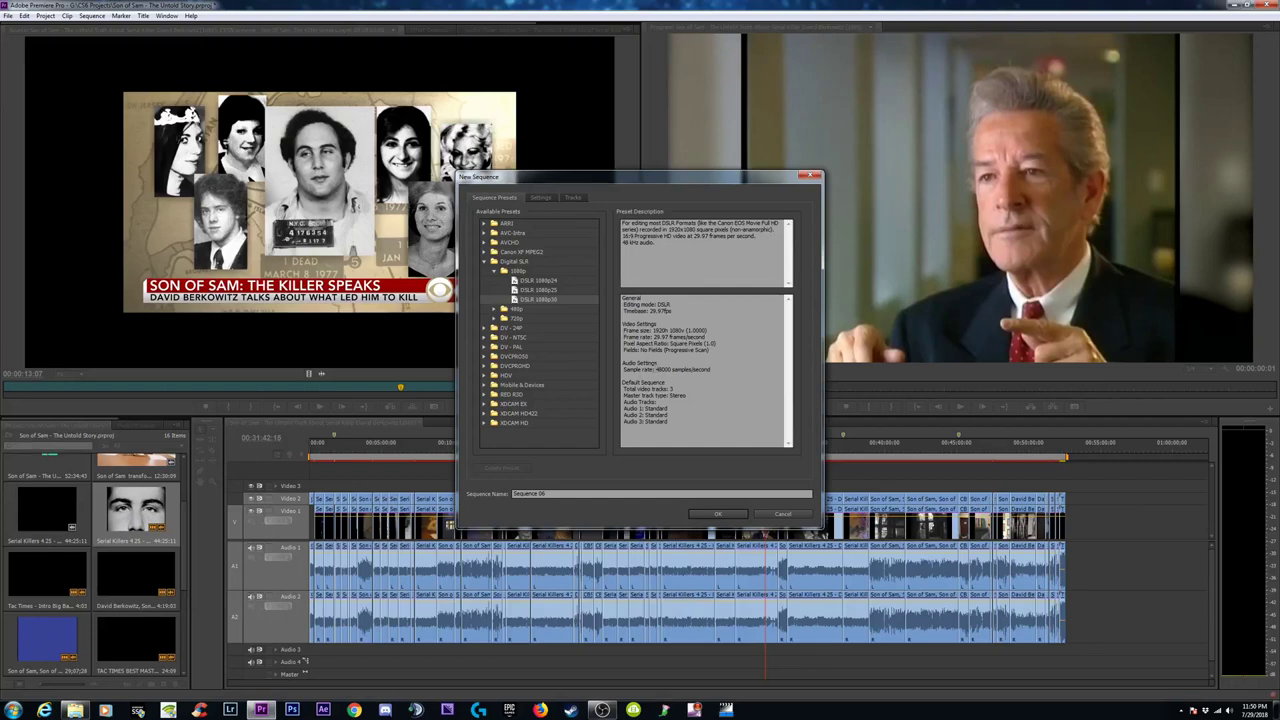
pyautogui.doubleClick(664, 369)
pyautogui.click(668, 369)
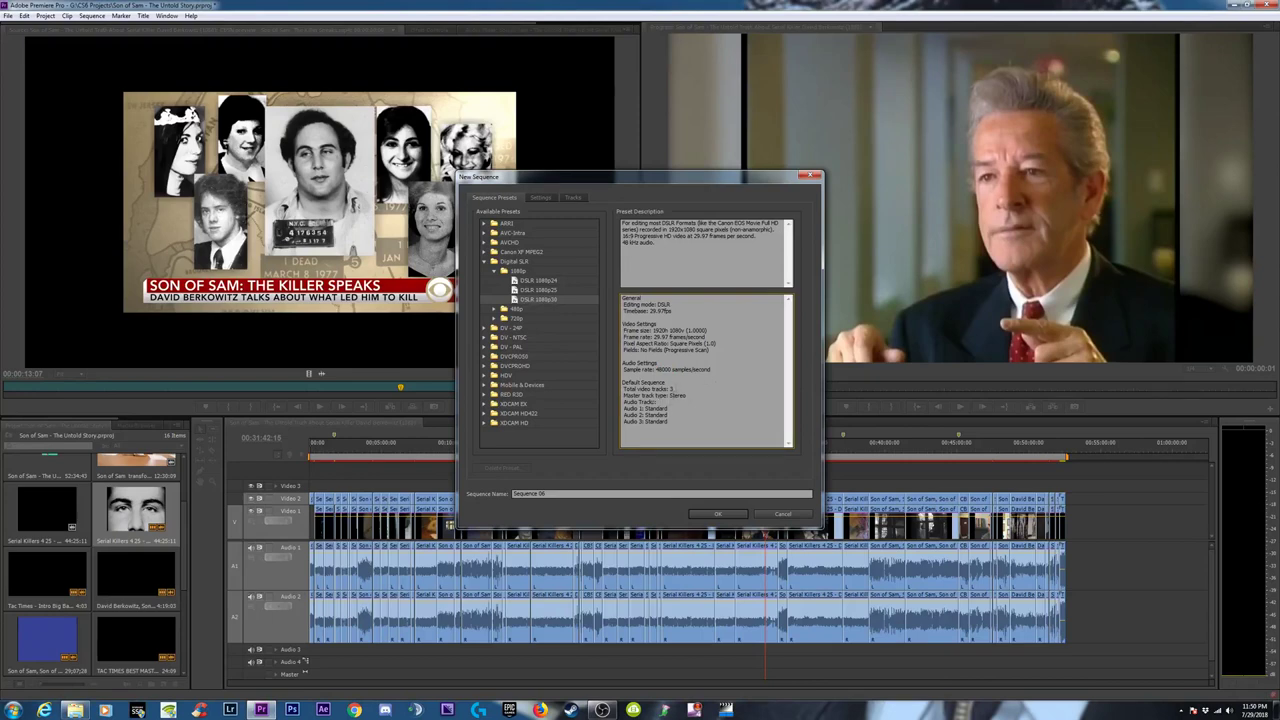
pyautogui.moveTo(658, 395); pyautogui.dragTo(666, 423)
pyautogui.click(680, 395)
pyautogui.click(660, 422)
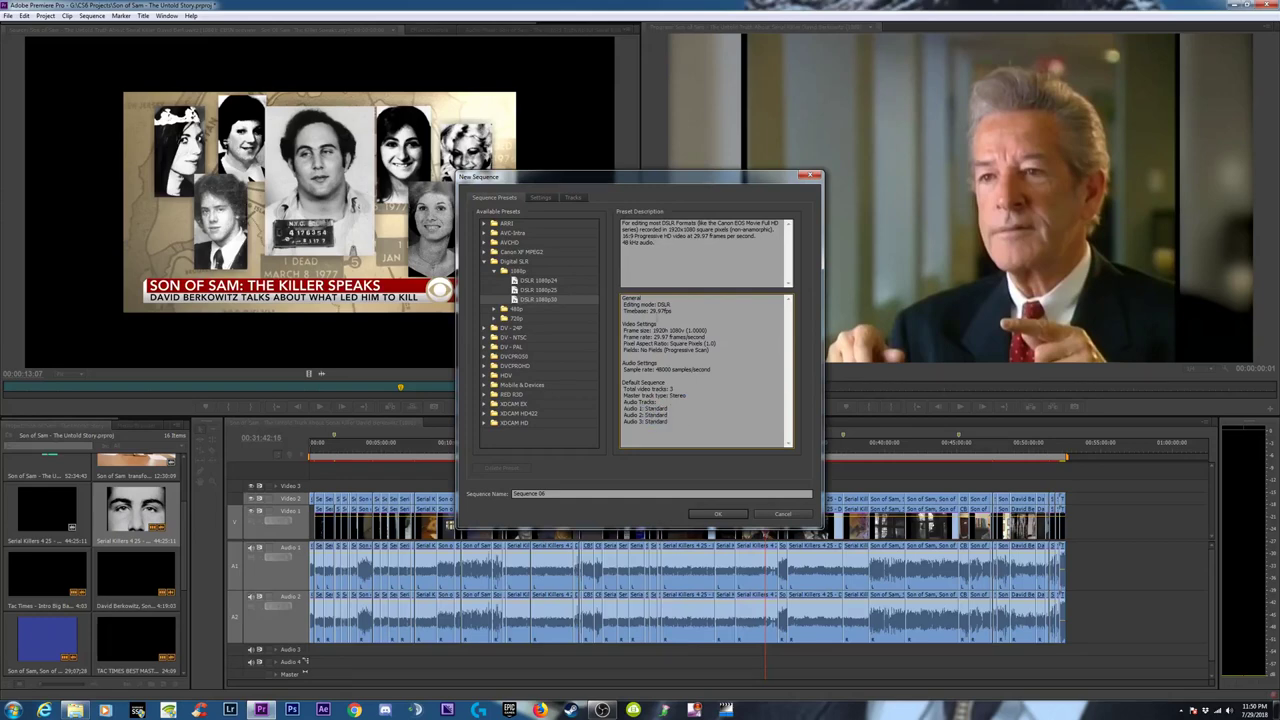
pyautogui.moveTo(624, 304); pyautogui.dragTo(669, 304)
pyautogui.click(668, 304)
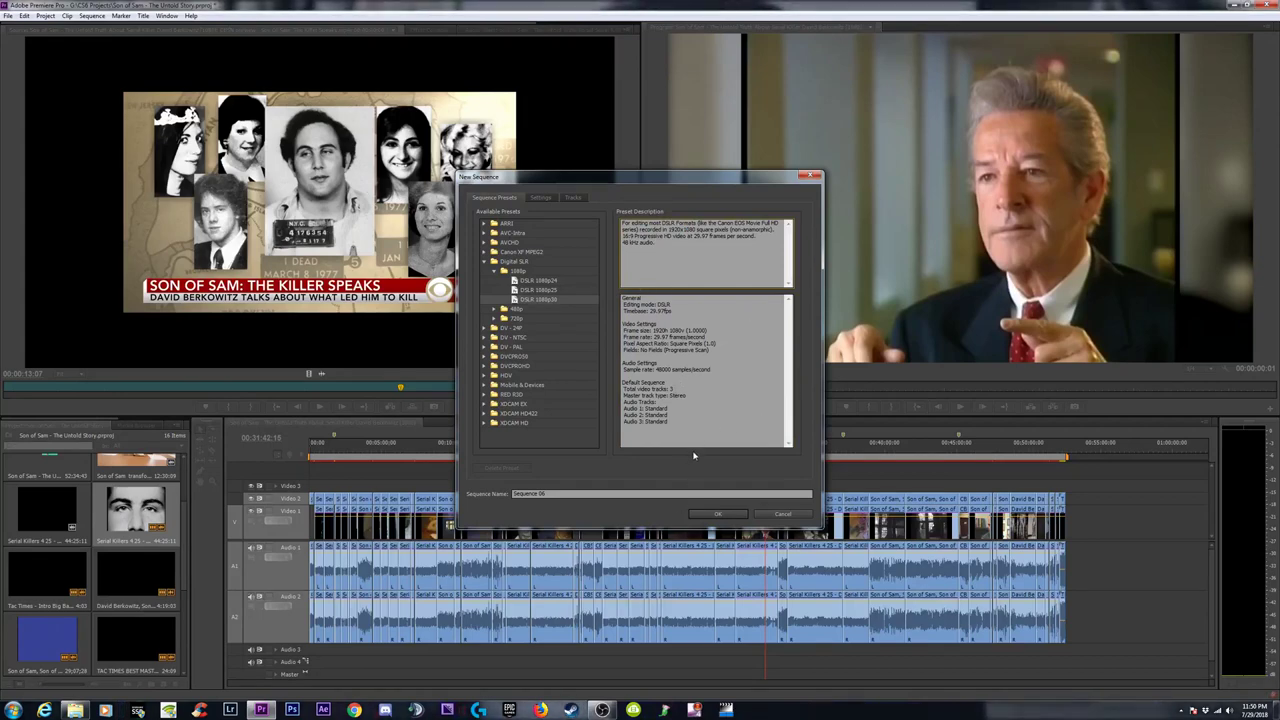
pyautogui.click(717, 514)
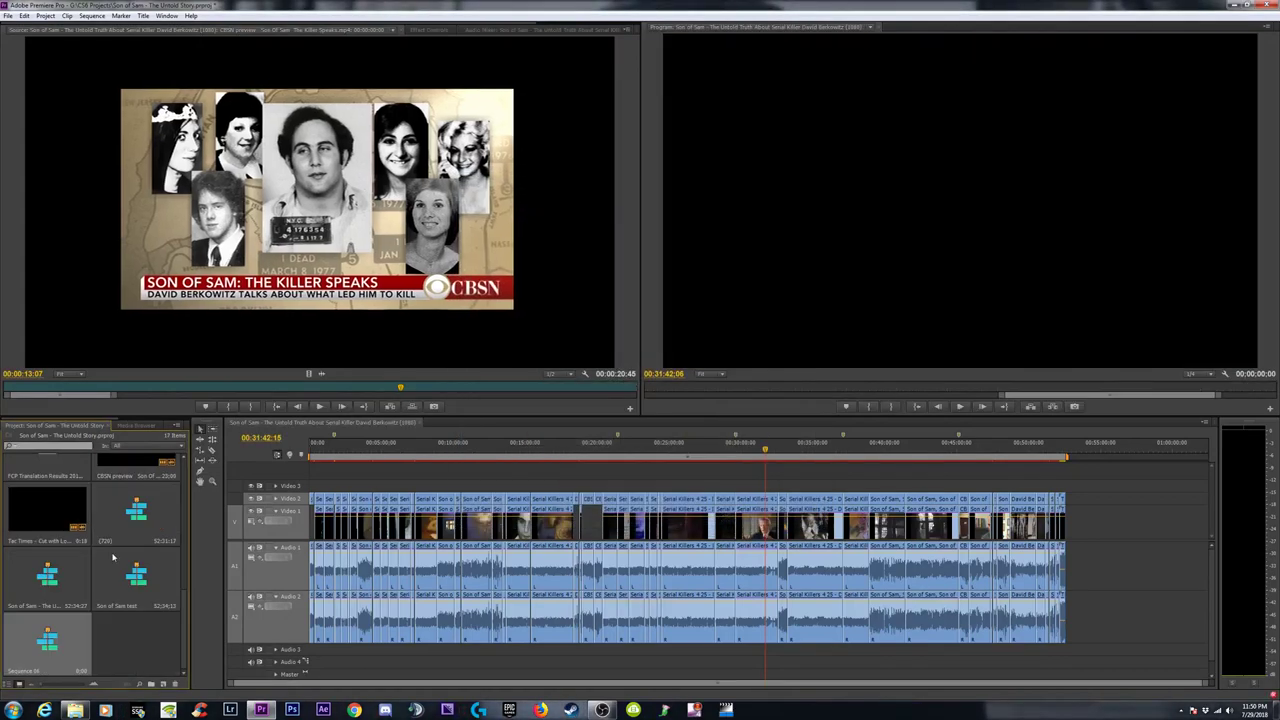
# Place Son Of Sam.mp4 at the start of Video 1 in the new sequence, keeping the existing sequence settings.
pyautogui.scroll(5, 55, 515)
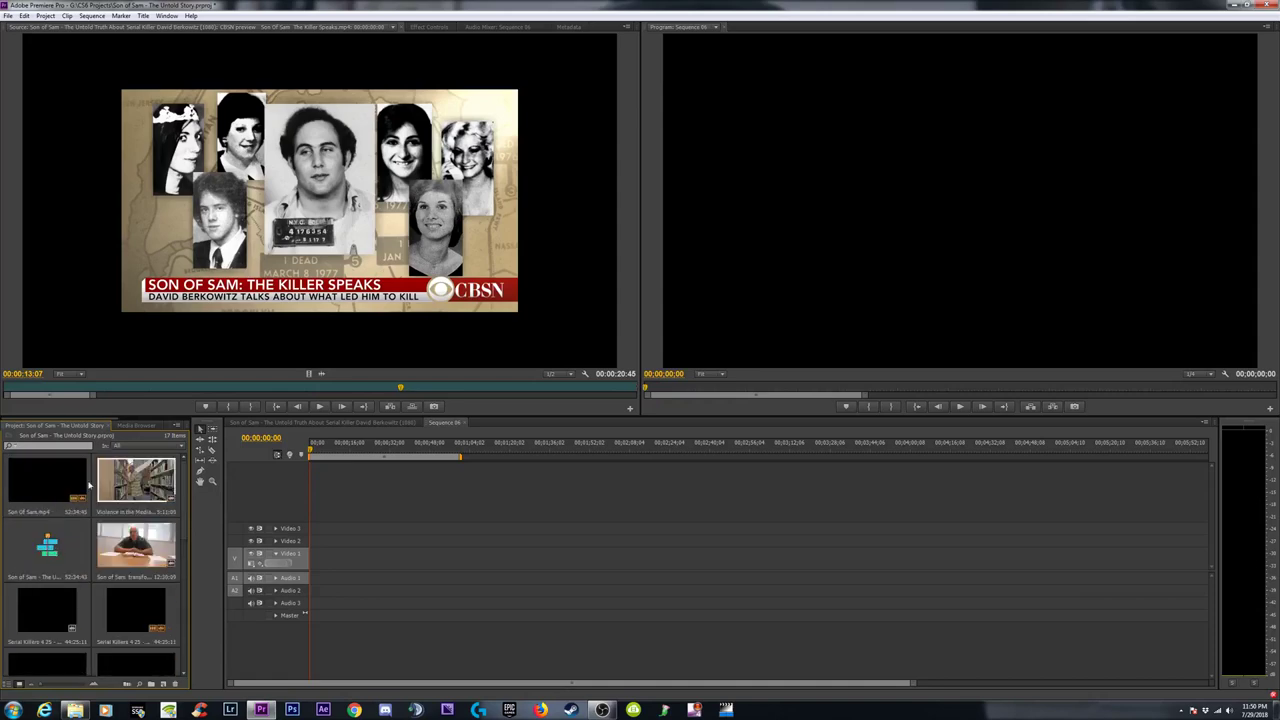
pyautogui.moveTo(55, 481); pyautogui.dragTo(365, 555)
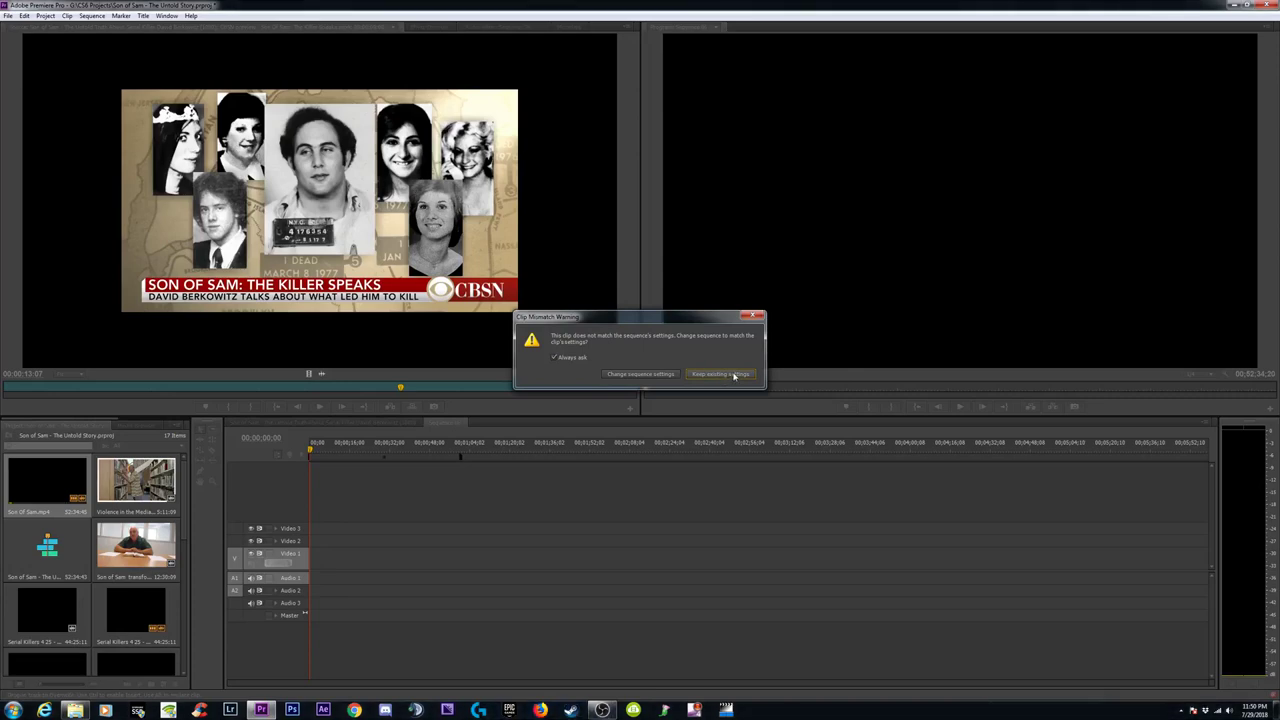
pyautogui.click(710, 375)
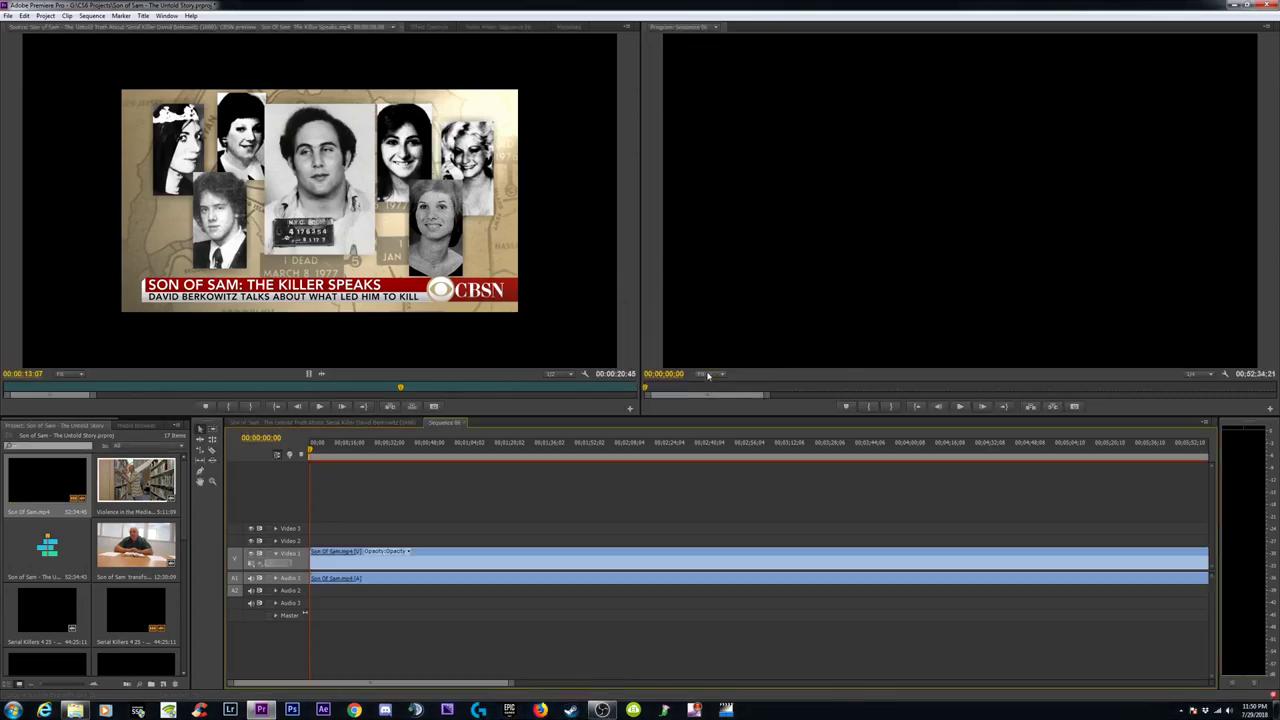
# Expand Audio 1 to show the Son Of Sam.mp4 waveform, fit the whole clip in the timeline, and save the project.
pyautogui.click(346, 448)
pyautogui.press('-')
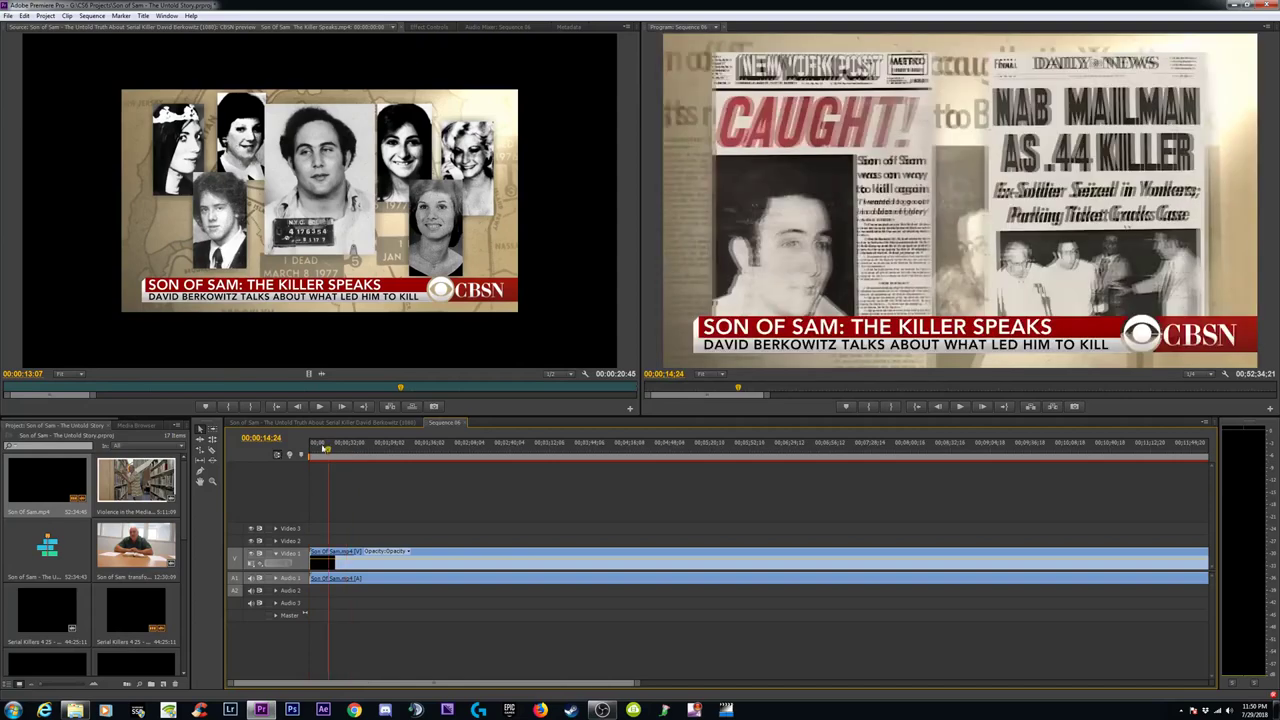
pyautogui.press('-')
pyautogui.press('-')
pyautogui.press('-')
pyautogui.moveTo(314, 449); pyautogui.dragTo(303, 452)
pyautogui.press('=')
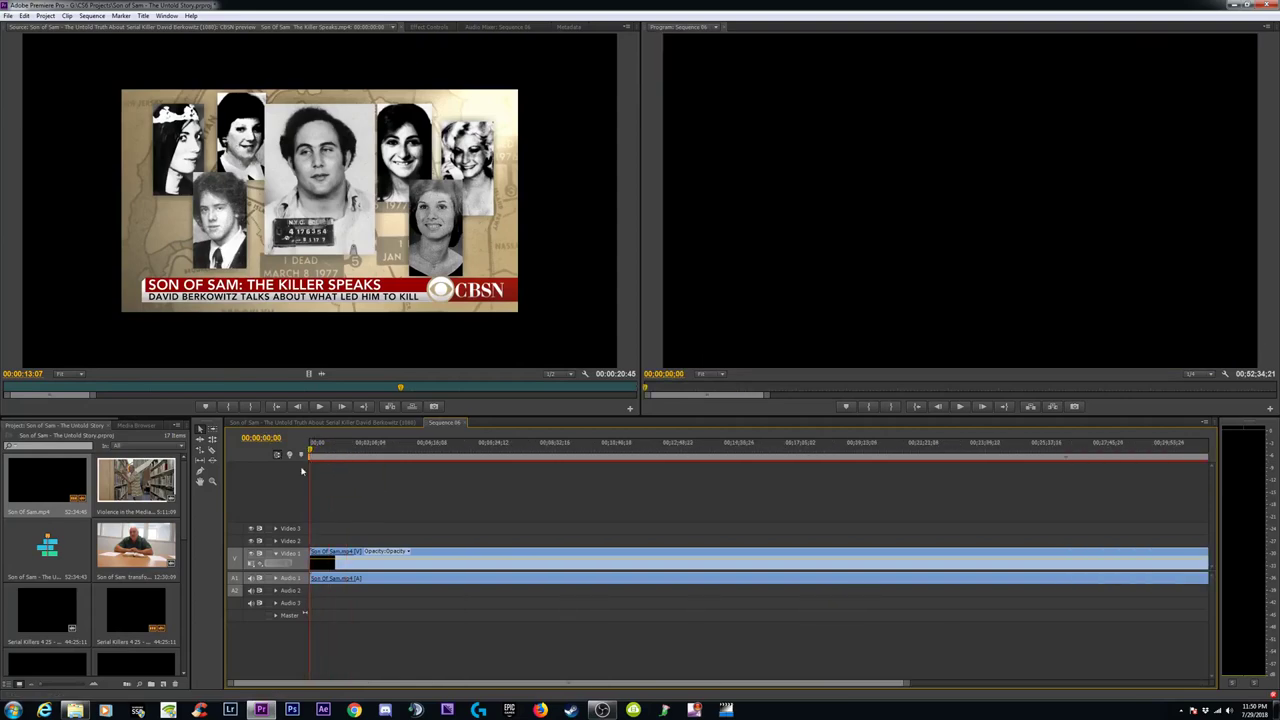
pyautogui.press('=')
pyautogui.press('=')
pyautogui.click(277, 579)
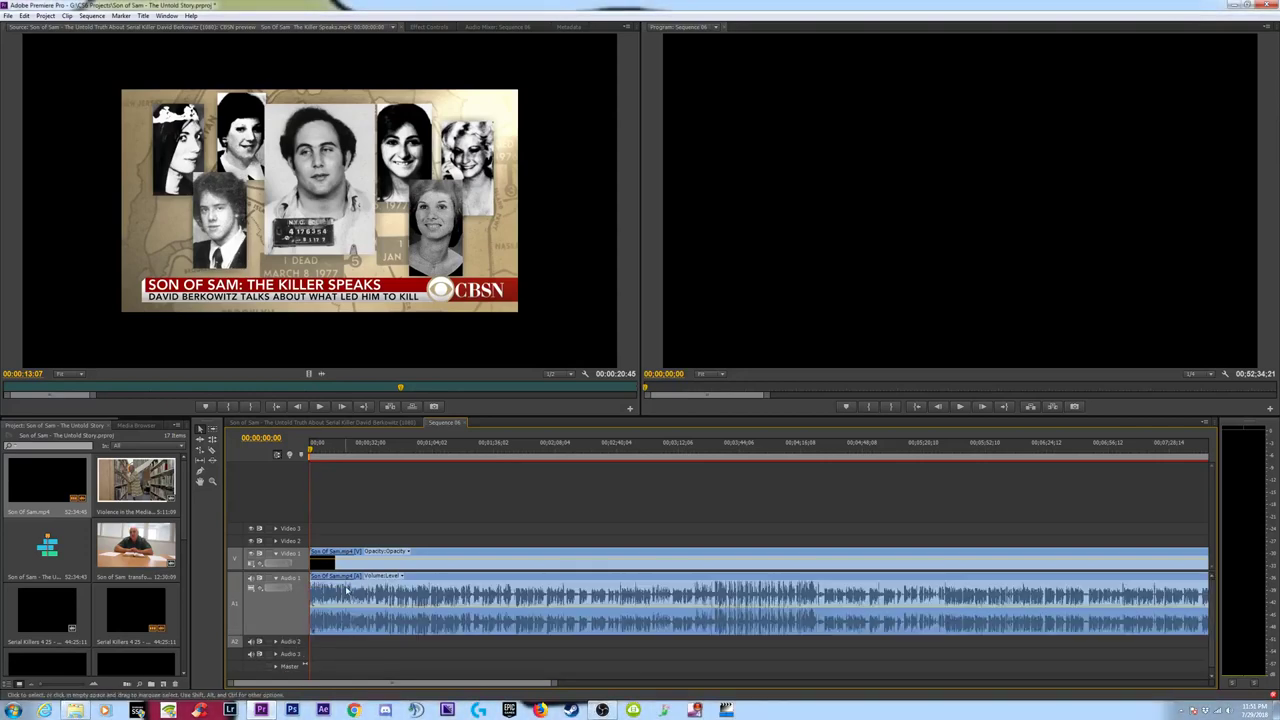
pyautogui.press('-')
pyautogui.press('-')
pyautogui.press('-')
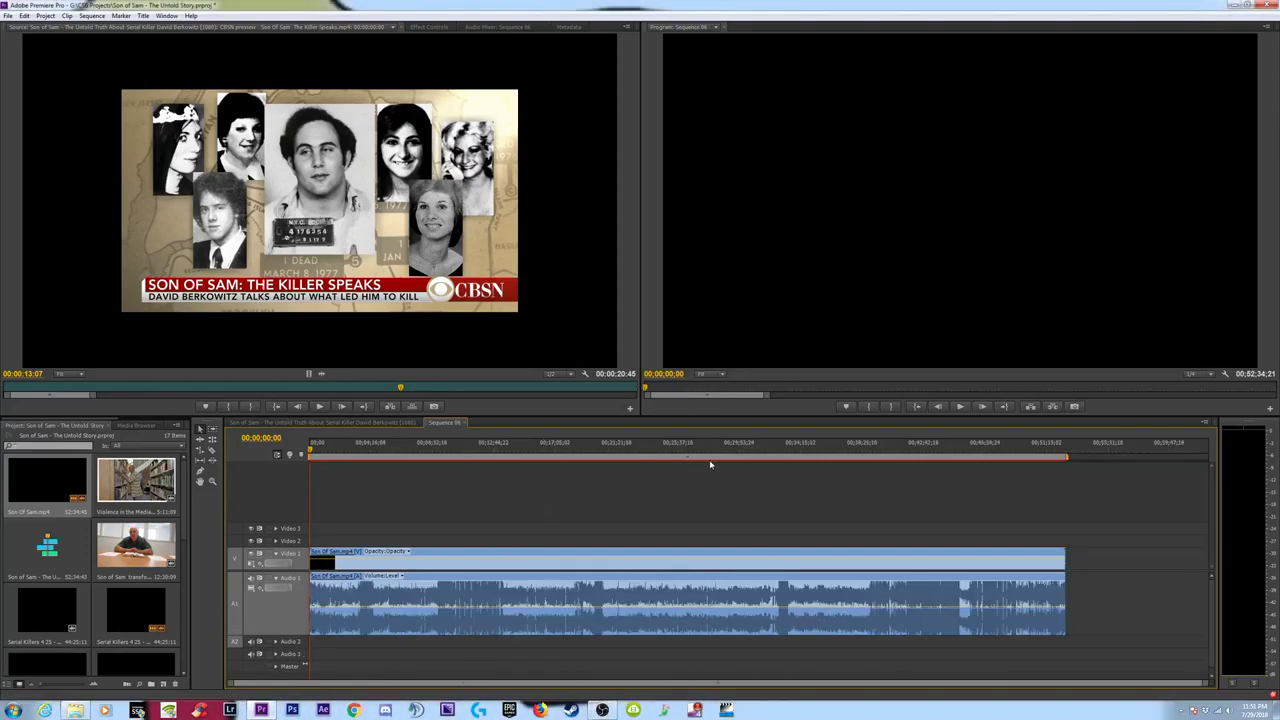
pyautogui.hotkey('ctrl', 's')
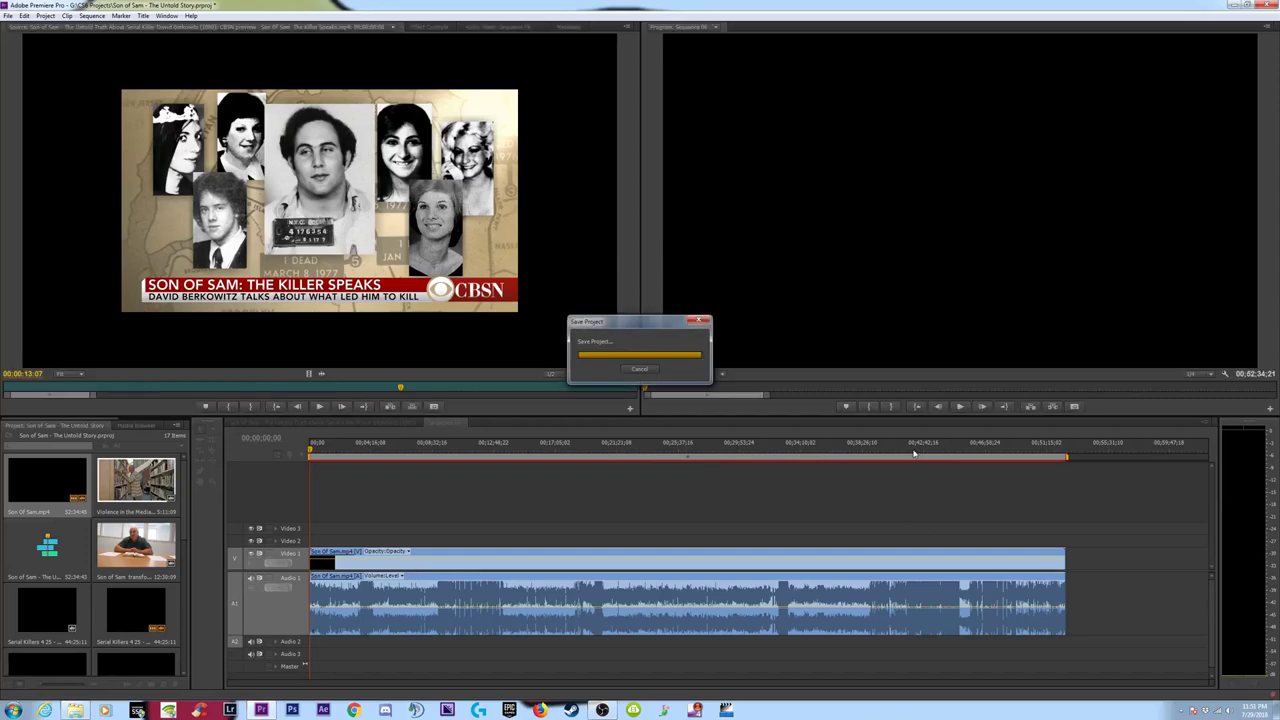
# Scrub the new sequence from around 00;42;16 back to its start and close its timeline.
pyautogui.click(917, 455)
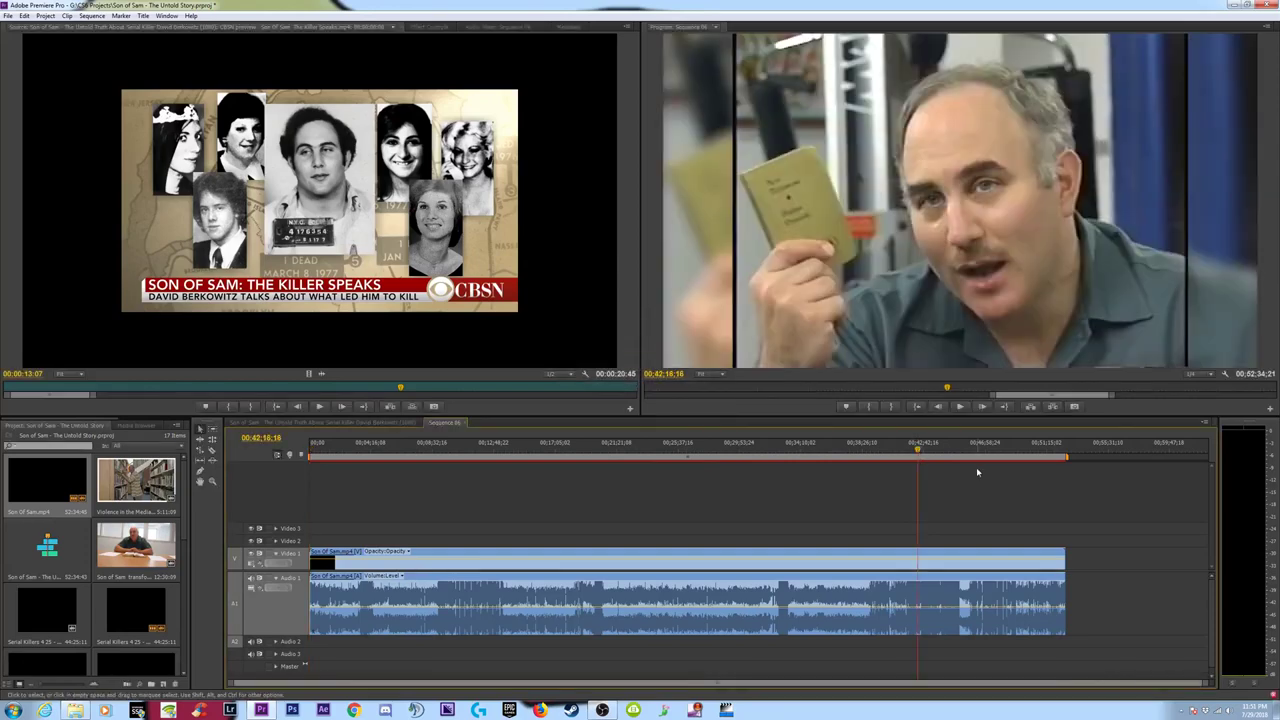
pyautogui.moveTo(1010, 452); pyautogui.dragTo(458, 481)
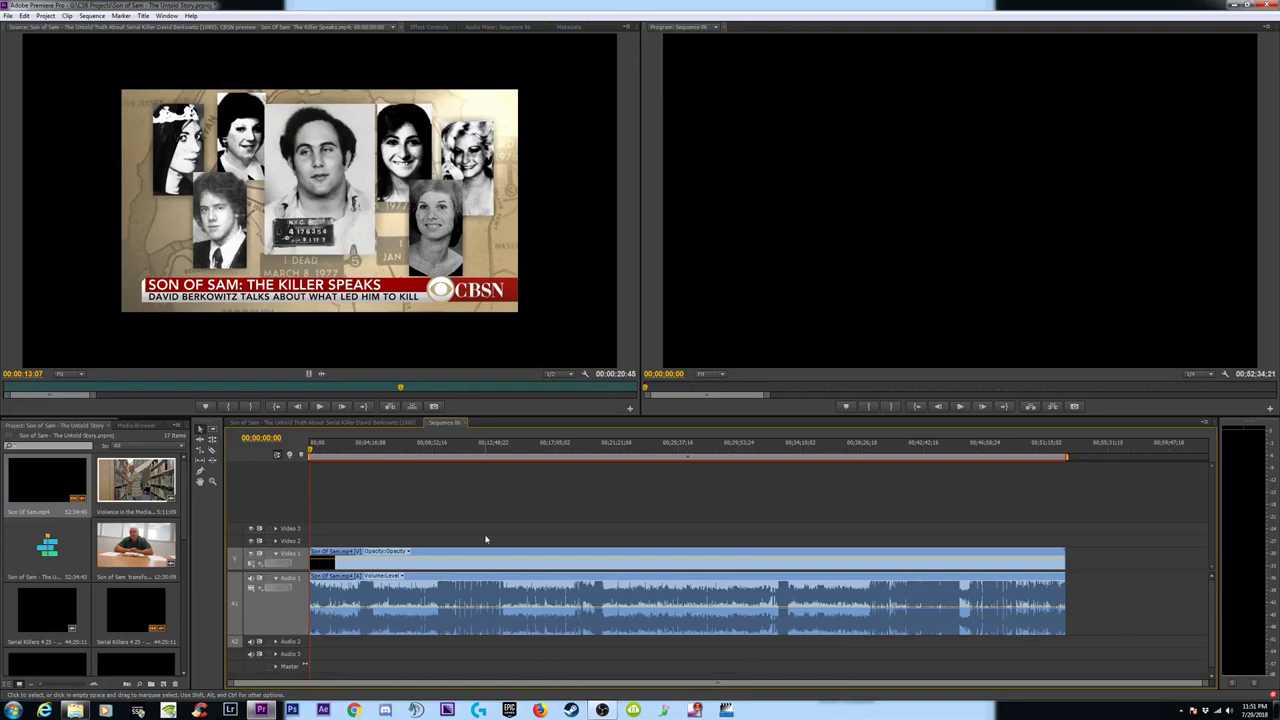
pyautogui.click(465, 423)
# Move the main sequence's playhead to 00:34:56:14.
pyautogui.moveTo(795, 449); pyautogui.dragTo(812, 452)
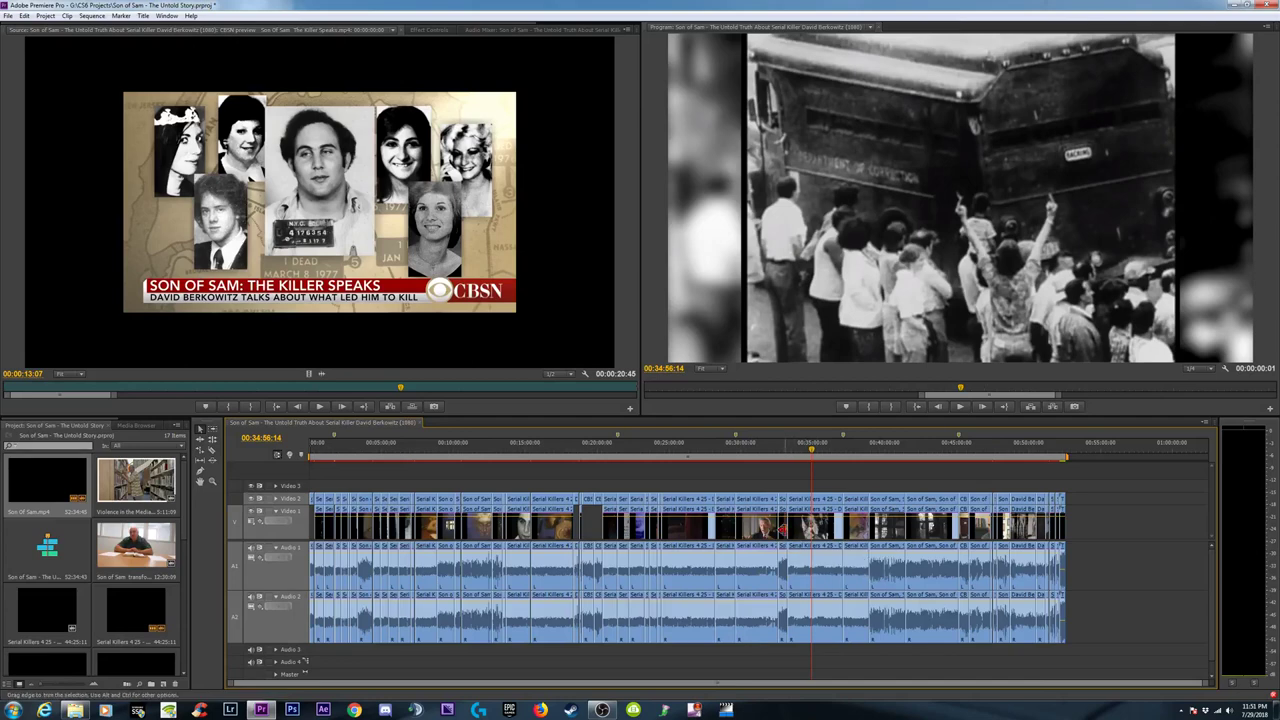
pyautogui.click(8, 16)
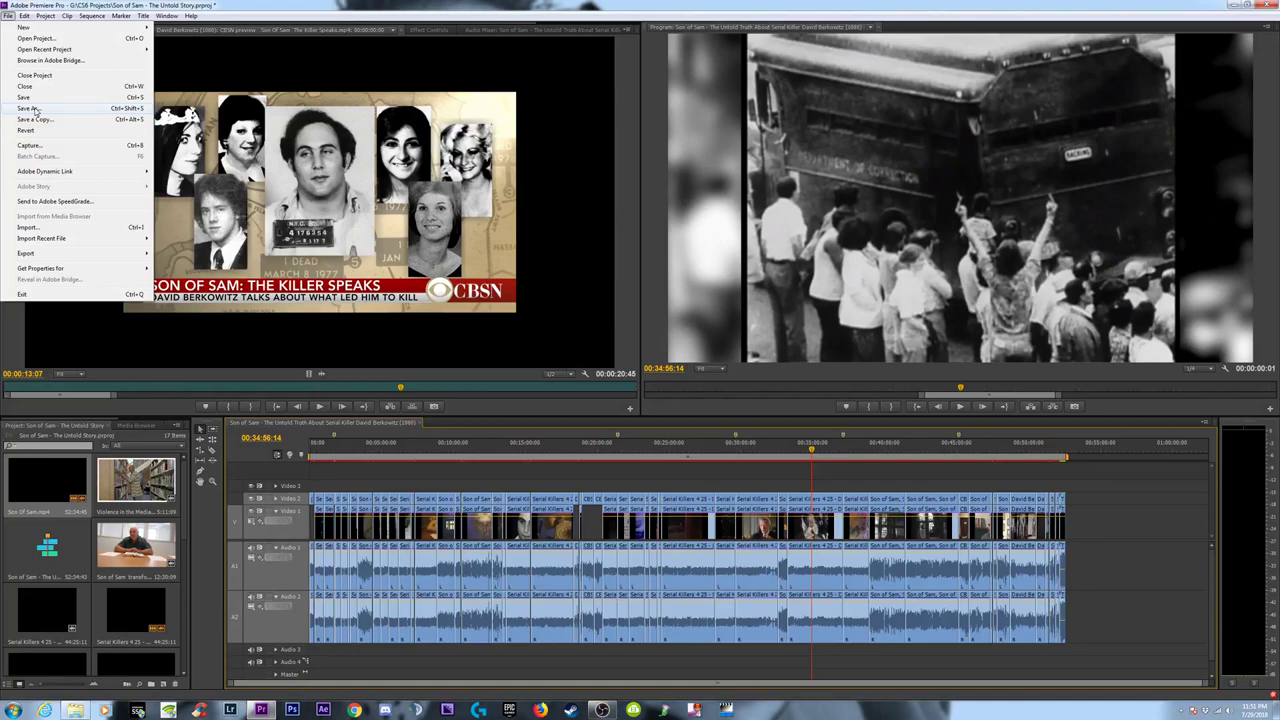
pyautogui.click(1099, 529)
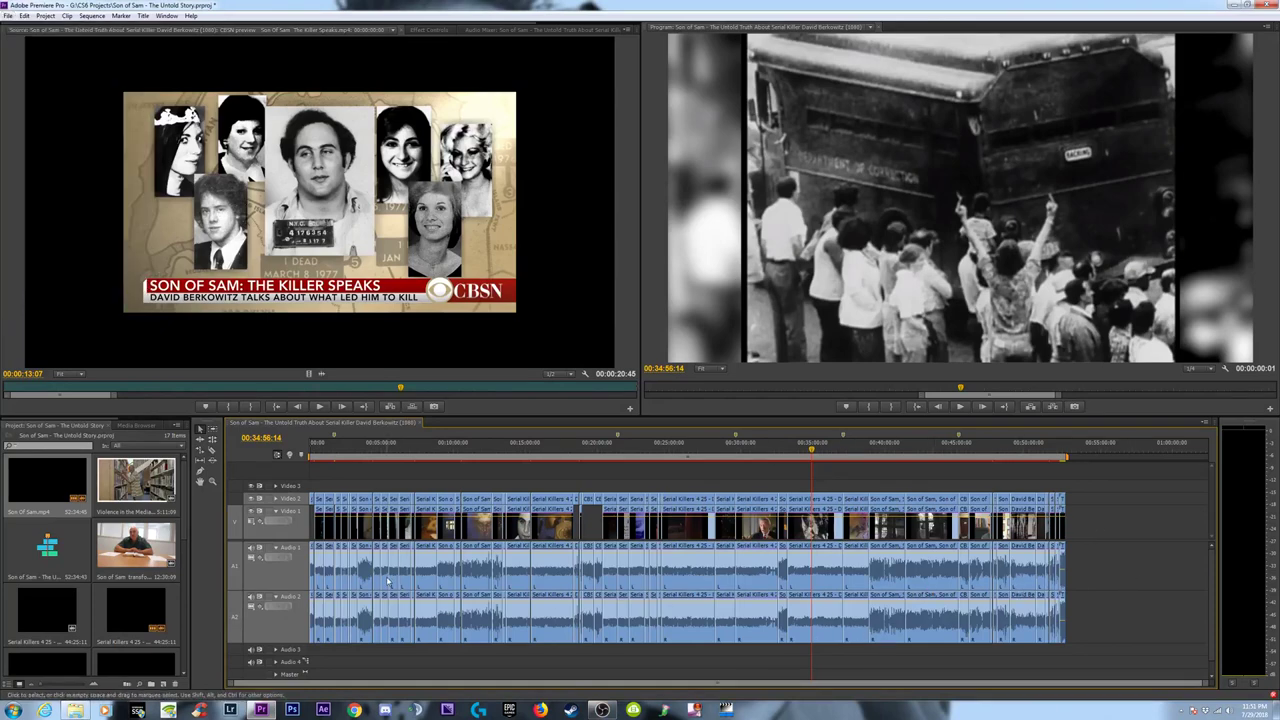
# Examine the EQ, MultibandCompressor and Dynamics audio effects on the Serial Killers 4 25 clip near the 25-minute mark, then deselect it.
pyautogui.click(683, 620)
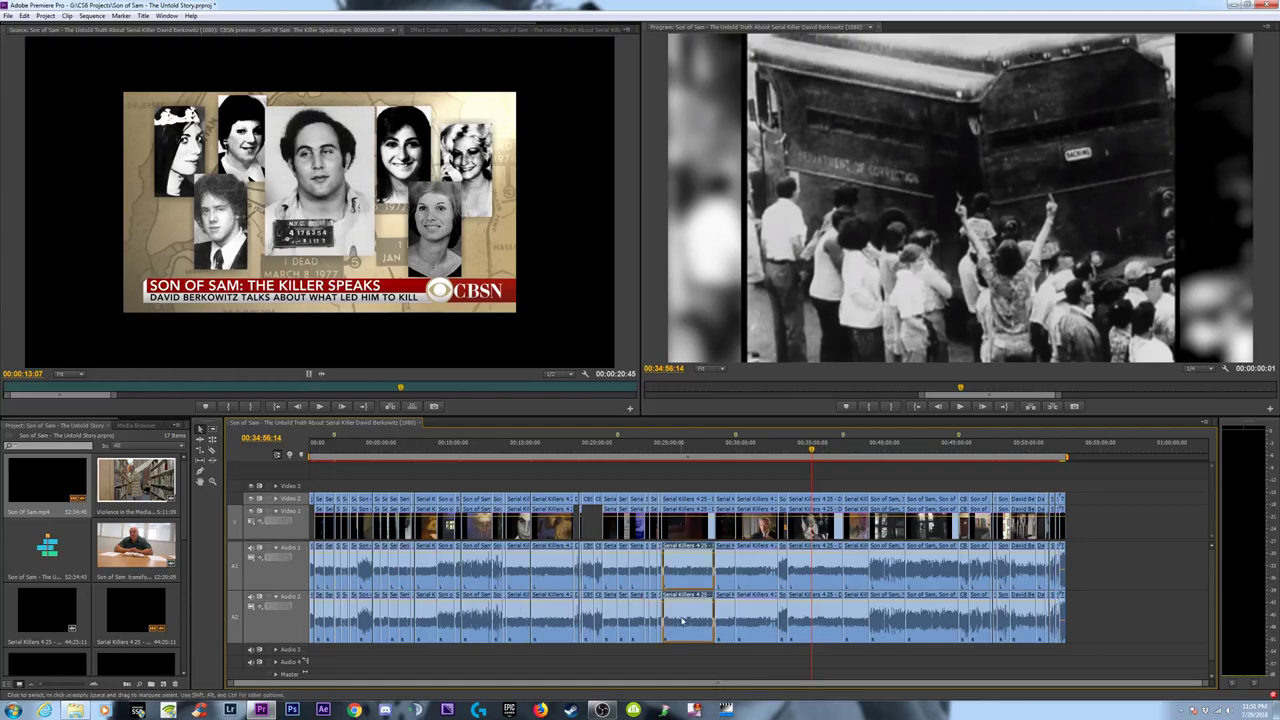
pyautogui.click(430, 29)
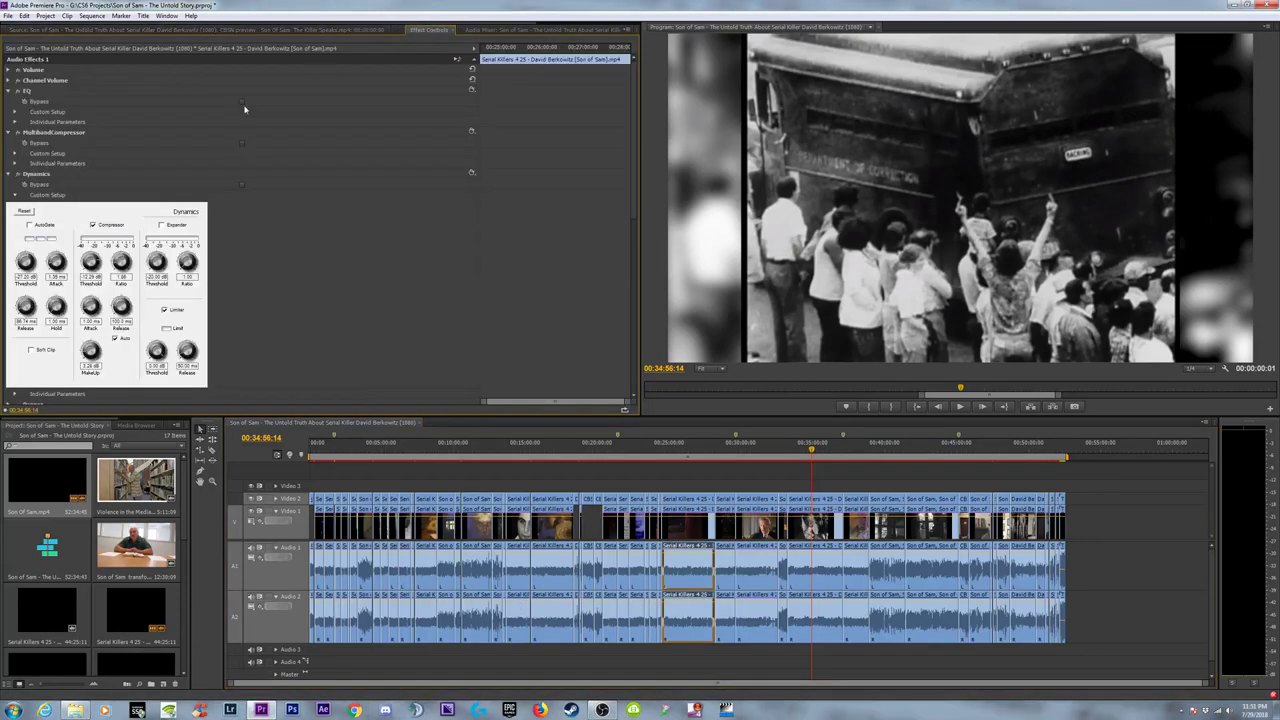
pyautogui.moveTo(631, 122); pyautogui.dragTo(638, 268)
pyautogui.scroll(5, 637, 281)
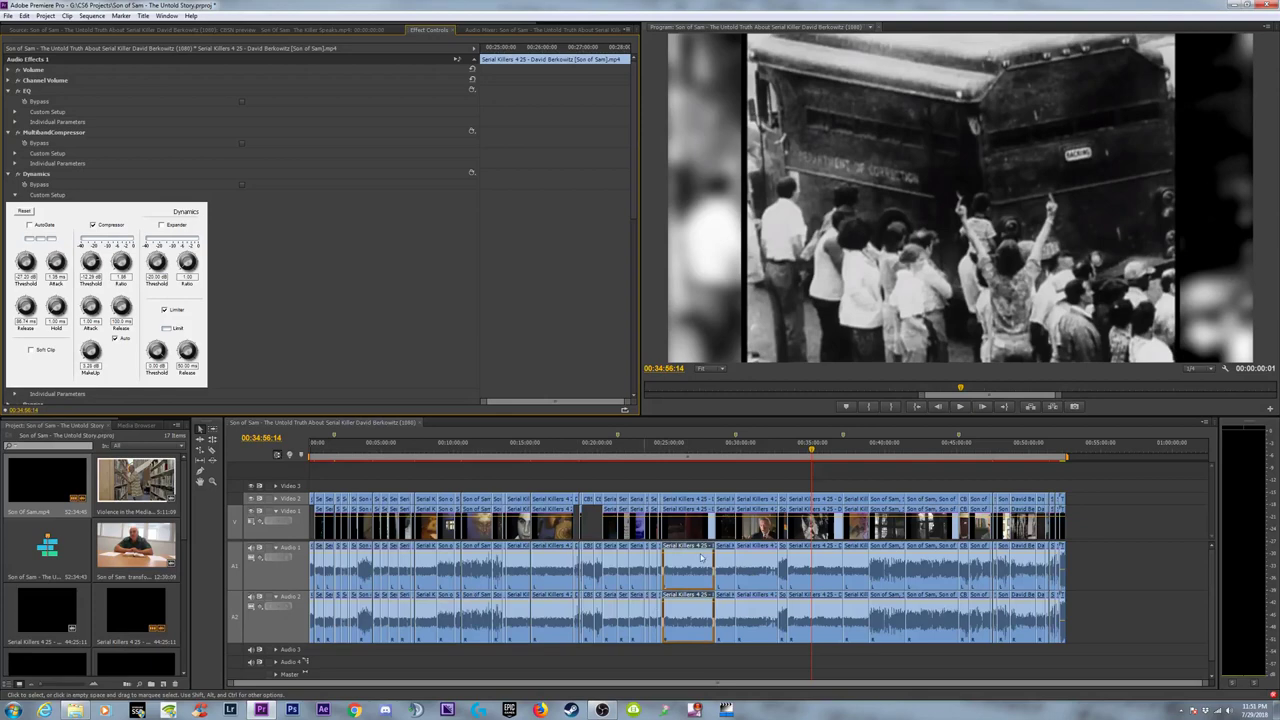
pyautogui.click(1121, 561)
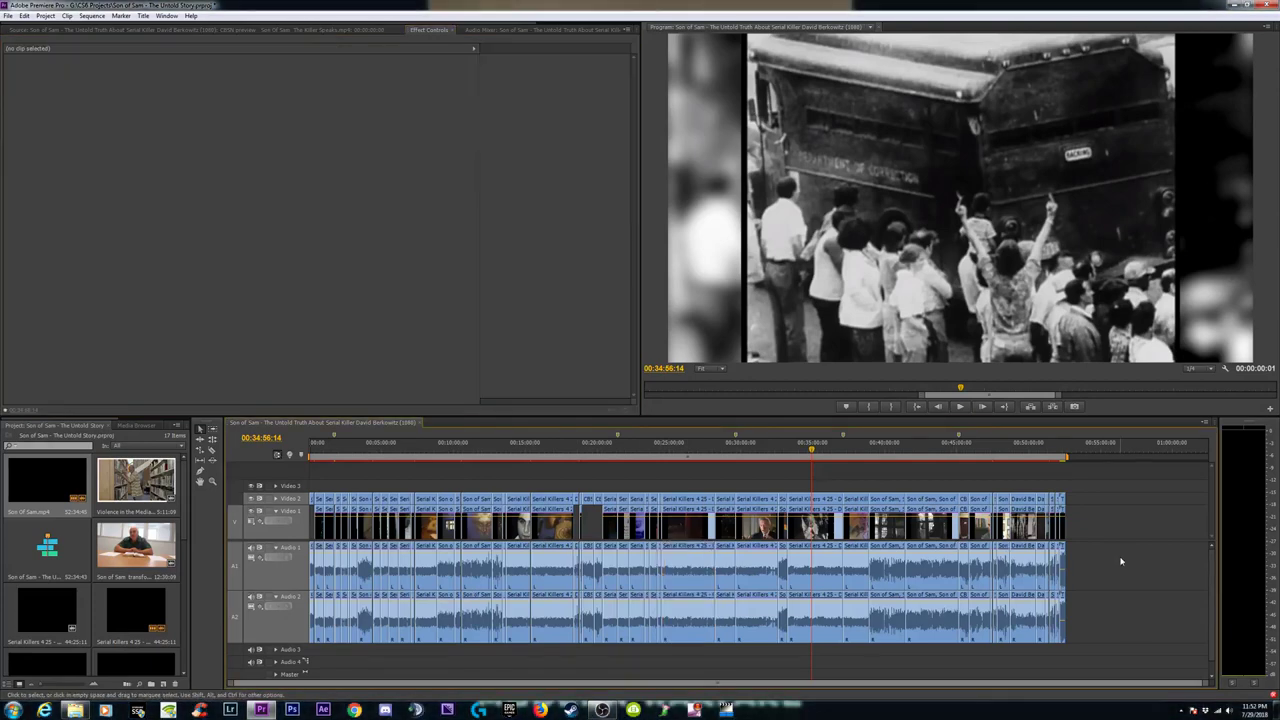
# Move the main sequence's playhead to 00:25:33:04.
pyautogui.click(677, 444)
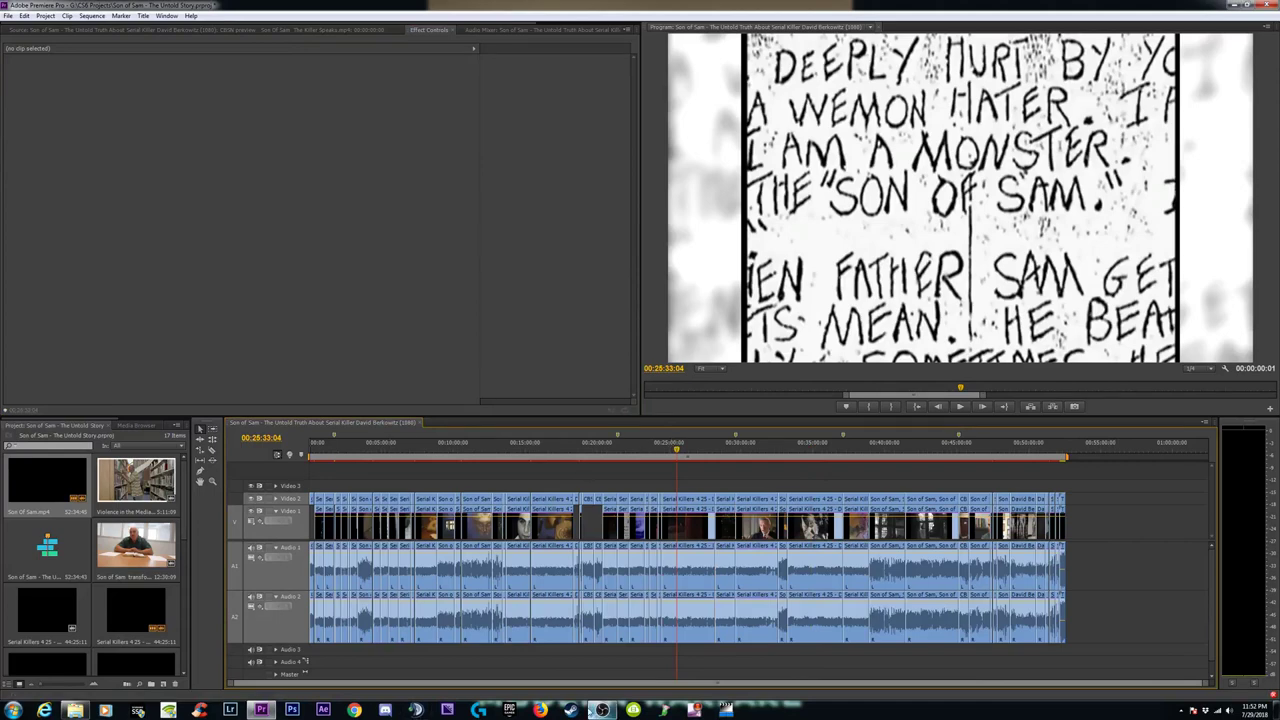
pyautogui.click(601, 710)
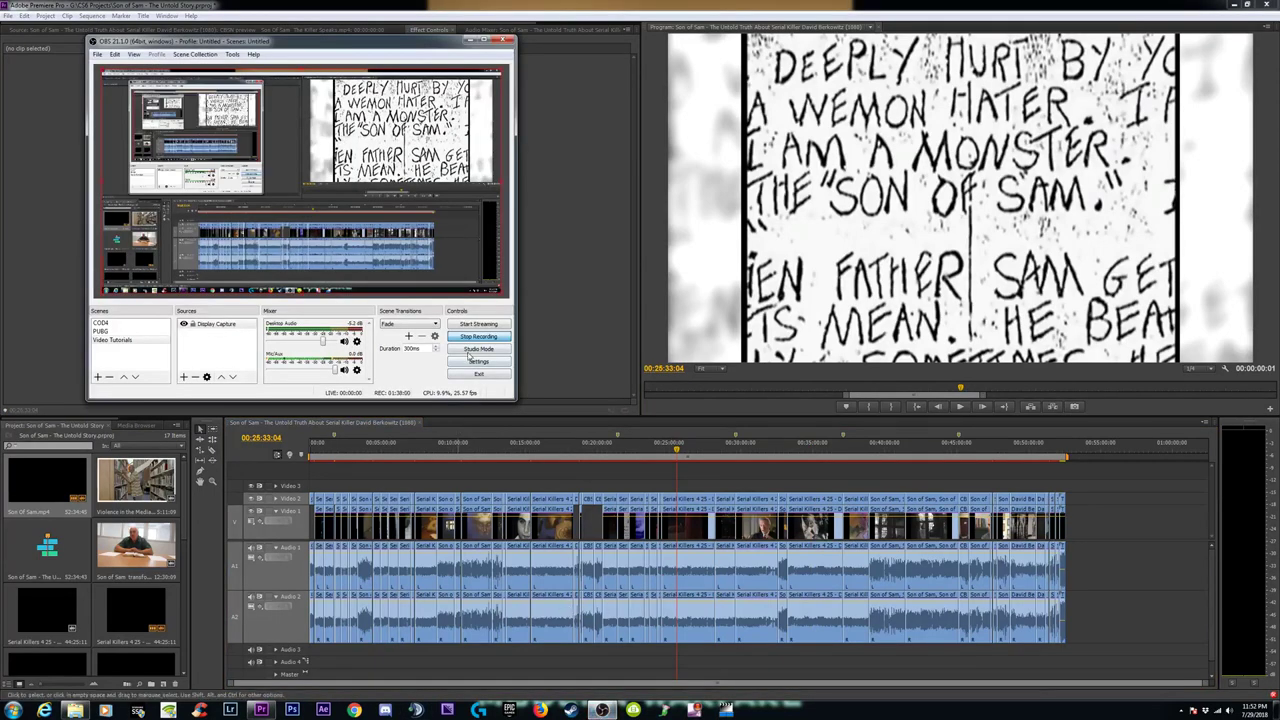